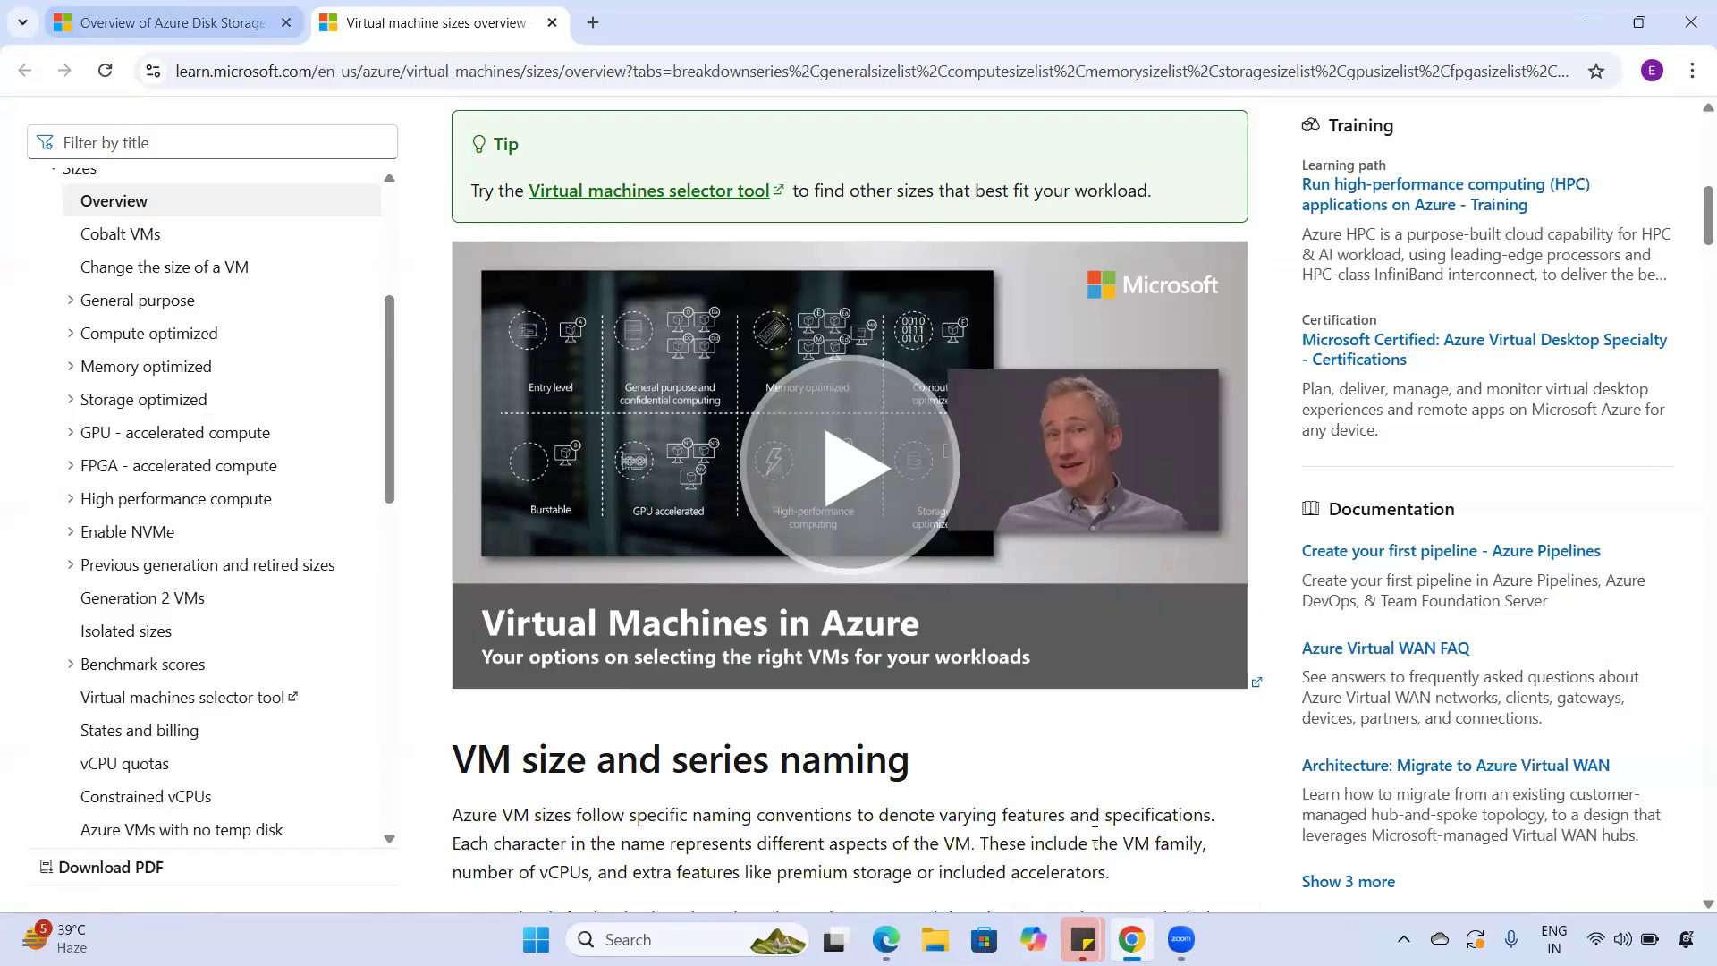
- Minimise the Microsoft Learn browser window and bring the Azure portal window forward
click(1131, 939)
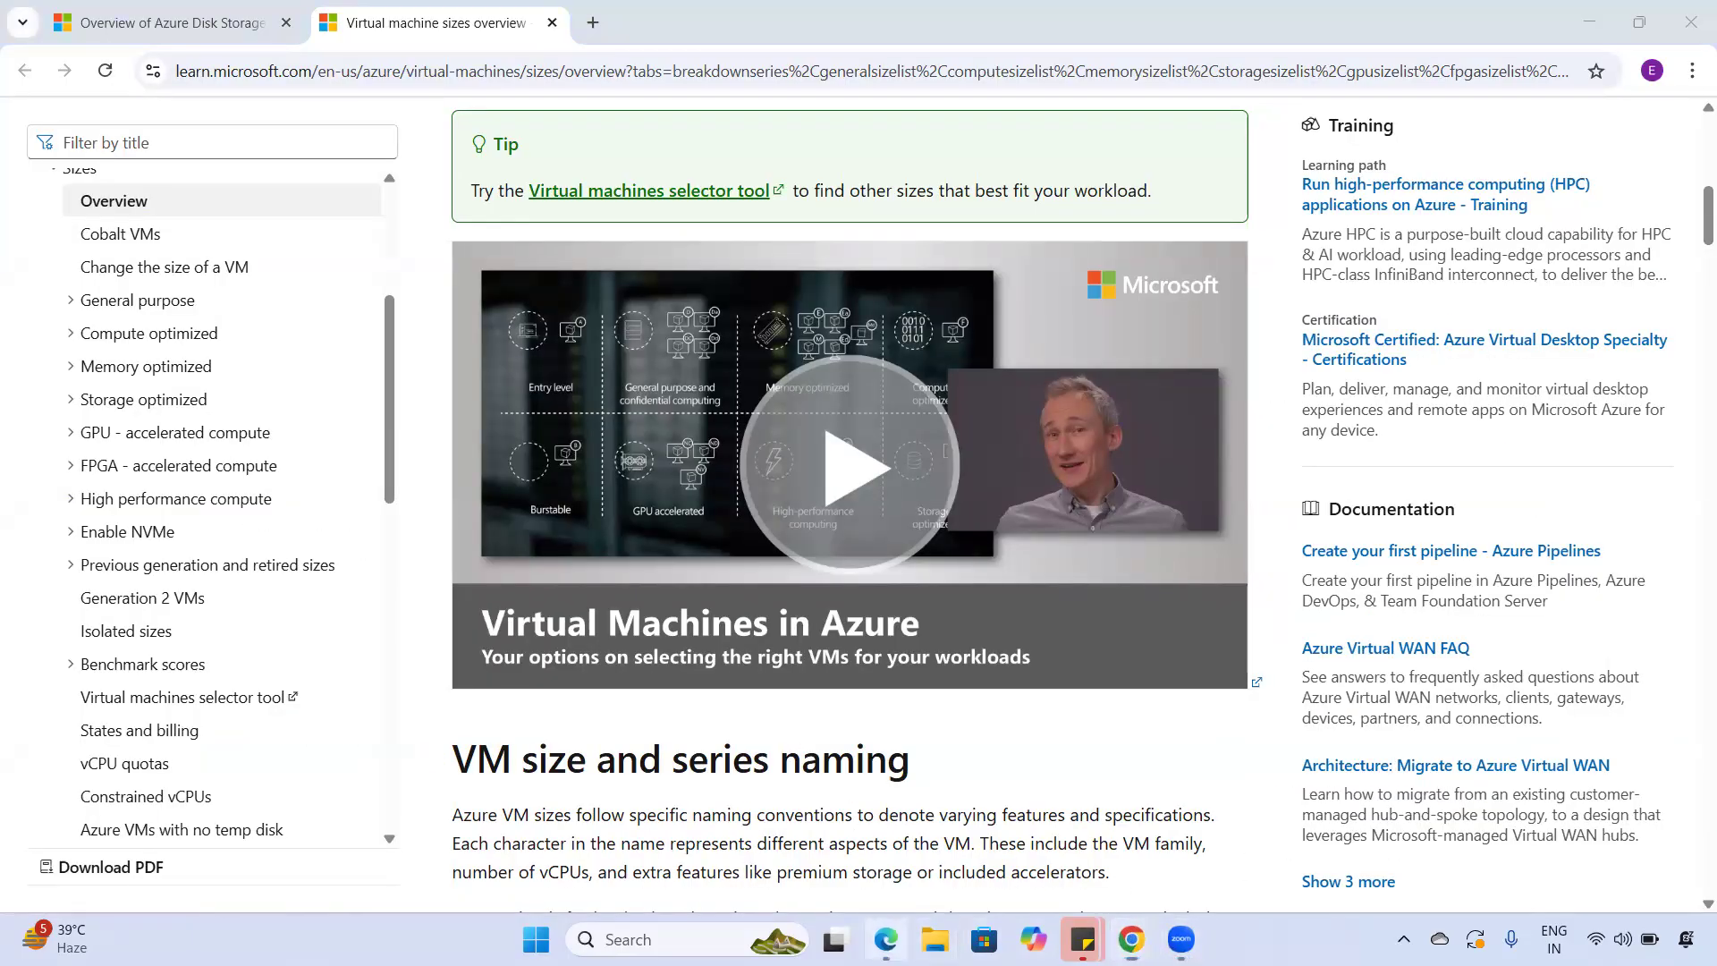
click(885, 939)
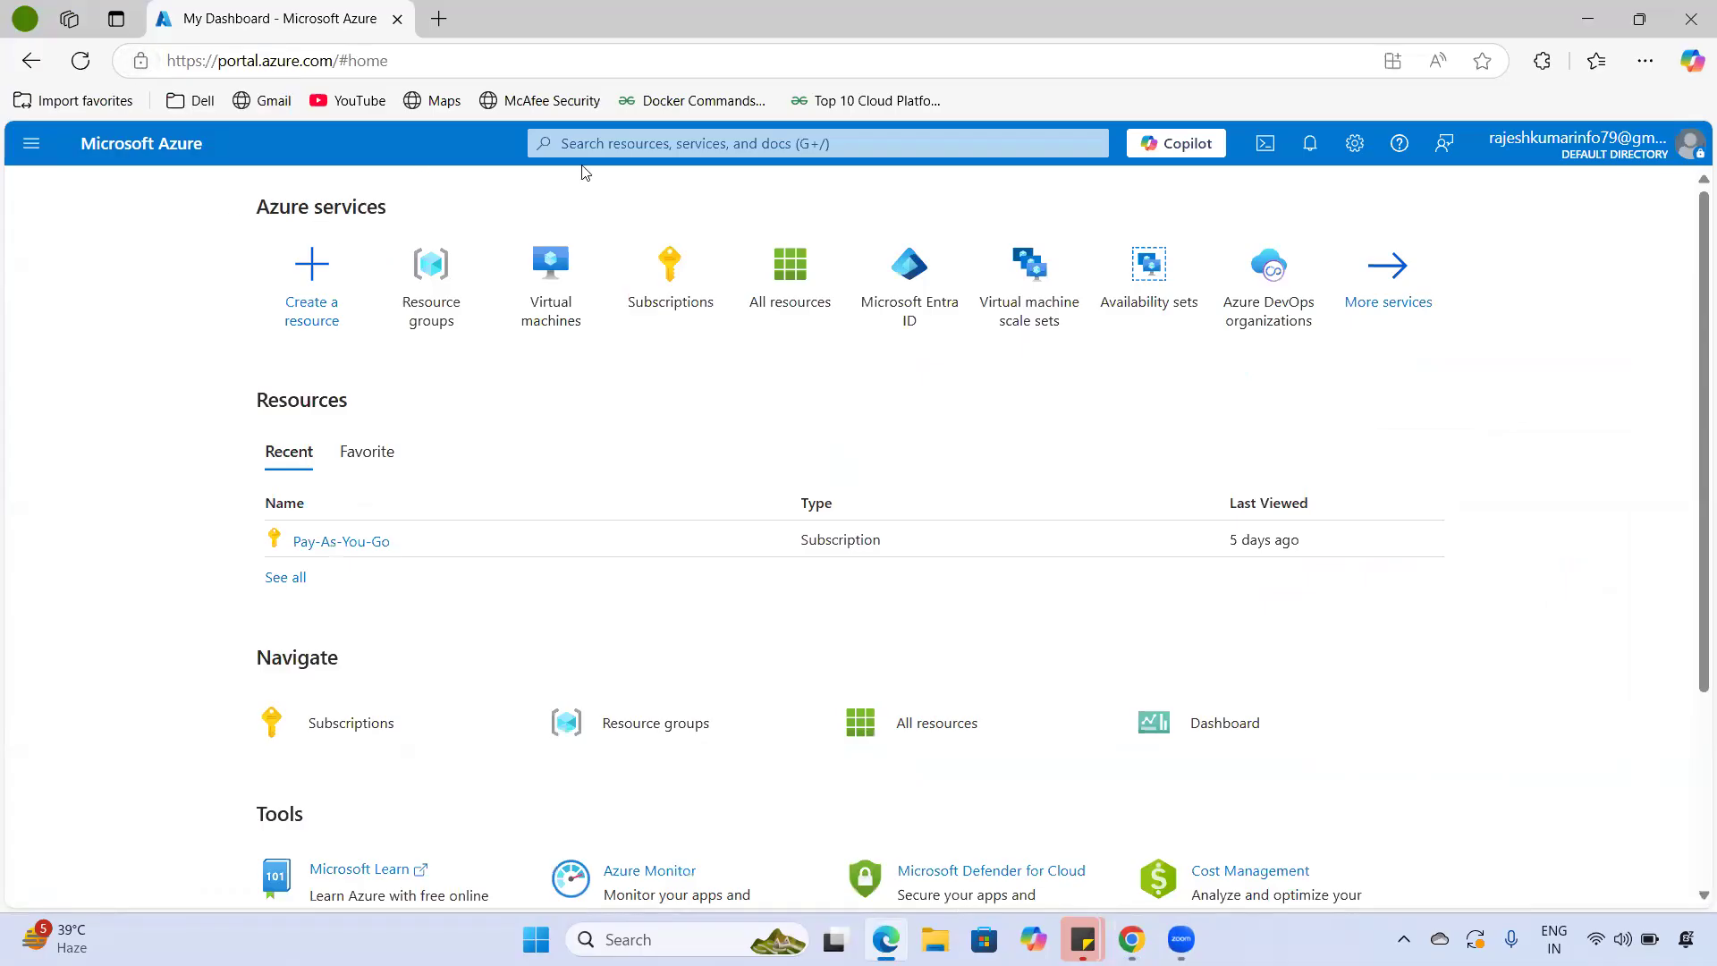
- Search the portal for 'virtual' and open the Virtual machines service
click(657, 139)
text(virtua)
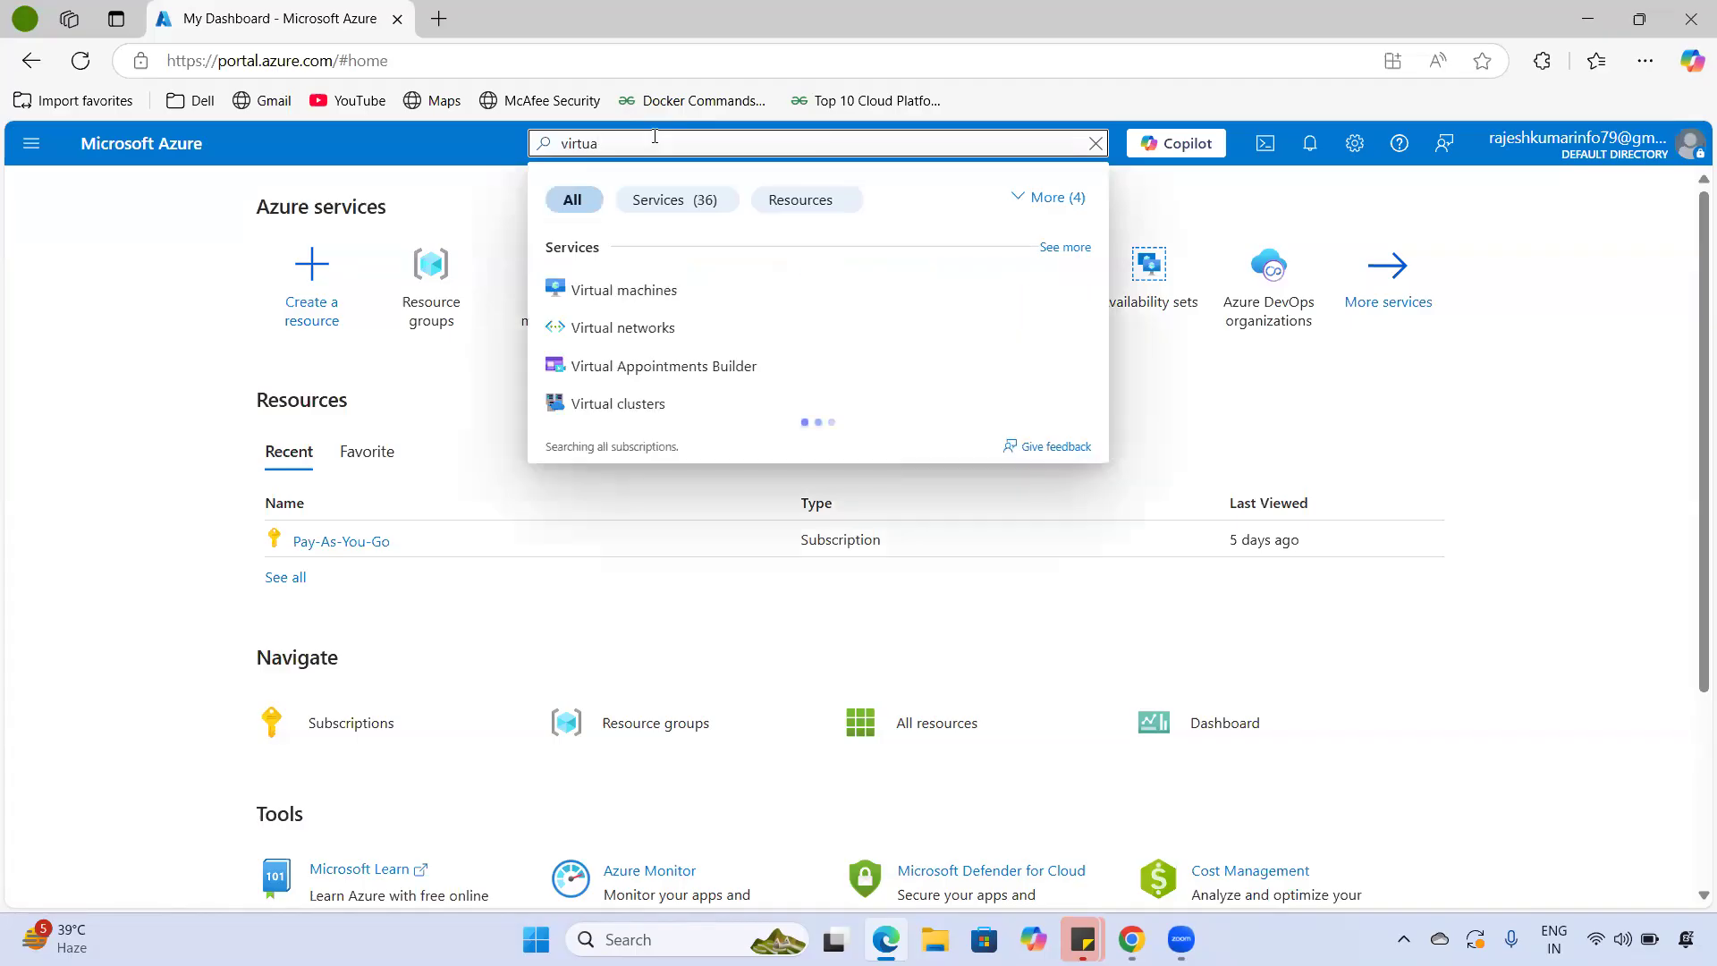
text(l)
click(701, 291)
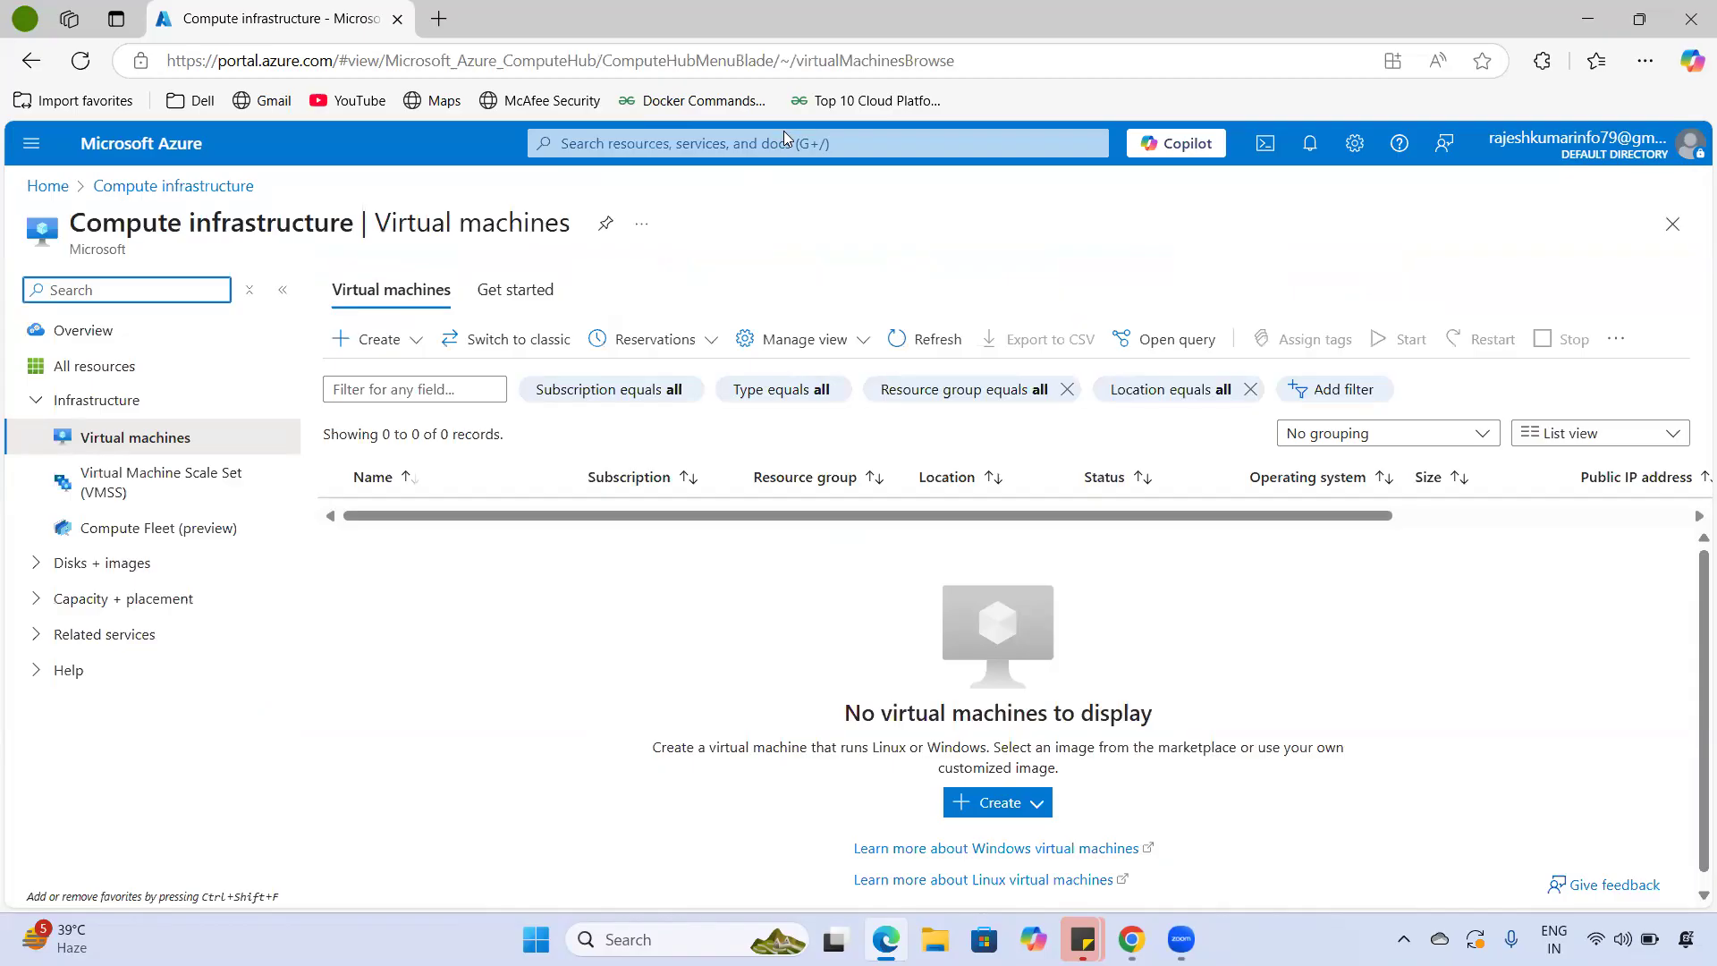
- Choose Create > Azure virtual machine from the Virtual machines toolbar
click(415, 357)
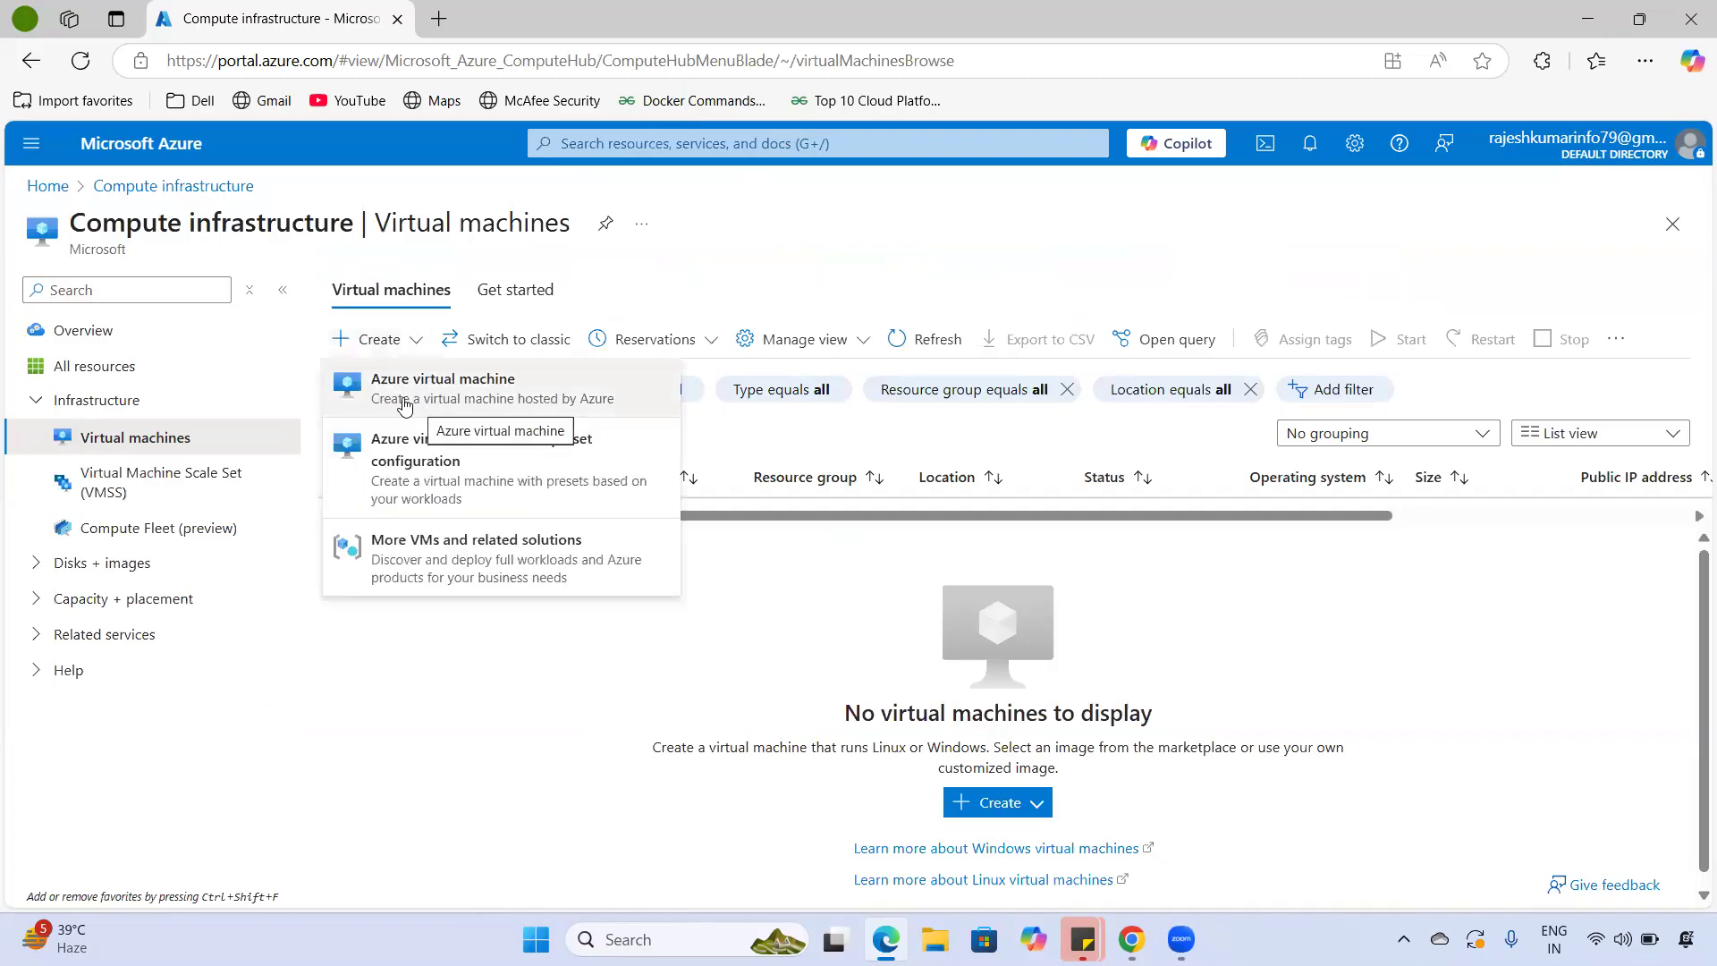
click(404, 404)
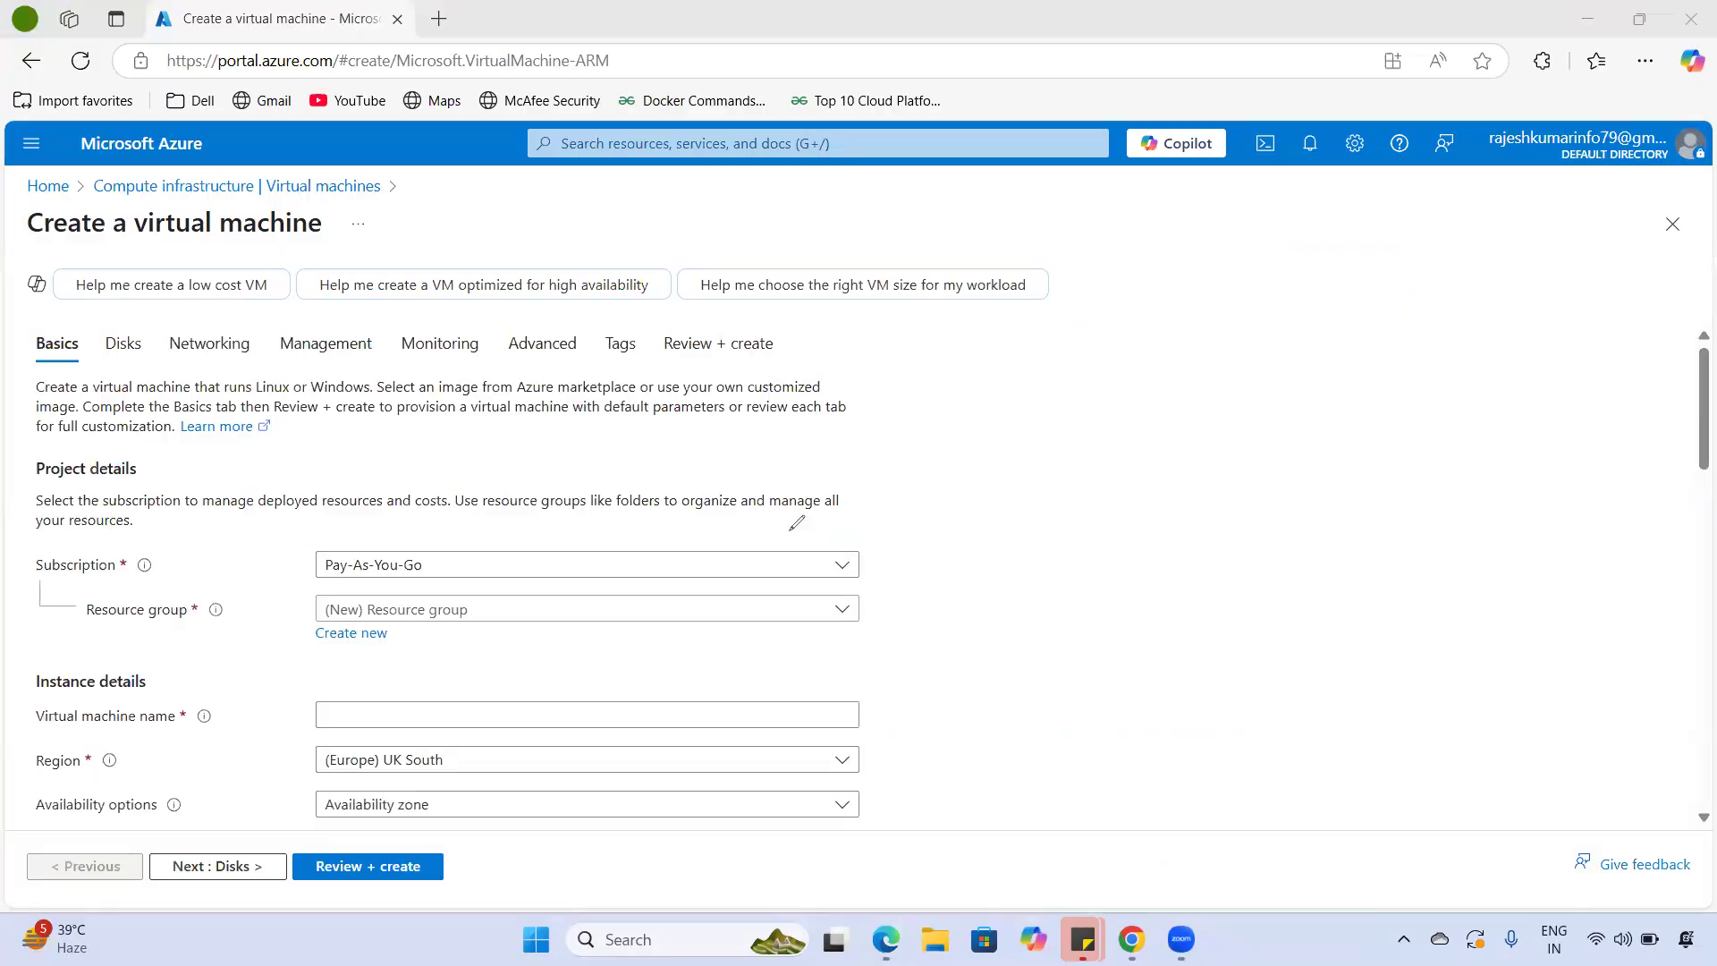
- Keep Pay-As-You-Go as the subscription on the VM Basics form
drag(874, 561, 930, 523)
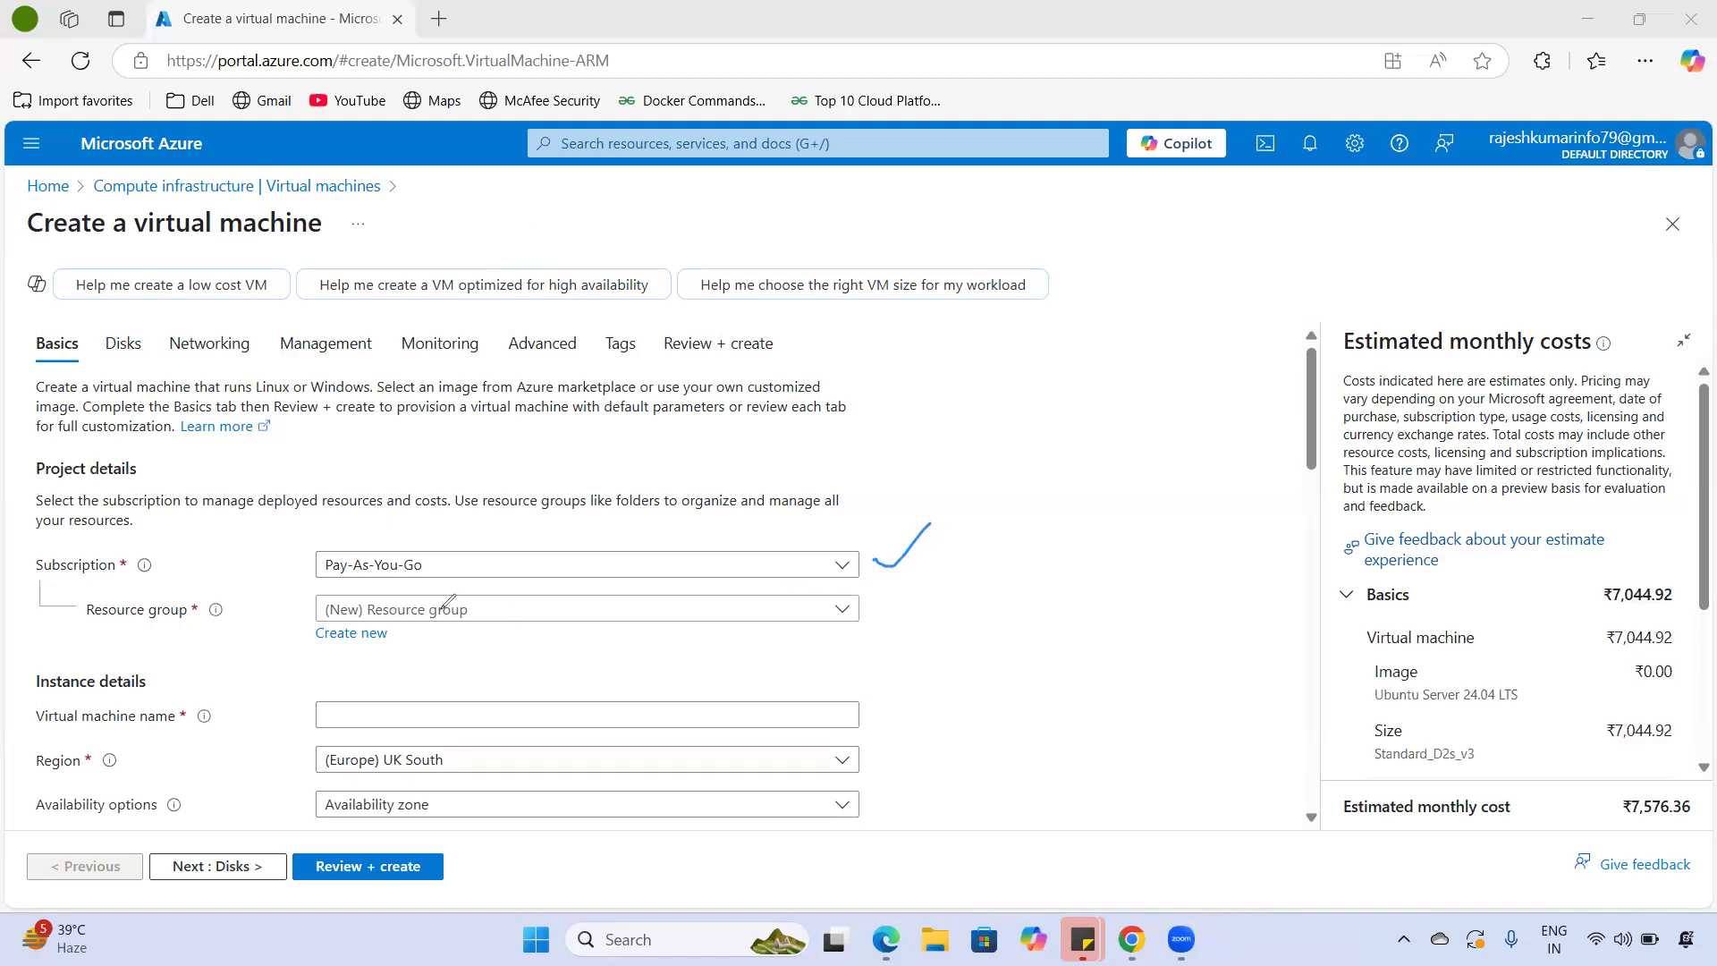
mouse_move(872, 618)
mouse_down()
mouse_move(886, 636)
mouse_move(936, 599)
mouse_up()
drag(872, 758, 912, 741)
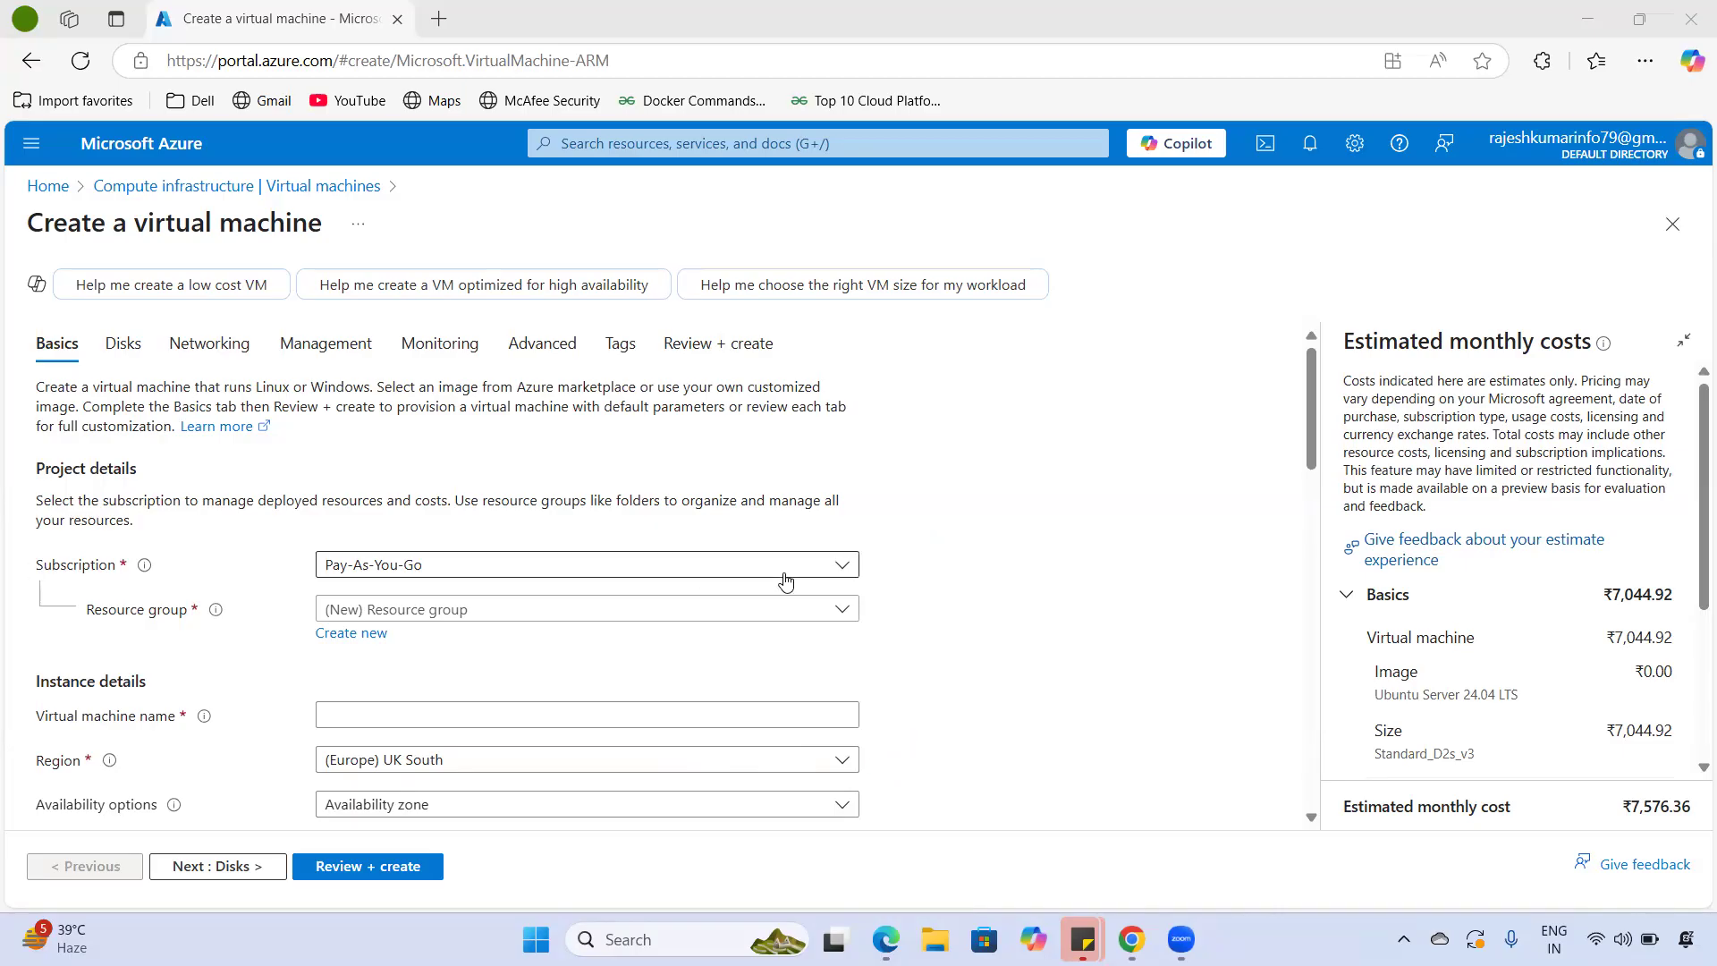
click(713, 570)
click(447, 644)
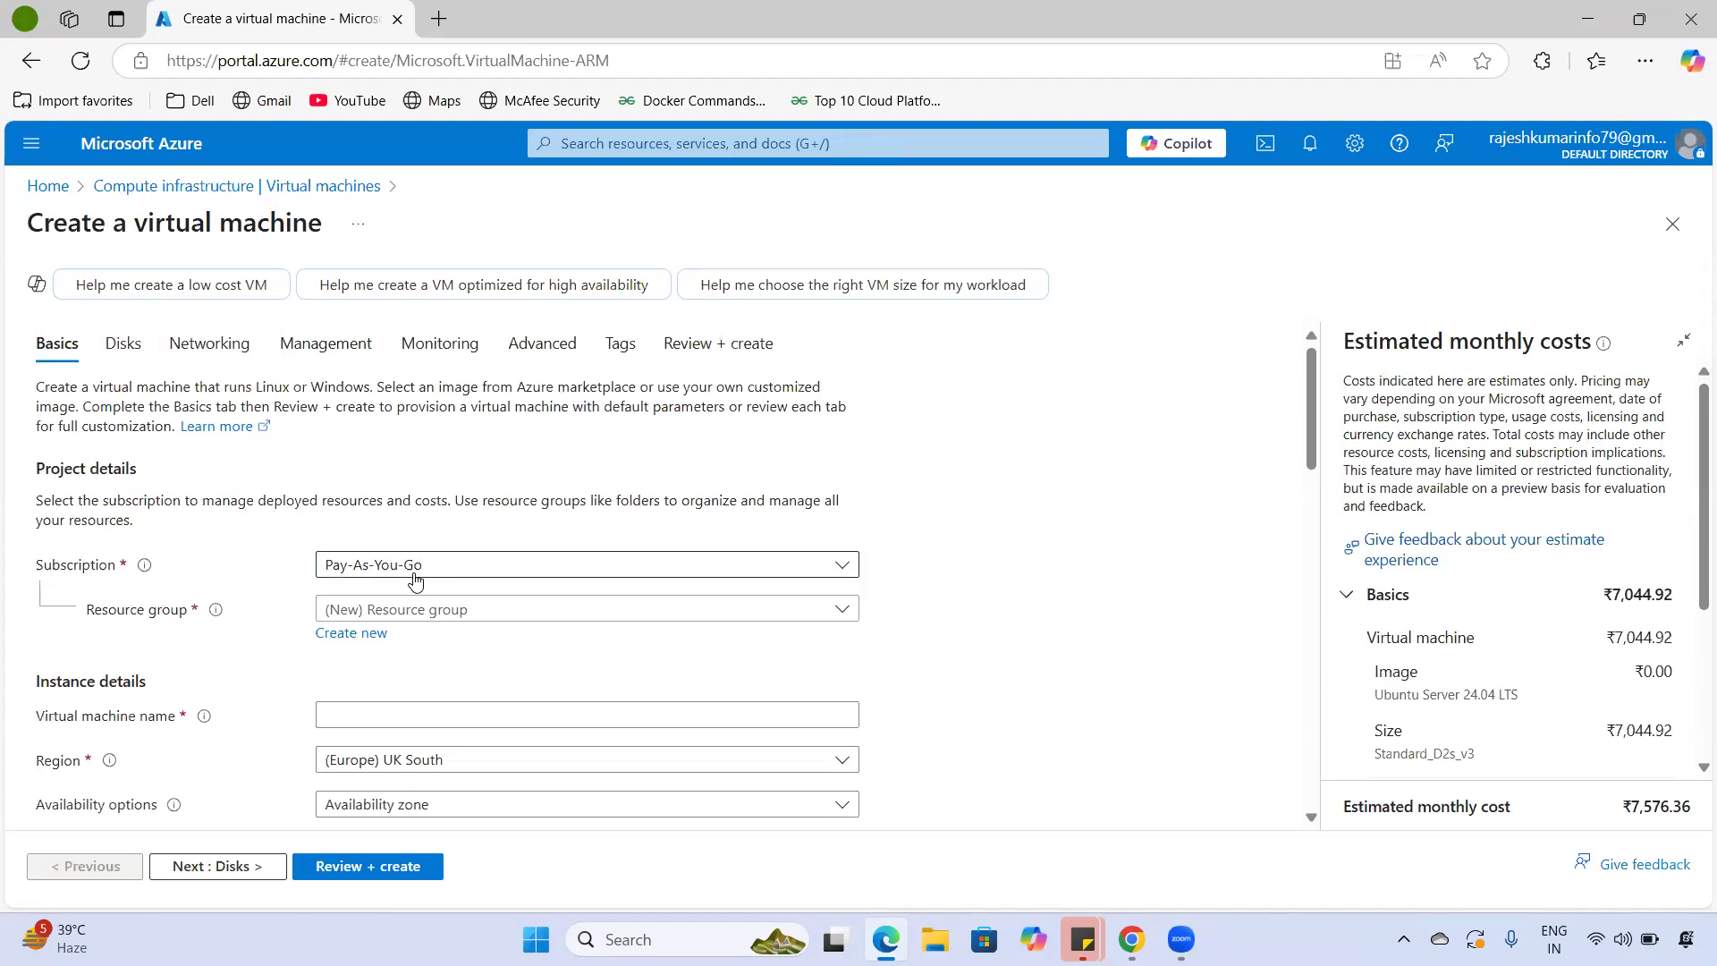
- Find the Resource group list empty, then duplicate the VM creation browser tab
click(613, 616)
click(614, 616)
click(613, 617)
click(613, 617)
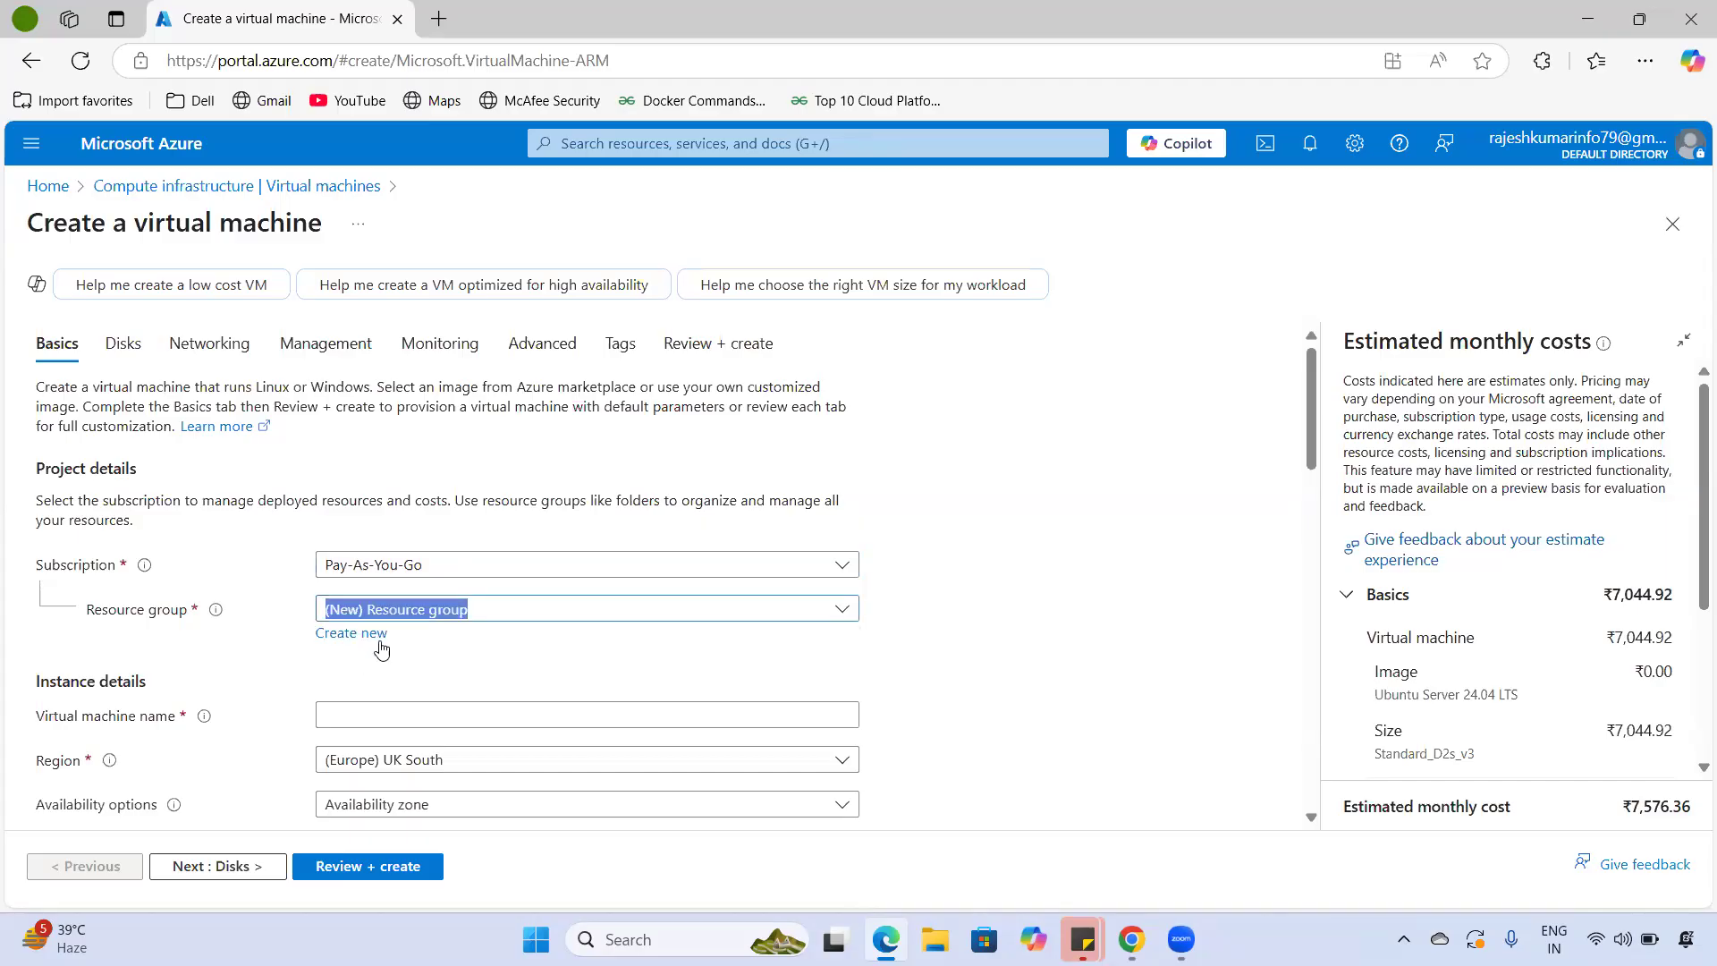
right_click(271, 39)
click(332, 171)
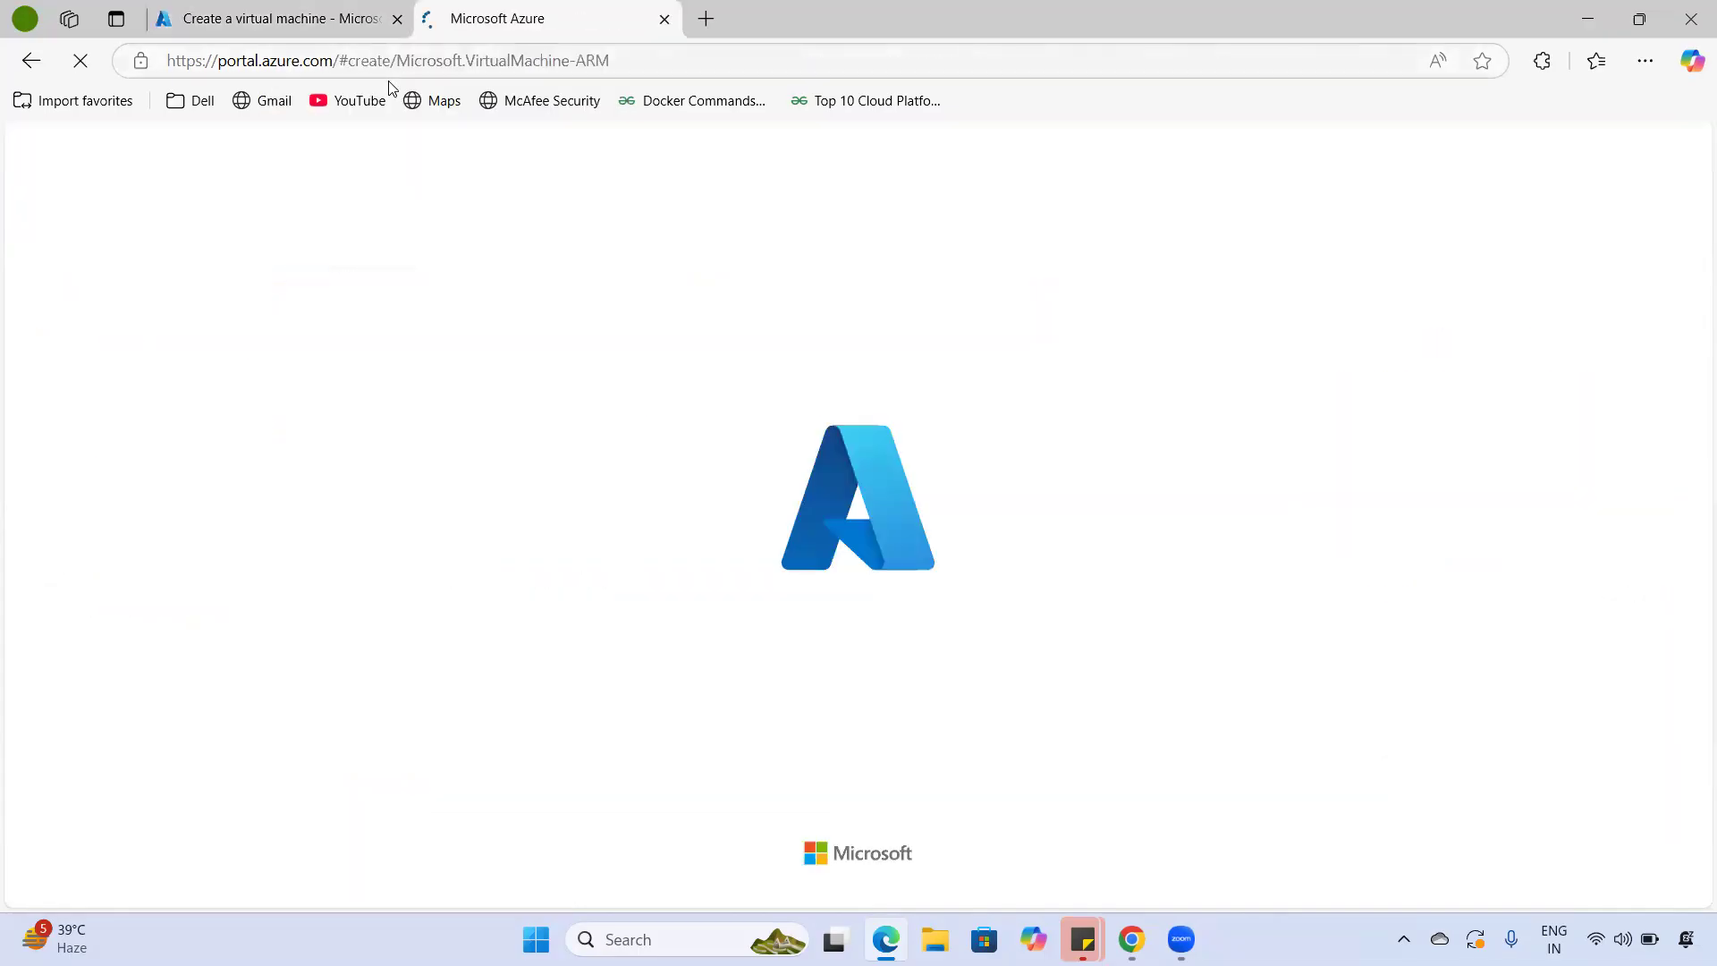
- In the duplicated tab, search 'res', open Resource groups and start a new resource group
click(295, 19)
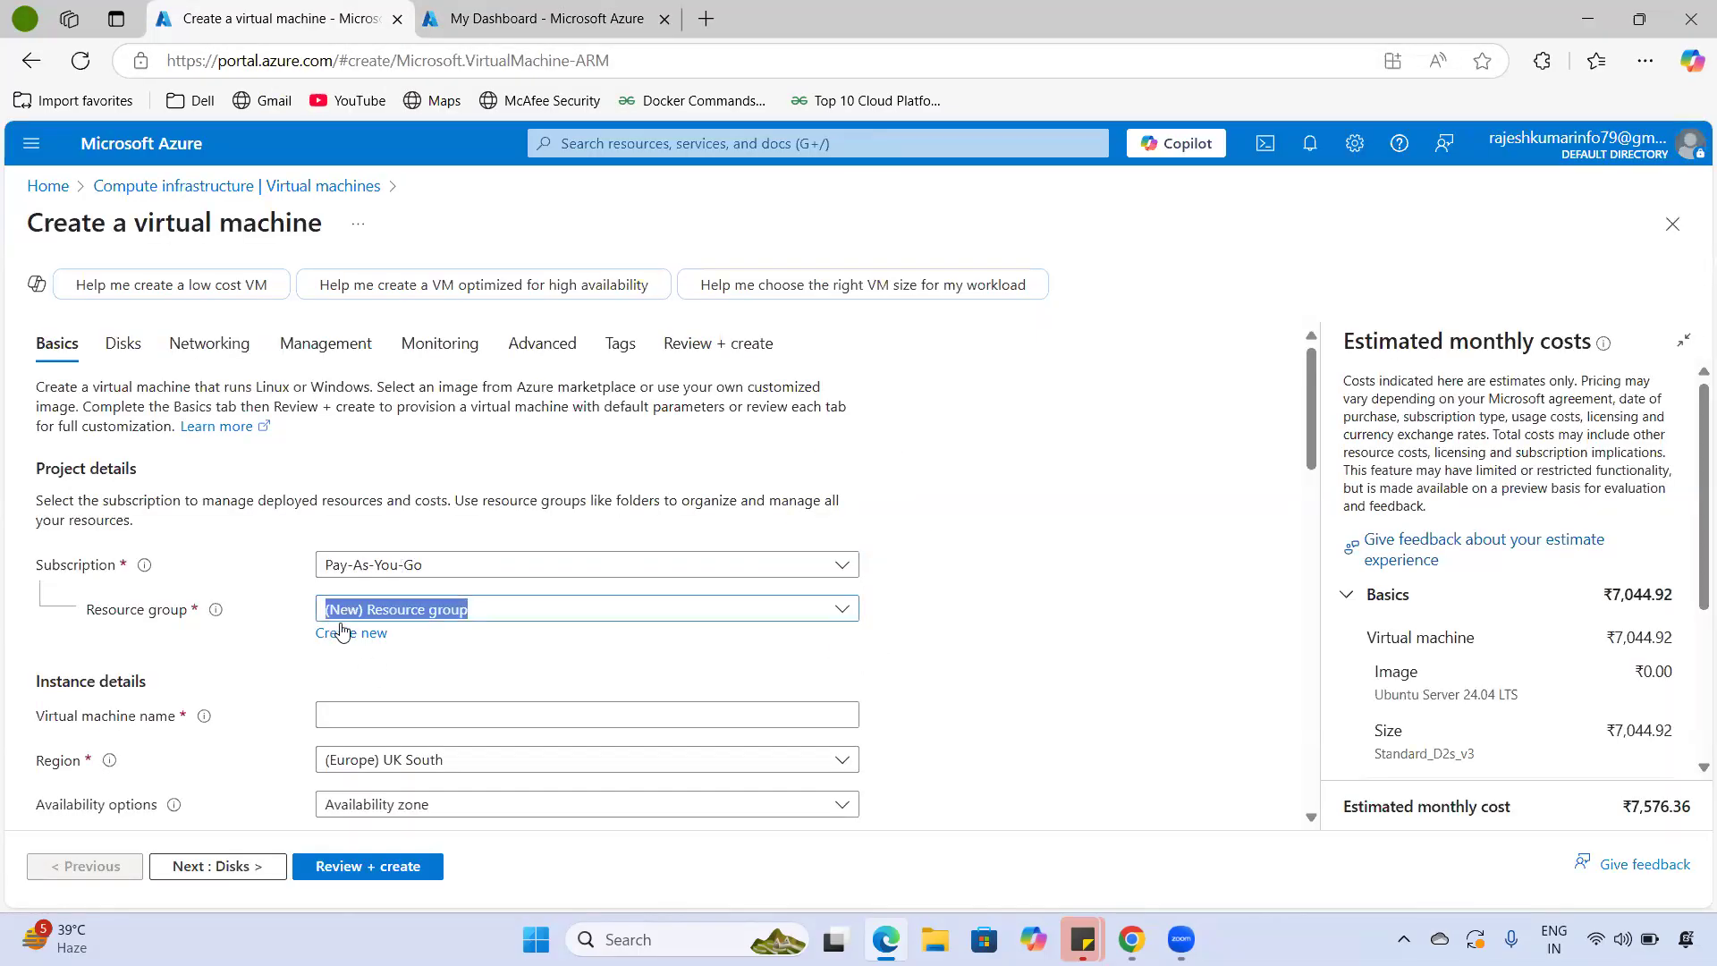
click(558, 16)
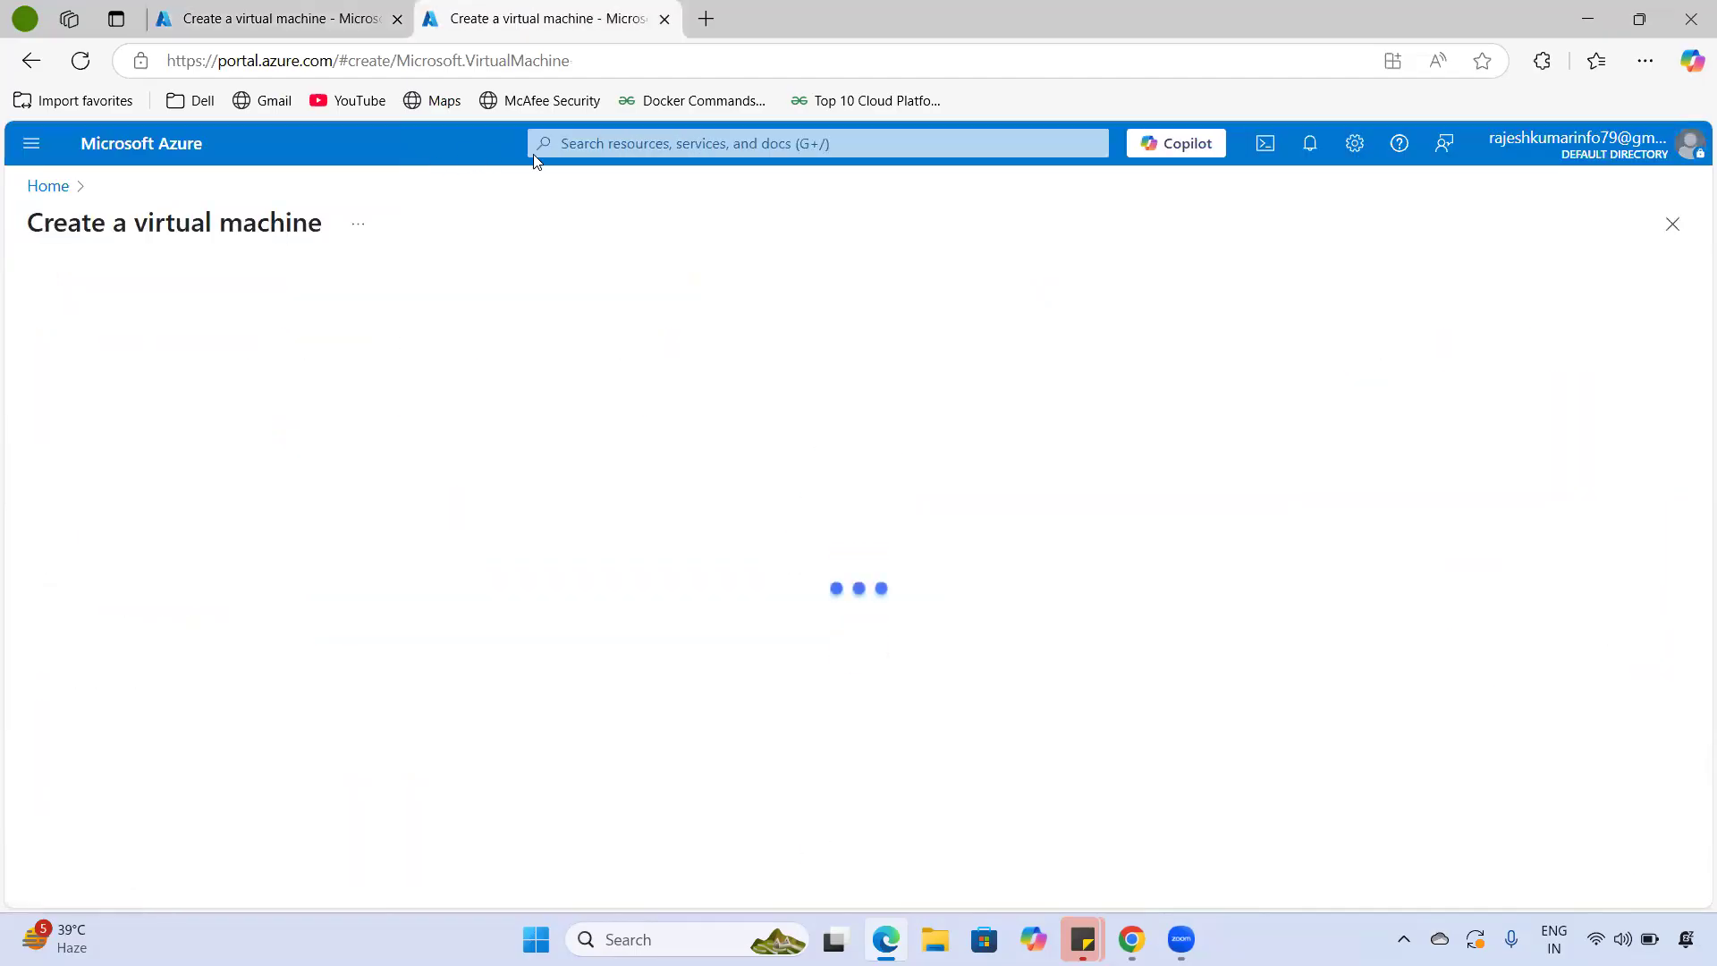
click(585, 145)
text(res)
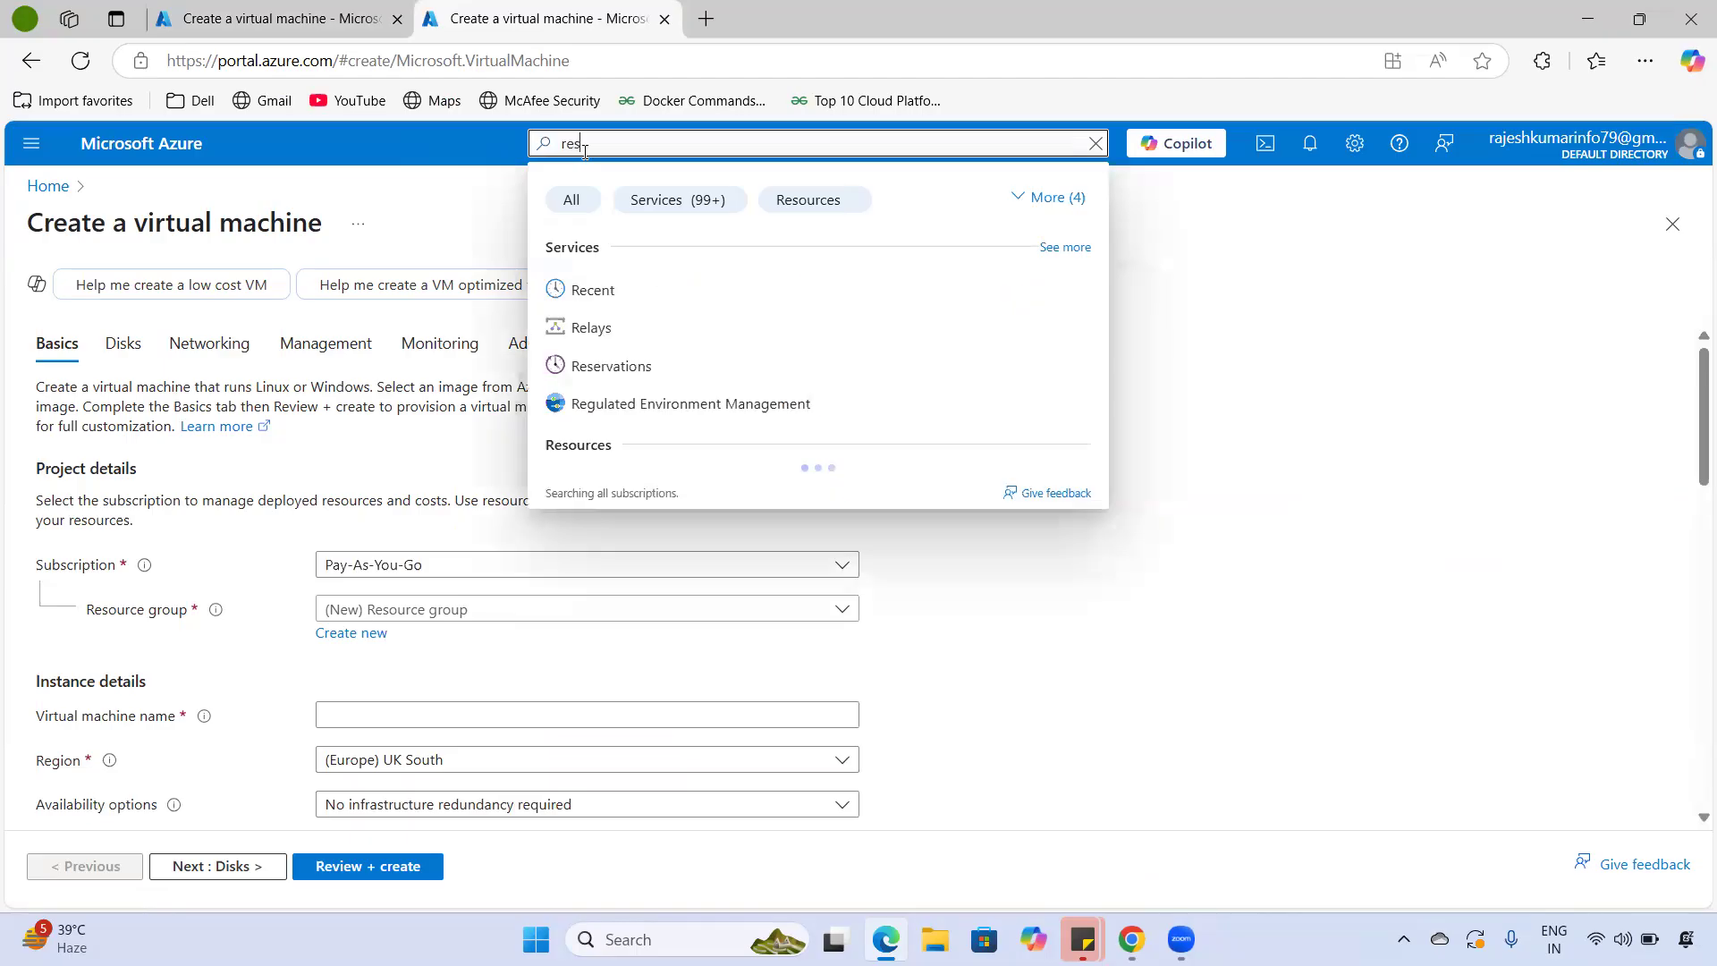
click(647, 329)
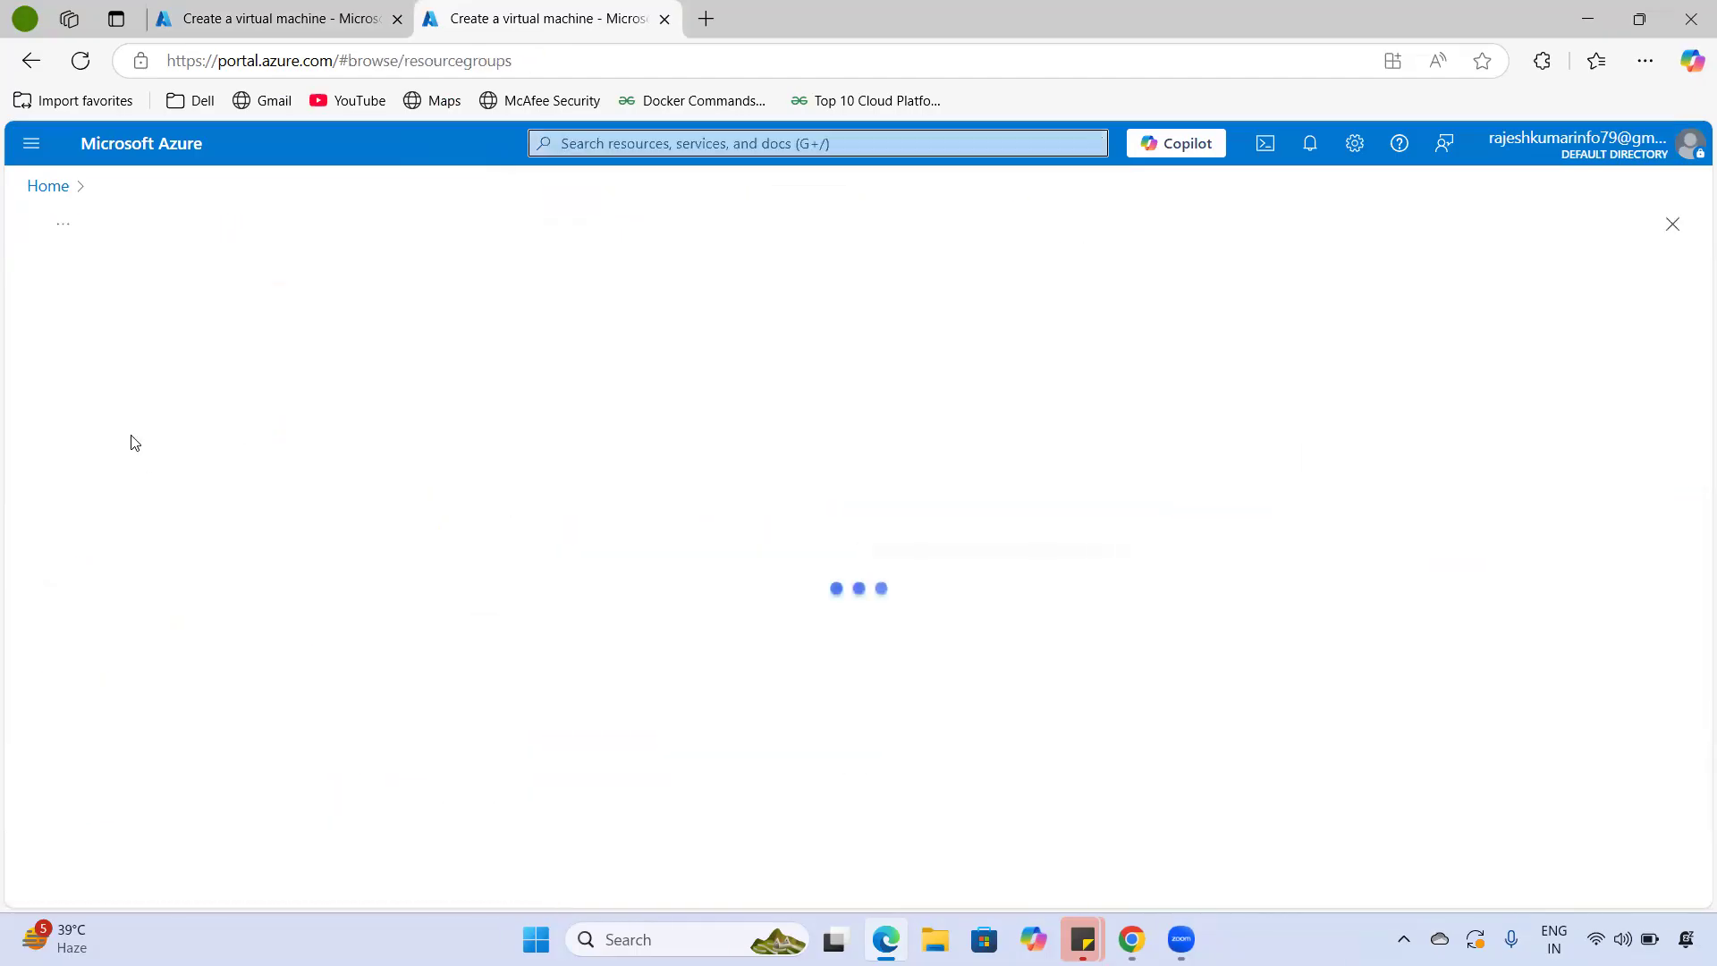
click(94, 289)
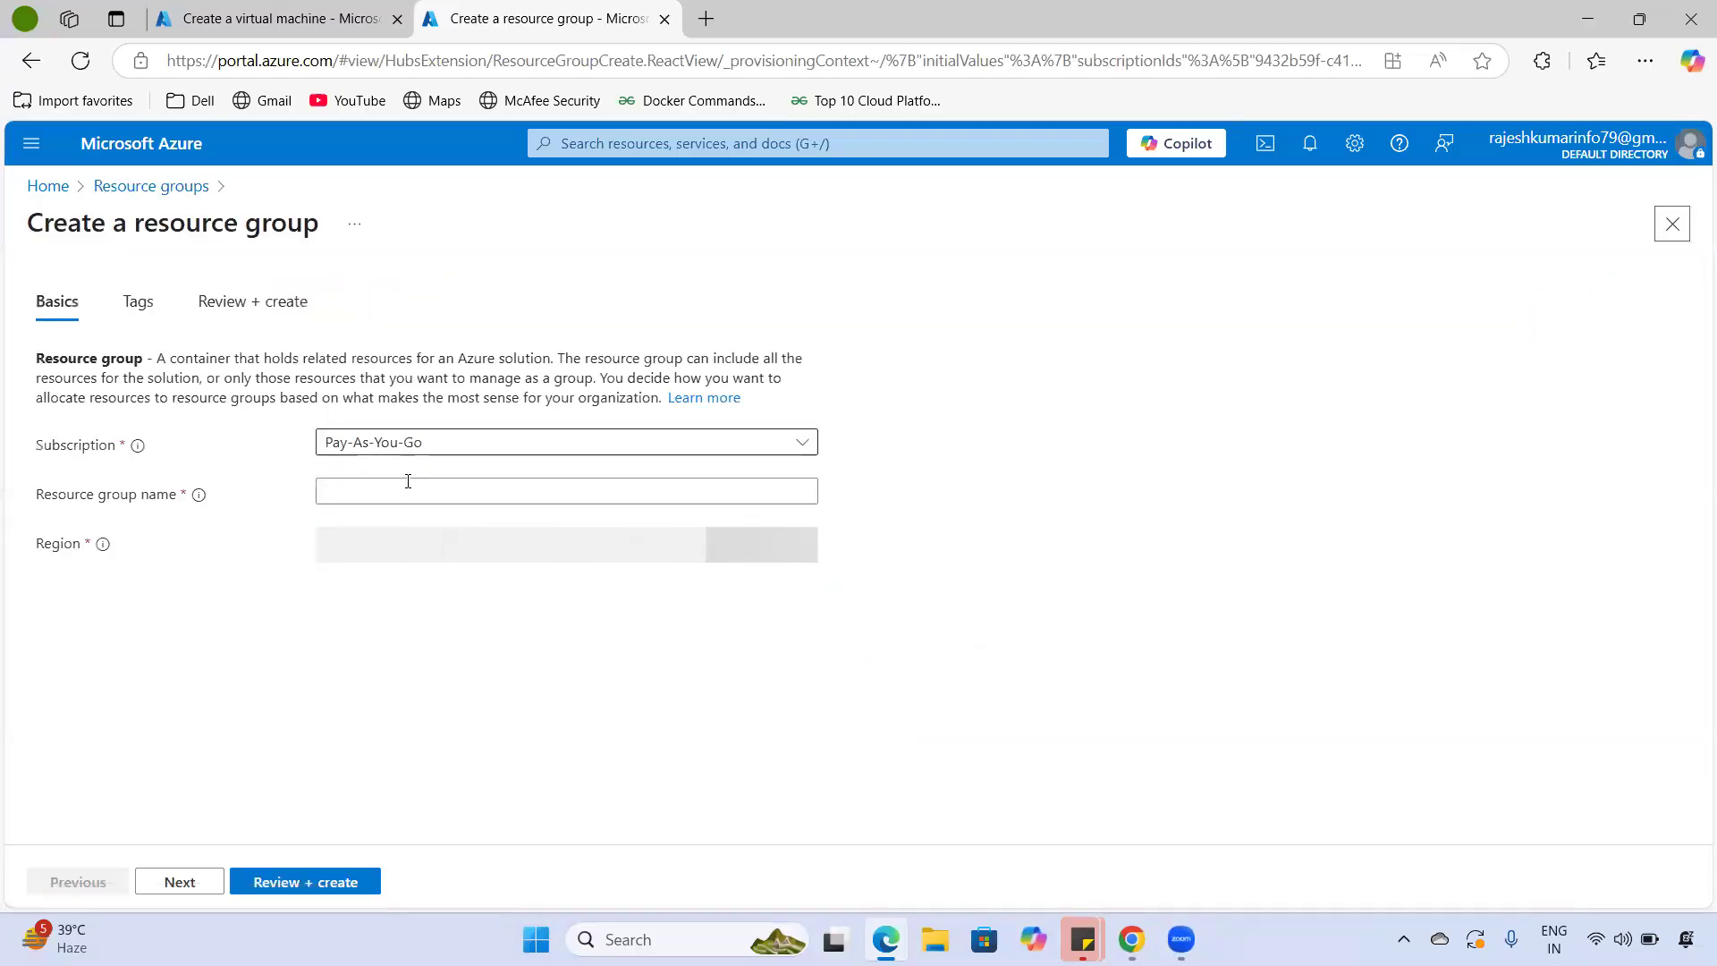
- Name the resource group rg-01, keep region (Europe) UK South, and continue to Tags
click(556, 488)
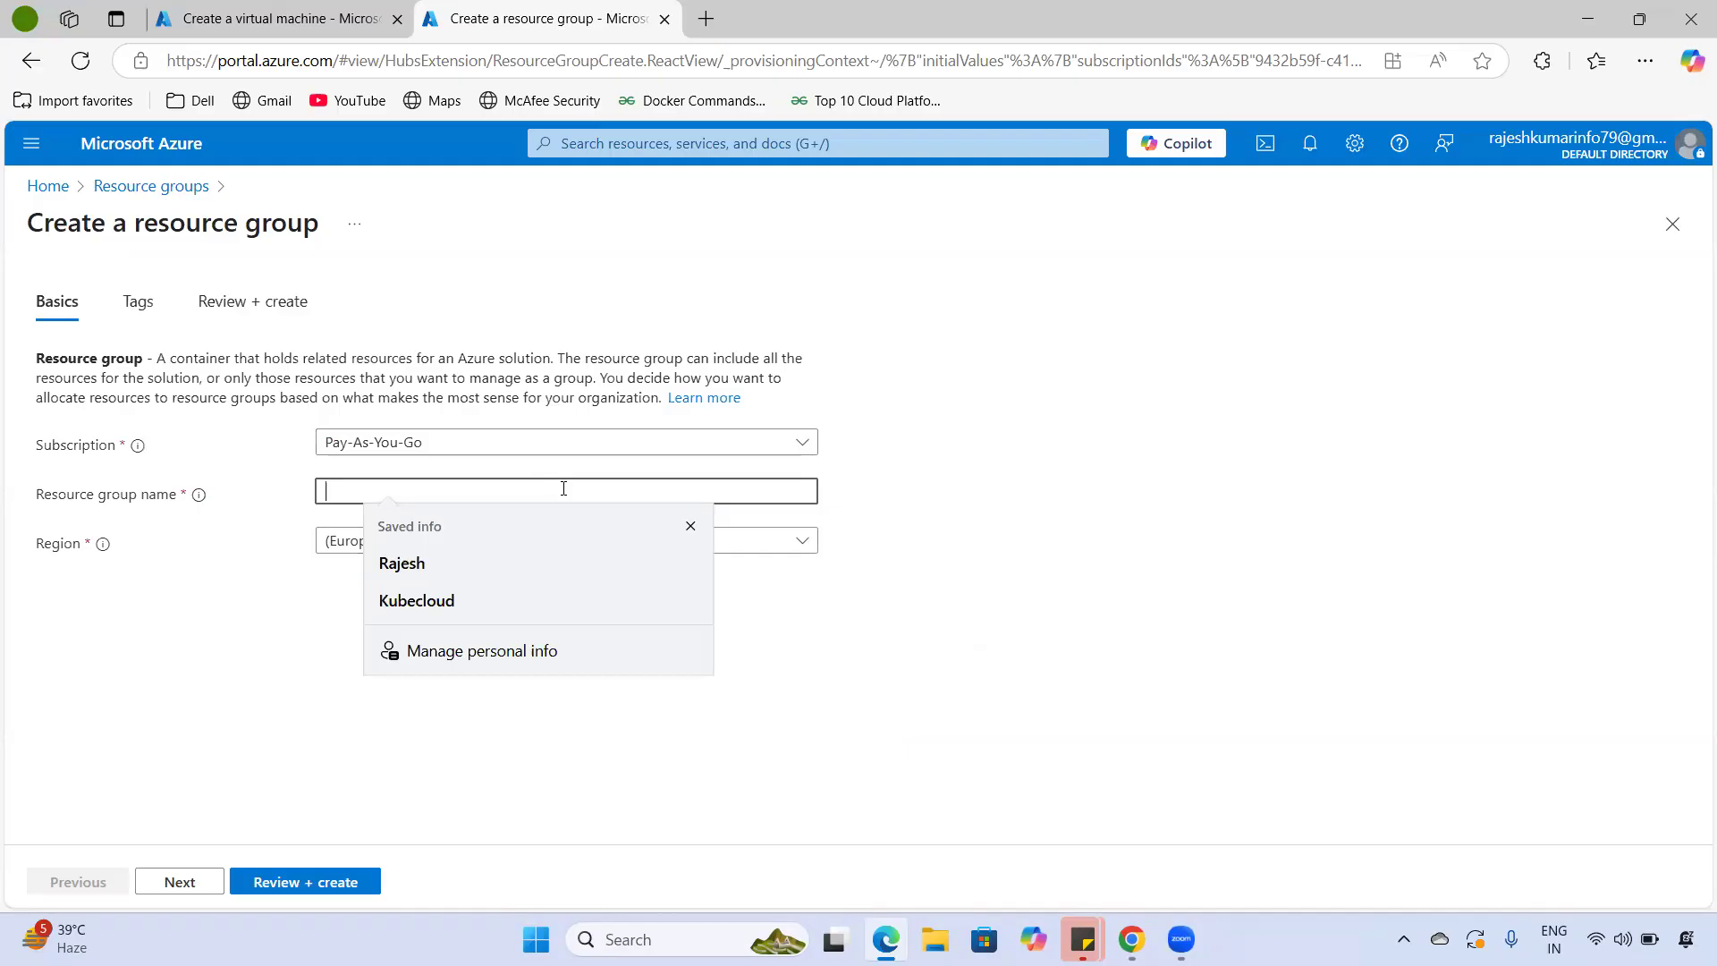
text(rg-01)
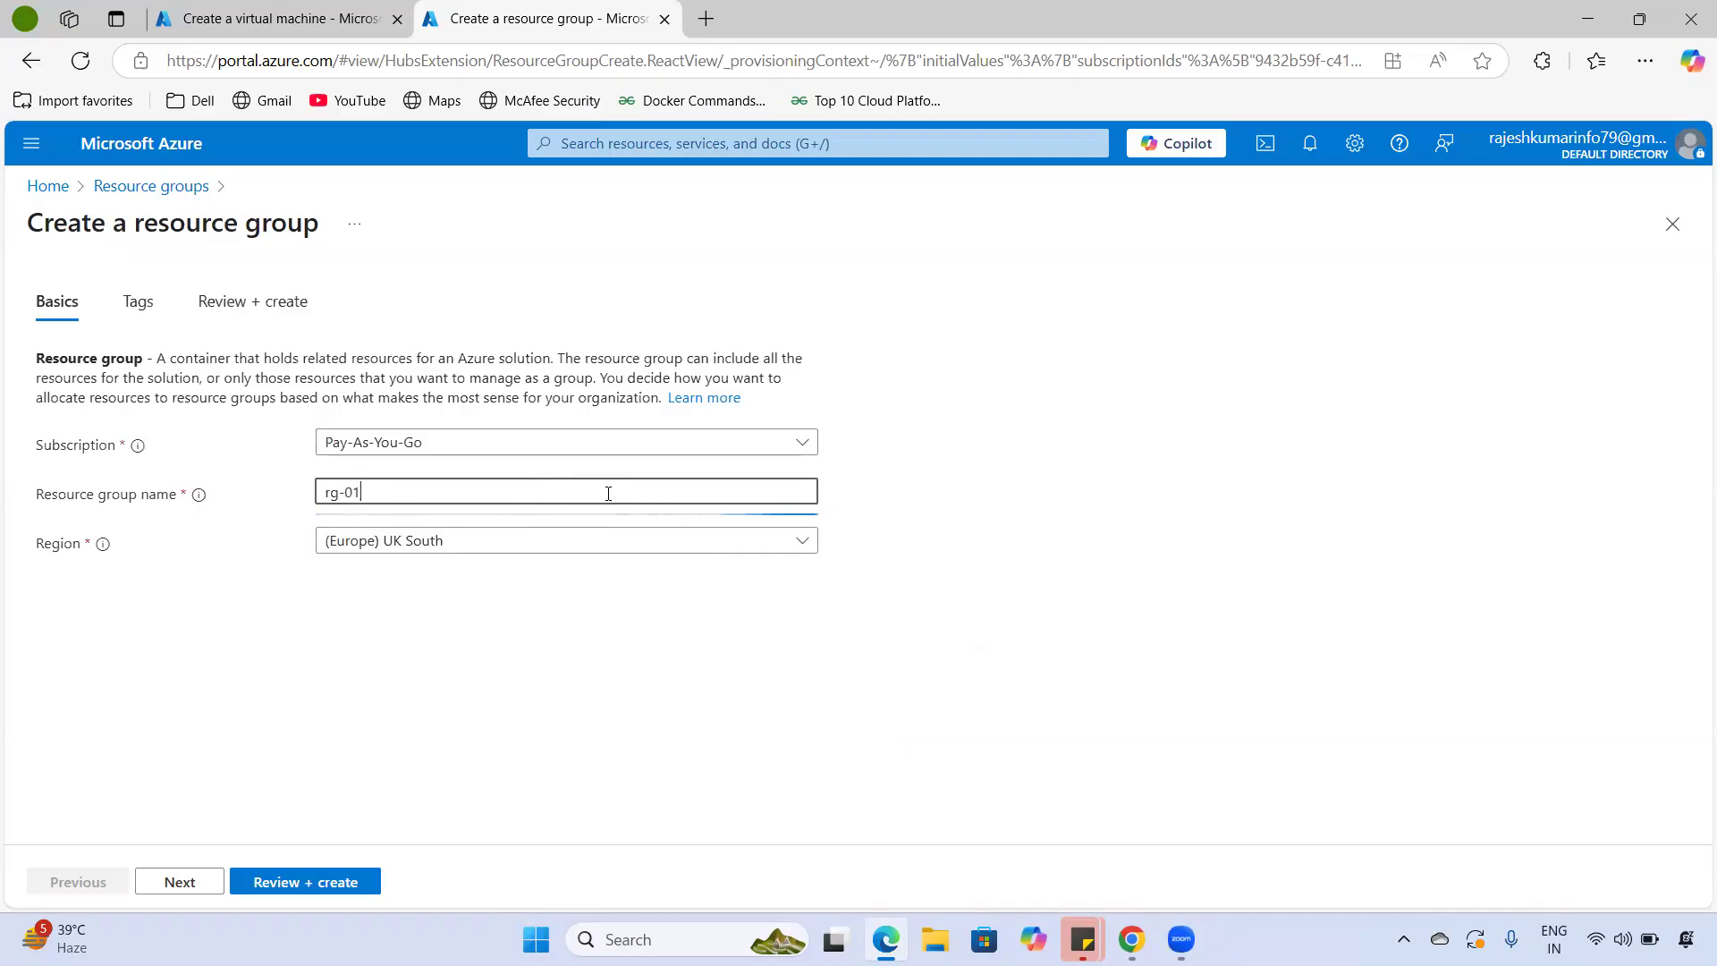
click(579, 551)
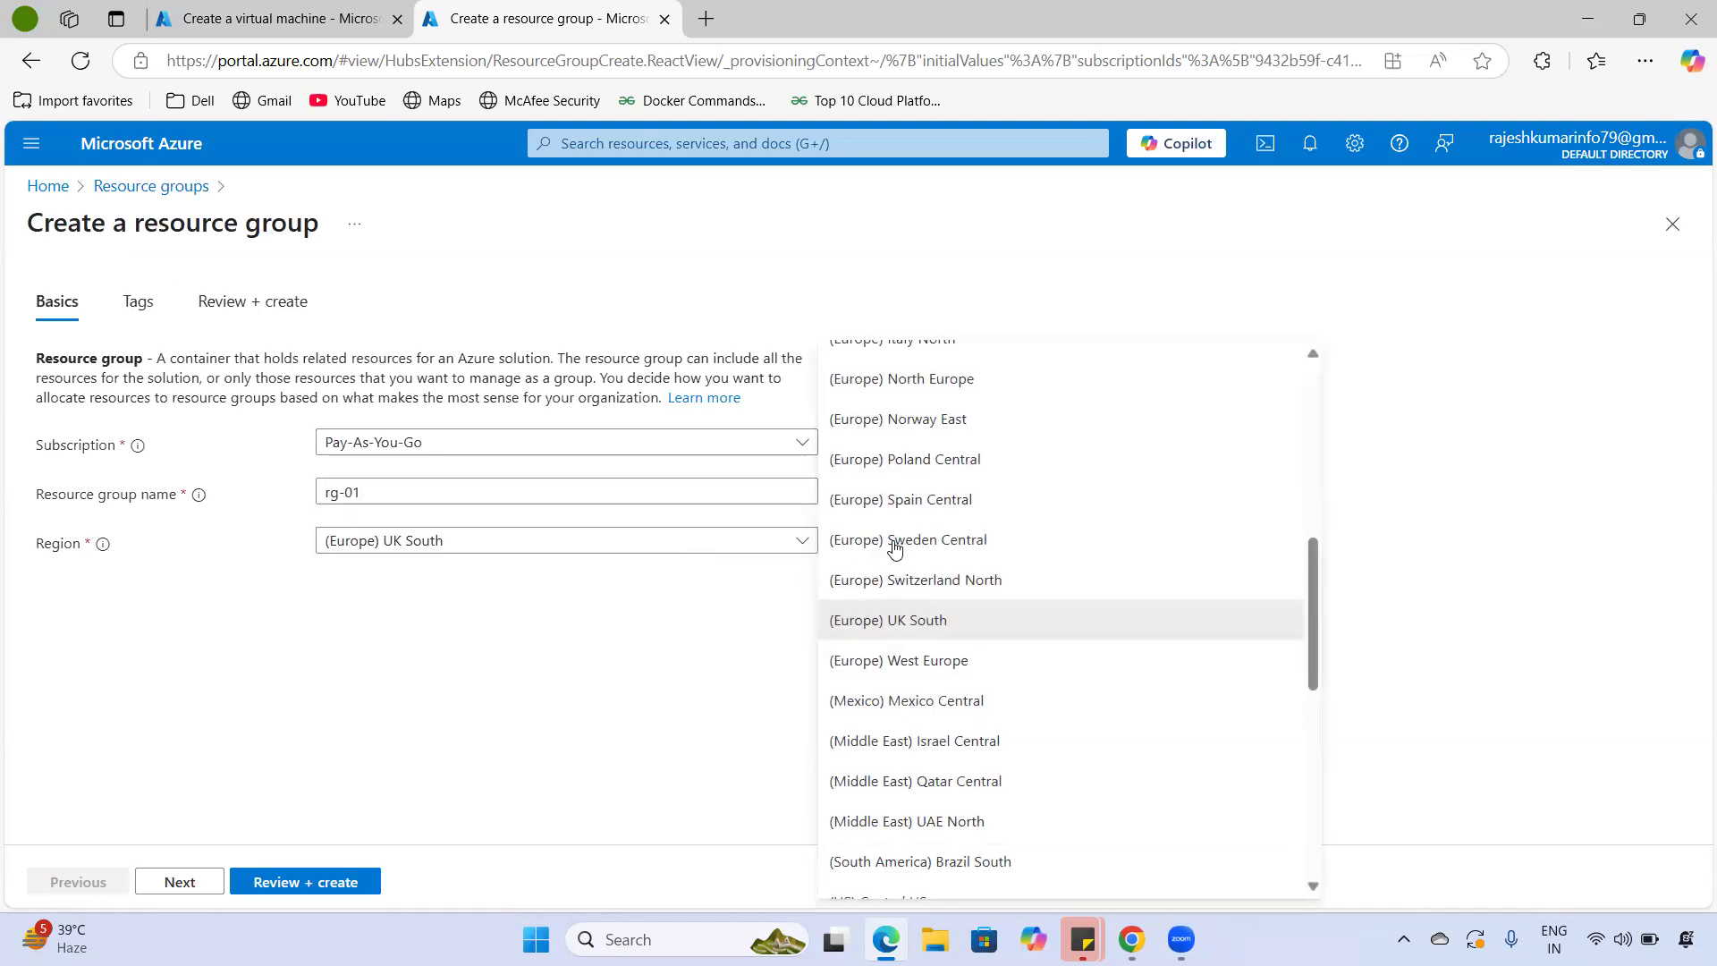
scroll(896, 548, down, 6)
scroll(912, 554, up, 10)
scroll(917, 559, up, 2)
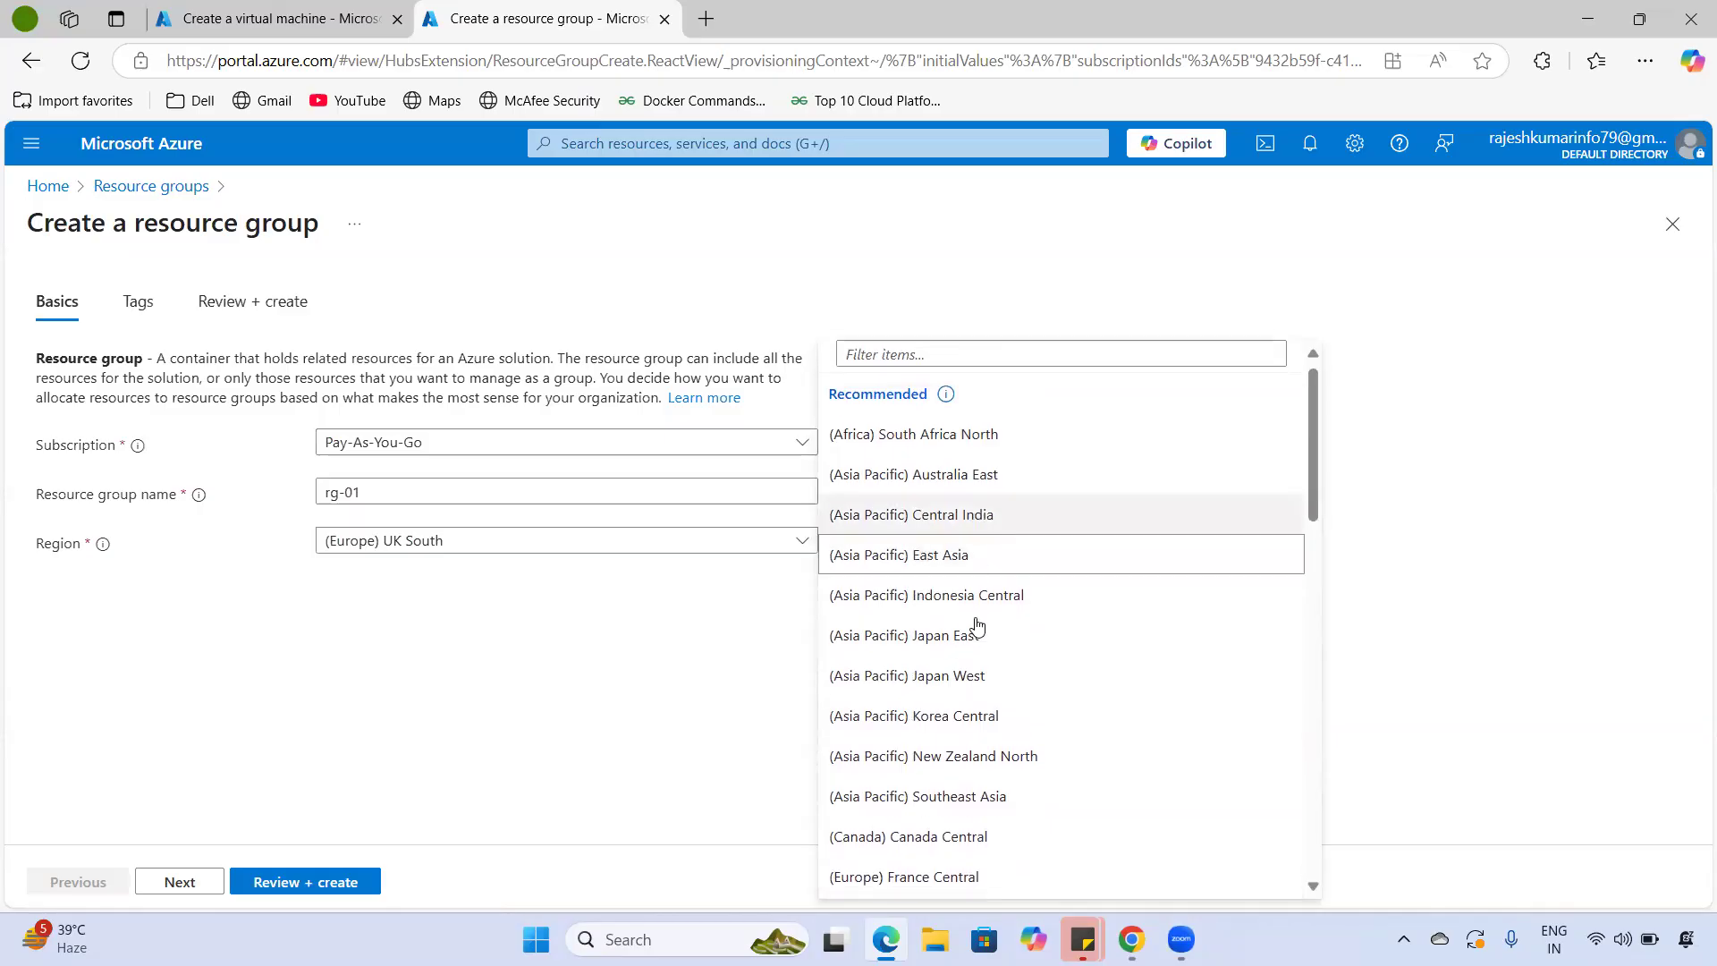
scroll(977, 685, down, 10)
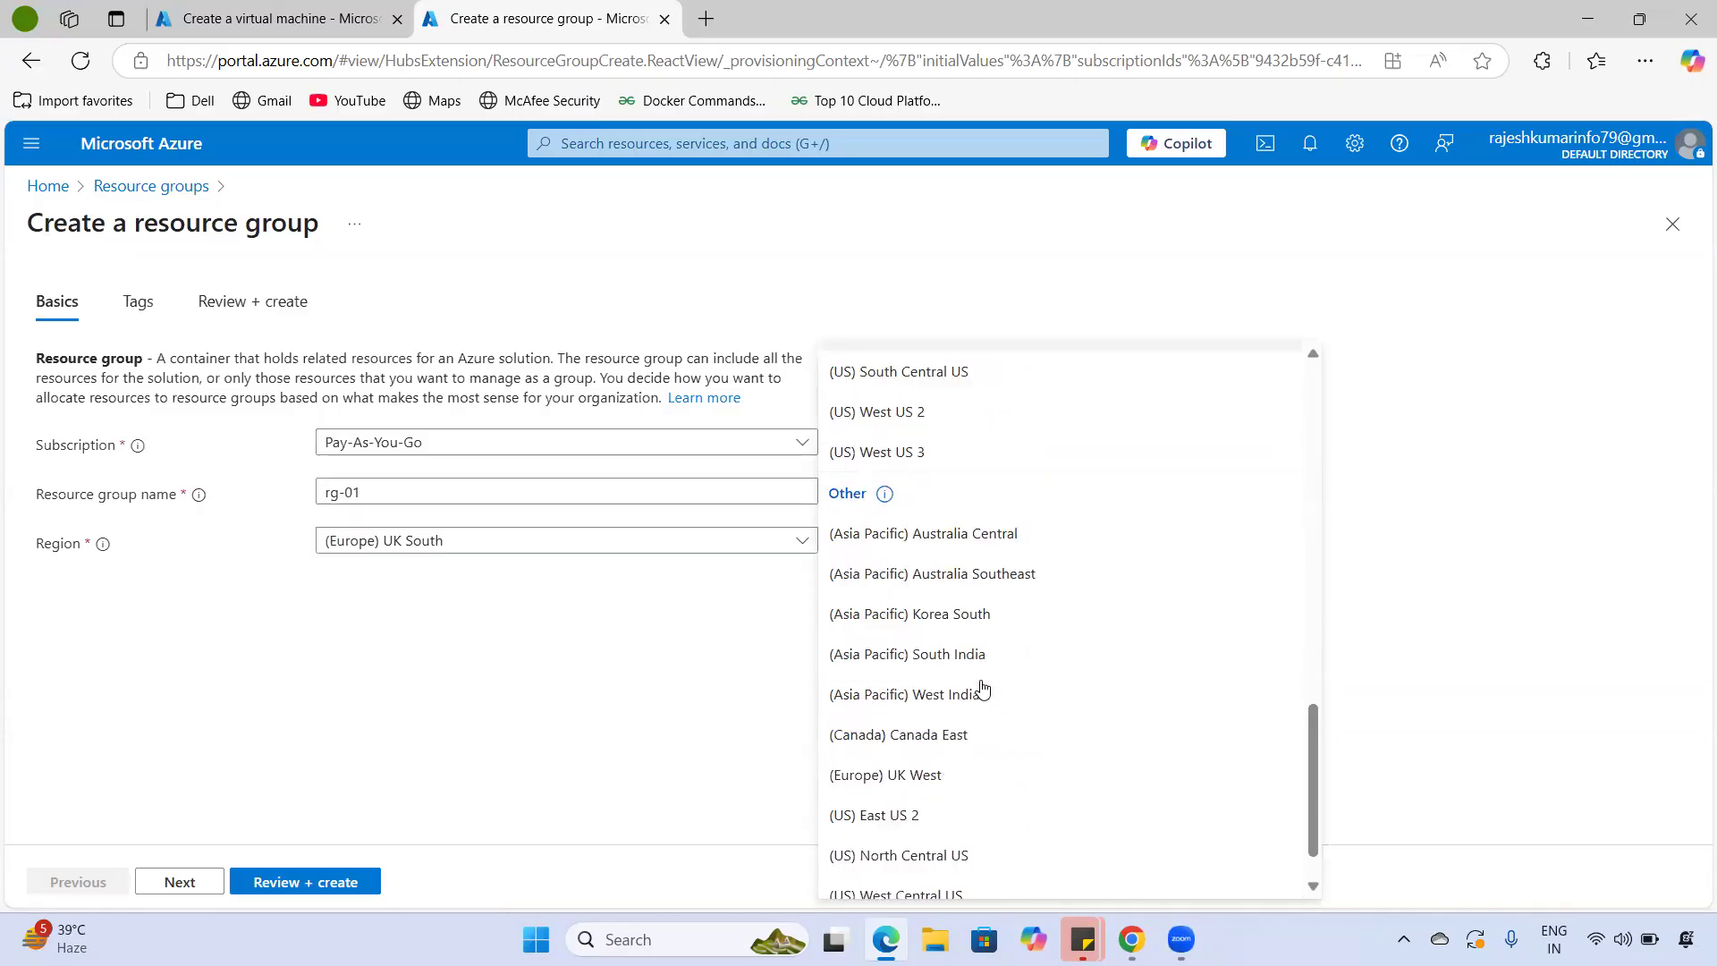
scroll(982, 687, up, 6)
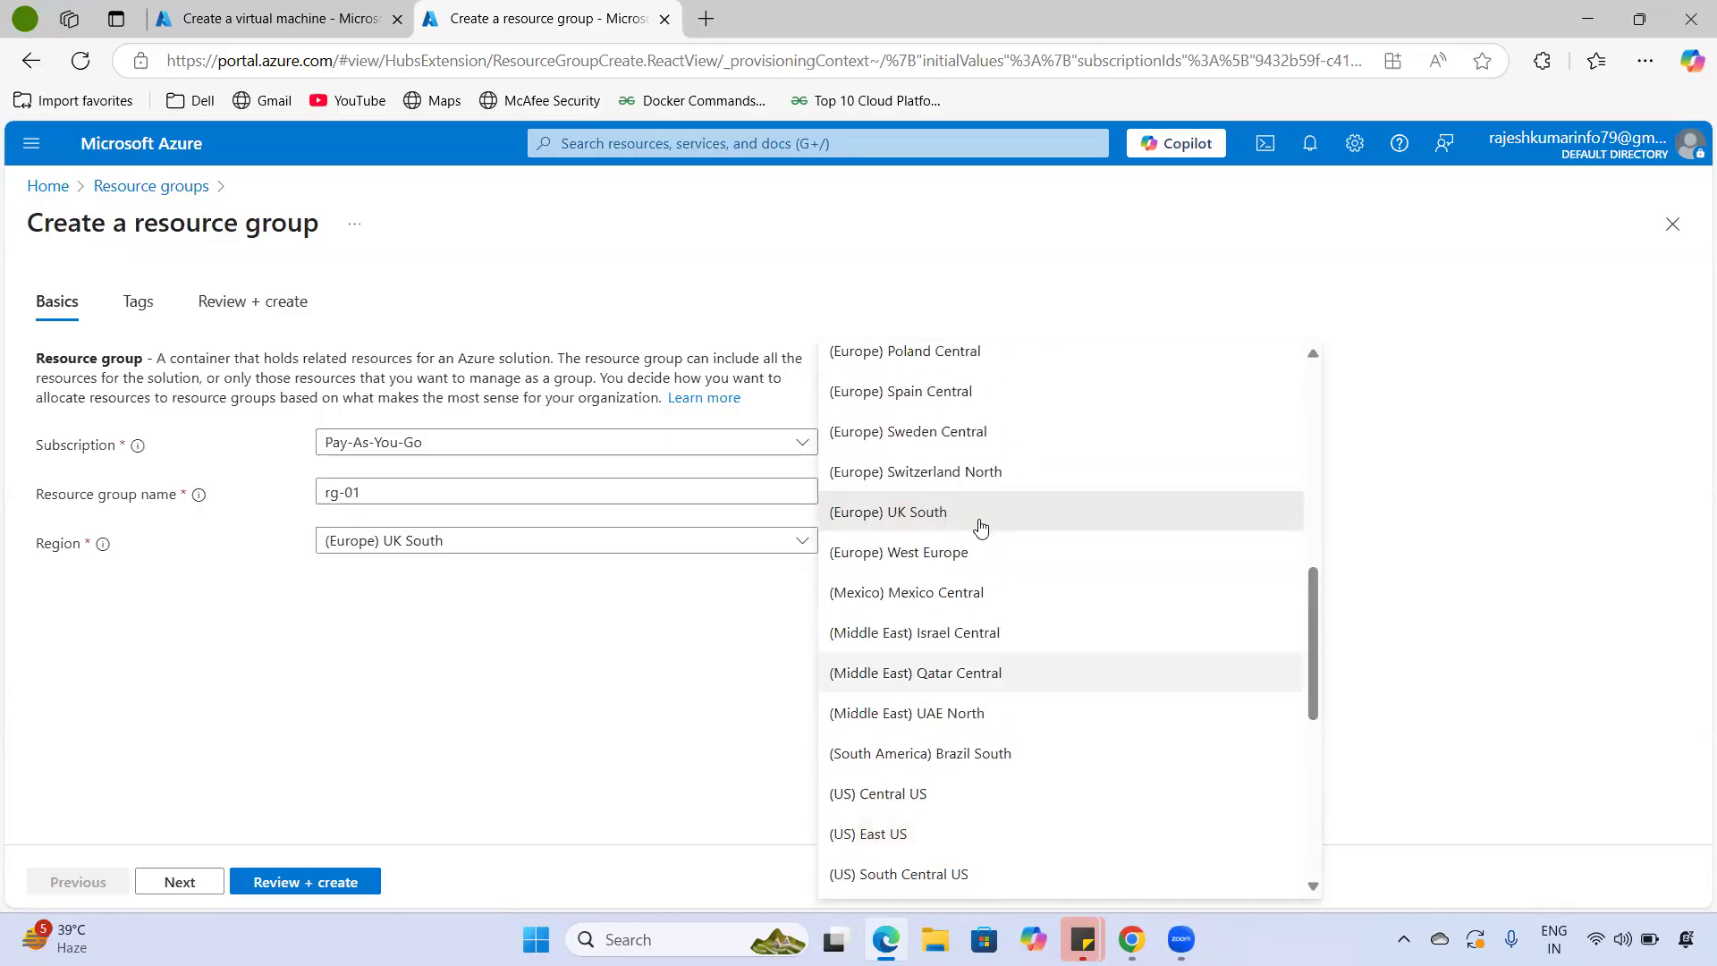
click(914, 528)
click(146, 889)
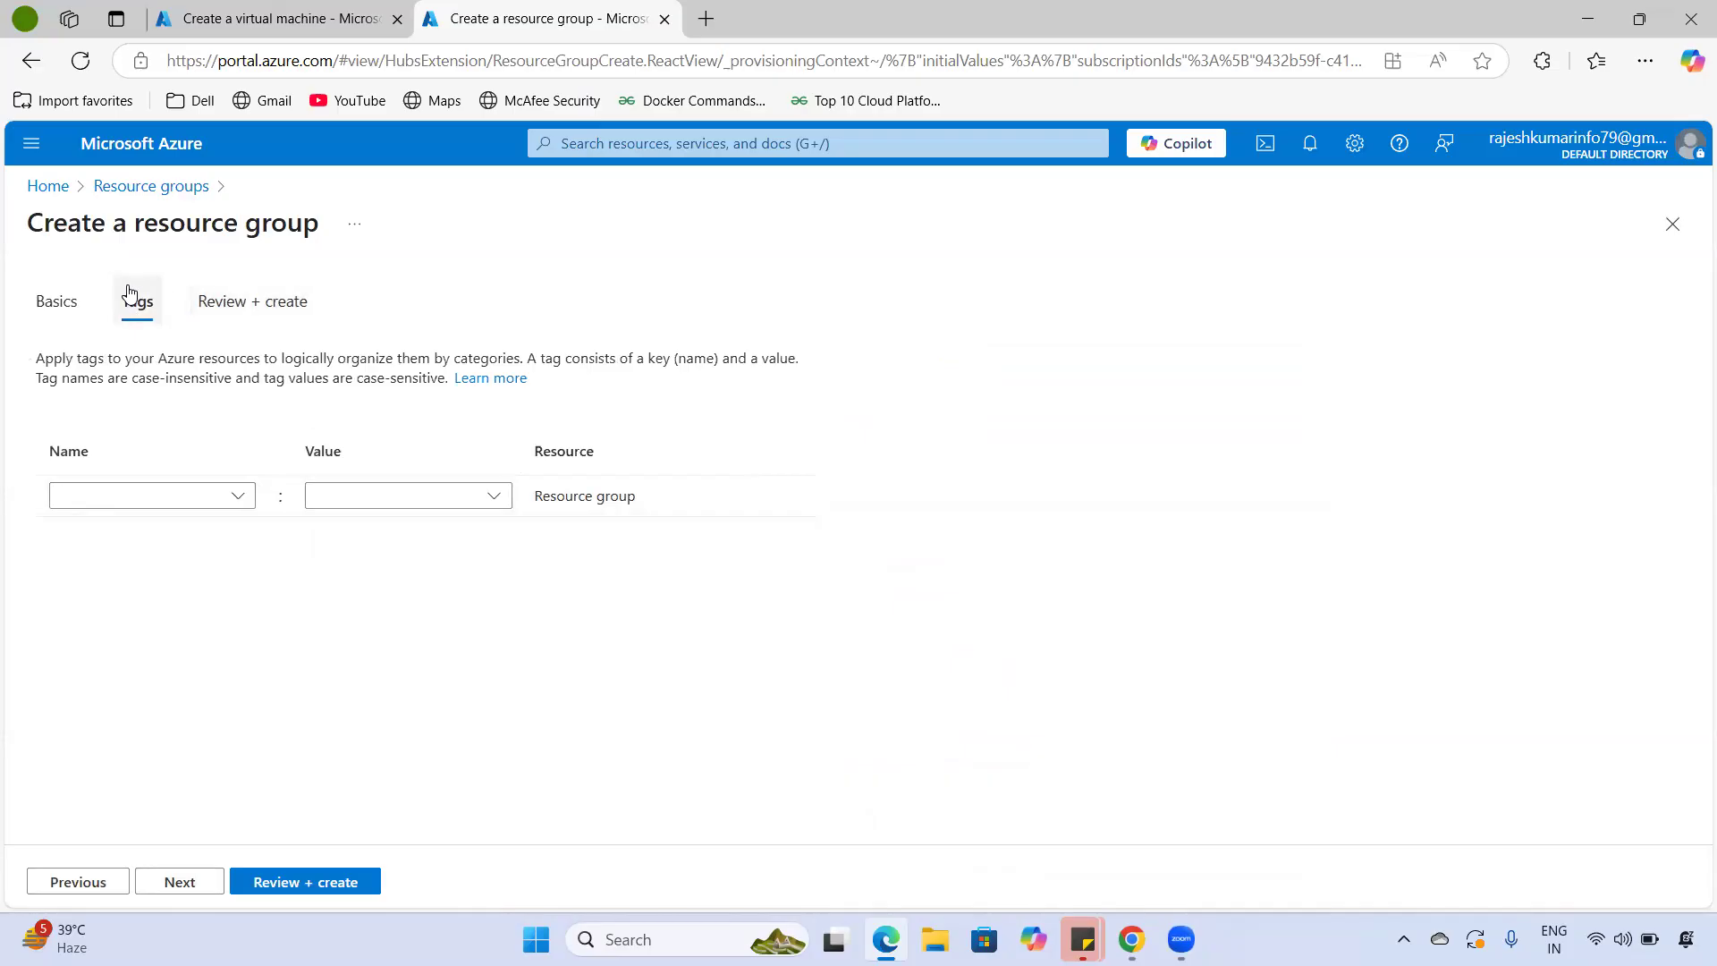
- Add an owner tag with the owner's name and a purpose tag of testing, then continue to review
click(154, 496)
text(owner)
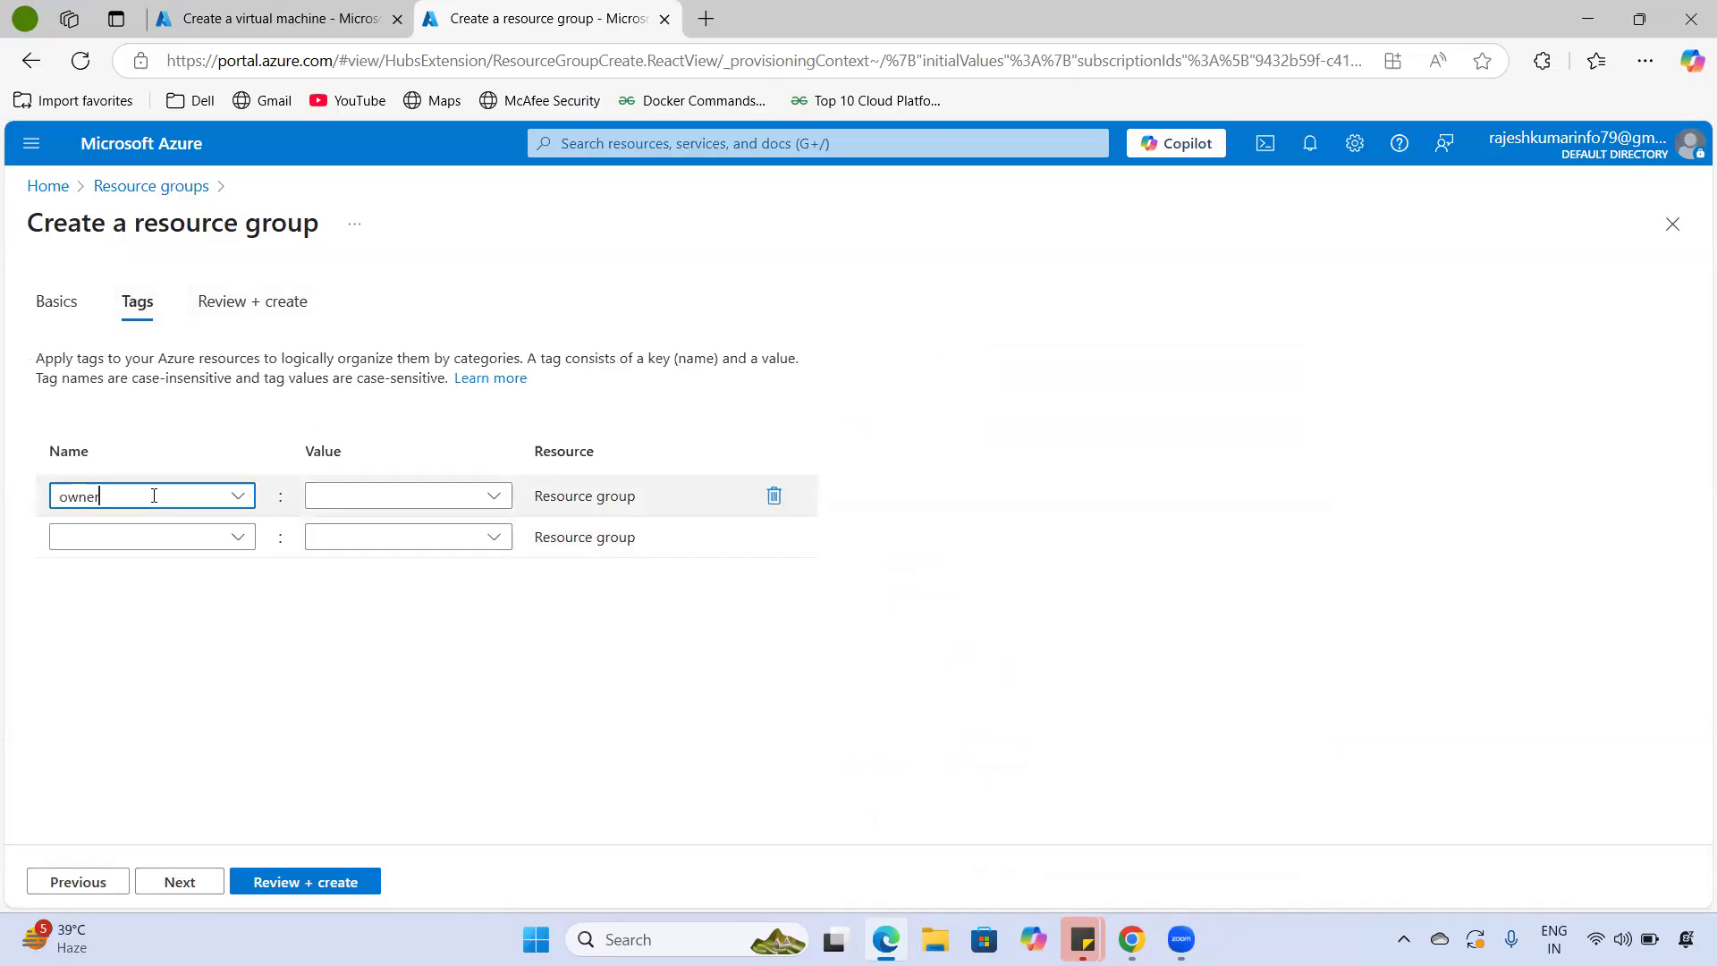
click(384, 494)
text(john)
click(159, 541)
text(purpose)
click(381, 533)
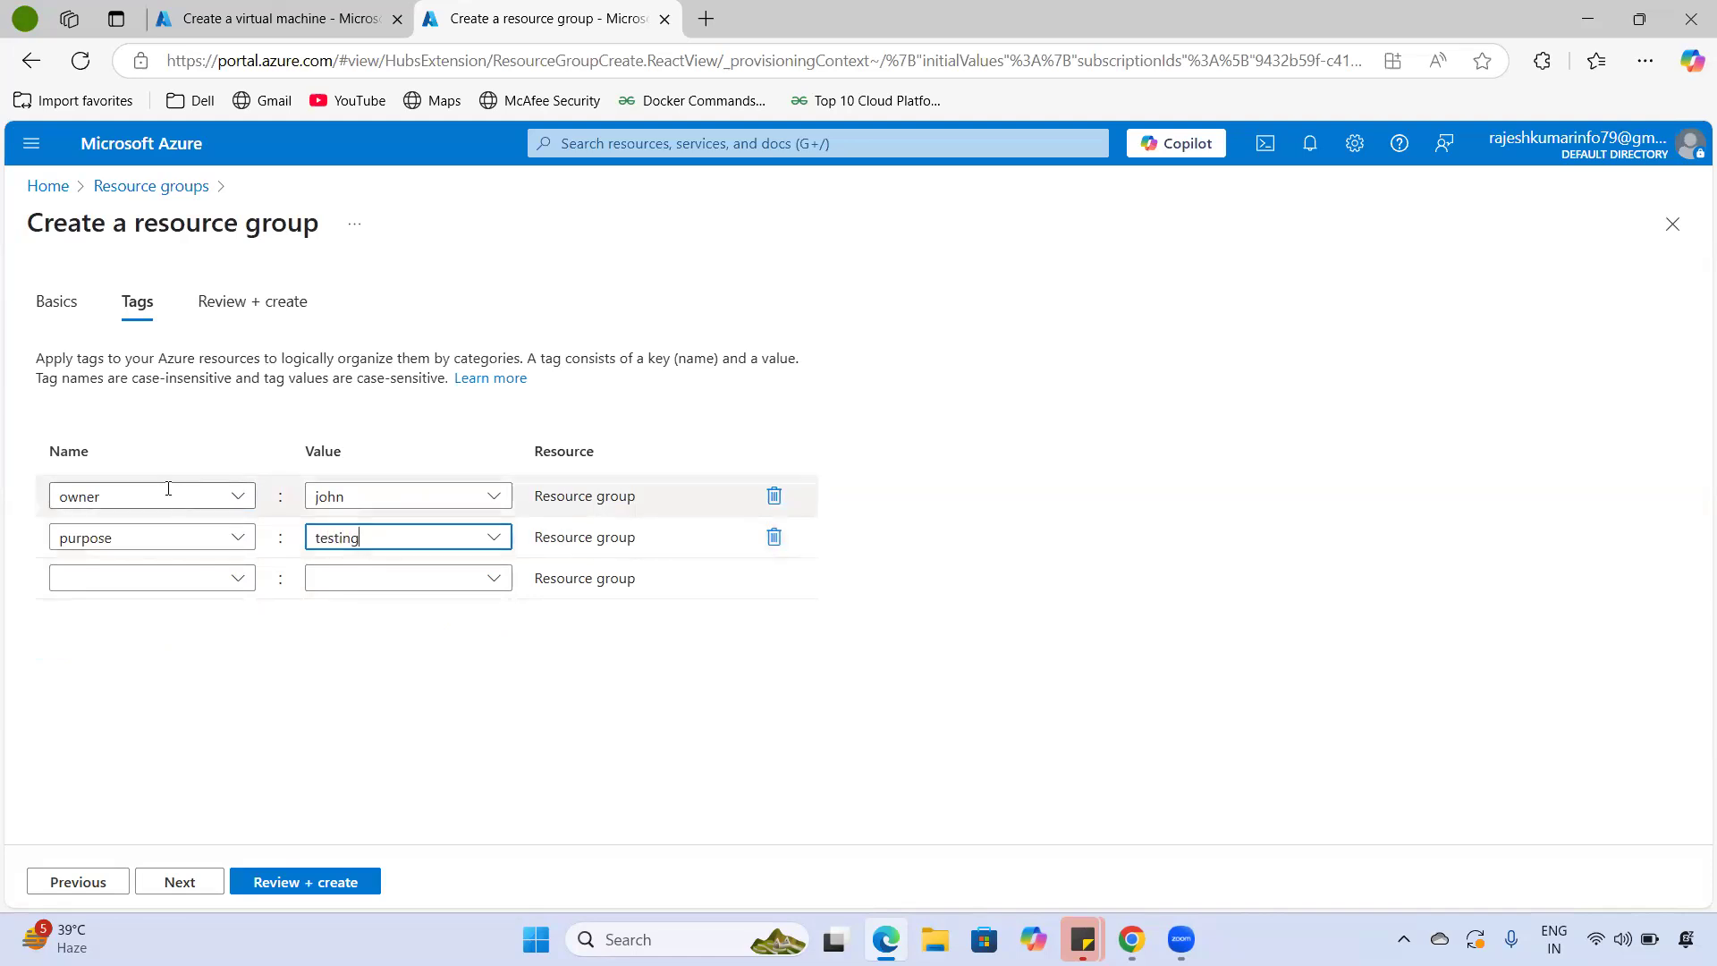
click(200, 869)
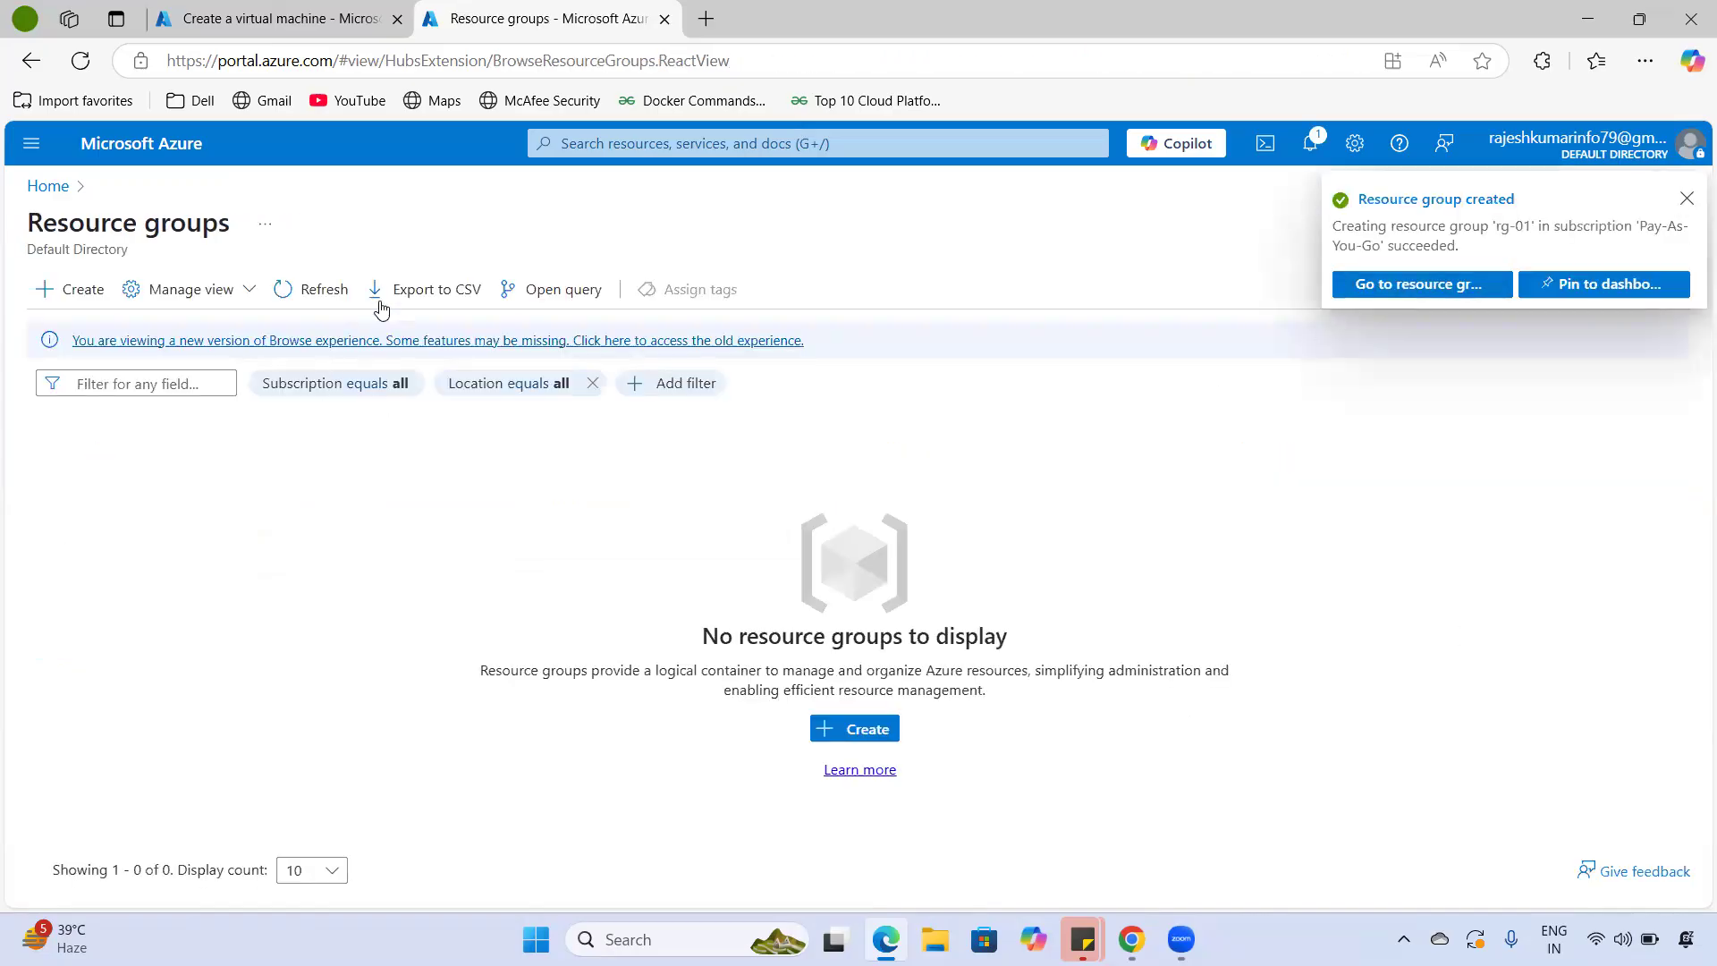
- Refresh the resource group list and check the rg-01 creation notification
click(288, 290)
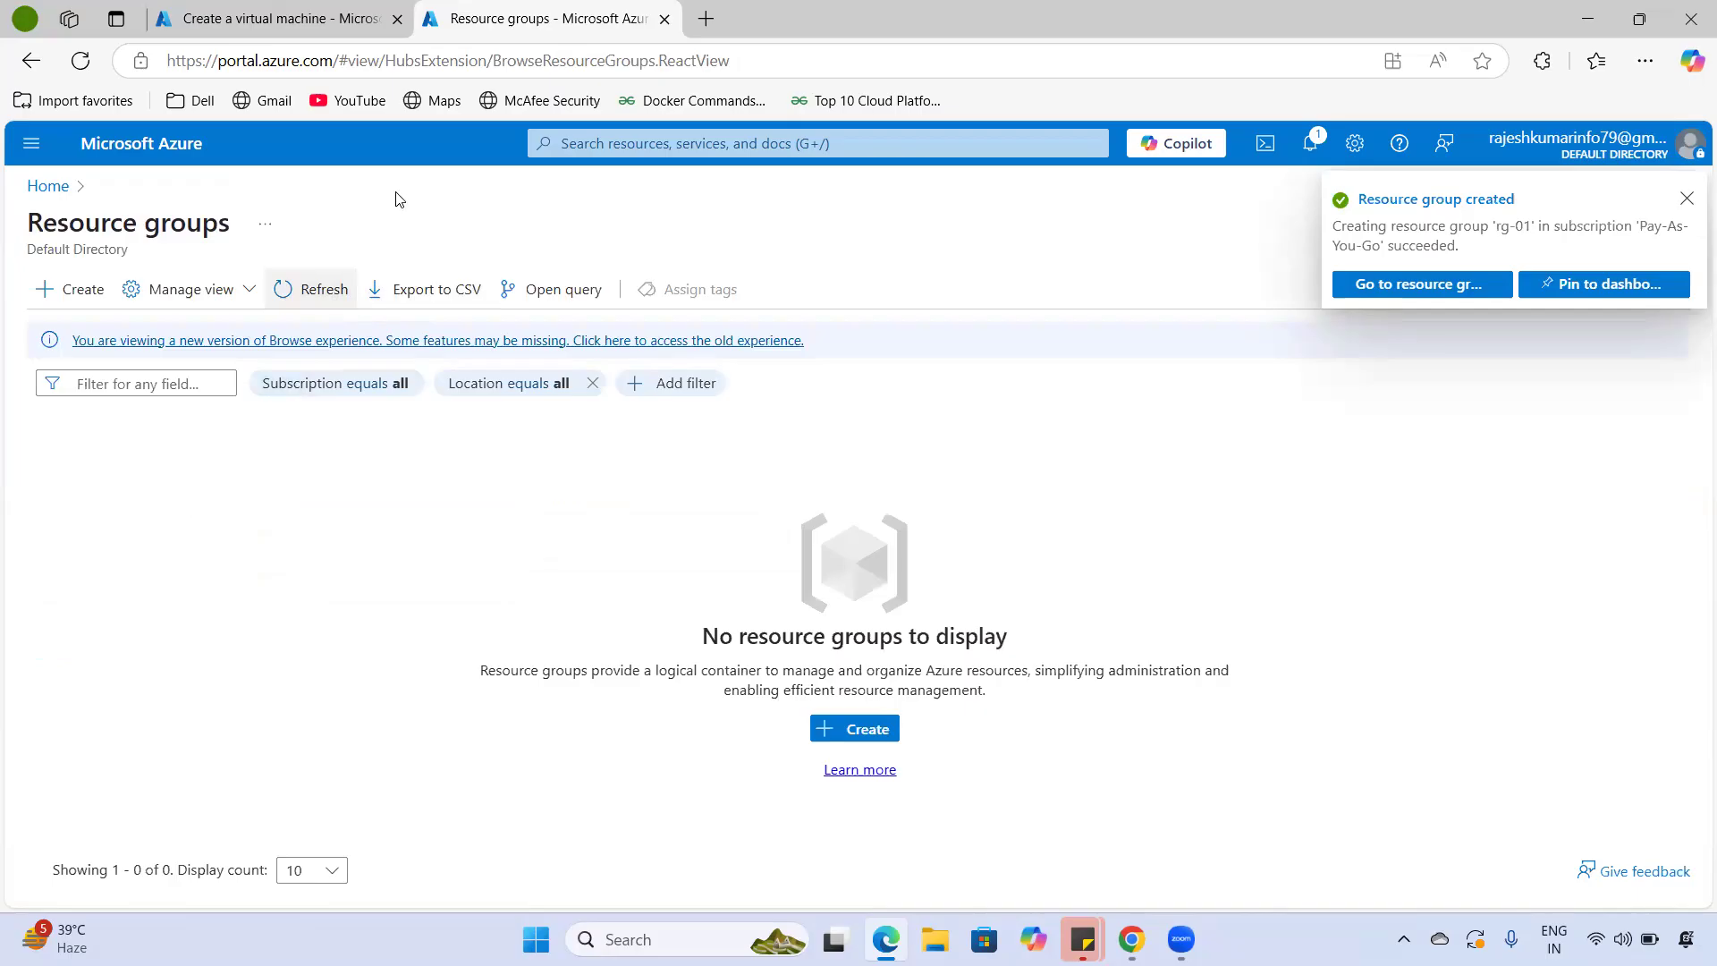
click(314, 283)
click(318, 284)
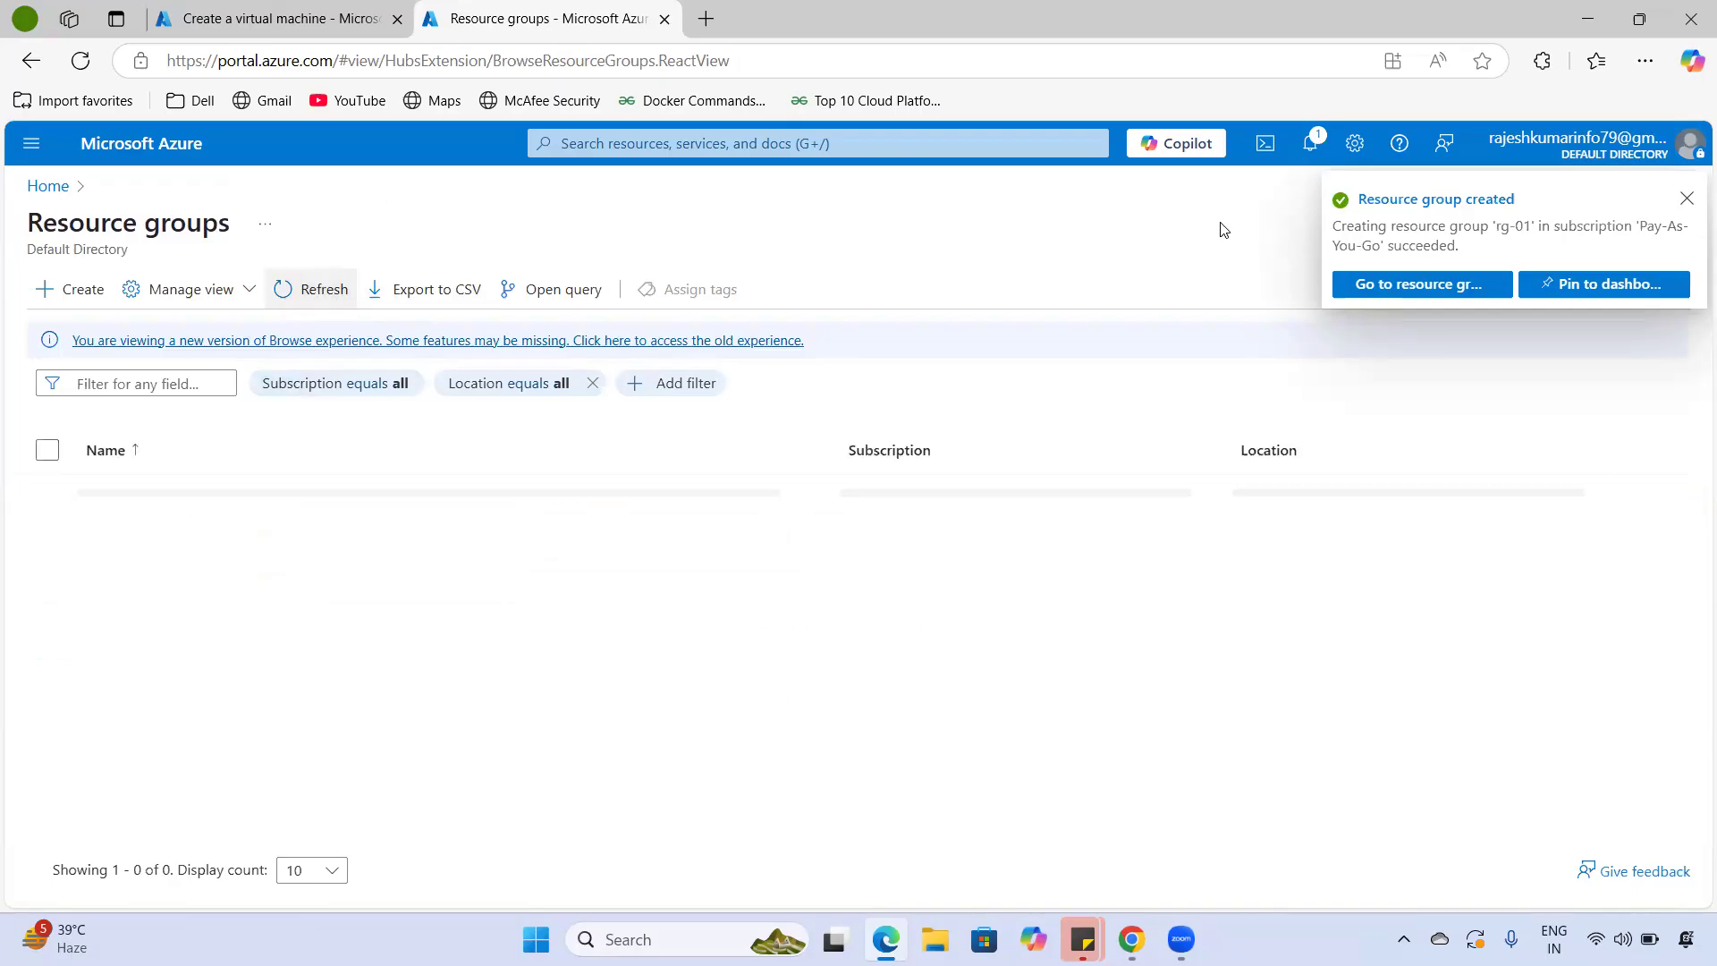
click(1310, 150)
click(304, 291)
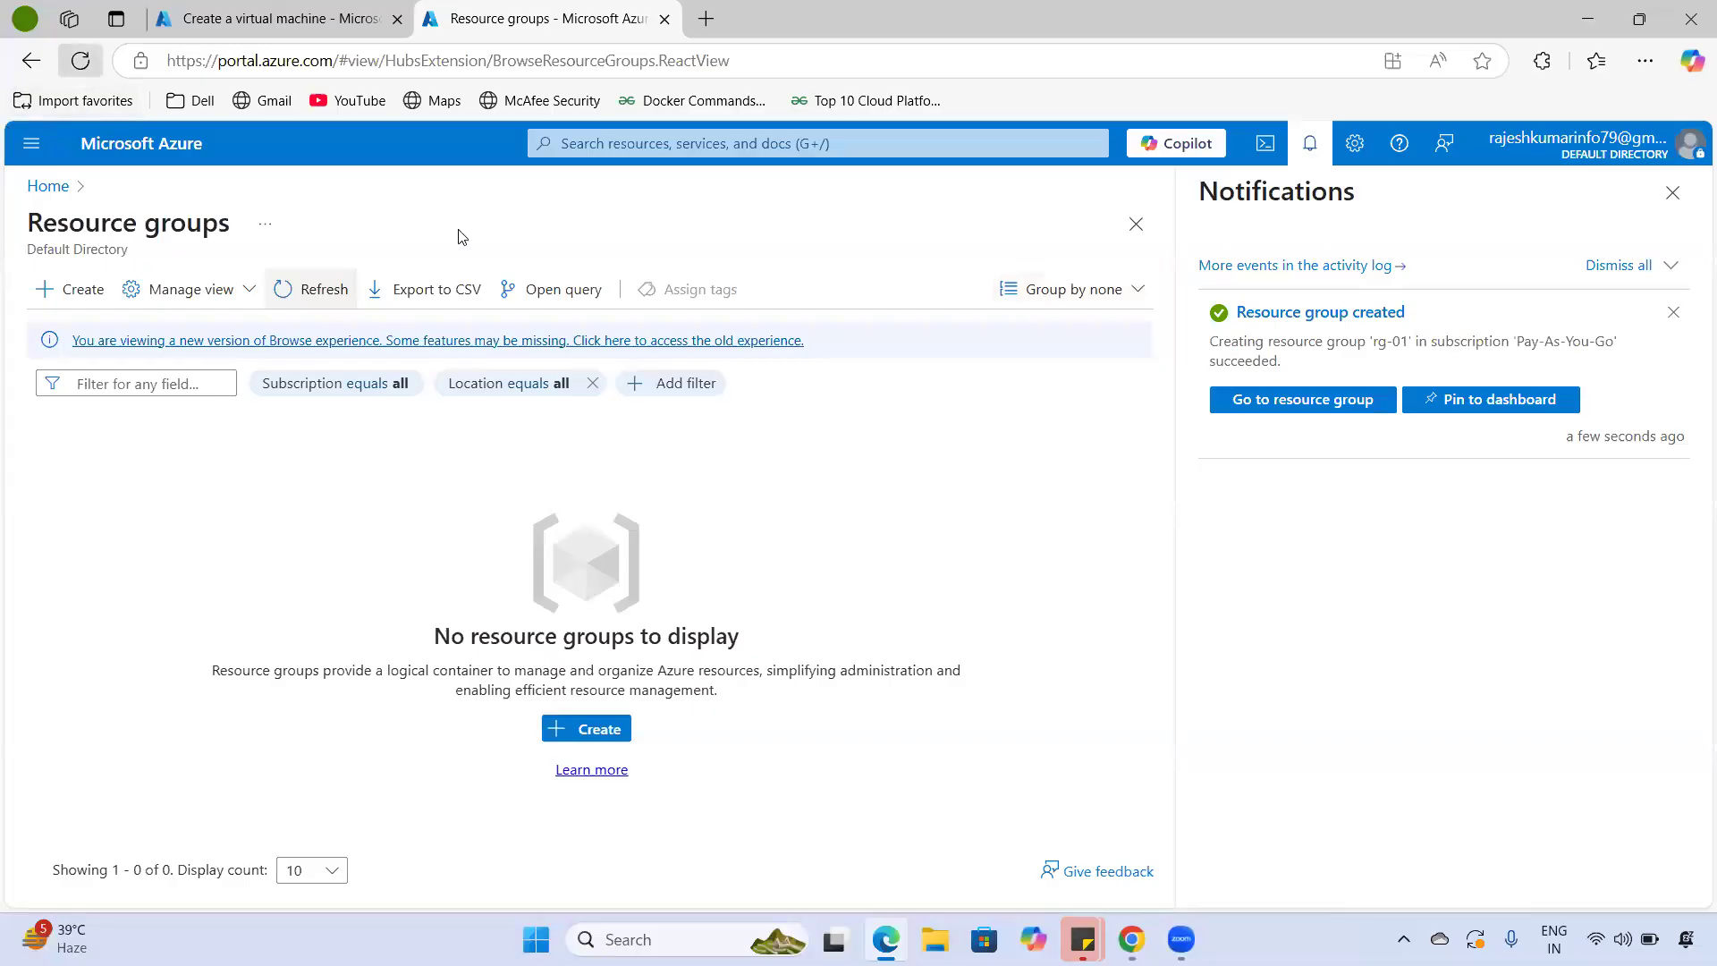
- Reload the portal, open Resource groups to see rg-01, and return to the VM tab
click(81, 60)
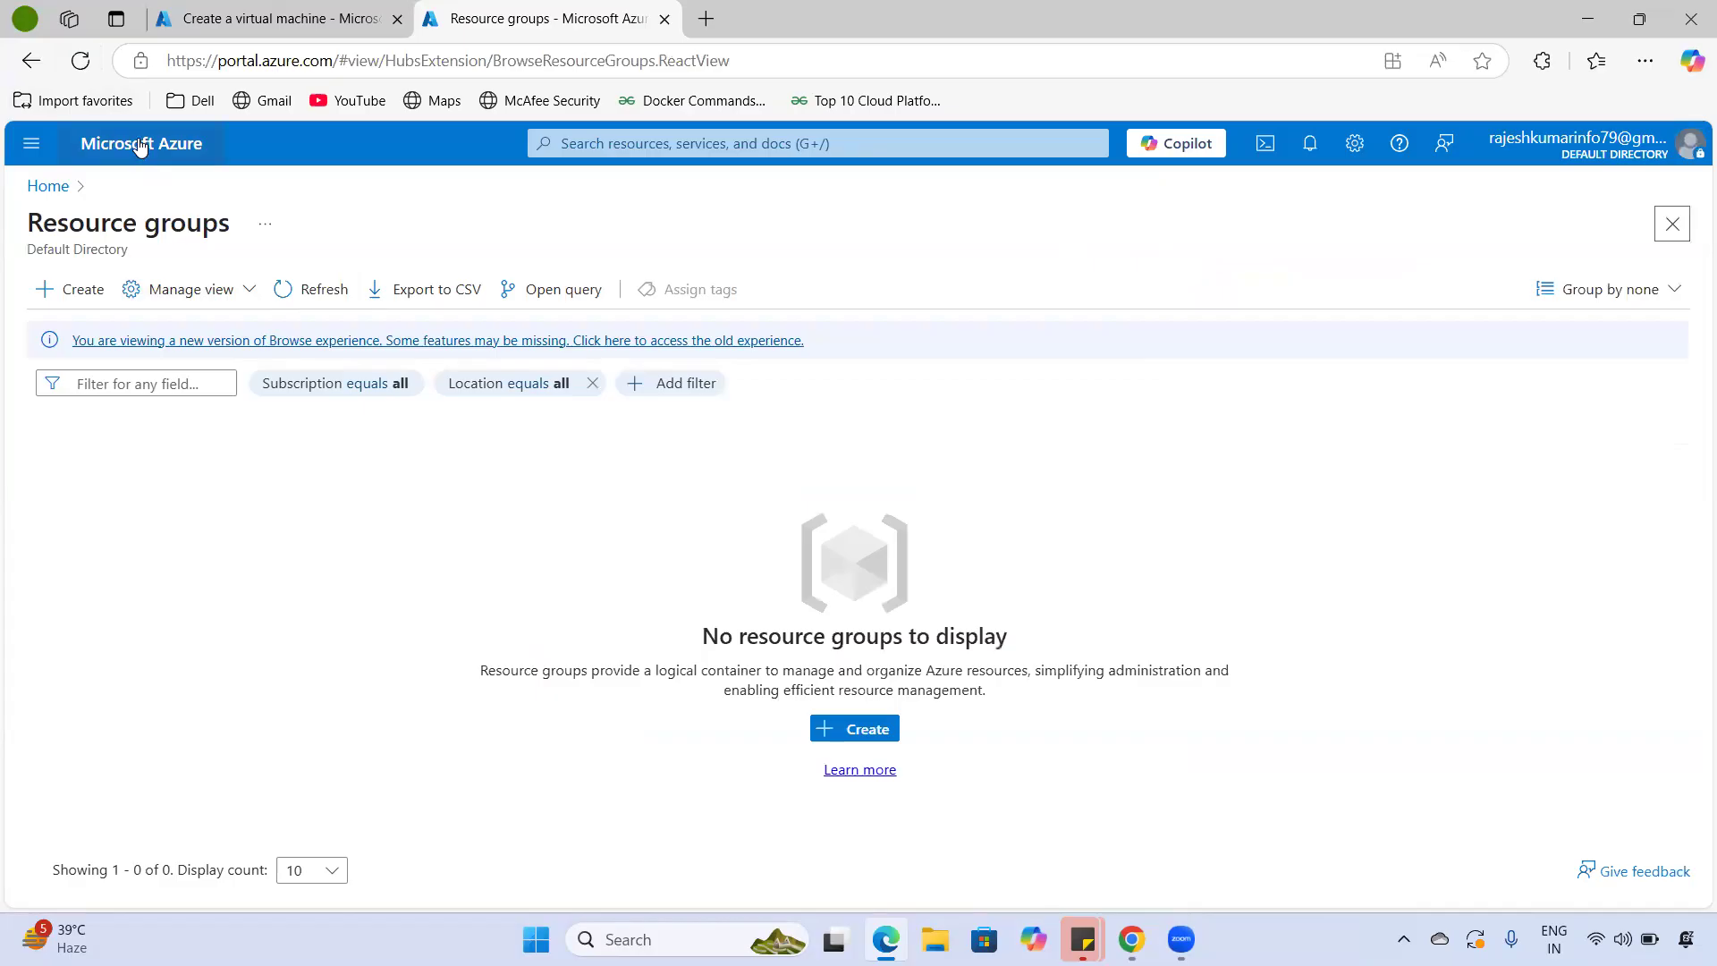
click(138, 143)
click(447, 288)
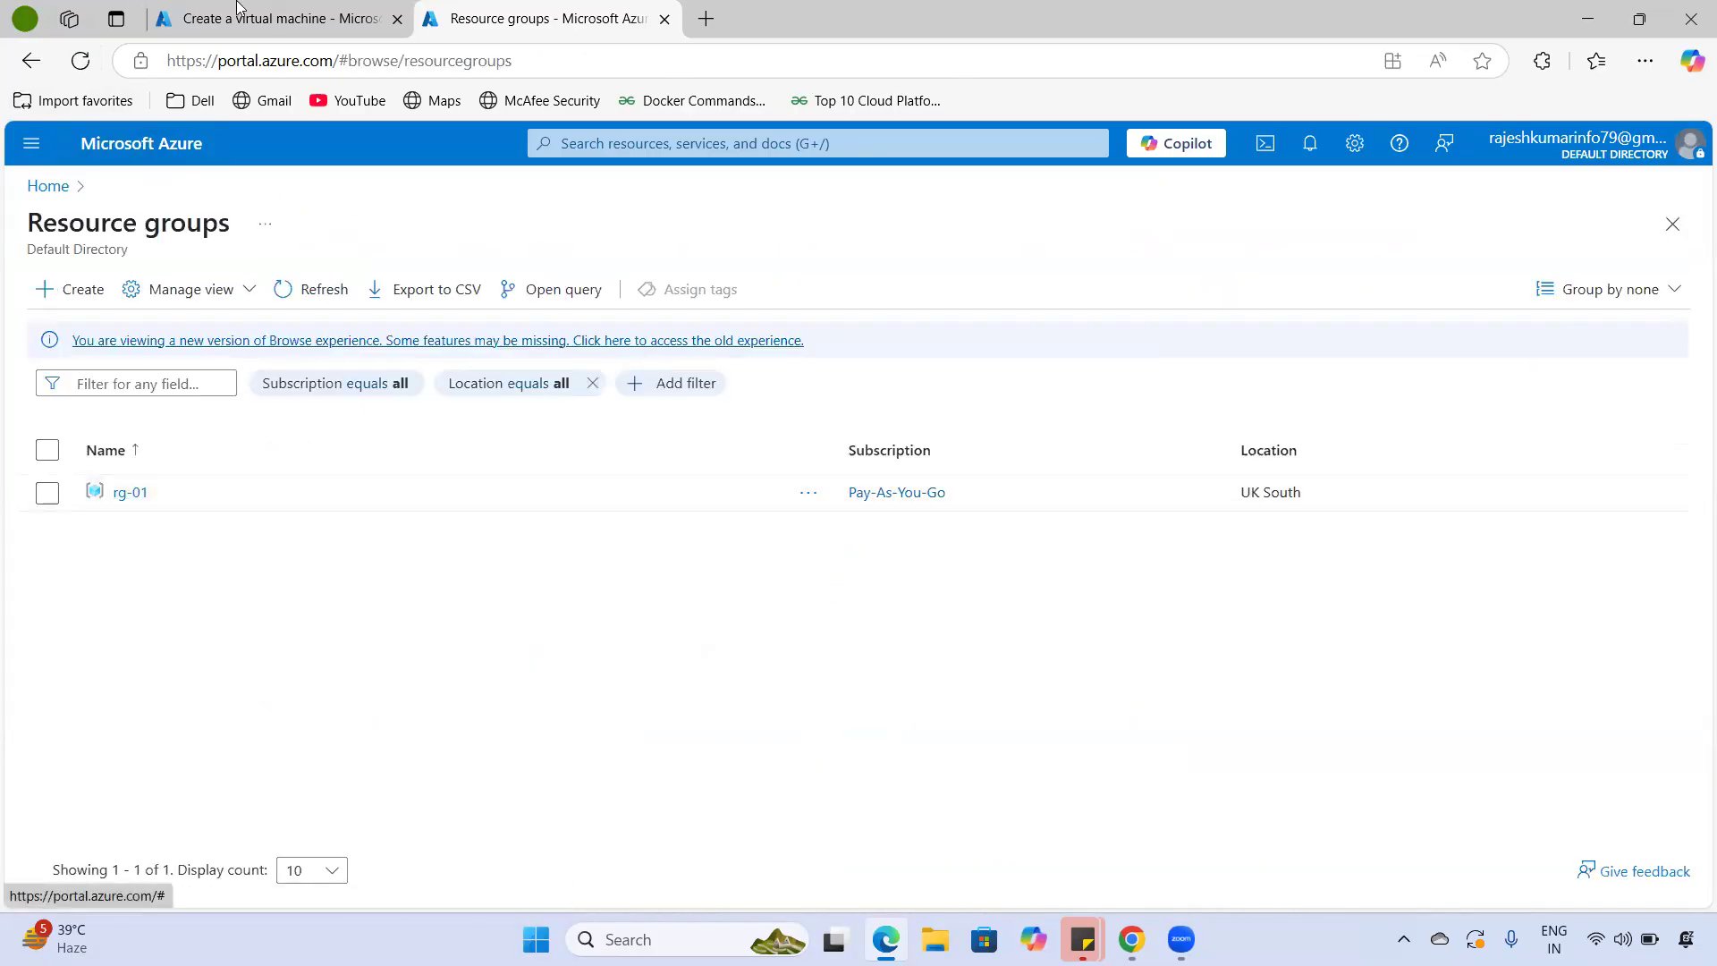
key(ctrl+Tab)
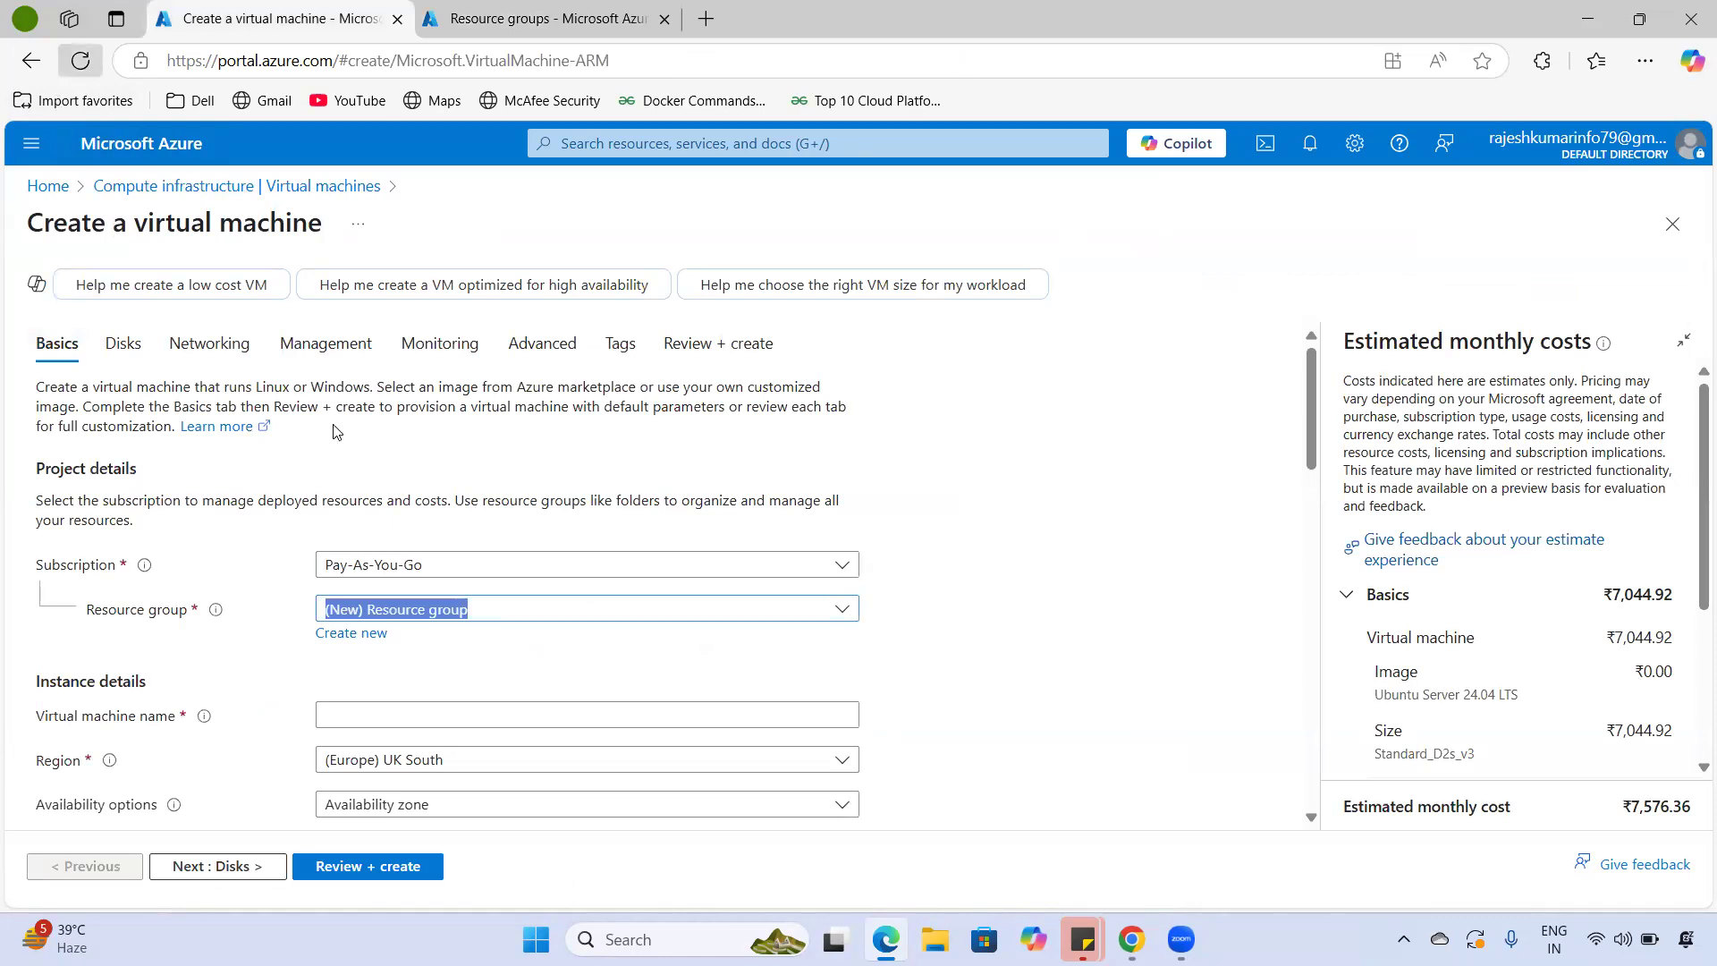
- Reload the VM form, select resource group rg-01 and name the machine vm-01
click(80, 60)
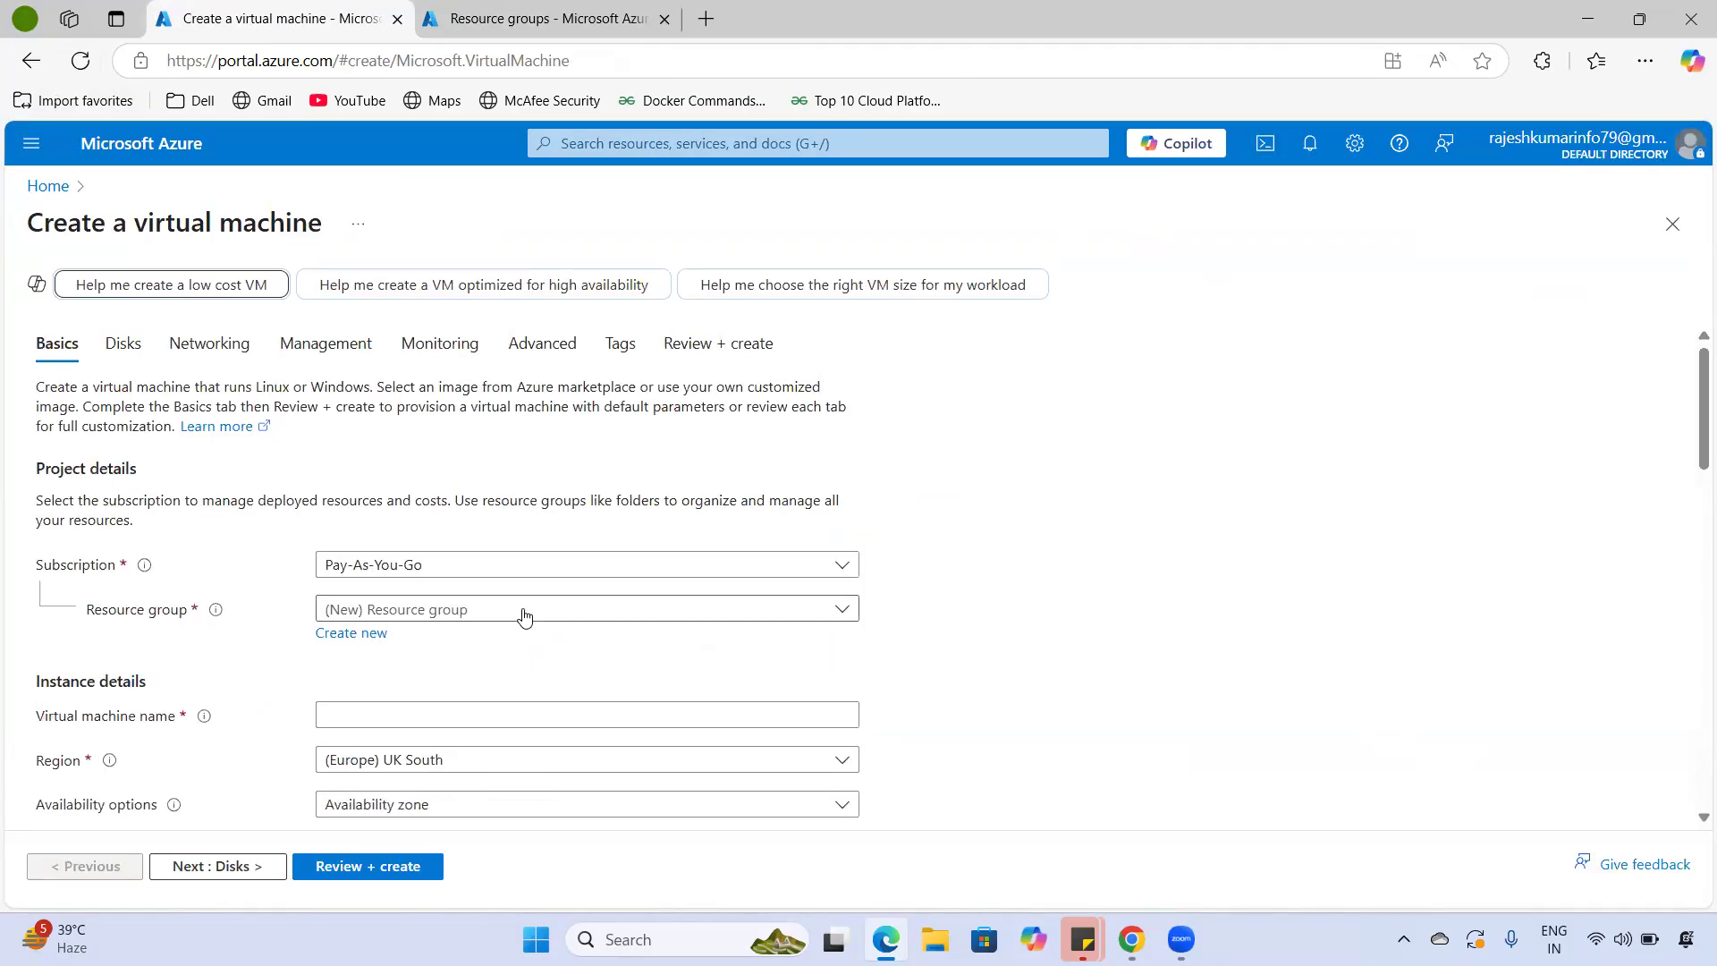
click(521, 611)
click(349, 688)
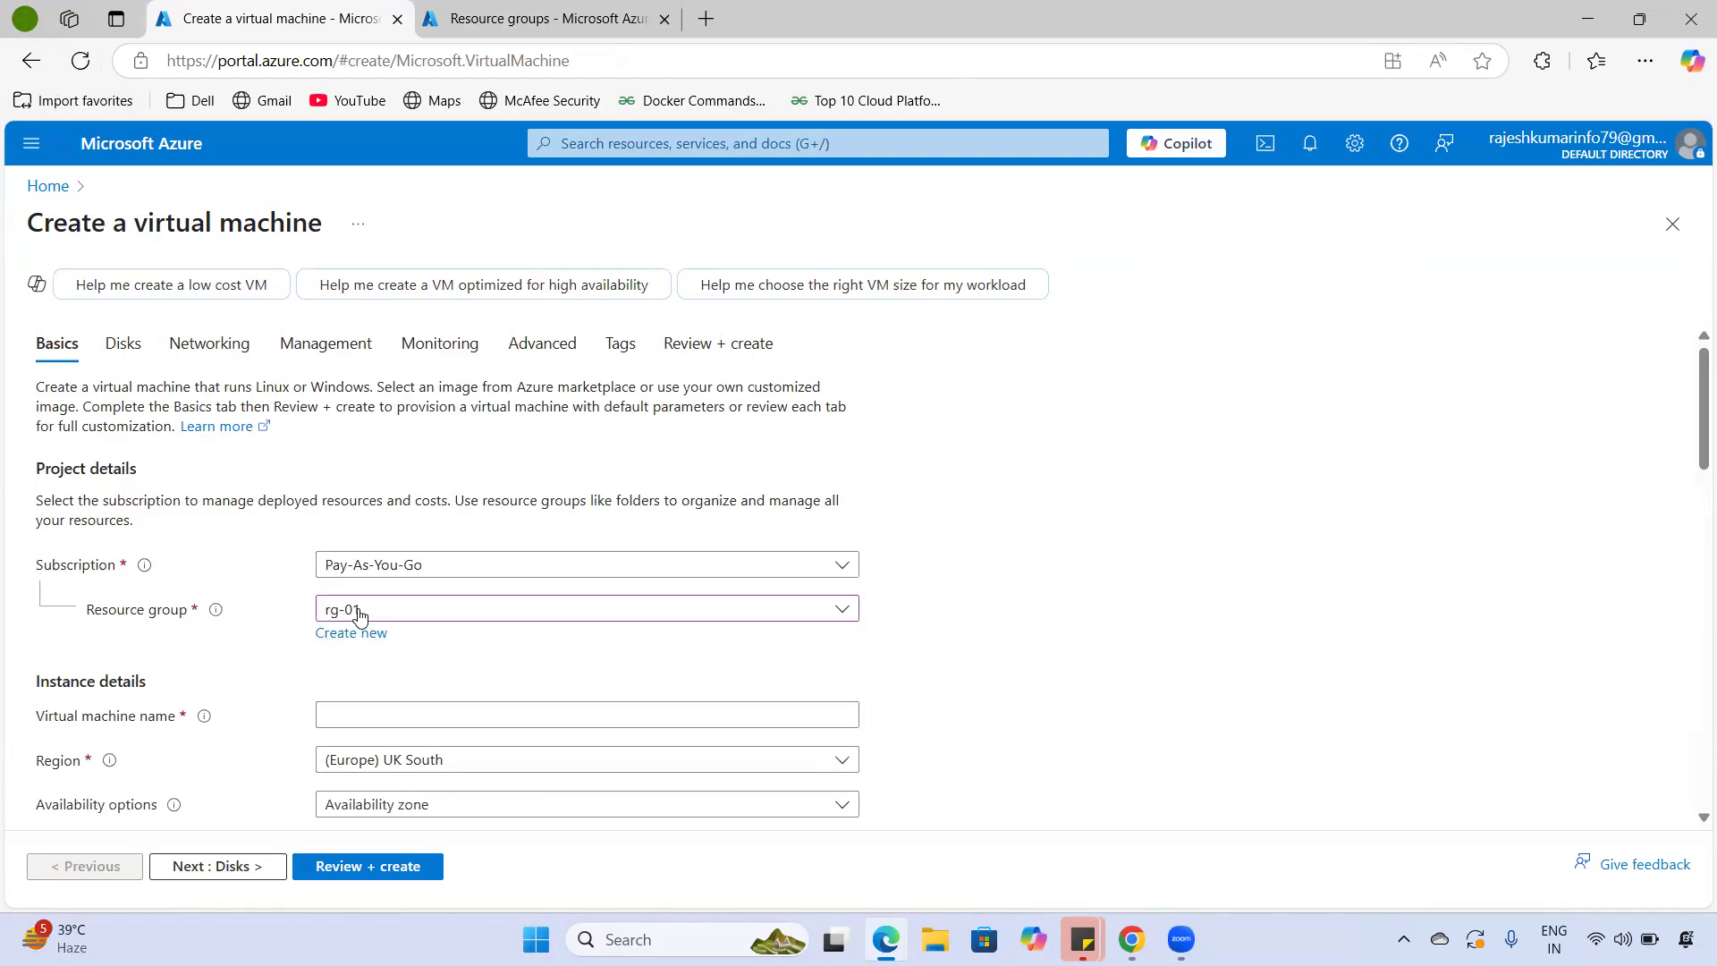
click(387, 712)
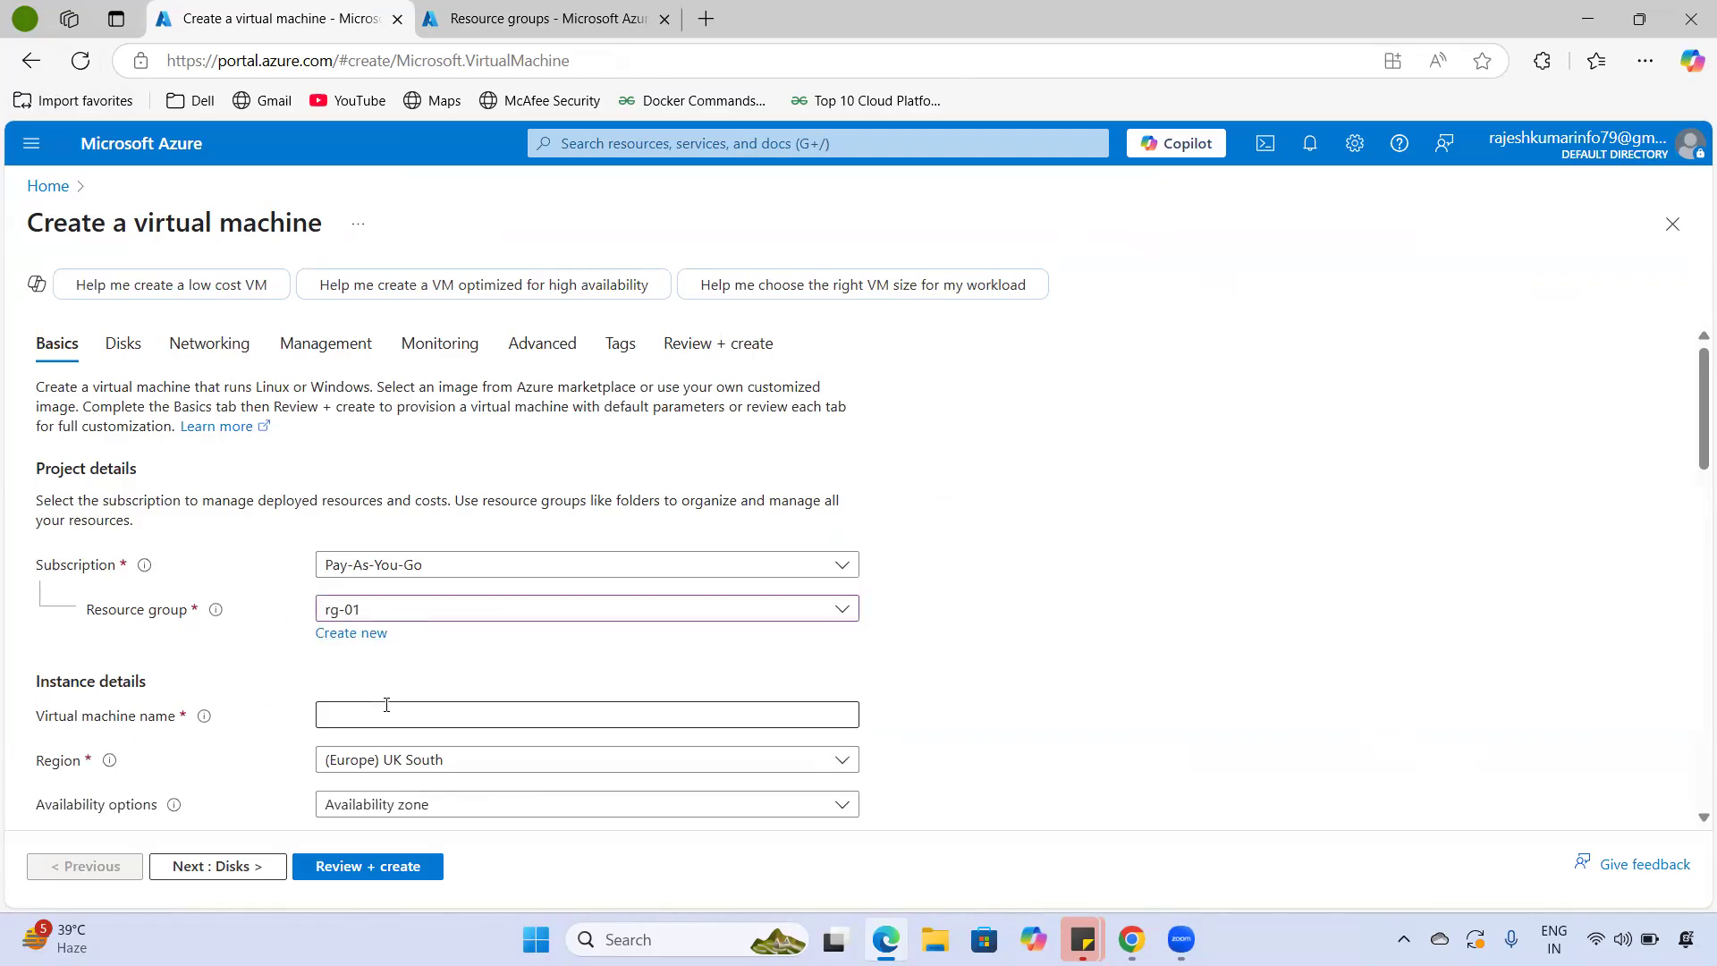
text(v)
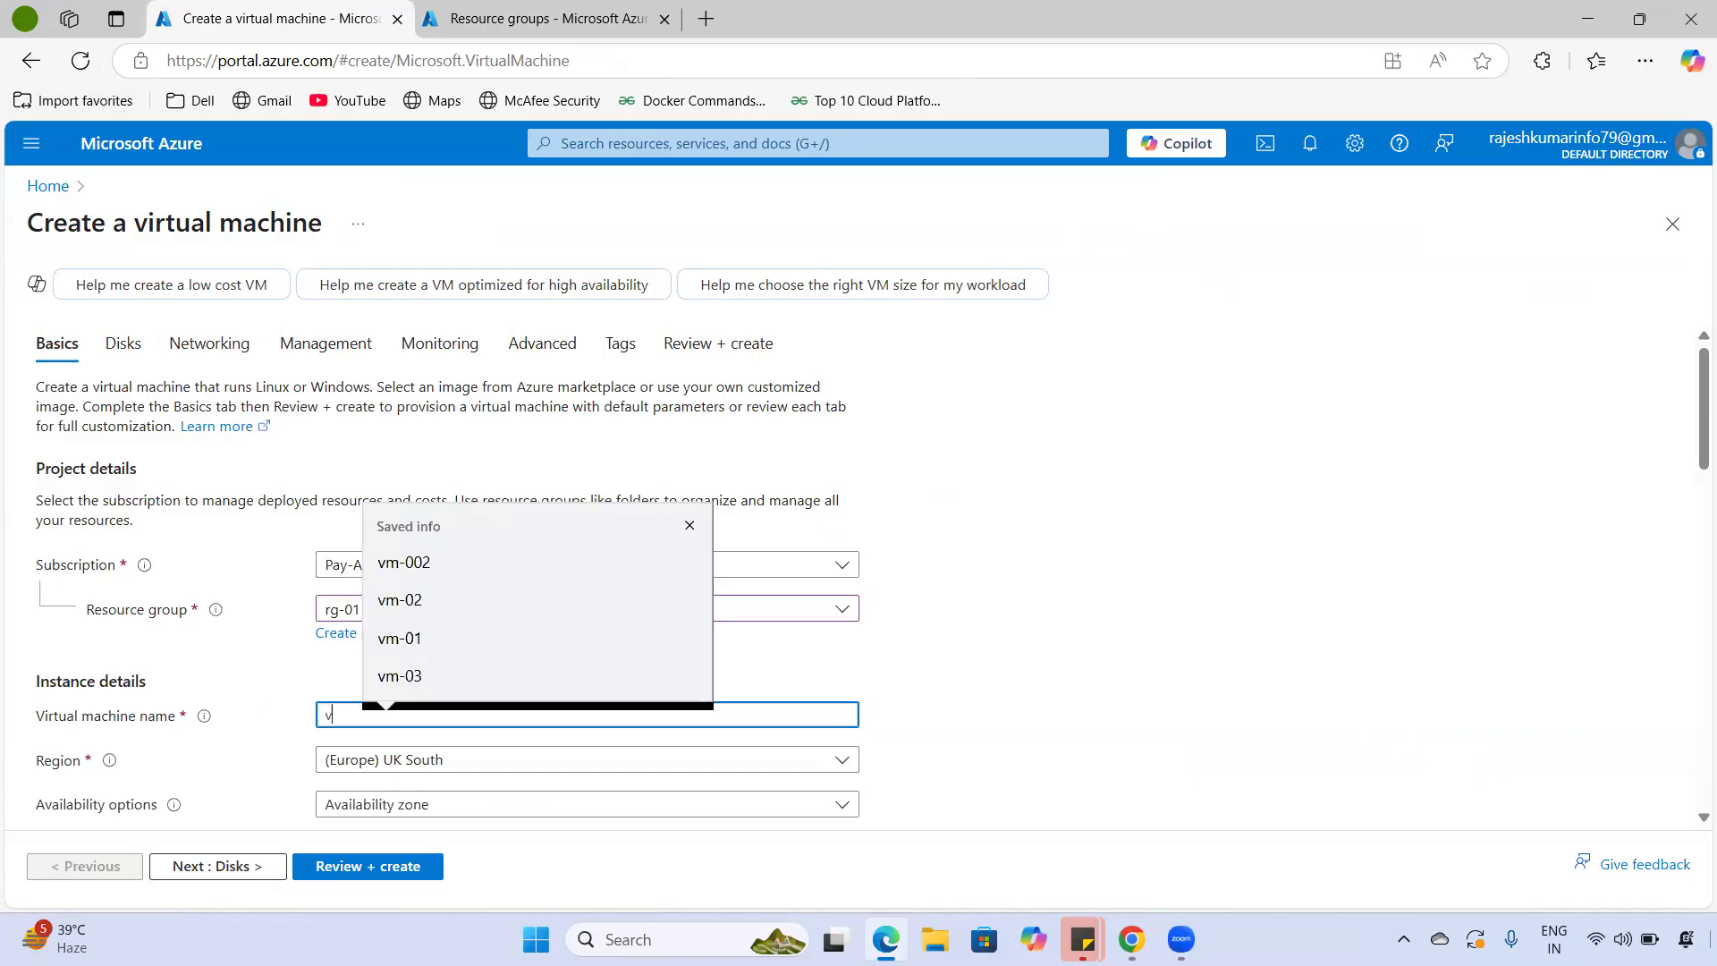
text(m-01)
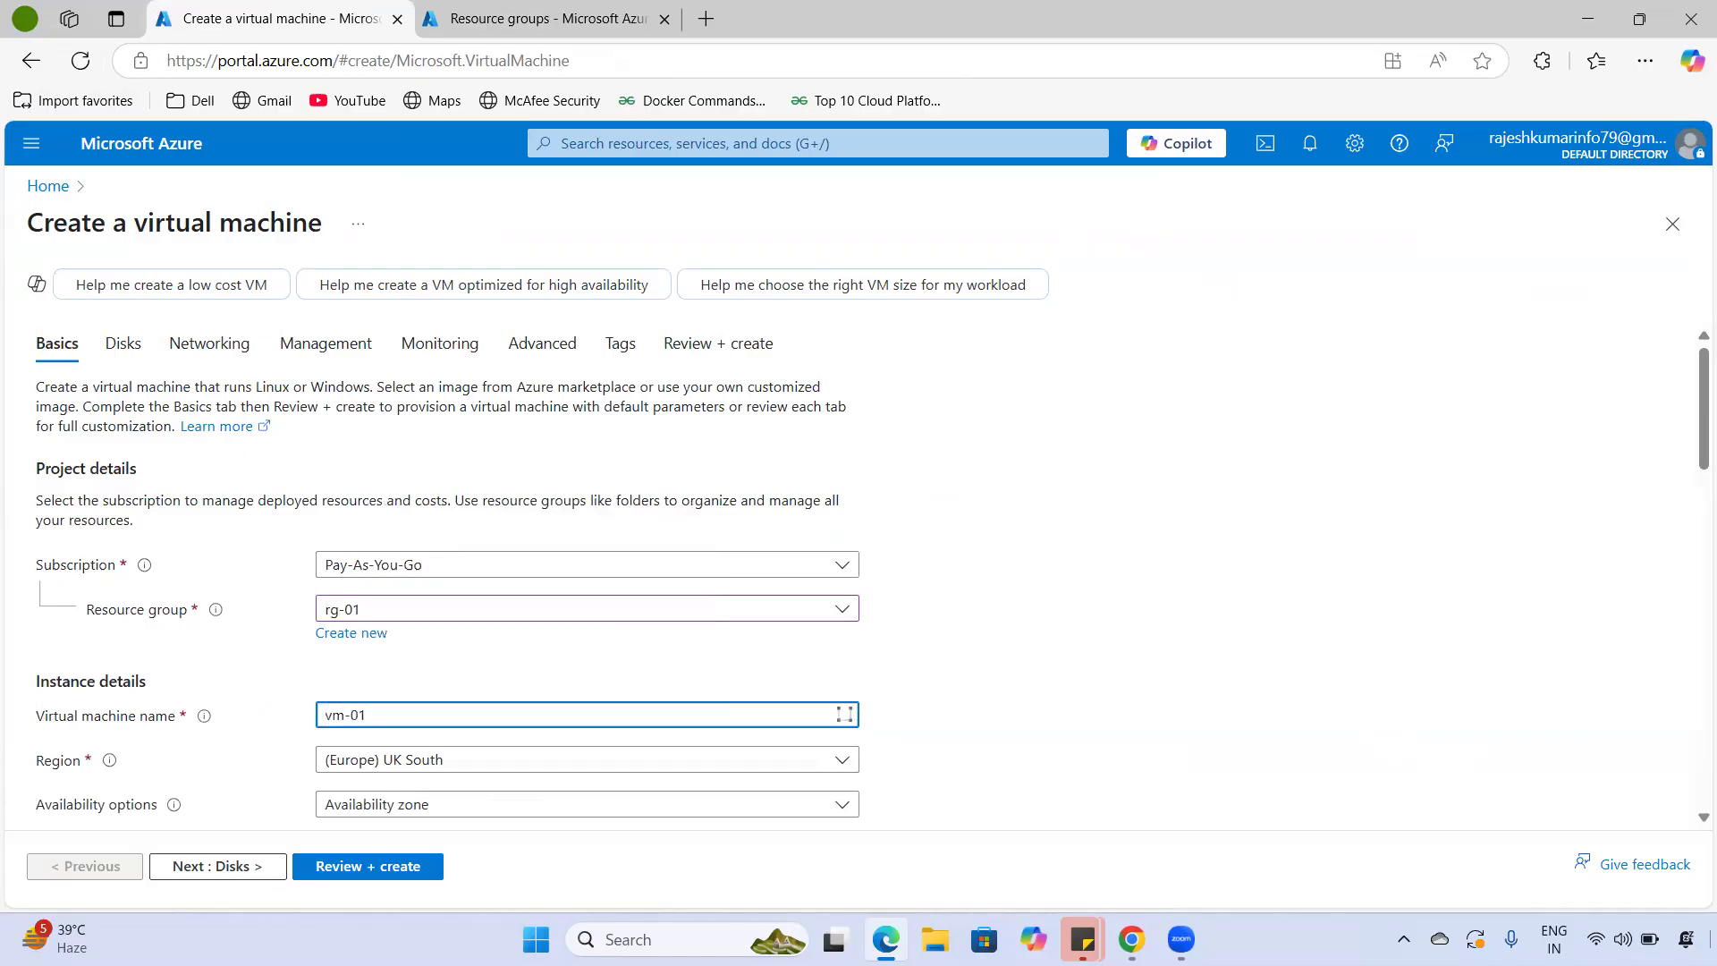
drag(32, 771, 82, 769)
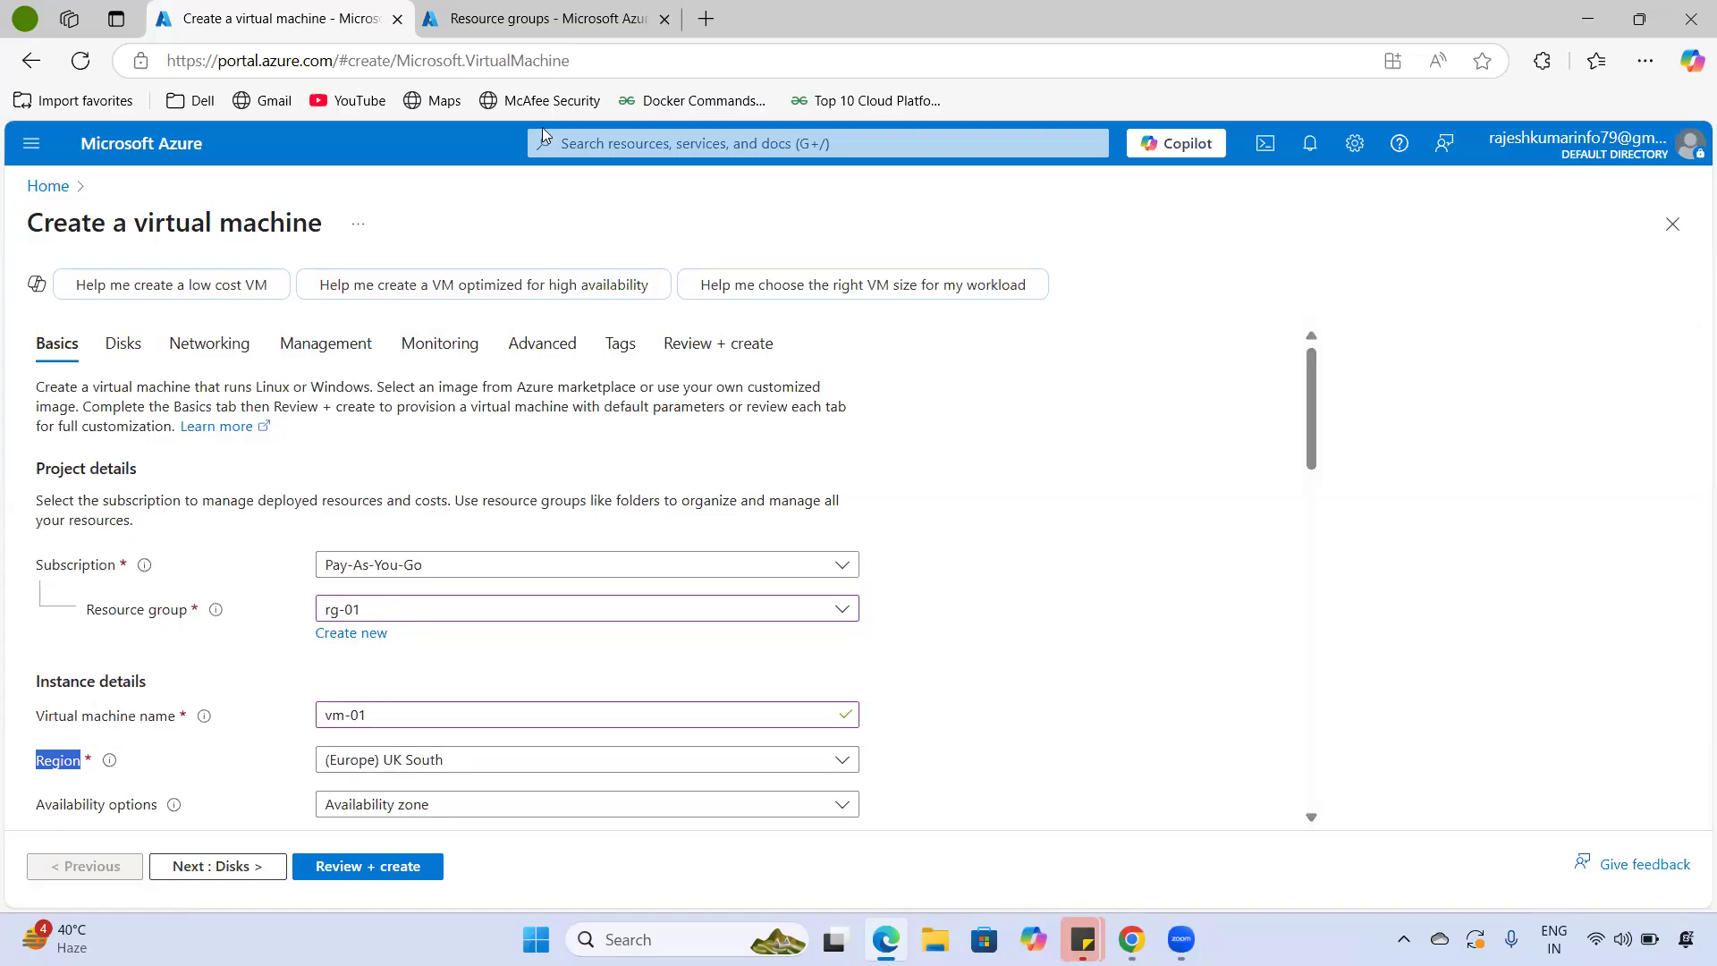
- On the Resource groups tab, highlight rg-01 and its UK South location
click(542, 19)
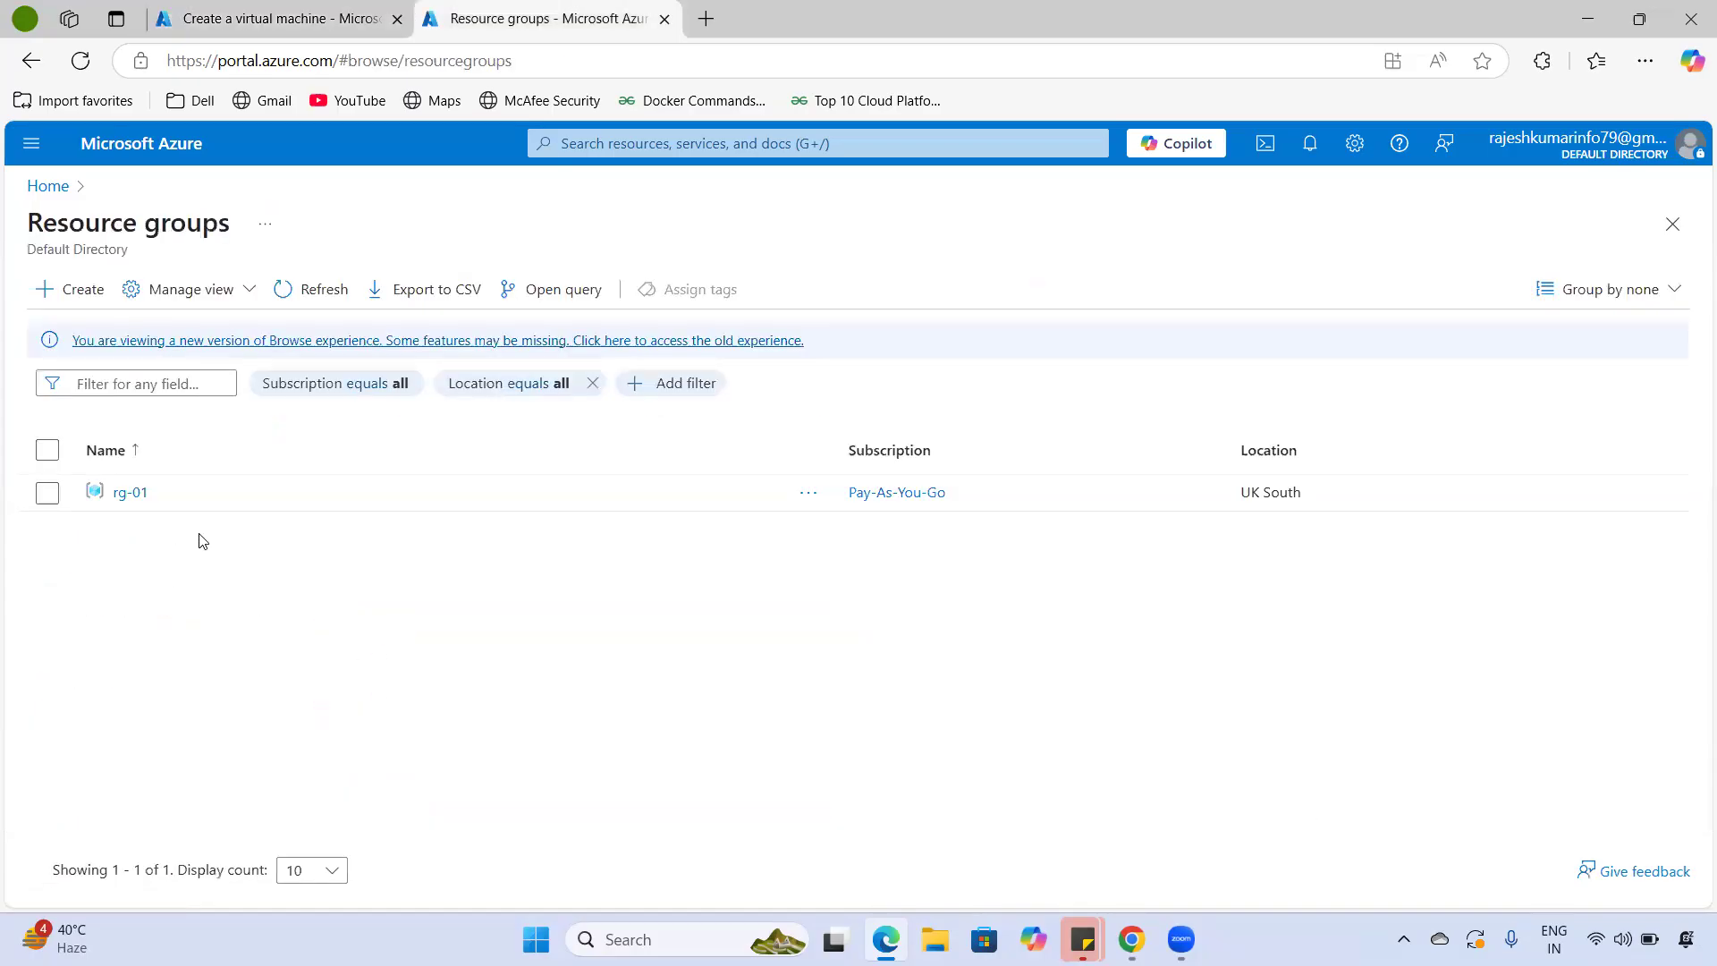
triple_click(1270, 492)
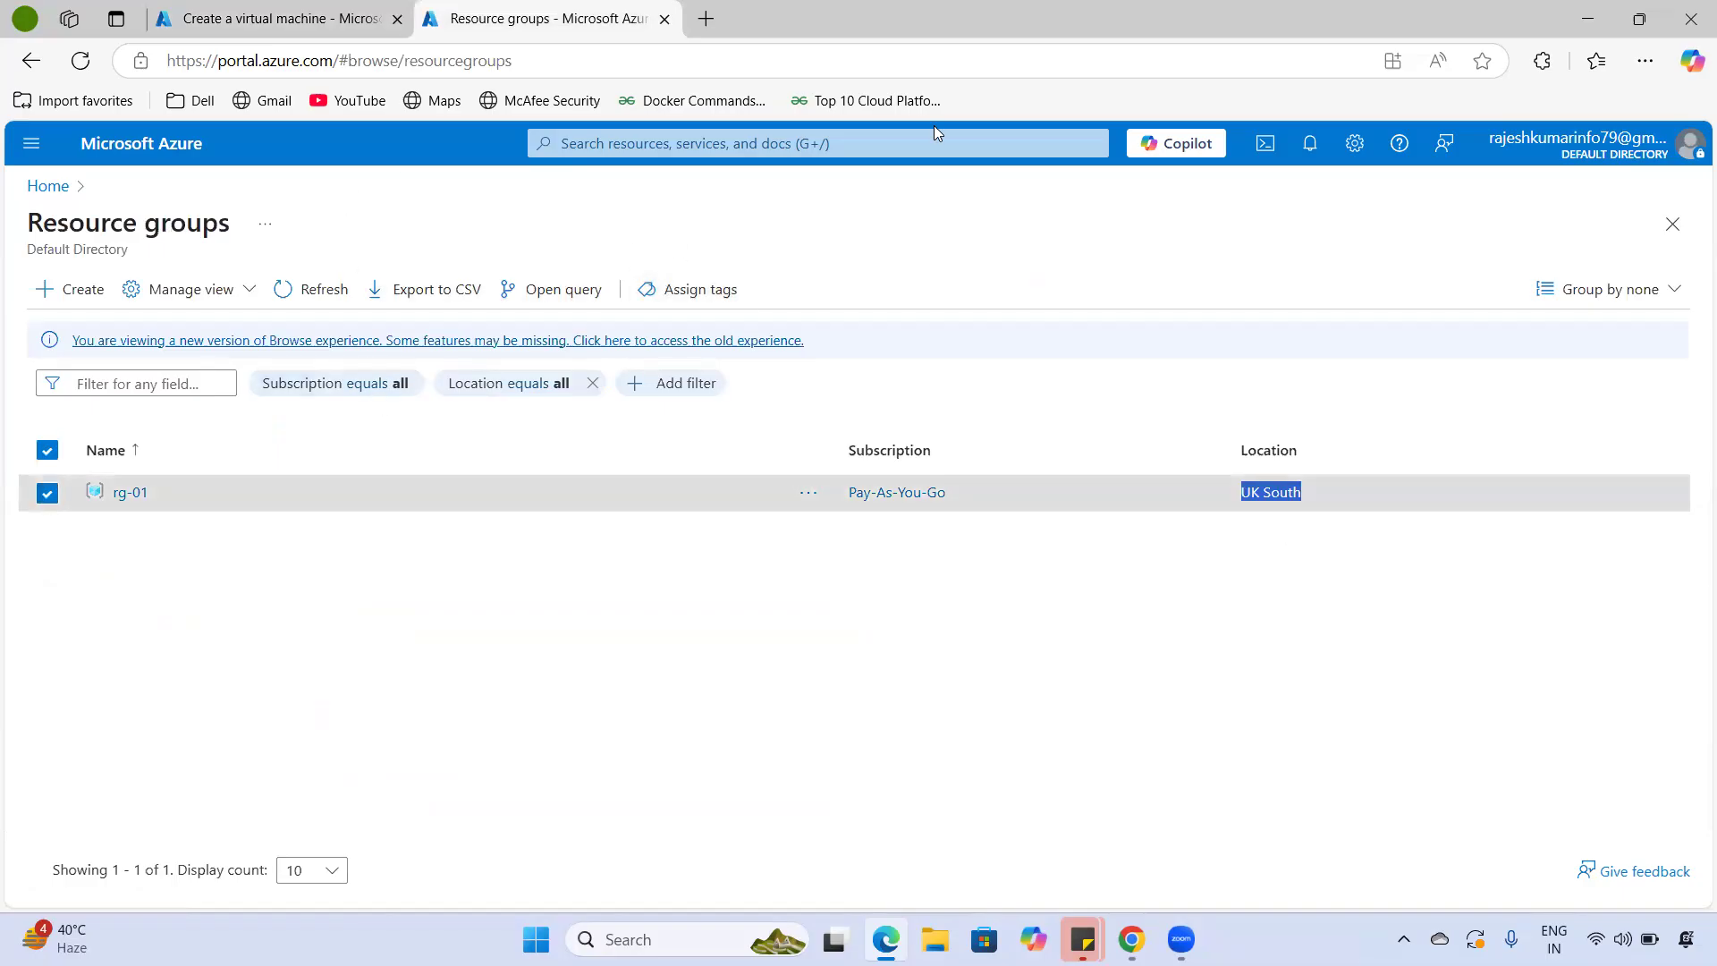
drag(161, 495, 116, 493)
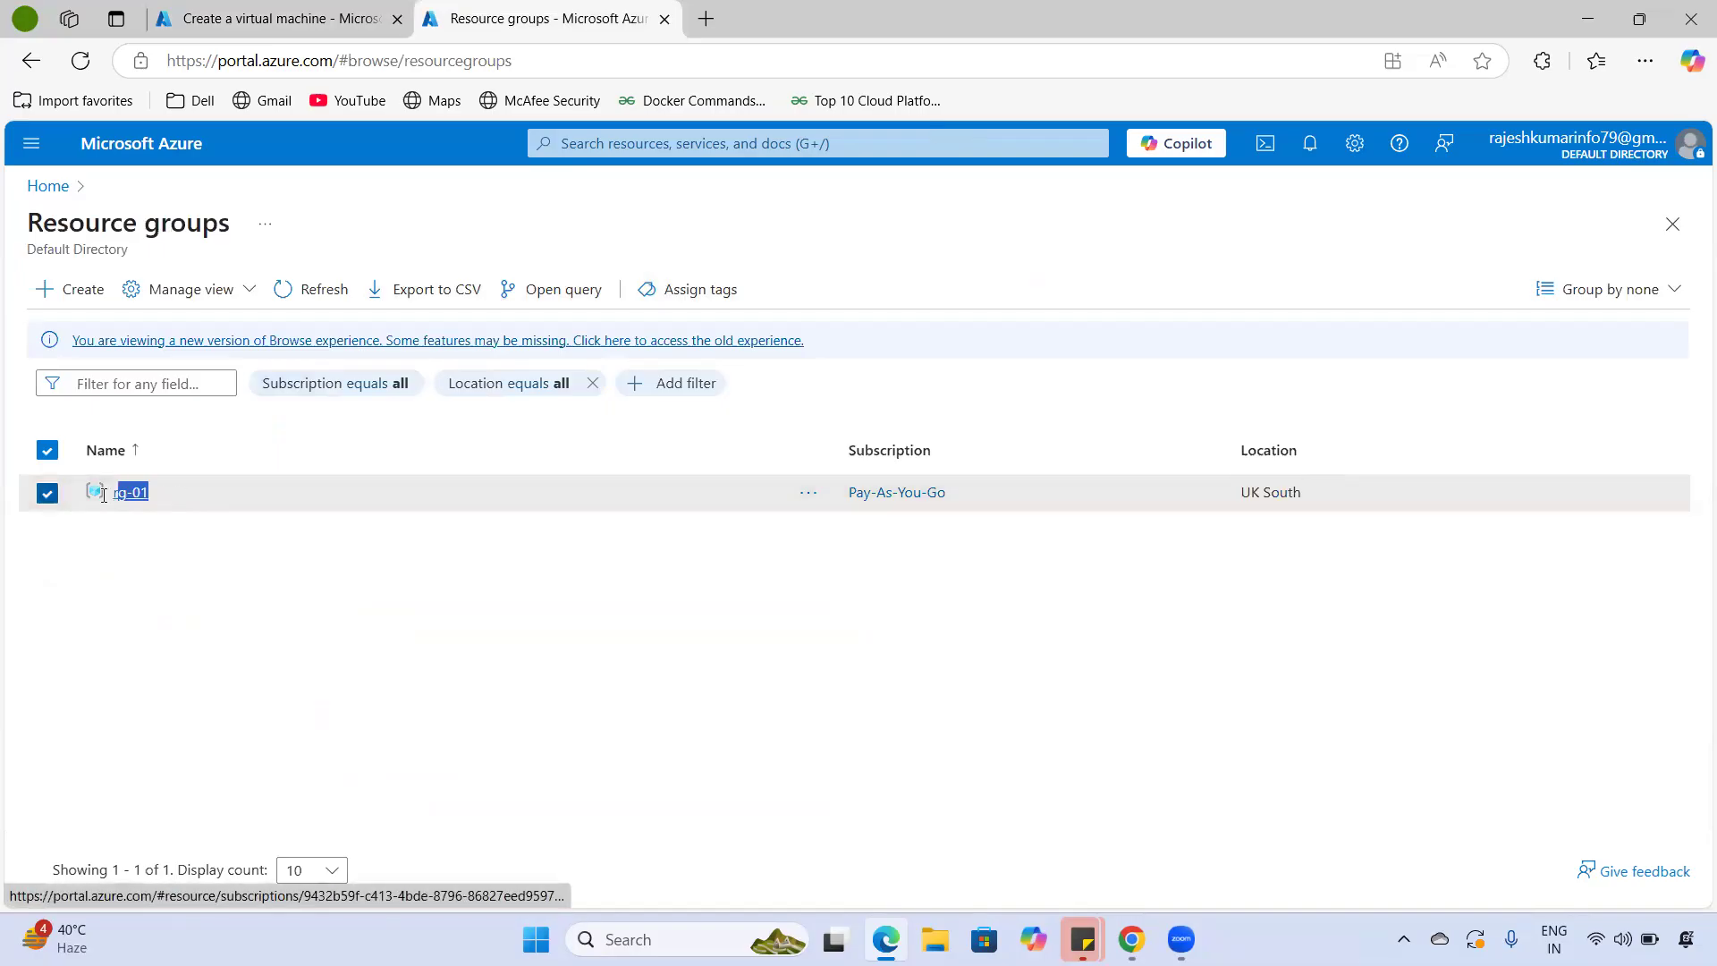
drag(1311, 489, 1180, 503)
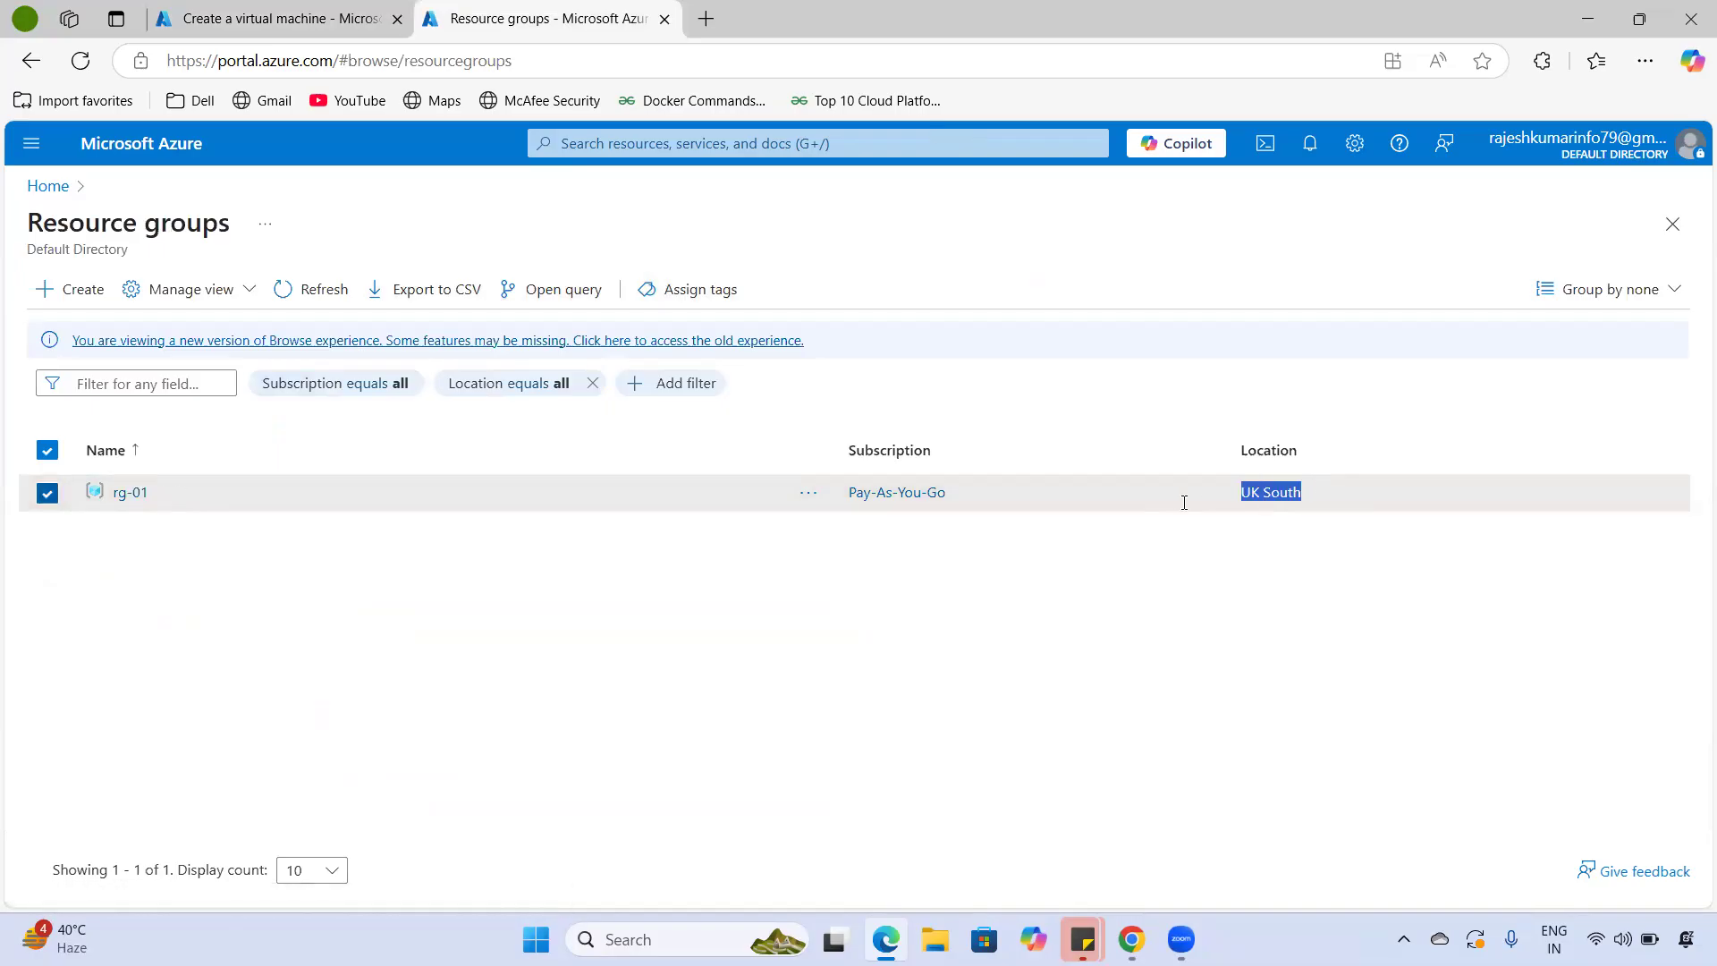
- Return to the VM creation form and keep the region as (Europe) UK South
click(228, 31)
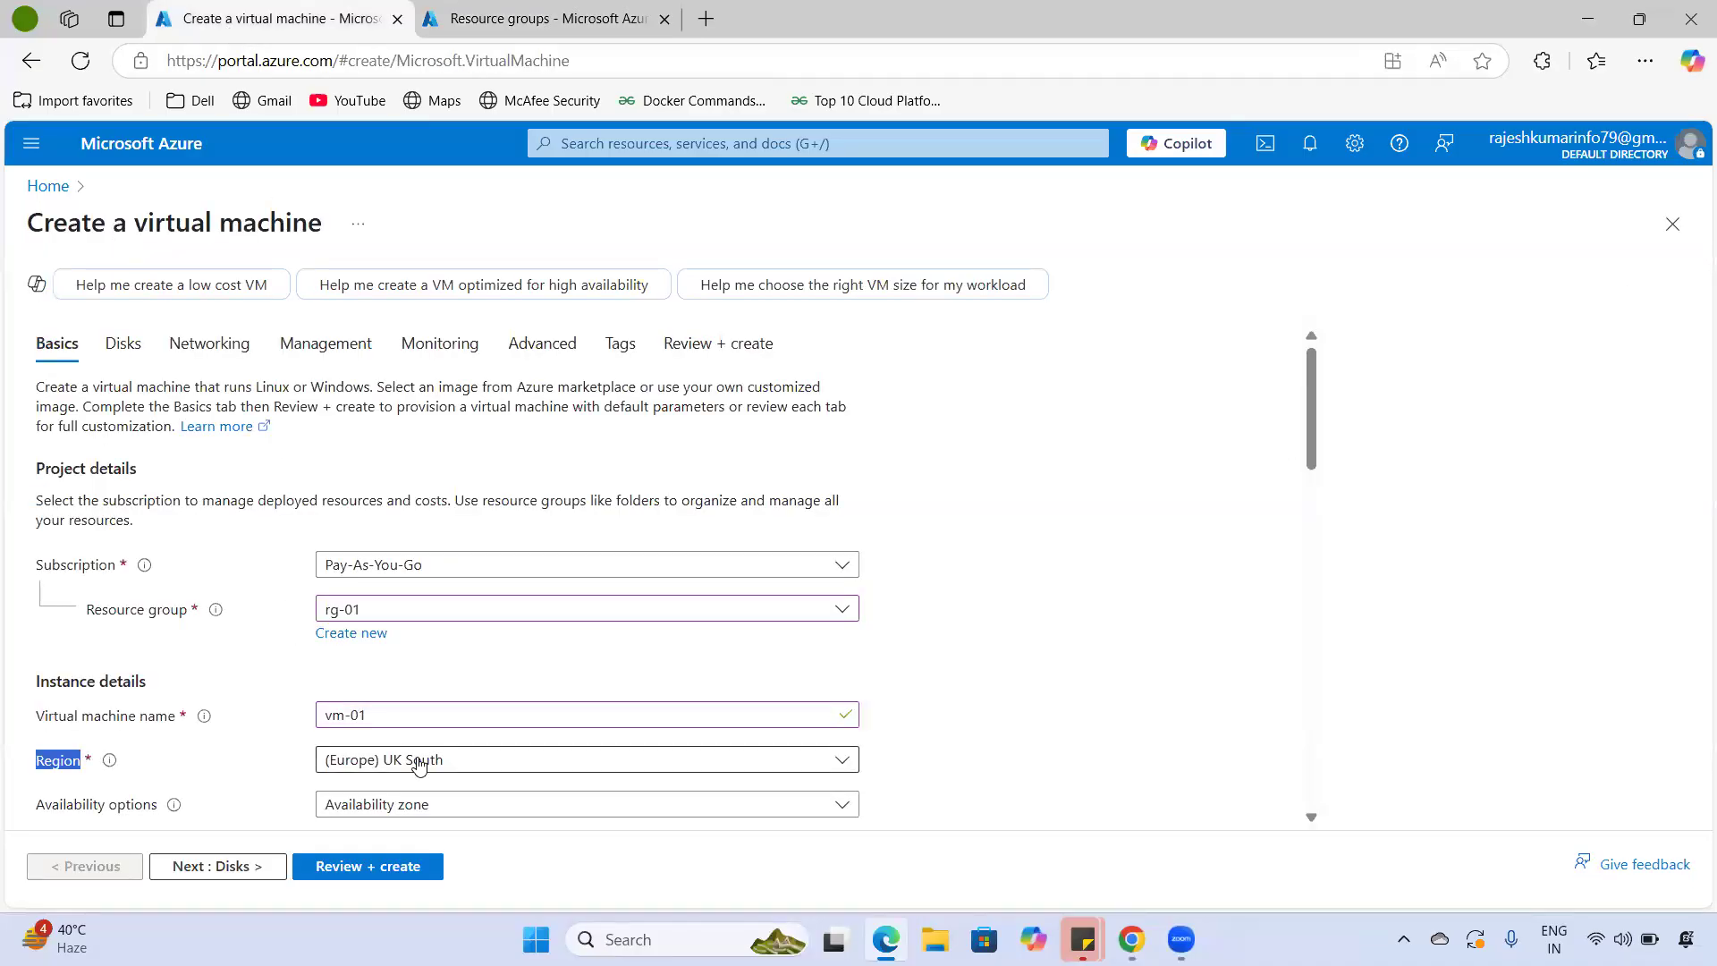
click(417, 766)
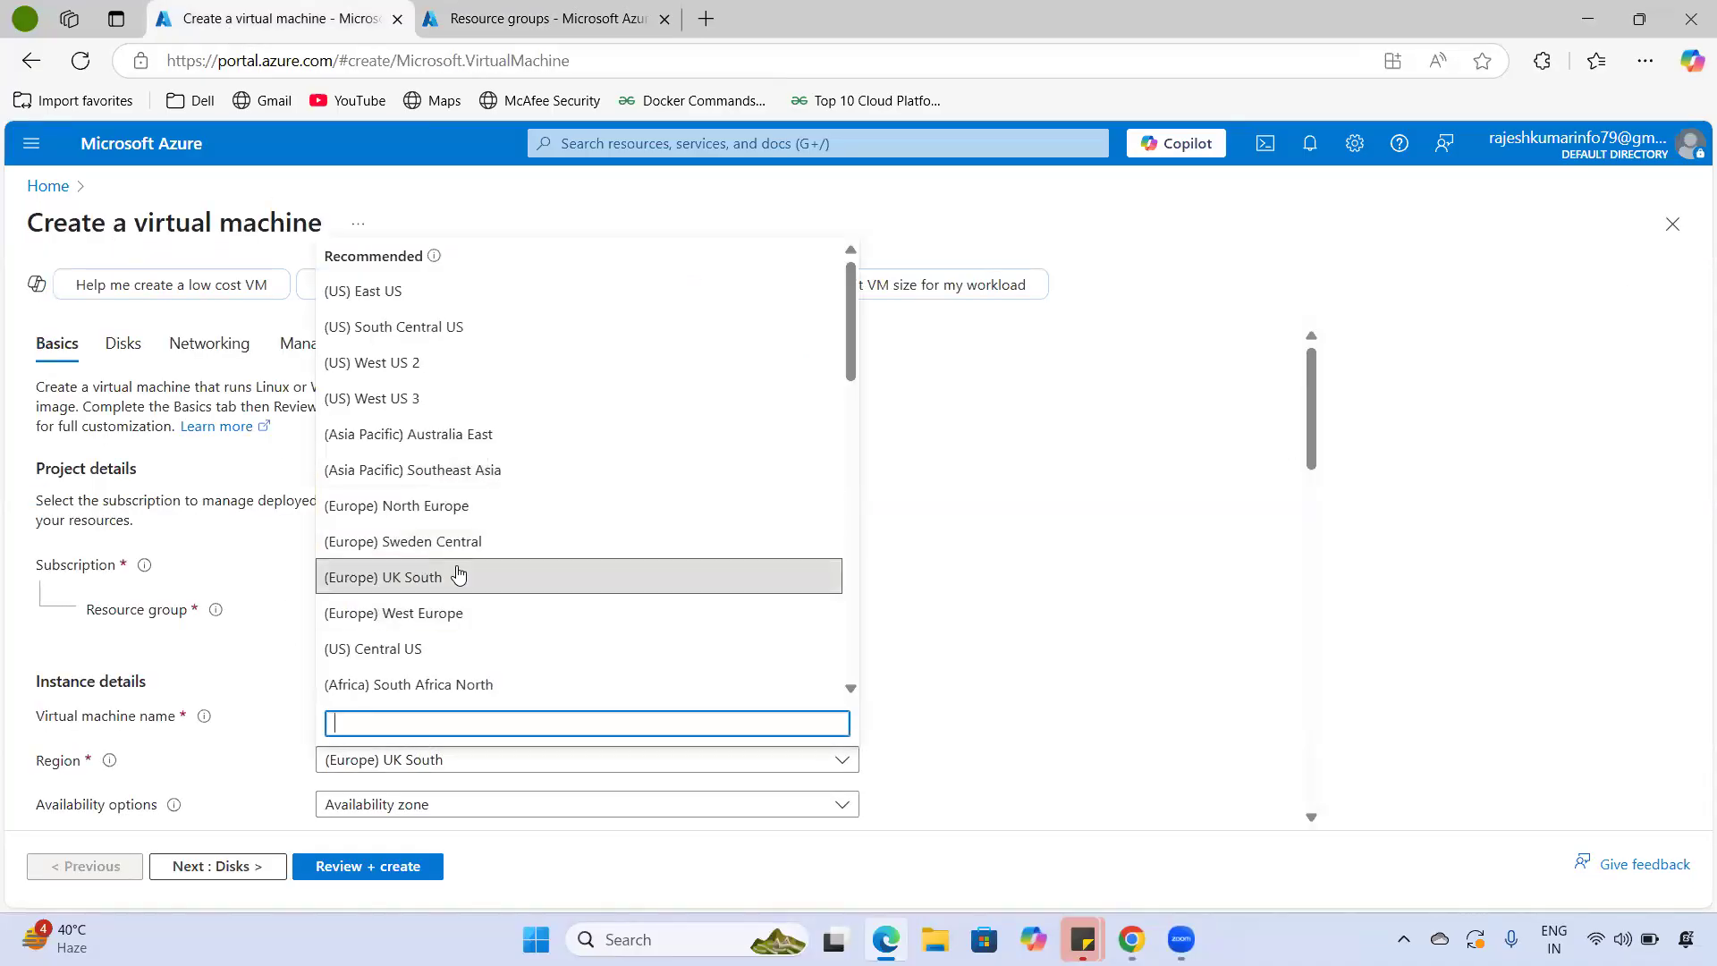
click(460, 575)
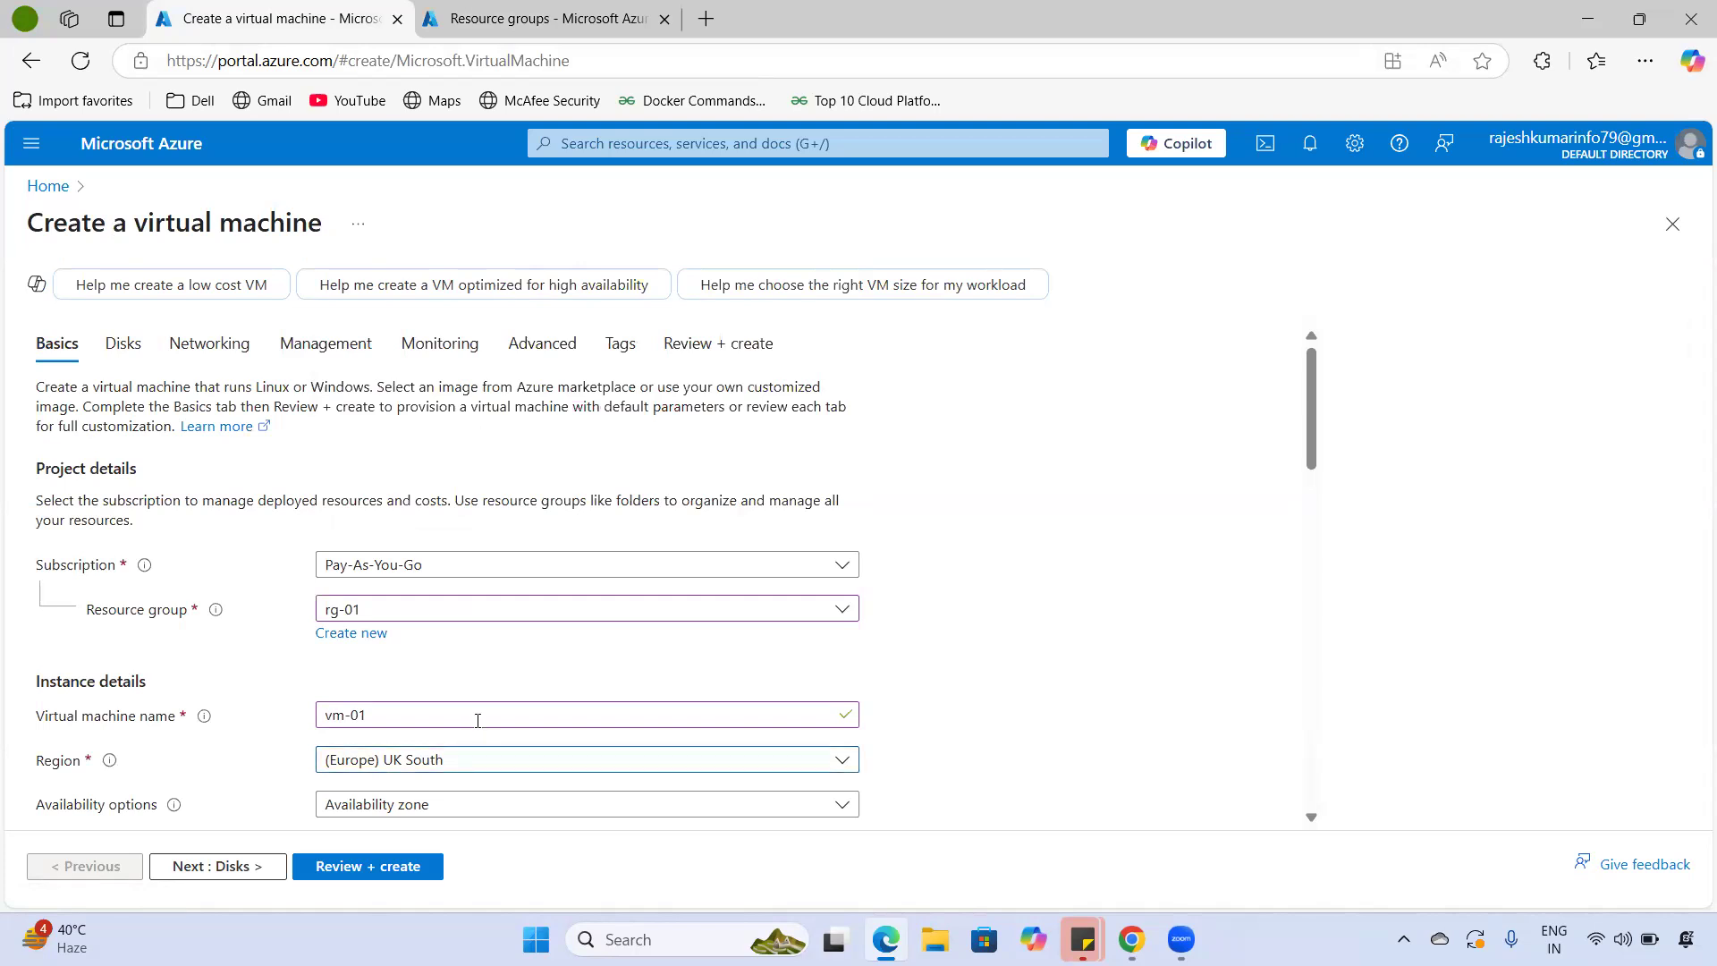
- Set Availability options to No infrastructure redundancy required, then bring up the Security type choices
scroll(477, 720, down, 3)
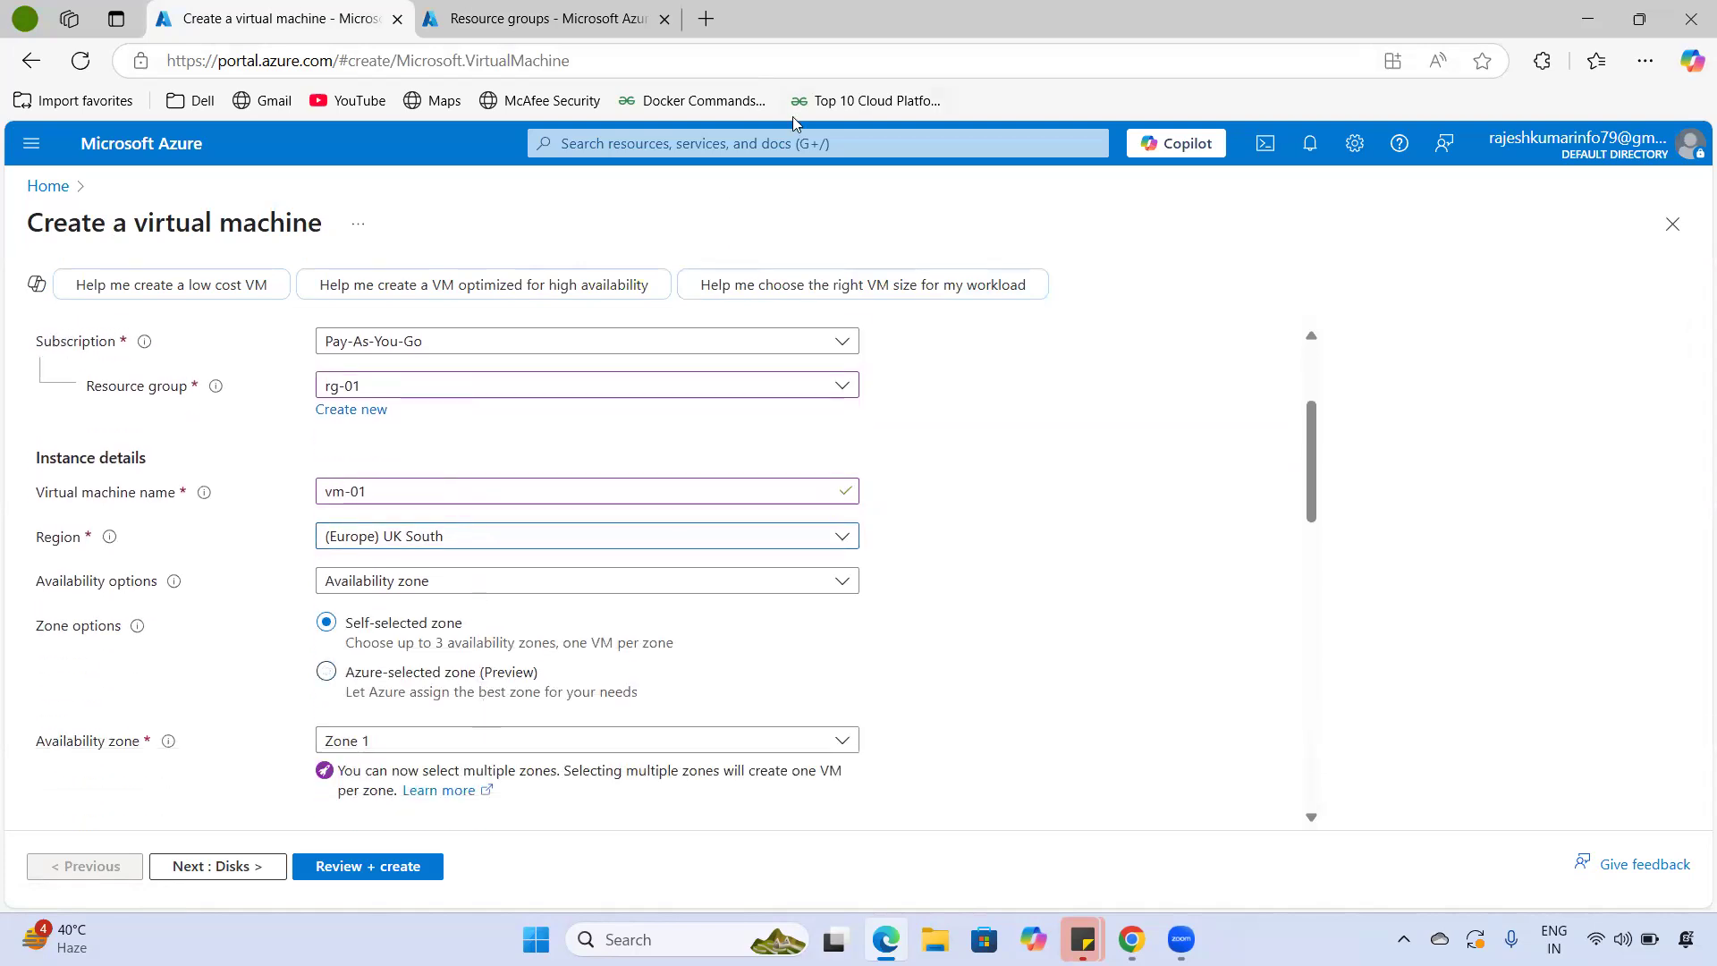
drag(41, 588, 167, 582)
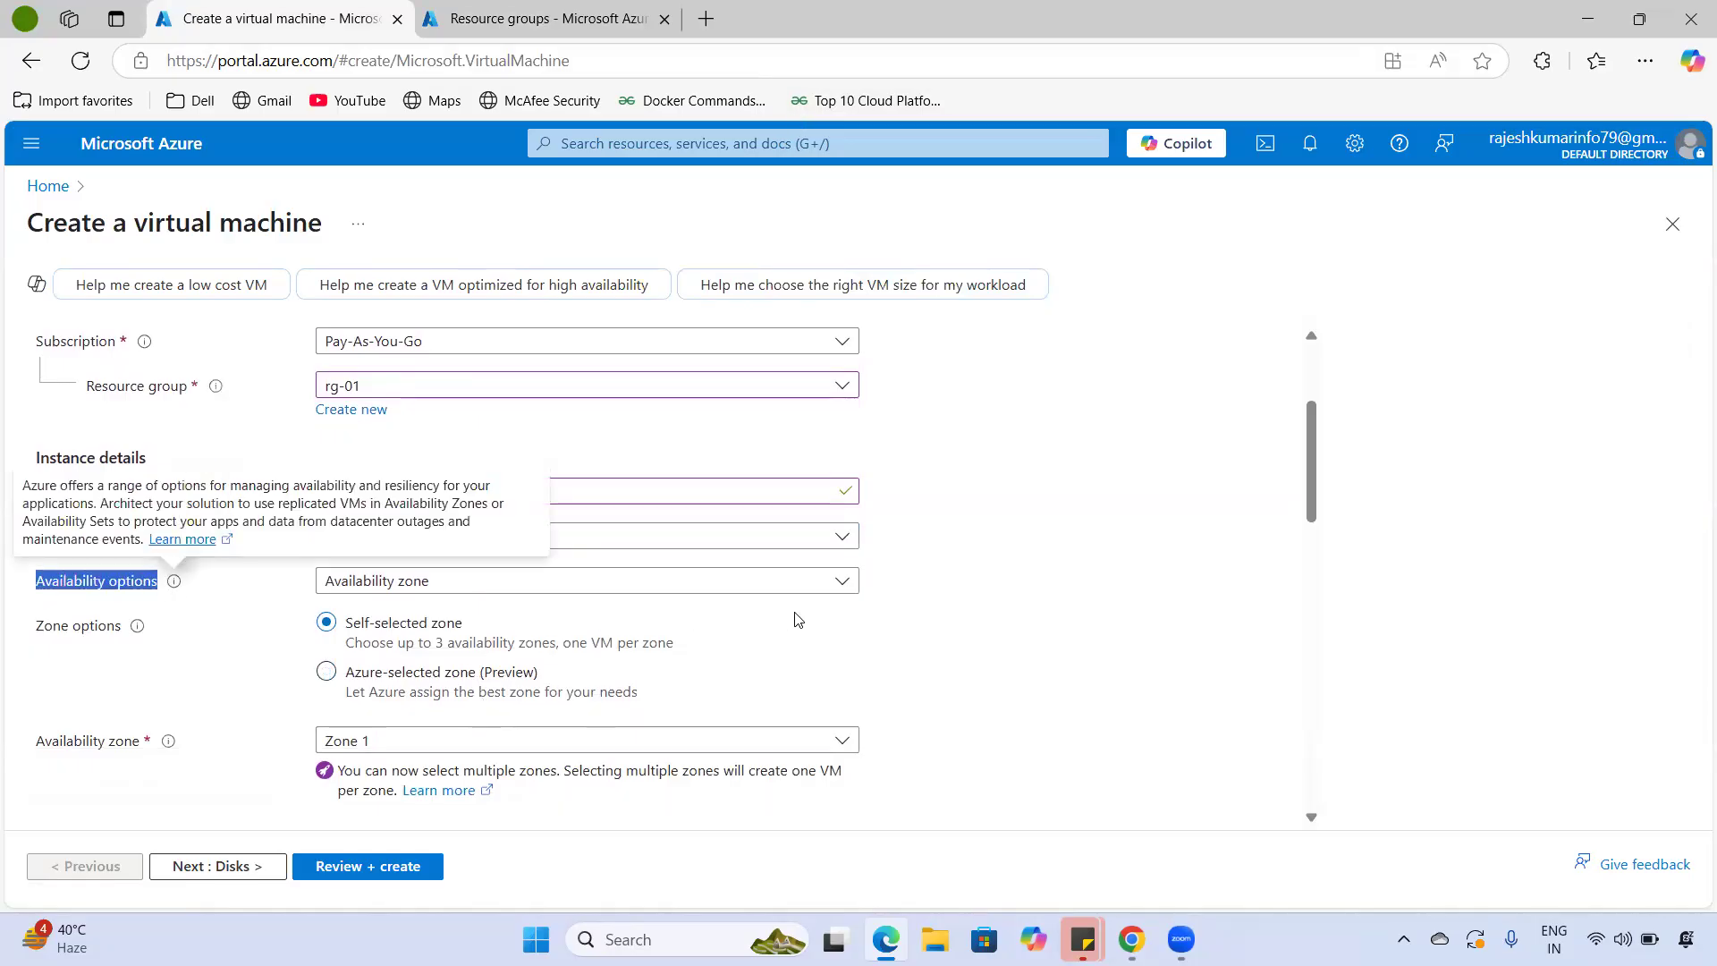
click(869, 657)
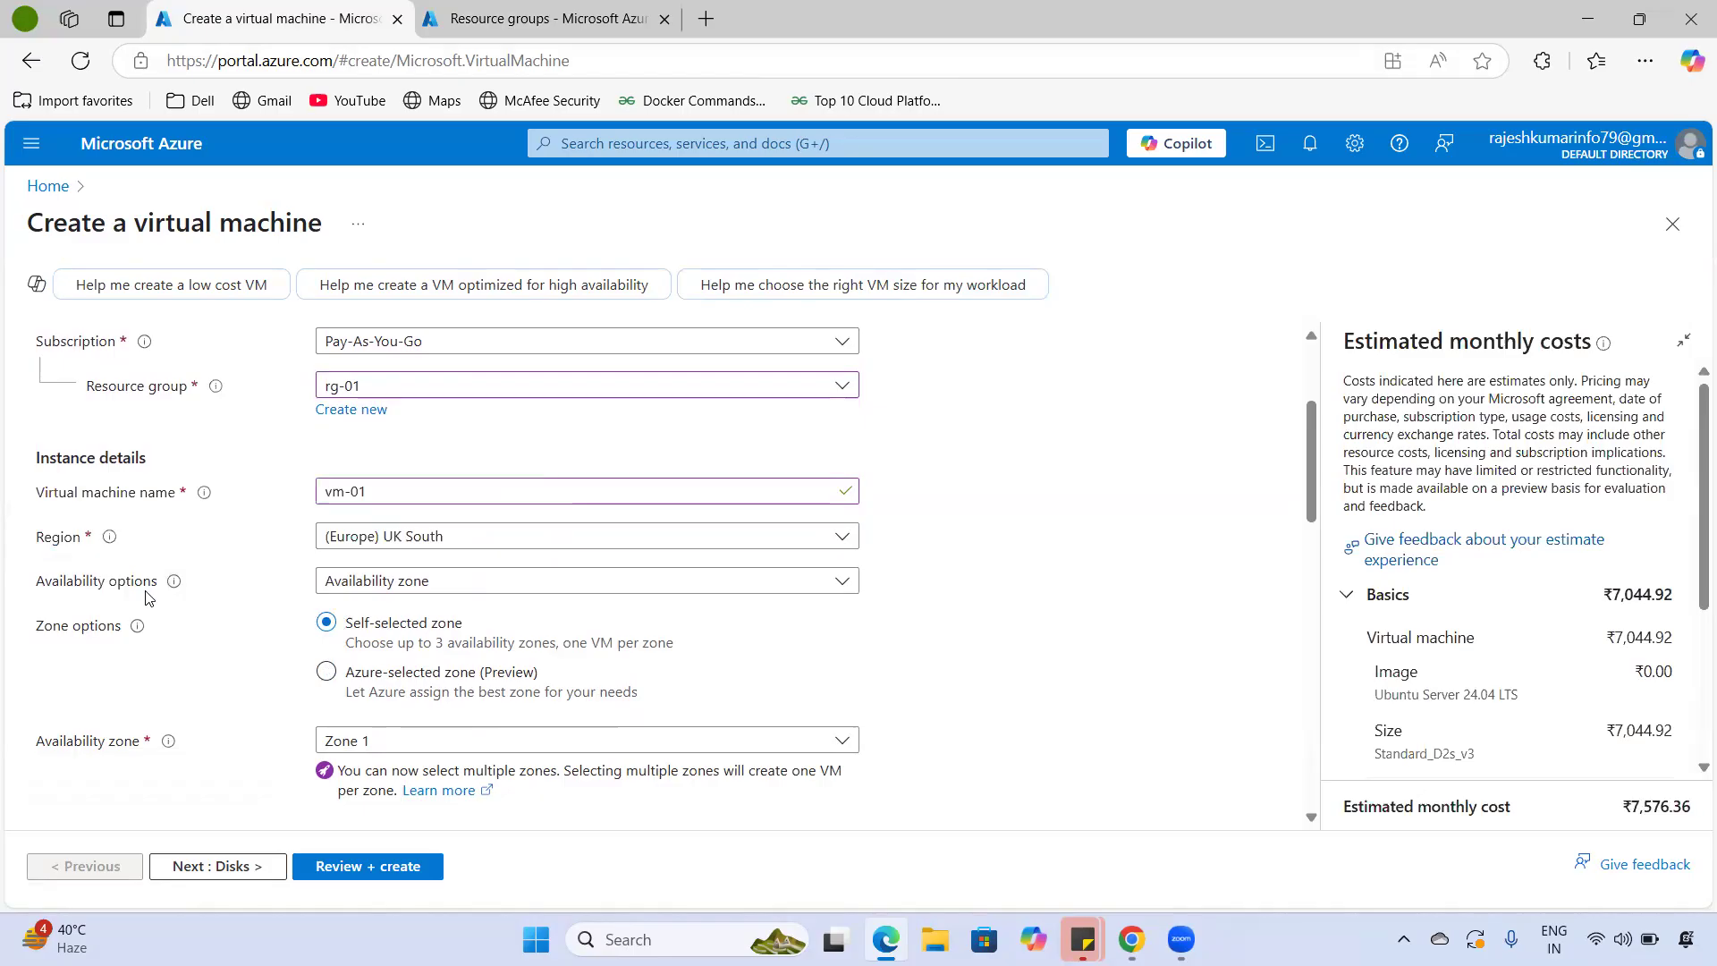
click(394, 581)
click(369, 616)
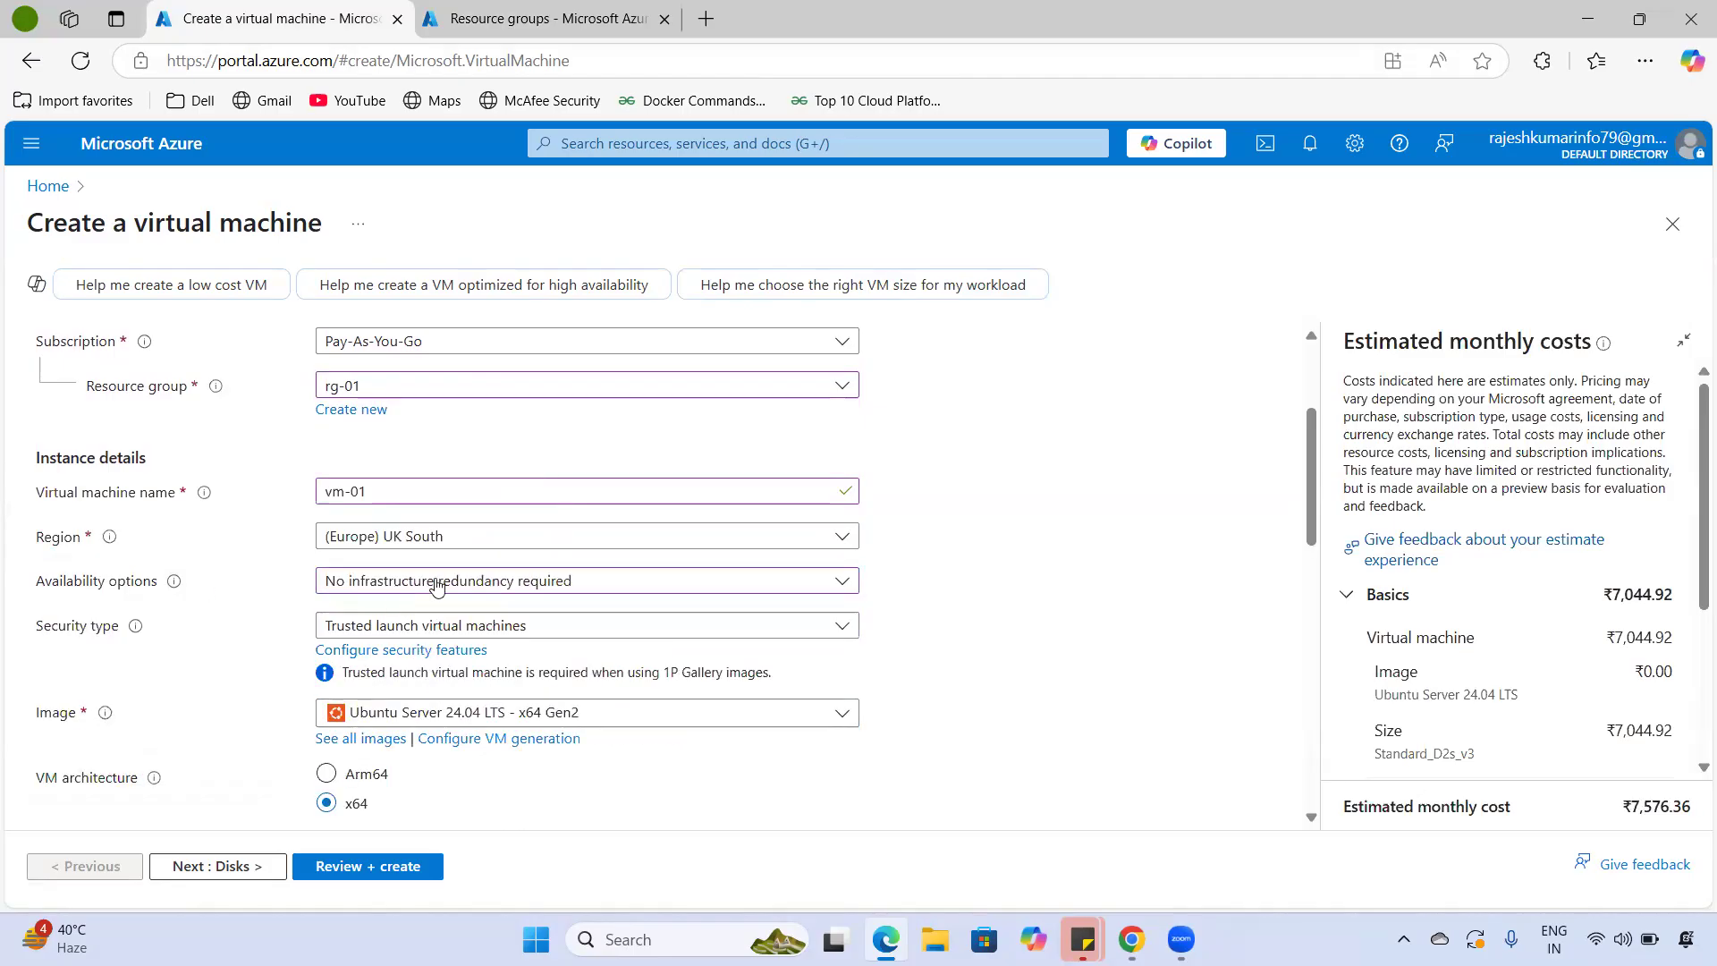
drag(29, 633, 122, 631)
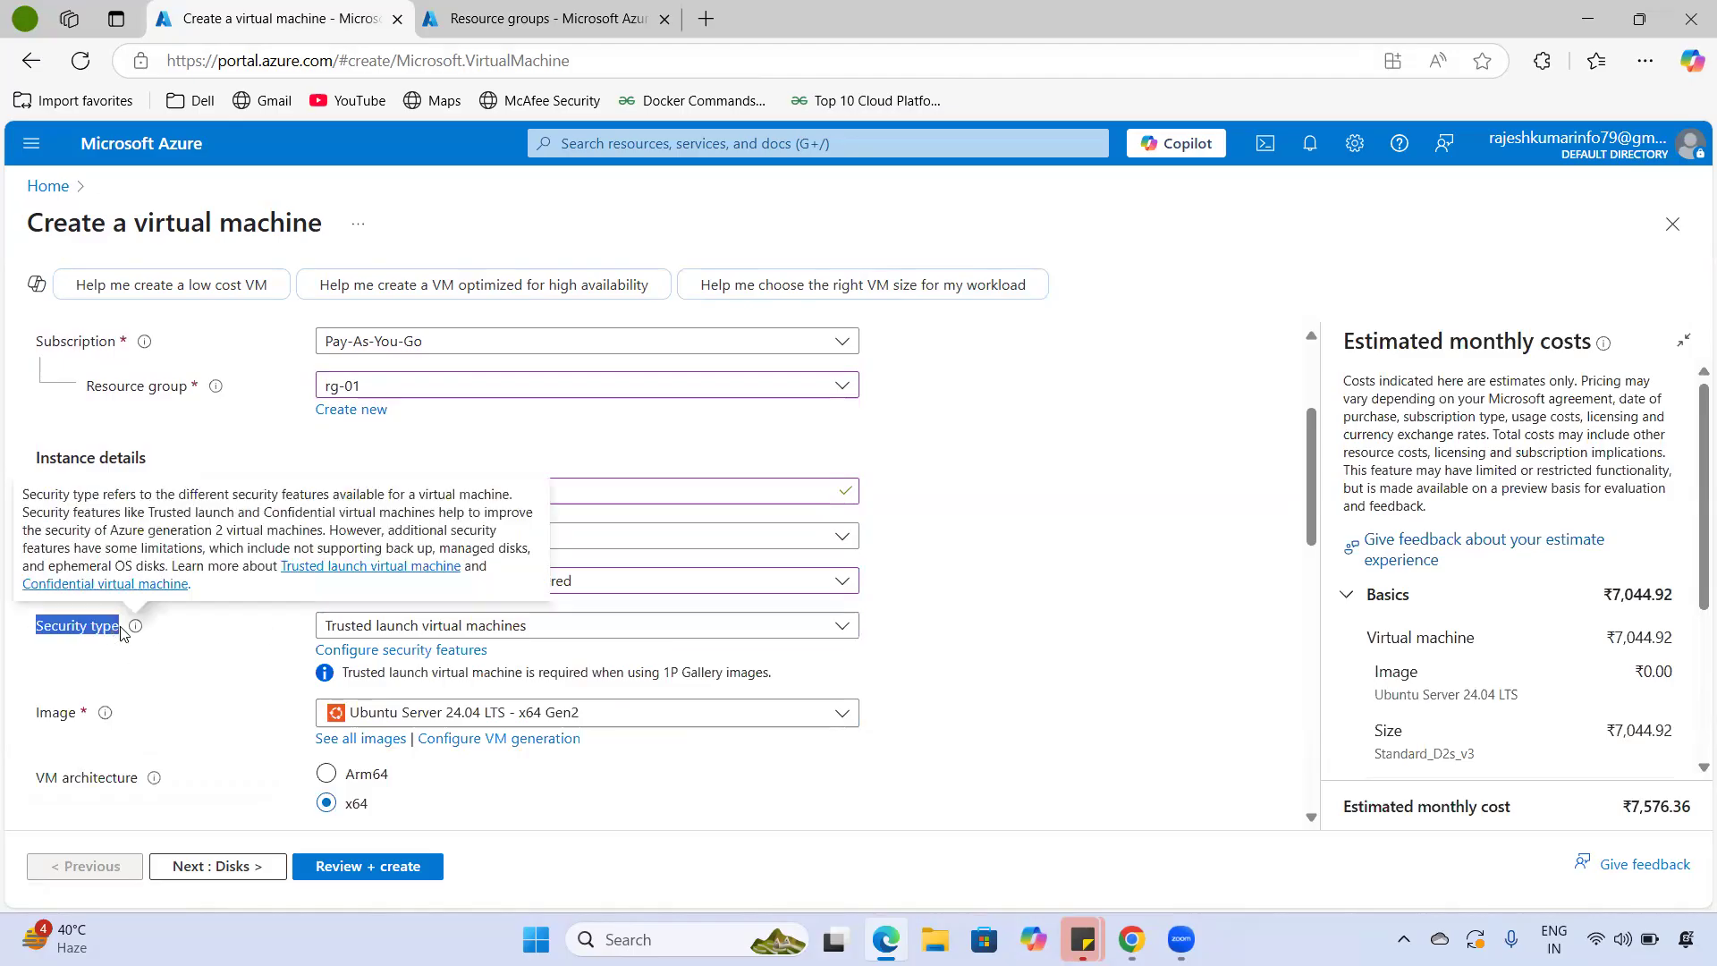
click(625, 629)
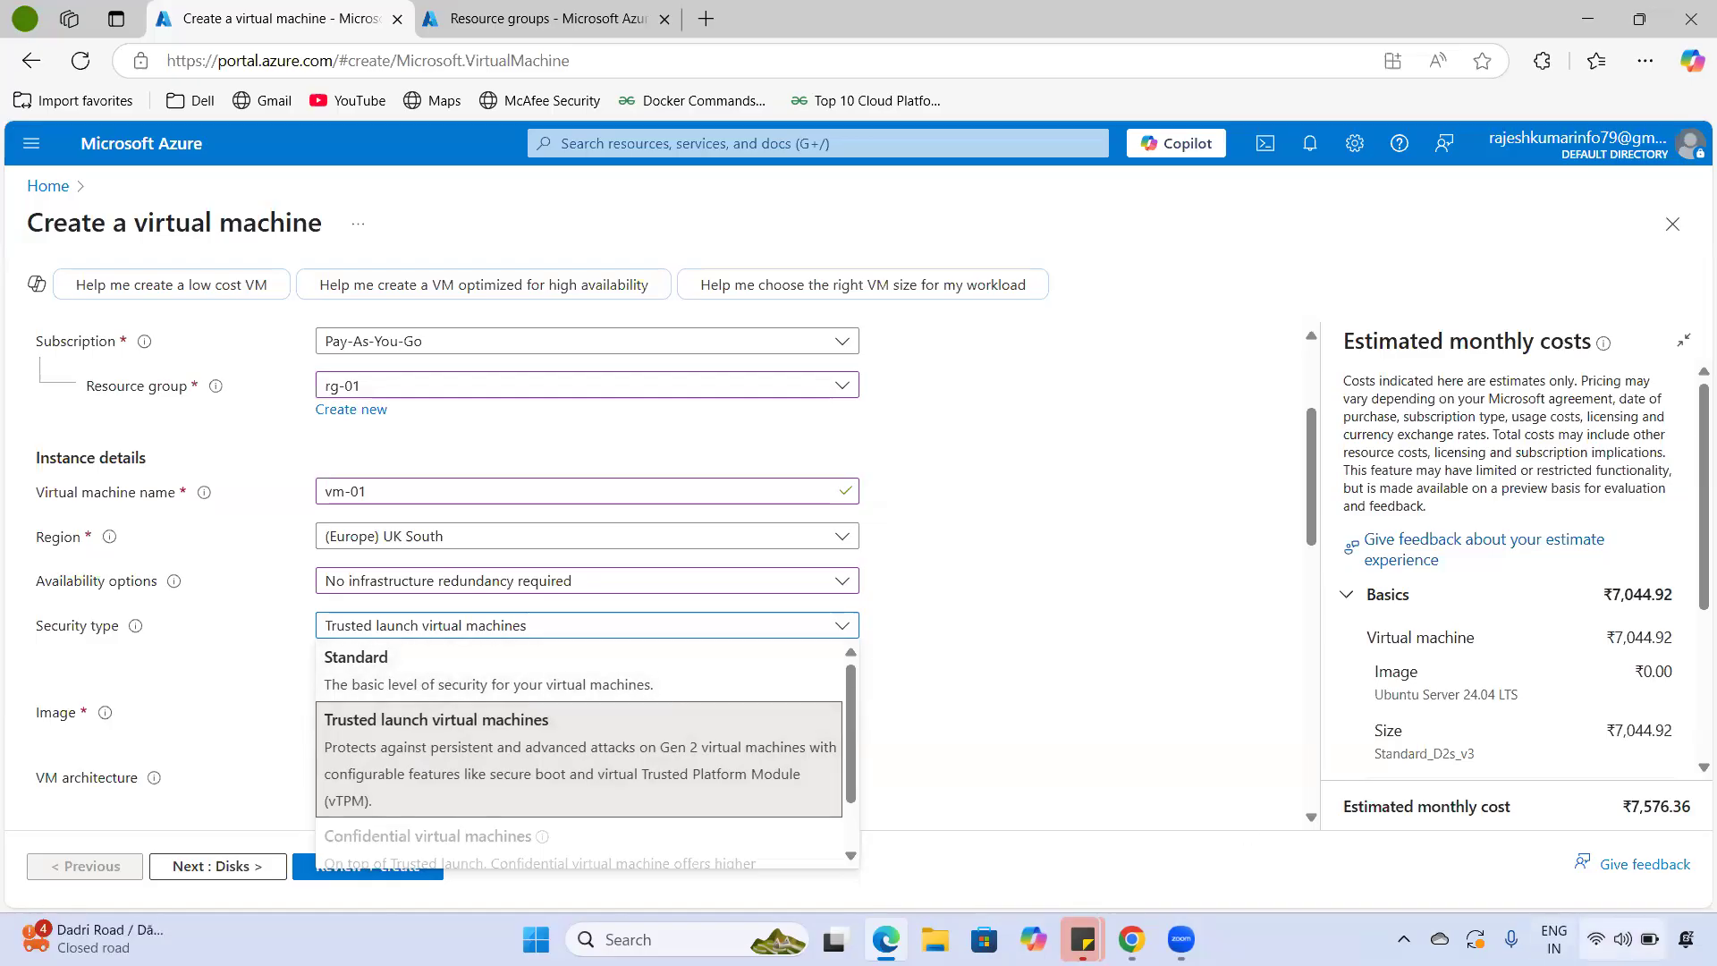
- Try Standard security type, then switch back to Trusted launch virtual machines
click(1621, 939)
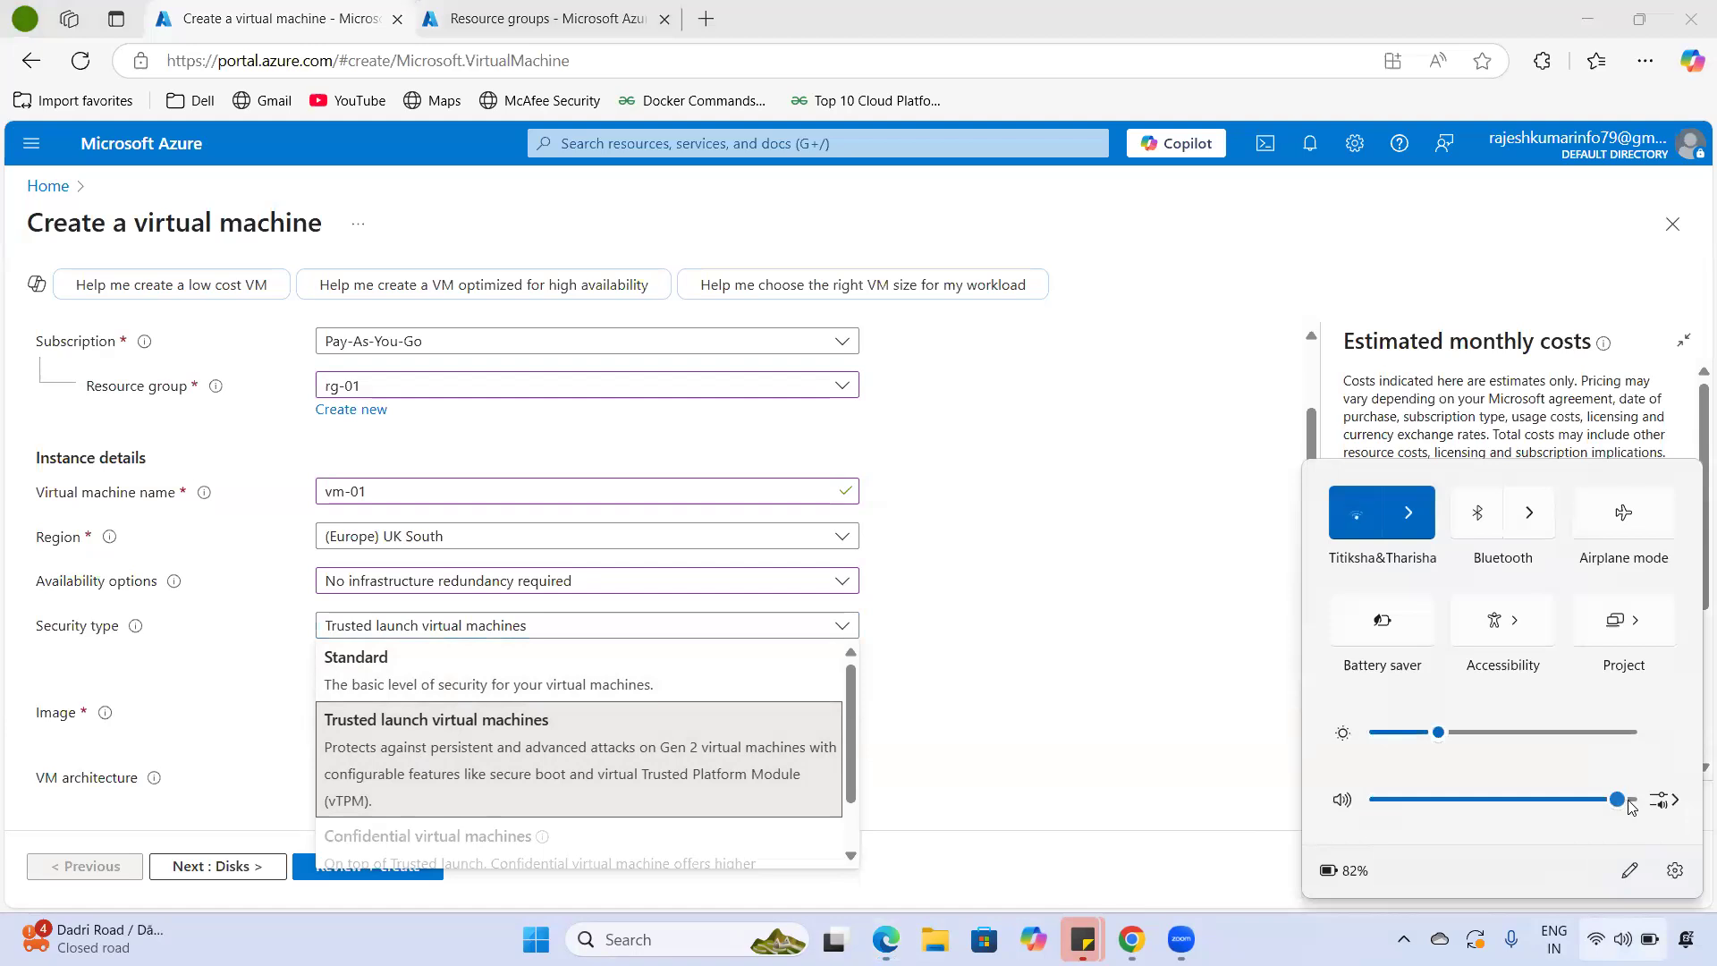
click(1213, 619)
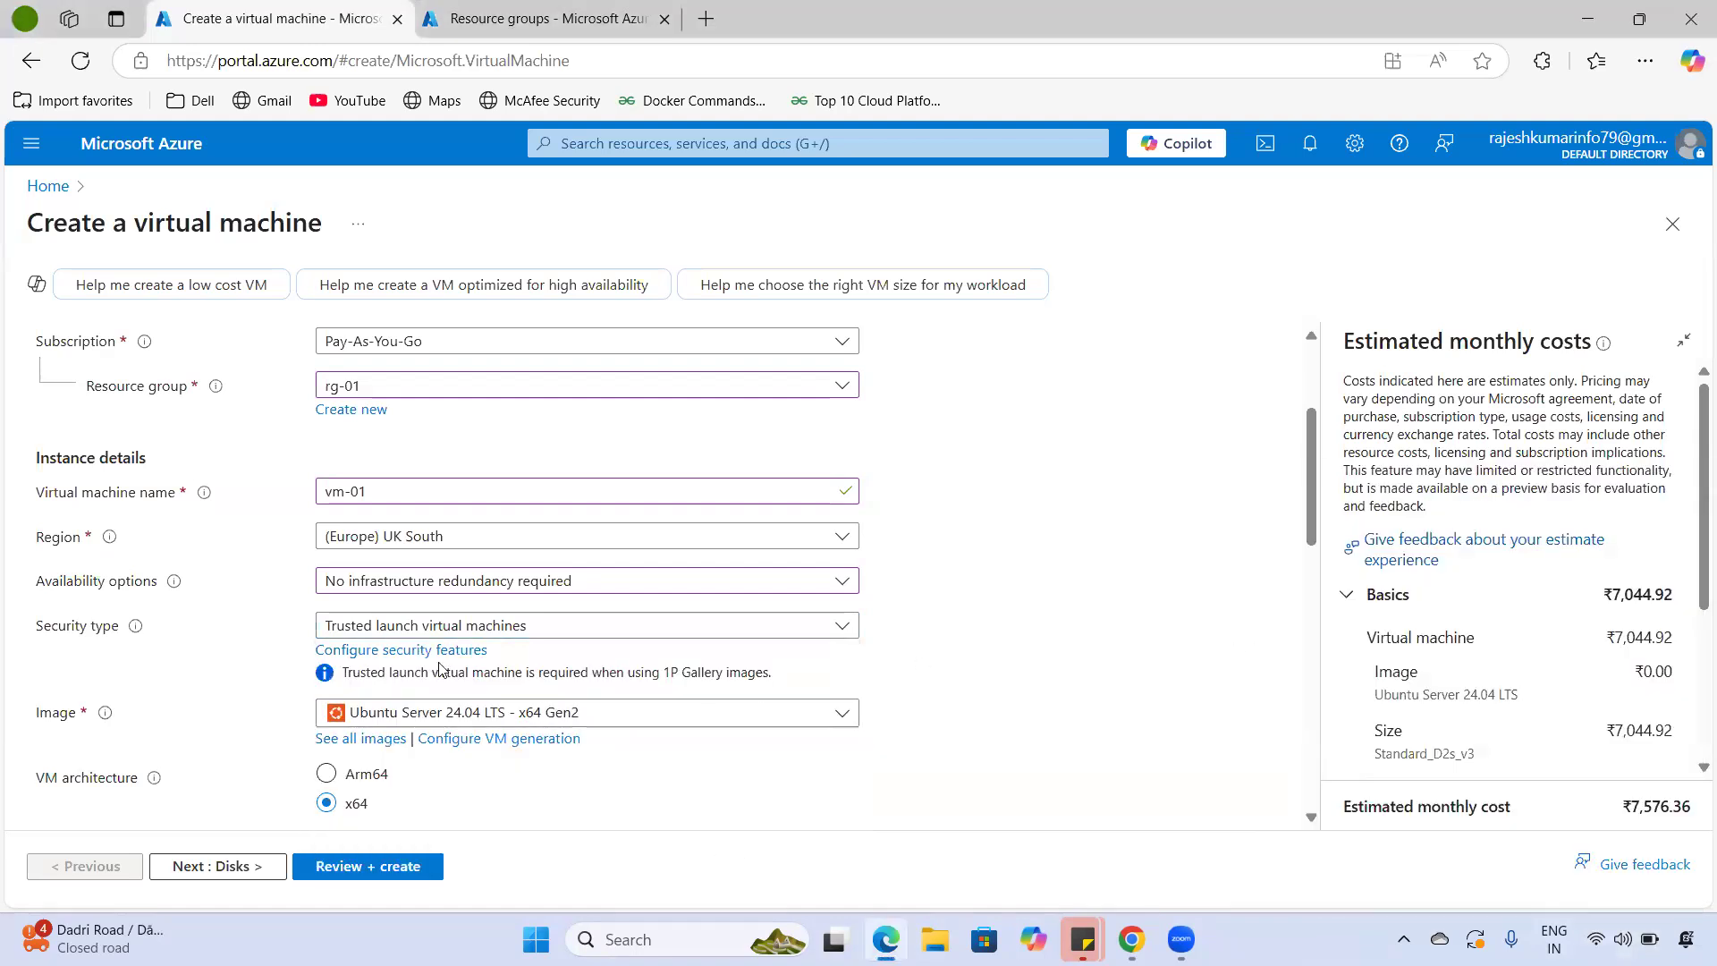
click(436, 625)
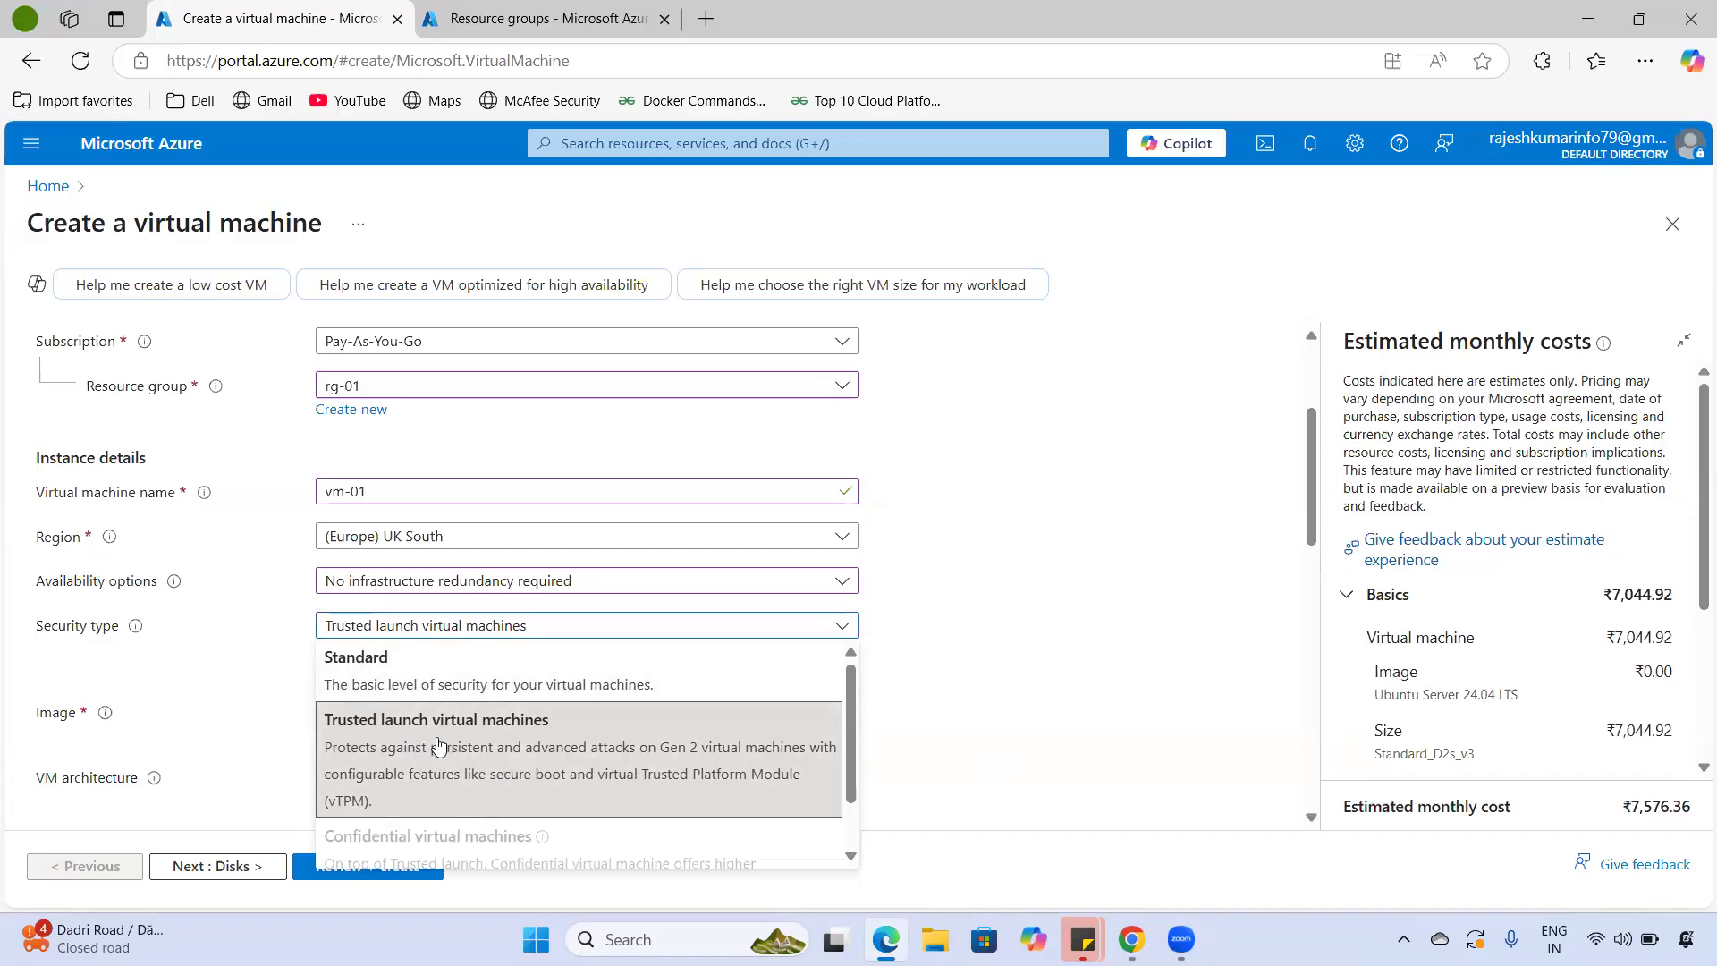
click(500, 687)
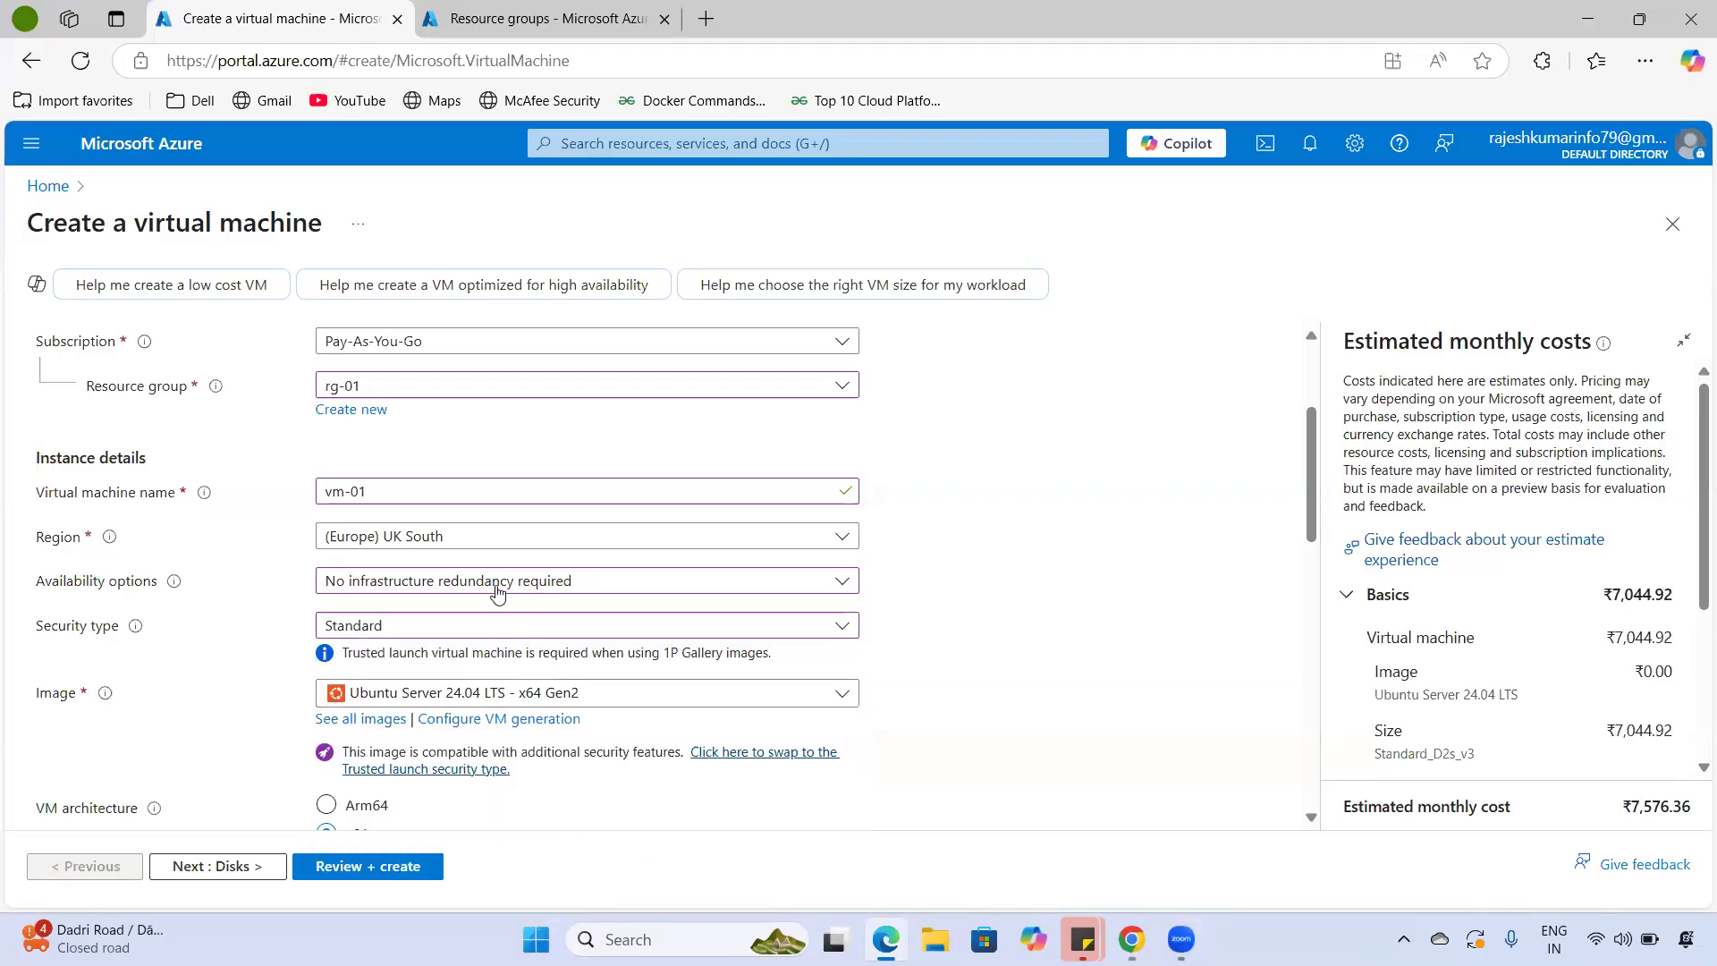
click(428, 630)
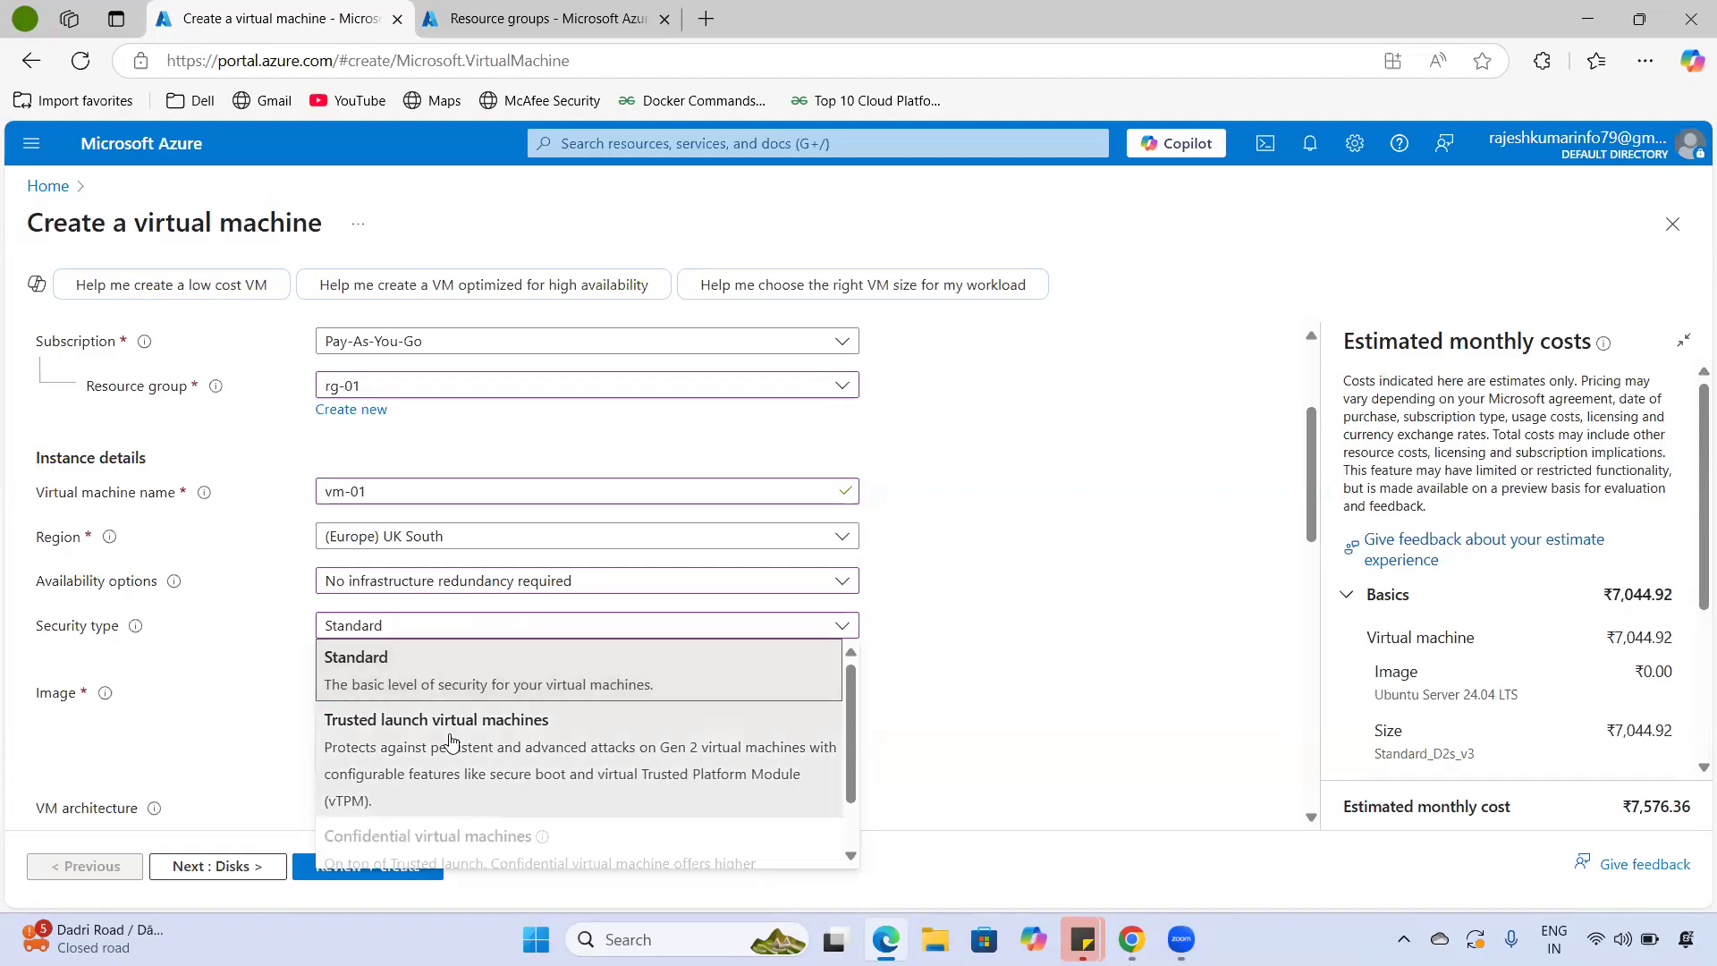
click(452, 740)
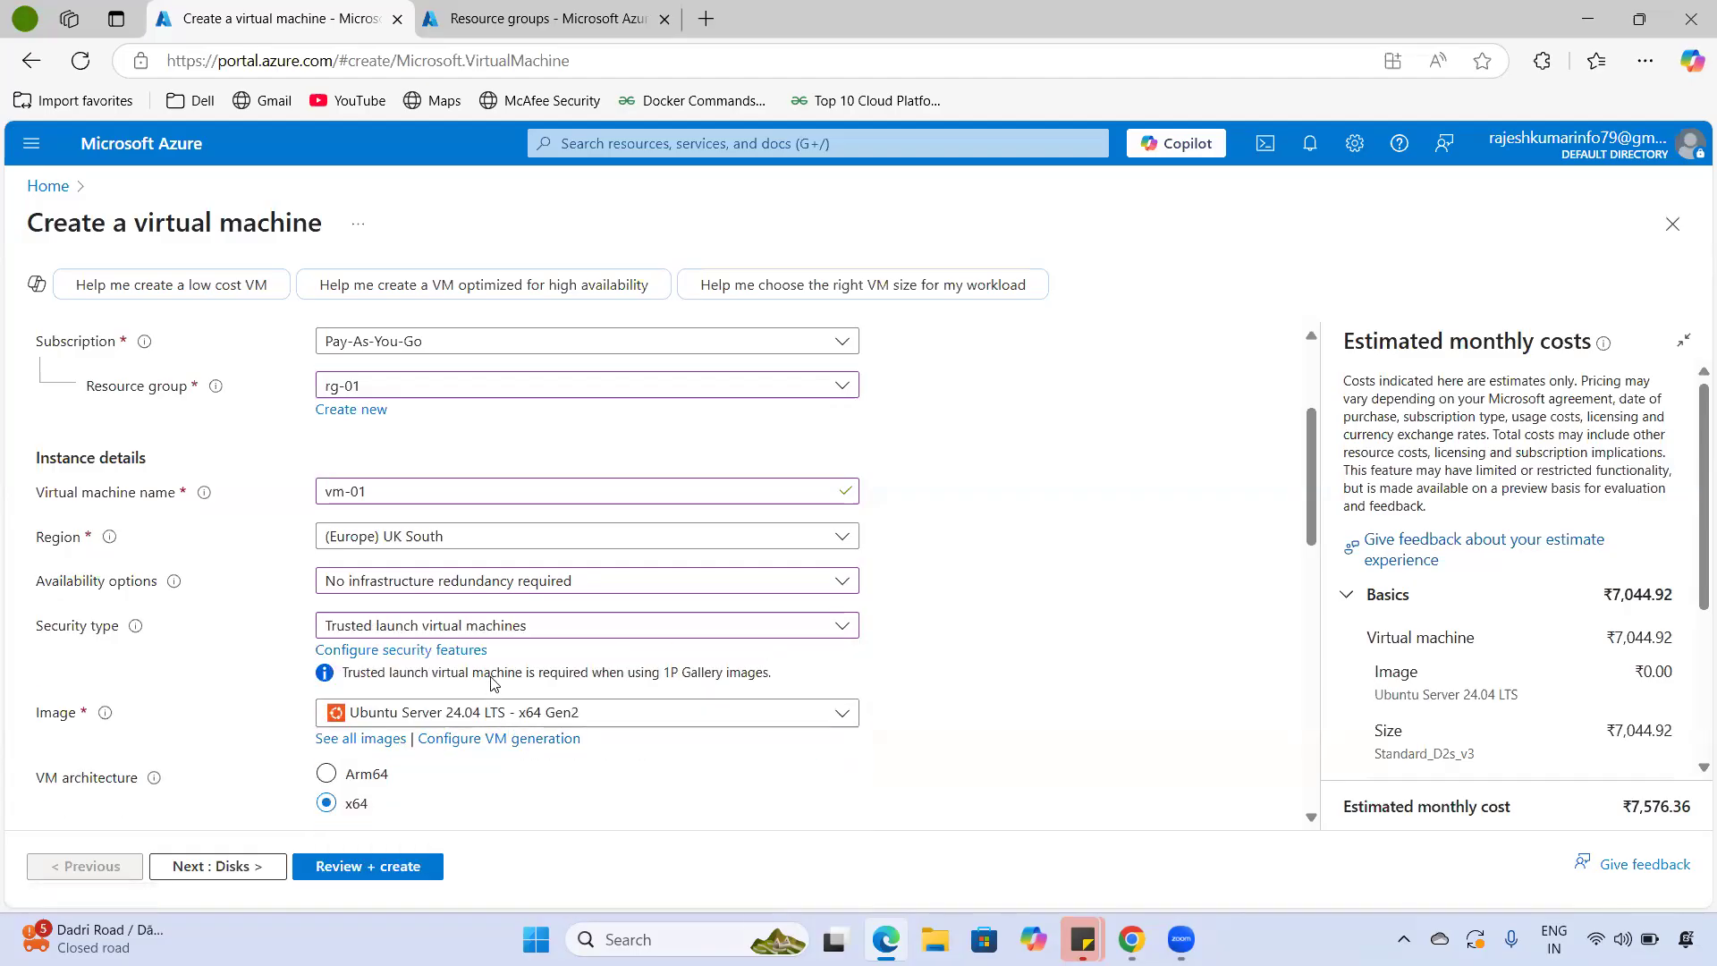
- Highlight the Image label and part of the page title on the VM form
drag(33, 714, 150, 721)
click(22, 724)
double_click(68, 720)
drag(106, 228, 328, 243)
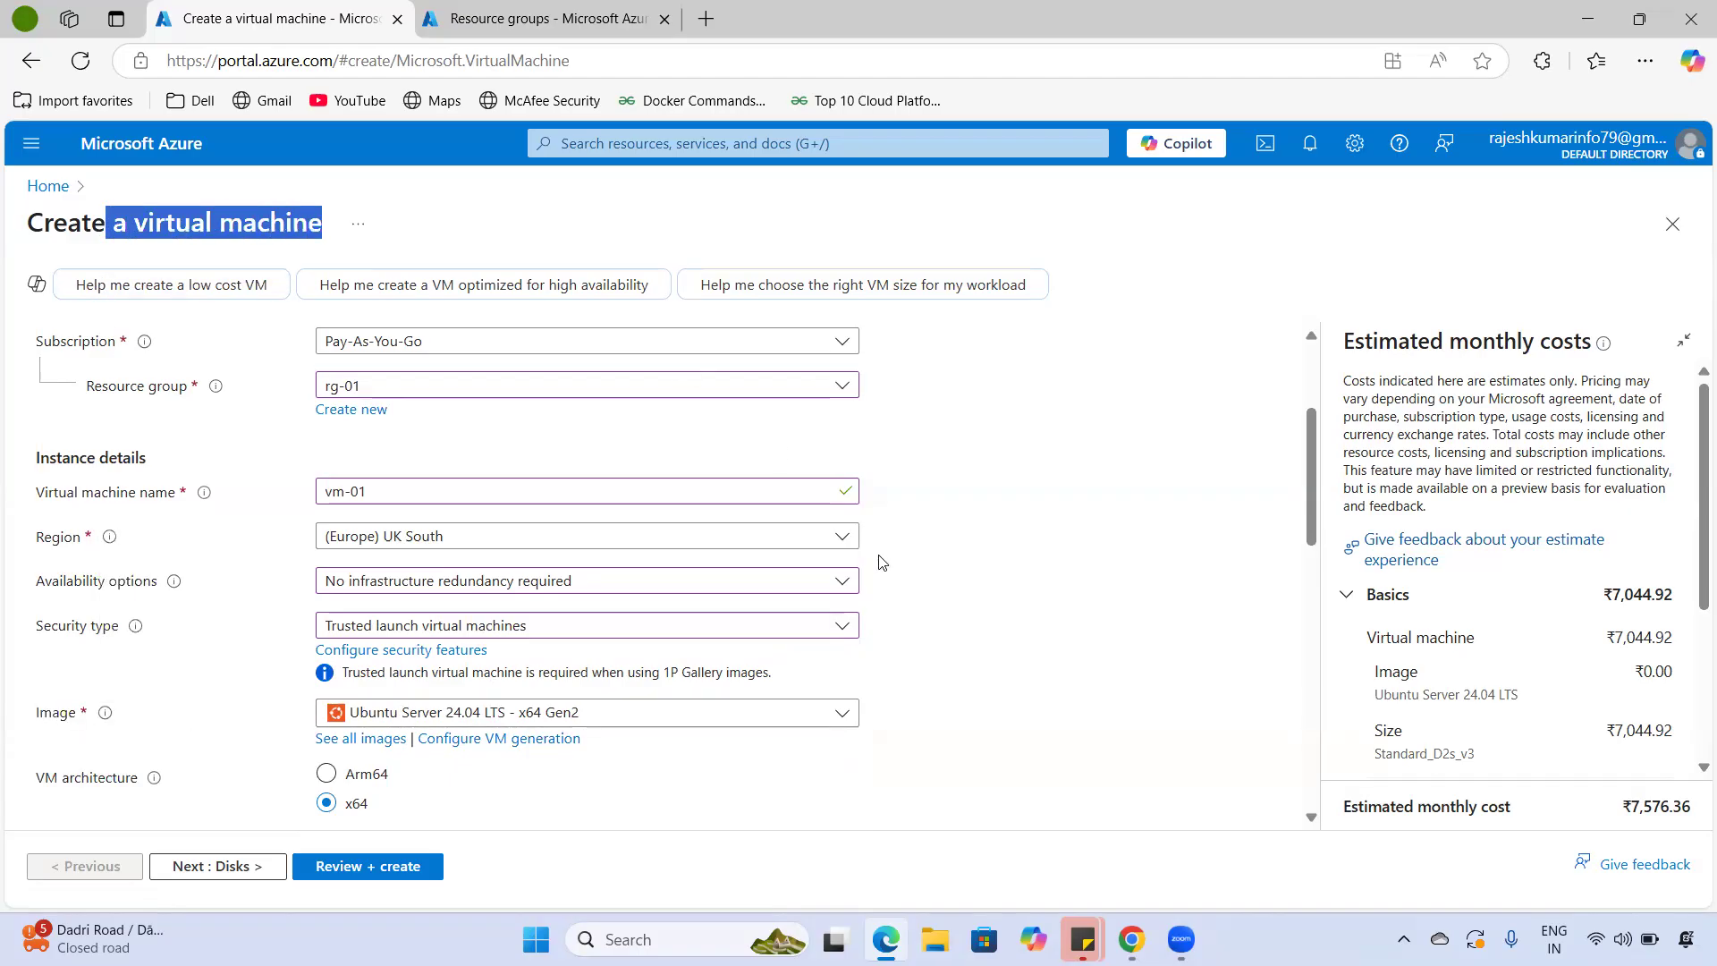
click(854, 721)
click(848, 715)
click(847, 716)
scroll(690, 554, down, 5)
scroll(690, 598, up, 5)
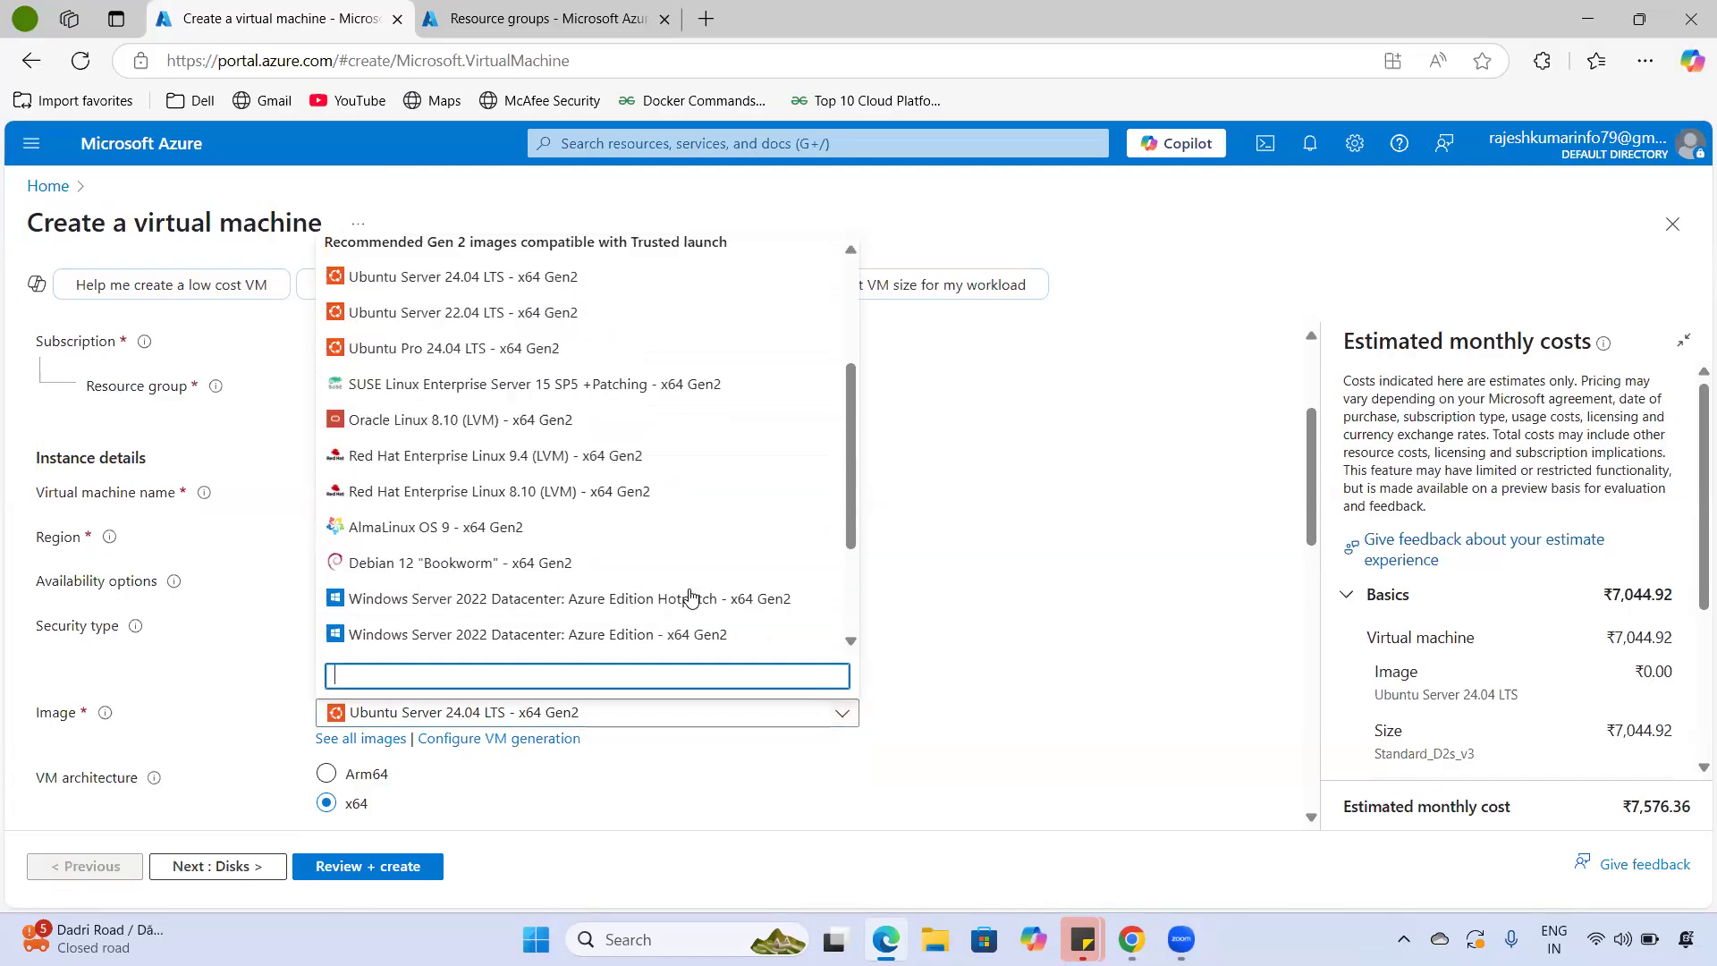
scroll(684, 599, down, 5)
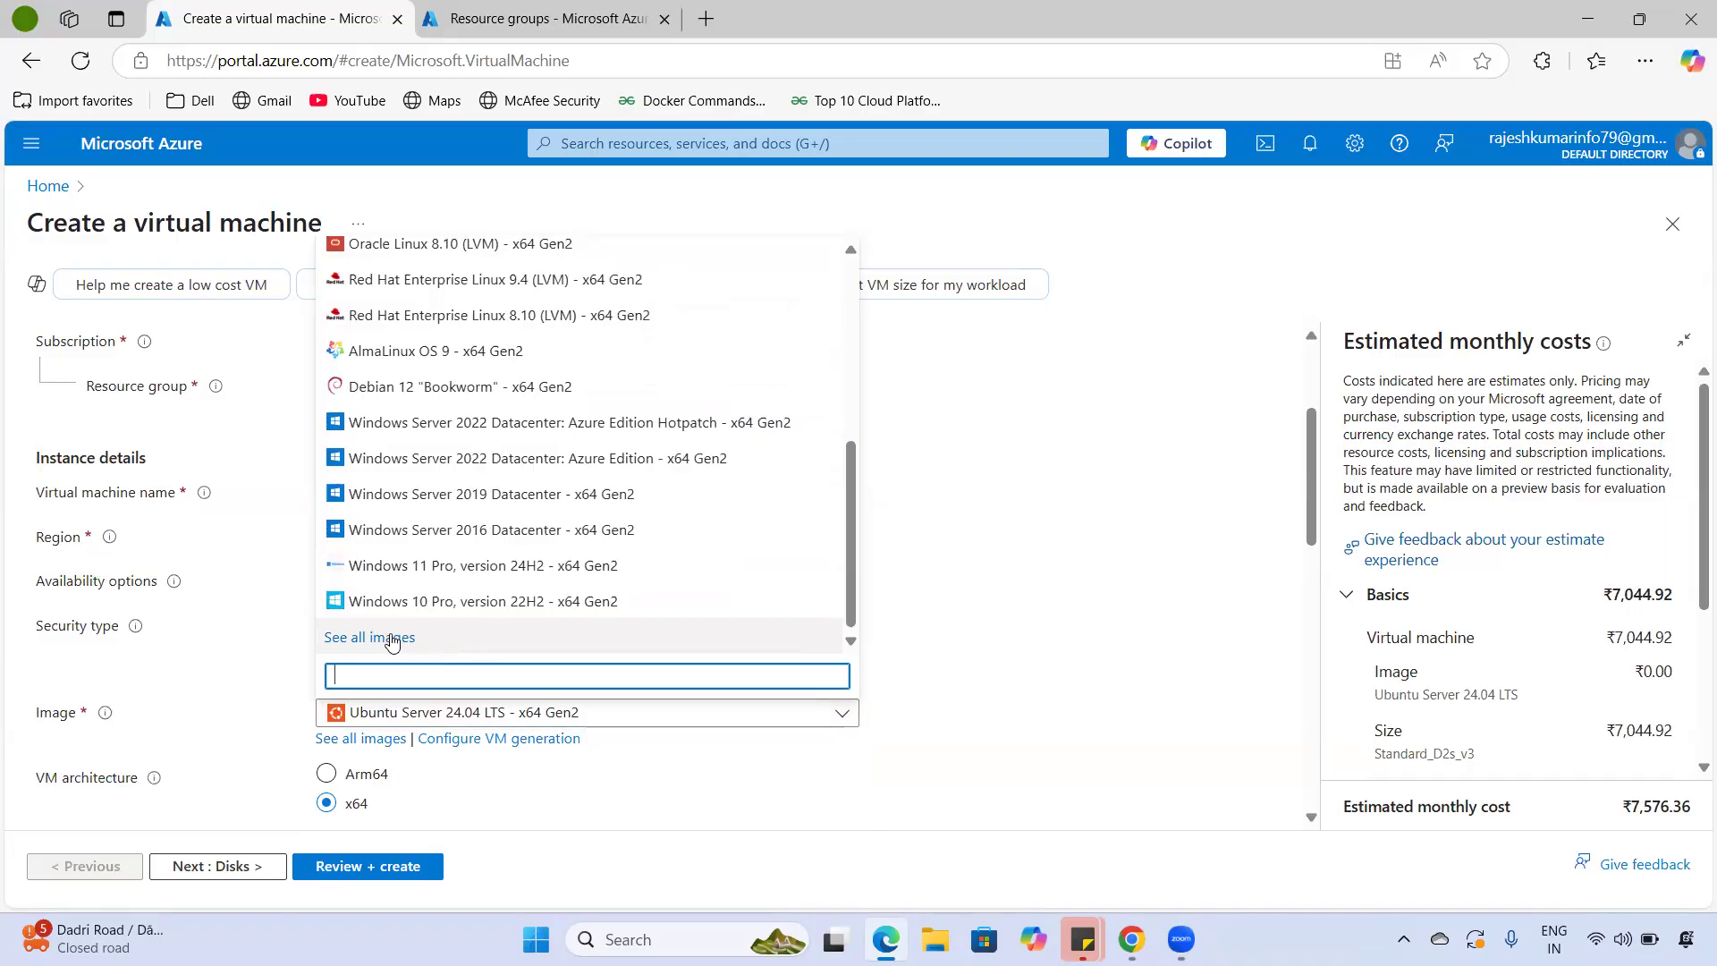
click(935, 727)
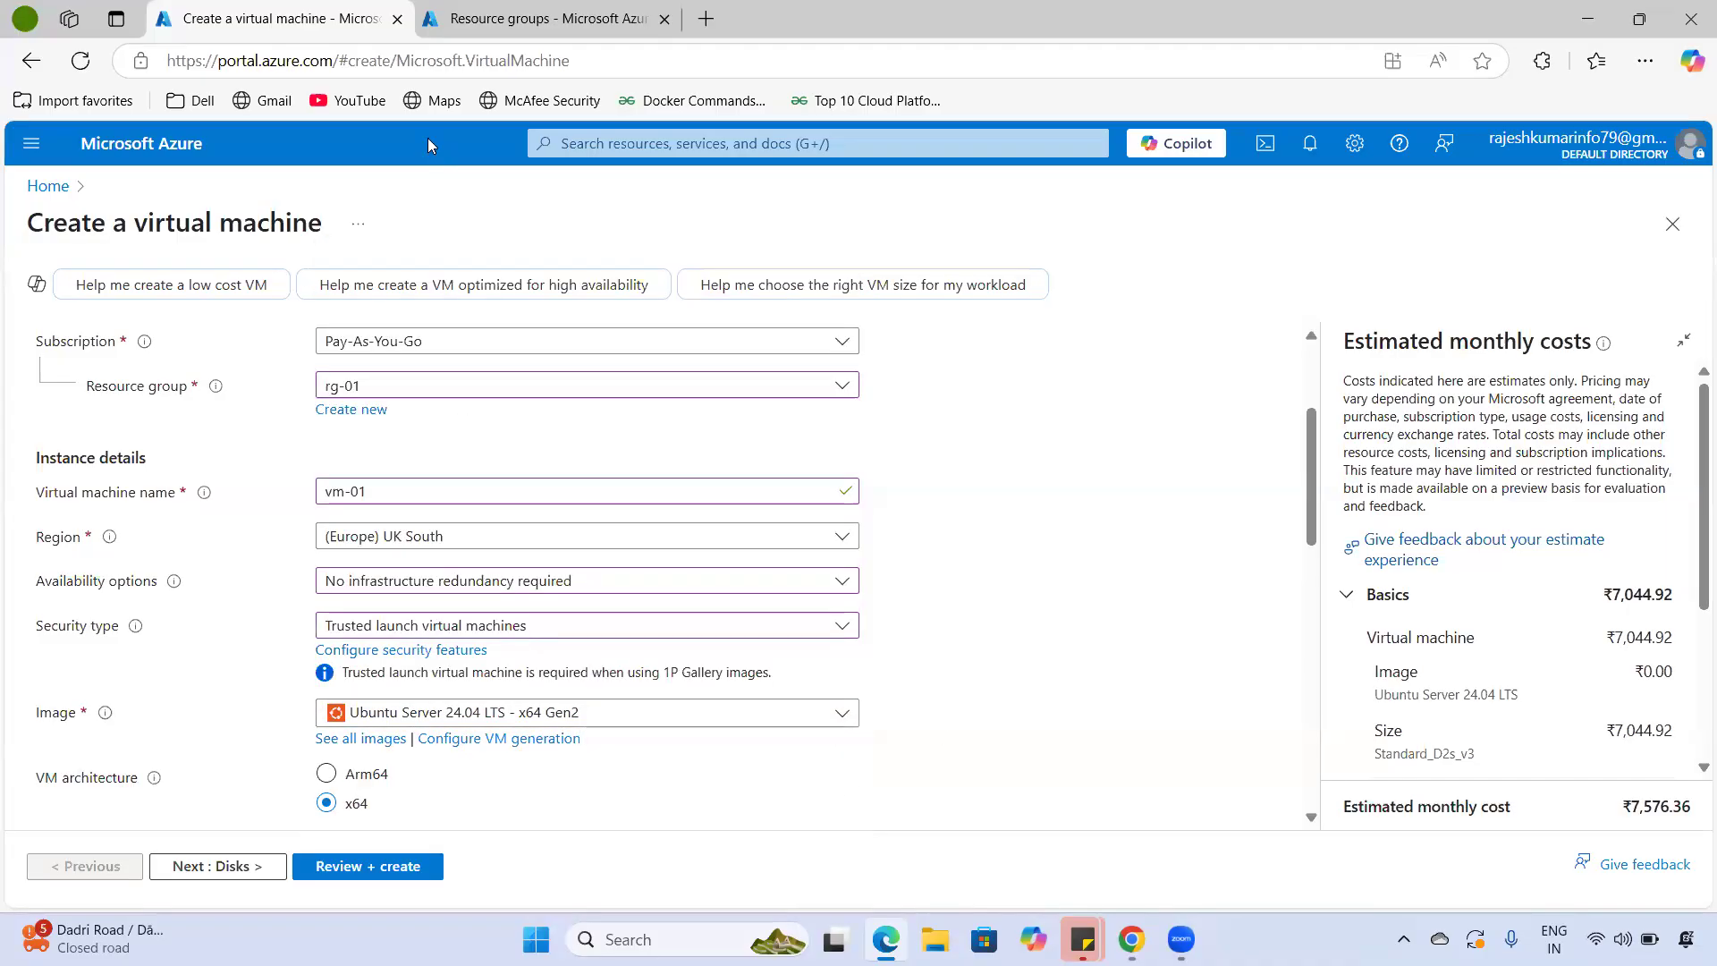
click(664, 19)
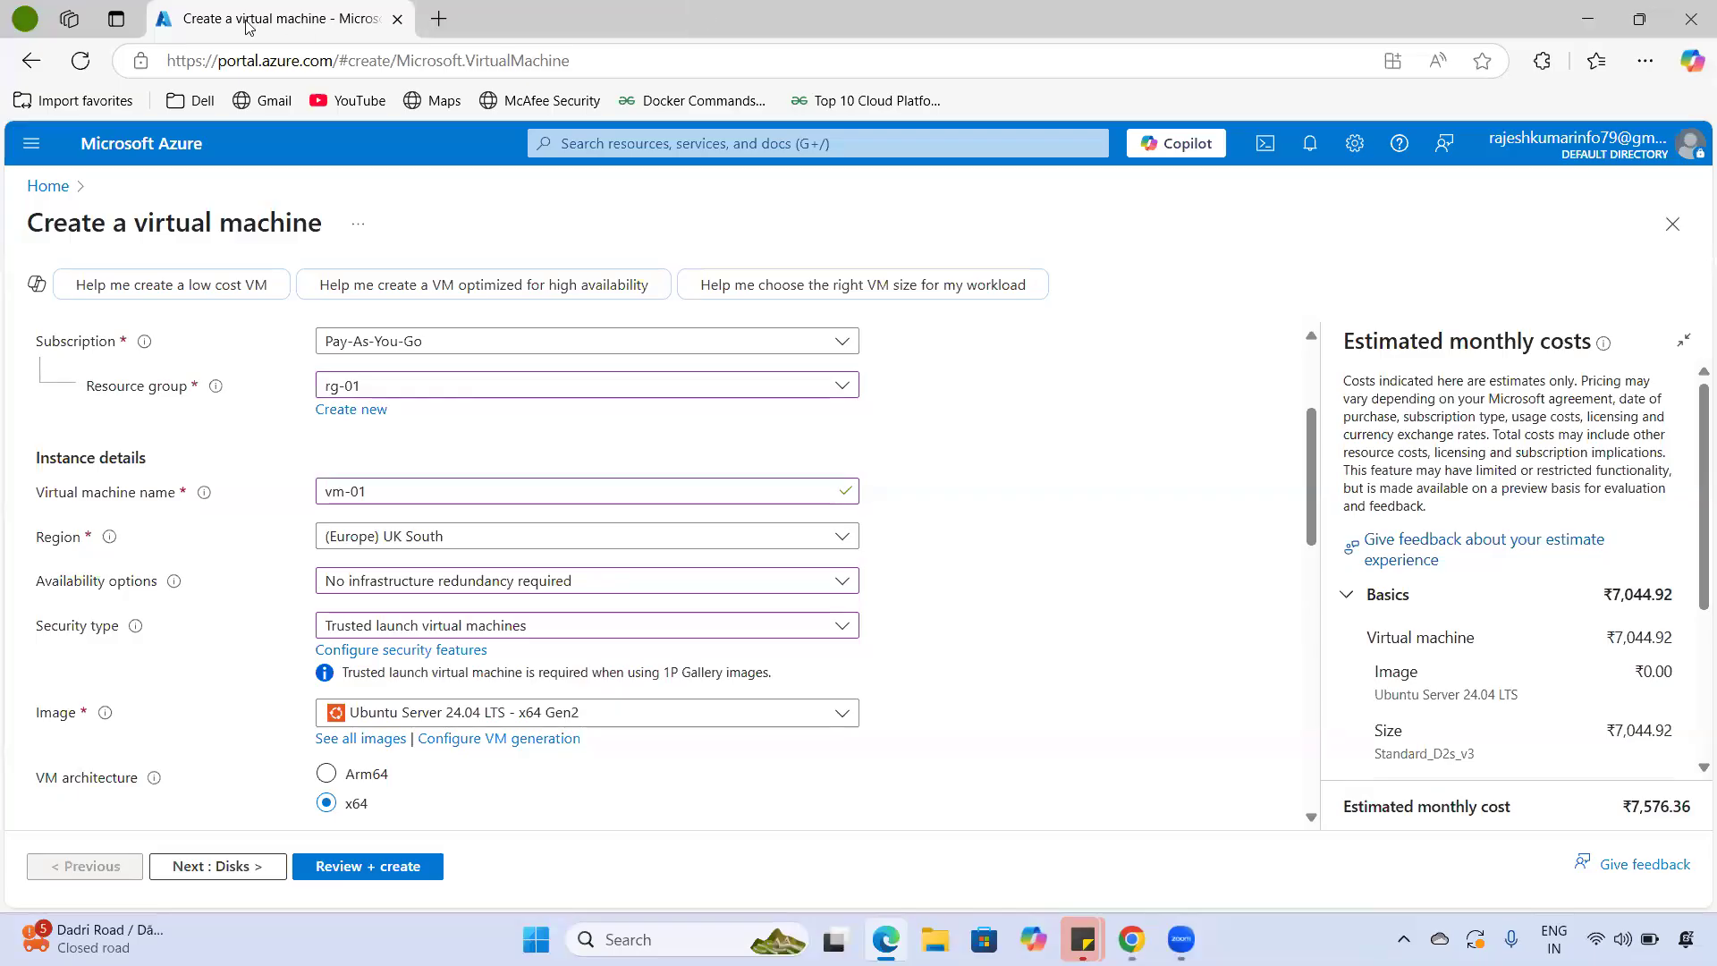
- Duplicate the Create a virtual machine tab and scroll the blank copy to the Image field
right_click(249, 25)
click(365, 159)
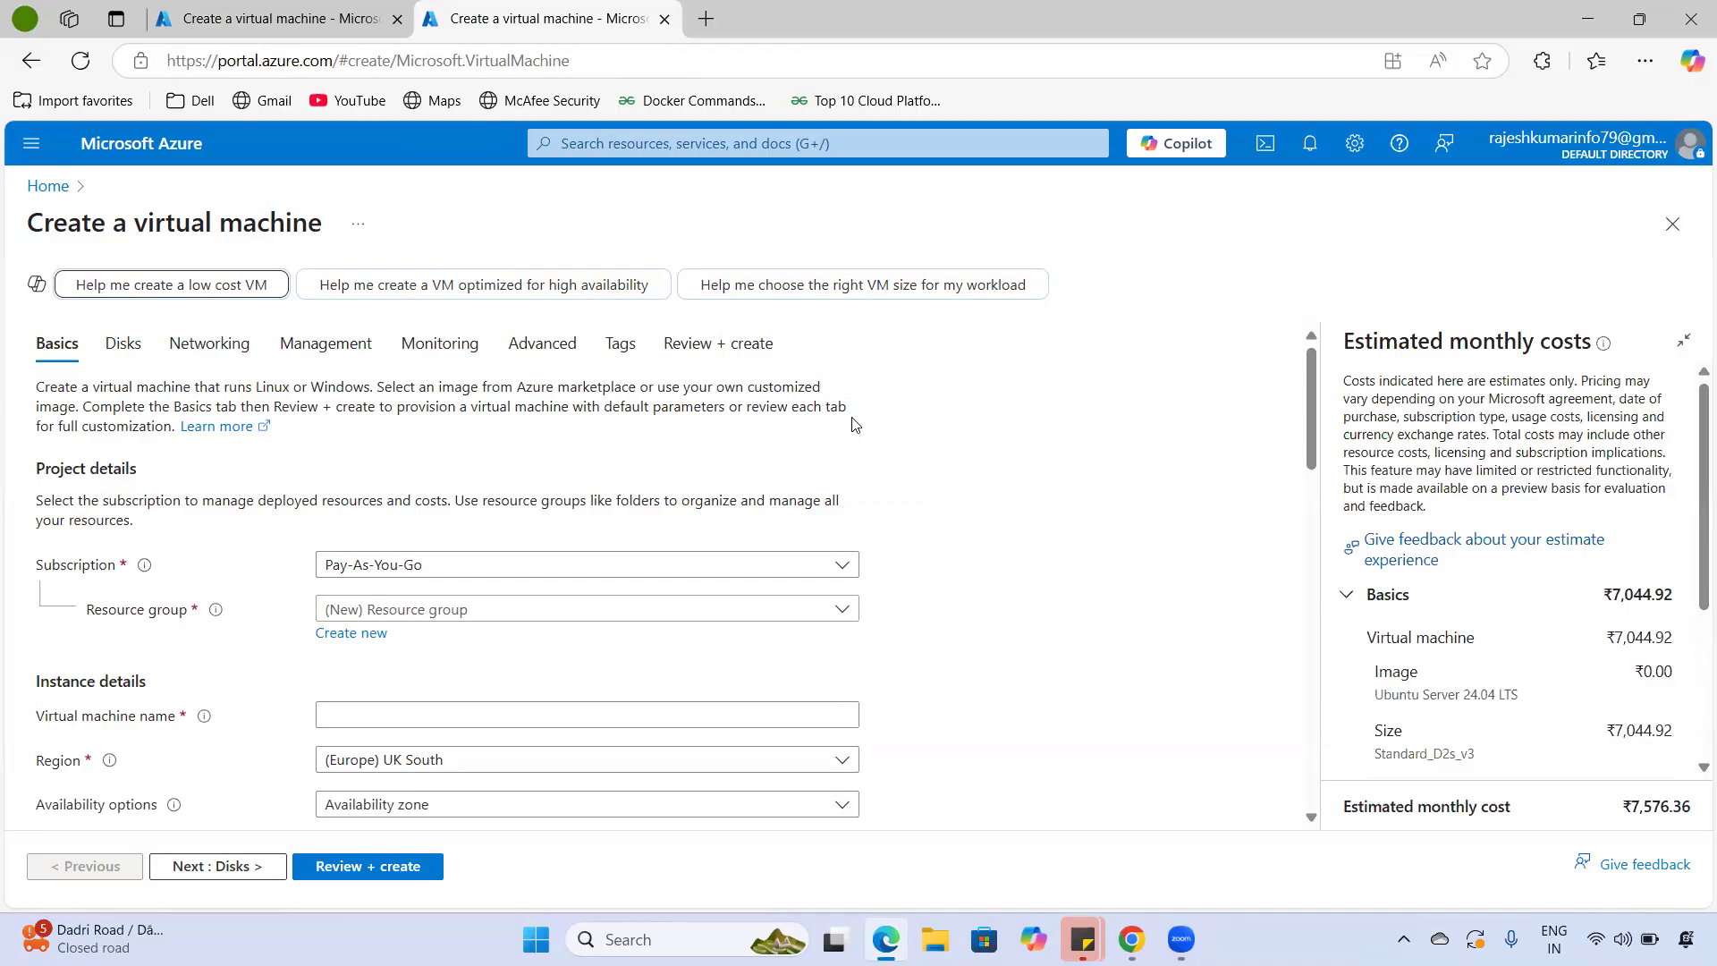
click(215, 9)
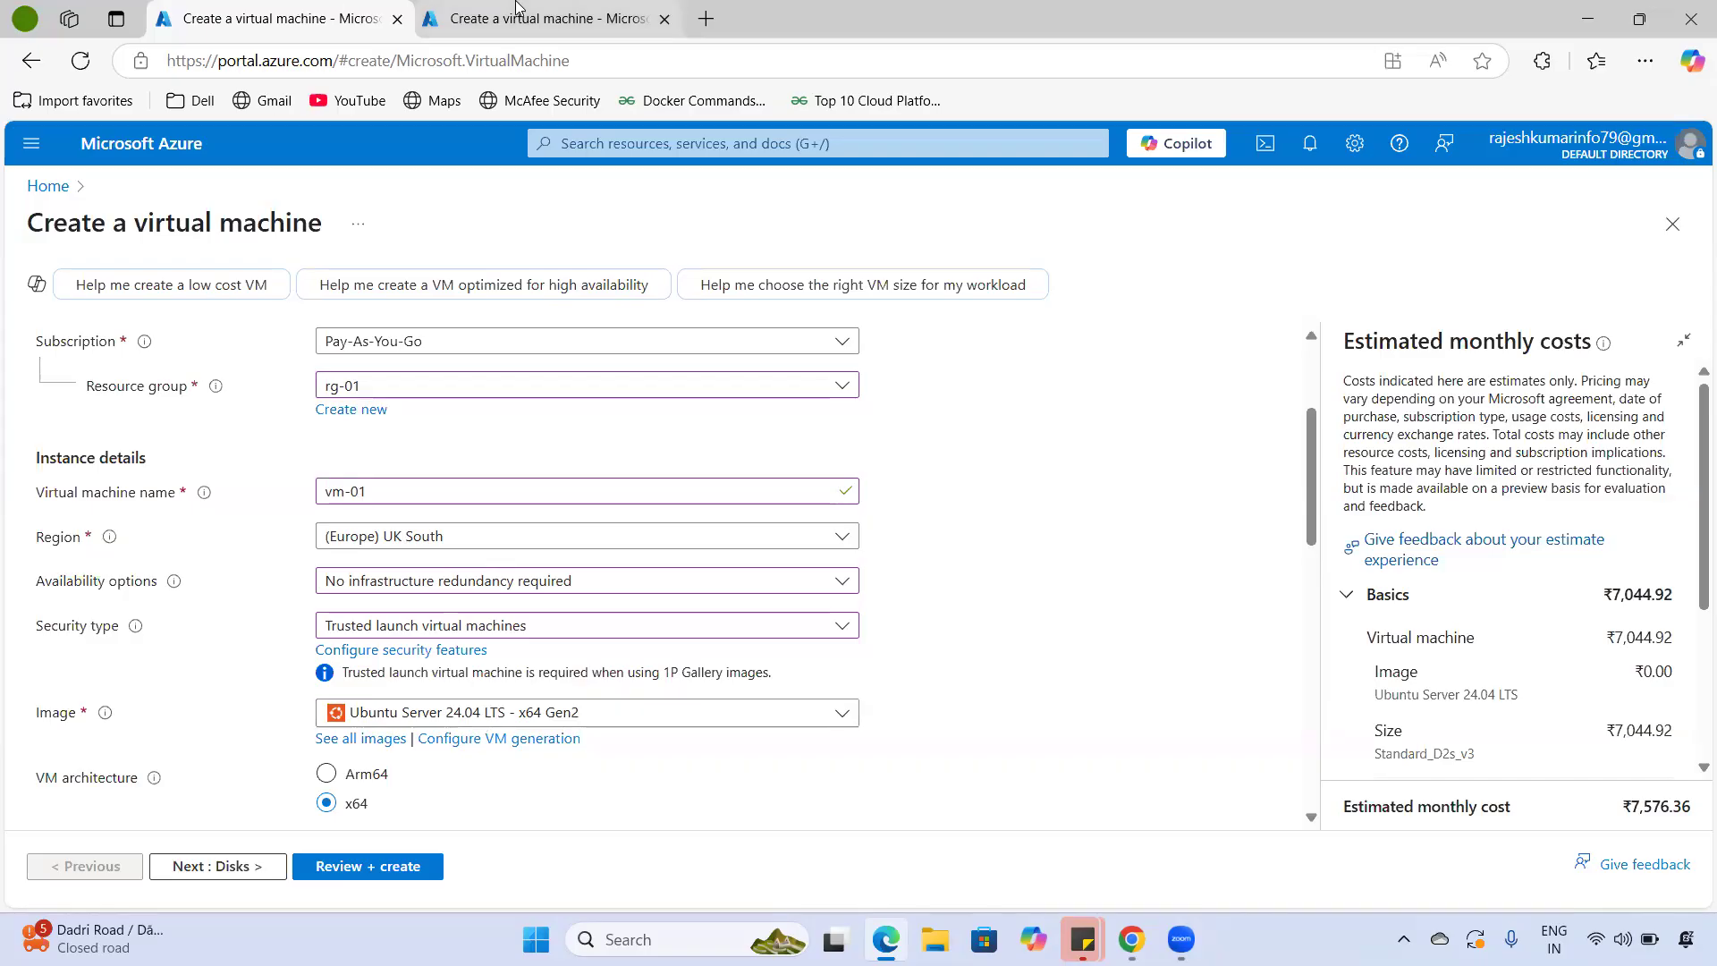
mouse_move(516, 7)
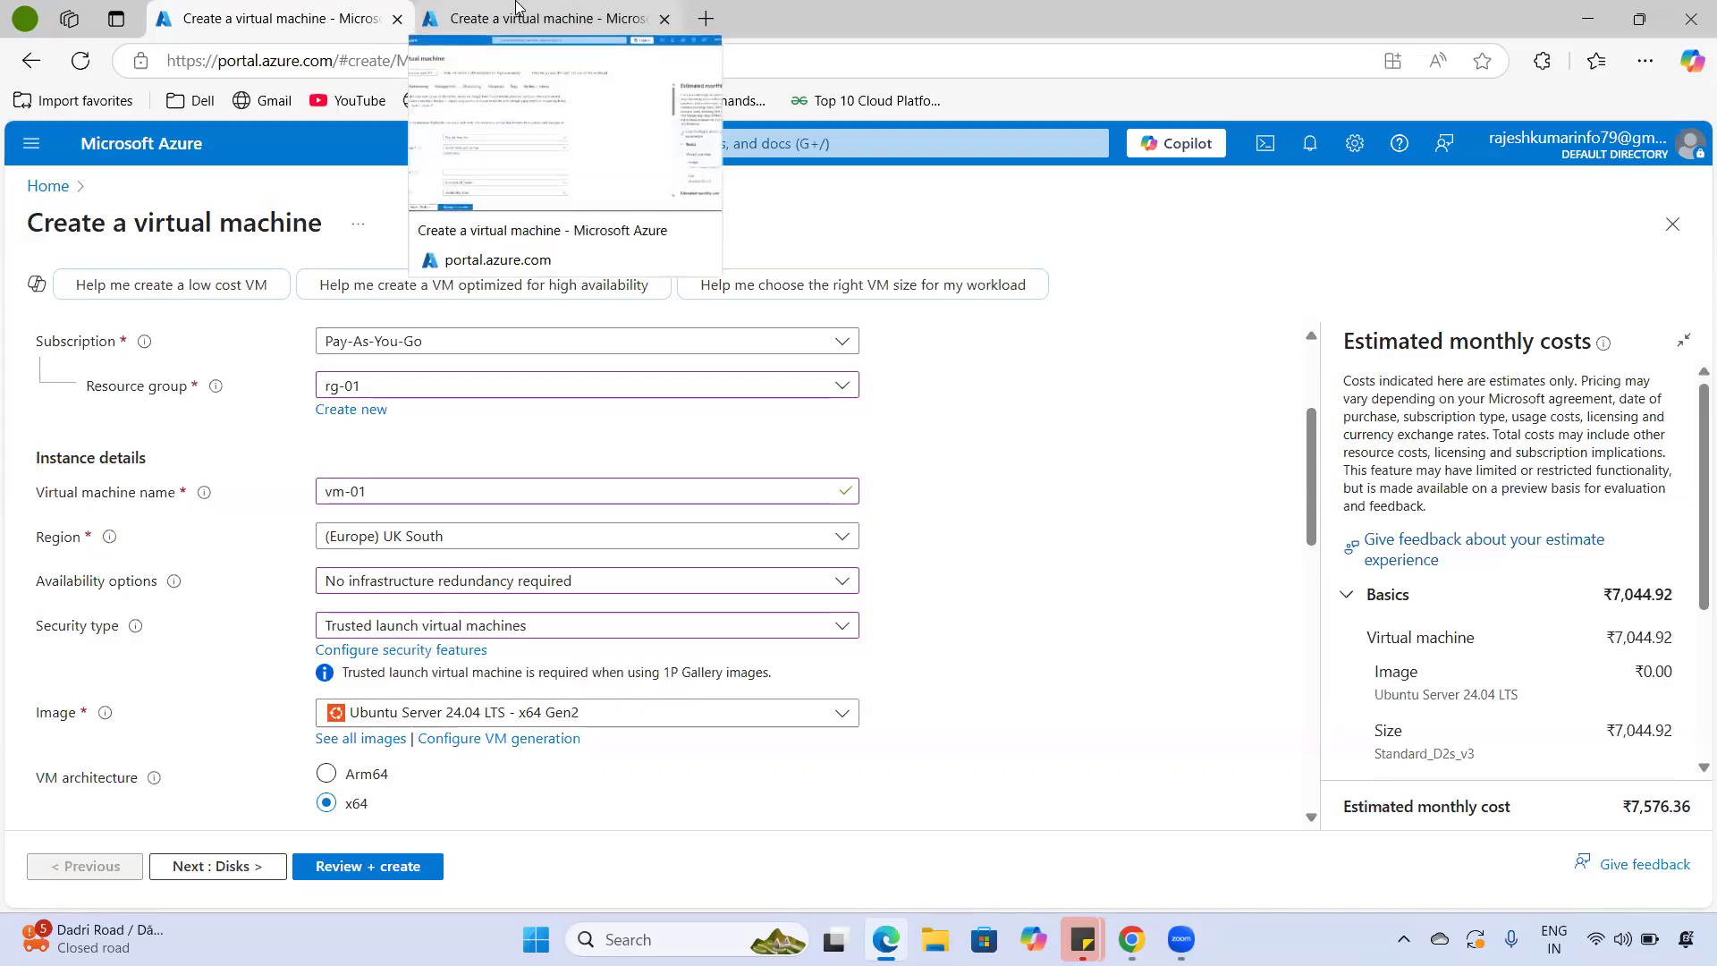
click(516, 9)
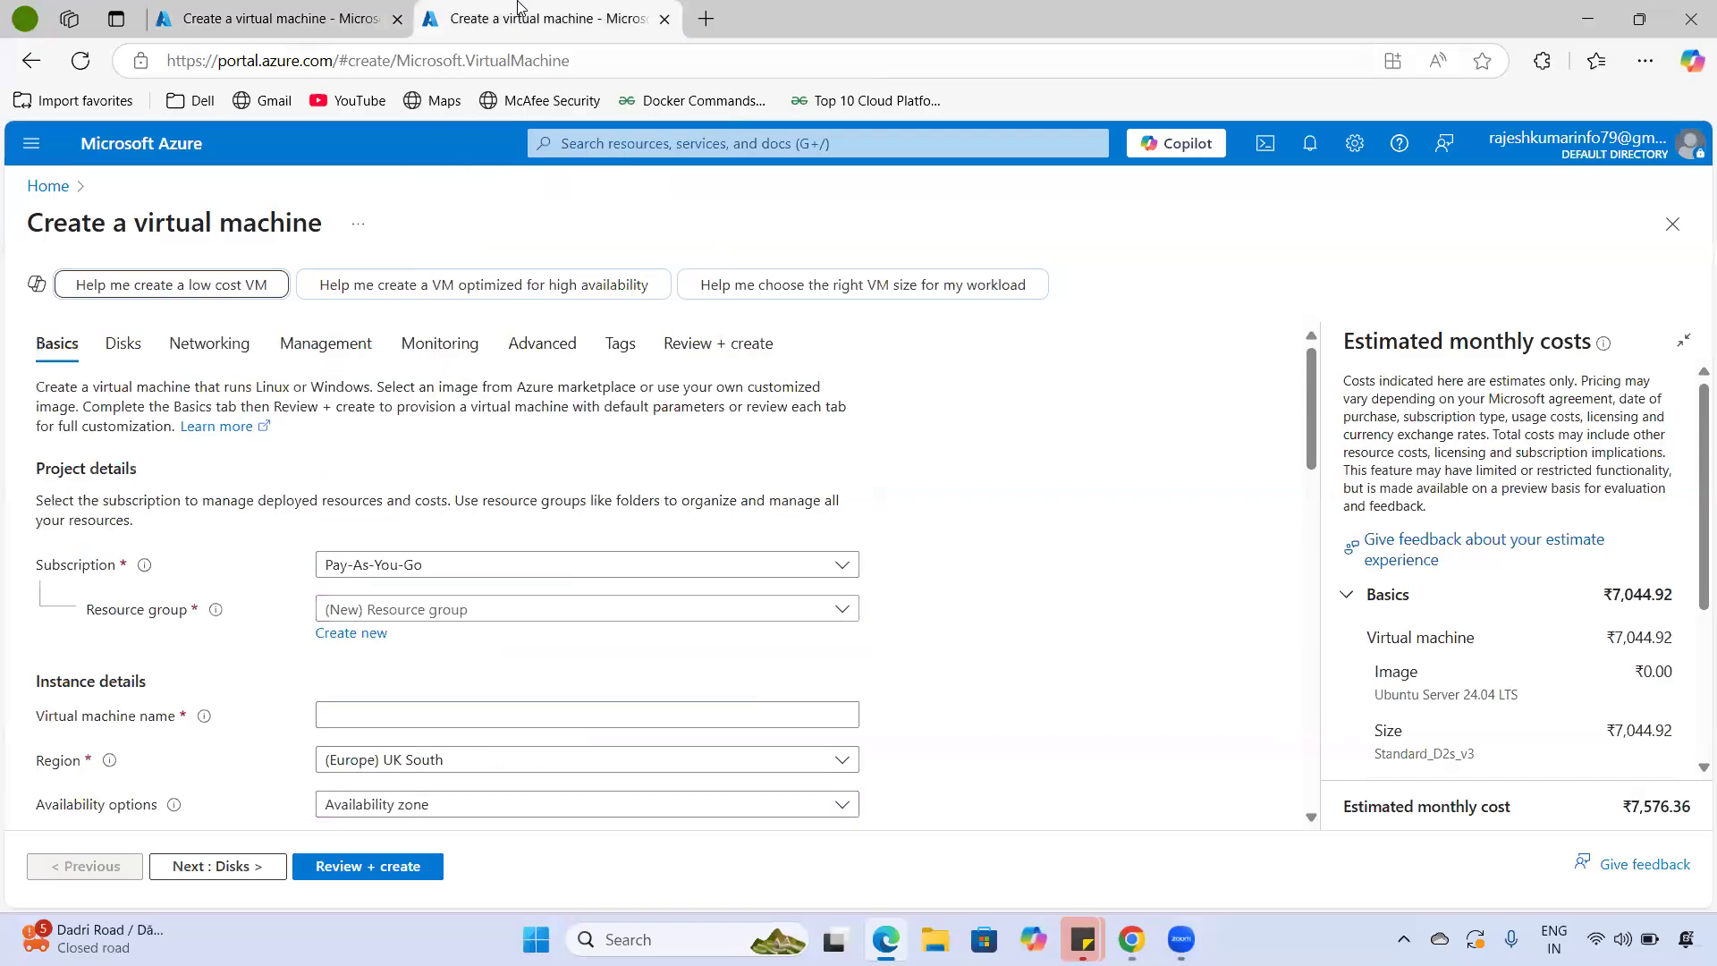
scroll(456, 691, down, 5)
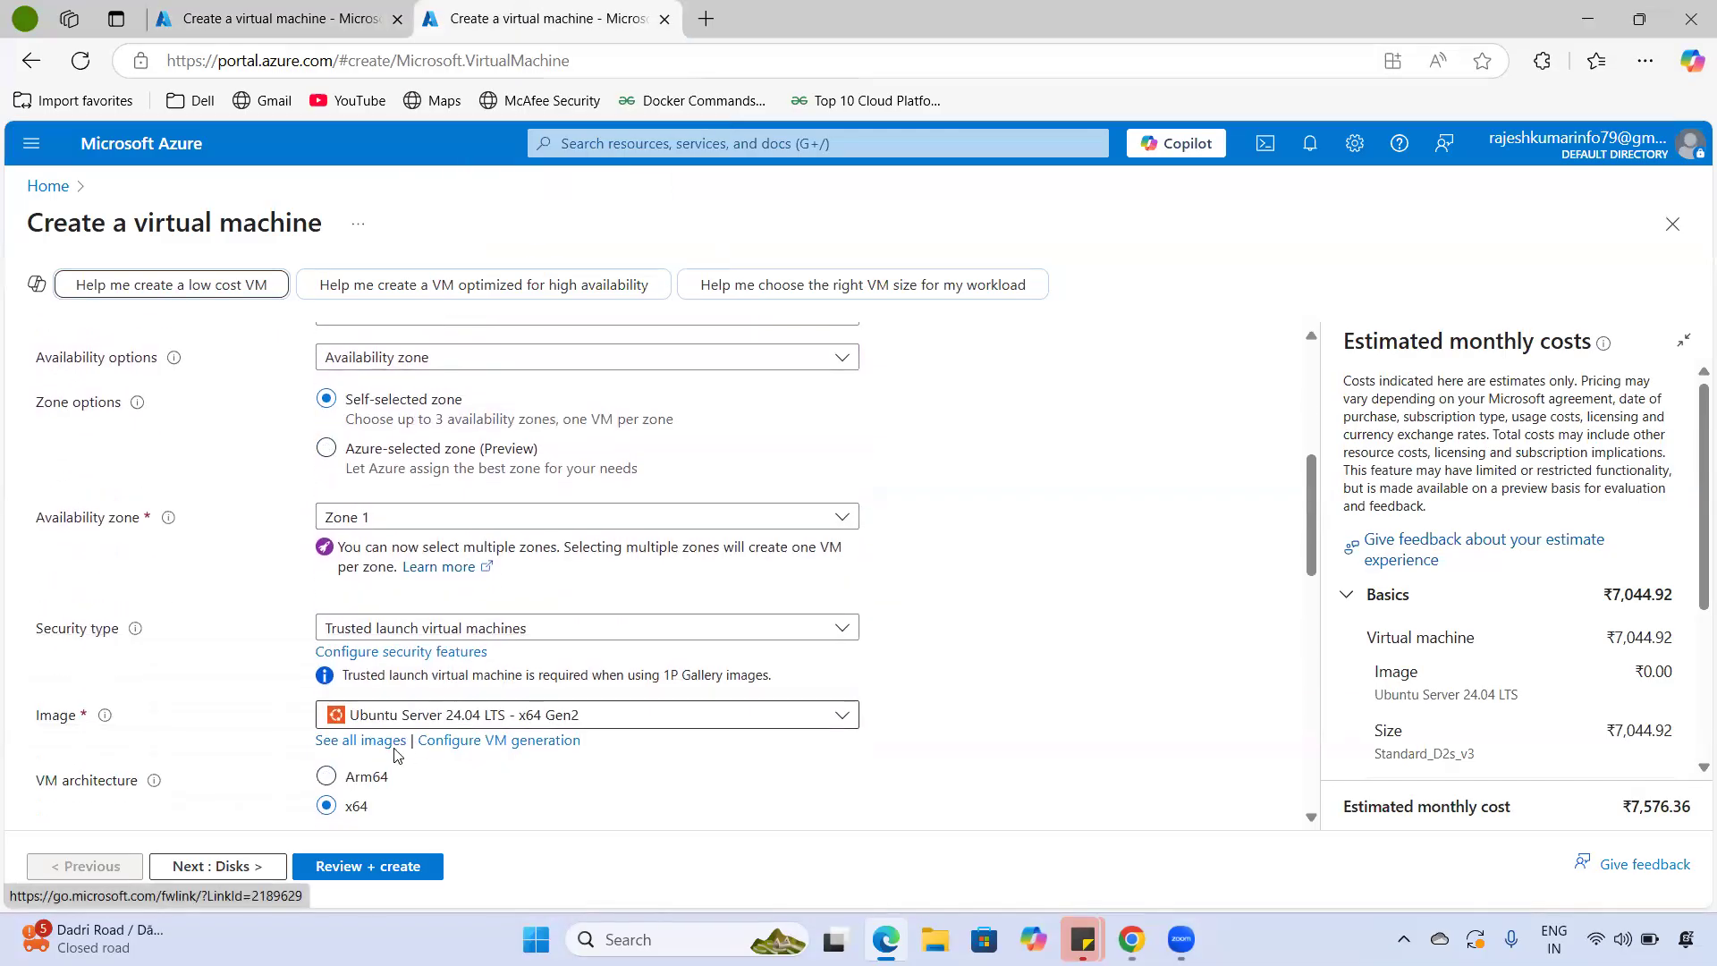
- Open See all images and browse the Select an image marketplace results
click(379, 748)
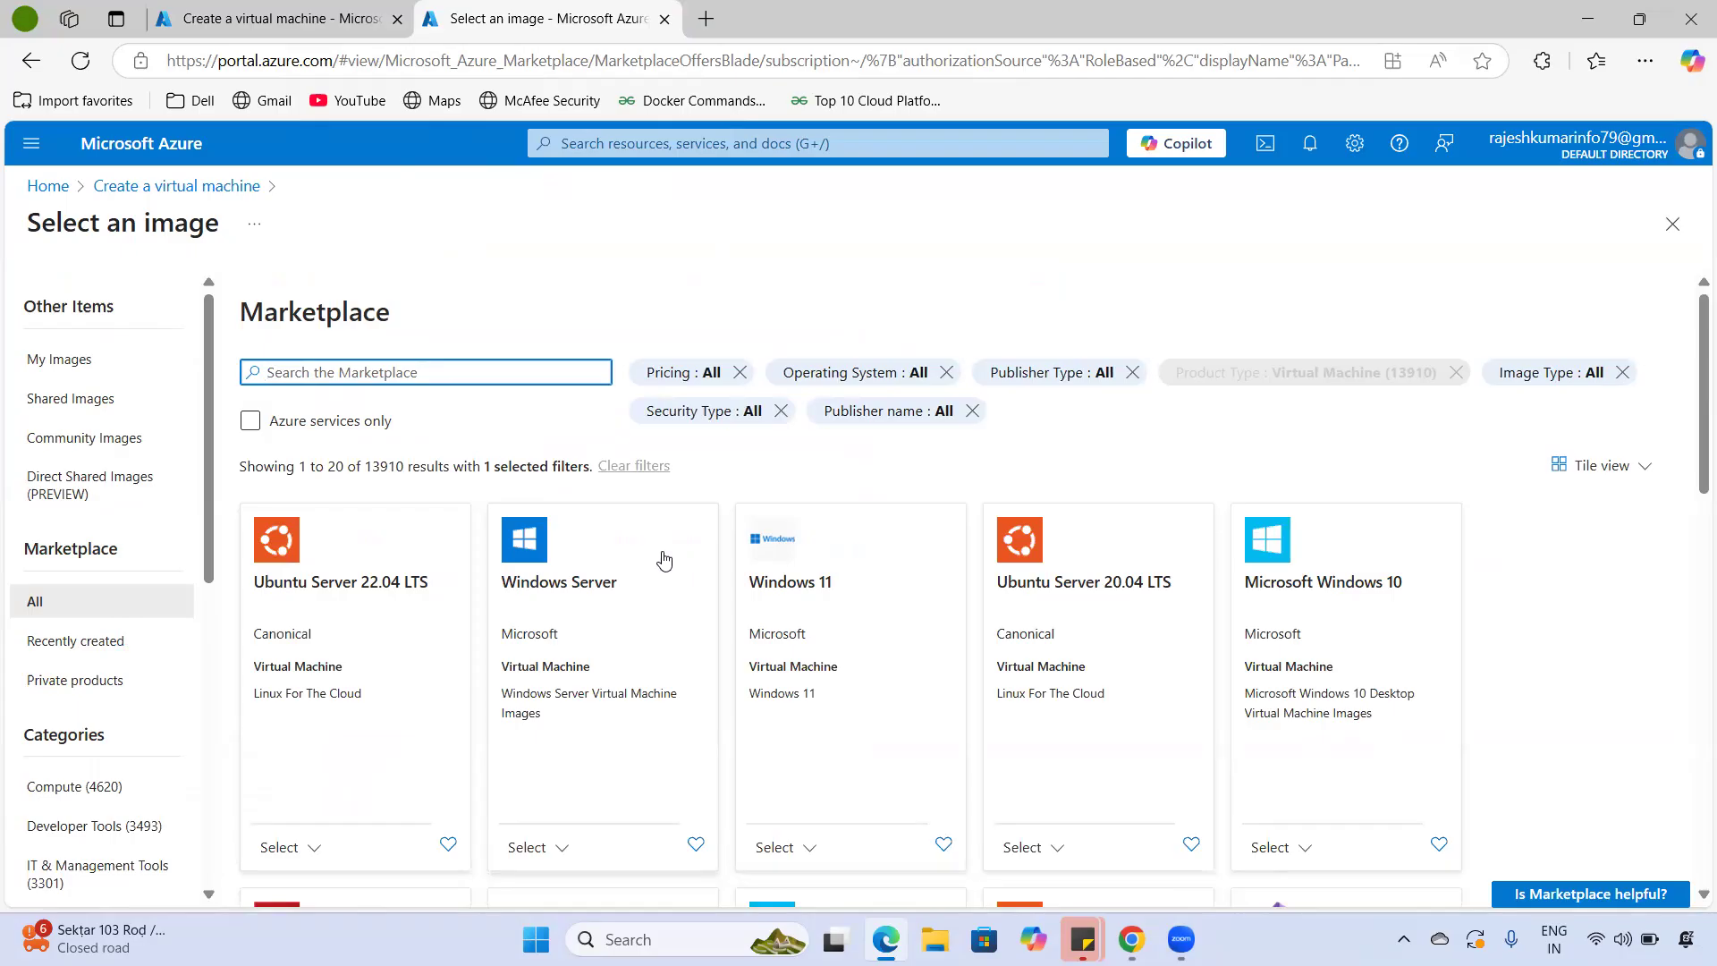
scroll(715, 572, down, 5)
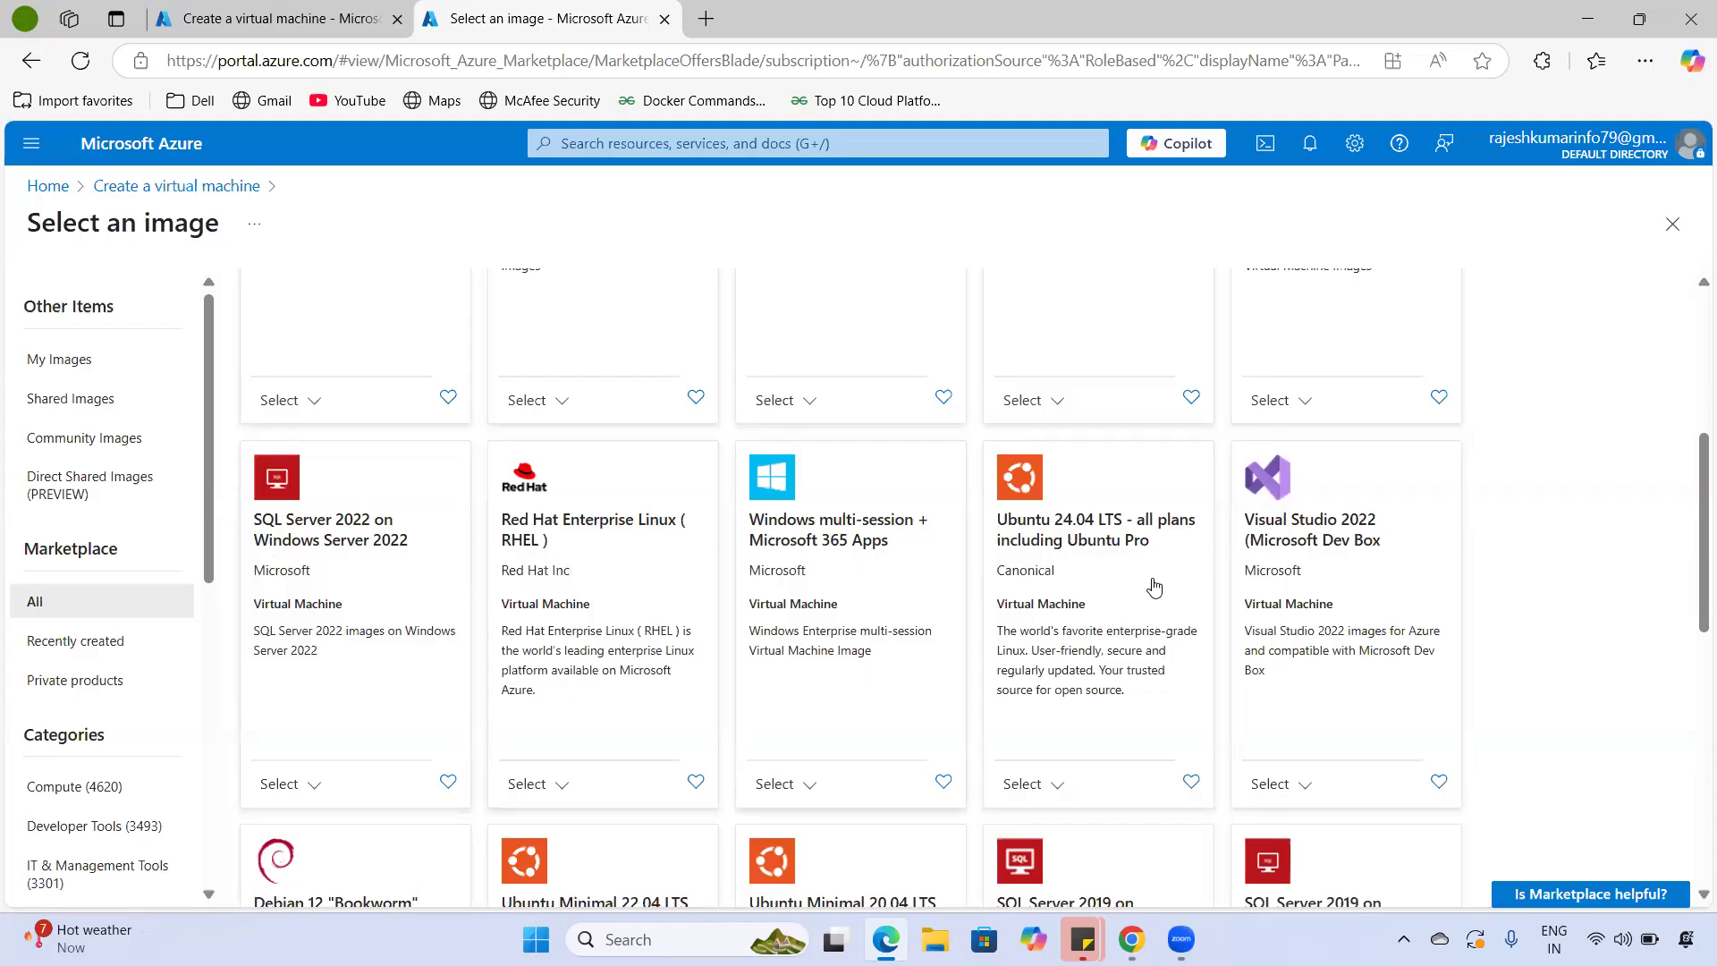
scroll(1155, 586, down, 2)
scroll(1195, 567, up, 2)
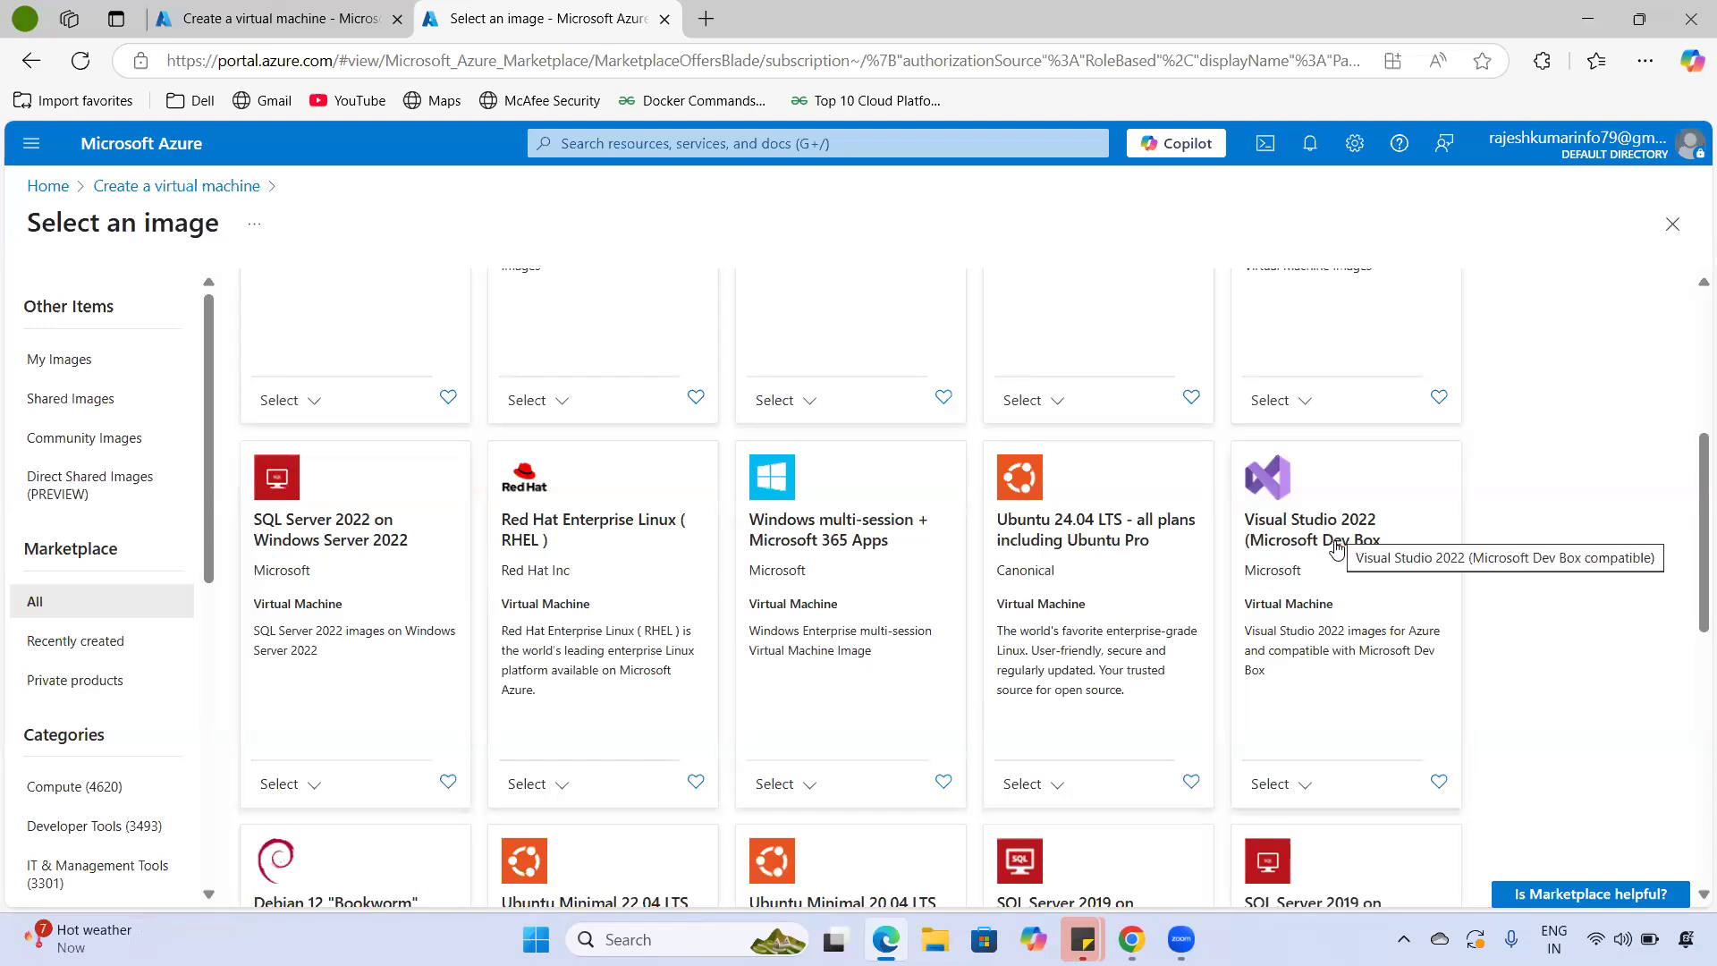
scroll(1252, 617, down, 2)
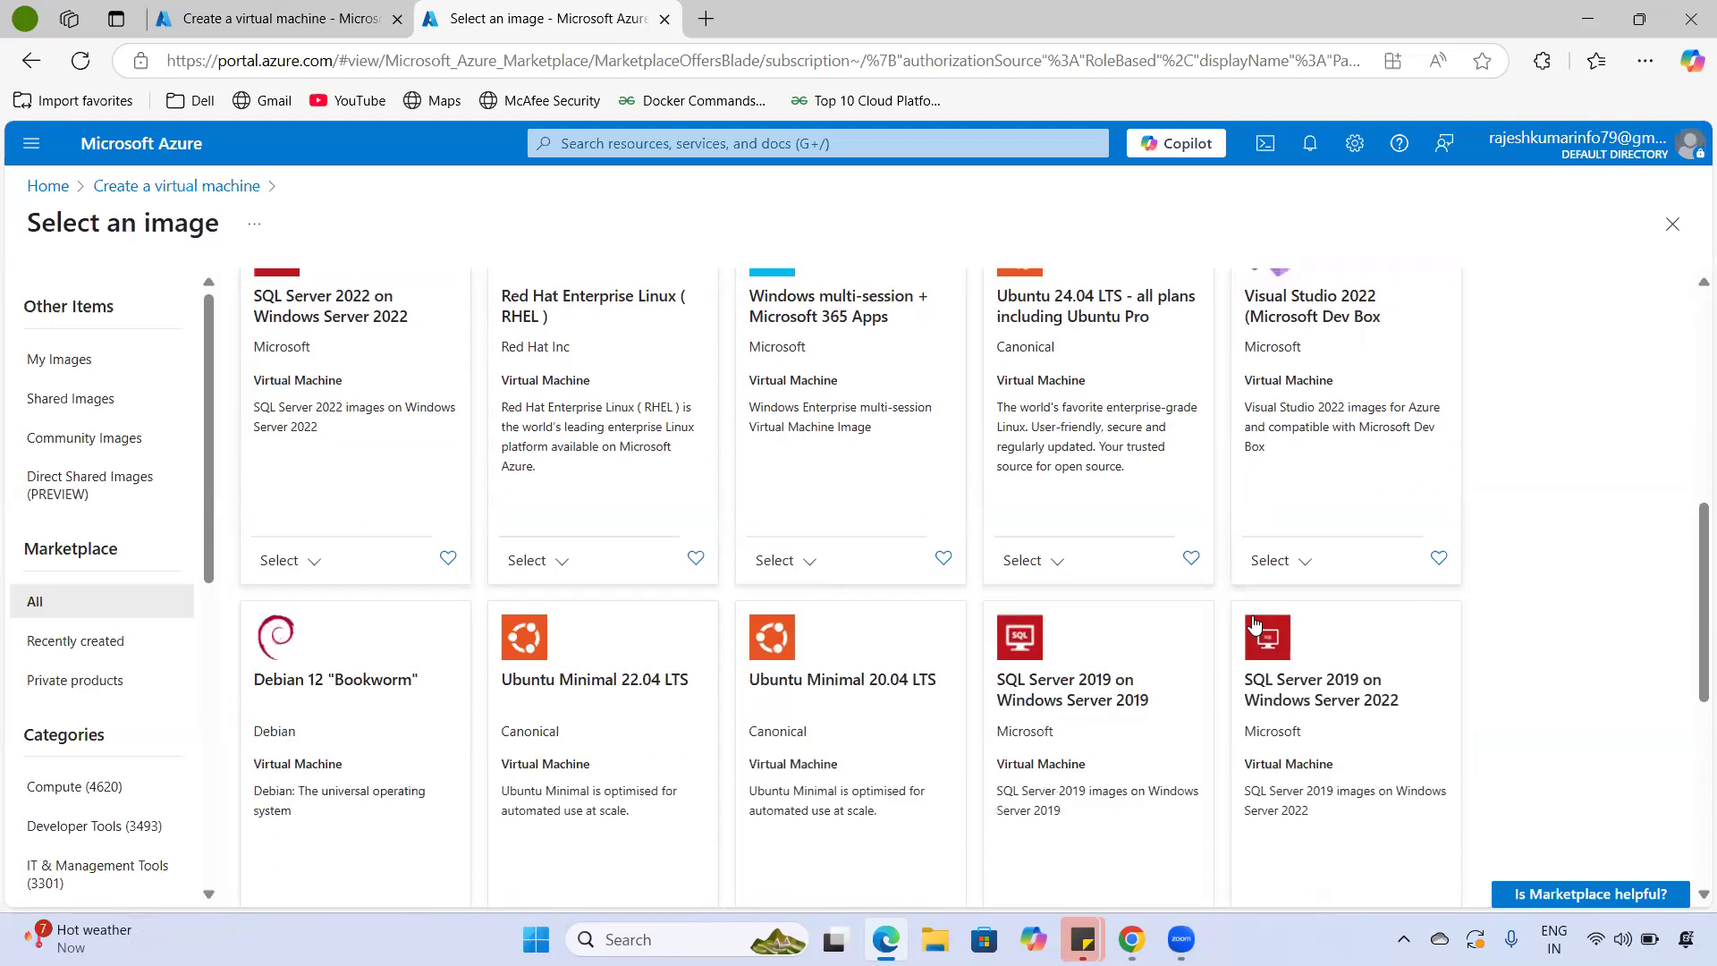
scroll(1255, 623, down, 5)
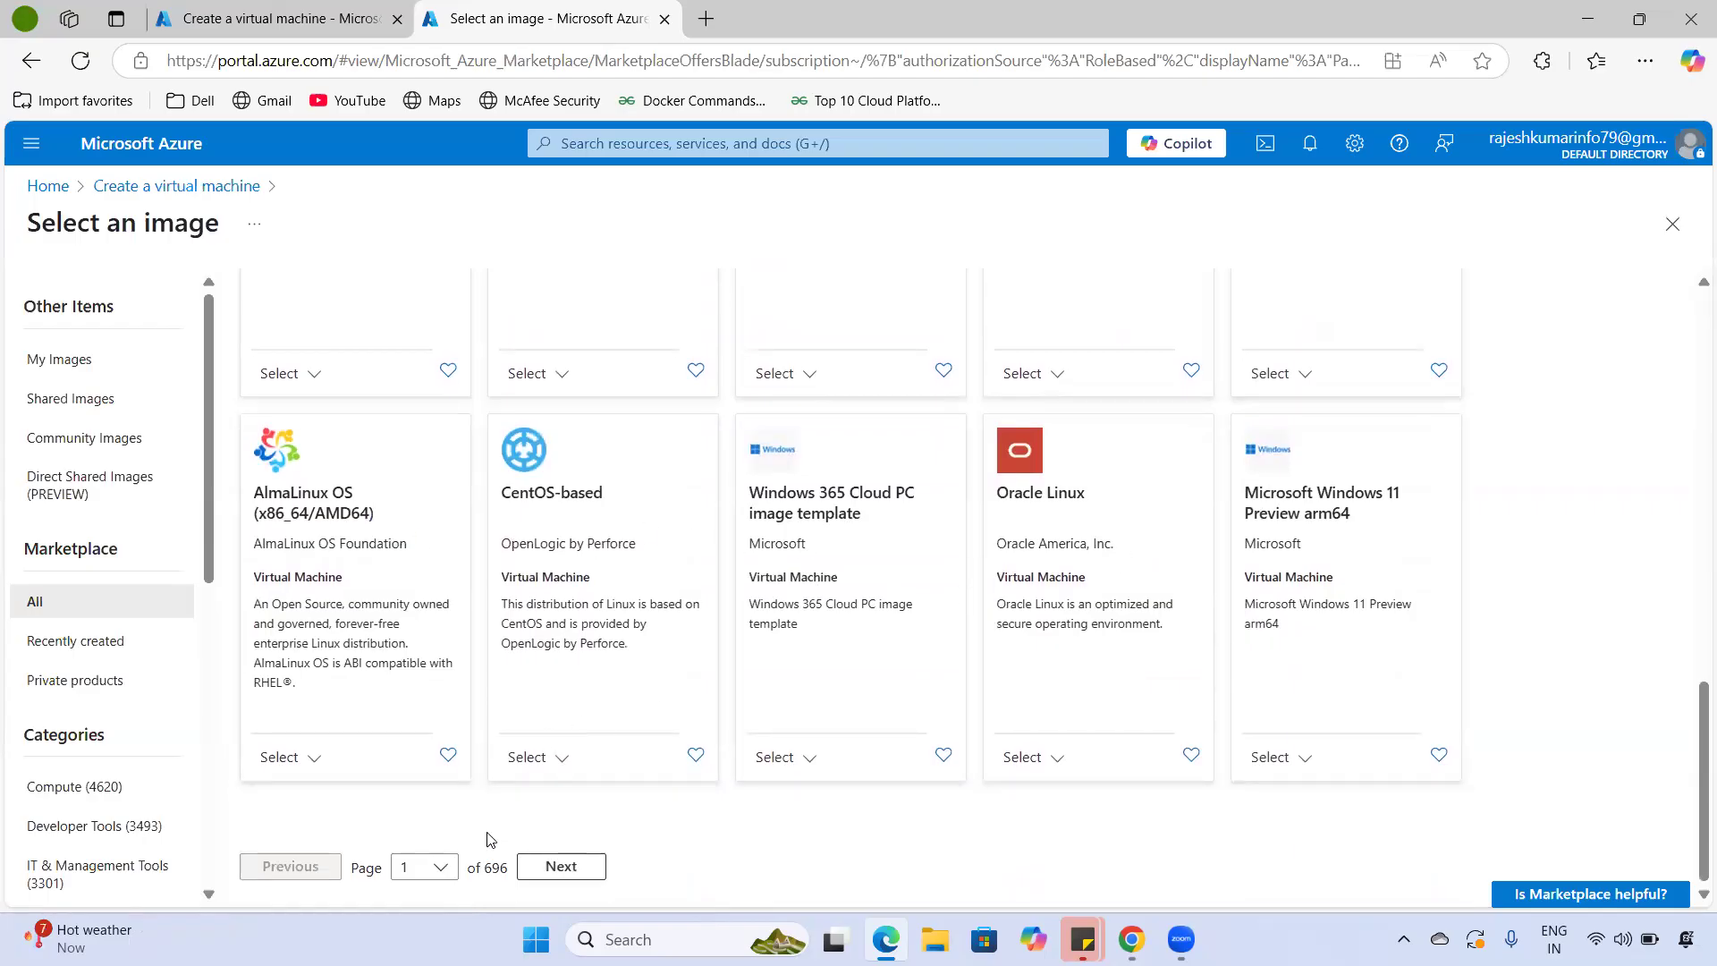
drag(510, 875, 475, 868)
scroll(73, 700, down, 1)
- Filter the marketplace images to the Compute category and scroll through the results
click(73, 683)
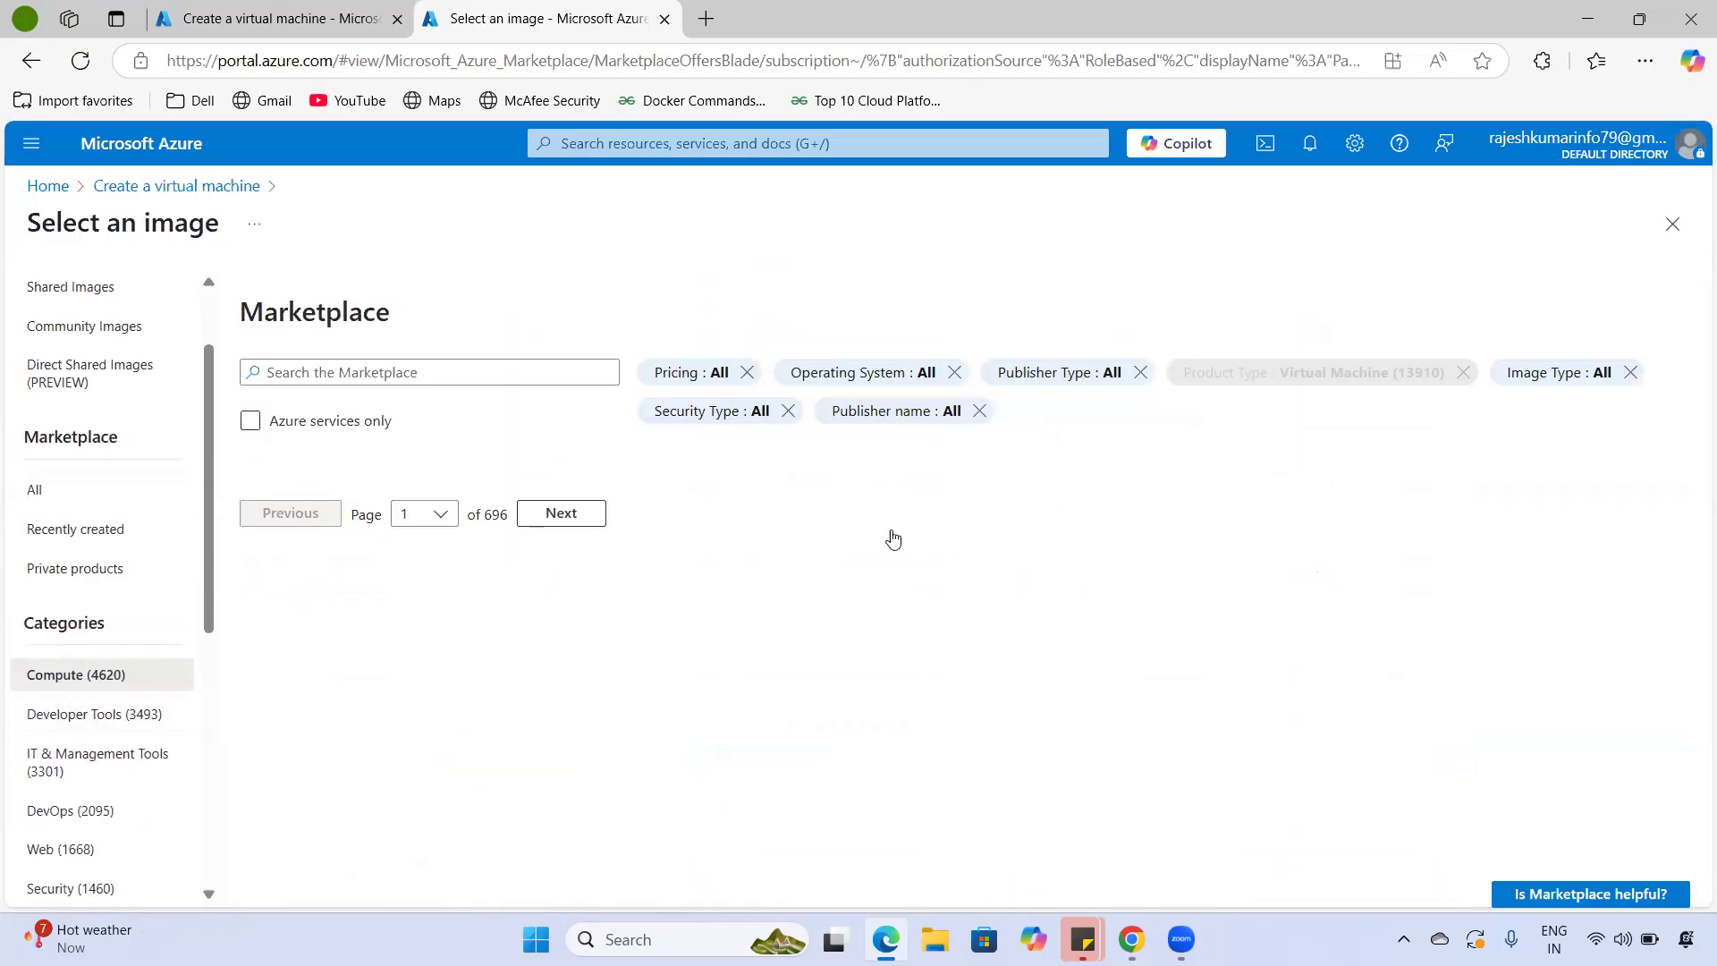
scroll(883, 563, down, 12)
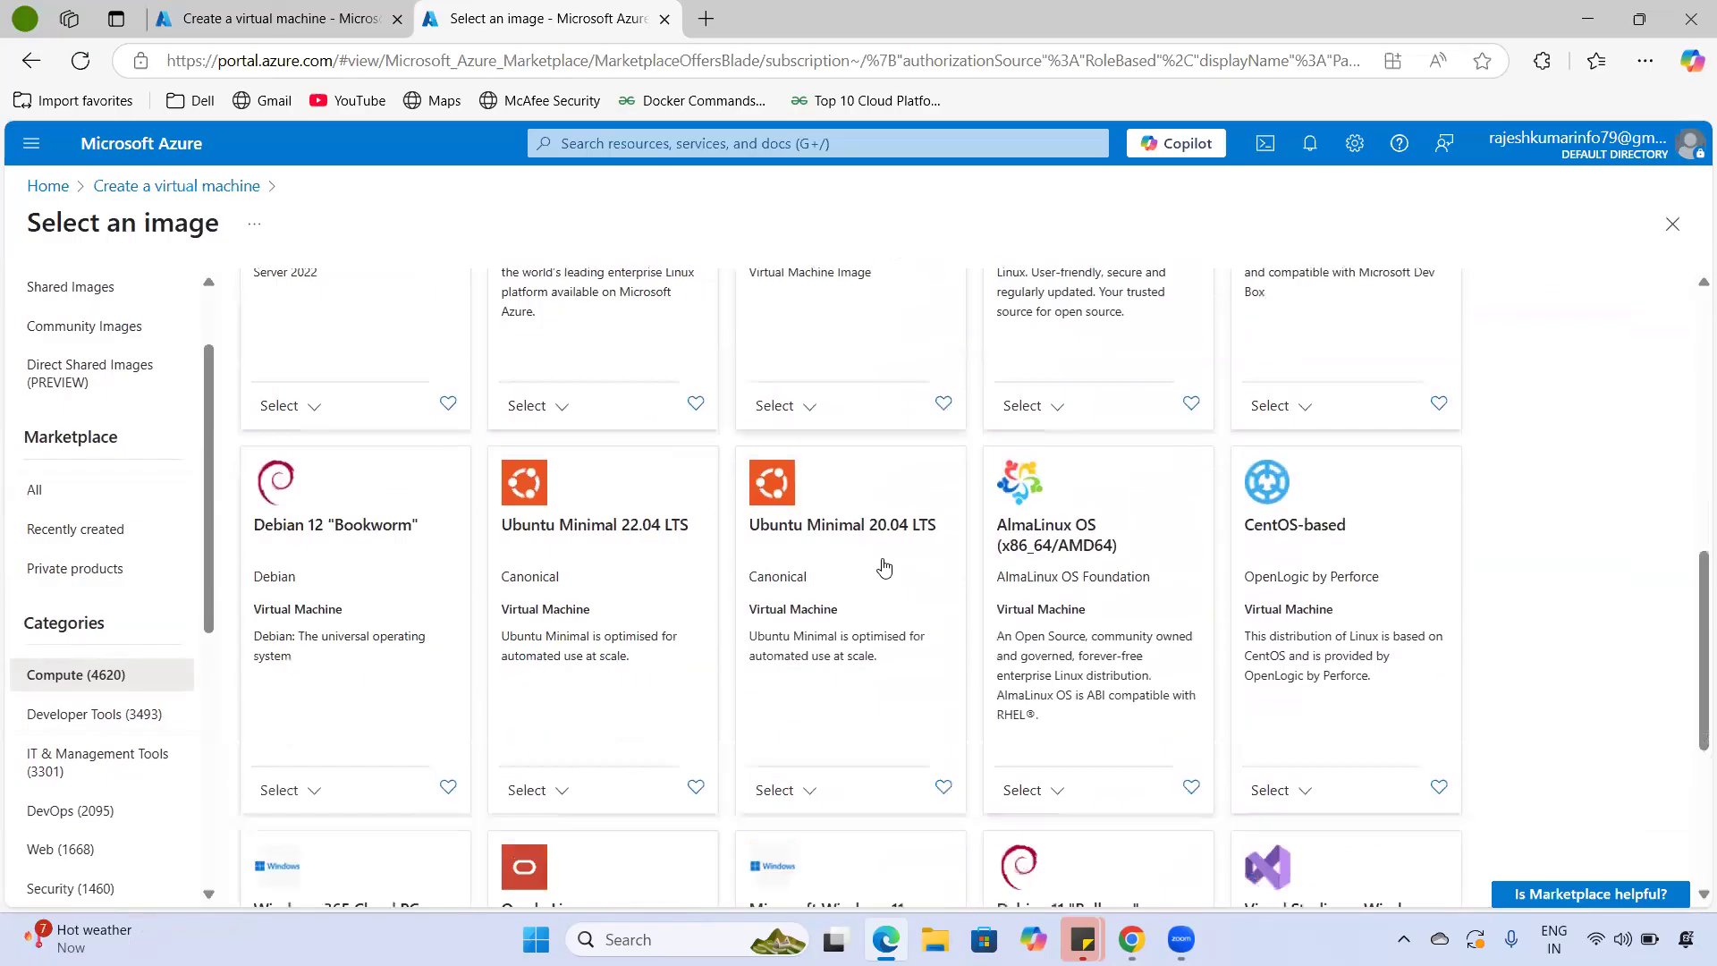
scroll(115, 675, down, 6)
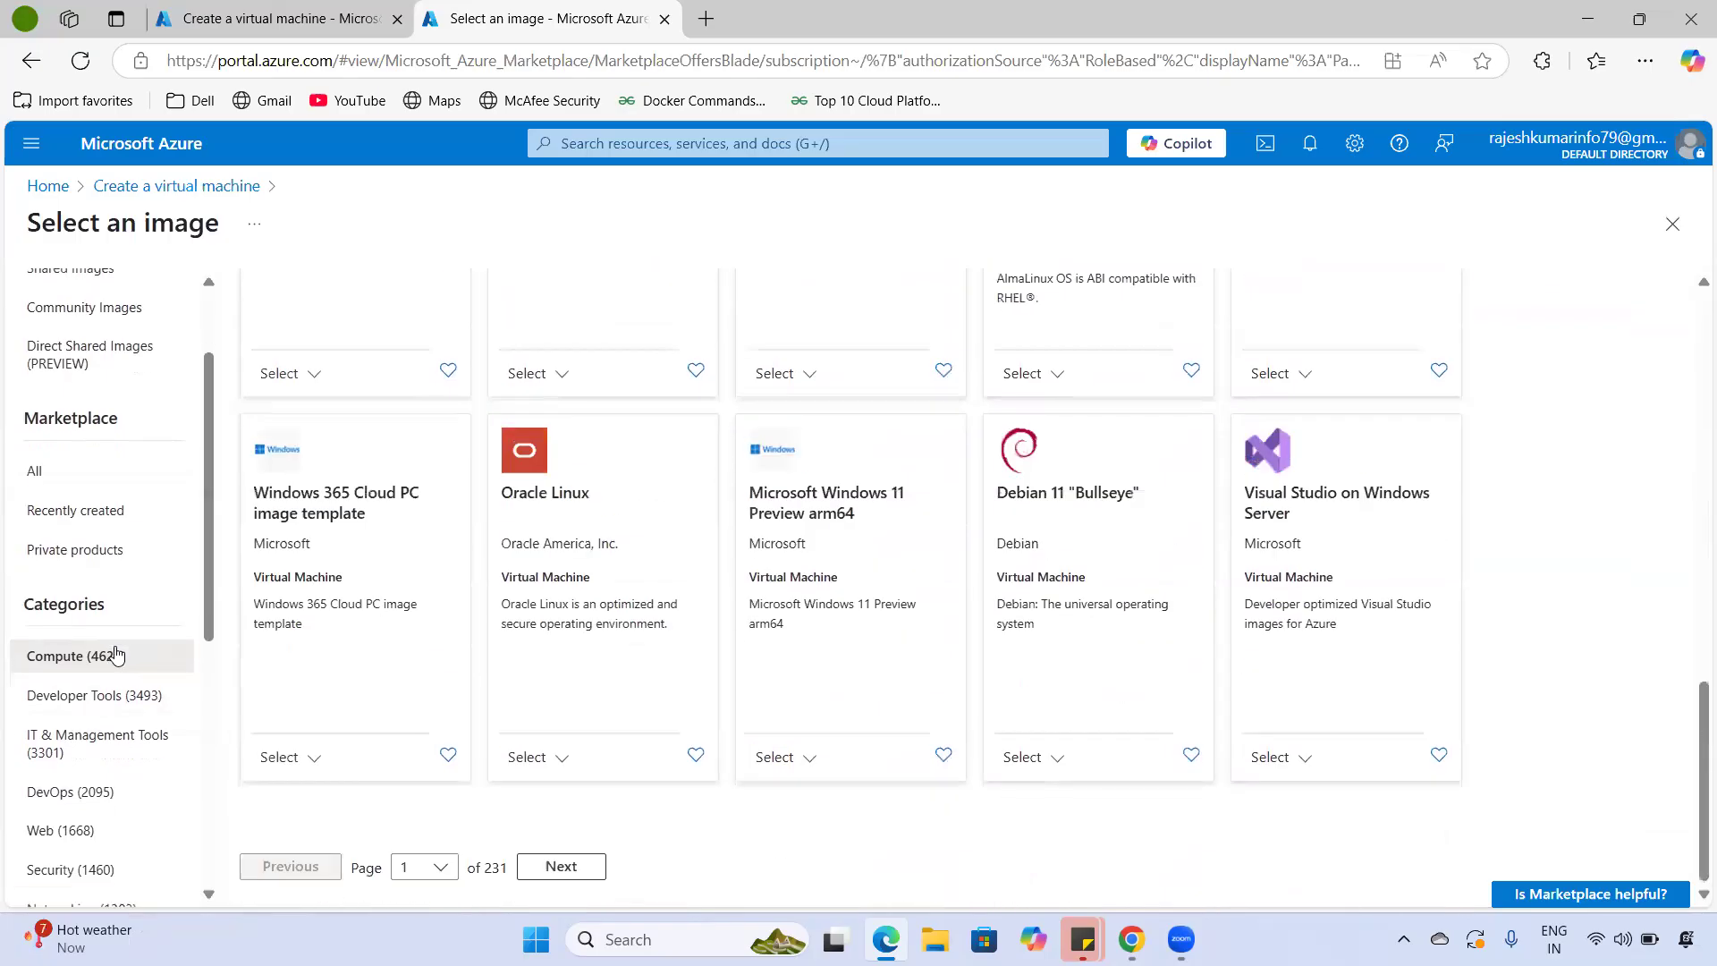
scroll(121, 650, up, 7)
scroll(121, 650, up, 1)
double_click(130, 225)
- Search 'marke' to open Marketplace, then return to the filled-in vm-01 form tab
click(591, 151)
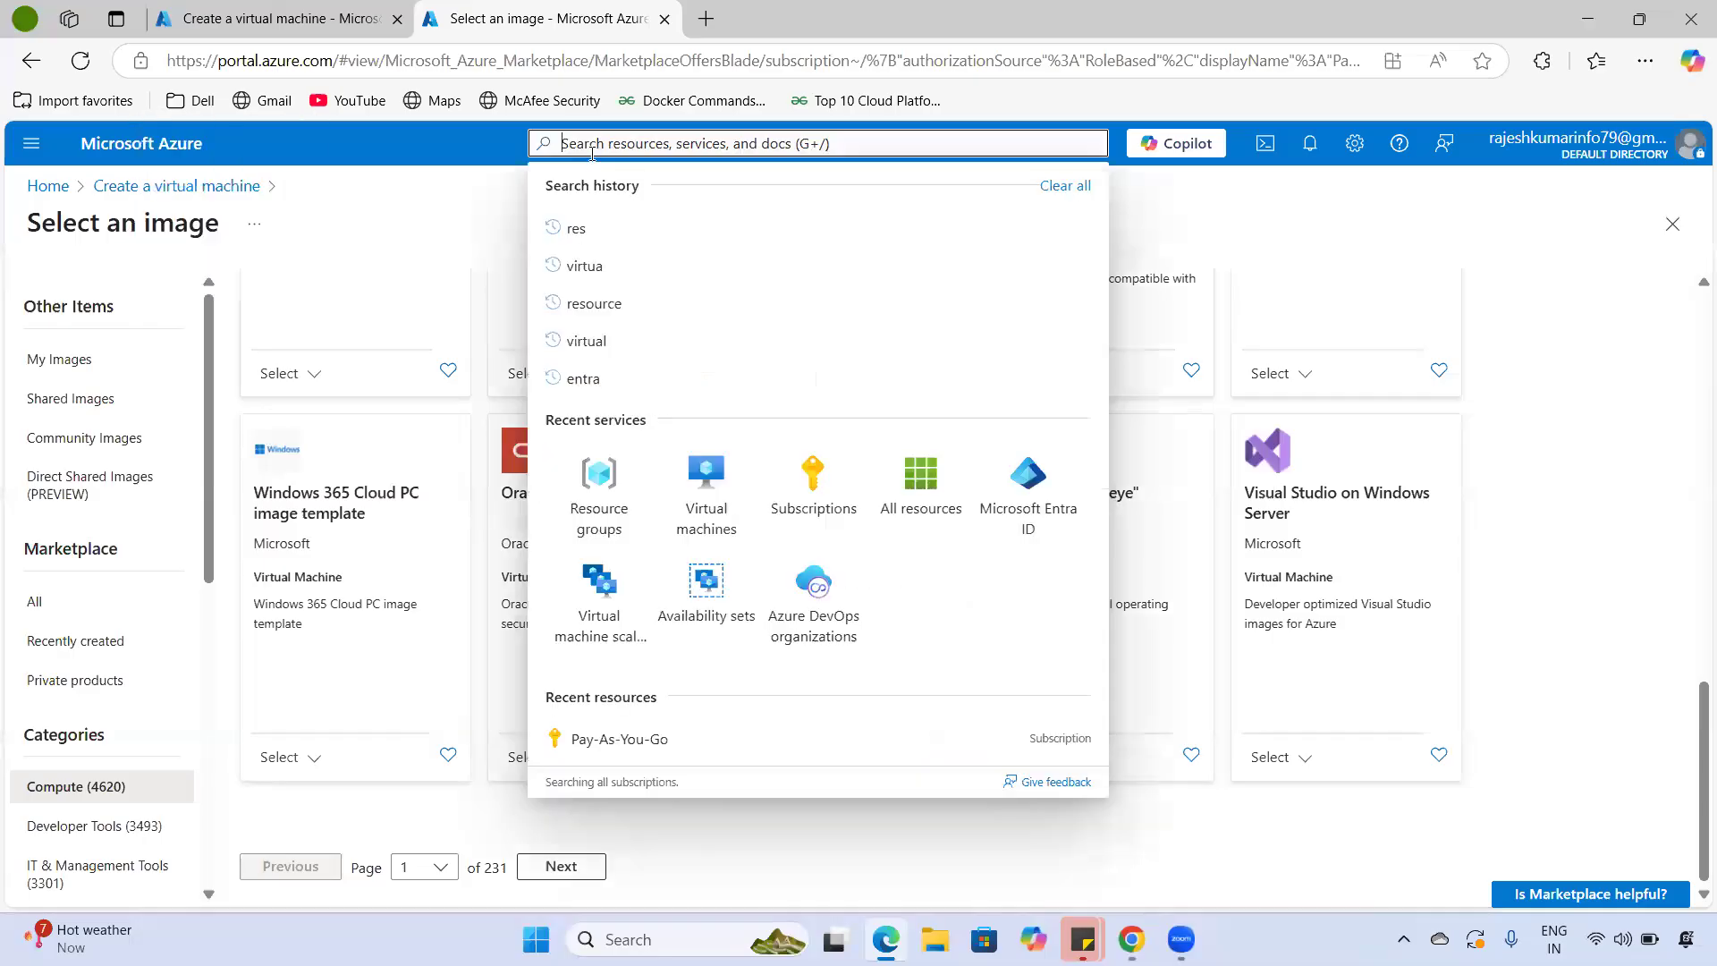
text(marke)
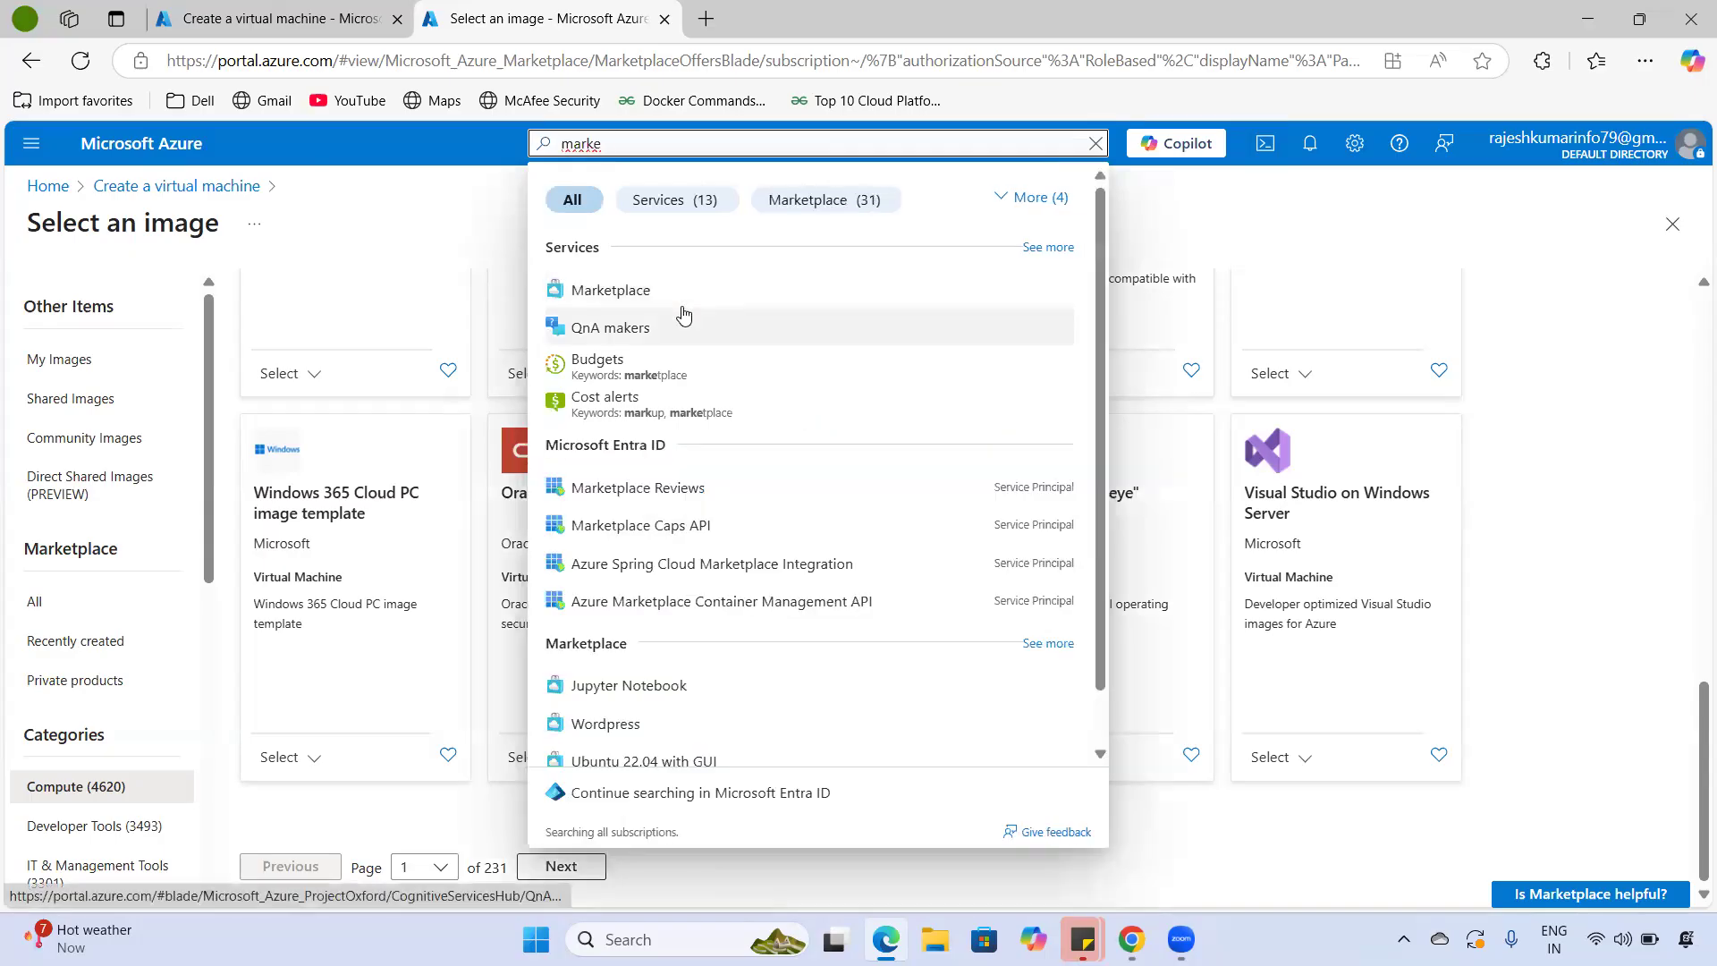
click(674, 294)
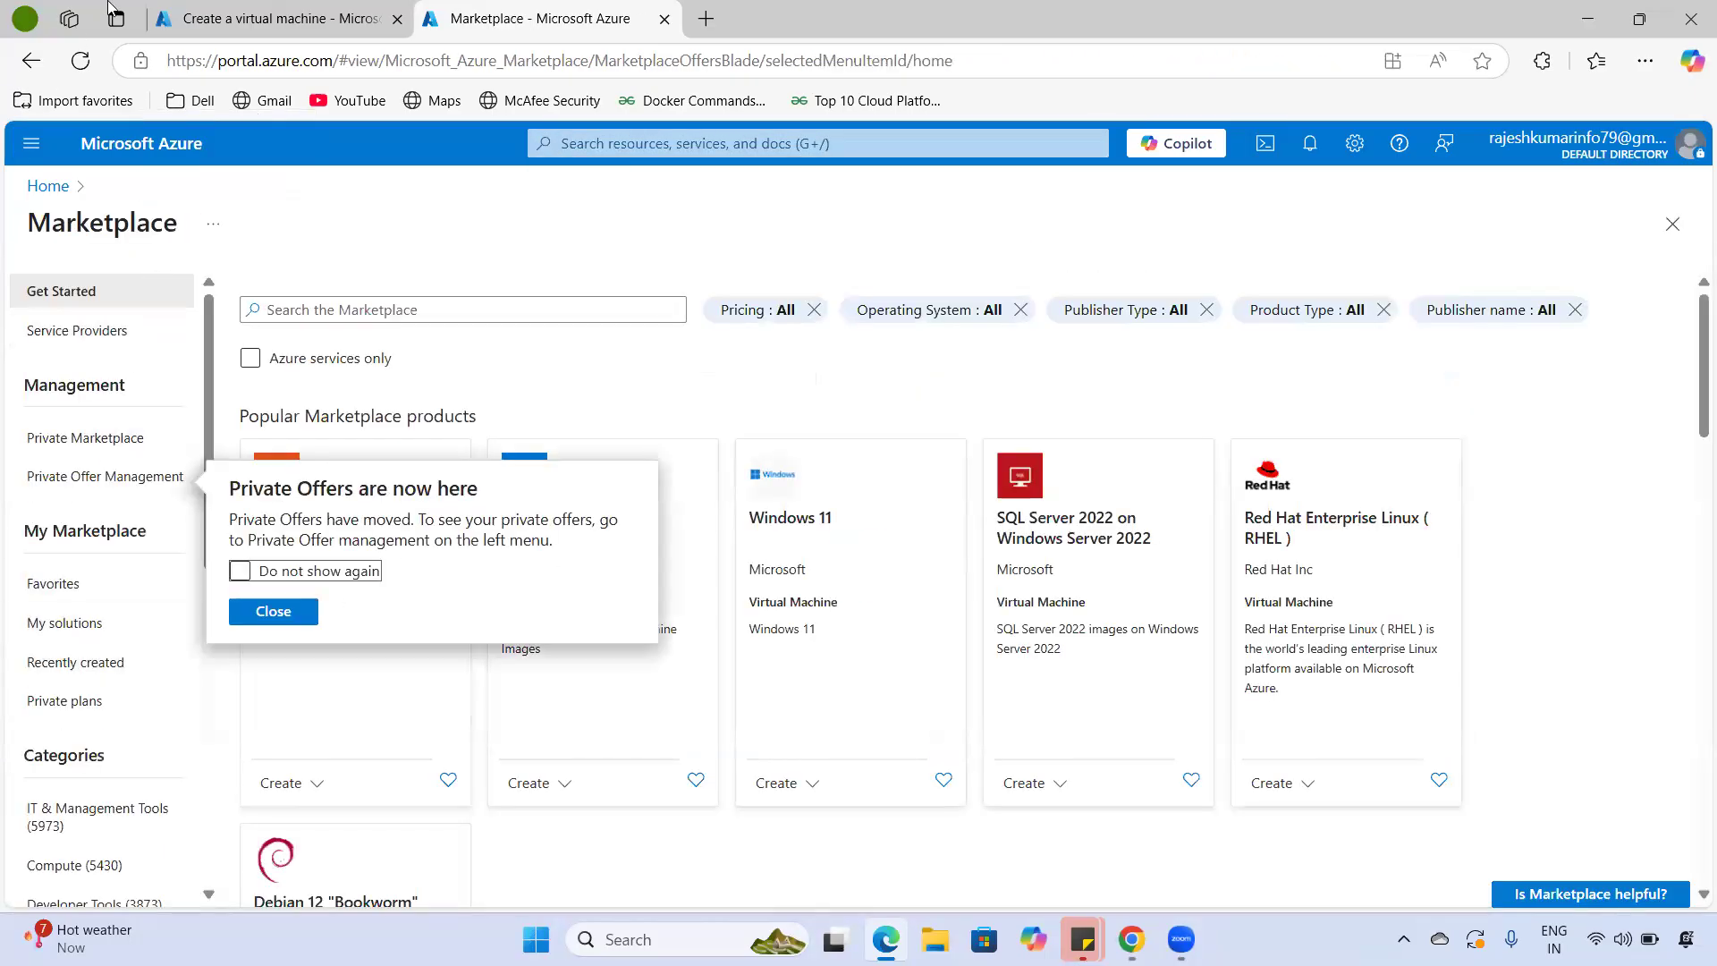
click(206, 20)
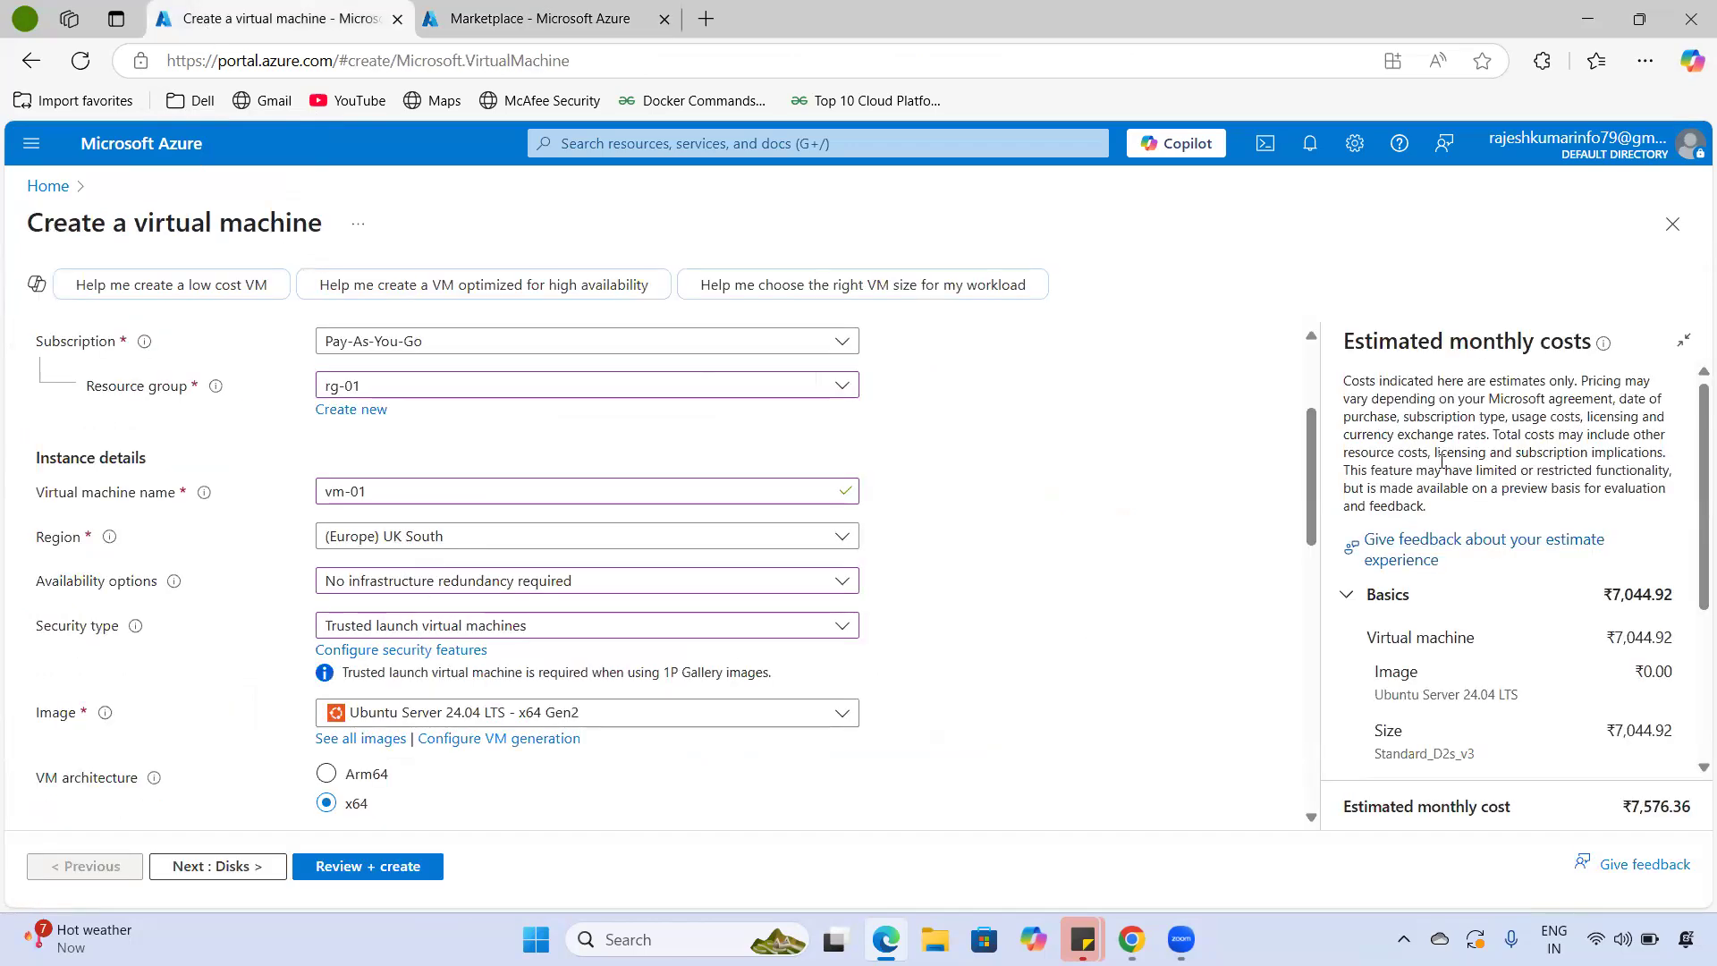
- Launch Microsoft Word through the Run prompt with 'winword'
key(super+r)
text(winword)
key(Return)
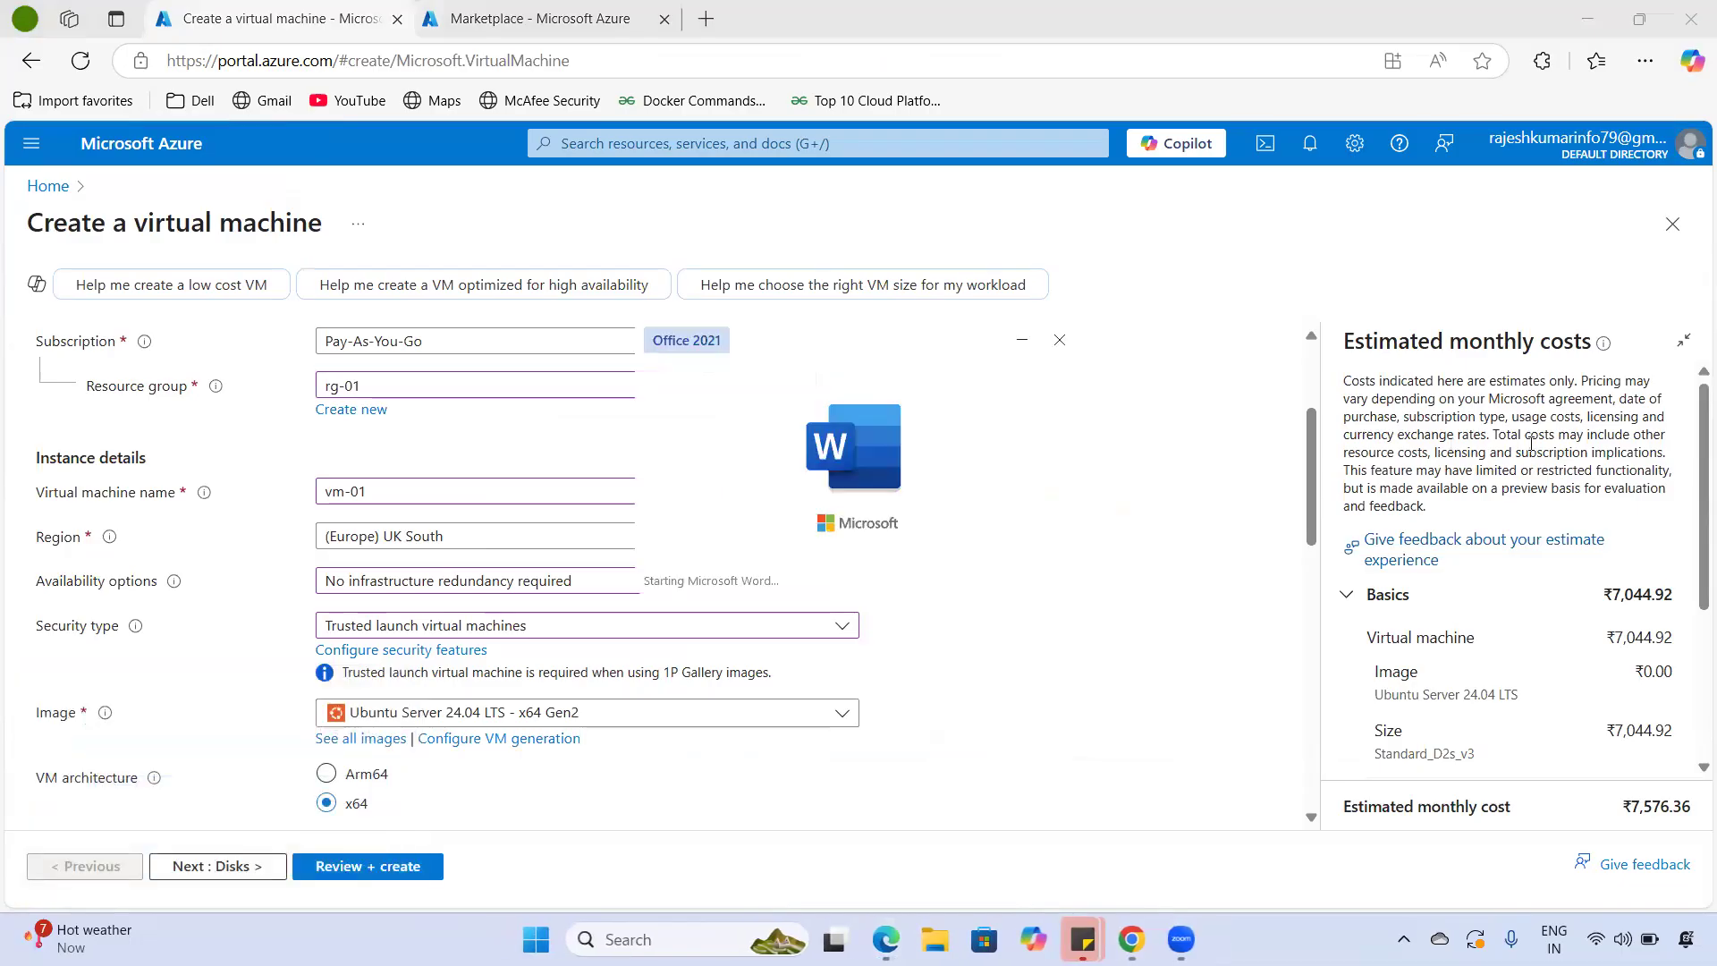
- Start a blank document with enlarged text and the heading 'Windows server hostory:'
key(Return)
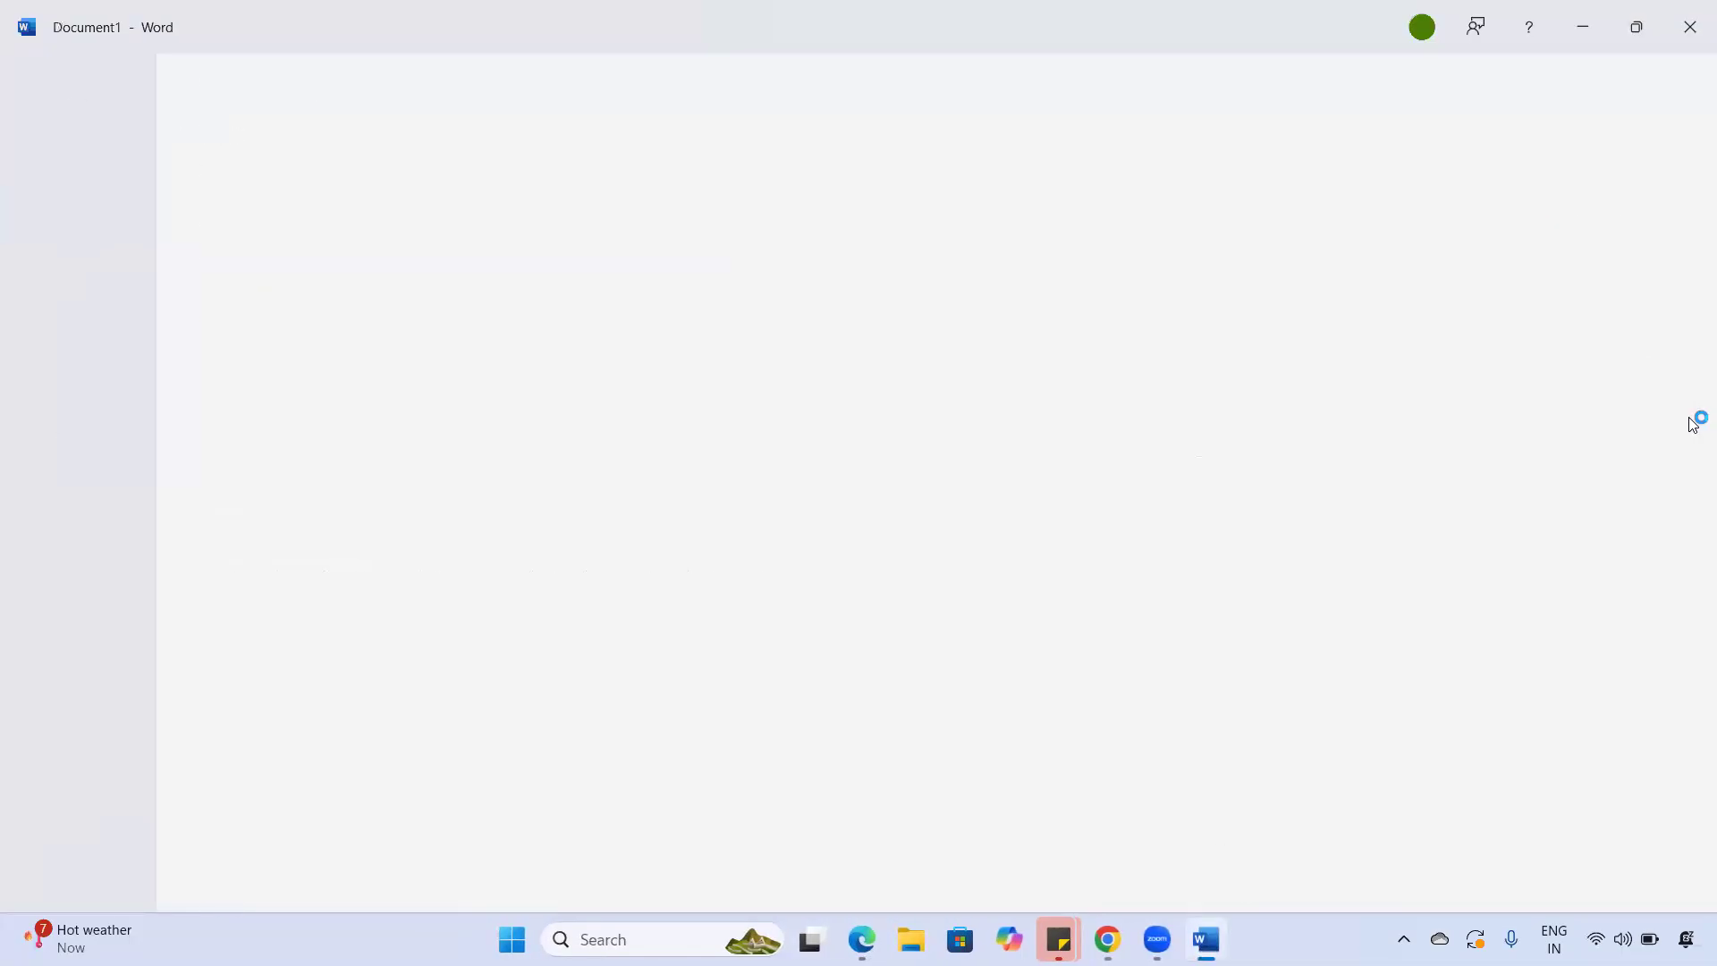
key(ctrl+shift+period)
key(ctrl+shift+period)
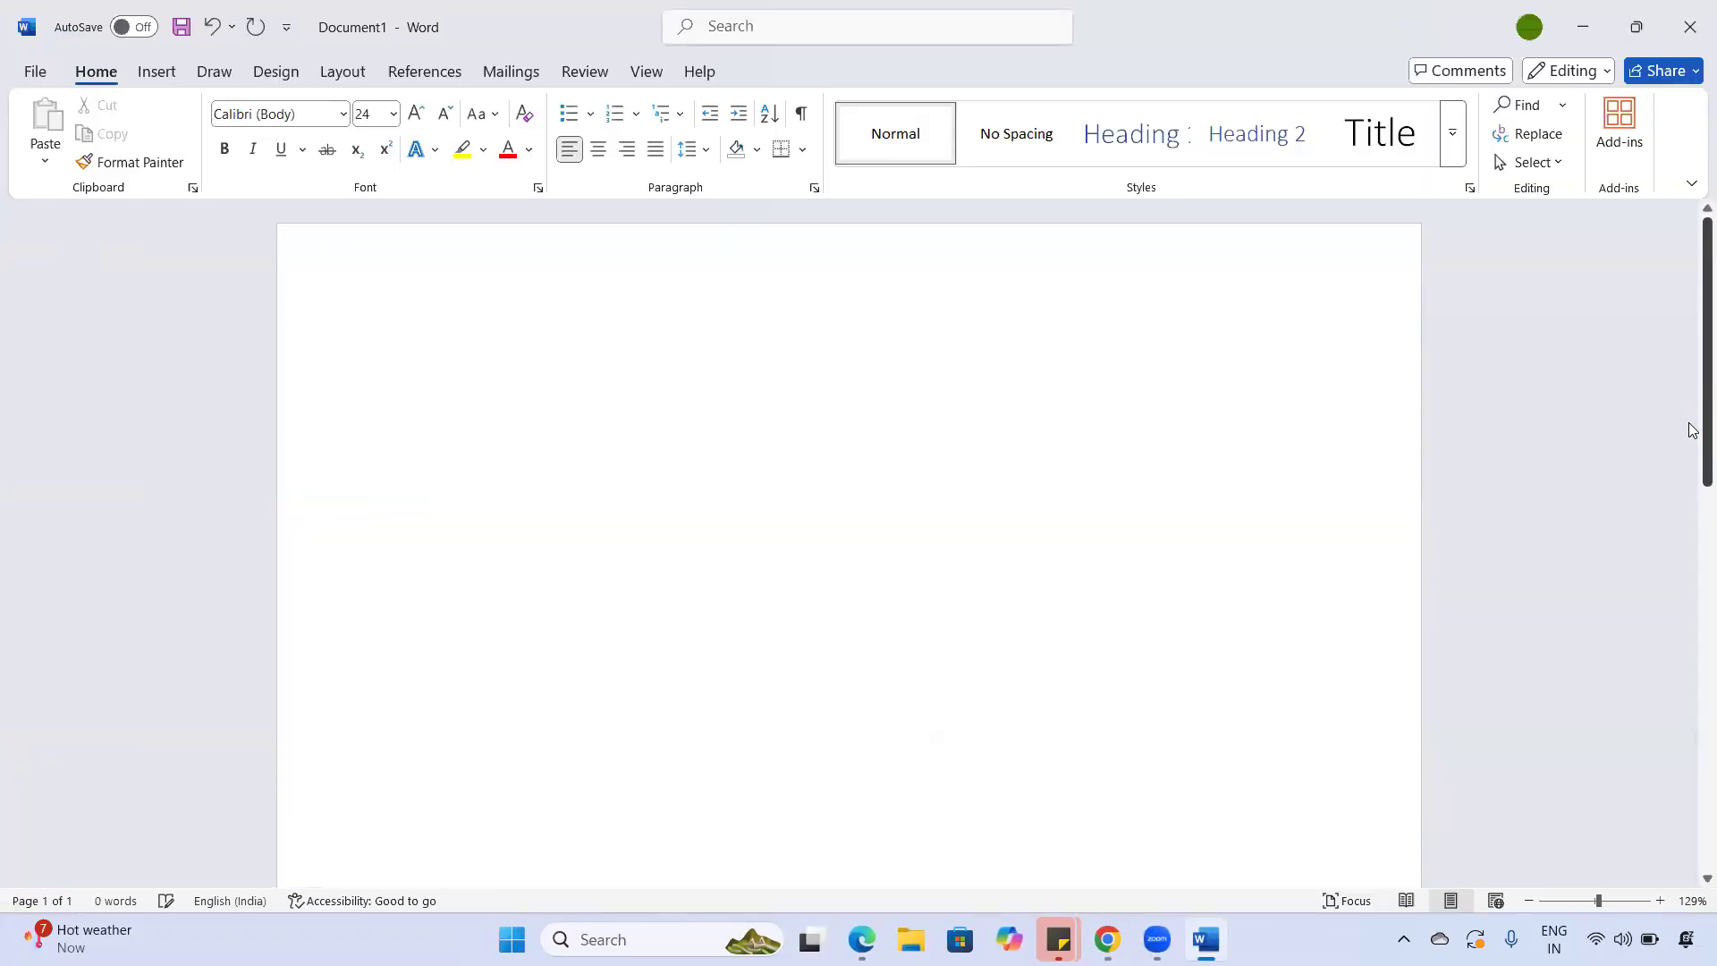
text(Window)
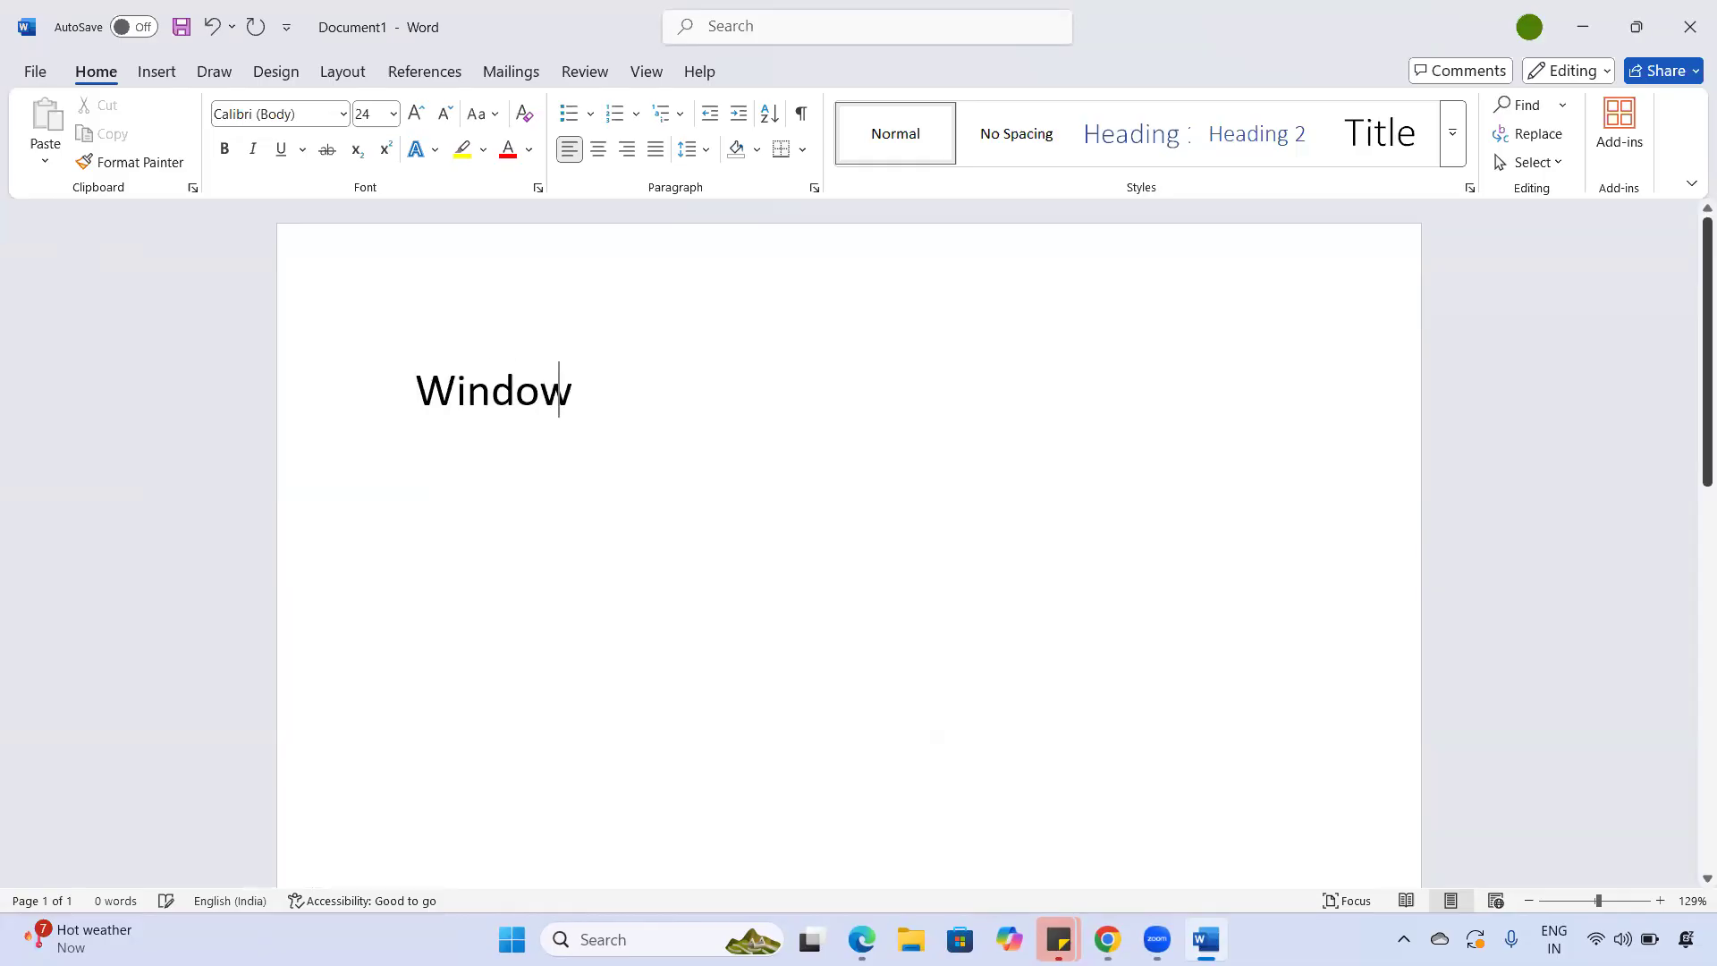
text(s server ho)
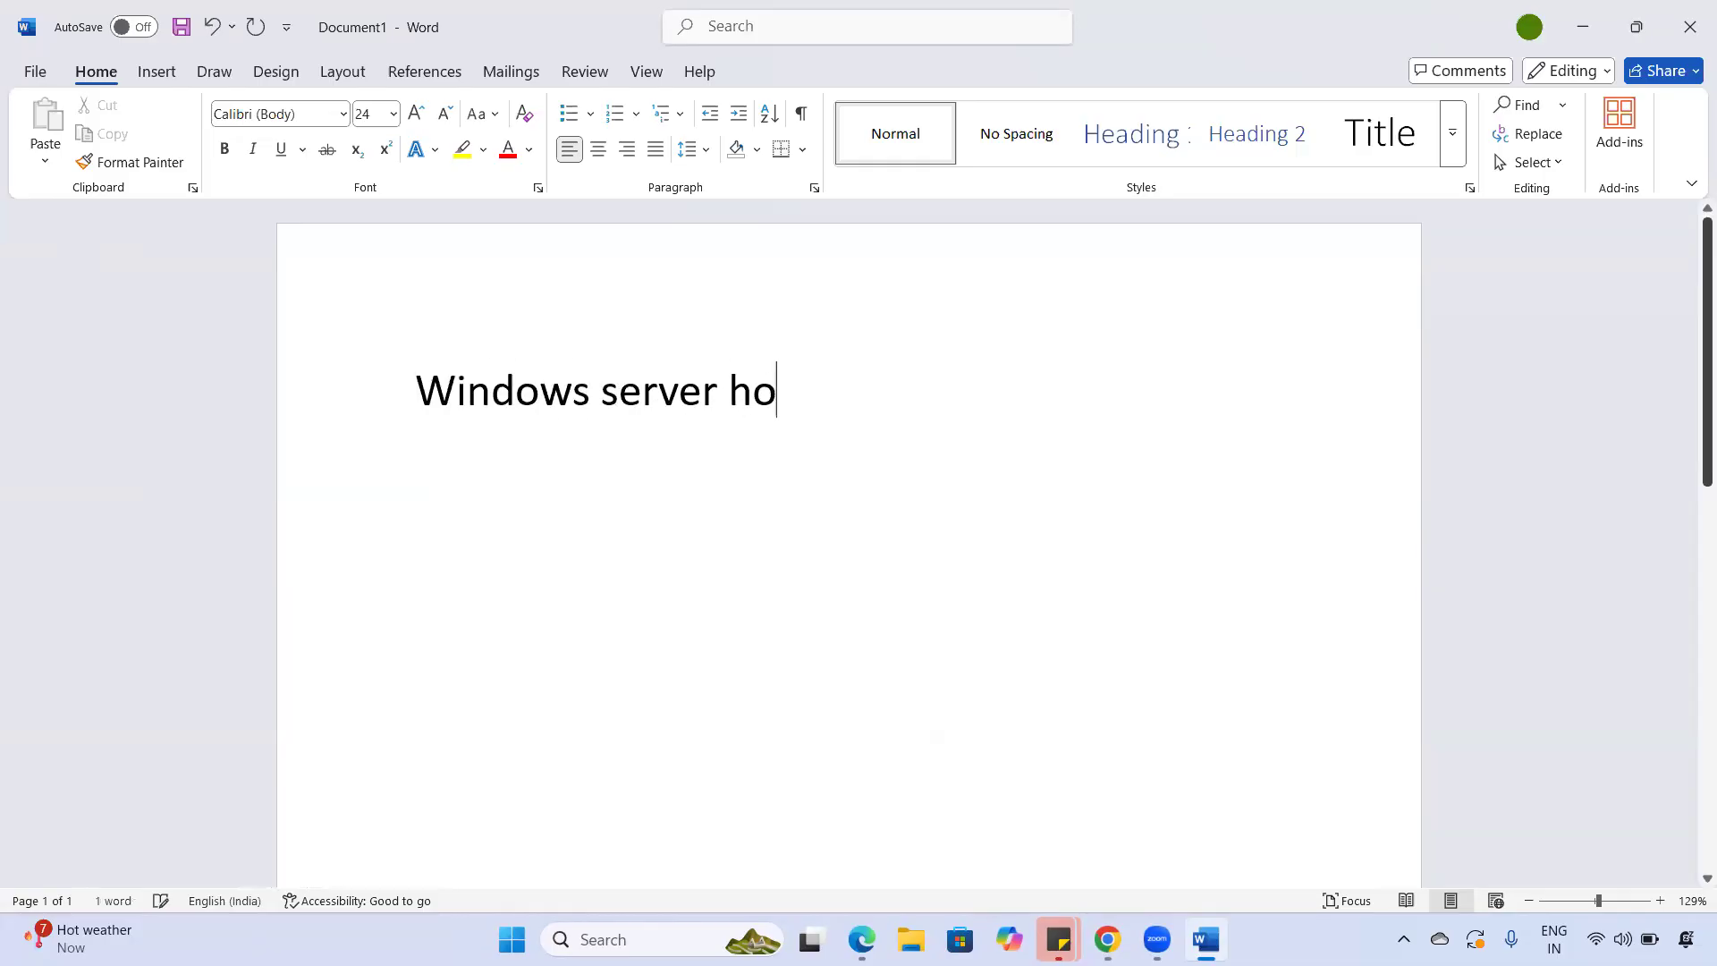
text(story:)
key(Return)
key(Return)
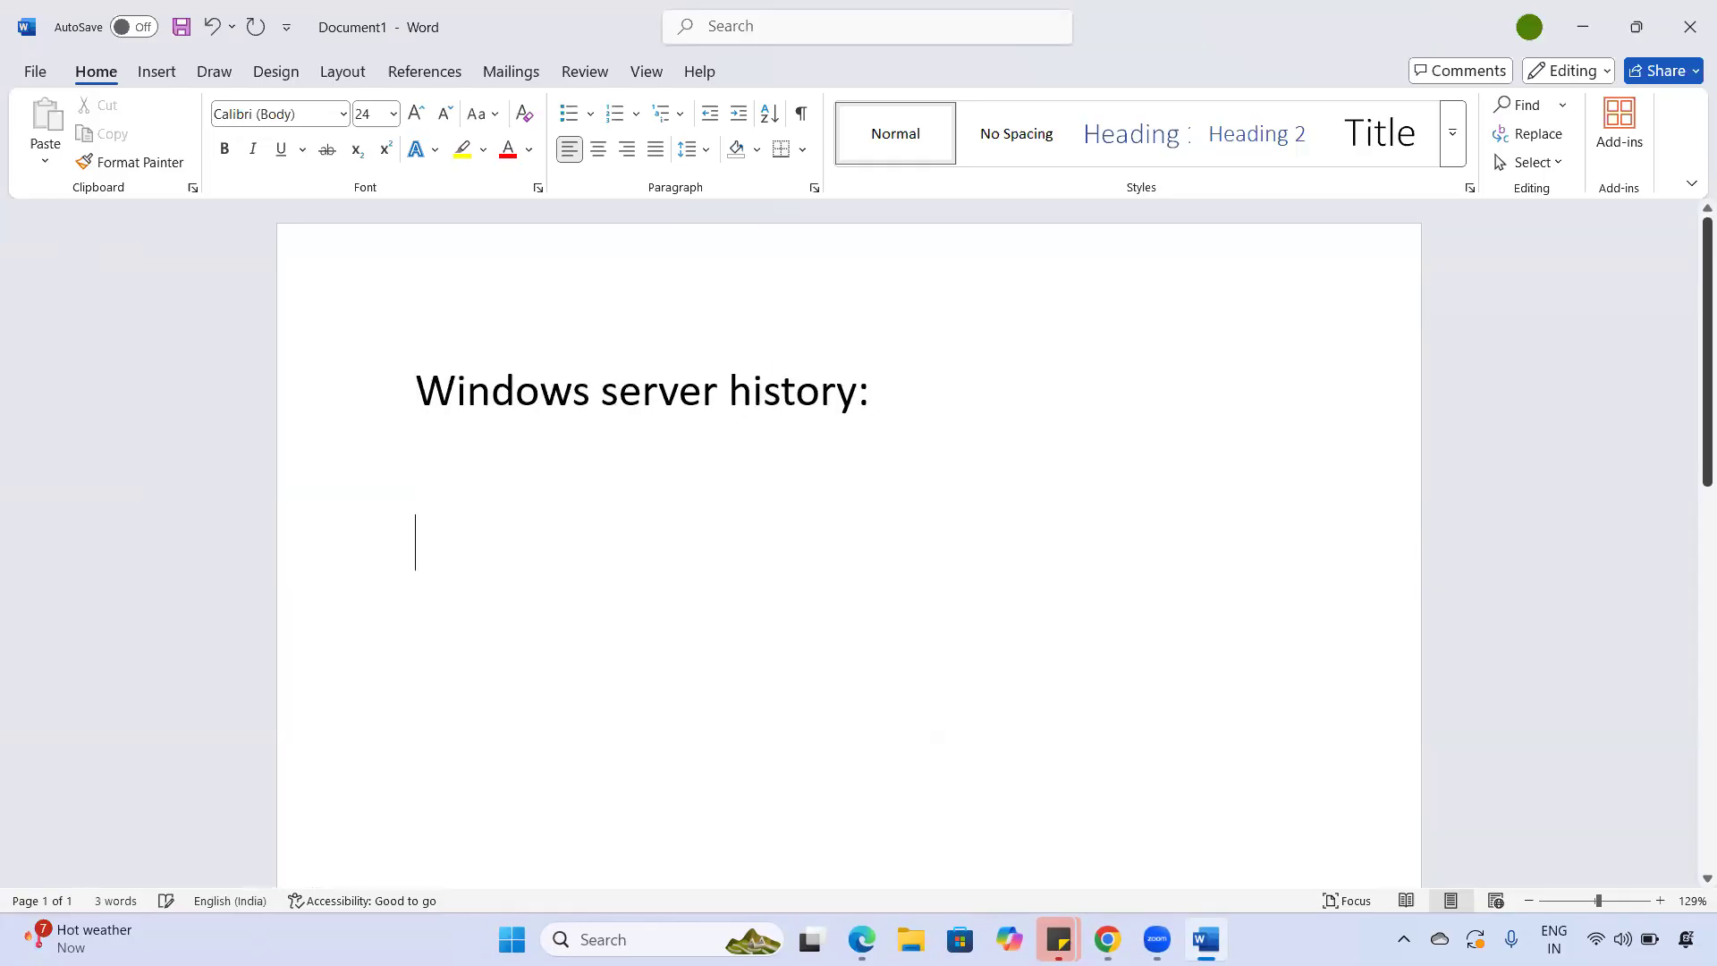
- List '- NT 4.0', Windows server 2000, 2003, 2008 and 2012 as dash items
text(- )
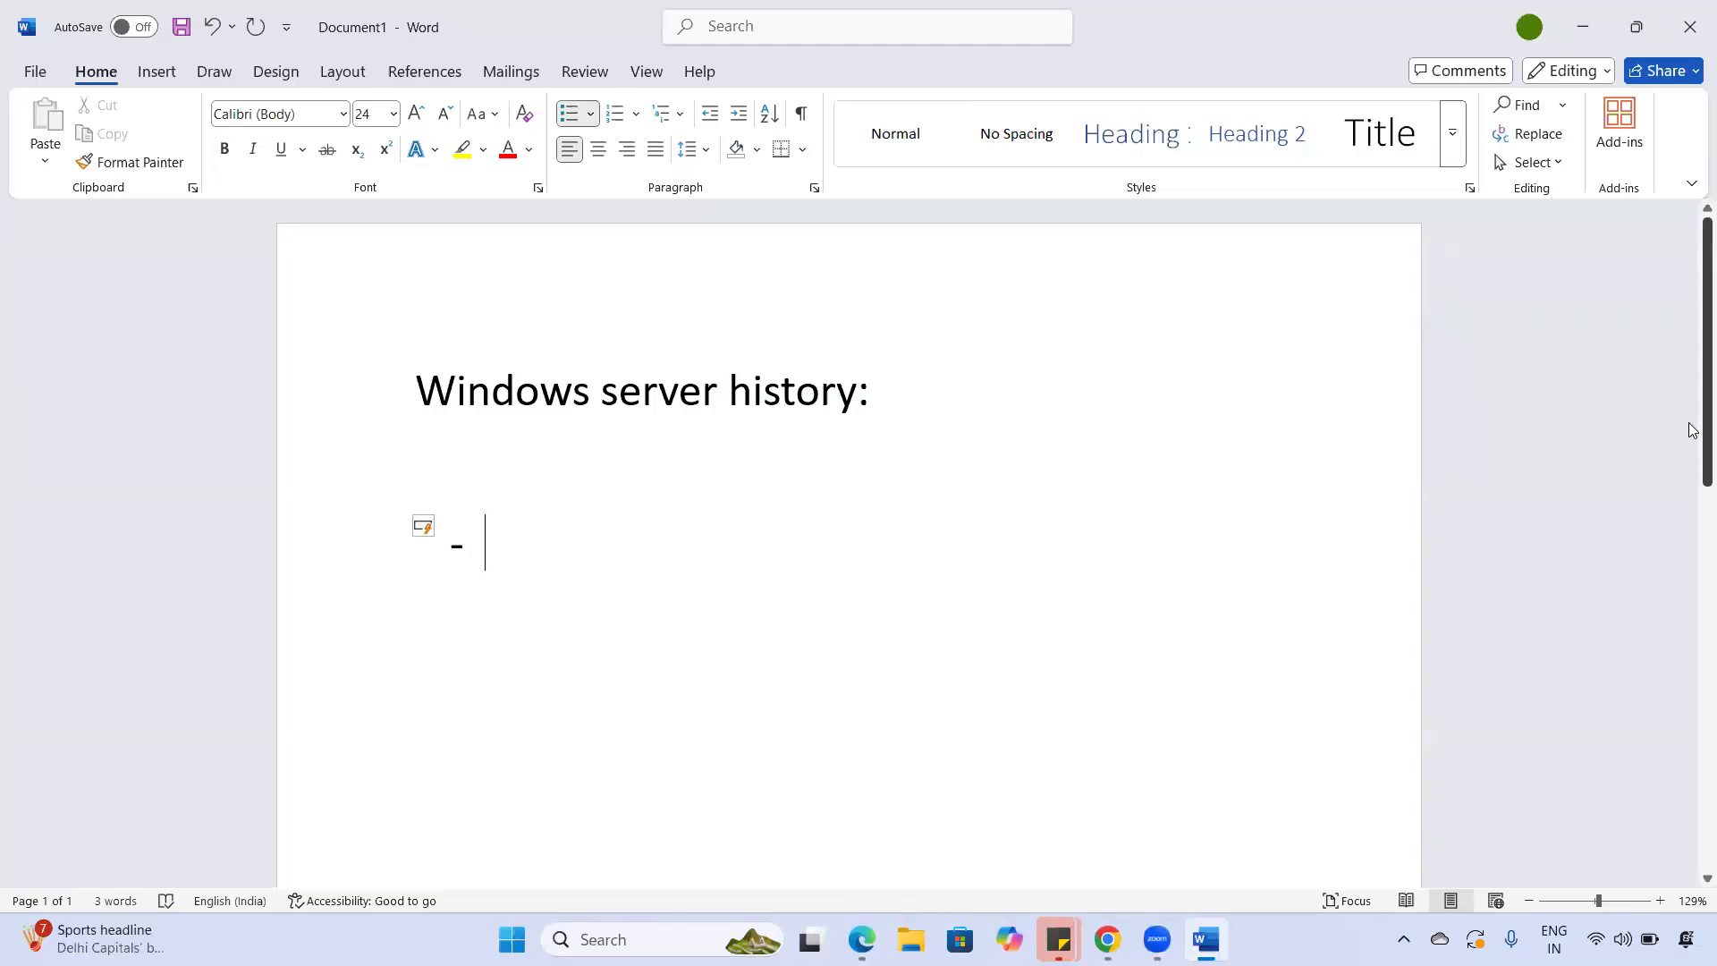
text(Nt)
key(BackSpace)
key(BackSpace)
text(T 4.0)
key(Return)
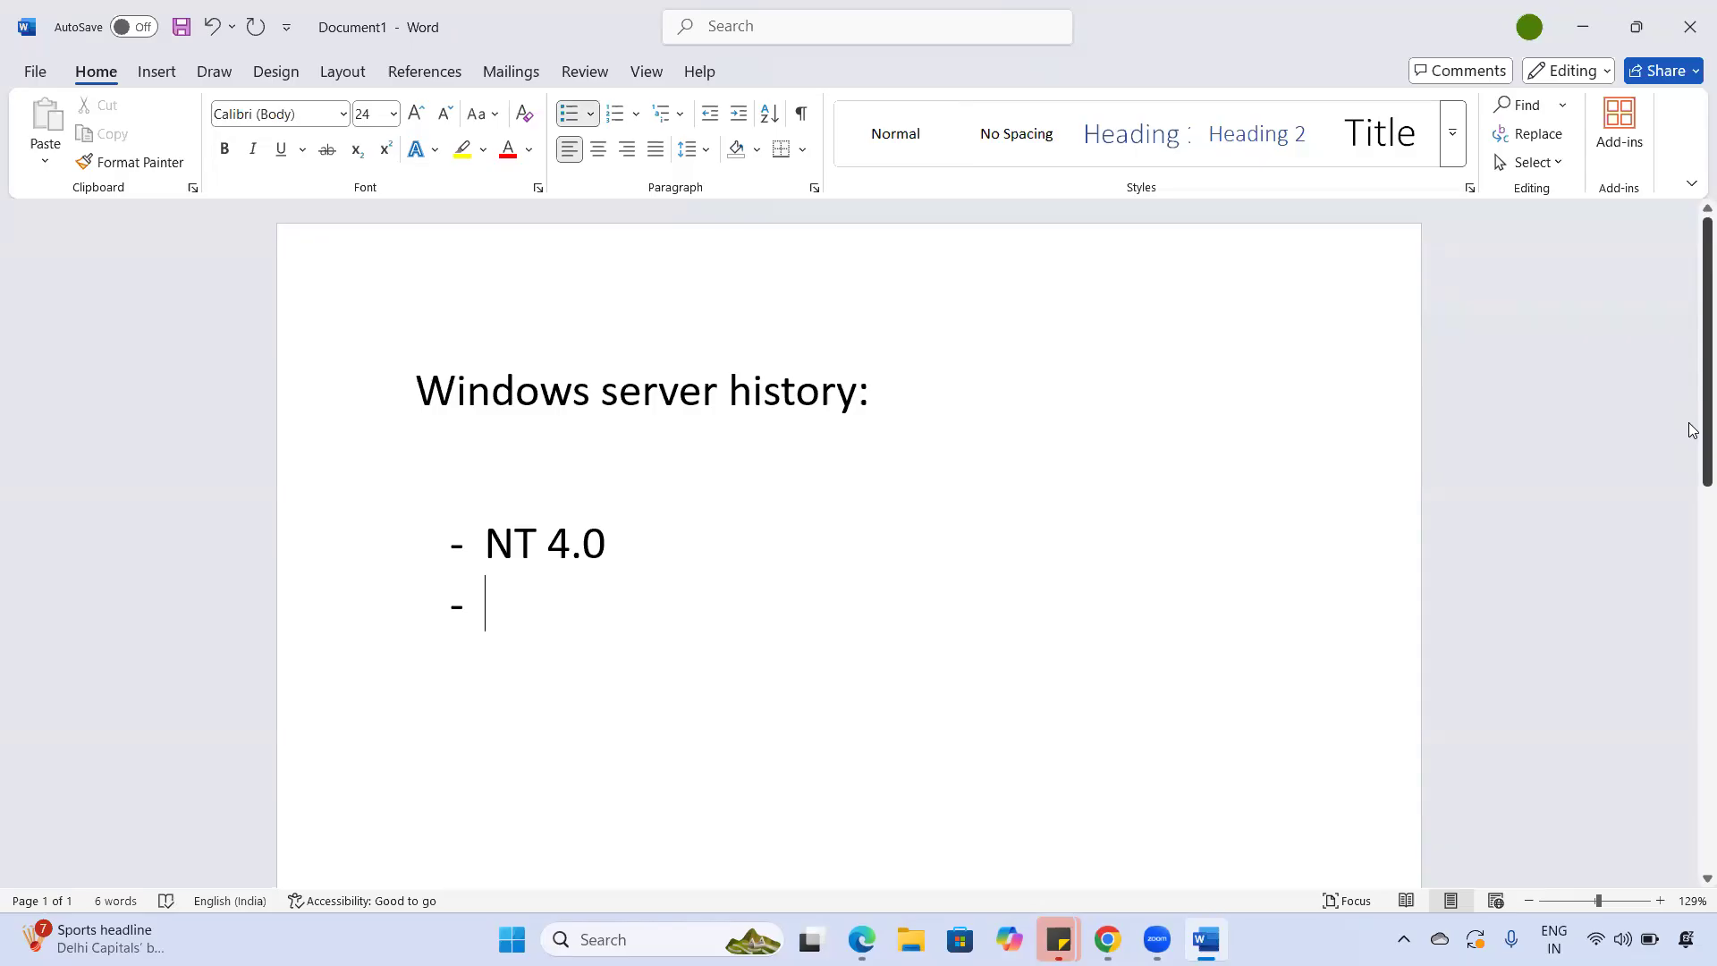
text(Window)
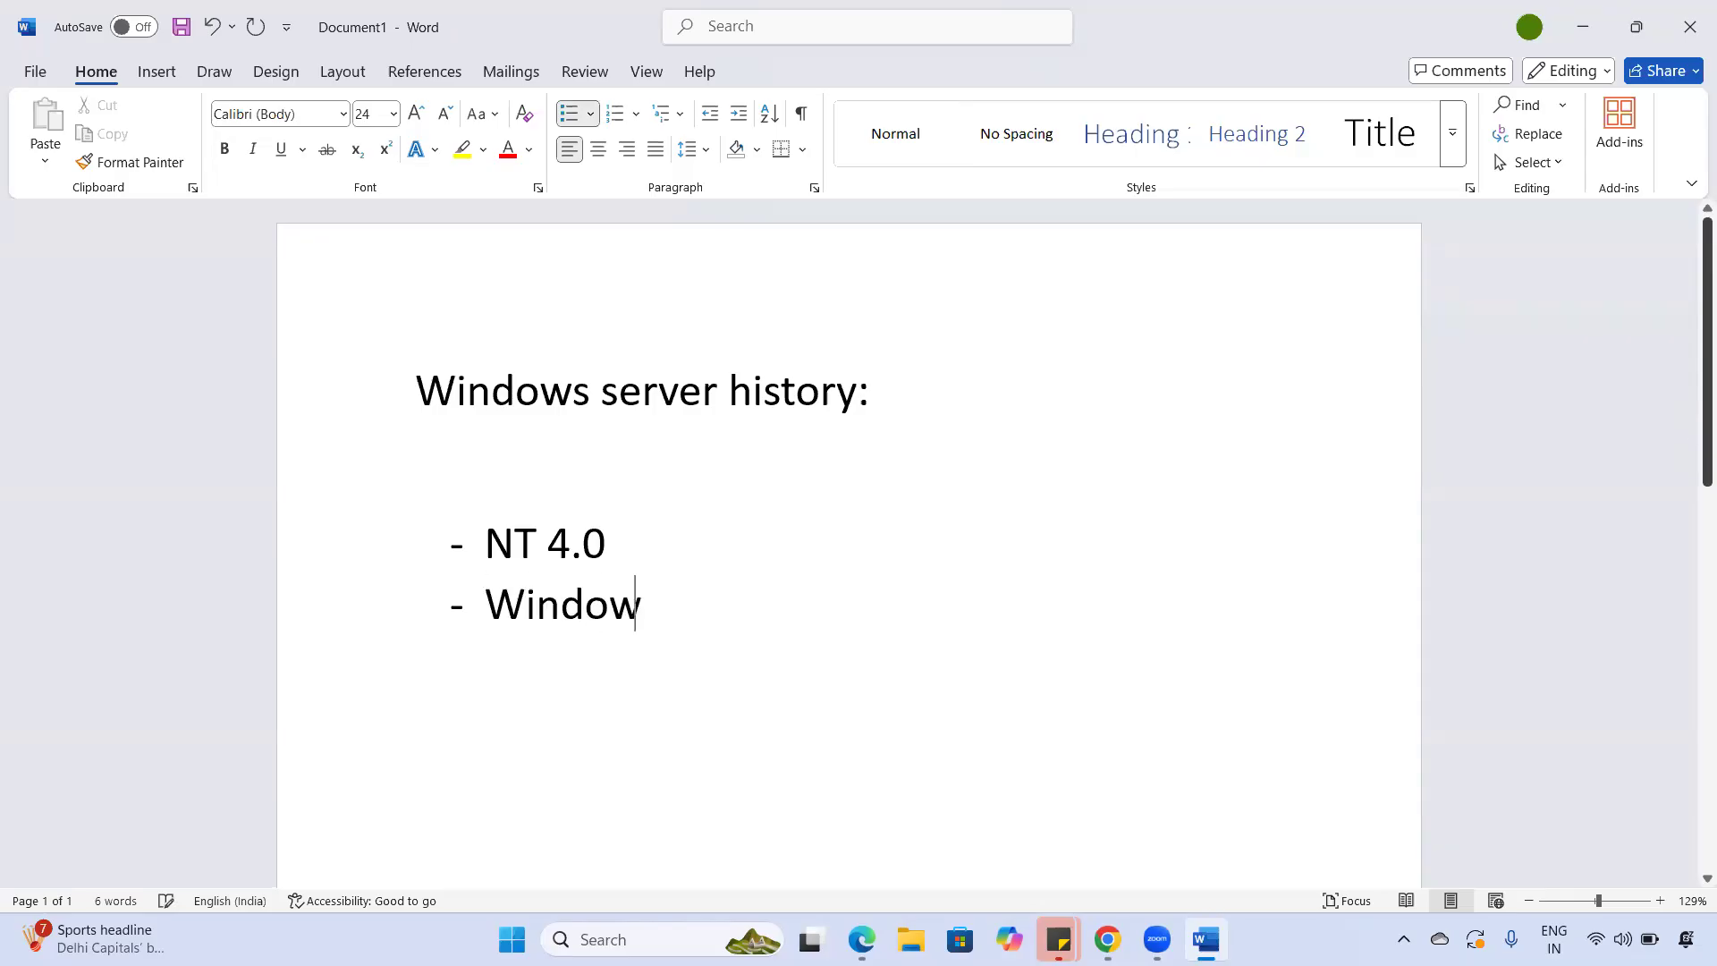
text(s server 2000)
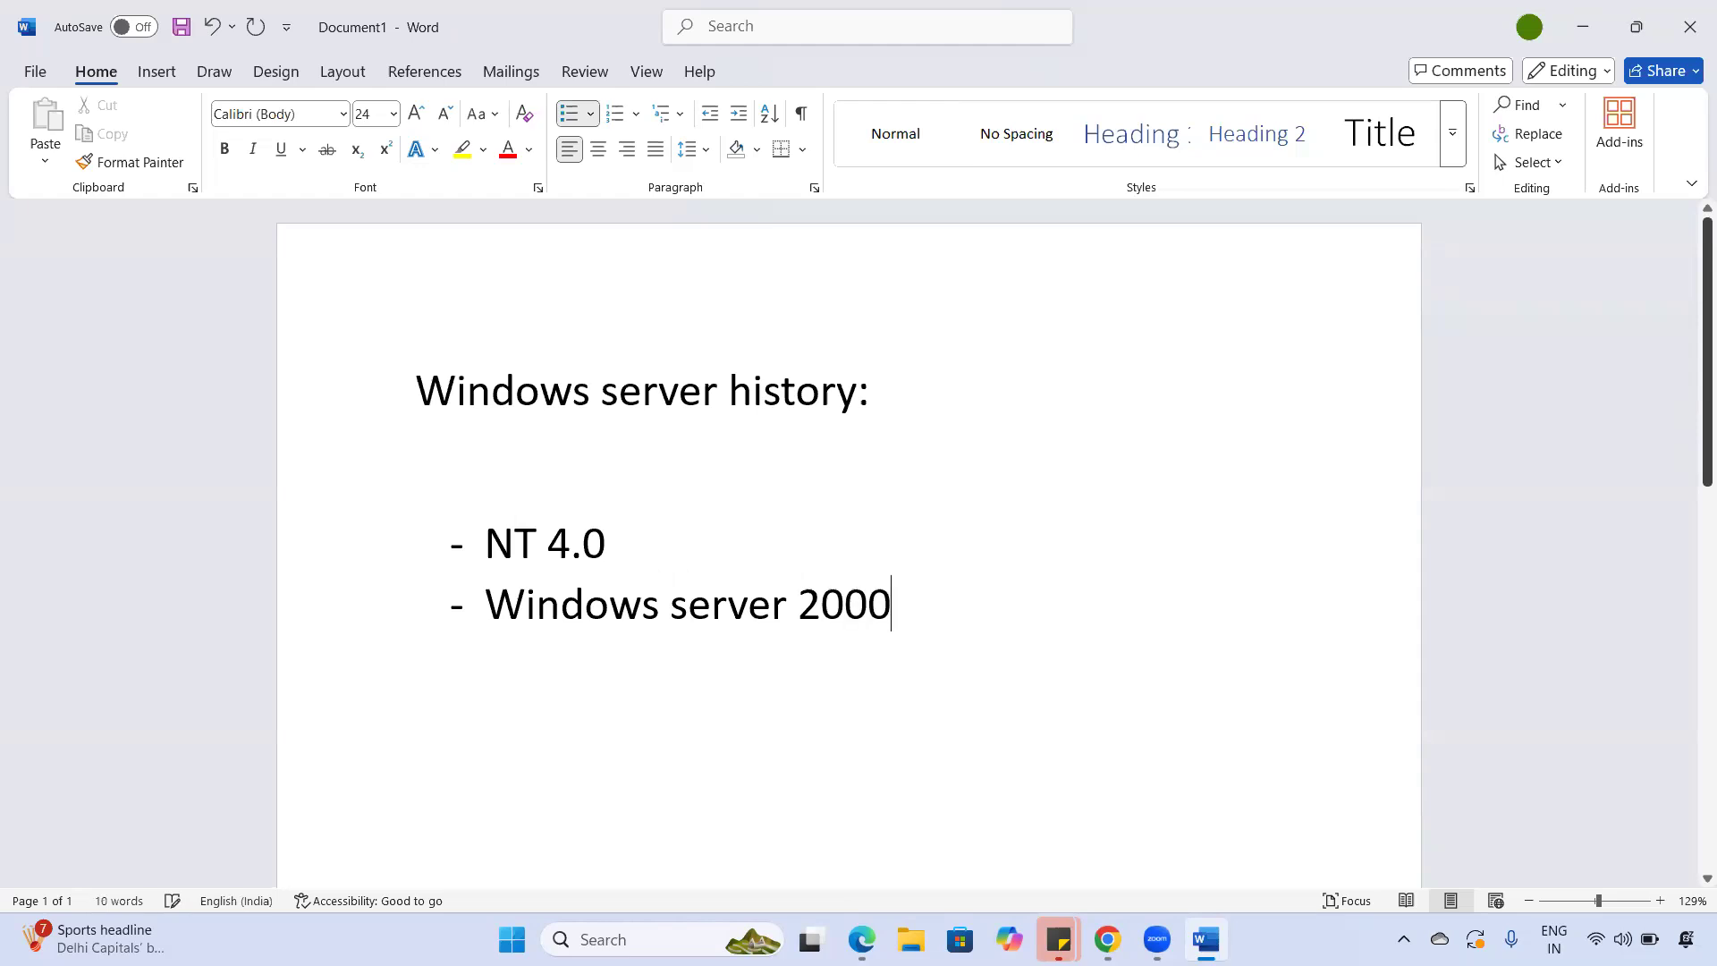
key(Return)
text(Windows serve)
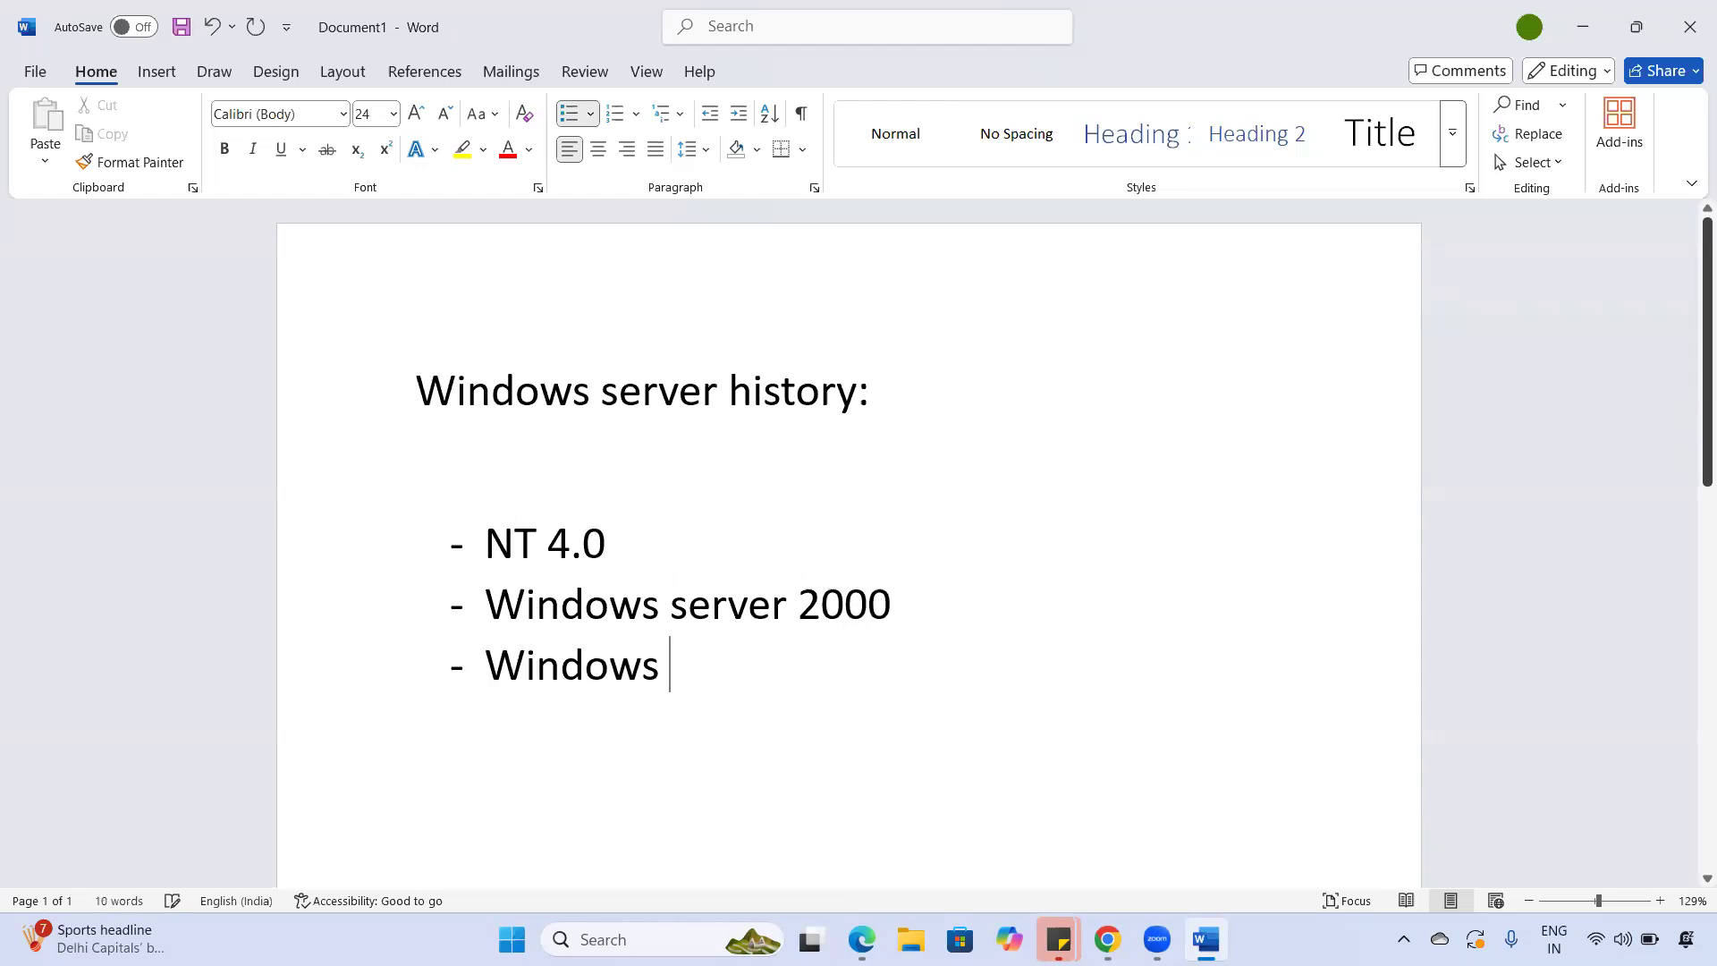
text(r 2003)
key(Return)
text(Windo)
text(es)
key(BackSpace)
key(BackSpace)
text(ws server )
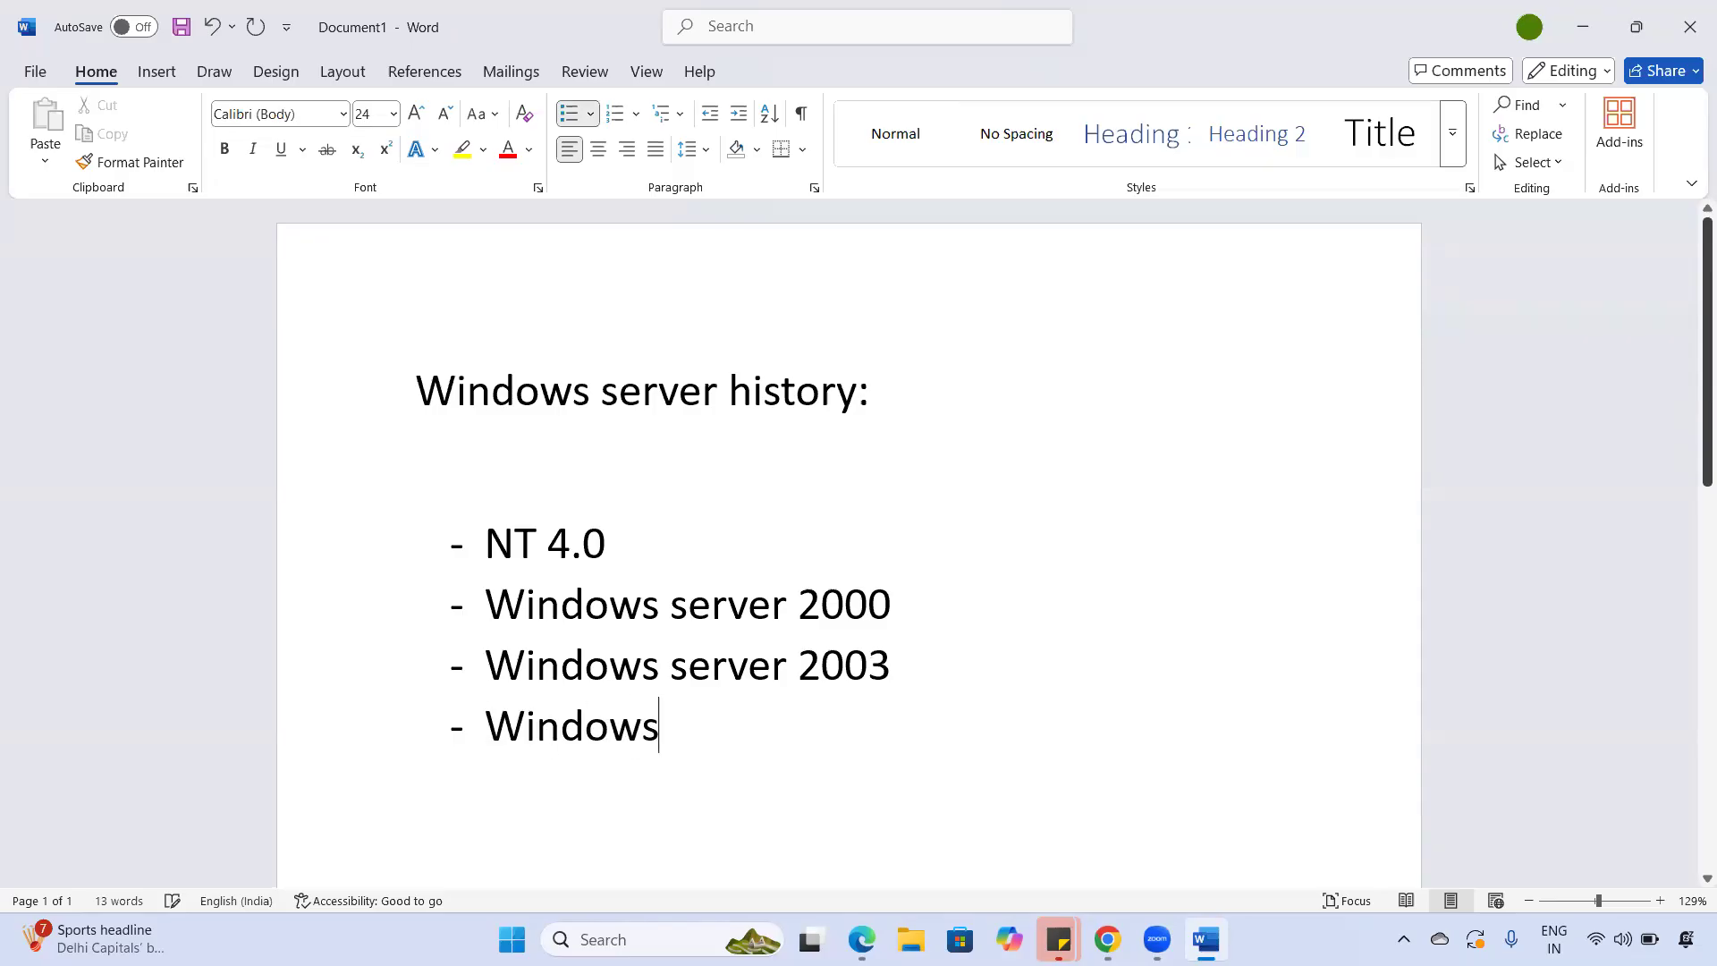
text(2008)
key(Return)
text(Windowes)
key(BackSpace)
key(BackSpace)
text(s server 2012)
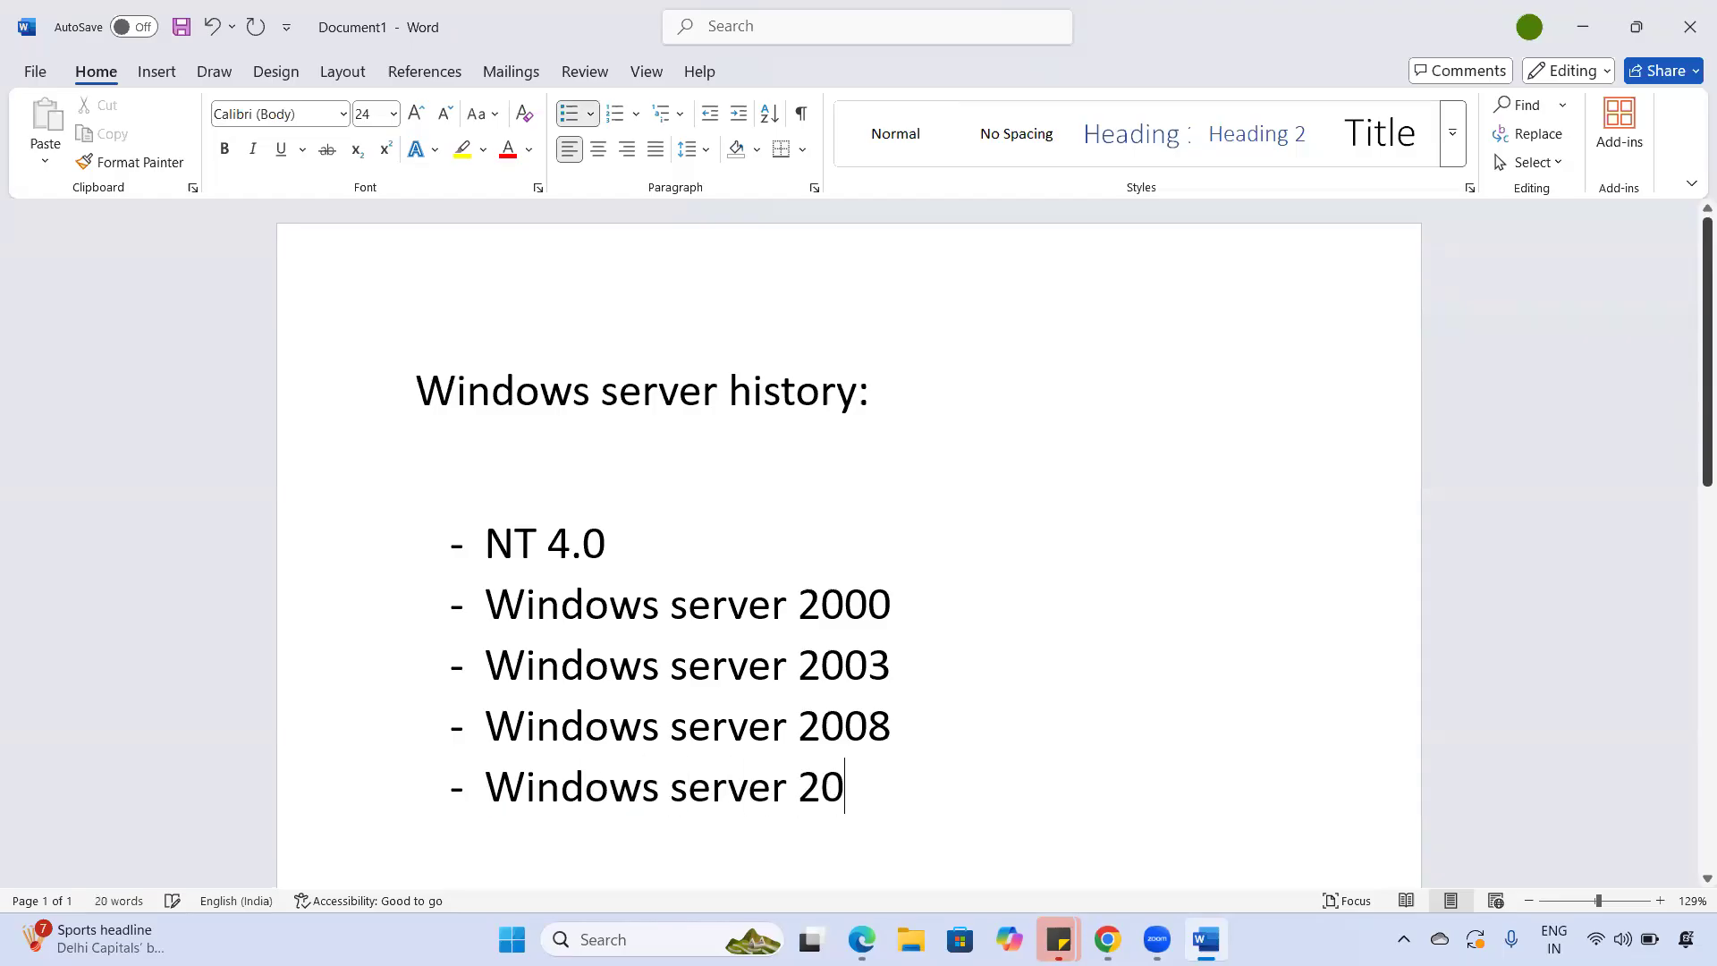
- Add Windows server 2016, 2019, 2022 and 2025 items to the list
key(Return)
text(Windows serve)
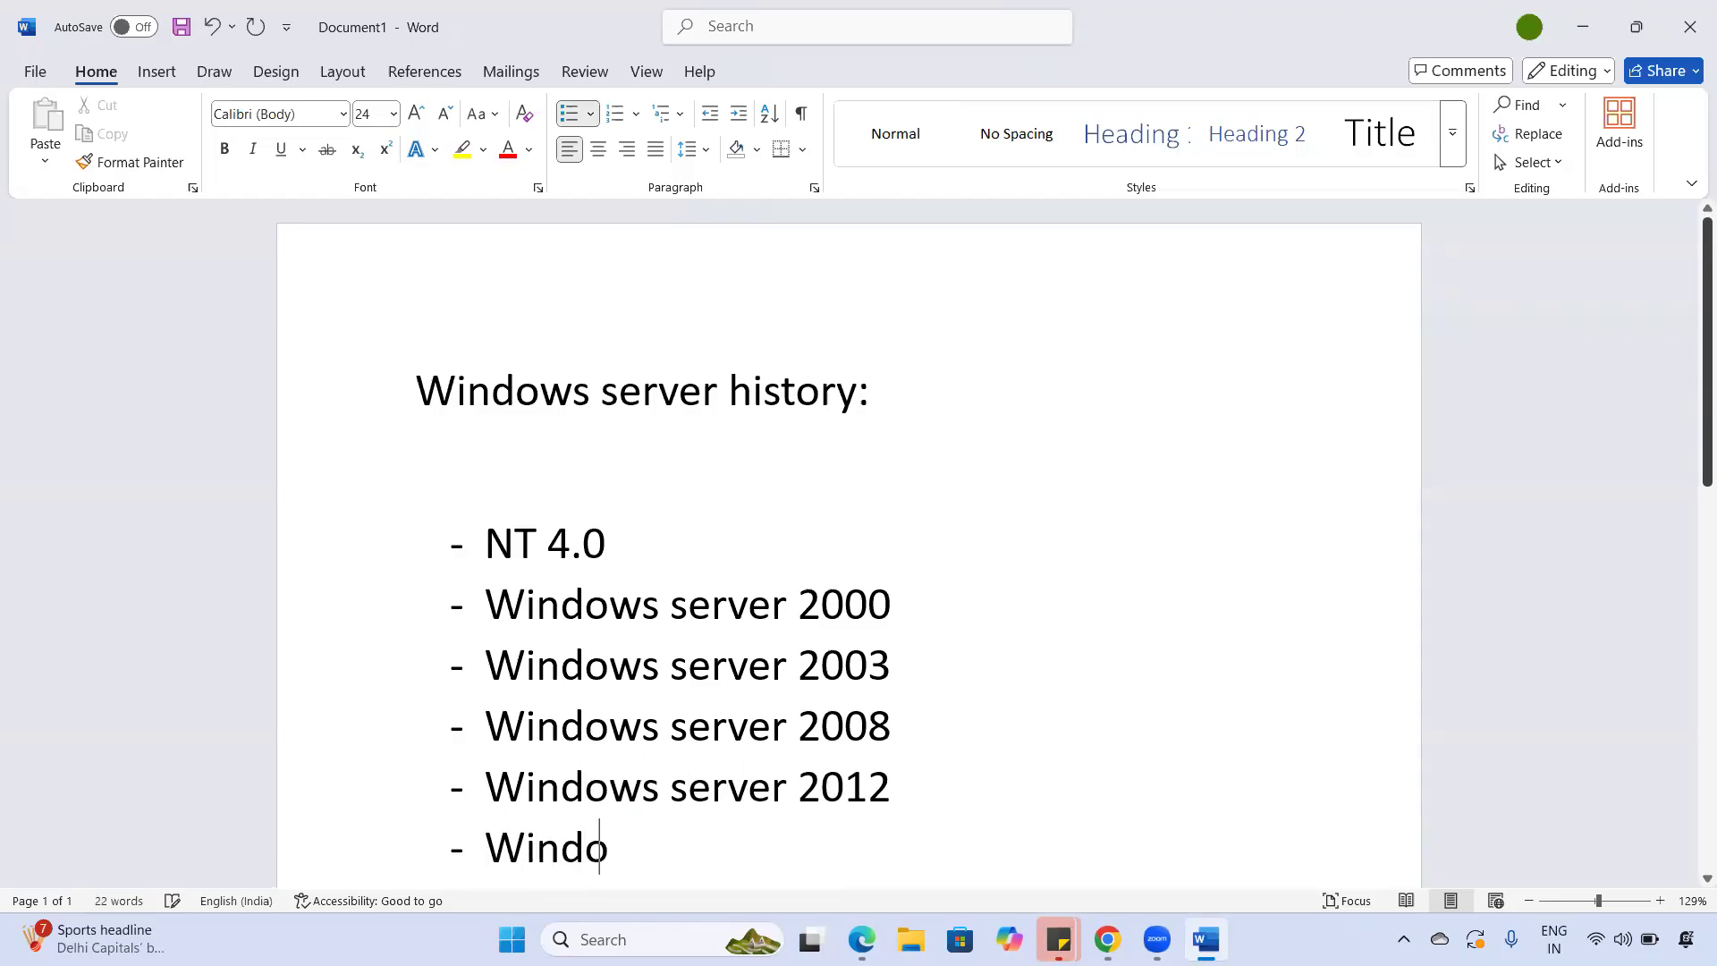
text(r 2016)
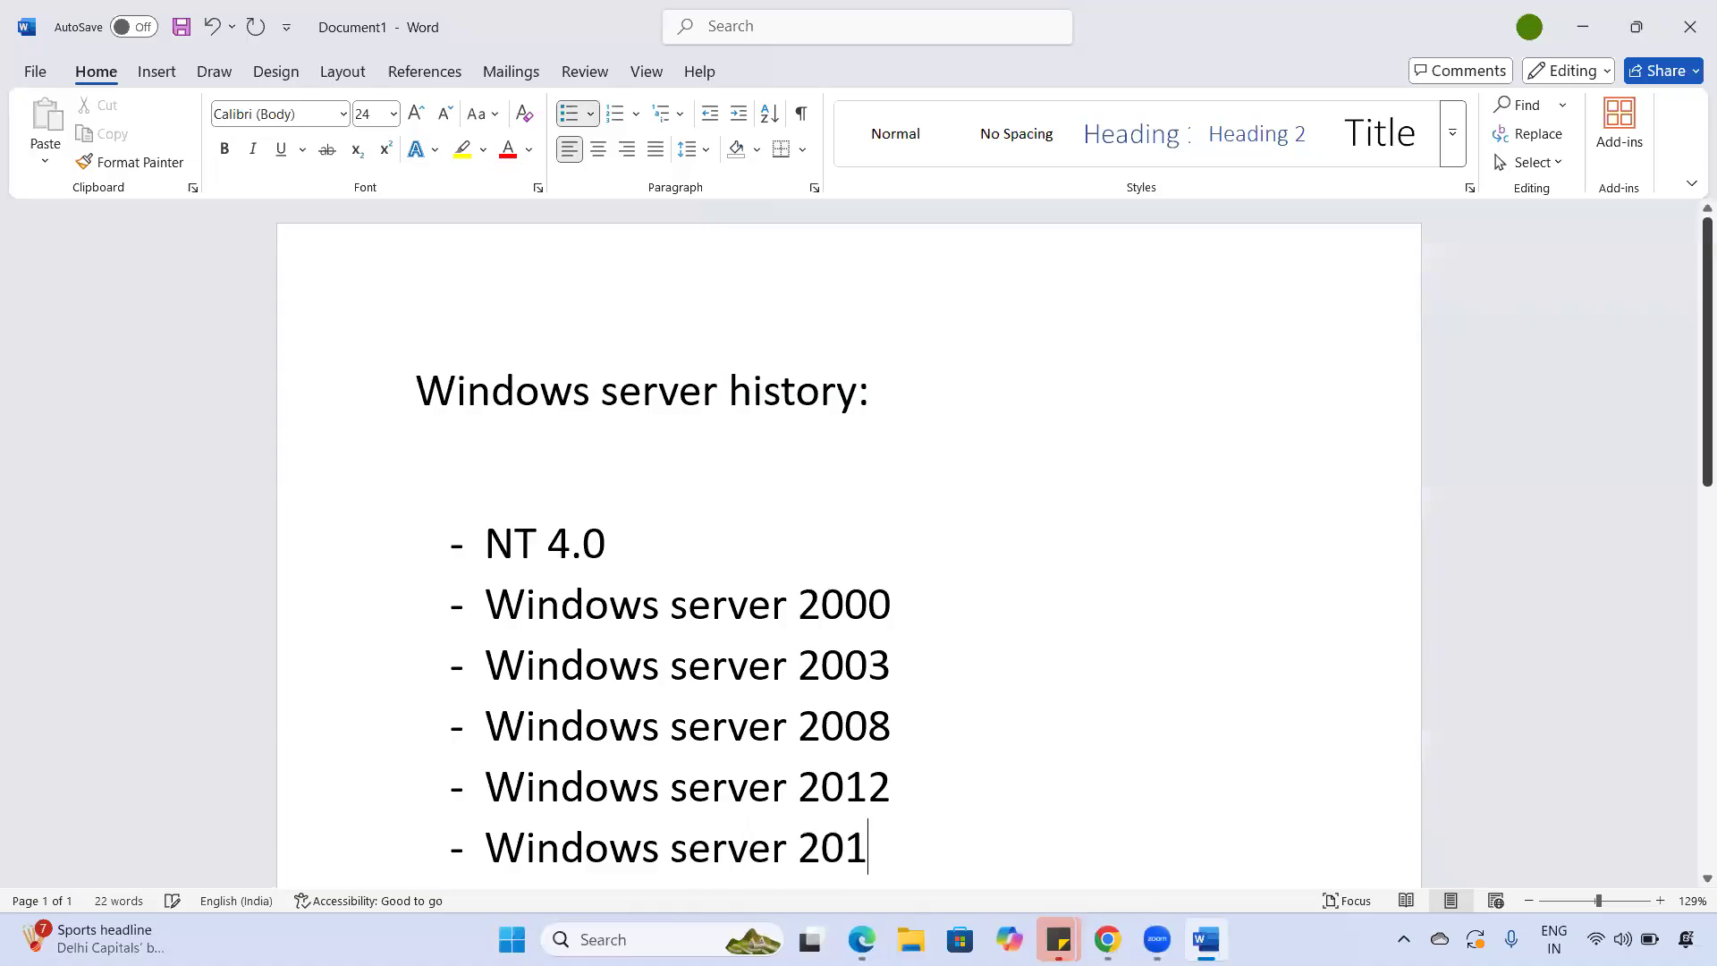
key(Return)
text(Windoes)
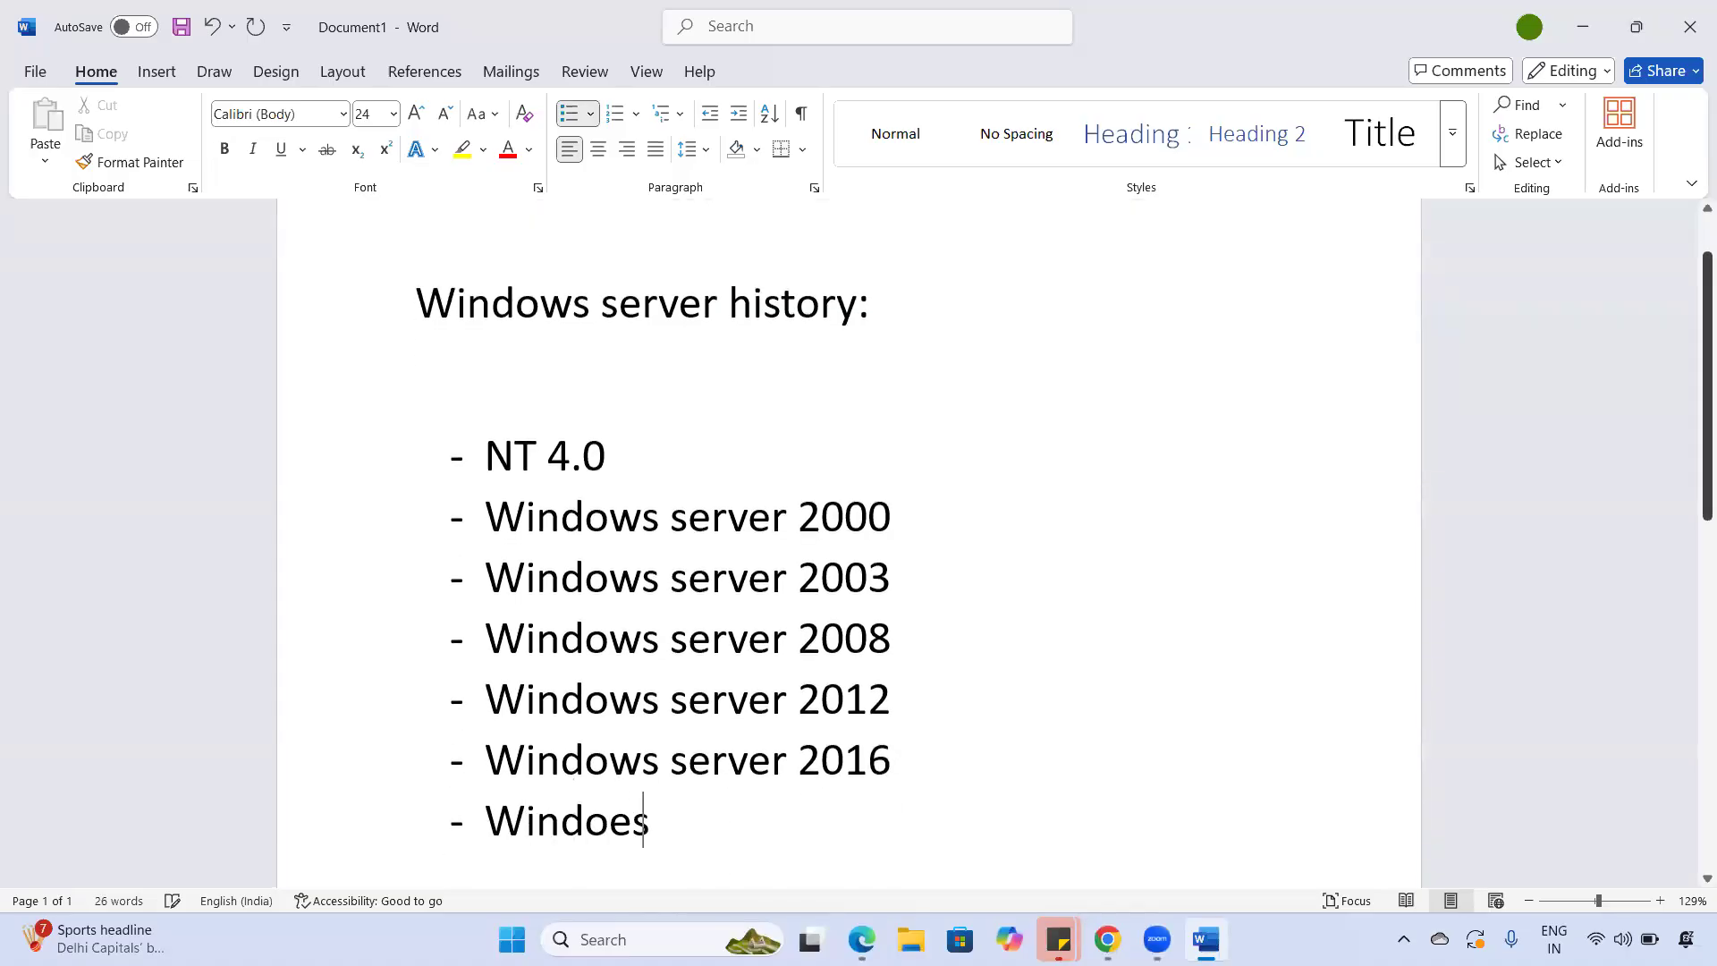
key(BackSpace)
text(es)
key(BackSpace)
key(BackSpace)
key(BackSpace)
text(ws server 2-1)
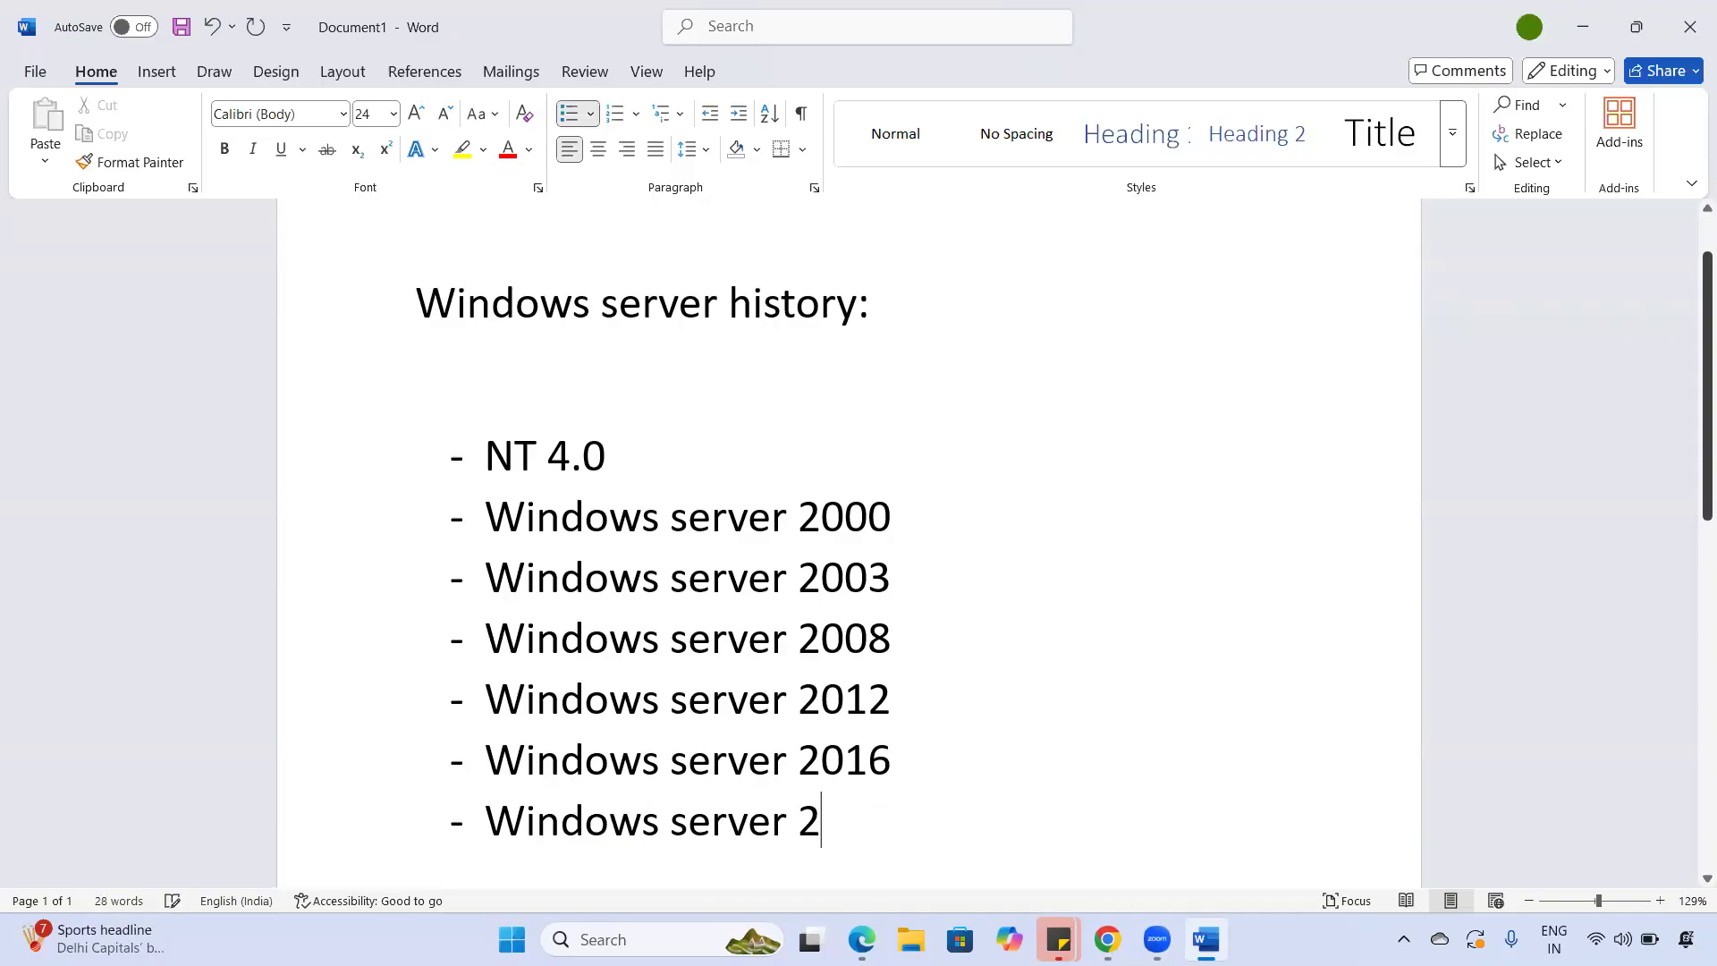
key(BackSpace)
key(BackSpace)
text(019)
key(Return)
text(Windows s)
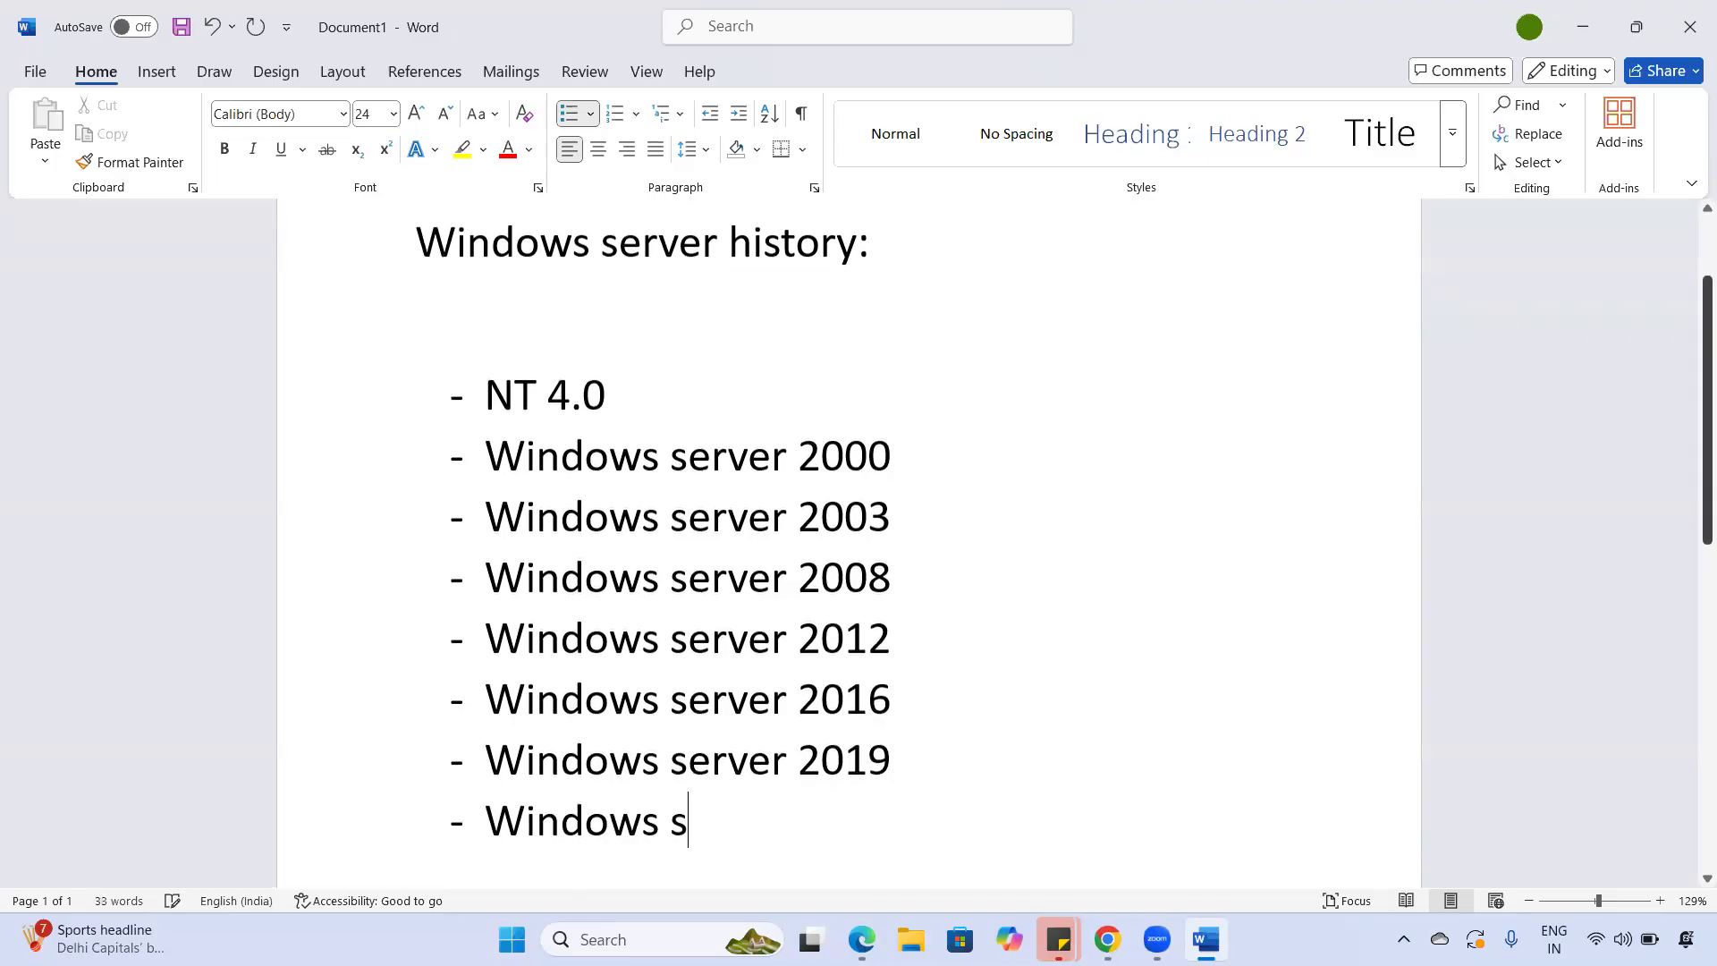
text(ever 2022)
key(Return)
text(Windoe)
key(BackSpace)
text(d)
key(BackSpace)
text(ws server 2025)
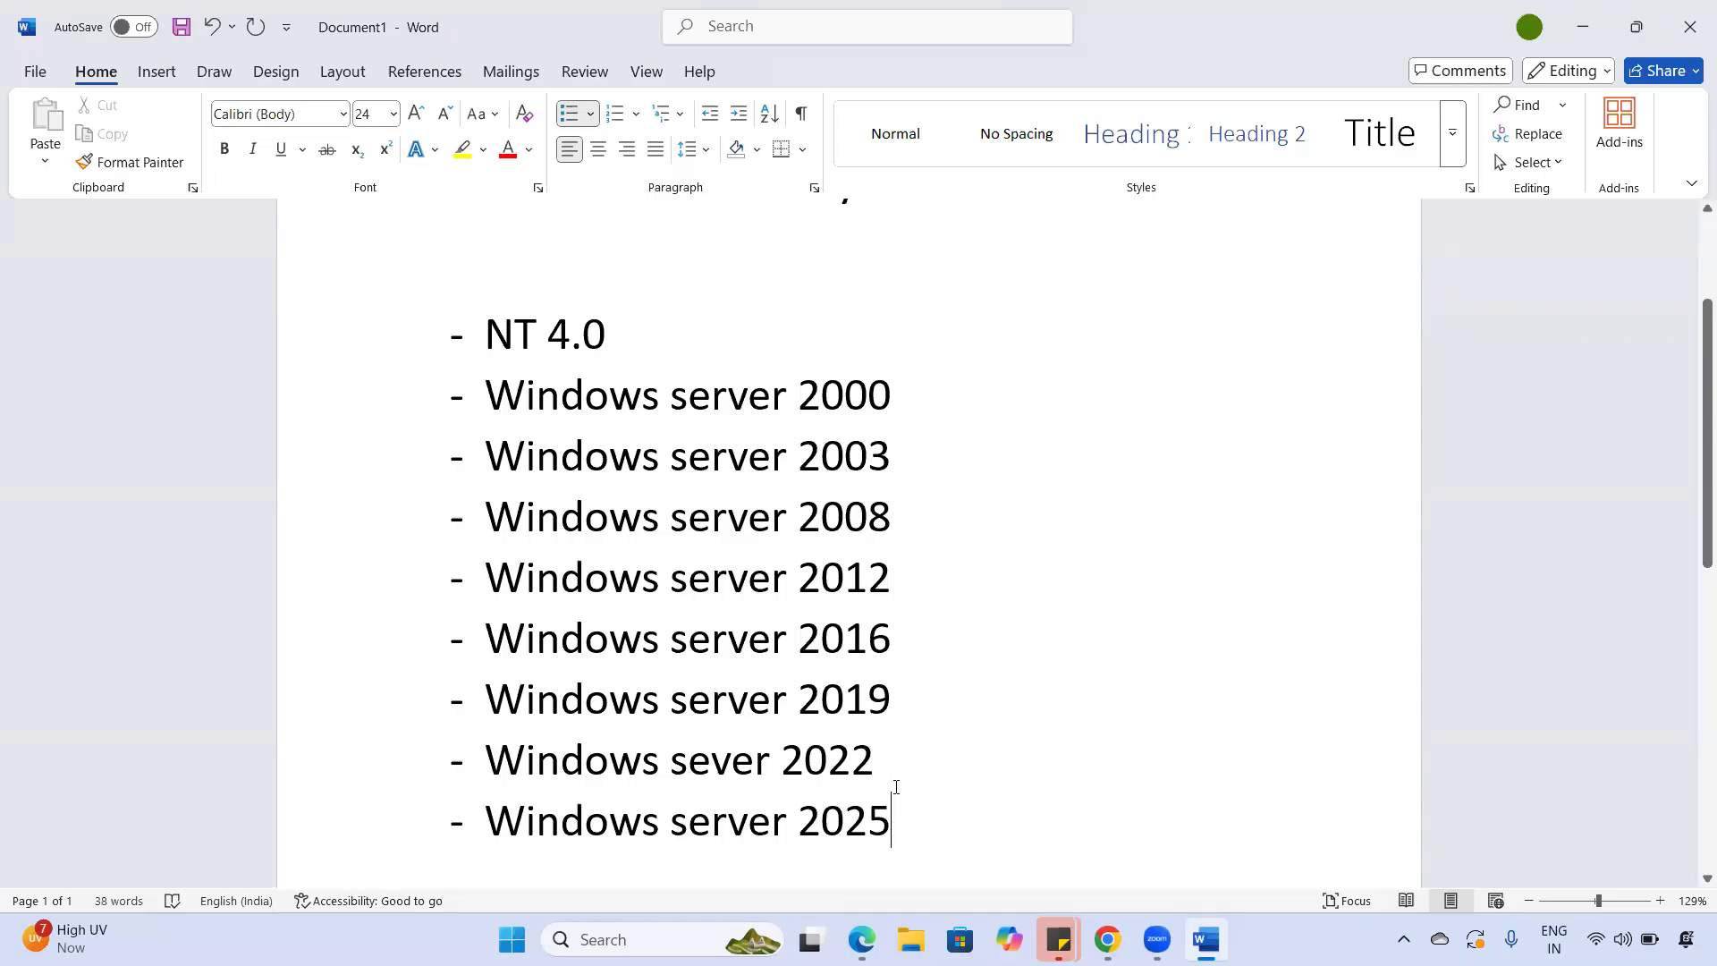
- Check the Windows server 2025 line by selecting it, then bring back the Azure portal
drag(728, 792, 477, 840)
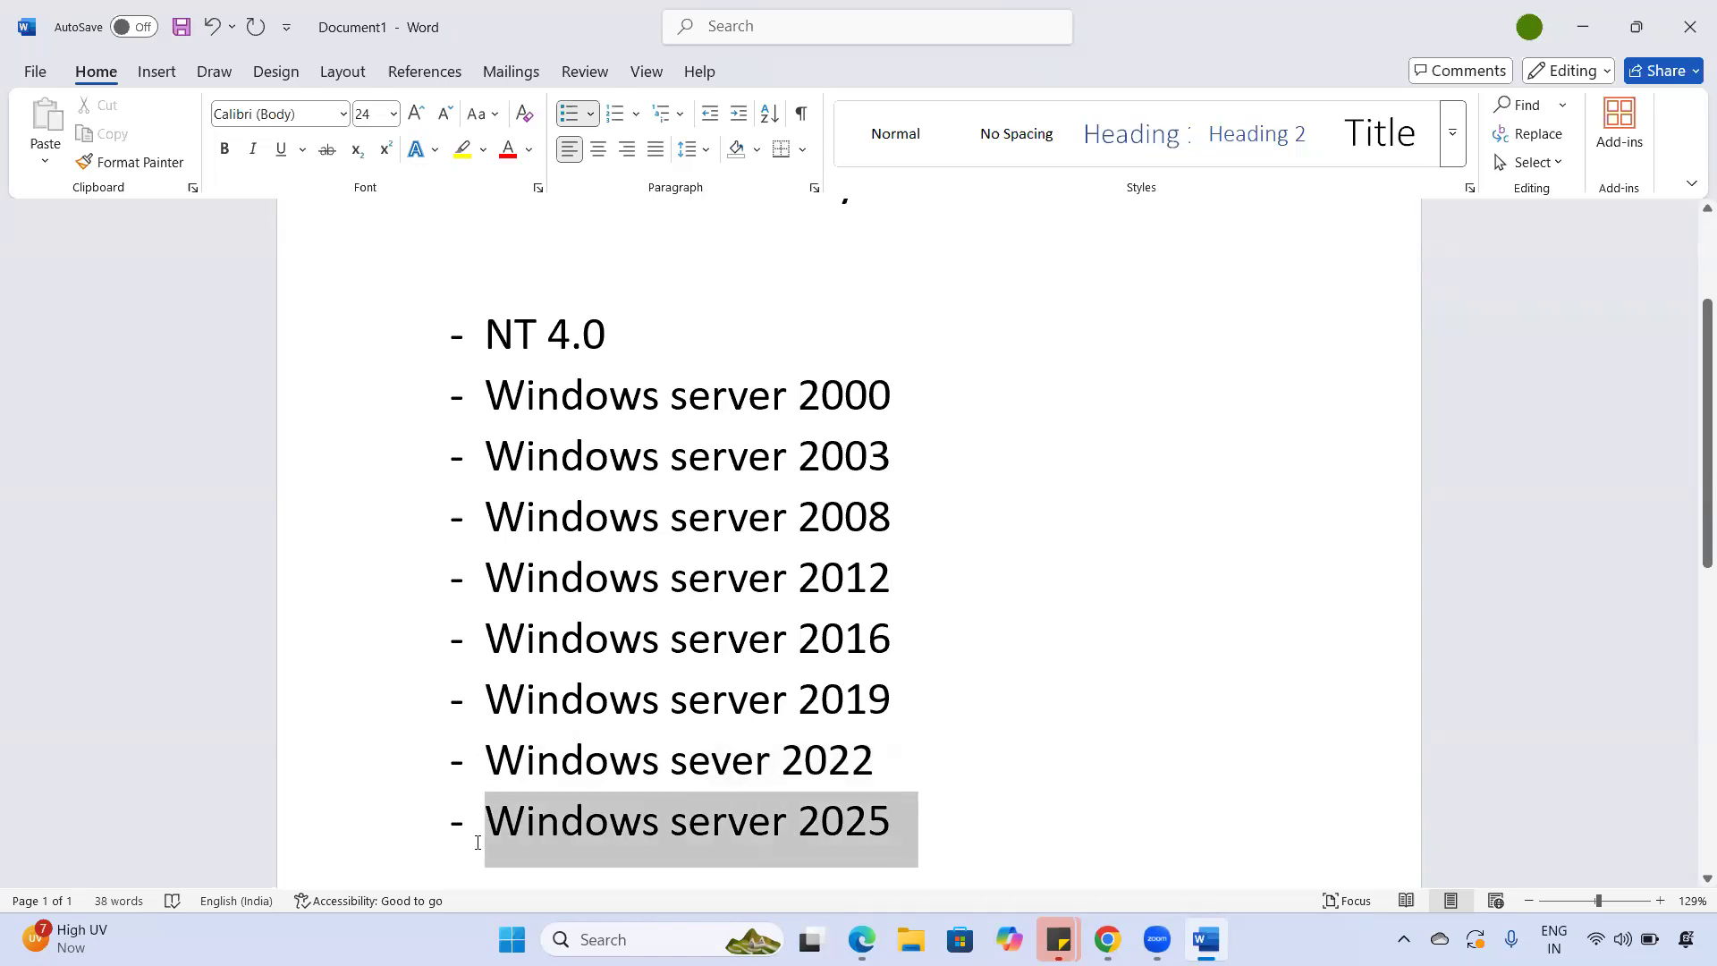
click(615, 863)
triple_click(905, 835)
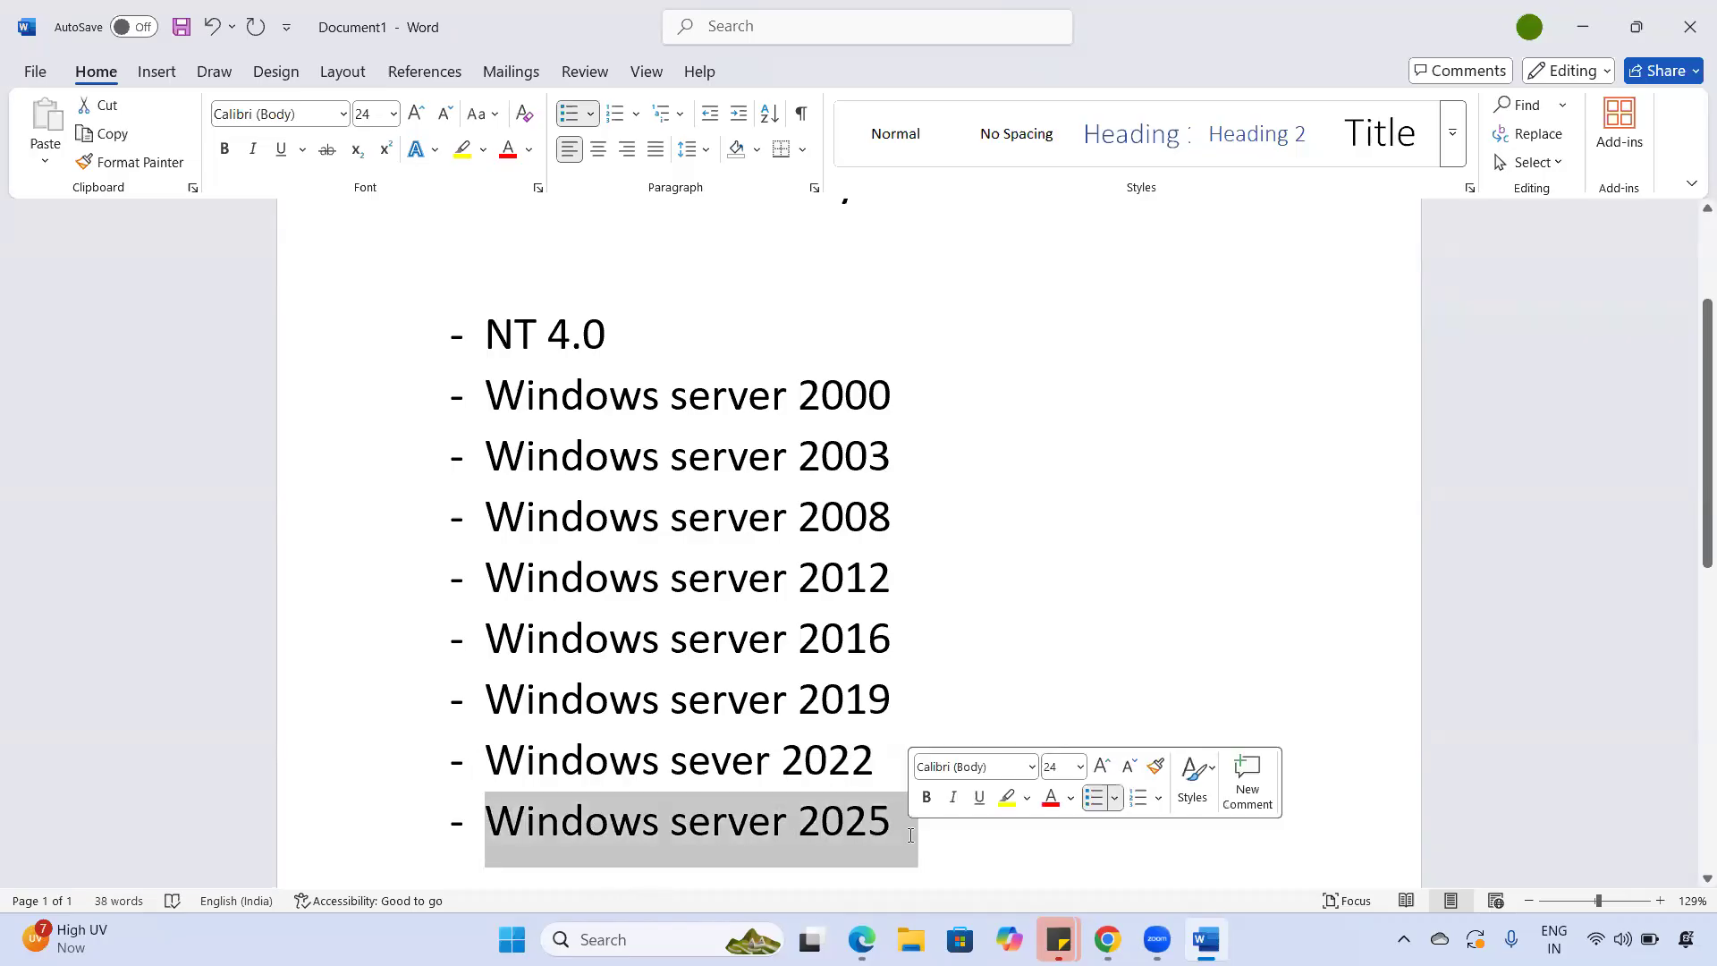
click(909, 834)
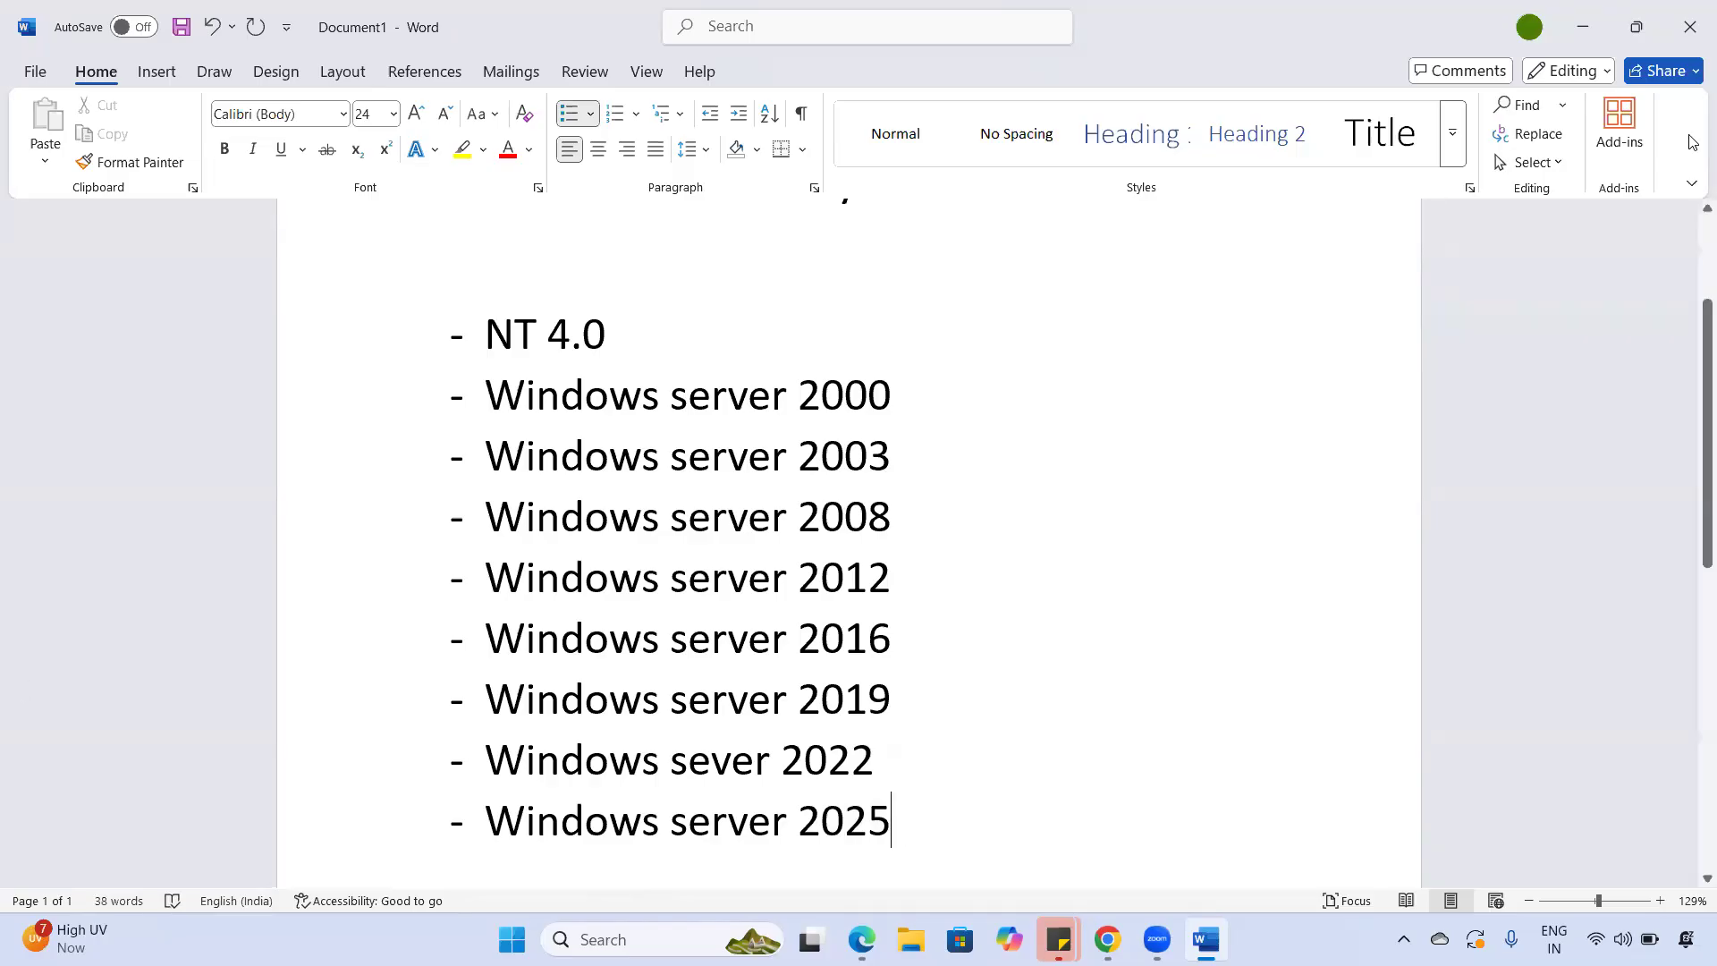
click(1107, 939)
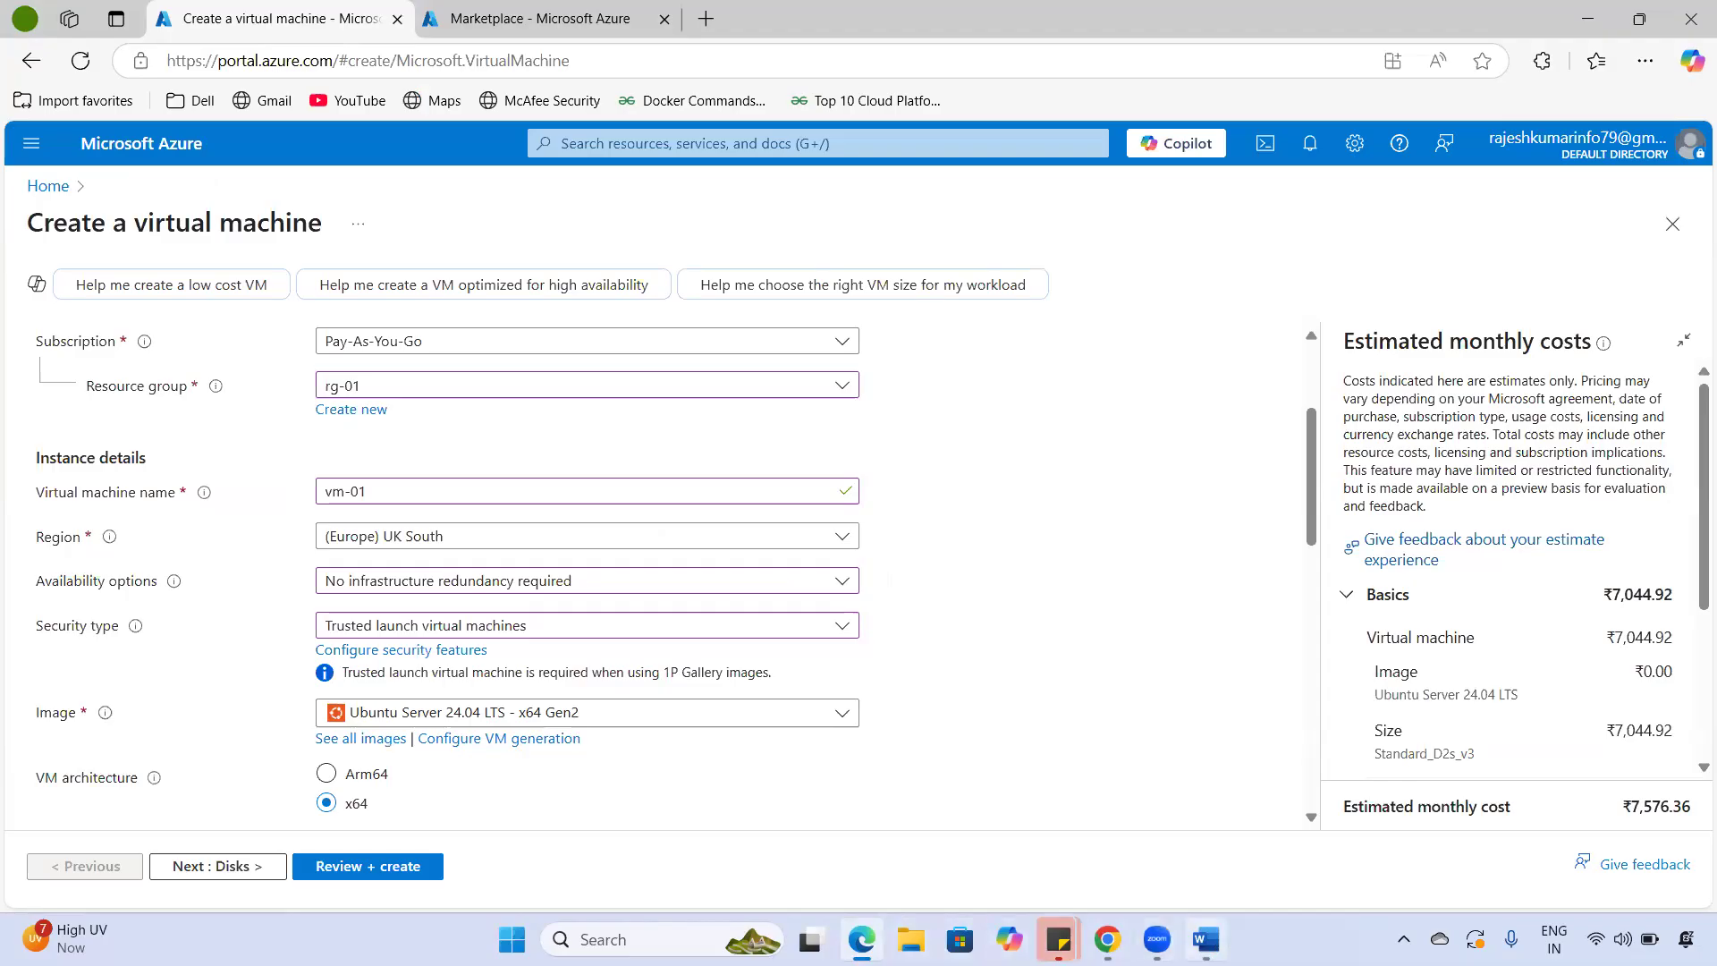
- Highlight the whole Windows server version list in Word, then return to the Azure form
click(1207, 939)
drag(532, 342, 892, 842)
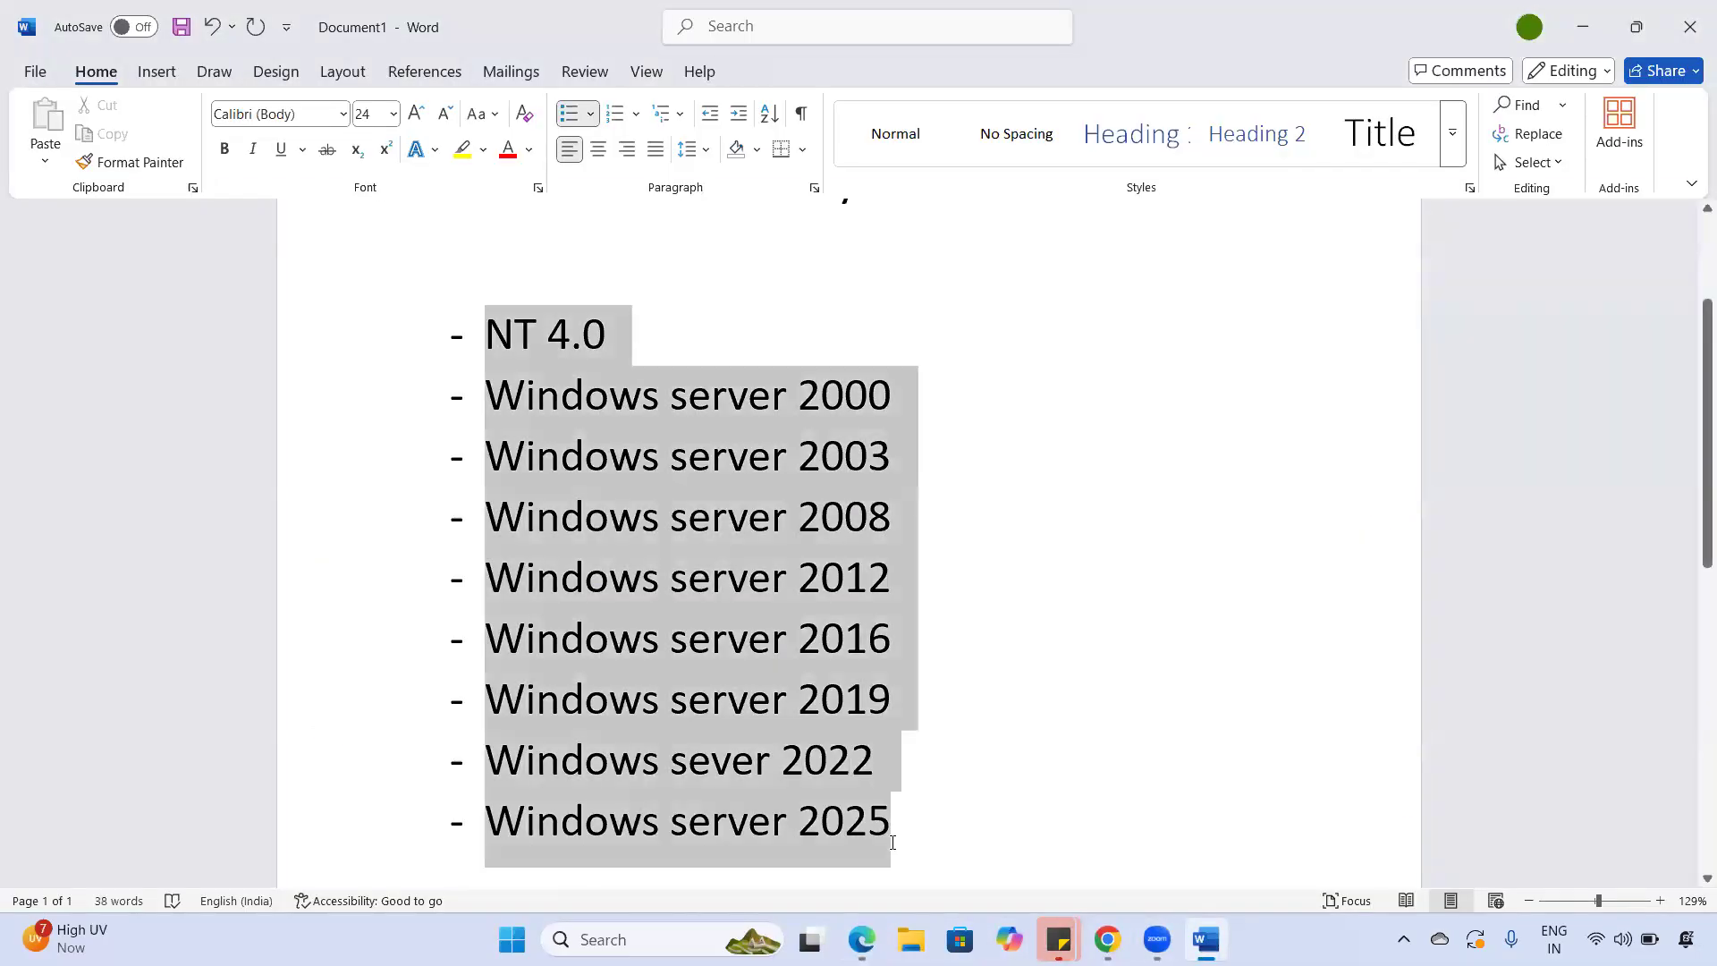
key(alt+Tab)
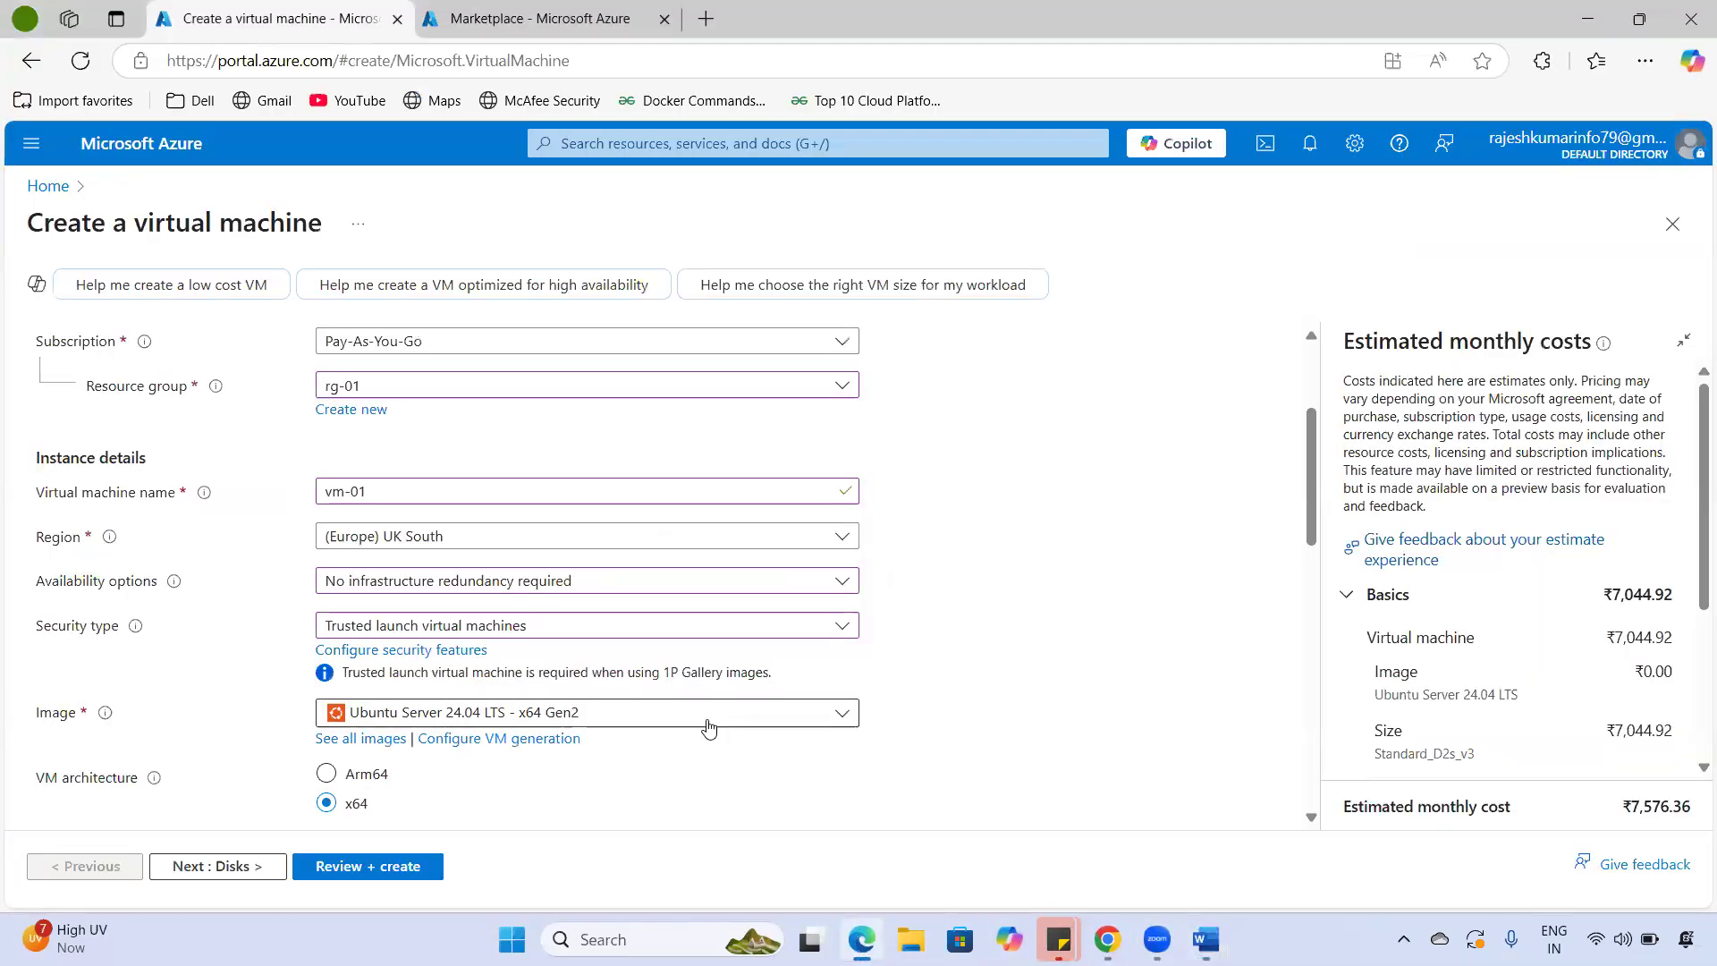
- Choose the Windows Server 2022 Datacenter: Azure Edition Hotpatch - x64 Gen2 image for vm-01
click(701, 715)
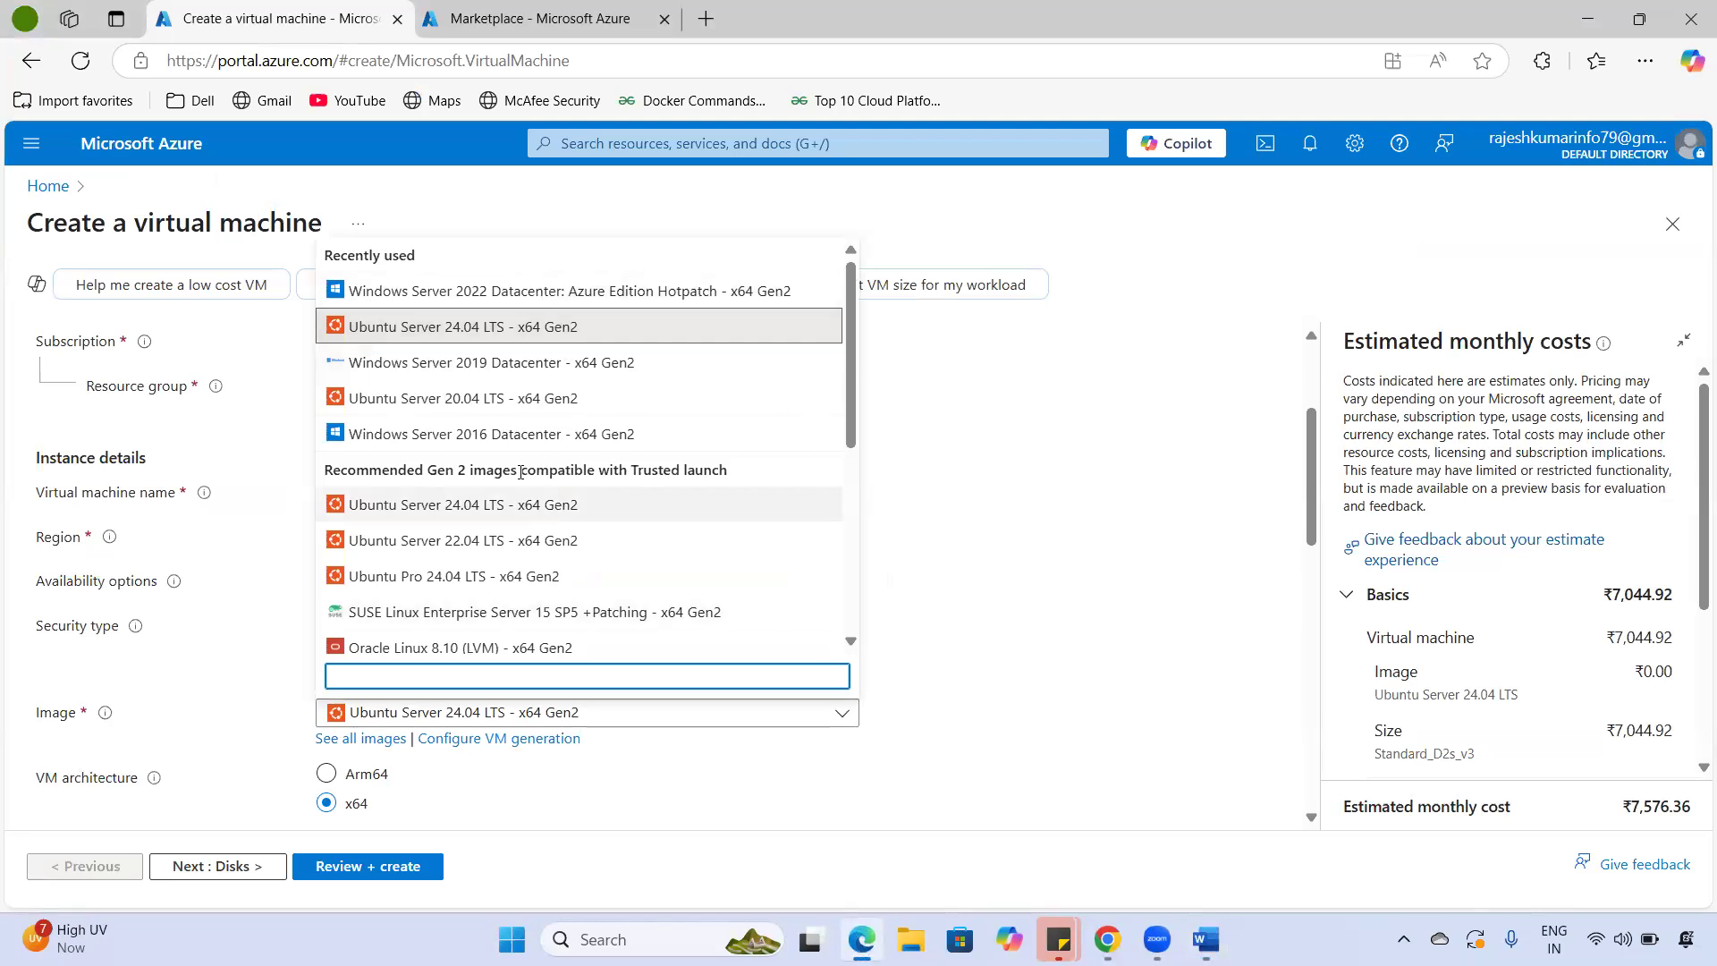
scroll(525, 489, down, 1)
scroll(526, 490, down, 2)
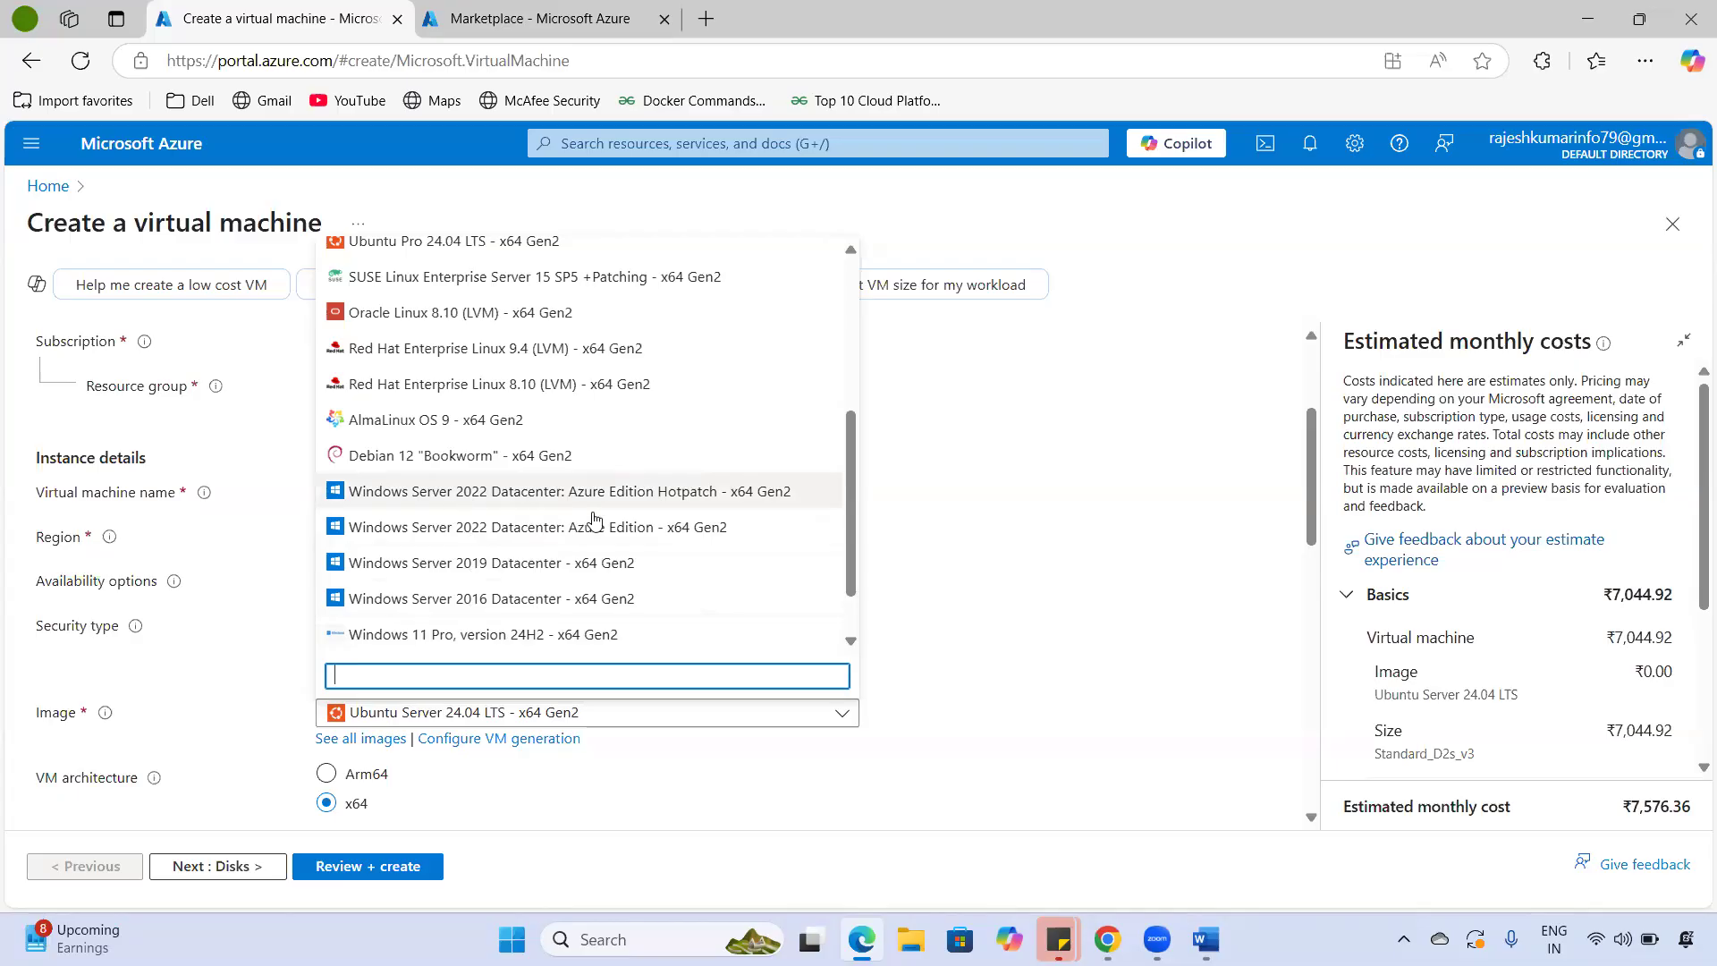
click(535, 494)
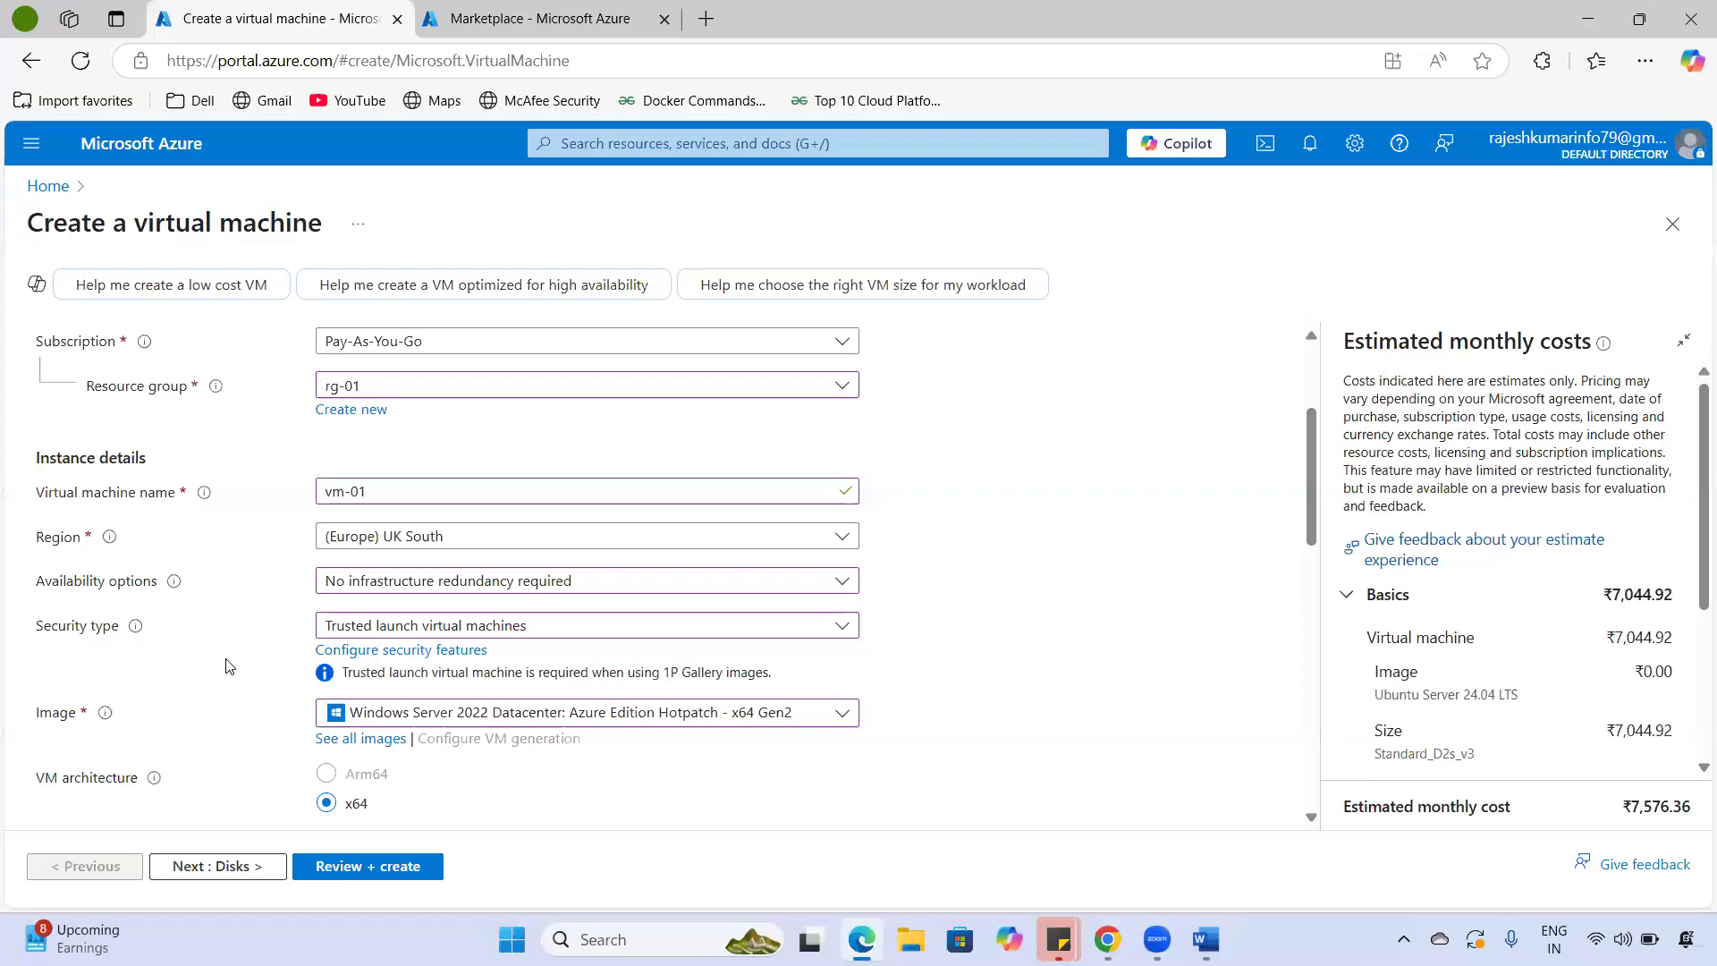
scroll(230, 661, down, 2)
scroll(641, 602, down, 3)
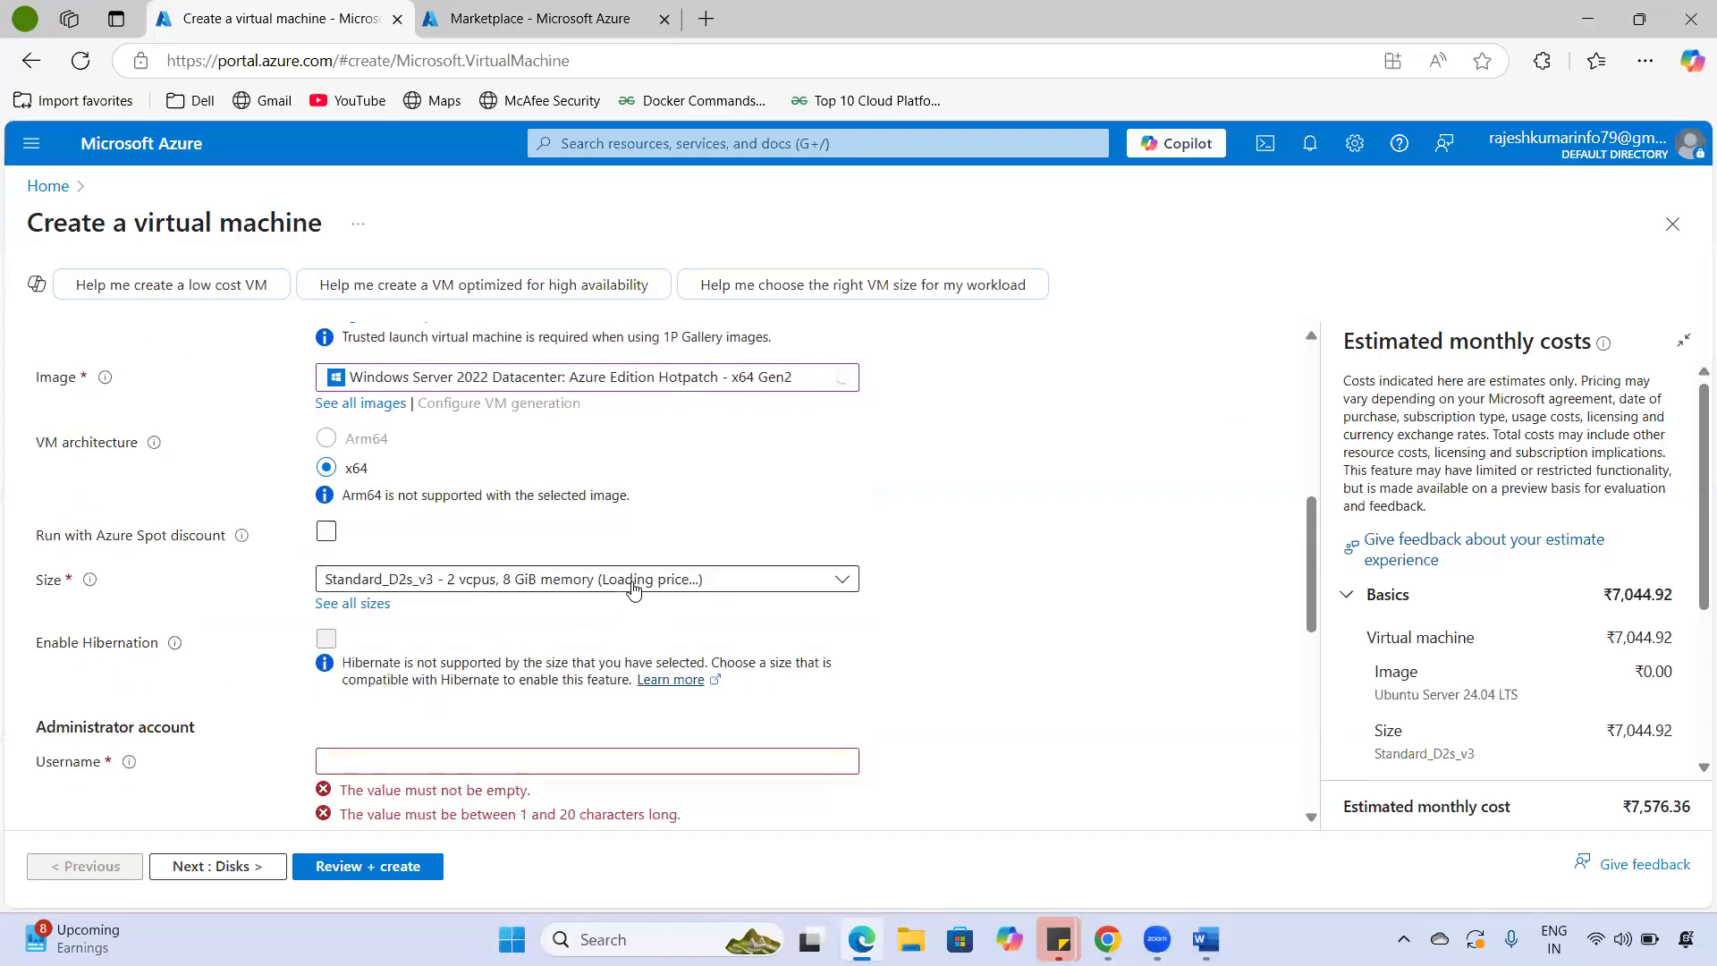
scroll(626, 680, up, 3)
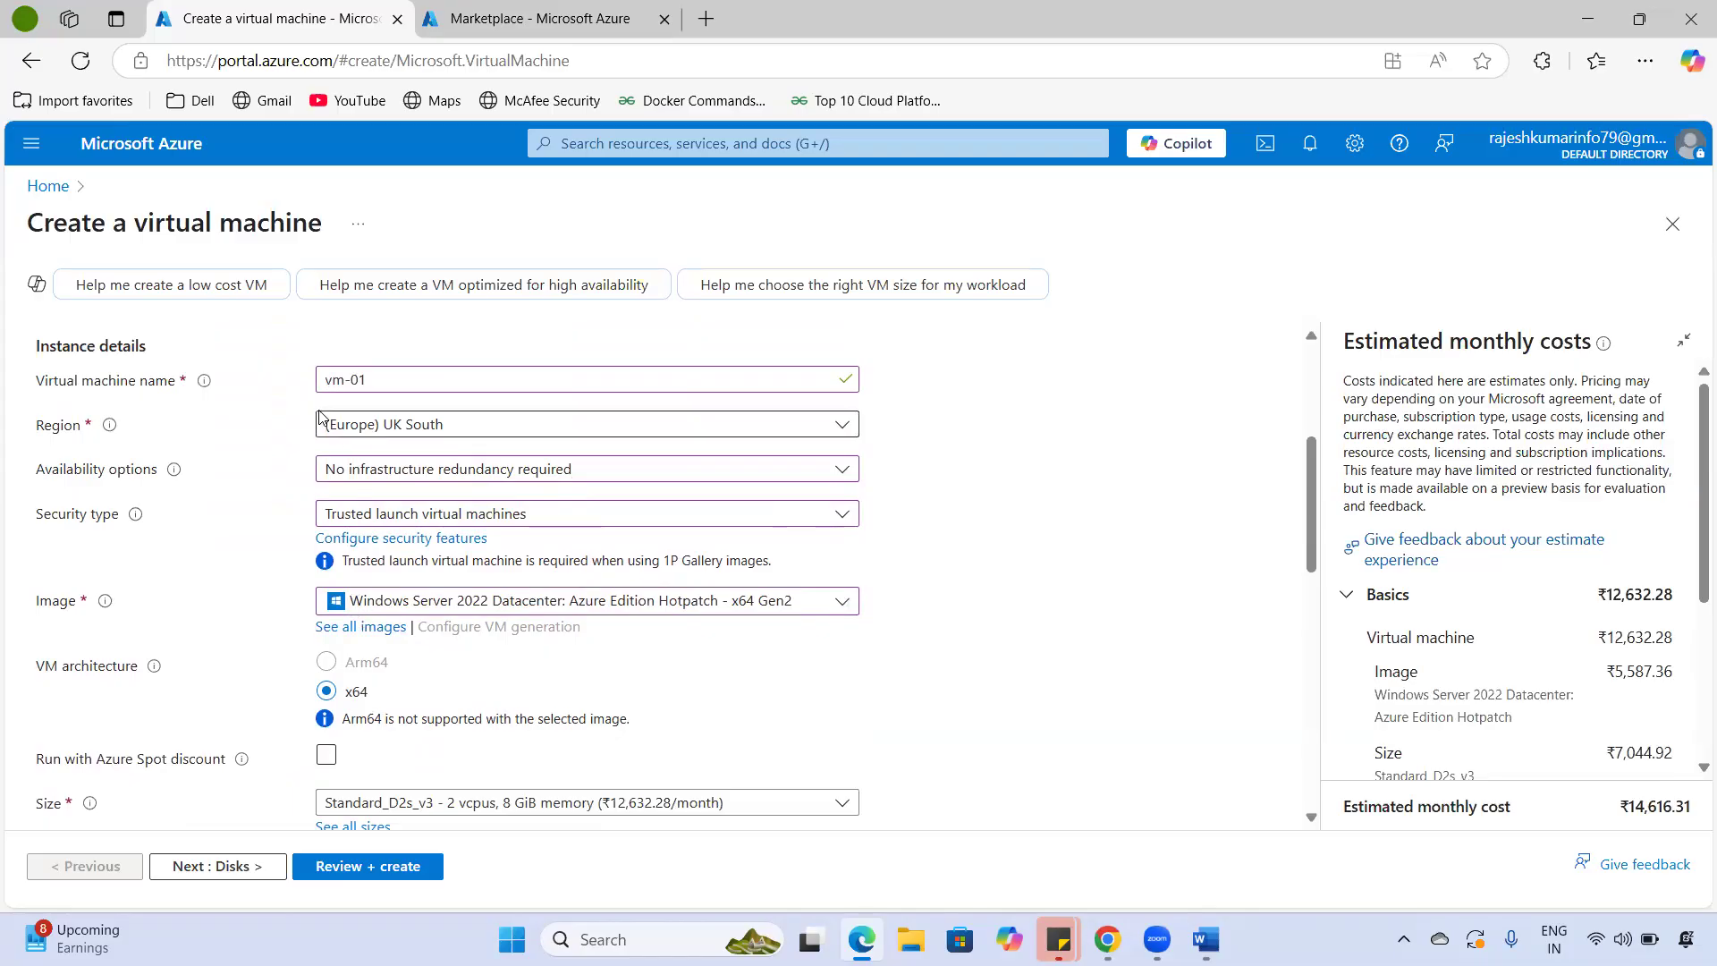
drag(157, 223, 327, 223)
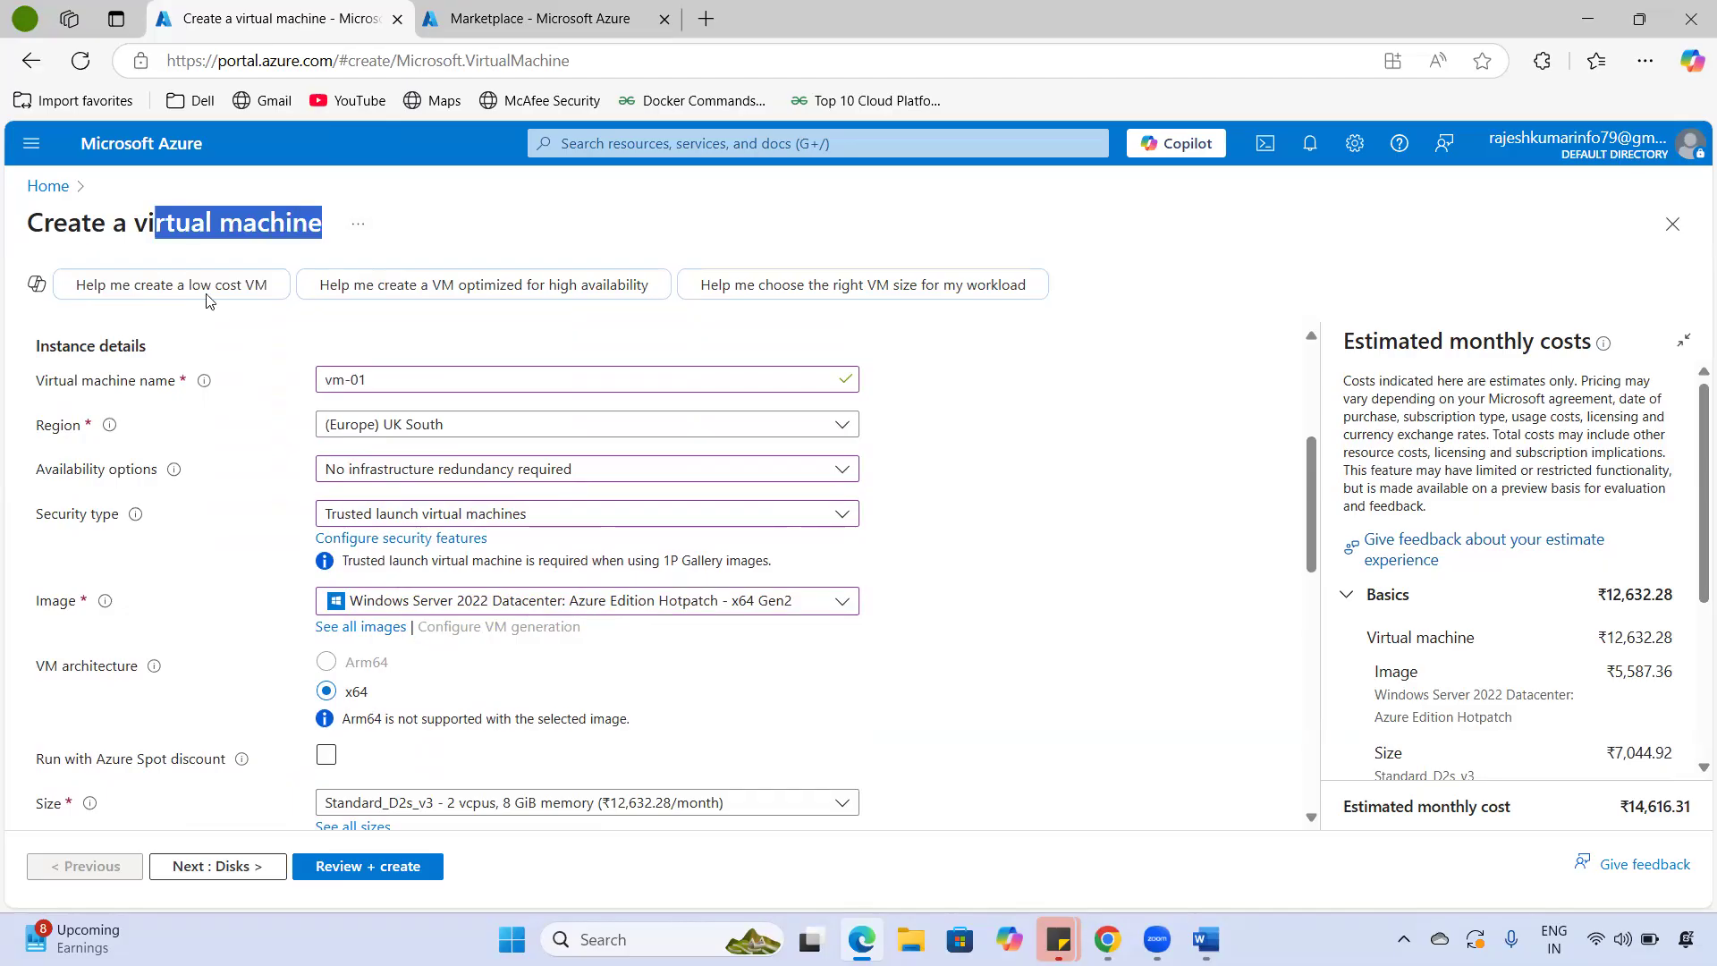
click(96, 234)
drag(324, 208, 337, 212)
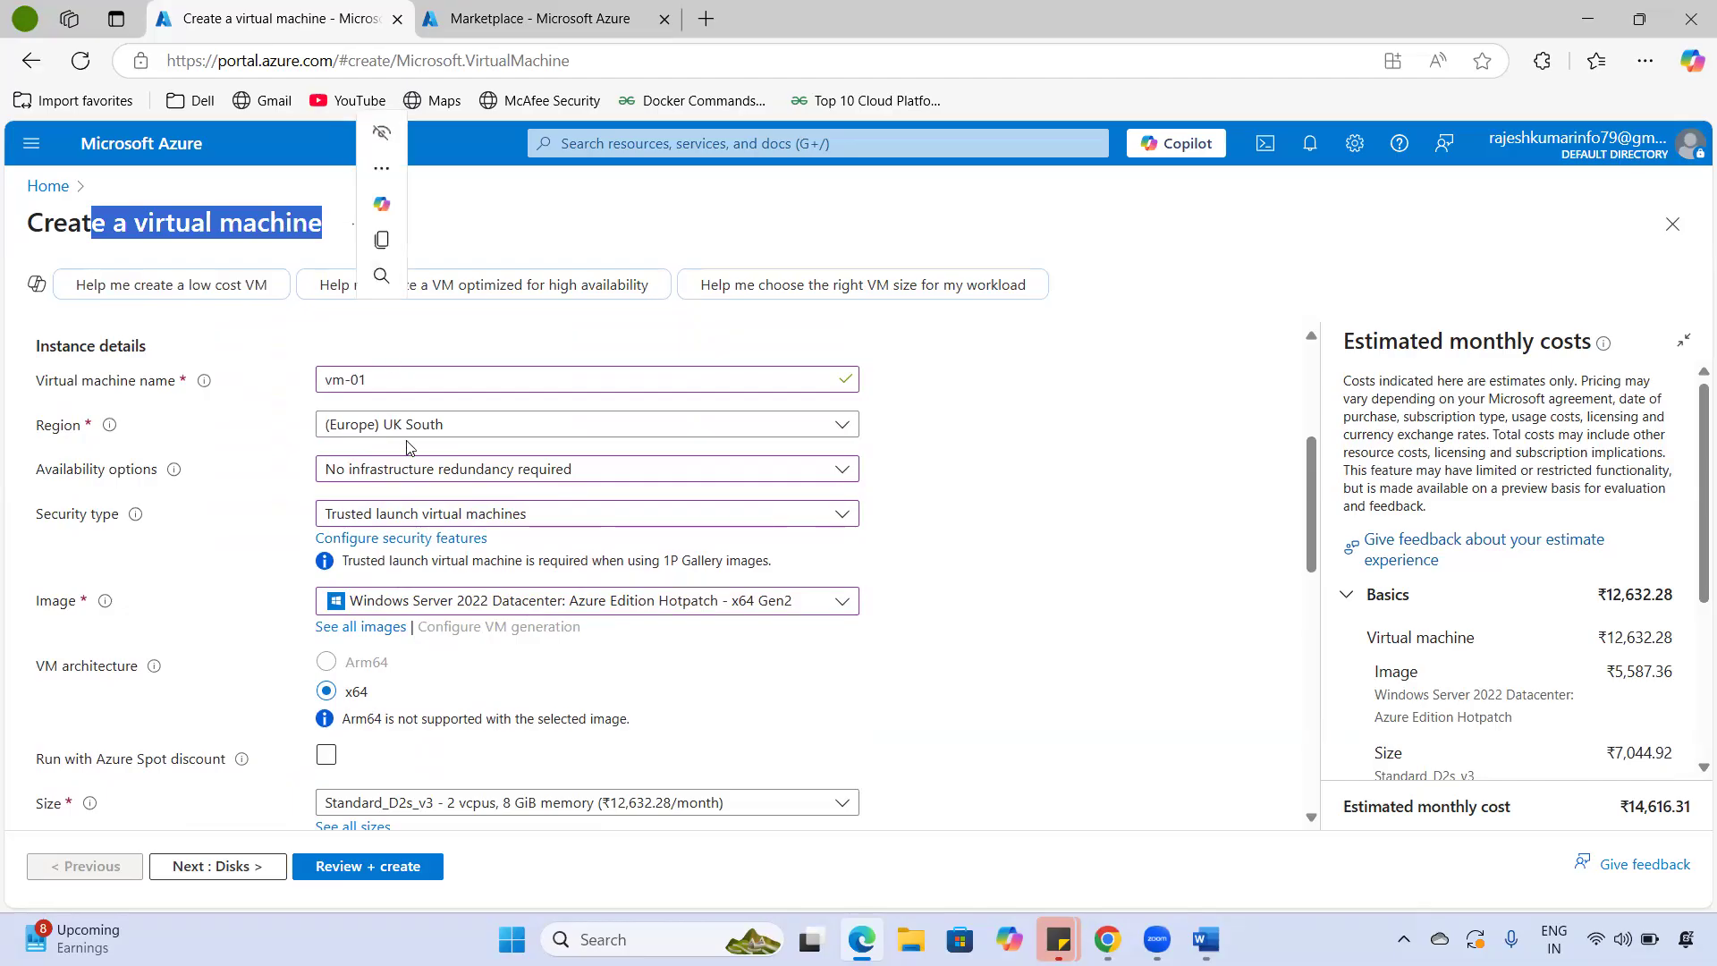
scroll(802, 671, down, 3)
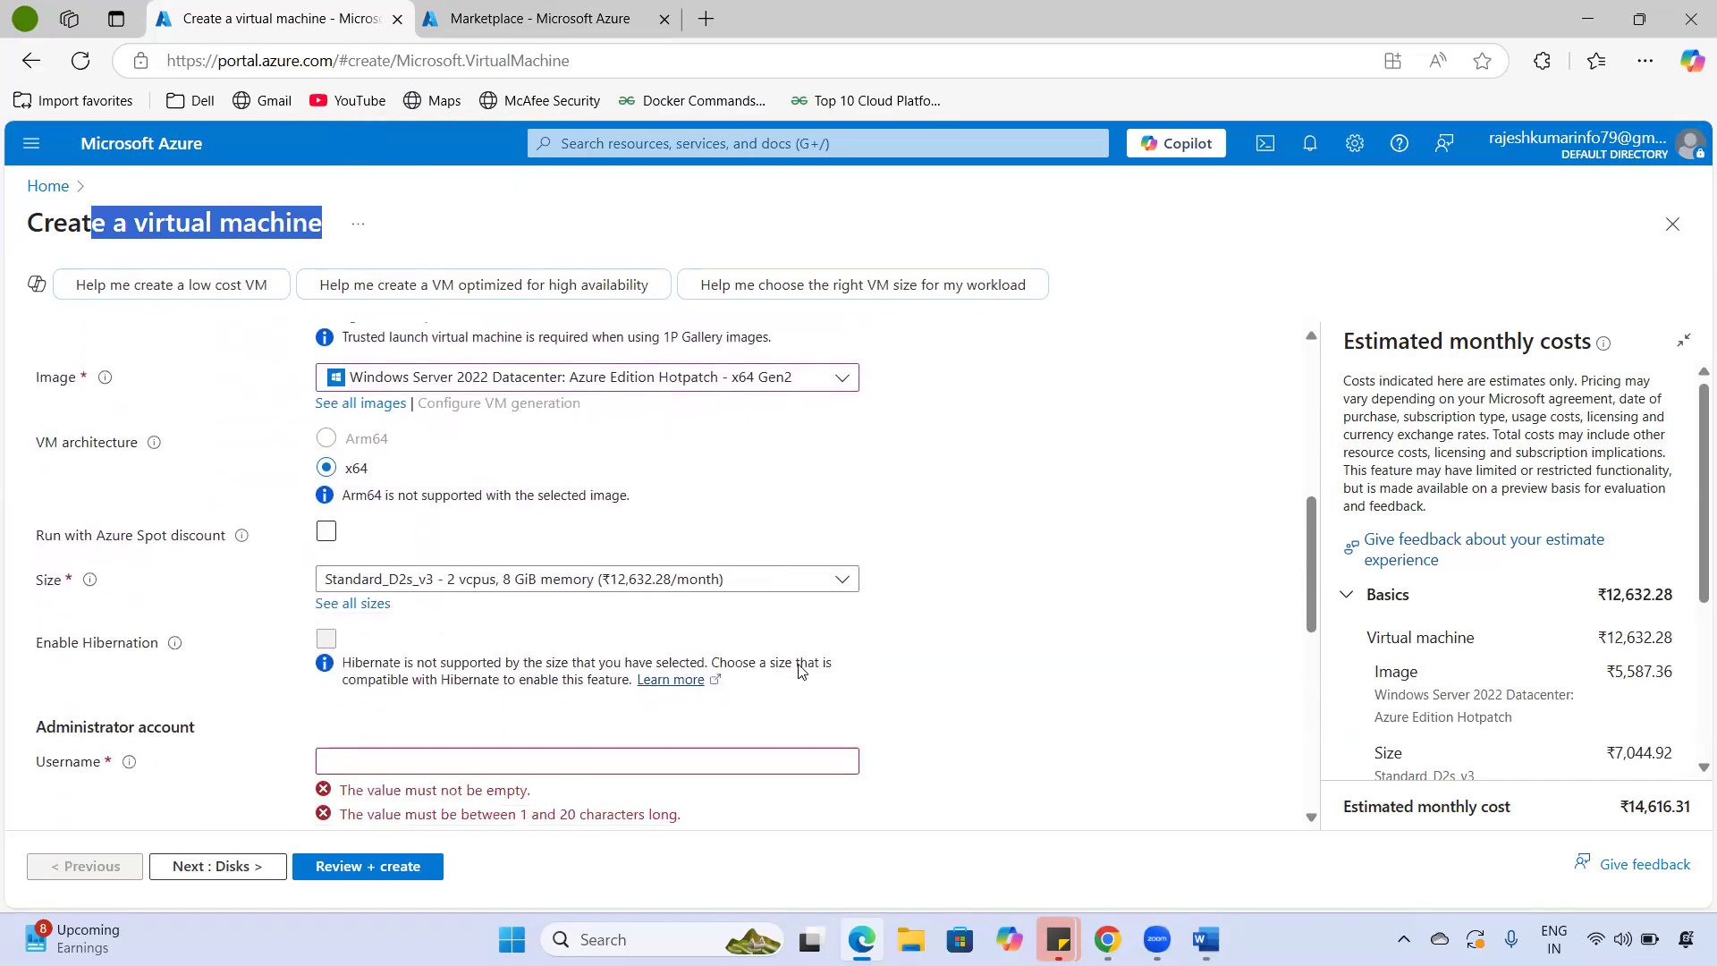
drag(36, 536, 225, 542)
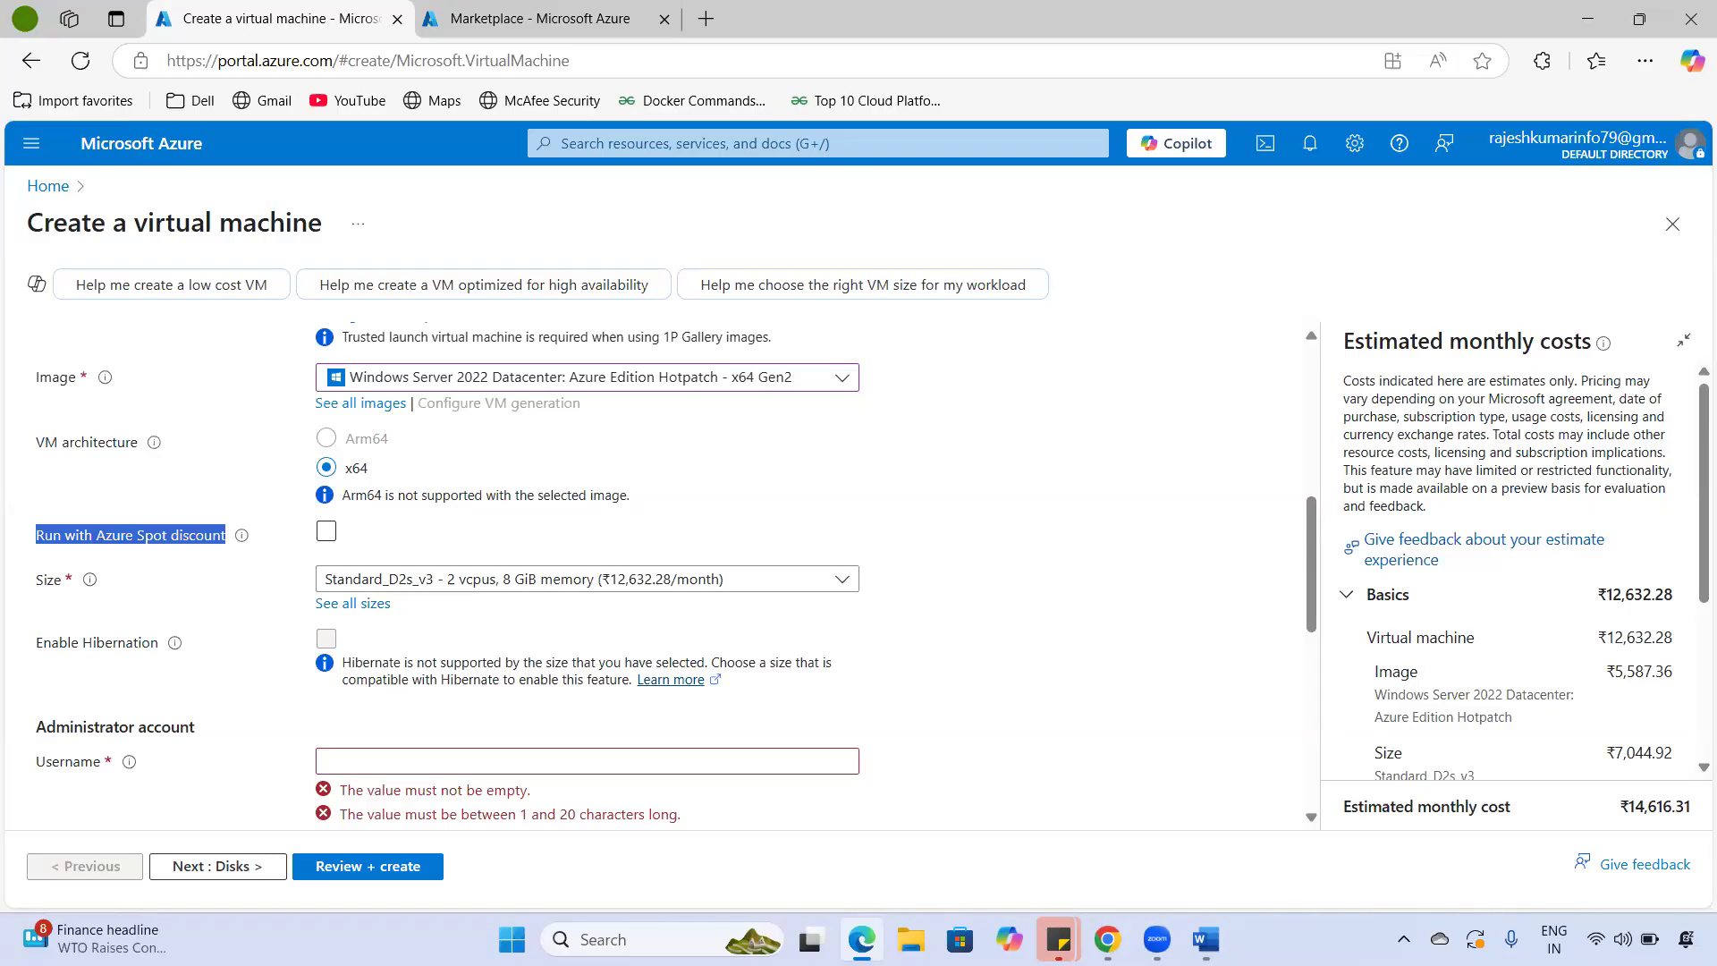
- Toggle Azure Spot discount on and off twice to compare the VM cost
click(50, 537)
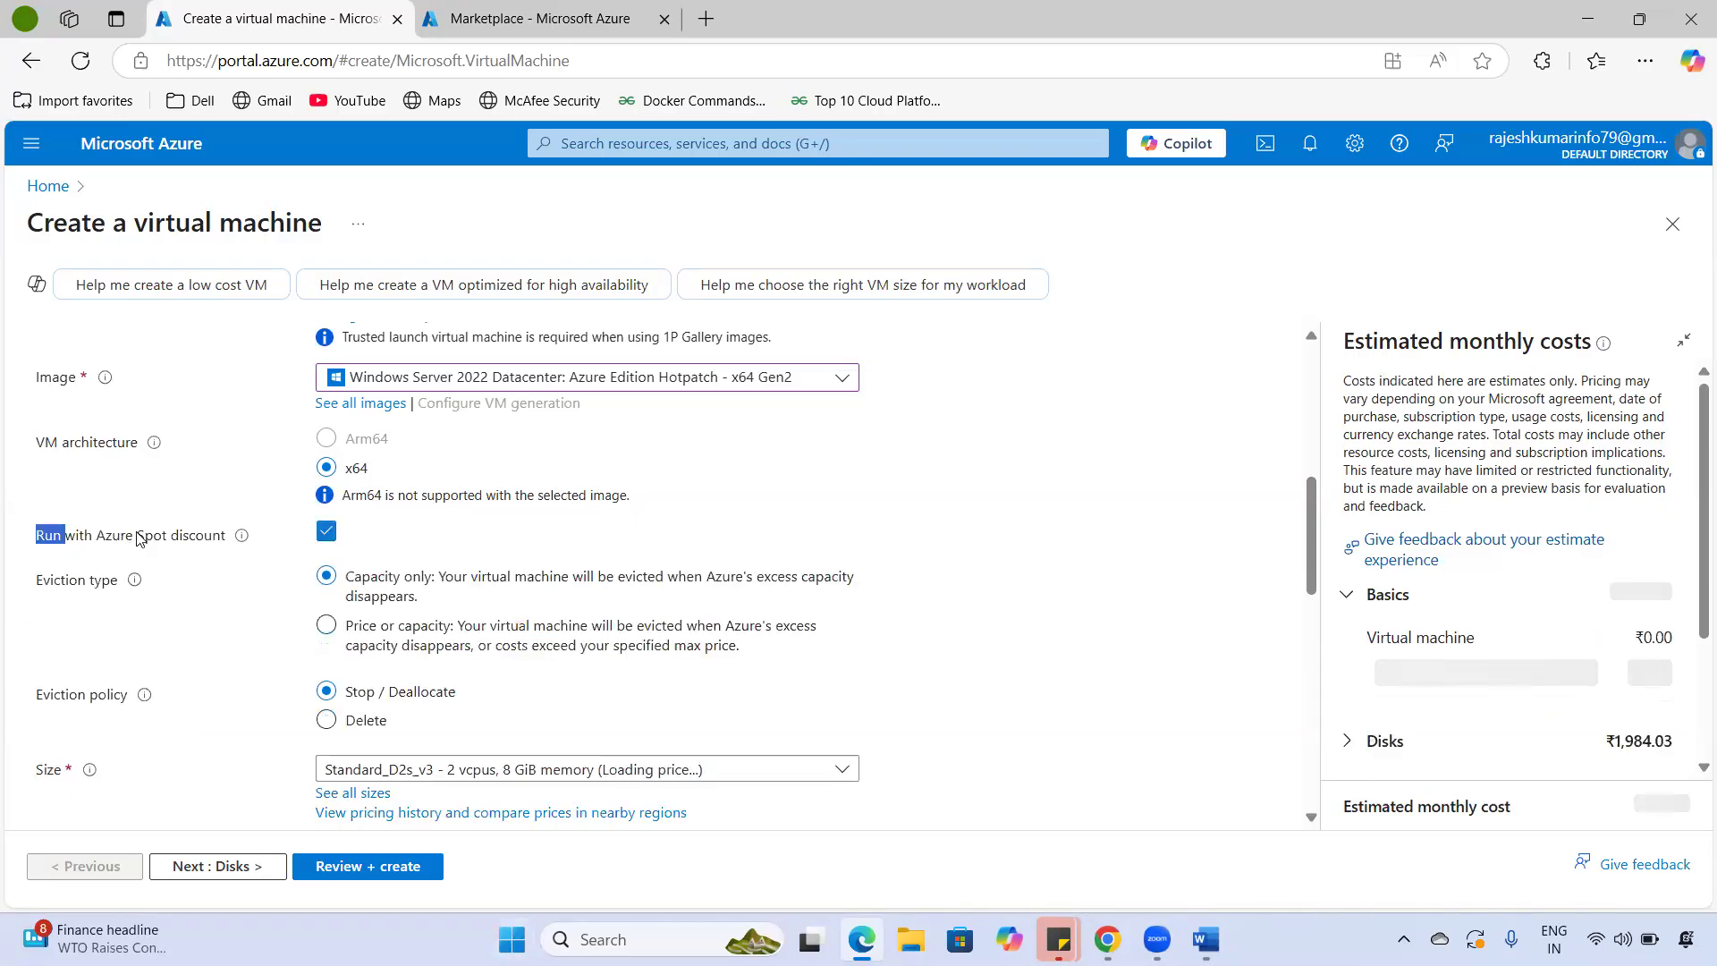
click(325, 531)
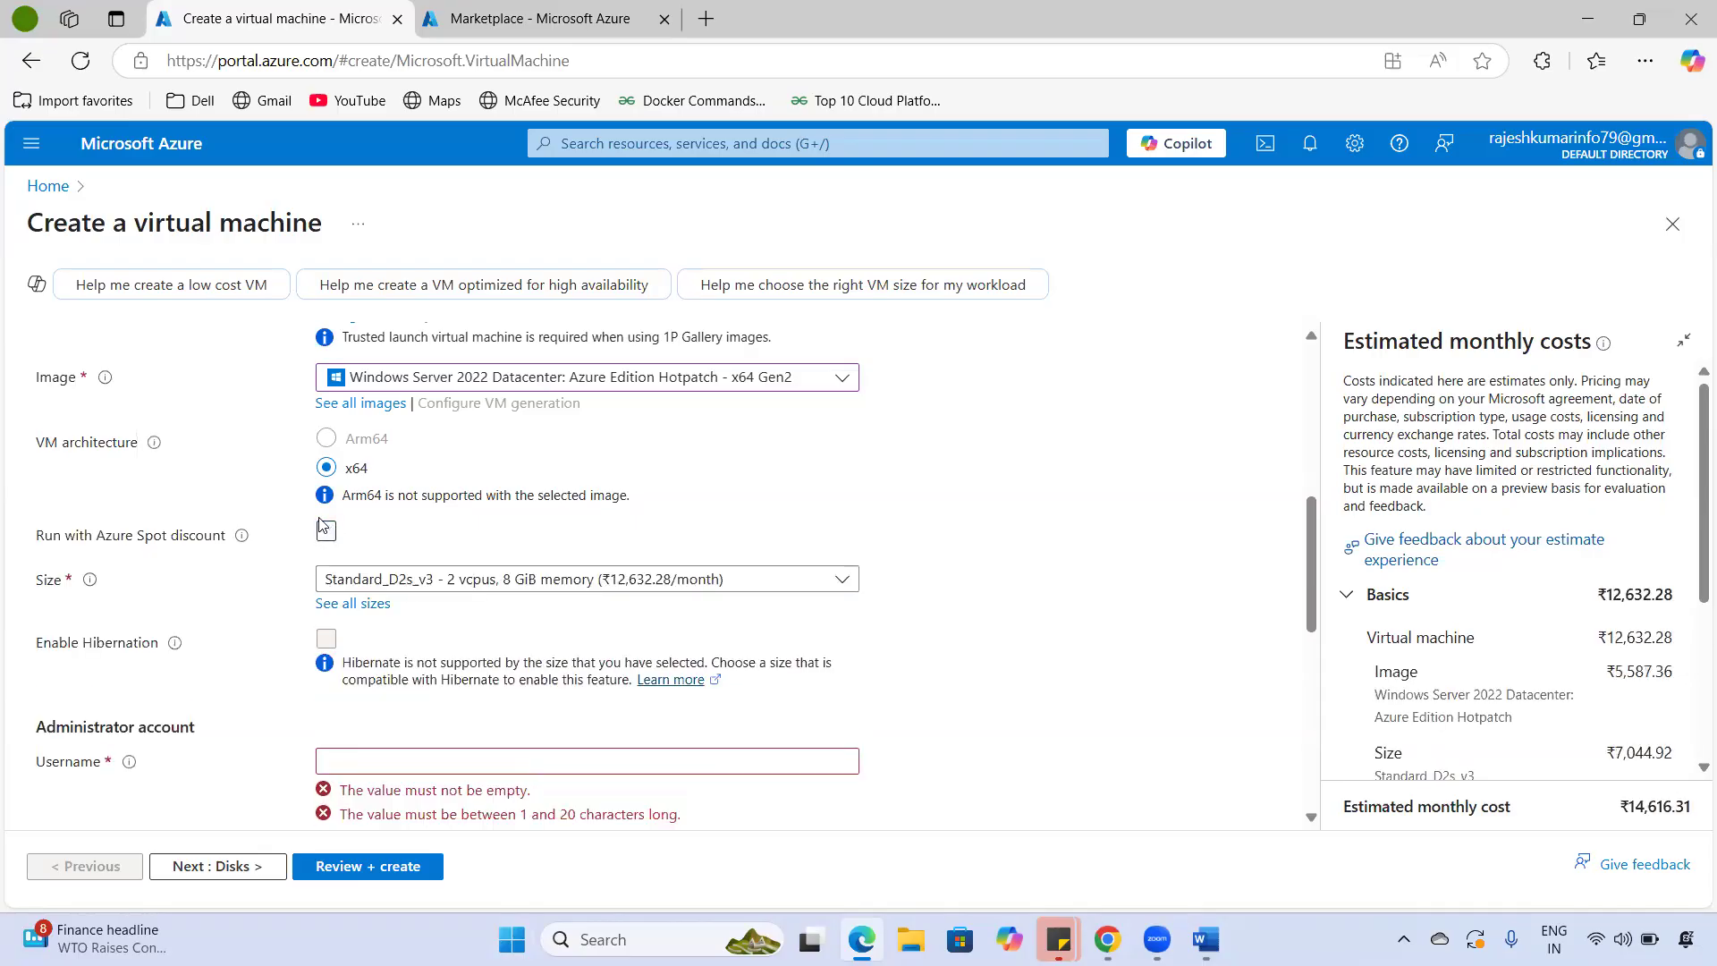
drag(93, 547, 226, 561)
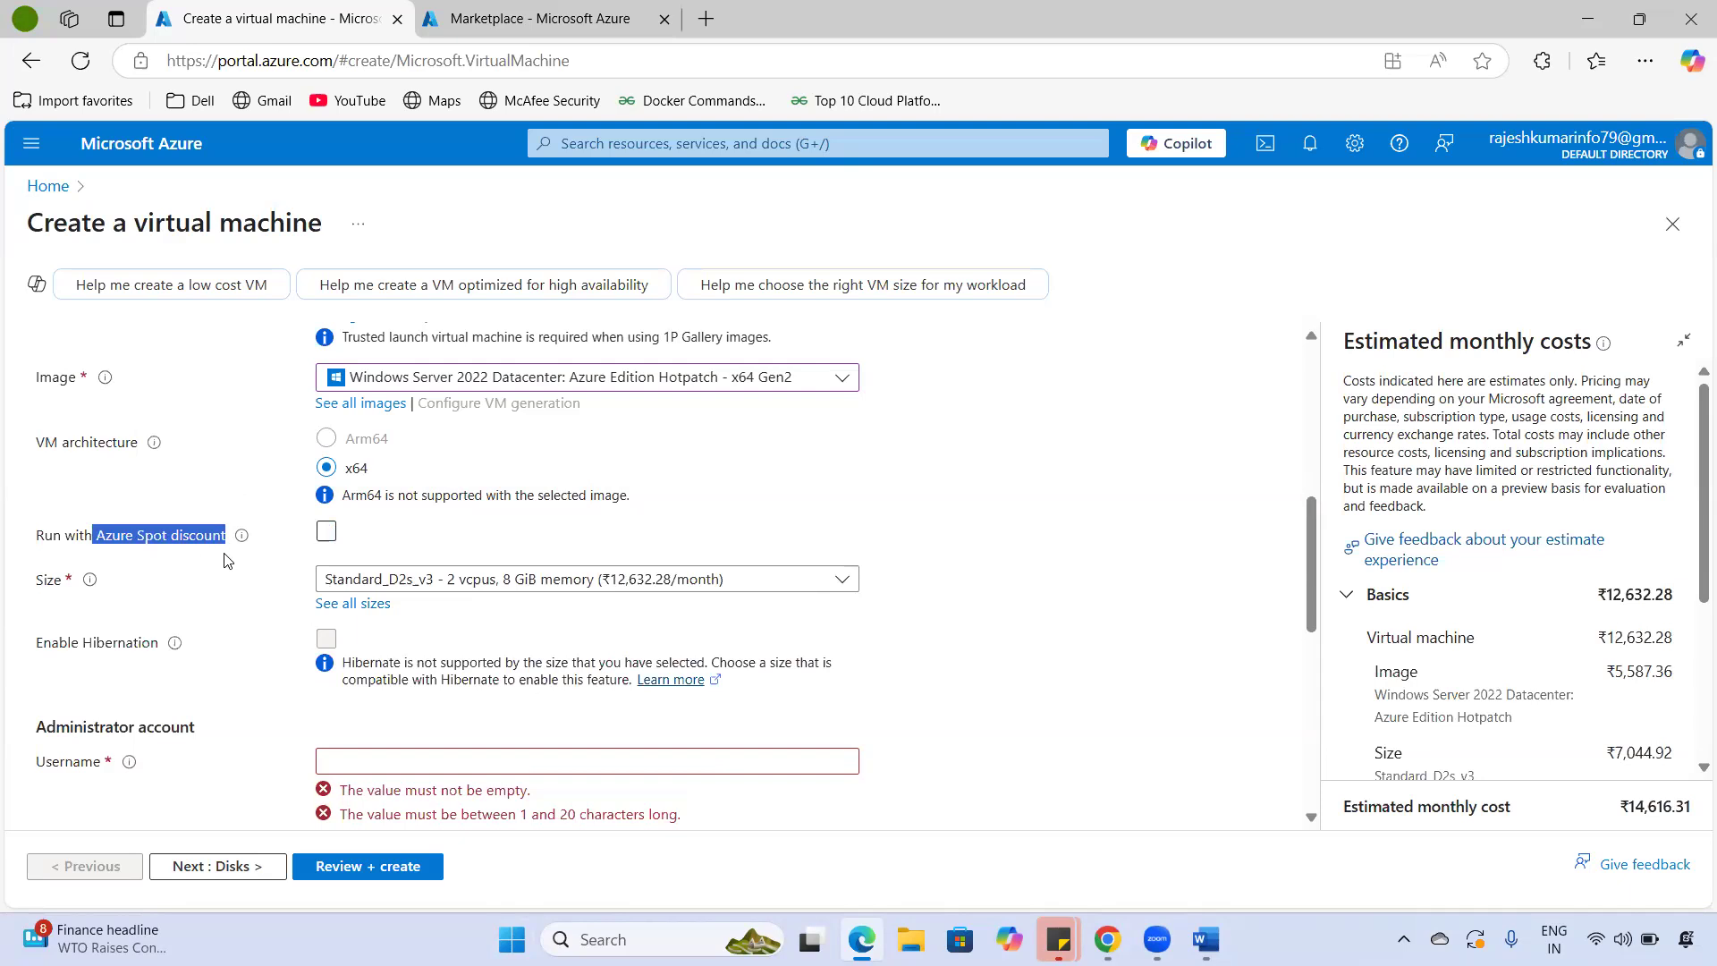
click(164, 545)
click(326, 531)
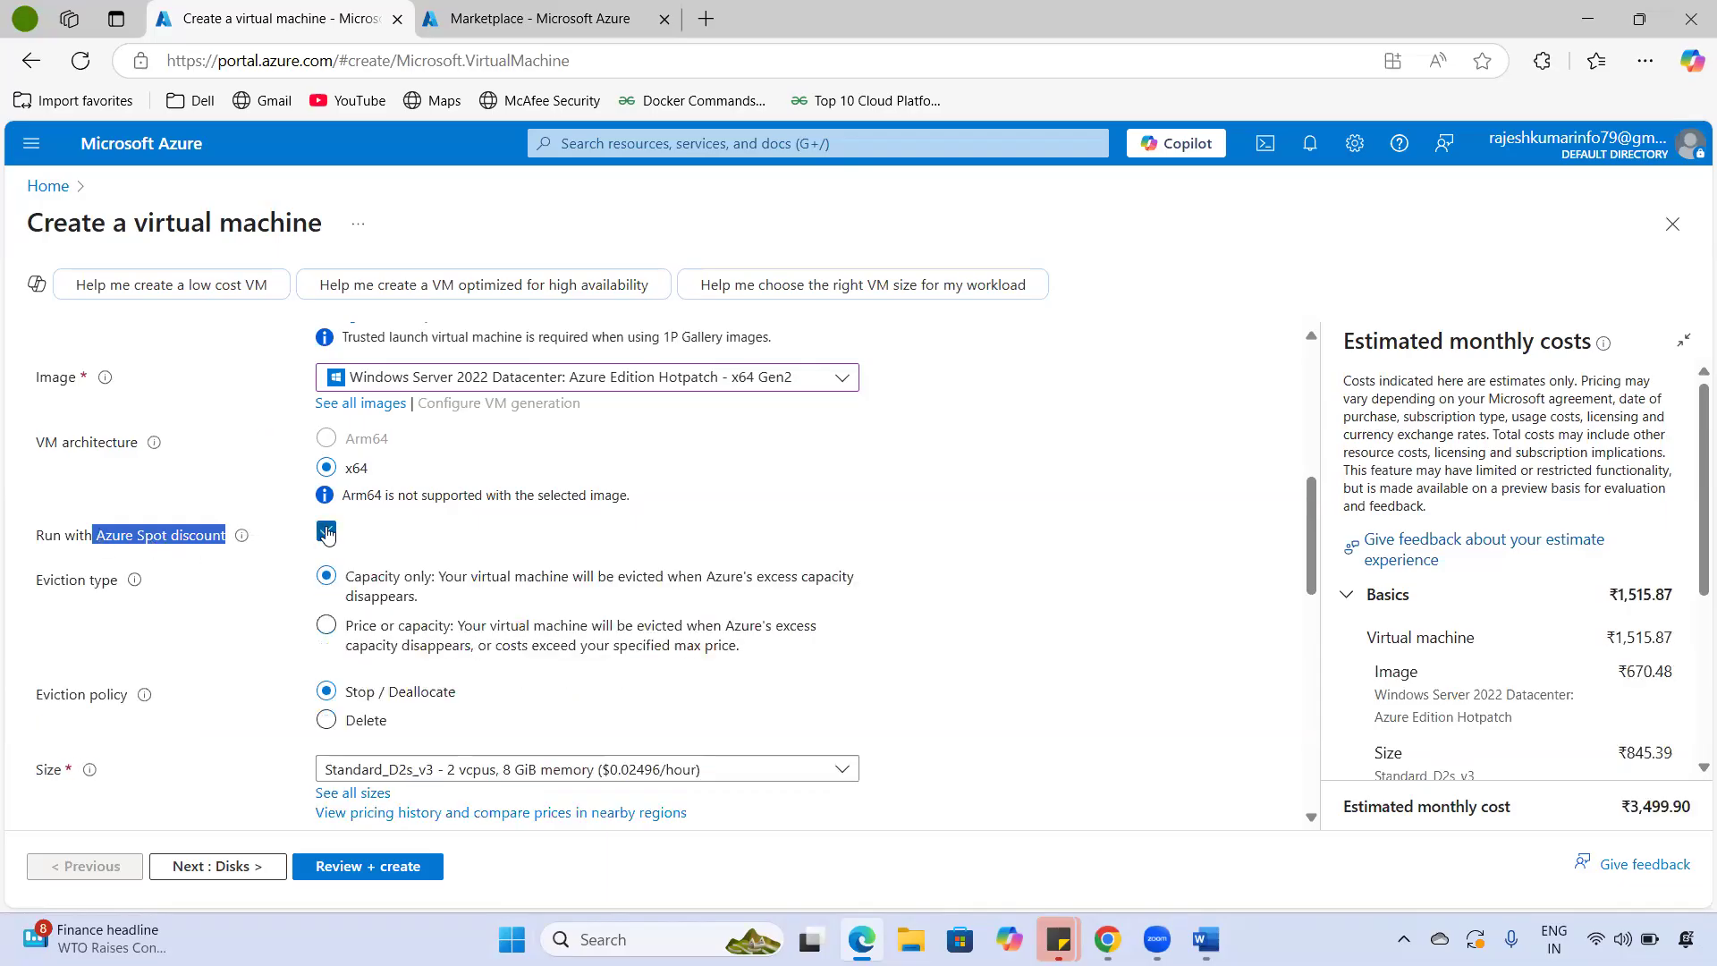
- Review the Run with Azure Spot discount label and info, leaving the discount off
mouse_move(231, 546)
drag(37, 549, 236, 547)
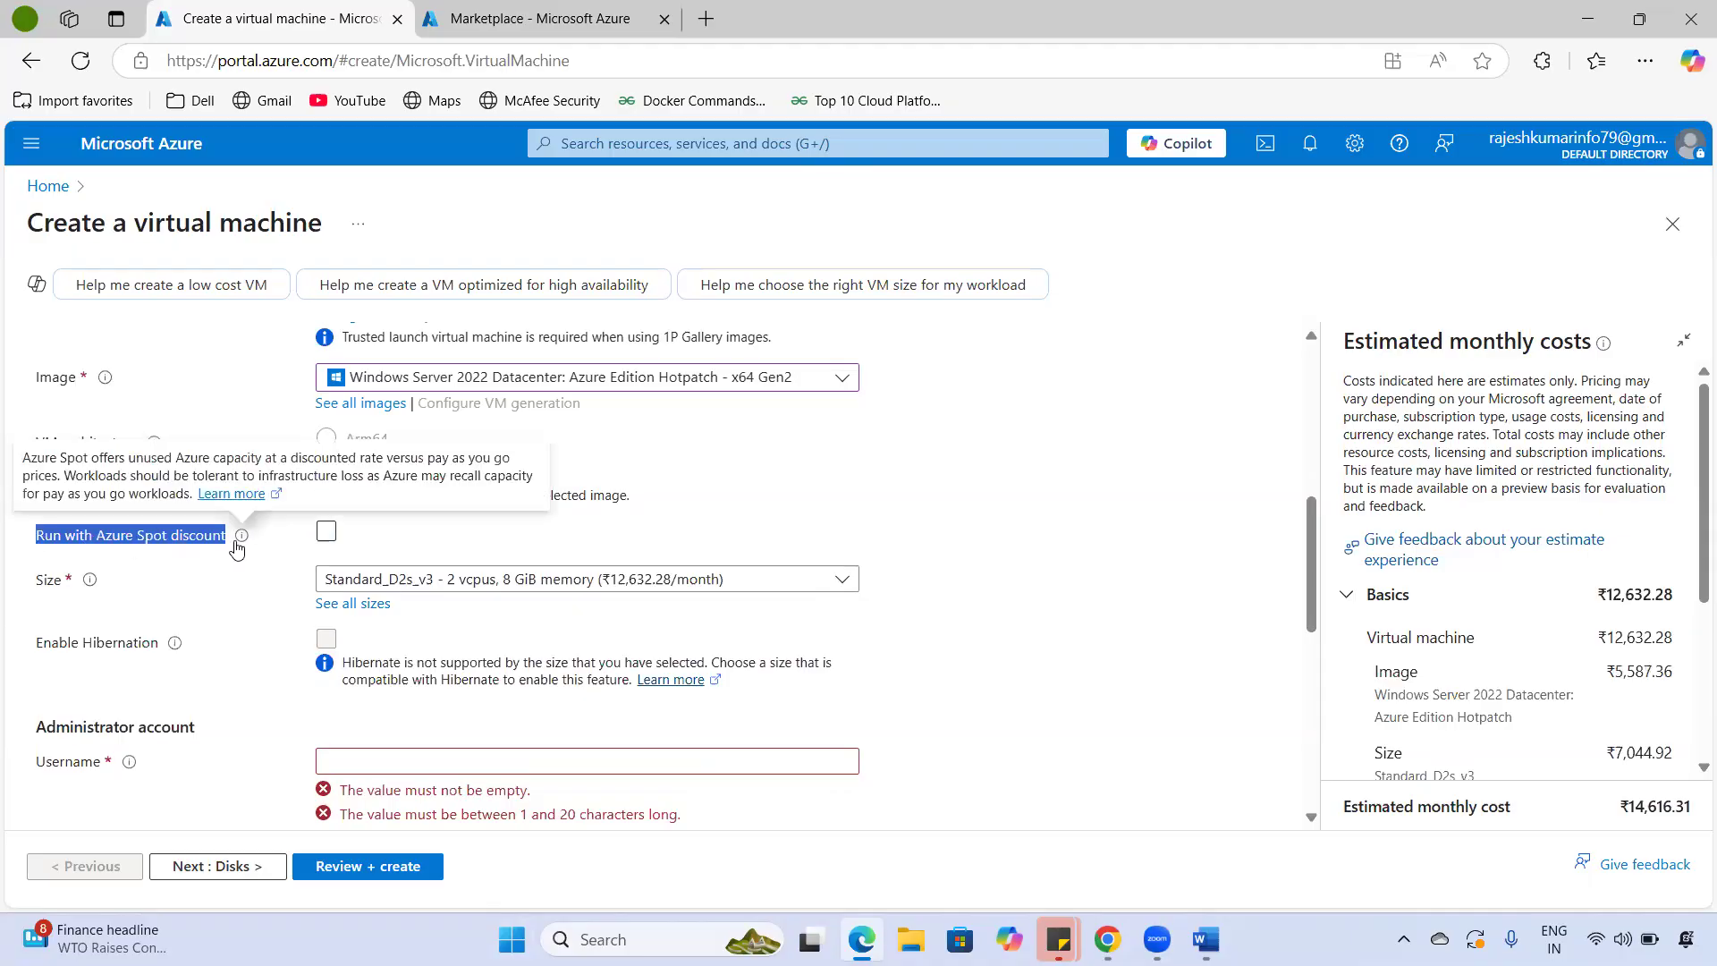
click(173, 561)
drag(226, 537, 32, 556)
click(1027, 555)
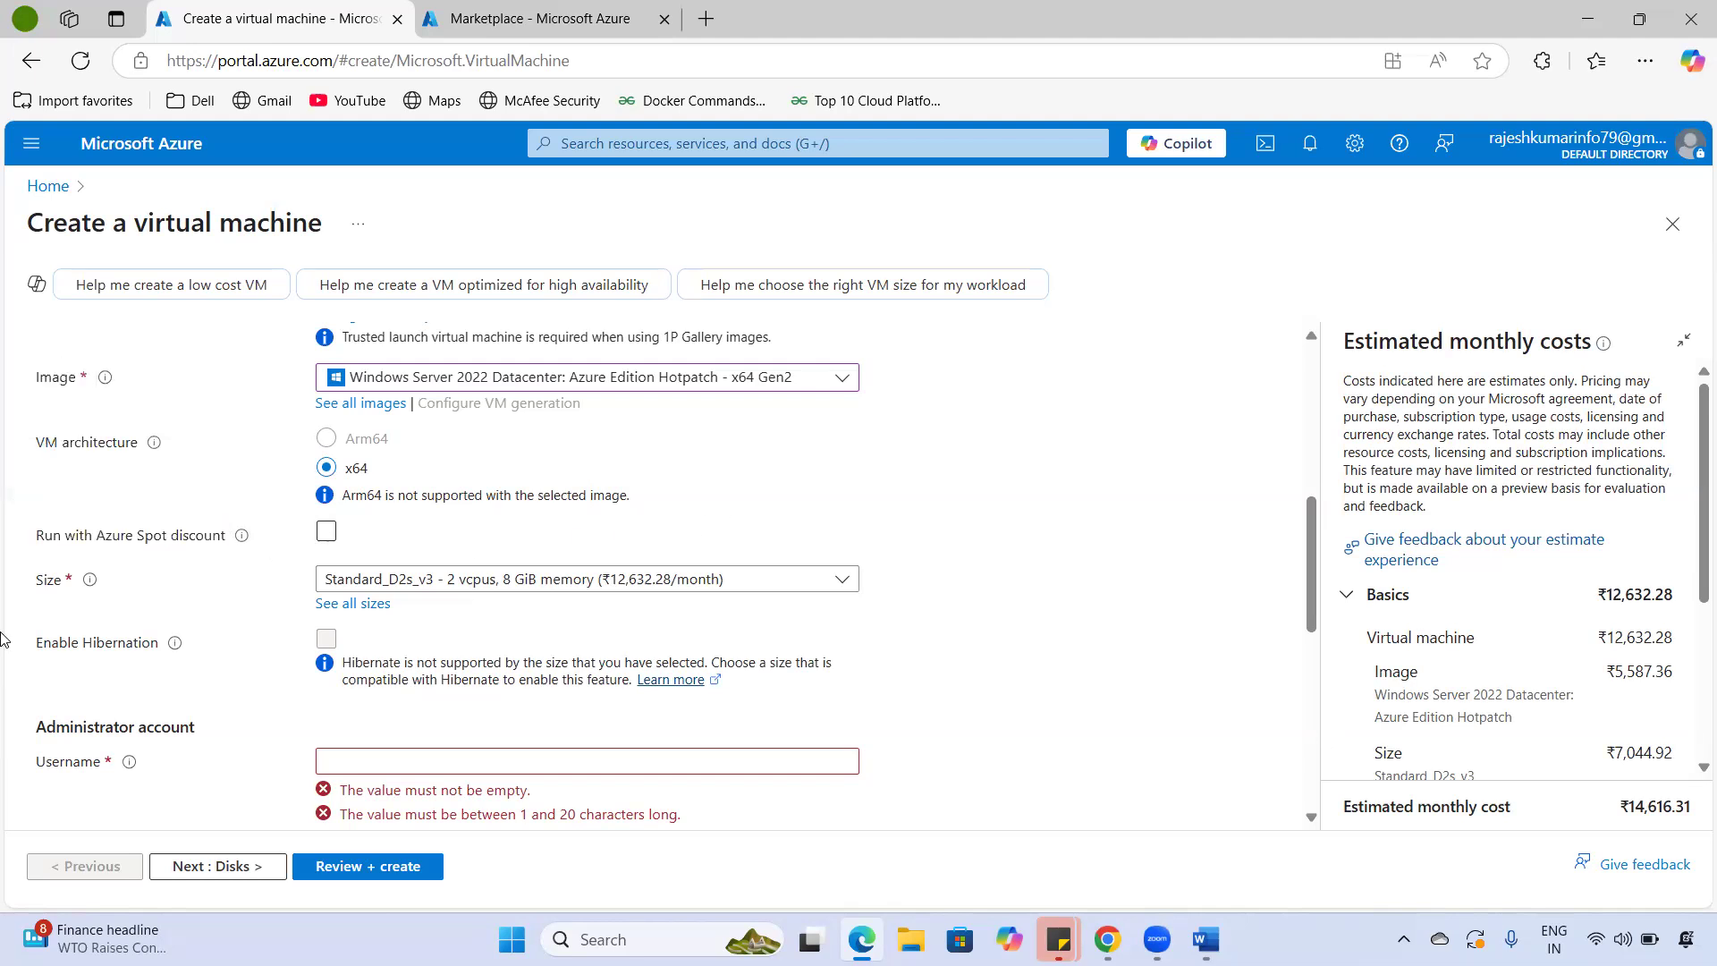
drag(33, 537, 253, 548)
click(912, 561)
click(326, 536)
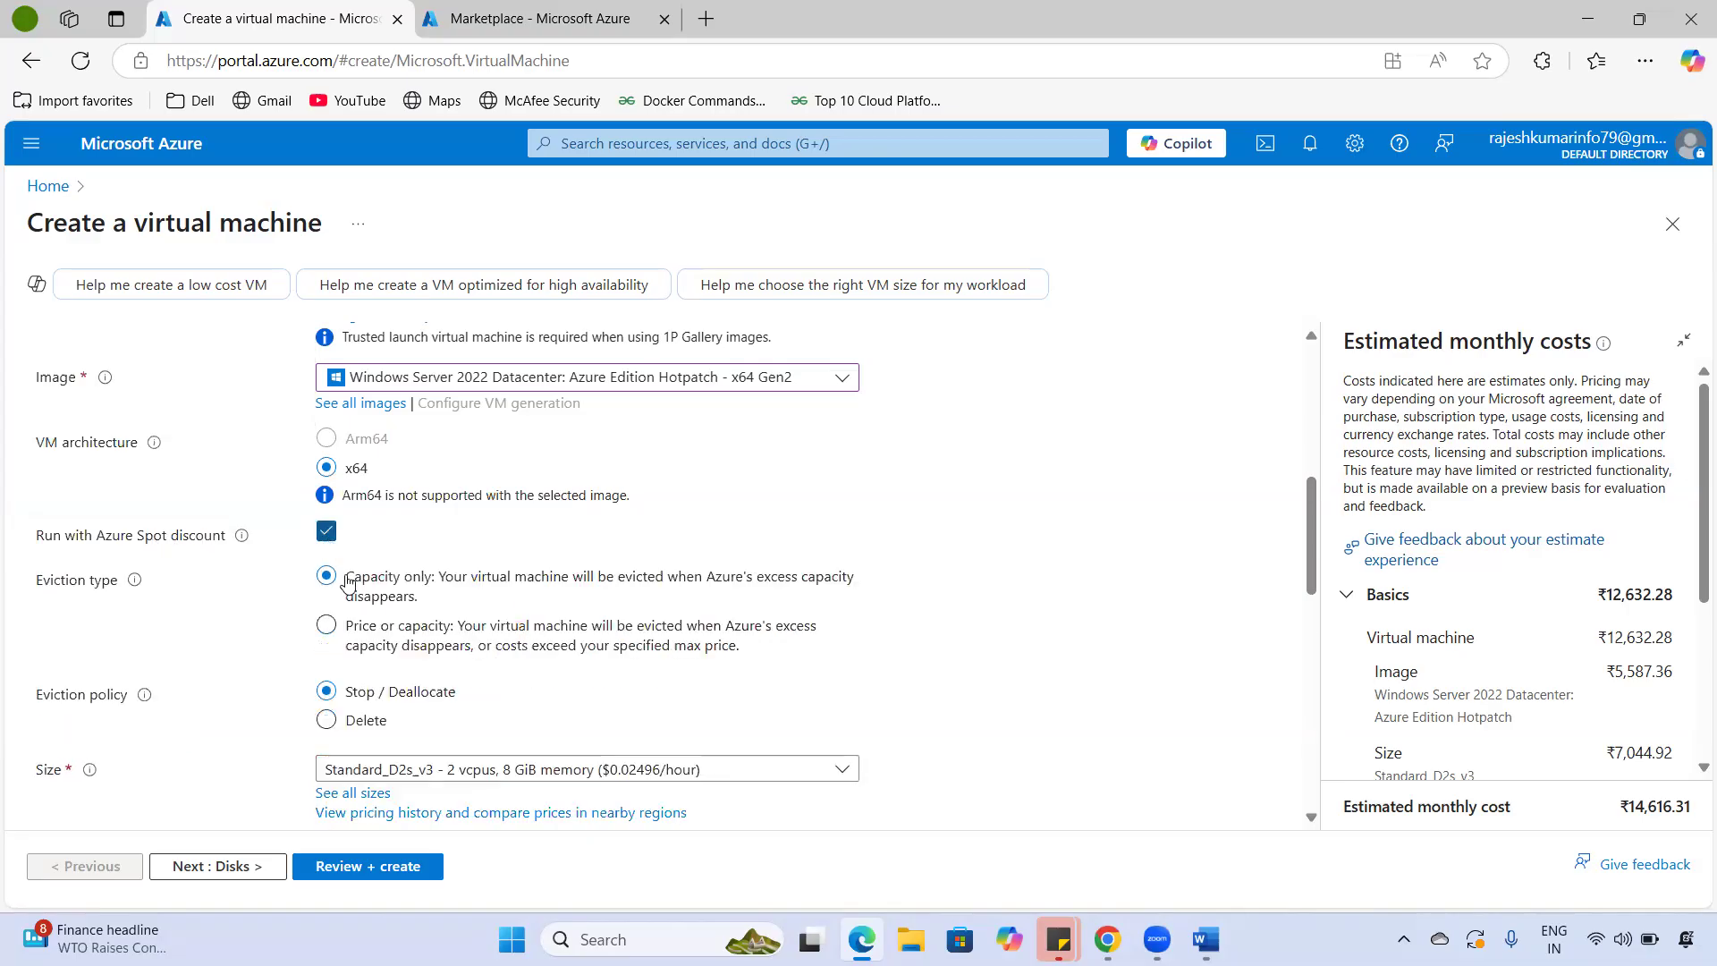
click(324, 533)
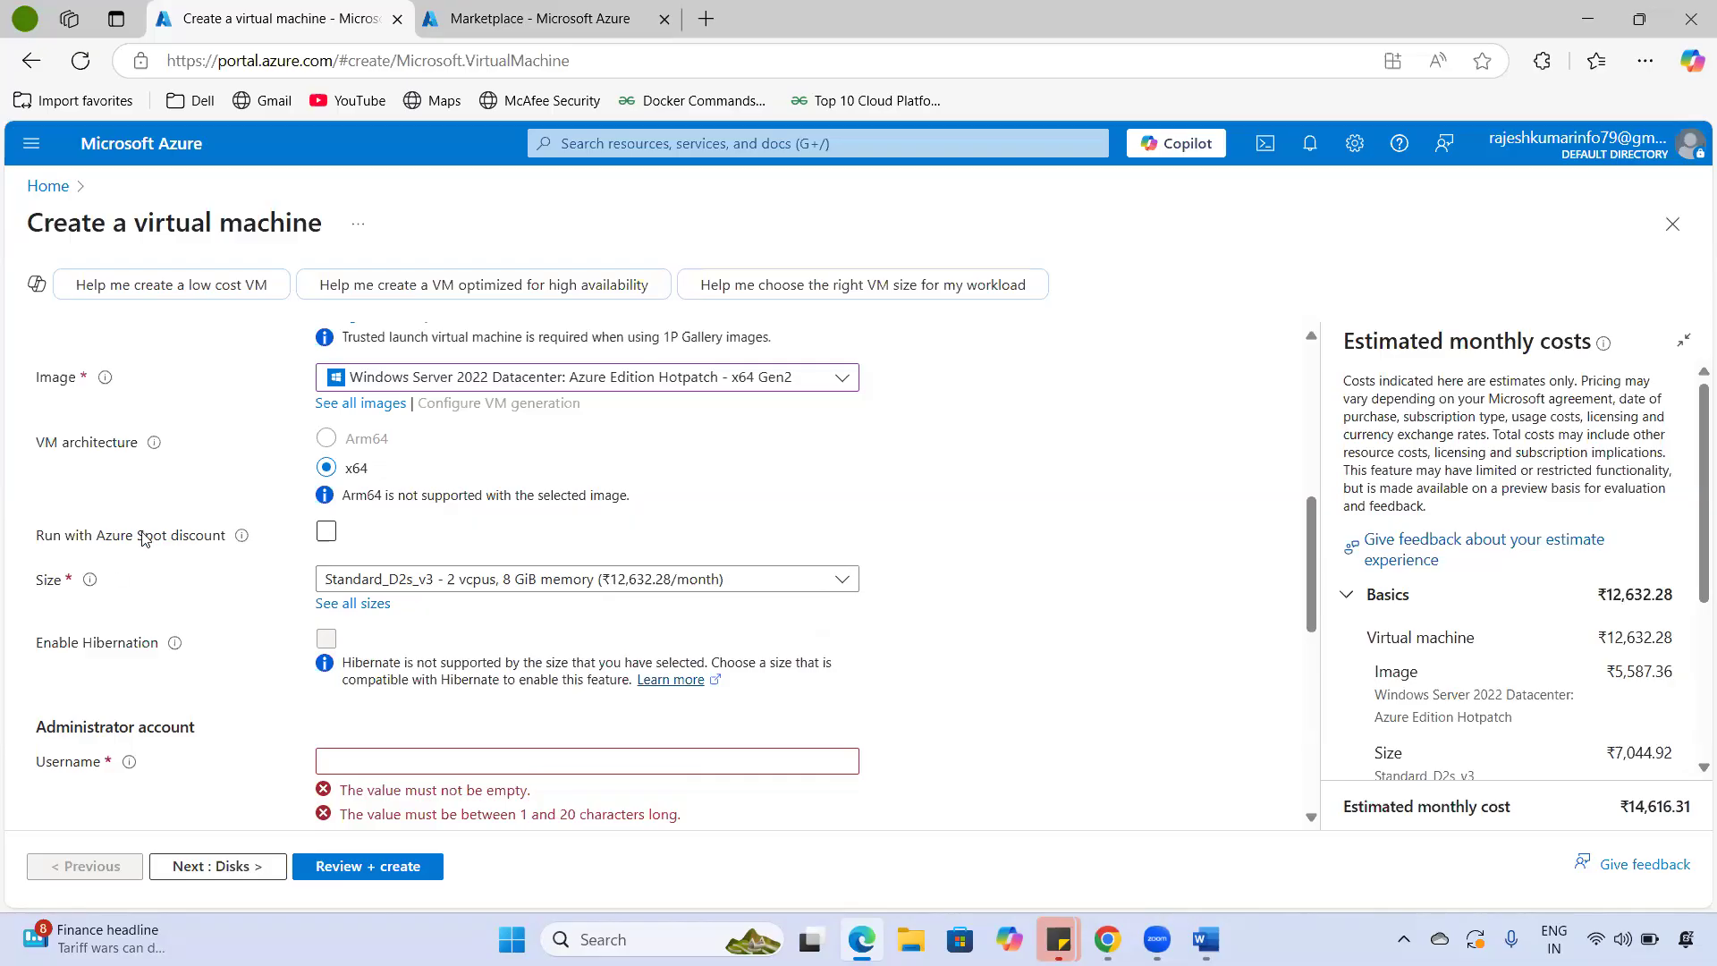
- Open the Standard_D2s_v3 size list, then close the Marketplace tab
drag(39, 593, 72, 595)
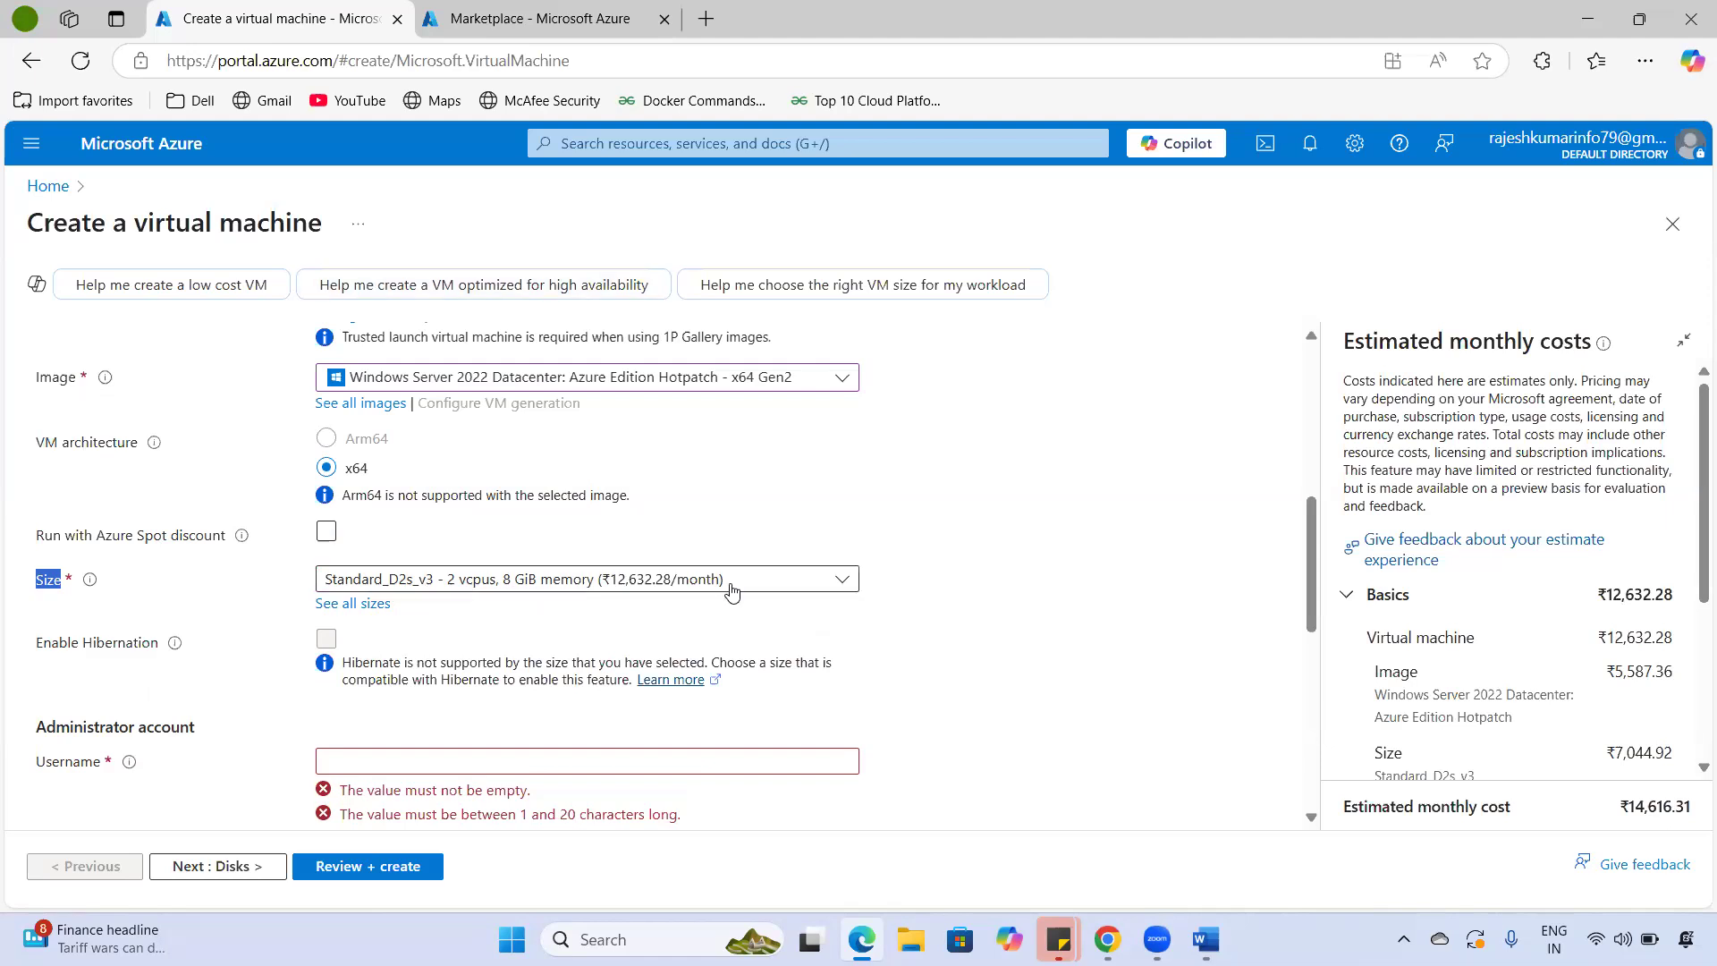
click(845, 583)
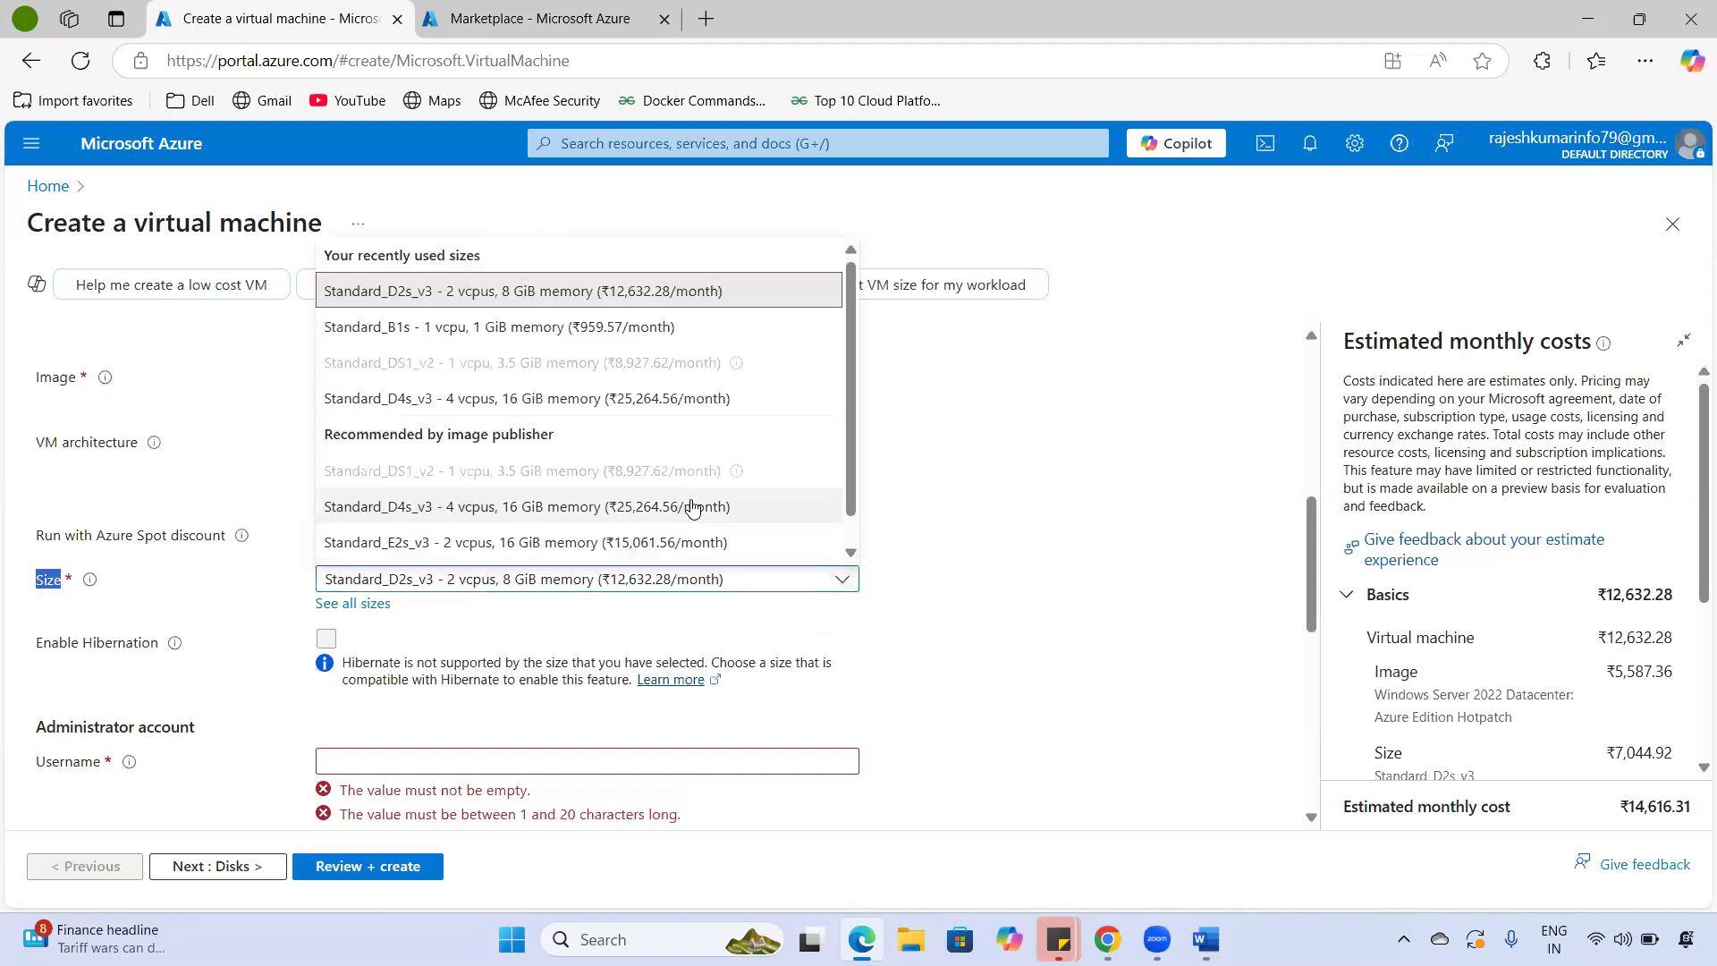
scroll(690, 508, down, 1)
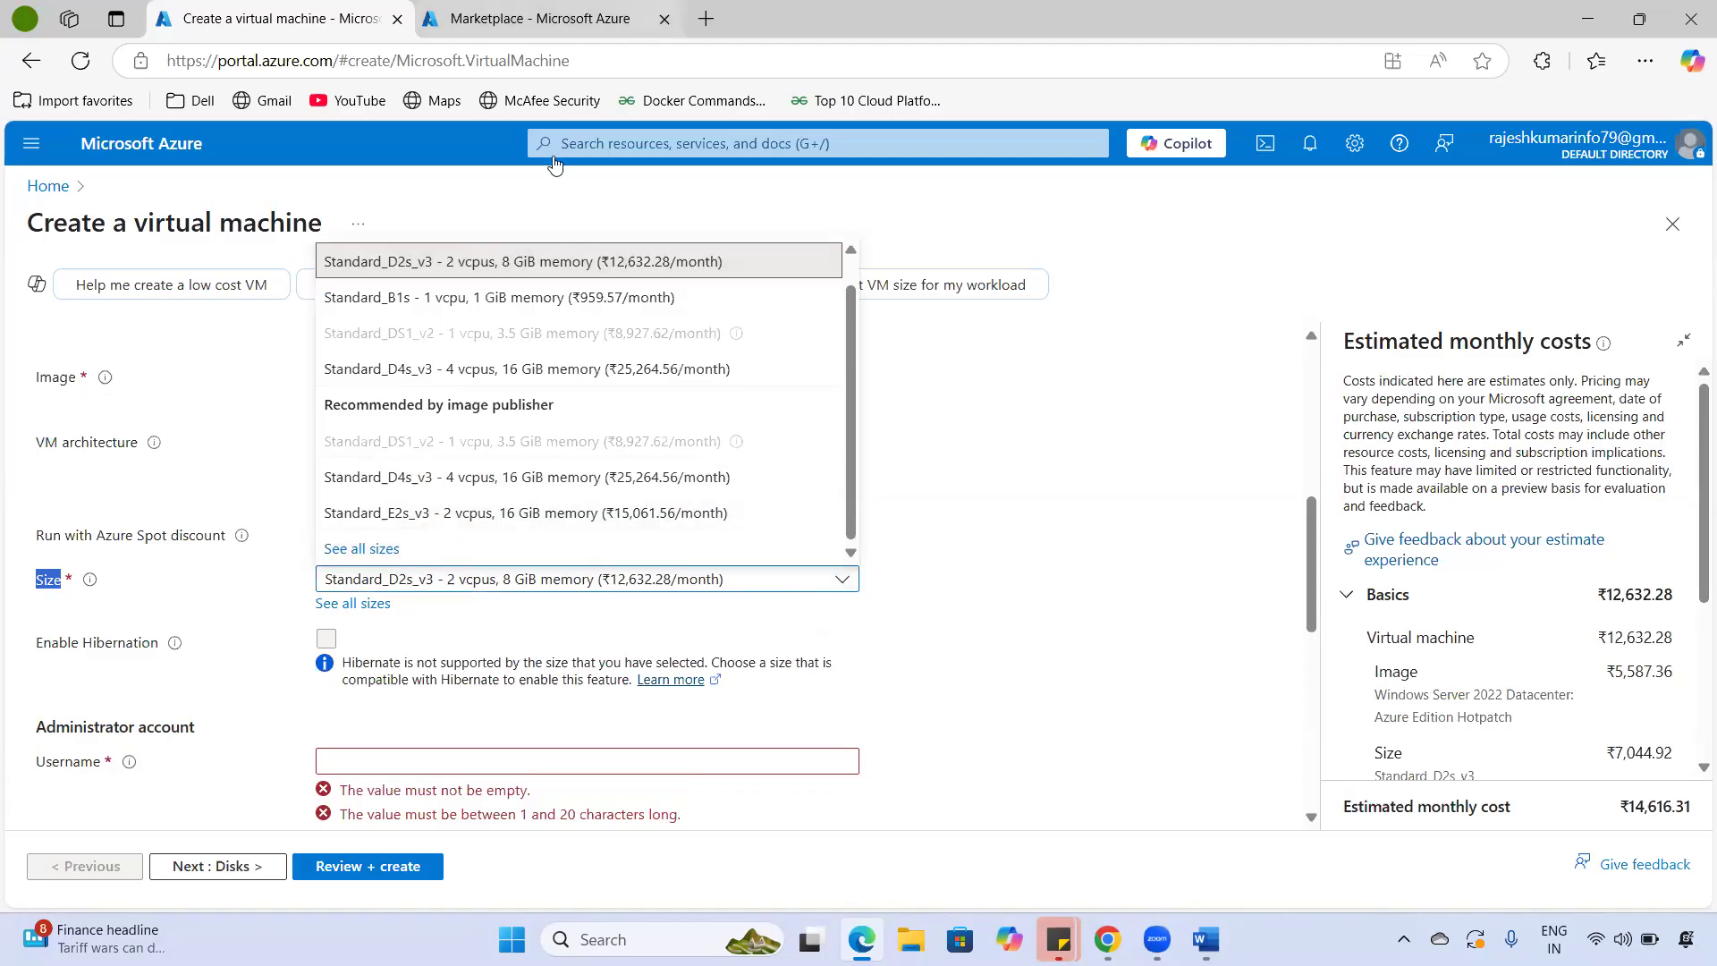
click(663, 19)
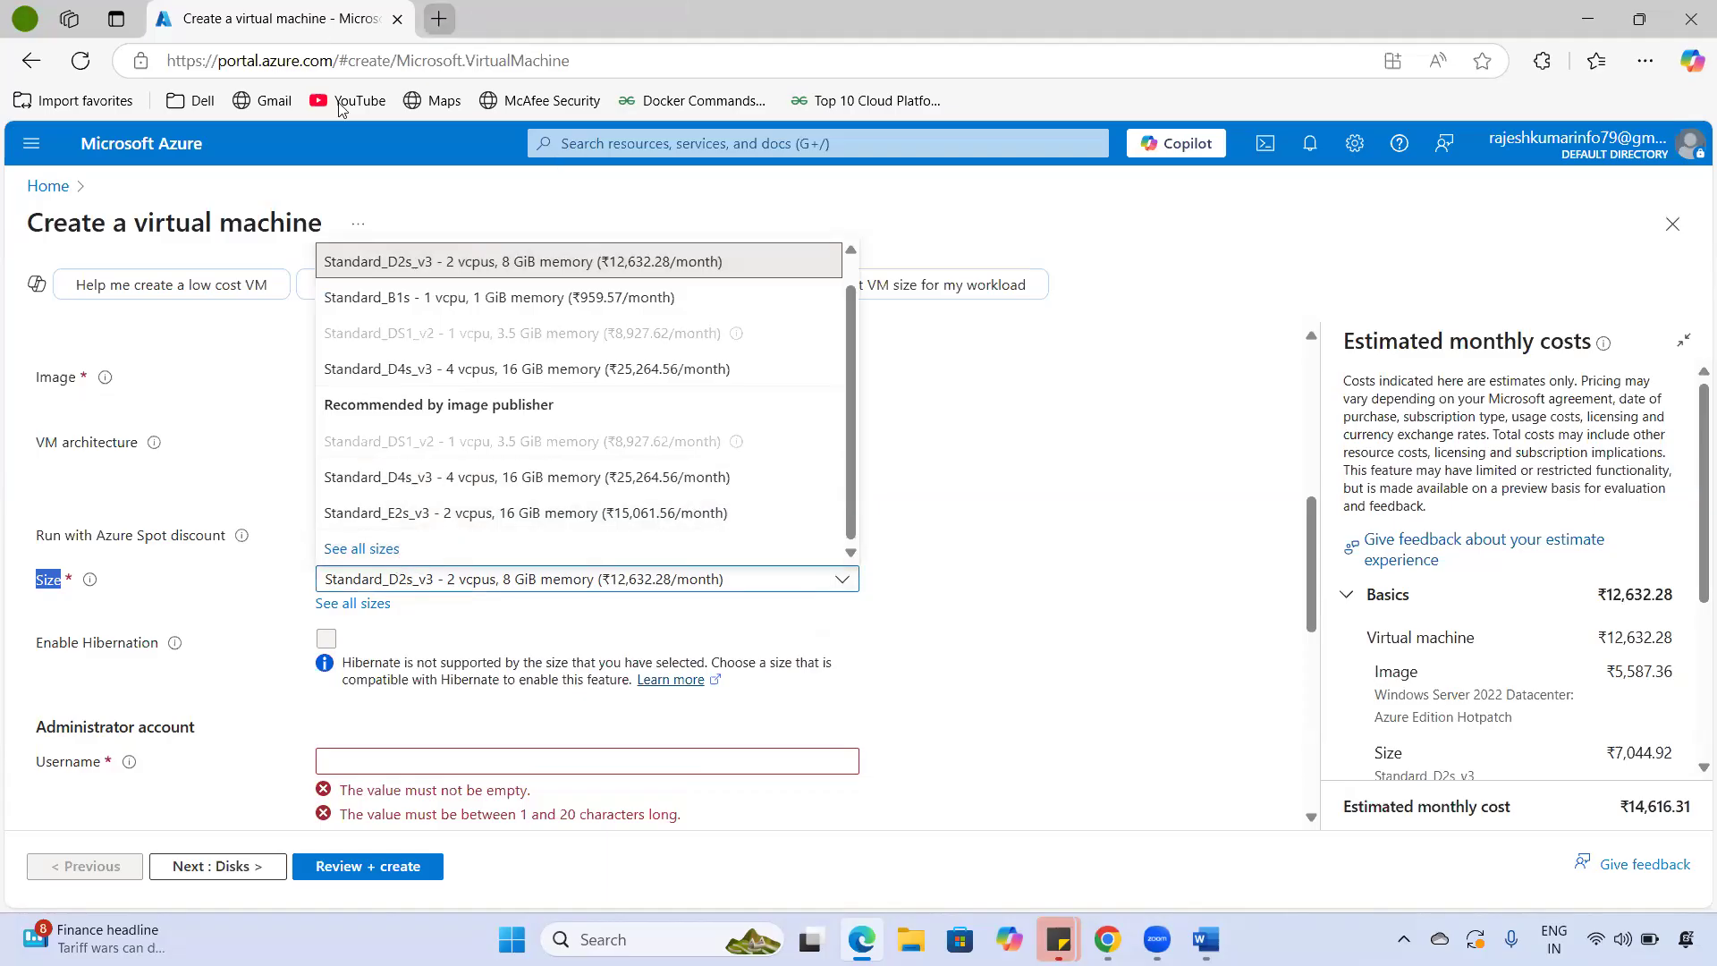
- Duplicate the Create a virtual machine tab and scroll through the loaded VM size list
right_click(279, 16)
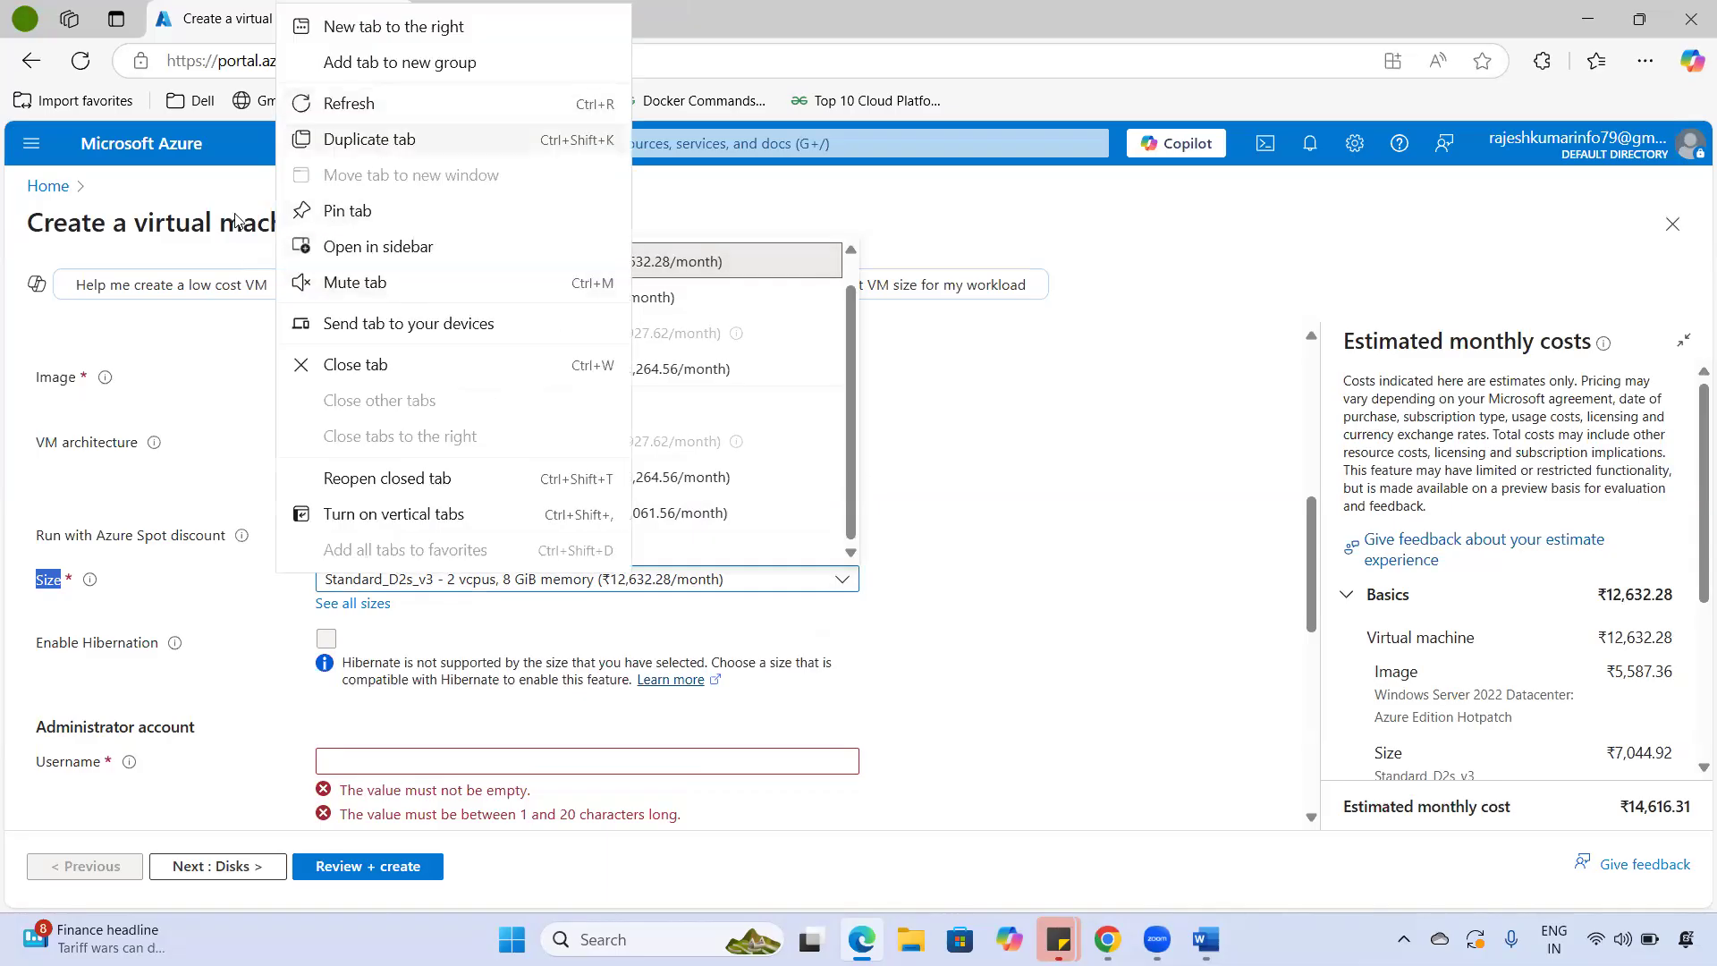
click(382, 141)
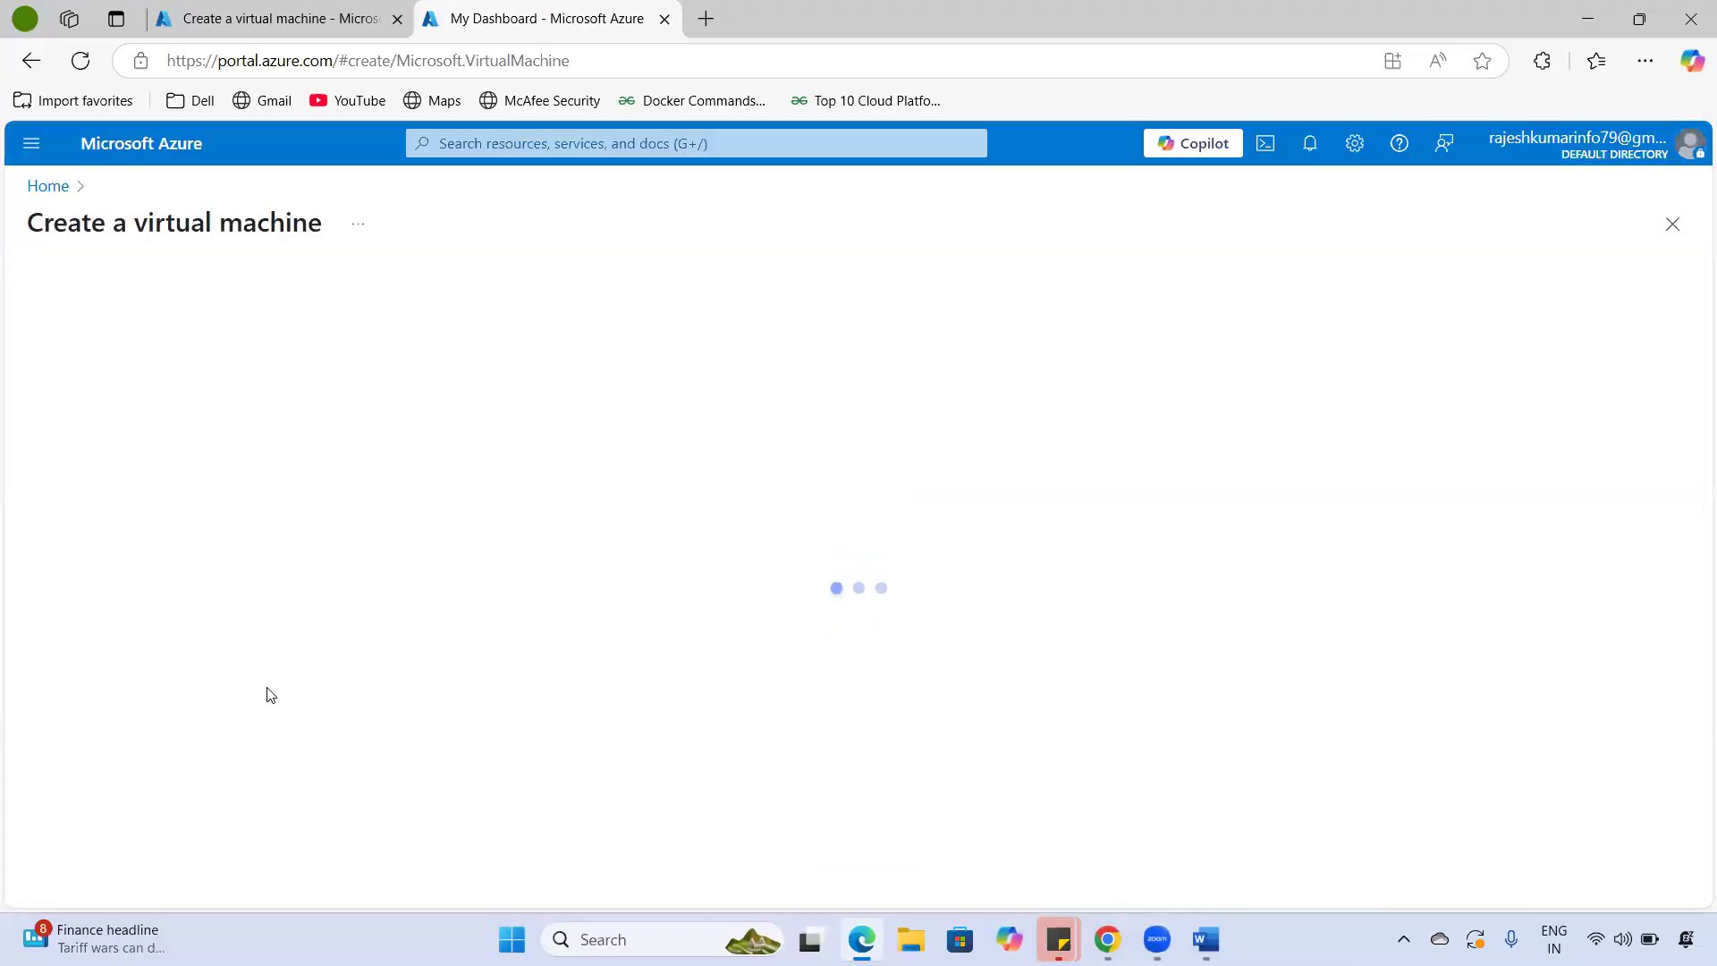
scroll(412, 680, down, 5)
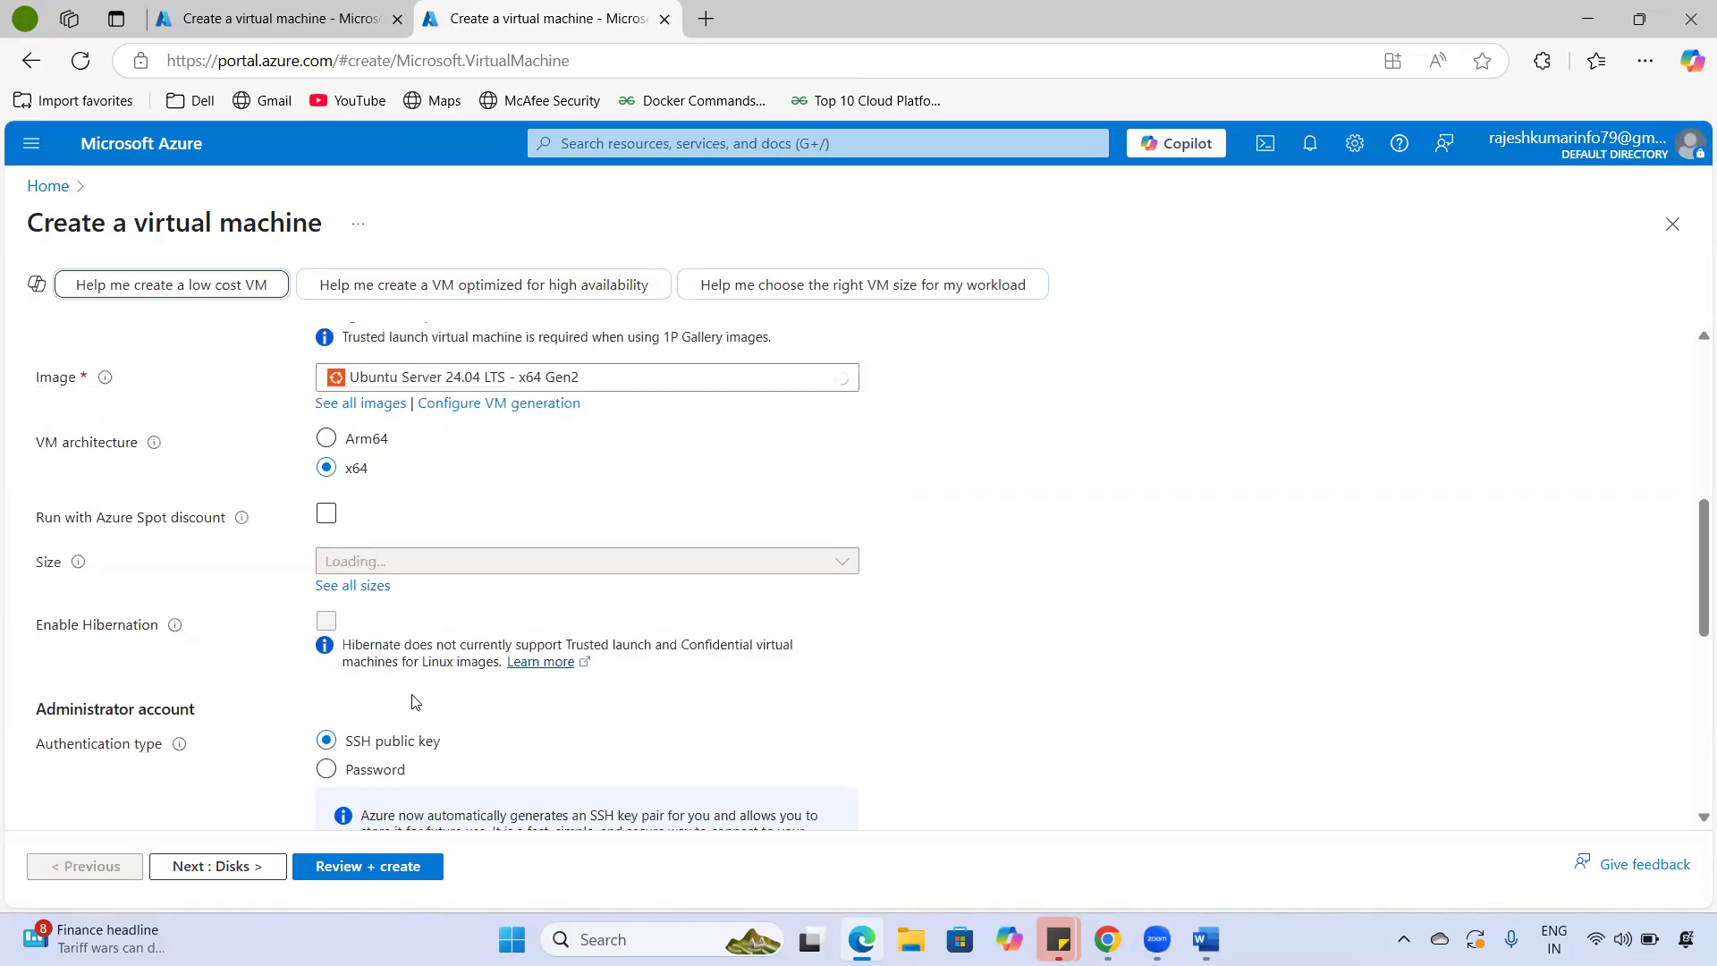
scroll(394, 654, up, 3)
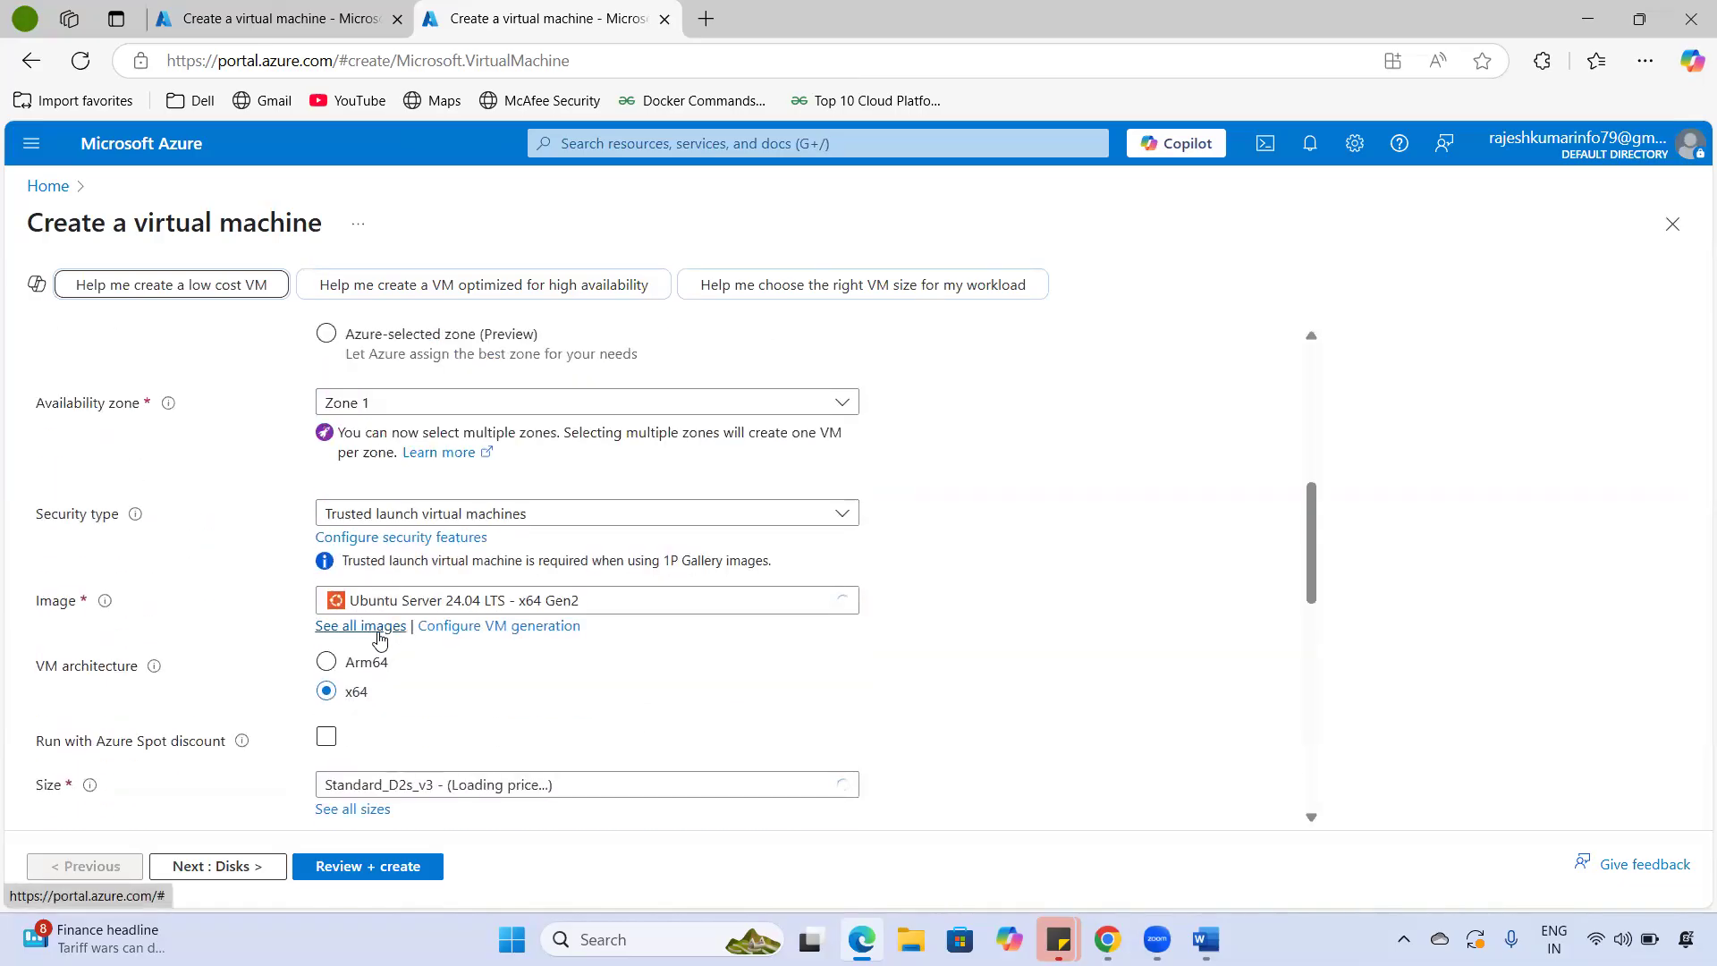
scroll(436, 705, down, 1)
- Show all available sizes in the Select a VM size list
click(365, 700)
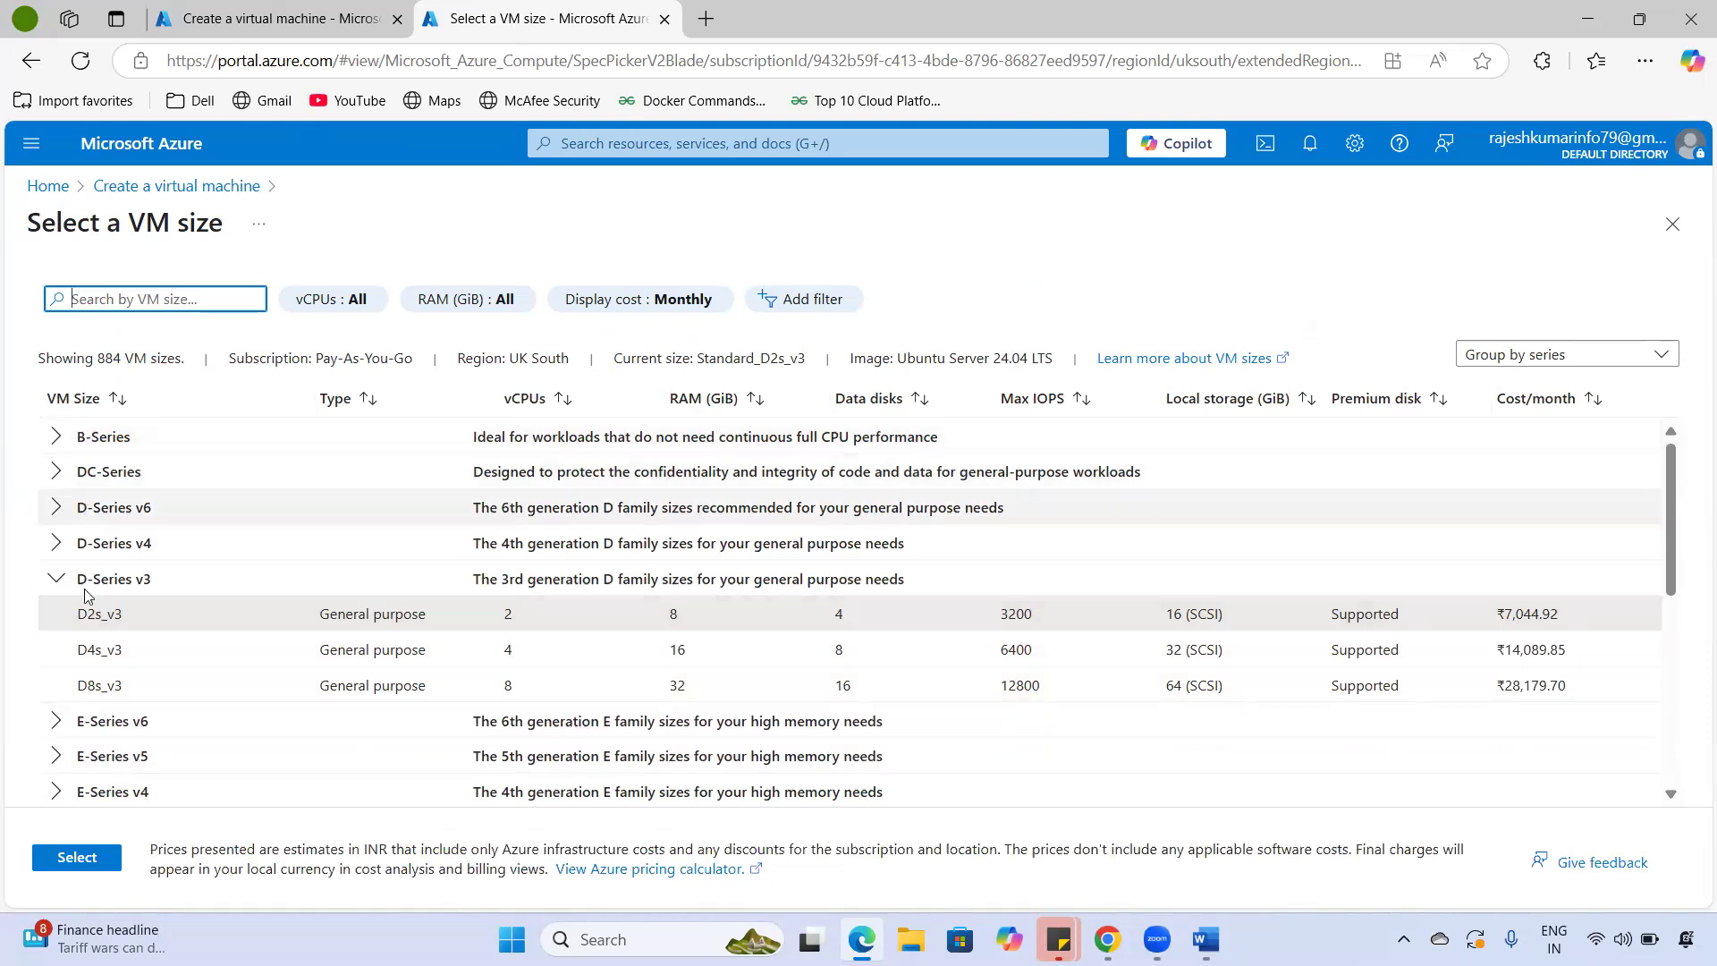
scroll(298, 582, down, 1)
scroll(304, 599, up, 1)
drag(318, 611, 390, 611)
scroll(396, 696, down, 3)
scroll(397, 696, down, 4)
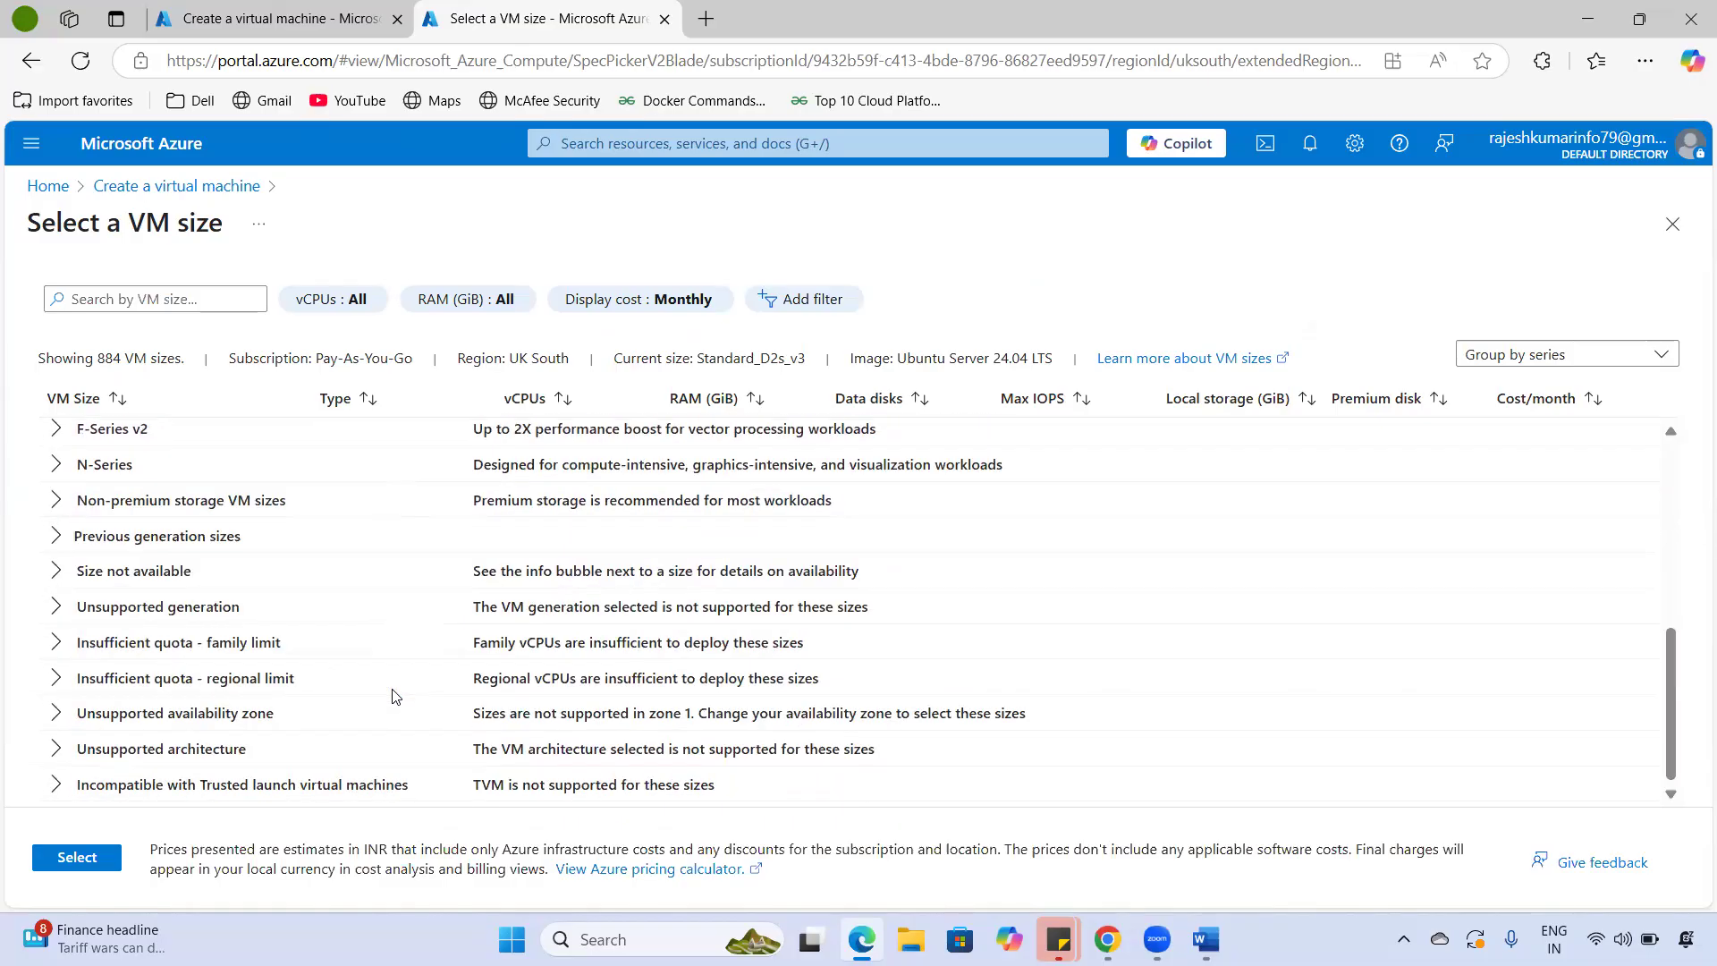
- Expand the Non-premium storage VM sizes group and browse its sizes
click(57, 502)
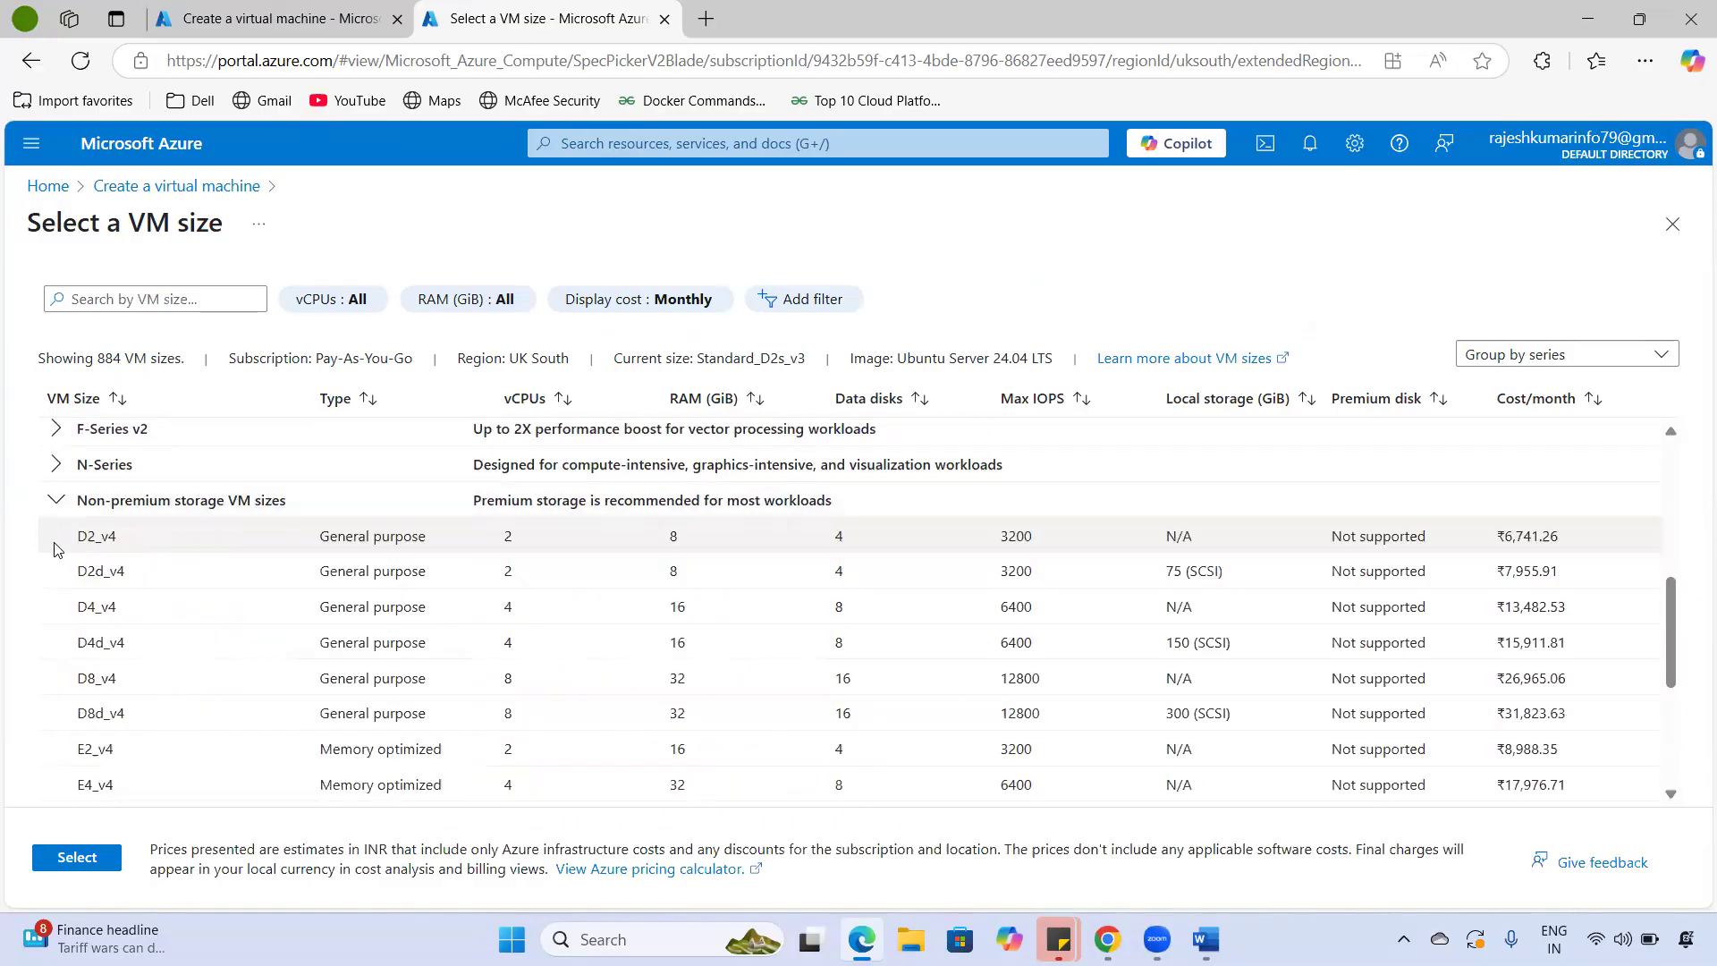
scroll(358, 575, down, 4)
scroll(367, 613, up, 2)
scroll(337, 614, down, 1)
scroll(317, 633, down, 3)
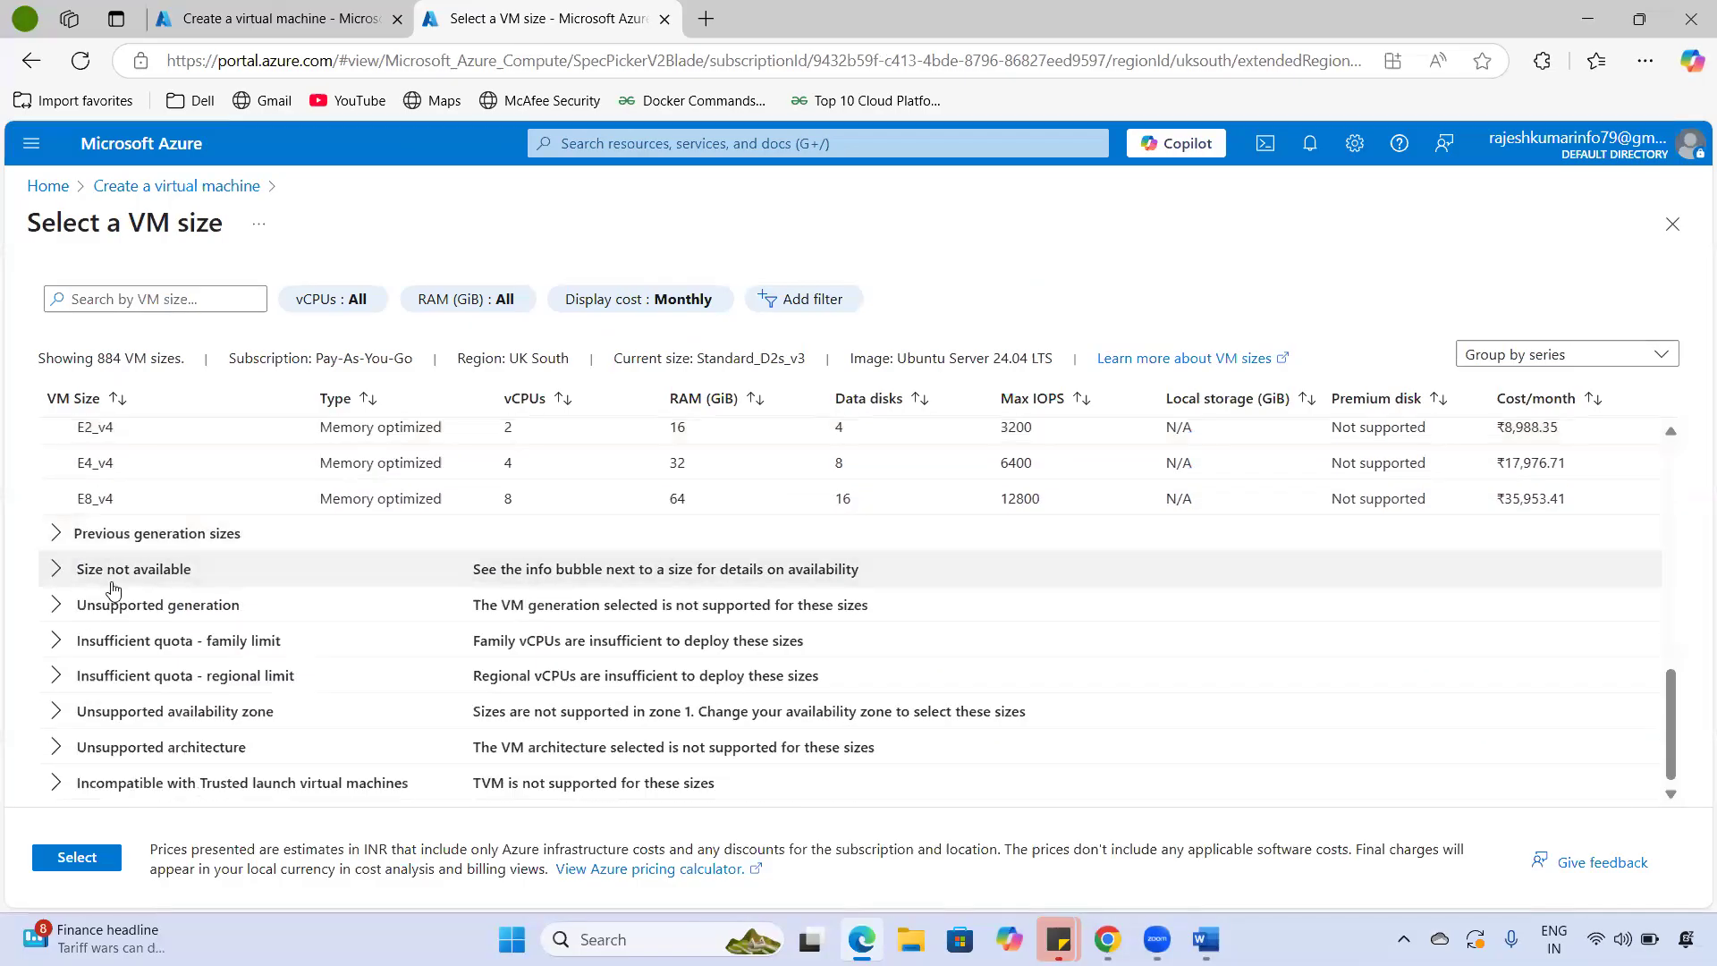
- Expand the Size not available group and scroll through the listed sizes
click(61, 610)
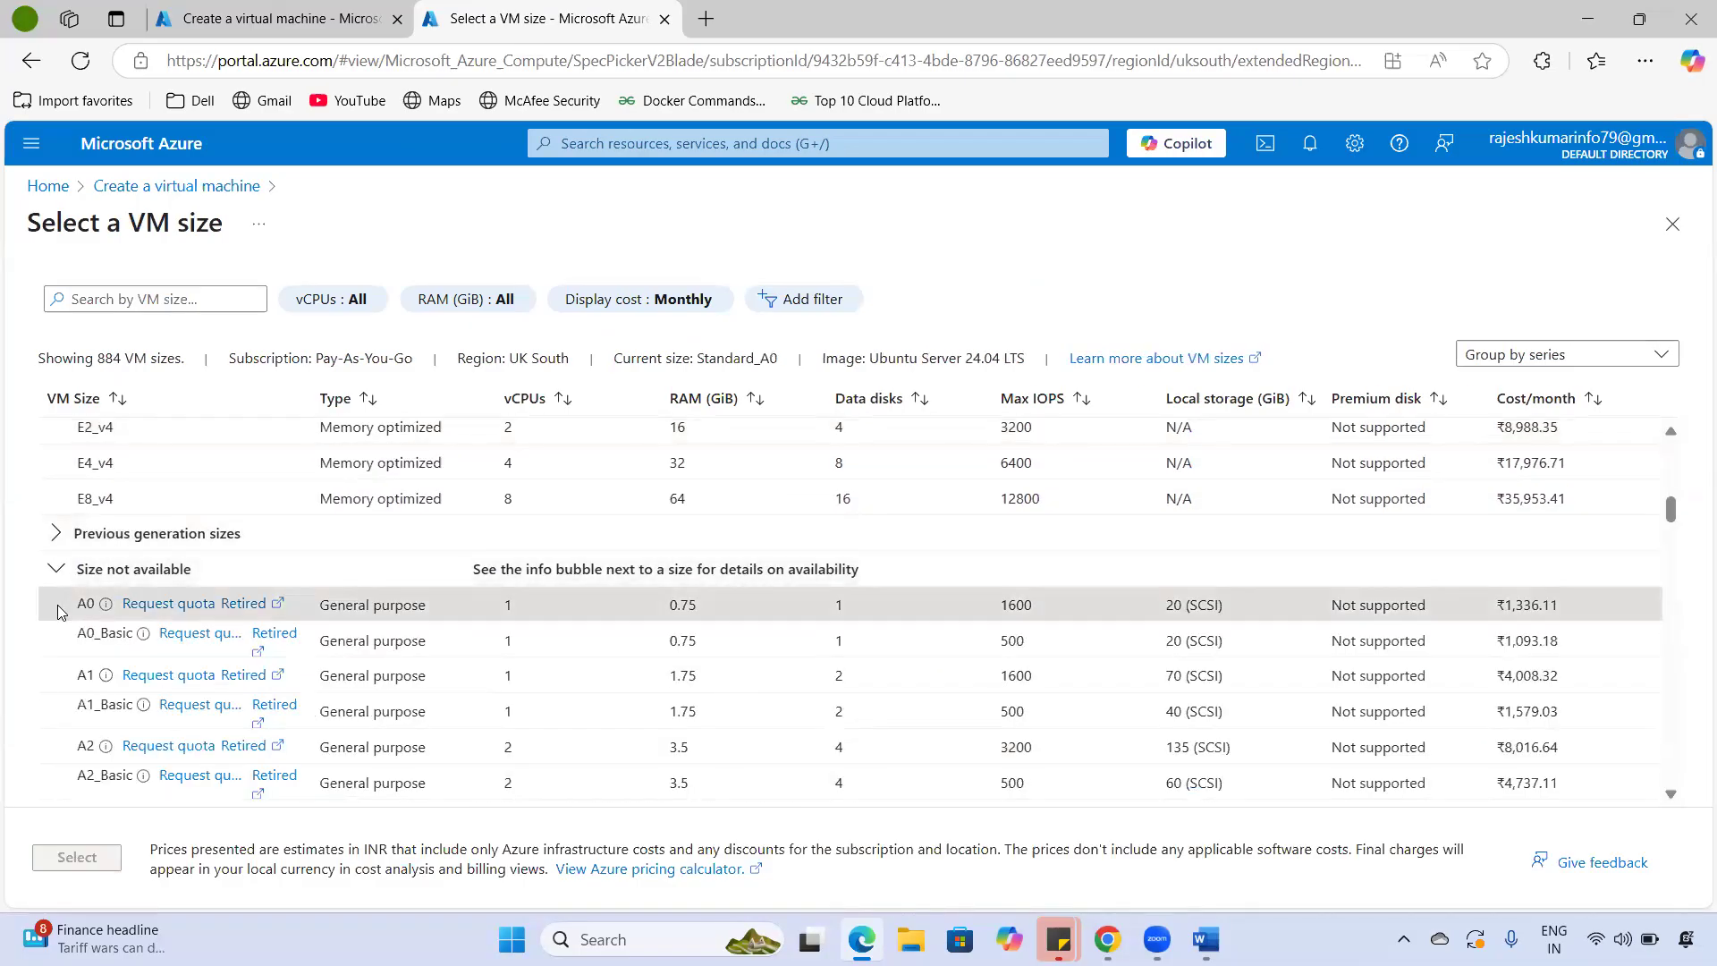
scroll(345, 650, down, 10)
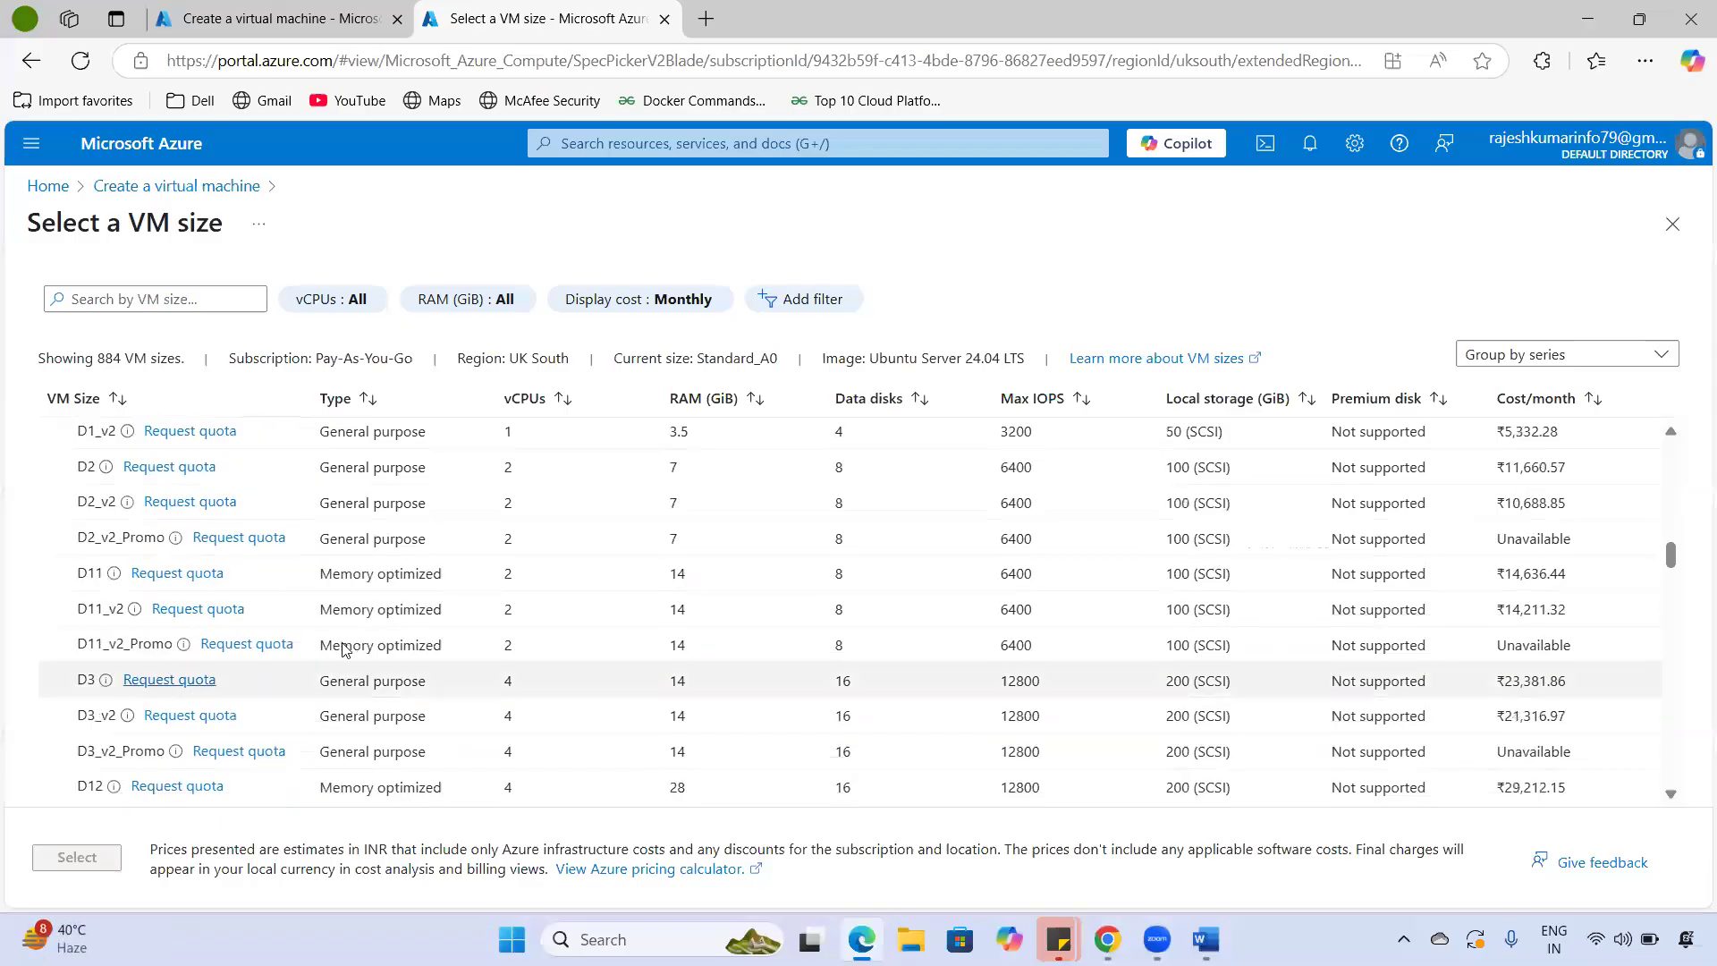
scroll(344, 648, down, 5)
scroll(341, 652, down, 6)
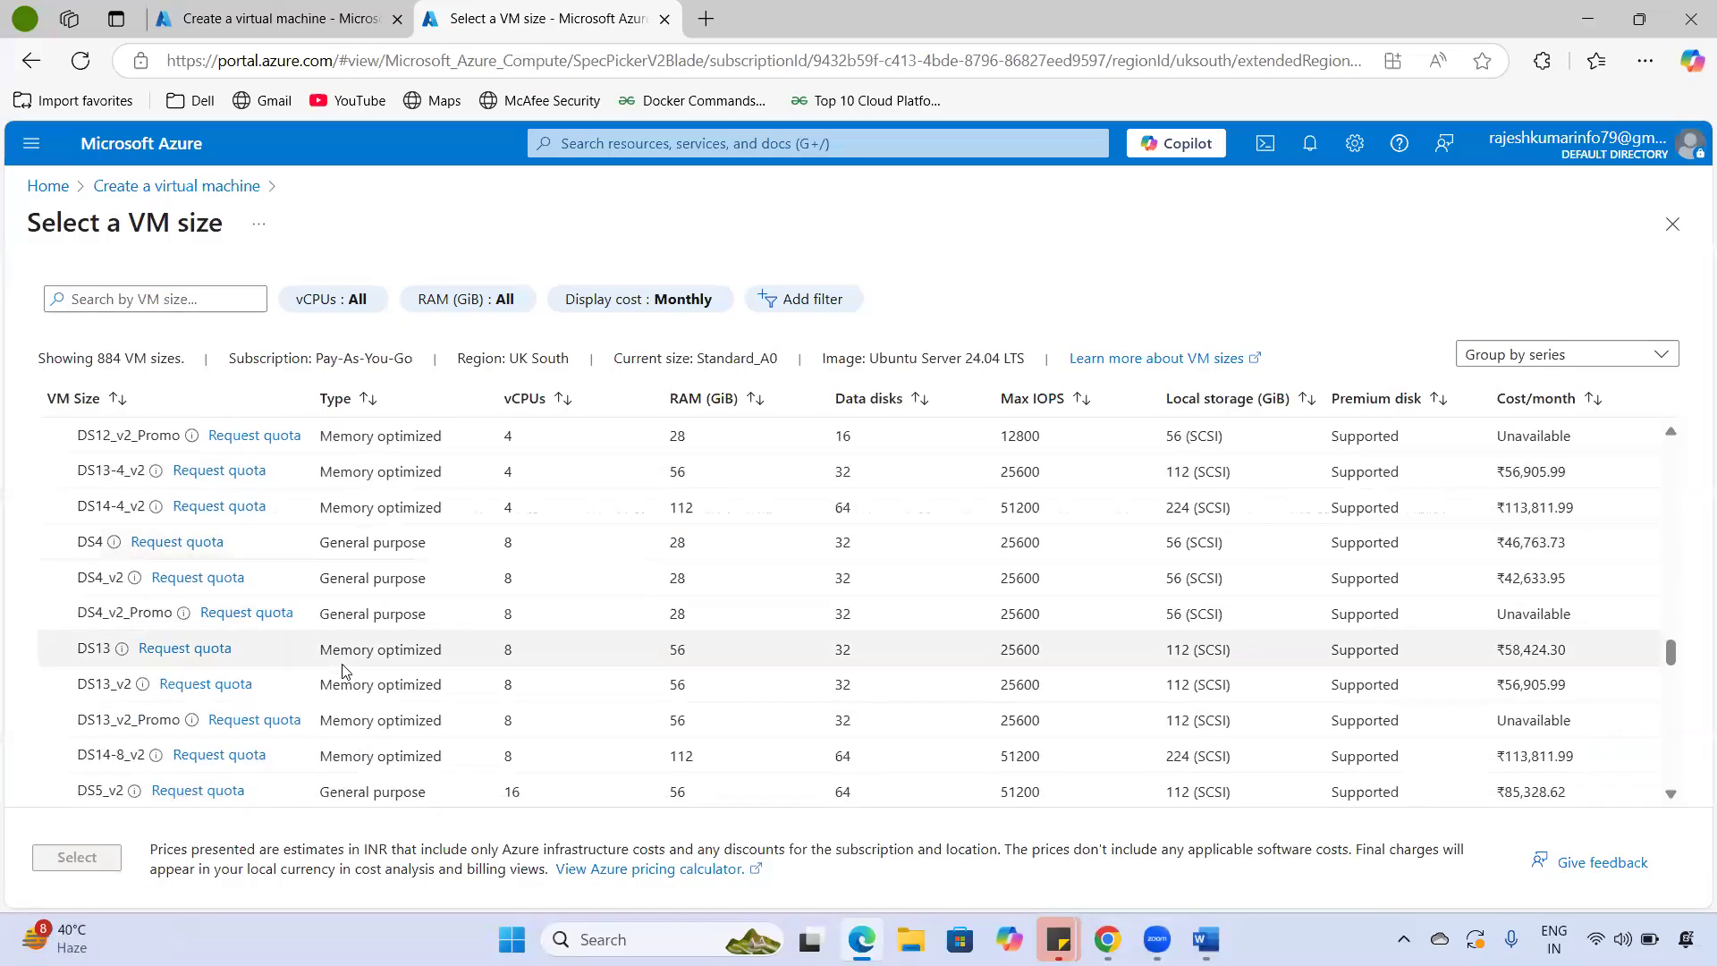
scroll(345, 671, down, 15)
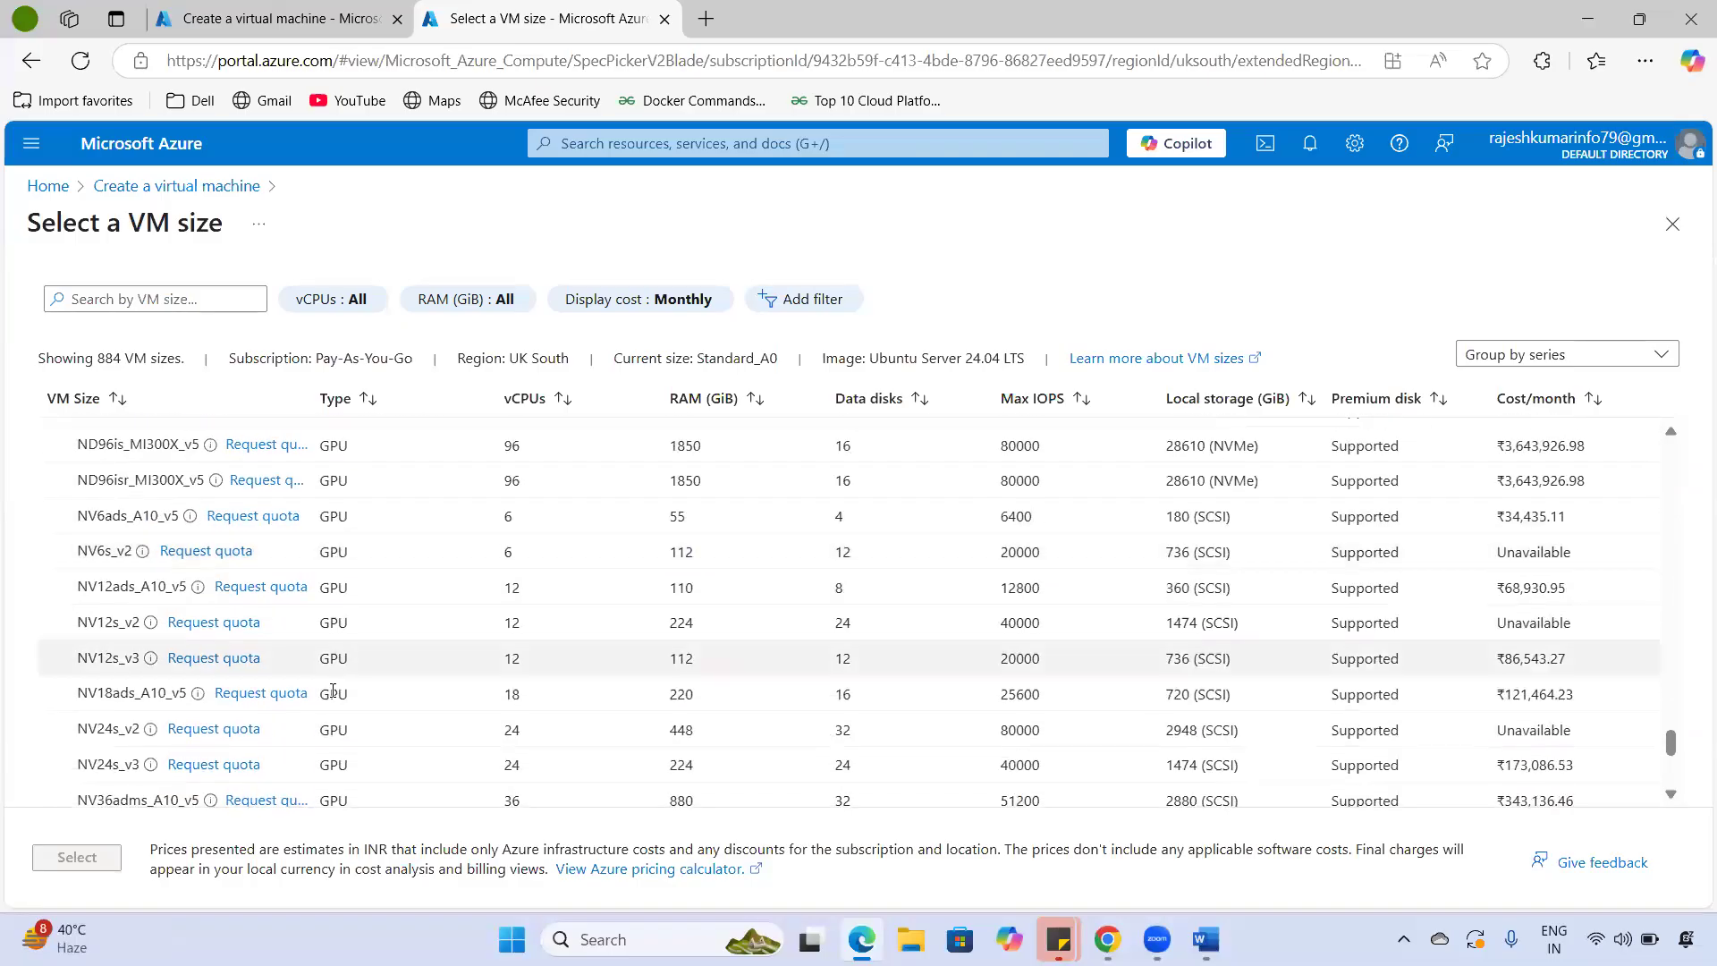
scroll(333, 689, down, 5)
scroll(349, 684, up, 20)
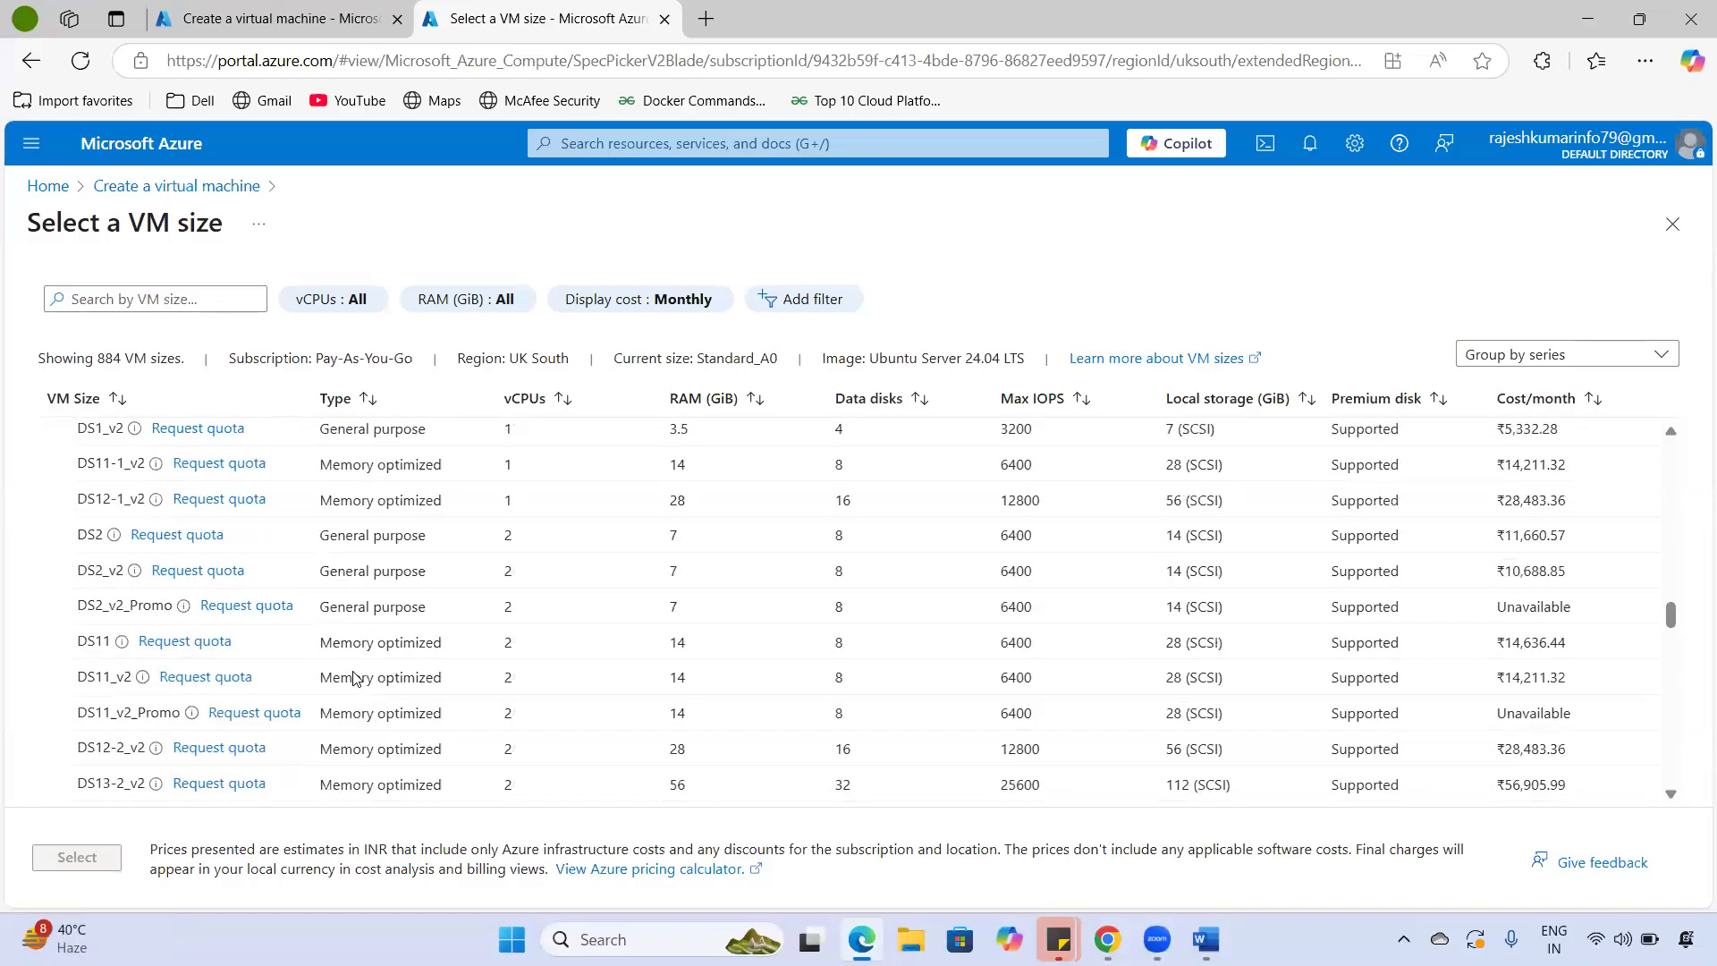
scroll(353, 677, down, 10)
scroll(358, 670, up, 20)
scroll(373, 664, down, 5)
scroll(373, 664, down, 3)
scroll(468, 594, up, 3)
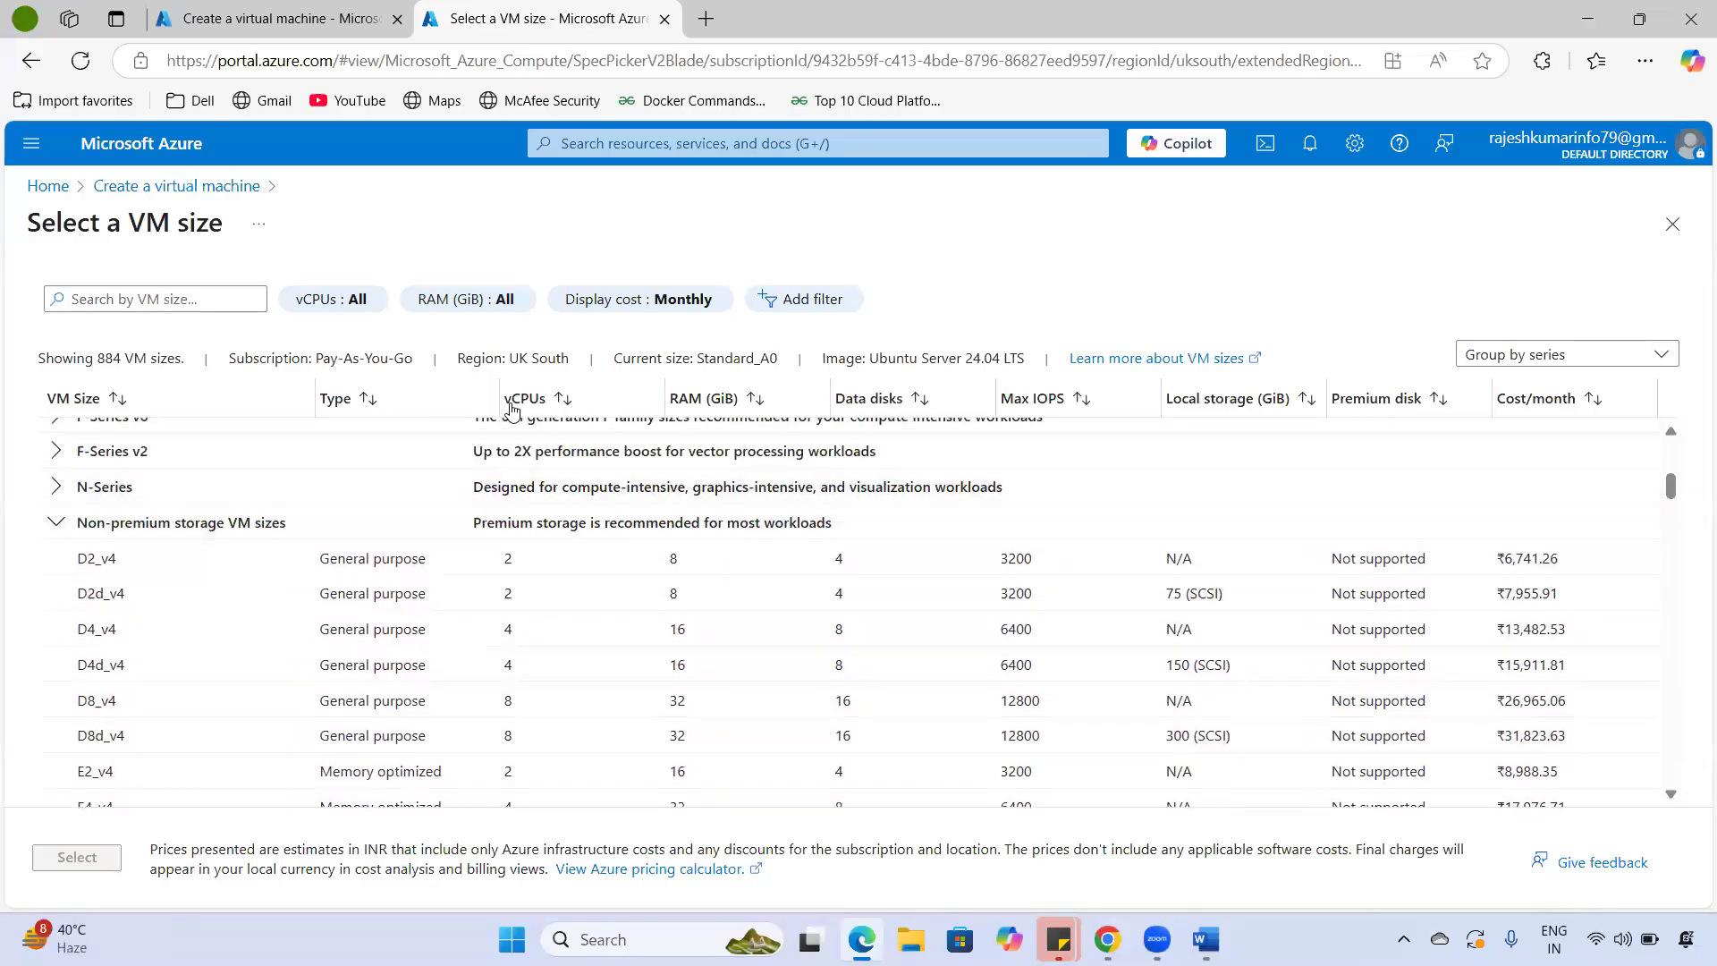
- Select the D2_v4 size and highlight its name and vCPU count
double_click(508, 558)
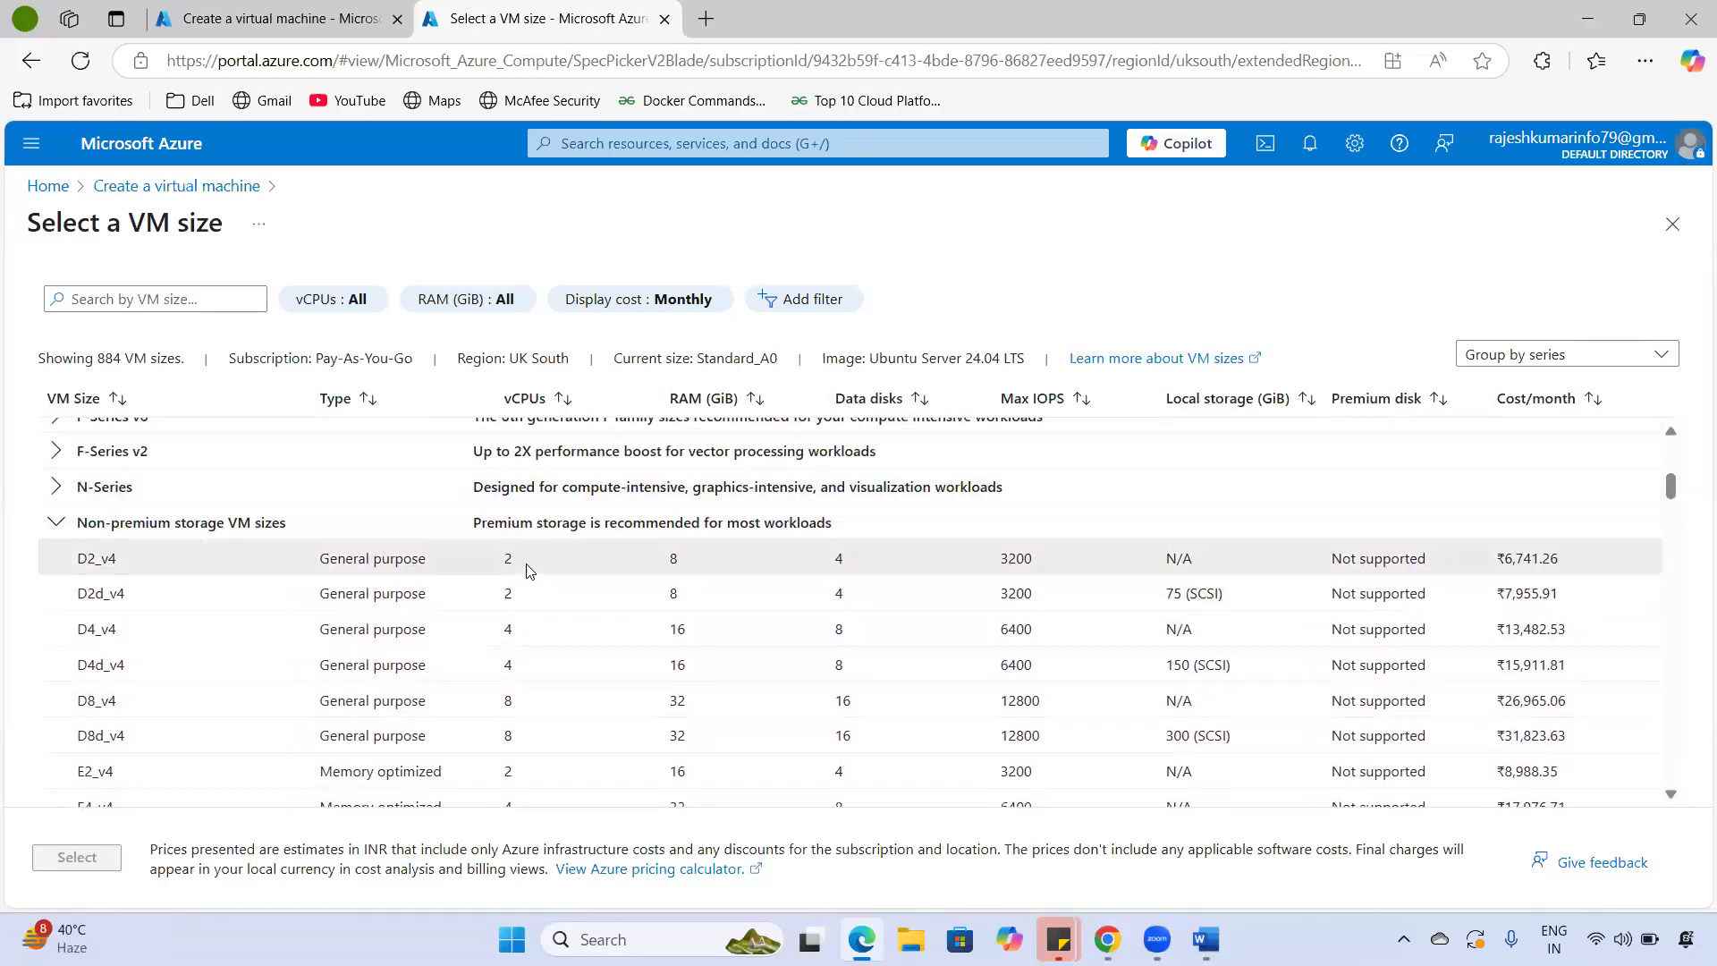
double_click(108, 556)
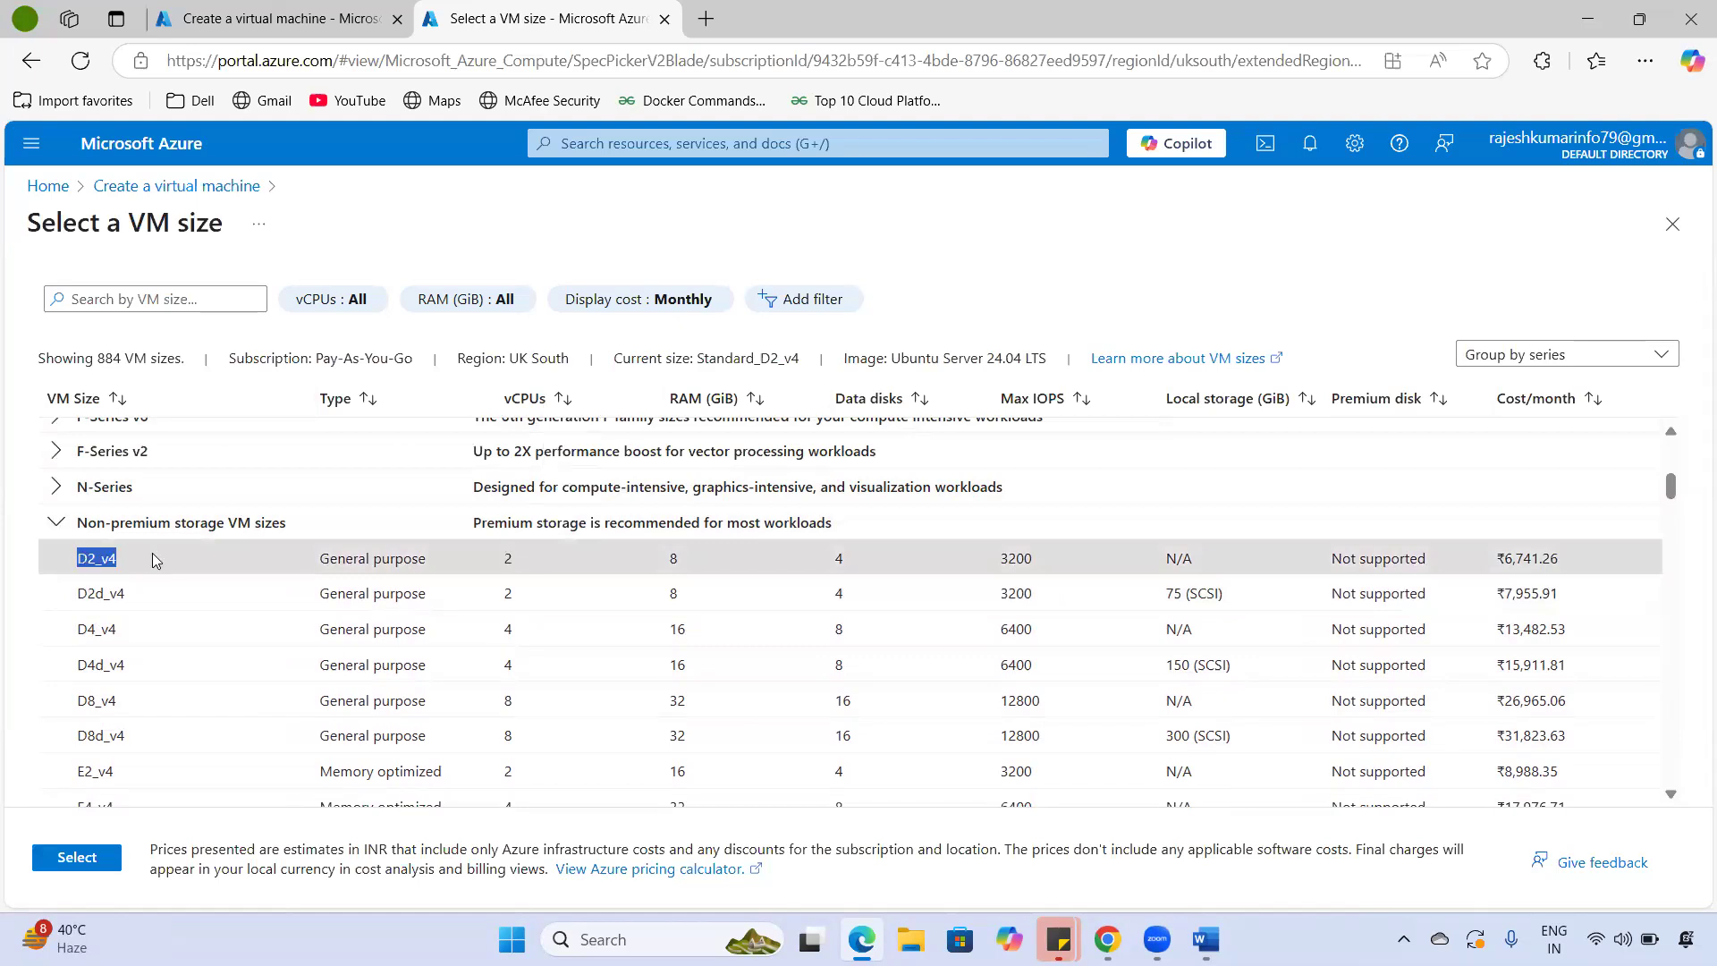
drag(307, 562, 422, 561)
double_click(498, 559)
- Highlight D2_v4's RAM, data disks, 3200 max IOPS, missing premium disk support and ₹6,741.26 monthly cost
drag(678, 560, 653, 558)
drag(860, 560, 822, 561)
drag(1066, 566, 989, 563)
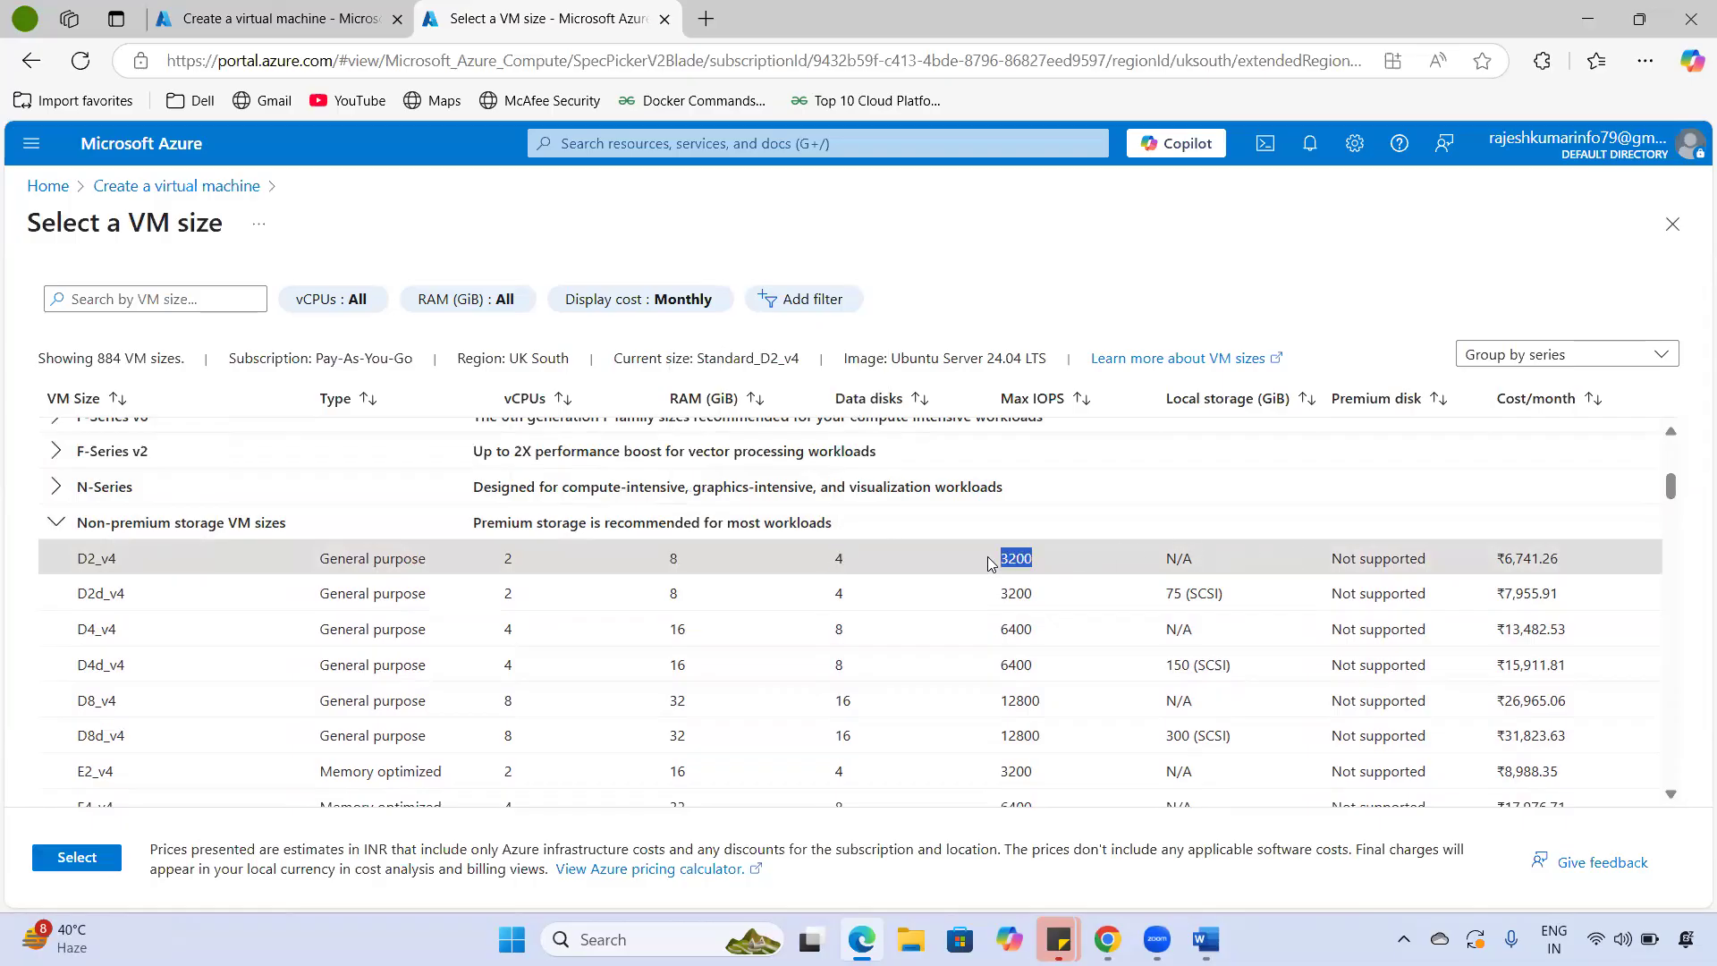
drag(1430, 563, 1296, 570)
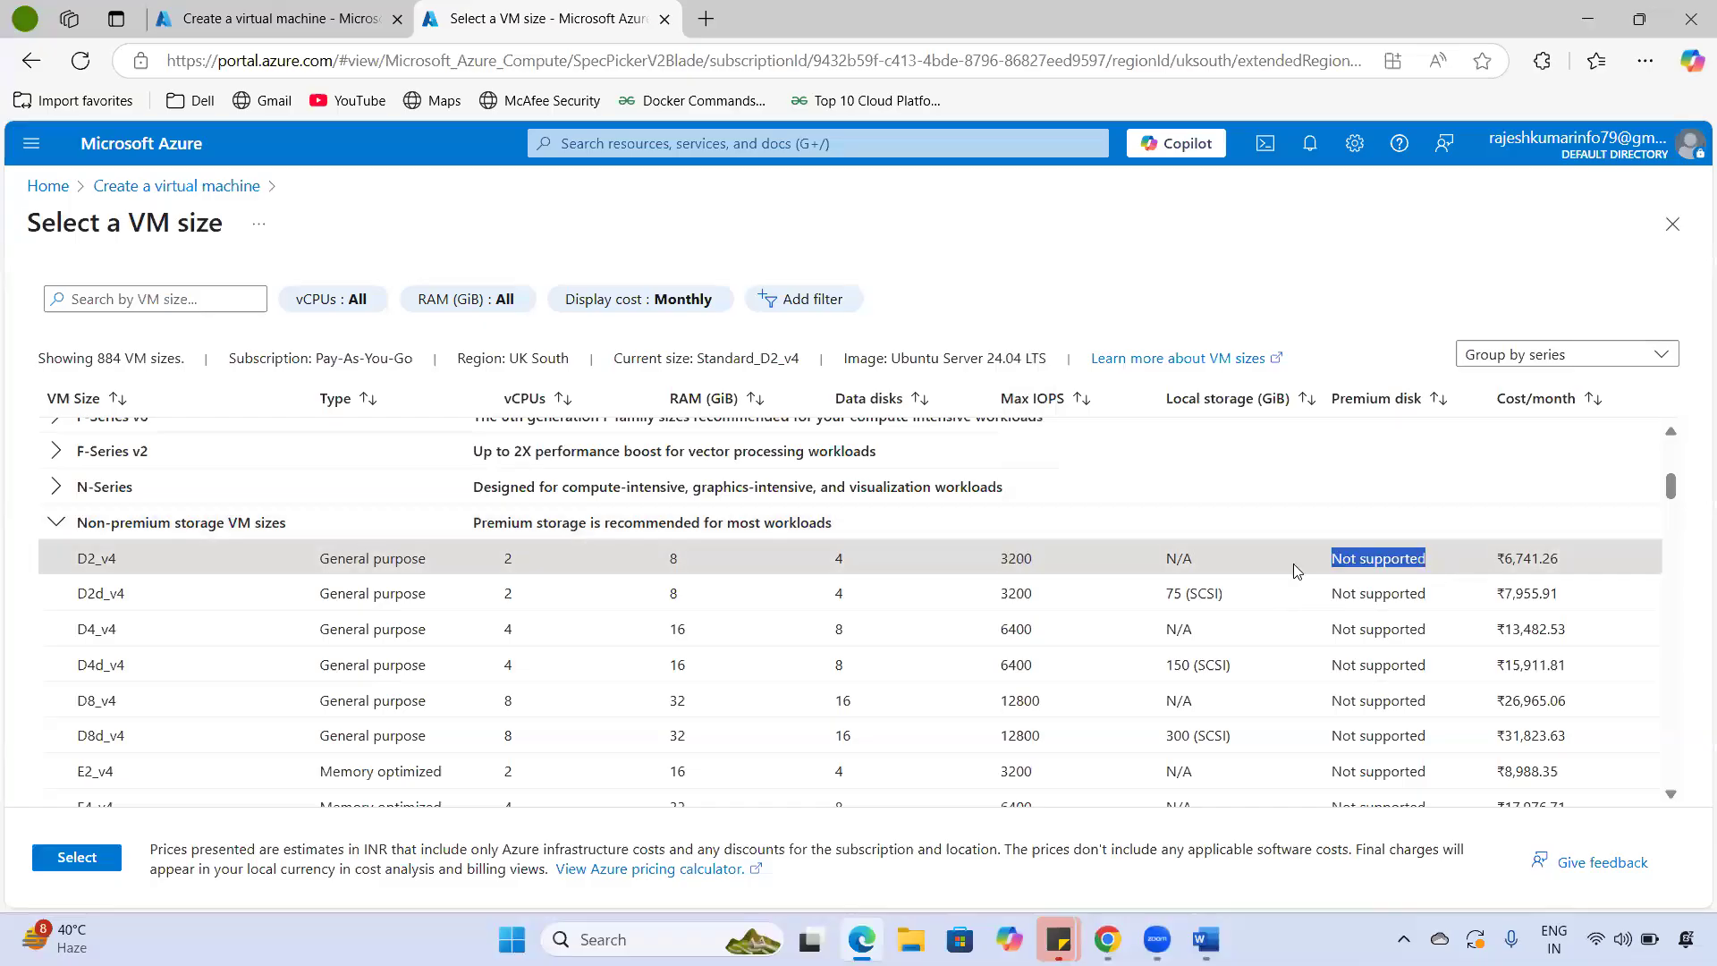
drag(1588, 561, 1477, 572)
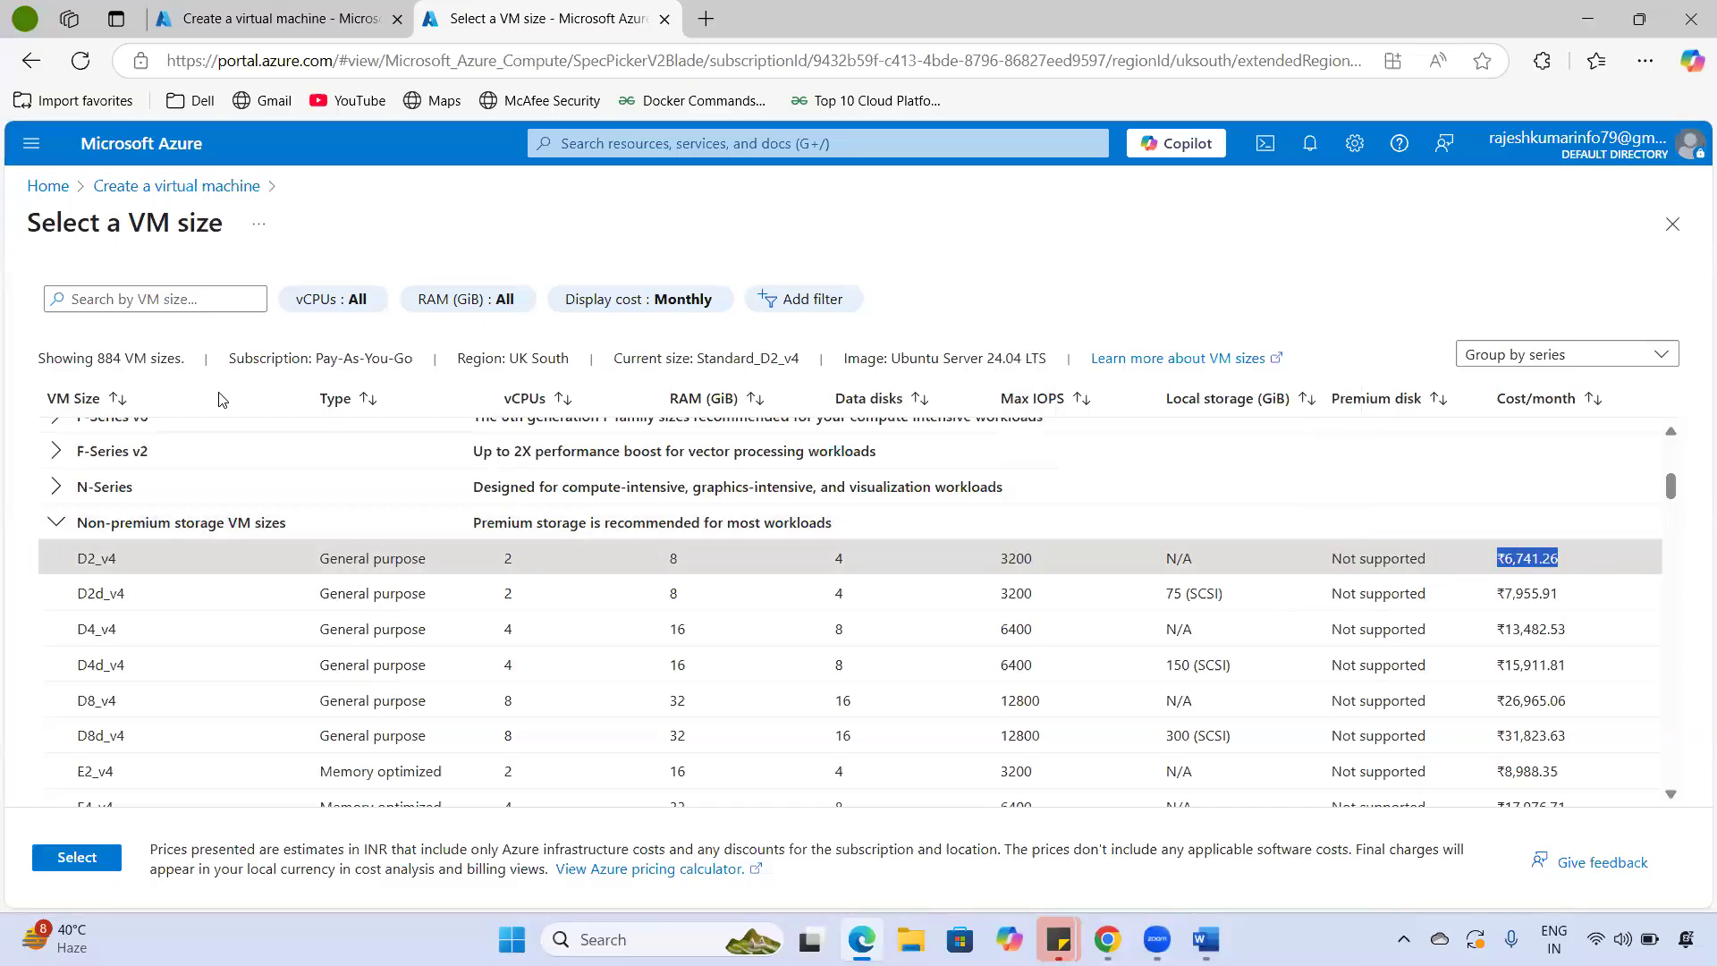
click(1509, 563)
drag(1502, 570, 1590, 570)
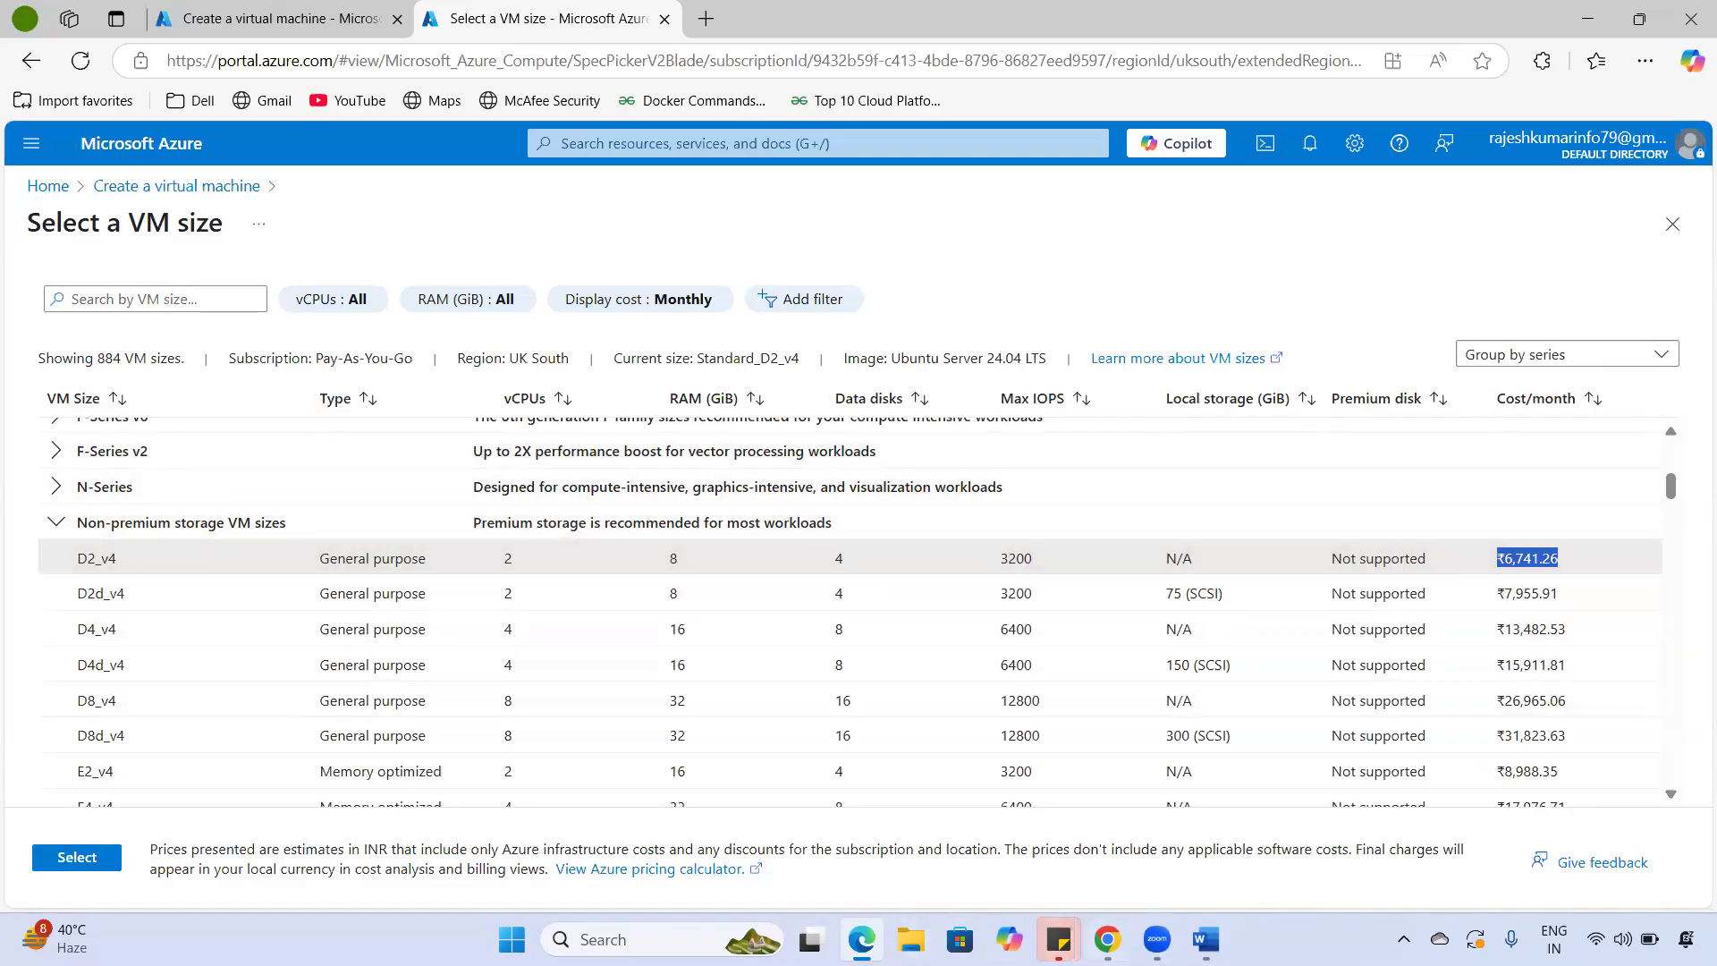
click(1111, 944)
scroll(550, 608, up, 4)
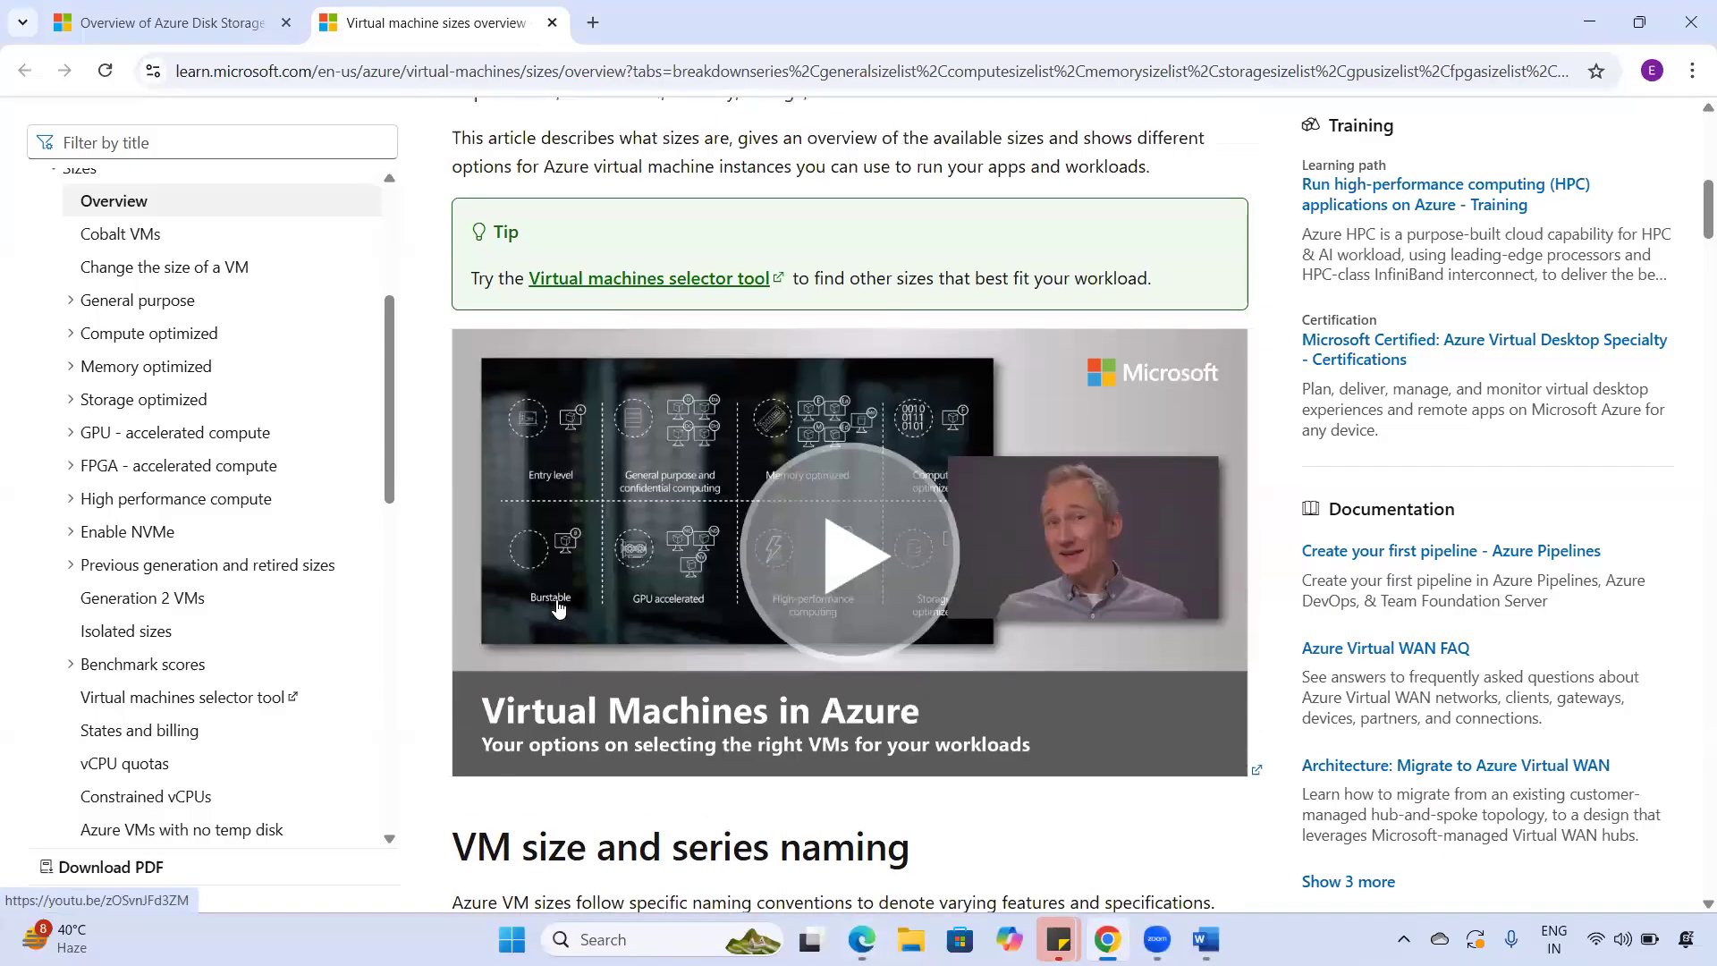
scroll(558, 601, up, 6)
scroll(554, 582, down, 12)
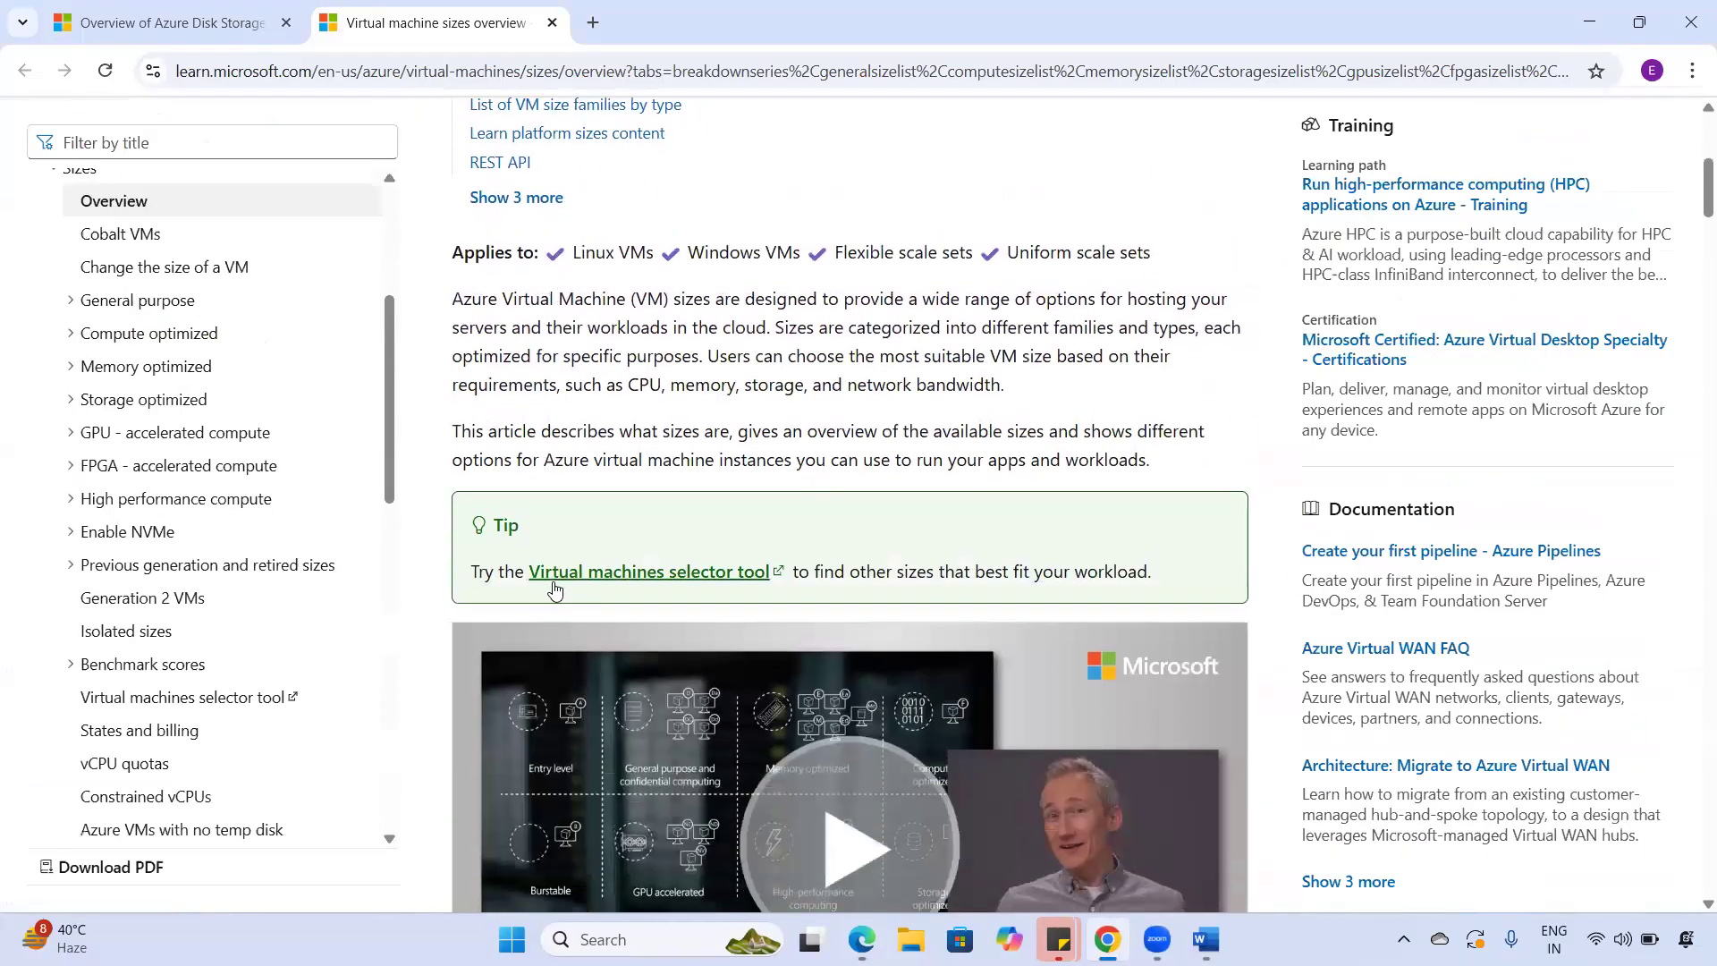
scroll(554, 581, down, 6)
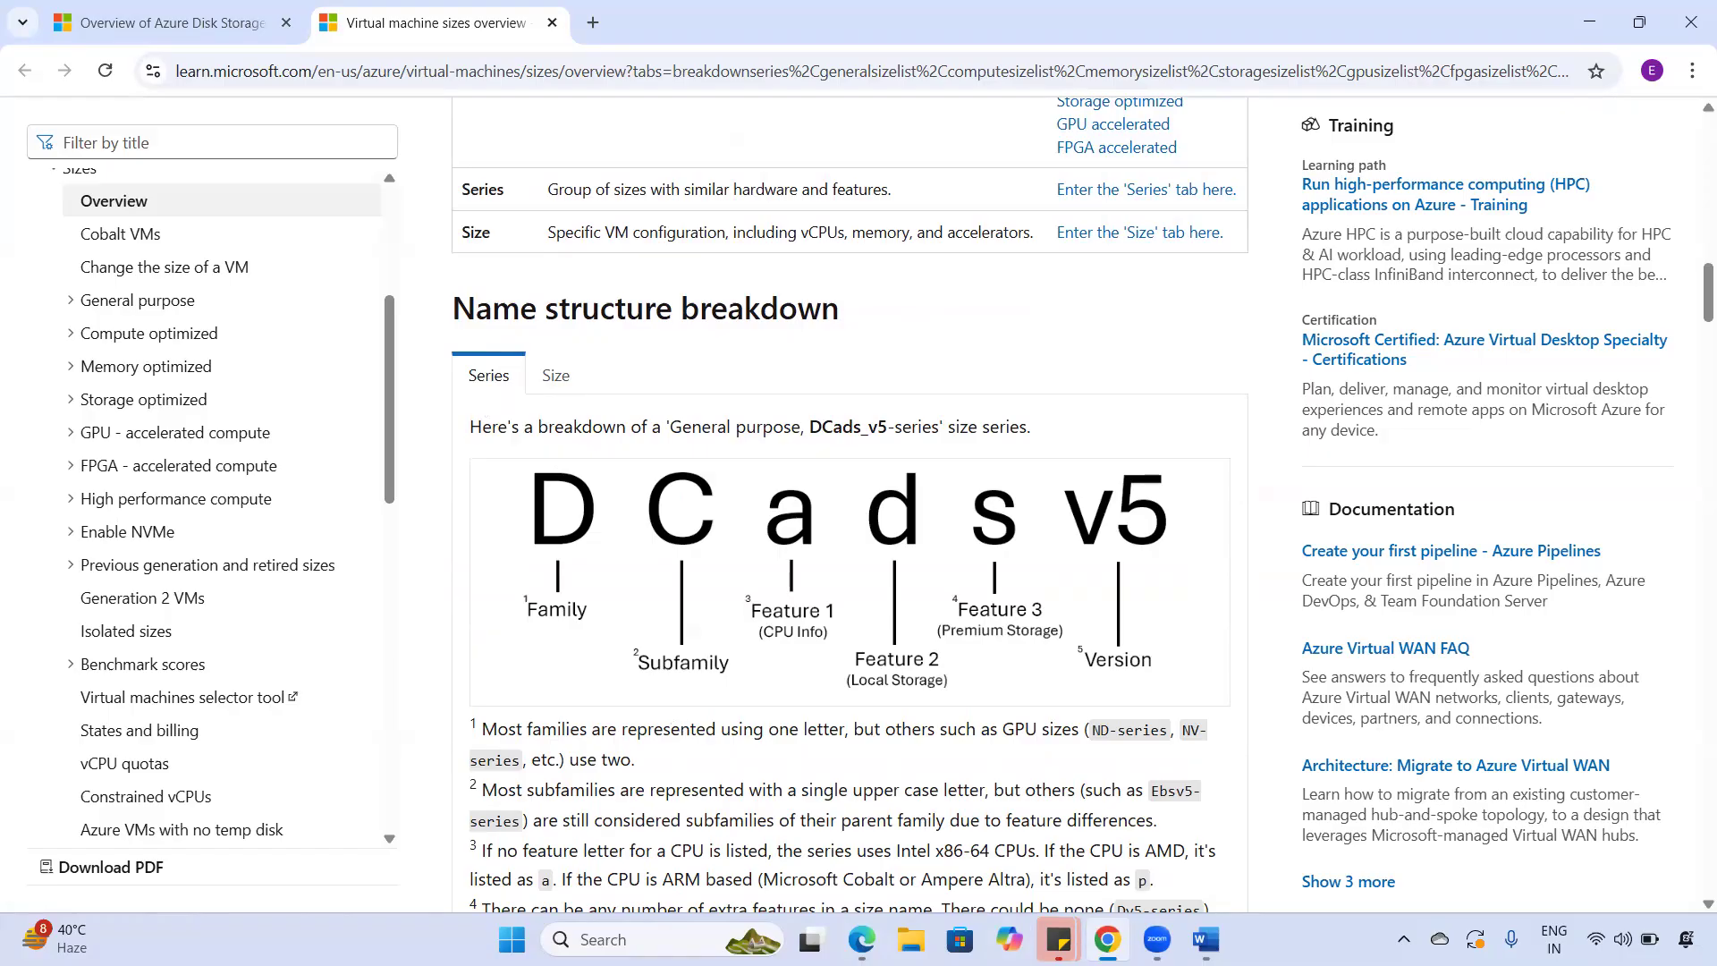
click(1107, 938)
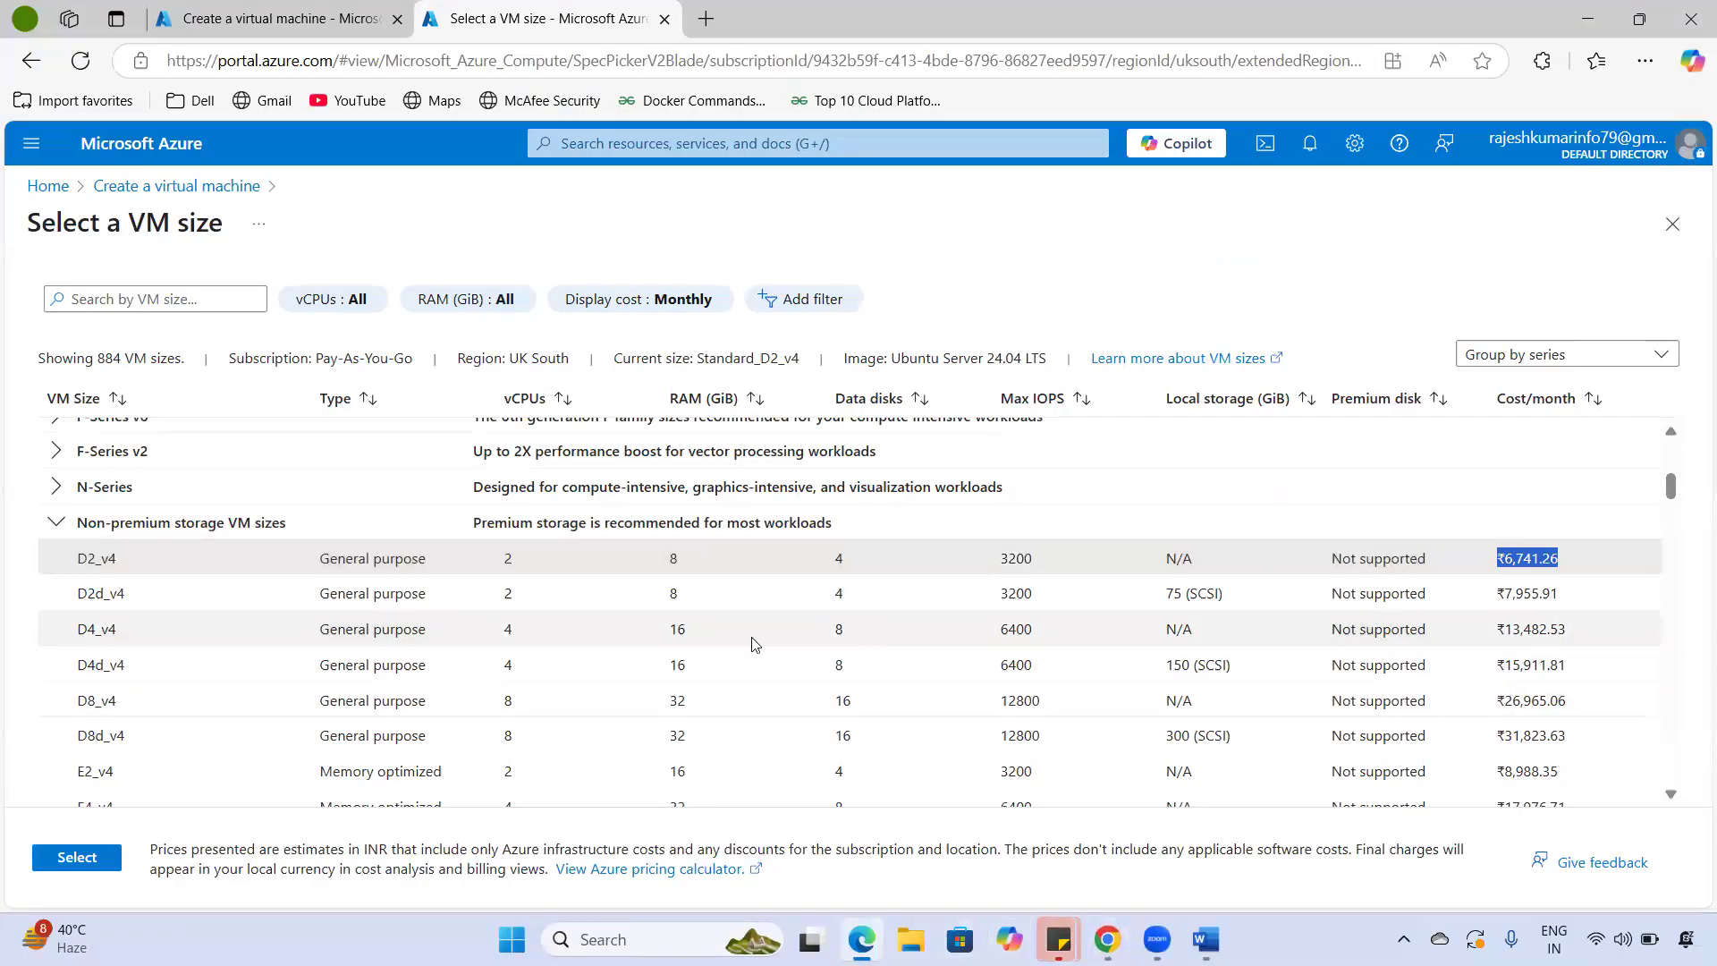
click(1107, 939)
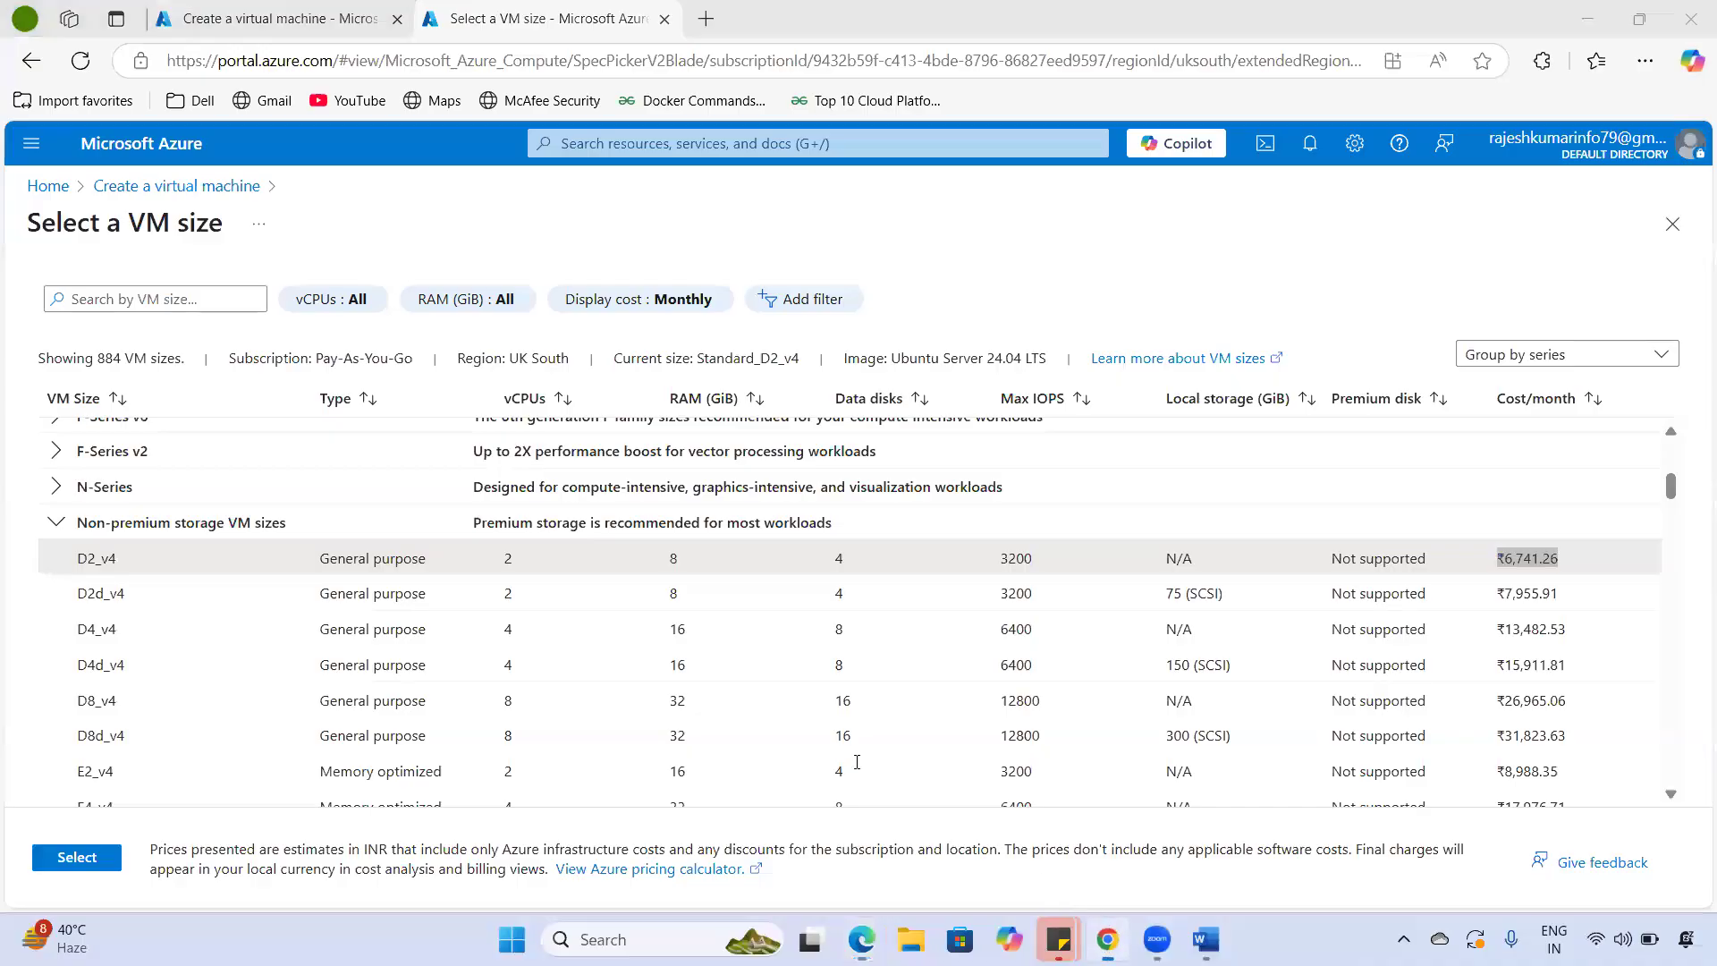
scroll(758, 715, down, 10)
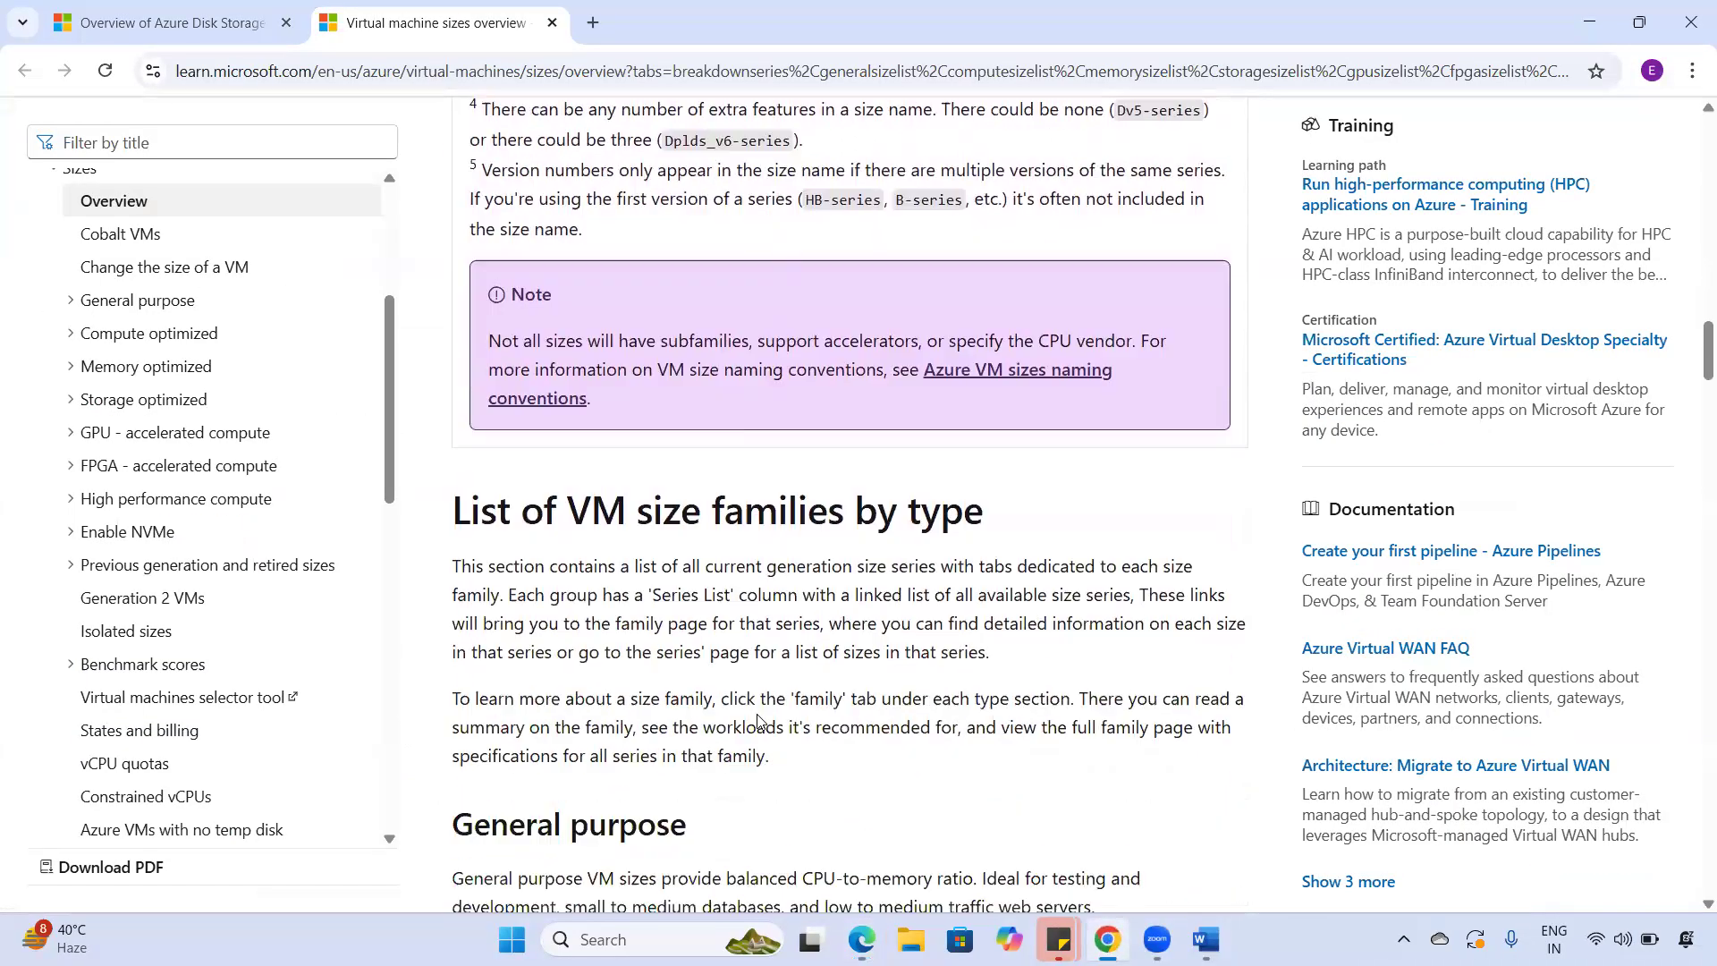
scroll(760, 720, down, 5)
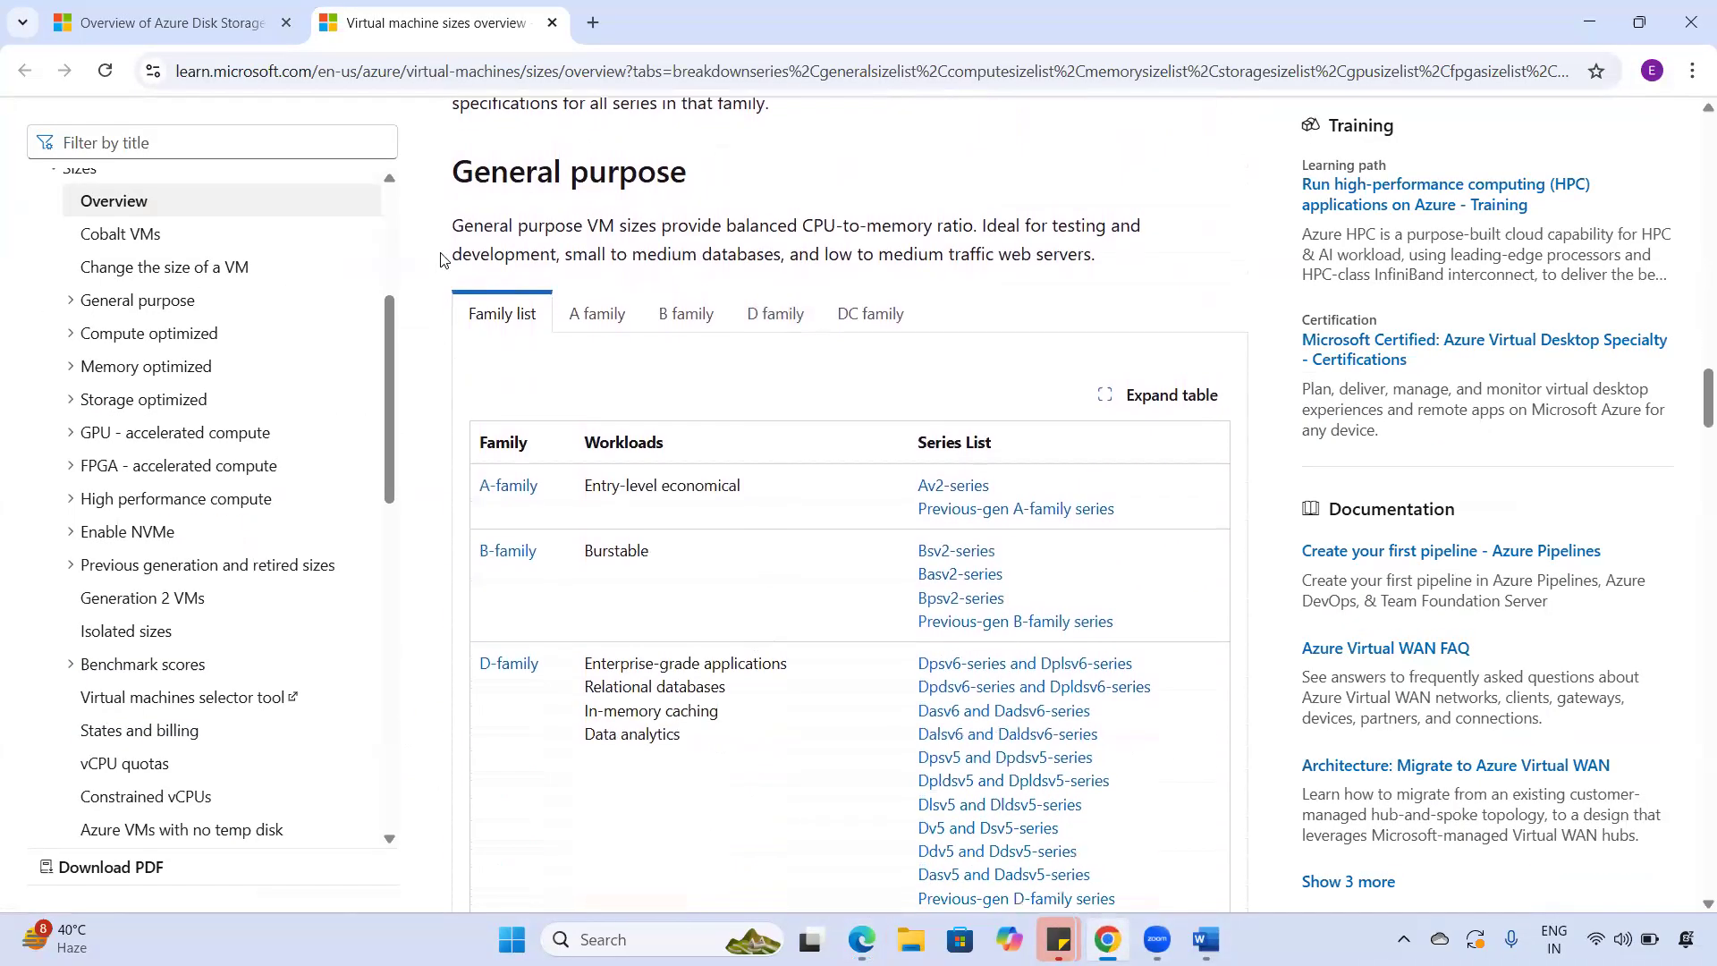
scroll(545, 340, up, 12)
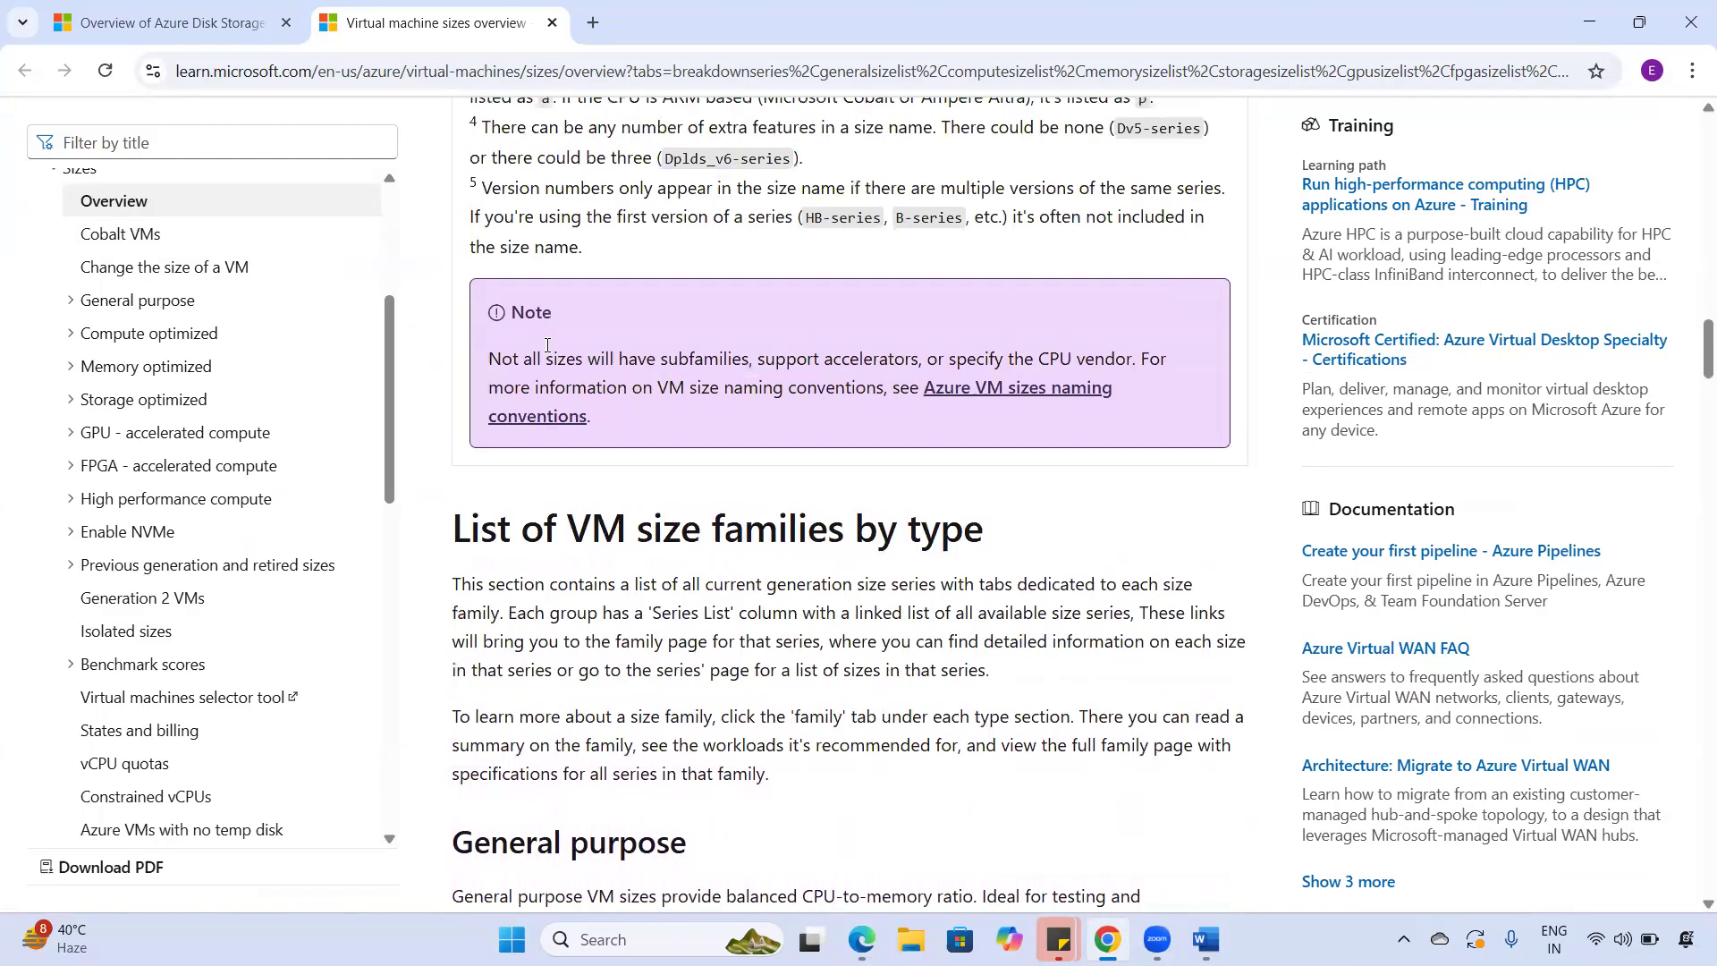
scroll(547, 353, up, 6)
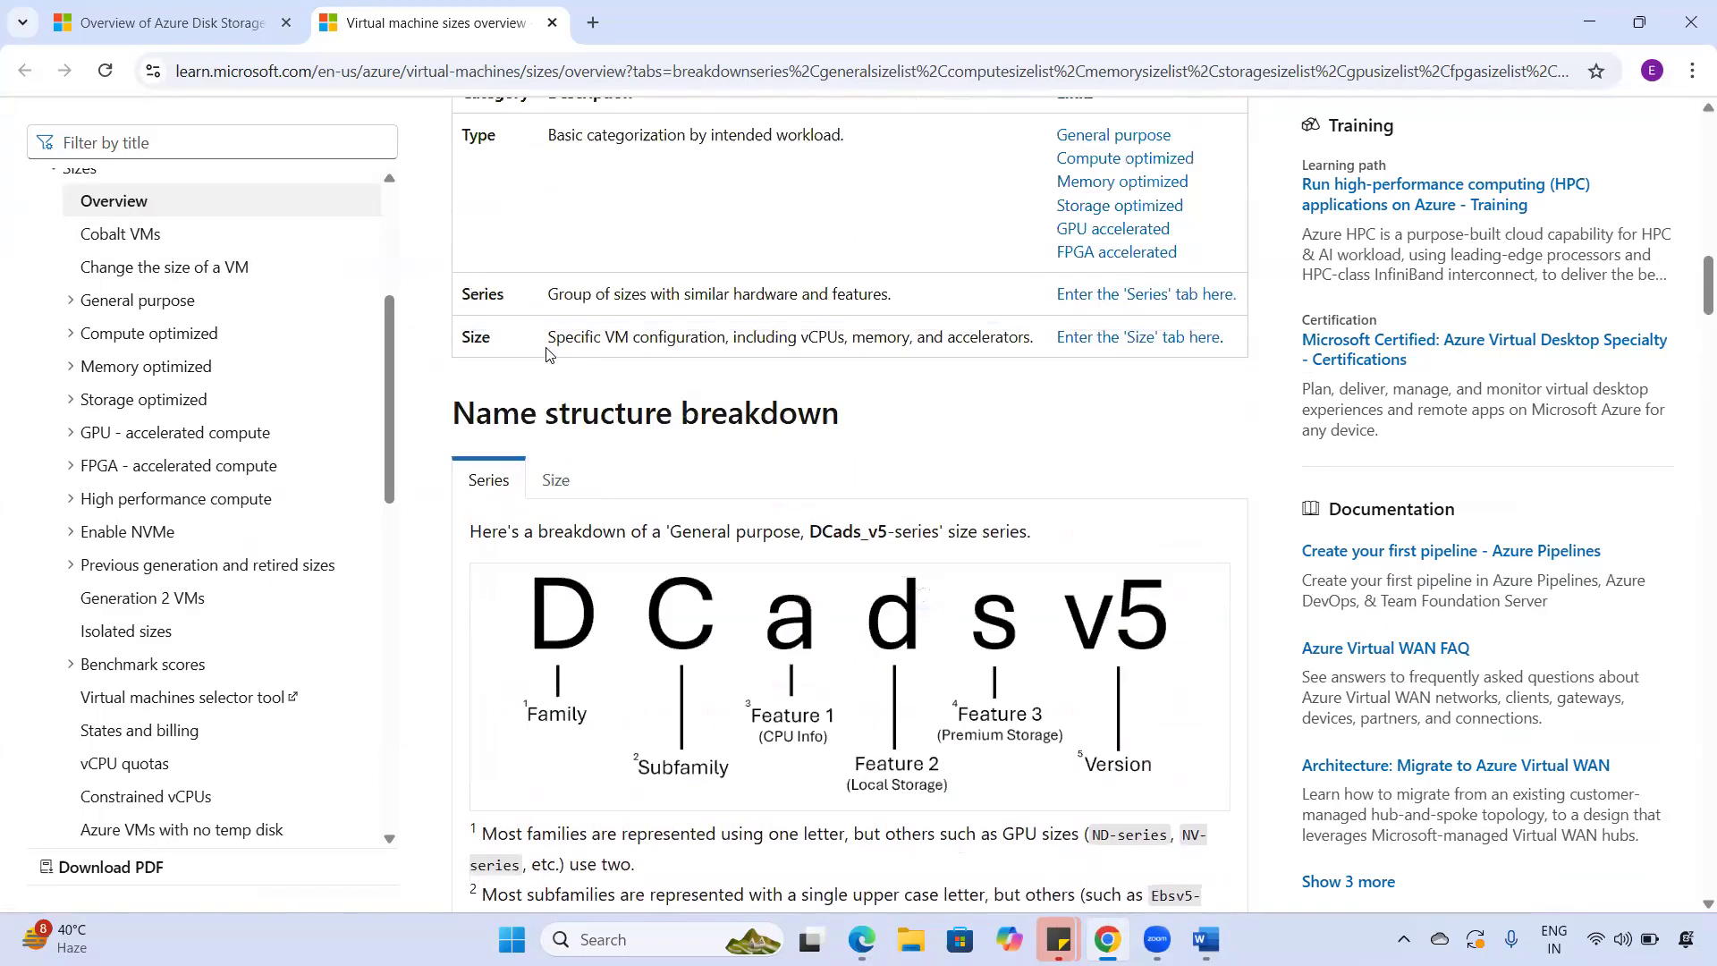
scroll(547, 353, up, 4)
scroll(547, 353, down, 4)
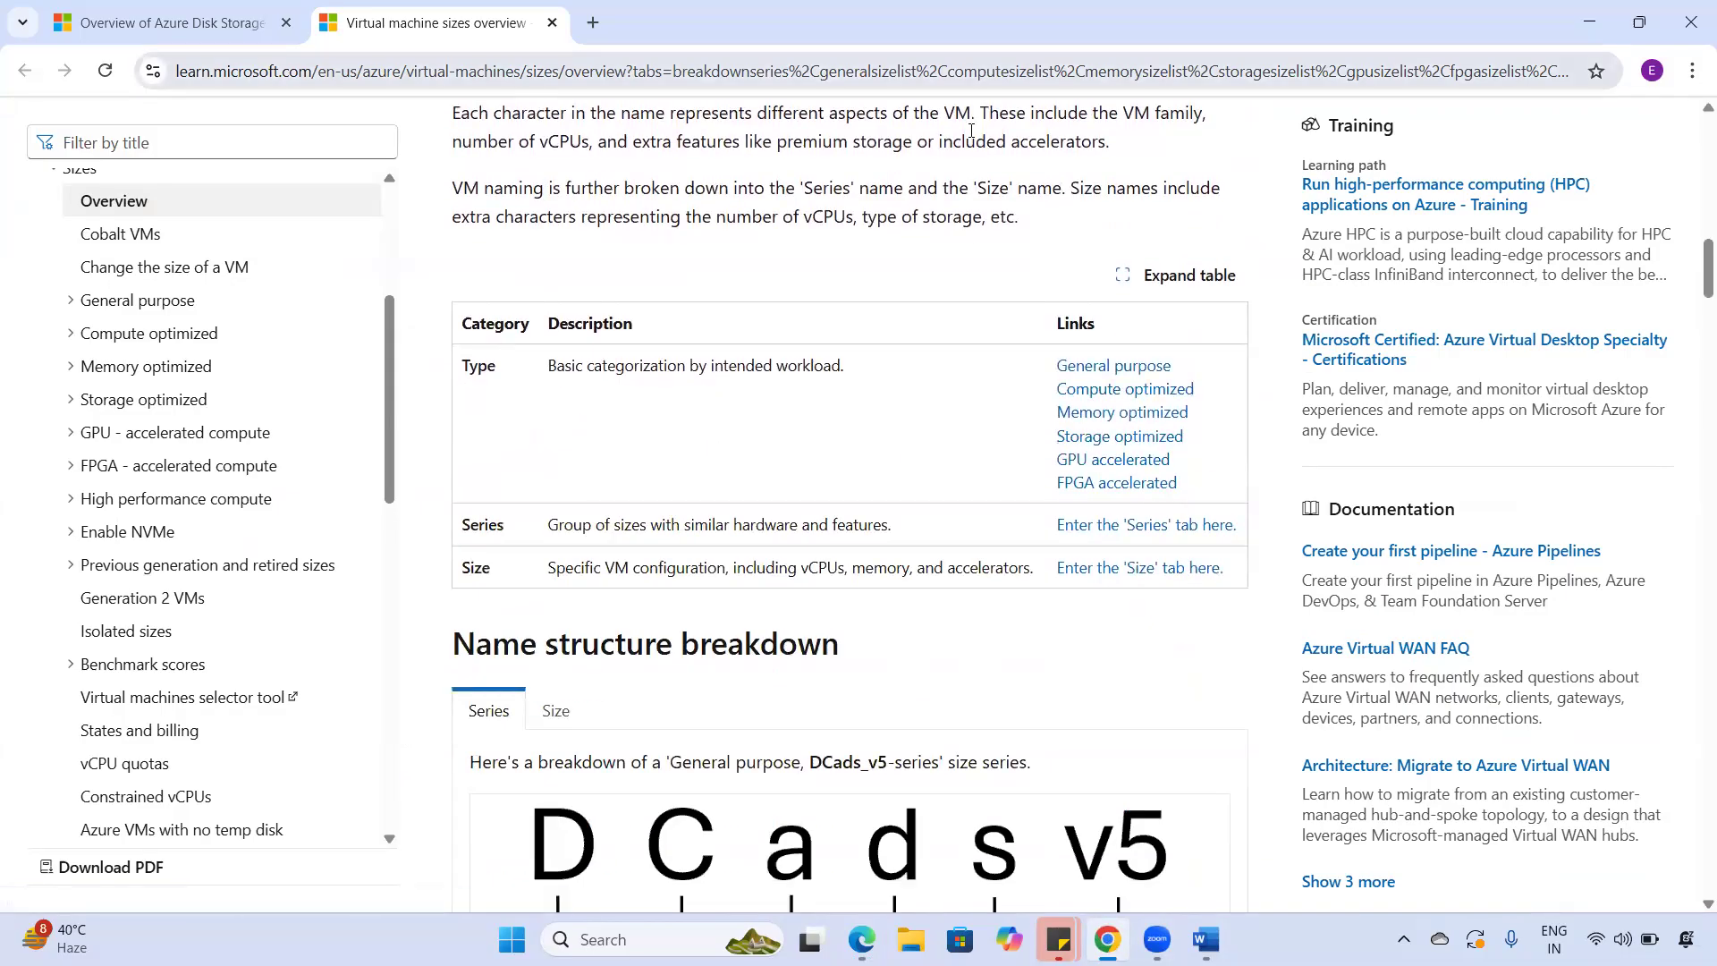
mouse_move(1142, 332)
mouse_down()
mouse_move(1107, 517)
mouse_move(1220, 404)
mouse_move(1168, 336)
mouse_move(1120, 333)
mouse_up()
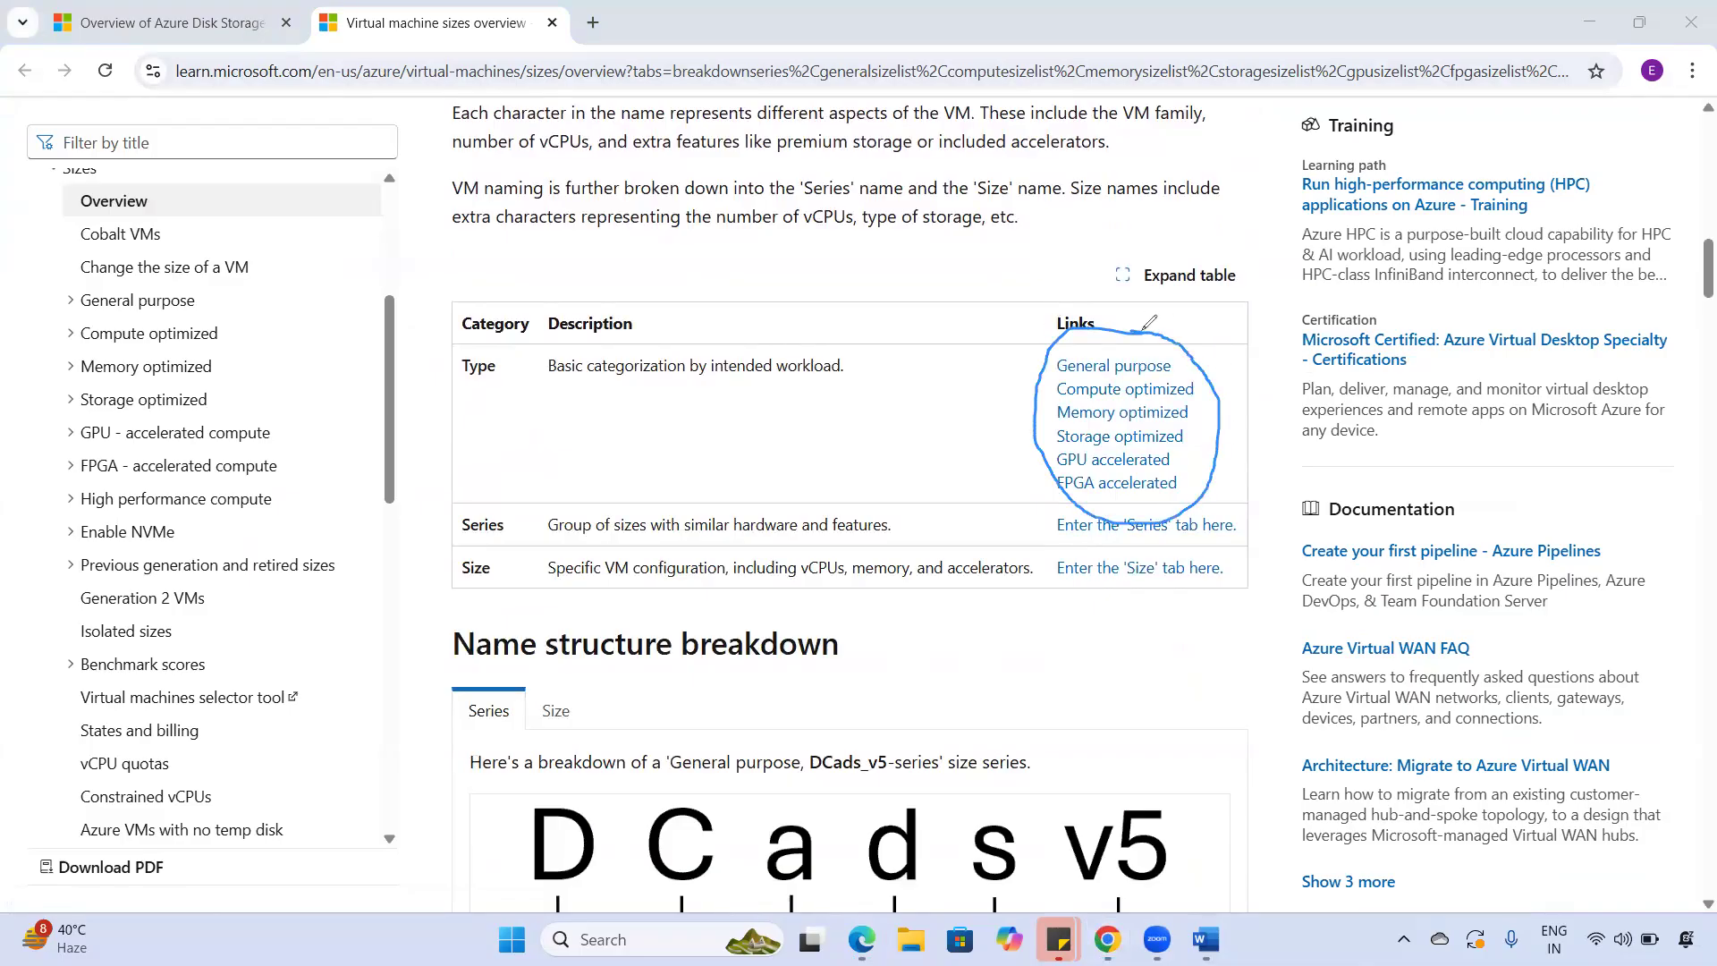
mouse_move(1187, 363)
mouse_down()
mouse_move(1211, 348)
mouse_move(1231, 378)
mouse_move(1208, 416)
mouse_move(1231, 394)
mouse_move(1227, 424)
mouse_up()
drag(1186, 475, 1220, 468)
mouse_move(1045, 323)
mouse_down()
mouse_move(1033, 283)
mouse_move(1039, 512)
mouse_up()
mouse_move(1198, 276)
mouse_down()
mouse_move(1239, 362)
mouse_move(1231, 433)
mouse_up()
drag(1228, 503, 1226, 513)
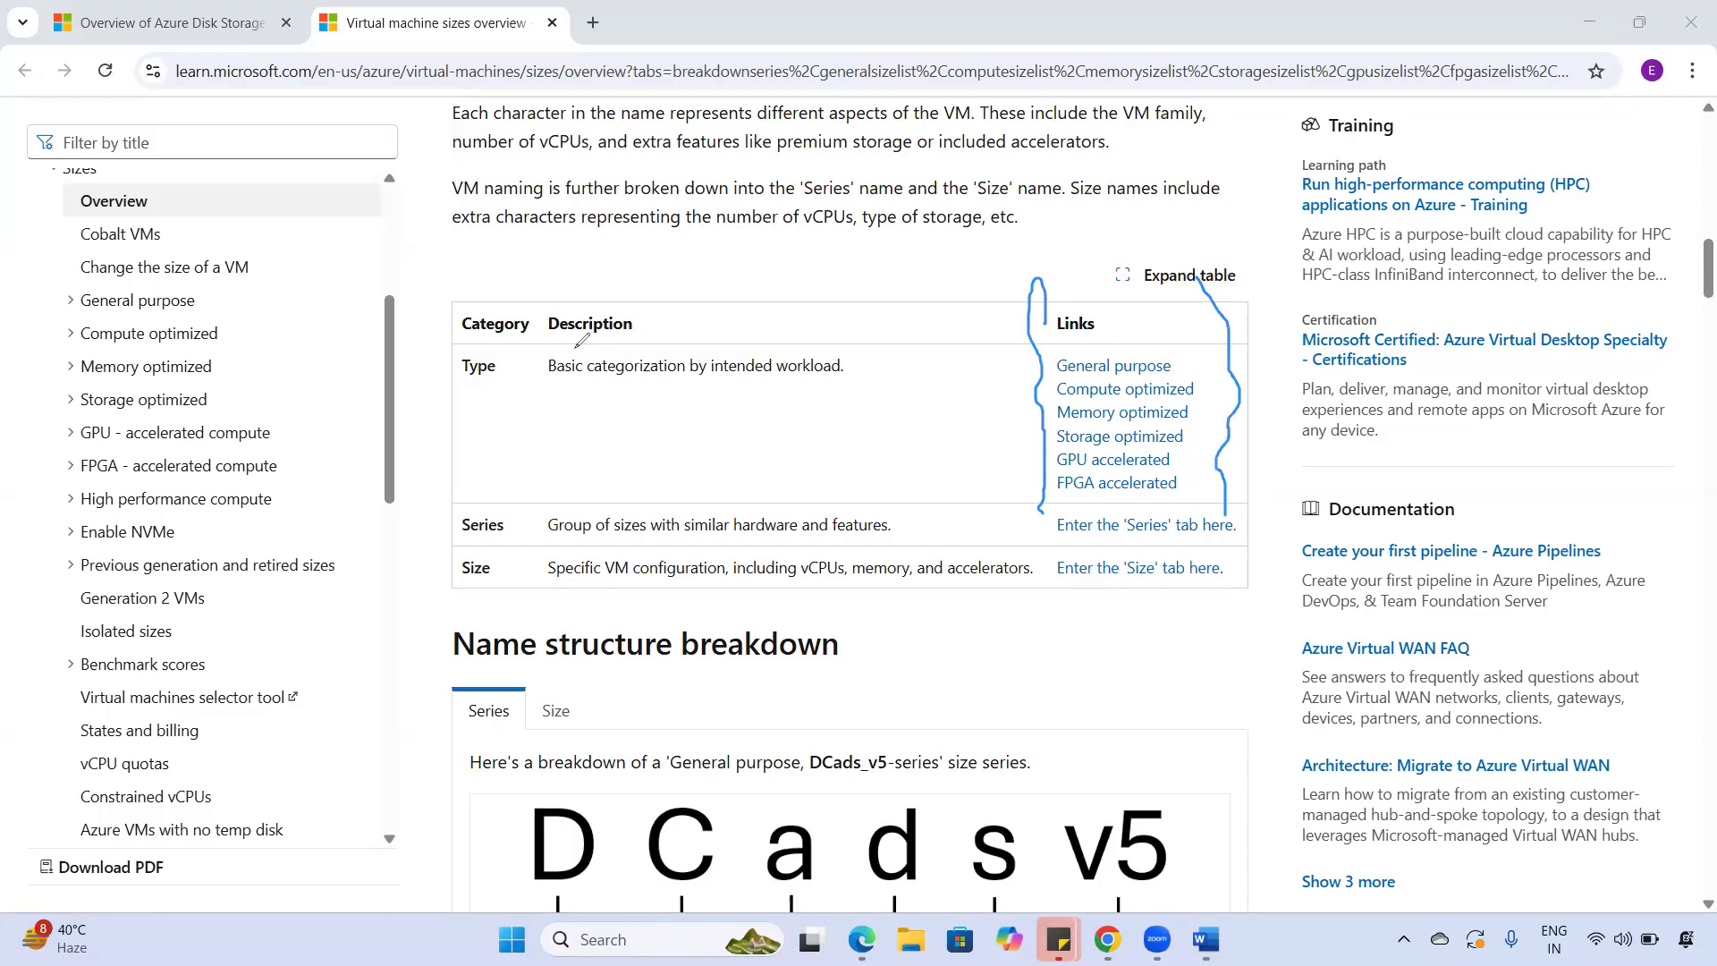
click(110, 602)
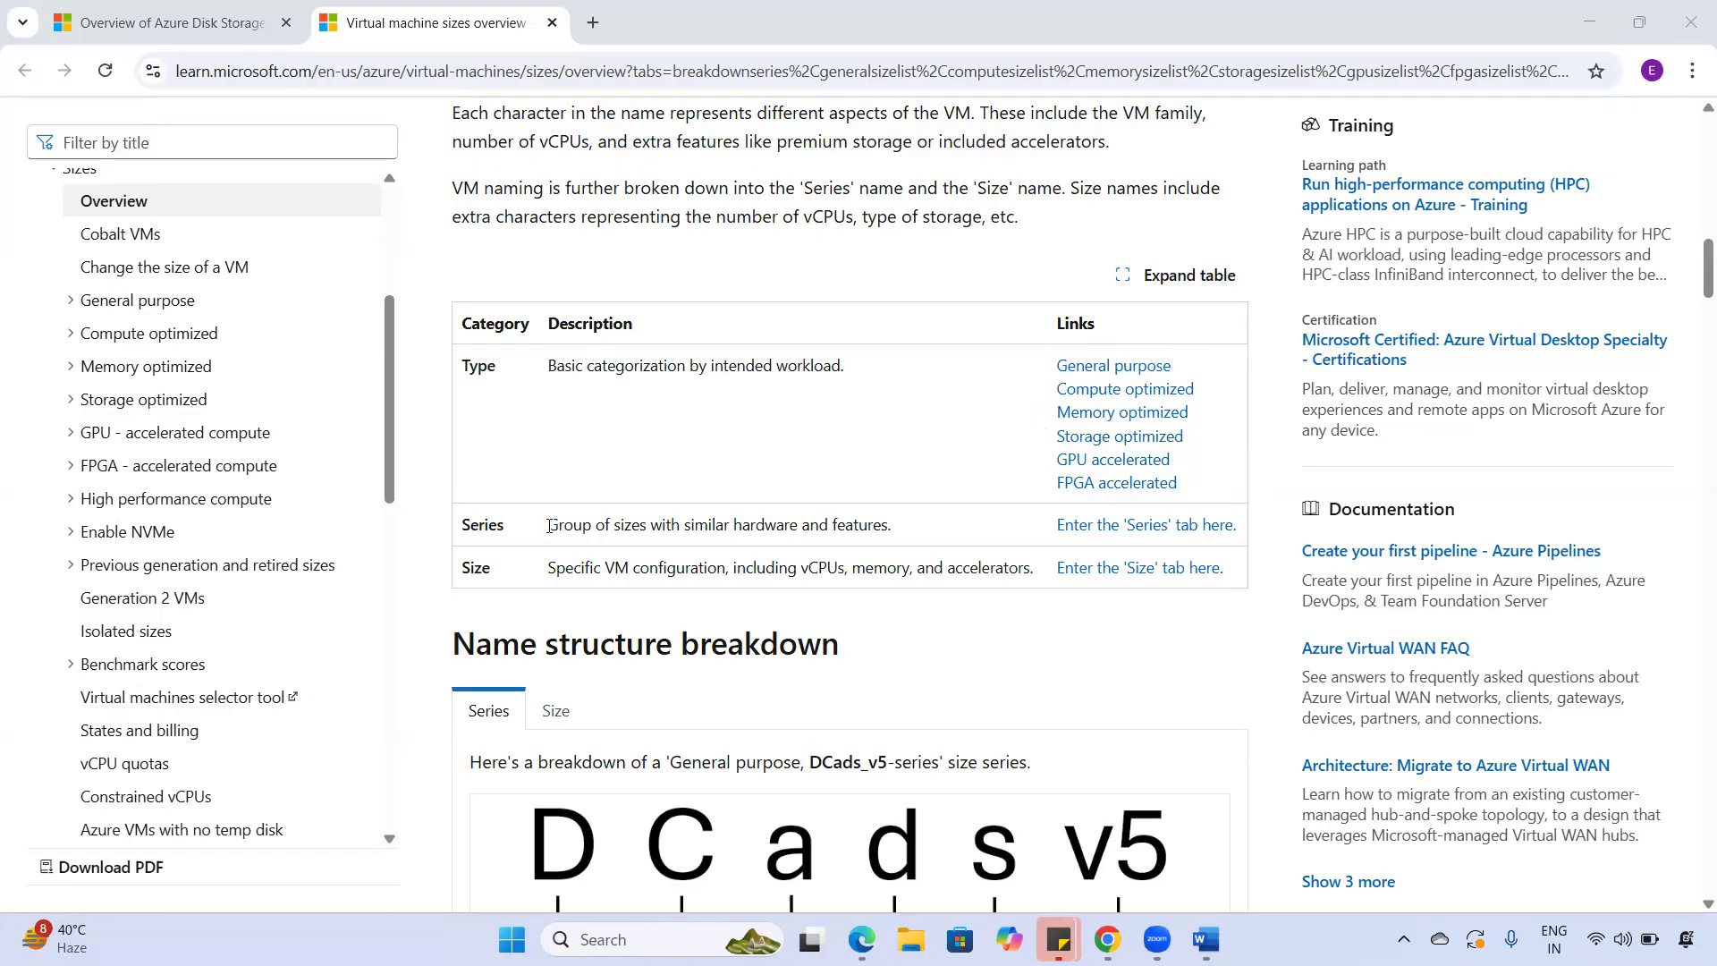
scroll(549, 526, down, 15)
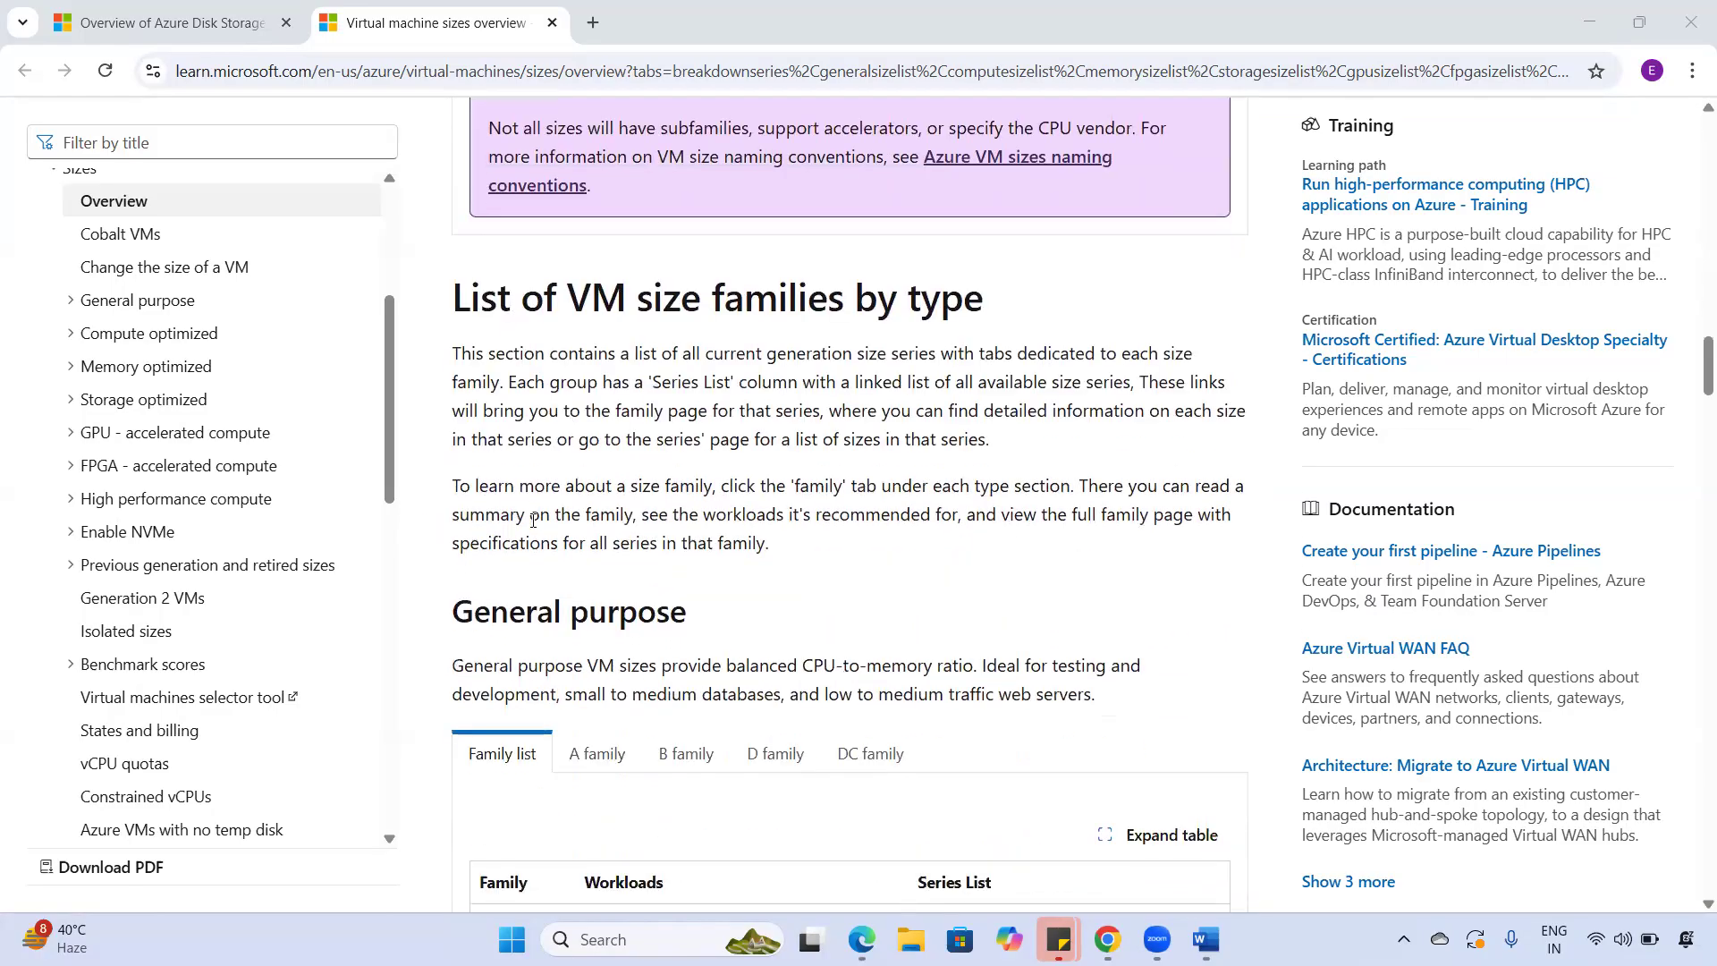
scroll(534, 521, down, 5)
scroll(526, 511, up, 4)
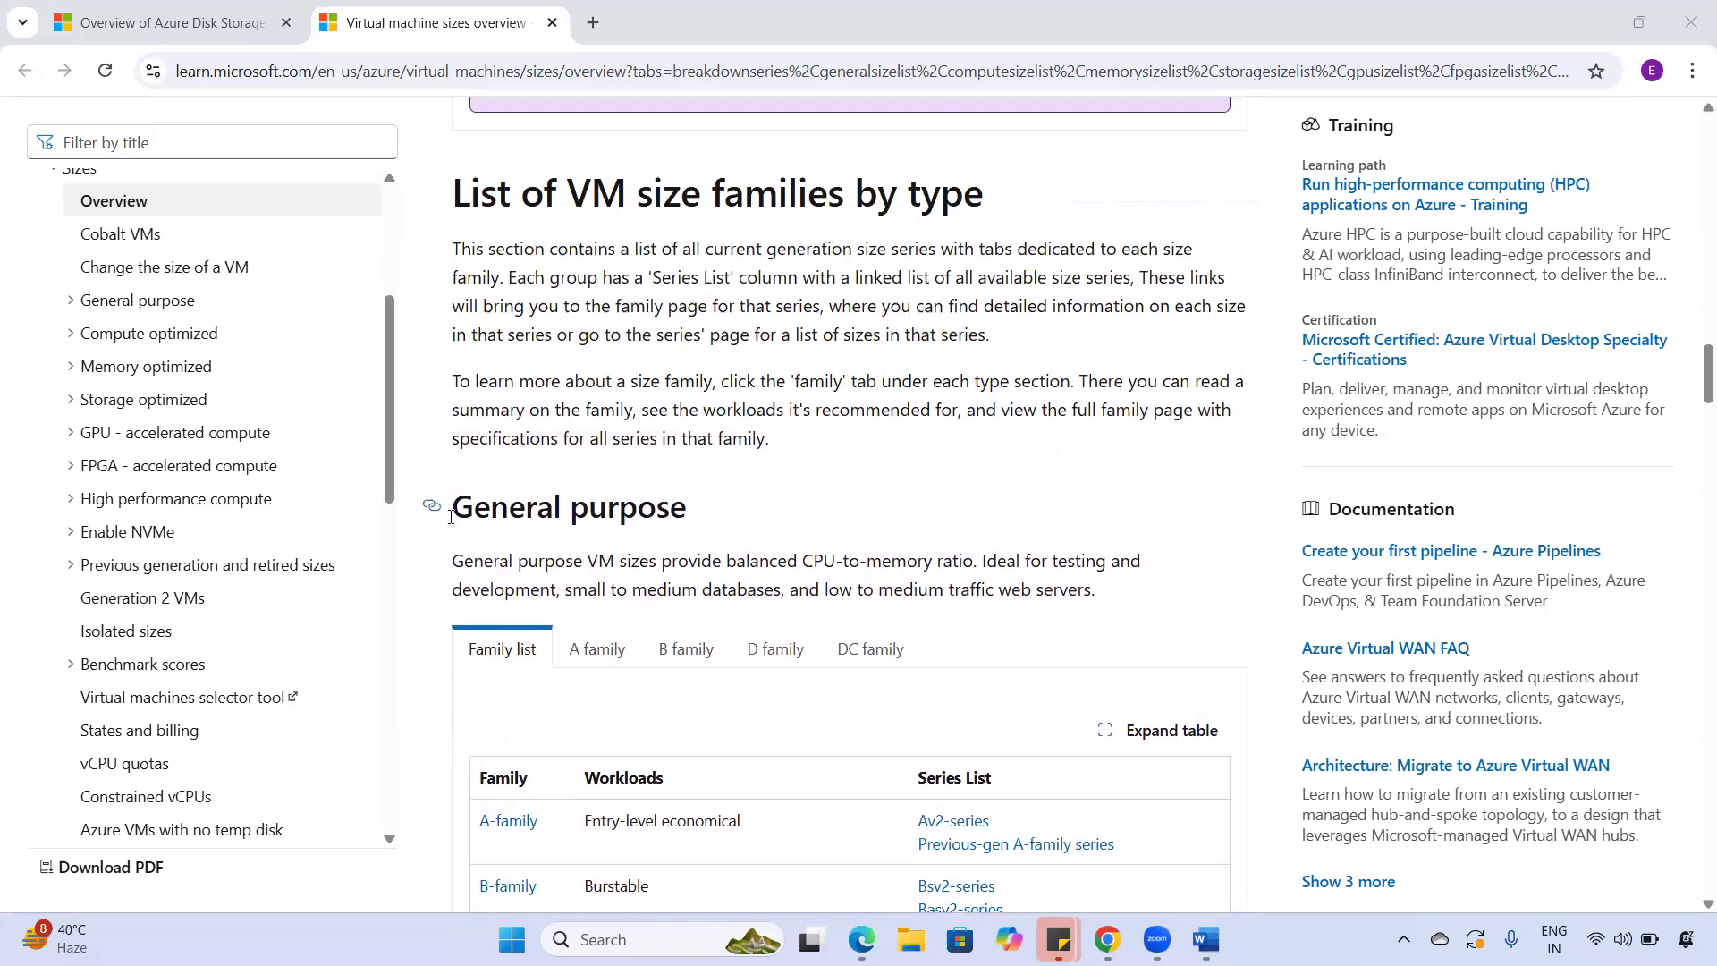
drag(451, 507, 707, 505)
scroll(666, 686, down, 3)
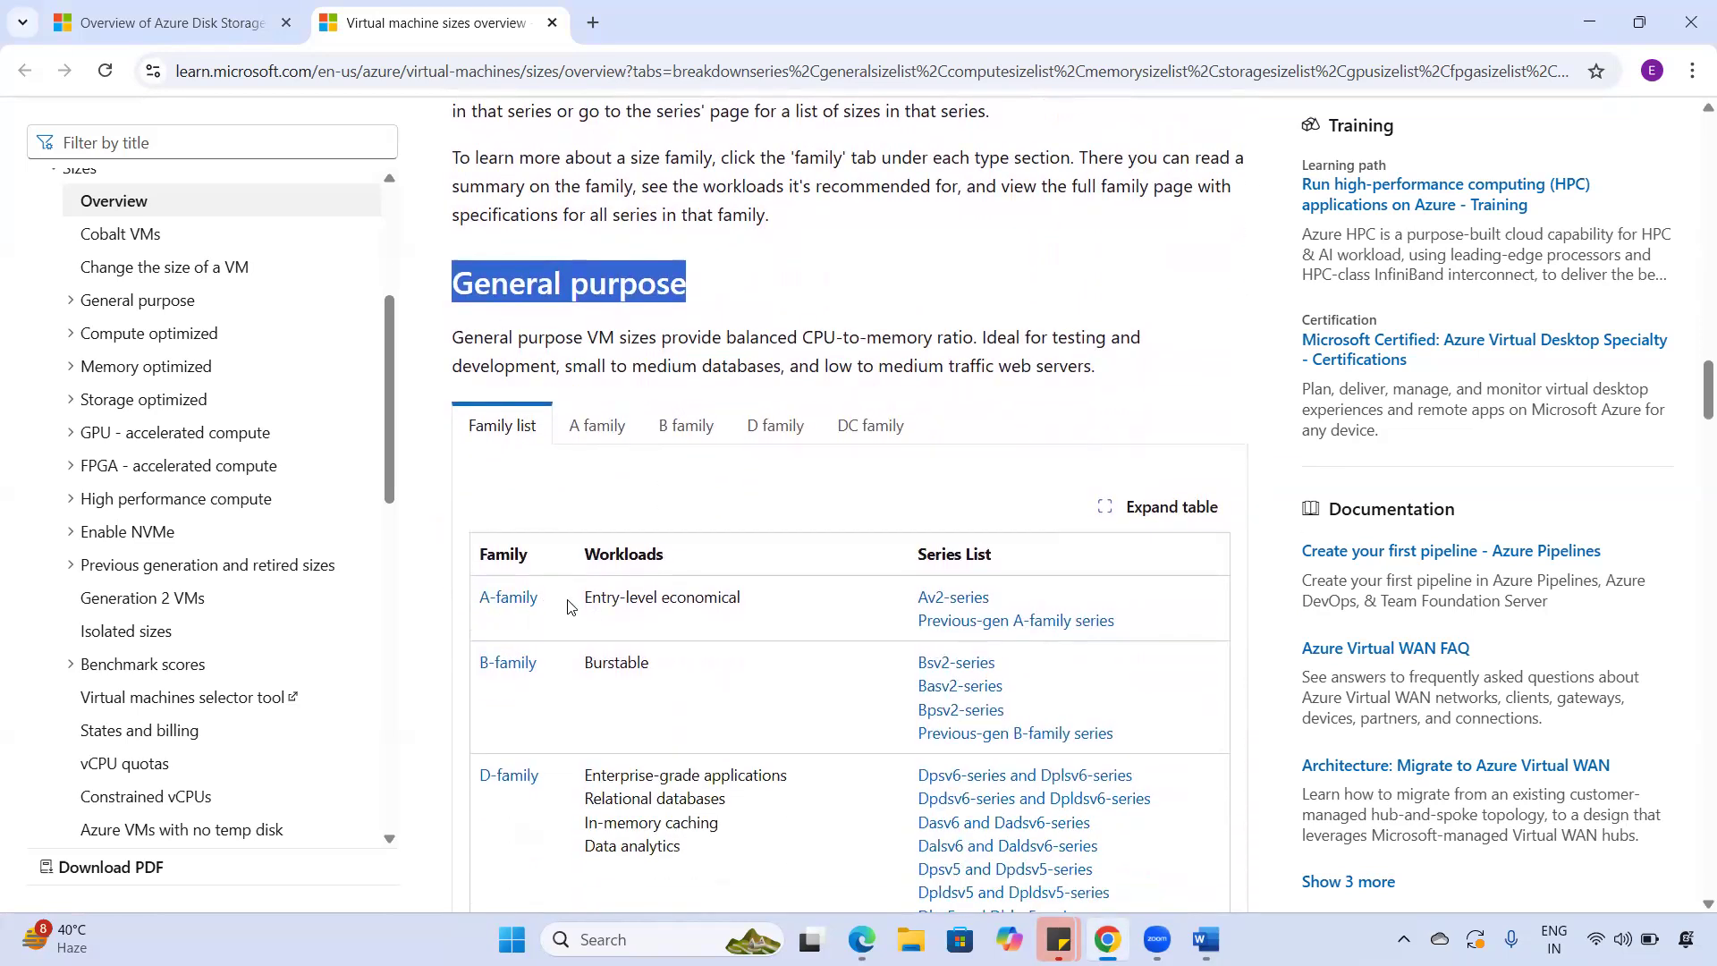
scroll(548, 767, down, 3)
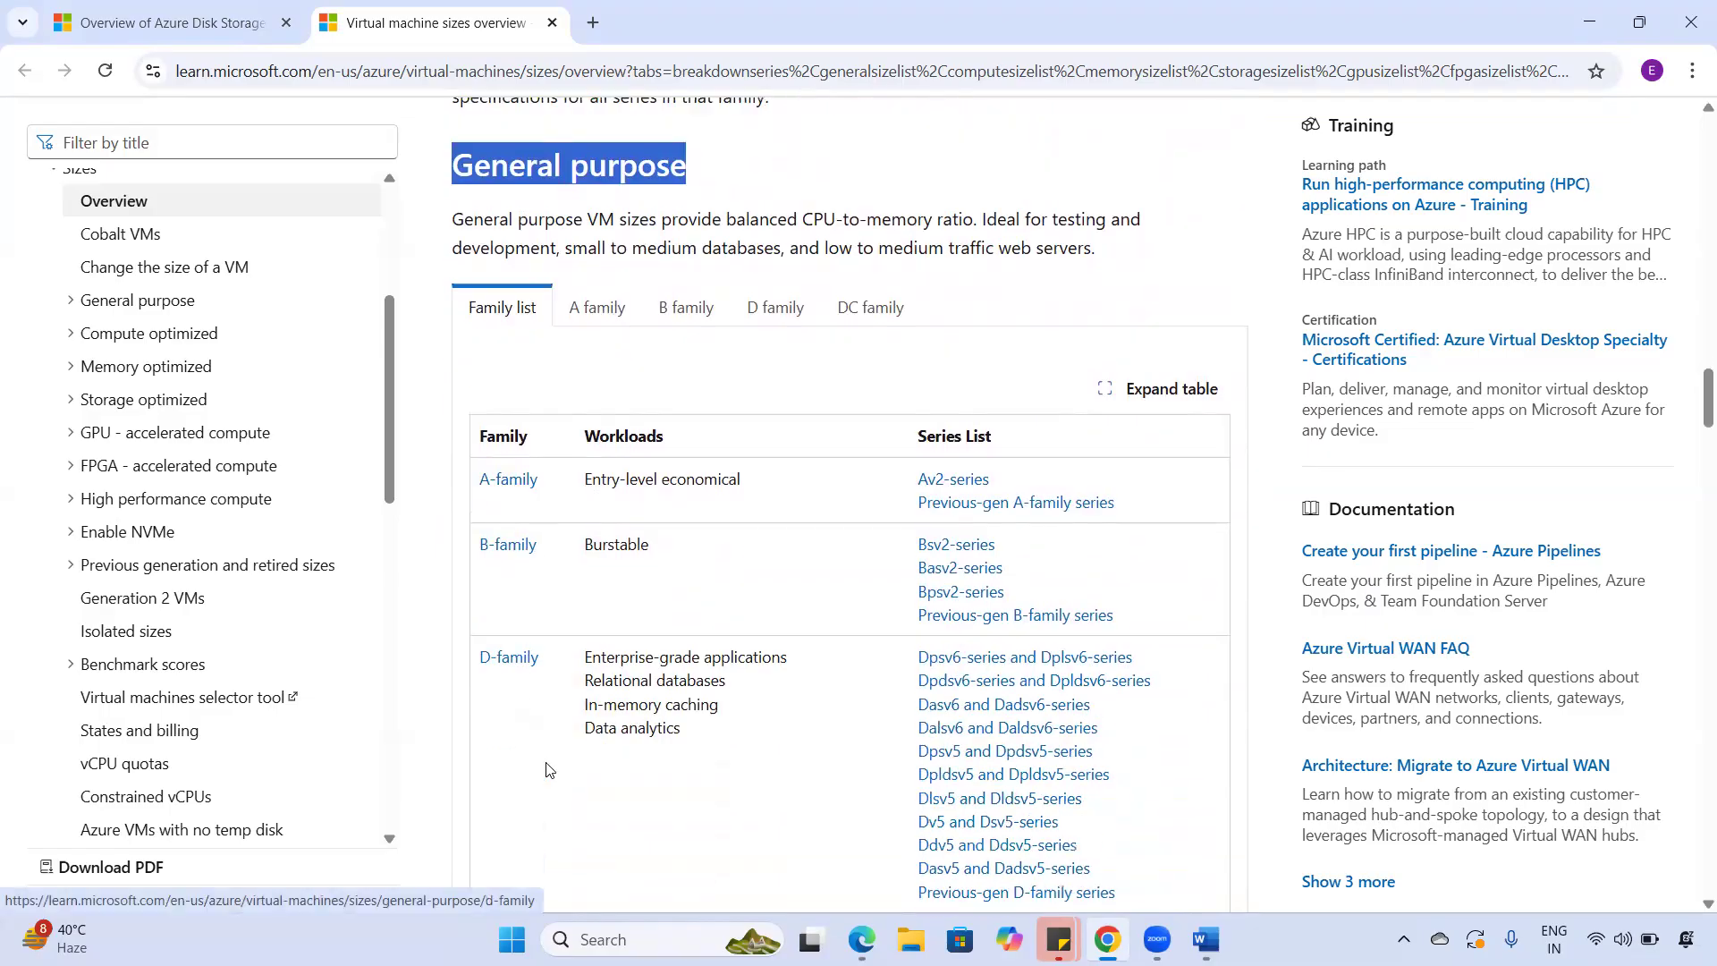
click(845, 936)
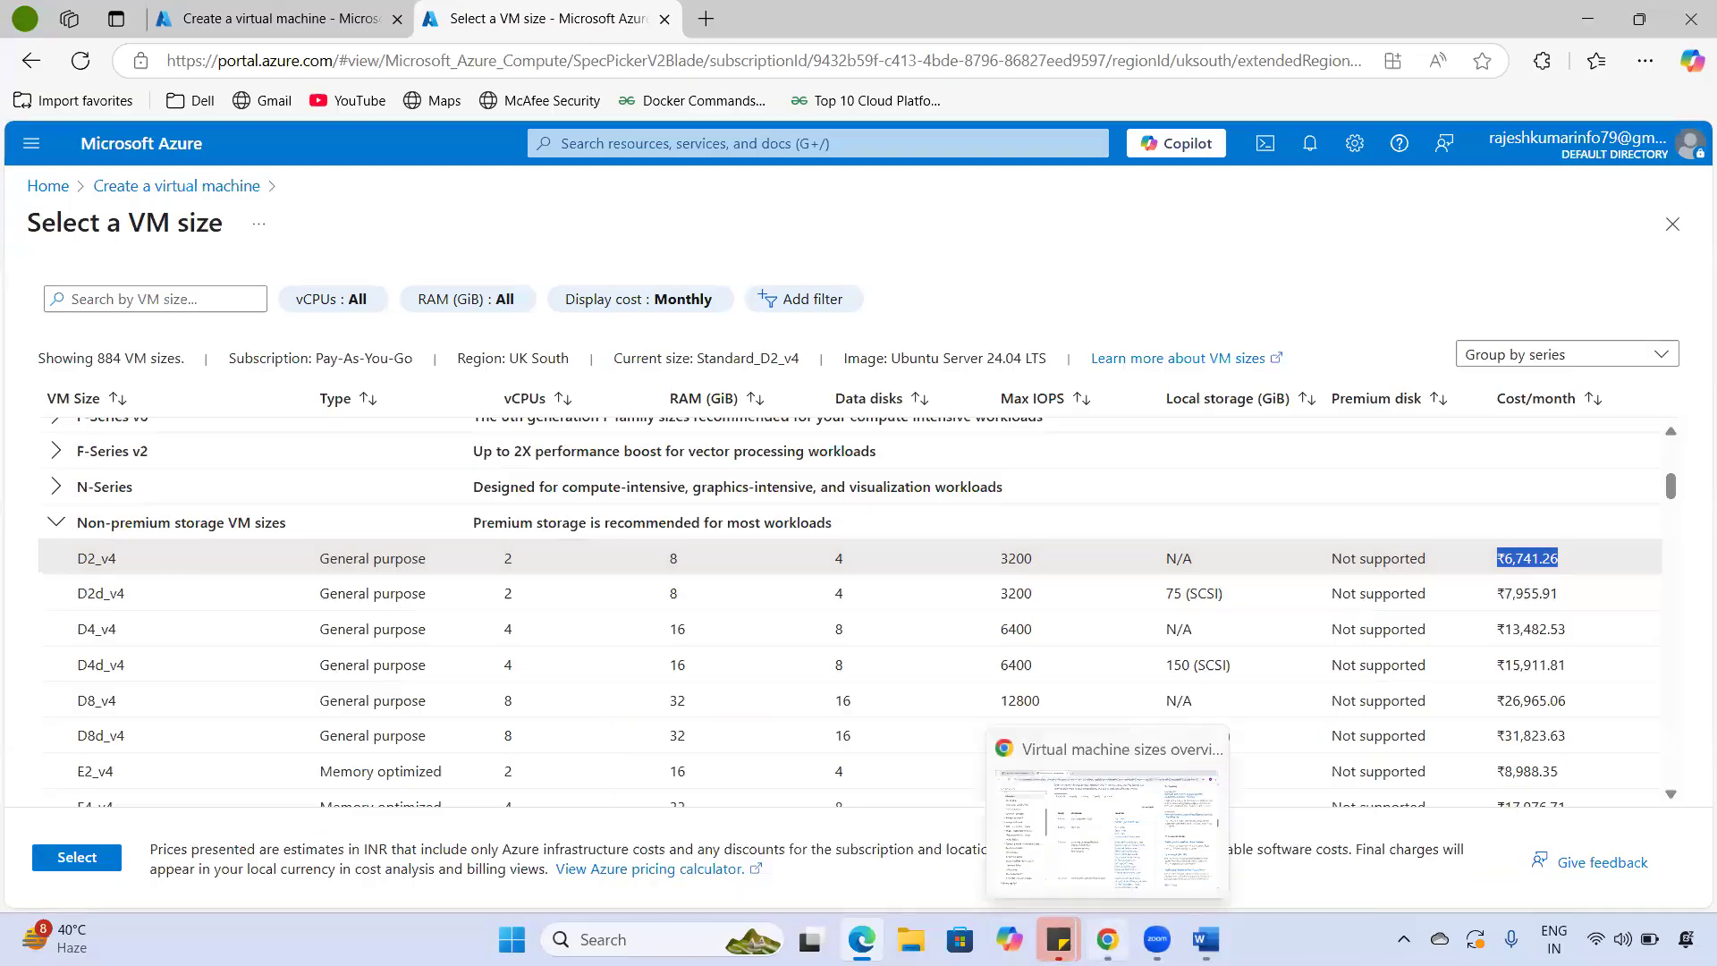
click(1107, 938)
scroll(737, 712, down, 8)
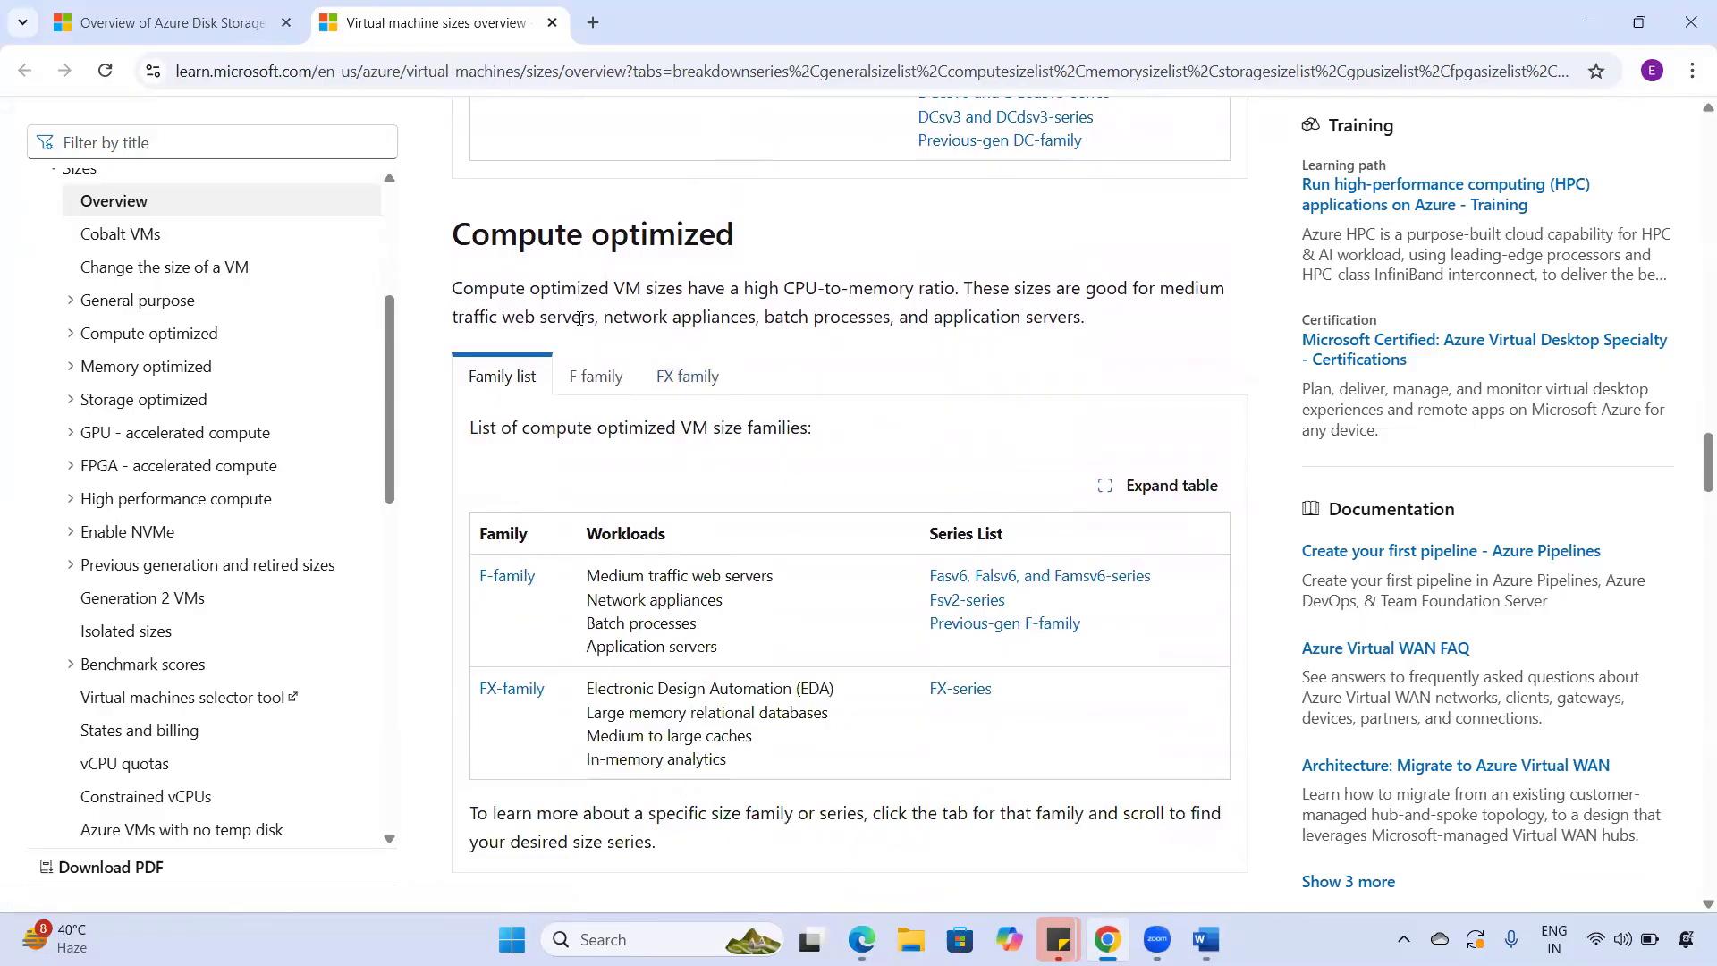
drag(470, 234, 744, 238)
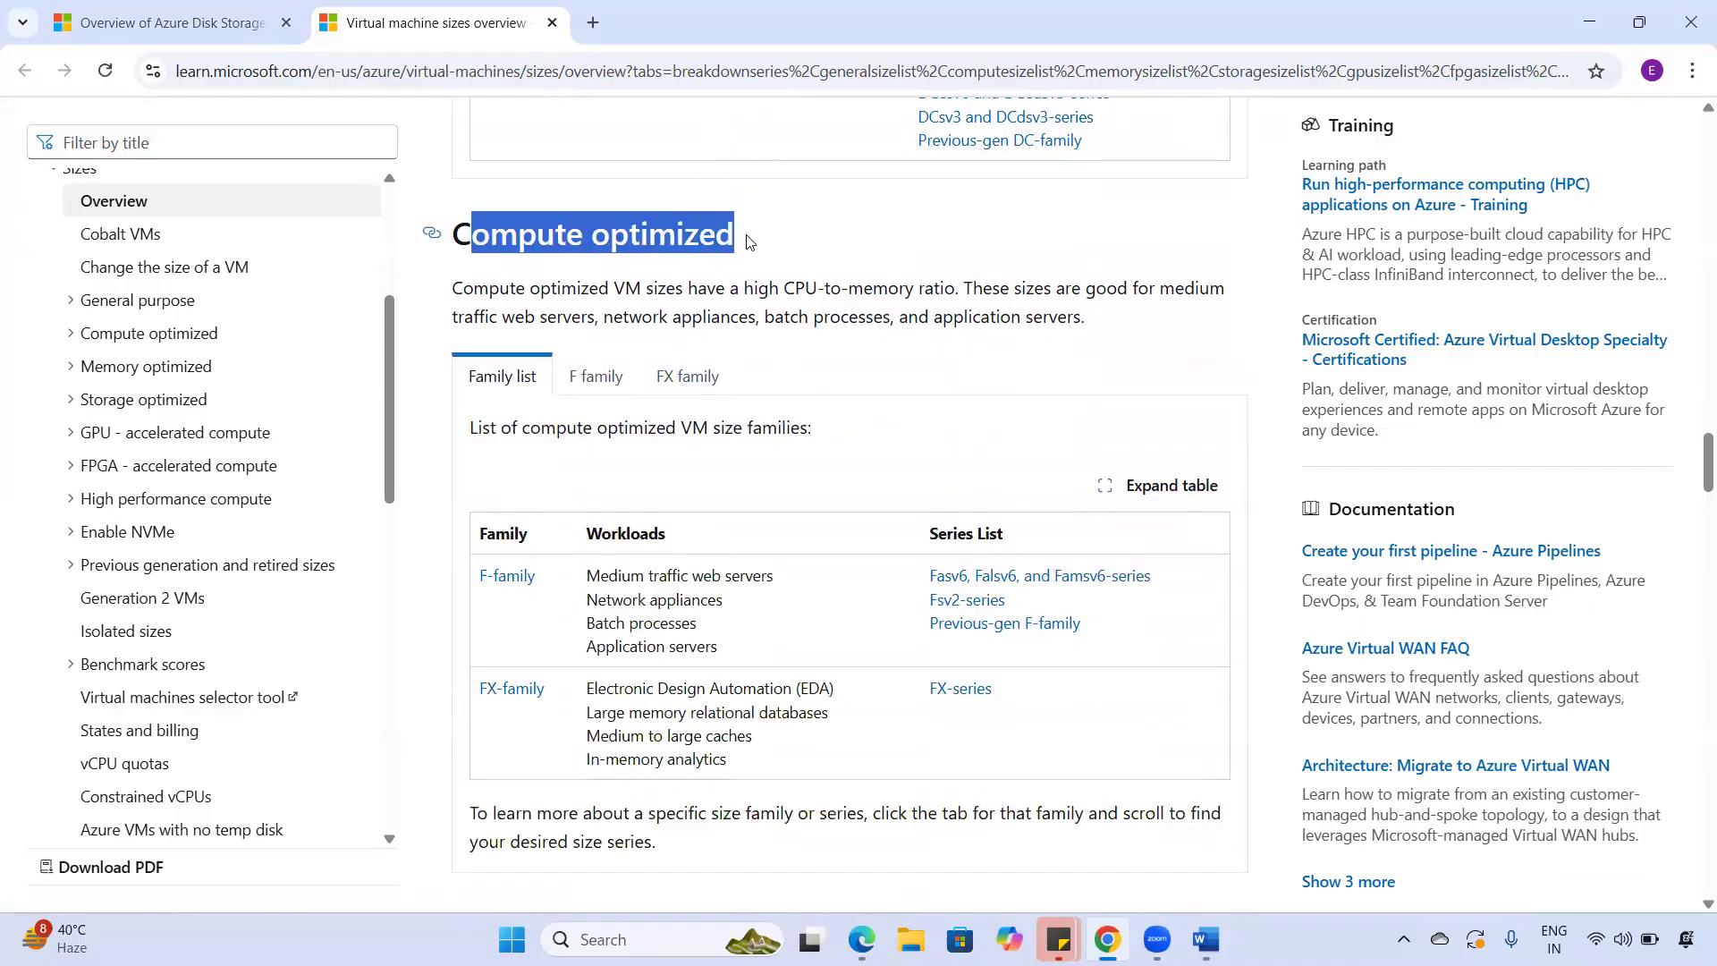
scroll(787, 536, up, 10)
scroll(789, 536, up, 15)
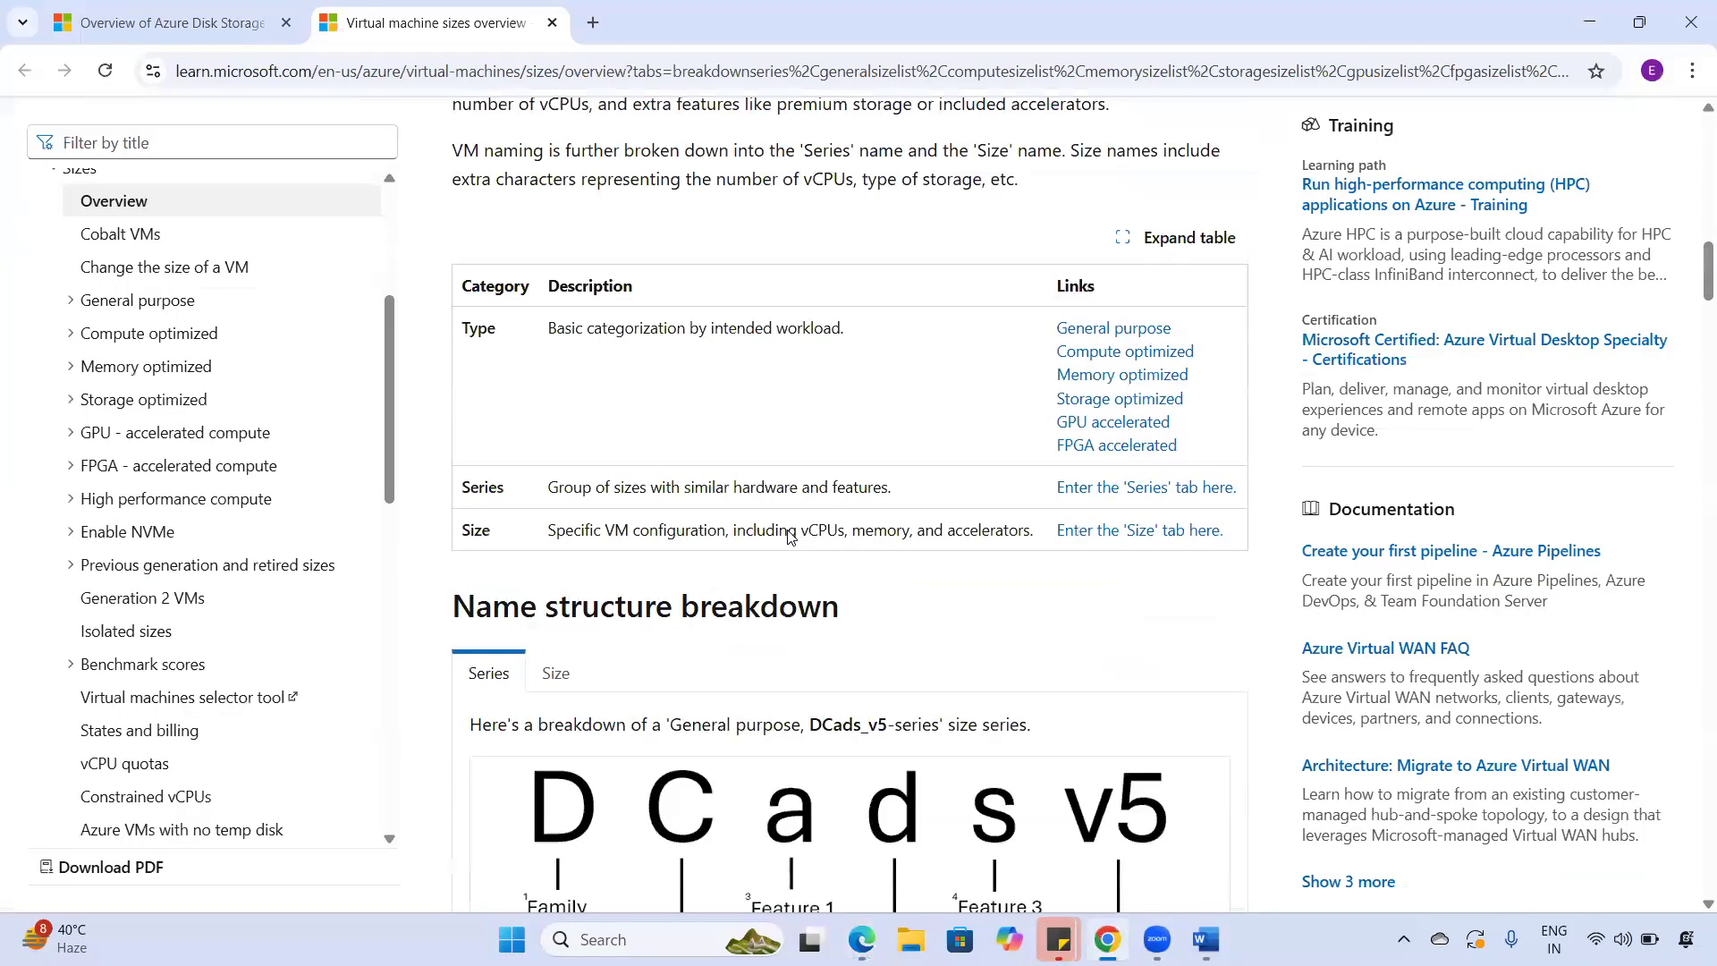
scroll(849, 586, down, 6)
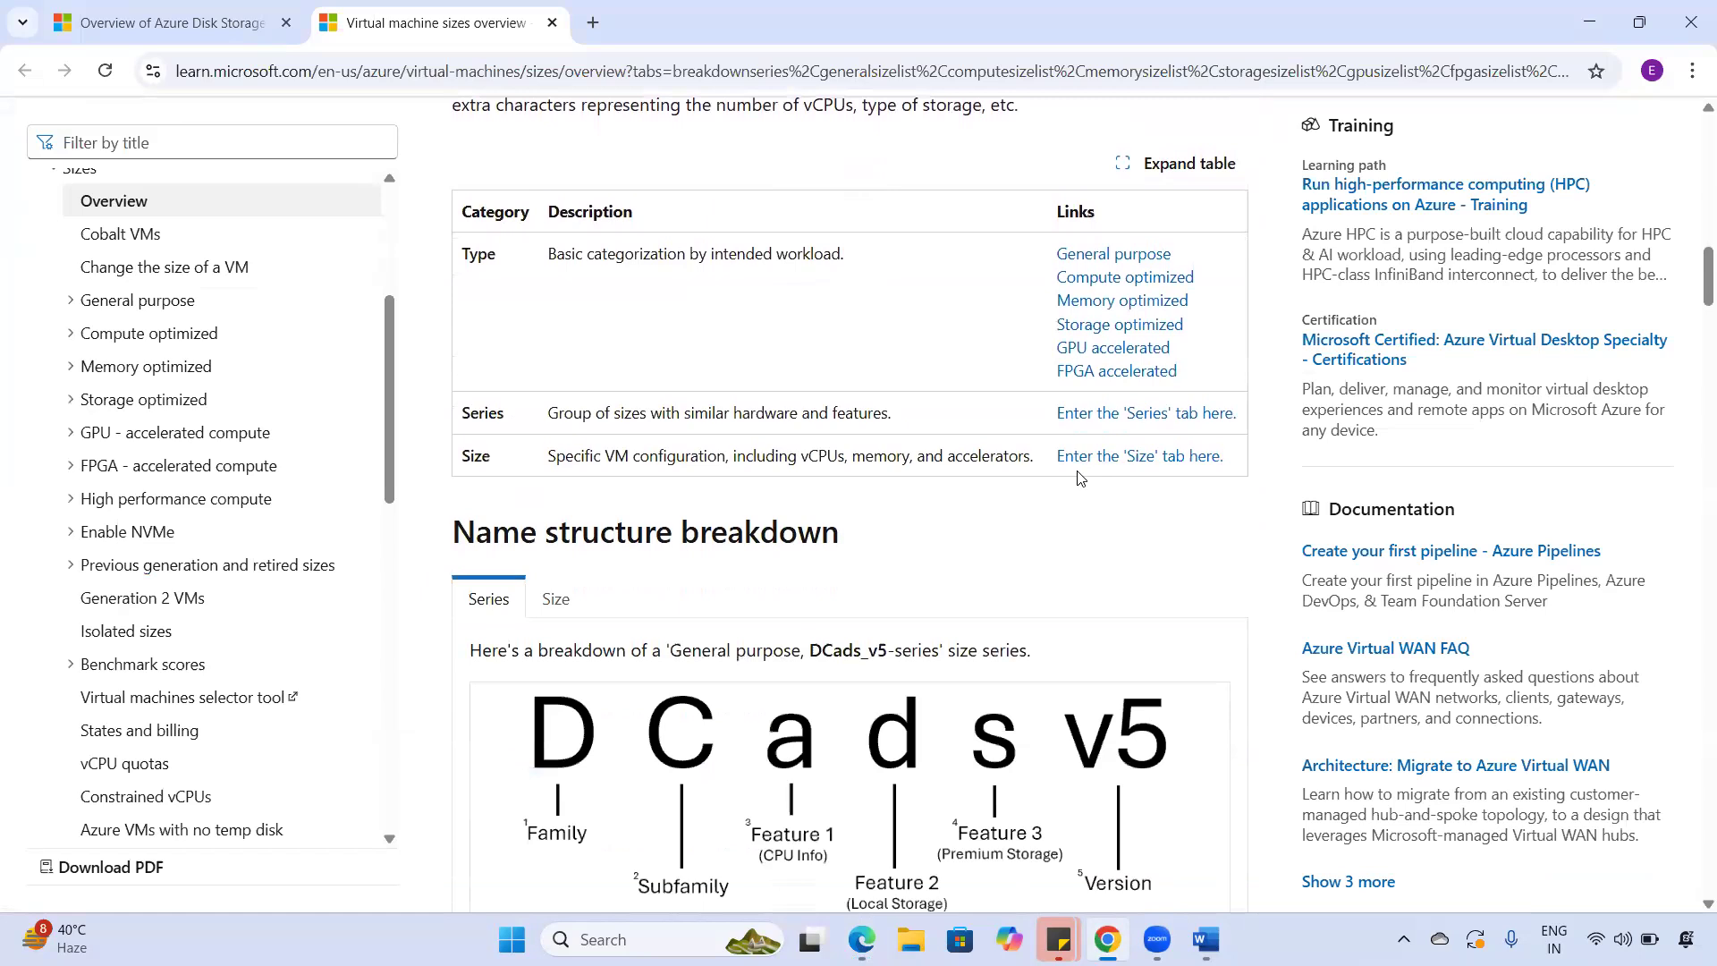
scroll(1065, 510, up, 3)
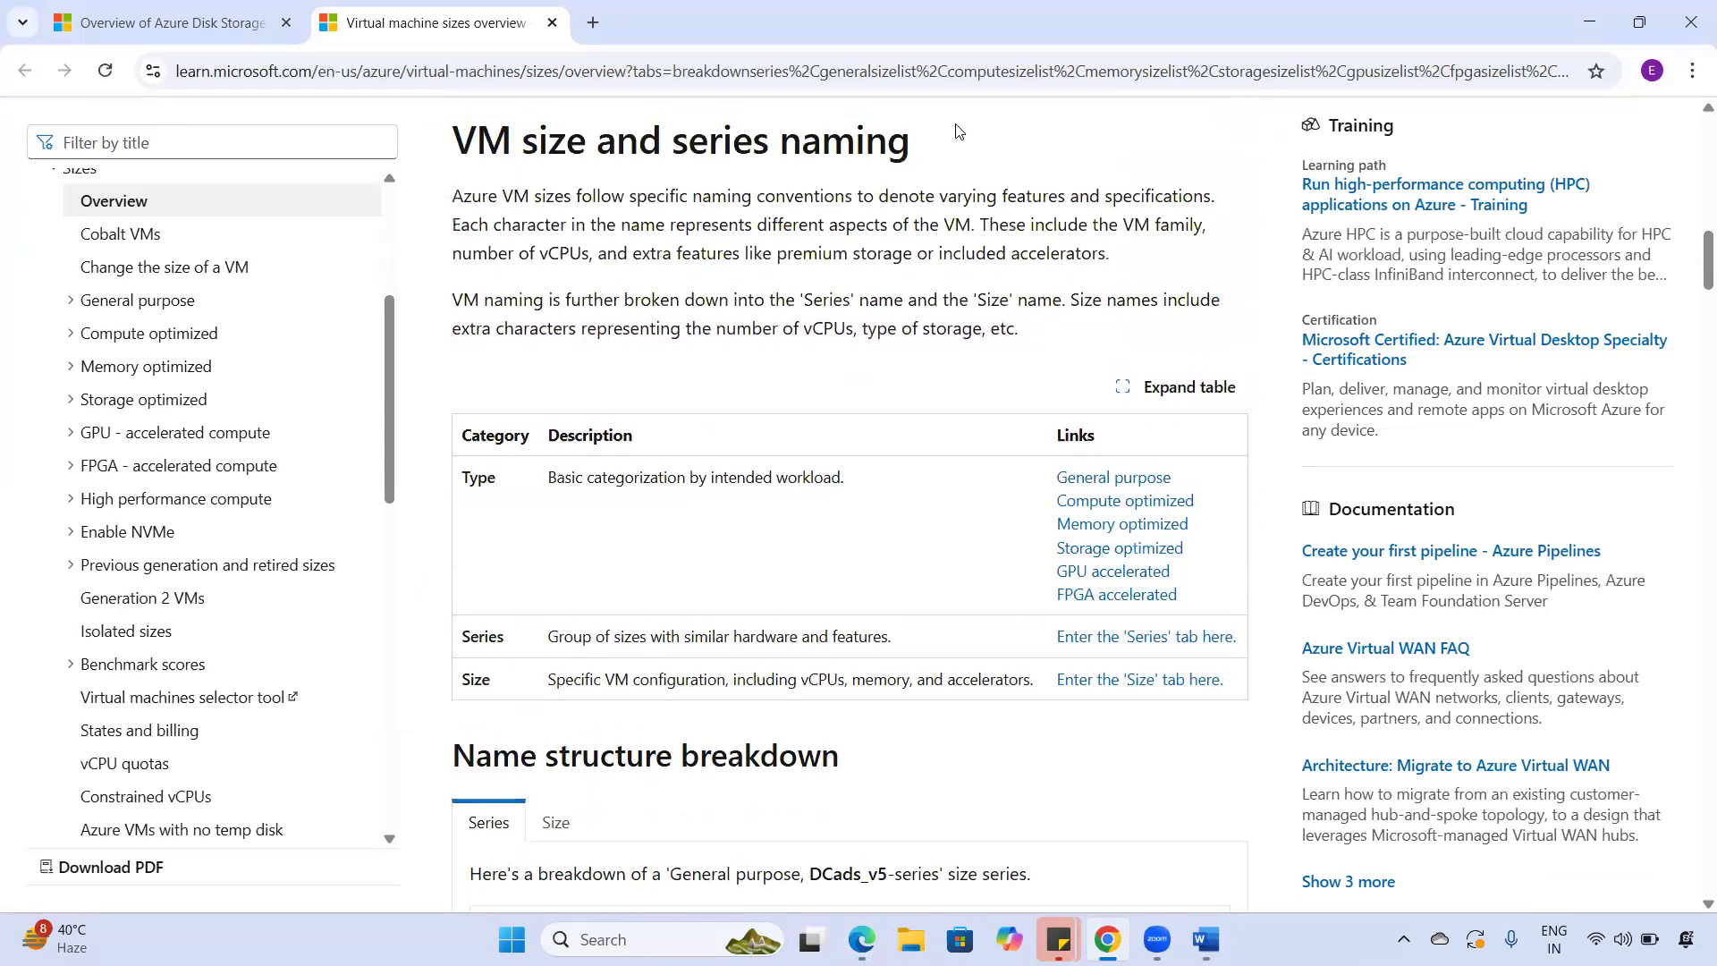
- Tick and underline General purpose in the VM size types list
drag(1183, 467, 1218, 446)
mouse_move(1100, 484)
mouse_down()
mouse_move(1179, 475)
mouse_move(1127, 459)
mouse_move(1073, 488)
mouse_up()
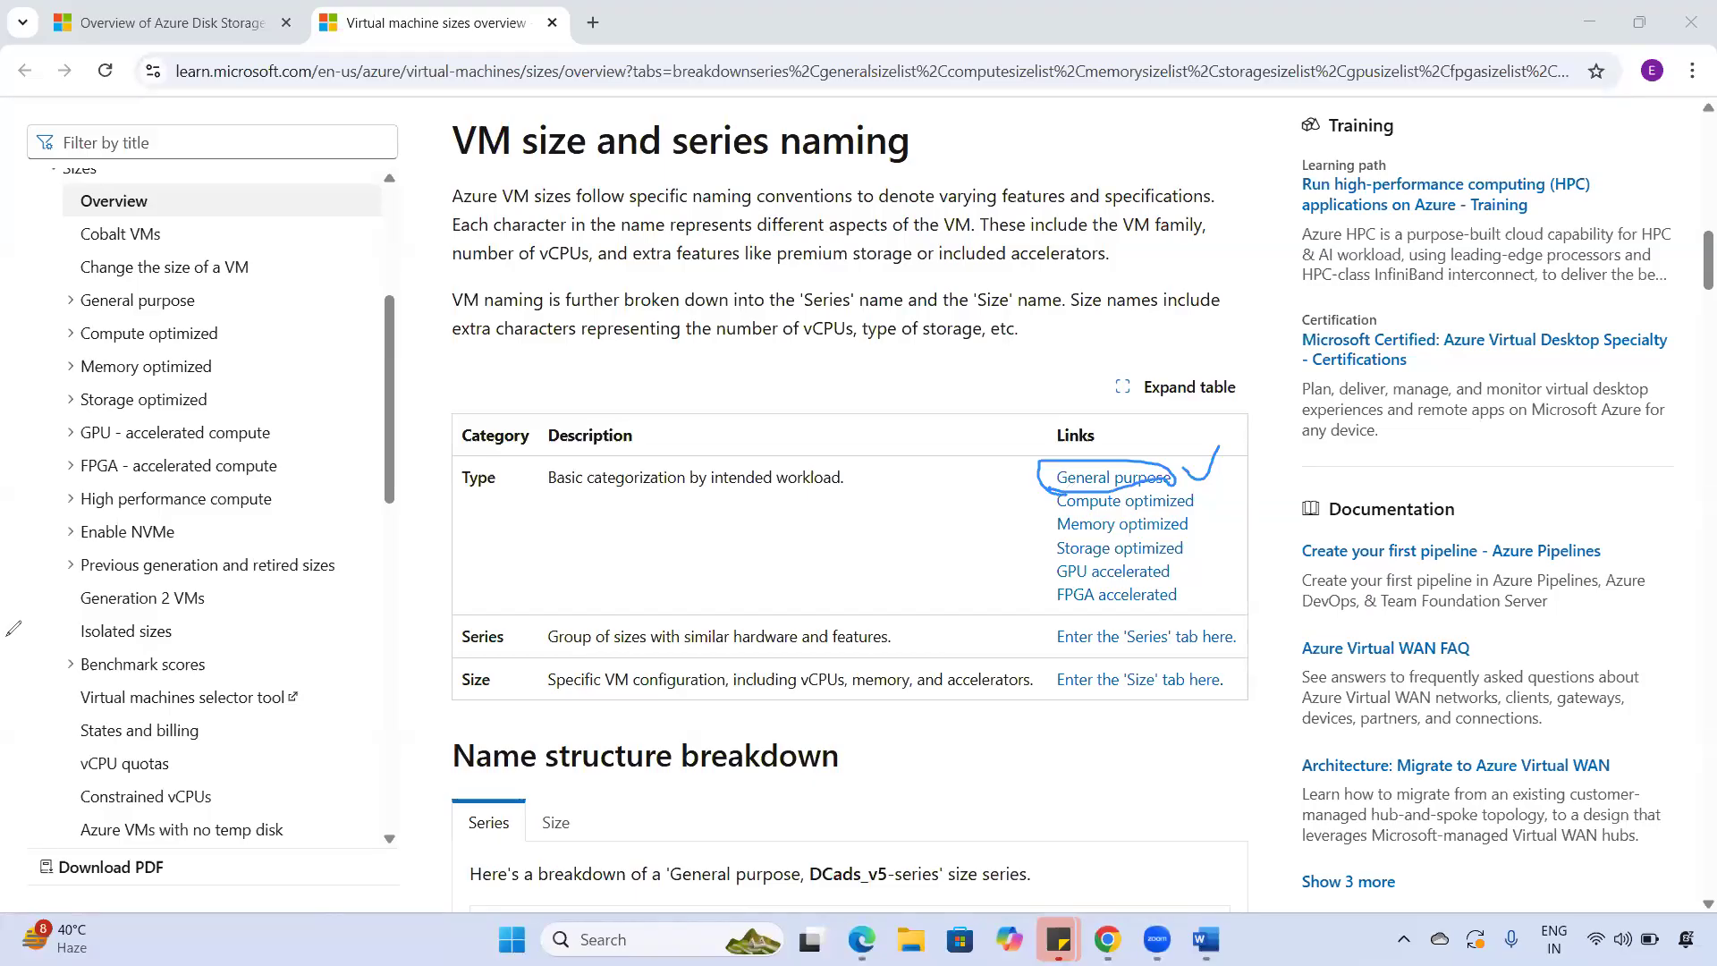
drag(1187, 468, 1243, 436)
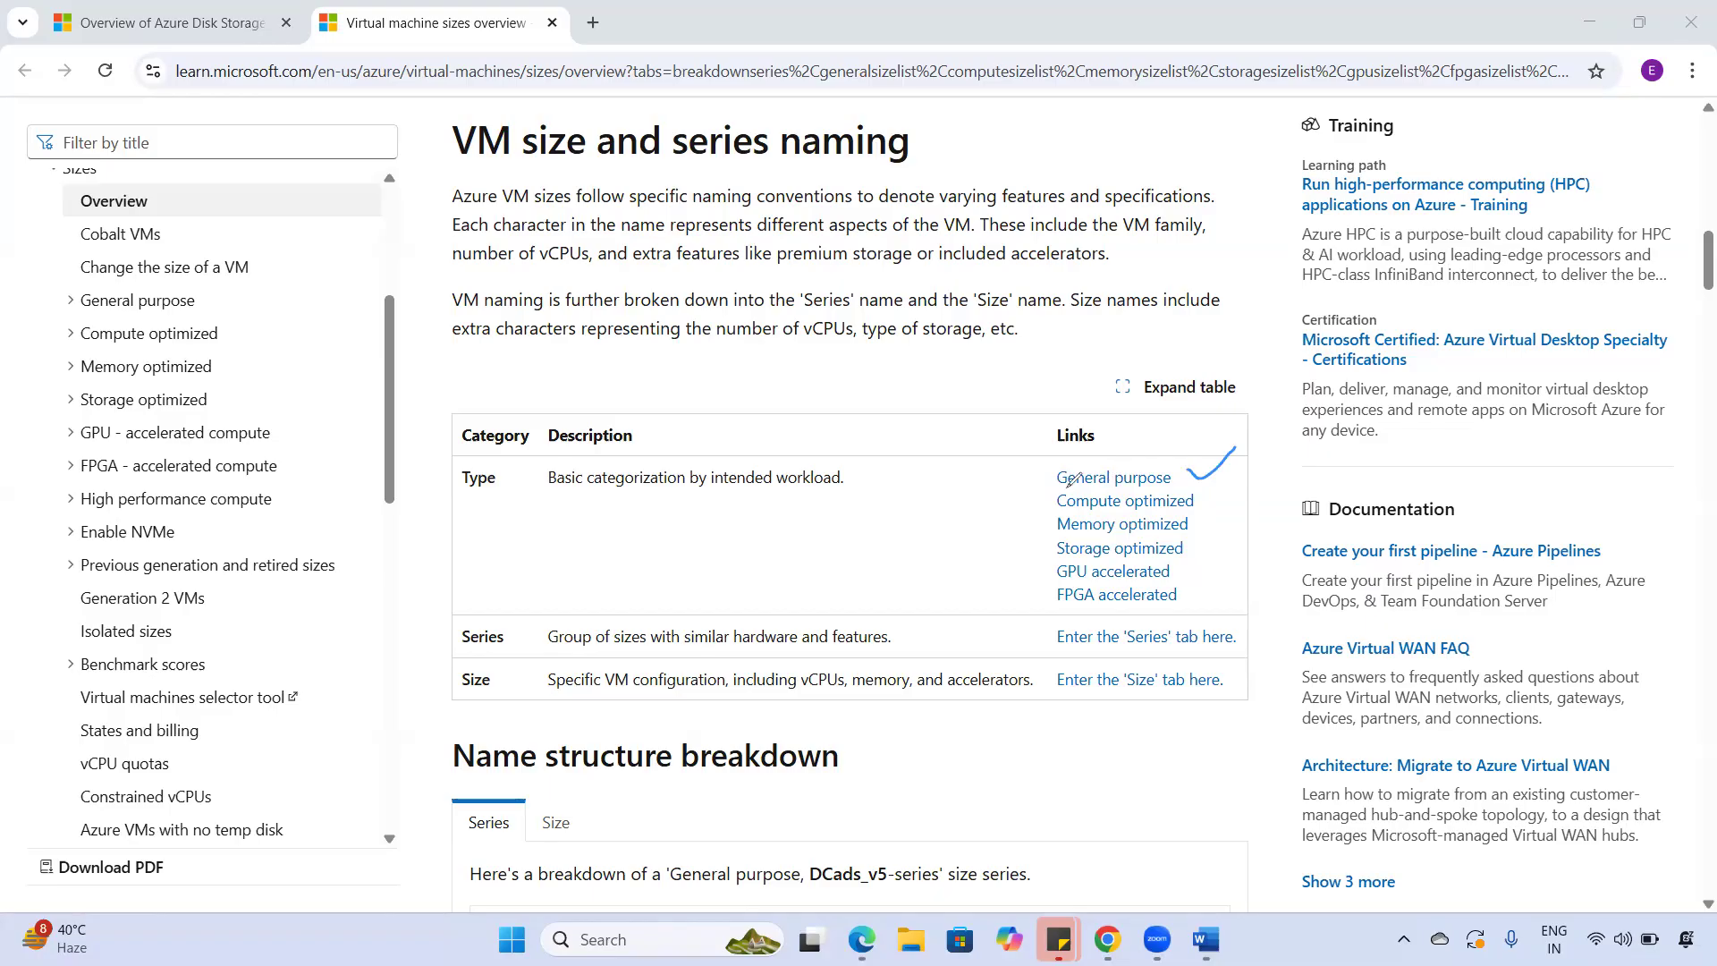
drag(1065, 488, 1166, 483)
- Underline and tick Compute optimized, then circle Memory optimized and draw an arrow to it
drag(1048, 514, 1194, 504)
drag(1205, 503, 1244, 490)
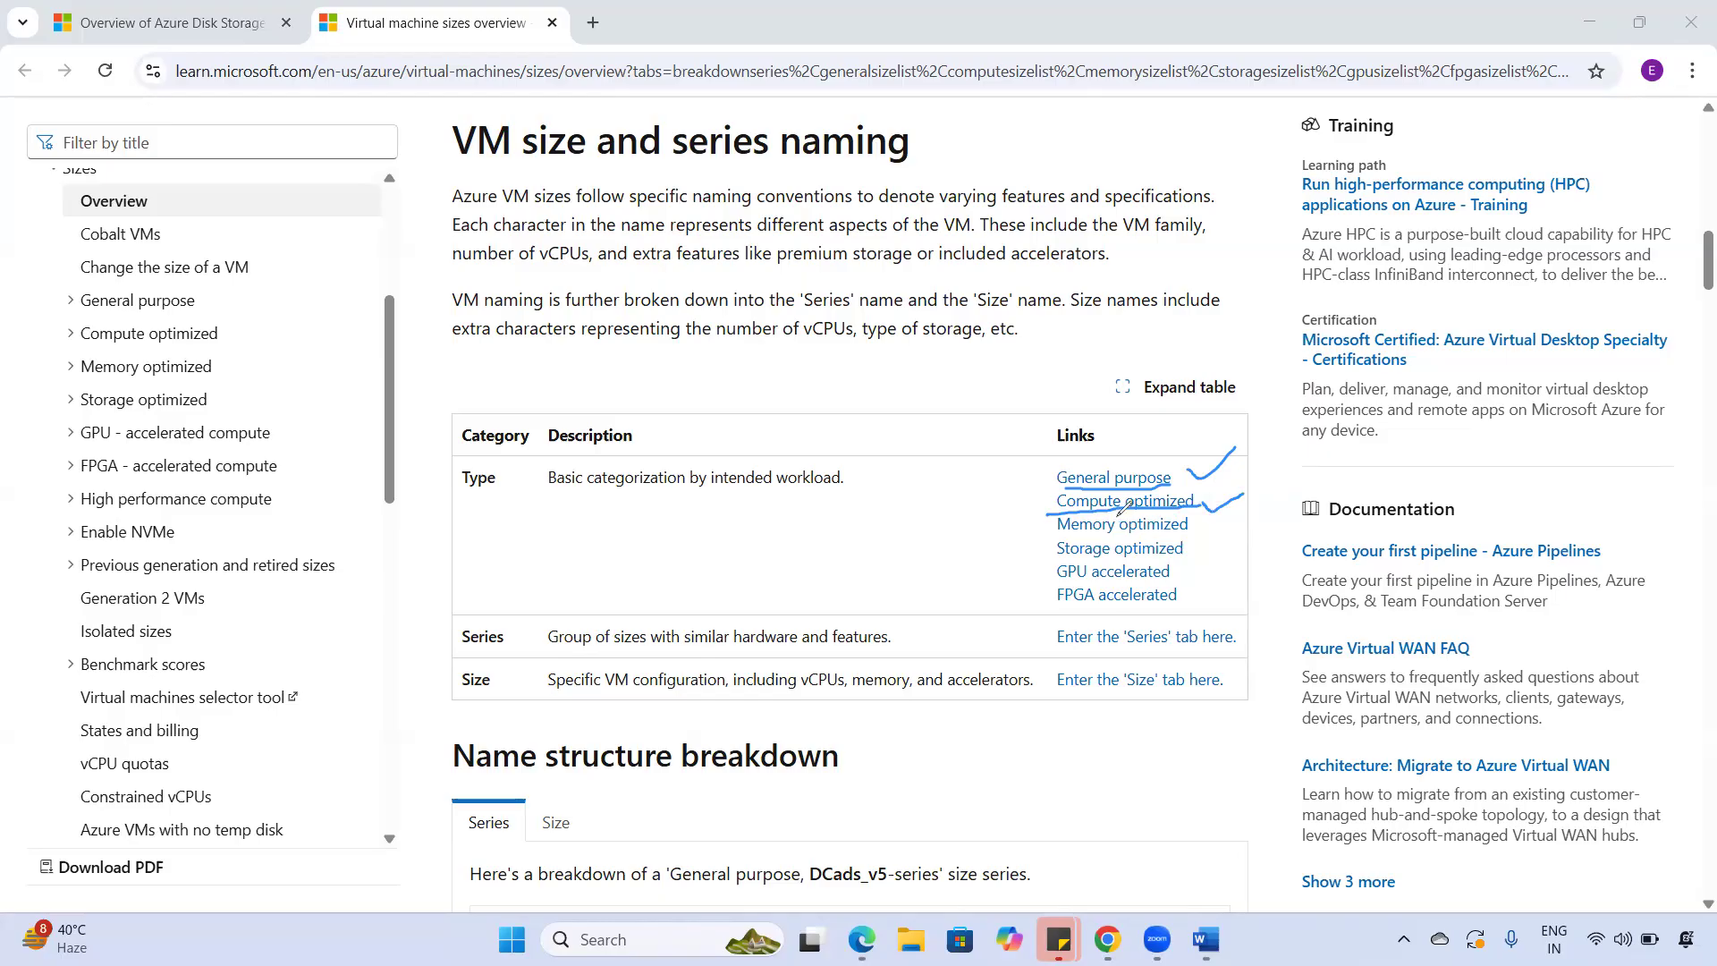
mouse_move(1058, 526)
mouse_down()
mouse_move(1189, 537)
mouse_move(1205, 517)
mouse_move(1146, 501)
mouse_move(1049, 521)
mouse_up()
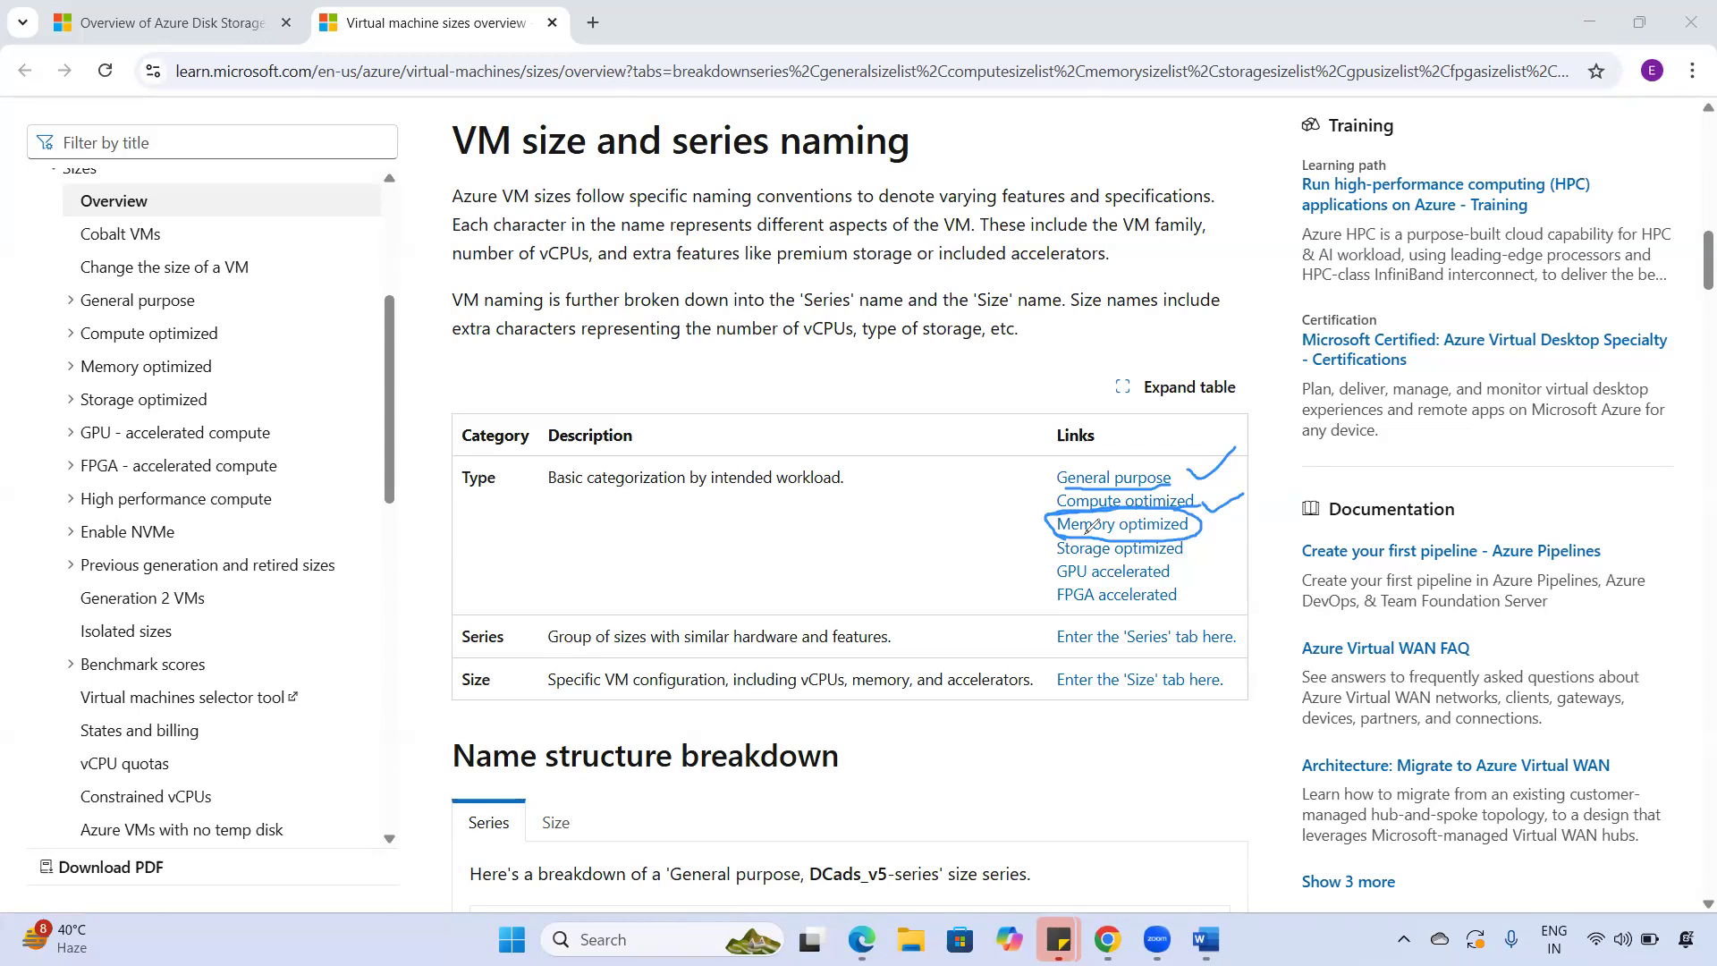
drag(994, 536, 1021, 541)
- Add a short note beside the arrow, then circle and tick Storage optimized
mouse_move(934, 489)
mouse_down()
mouse_move(924, 550)
mouse_move(955, 517)
mouse_move(1008, 517)
mouse_up()
click(955, 515)
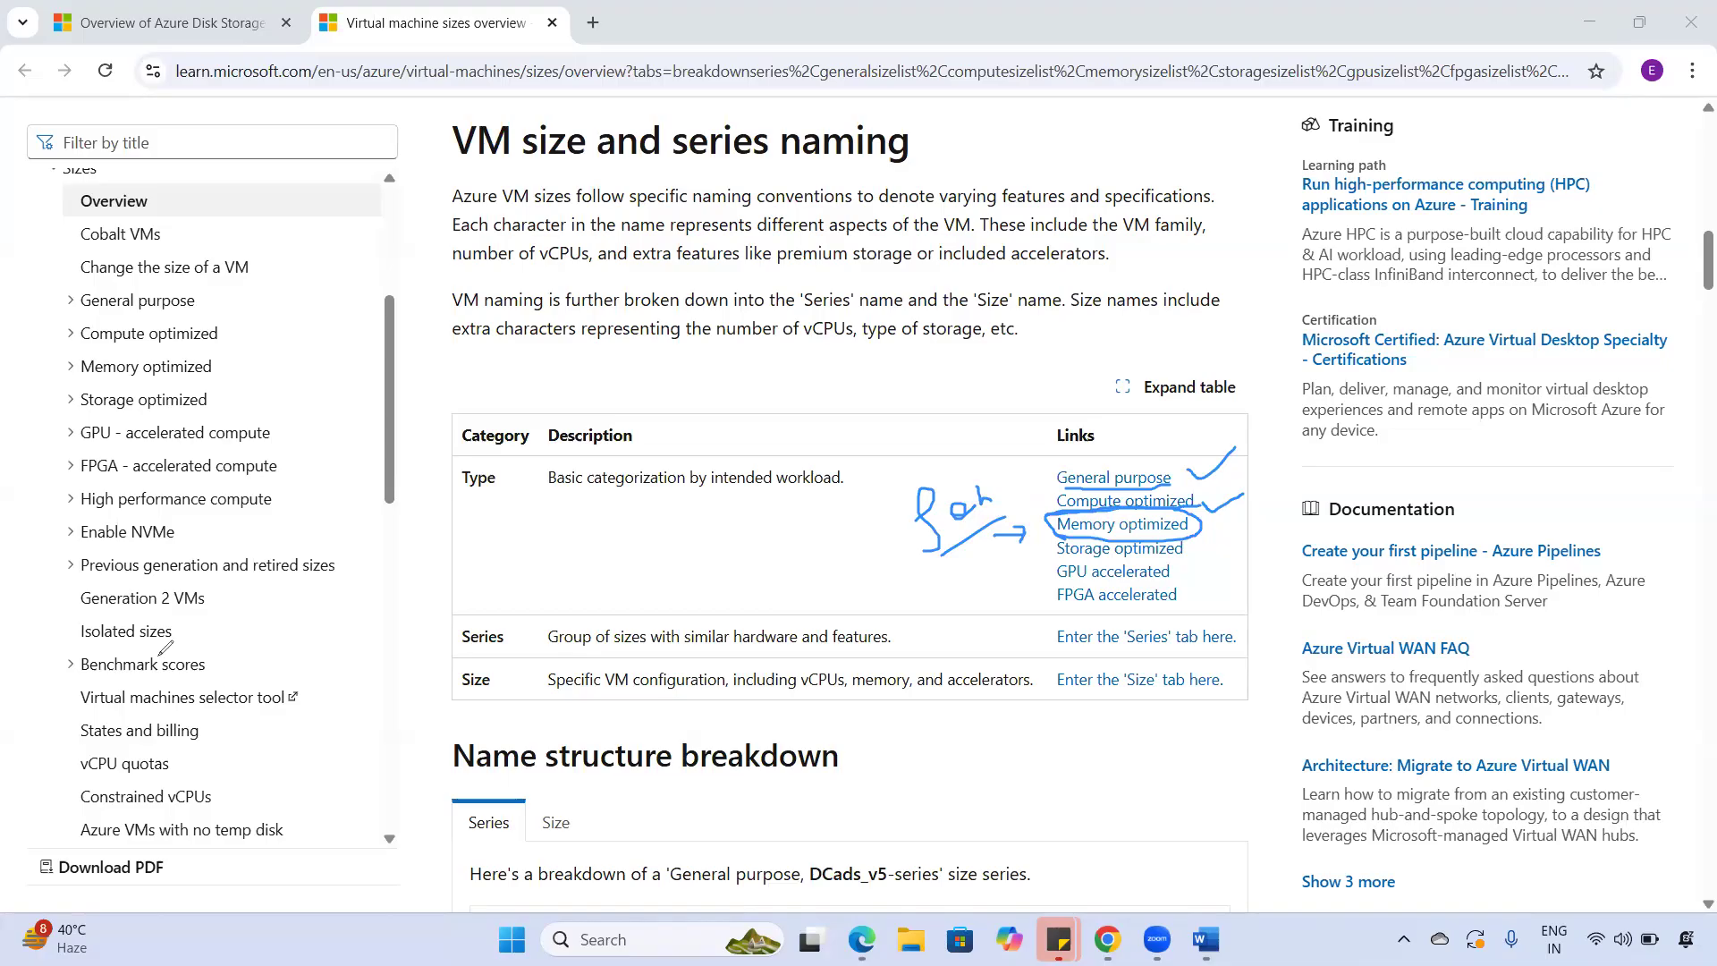
mouse_move(1056, 563)
mouse_down()
mouse_move(1160, 562)
mouse_move(1134, 529)
mouse_move(1040, 536)
mouse_move(1069, 547)
mouse_up()
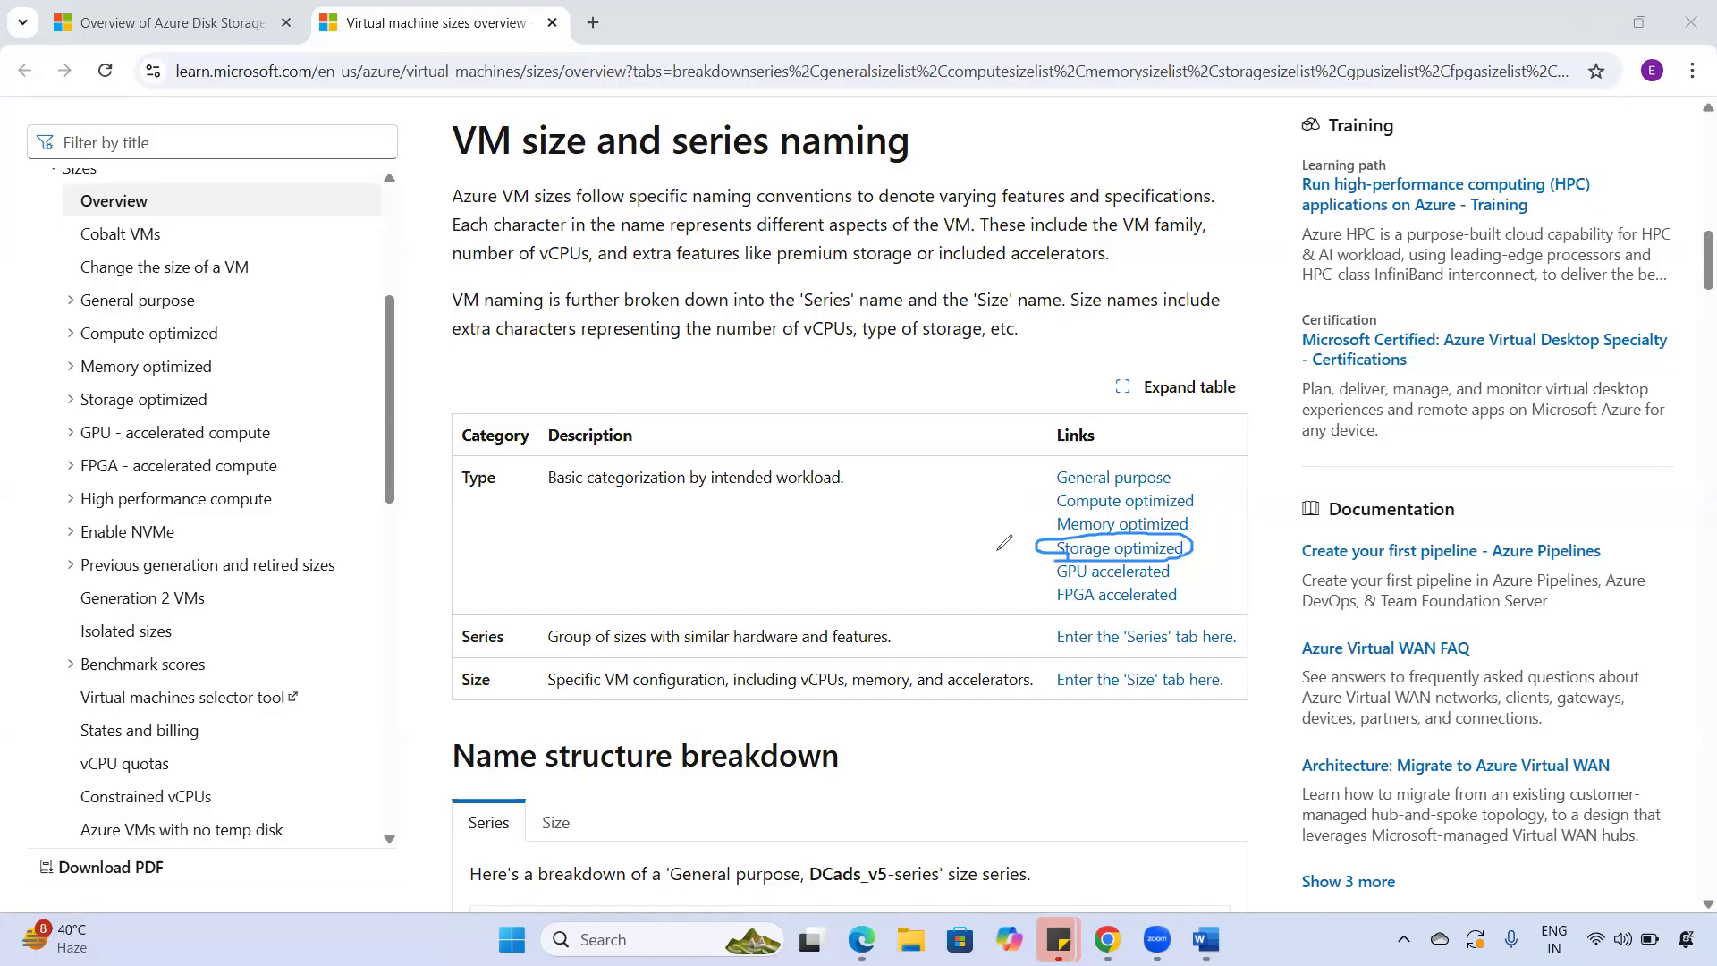
drag(1203, 542, 1235, 533)
- Circle GPU accelerated, add pointing dashes, and tick it as covered
mouse_move(1055, 562)
mouse_down()
mouse_move(1185, 581)
mouse_move(1041, 560)
mouse_up()
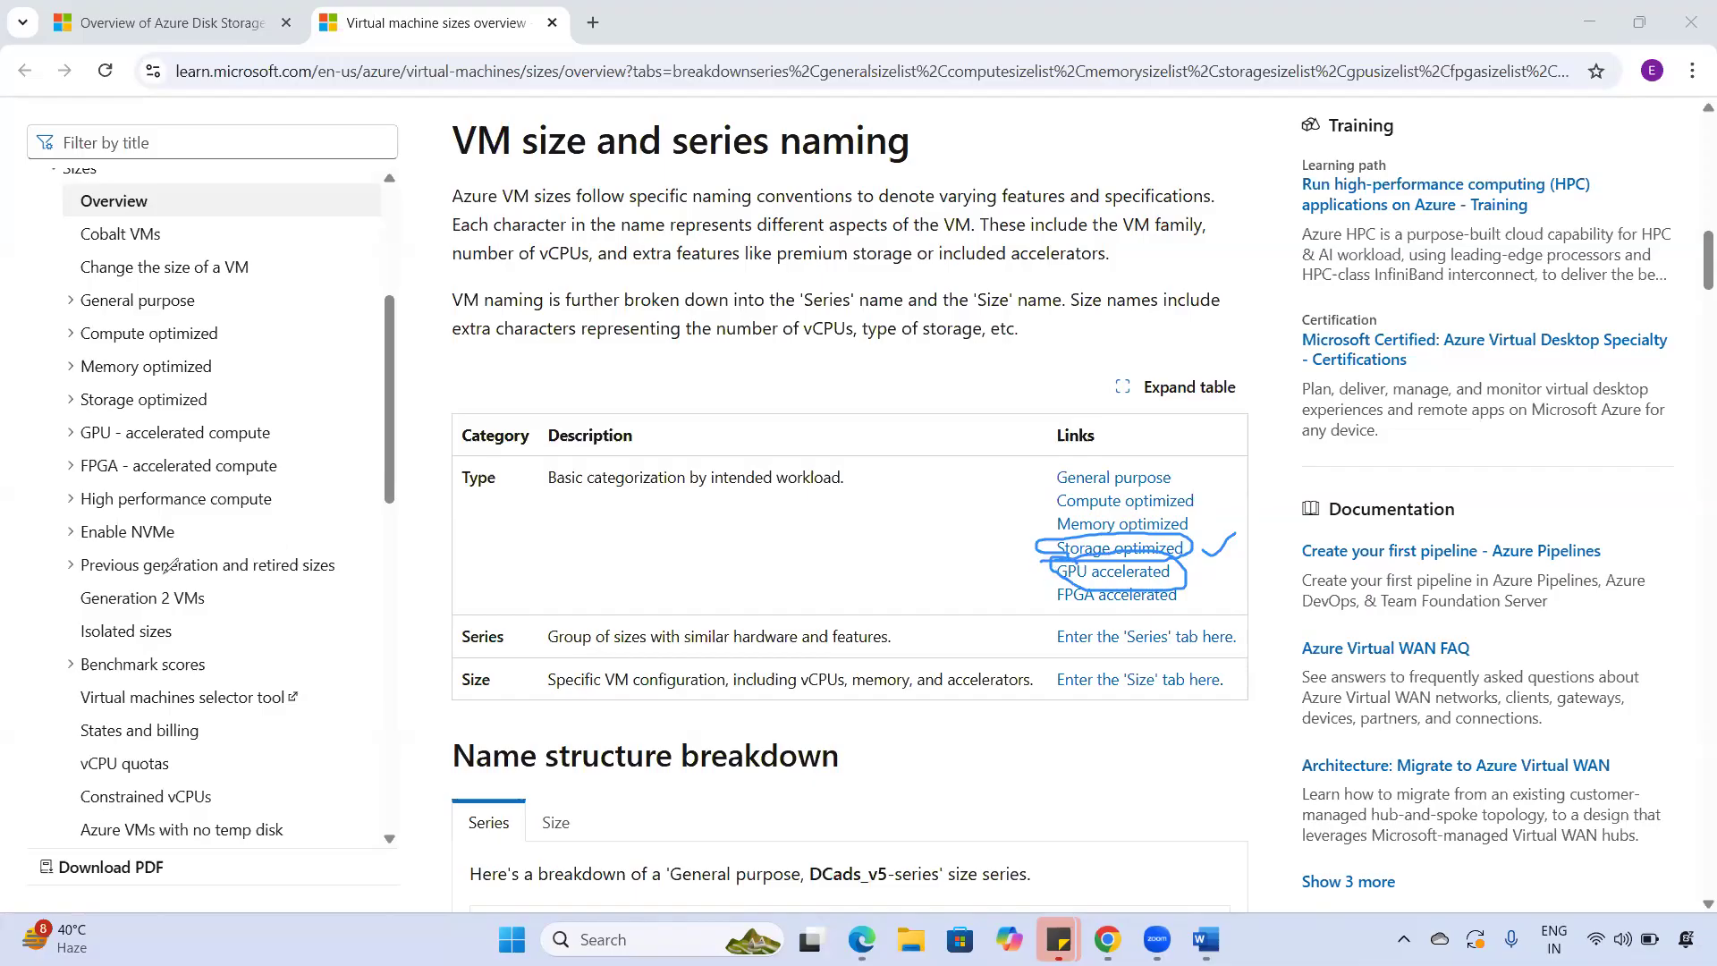
mouse_move(1059, 578)
mouse_down()
mouse_move(1178, 571)
mouse_move(1052, 565)
mouse_move(1101, 573)
mouse_up()
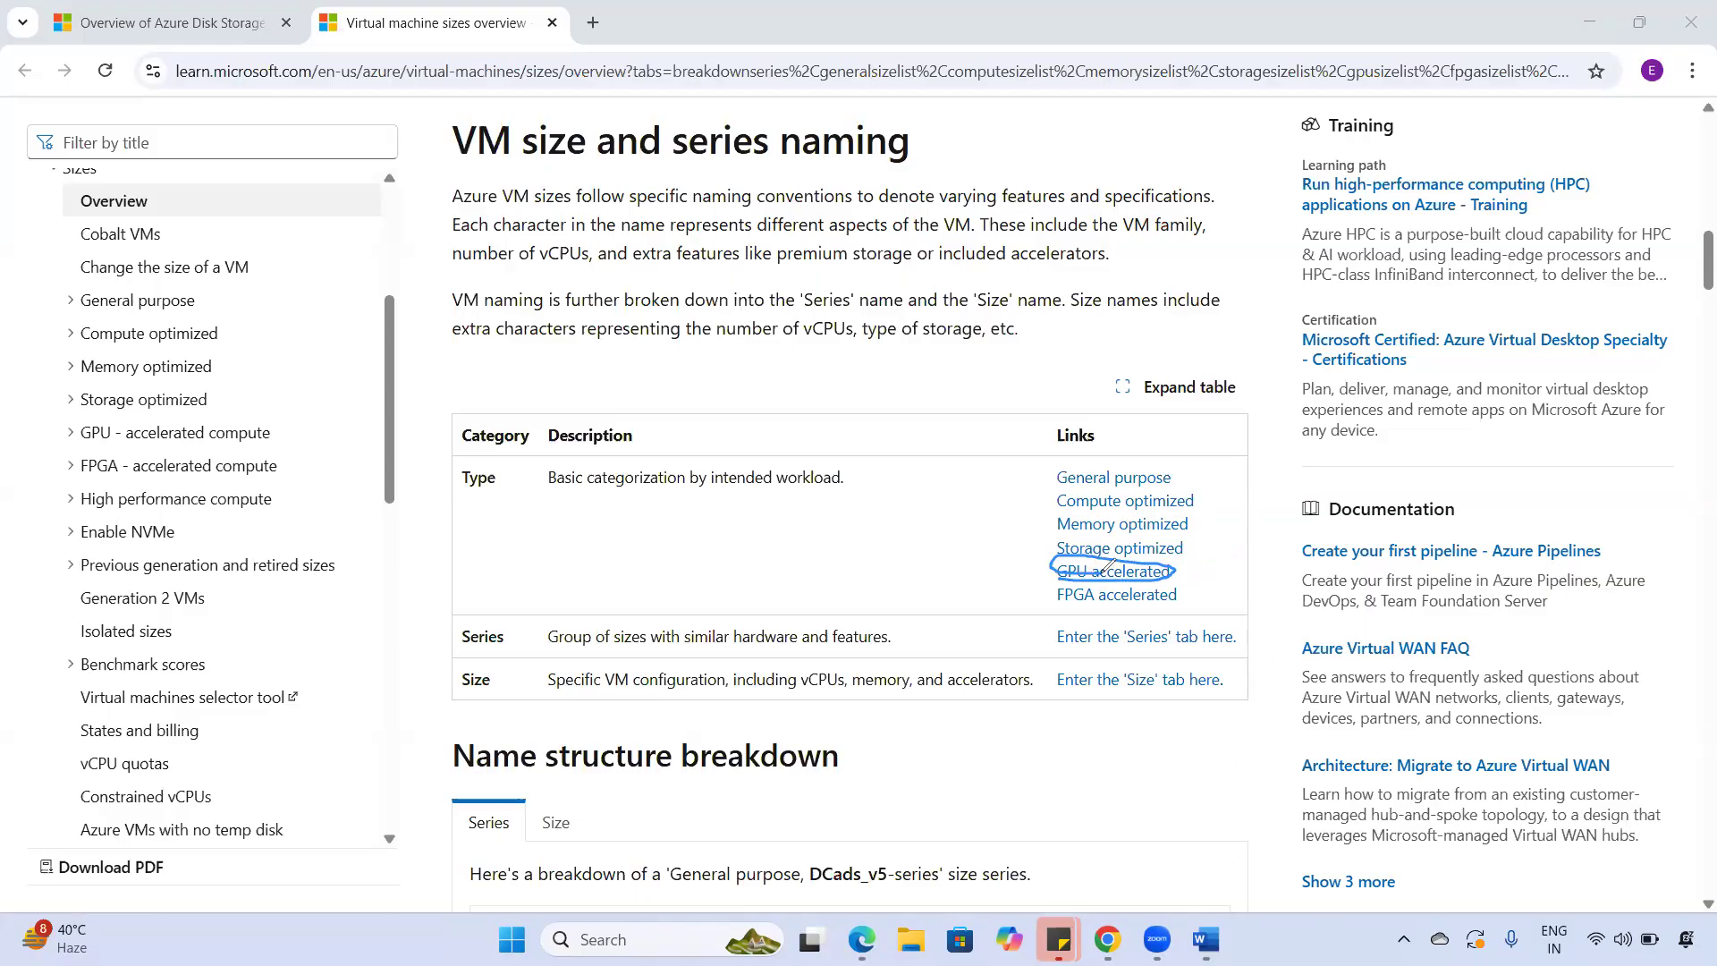
drag(1001, 569, 1053, 580)
drag(1182, 568, 1219, 560)
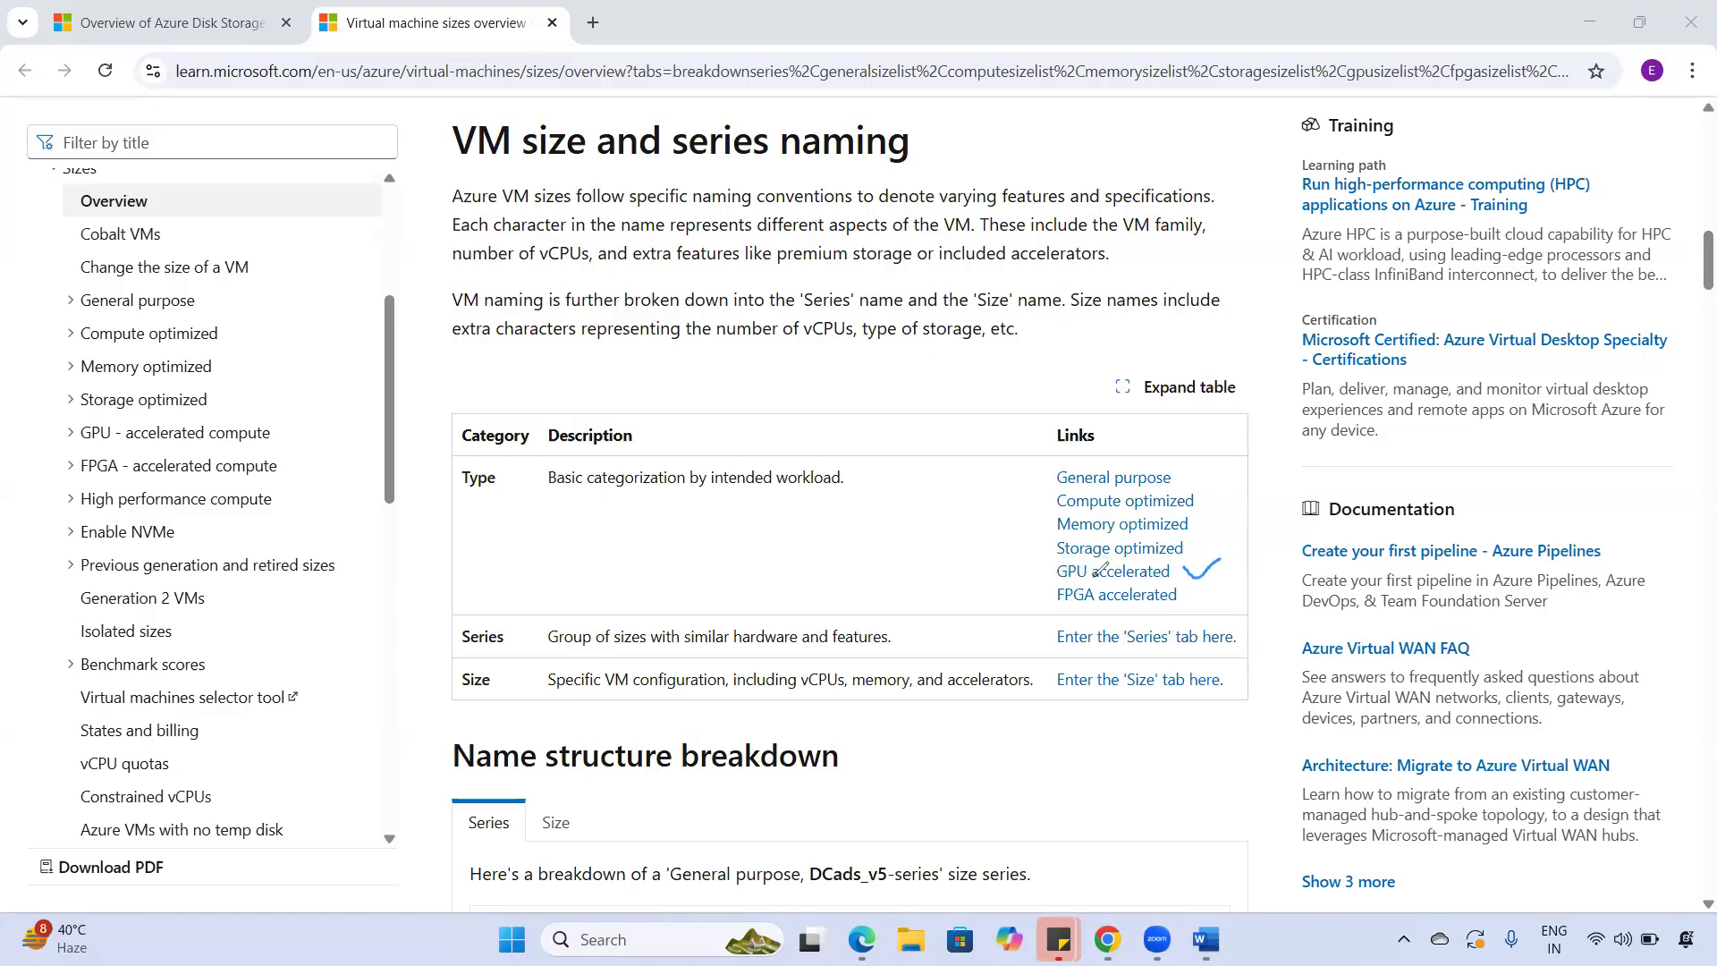
- Circle and tick FPGA accelerated and underline its FPGA part
mouse_move(1069, 605)
mouse_down()
mouse_move(1128, 572)
mouse_move(1048, 588)
mouse_move(1073, 599)
mouse_up()
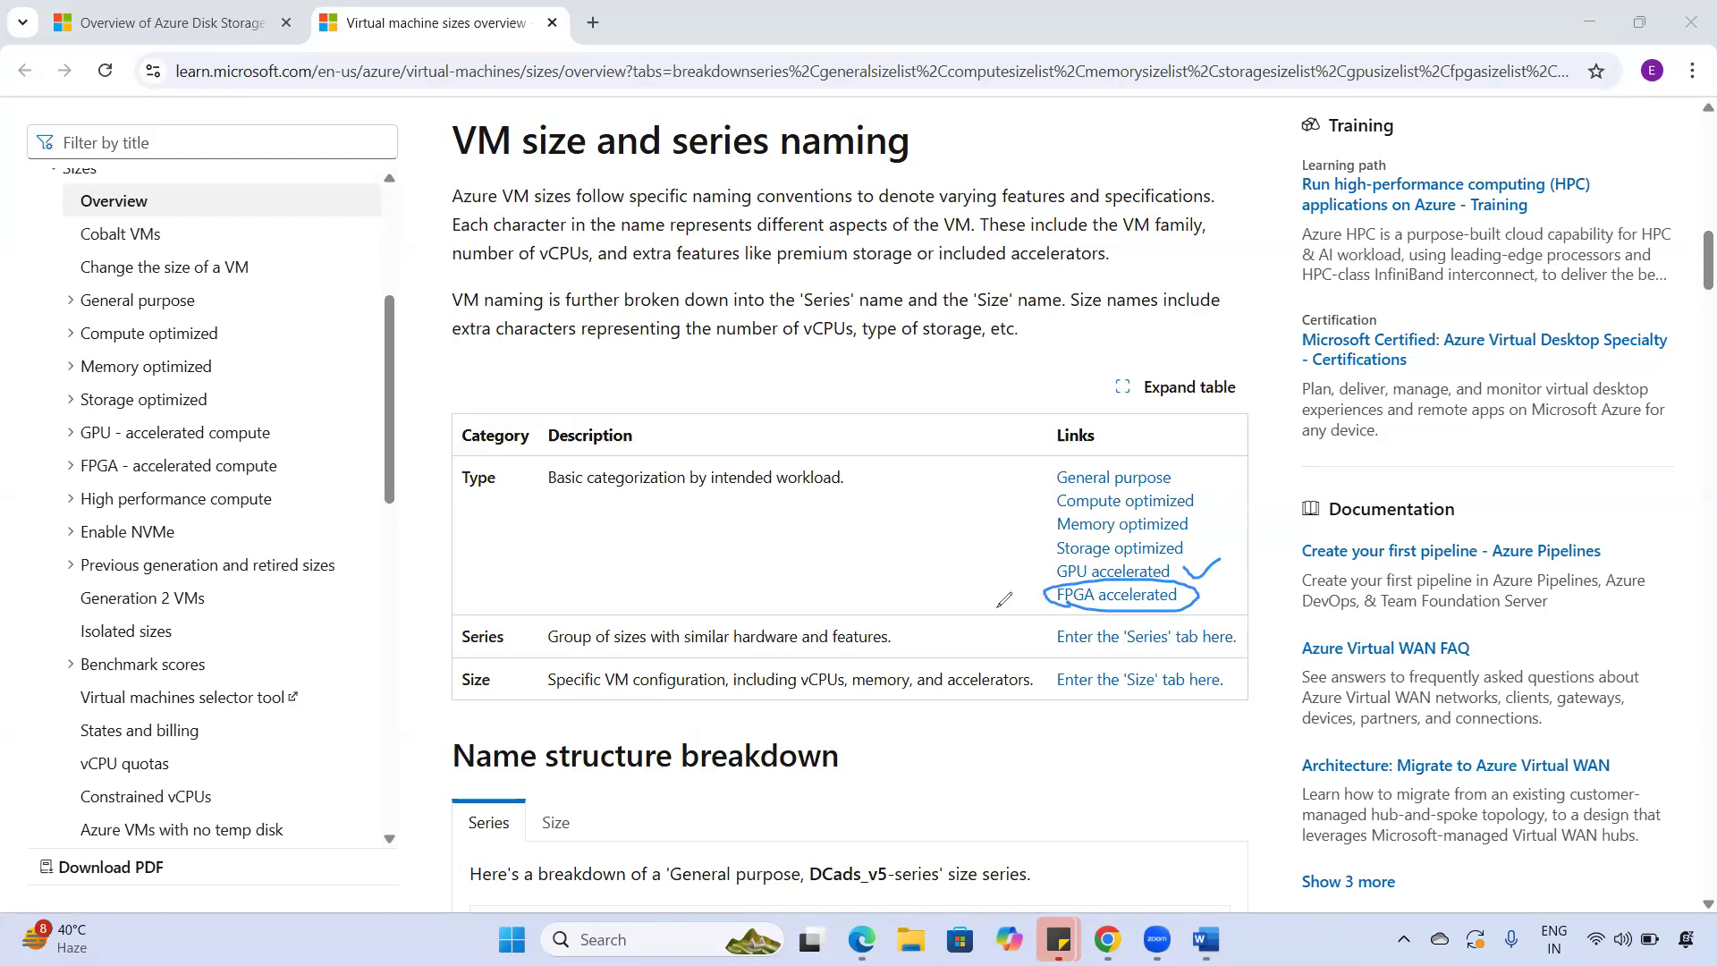
drag(1002, 600, 1036, 591)
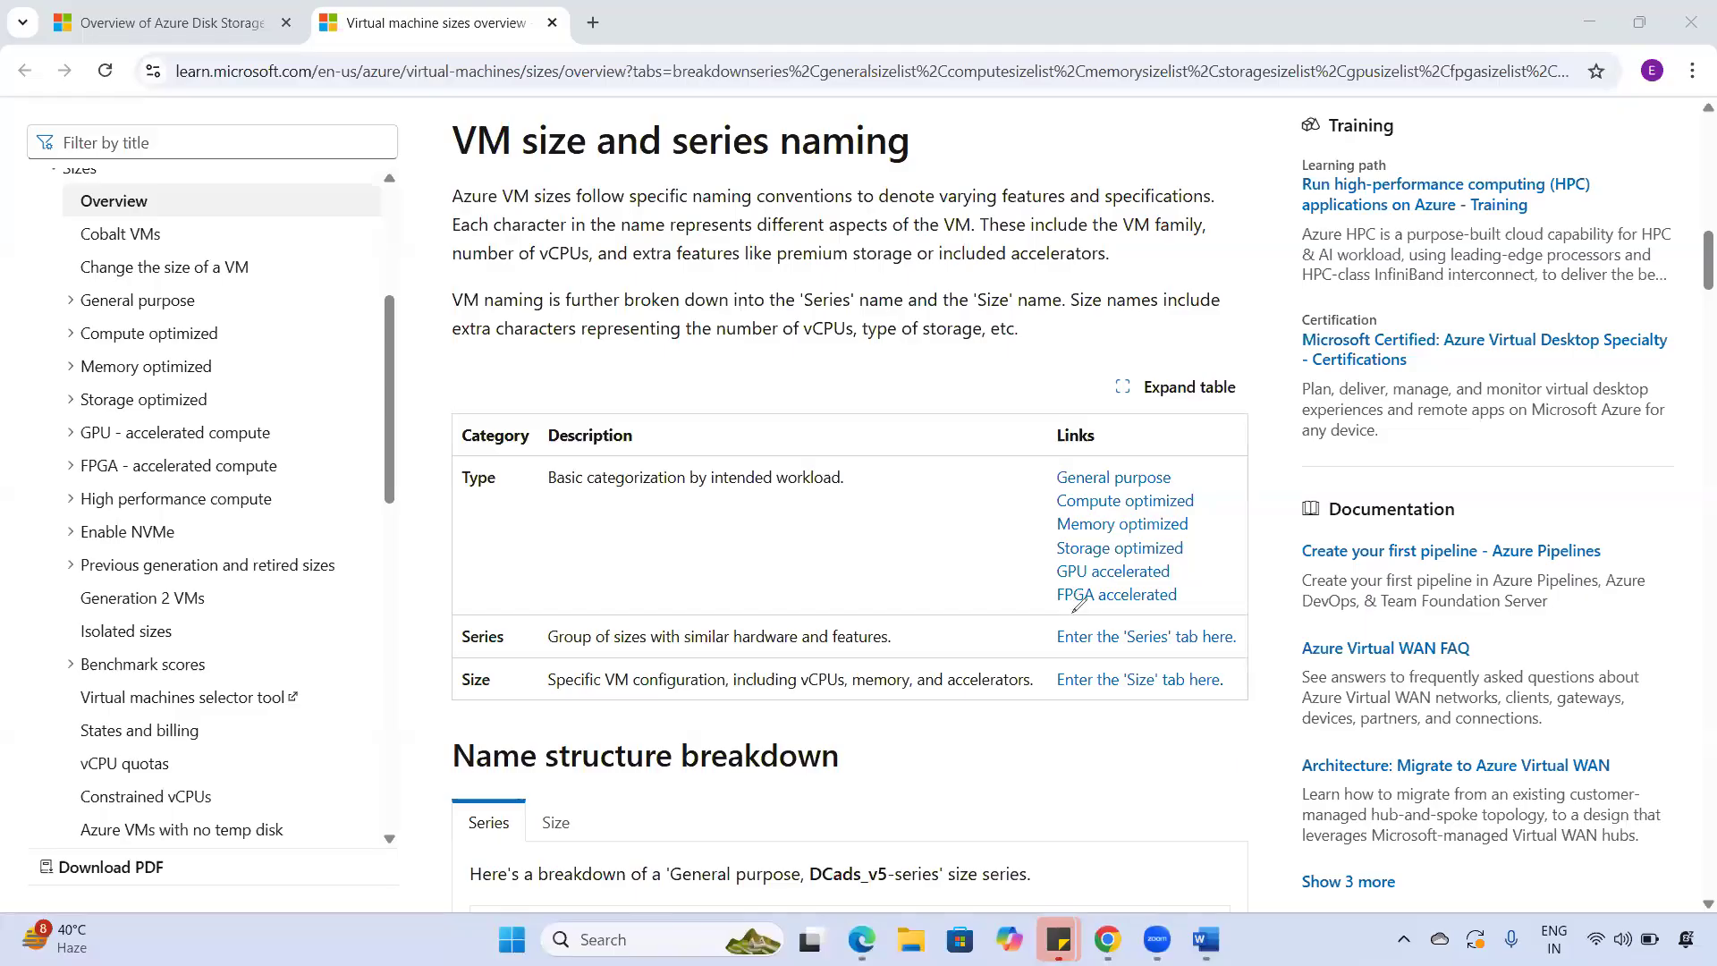
drag(1063, 612, 1095, 612)
- Scroll through the VM sizes article and return to Azure's Select a VM size list
scroll(665, 718, down, 20)
scroll(749, 704, down, 20)
scroll(738, 684, down, 5)
scroll(778, 653, up, 20)
scroll(781, 640, up, 20)
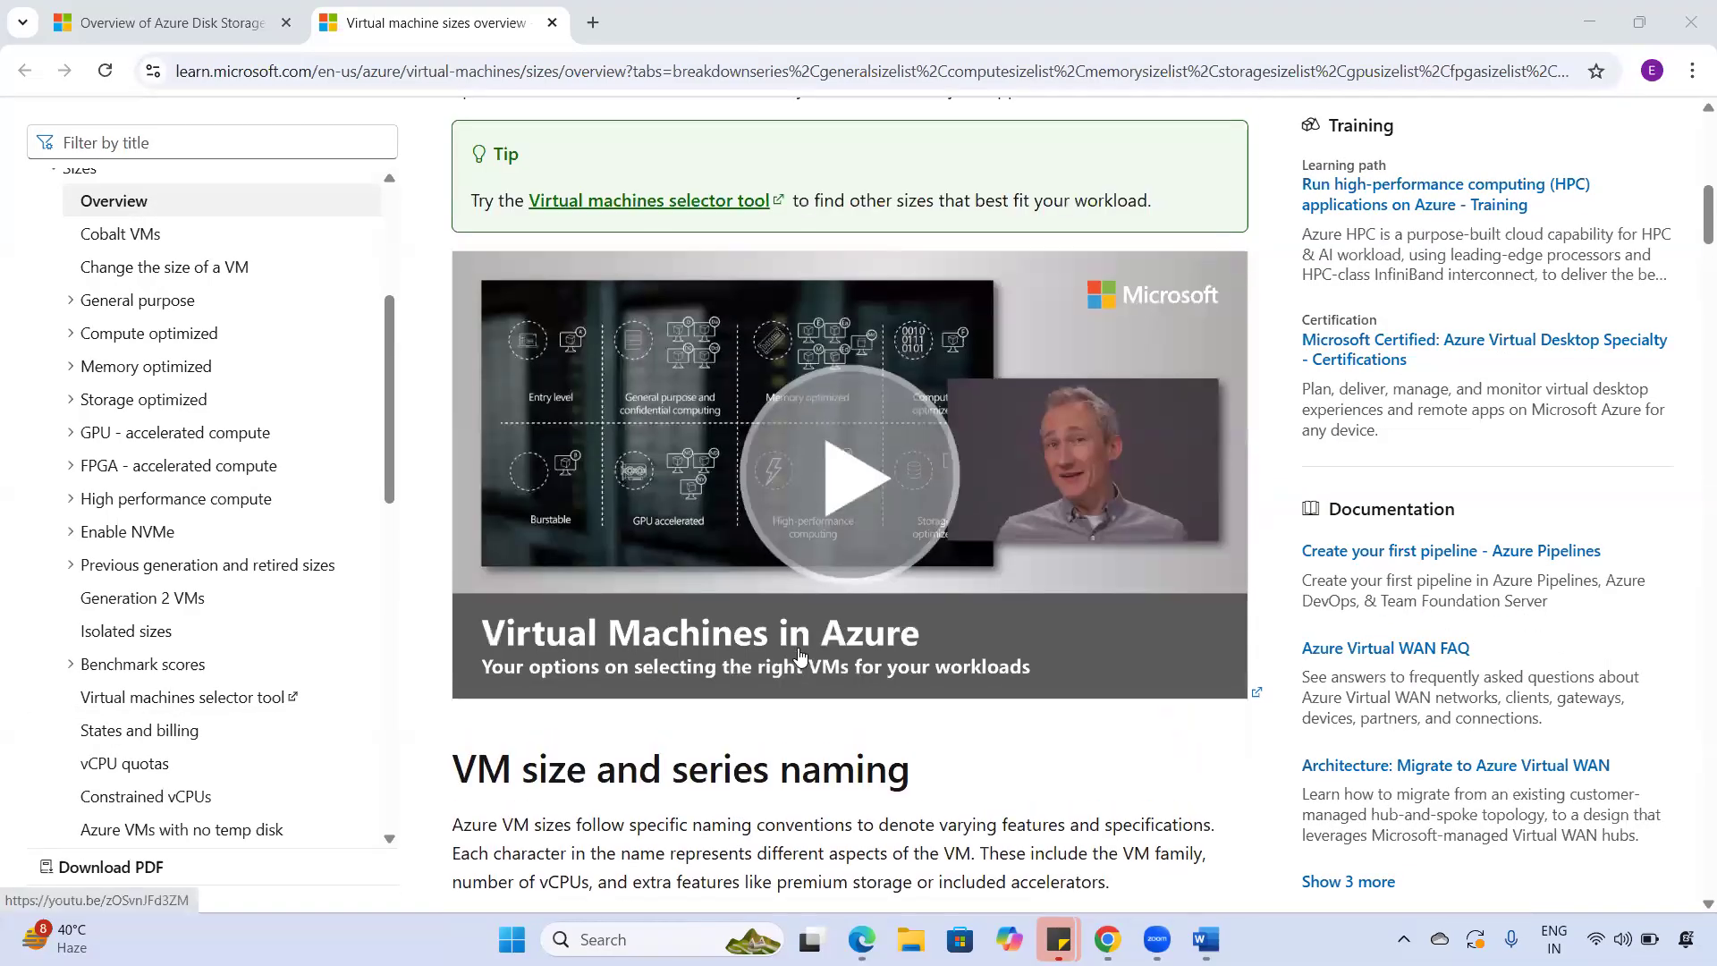
scroll(800, 657, up, 10)
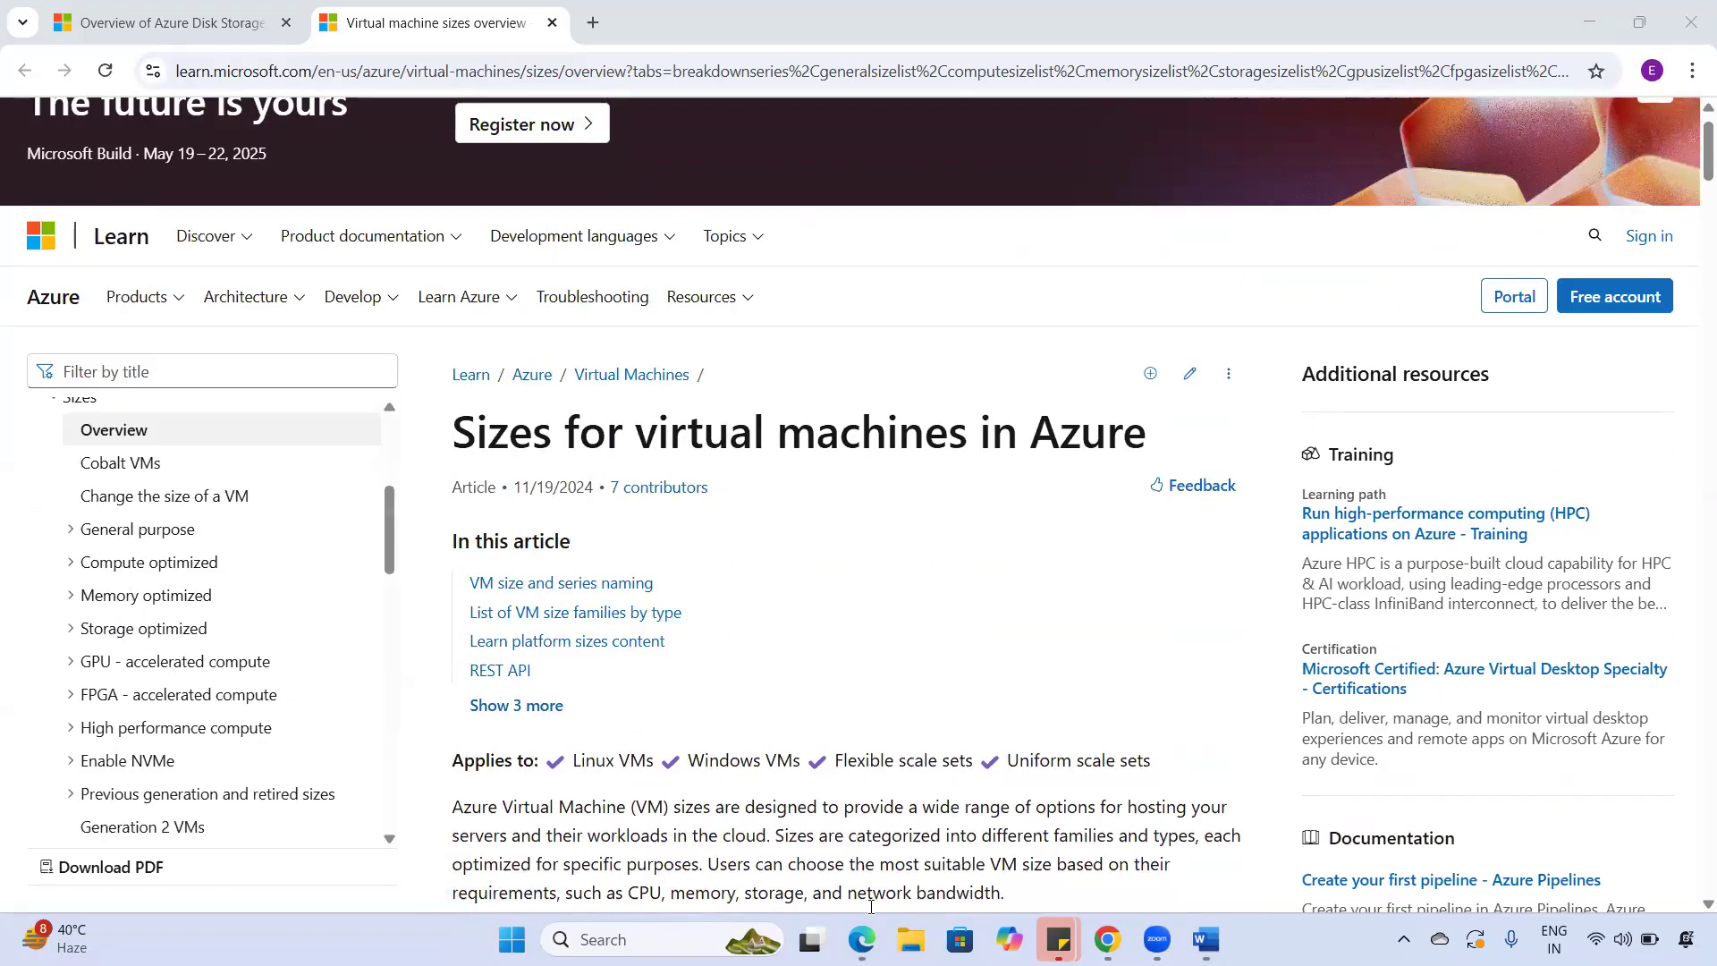
click(862, 937)
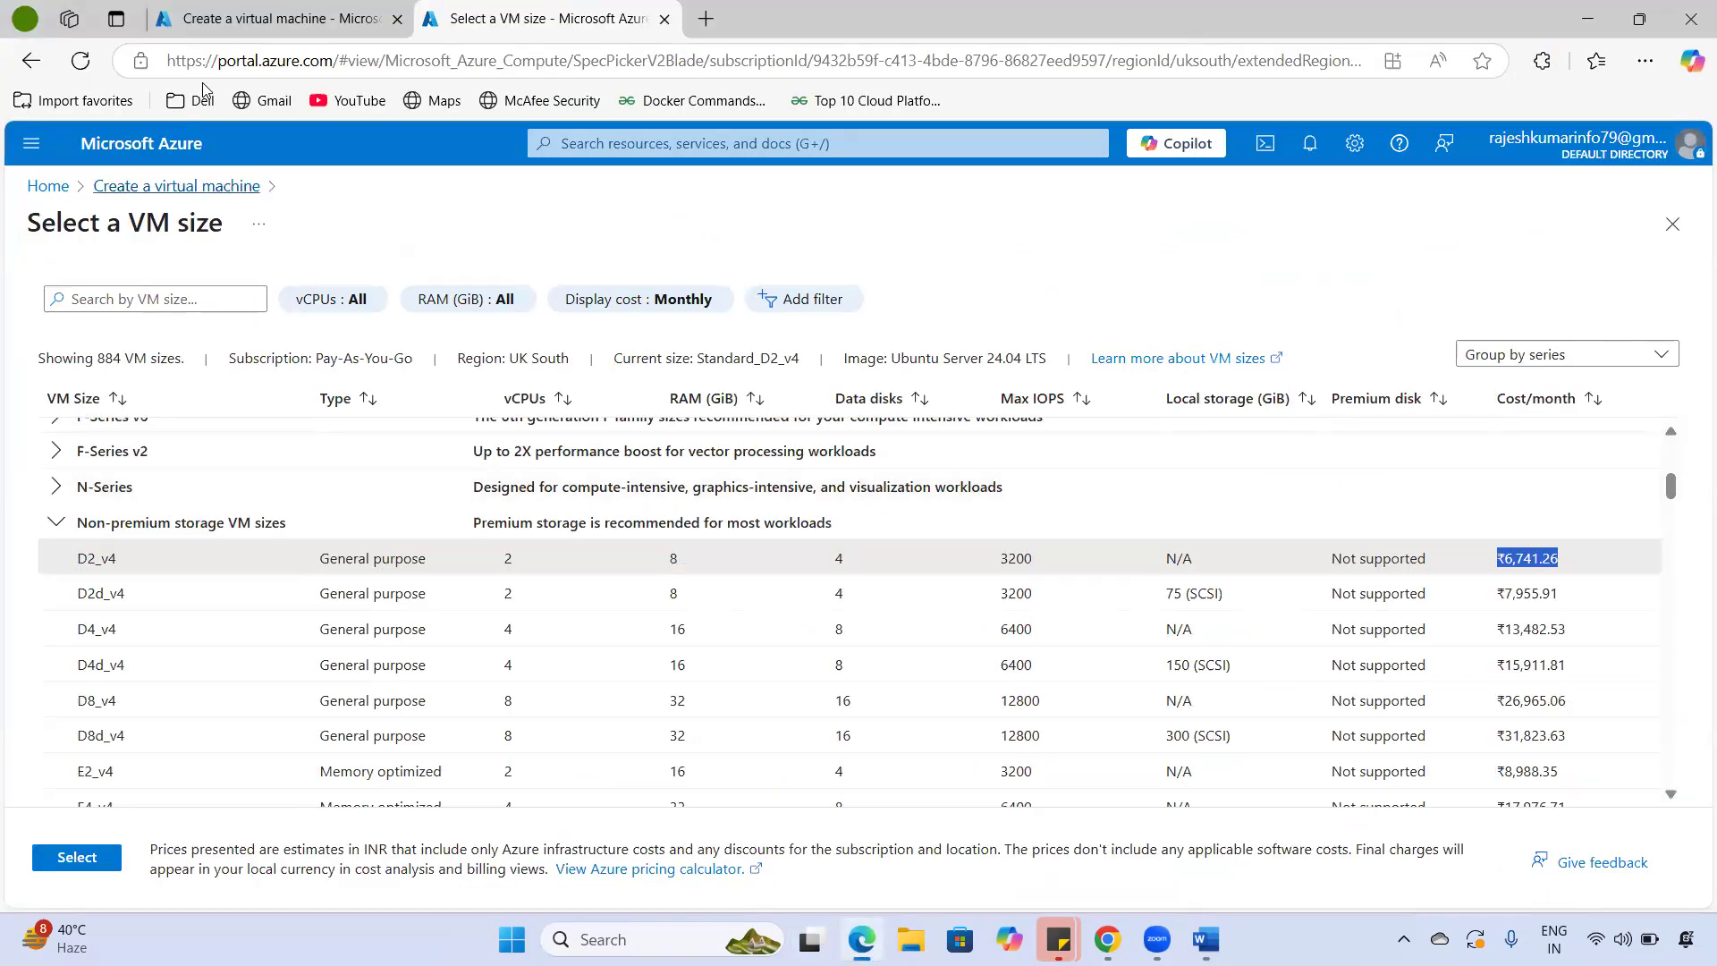
click(228, 20)
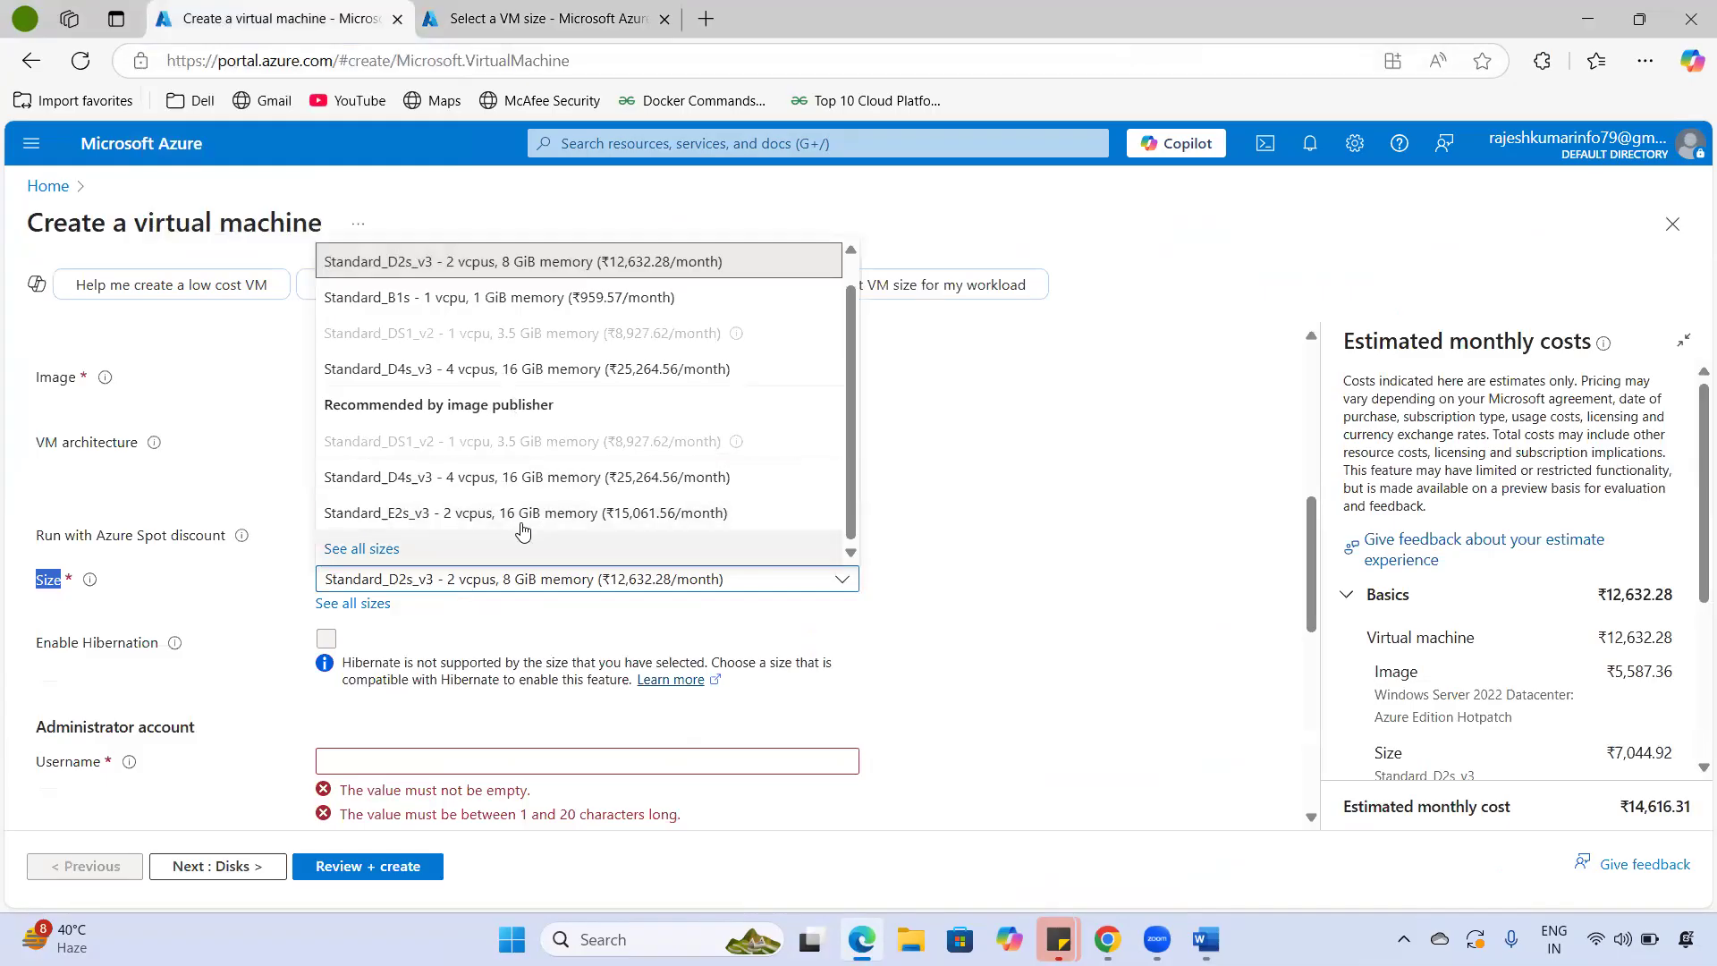
click(973, 529)
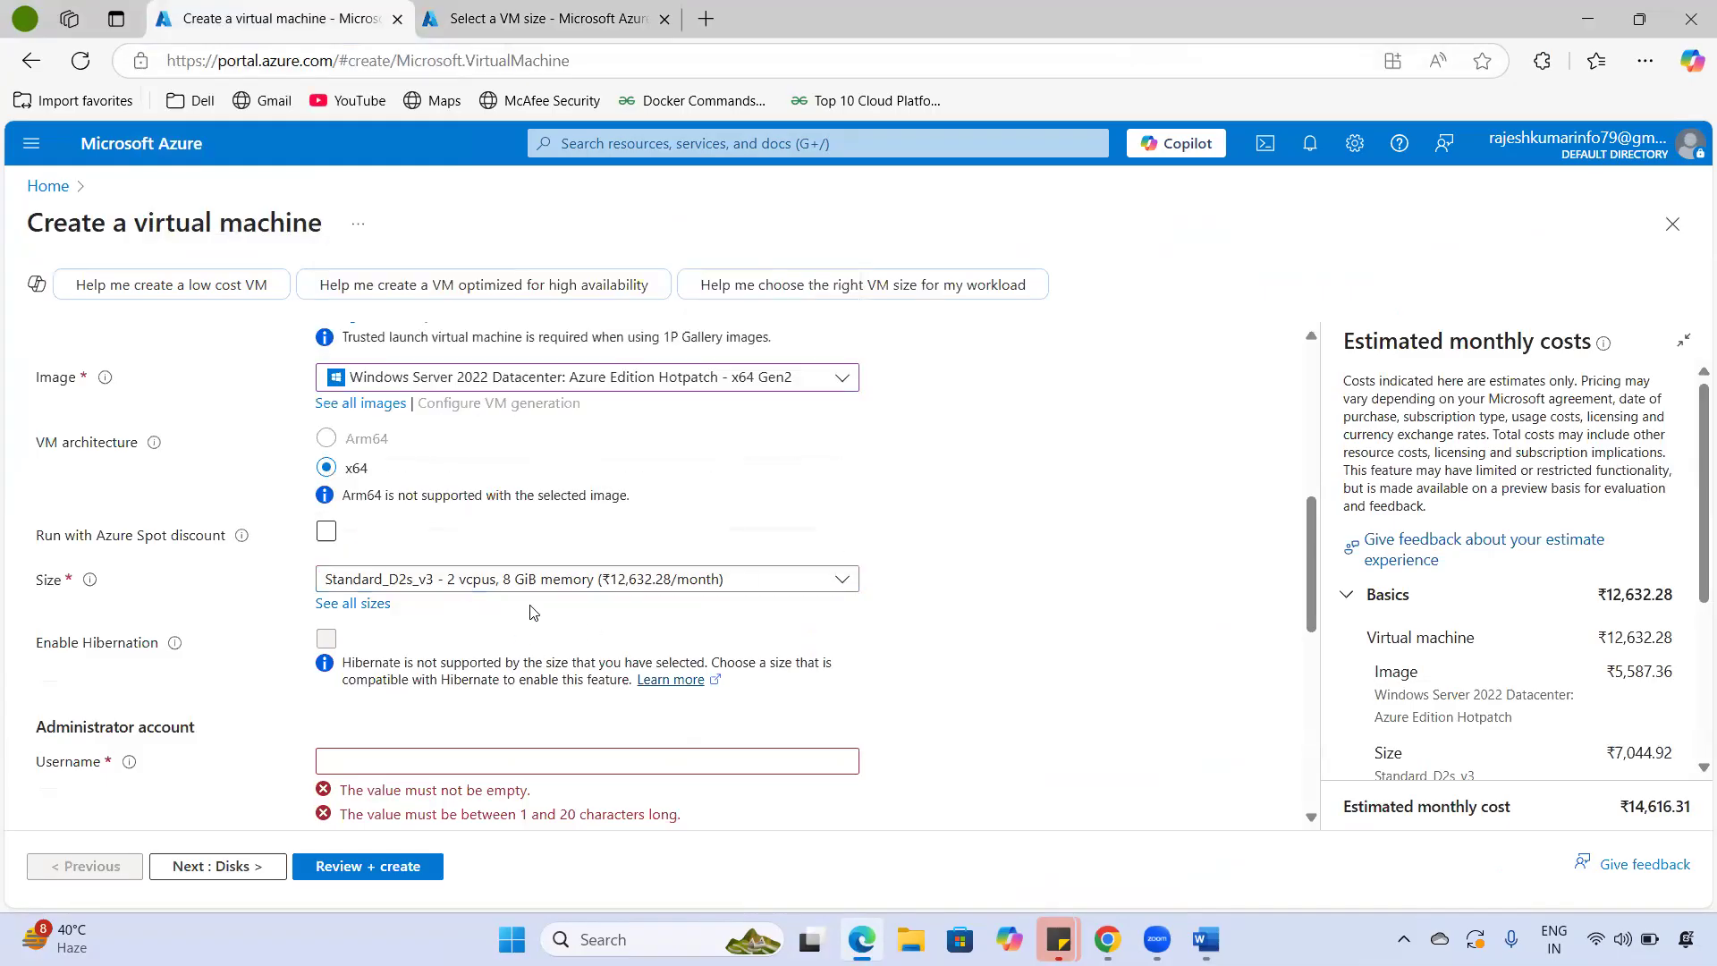
click(593, 587)
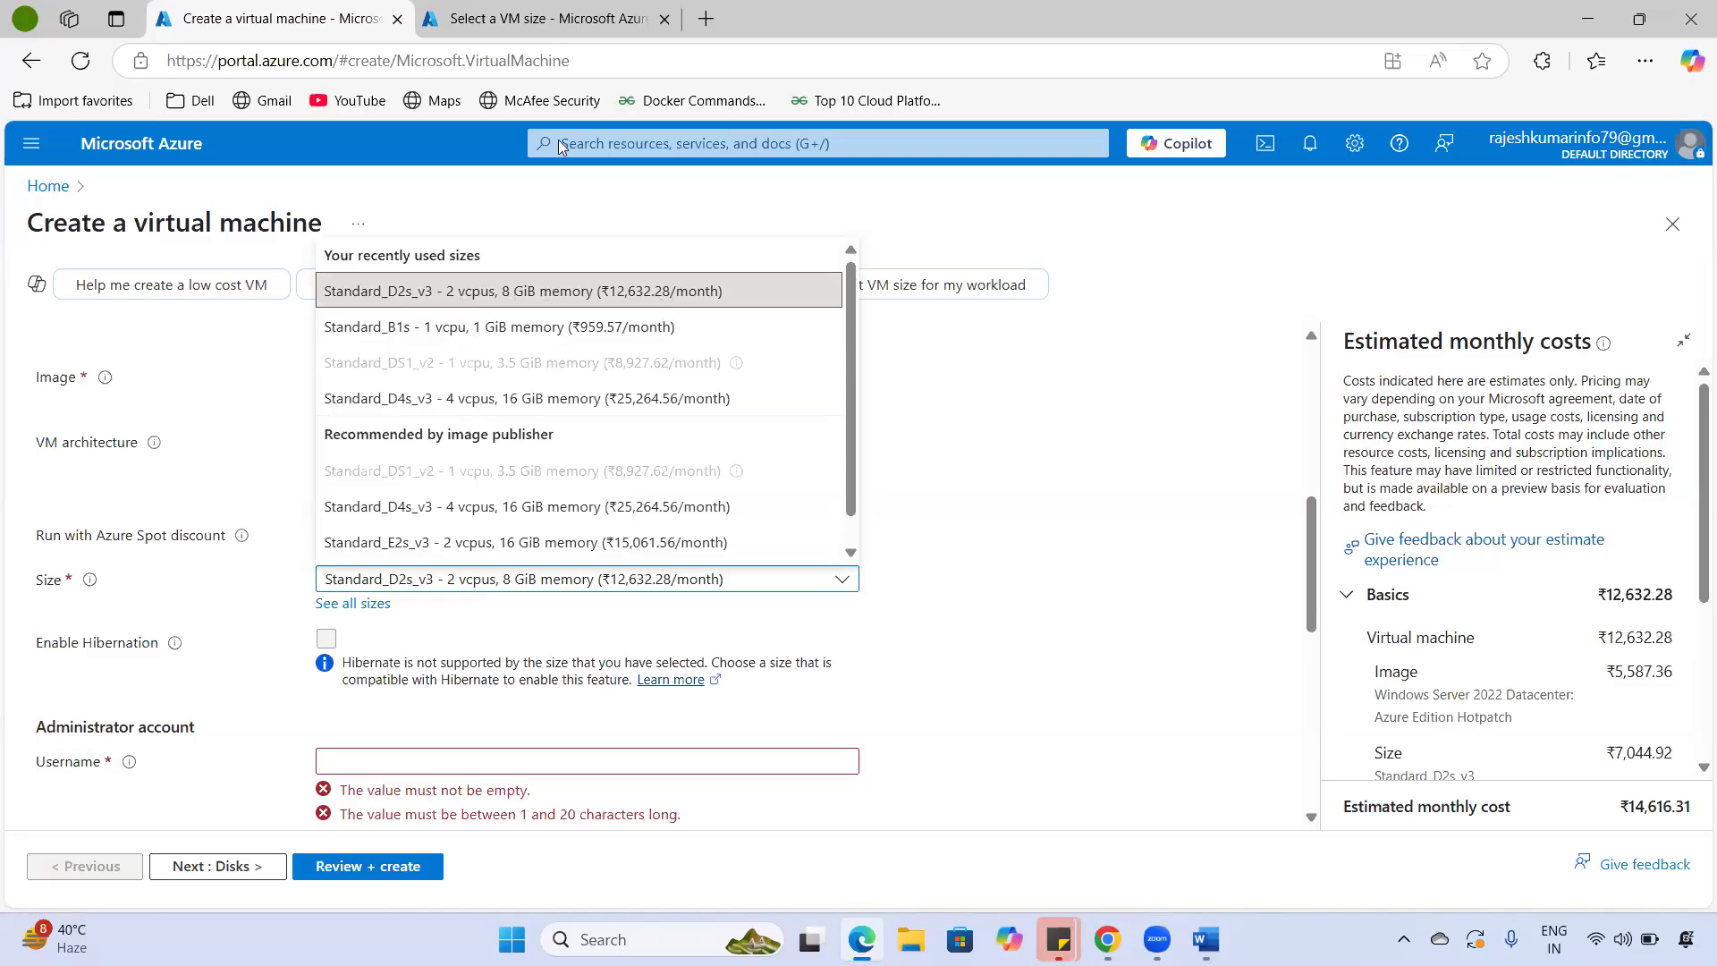
key(ctrl+Tab)
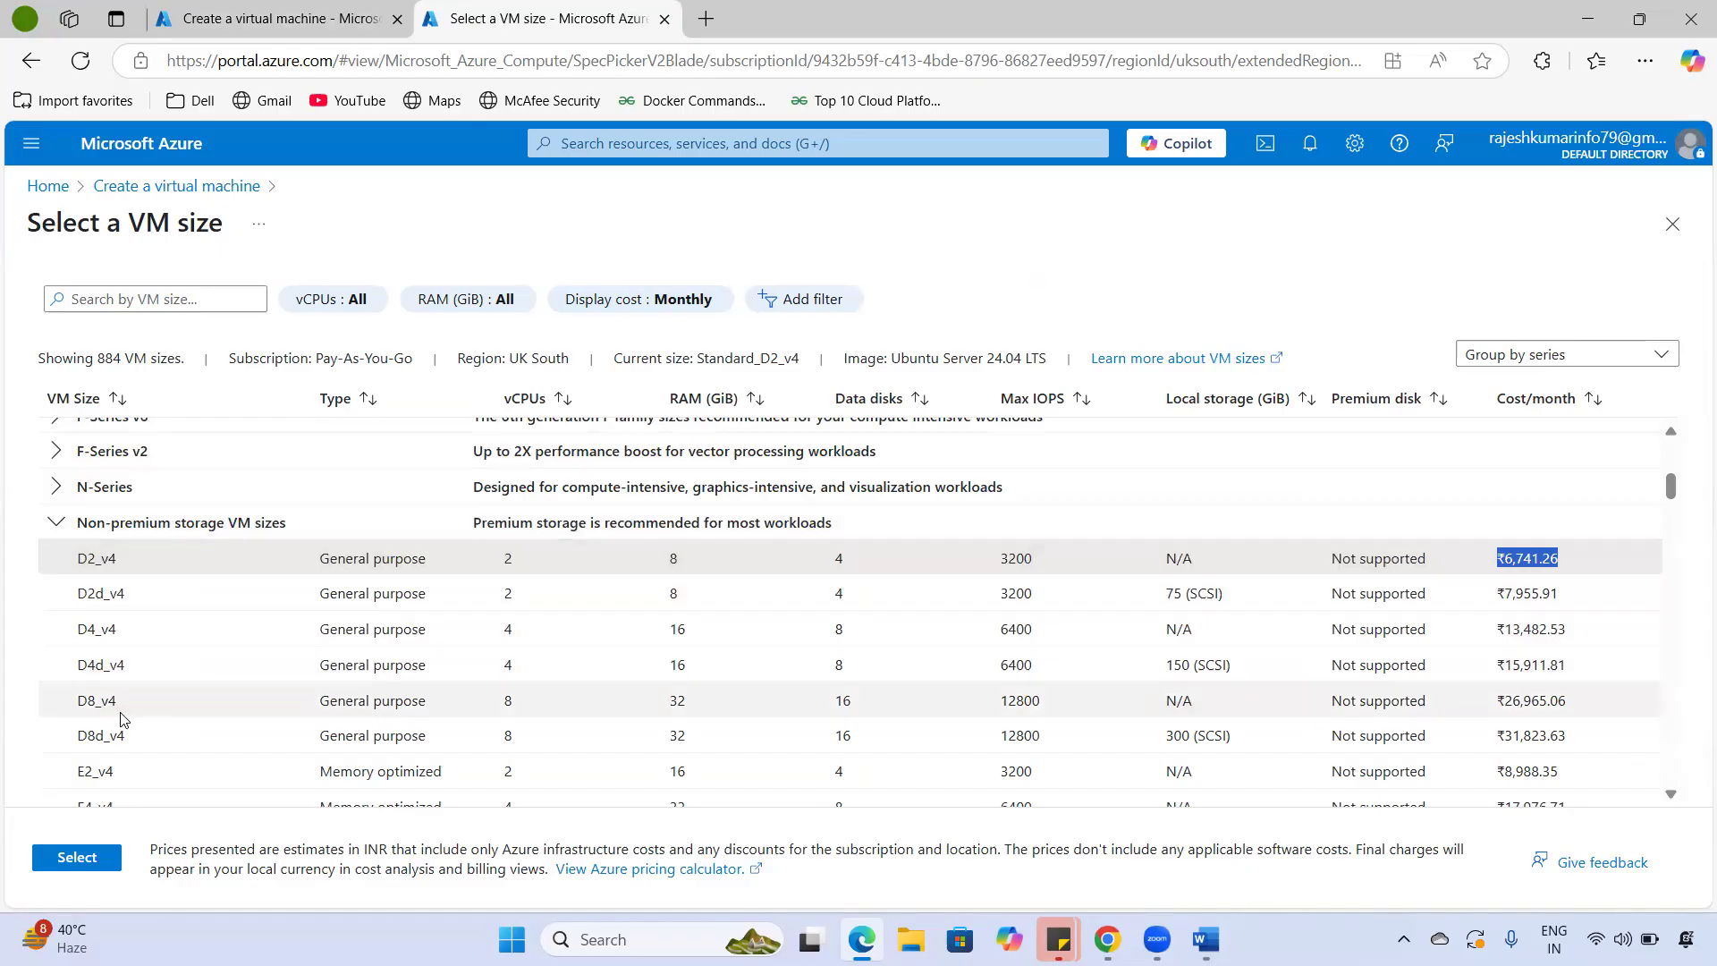
- Select D2s_v3, compare it against D8s_v3's vCPU count, and return to D2s_v3
scroll(143, 677, up, 1)
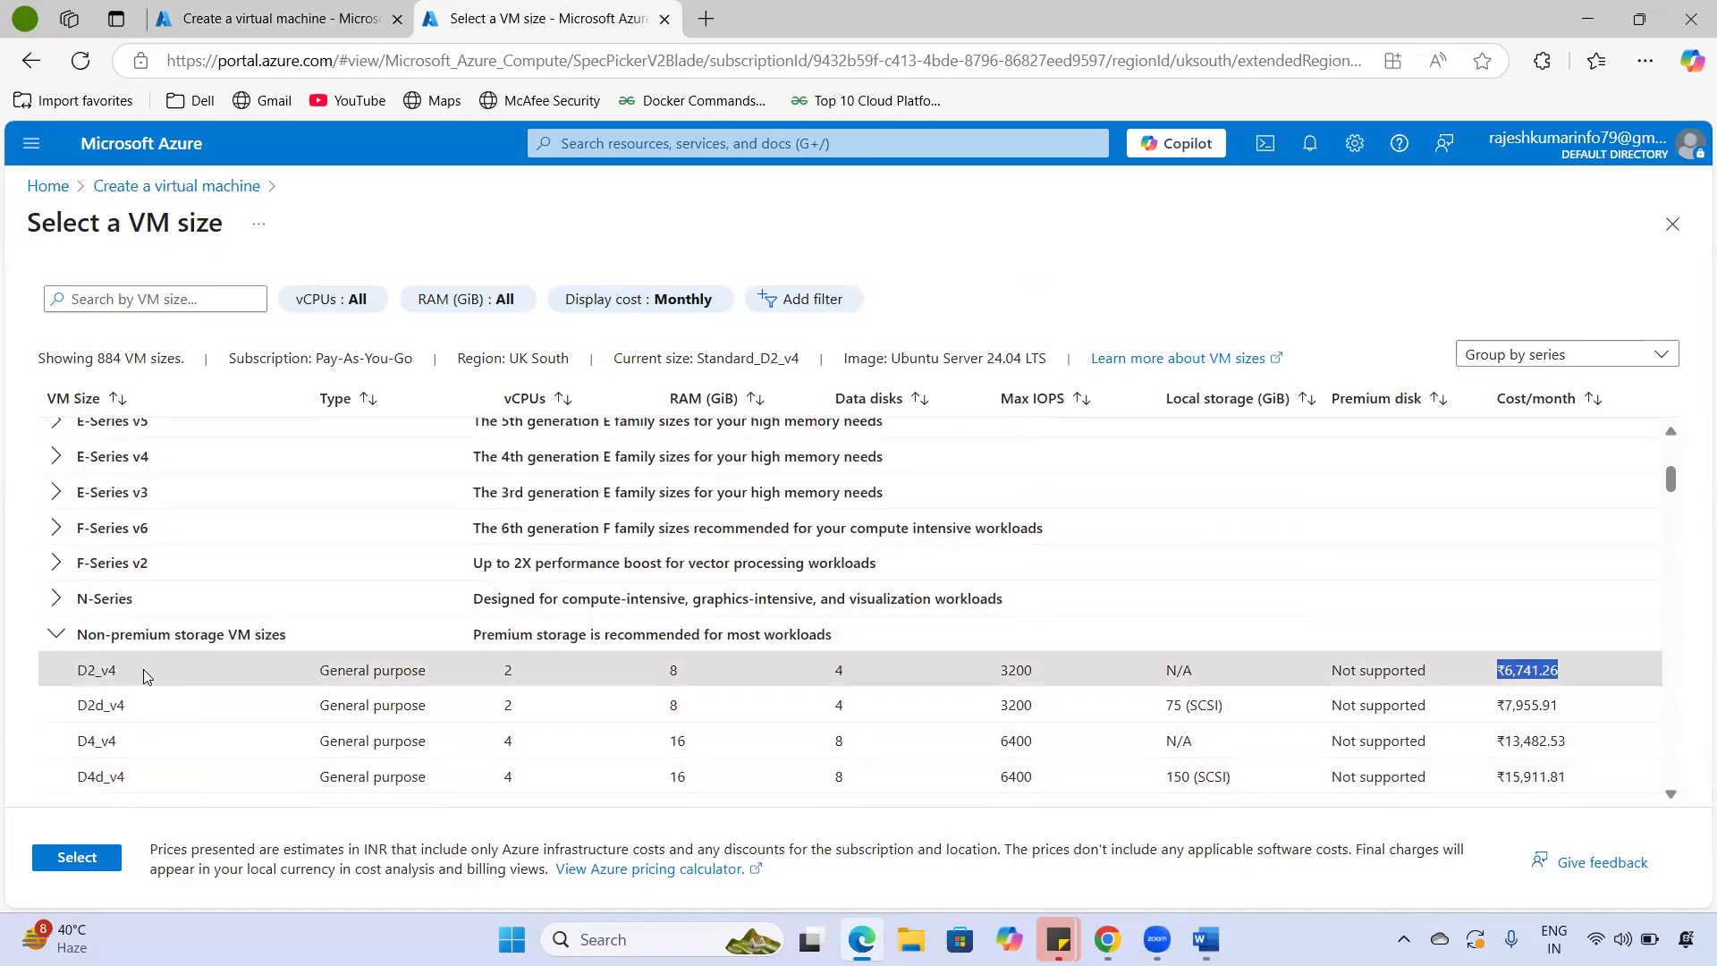
scroll(146, 672, down, 3)
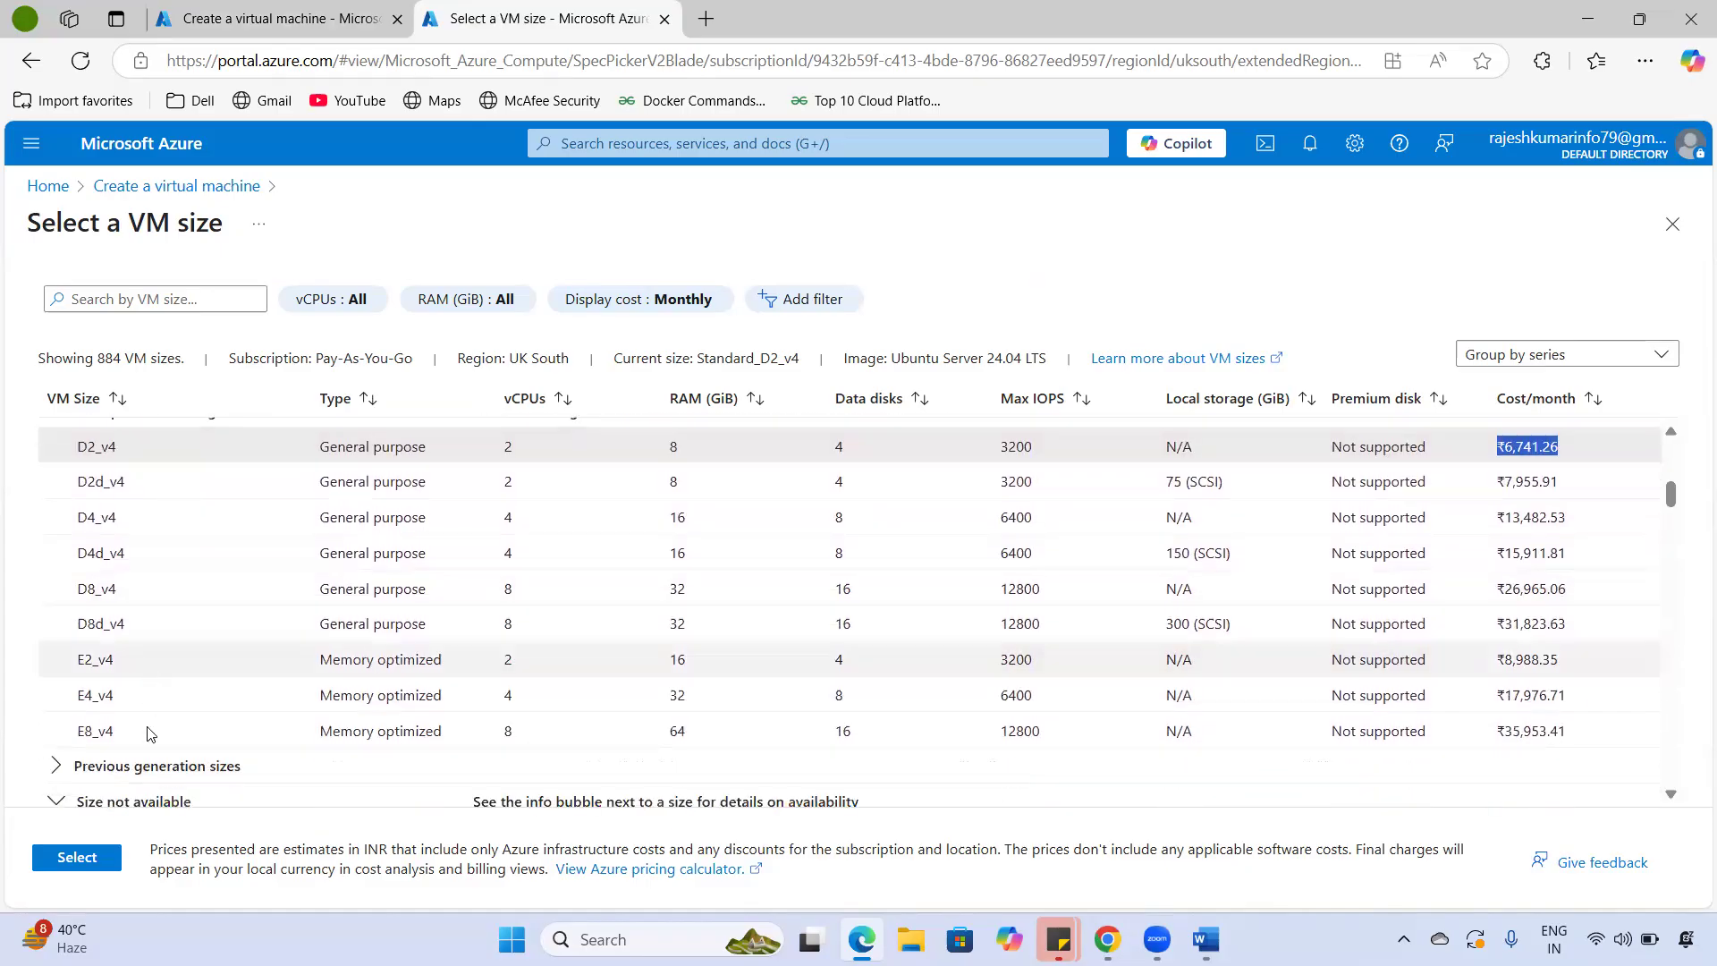
scroll(148, 677, down, 5)
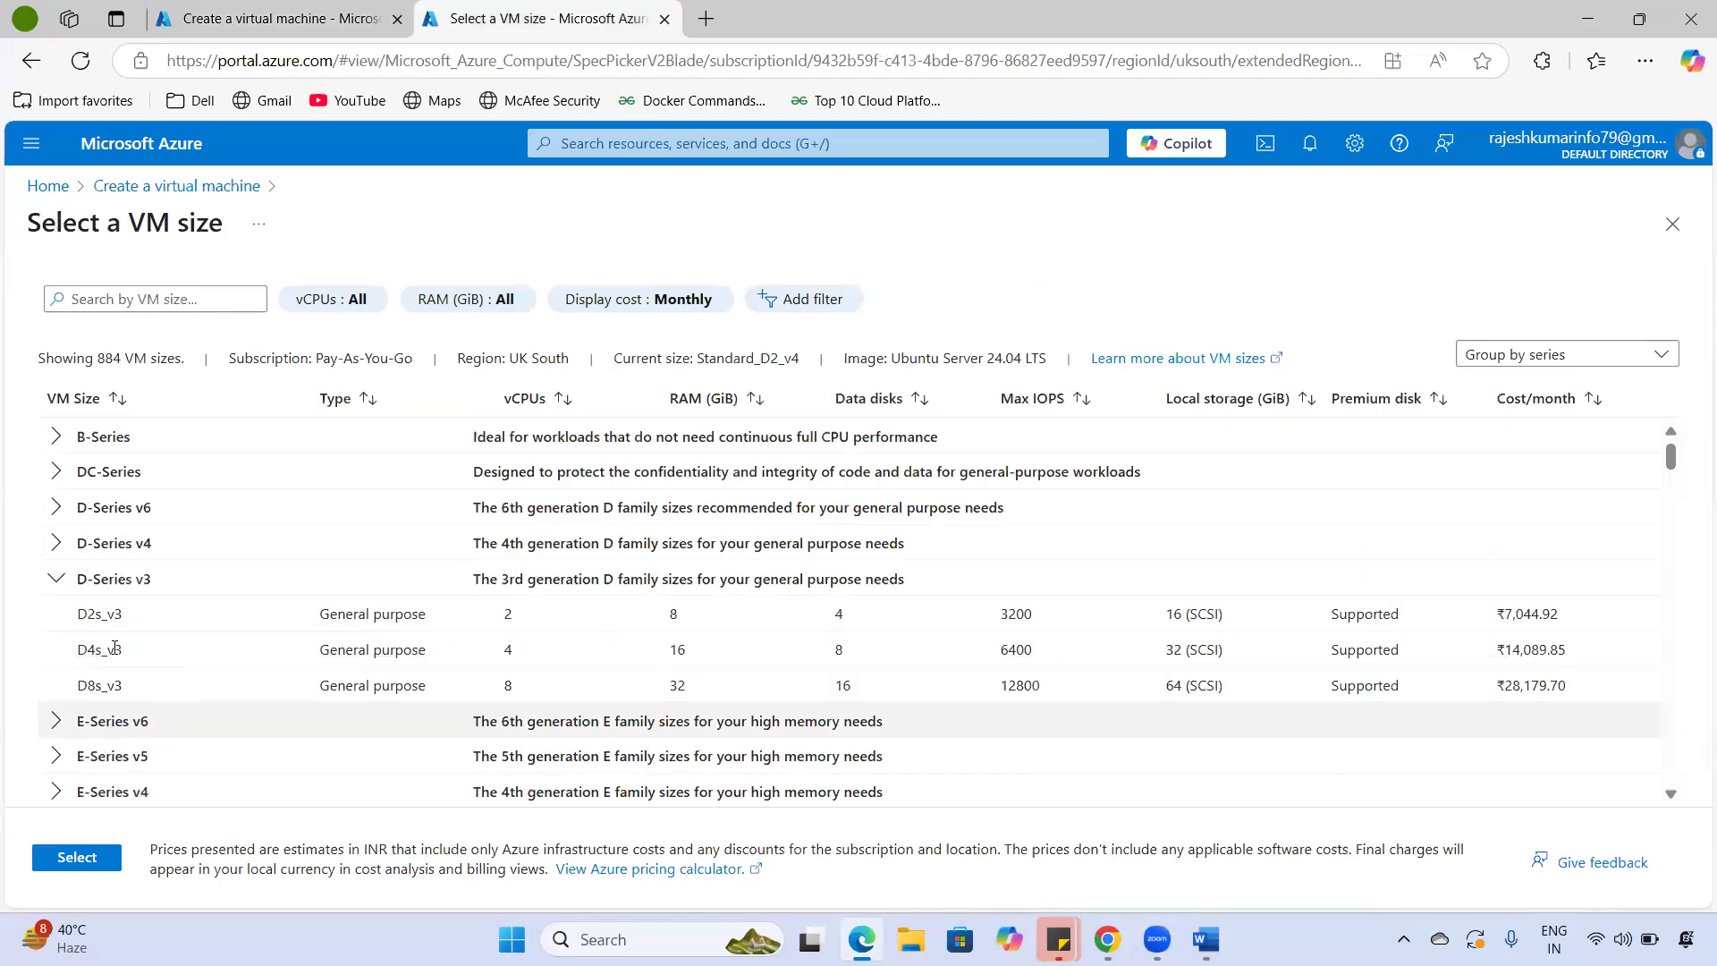
drag(77, 613, 439, 621)
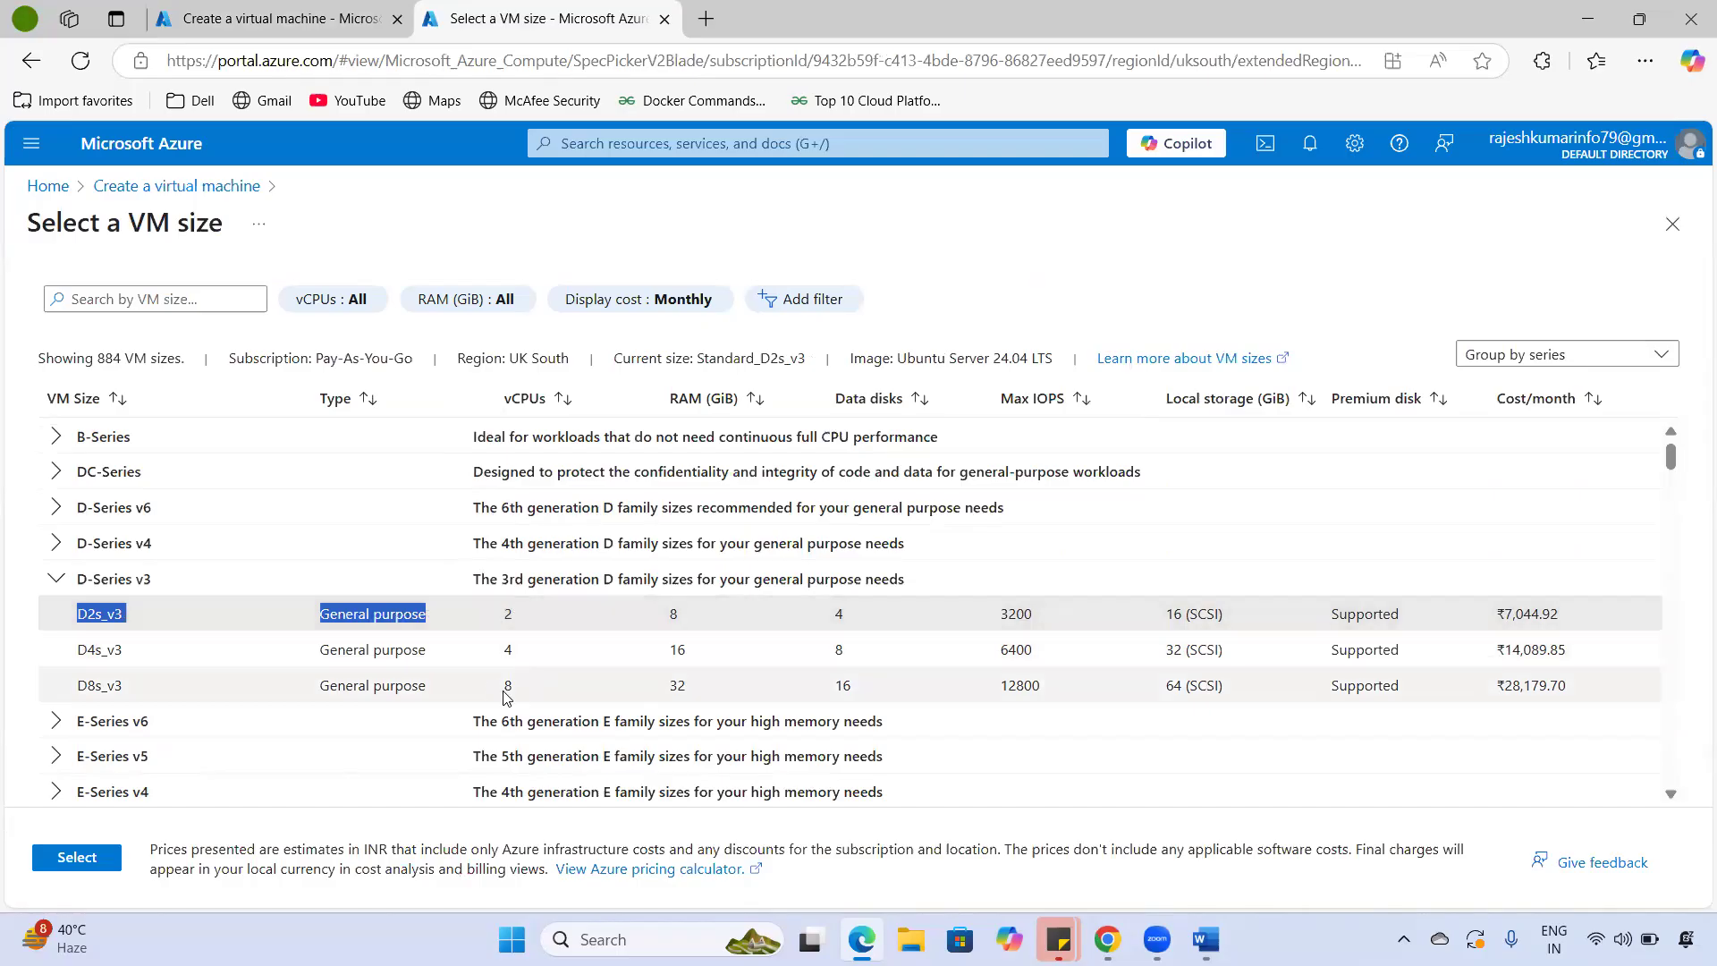
drag(67, 688, 141, 690)
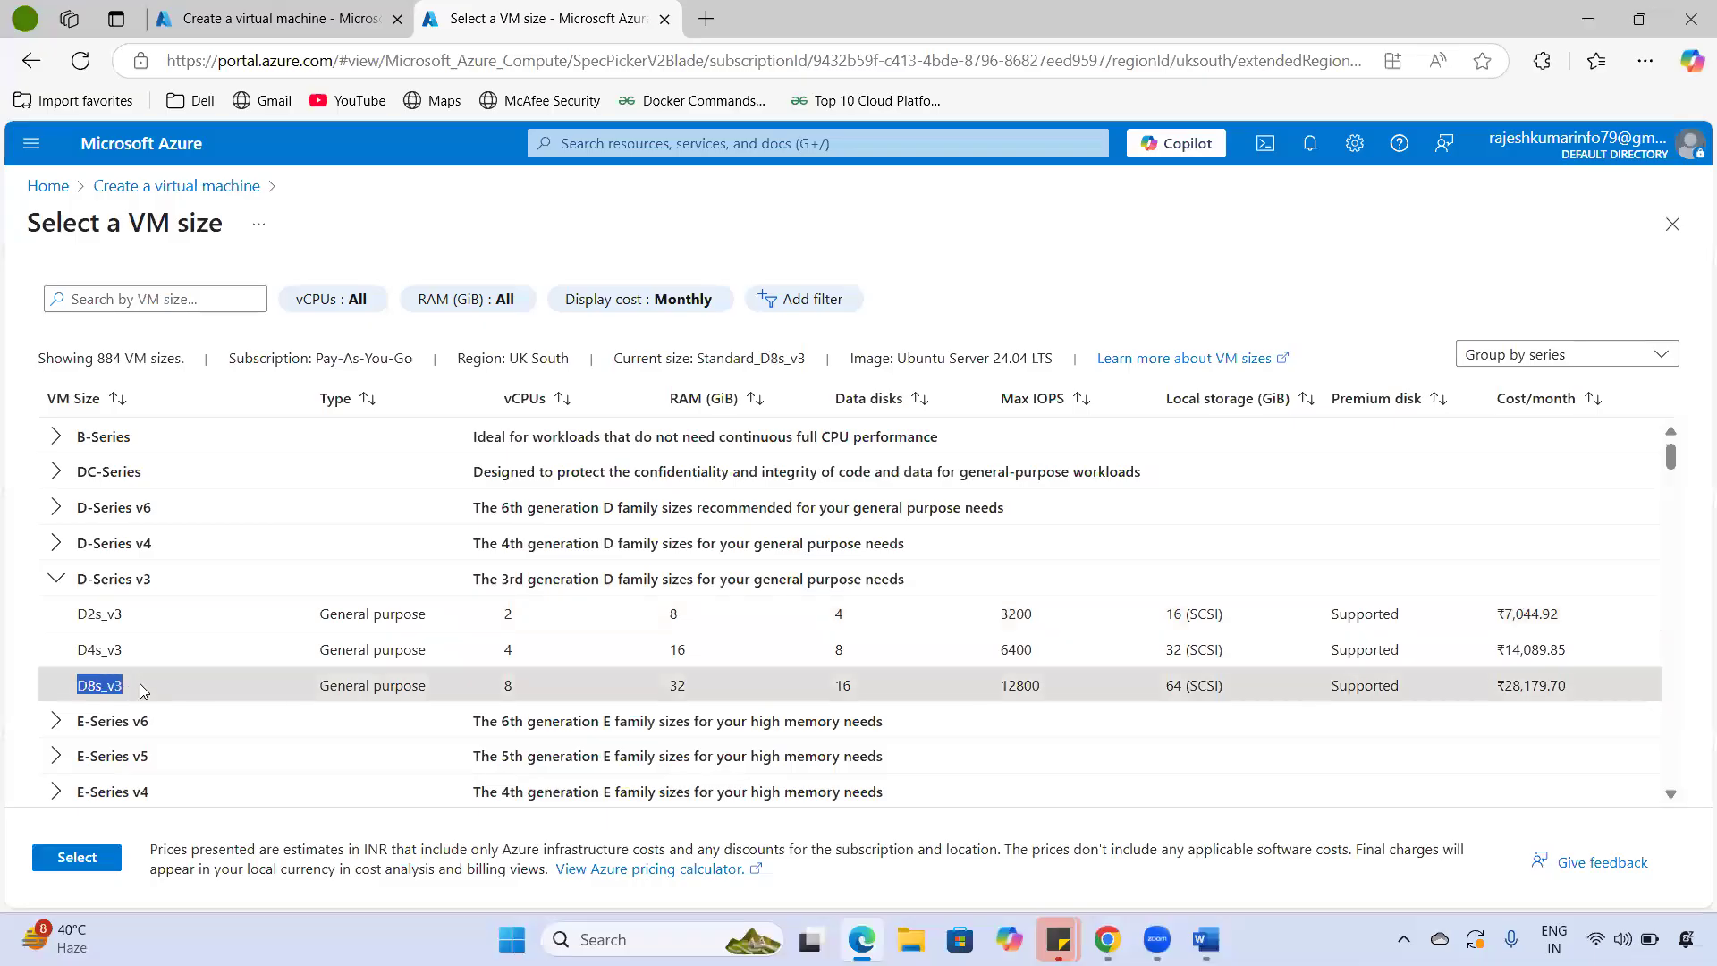
double_click(507, 686)
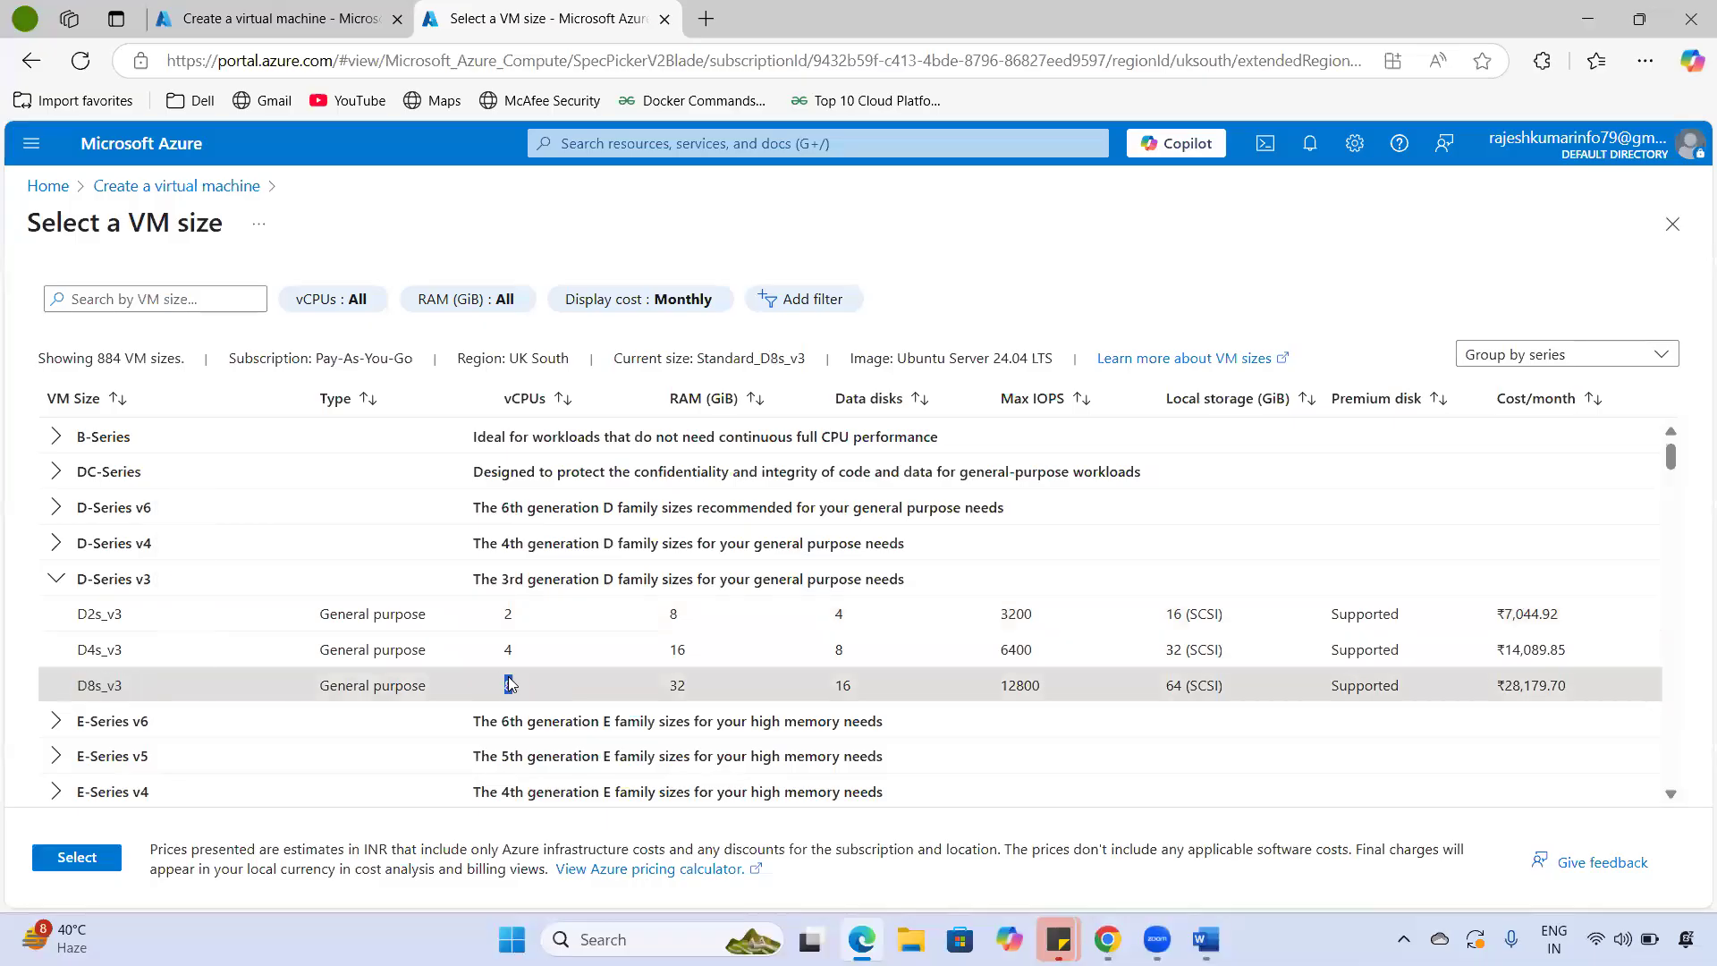
double_click(670, 614)
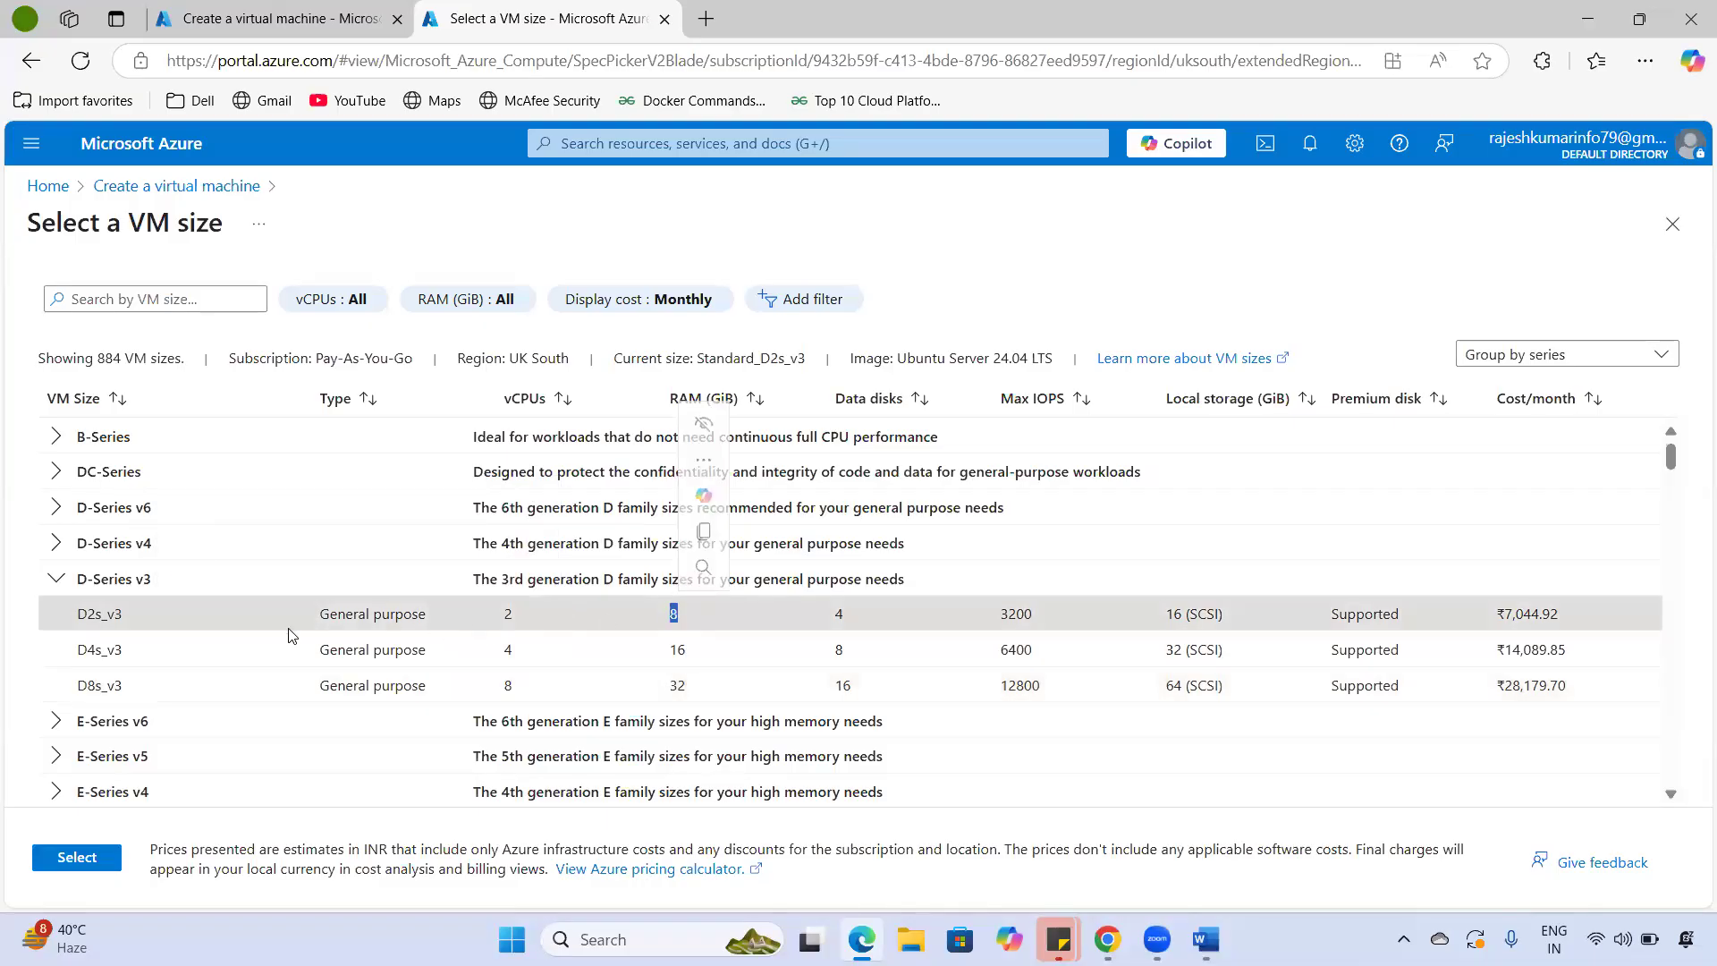
- Point out D2s_v3's 8 GiB memory, 4 data disks and 16 (SCSI) local storage
drag(87, 615, 157, 615)
drag(689, 611, 498, 613)
drag(838, 609, 869, 620)
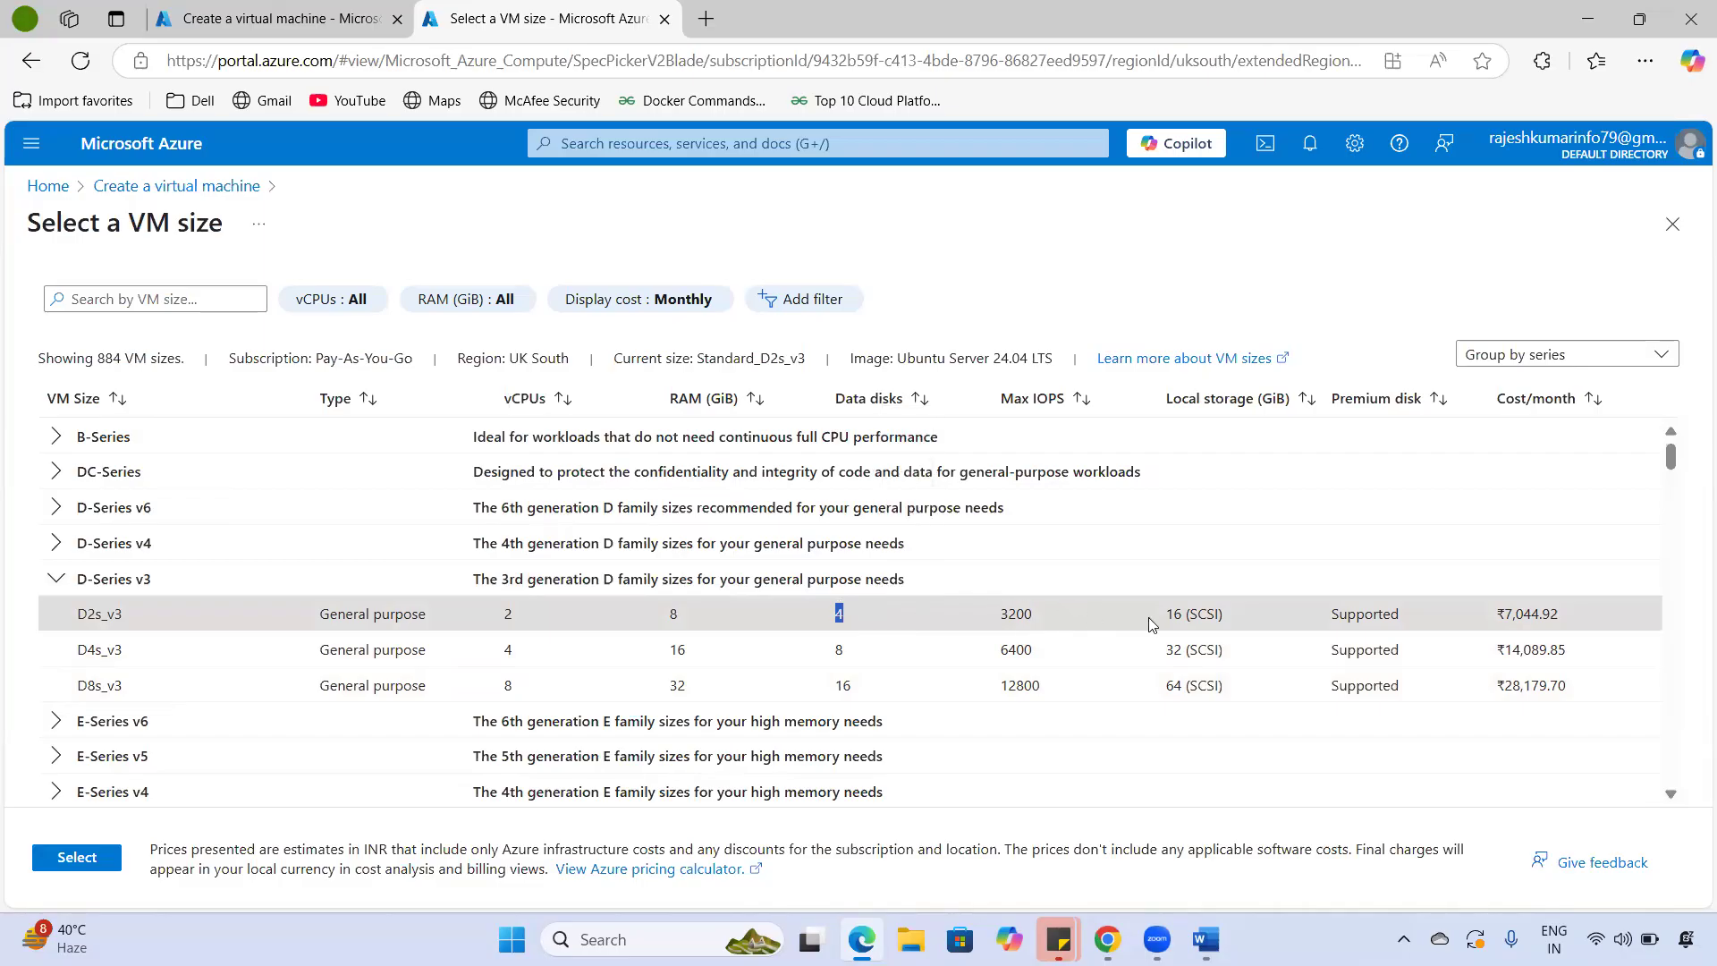
drag(1224, 618, 1154, 621)
drag(1017, 613, 1000, 614)
drag(1165, 613, 1234, 611)
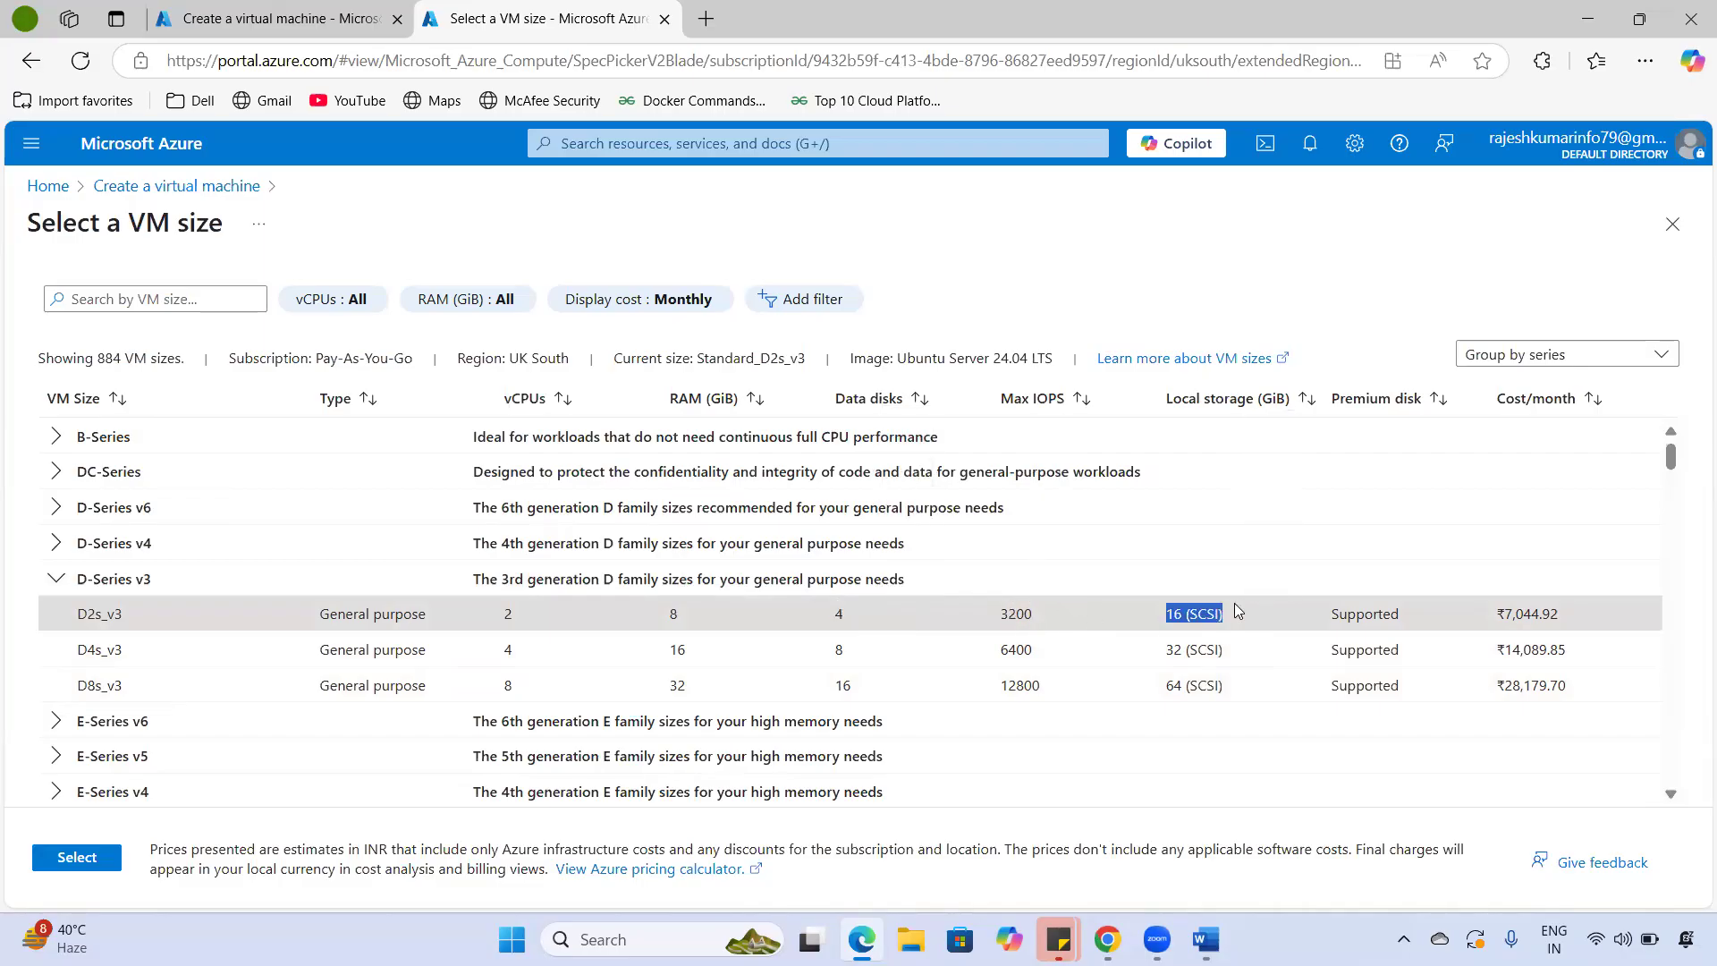
click(277, 18)
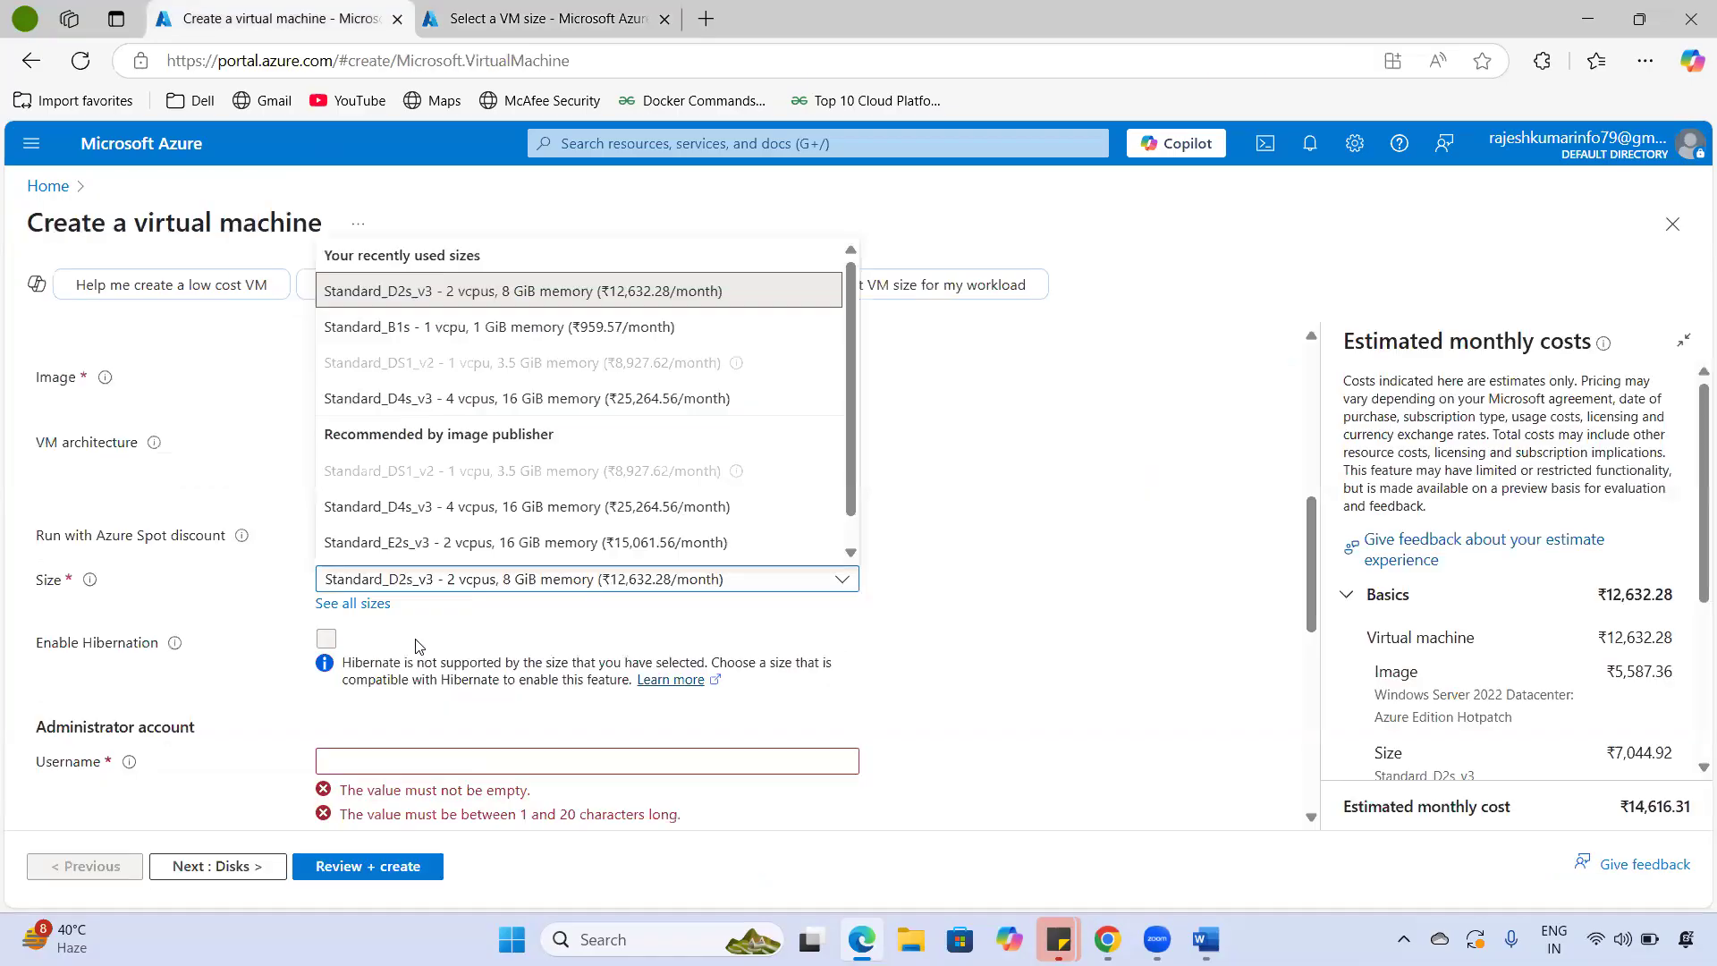
- Keep Standard_D2s_v3, then scroll to the Administrator account section's Username box
click(431, 303)
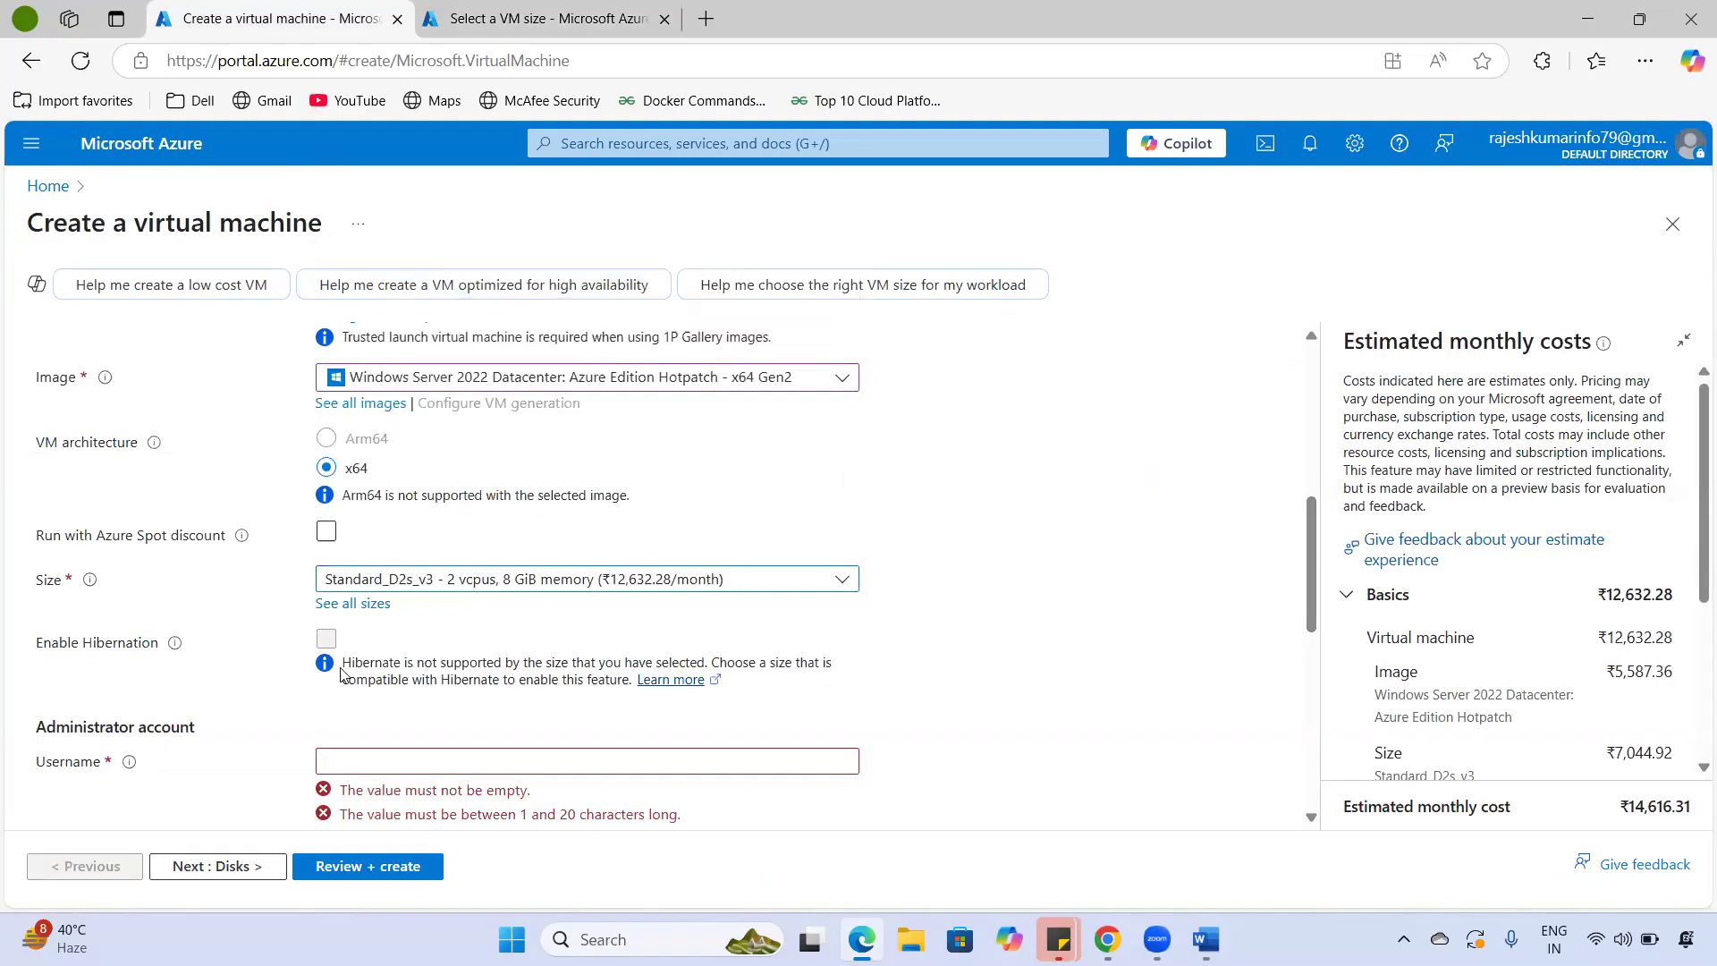
double_click(49, 581)
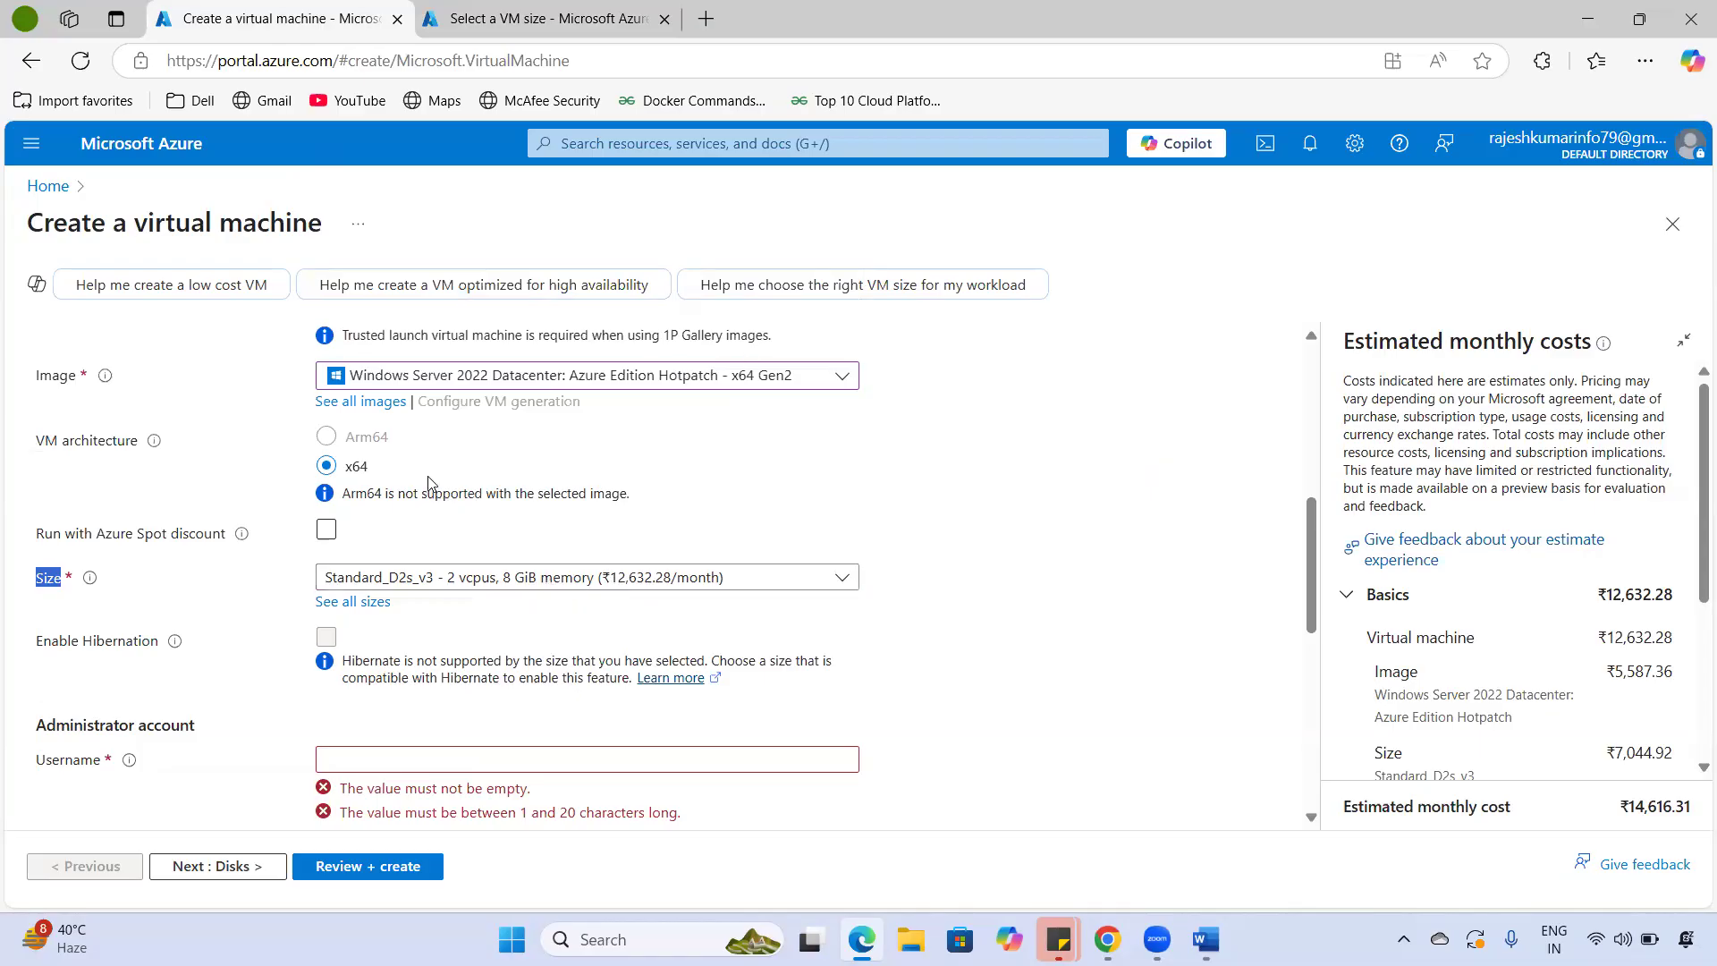
scroll(434, 528, down, 1)
mouse_move(32, 627)
mouse_down()
mouse_move(211, 615)
mouse_move(41, 620)
mouse_up()
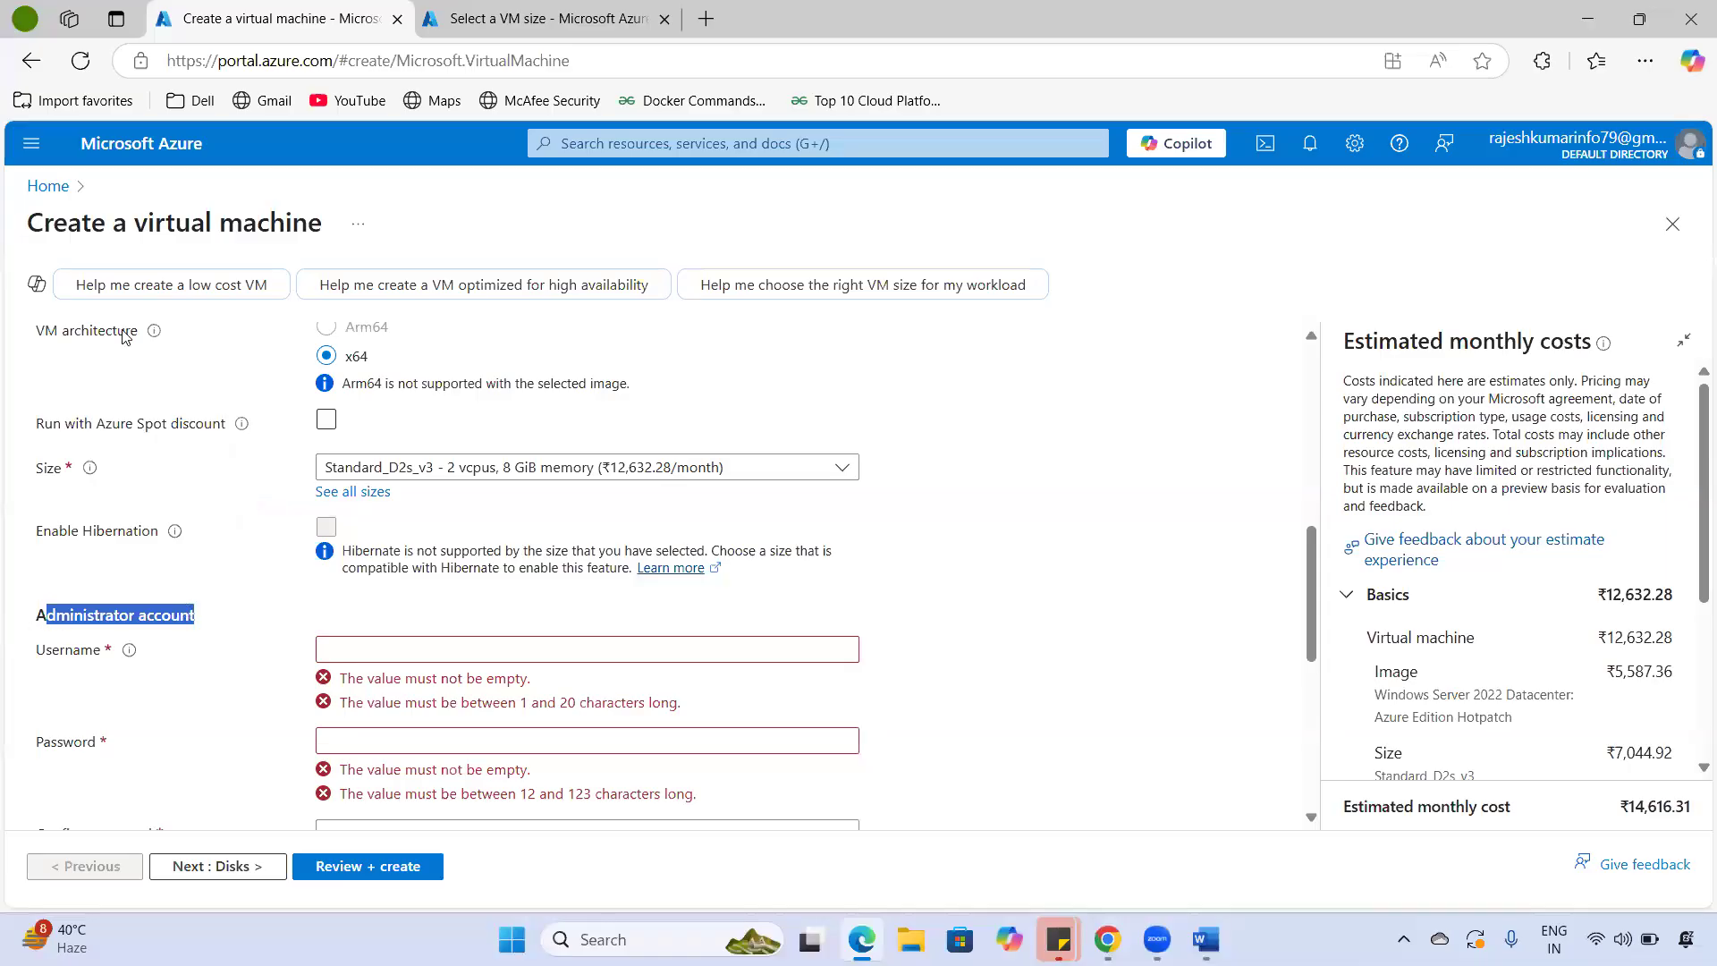
drag(149, 221, 327, 227)
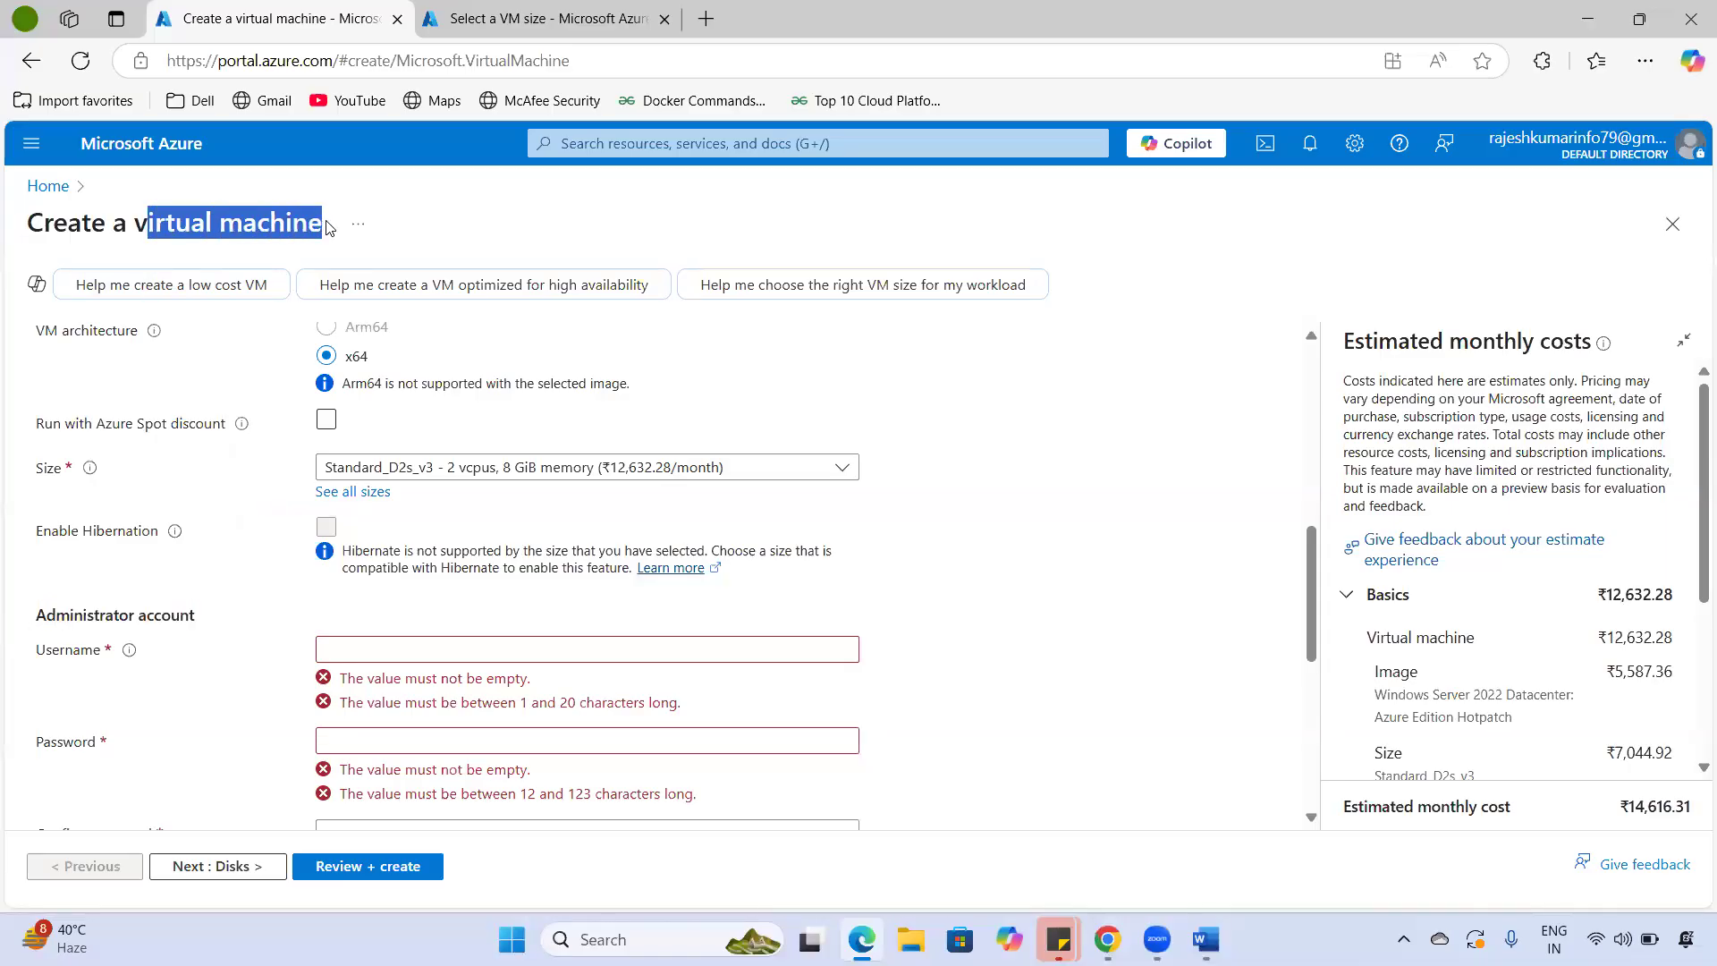
drag(33, 622, 223, 628)
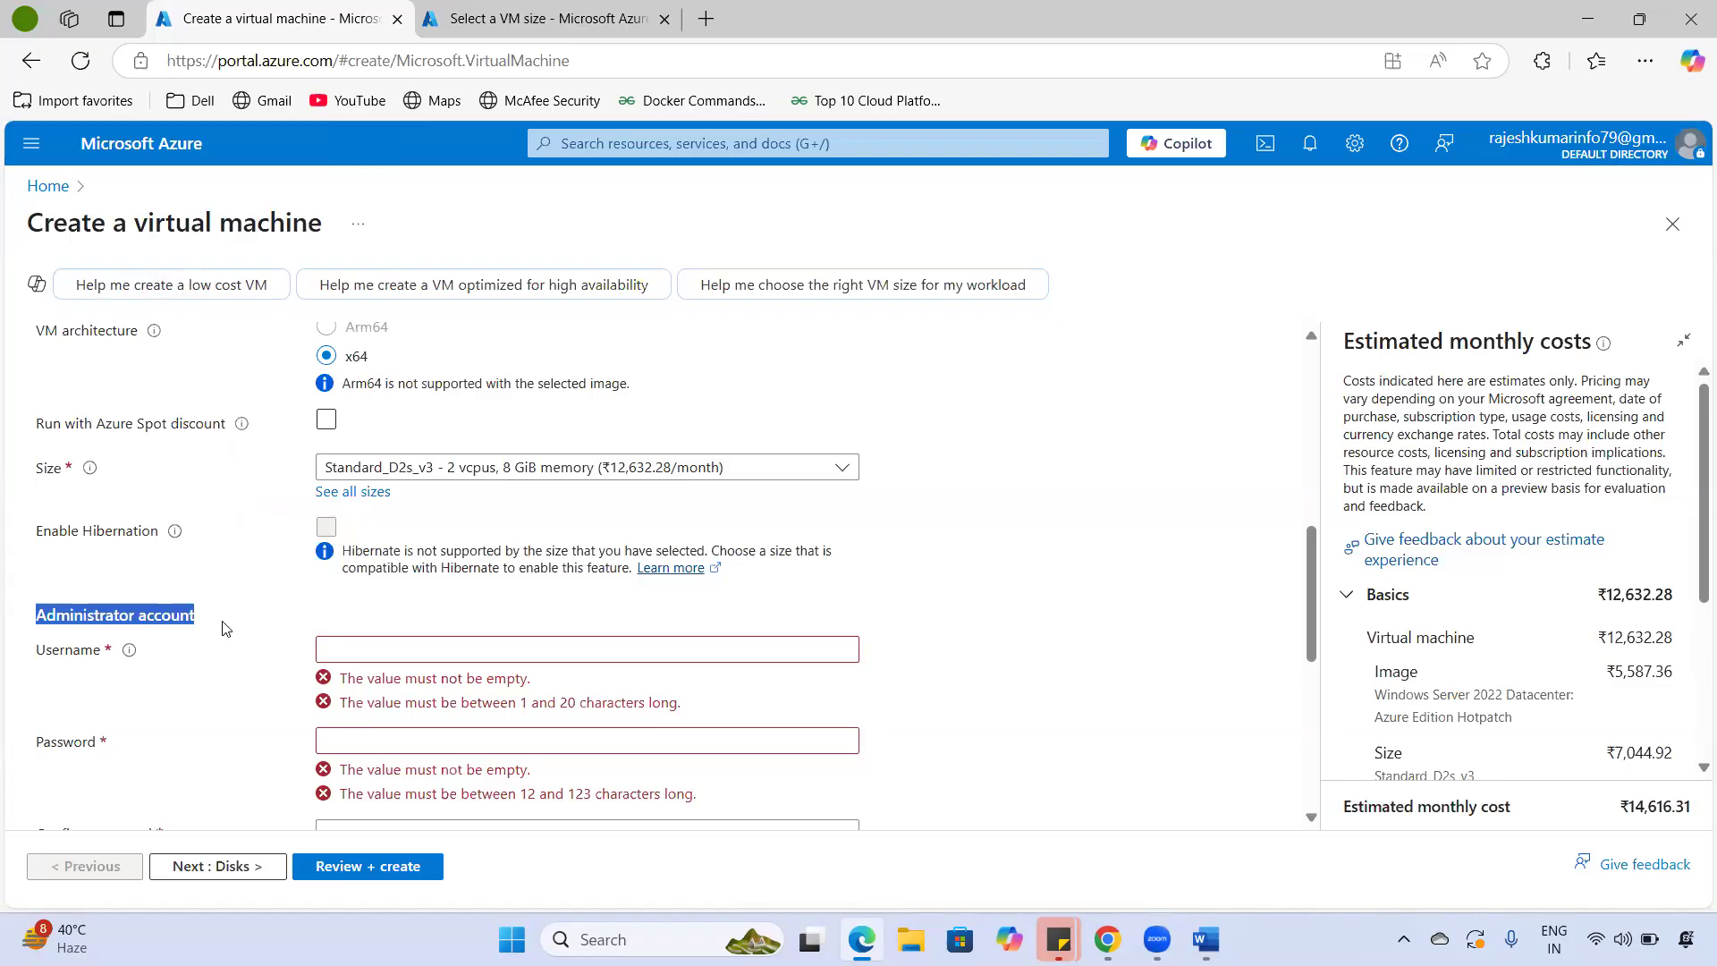
click(362, 650)
- Try administrator and root as the username, then clear them after the reserved-name error
text(z)
key(BackSpace)
text(admin)
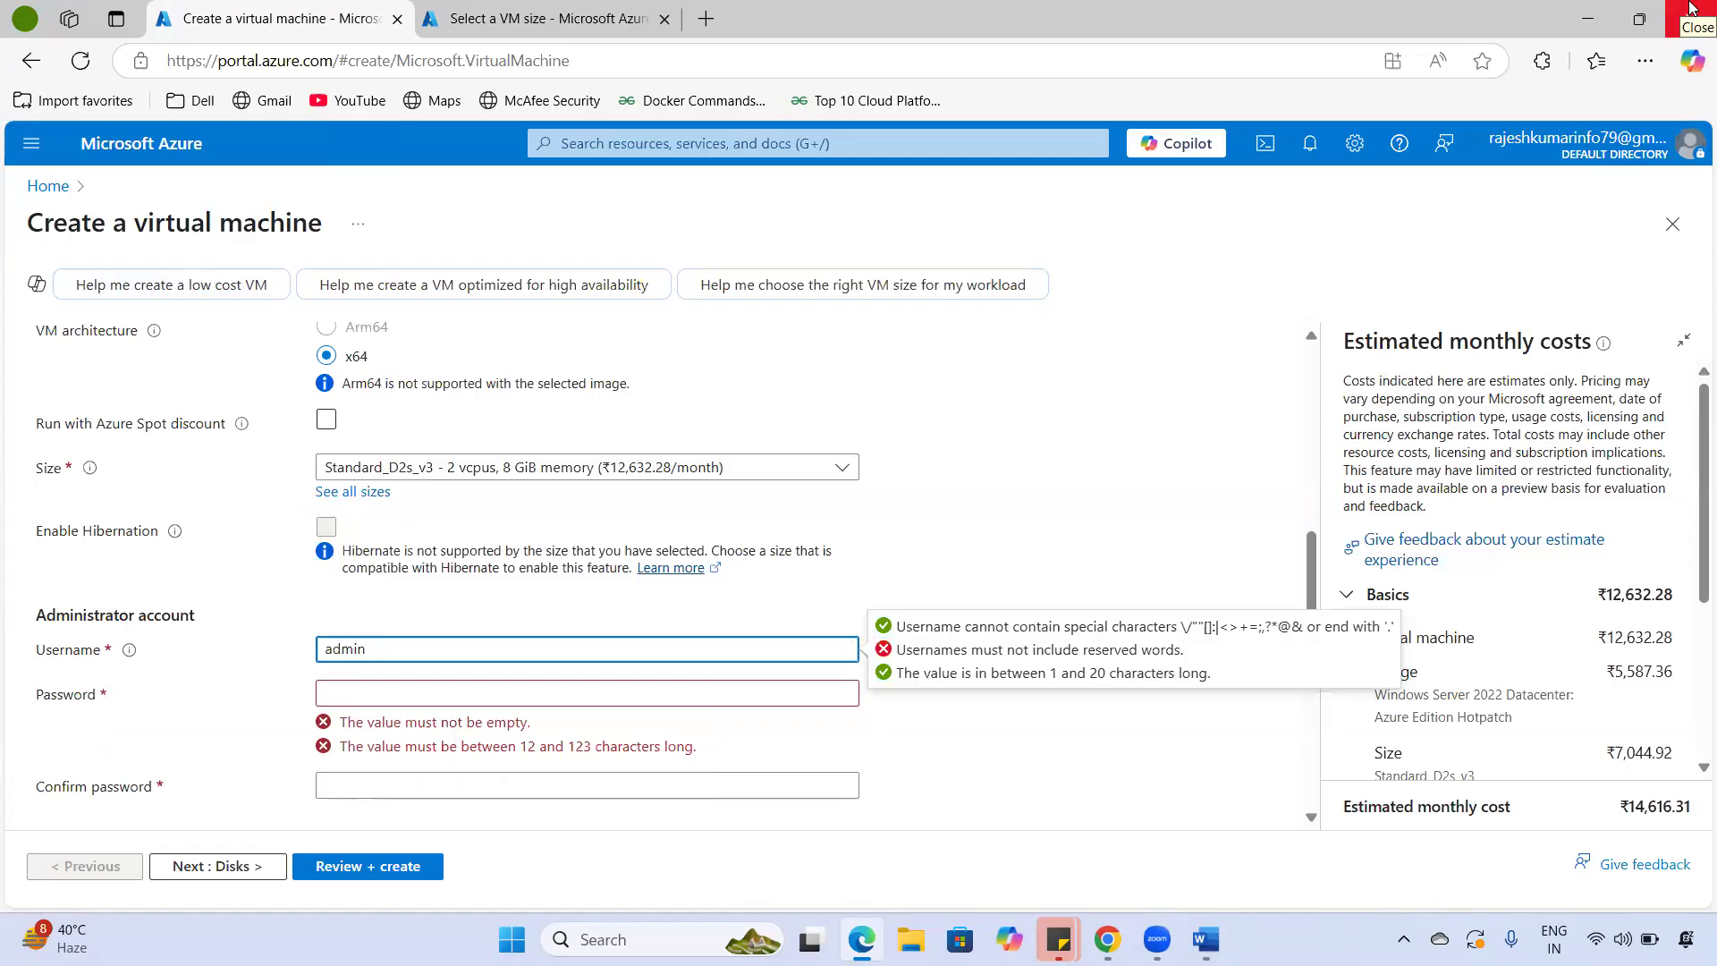
text(iisttor)
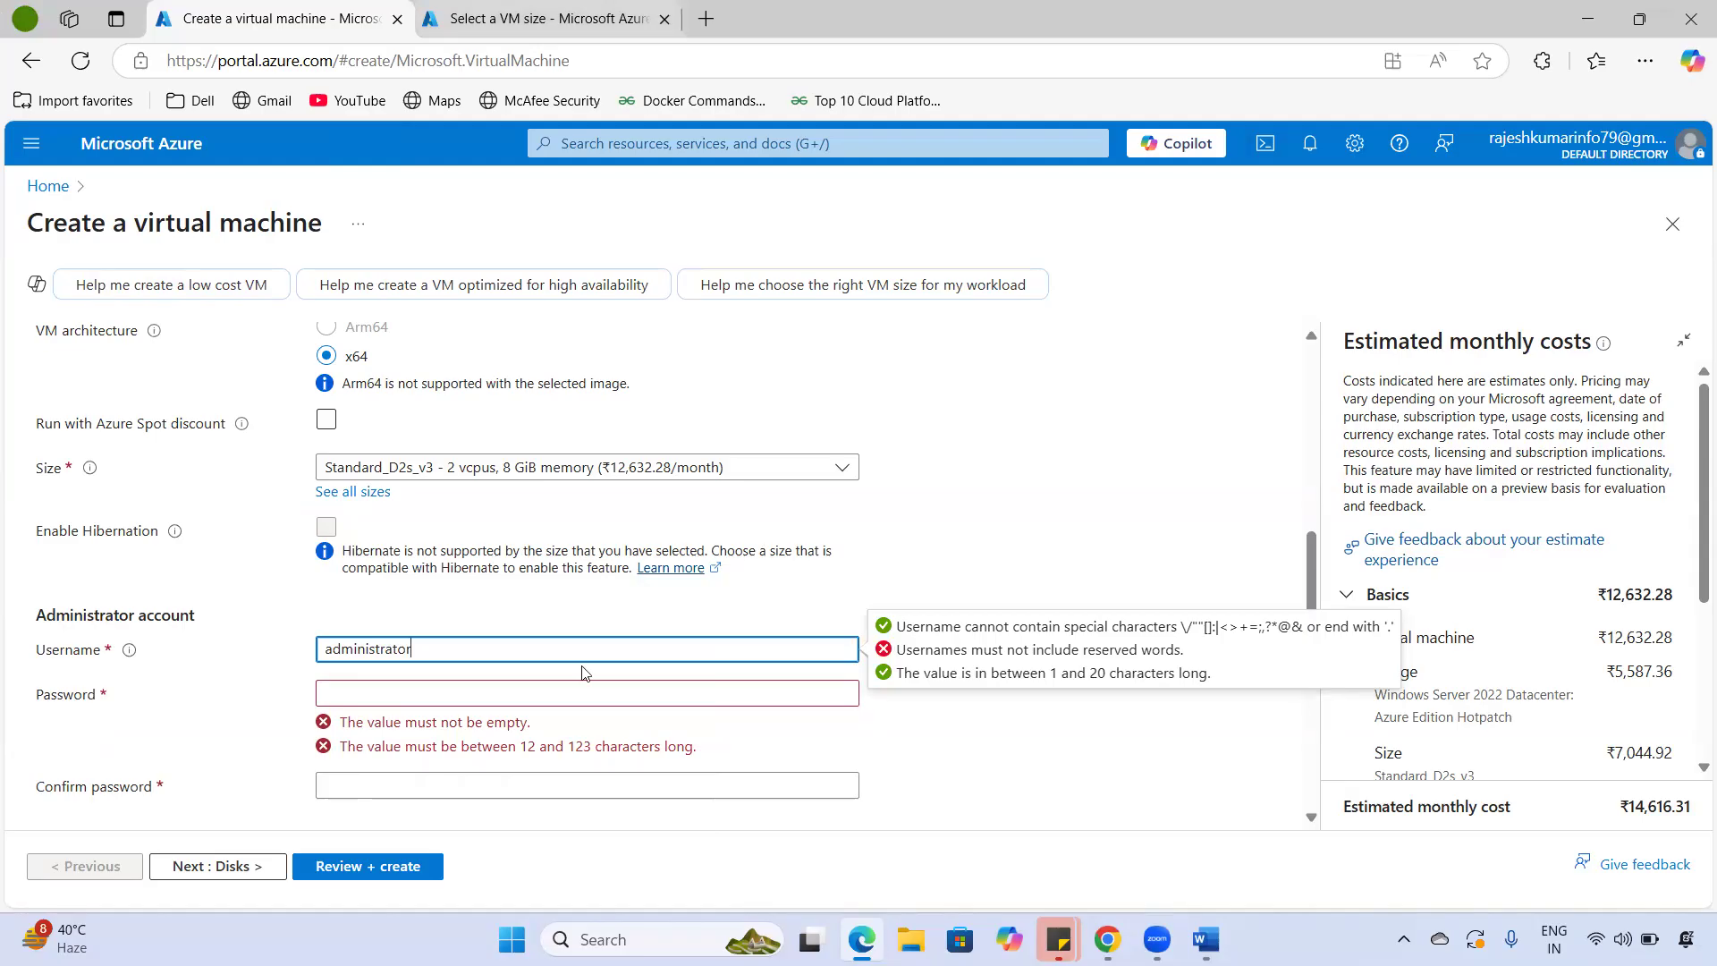
drag(450, 669, 429, 646)
double_click(430, 646)
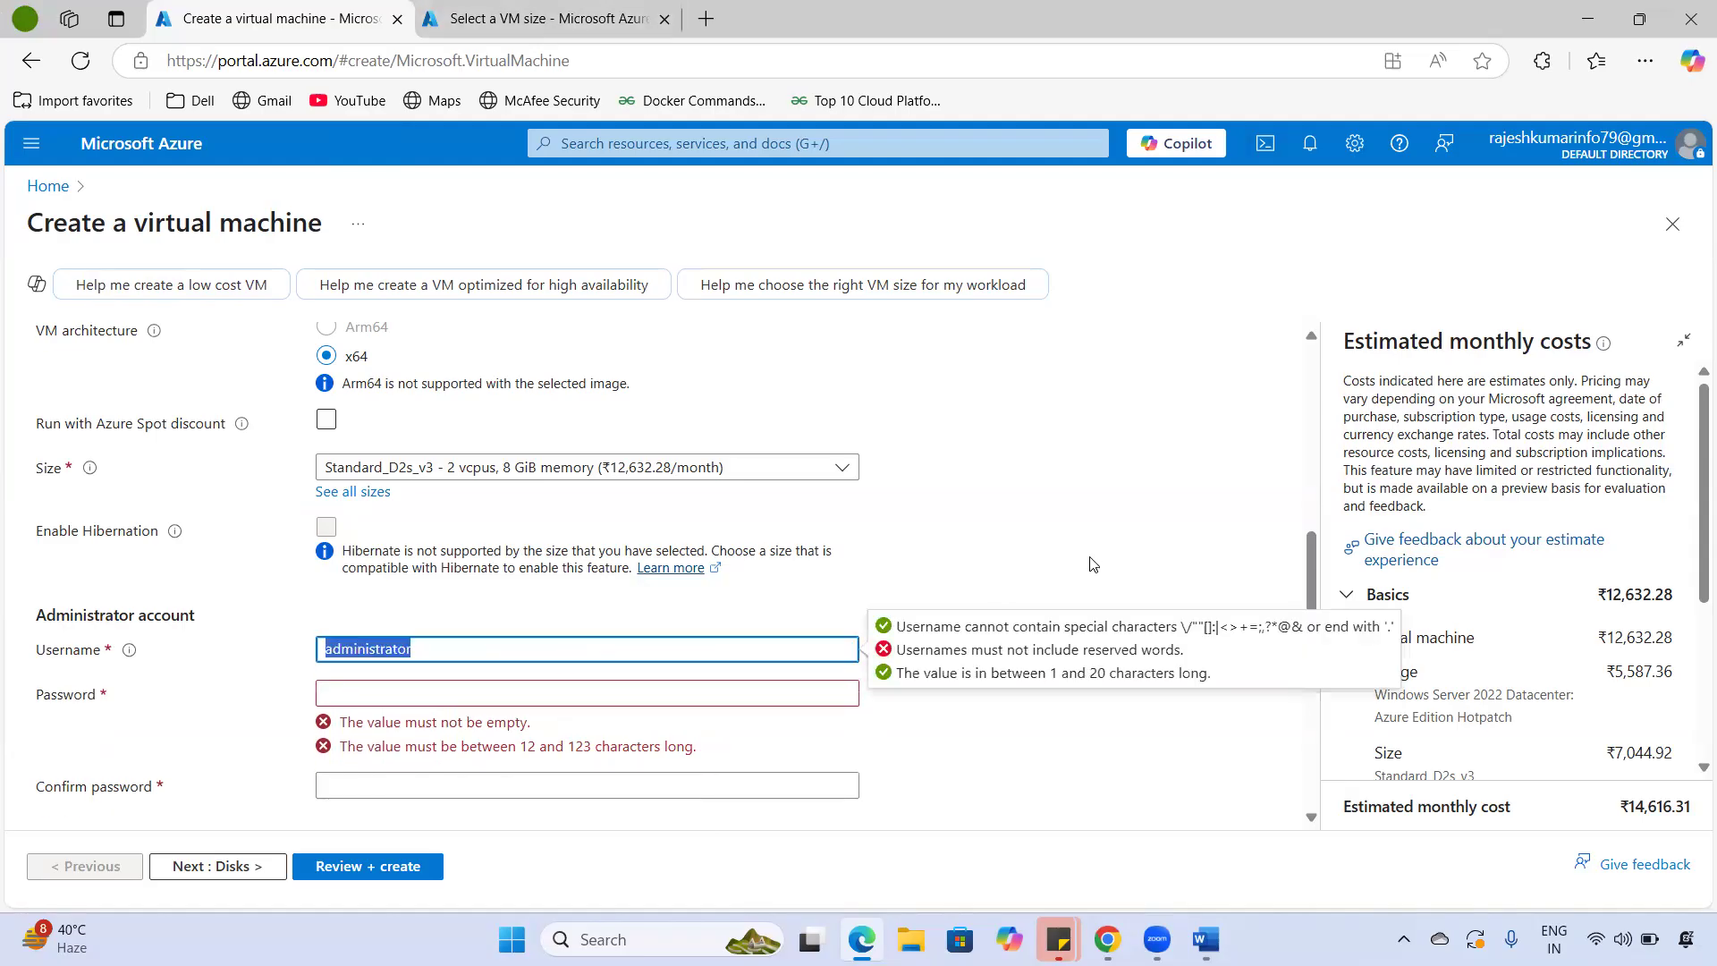
text(root)
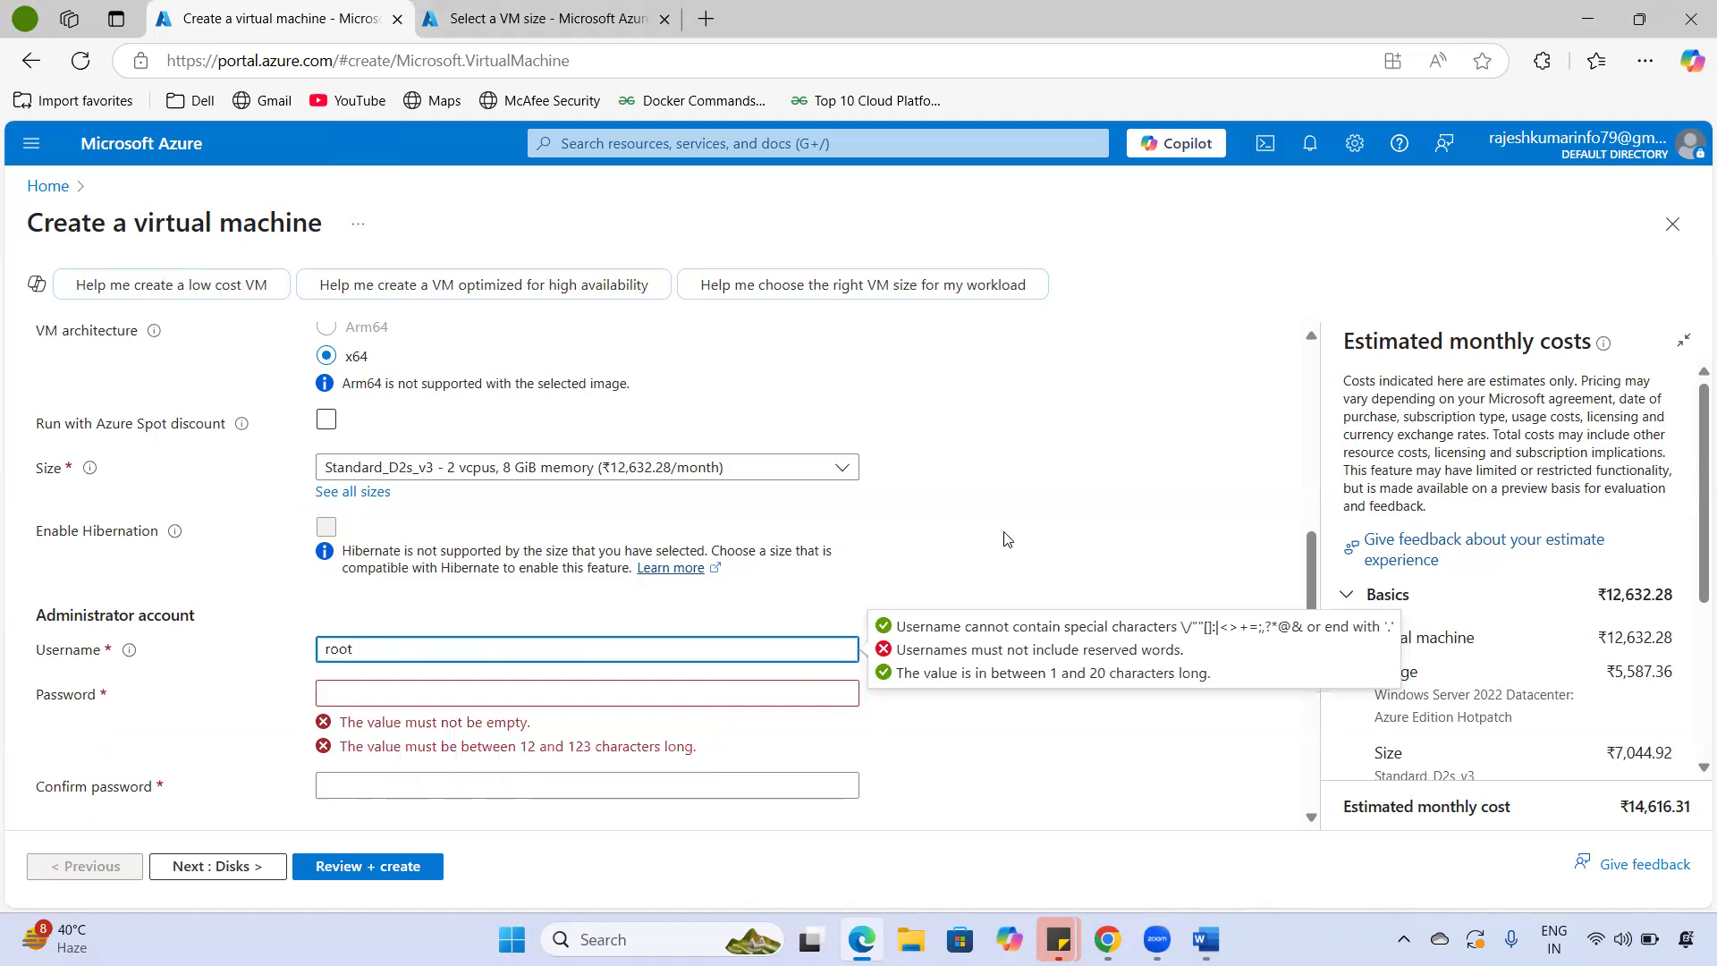
drag(51, 650, 232, 654)
drag(354, 652, 305, 652)
click(445, 633)
key(BackSpace)
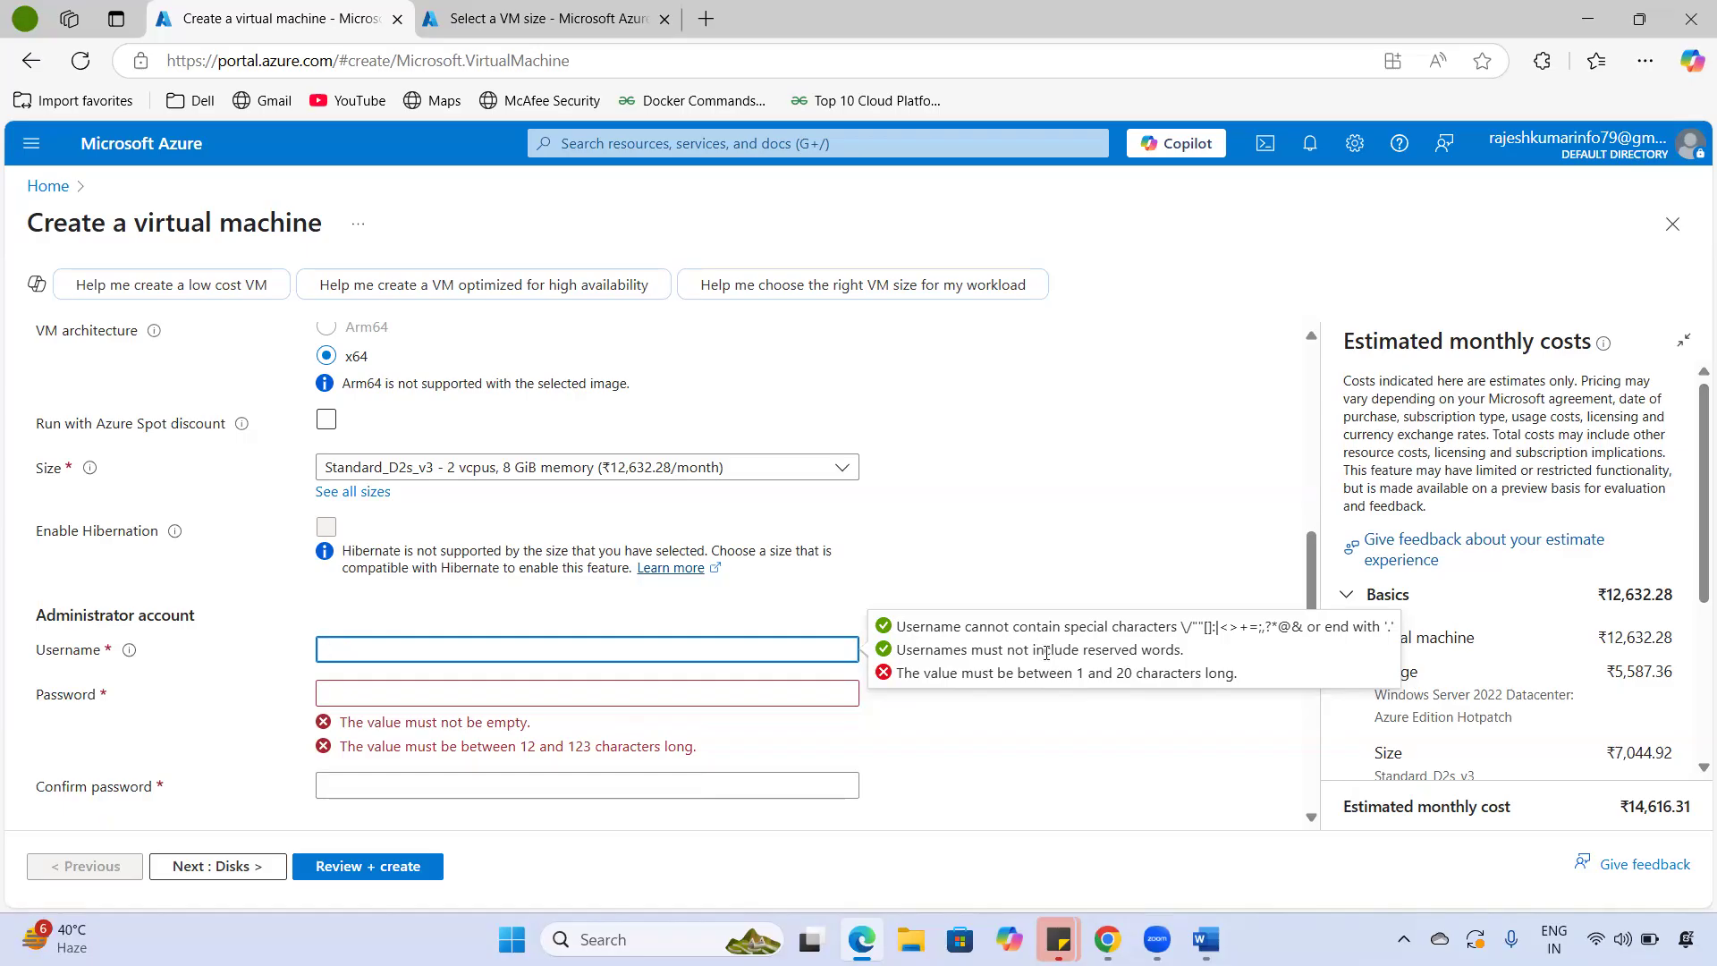
- Enter vmadmin as the administrator username
drag(1178, 626, 1356, 626)
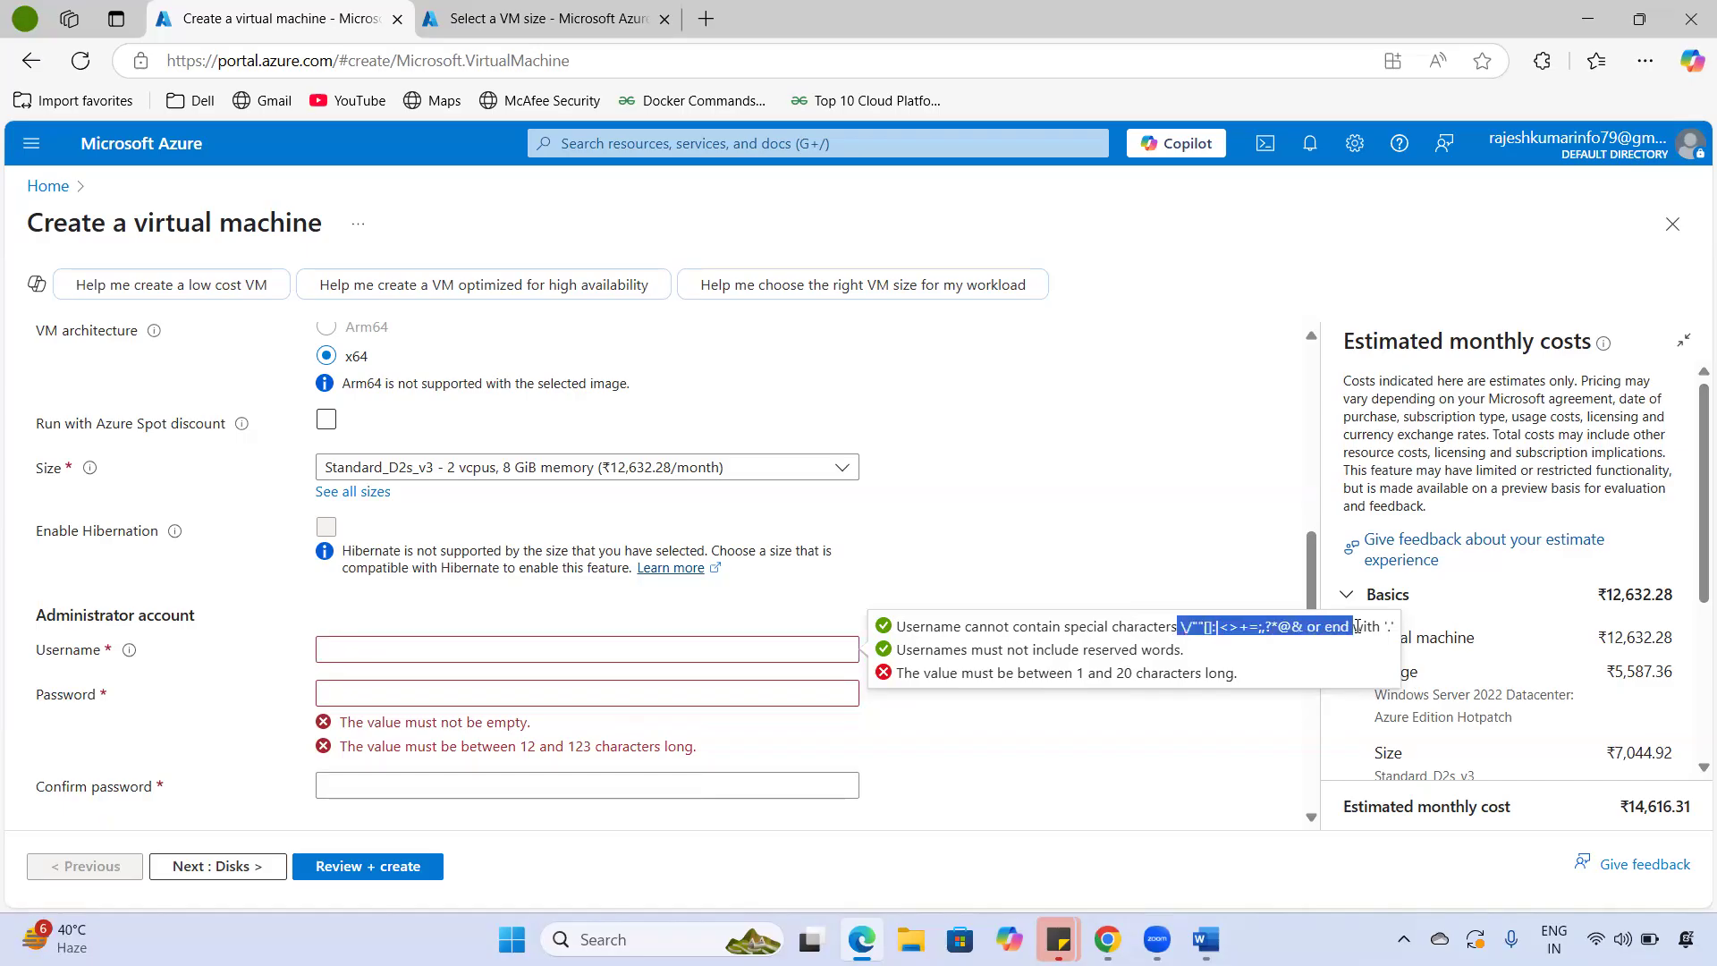
click(364, 646)
text(vmadmin)
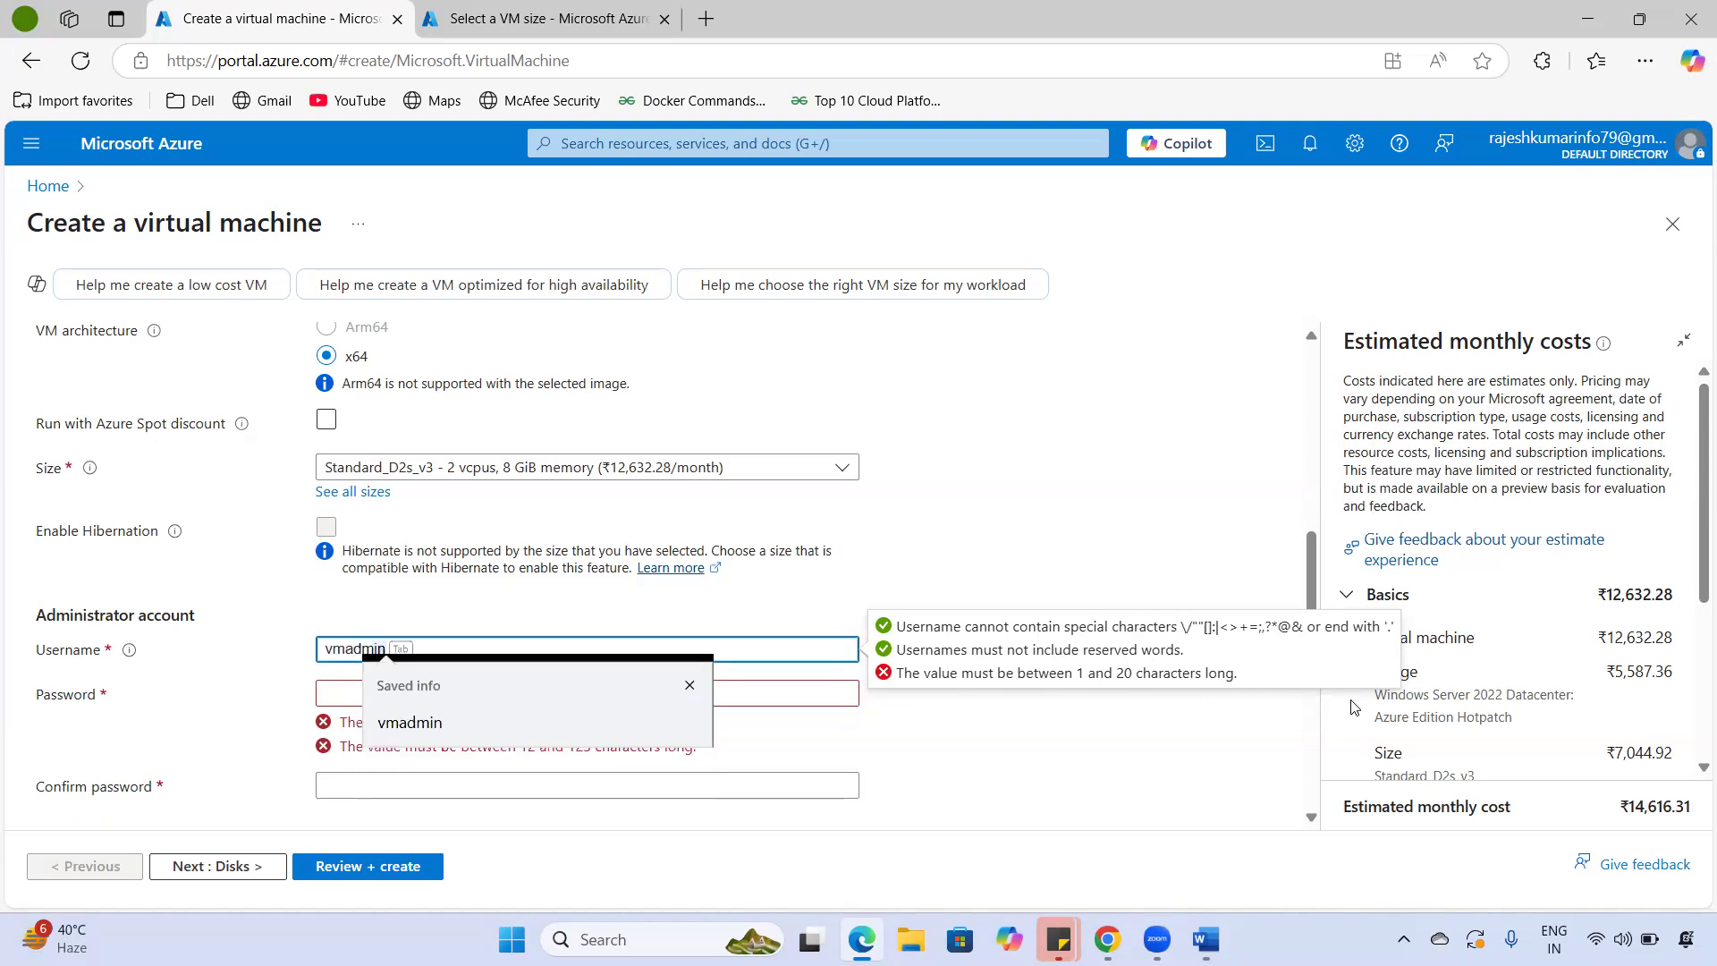
key(Tab)
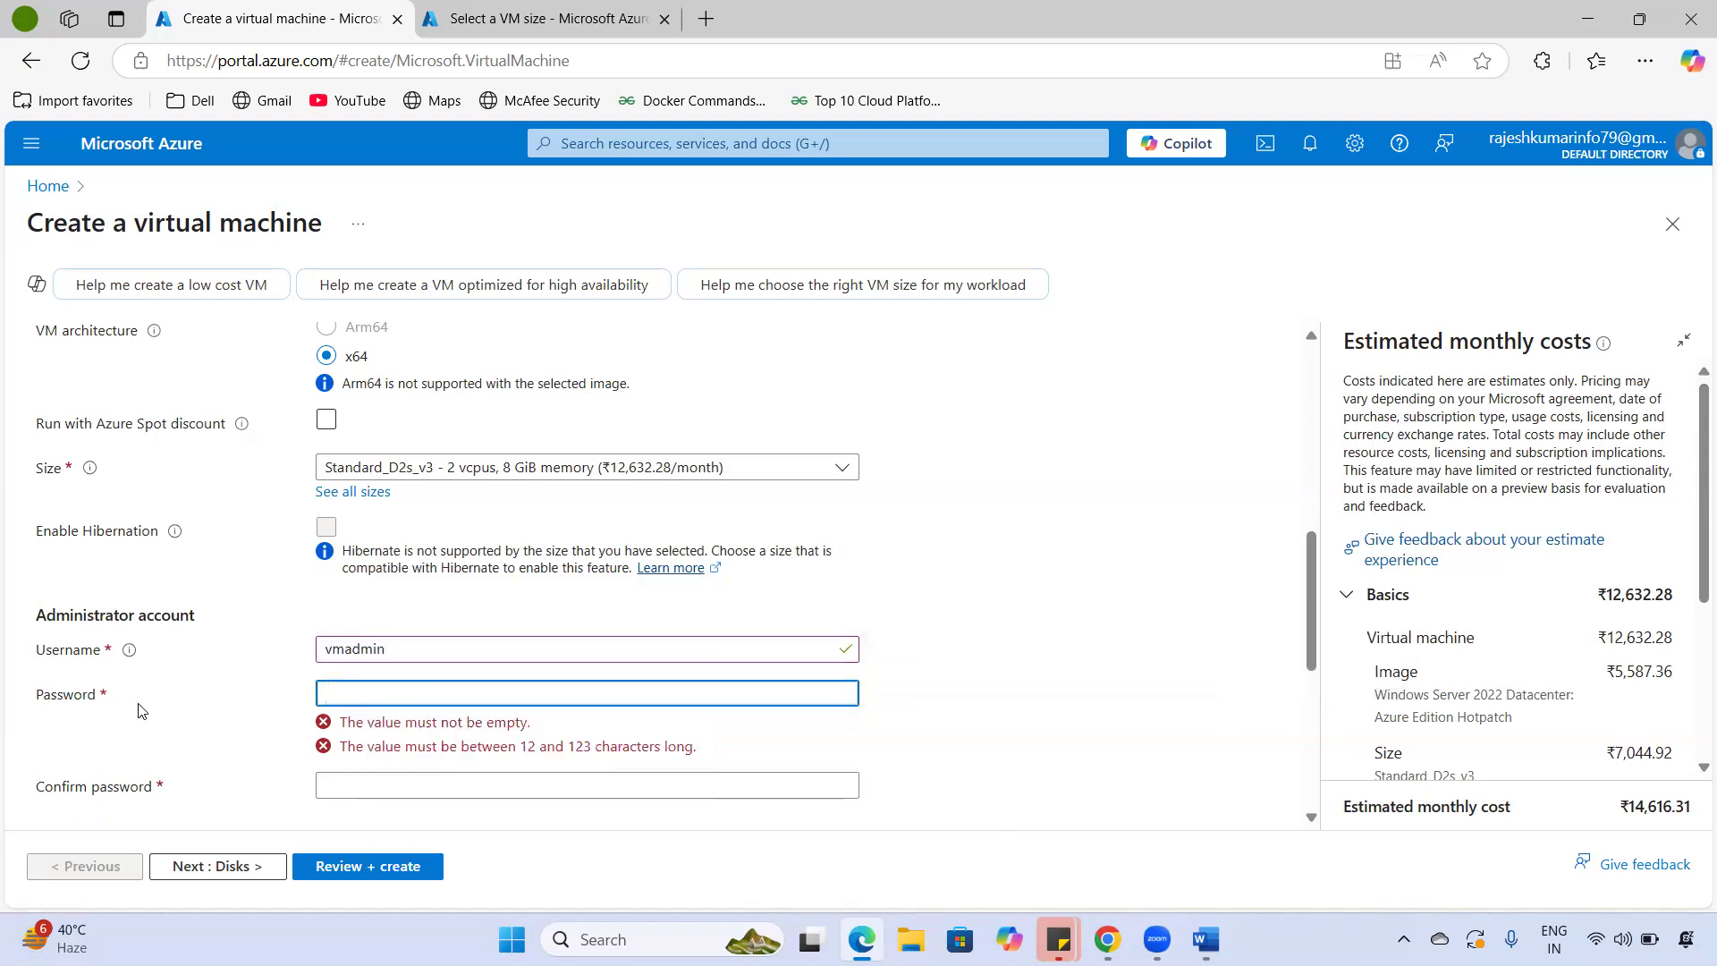
- Enter the administrator password and its confirmation, following the 12–123 character rule
double_click(22, 701)
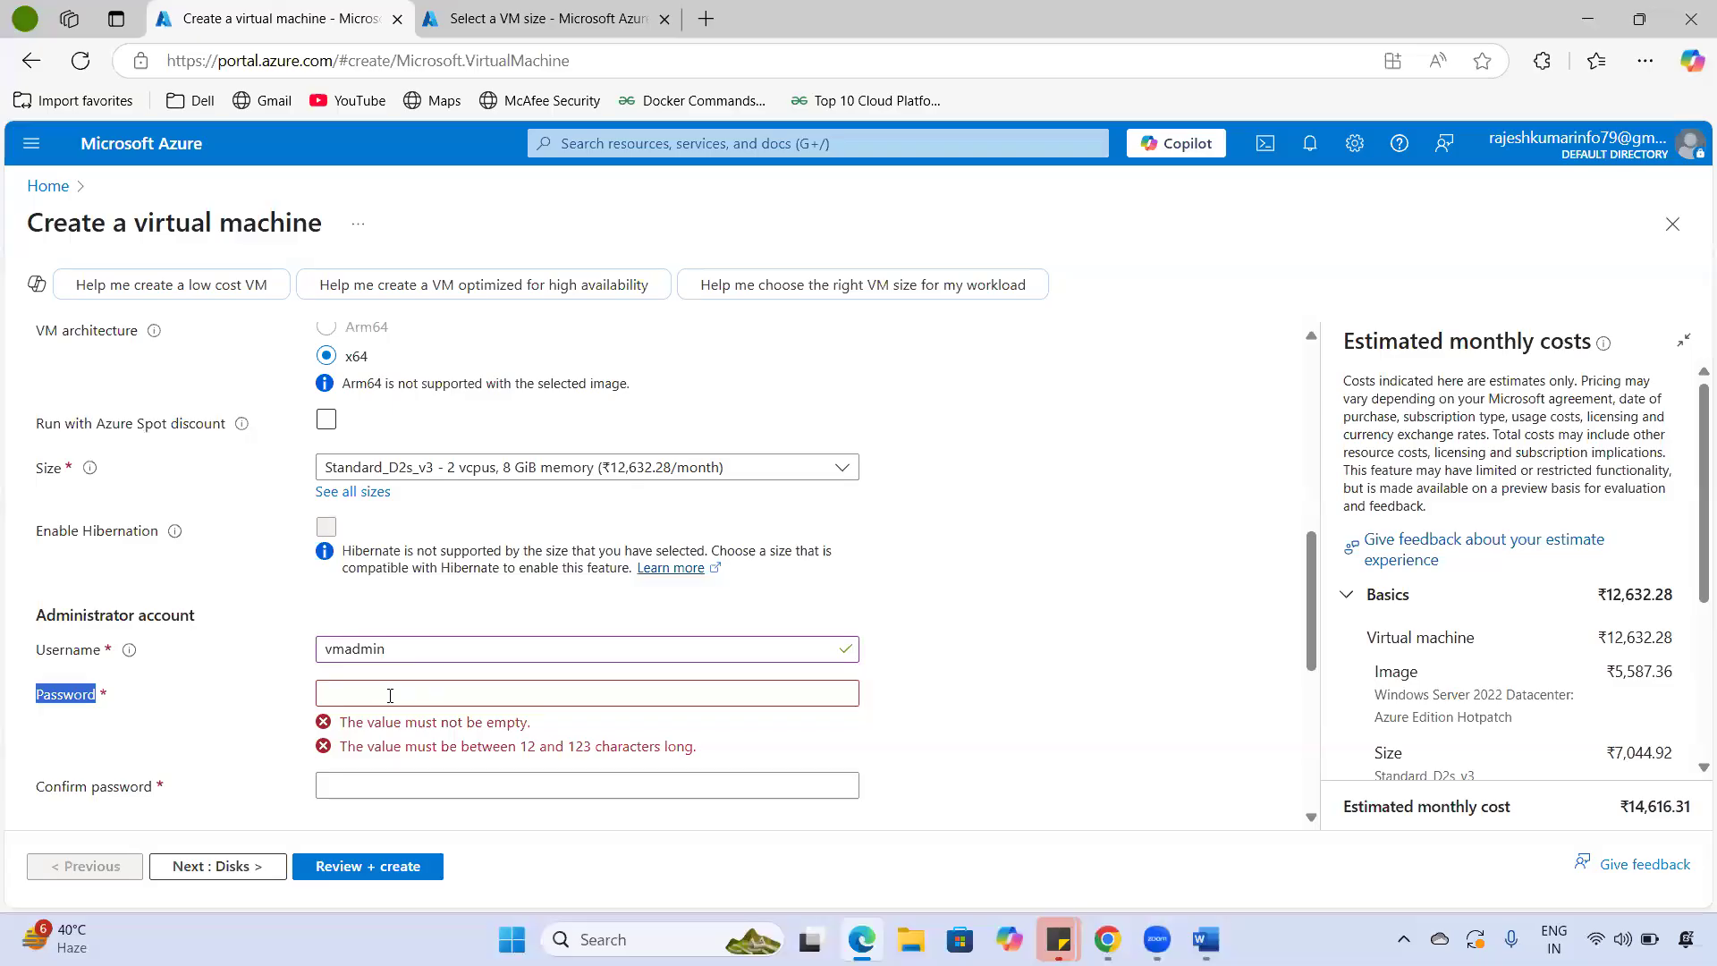
drag(521, 749, 715, 751)
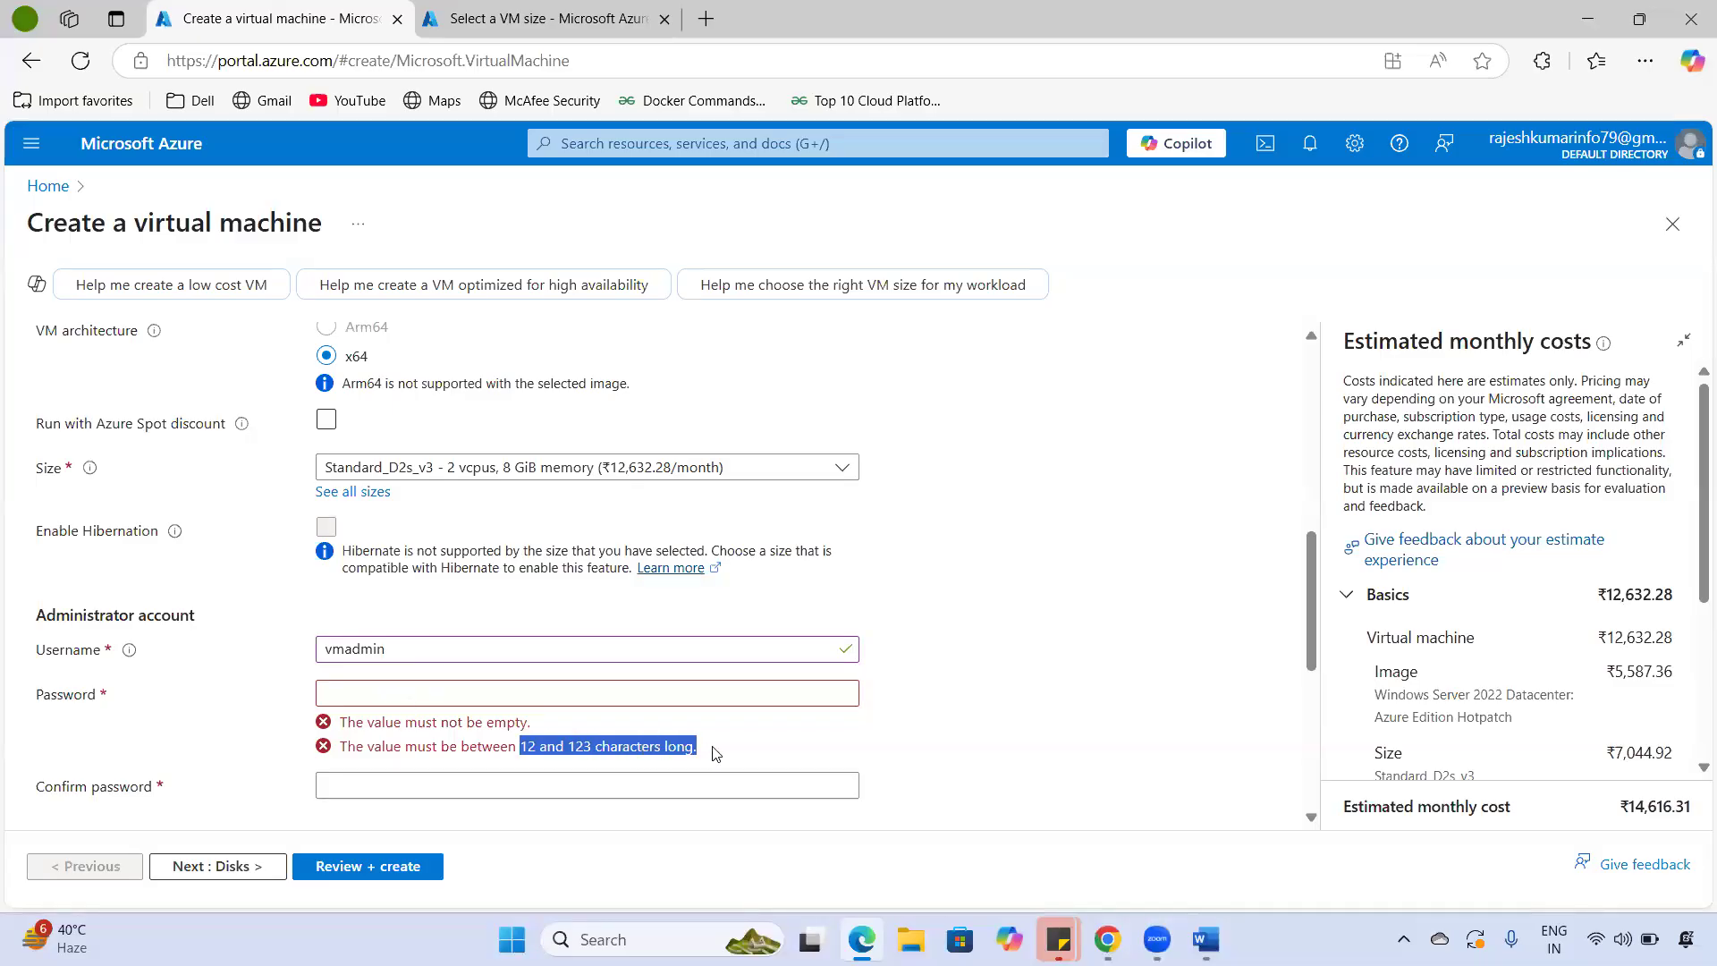
click(455, 698)
text(••)
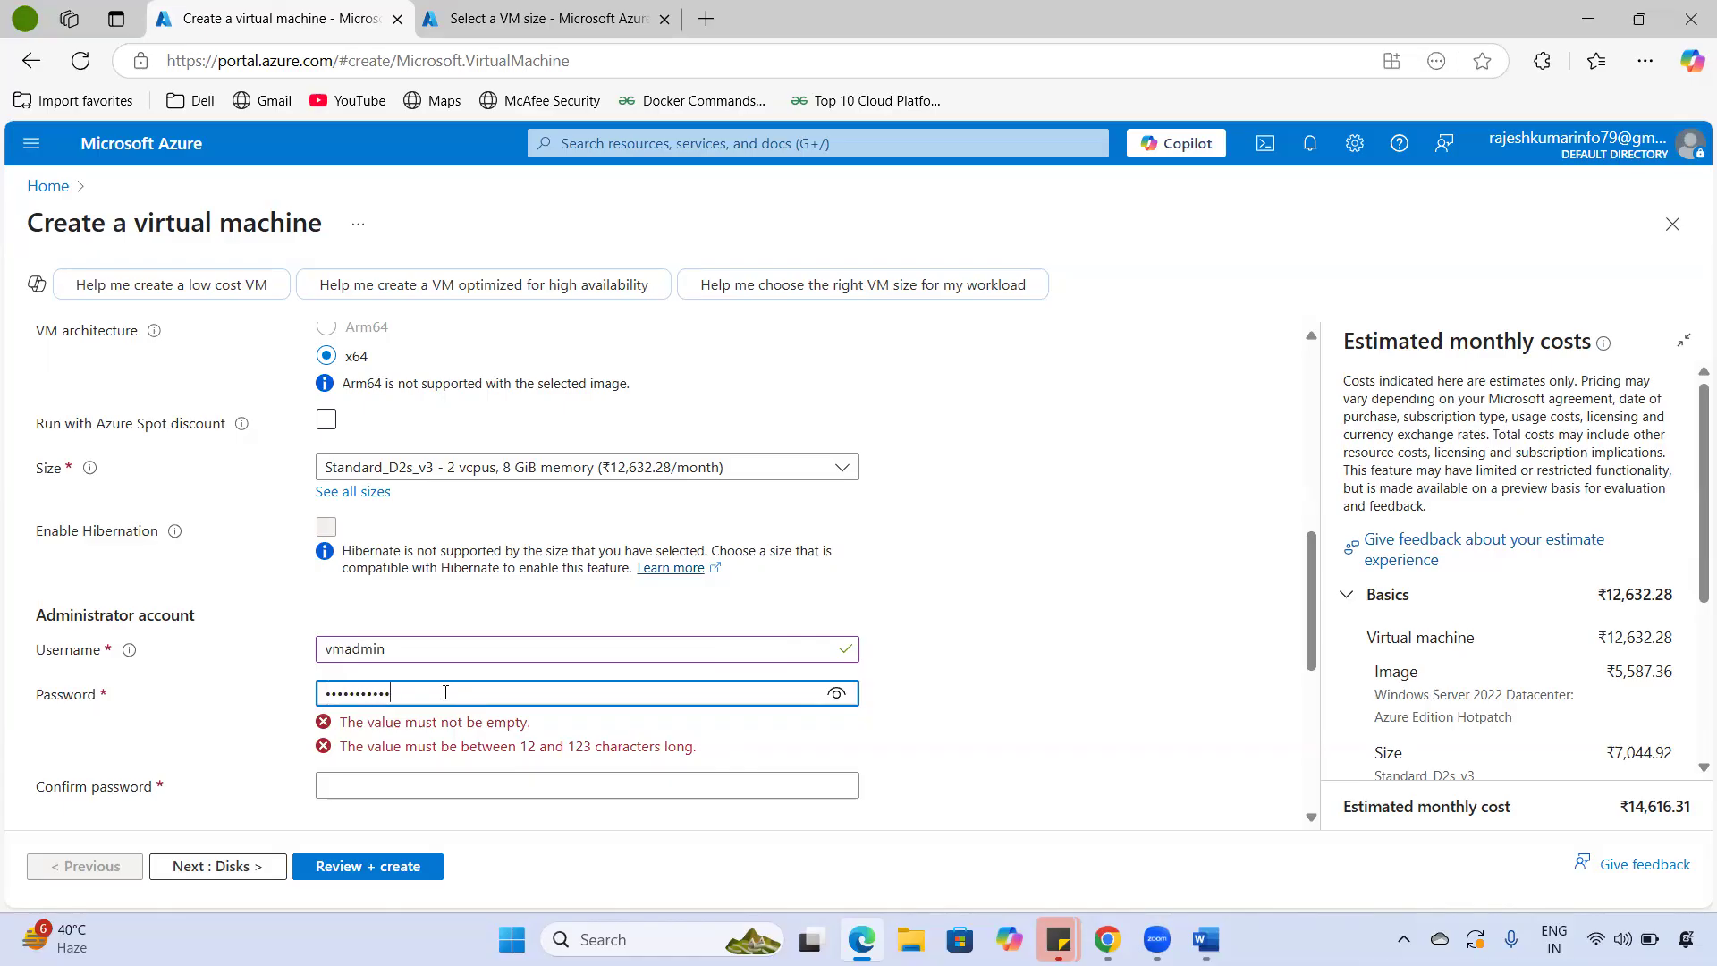
text(••••••••••••)
key(Tab)
text(•••)
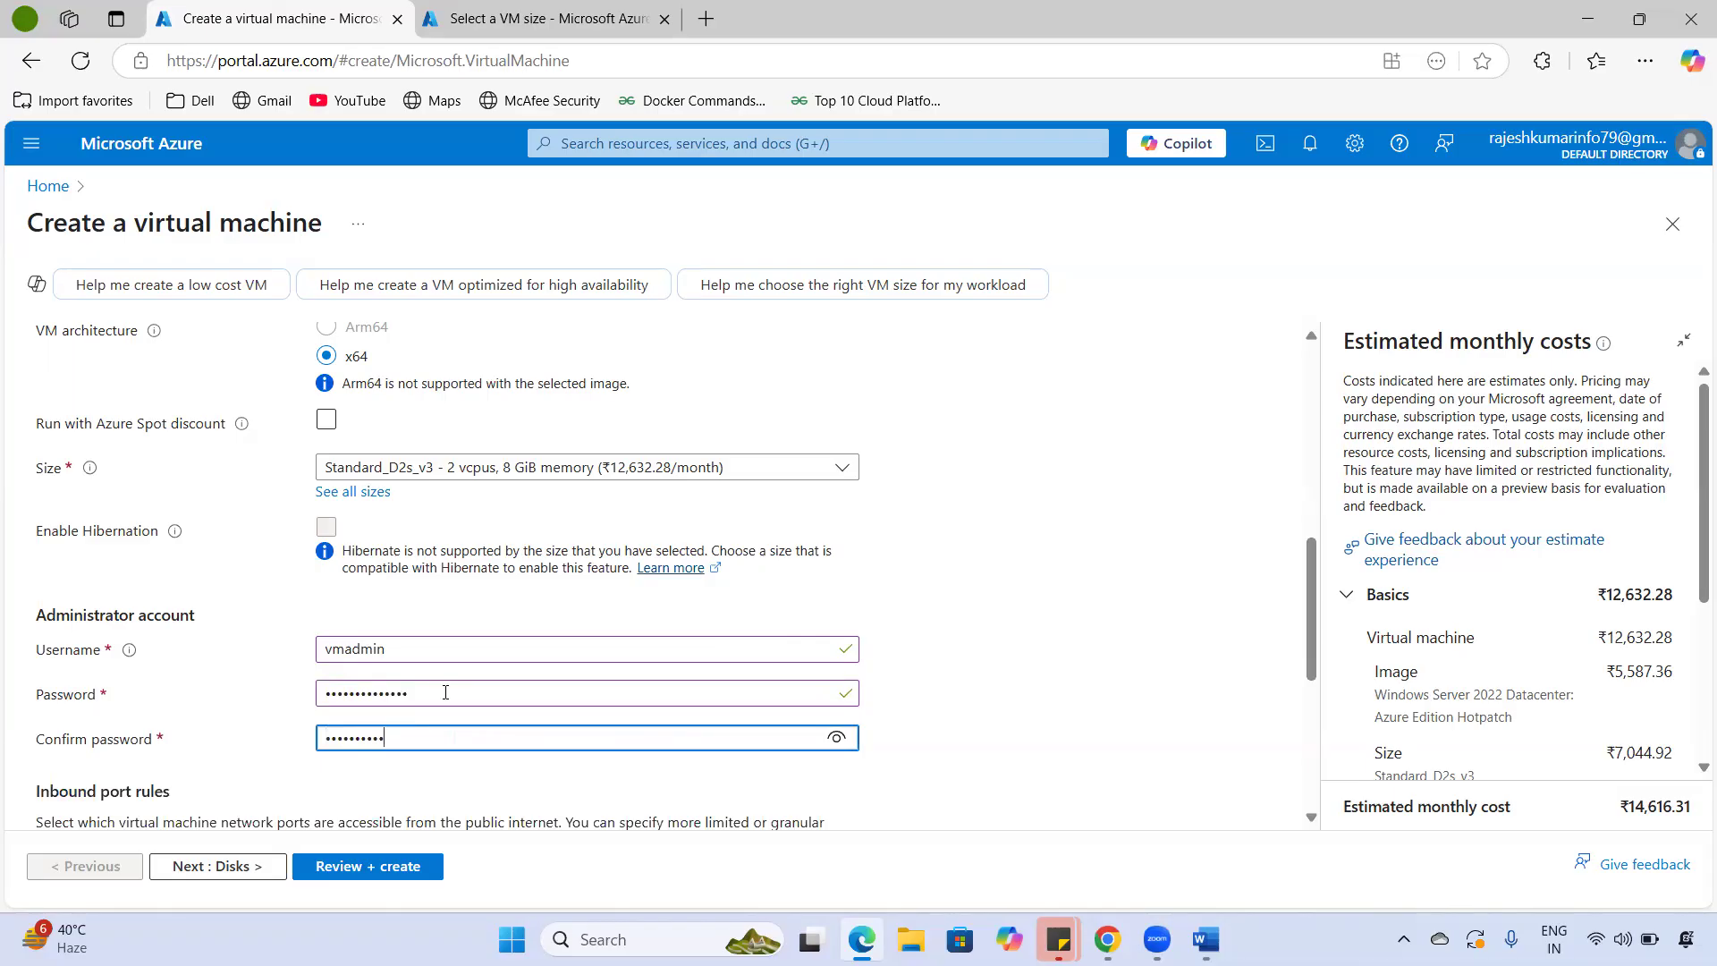
scroll(445, 692, down, 4)
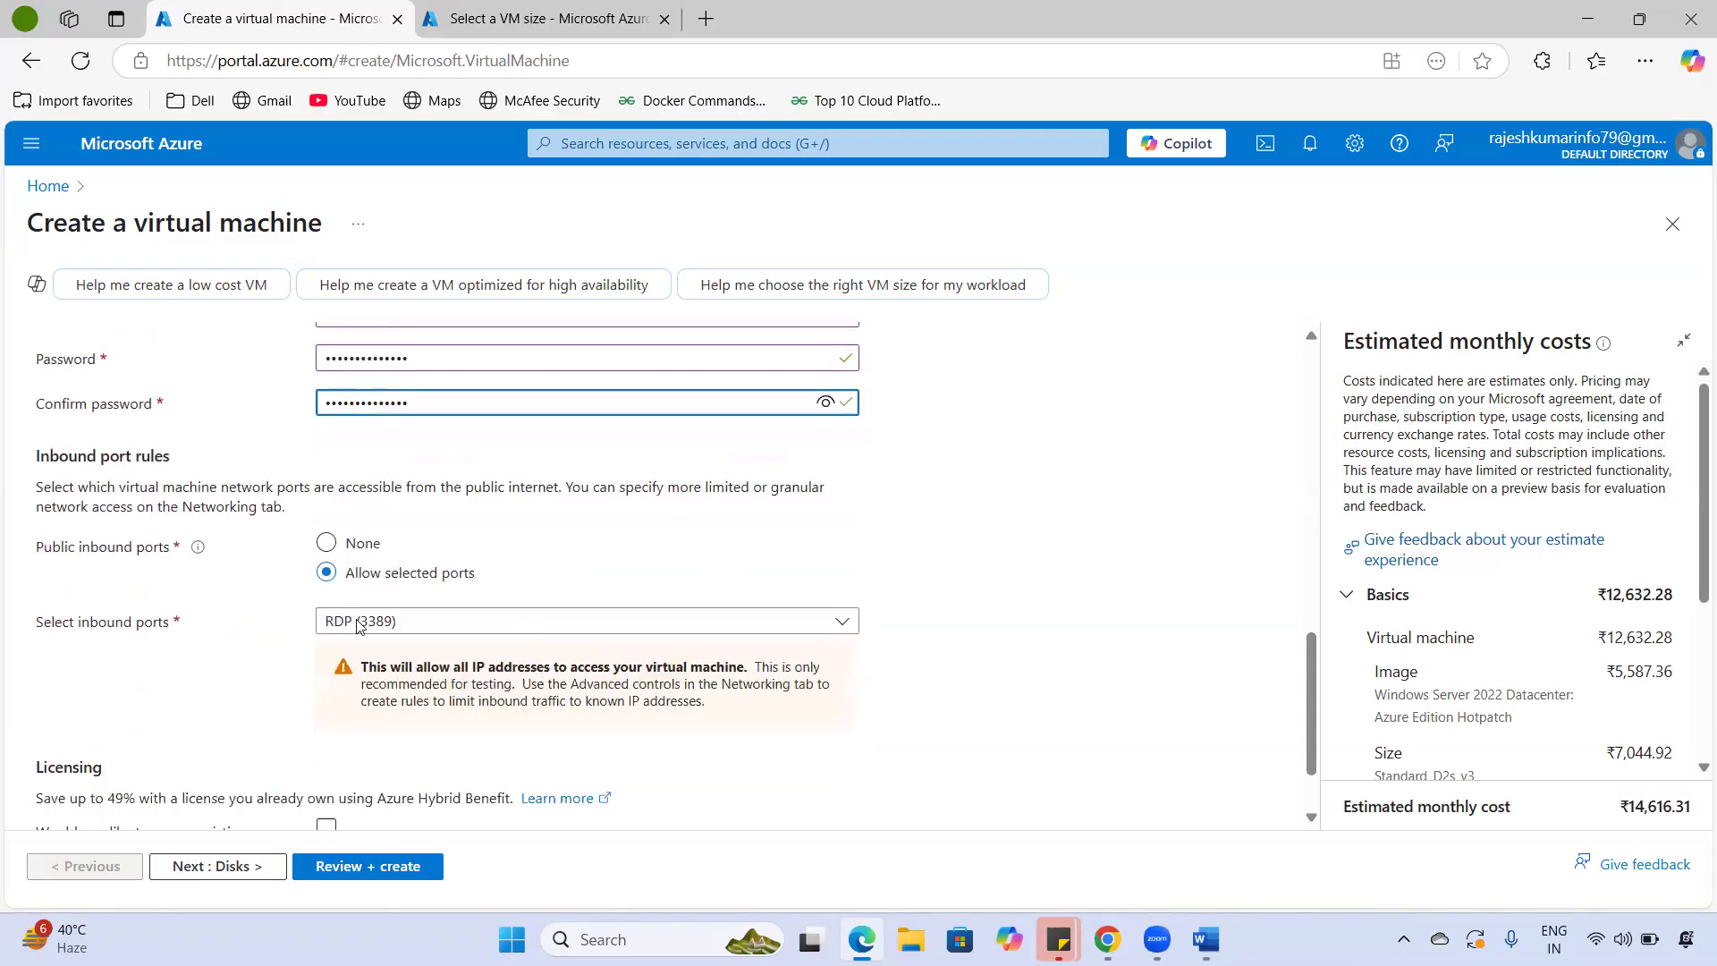
drag(33, 456, 190, 458)
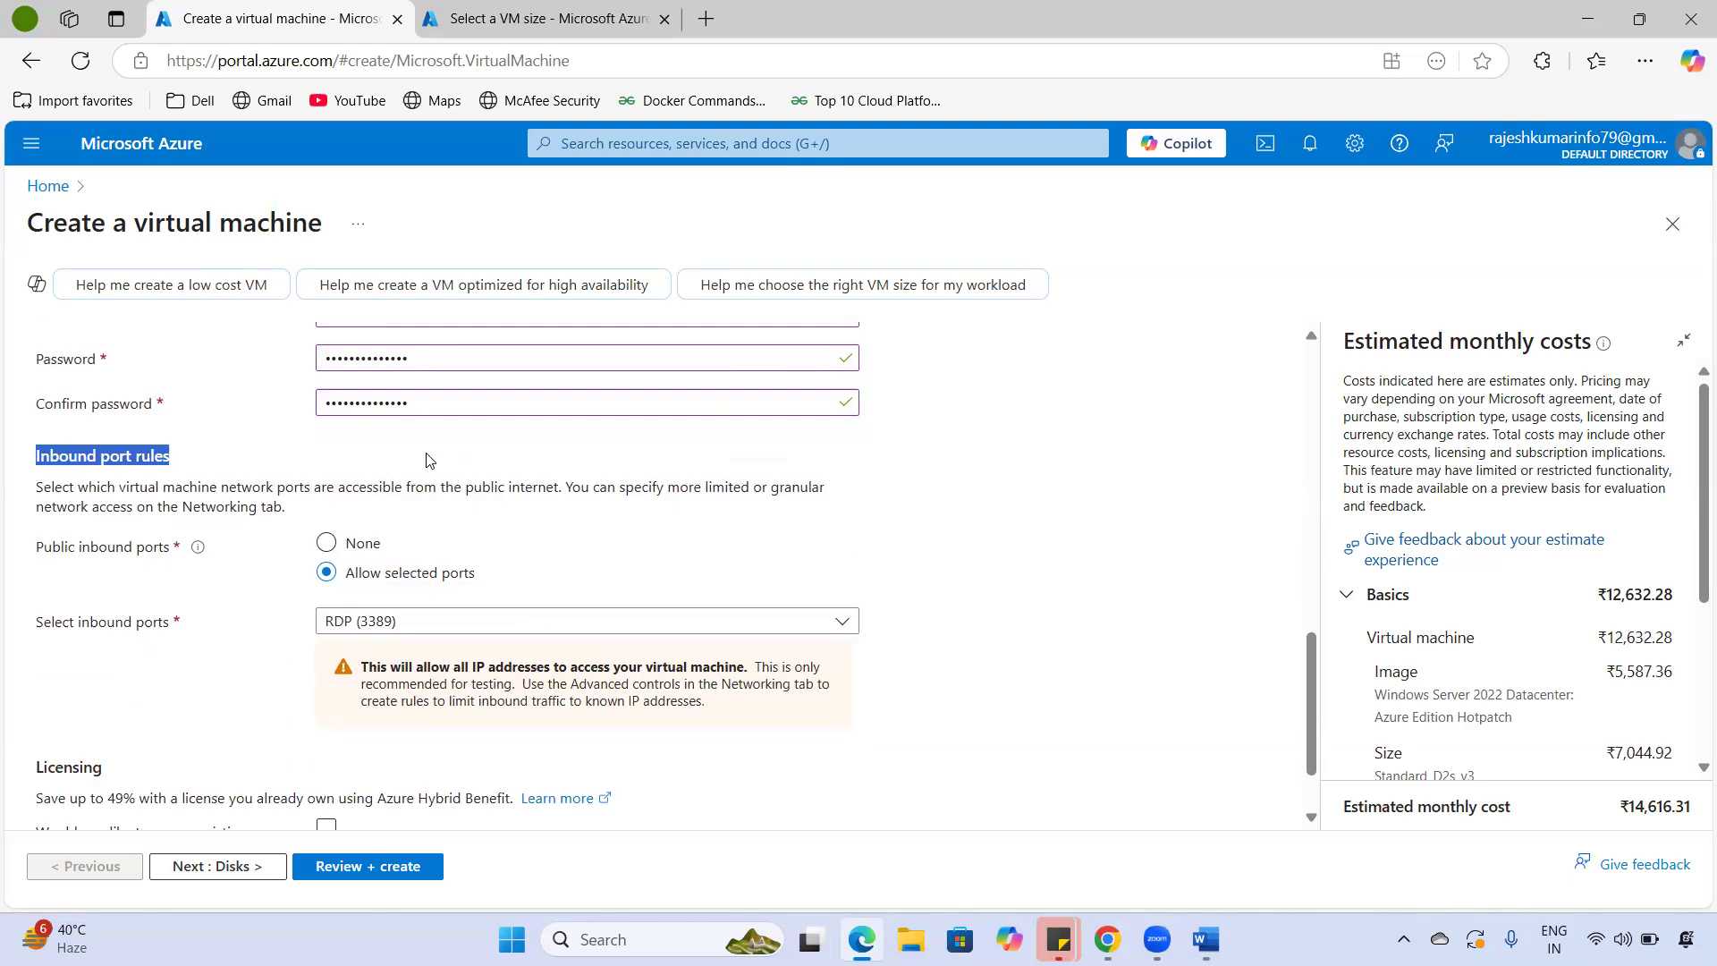
- Highlight and ink-annotate the Inbound port rules section, then clear the ink
click(154, 478)
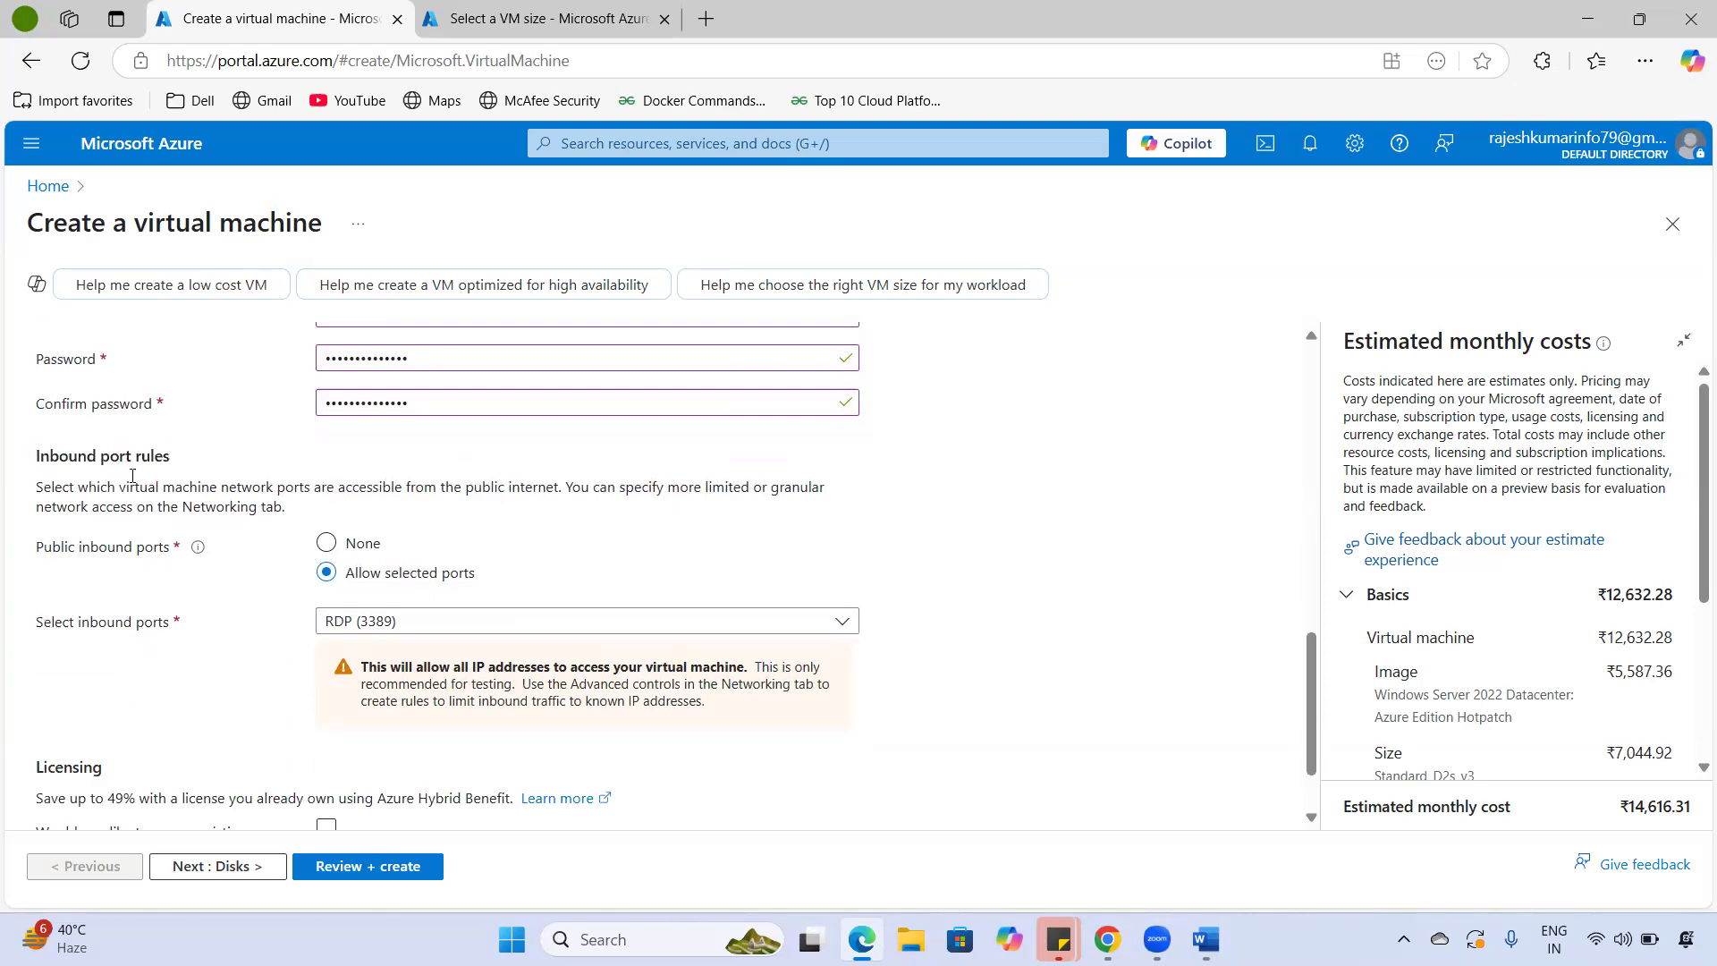
drag(40, 458, 185, 468)
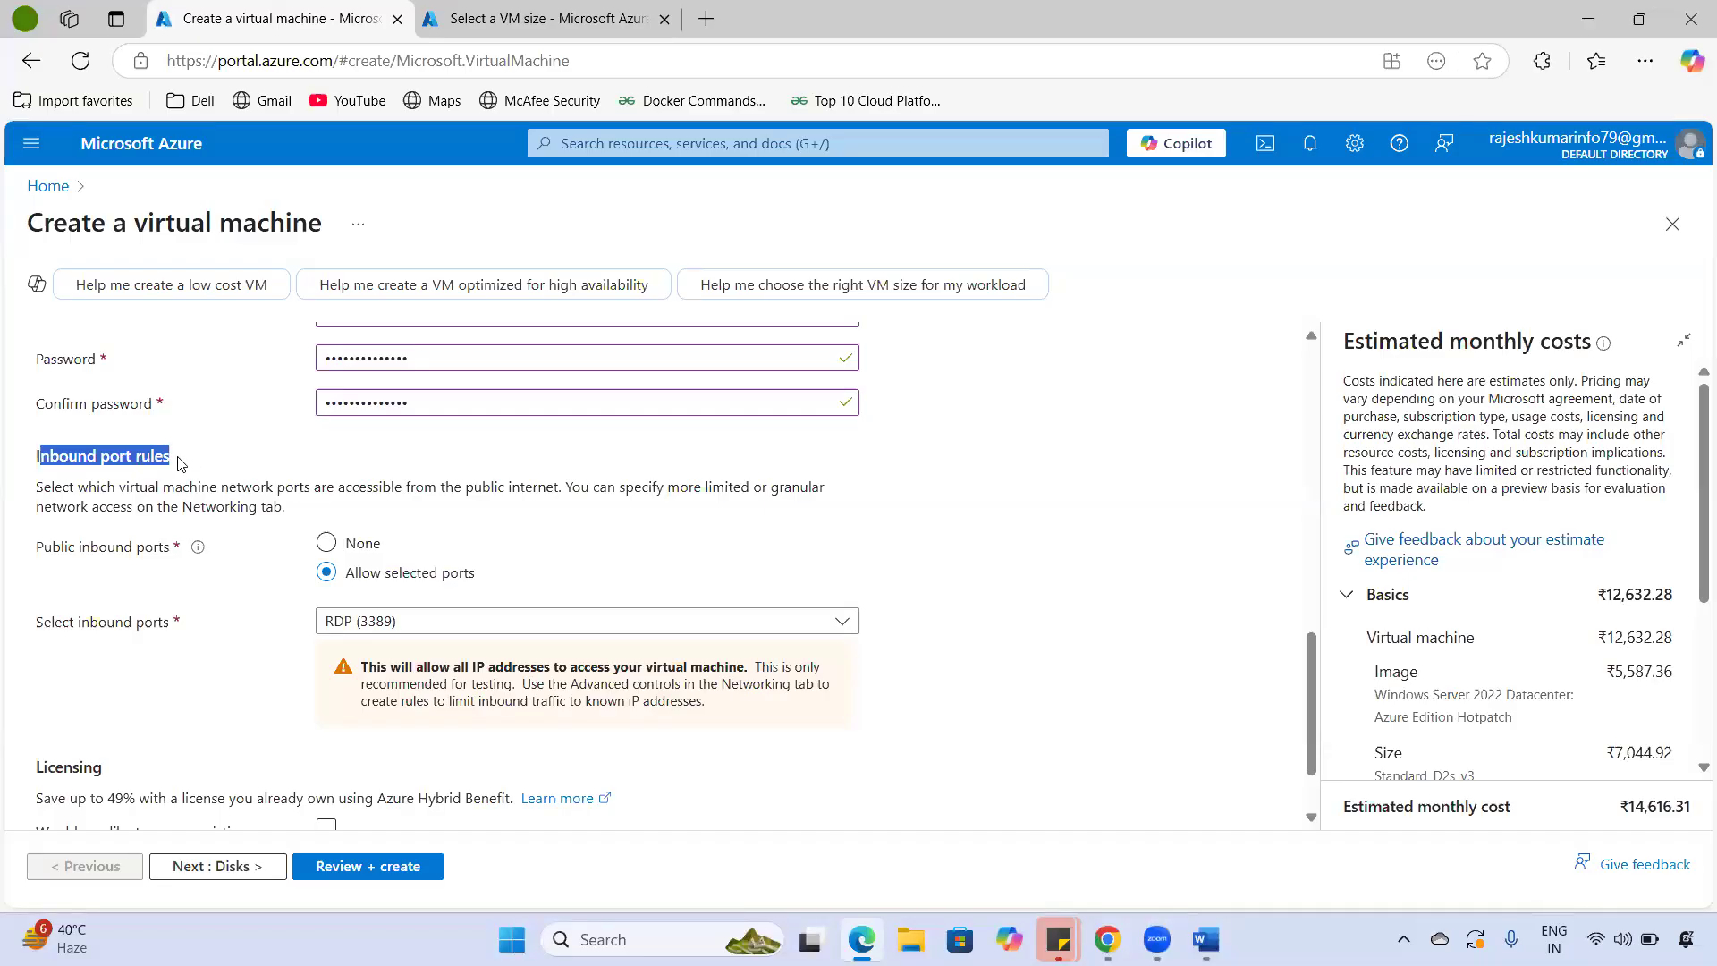
drag(50, 457, 164, 463)
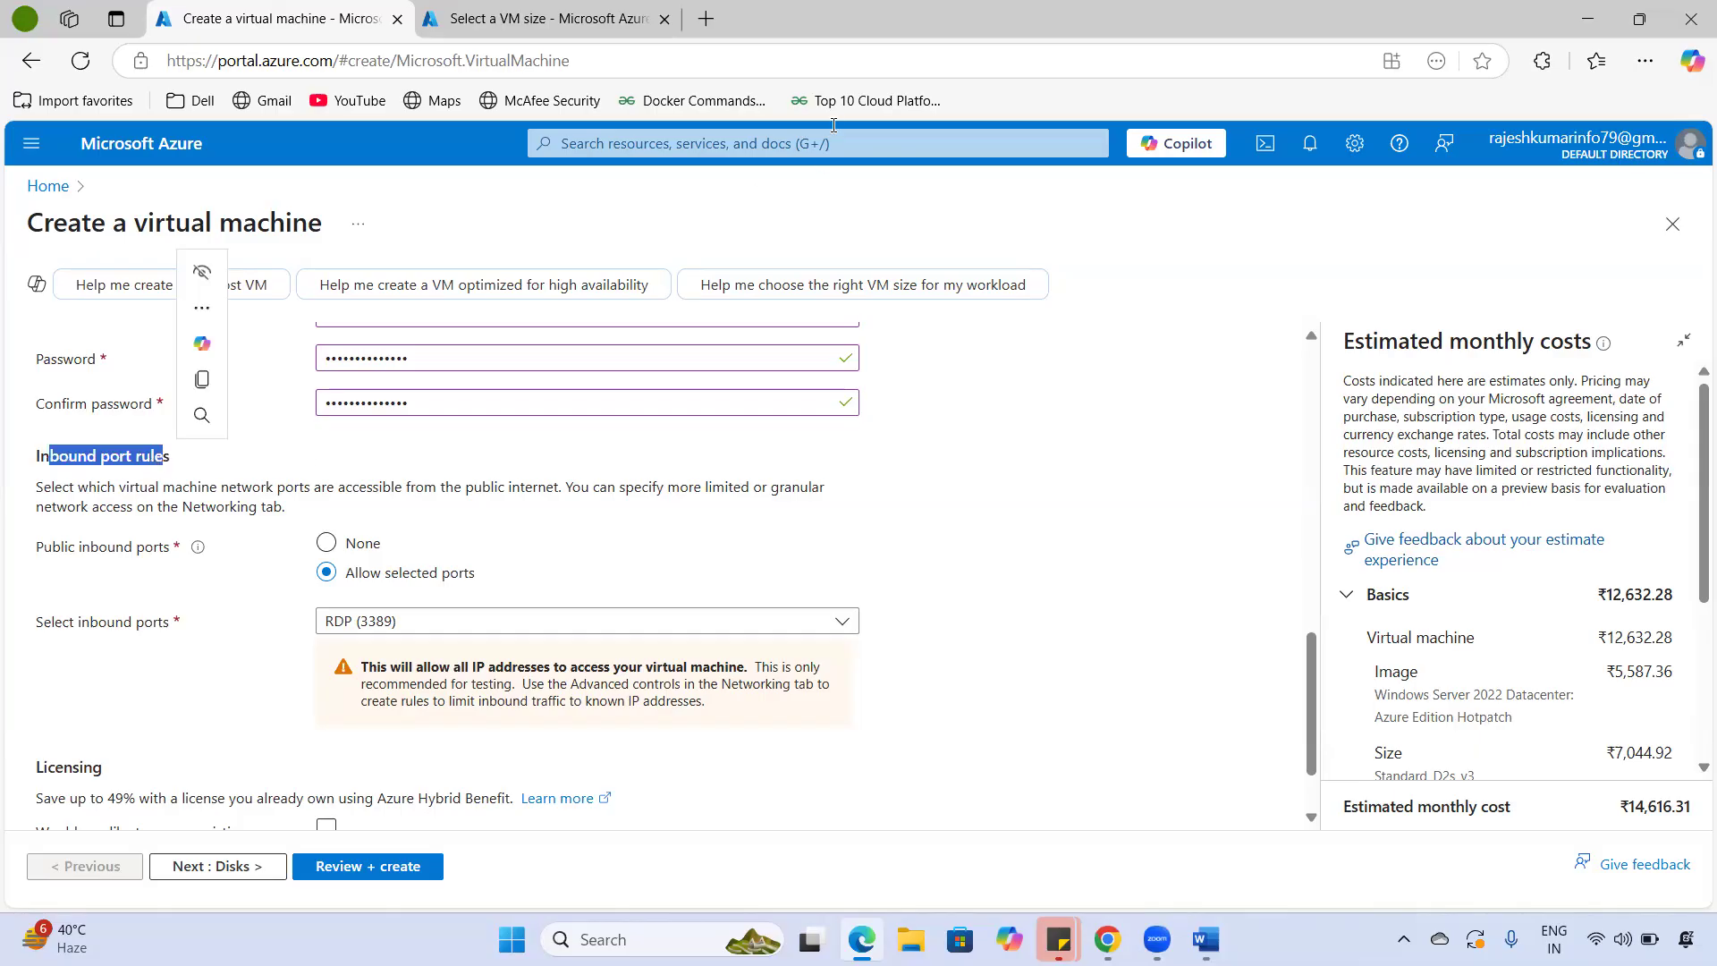
mouse_move(1008, 417)
mouse_down()
mouse_move(1061, 376)
mouse_move(1112, 422)
mouse_up()
mouse_move(1162, 361)
mouse_down()
mouse_move(1150, 347)
mouse_move(1178, 381)
mouse_move(1177, 421)
mouse_up()
drag(1076, 542, 1214, 475)
drag(929, 413, 1181, 278)
mouse_move(1243, 403)
mouse_down()
mouse_move(932, 503)
mouse_move(968, 403)
mouse_up()
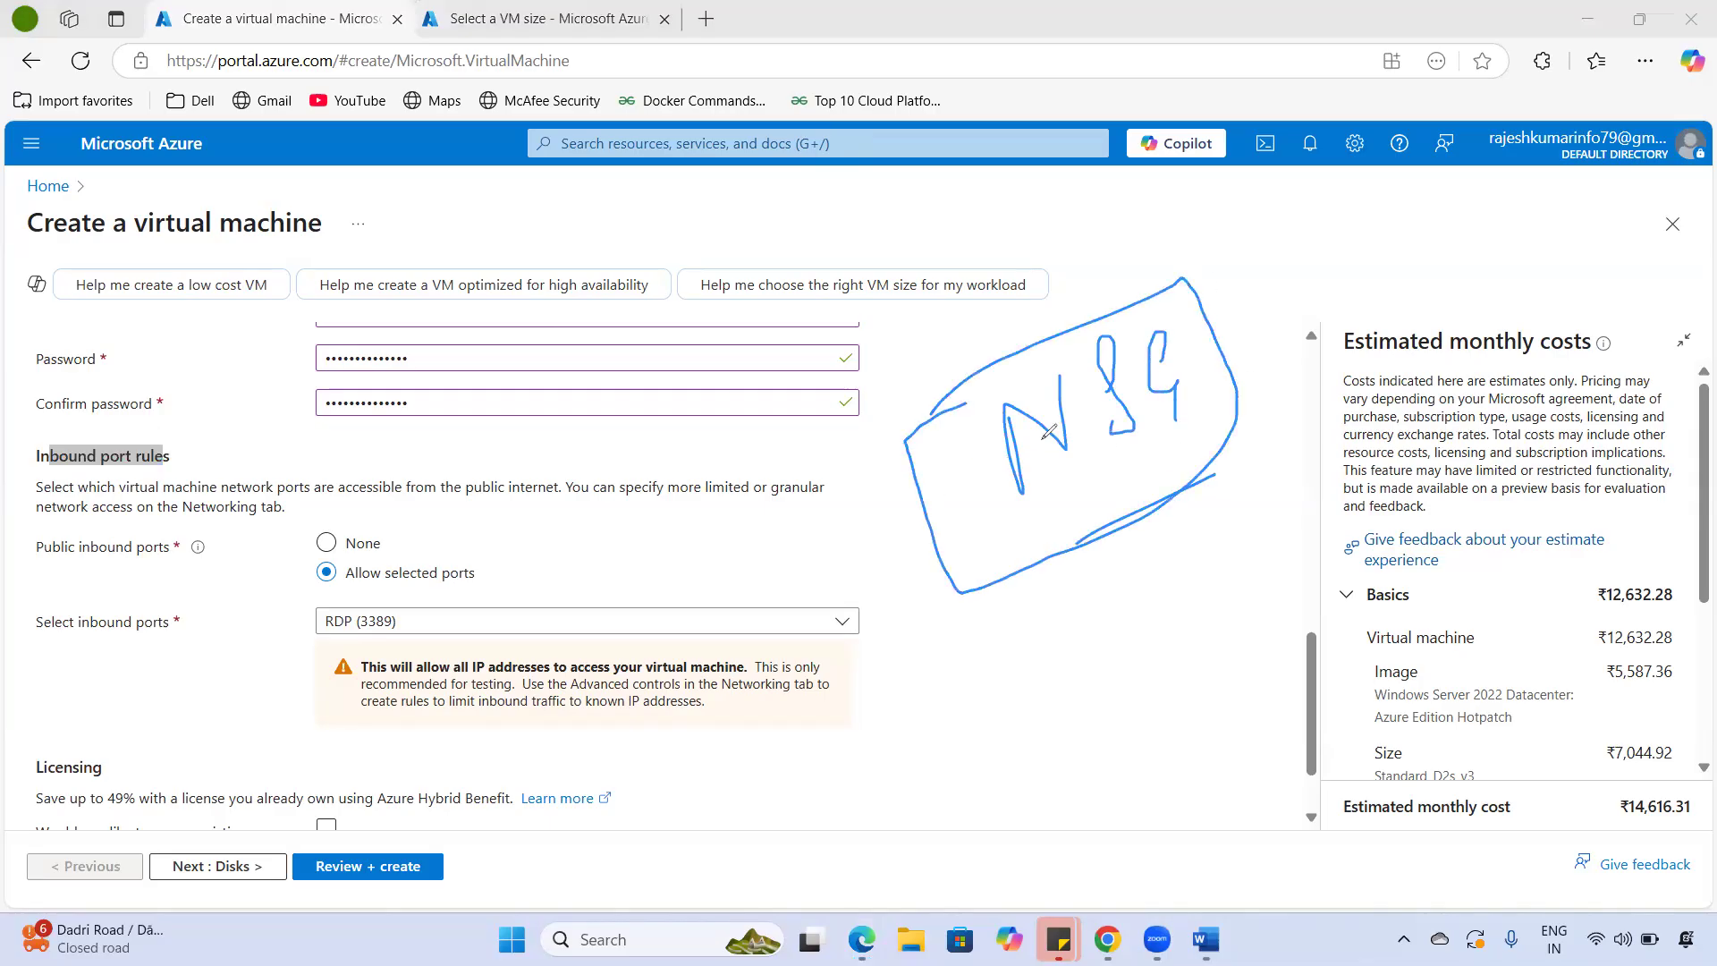
mouse_move(431, 537)
mouse_down()
mouse_move(266, 680)
mouse_move(407, 568)
mouse_up()
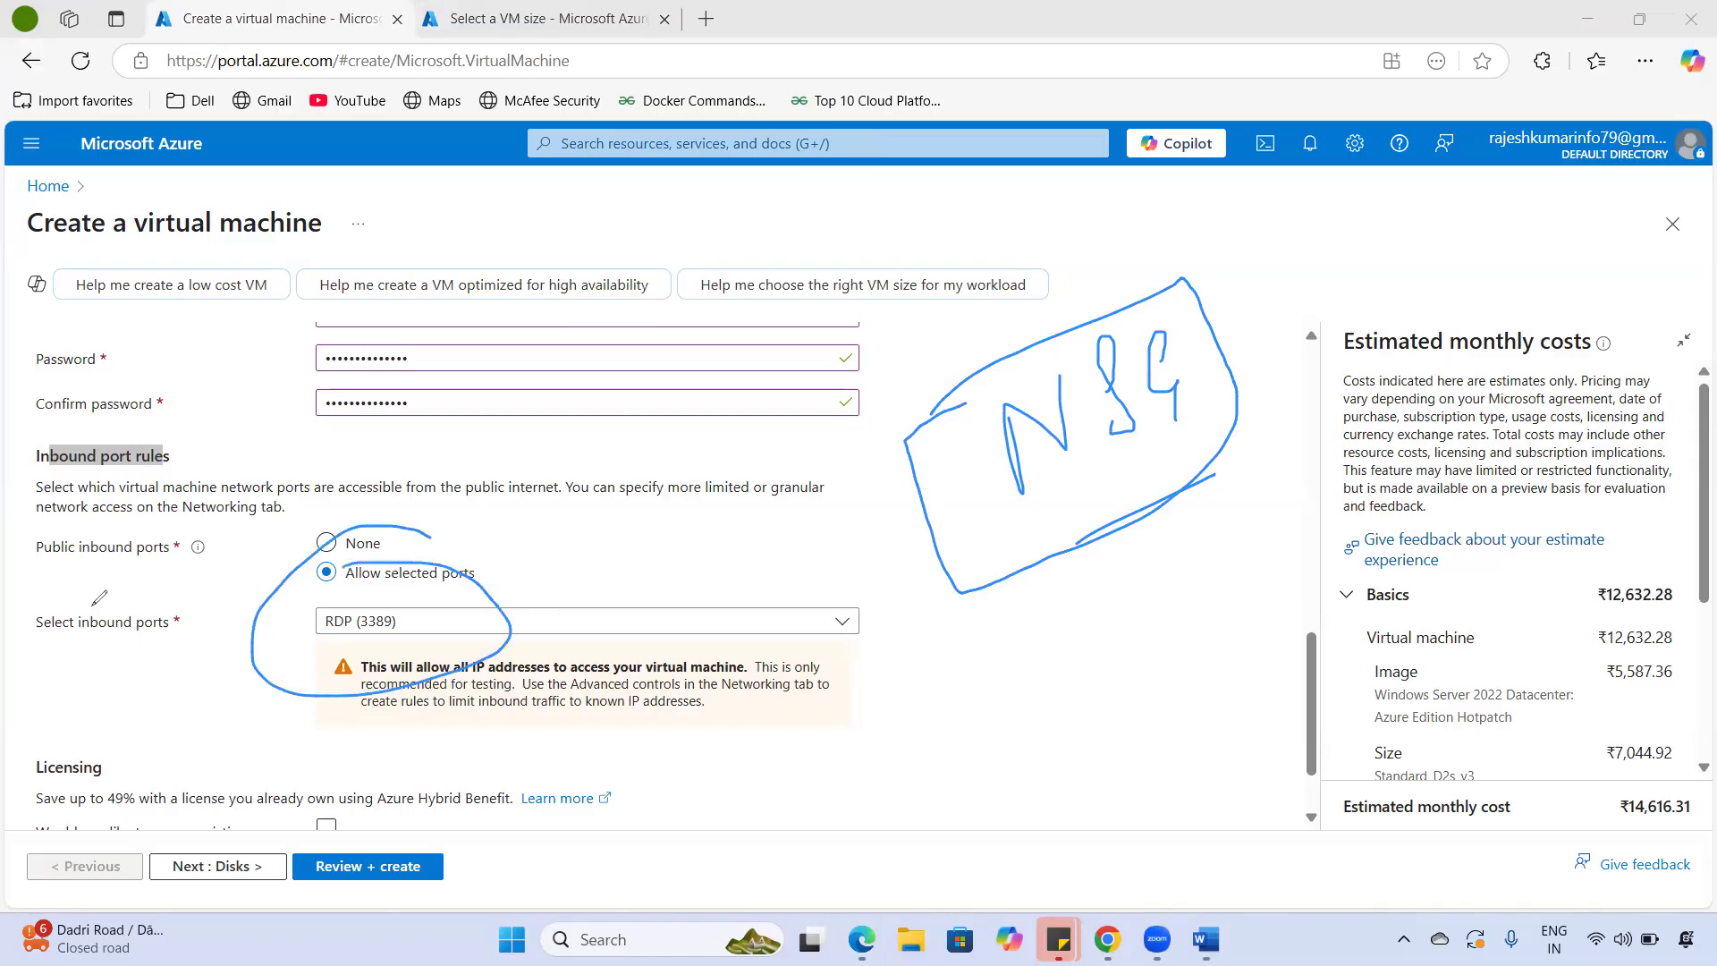
key(Escape)
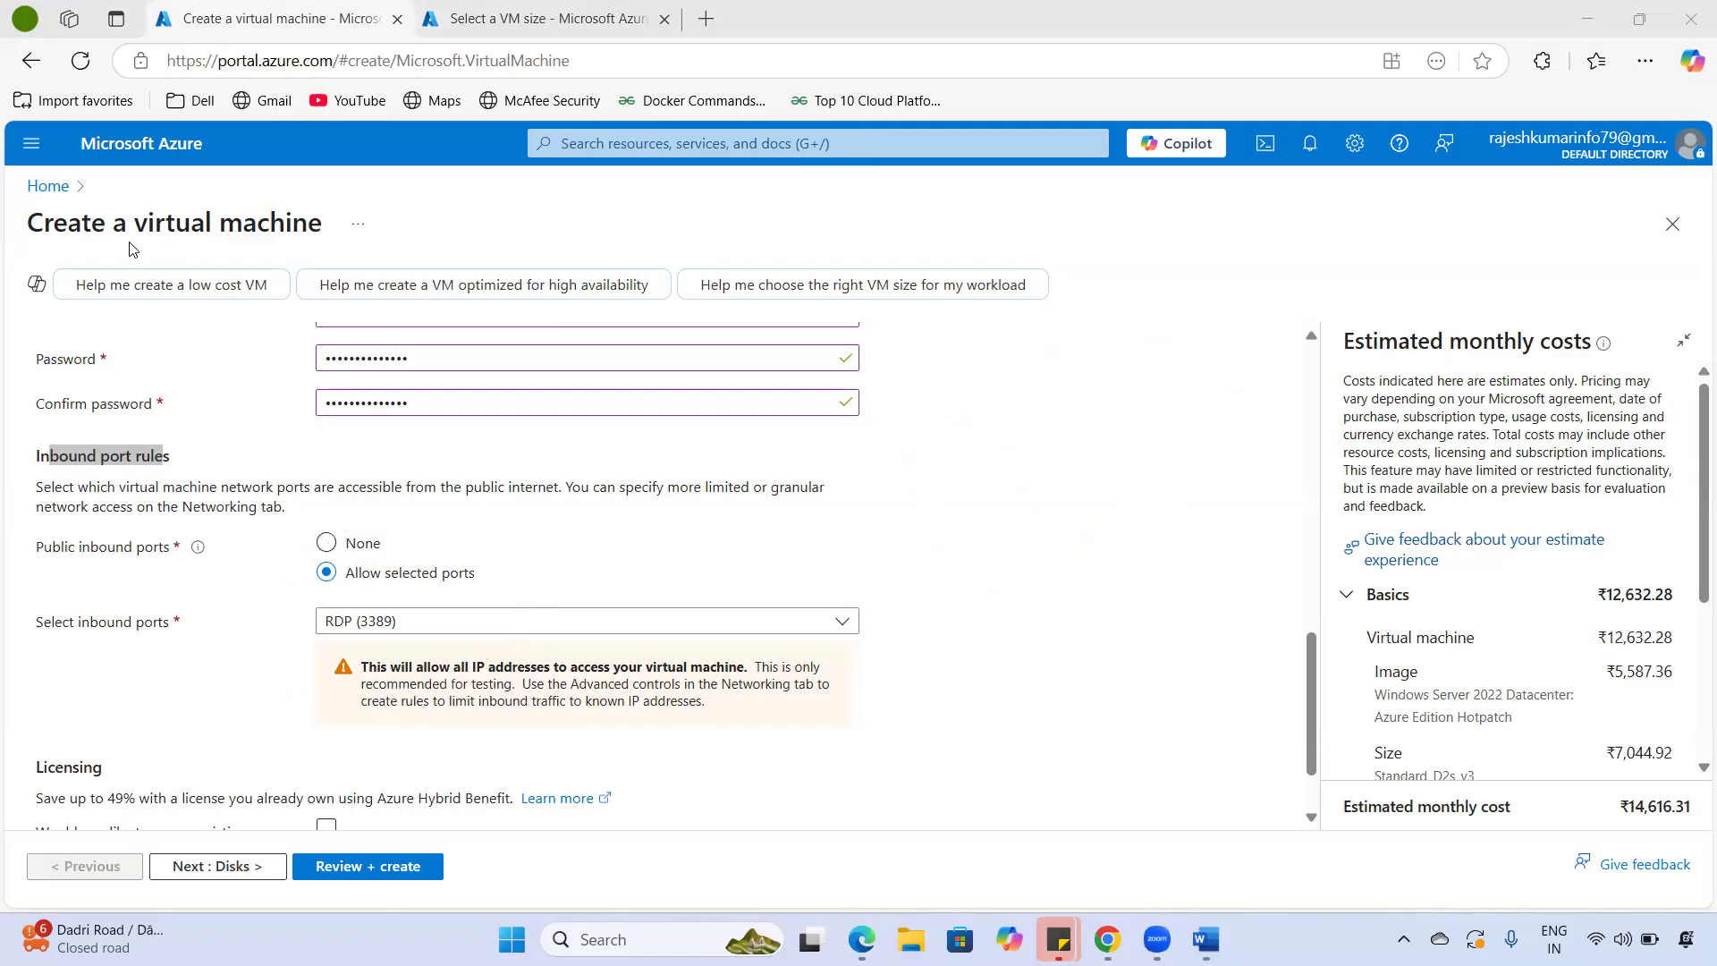
drag(324, 224, 93, 224)
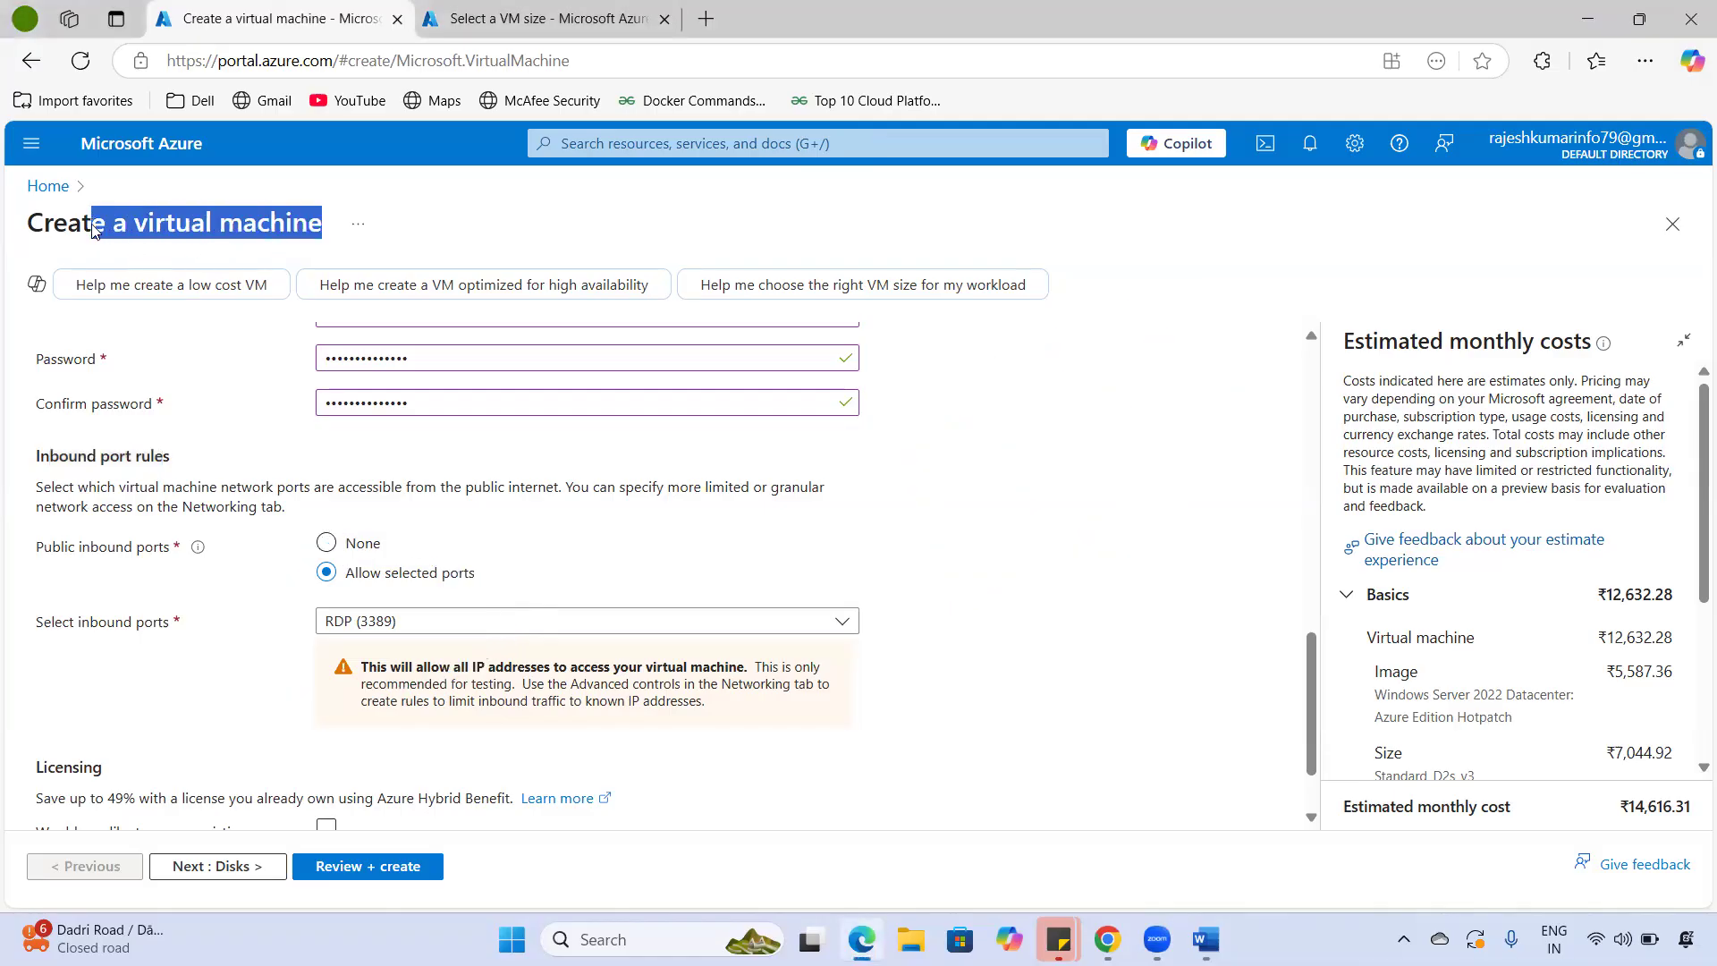
click(59, 236)
- Point out the UK South region, the Create a virtual machine heading and the Public inbound ports label
scroll(666, 559, up, 5)
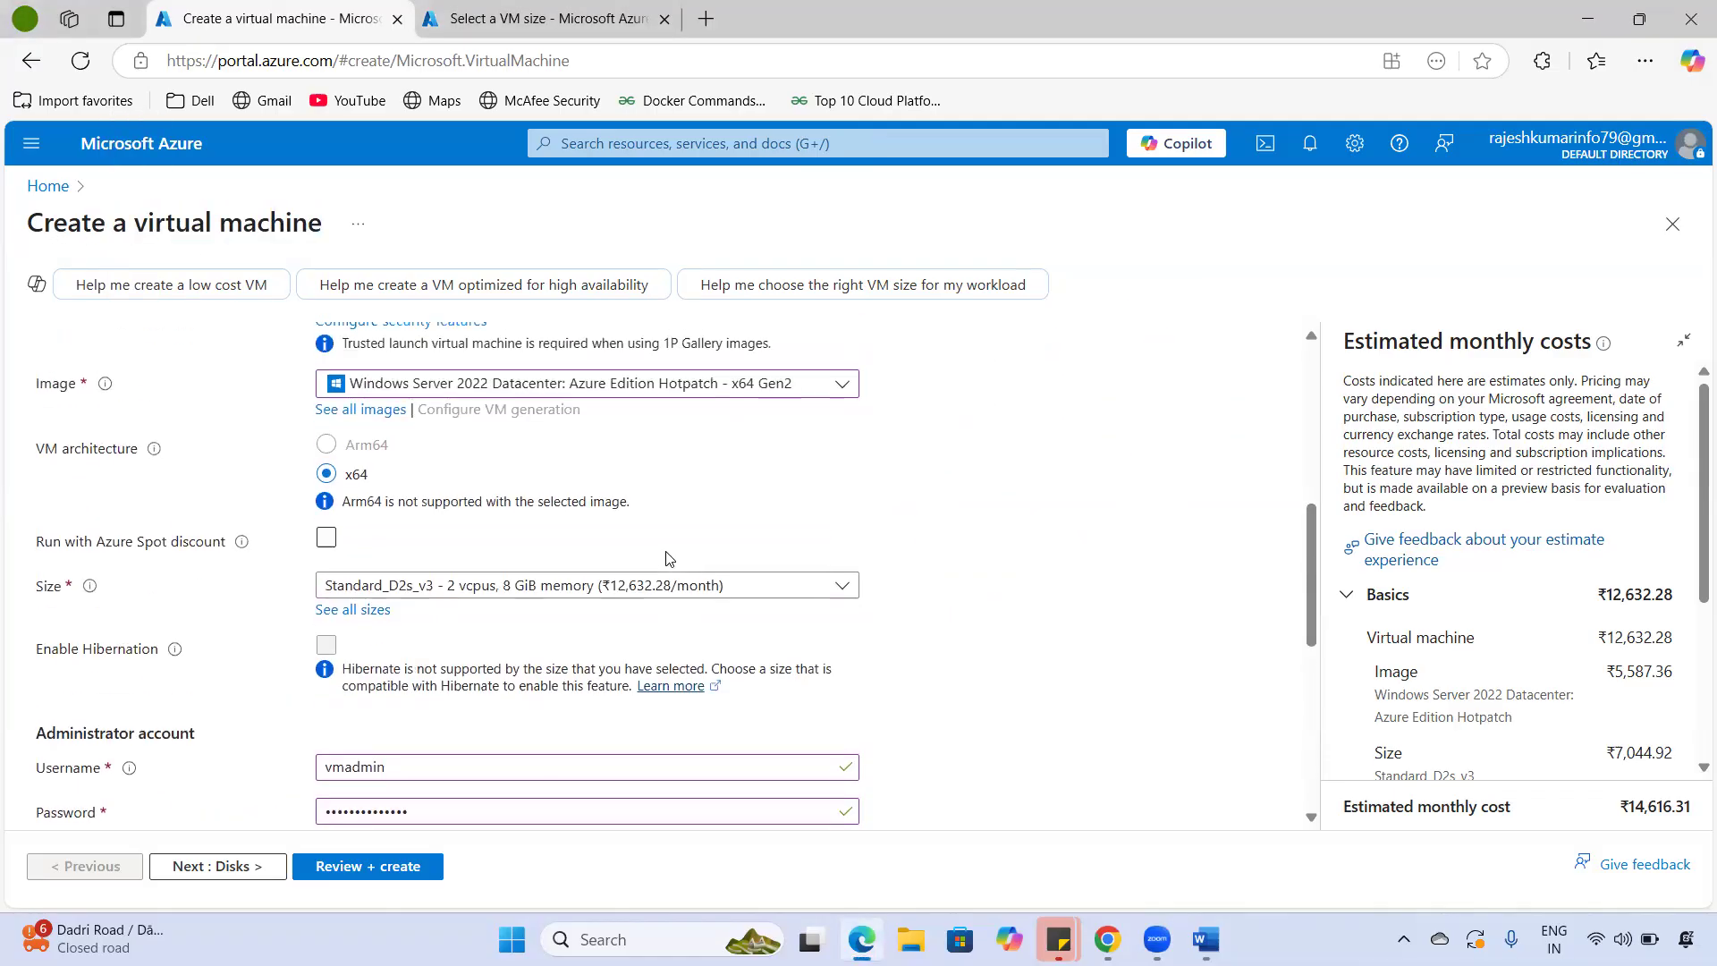
scroll(626, 599, up, 5)
scroll(421, 657, down, 2)
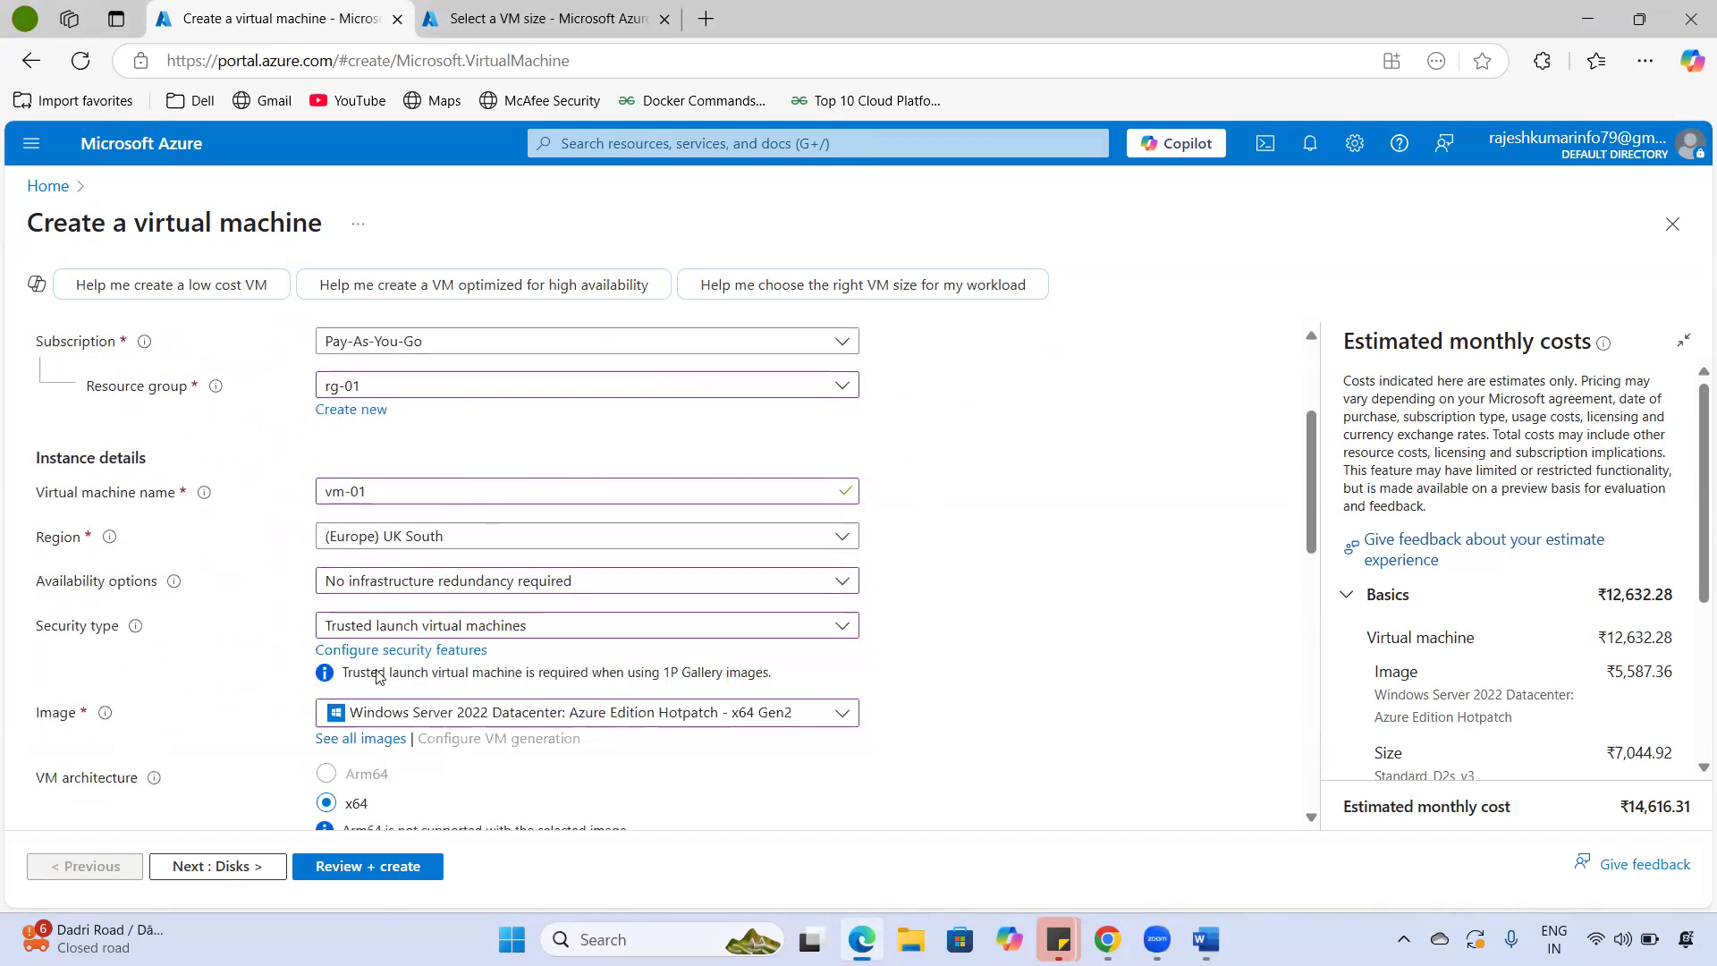
drag(452, 540, 293, 560)
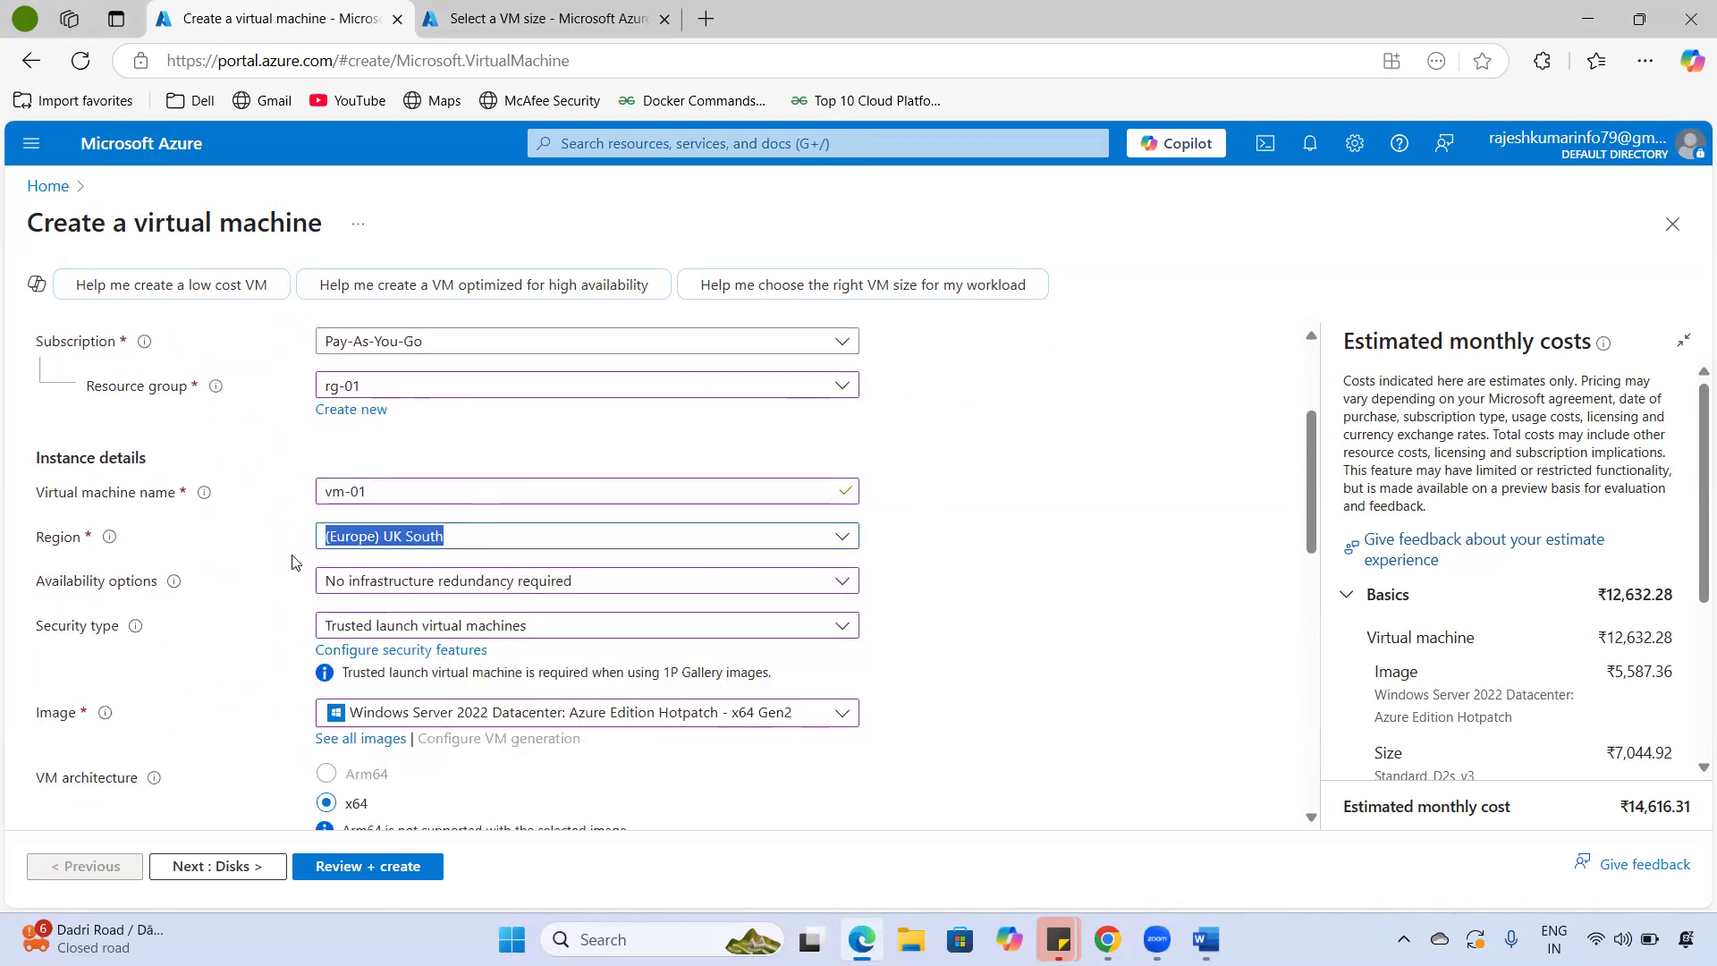
click(1077, 594)
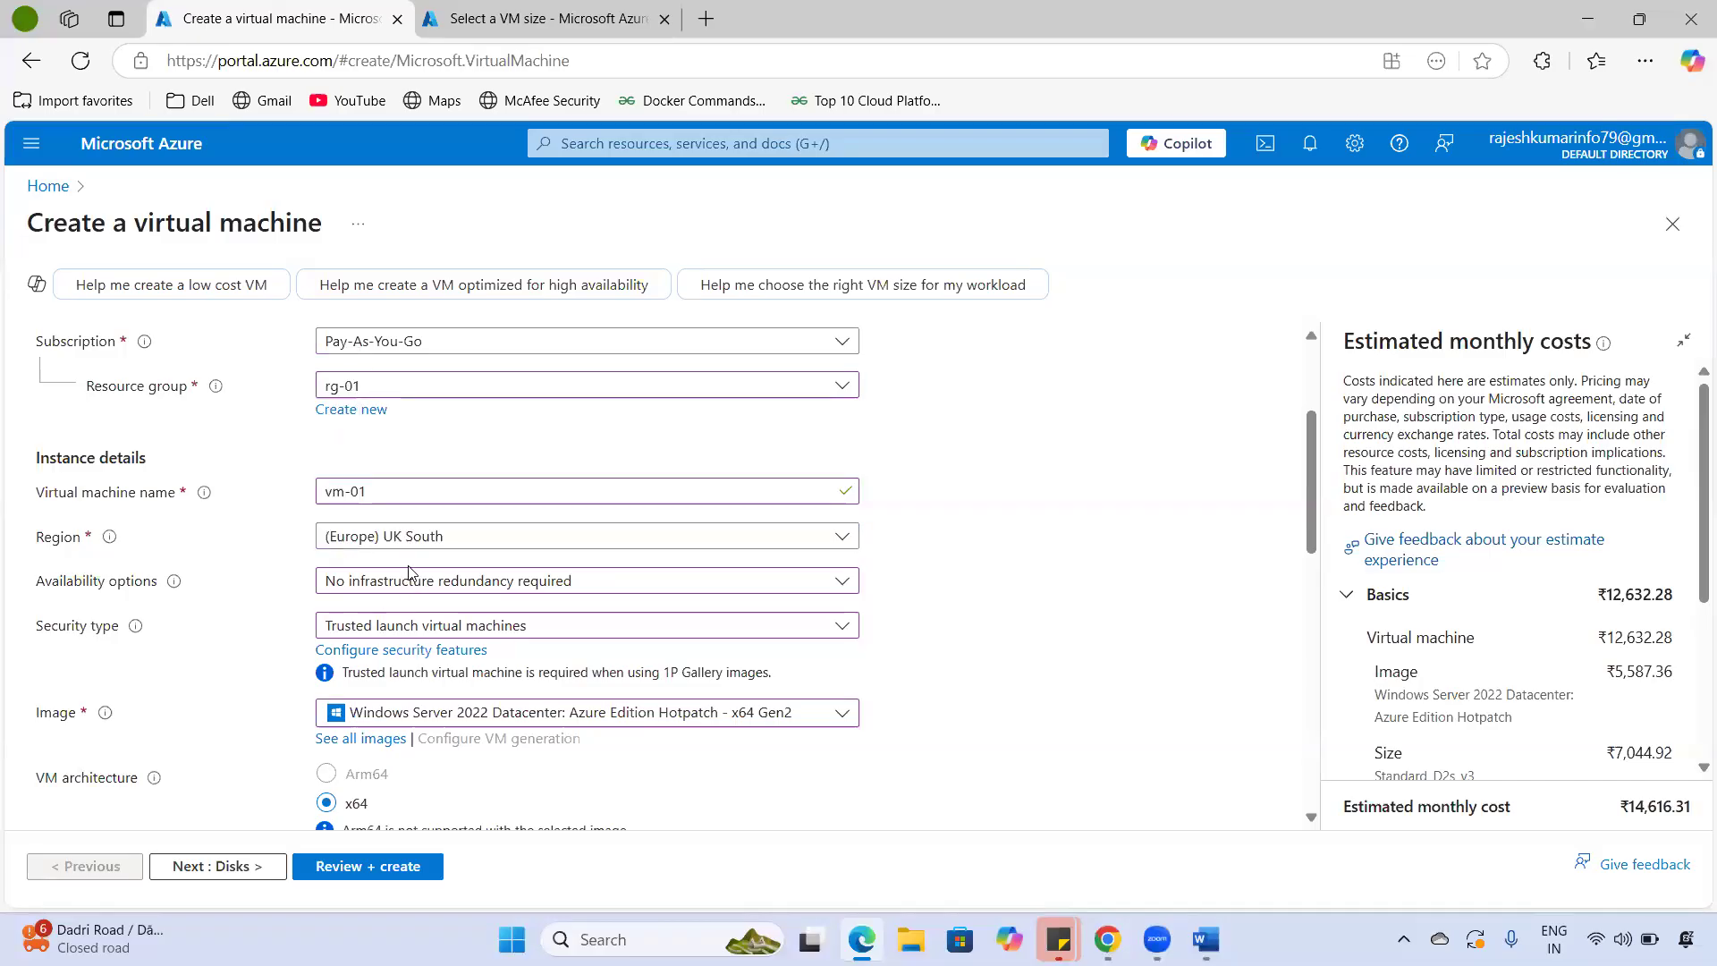
drag(134, 223, 341, 245)
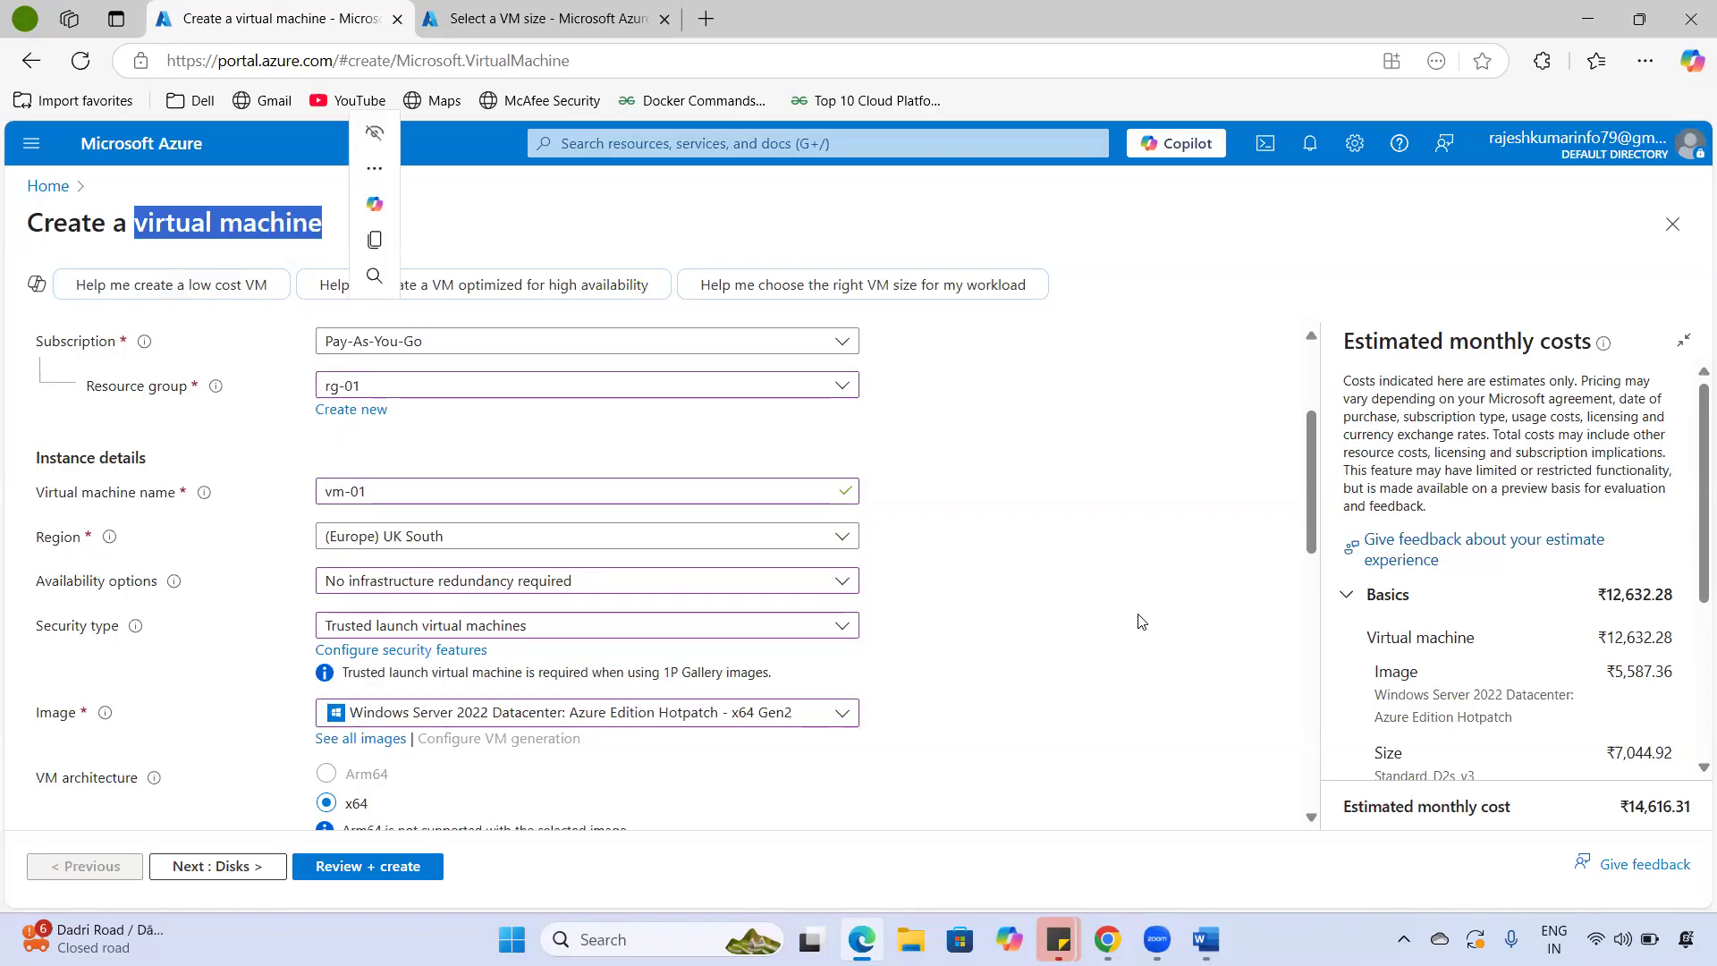
click(172, 365)
drag(83, 224, 345, 235)
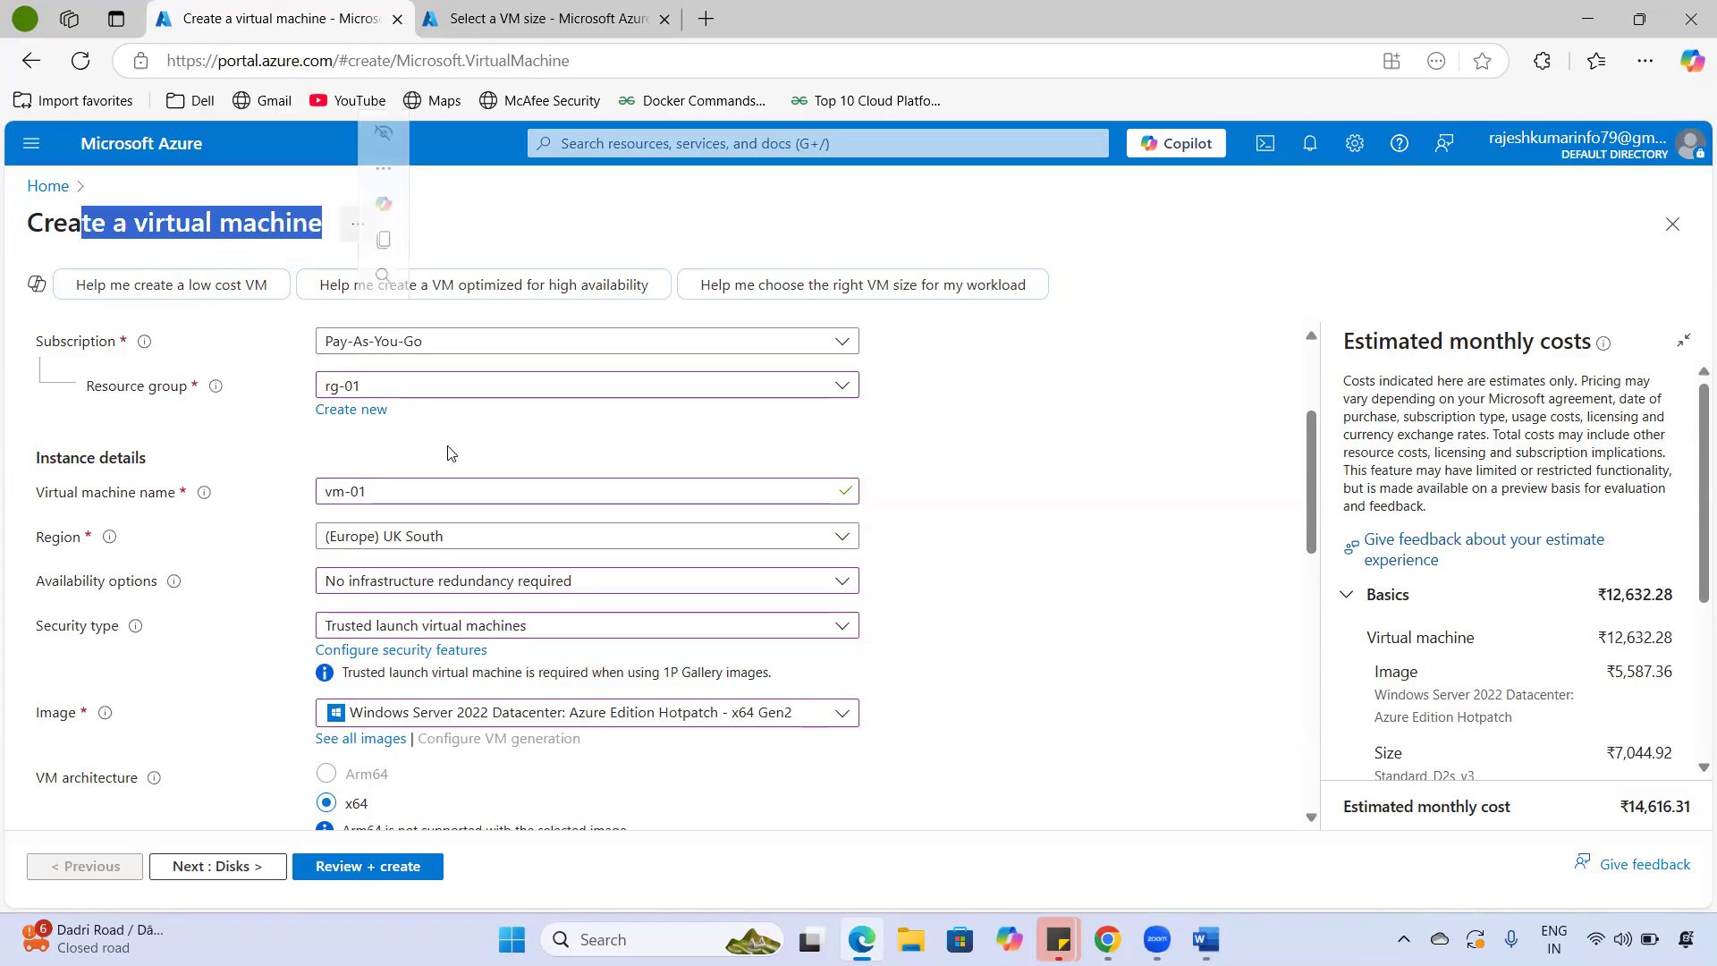
scroll(538, 576, down, 10)
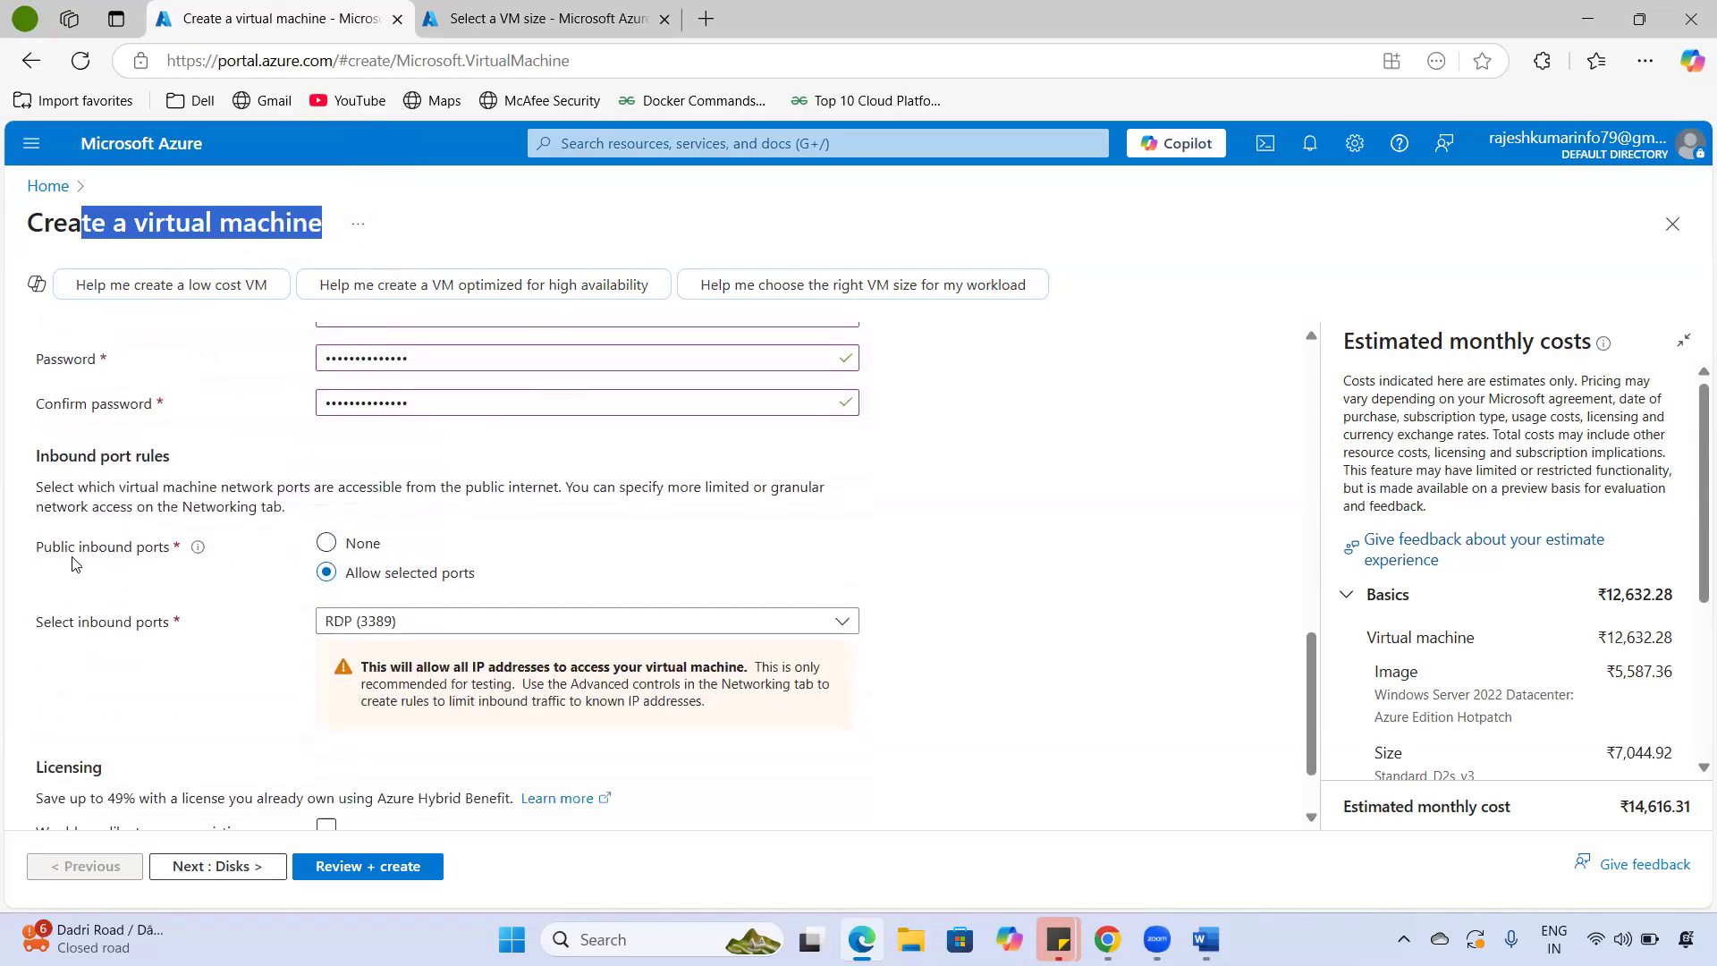
drag(30, 556, 178, 565)
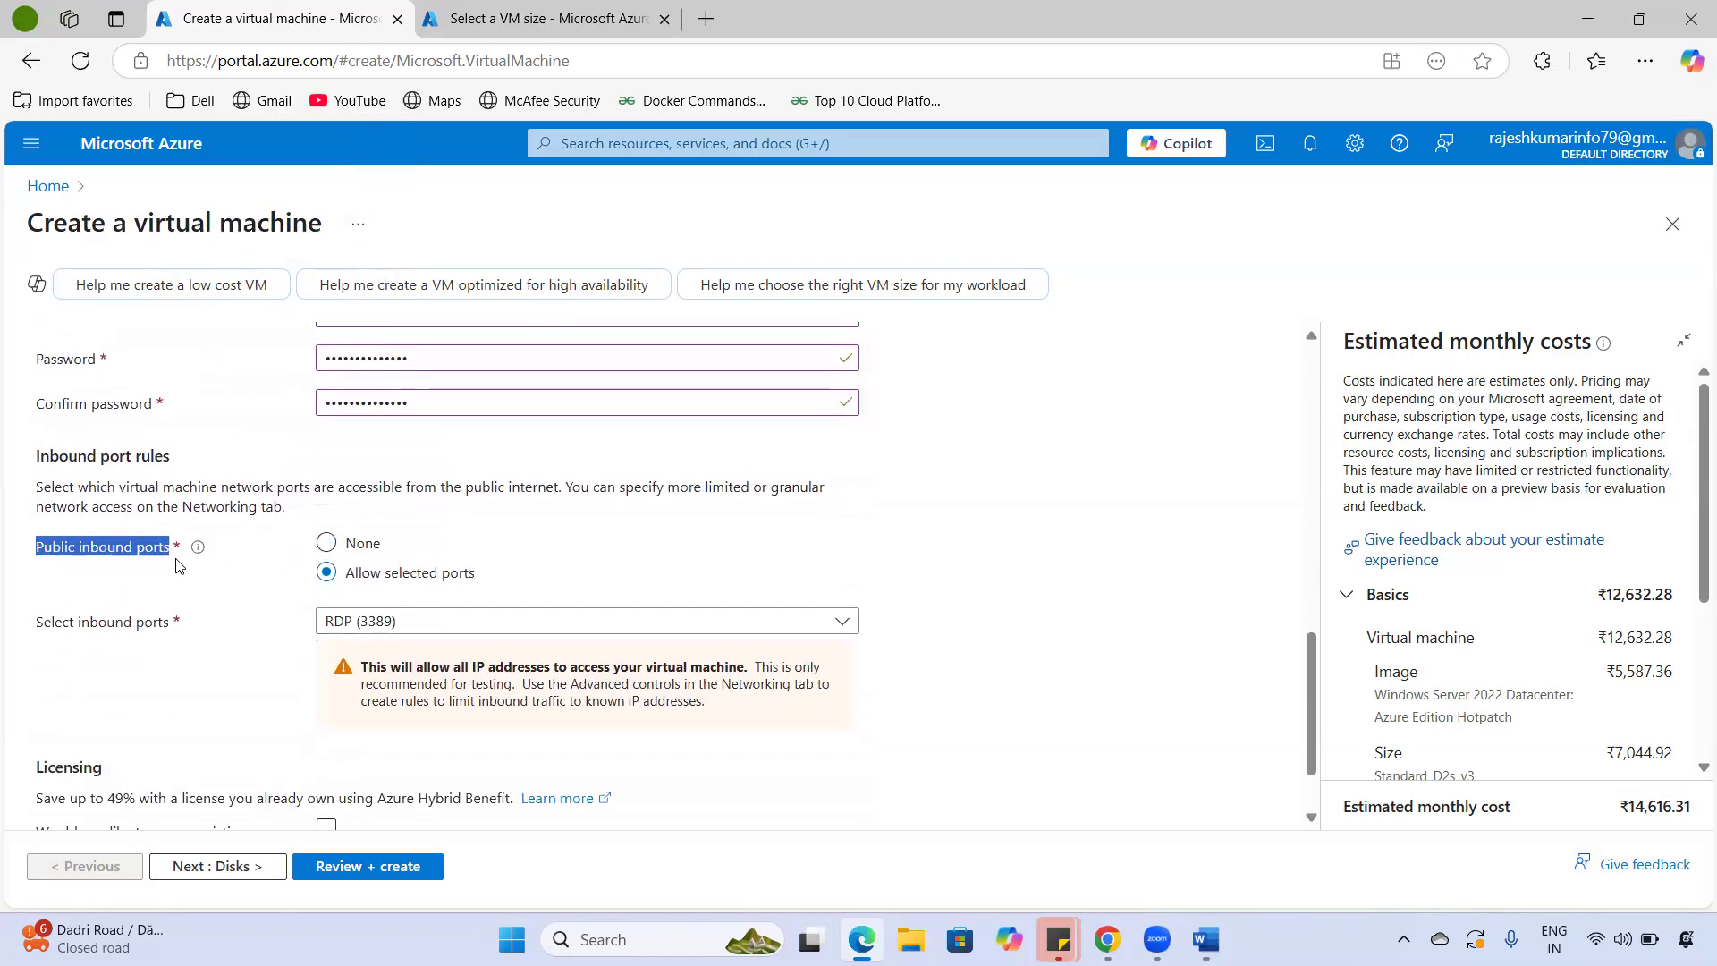
- Switch Public inbound ports to None and back to Allow selected ports
click(326, 546)
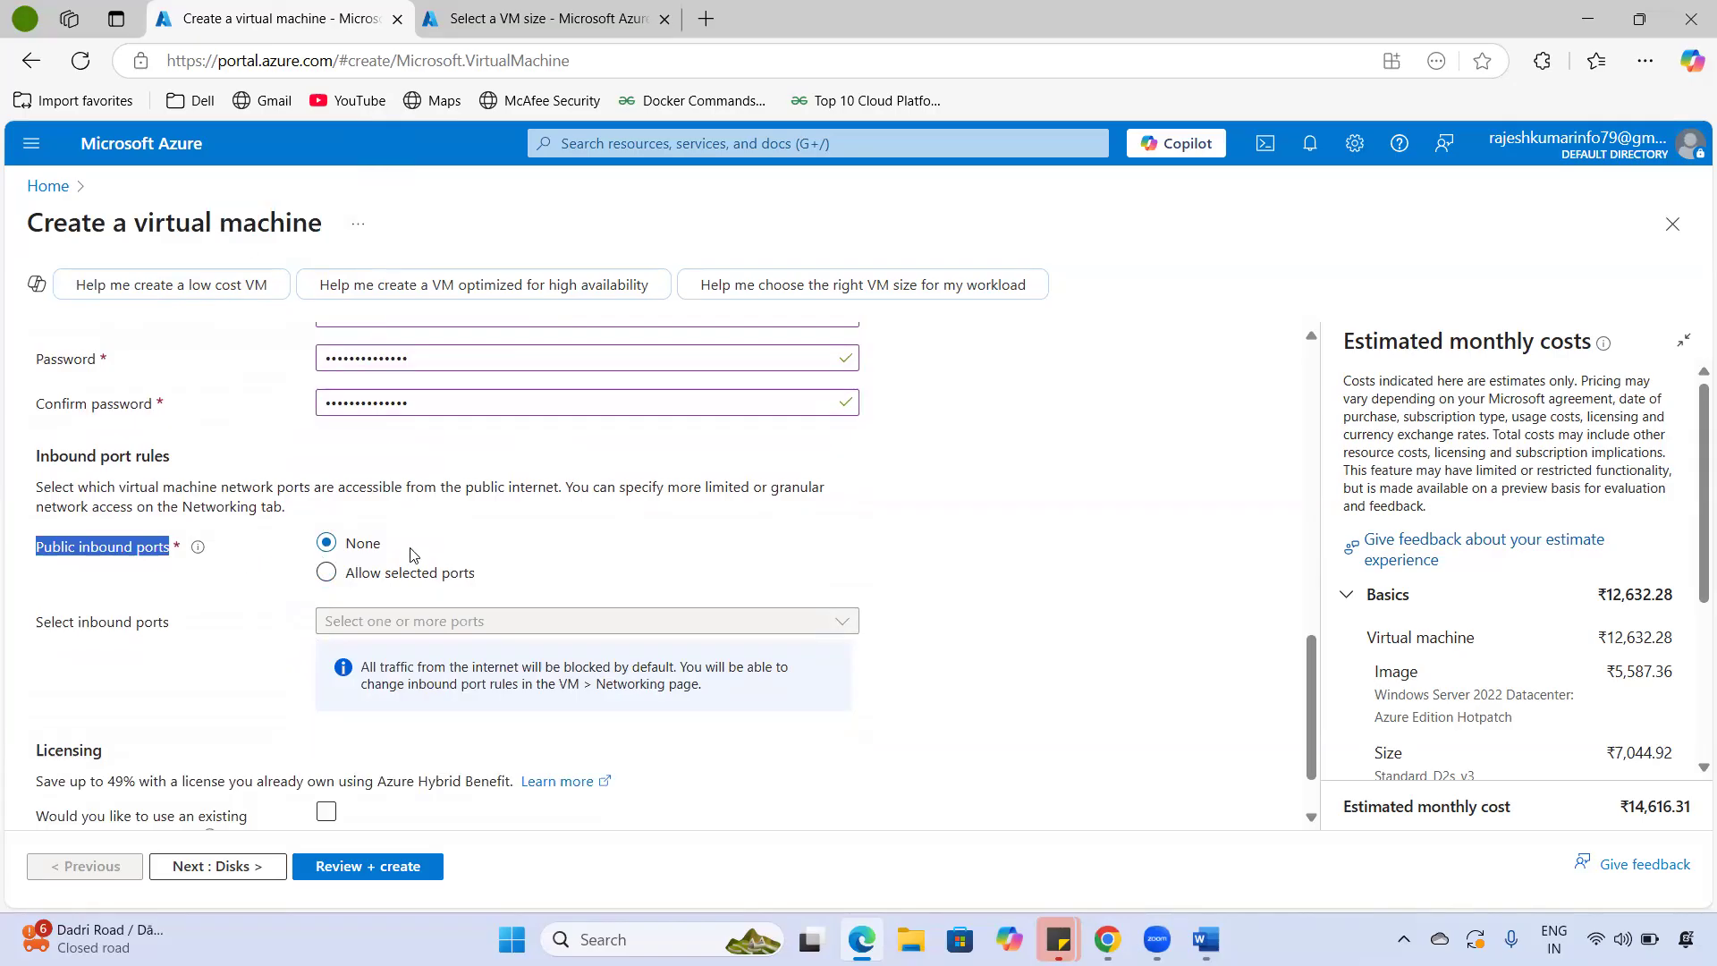
click(327, 573)
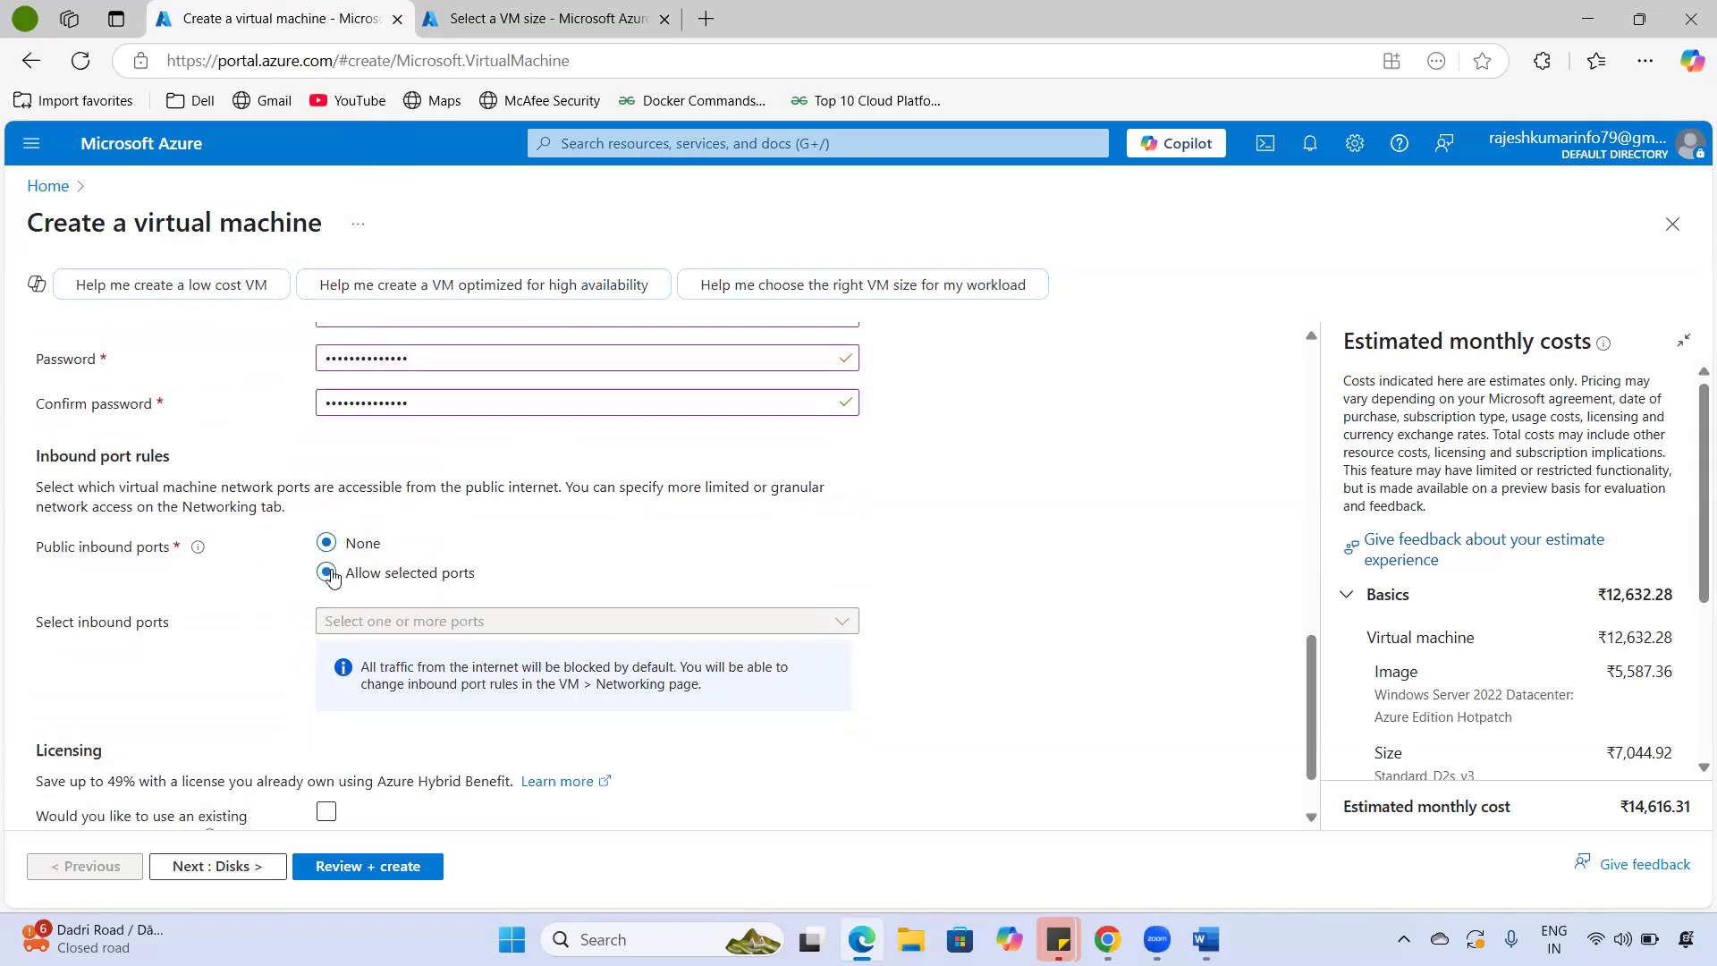
click(822, 631)
click(398, 715)
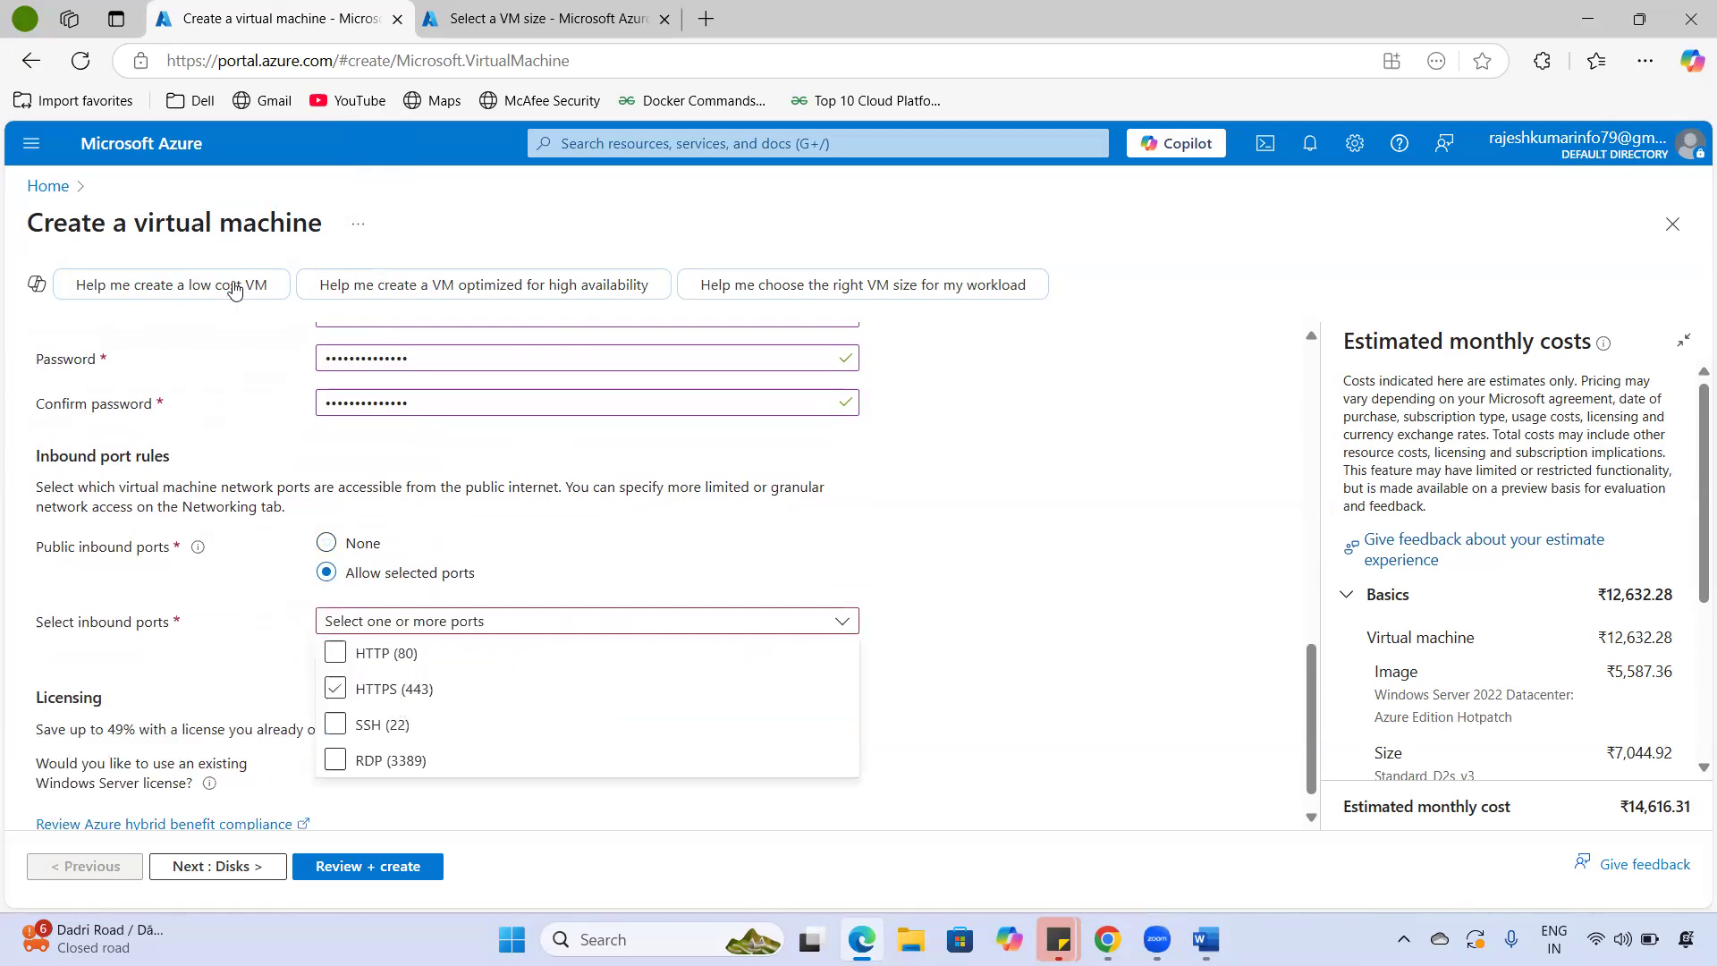
- Mark the SSH (22) and RDP (3389) options in the inbound ports list with ink
drag(136, 223, 308, 223)
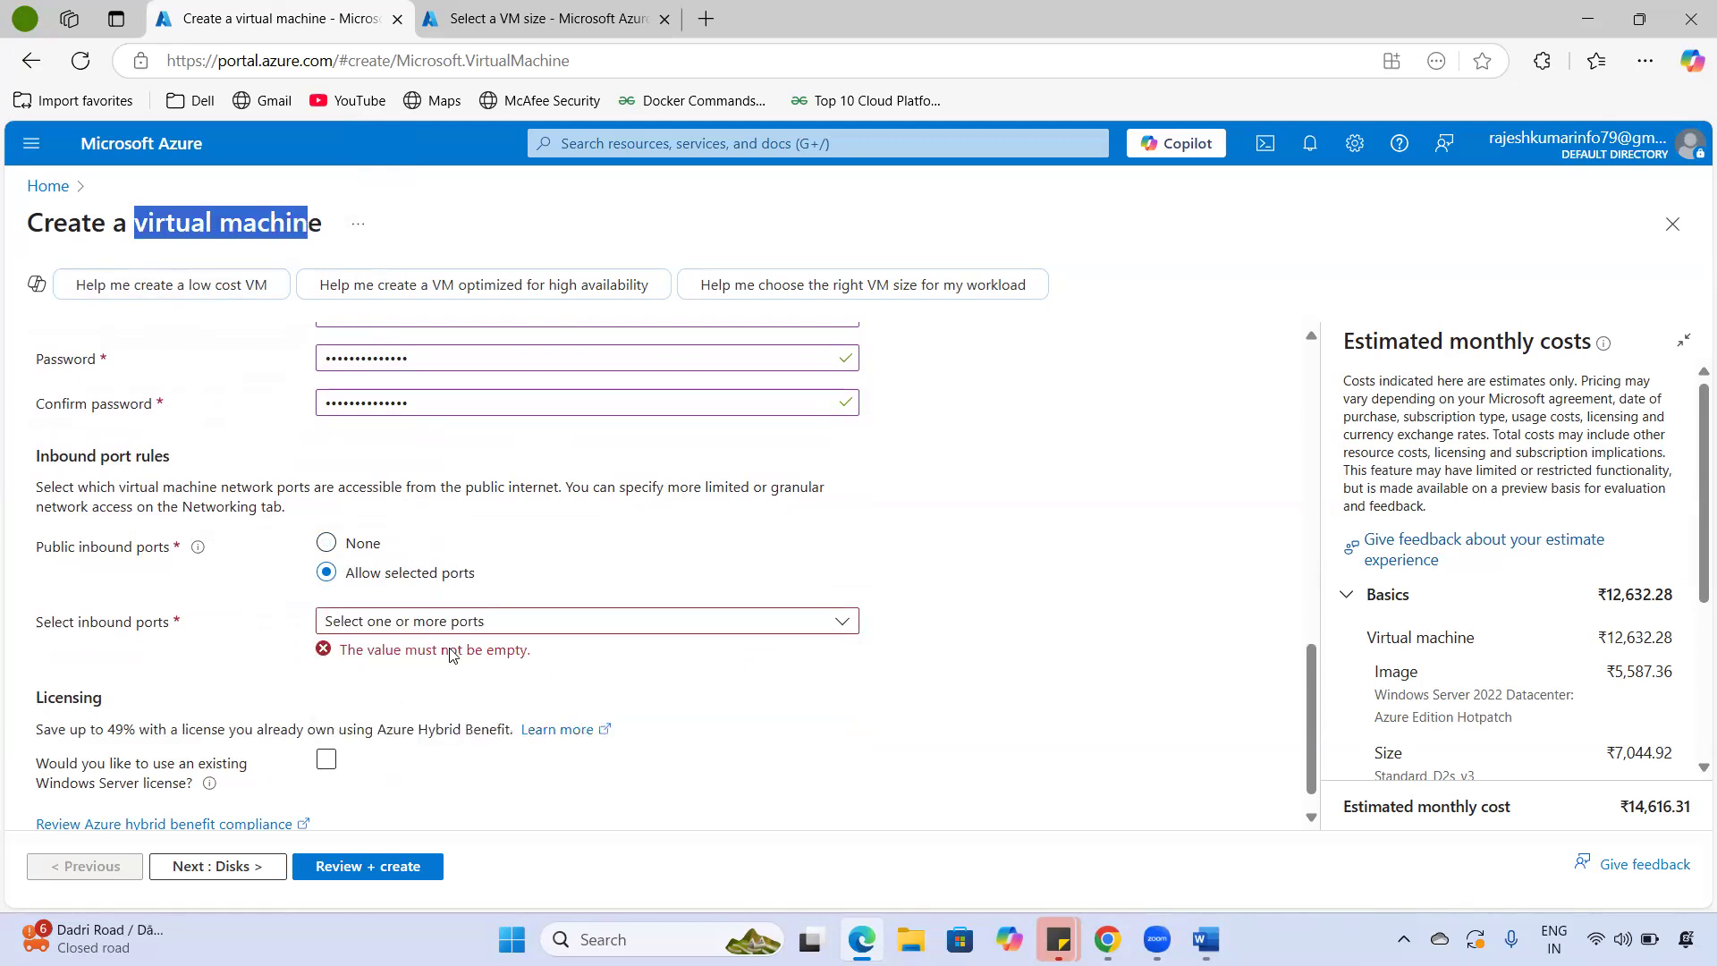
click(492, 628)
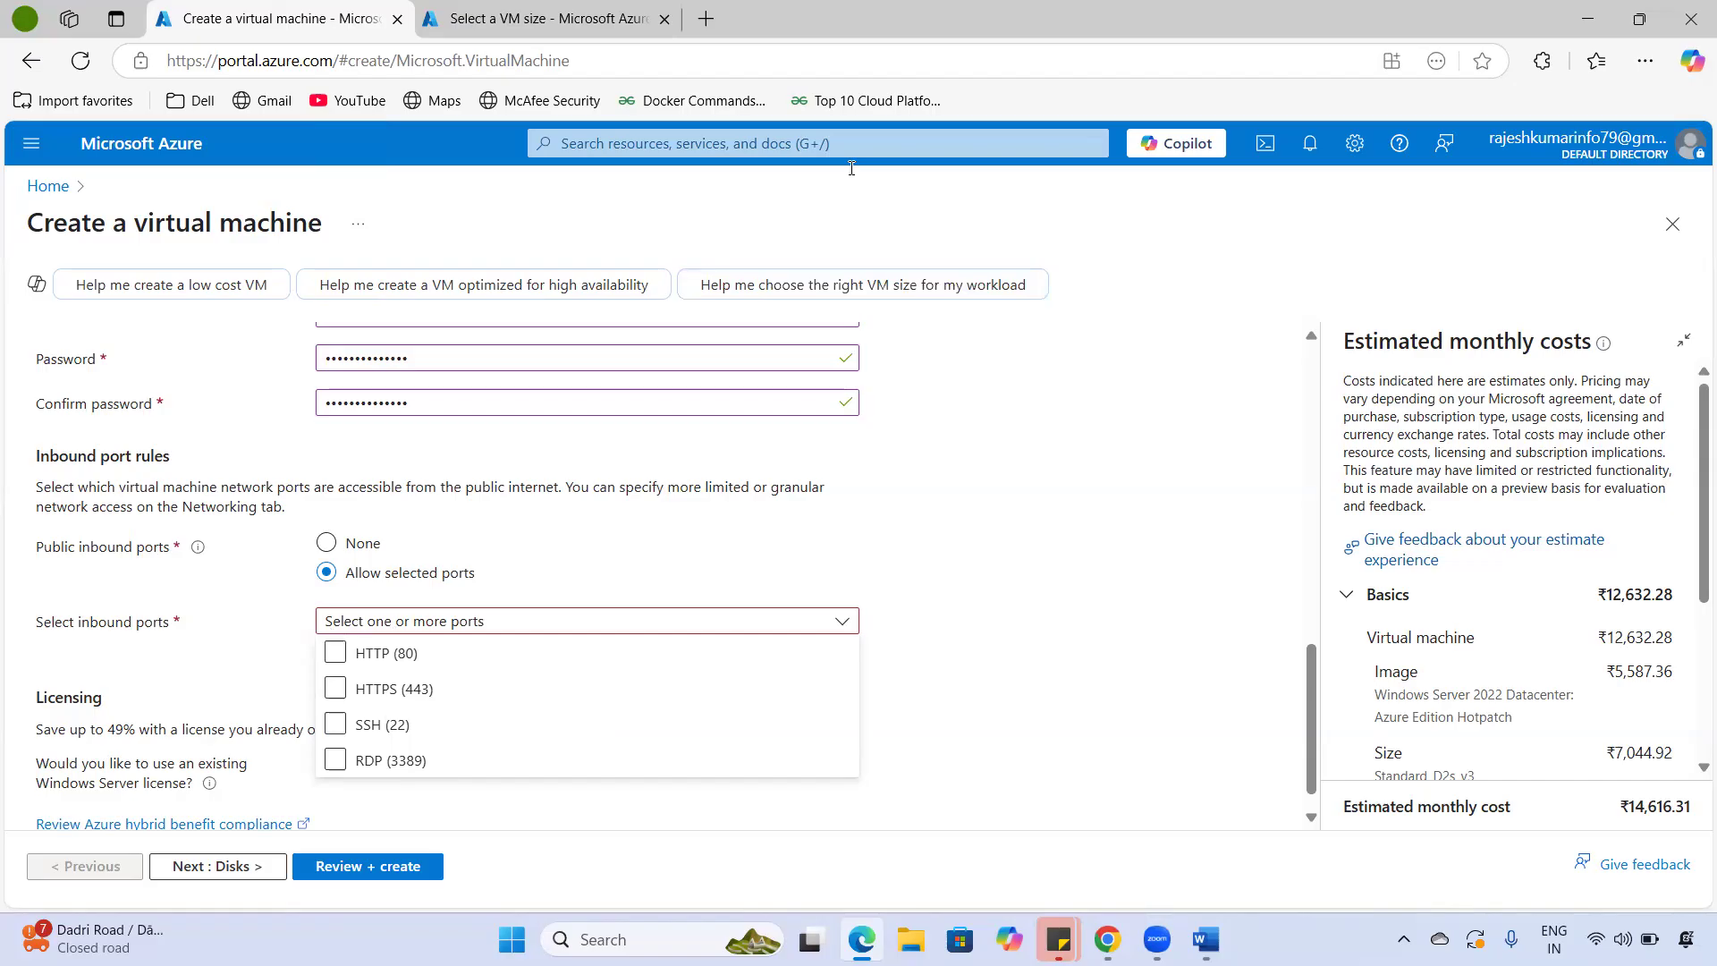
mouse_move(357, 705)
mouse_down()
mouse_move(337, 790)
mouse_move(442, 717)
mouse_move(322, 700)
mouse_move(294, 716)
mouse_up()
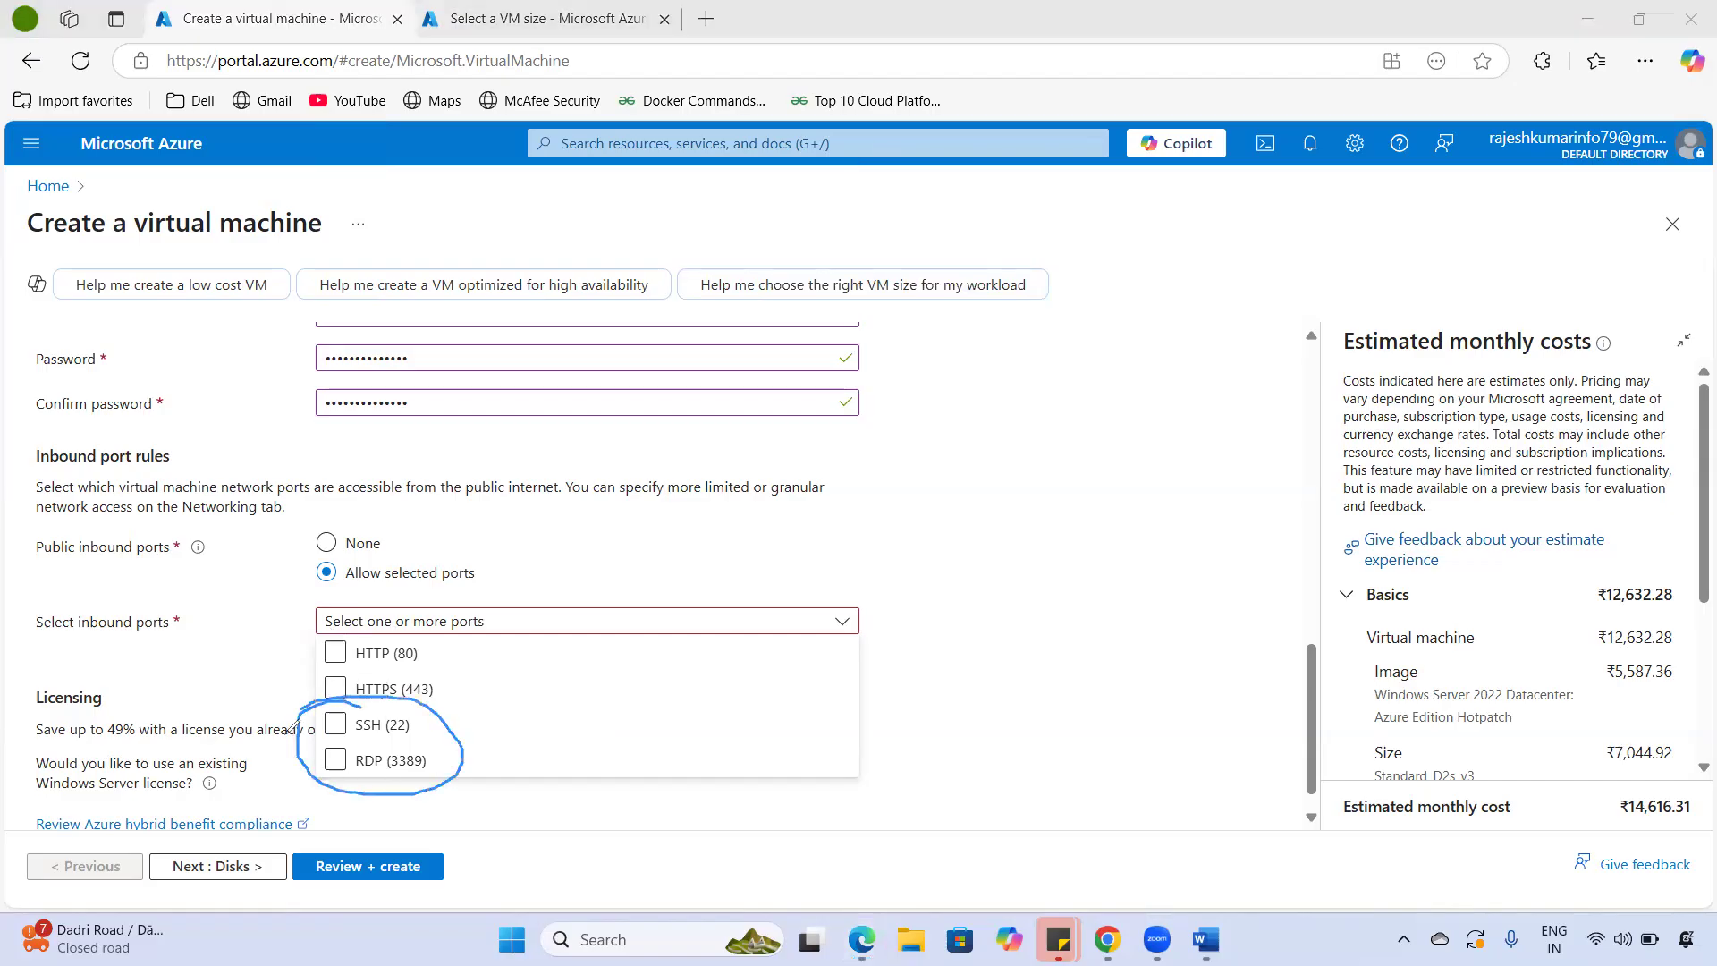
drag(448, 713, 476, 740)
mouse_move(385, 741)
mouse_down()
mouse_move(360, 744)
mouse_move(358, 773)
mouse_move(395, 779)
mouse_move(449, 744)
mouse_move(374, 735)
mouse_up()
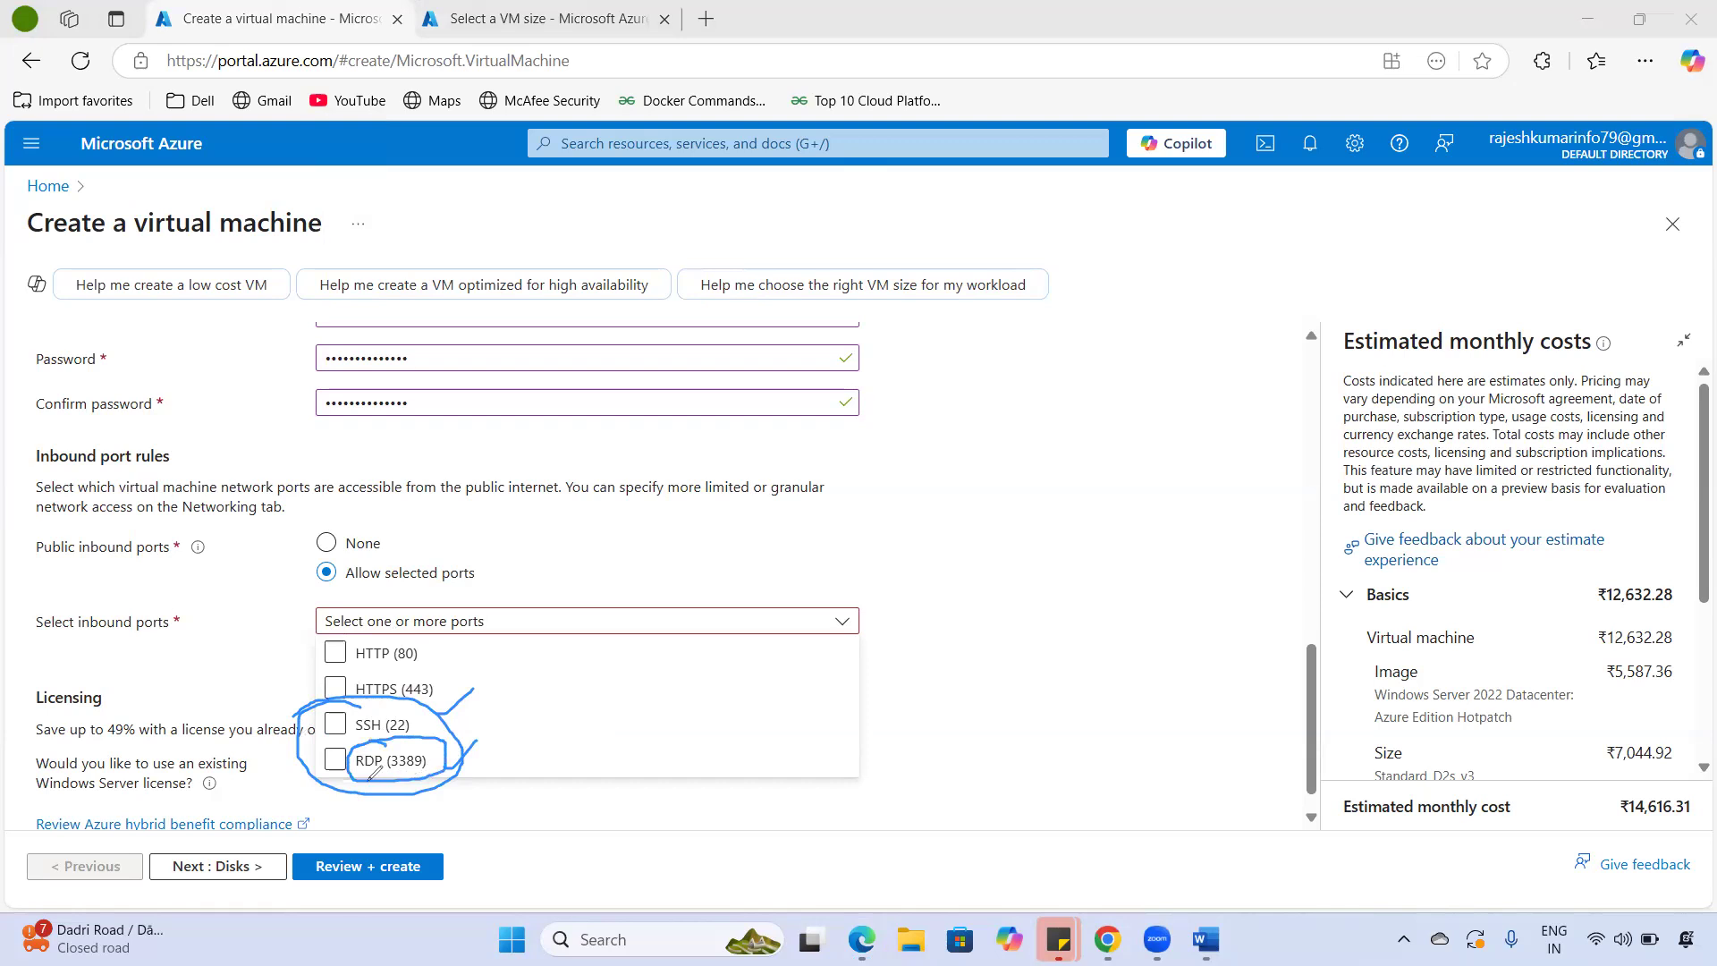
drag(397, 773, 418, 772)
drag(414, 724, 438, 712)
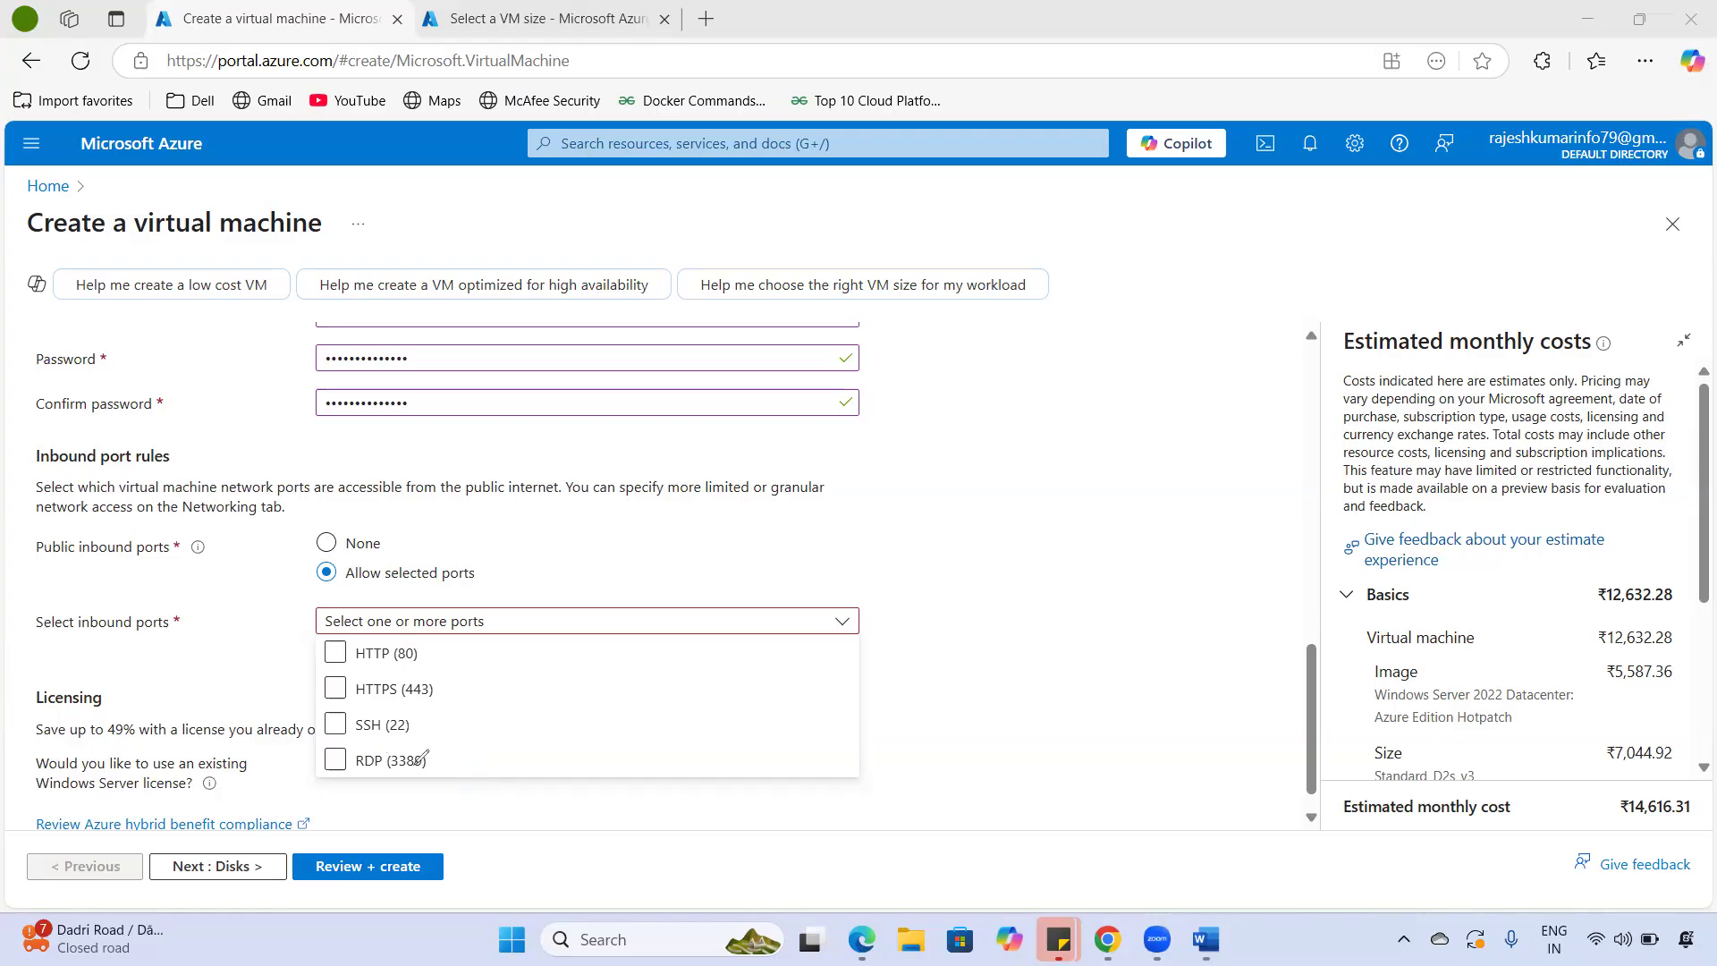
drag(320, 747, 417, 748)
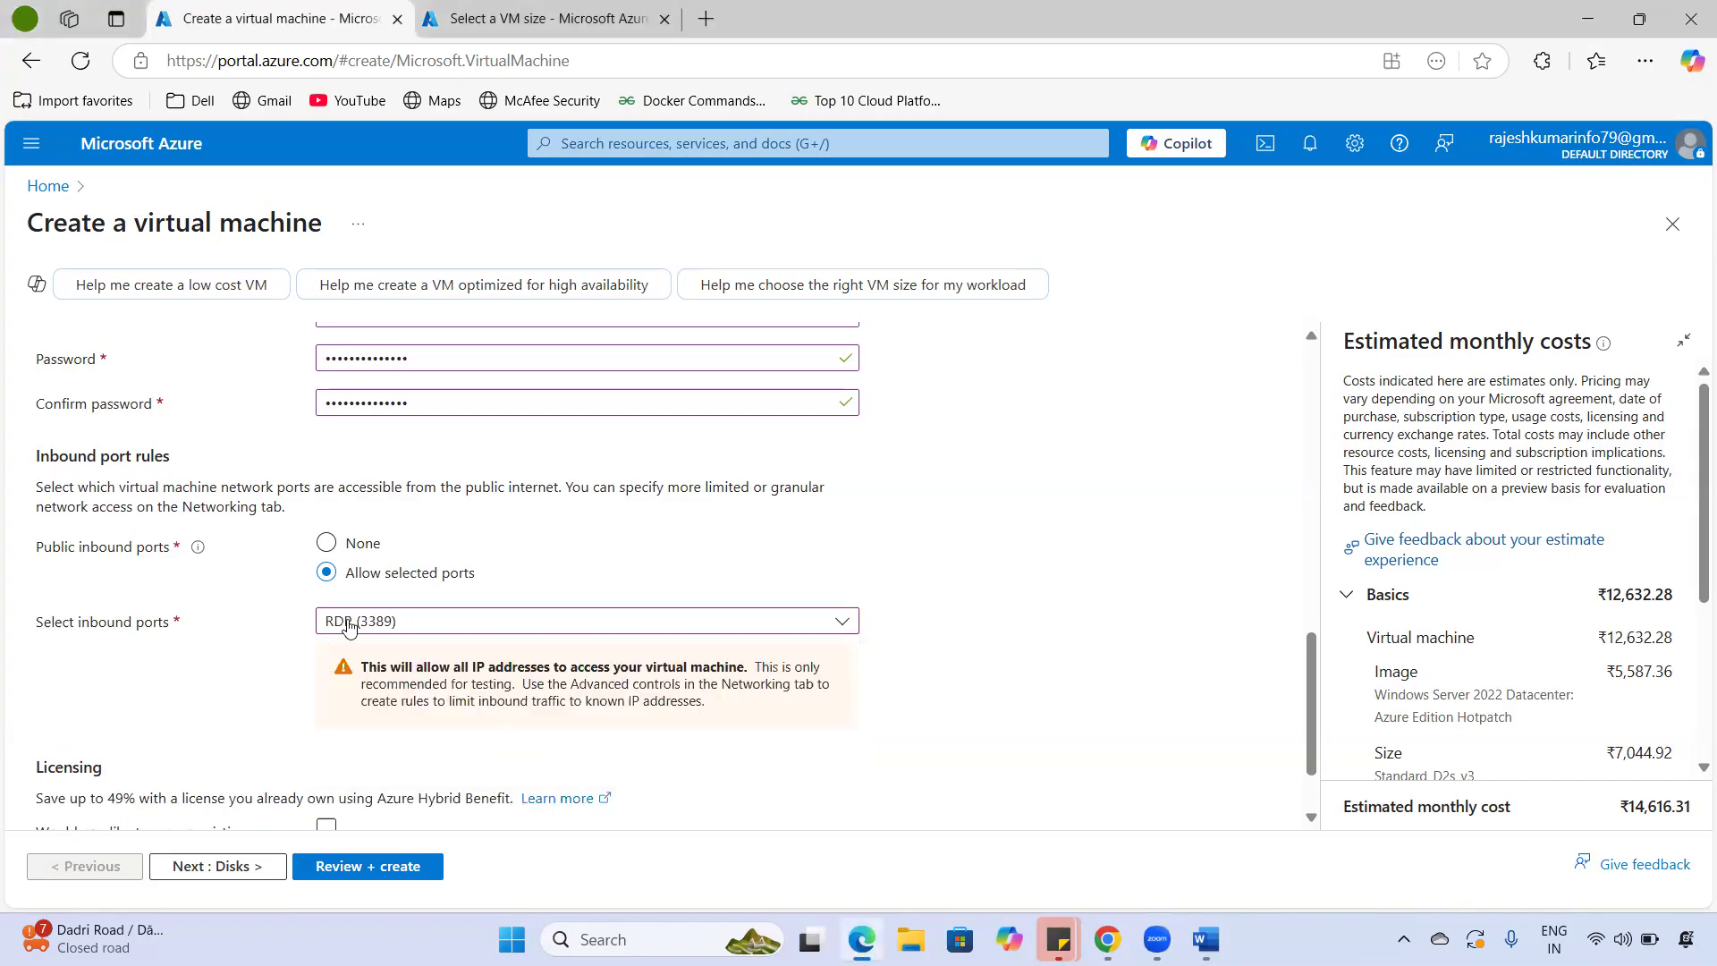
- Sketch a labelled server box beside the Licensing section
scroll(197, 499, down, 1)
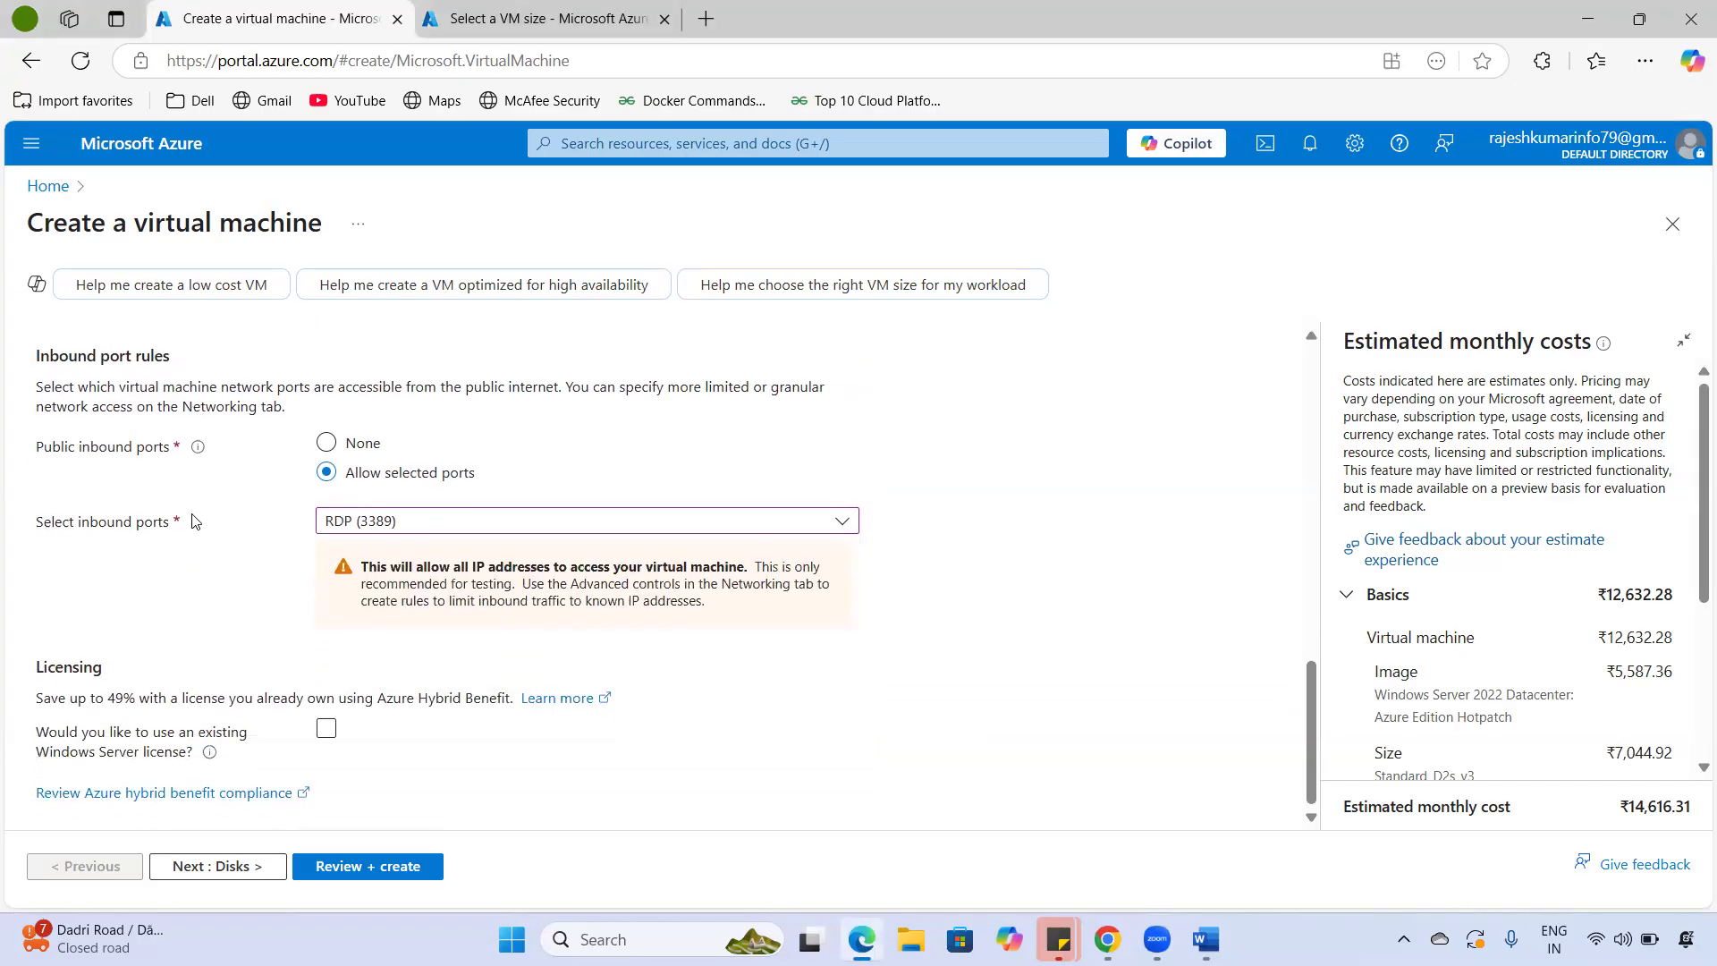
double_click(118, 678)
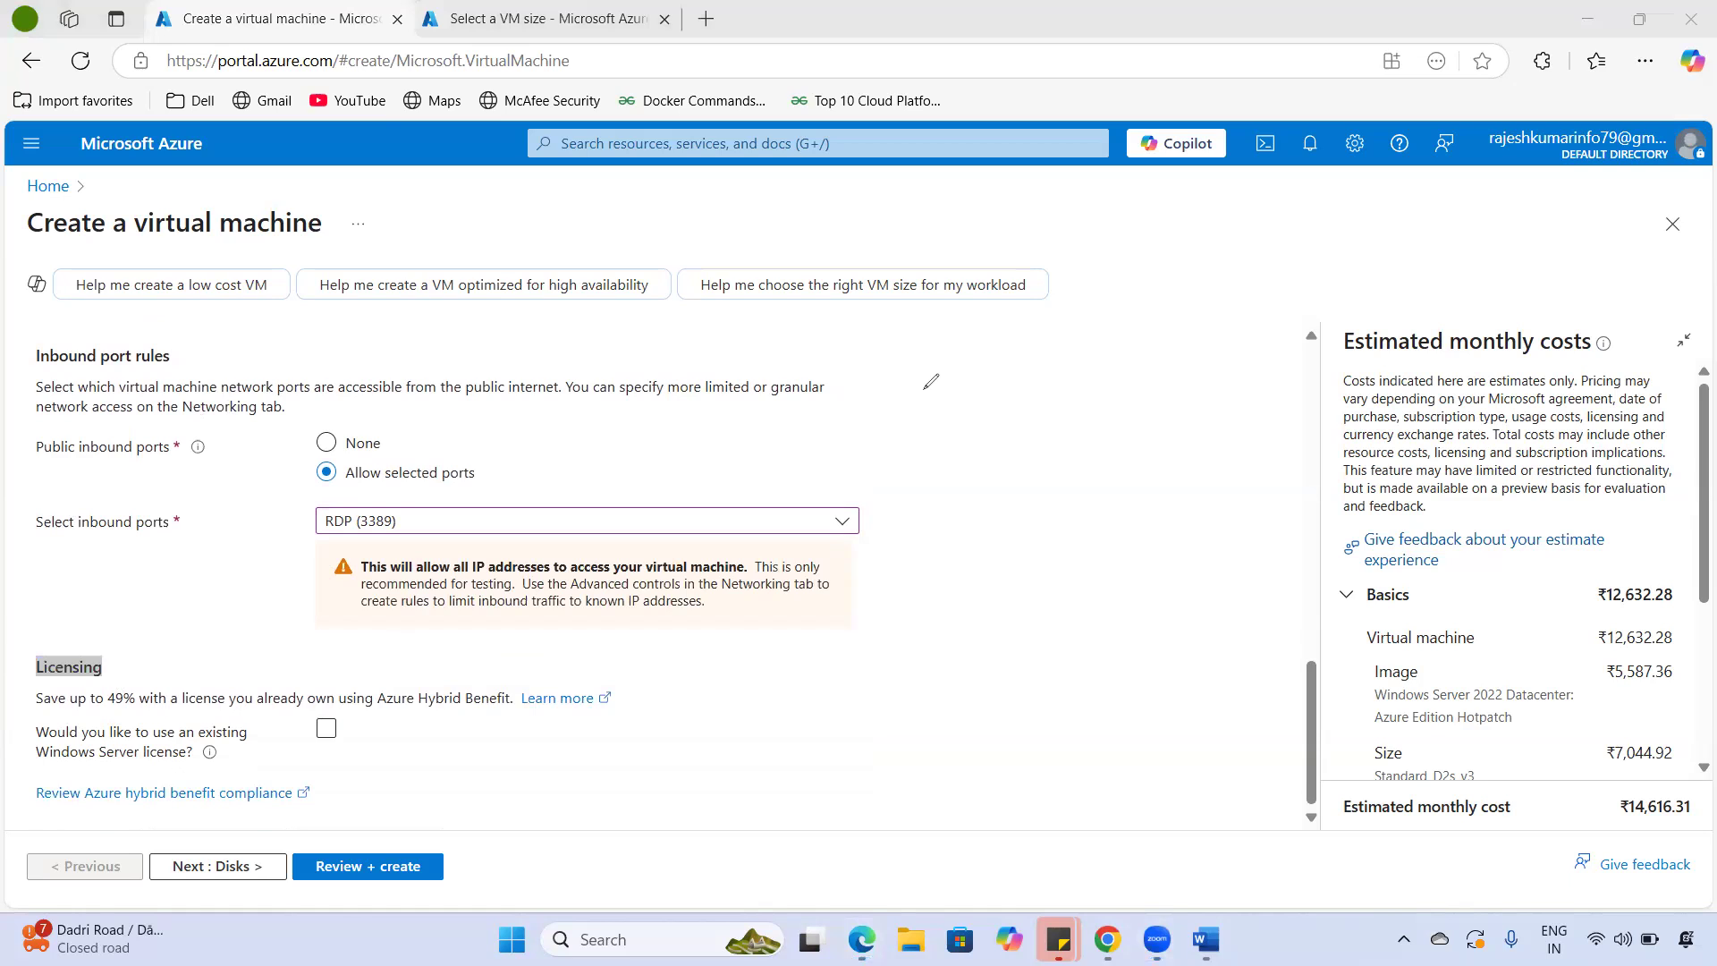
drag(936, 365, 1087, 273)
drag(1026, 371, 1080, 340)
drag(1001, 452, 1013, 536)
mouse_move(1001, 452)
mouse_down()
mouse_move(1109, 413)
mouse_move(1141, 486)
mouse_move(1015, 539)
mouse_up()
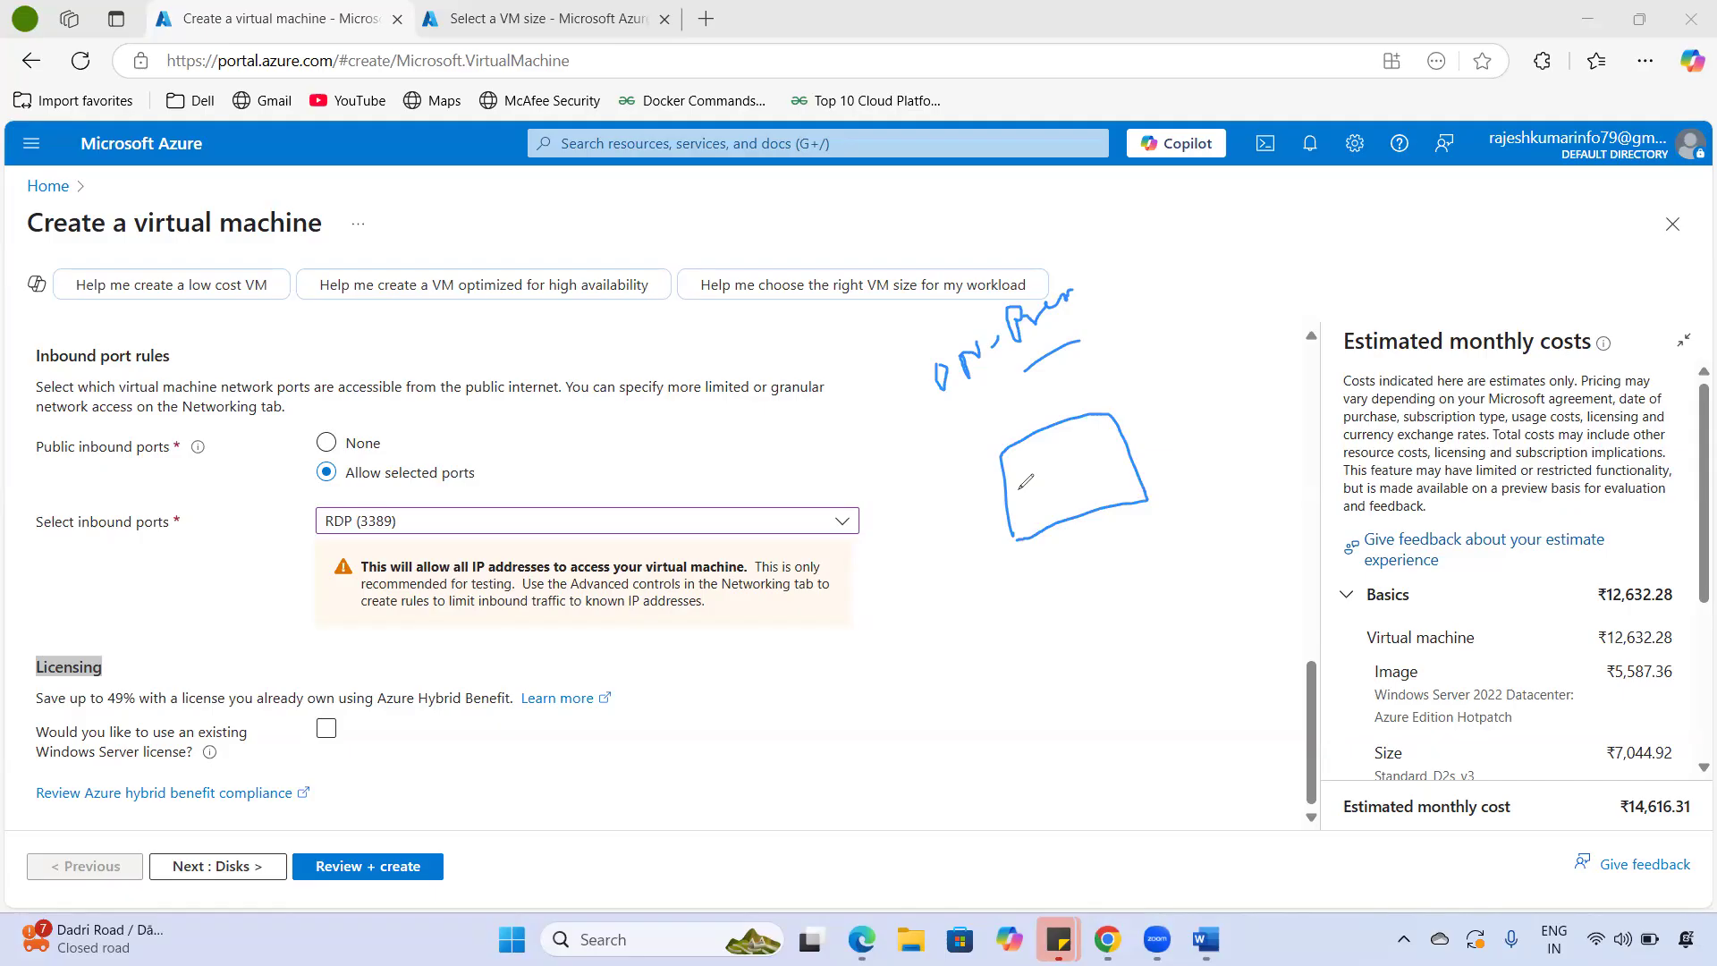
mouse_move(1039, 463)
mouse_down()
mouse_move(1047, 484)
mouse_move(1042, 456)
mouse_move(1069, 448)
mouse_move(1088, 491)
mouse_up()
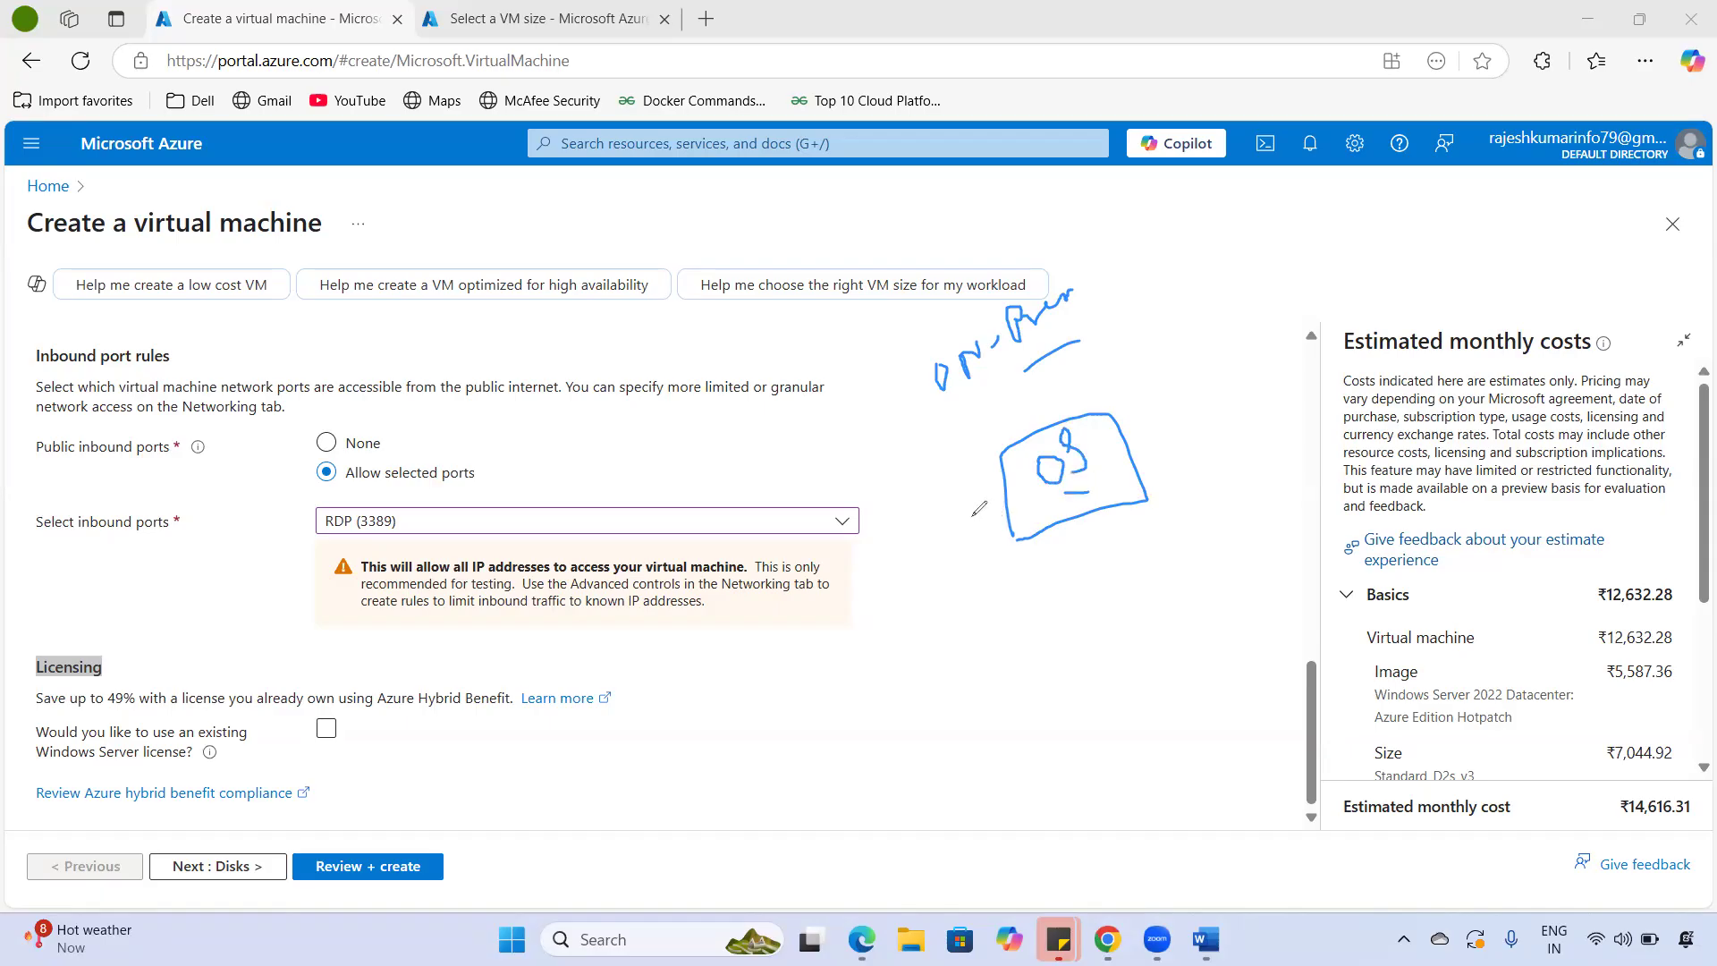
mouse_move(1129, 347)
mouse_down()
mouse_move(1110, 447)
mouse_move(1115, 426)
mouse_up()
- Add a boxed 180 note, arrows and a Cloud label to the sketch
mouse_move(967, 612)
mouse_down()
mouse_move(982, 662)
mouse_move(1020, 597)
mouse_move(1060, 589)
mouse_move(1059, 568)
mouse_up()
mouse_move(1033, 638)
mouse_down()
mouse_move(1090, 571)
mouse_move(972, 674)
mouse_up()
drag(894, 627, 992, 660)
mouse_move(1086, 581)
mouse_down()
mouse_move(1093, 512)
mouse_move(1110, 523)
mouse_up()
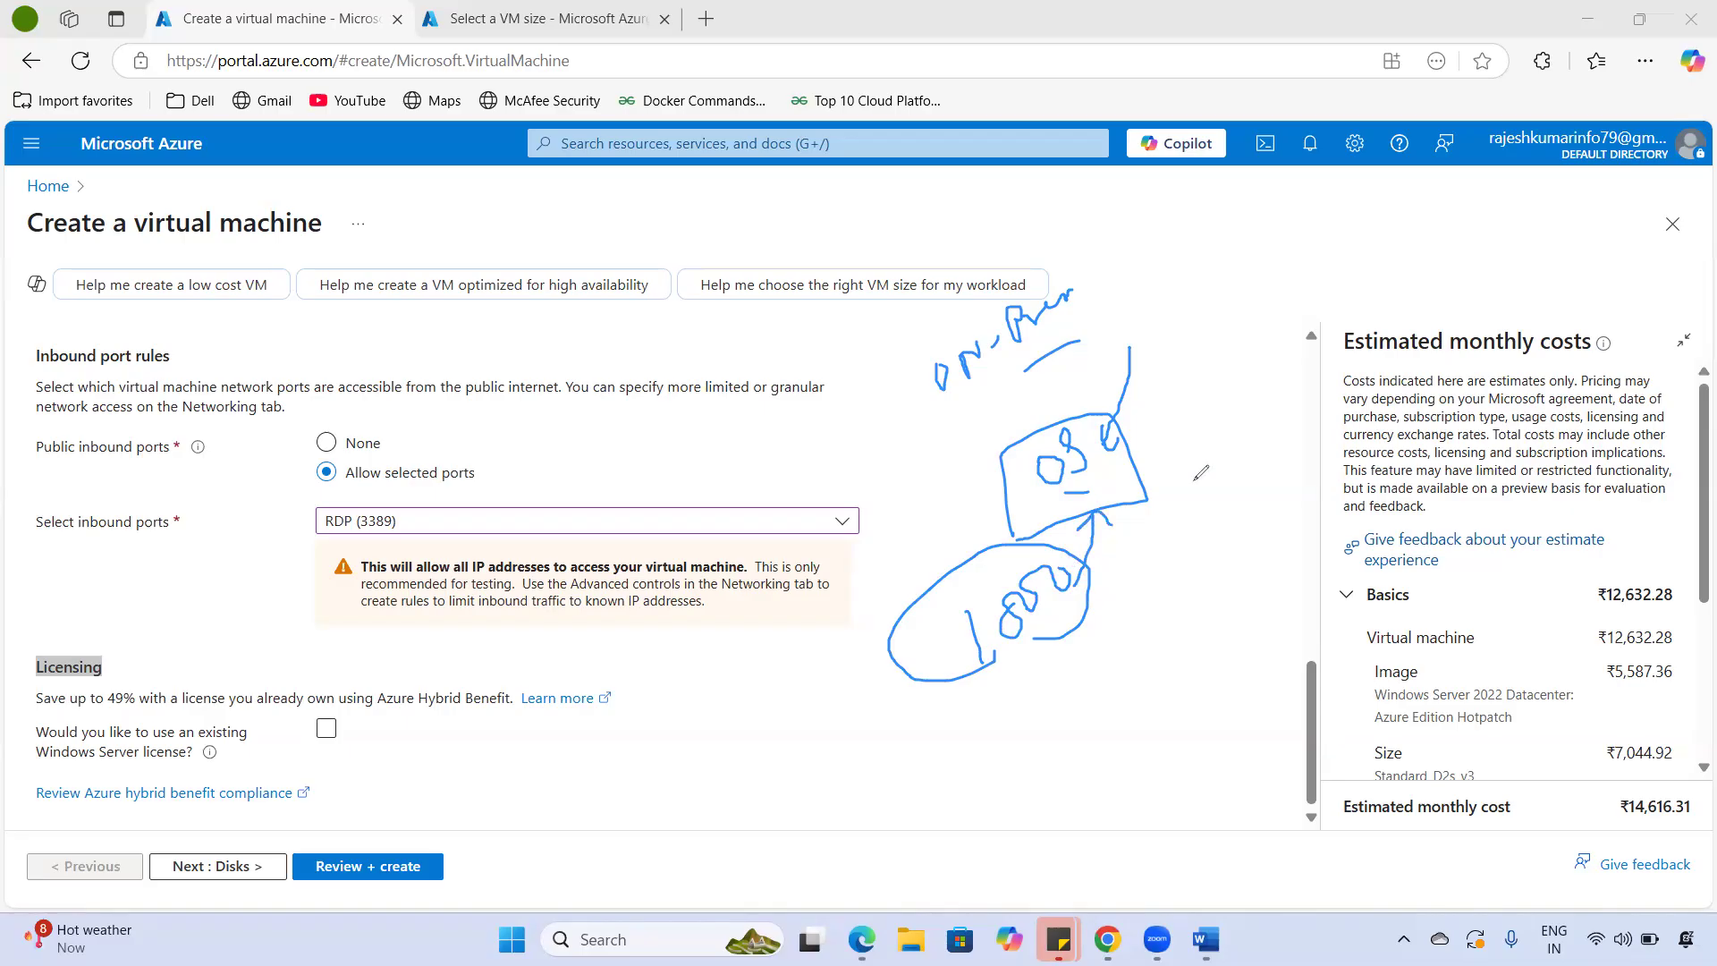
mouse_move(1189, 409)
mouse_down()
mouse_move(1173, 444)
mouse_move(1195, 465)
mouse_up()
mouse_move(1241, 407)
mouse_down()
mouse_move(1243, 445)
mouse_move(1280, 409)
mouse_move(1343, 413)
mouse_up()
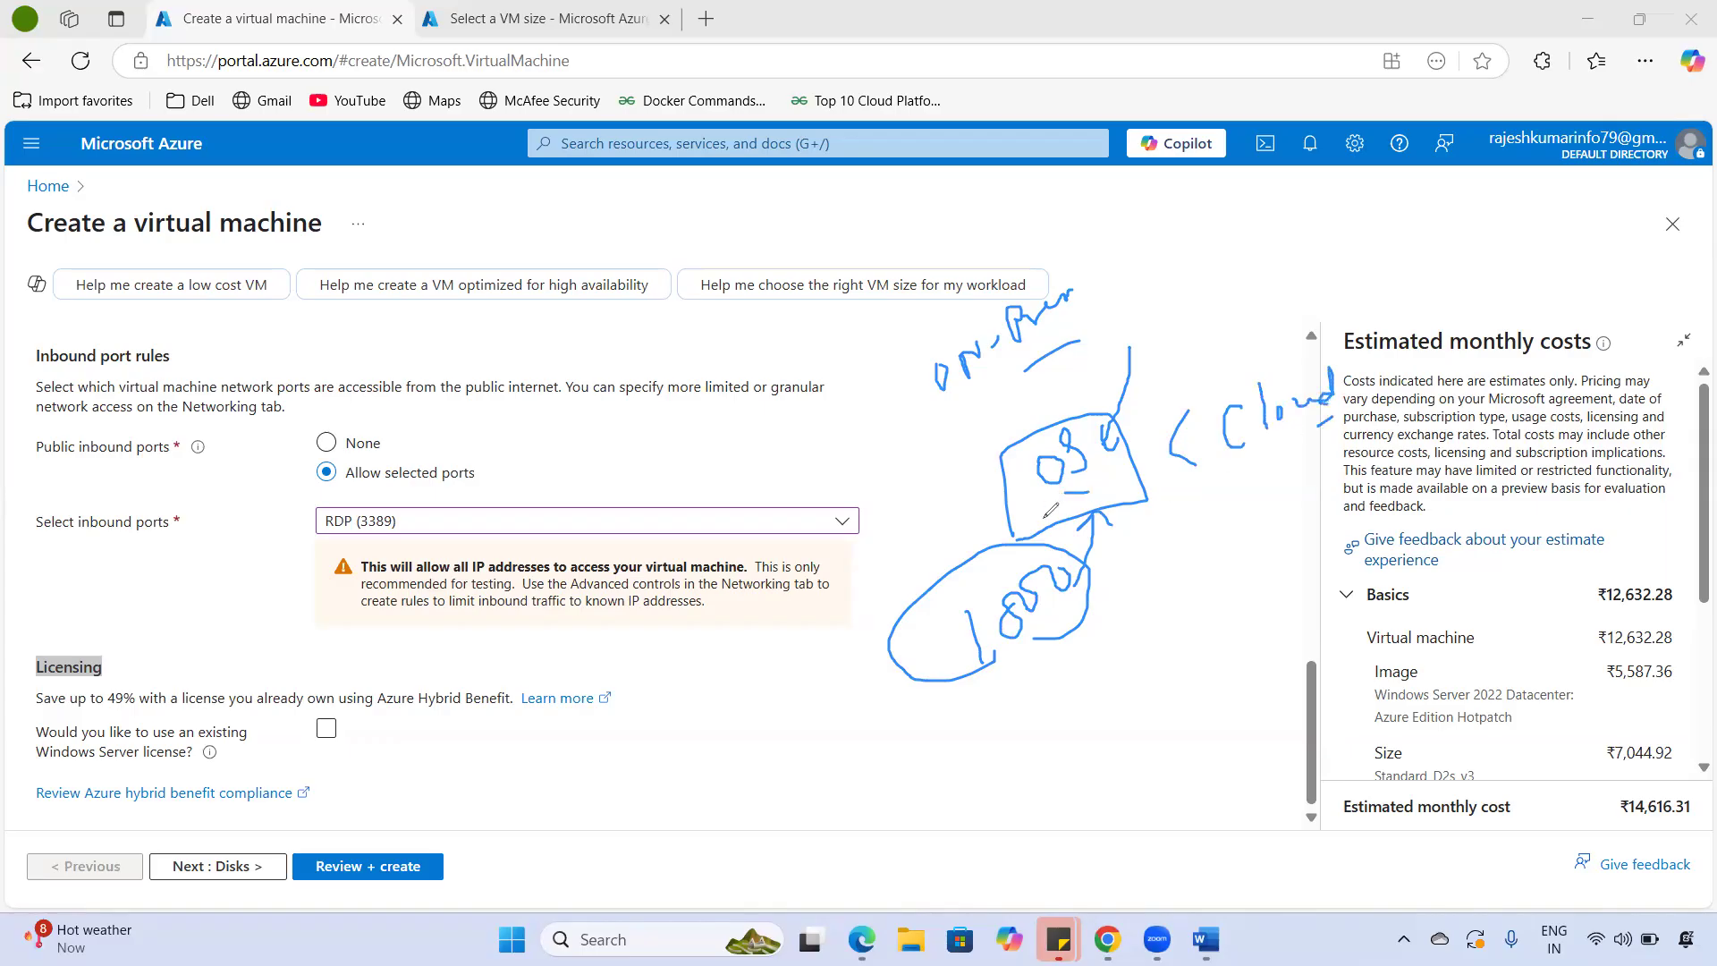
mouse_move(936, 617)
mouse_down()
mouse_move(1106, 586)
mouse_move(954, 695)
mouse_move(930, 613)
mouse_up()
mouse_move(1098, 654)
mouse_down()
mouse_move(1066, 633)
mouse_move(1086, 616)
mouse_up()
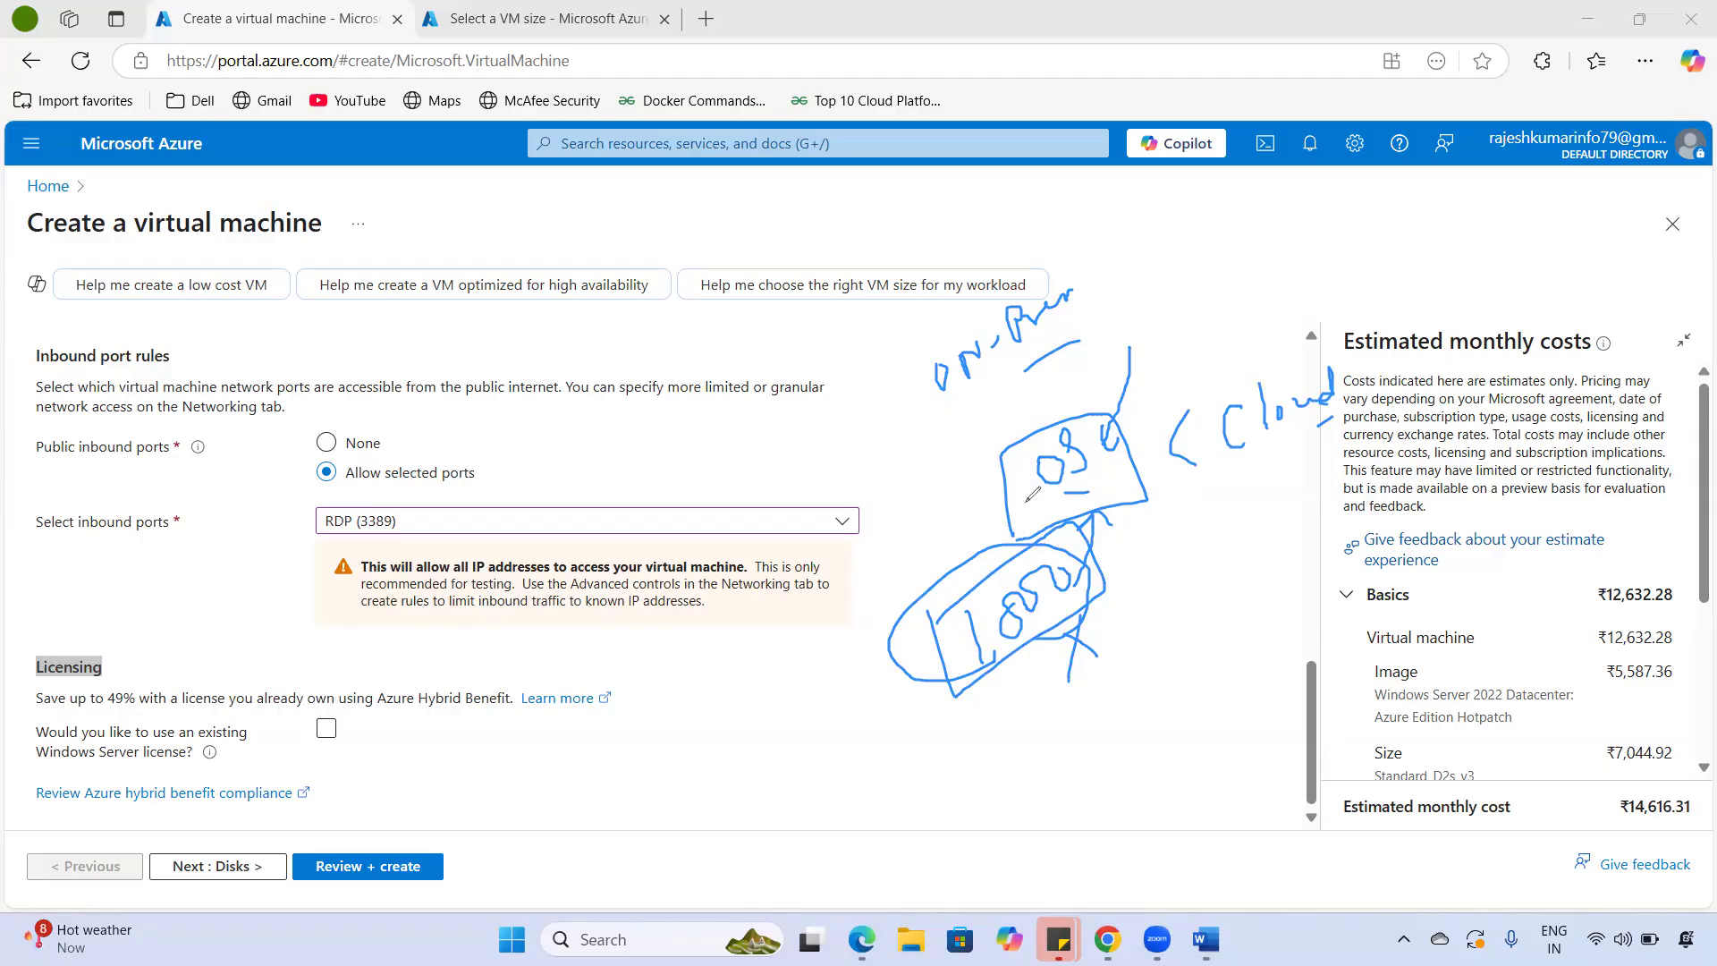
drag(1236, 456, 1282, 447)
drag(905, 600, 973, 622)
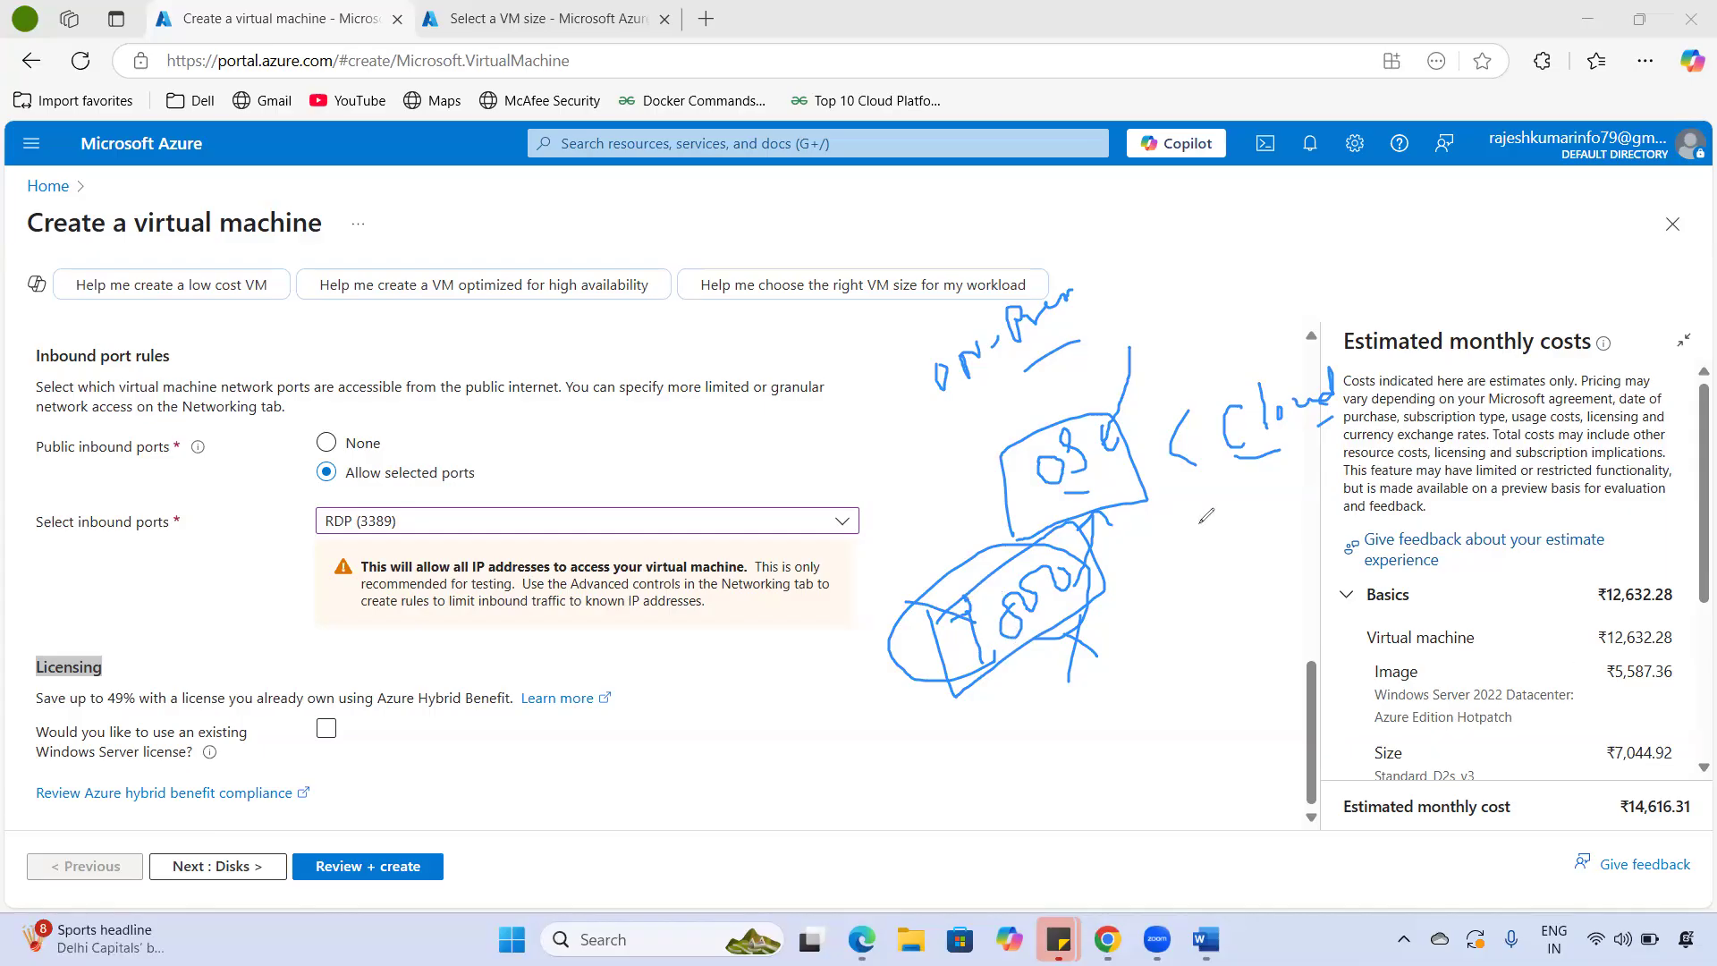
mouse_move(1050, 623)
mouse_down()
mouse_move(1083, 552)
mouse_move(952, 594)
mouse_move(1066, 637)
mouse_move(1259, 477)
mouse_move(1248, 513)
mouse_up()
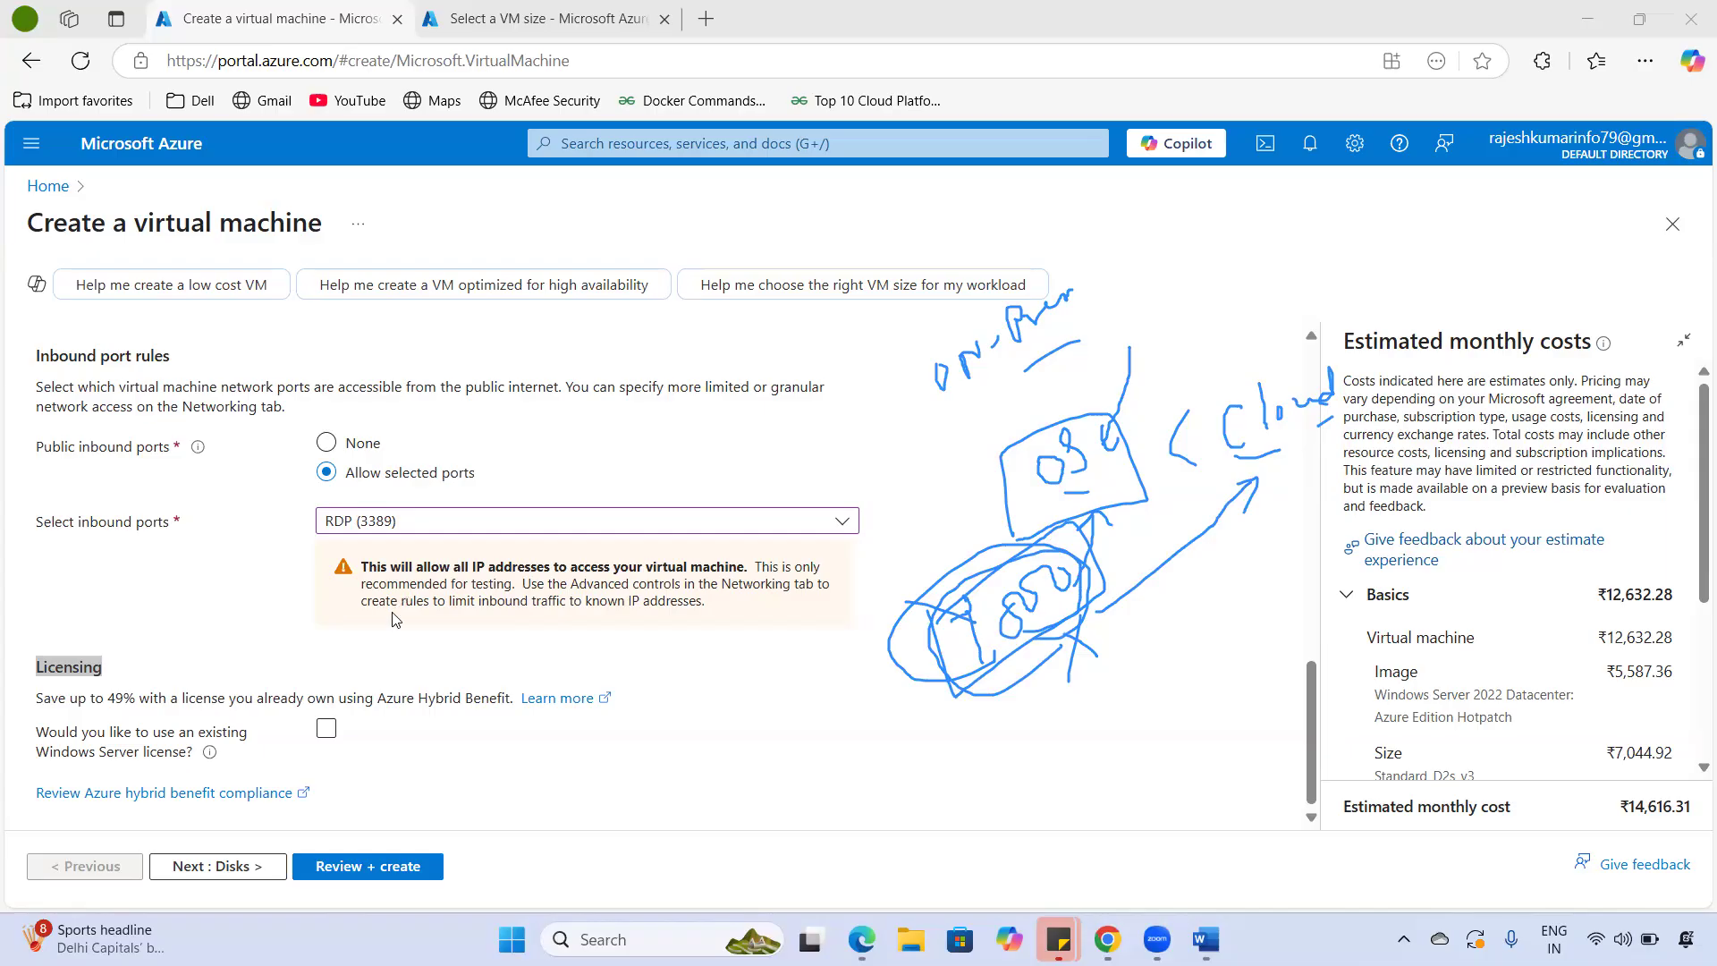
- Highlight the Azure Hybrid Benefit wording and its up to 49% licence saving
mouse_move(78, 697)
mouse_down()
mouse_move(330, 688)
mouse_move(496, 713)
mouse_up()
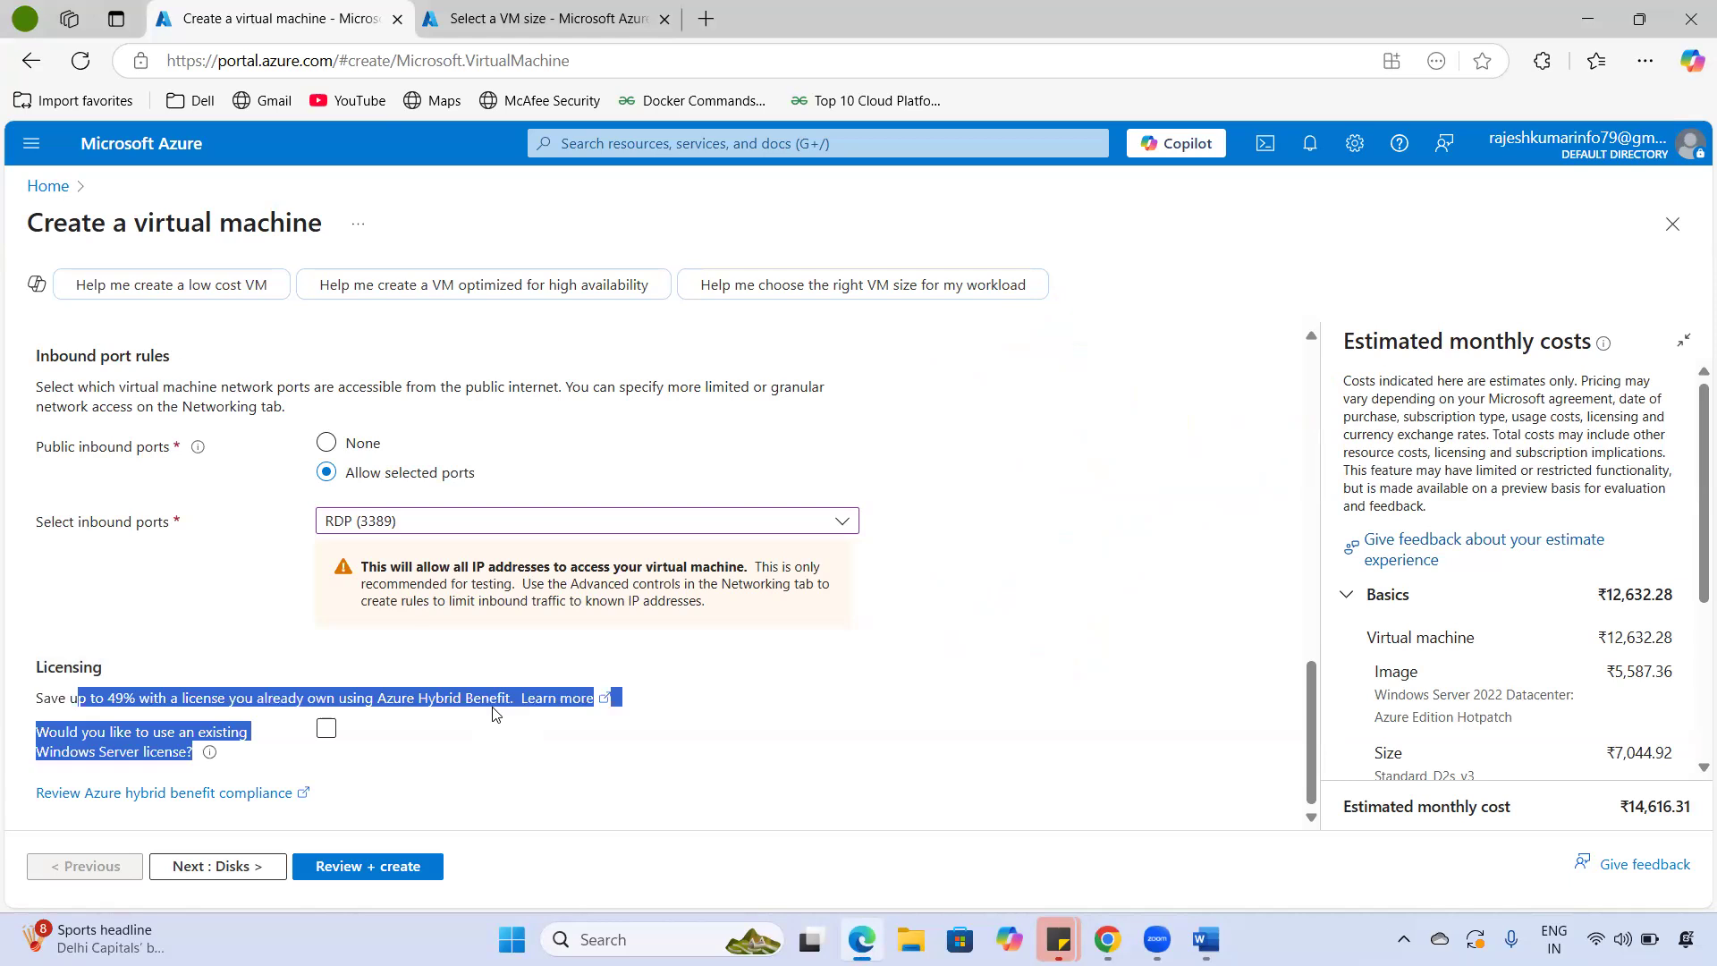
drag(304, 703, 127, 706)
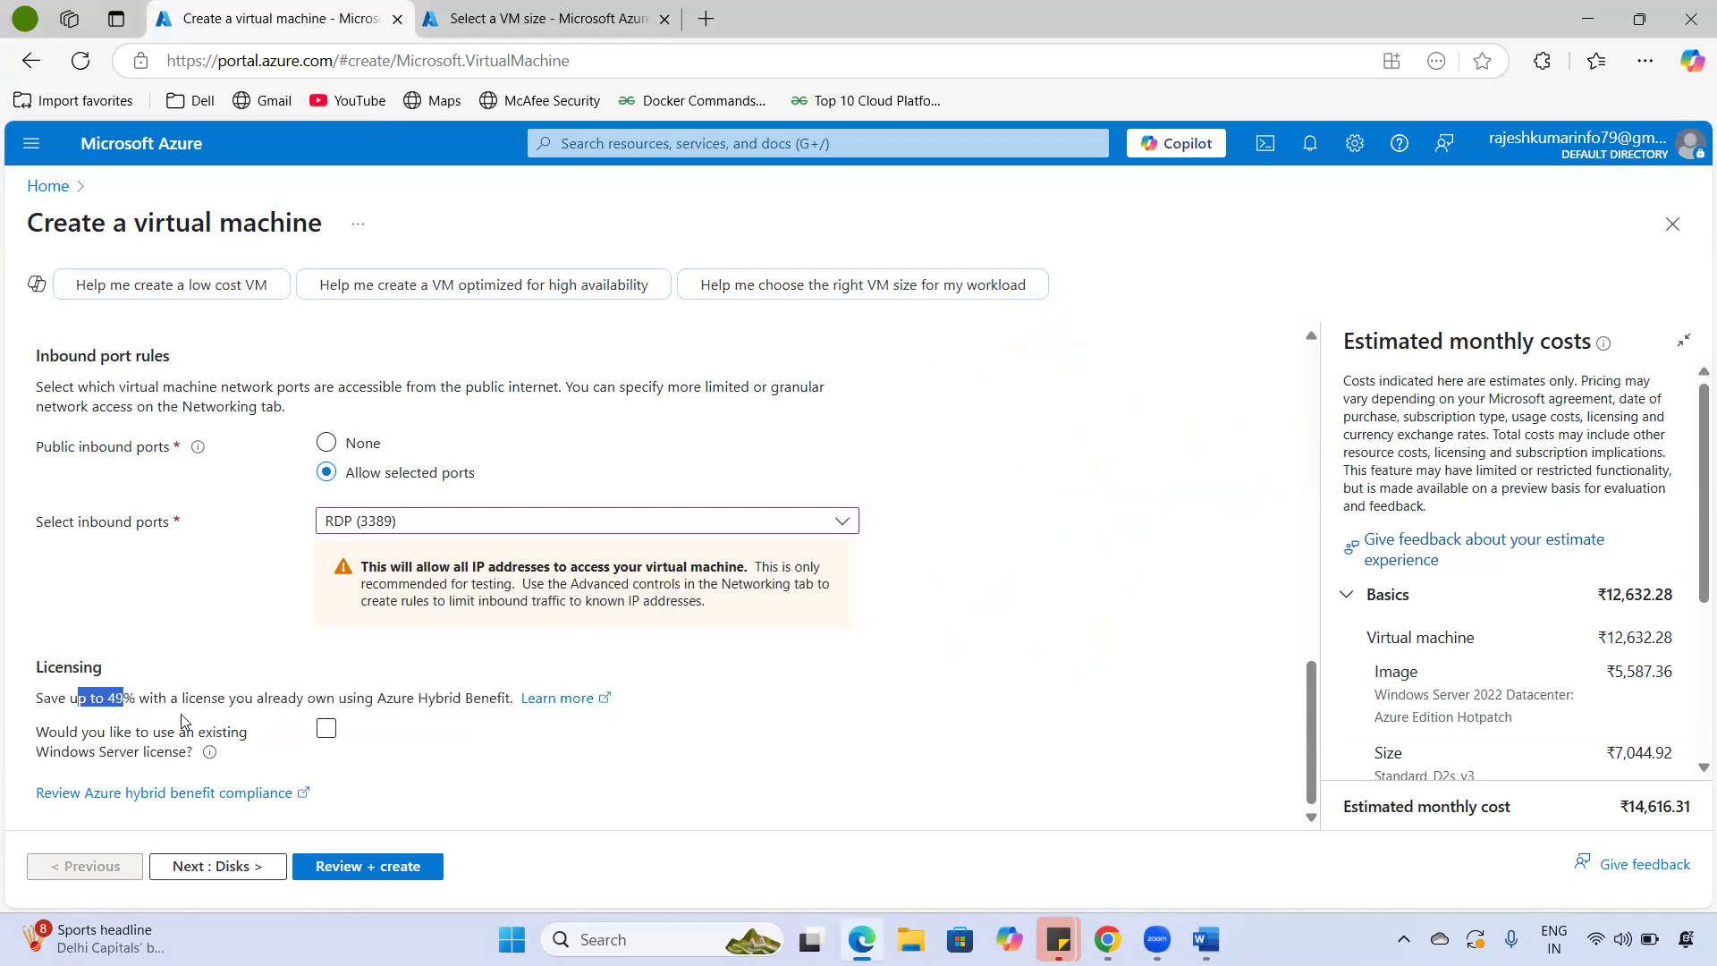
click(633, 747)
drag(272, 698, 541, 699)
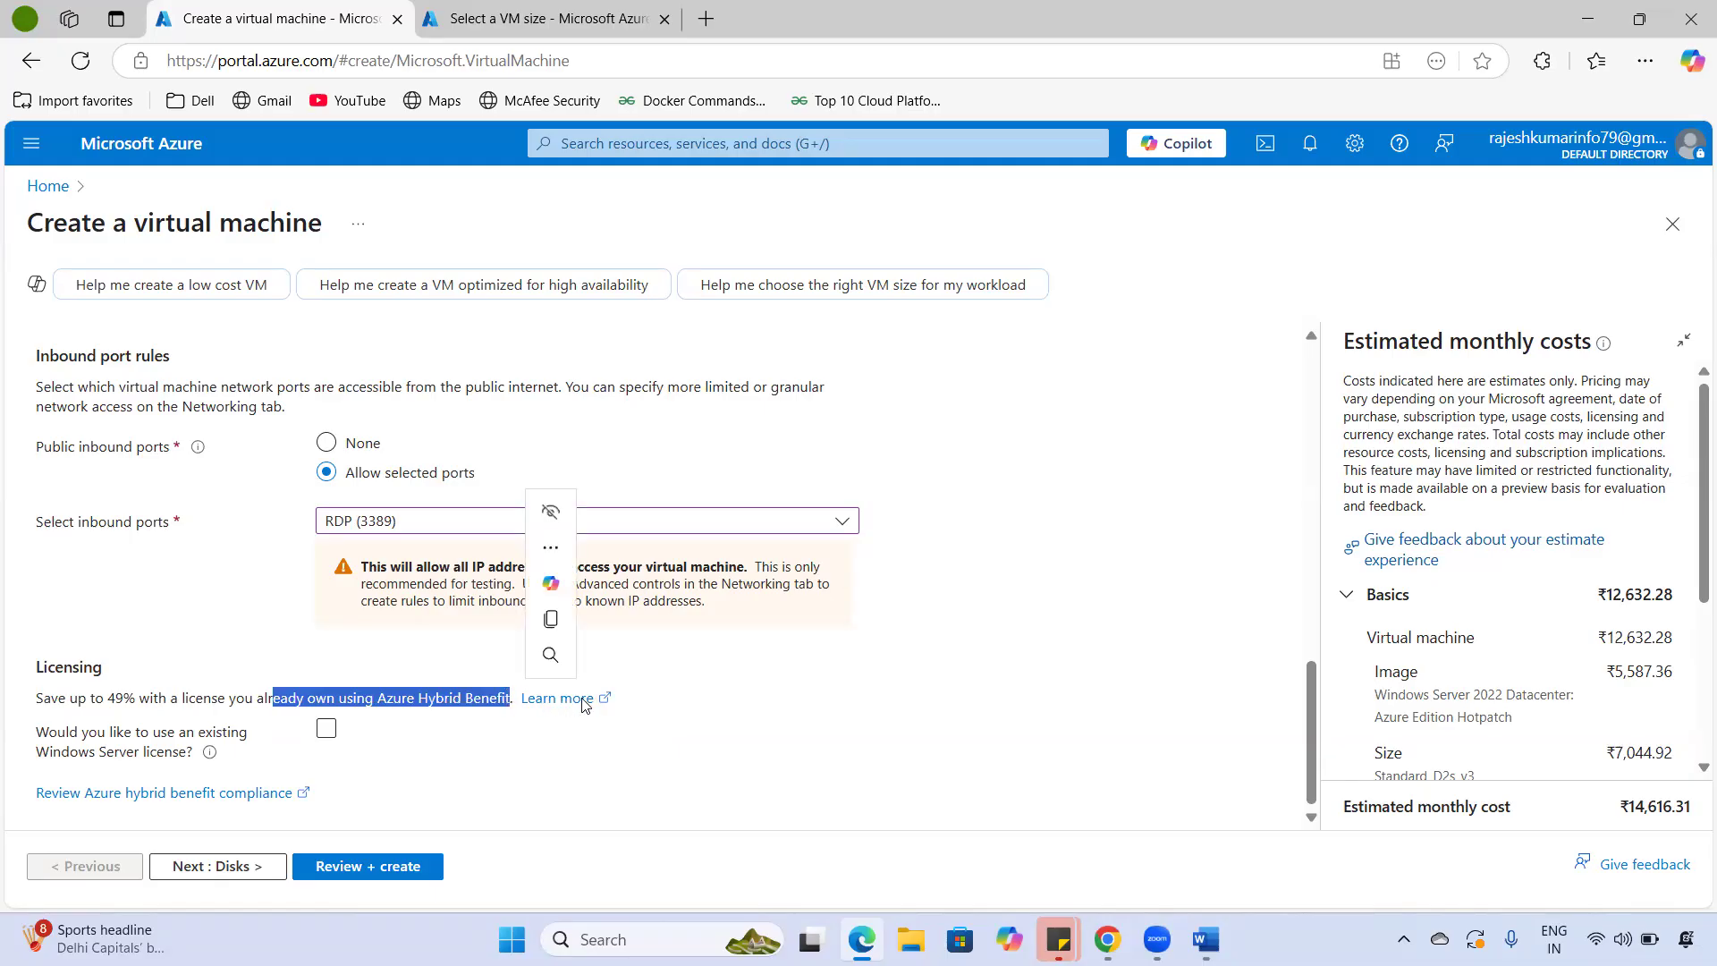
click(326, 728)
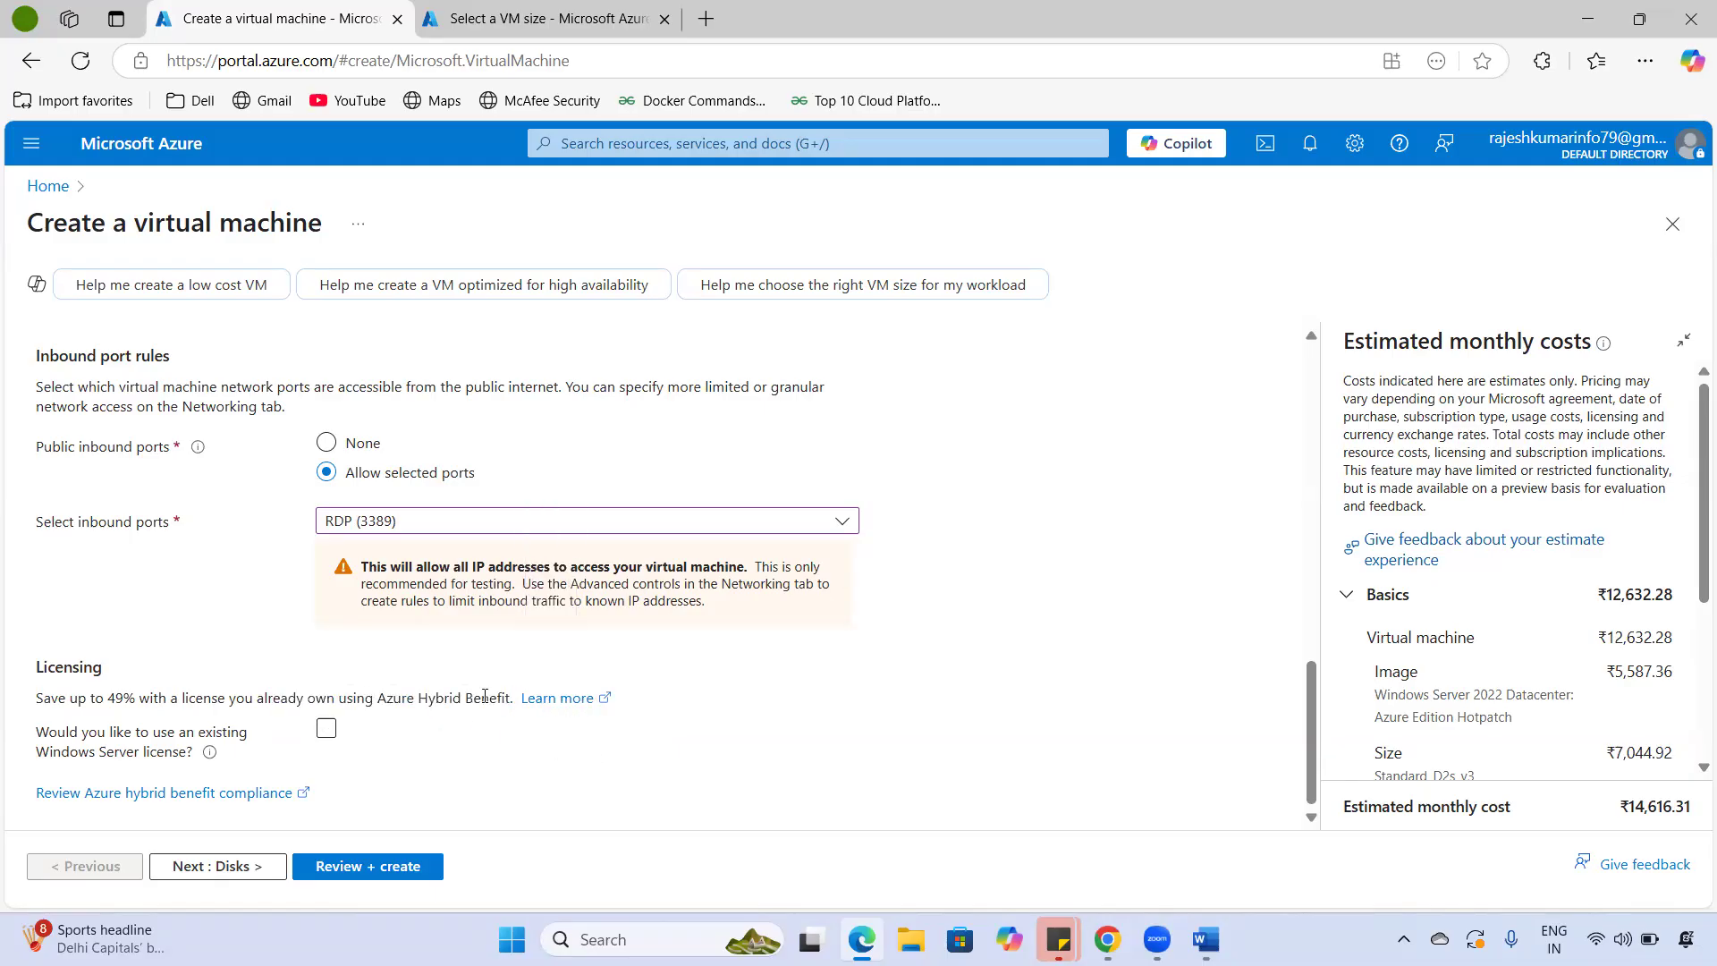
drag(346, 698, 506, 703)
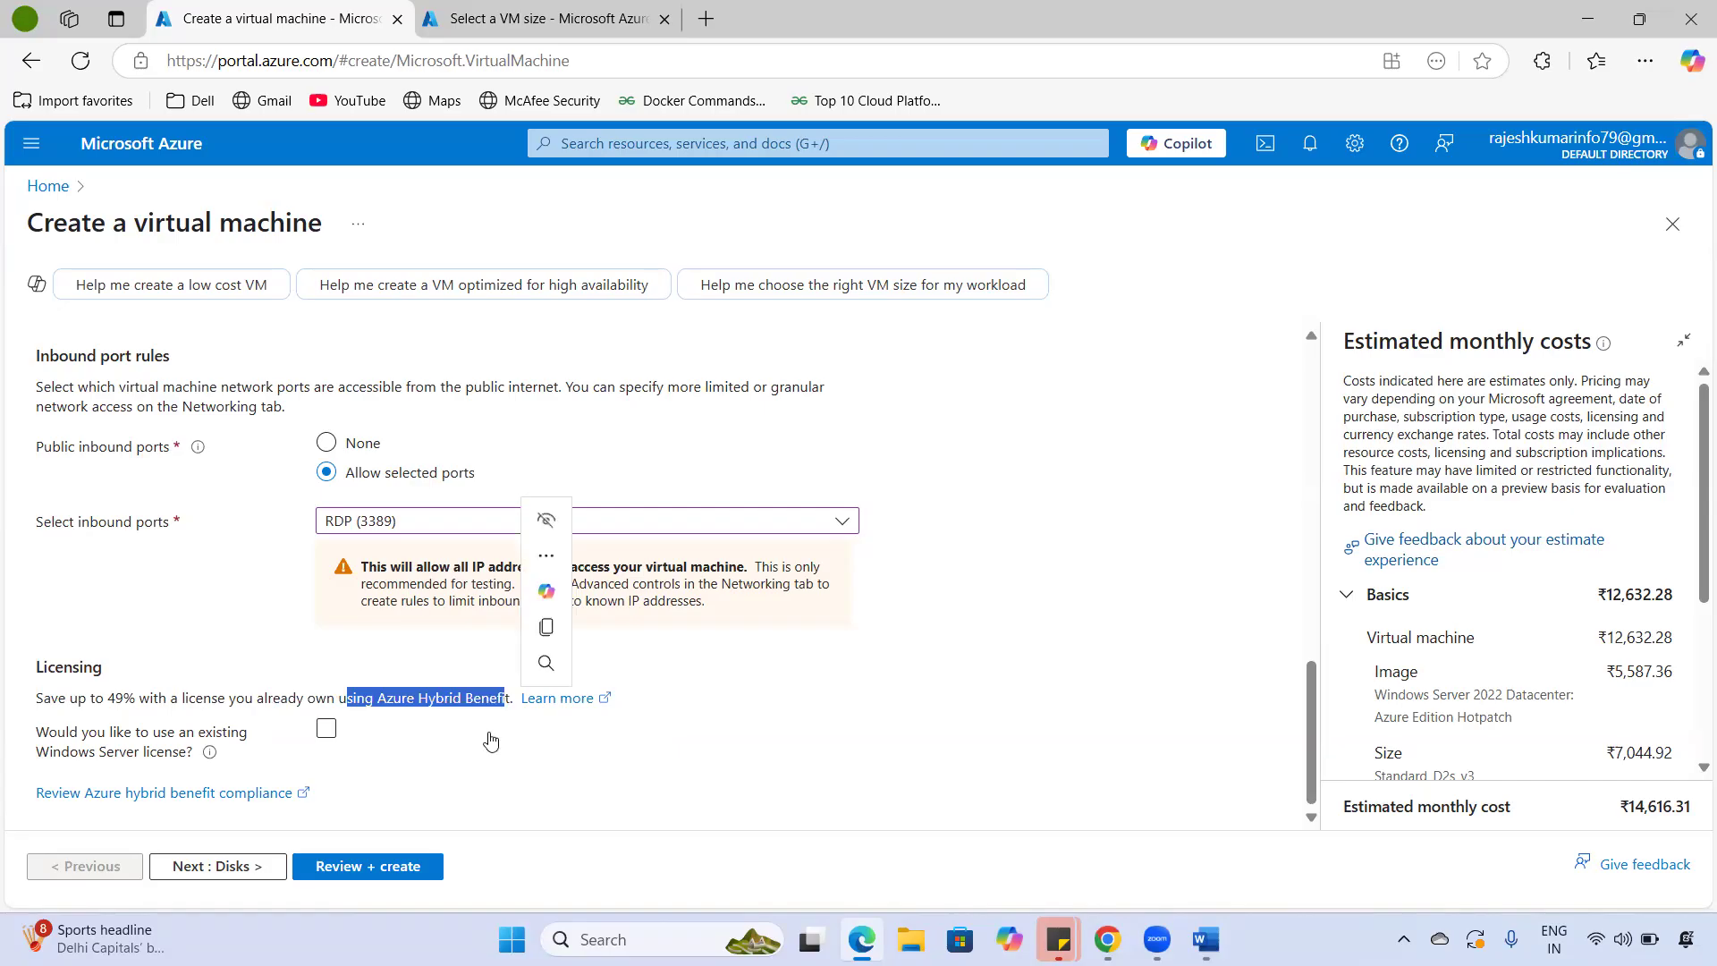
click(487, 737)
click(329, 727)
drag(367, 698, 505, 704)
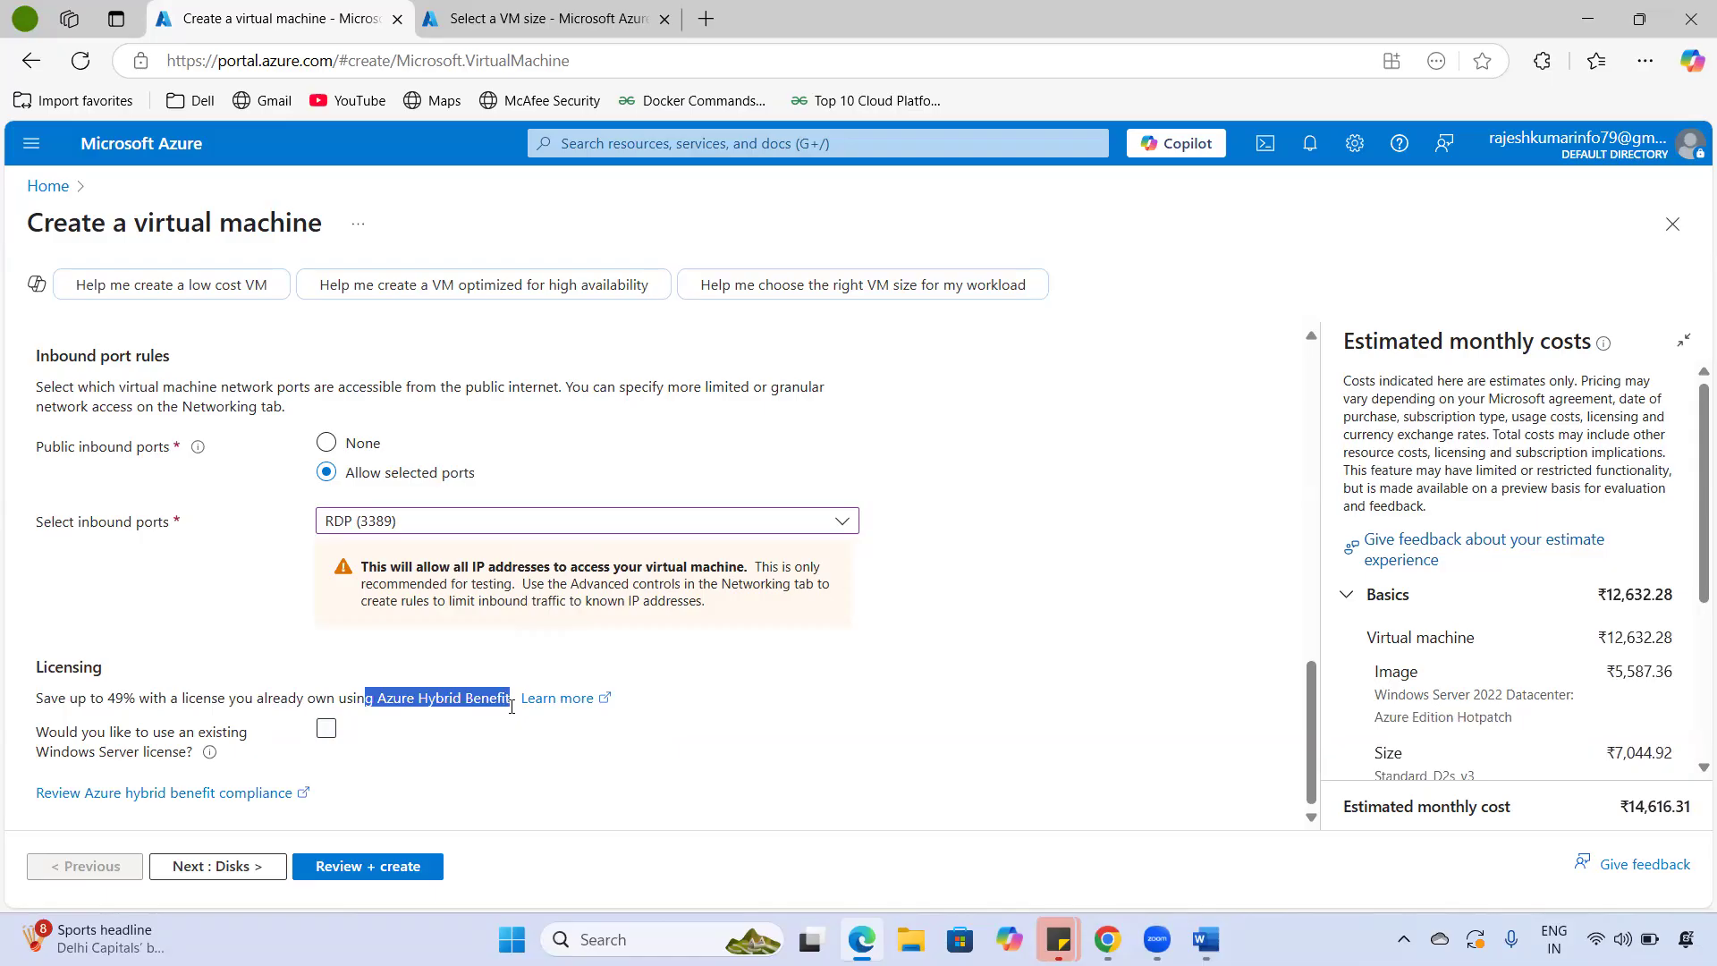
- Try the Azure Hybrid Benefit licence checkbox, leave it unchecked, and continue to Disks
click(325, 729)
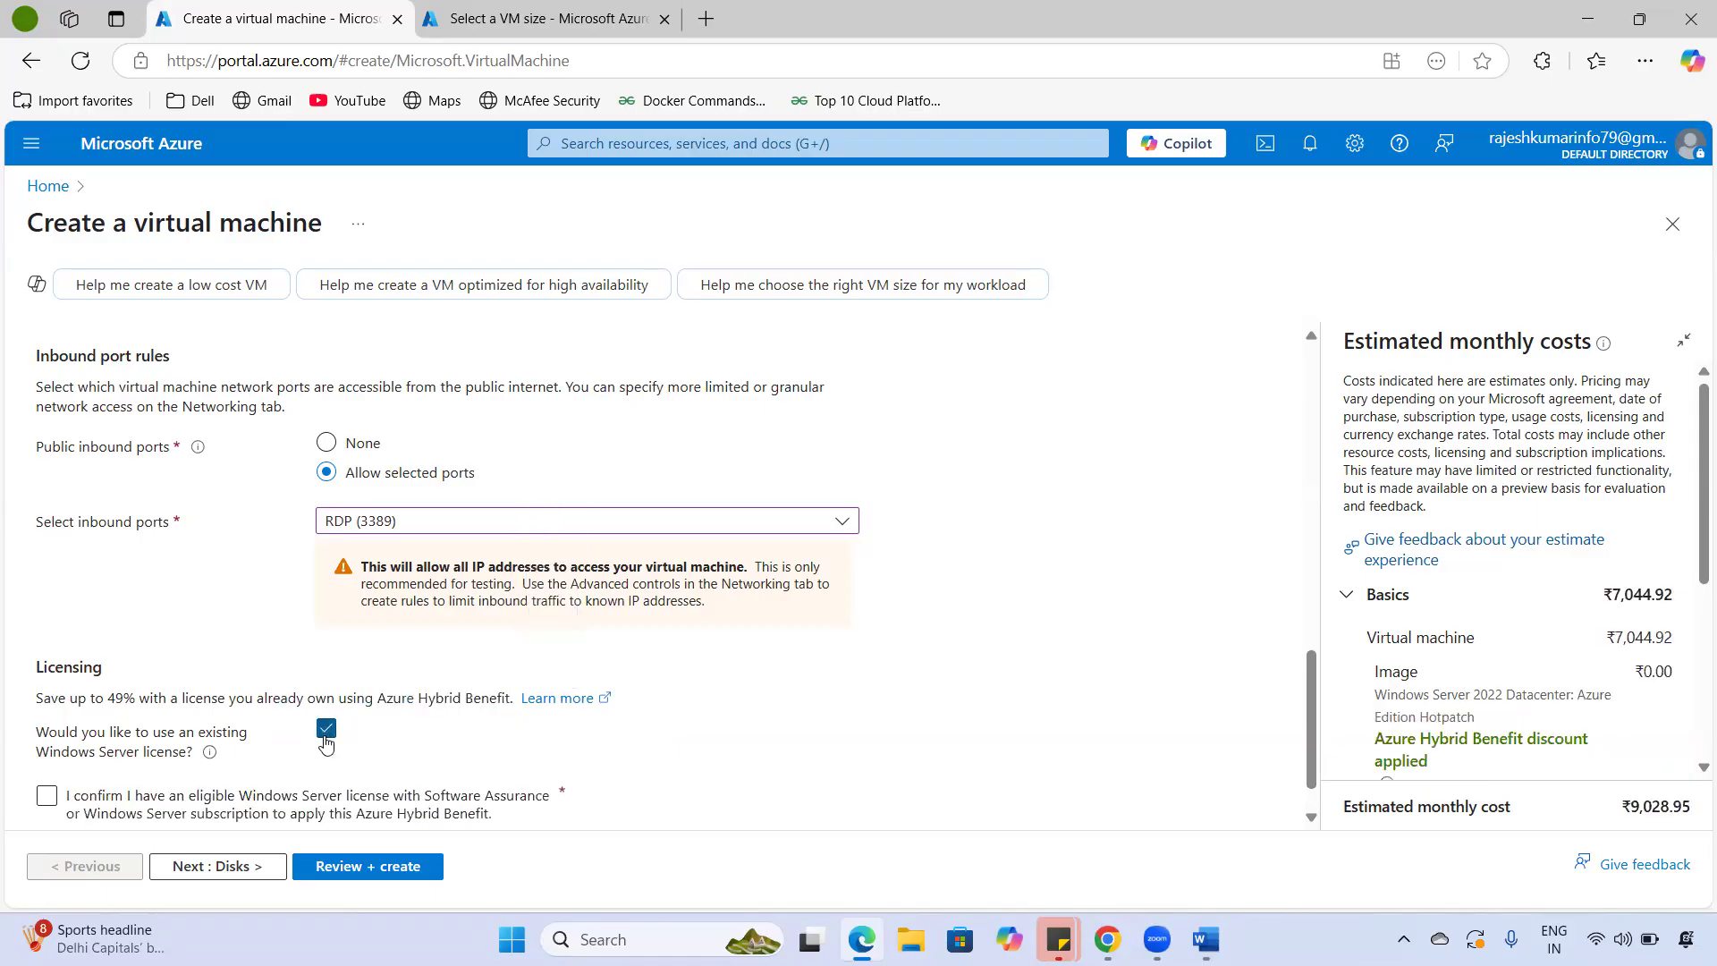
click(325, 738)
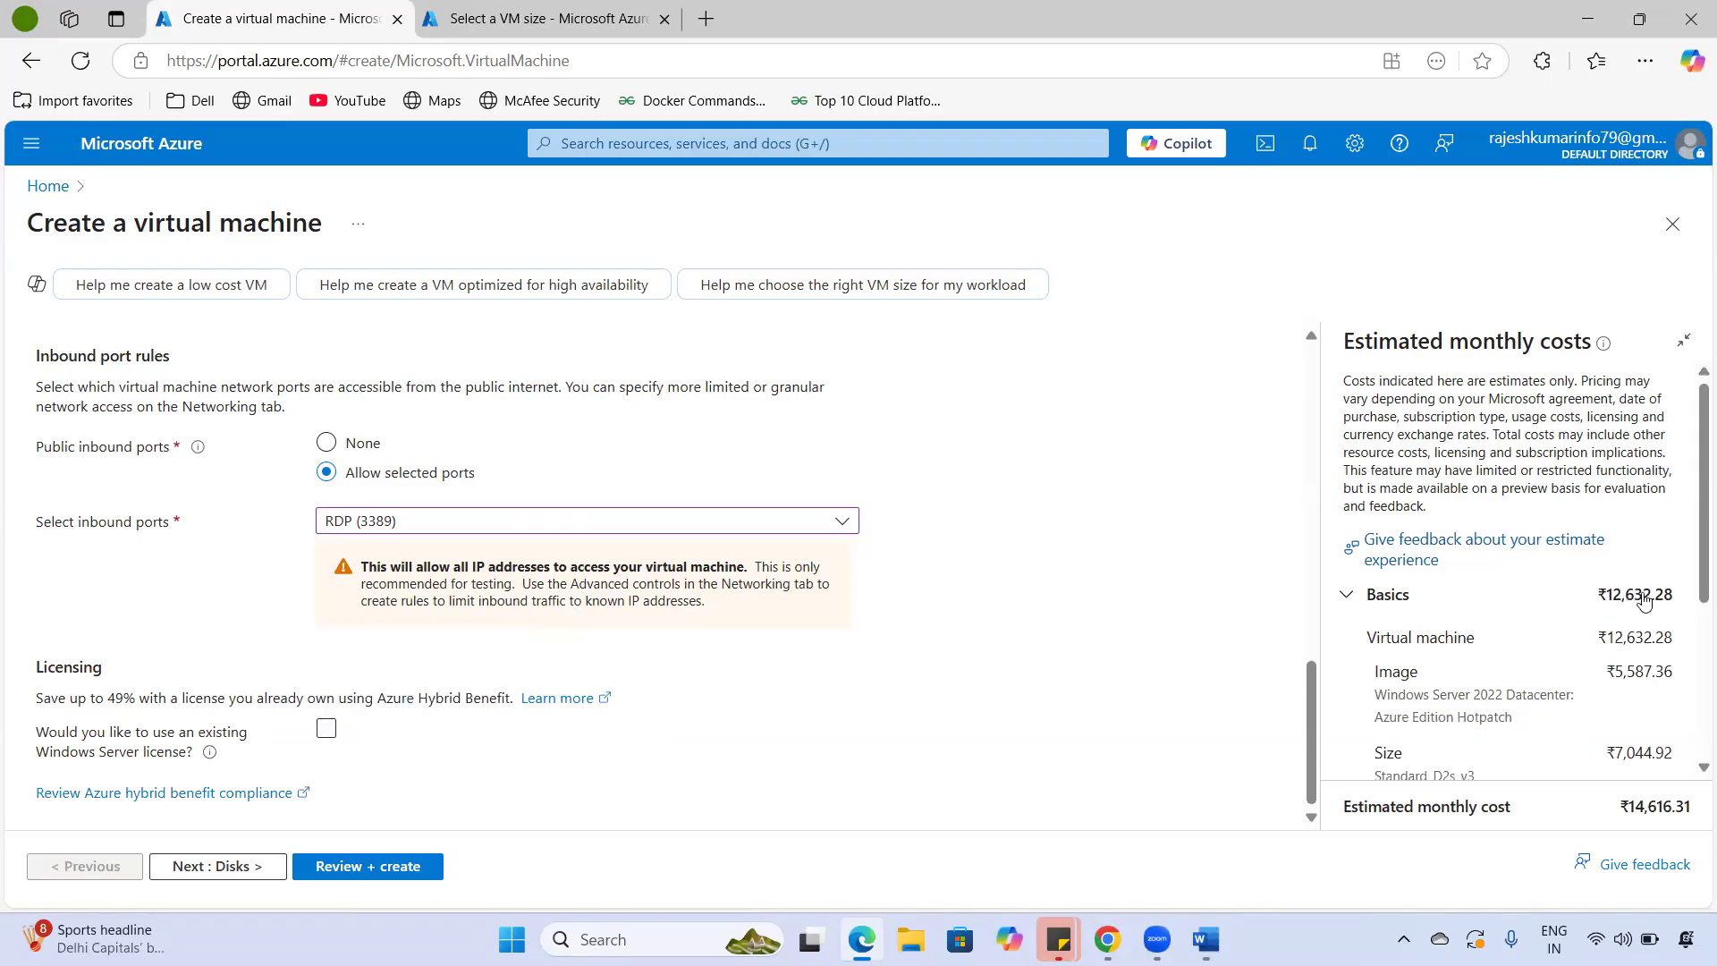
click(1610, 599)
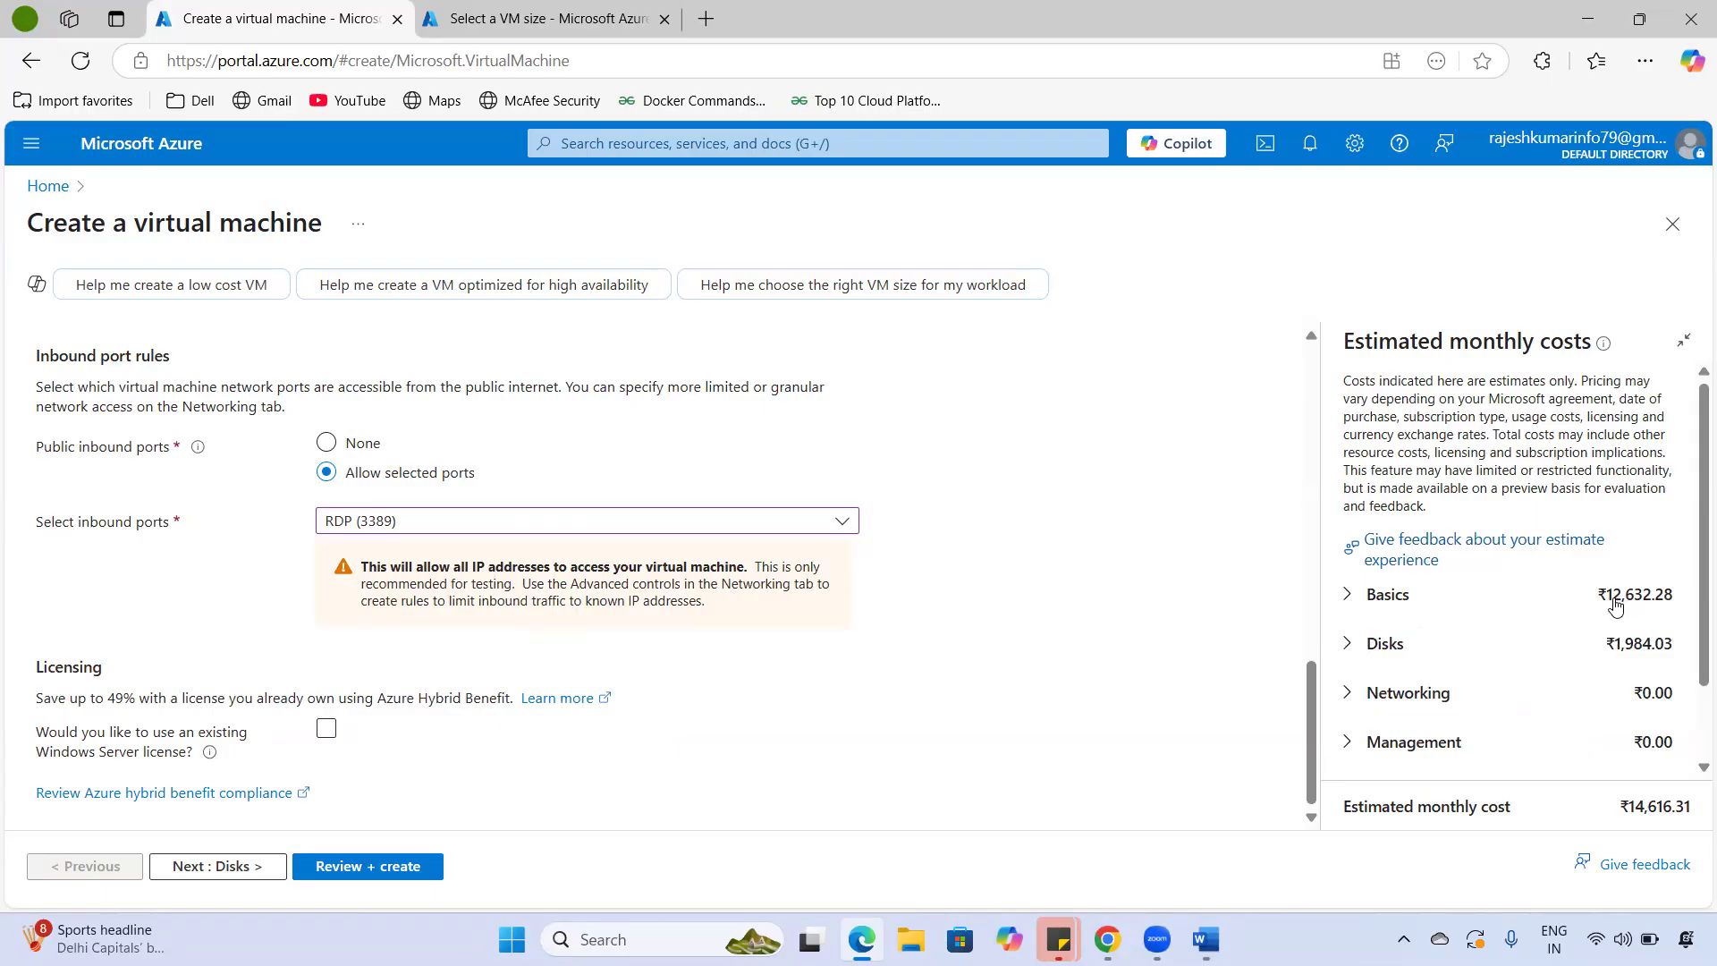
click(327, 729)
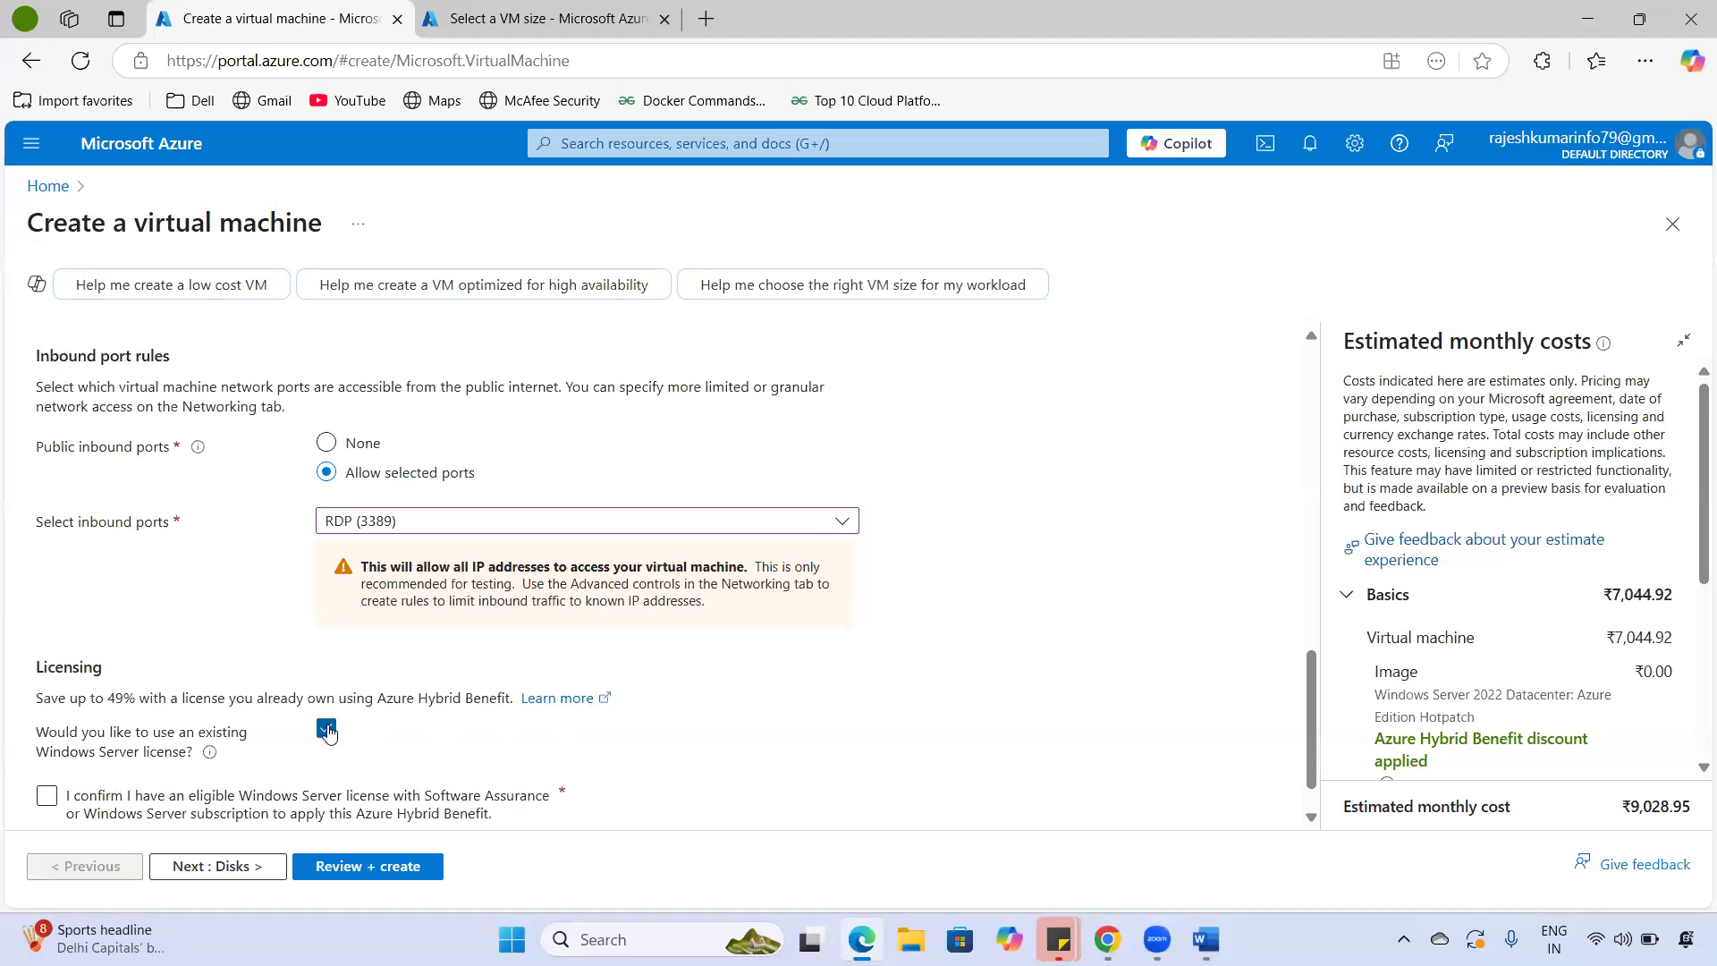
scroll(327, 731, down, 1)
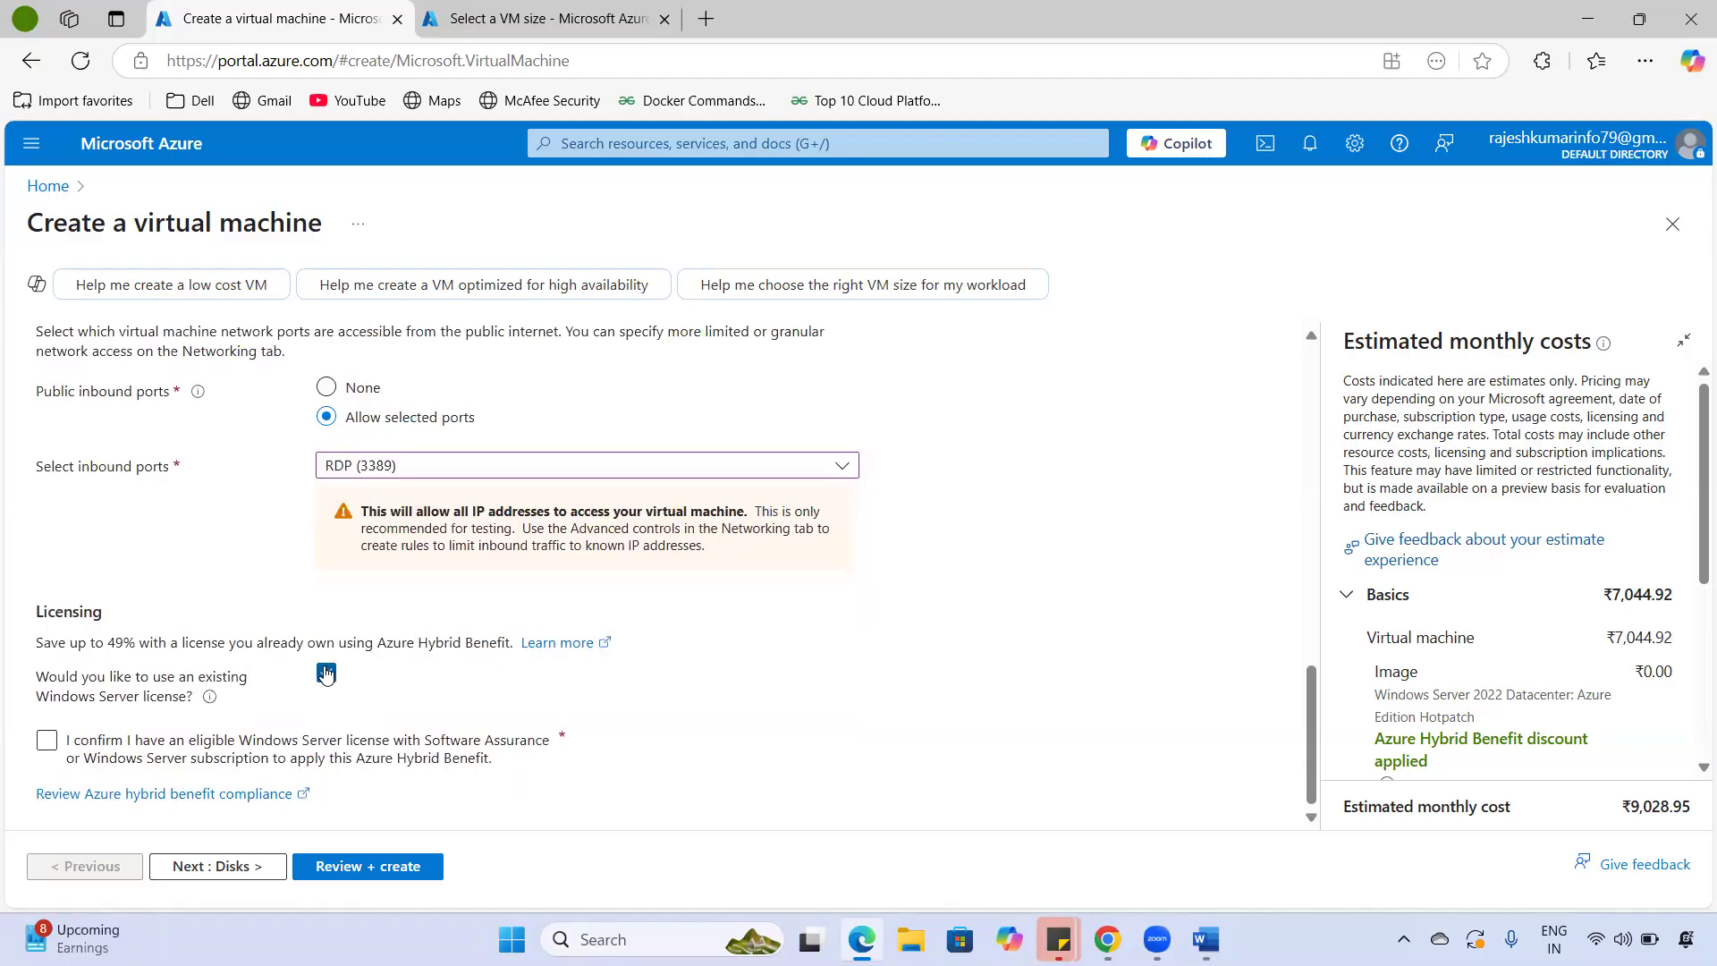
click(45, 746)
click(327, 676)
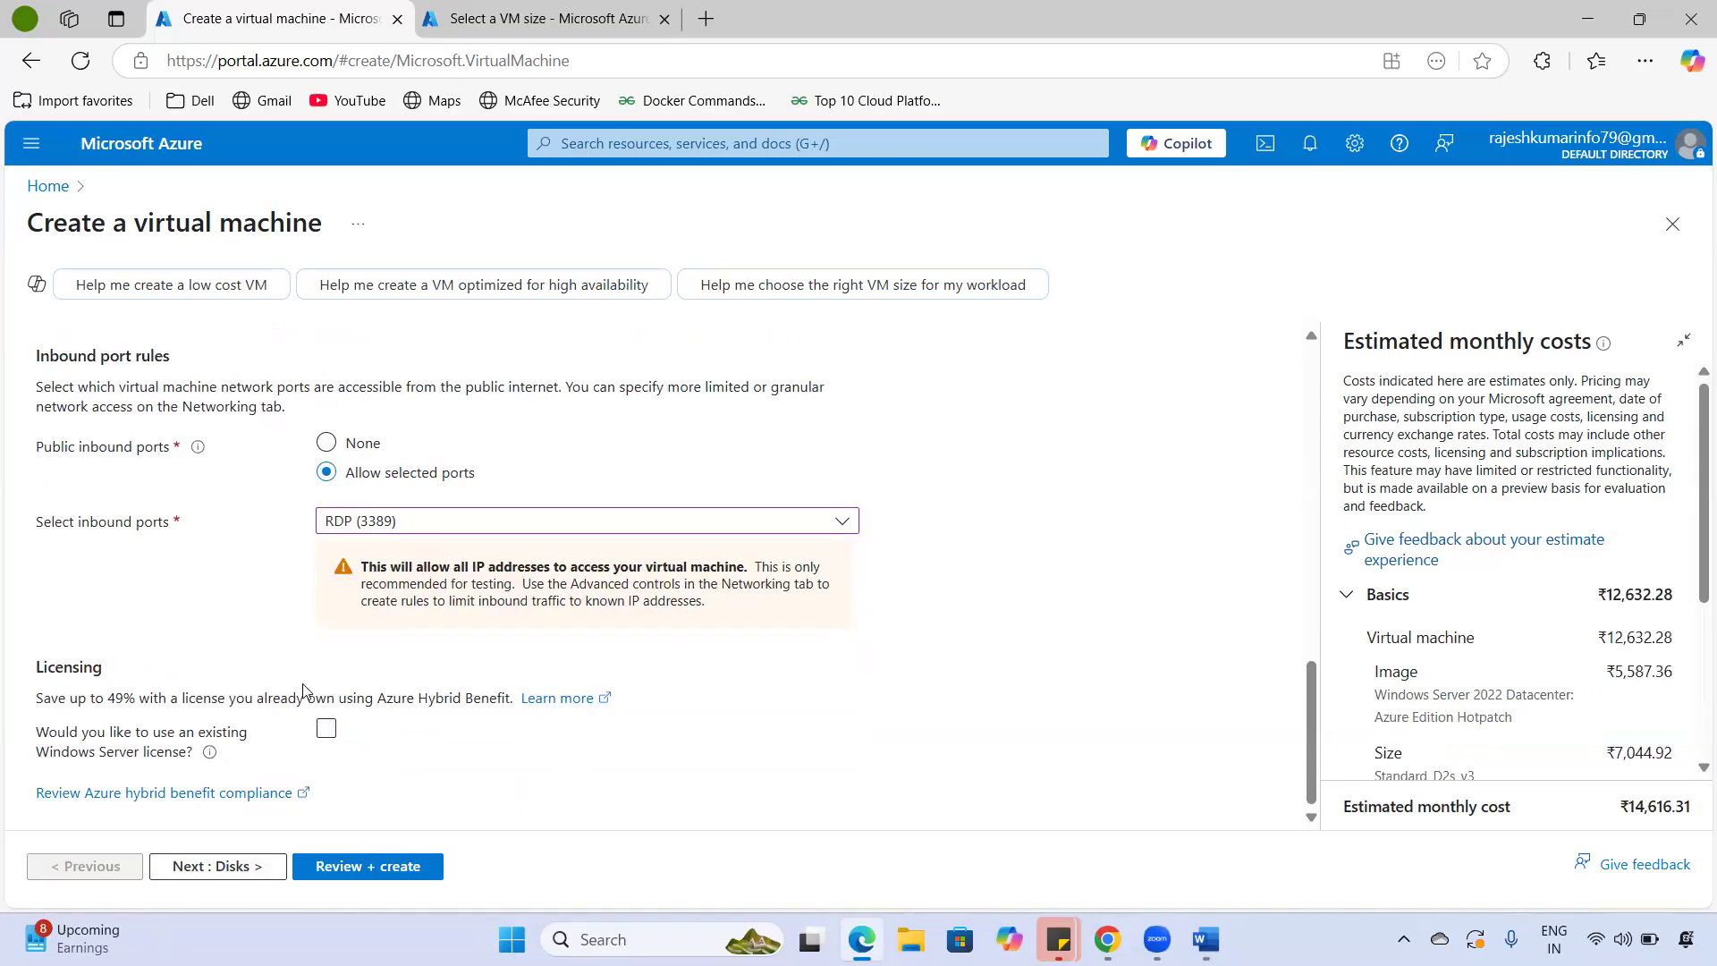
click(249, 864)
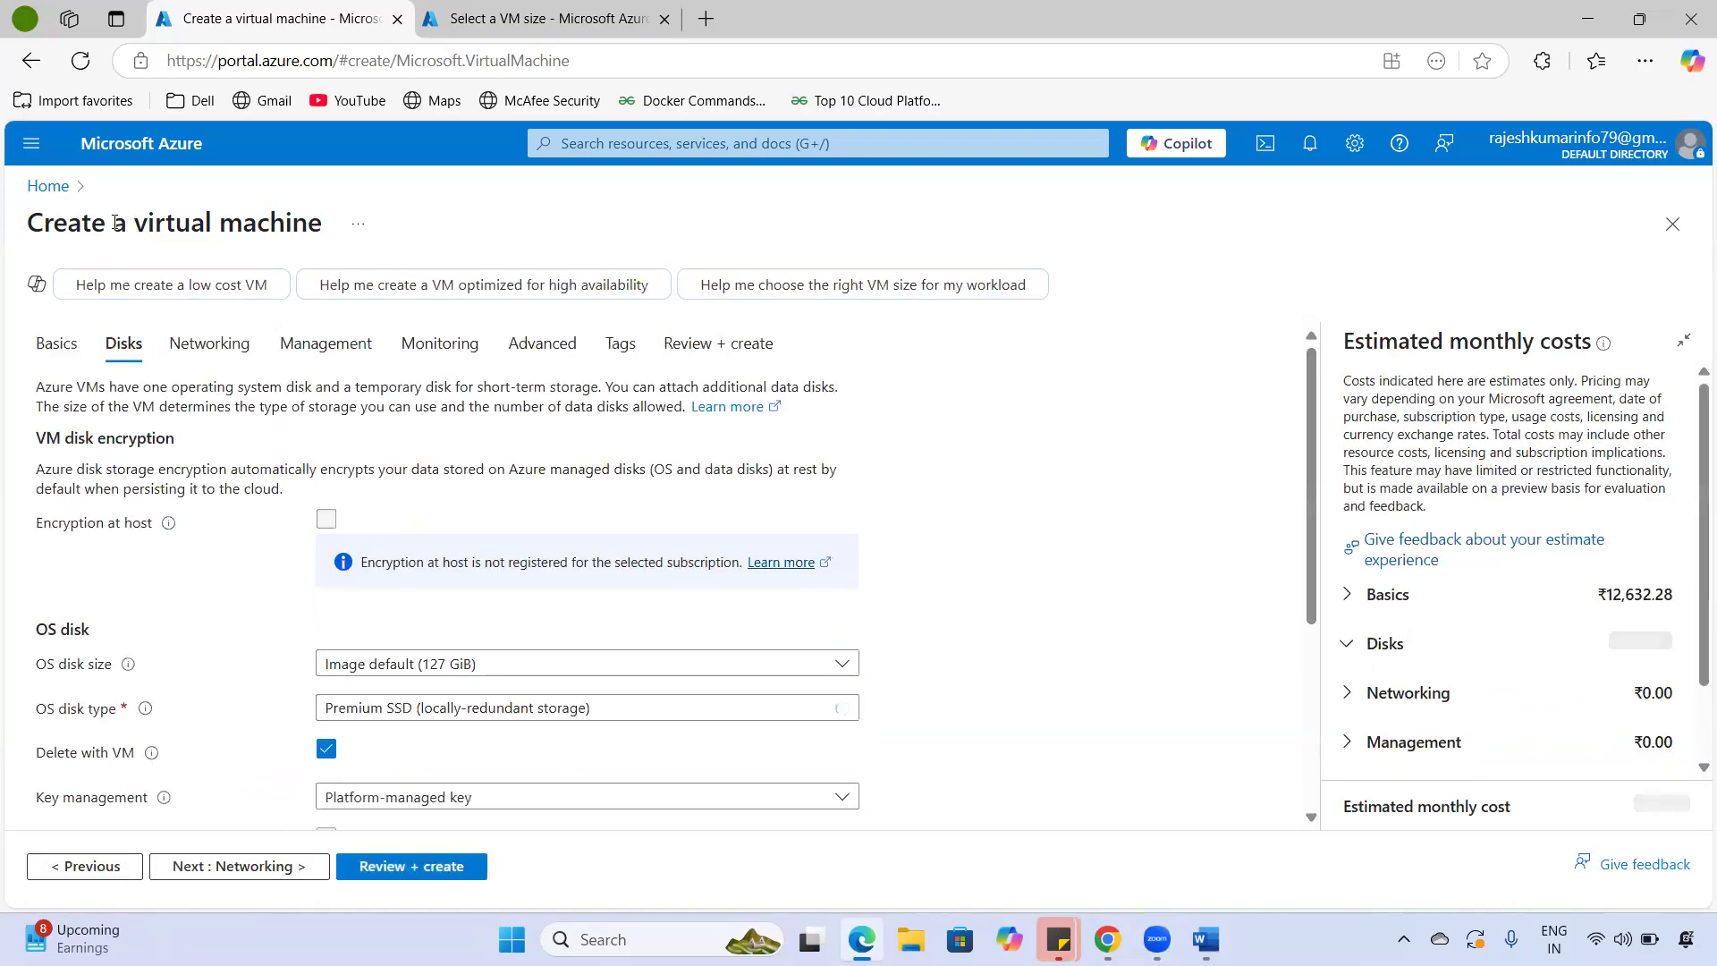
drag(83, 224, 322, 212)
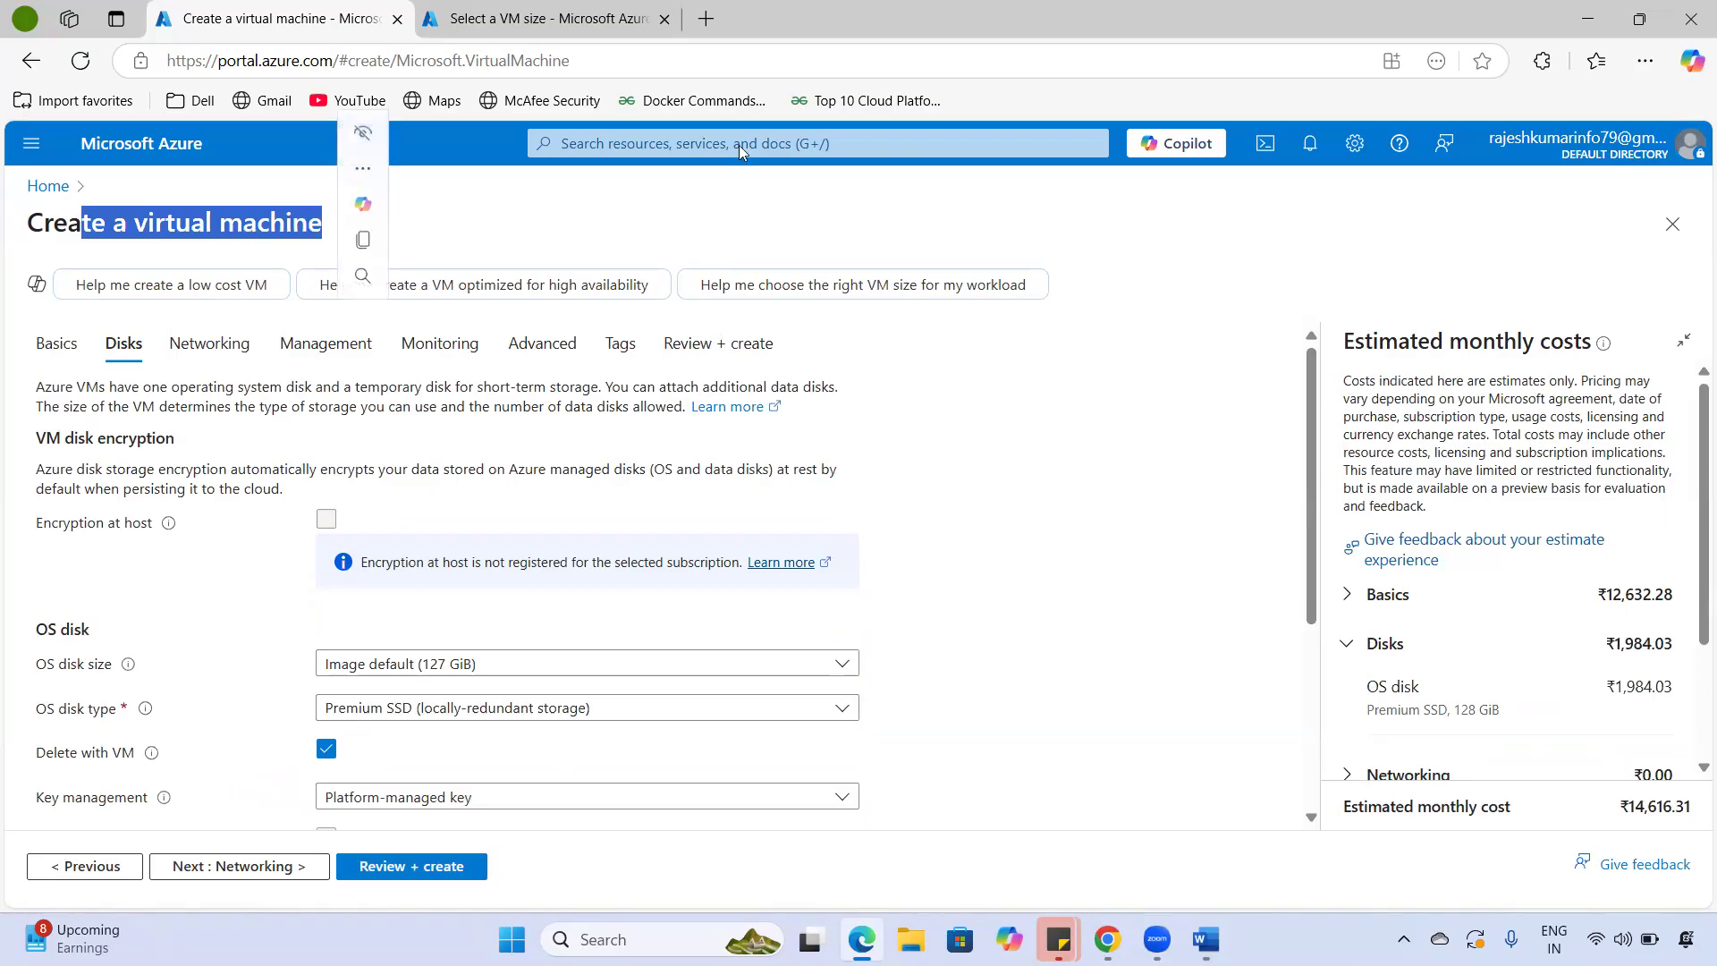
drag(992, 330, 1008, 376)
click(1024, 337)
click(1027, 362)
mouse_move(1031, 308)
mouse_down()
mouse_move(980, 415)
mouse_move(1078, 342)
mouse_move(1064, 308)
mouse_move(1091, 315)
mouse_up()
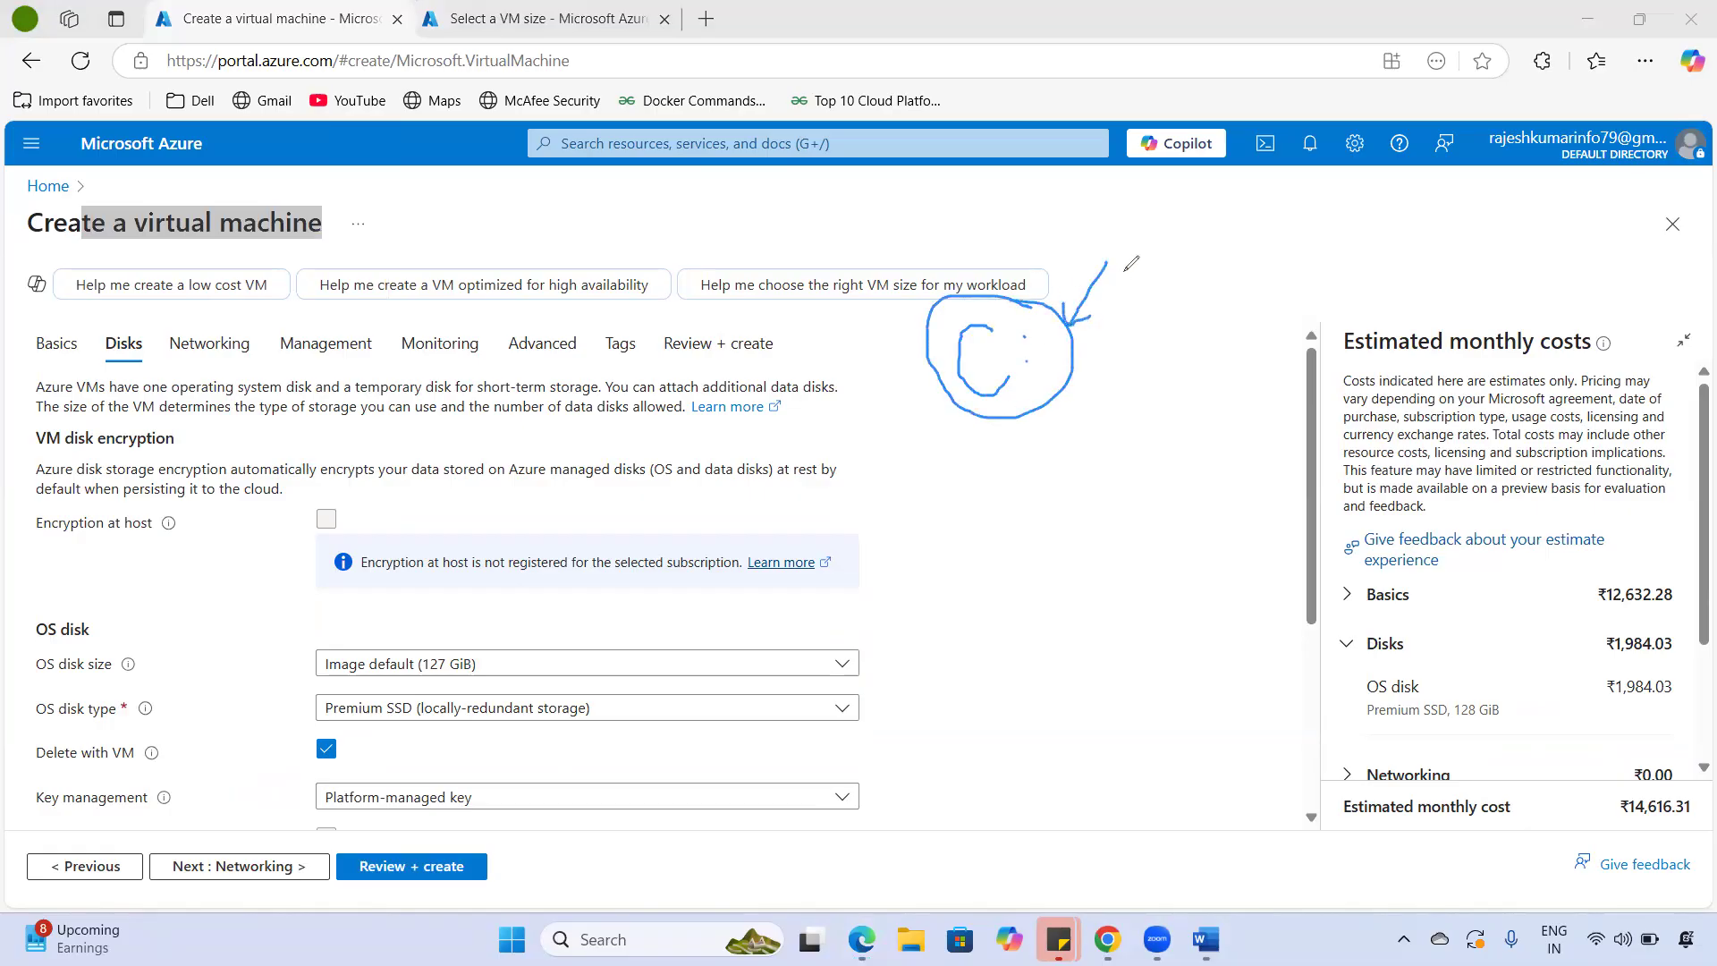
mouse_move(1134, 262)
mouse_down()
mouse_move(1180, 255)
mouse_move(1186, 290)
mouse_up()
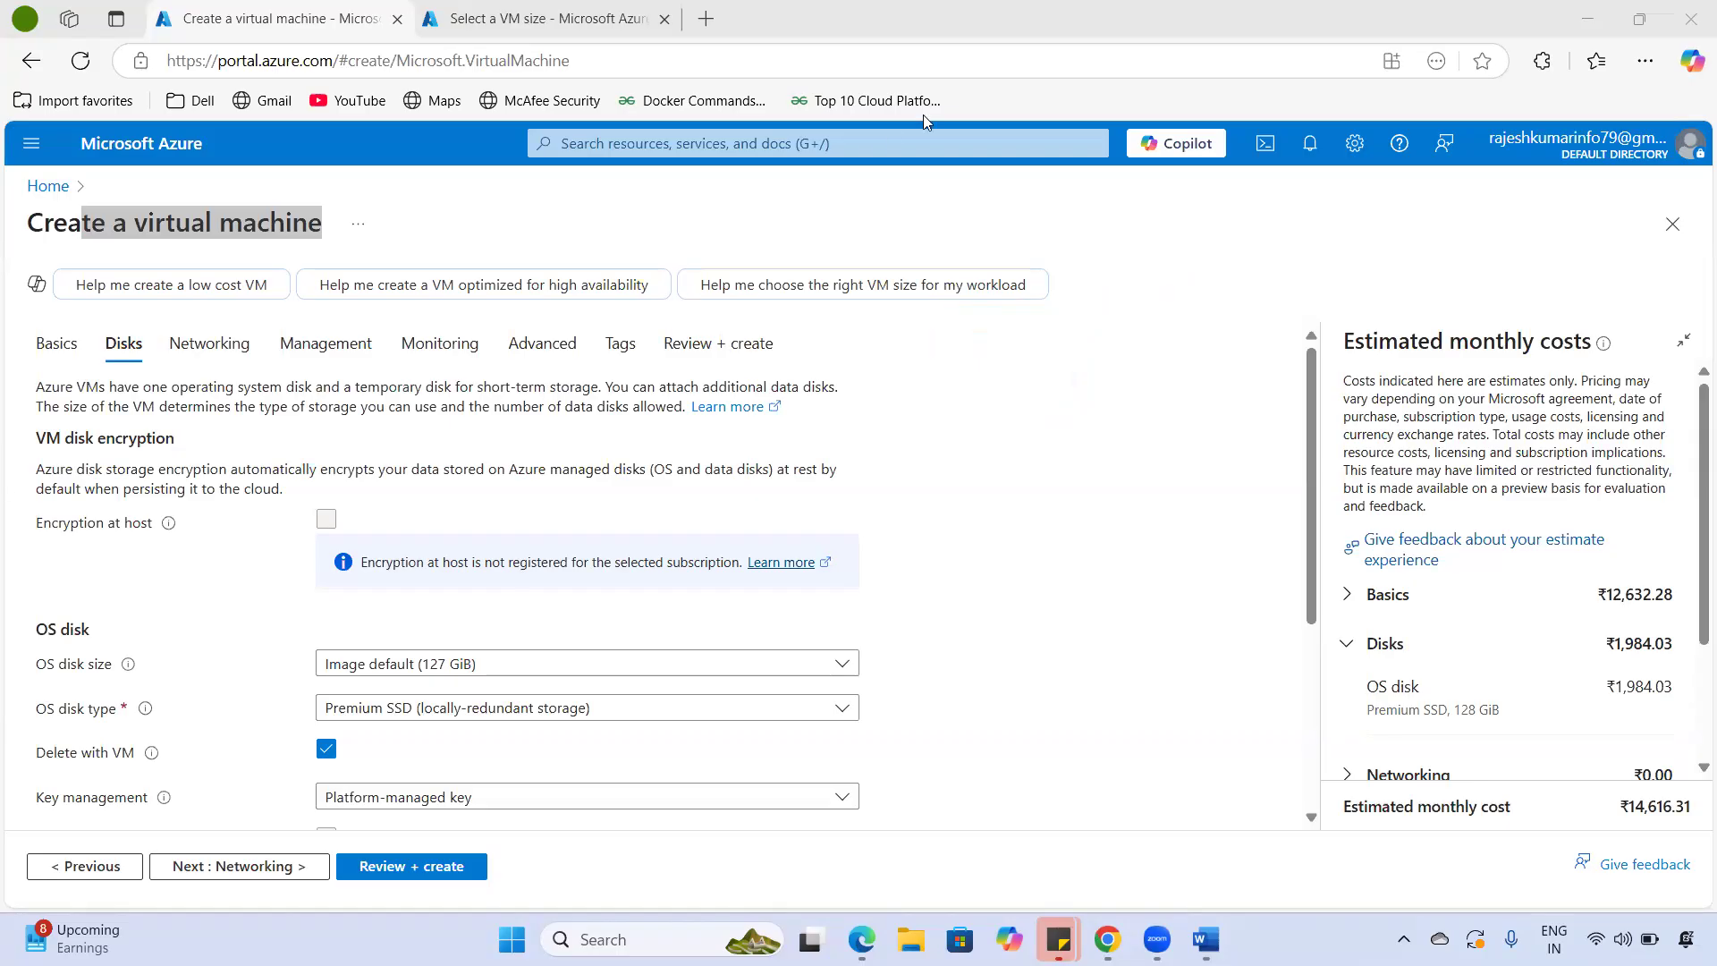
drag(114, 611, 178, 579)
mouse_move(334, 636)
mouse_down()
mouse_move(302, 633)
mouse_move(300, 672)
mouse_move(469, 686)
mouse_move(420, 617)
mouse_move(301, 618)
mouse_up()
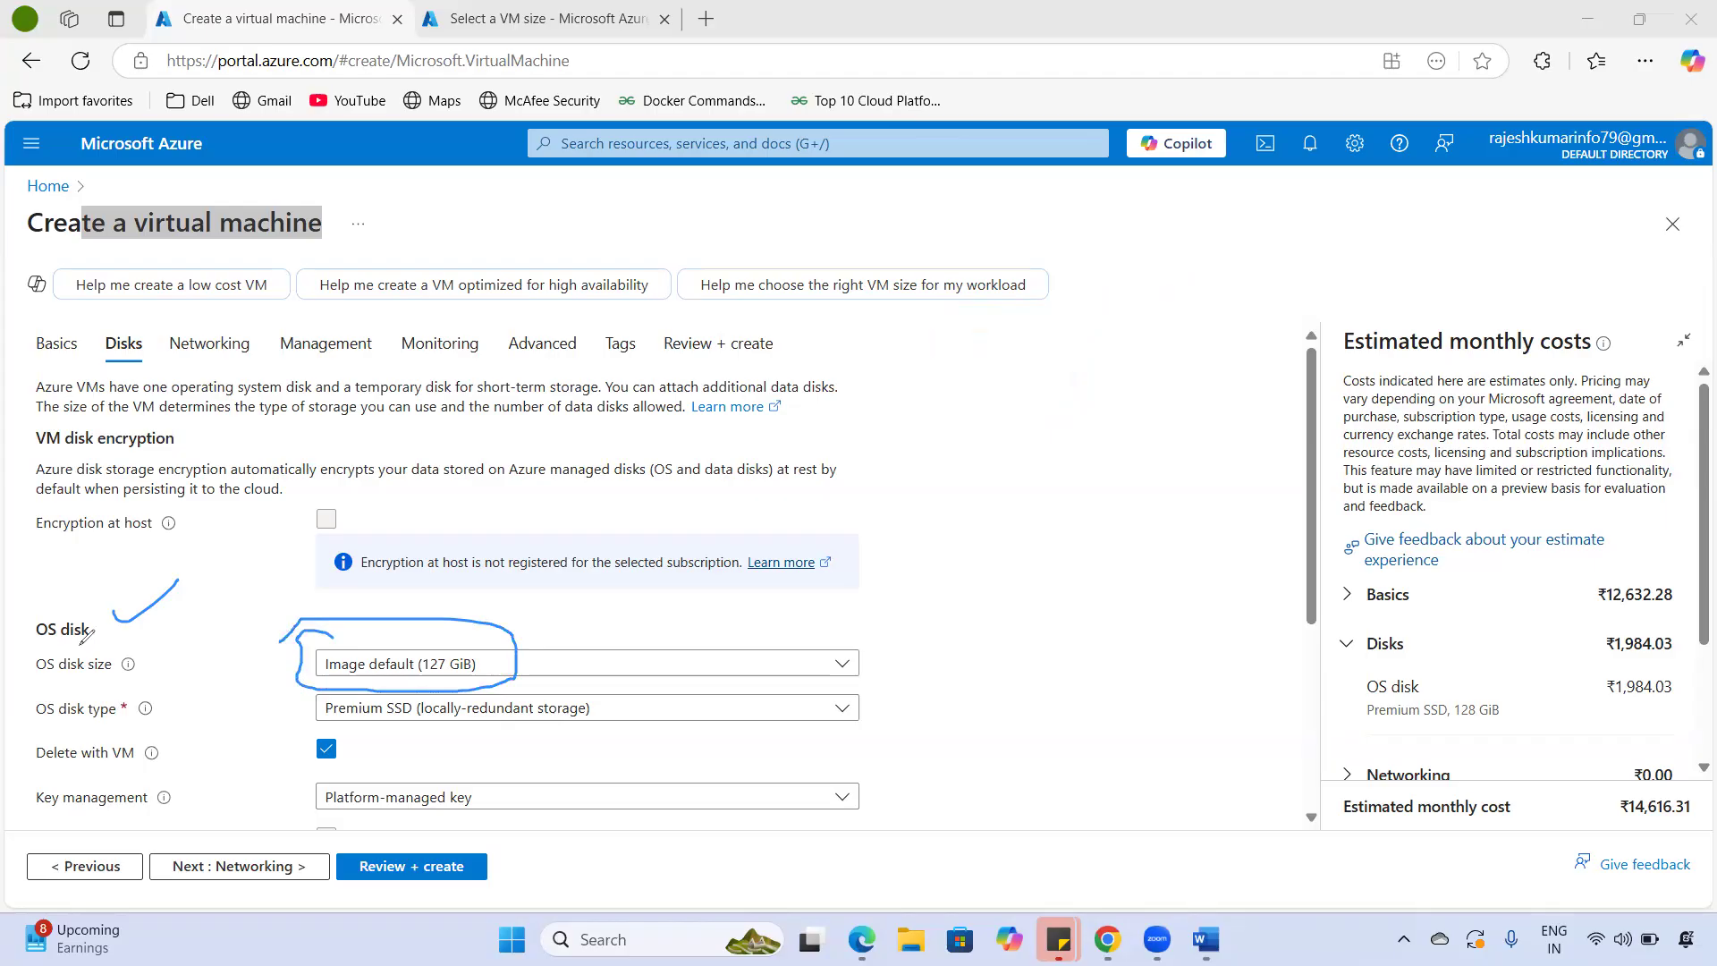
key(Escape)
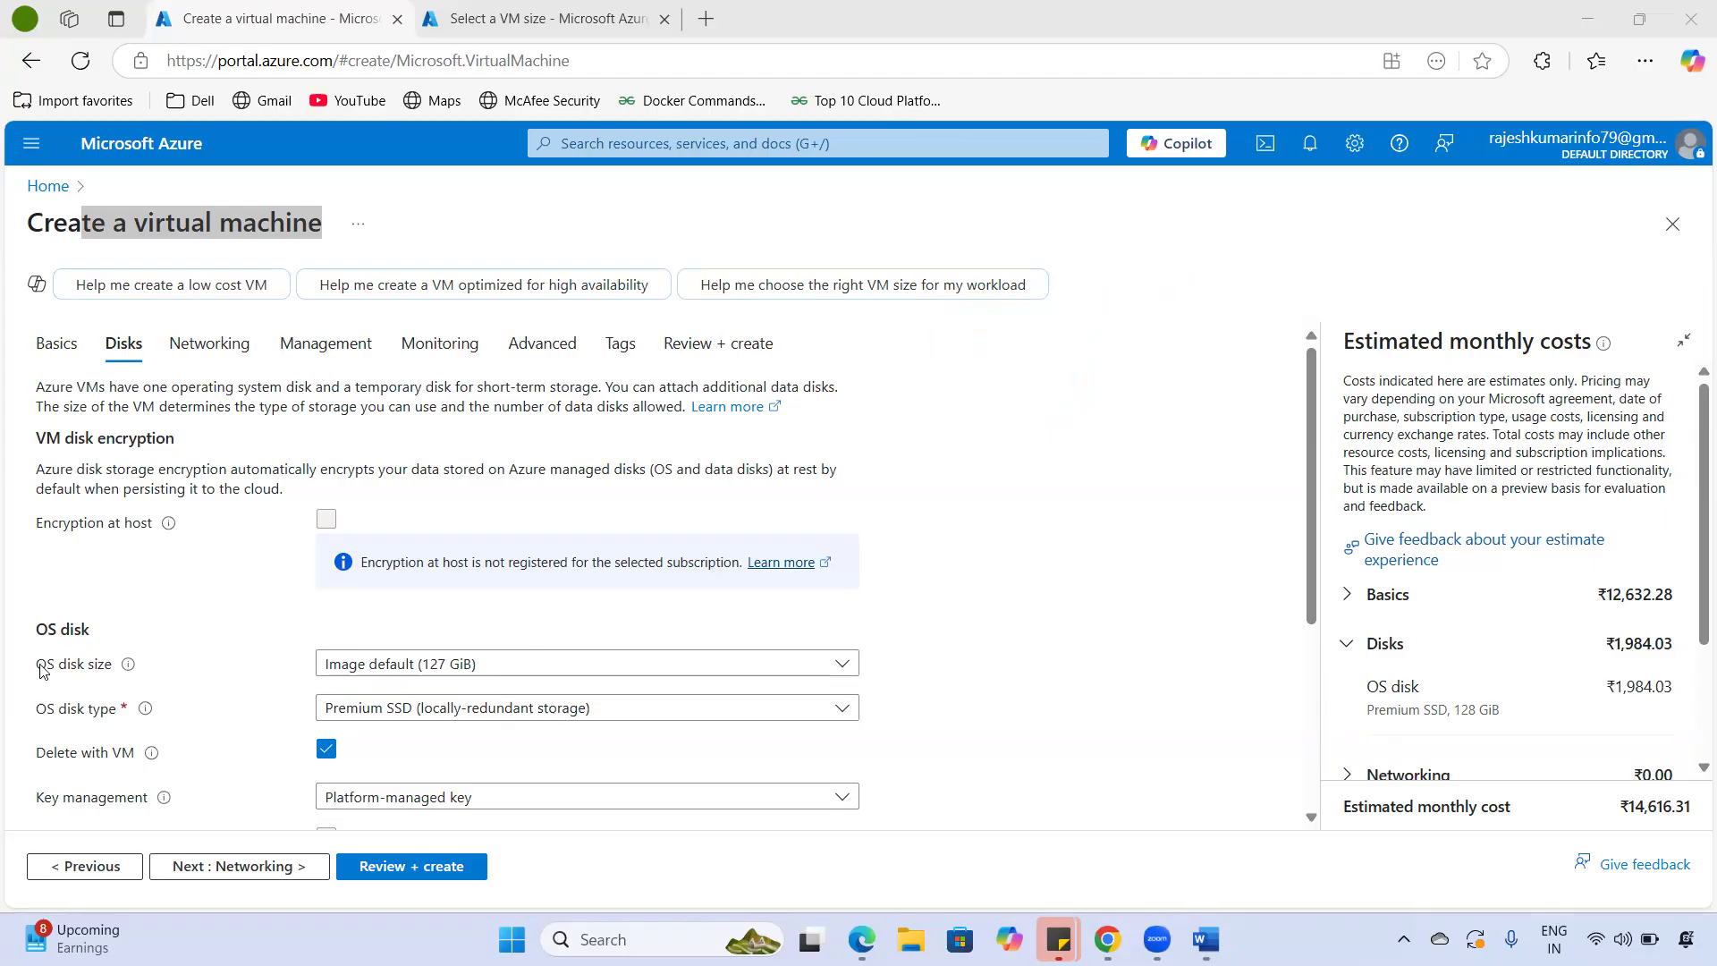
drag(39, 669, 84, 671)
drag(65, 522, 999, 636)
click(451, 689)
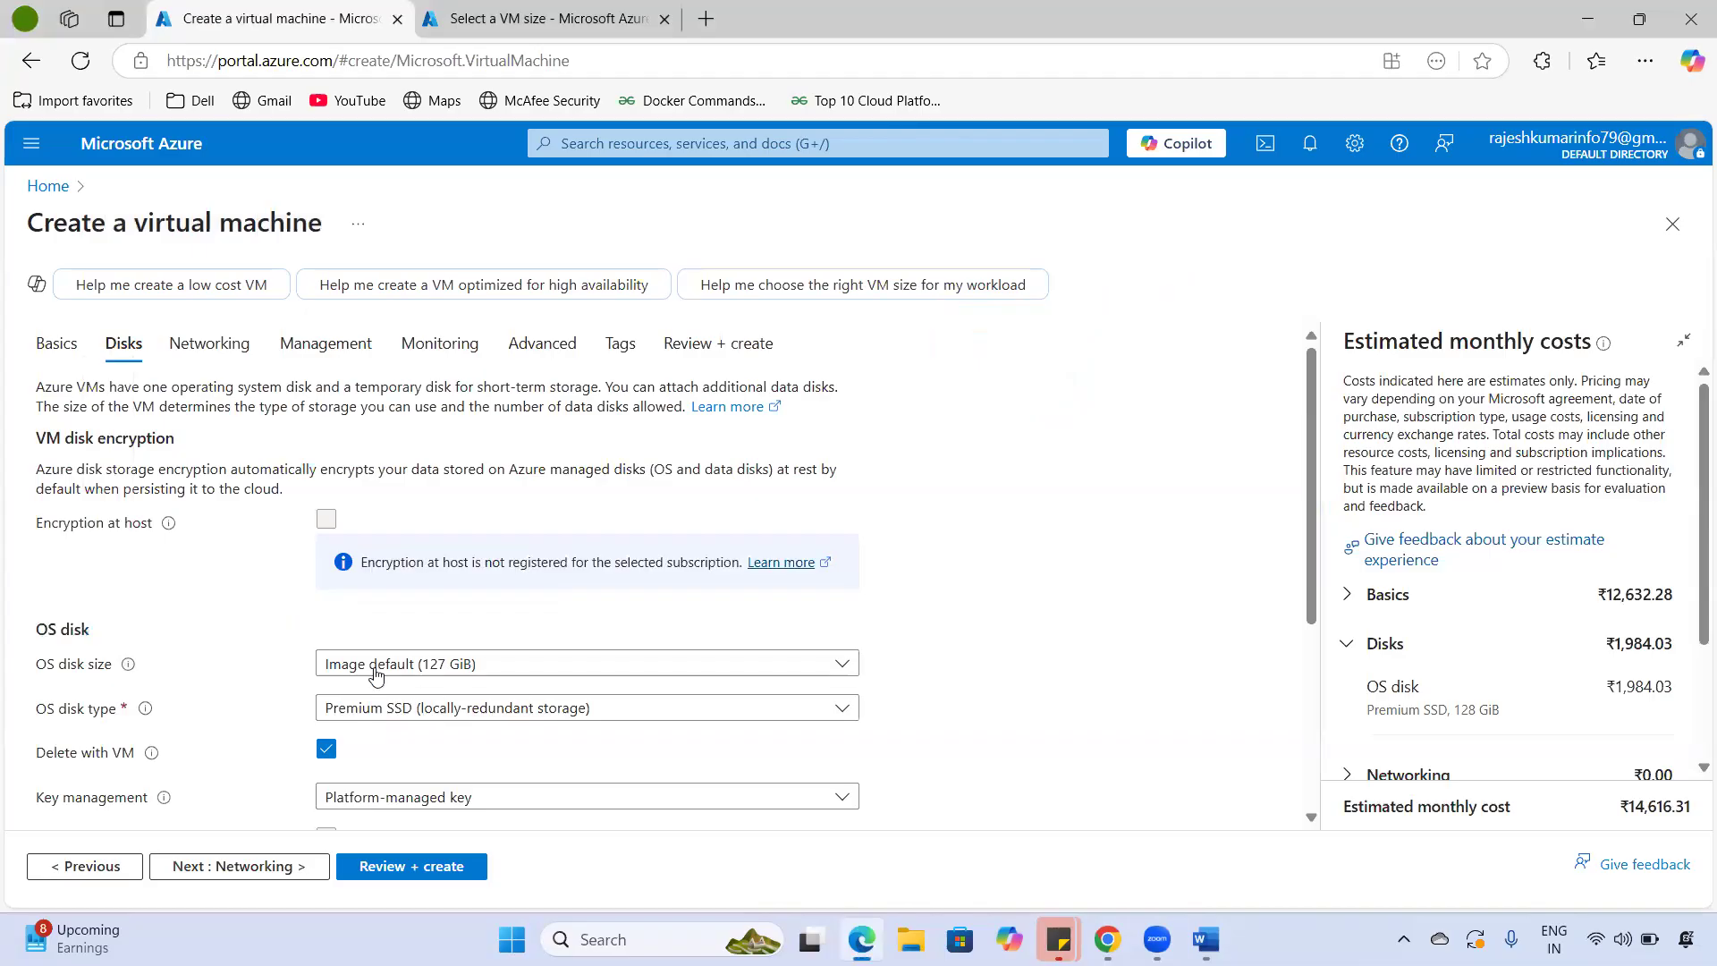
- Check the OS disk size list, keeping the default 127 GiB size
click(501, 672)
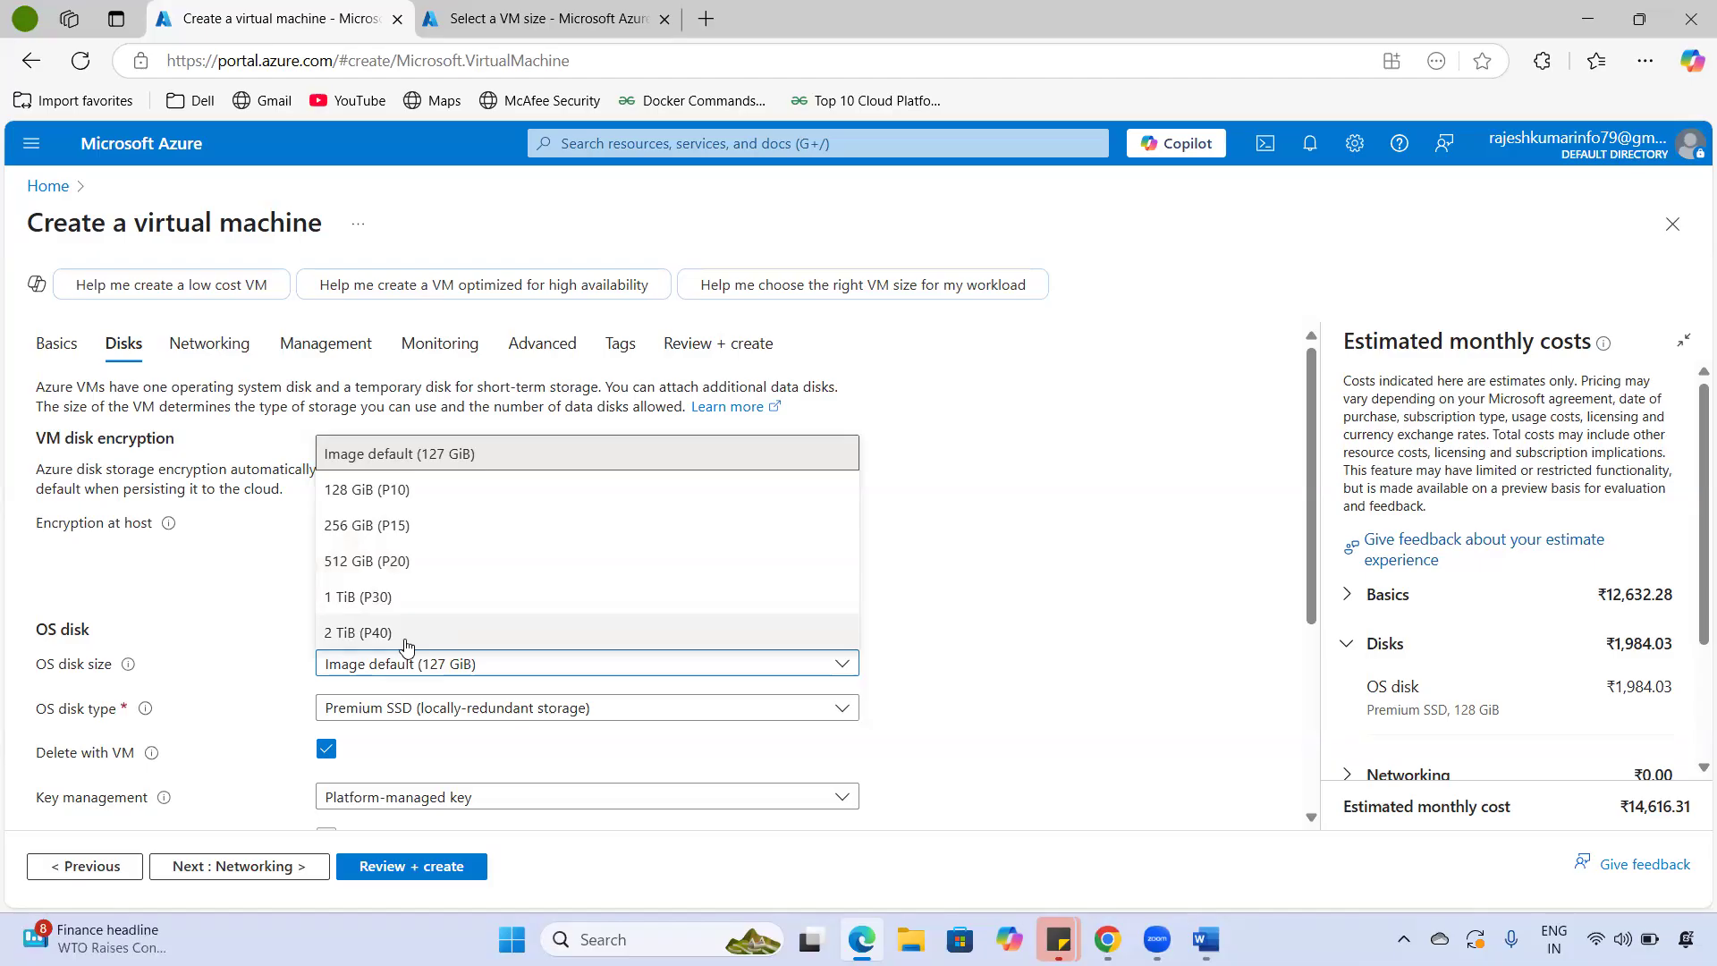
click(230, 607)
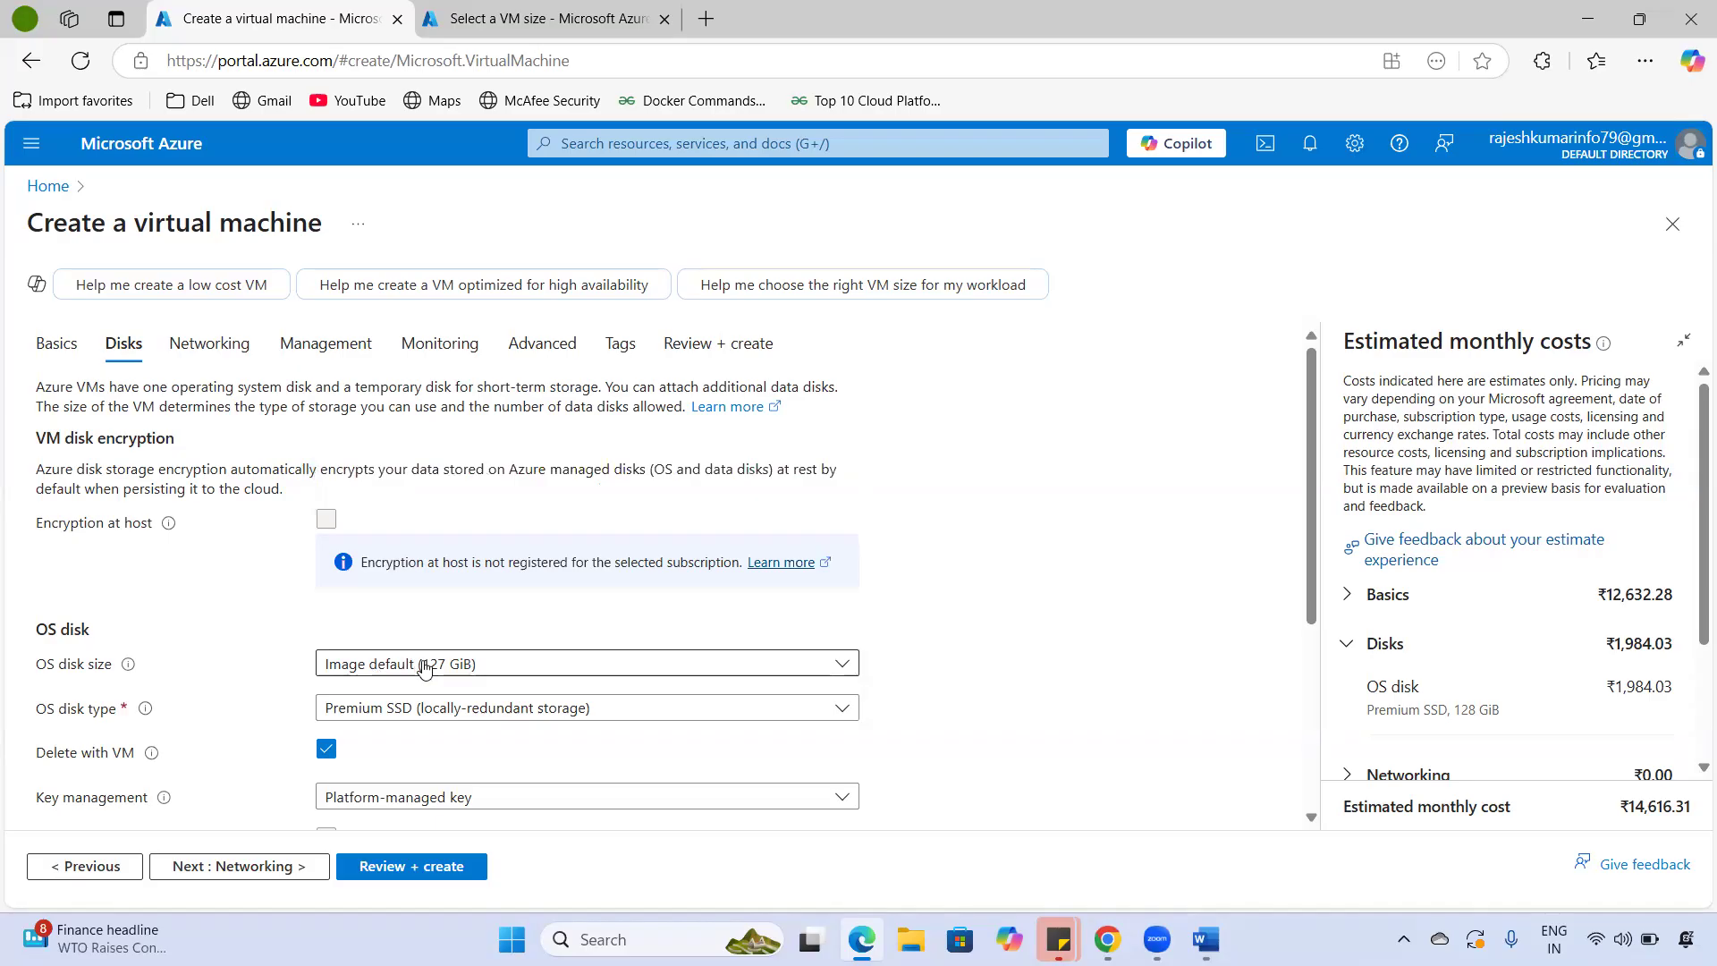
double_click(49, 713)
drag(90, 723, 115, 722)
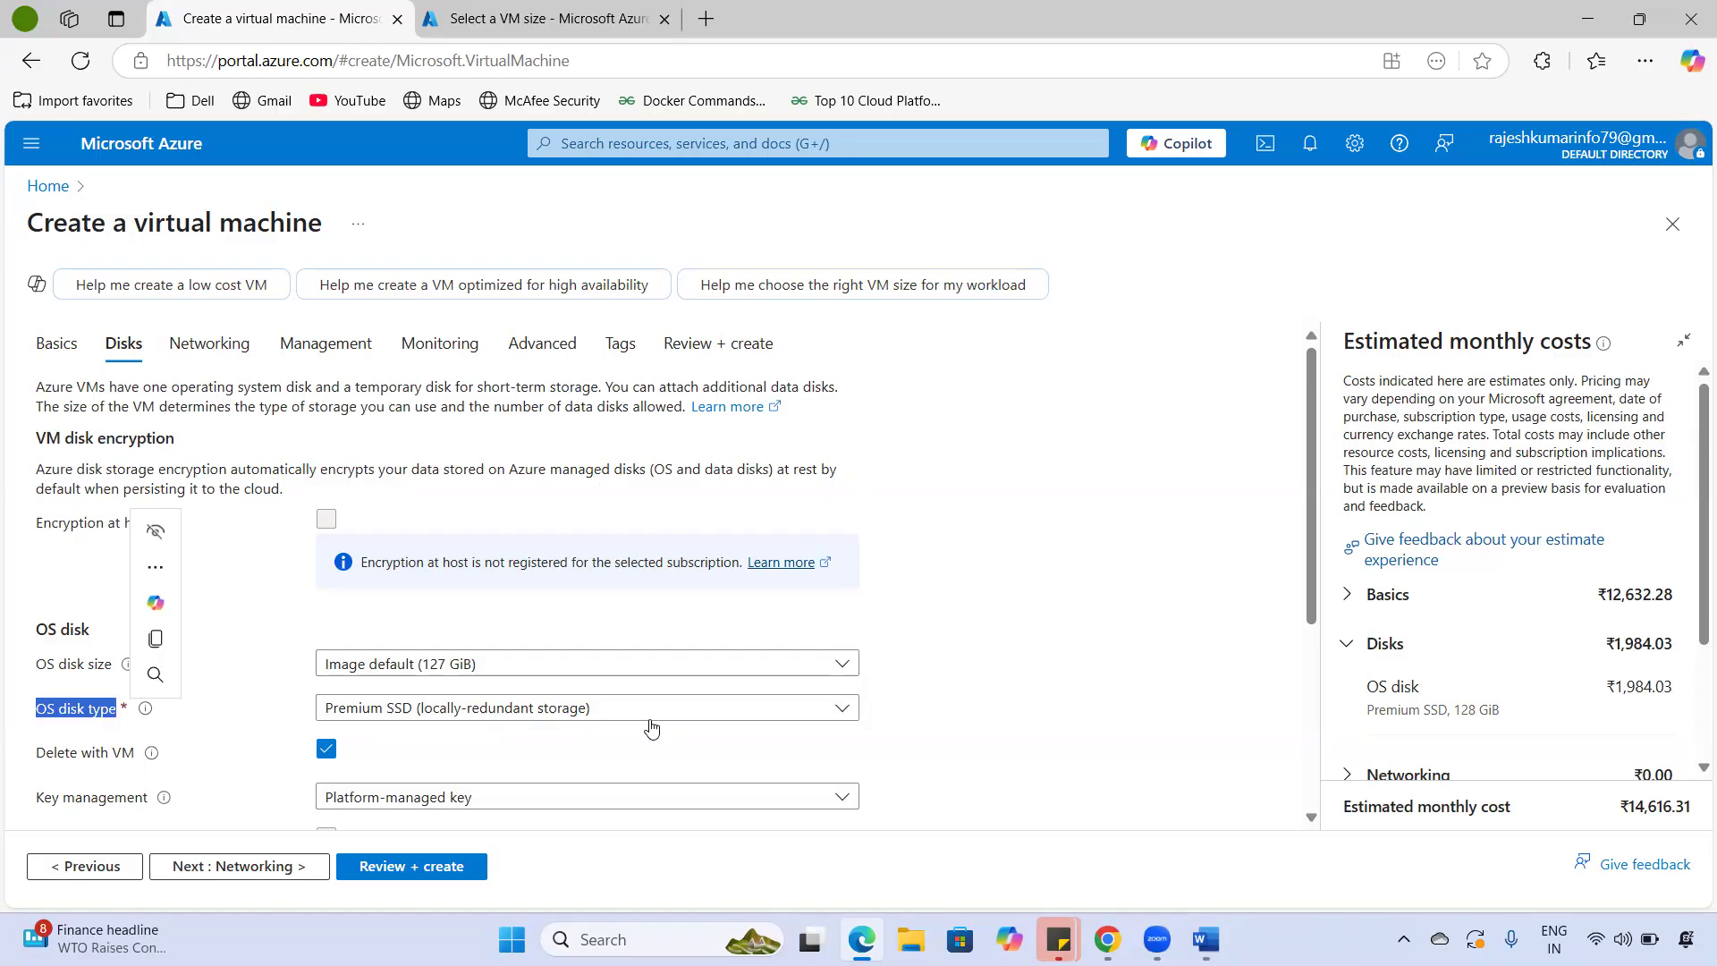
drag(117, 633, 3, 640)
click(208, 611)
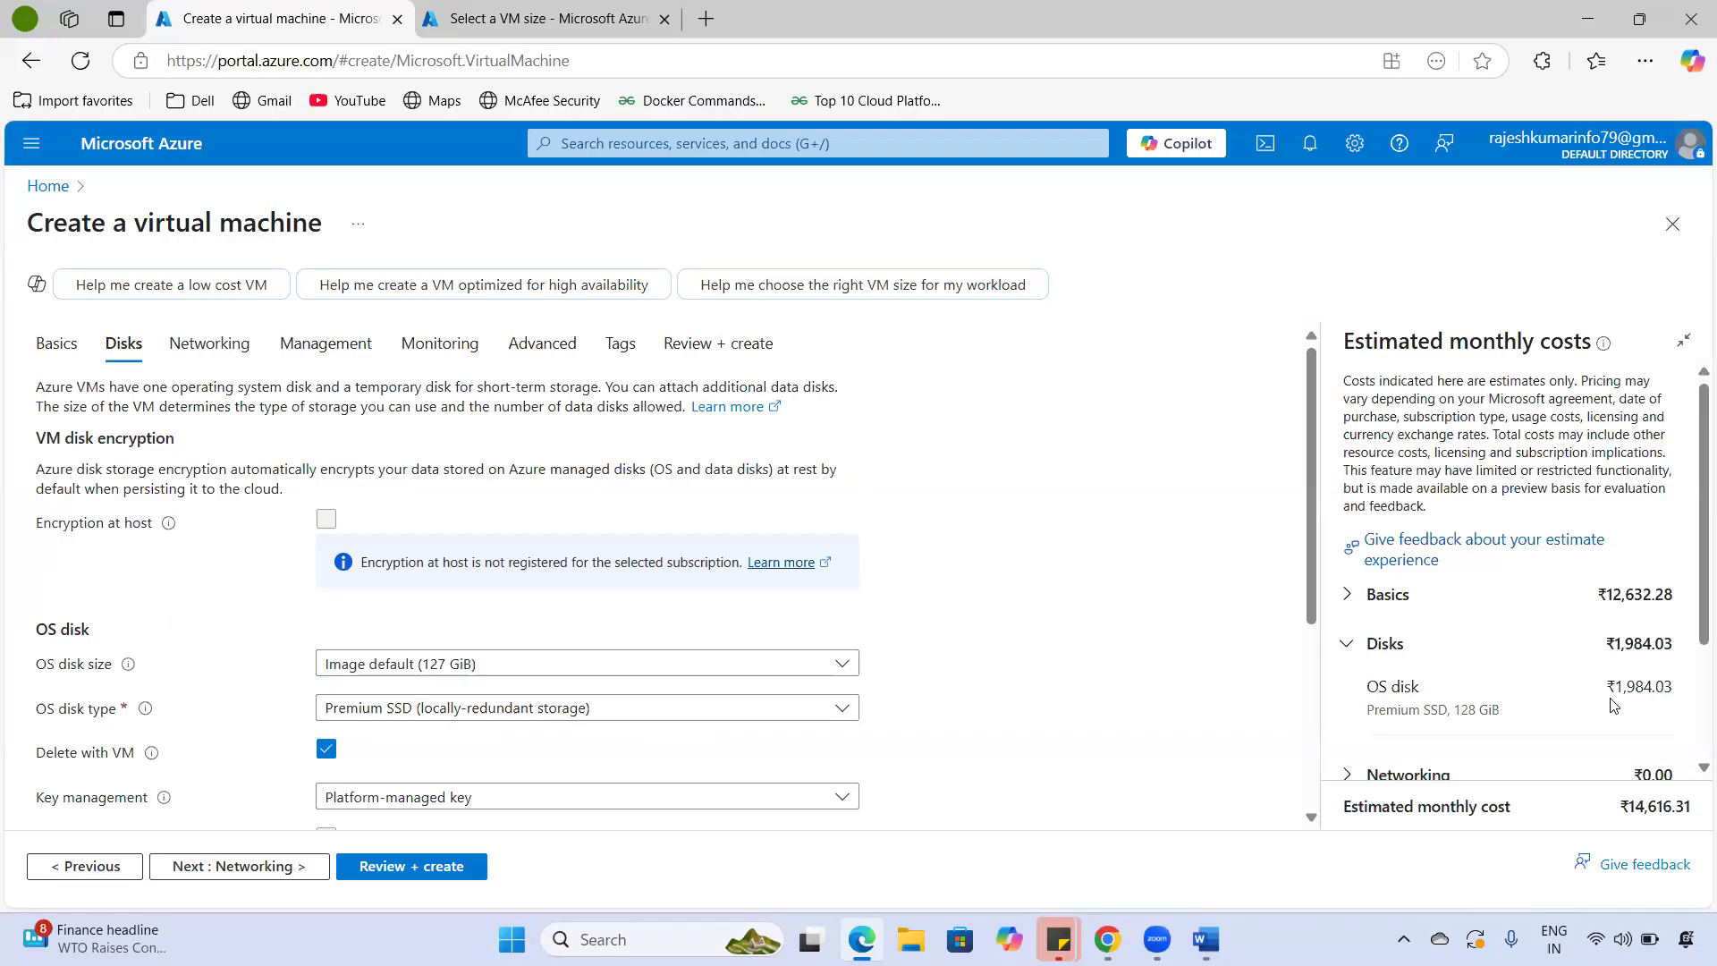
- Compare the Premium SSD, Standard SSD and Standard HDD disk types, then show the Word notes
triple_click(1693, 691)
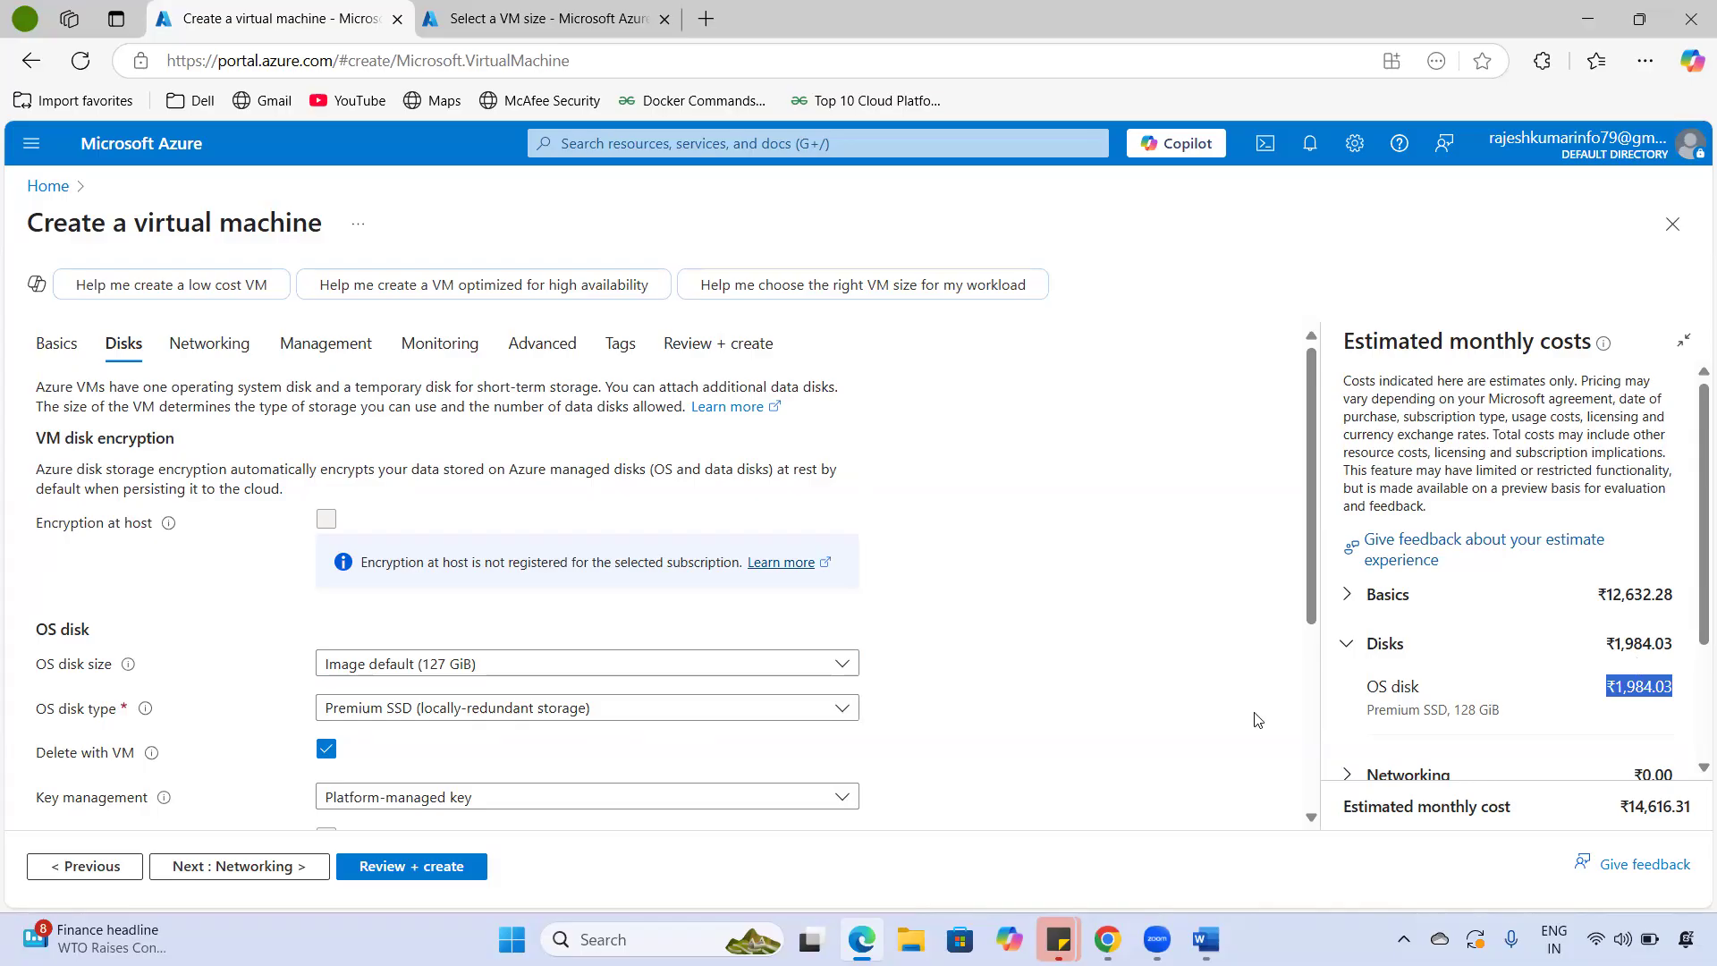
triple_click(108, 636)
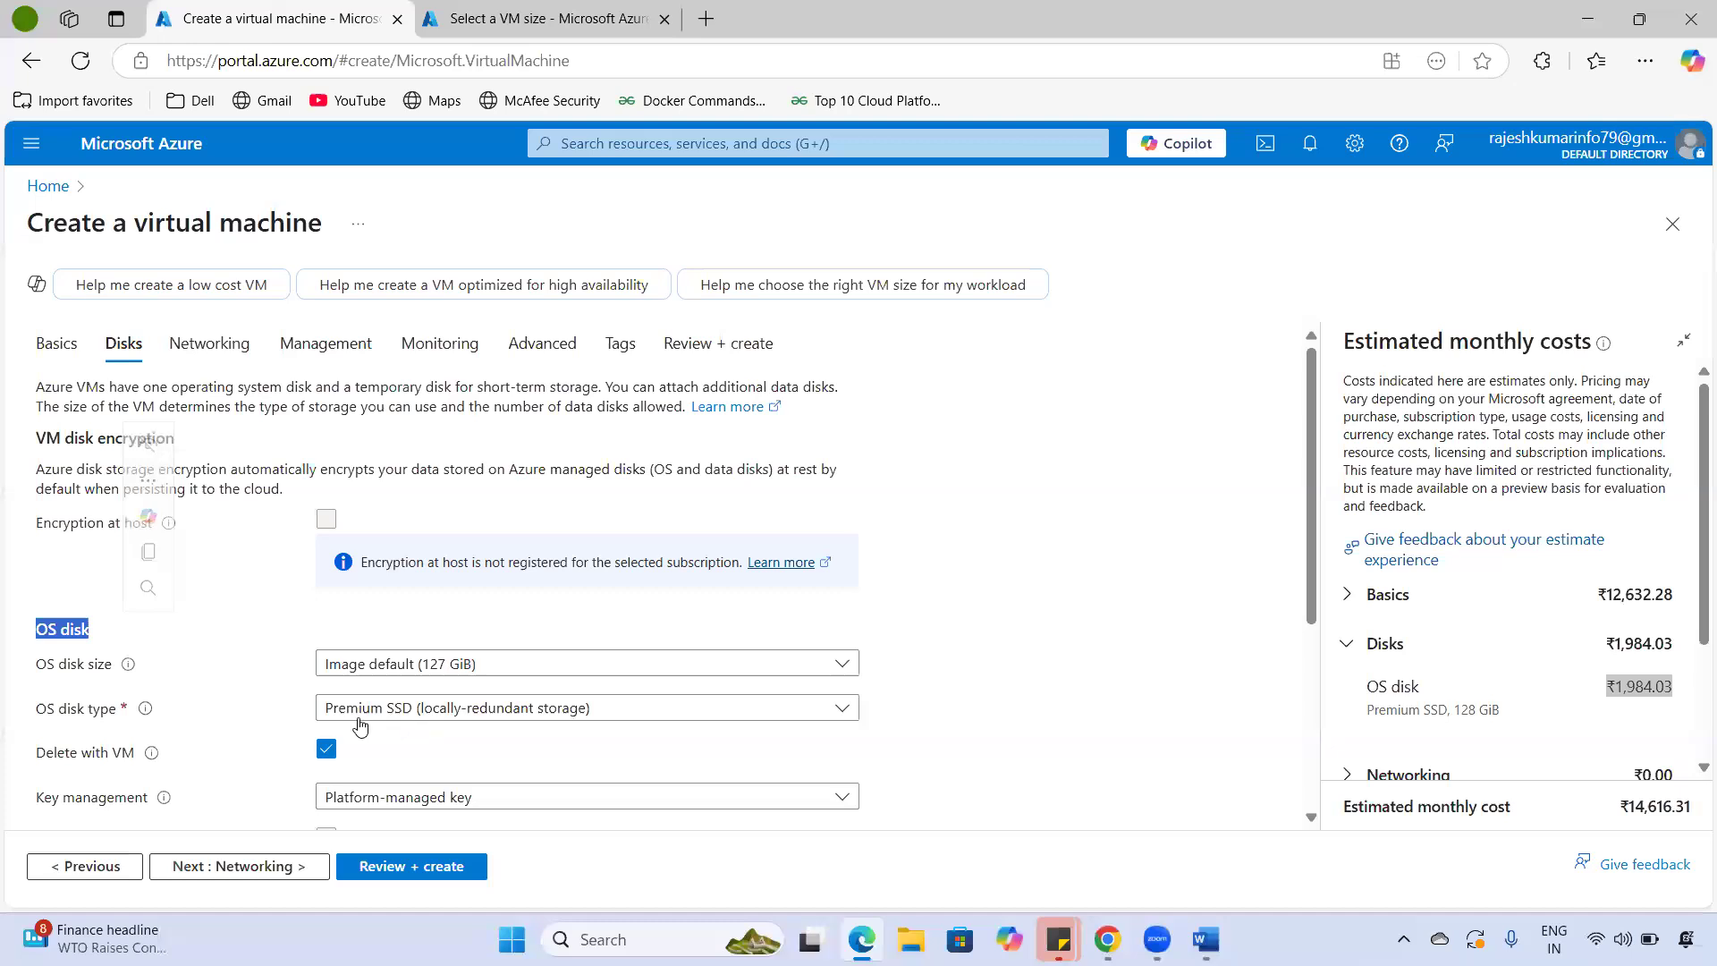
drag(40, 715, 94, 713)
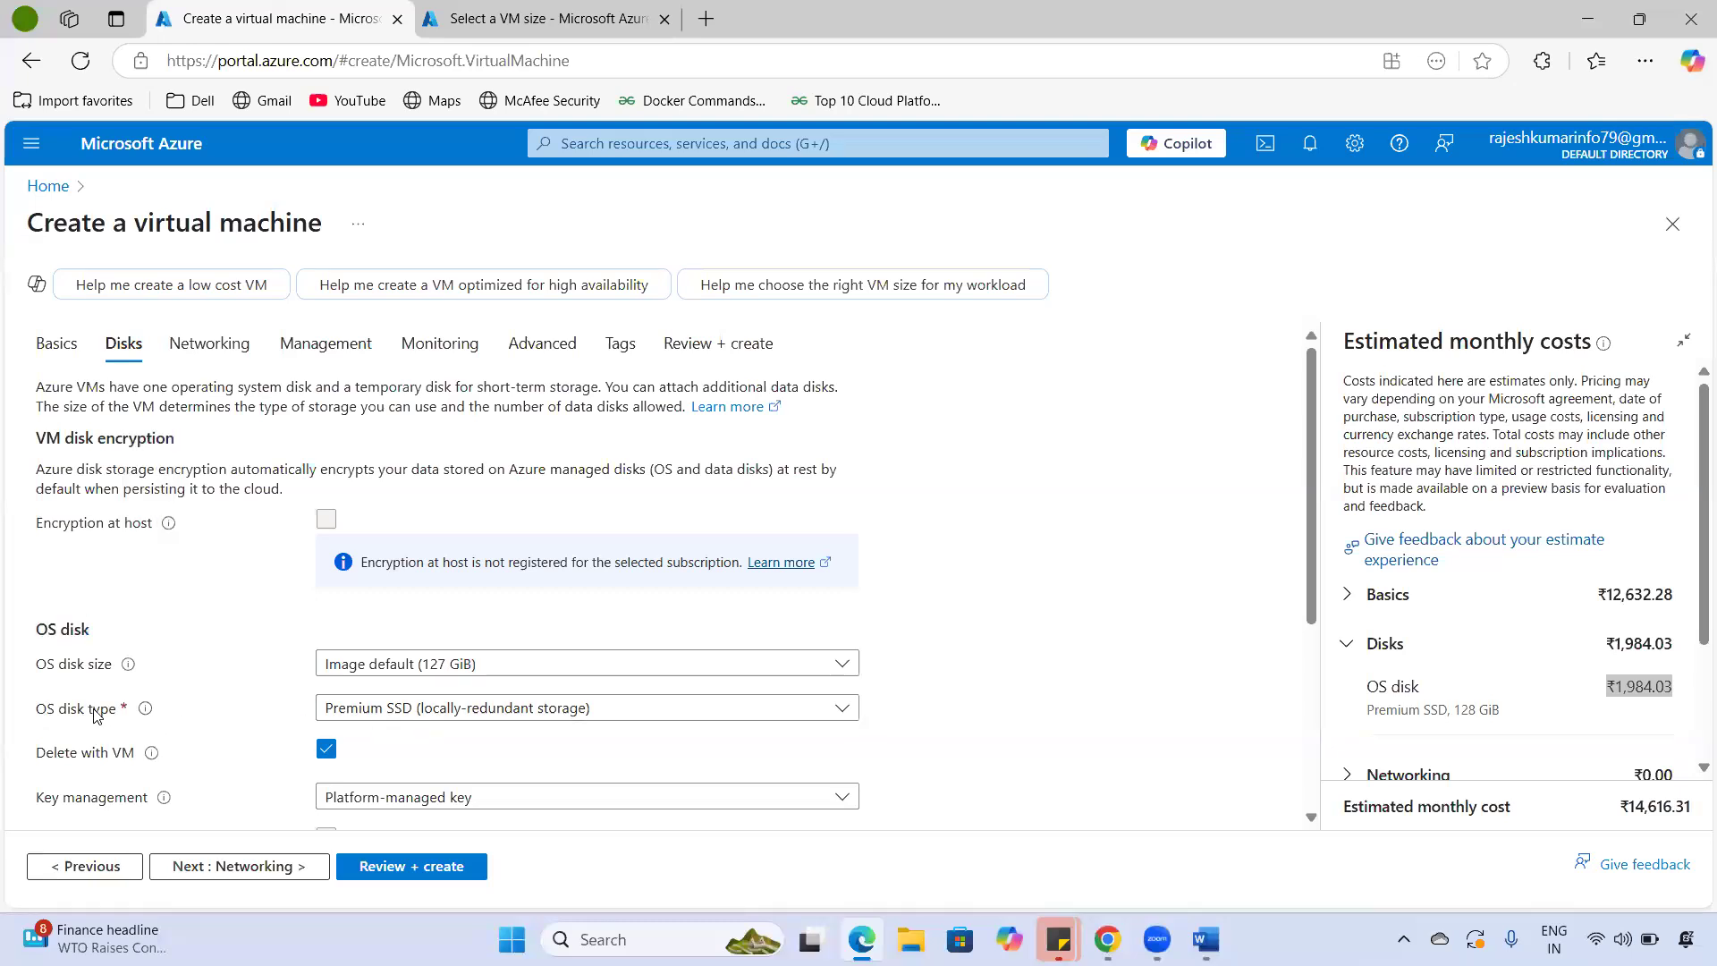
click(786, 709)
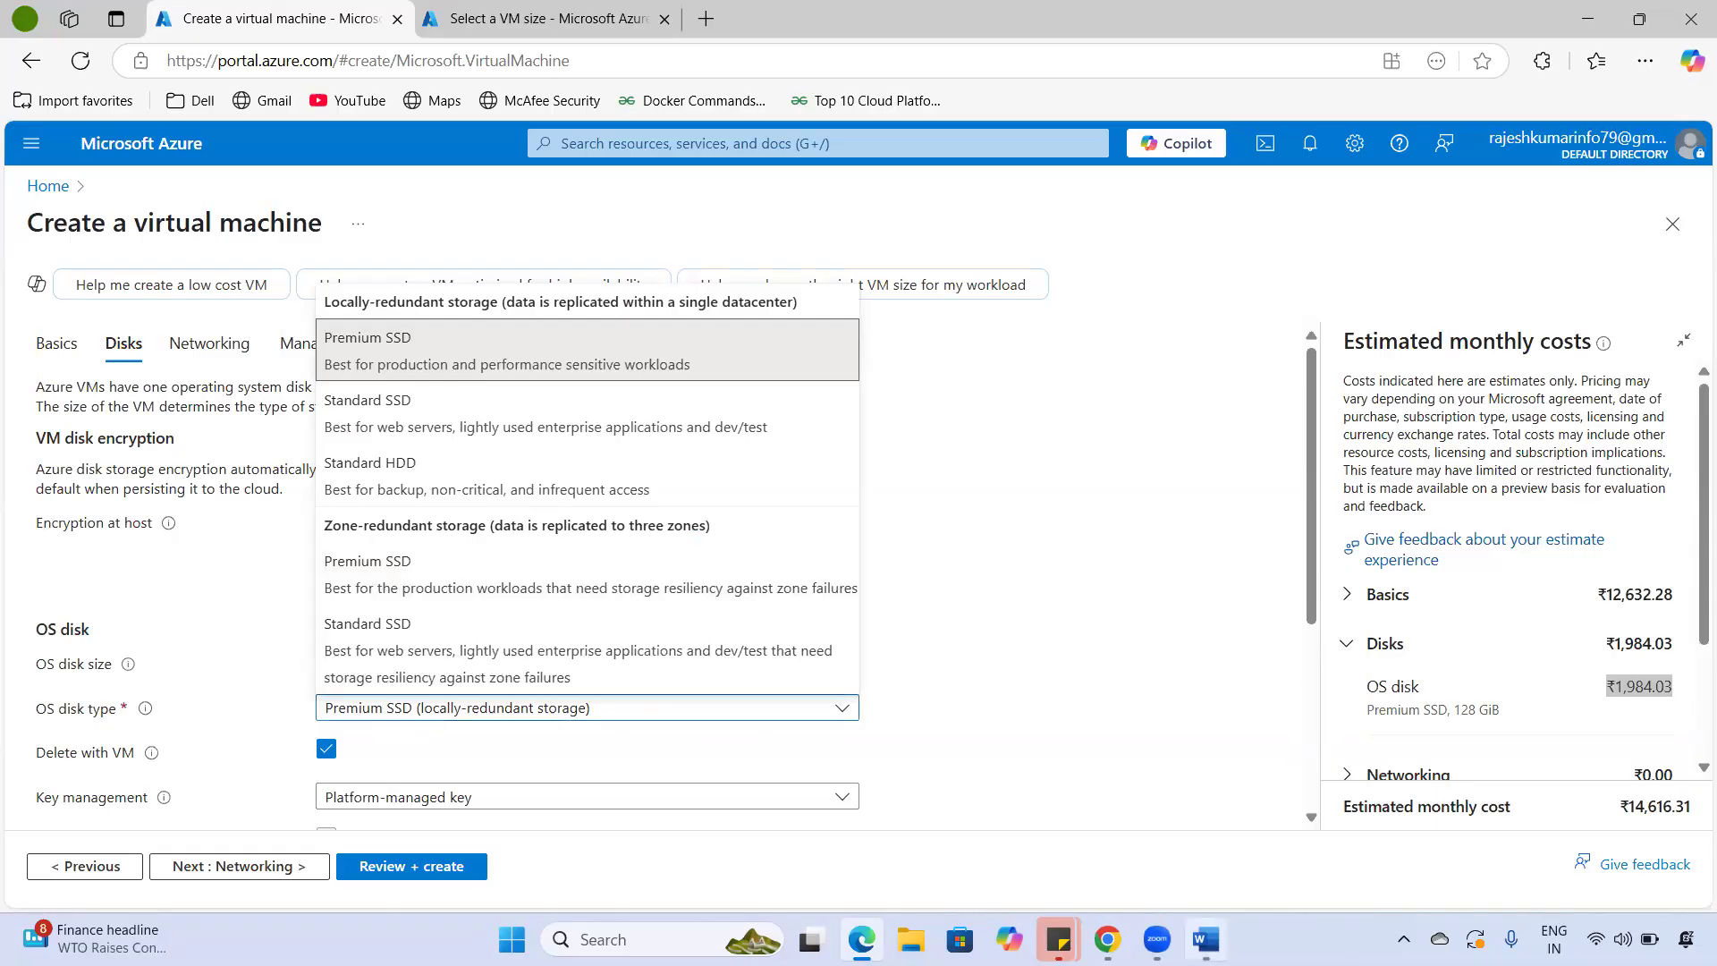
click(1206, 939)
scroll(980, 770, down, 3)
- Add a 'Performance:' heading a few lines below Windows server 2025
click(1065, 721)
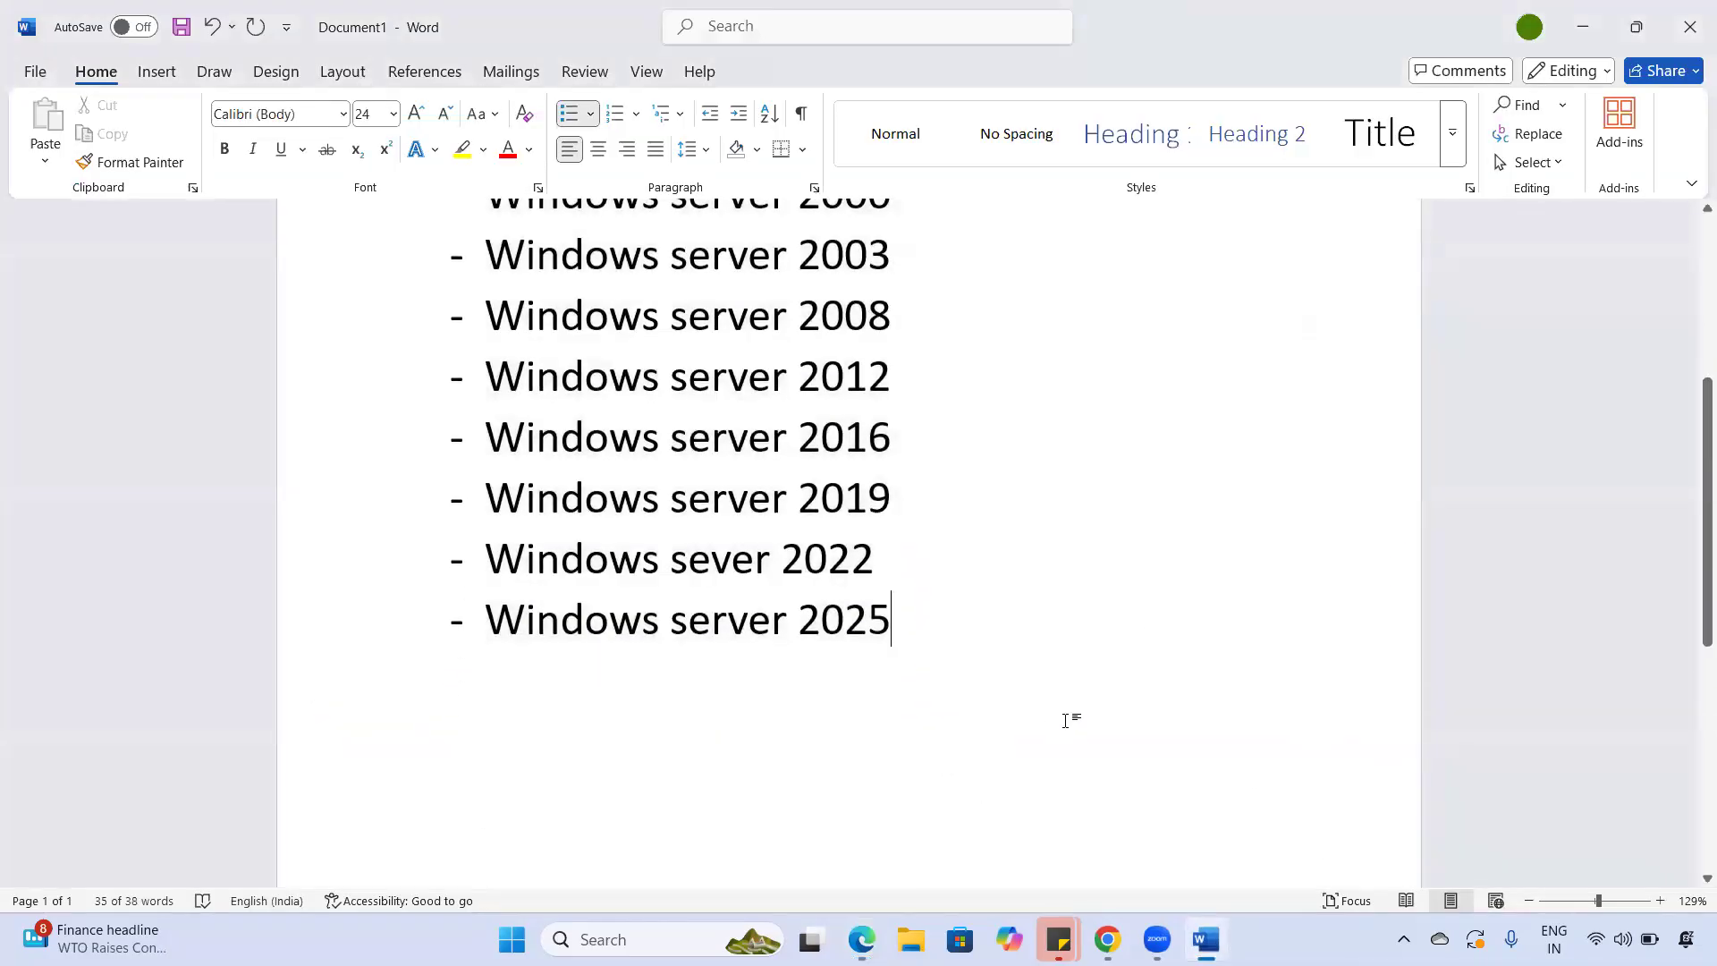
scroll(1124, 683, down, 3)
key(Return)
key(Return)
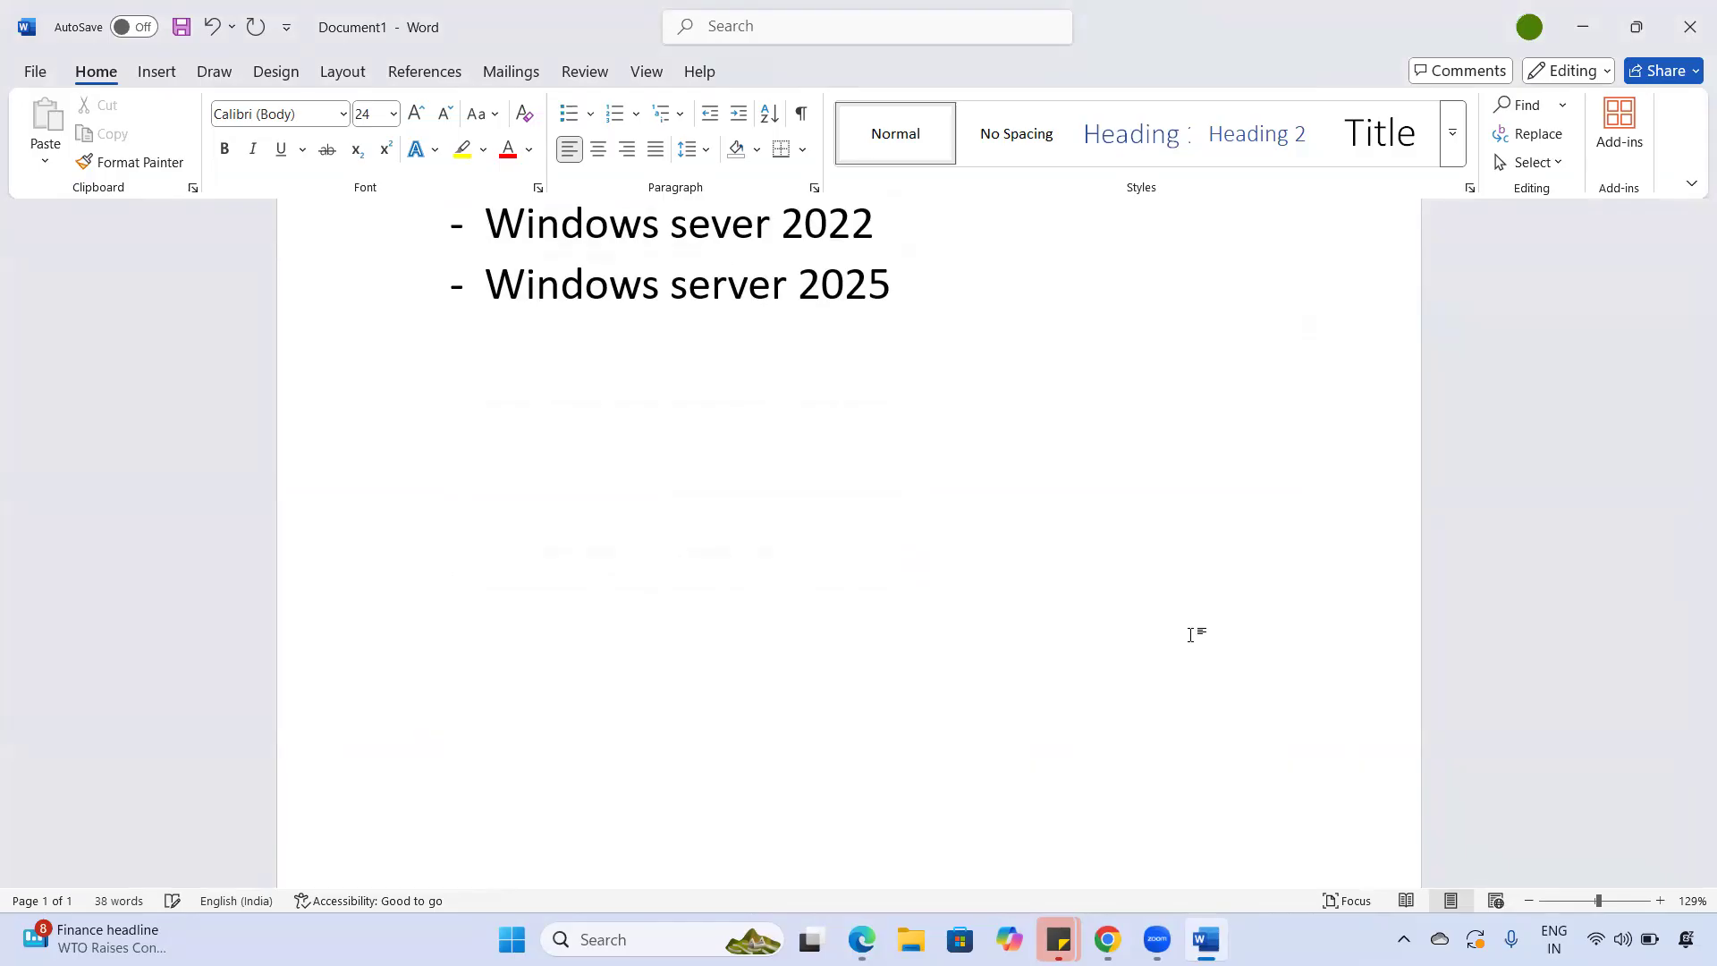
key(Return)
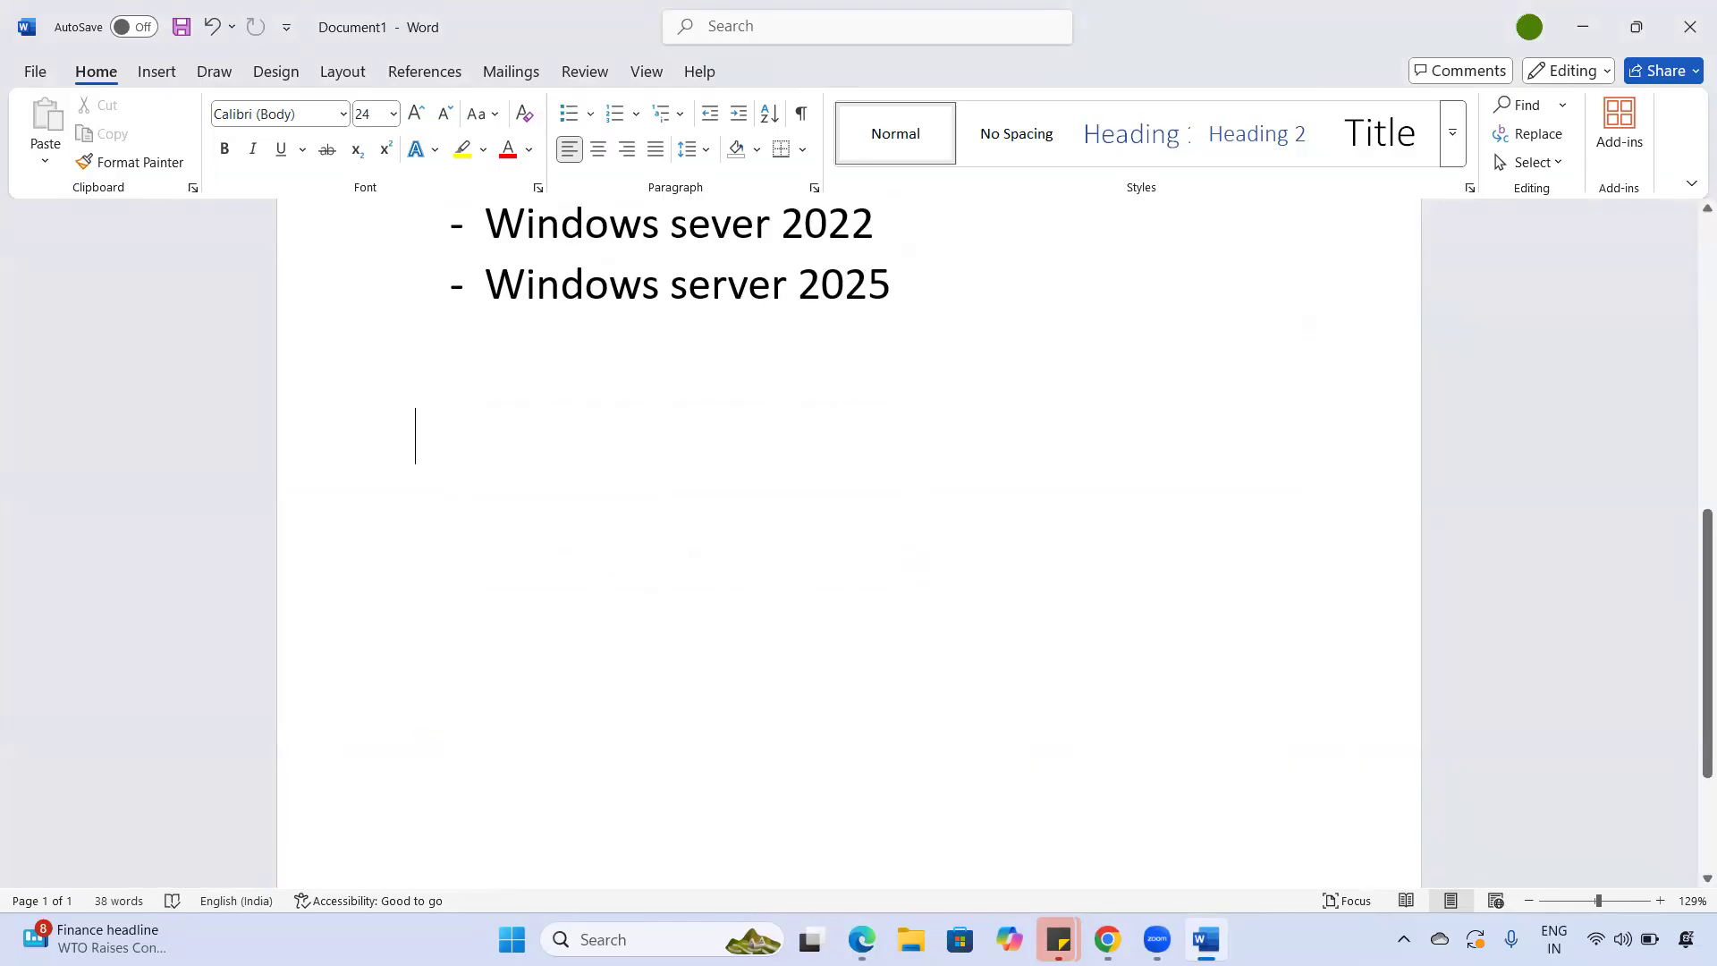
key(Return)
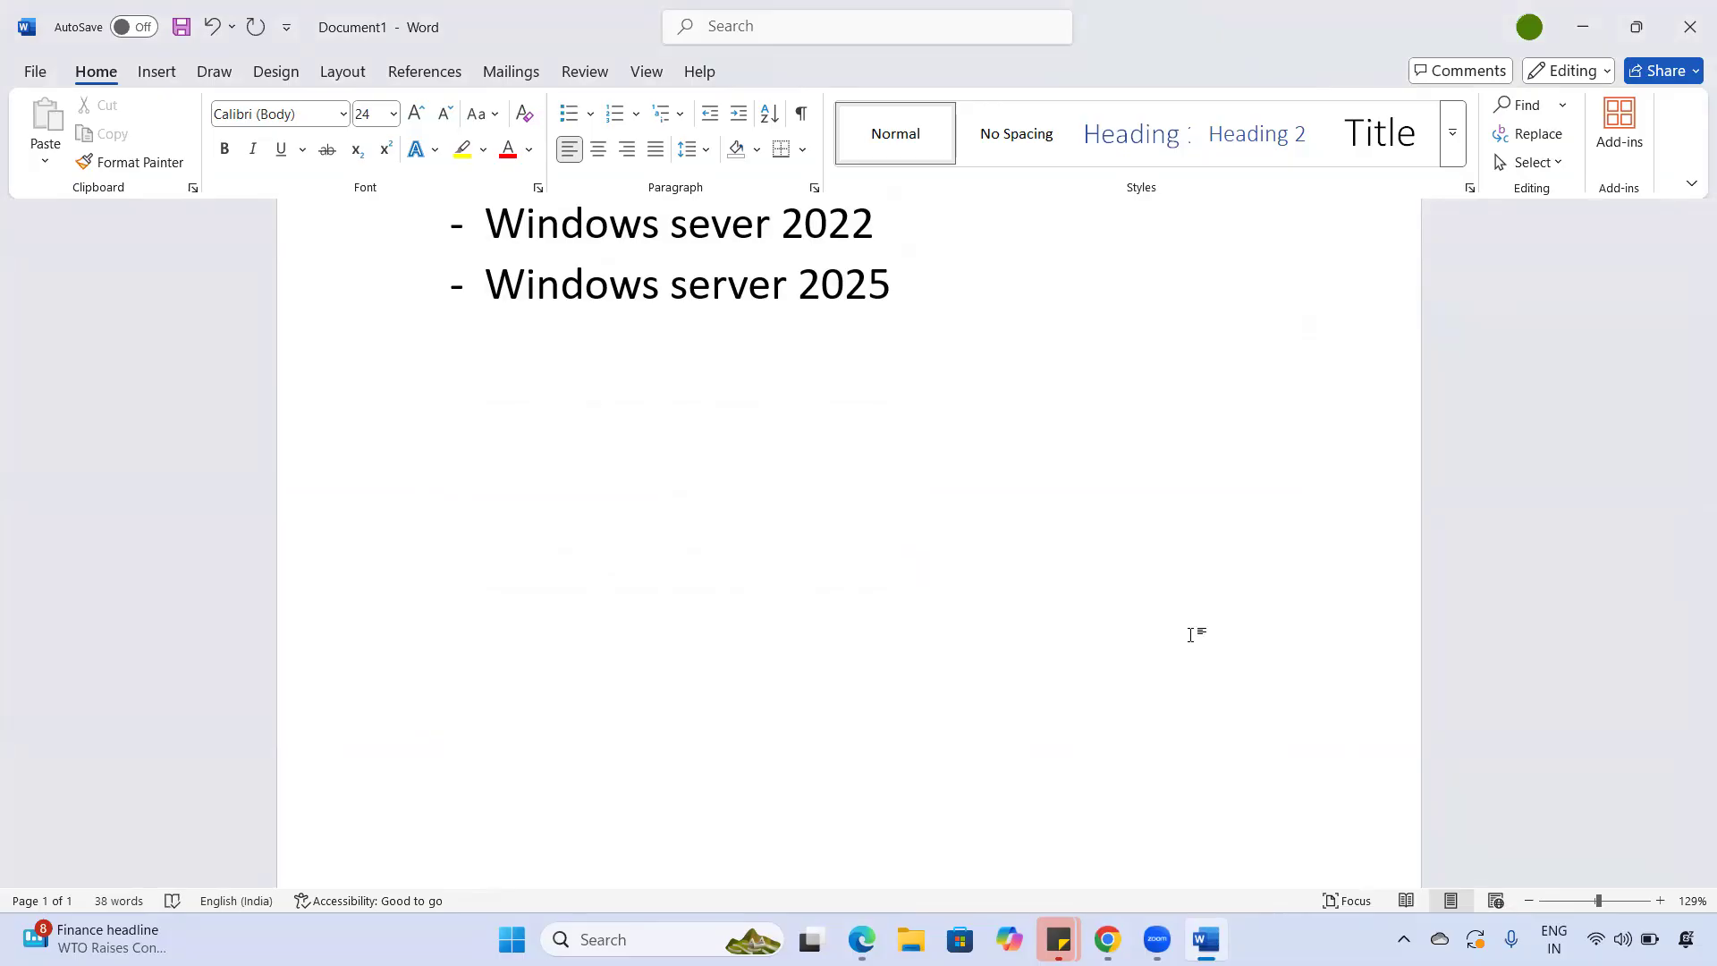
text(Performance:)
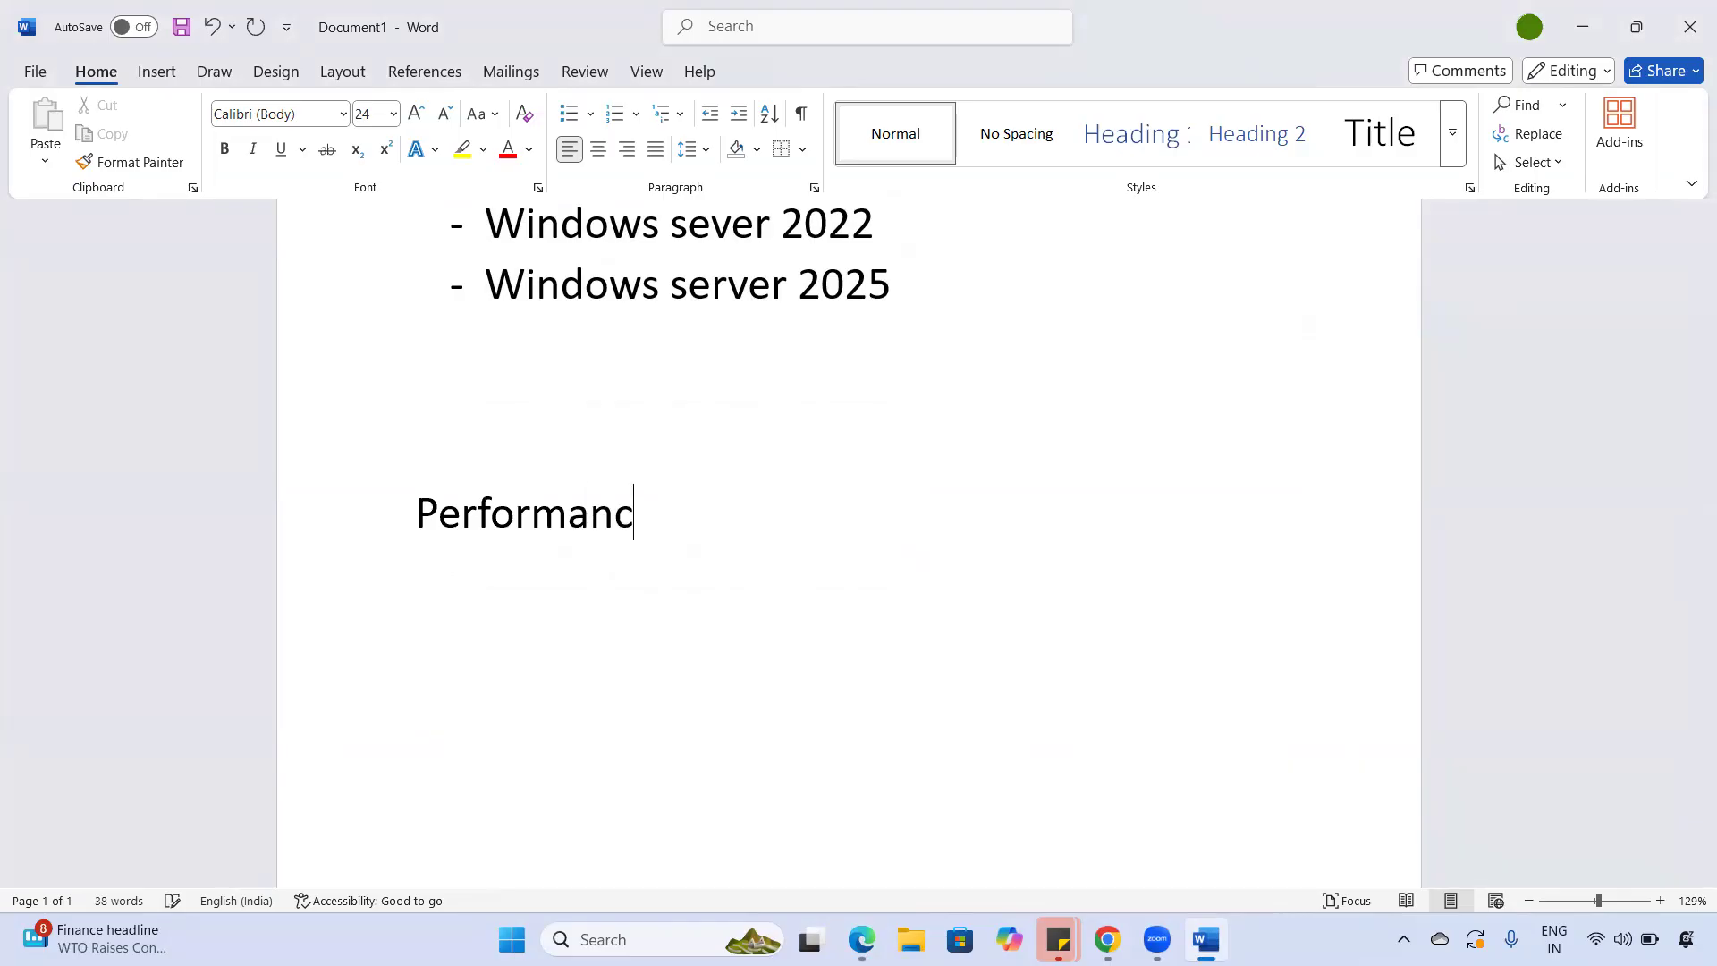
- List Standard HDD, Standard SSD and Premium SSD as dash bullets
key(Return)
key(Return)
text(- )
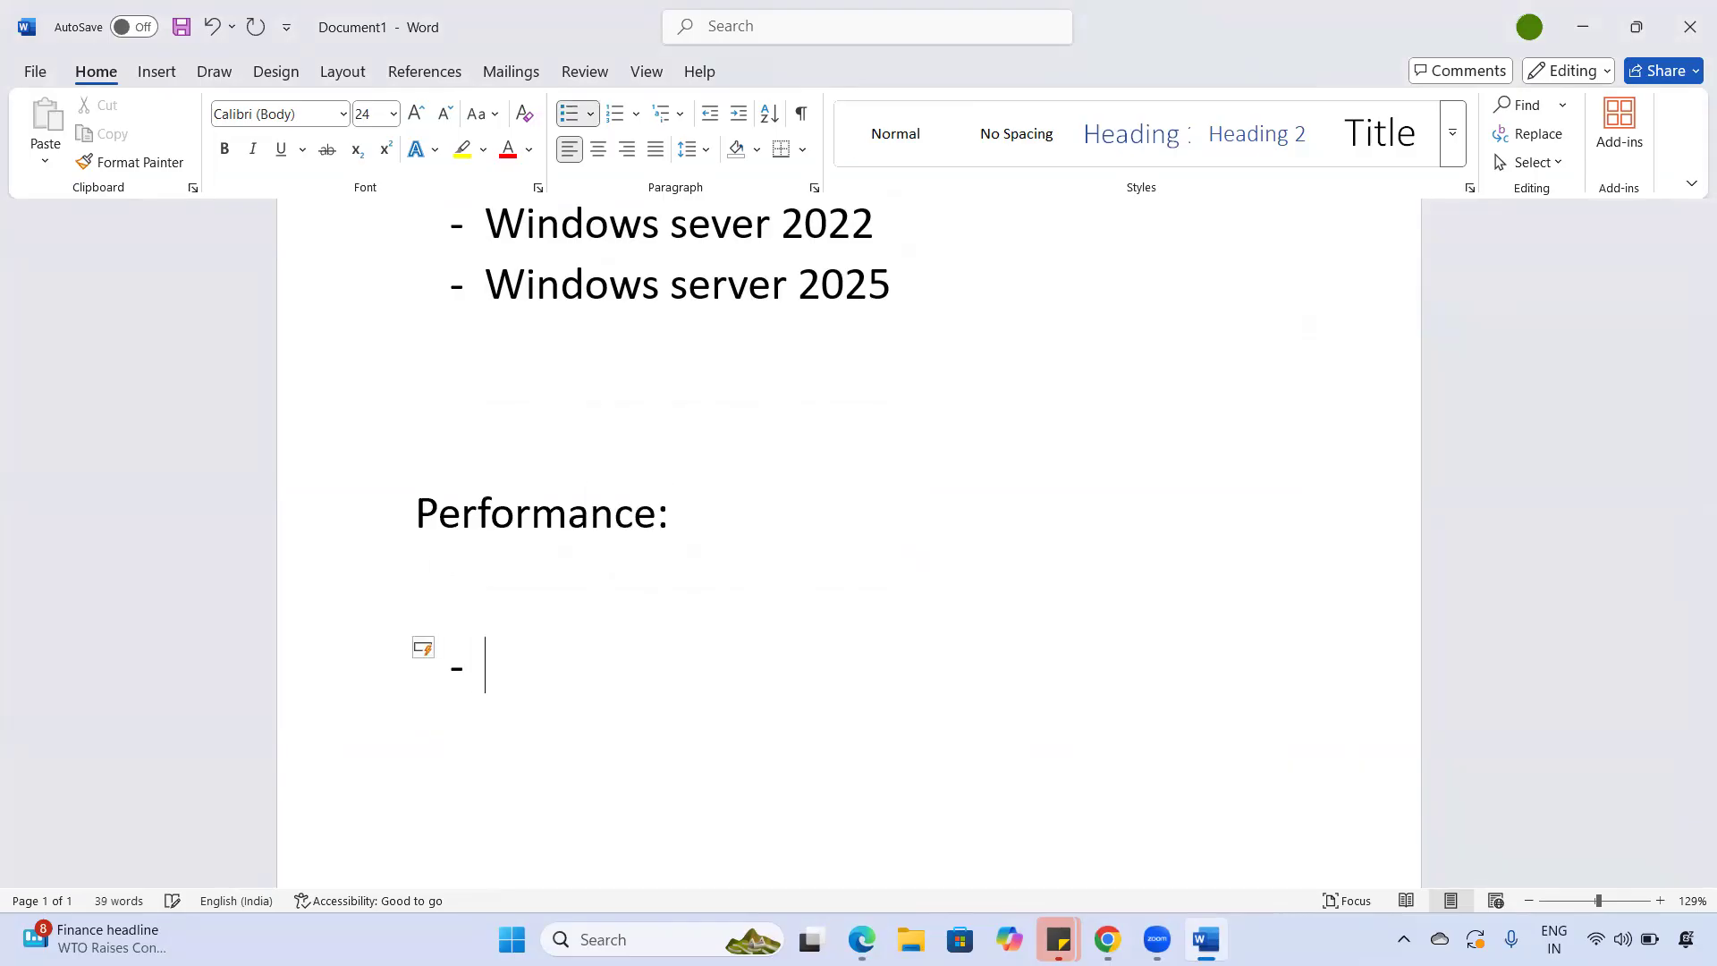
text(Standar)
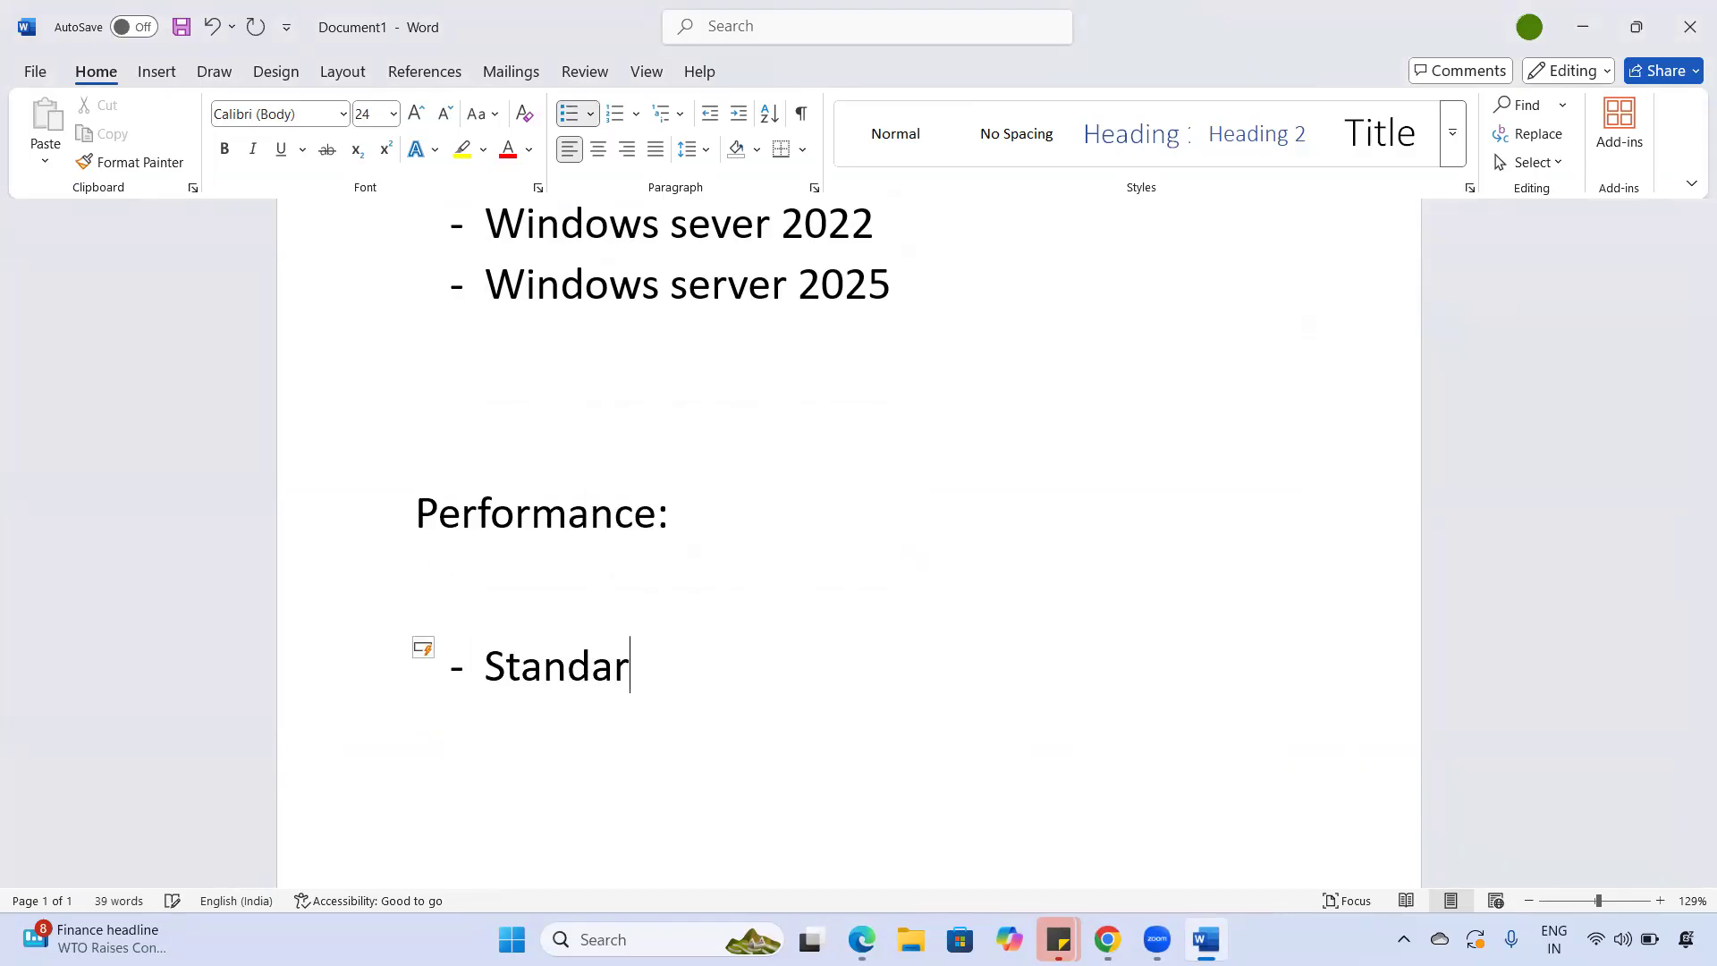
text(d HDD)
key(Return)
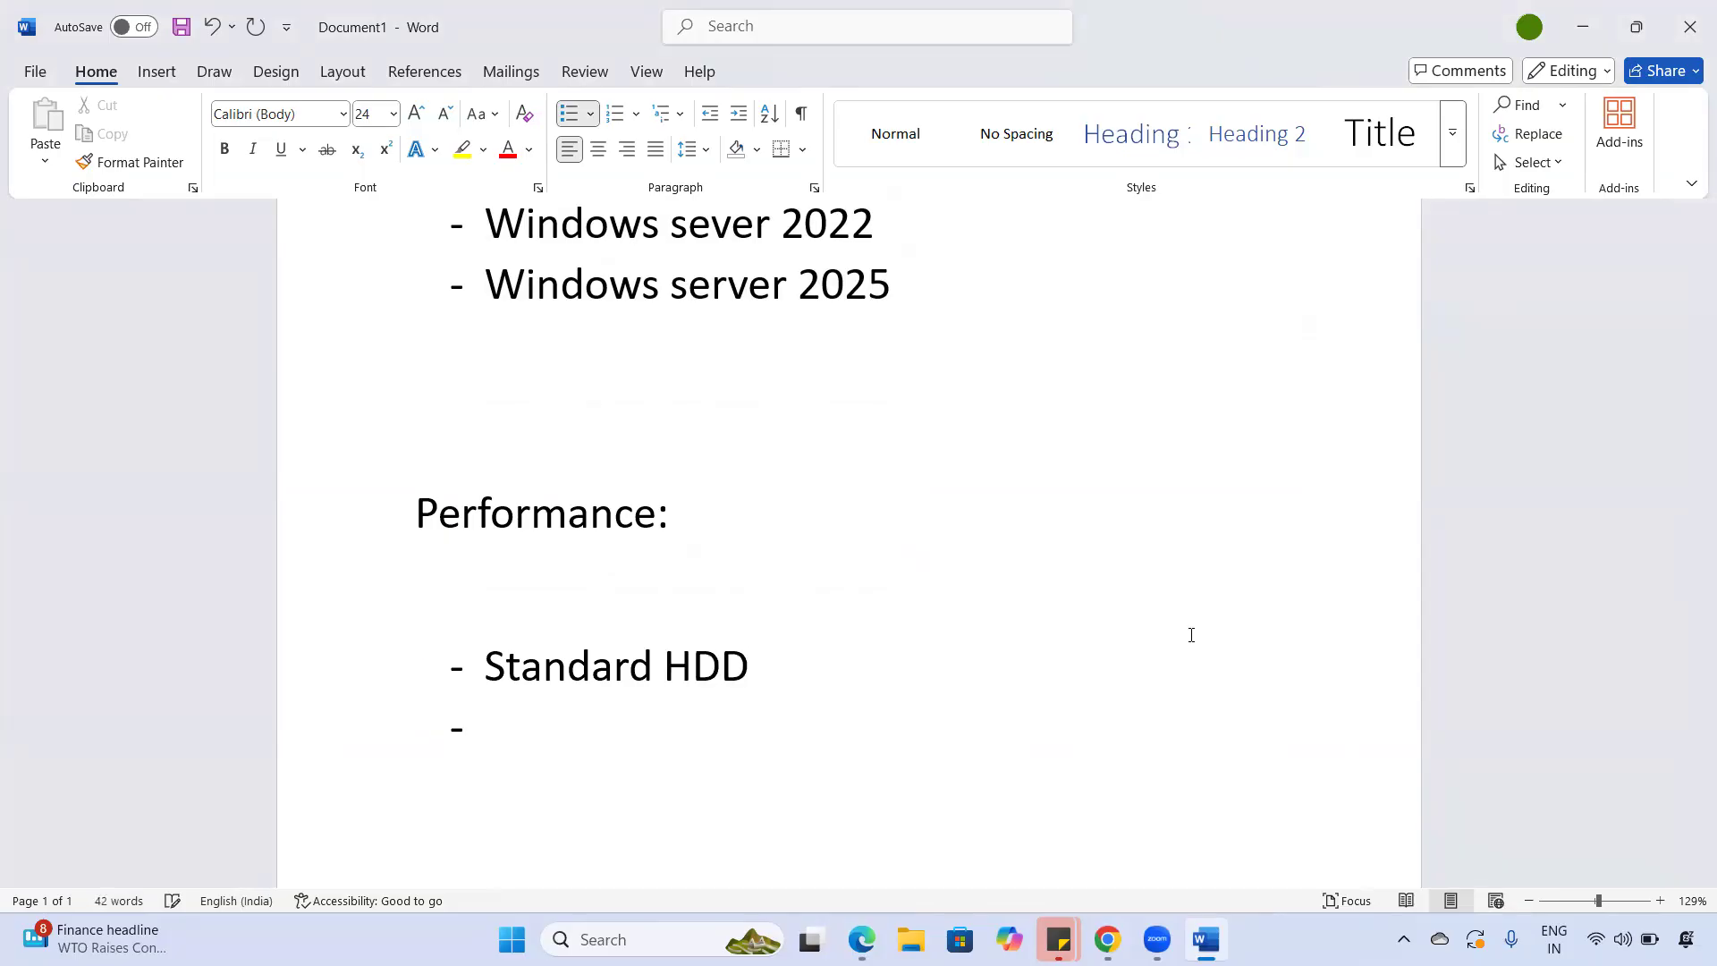
text(Stand)
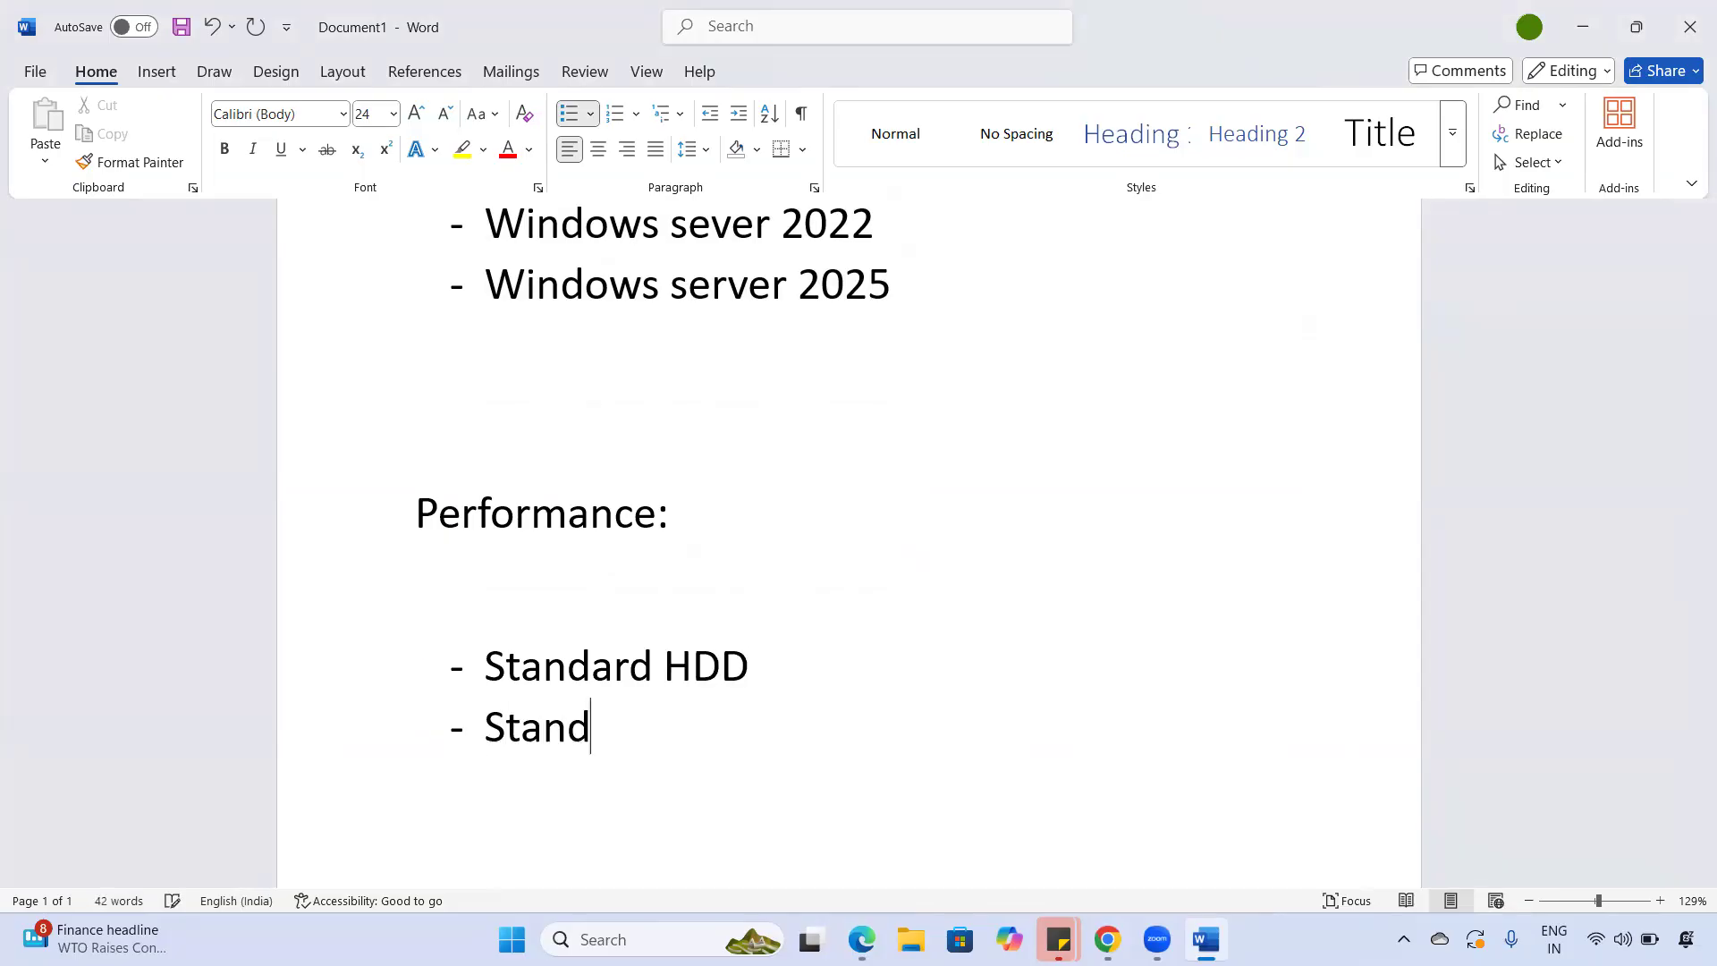
text(ard SSD)
key(Return)
text(Premi)
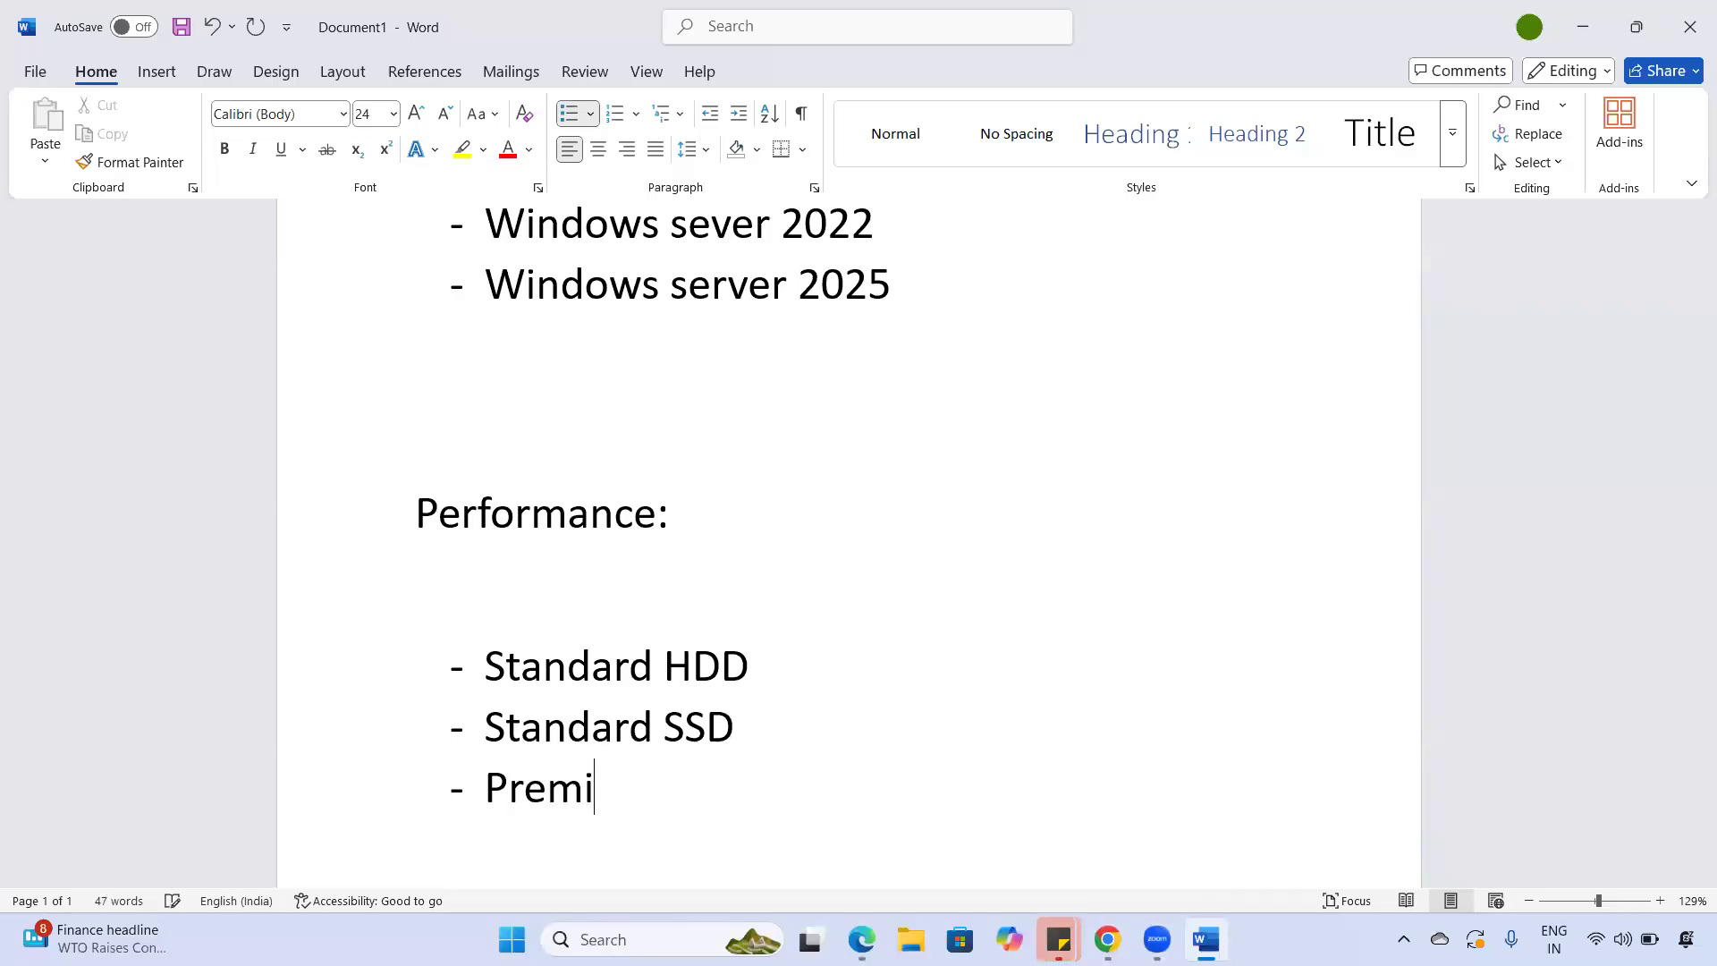
text(um SSD)
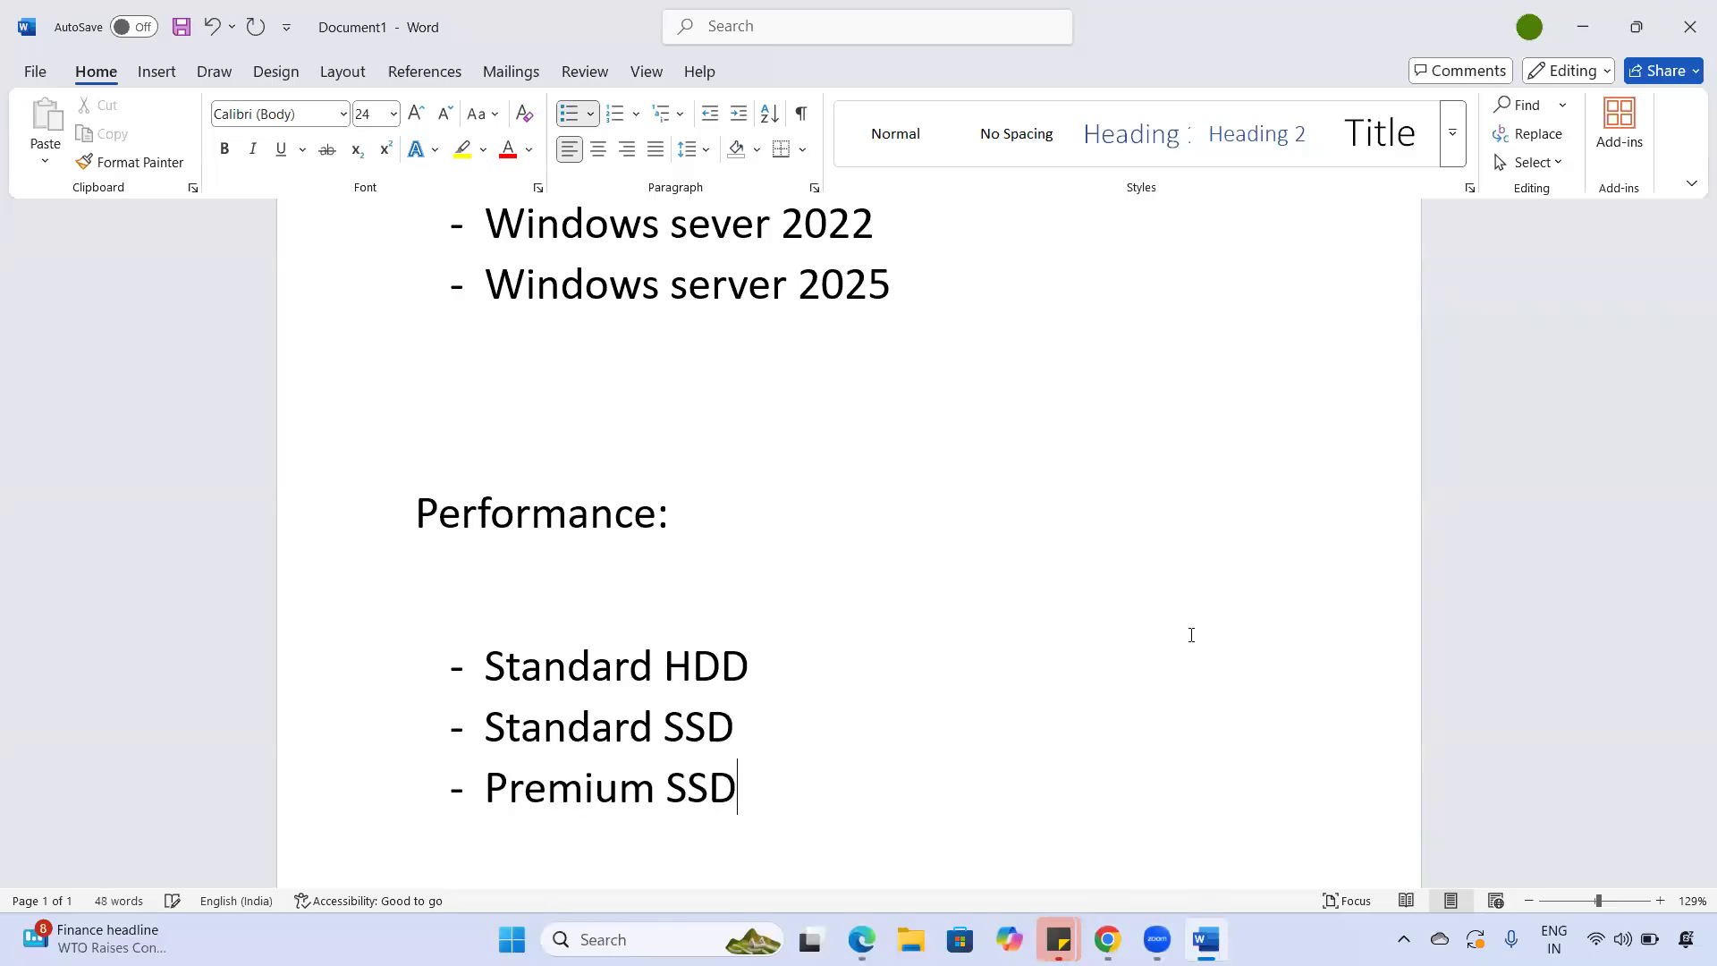
- Highlight the Standard HDD entry in the Performance list
drag(664, 666, 780, 674)
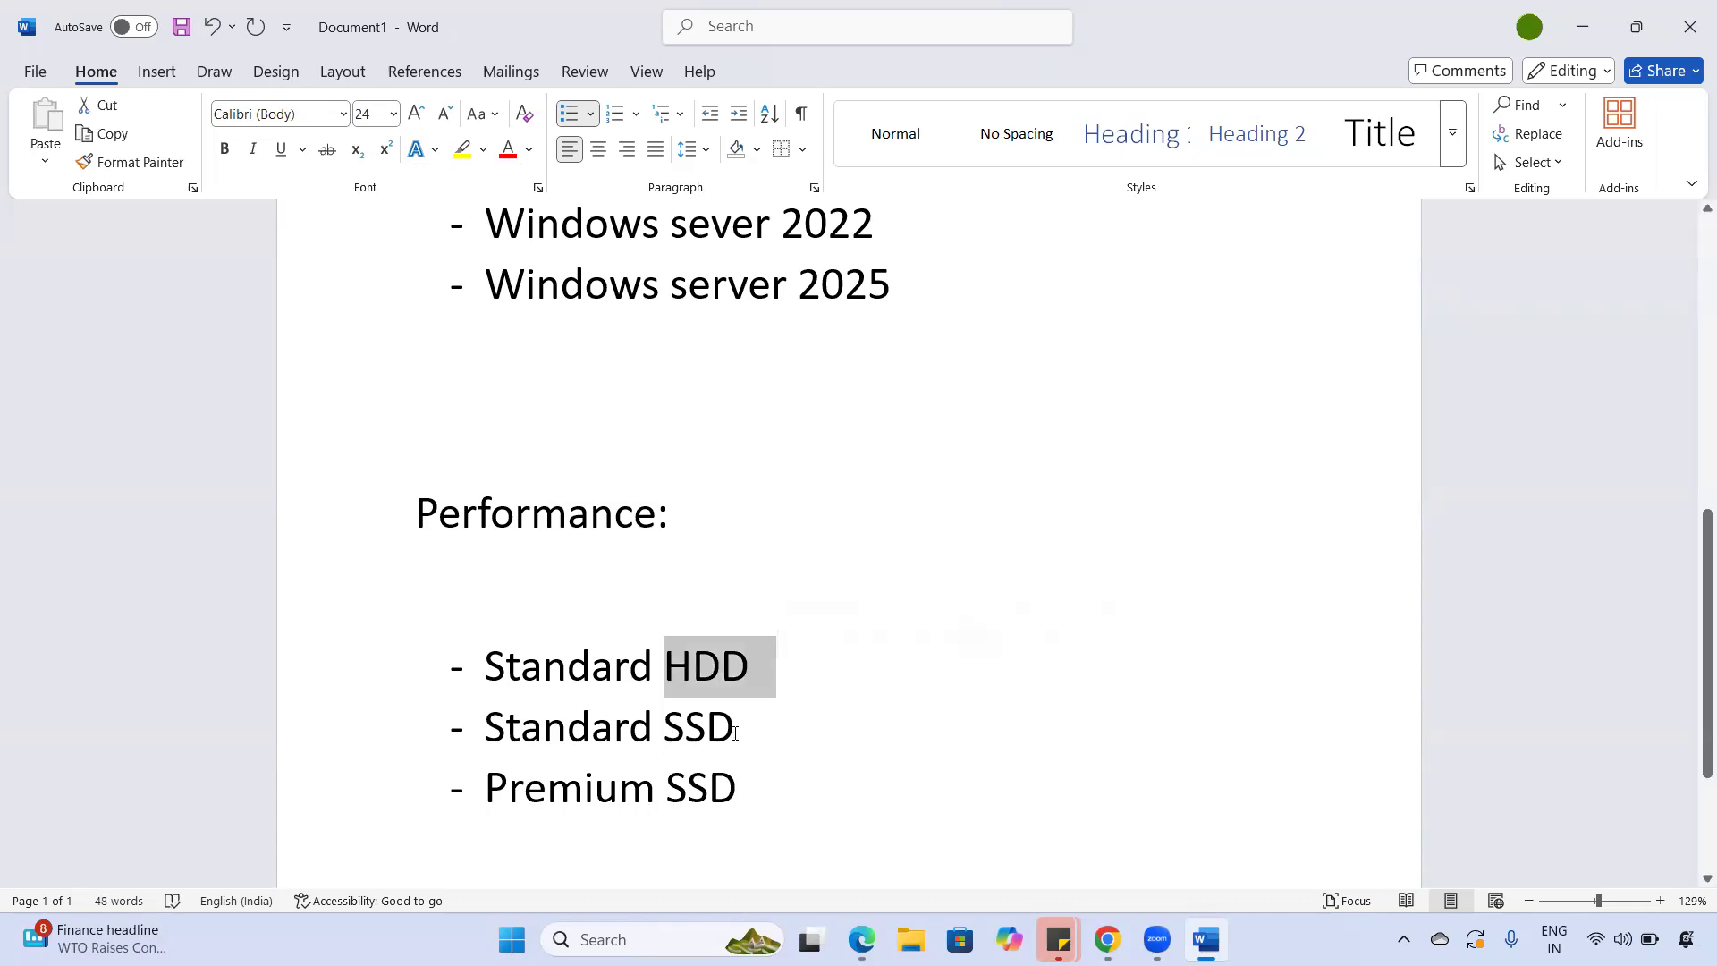
drag(663, 726, 735, 733)
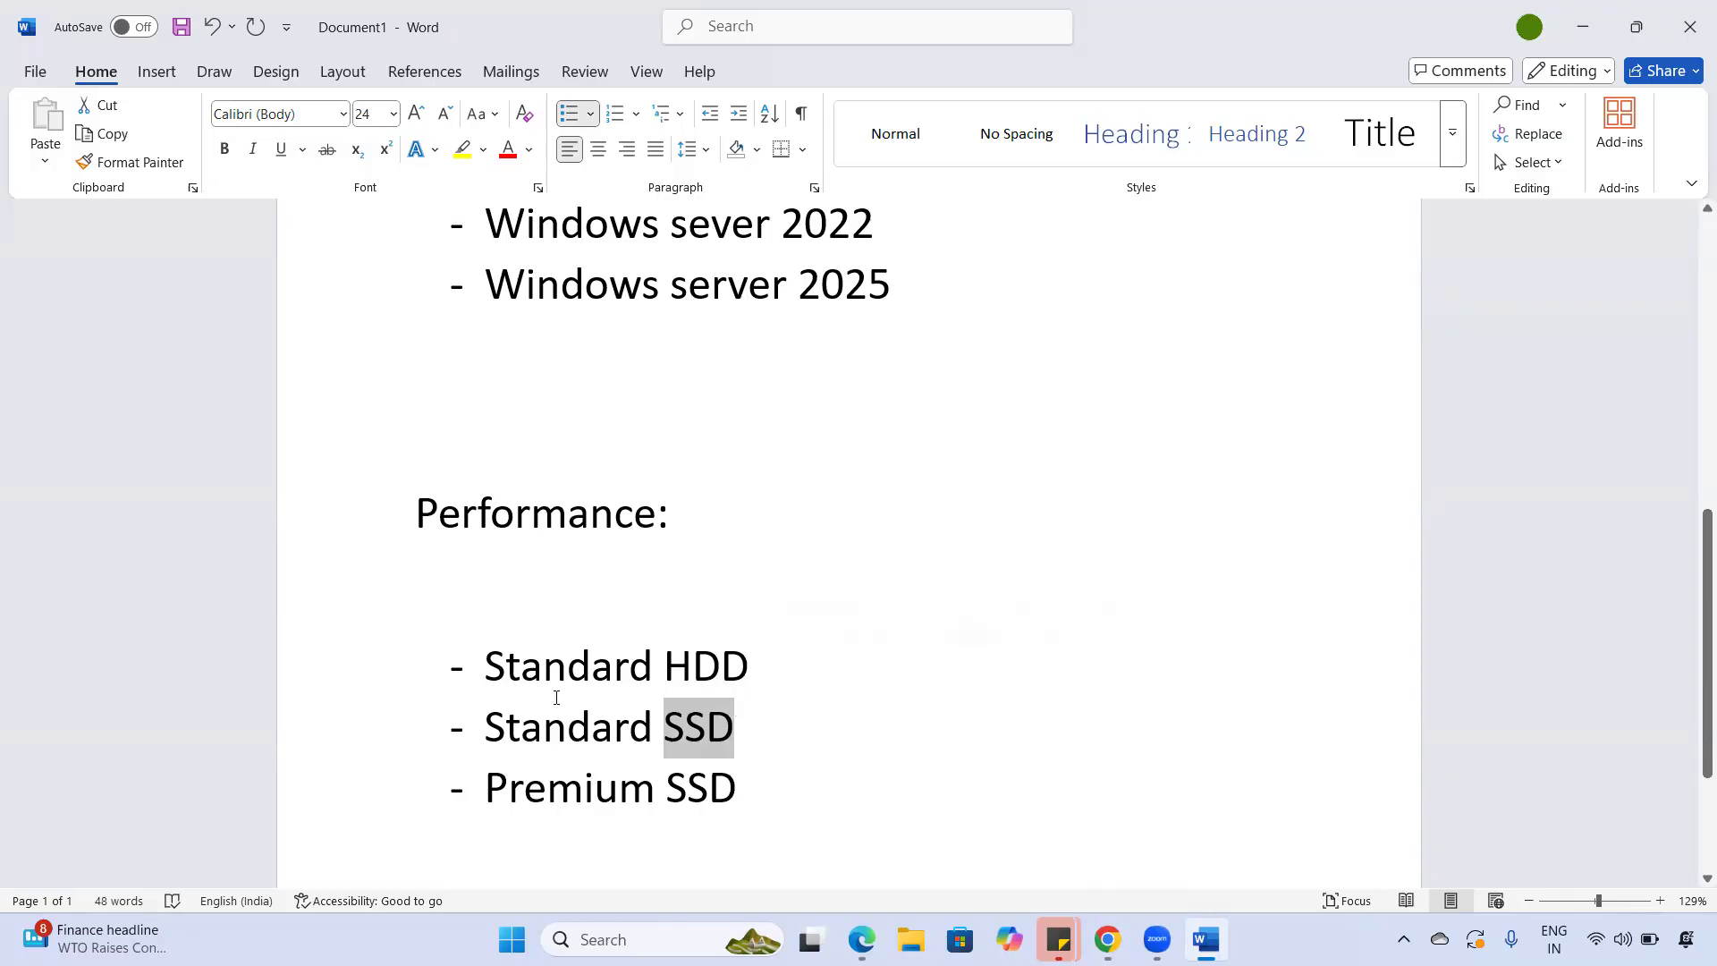
mouse_move(487, 676)
mouse_down()
mouse_move(757, 683)
mouse_move(497, 671)
mouse_up()
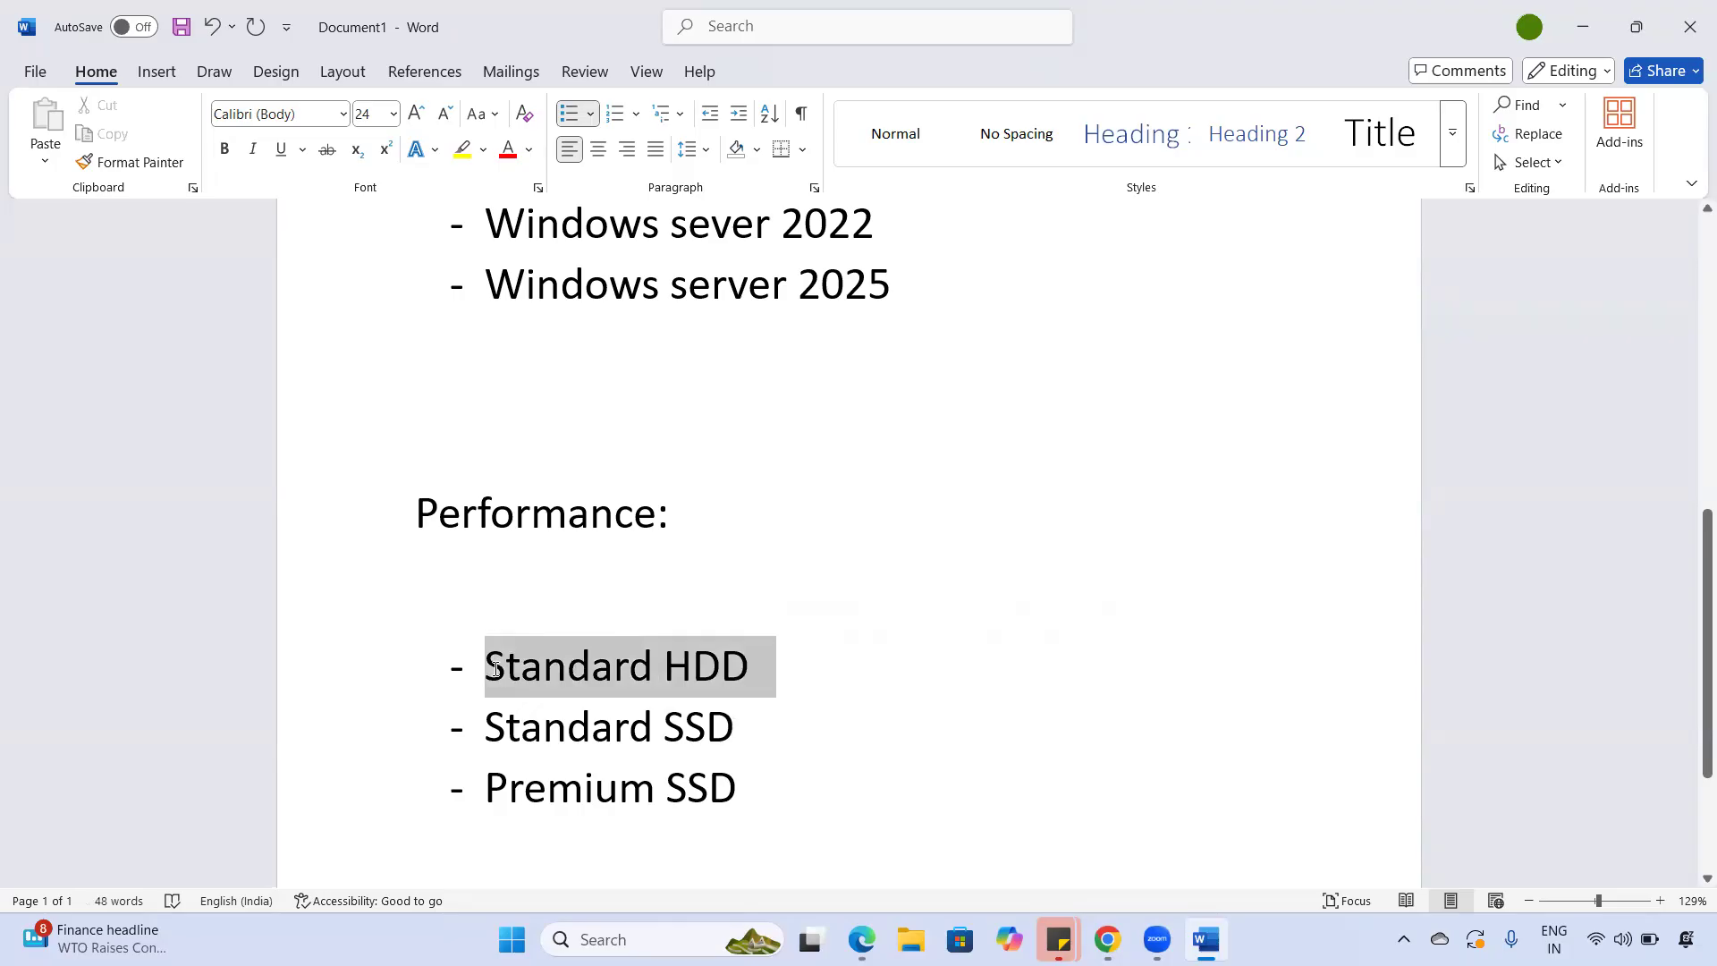
drag(493, 673, 744, 677)
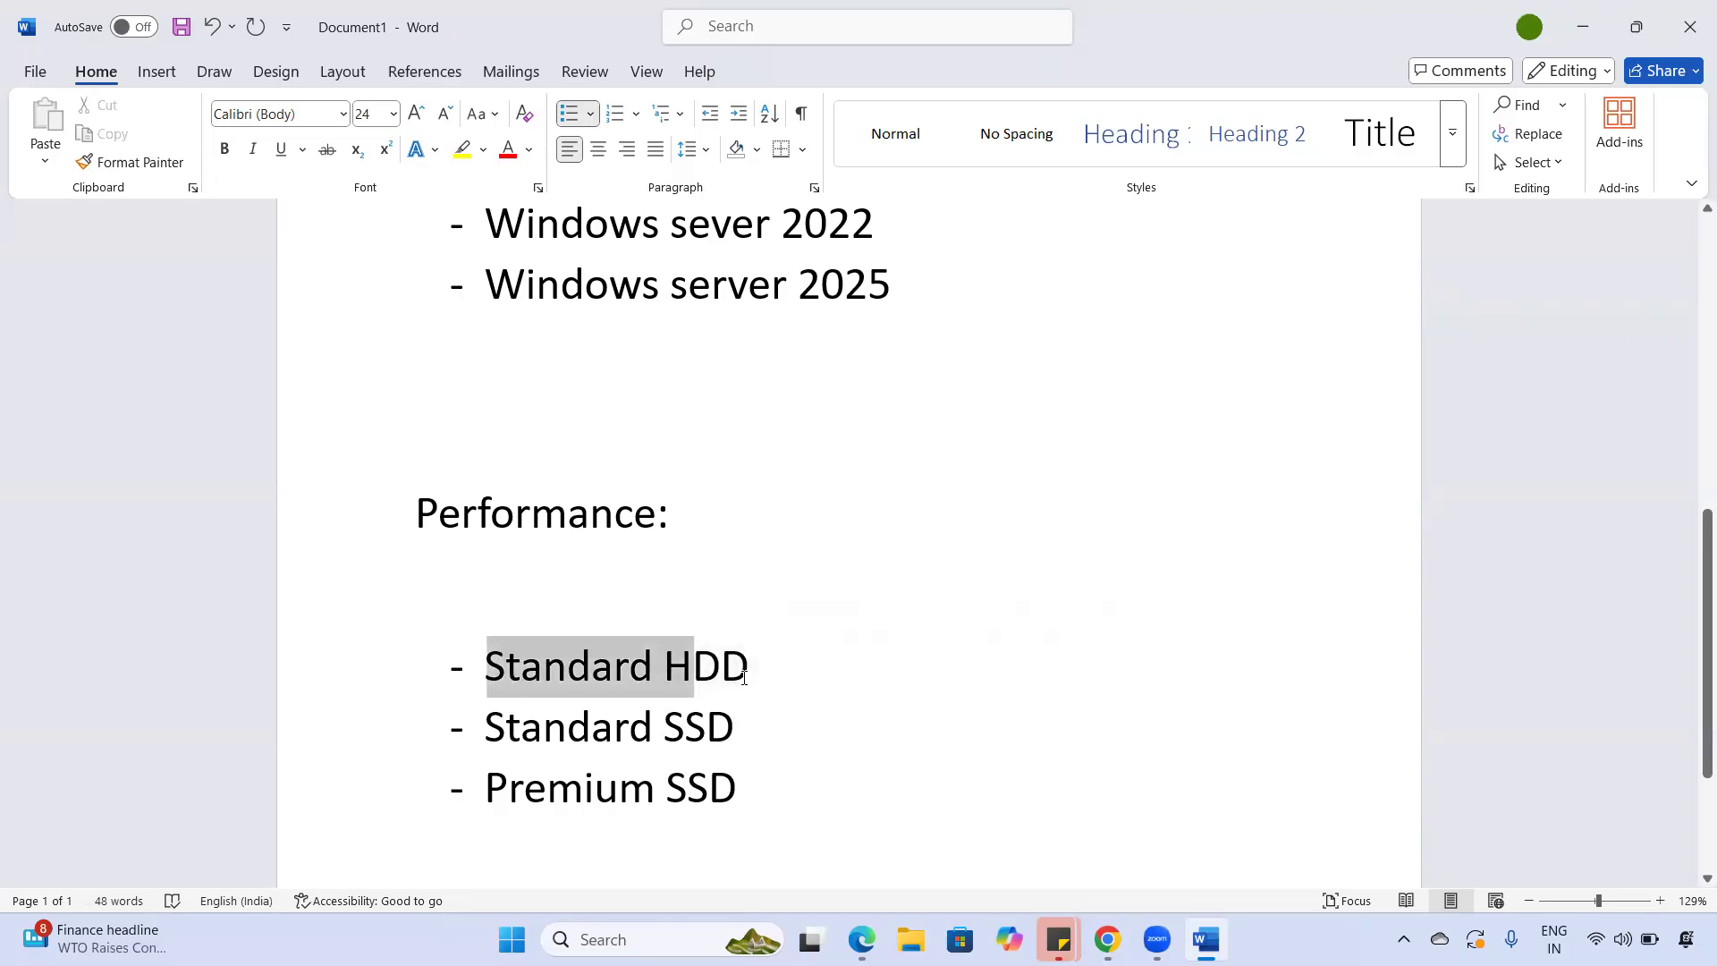
click(744, 677)
drag(502, 669, 812, 676)
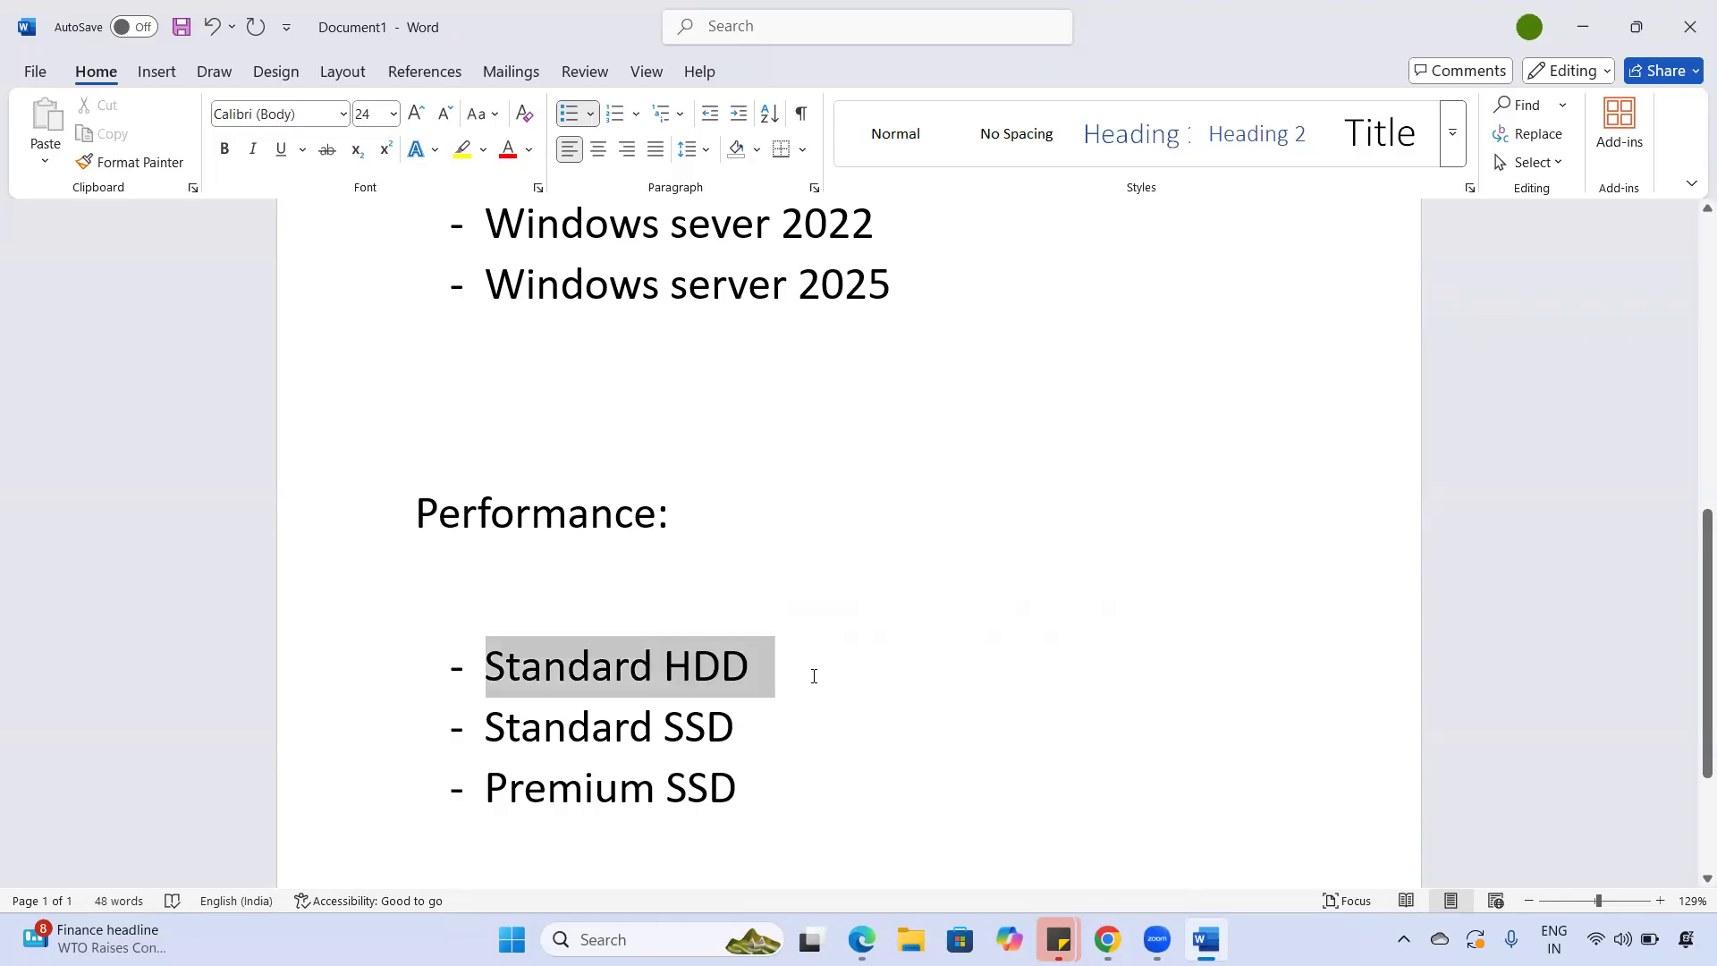
click(814, 676)
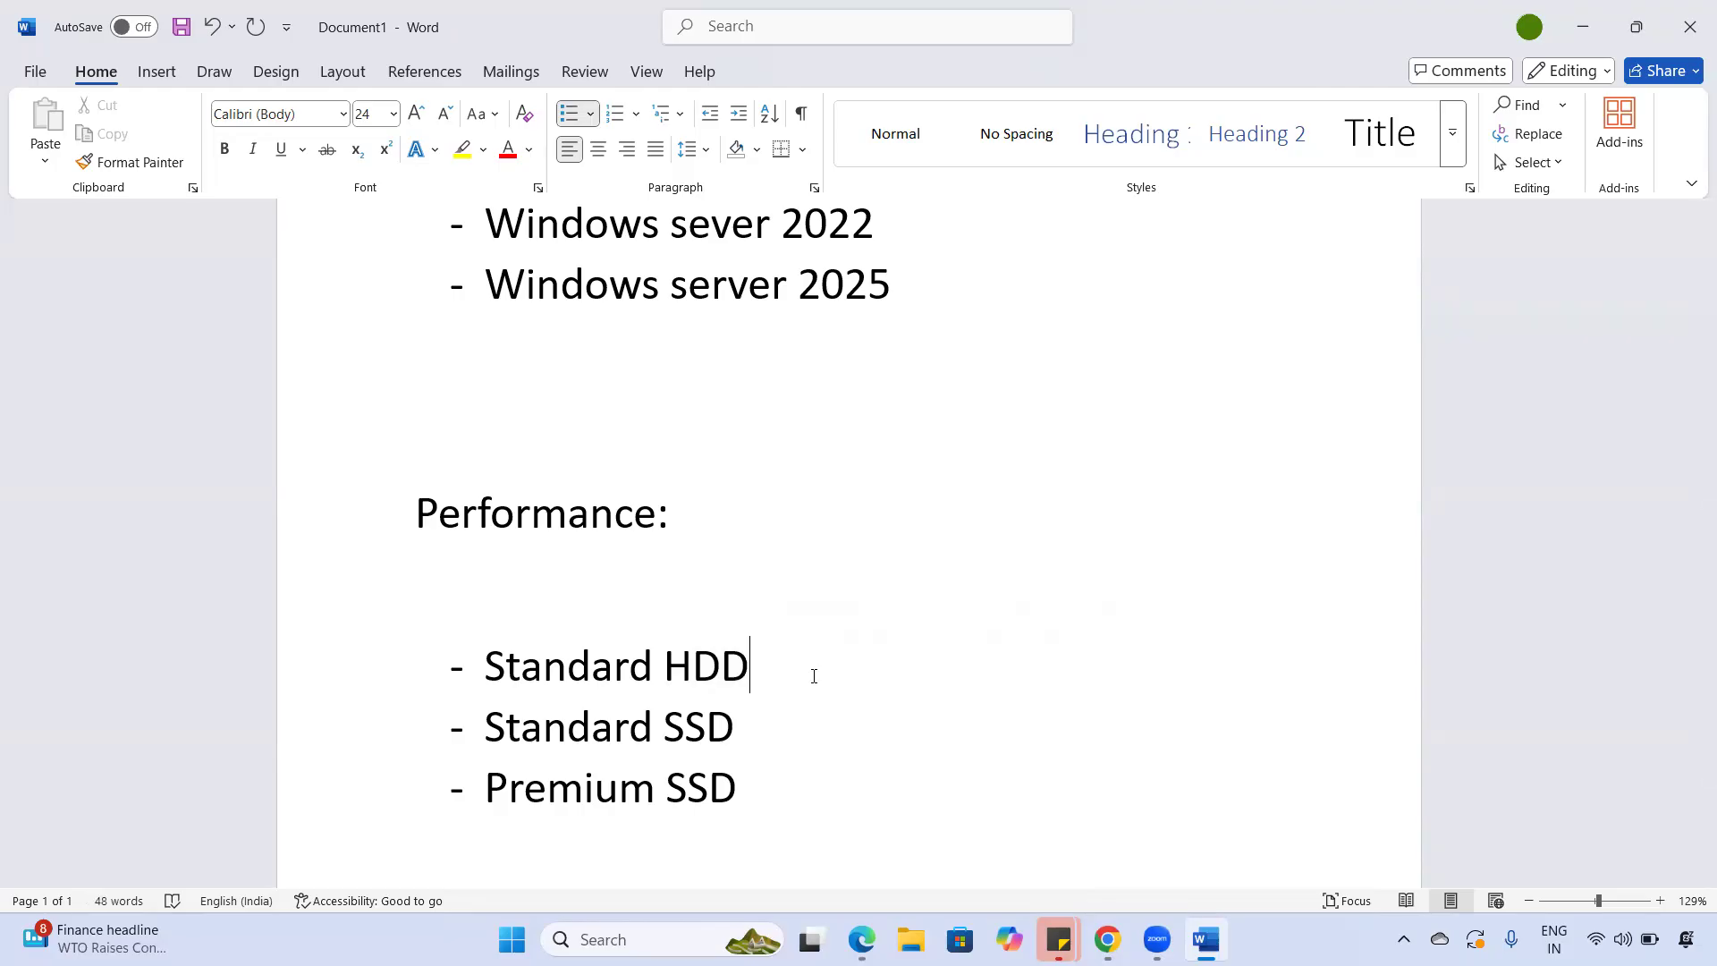
drag(528, 677, 756, 691)
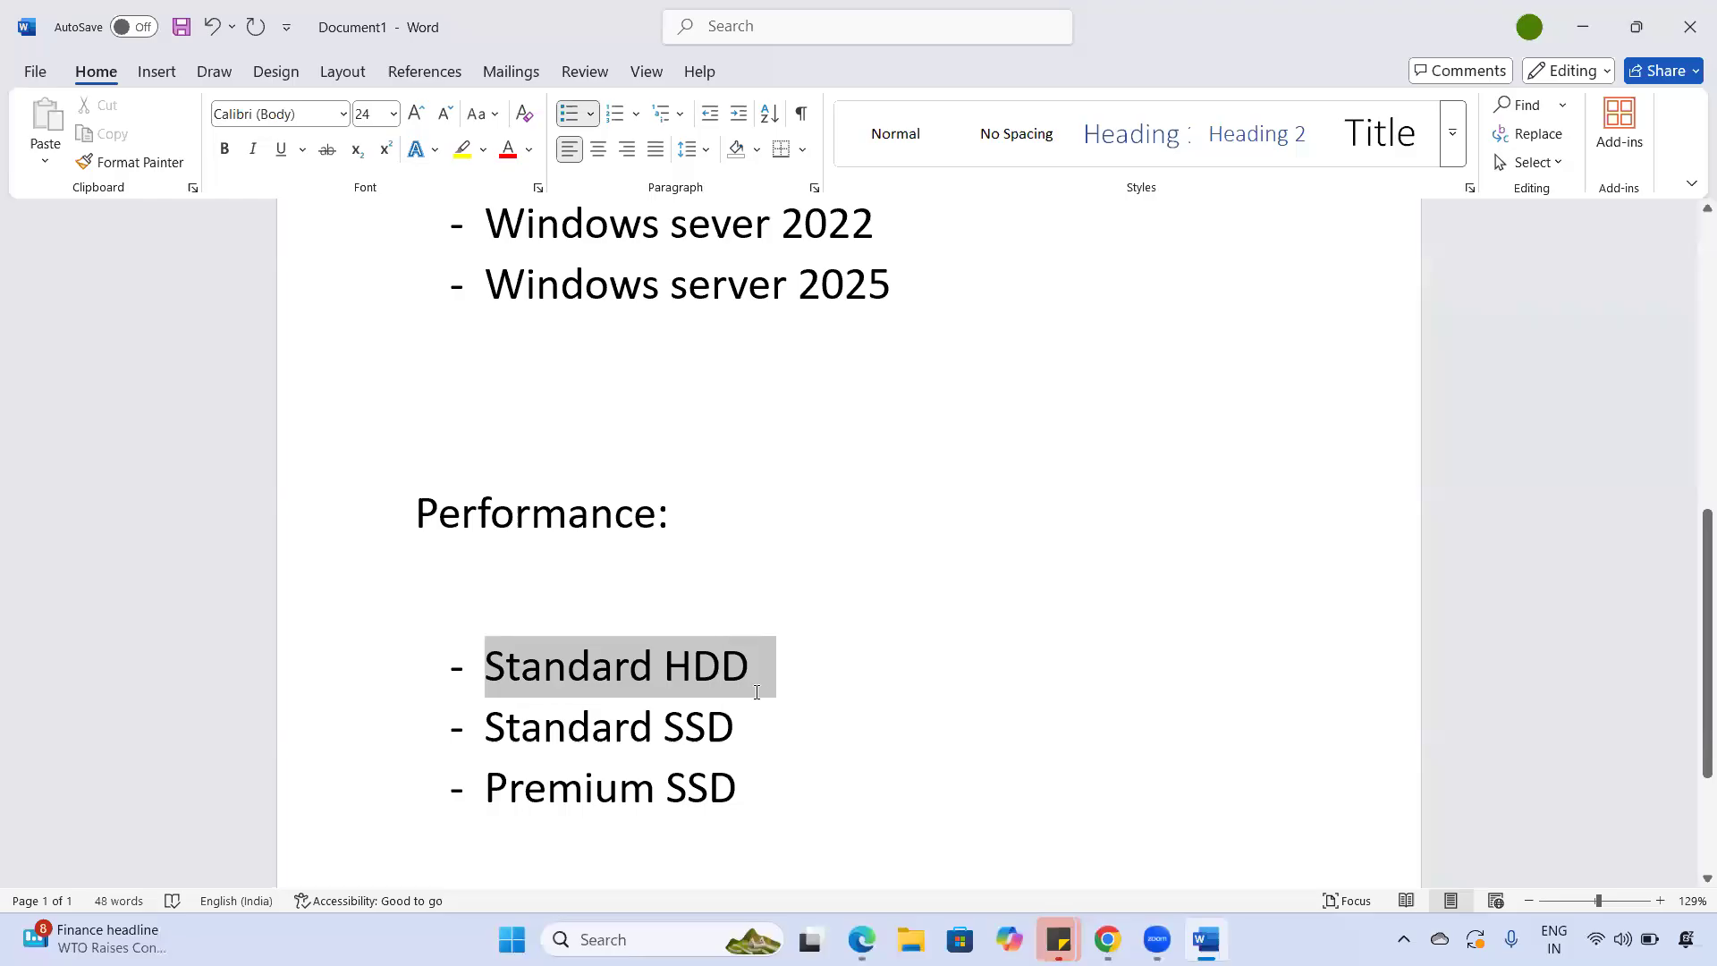
click(756, 691)
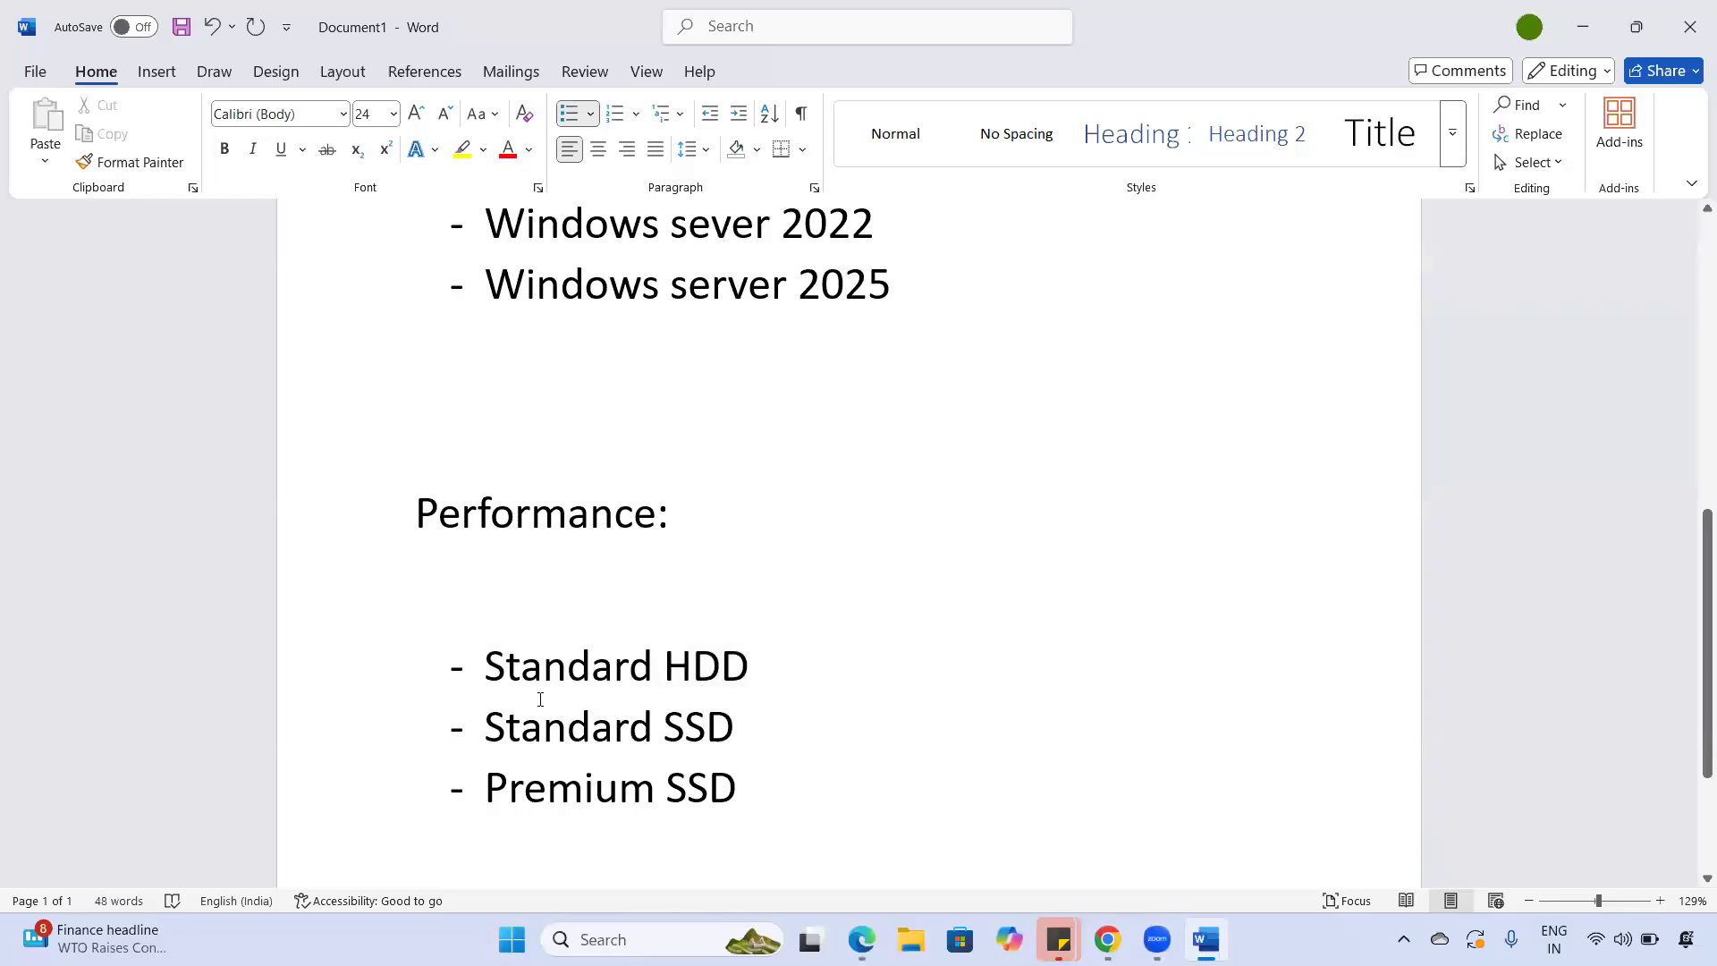
drag(566, 690, 716, 684)
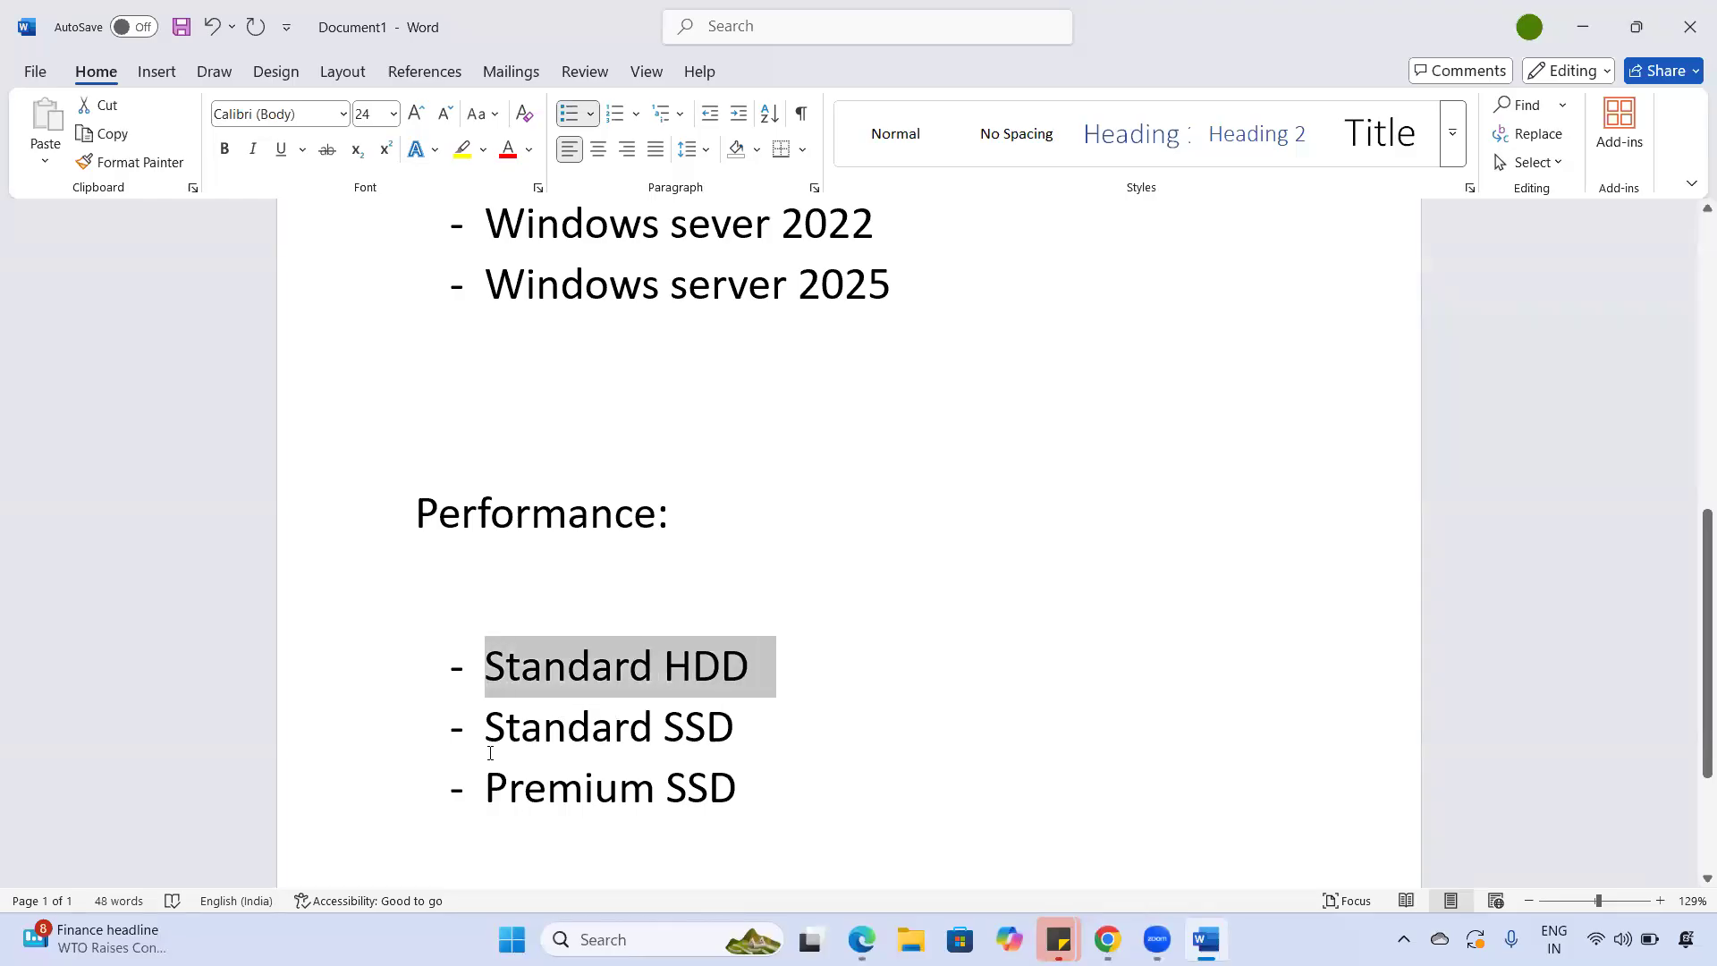
- Highlight the Standard SSD entry, contrasting it with Standard HDD
triple_click(726, 747)
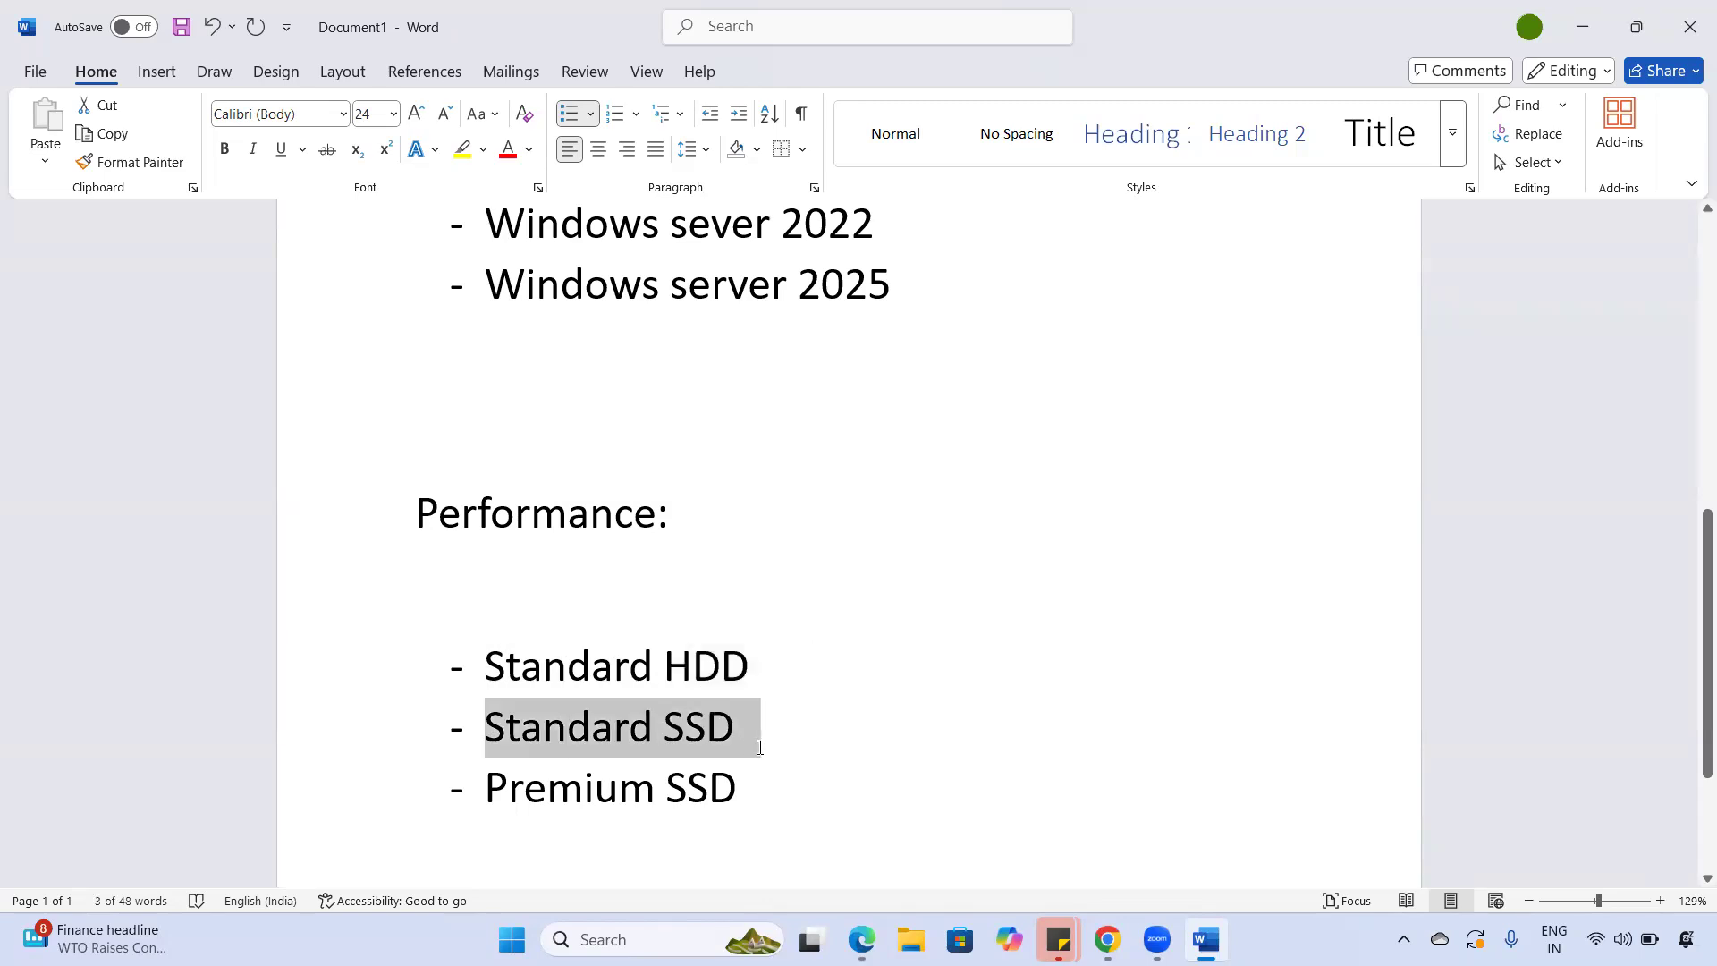
click(760, 748)
triple_click(746, 728)
drag(511, 666, 756, 674)
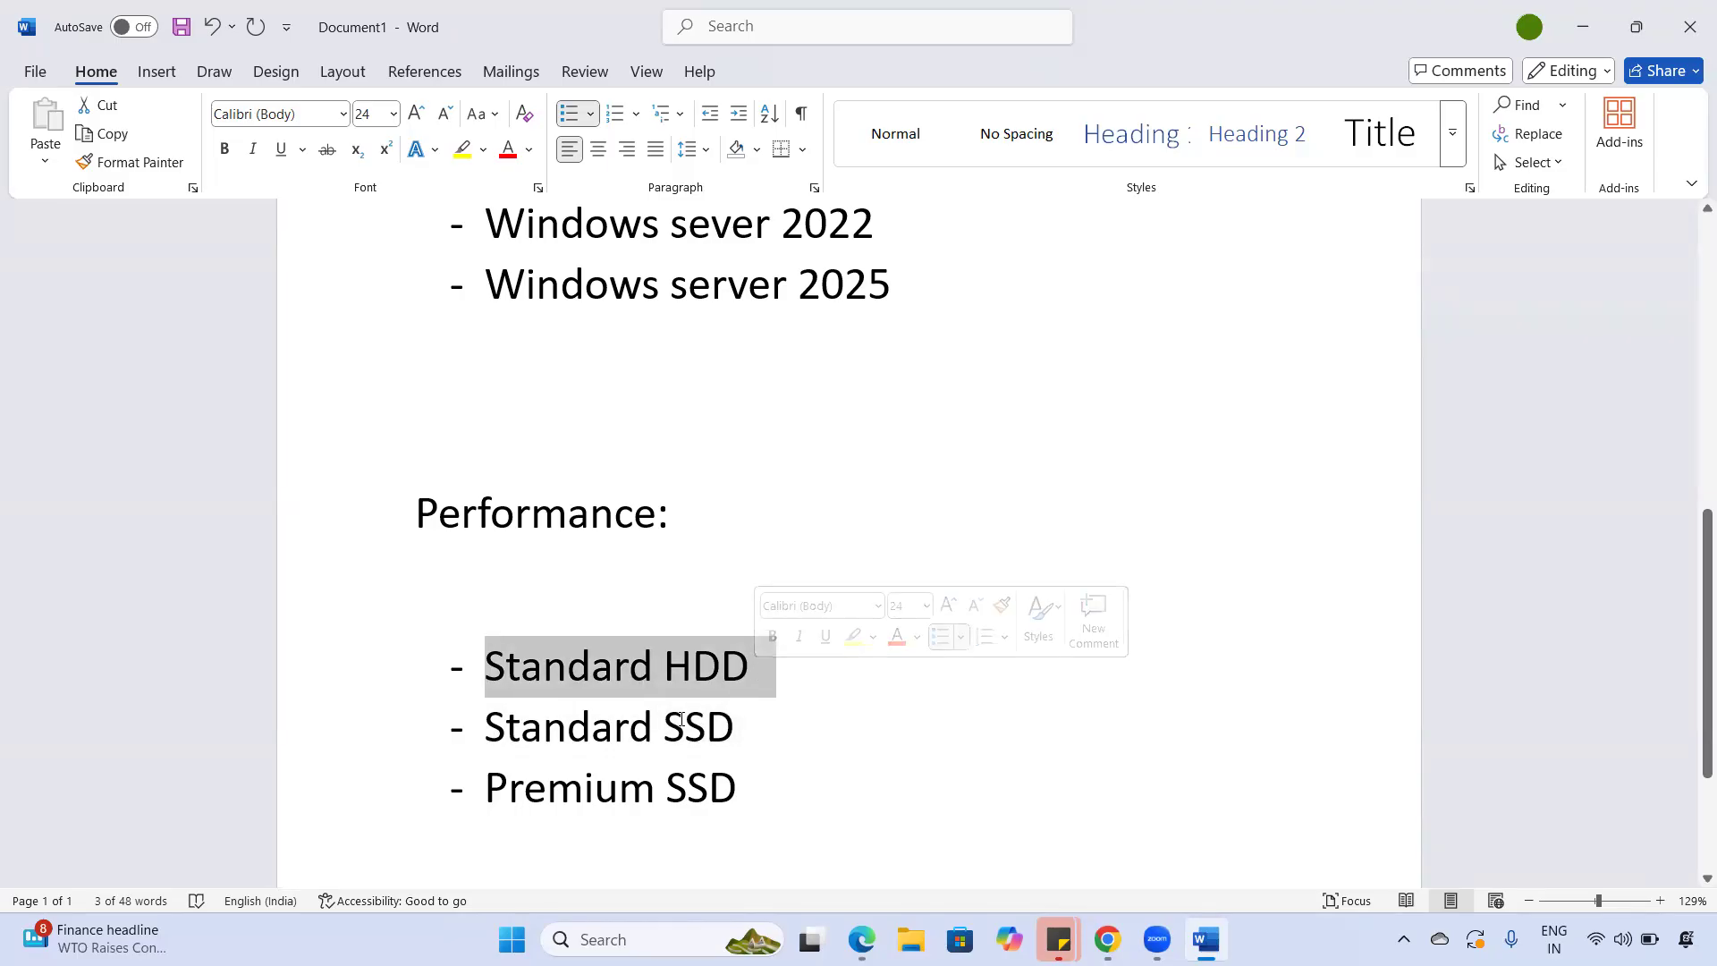
double_click(761, 728)
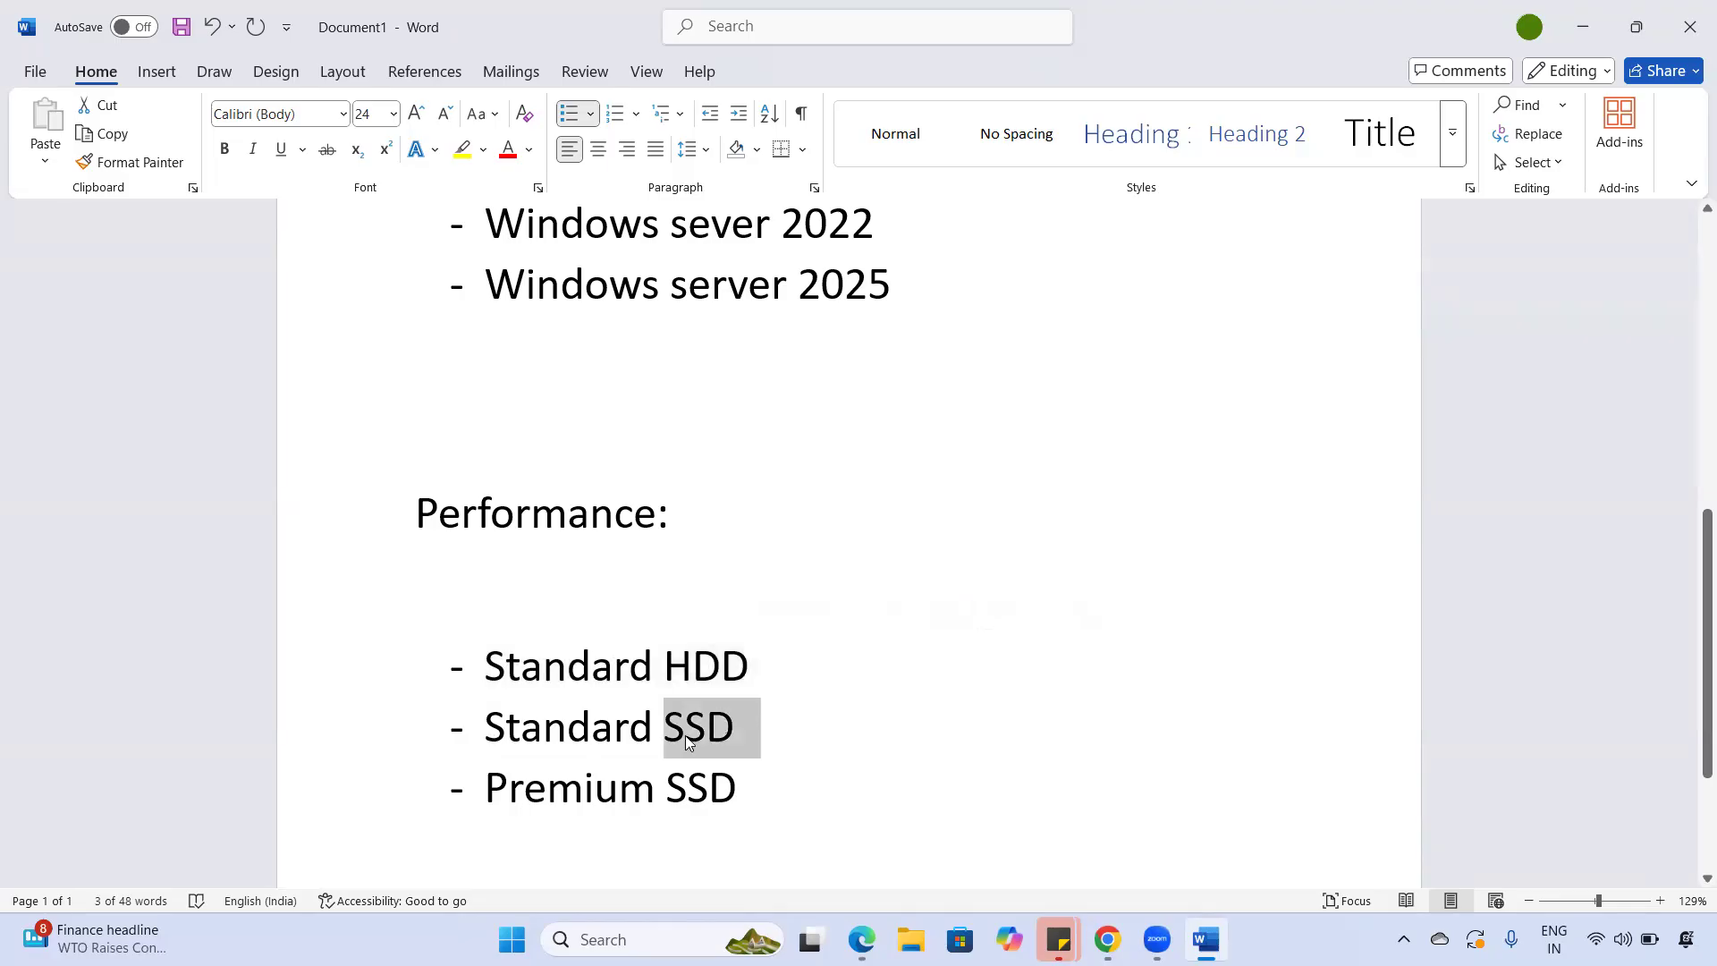
triple_click(769, 735)
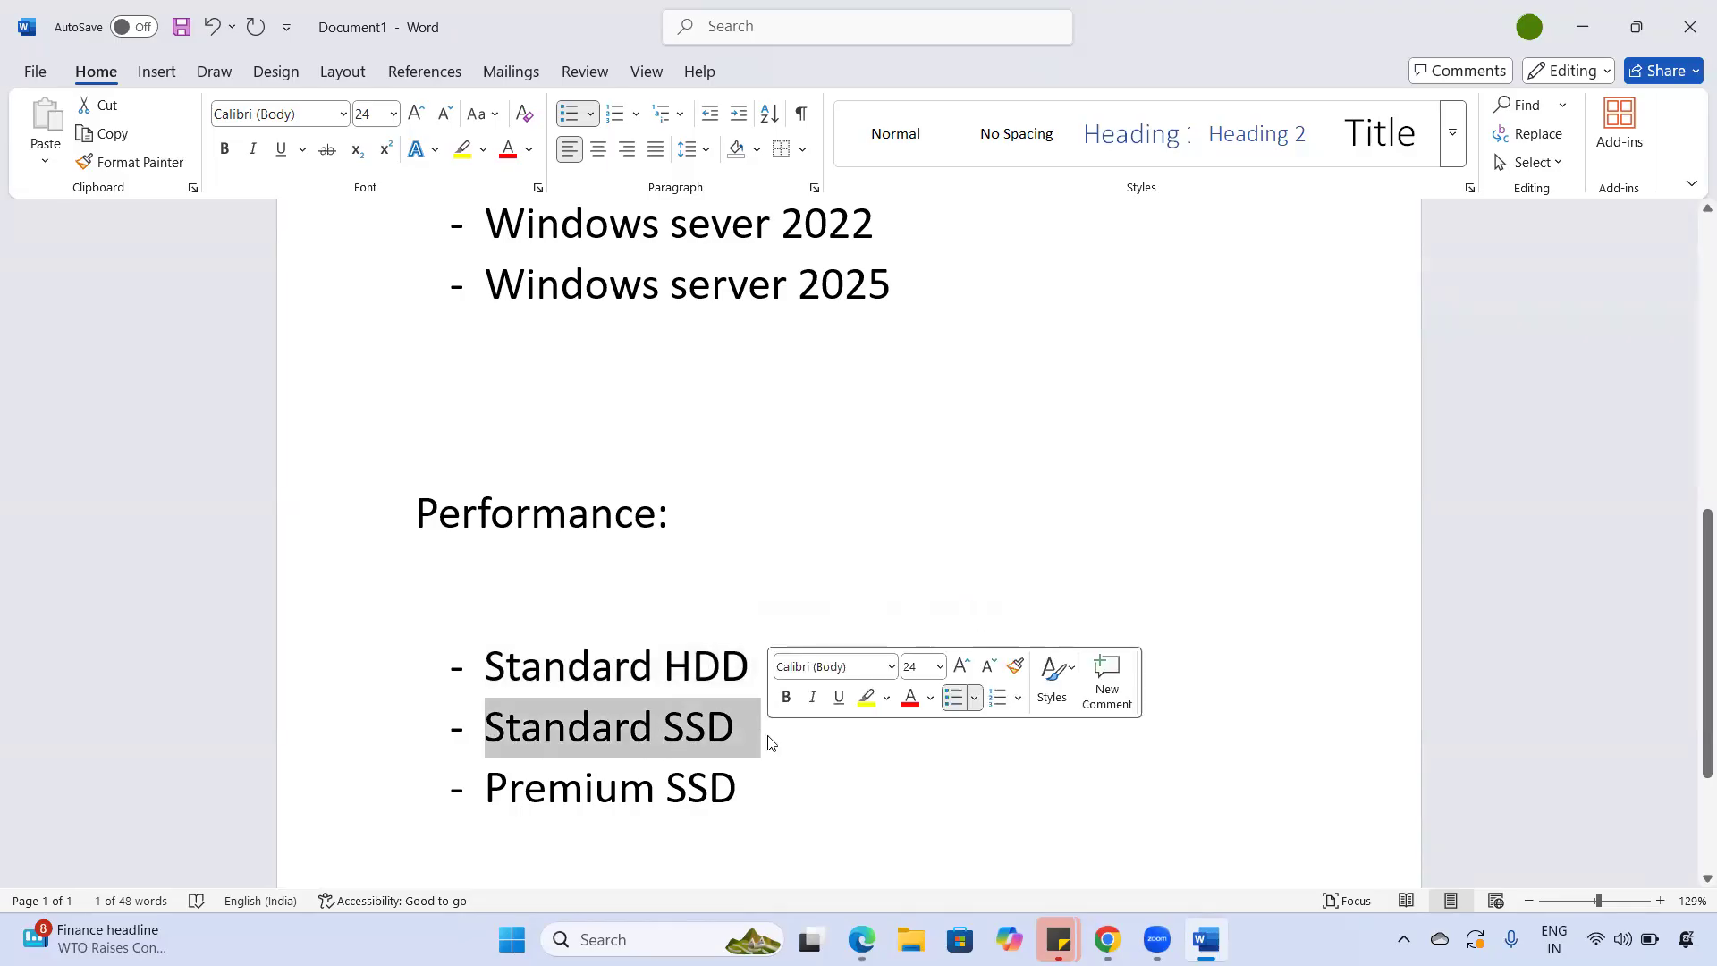
- Highlight the Premium SSD entry, then switch to the Azure VM sizes article
triple_click(790, 801)
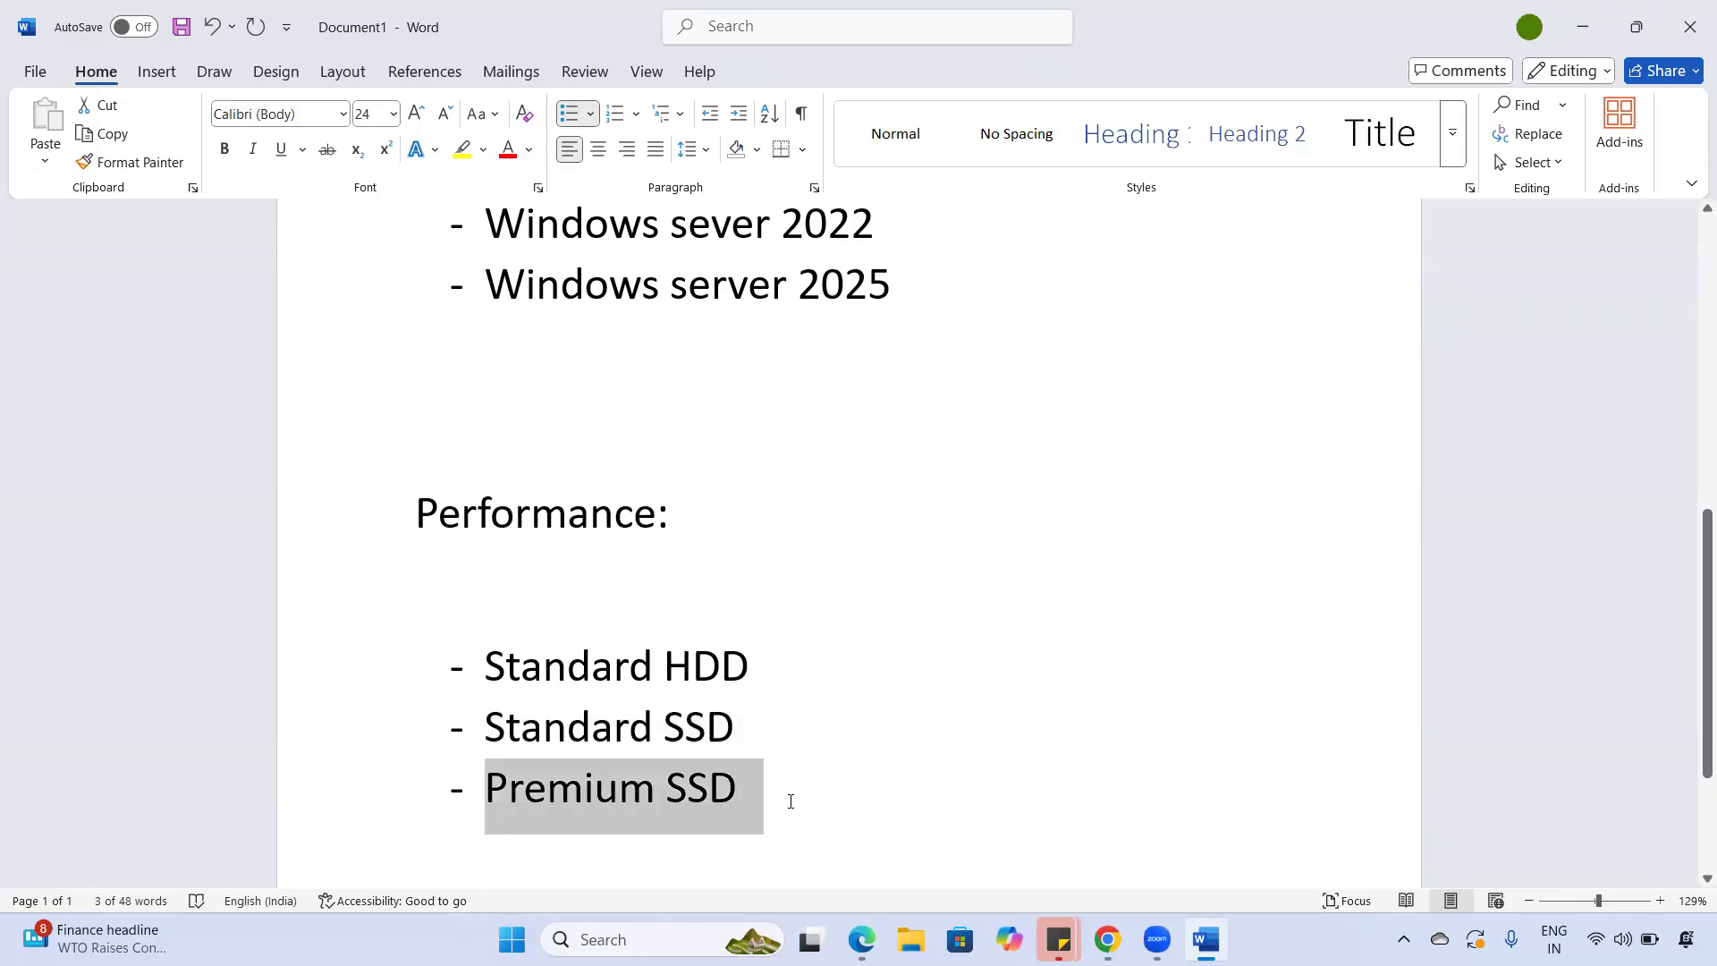
click(790, 801)
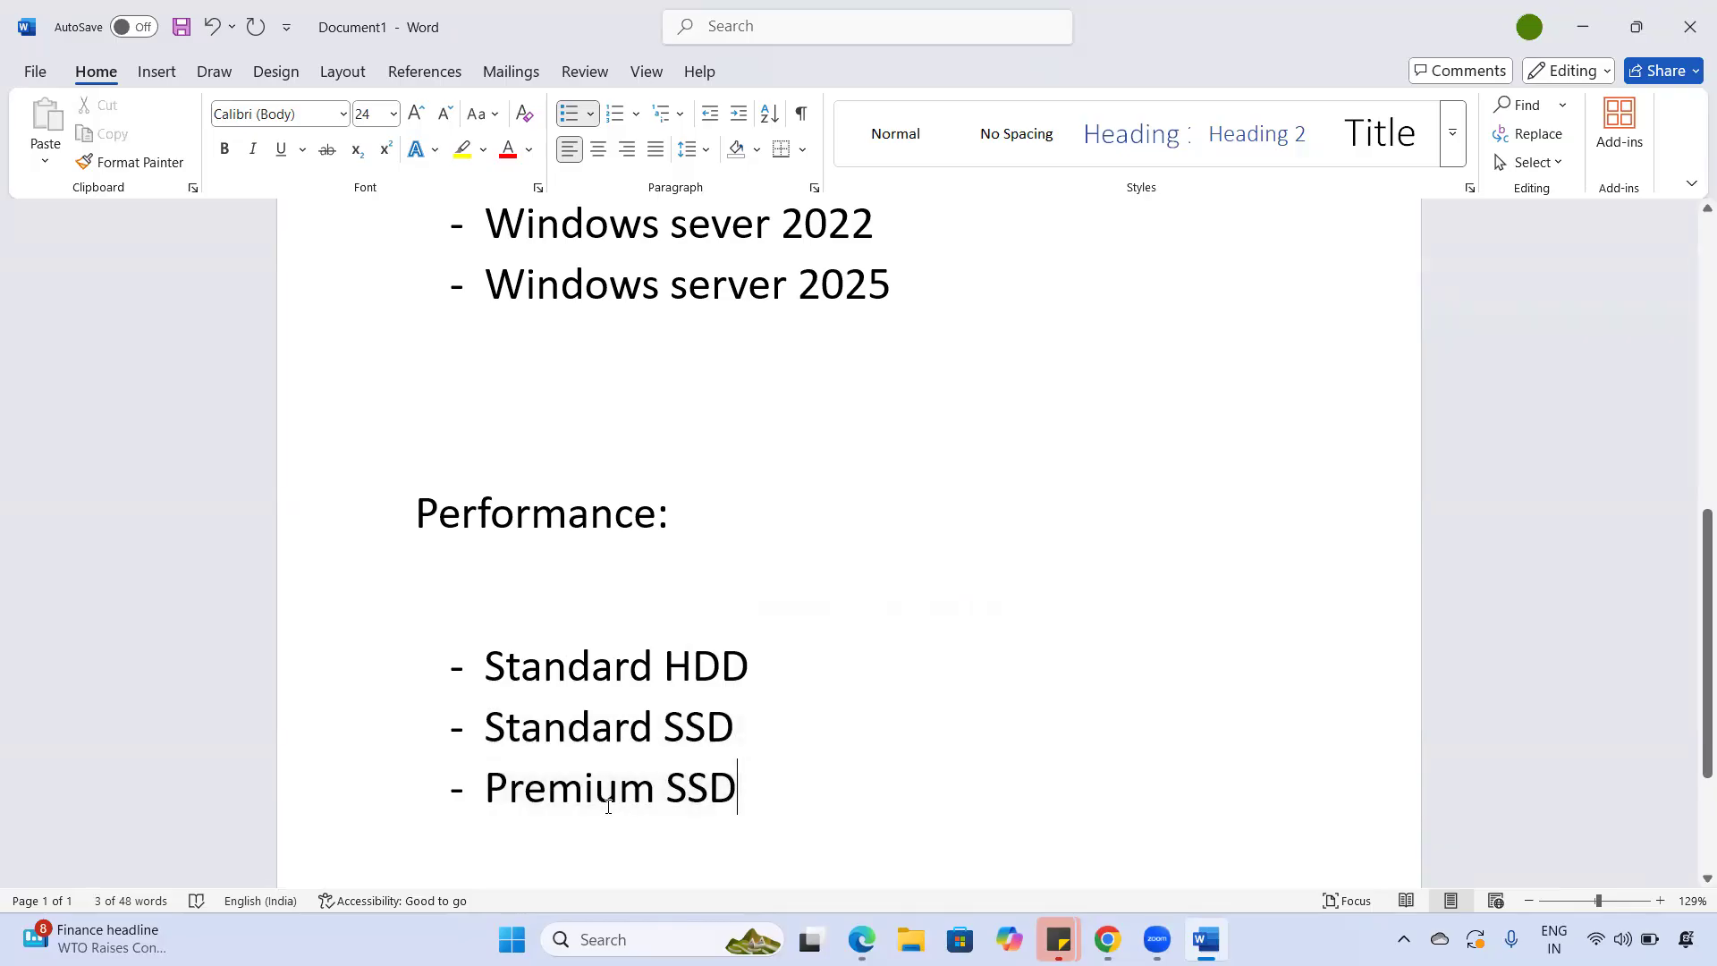
triple_click(805, 809)
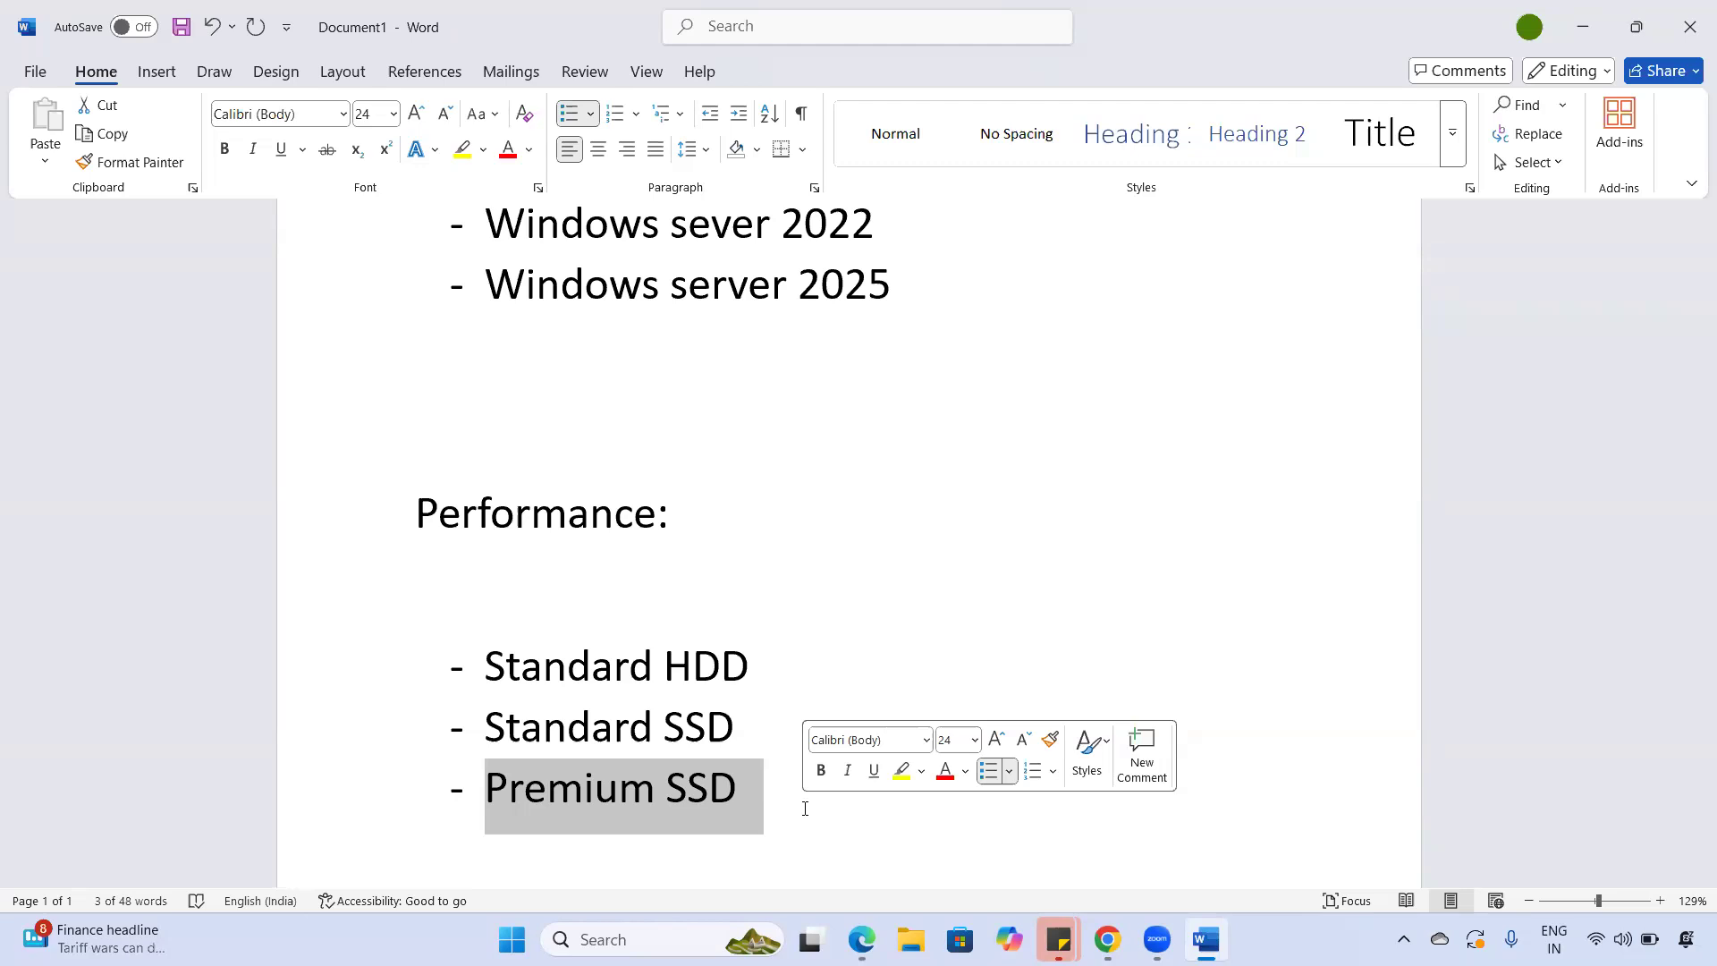
click(804, 808)
drag(515, 781, 786, 812)
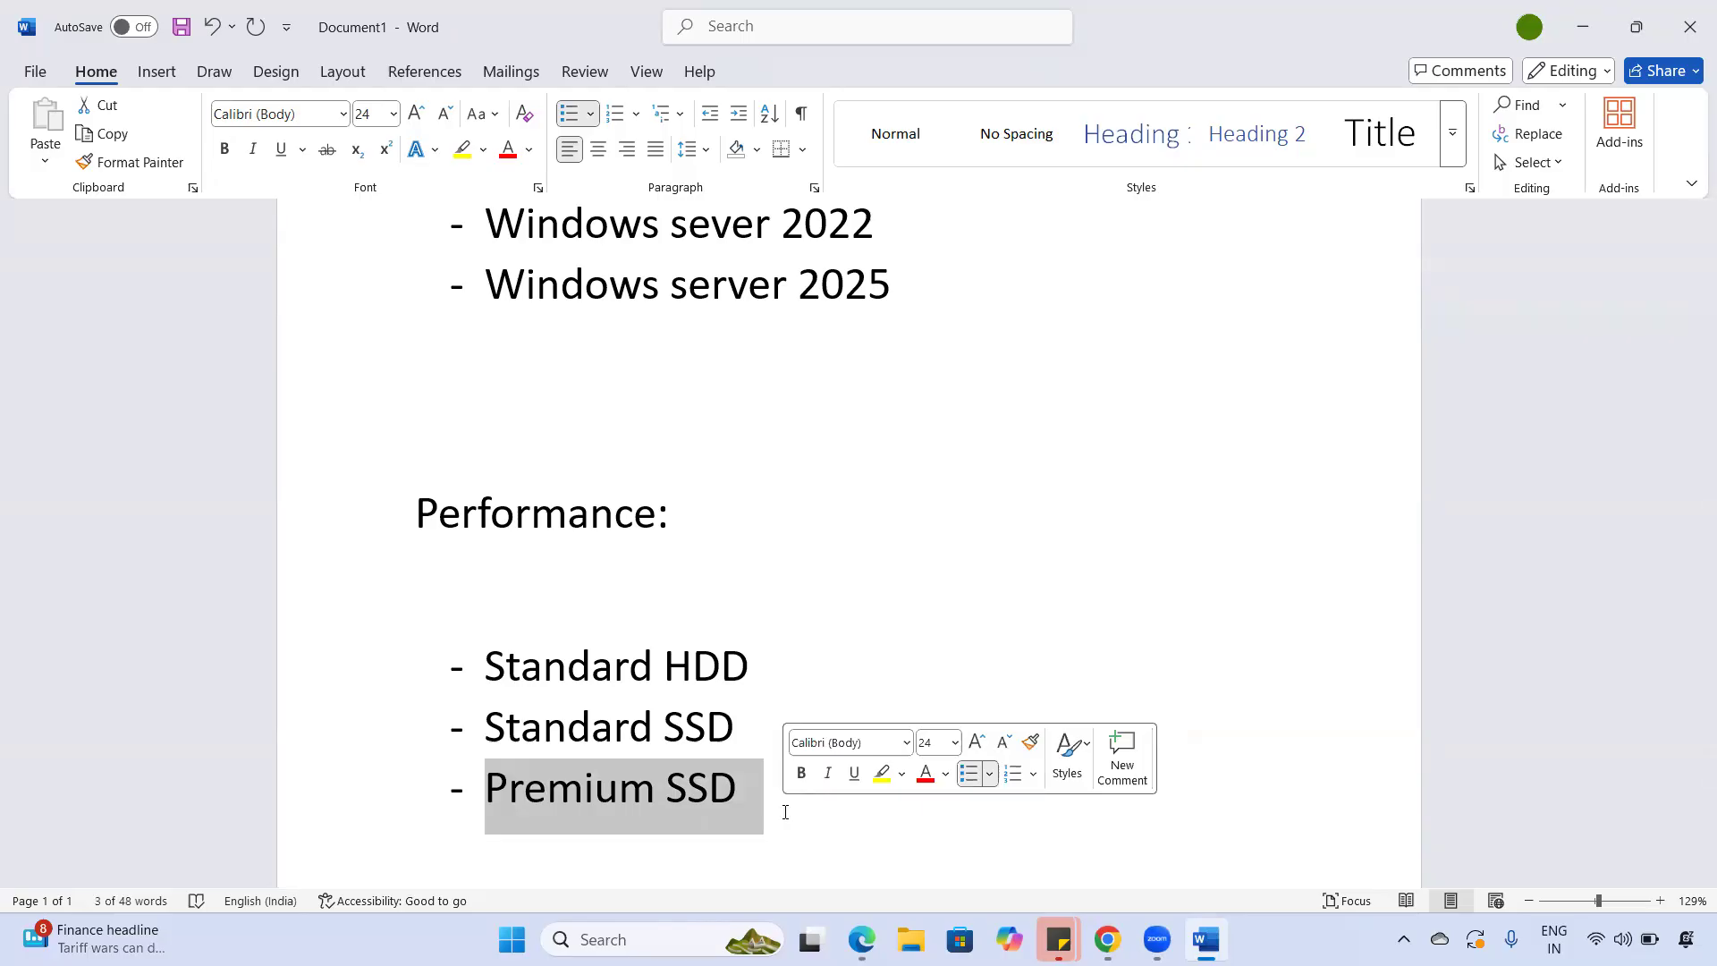
click(785, 812)
triple_click(501, 789)
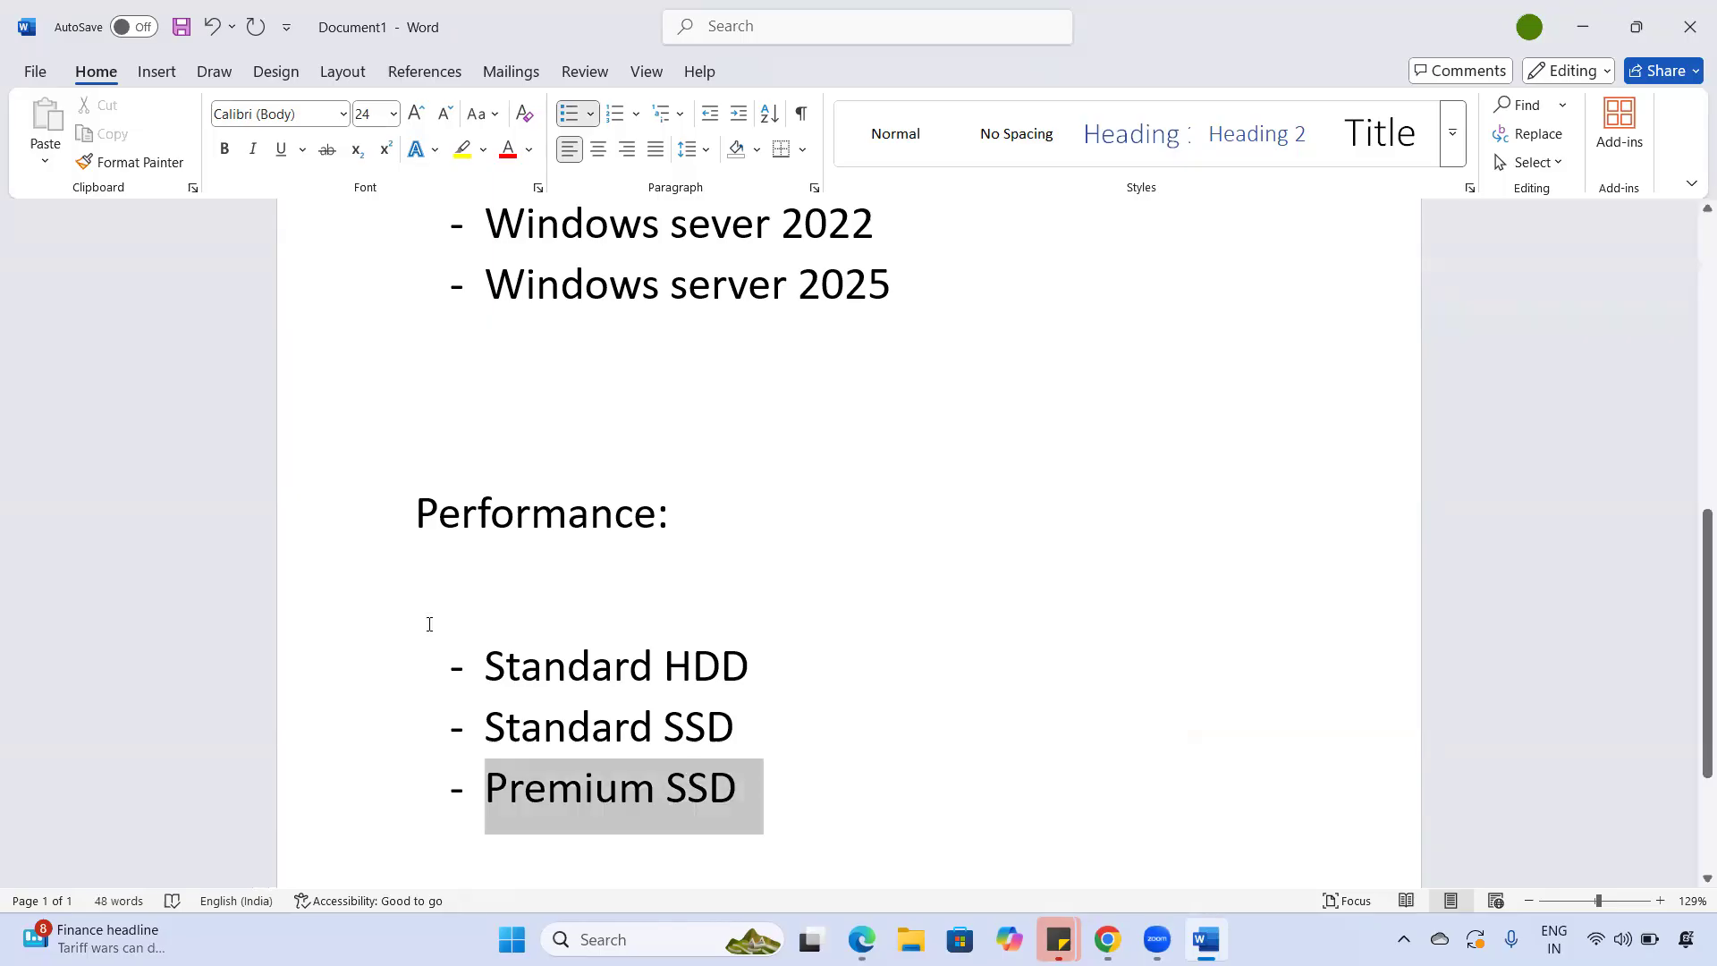
triple_click(765, 746)
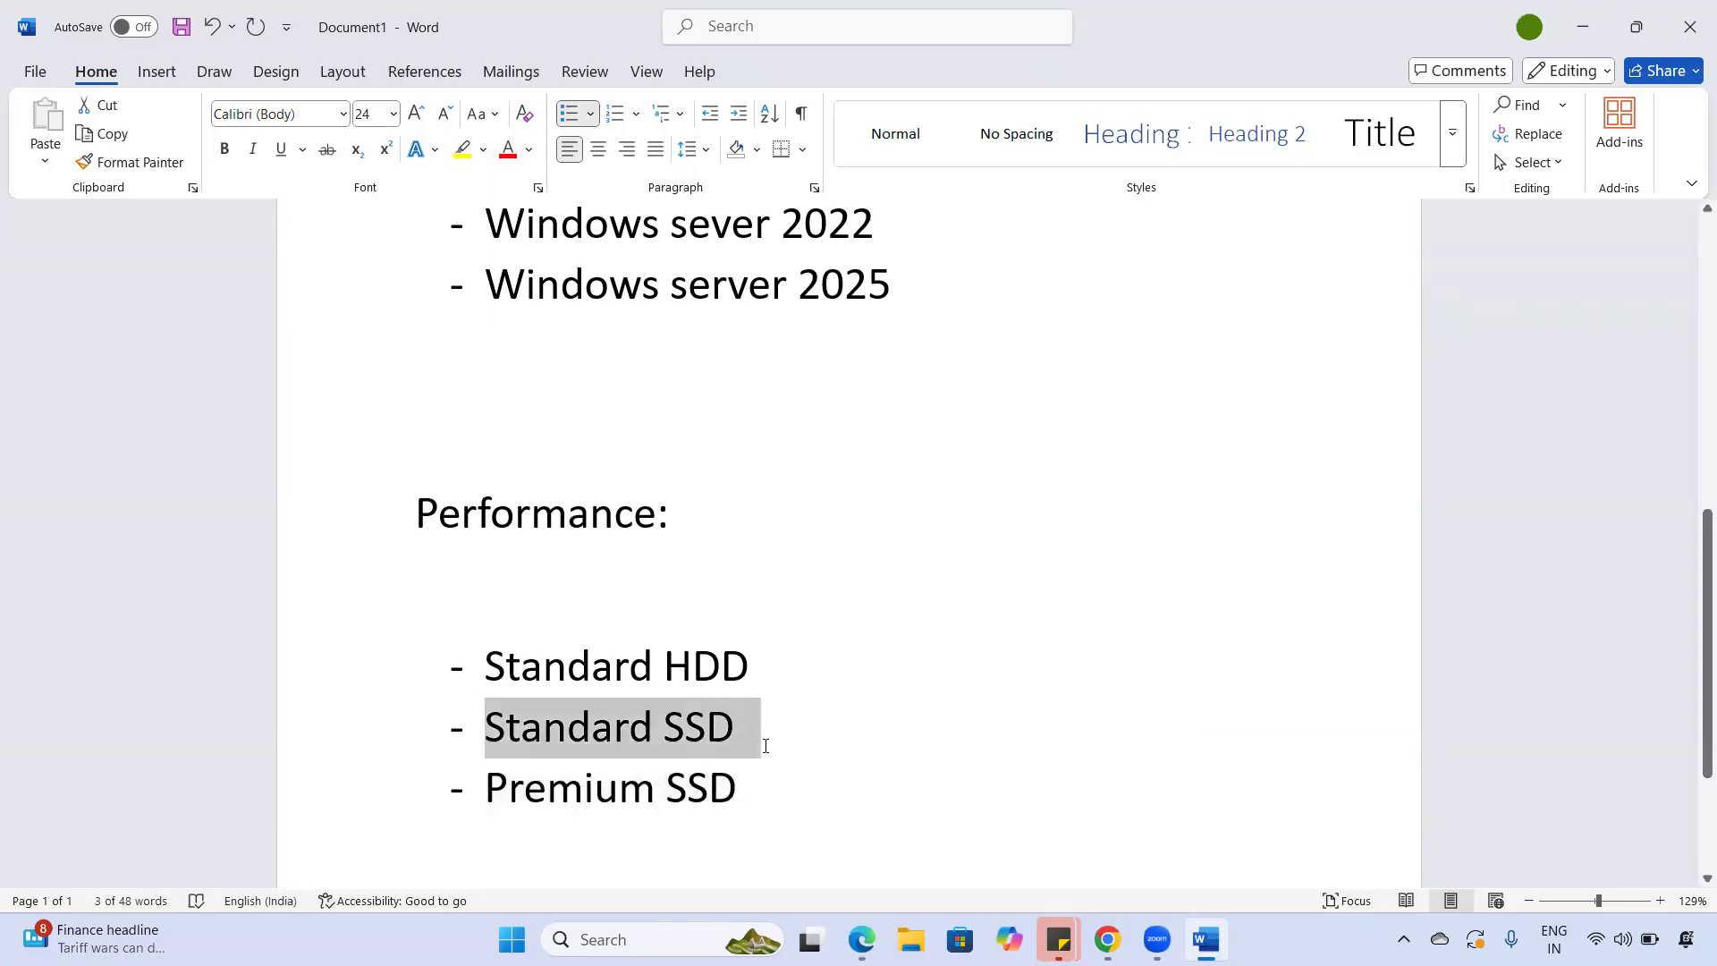
click(764, 747)
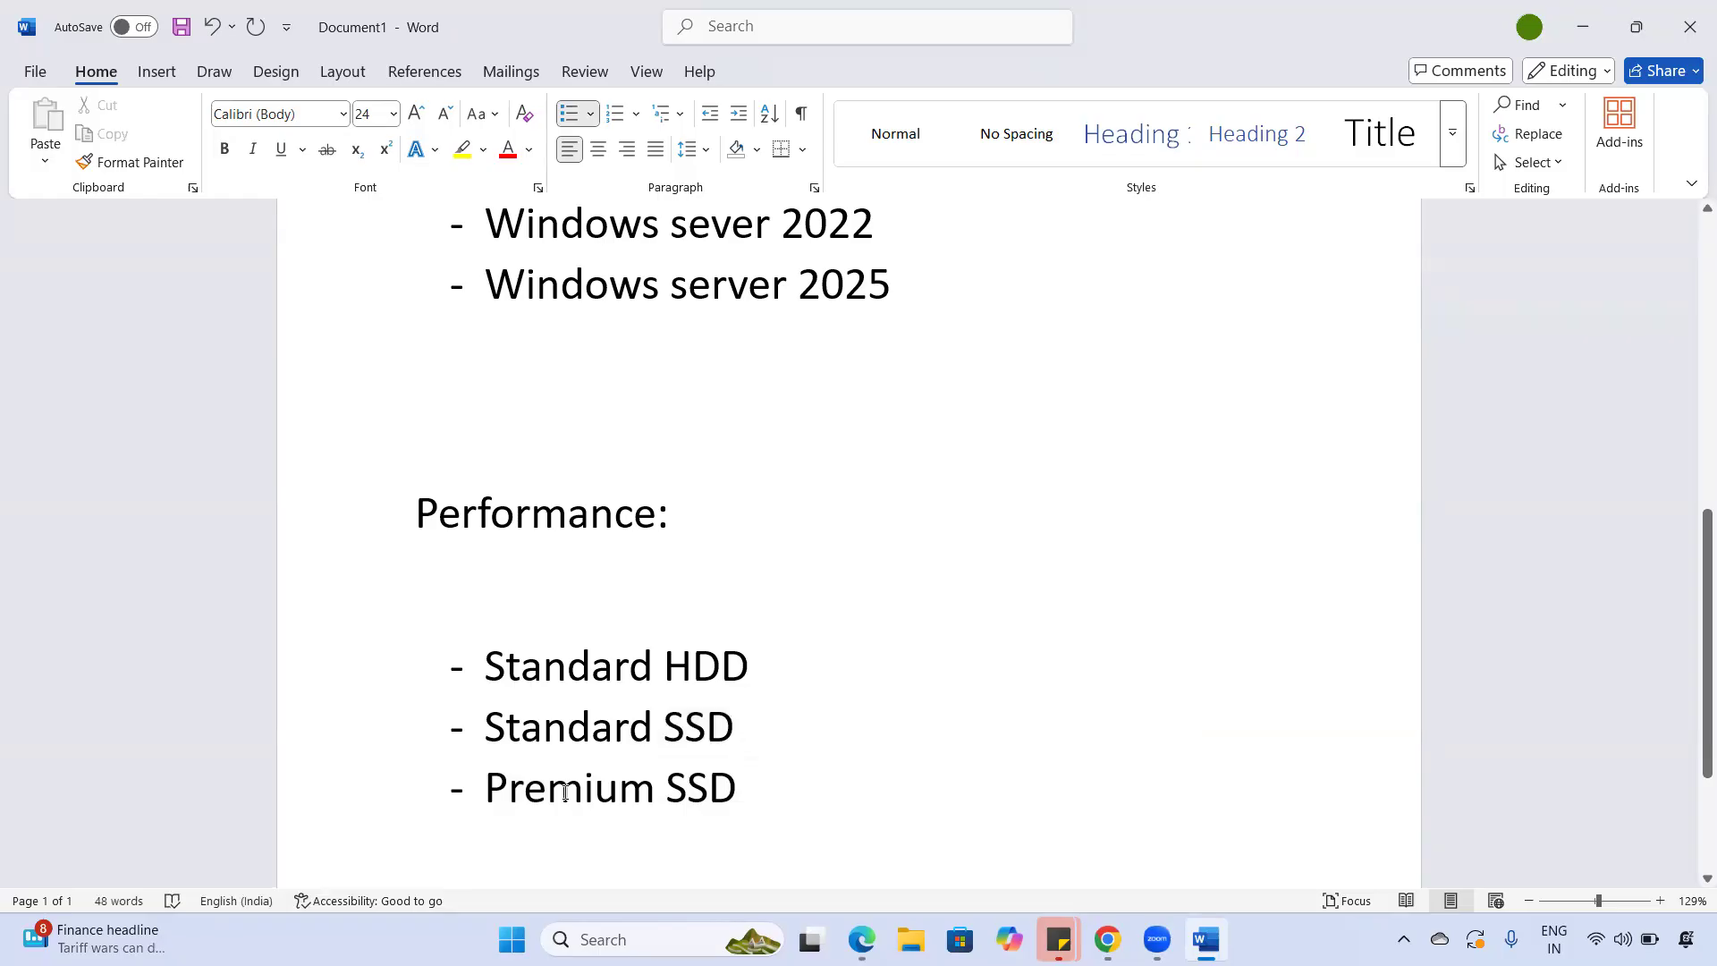
drag(487, 795, 743, 808)
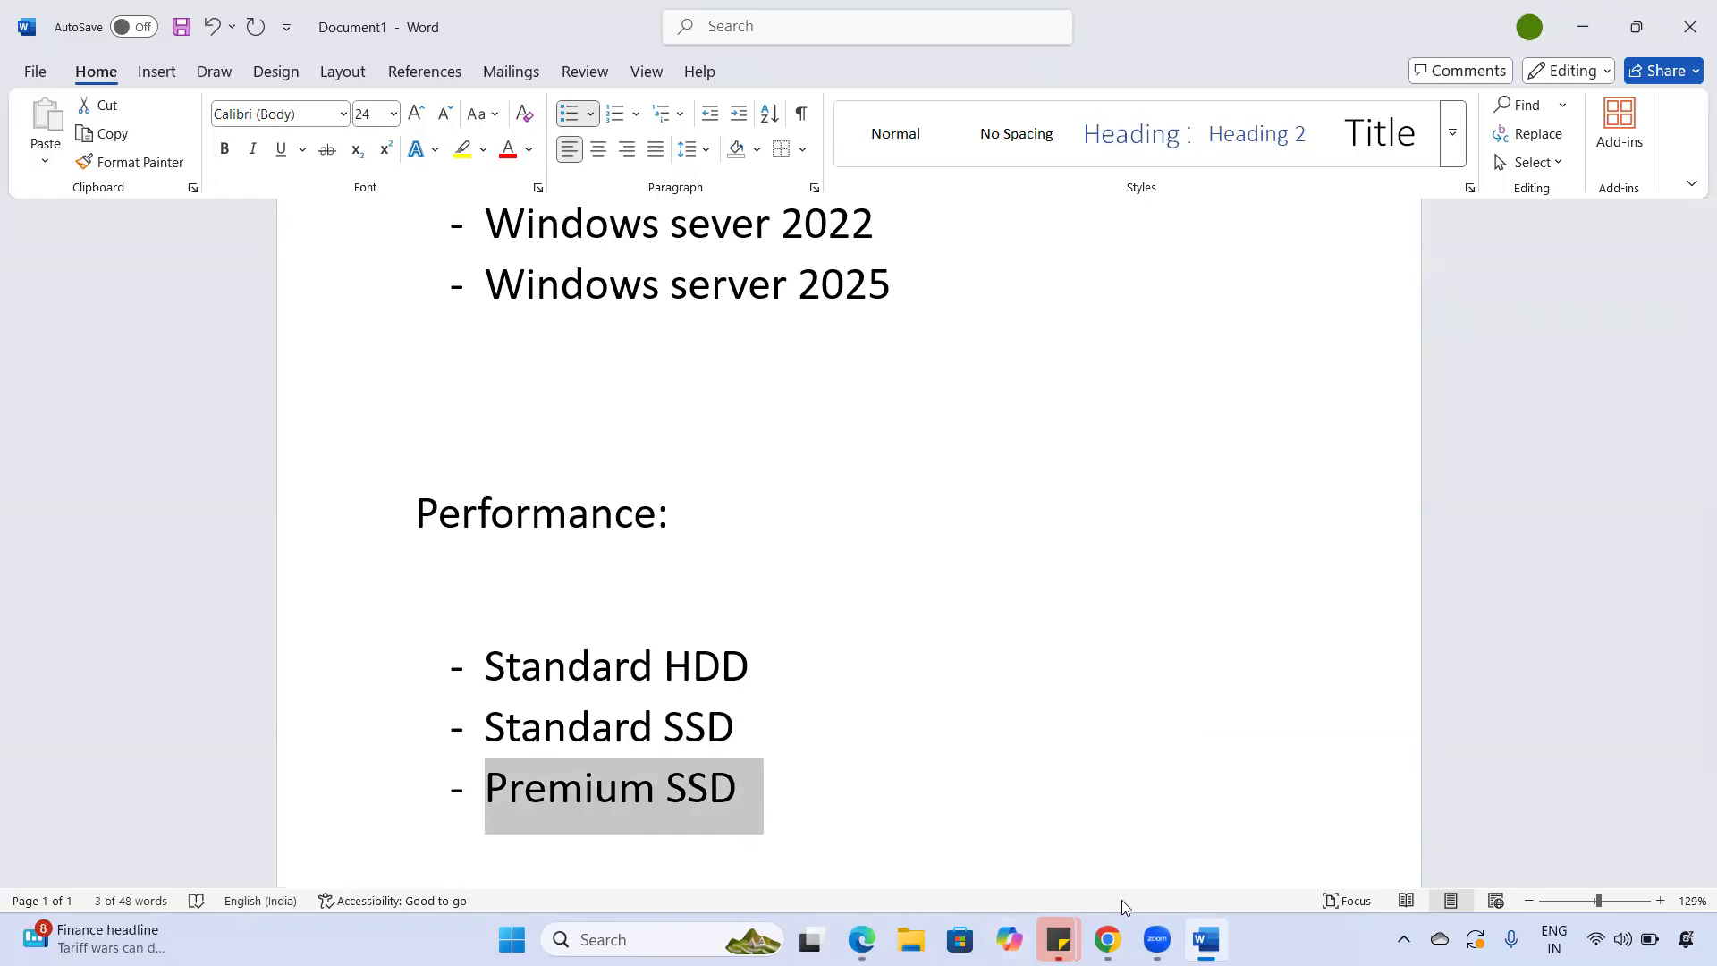
key(alt+Tab)
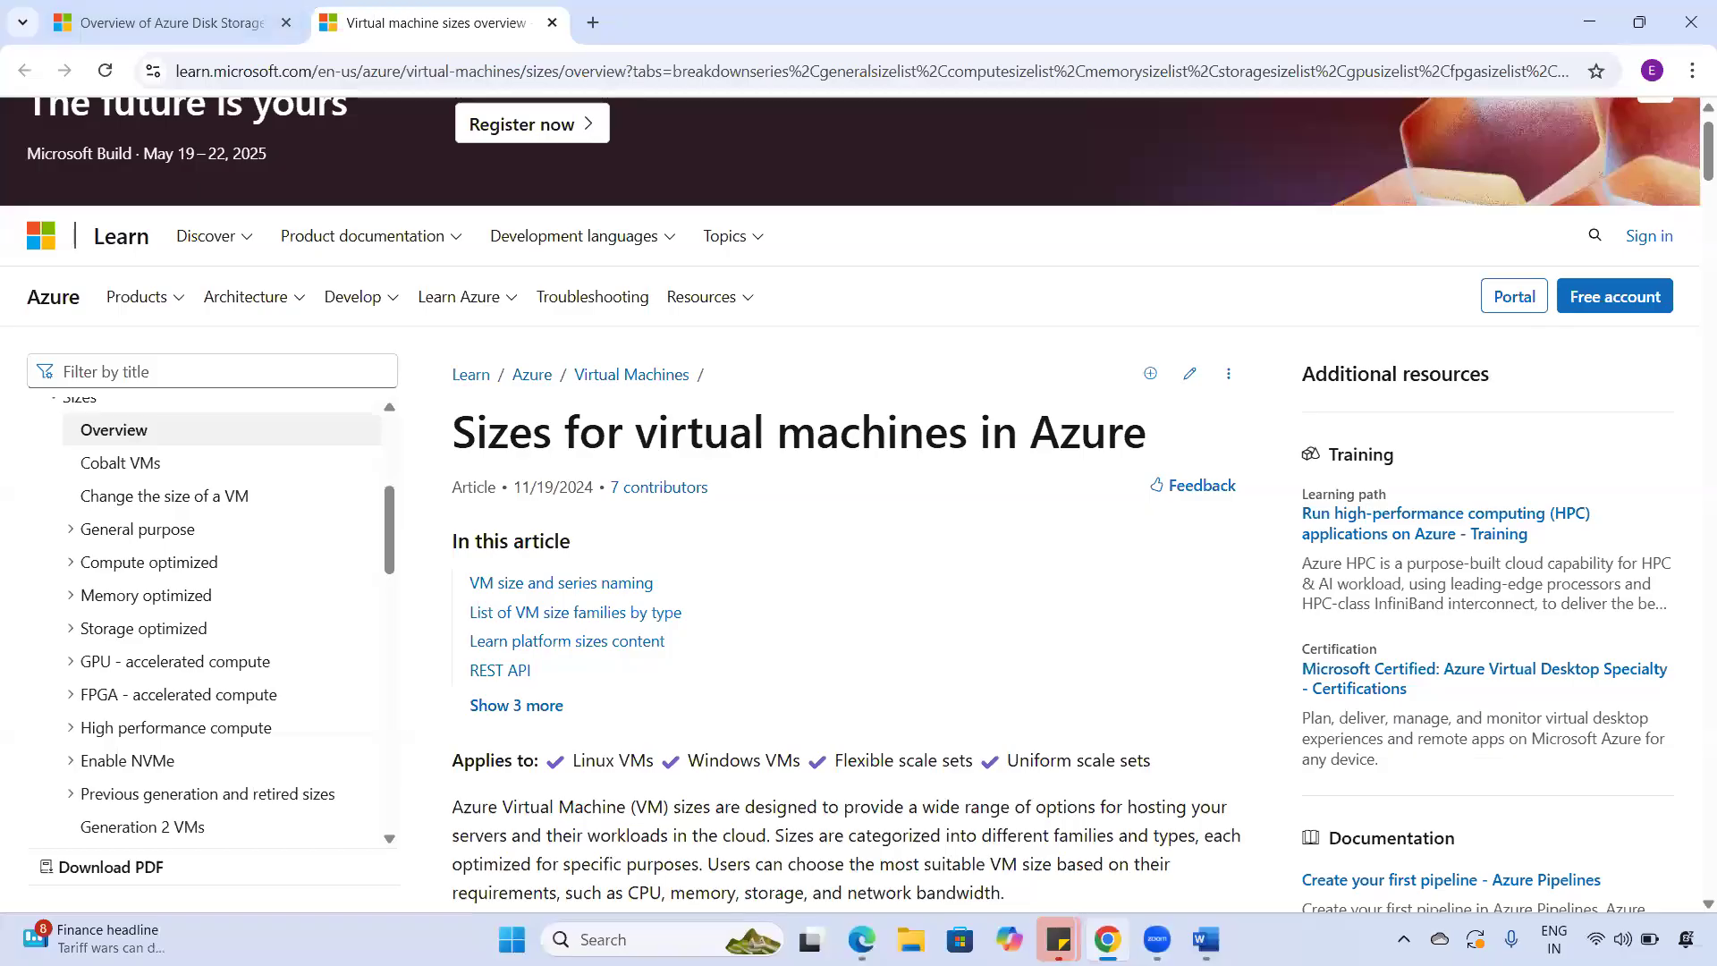
- Return to the Azure portal Disks tab showing the Premium SSD OS disk at ₹14,616.31 monthly
click(861, 939)
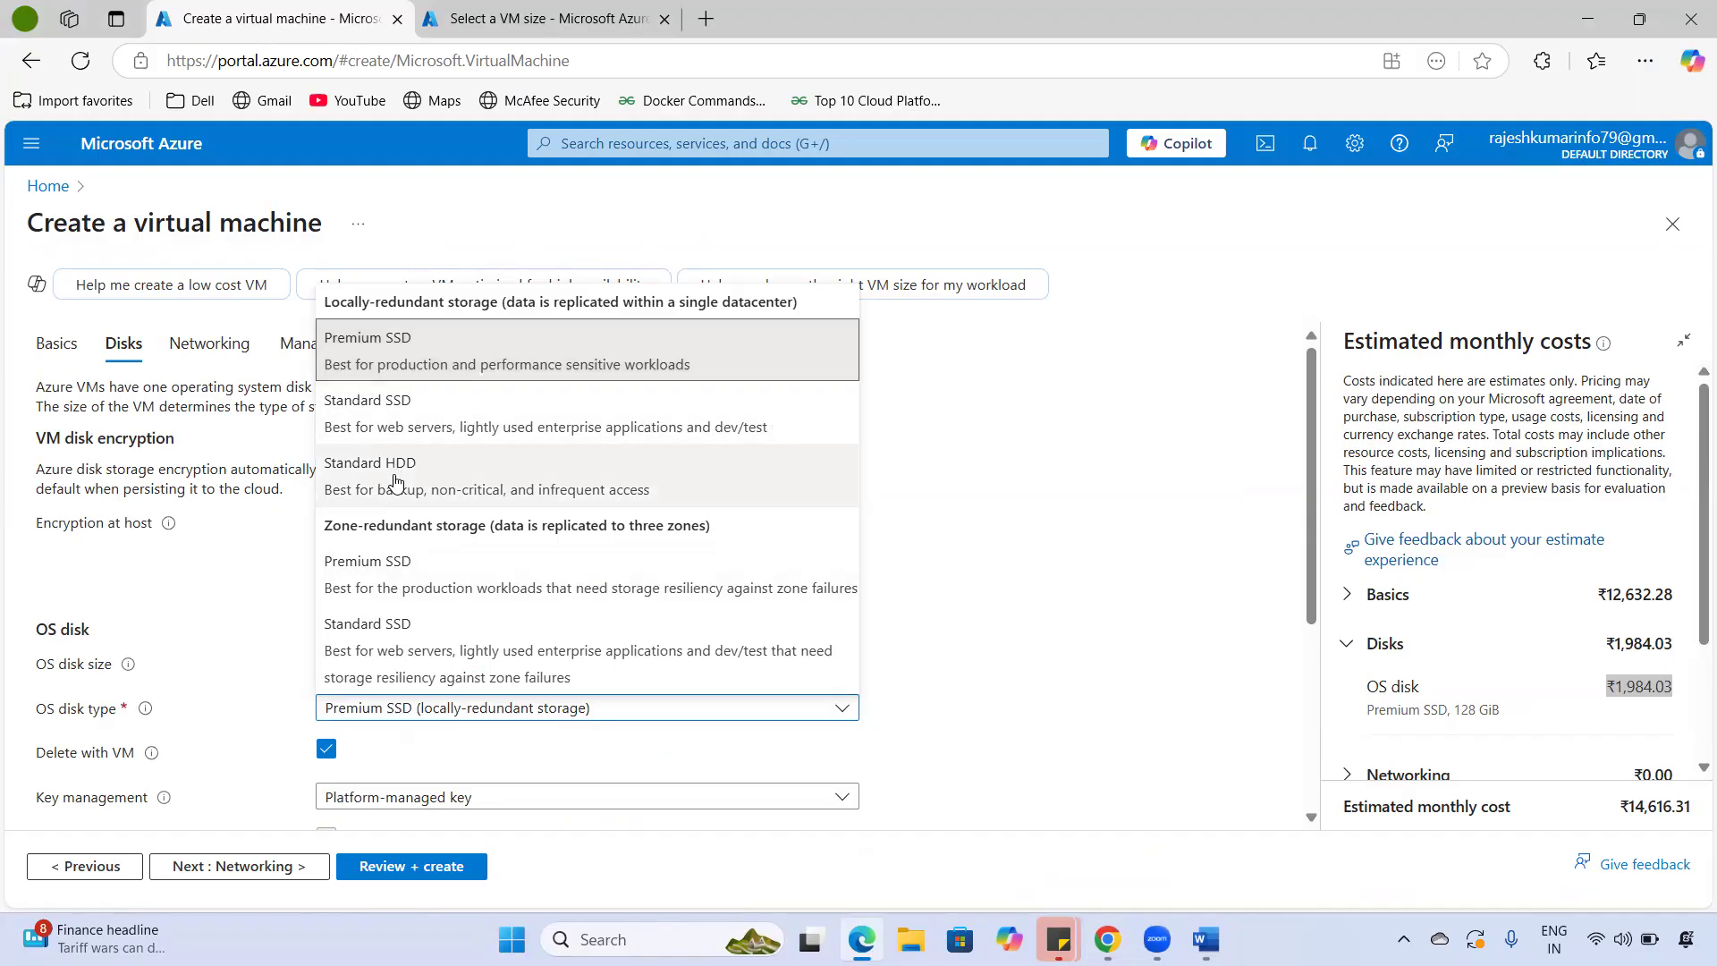
- Choose a Standard SSD (locally-redundant storage) OS disk and untick Delete with VM
click(416, 434)
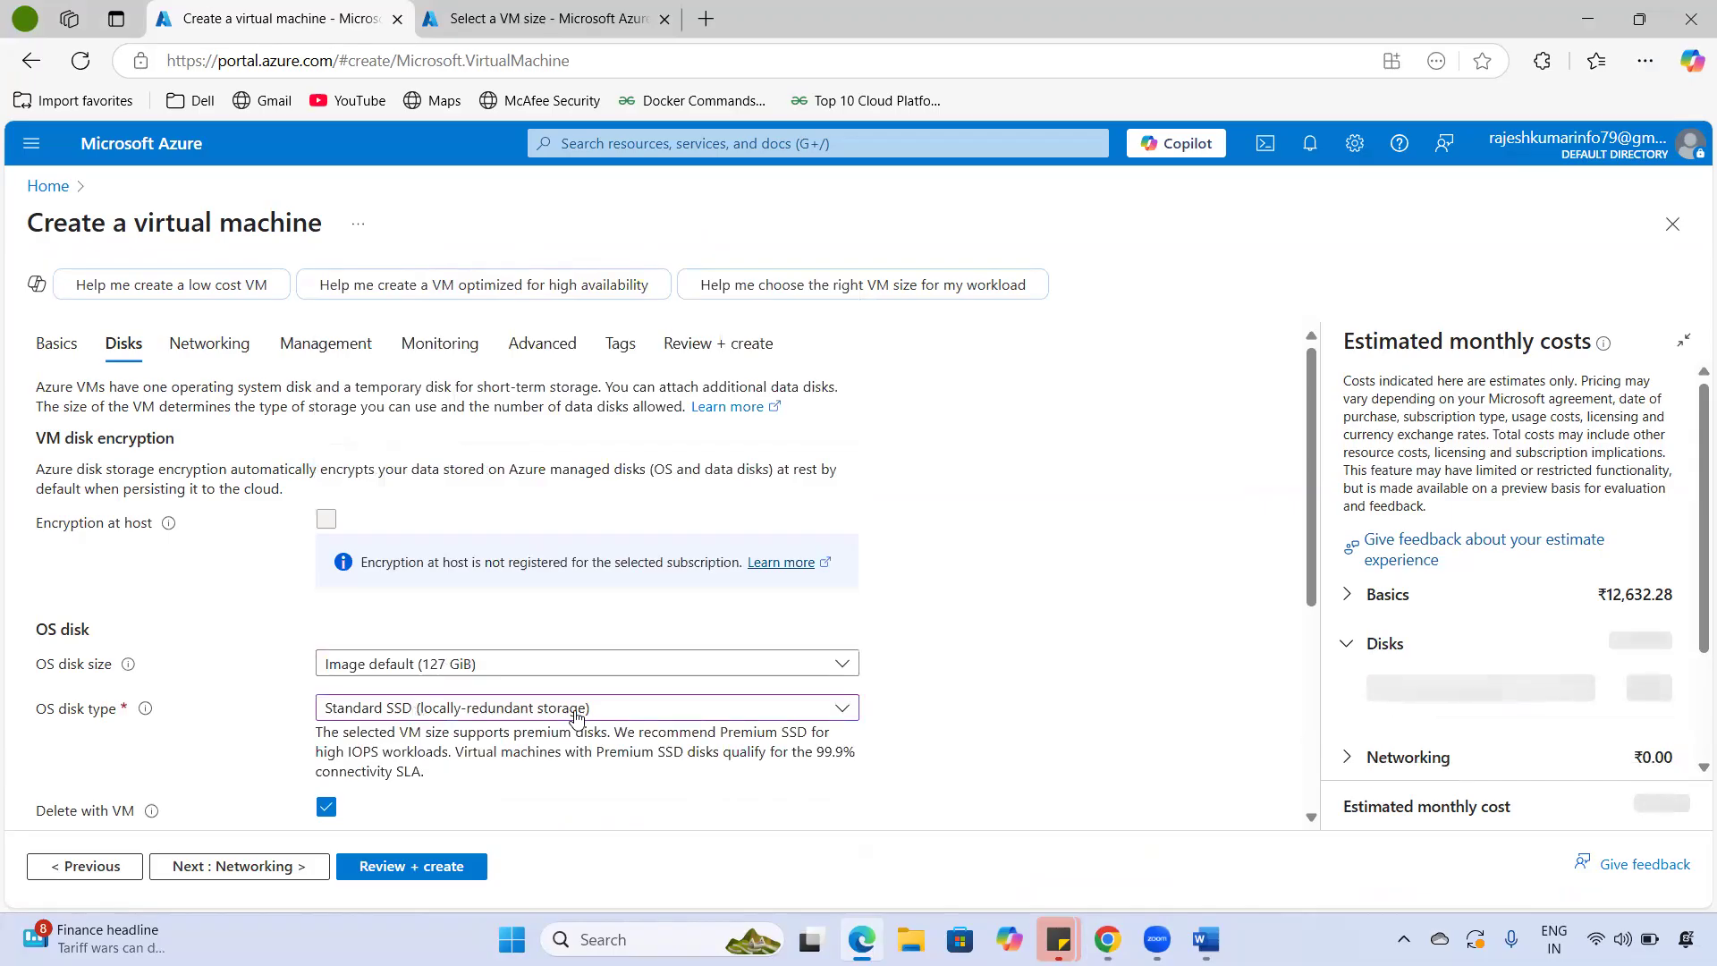
scroll(555, 659, down, 3)
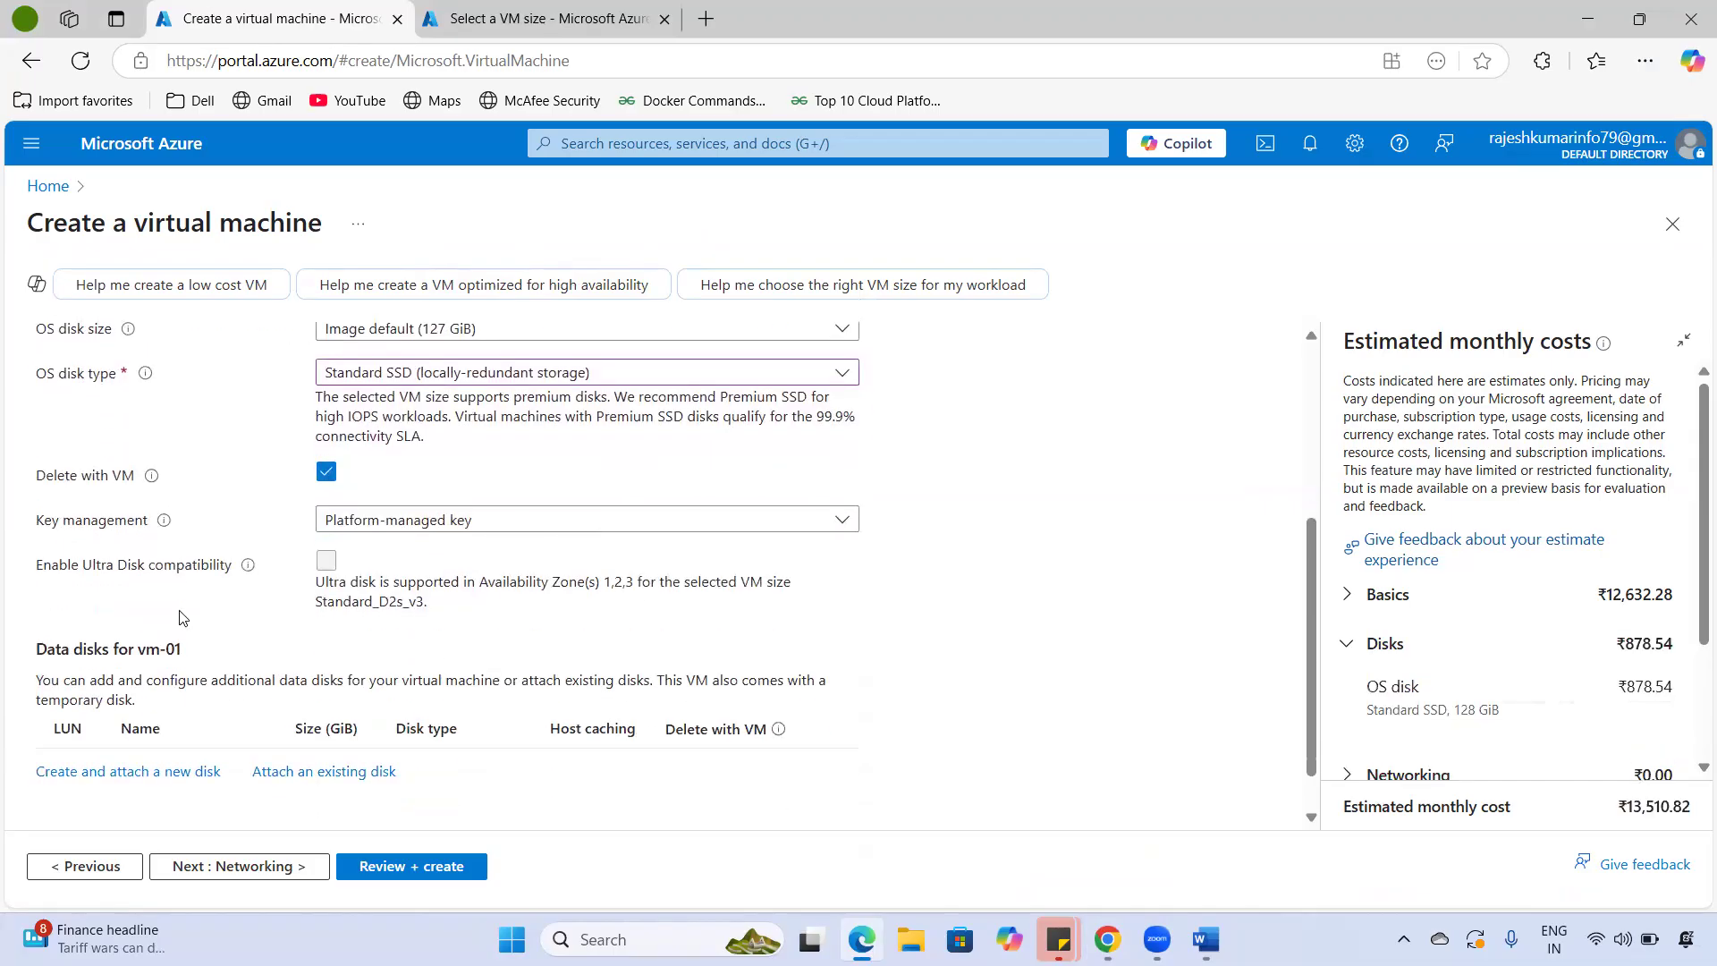
drag(46, 478, 132, 483)
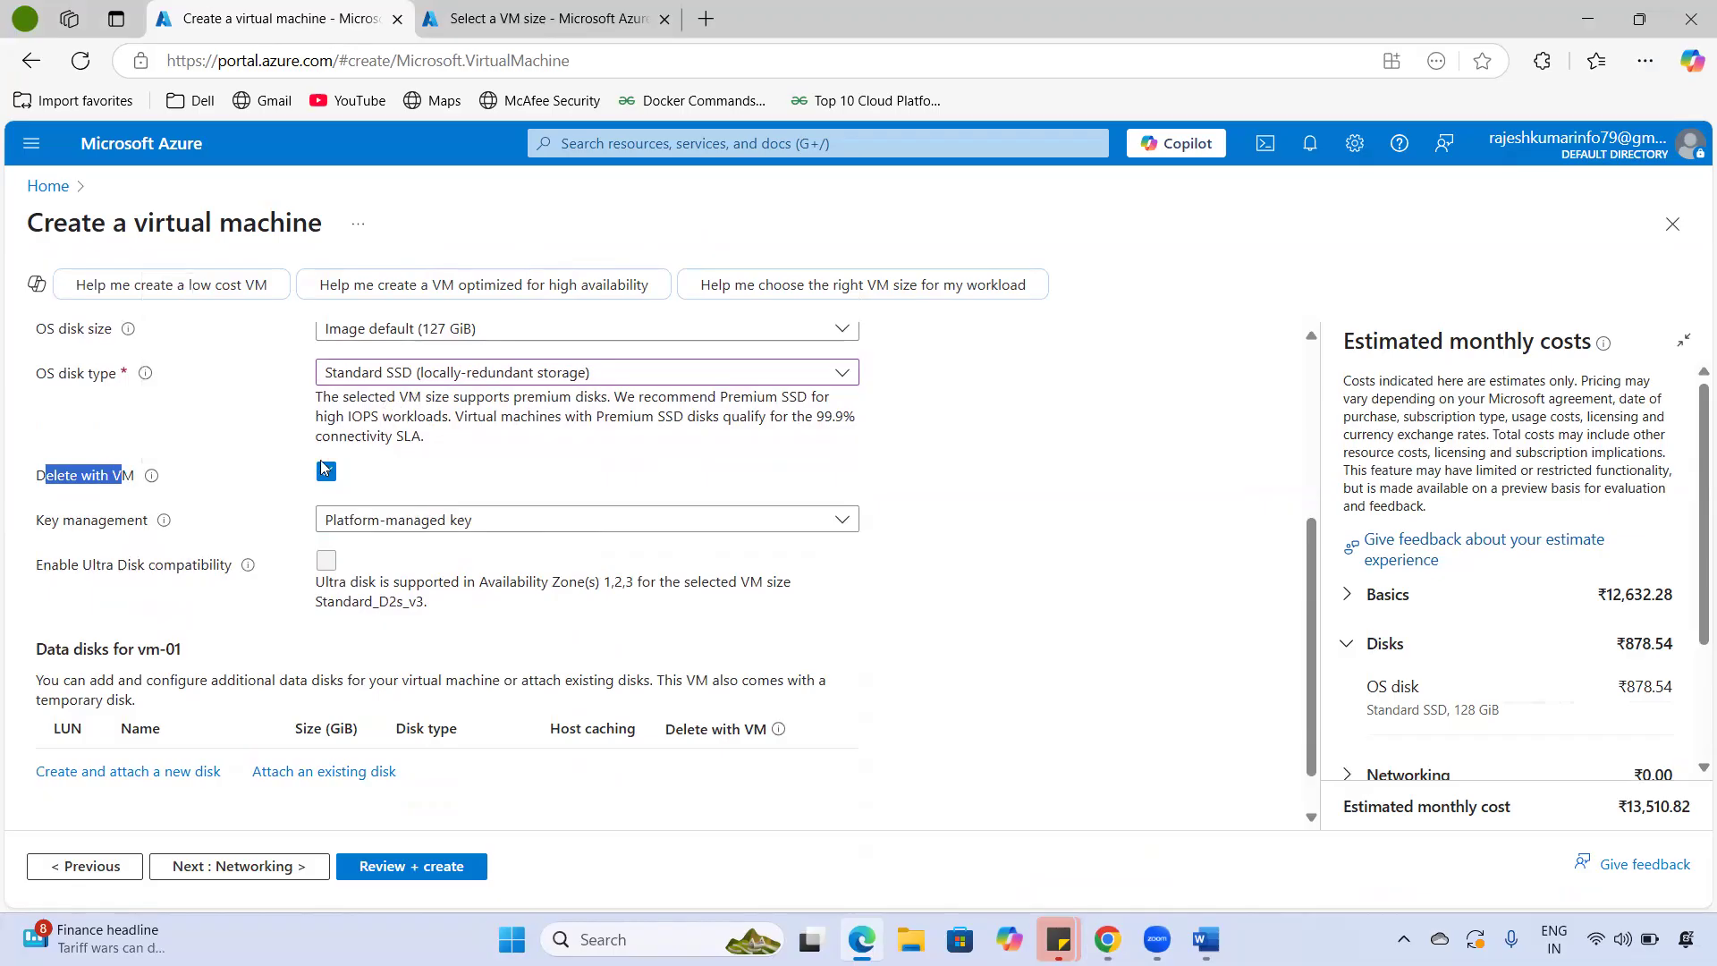
click(324, 473)
drag(134, 224, 292, 226)
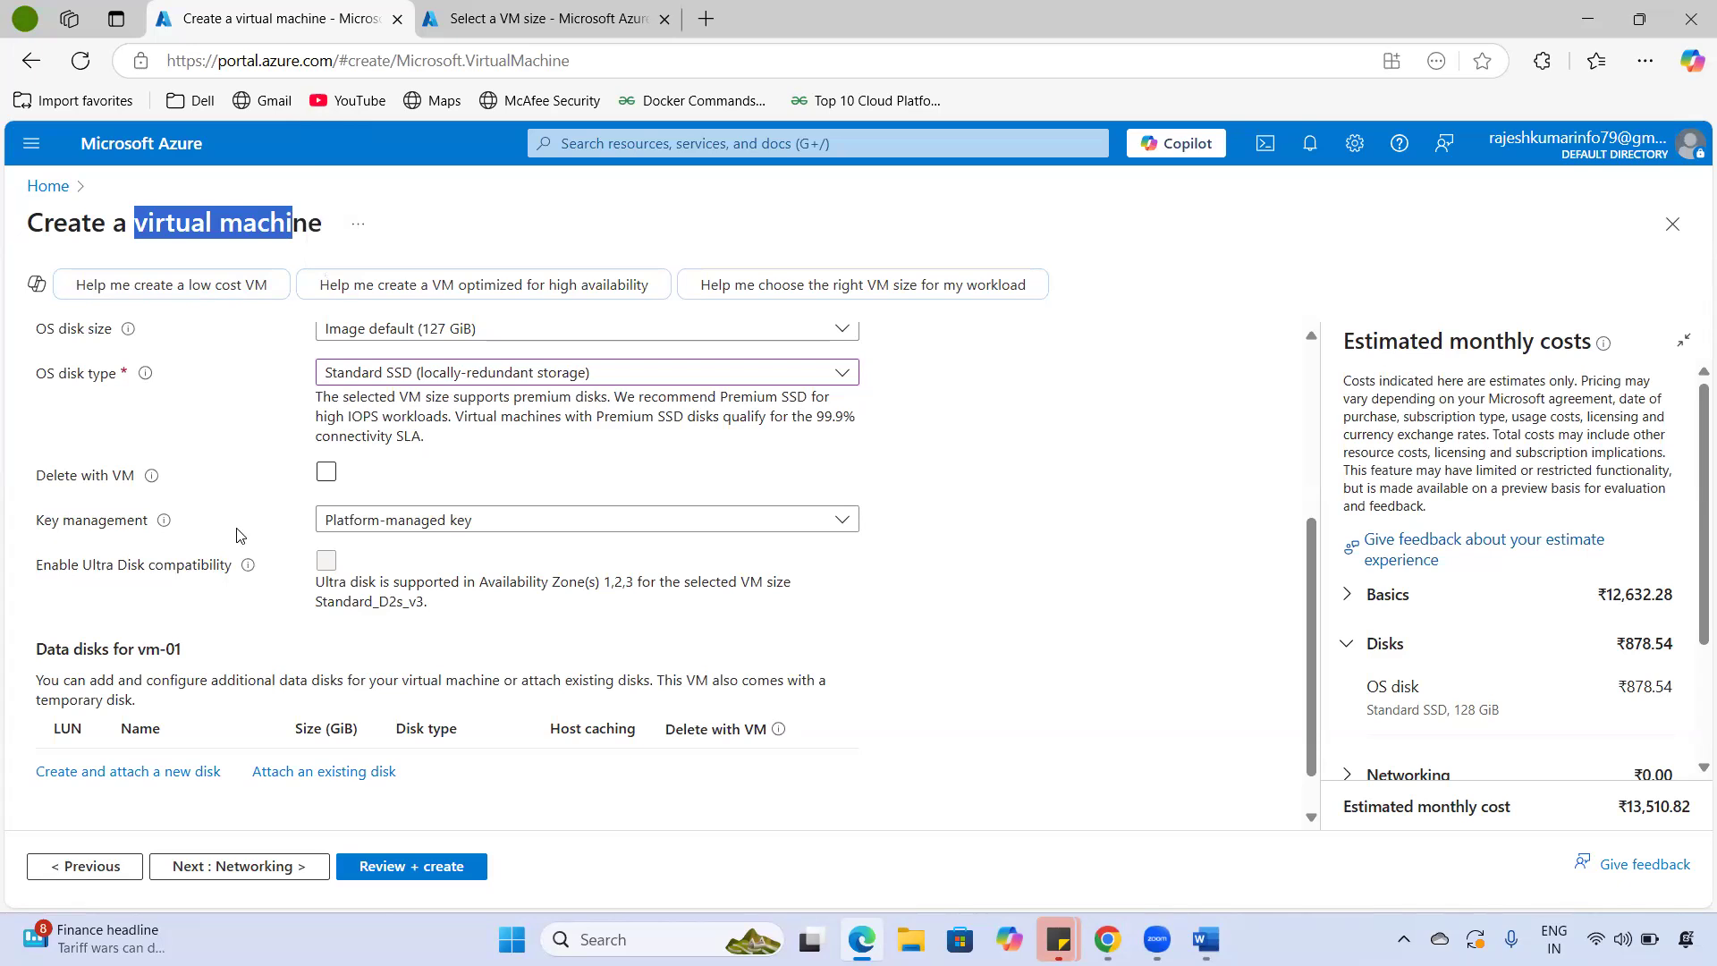
scroll(467, 537, up, 3)
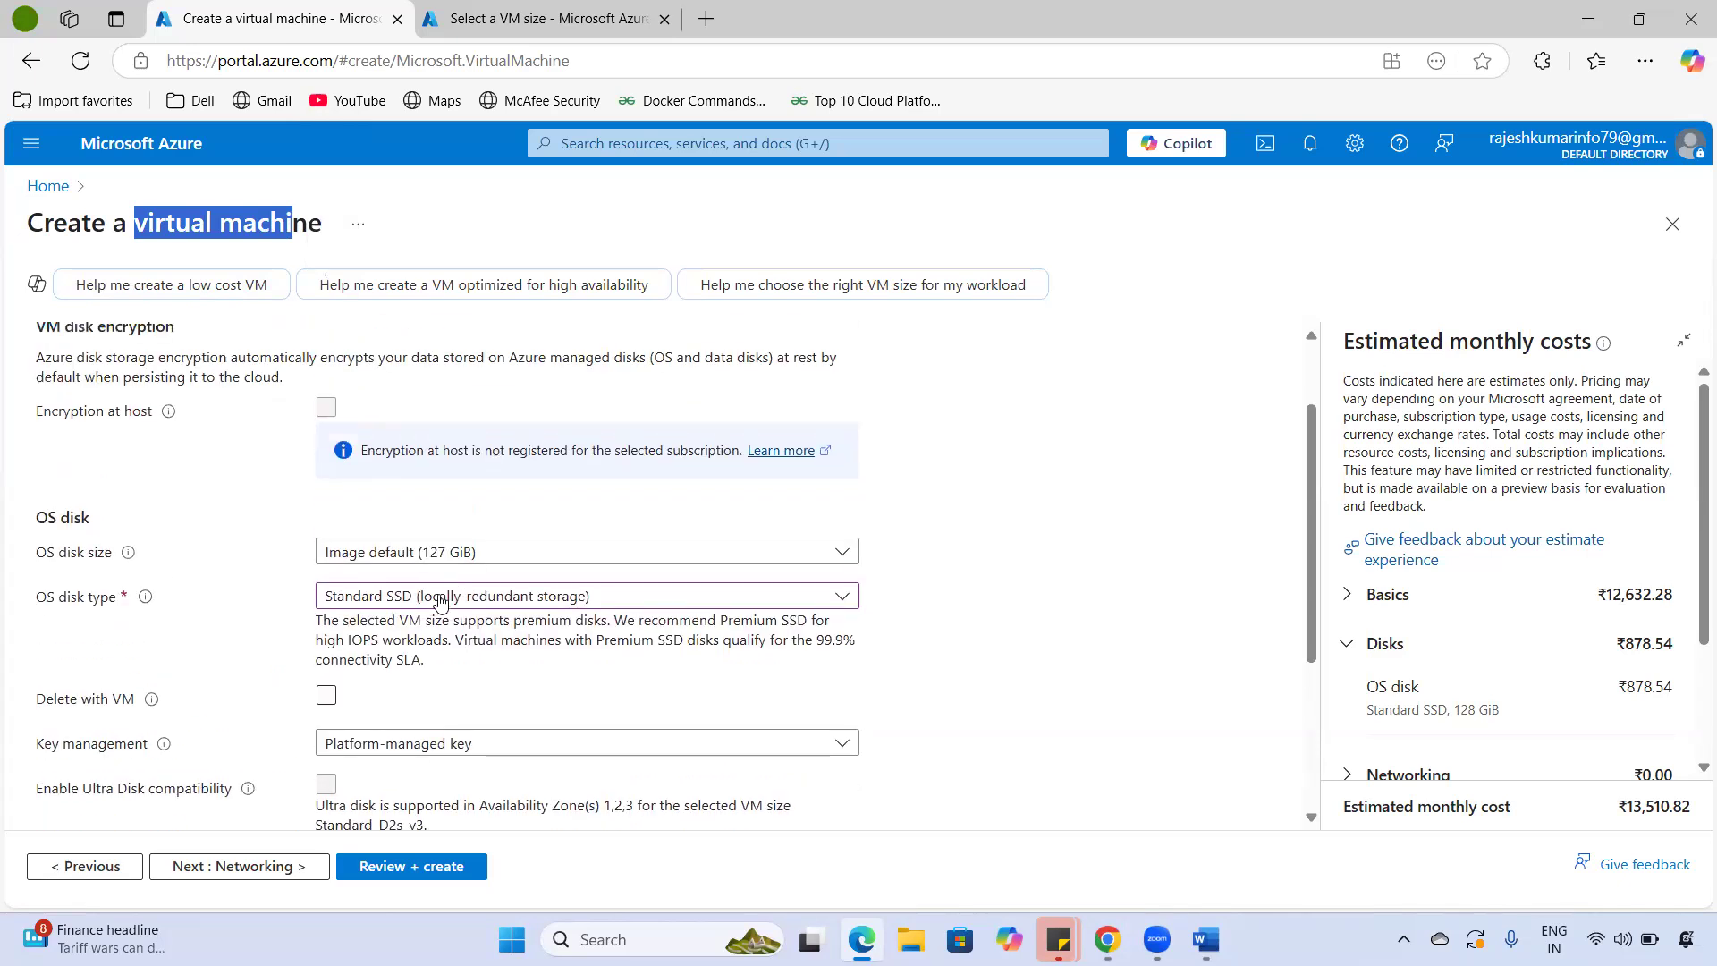
scroll(520, 597, down, 1)
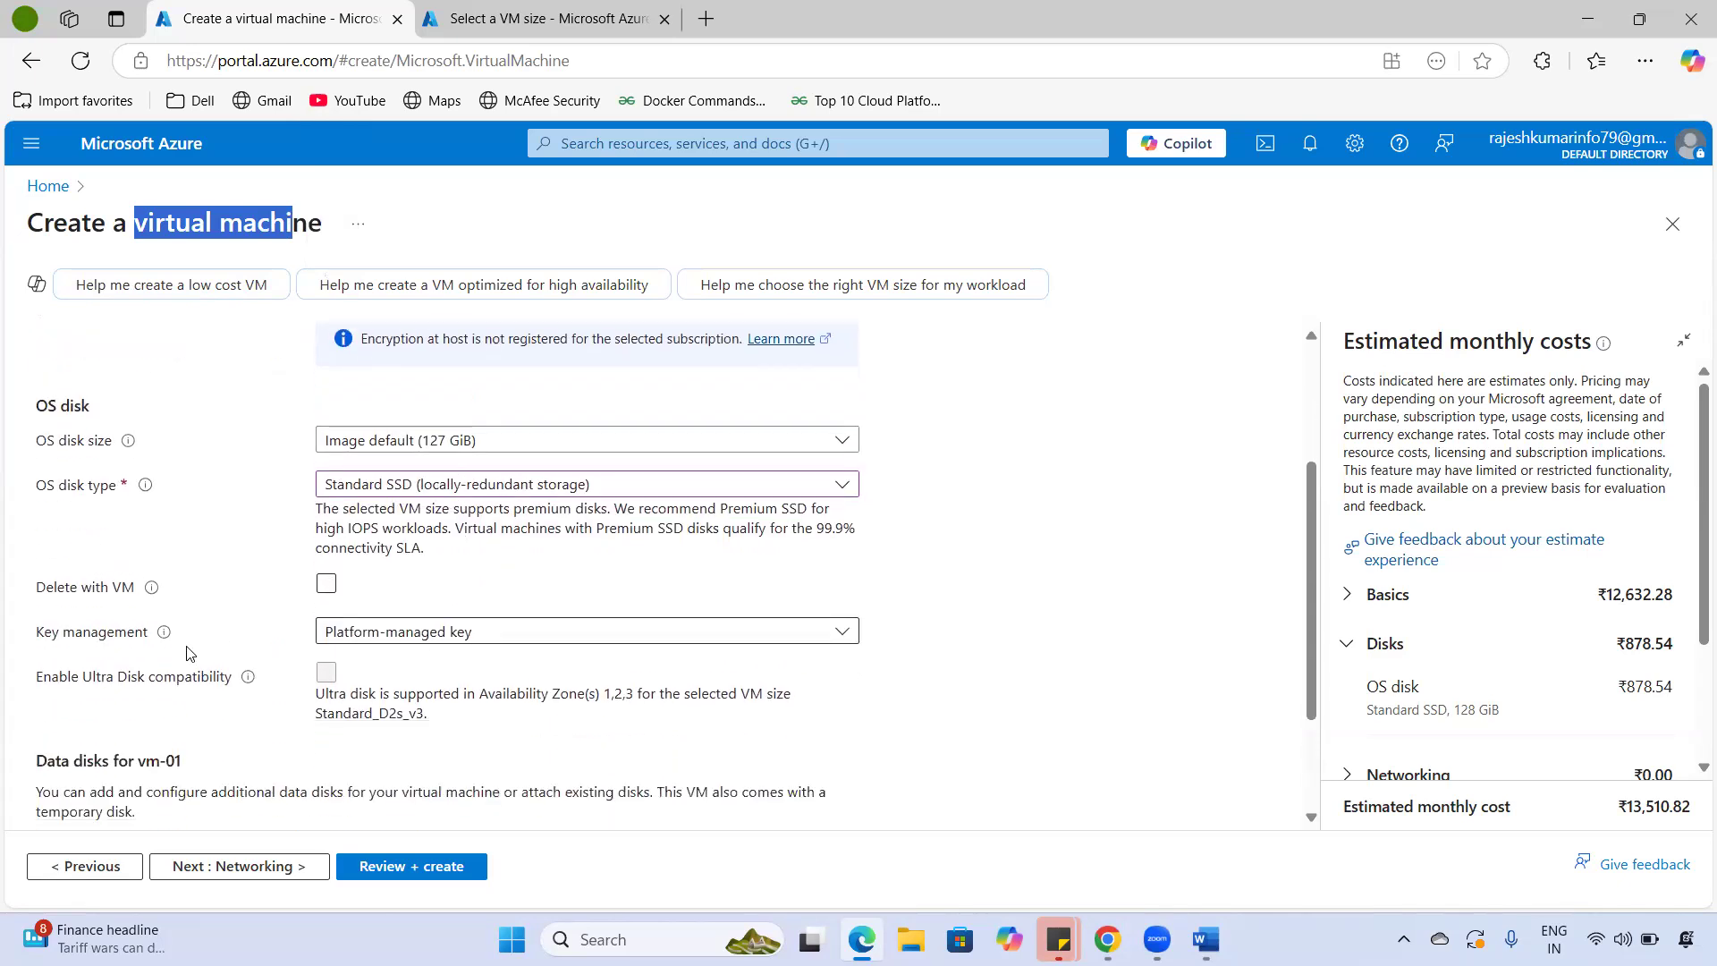
- Keep the platform-managed encryption key and advance to Networking
click(397, 636)
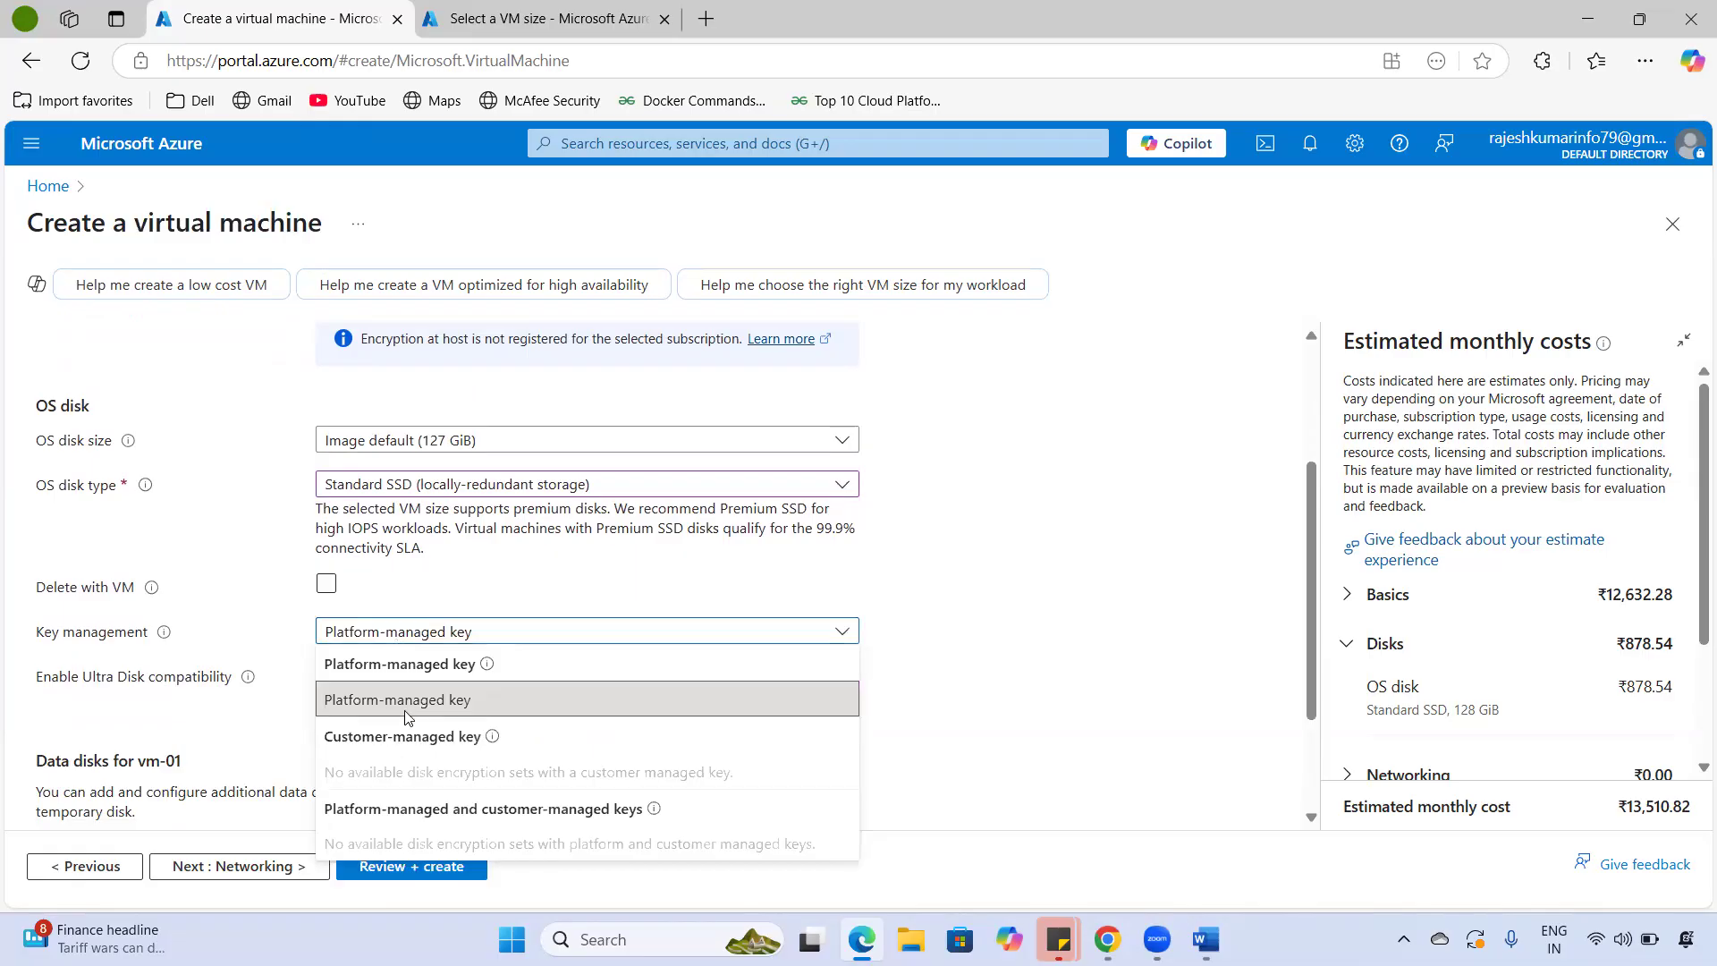
click(405, 716)
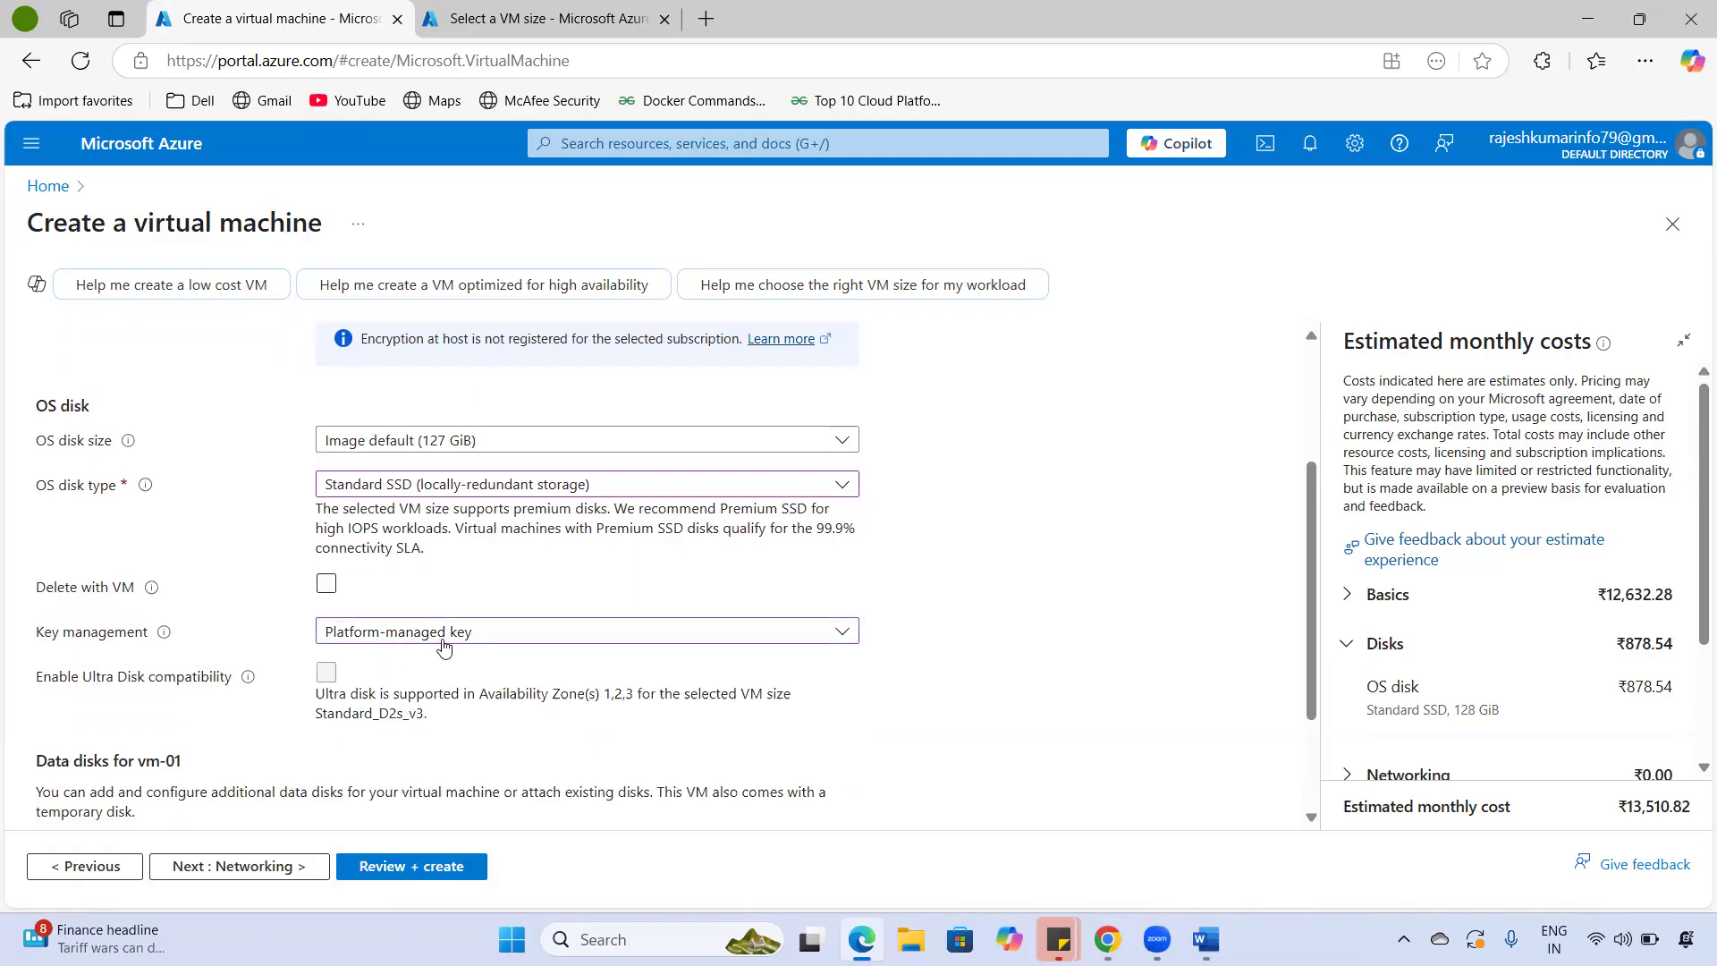
scroll(475, 695, down, 1)
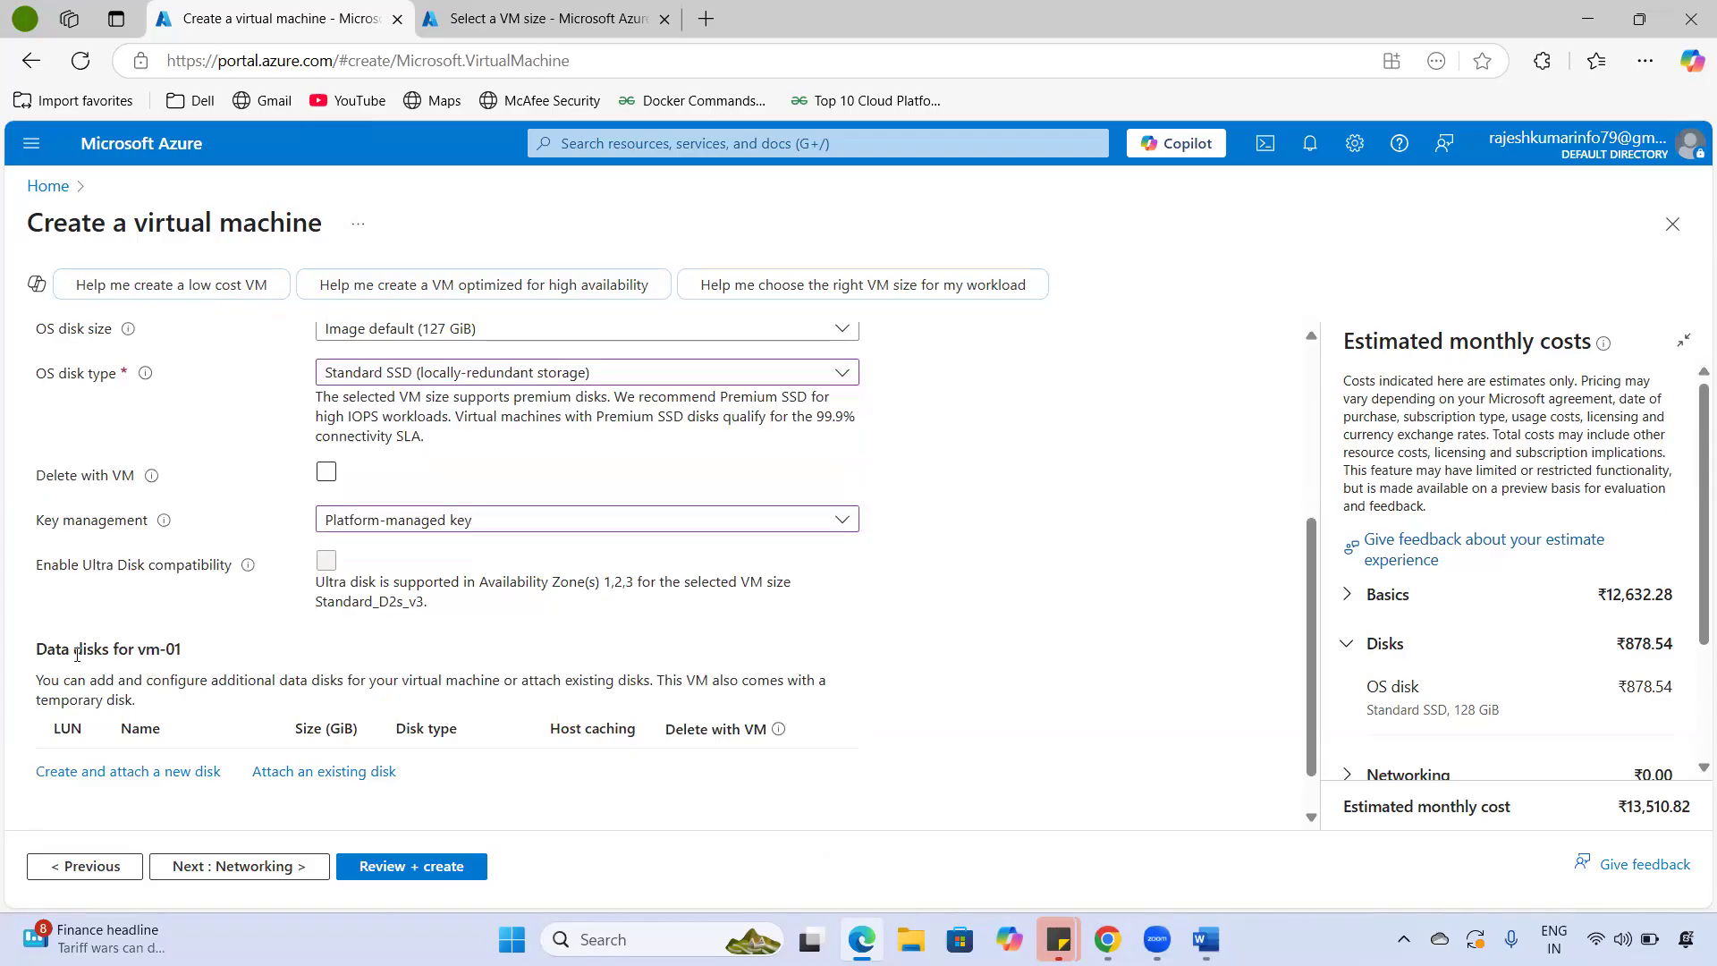
triple_click(169, 650)
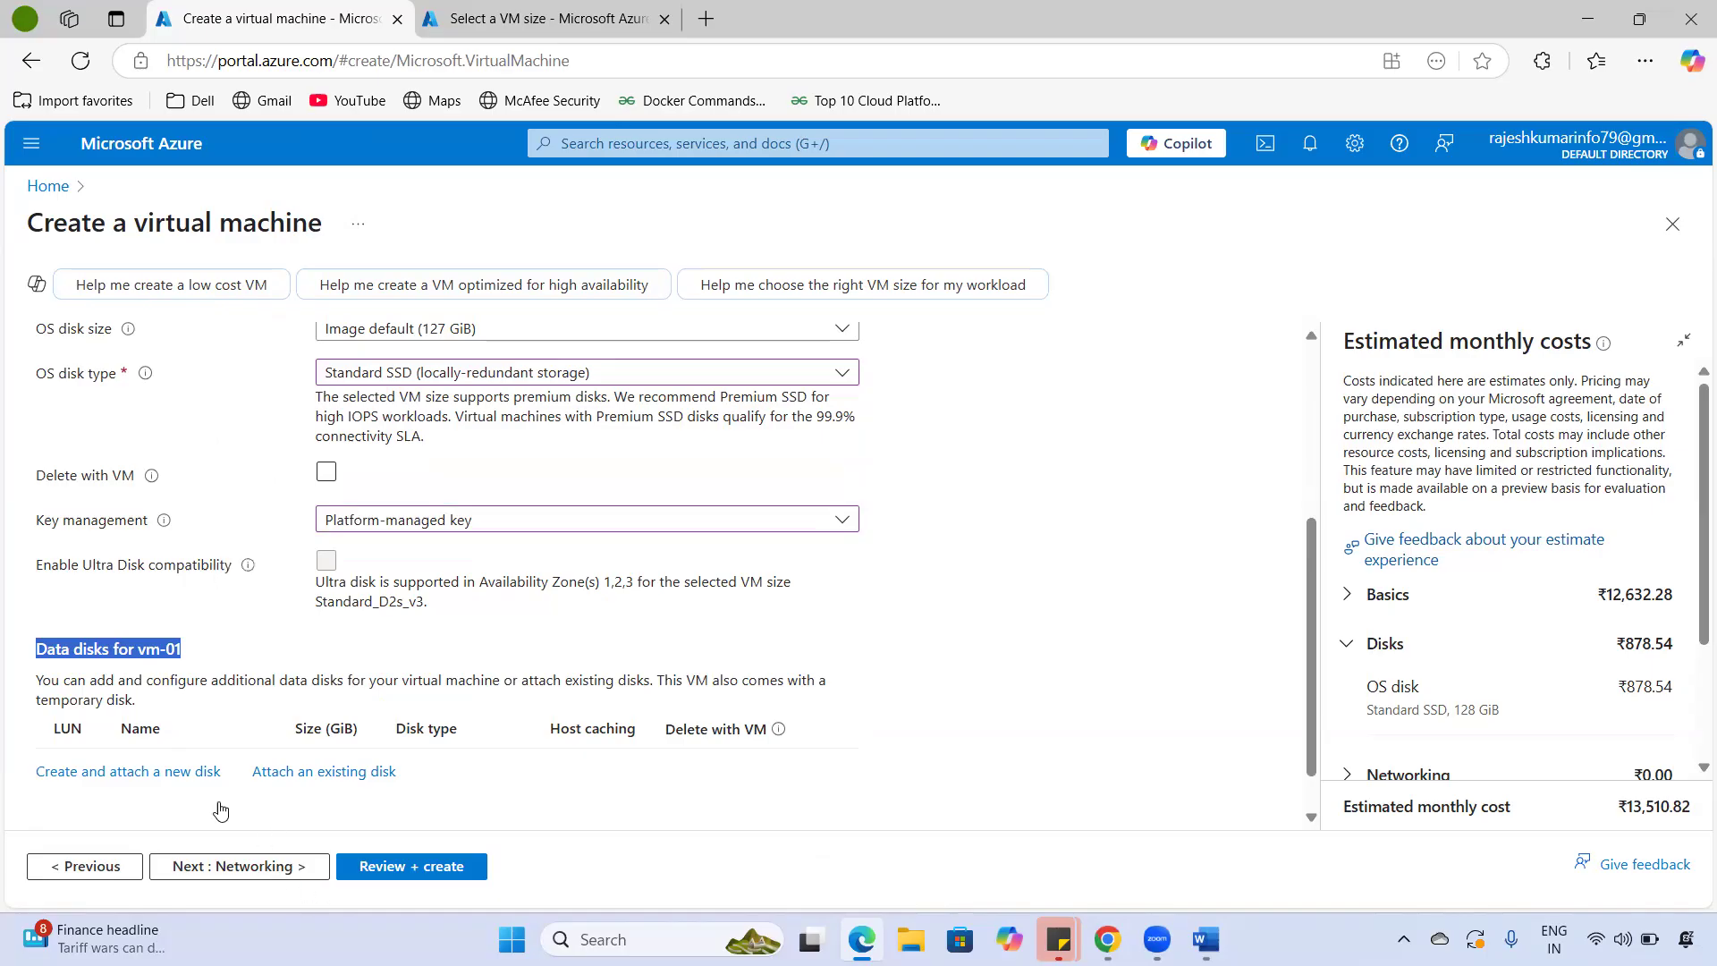
click(278, 869)
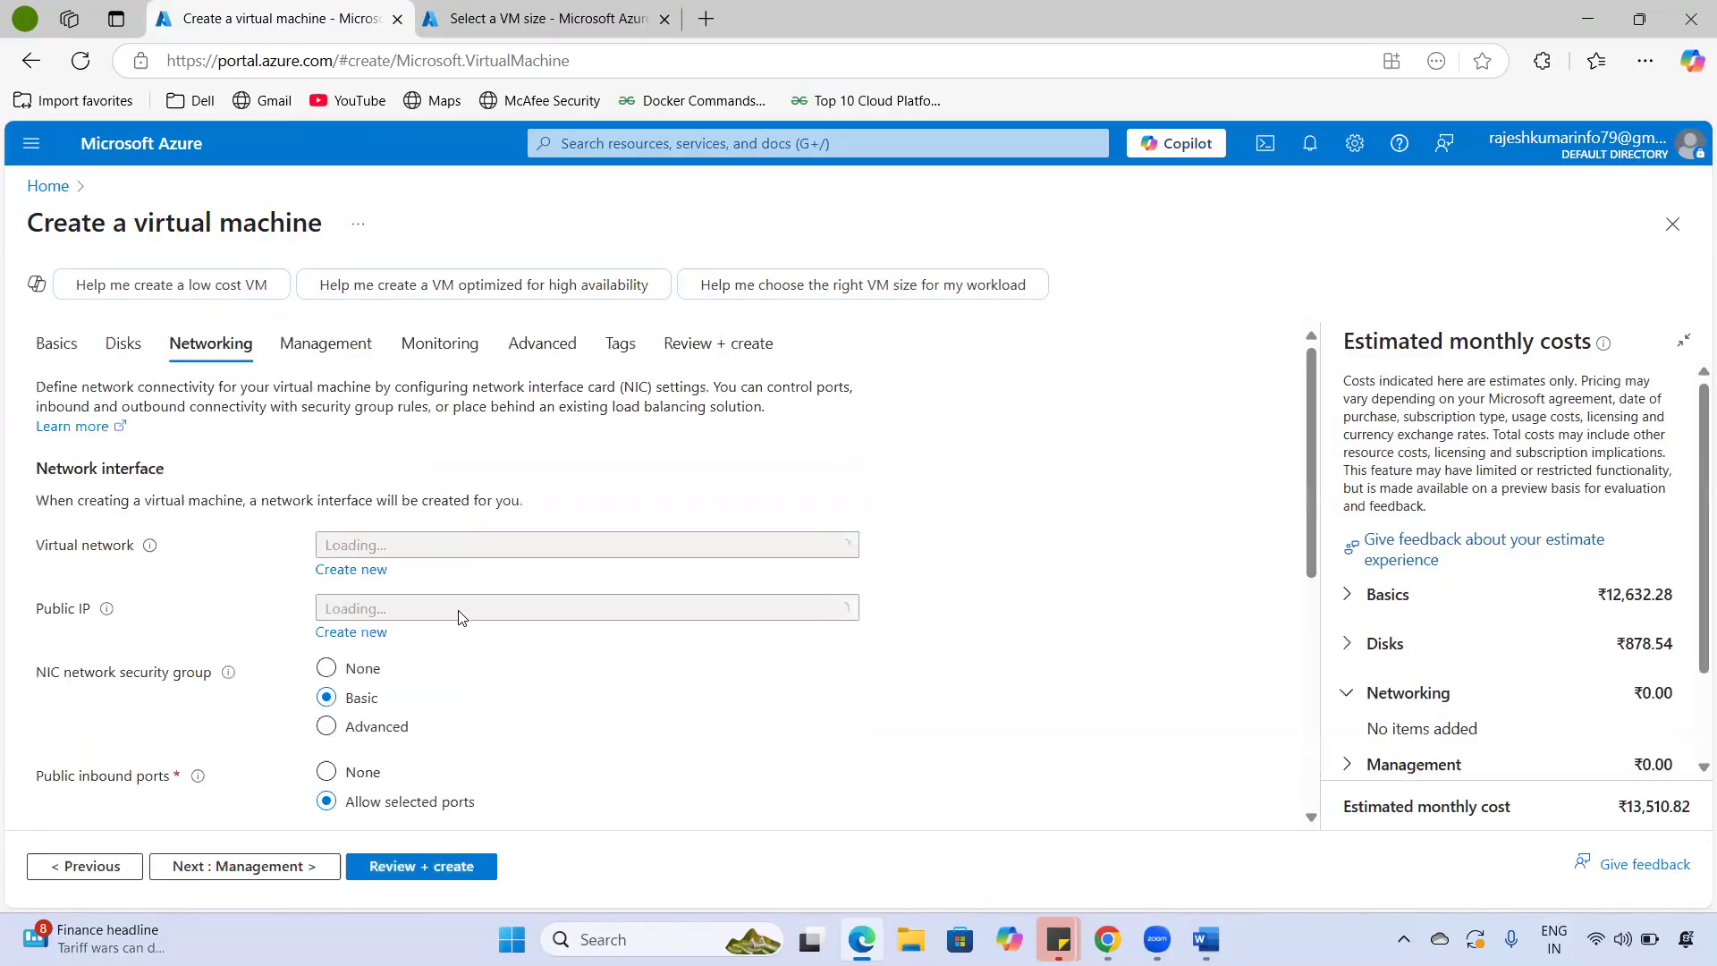
- Keep virtual network vm-01-vnet and subnet 10.0.0.0/24, and choose (new) vm-01-ip as the public IP
scroll(213, 630, down, 5)
scroll(218, 621, up, 5)
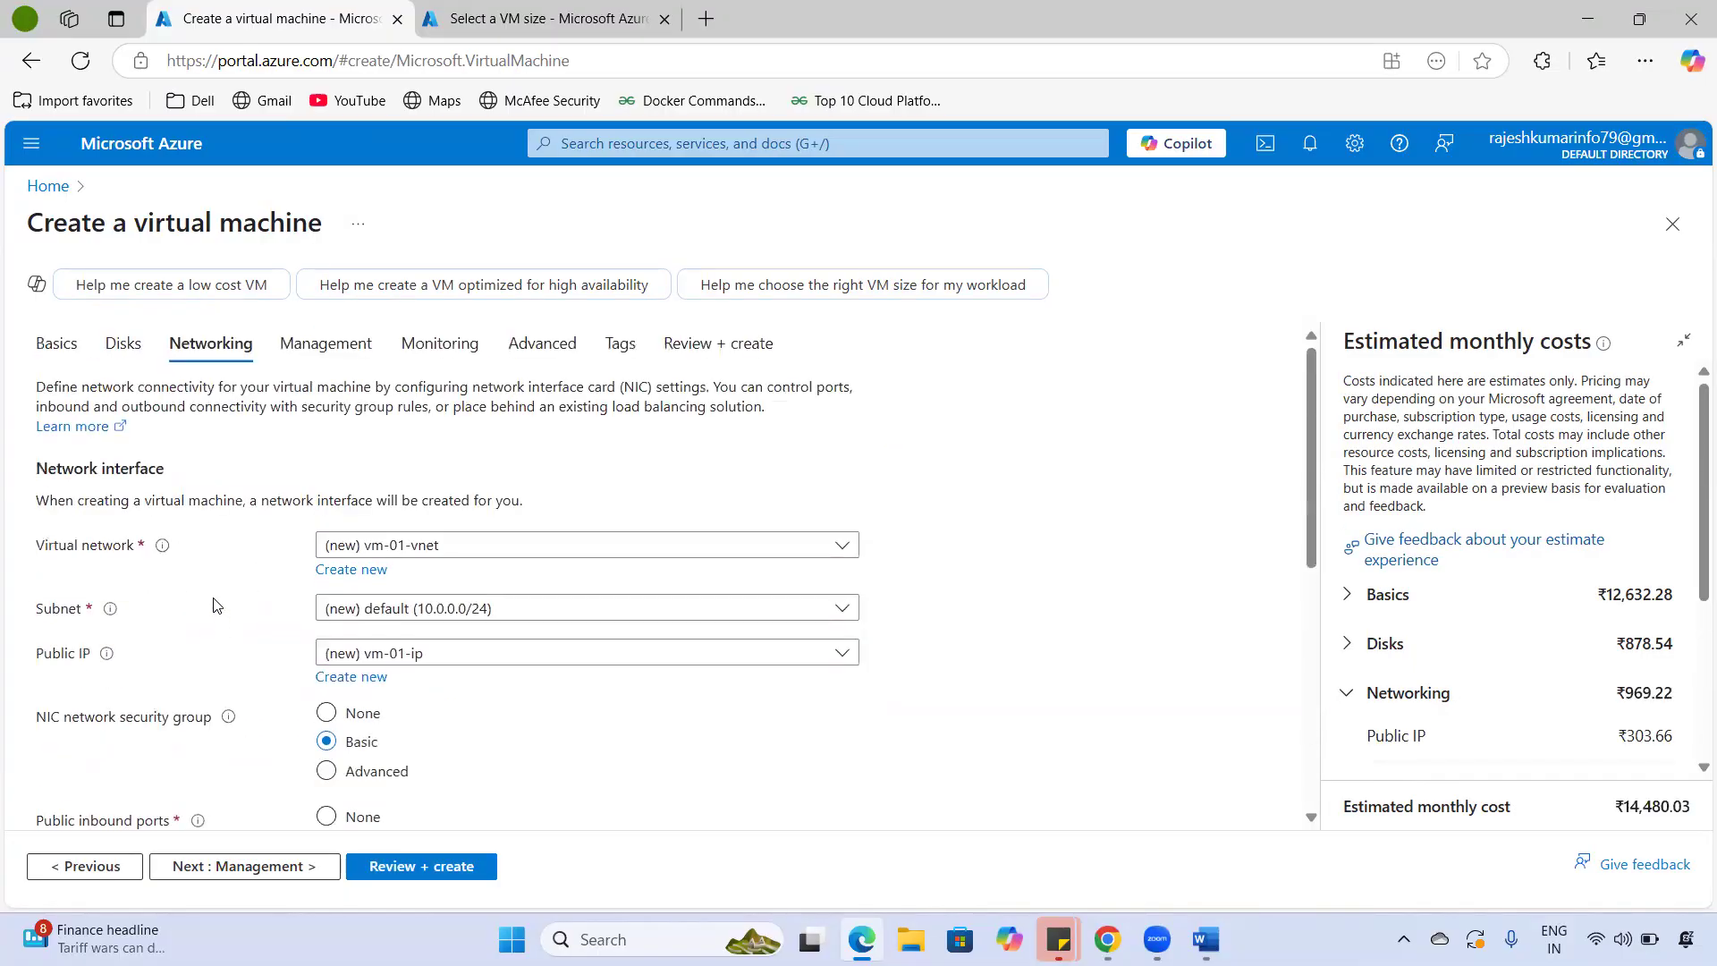
triple_click(83, 549)
mouse_move(153, 551)
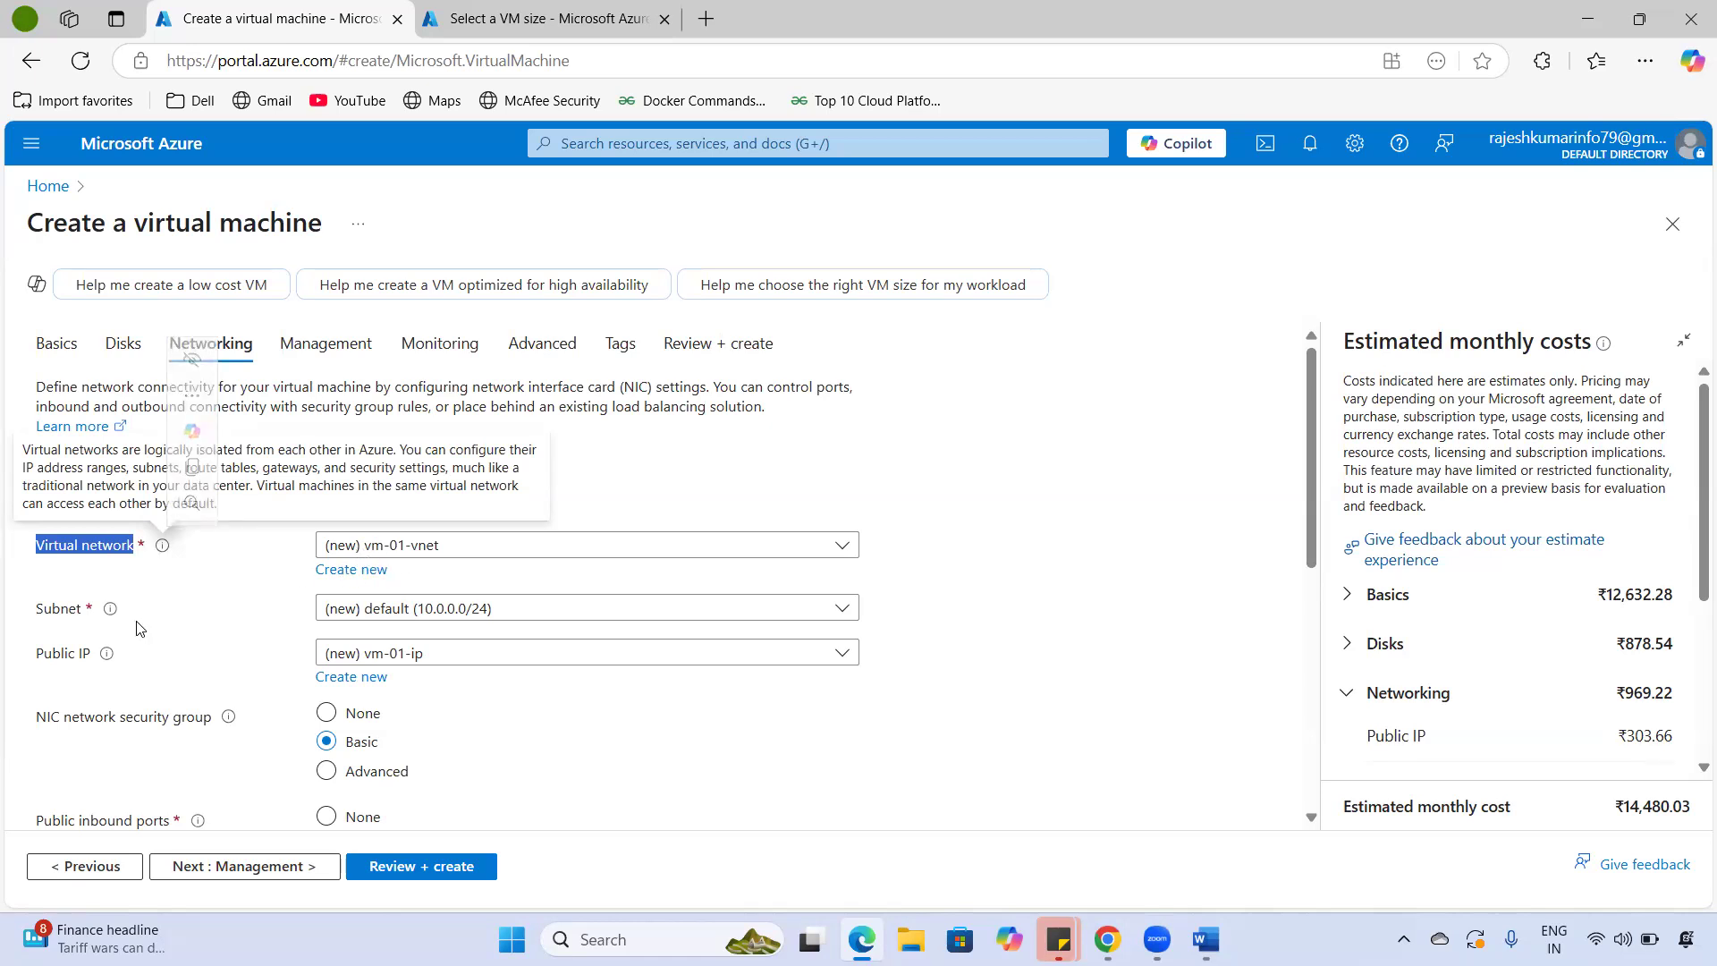
double_click(59, 607)
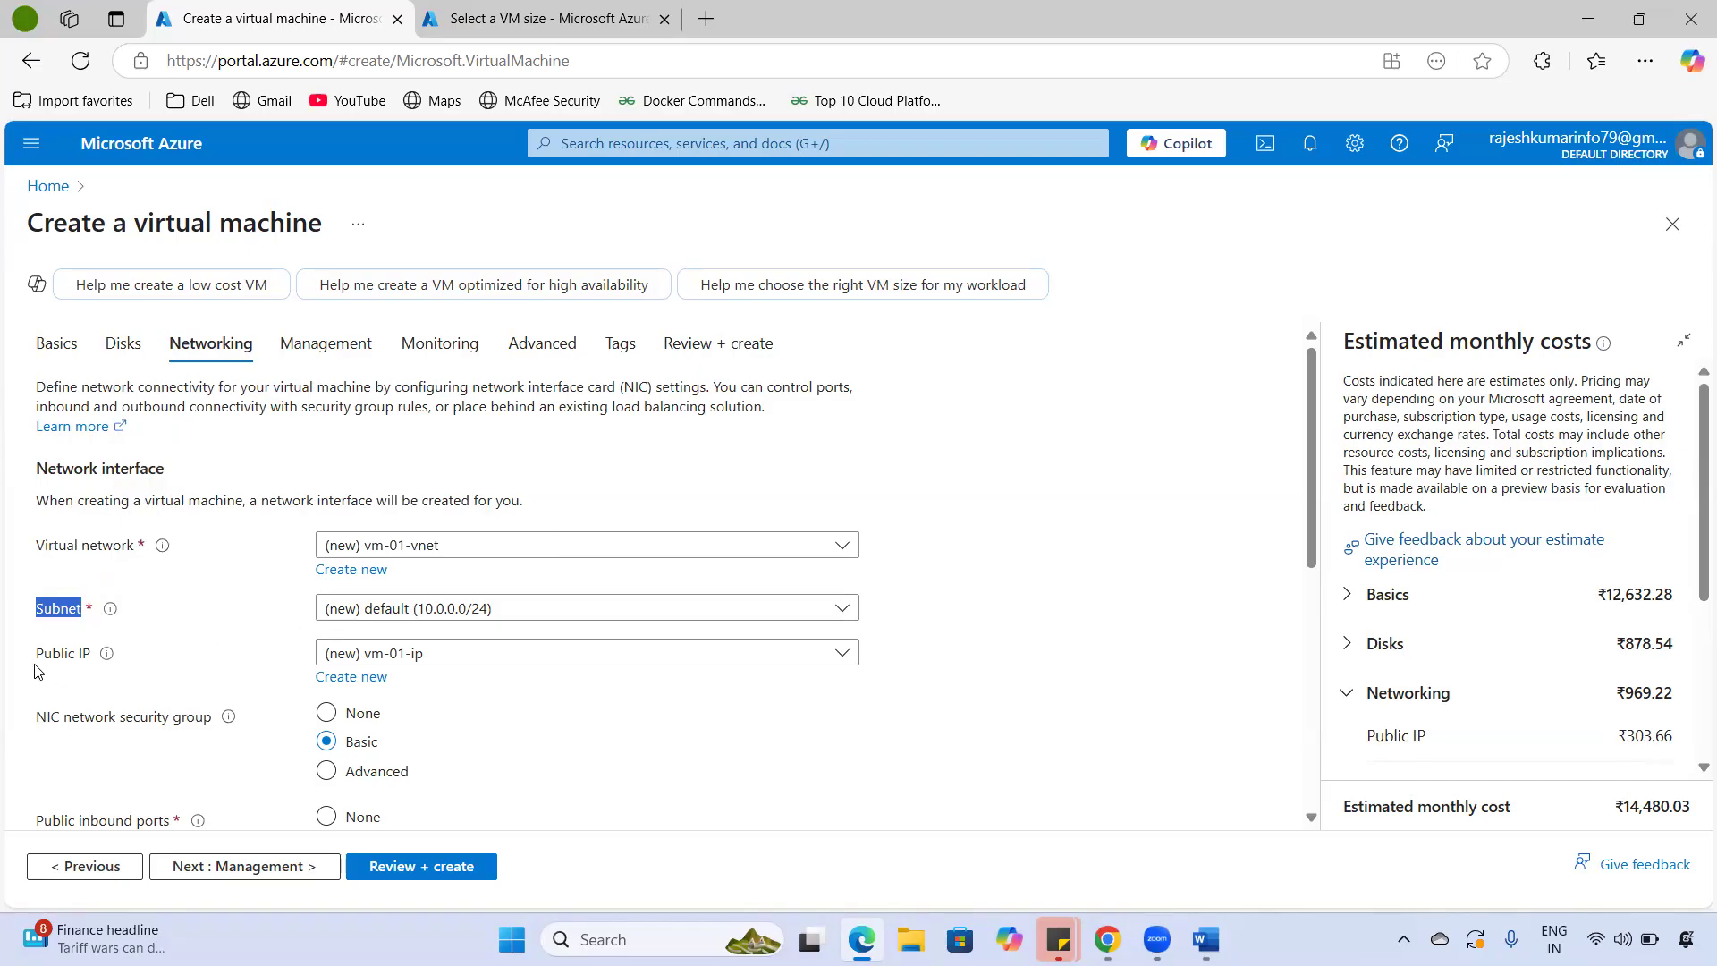
click(71, 665)
drag(71, 665, 91, 668)
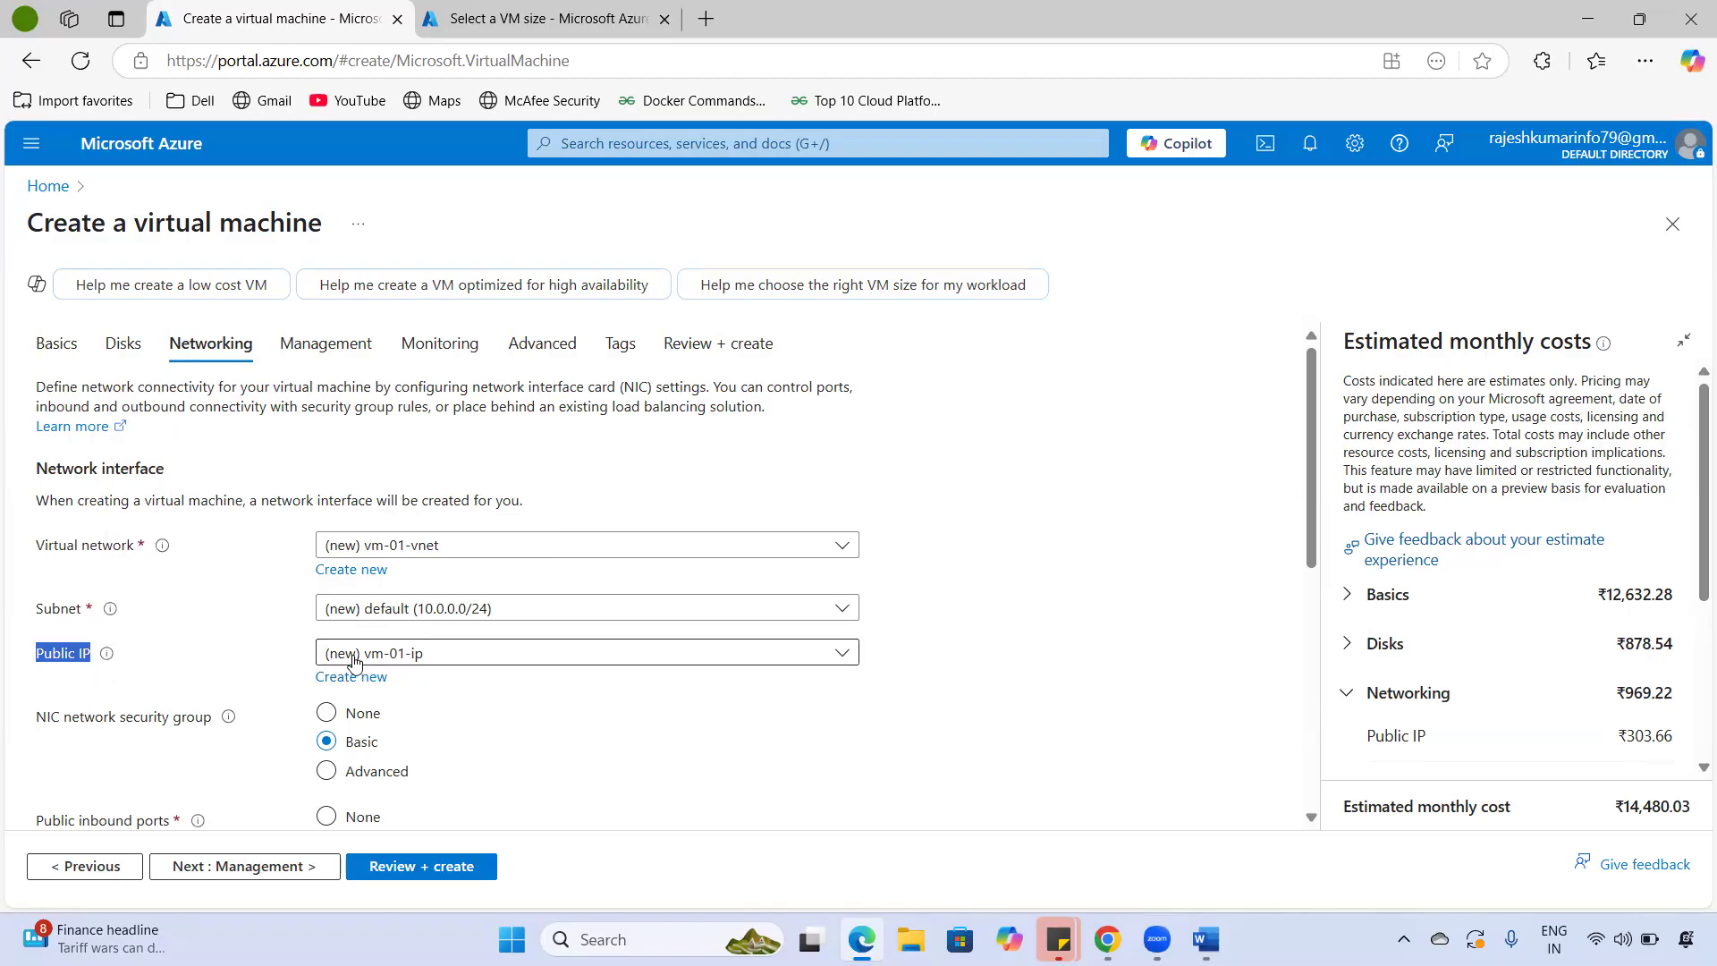
click(845, 657)
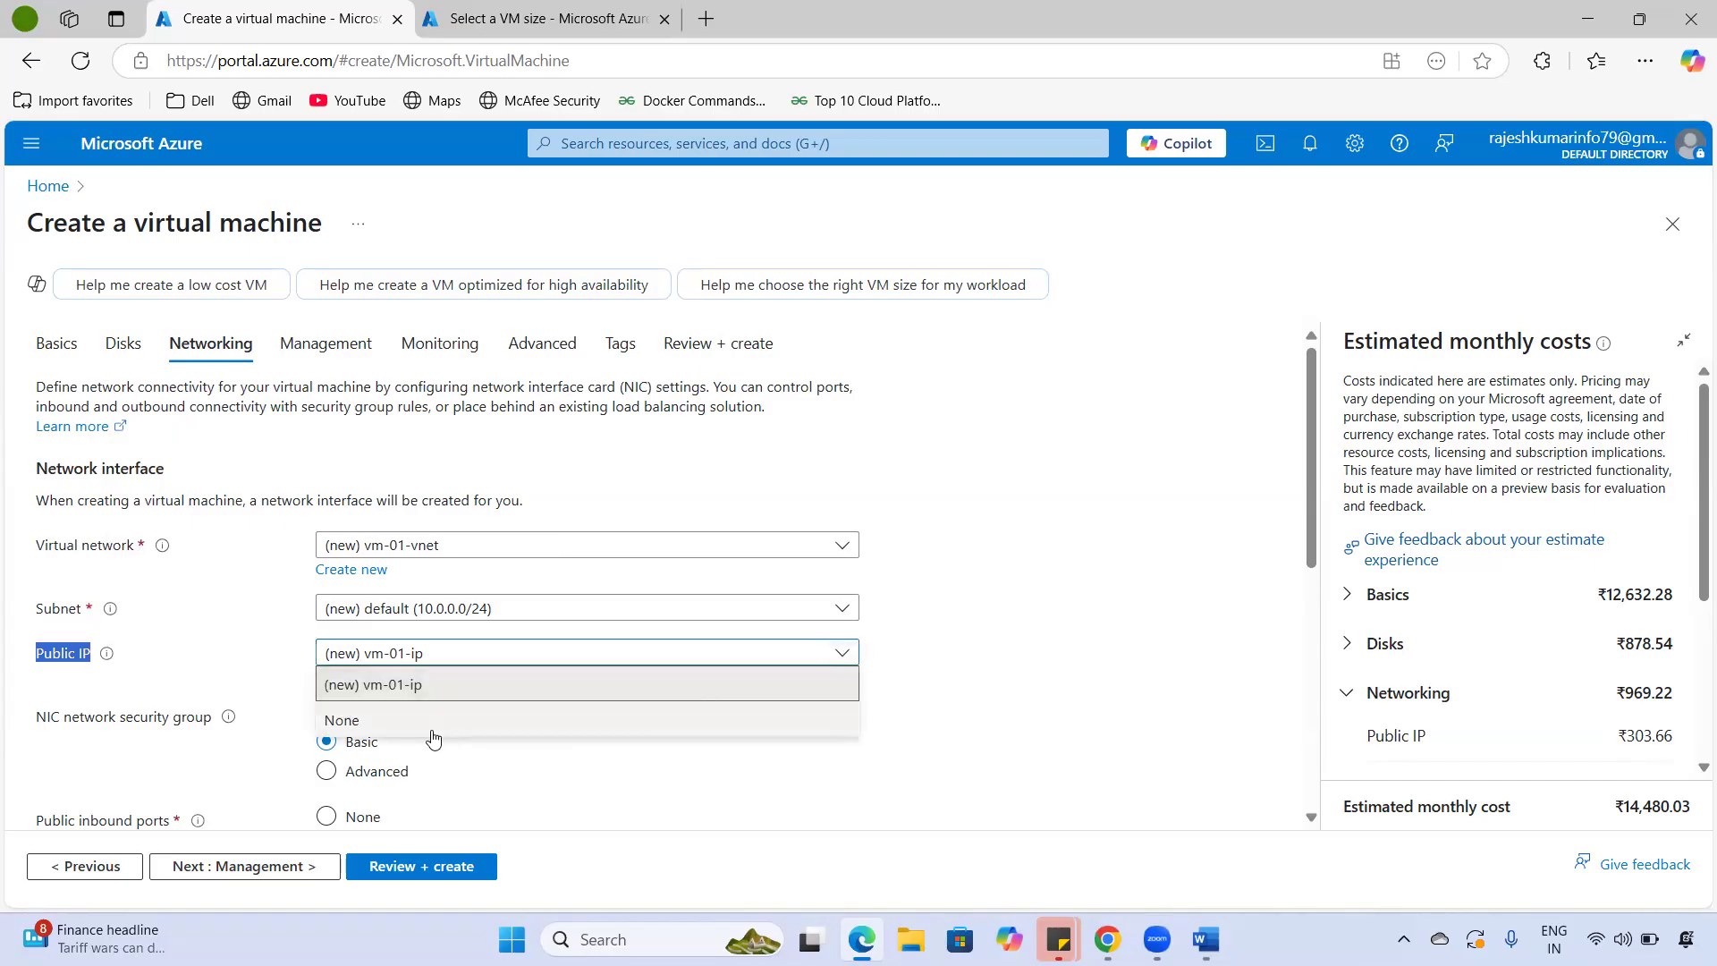
click(369, 686)
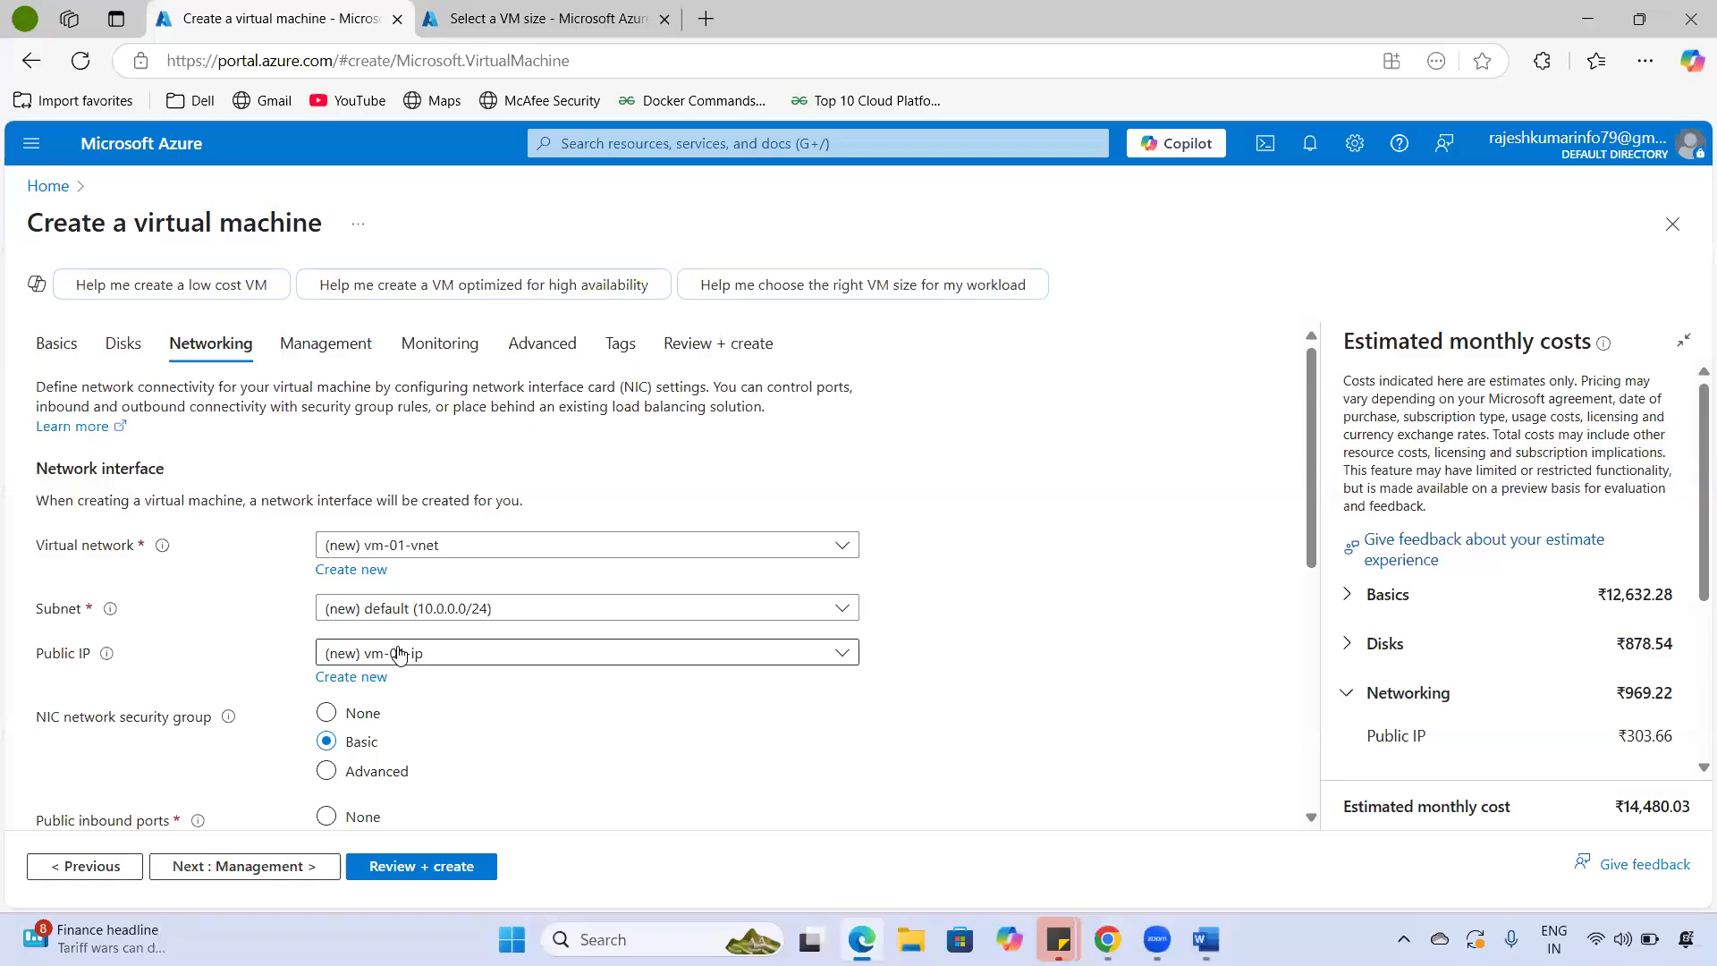
- Keep RDP (3389) checked, look at the Advanced vm-01-nsg option, then return the NIC security group to Basic
scroll(134, 742, down, 1)
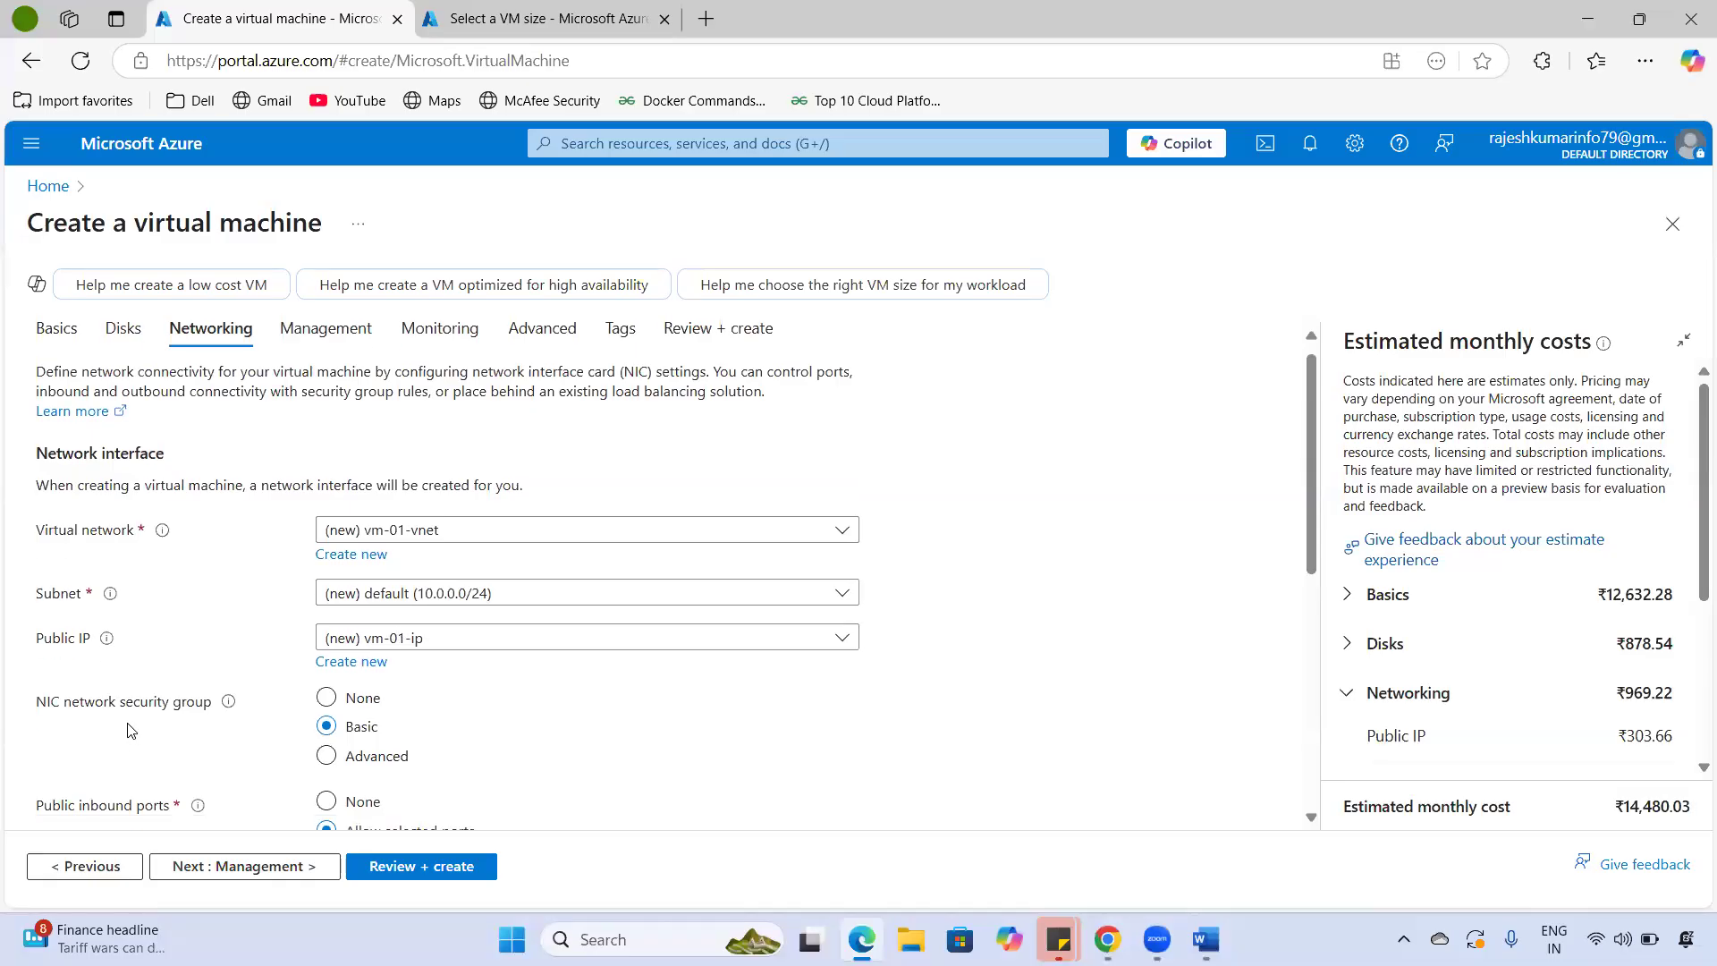
drag(49, 617, 209, 624)
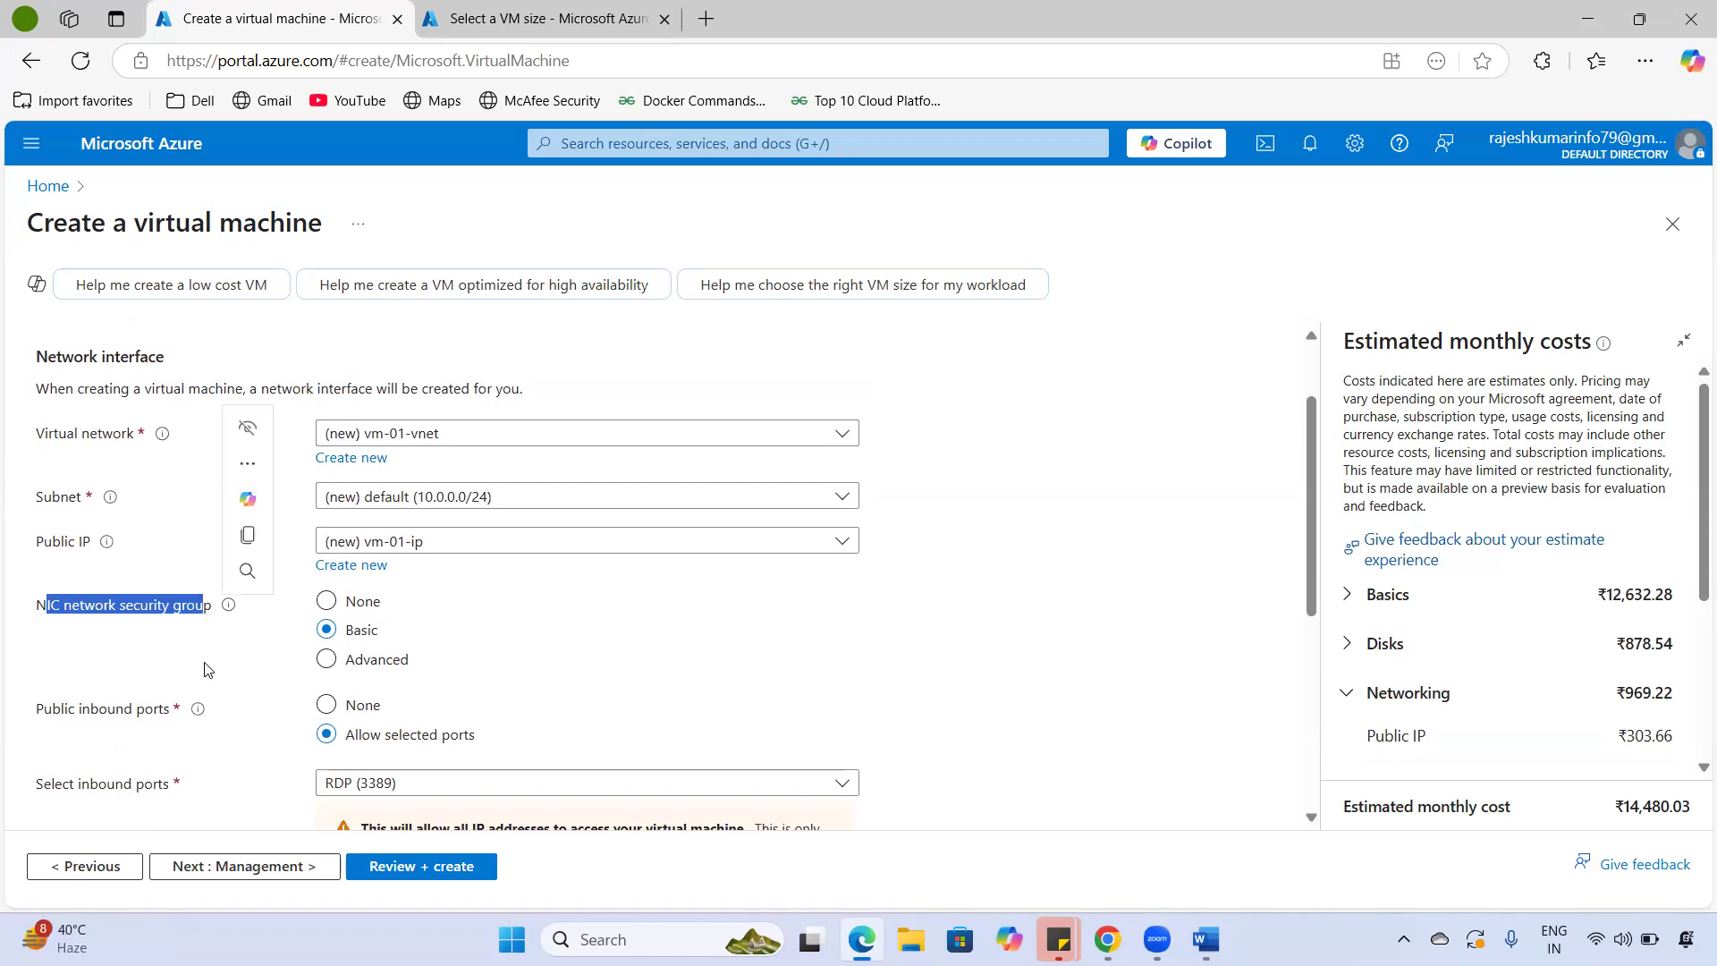
click(332, 659)
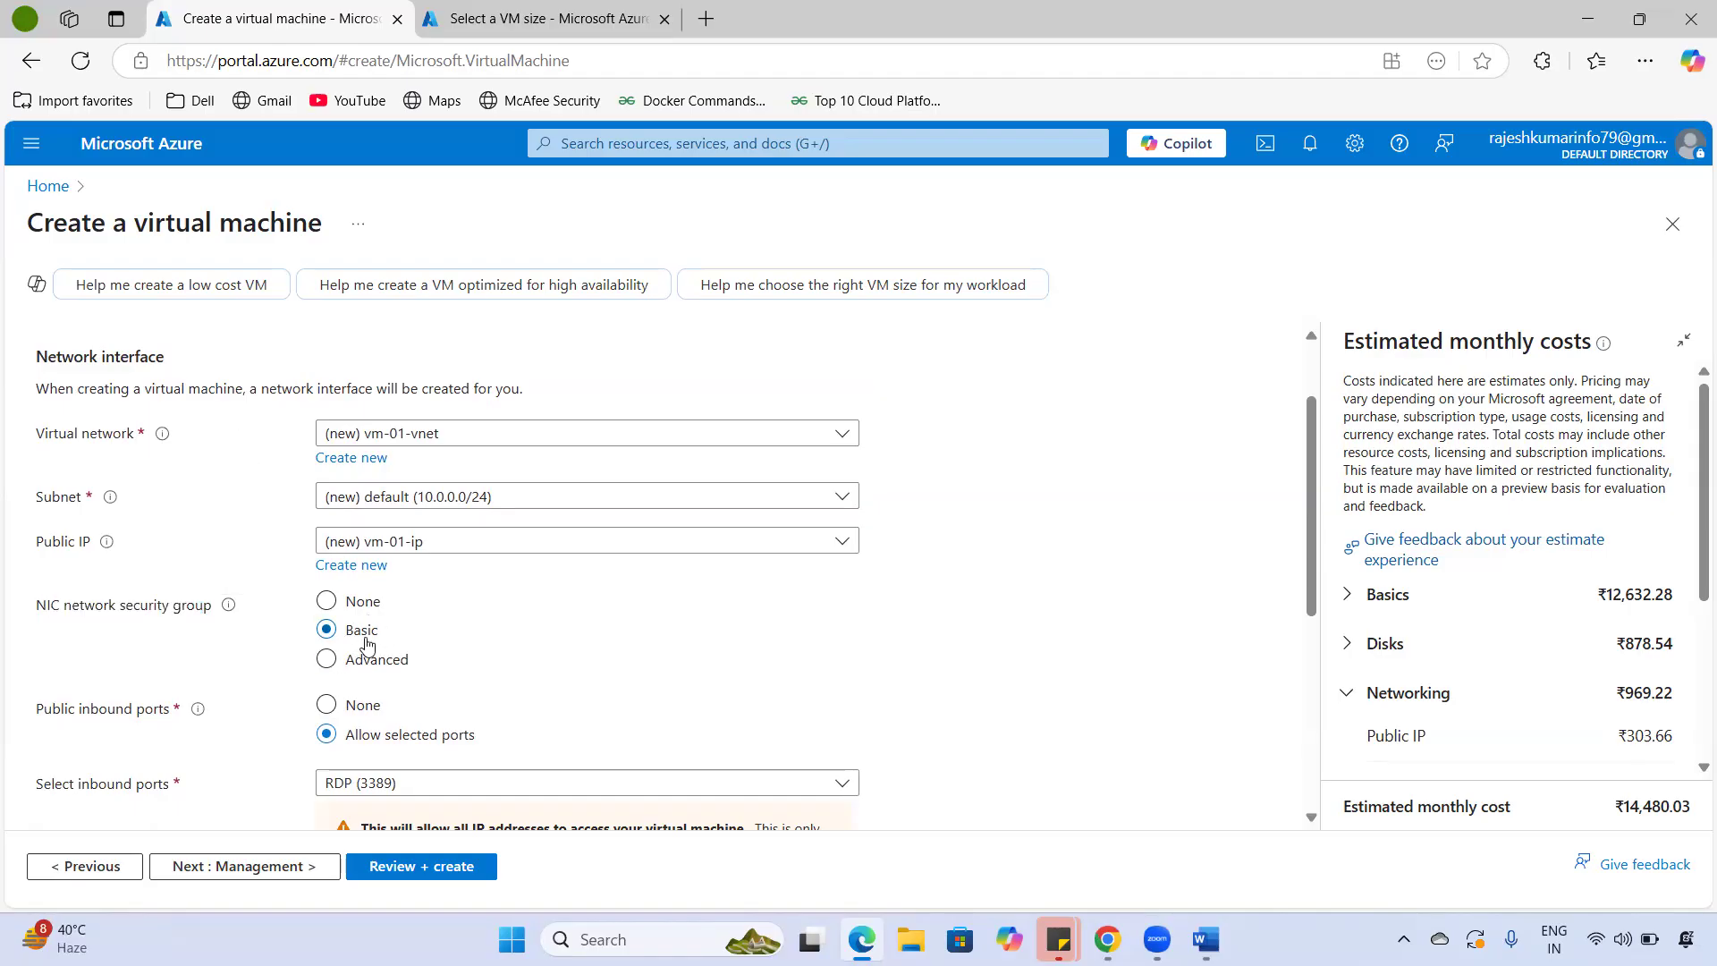
scroll(367, 644, down, 3)
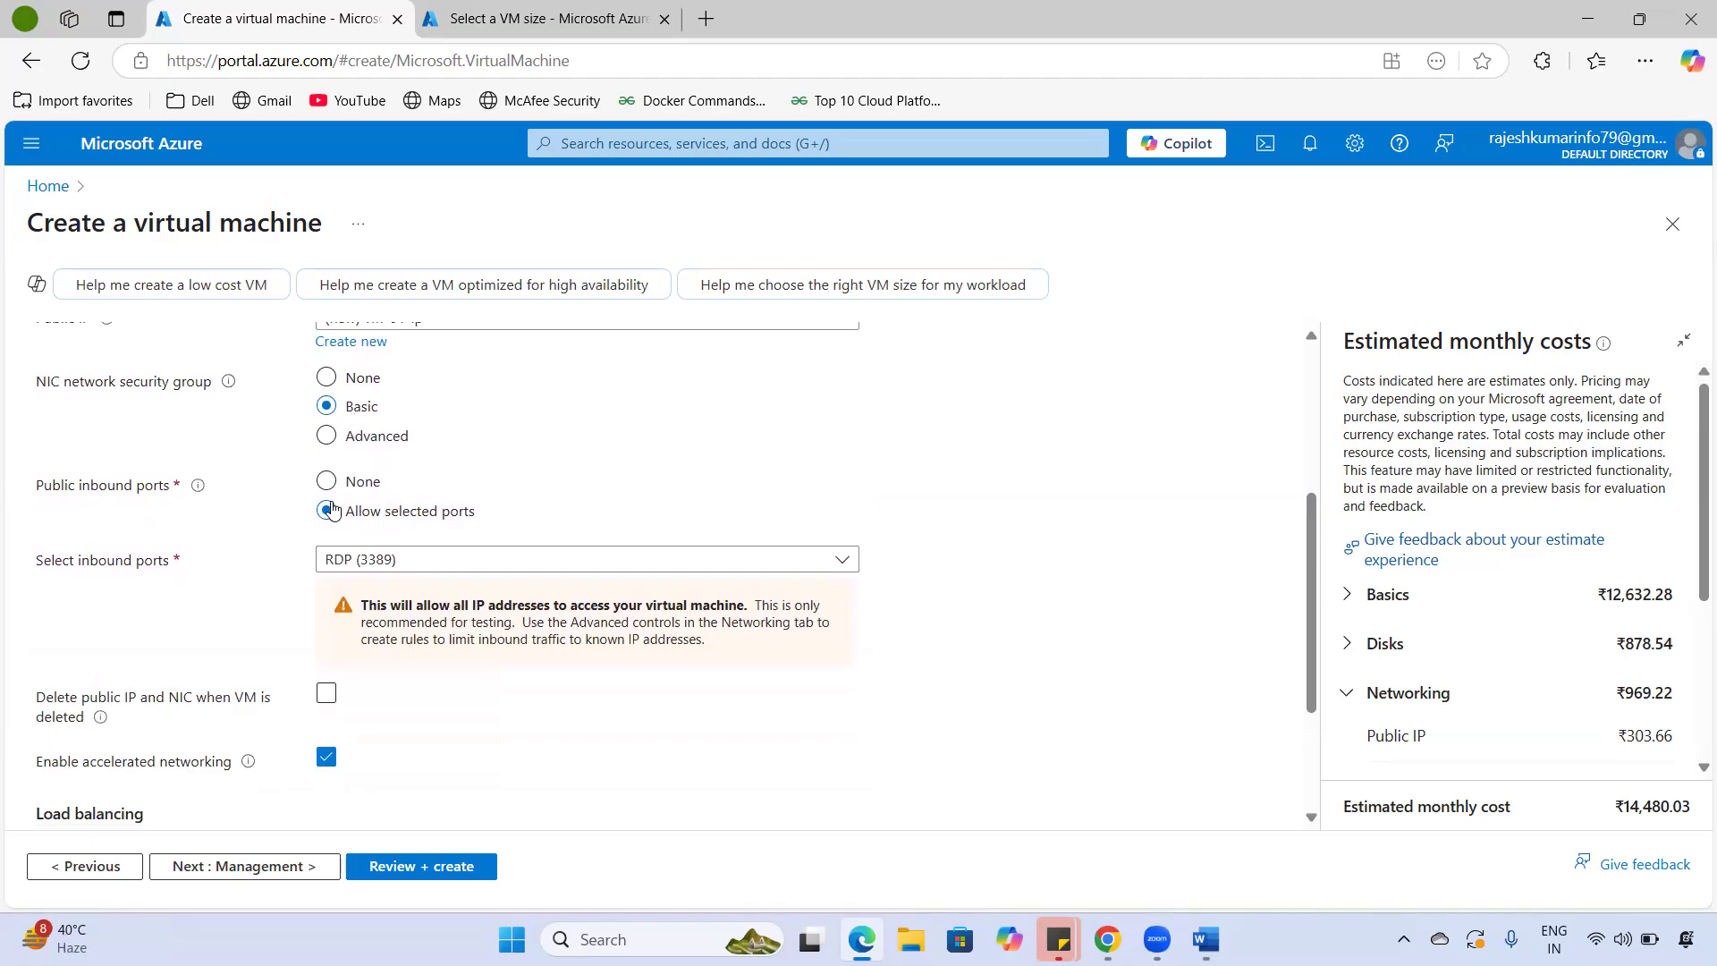
click(360, 444)
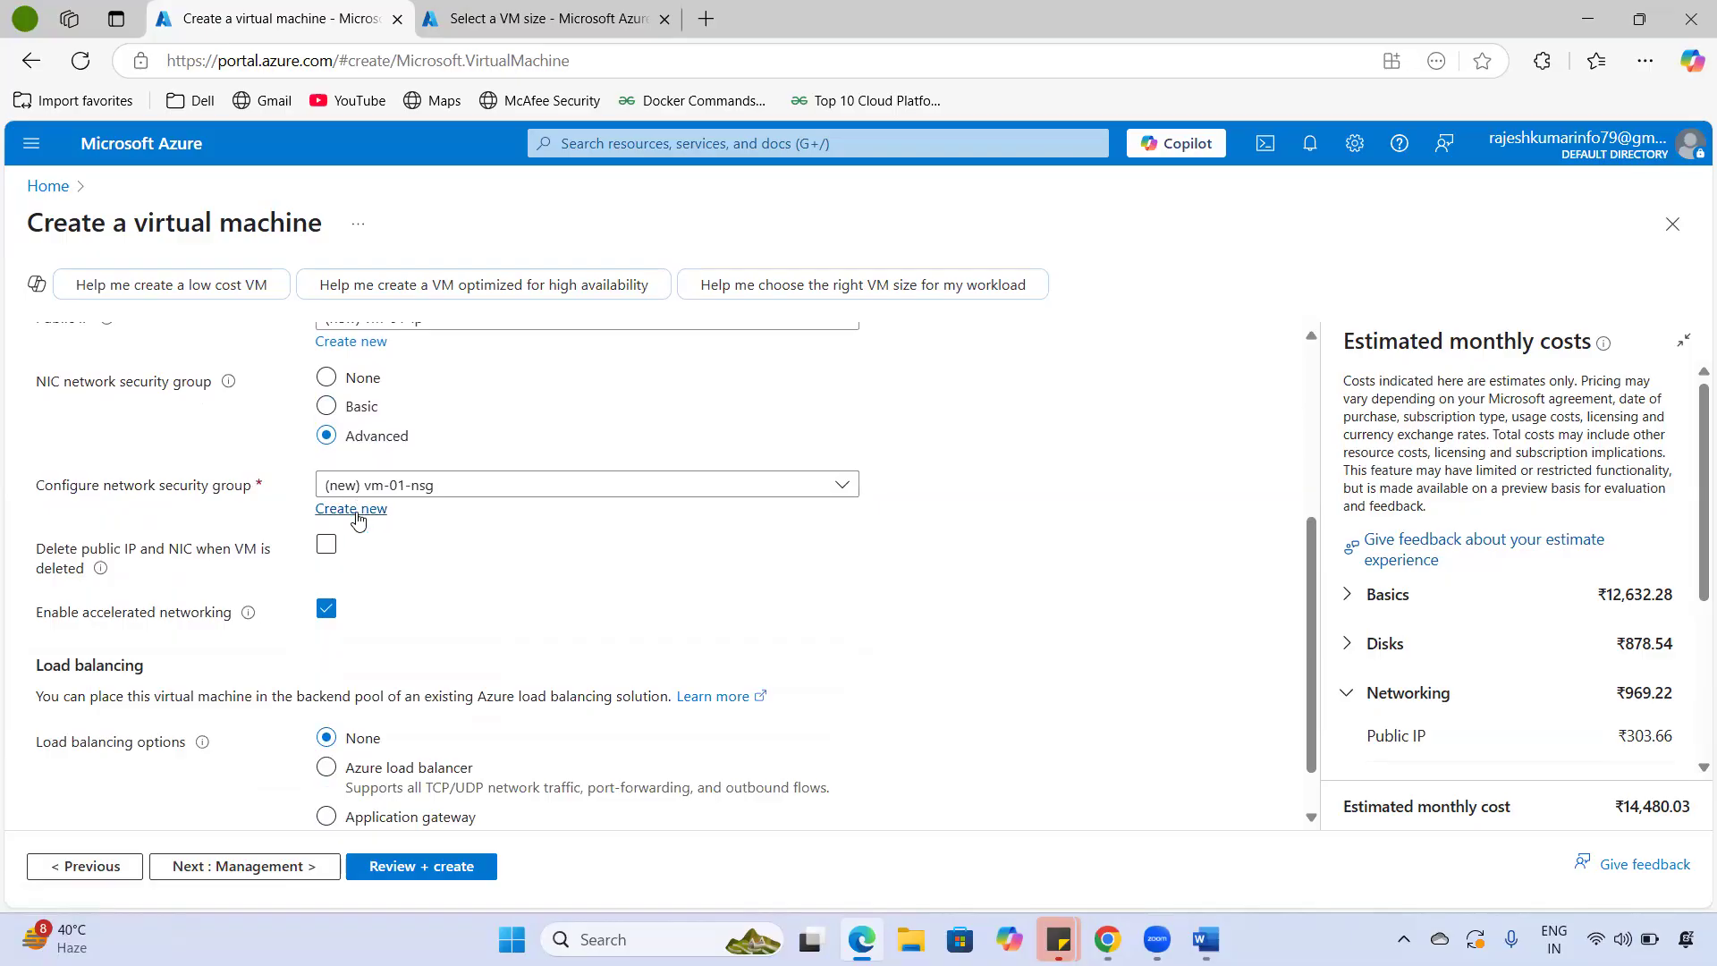
click(512, 490)
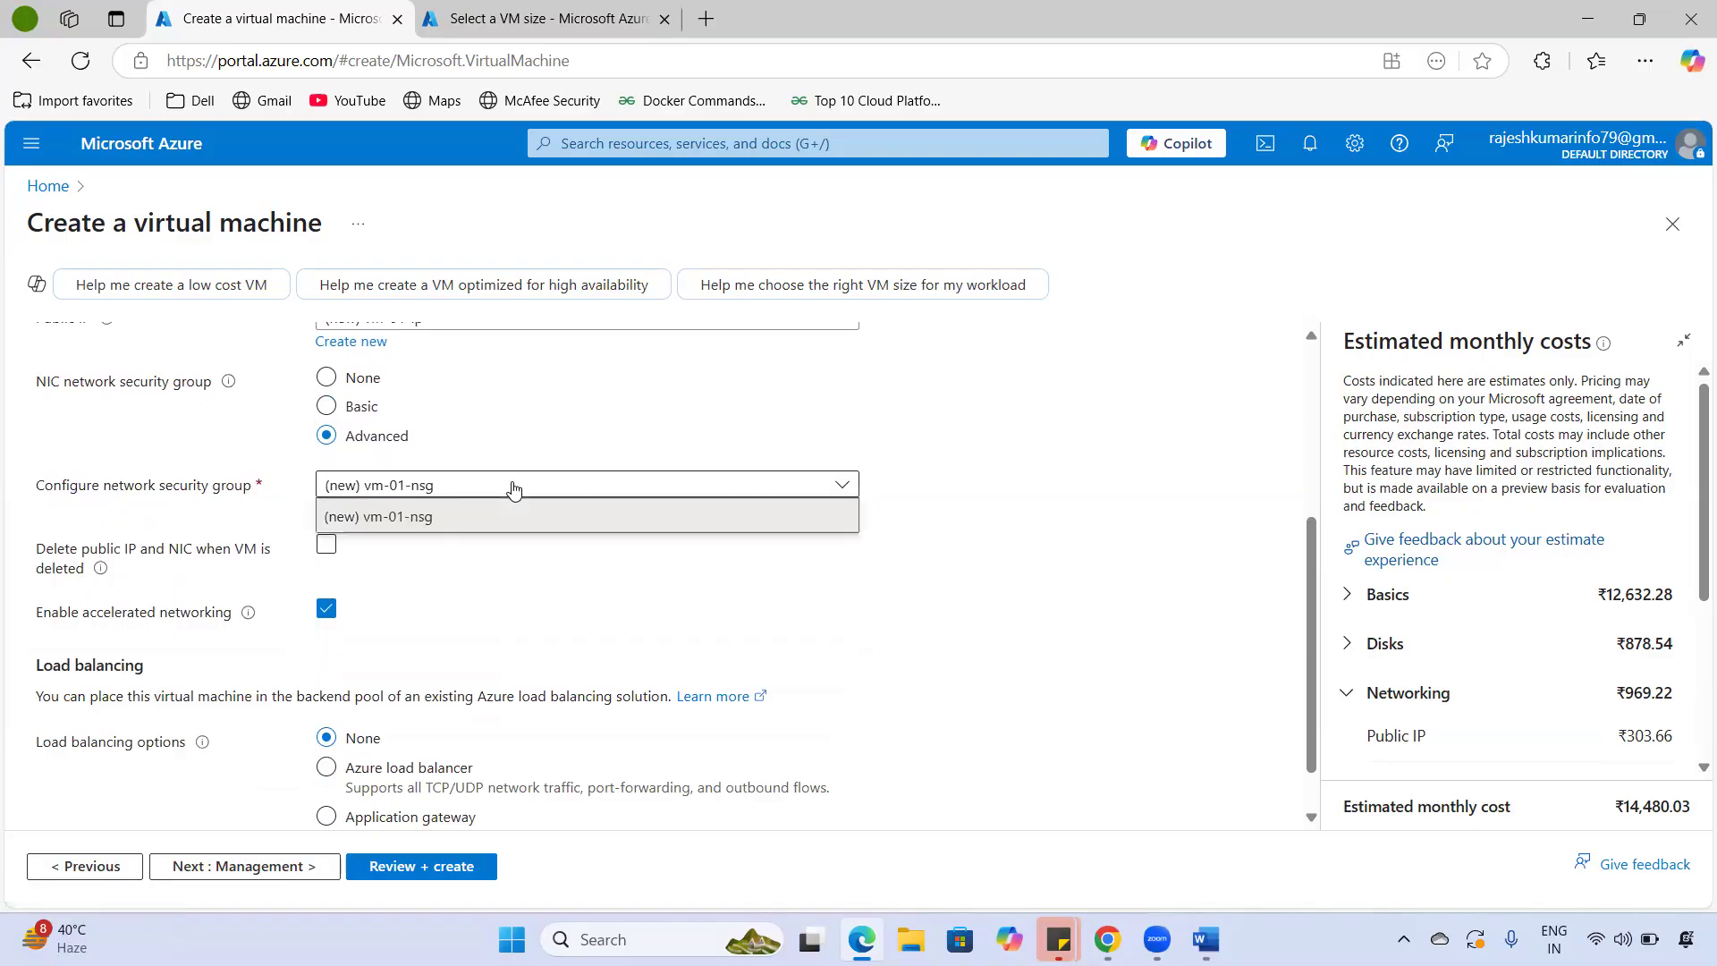
click(357, 414)
click(357, 414)
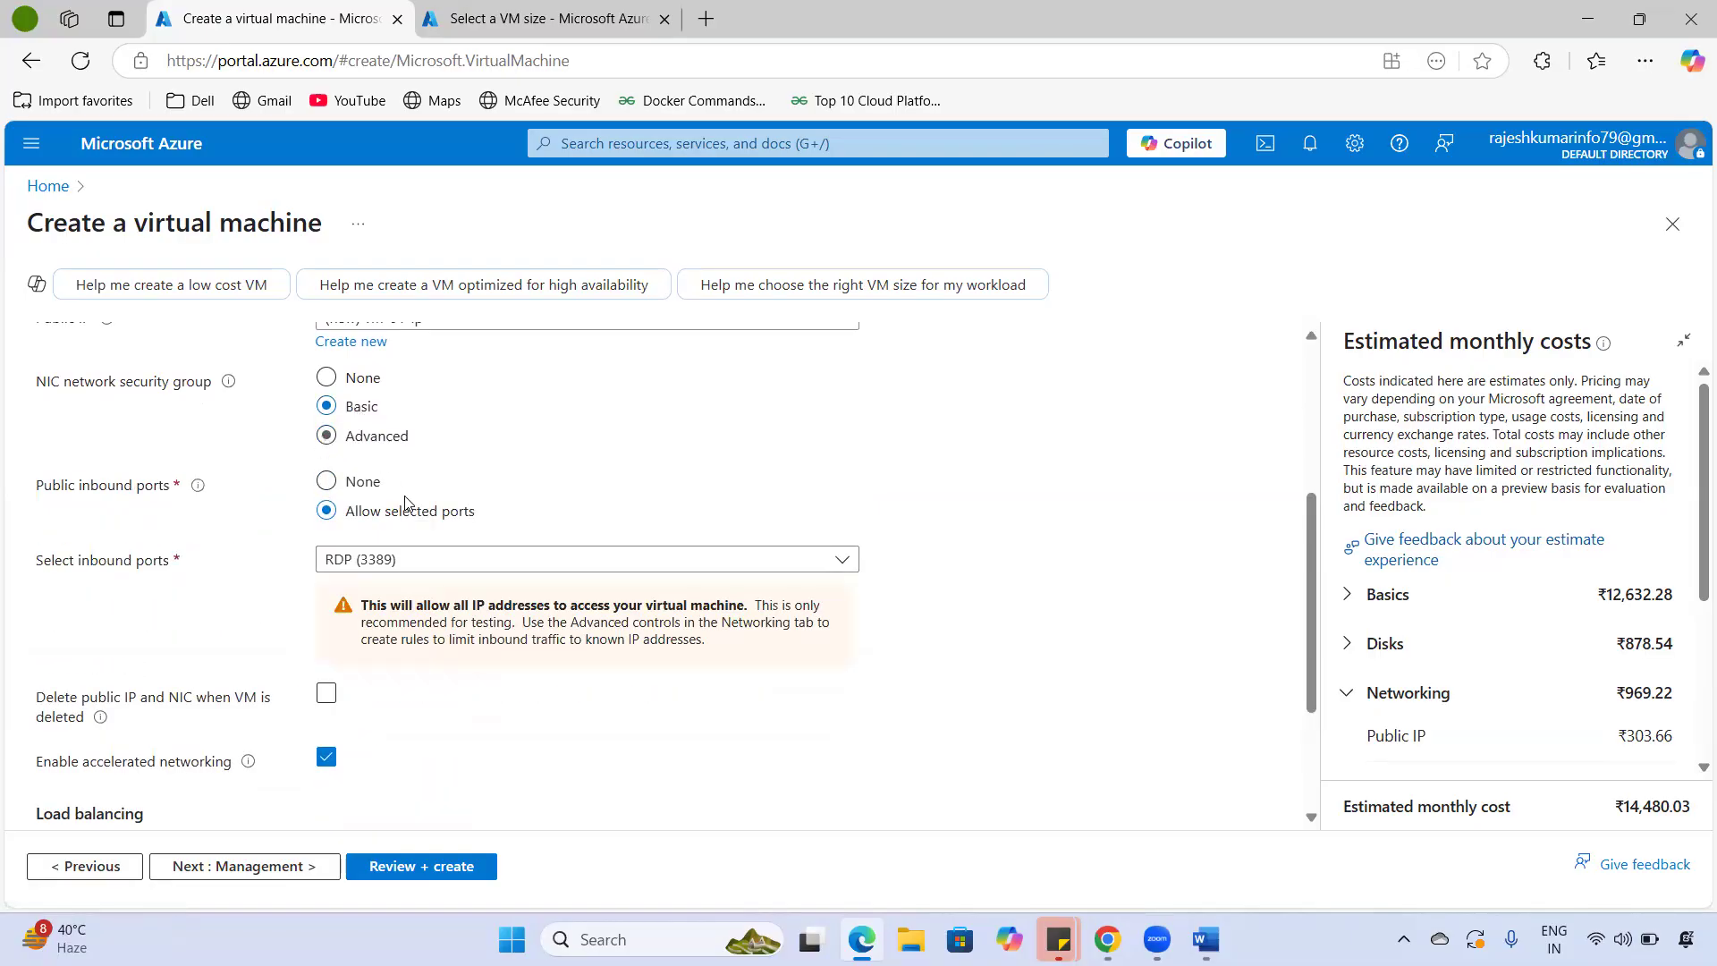
- Confirm RDP (3389) is the only allowed inbound port, leaving the NIC security group on Basic
scroll(405, 502, up, 2)
scroll(331, 666, down, 1)
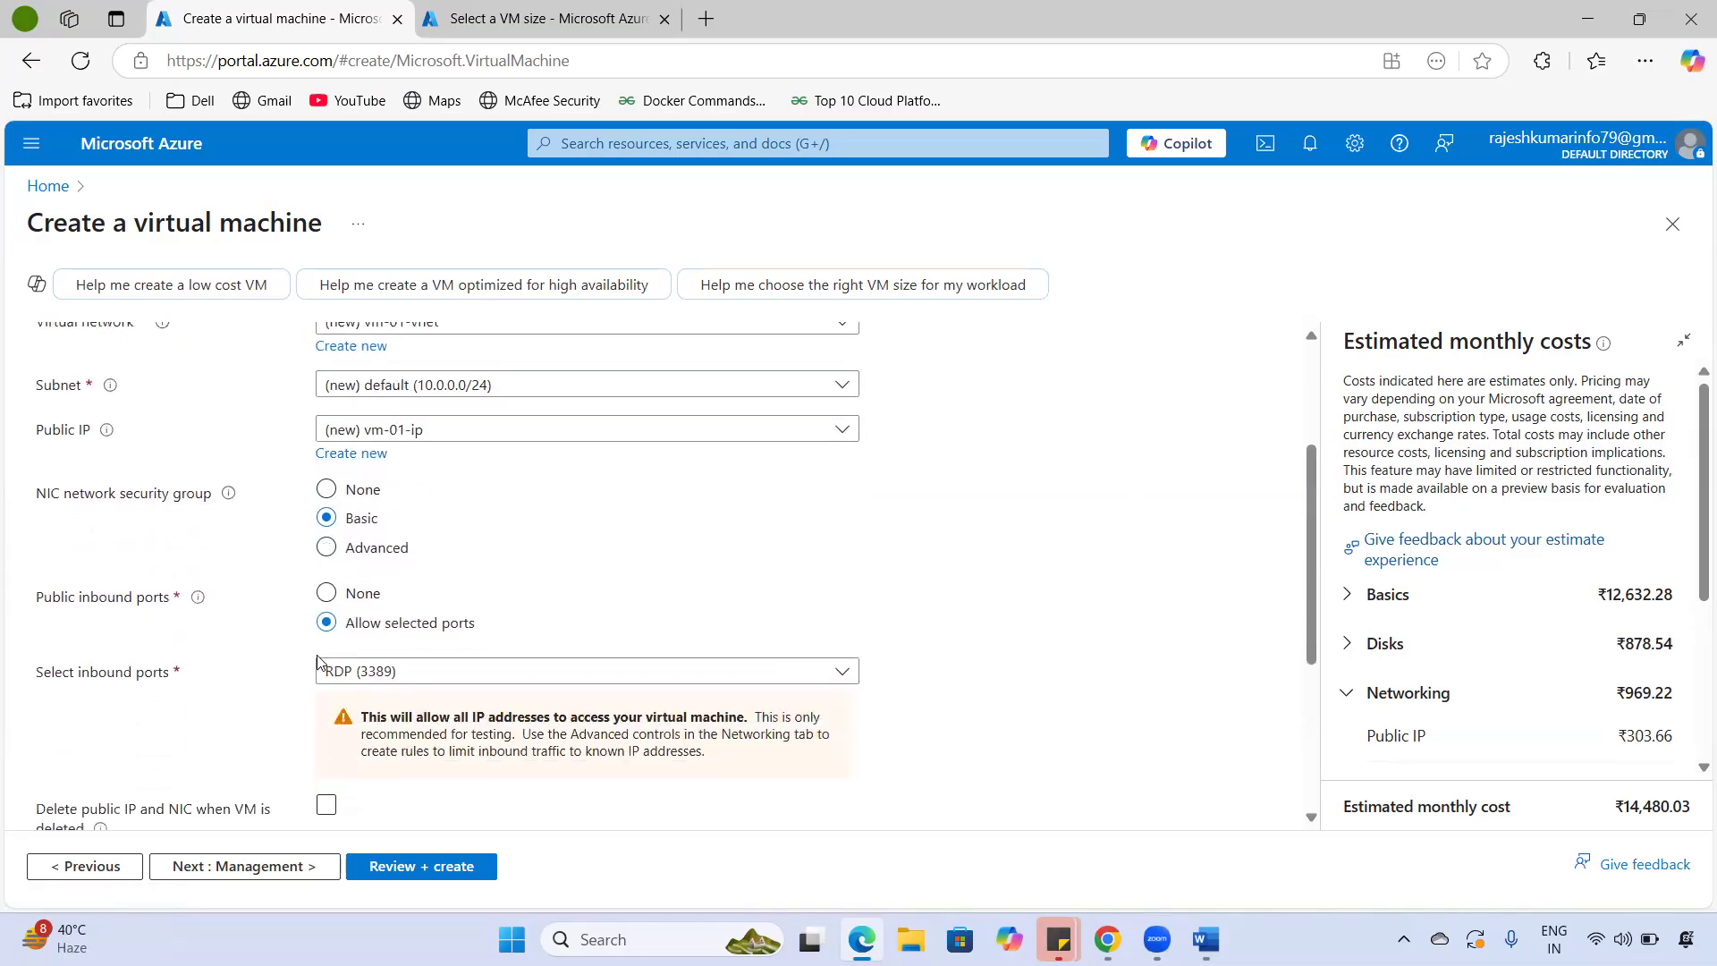
scroll(318, 661, down, 1)
click(409, 564)
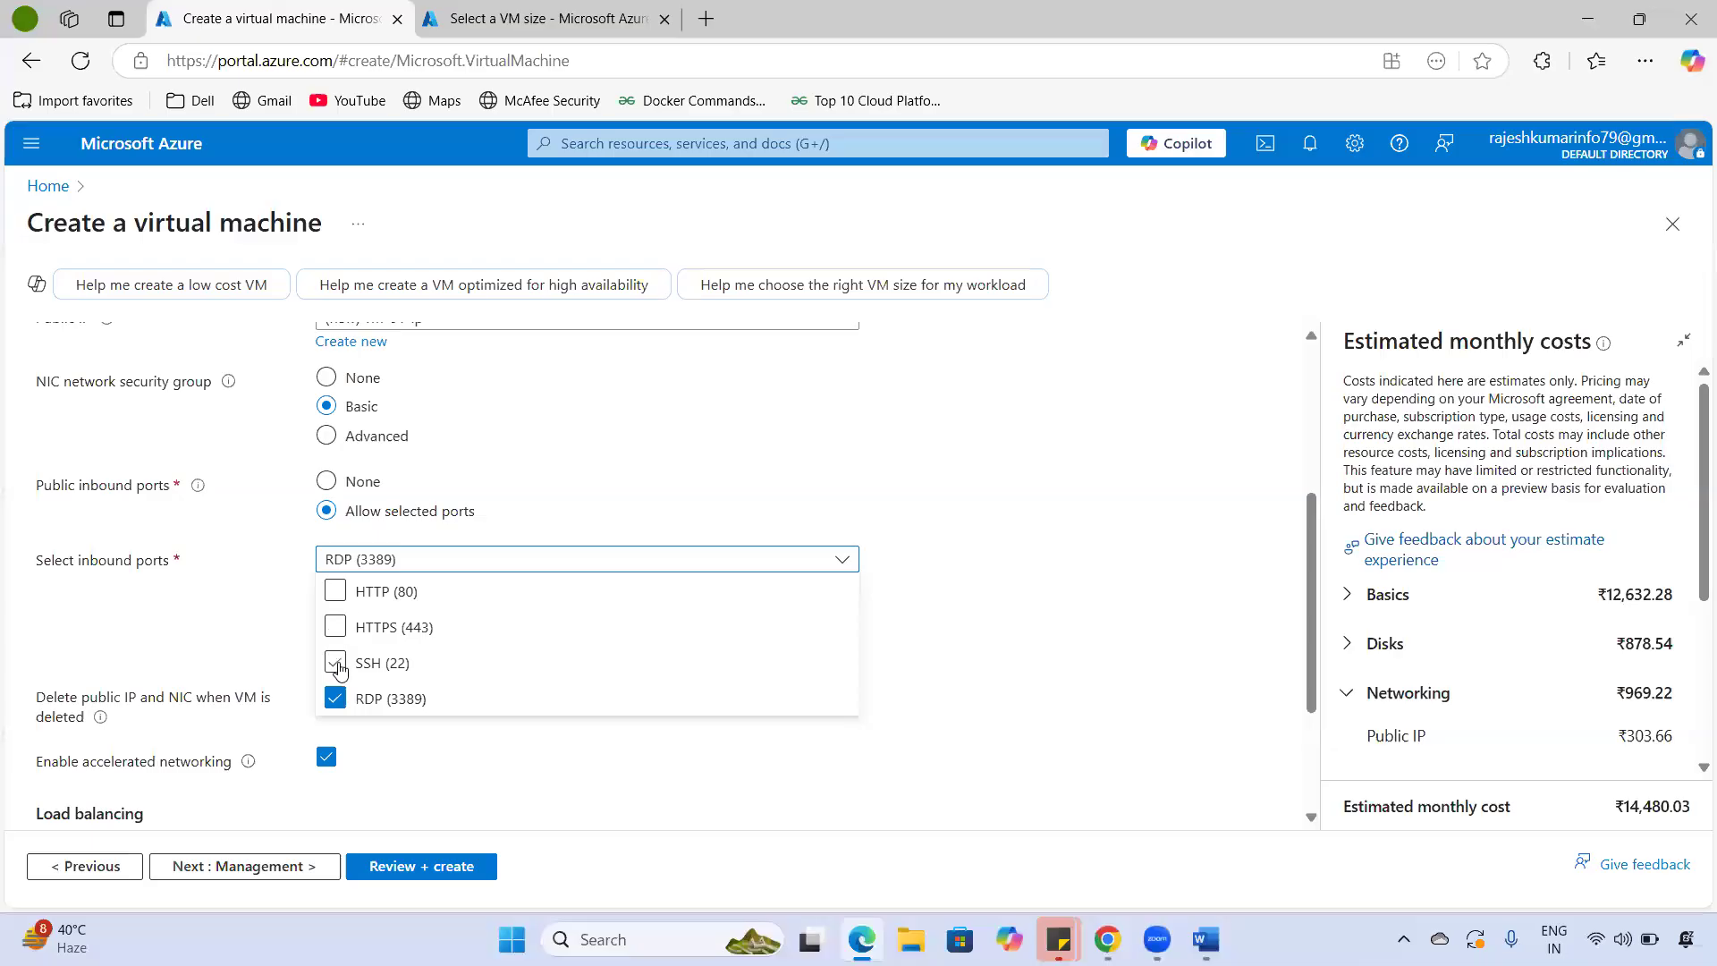
click(246, 620)
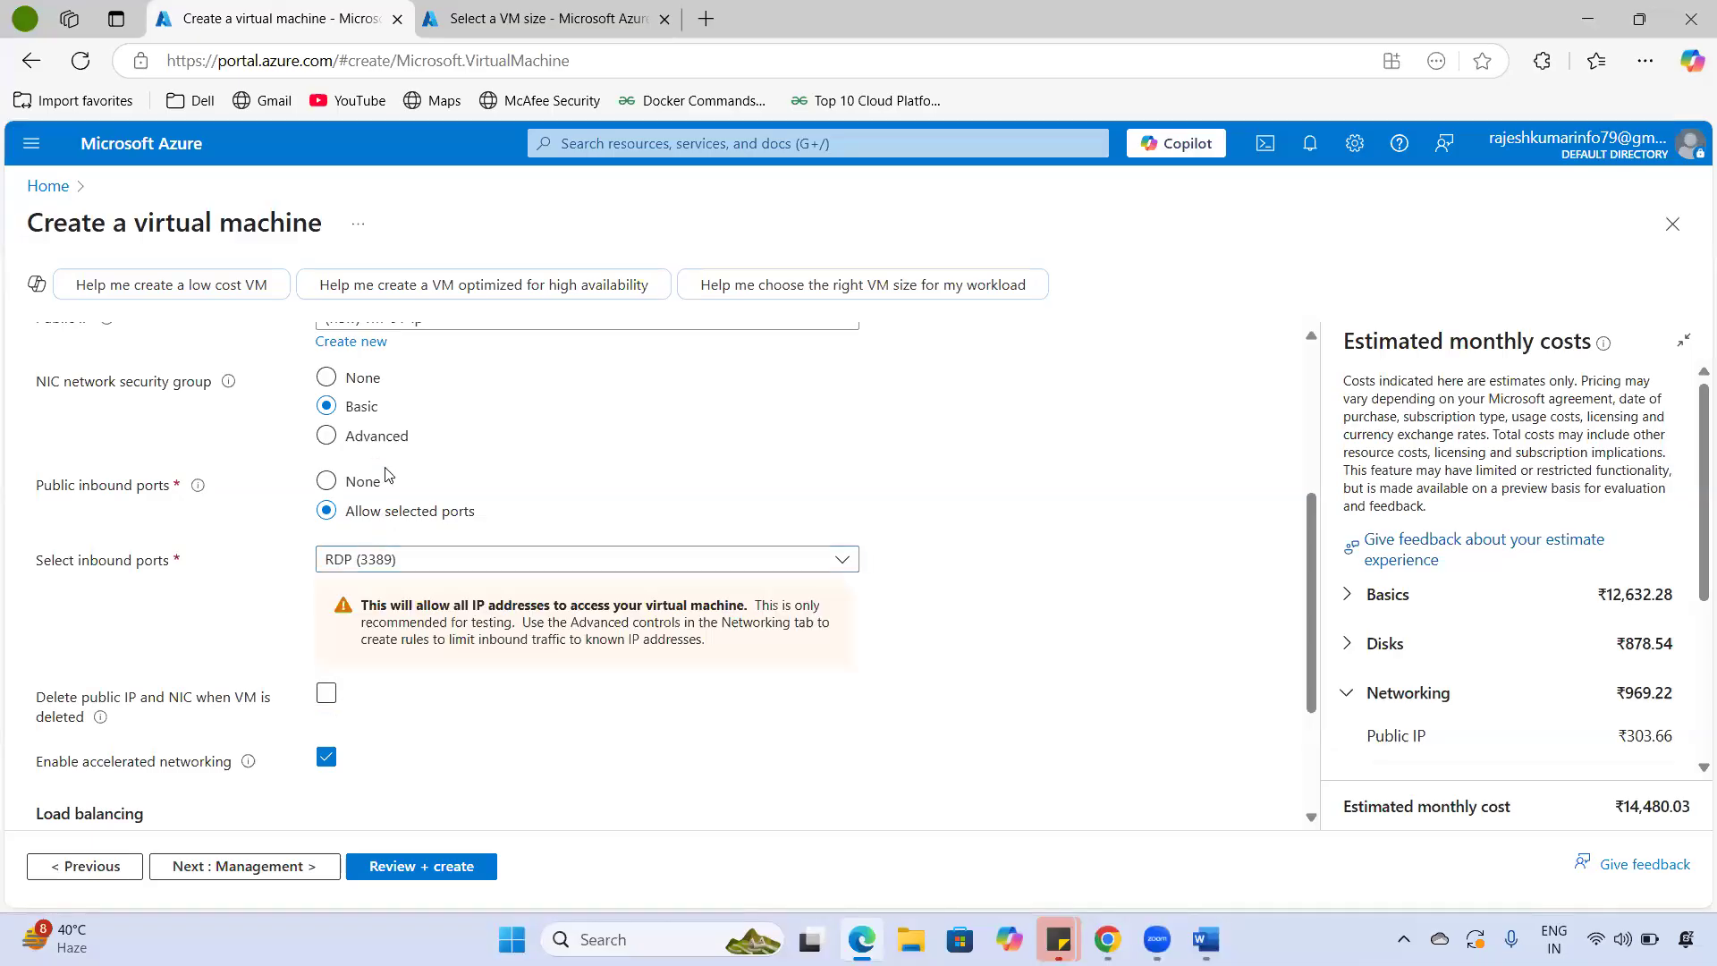
click(355, 450)
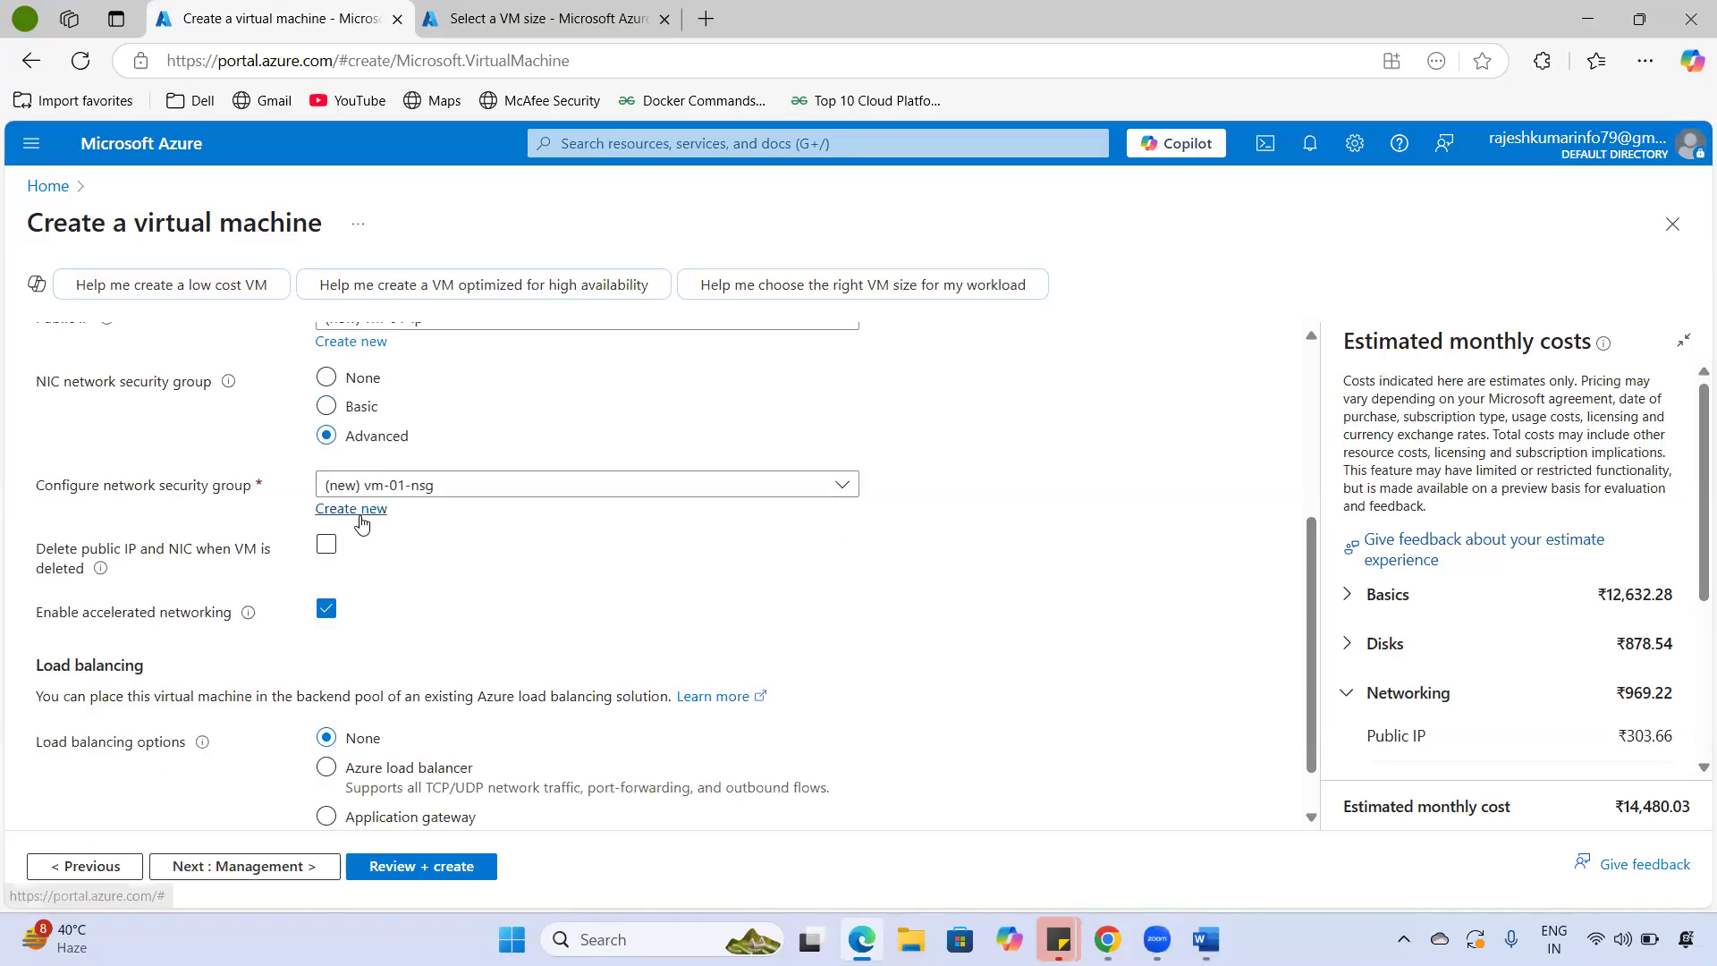
click(361, 410)
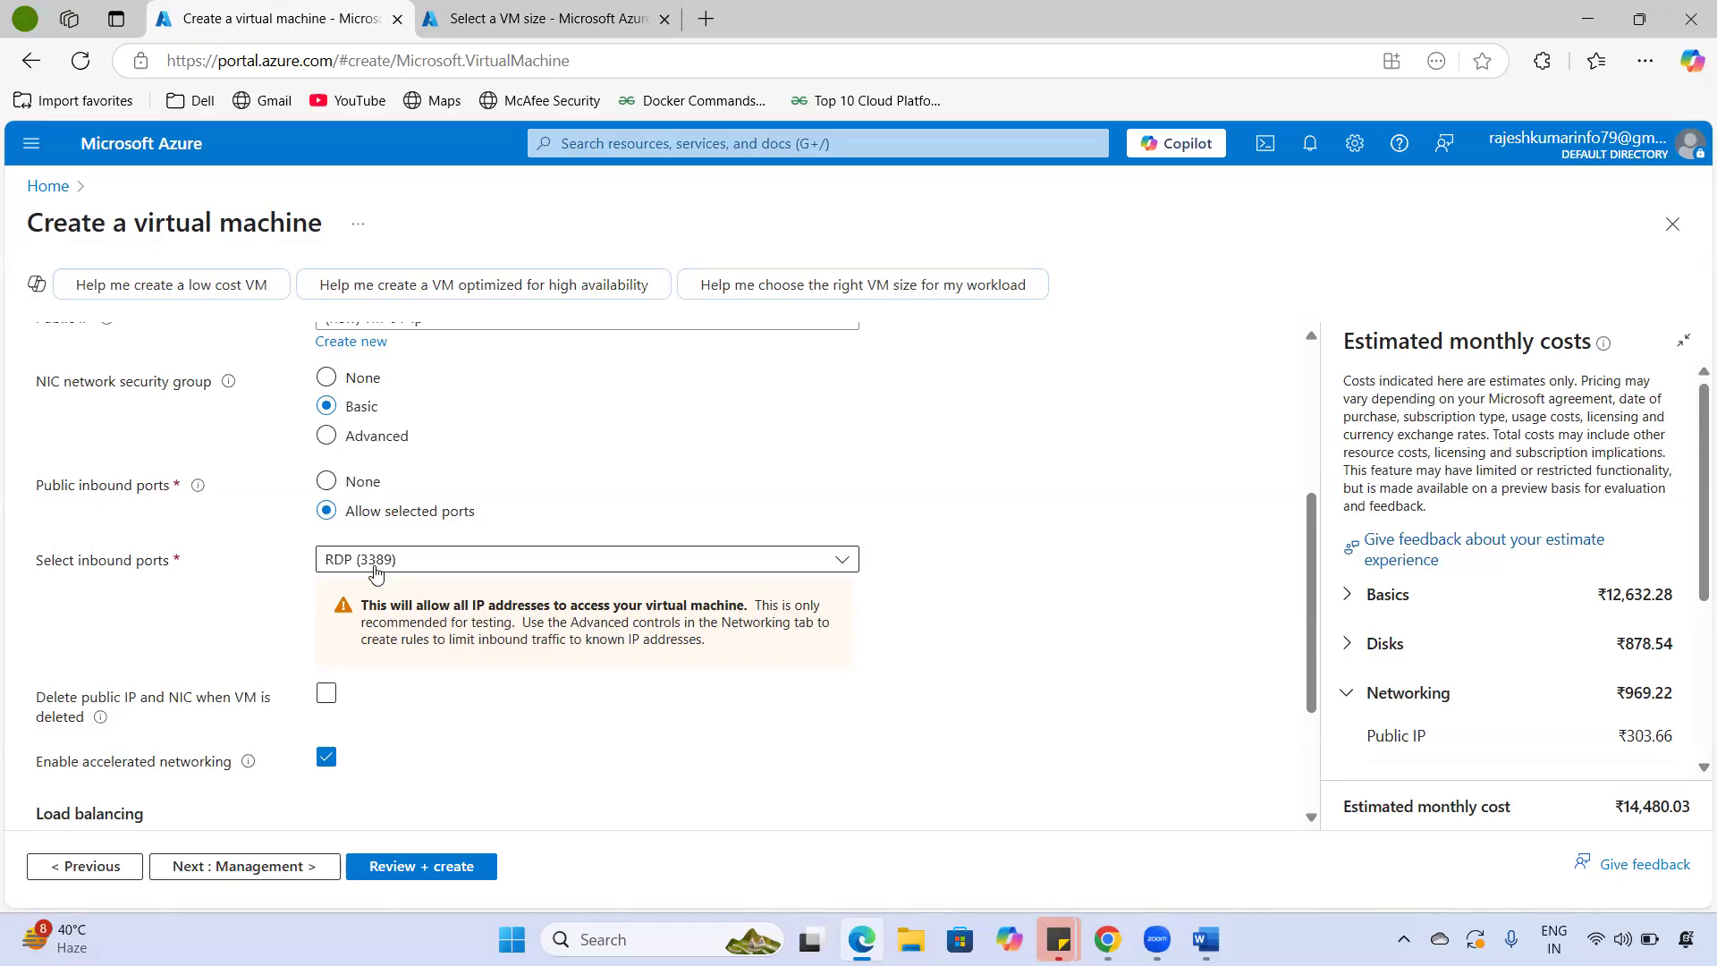
- Leave 'Delete public IP and NIC when VM is deleted' turned off
scroll(375, 577, down, 1)
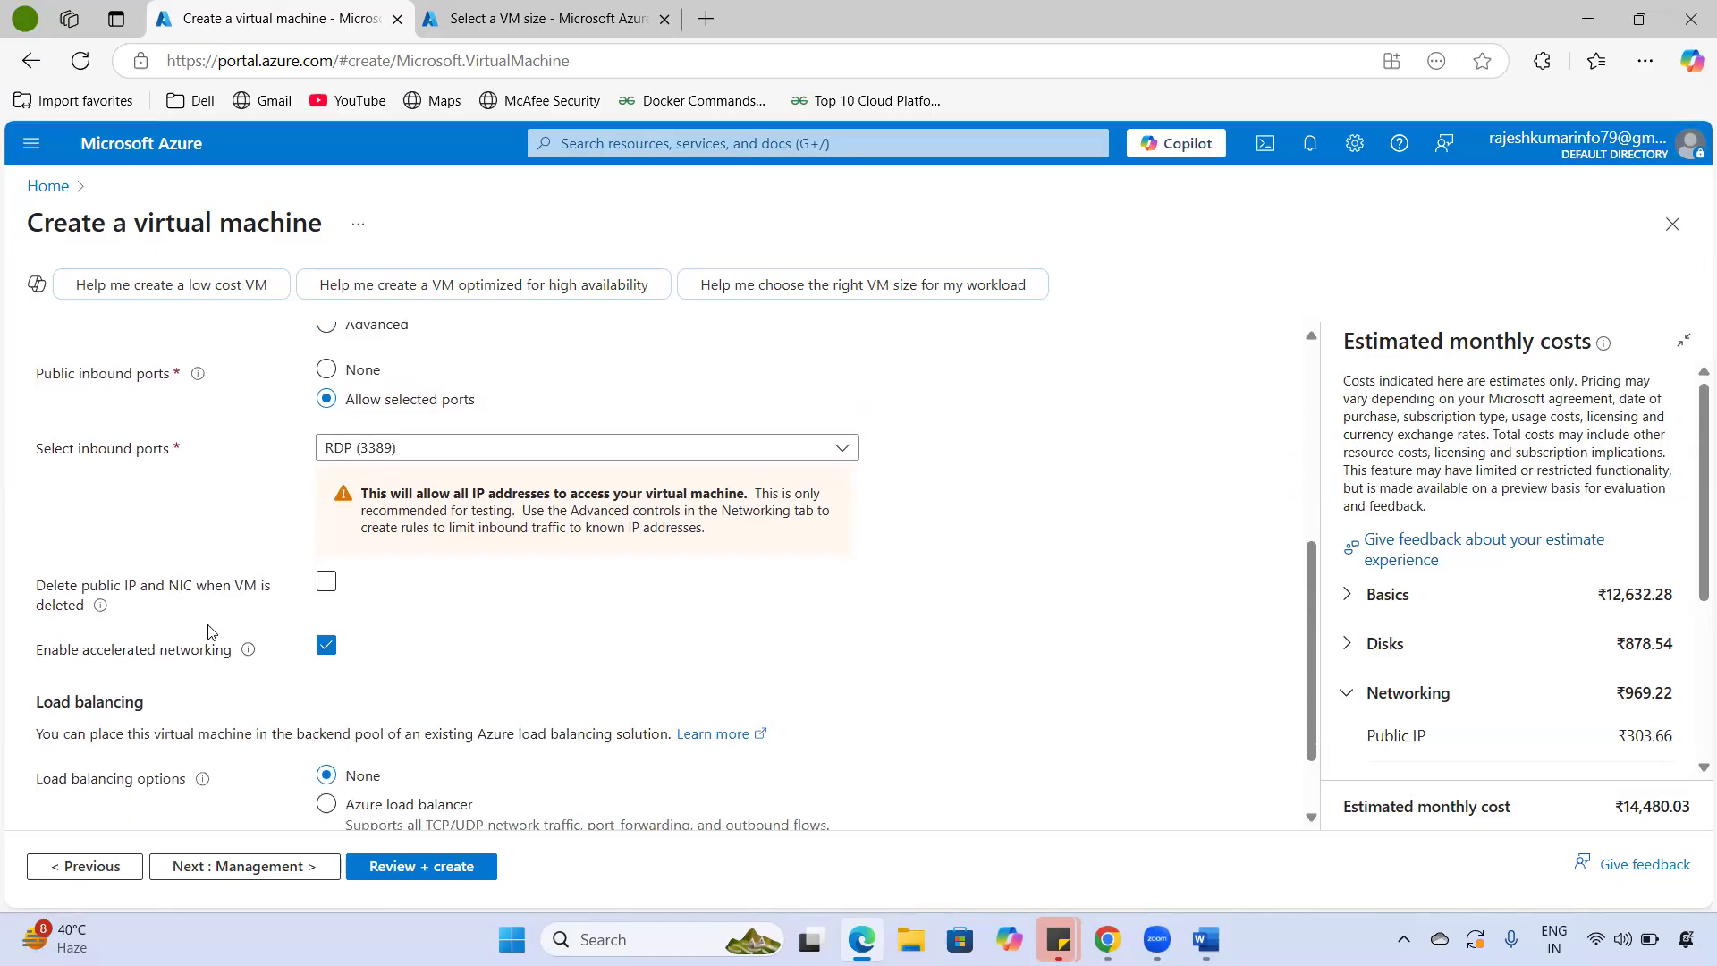
drag(44, 590, 179, 605)
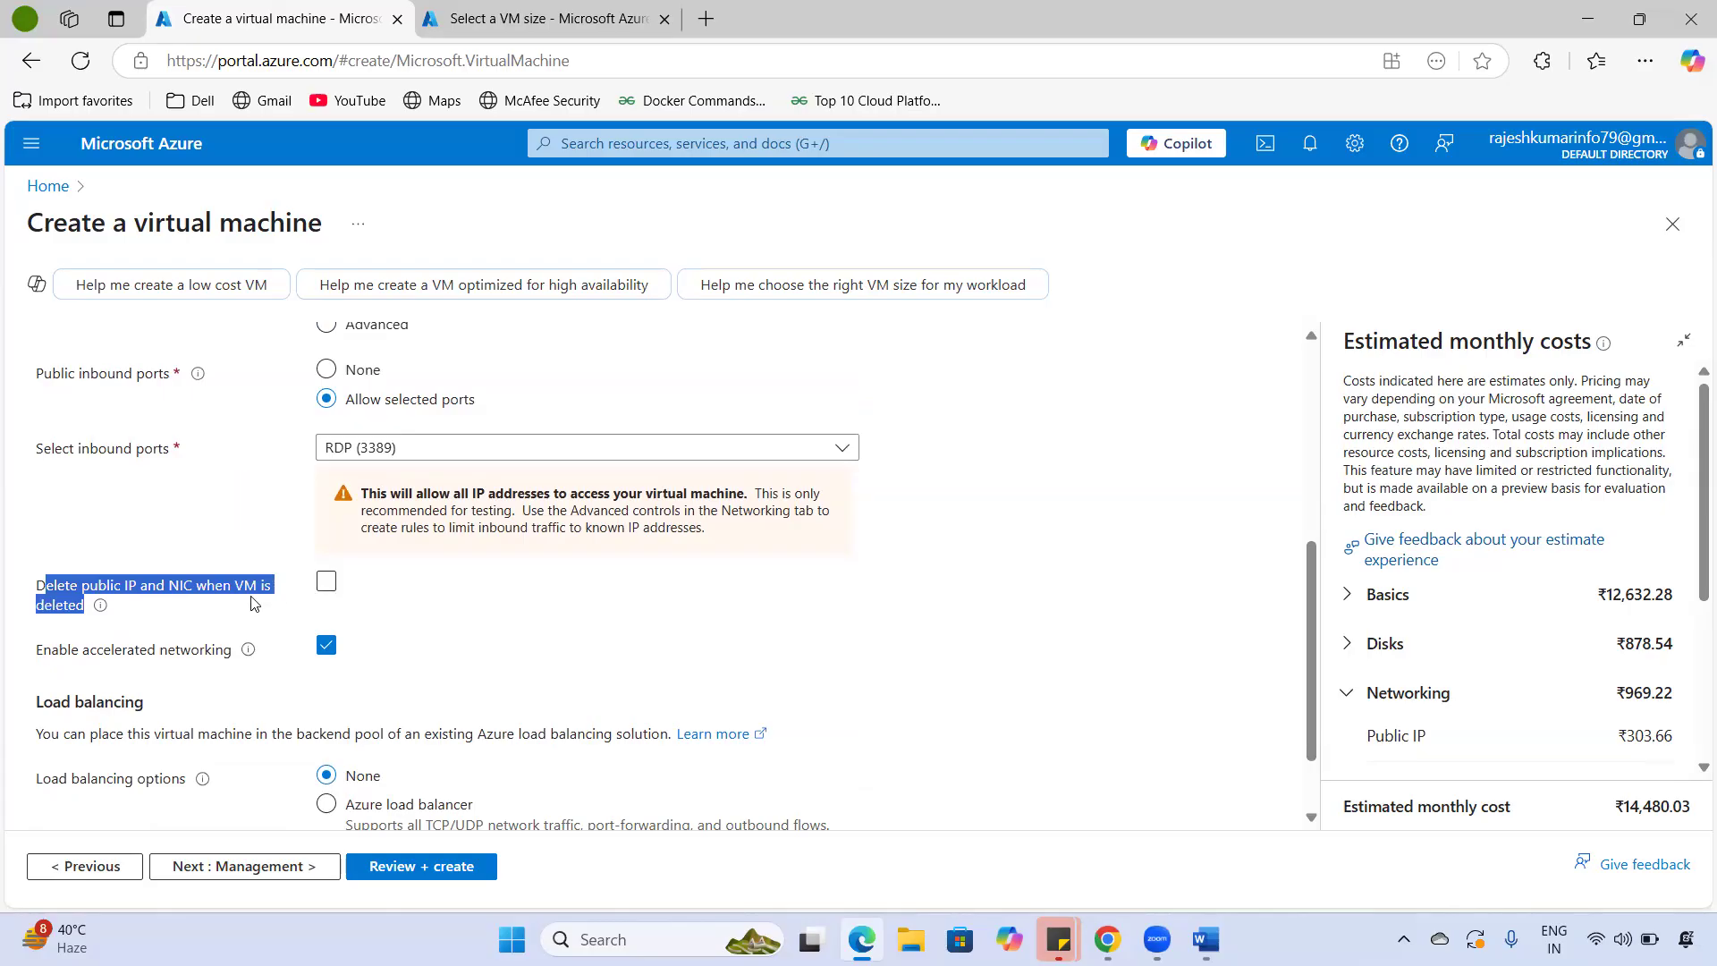
click(166, 594)
click(252, 597)
- Keep accelerated networking enabled
scroll(252, 629, down, 1)
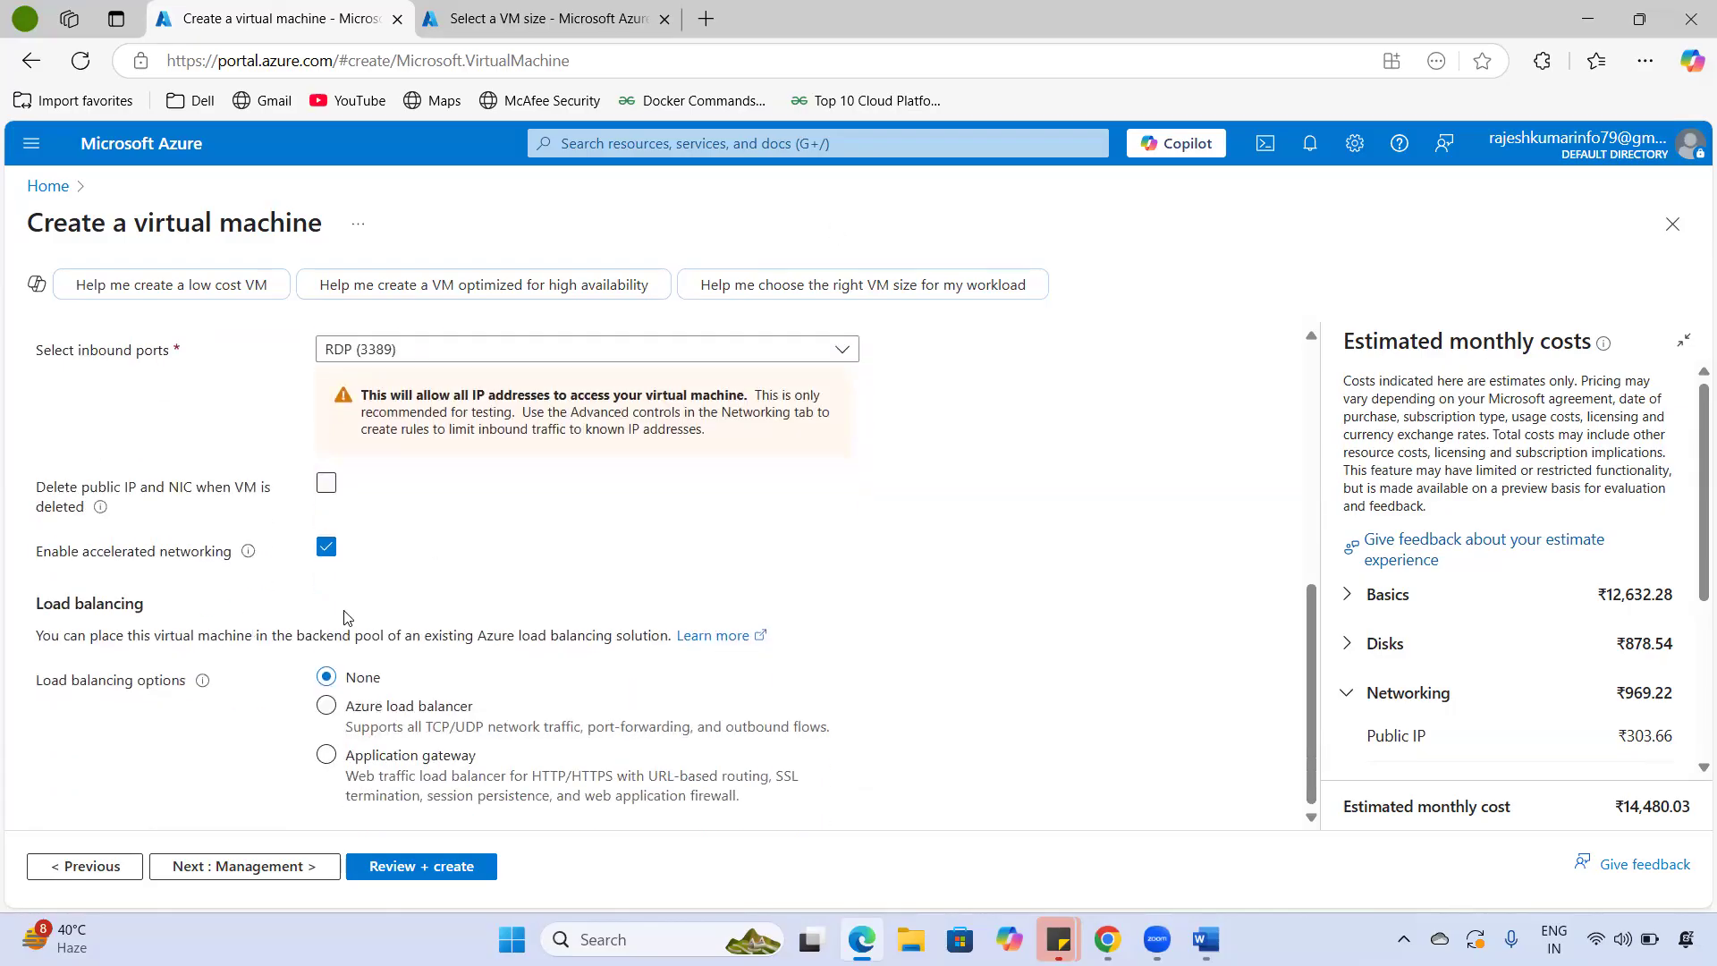
click(326, 550)
click(327, 549)
drag(82, 550, 231, 573)
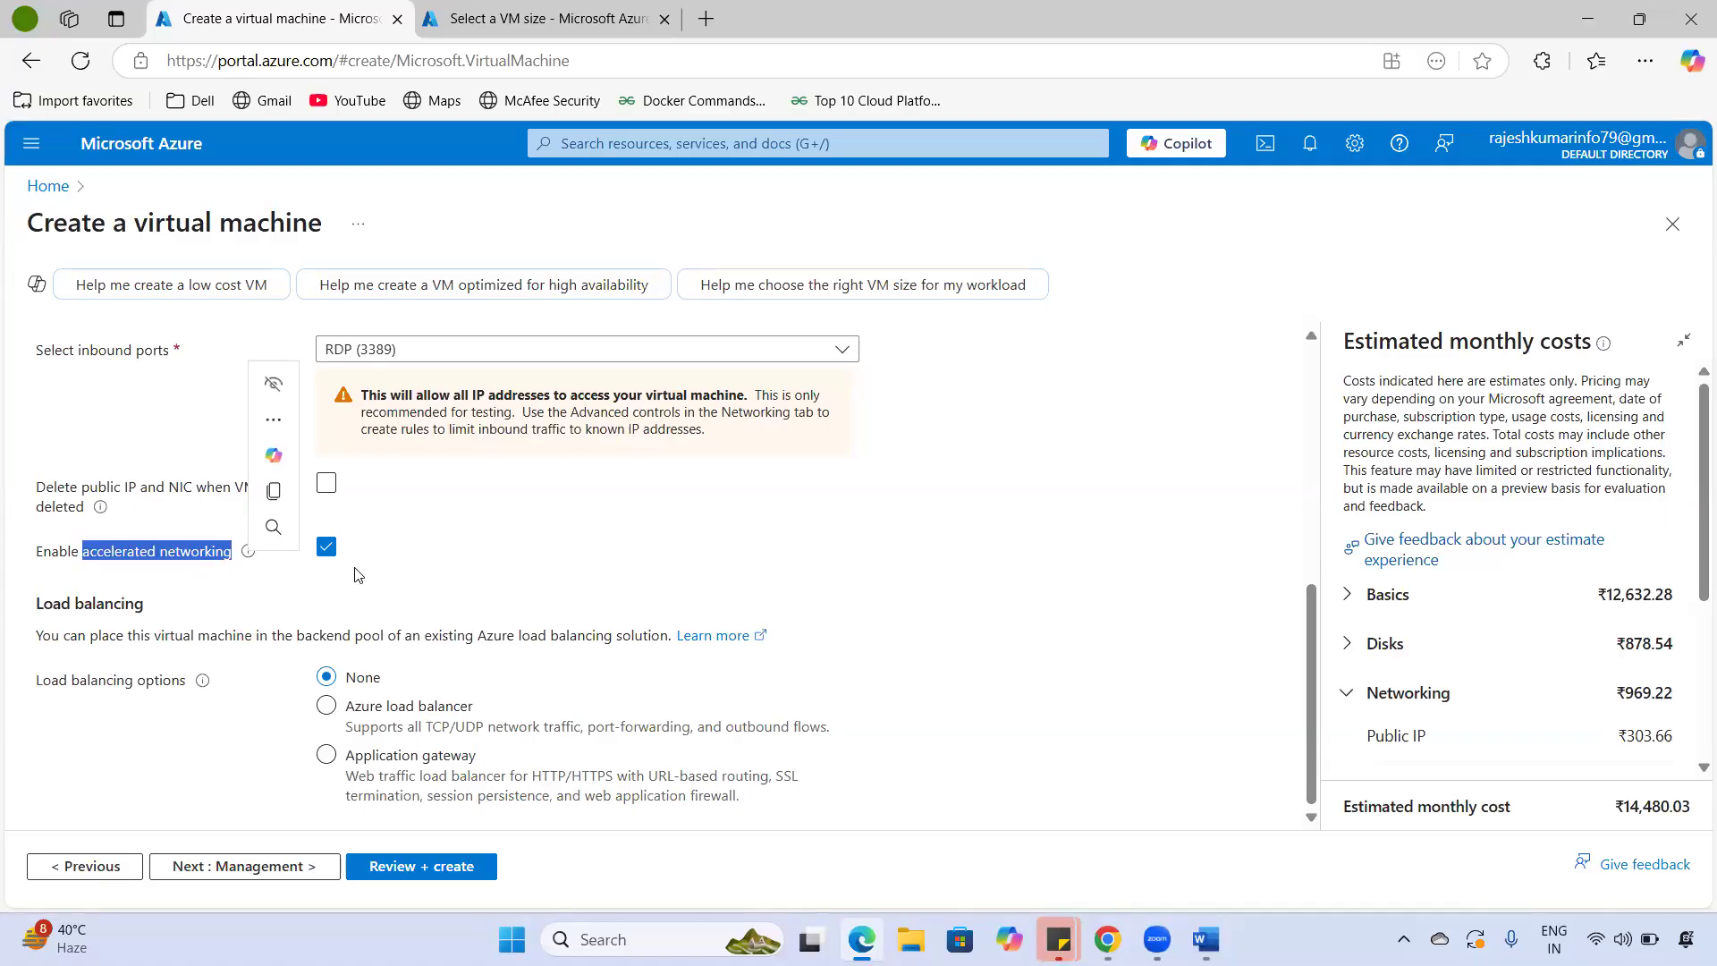
click(325, 548)
click(325, 548)
- Leave Load balancing options at their defaults and continue to Management
triple_click(157, 609)
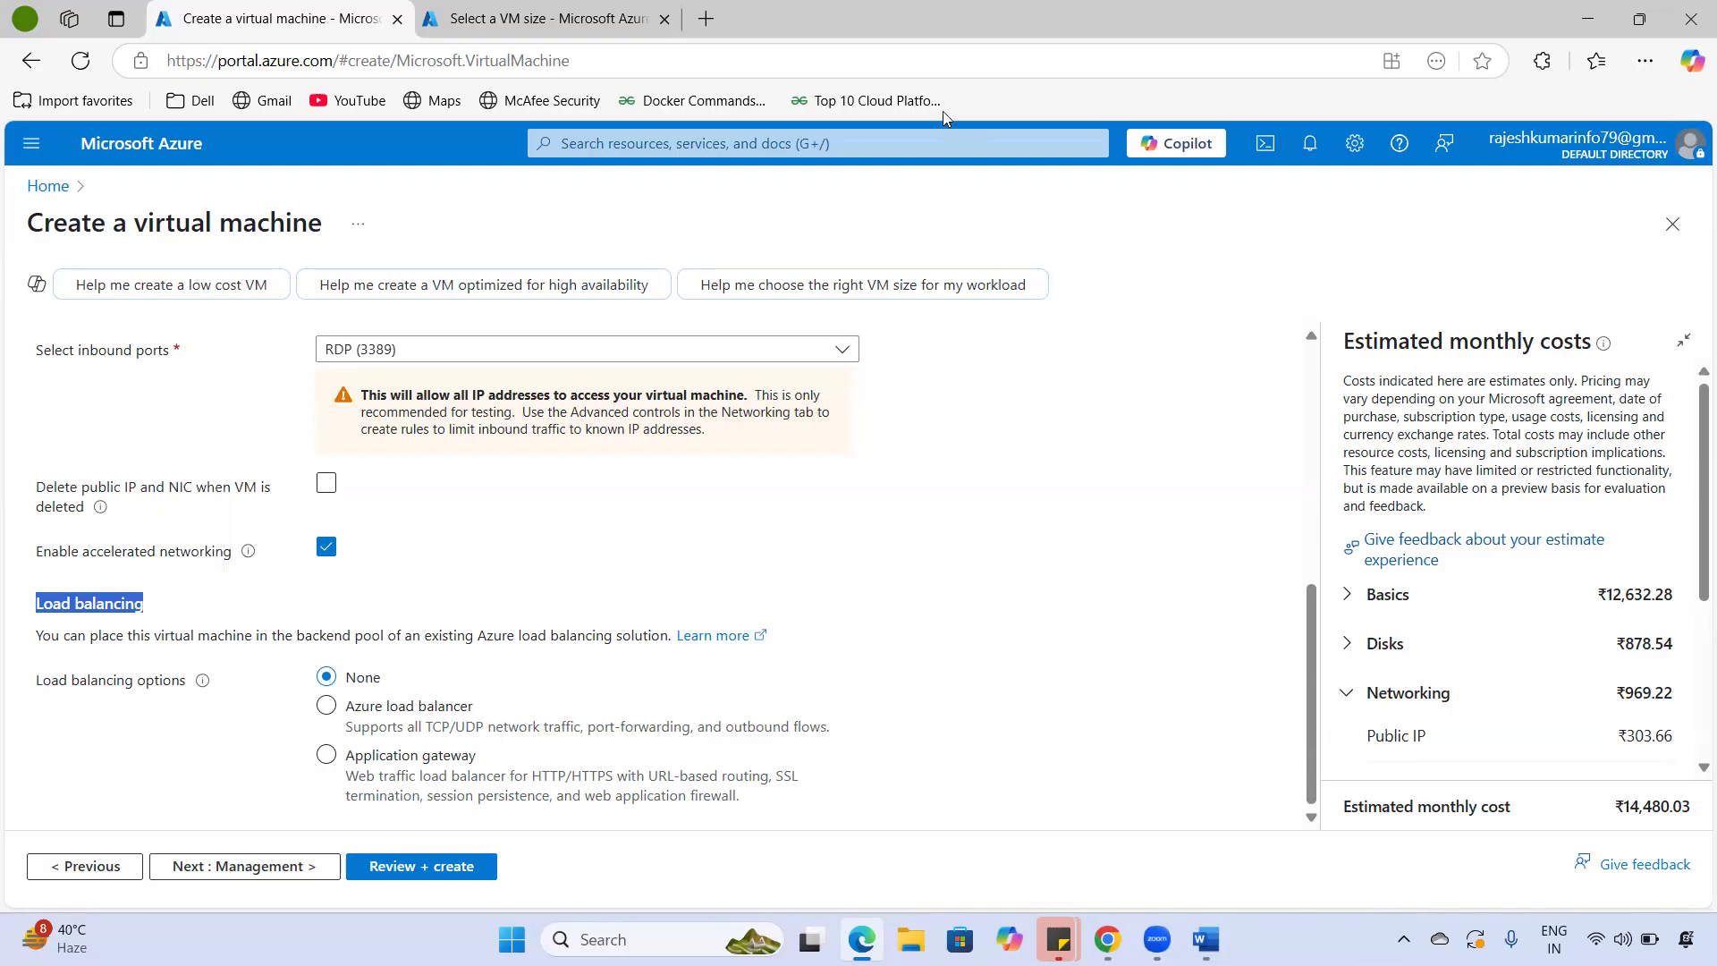
drag(297, 682, 298, 787)
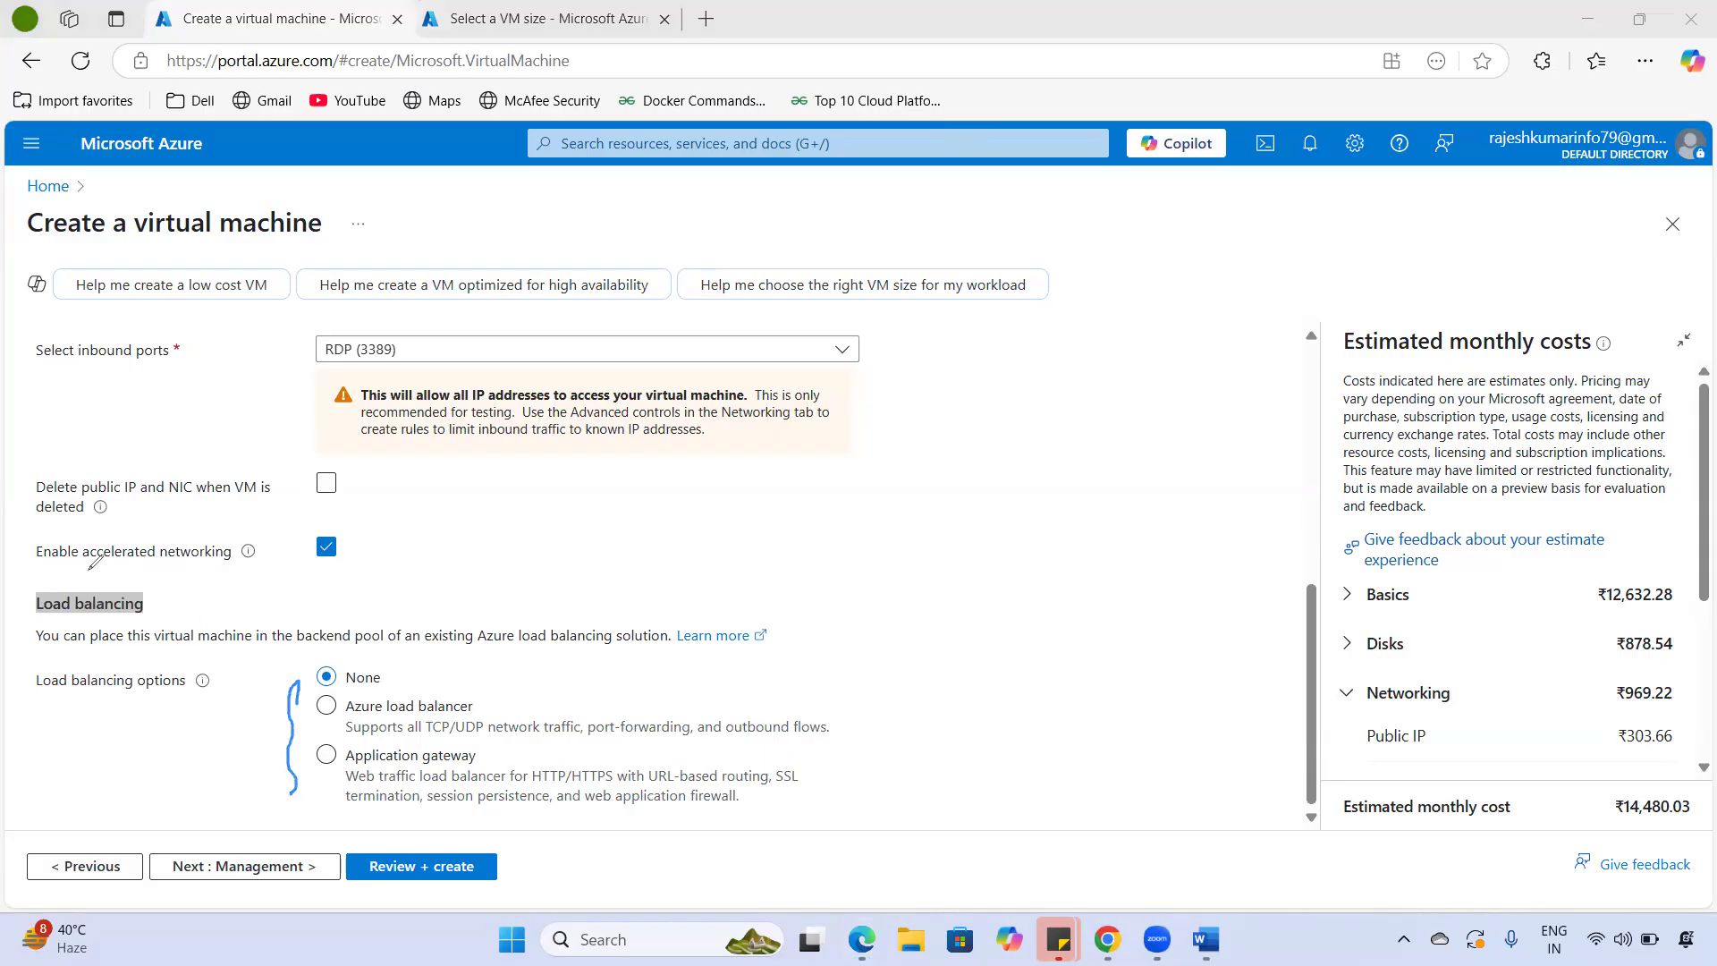
key(ctrl+z)
click(299, 868)
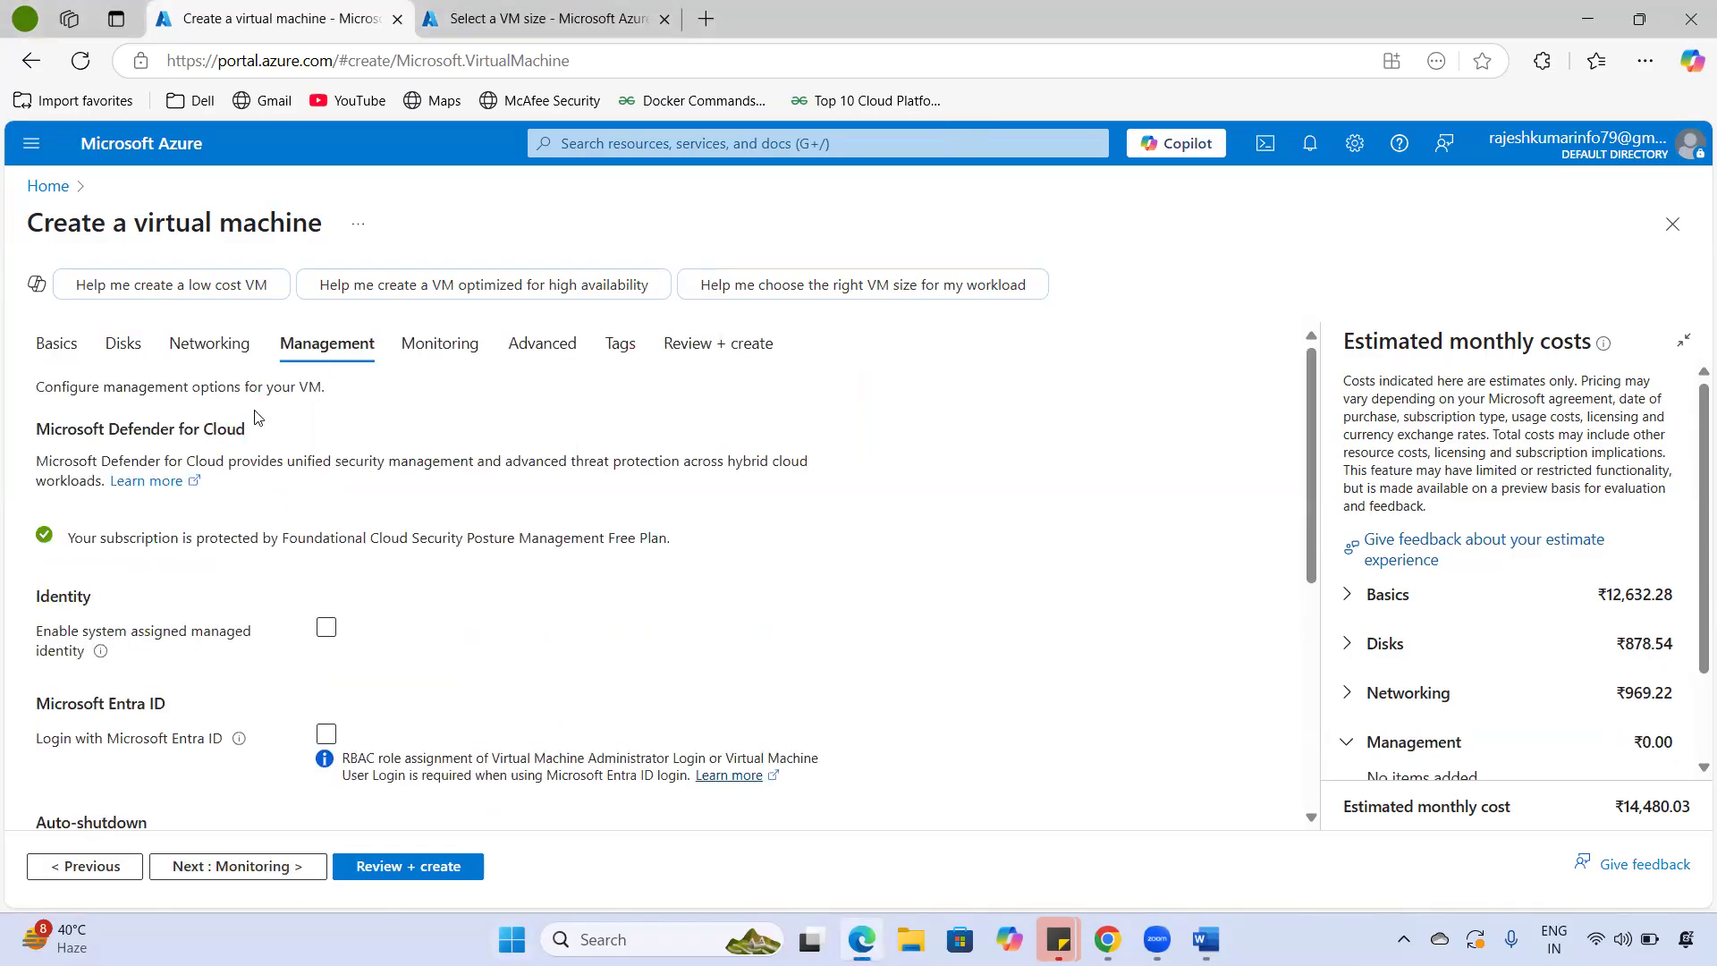
- Review the Microsoft Defender for Cloud protection message and the Identity settings on the Management tab
drag(37, 429, 279, 428)
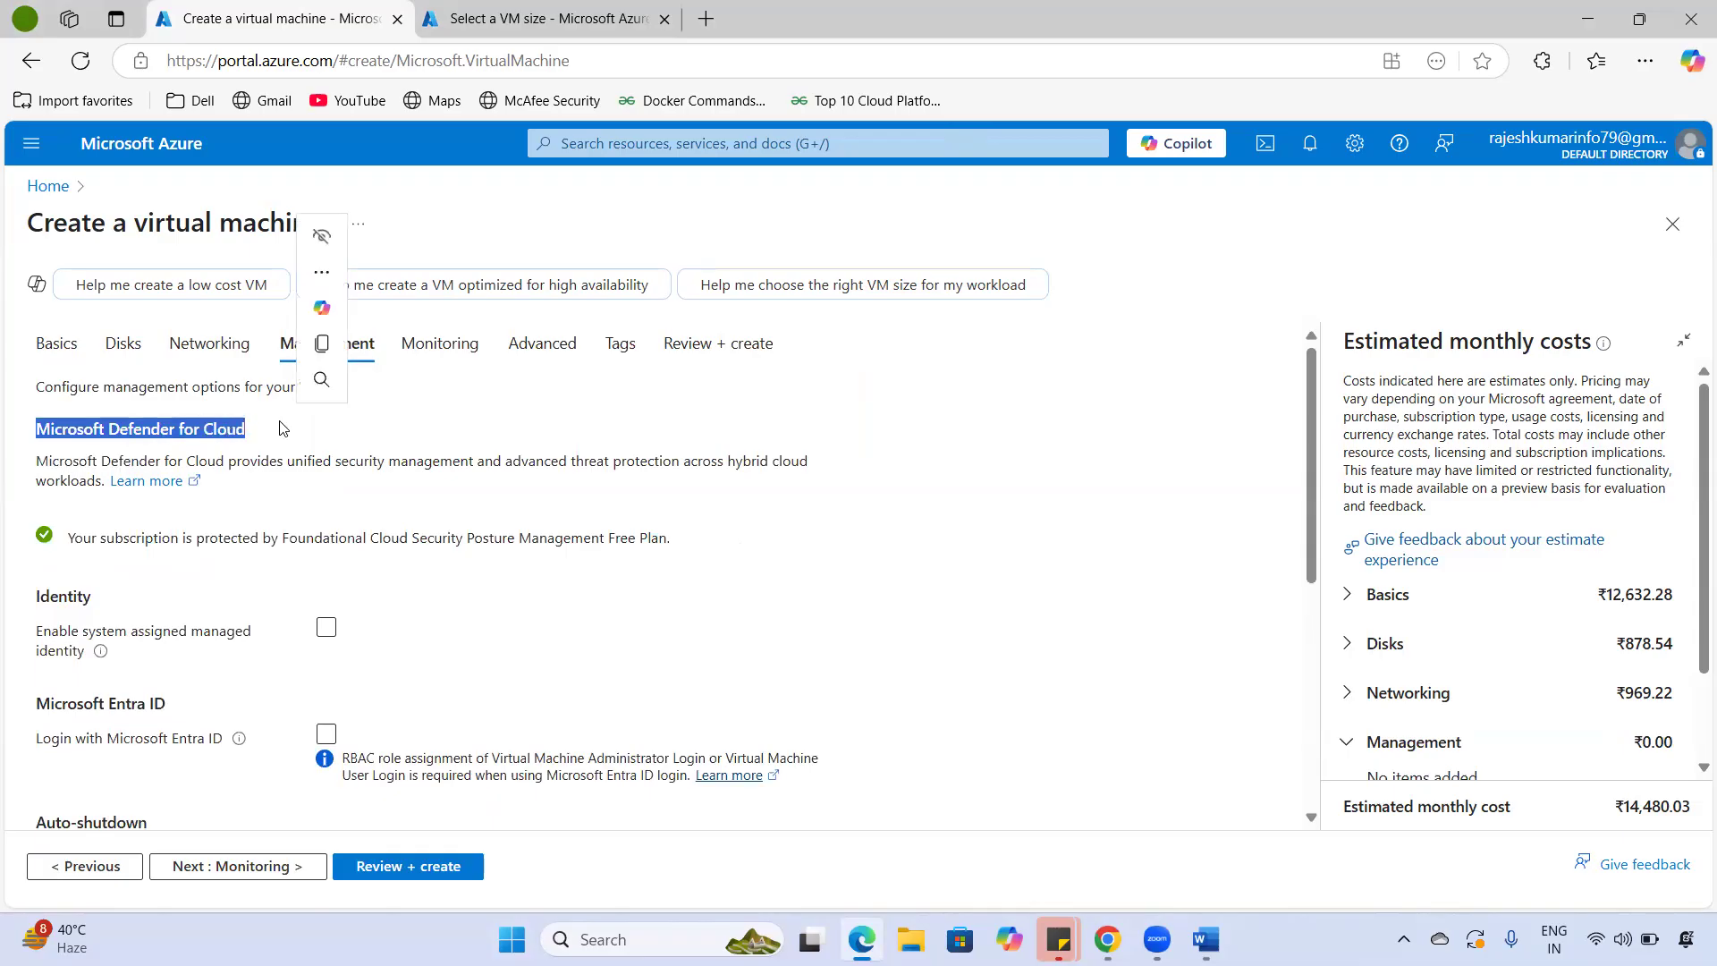
drag(133, 429, 288, 442)
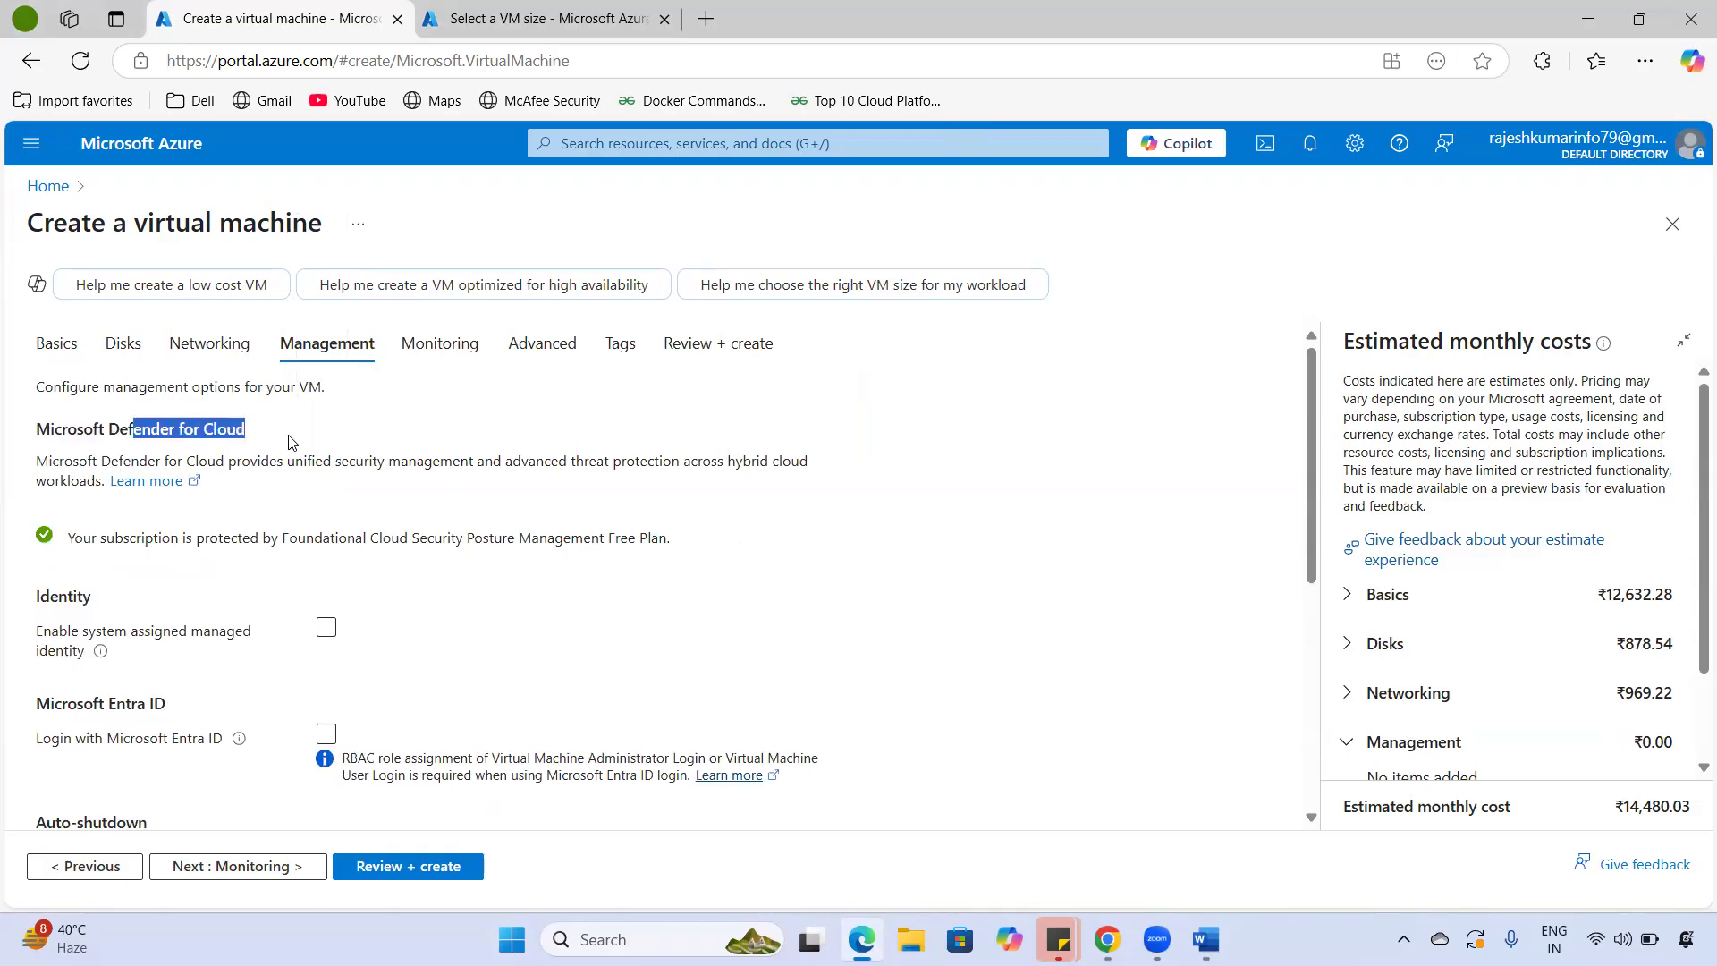
drag(91, 537, 178, 539)
drag(304, 562, 696, 546)
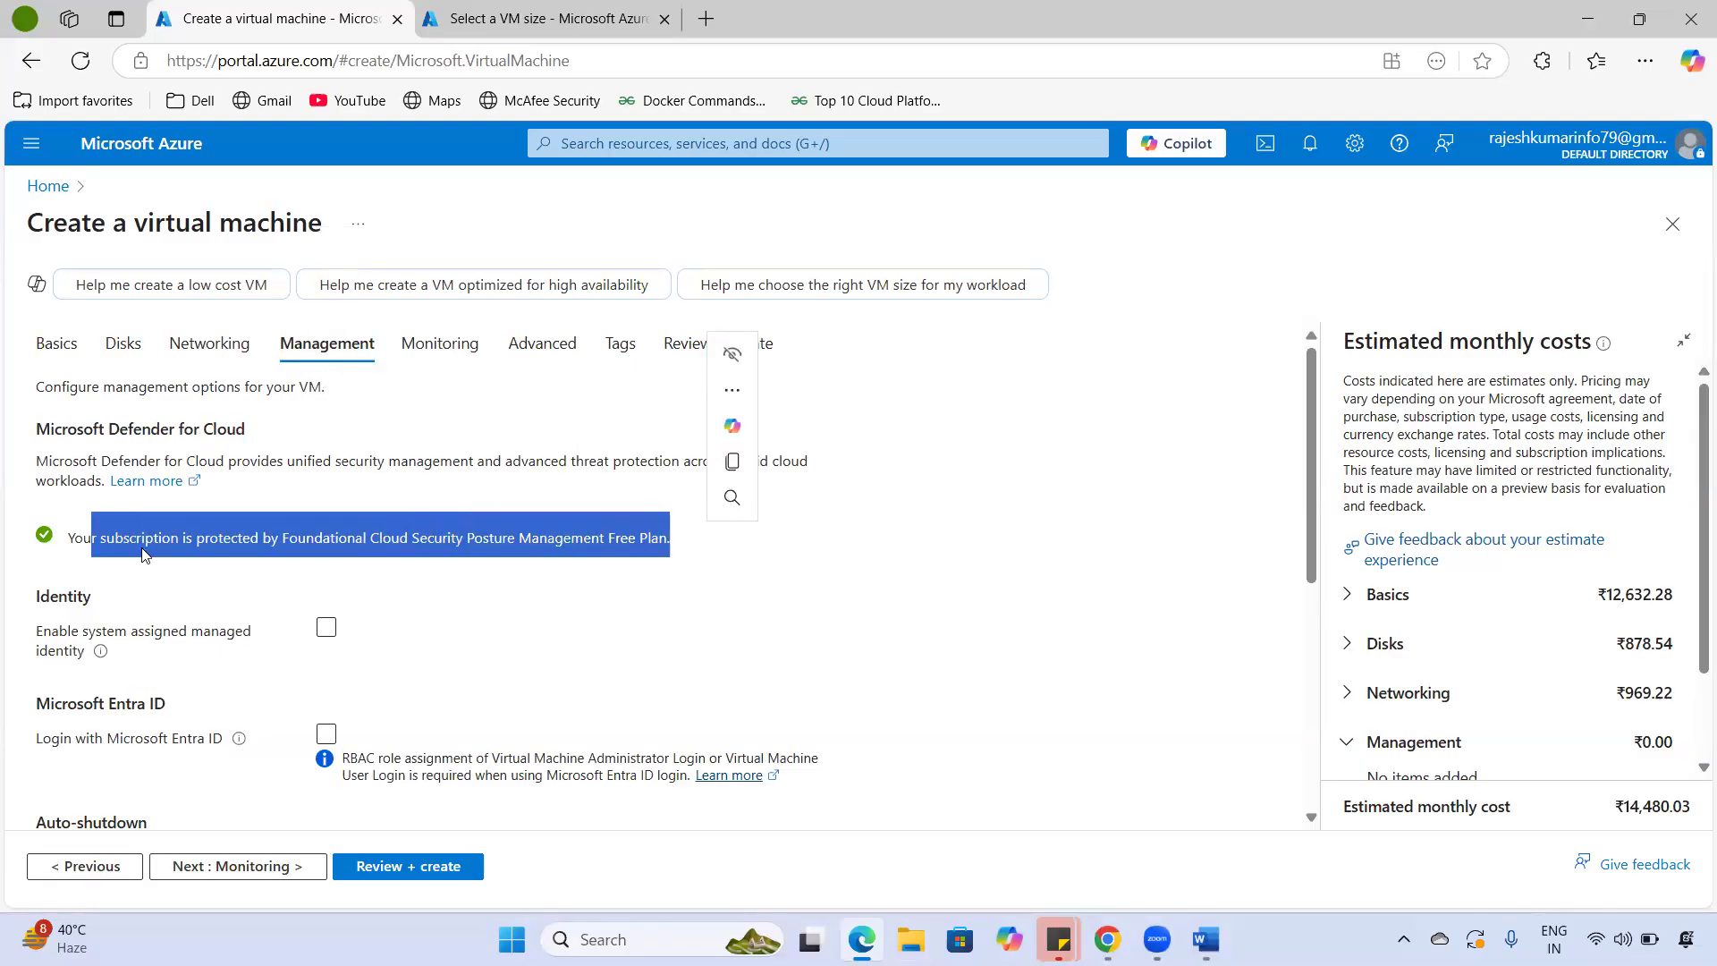
click(360, 565)
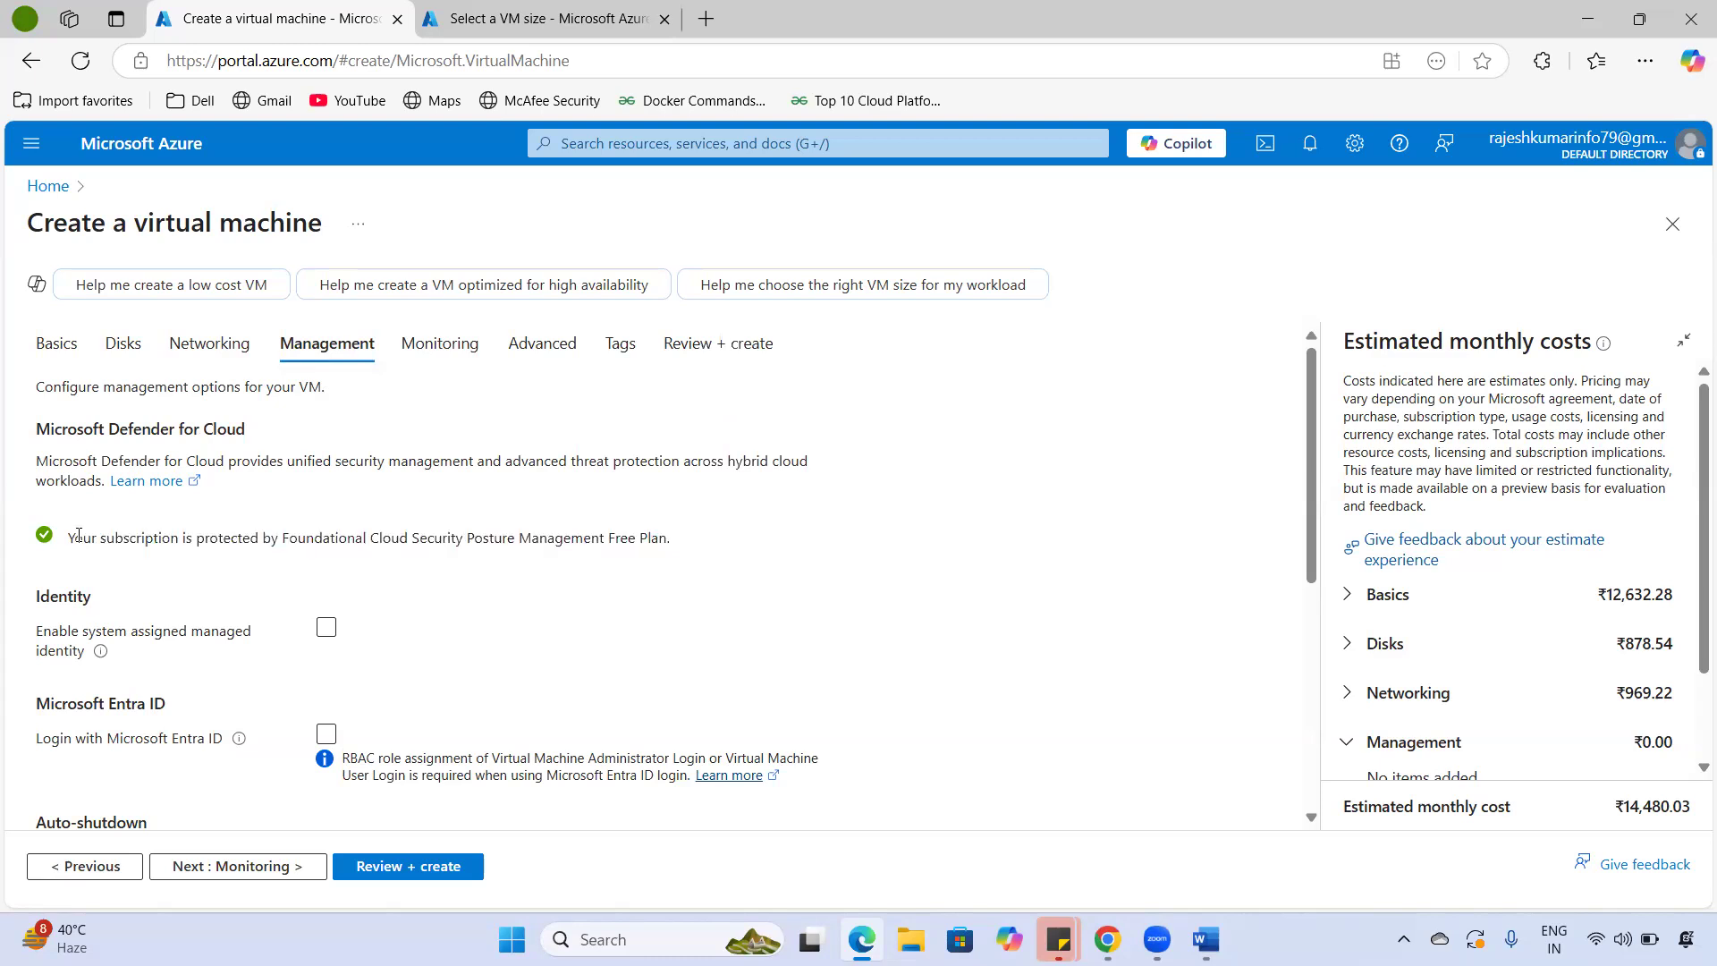
drag(677, 546, 350, 547)
click(650, 587)
drag(33, 599, 140, 662)
click(139, 621)
click(326, 627)
- Leave auto-shutdown, backup and Site Recovery off and continue to Monitoring
scroll(309, 595, down, 1)
scroll(307, 607, down, 2)
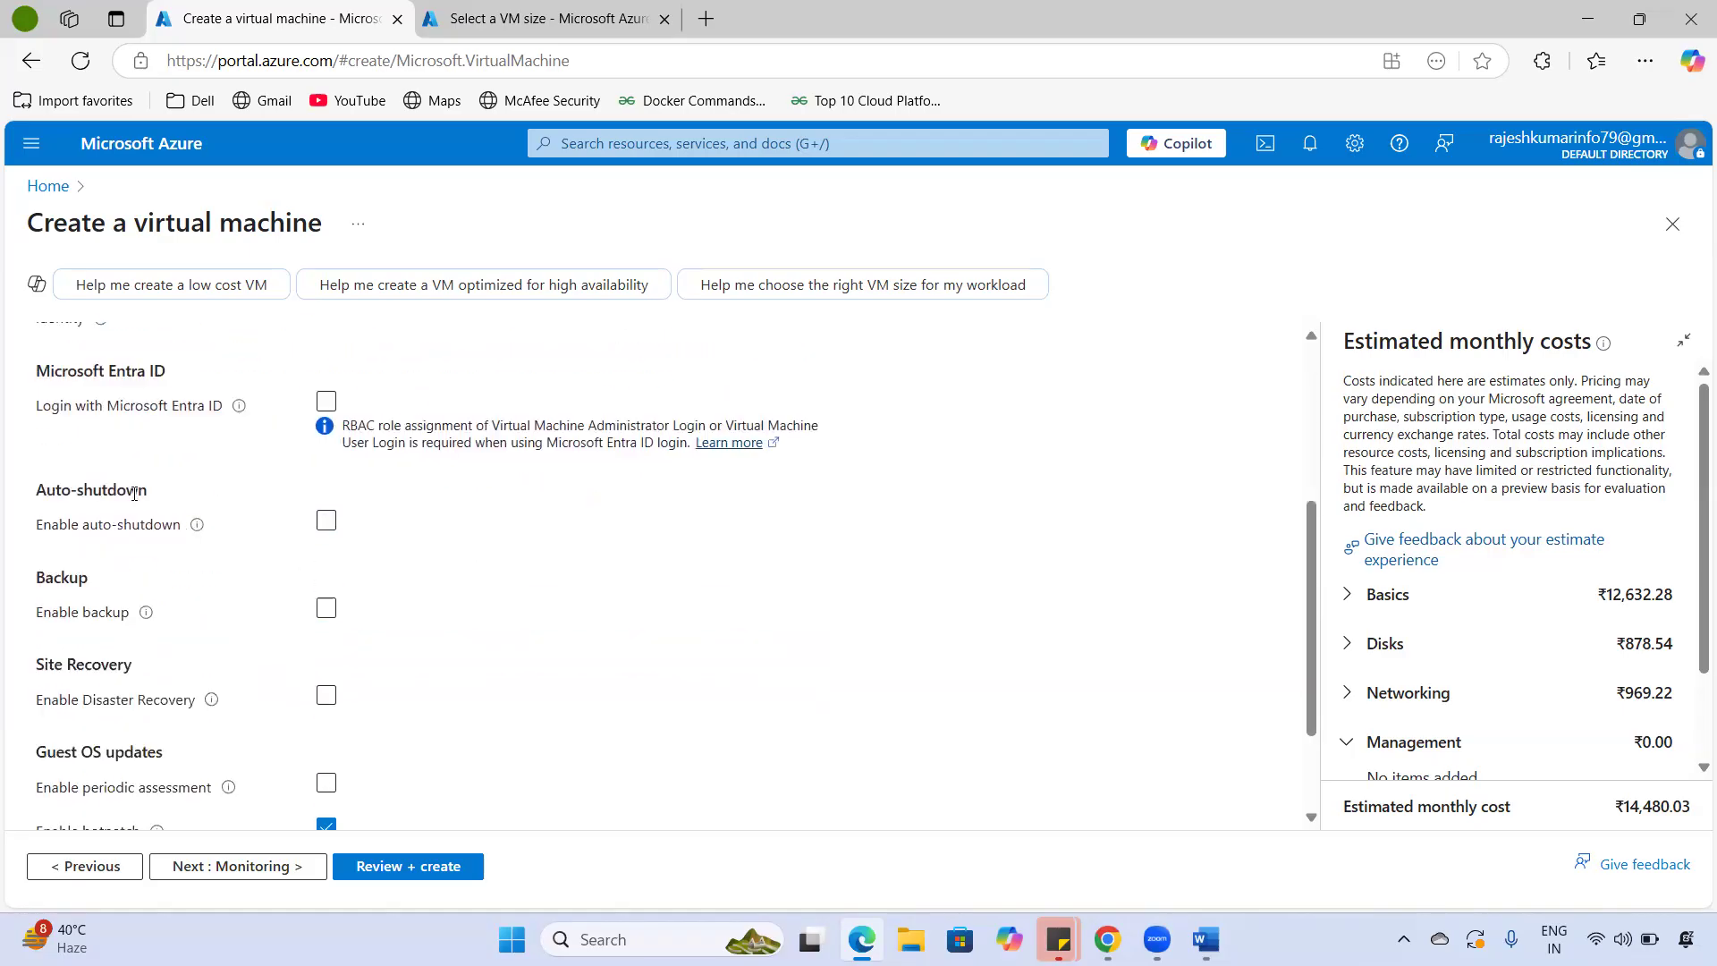
drag(49, 368, 260, 421)
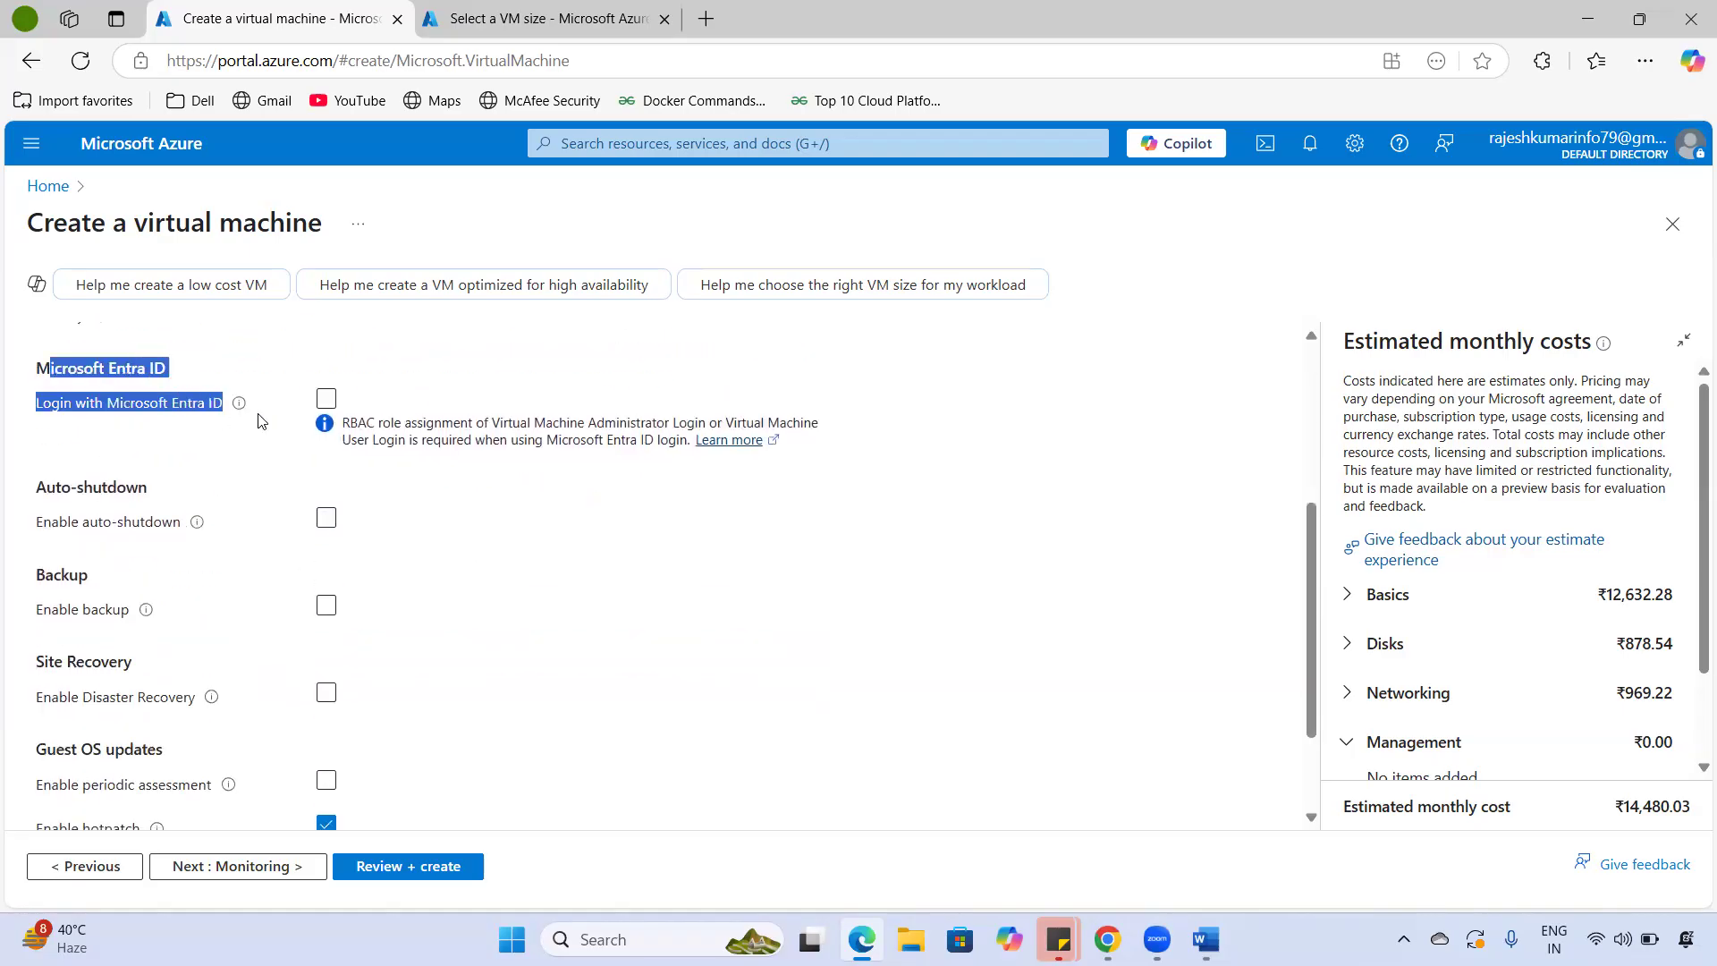
scroll(368, 550, down, 1)
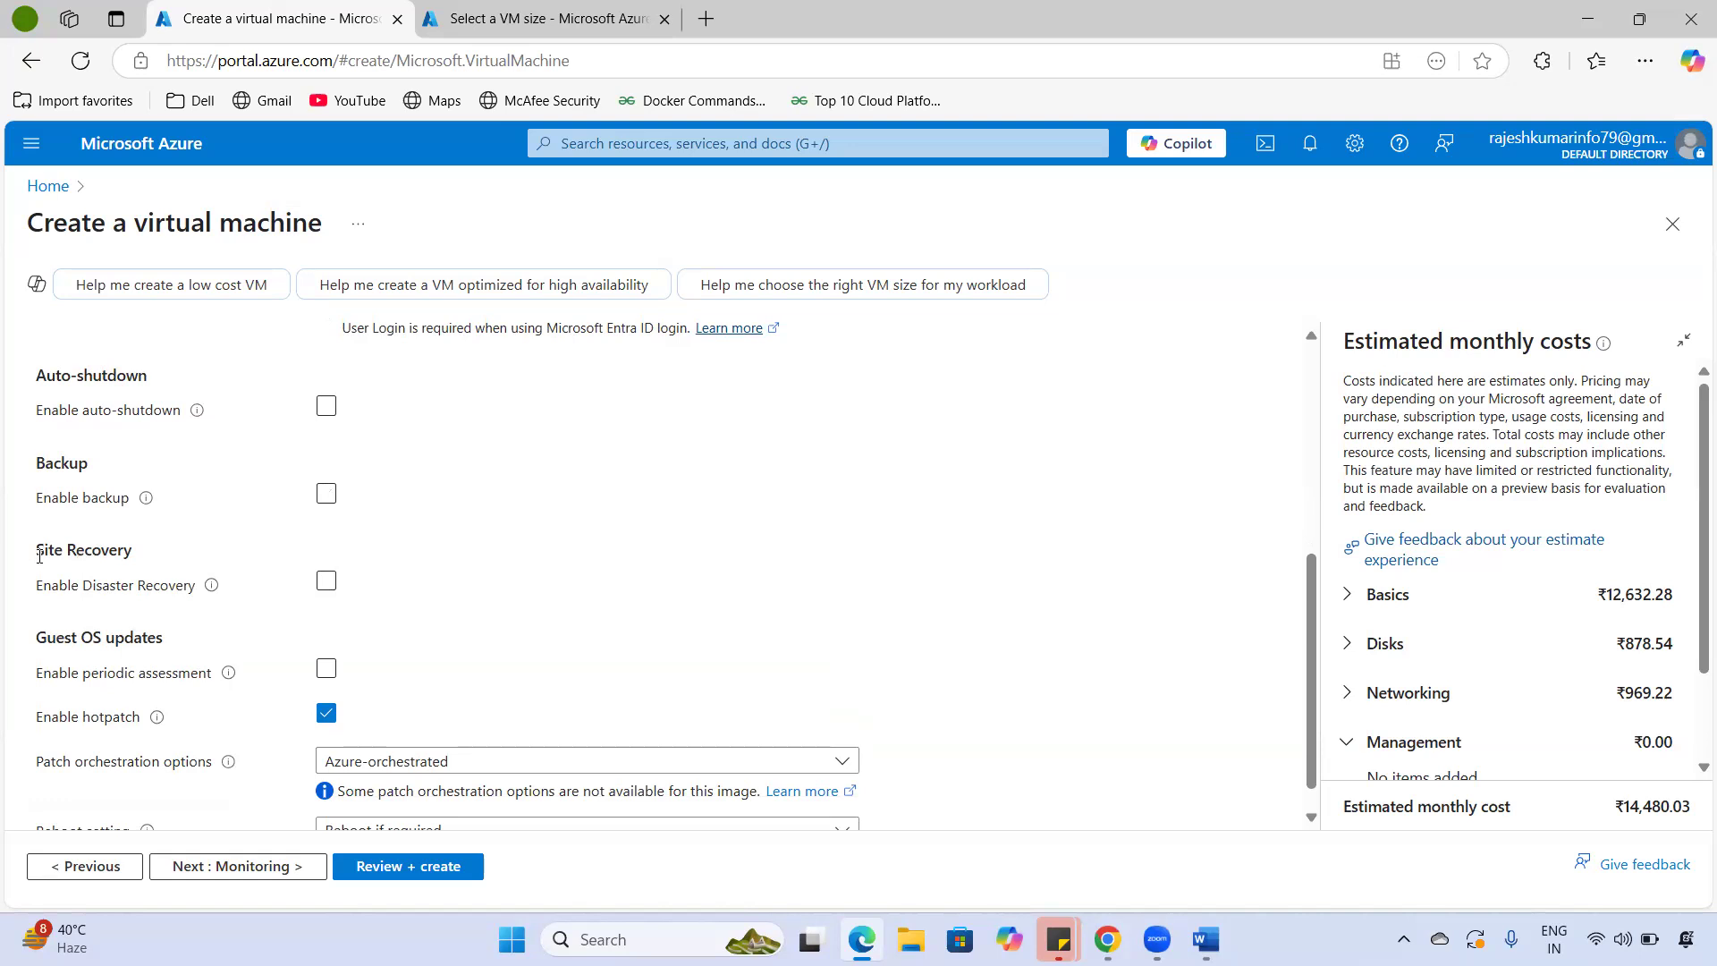
drag(39, 556, 193, 563)
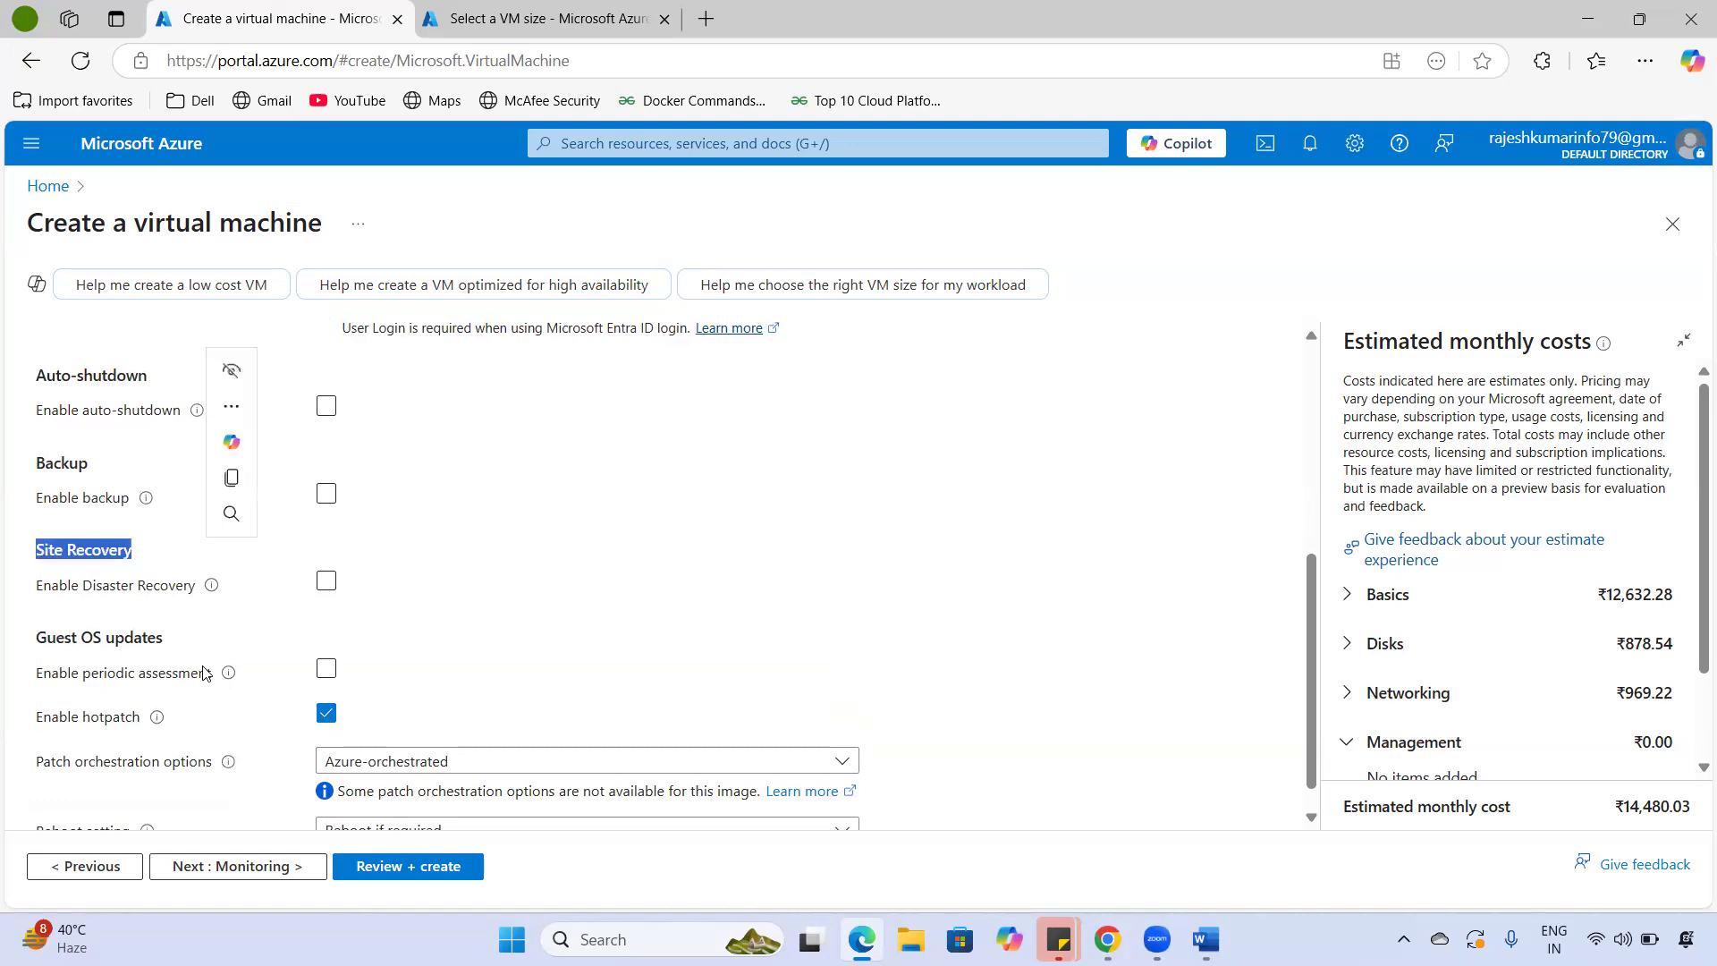
scroll(207, 679, down, 1)
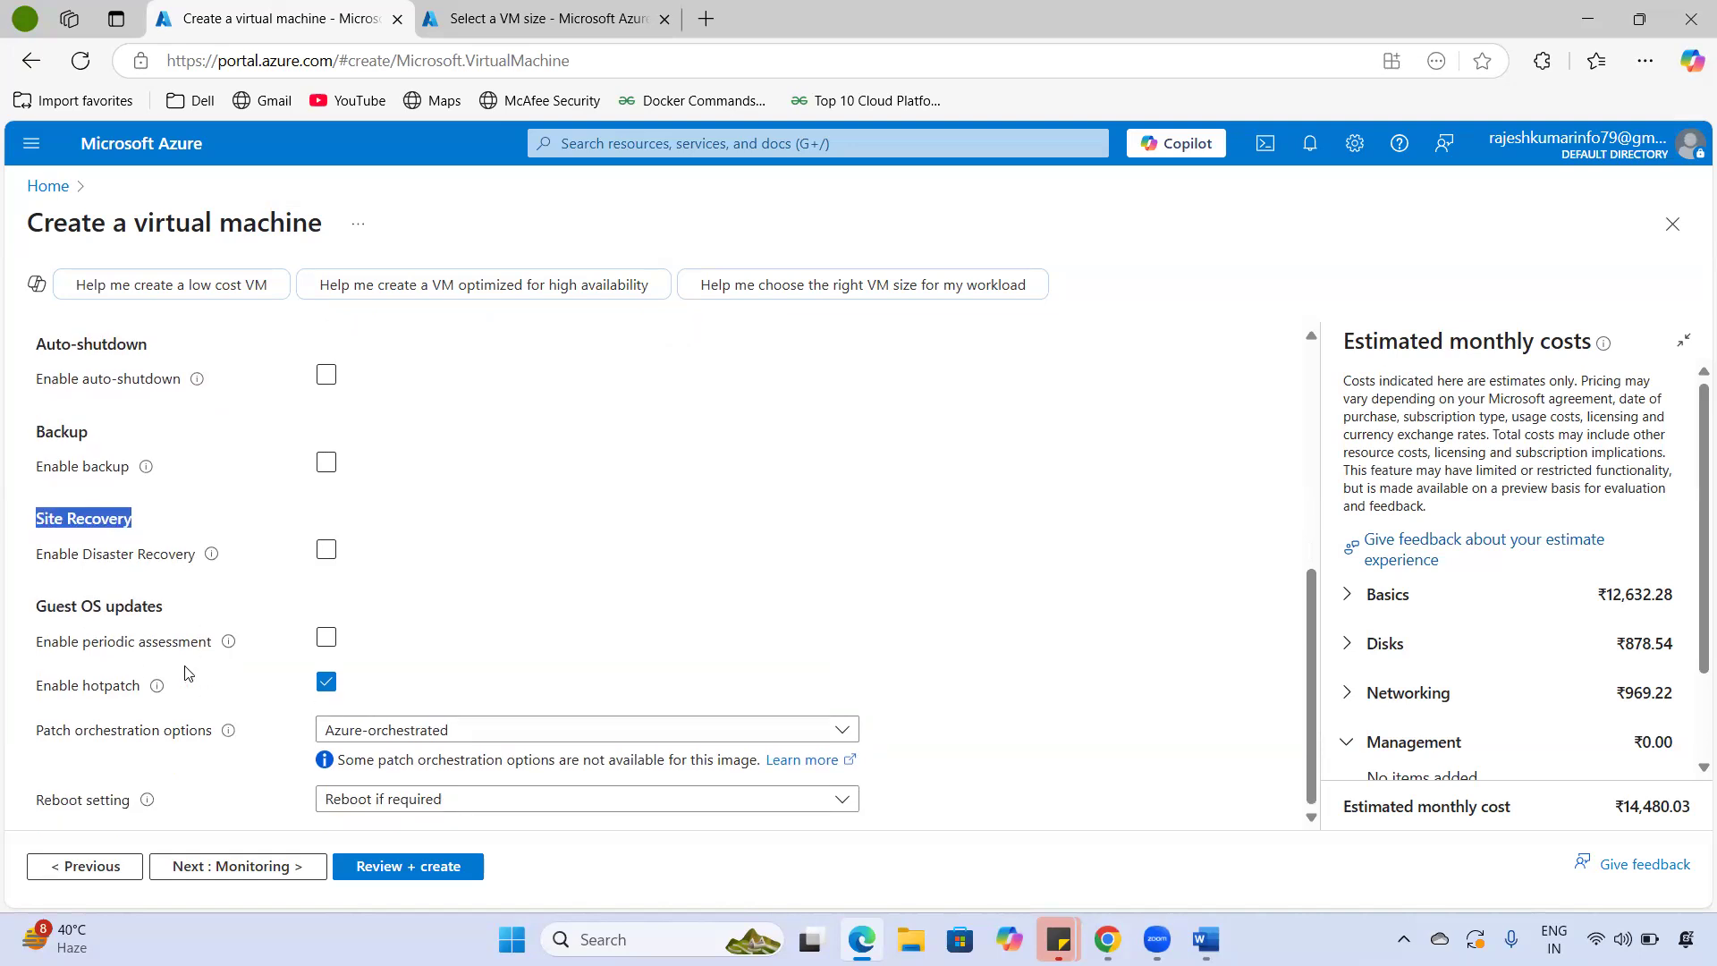
click(226, 867)
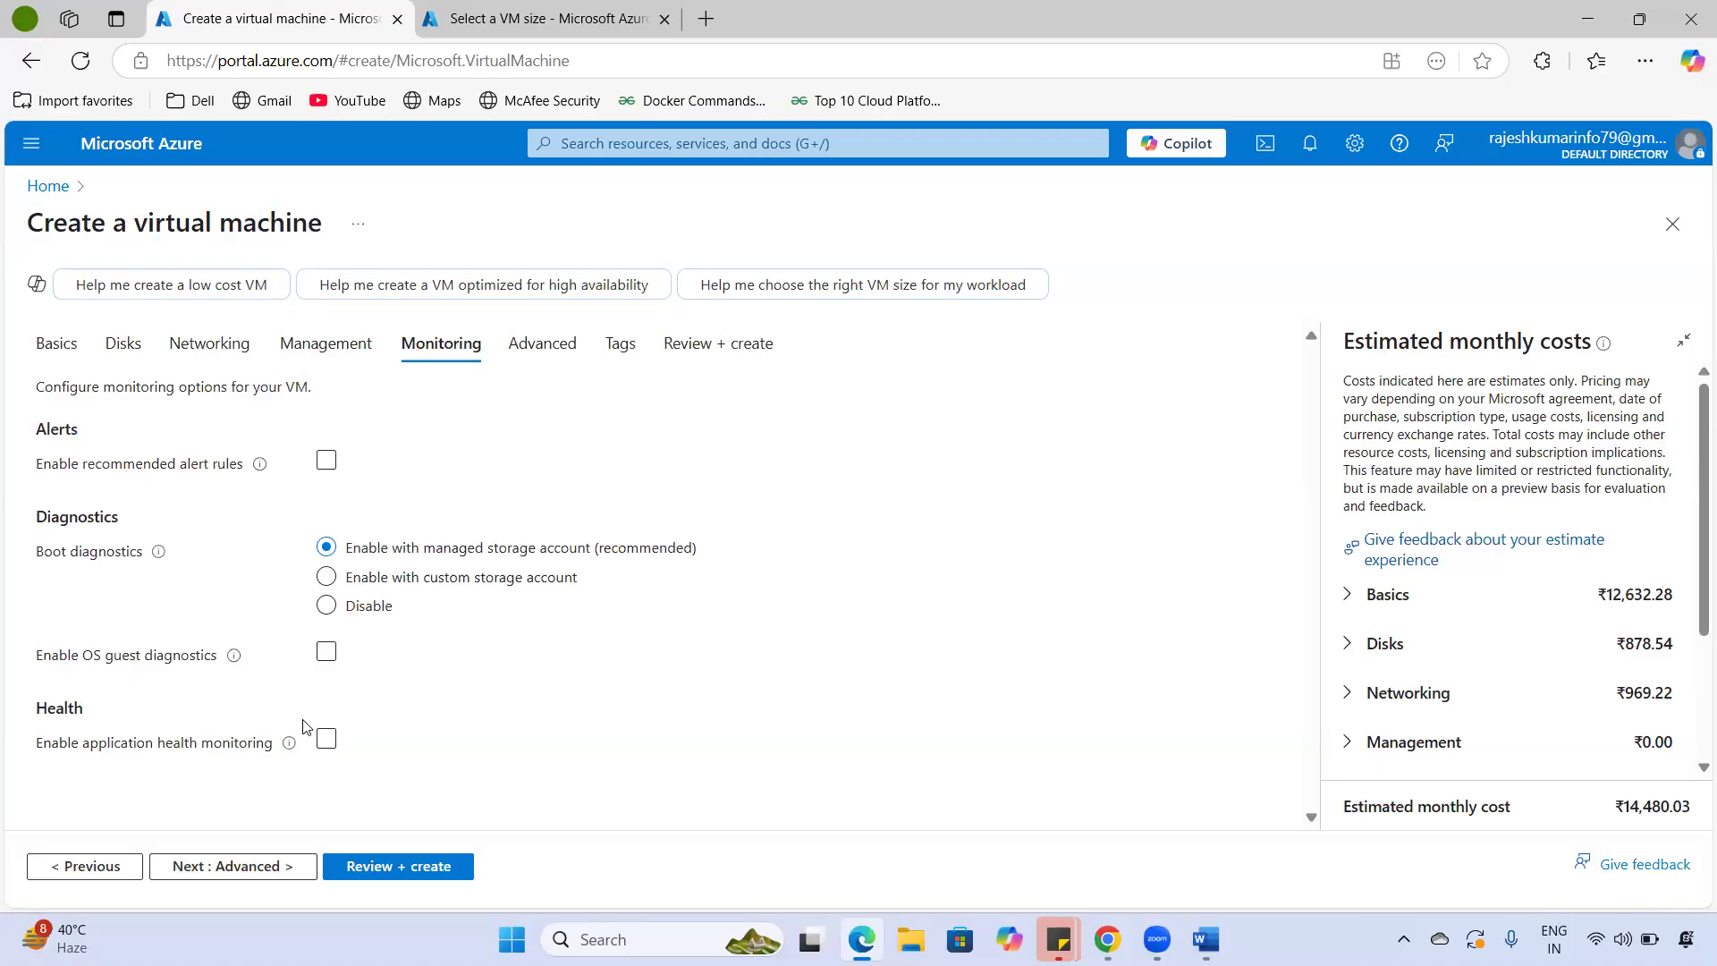
- Accept default monitoring with managed boot diagnostics and review the Advanced tab's extensions section
click(242, 878)
drag(59, 433, 273, 723)
scroll(389, 708, down, 2)
scroll(390, 708, down, 8)
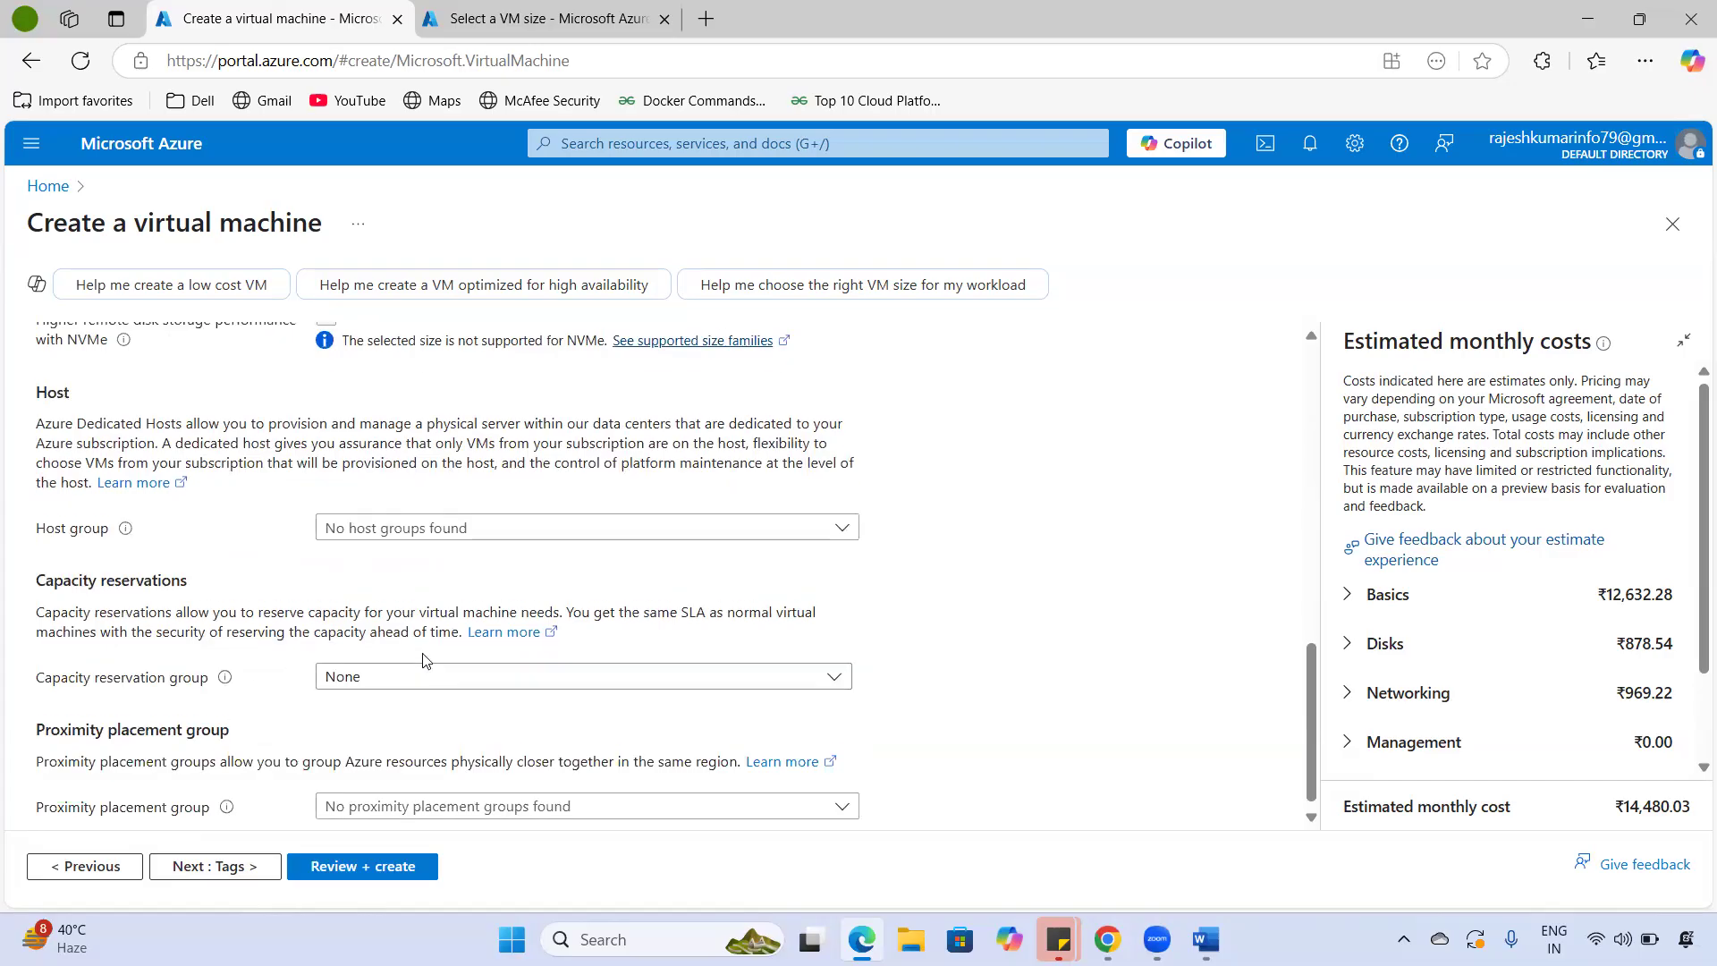
scroll(425, 661, up, 10)
click(283, 601)
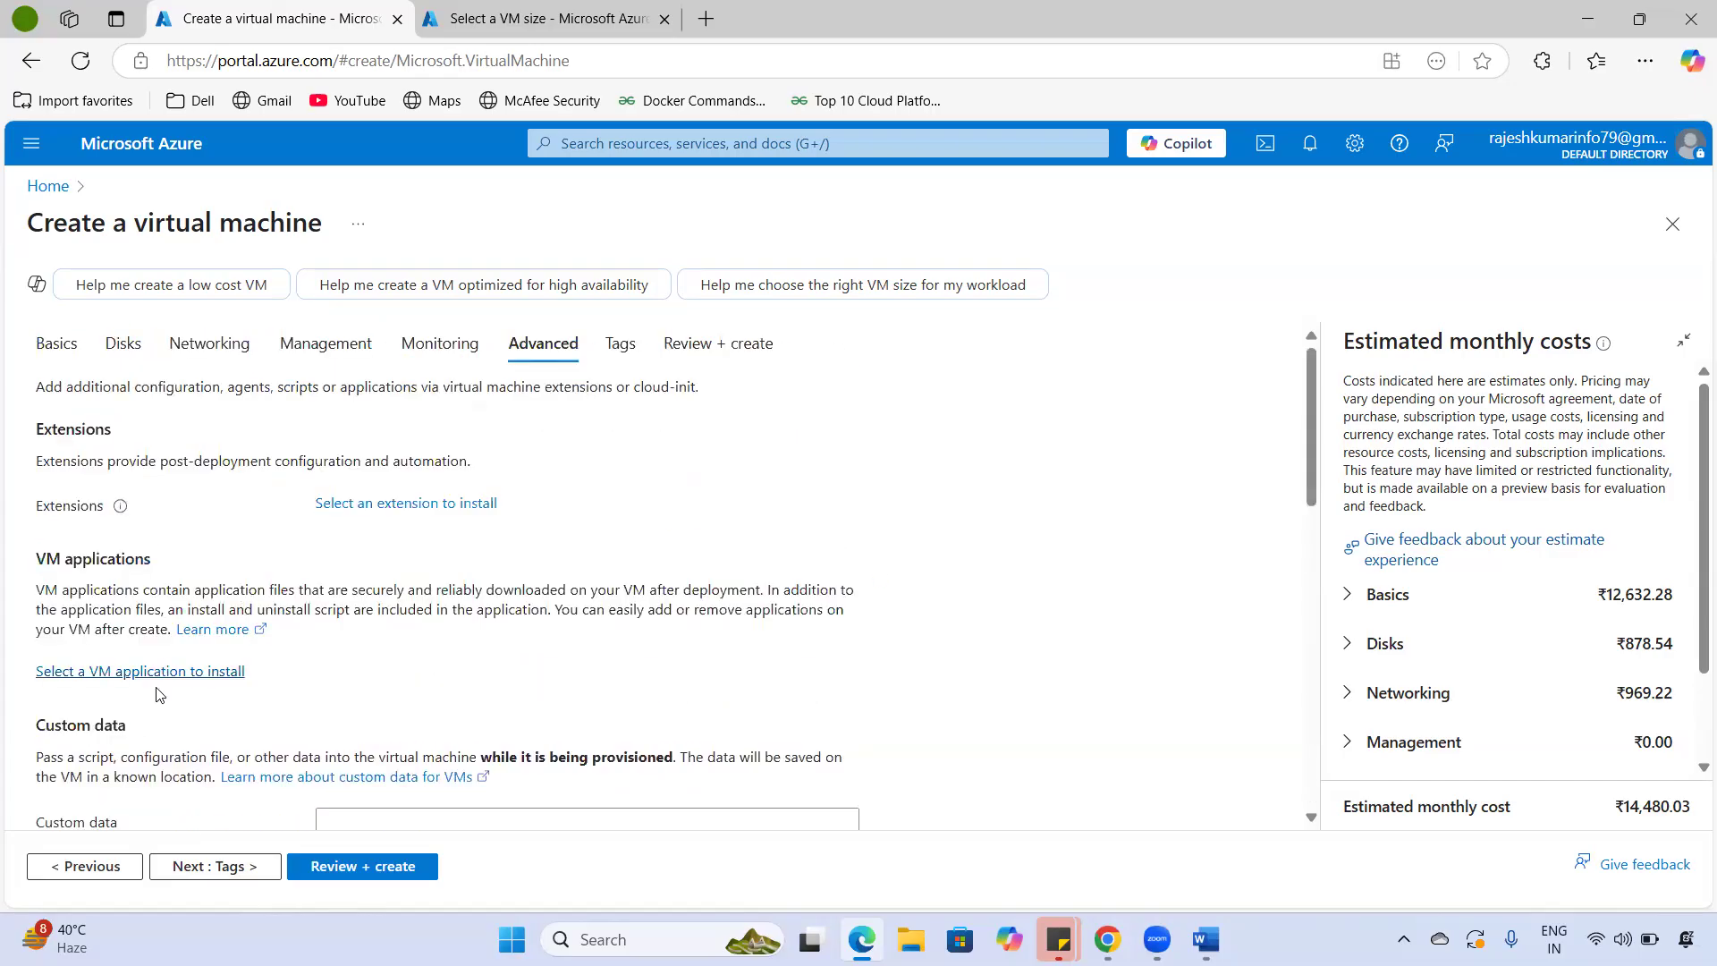
- Leave custom data, host and capacity reservation settings empty and continue to Tags
scroll(95, 378, down, 3)
scroll(143, 577, down, 3)
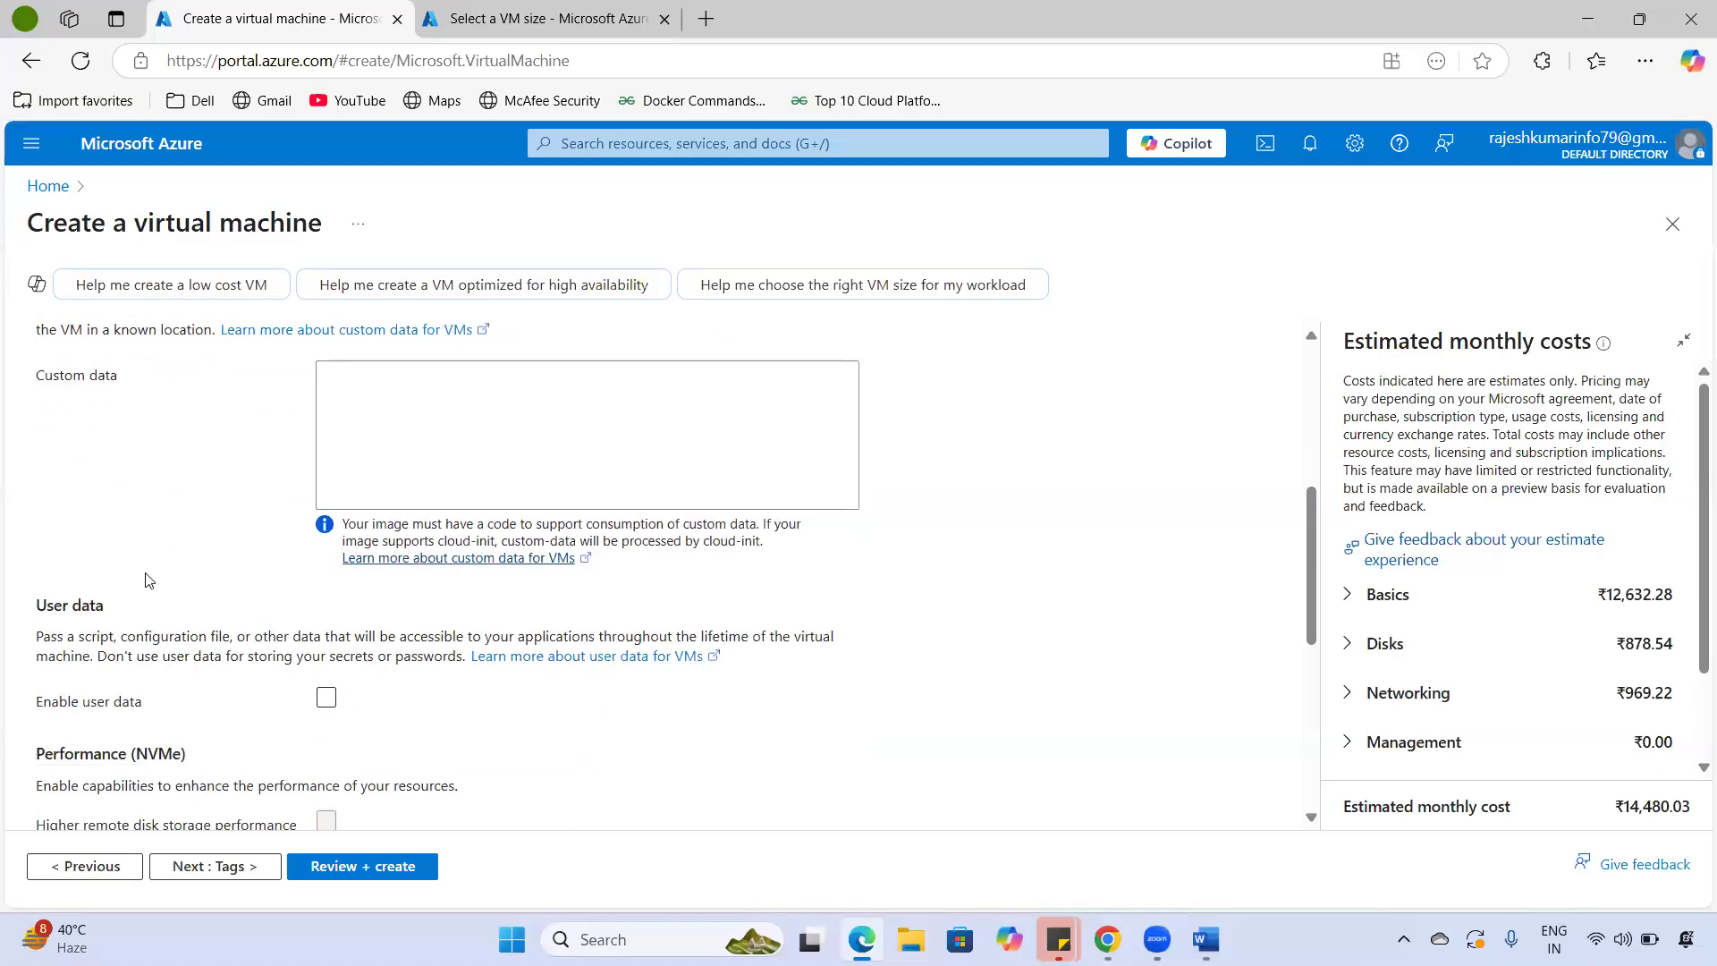
scroll(140, 601, down, 6)
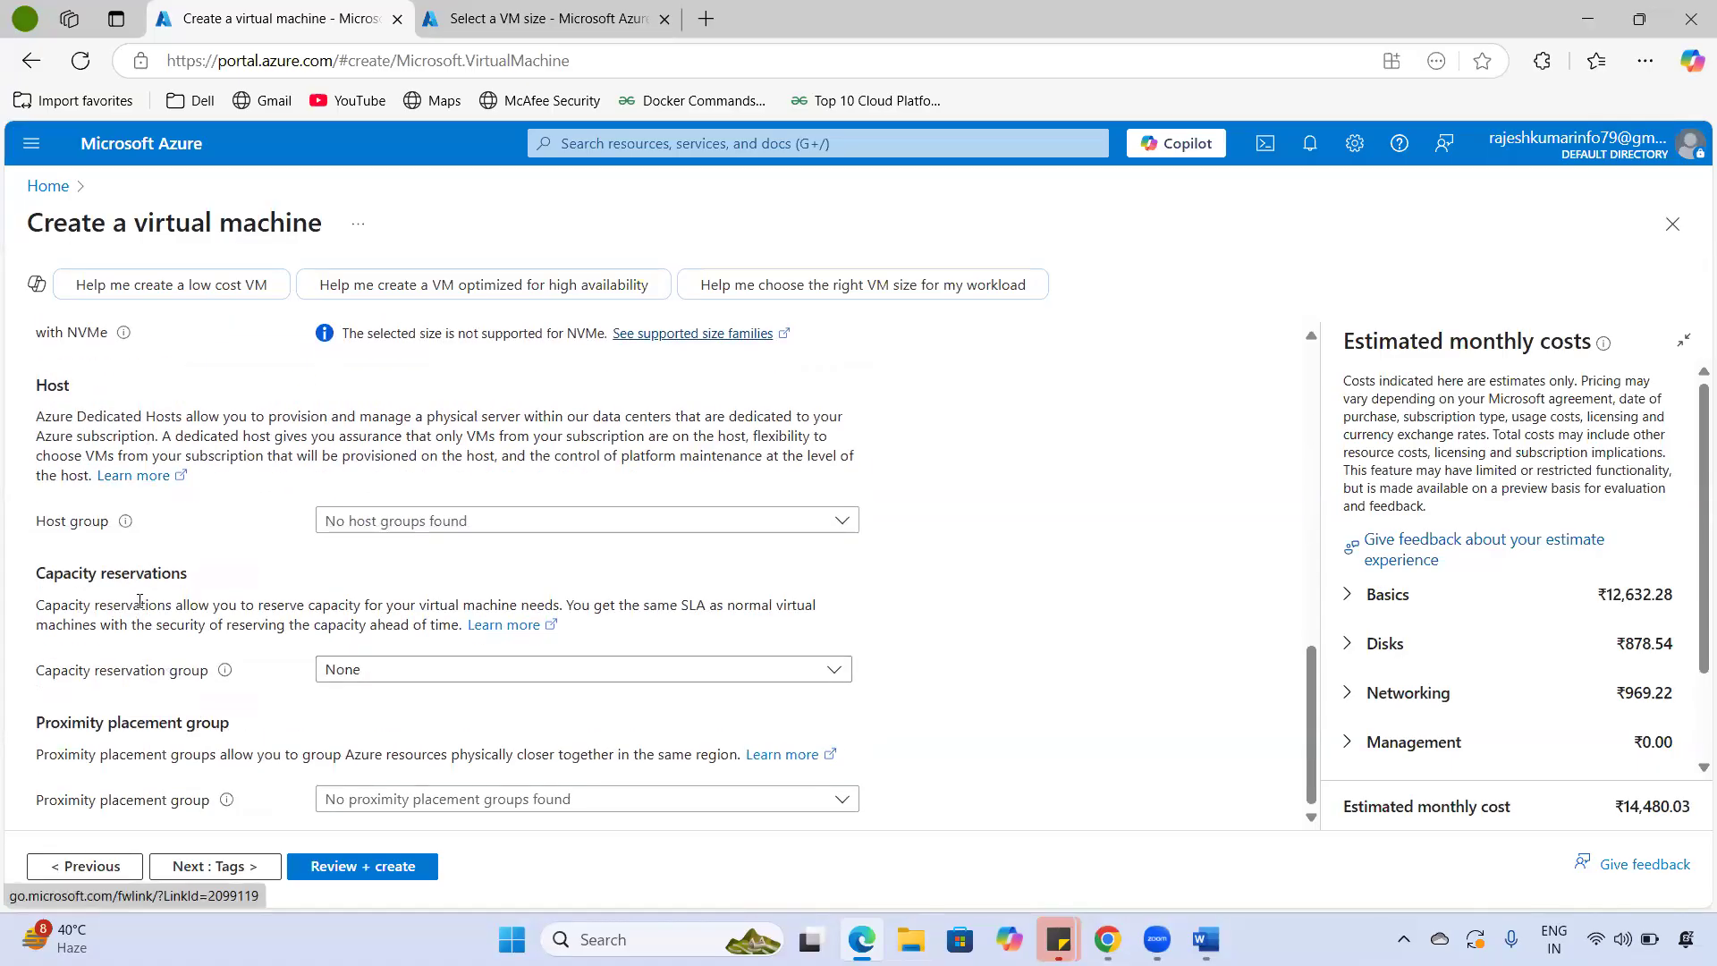
scroll(288, 713, up, 15)
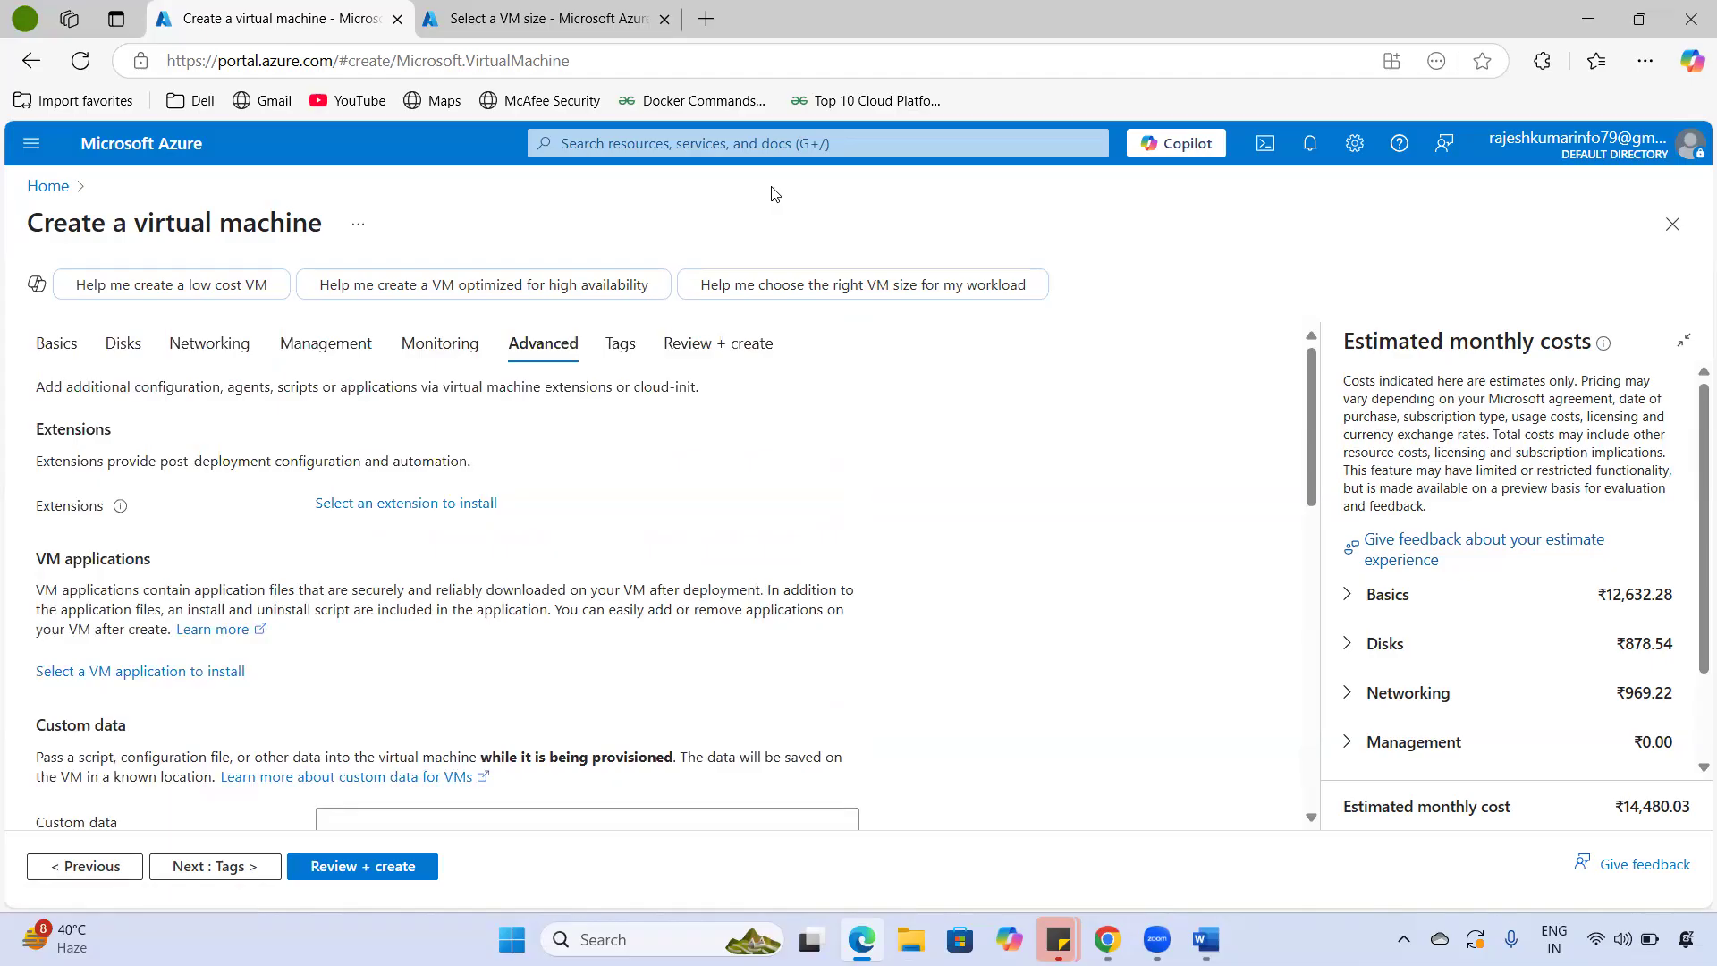
scroll(531, 508, down, 6)
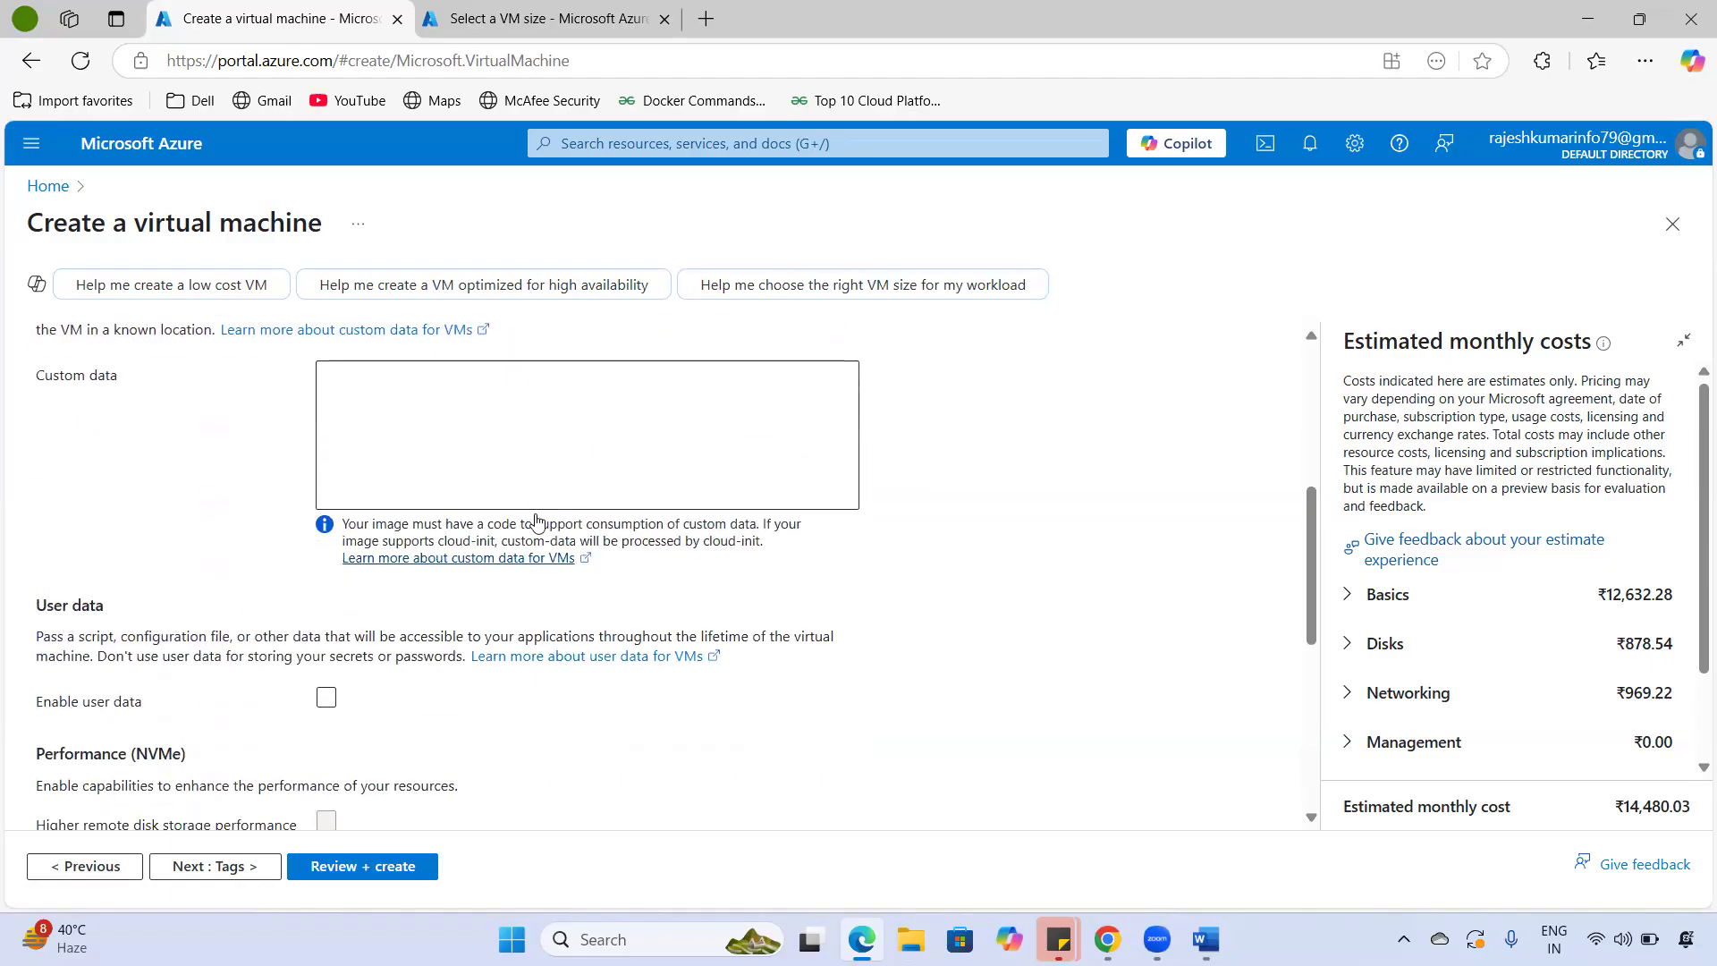
scroll(537, 537, up, 7)
click(238, 860)
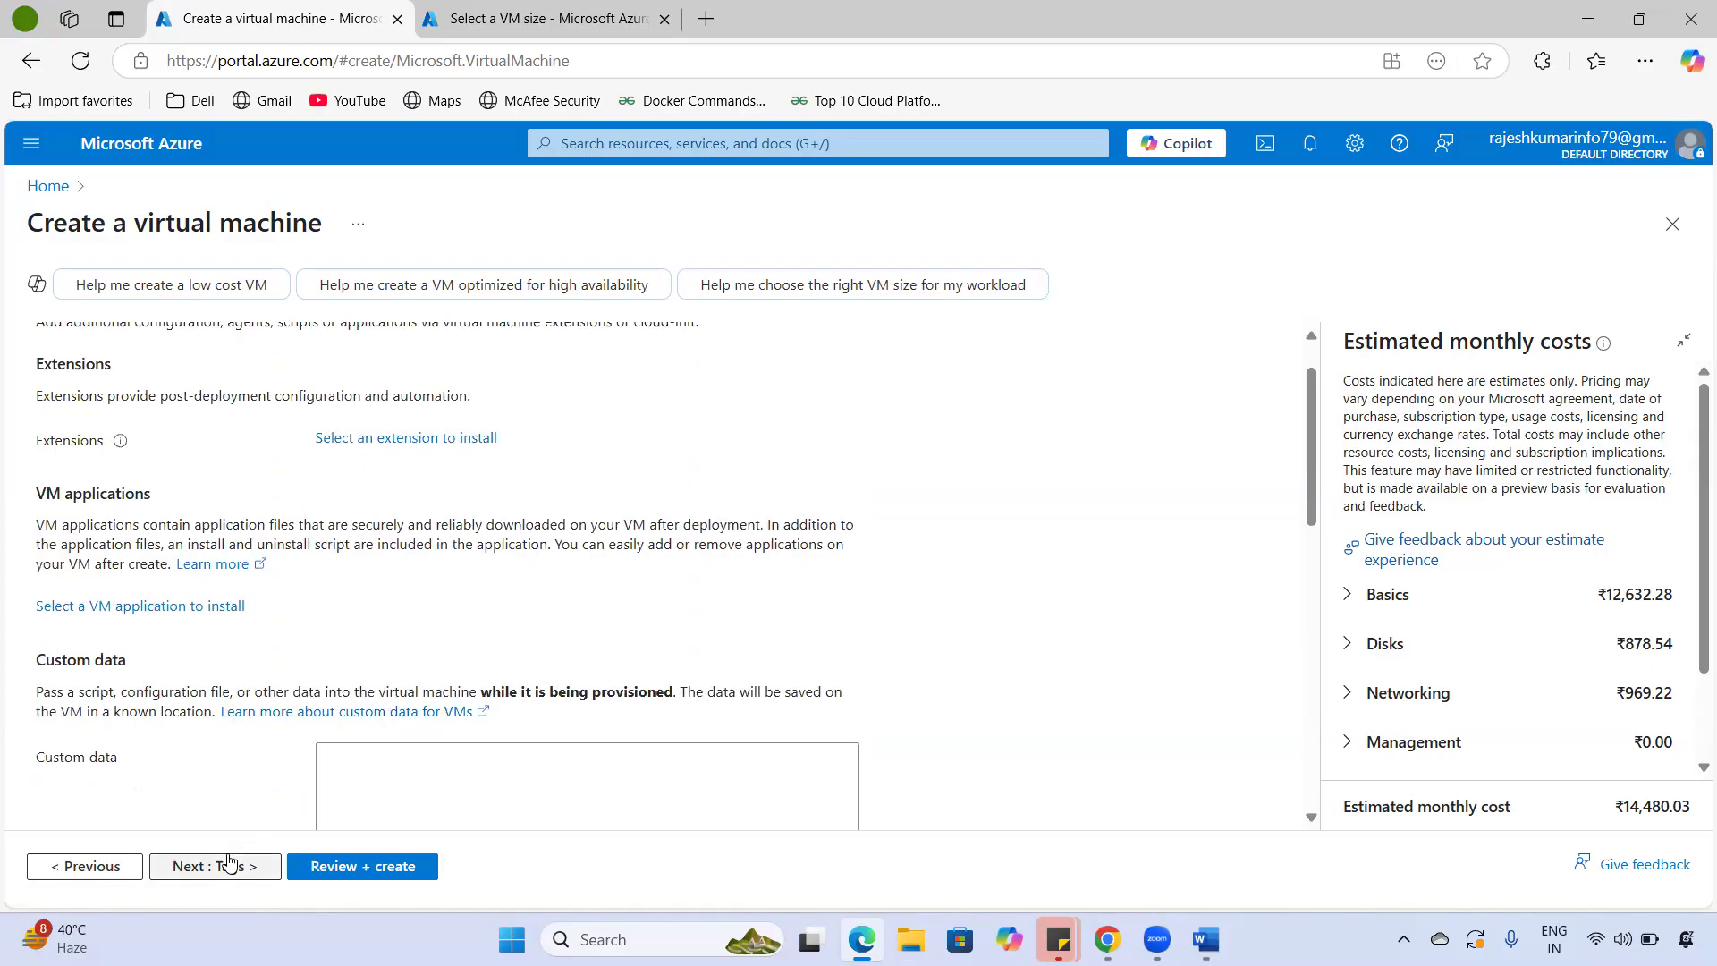
click(136, 519)
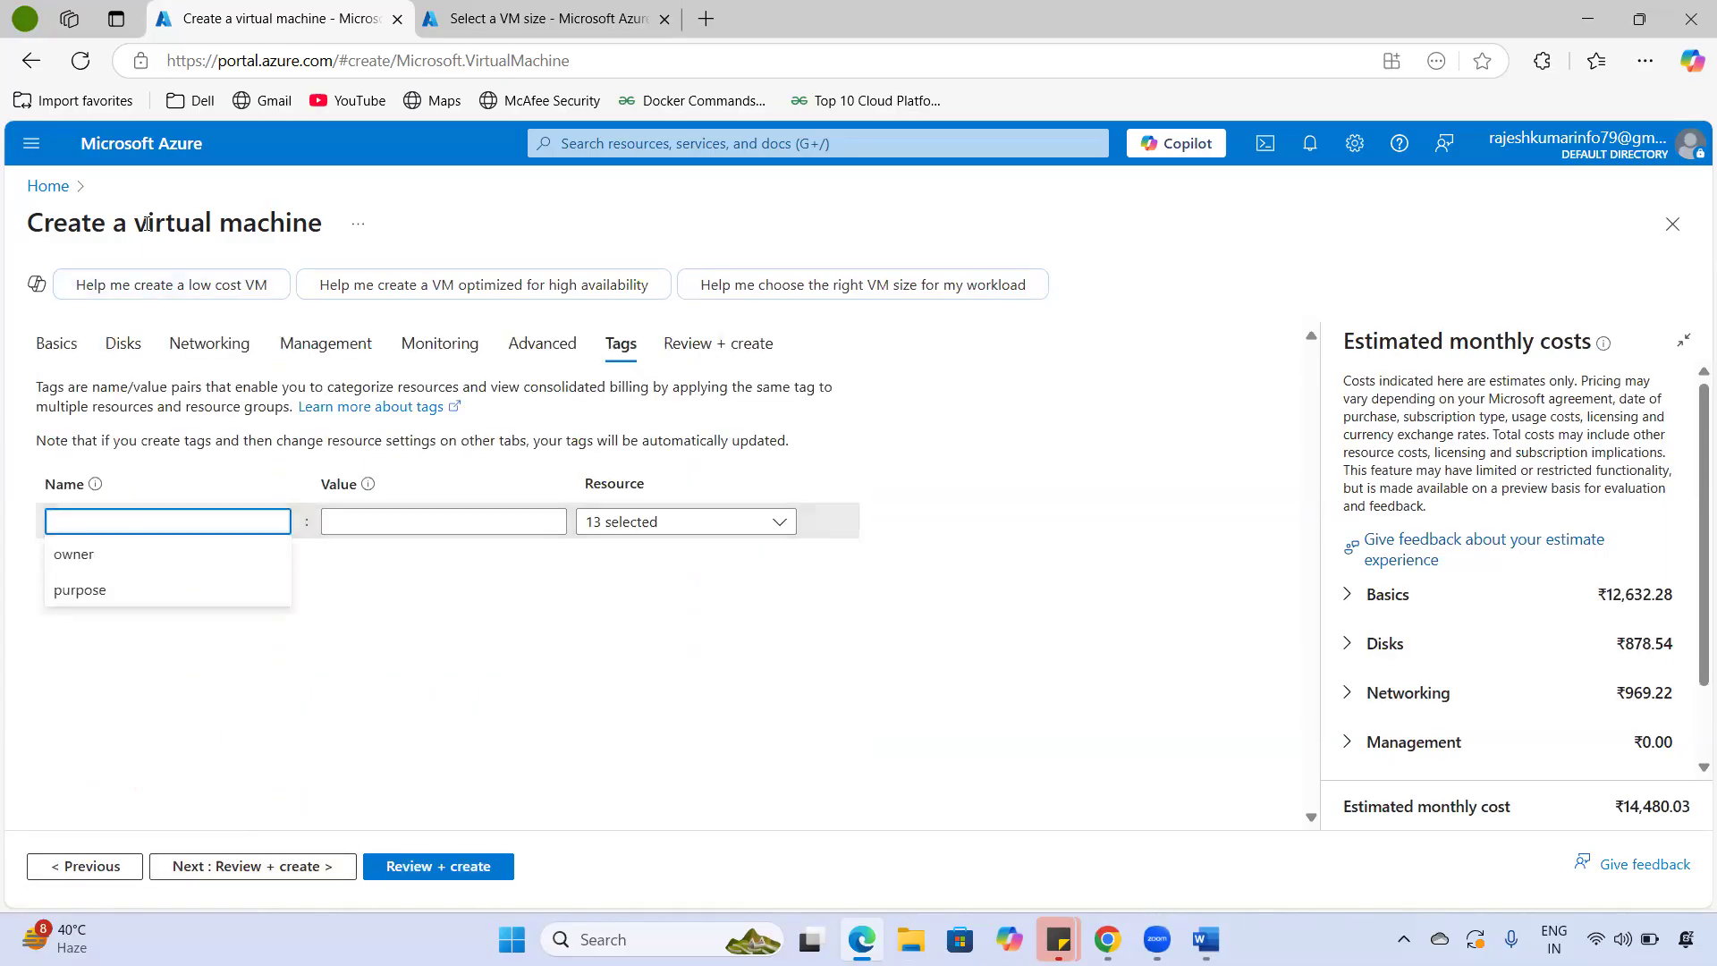
drag(148, 222, 323, 225)
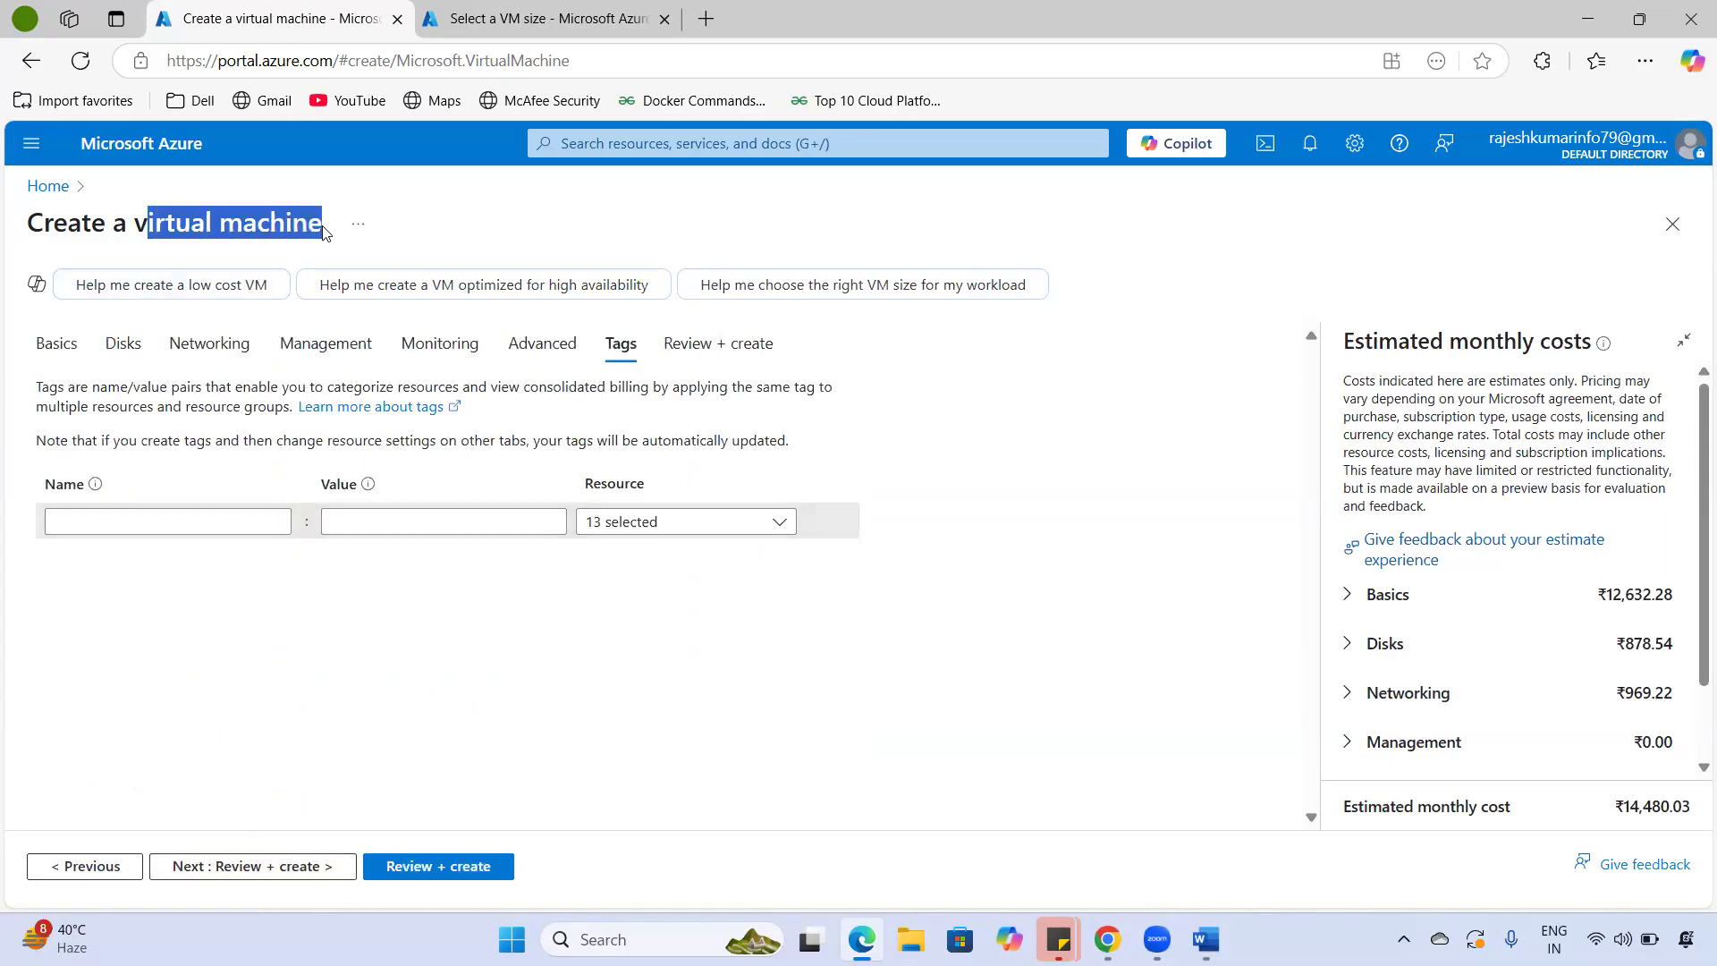
click(615, 684)
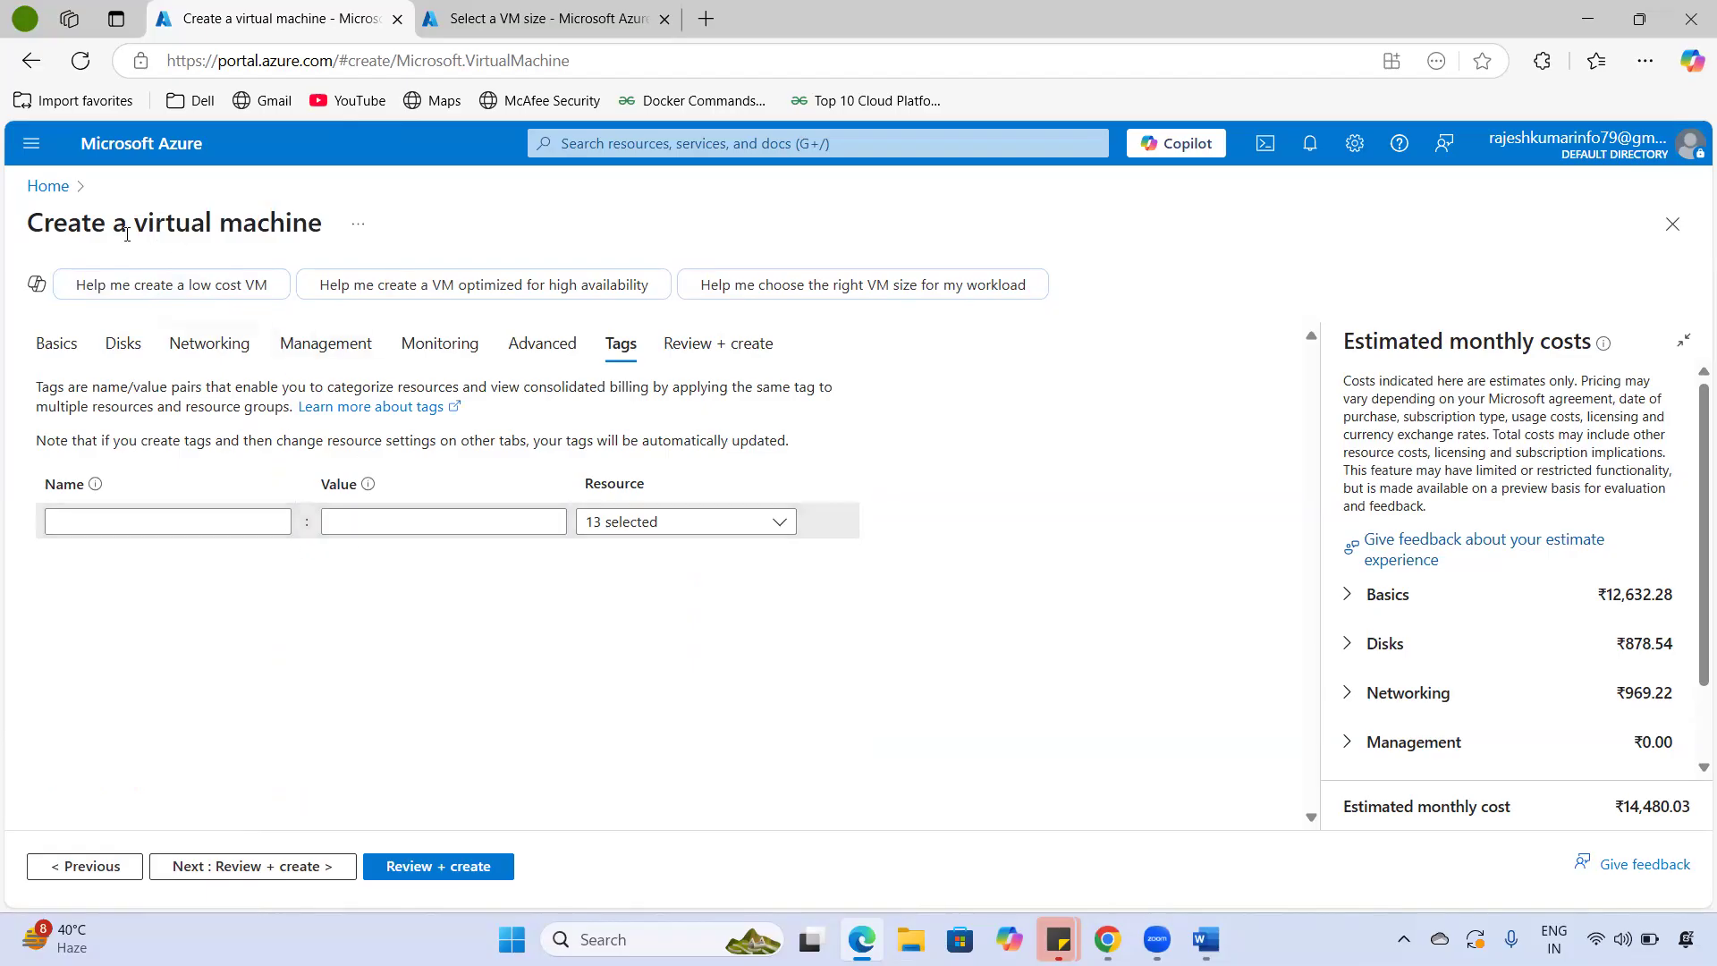
drag(126, 234, 309, 219)
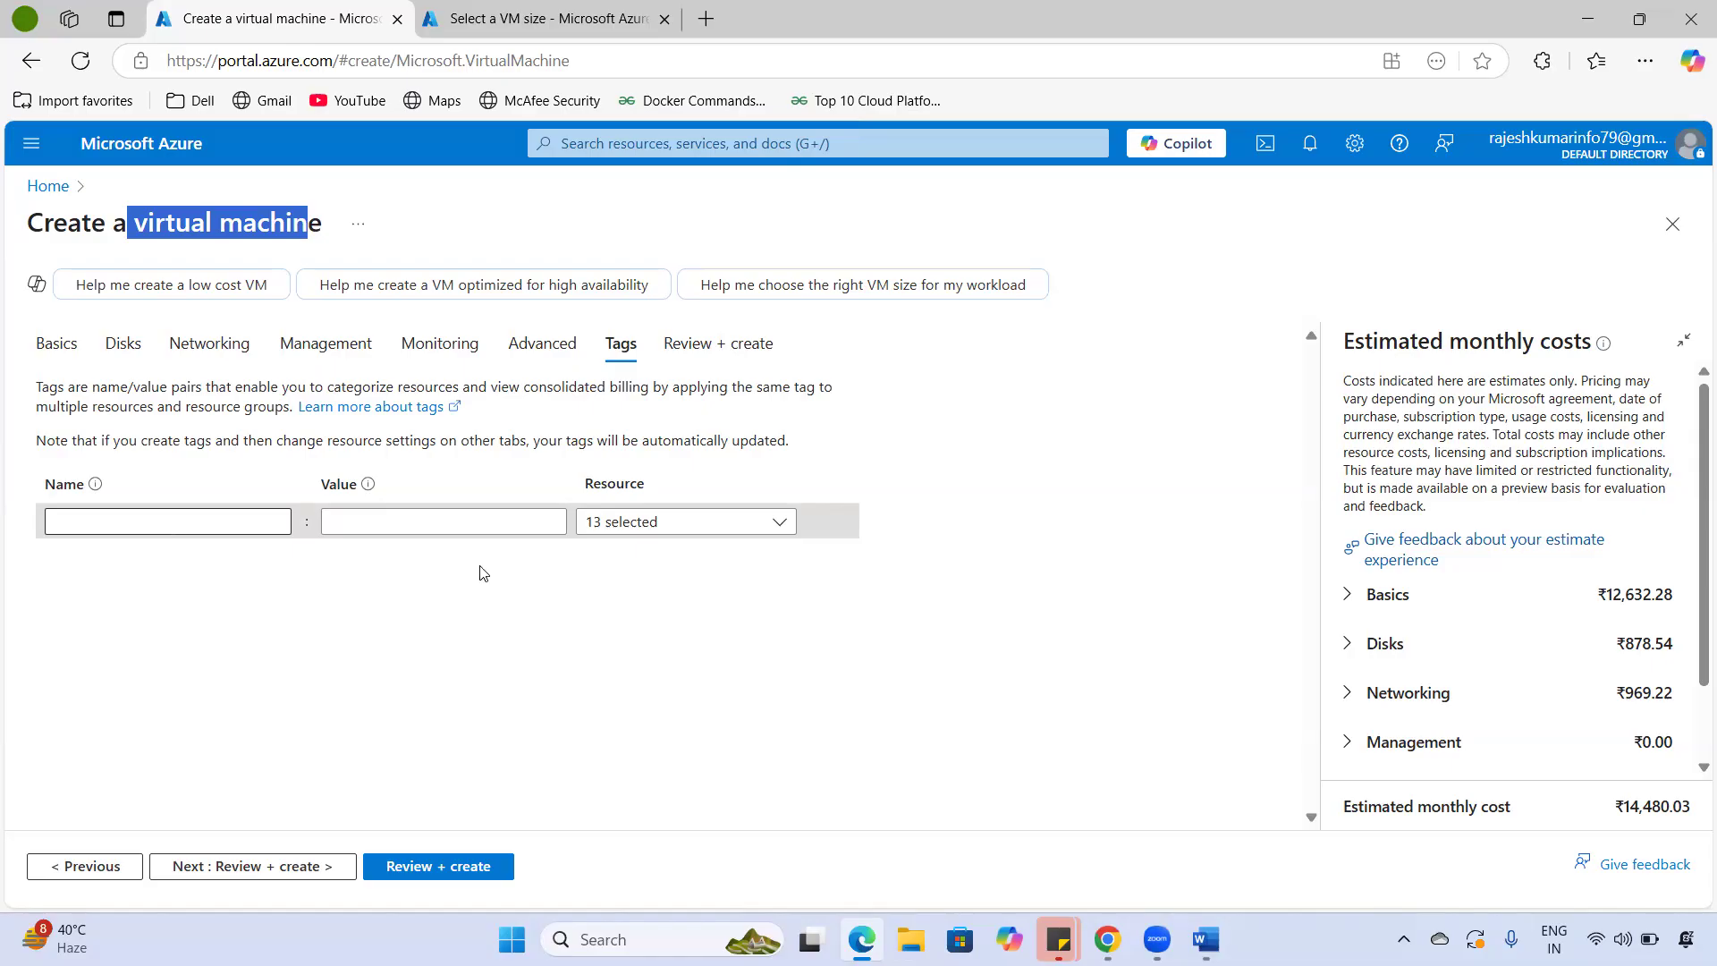
click(541, 522)
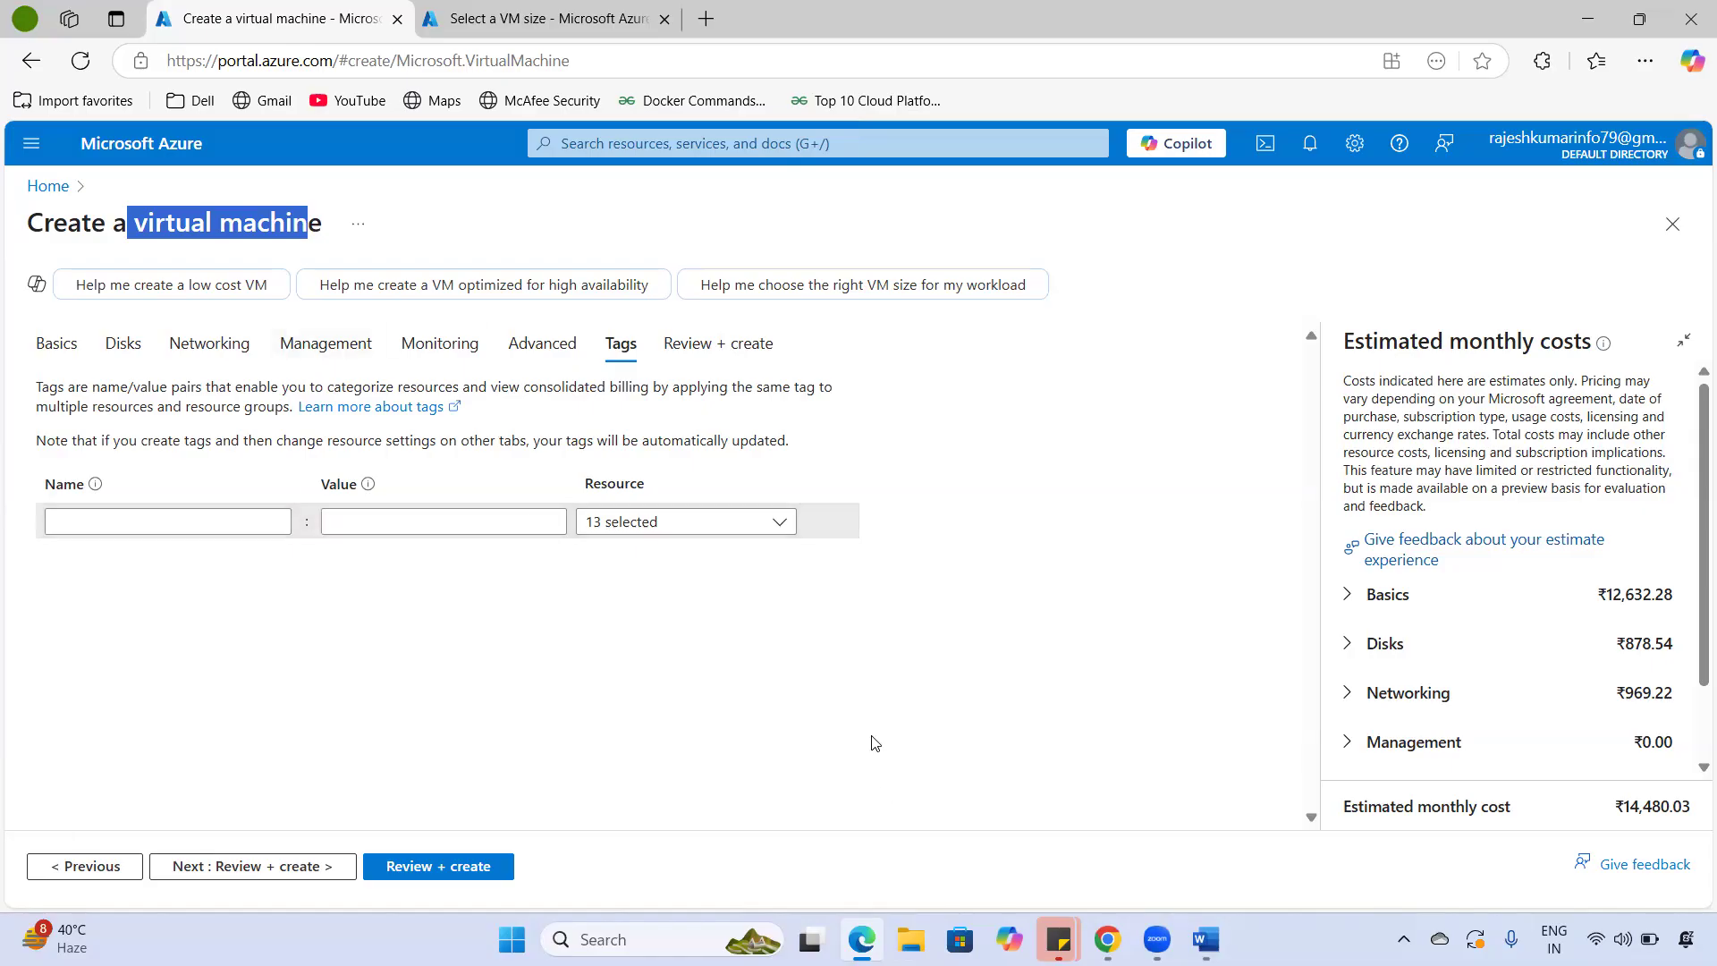
drag(135, 222, 320, 211)
click(317, 572)
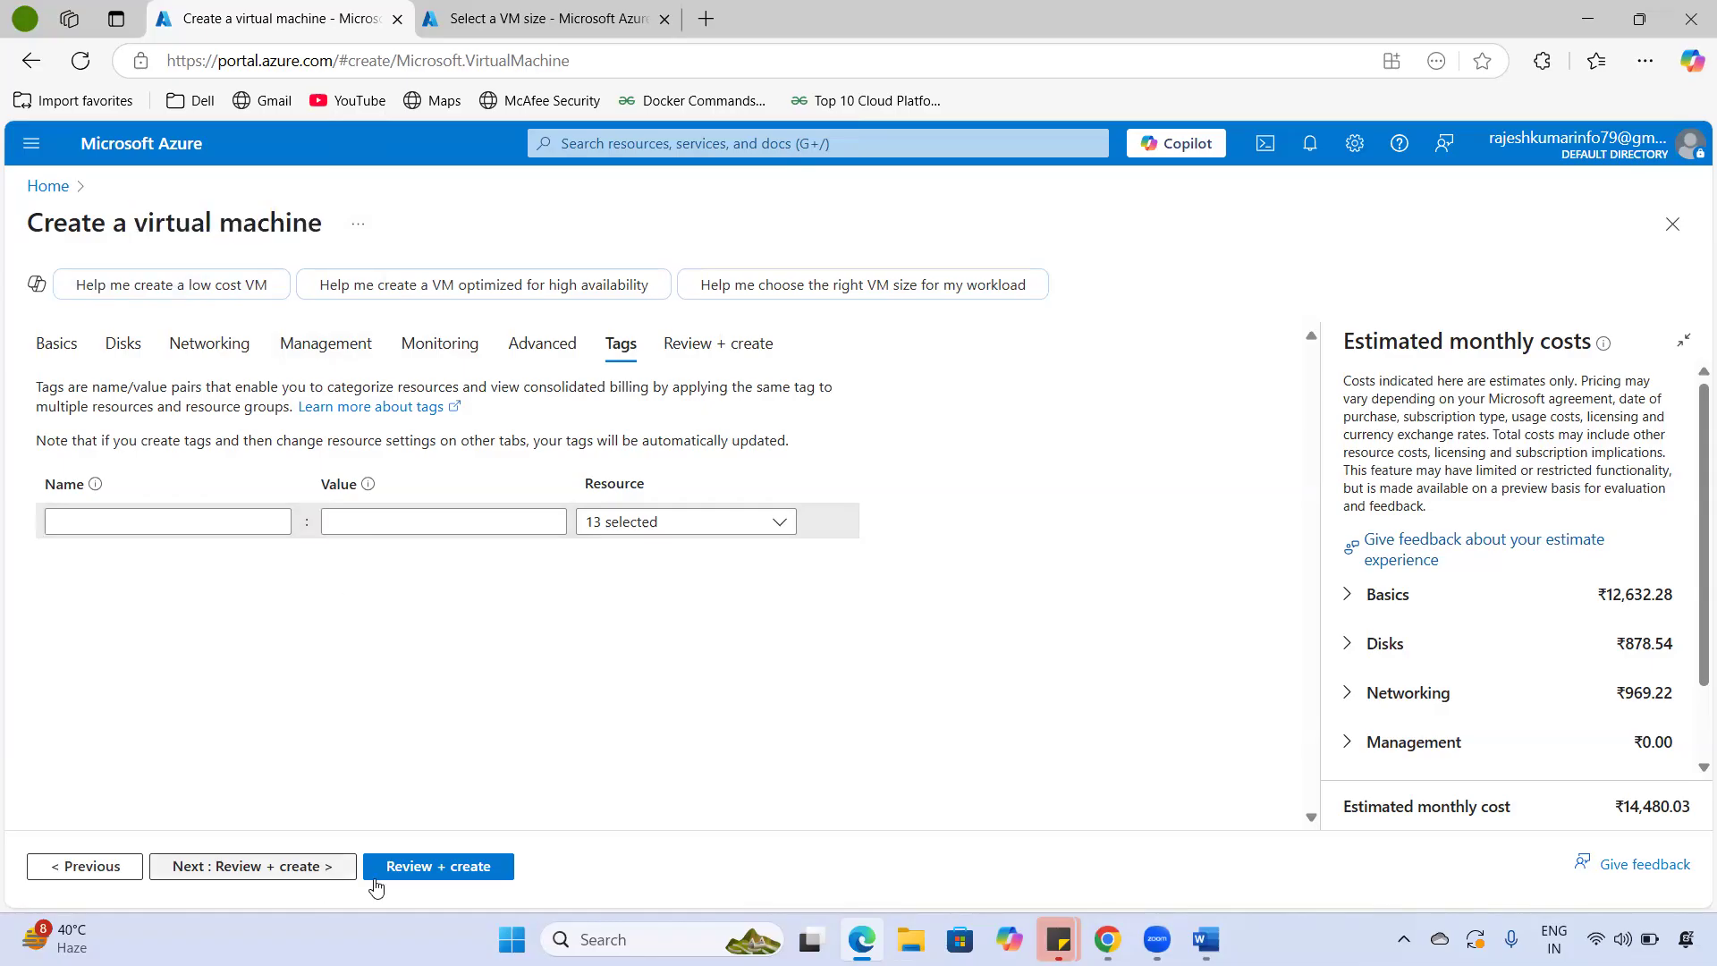
- Confirm validation passed for vm-01 (Standard D2s v3, ₹14,480.03/month), review the terms, and create it
click(313, 867)
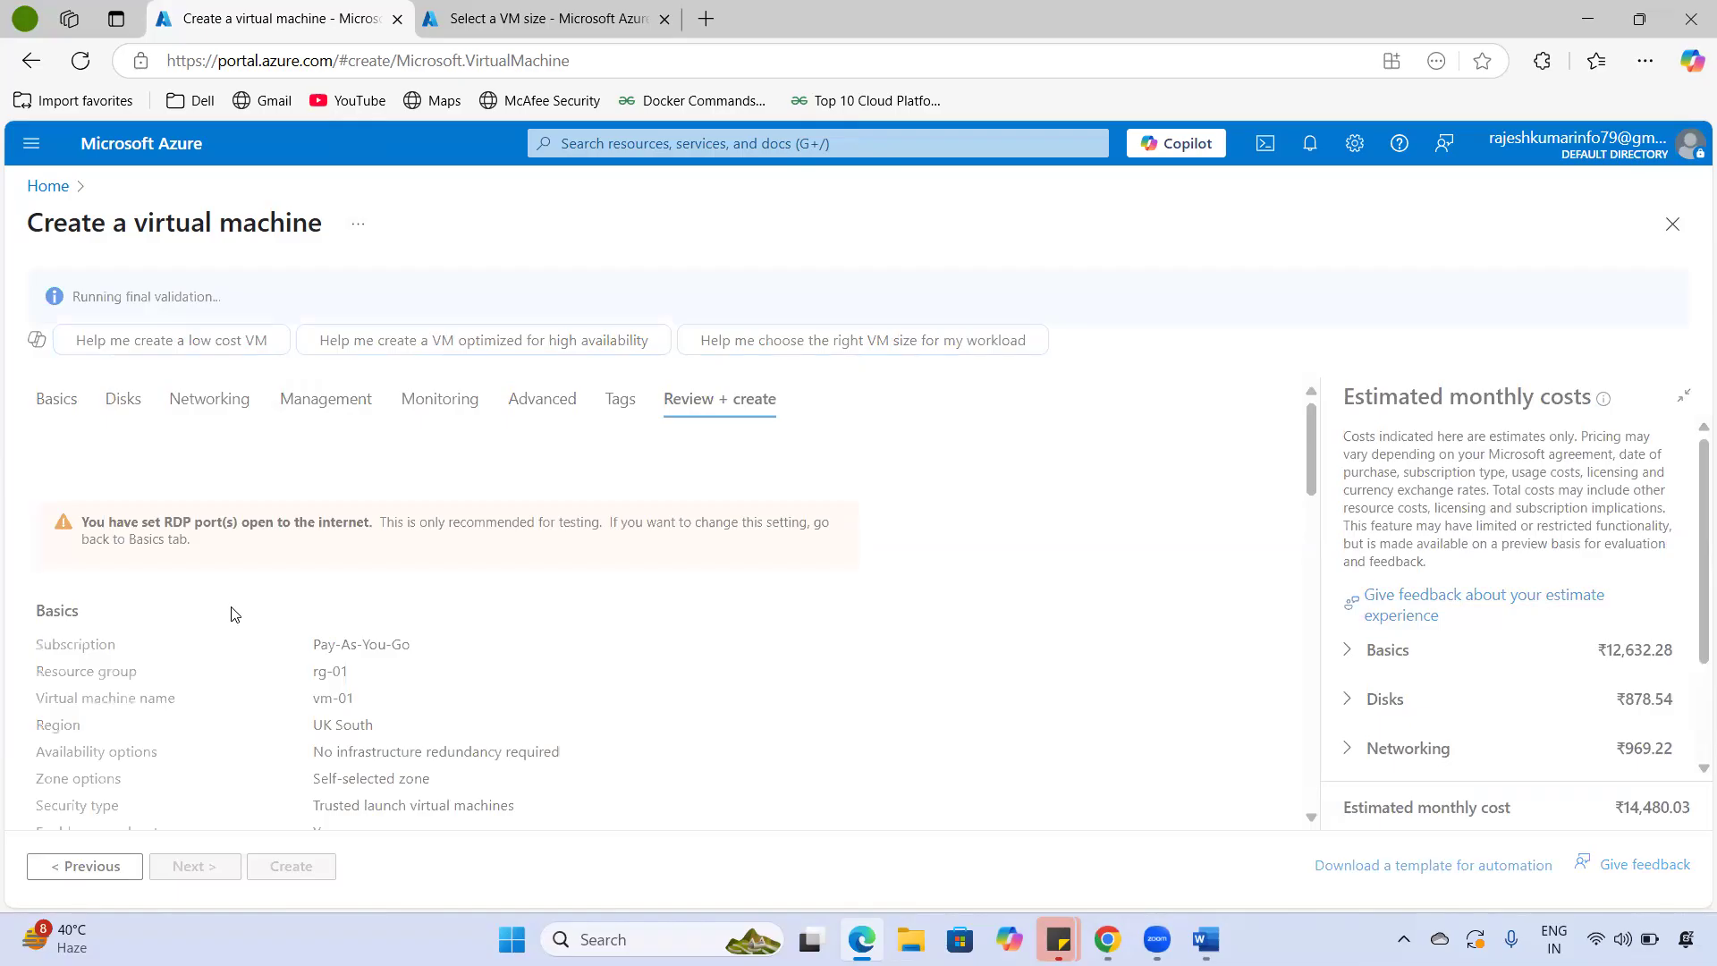
drag(141, 297, 284, 296)
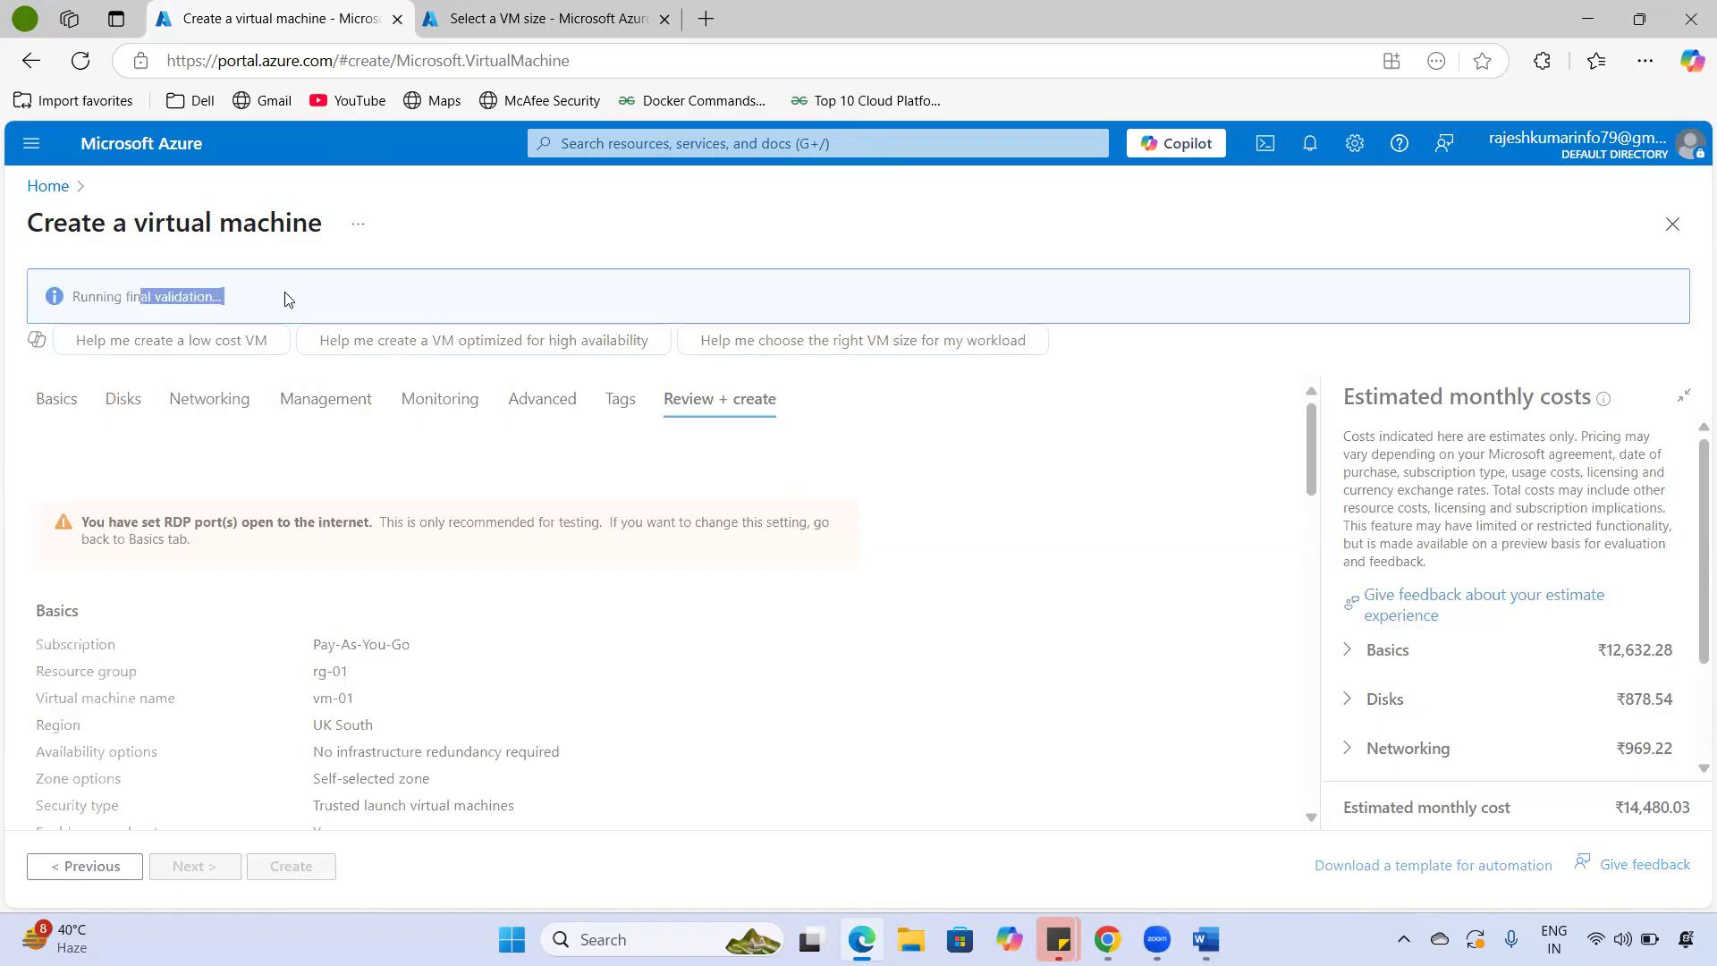
scroll(413, 615, down, 2)
drag(108, 554, 650, 616)
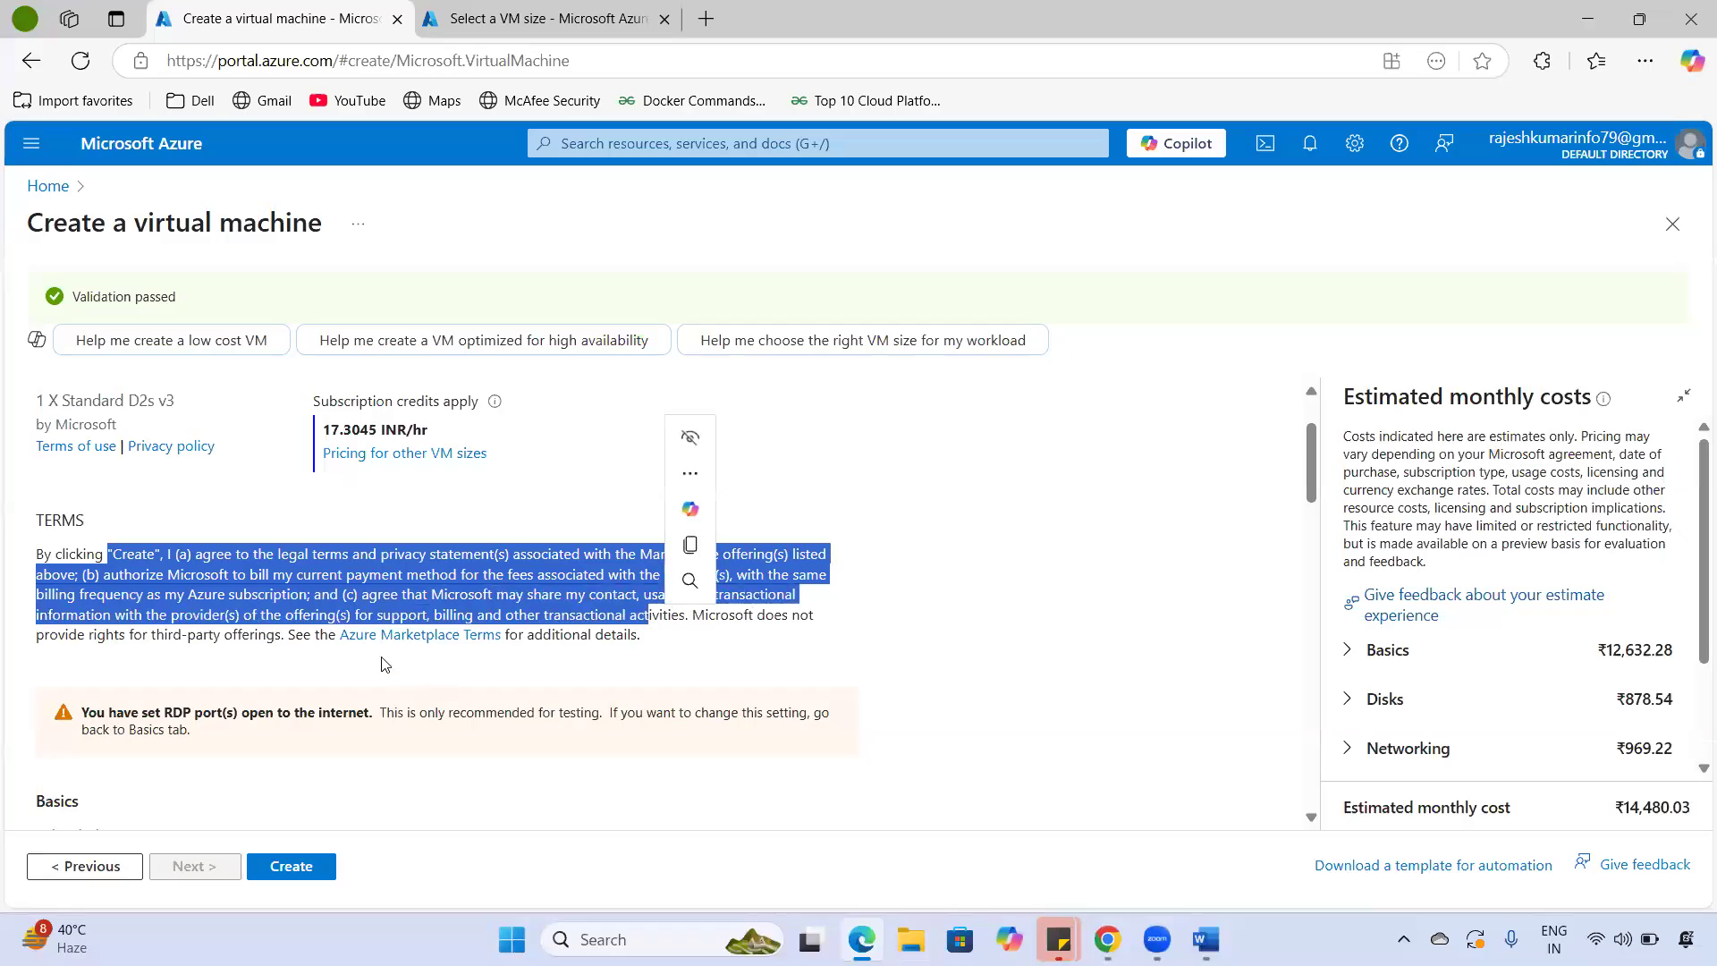
click(787, 625)
drag(573, 576, 693, 613)
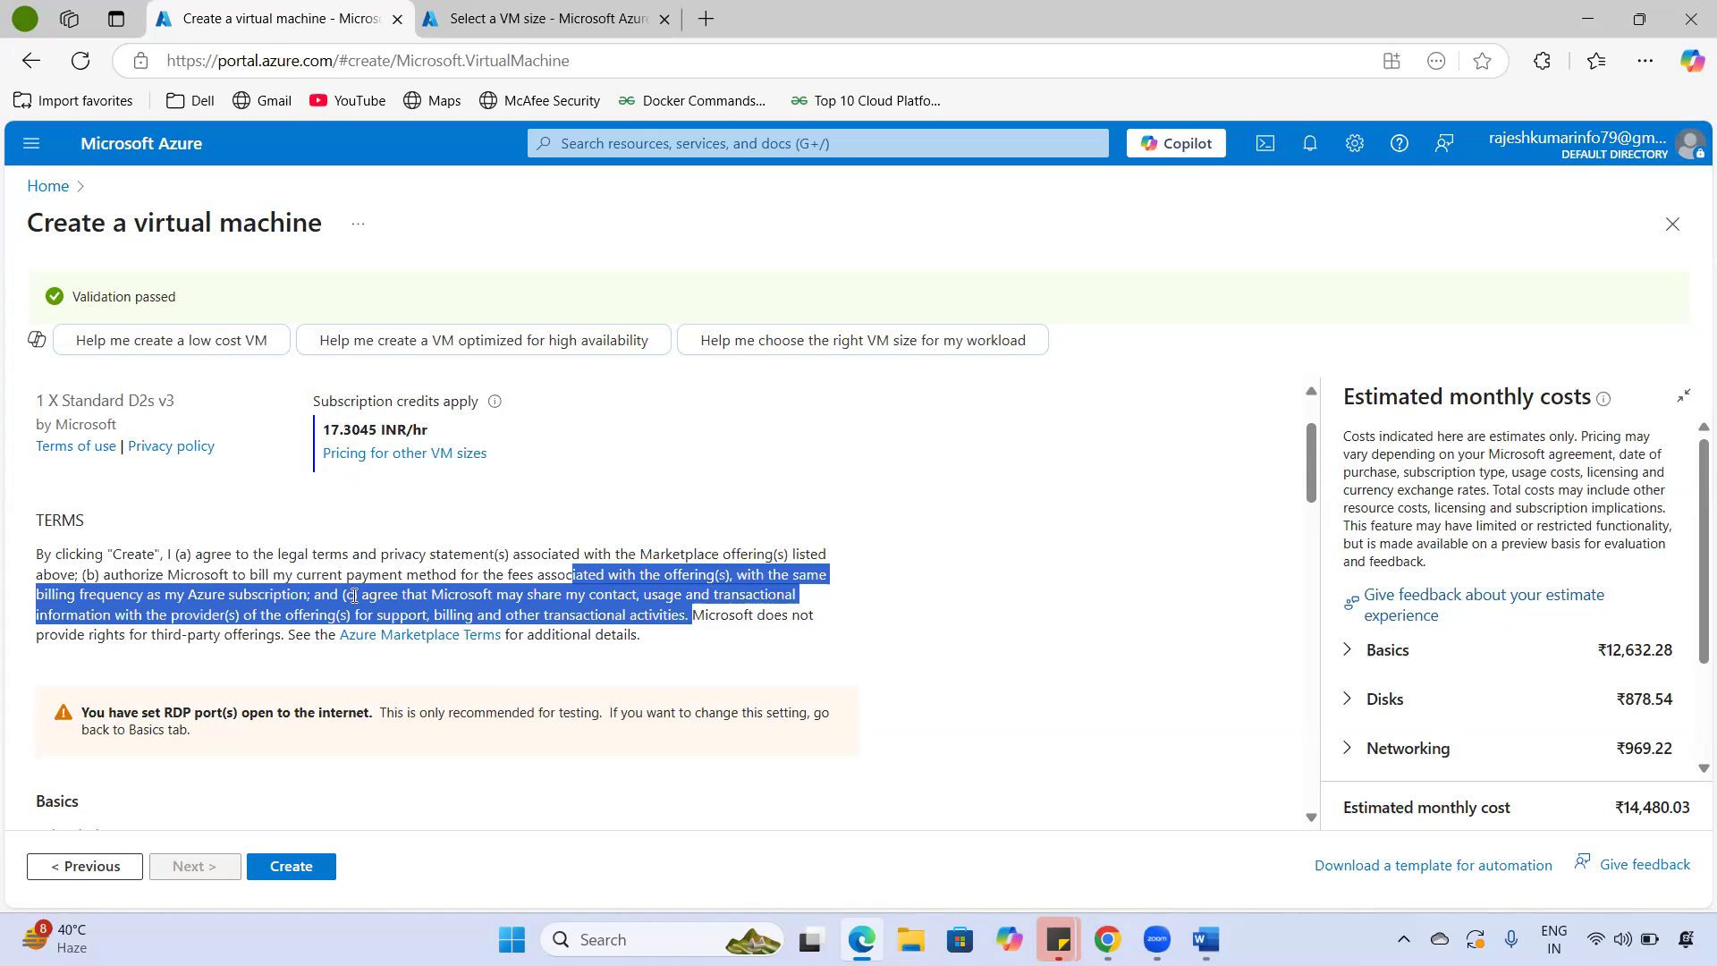
scroll(356, 594, down, 2)
scroll(373, 557, up, 3)
scroll(444, 633, down, 6)
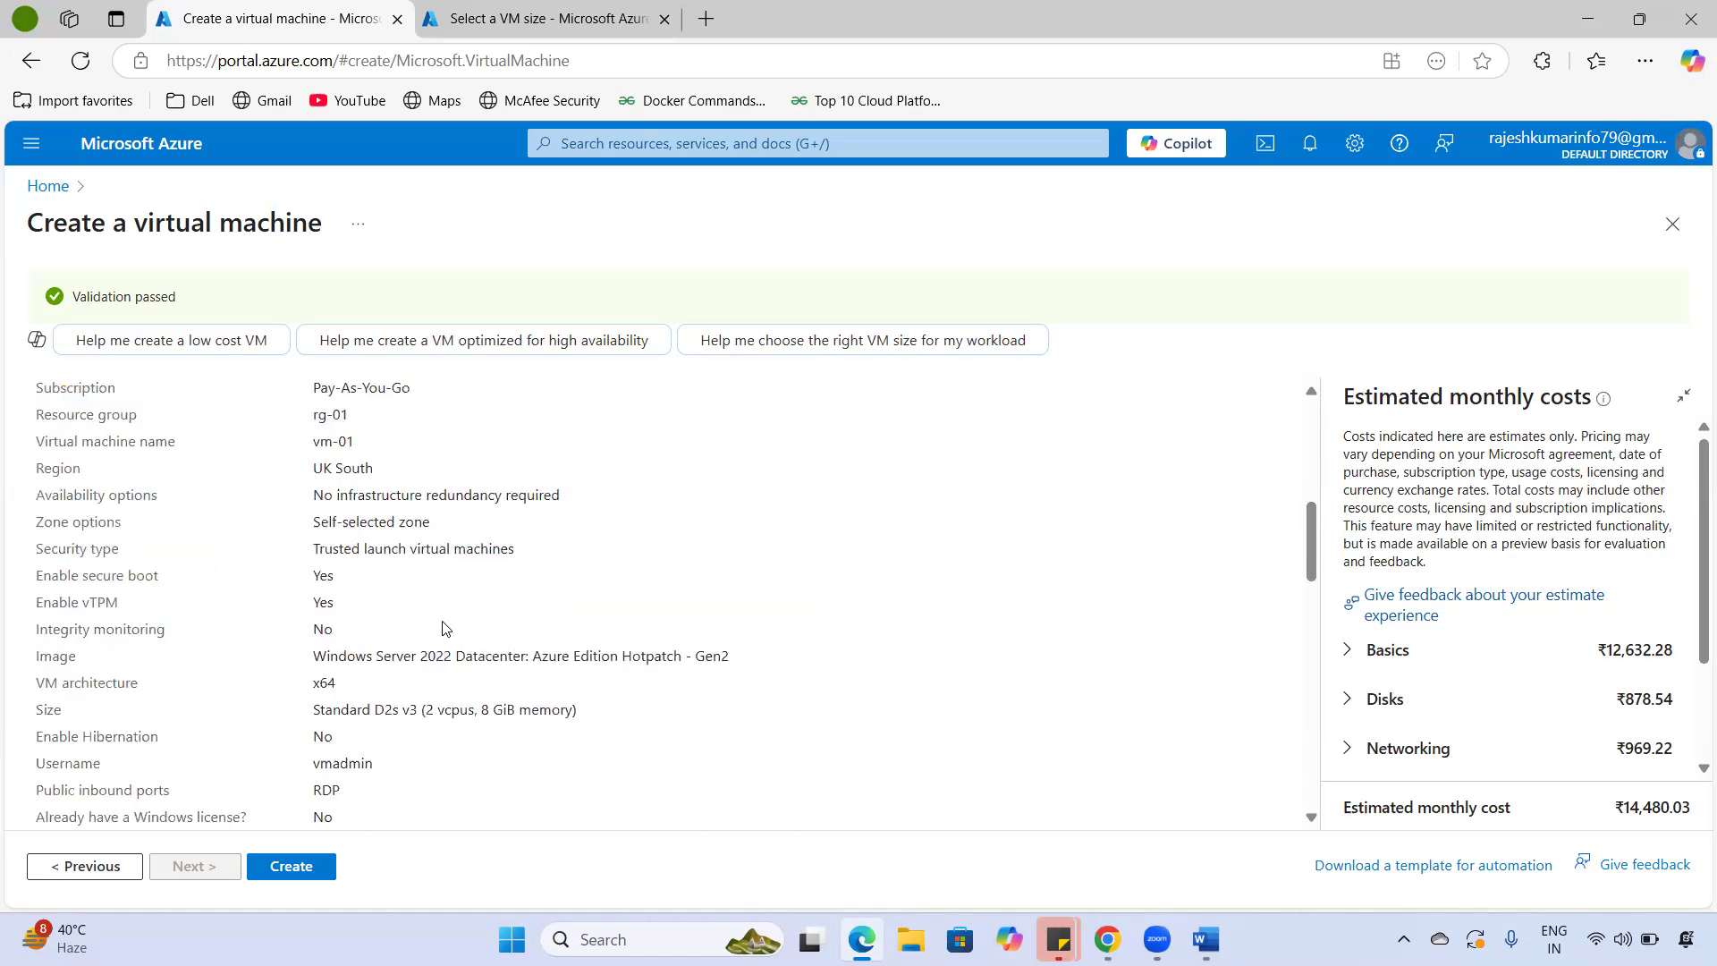
scroll(441, 635, down, 6)
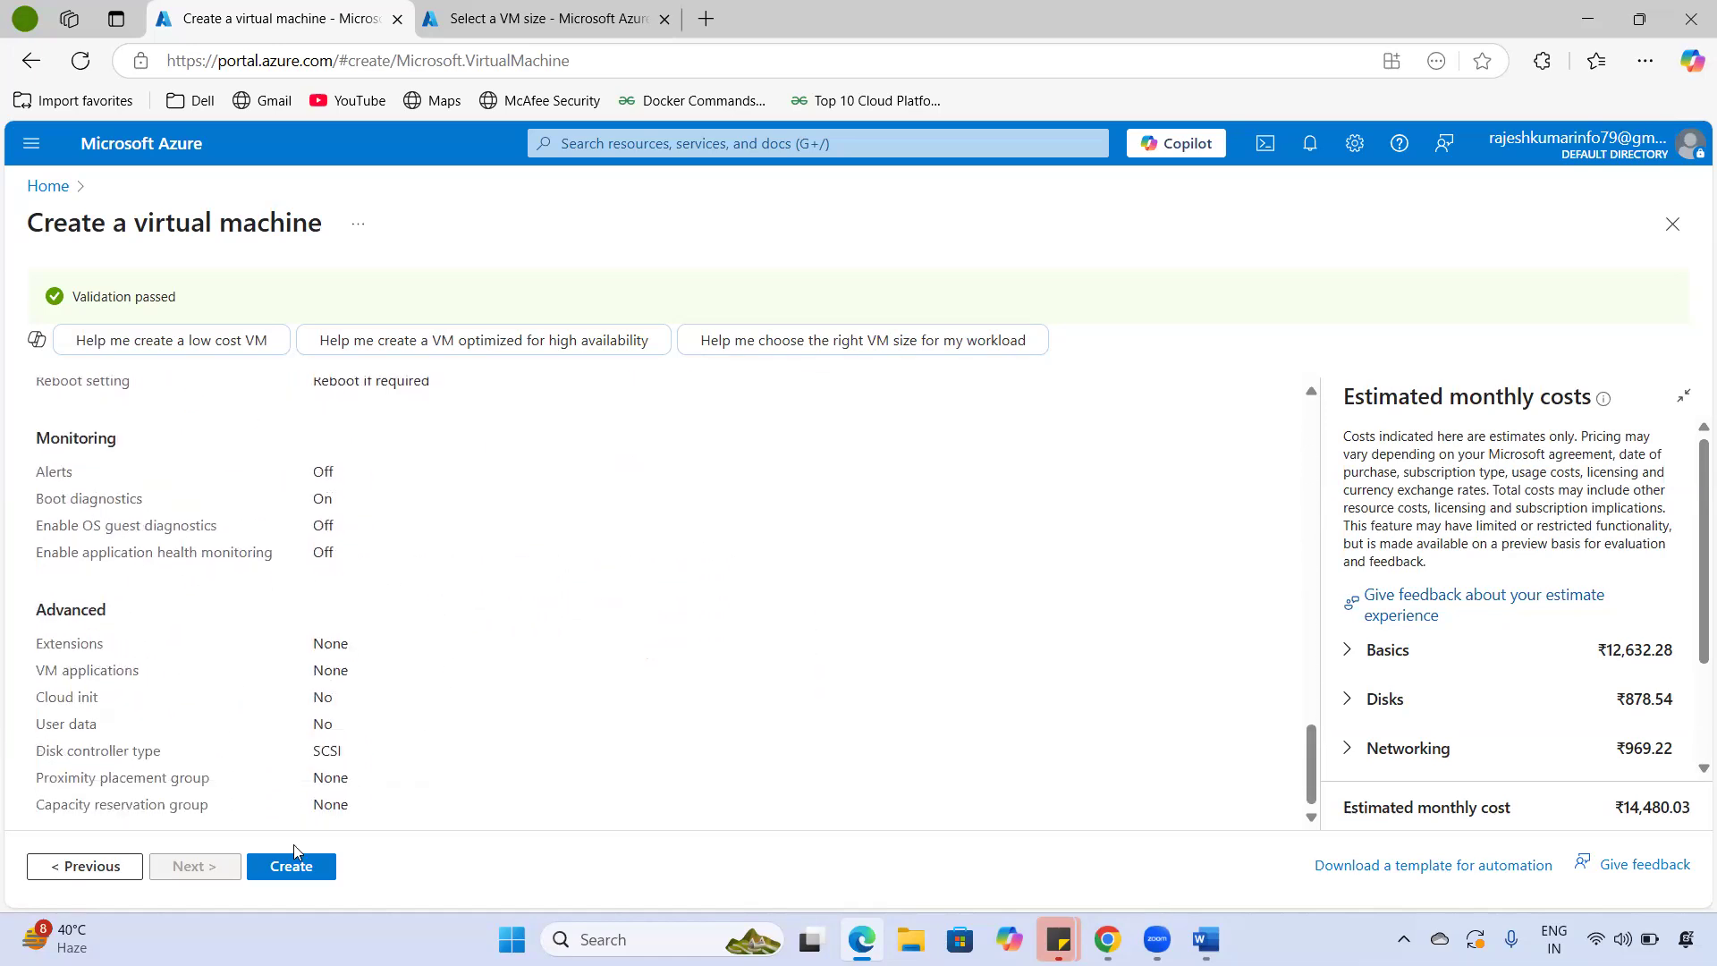
click(295, 870)
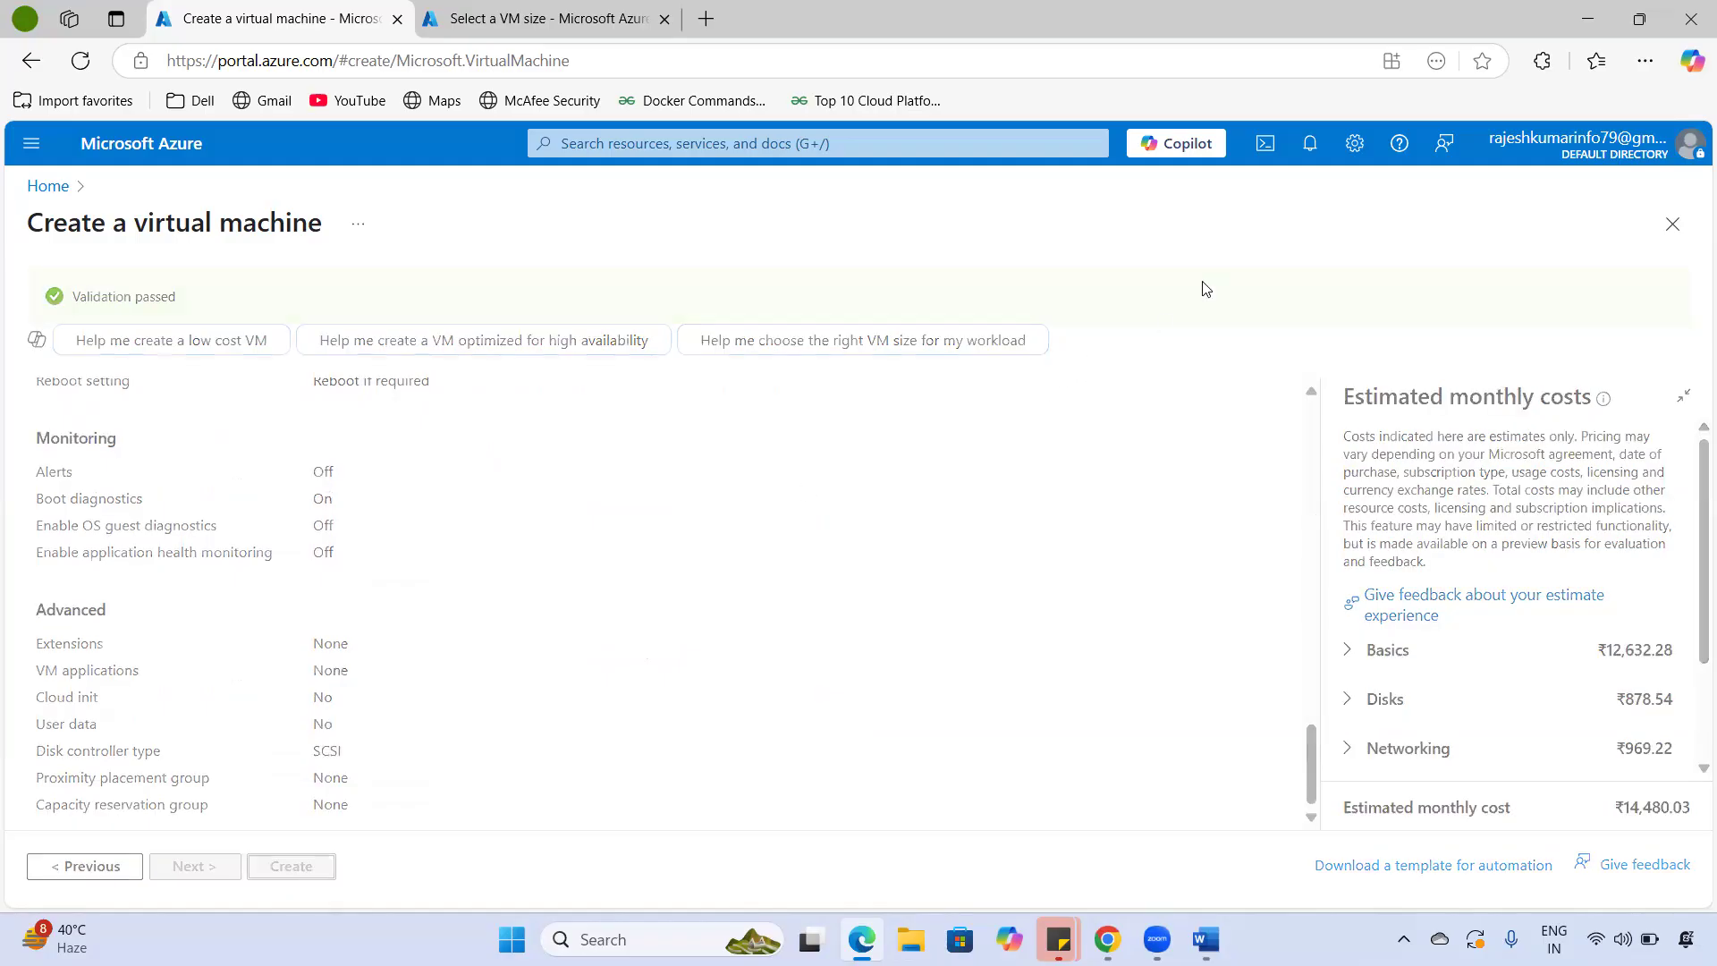
- Check the notifications for the Deployment succeeded message for resource group rg-01
click(1308, 163)
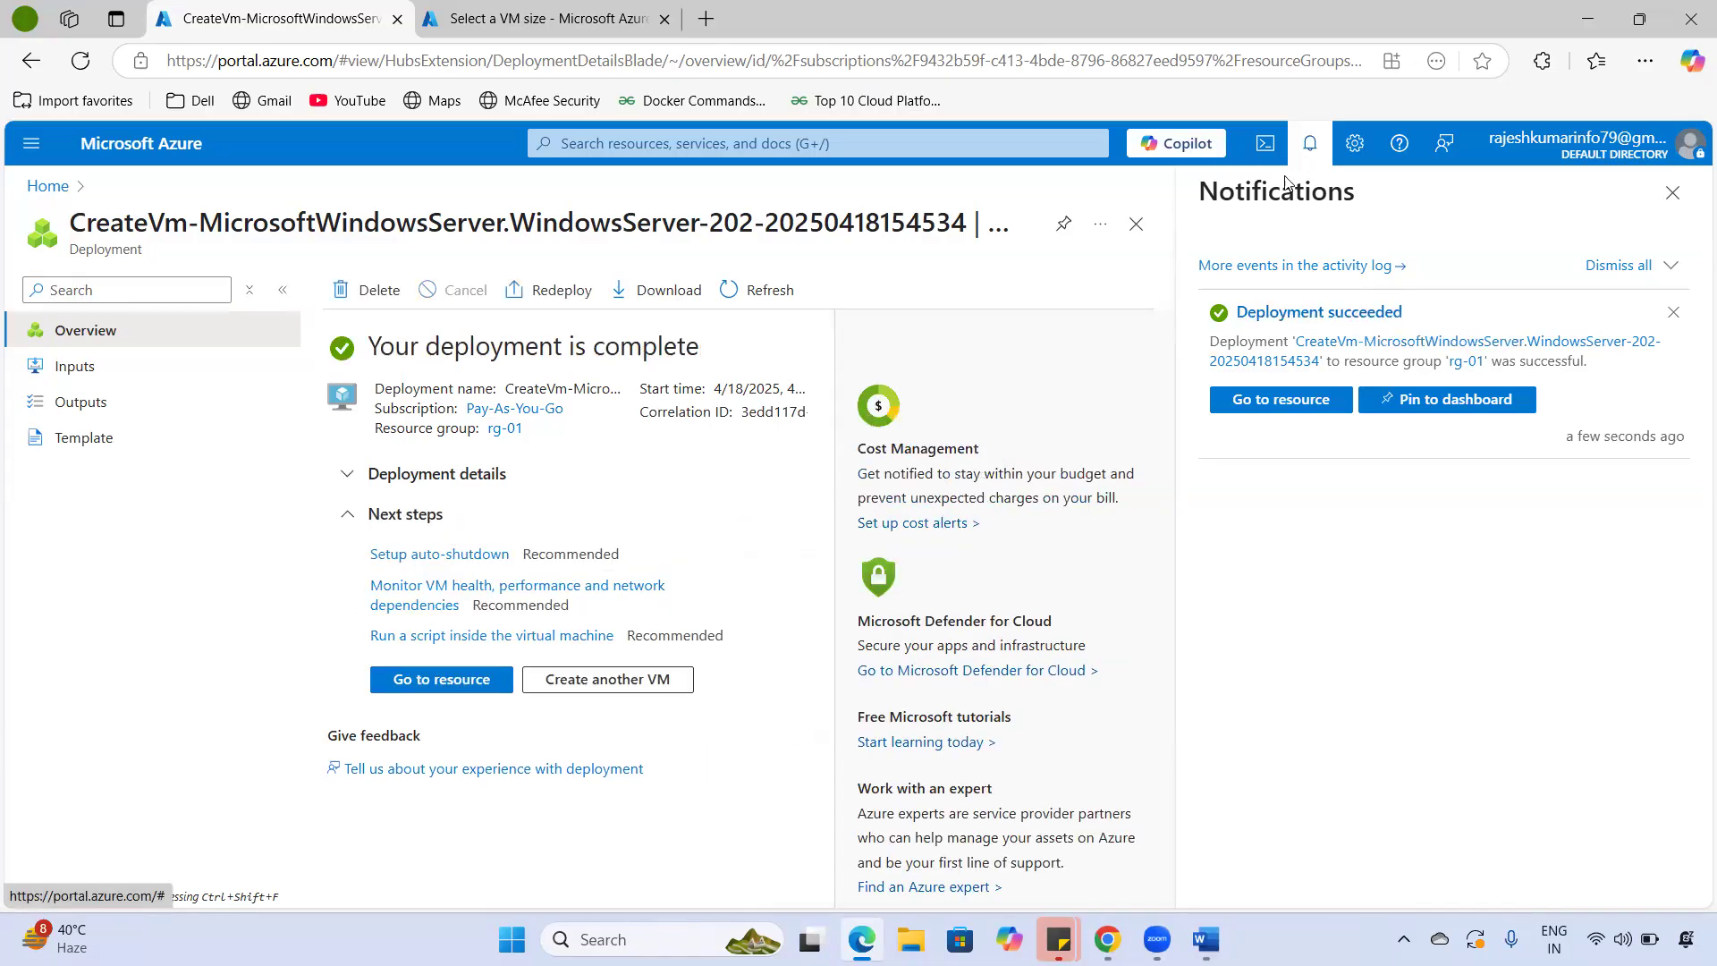
click(1308, 148)
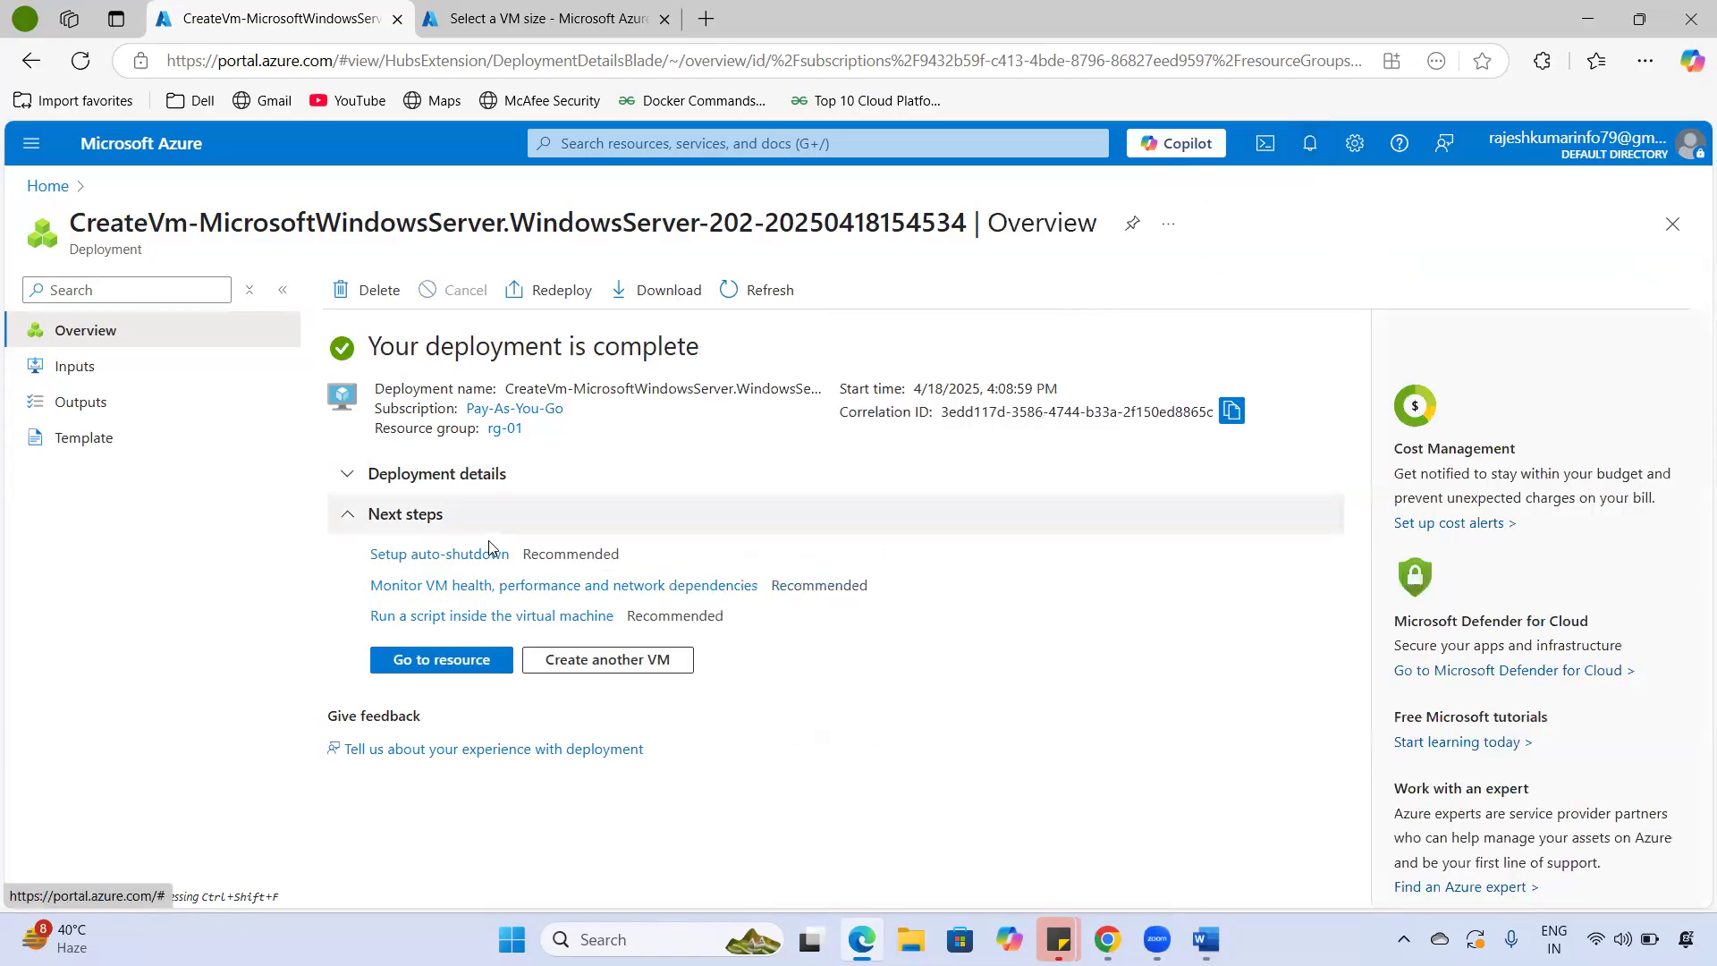
- Expand the deployment details and confirm vm-01 and its network interface show status OK
click(355, 478)
drag(394, 350, 712, 362)
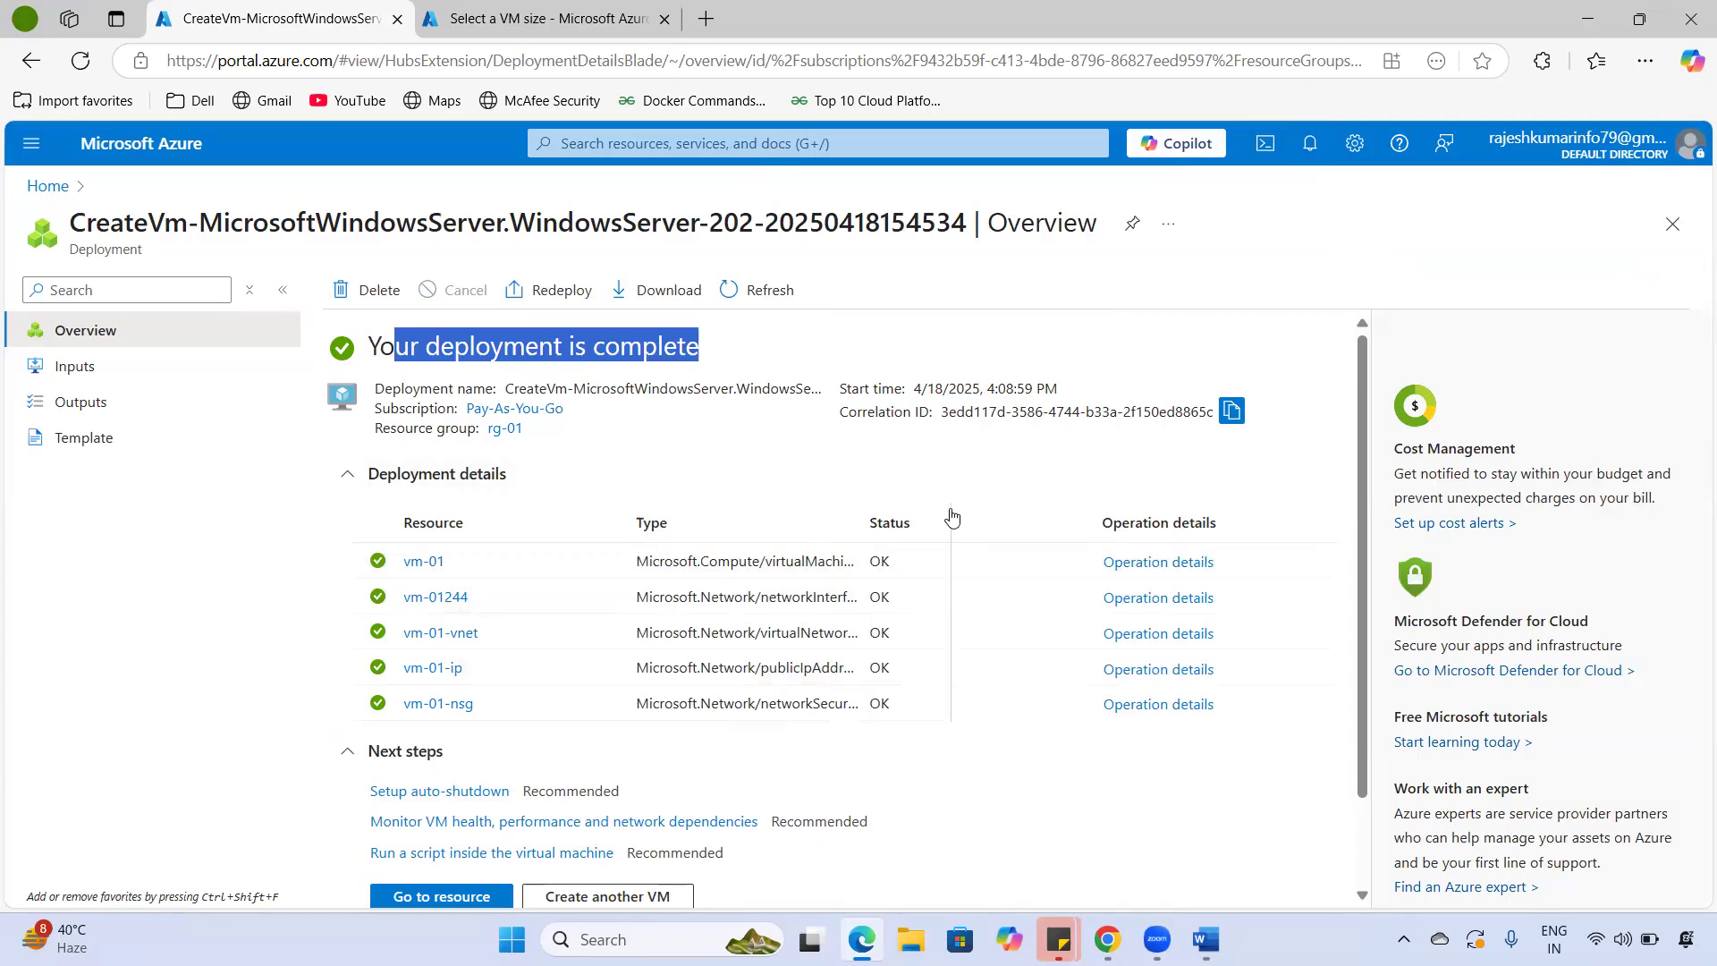
drag(951, 512, 951, 514)
drag(833, 563, 608, 561)
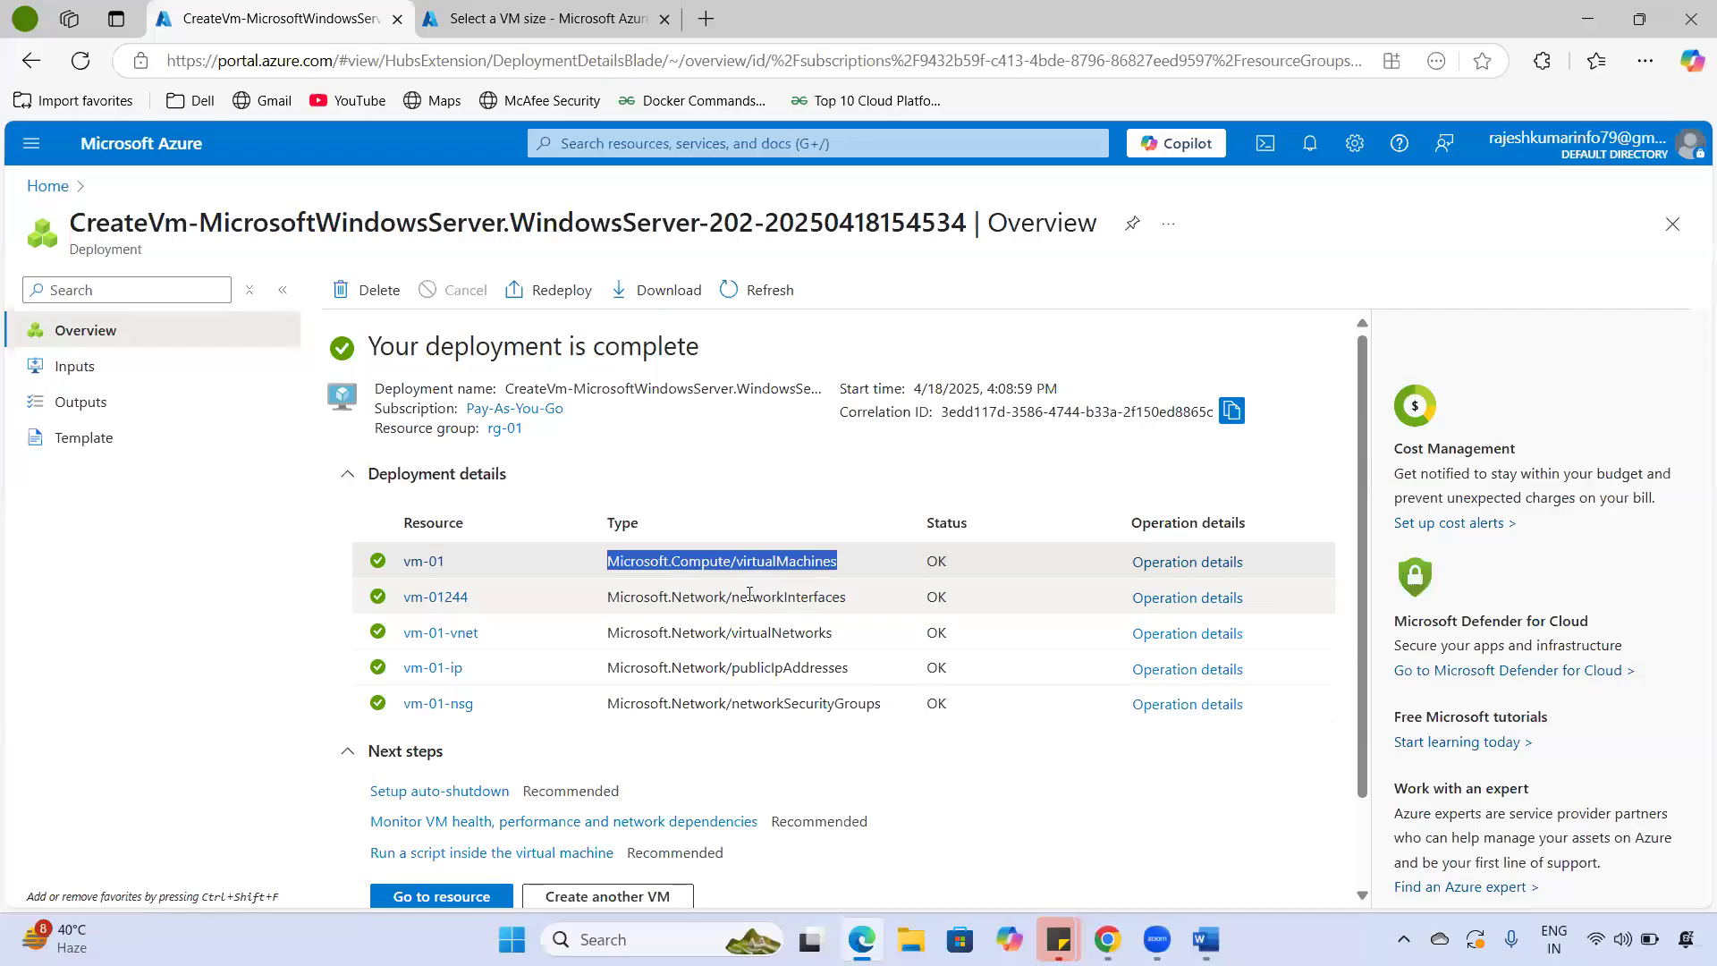
drag(750, 594, 824, 597)
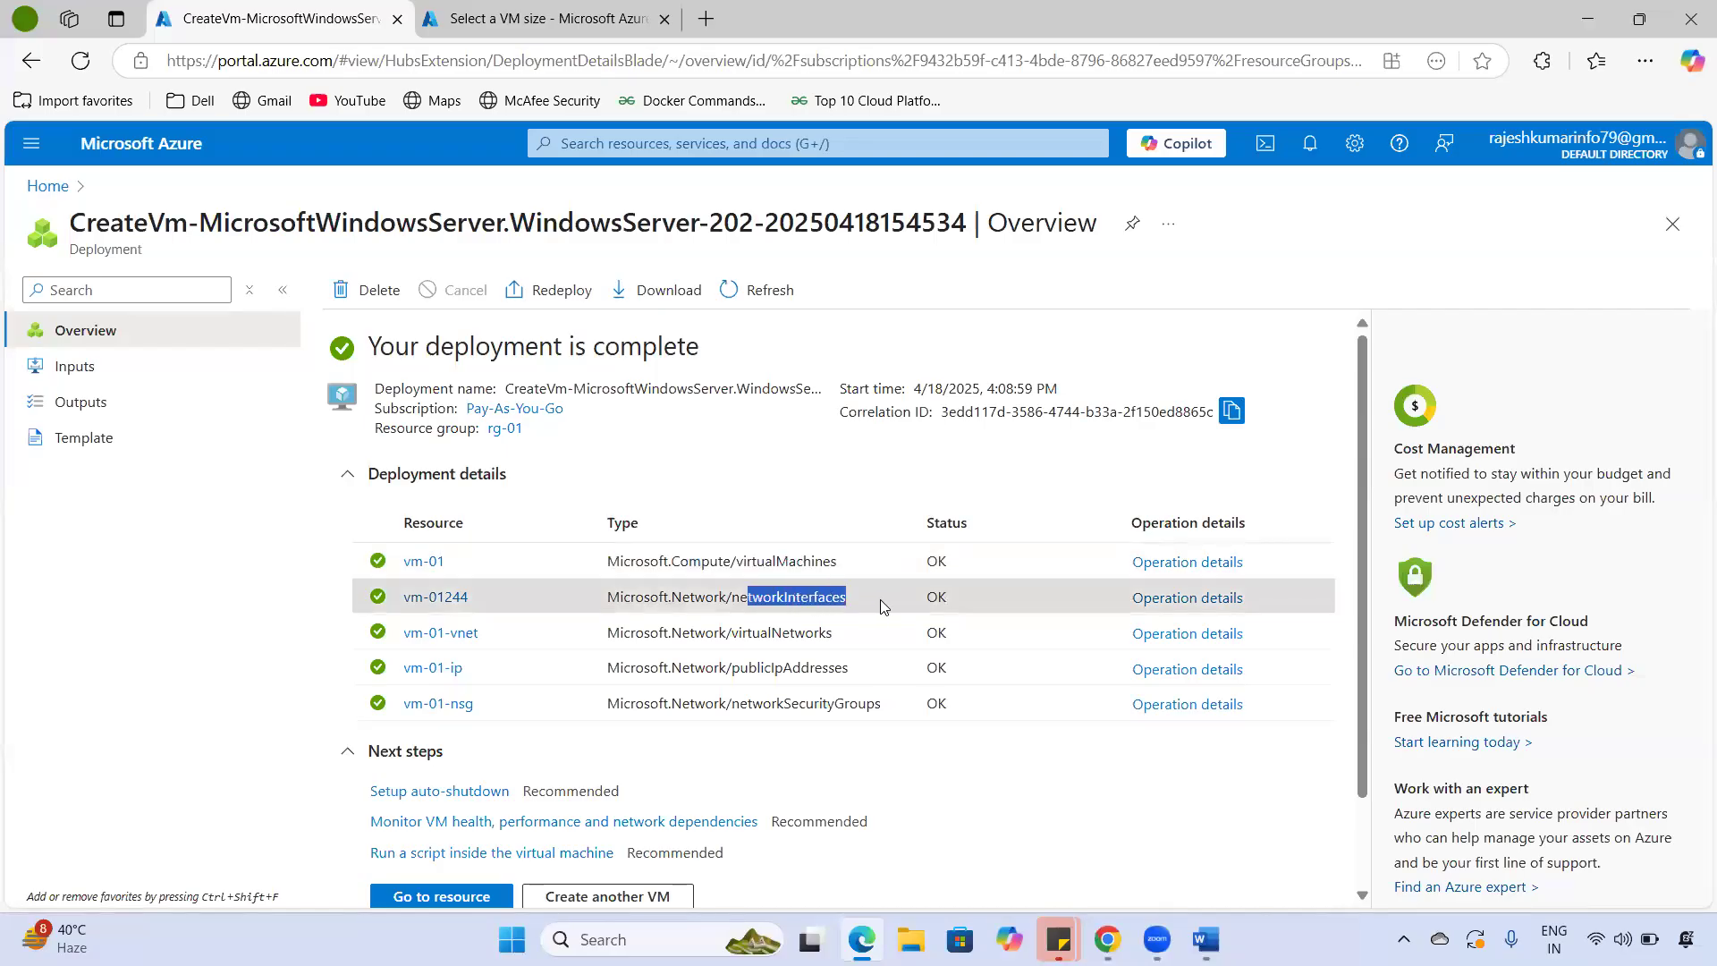
drag(727, 599, 867, 608)
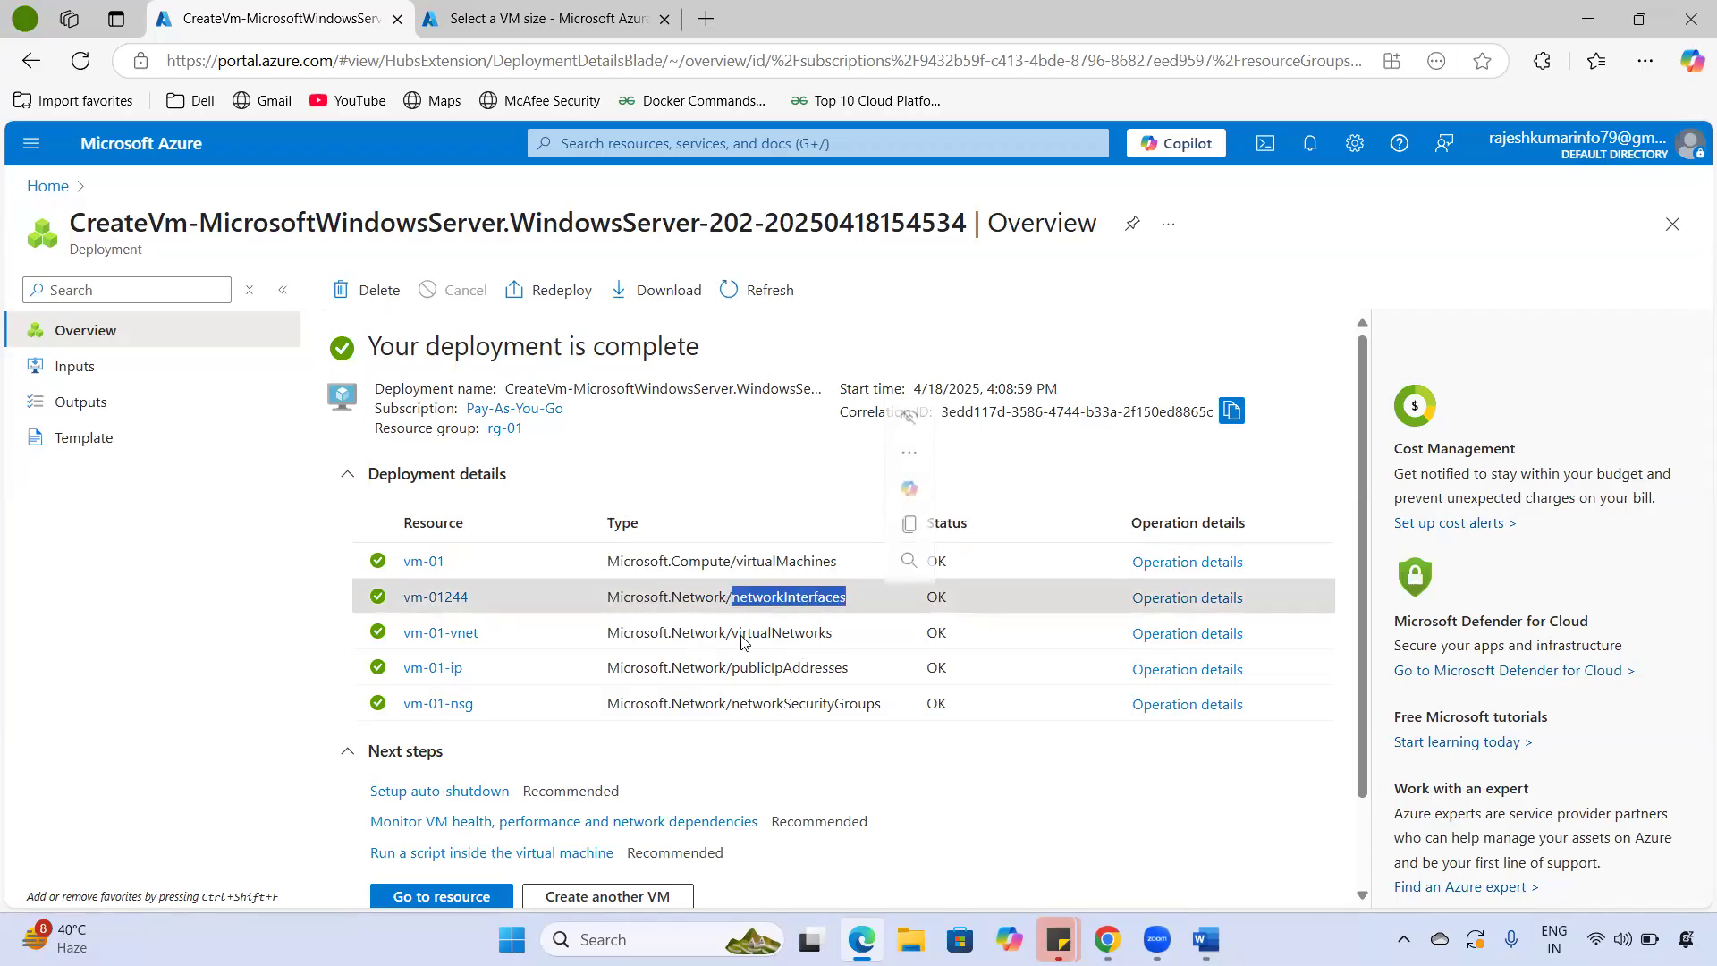
- Confirm vm-01-vnet, vm-01-ip and vm-01-nsg show OK, then return to the Azure home page
drag(738, 633, 850, 648)
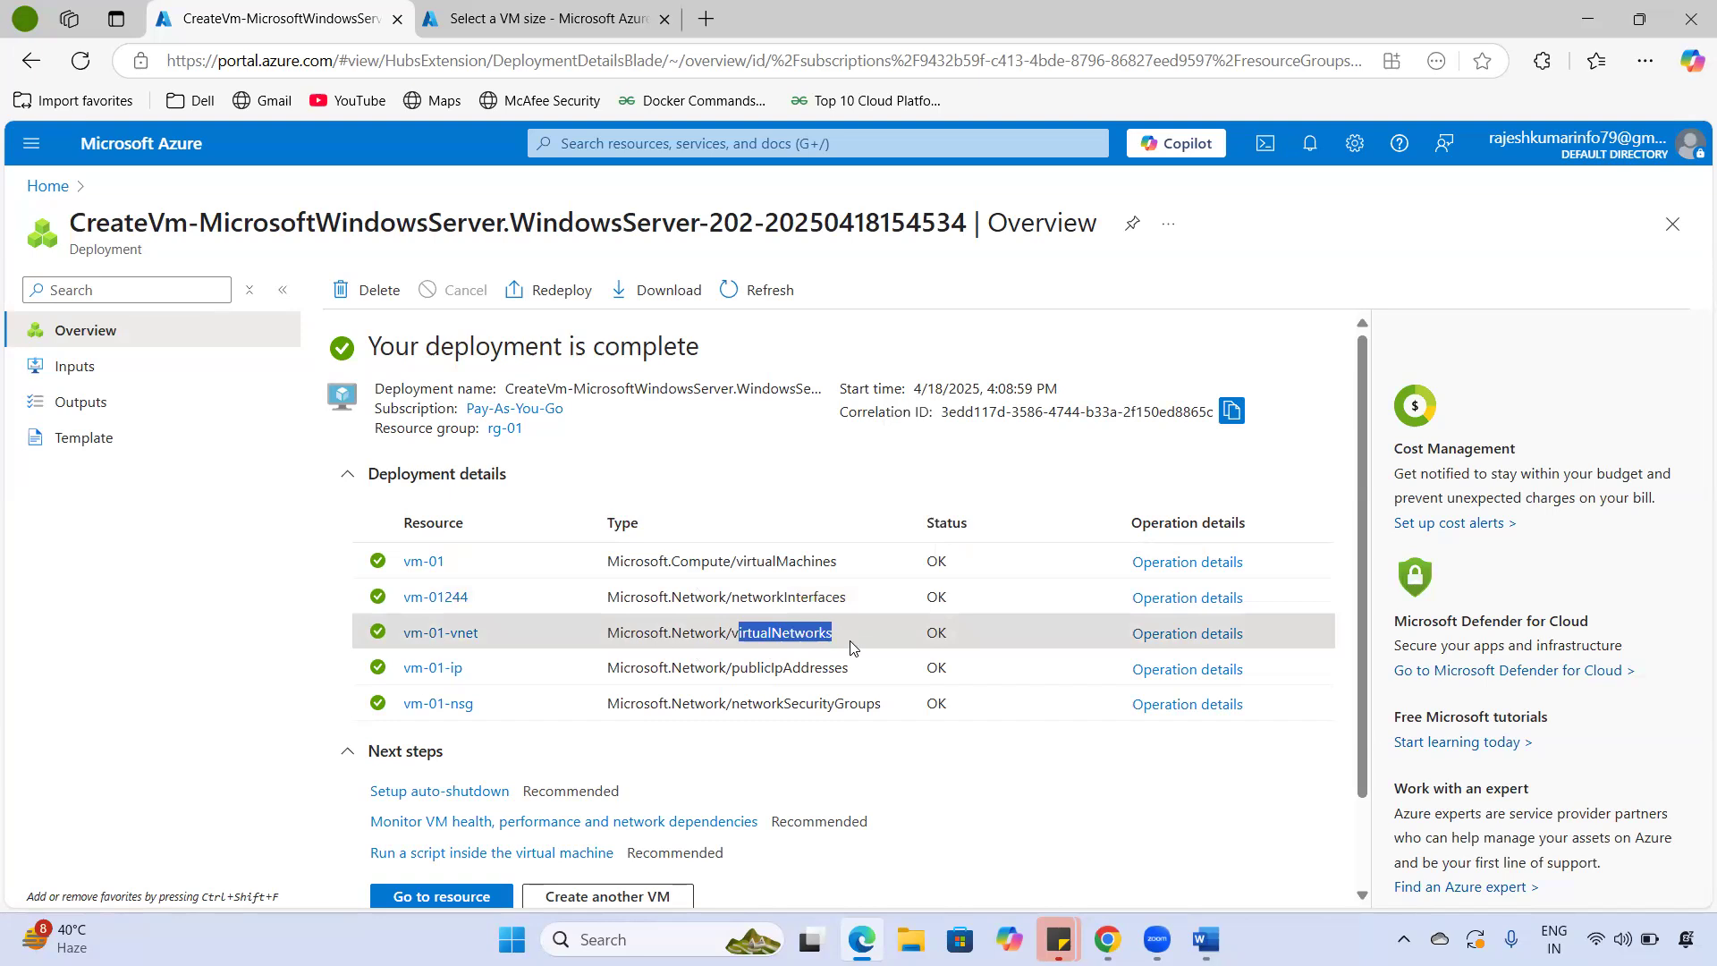
click(756, 630)
drag(756, 630, 876, 706)
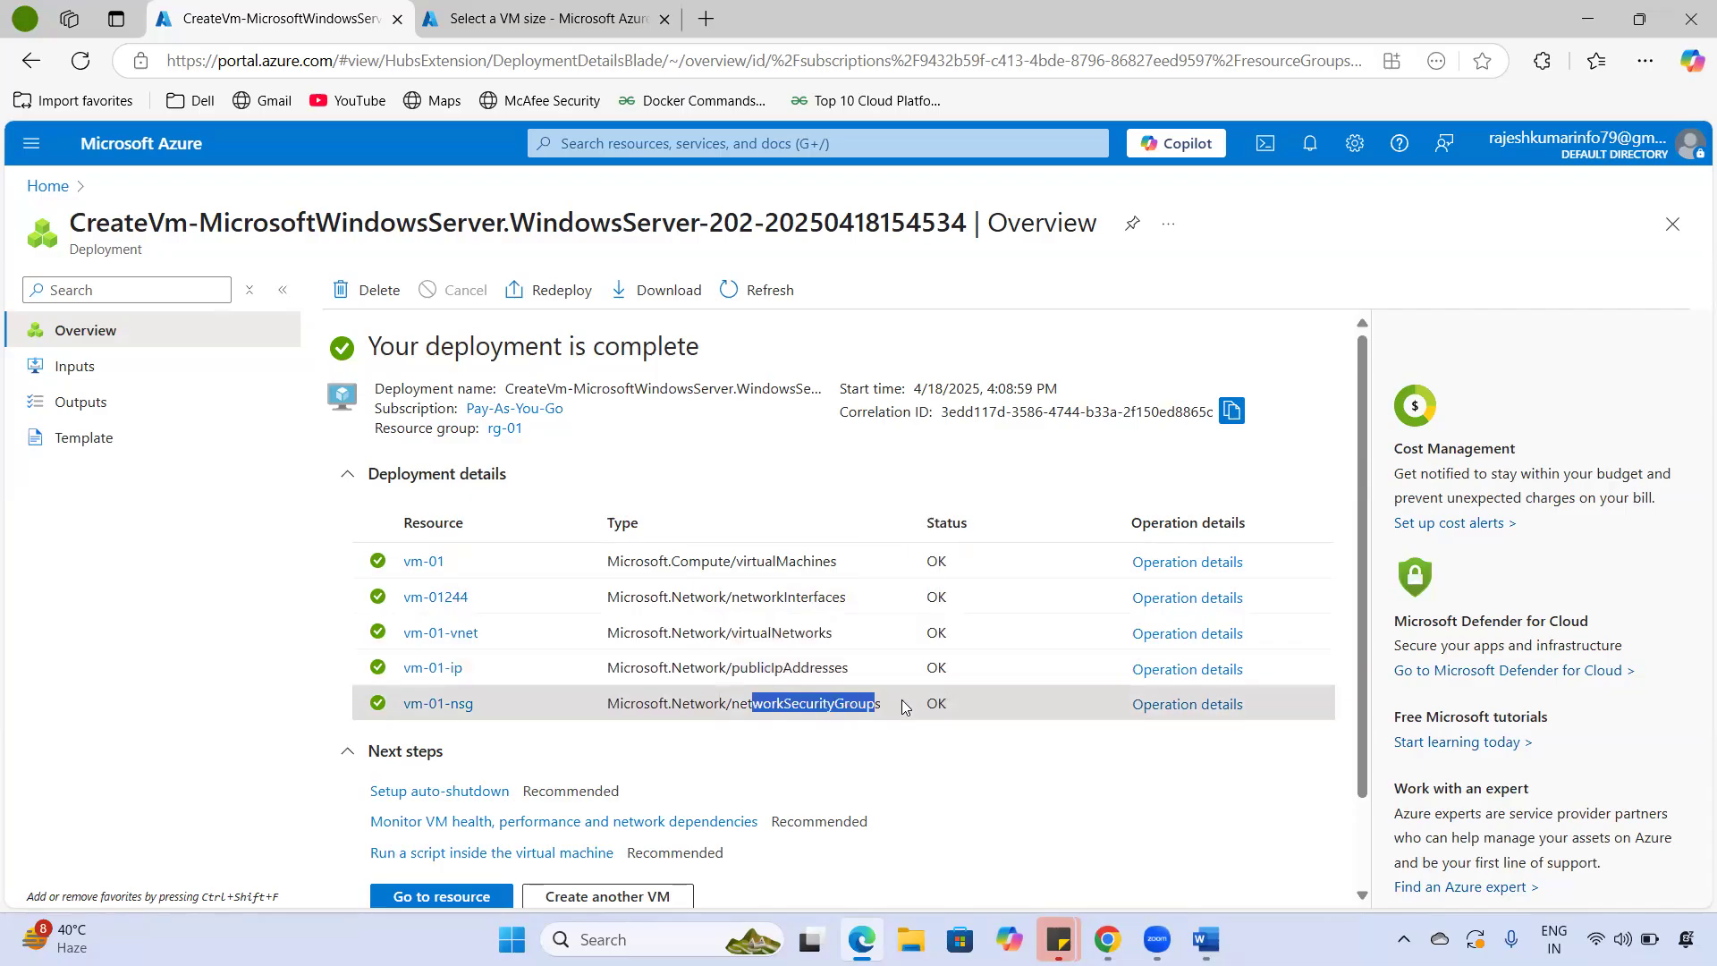
double_click(746, 705)
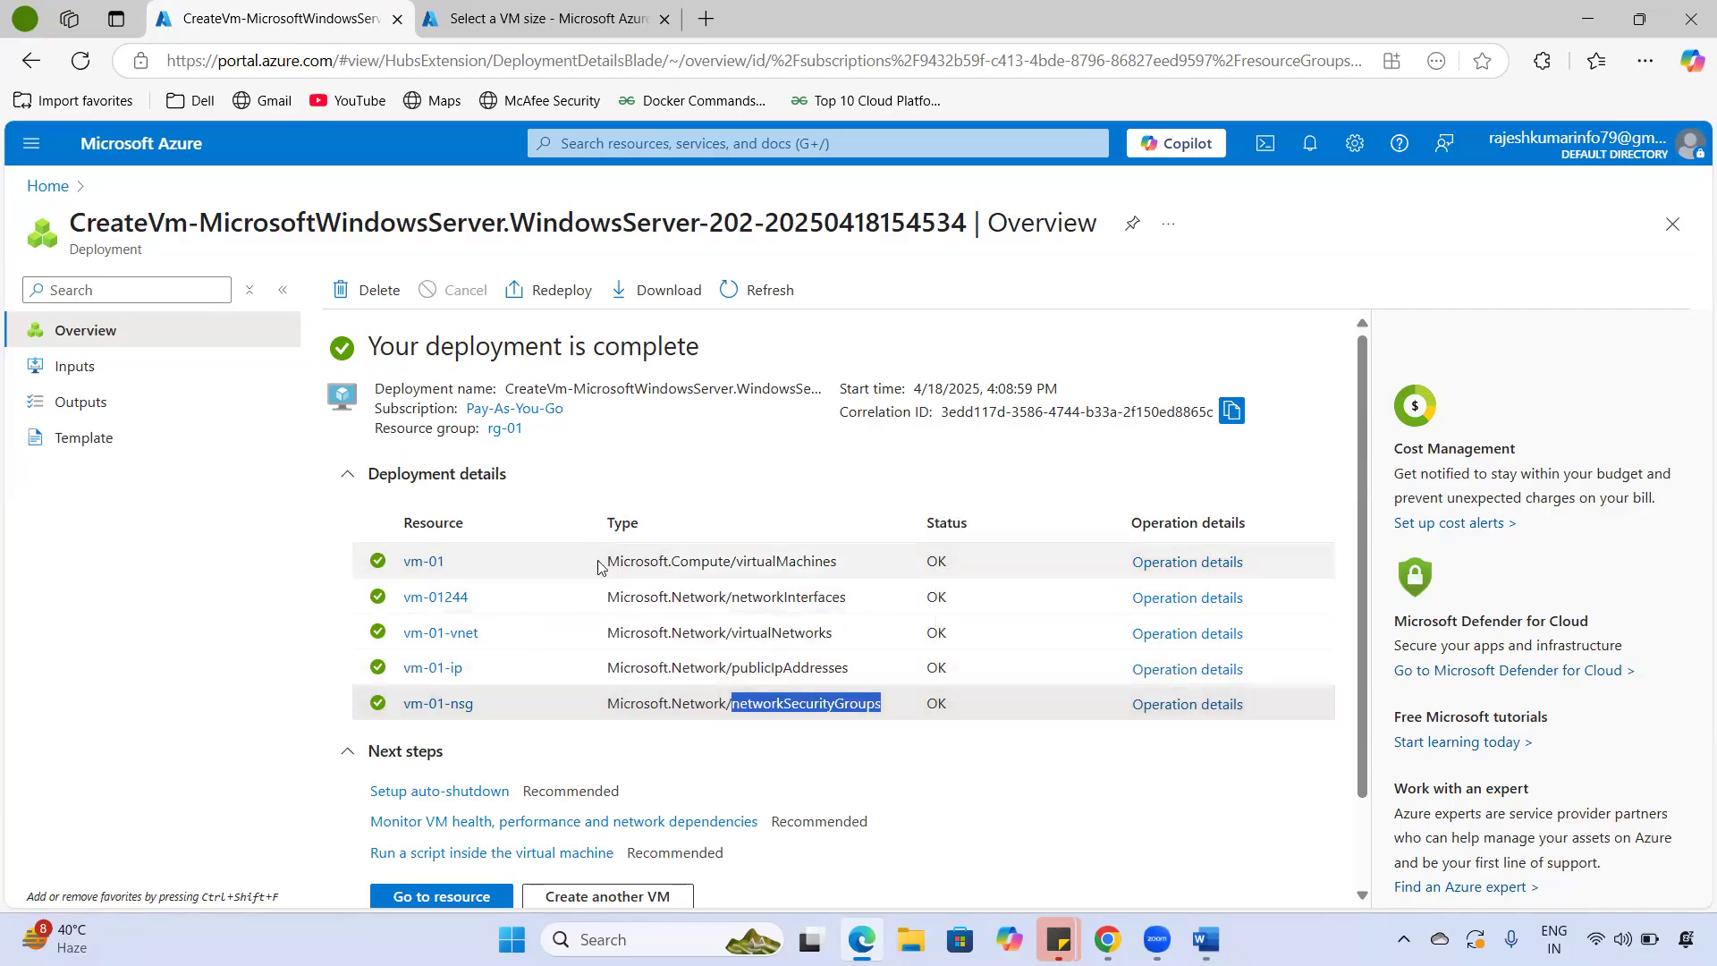
drag(705, 596, 834, 594)
drag(721, 629, 868, 711)
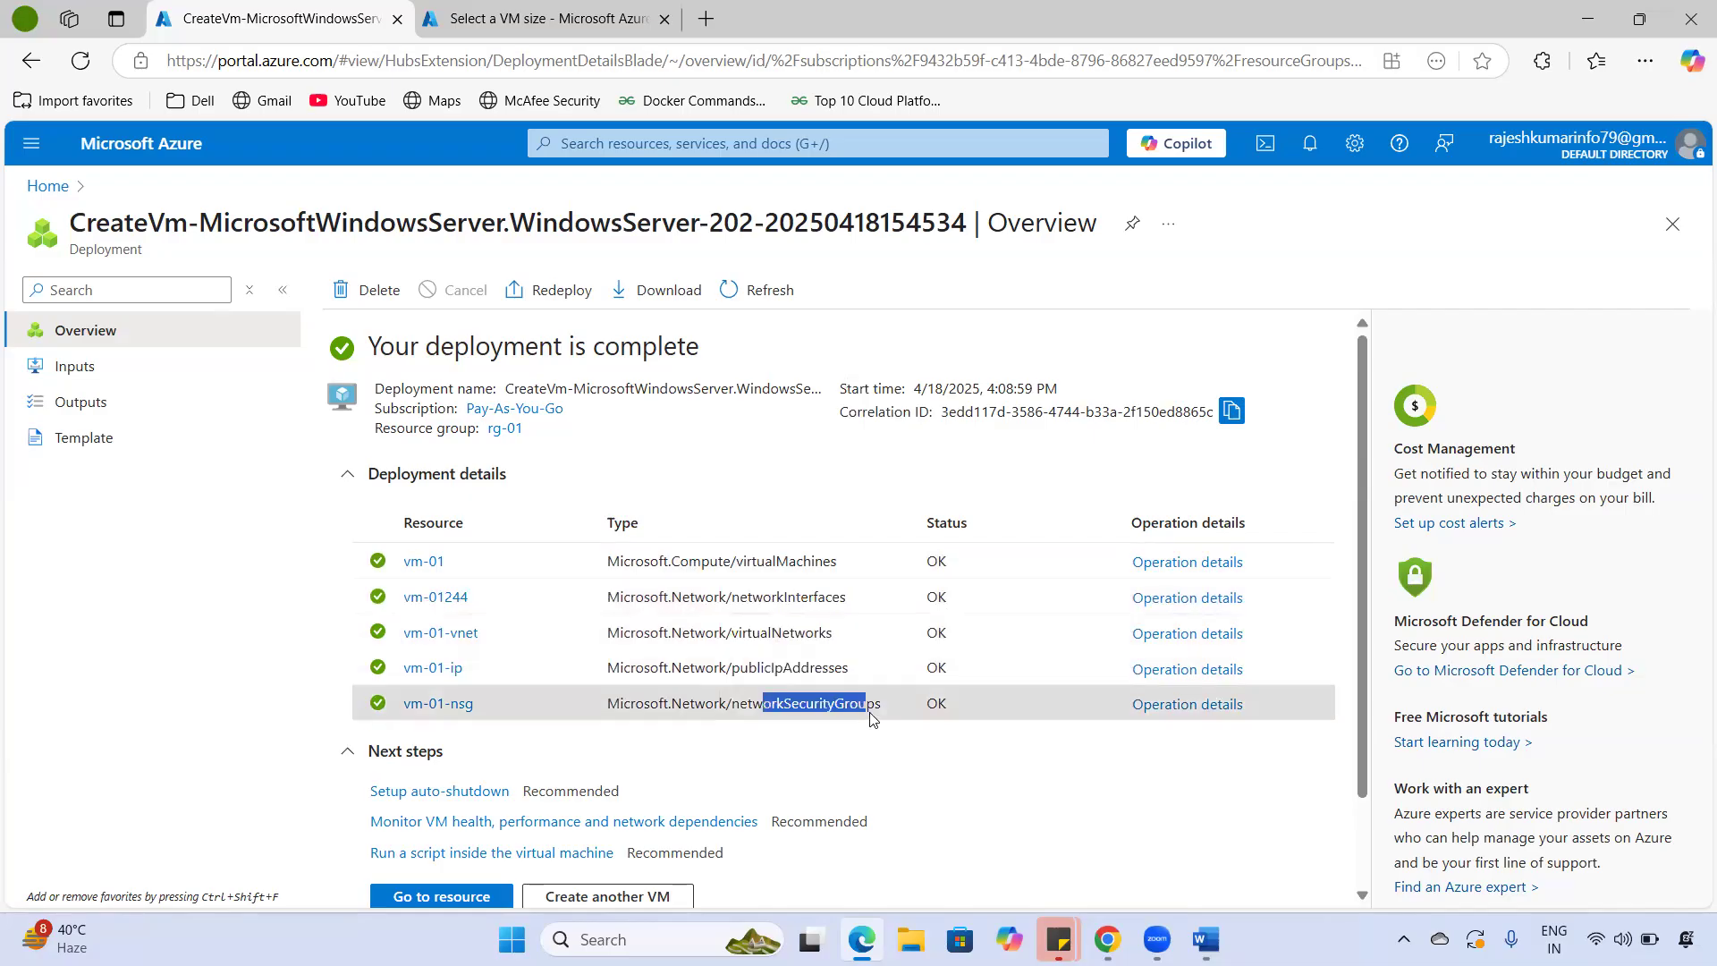
click(121, 148)
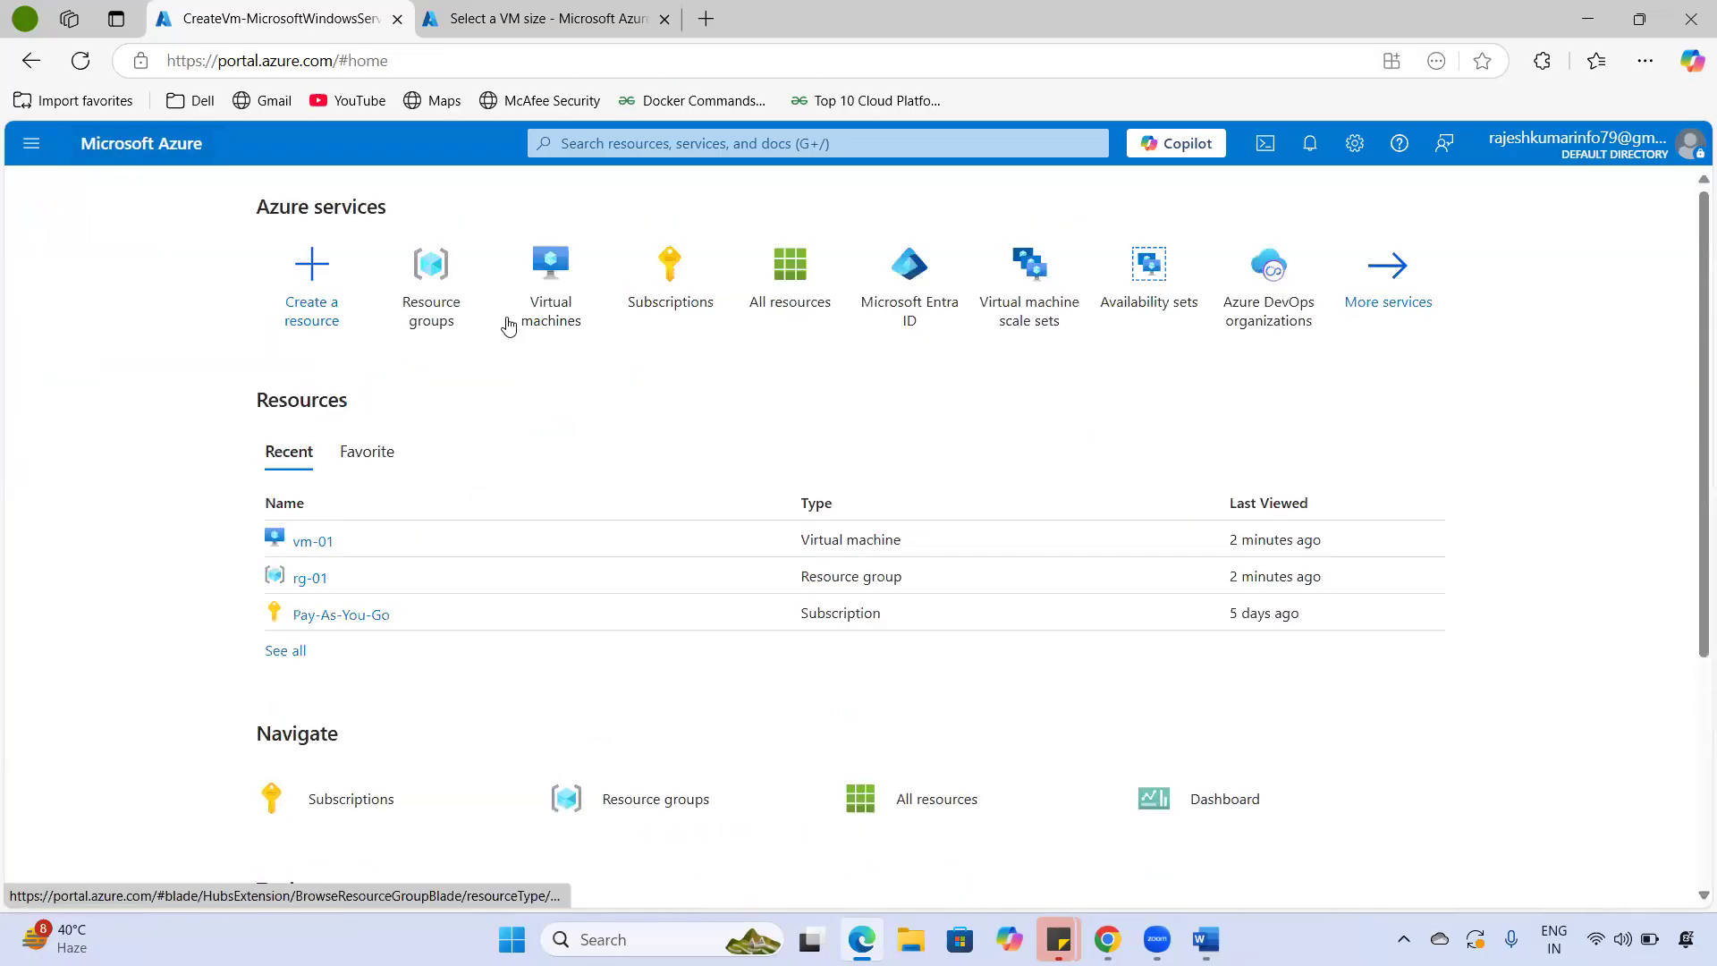
- Open resource group rg-01 and mark its VM, public IP, vnet, network interface and disk resources
click(458, 324)
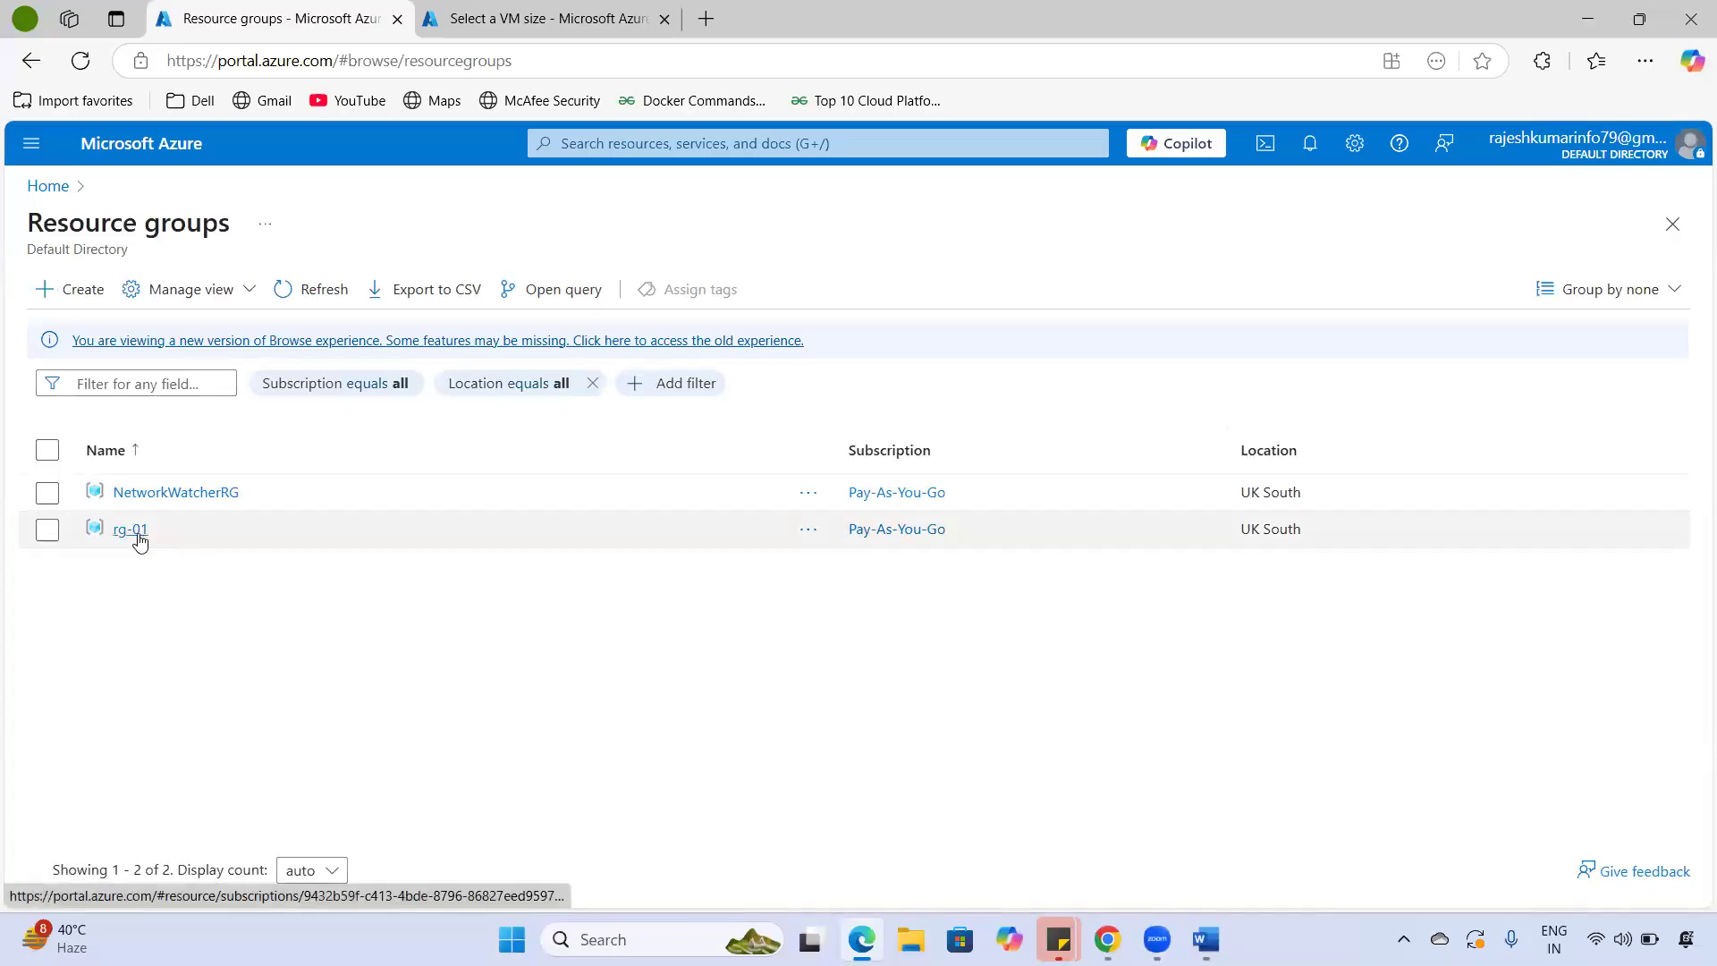
click(132, 530)
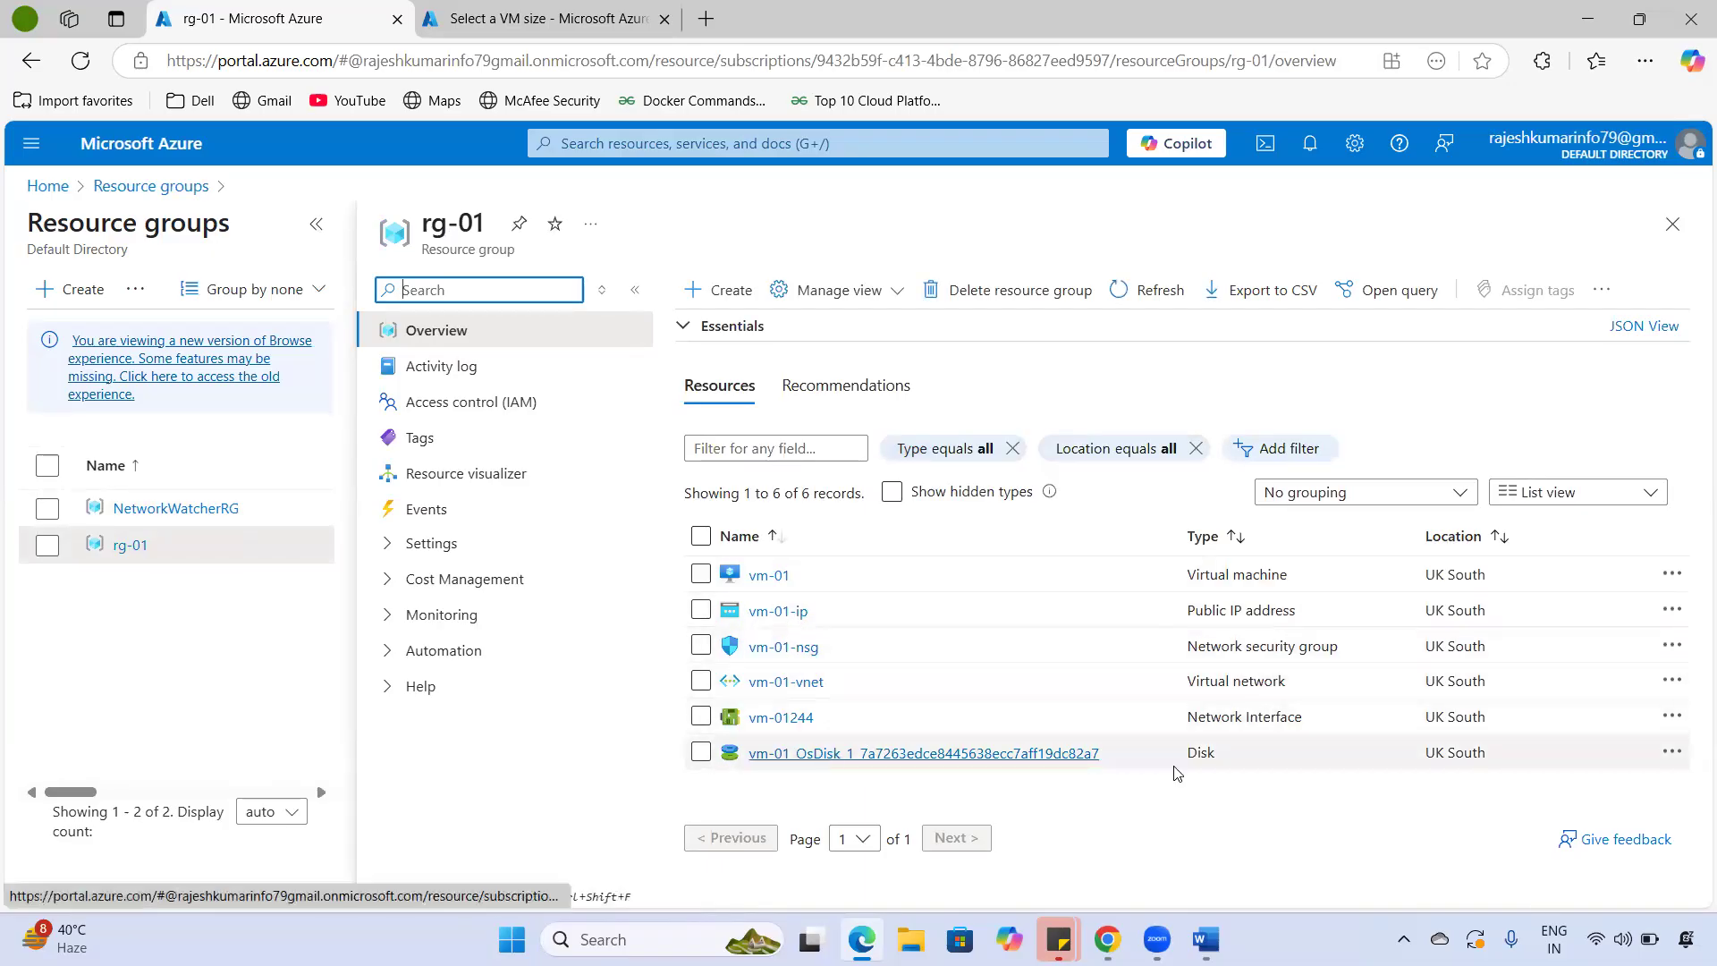
double_click(1200, 753)
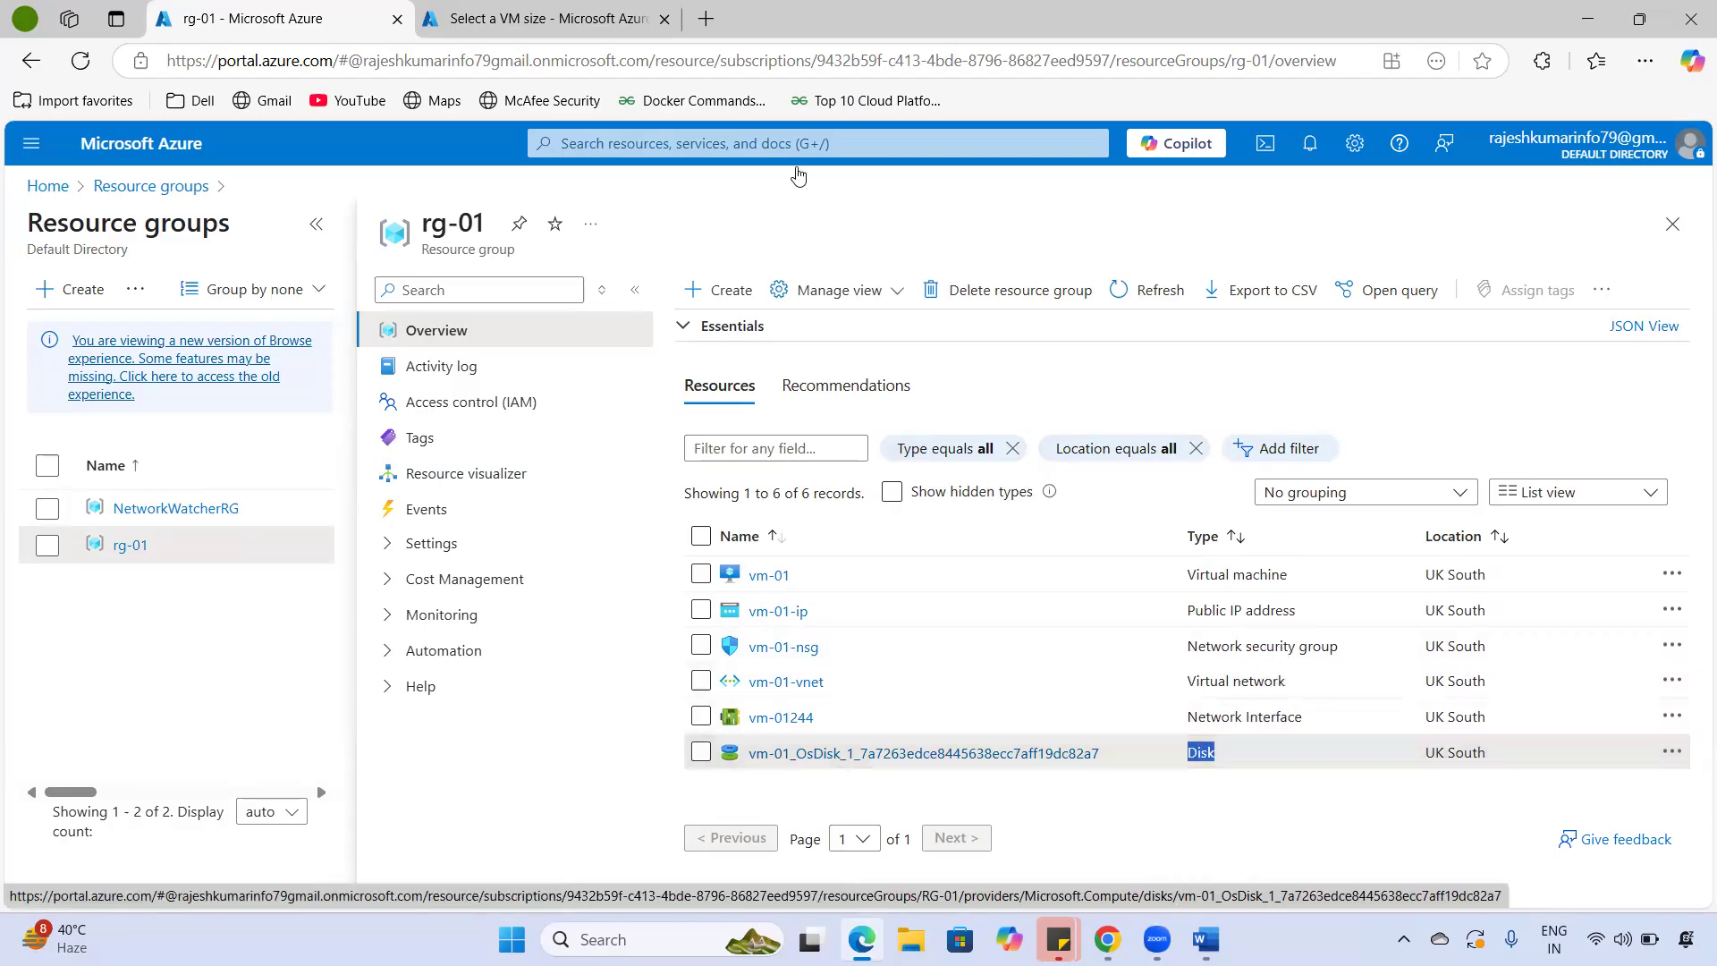
click(798, 177)
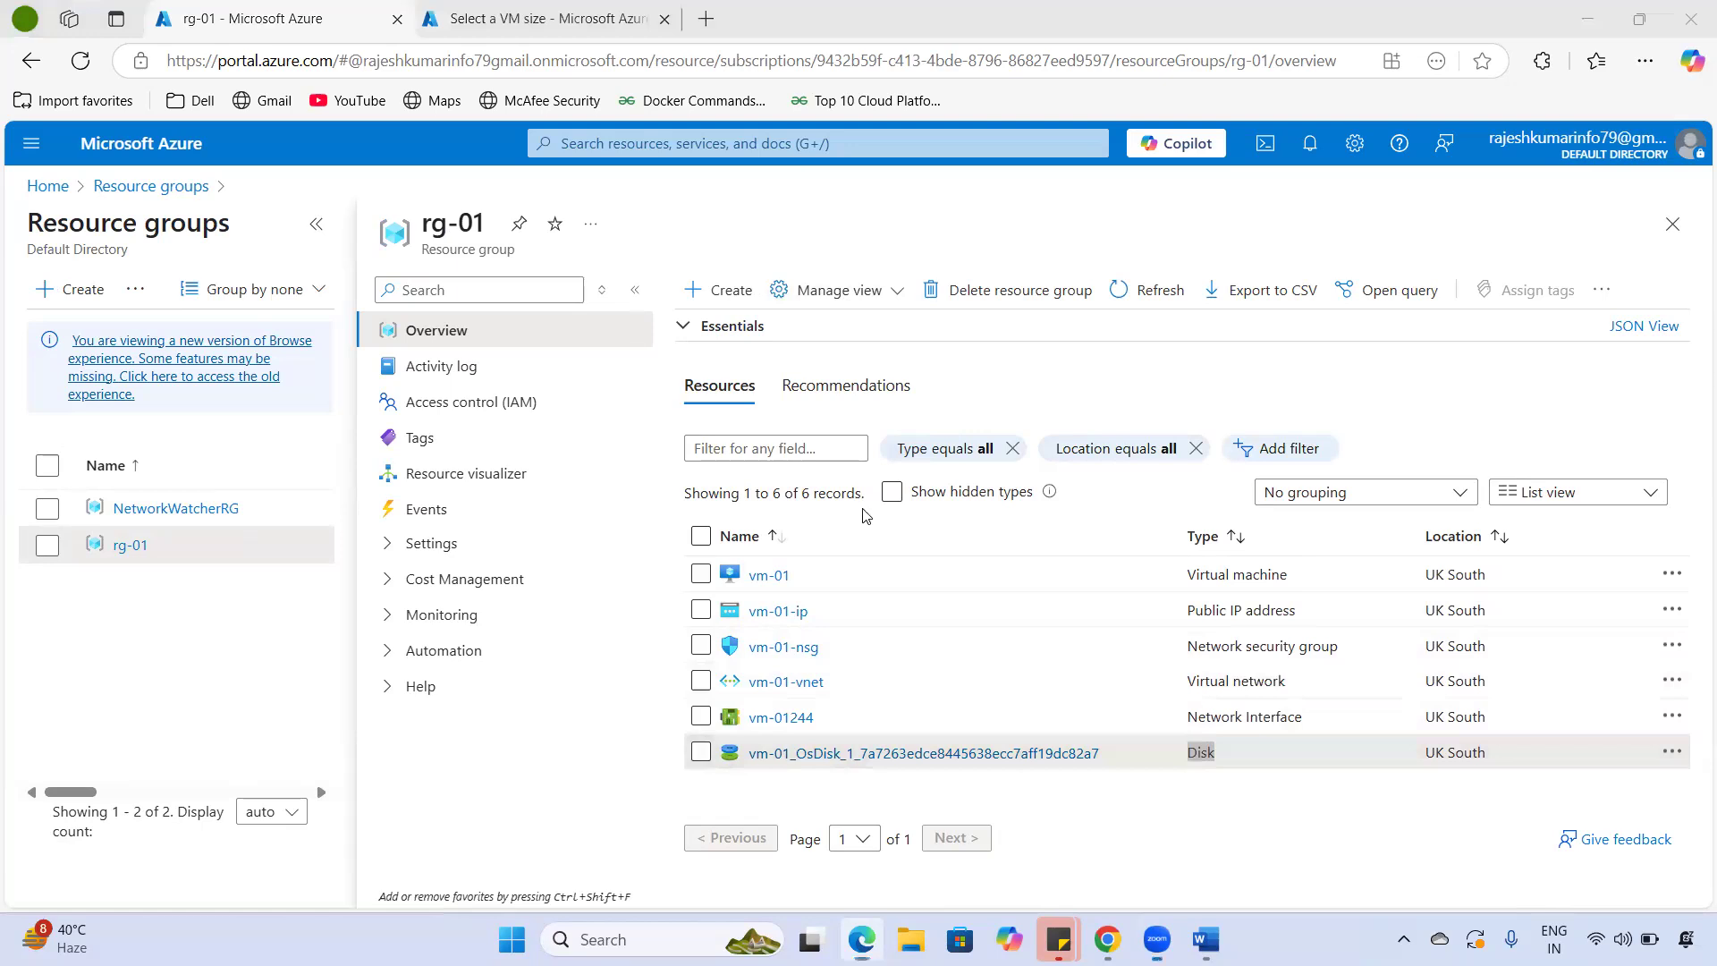
drag(810, 569, 874, 523)
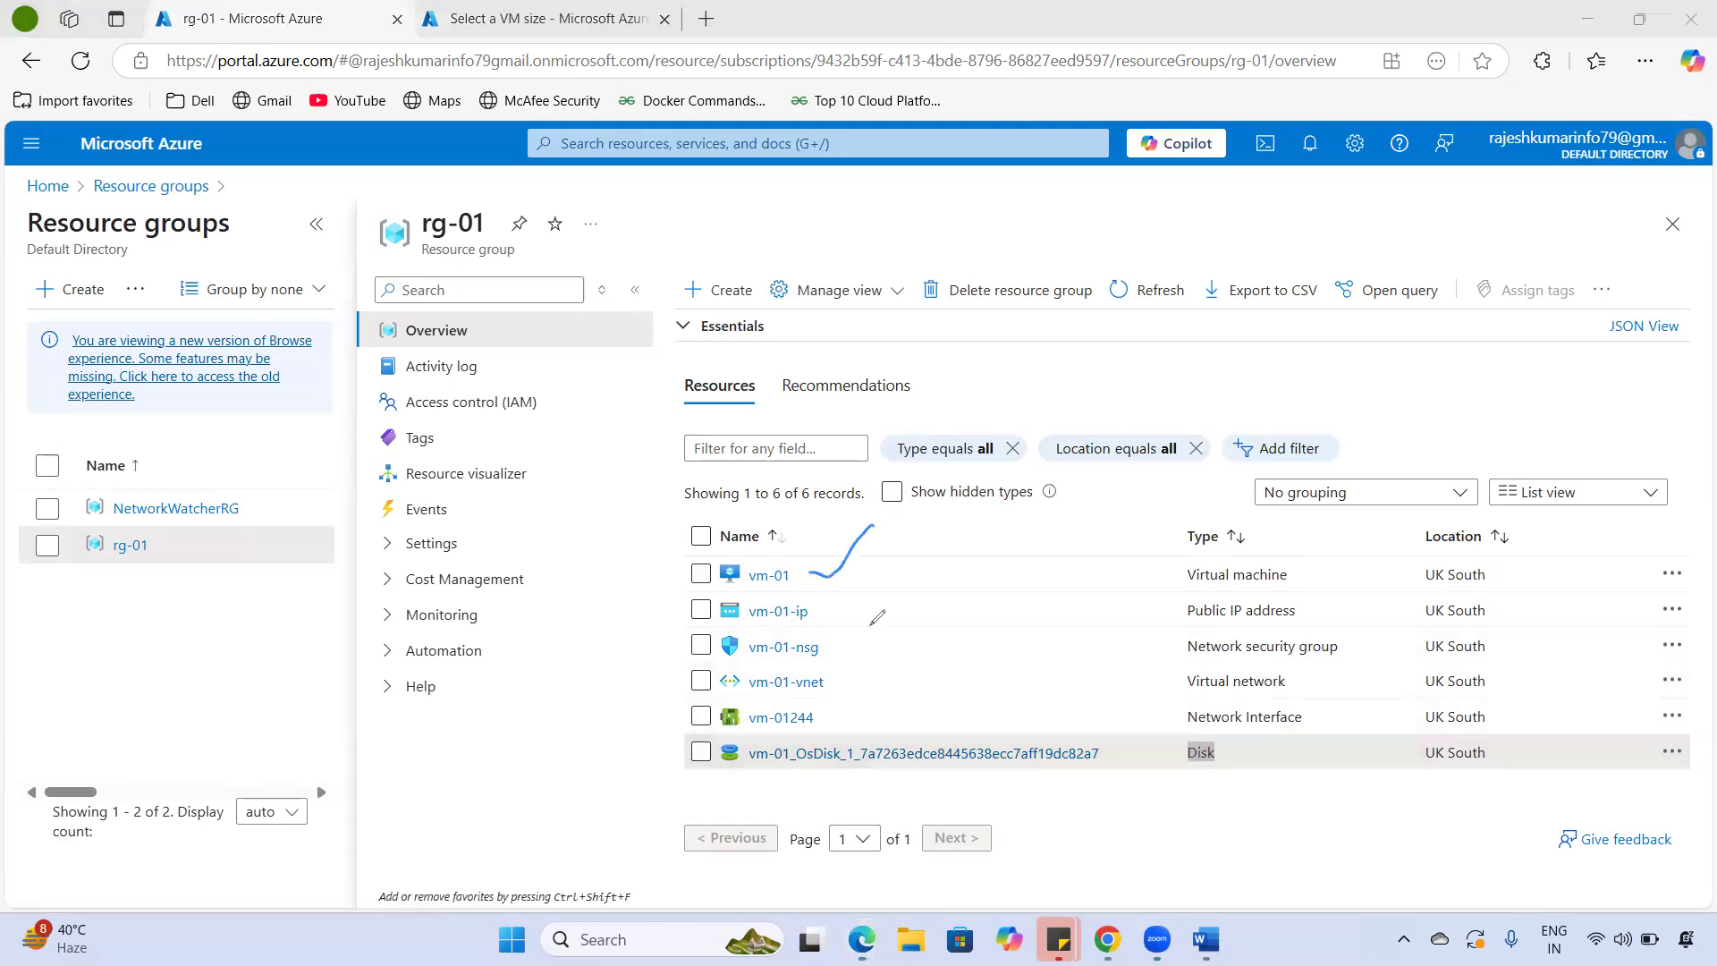
drag(827, 611, 873, 589)
mouse_move(833, 665)
mouse_down()
mouse_move(720, 663)
mouse_move(702, 738)
mouse_move(937, 780)
mouse_up()
mouse_move(1089, 775)
mouse_down()
mouse_move(979, 704)
mouse_move(796, 701)
mouse_move(677, 581)
mouse_move(736, 535)
mouse_move(756, 599)
mouse_up()
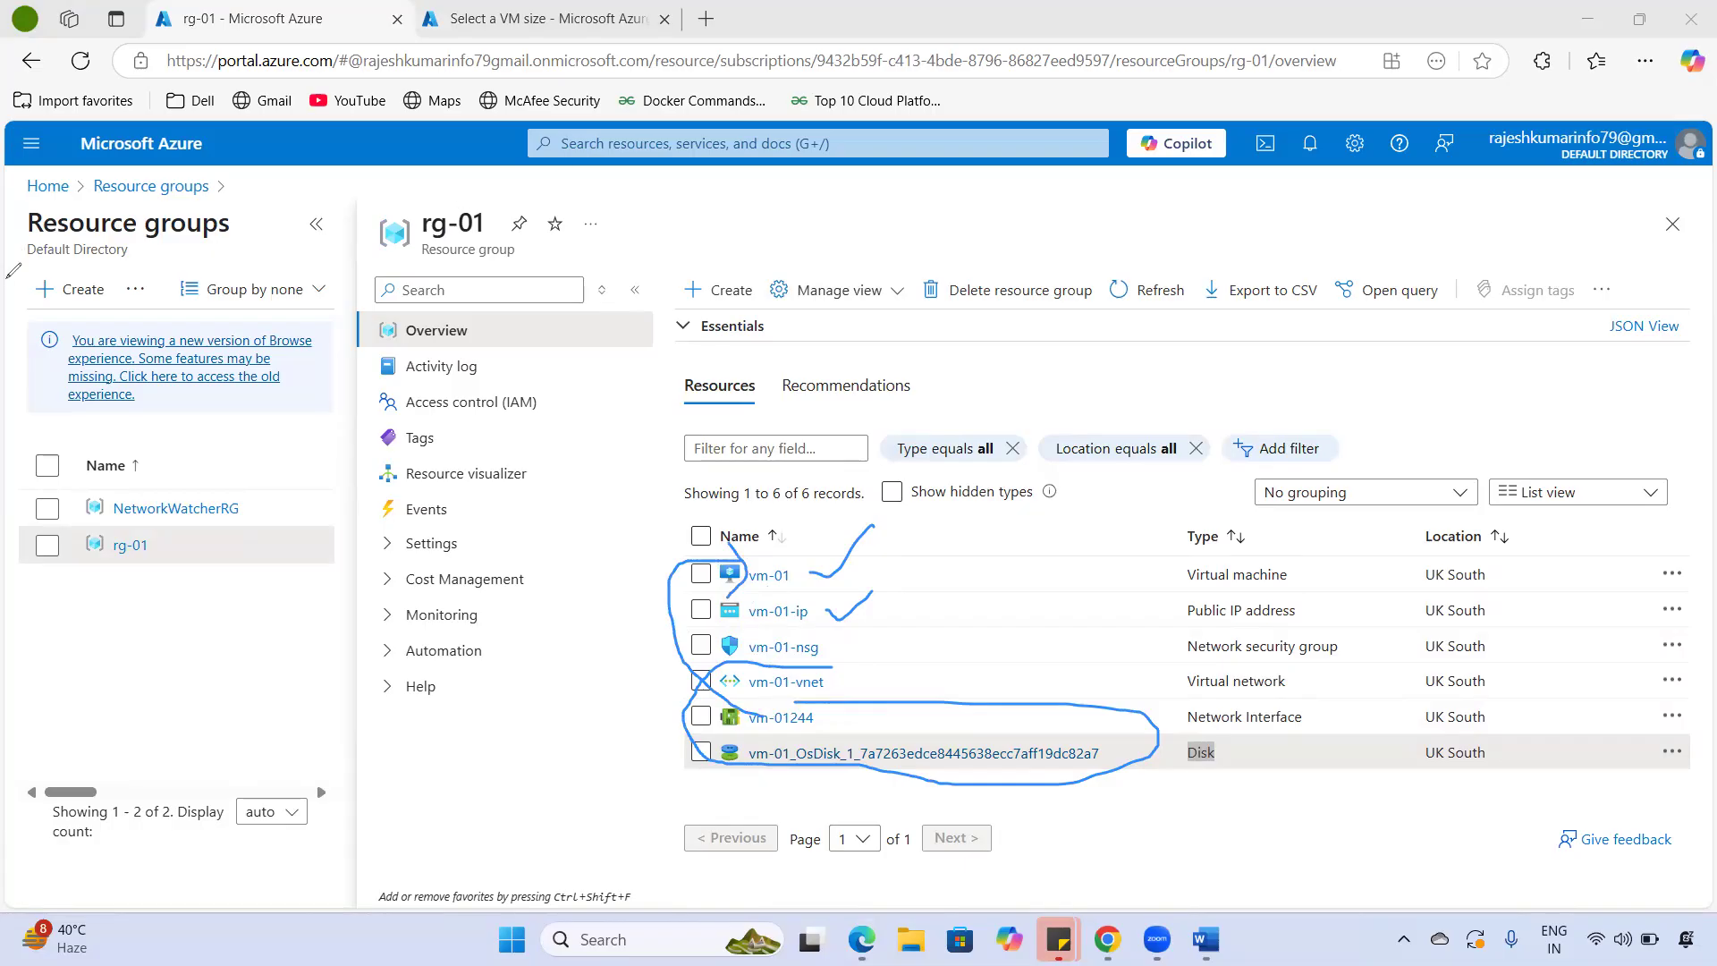
click(8, 278)
- From Home, open Virtual machines and check vm-01 is Running in UK South
click(47, 185)
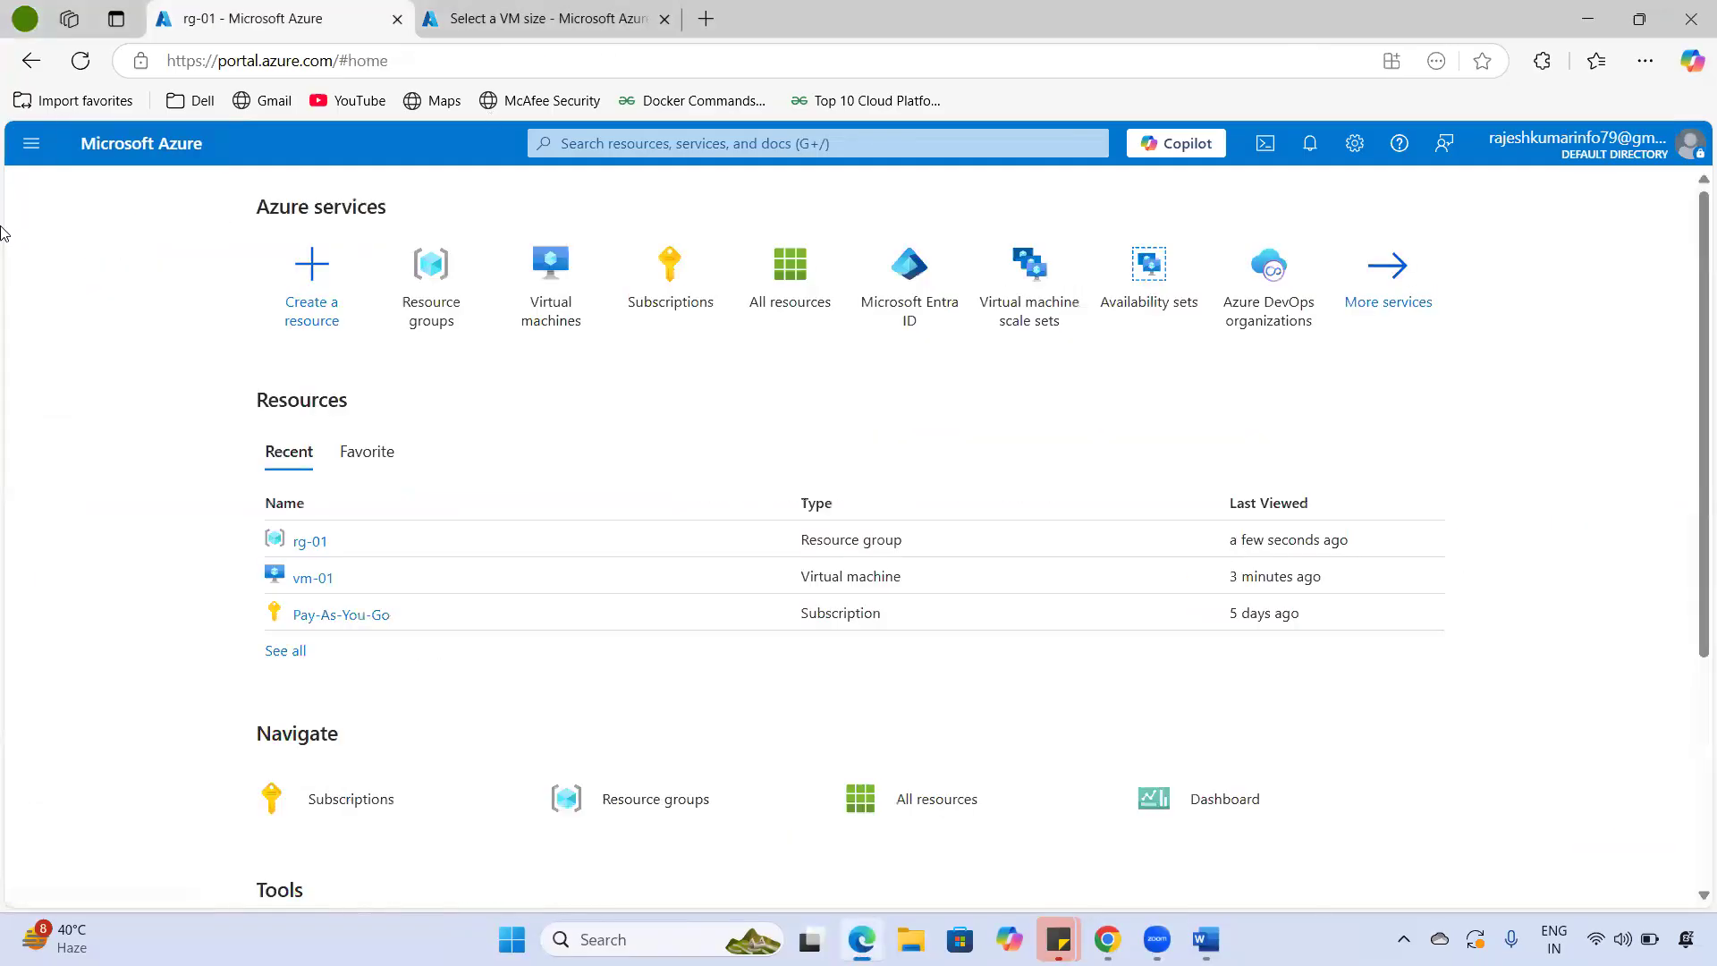
click(535, 277)
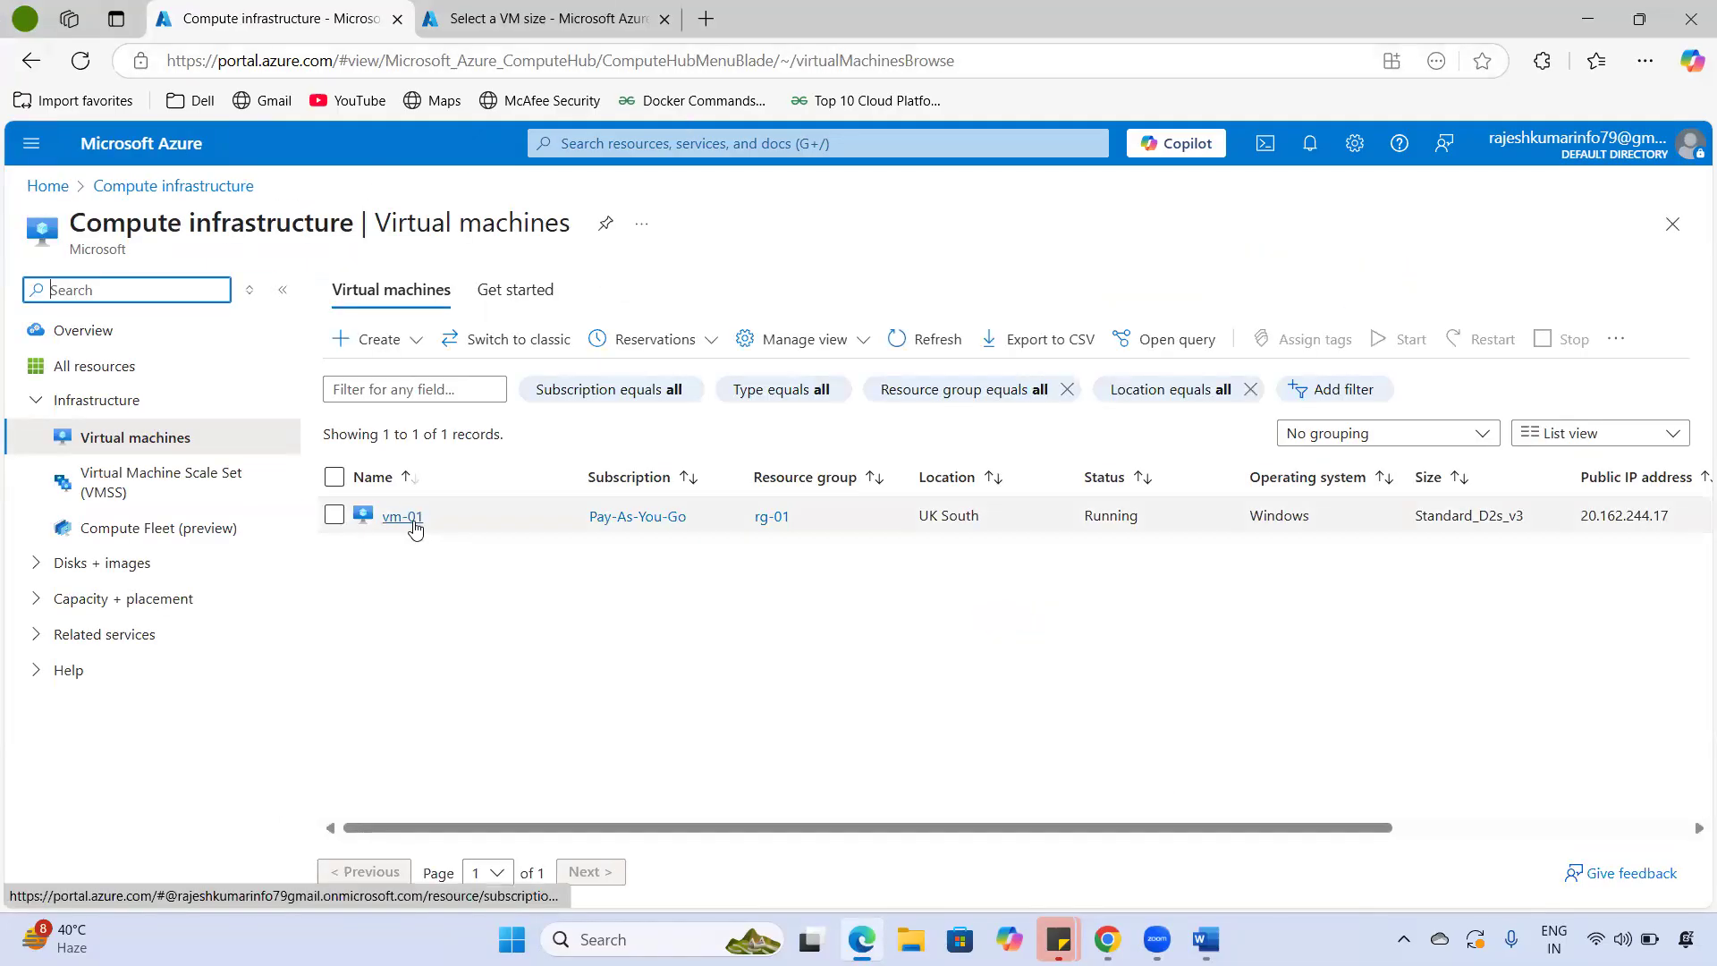
drag(916, 528, 1645, 525)
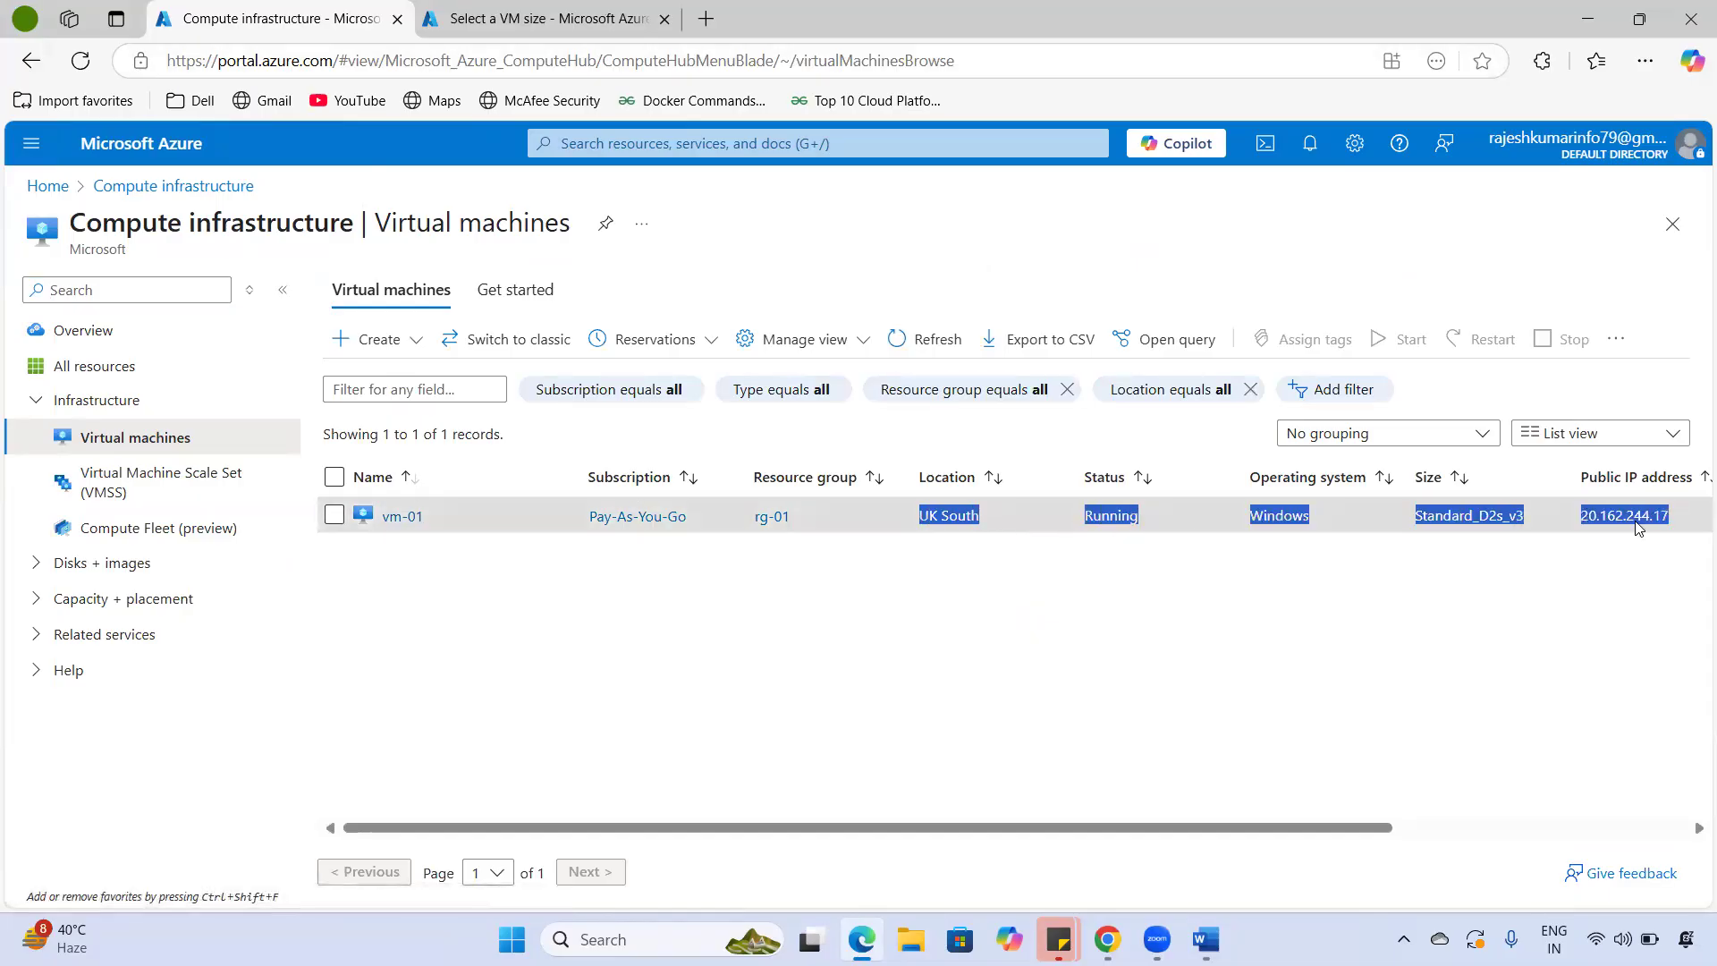
- Open vm-01's Overview and check it is Running in UK South on Windows, size Standard D2s v3
click(386, 521)
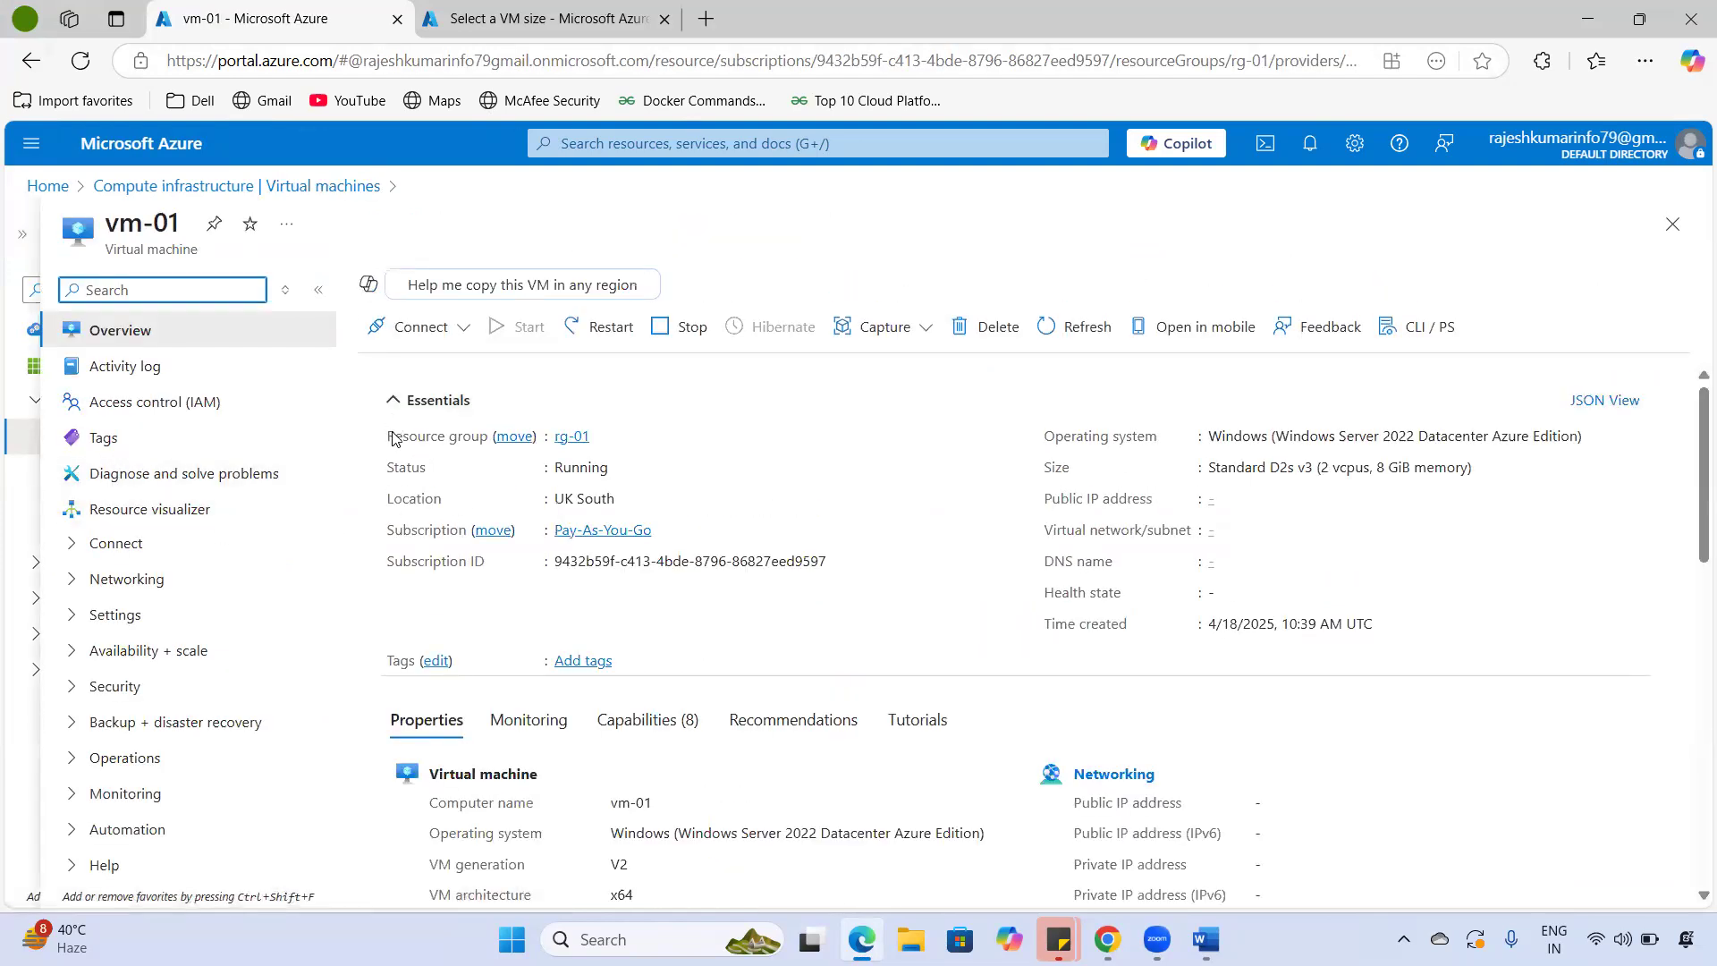
drag(394, 436, 458, 438)
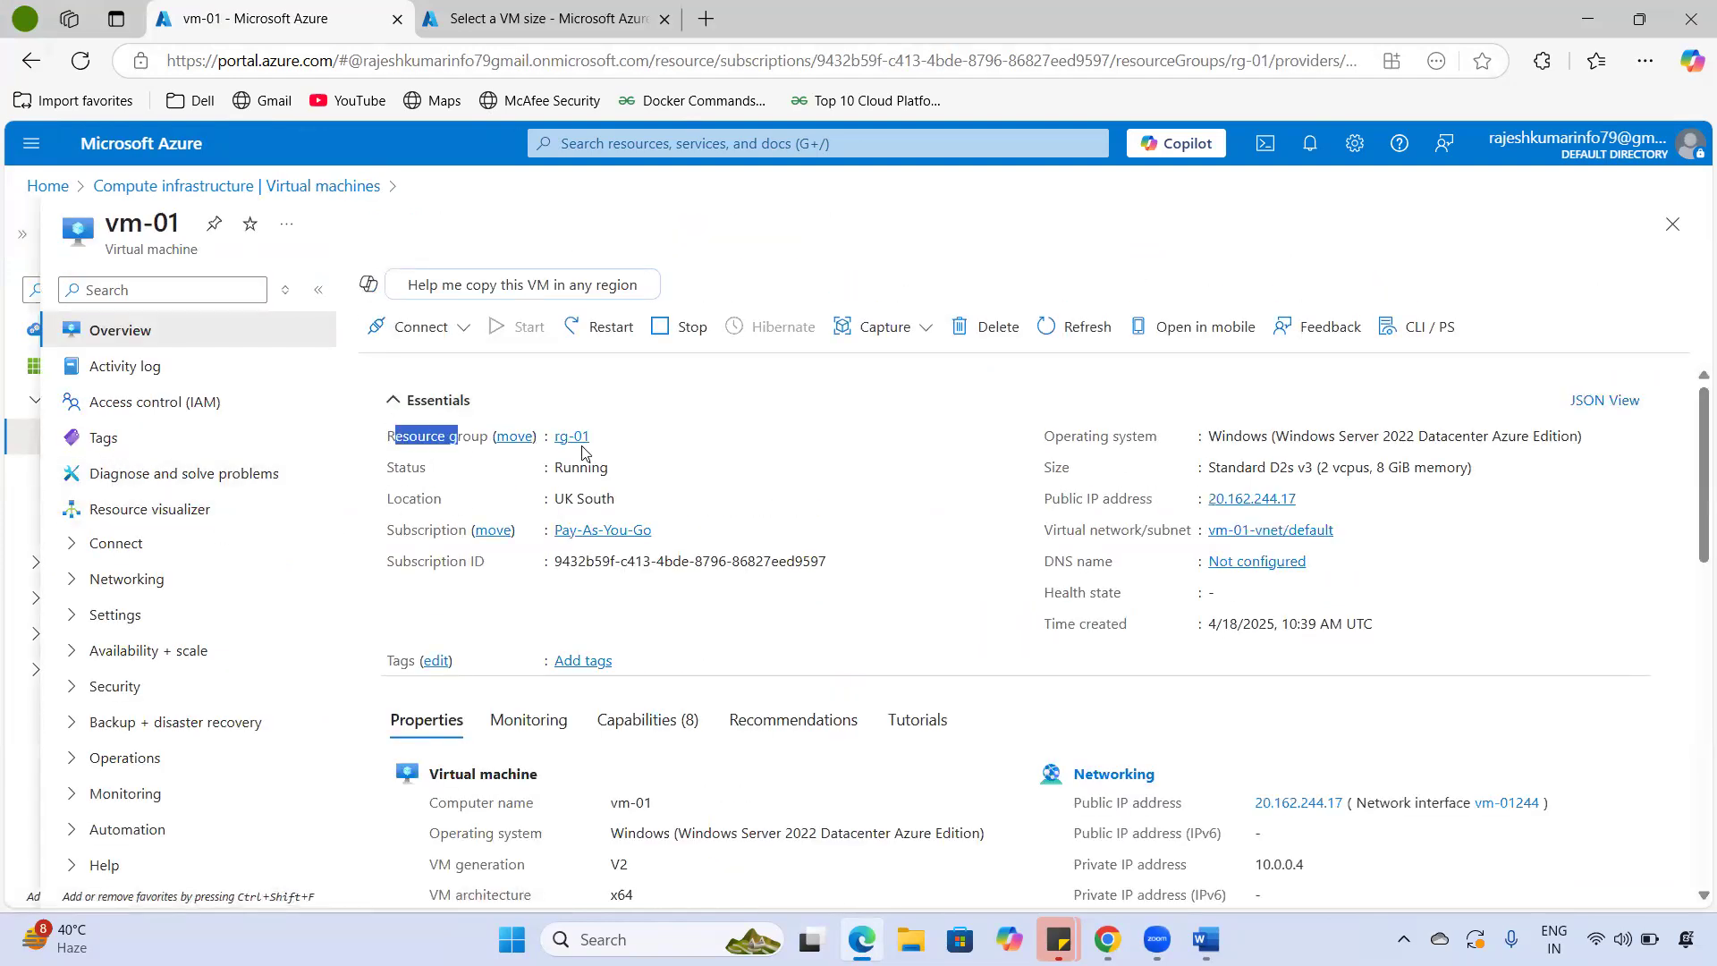
double_click(394, 469)
drag(542, 467, 609, 467)
triple_click(642, 503)
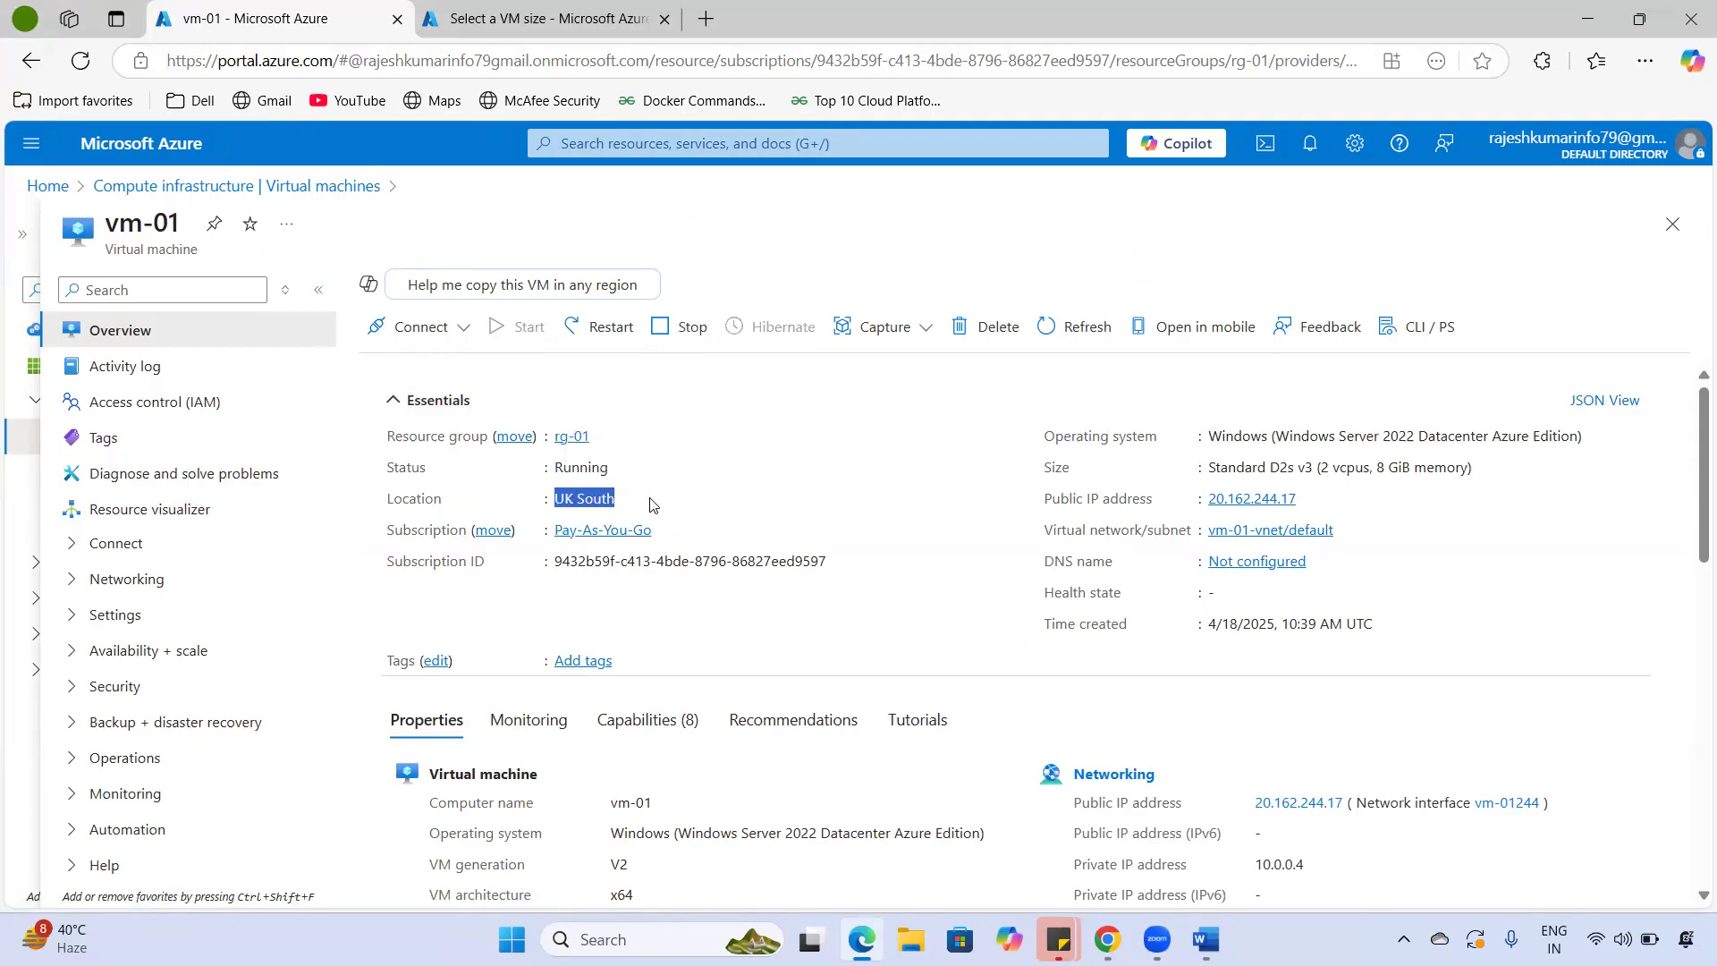
drag(543, 563, 844, 574)
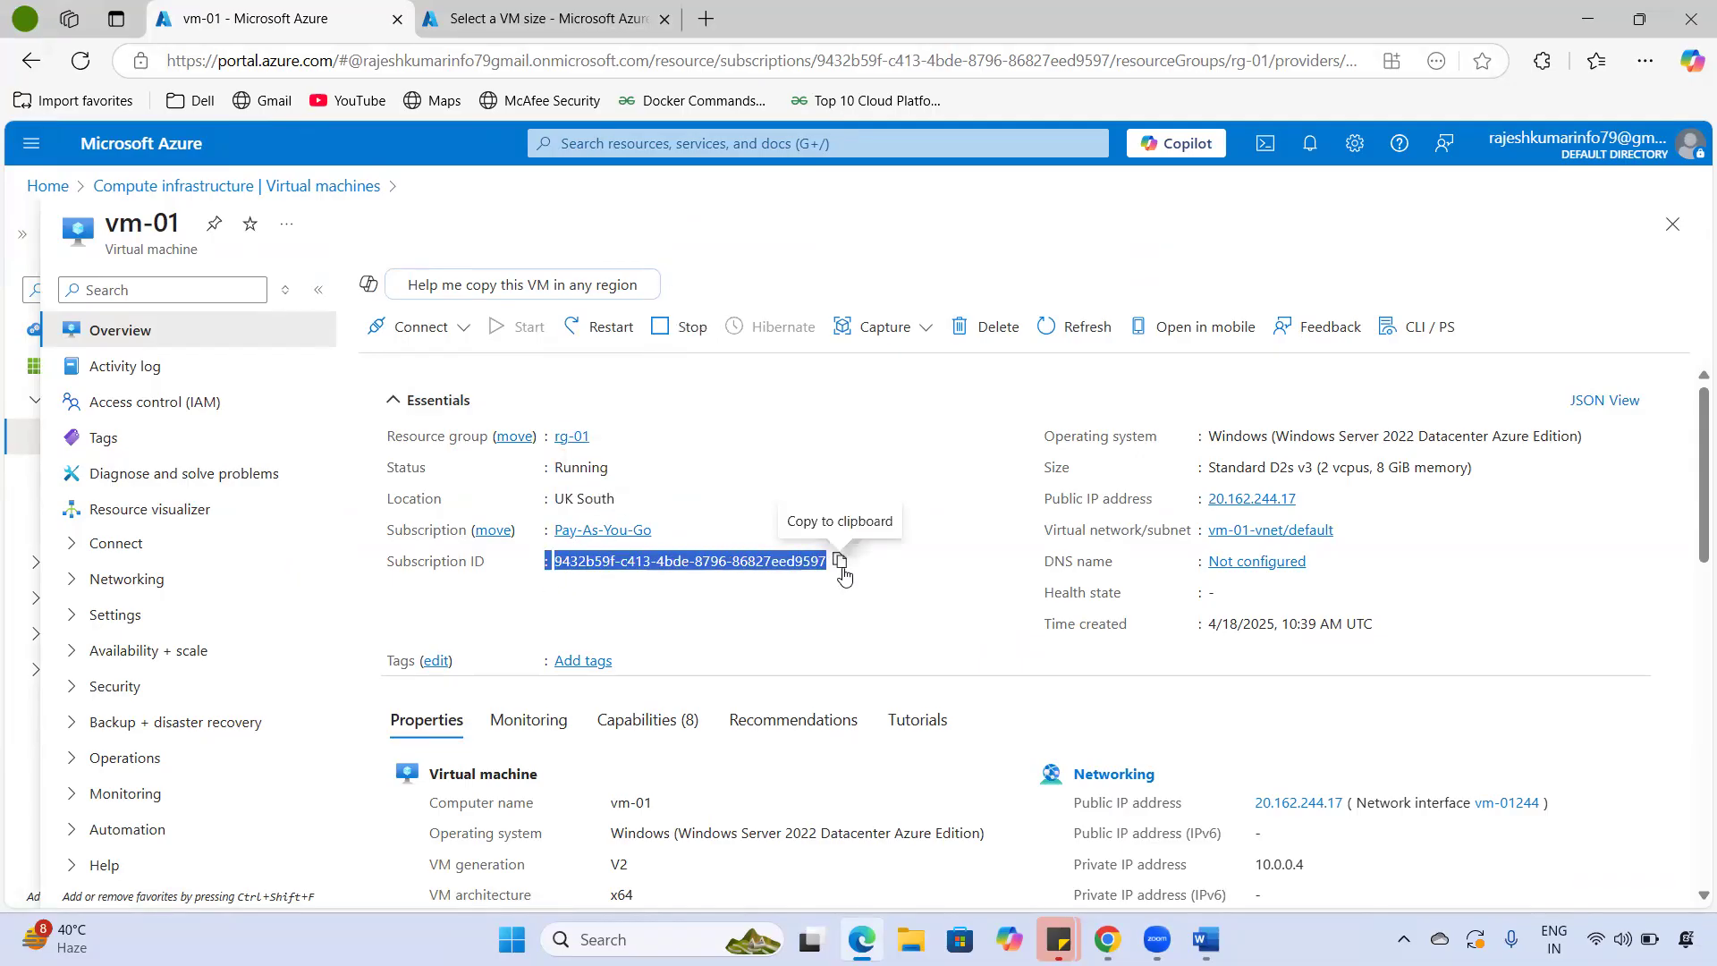
drag(1208, 436, 1599, 440)
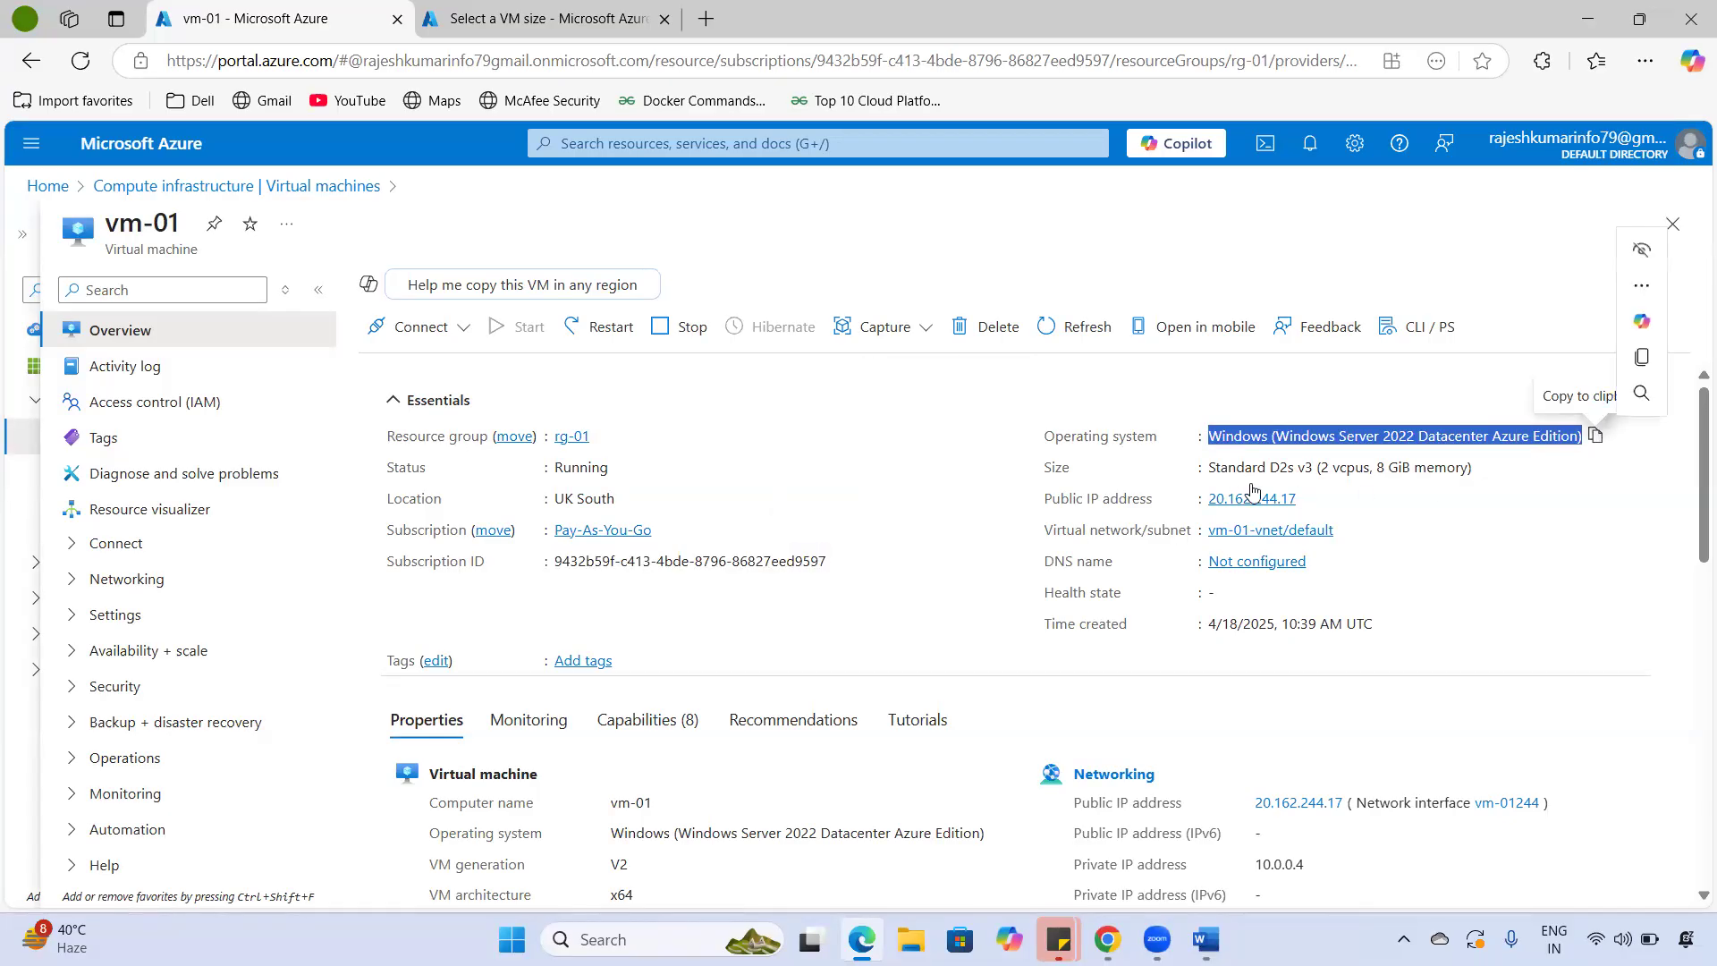
drag(1198, 467, 1486, 469)
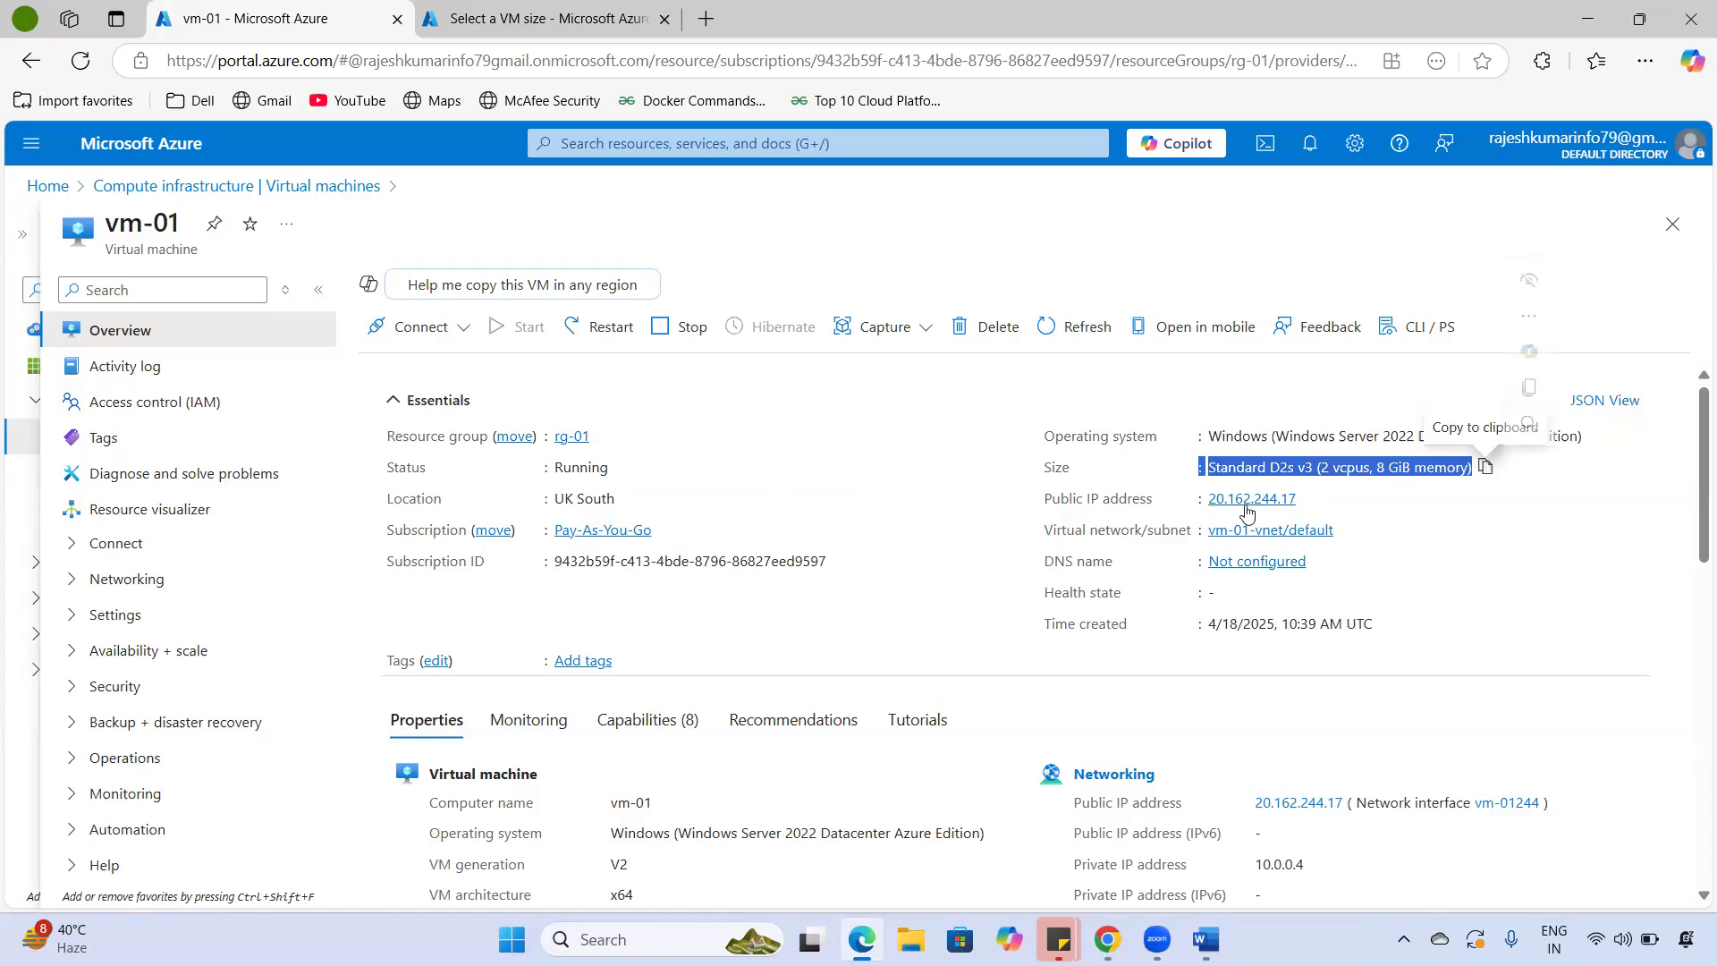
drag(1167, 528, 1061, 642)
- Check the VM properties show x64 architecture and agent status Ready
scroll(1117, 640, down, 4)
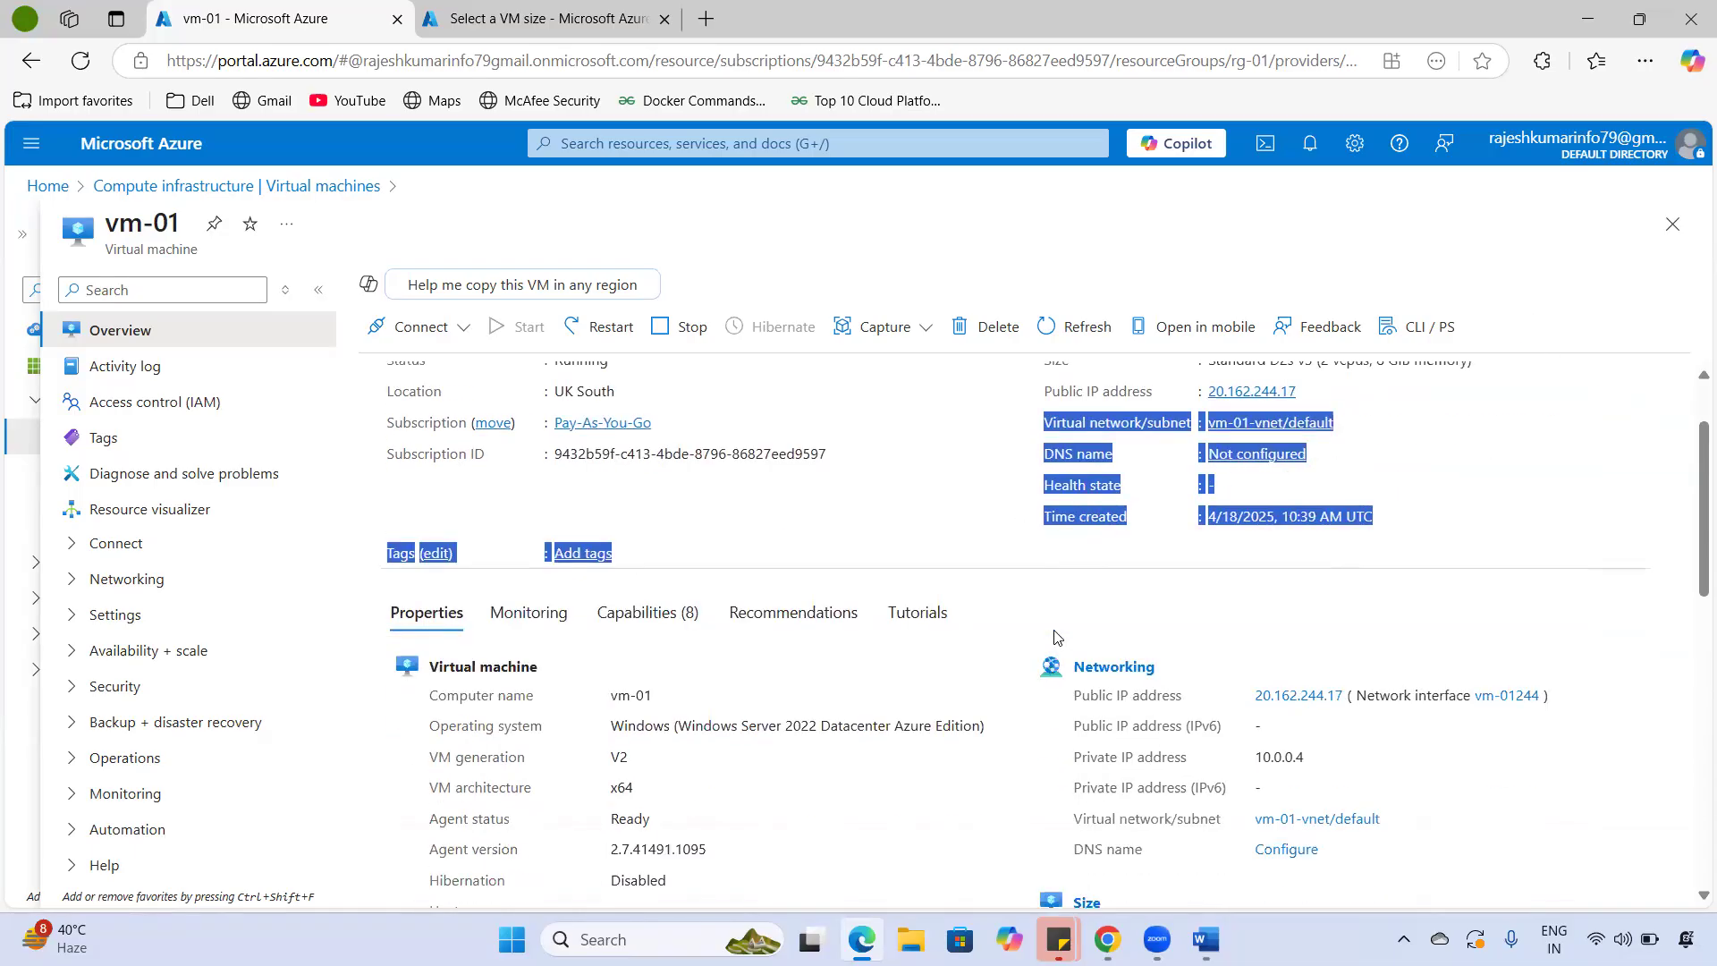
drag(624, 499, 706, 657)
click(605, 615)
double_click(620, 559)
double_click(630, 590)
scroll(670, 591, down, 3)
scroll(670, 592, down, 3)
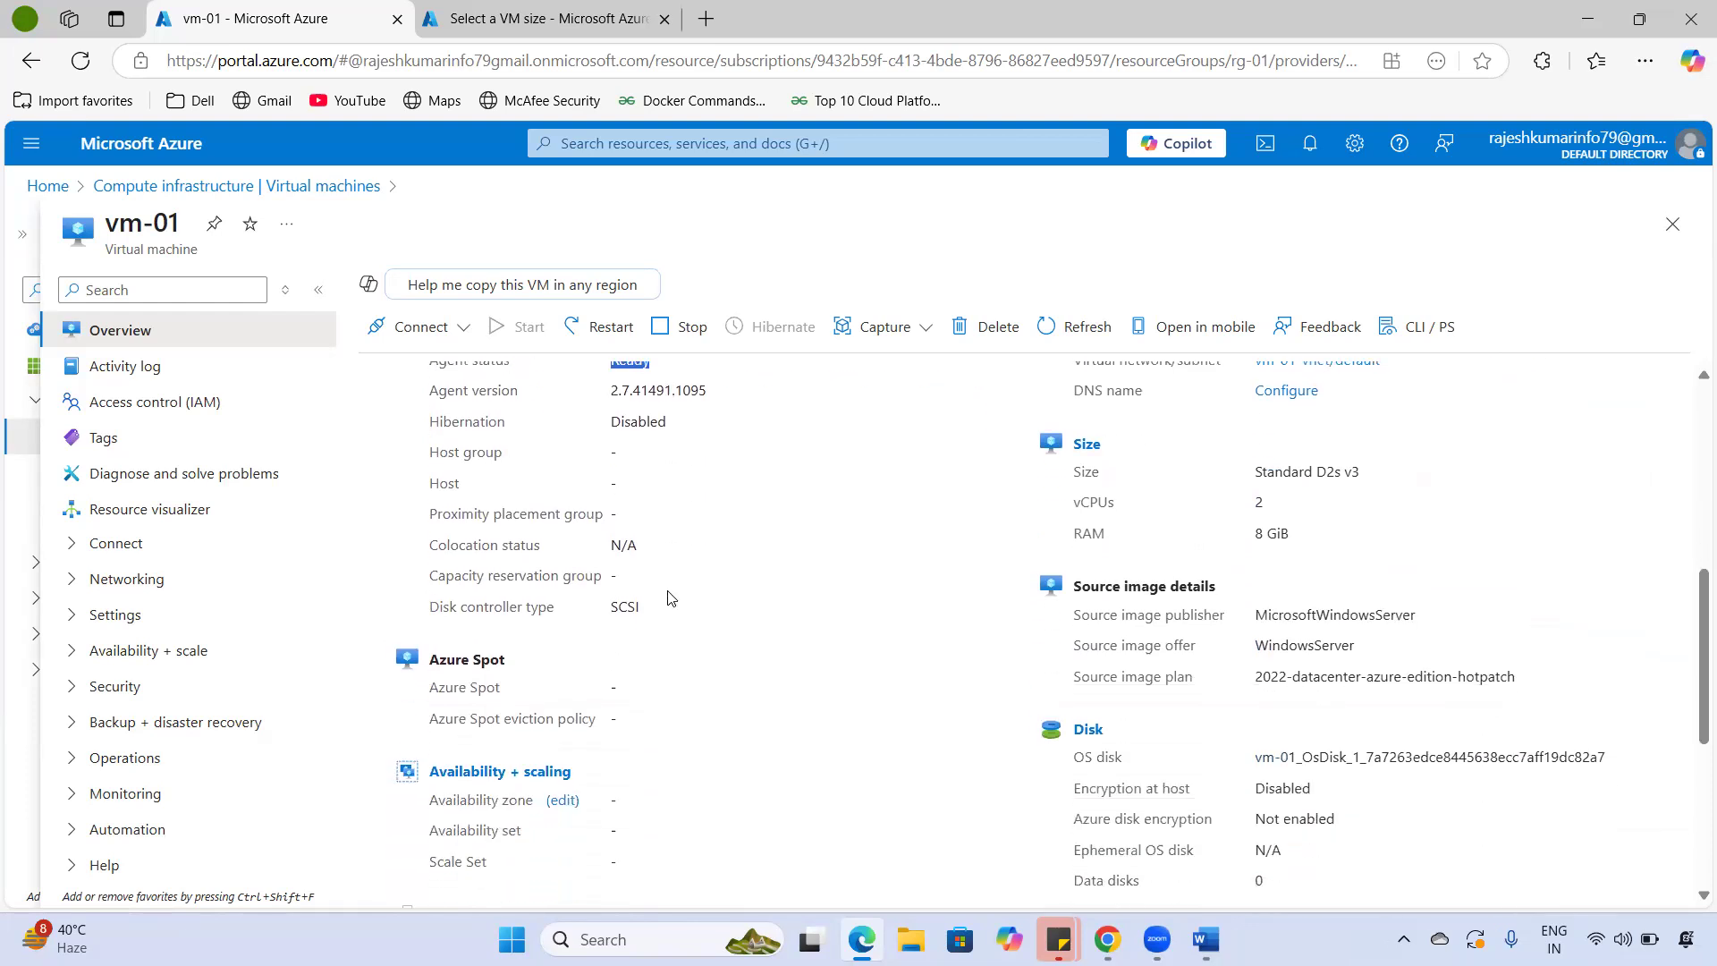
scroll(669, 595, up, 9)
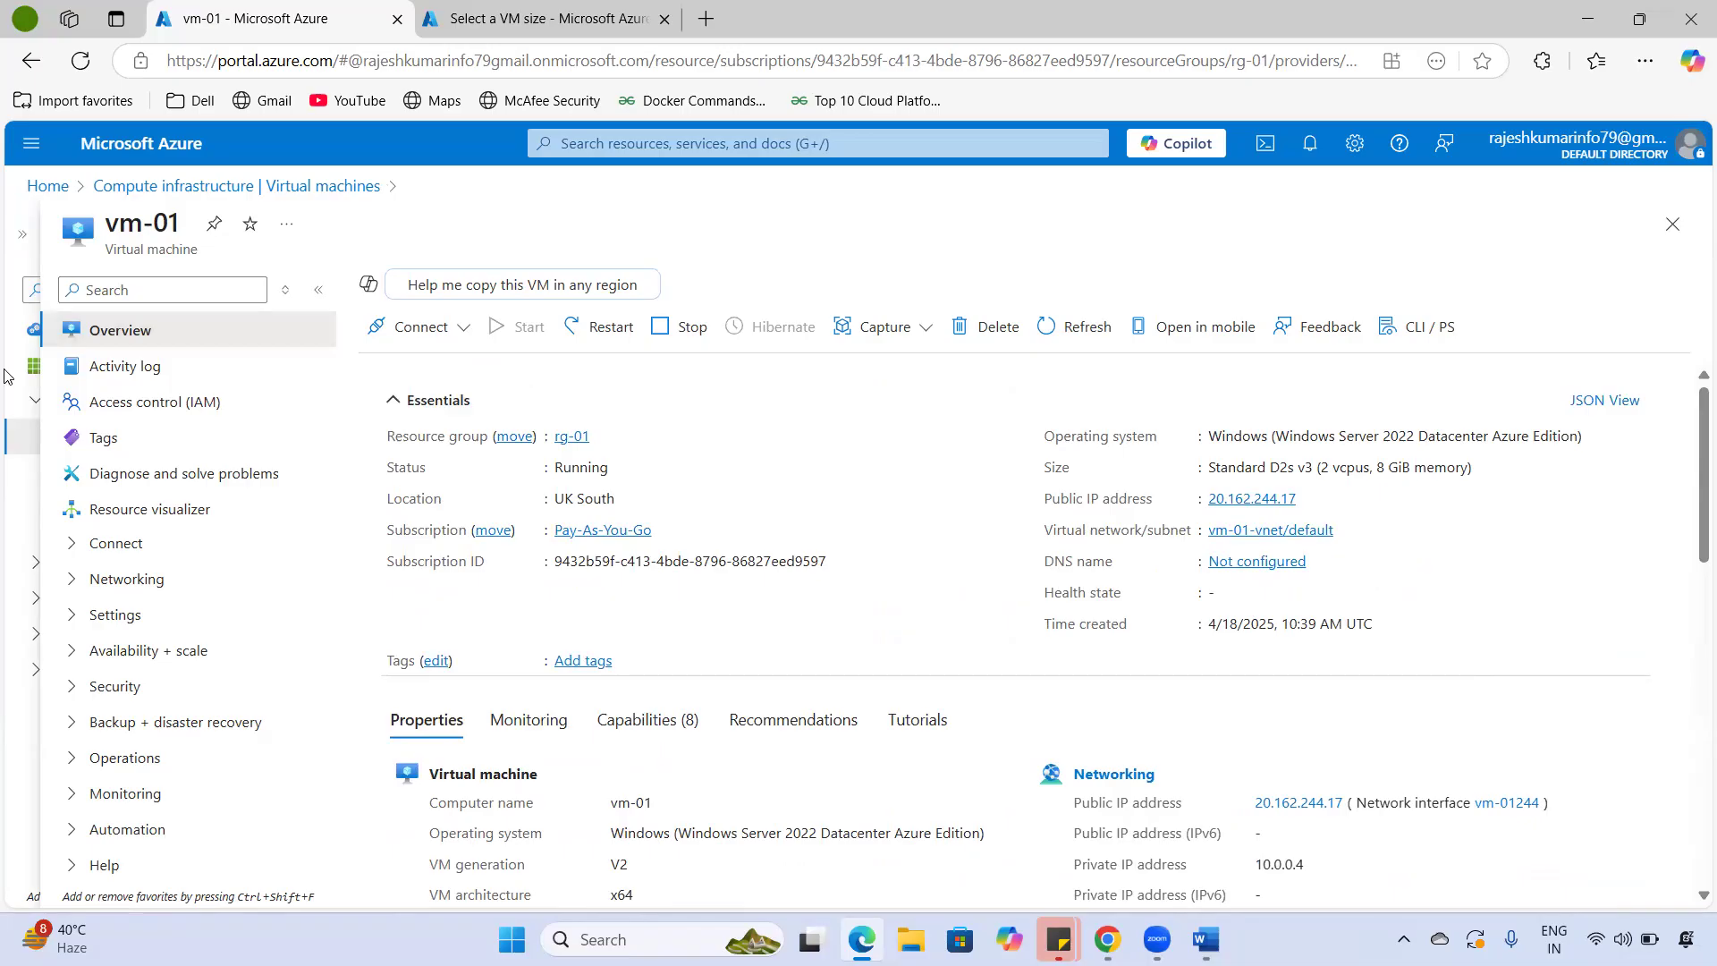
drag(105, 225, 190, 243)
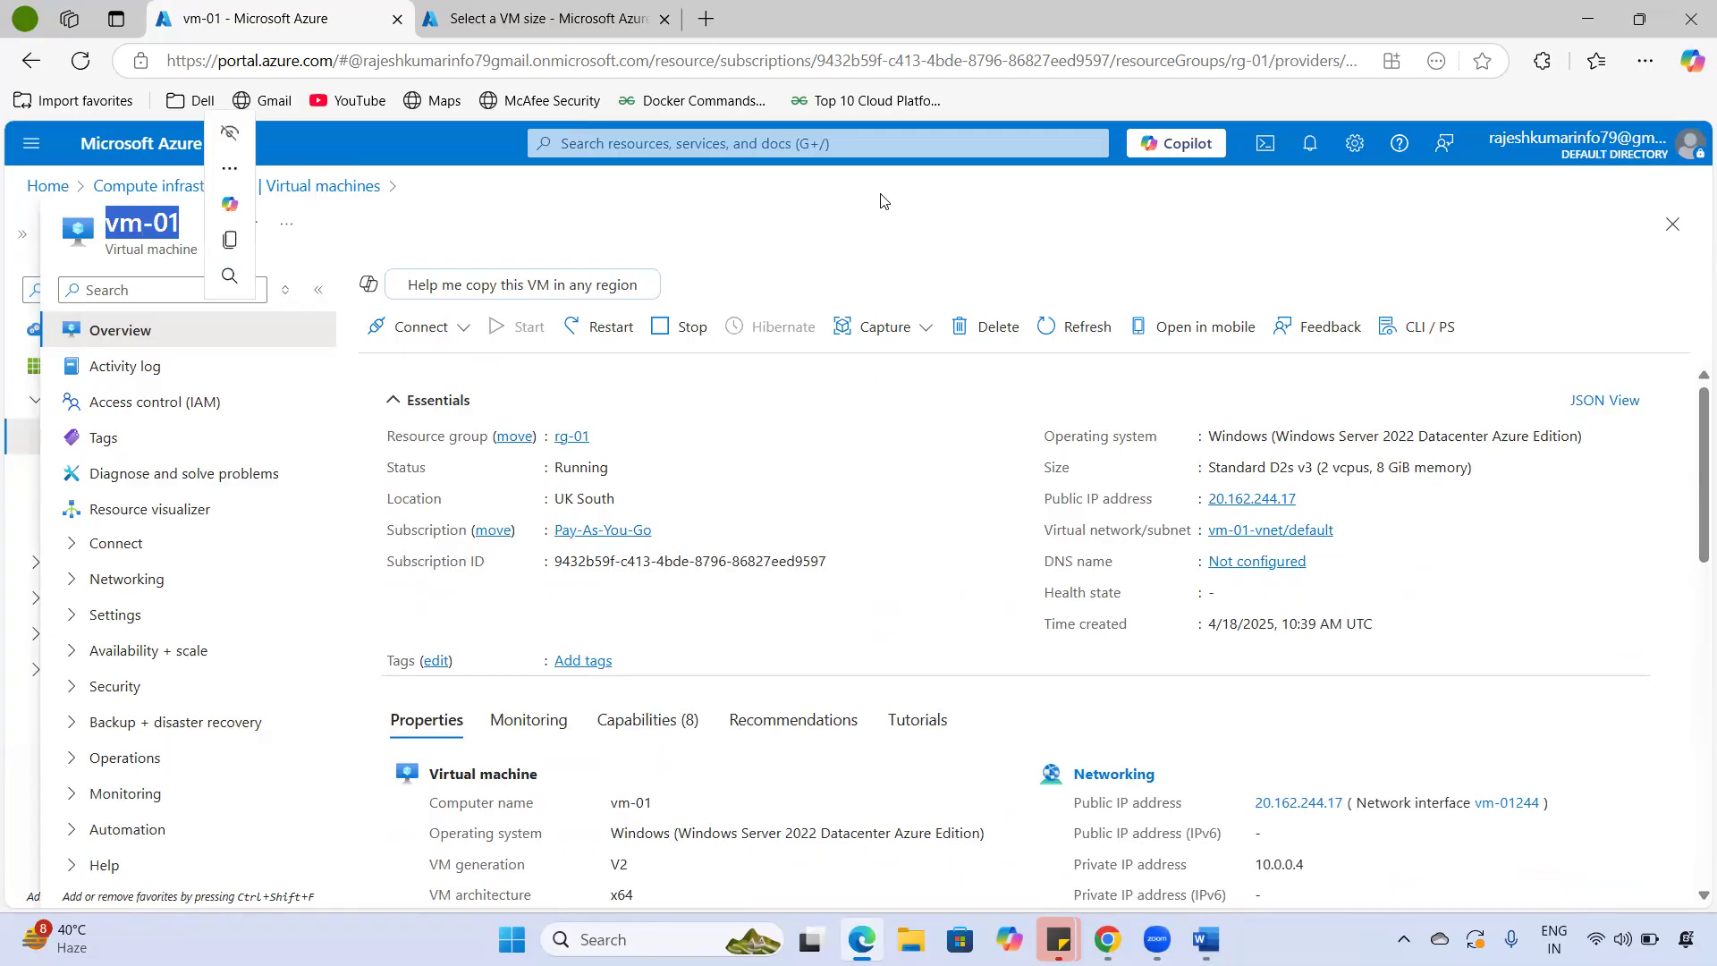
click(949, 209)
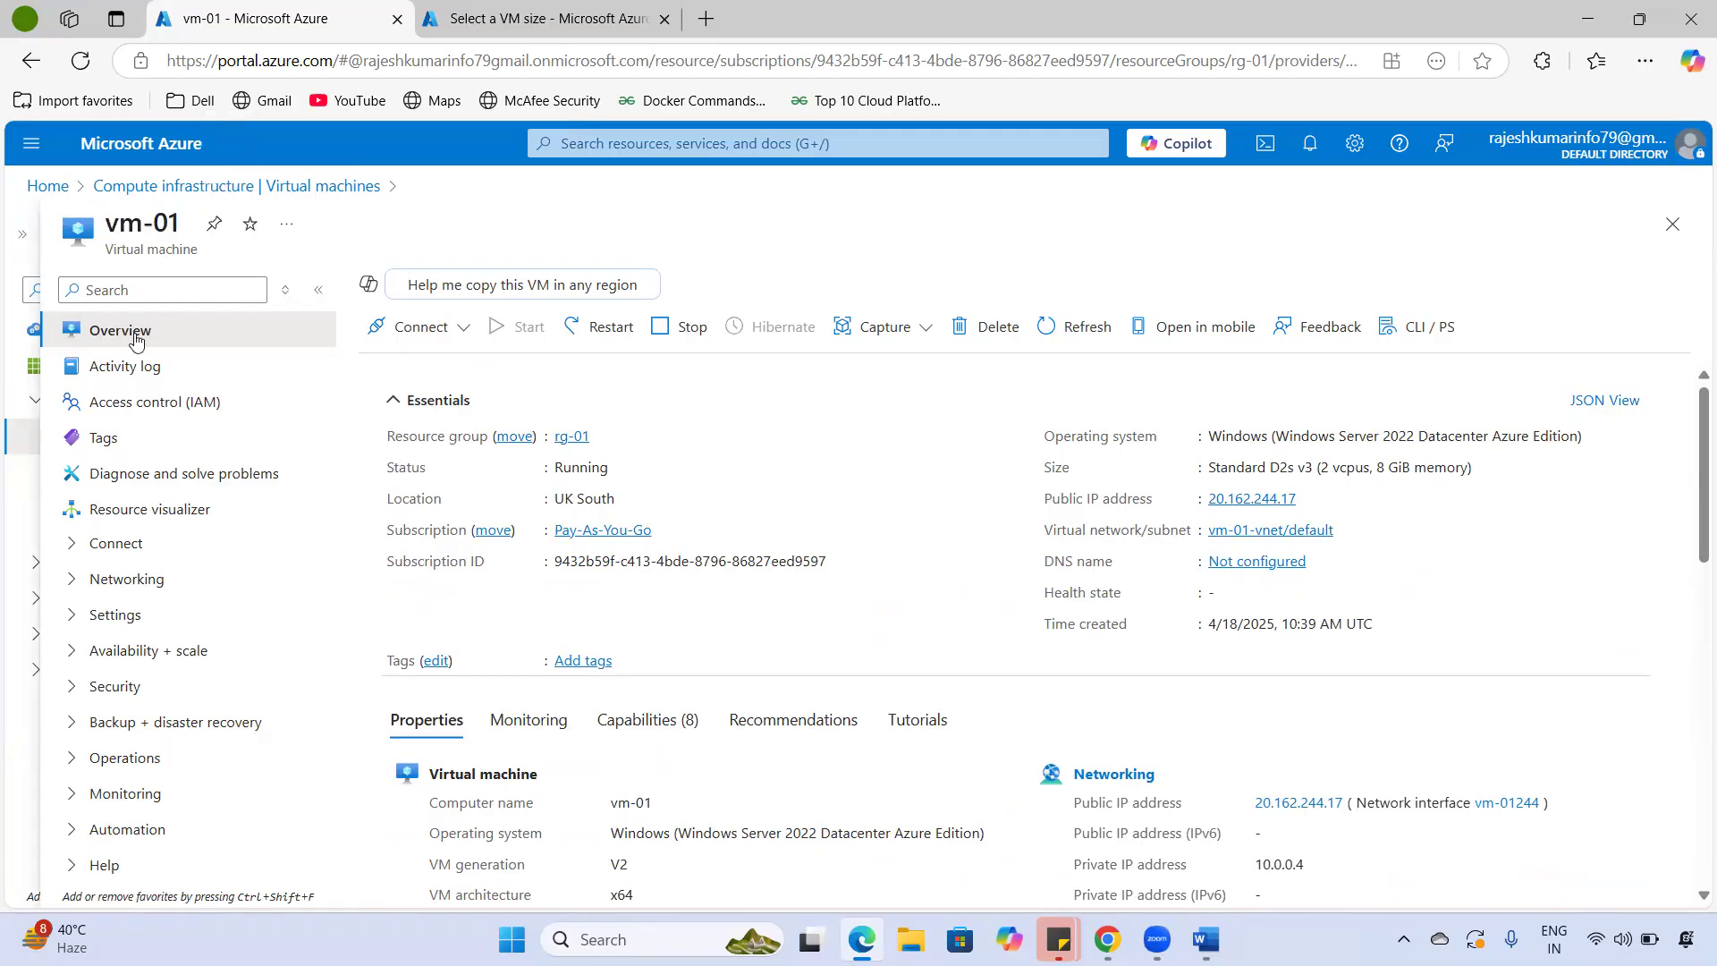
drag(104, 223, 182, 224)
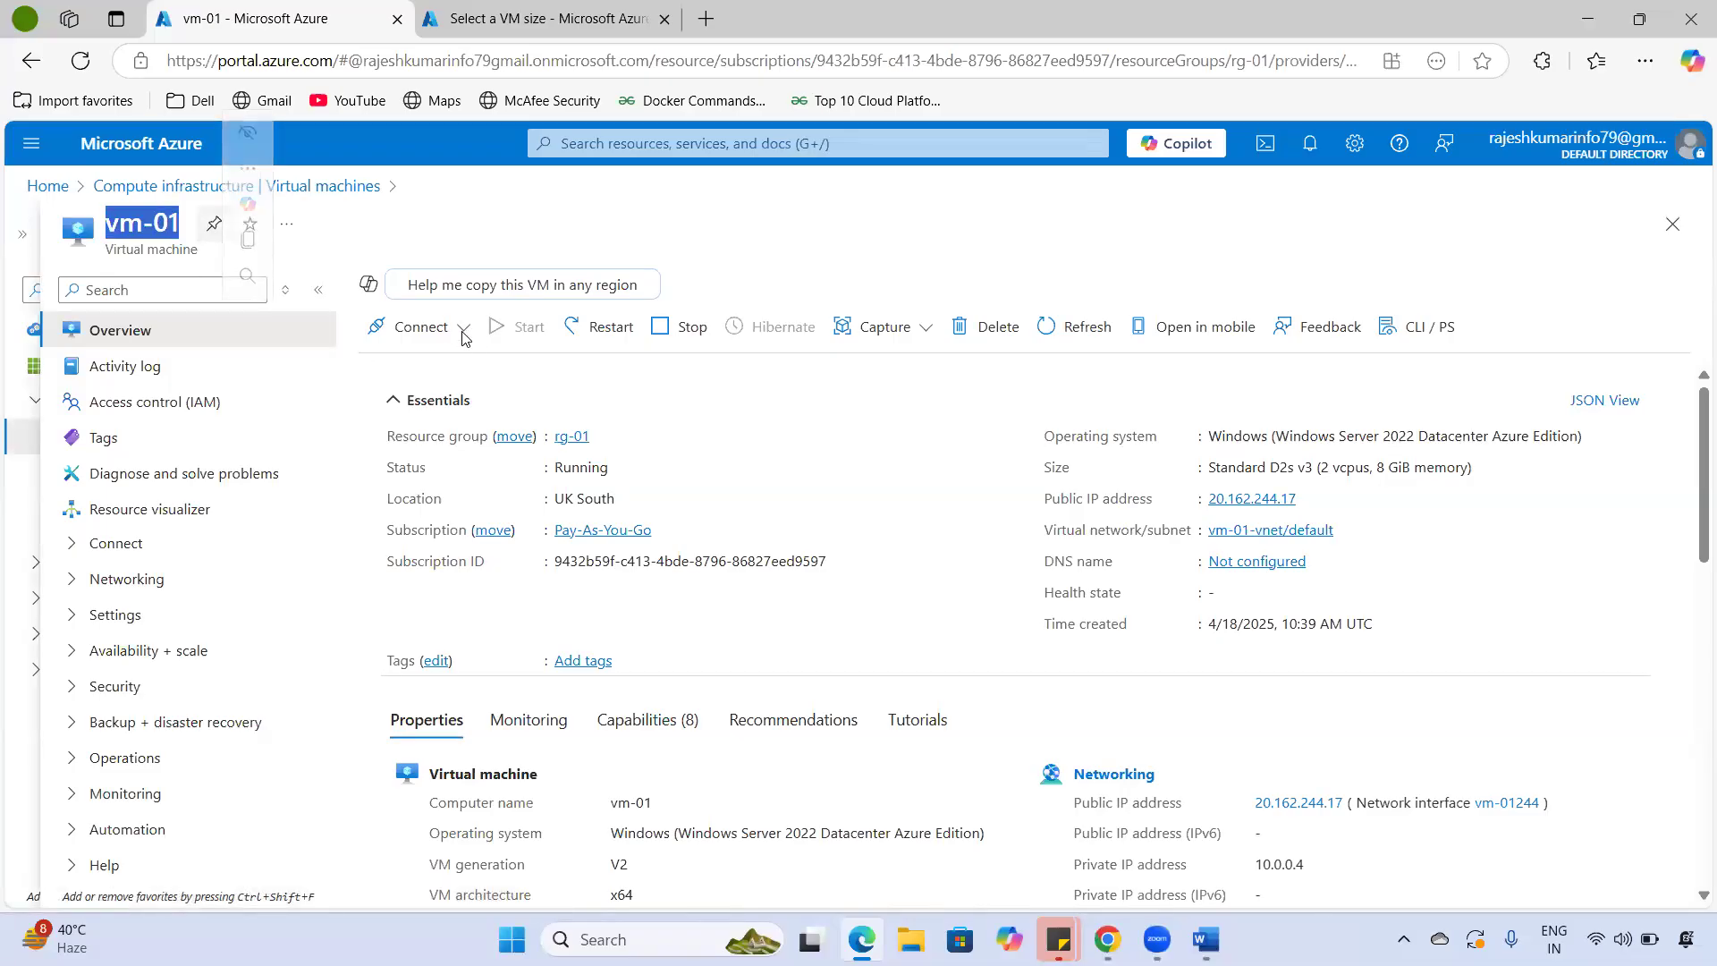
- Open vm-01's Connect page for native RDP through public IP 20.162.244.17 on port 3389
click(452, 330)
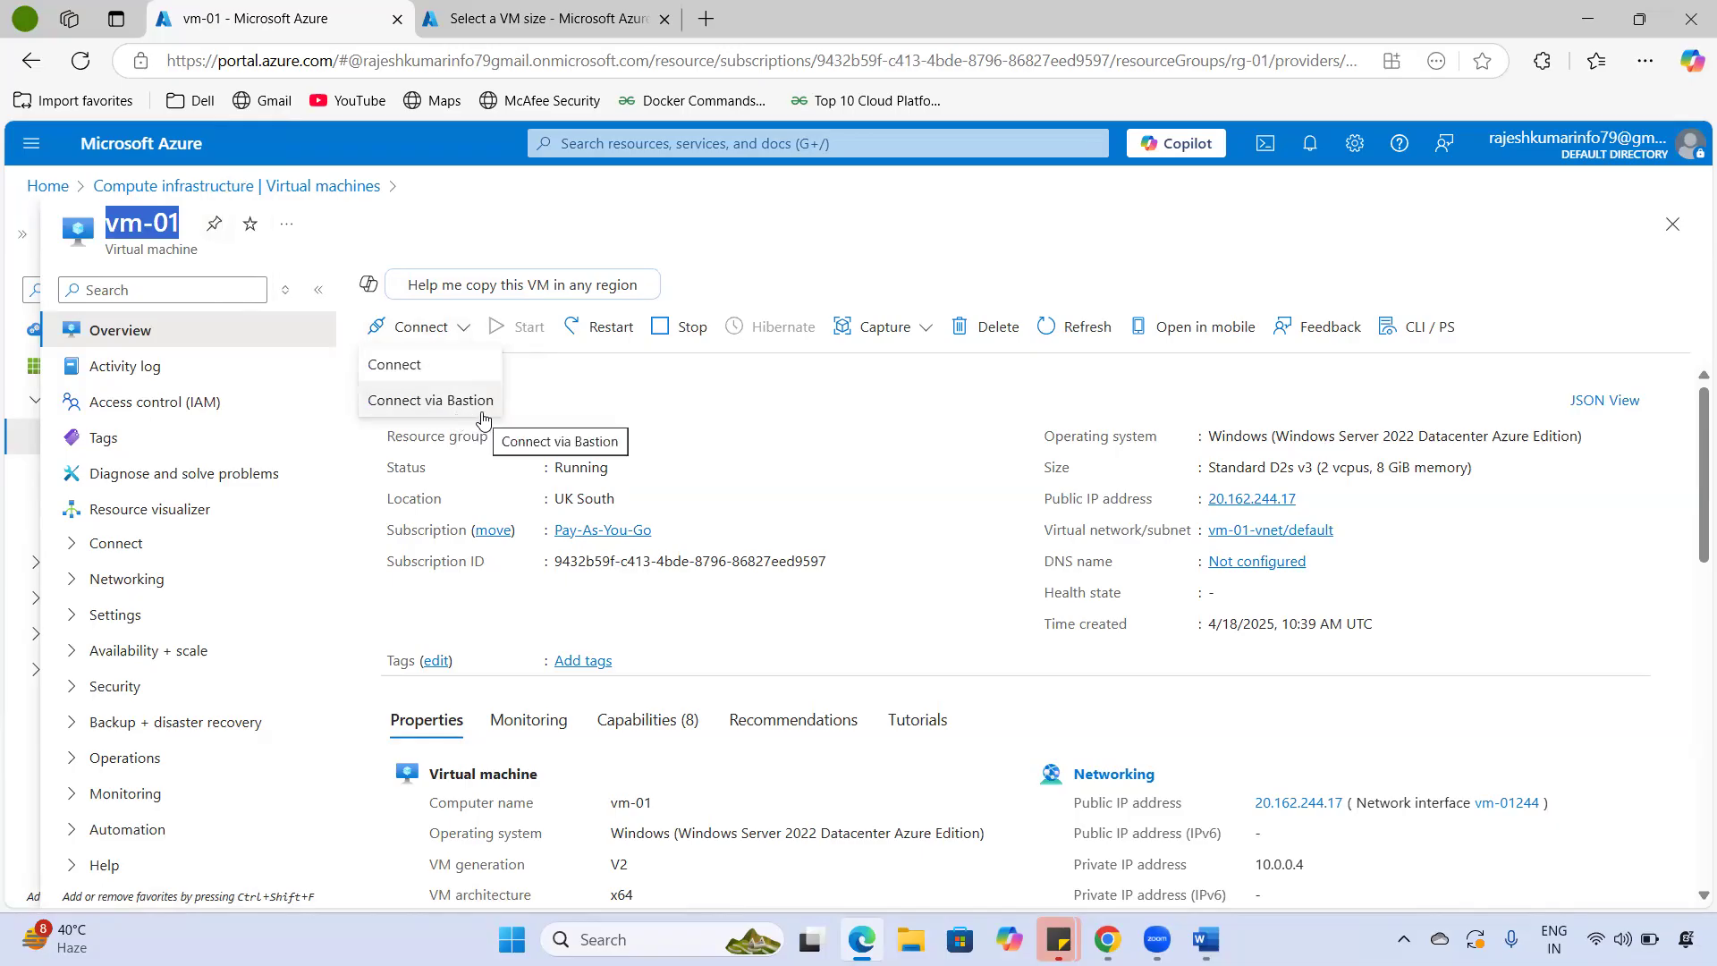
click(402, 376)
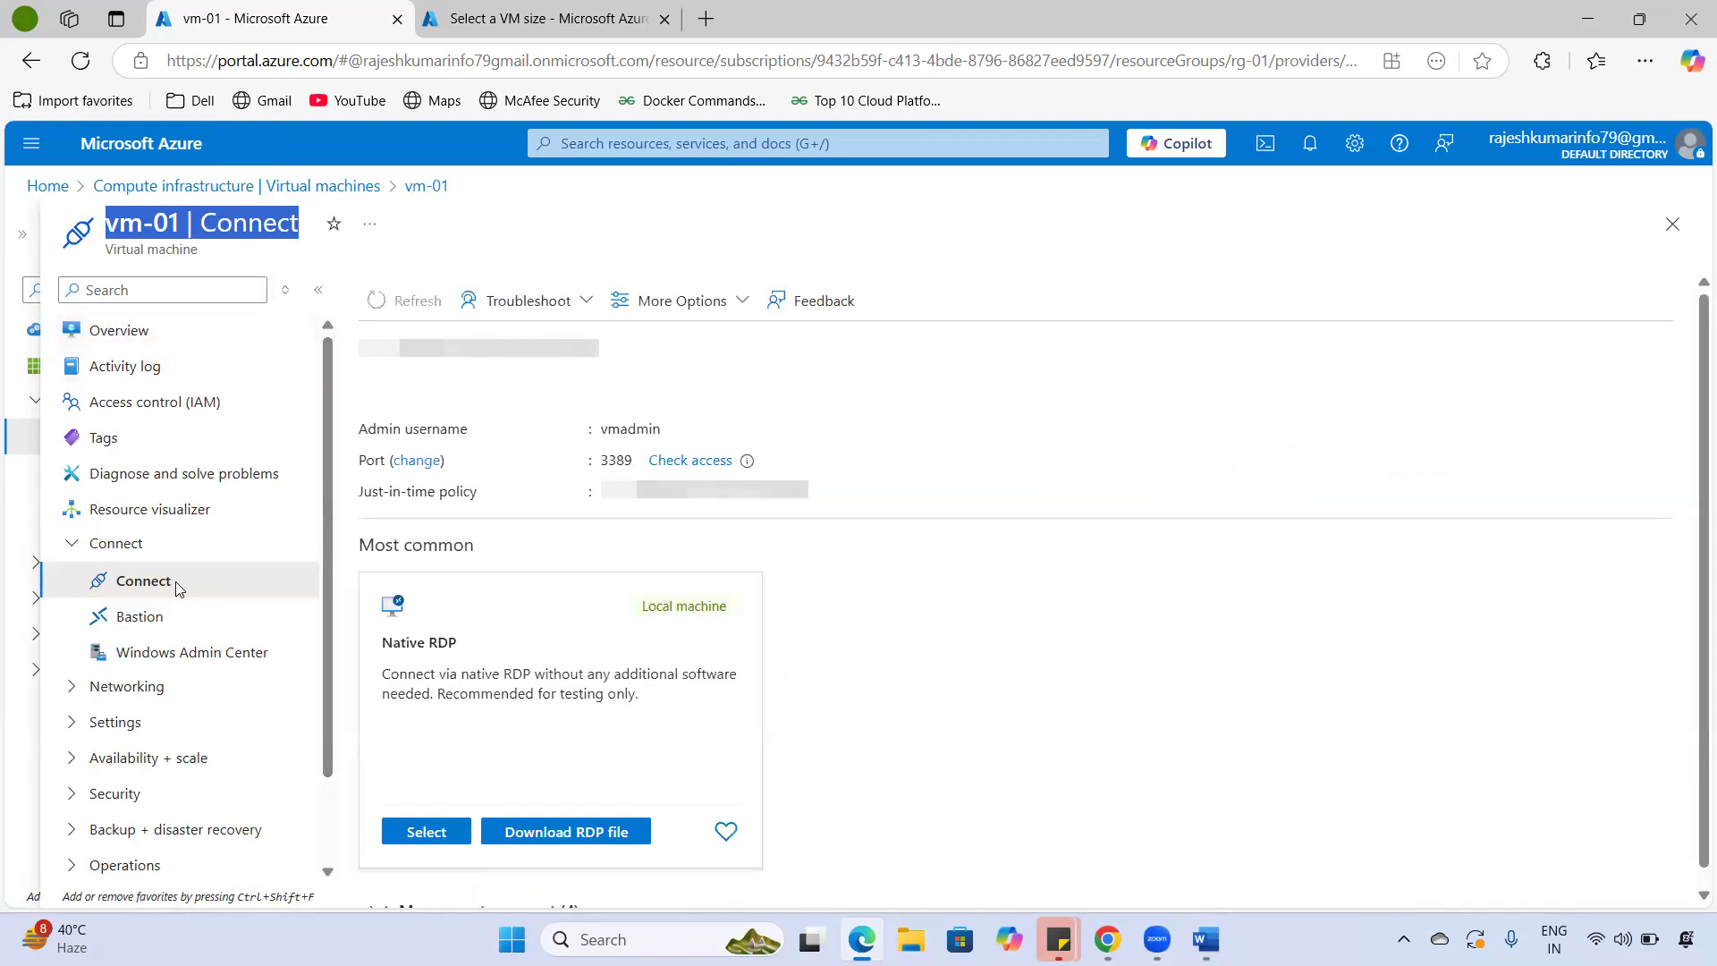
drag(175, 584, 242, 557)
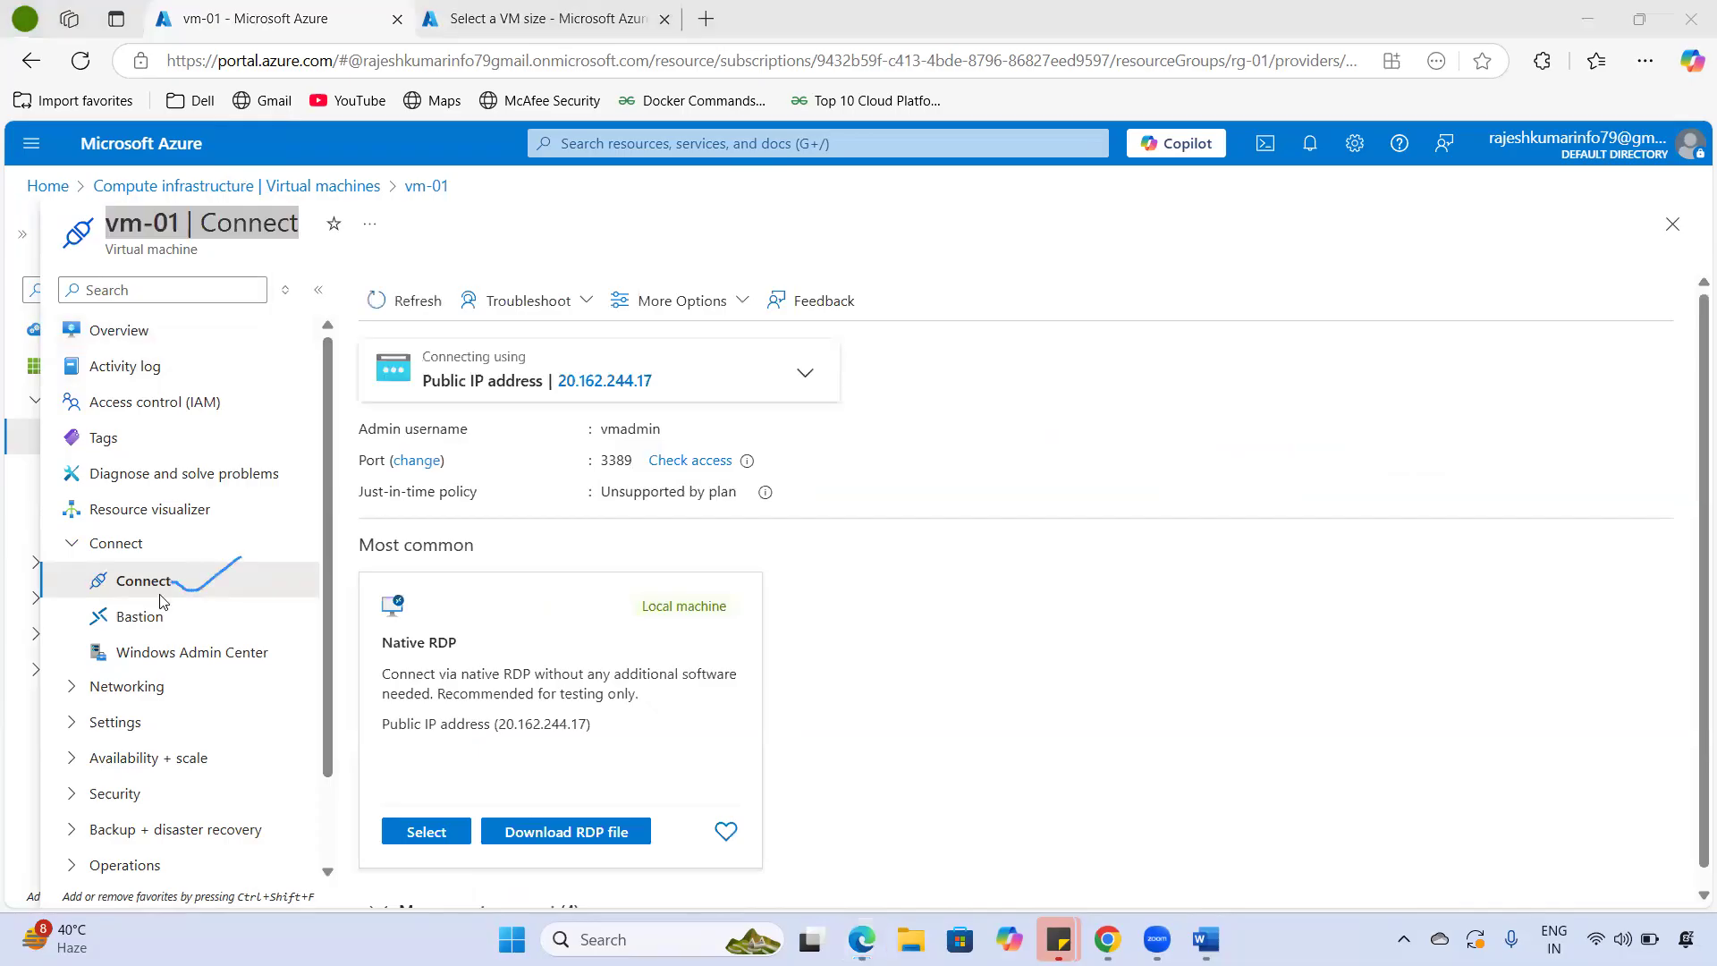
key(Escape)
click(807, 374)
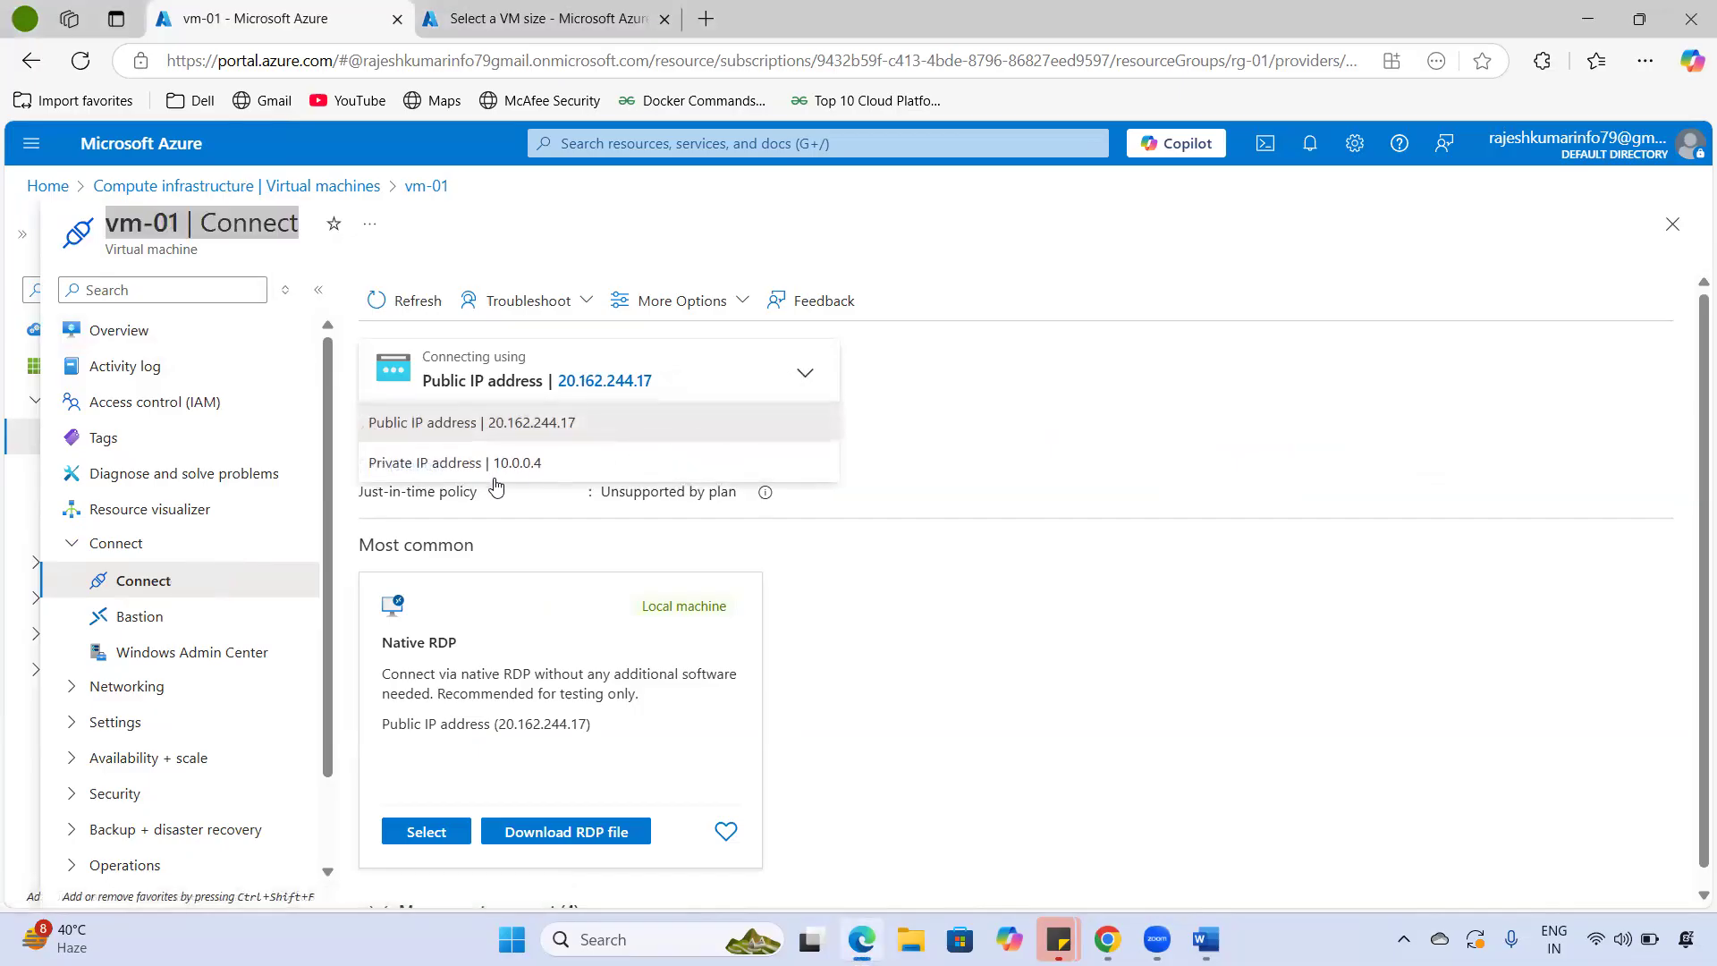
click(582, 430)
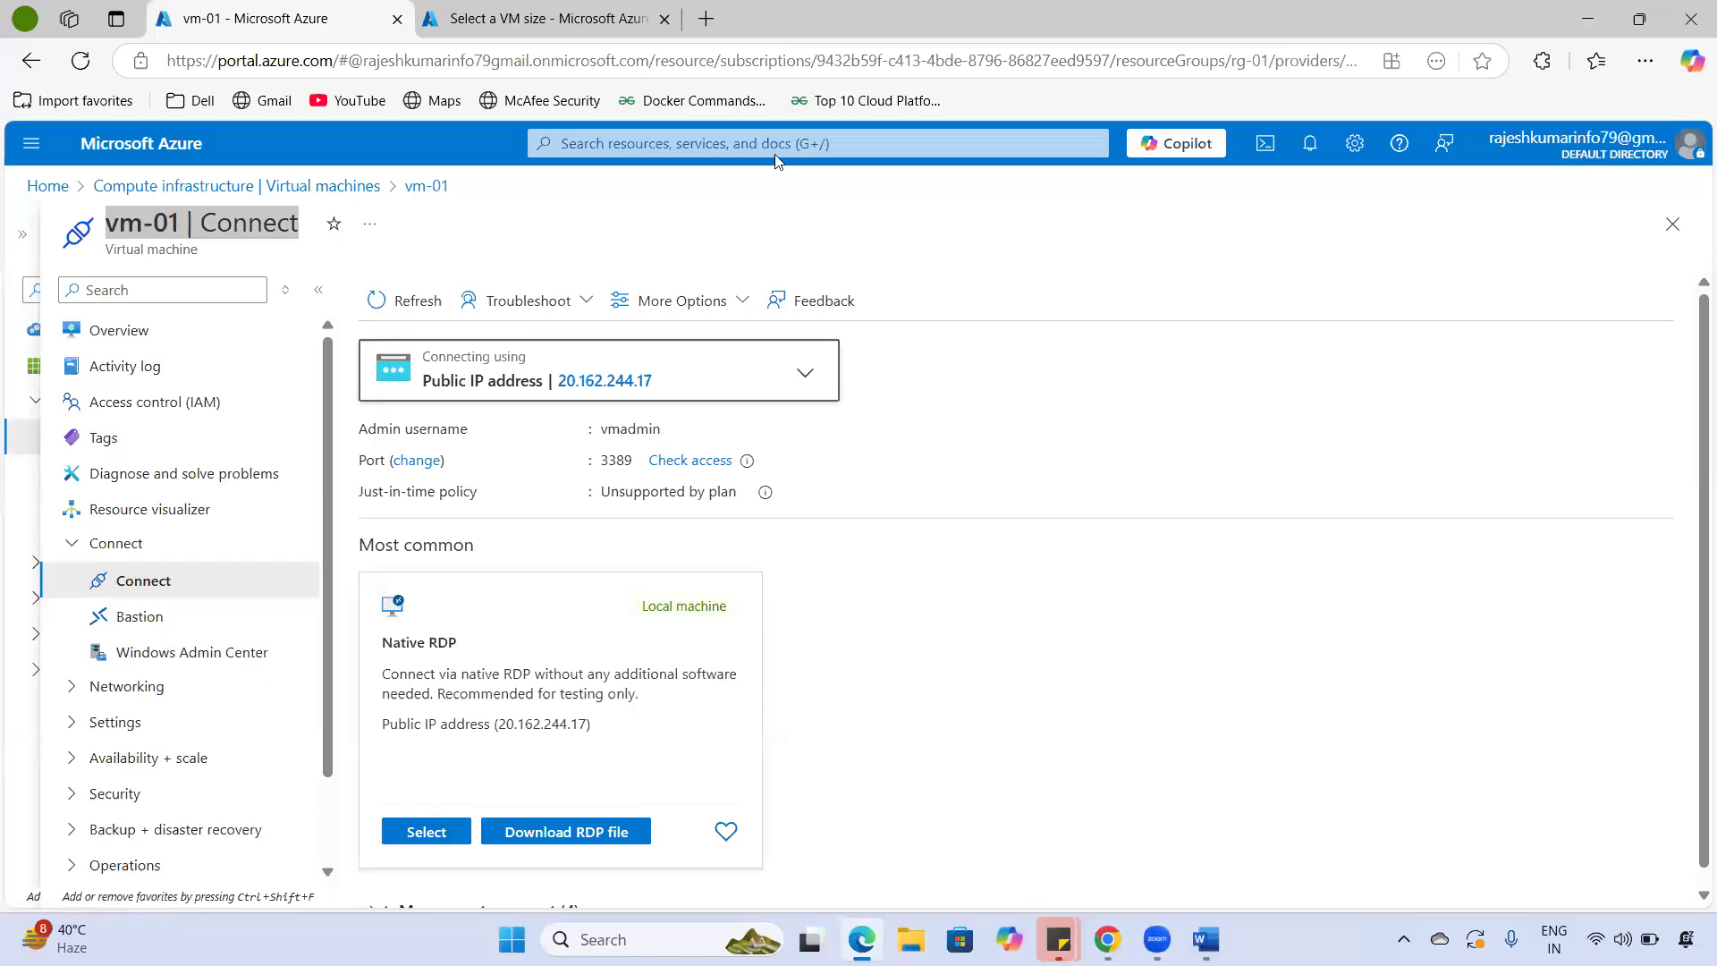
drag(599, 462, 633, 466)
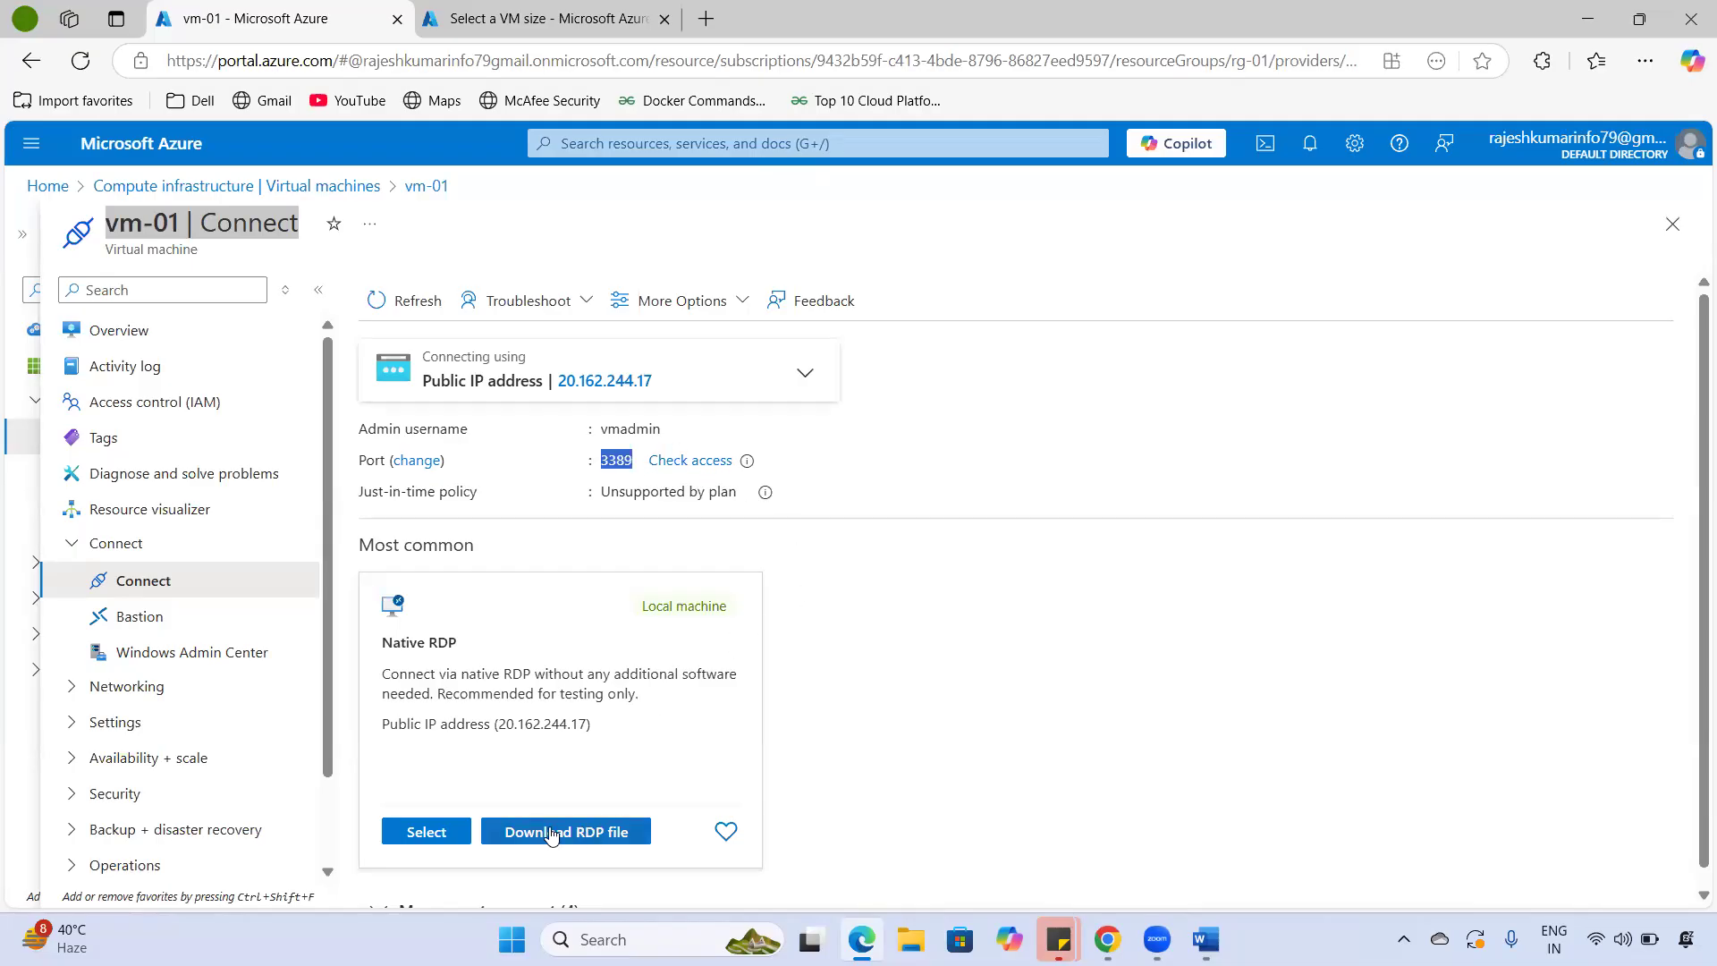
- Download vm-01's RDP file, keep it, and open it past the unknown-publisher warning
click(597, 835)
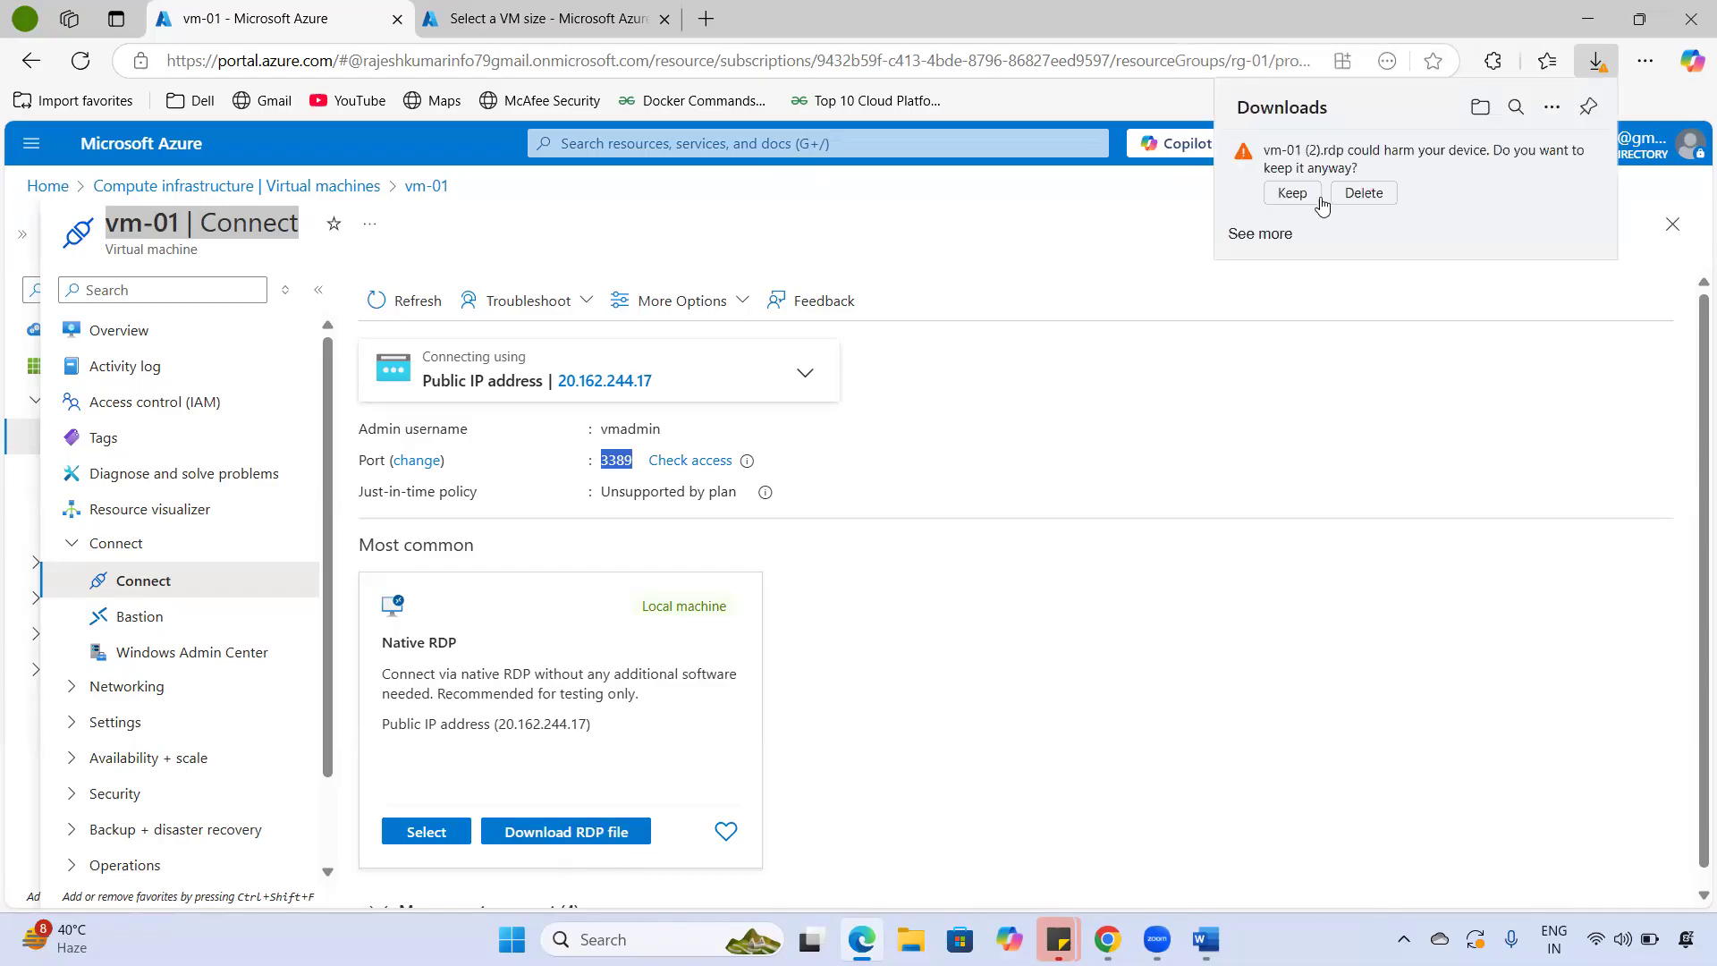
click(1296, 194)
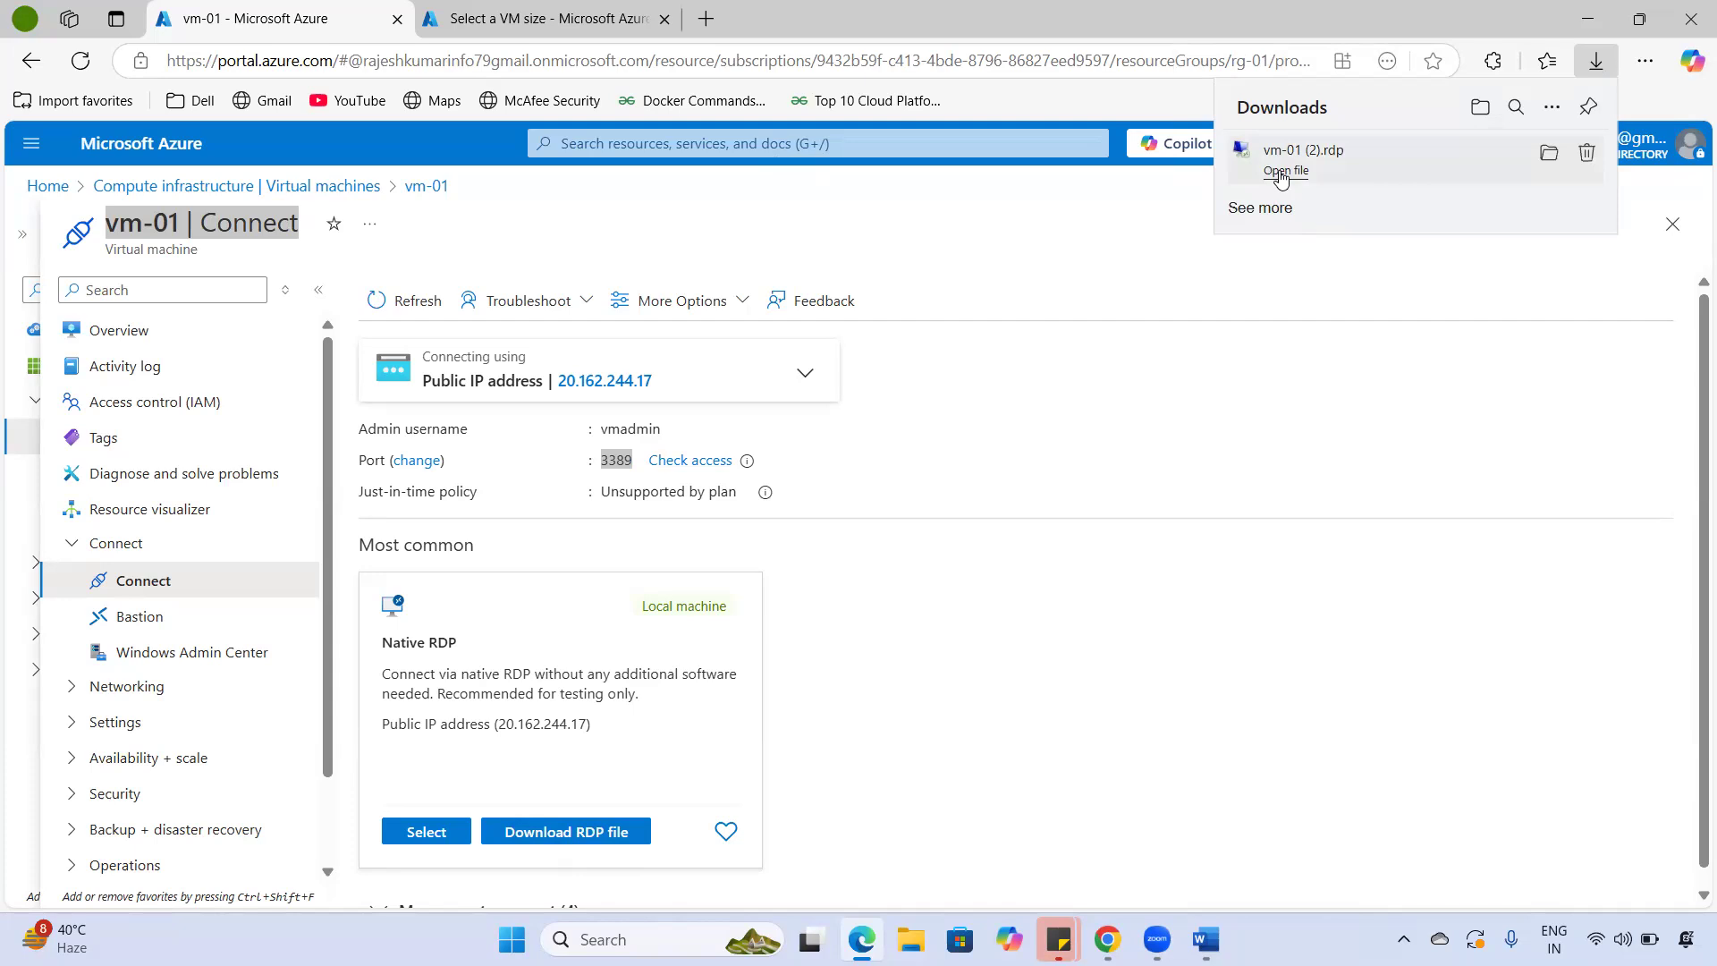
click(1280, 175)
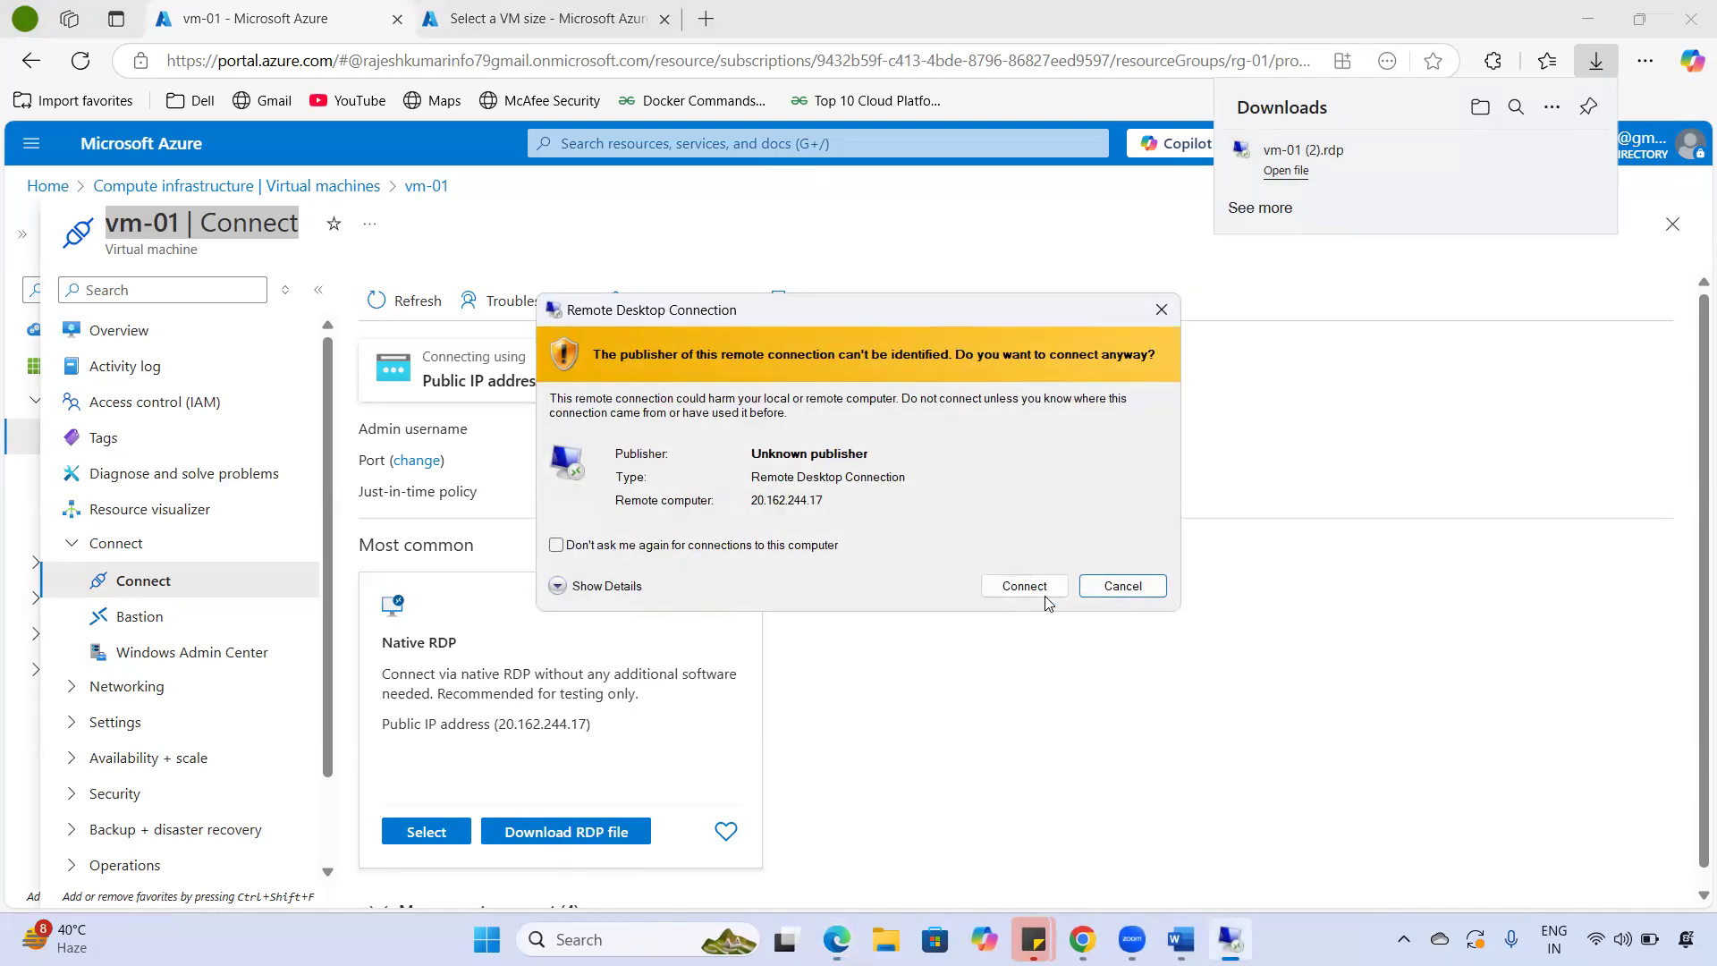
click(1024, 586)
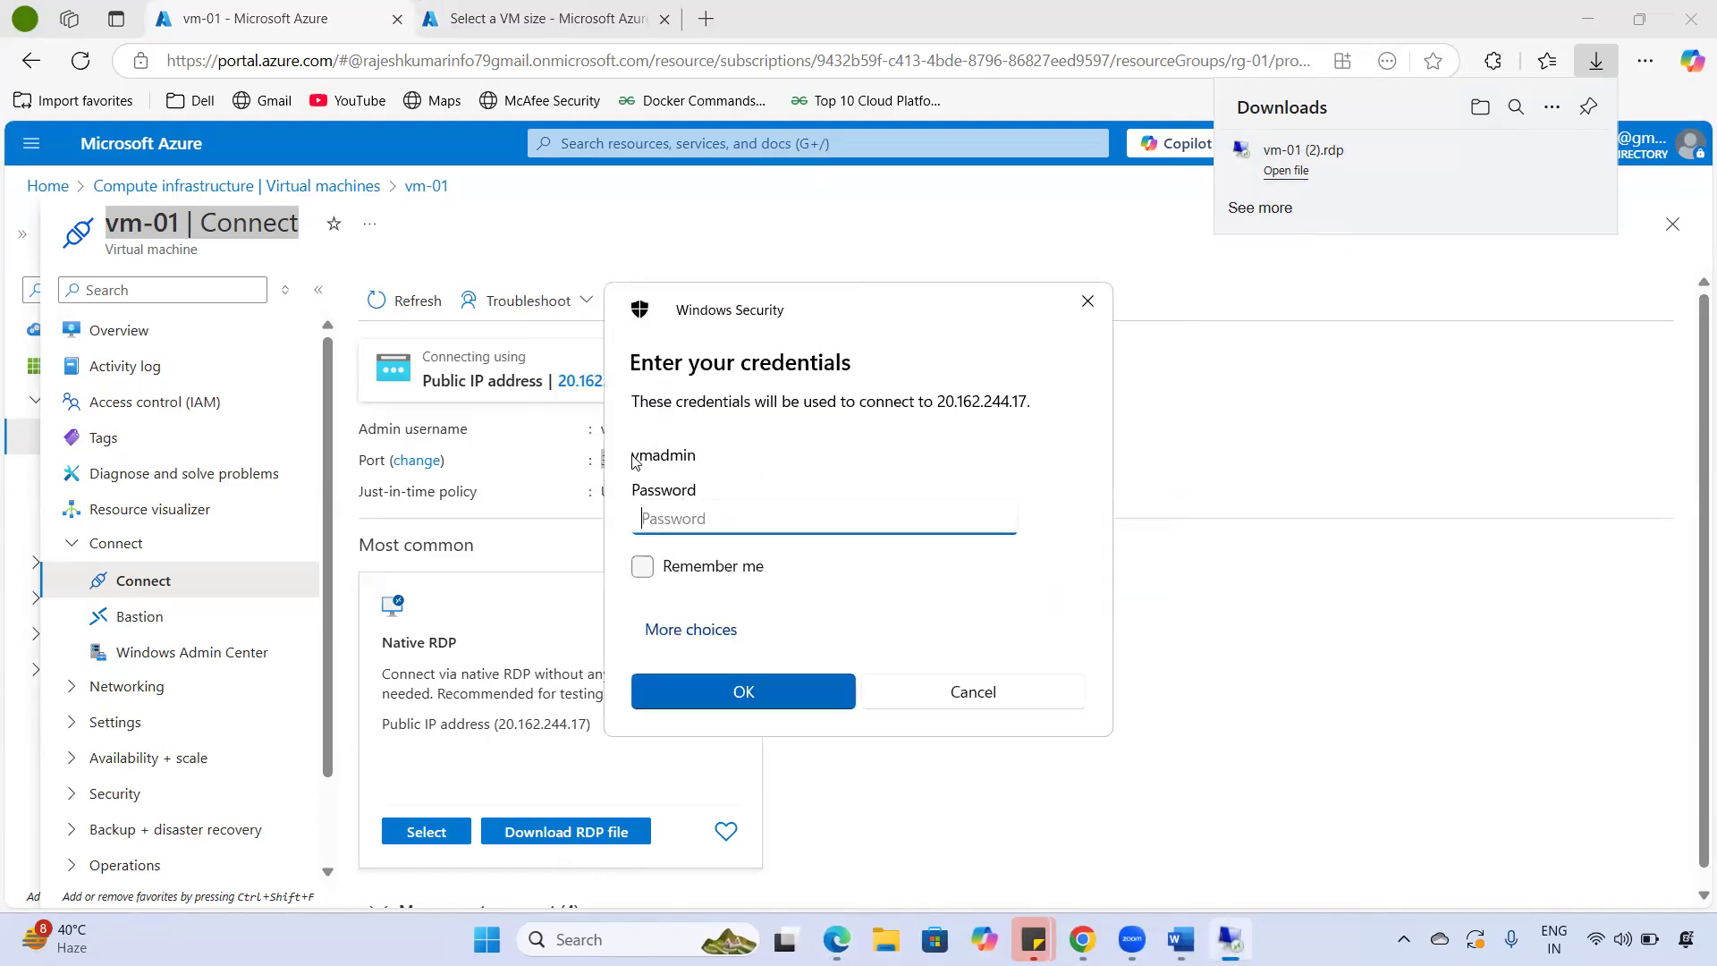
- Sign in with the admin account password and accept the untrusted certificate warning
click(653, 456)
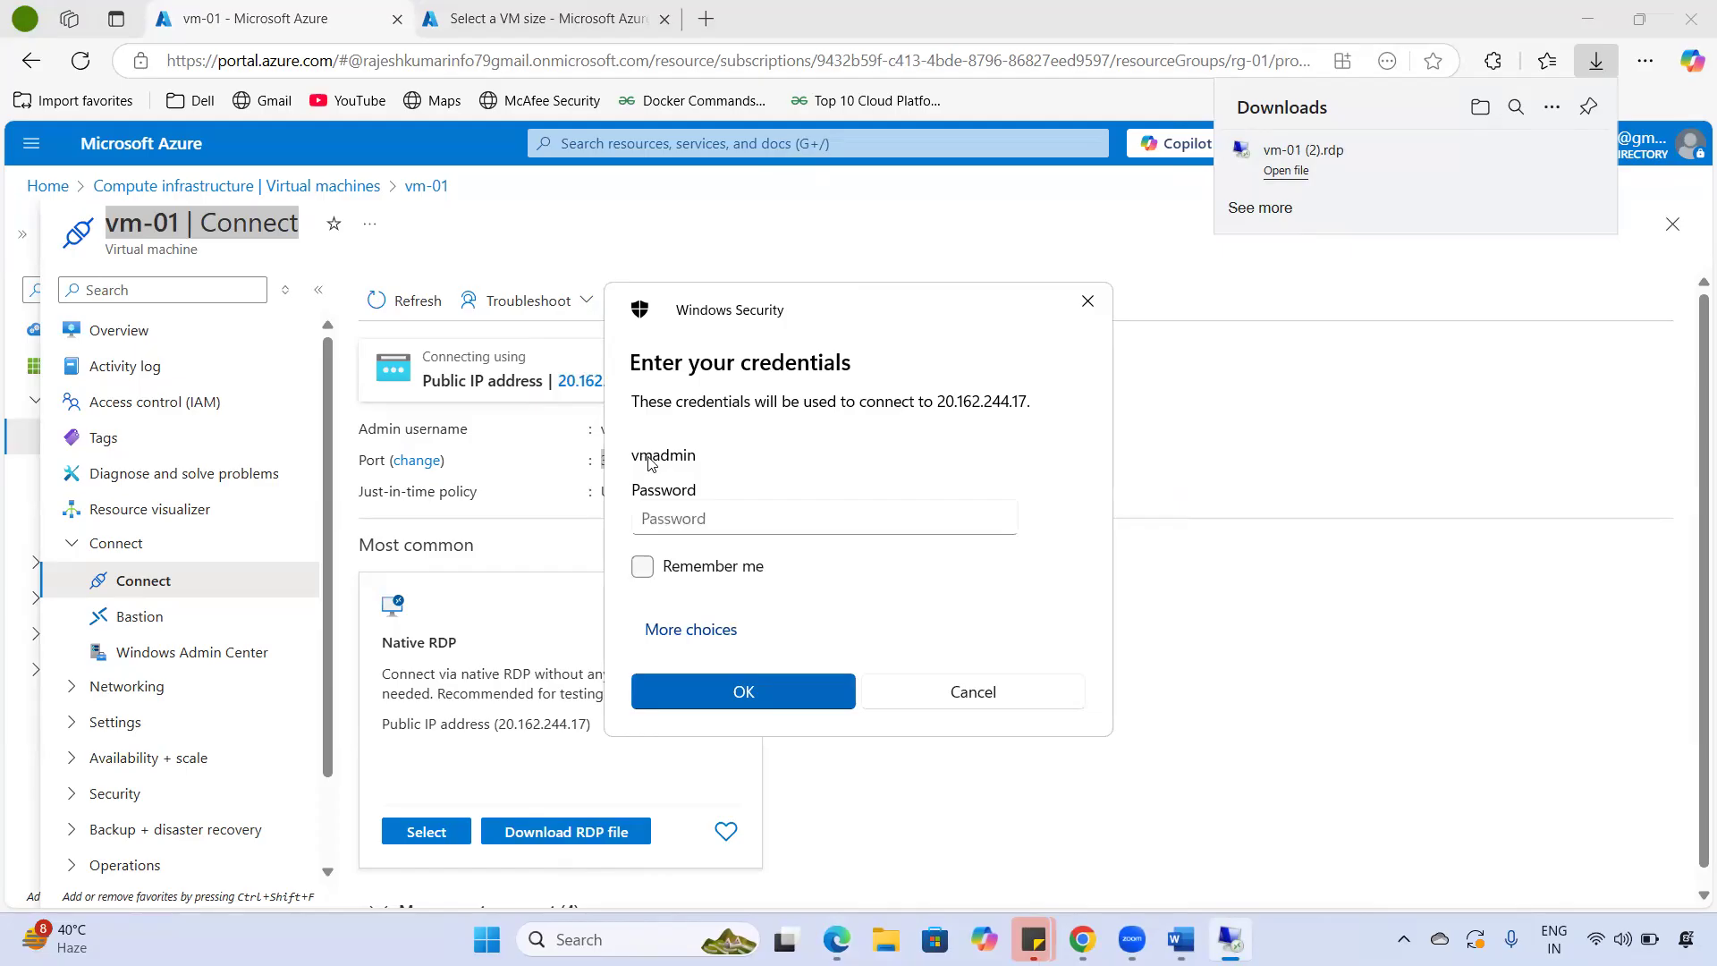
click(678, 525)
text(••••••••)
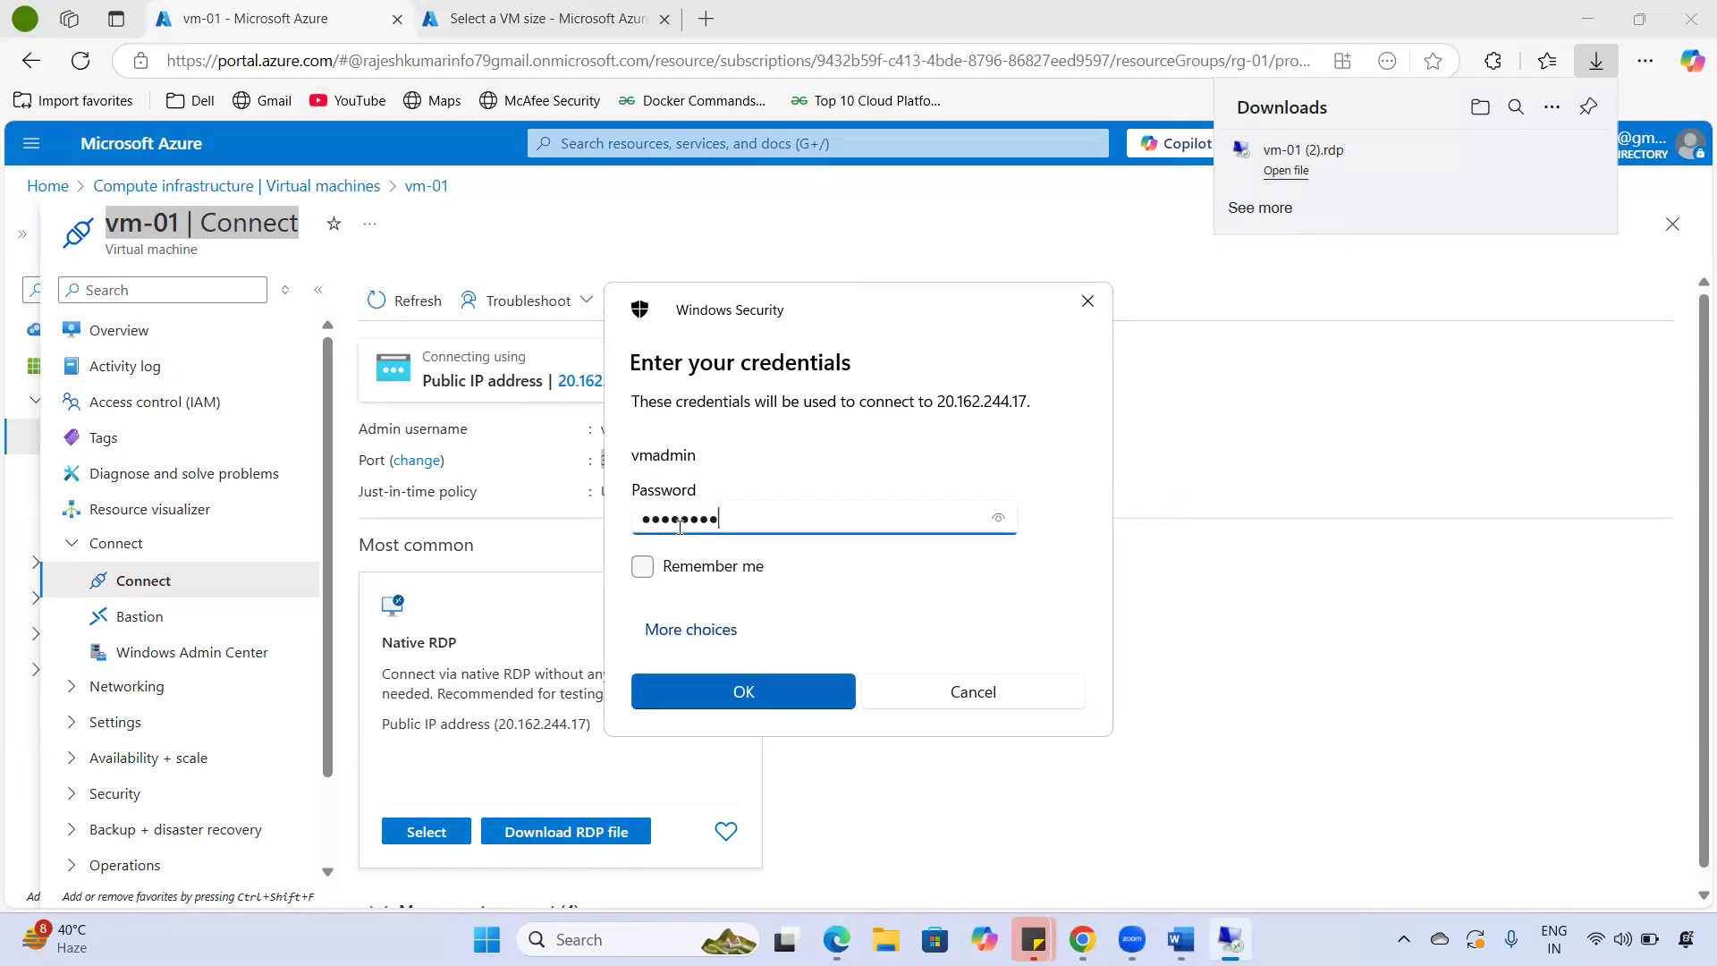
key(ctrl+a)
text(••••••••••)
click(762, 702)
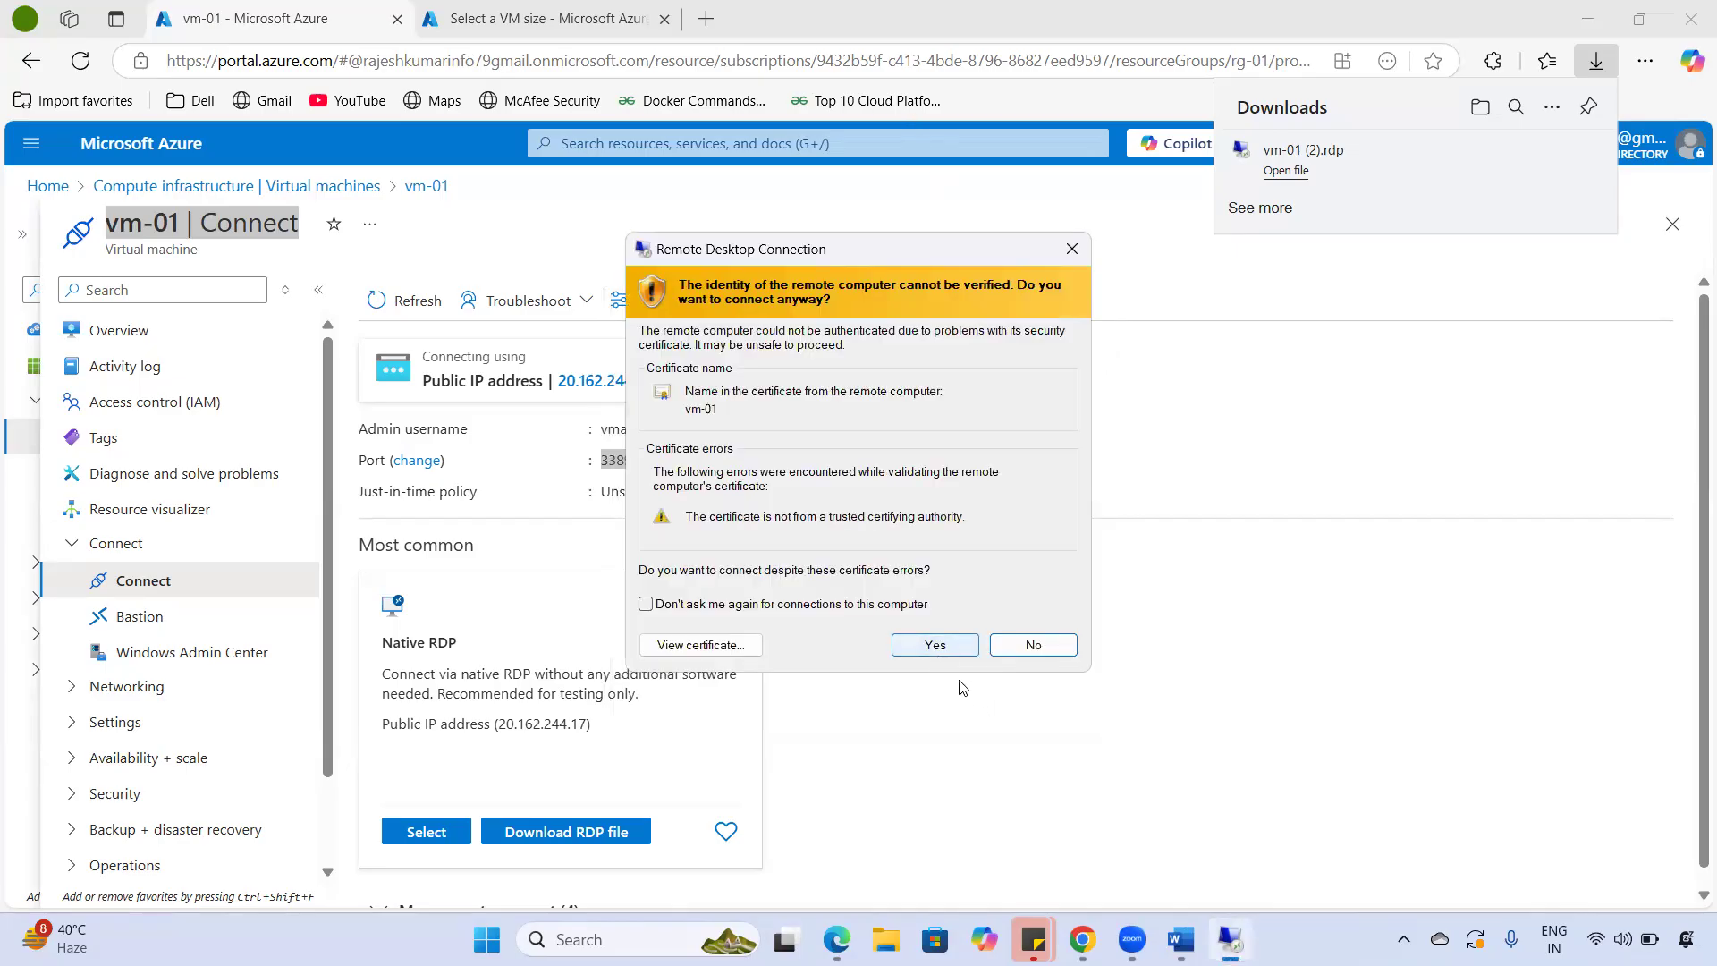
click(935, 644)
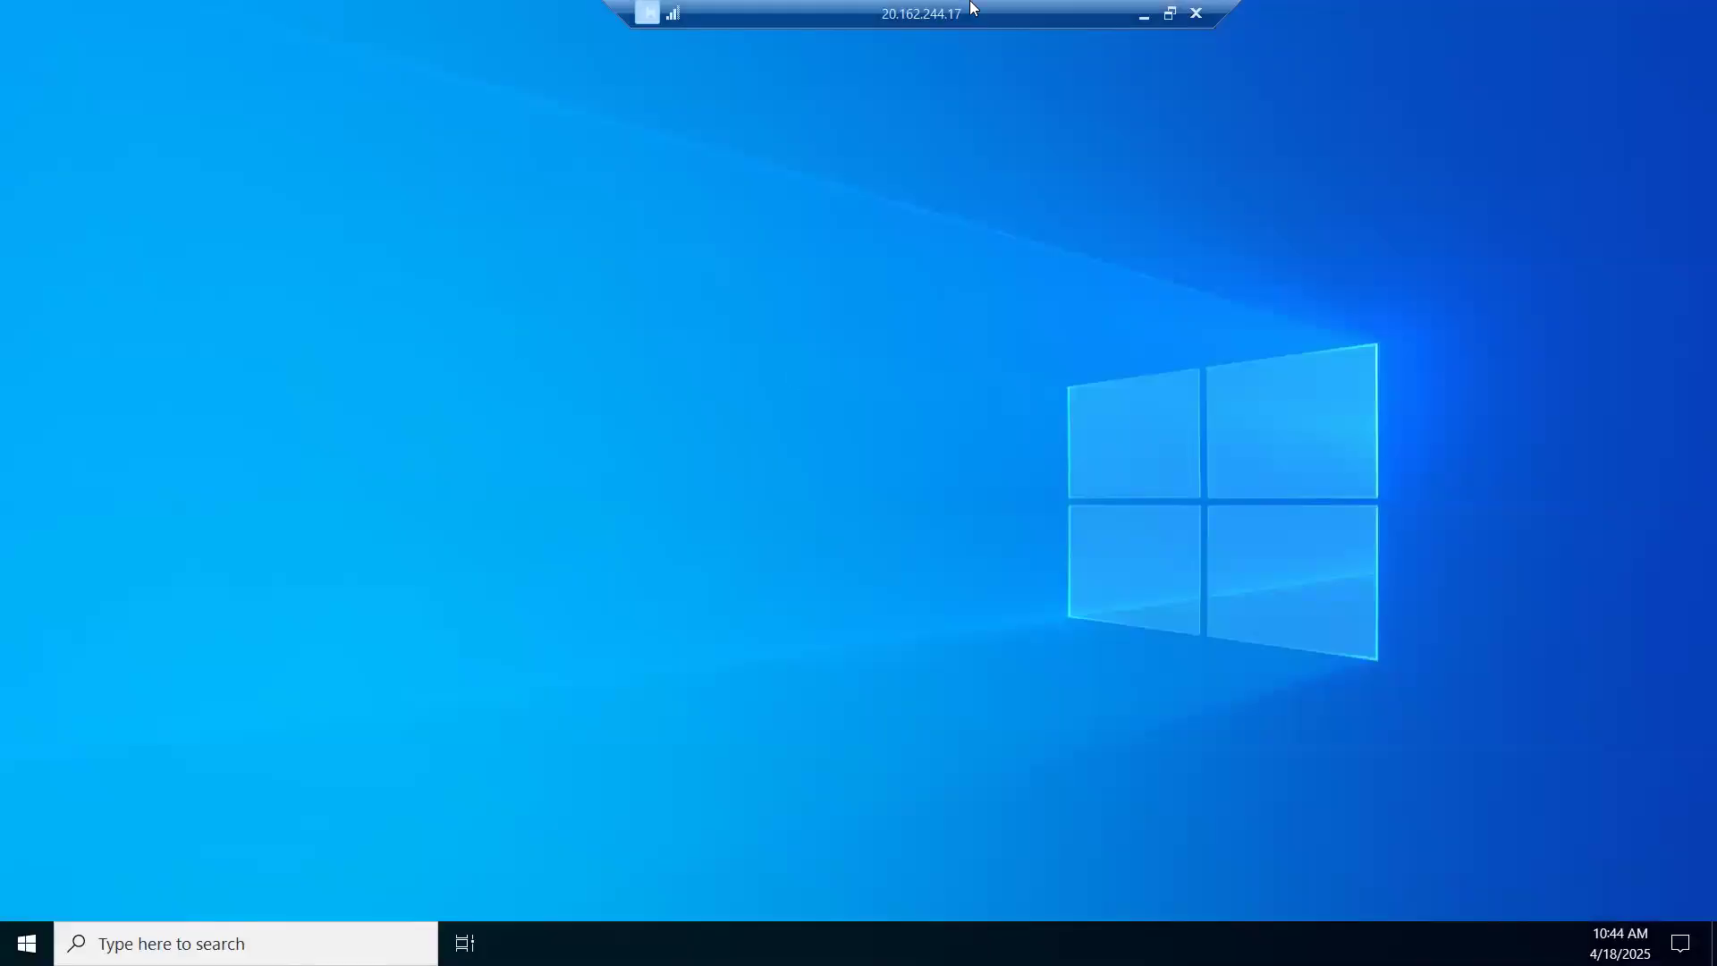
- Take the remote session out of full screen, centre its window, and switch between portal and RDP window
double_click(1021, 6)
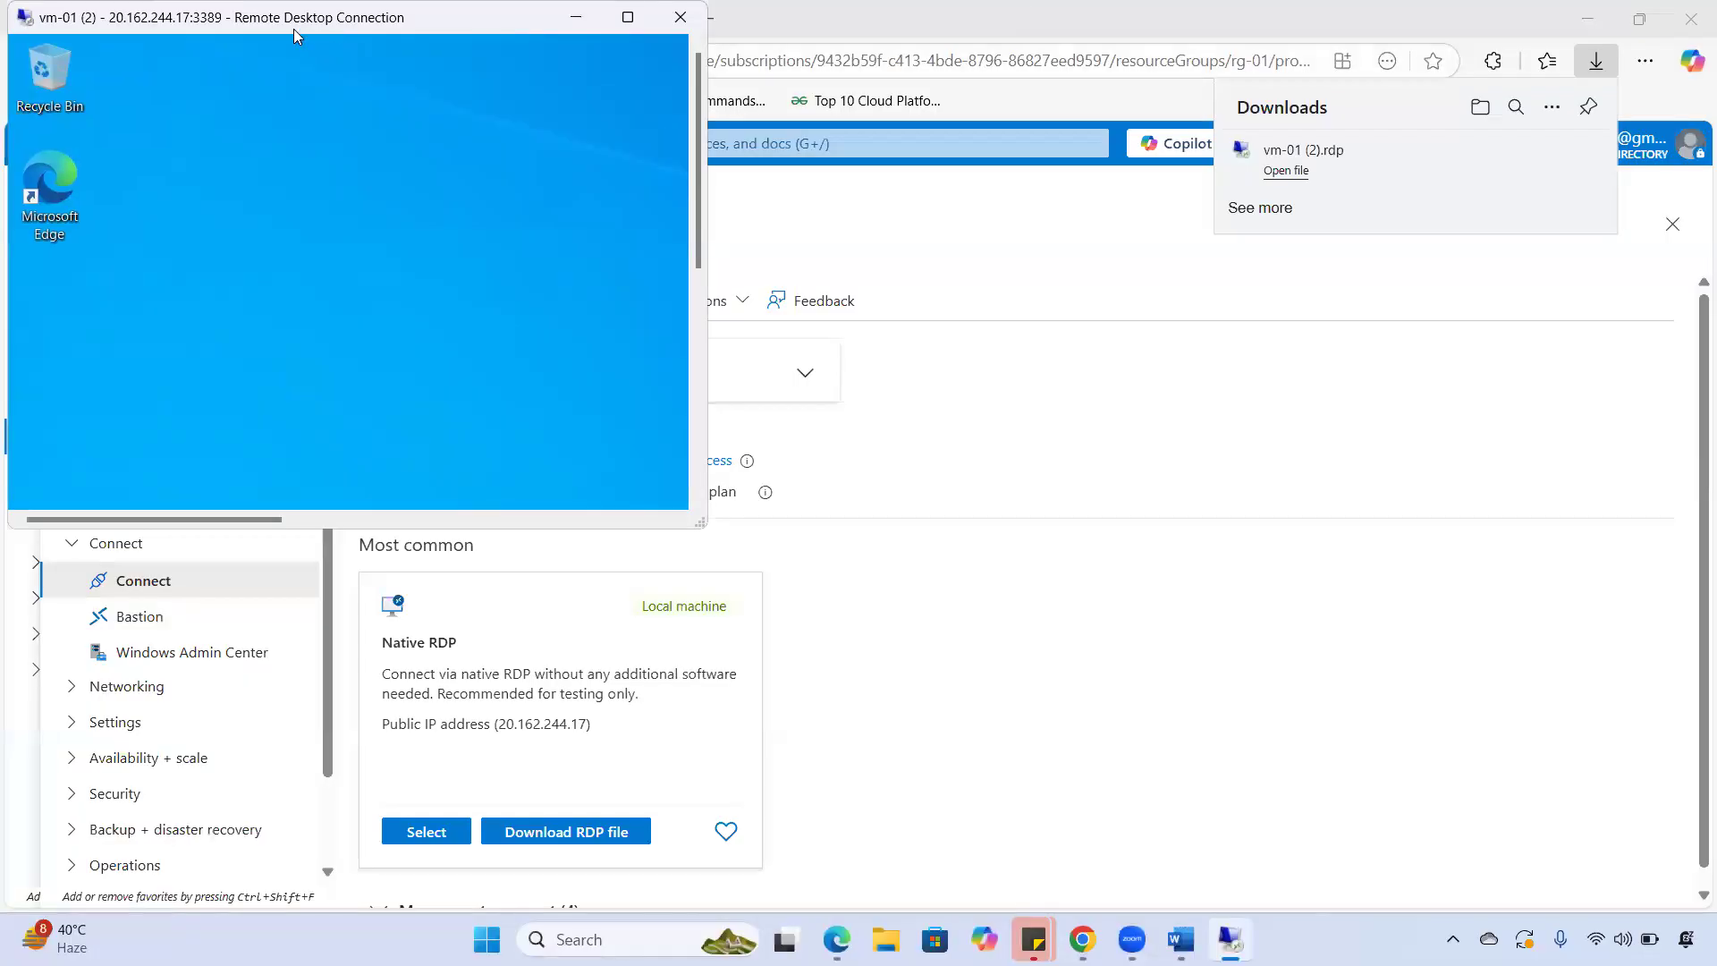
drag(293, 28, 817, 439)
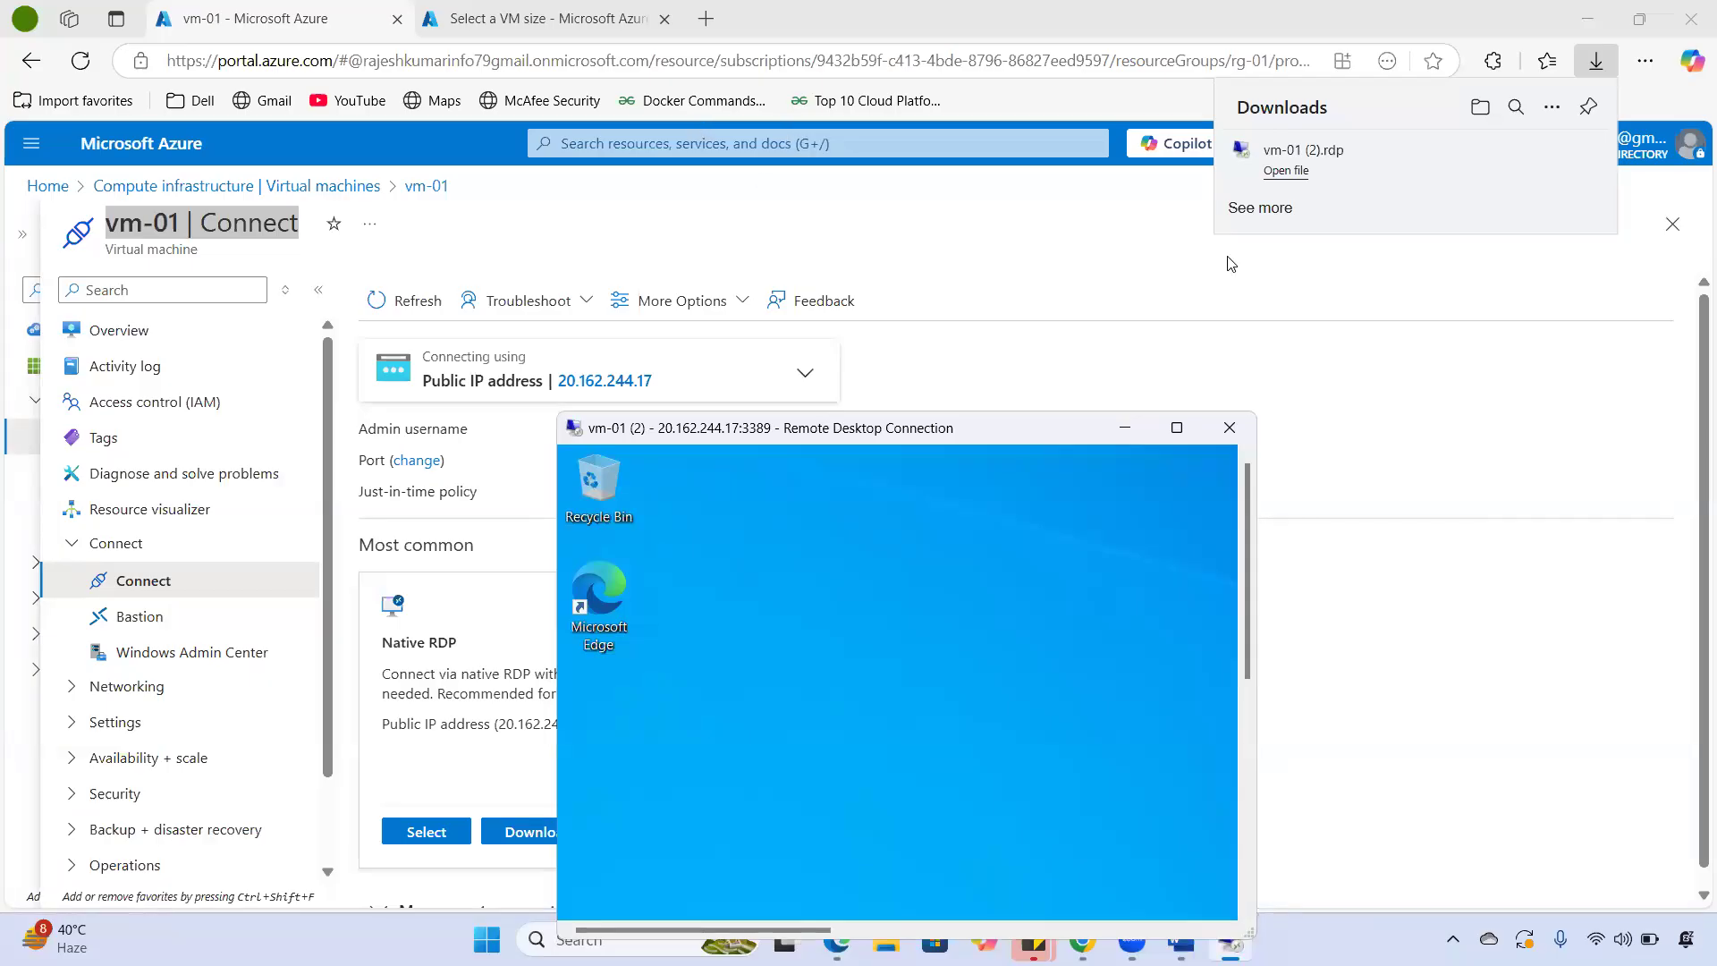
click(1600, 51)
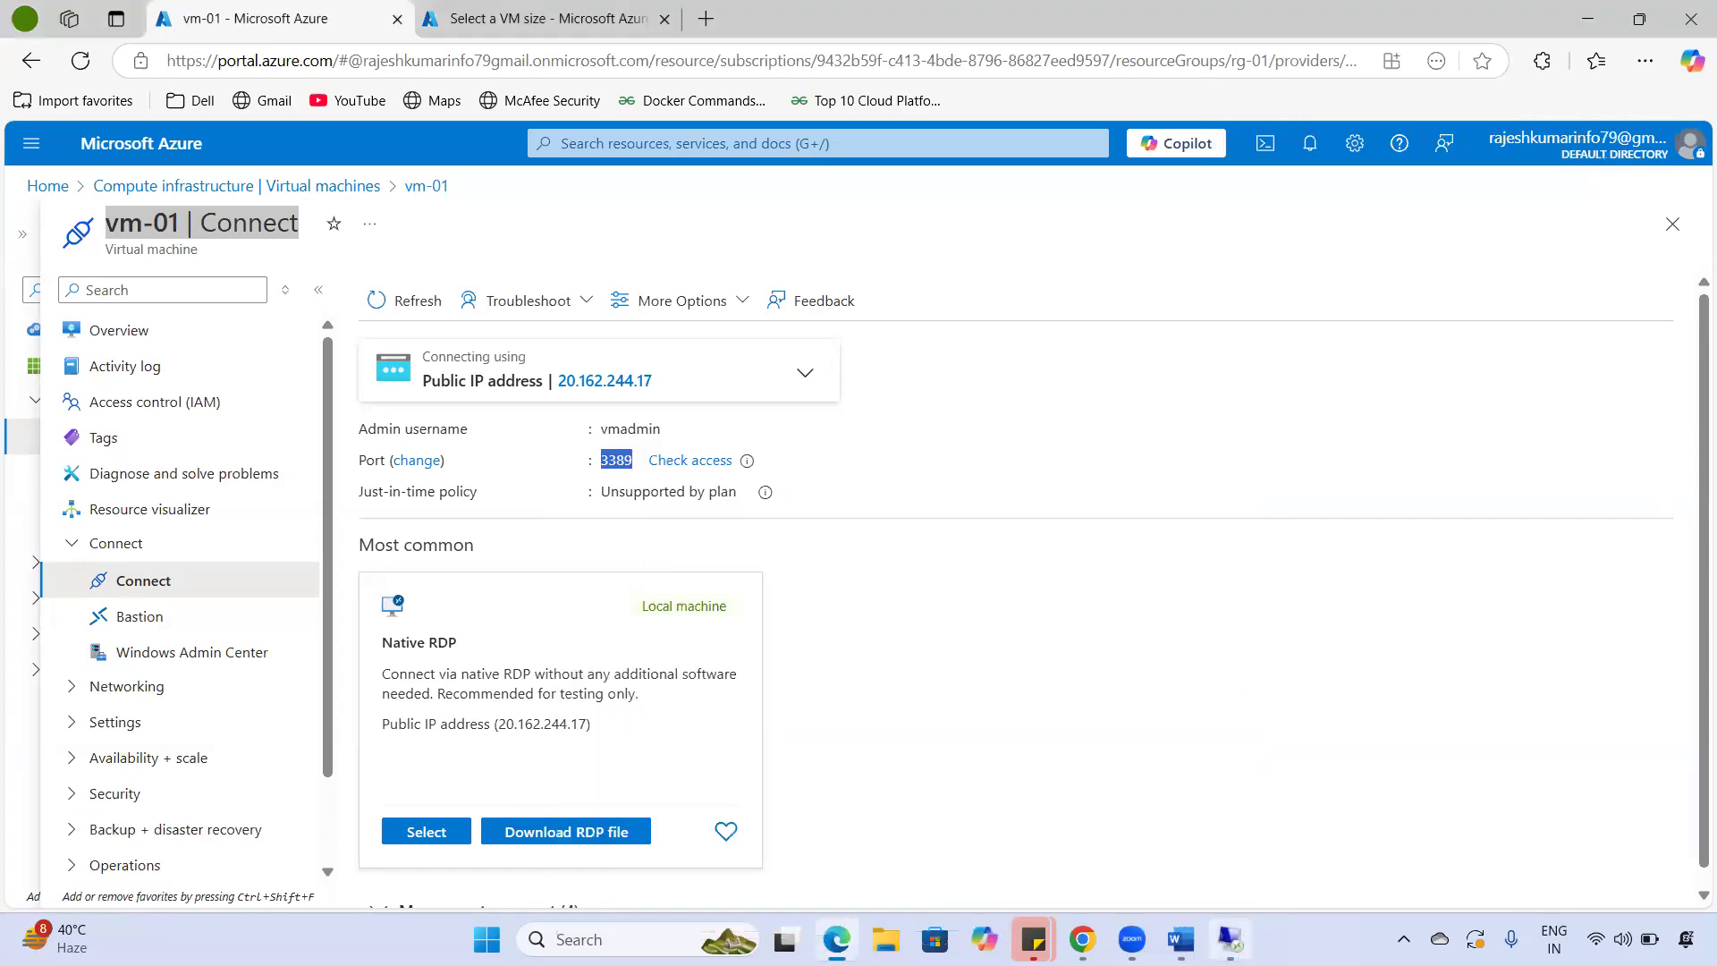
click(1231, 938)
- Return the session to full screen, allow network discovery, dismiss the Admin Center notice, and close Server Manager
double_click(716, 234)
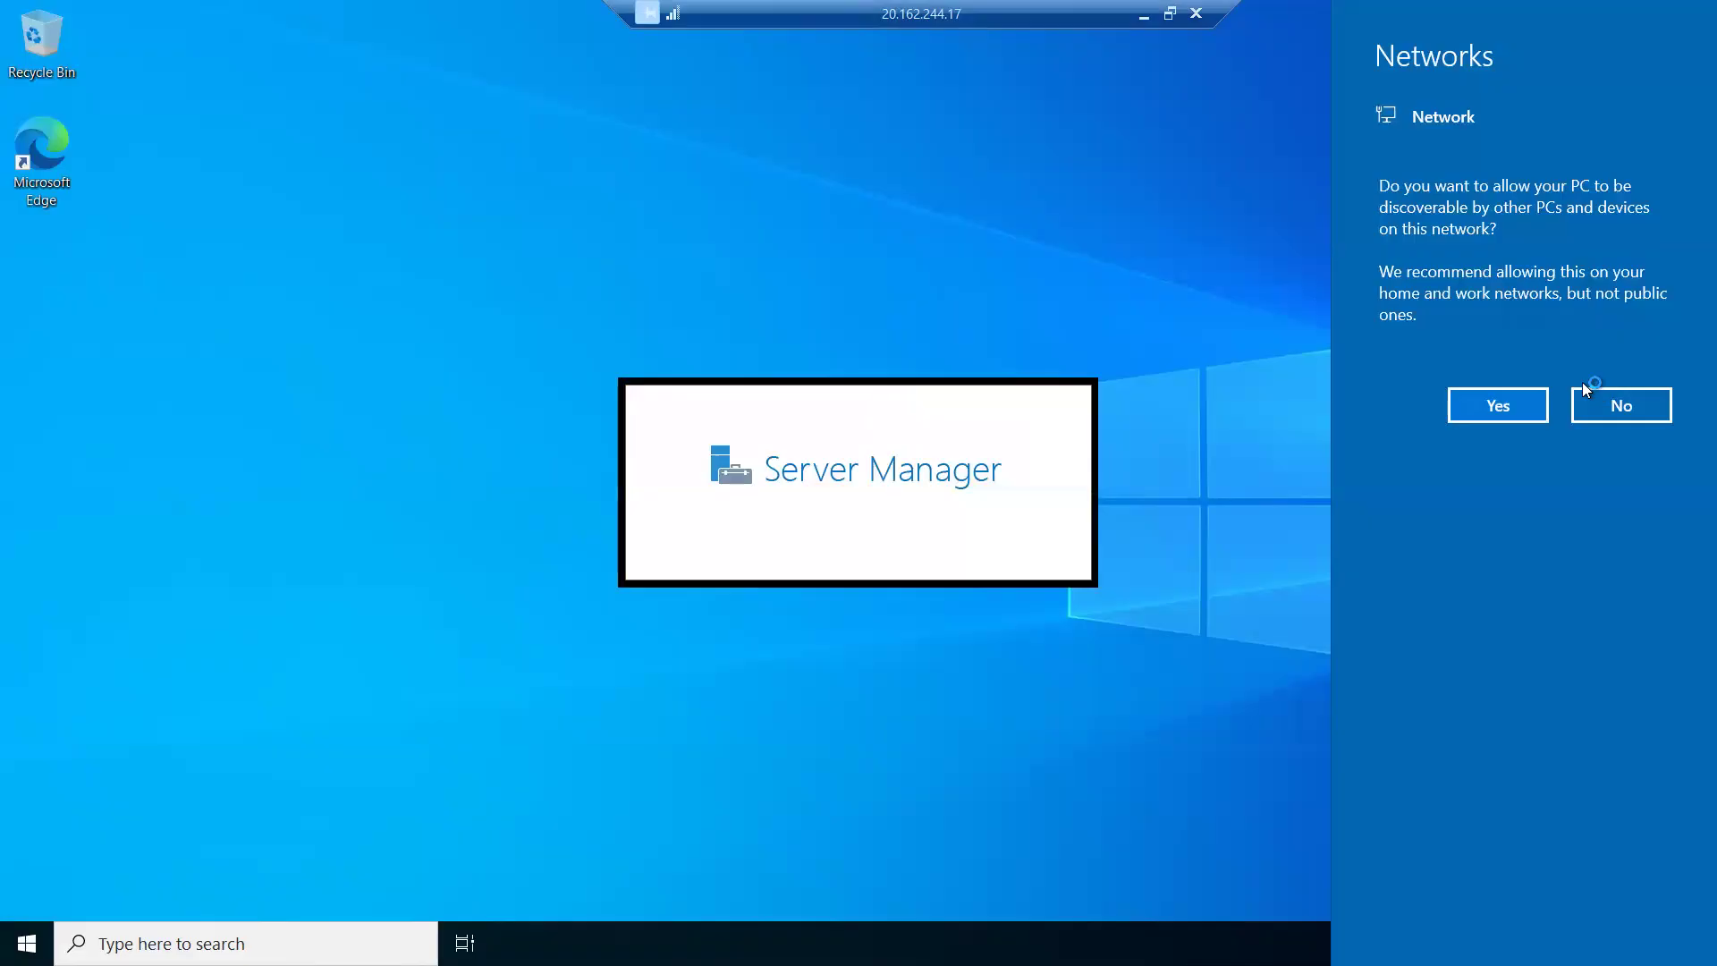
click(1499, 405)
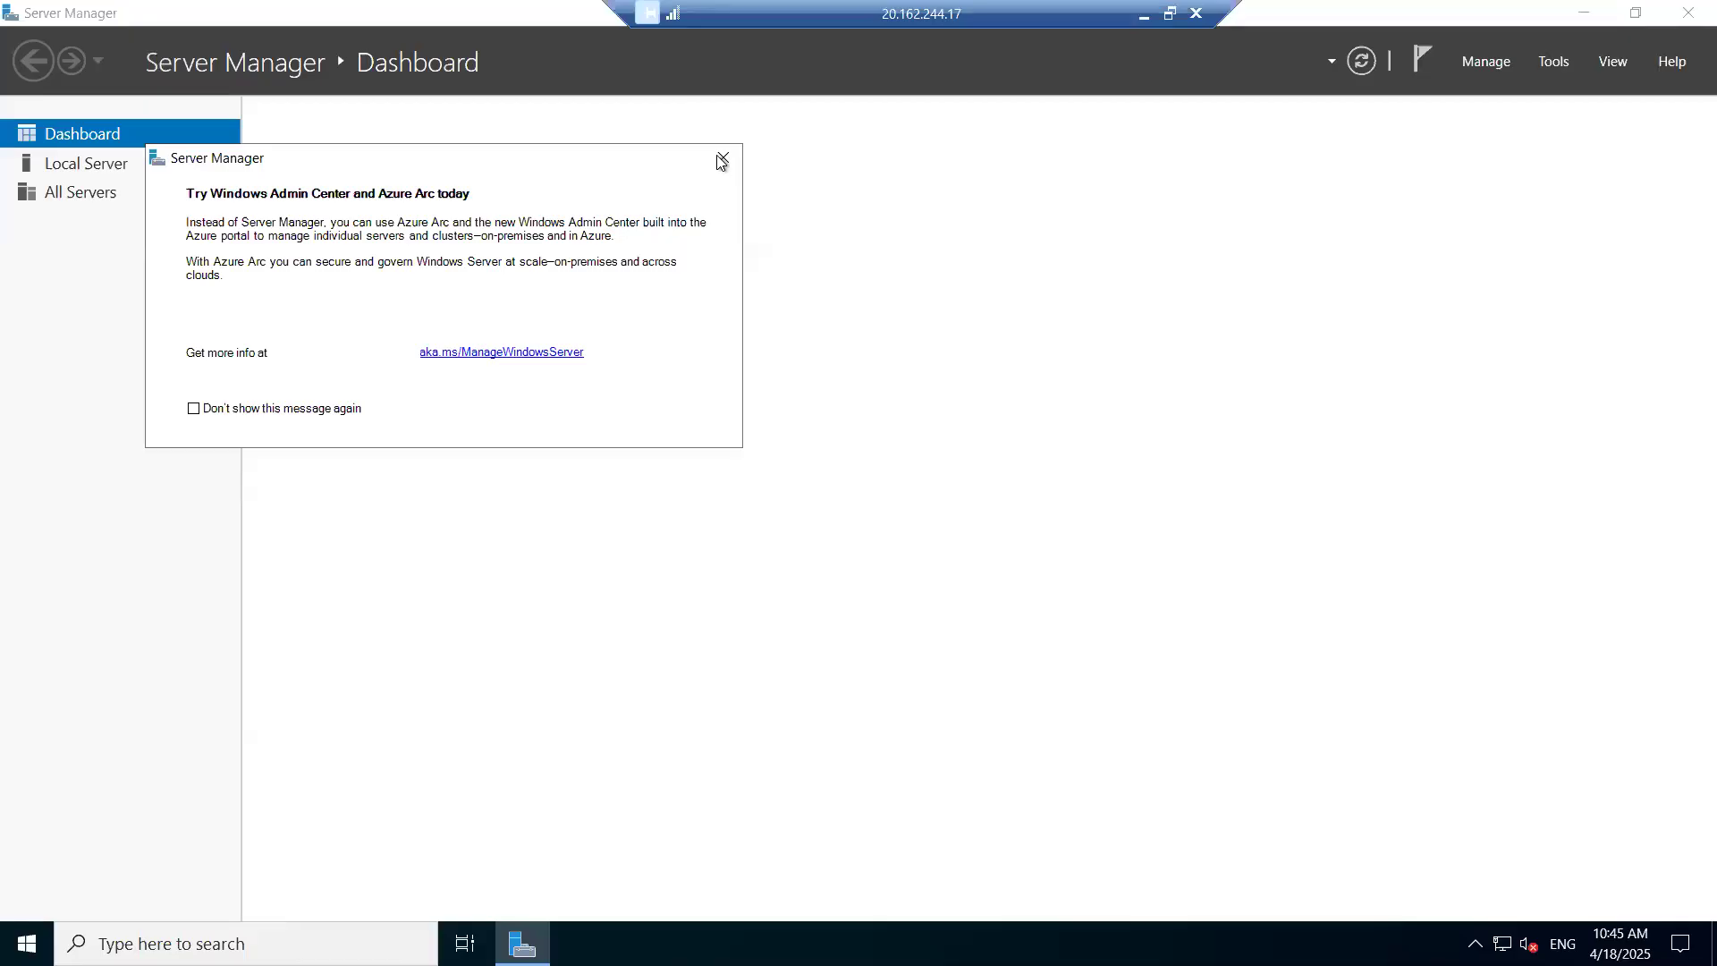
click(726, 162)
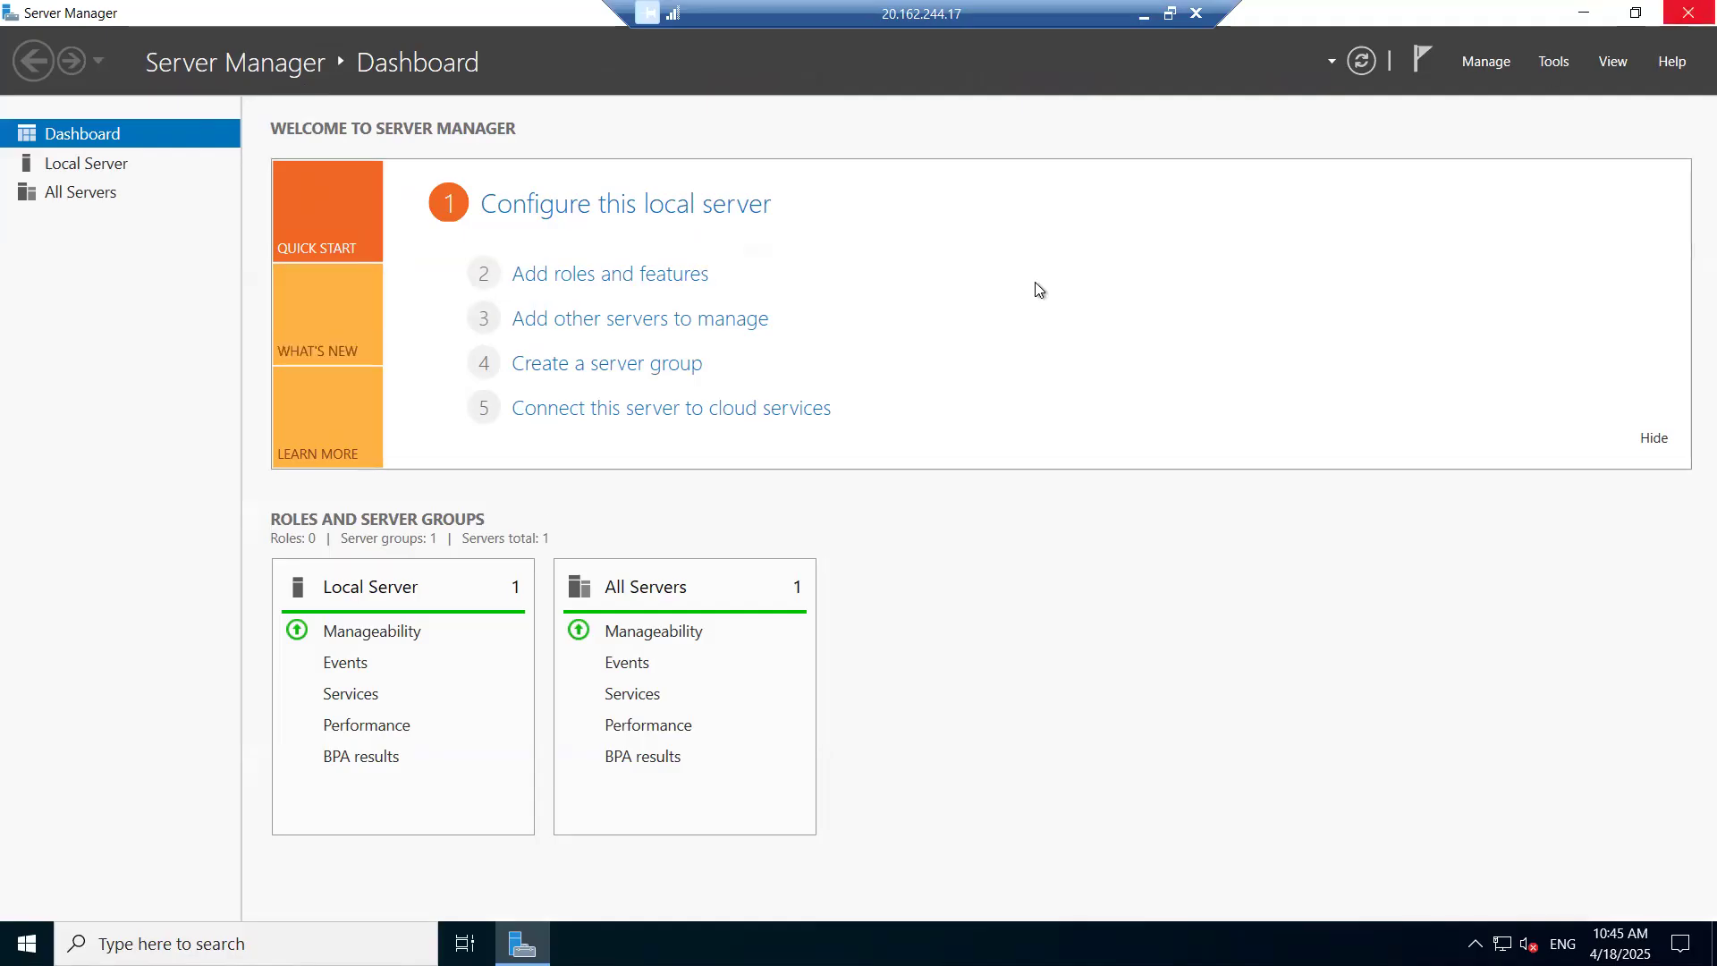
key(alt+F4)
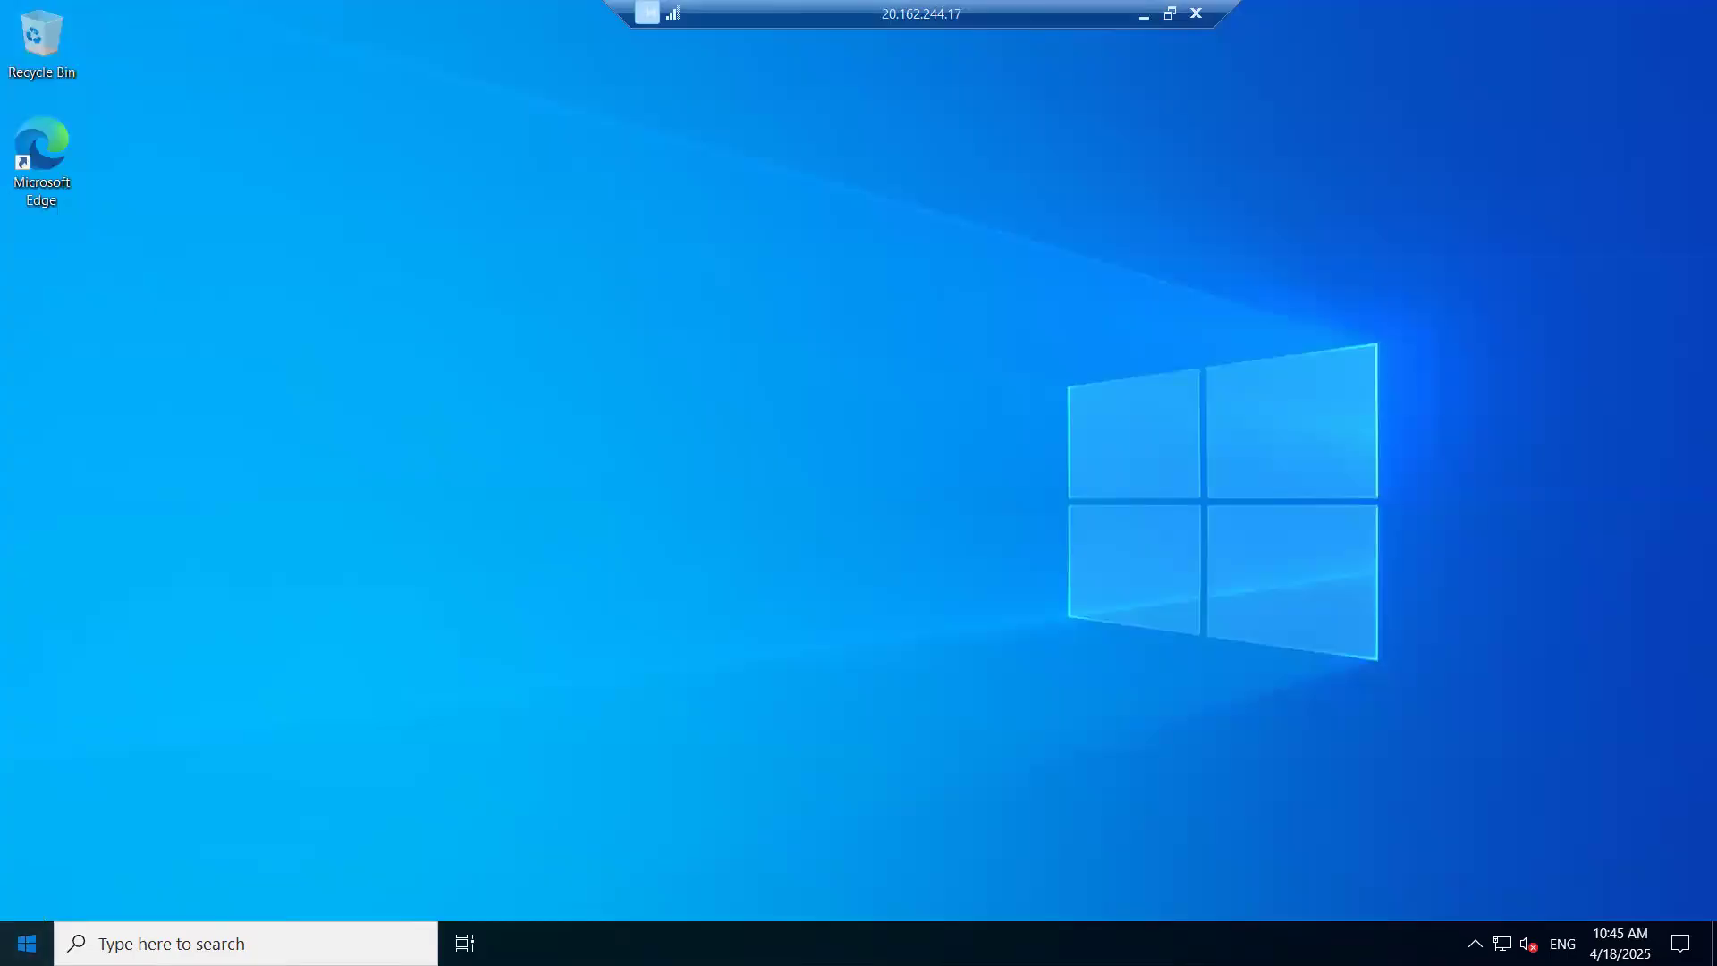
- Search the Start menu for 'server', then clear it and reopen the app list
click(27, 943)
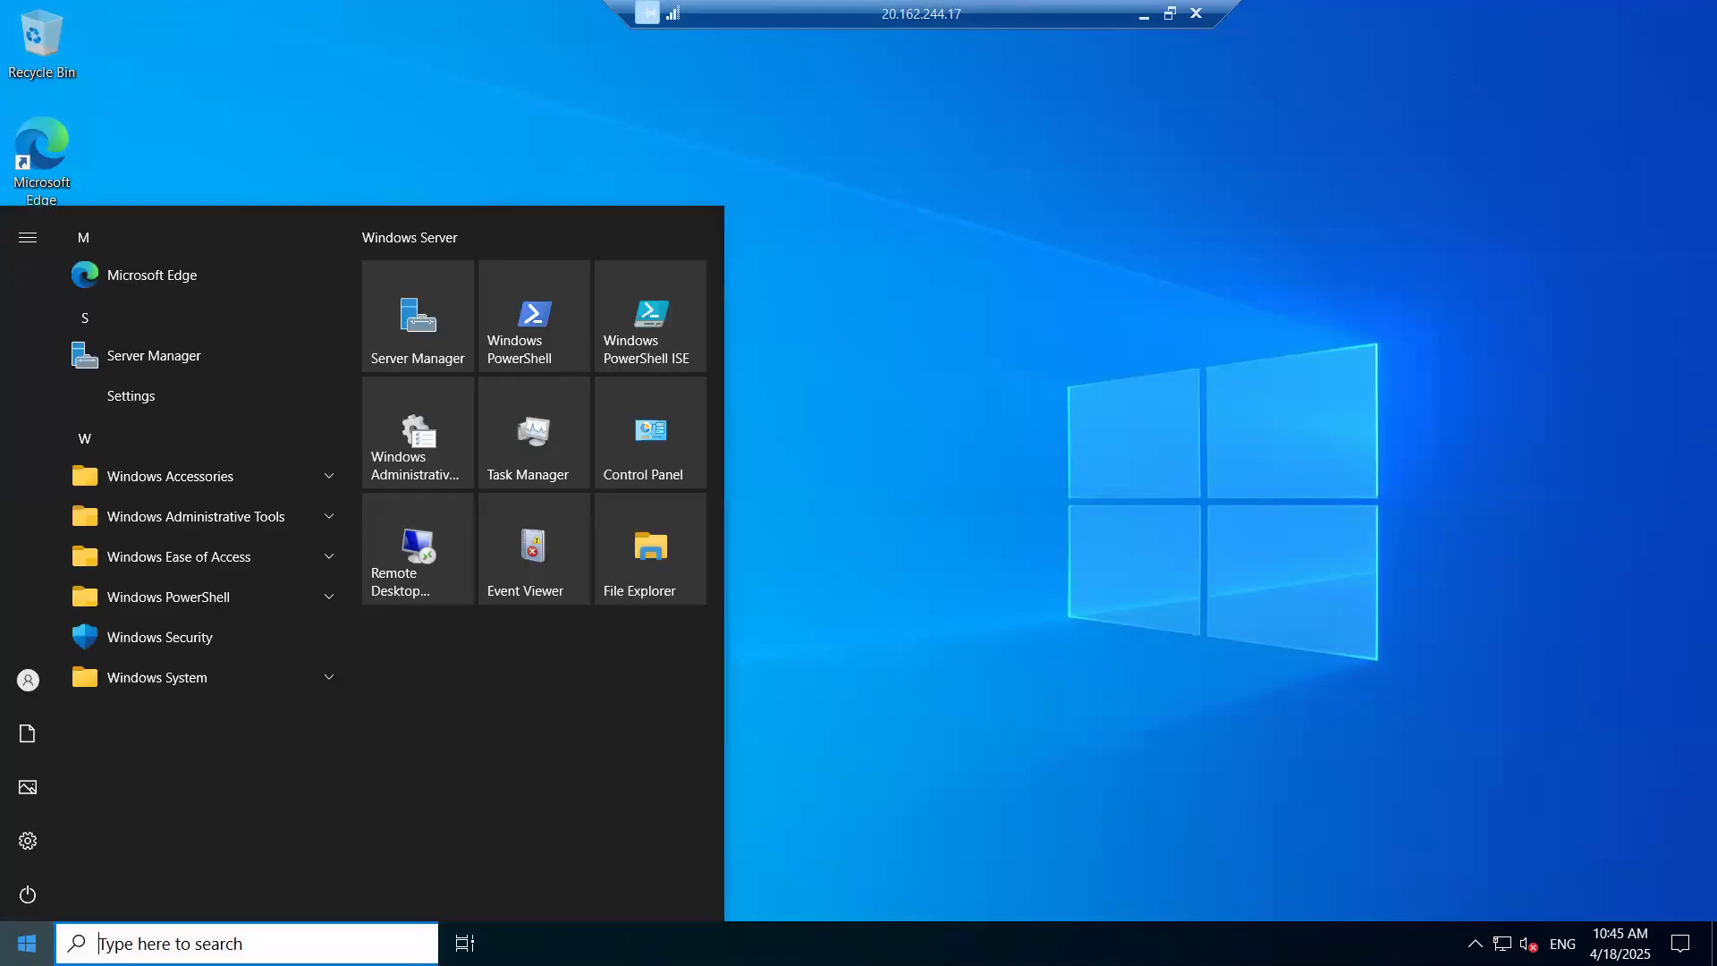
text(s)
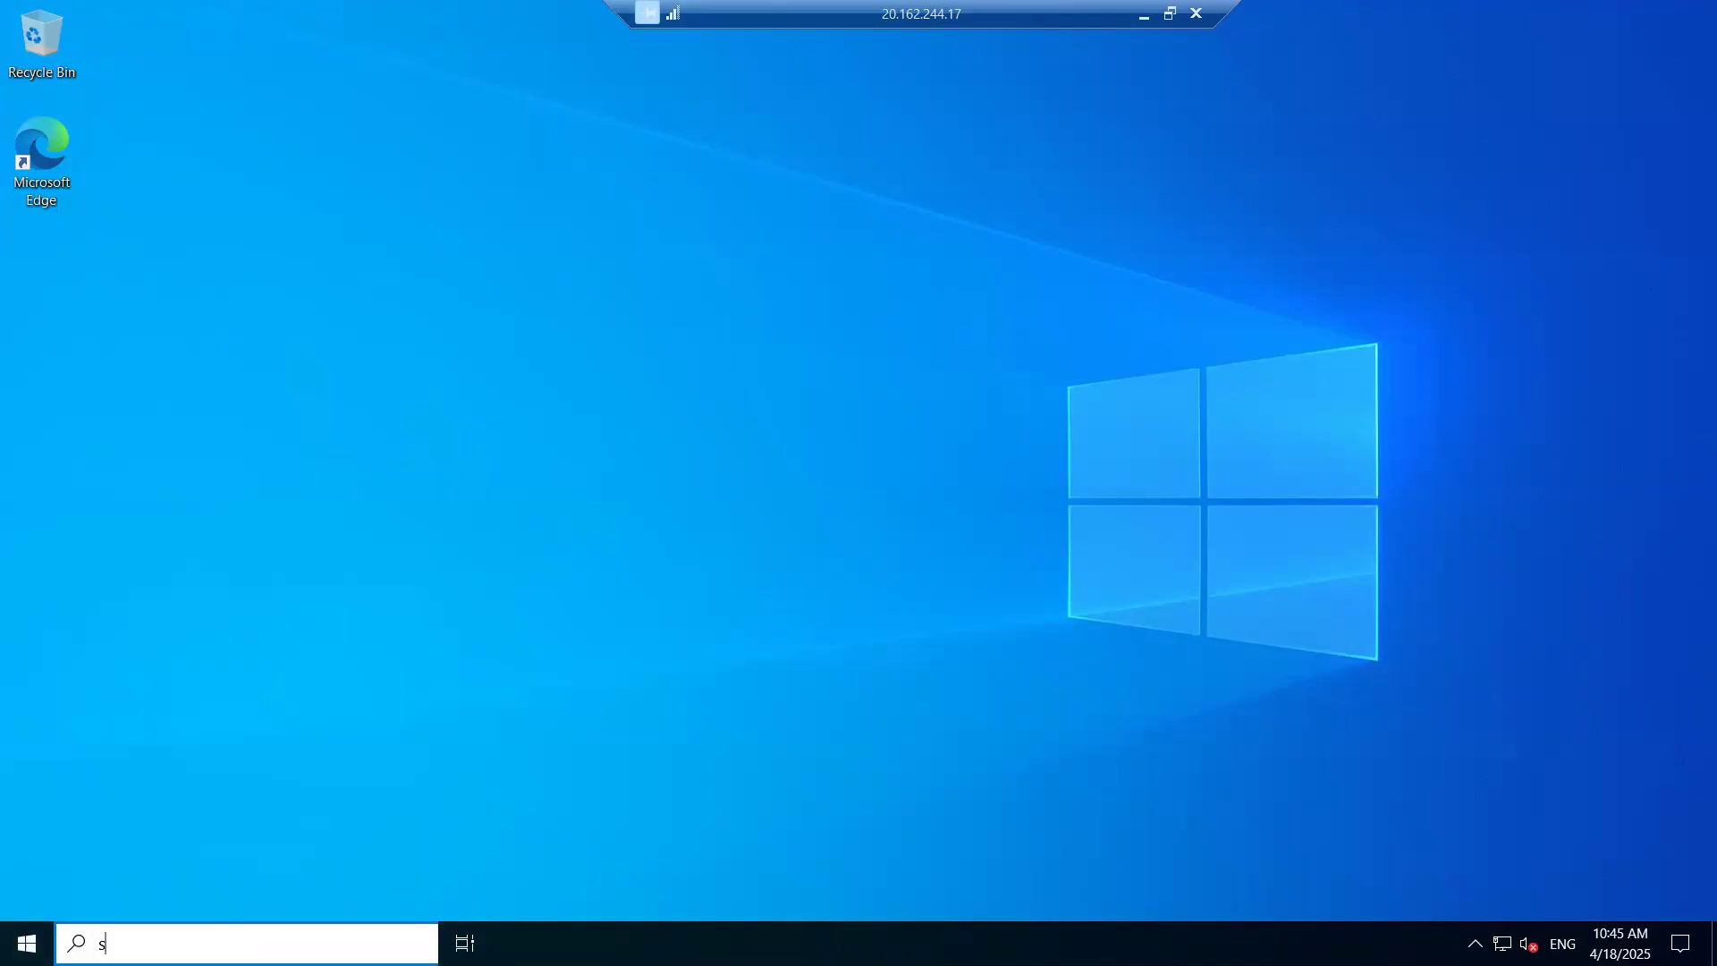
text(er)
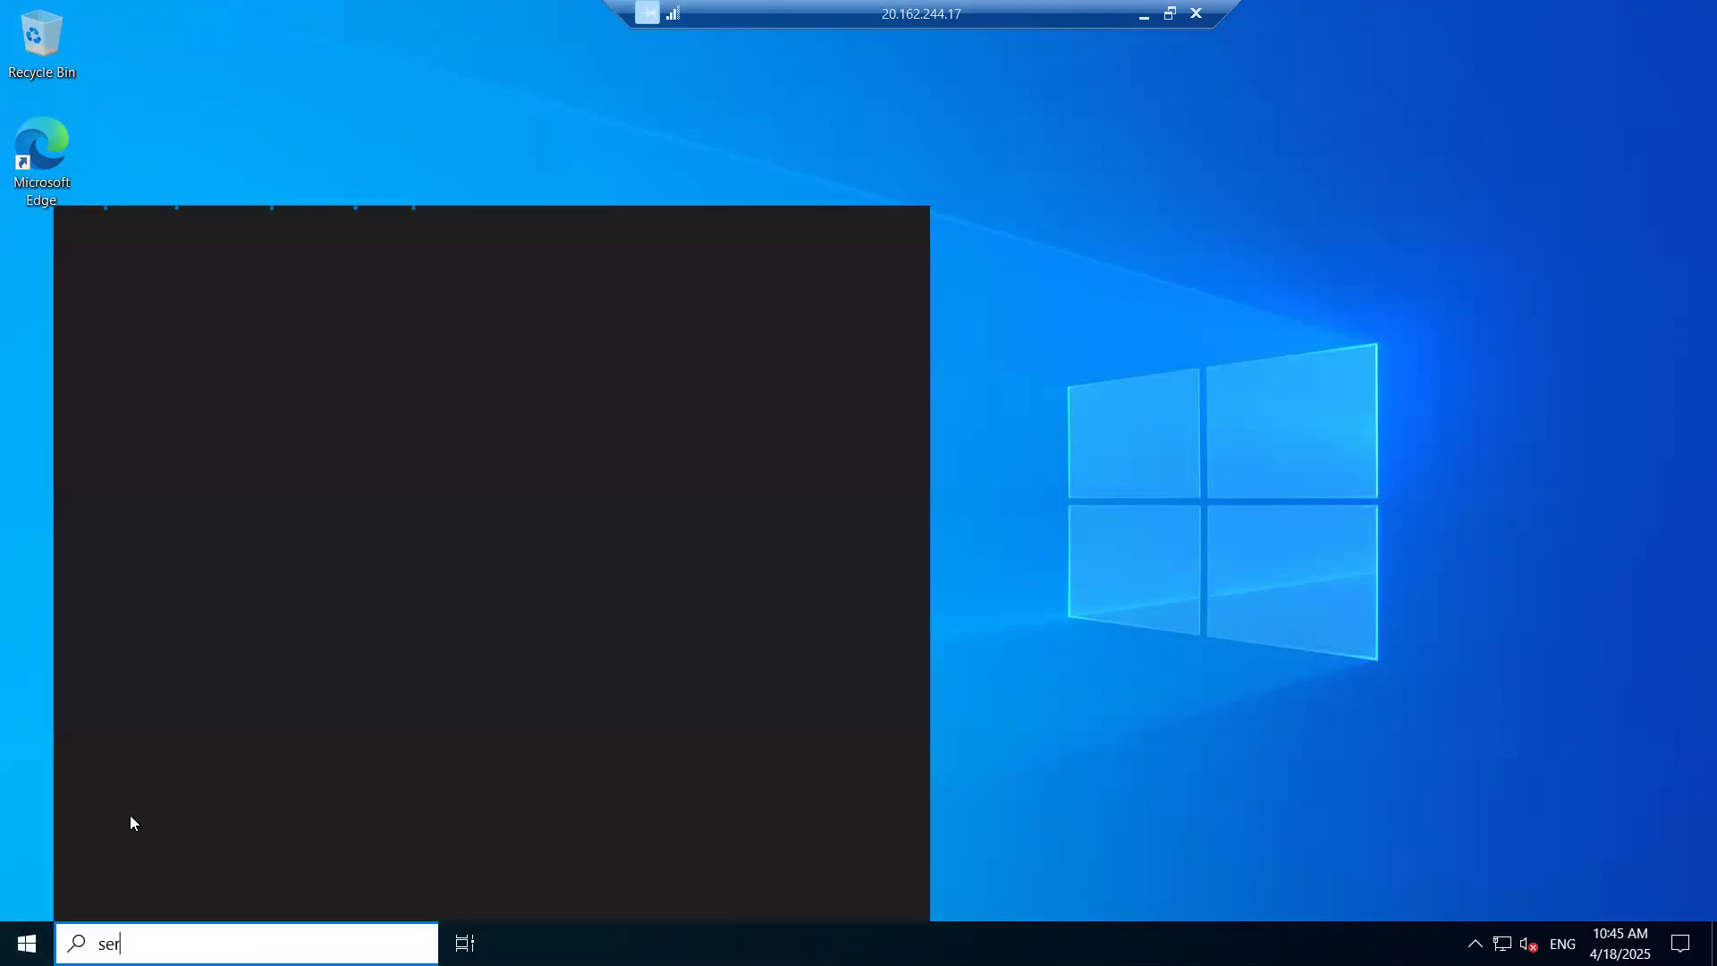
text(ver)
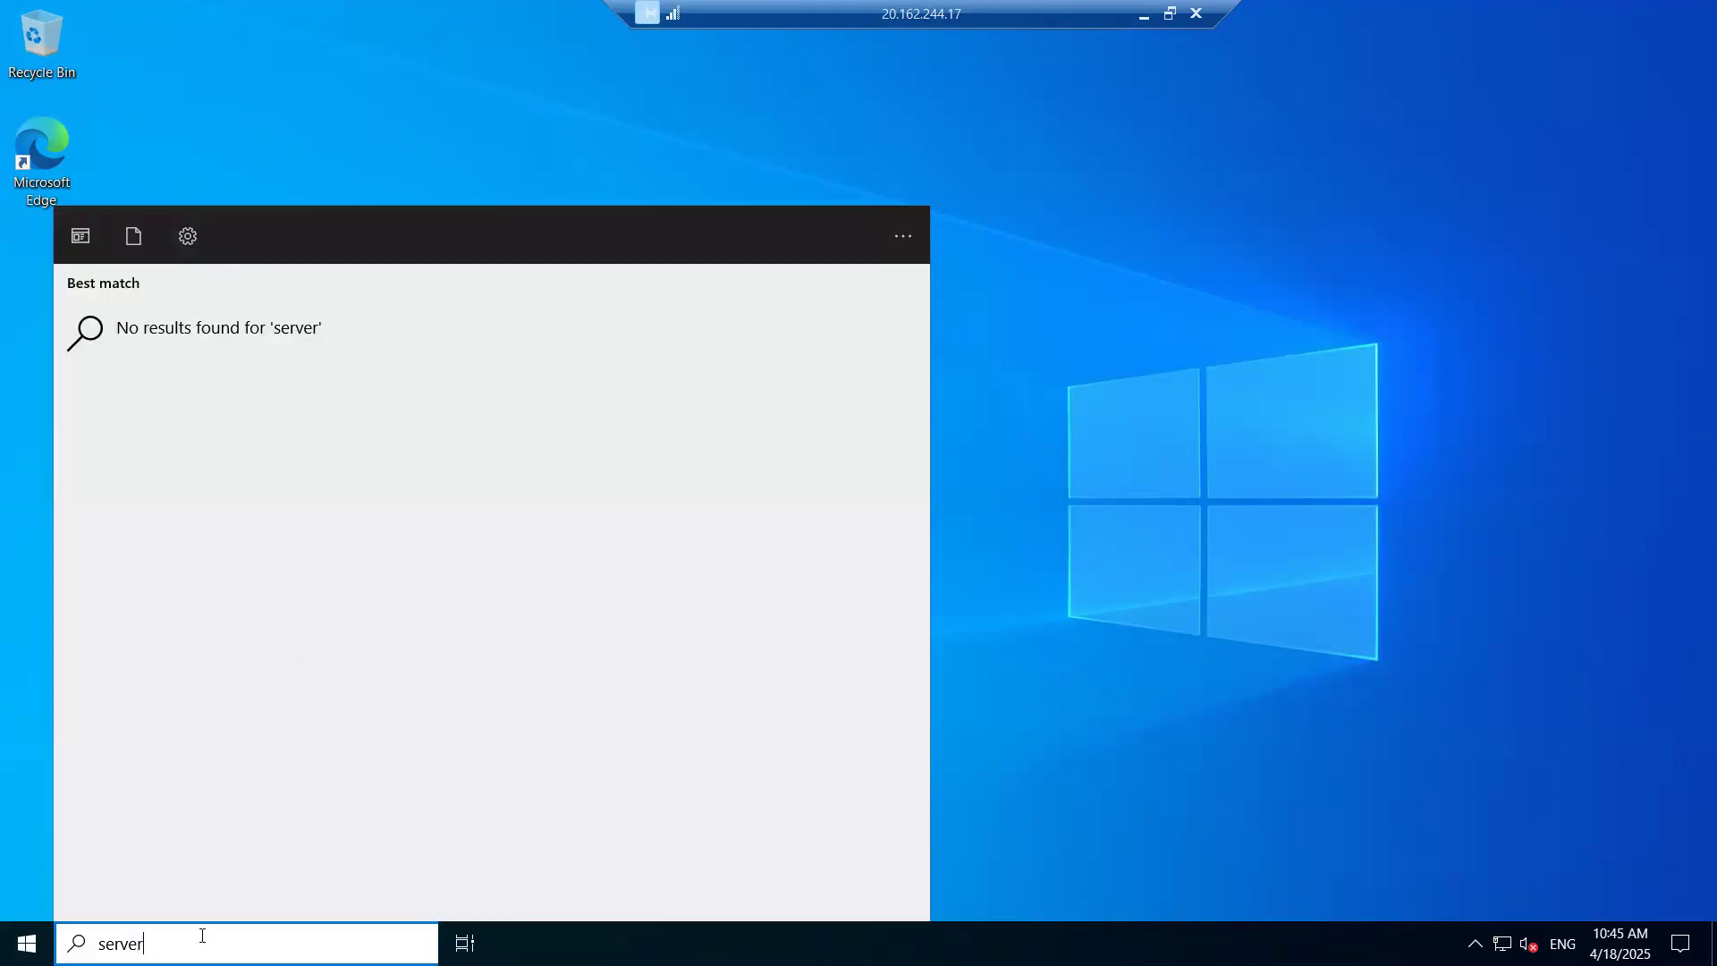
key(Escape)
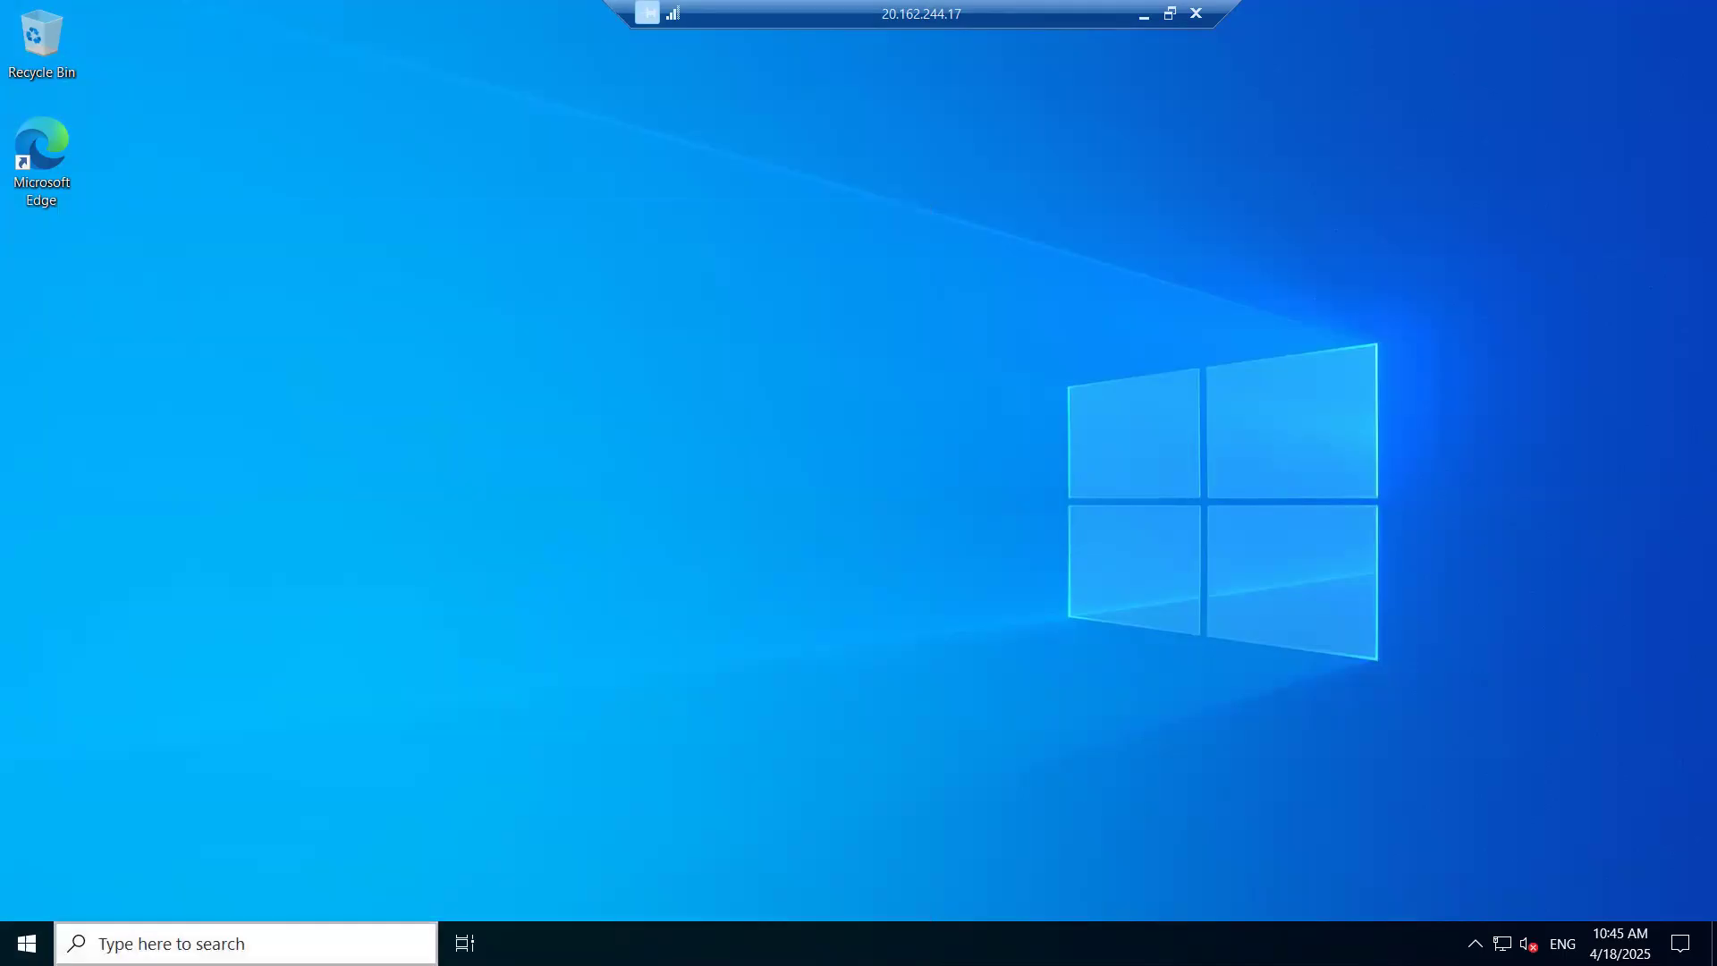
key(super)
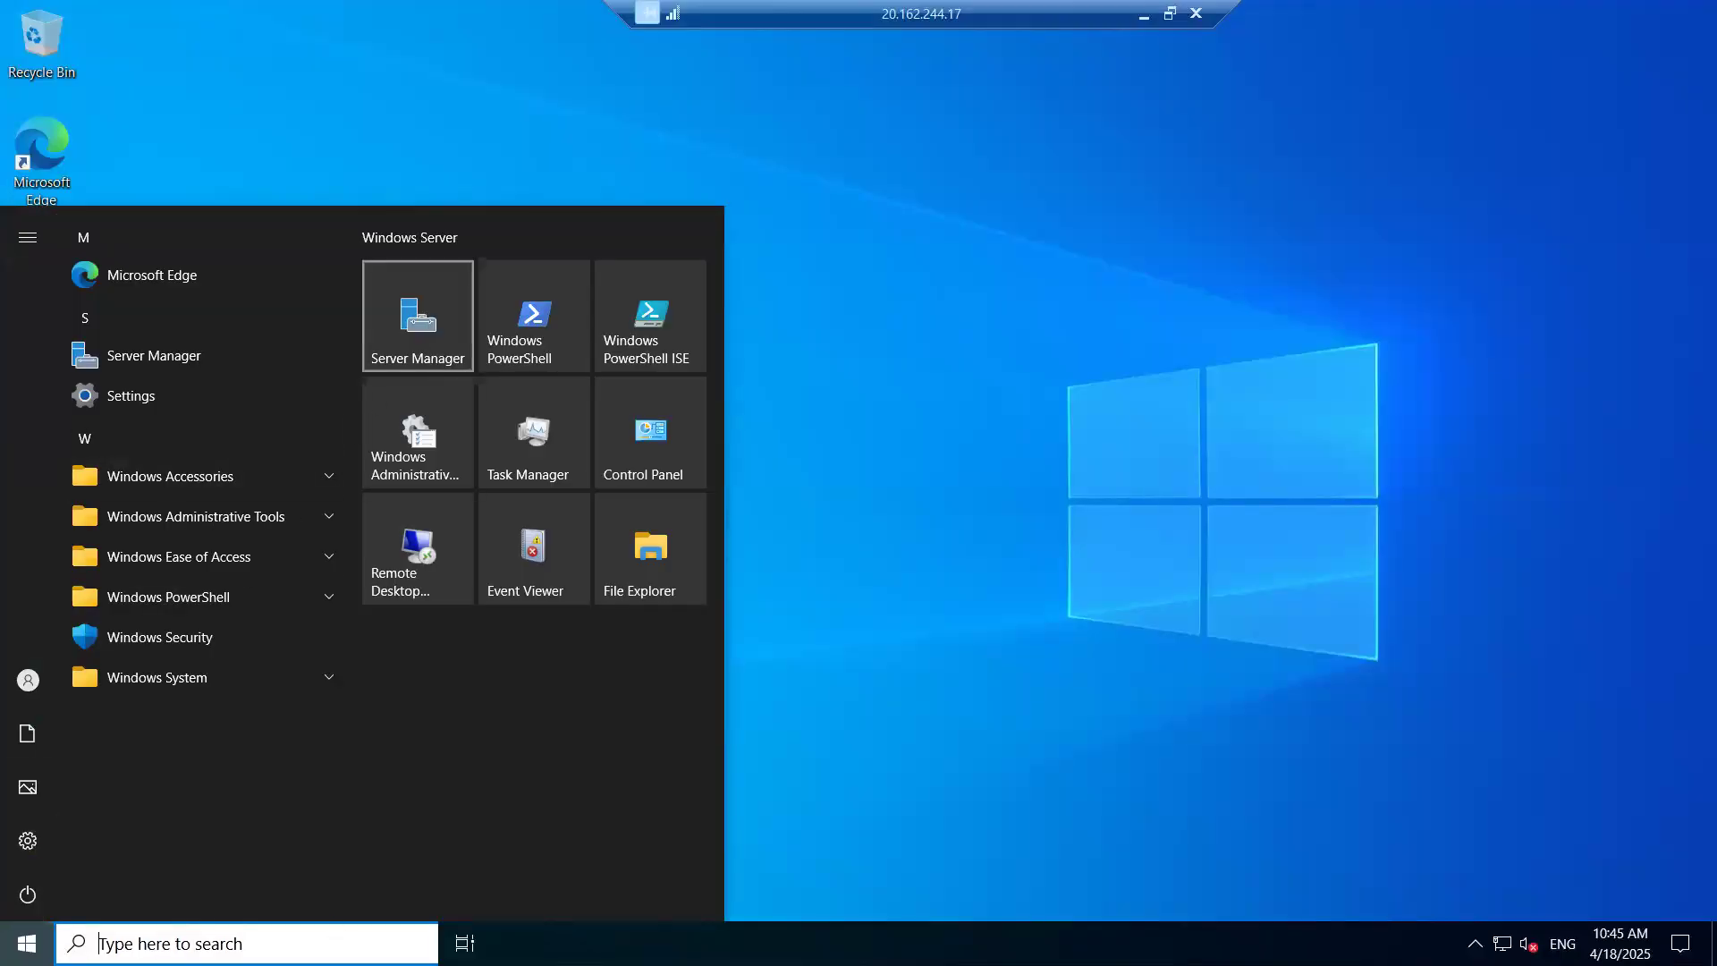
- Launch Server Manager from Start and close the Azure Arc notice
click(417, 279)
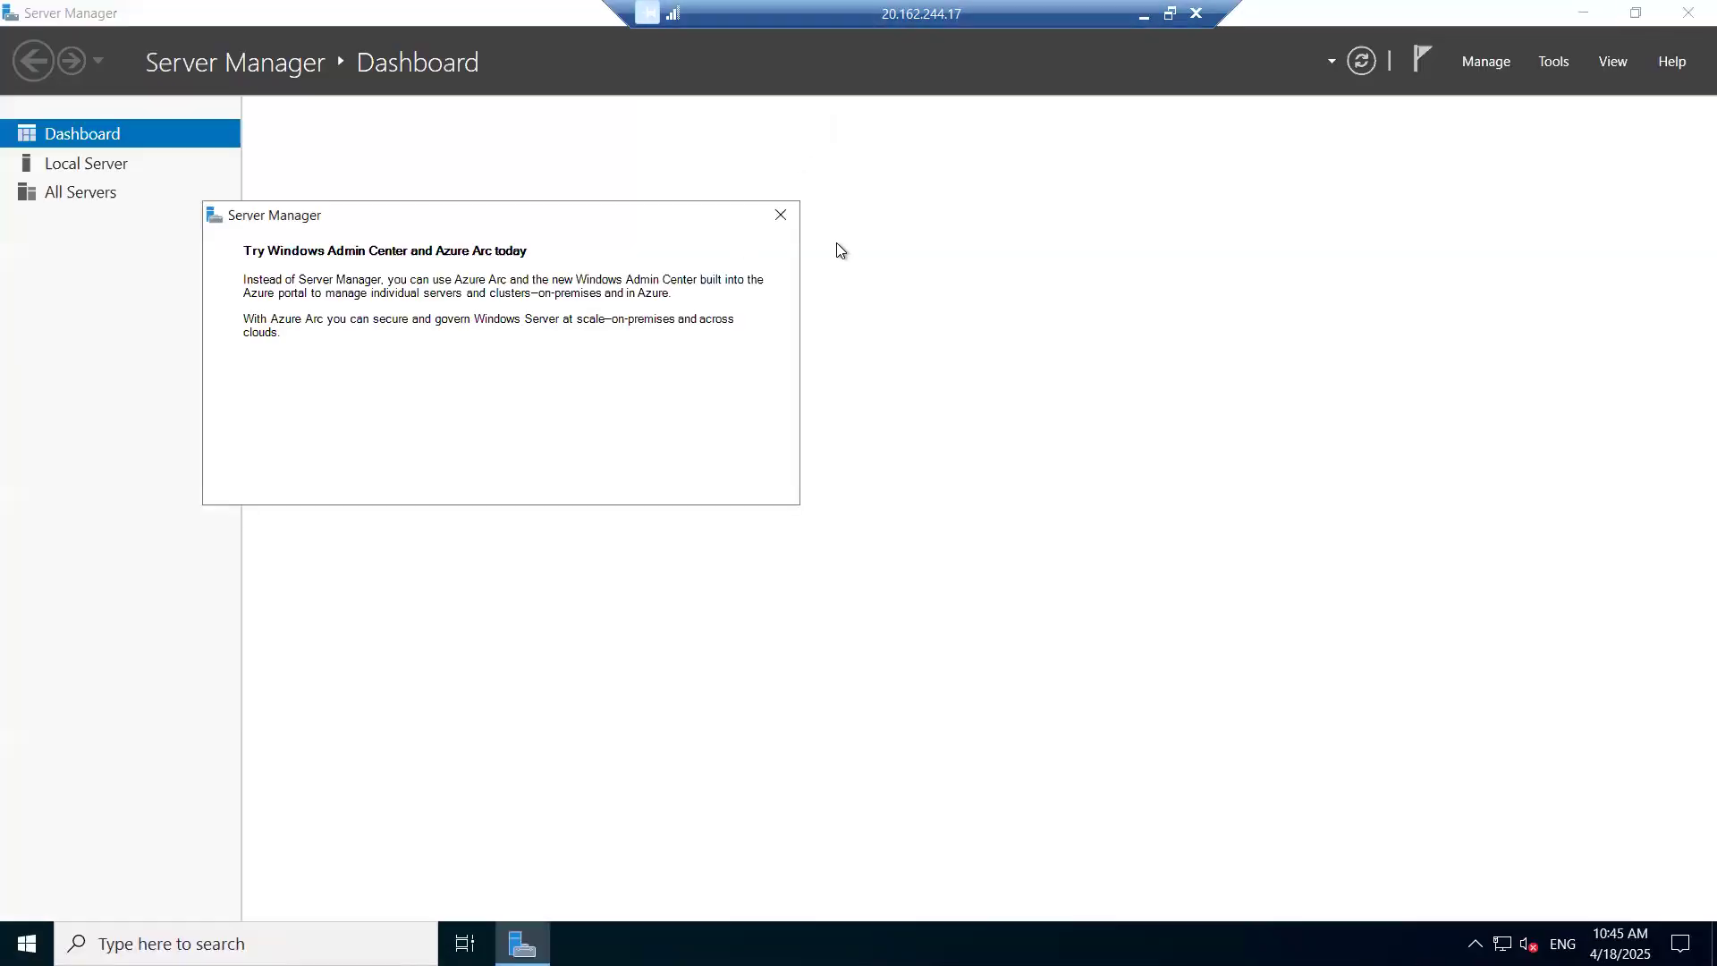
click(781, 215)
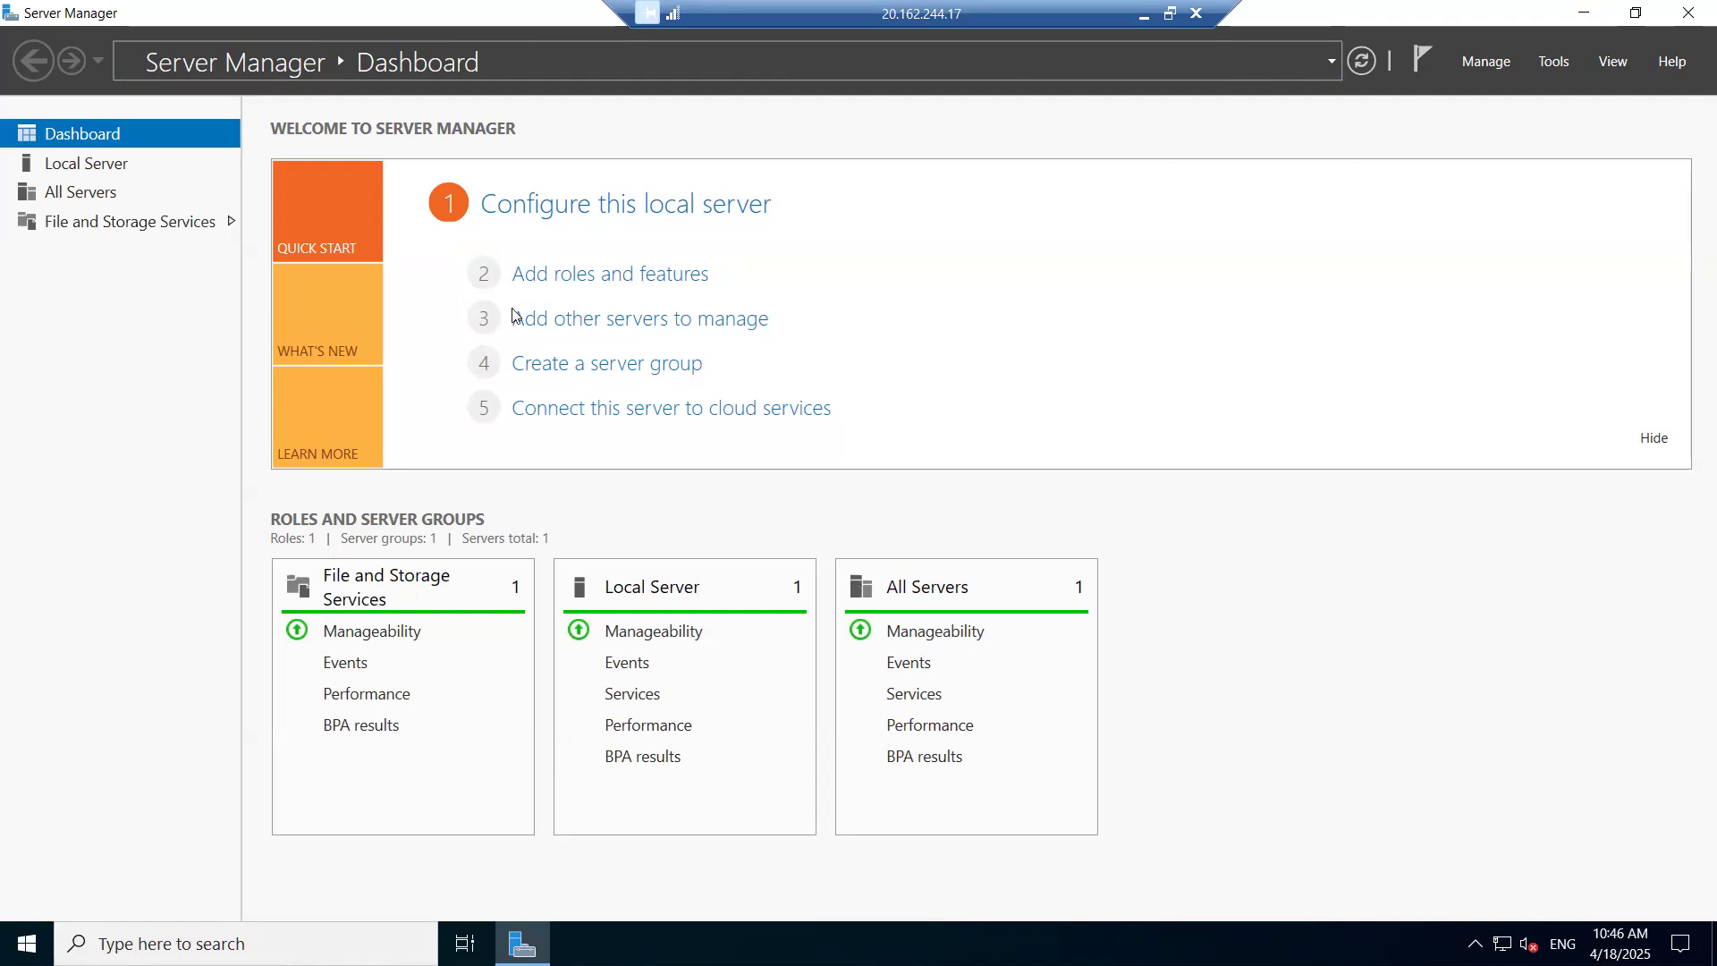
- Start the Add Roles and Features wizard and advance to the Server Roles page
click(573, 276)
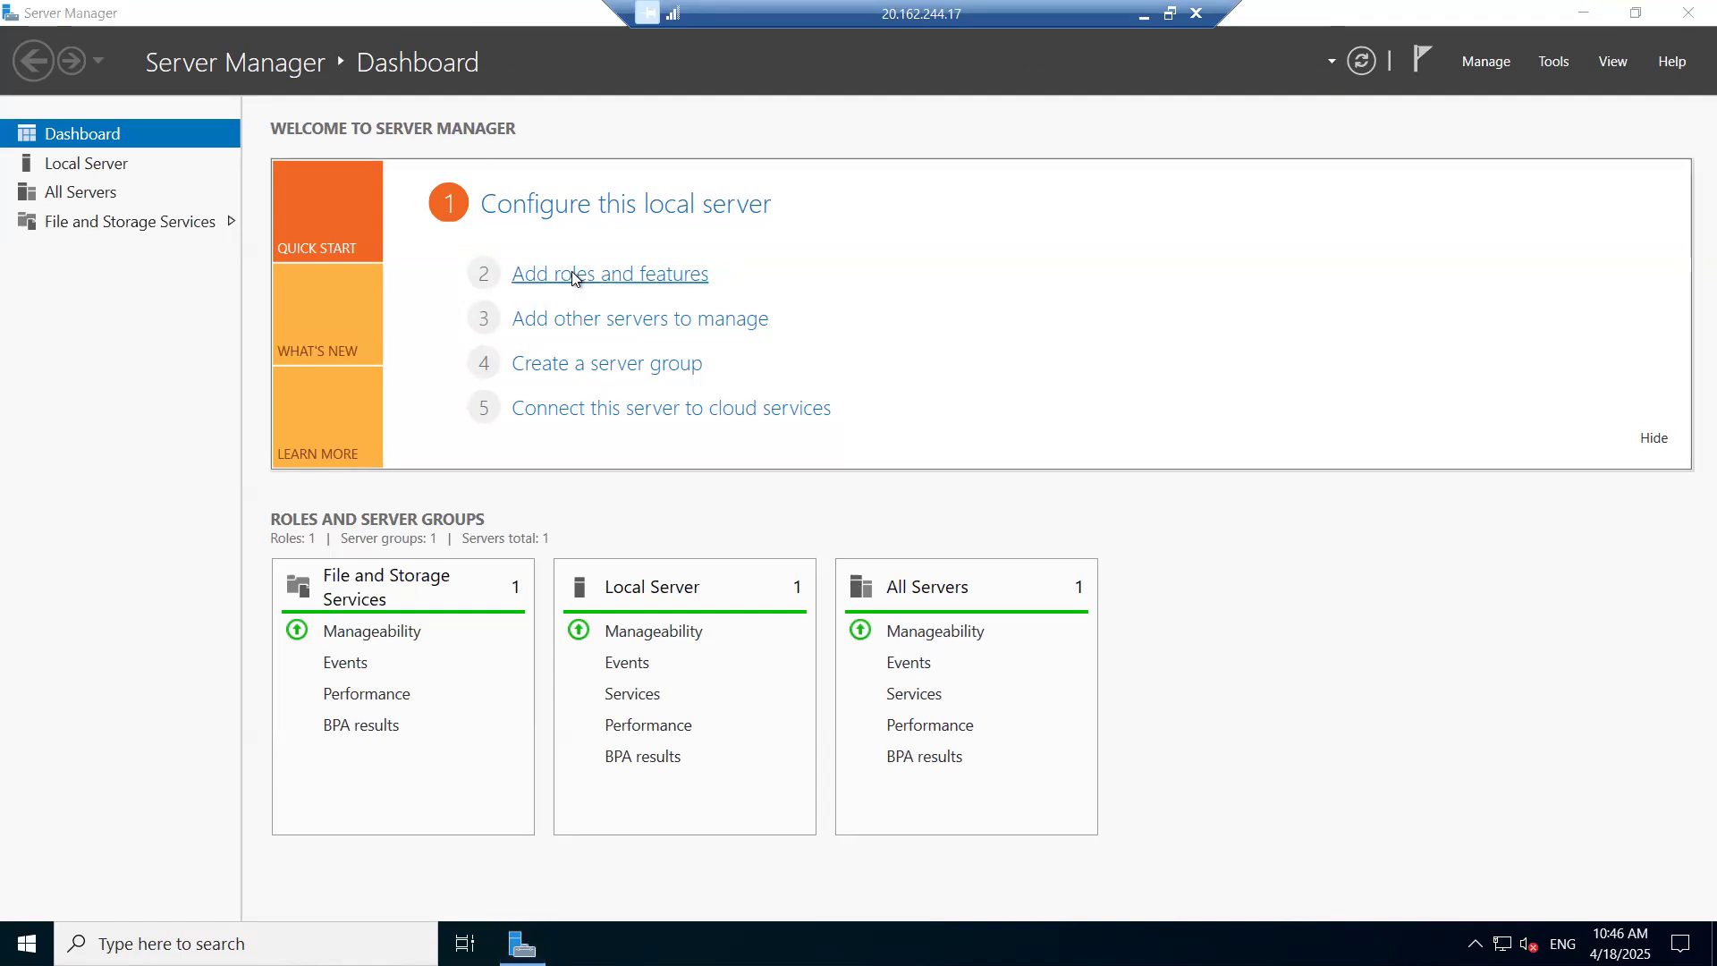
click(637, 631)
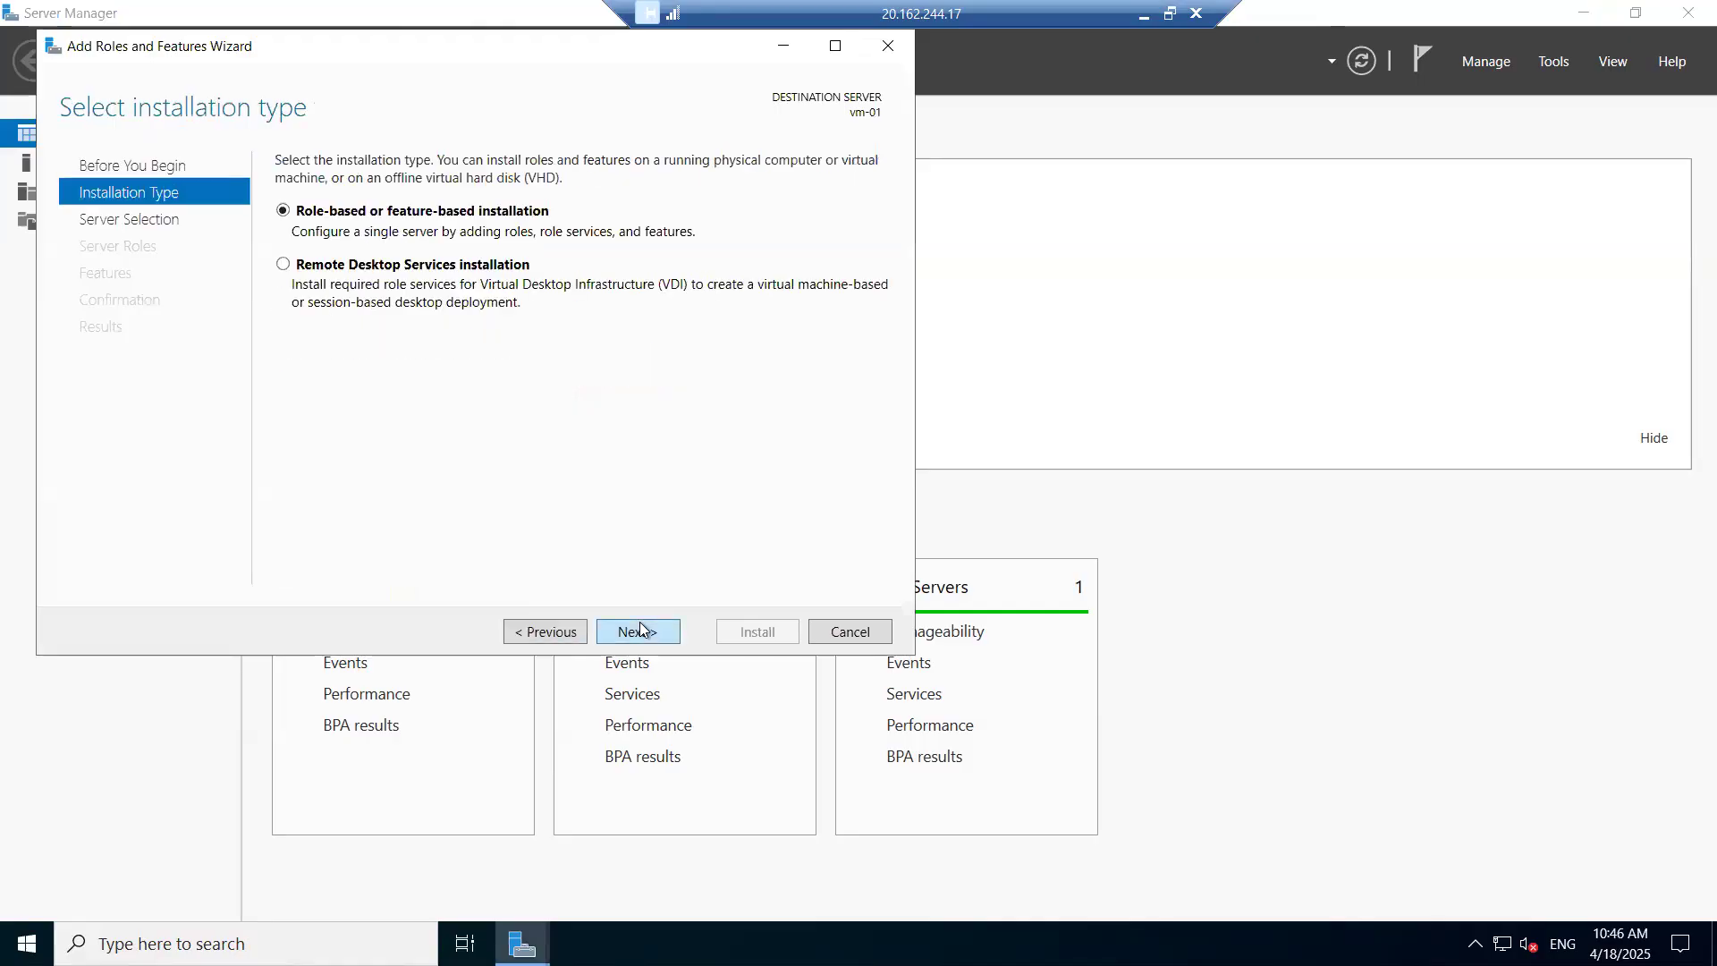
click(638, 631)
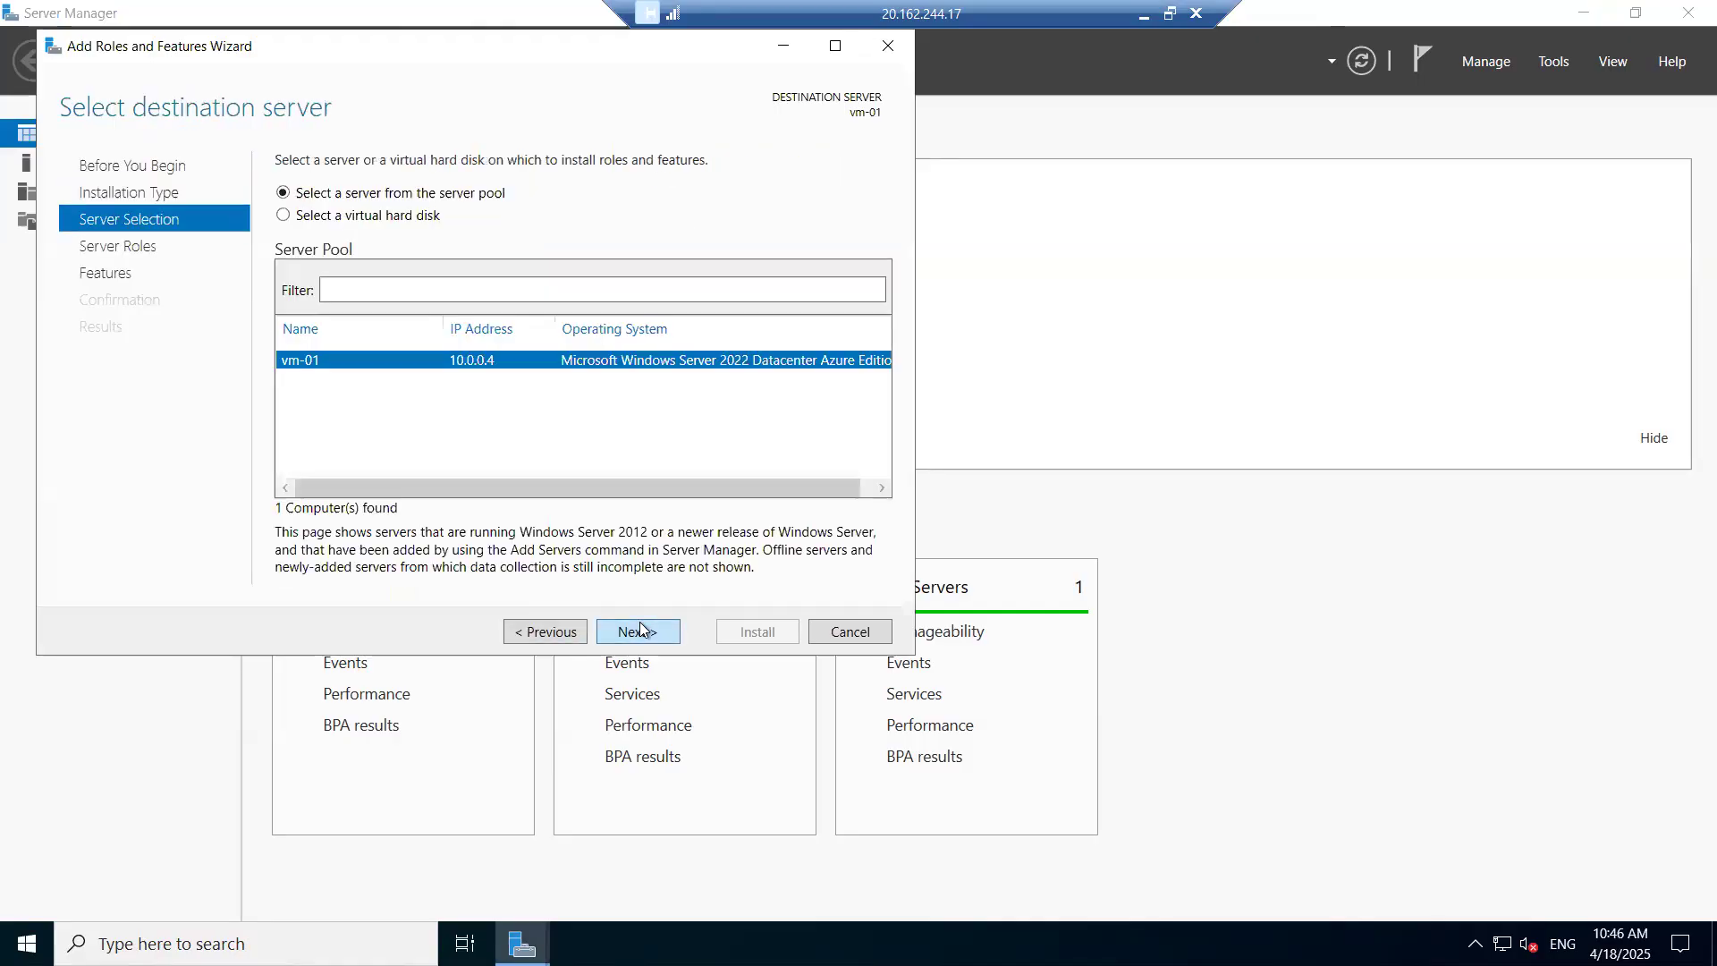
click(638, 631)
- Read descriptions of DHCP, DNS, AD DS, Hyper-V, NPAS, IIS, WDS and WSUS, then cancel the wizard
drag(630, 310, 358, 346)
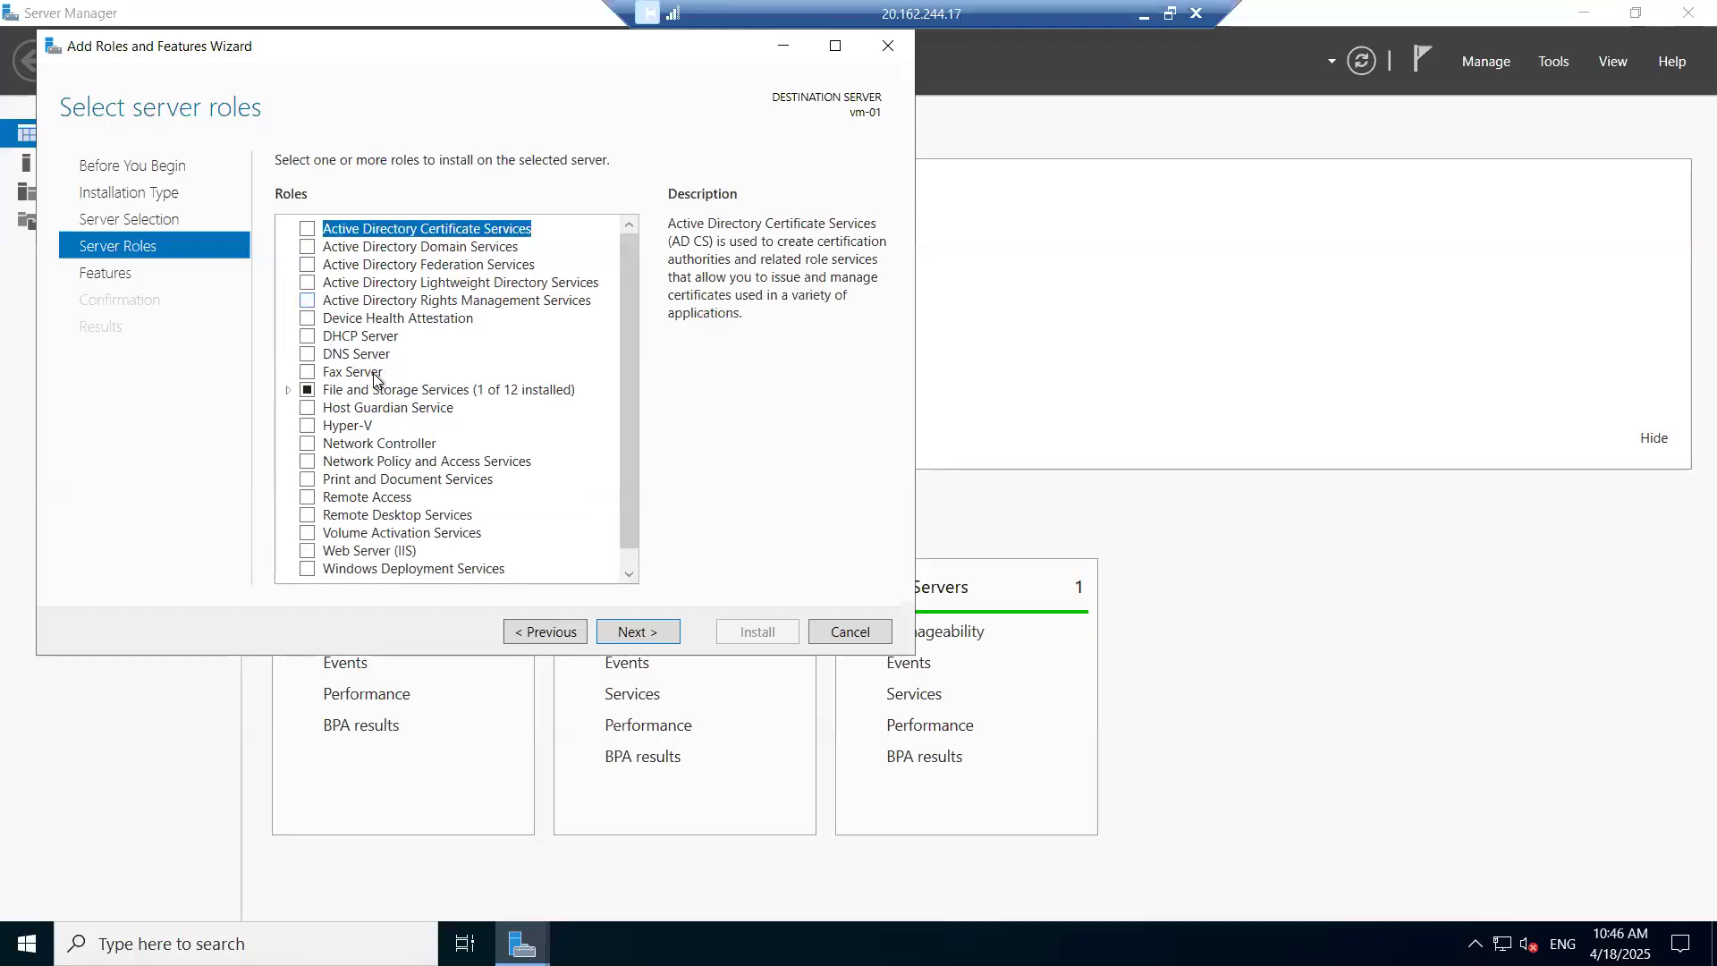
click(356, 337)
click(353, 358)
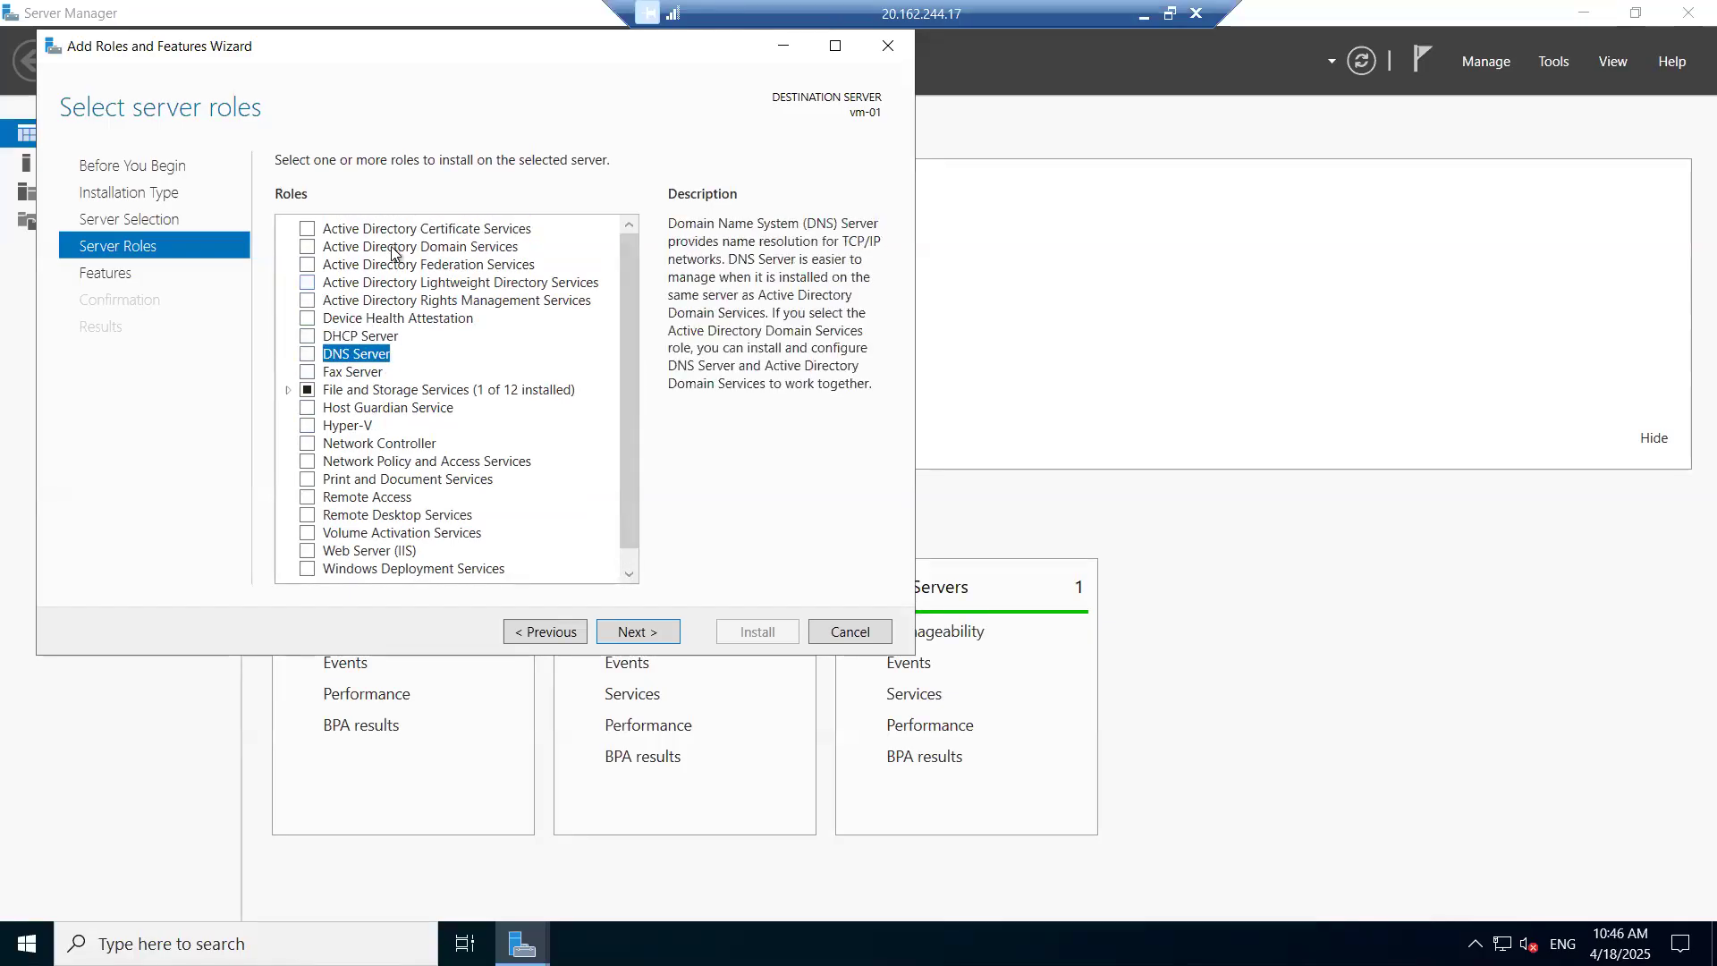
click(395, 249)
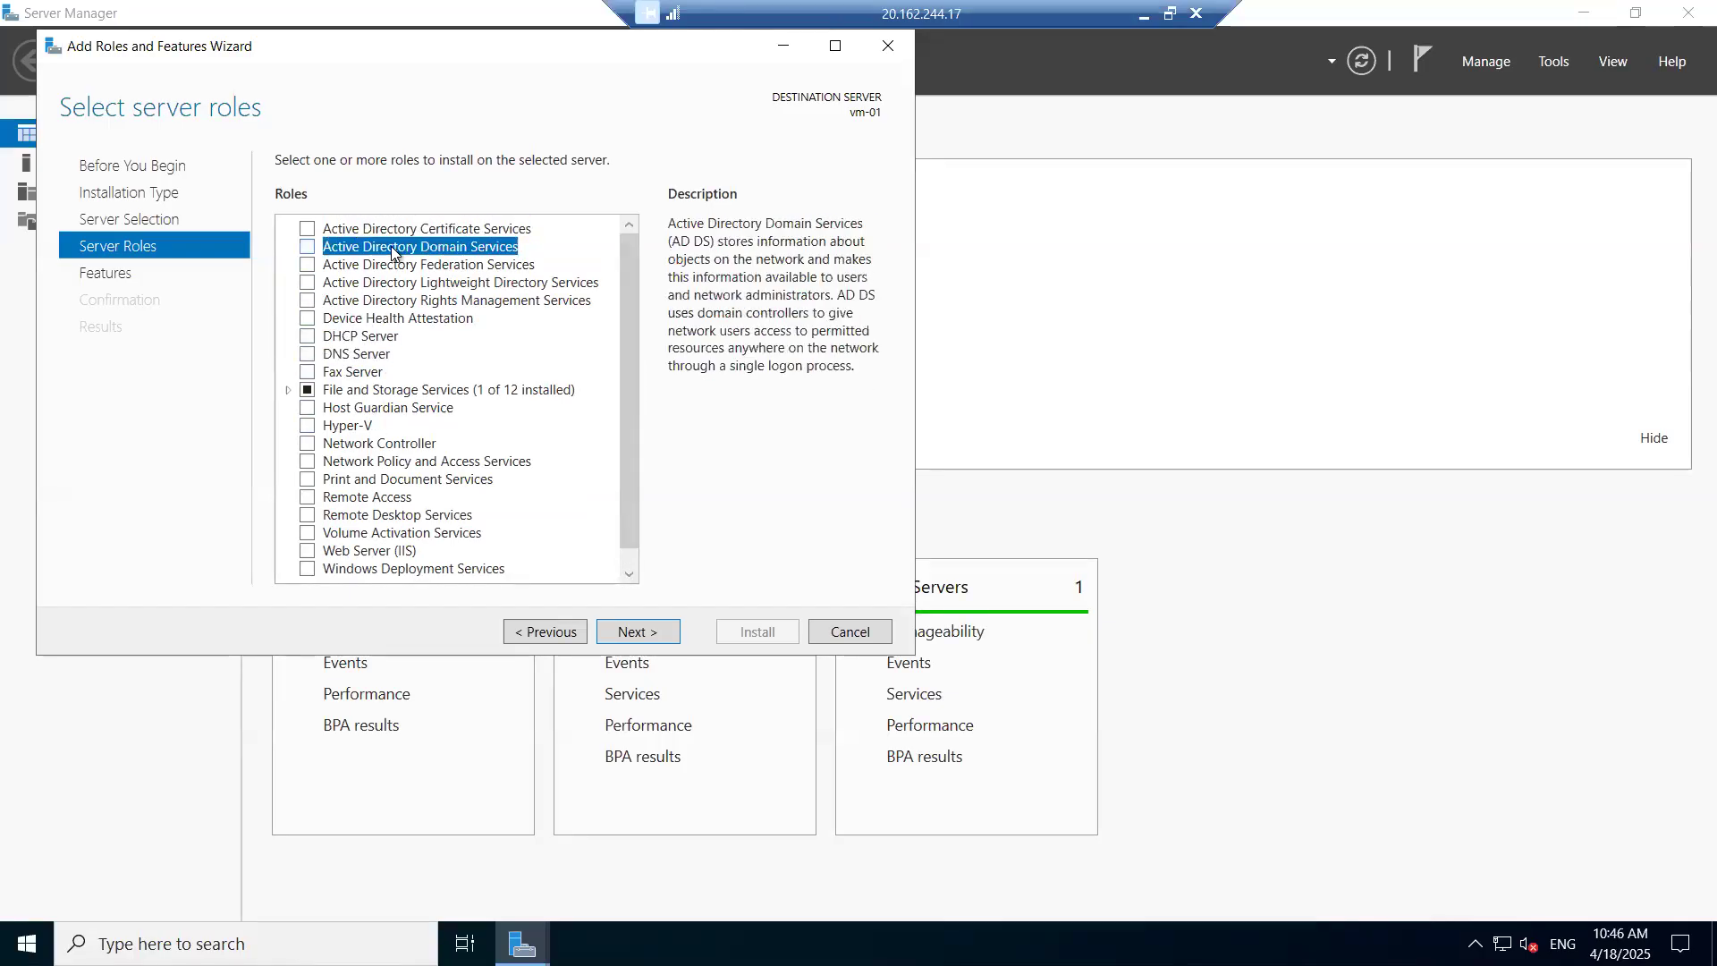
click(367, 425)
click(380, 461)
scroll(385, 501, down, 1)
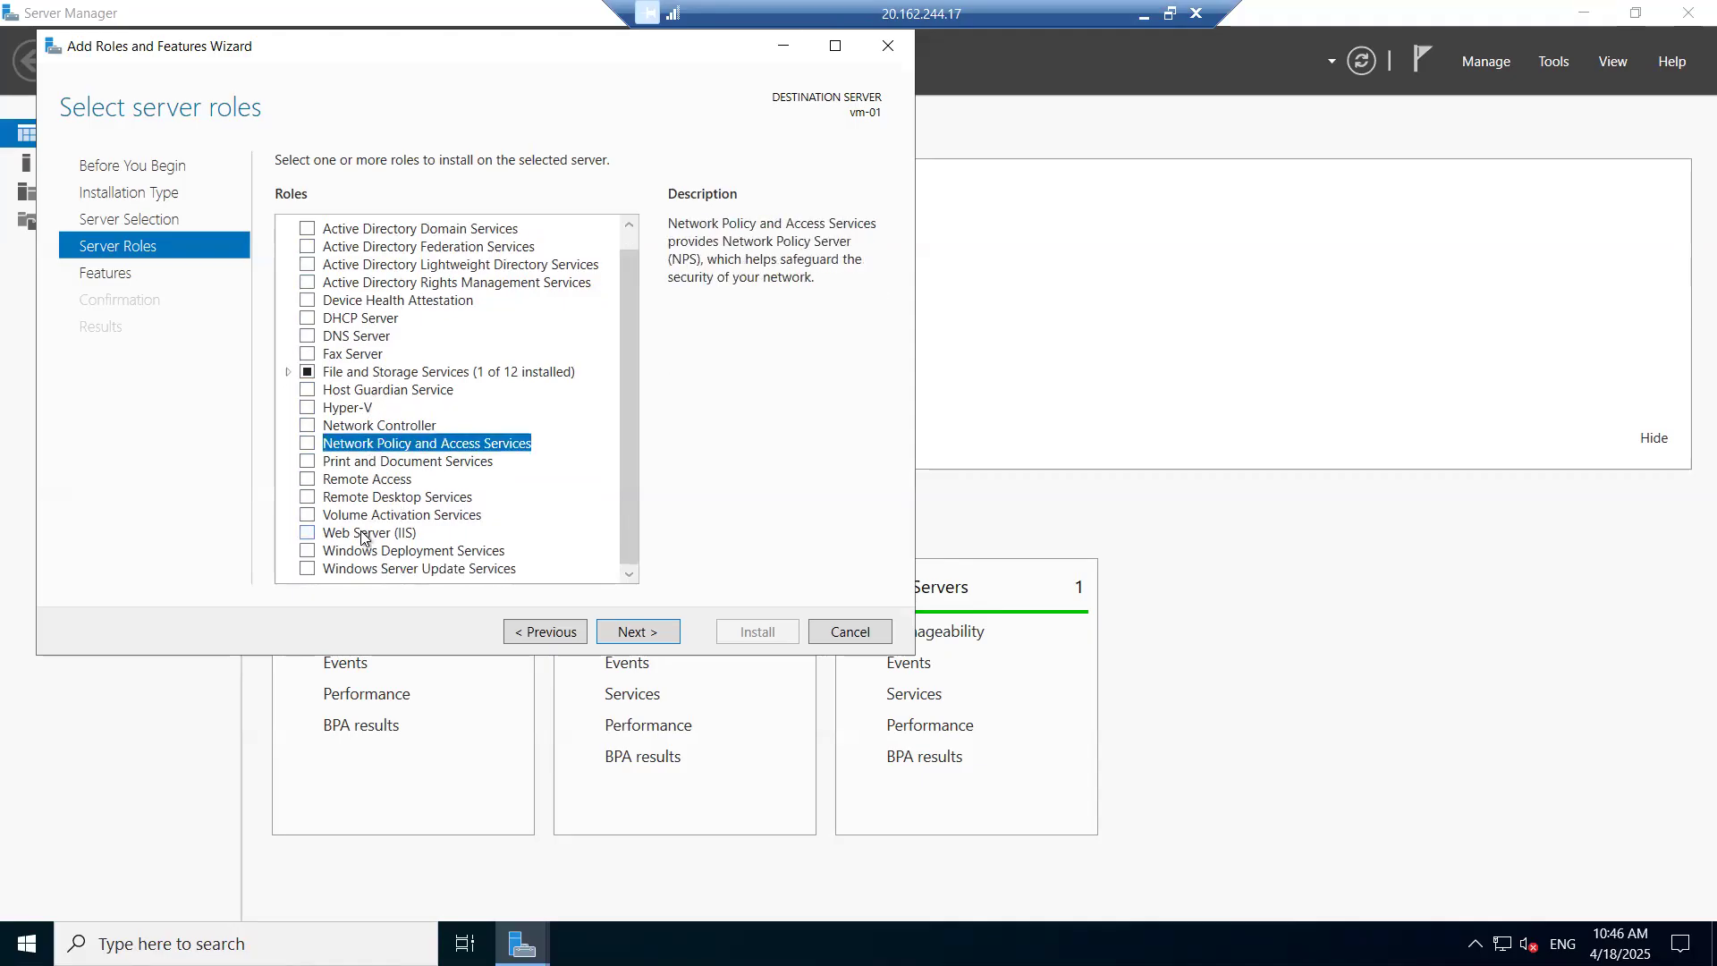
click(374, 531)
click(415, 550)
click(420, 566)
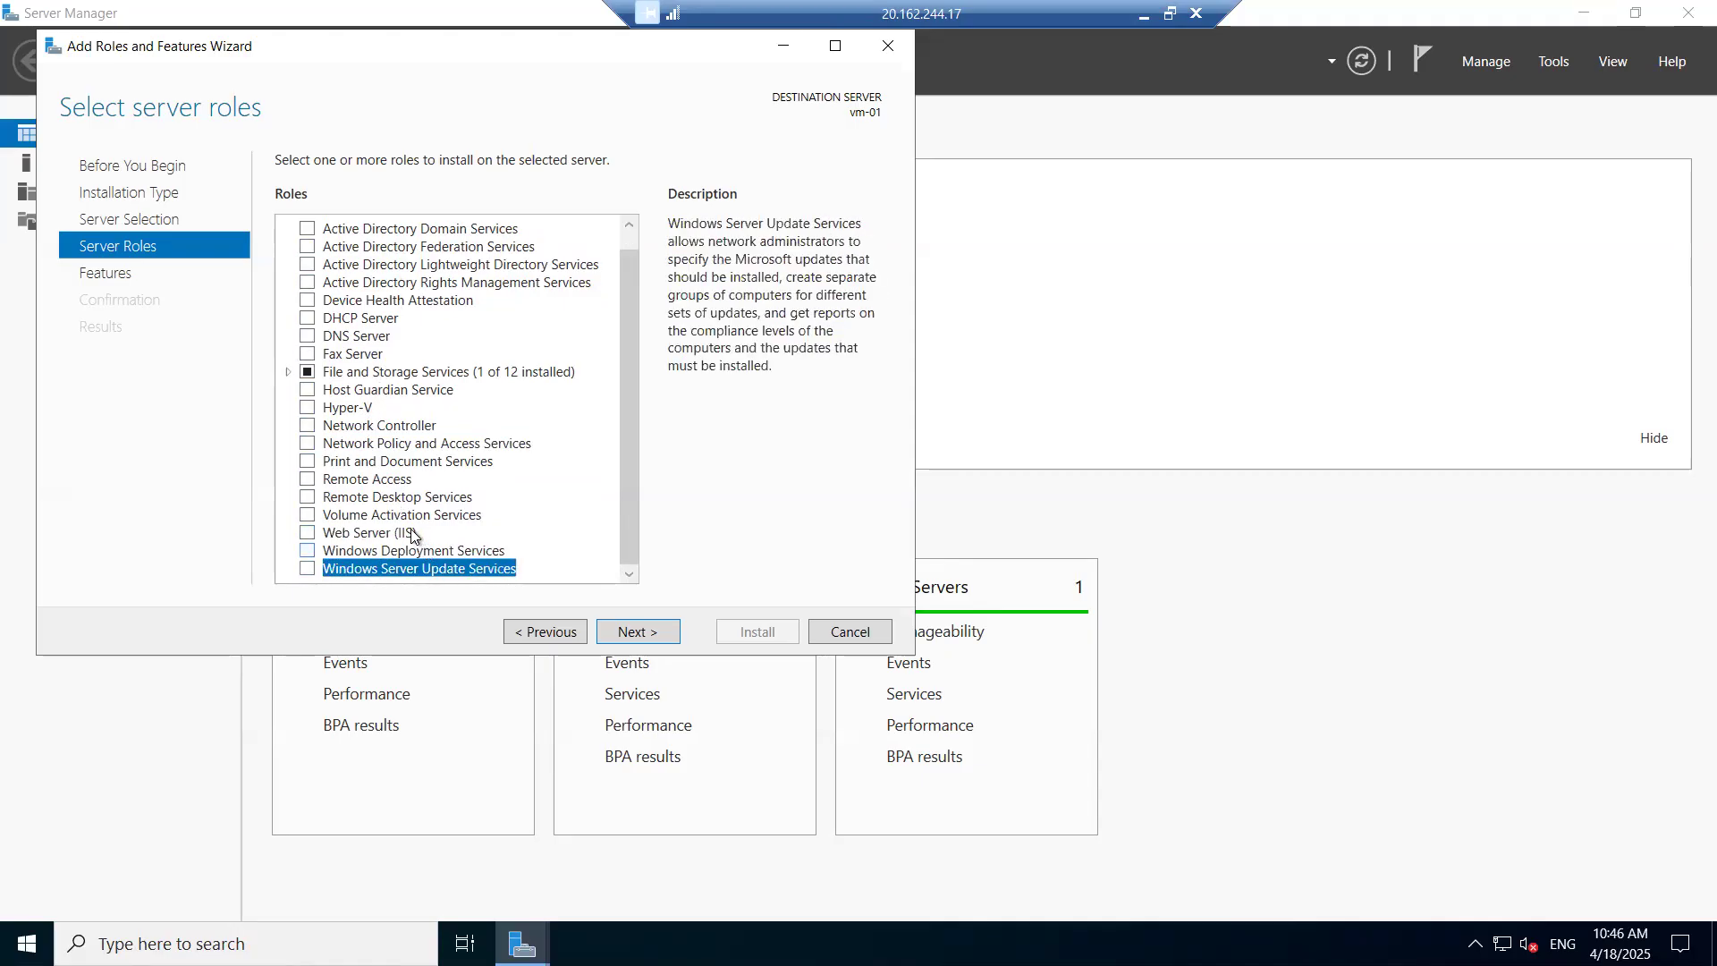
scroll(380, 499, up, 1)
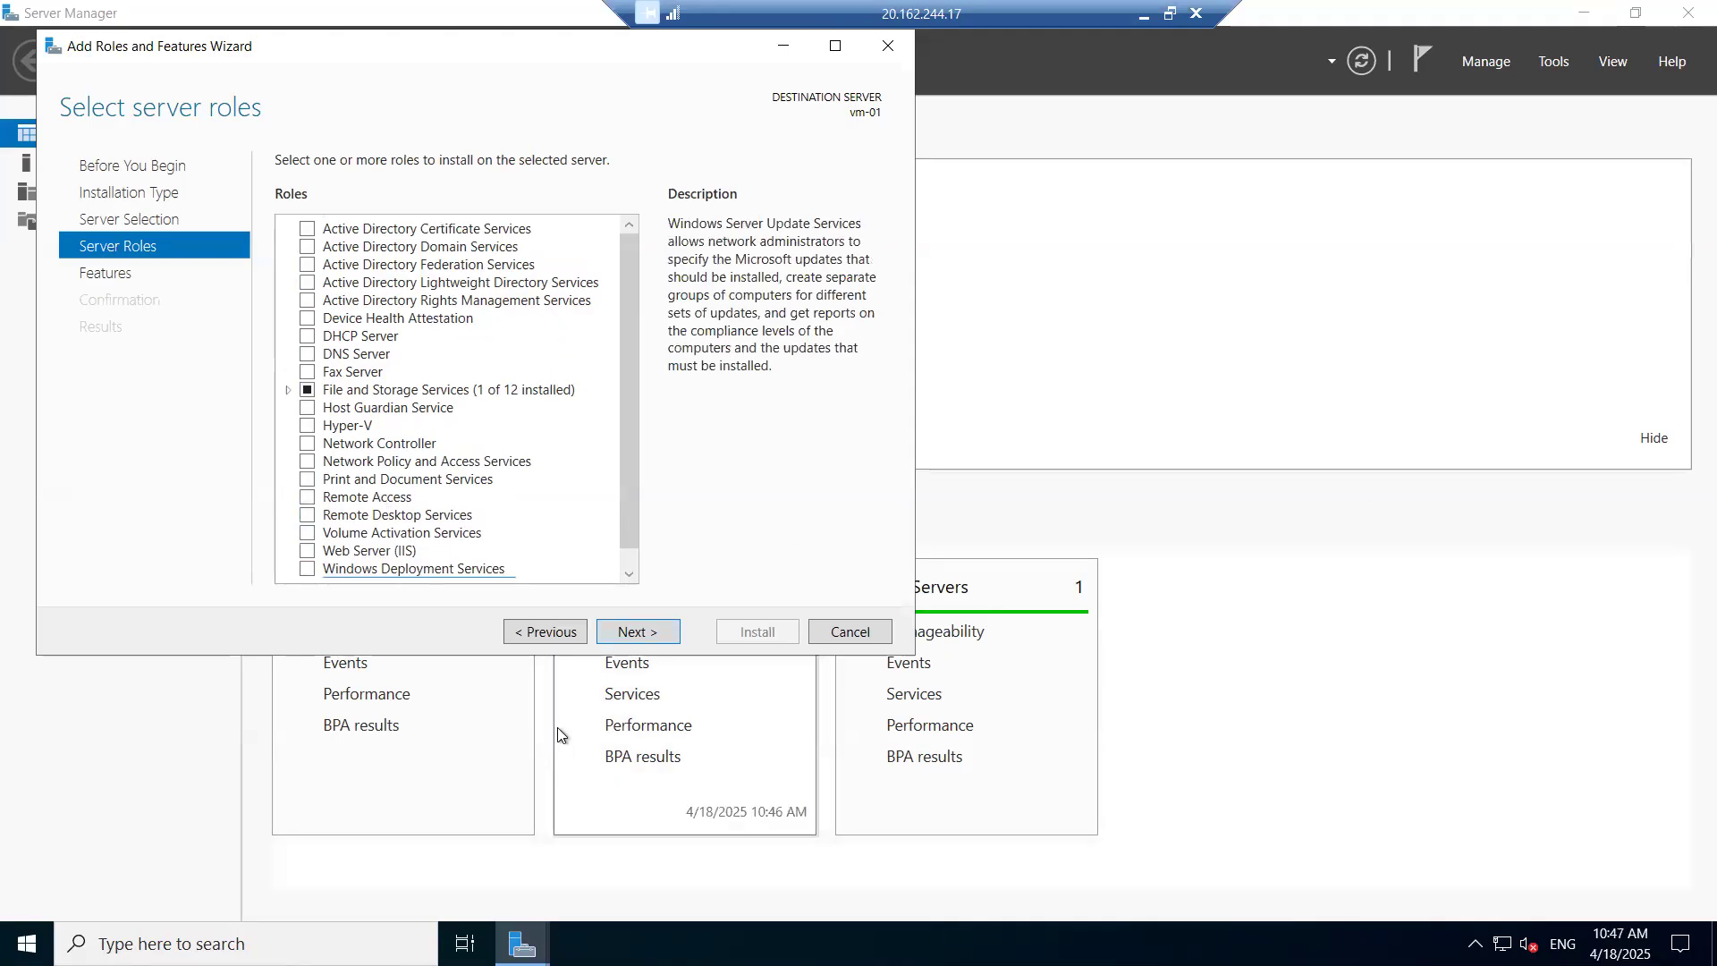
click(849, 632)
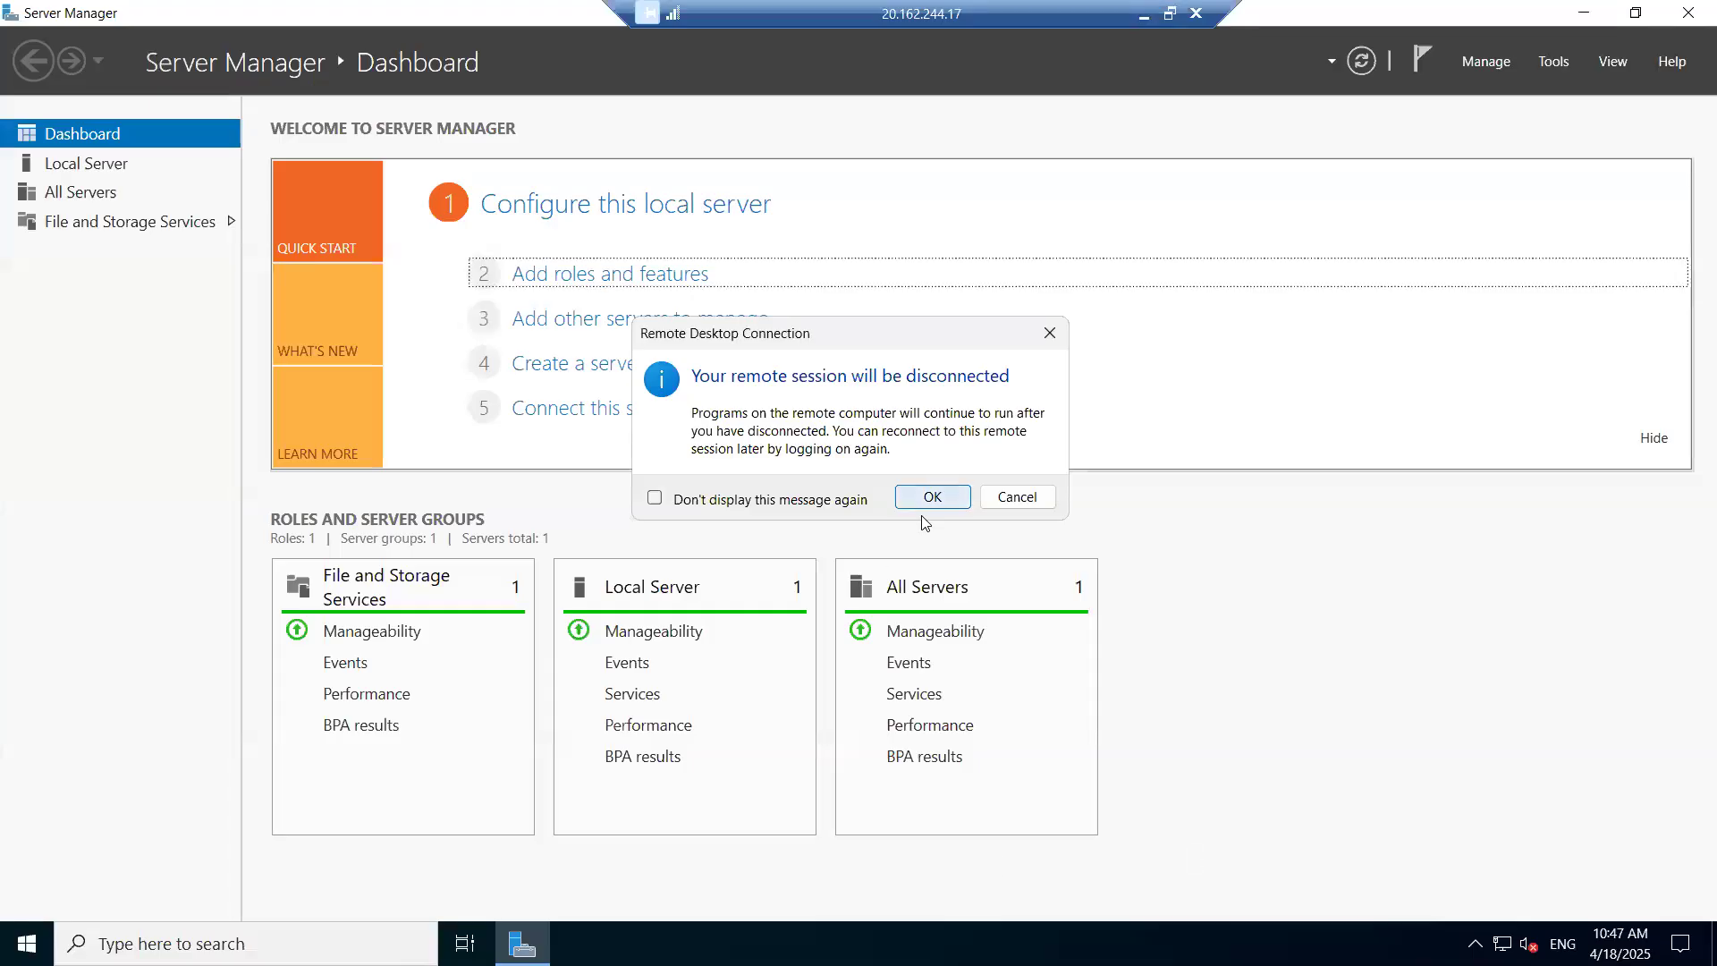
- Disconnect the remote session and copy vm-01's public IP from its overview page
click(930, 497)
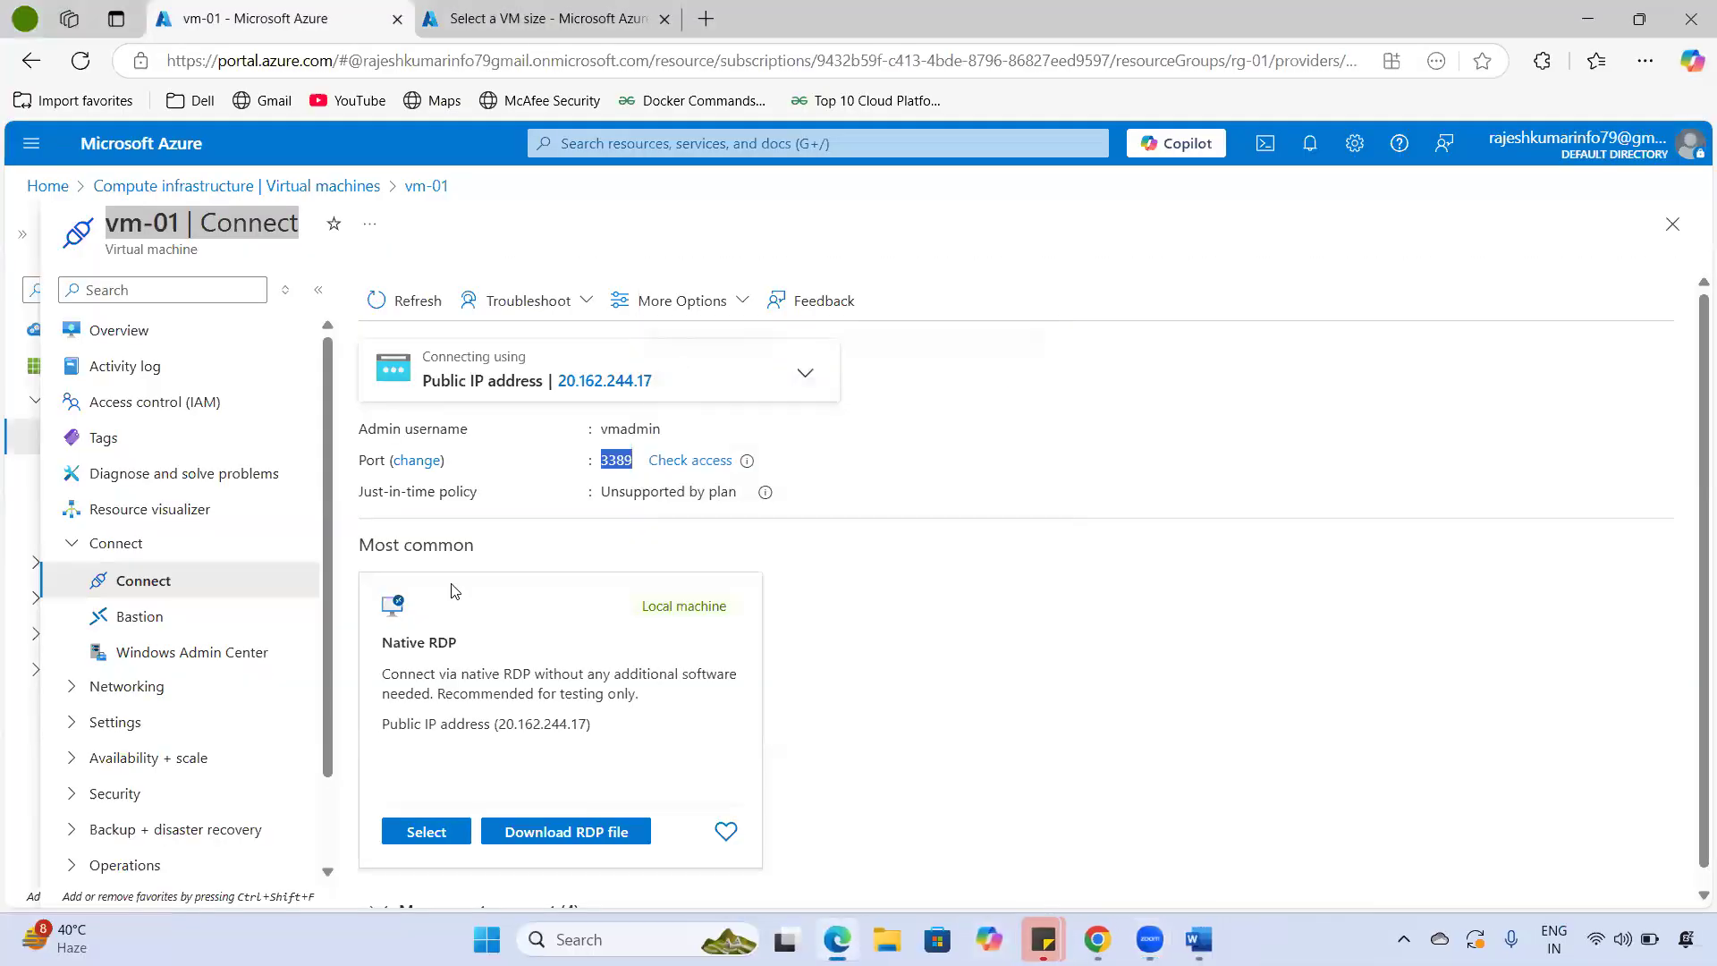
click(173, 333)
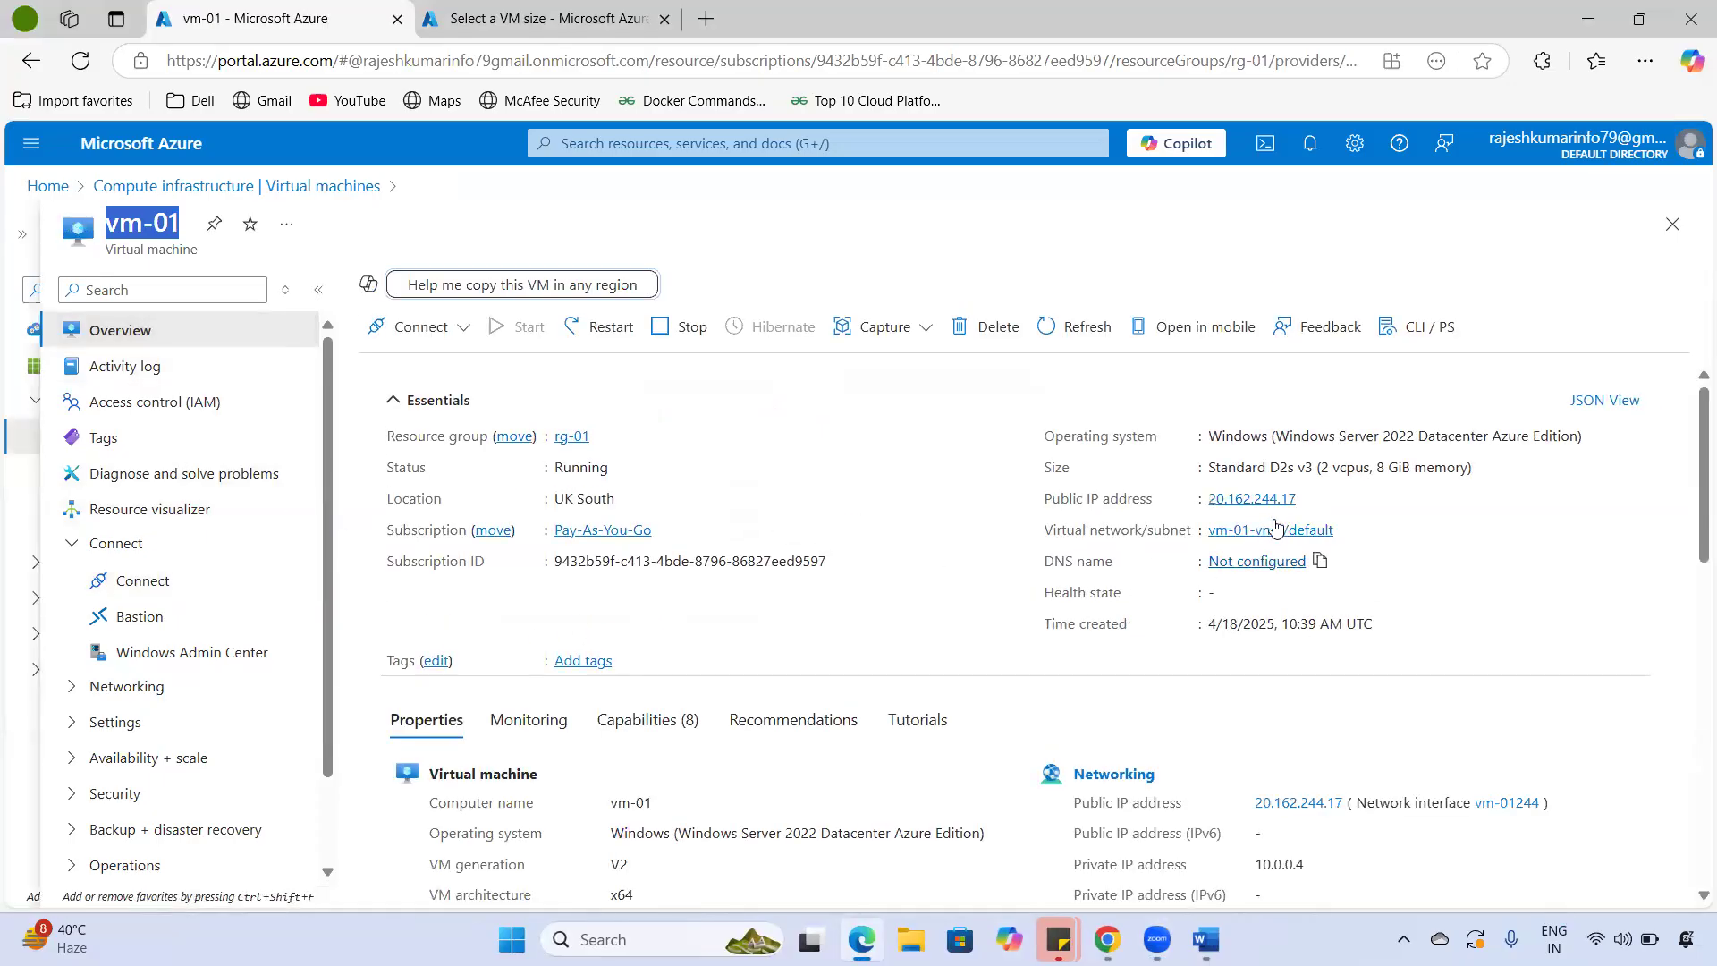
click(1310, 507)
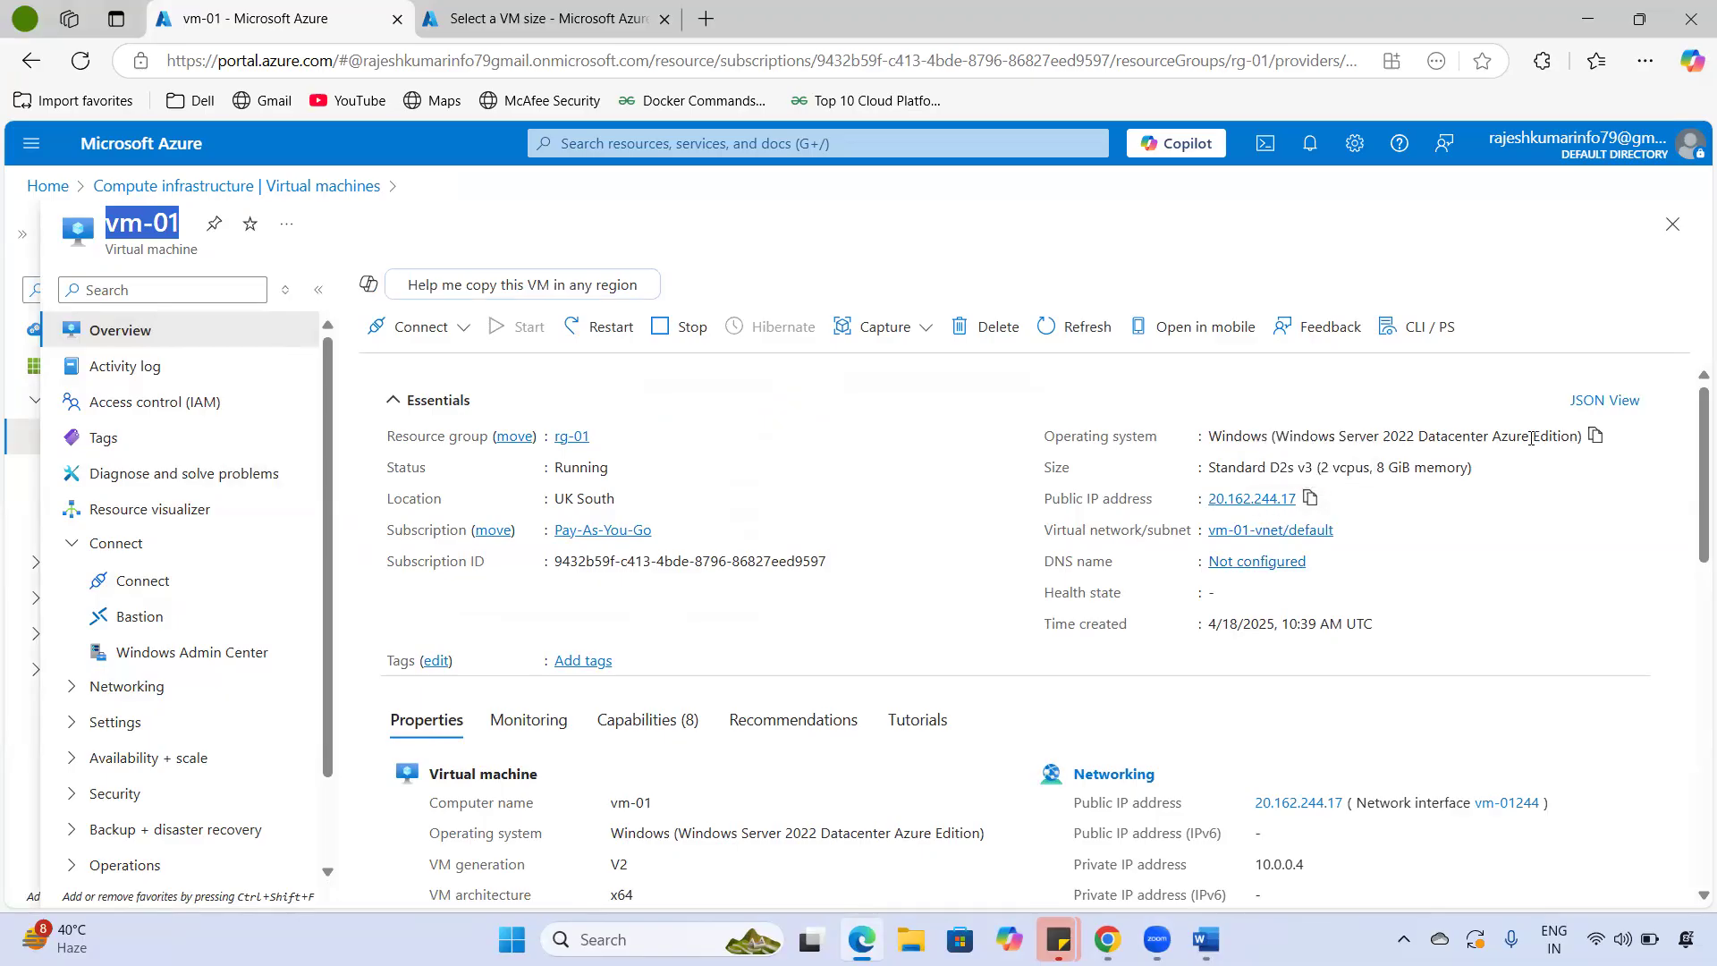
- Launch mstsc and connect to 20.162.244.17 without the :3389 suffix, trusting the remote computer
key(super+r)
text(mstsc)
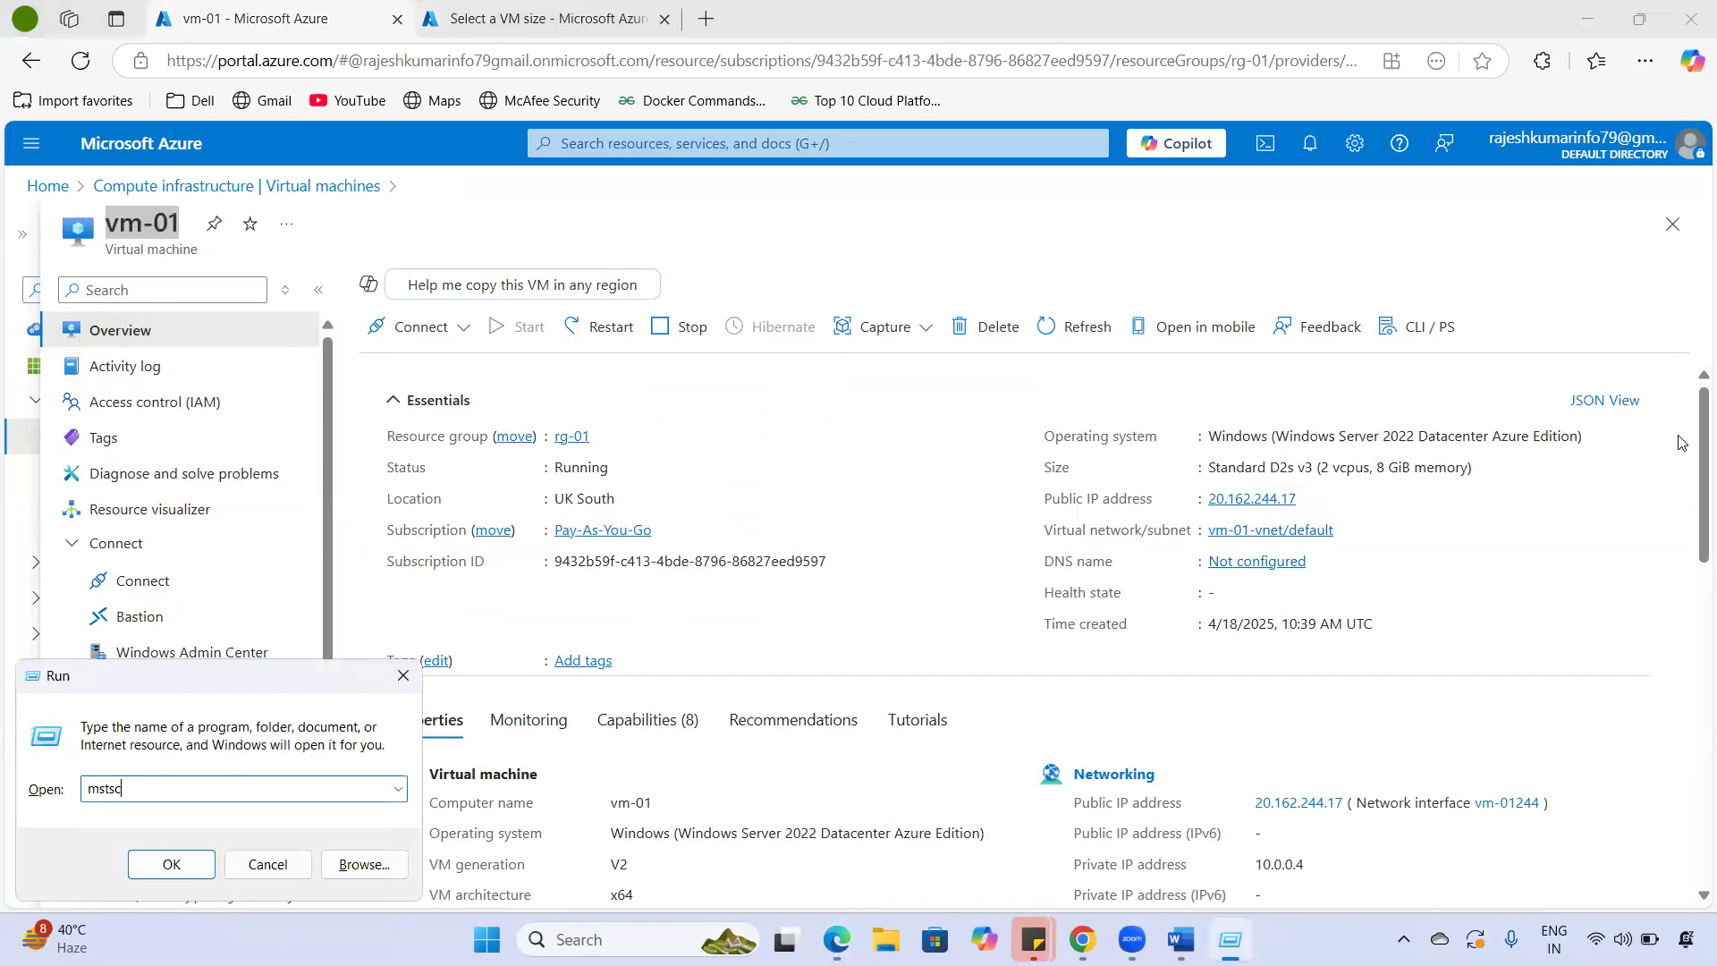
click(171, 864)
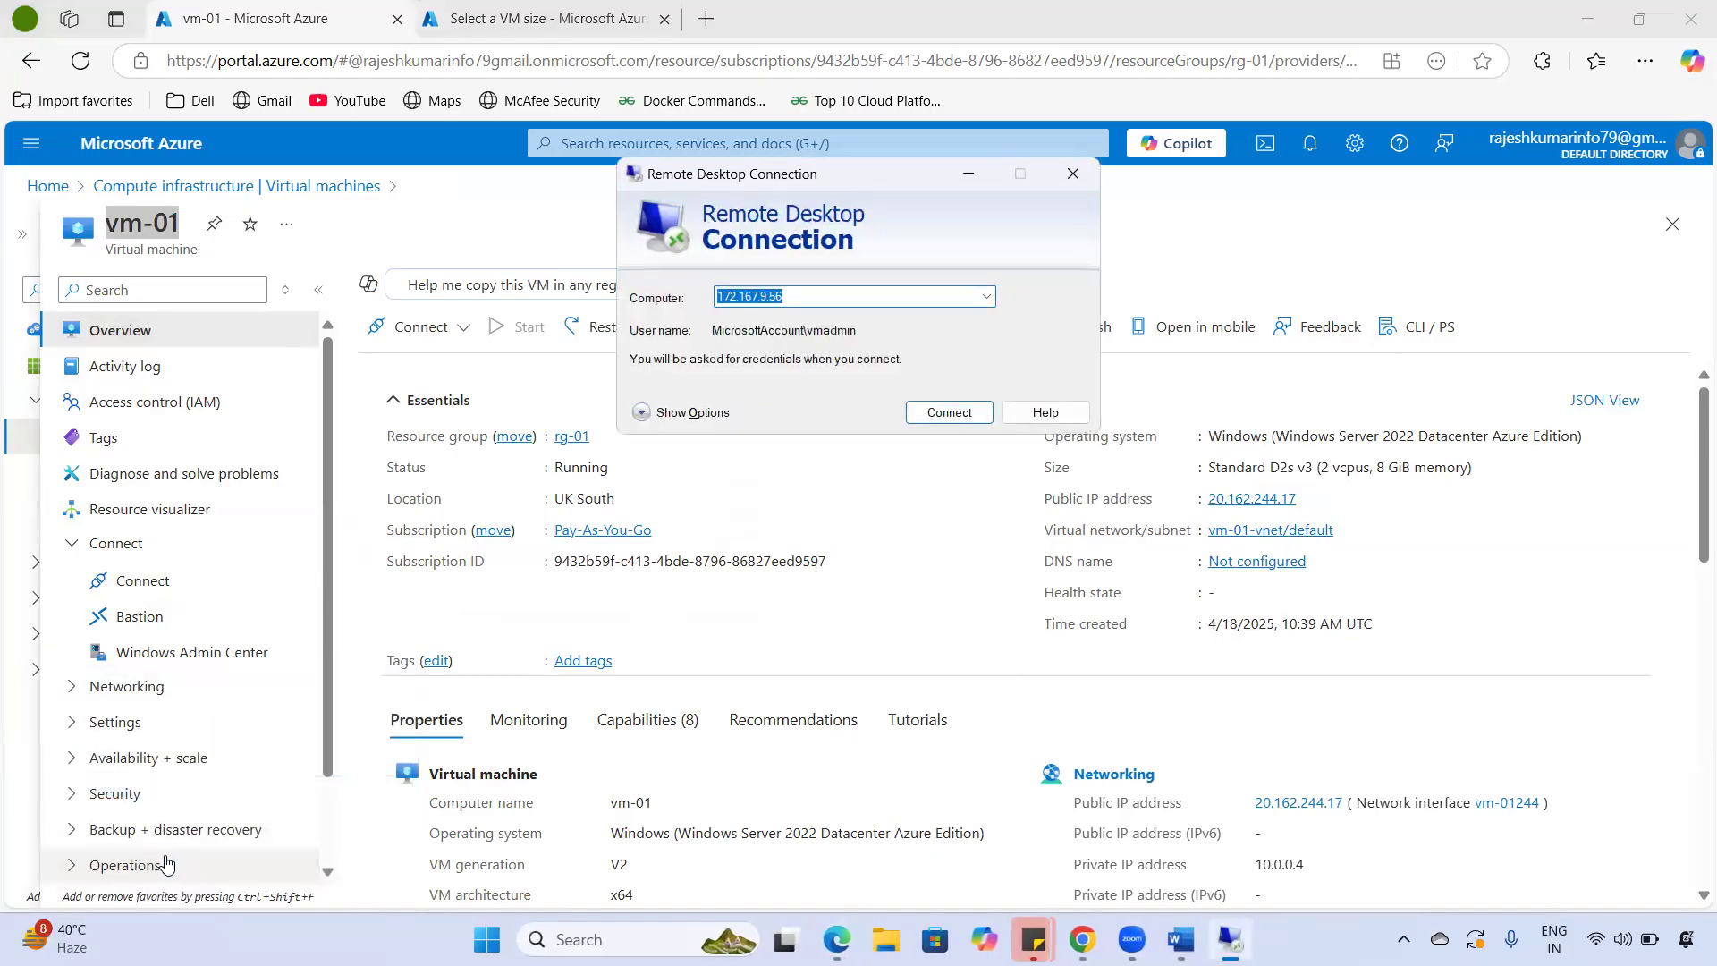
key(ctrl+v)
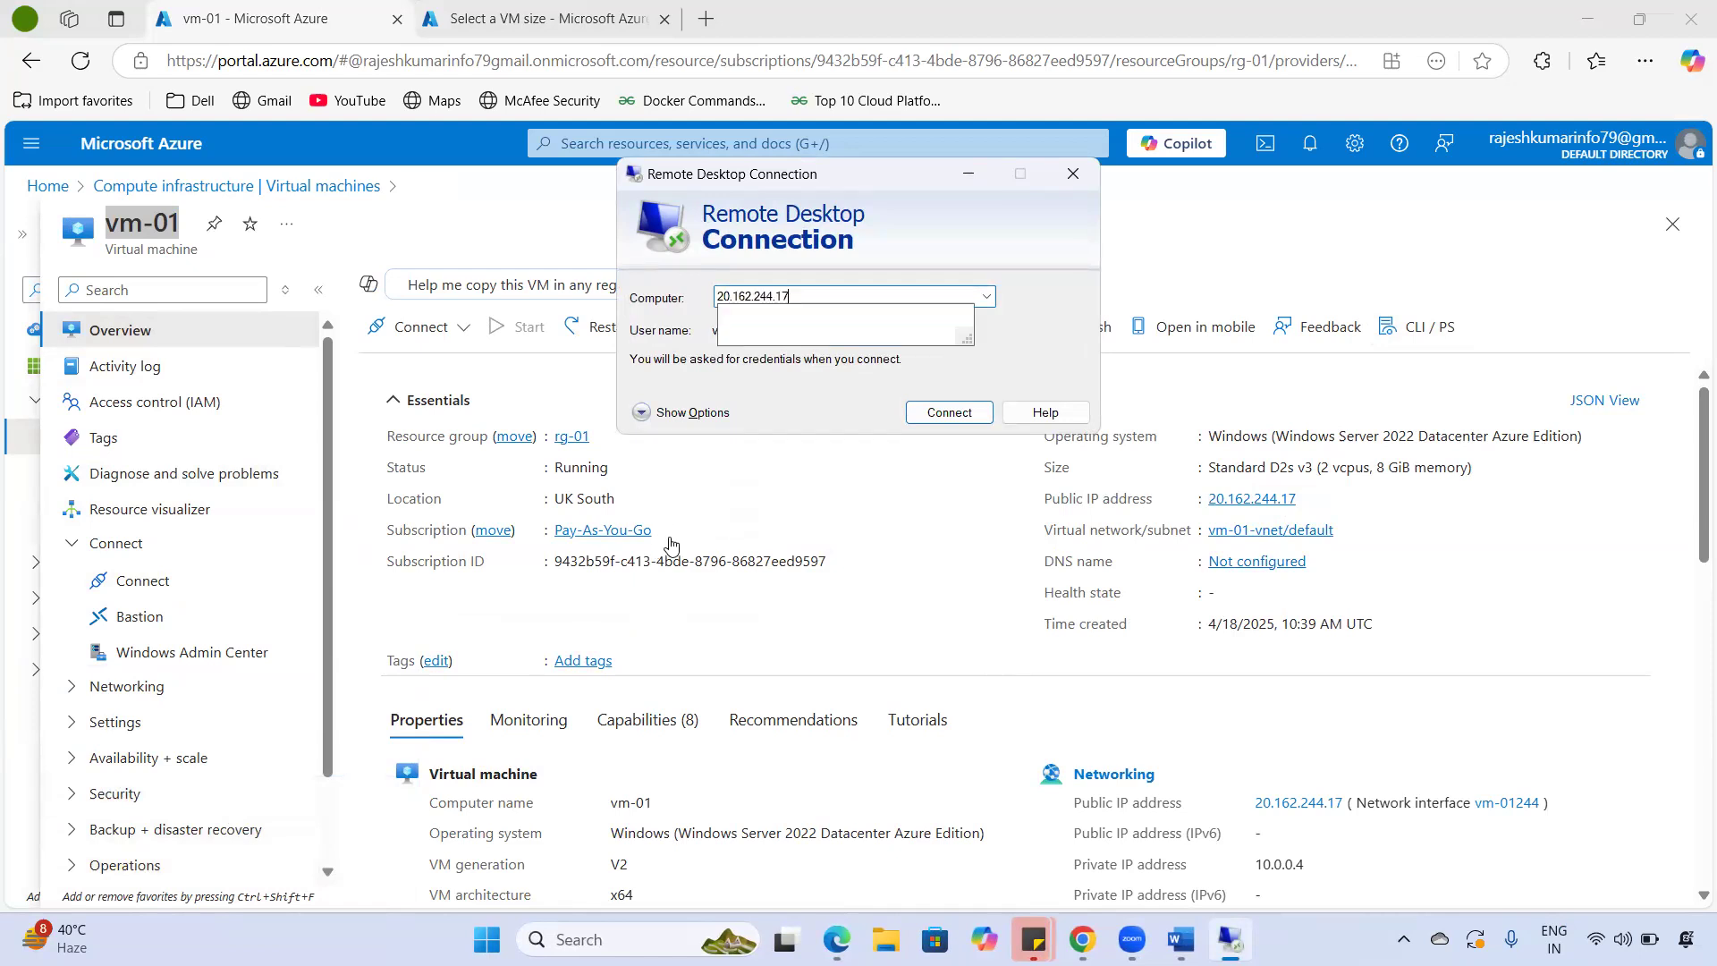
click(826, 293)
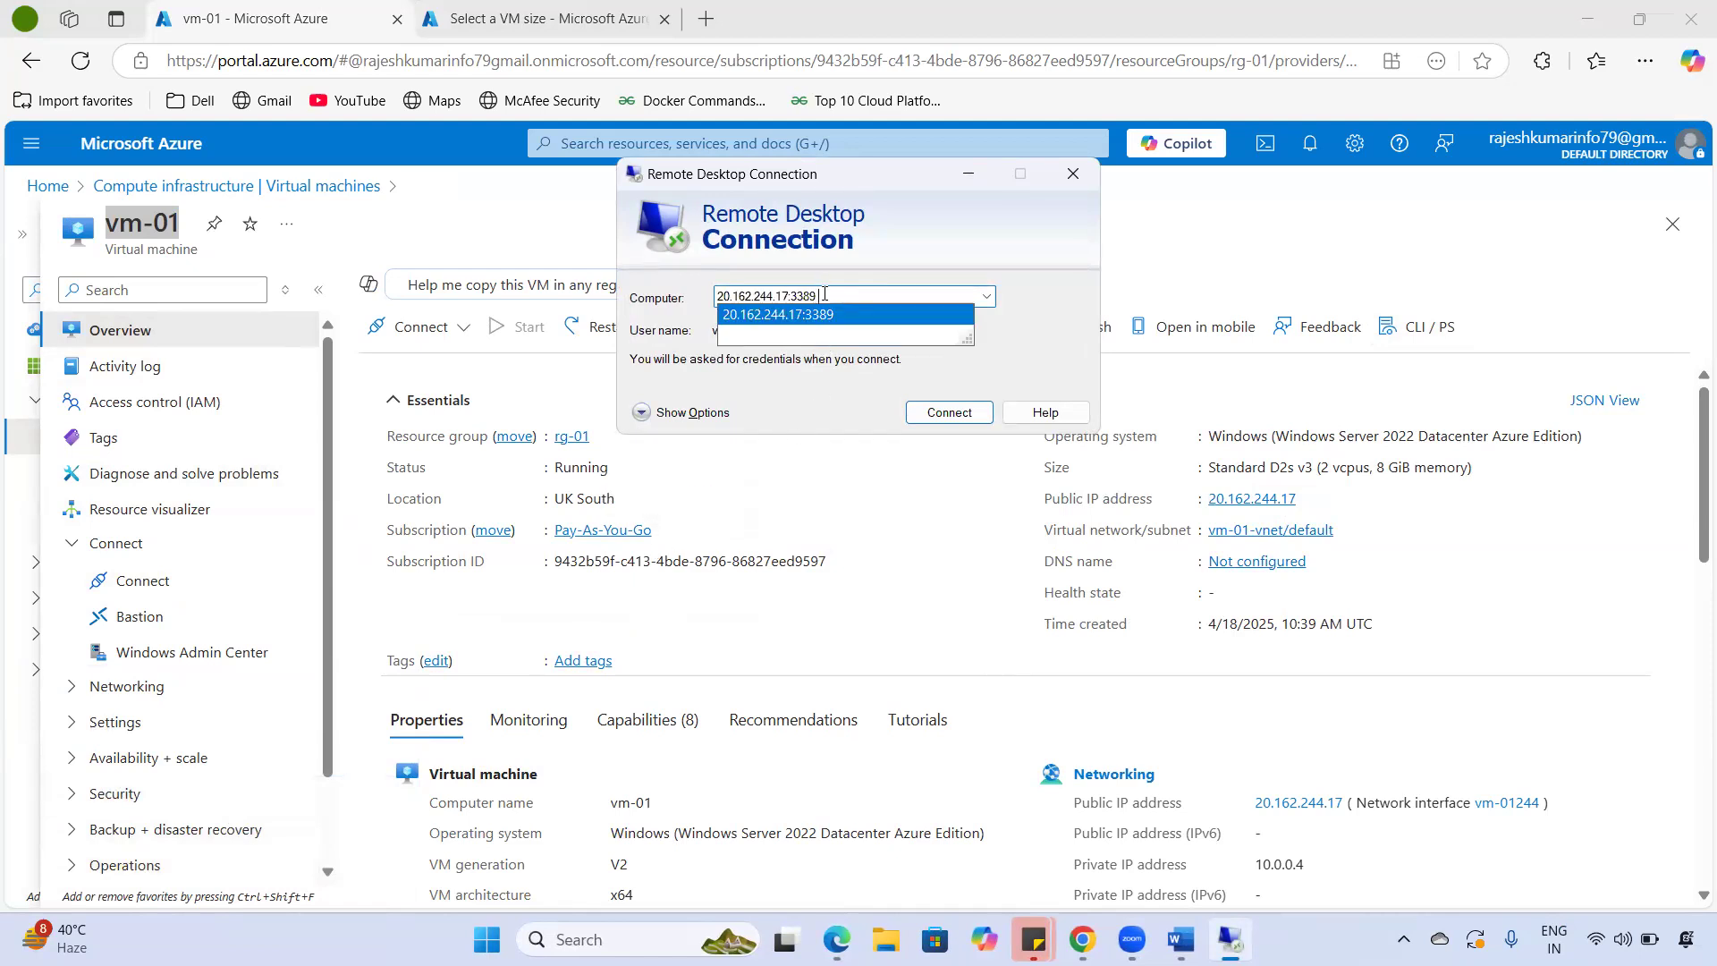
key(BackSpace)
key(BackSpace)
key(BackSpace)
key(BackSpace)
key(BackSpace)
click(937, 415)
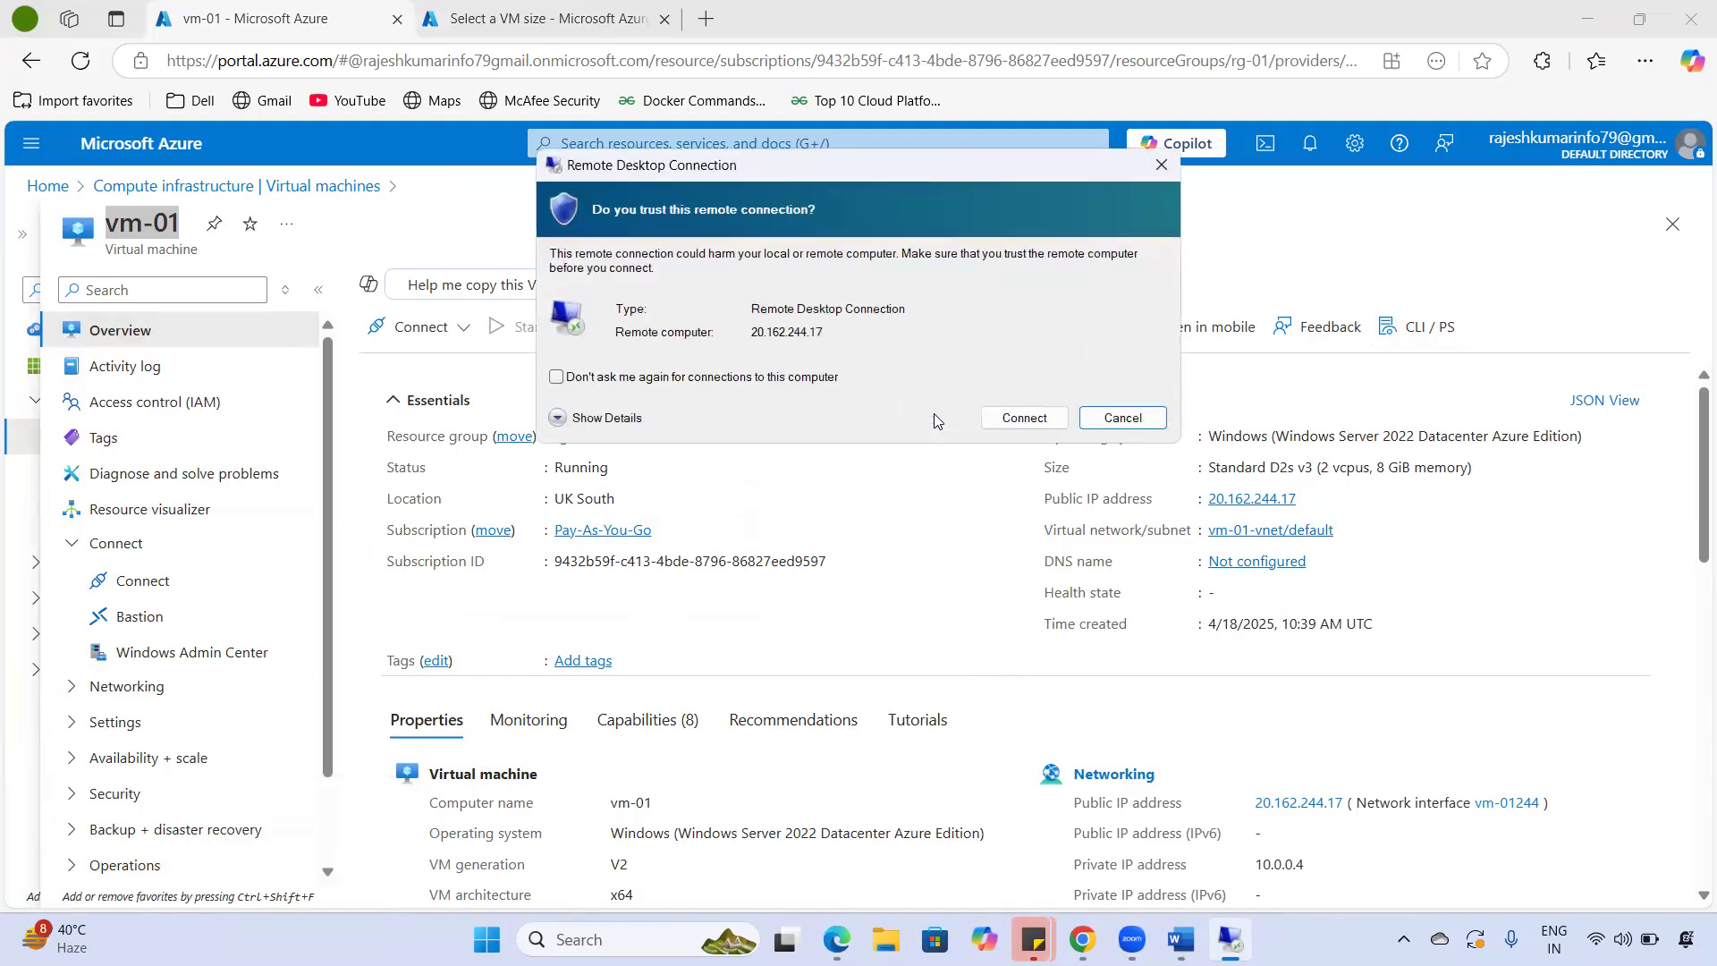
click(1028, 417)
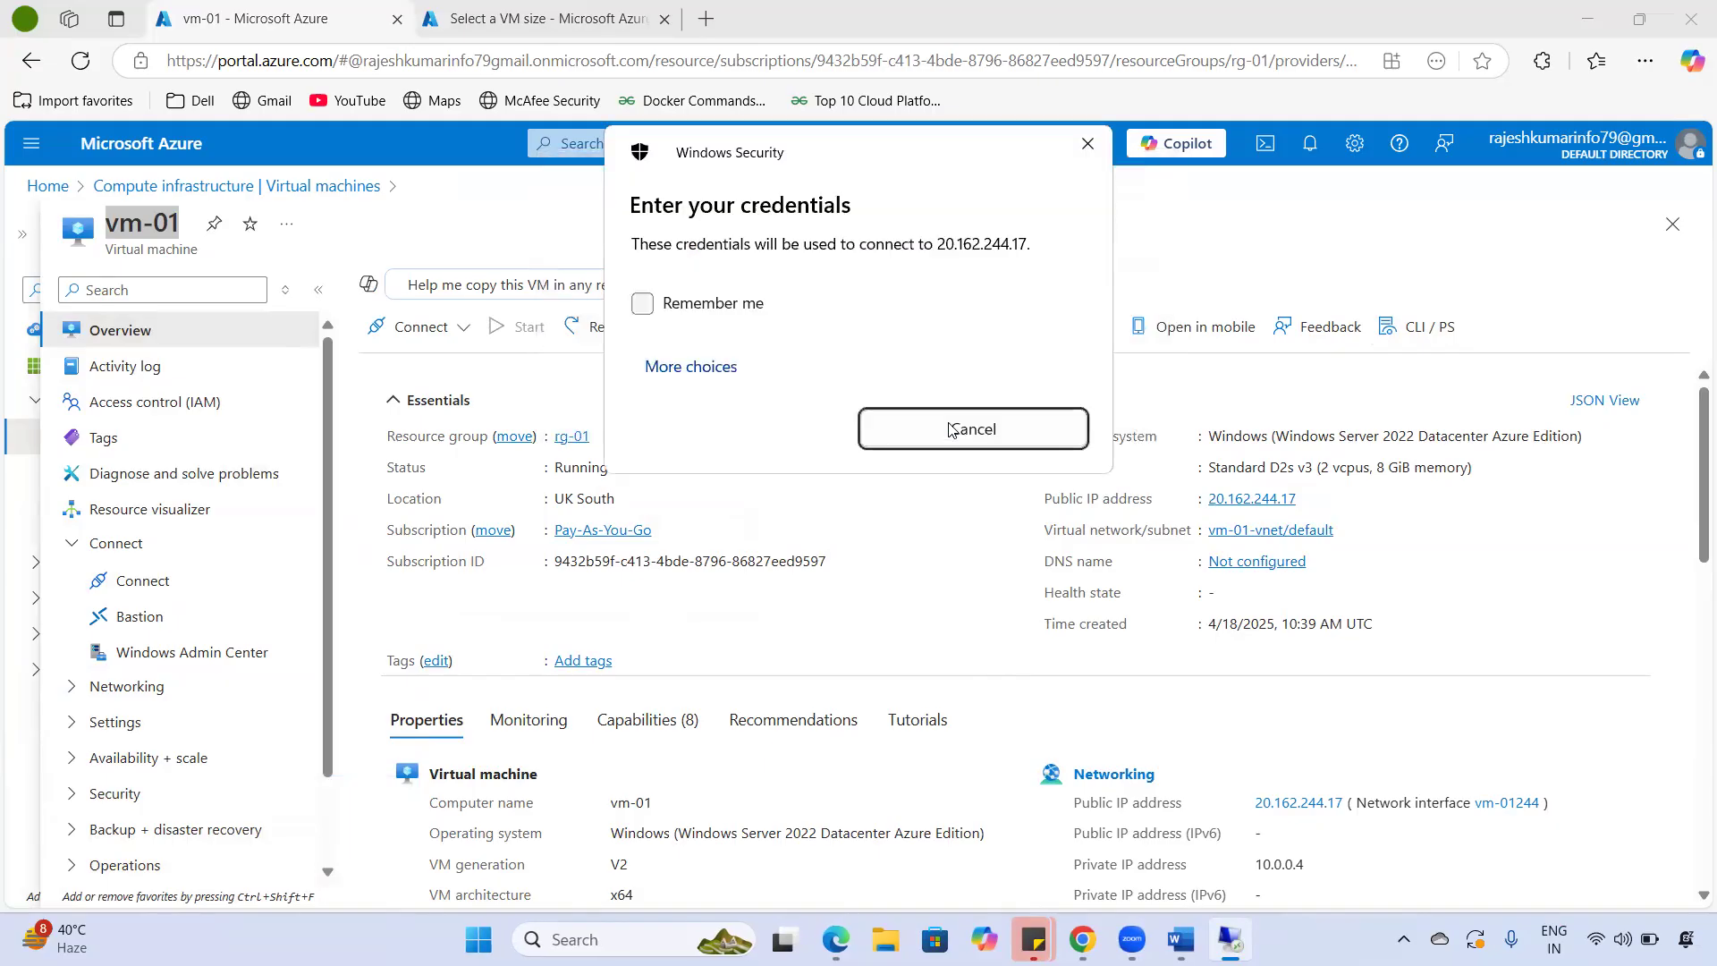
- Sign in with a different account, entering the admin user name and password
click(677, 472)
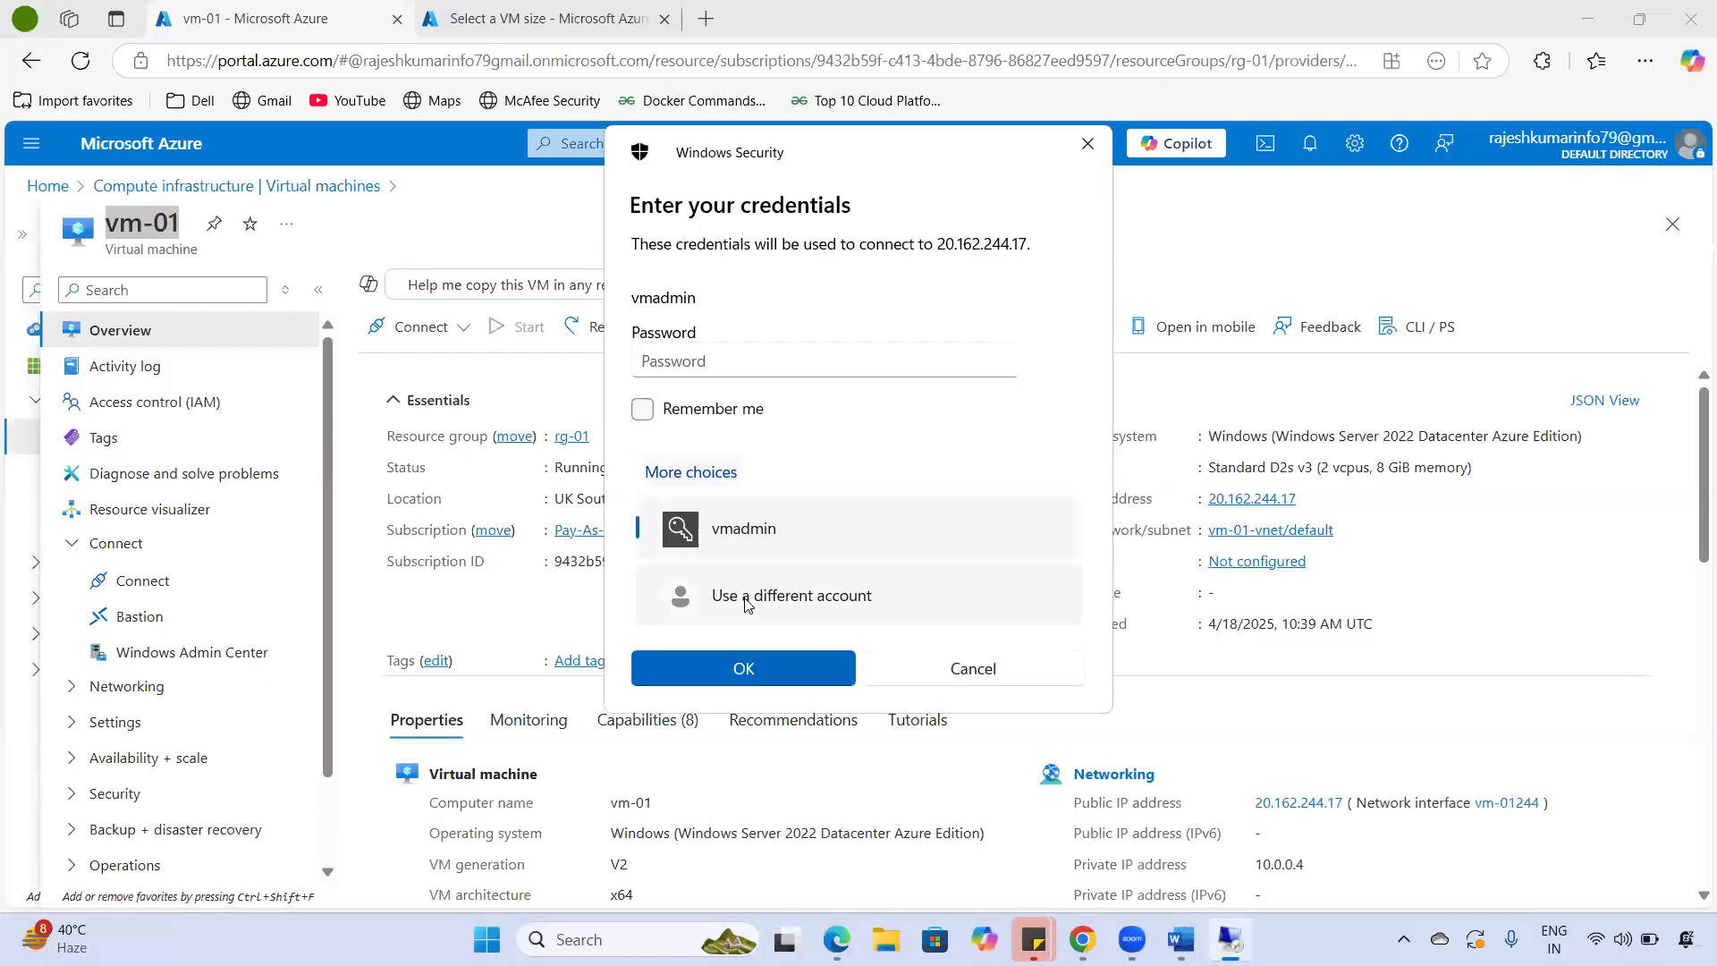
click(747, 606)
text(vmad)
key(Tab)
text(Passwor)
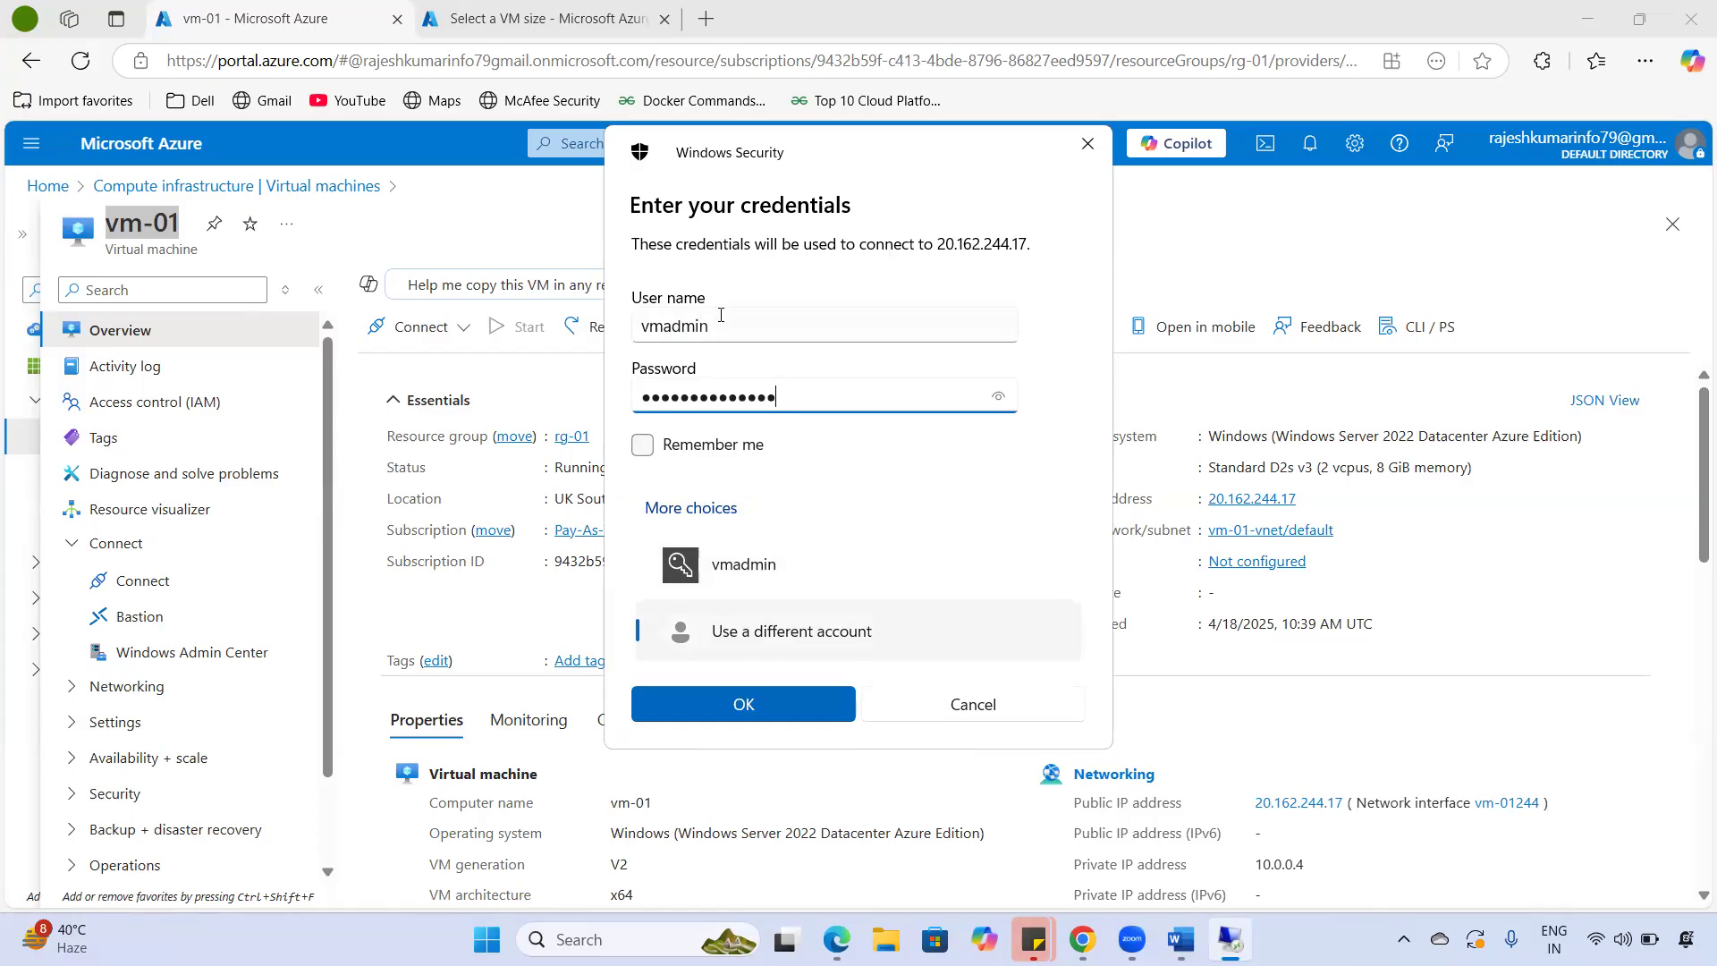
key(shift+Tab)
drag(639, 397, 790, 401)
click(819, 703)
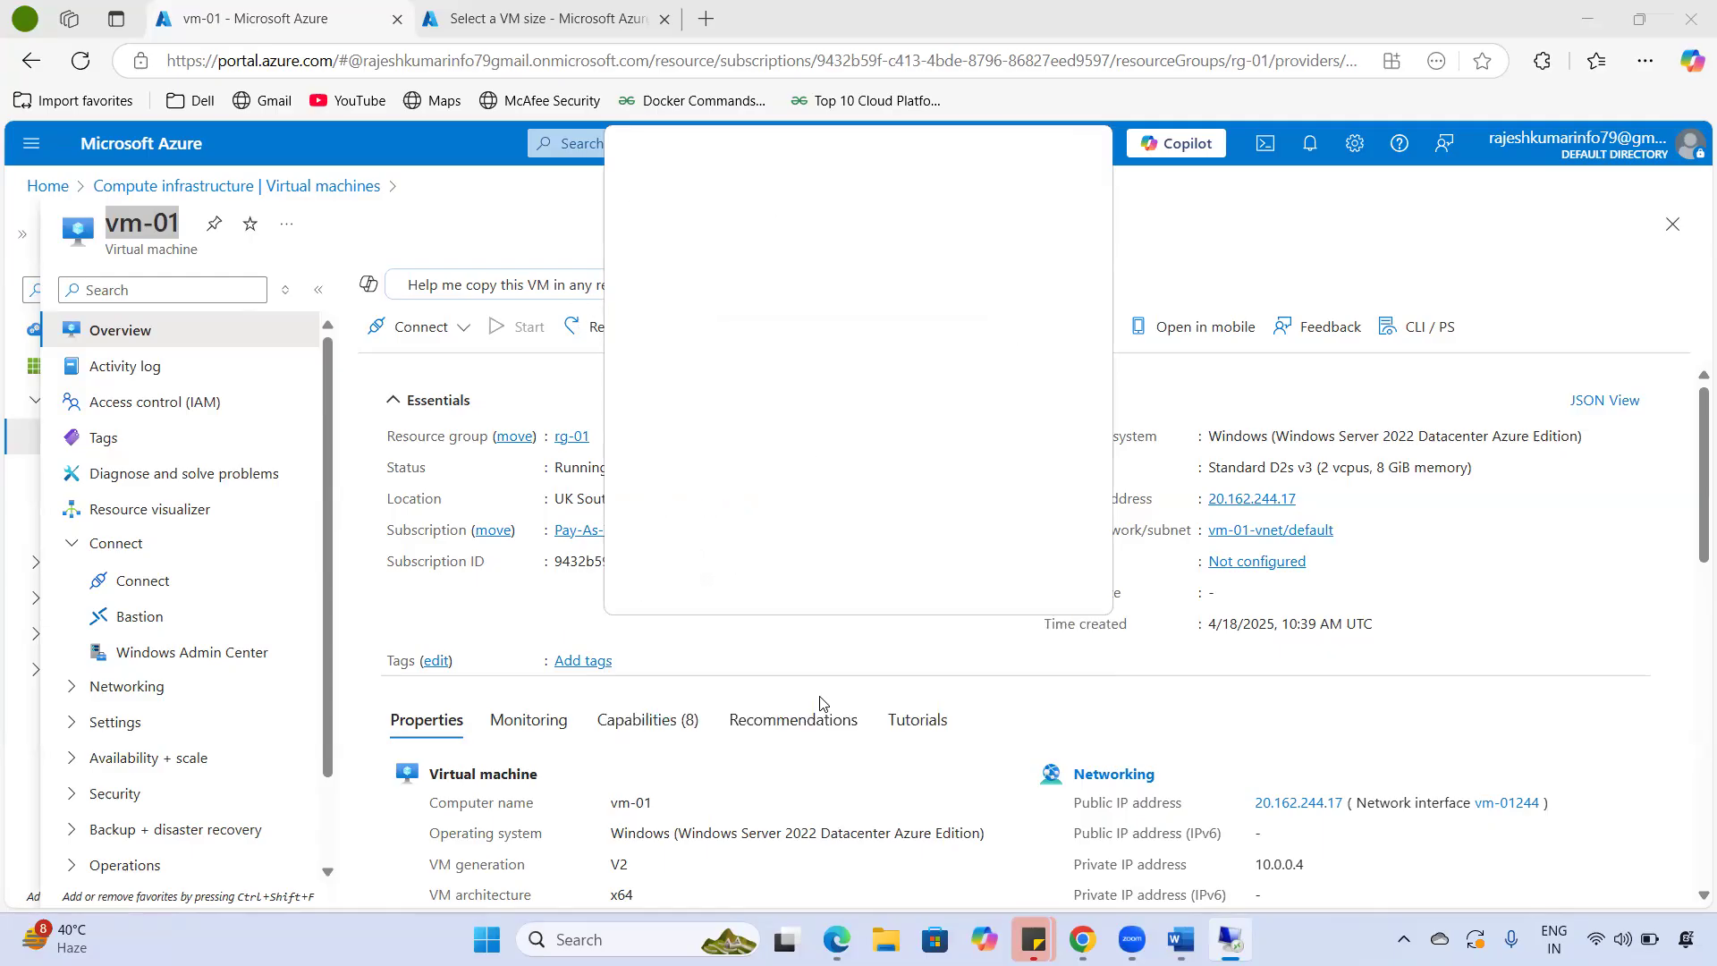
- Accept the certificate, then run ipconfig in a command prompt on the VM
click(946, 492)
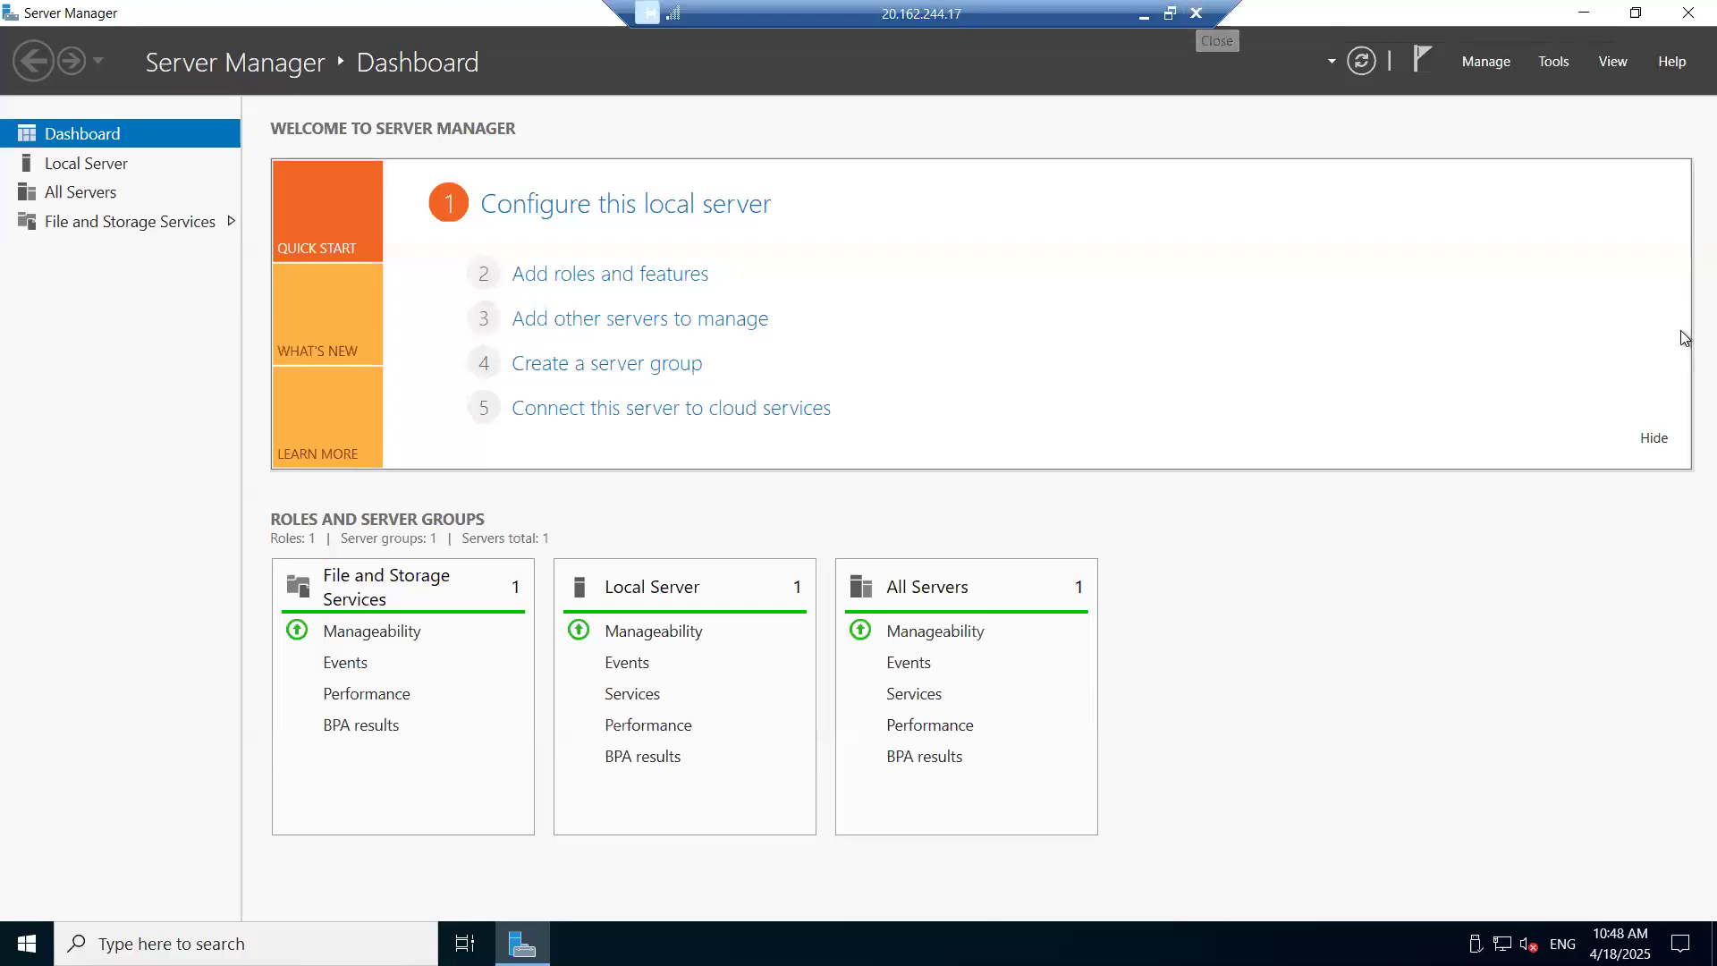
key(super+r)
text(cmd)
key(Return)
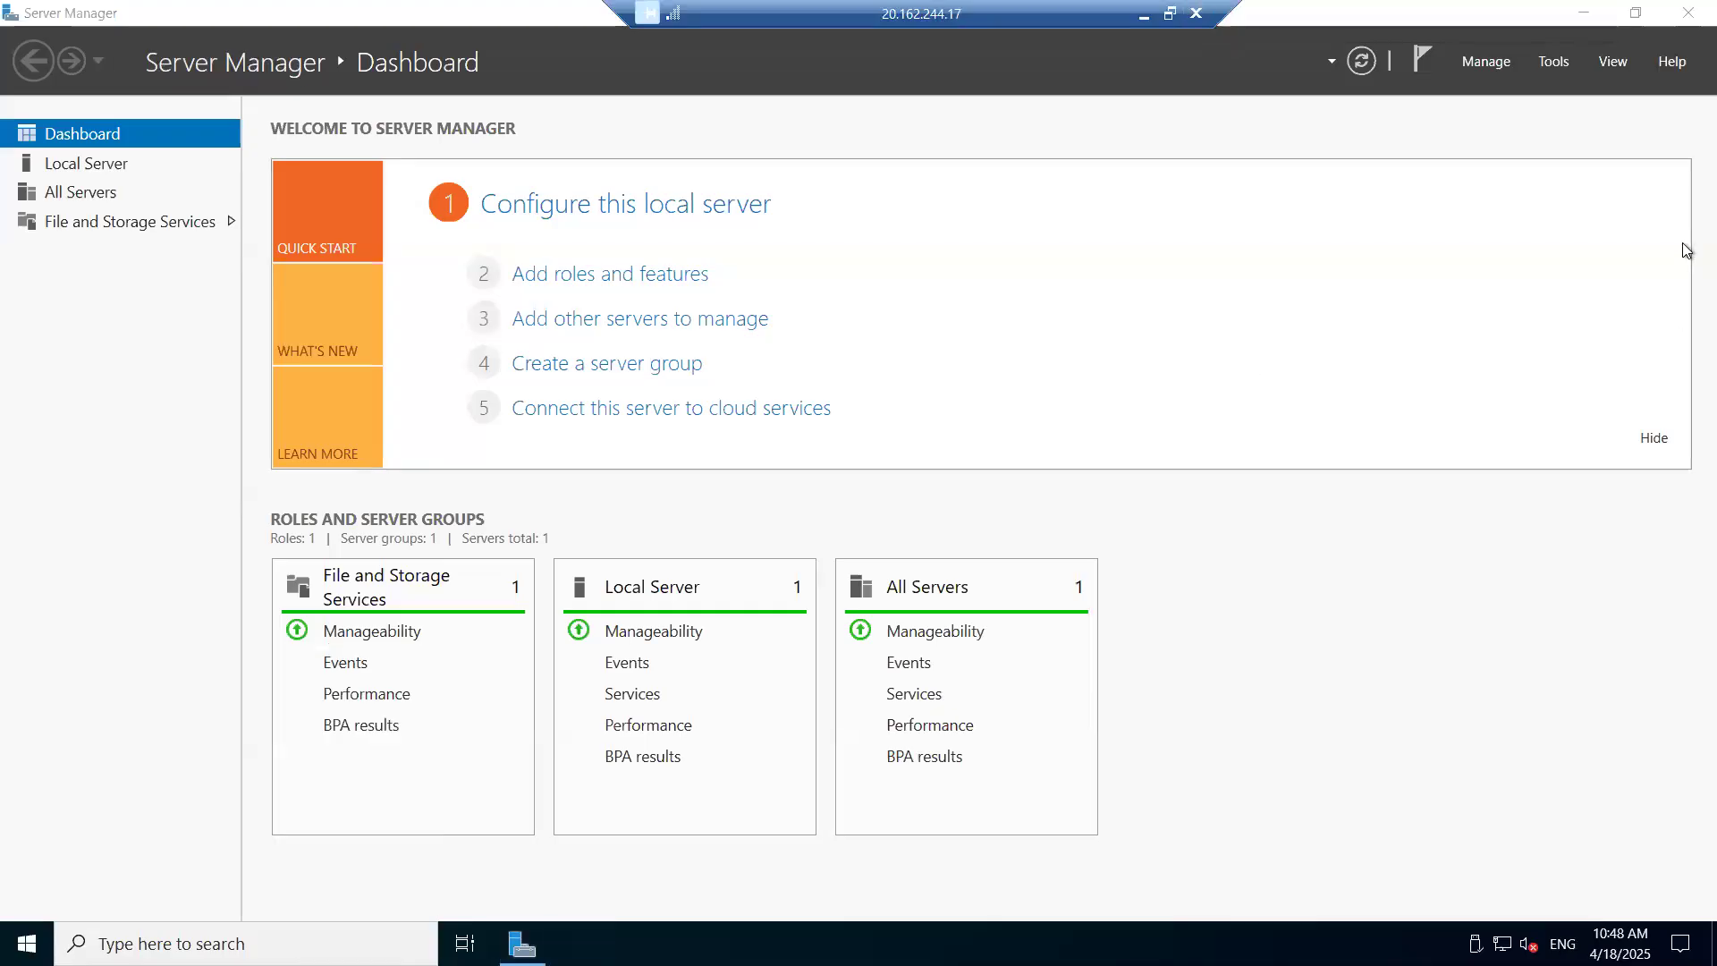
text(ipconfig)
key(Return)
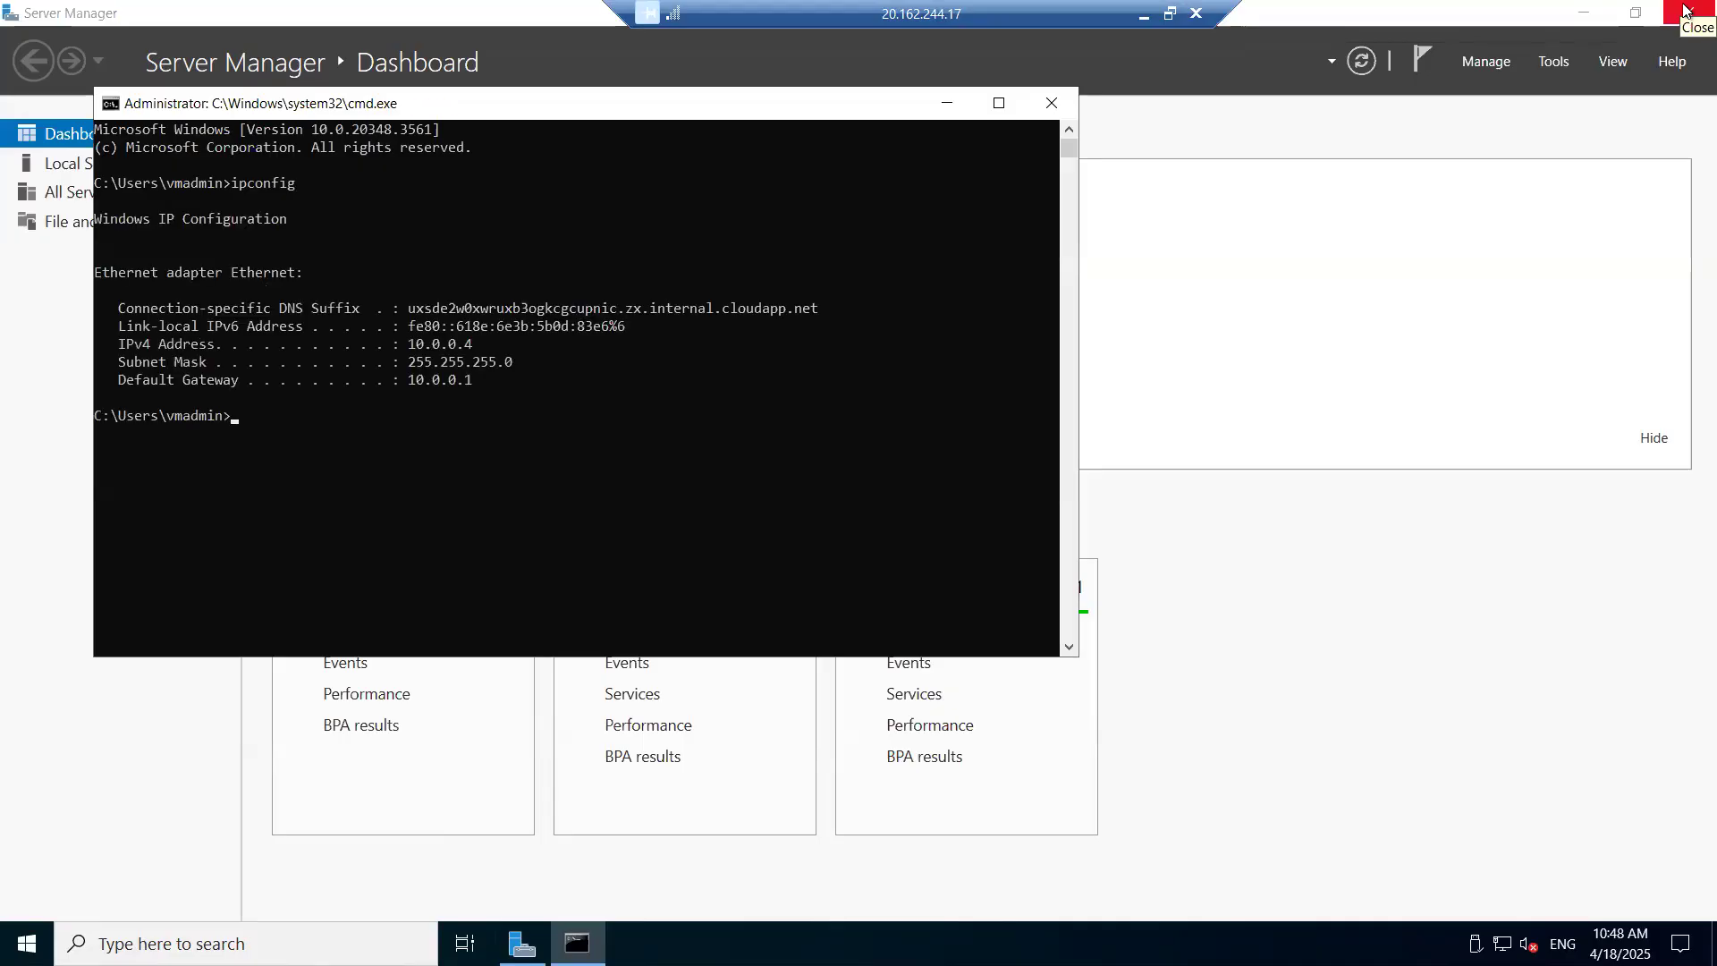
- Highlight the IPv4 10.0.0.4 and subnet mask 255.255.255.0 lines, then close the command window
drag(274, 345, 512, 361)
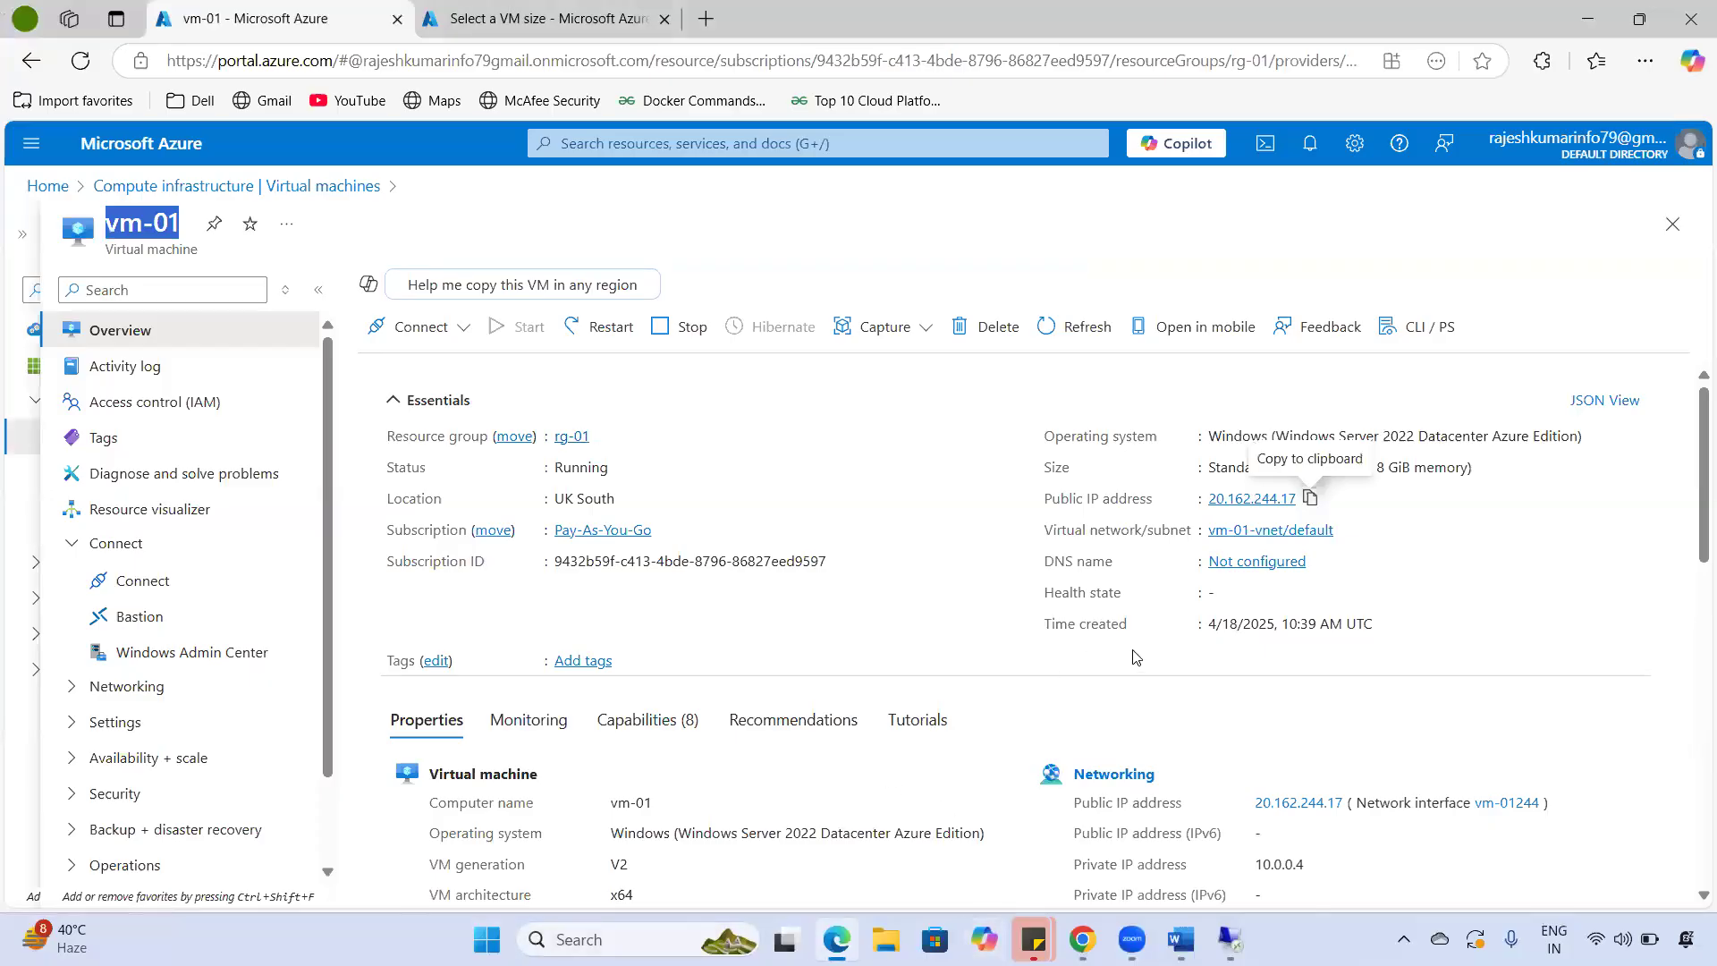
scroll(1234, 749, down, 1)
drag(1260, 752, 1381, 785)
click(1230, 939)
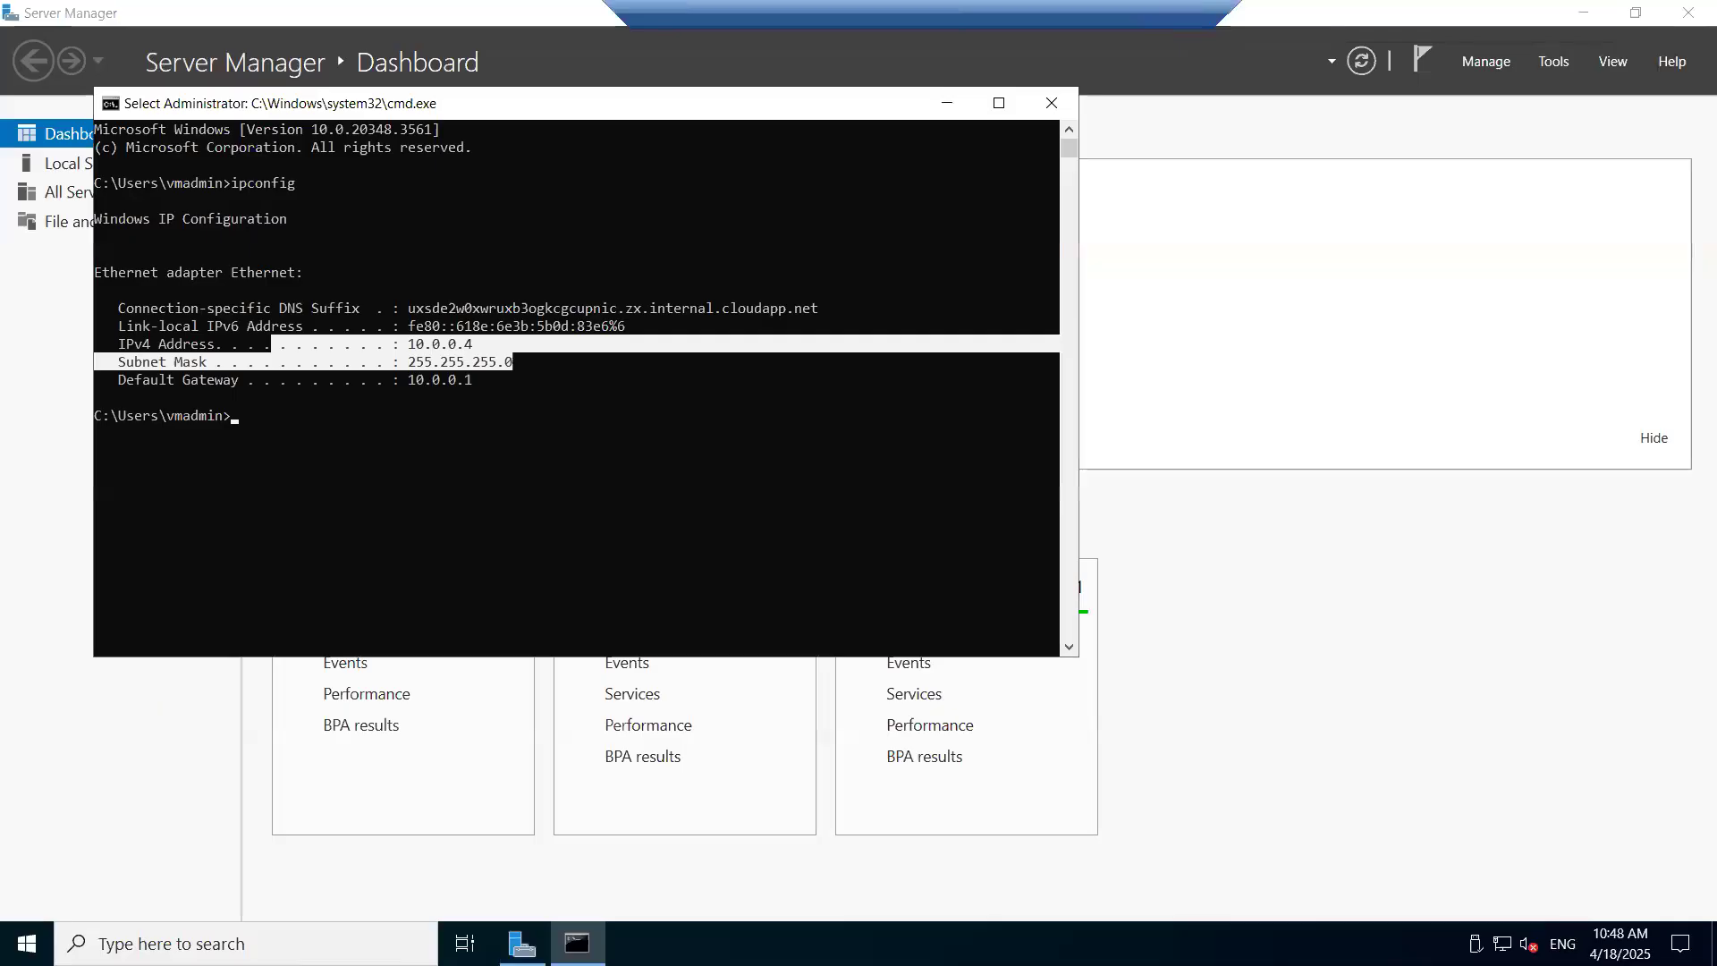
click(653, 539)
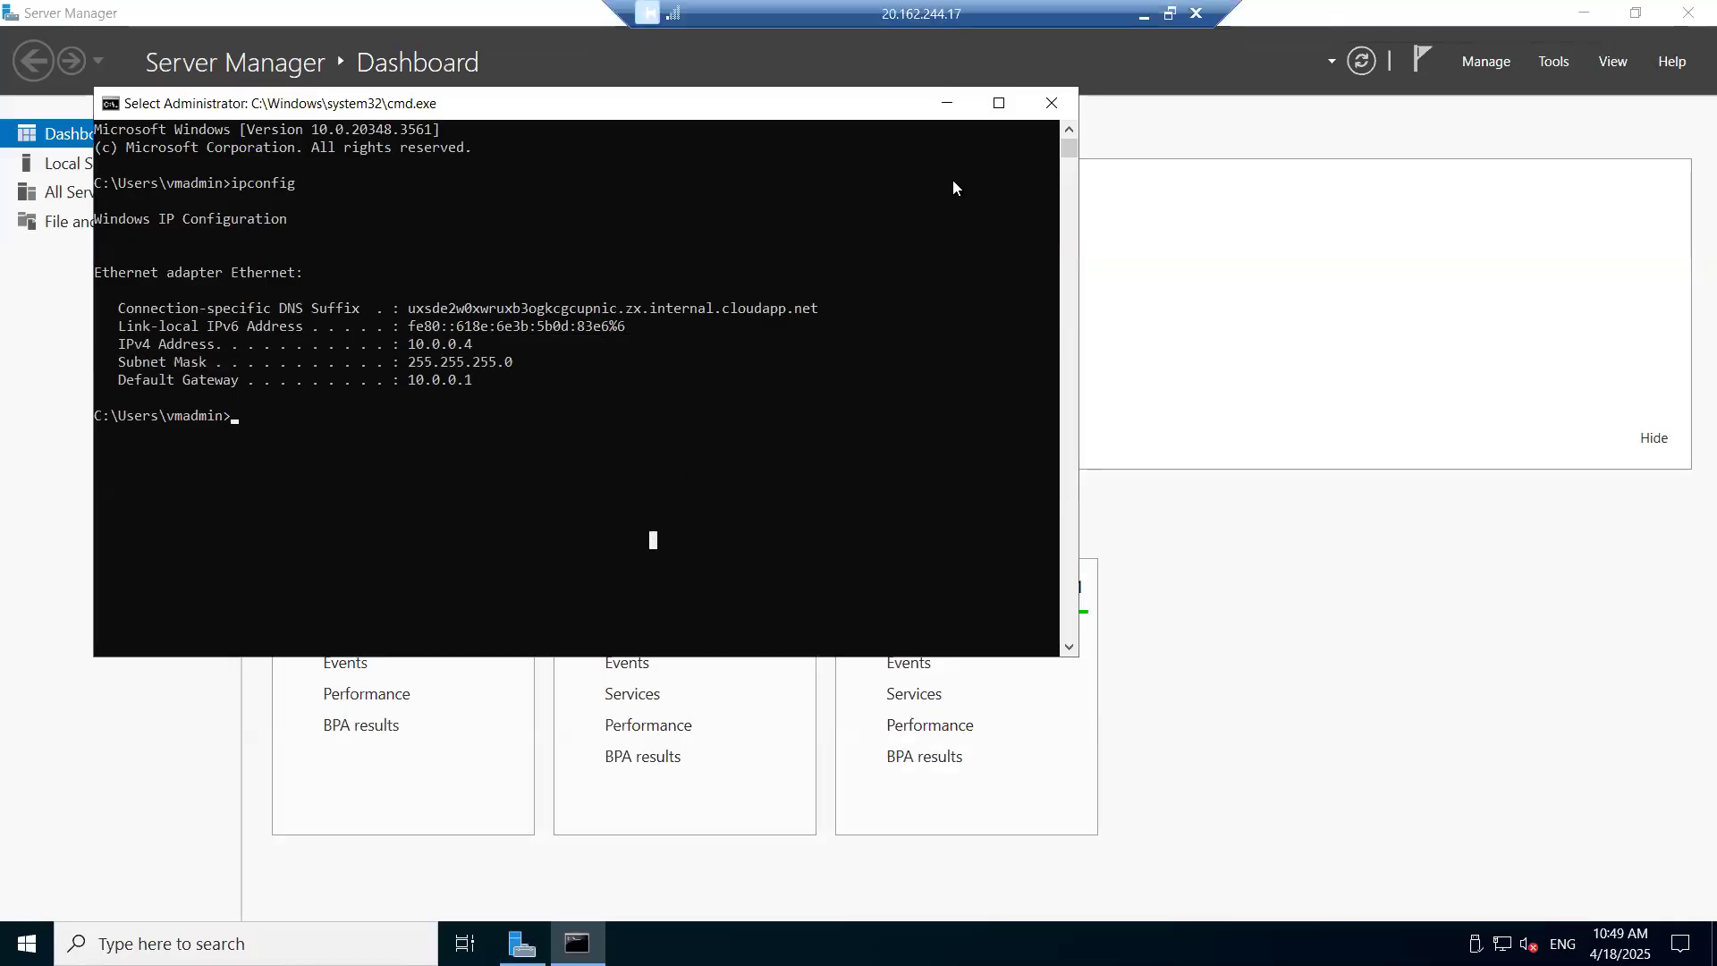
drag(1030, 105, 1059, 294)
click(1081, 292)
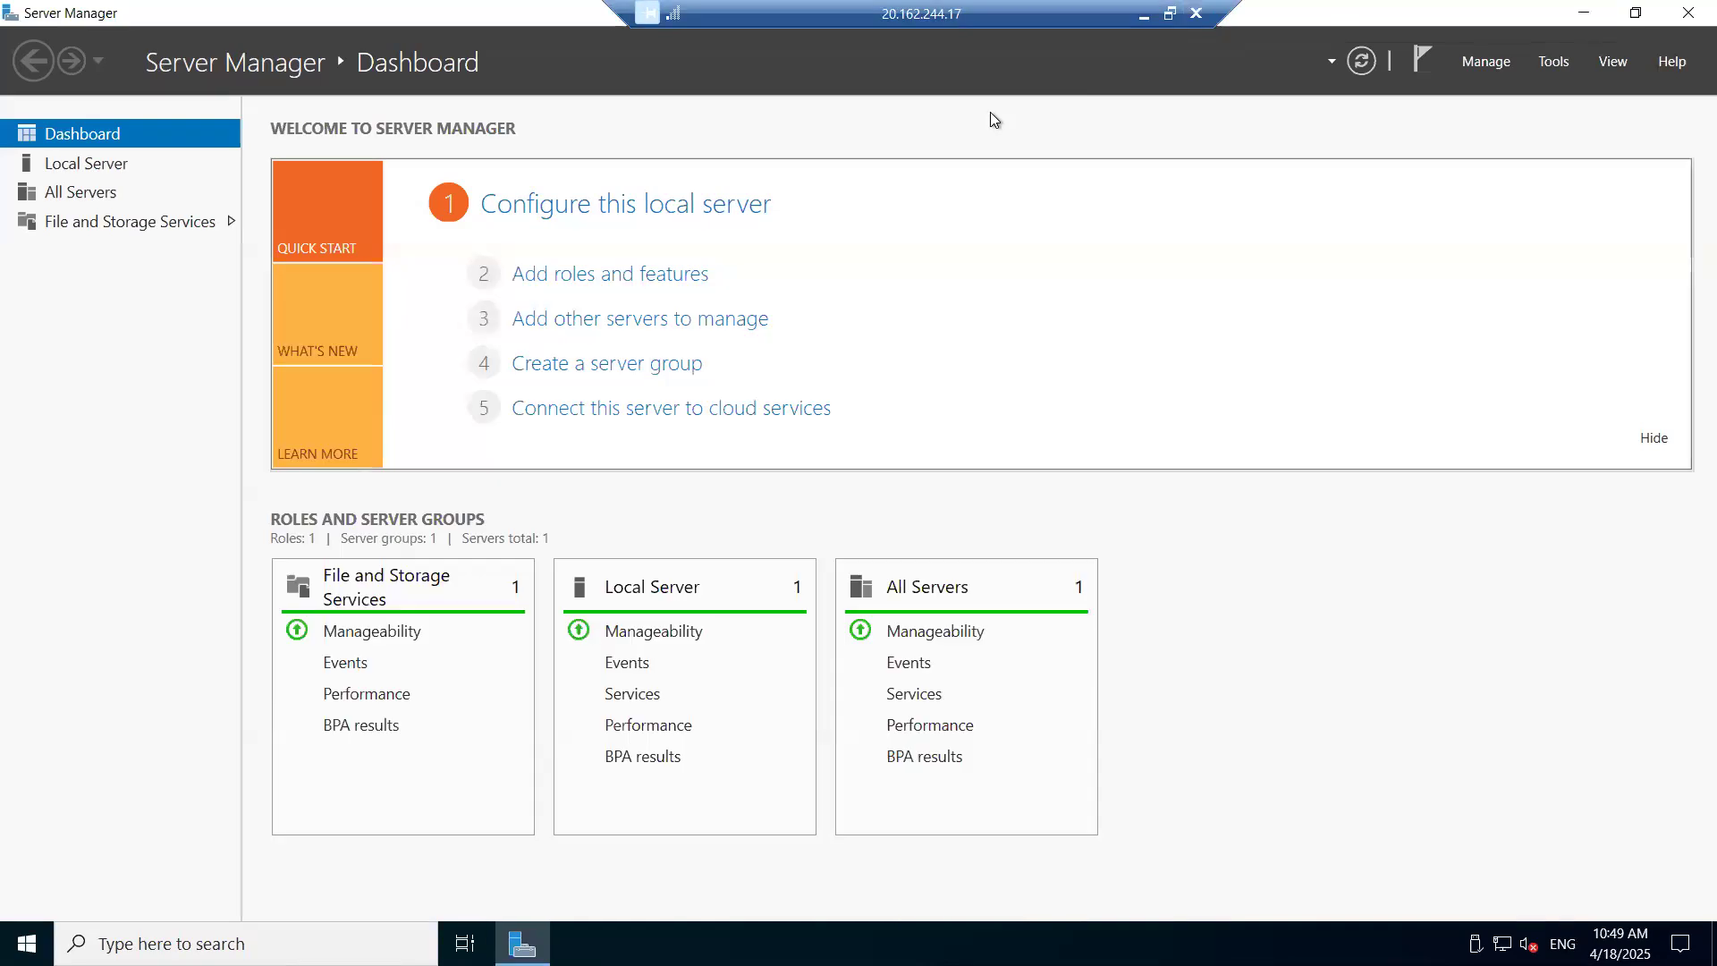
- Minimize the RDP session, check vm-01's Connect options on Overview, and collapse Essentials
click(1143, 14)
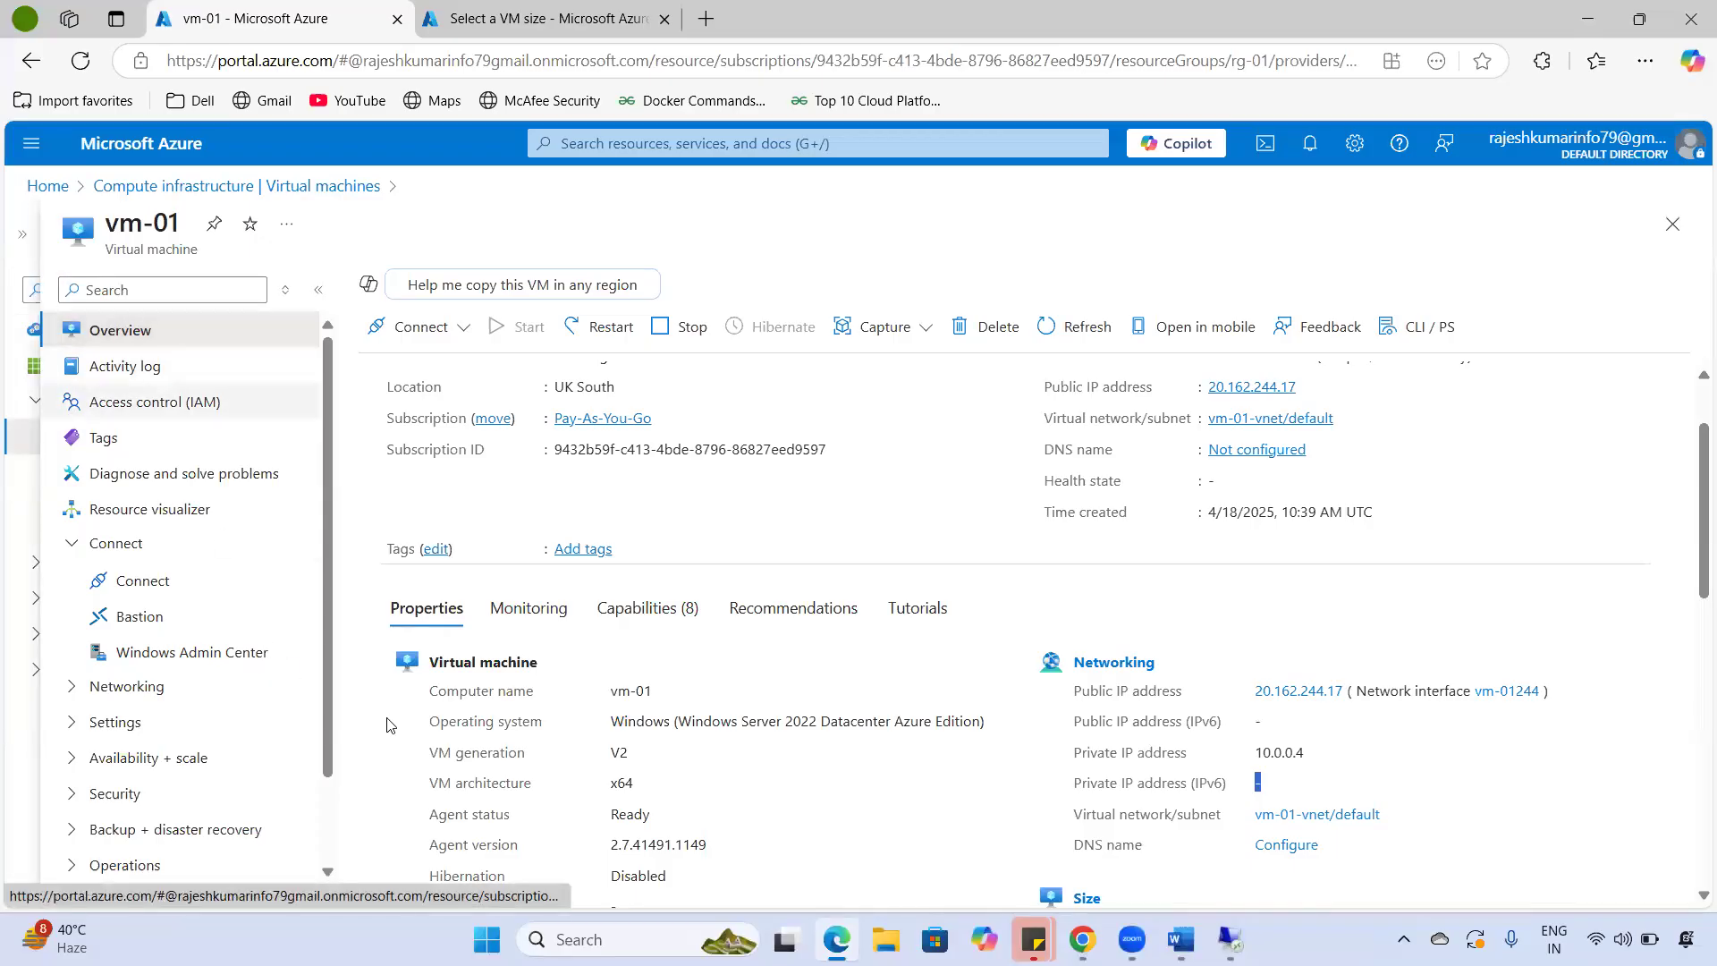
scroll(682, 713, up, 2)
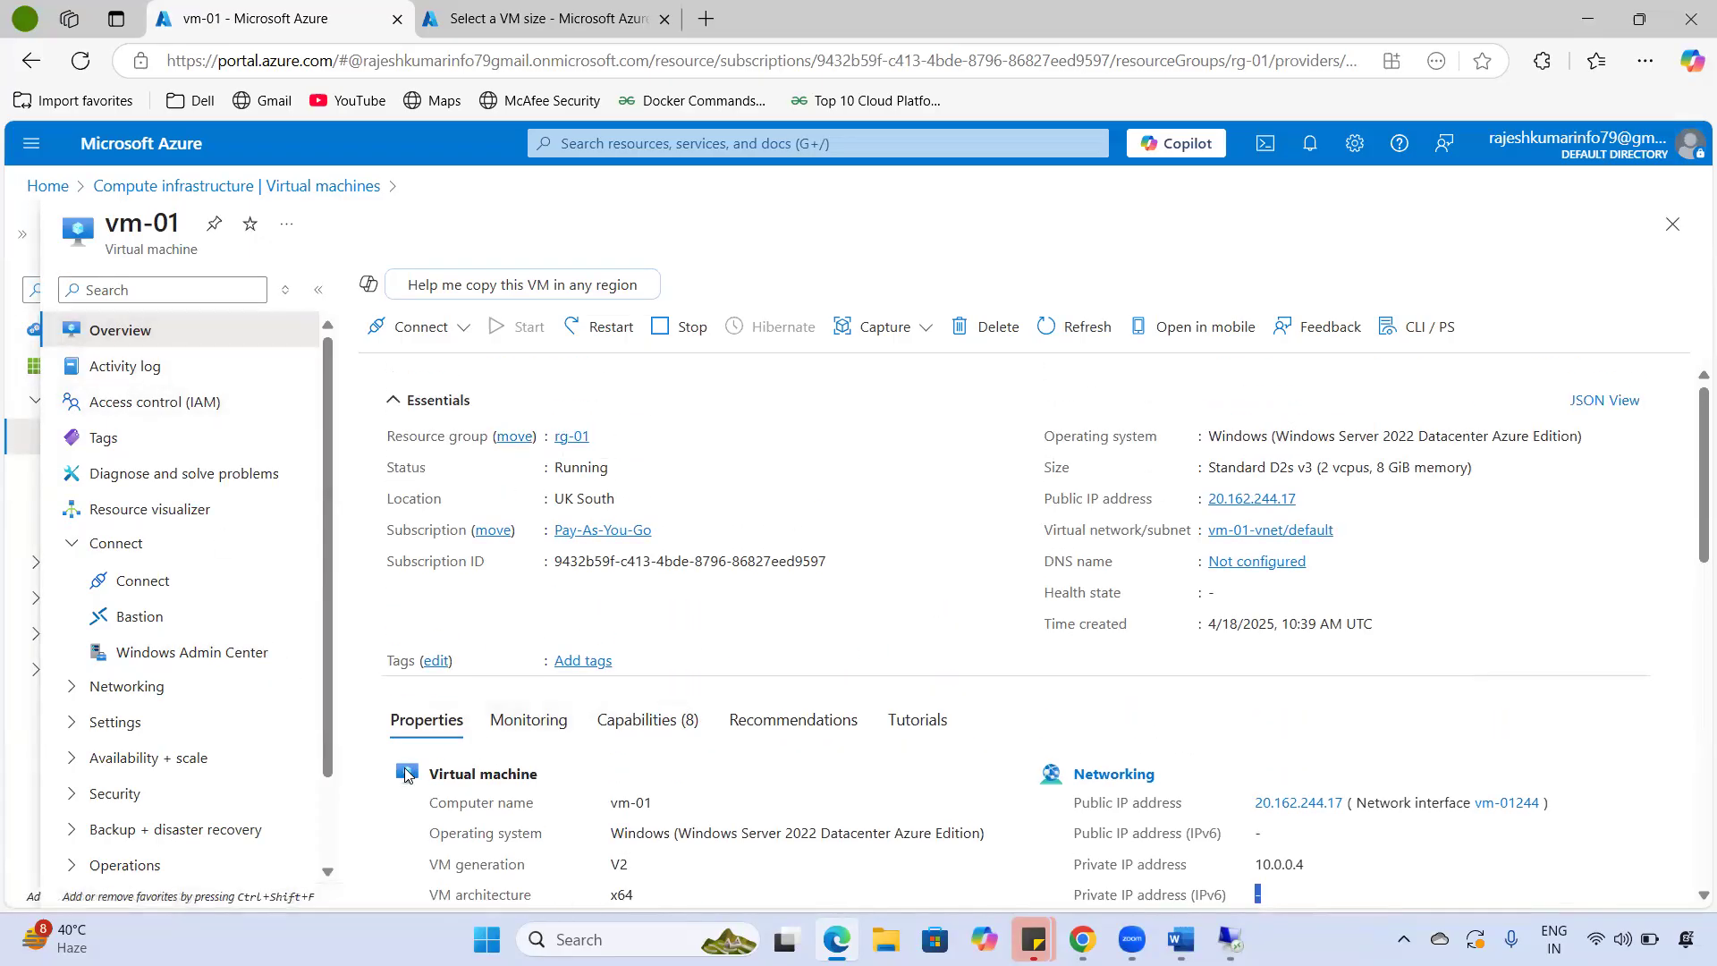
drag(106, 224, 192, 229)
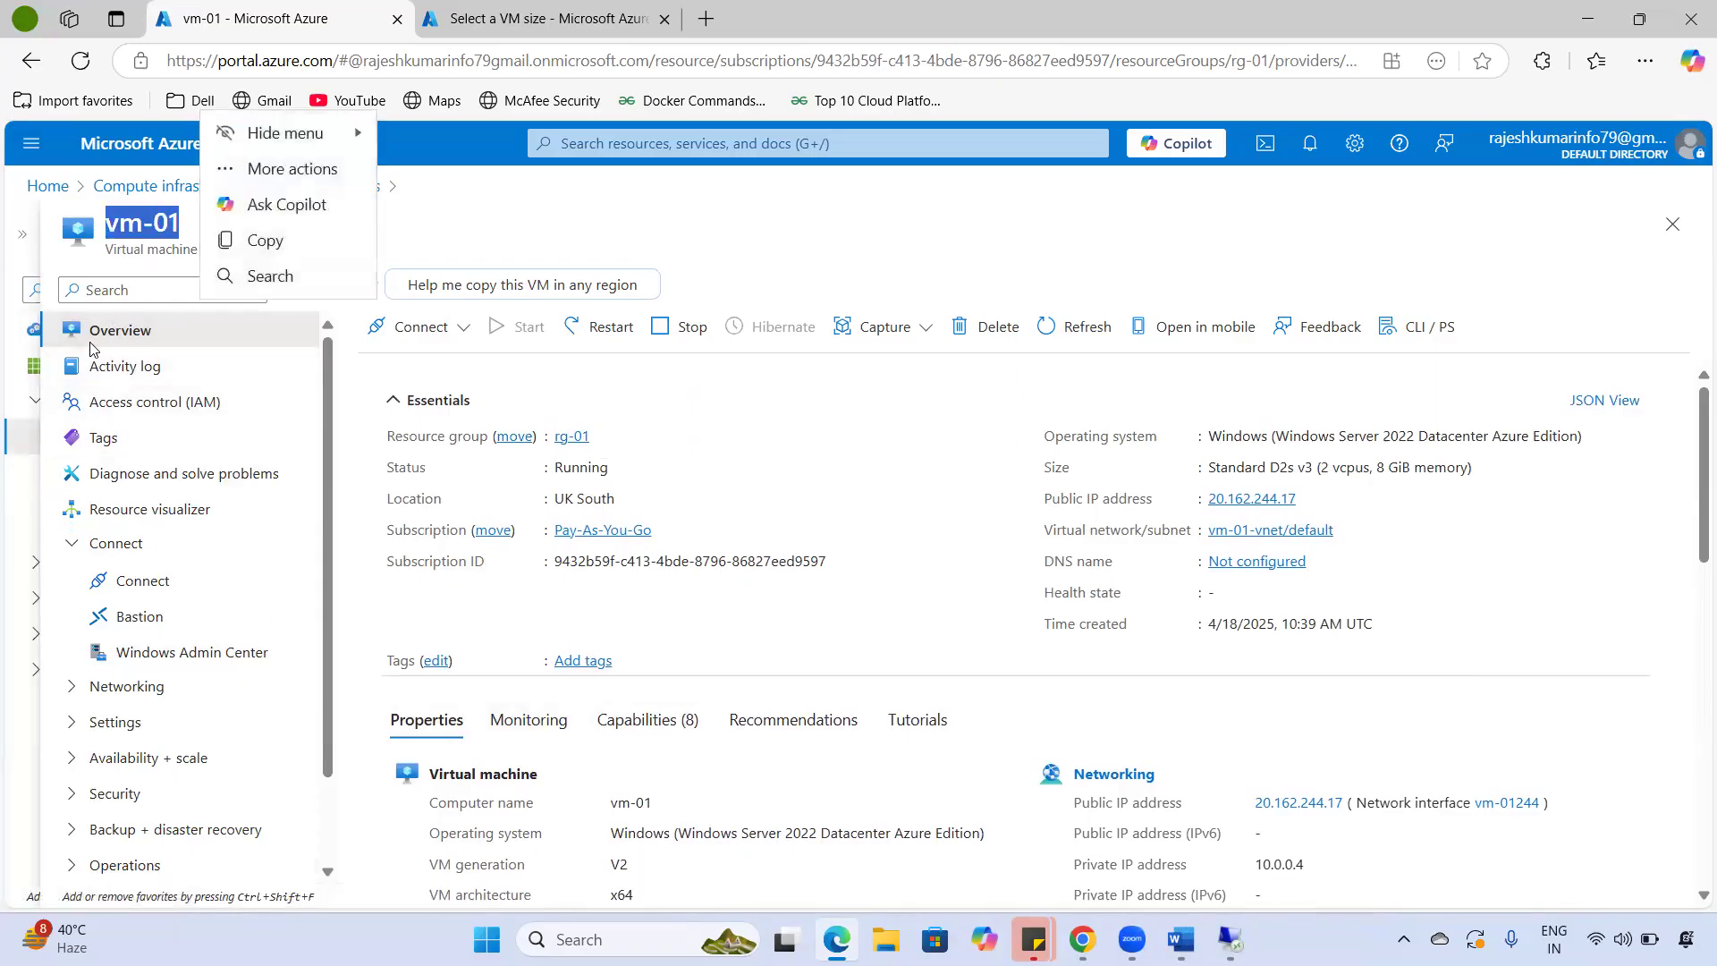
click(427, 327)
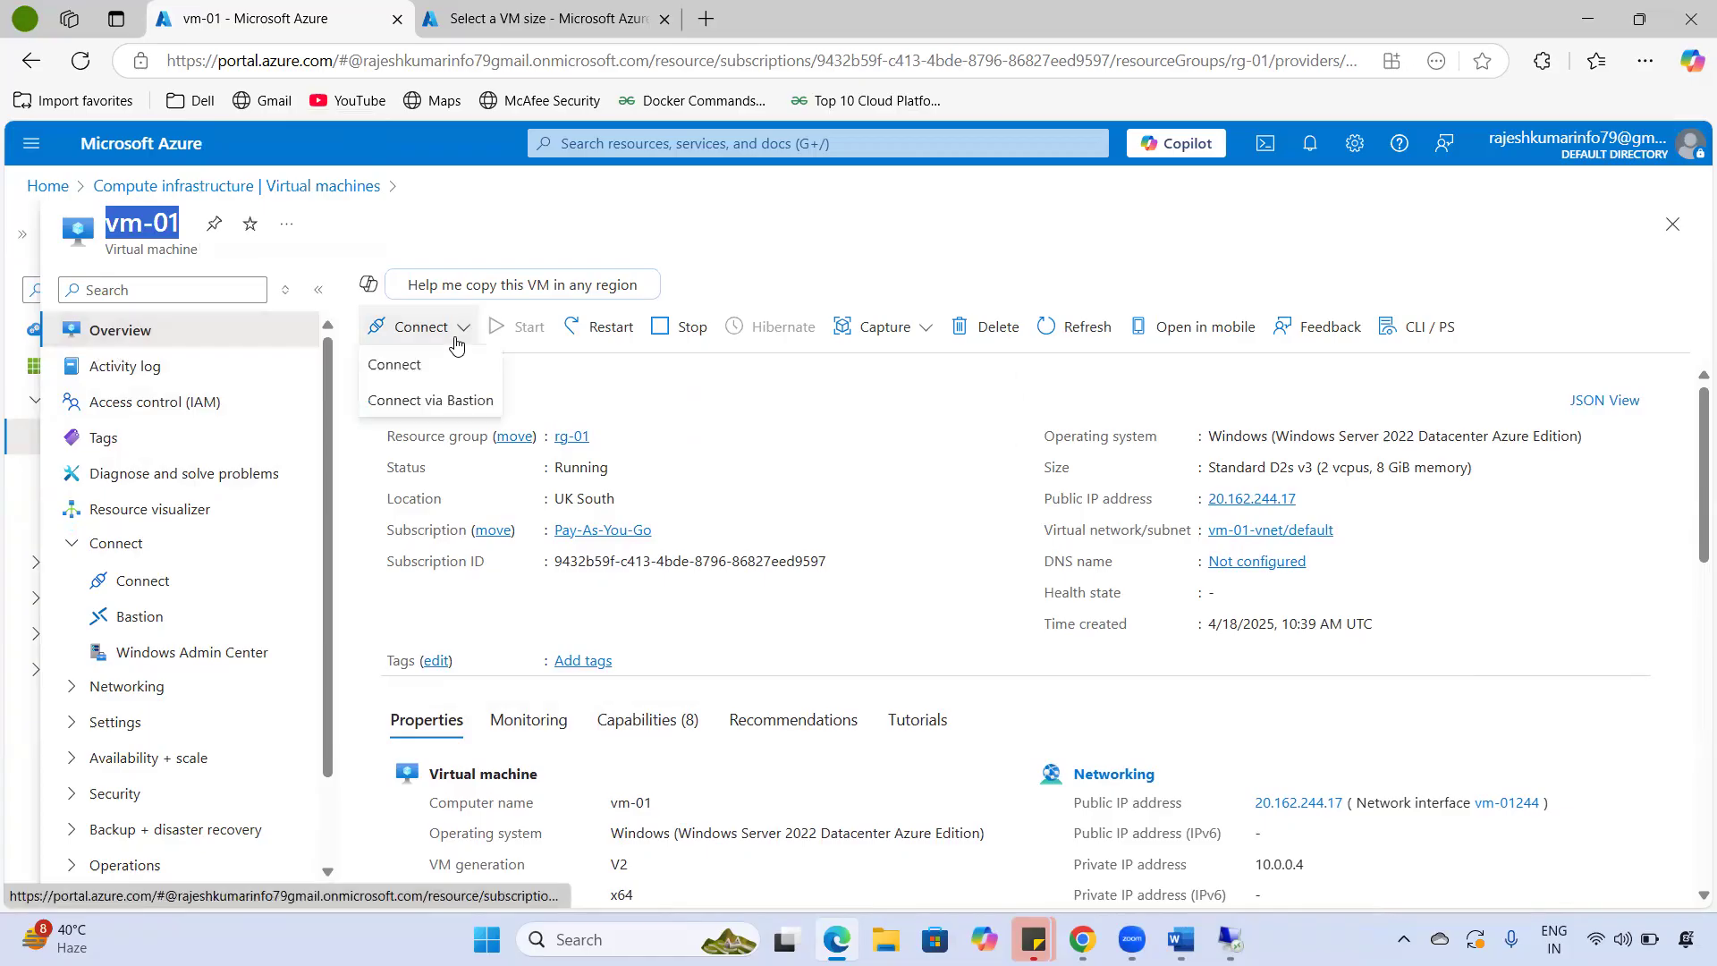
click(683, 395)
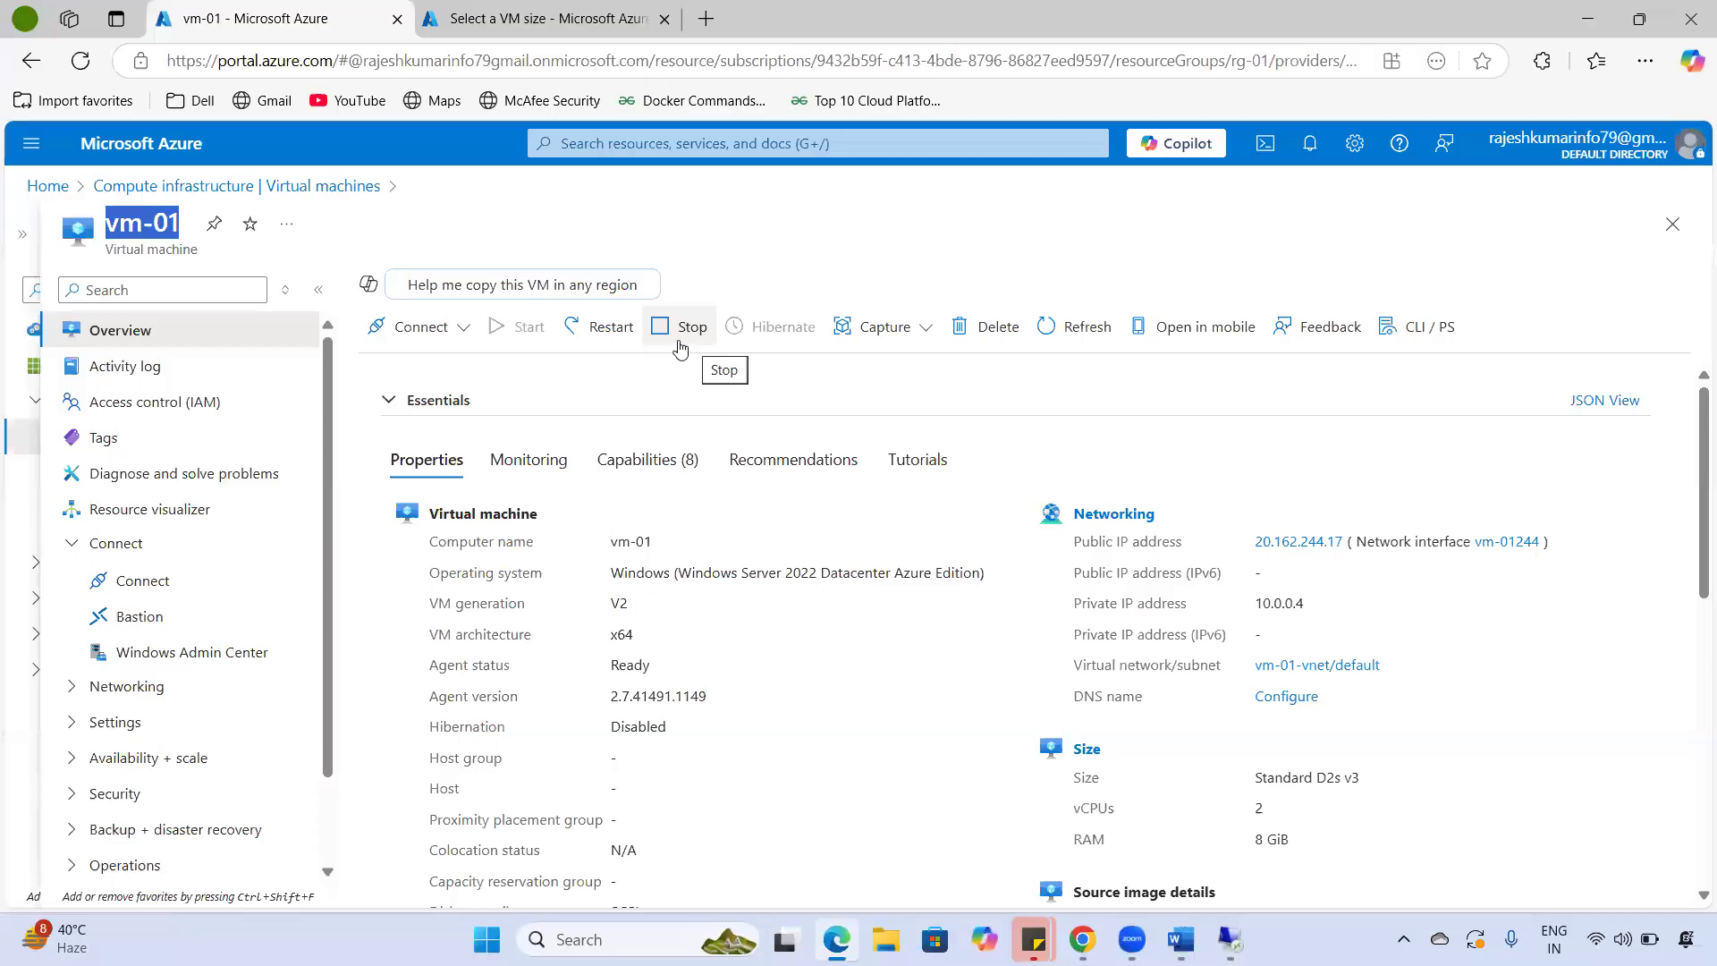
- Add the heading 'Stop/ deallocate' on a new line after Premium SSD in the Word notes
click(1180, 939)
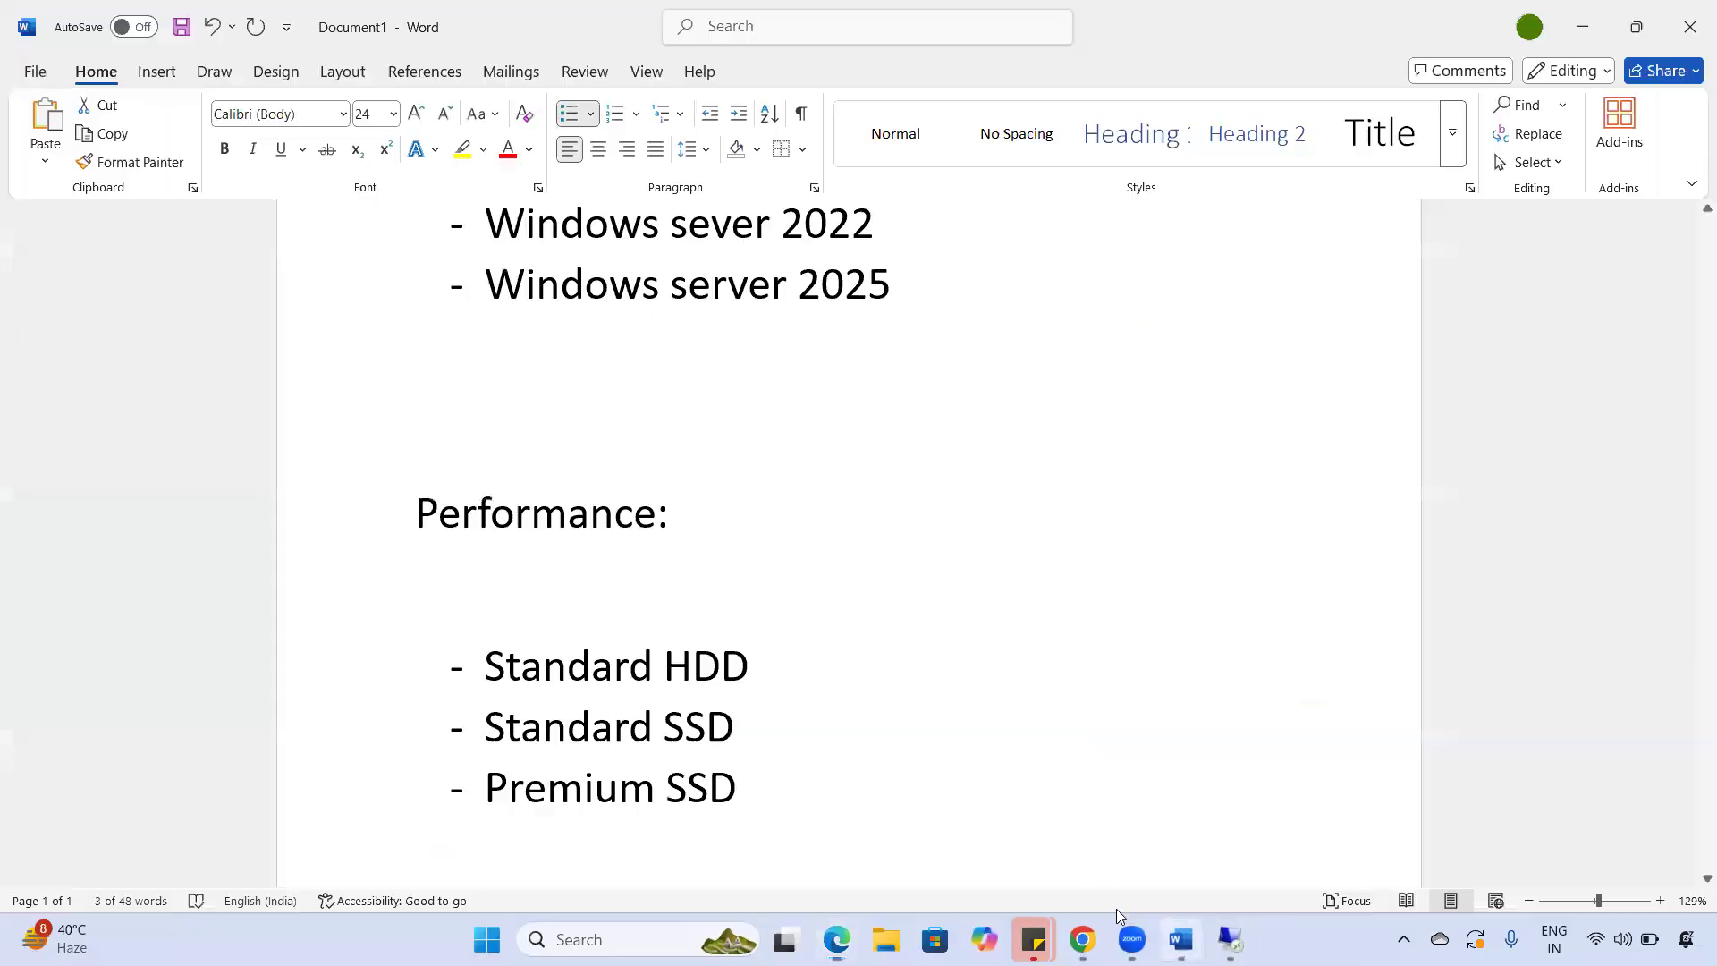
click(1209, 780)
key(Return)
key(Return)
key(Return)
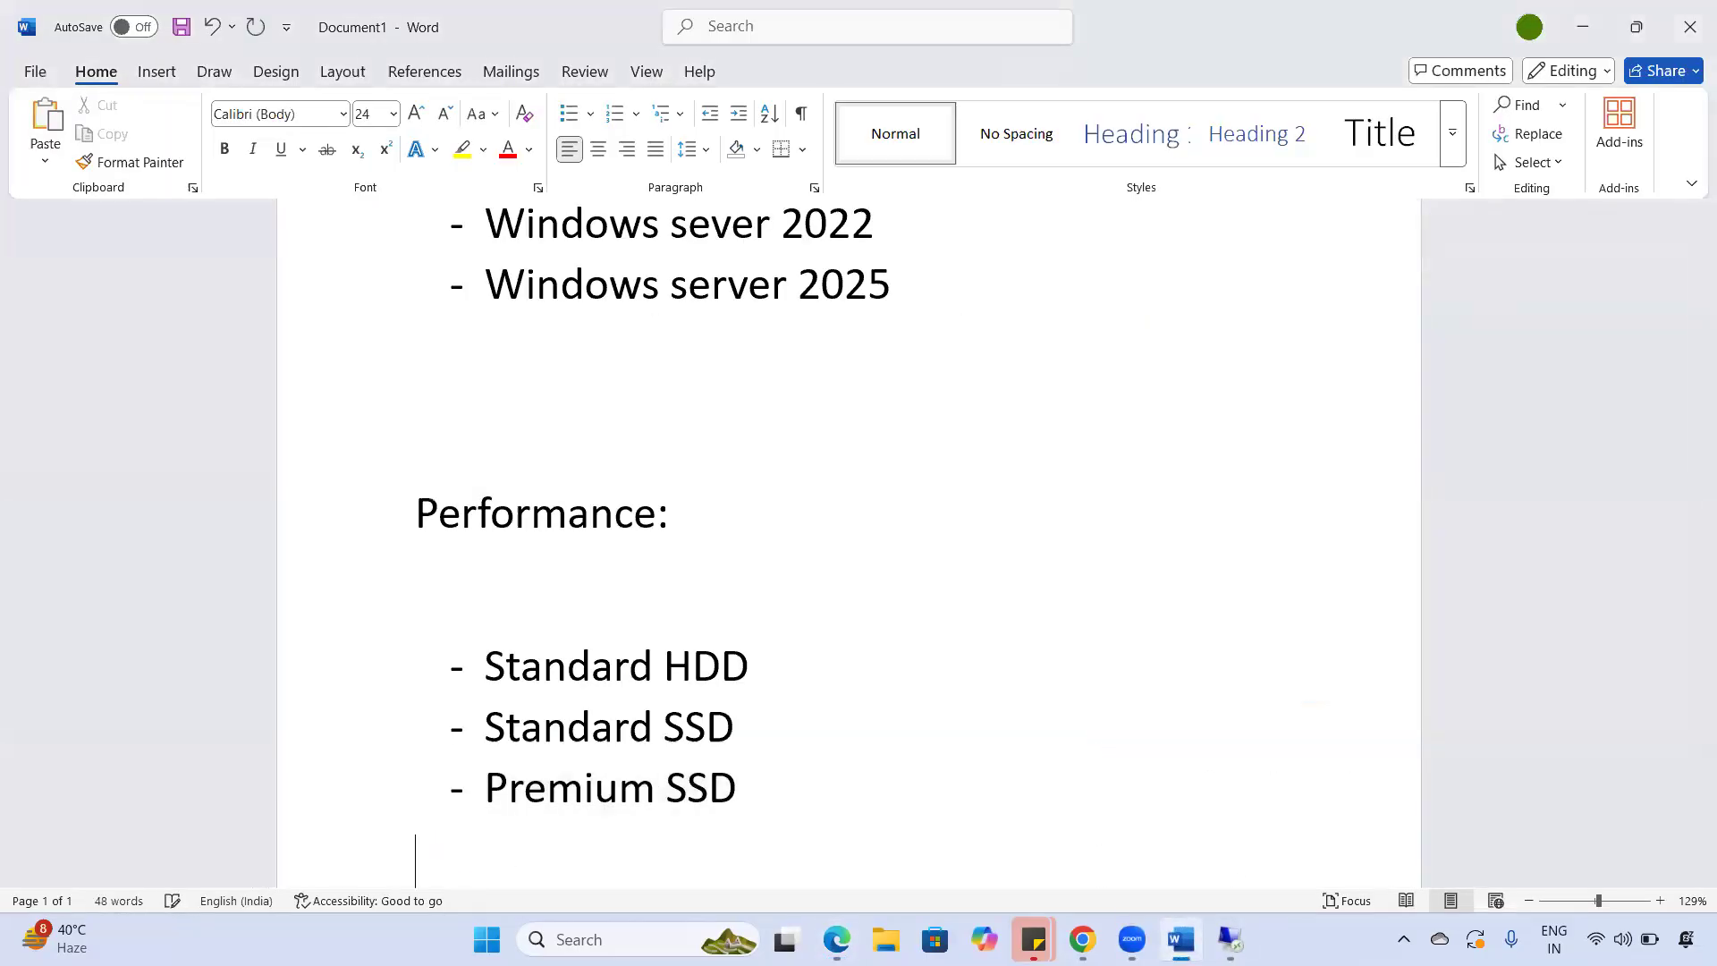
text(Stop)
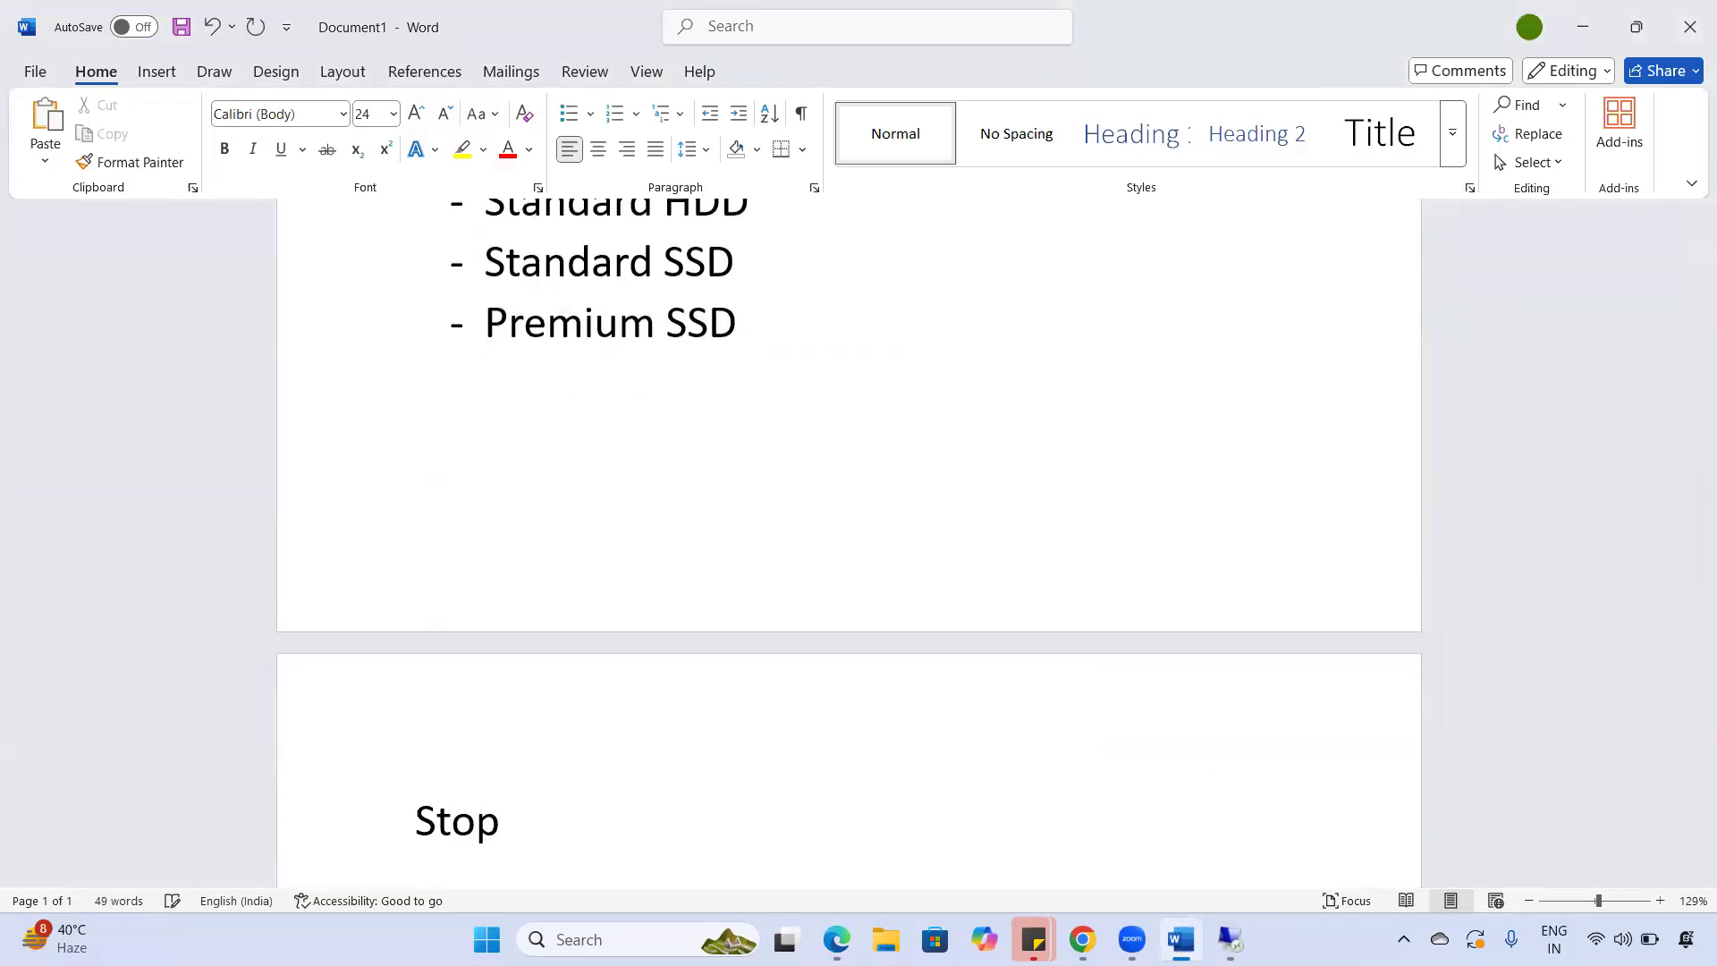
text(/ dealloc)
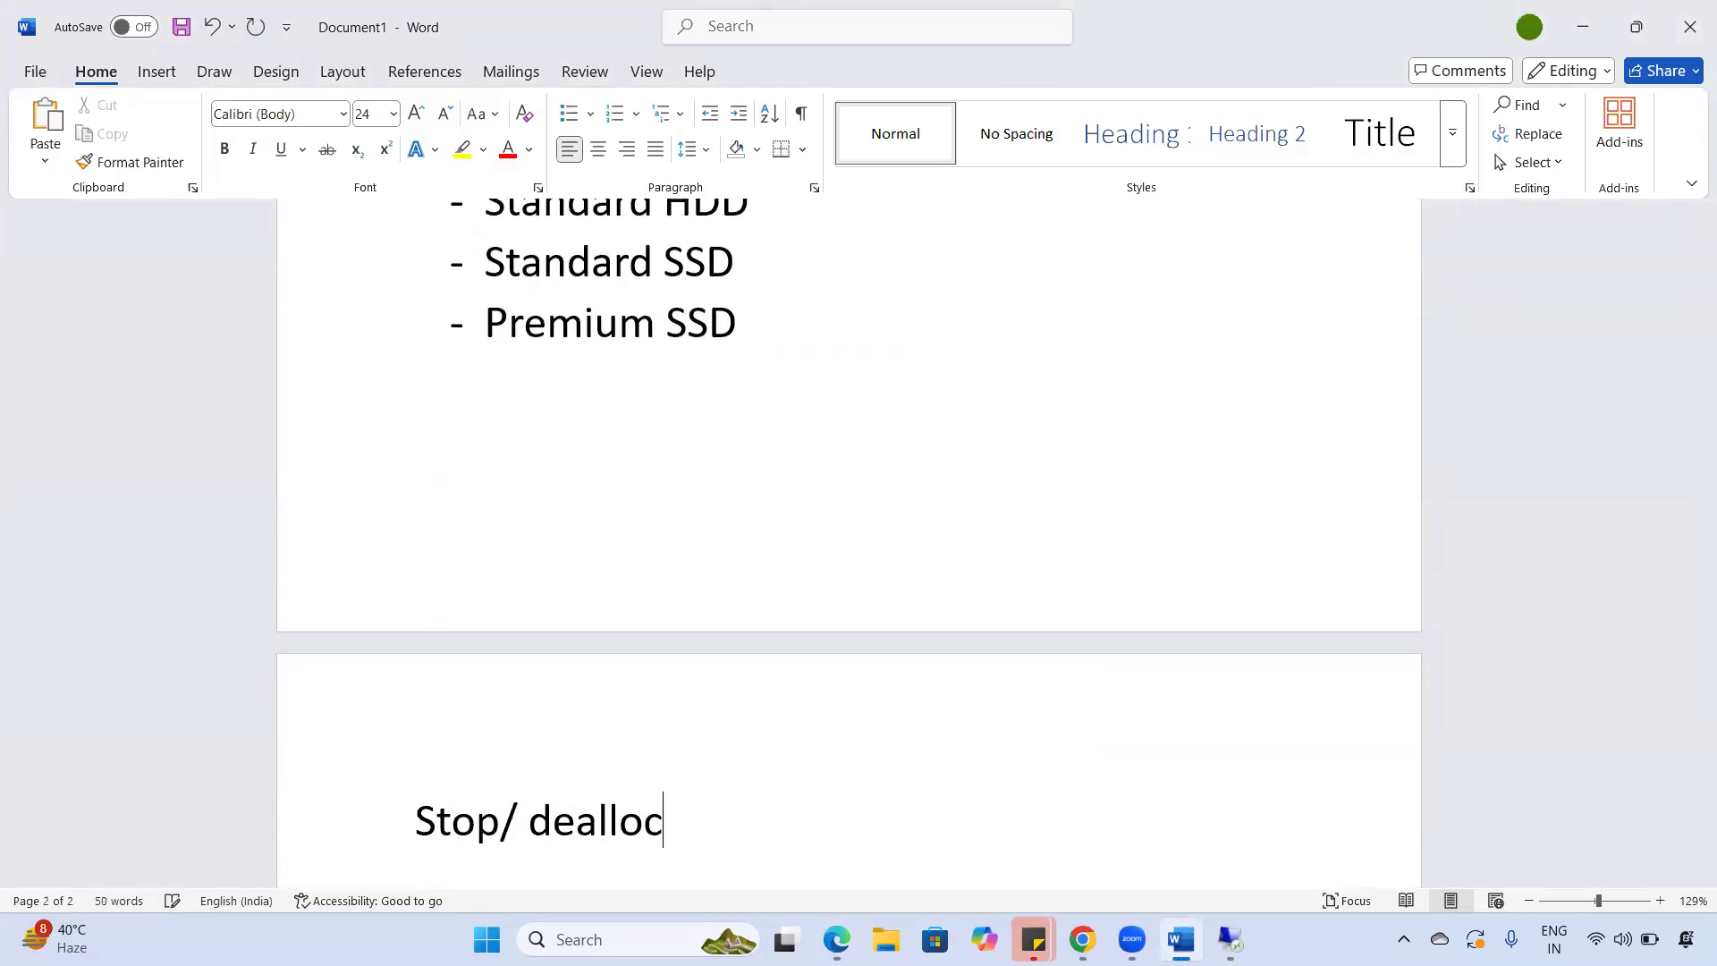
text(ate)
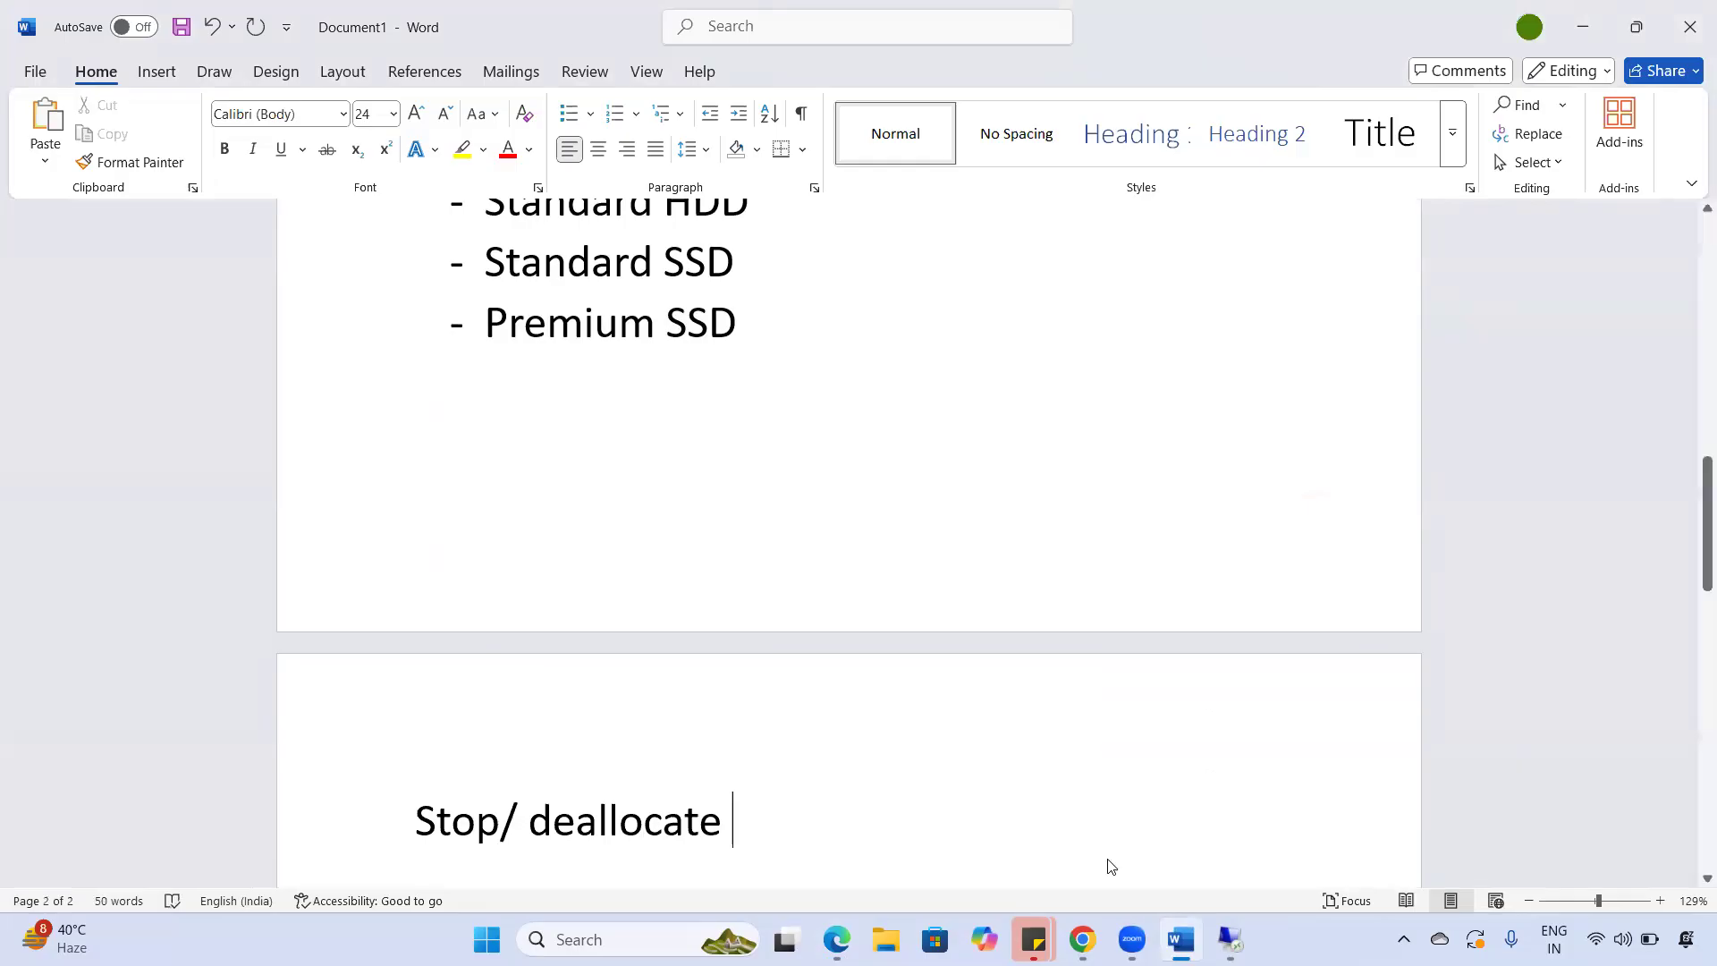
scroll(437, 775, down, 2)
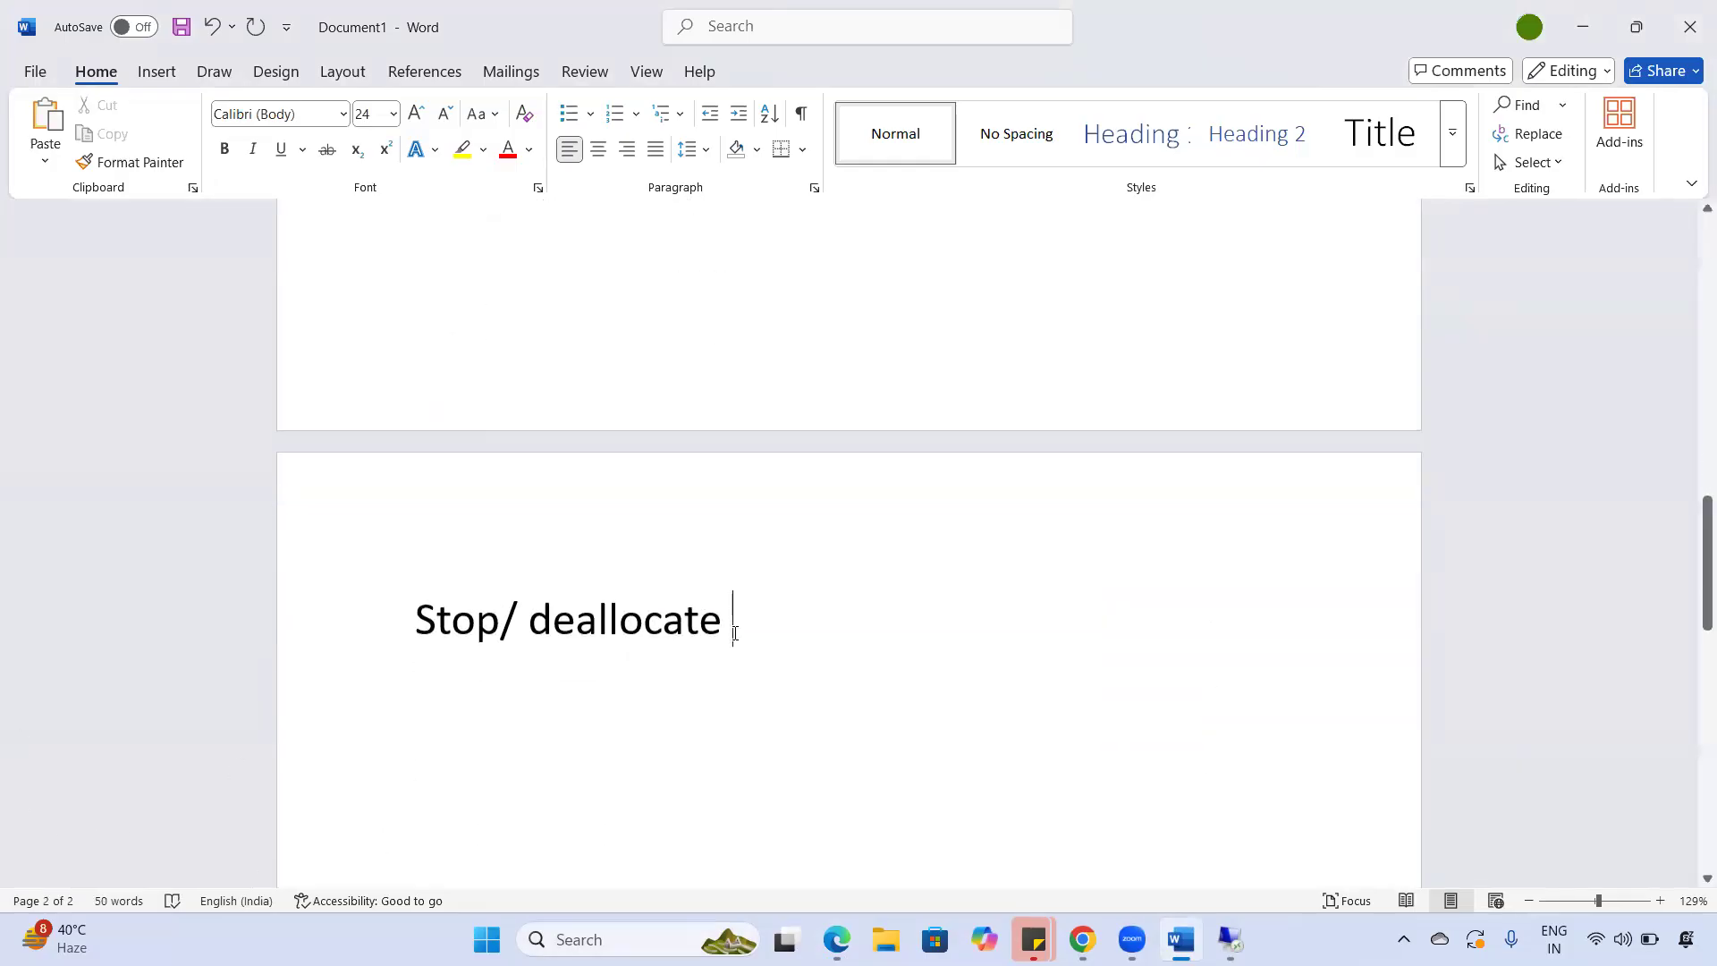
key(alt+Tab)
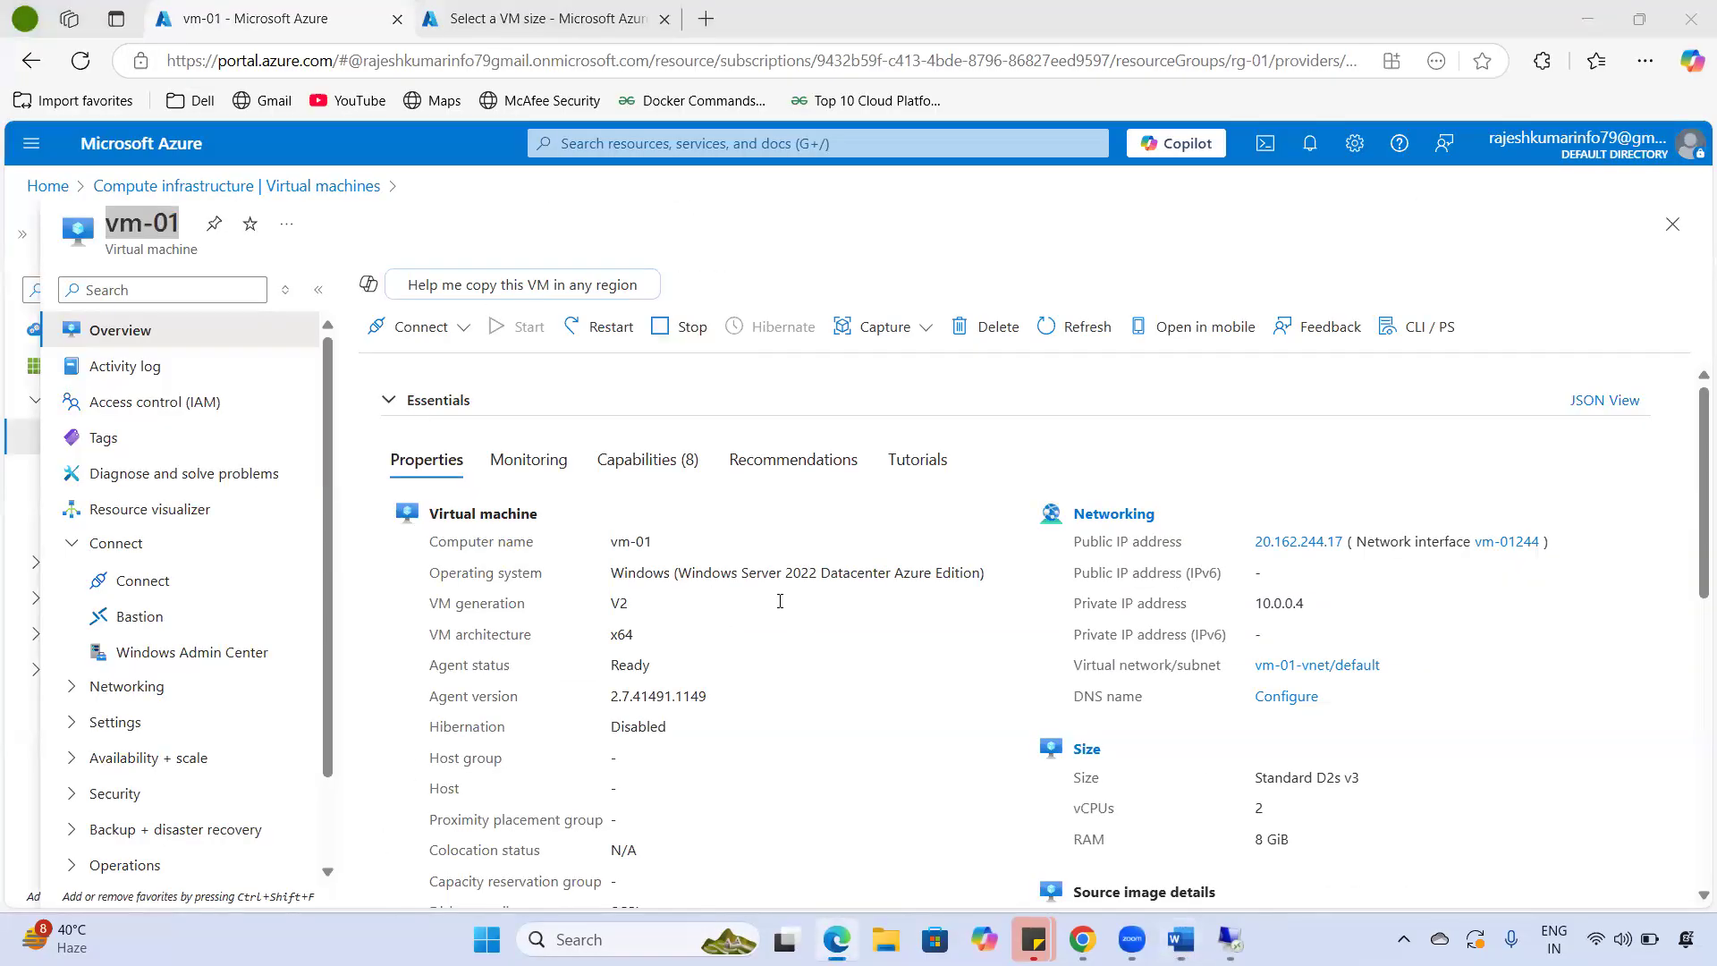
key(alt+Tab)
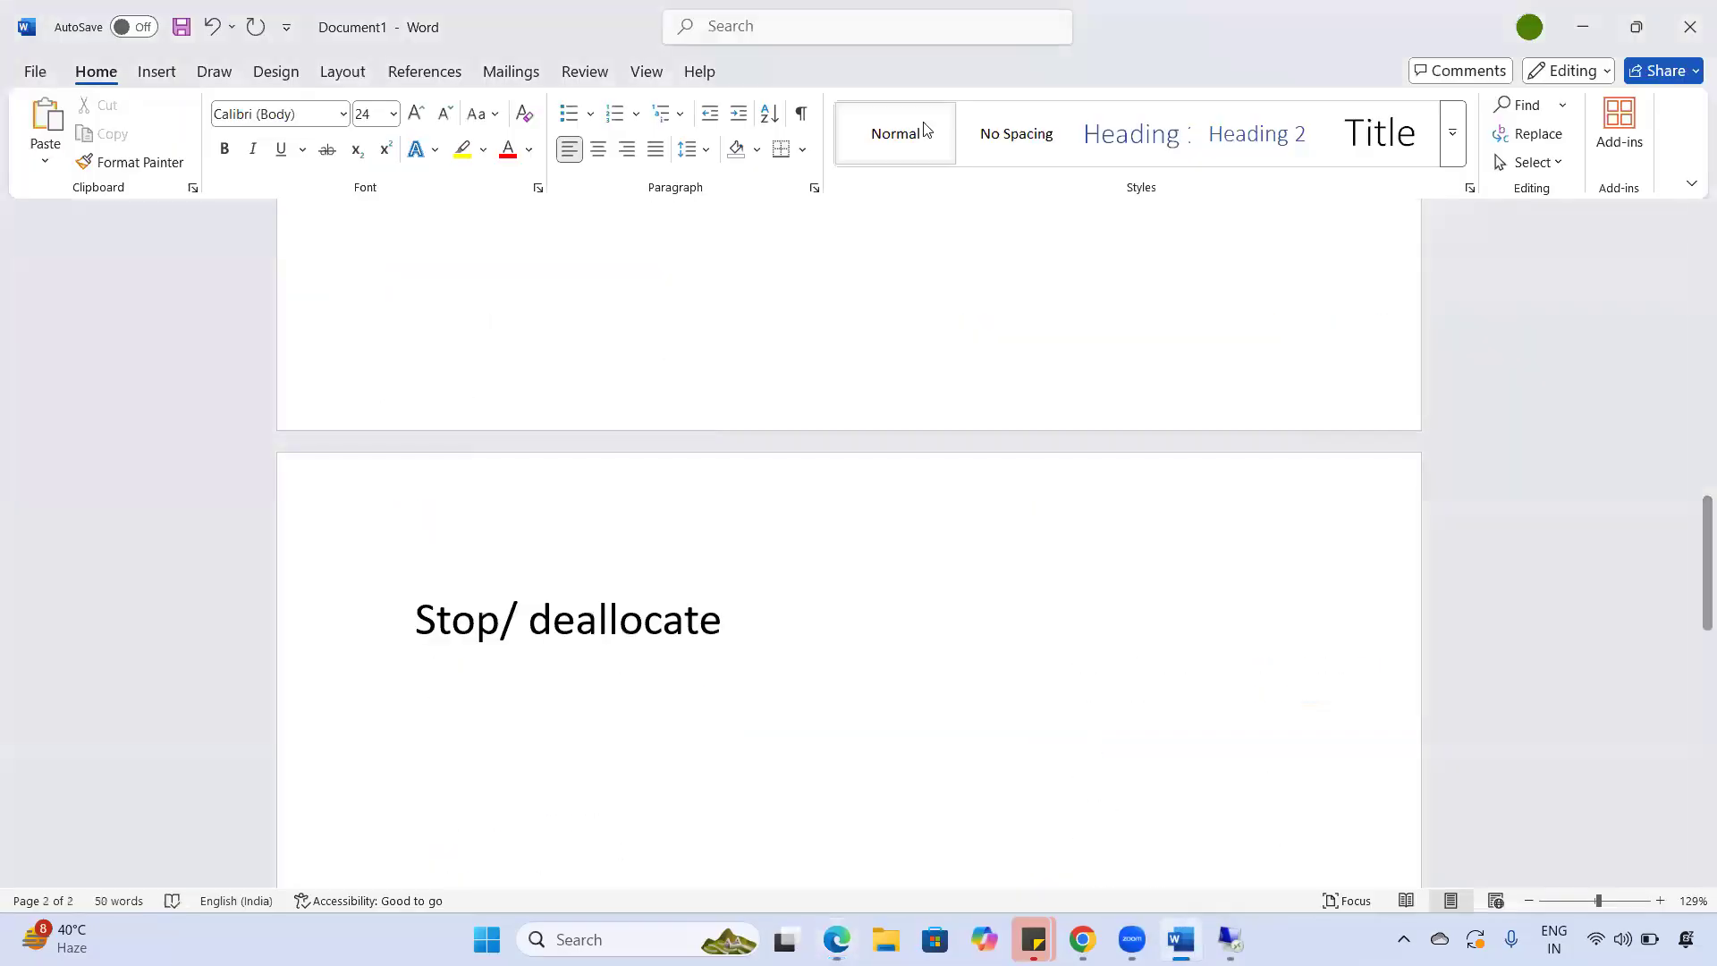
- Sketch a freehand box with a handwritten label beside the heading
click(927, 129)
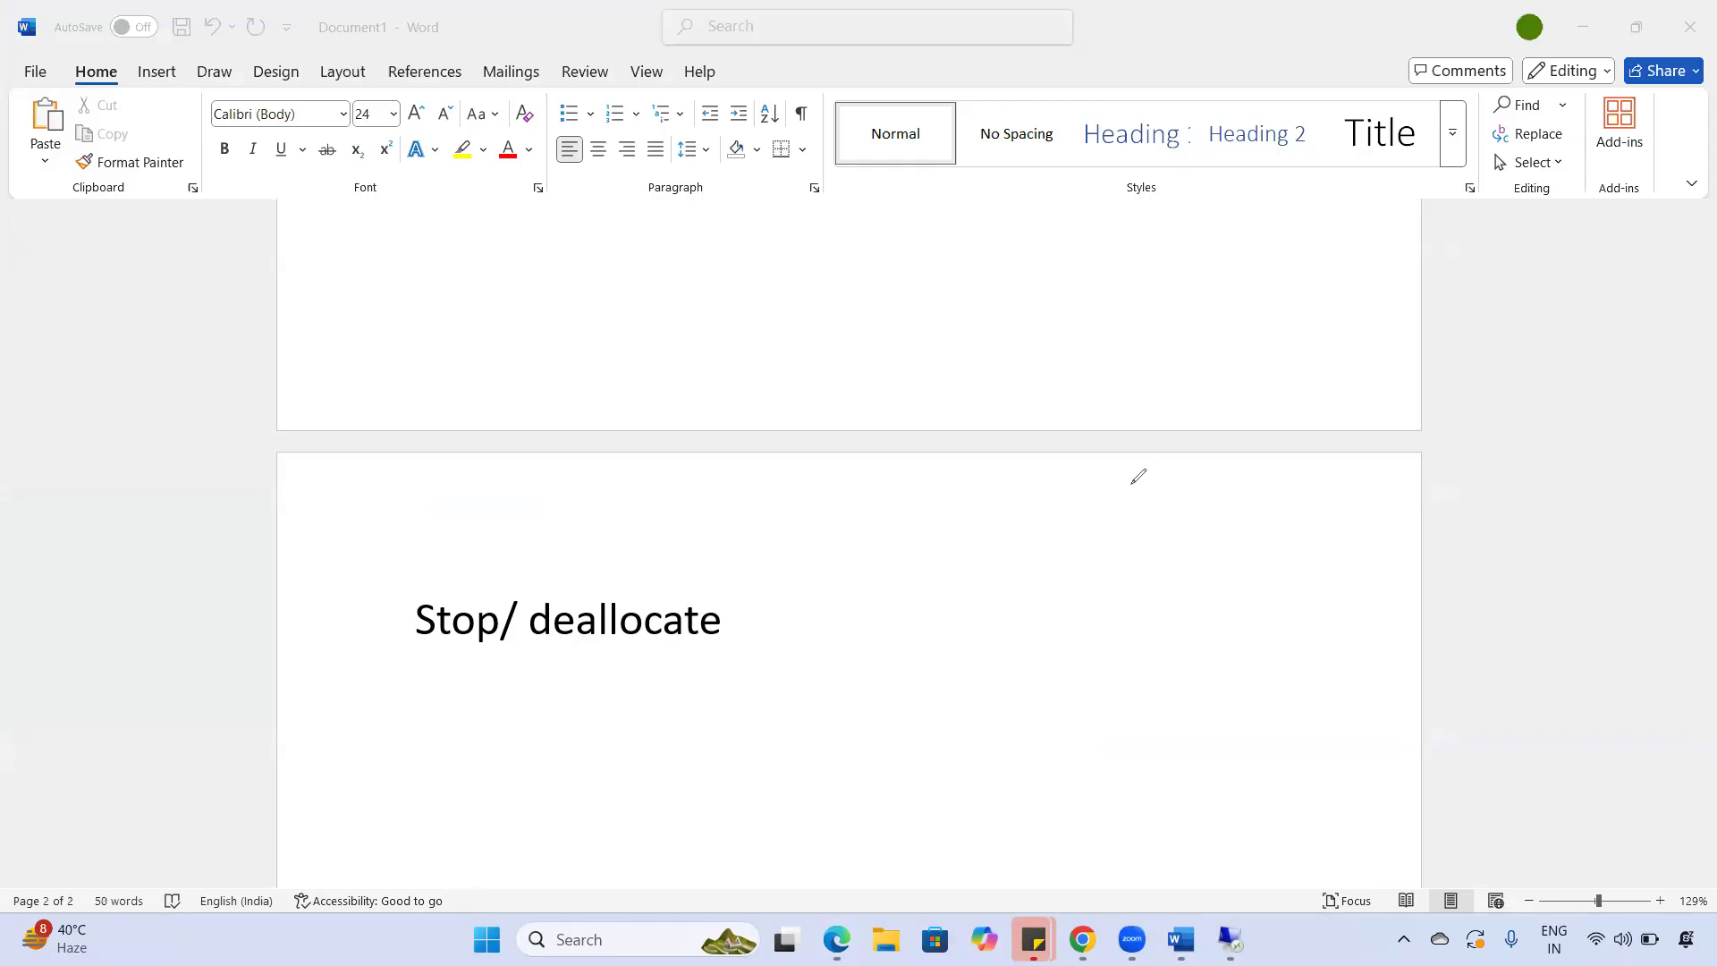
drag(1130, 481, 1144, 776)
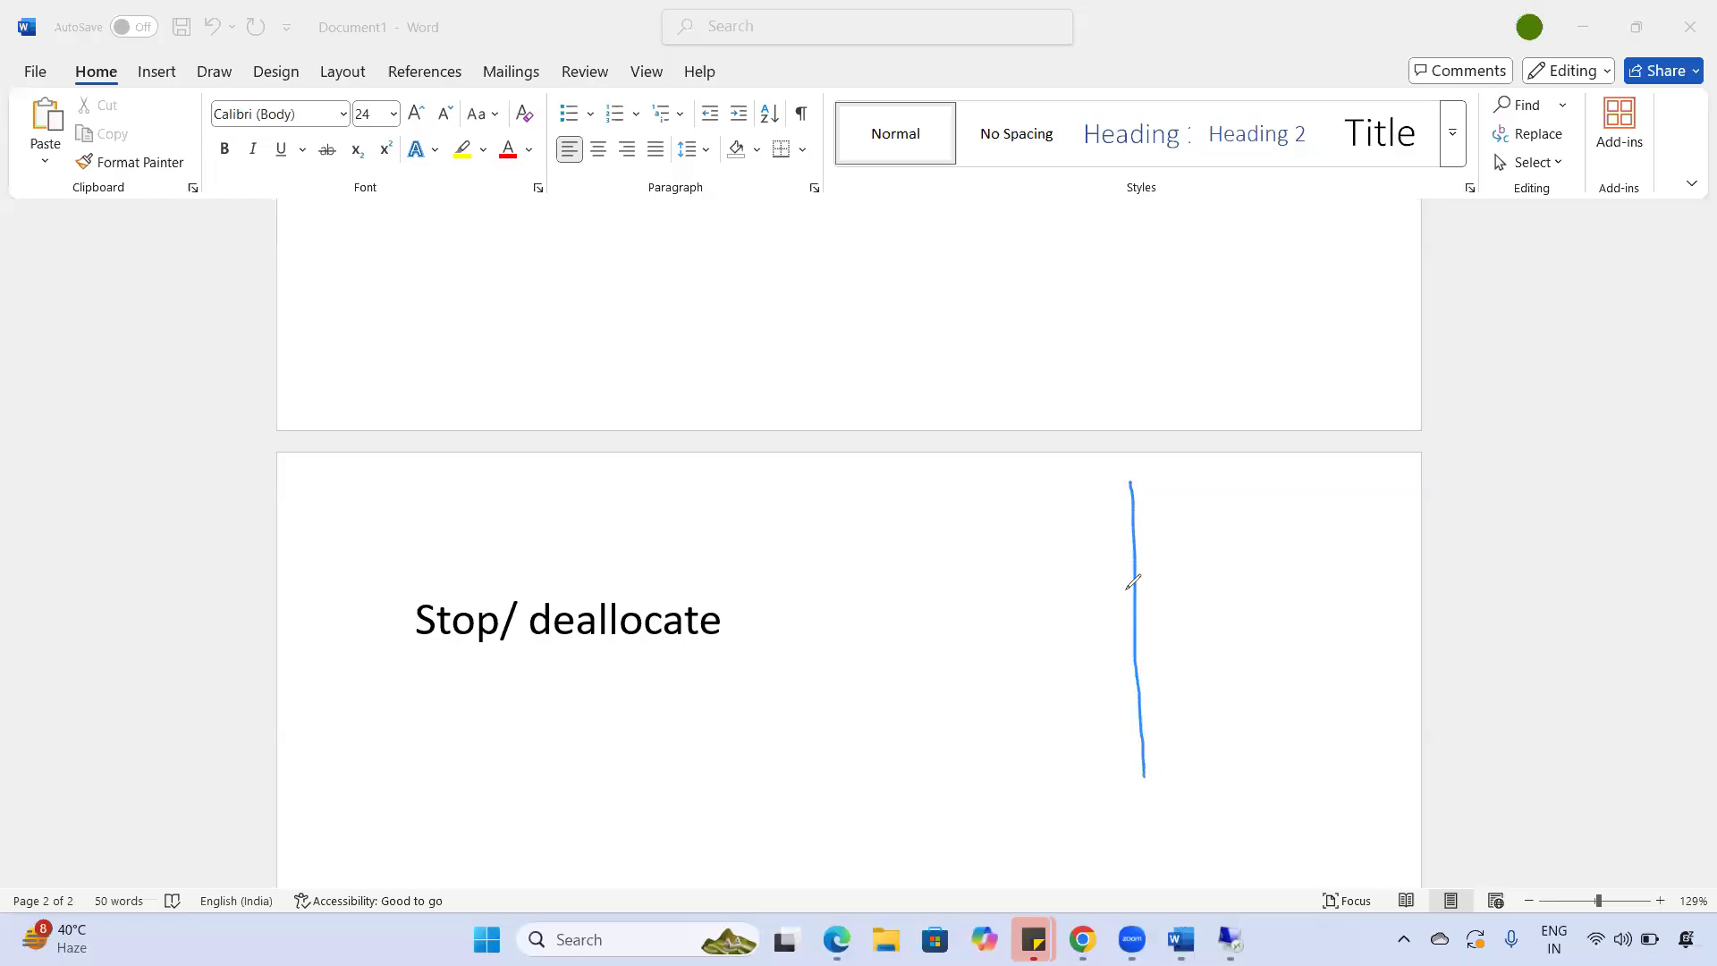
mouse_move(1130, 480)
mouse_down()
mouse_move(1260, 458)
mouse_move(1301, 702)
mouse_move(1133, 783)
mouse_up()
drag(1293, 587, 1280, 602)
mouse_move(1312, 556)
mouse_down()
mouse_move(1339, 561)
mouse_move(1350, 593)
mouse_move(1380, 575)
mouse_up()
drag(1398, 542, 1364, 607)
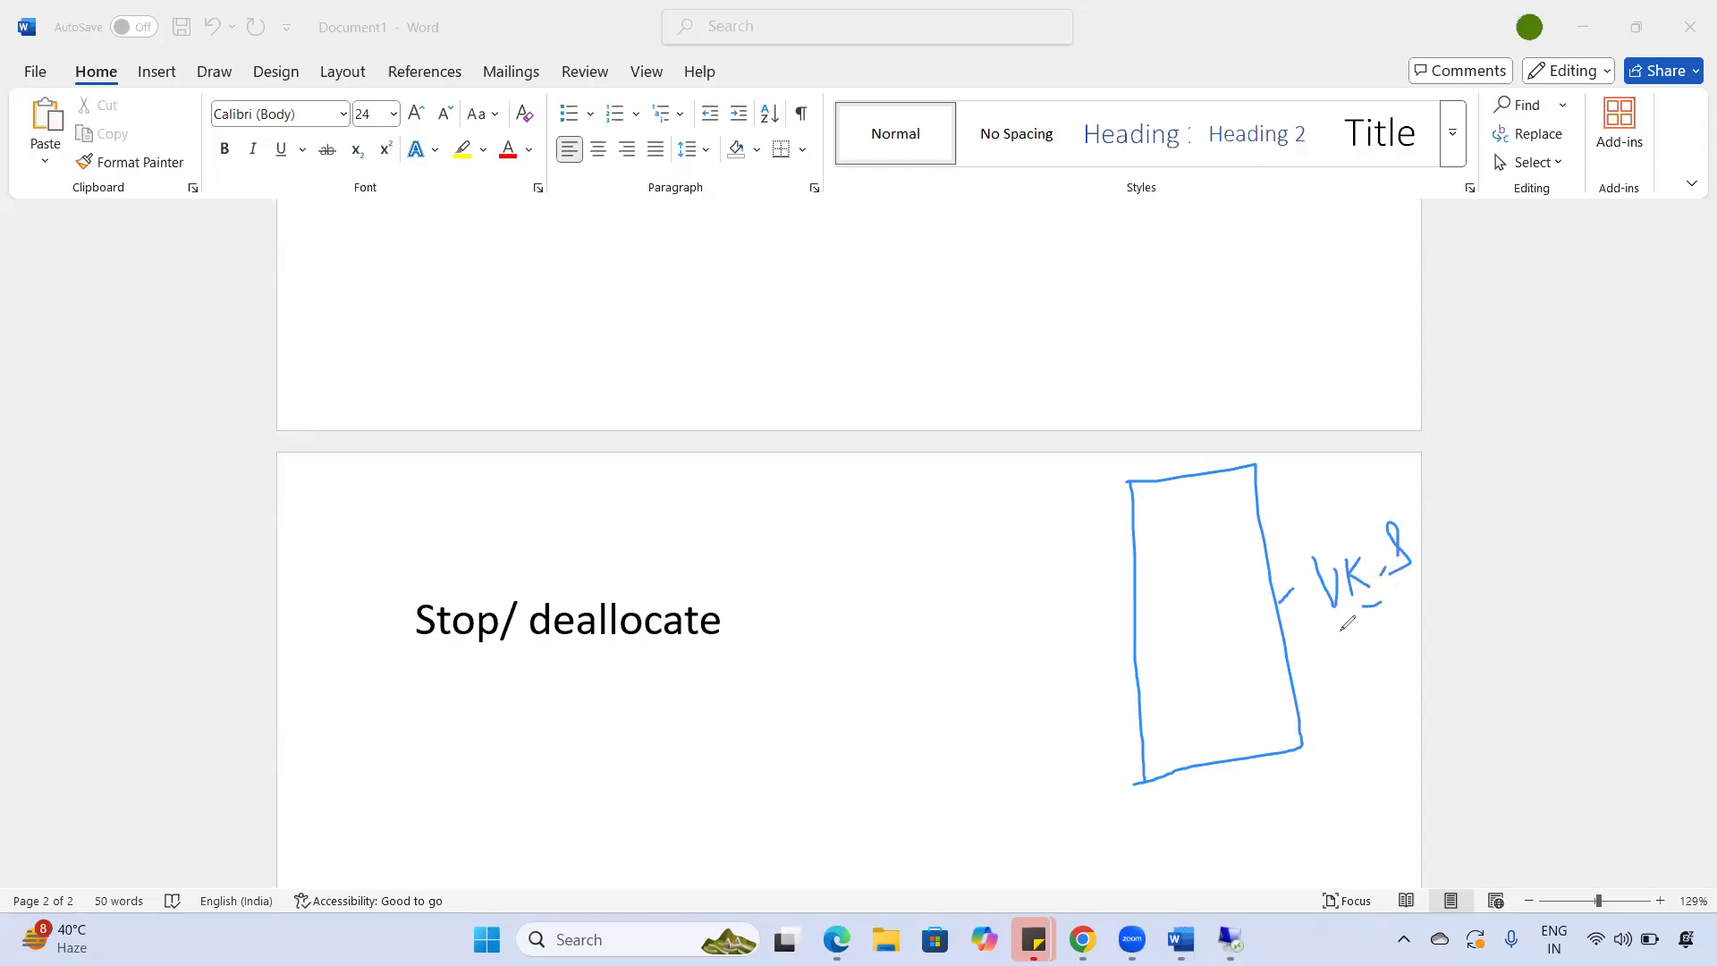
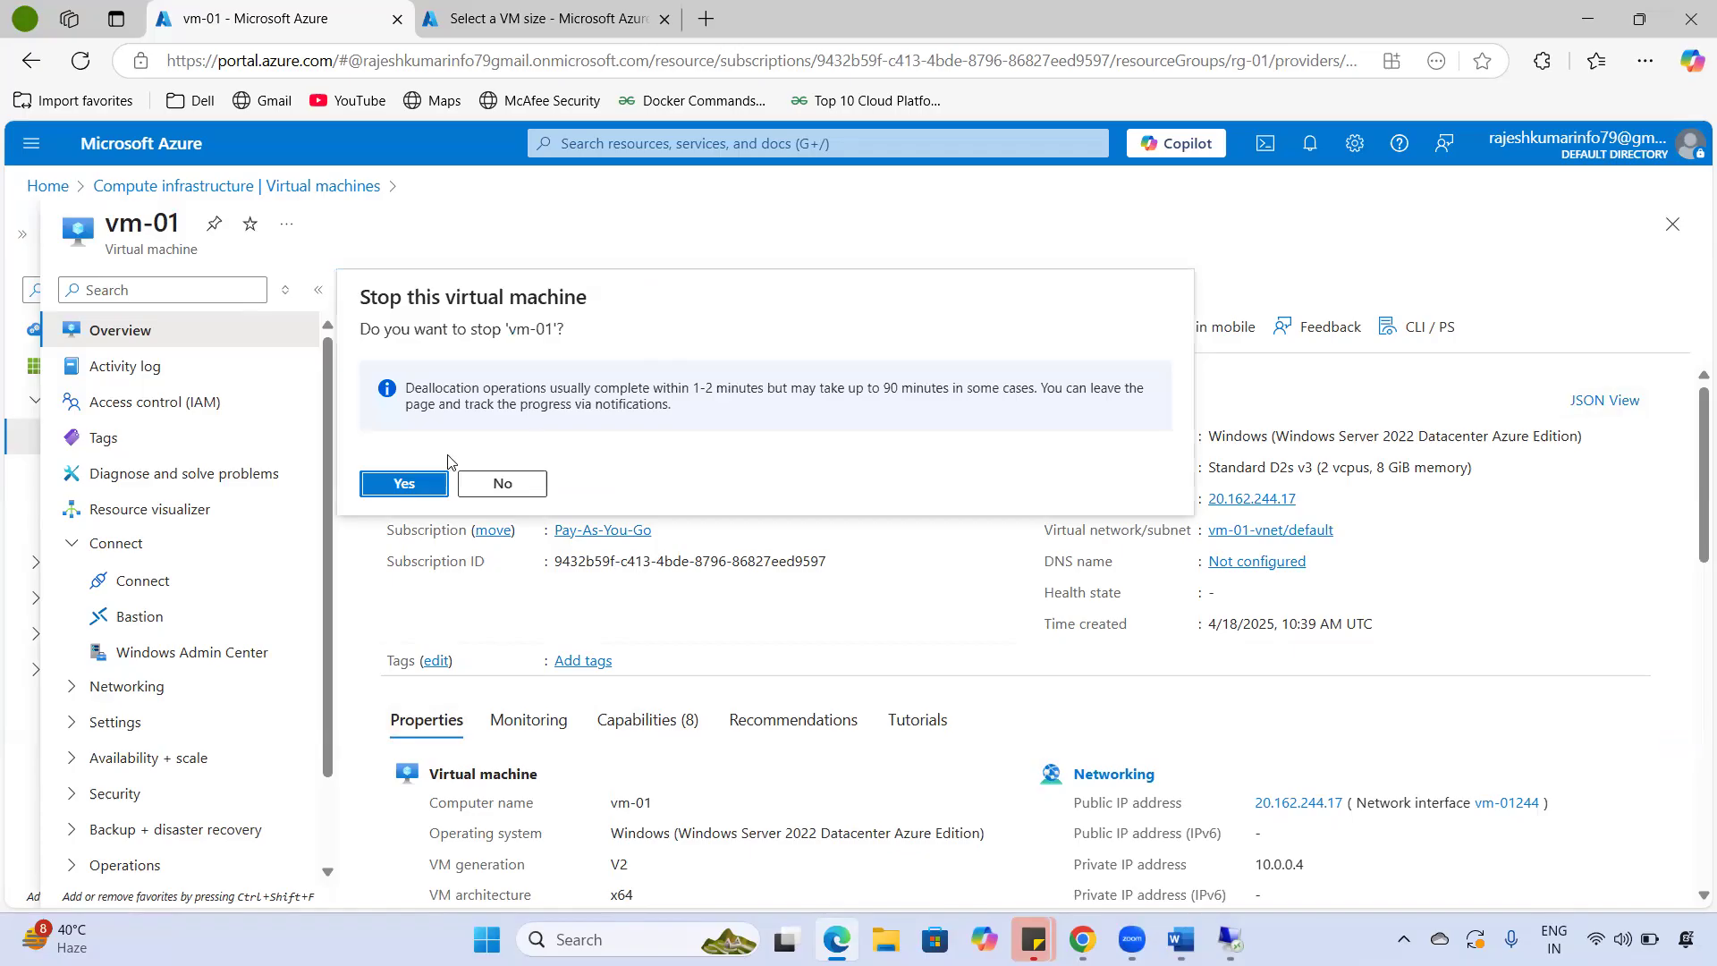
- Confirm stopping vm-01 after noting the deallocation timing warning, and show all notifications
drag(421, 388, 1097, 383)
click(417, 487)
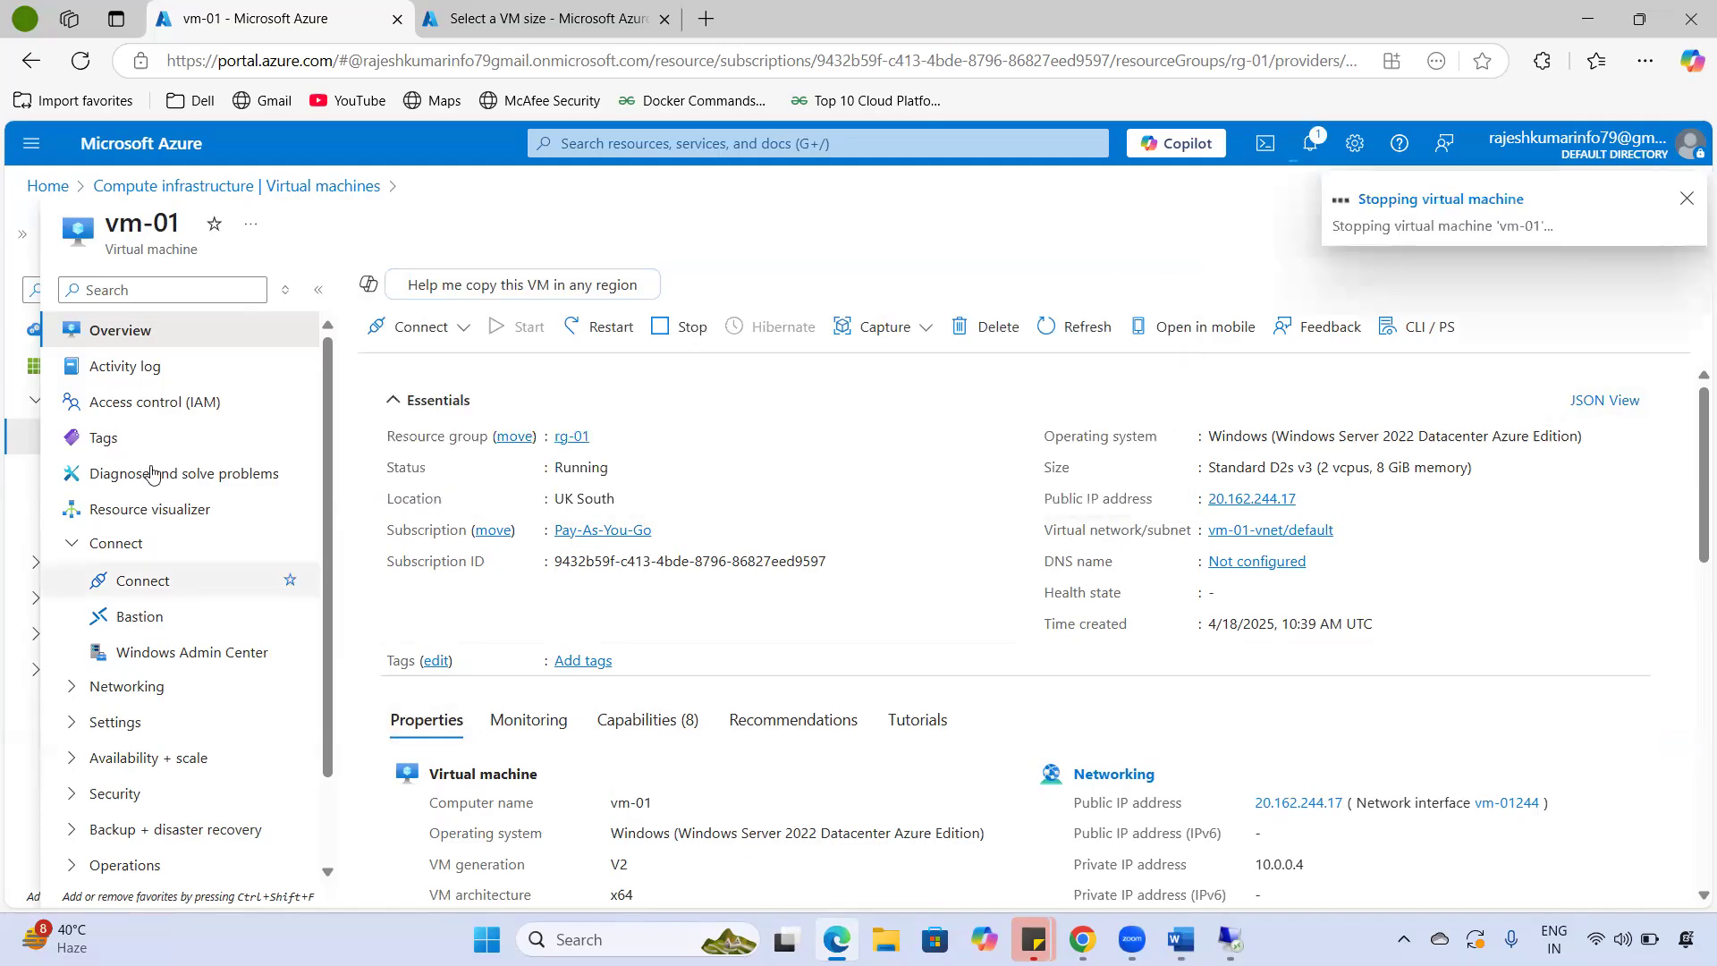
click(1418, 234)
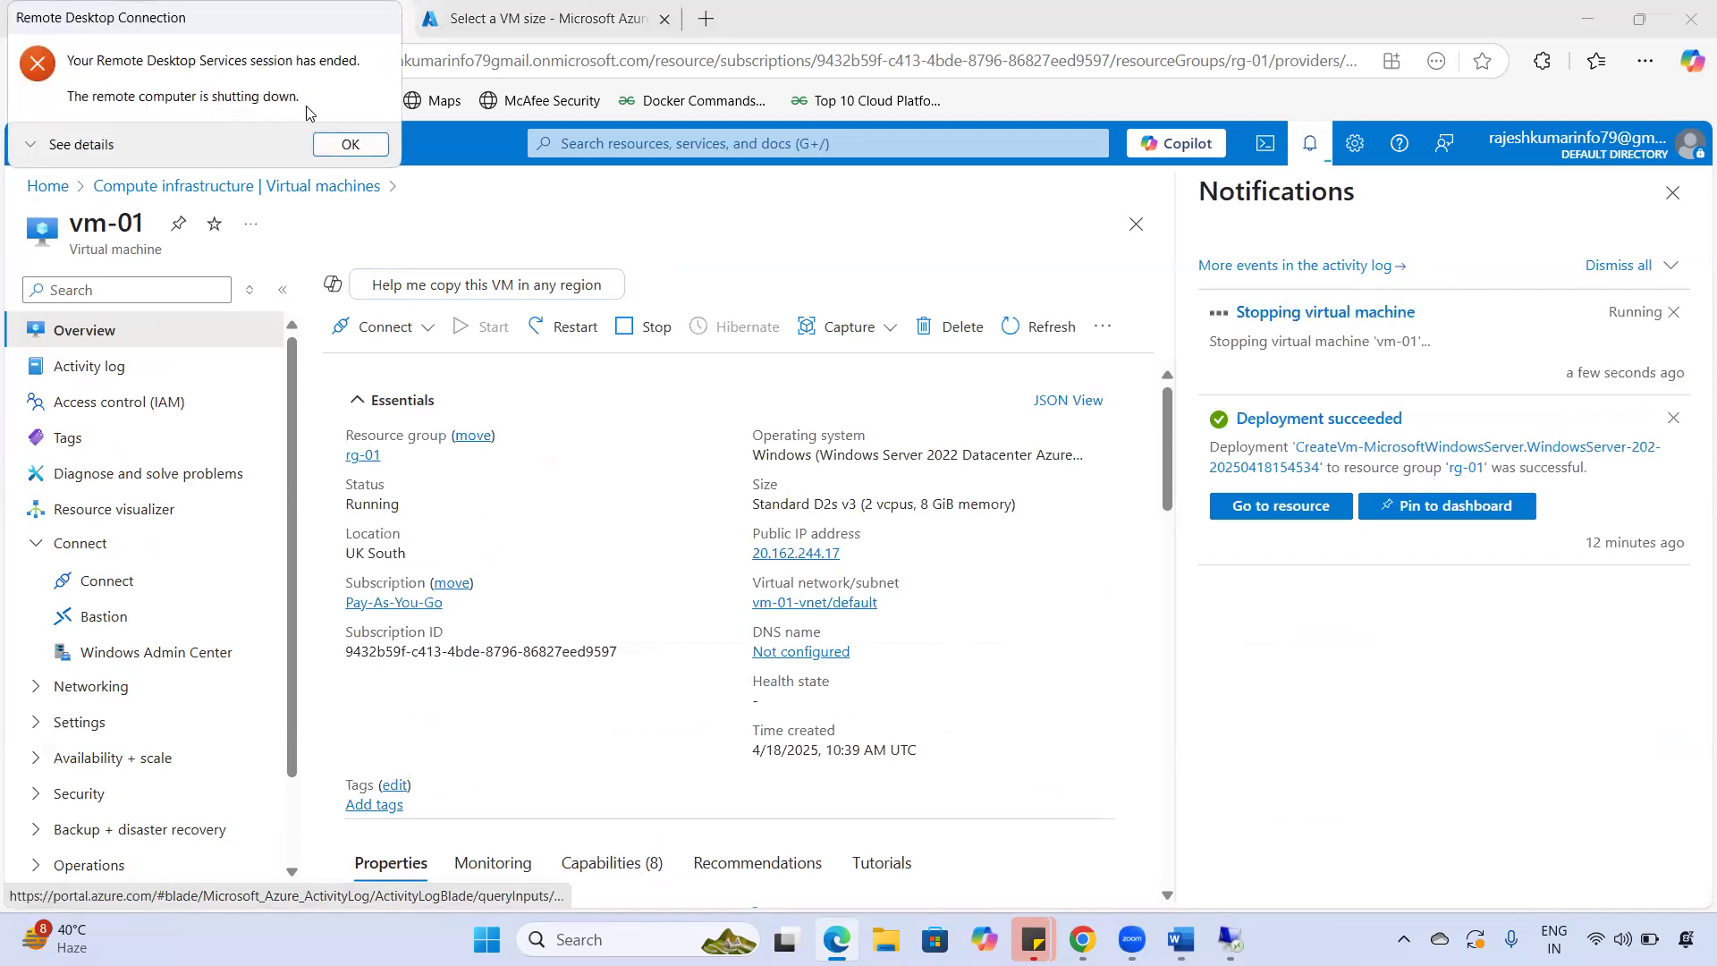
- Dismiss the Remote Desktop messages and confirm vm-01 shows Stopped (deallocated)
click(349, 145)
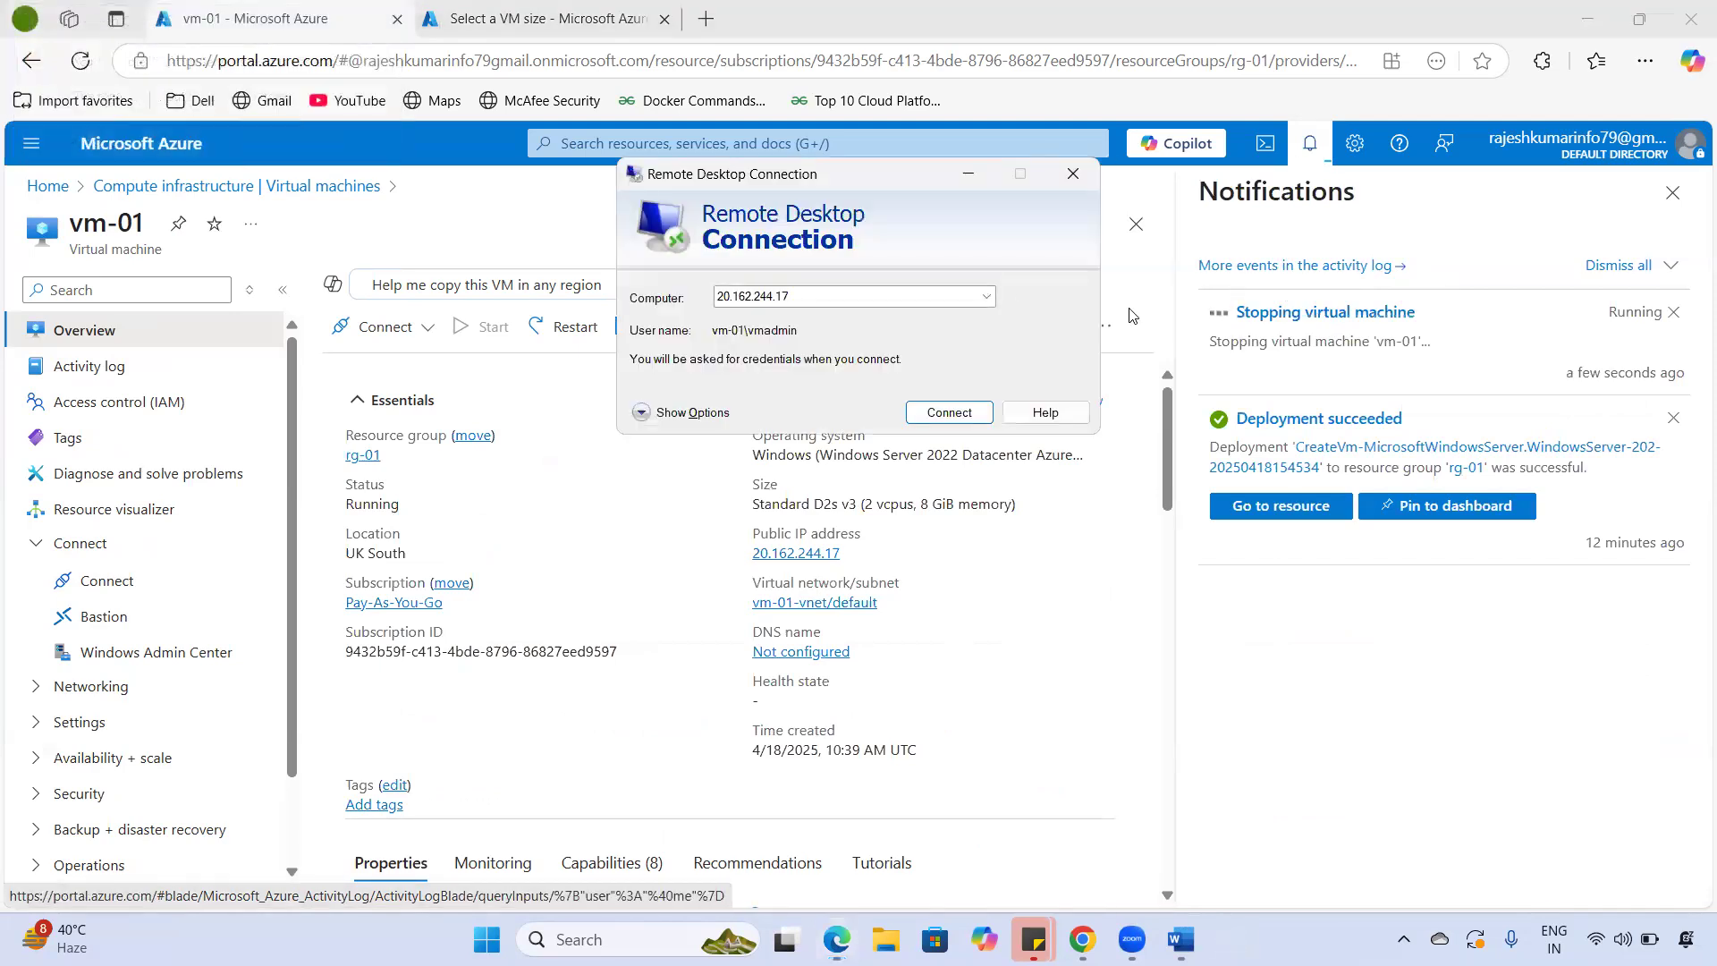
click(1072, 173)
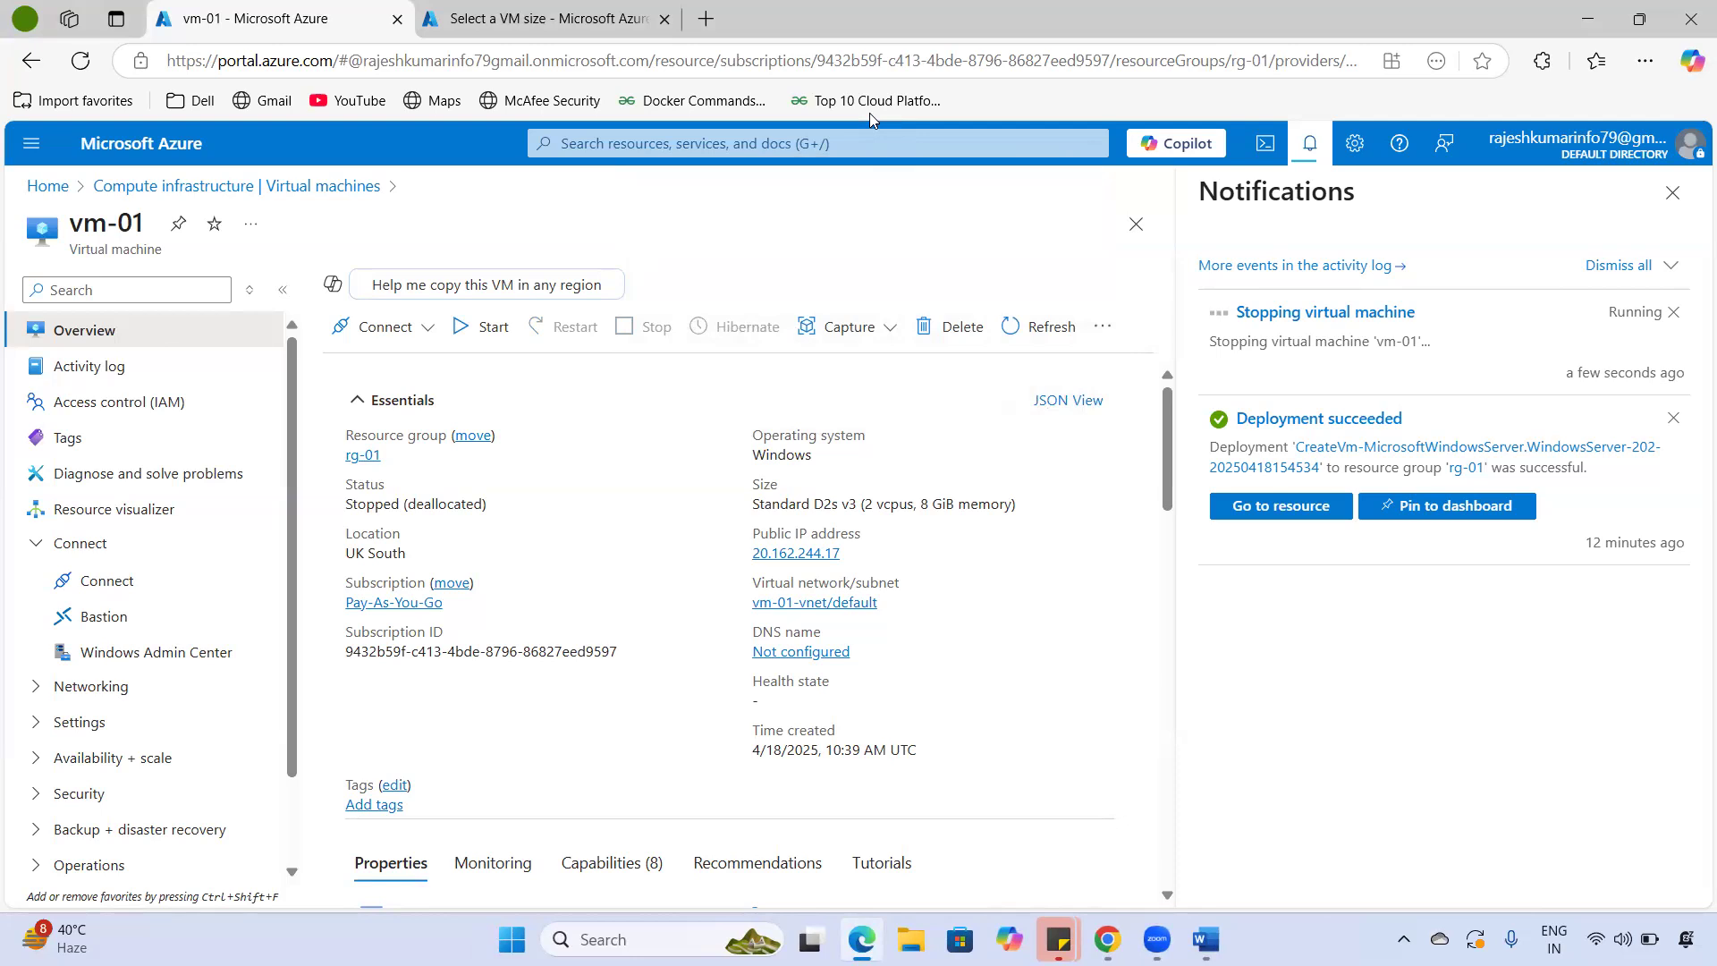
drag(346, 504, 476, 504)
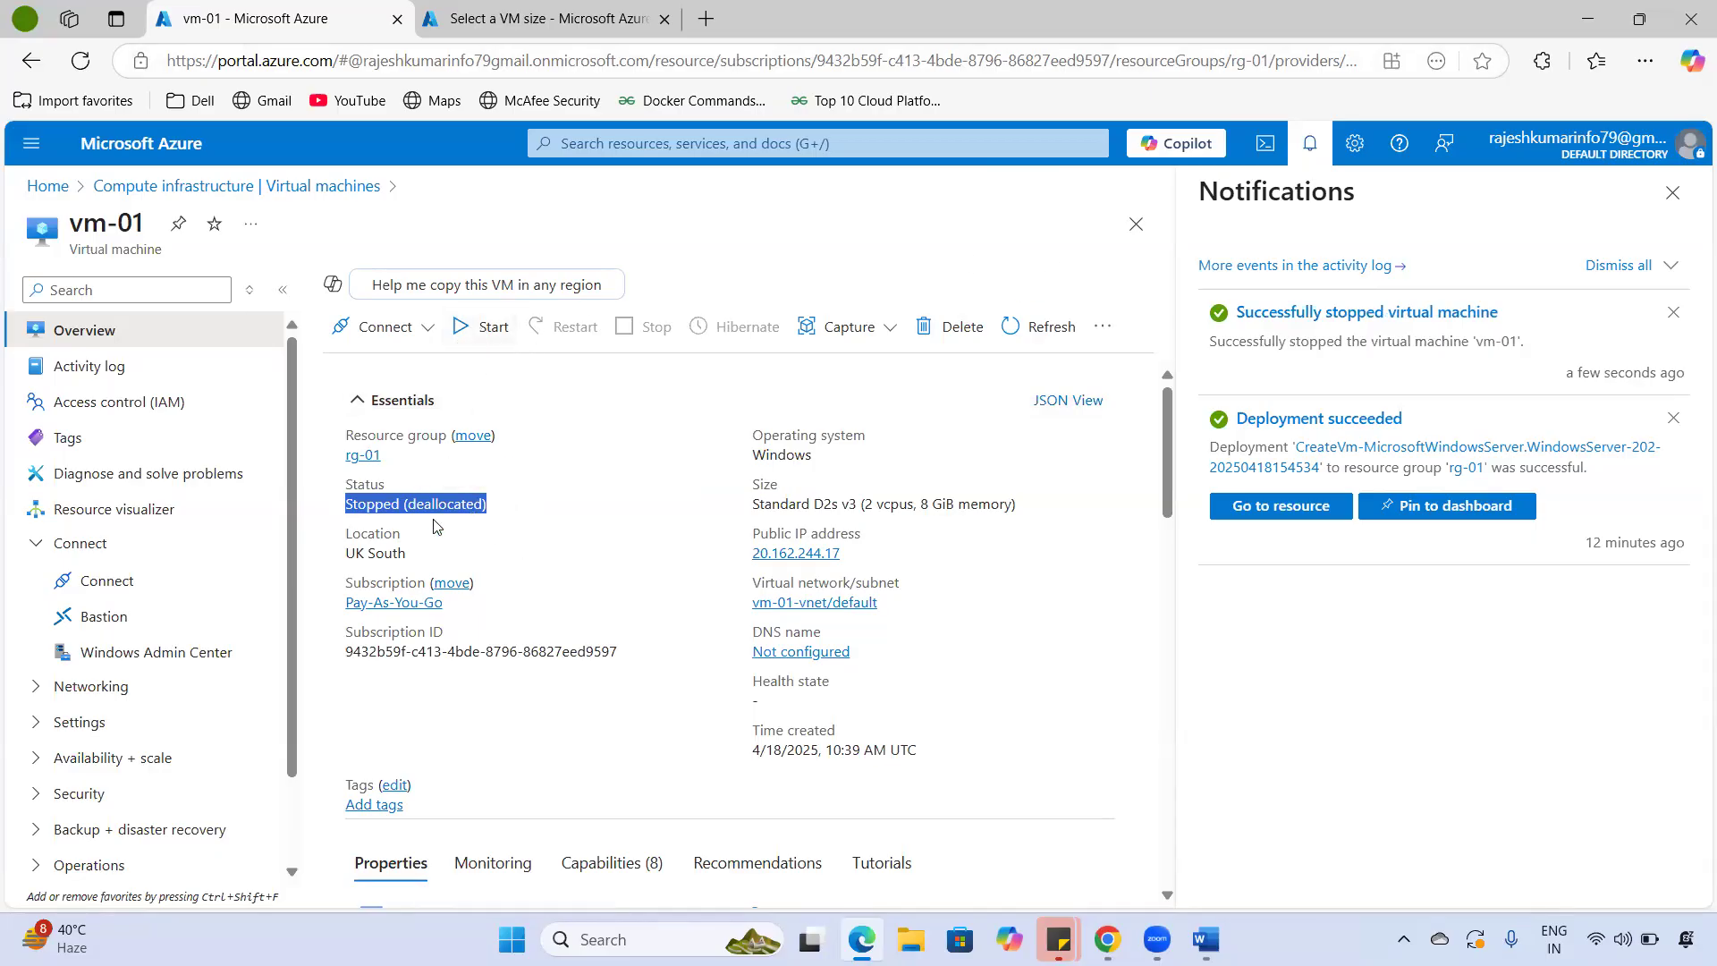
click(1311, 145)
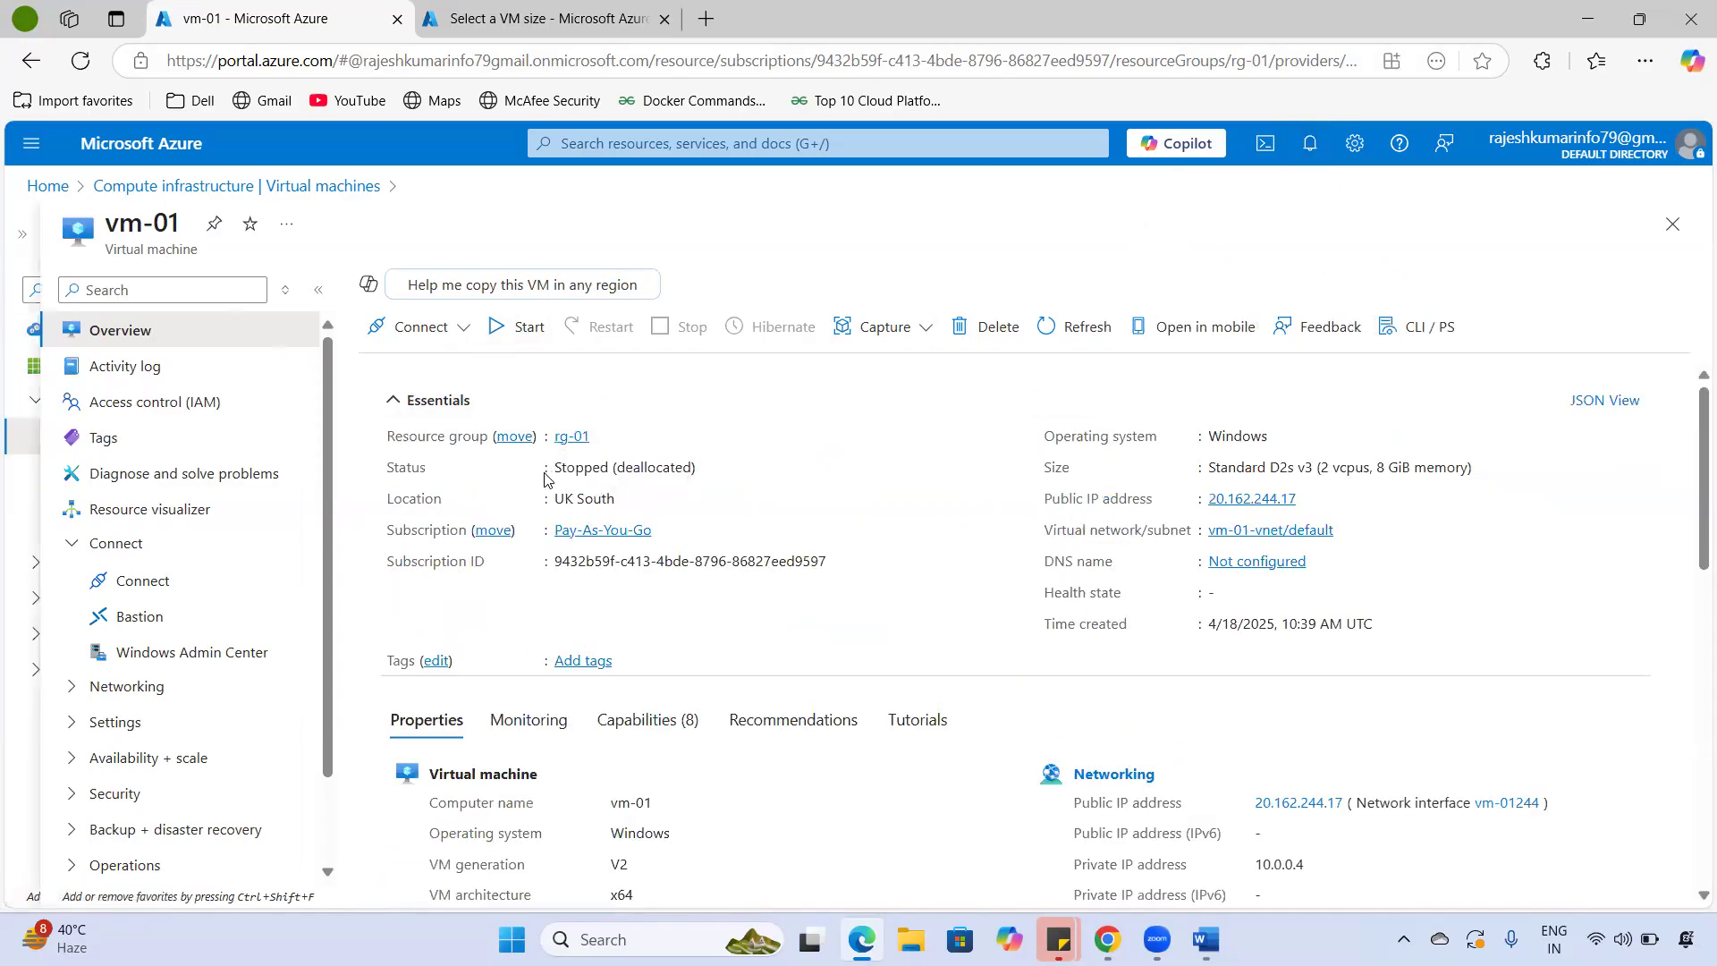
- Point out vm-01's Stopped (deallocated) status, then start the VM again
triple_click(599, 462)
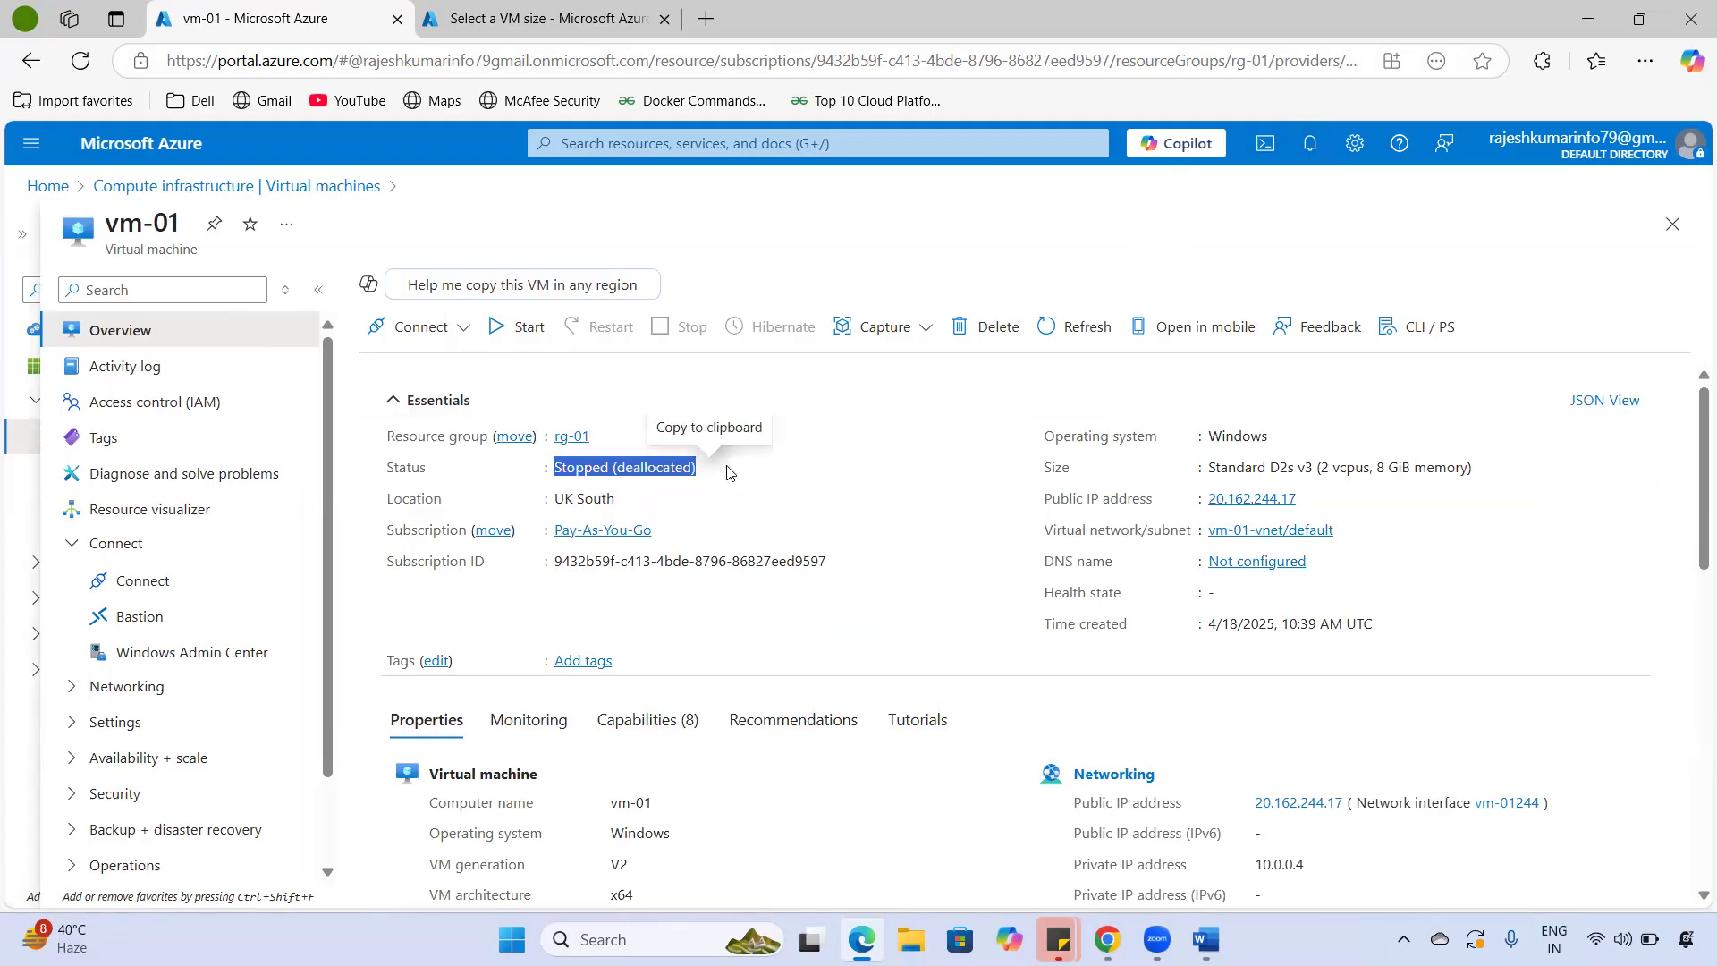
click(925, 113)
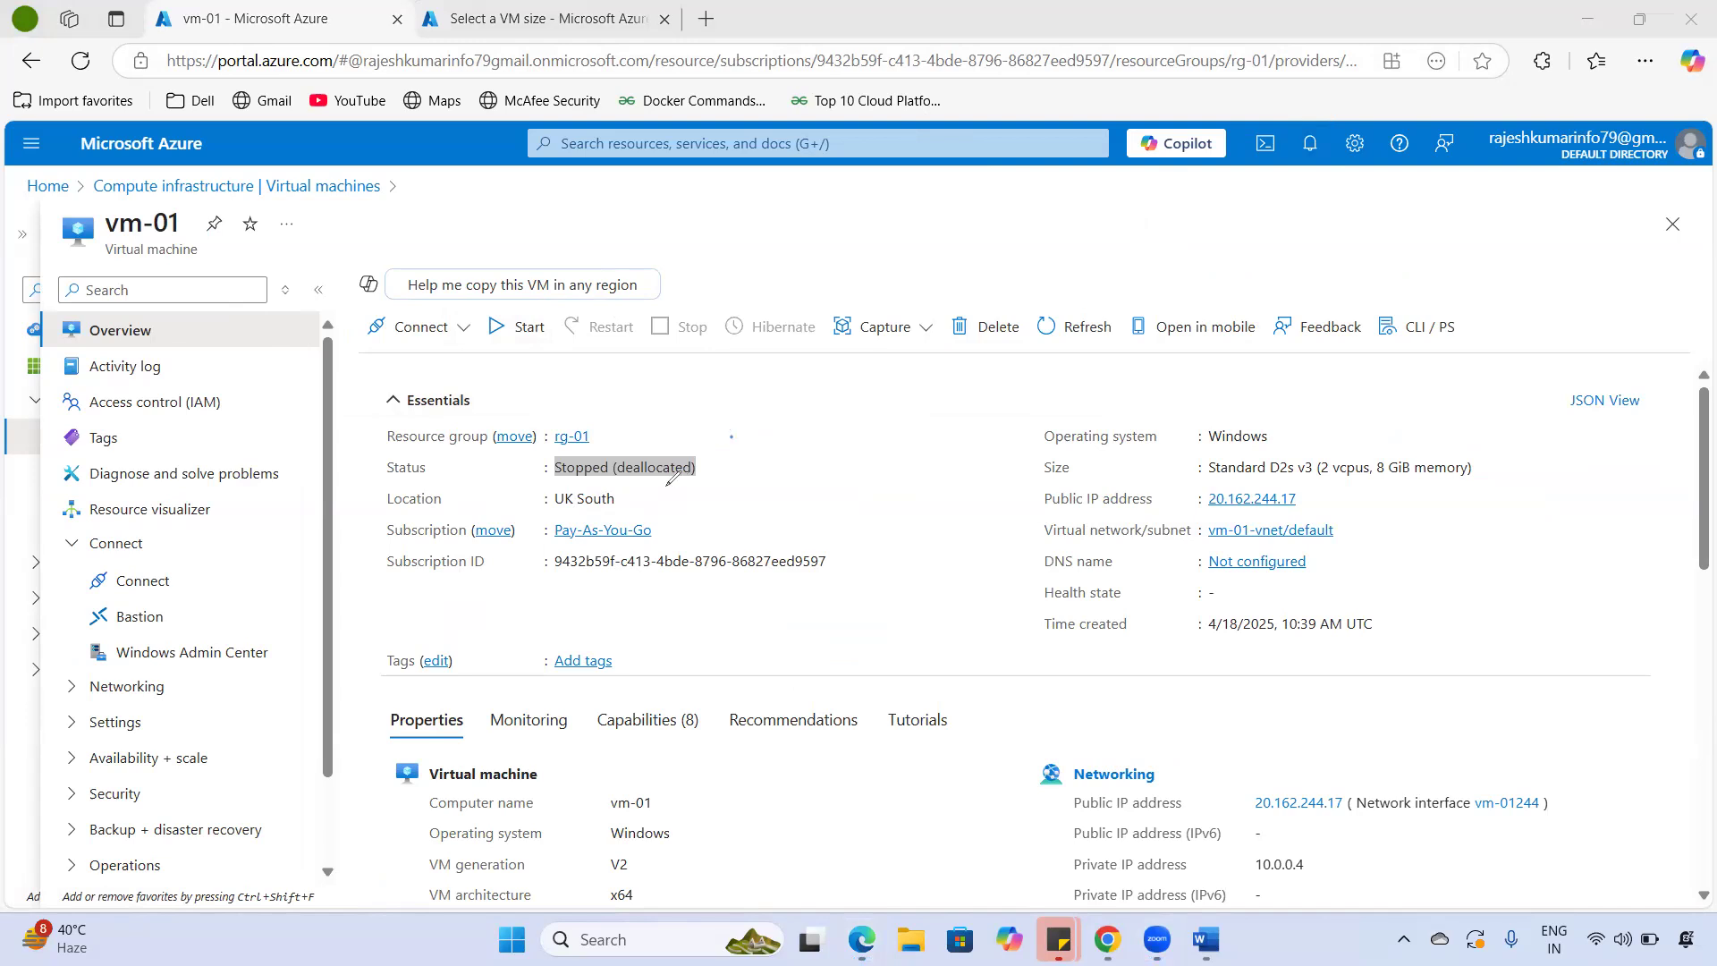
mouse_move(724, 463)
mouse_down()
mouse_move(754, 456)
mouse_move(742, 474)
mouse_up()
mouse_move(637, 466)
mouse_down()
mouse_move(625, 433)
mouse_move(519, 483)
mouse_move(643, 494)
mouse_up()
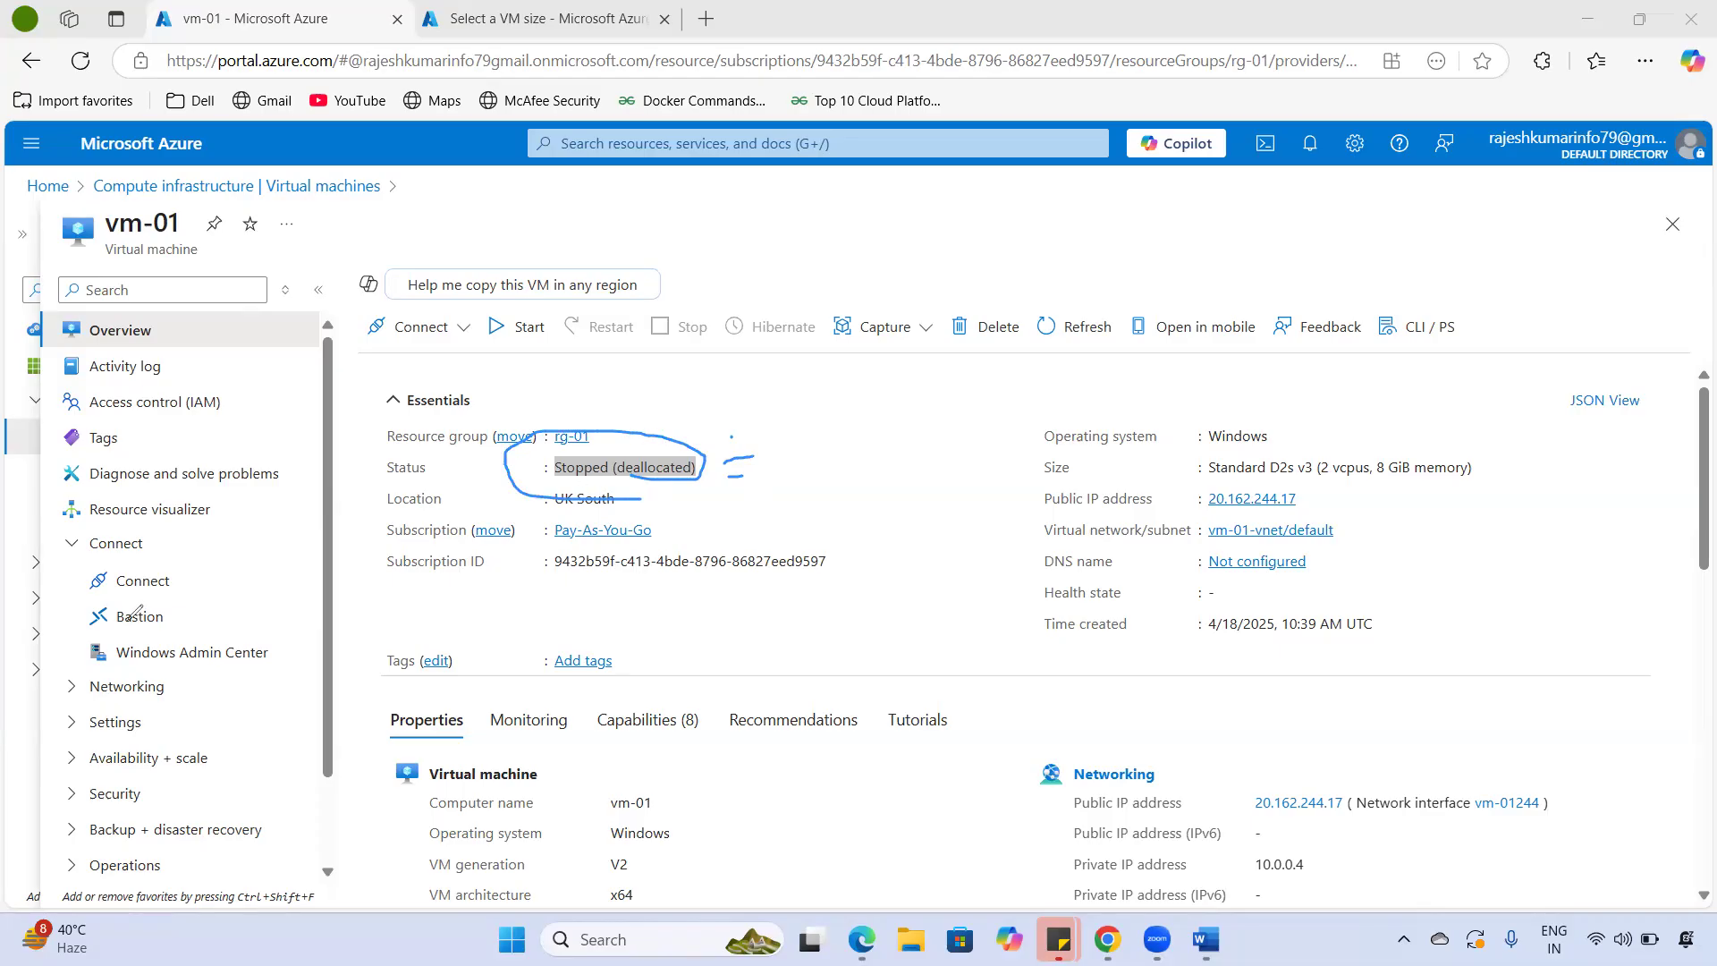
mouse_move(790, 447)
mouse_down()
mouse_move(809, 447)
mouse_move(809, 491)
mouse_move(838, 454)
mouse_move(840, 492)
mouse_move(955, 467)
mouse_up()
drag(856, 521, 974, 490)
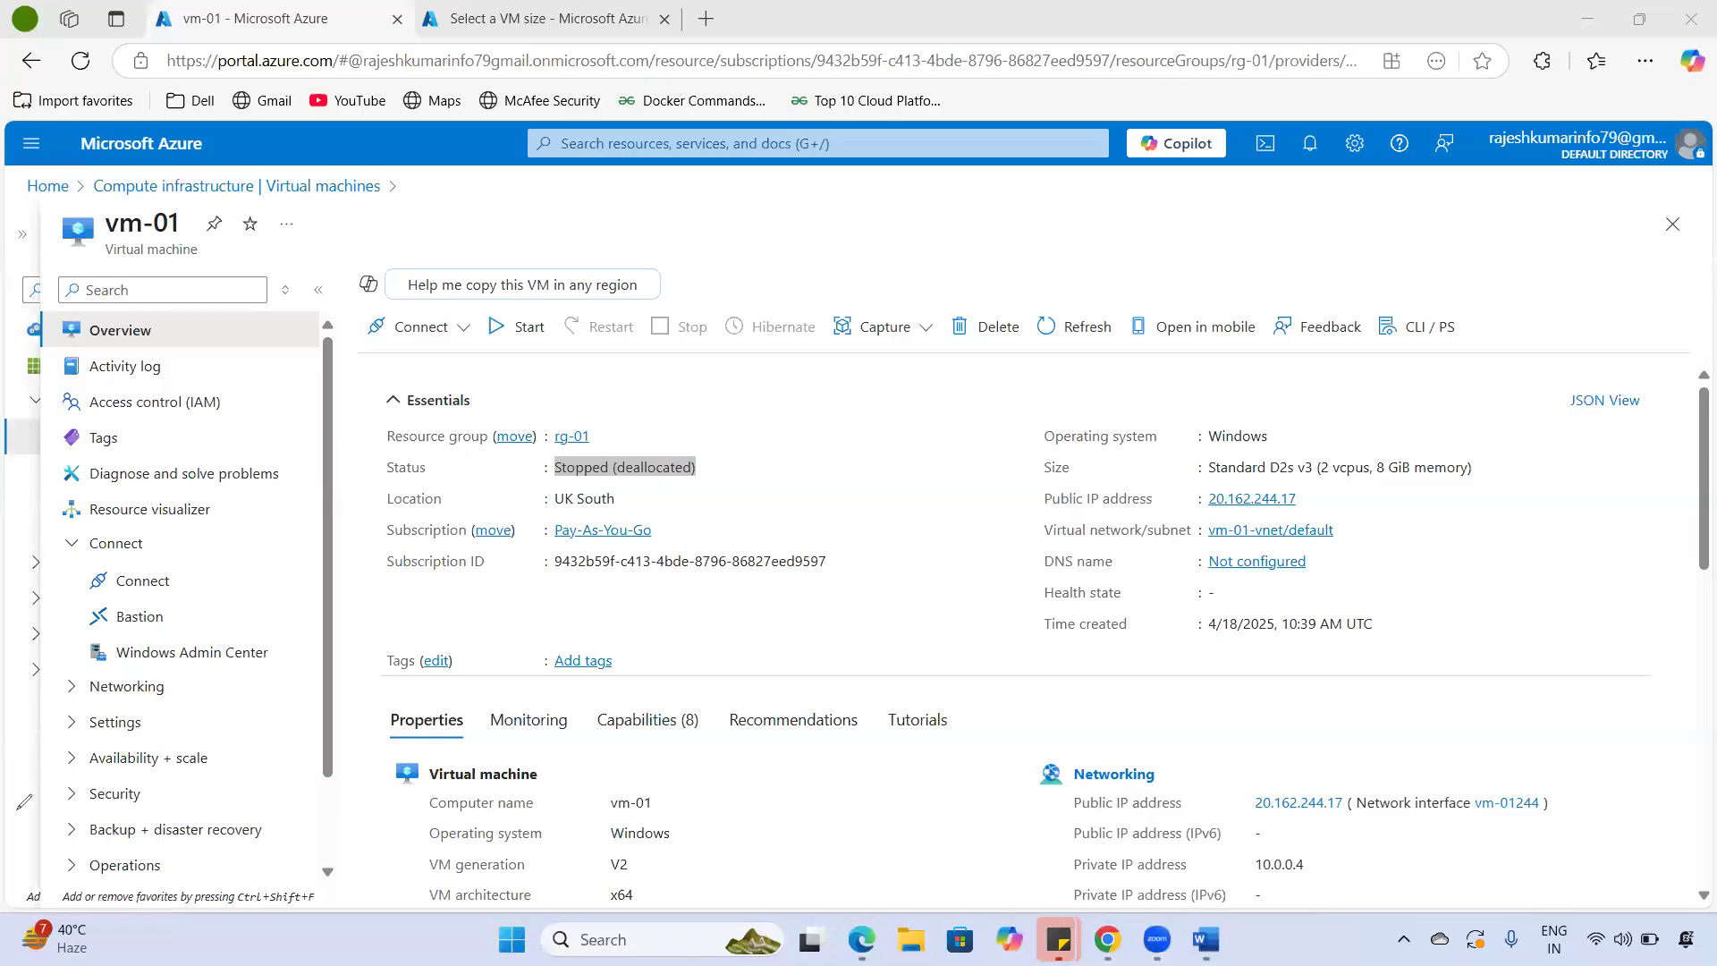
drag(546, 468, 703, 469)
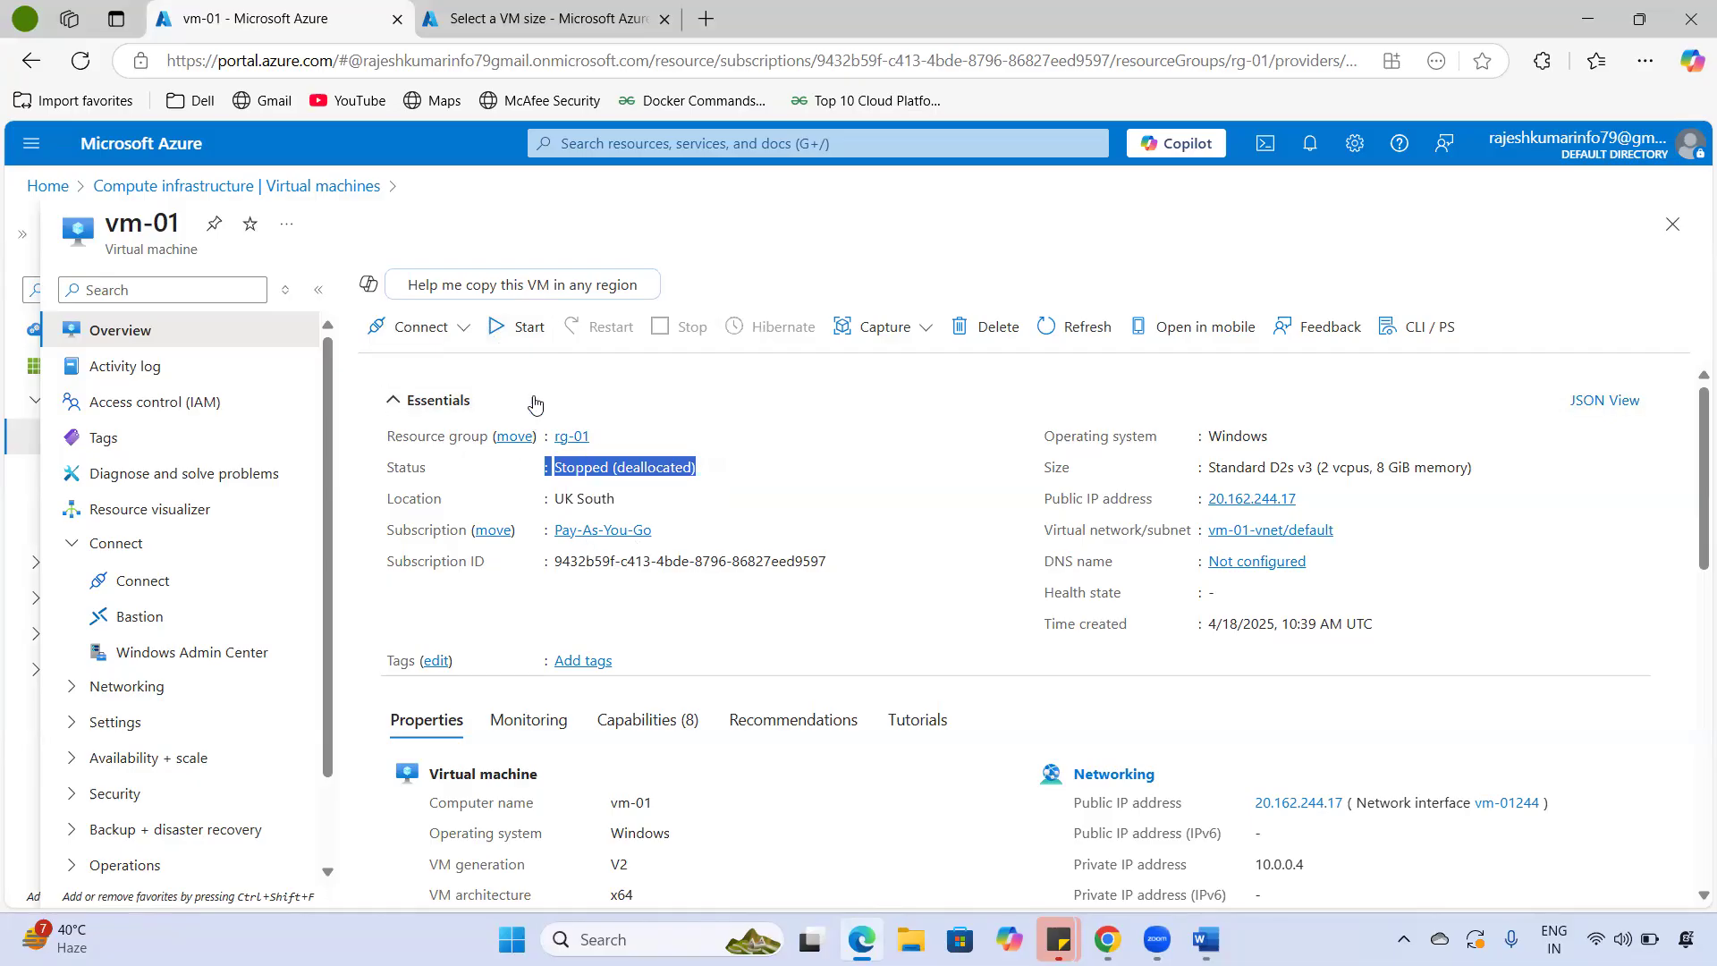
click(515, 325)
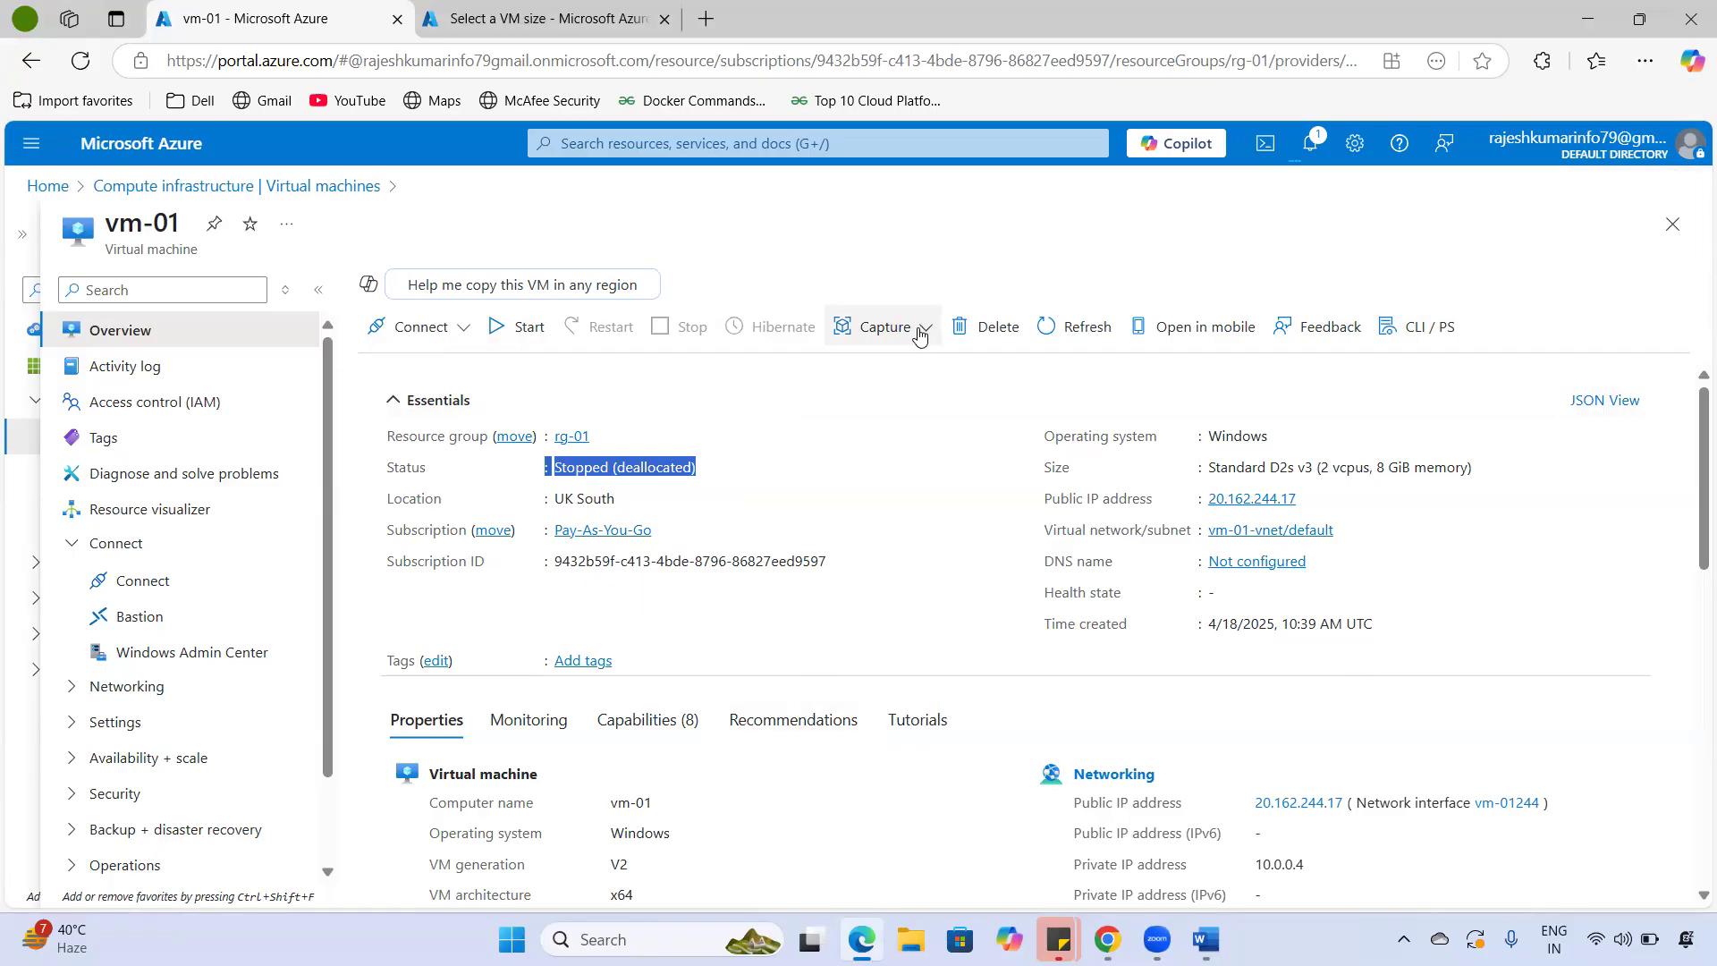
click(1001, 329)
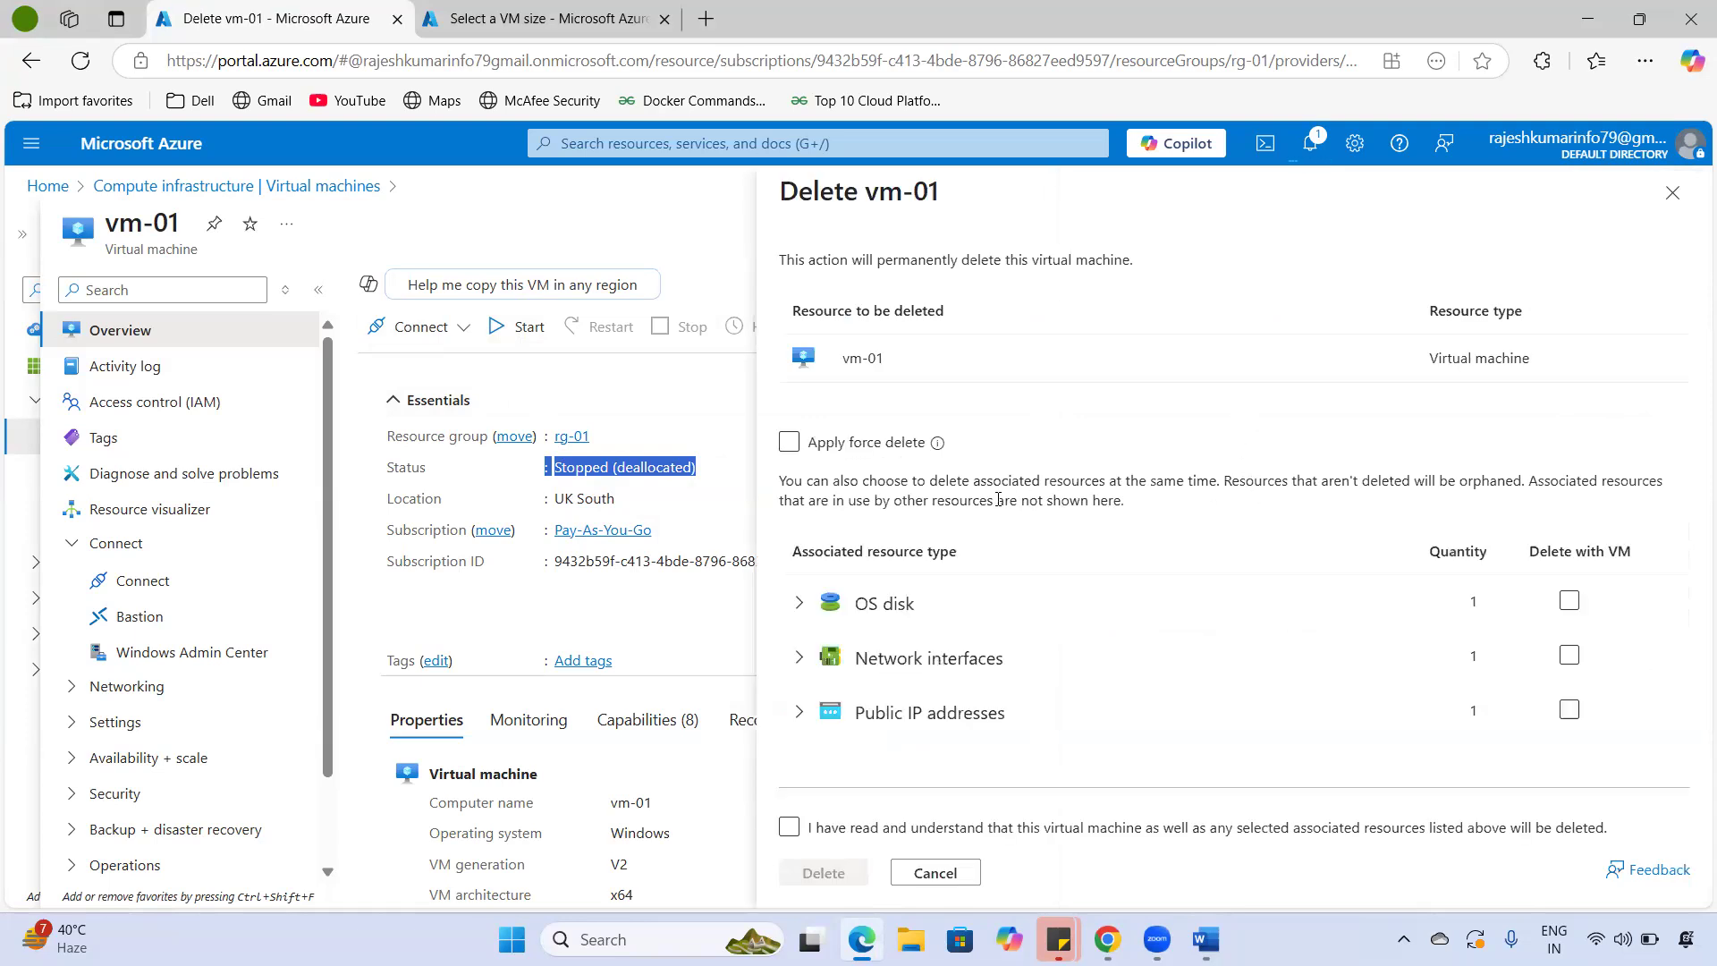
click(1571, 606)
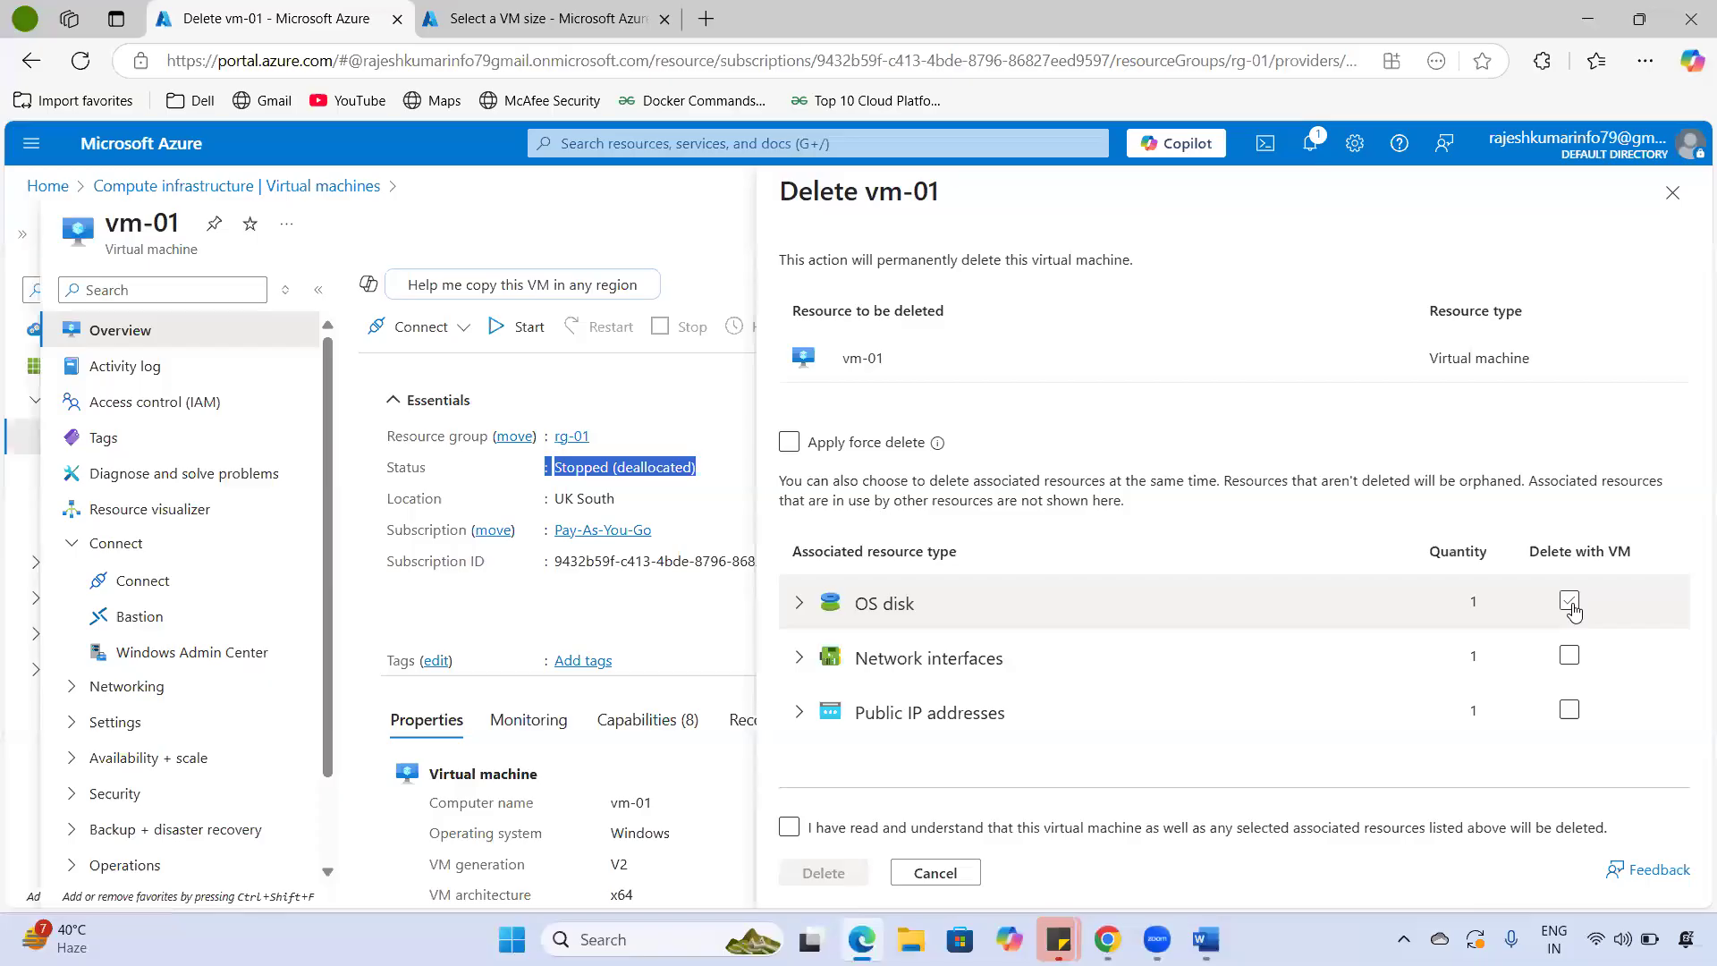
click(1571, 603)
click(1575, 608)
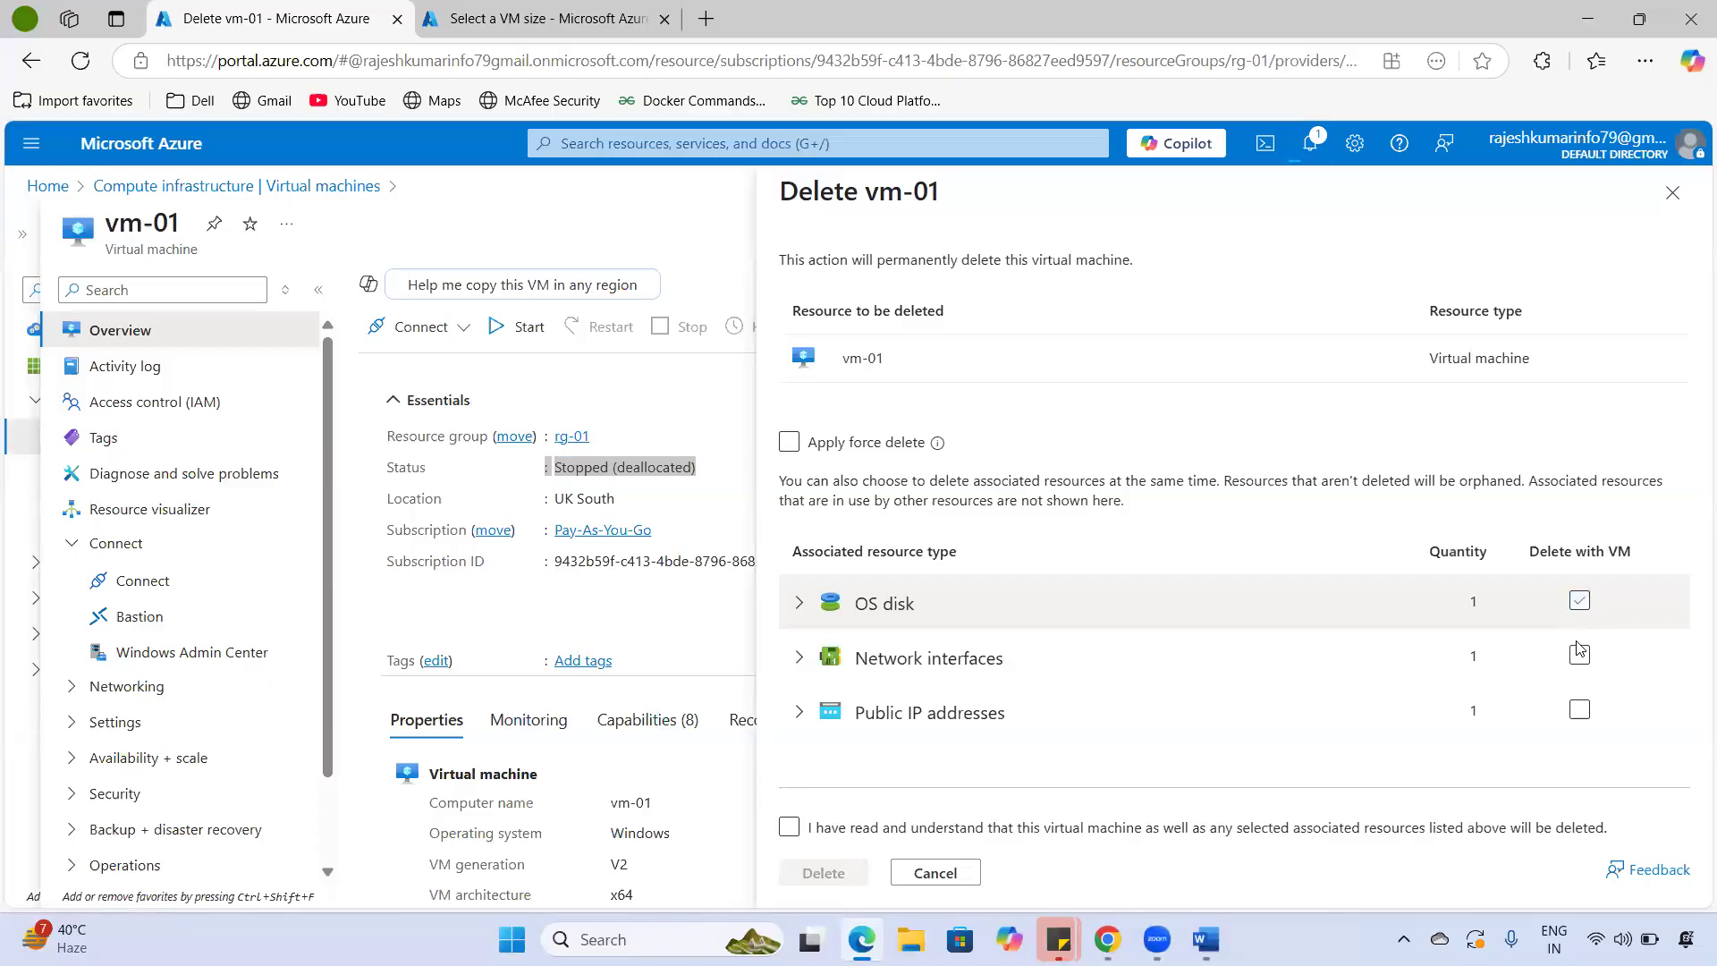
click(1579, 657)
click(1579, 657)
click(955, 827)
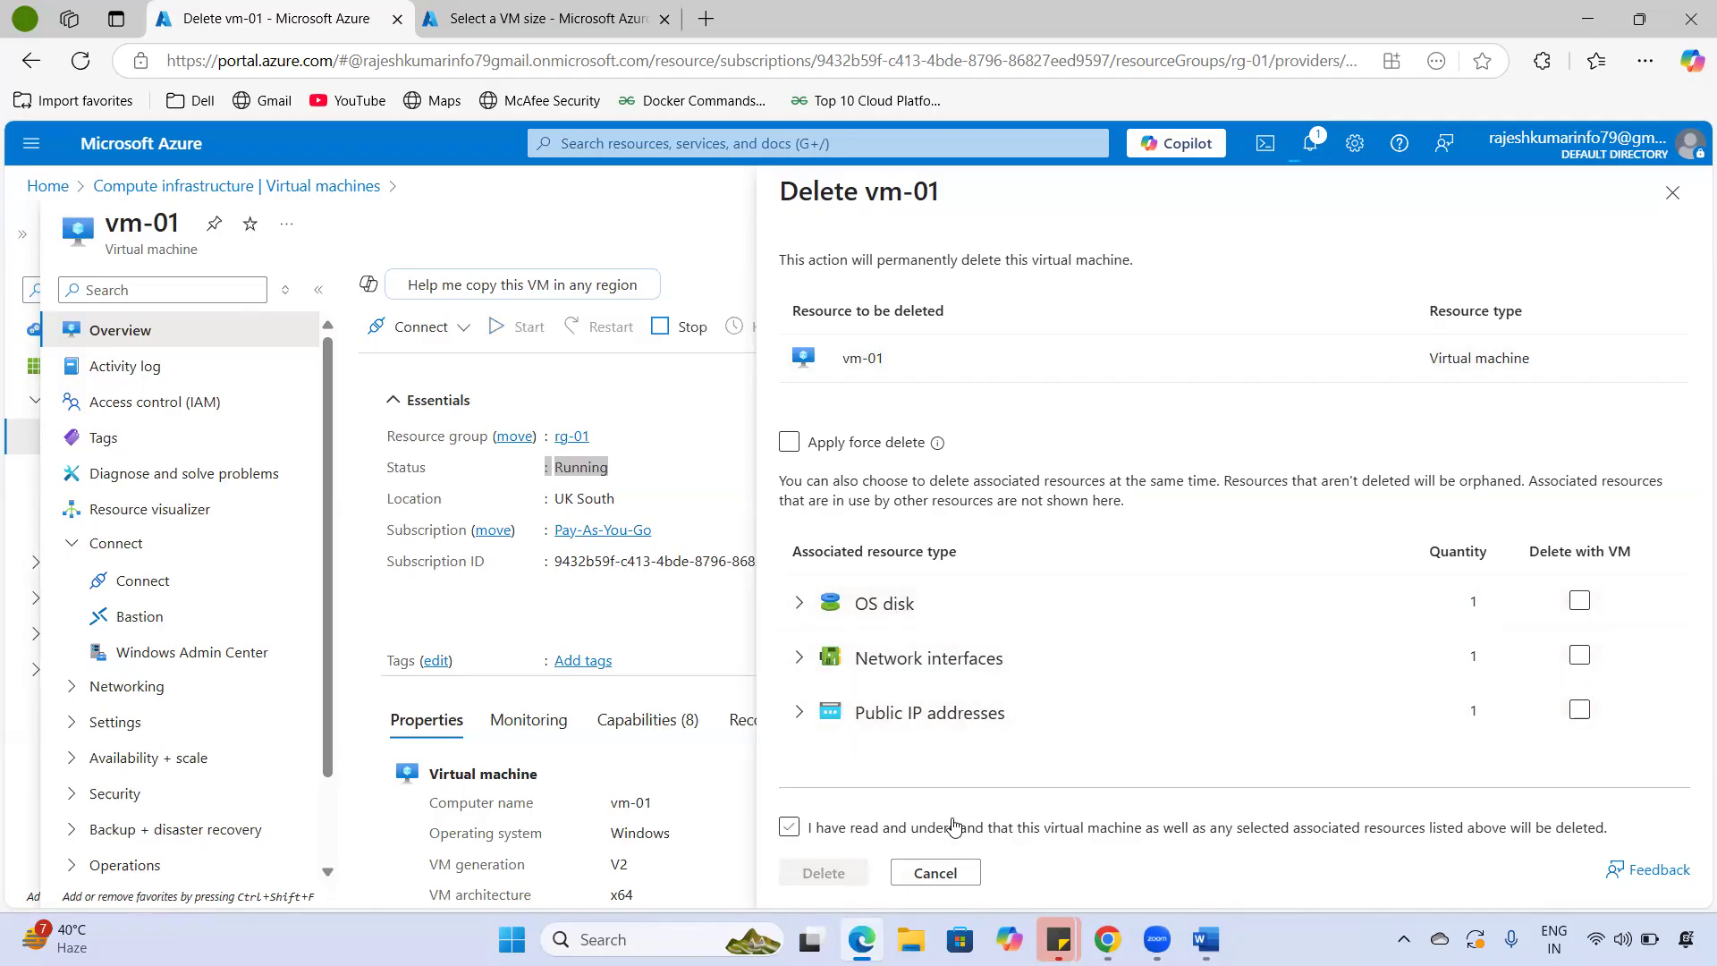
click(1579, 601)
click(1578, 655)
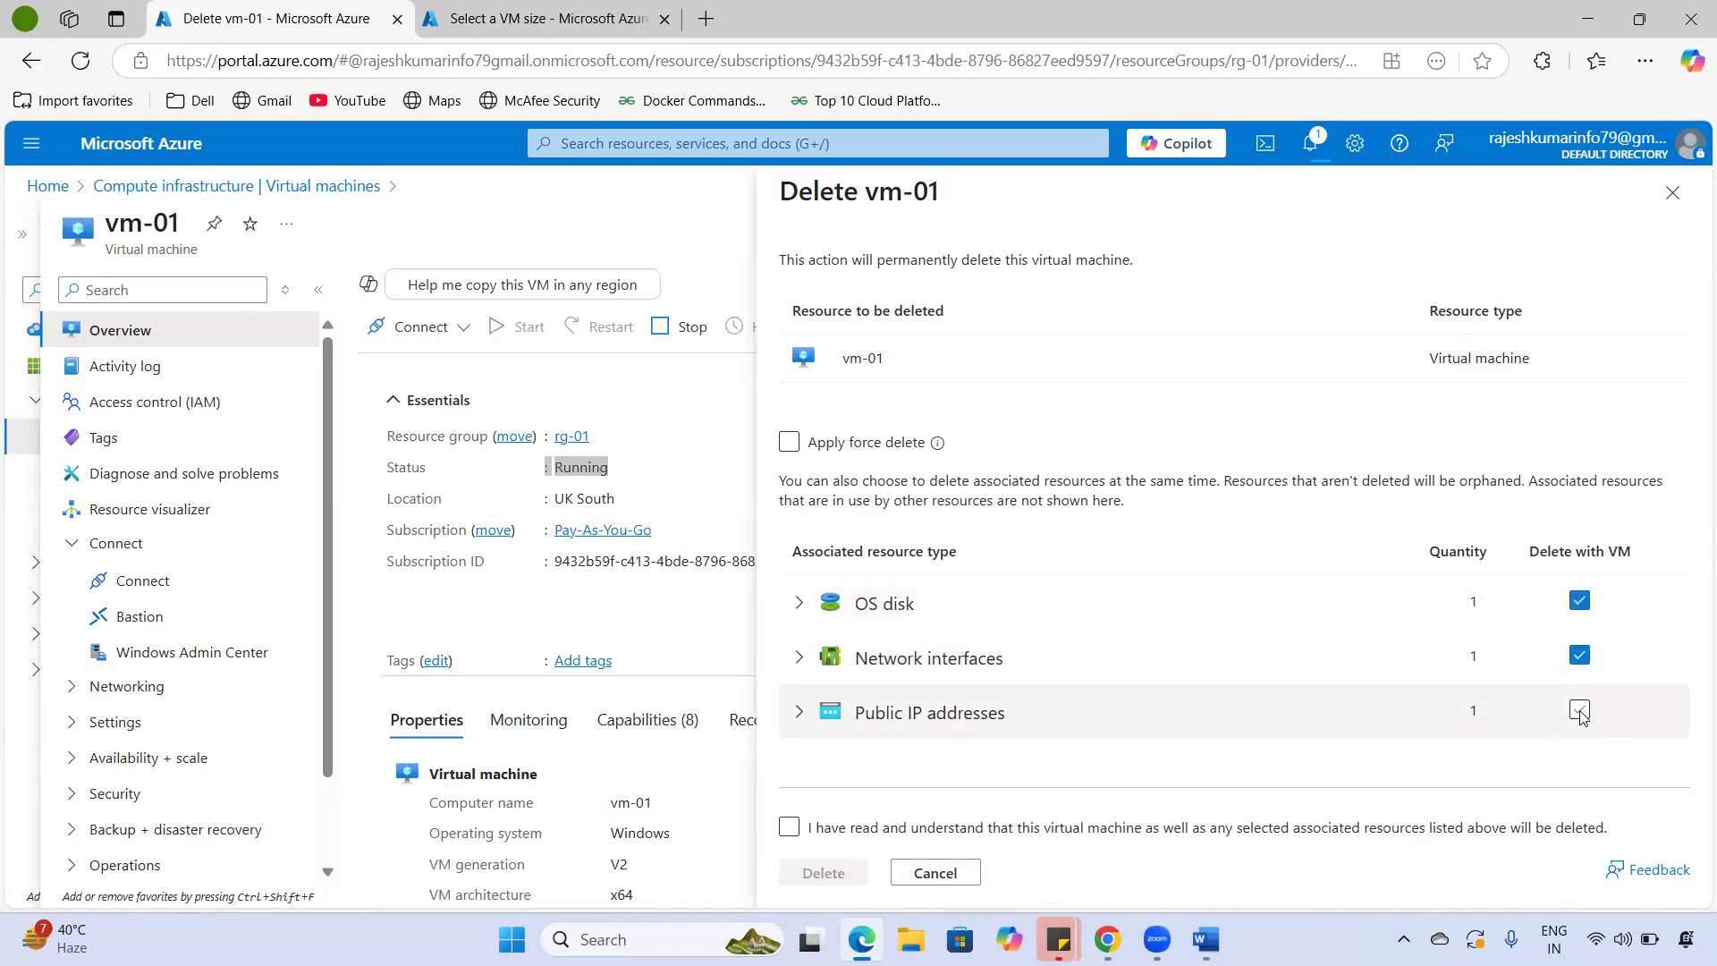
click(1579, 711)
click(1579, 656)
click(1579, 600)
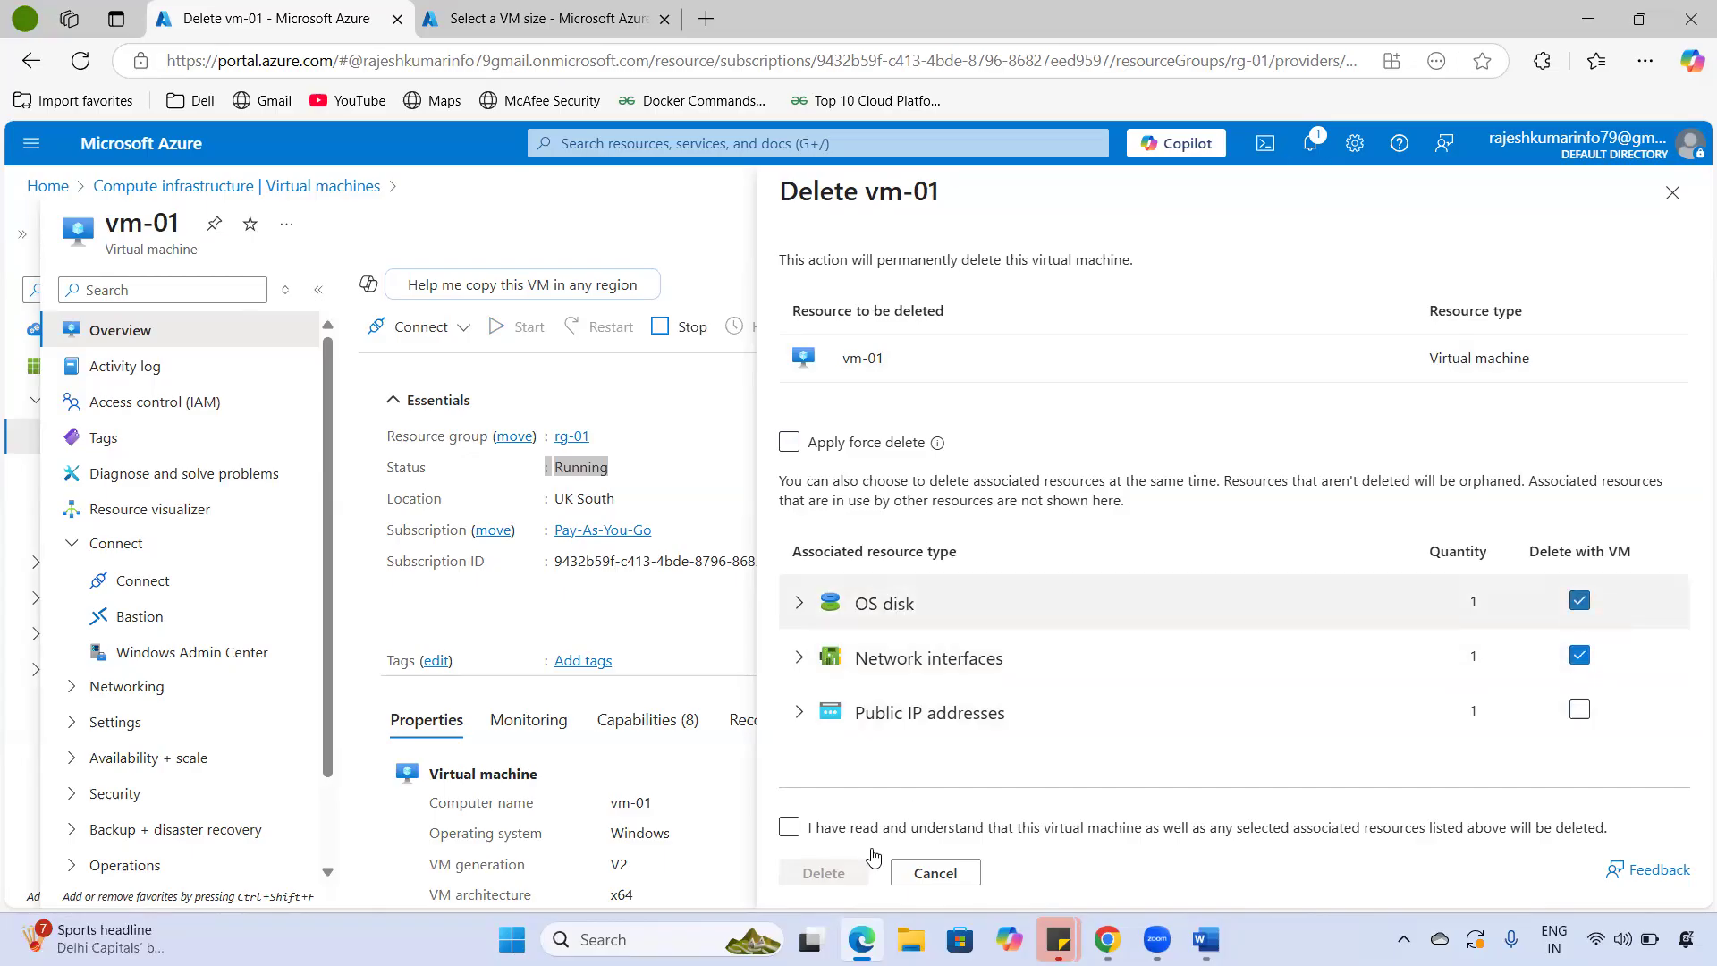
click(789, 828)
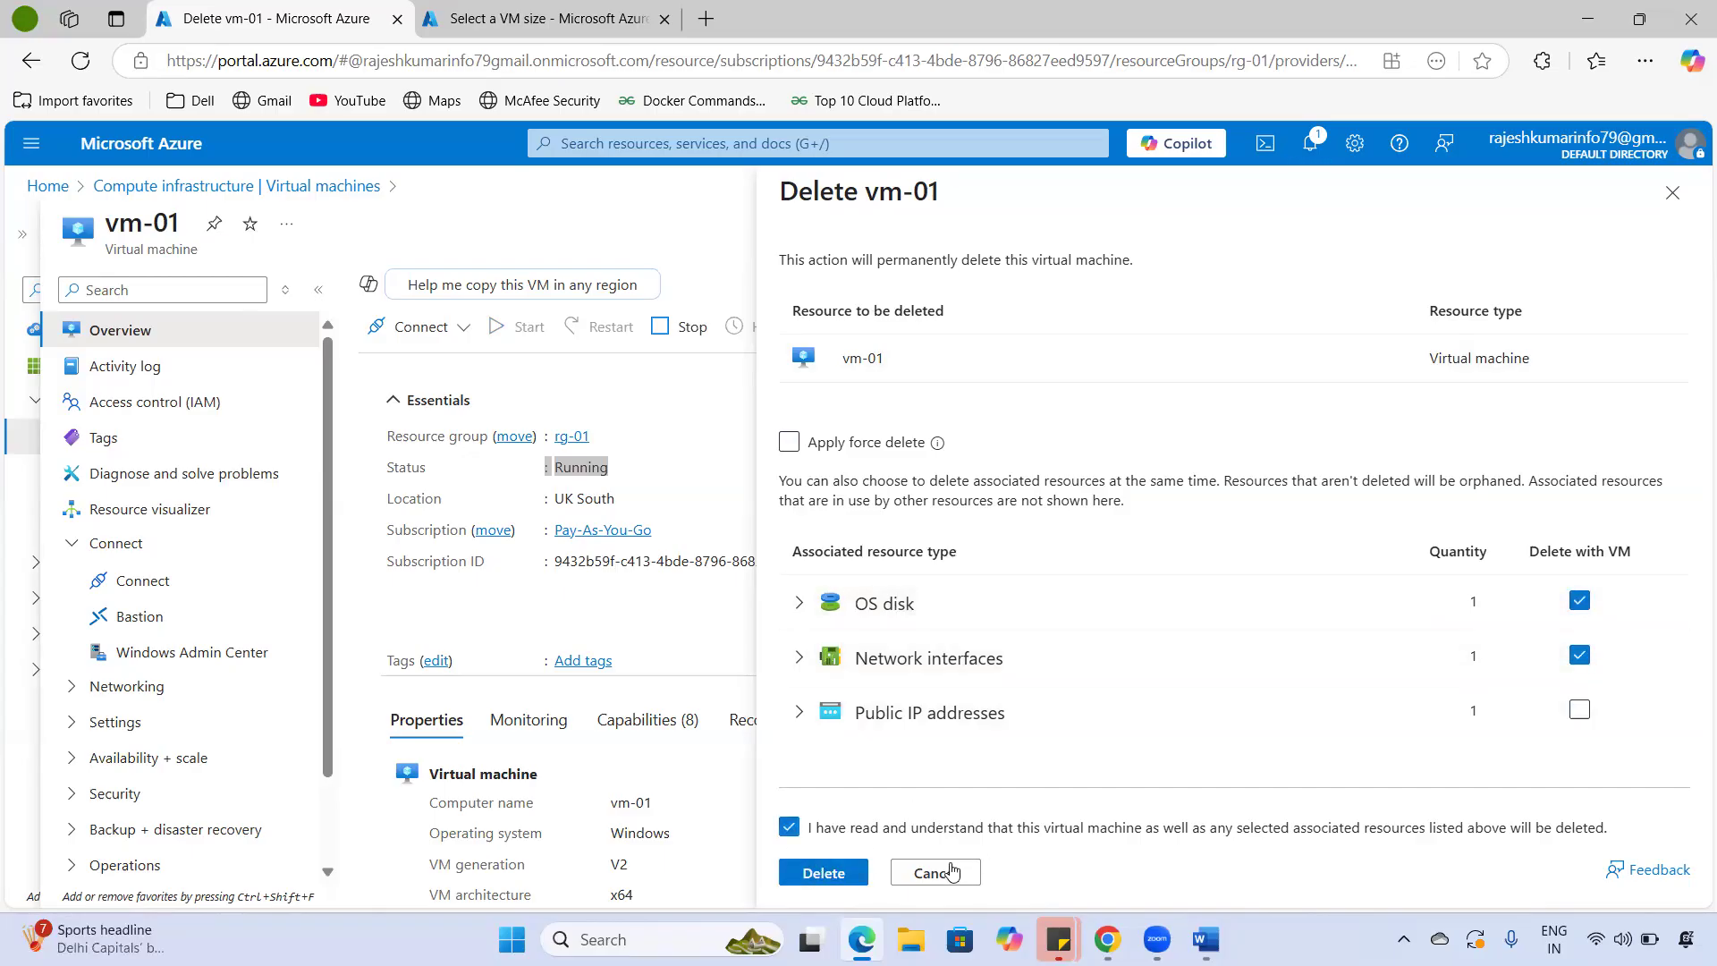
click(949, 872)
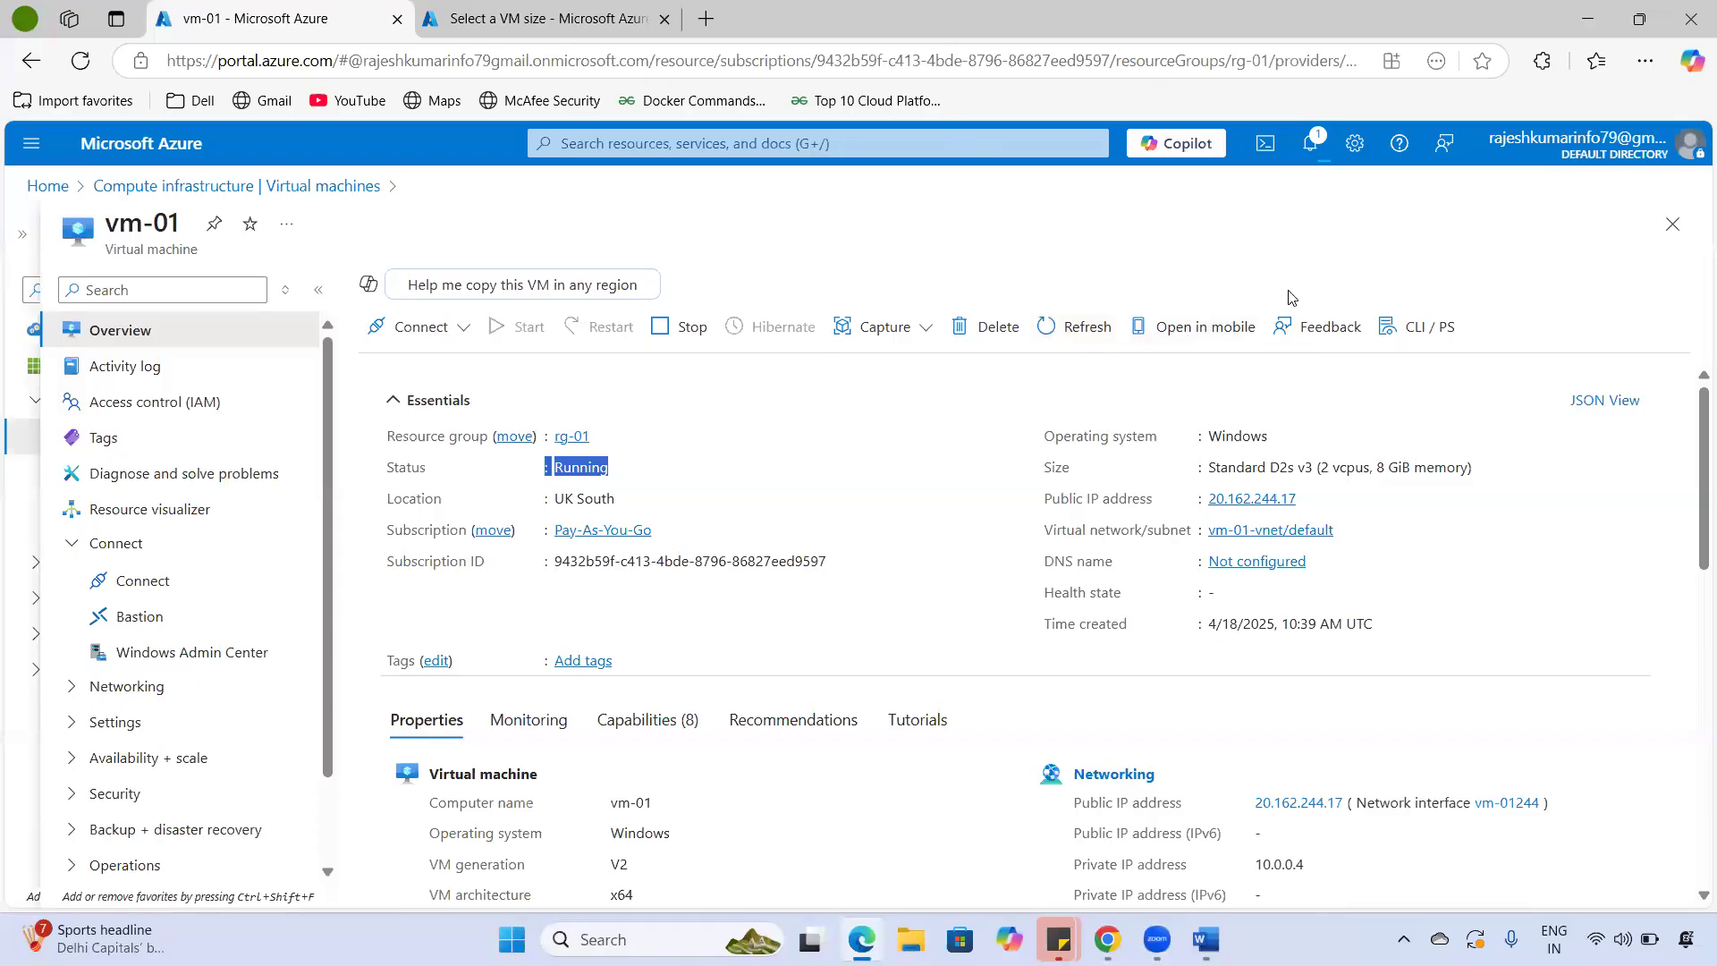
- Close the Feedback form without submitting and open vm-01's CLI / PS command page
click(1310, 344)
click(1216, 580)
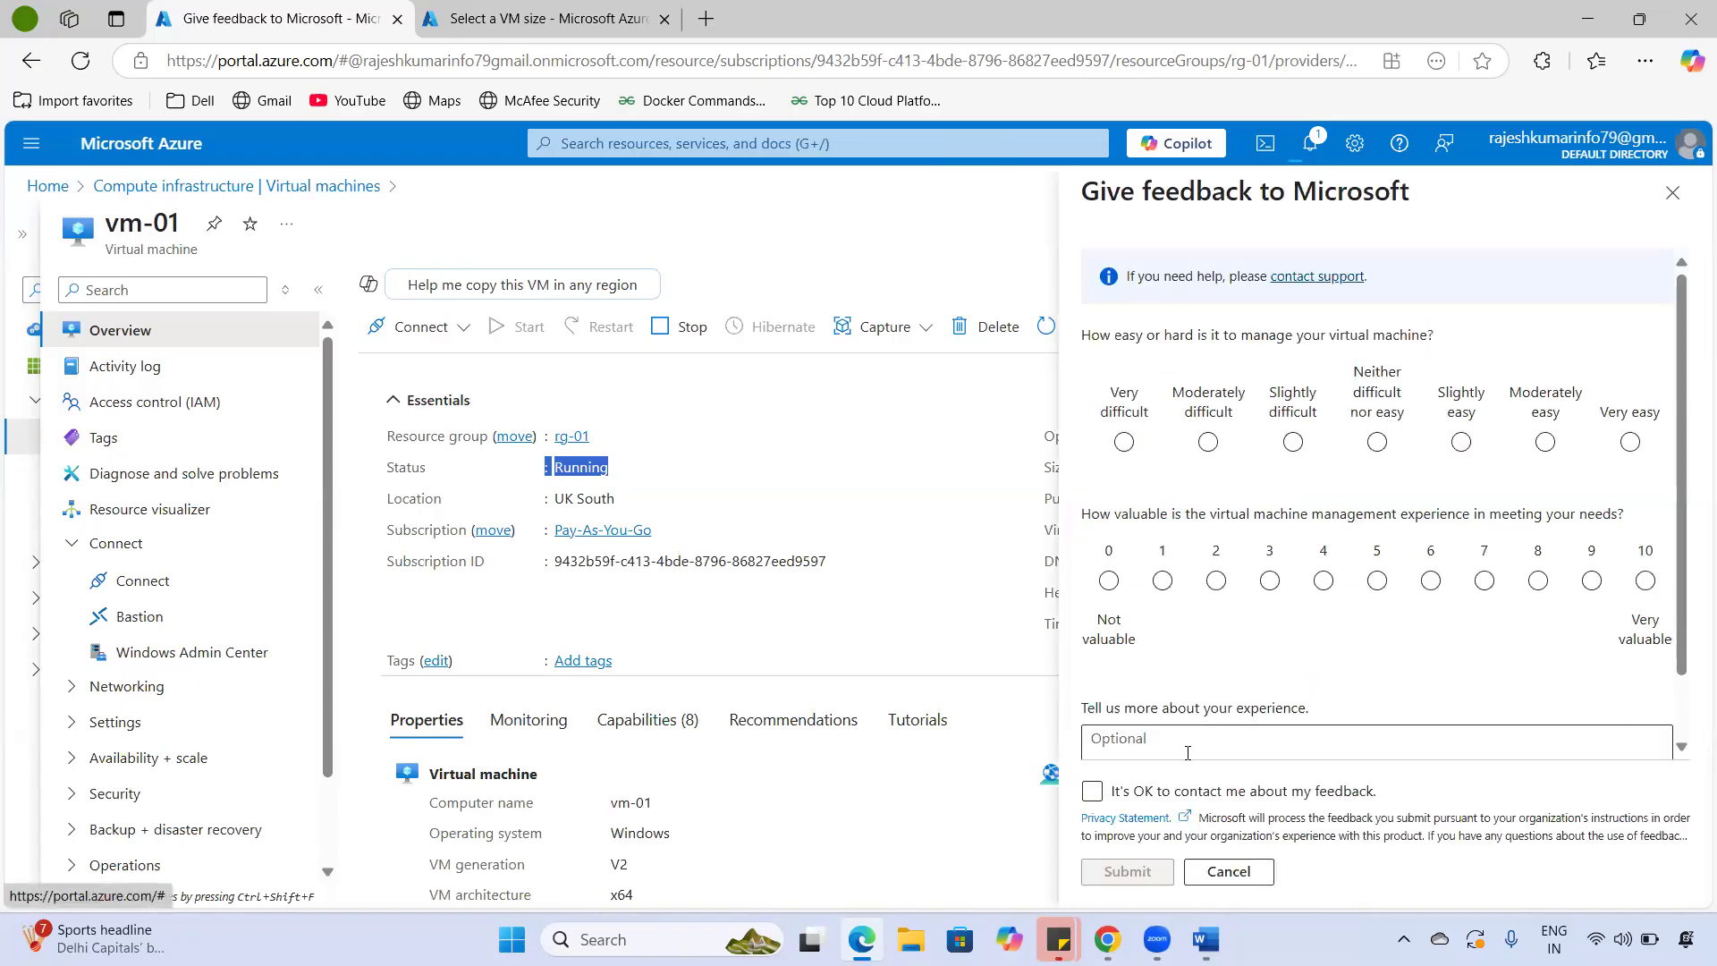
click(1232, 873)
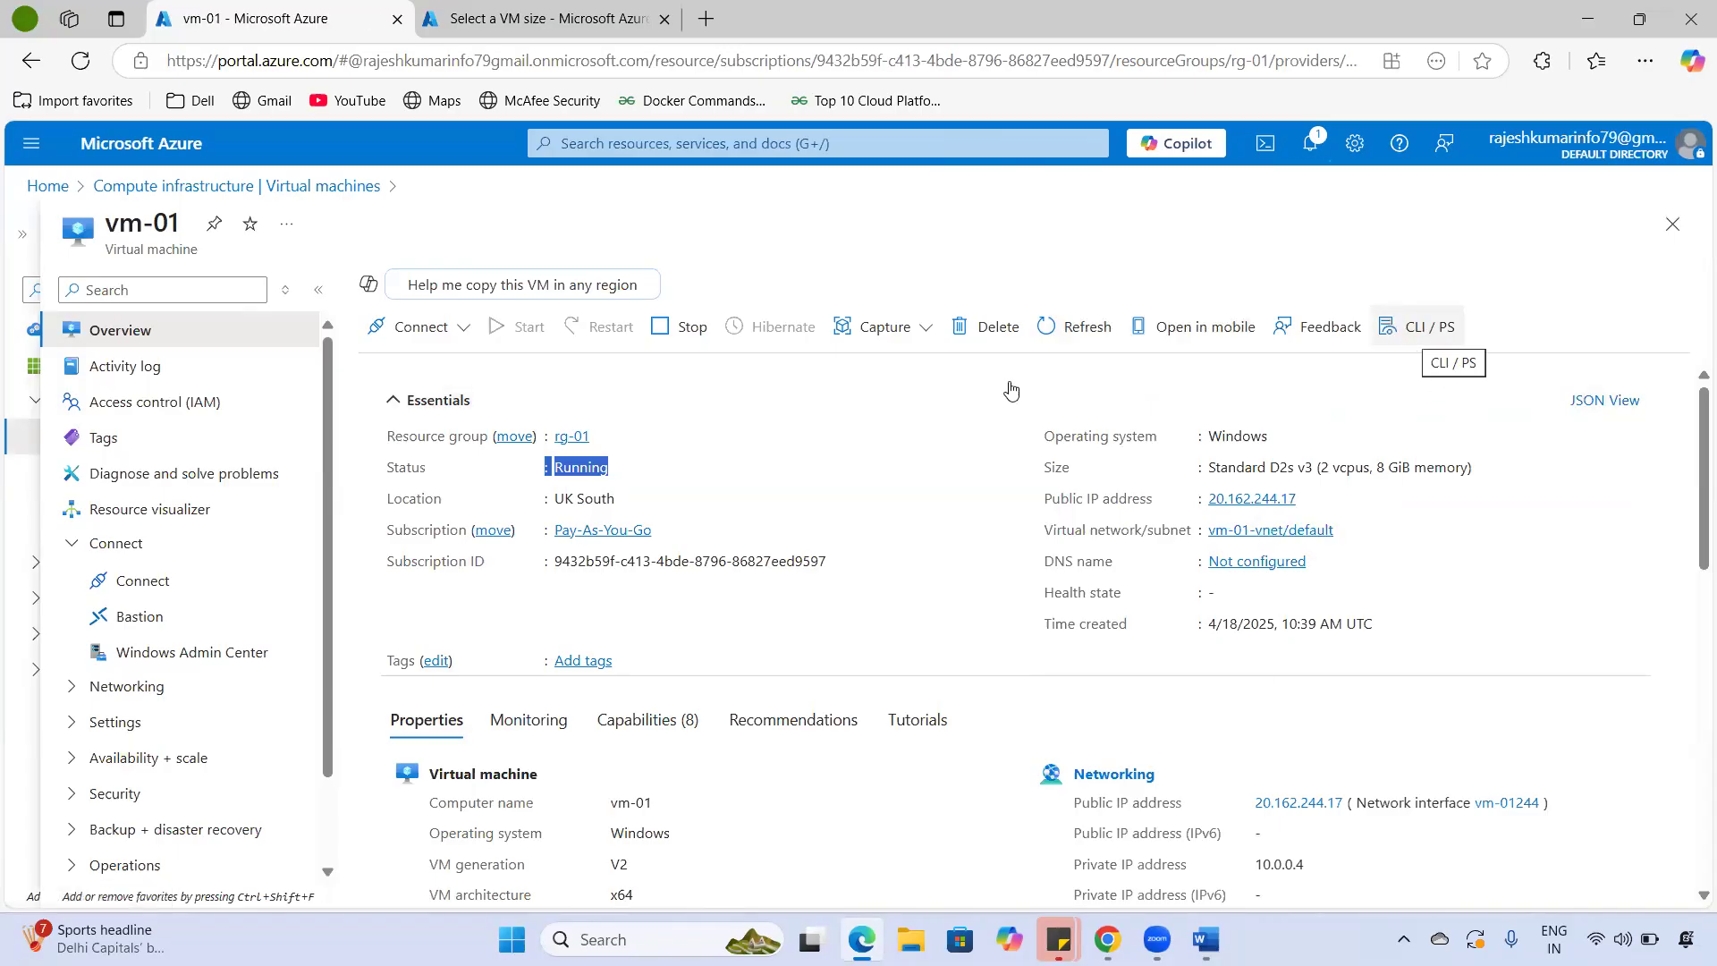
click(1442, 341)
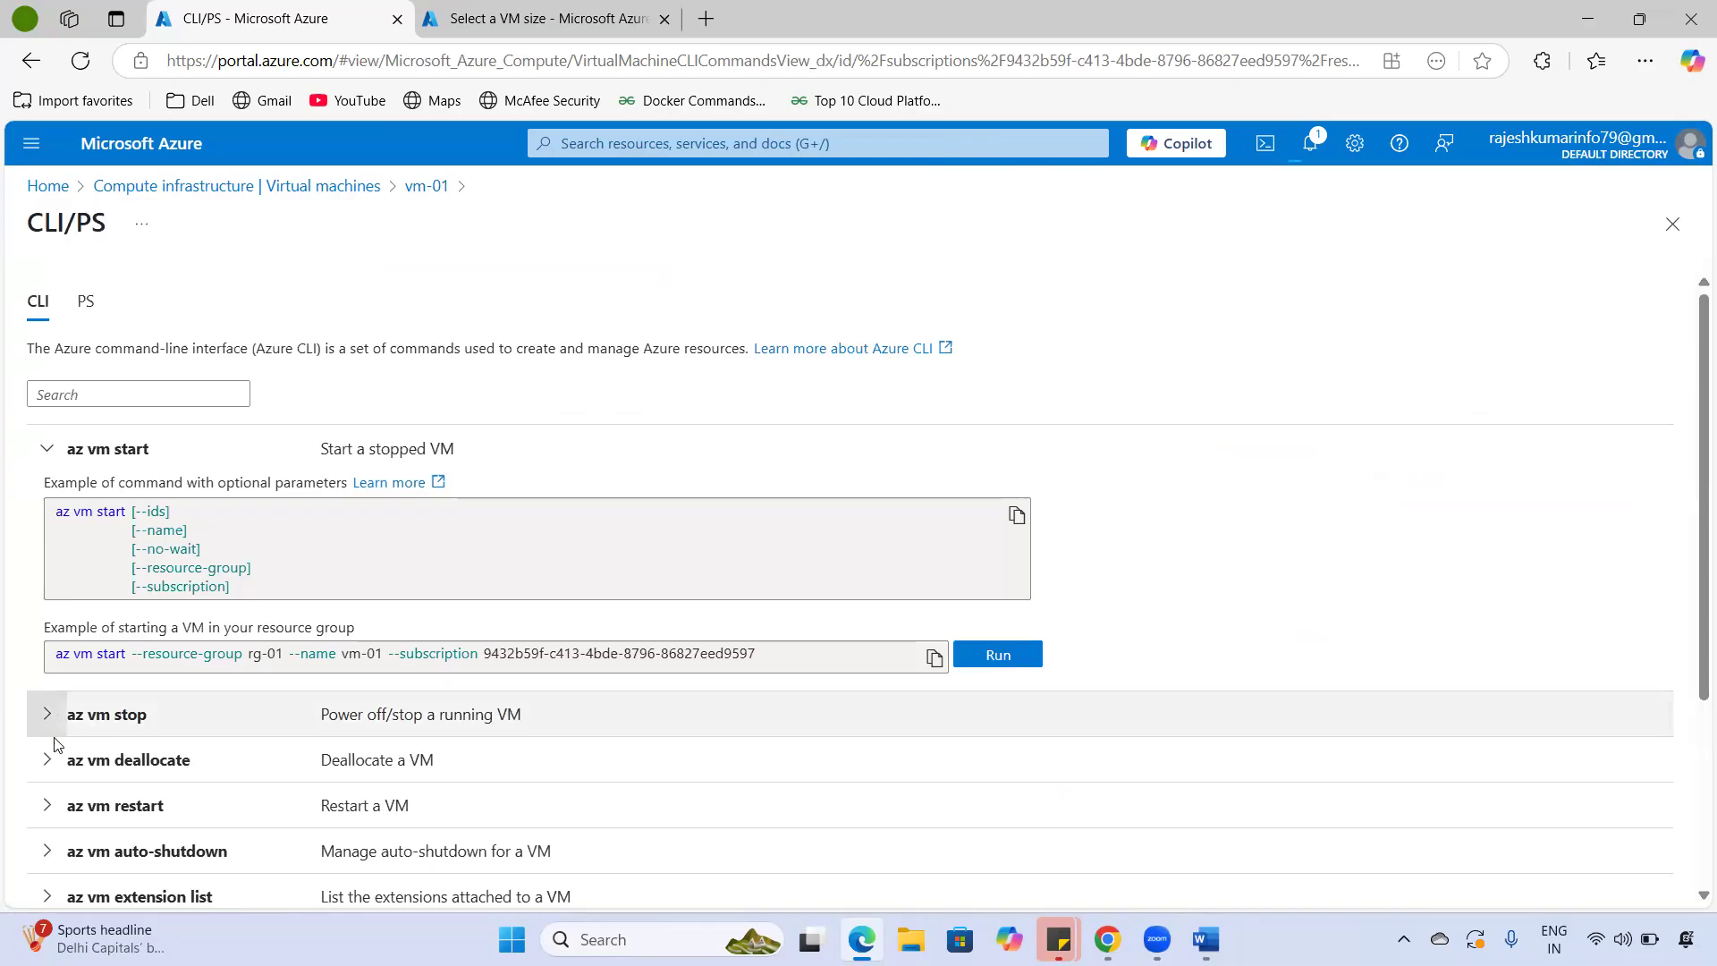
- Expand the az vm deallocate and az vm stop examples and select their parameter lists
scroll(125, 788, down, 1)
scroll(126, 788, down, 2)
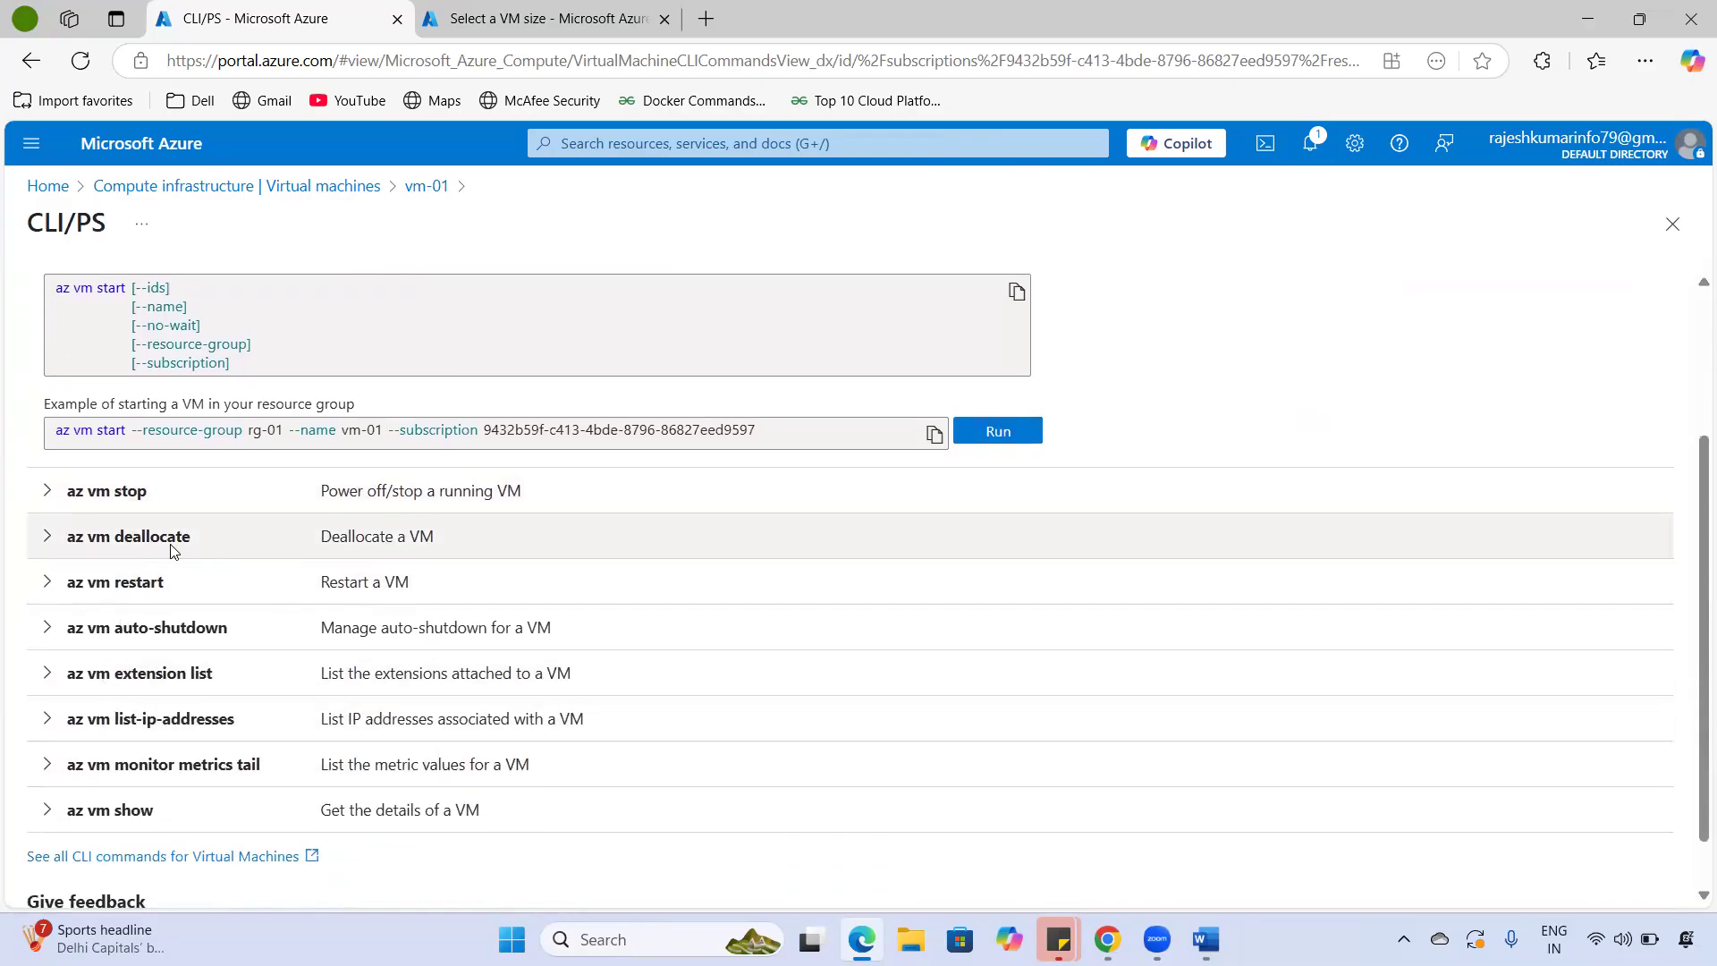
click(48, 539)
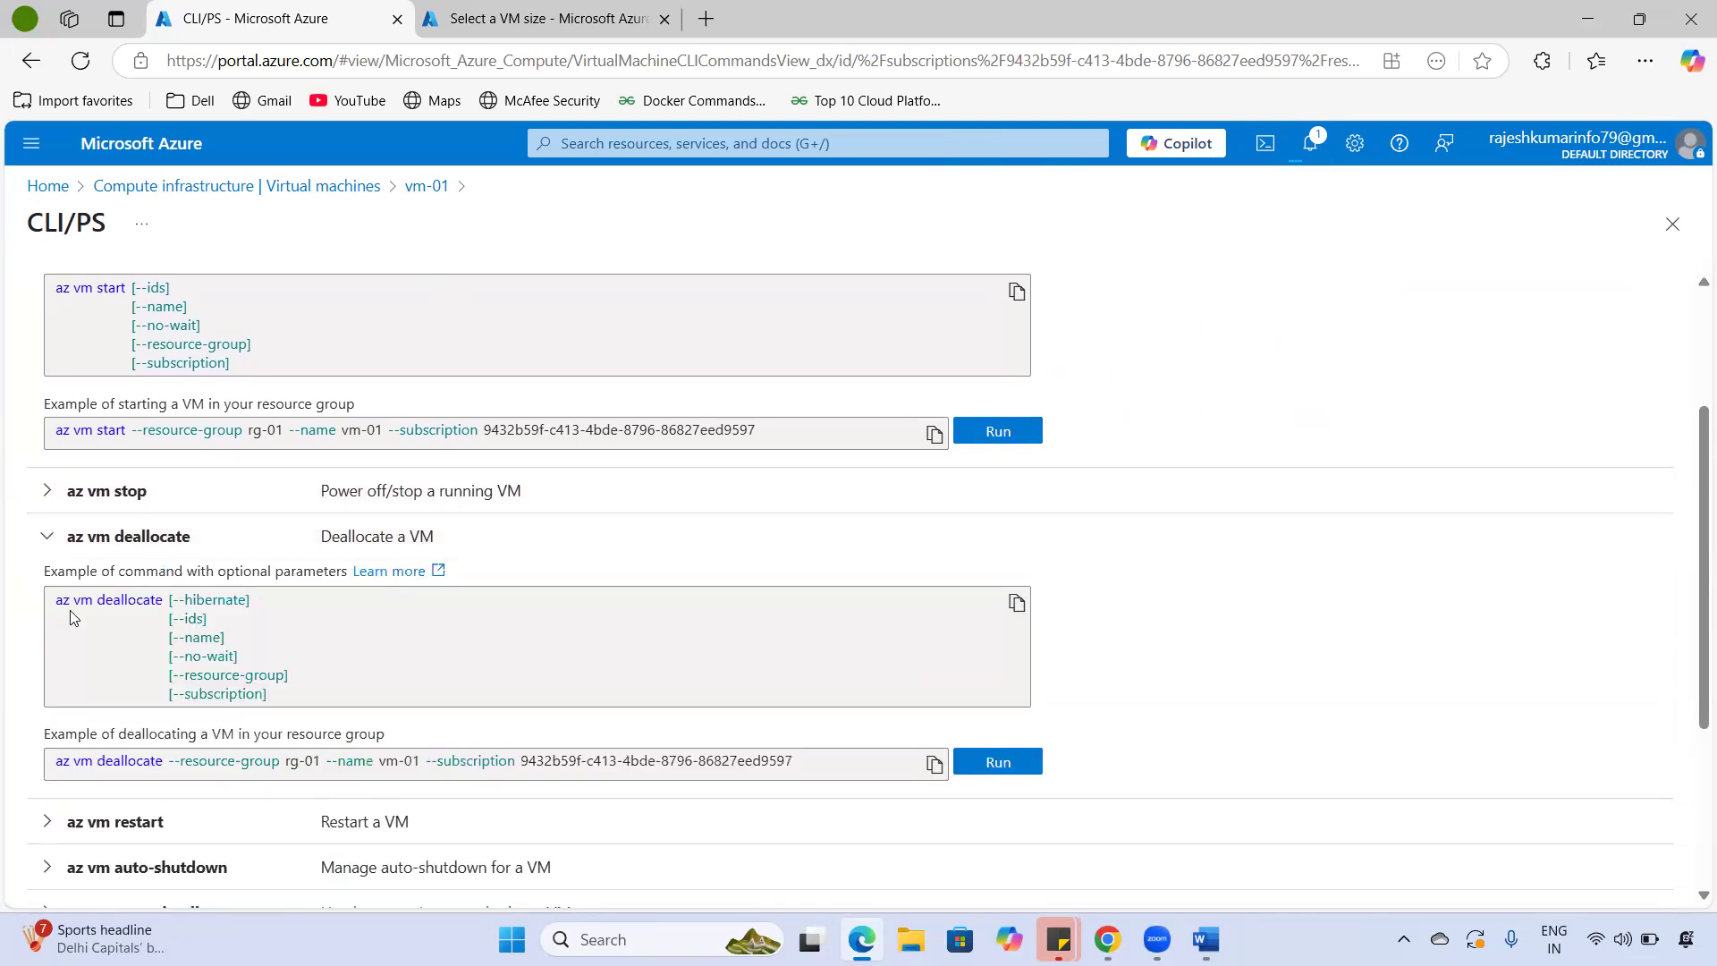
drag(62, 602, 322, 704)
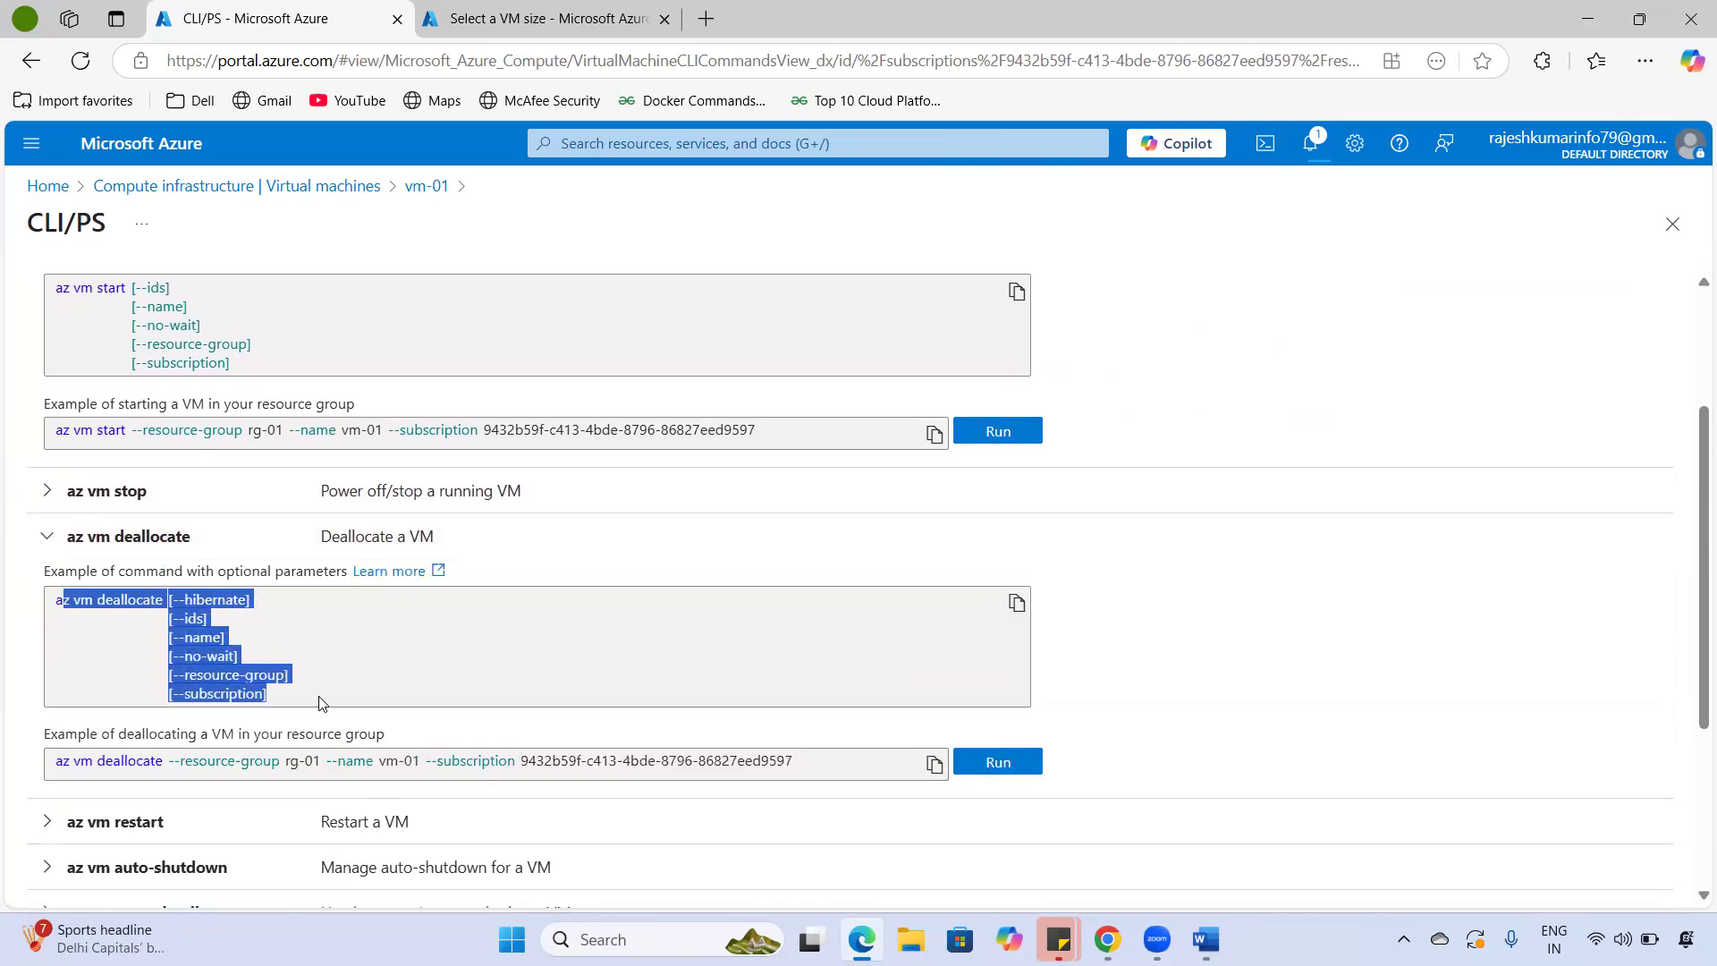
click(48, 491)
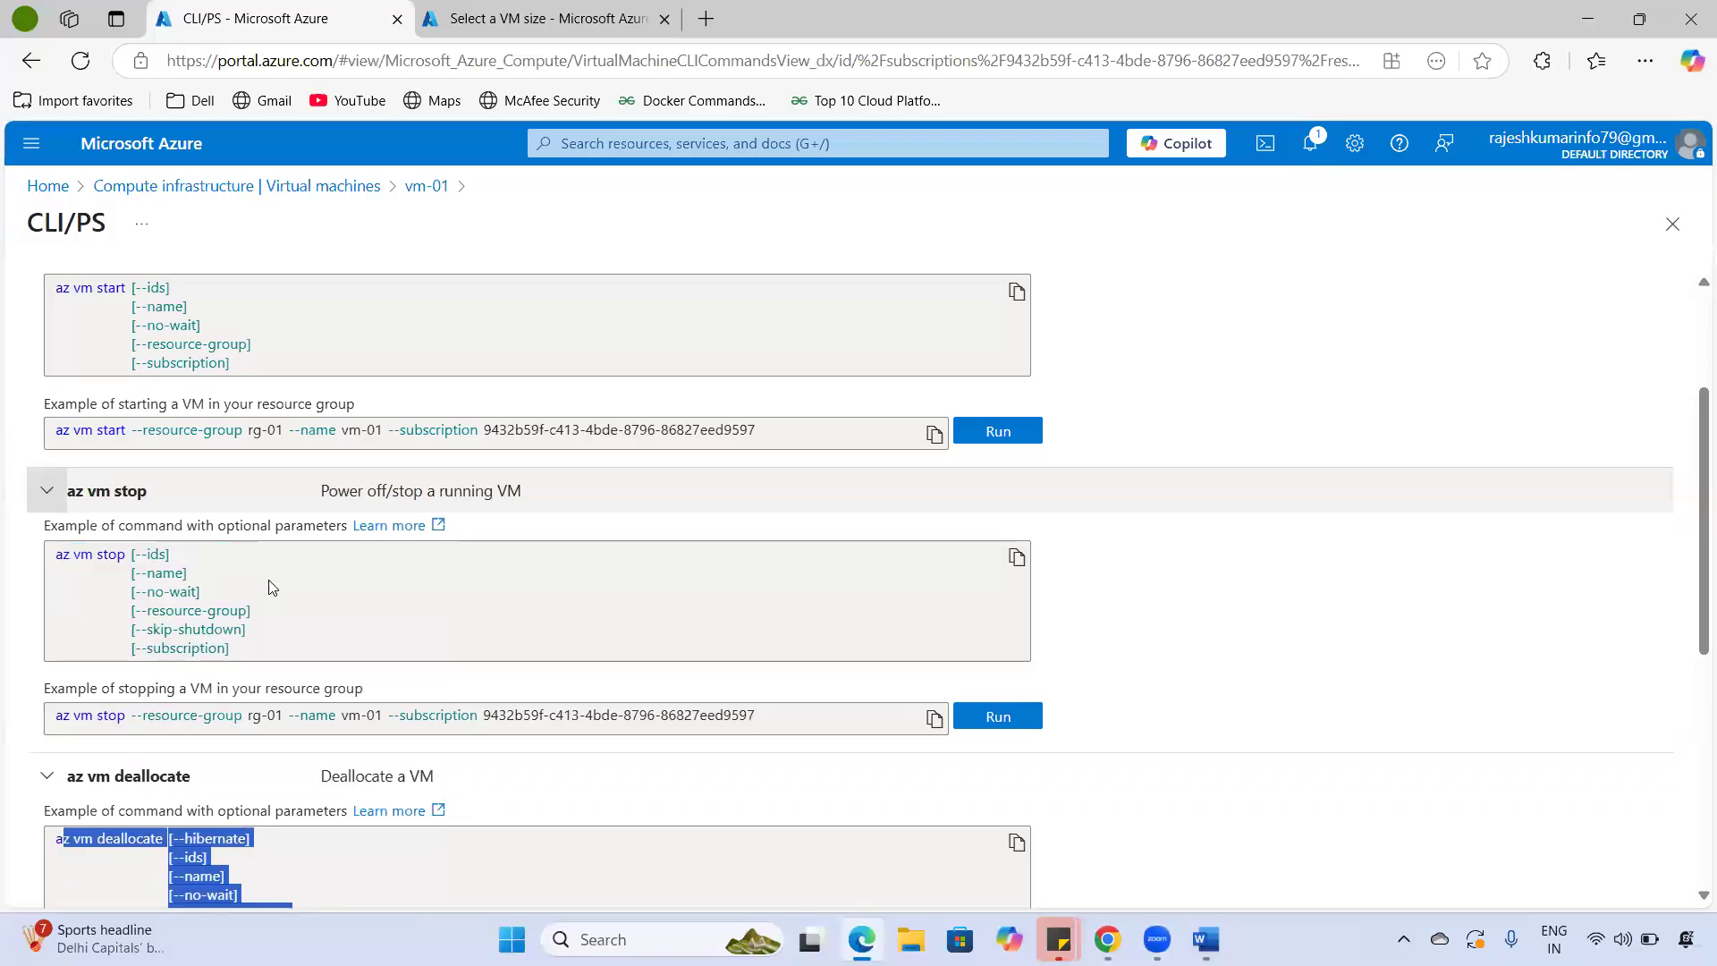
scroll(345, 657, down, 1)
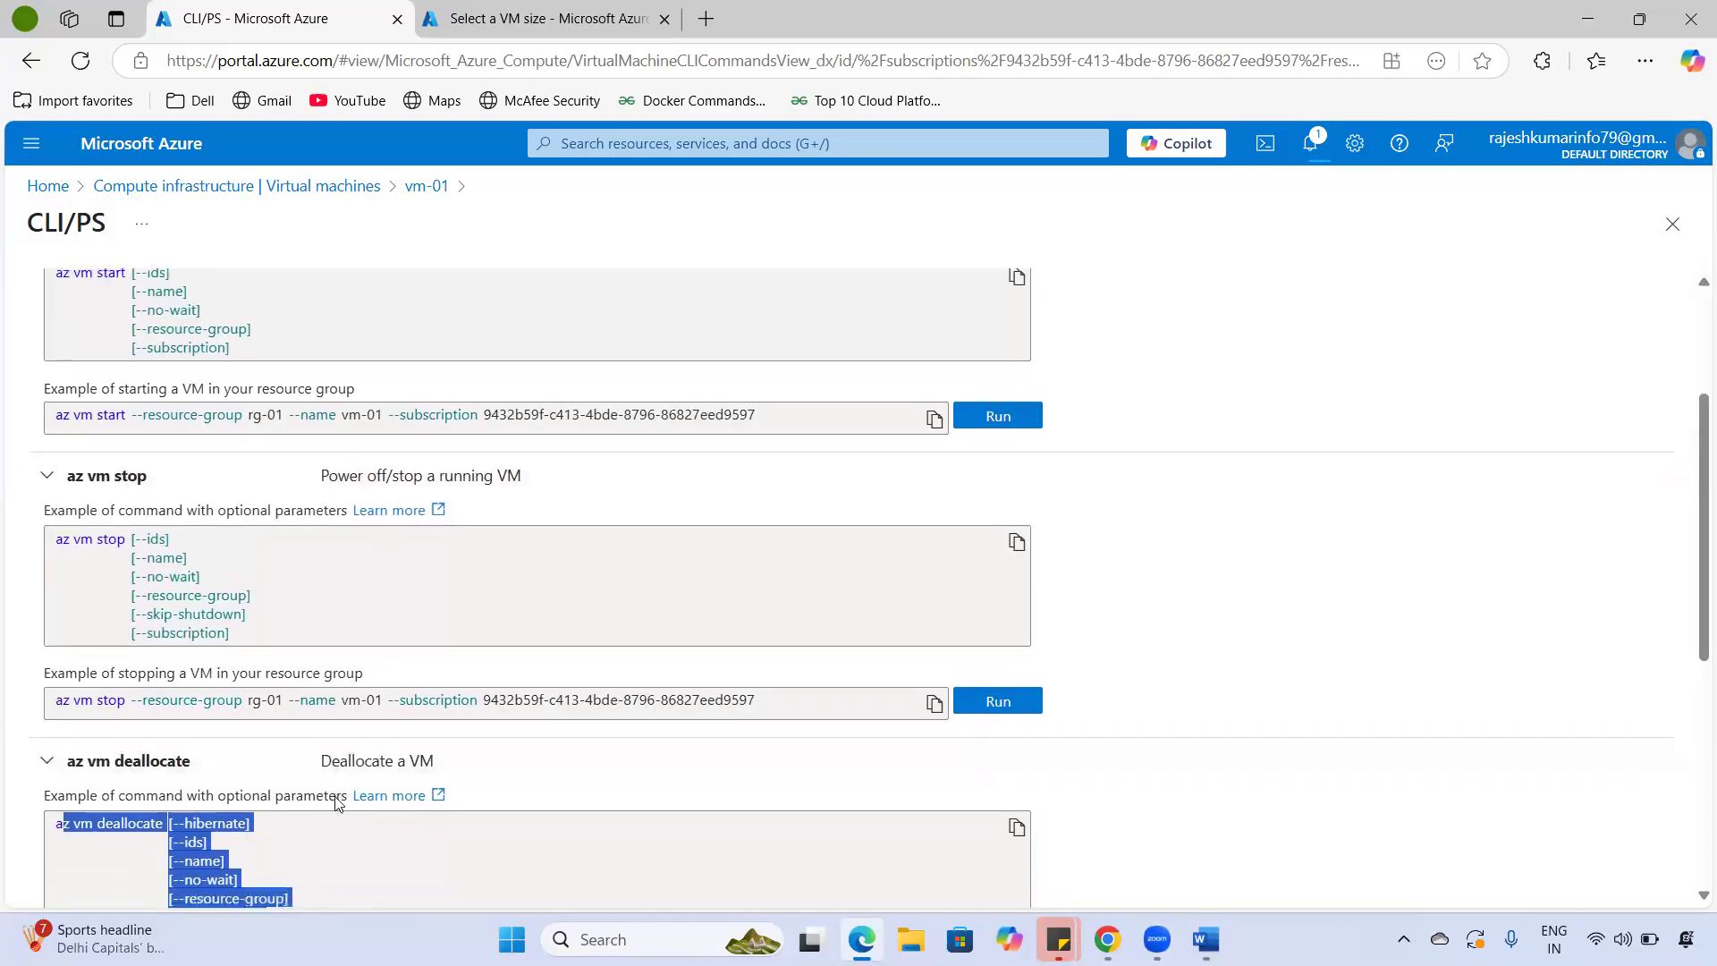
scroll(359, 771, down, 2)
scroll(358, 537, up, 2)
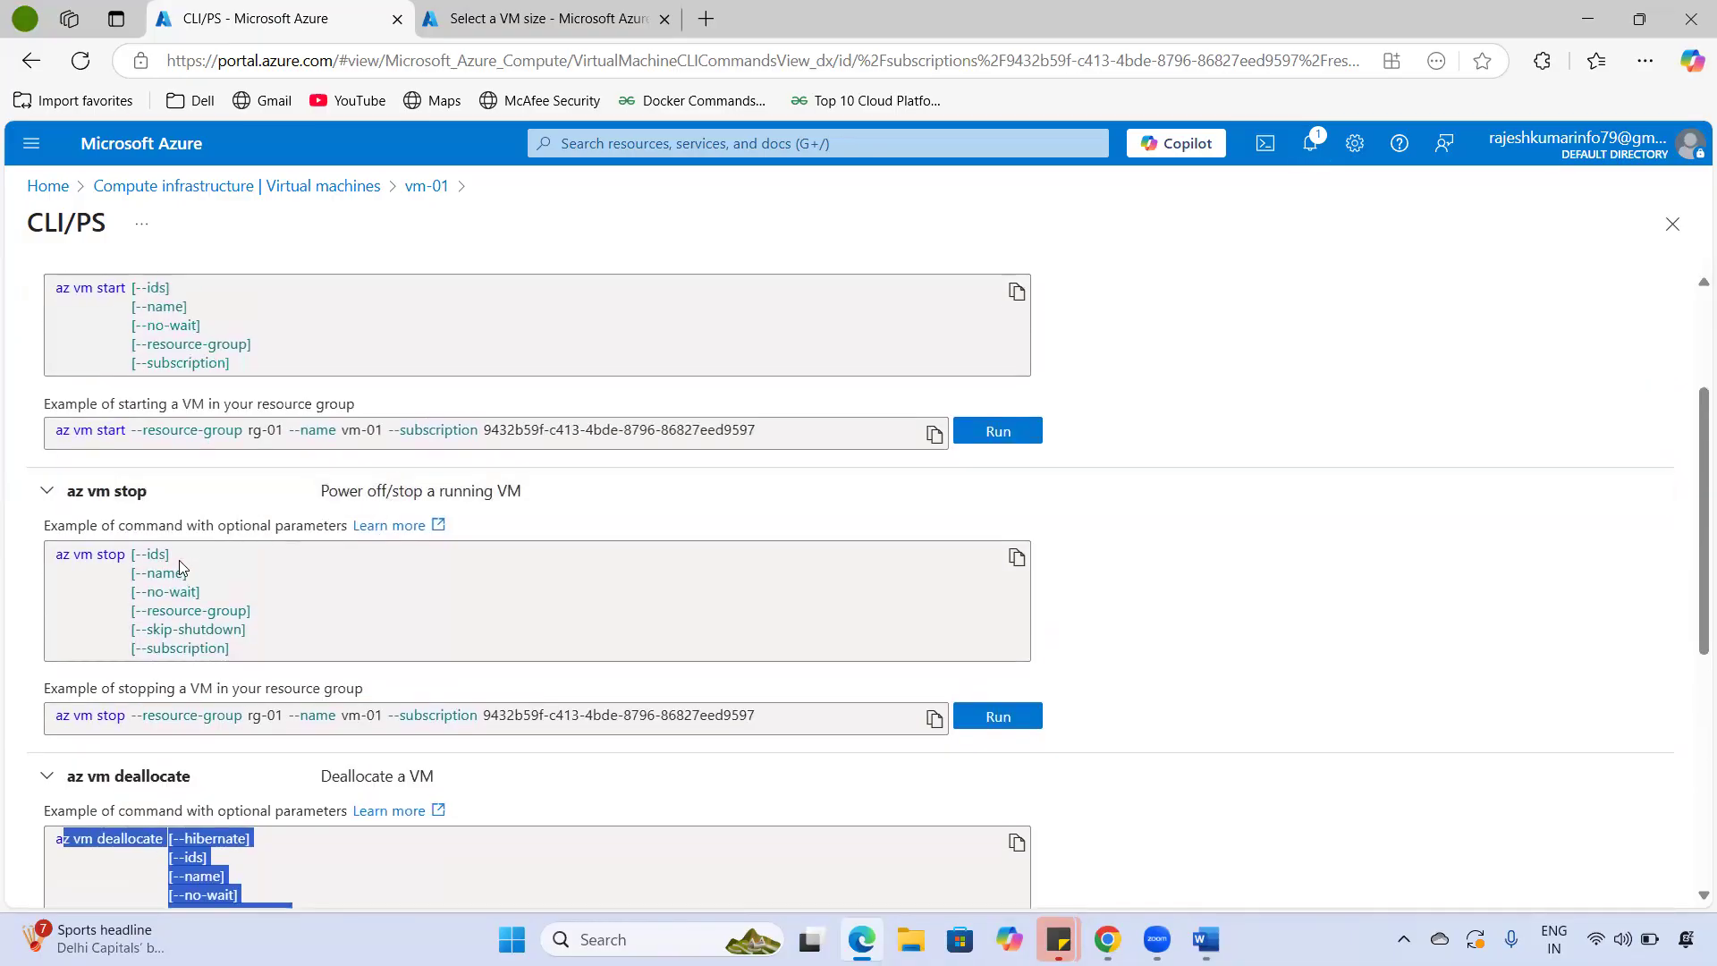
drag(57, 551, 277, 661)
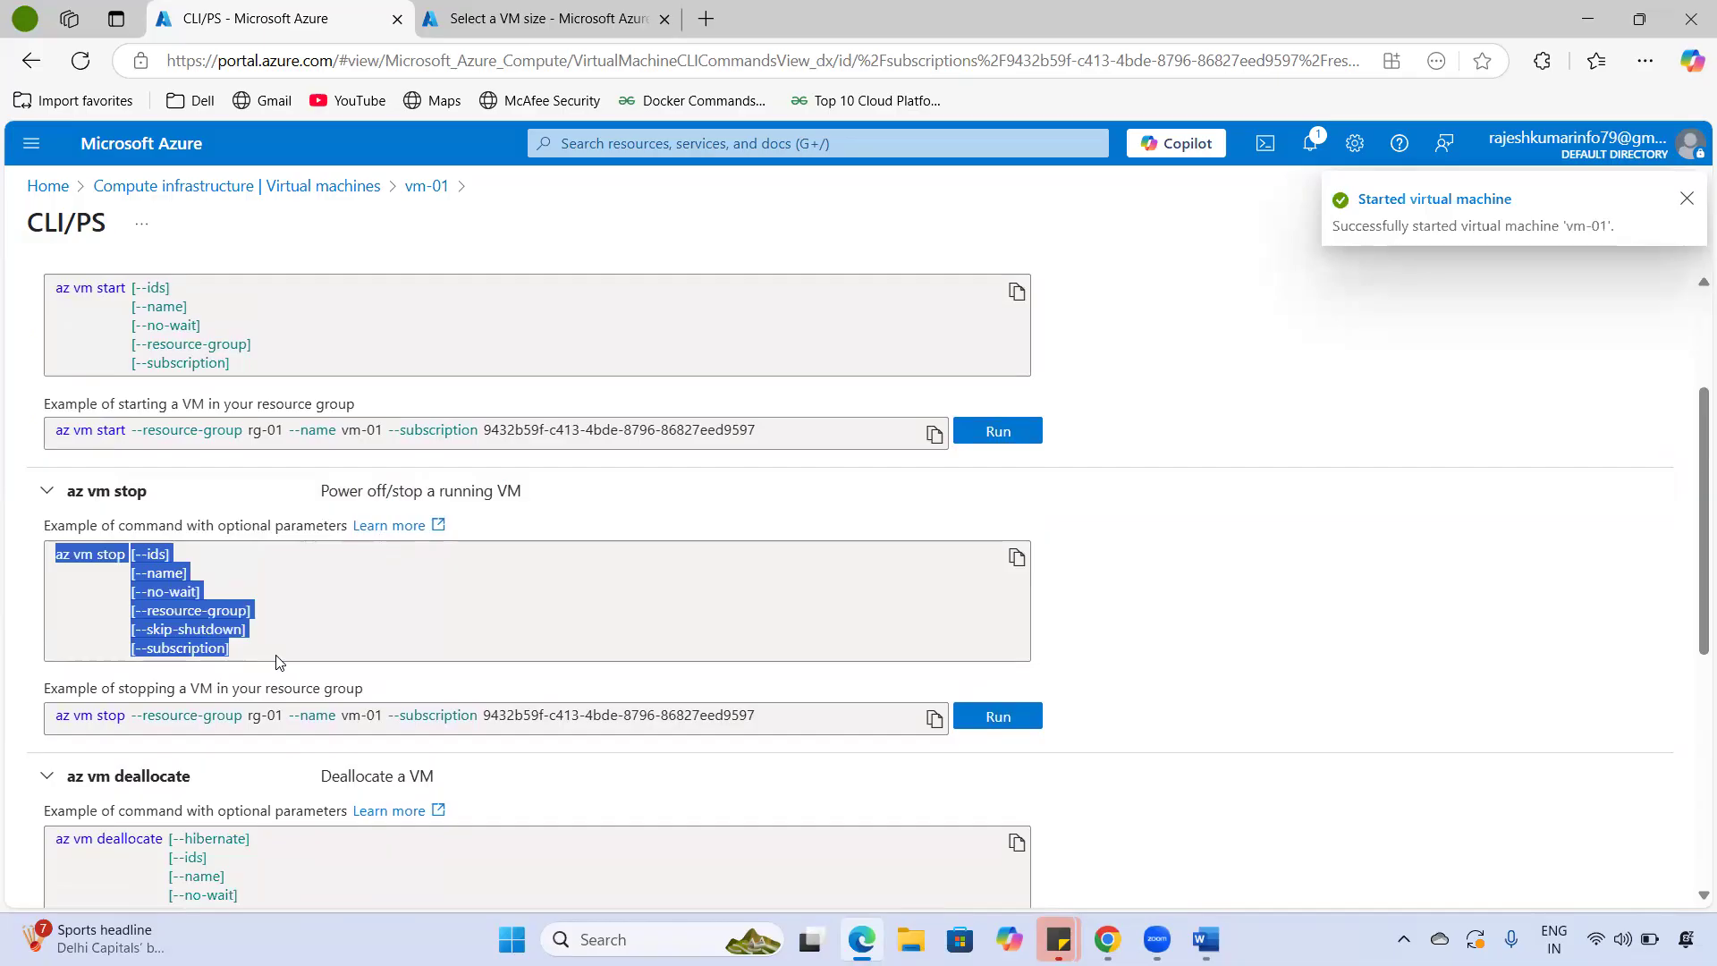
scroll(277, 661, down, 3)
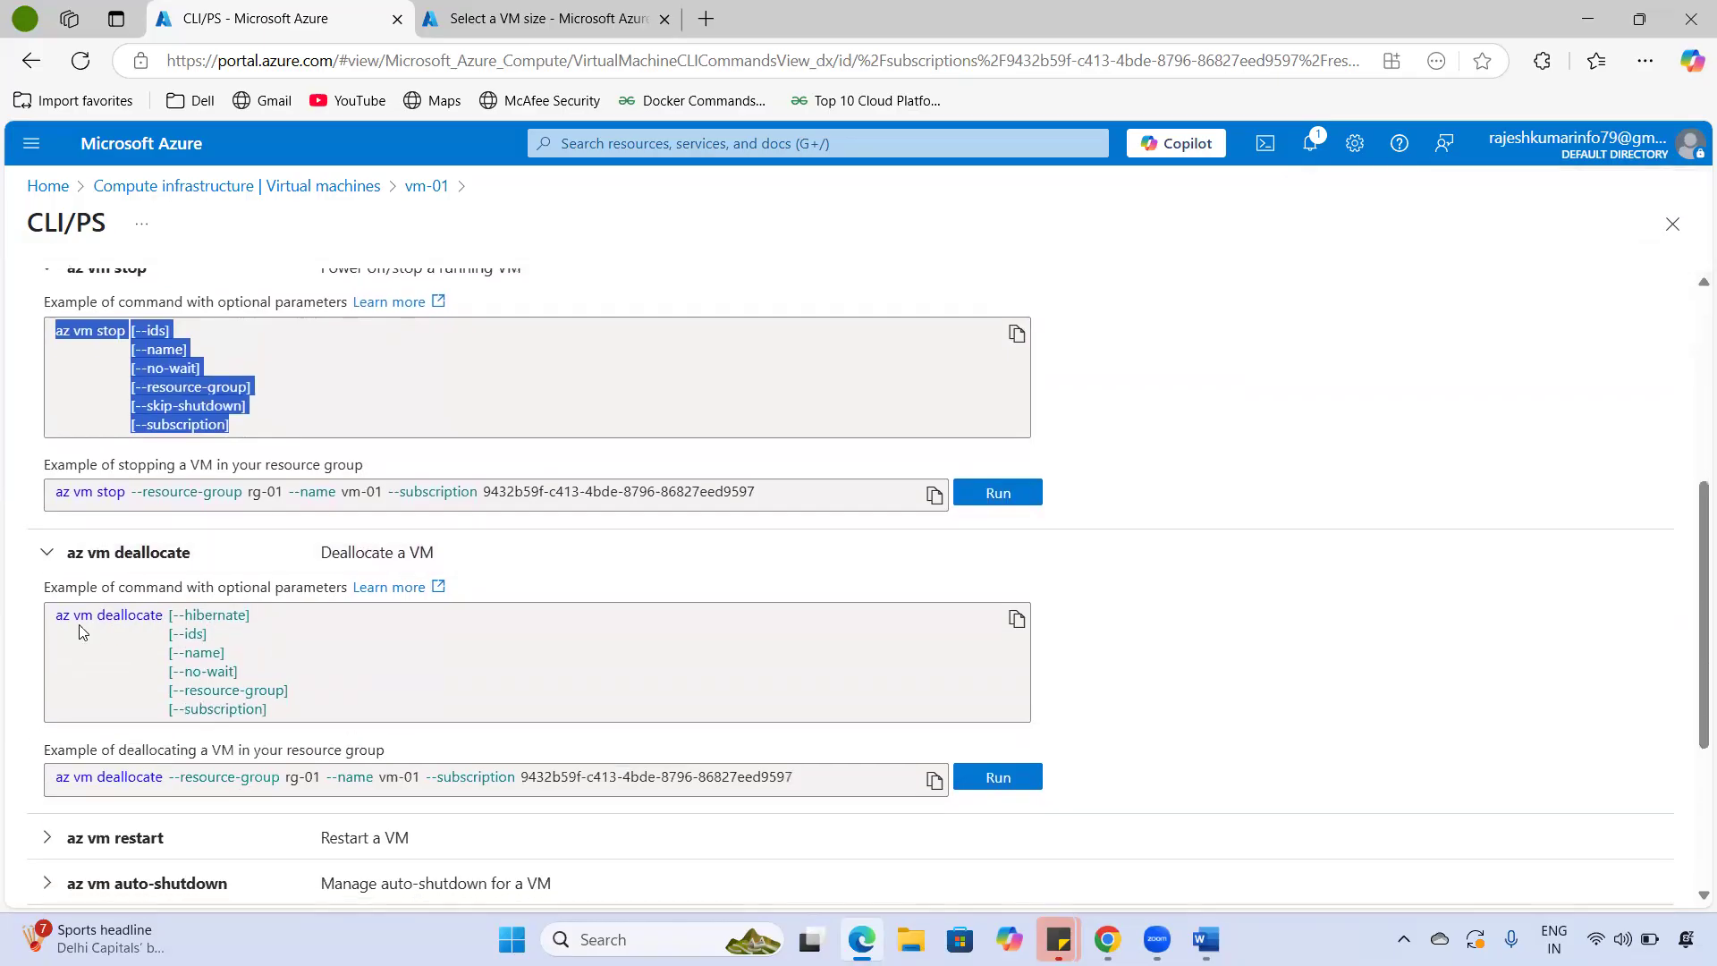
drag(56, 622, 354, 721)
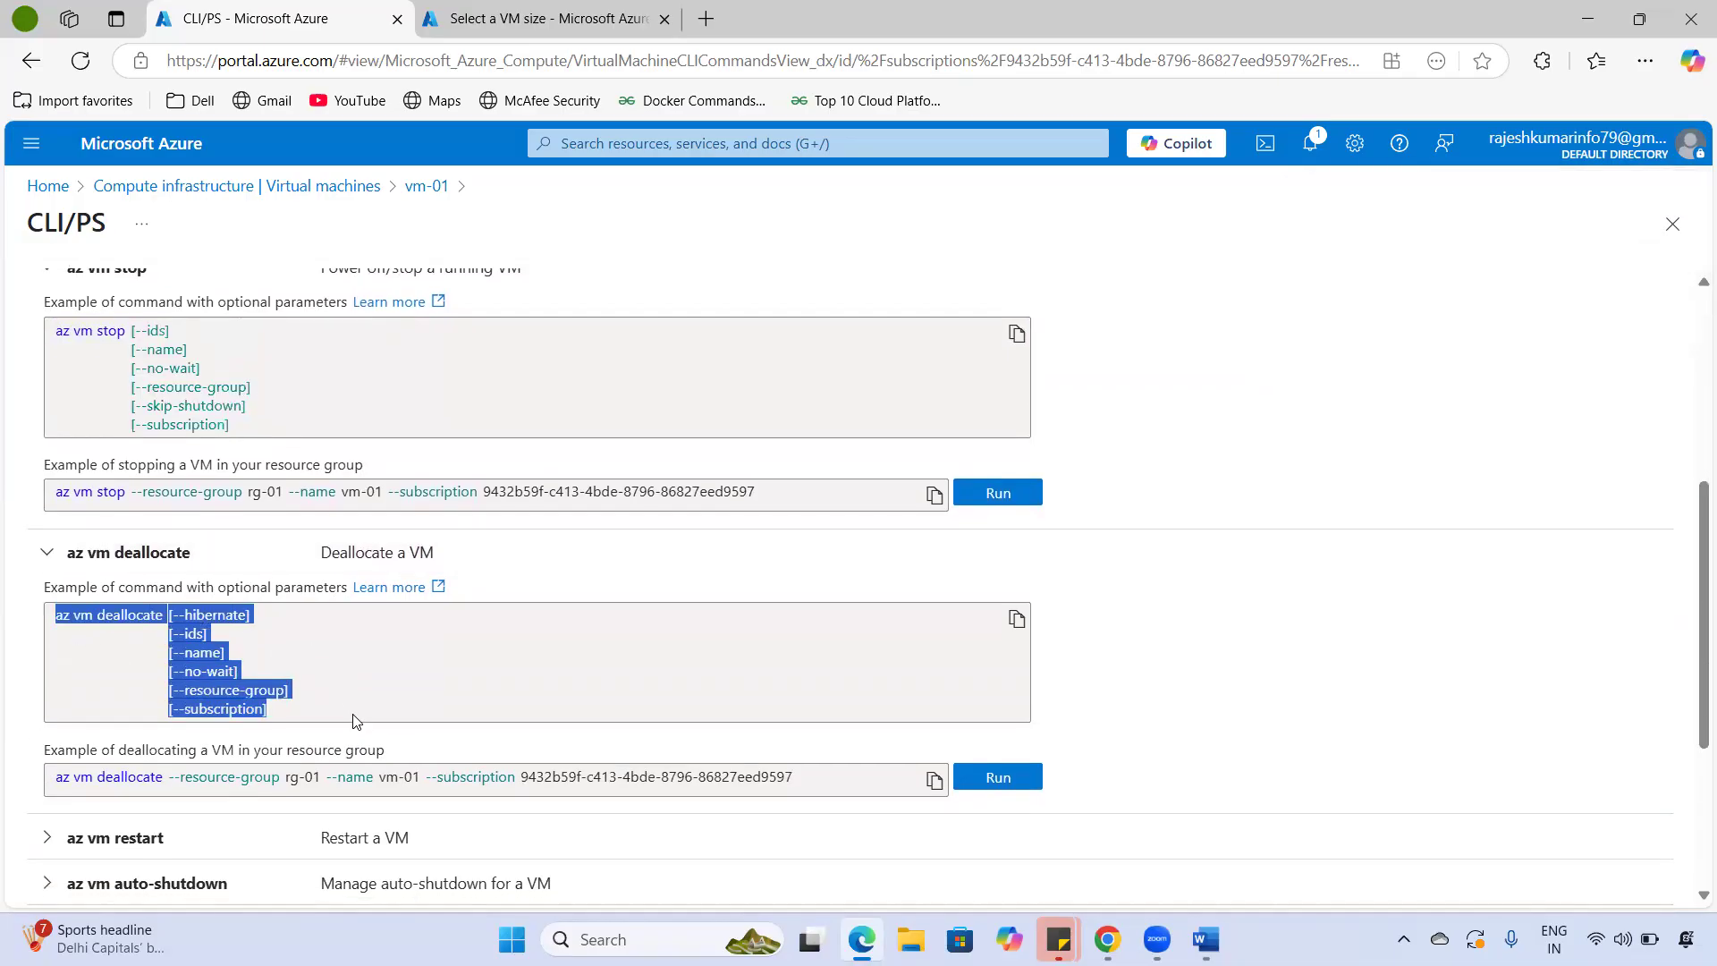
- Expand the az vm restart and az vm auto-shutdown examples and highlight their parameters
click(47, 837)
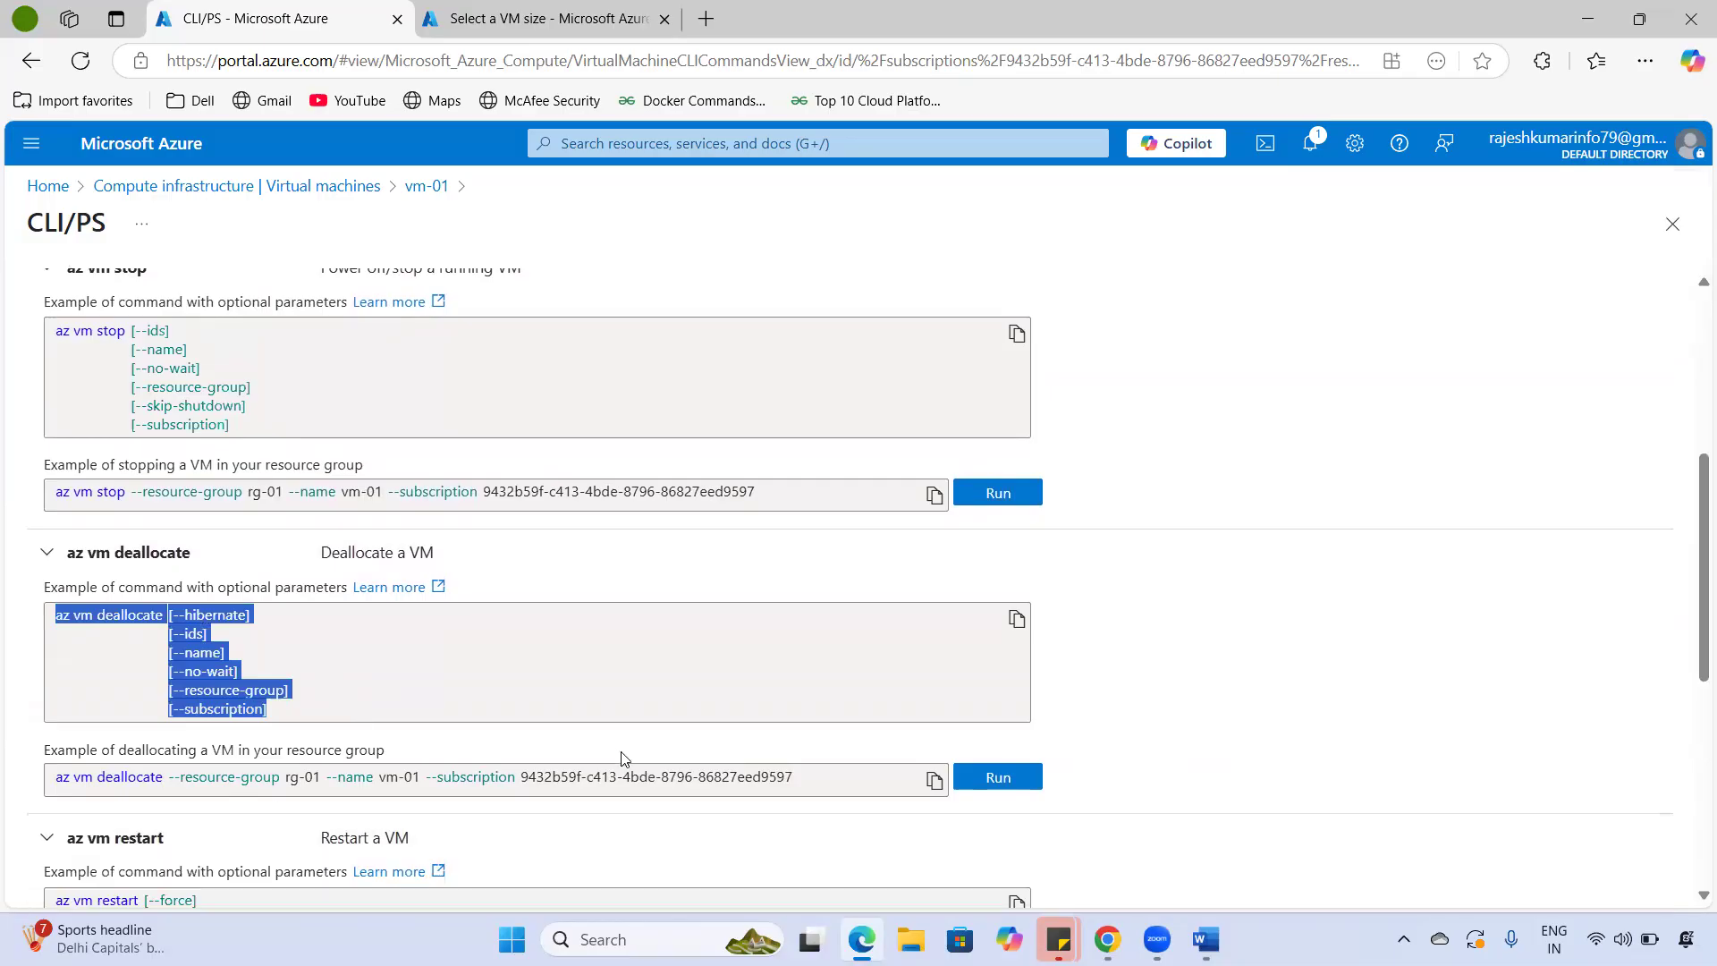
scroll(178, 797, down, 3)
drag(273, 781, 54, 676)
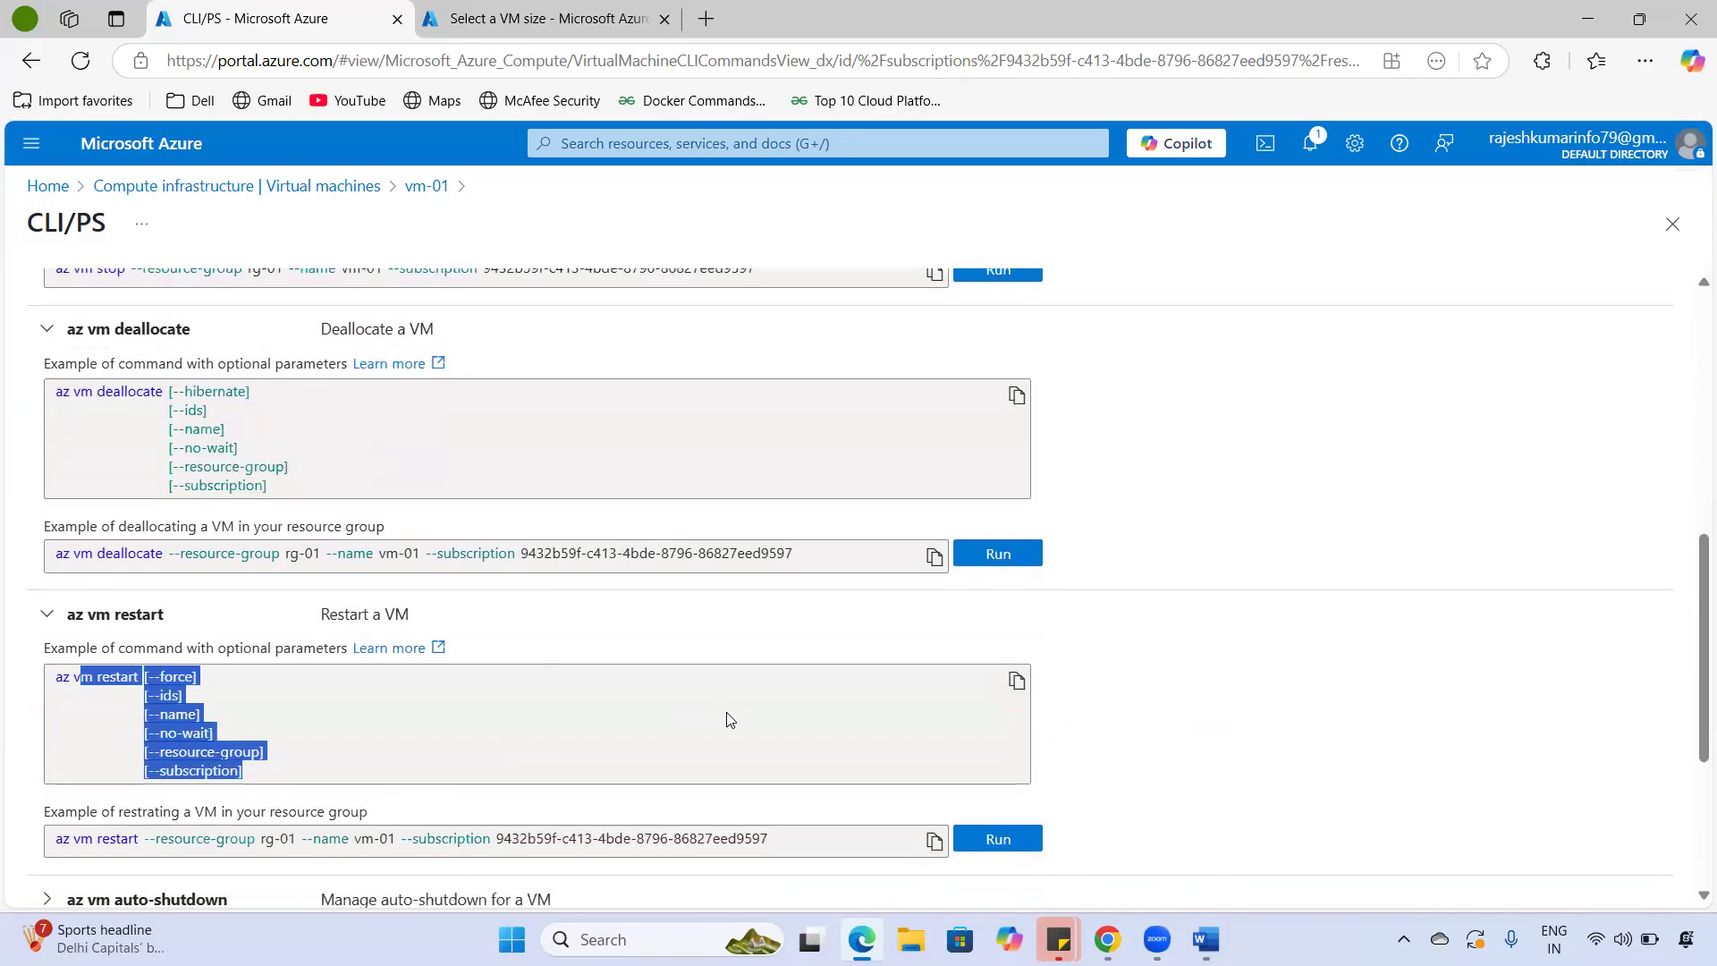
scroll(725, 715, up, 8)
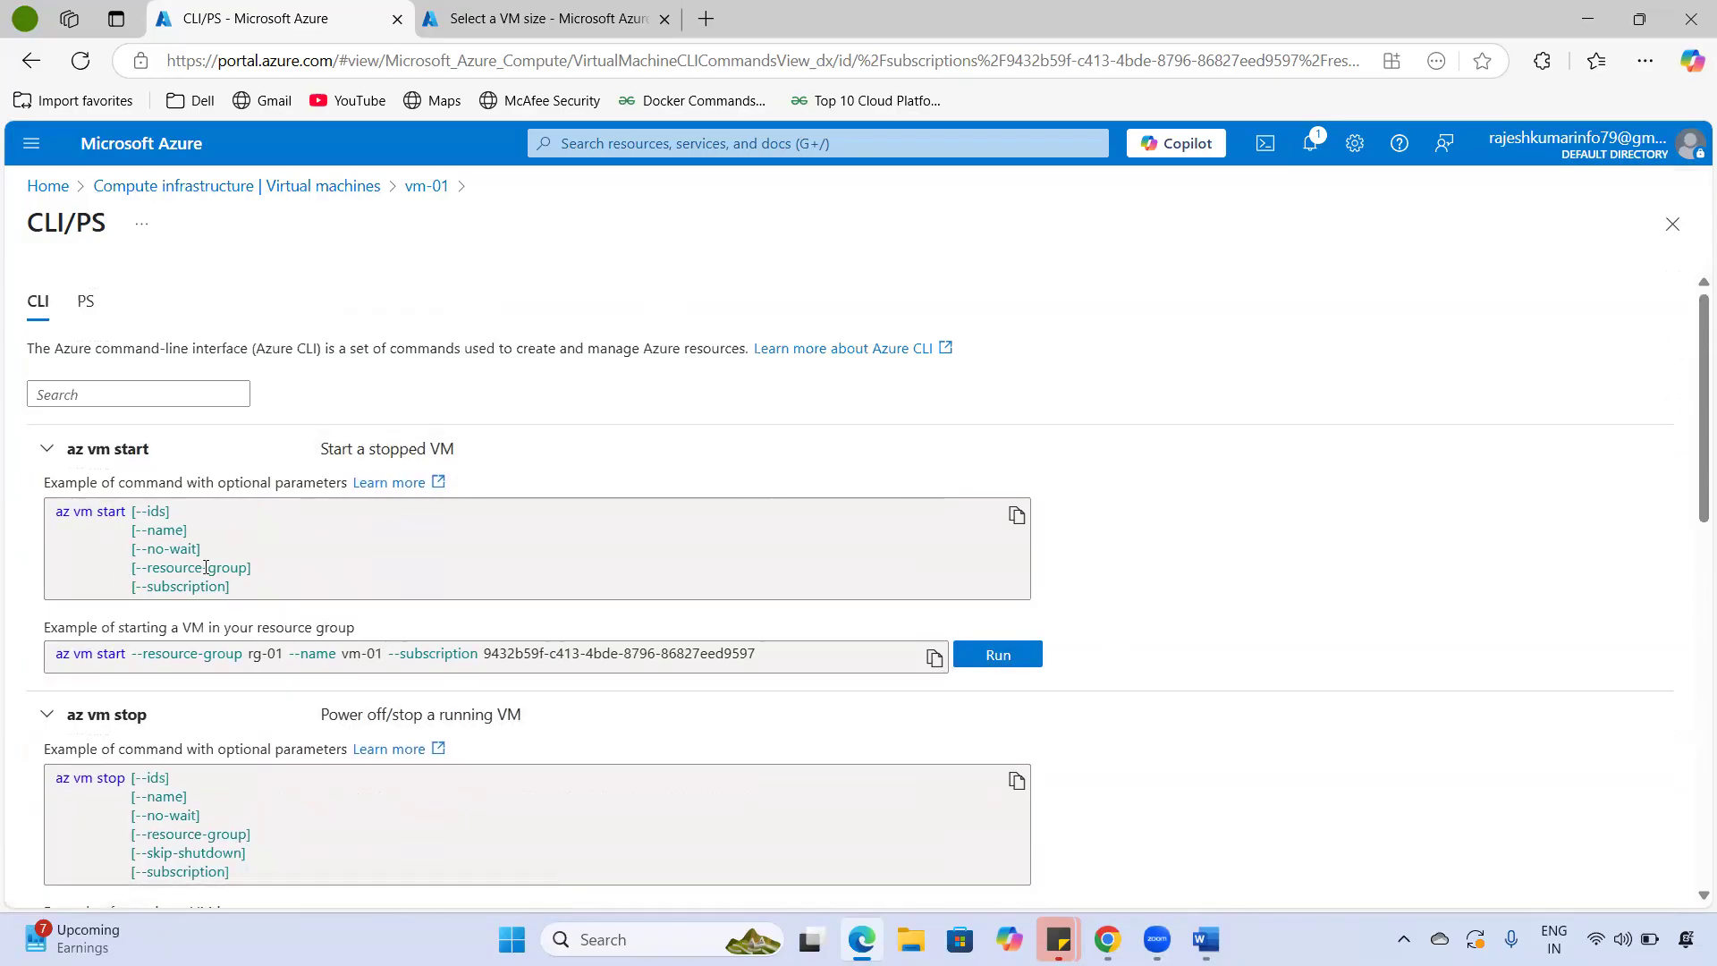
drag(74, 510, 207, 569)
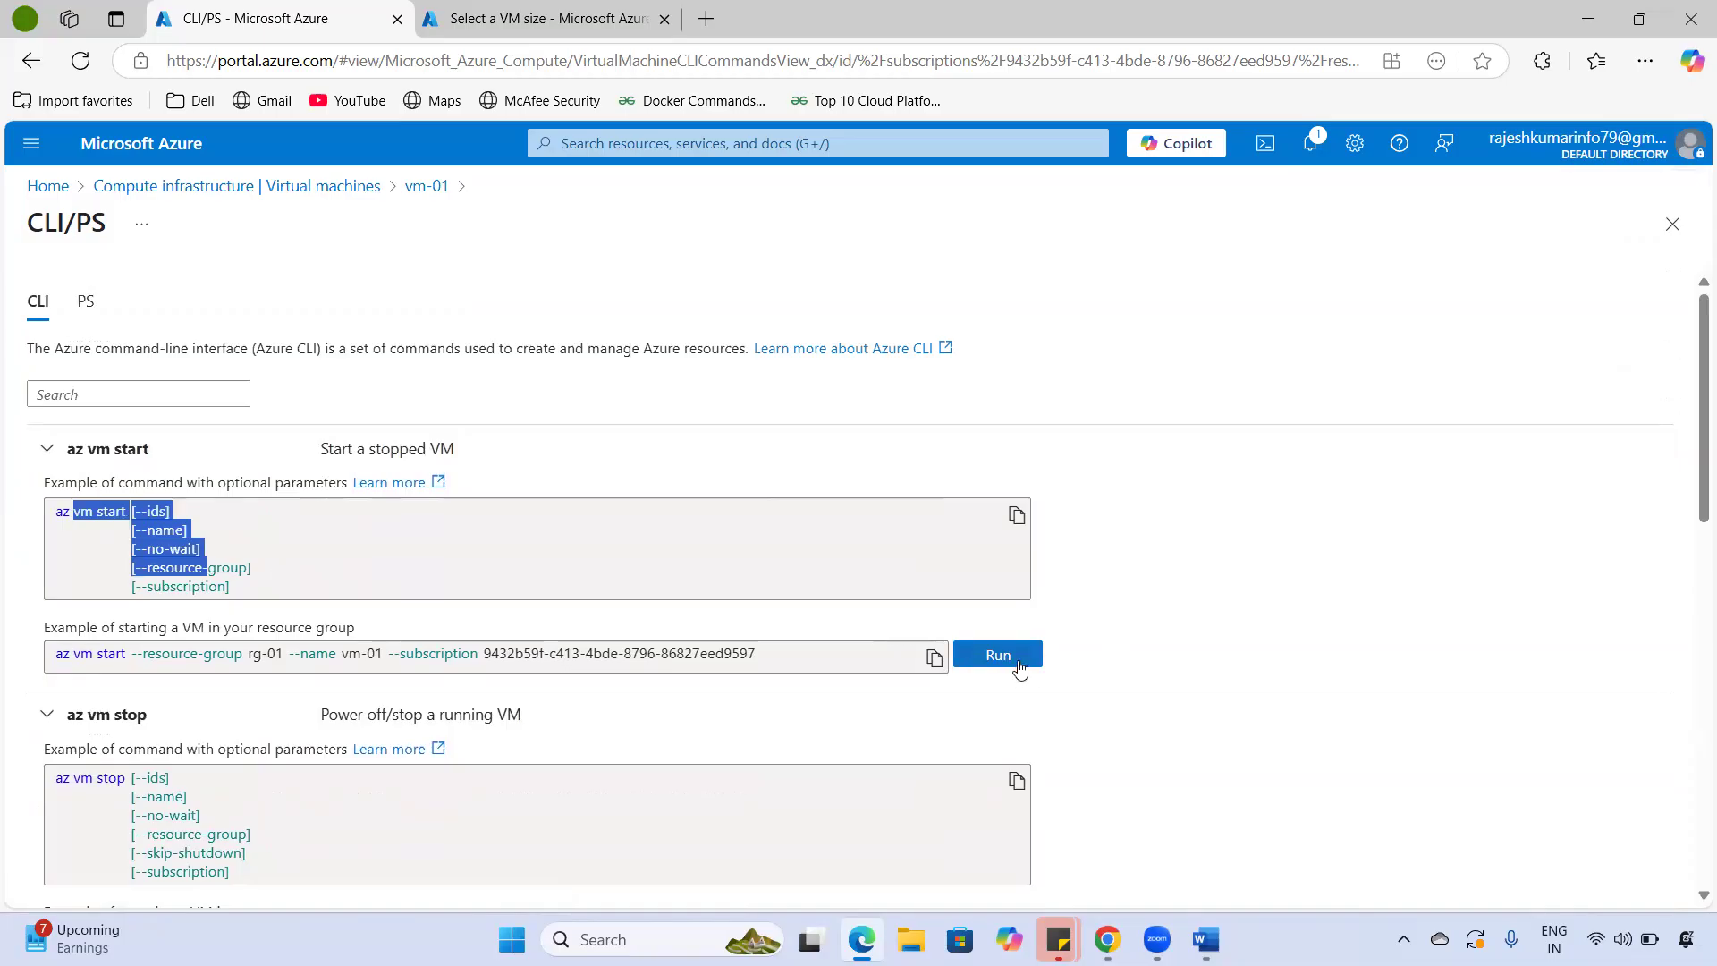
scroll(1012, 701, down, 10)
scroll(1033, 711, up, 10)
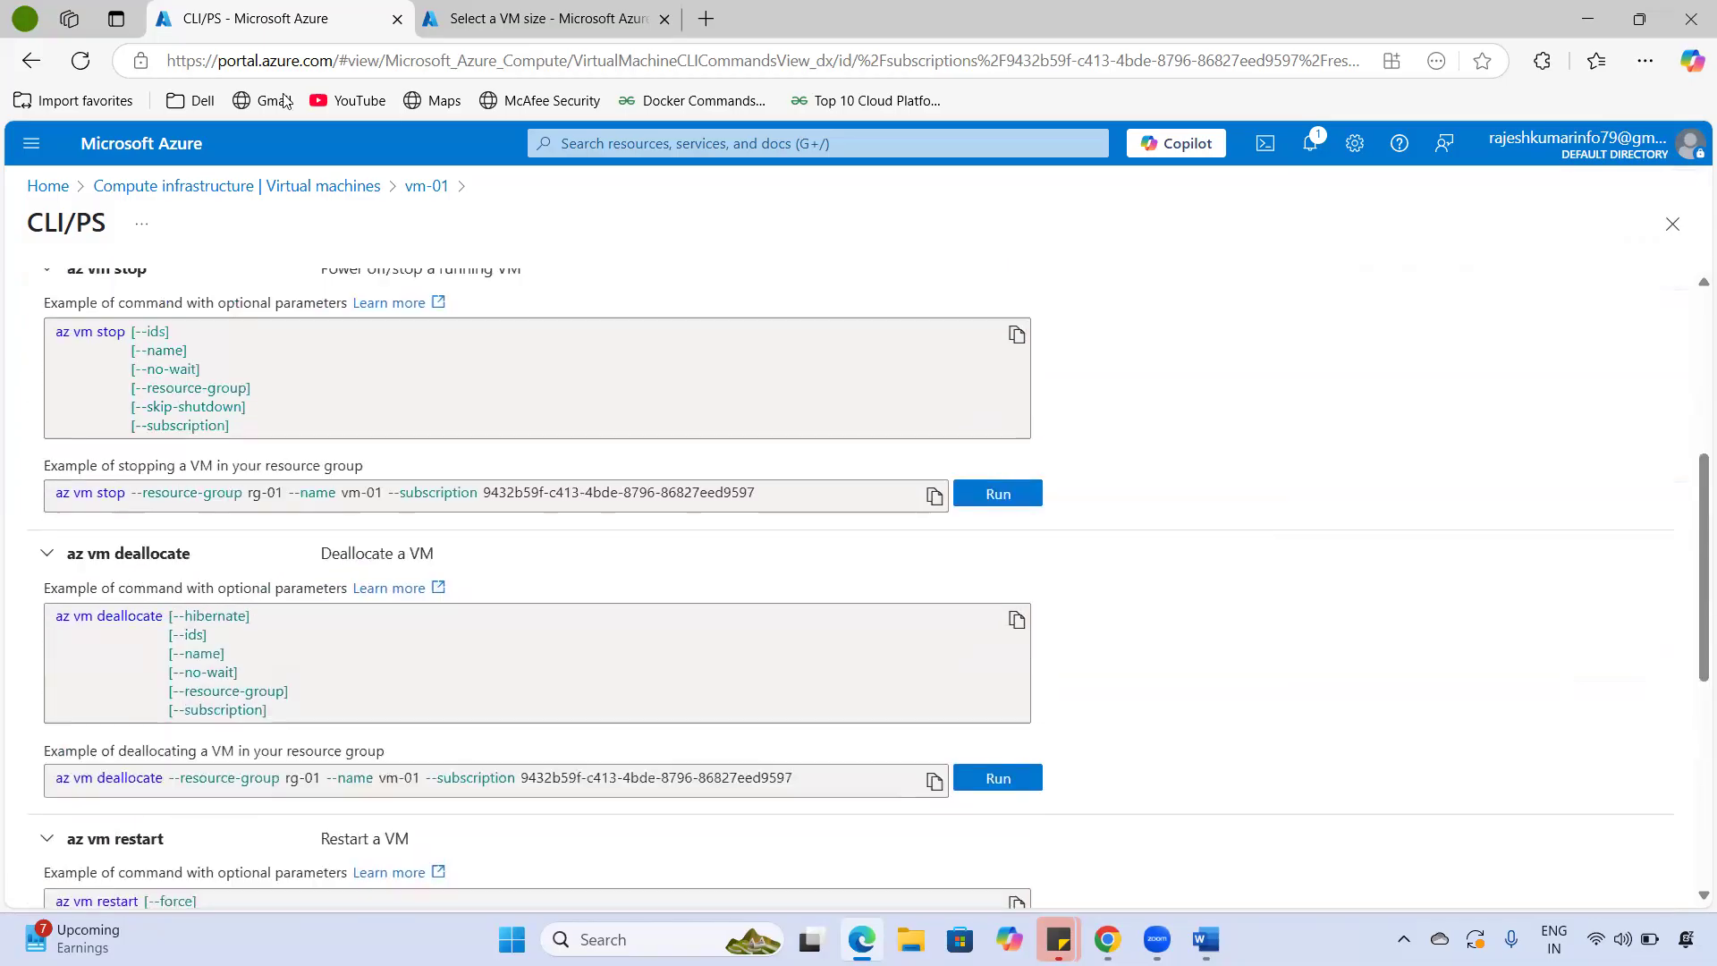
scroll(561, 481, down, 10)
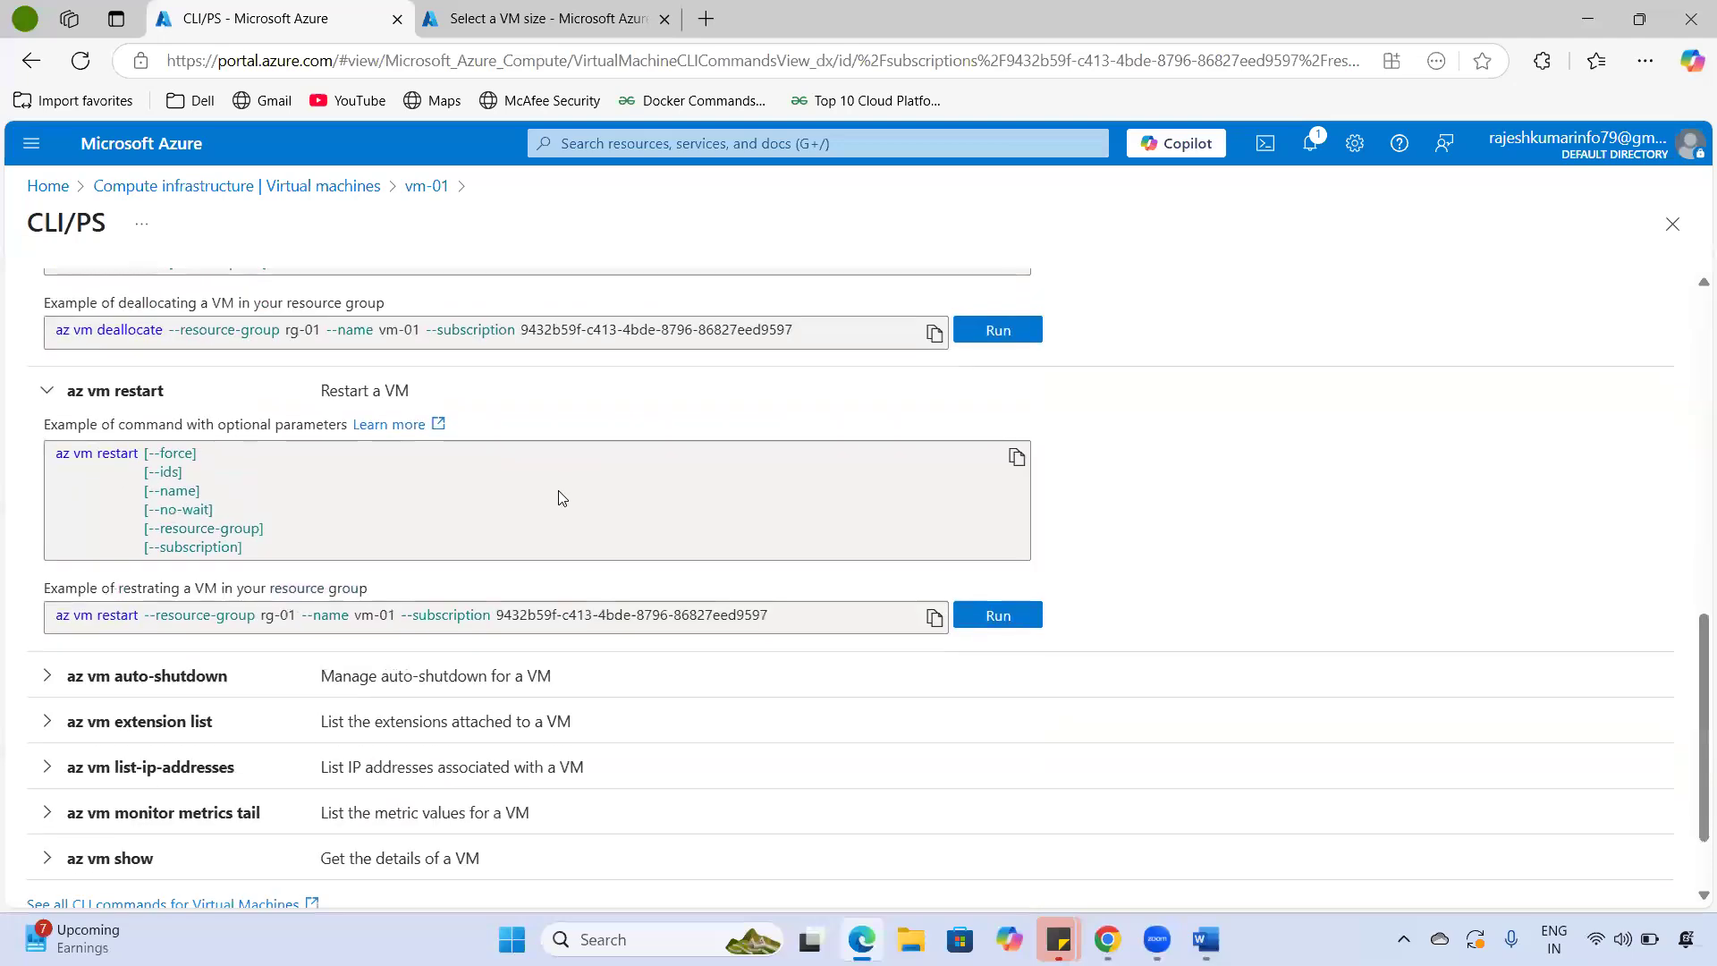
click(47, 566)
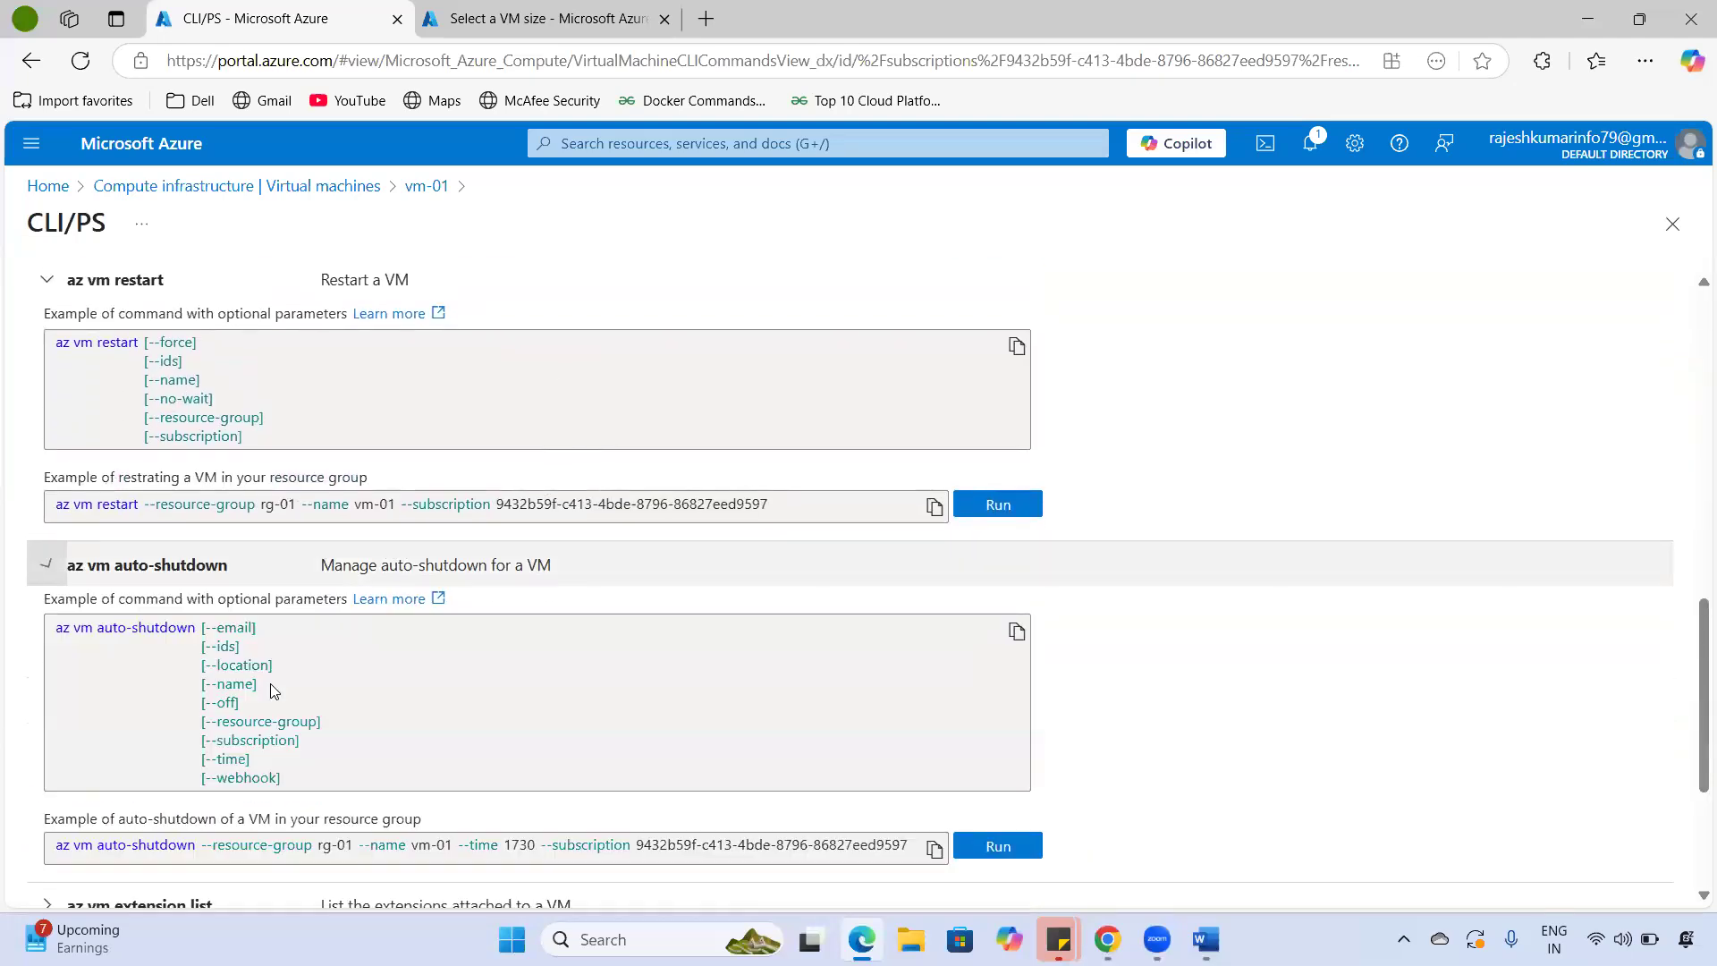
drag(204, 628, 315, 794)
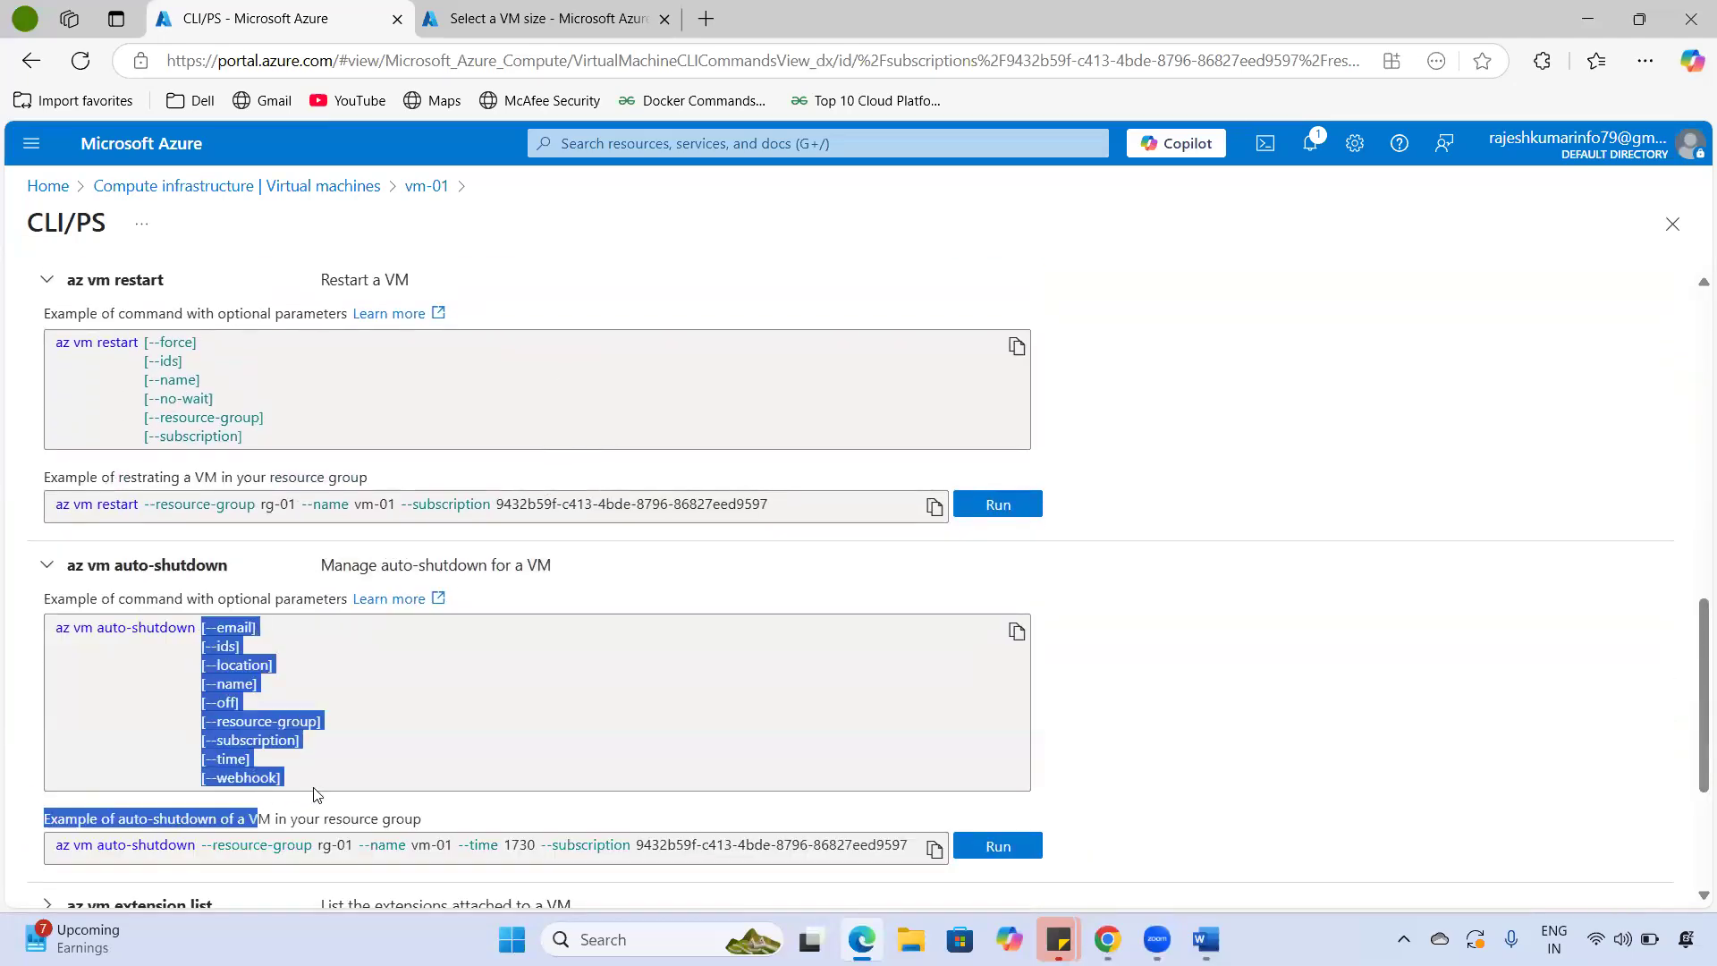
- Return to the Virtual machines list and open vm-01's Activity log
scroll(300, 706, up, 10)
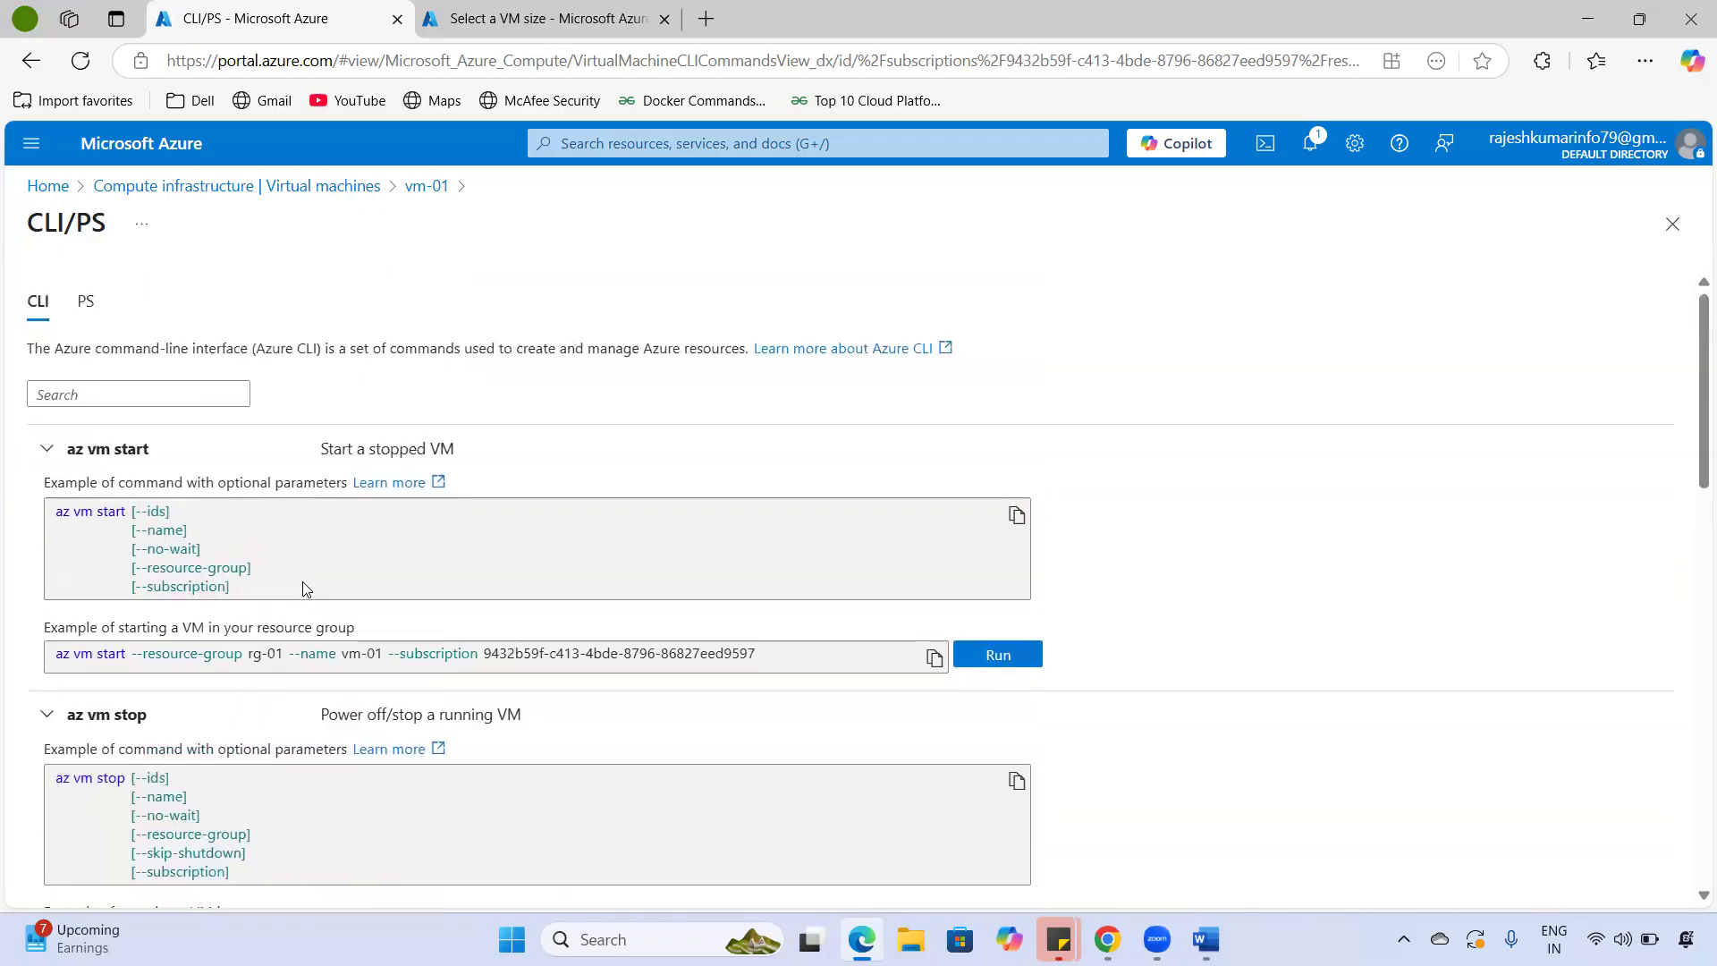
click(167, 186)
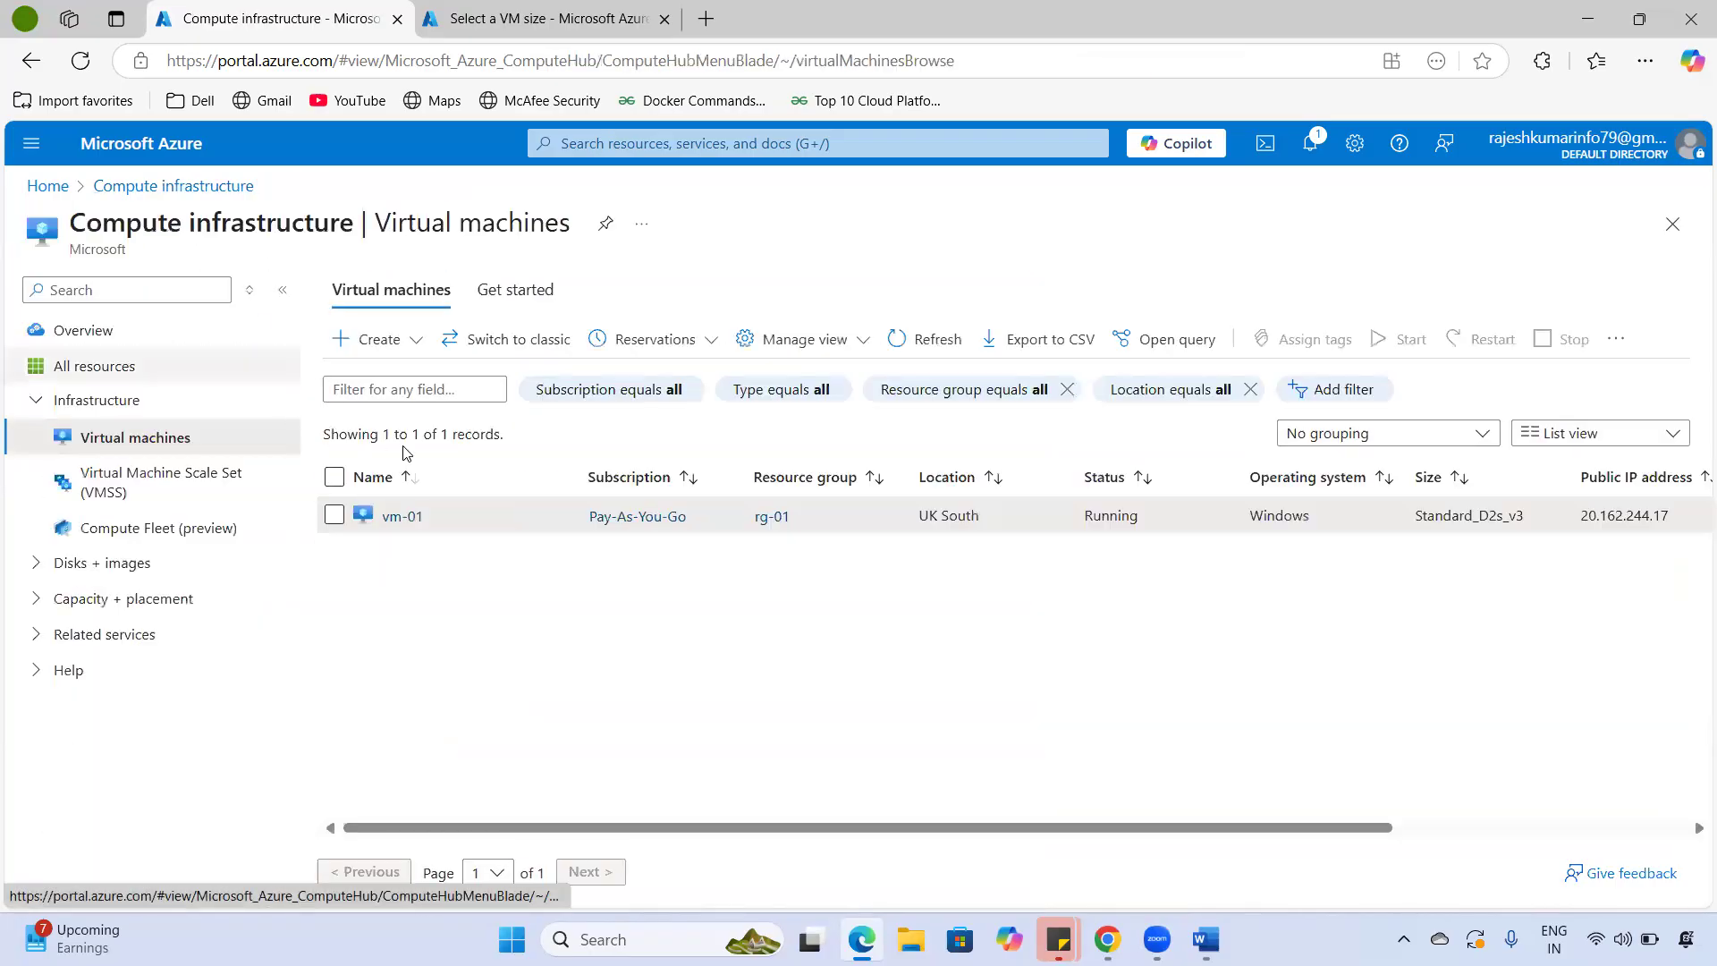
click(402, 517)
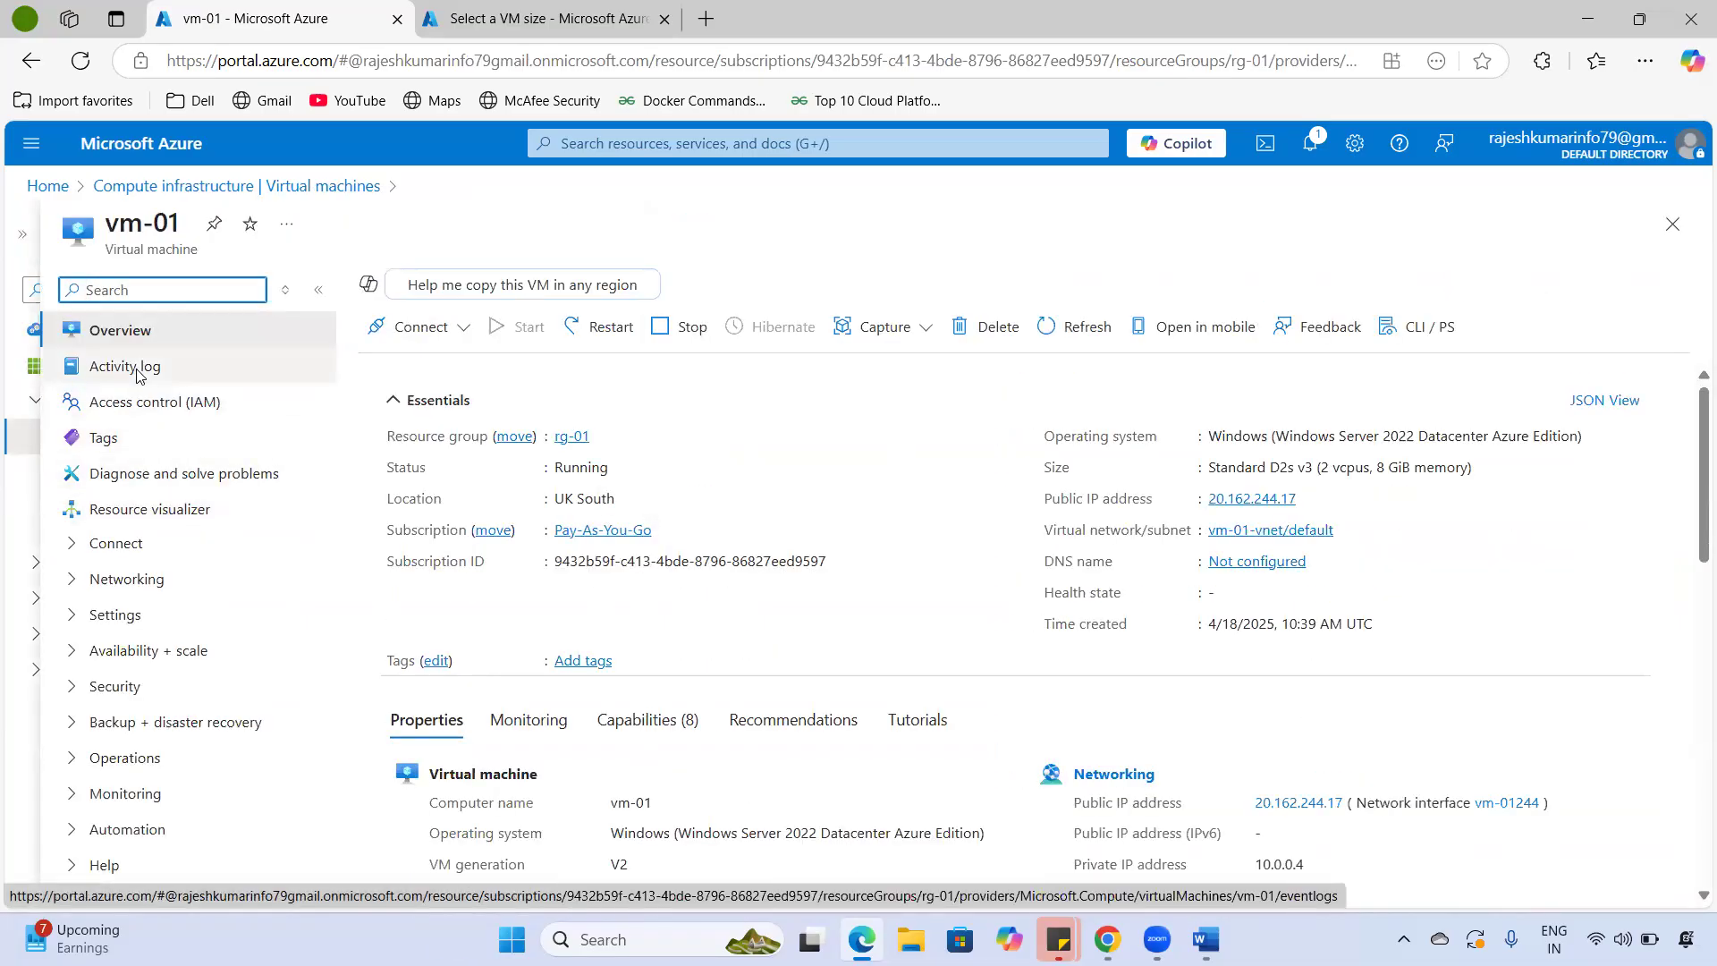
click(134, 368)
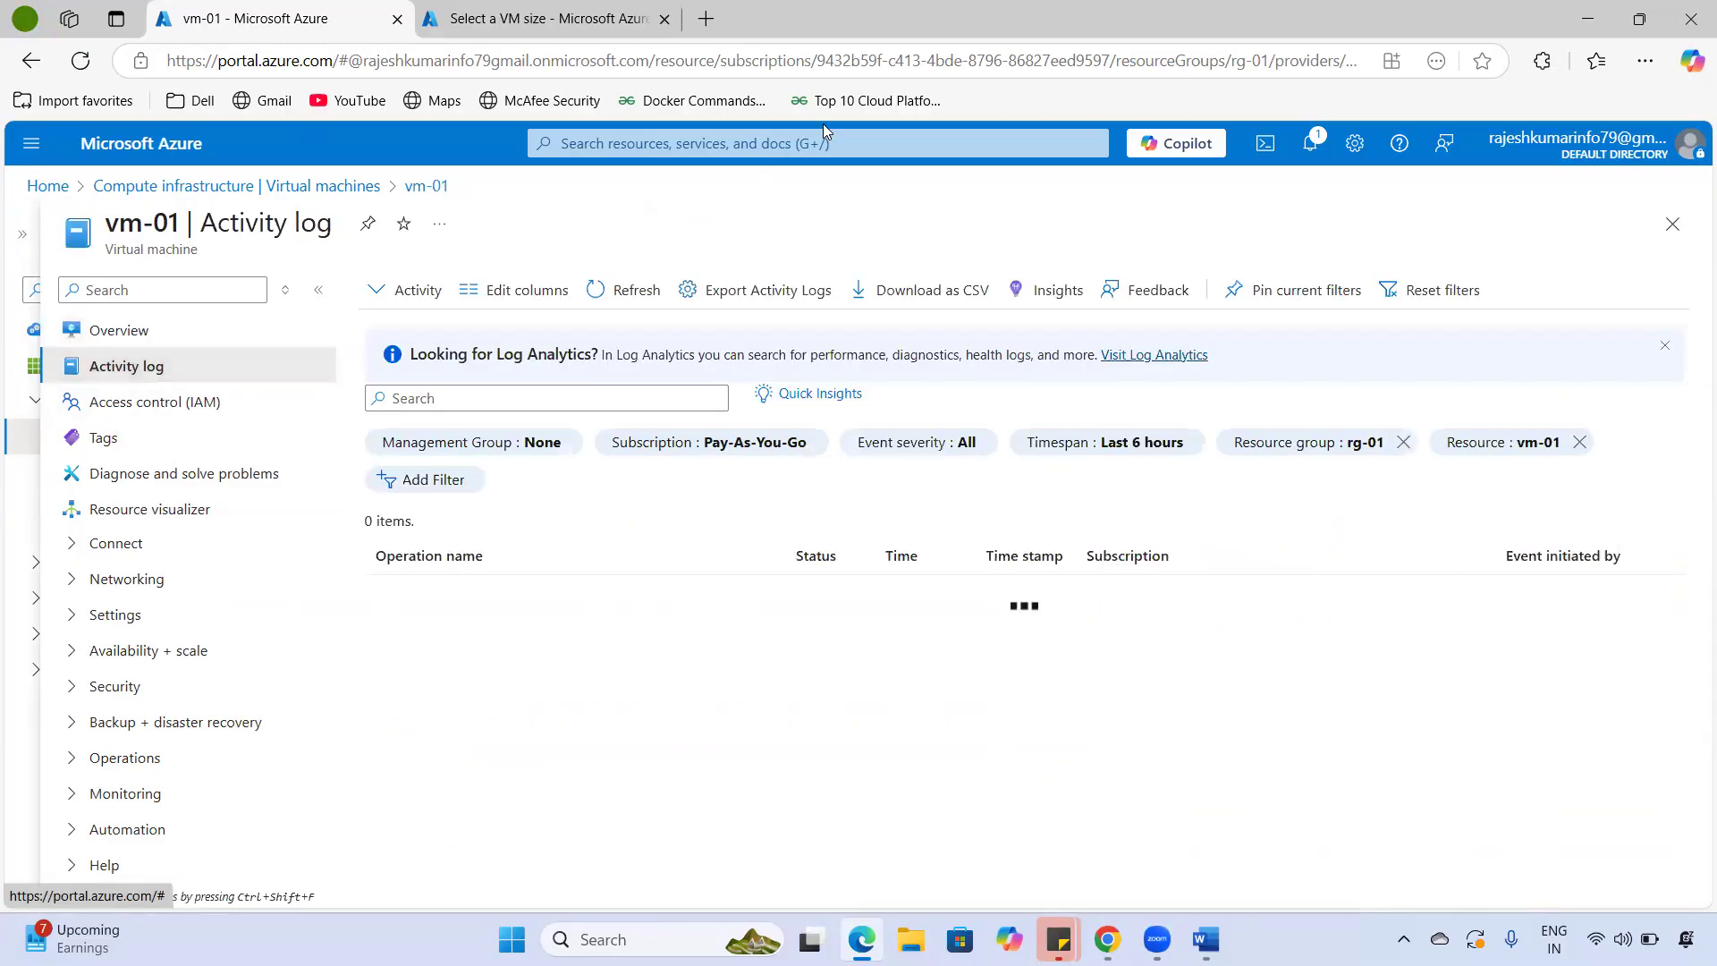
- Highlight the Deallocate and Start events' time, subscription and initiator, then open the Timespan filter
drag(105, 234, 208, 231)
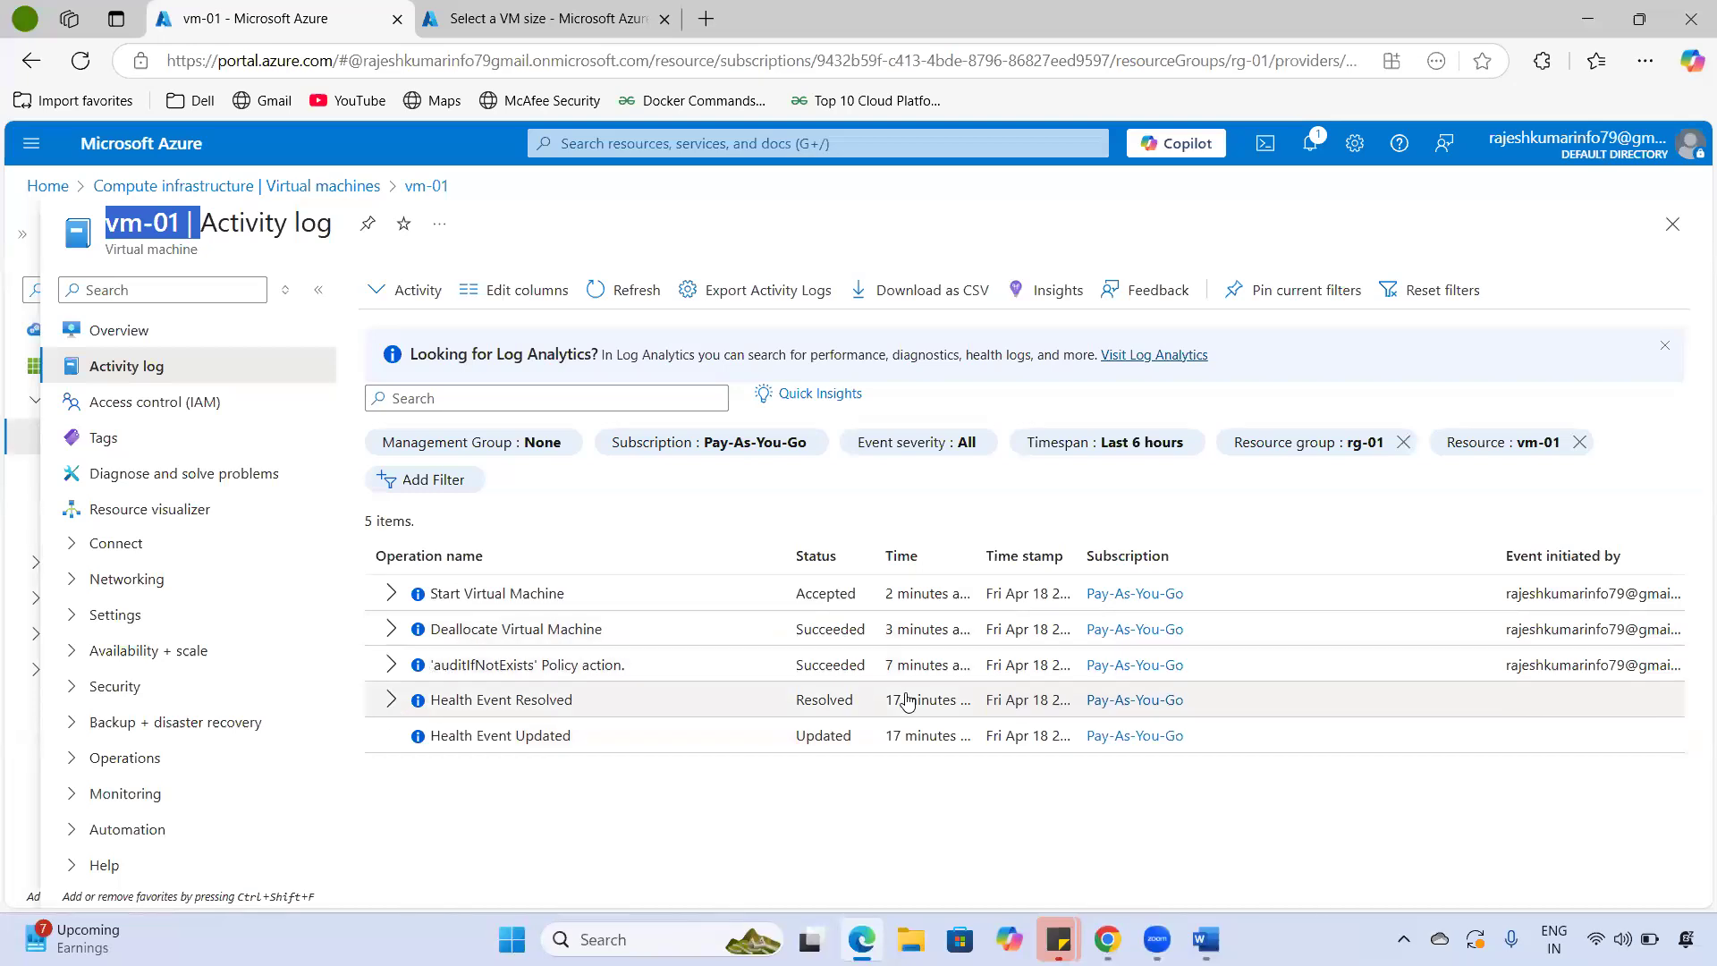
drag(962, 631, 876, 630)
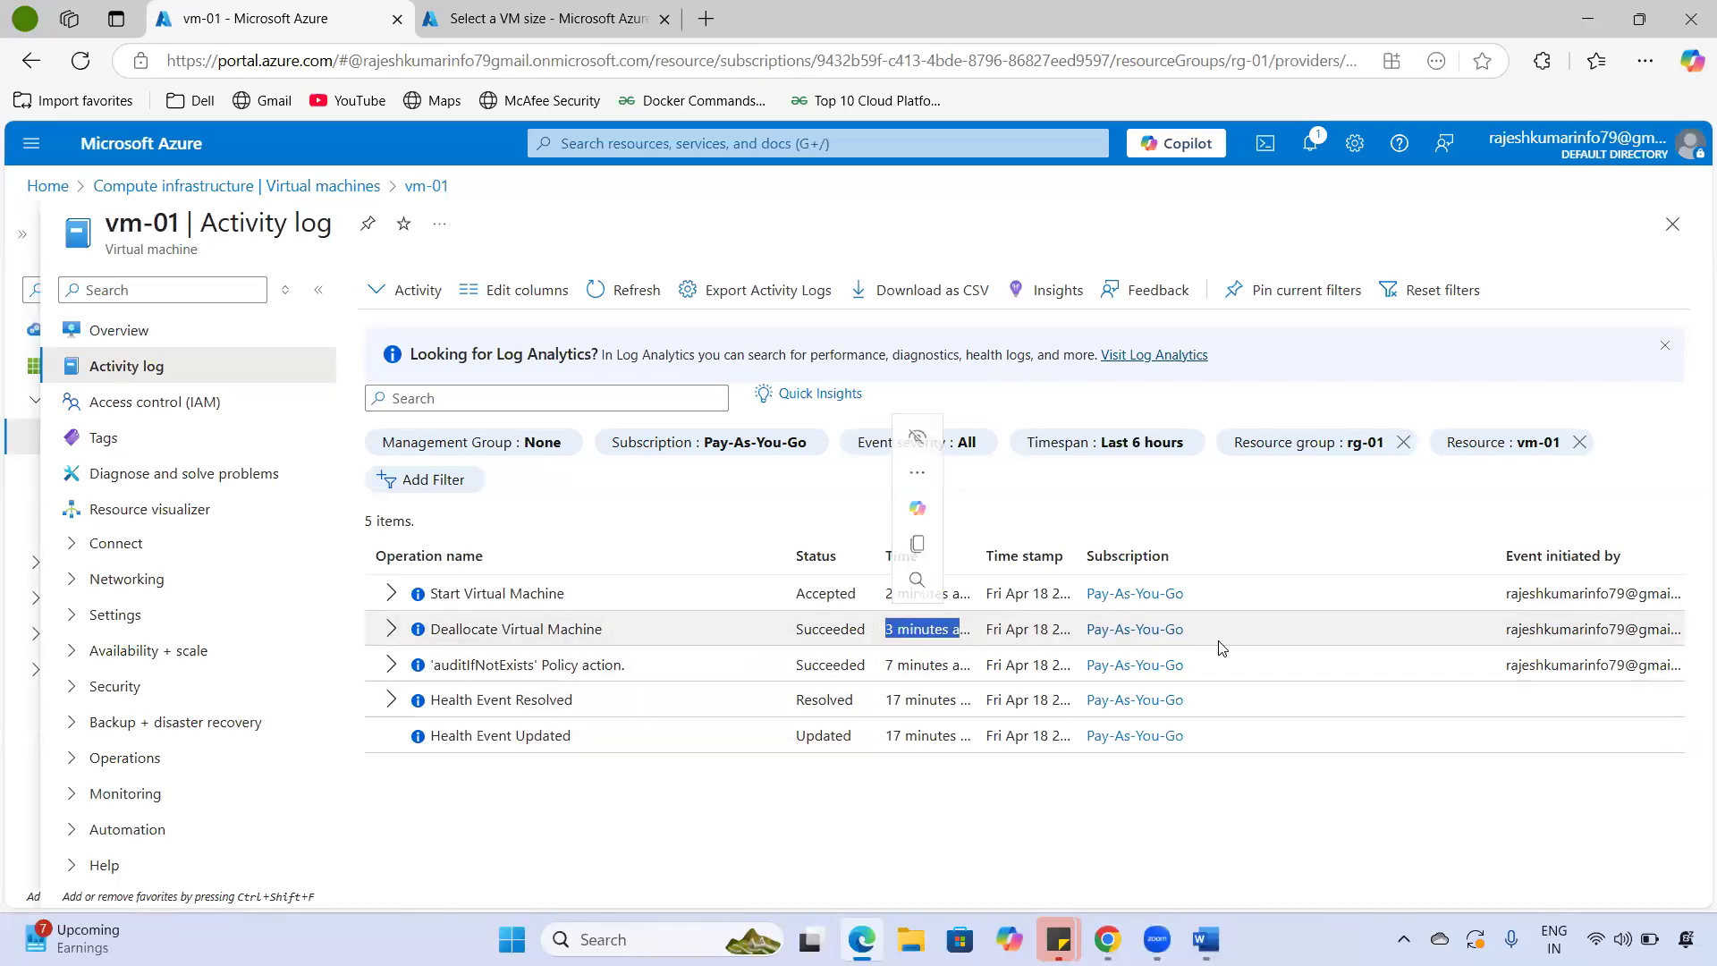
drag(1077, 630, 1194, 630)
drag(1507, 633, 1683, 637)
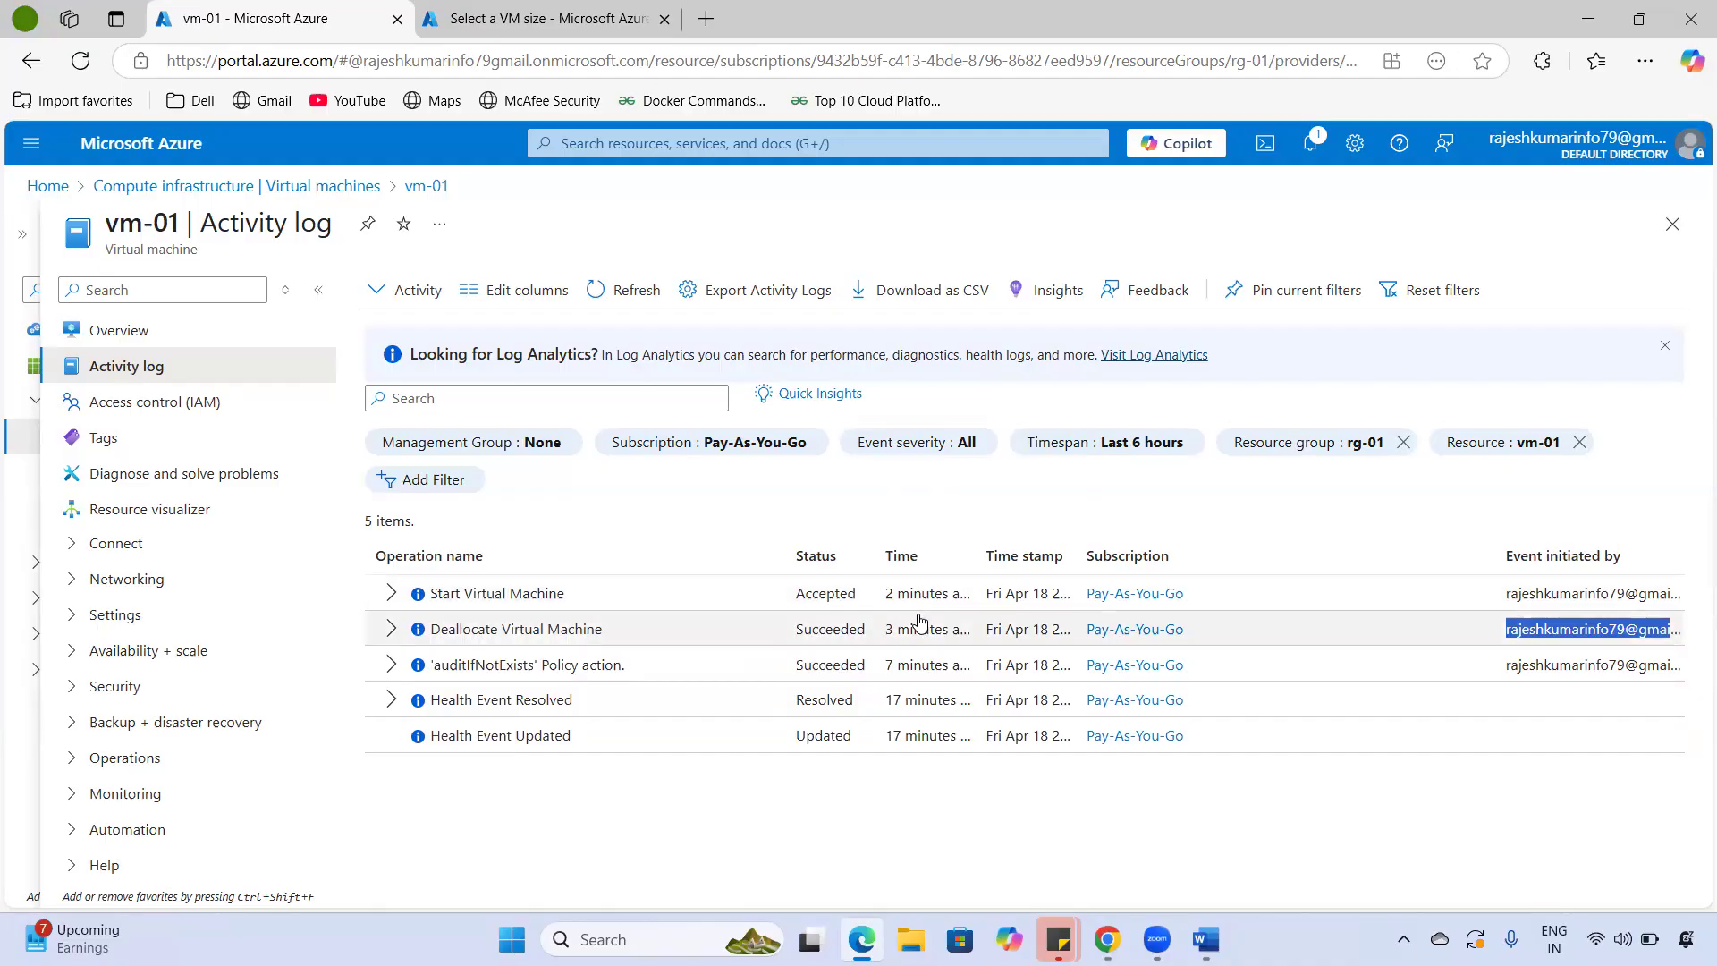
drag(885, 595, 944, 595)
mouse_move(1506, 593)
mouse_down()
mouse_move(1430, 679)
mouse_move(1391, 693)
mouse_move(1328, 784)
mouse_up()
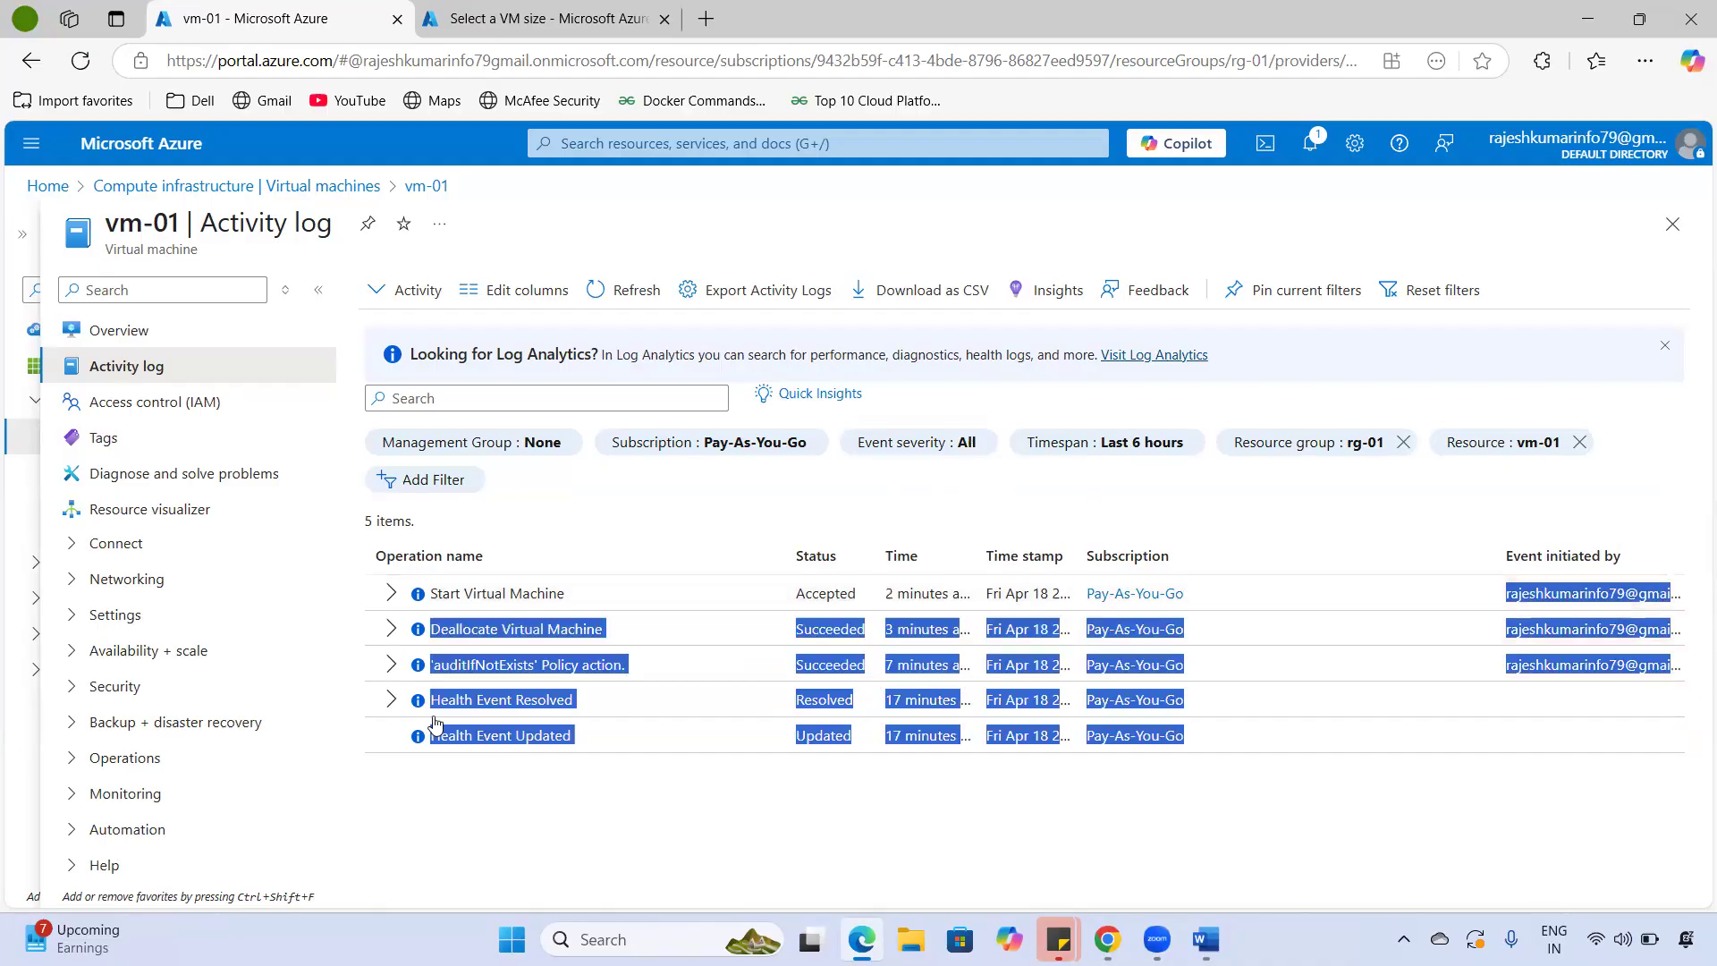
click(412, 753)
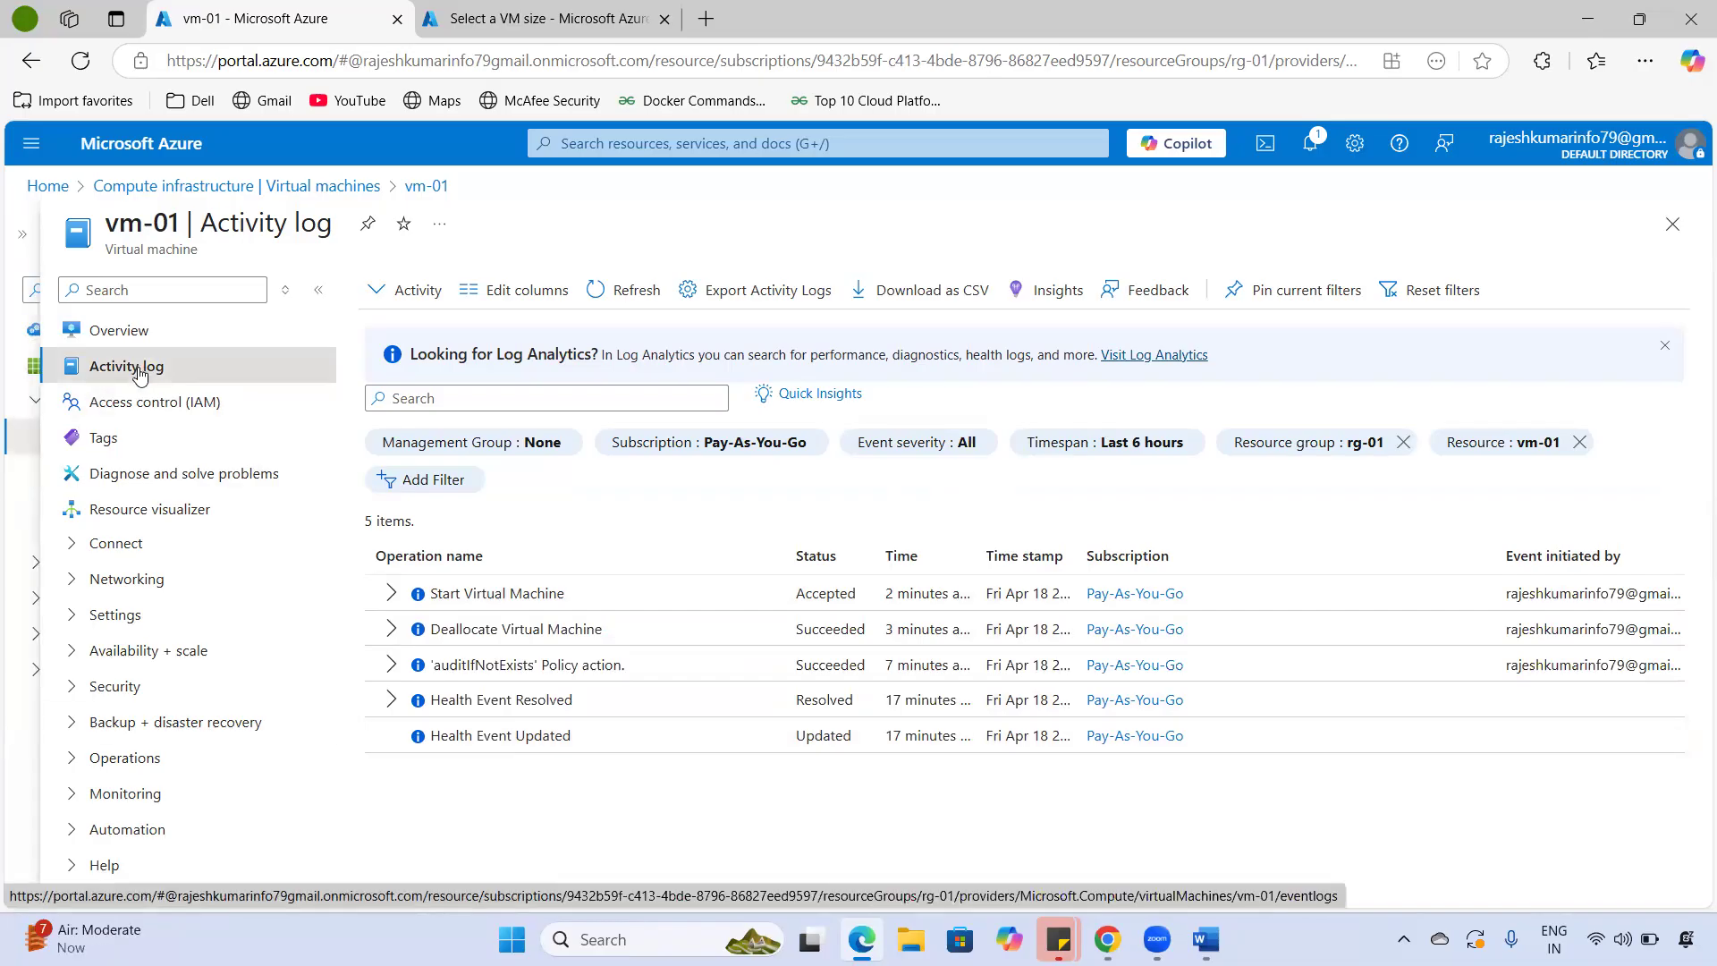
click(1152, 450)
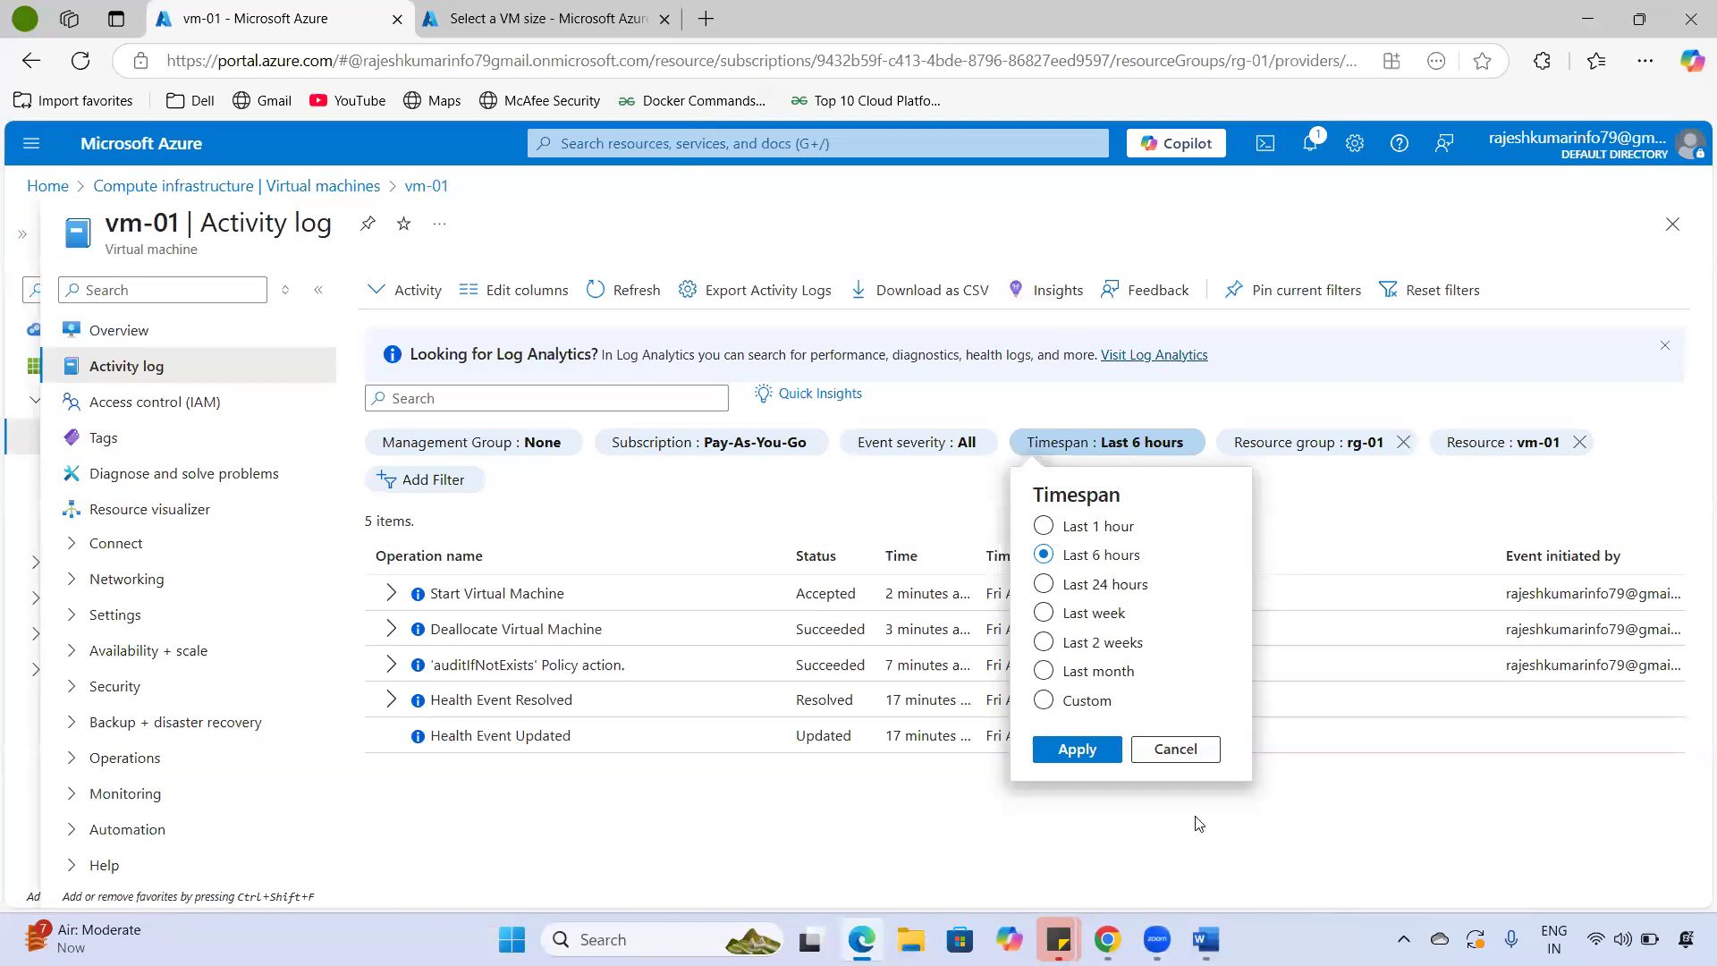
- Cancel the Timespan choices, visit Export Activity Logs, and download the log as QueryResult.csv
click(1180, 749)
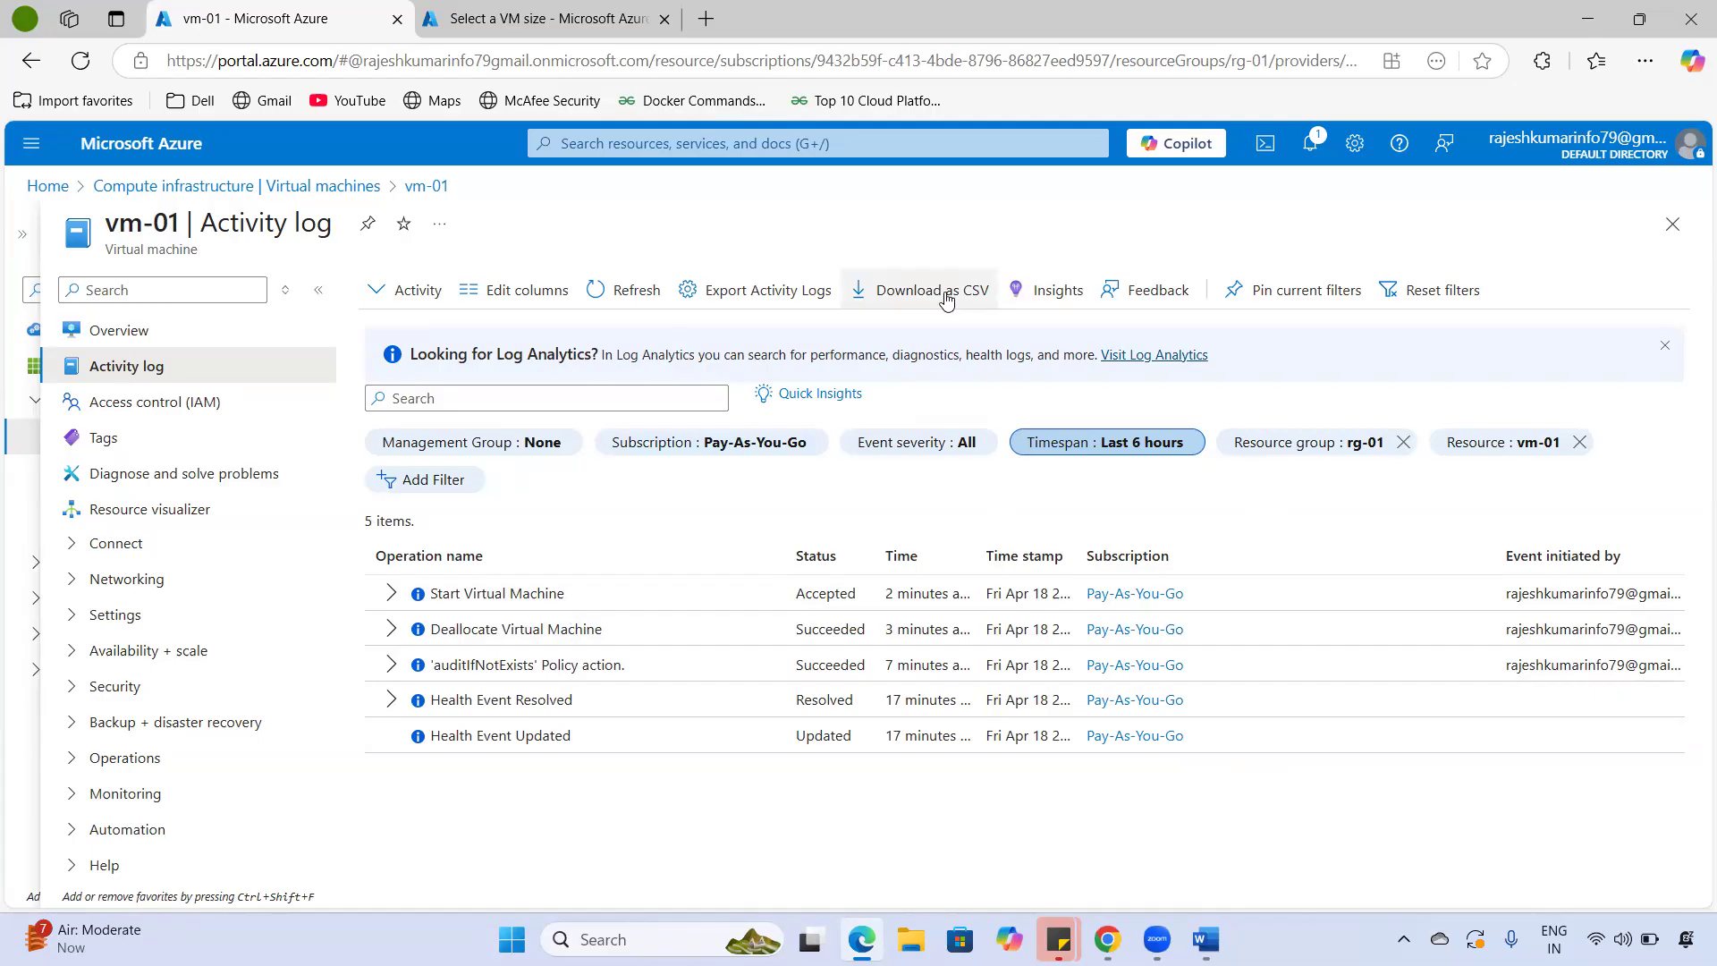
click(769, 290)
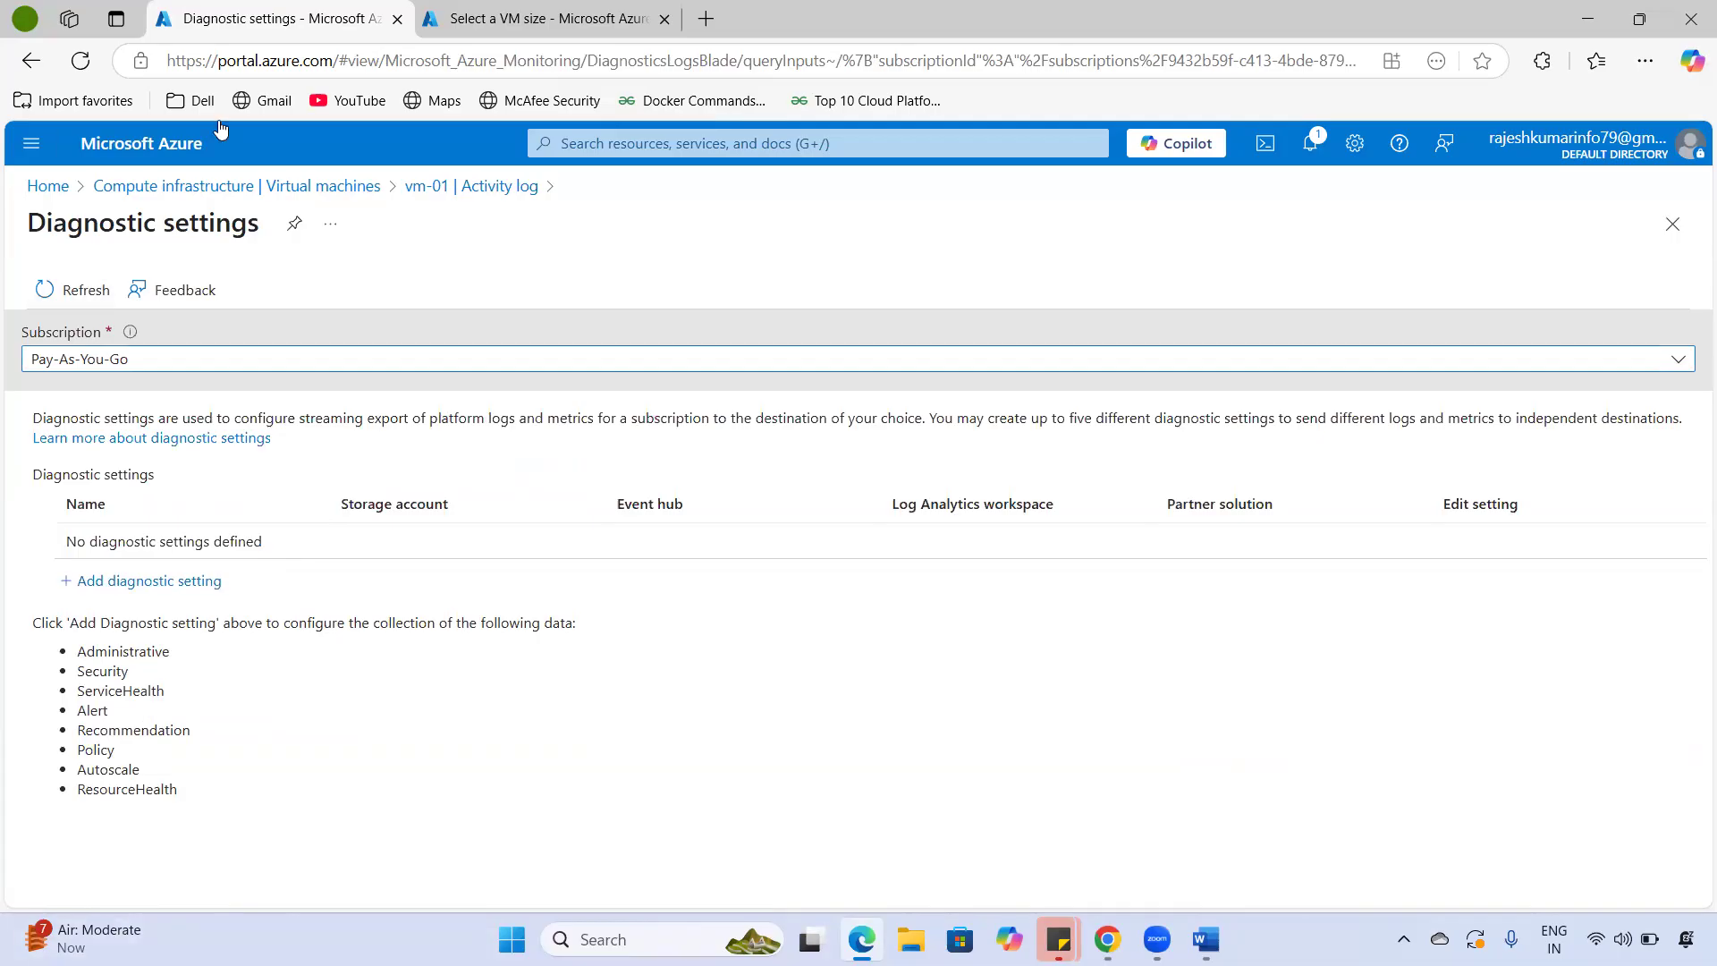
click(419, 187)
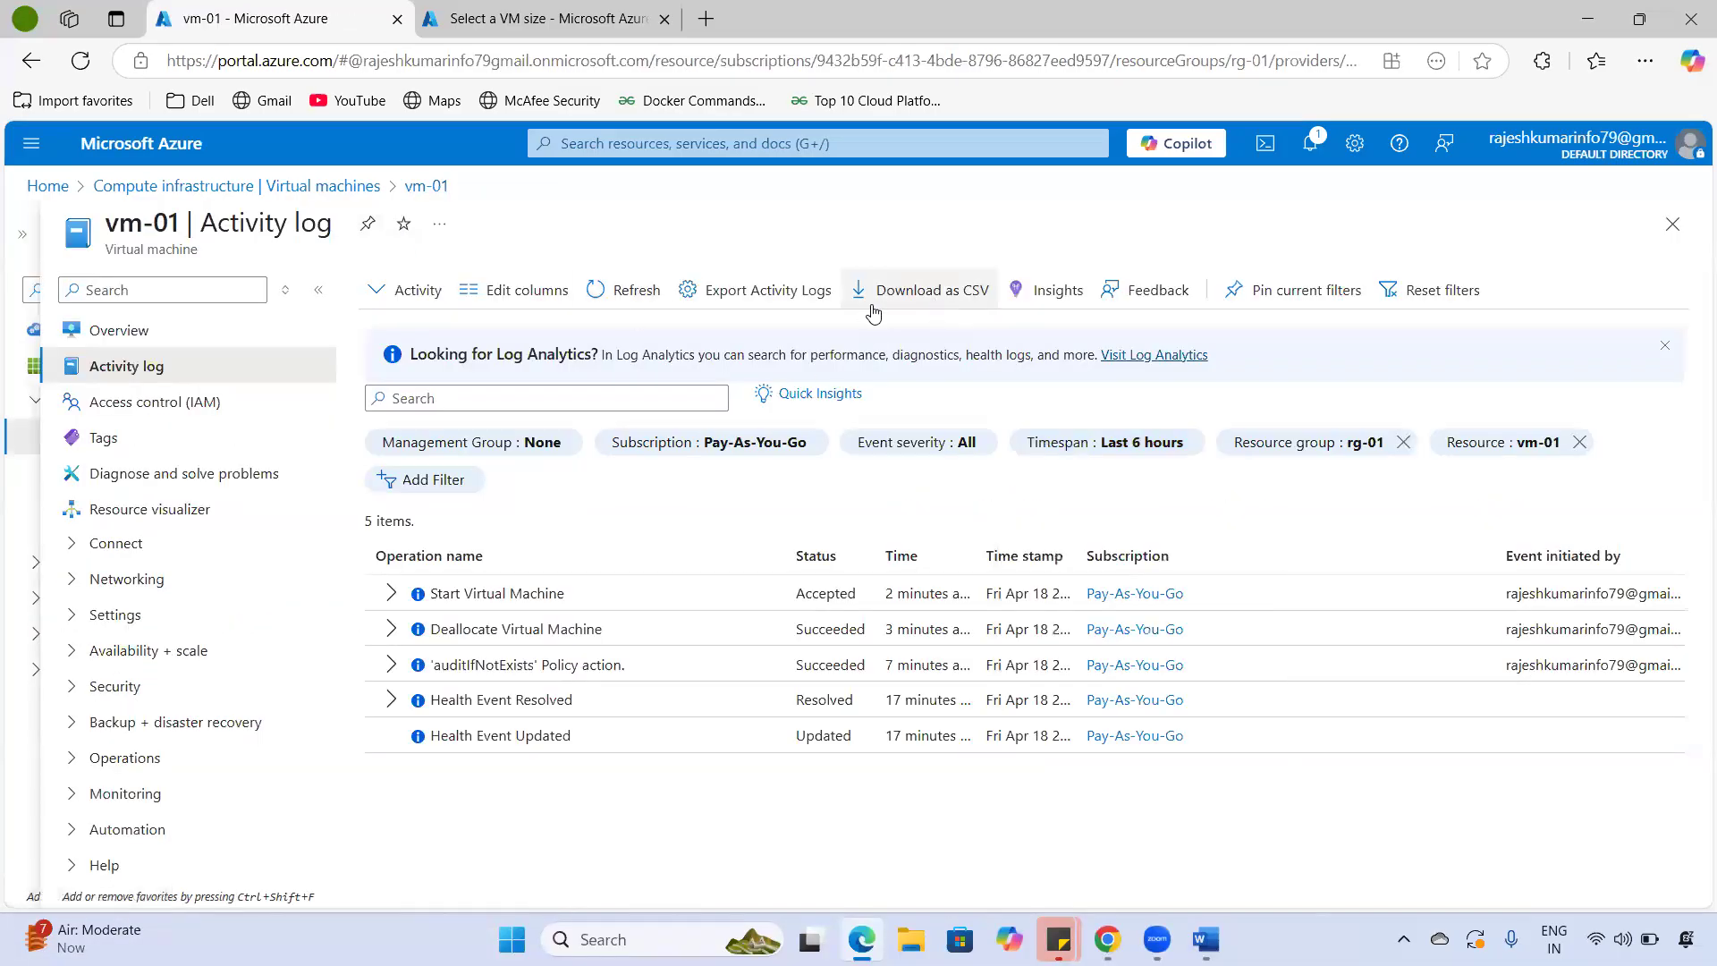
click(933, 304)
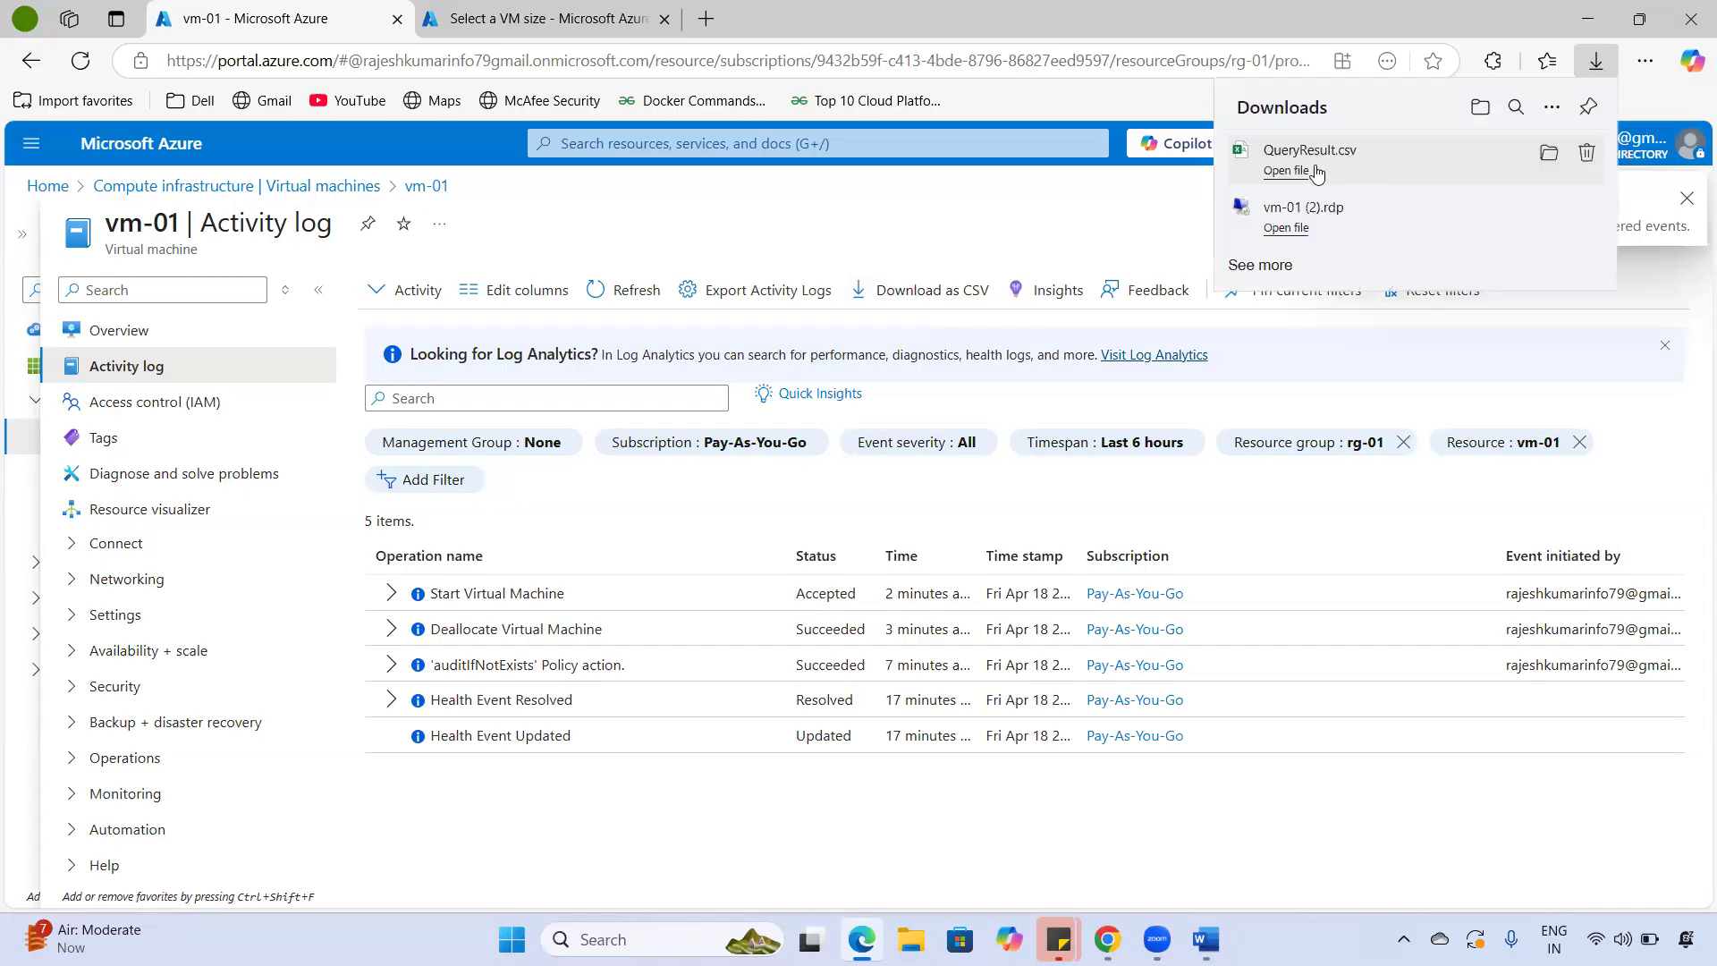
click(1287, 171)
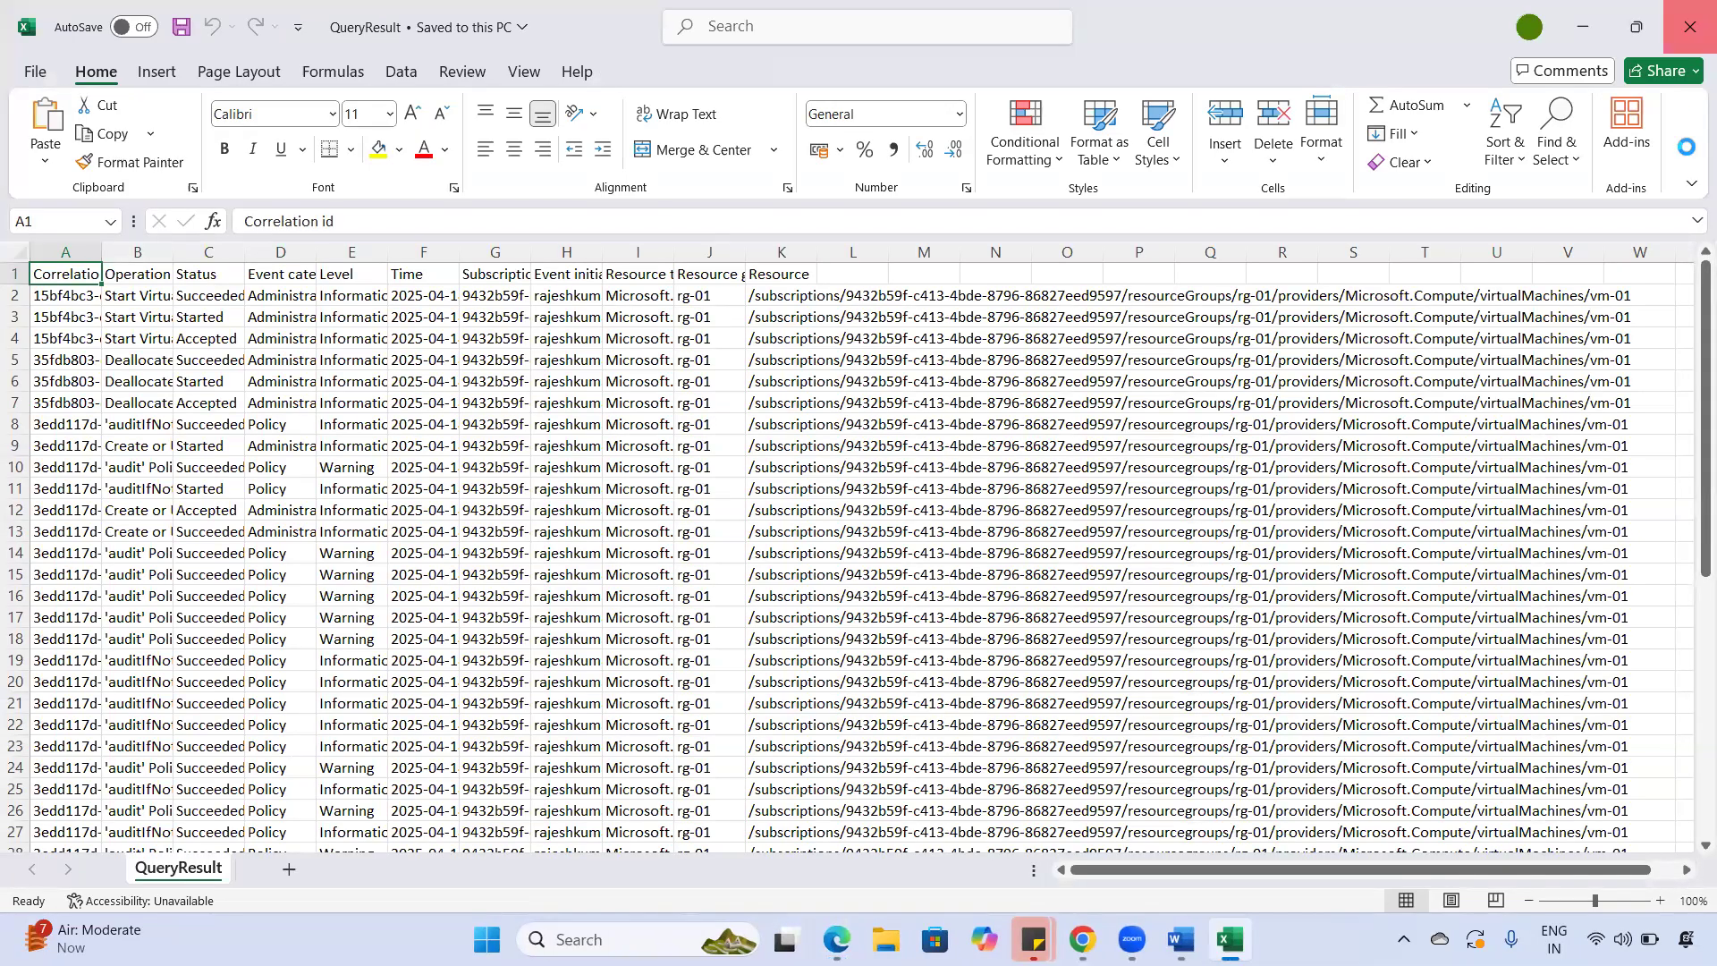
click(1690, 18)
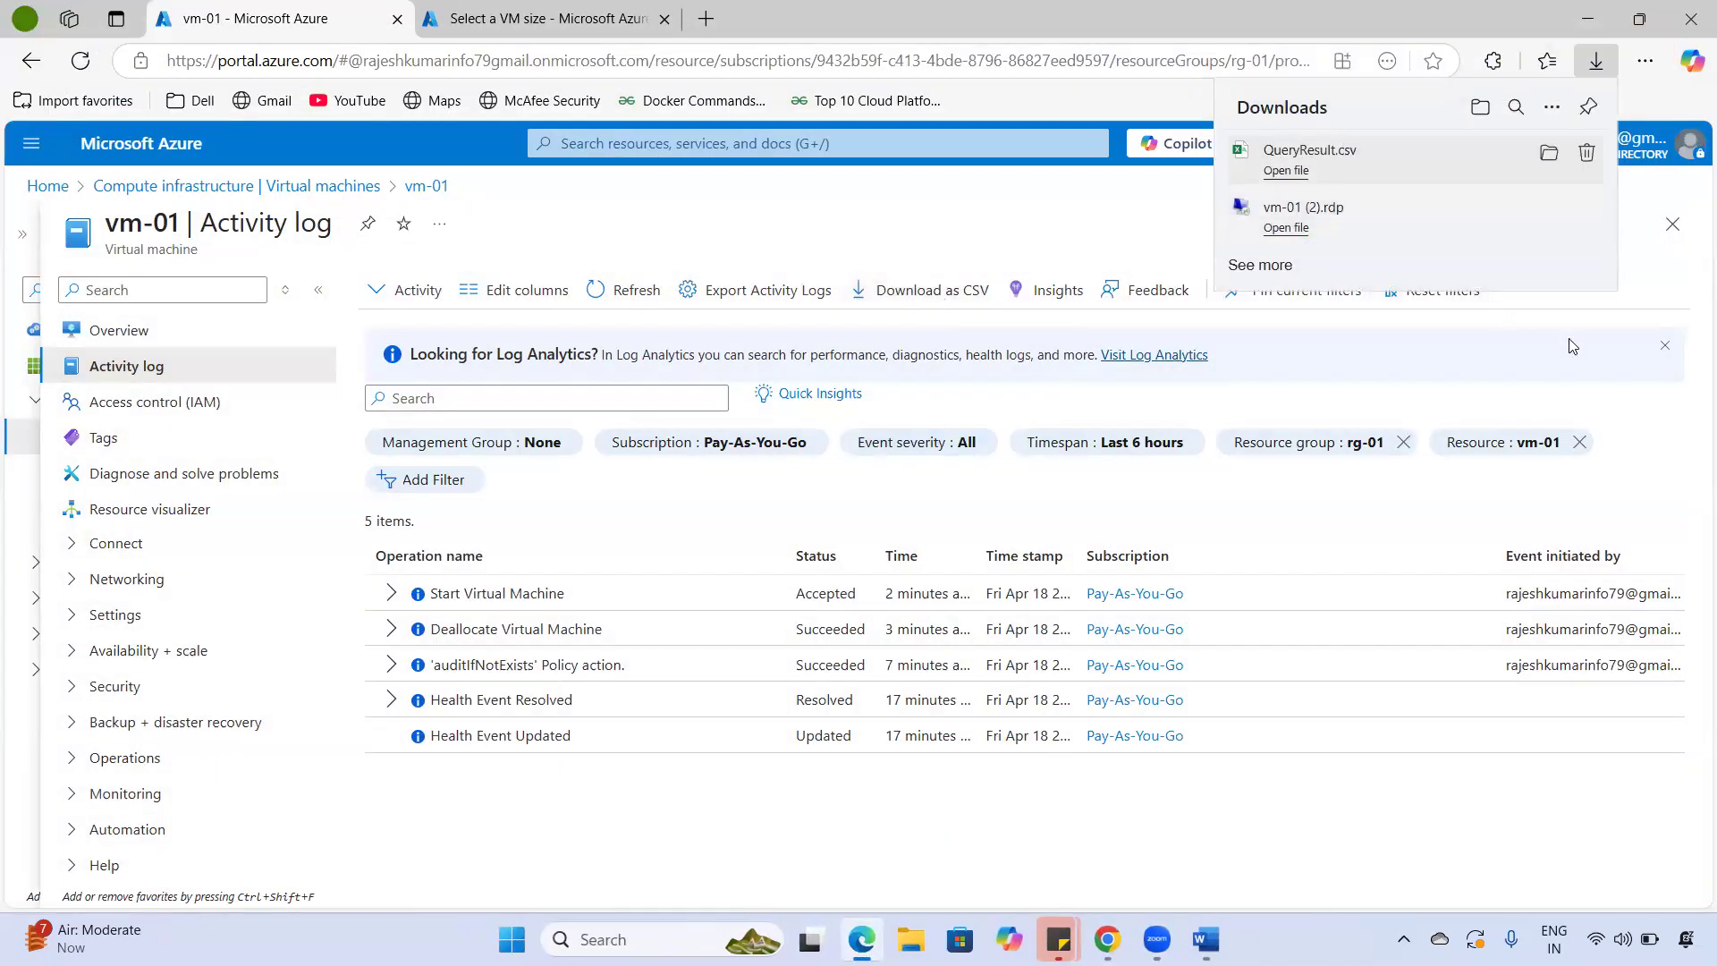
click(1308, 824)
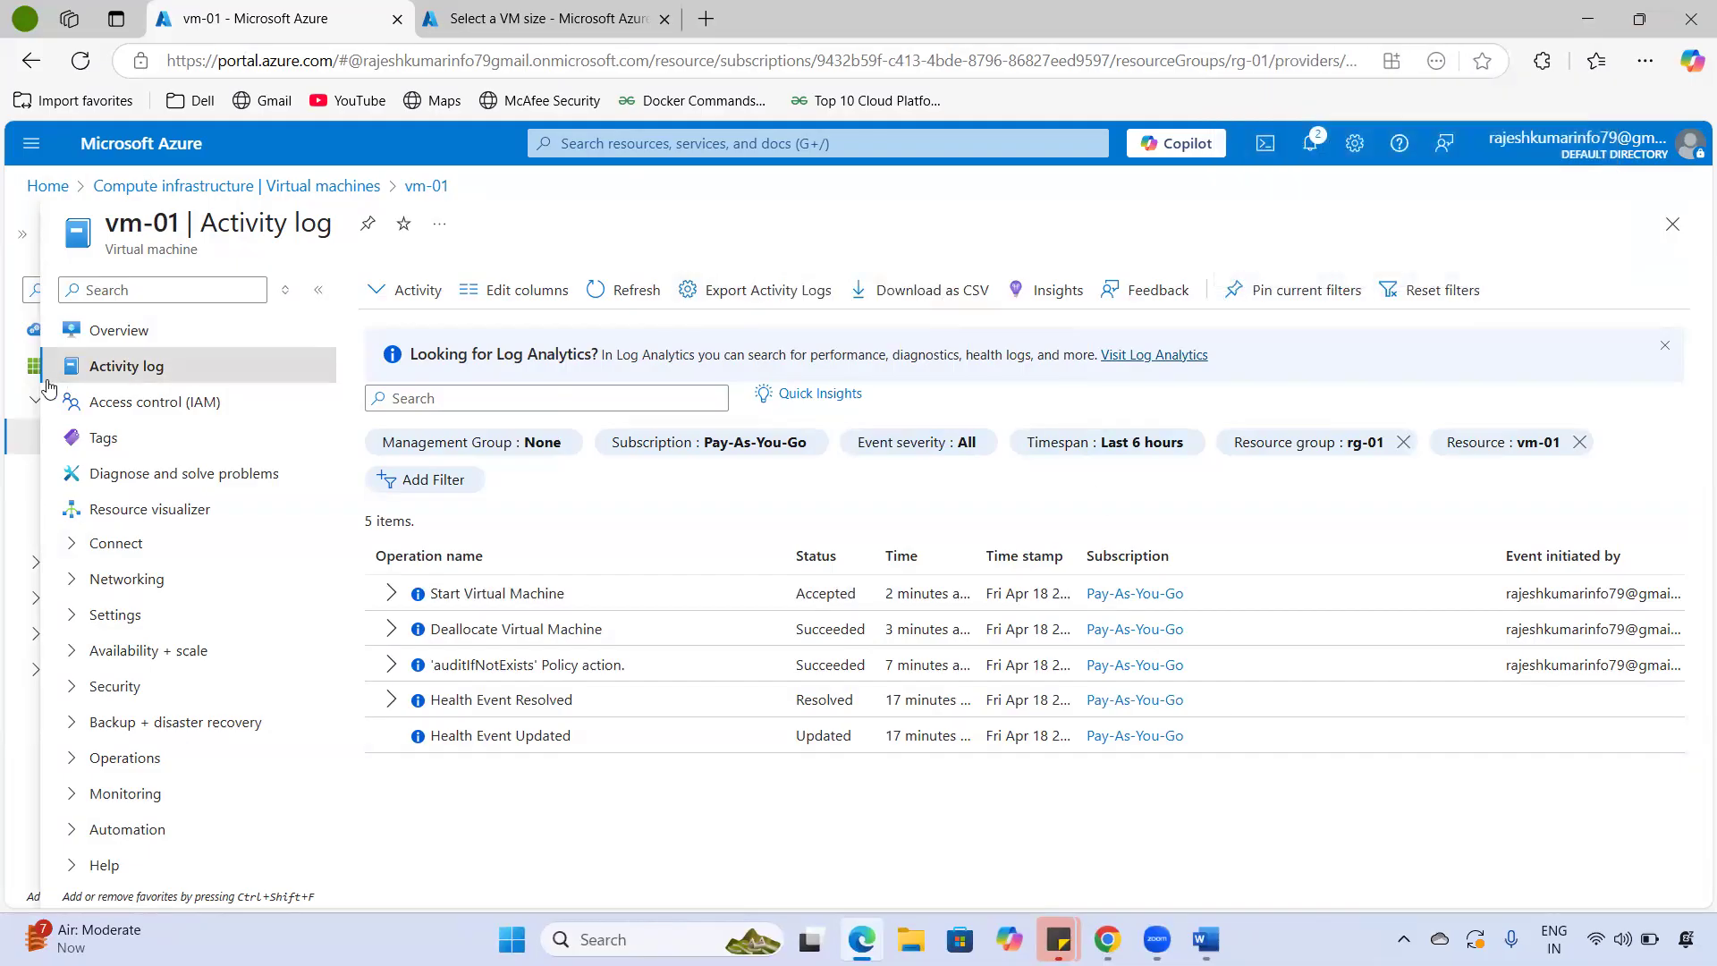
- Open vm-01's Access control (IAM) page and highlight its title
click(143, 405)
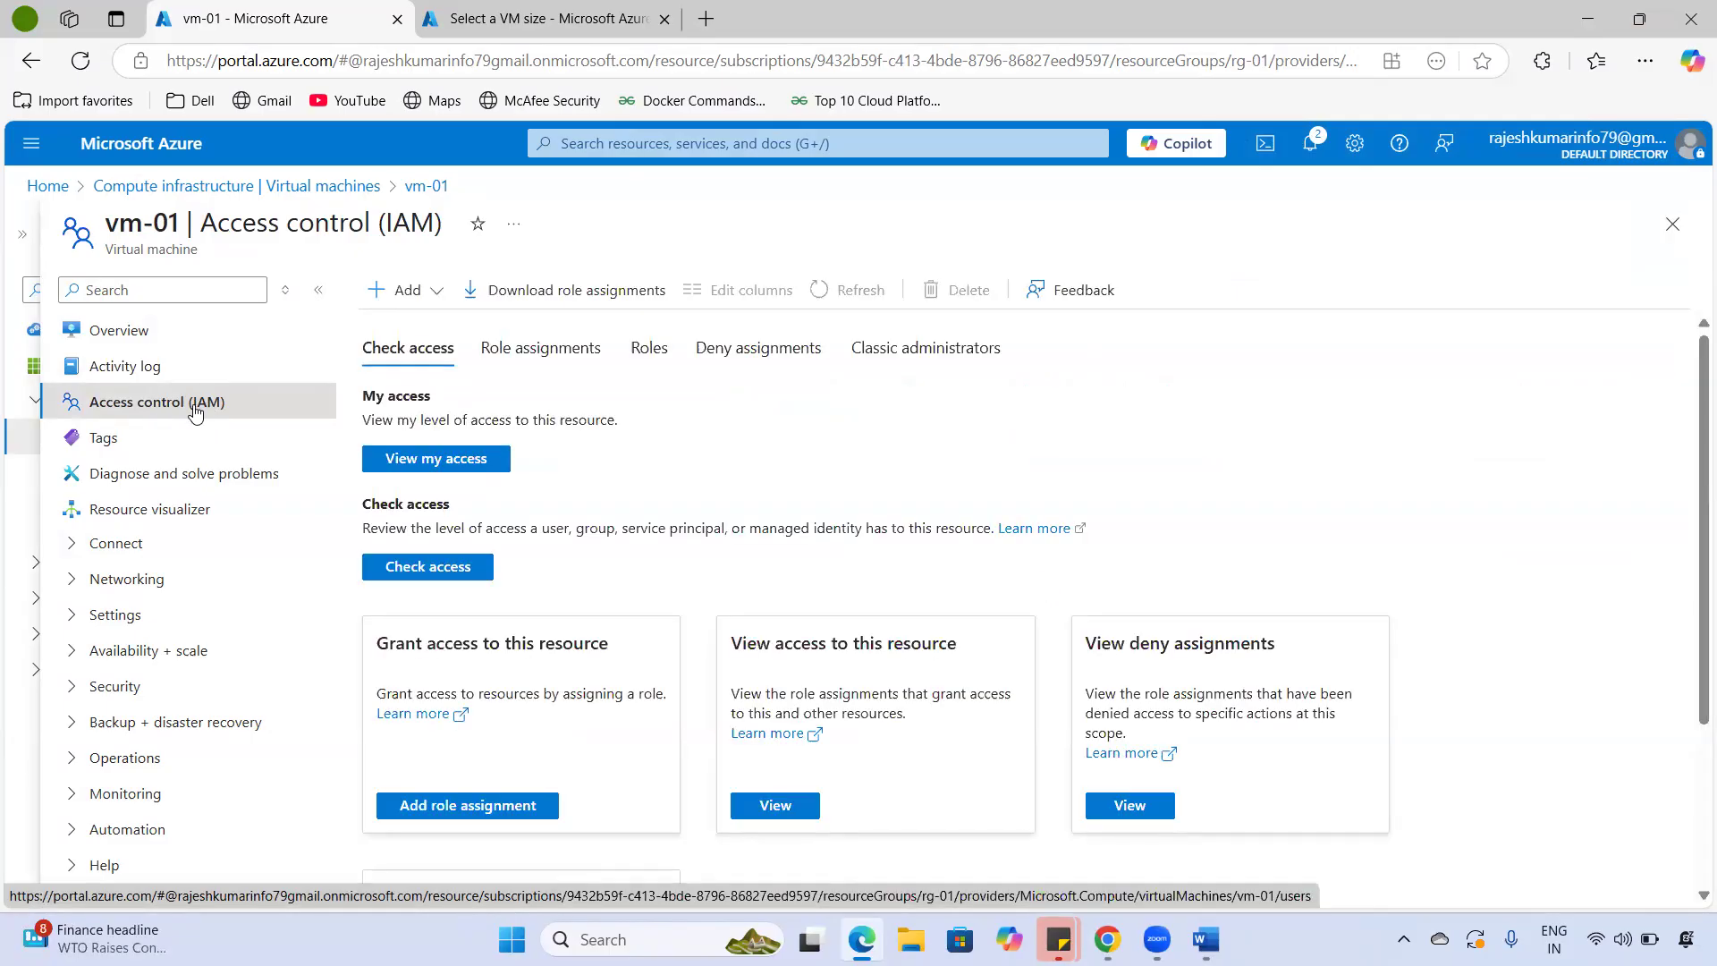
drag(112, 227, 432, 214)
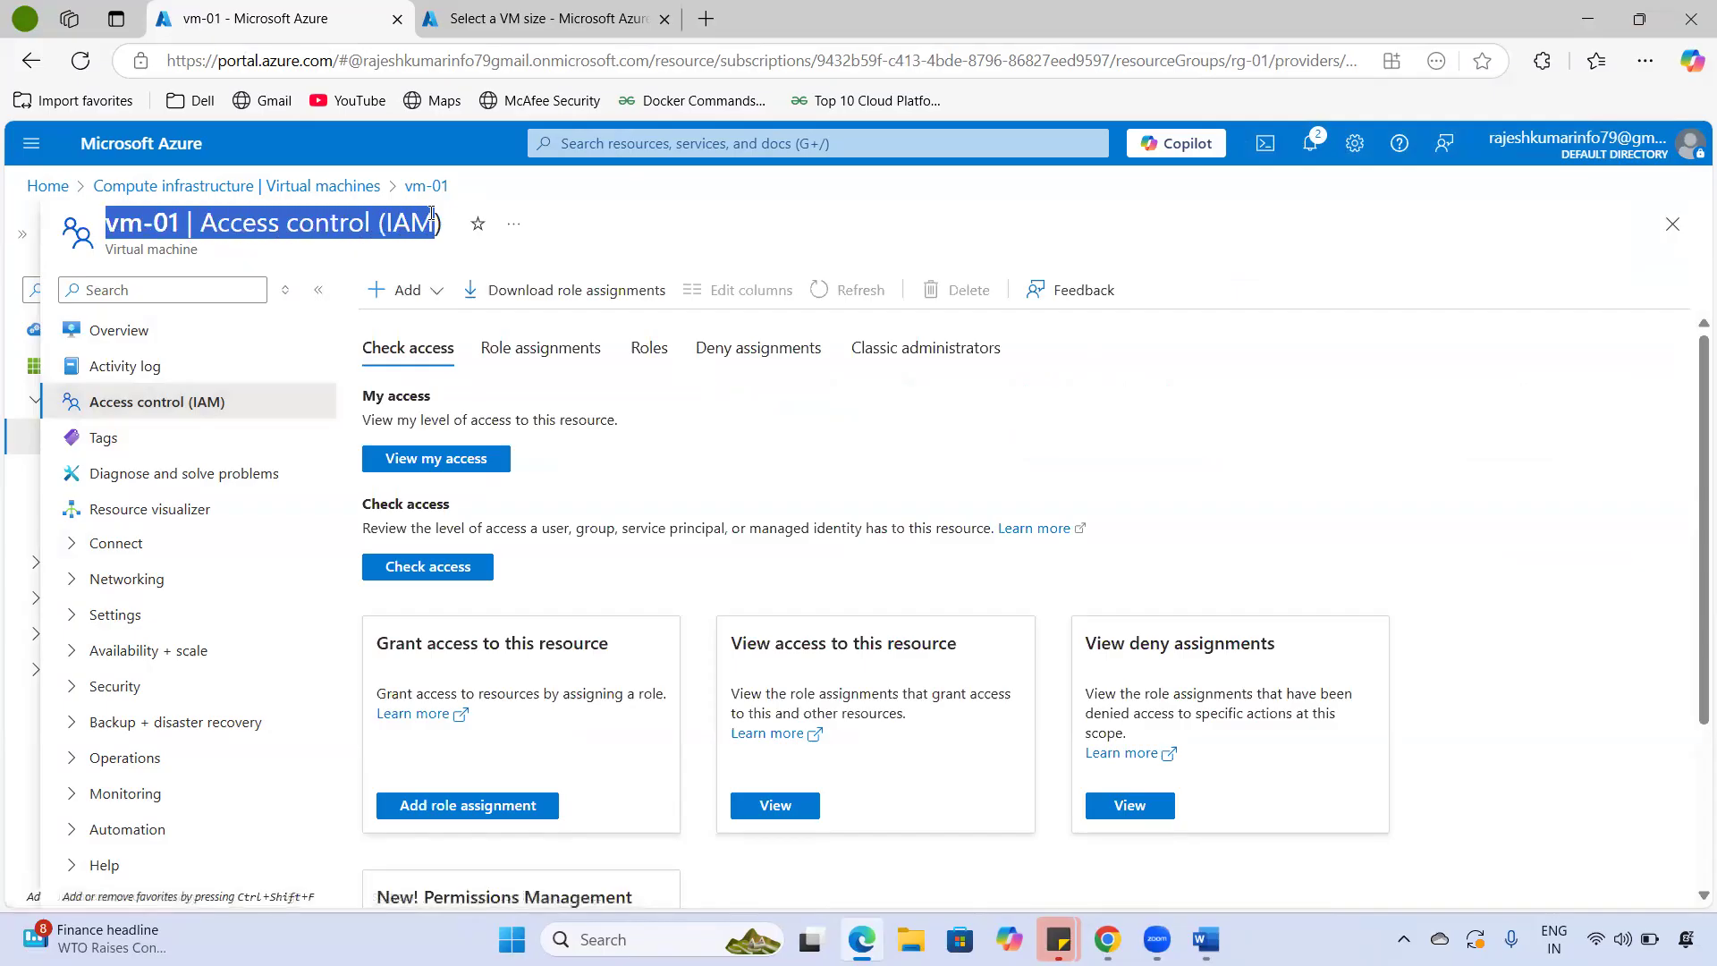
click(1305, 471)
drag(105, 224, 453, 234)
drag(169, 223, 366, 225)
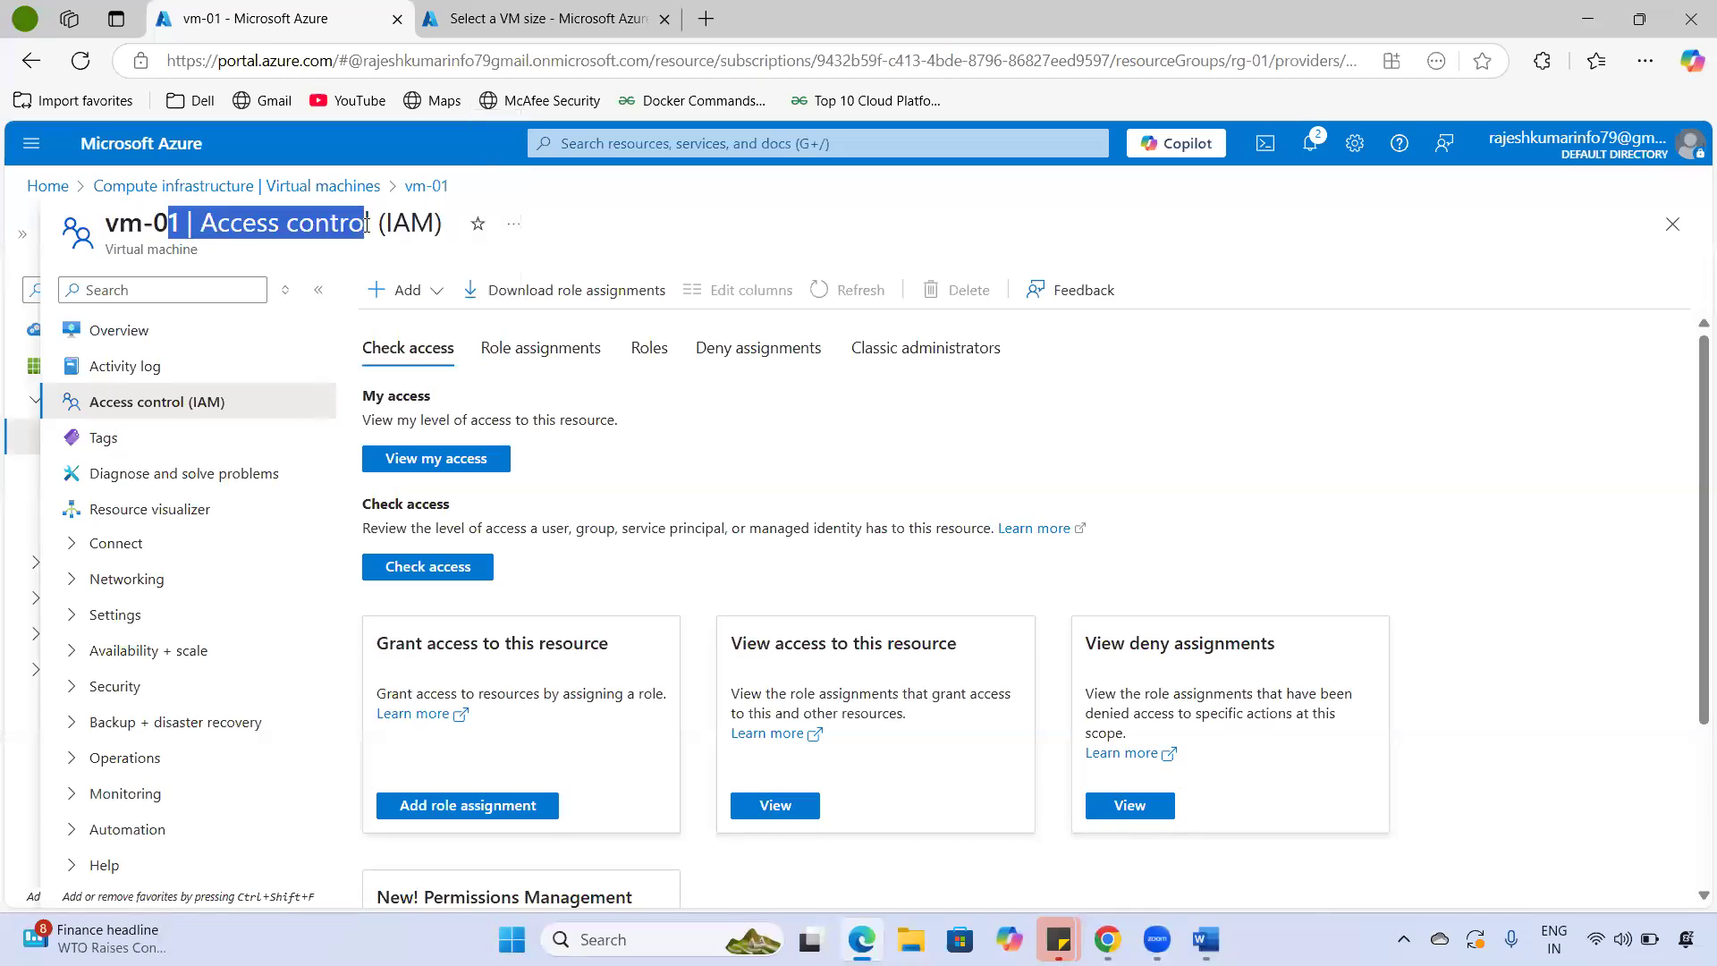
click(154, 238)
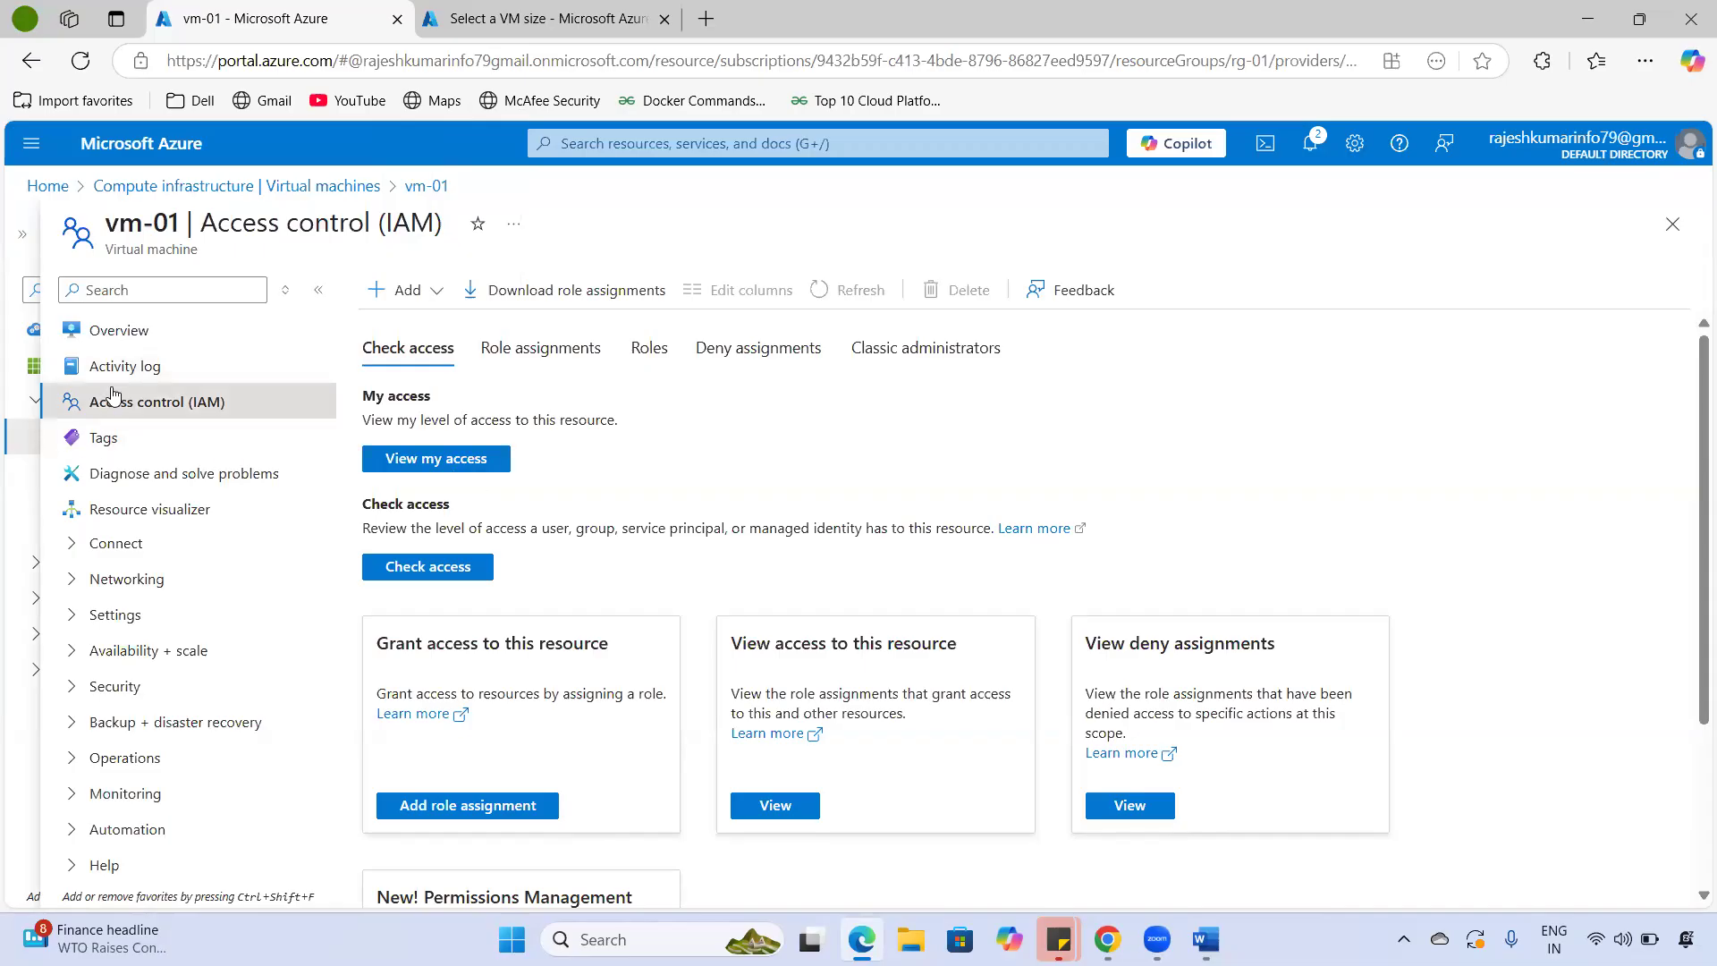
scroll(656, 540, down, 3)
scroll(575, 571, up, 3)
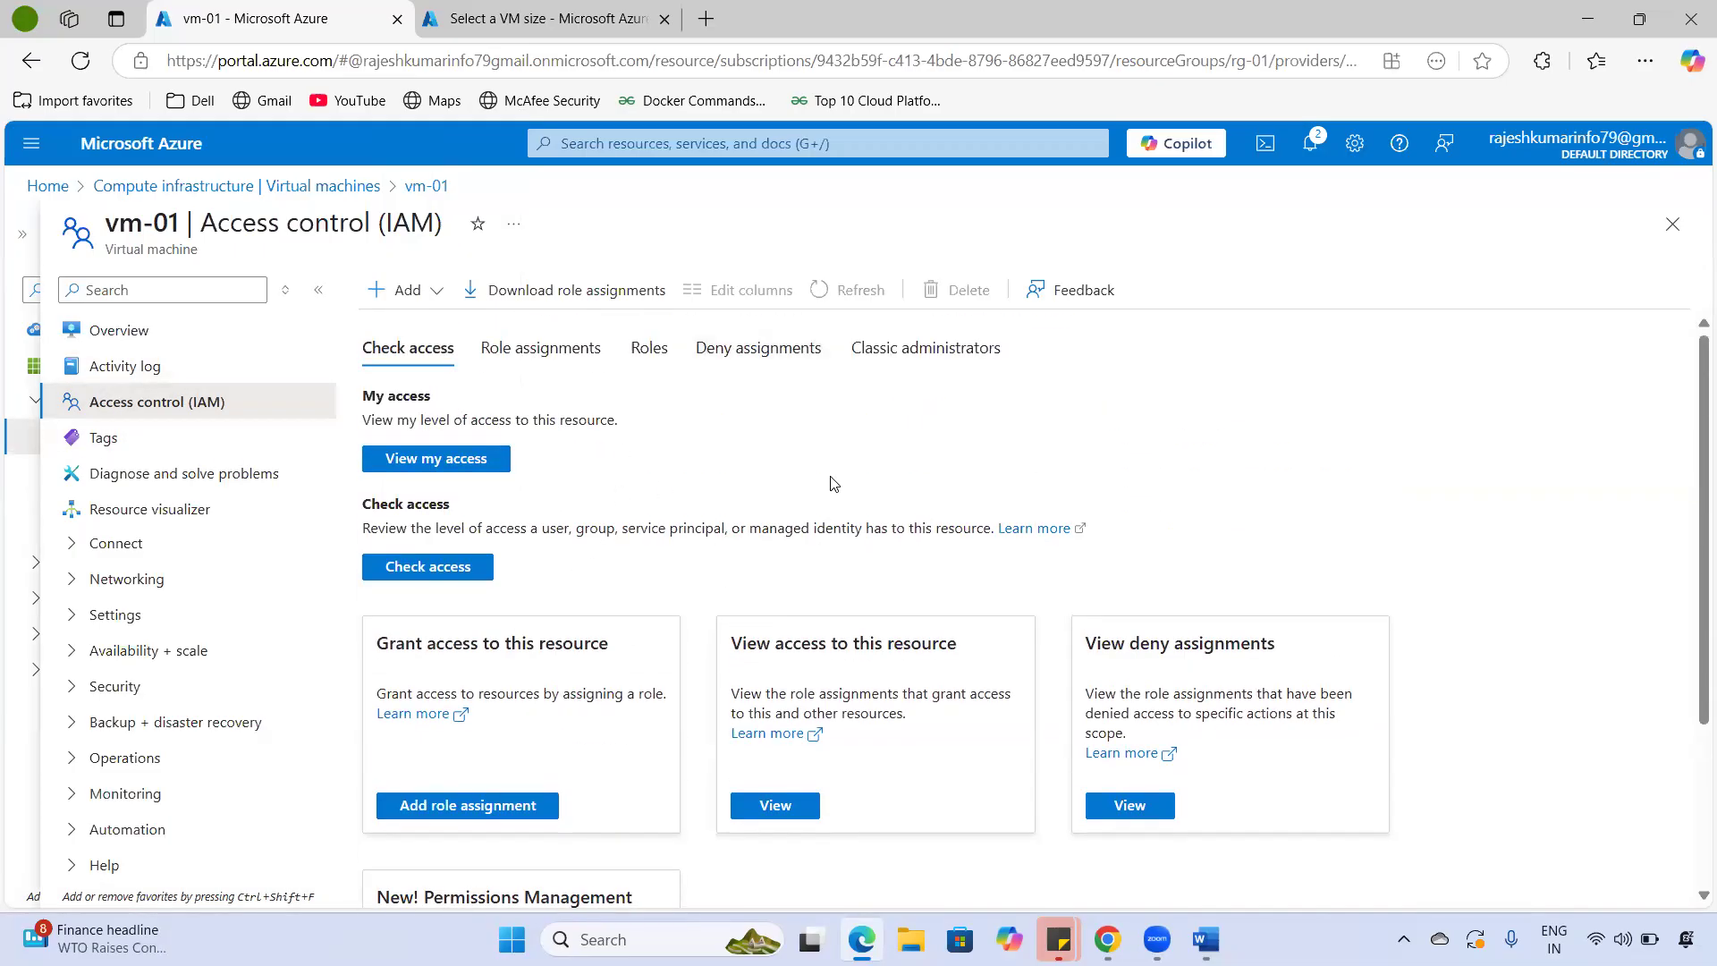
- Try the Name and Value fields on vm-01's Tags page, then open Diagnose and solve problems
click(192, 435)
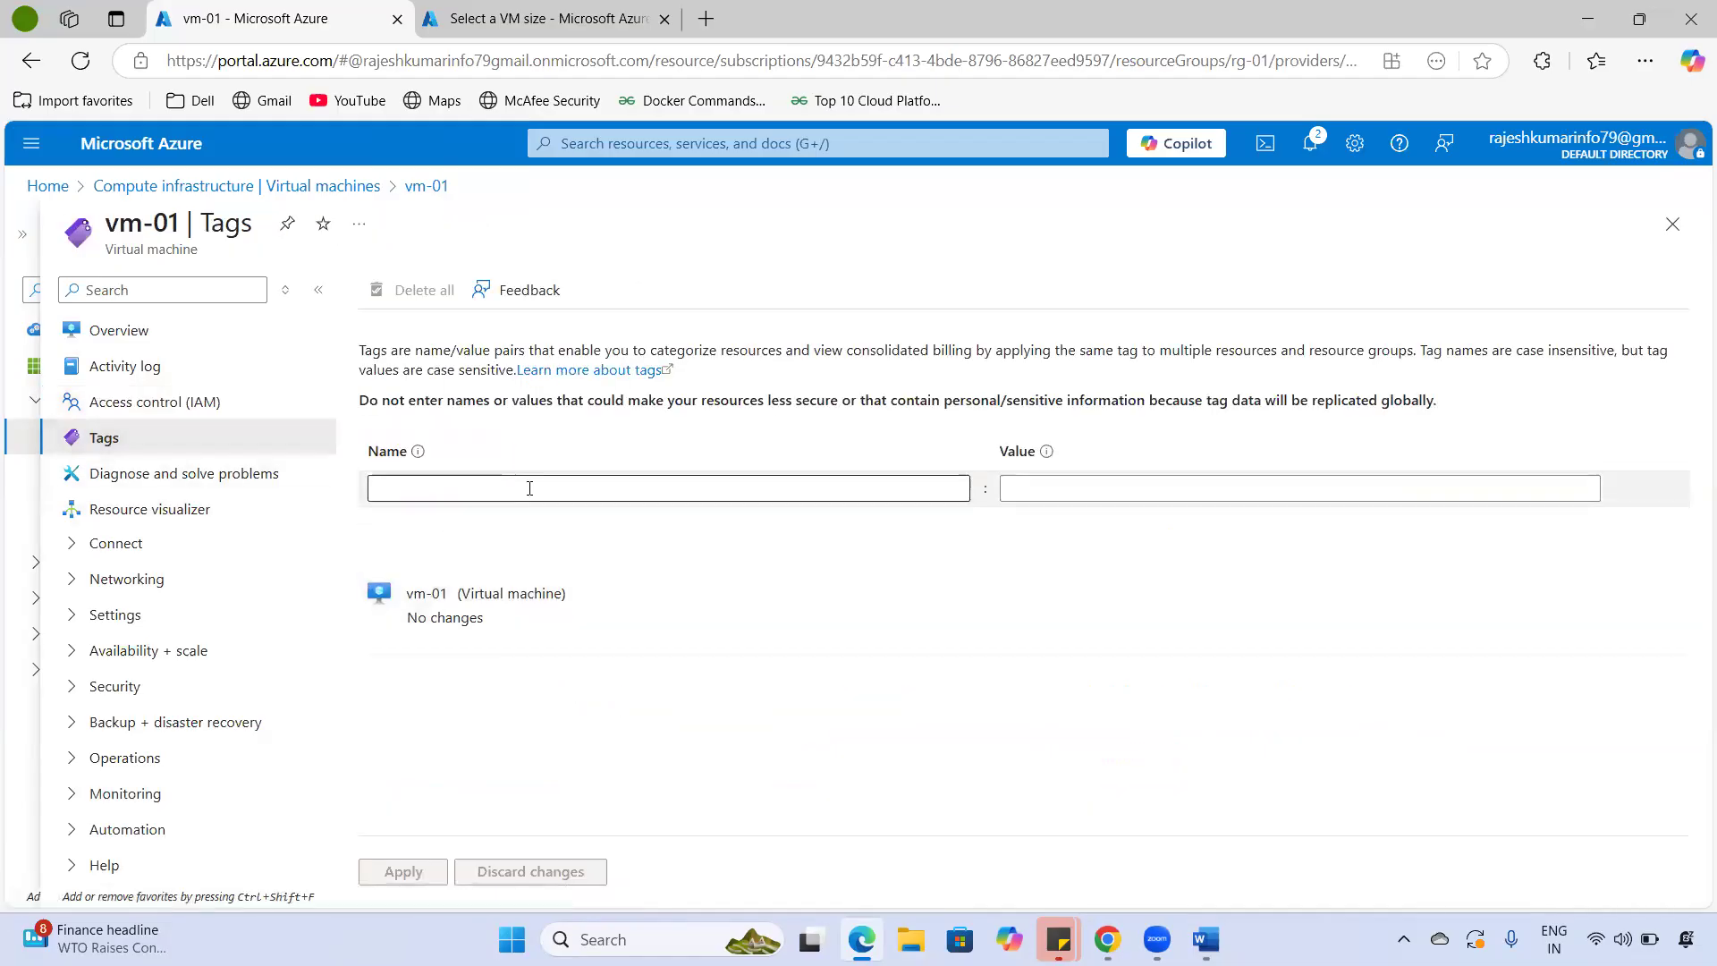
click(529, 488)
click(1142, 495)
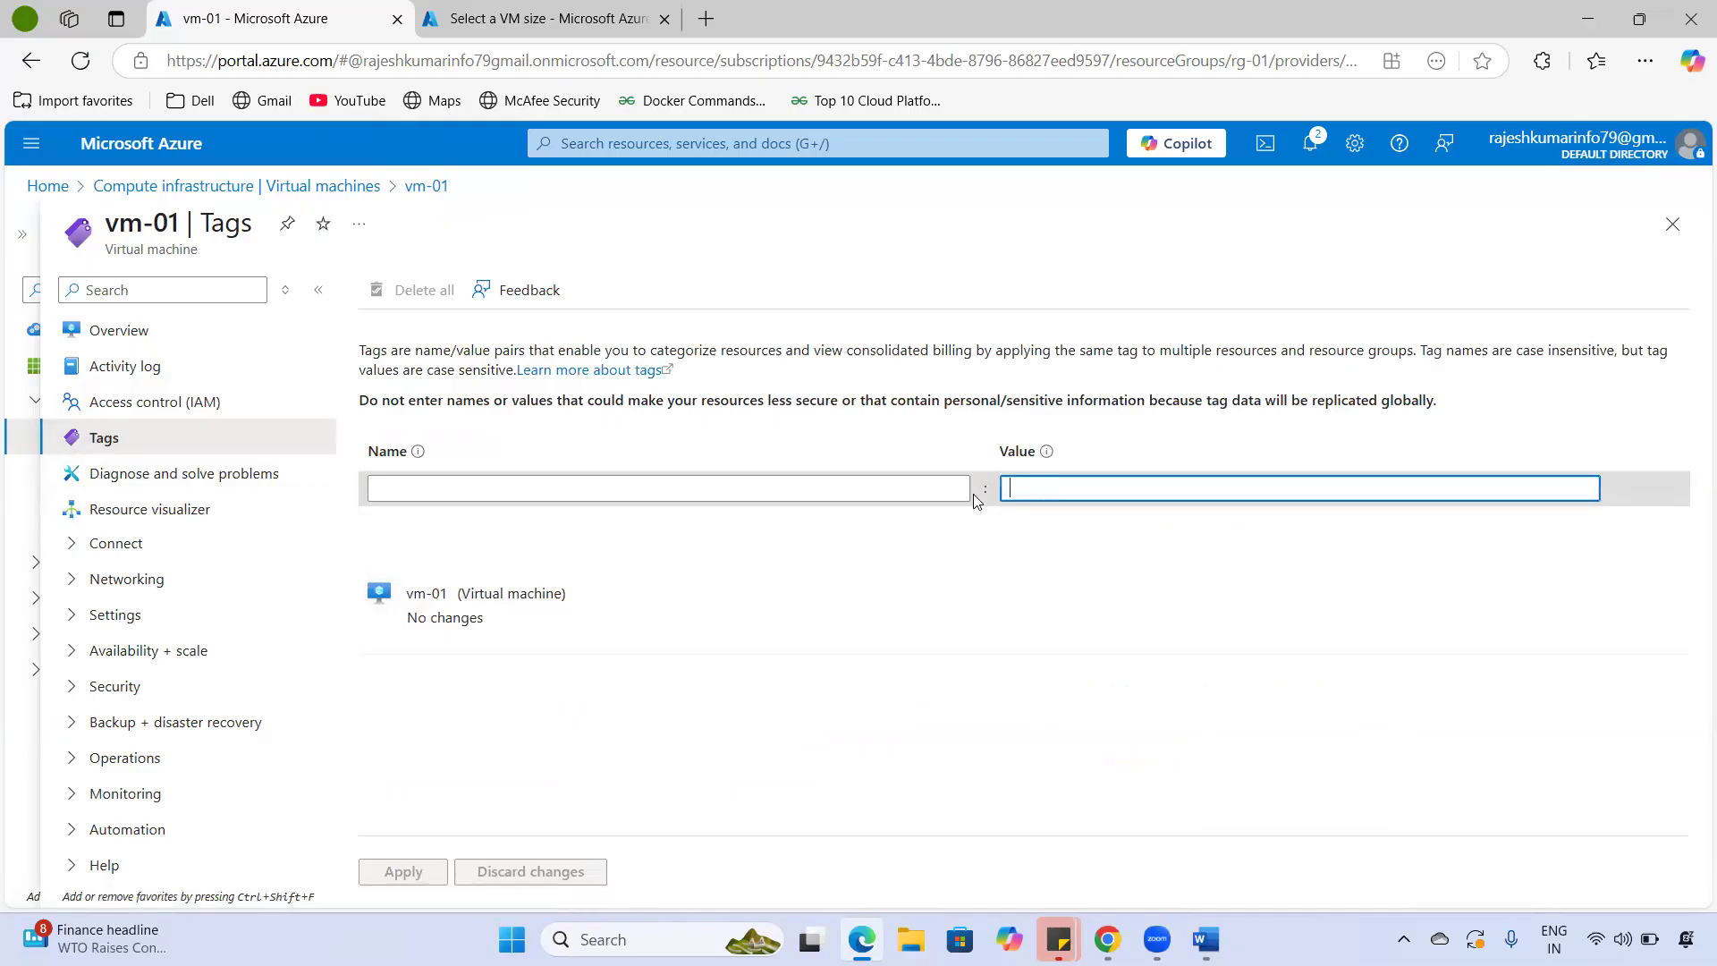
click(540, 487)
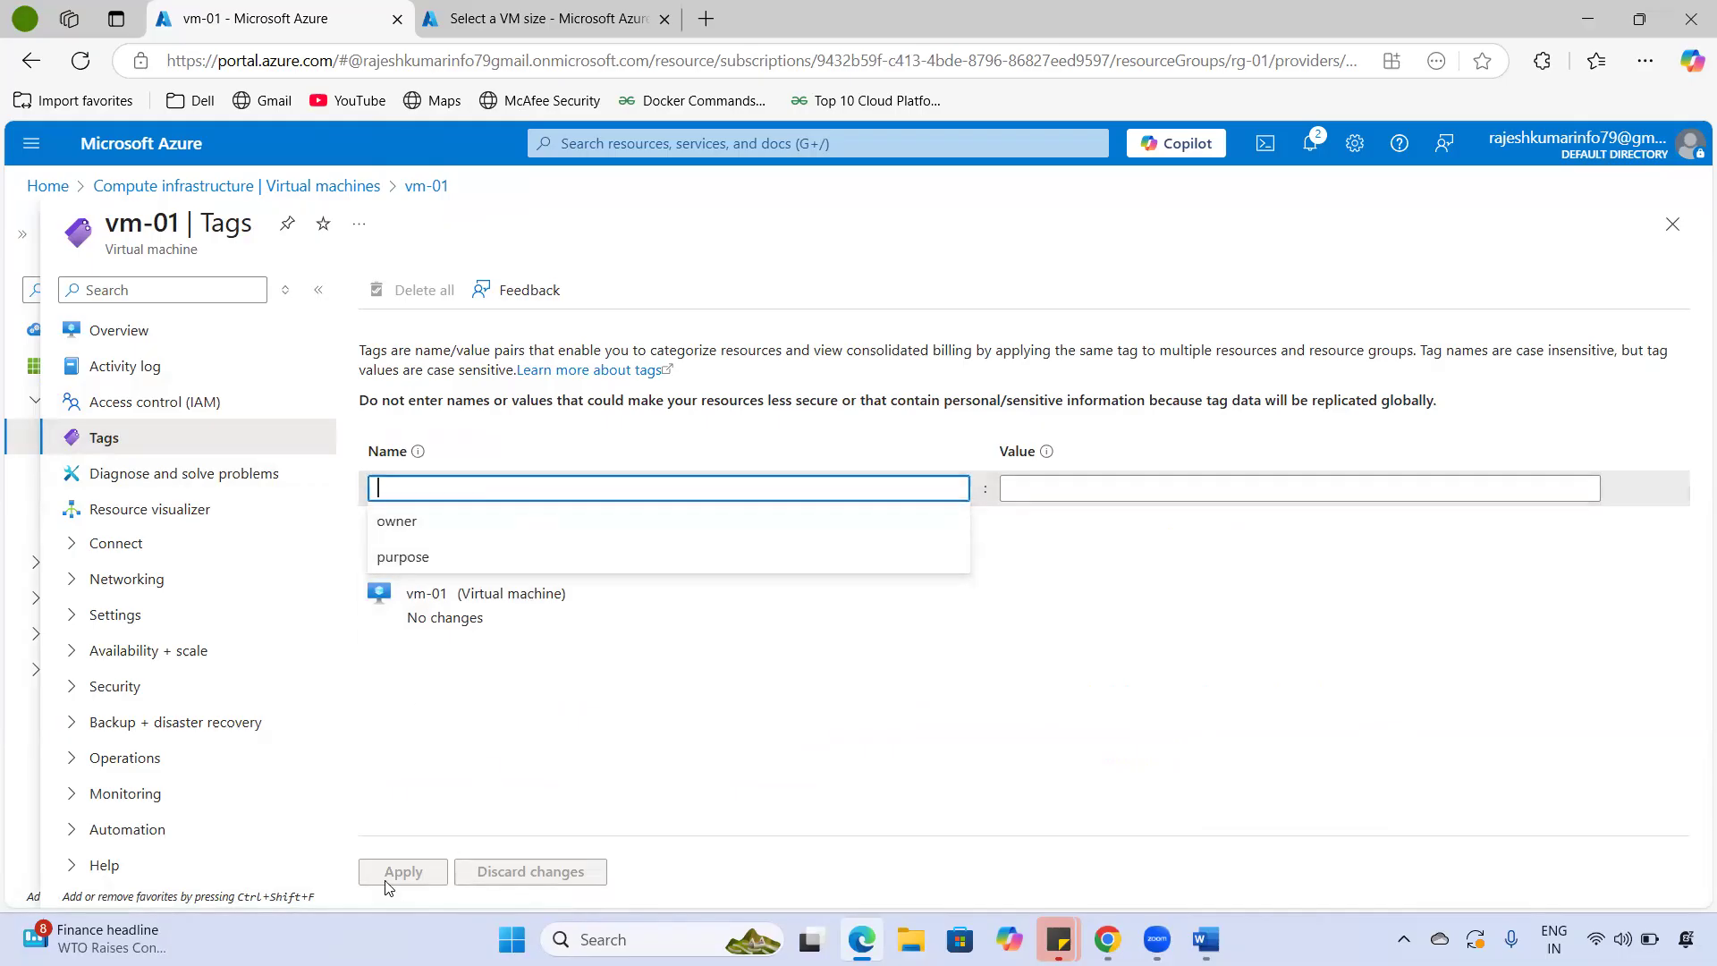
click(199, 483)
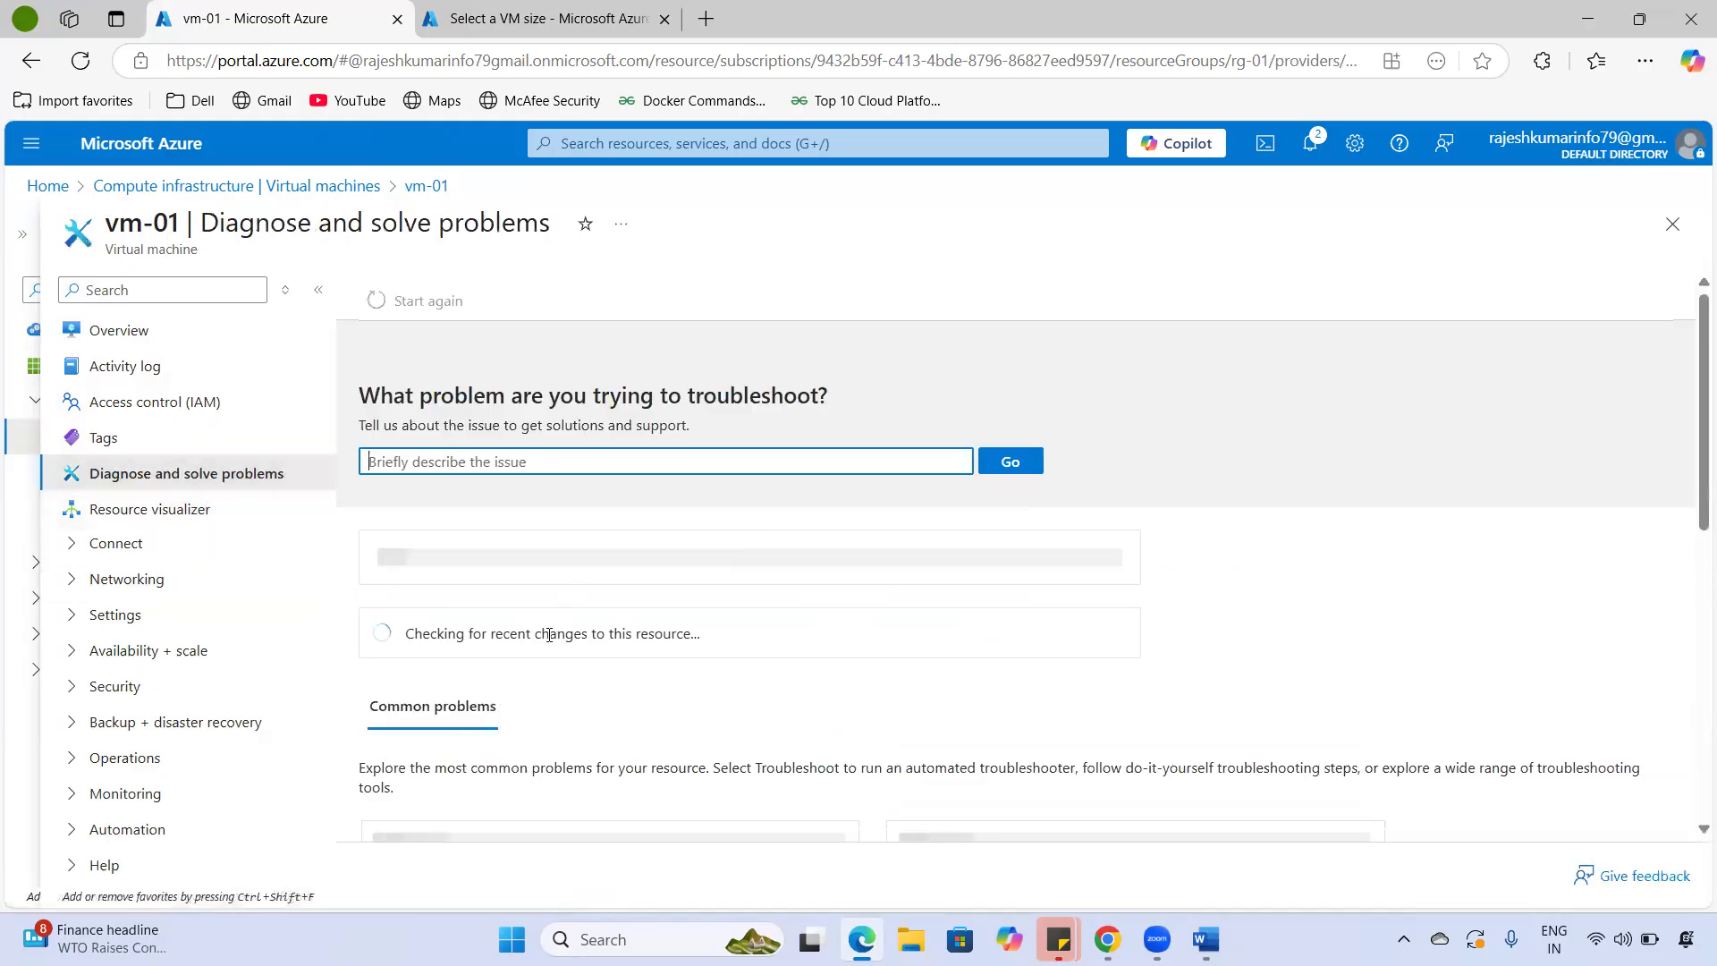
scroll(750, 691, down, 1)
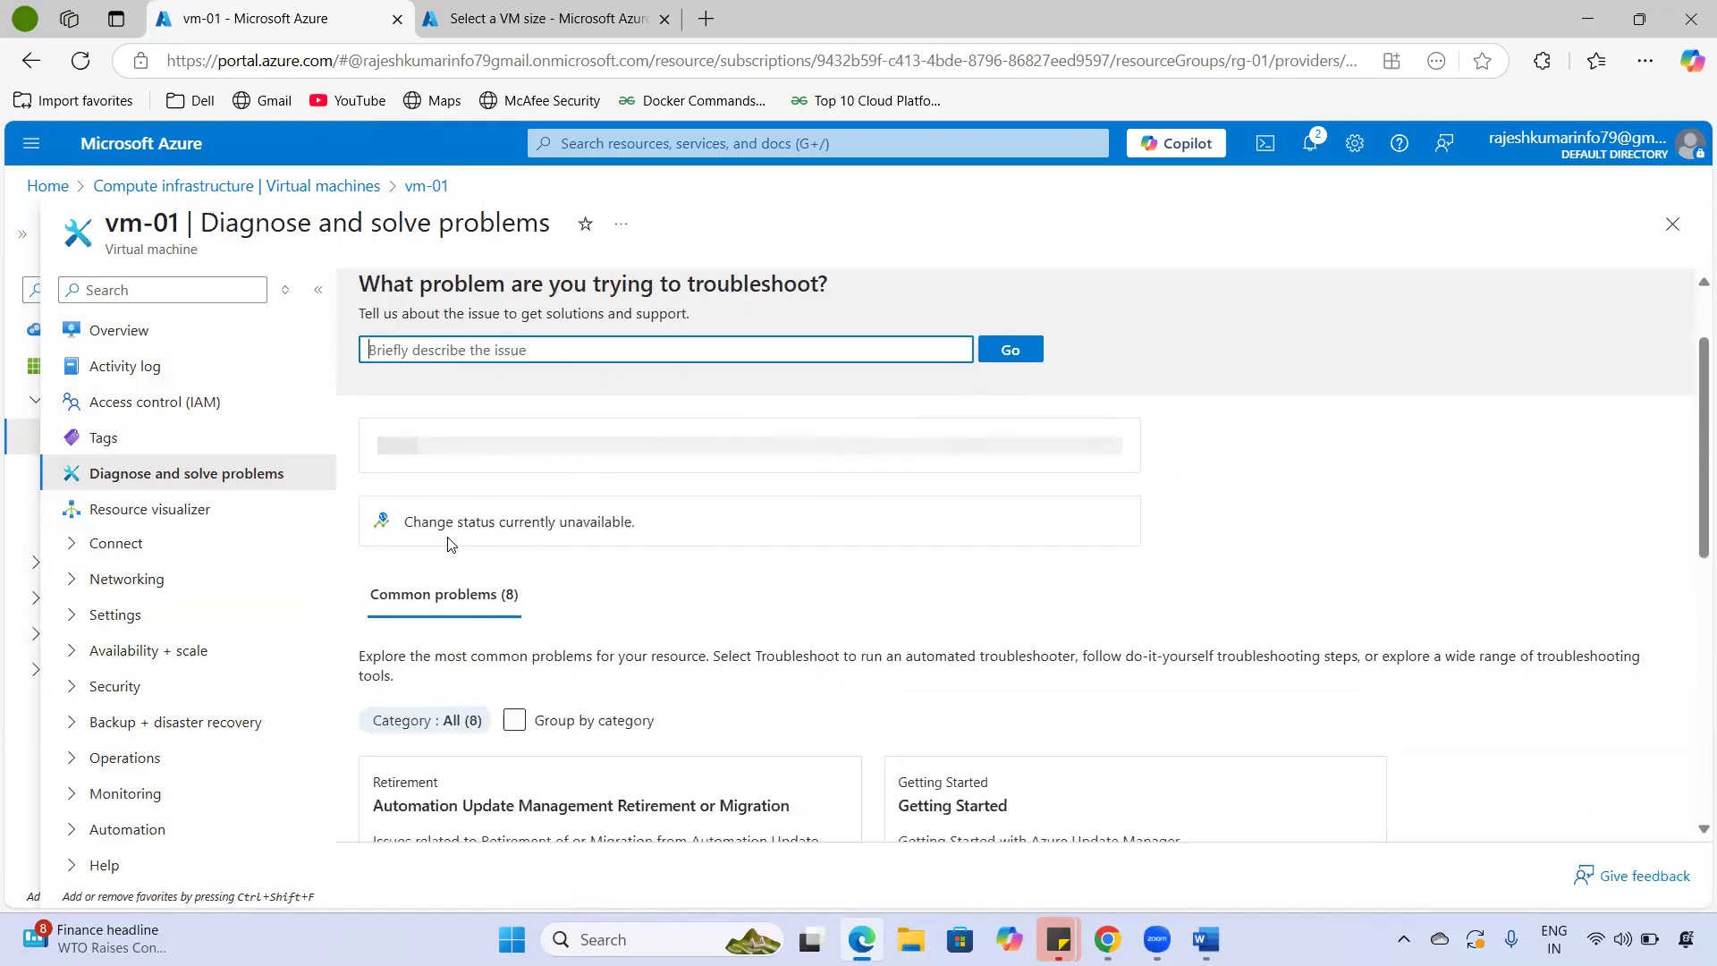
drag(458, 523, 798, 521)
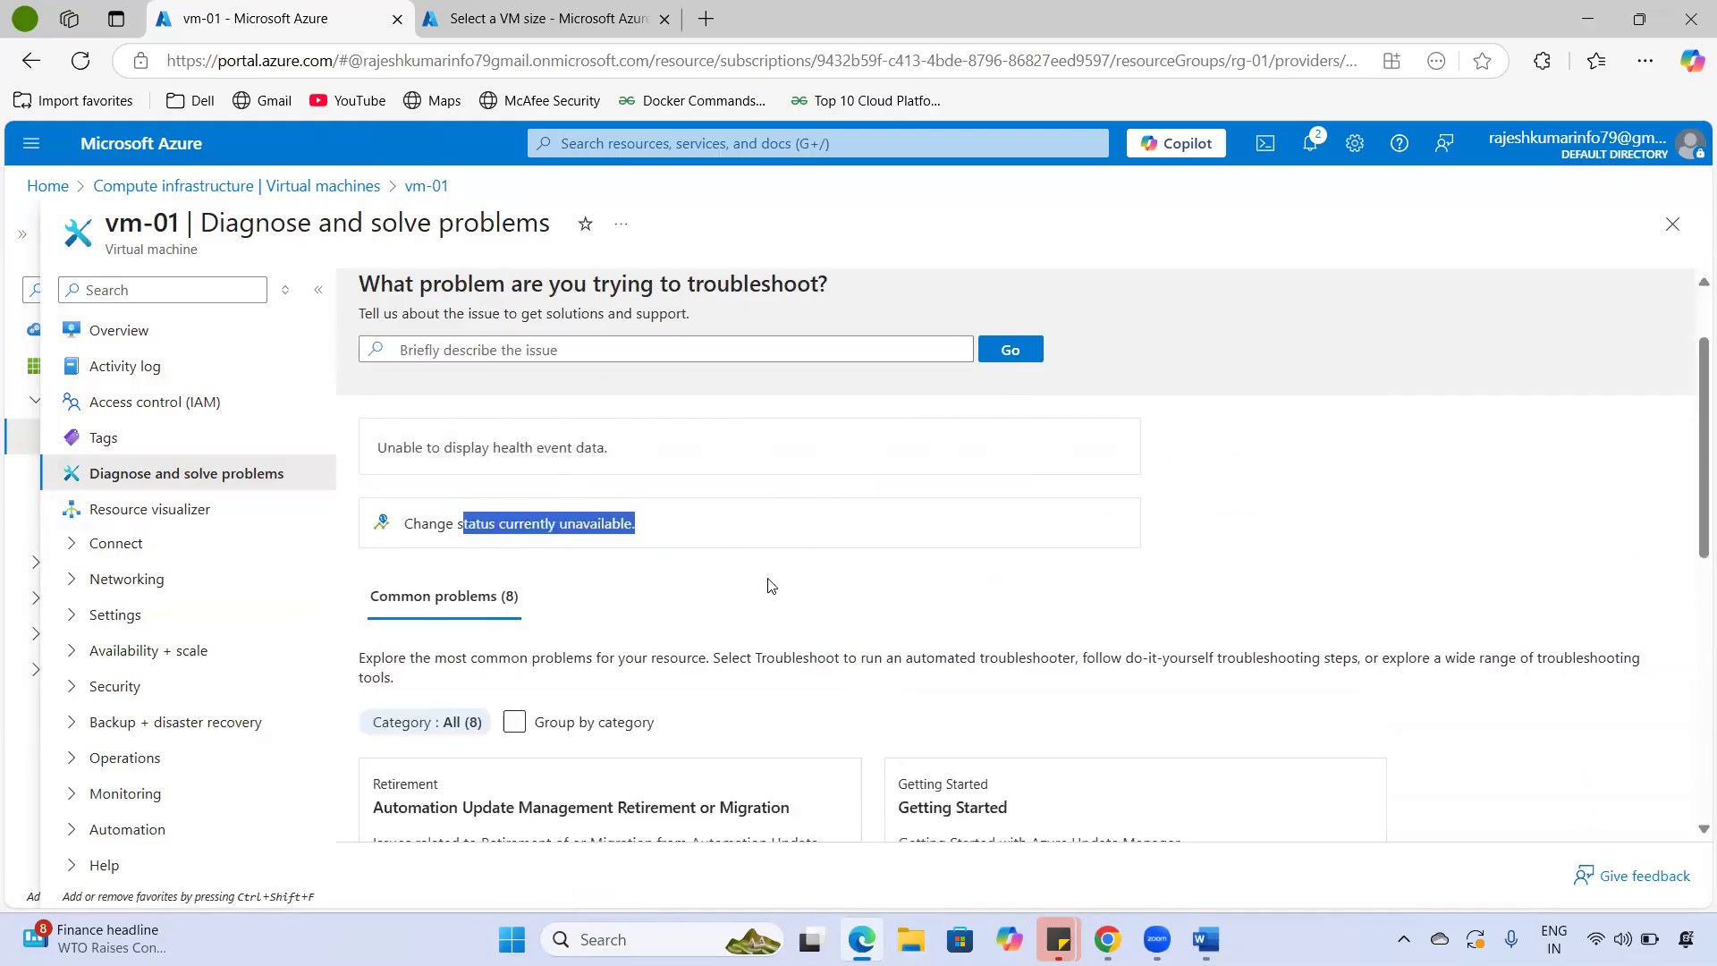
scroll(771, 585, down, 5)
scroll(621, 525, up, 3)
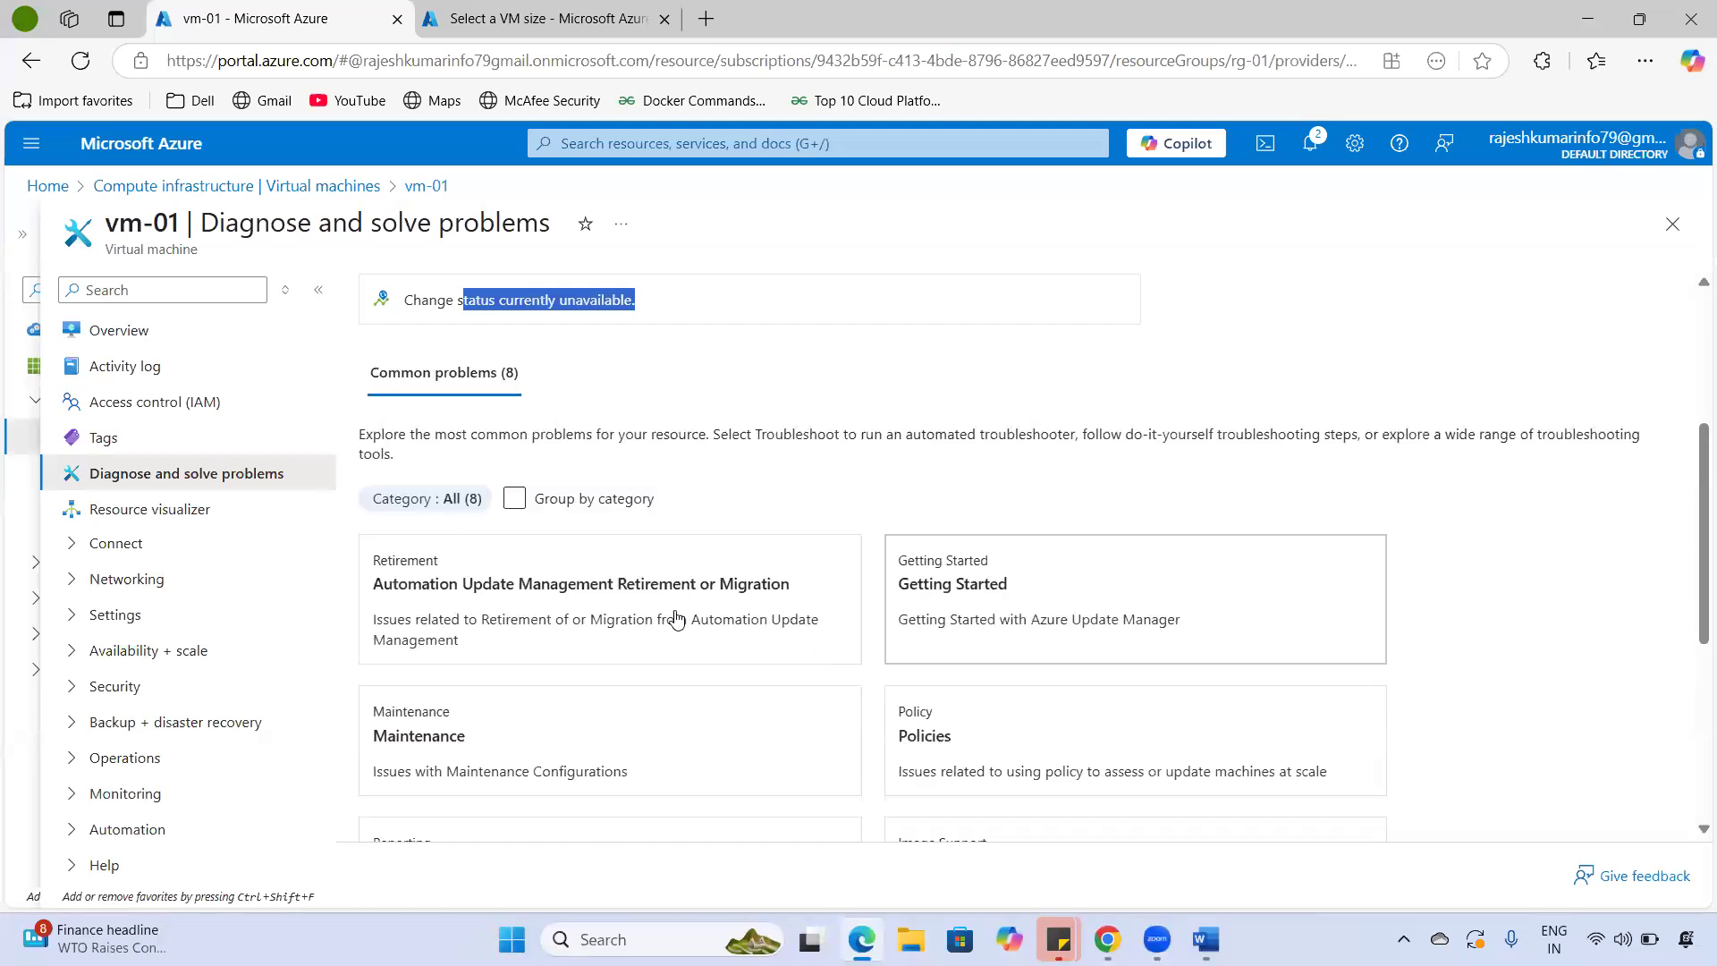
scroll(806, 660, down, 4)
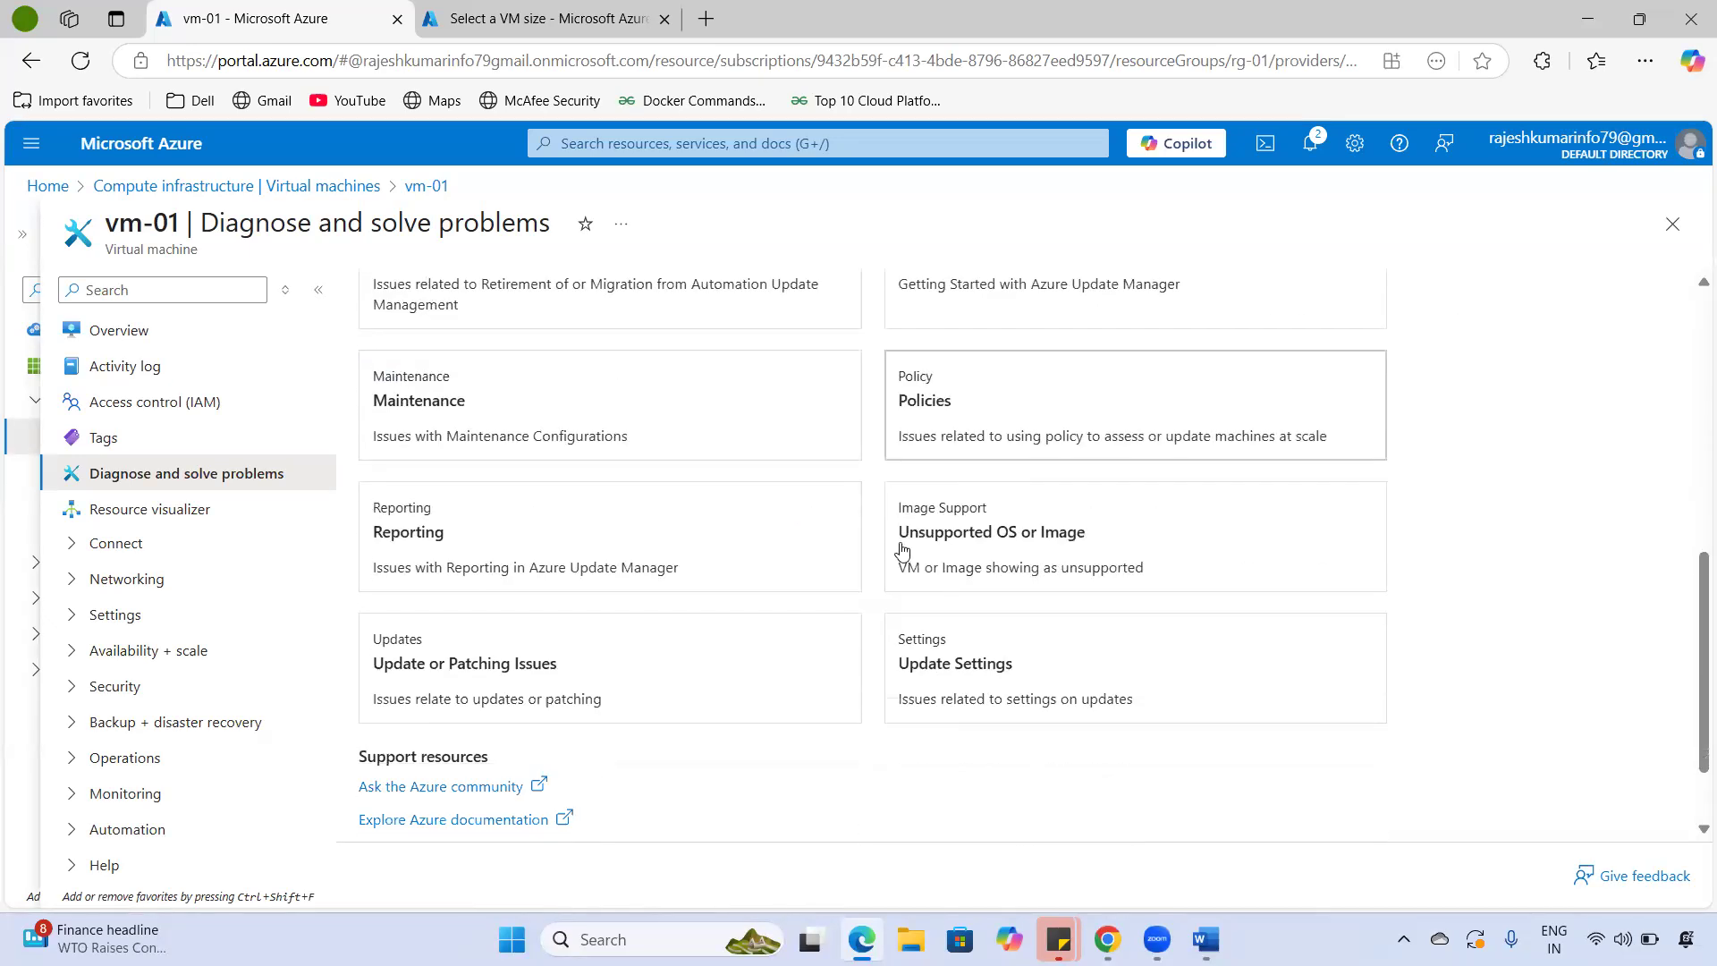
scroll(728, 632, down, 2)
scroll(730, 634, up, 4)
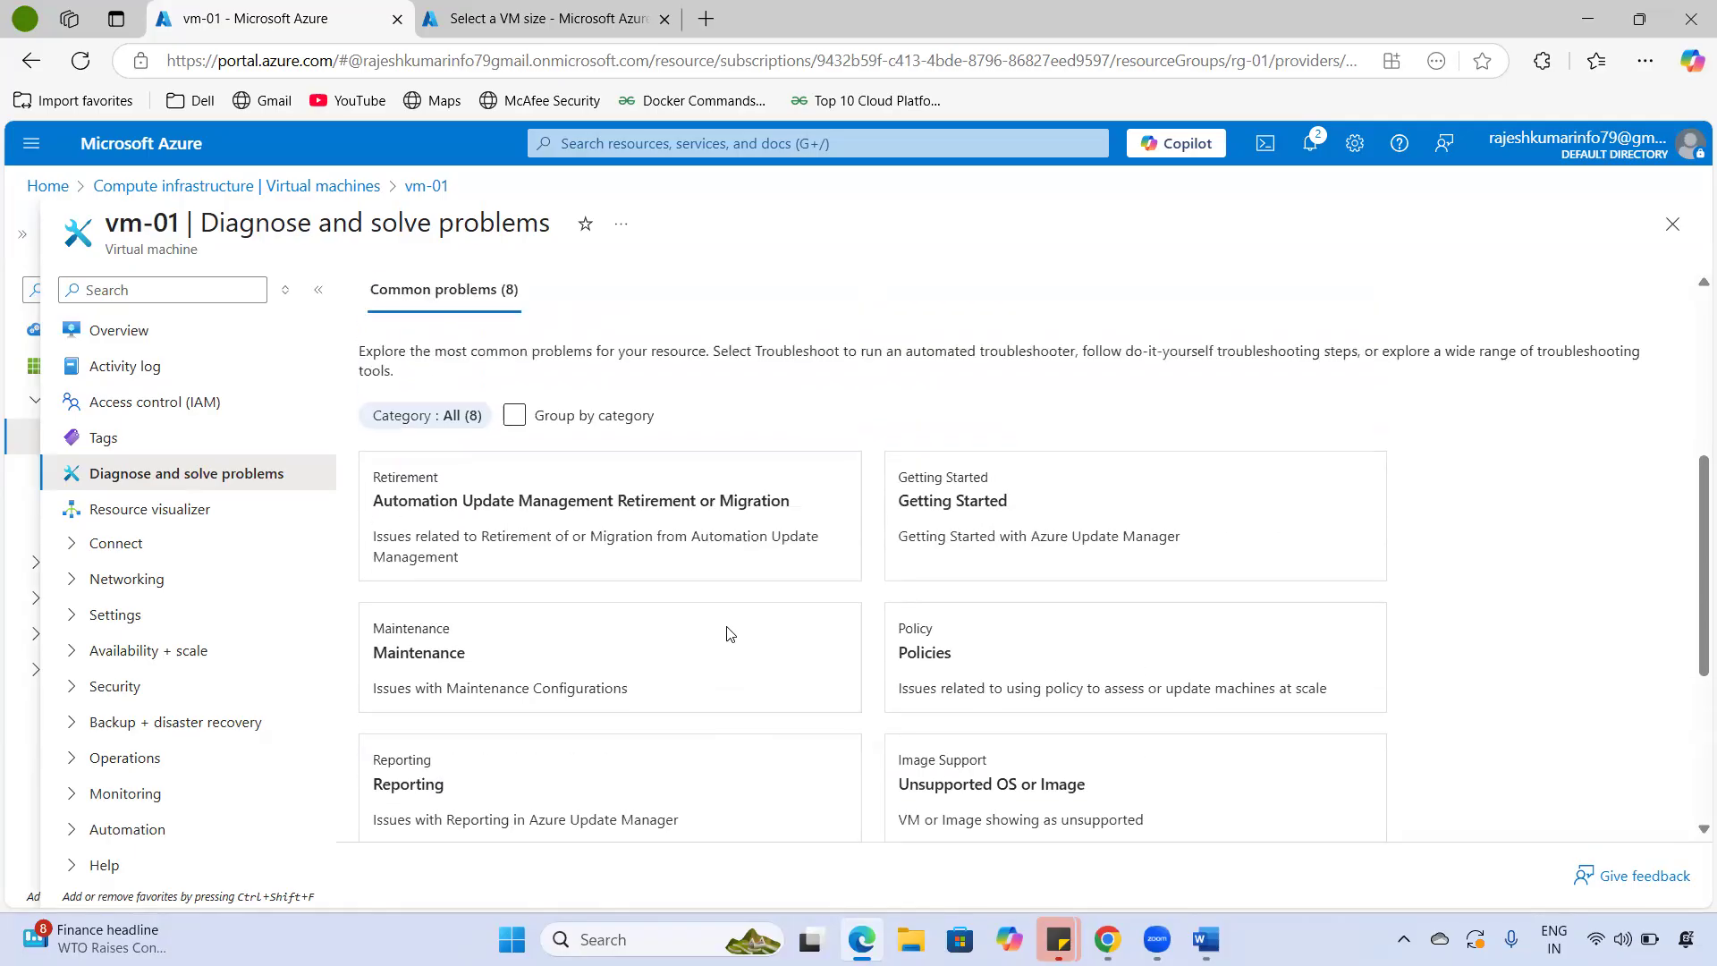
scroll(729, 634, up, 5)
click(483, 460)
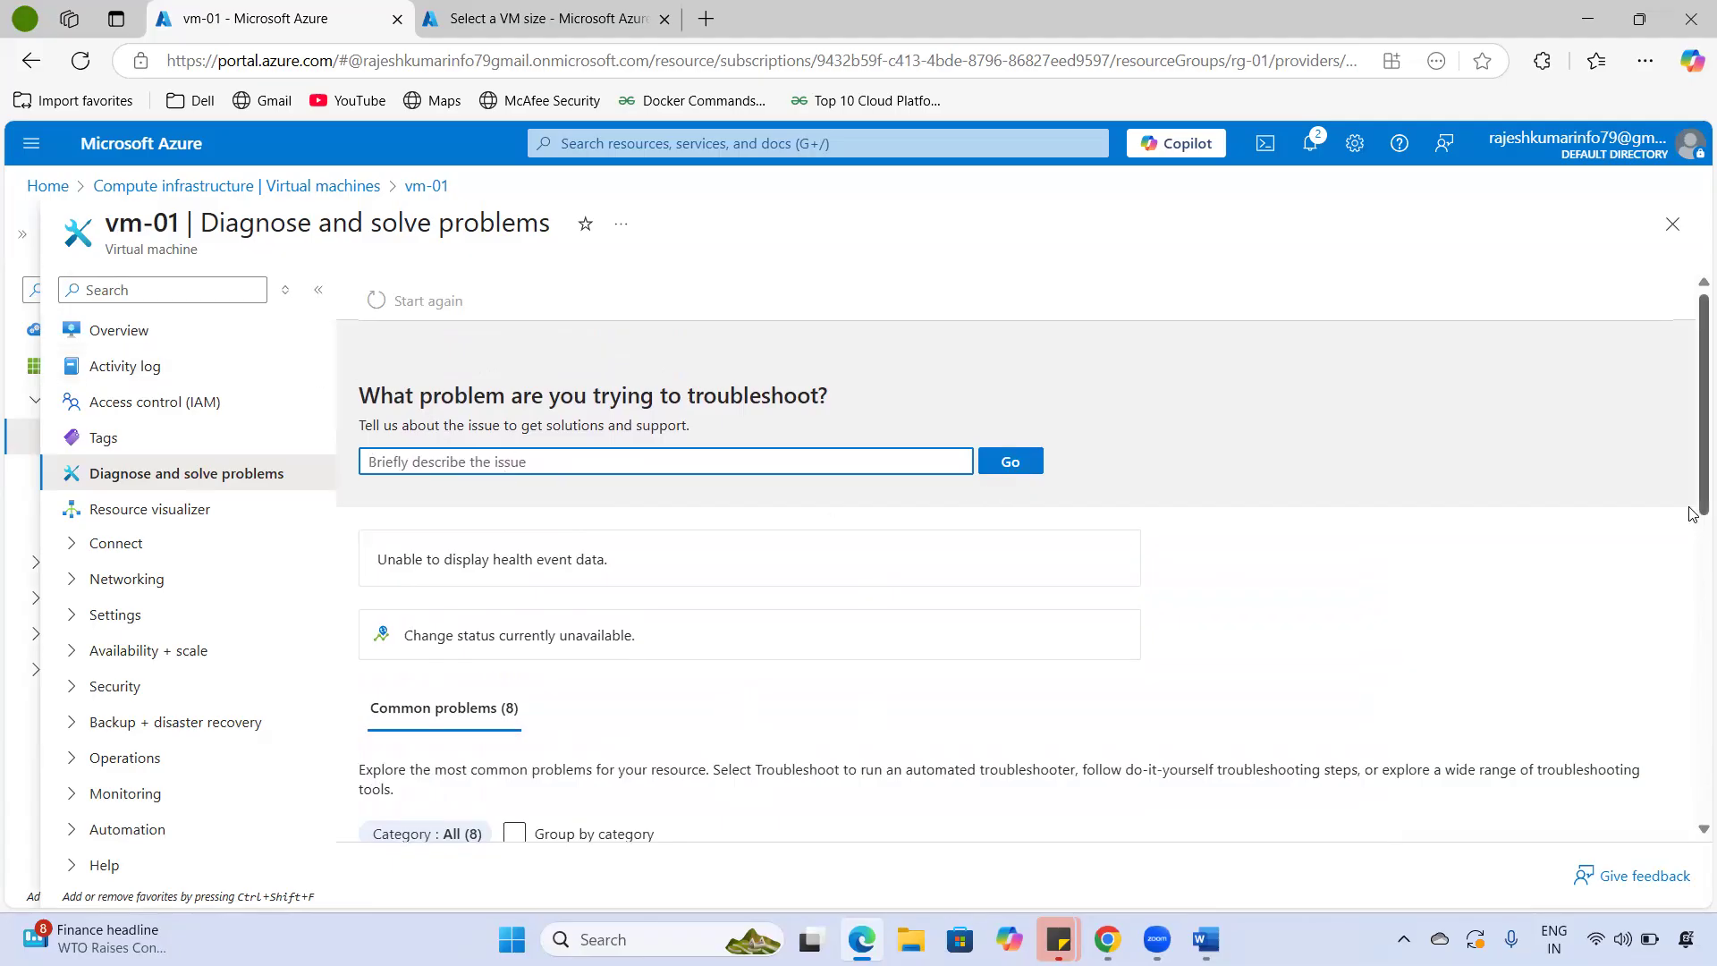
- Search 'not able to rdp into VM', choose 'Cannot connect to my VM', and continue
text(nt)
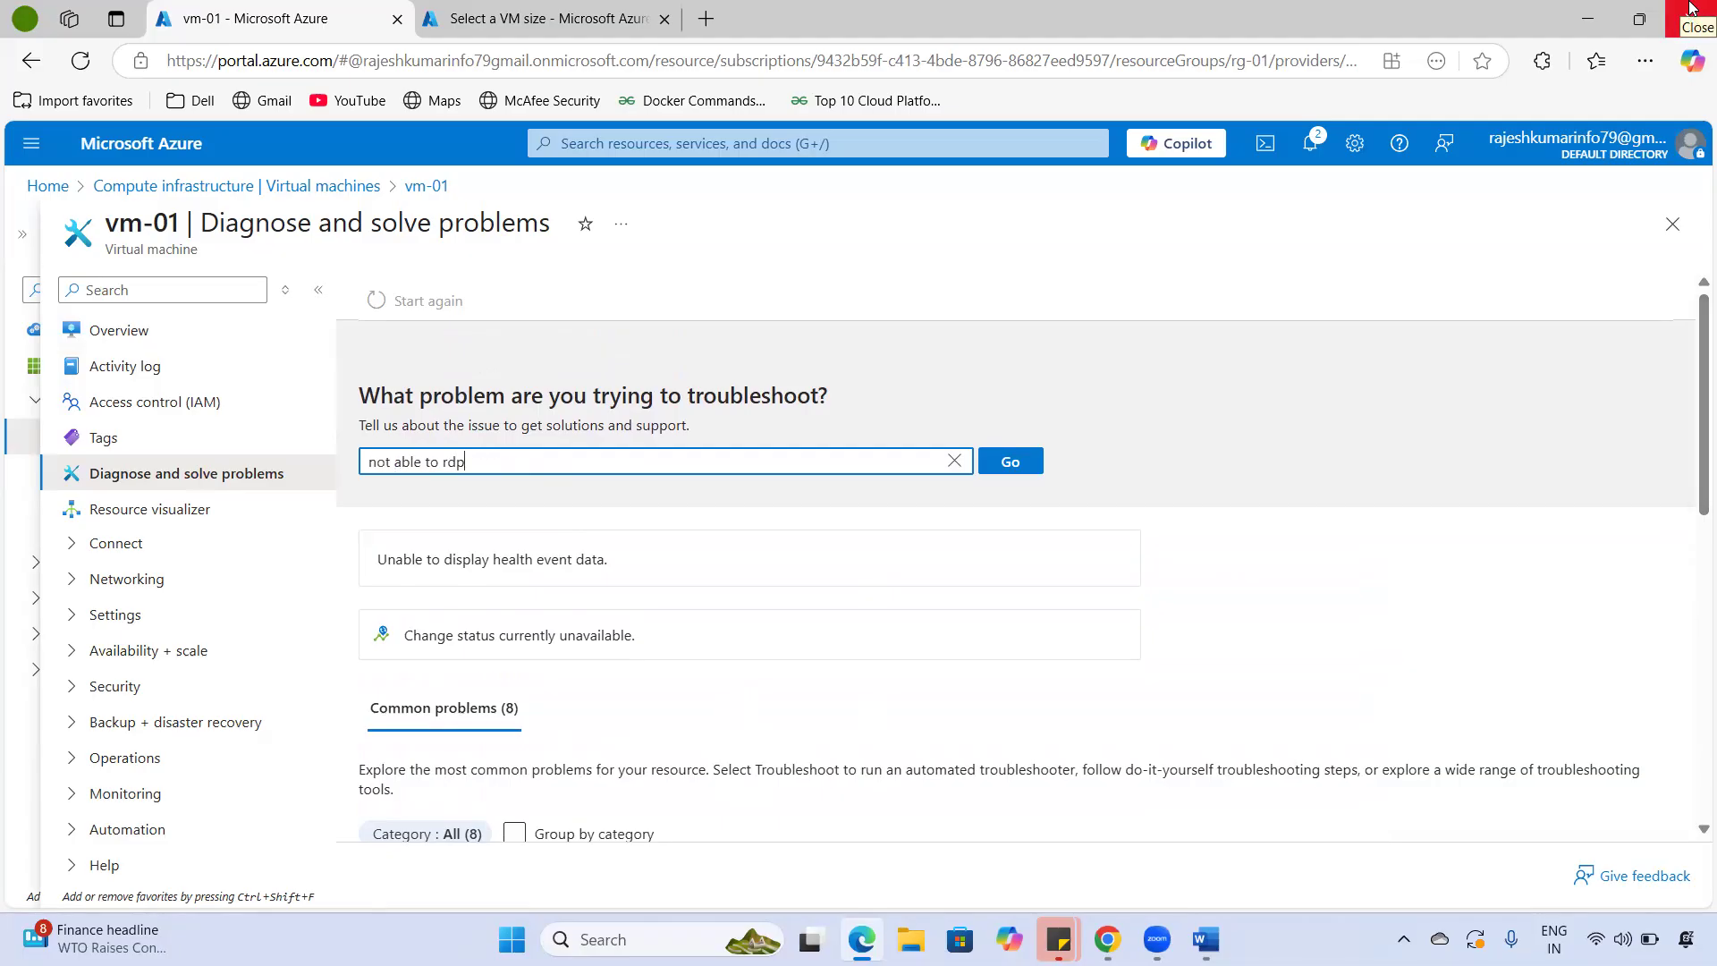
text(o VM)
key(Return)
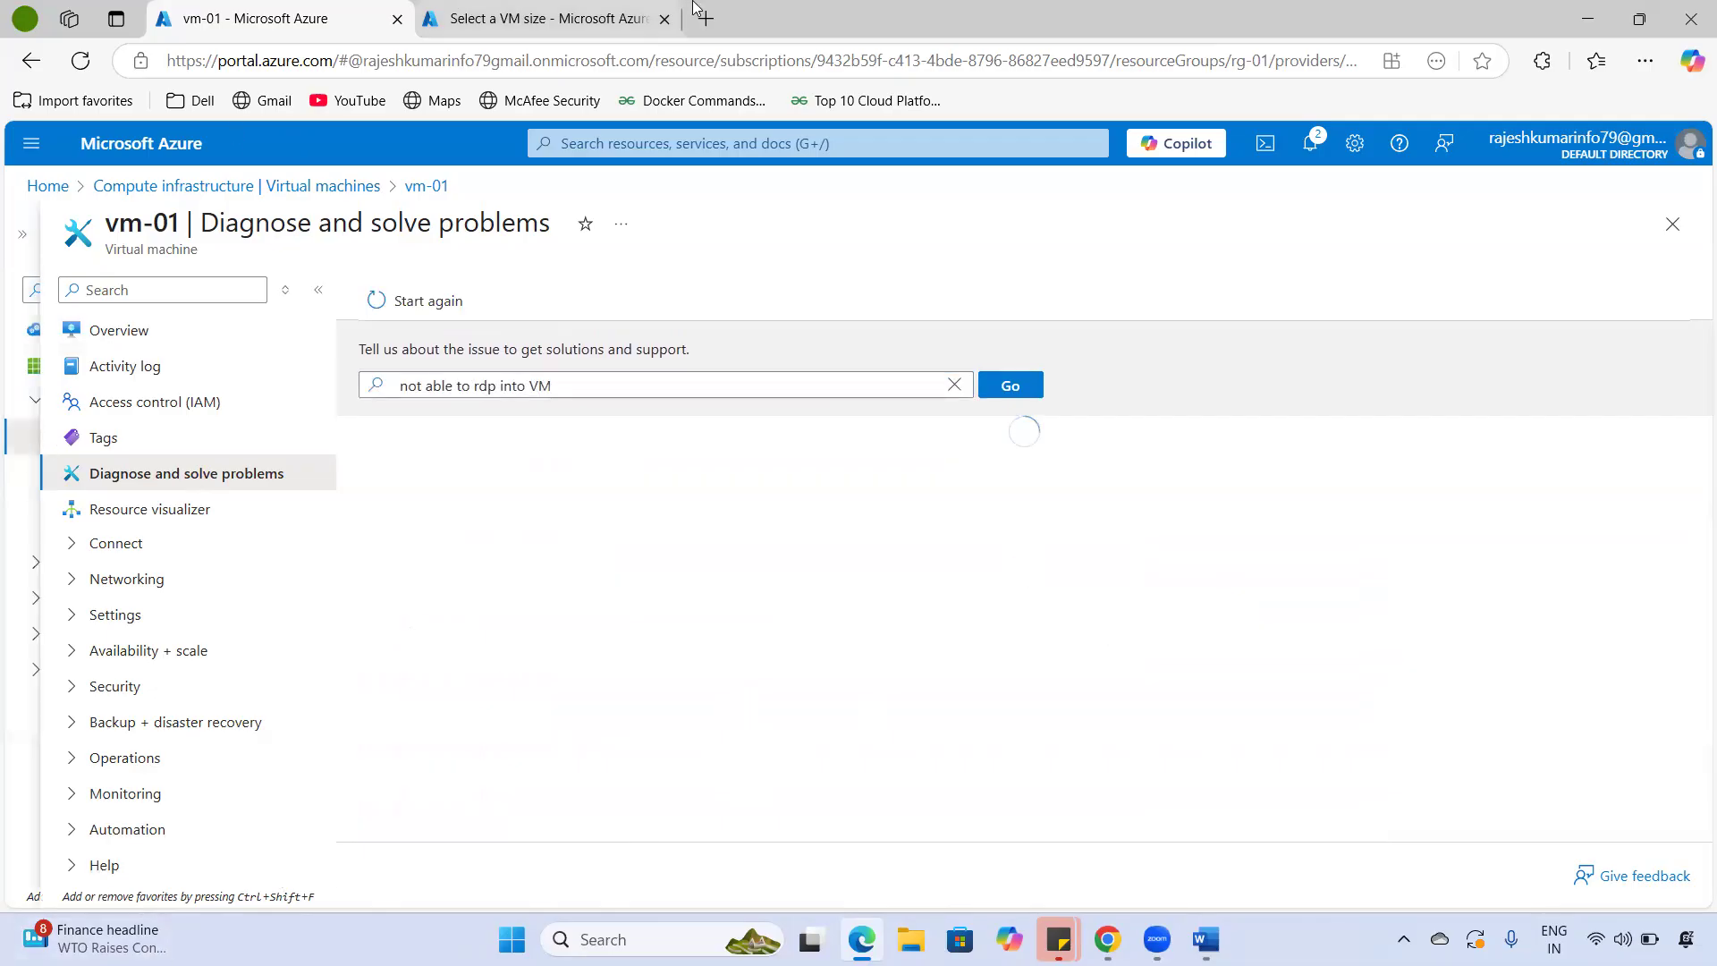
scroll(625, 578, down, 4)
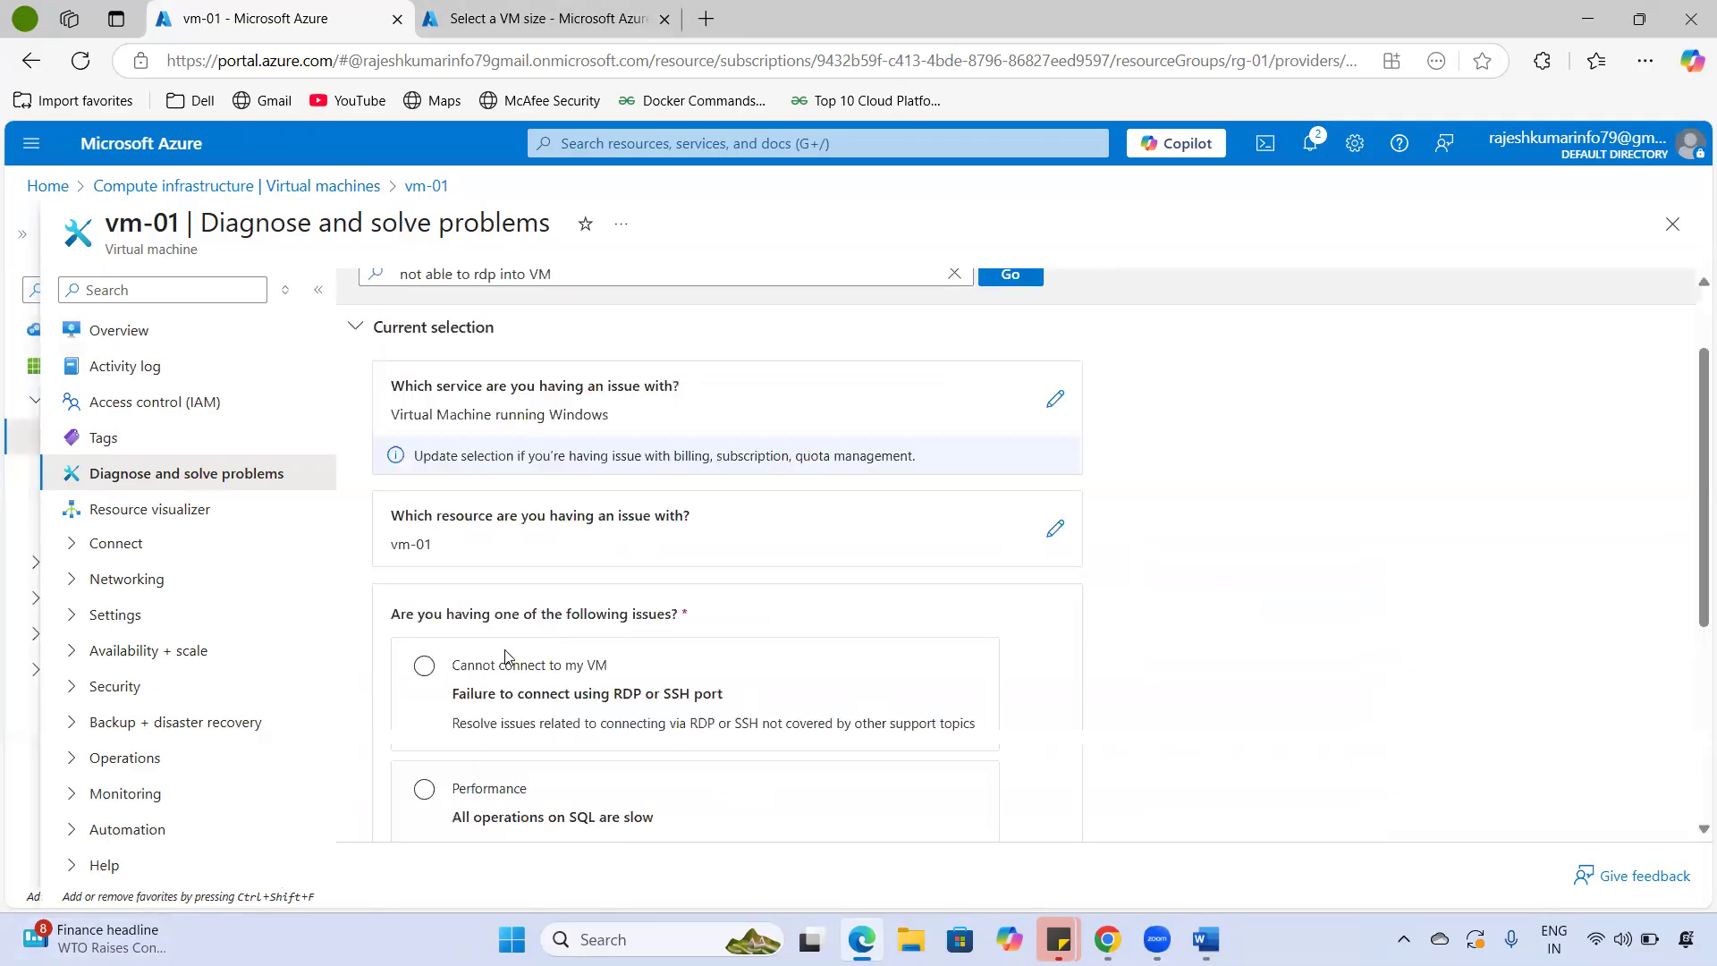
click(466, 459)
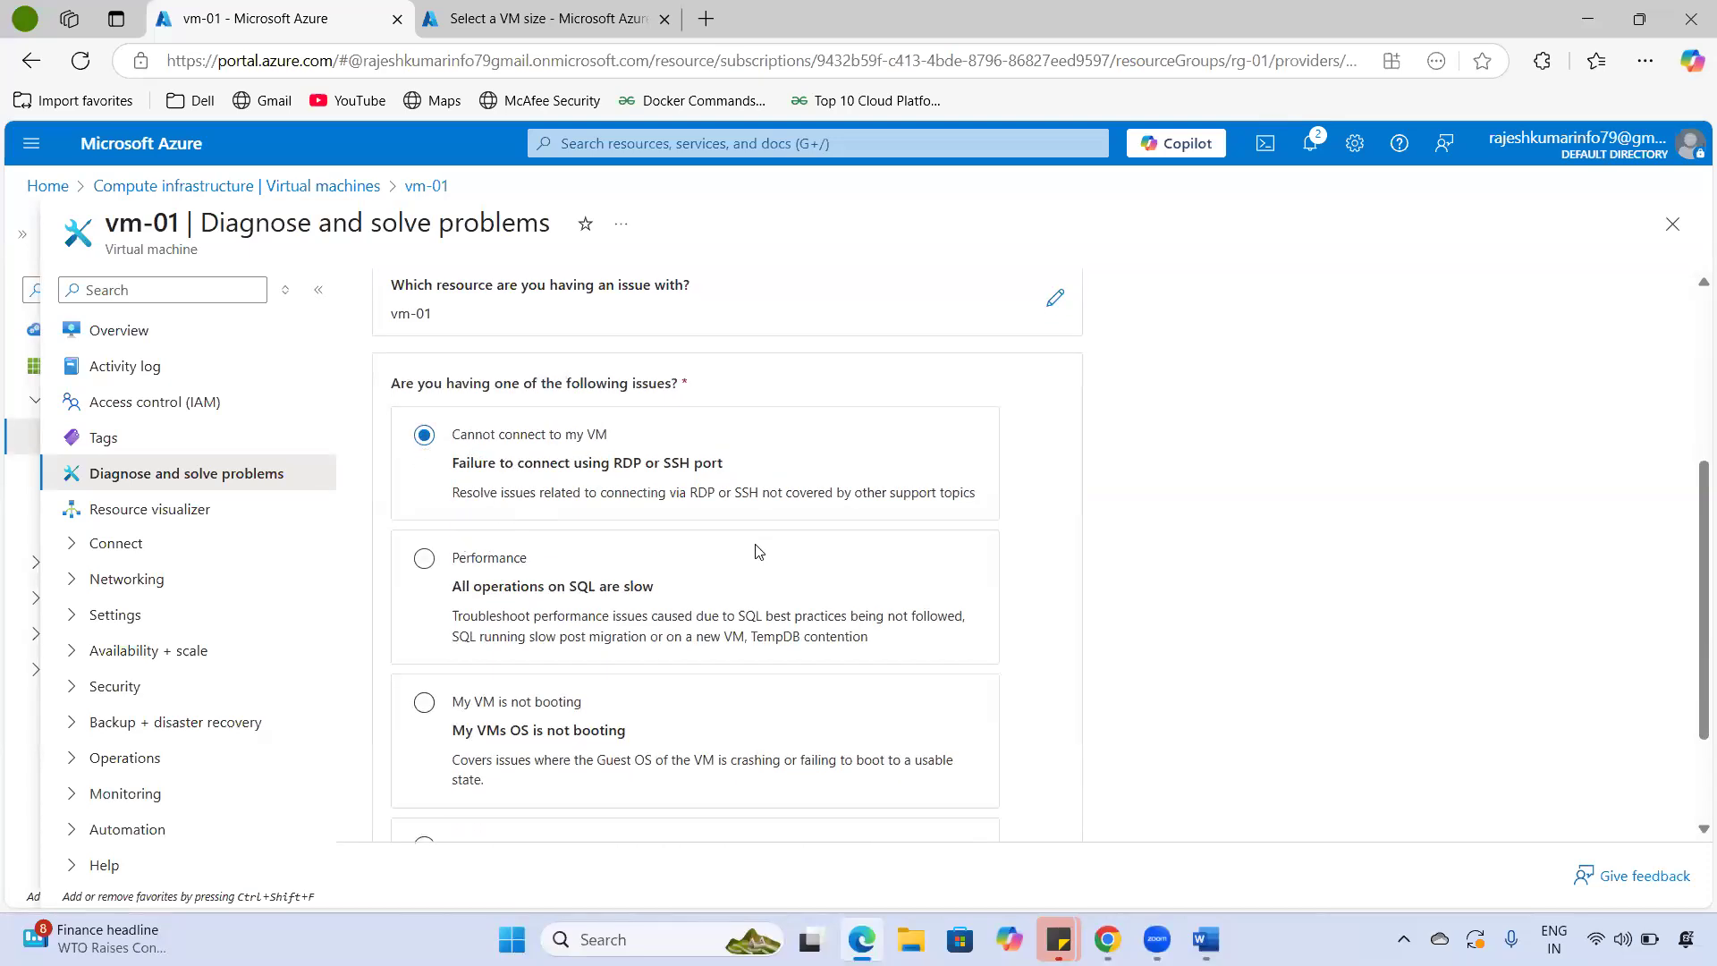
scroll(756, 559, down, 2)
click(435, 758)
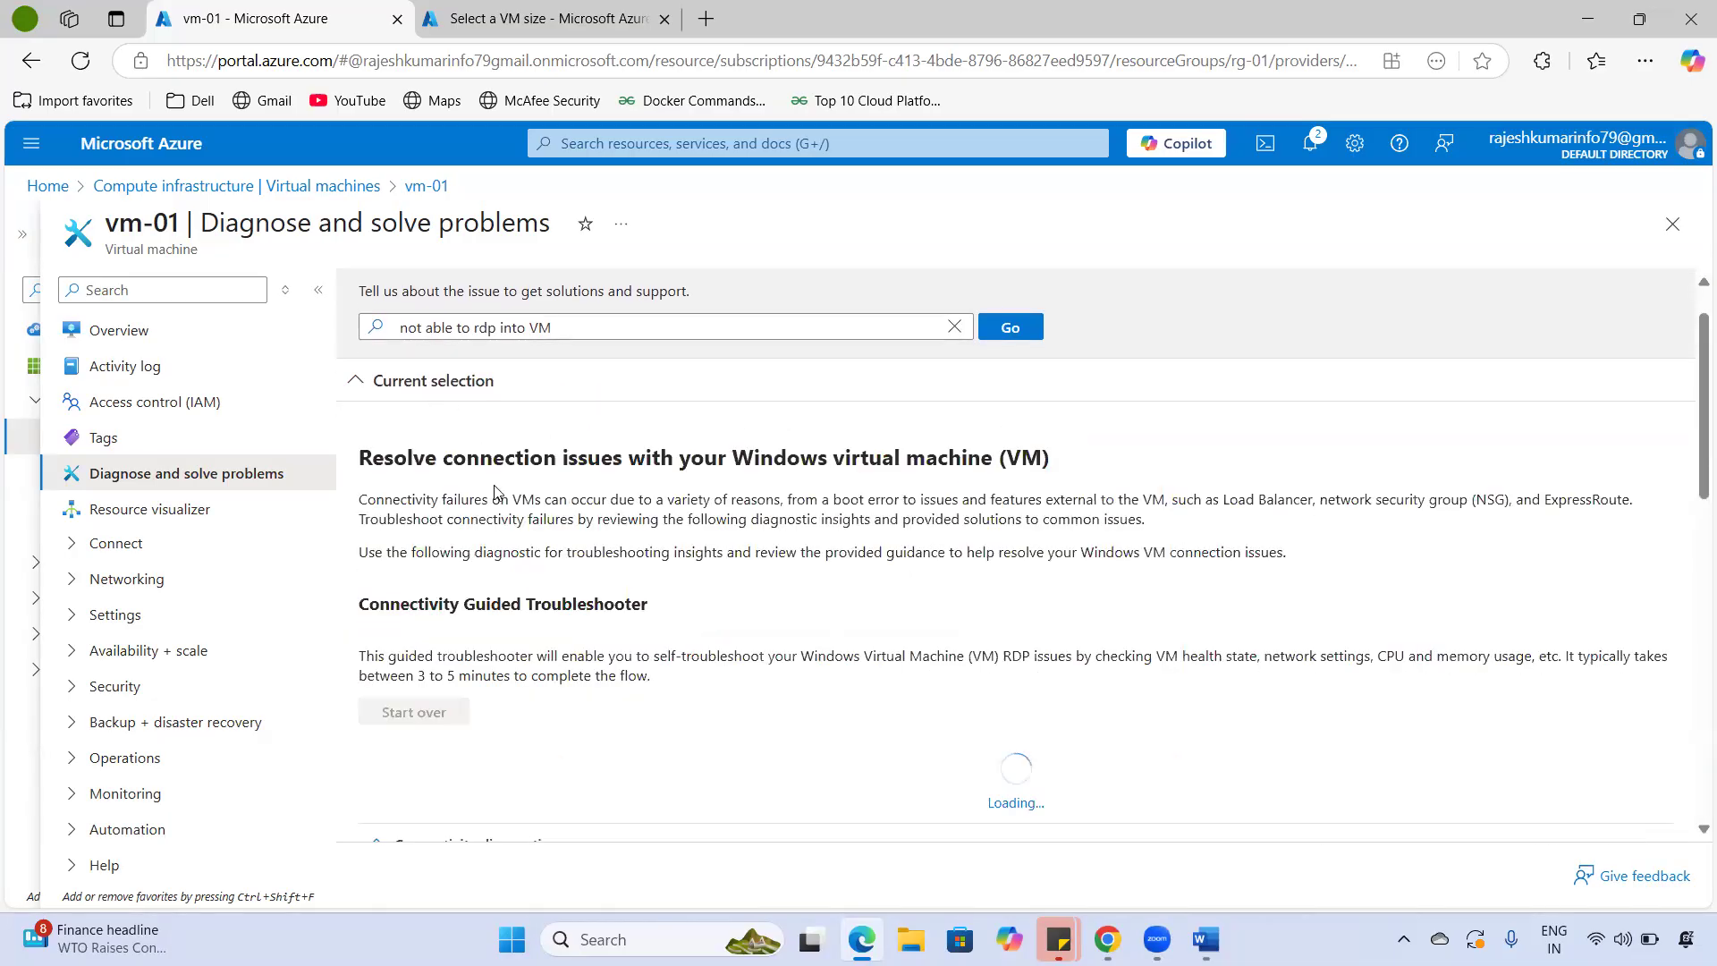
- Review the suggested RDP connection solutions, then open vm-01's Resource visualizer
drag(421, 460, 930, 459)
scroll(724, 567, down, 5)
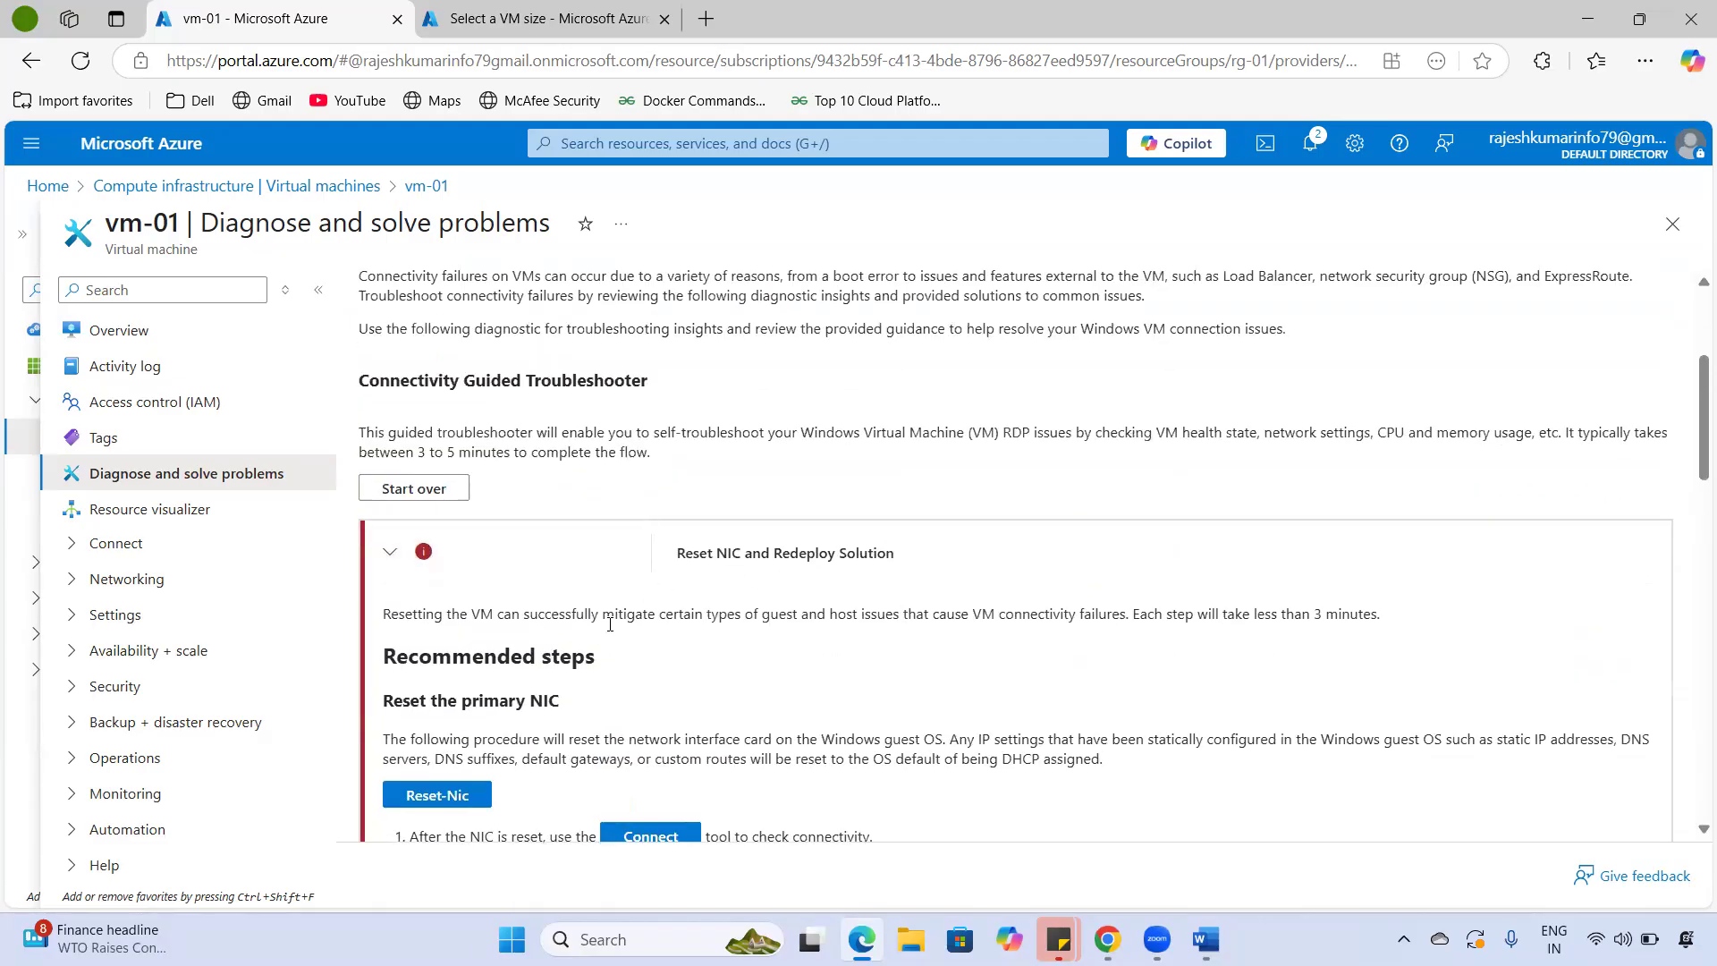
scroll(610, 623, down, 1)
drag(421, 502, 1285, 503)
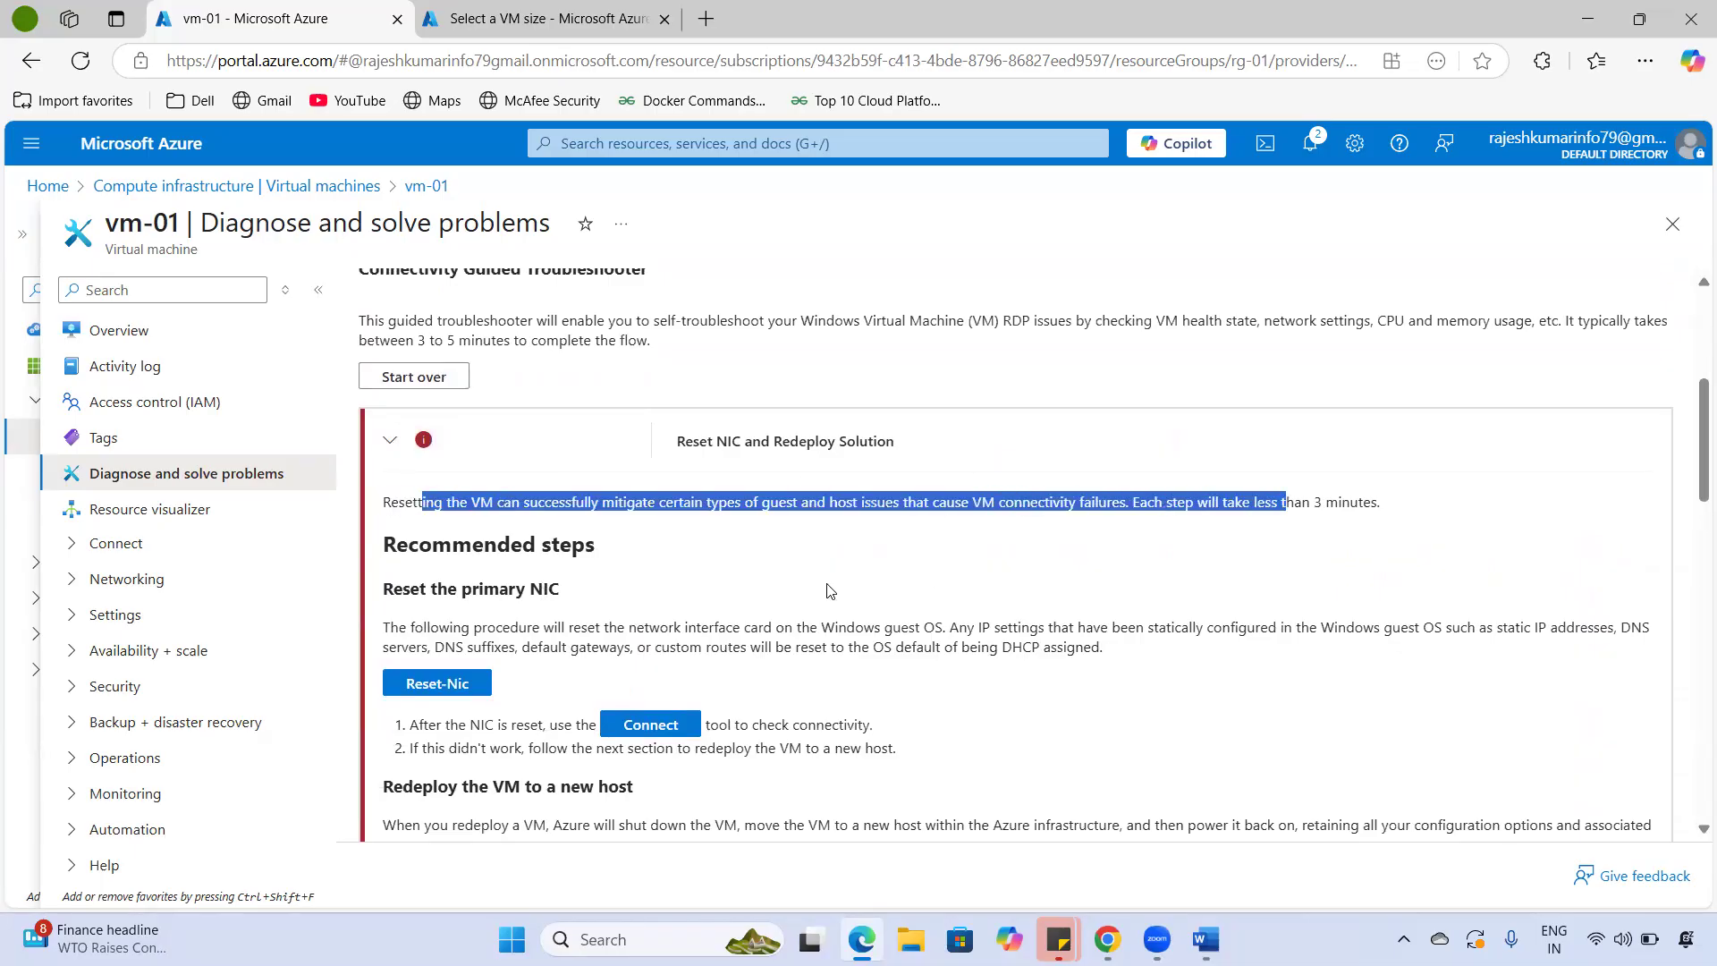
scroll(452, 514, down, 3)
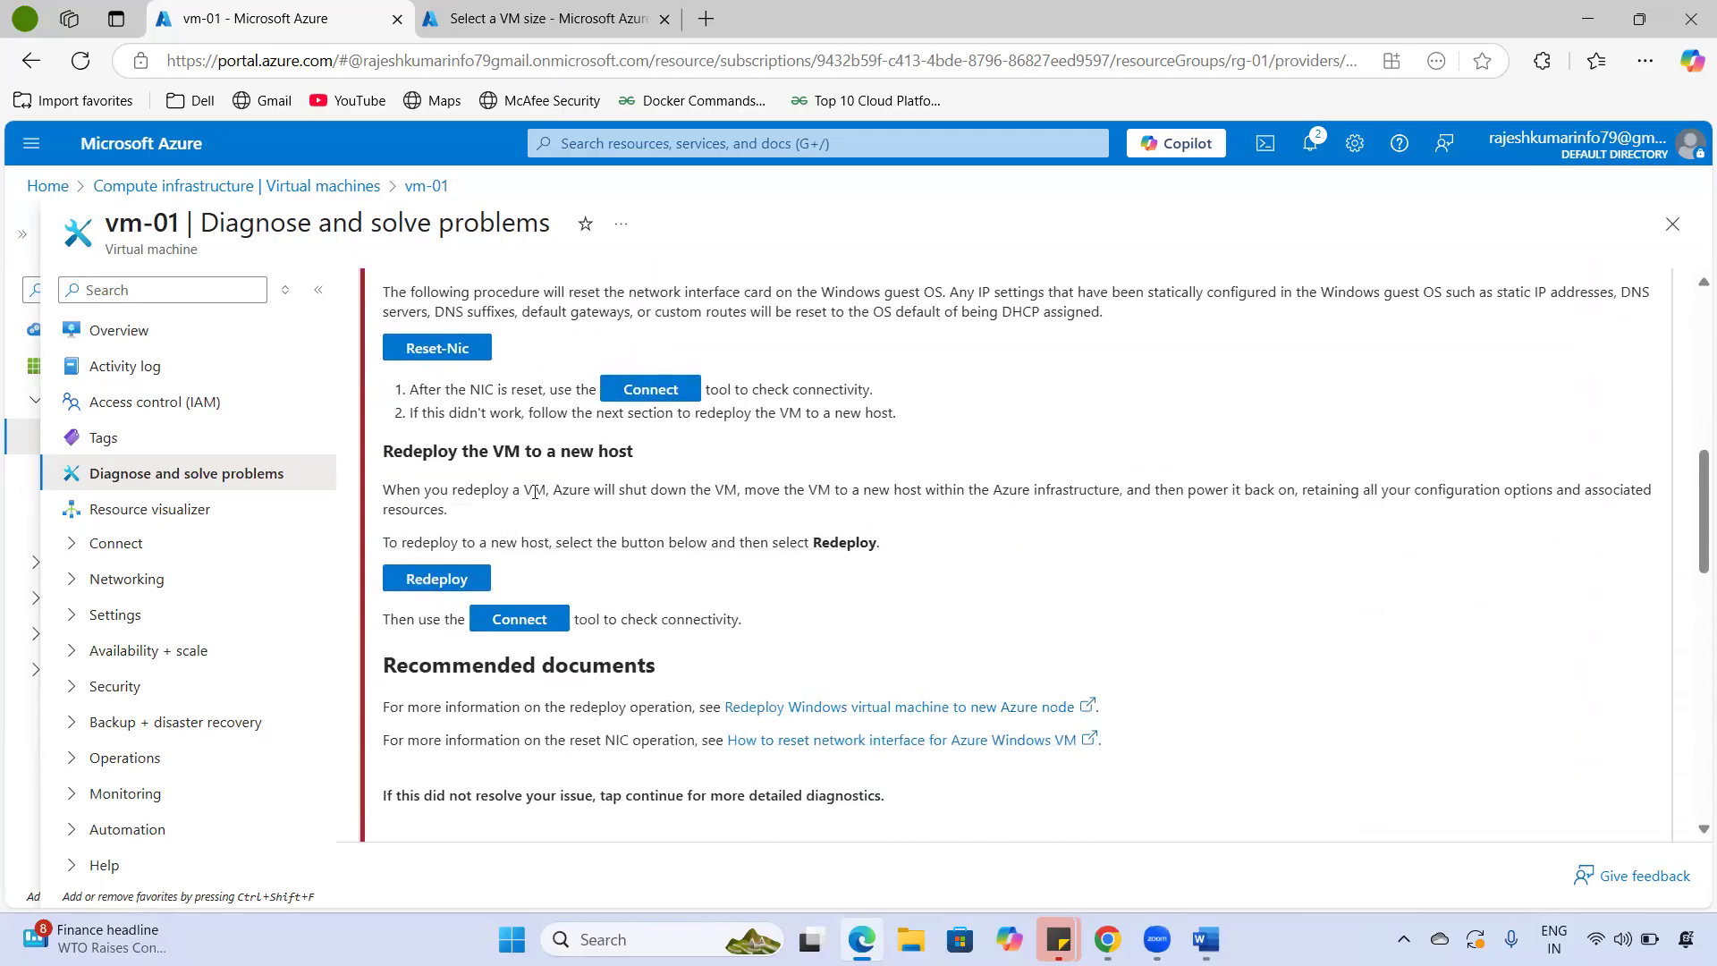
scroll(430, 480, up, 1)
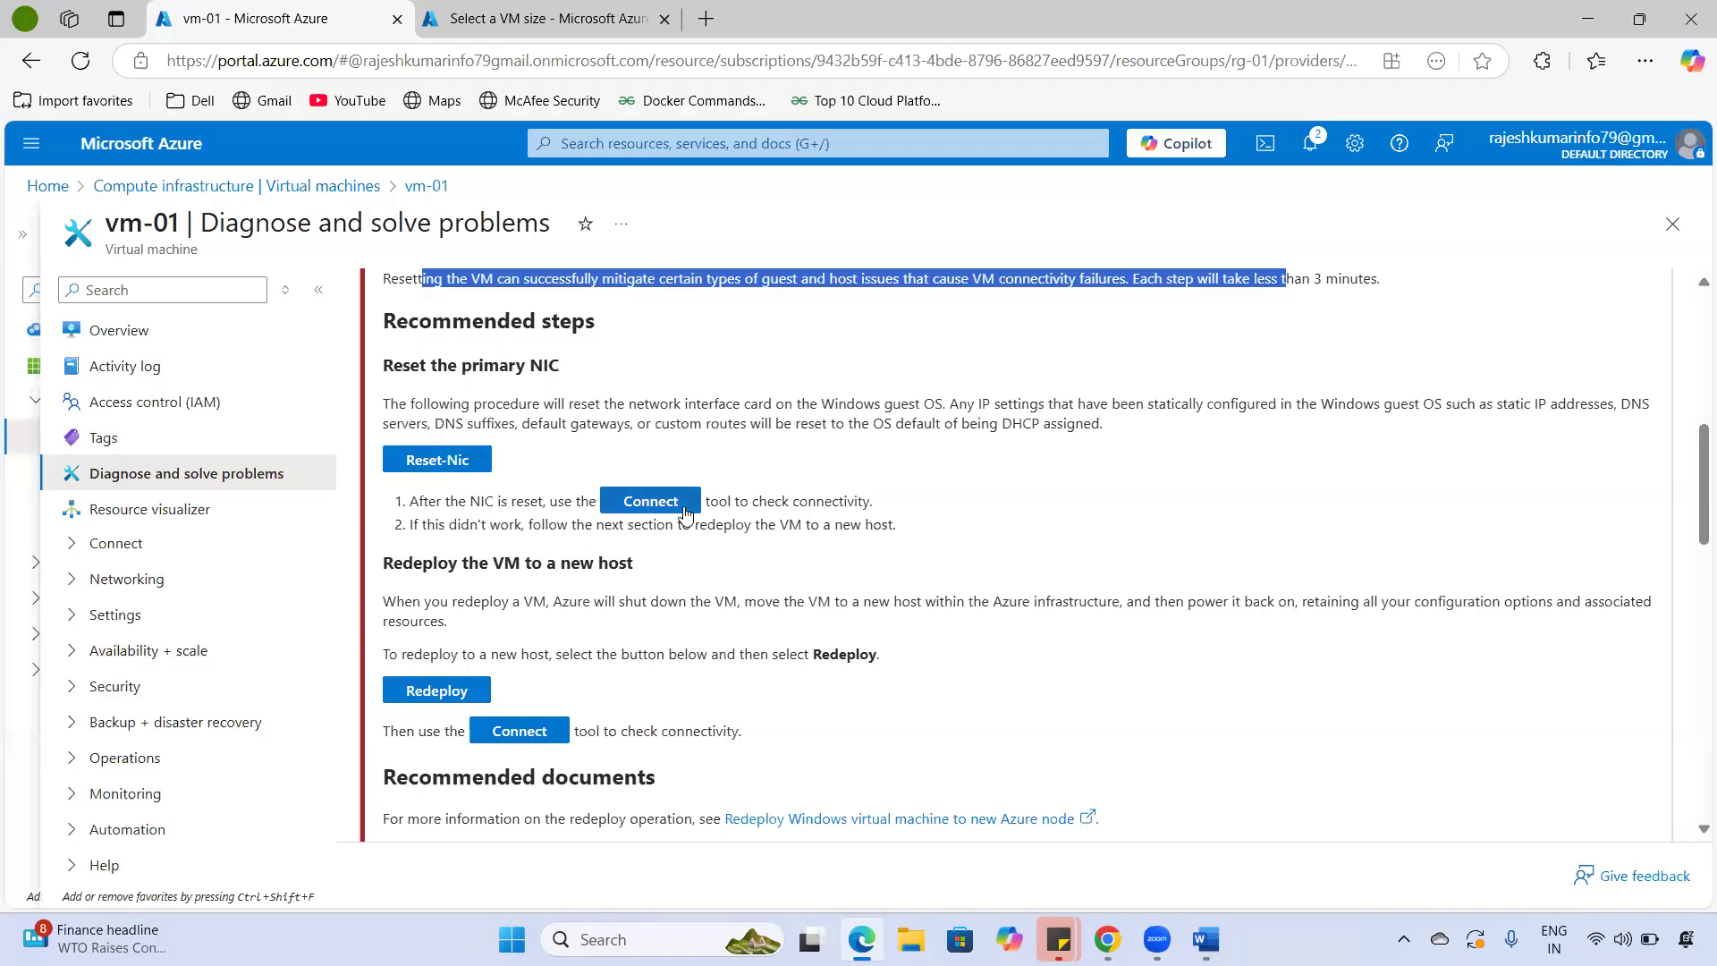
scroll(656, 527, up, 5)
scroll(655, 527, up, 2)
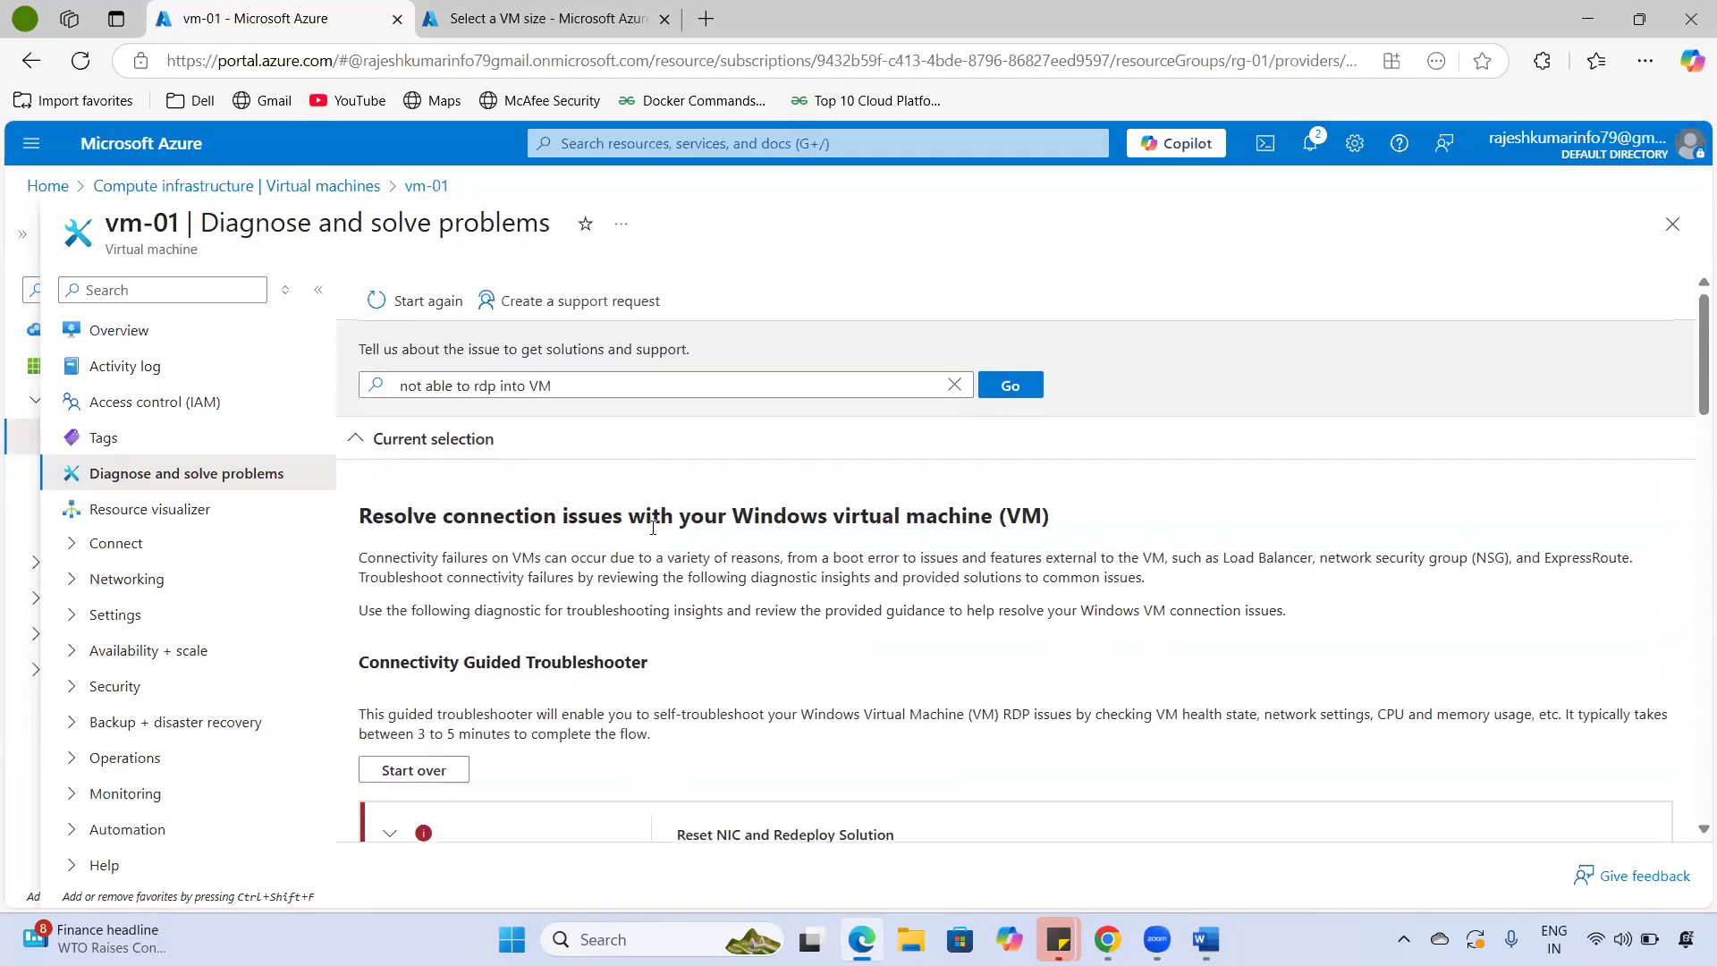
click(172, 504)
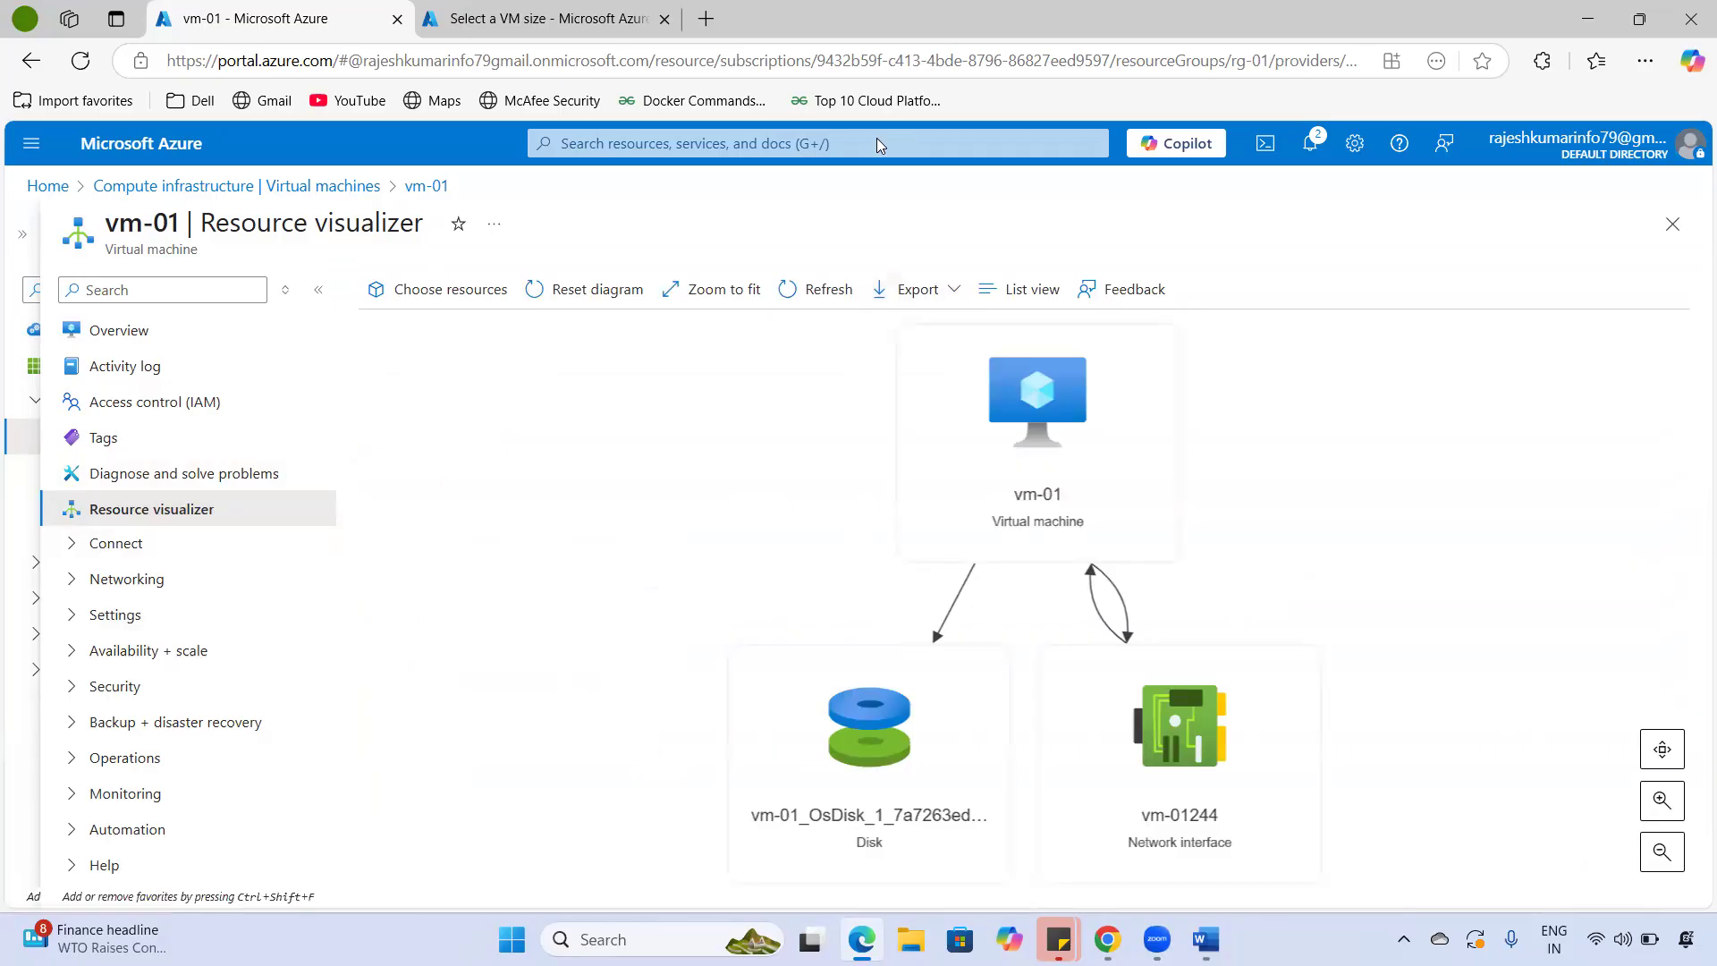
- Mark vm-01, its OS disk and network interface vm-01244 on the diagram, and fit it to view
drag(860, 374, 999, 338)
drag(708, 823, 984, 838)
mouse_move(1148, 860)
mouse_down()
mouse_move(1278, 845)
mouse_move(1111, 821)
mouse_up()
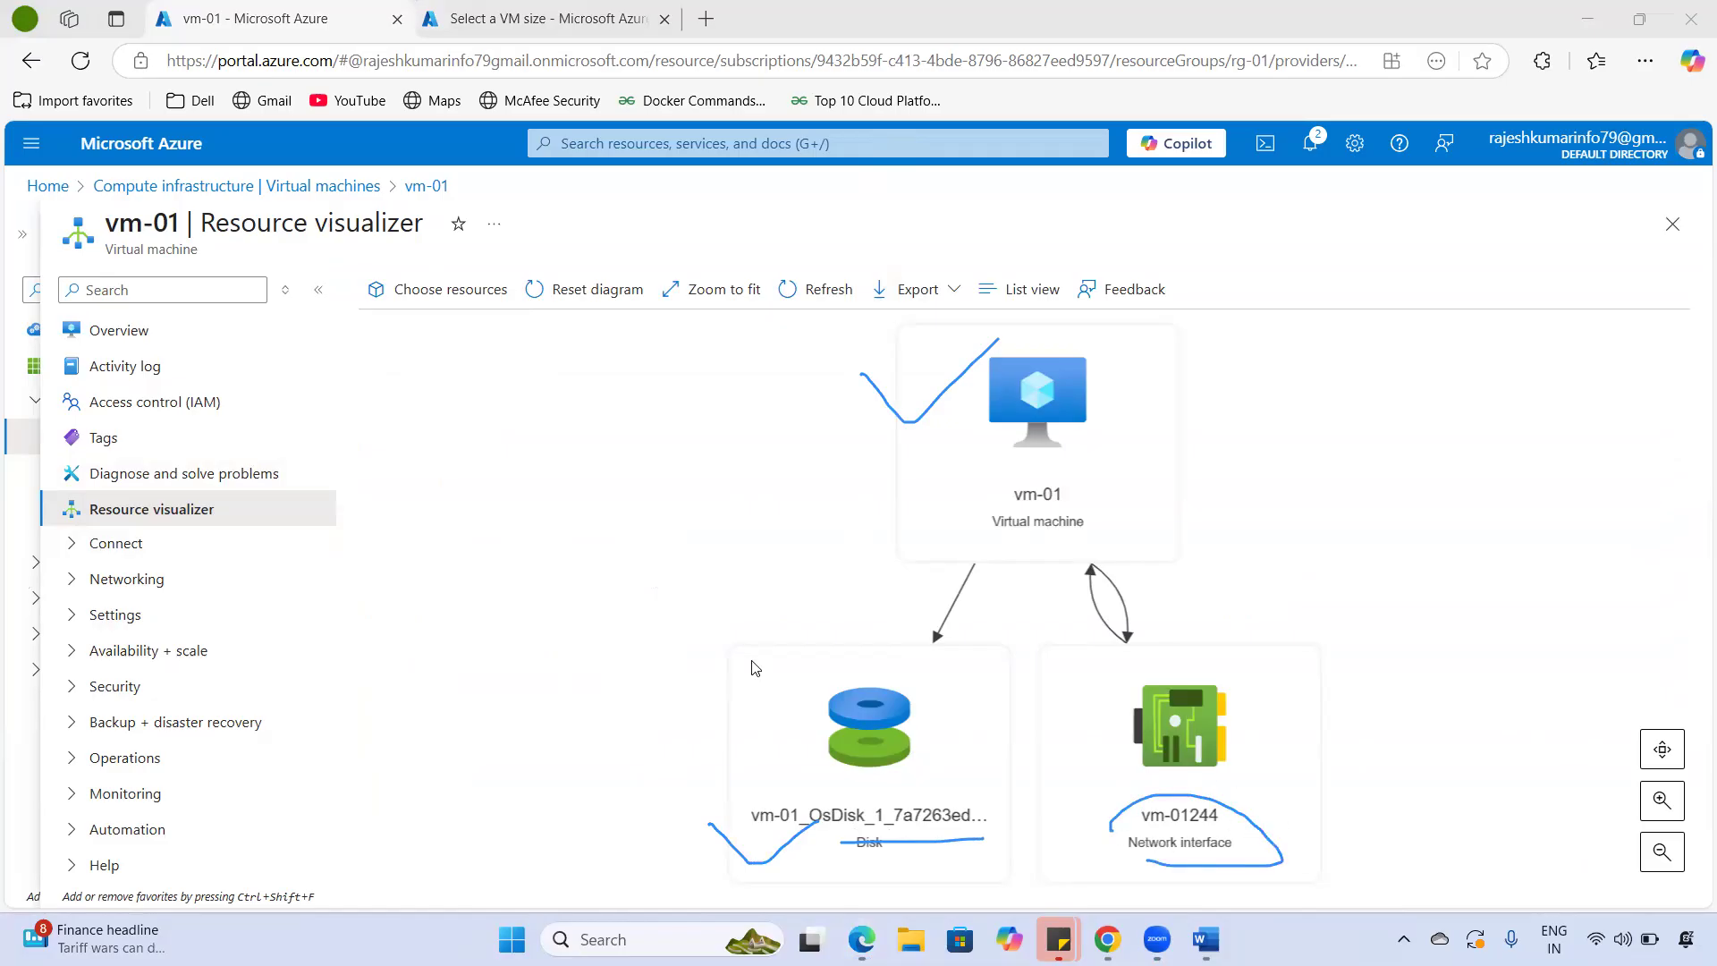
scroll(759, 656, down, 5)
scroll(759, 656, up, 7)
scroll(762, 662, down, 3)
scroll(761, 661, up, 1)
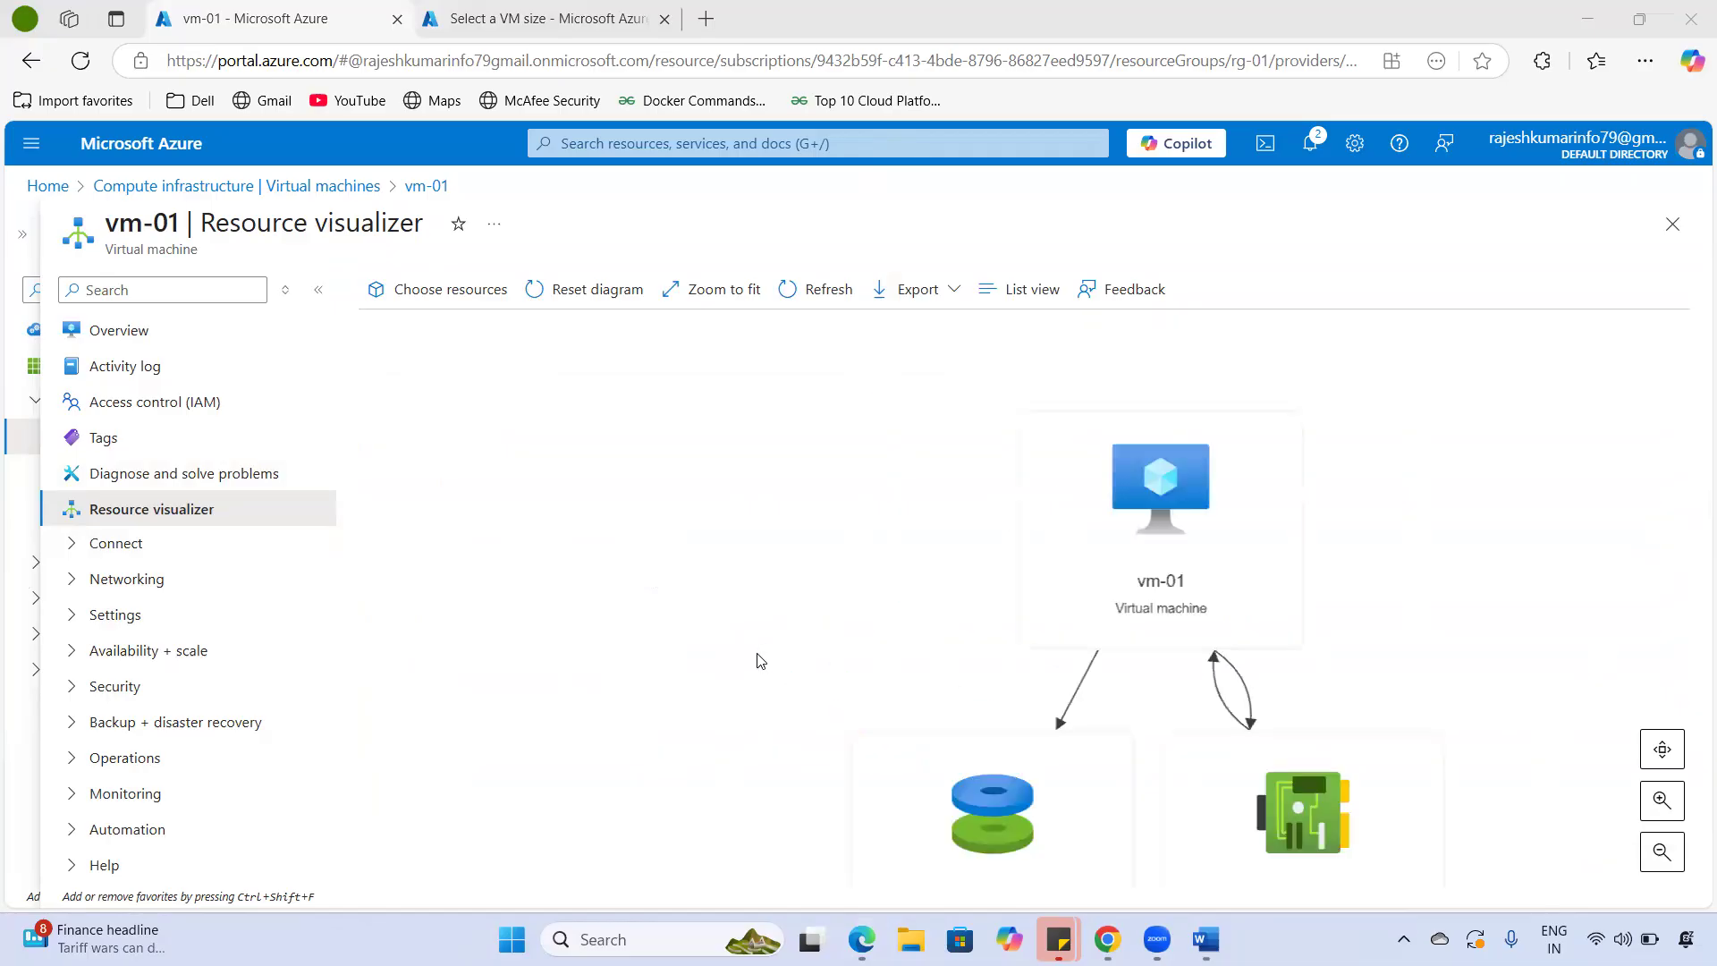
click(711, 313)
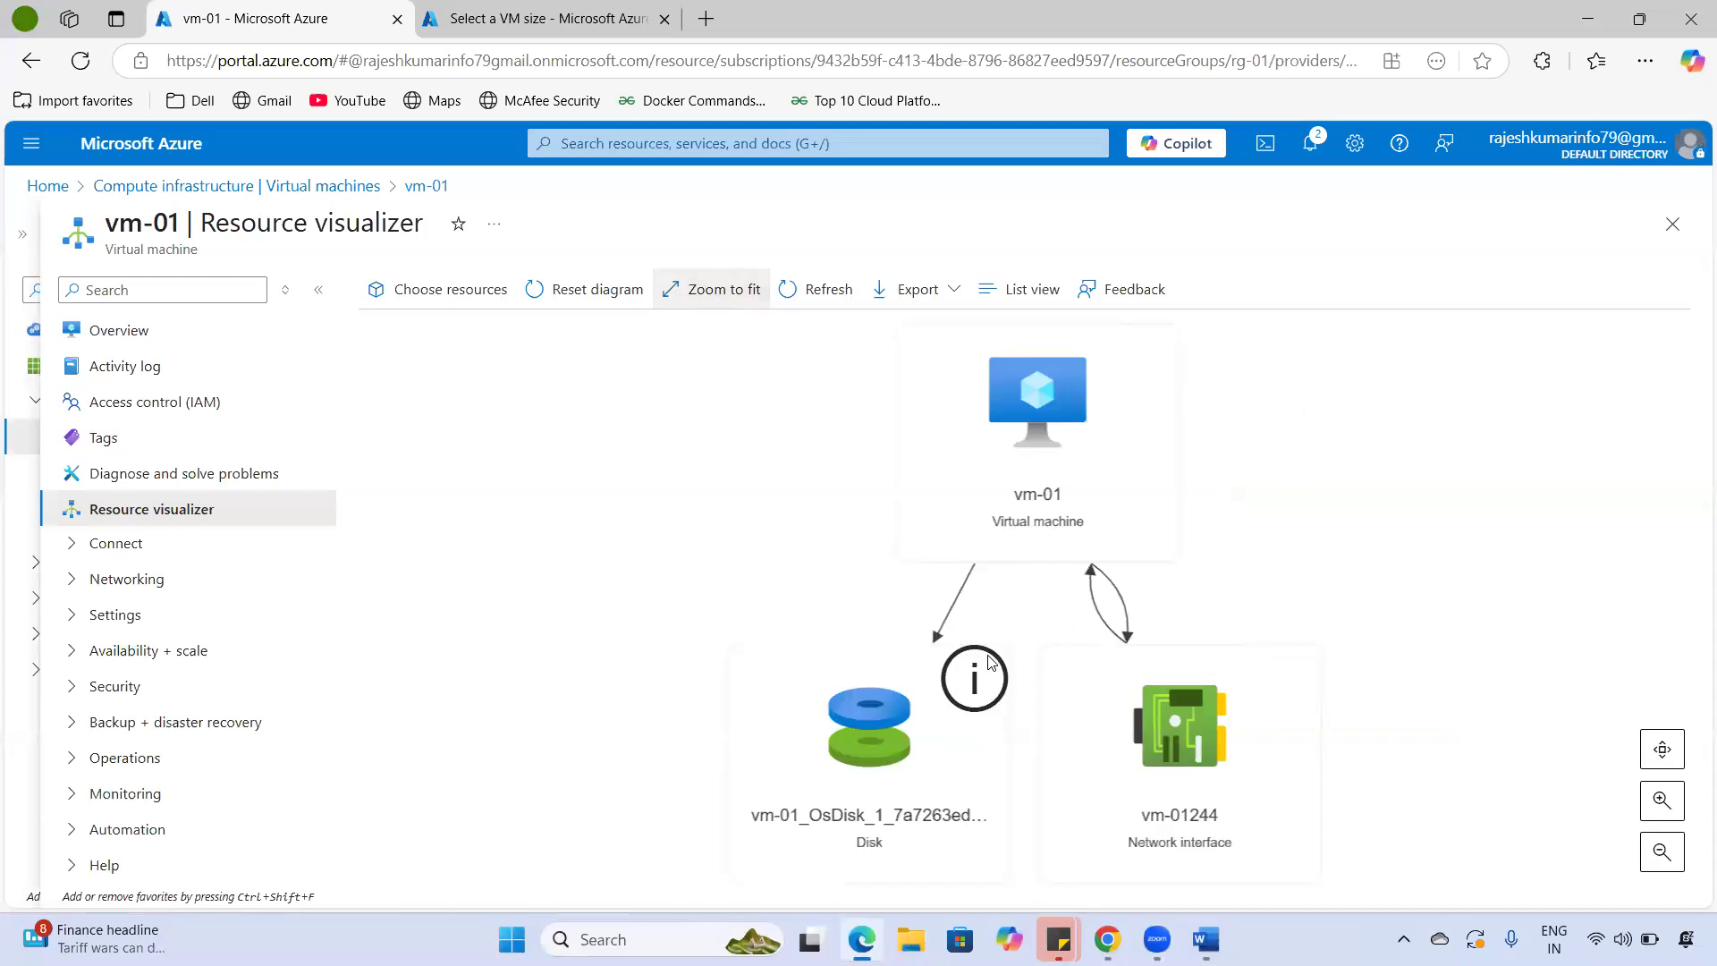
- Expand and collapse Connect, then expand Networking and Settings in vm-01's menu
click(112, 545)
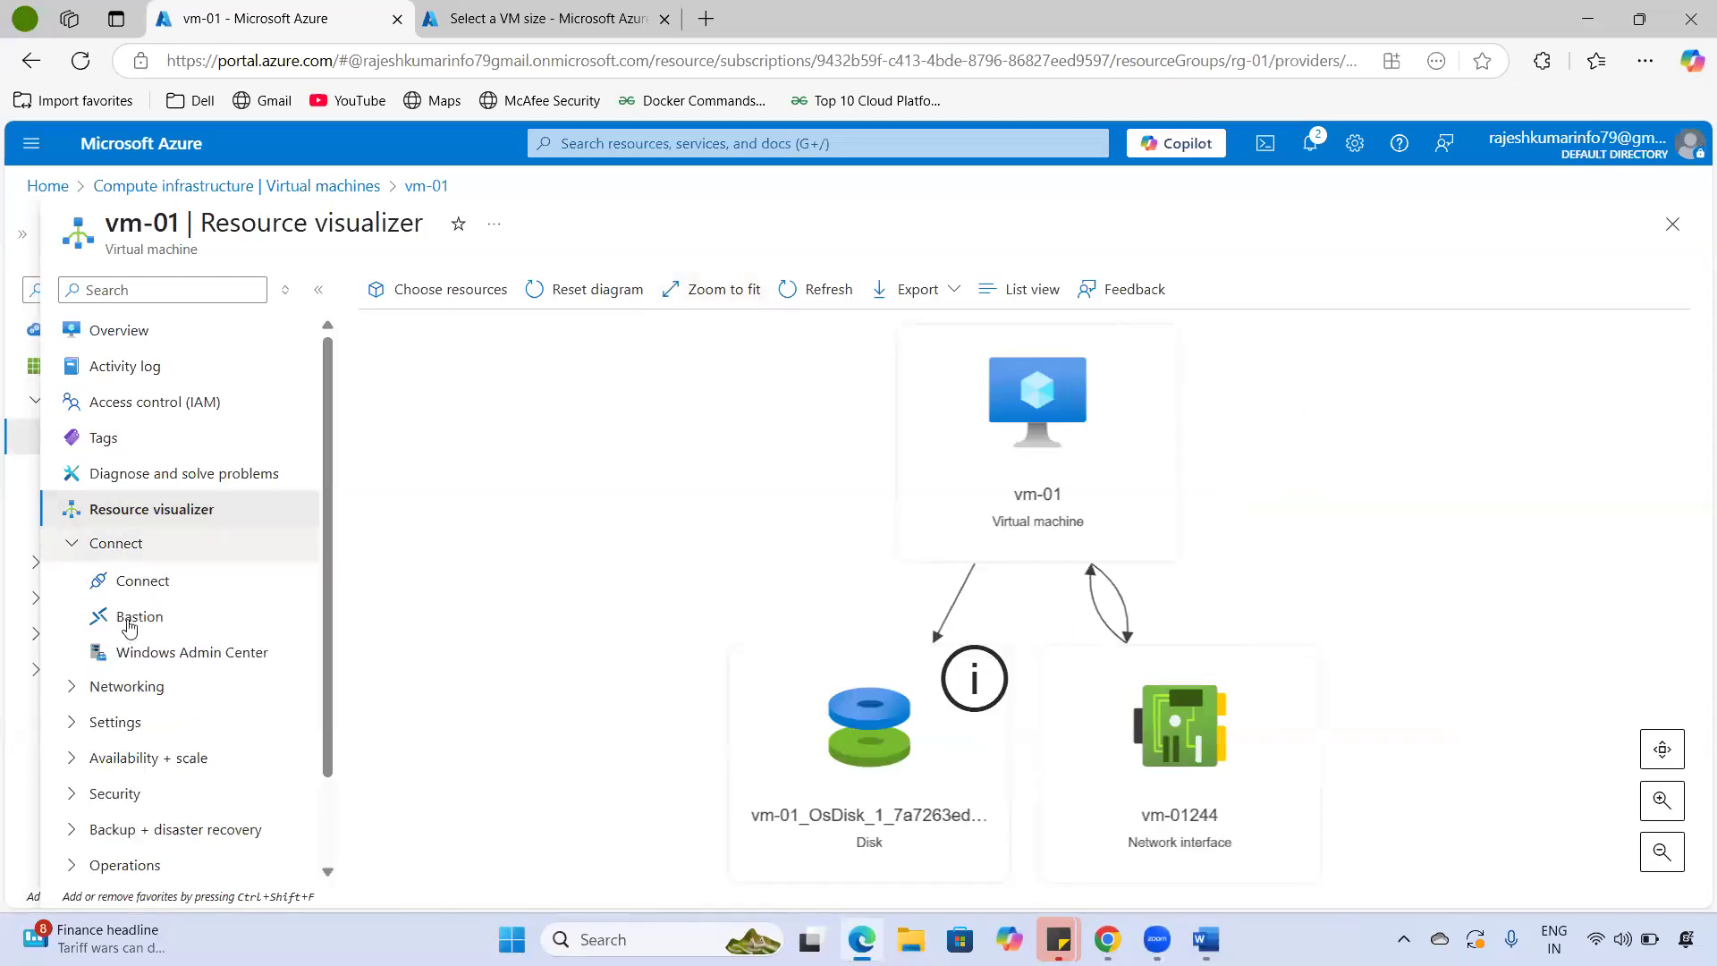
click(79, 543)
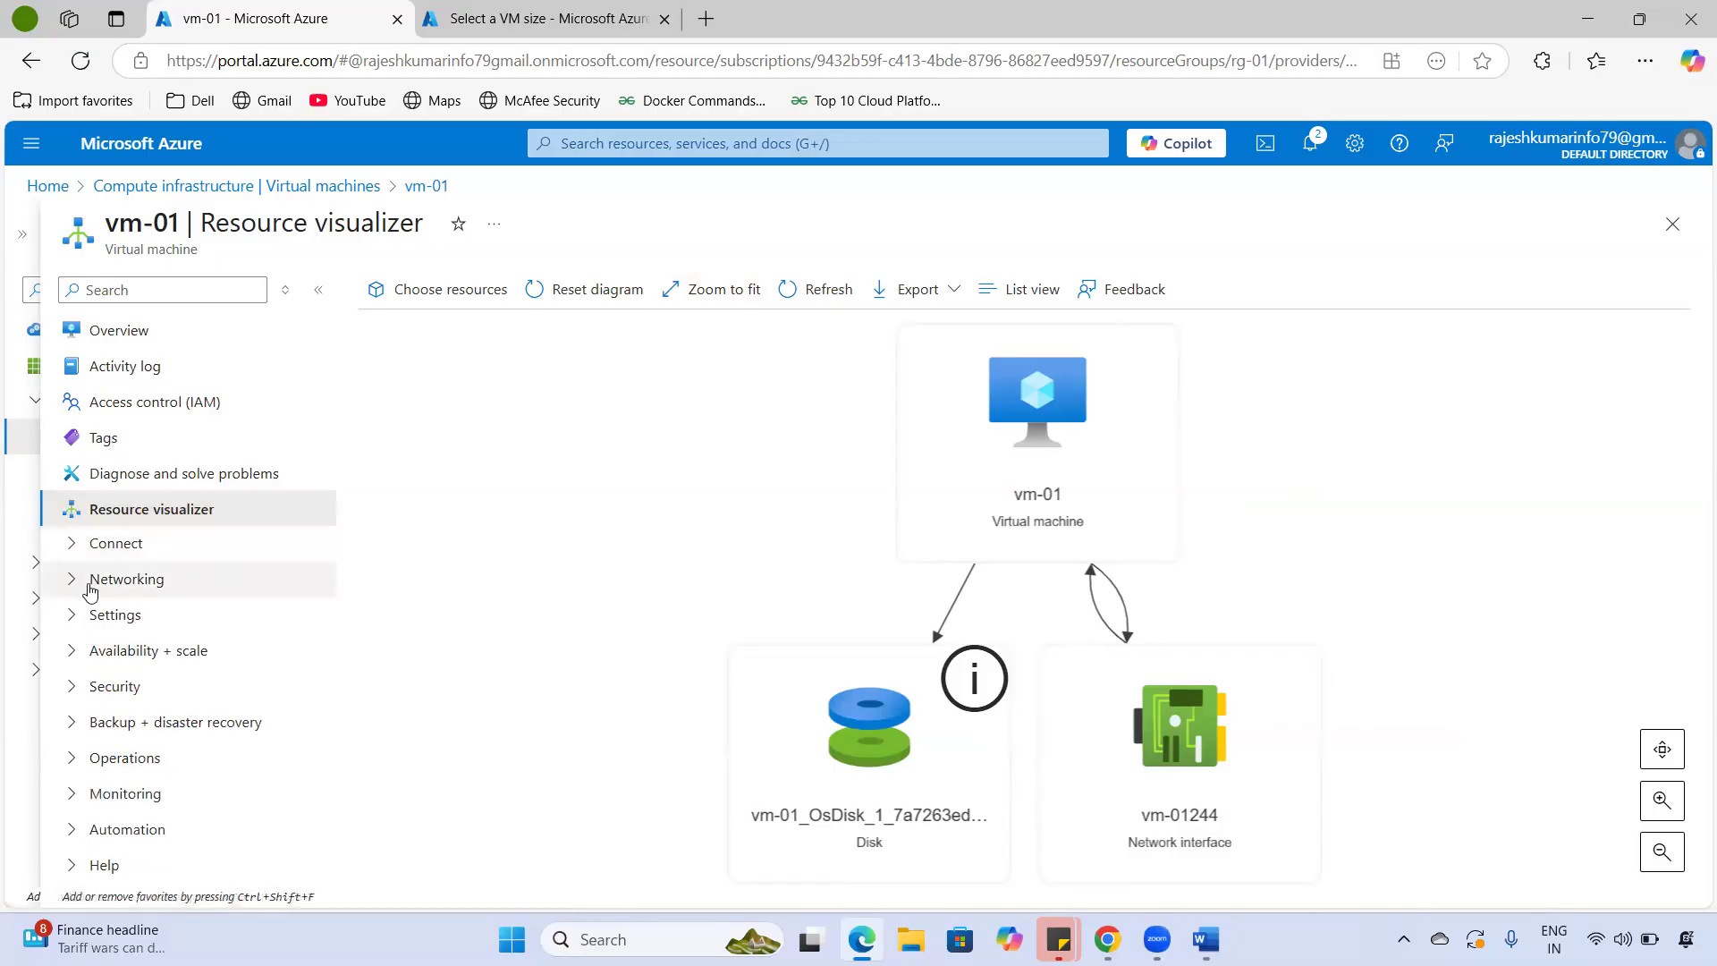
click(78, 581)
scroll(69, 662, down, 2)
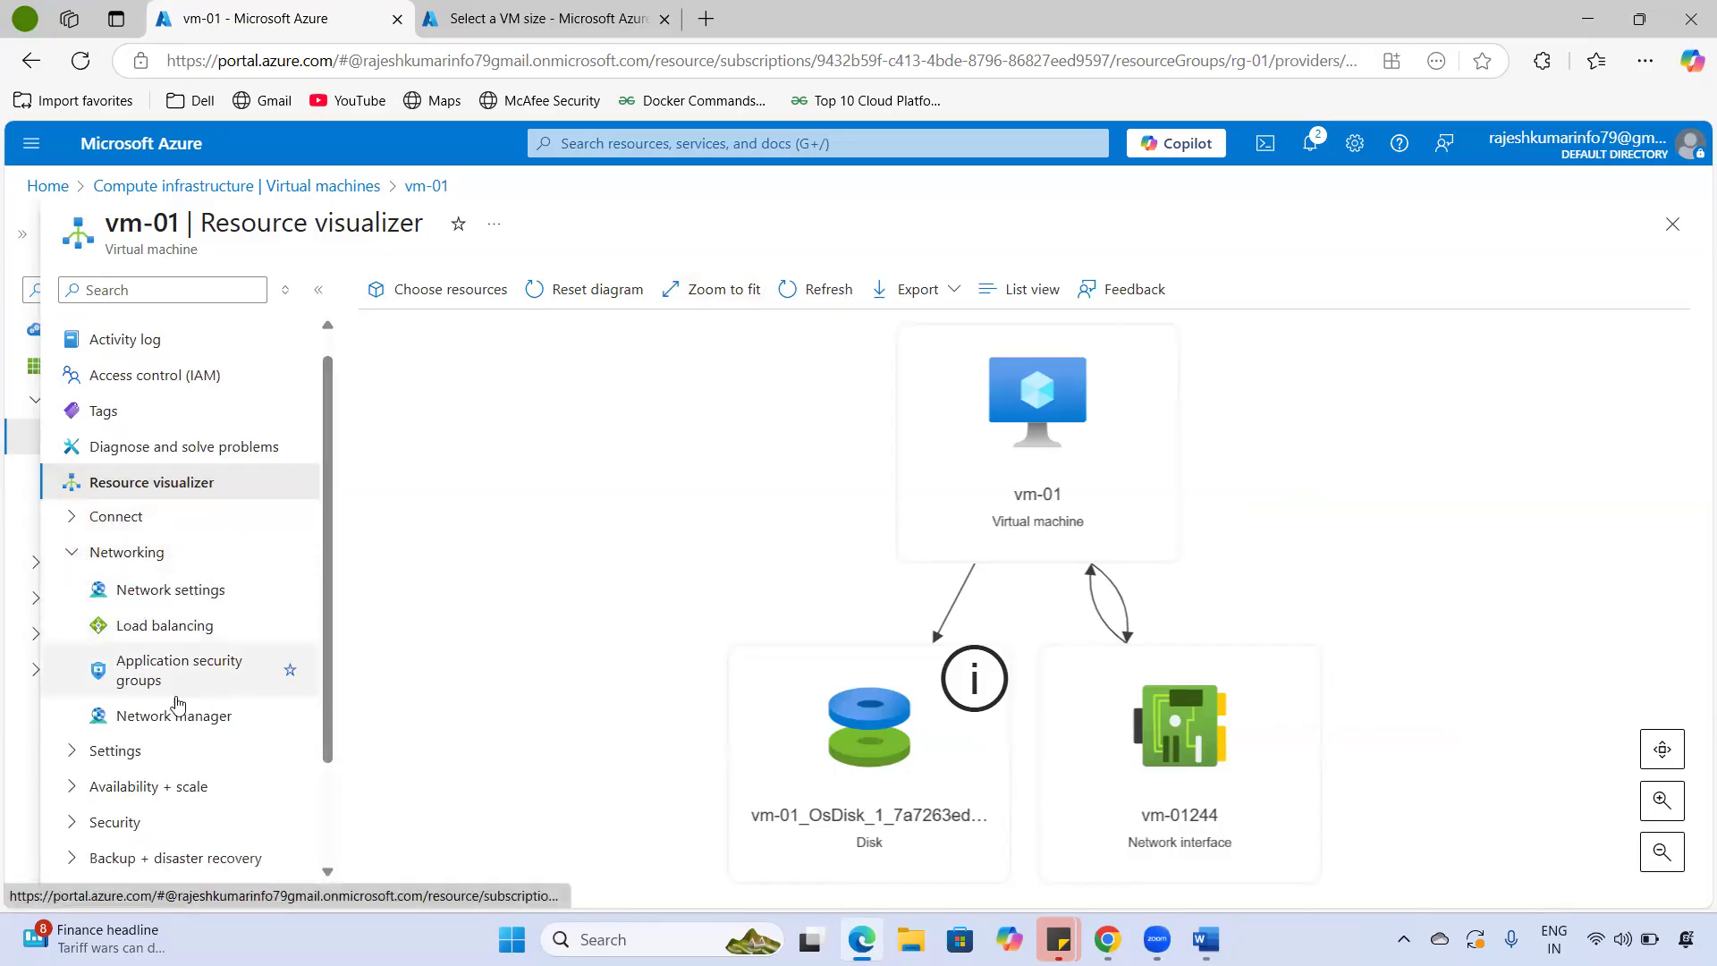
click(69, 662)
scroll(169, 642, down, 2)
scroll(164, 623, down, 2)
- Open vm-01's Disks page and highlight the 127 GiB Standard SSD OS disk and Data disks
click(165, 489)
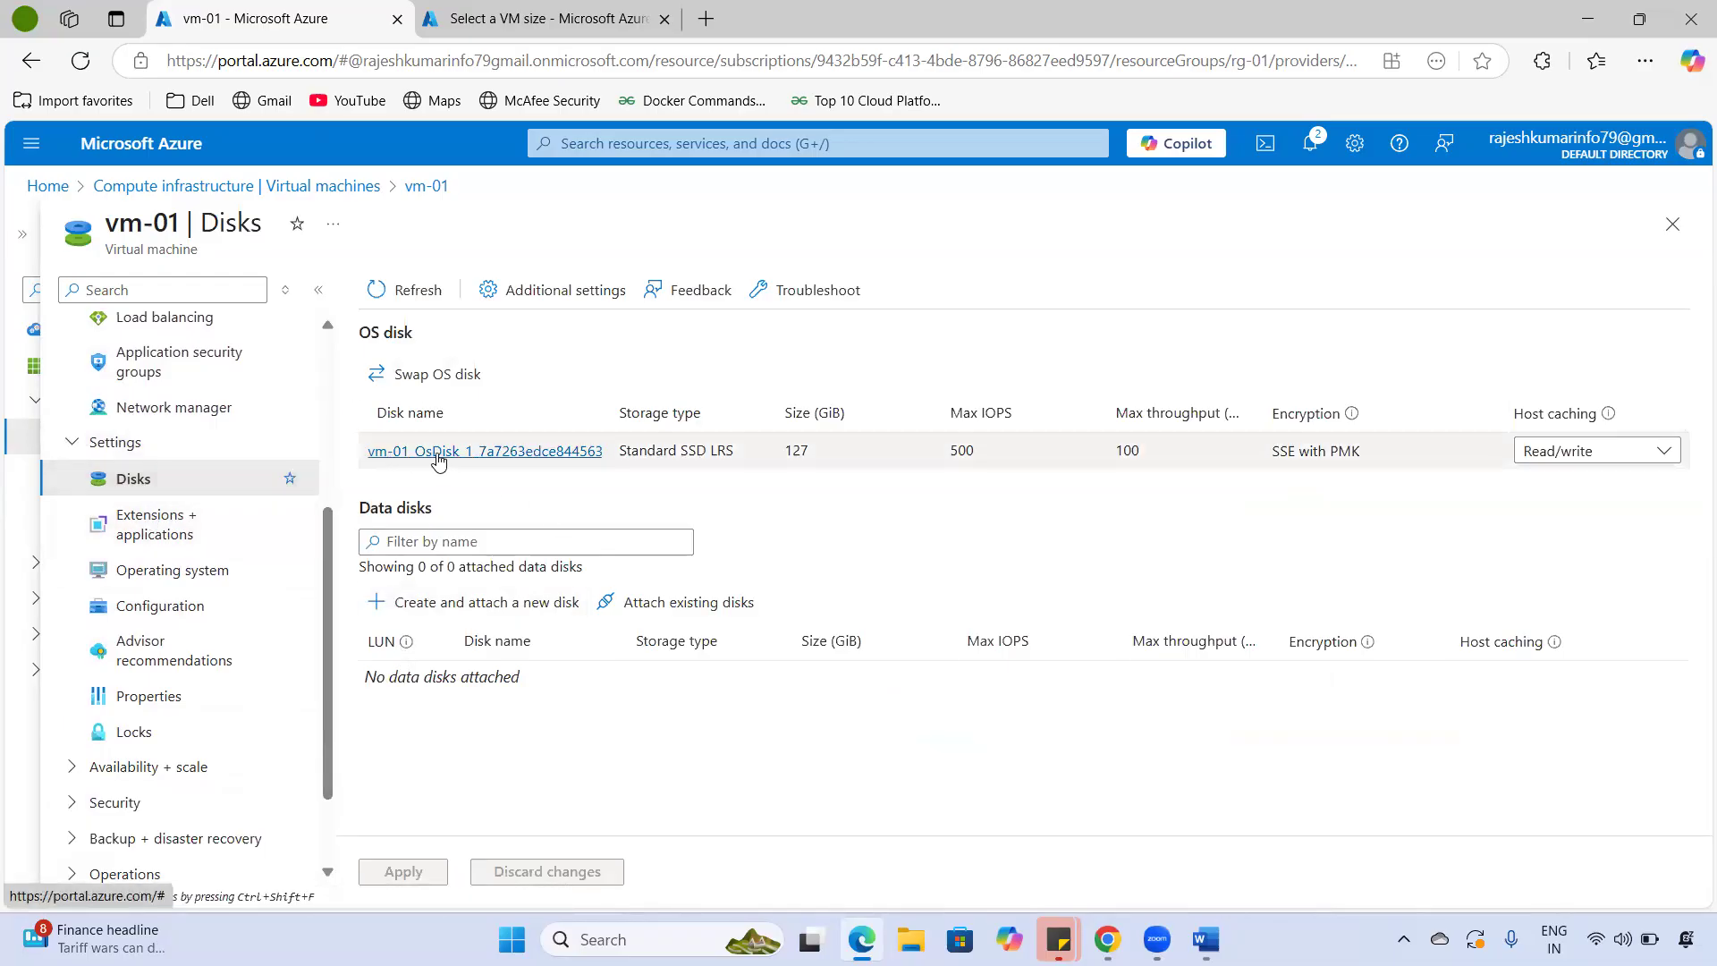
drag(652, 453, 727, 446)
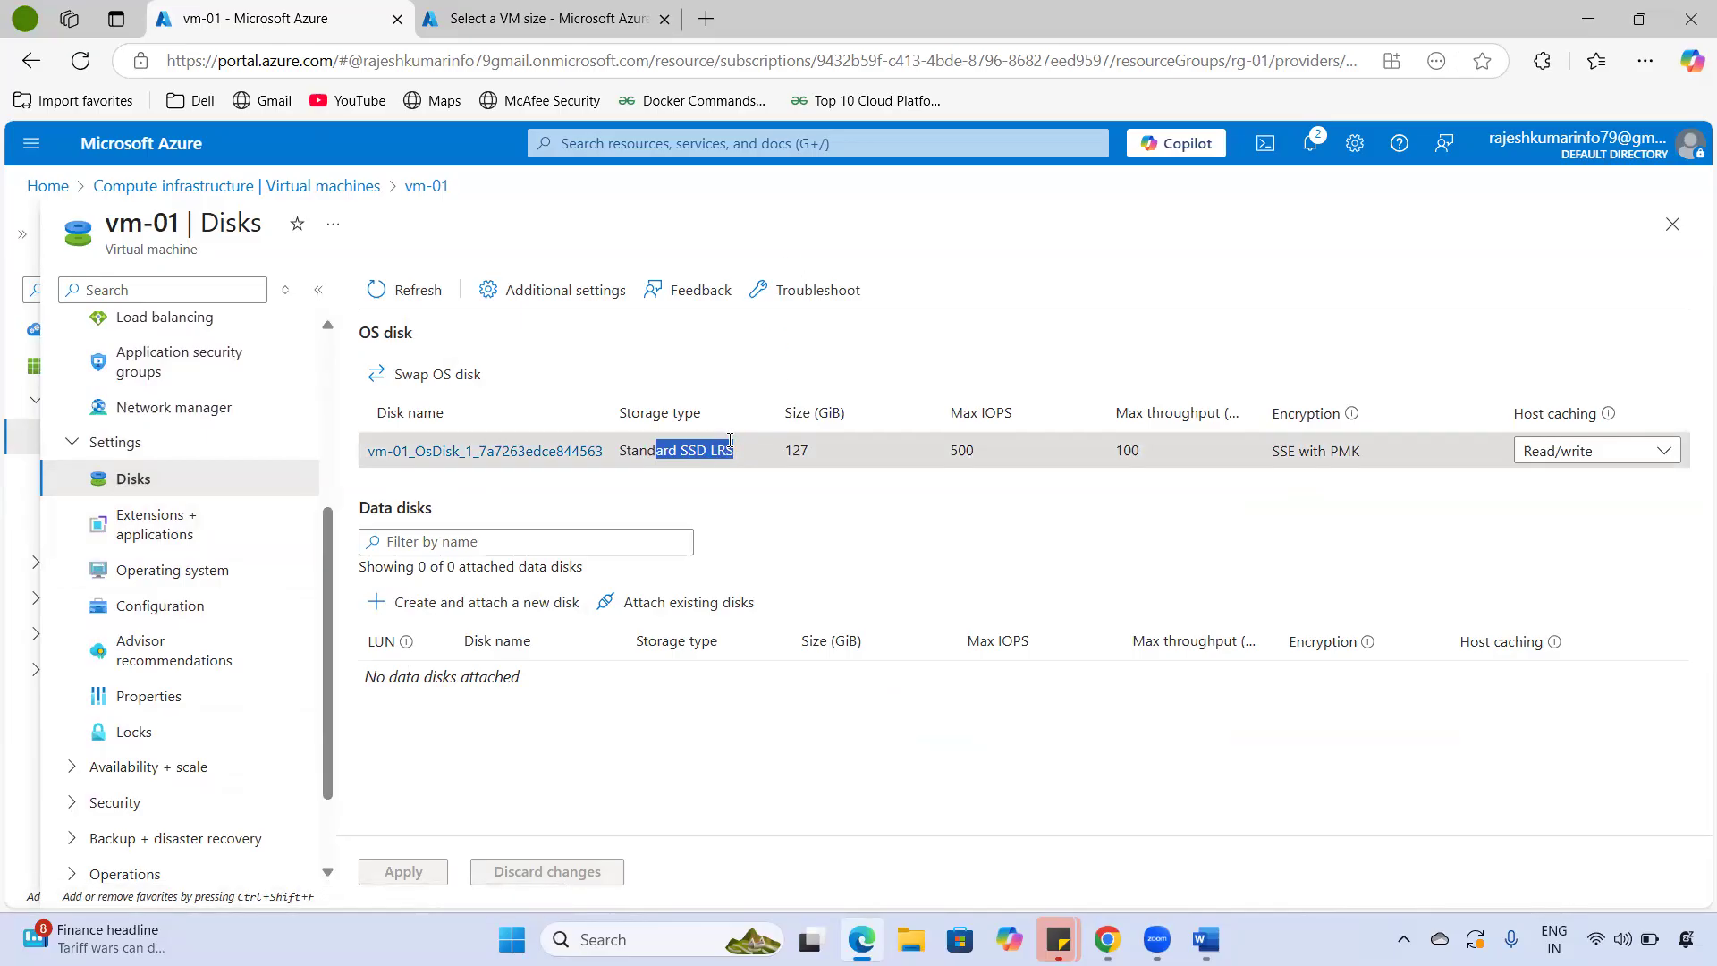
drag(781, 455, 841, 448)
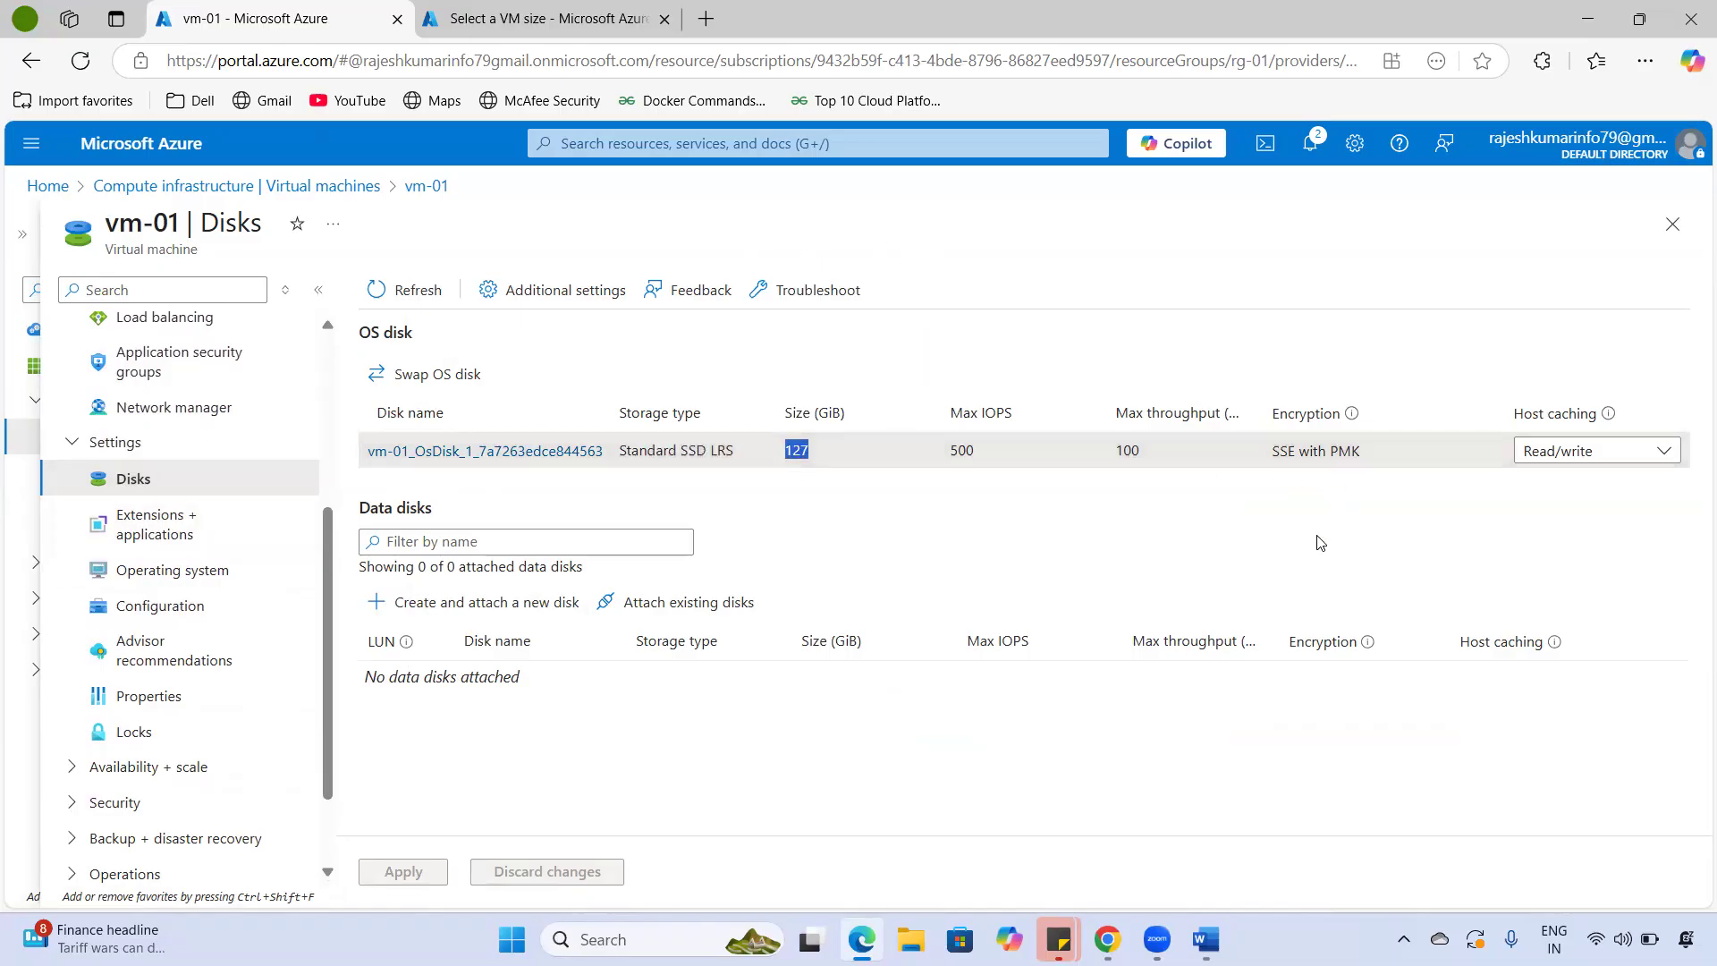
drag(377, 506, 433, 508)
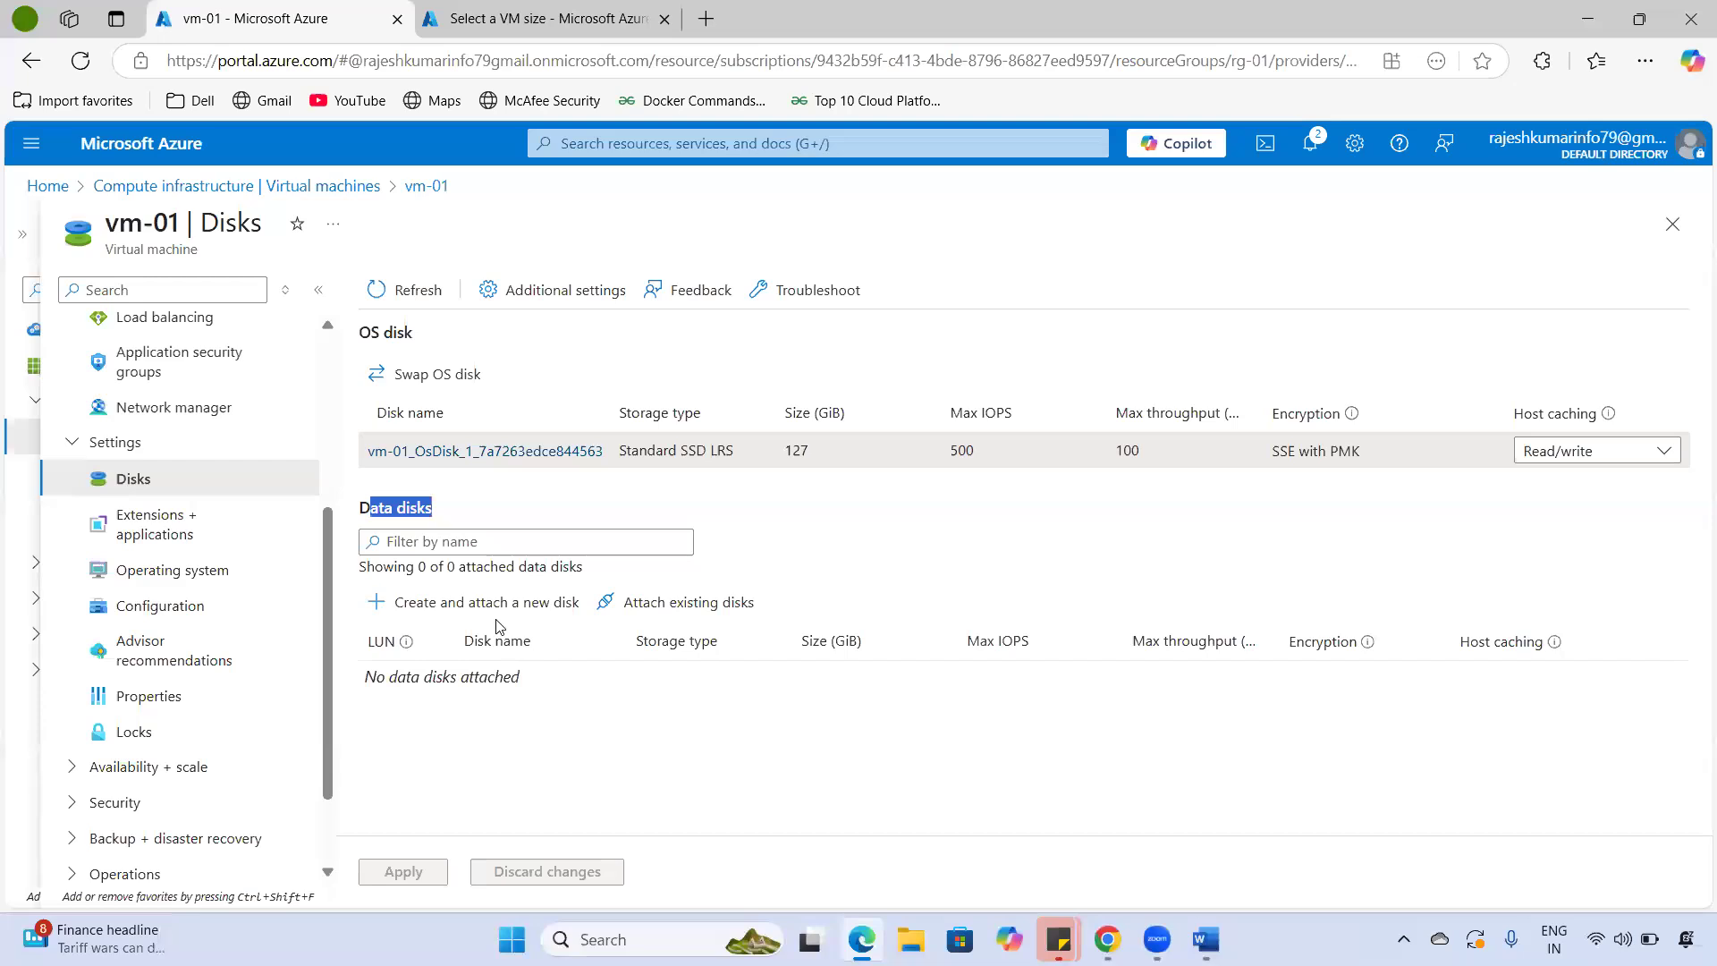
- View vm-01's Operating system details, highlighting the Windows Server 2022 image and Licensing section
click(209, 522)
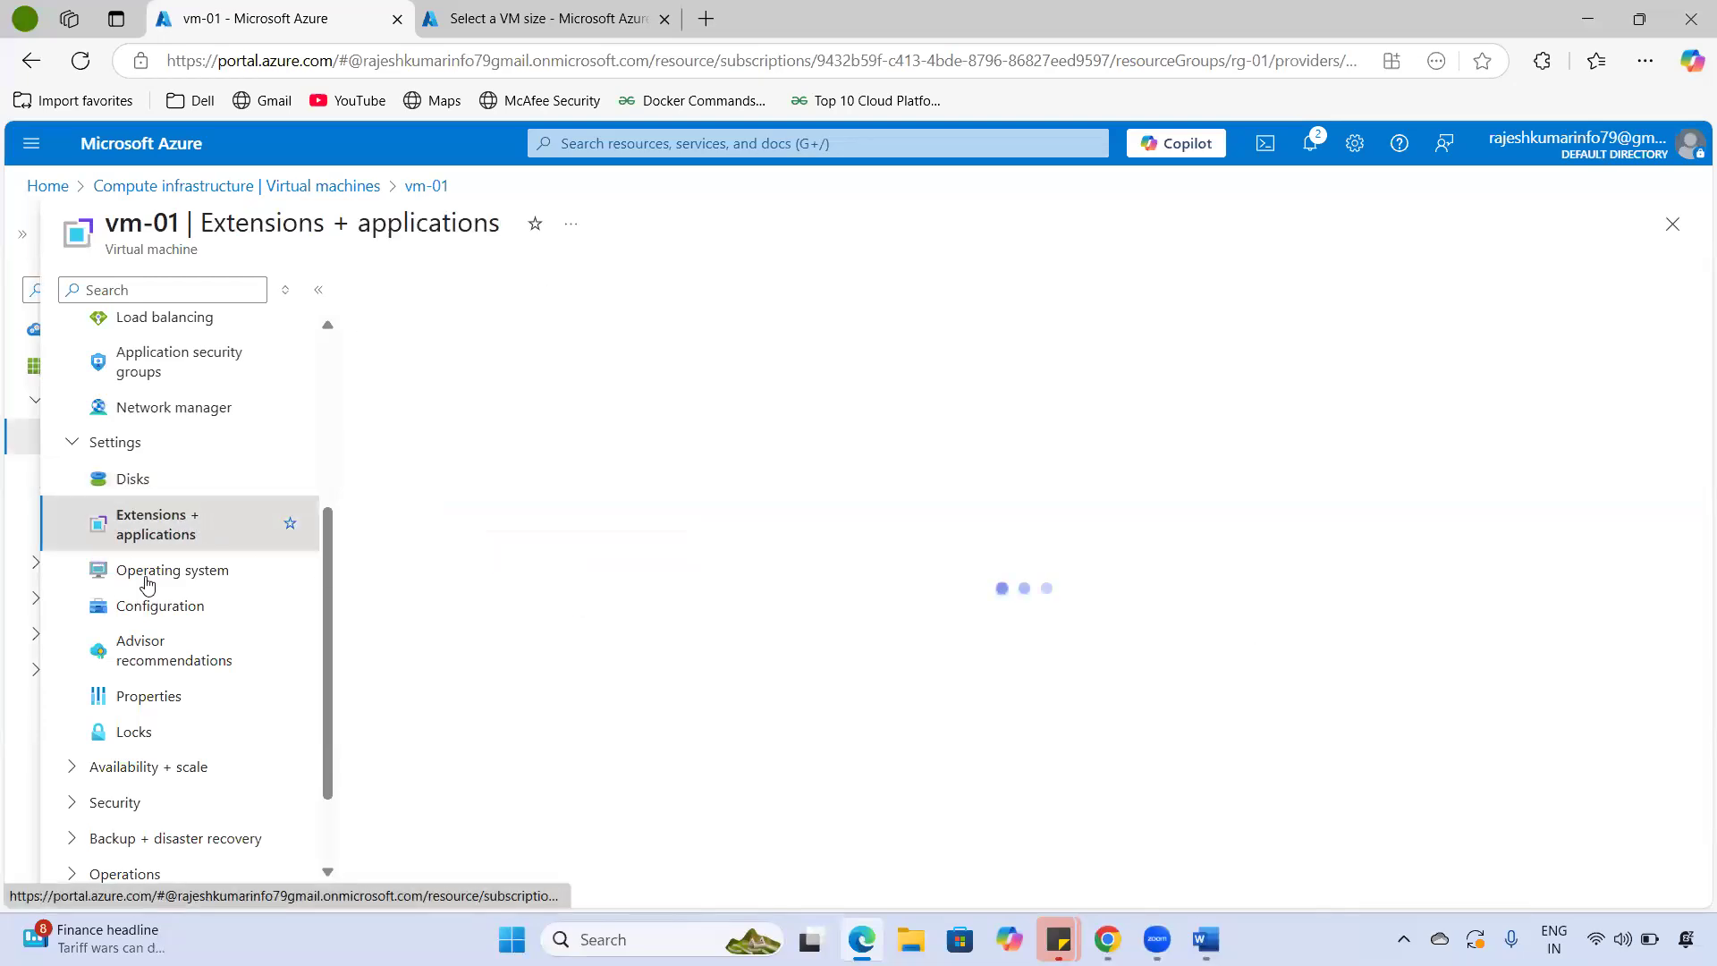
click(213, 571)
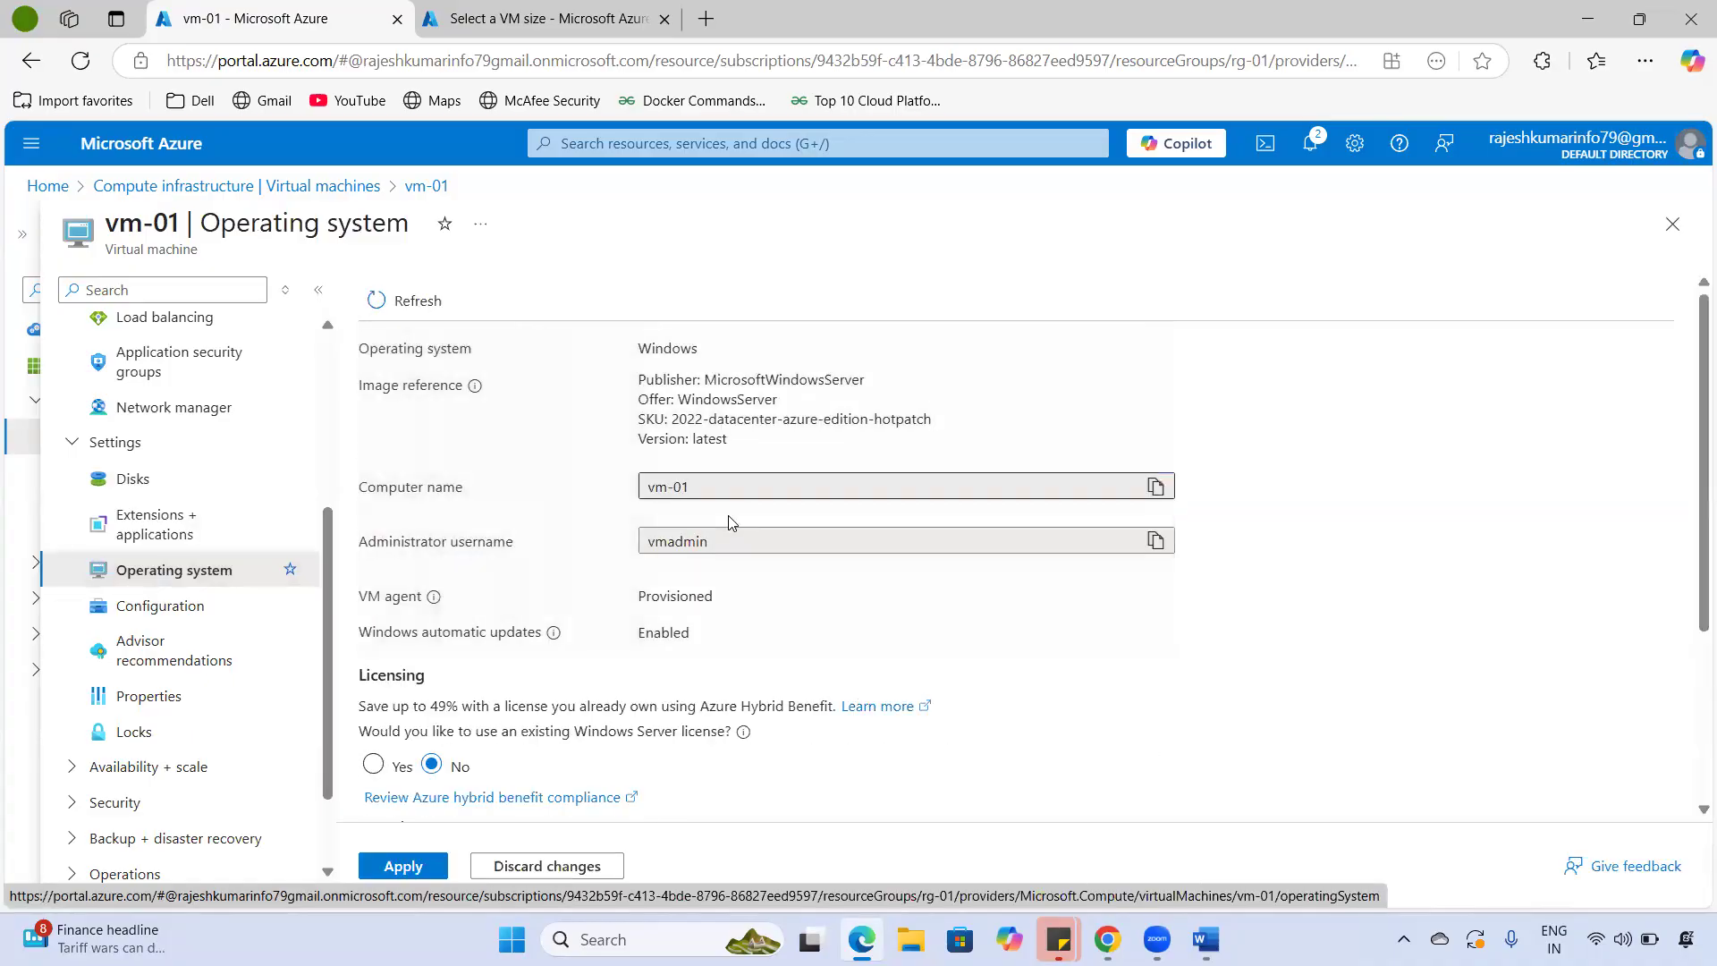
double_click(669, 353)
drag(654, 379, 813, 443)
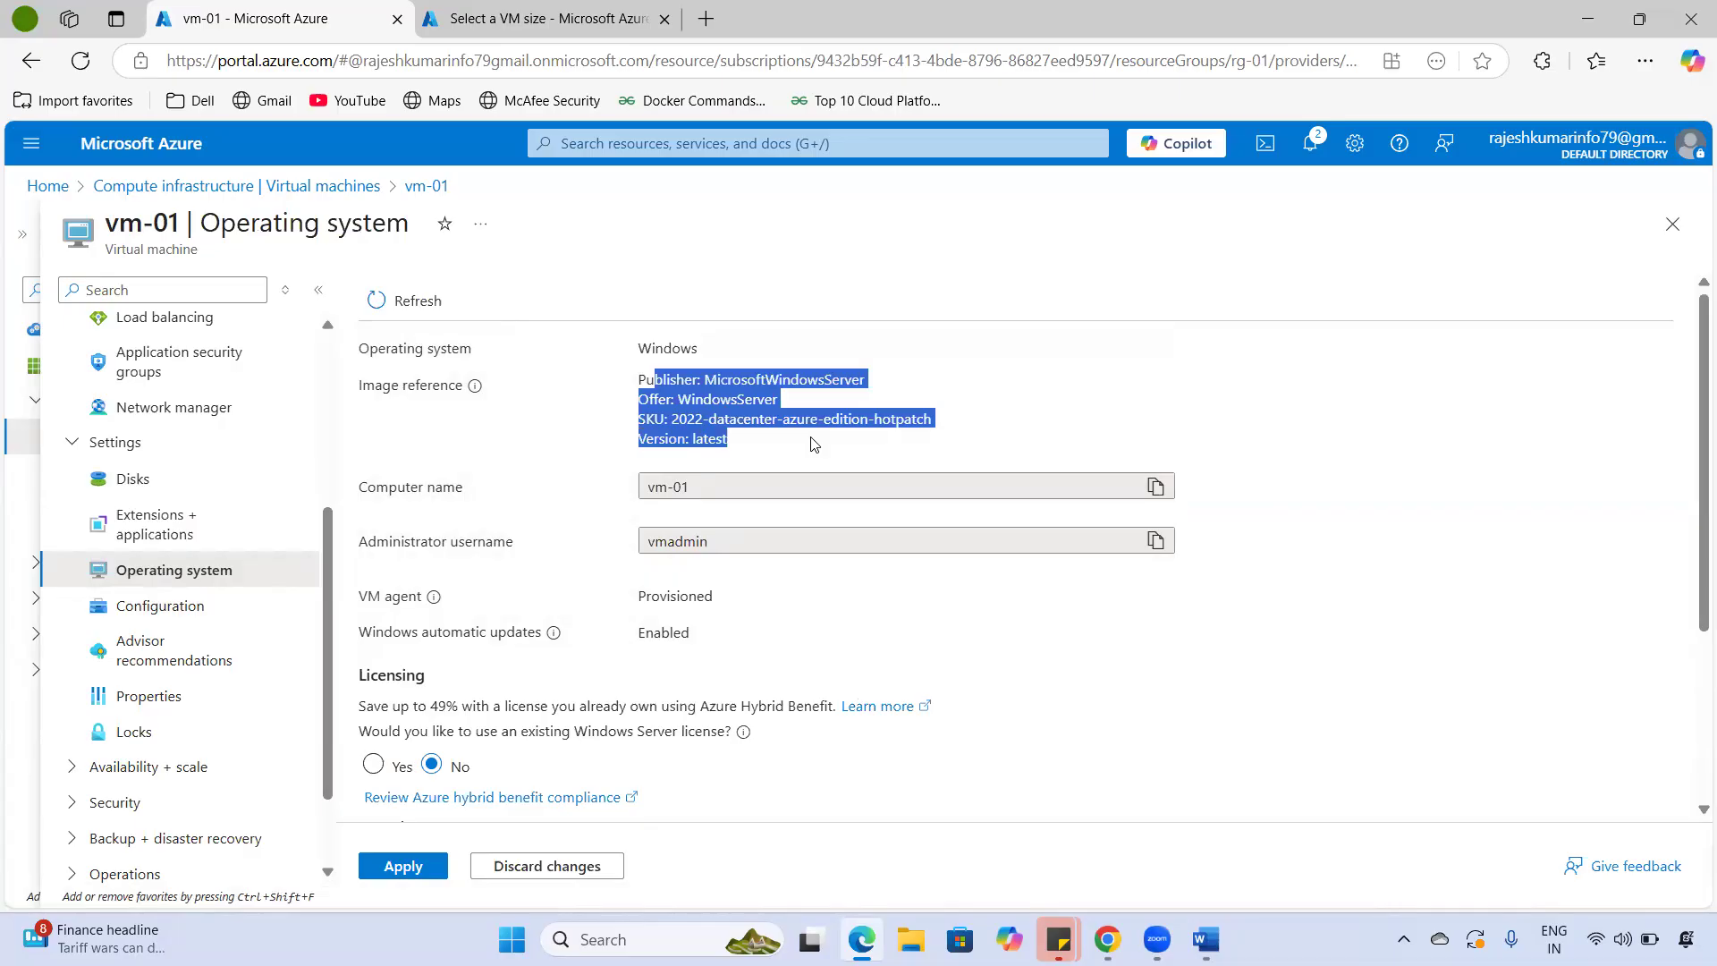
drag(715, 542, 699, 595)
scroll(699, 595, down, 1)
click(456, 562)
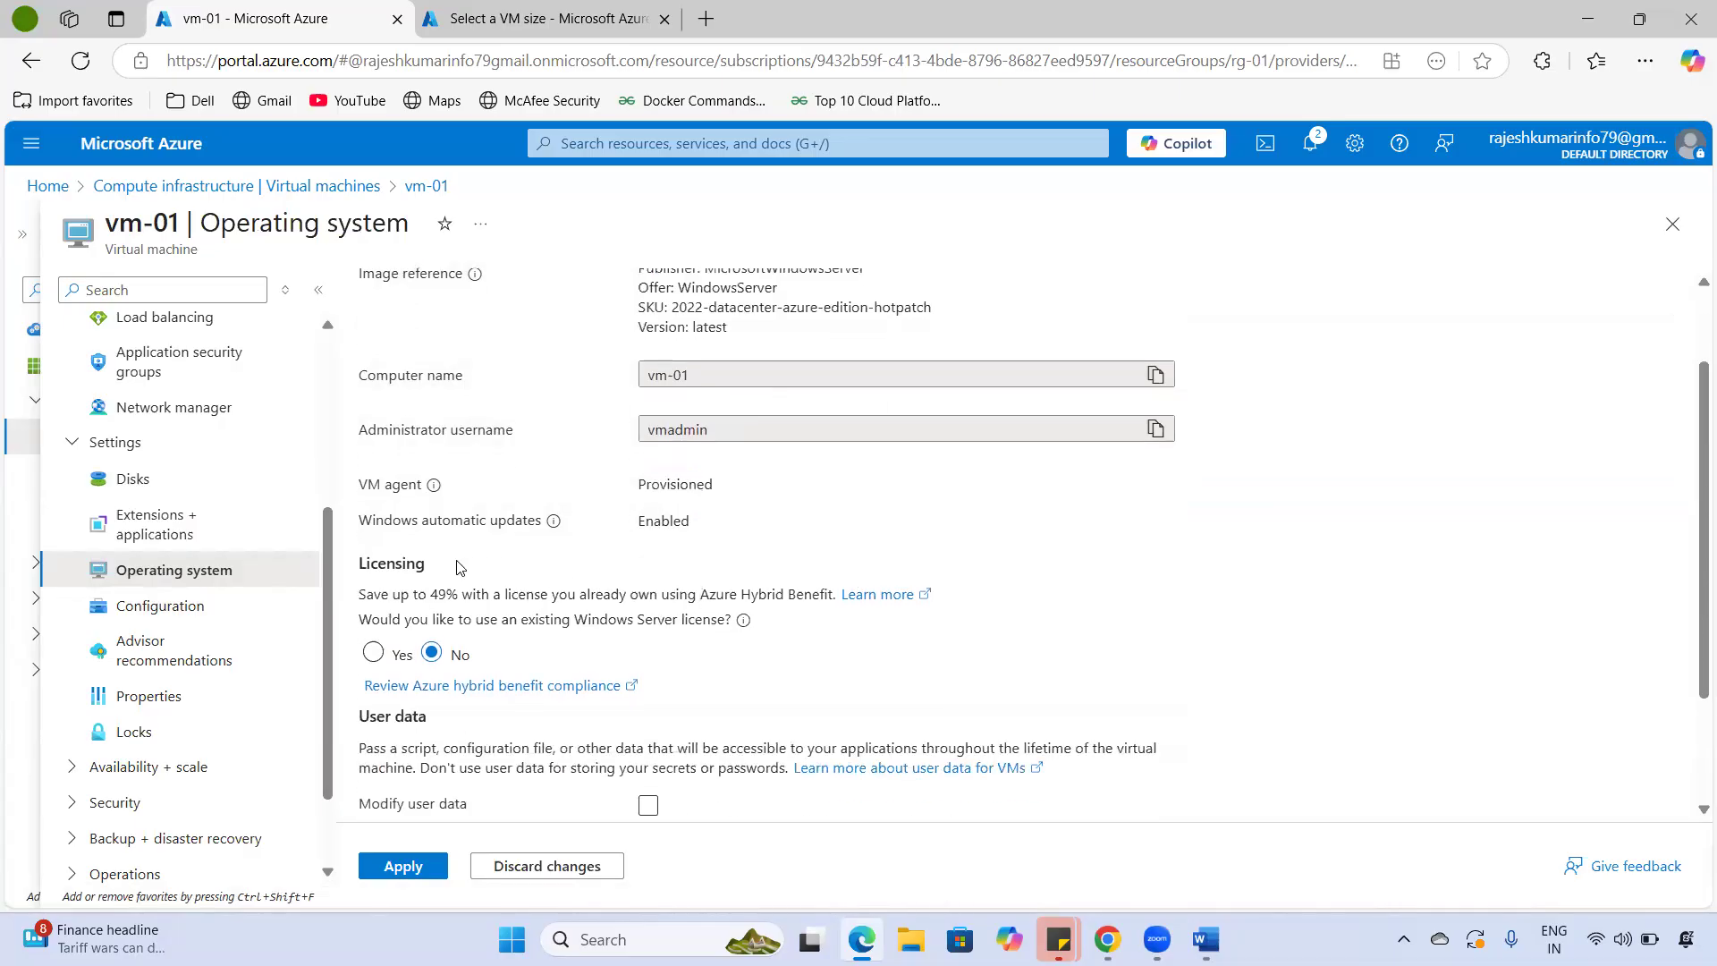
drag(367, 563, 457, 562)
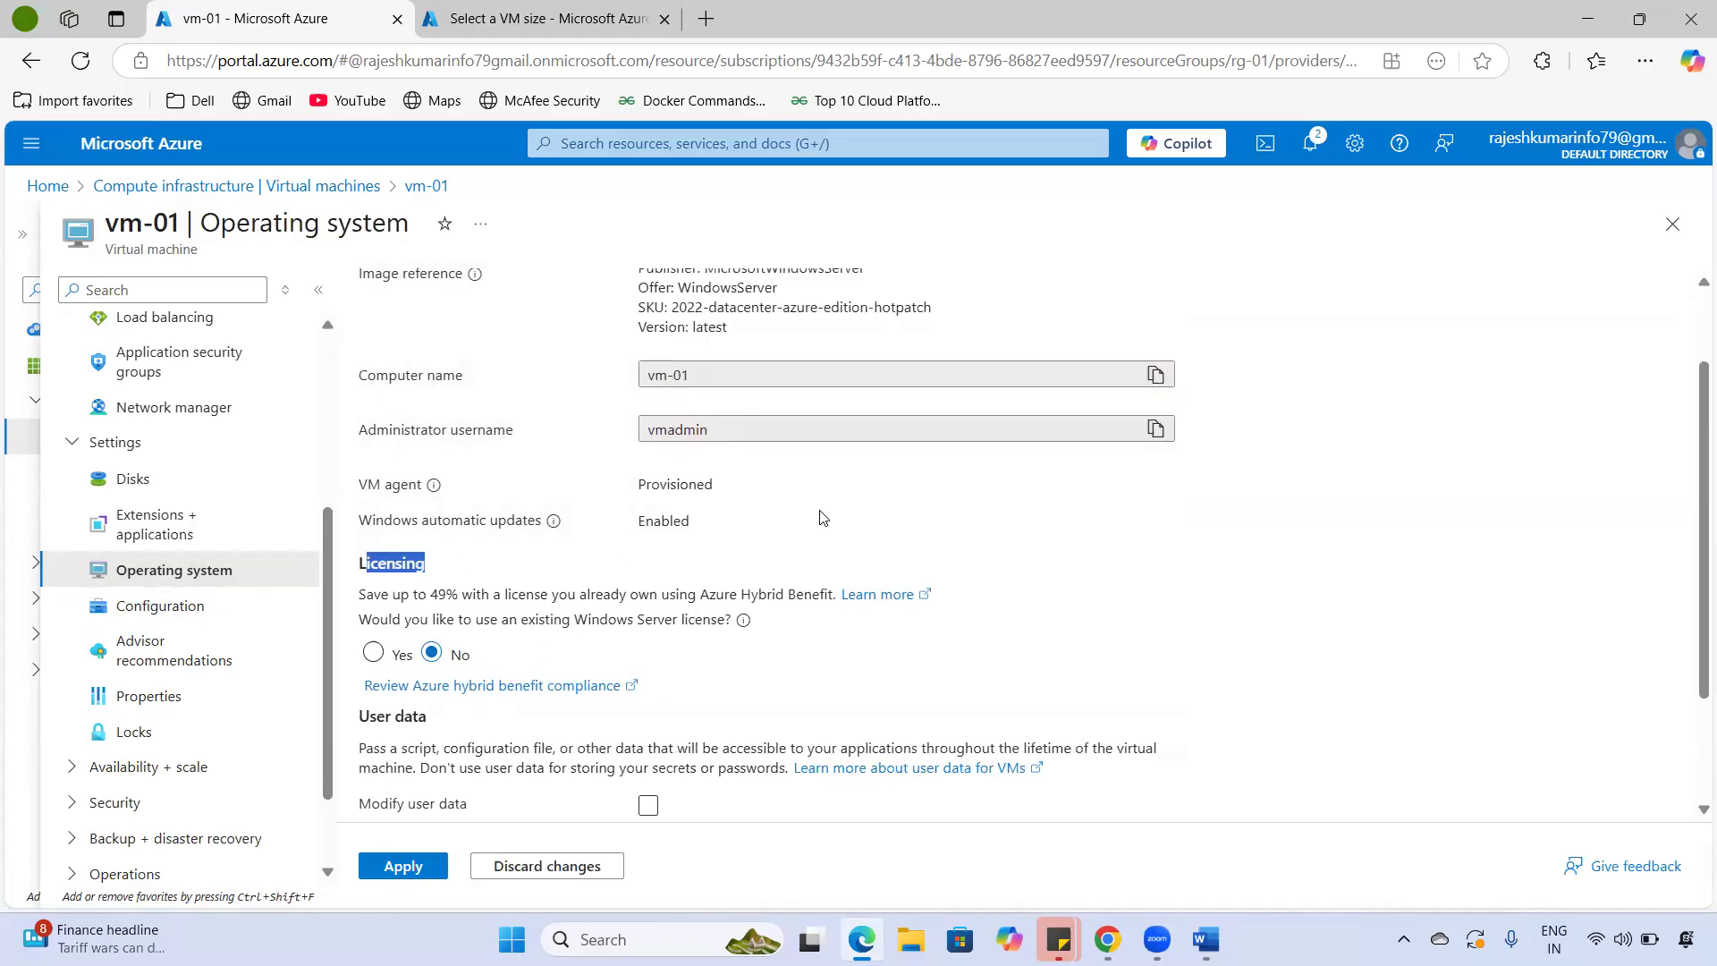
scroll(768, 575, down, 2)
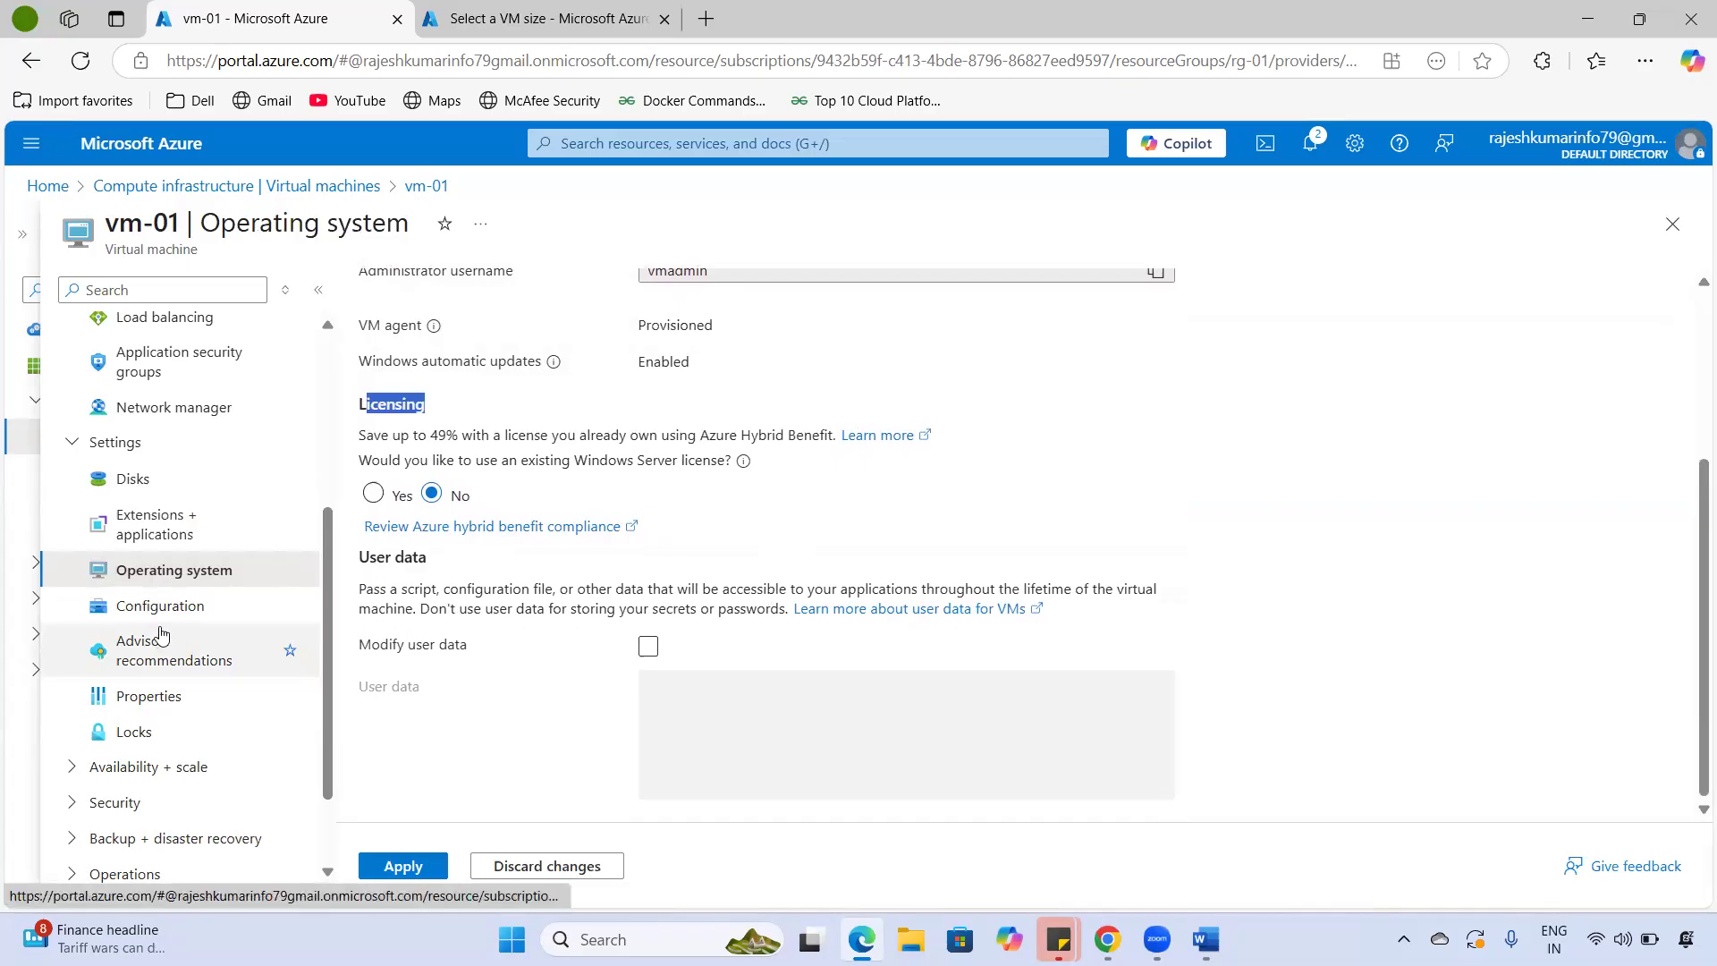
click(145, 606)
- Scroll through vm-01's Configuration page and review its Security type setting
scroll(646, 487, down, 7)
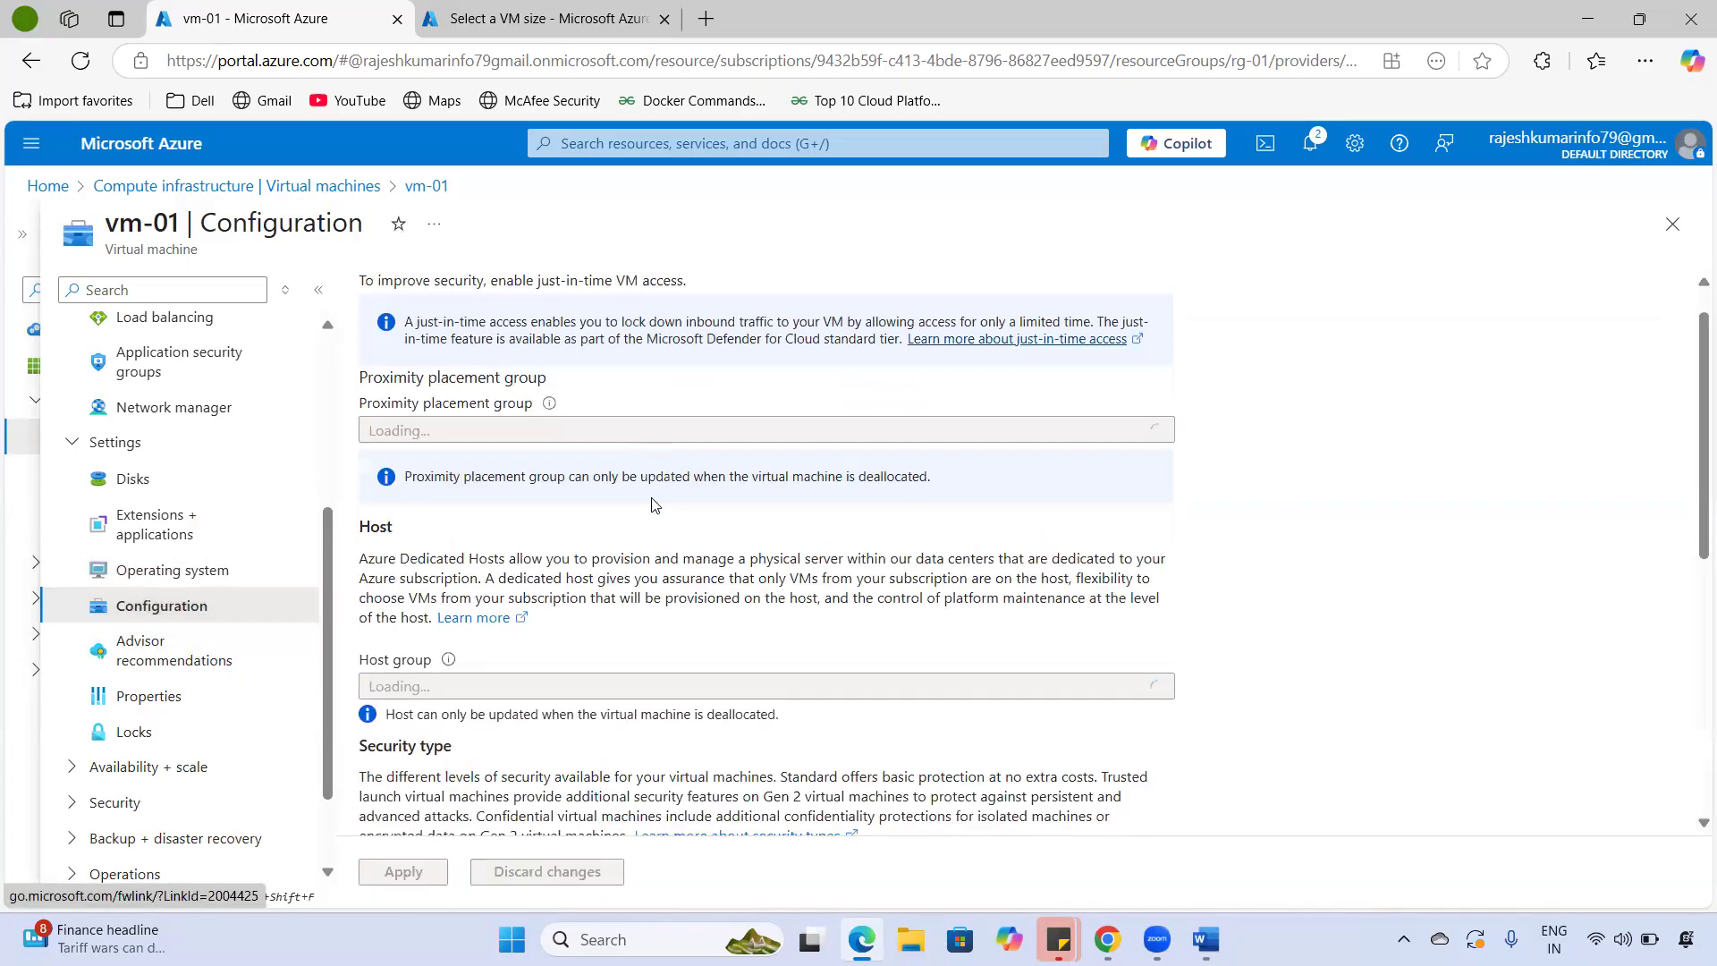
scroll(652, 523, up, 4)
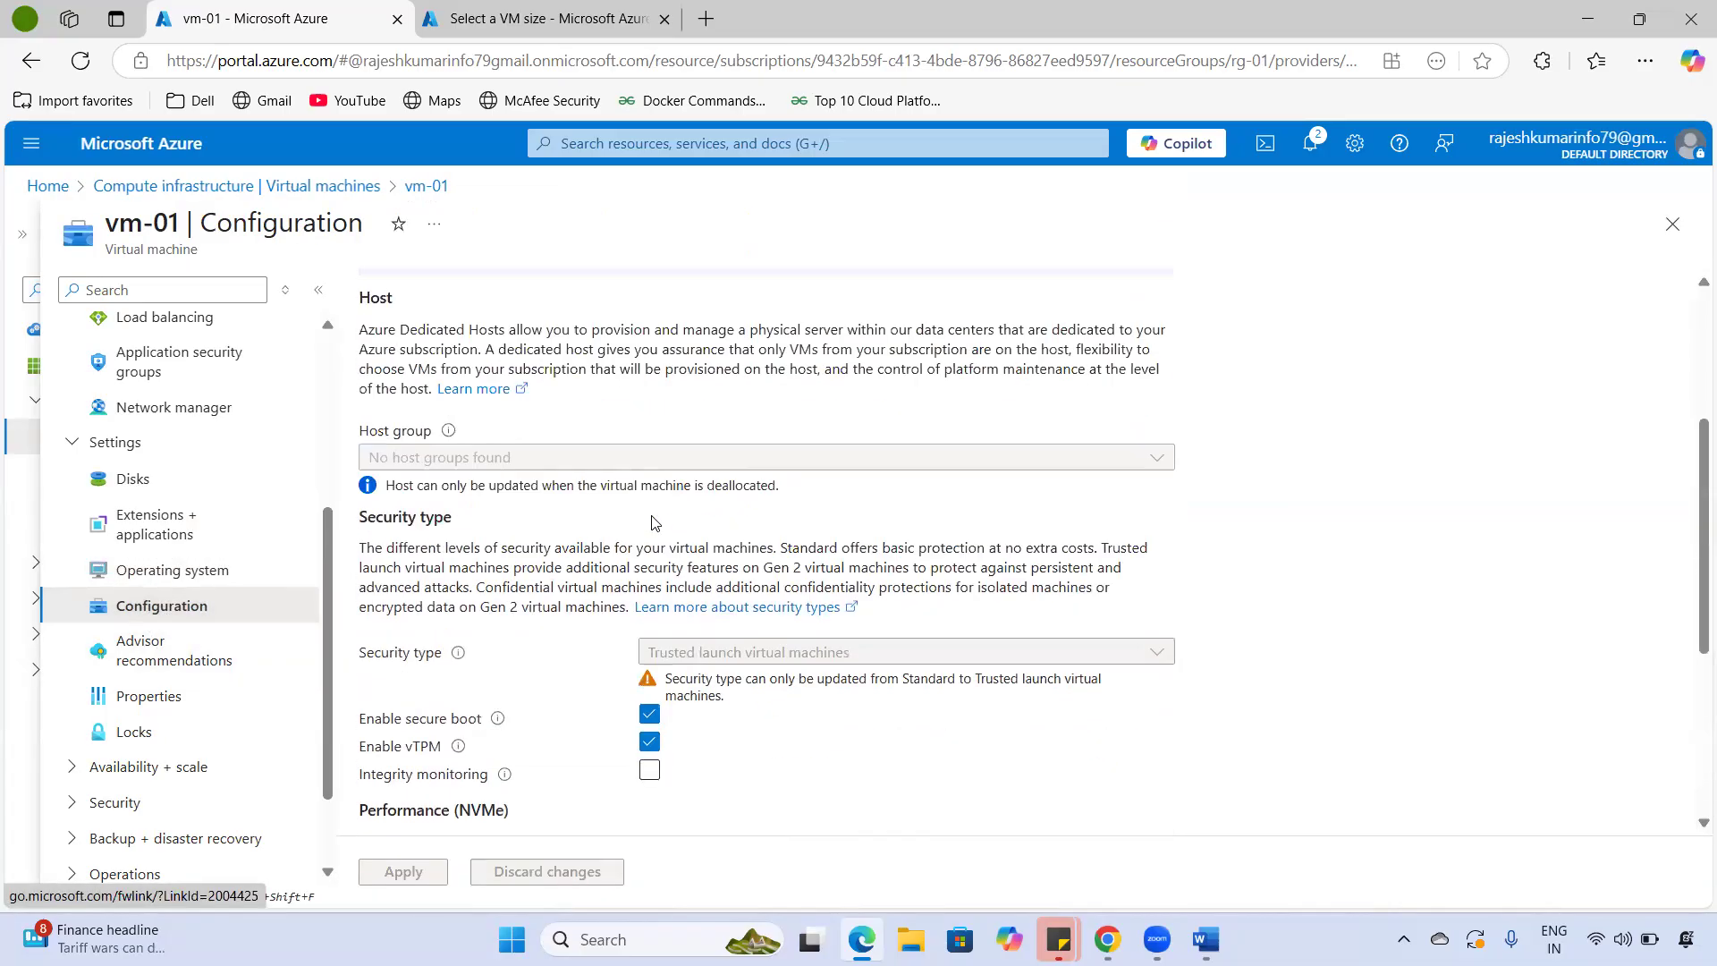
scroll(655, 523, up, 2)
scroll(617, 483, down, 4)
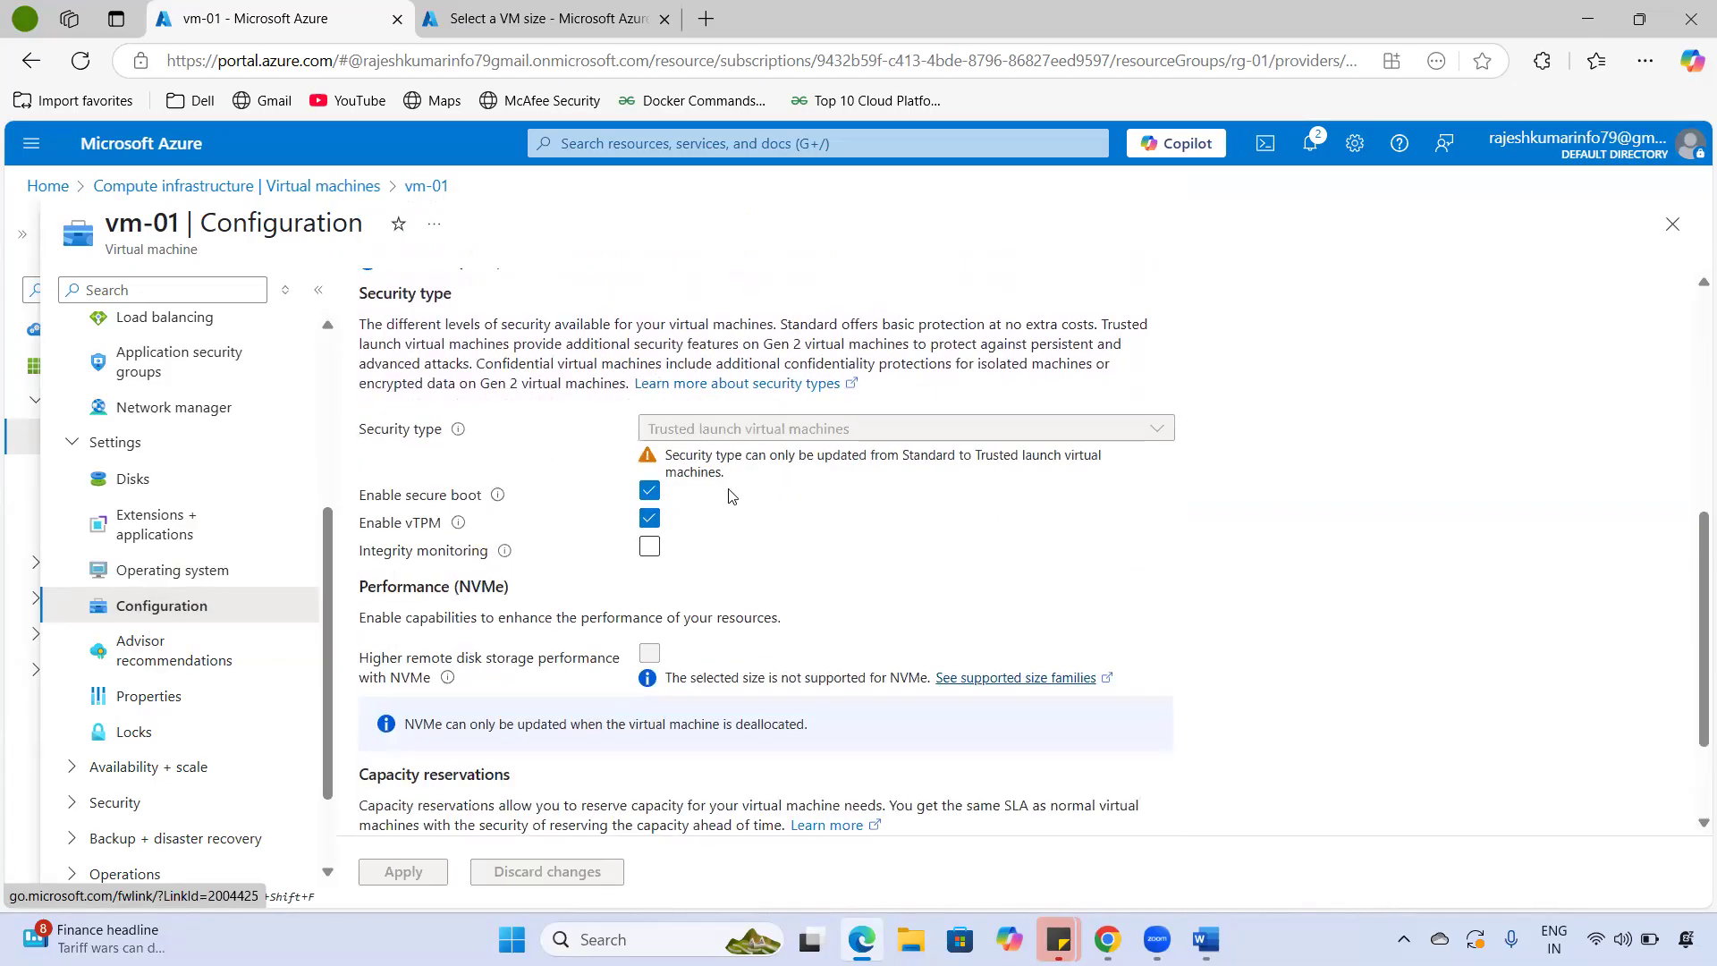
drag(381, 438, 441, 431)
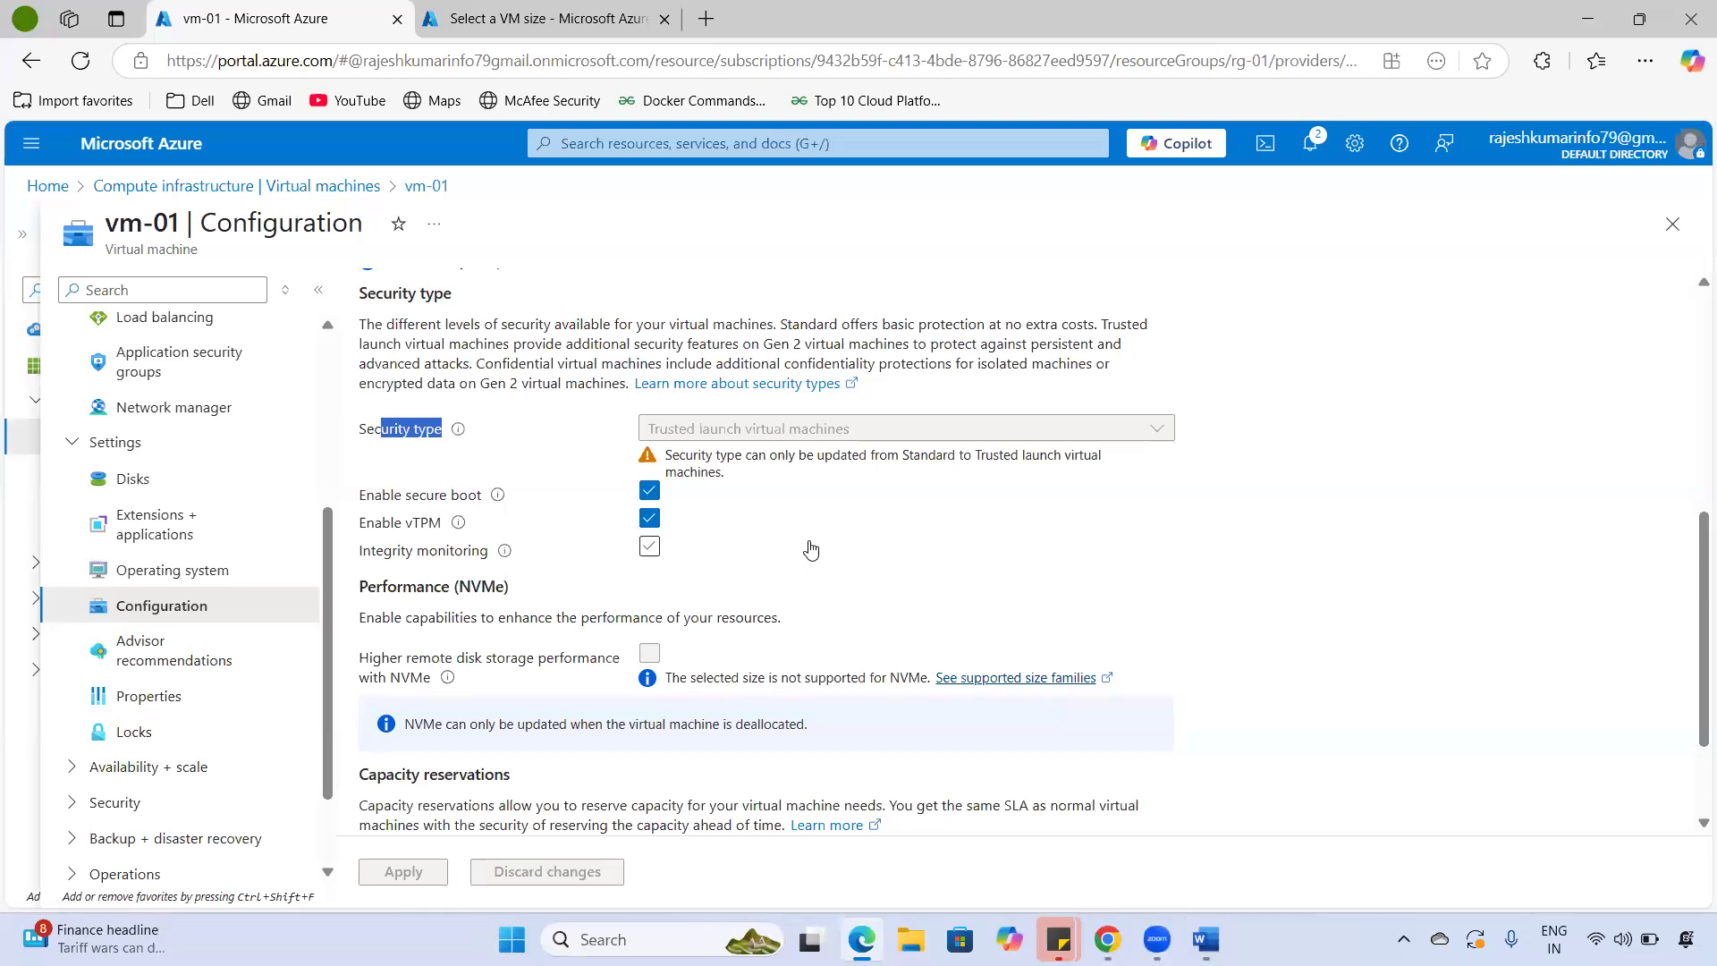
scroll(811, 548, down, 2)
scroll(804, 554, up, 7)
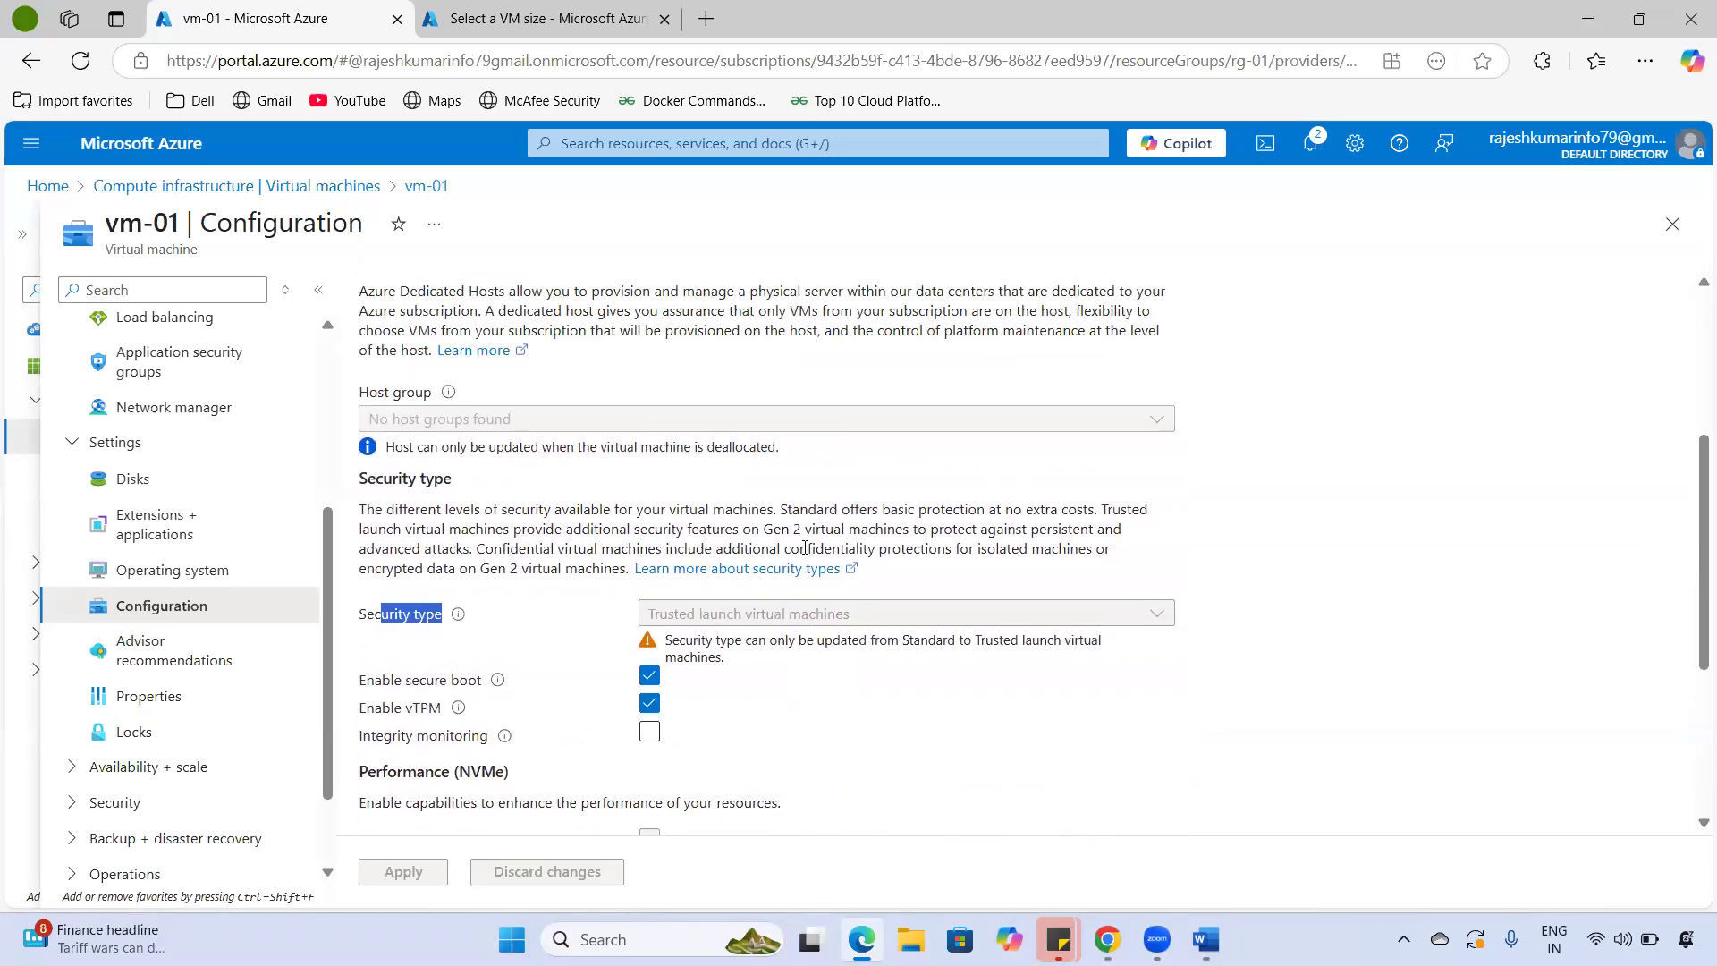
scroll(804, 549, up, 2)
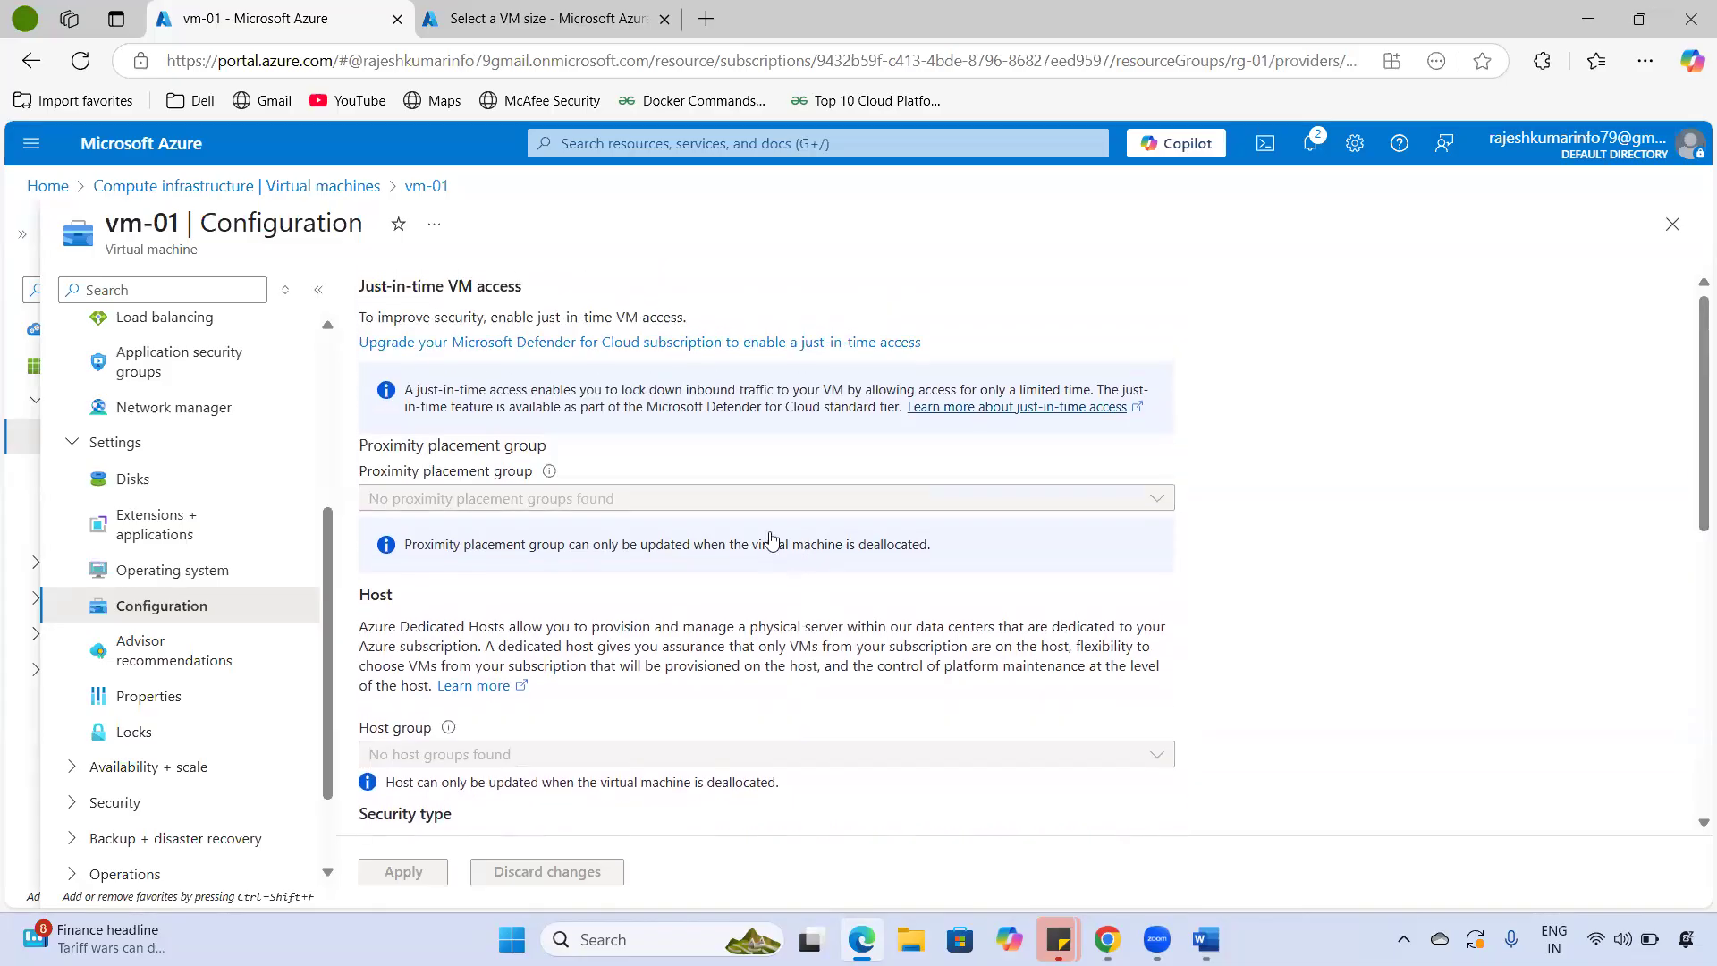
- Open vm-01's Advisor recommendations and read the all-recommendations-followed message
click(138, 662)
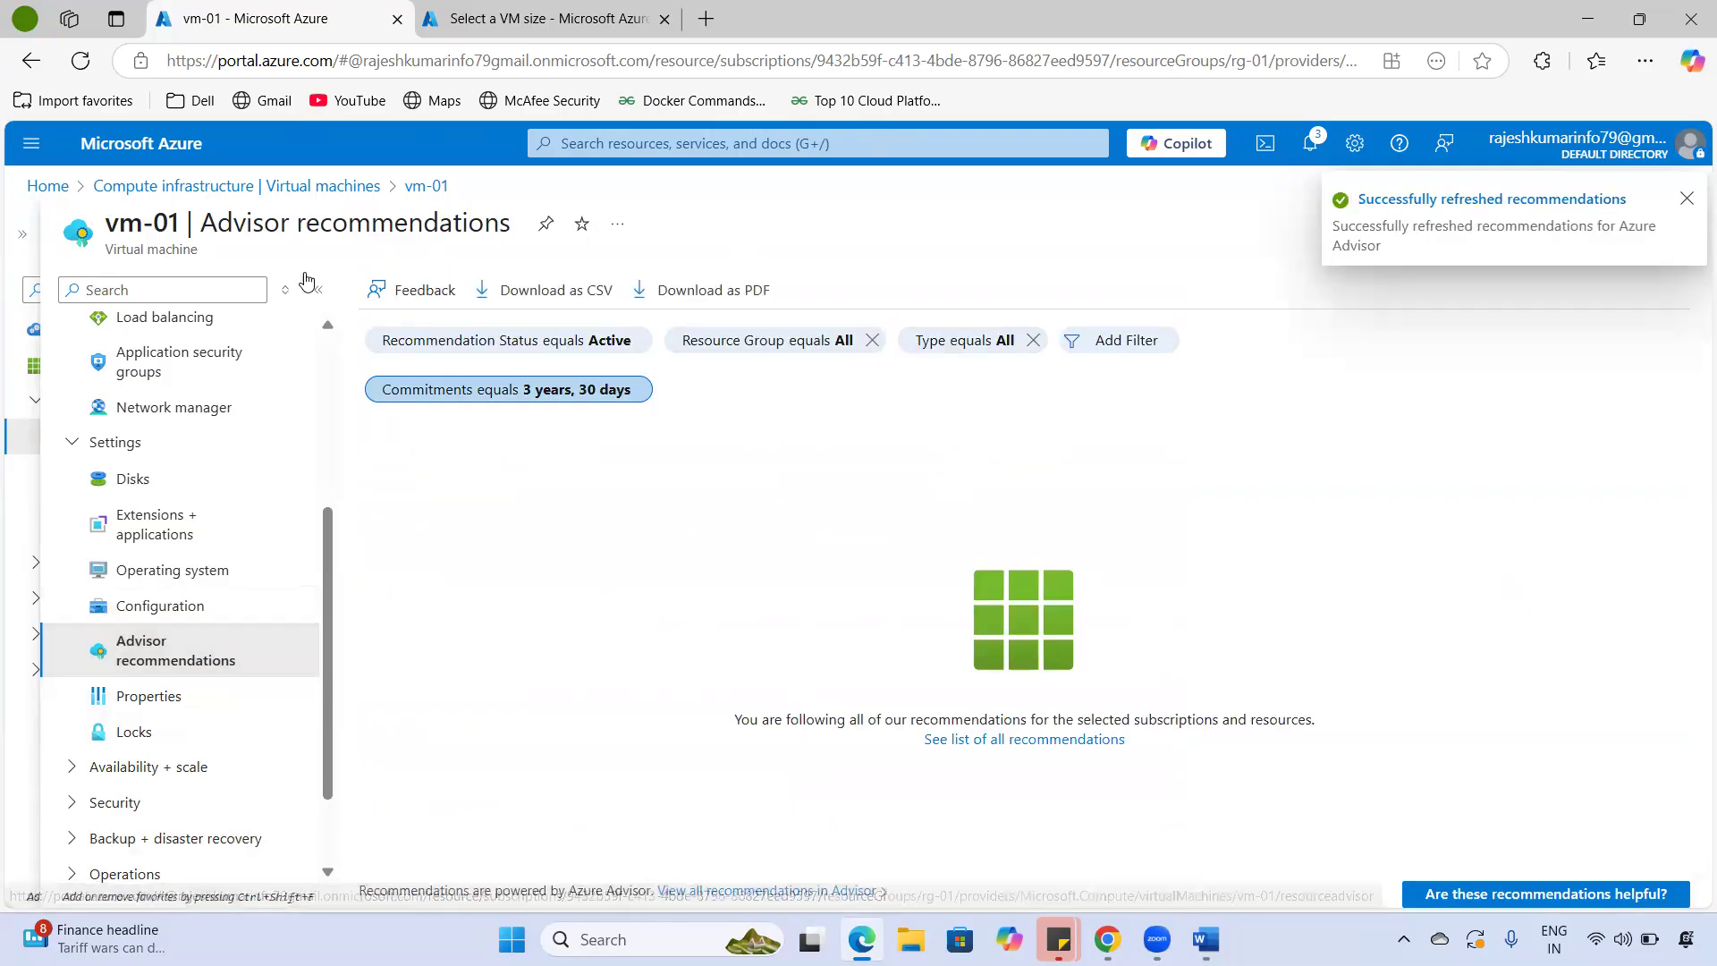
drag(152, 219, 505, 224)
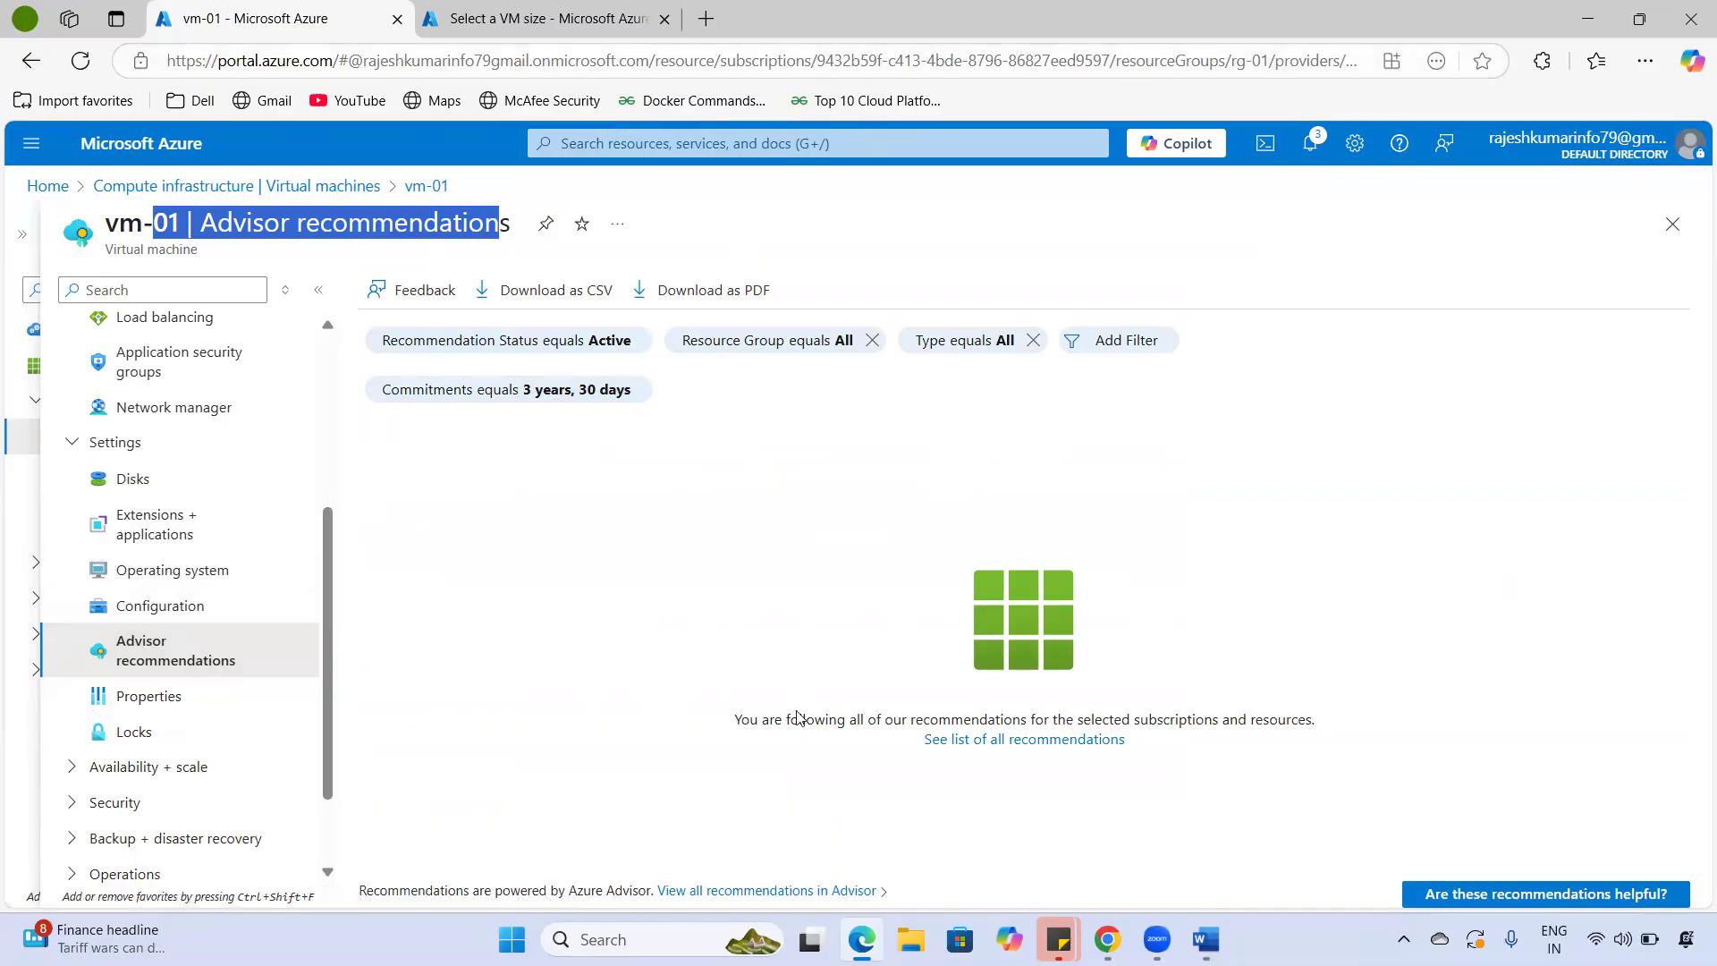
drag(1083, 731, 675, 663)
click(649, 700)
drag(739, 716, 1355, 715)
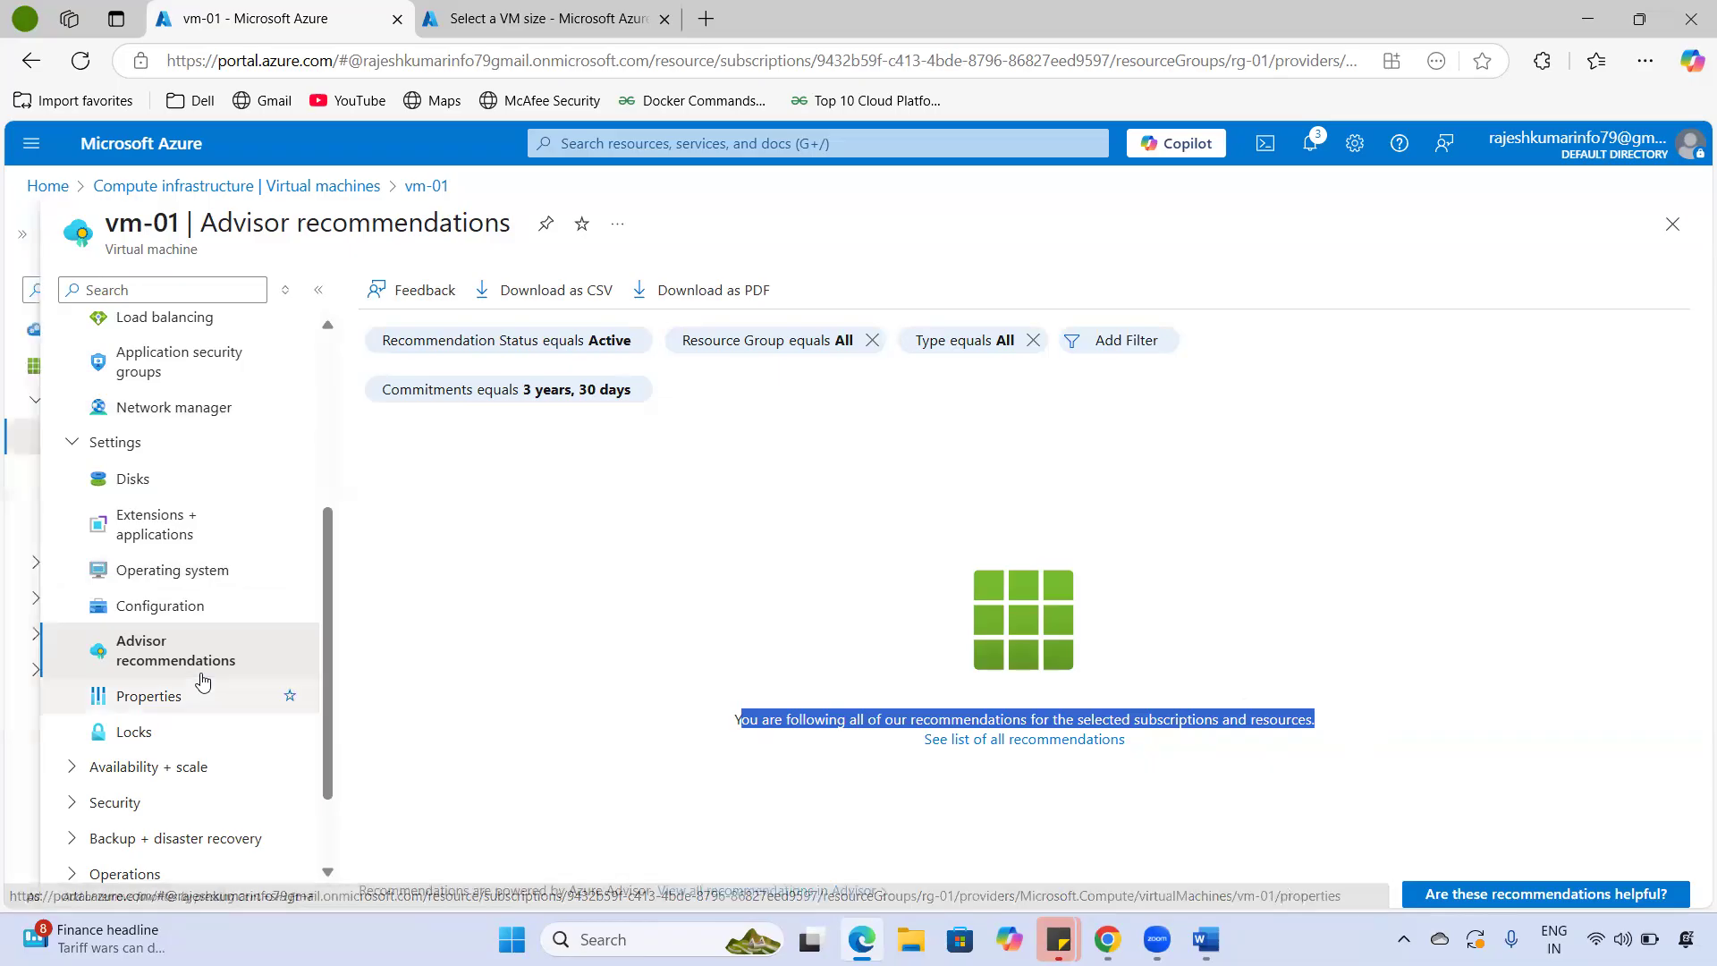
- Review vm-01's Properties page, including its subscription name and ID
click(179, 705)
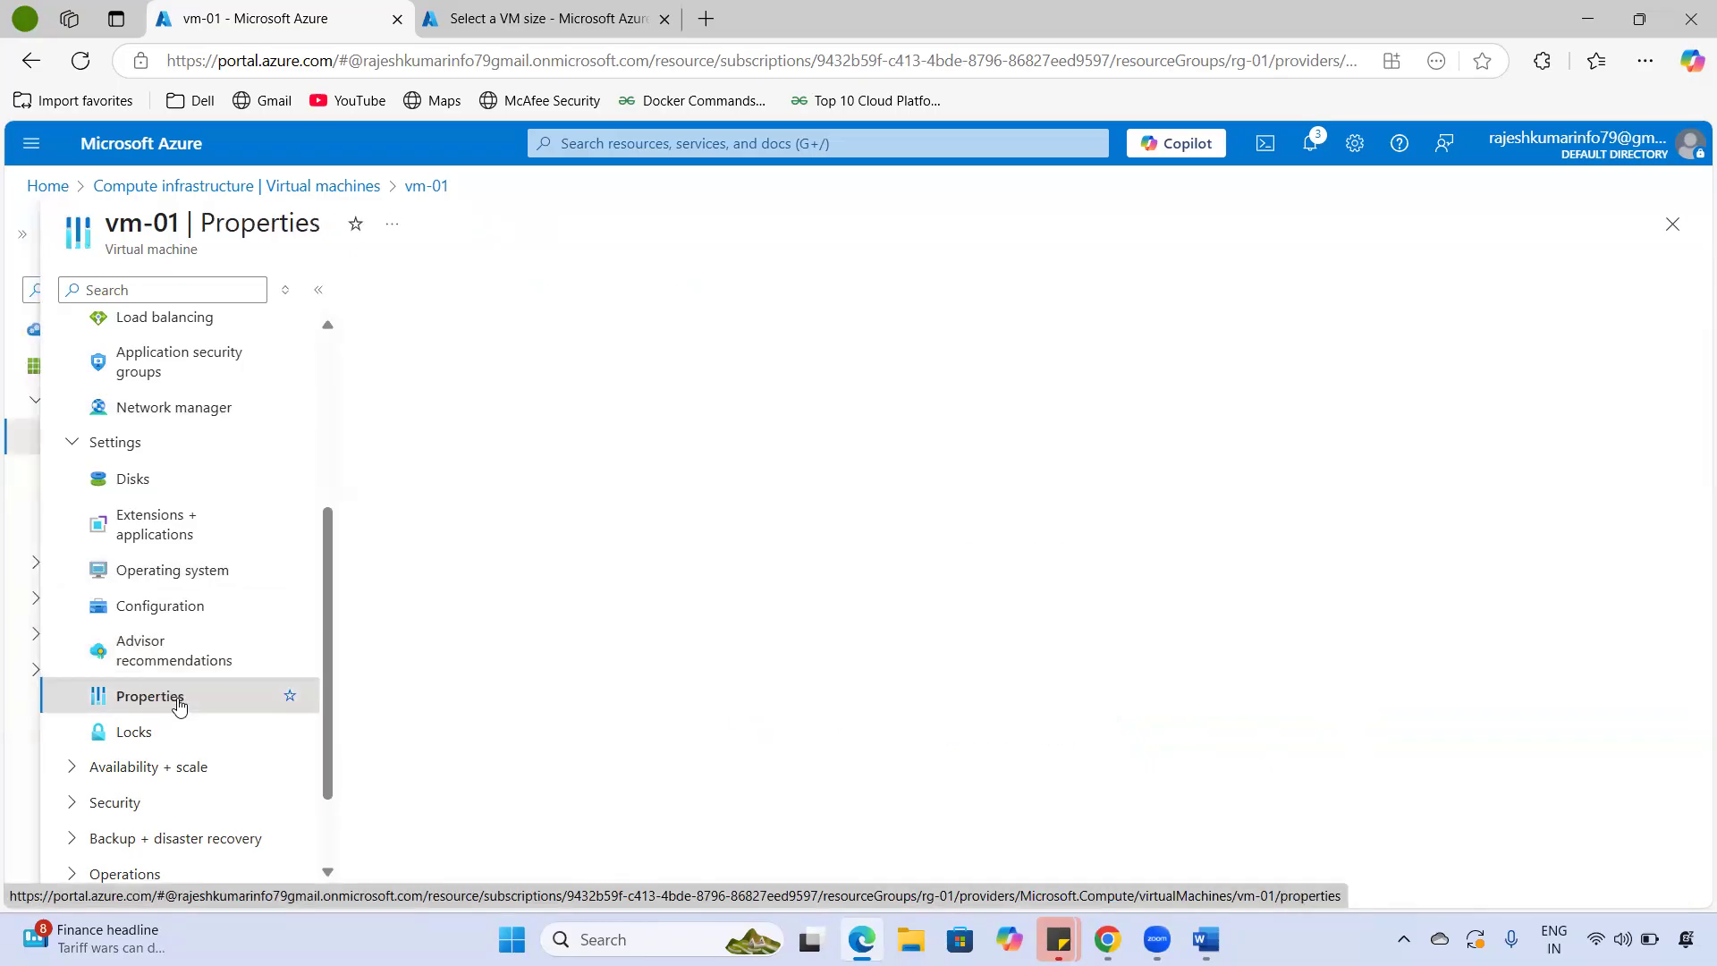
scroll(517, 541, down, 7)
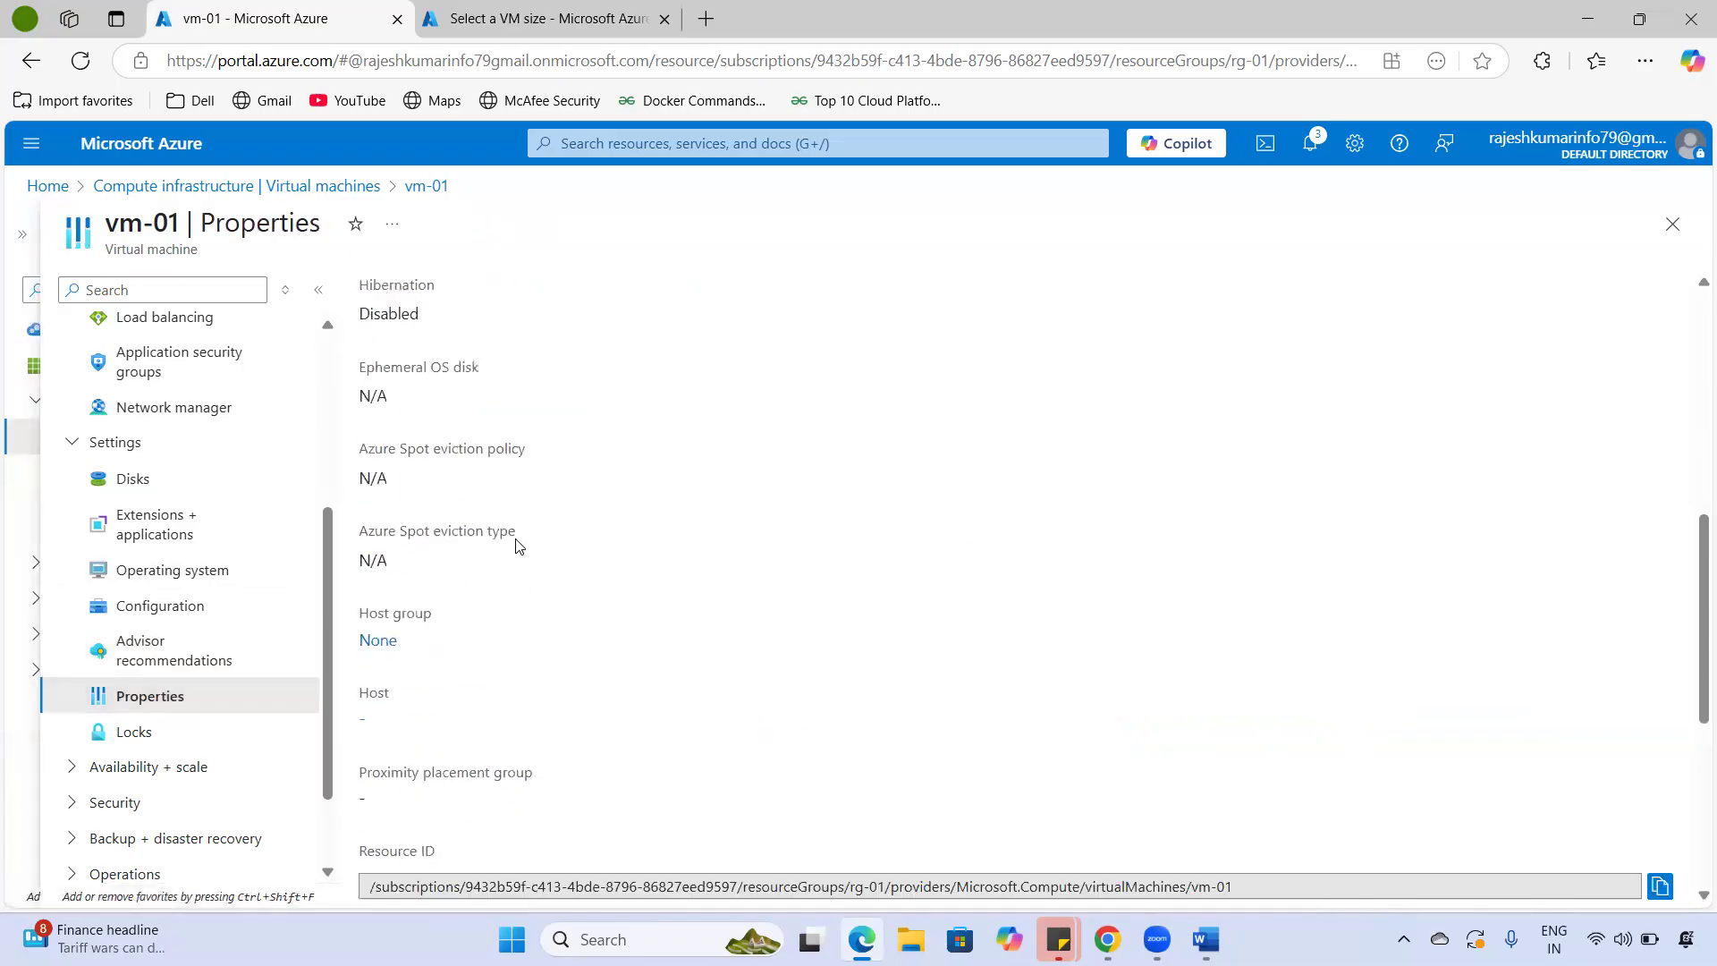
scroll(515, 546, down, 5)
scroll(523, 558, down, 1)
drag(468, 753, 382, 755)
drag(517, 867, 442, 866)
key(ctrl+a)
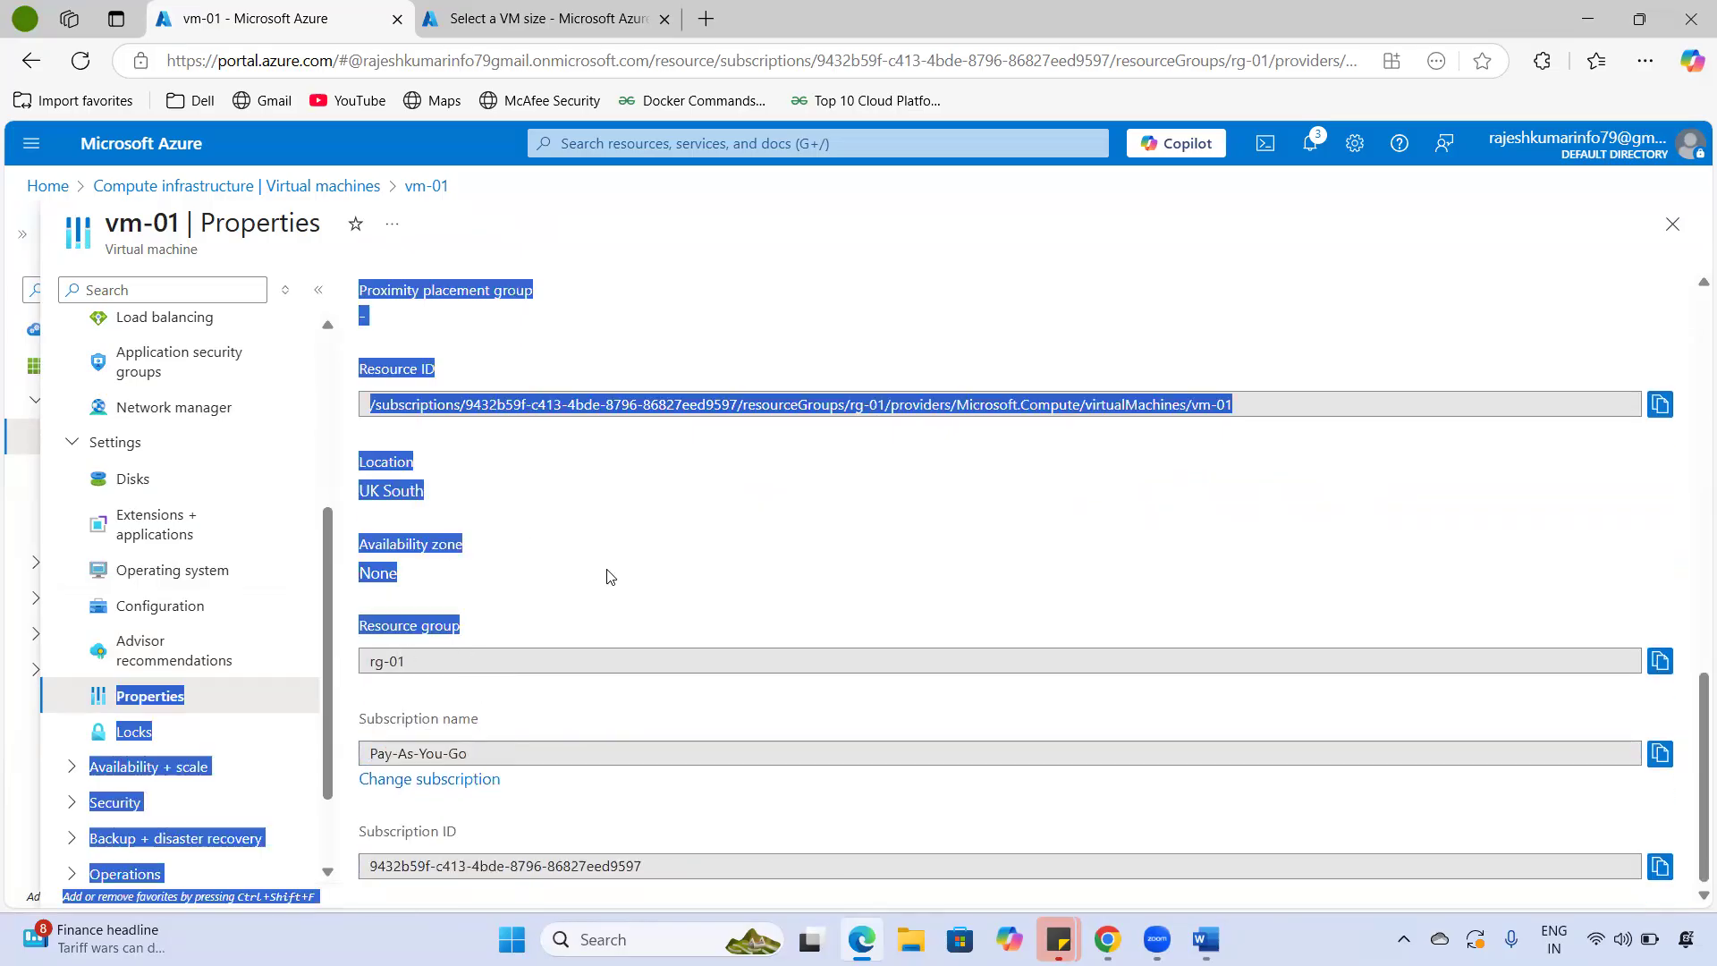
scroll(605, 575, up, 10)
- Return to vm-01's Overview and open Size, showing current size Standard_D2s_v3
click(853, 502)
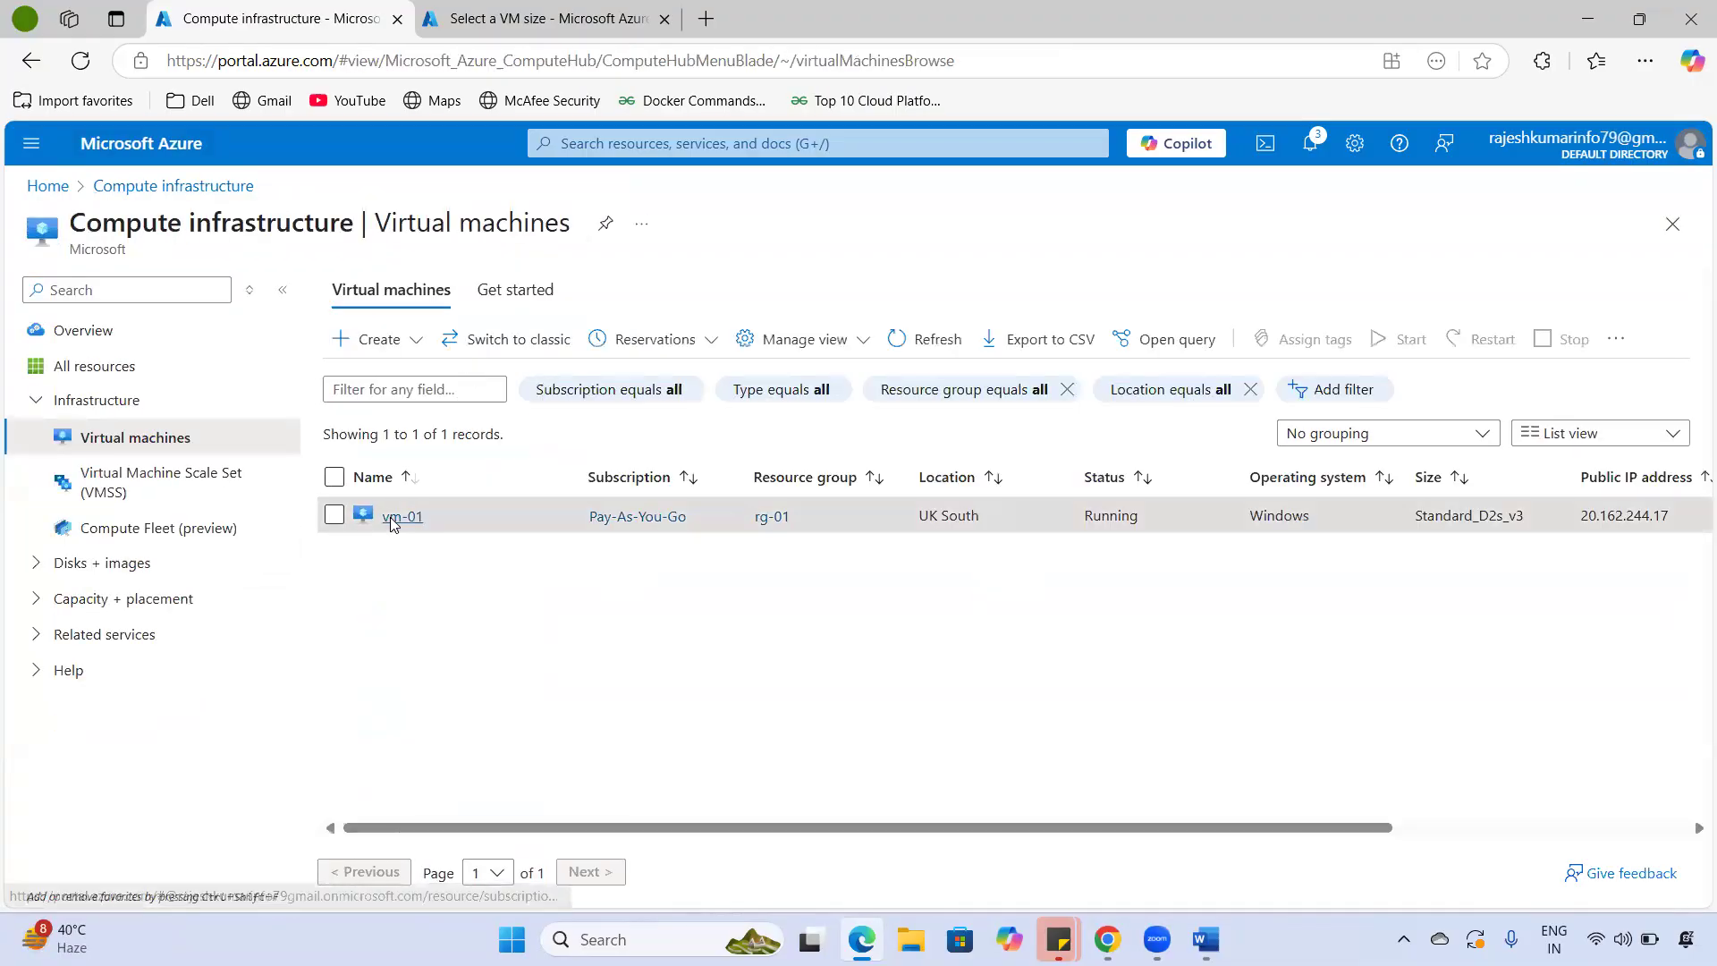
click(392, 518)
click(612, 228)
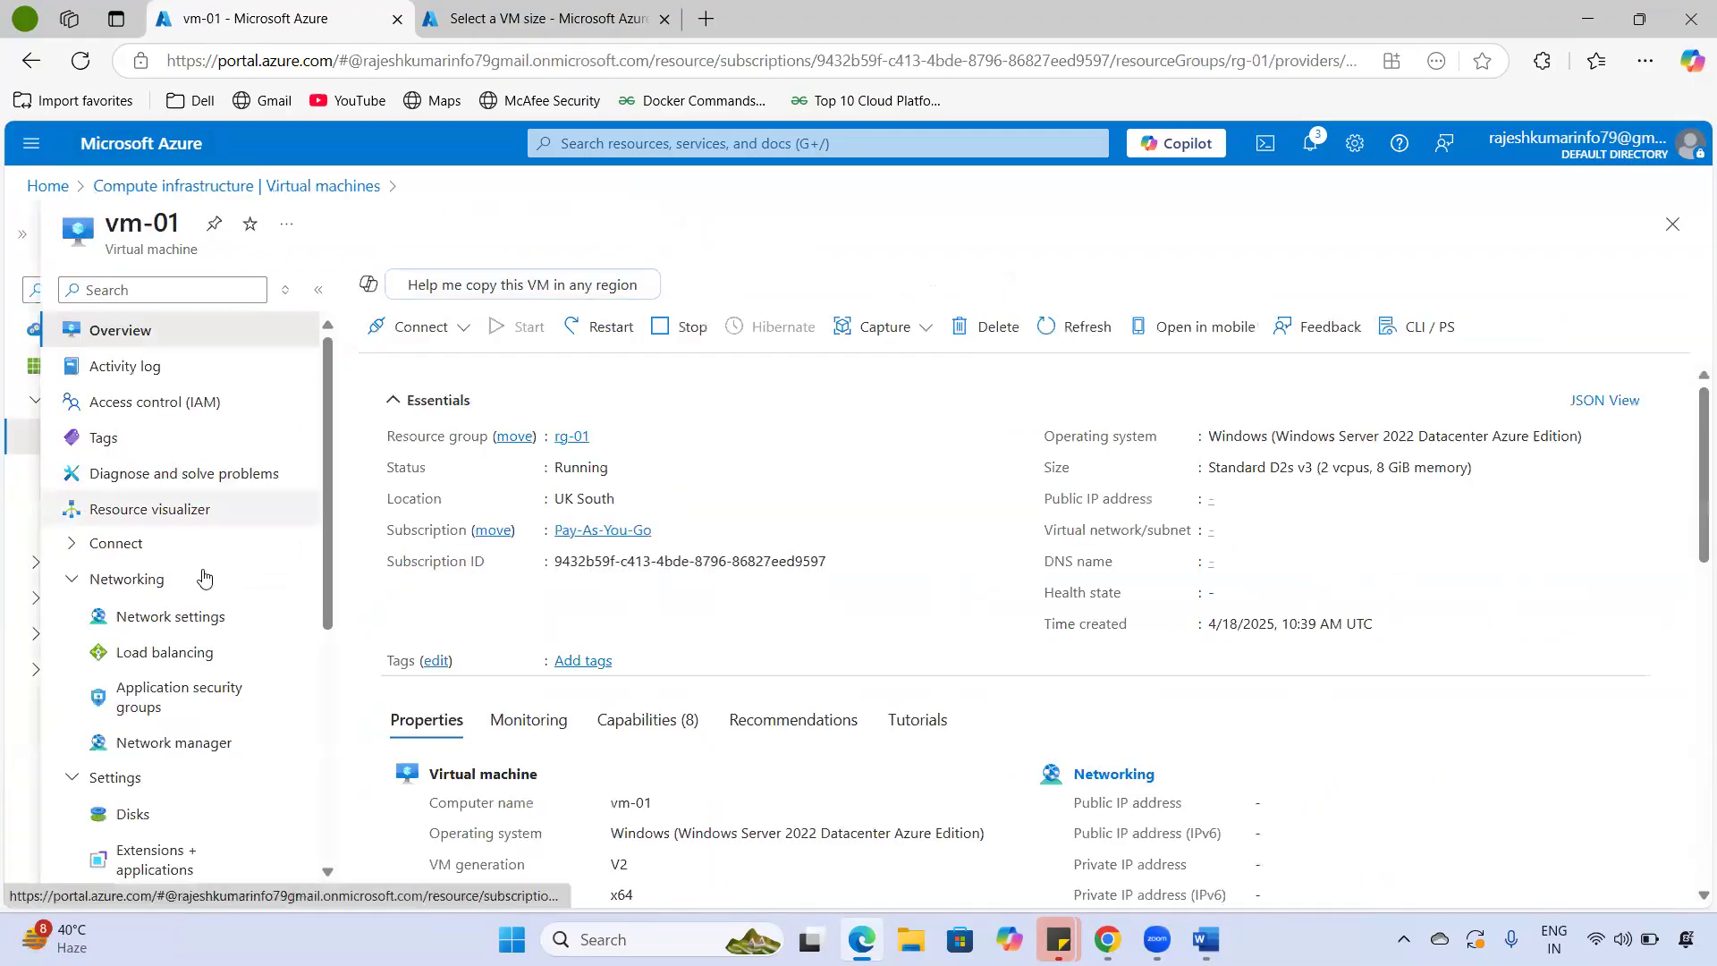
scroll(203, 575, down, 5)
click(101, 652)
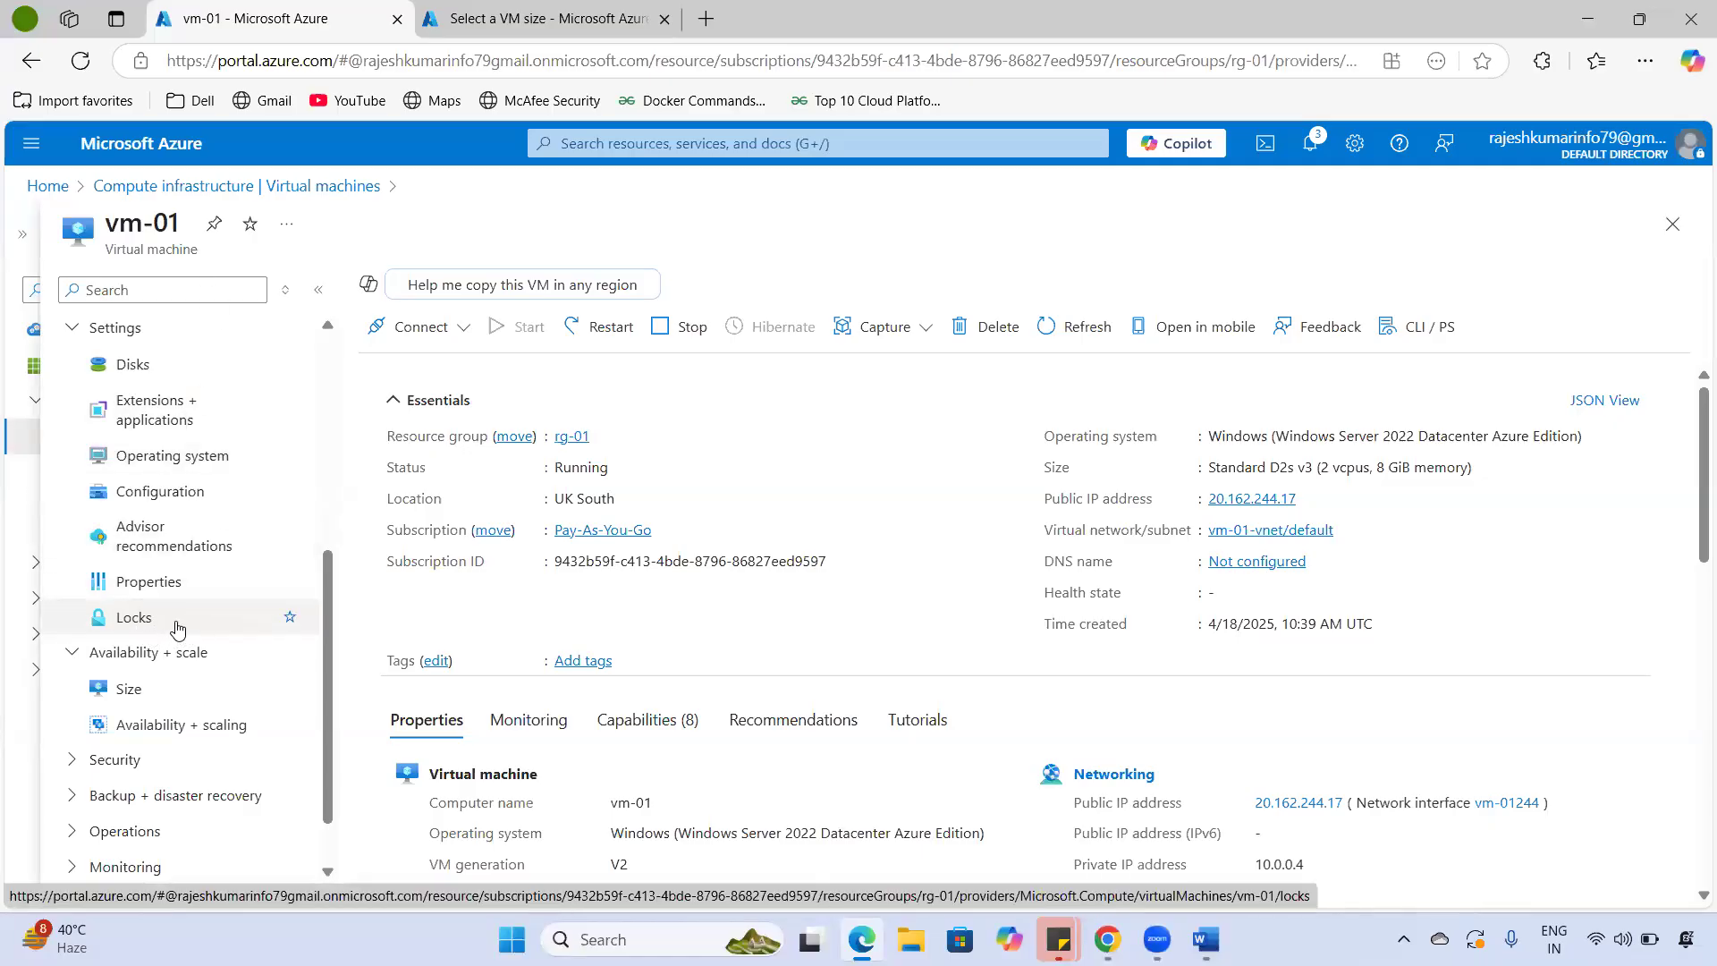
click(158, 692)
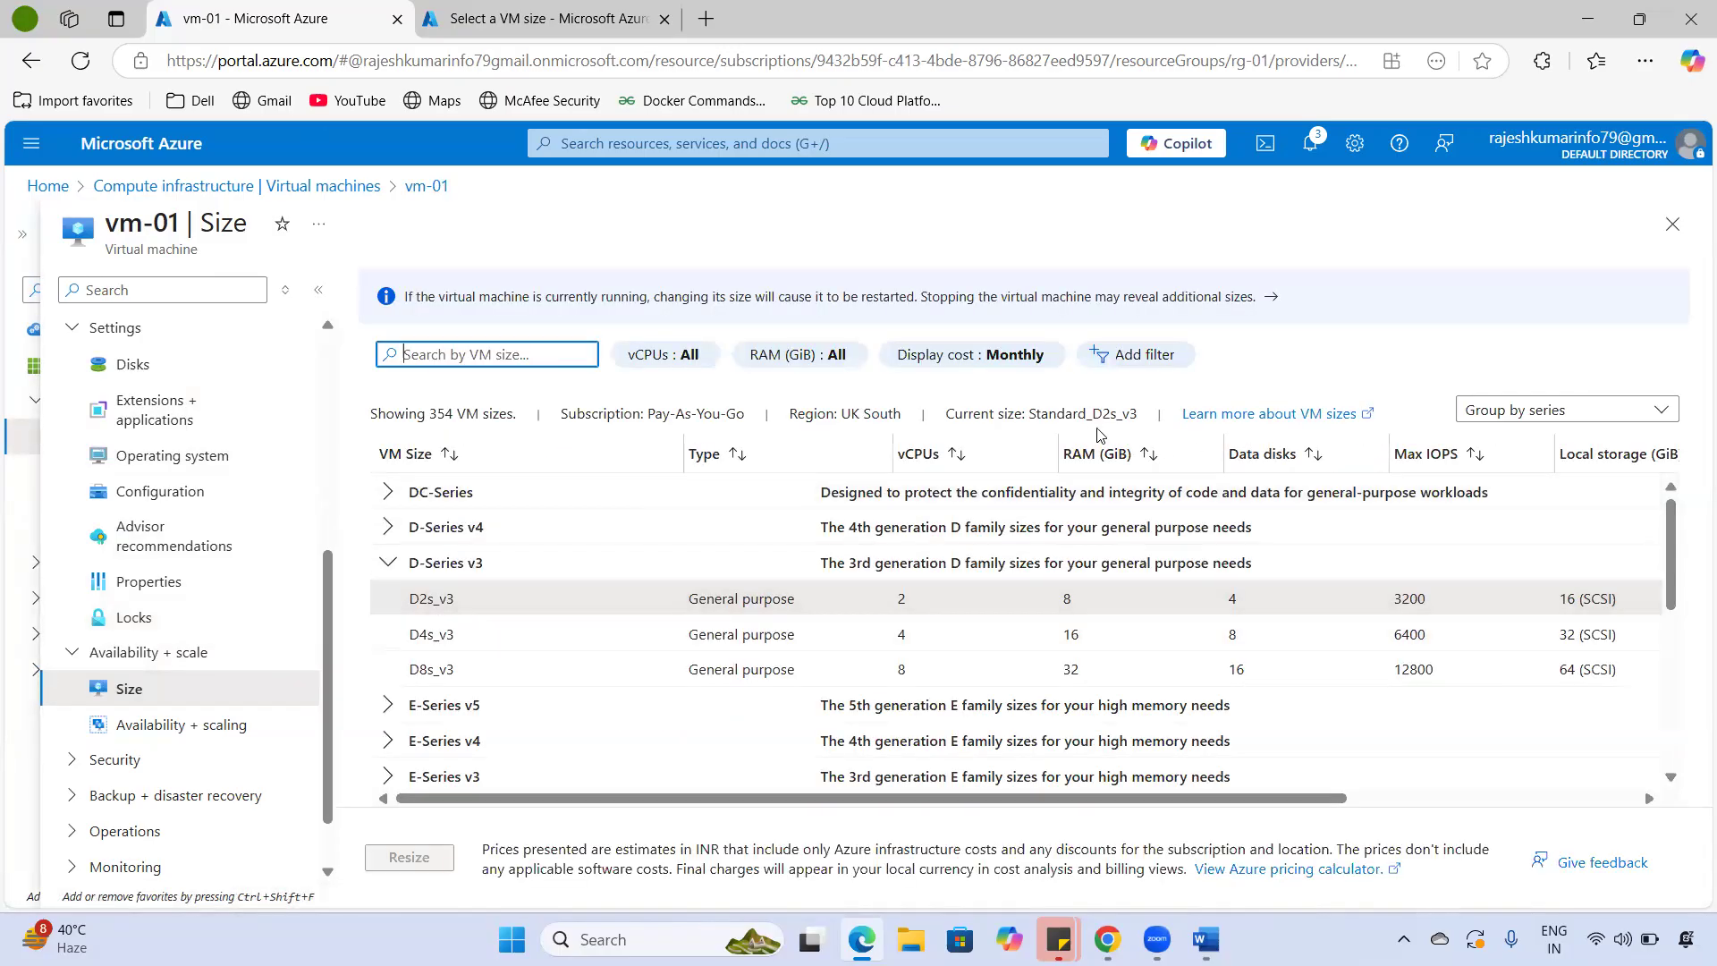
- Note the current size, then view vm-01's Availability + scaling and Defender for Cloud pages
drag(1058, 413, 1138, 413)
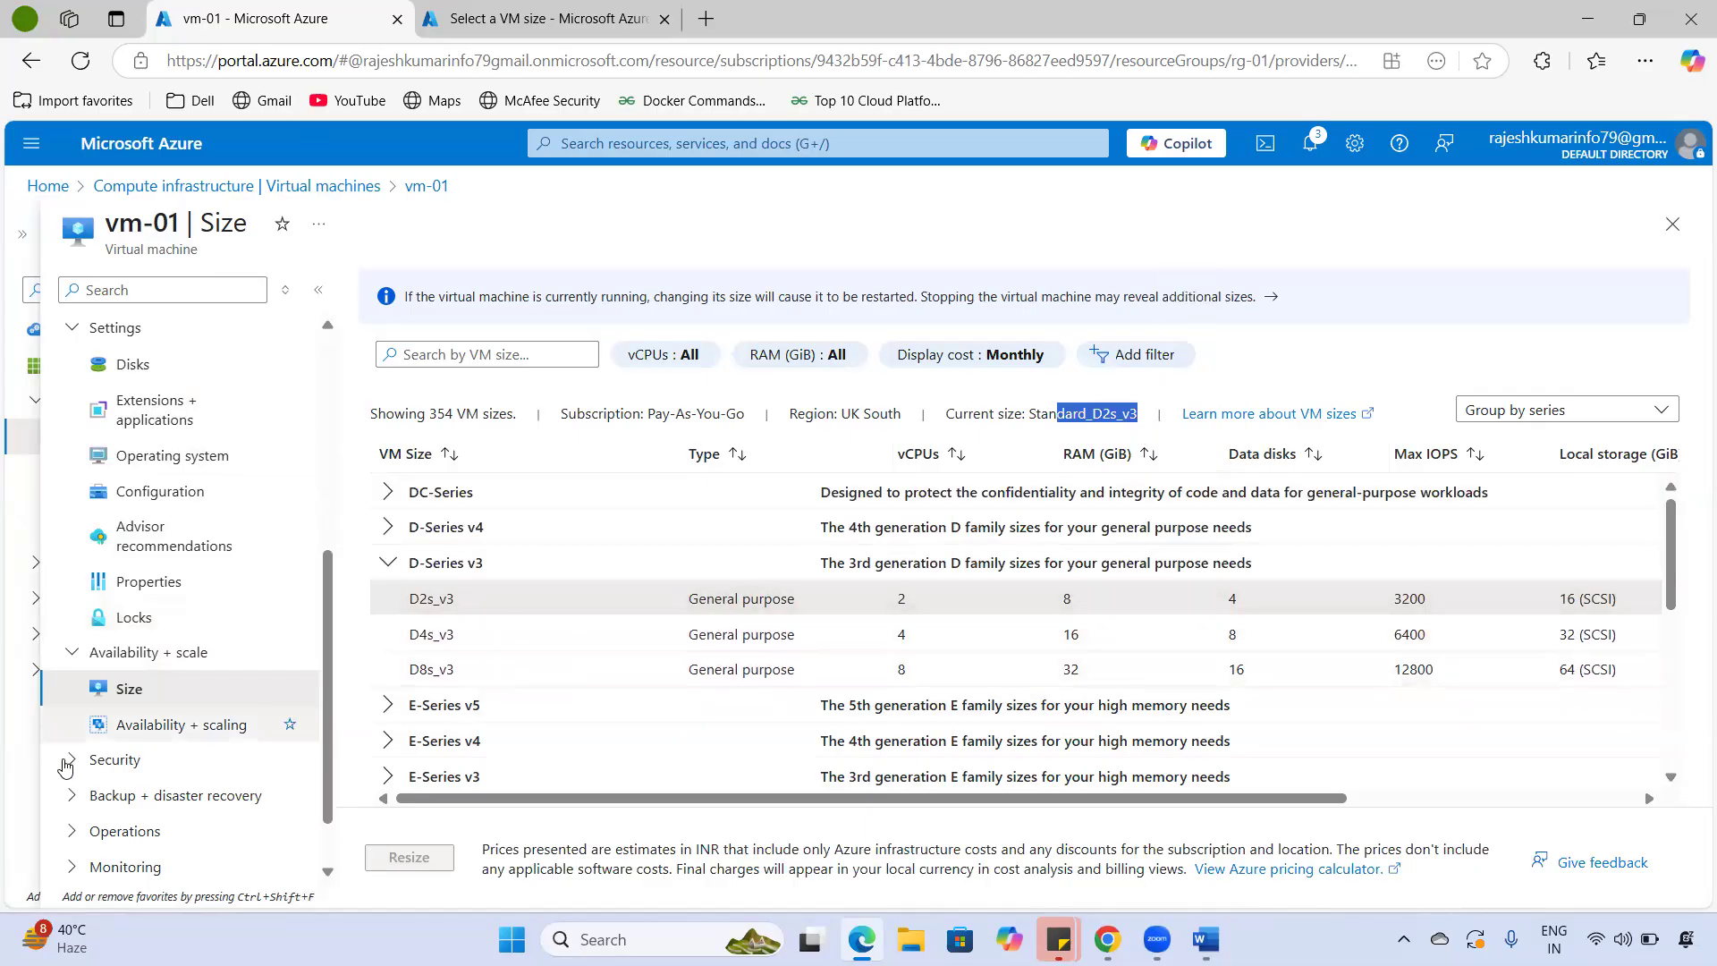
click(183, 725)
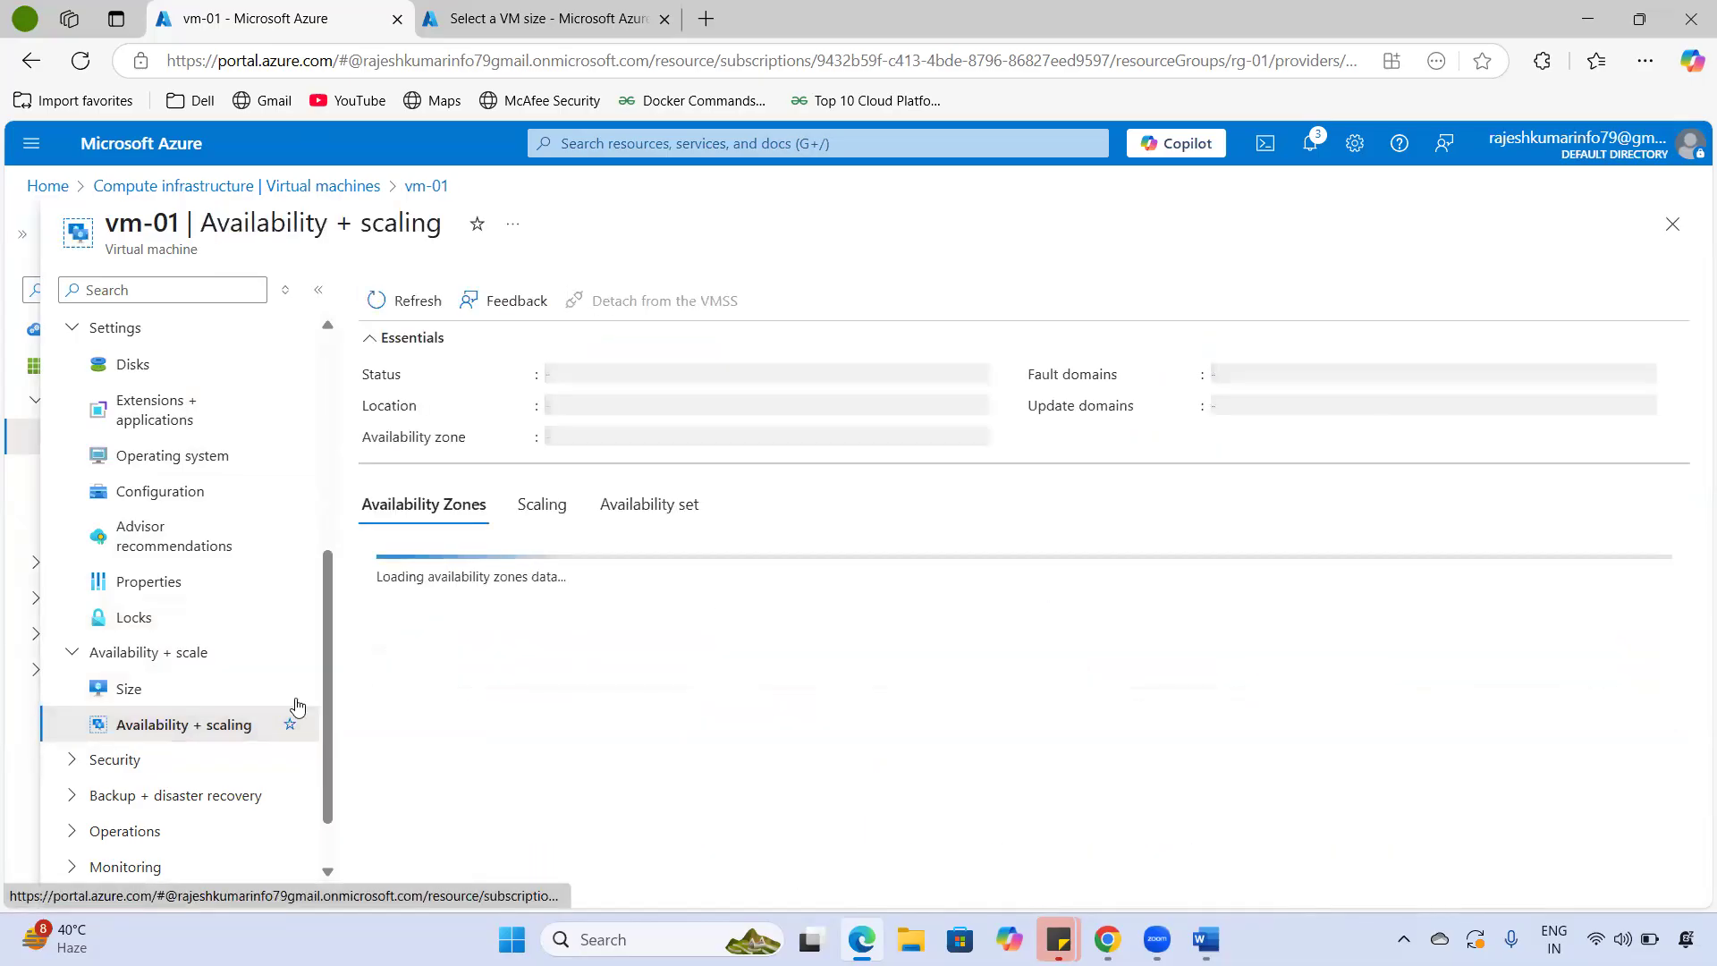
click(77, 759)
scroll(235, 729, down, 1)
scroll(235, 728, down, 1)
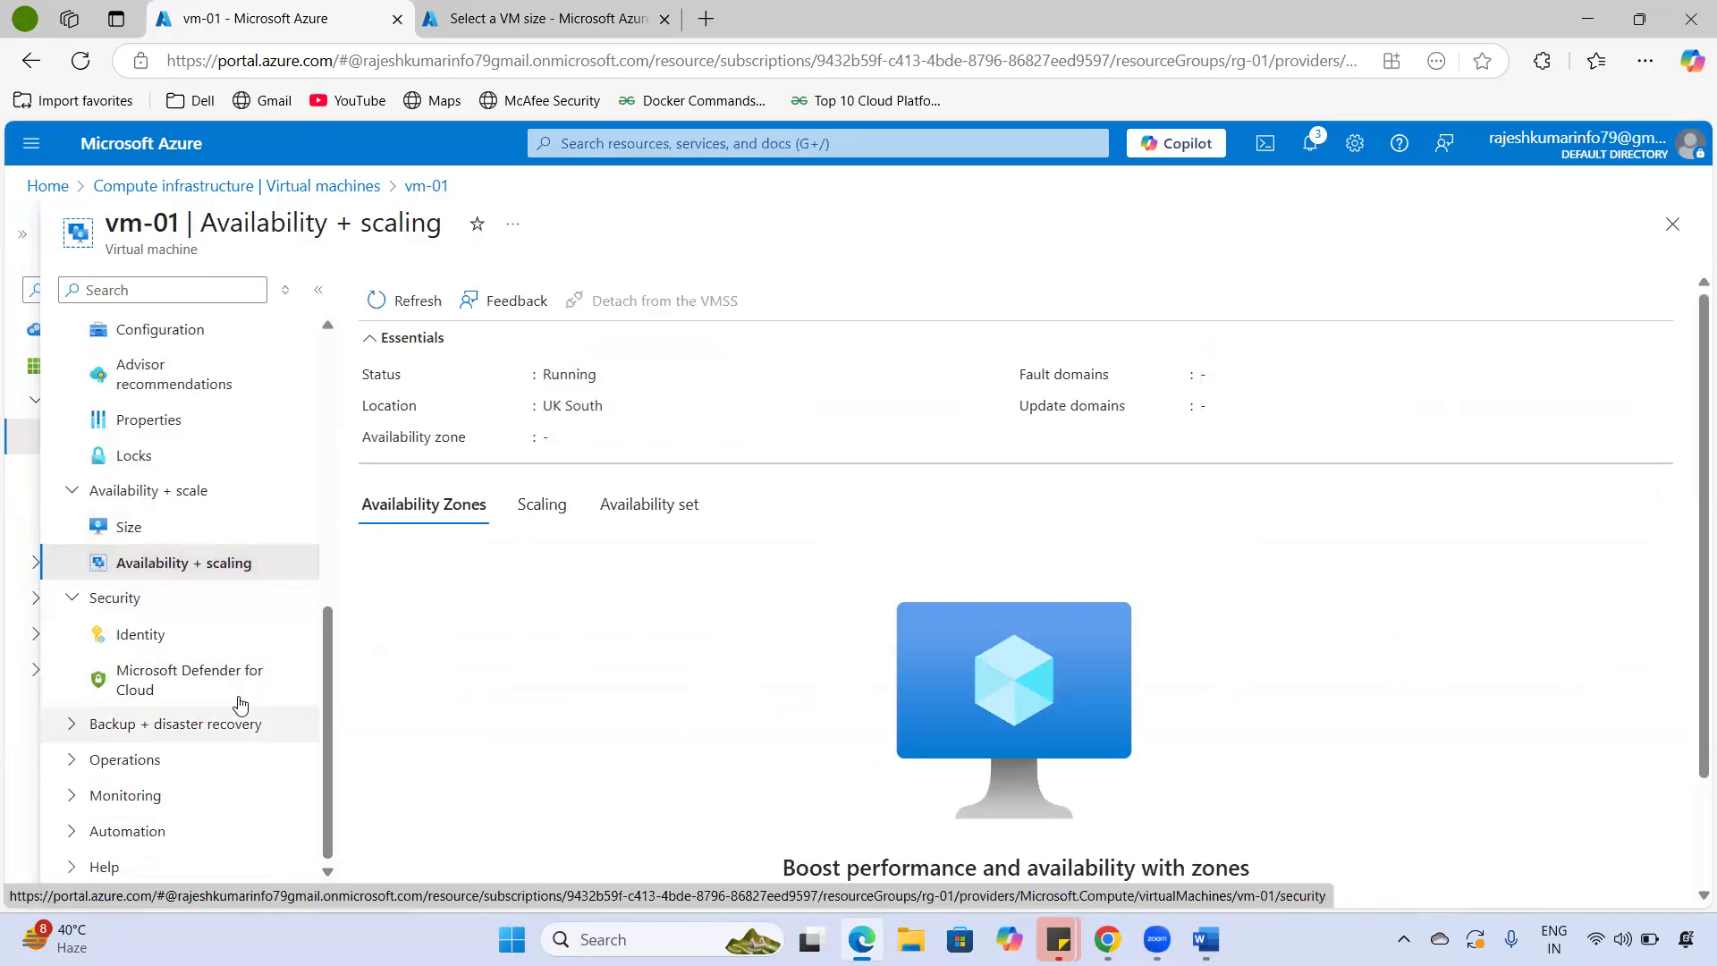
click(188, 681)
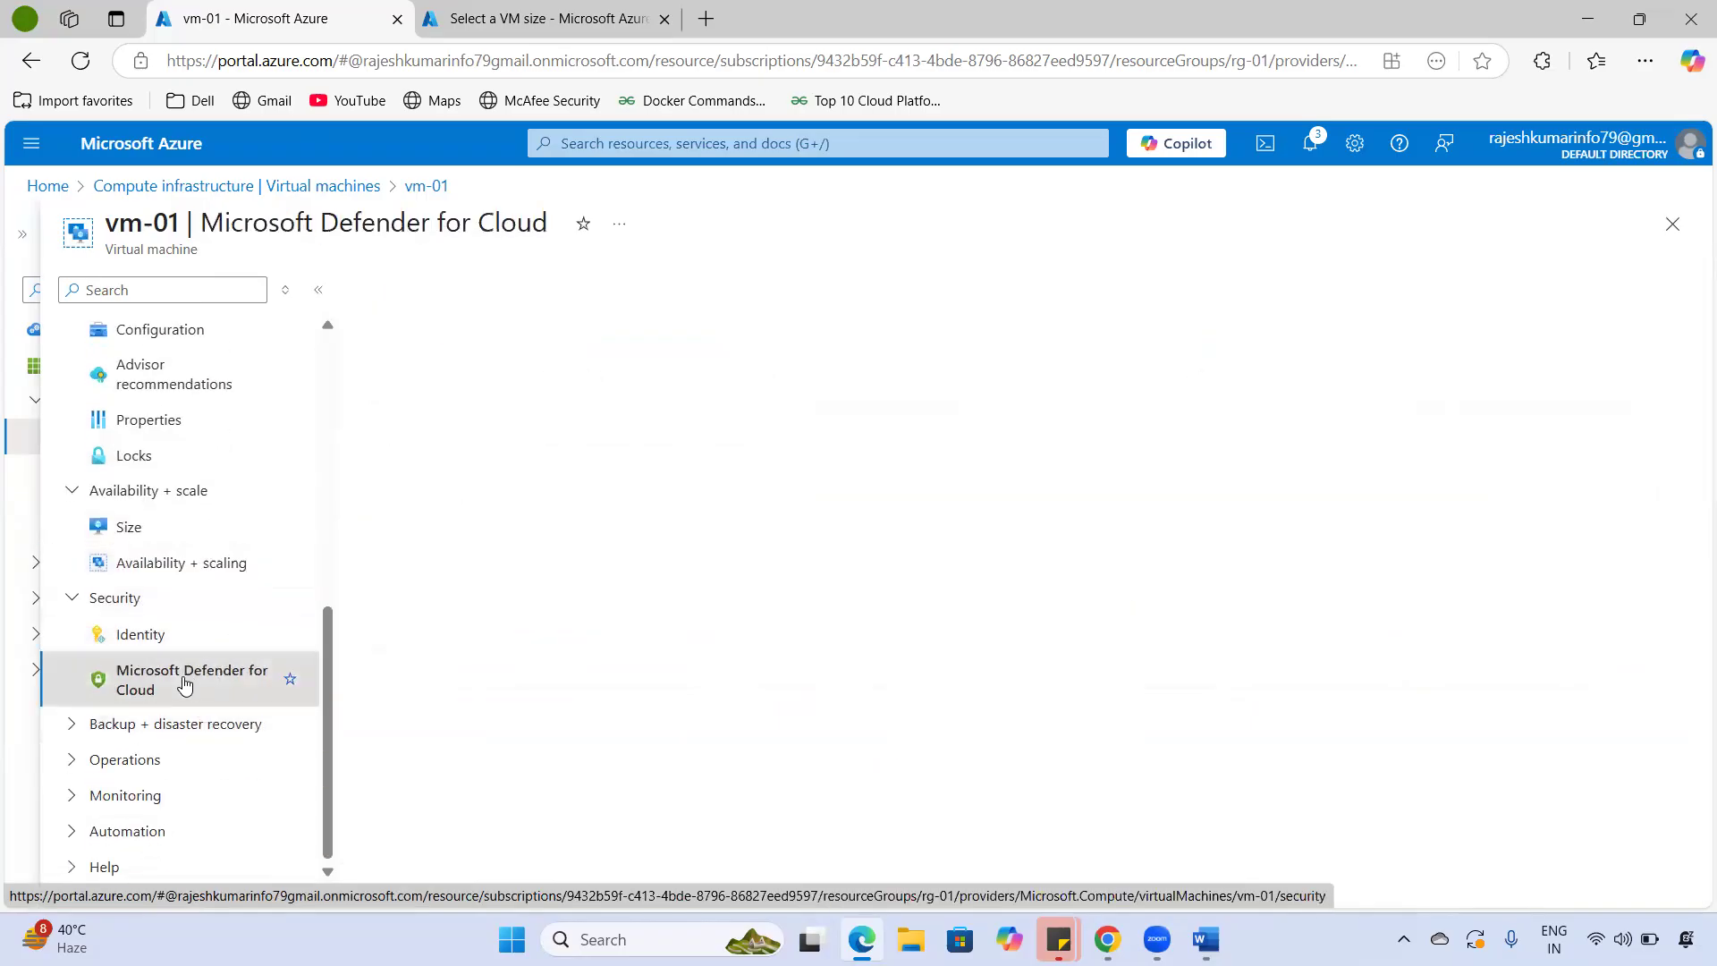
- Expand Operations and open vm-01's Auto-shutdown page, still Off at 12:00:00 AM
click(72, 724)
scroll(208, 724, down, 1)
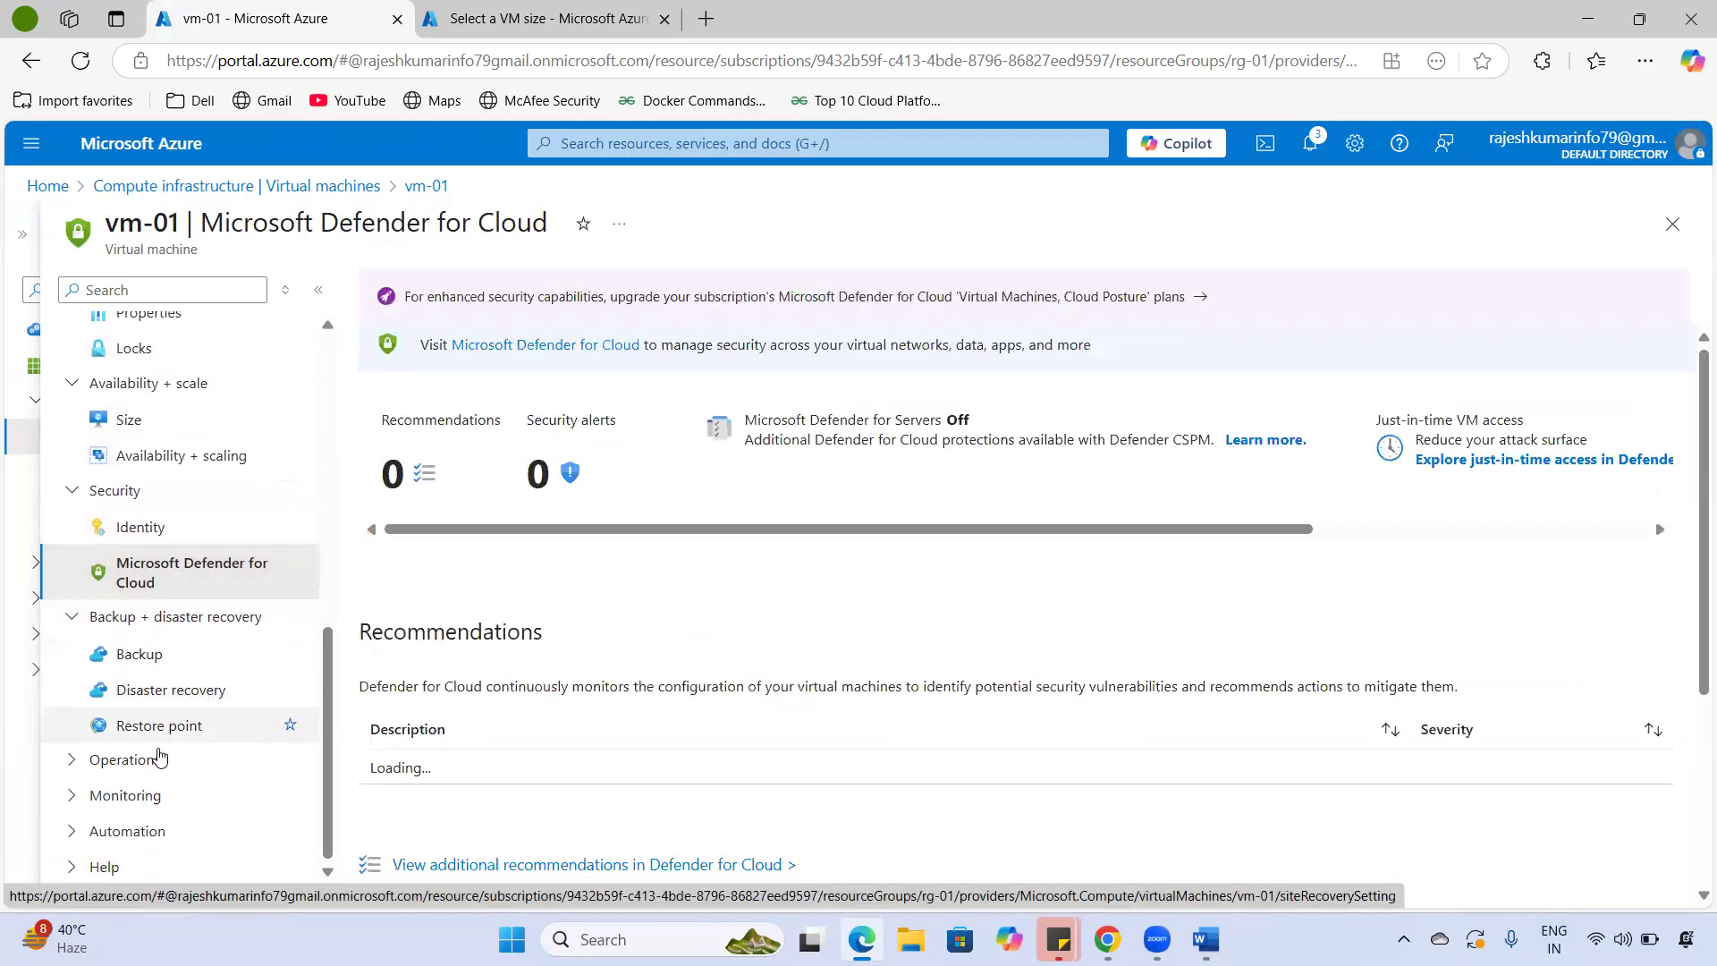
click(72, 759)
scroll(192, 725, down, 3)
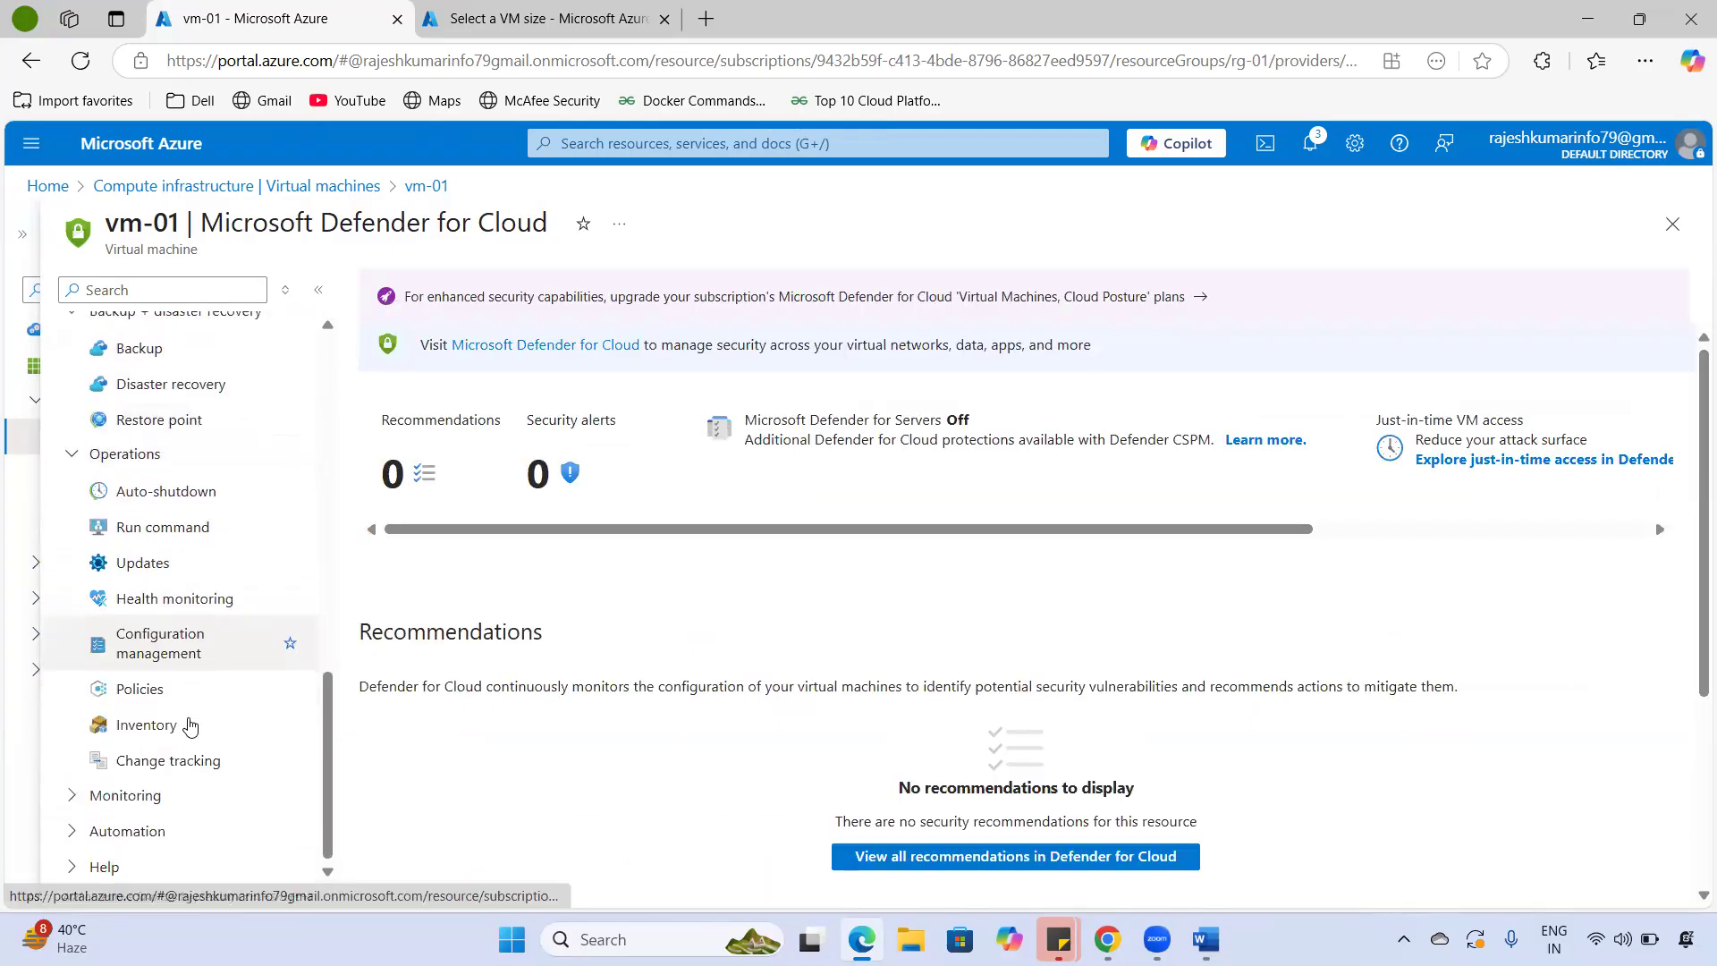
click(195, 503)
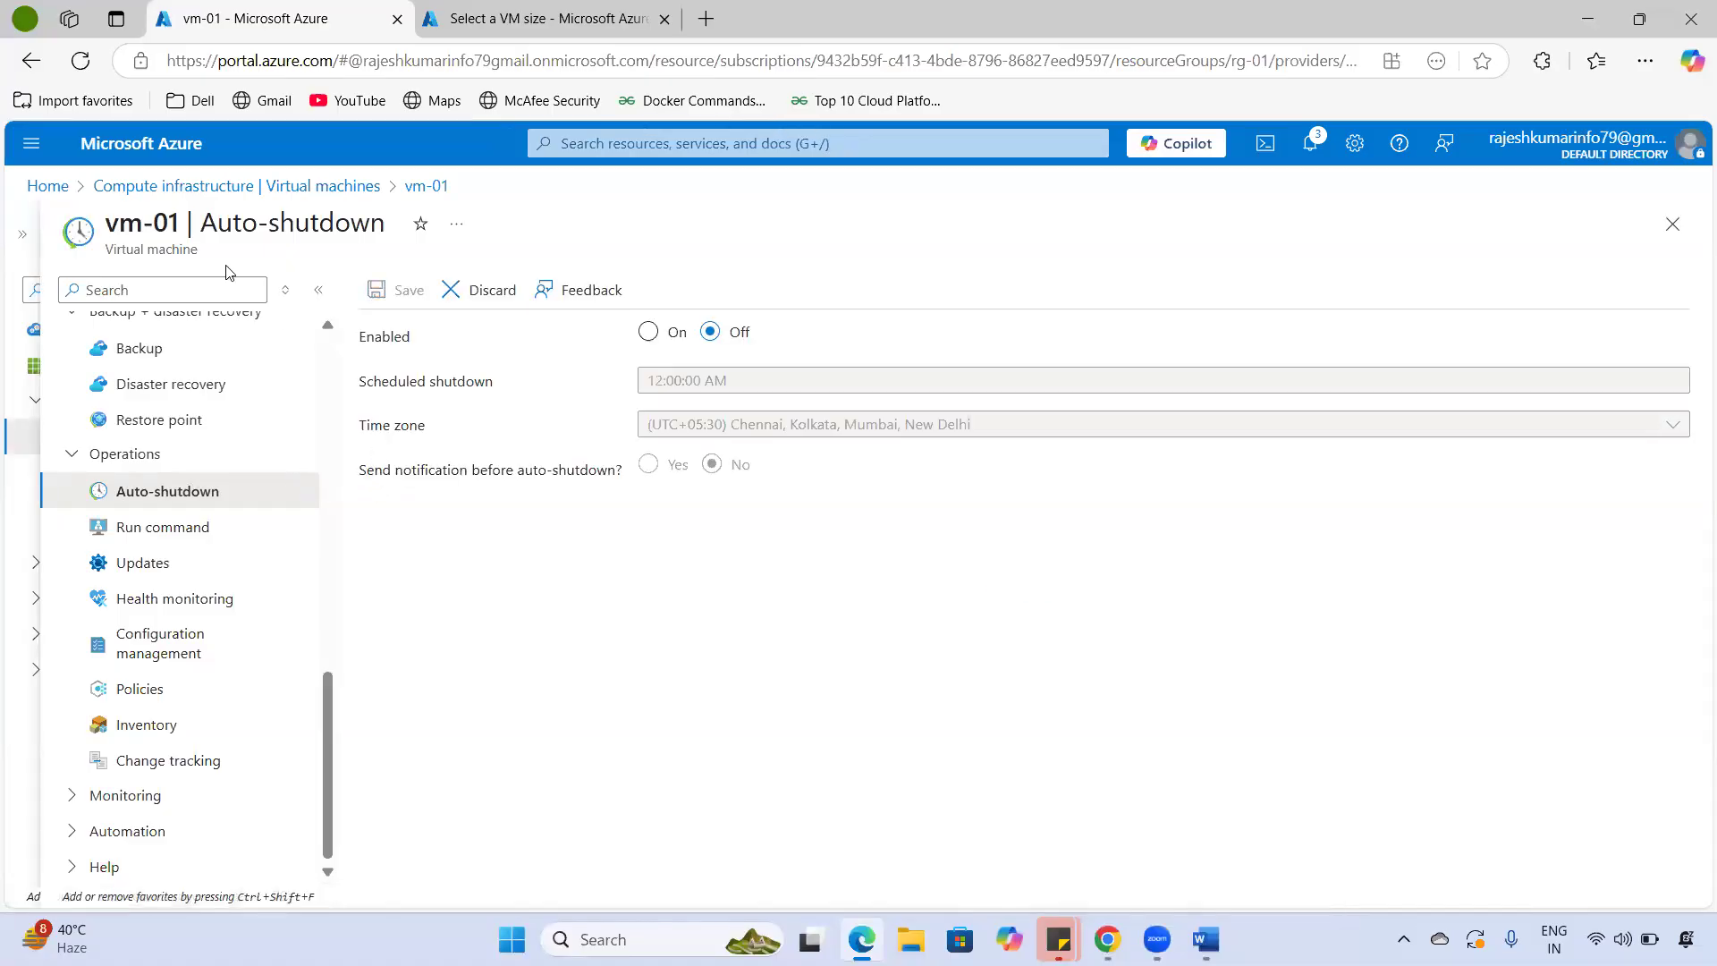
- Turn vm-01's auto-shutdown On at 12:00:00 AM (UTC+05:30), then go to the VM size tab
click(658, 340)
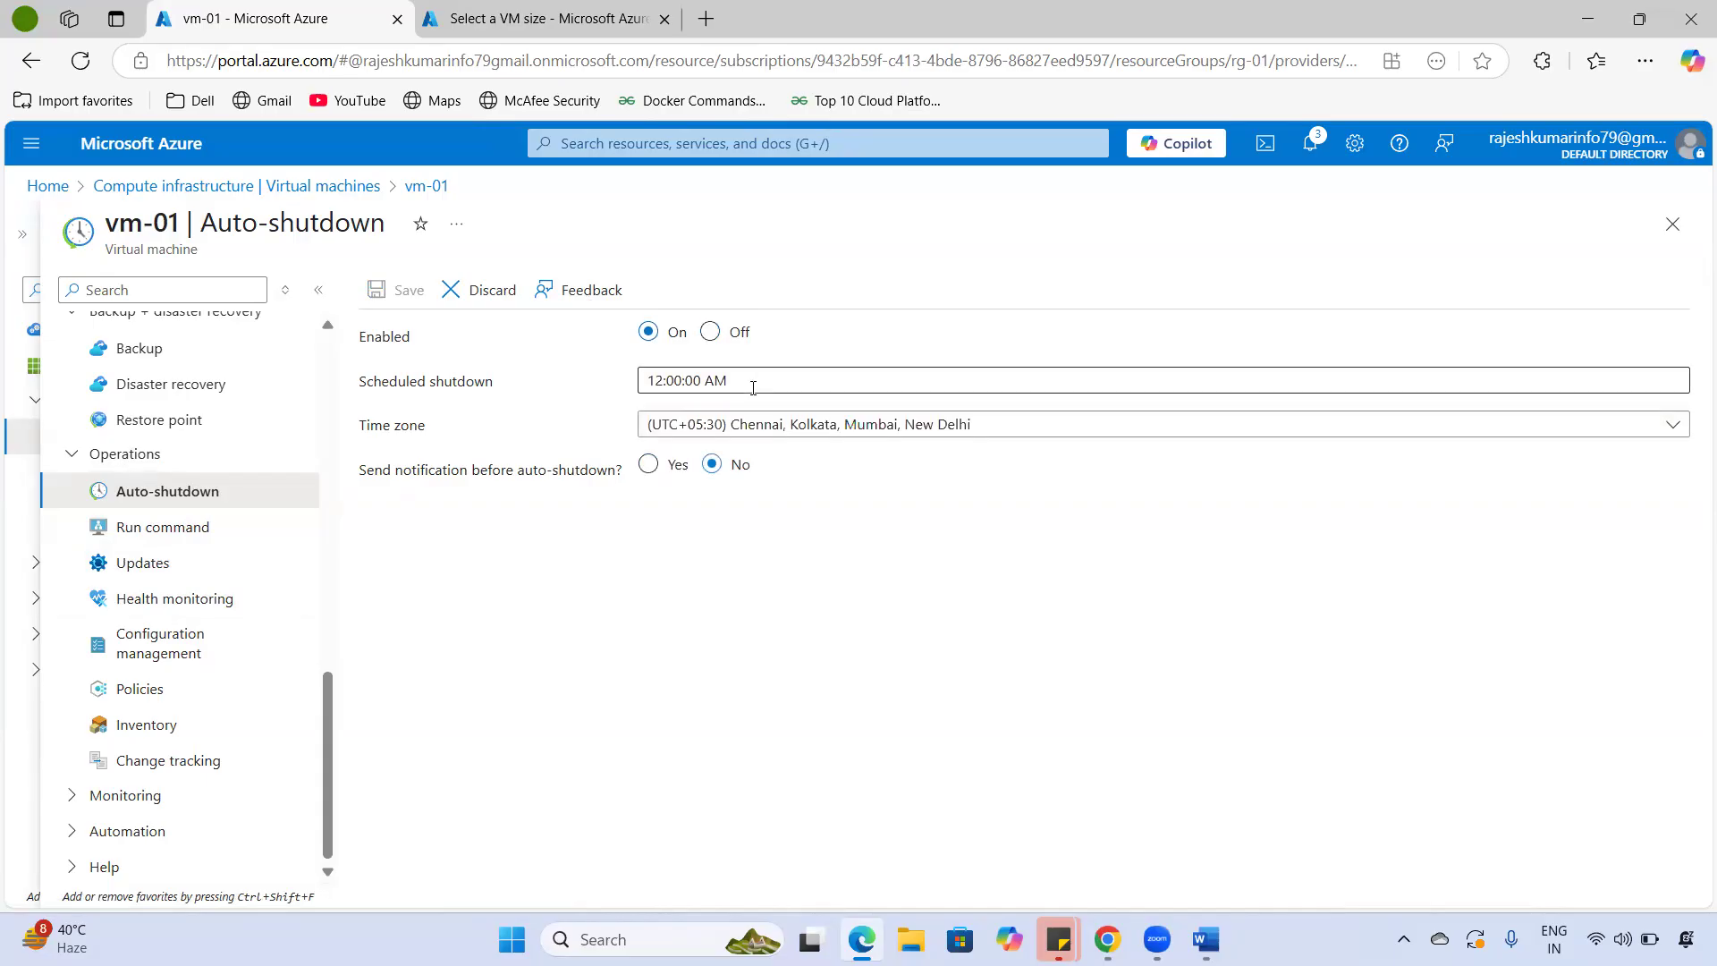
click(712, 384)
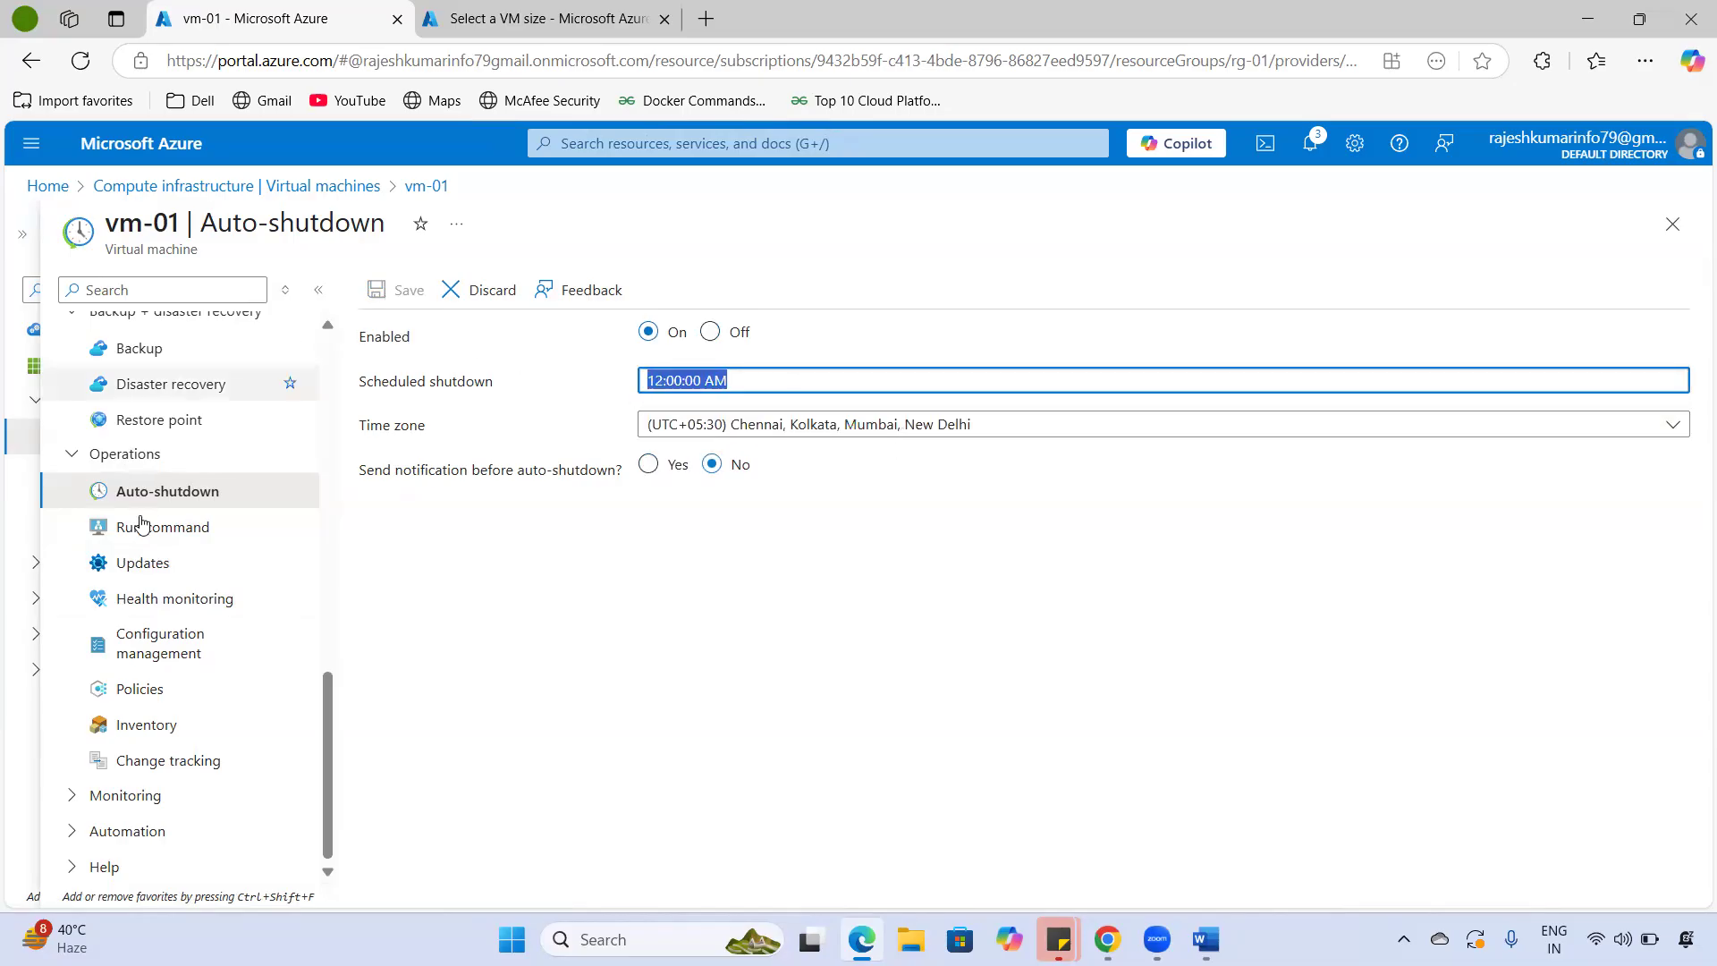
click(682, 608)
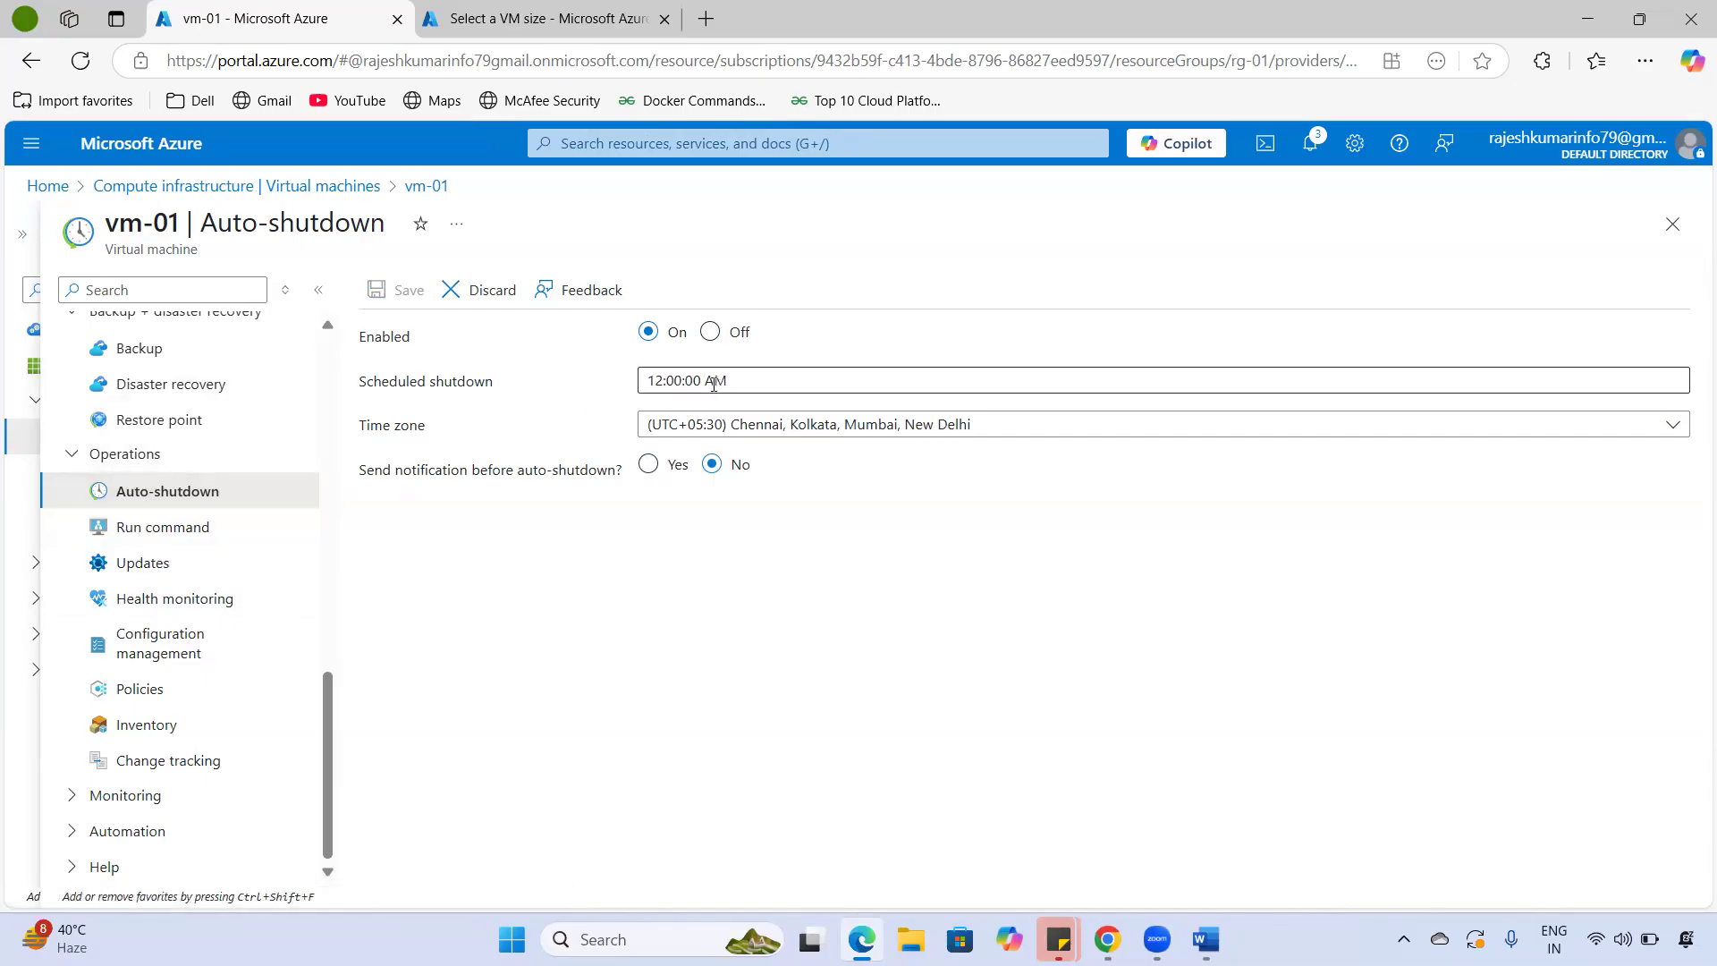
drag(116, 223, 217, 223)
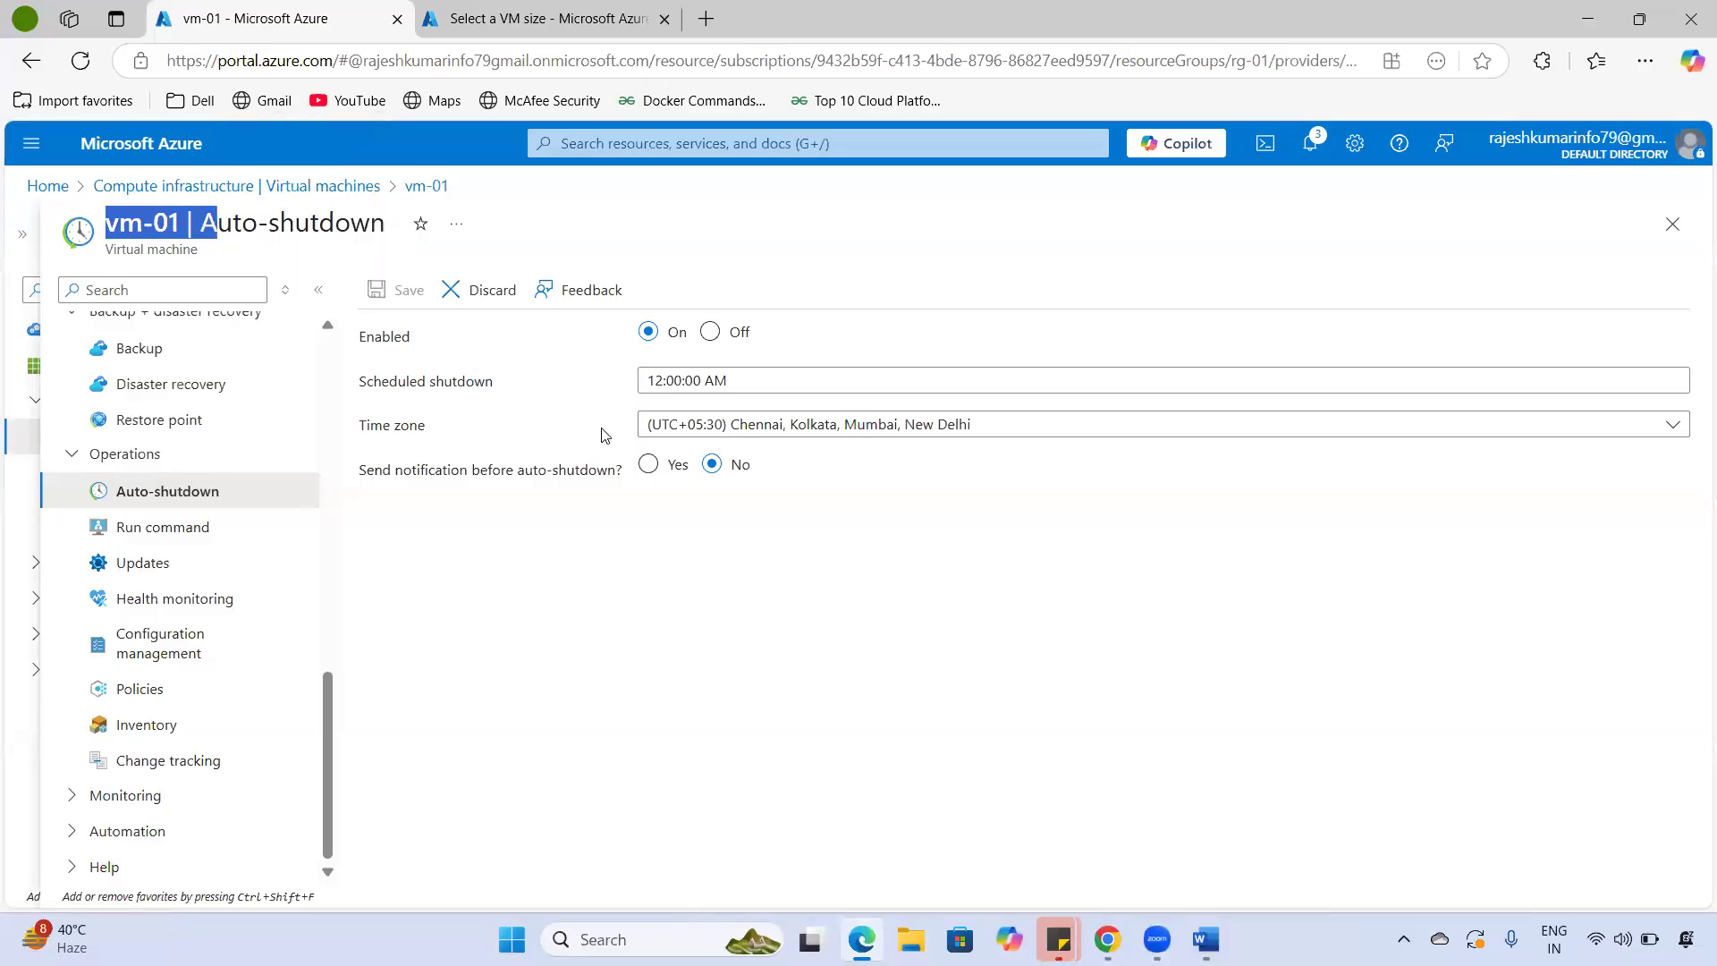
click(597, 422)
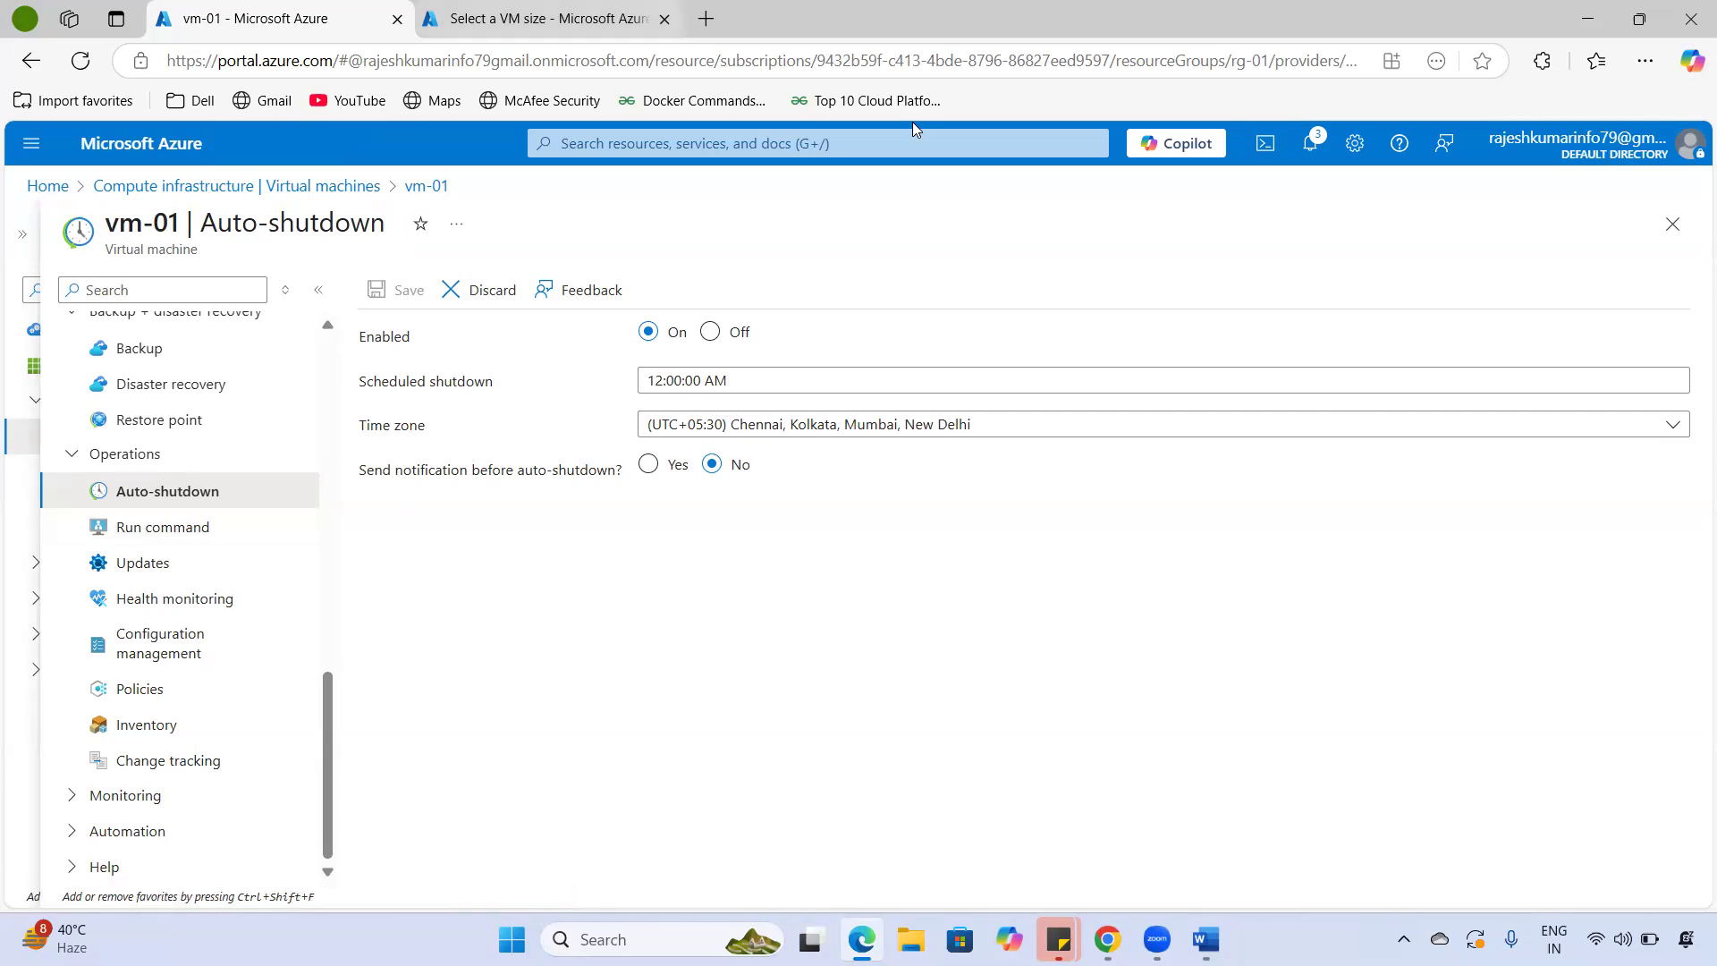
click(547, 19)
- Search 'automation' and open Automation Accounts, which lists no accounts
key(g+slash)
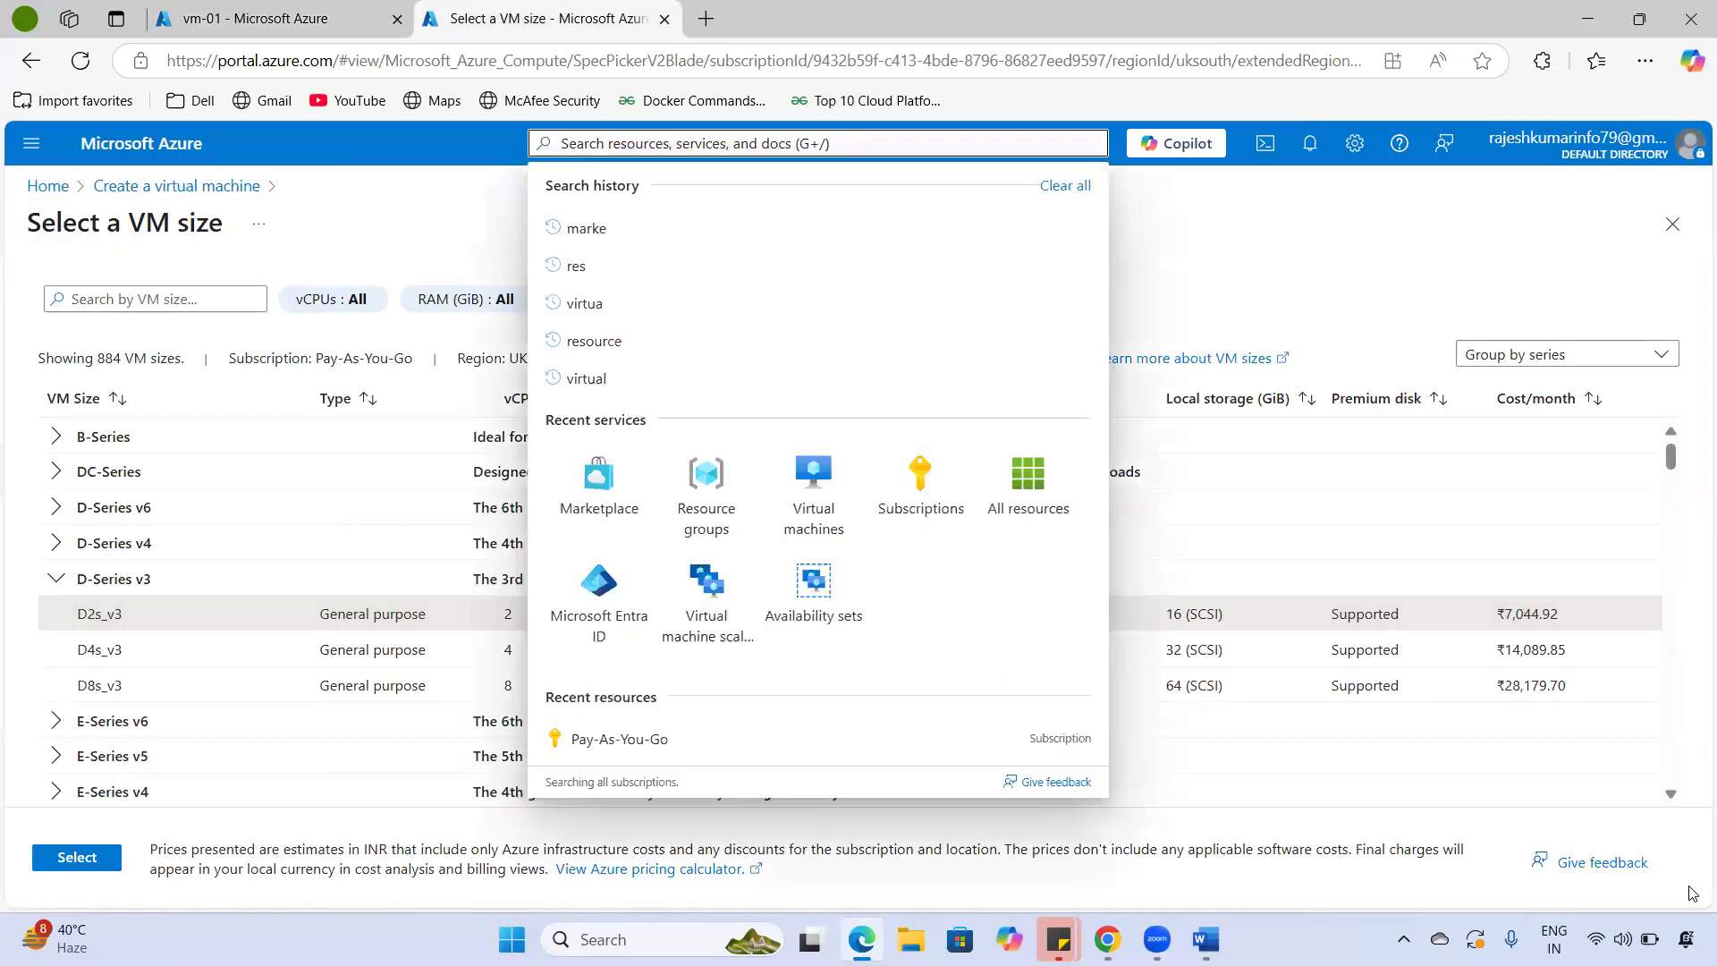
text(automation)
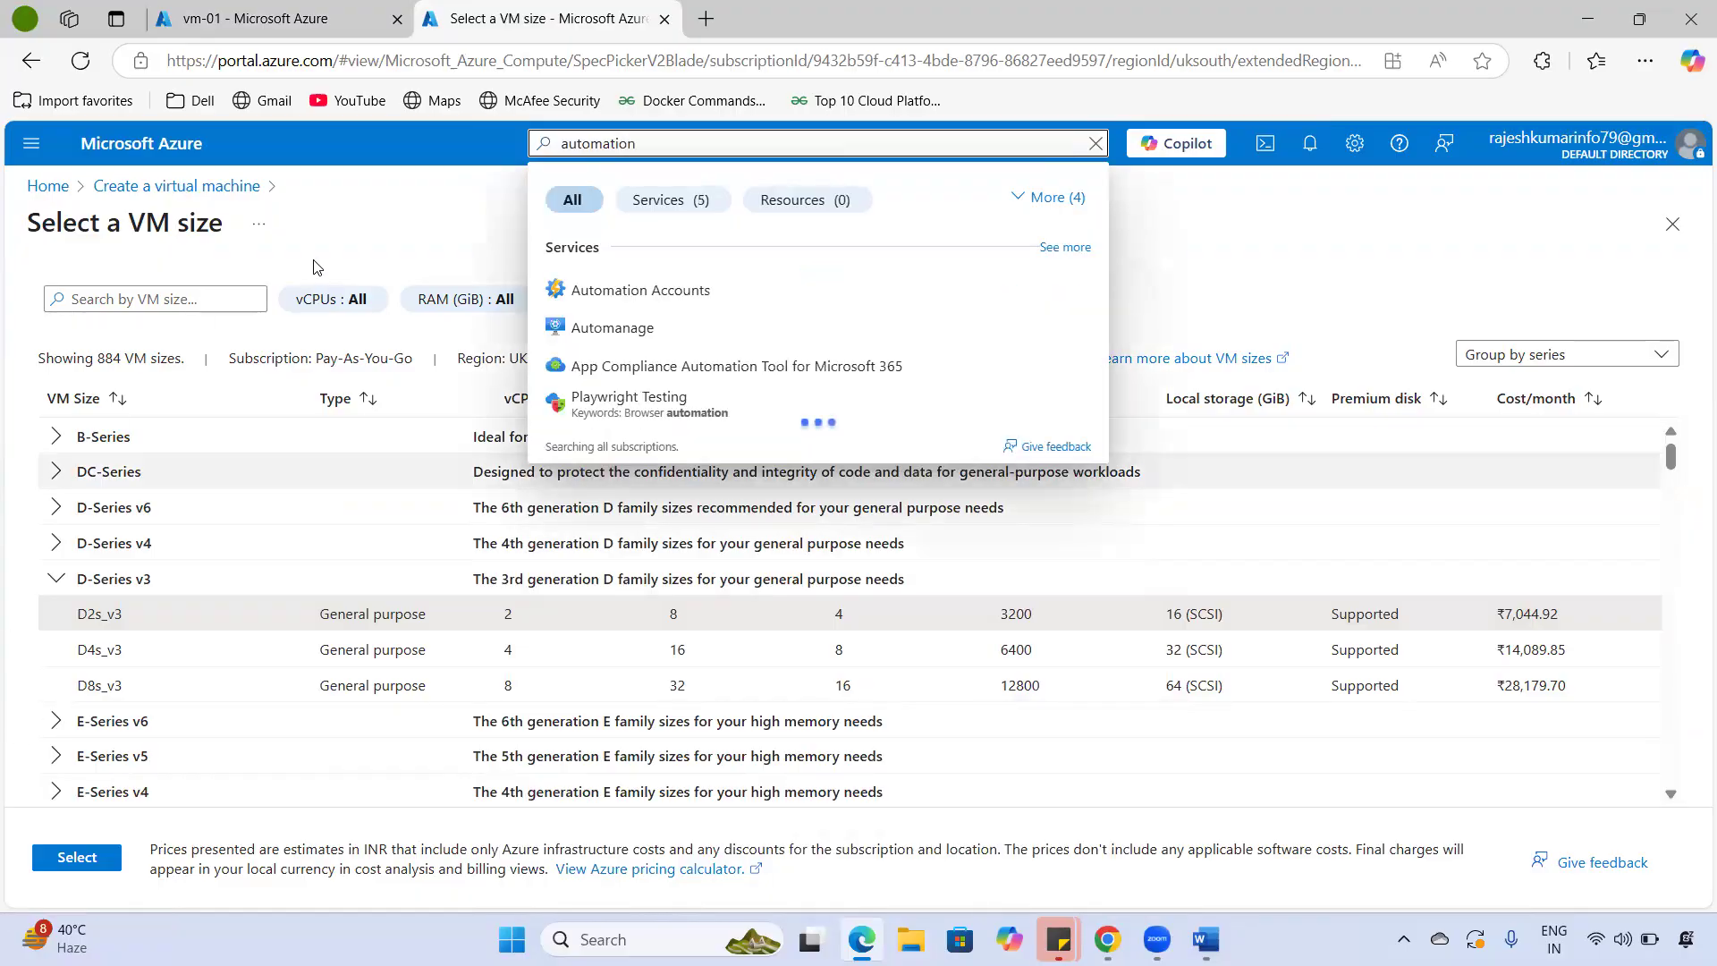
click(583, 303)
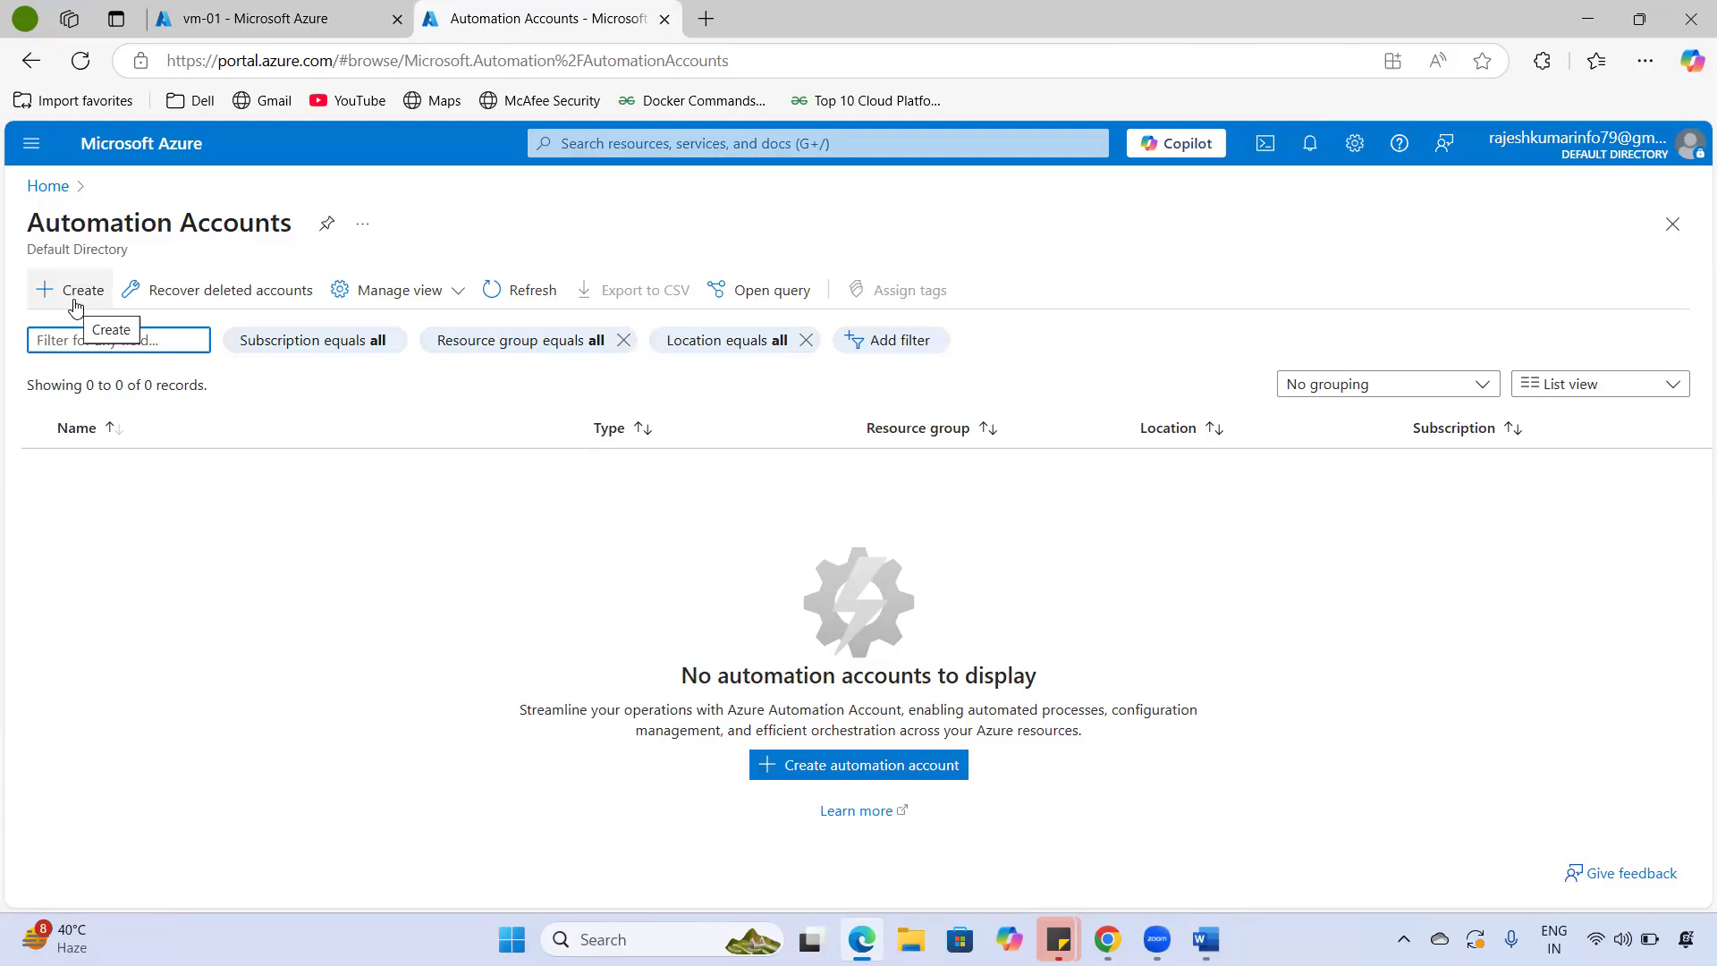
- Go back to vm-01's auto-shutdown settings and switch Enabled back to Off
click(237, 27)
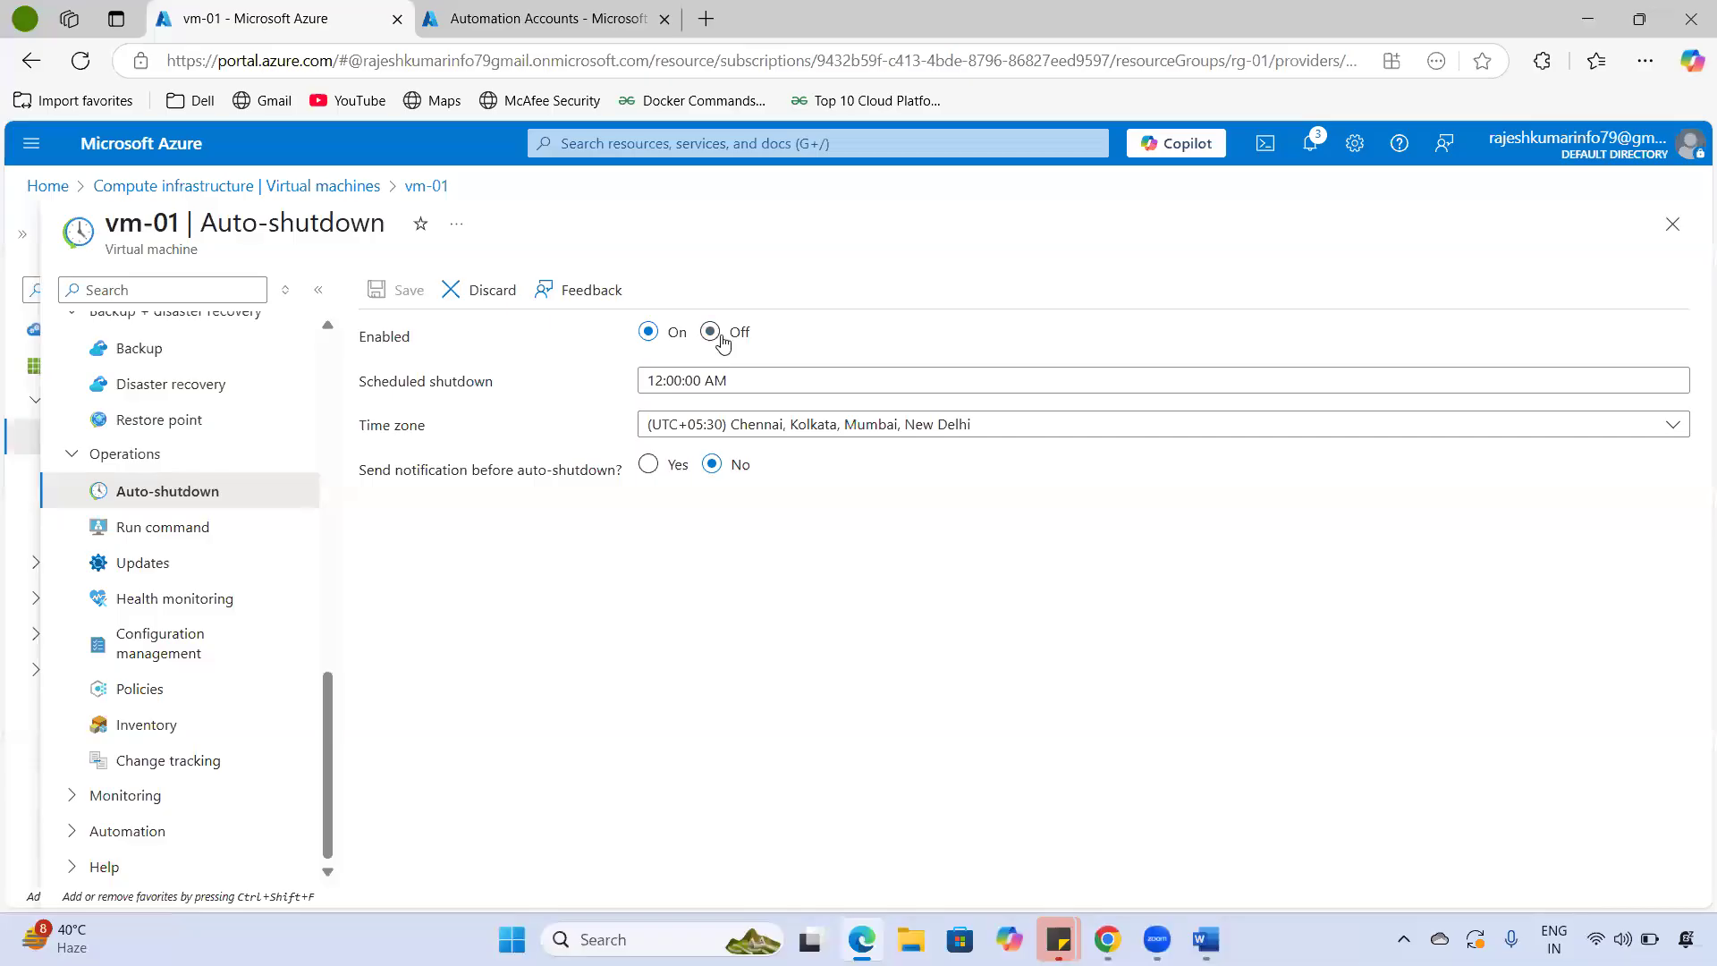
key(ctrl+Tab)
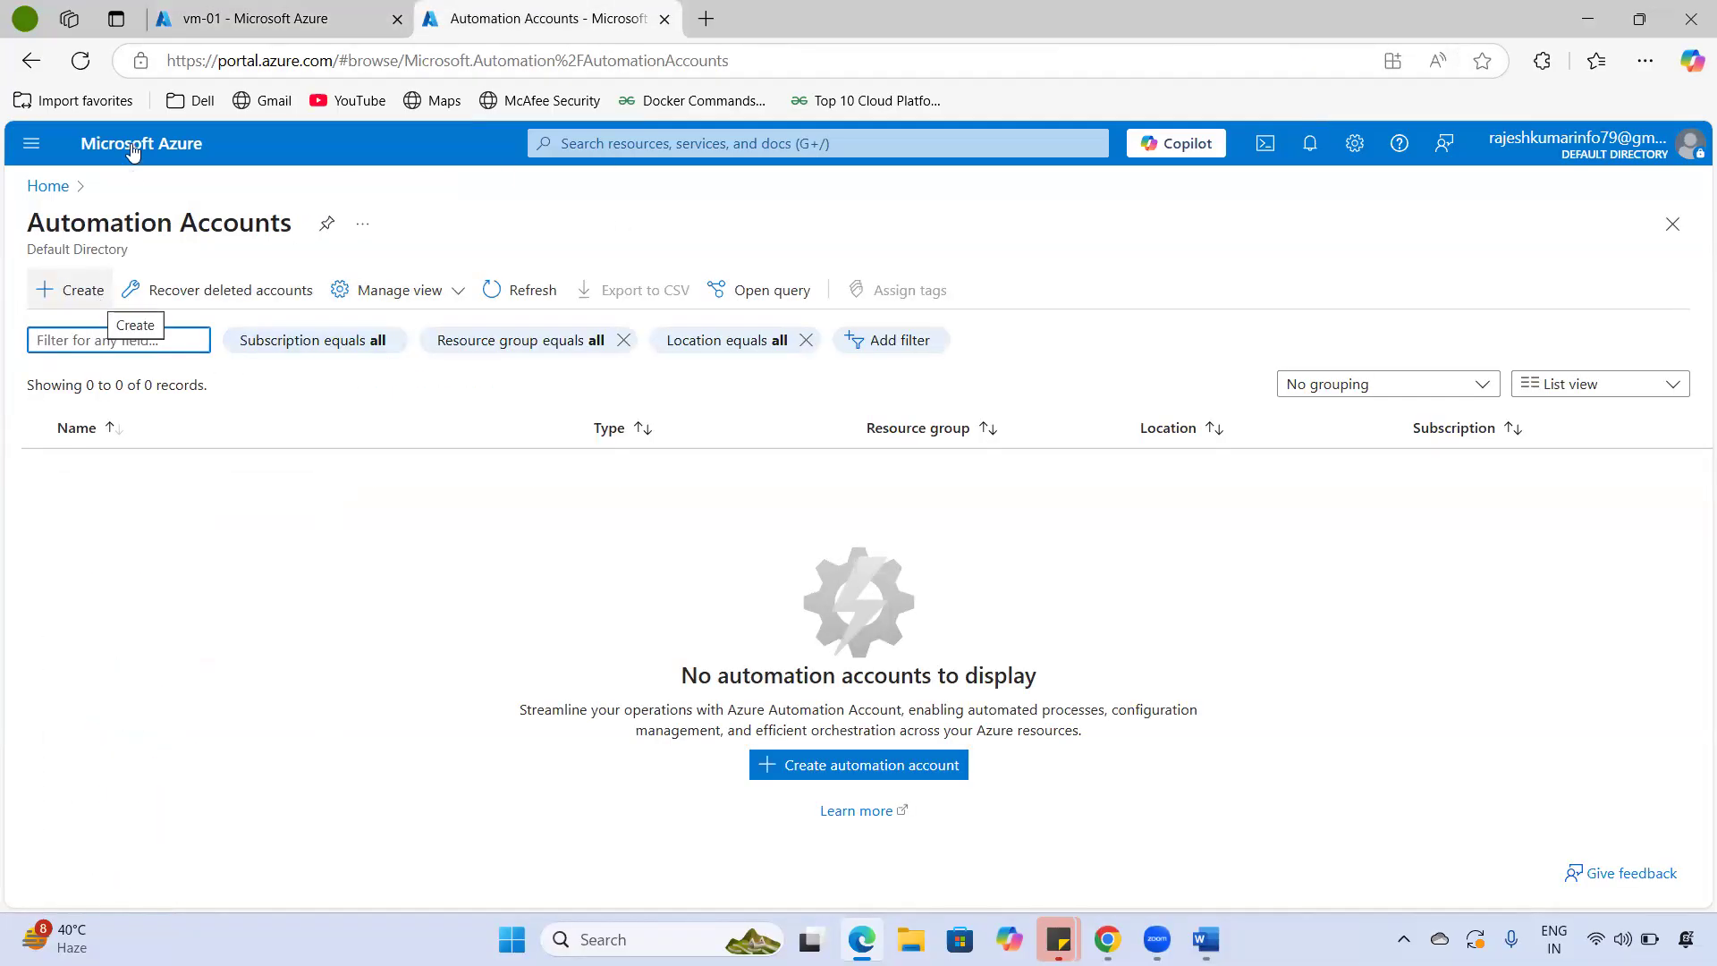
click(207, 31)
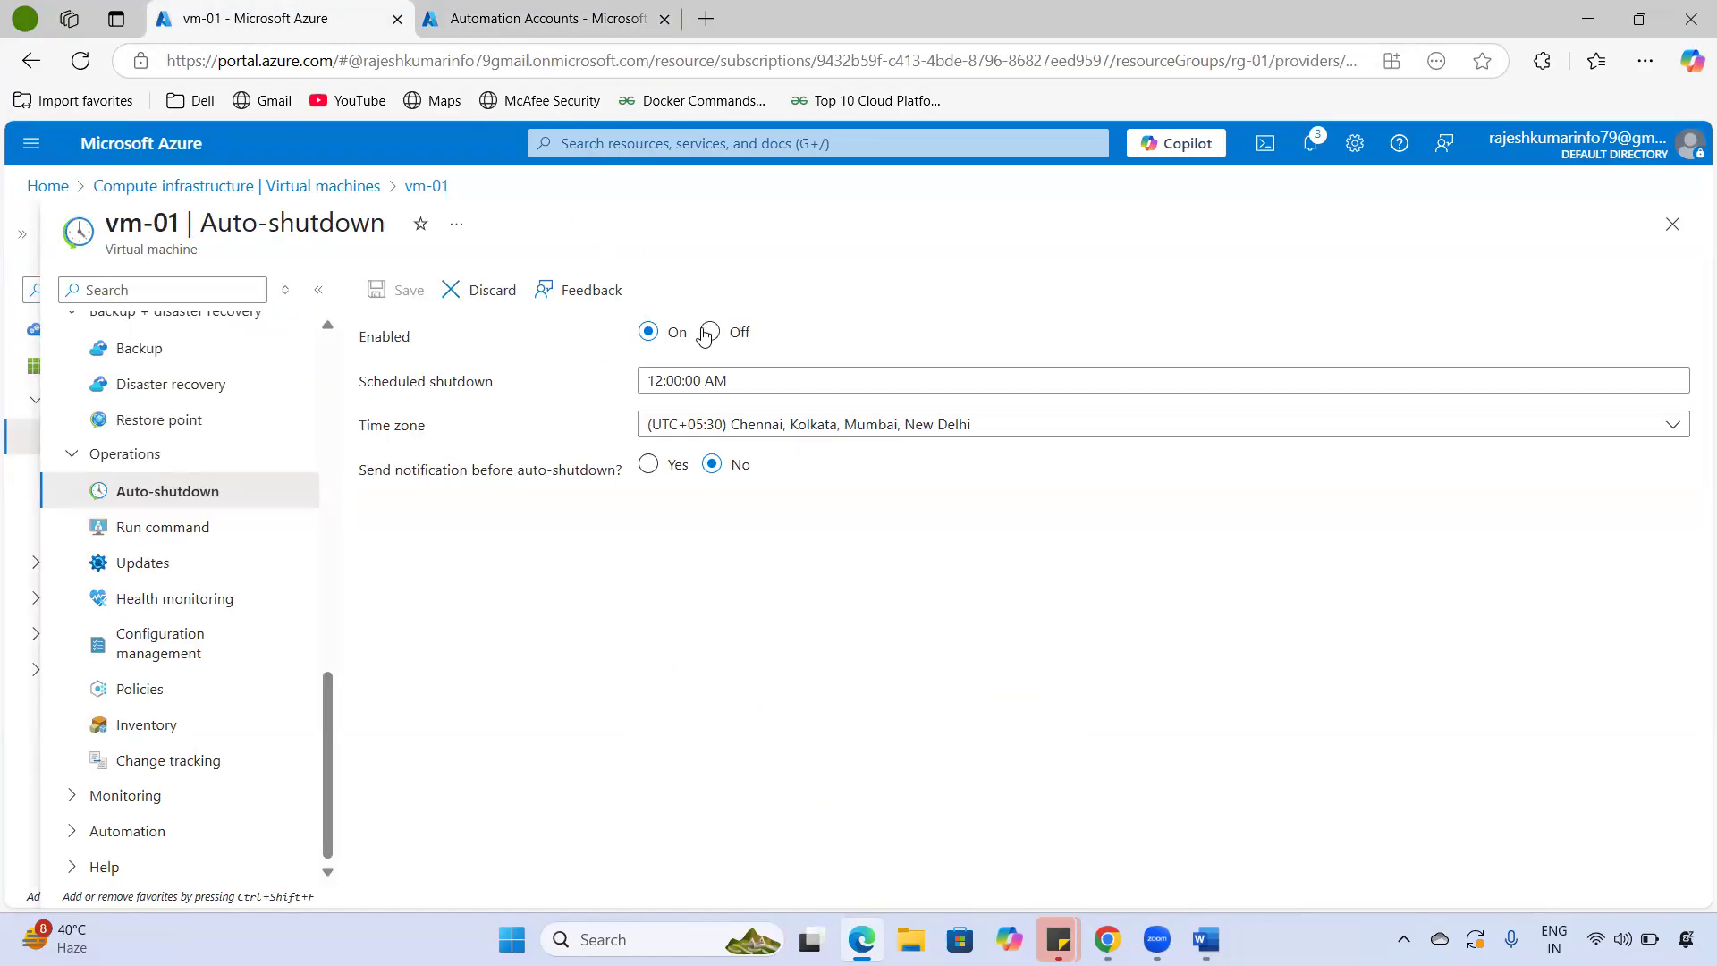
click(710, 332)
- Go to vm-01's Run command page, discarding unsaved auto-shutdown edits, and open the IPConfig script
click(143, 532)
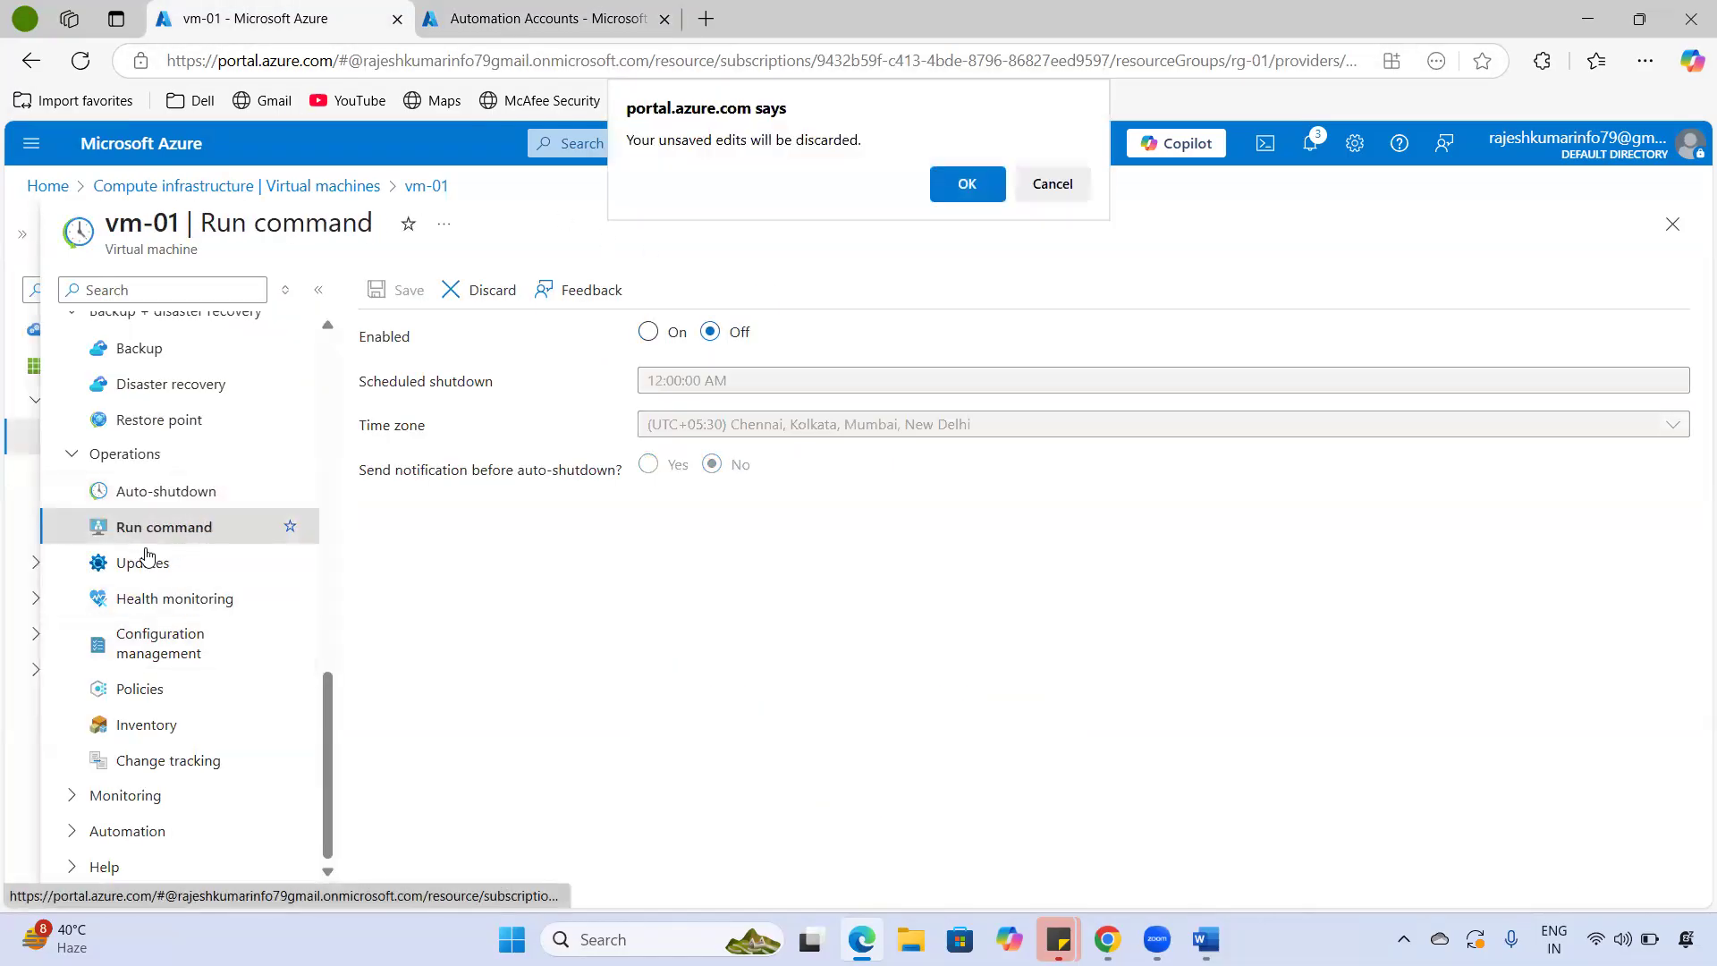
click(967, 183)
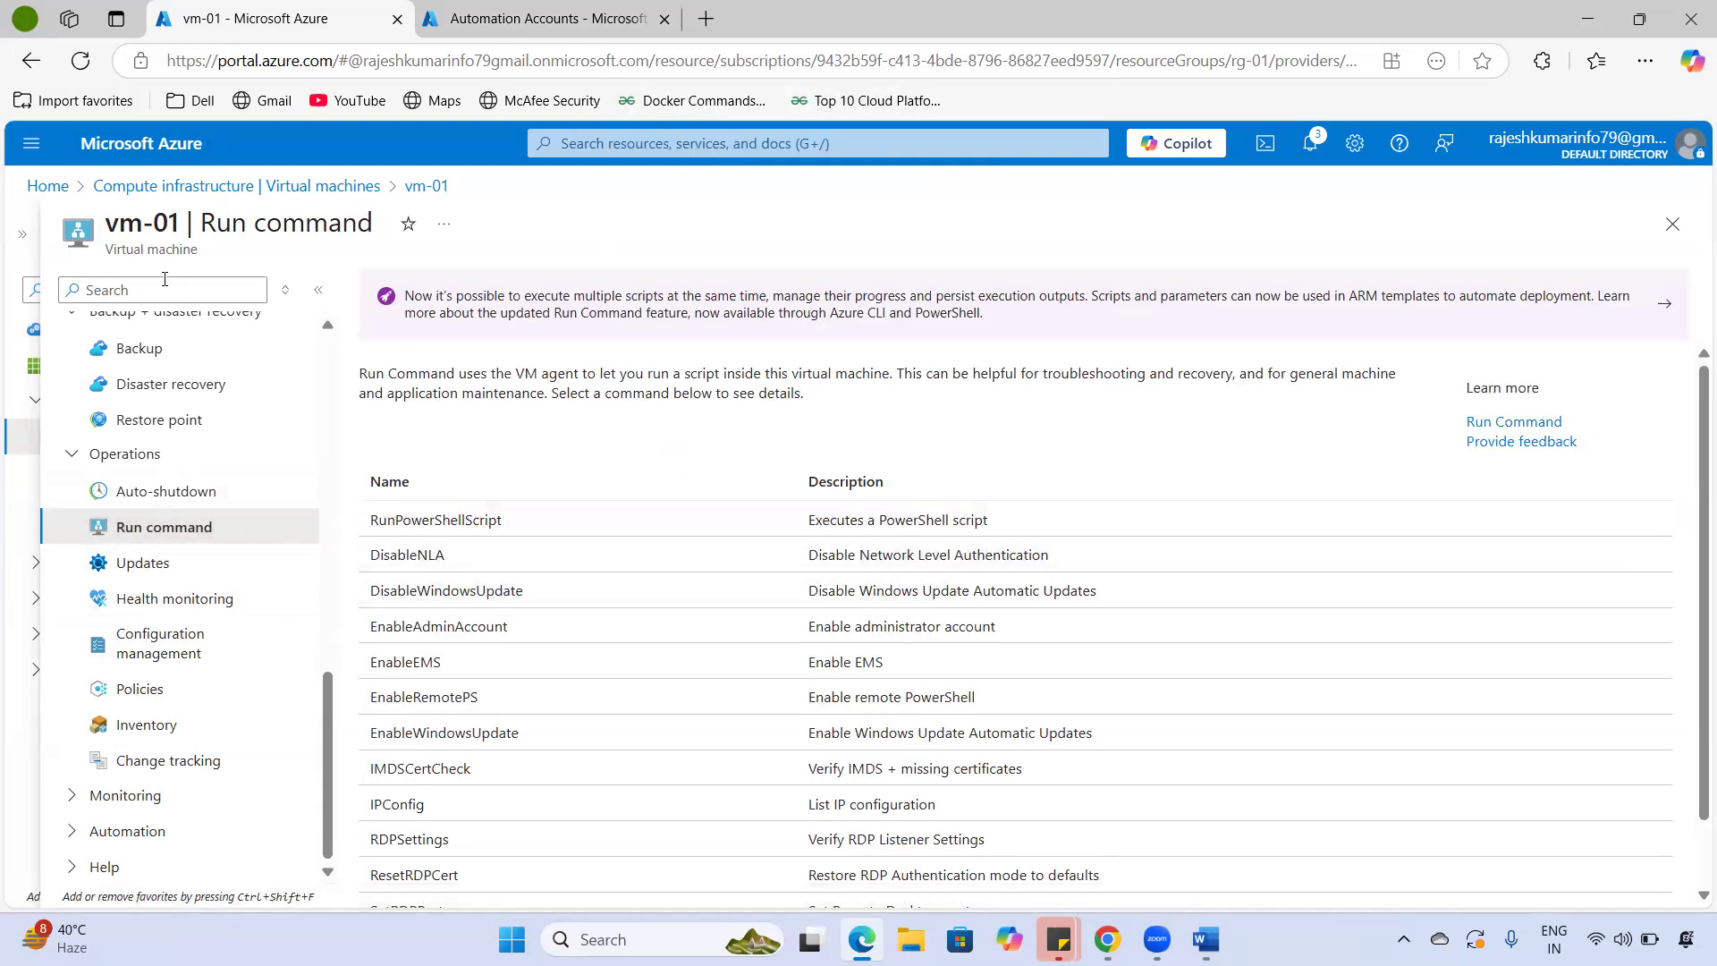
drag(105, 234, 247, 227)
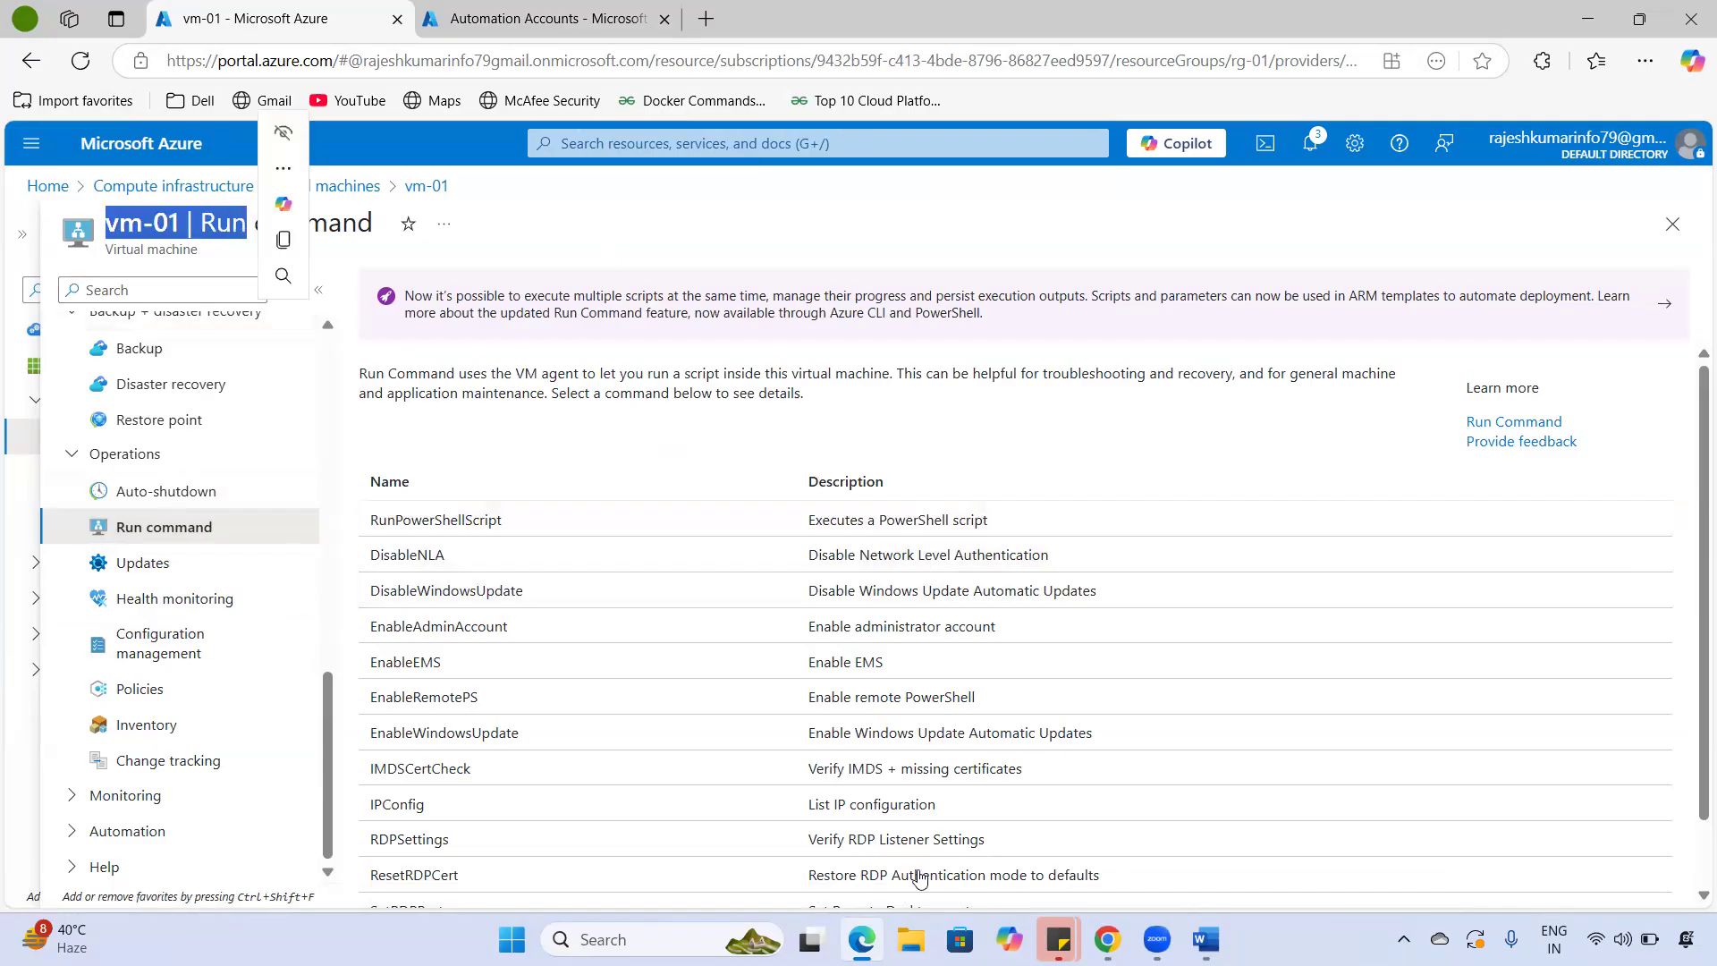
scroll(465, 716, down, 1)
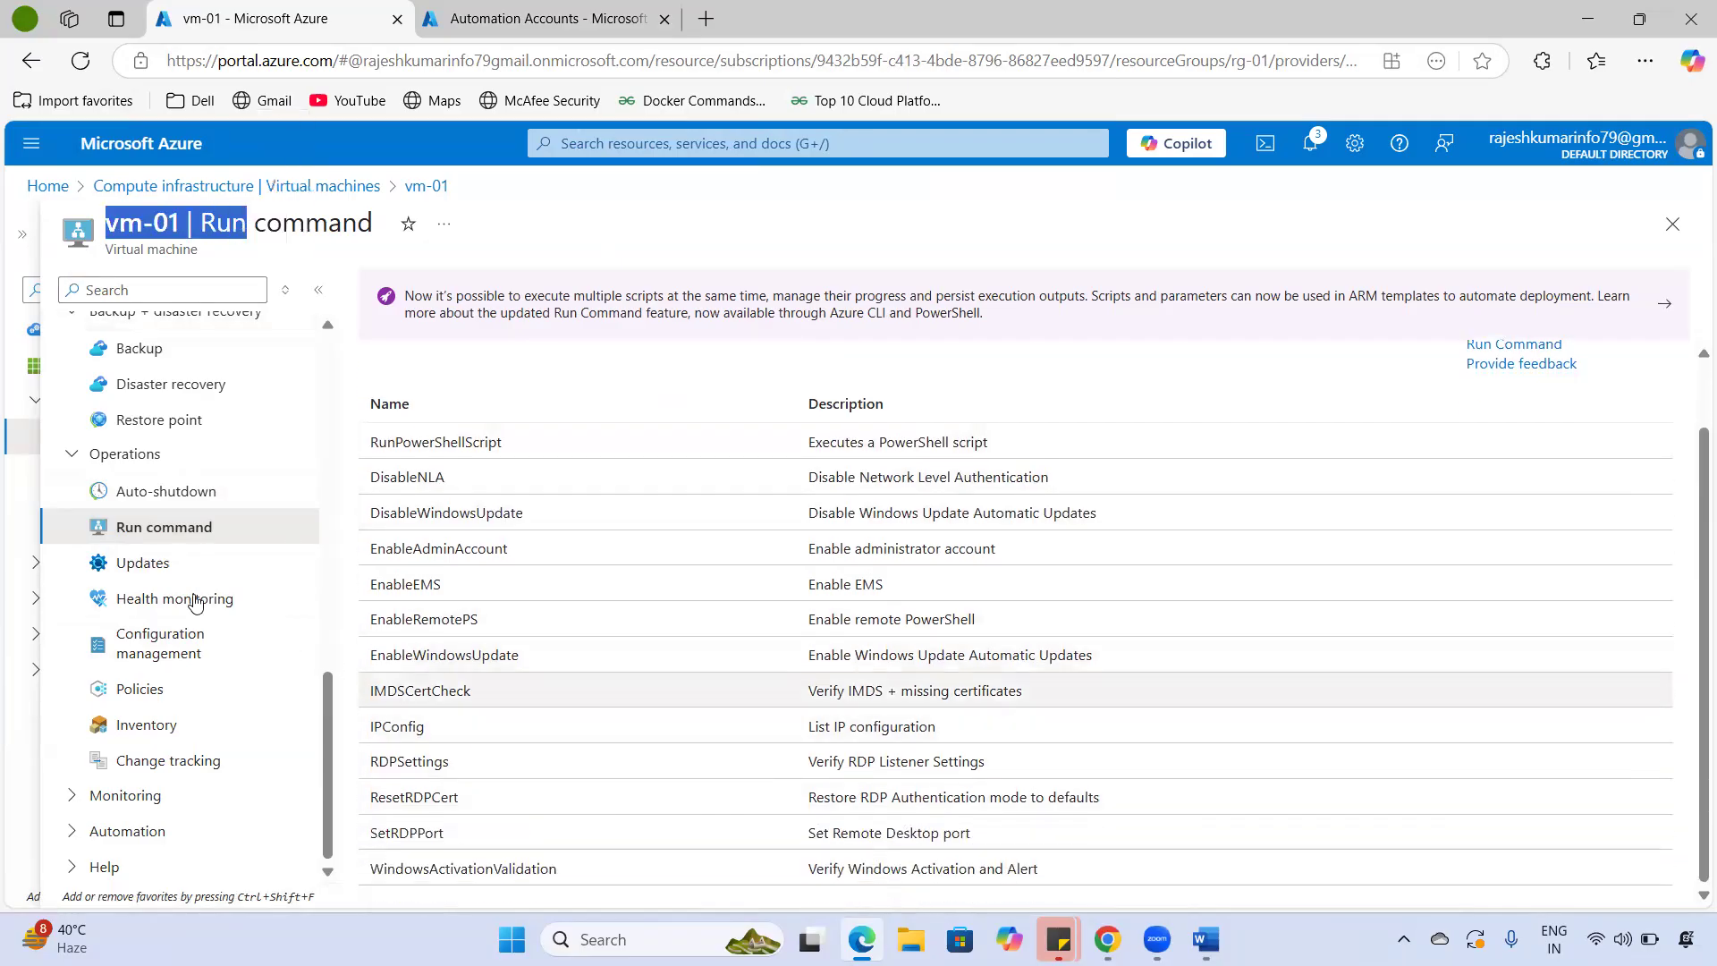
scroll(677, 703, up, 1)
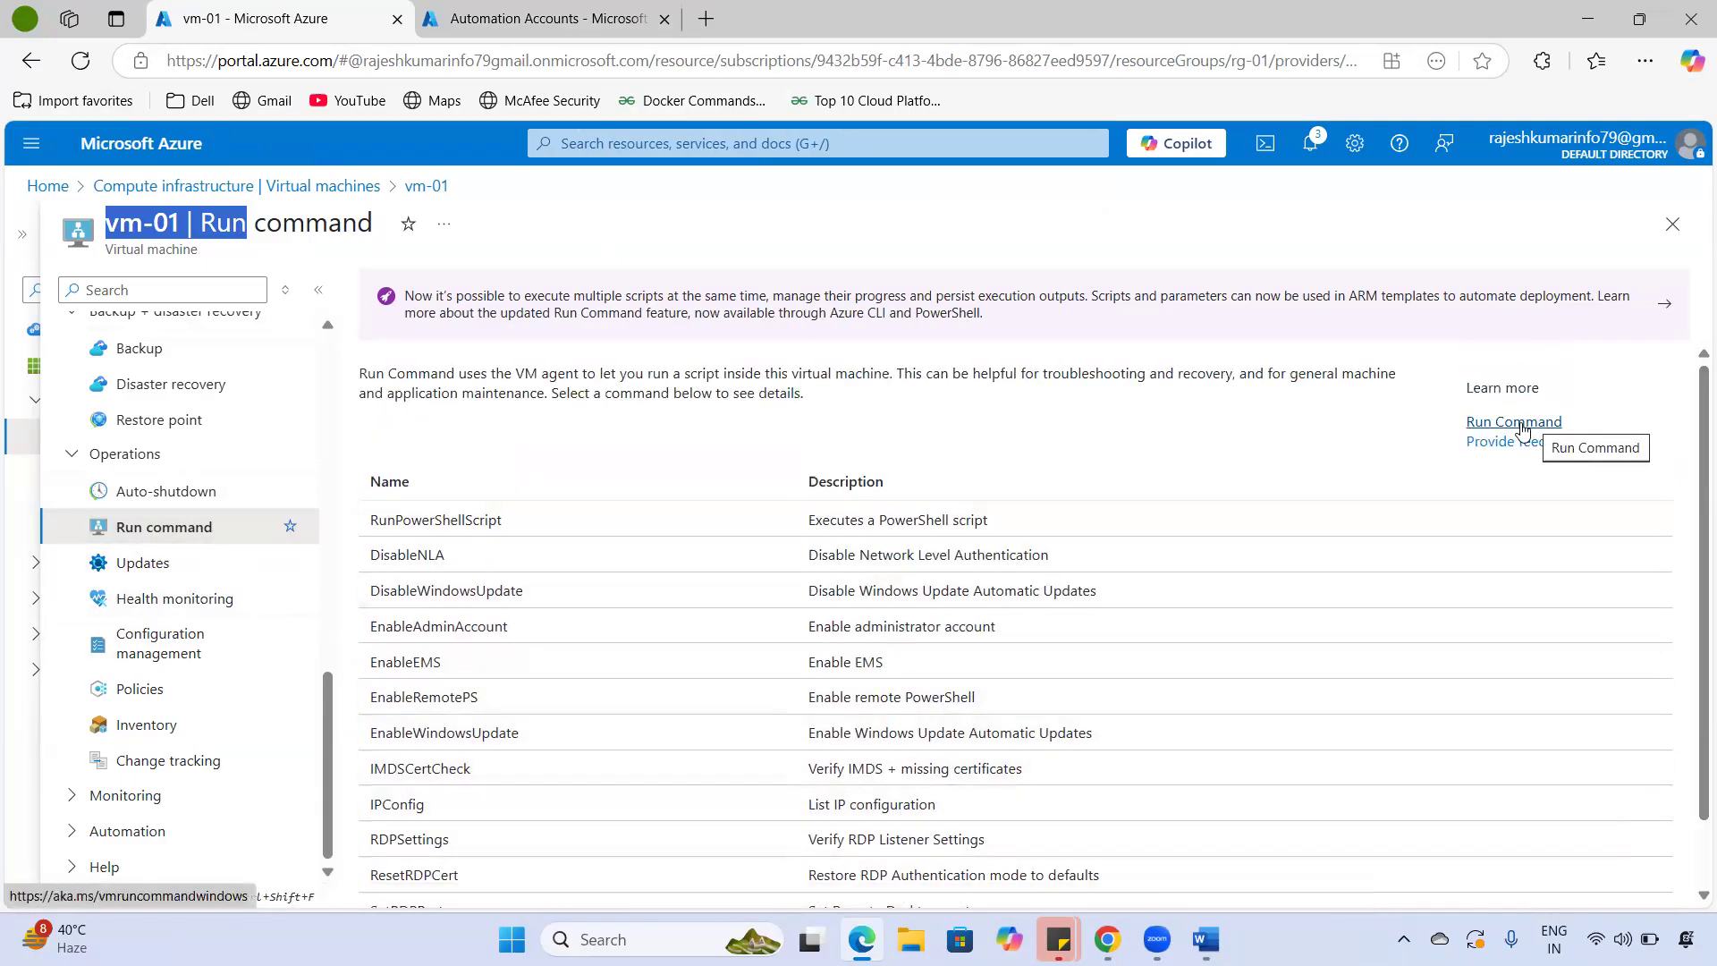
scroll(1138, 632, down, 1)
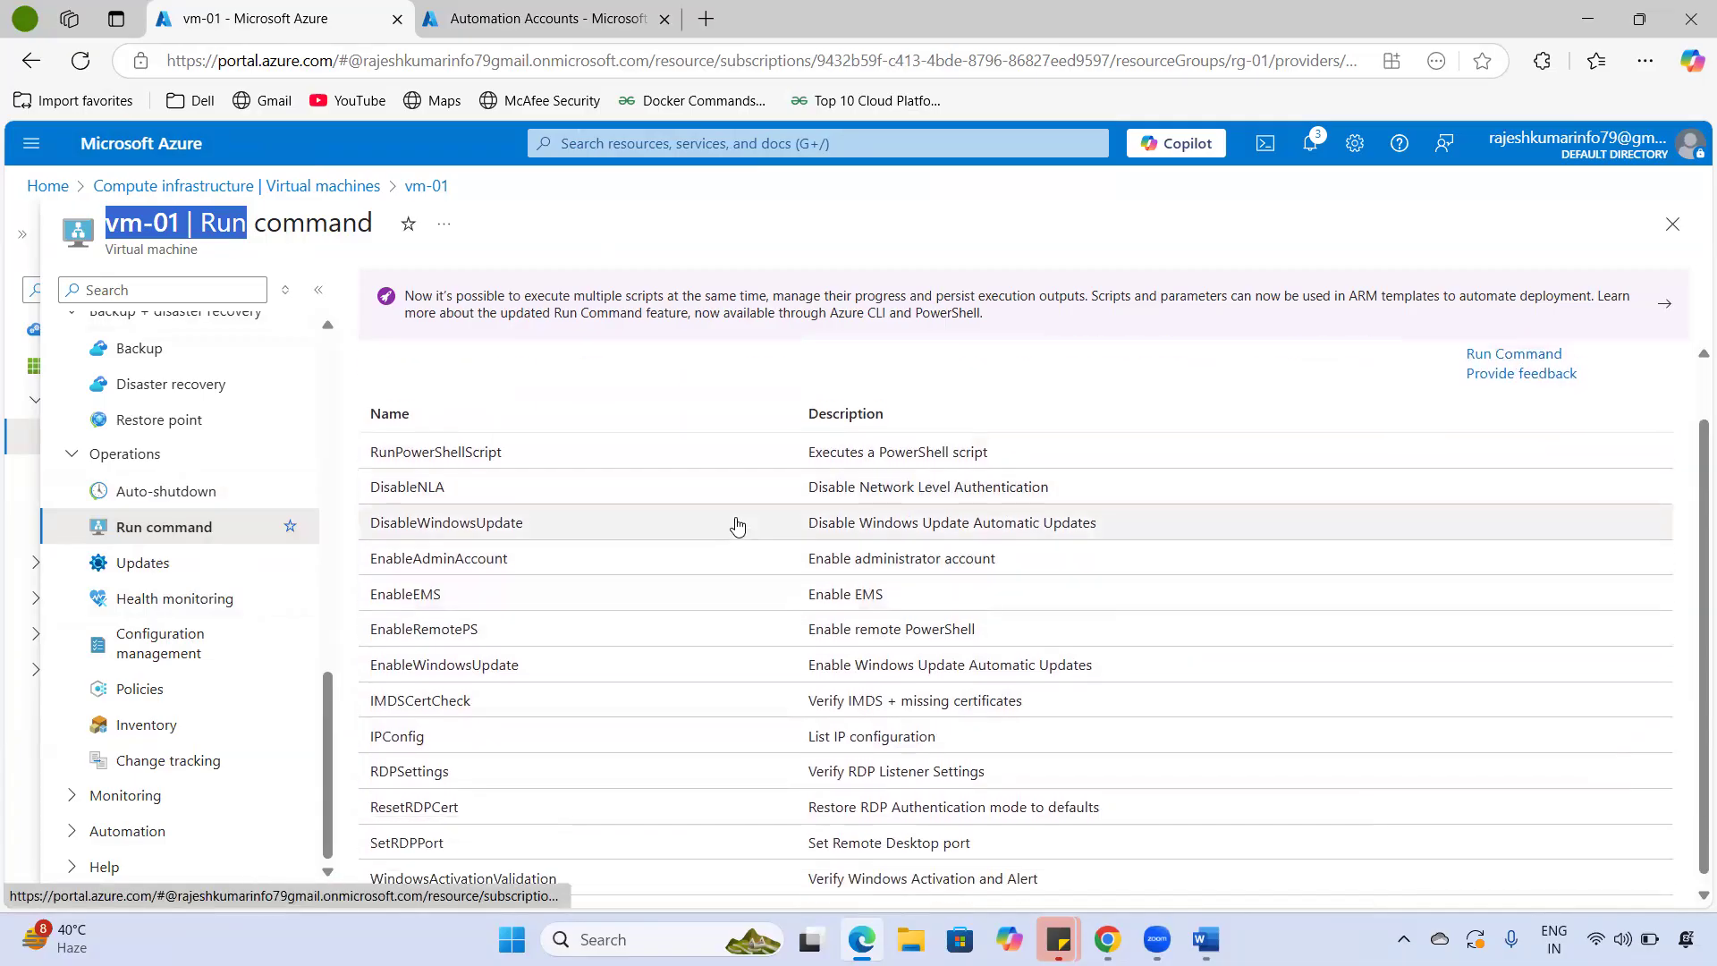
scroll(737, 526, up, 1)
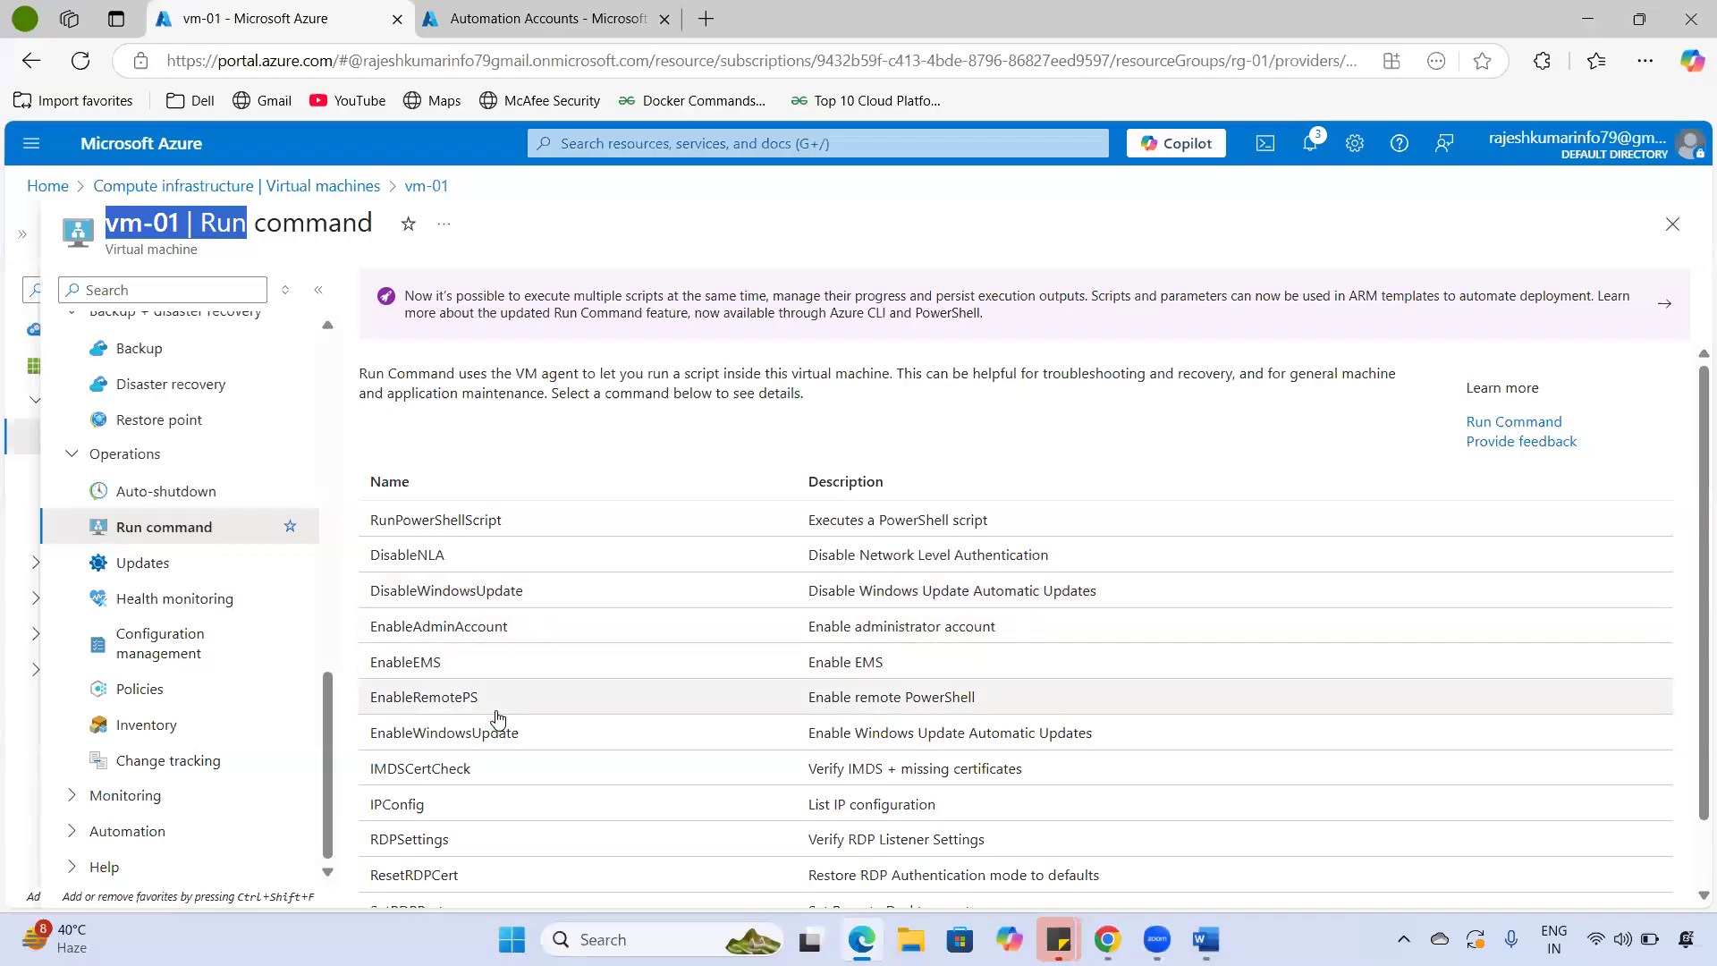
scroll(498, 718, down, 1)
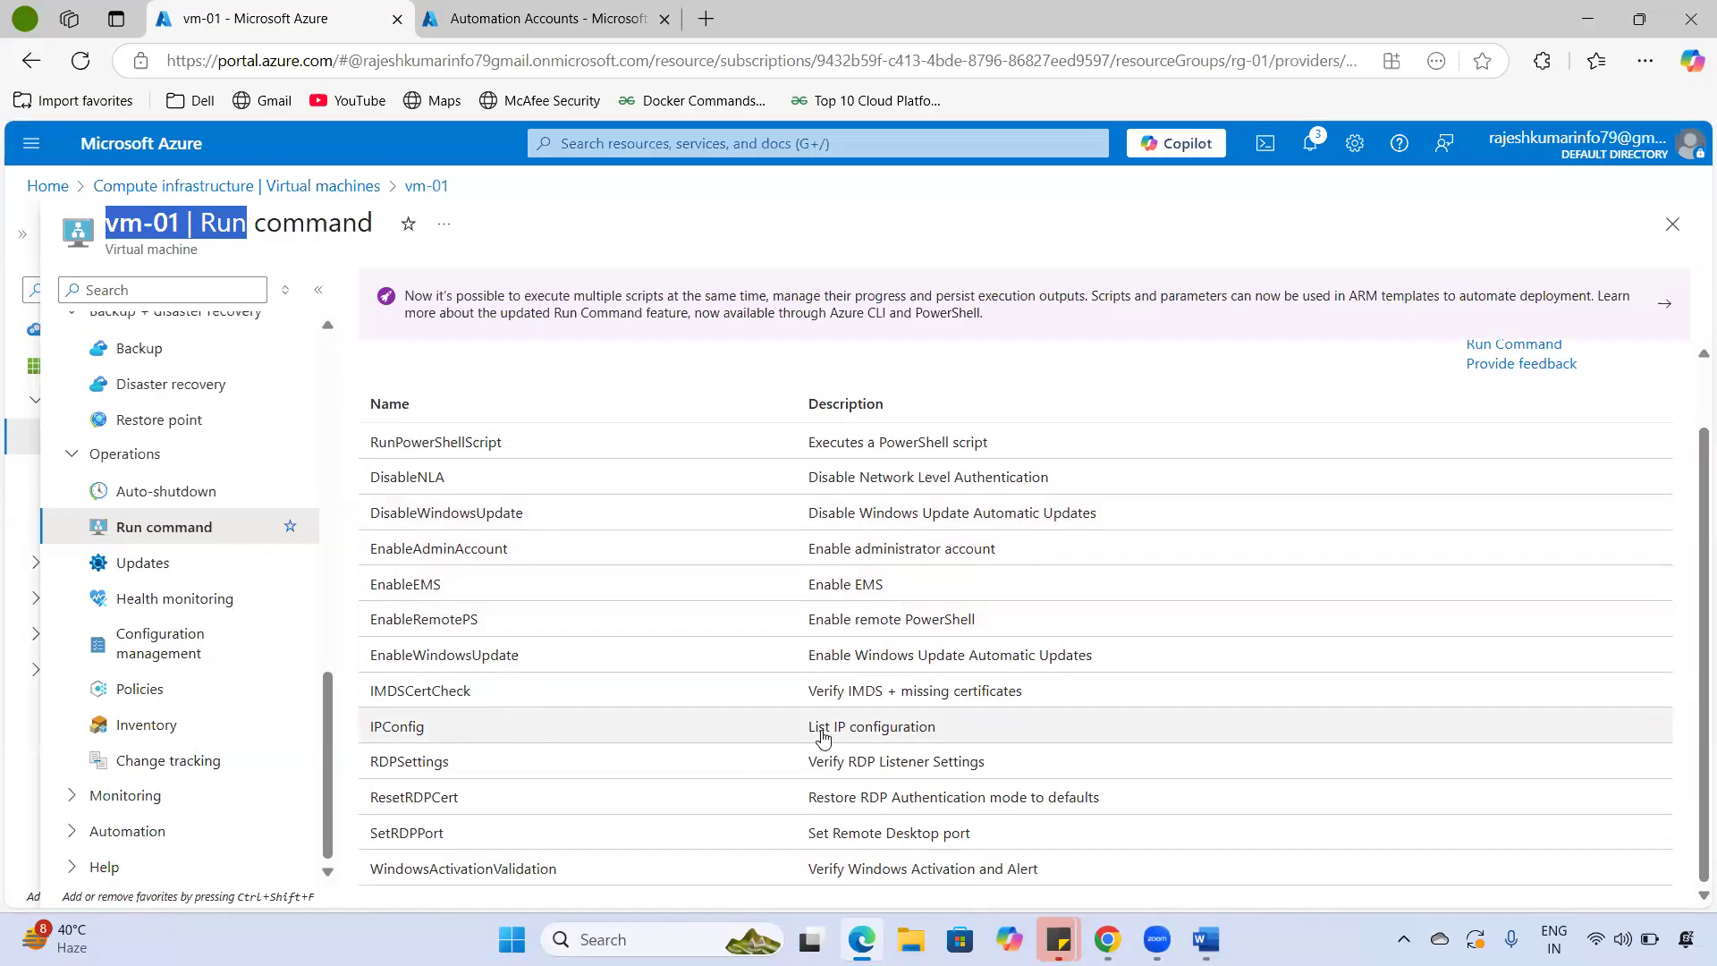
click(421, 740)
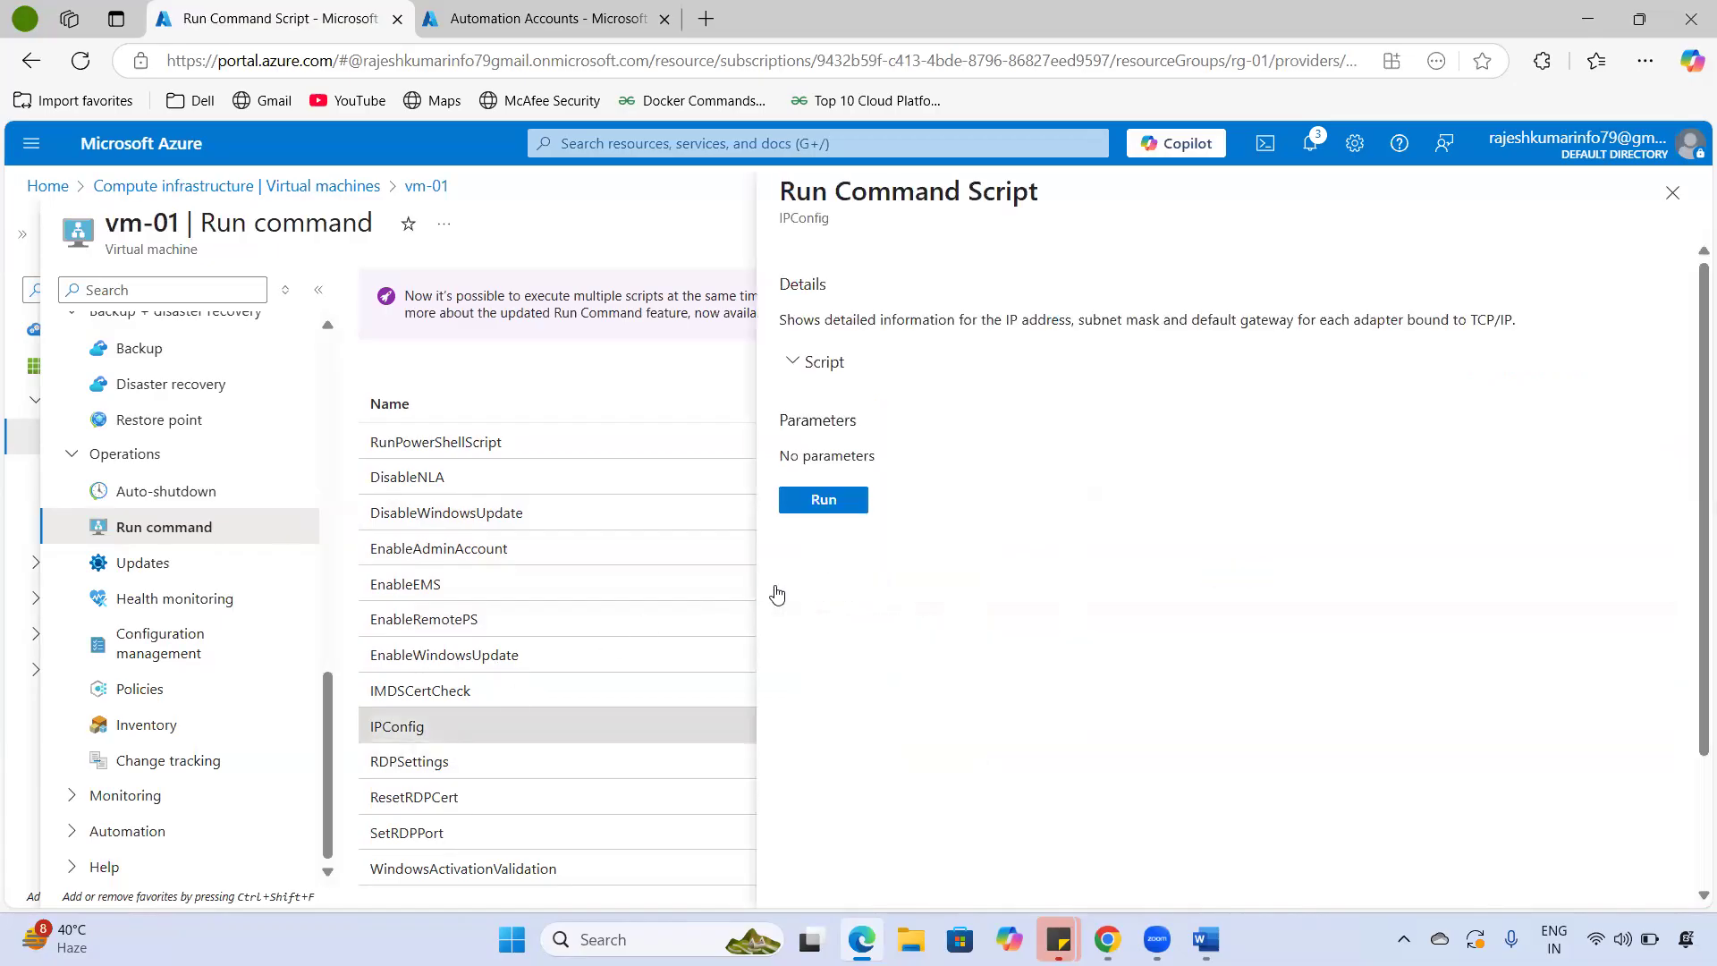
- Inspect the IPConfig script contents, including its ipconfig /all command
click(798, 366)
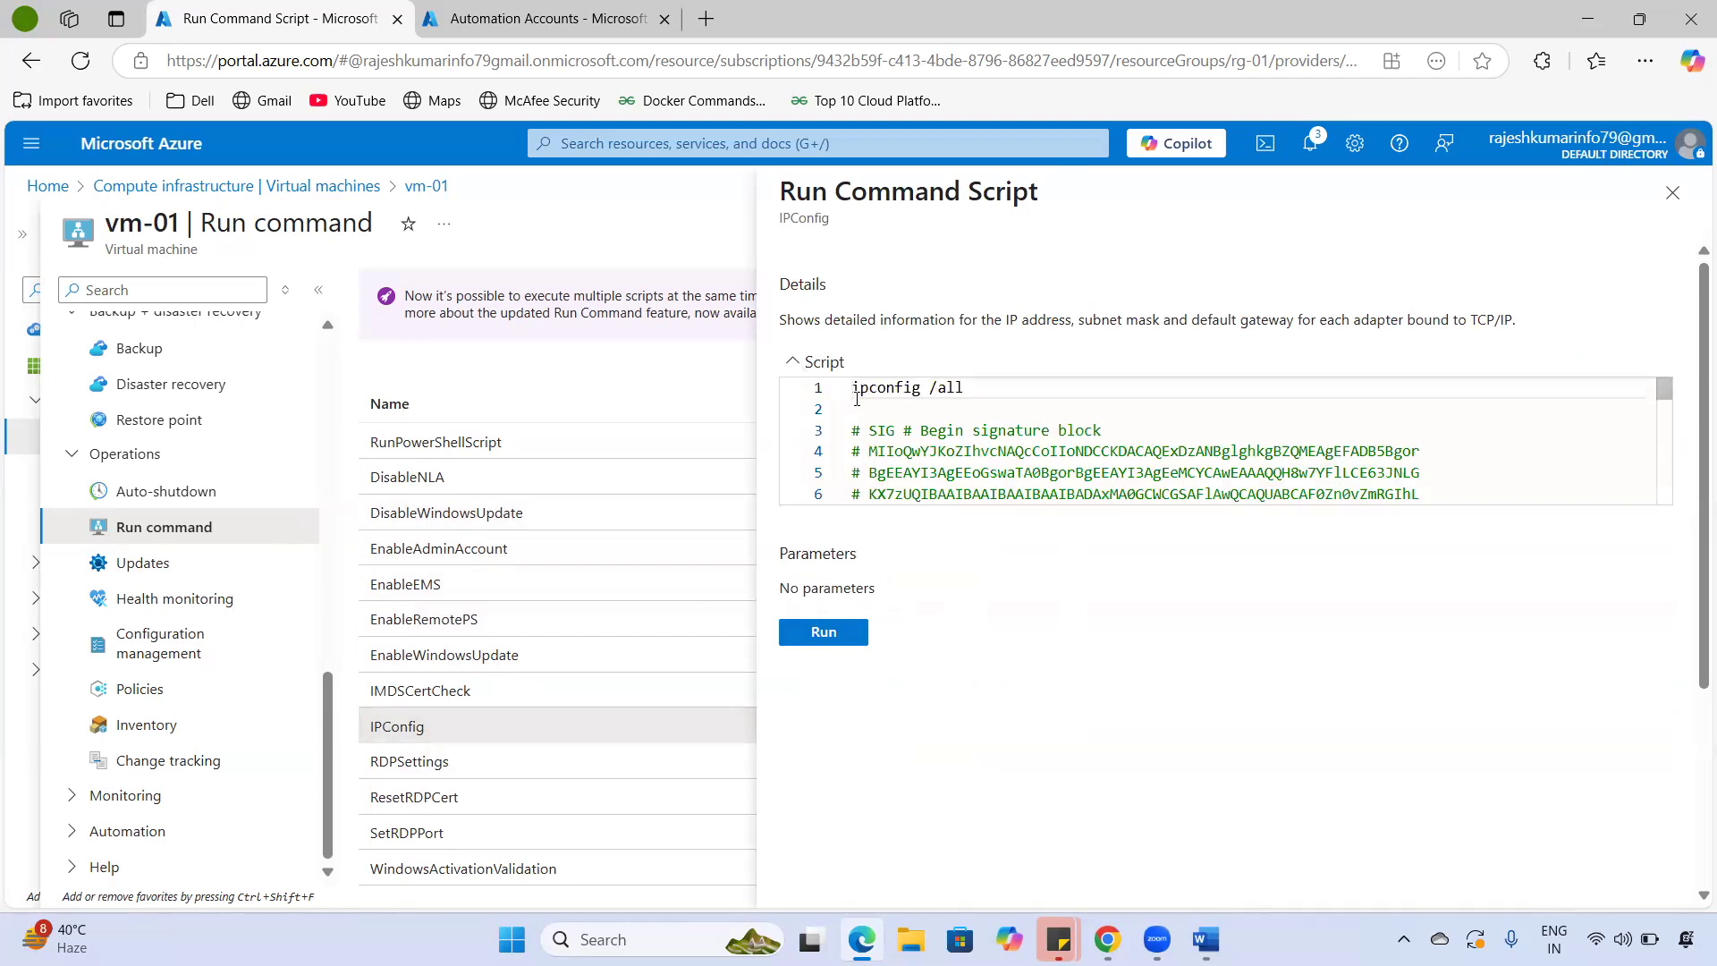
drag(945, 388, 799, 394)
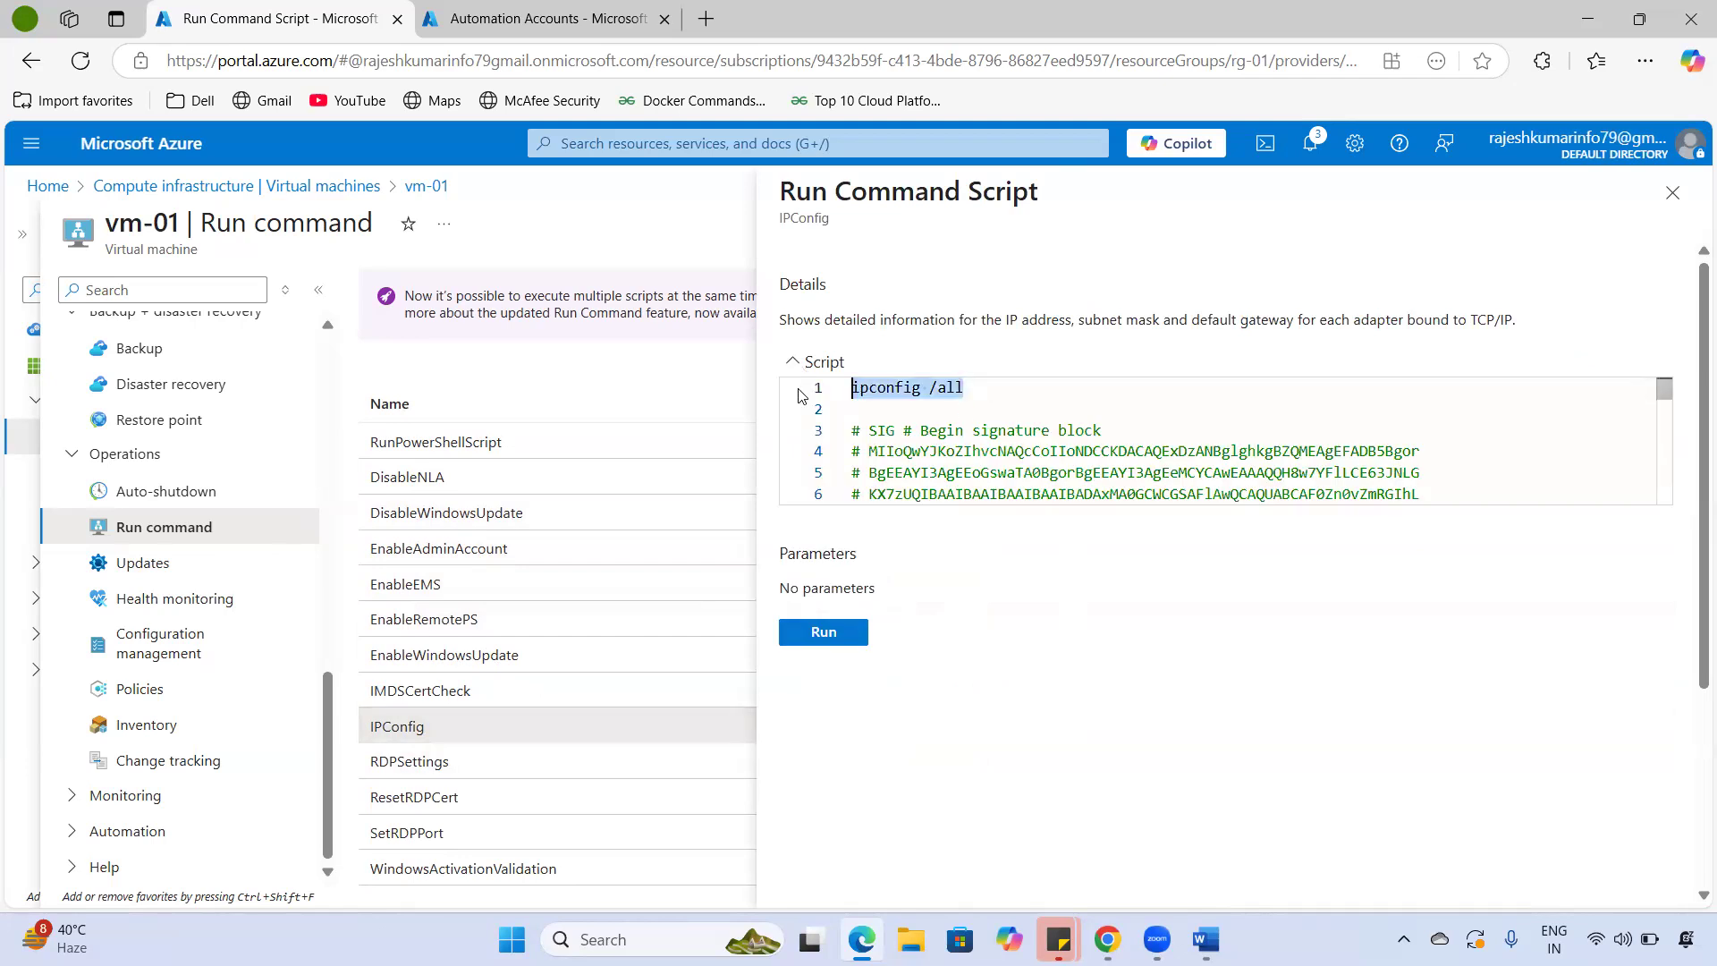
drag(905, 430, 1144, 513)
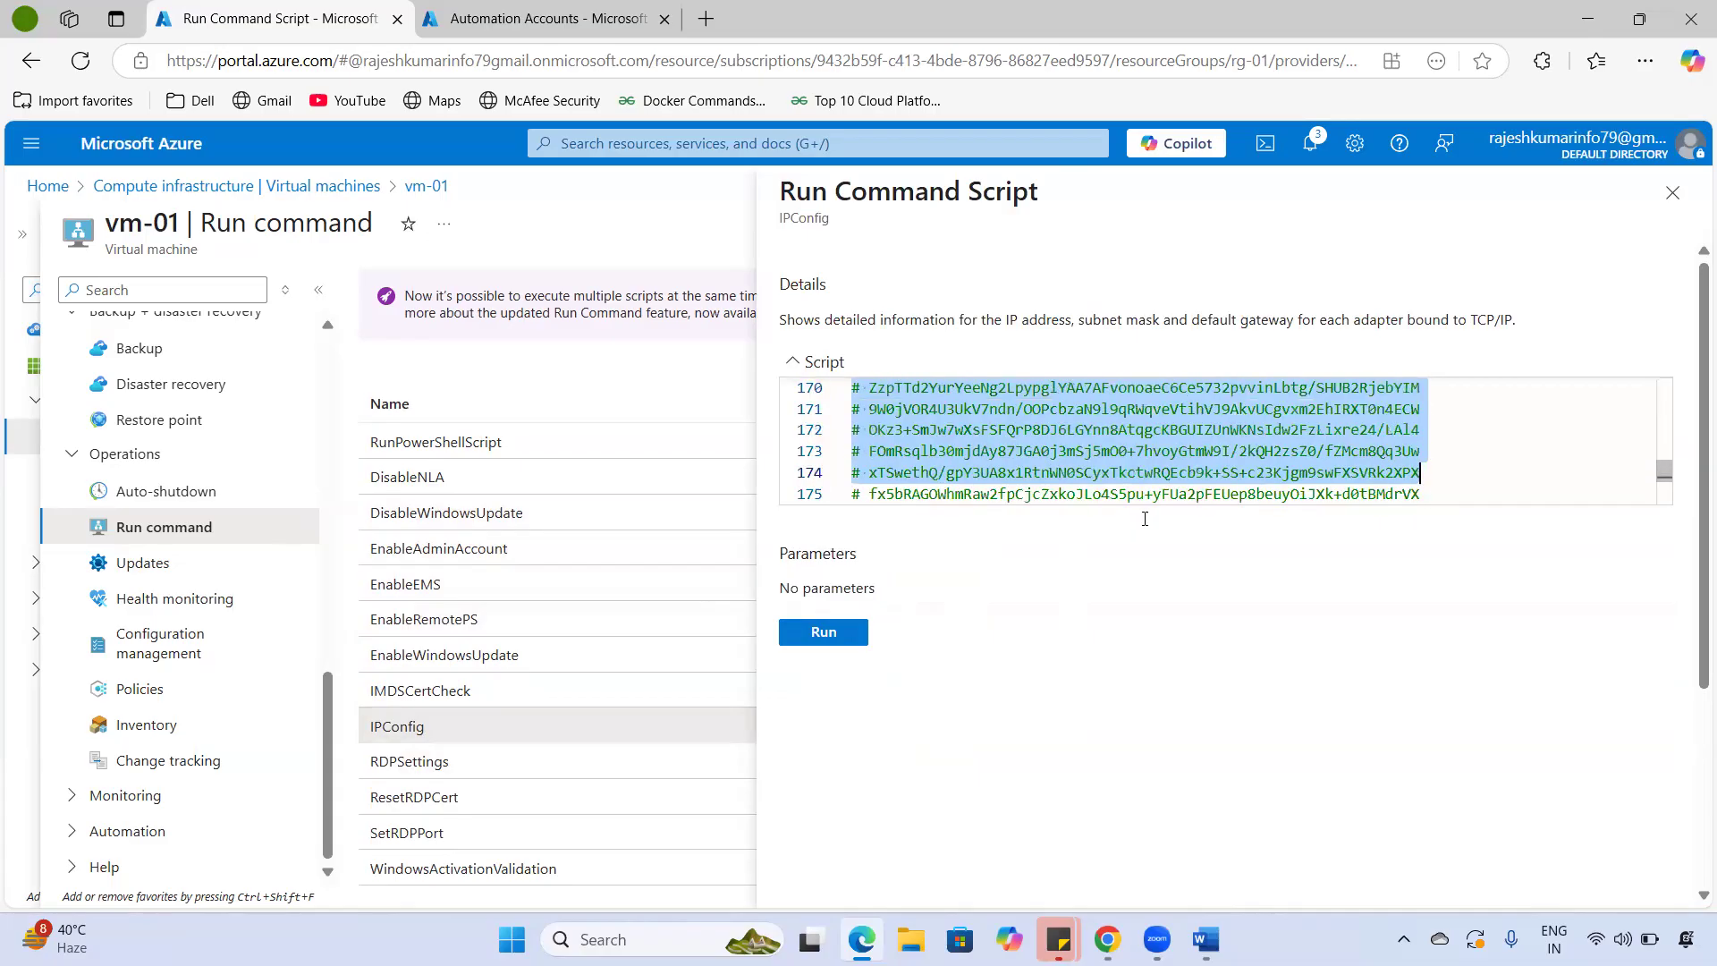
click(1153, 497)
- Run IPConfig on vm-01 and read output showing IPv4 10.0.0.4 and gateway 10.0.0.1
scroll(1163, 500, up, 10)
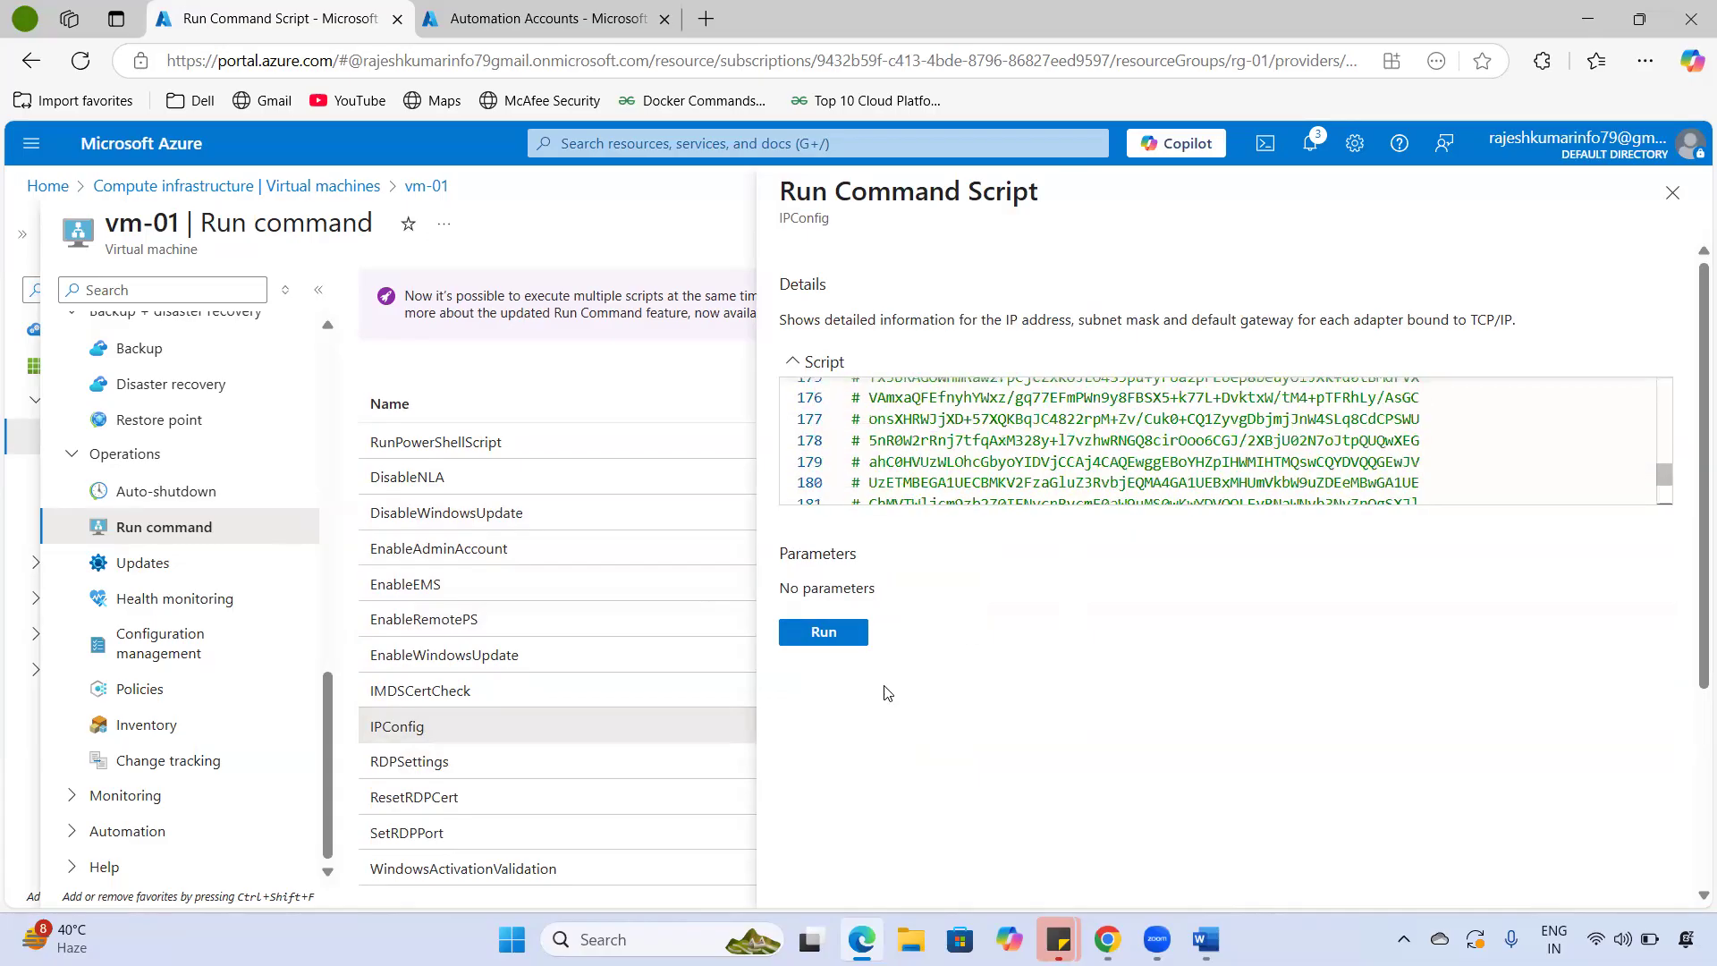
click(825, 635)
scroll(1397, 498, down, 2)
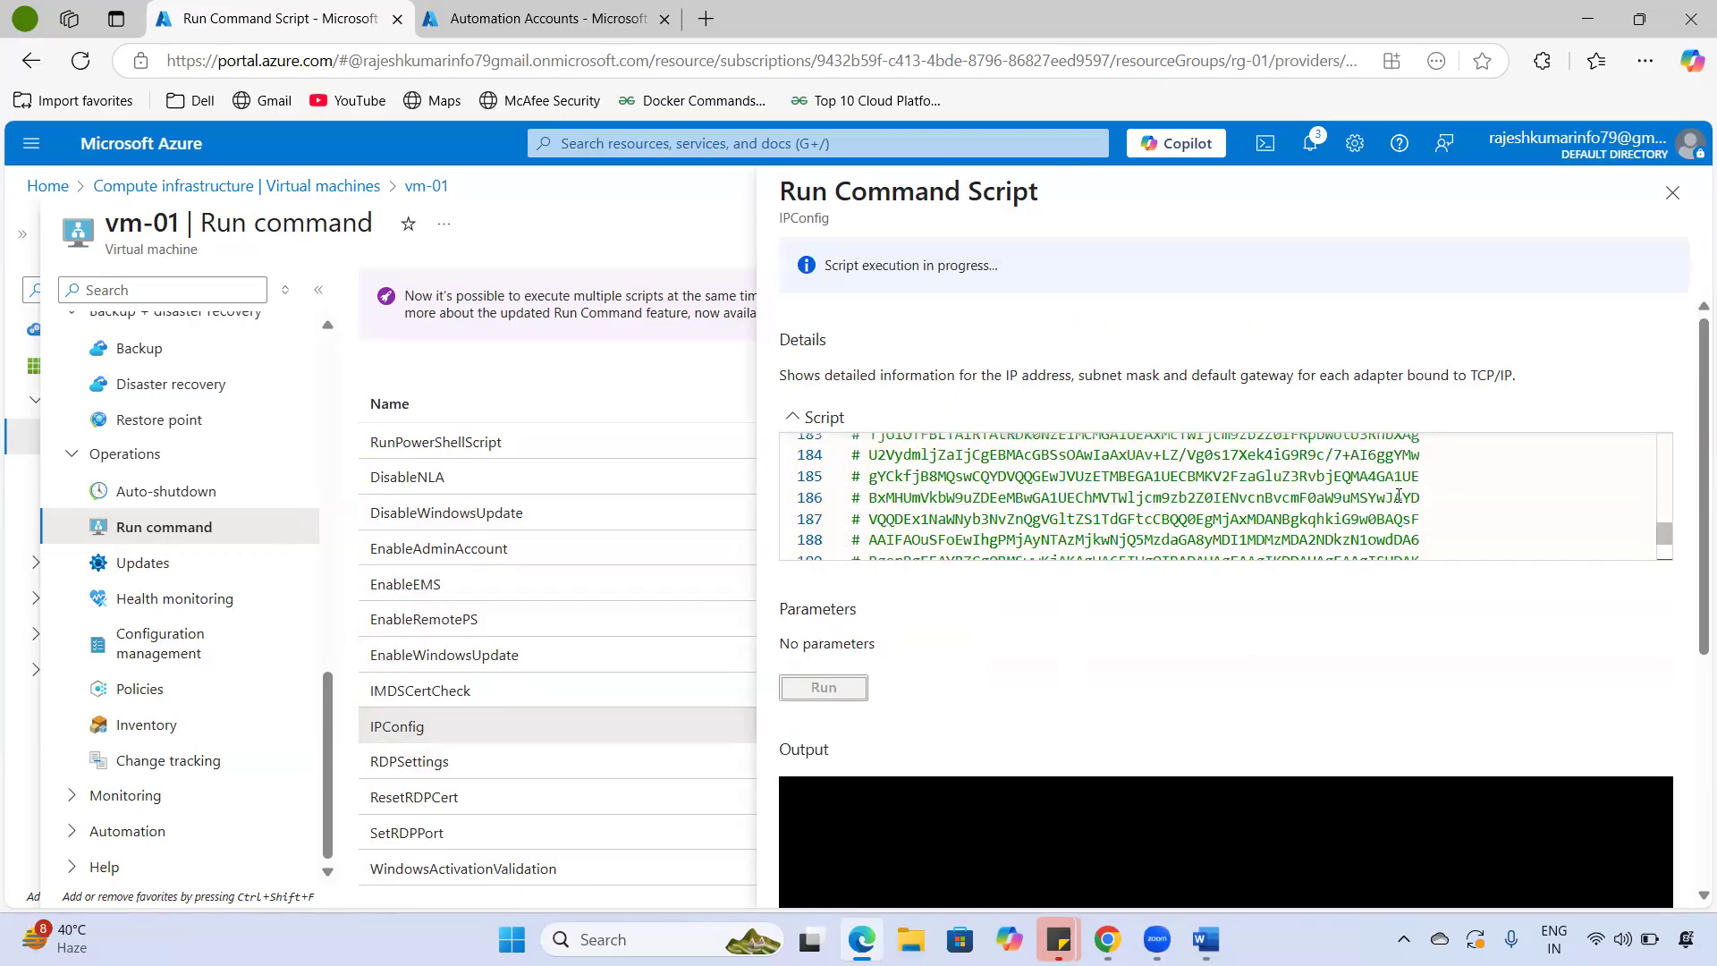
scroll(1690, 563, down, 5)
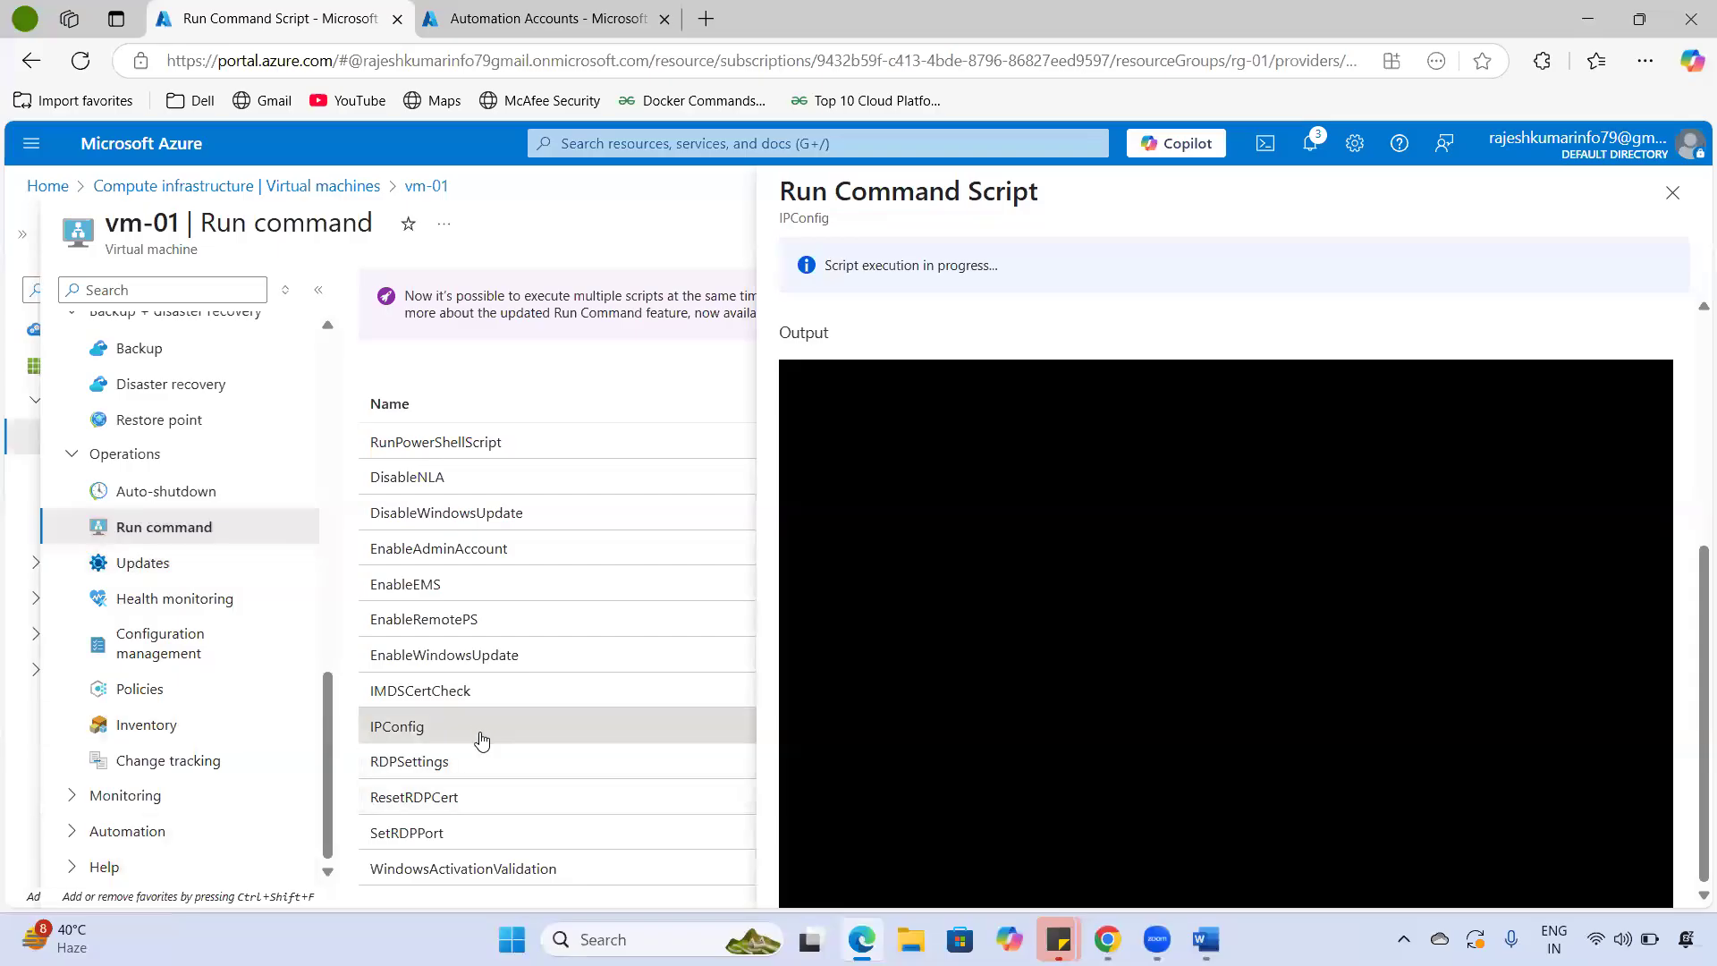
scroll(465, 724, up, 1)
scroll(458, 673, down, 1)
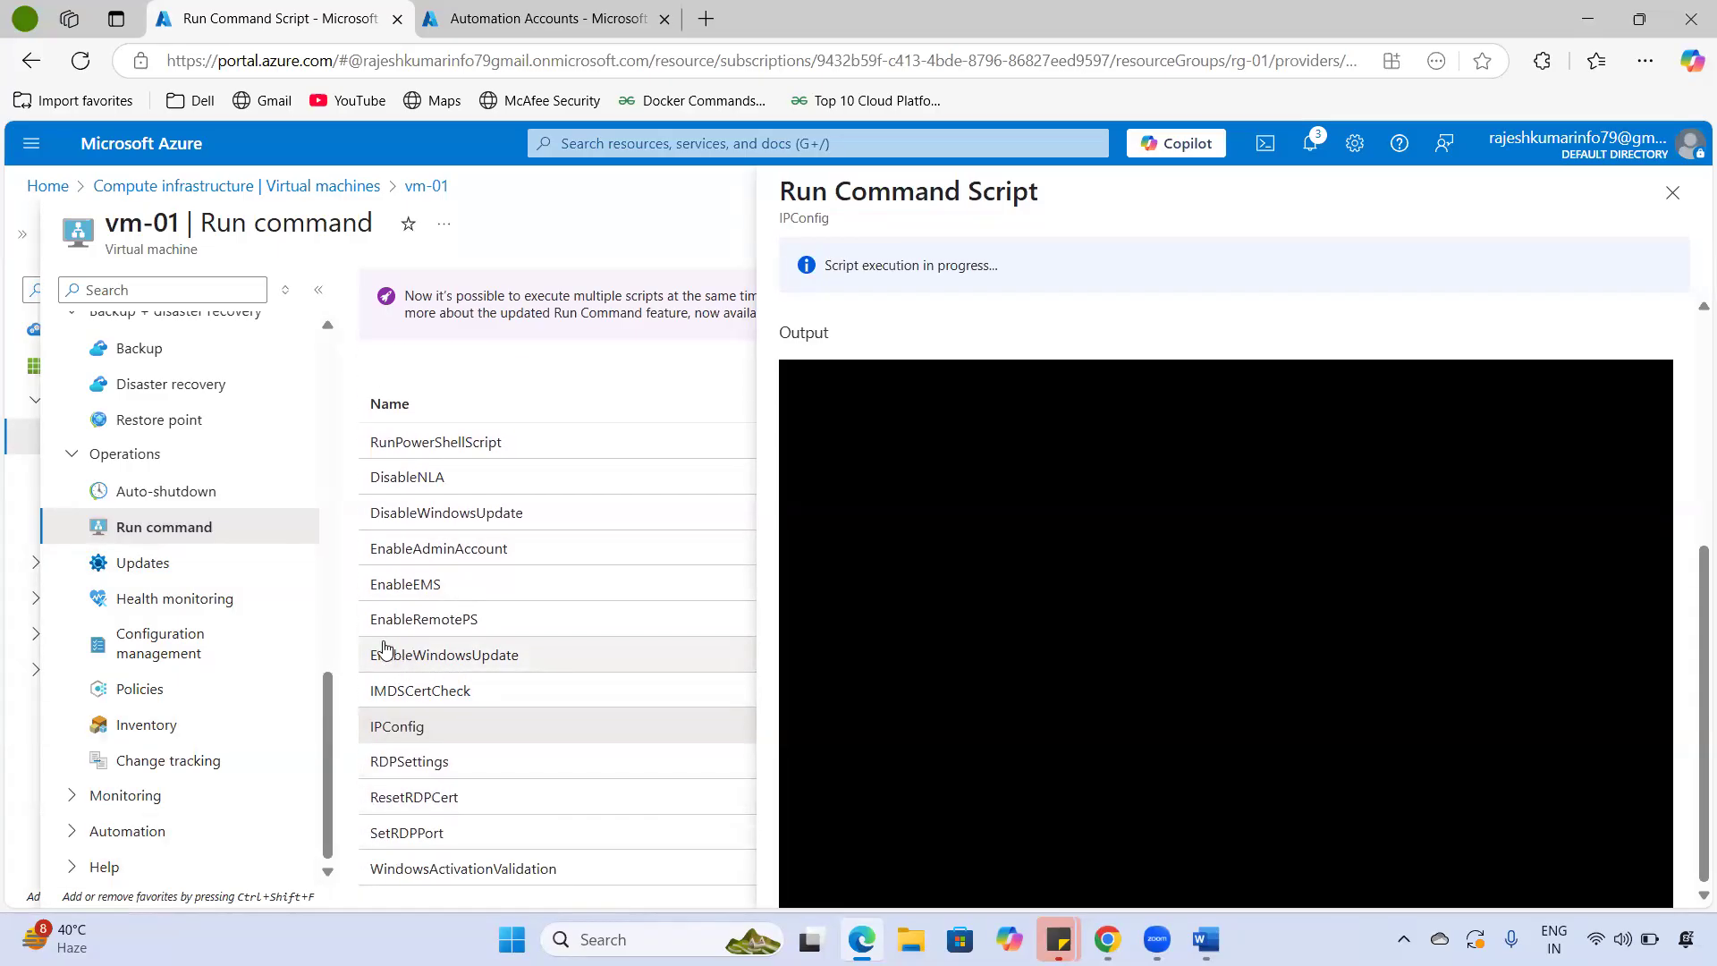
drag(844, 258, 1026, 276)
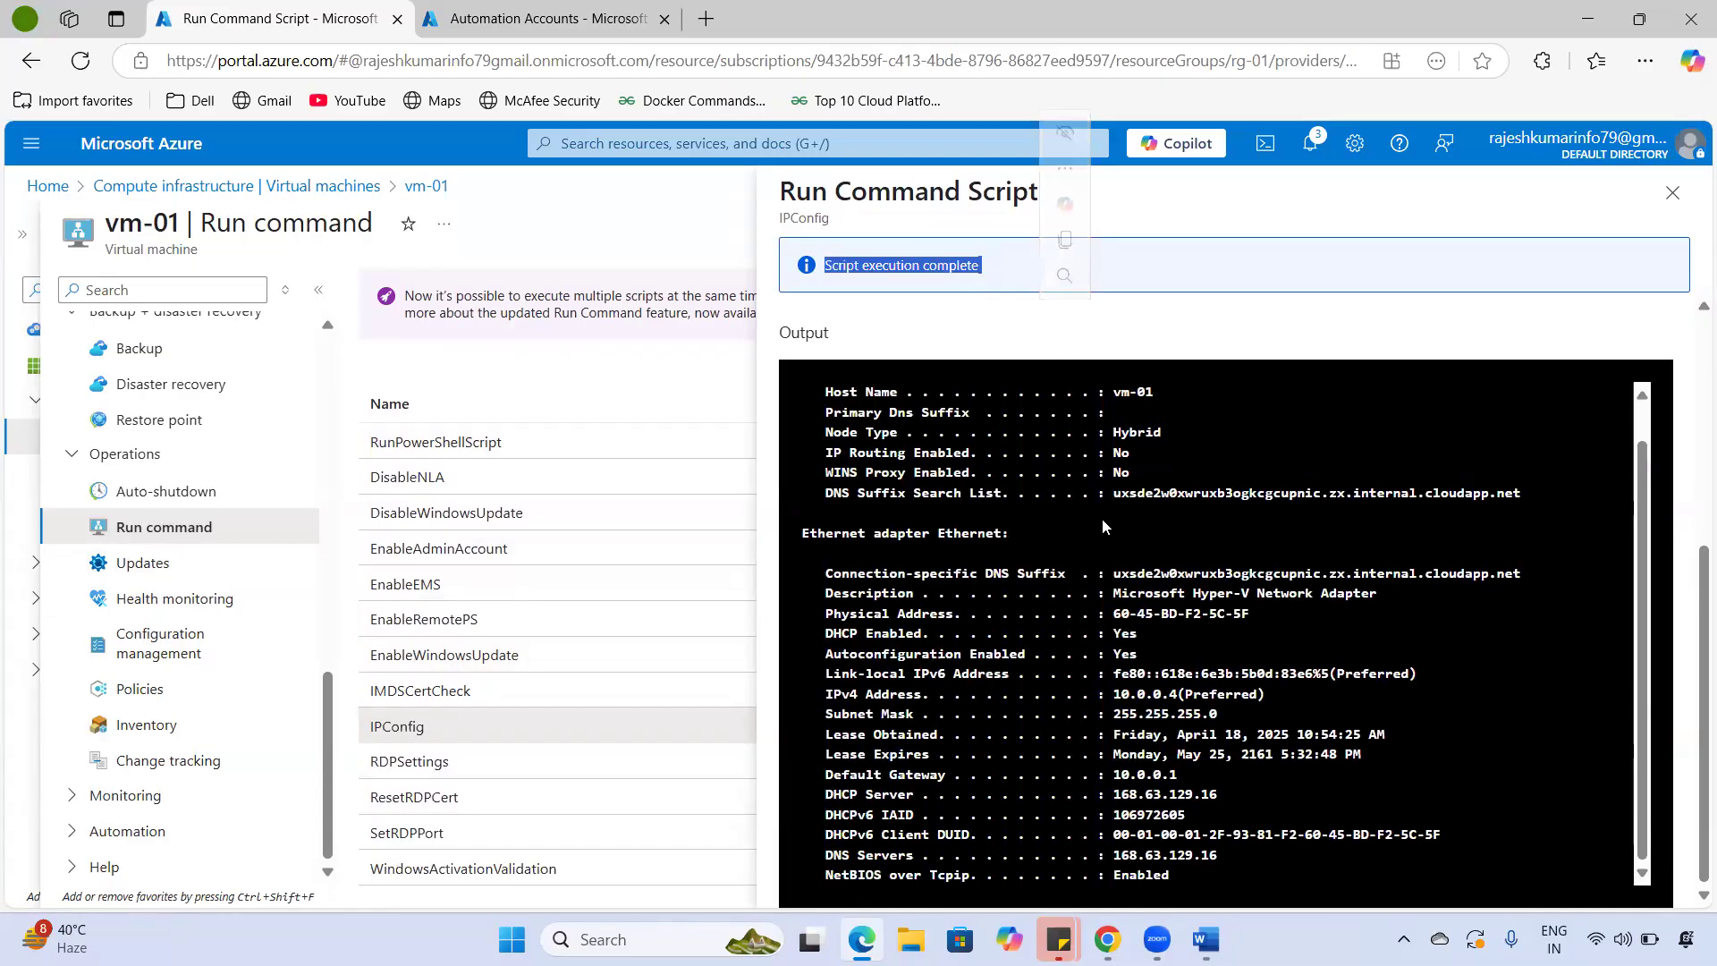
scroll(1098, 526, up, 1)
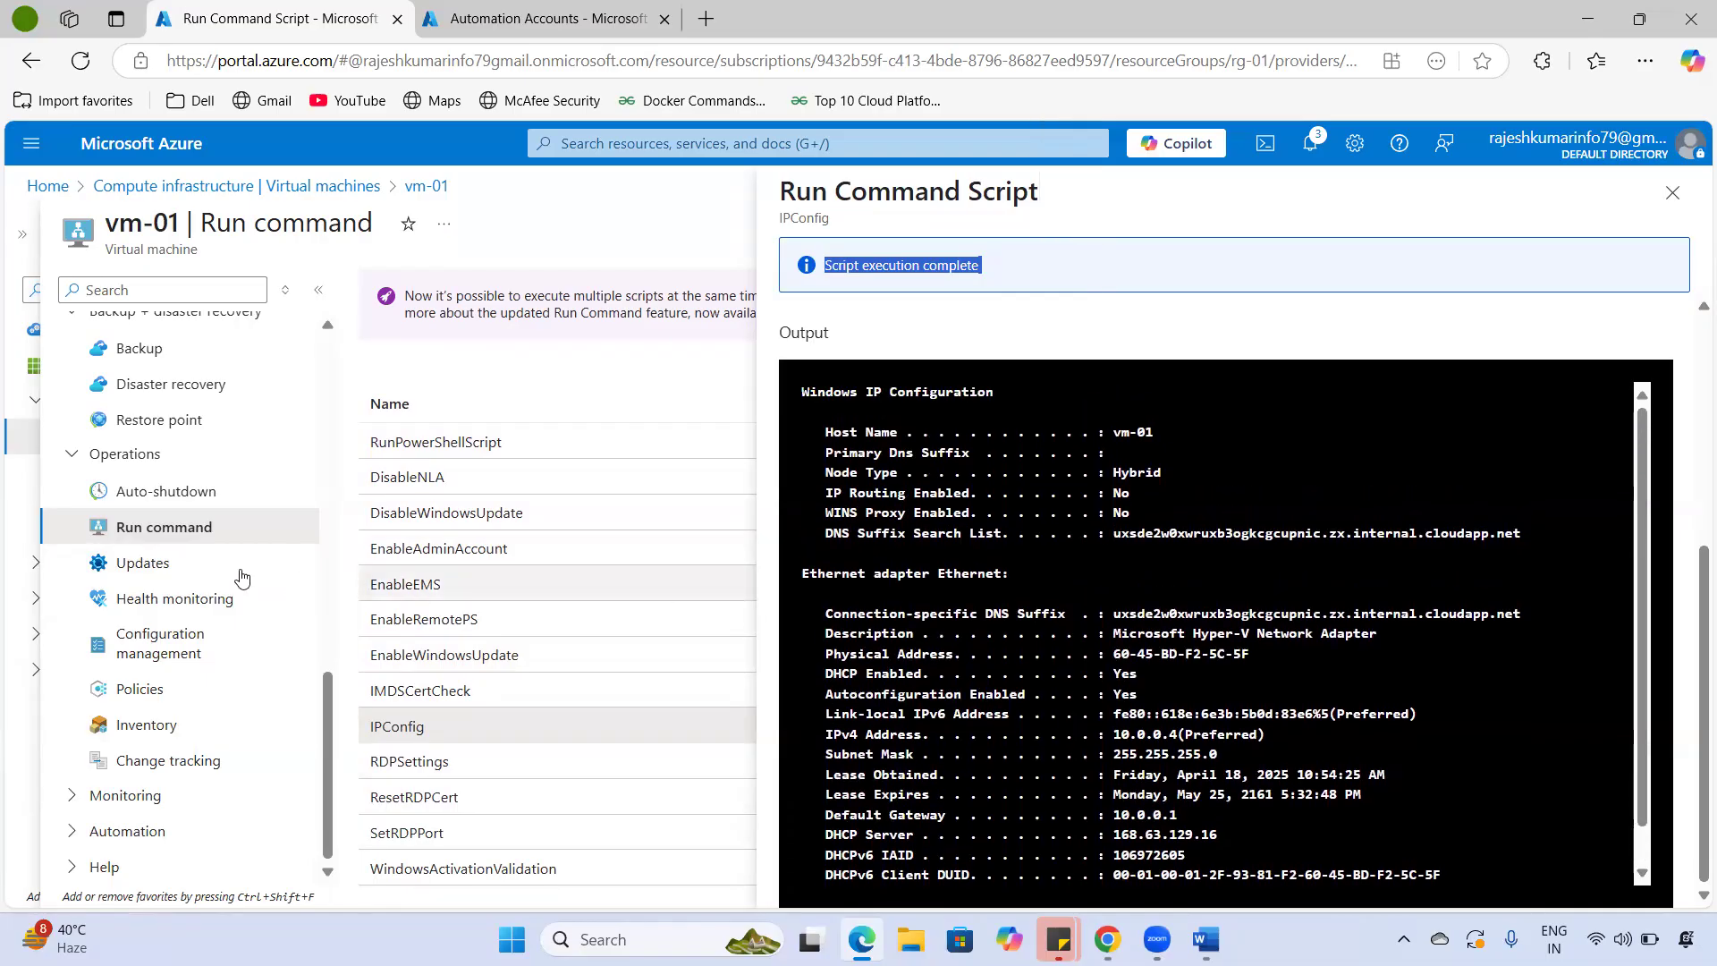
click(169, 567)
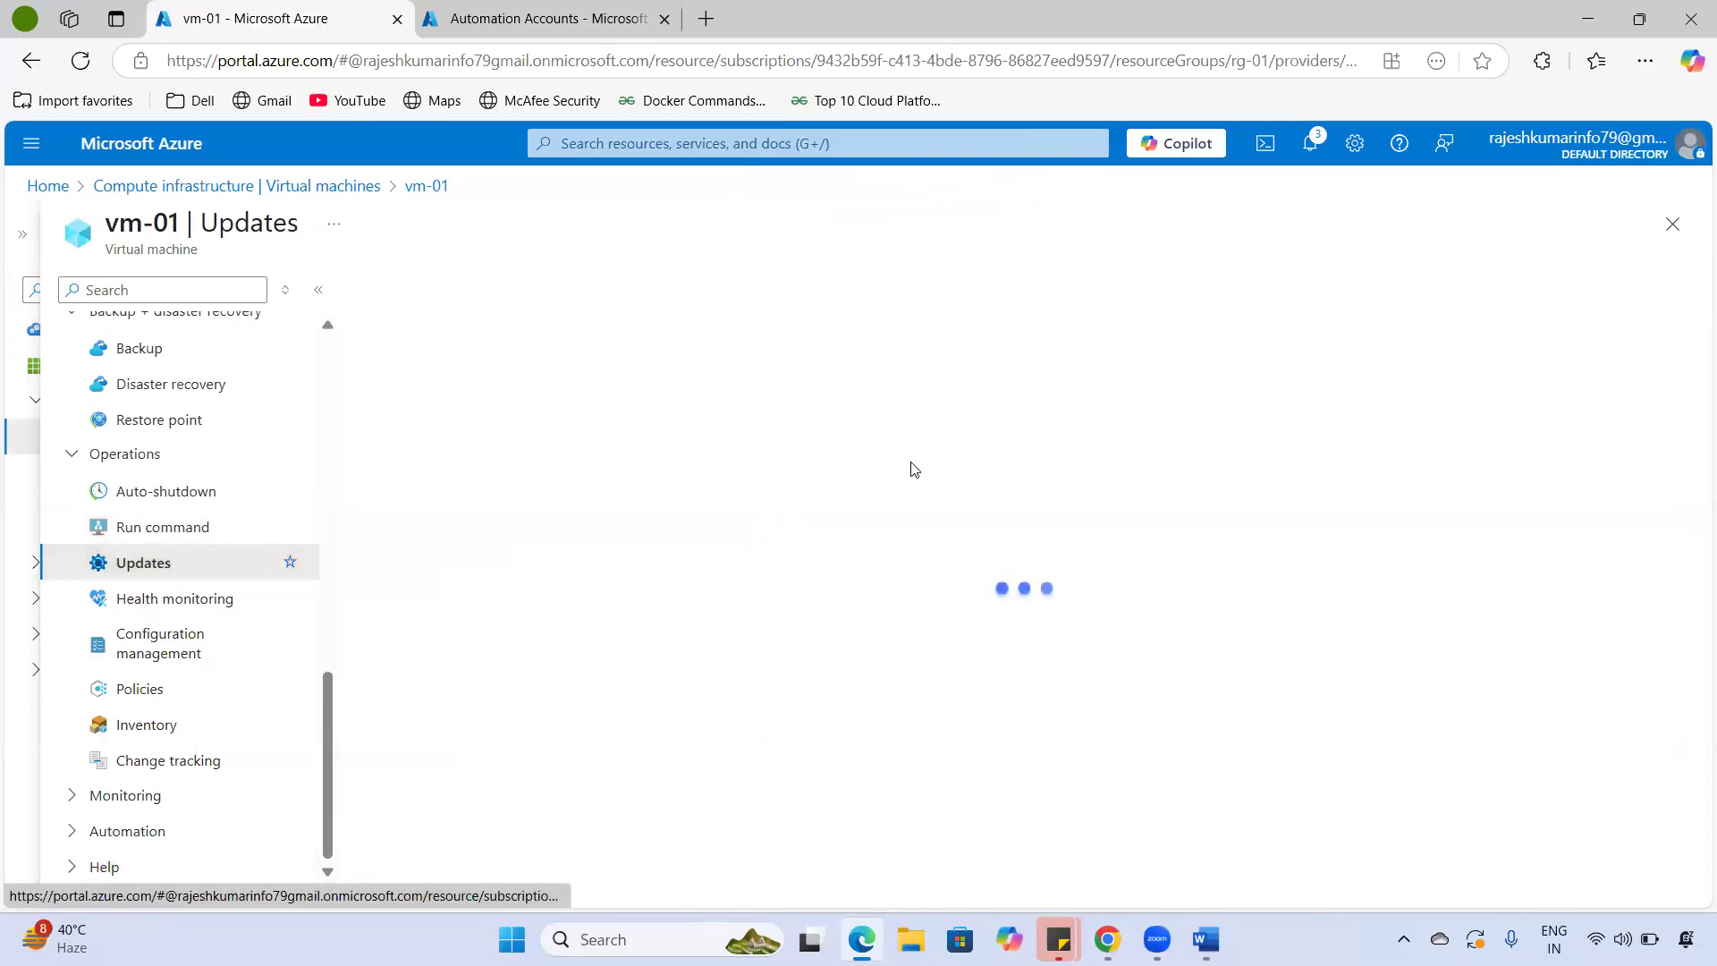
- Browse vm-01's Updates, Health monitoring and Policies pages, with policy compliance at 0%
scroll(703, 601, down, 2)
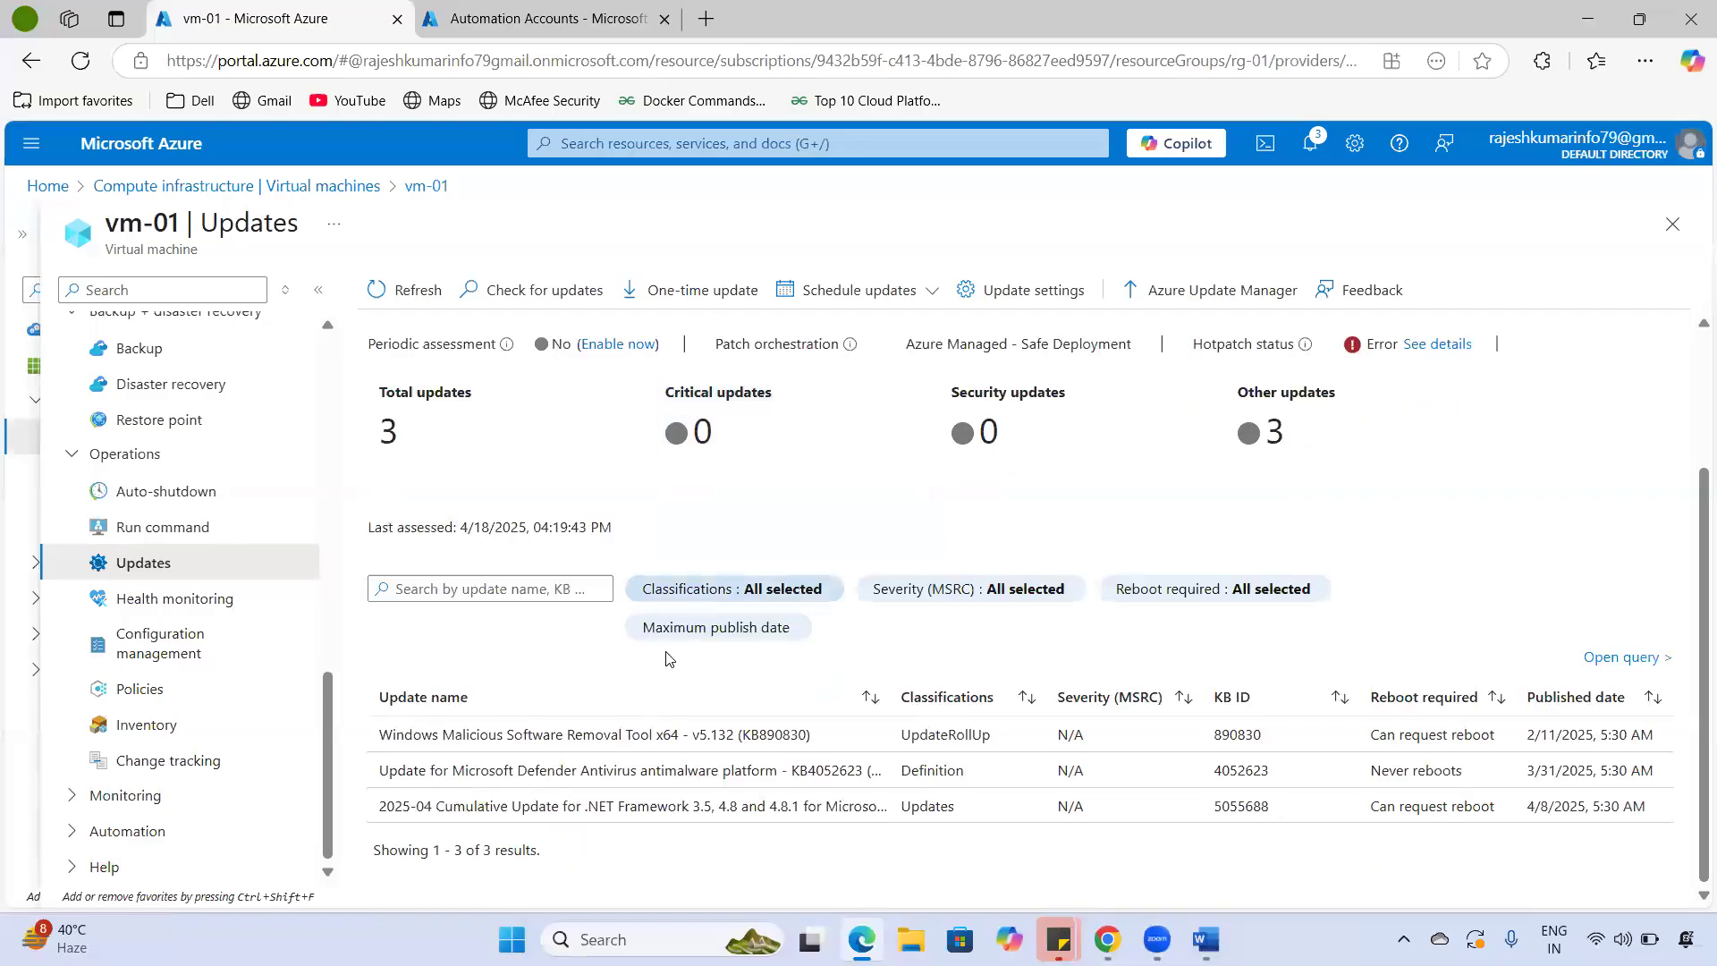
scroll(934, 729, up, 2)
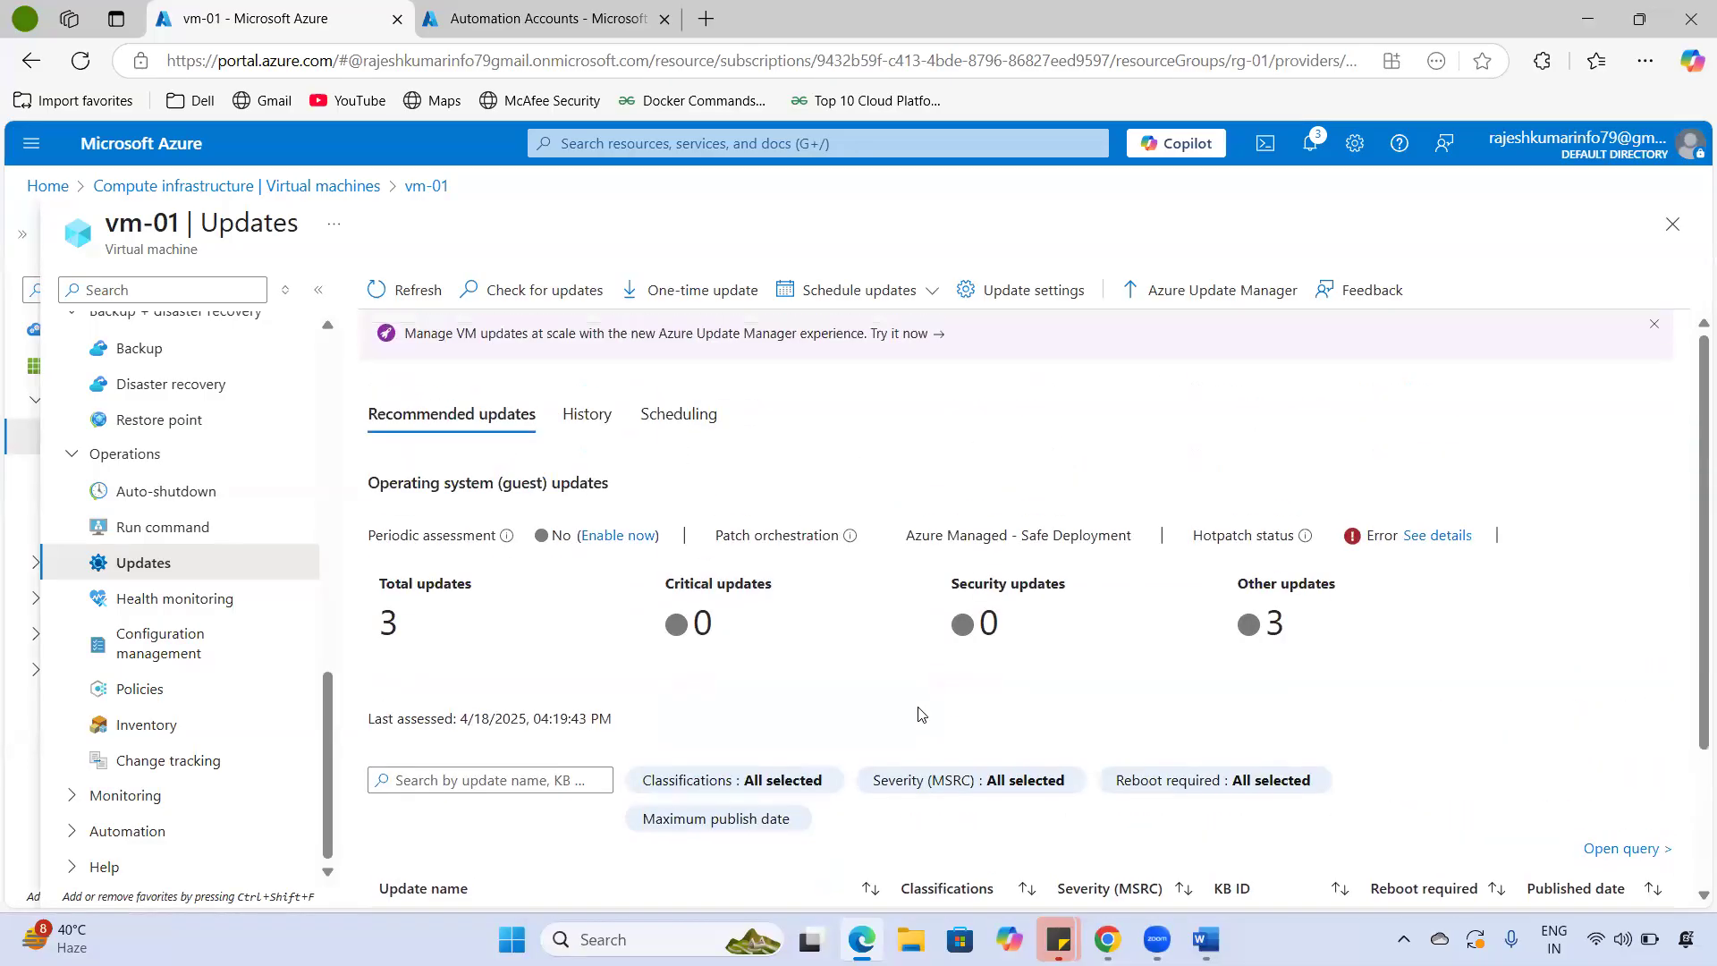
click(207, 613)
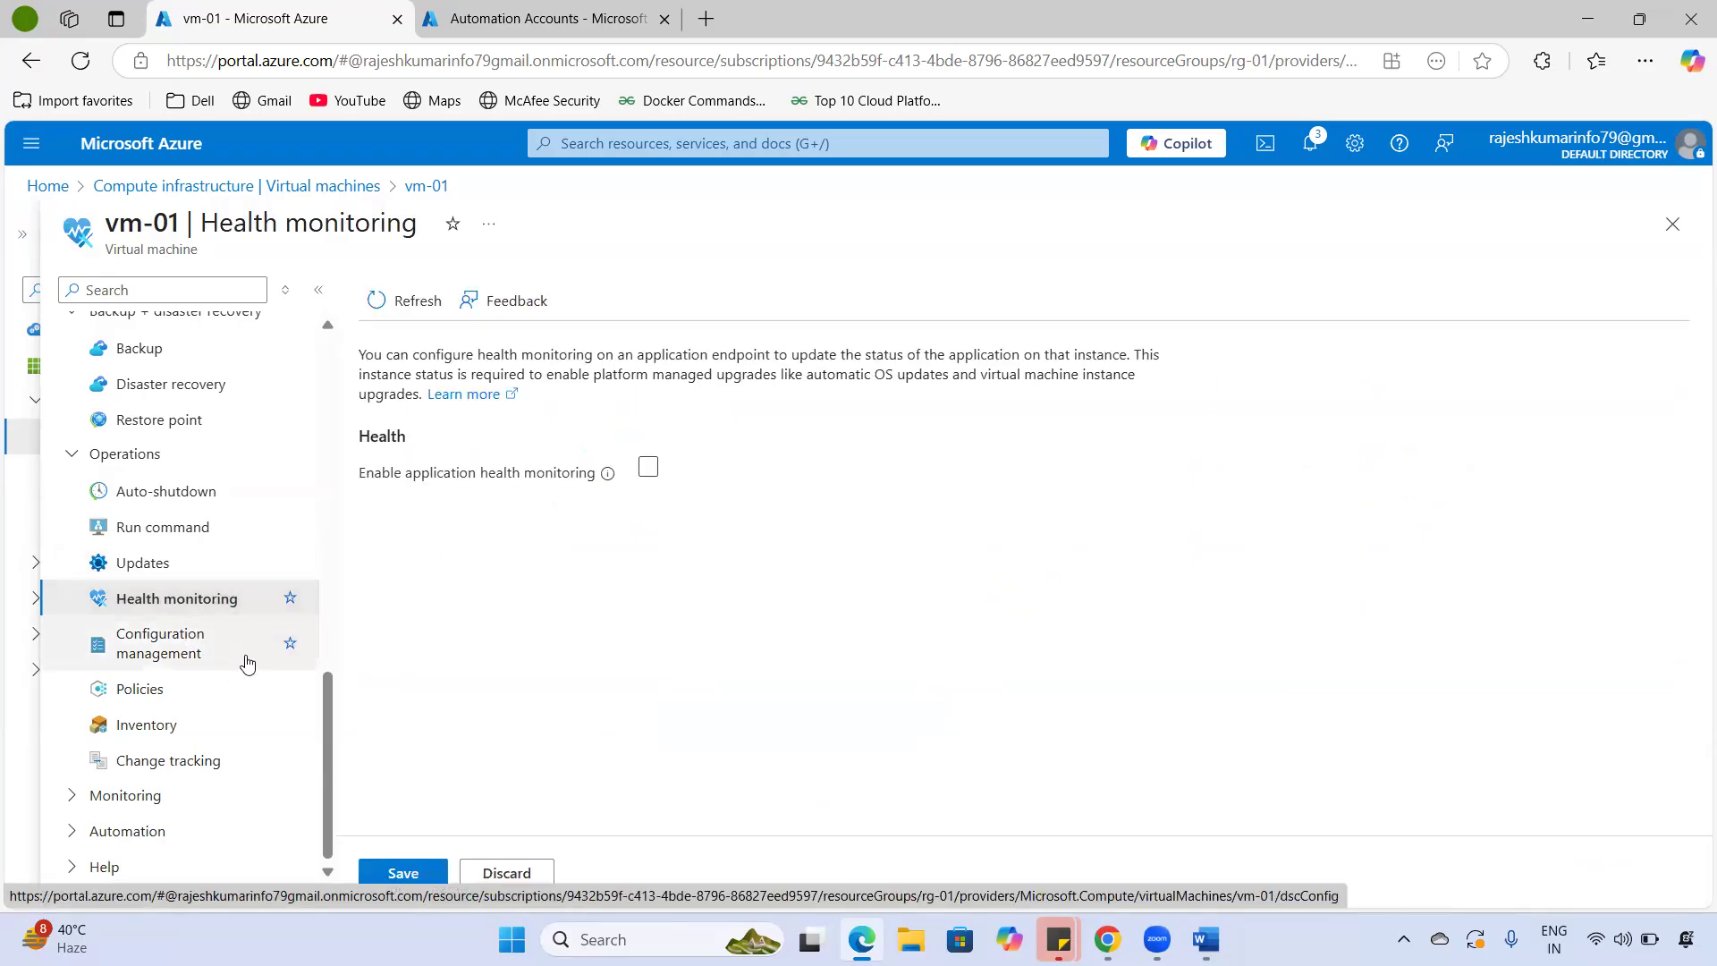
click(188, 697)
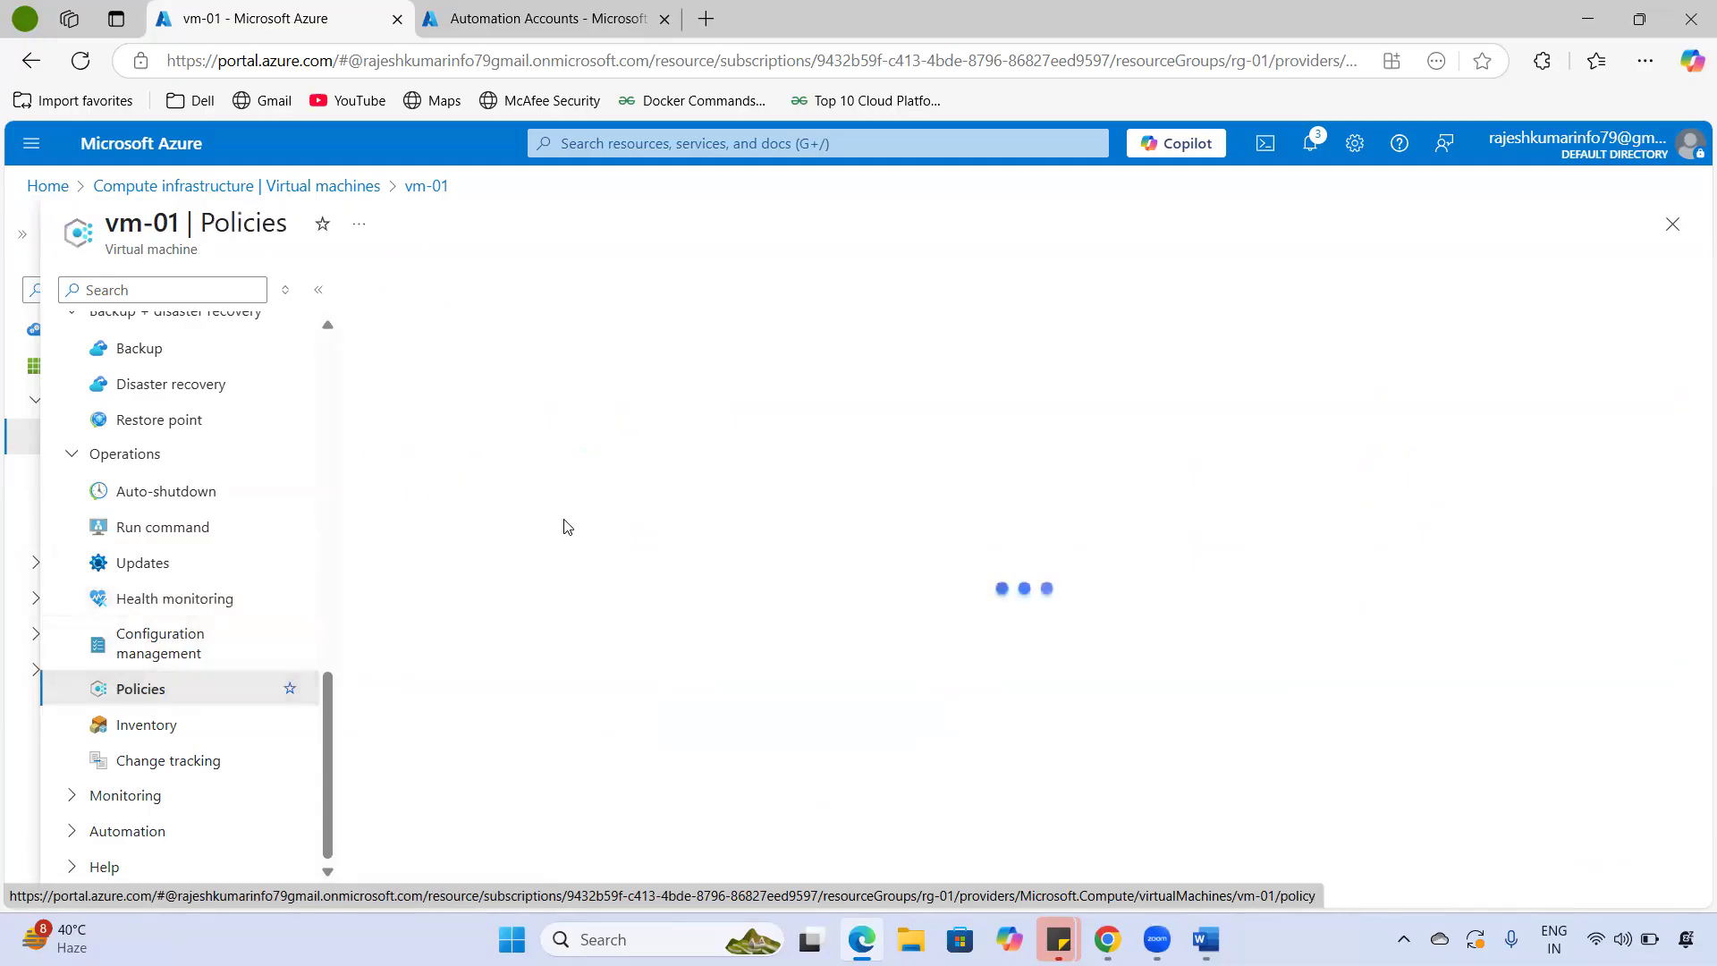
drag(121, 223, 275, 223)
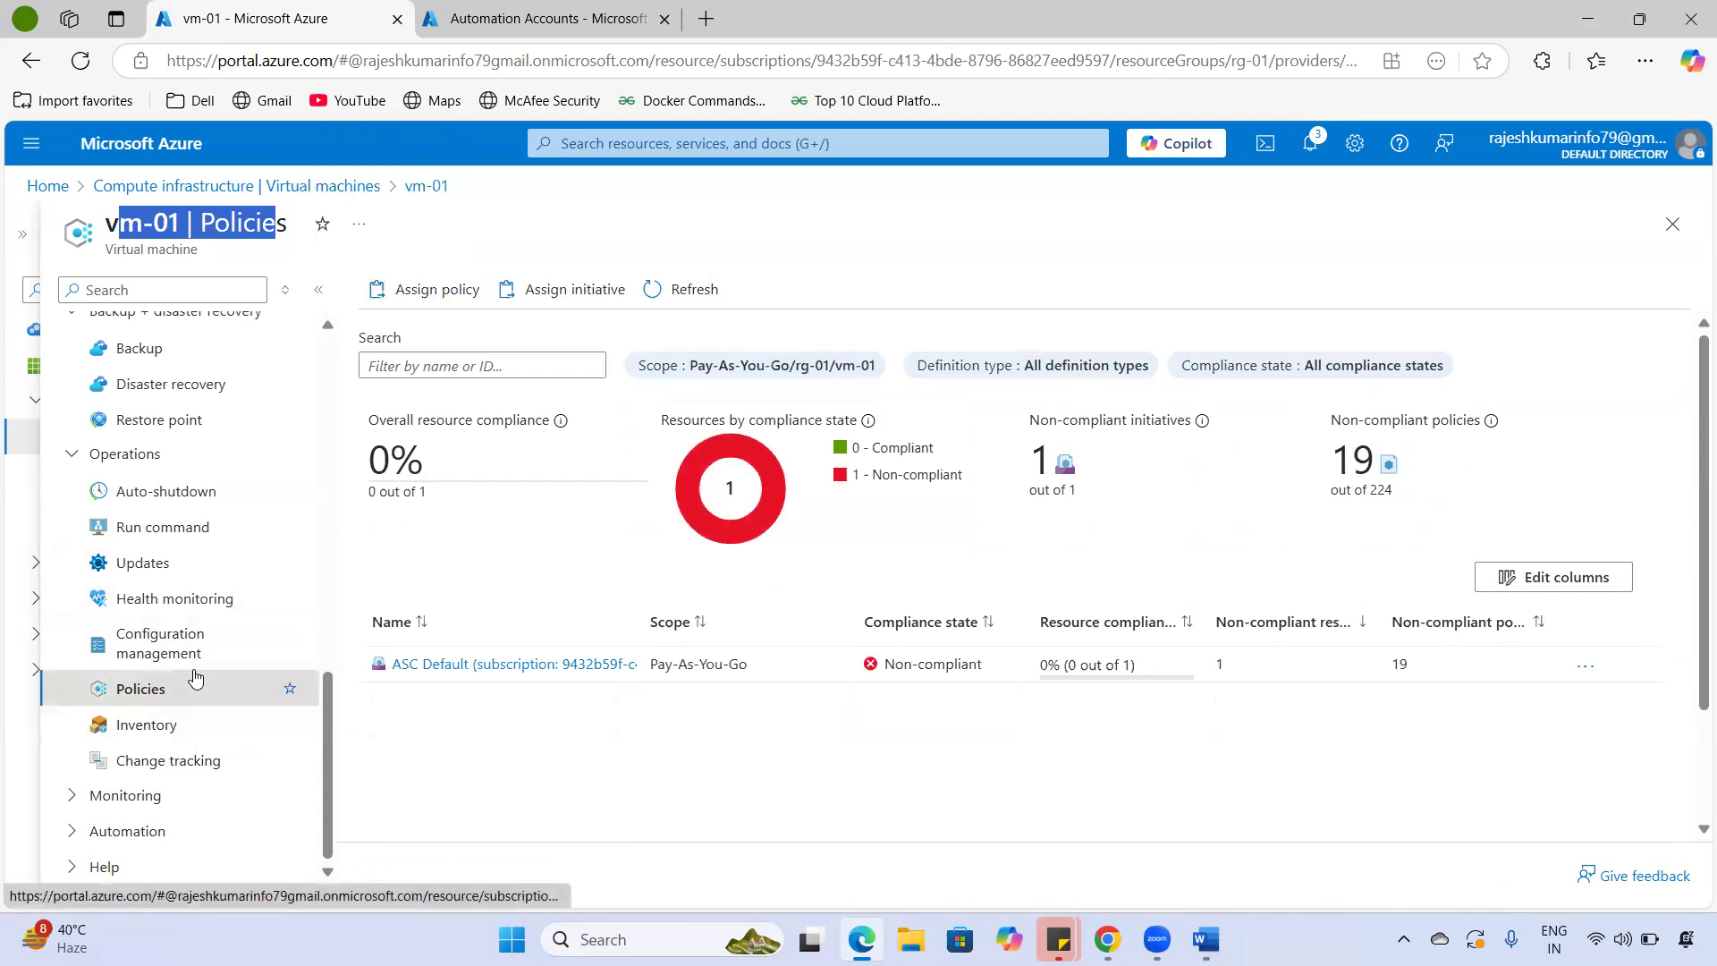
- Expand Monitoring and Automation in vm-01's menu and open Export template
click(71, 805)
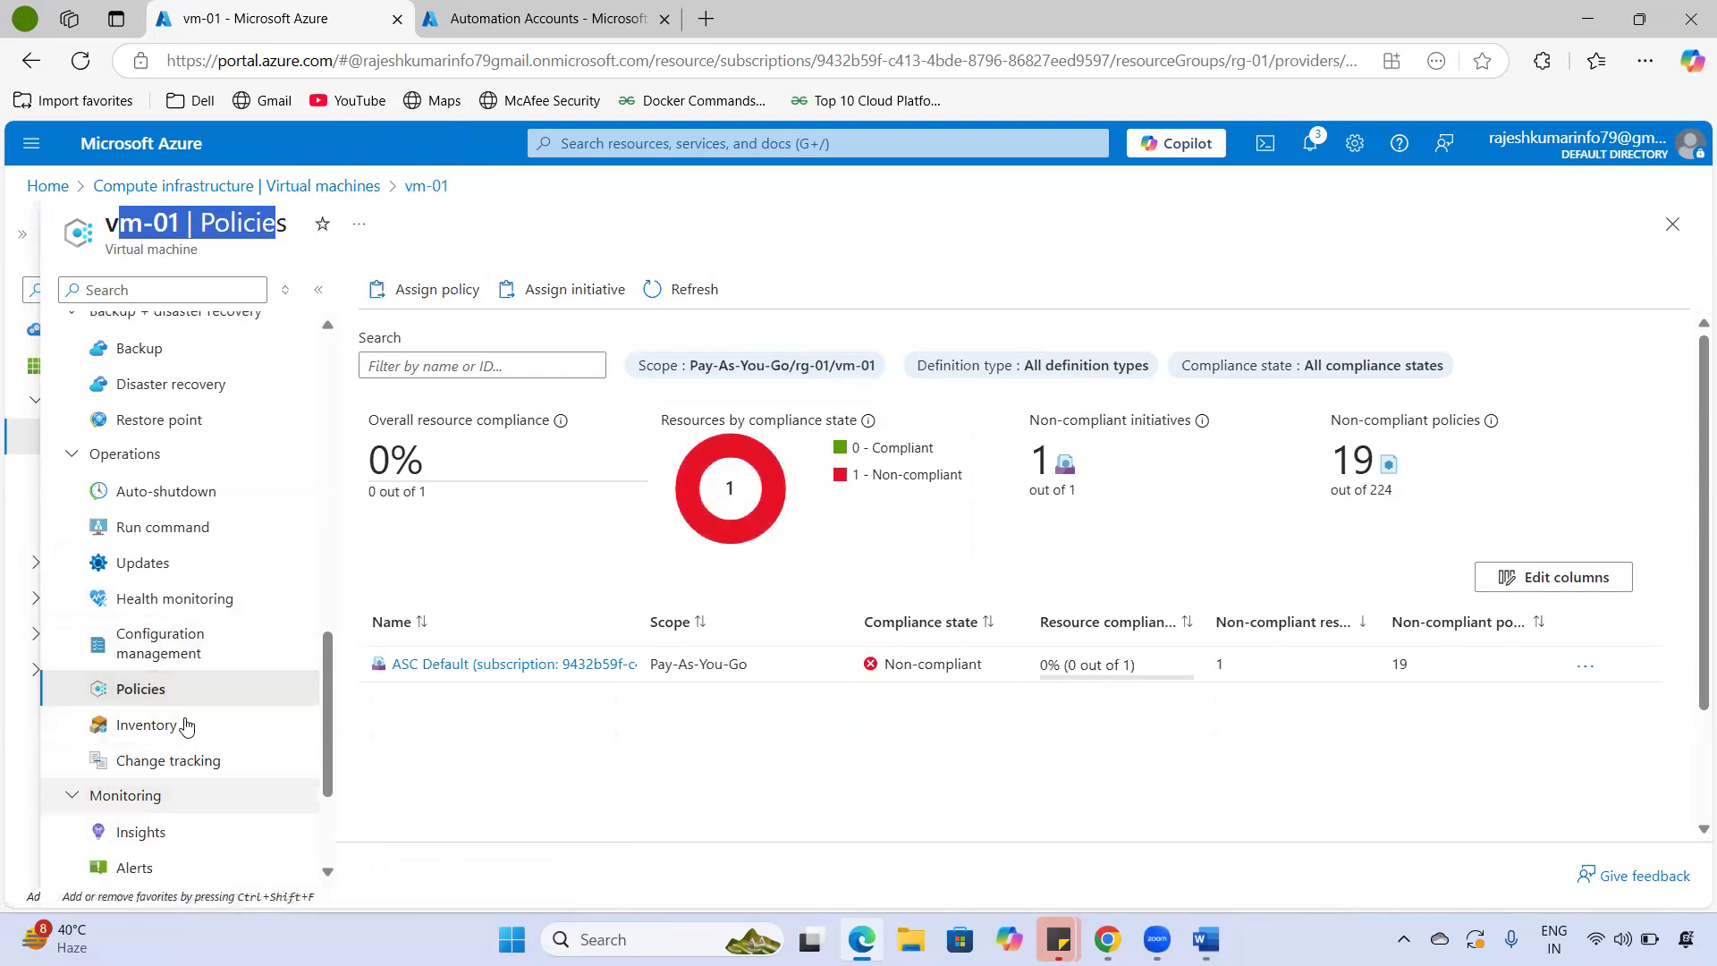
scroll(143, 724, down, 2)
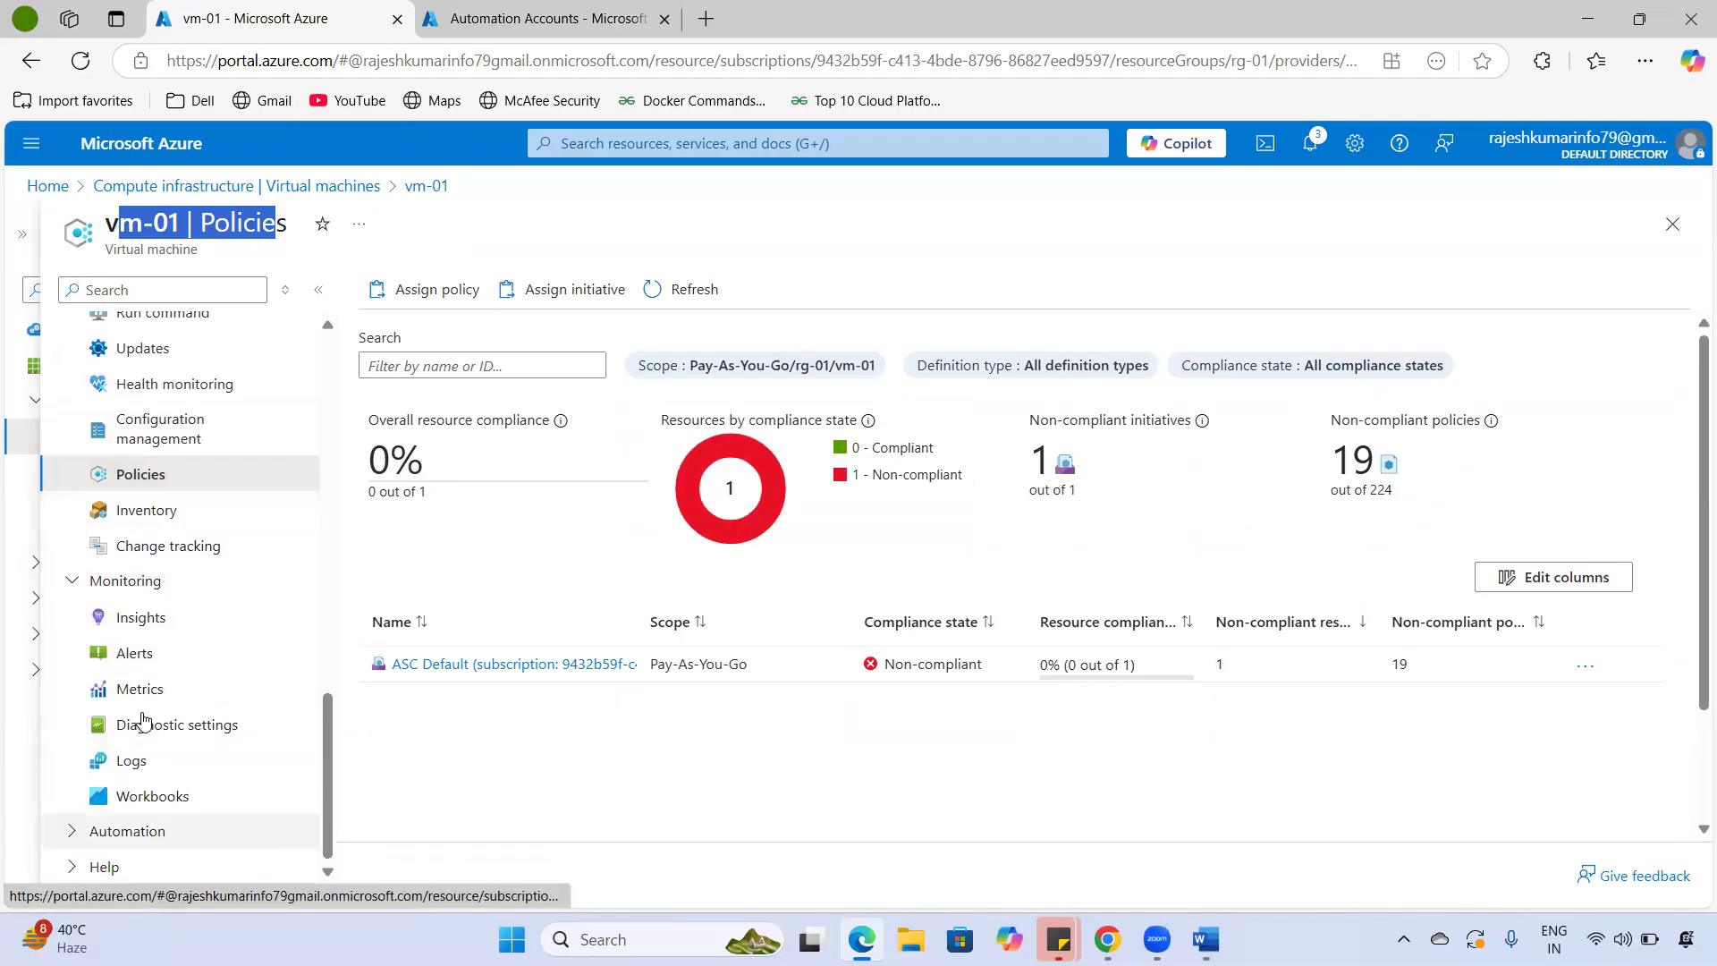
click(75, 833)
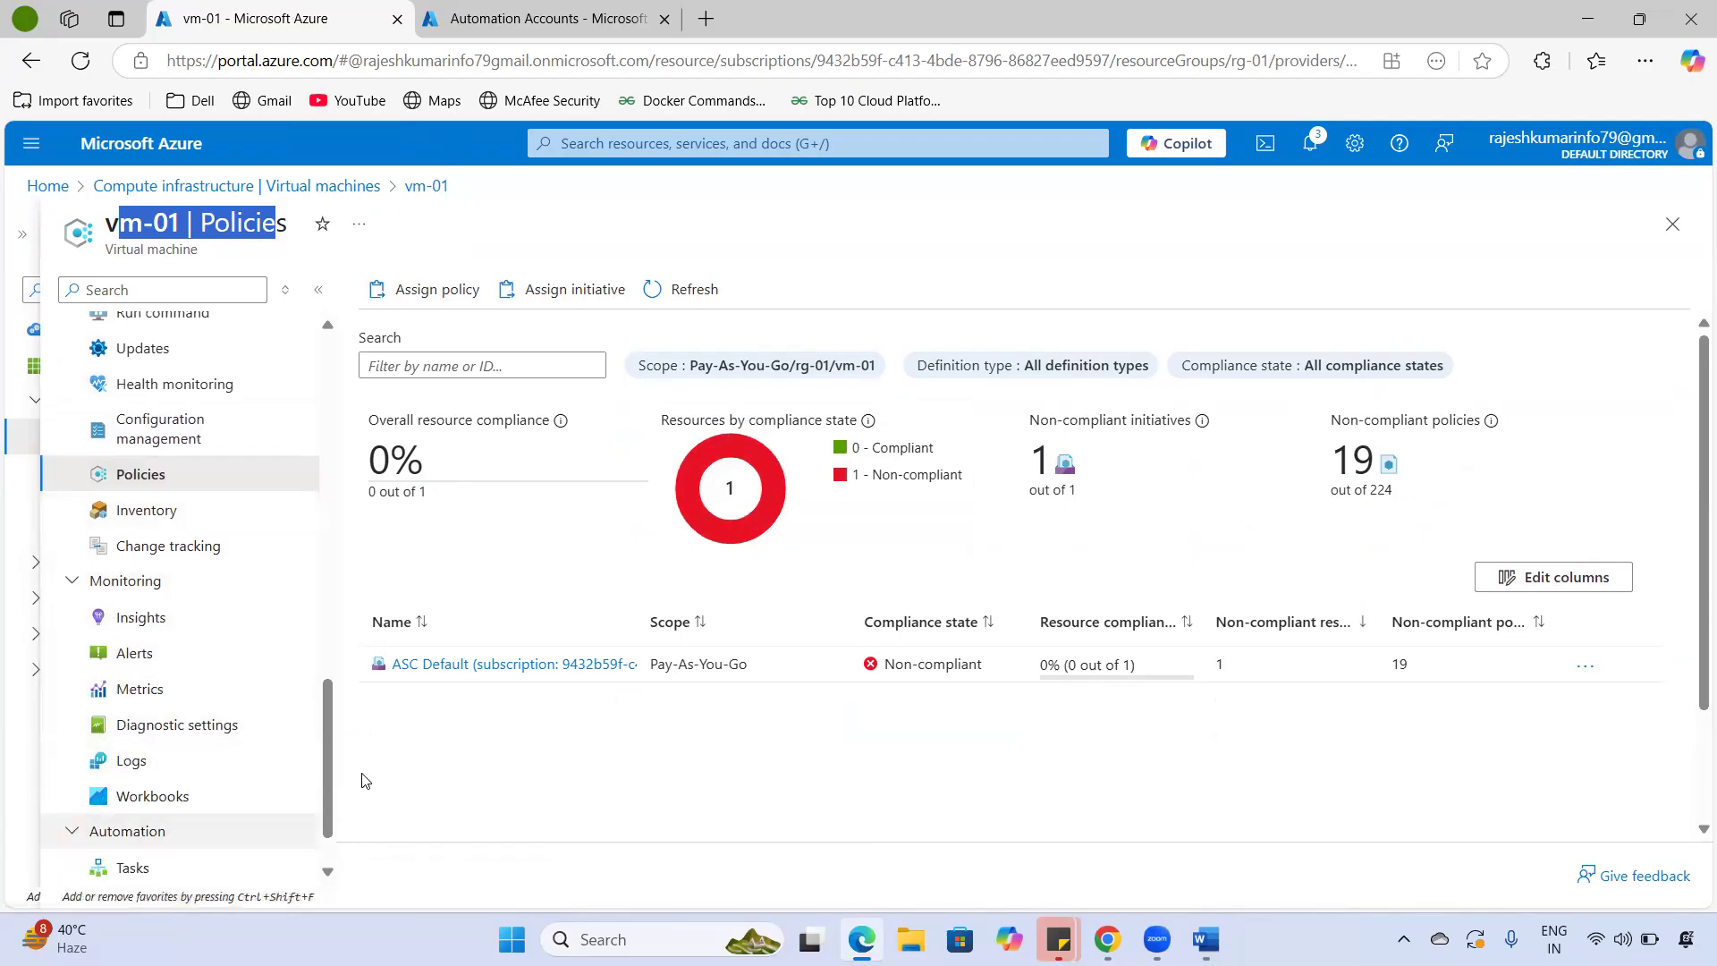
scroll(363, 782, down, 2)
scroll(244, 797, down, 2)
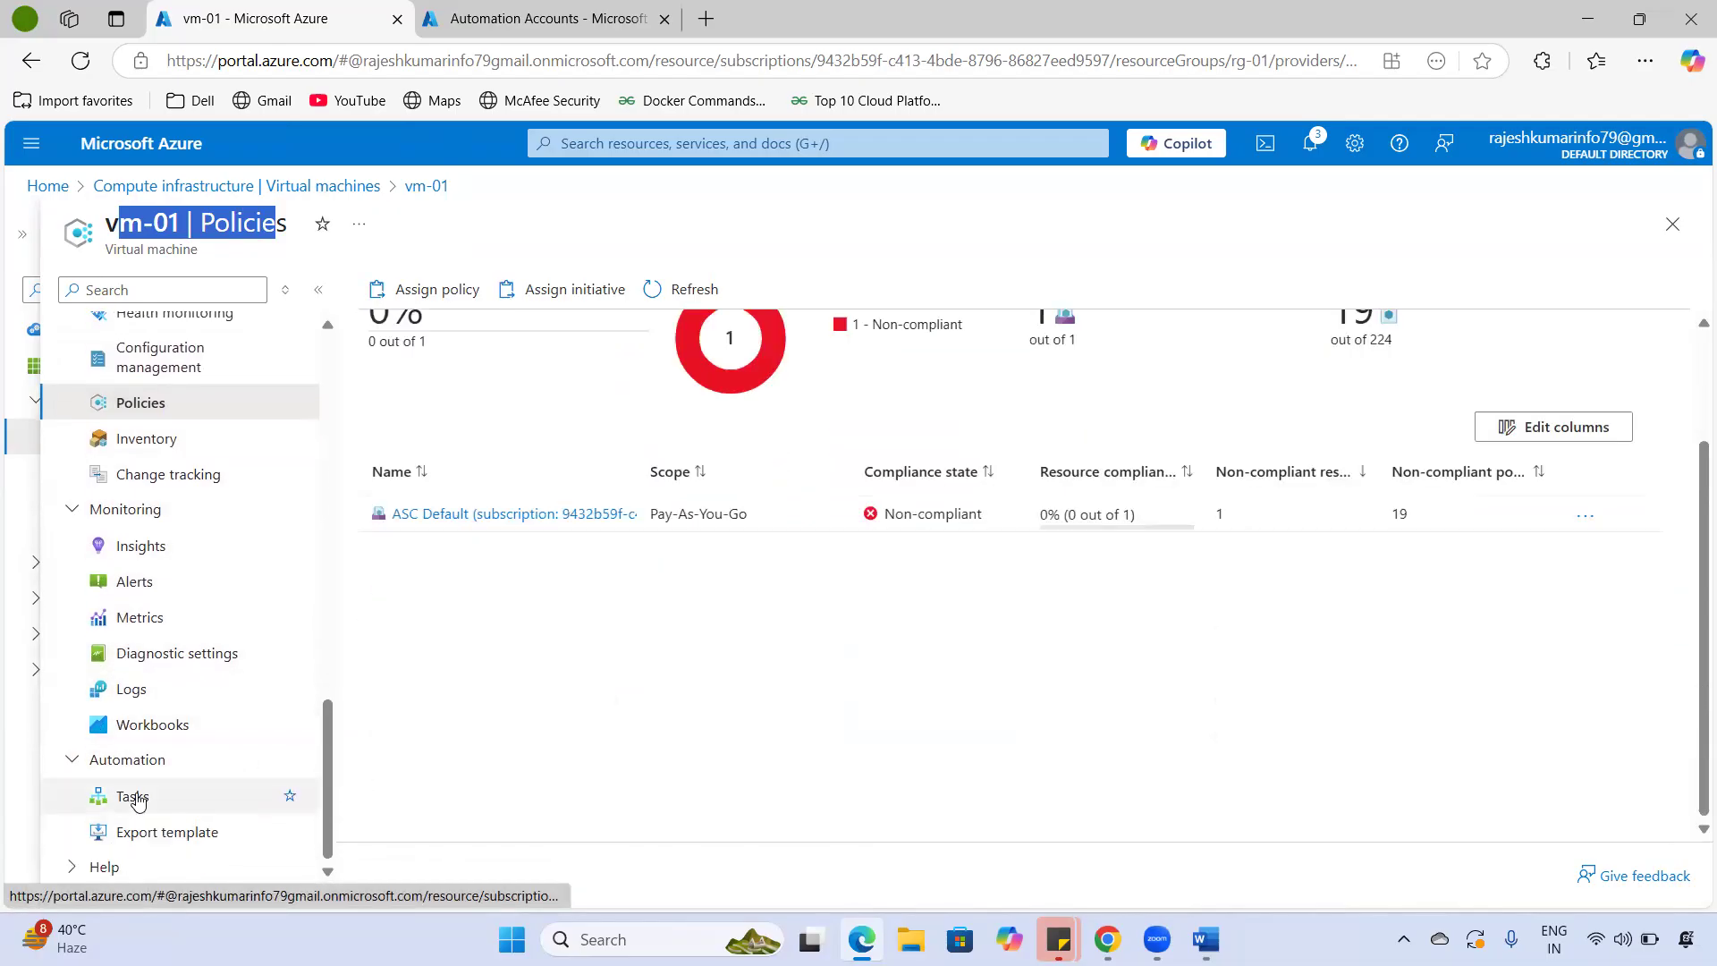
click(143, 832)
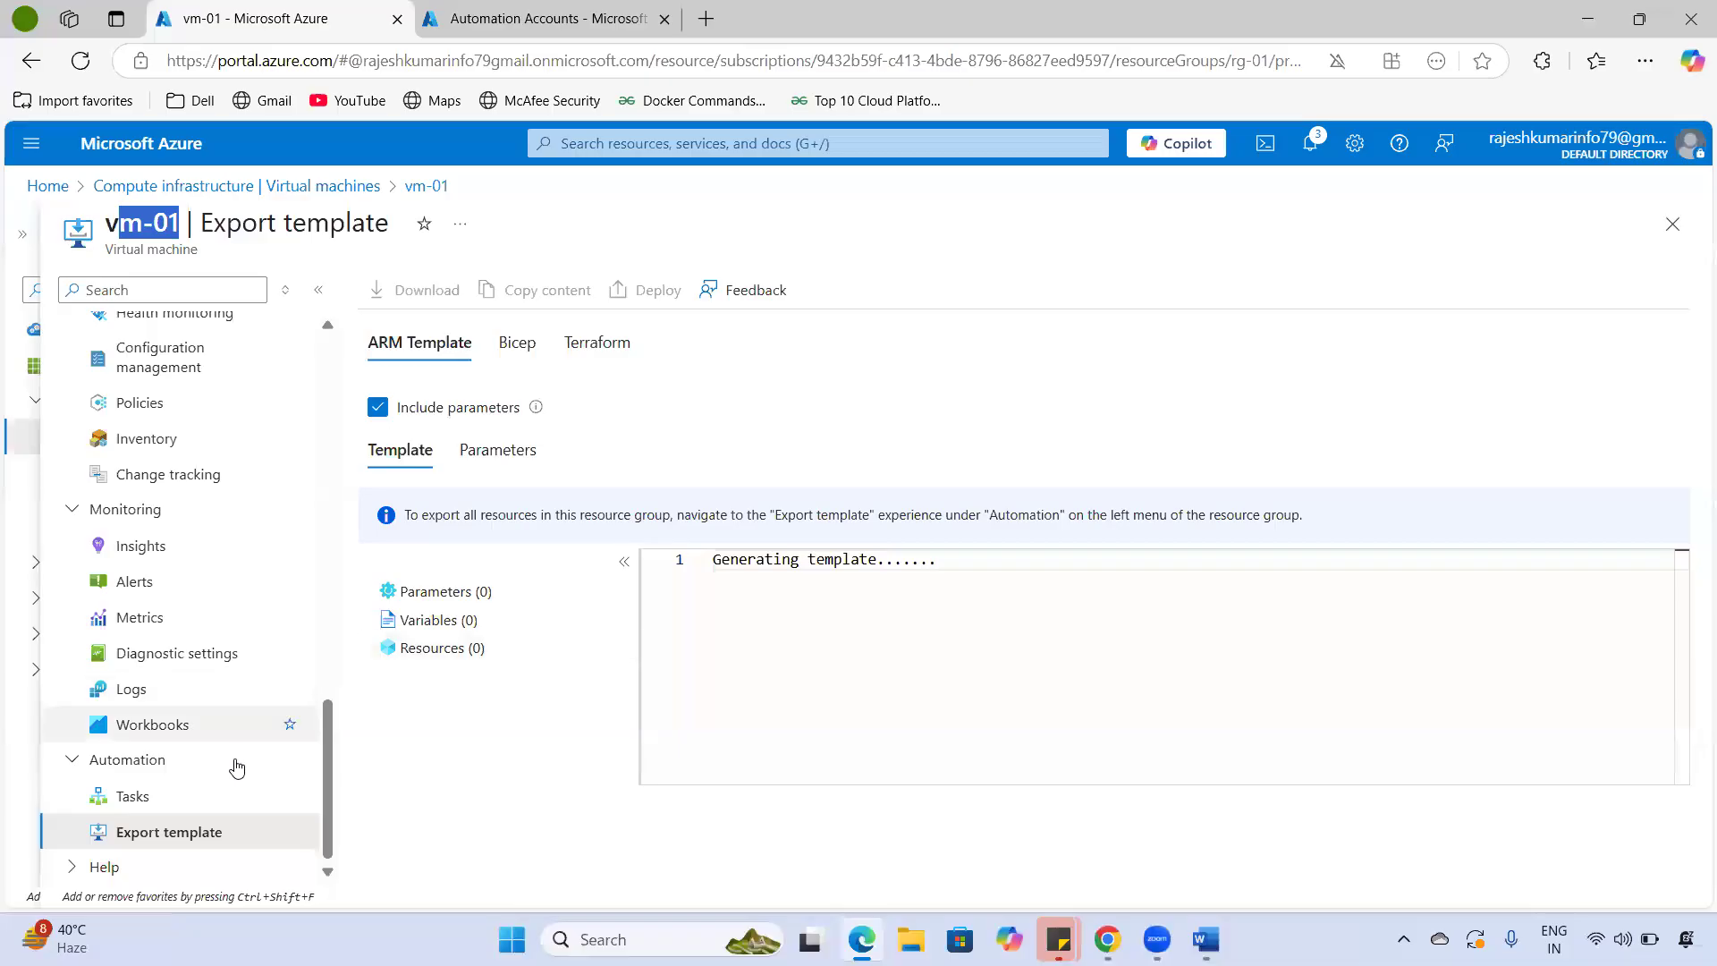
- Open vm-01's Automation tasks page and begin adding a new task
click(82, 796)
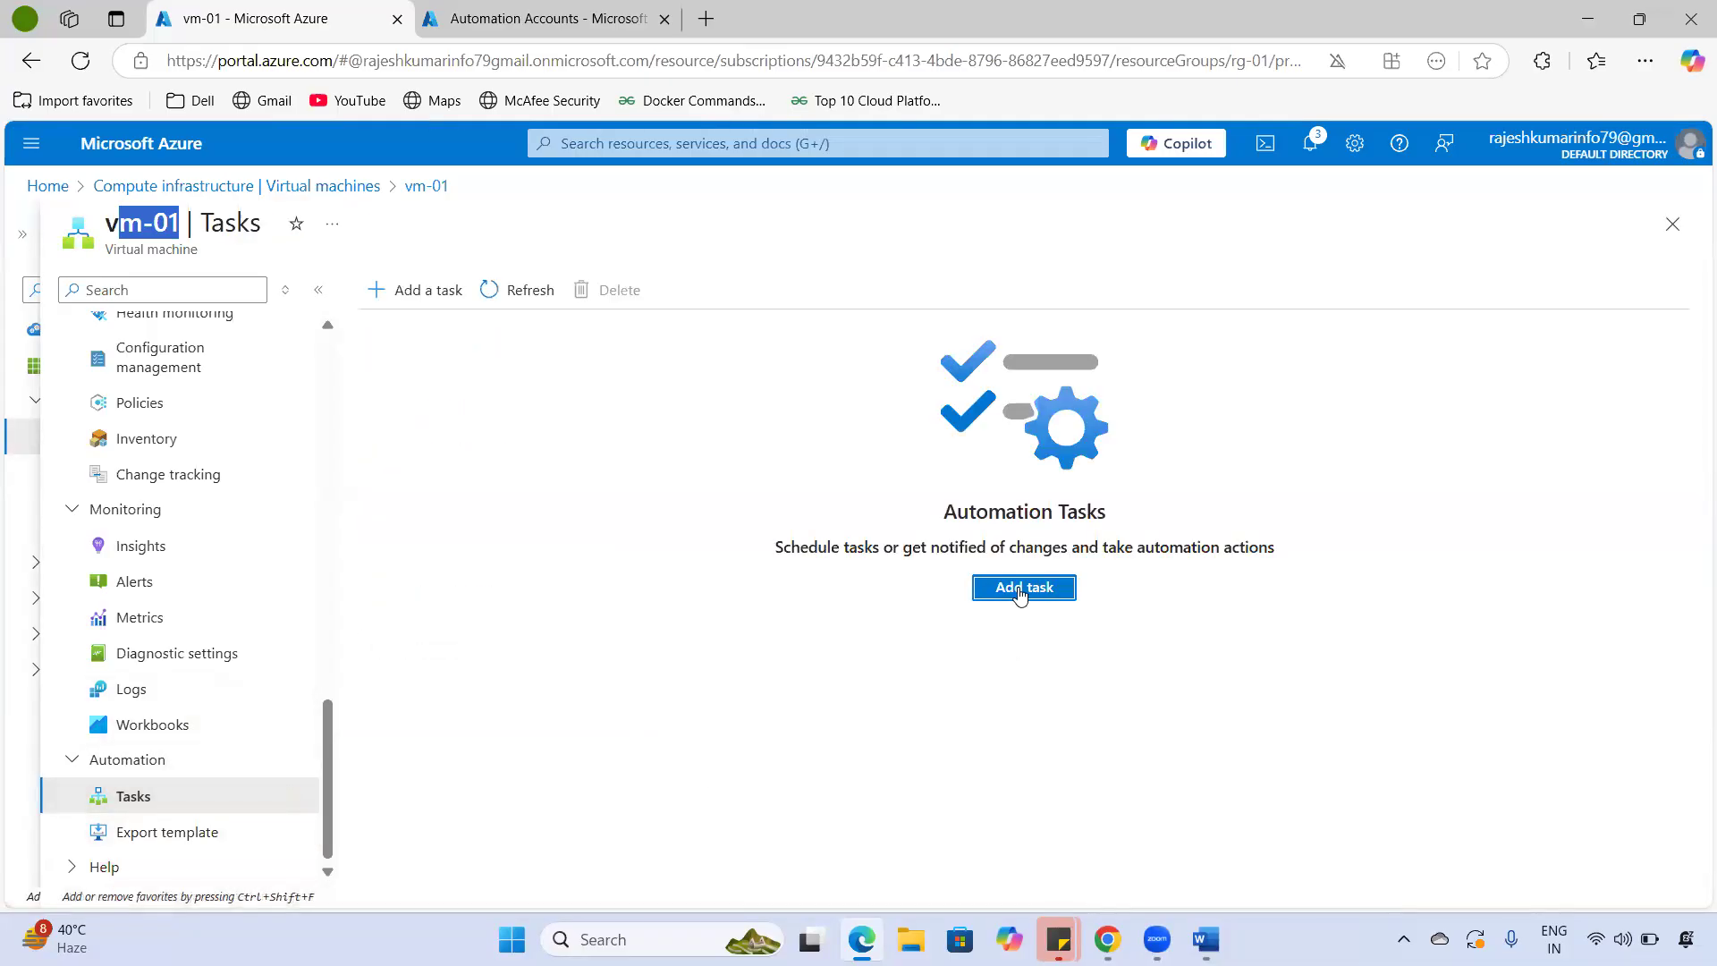
drag(826, 547, 1325, 548)
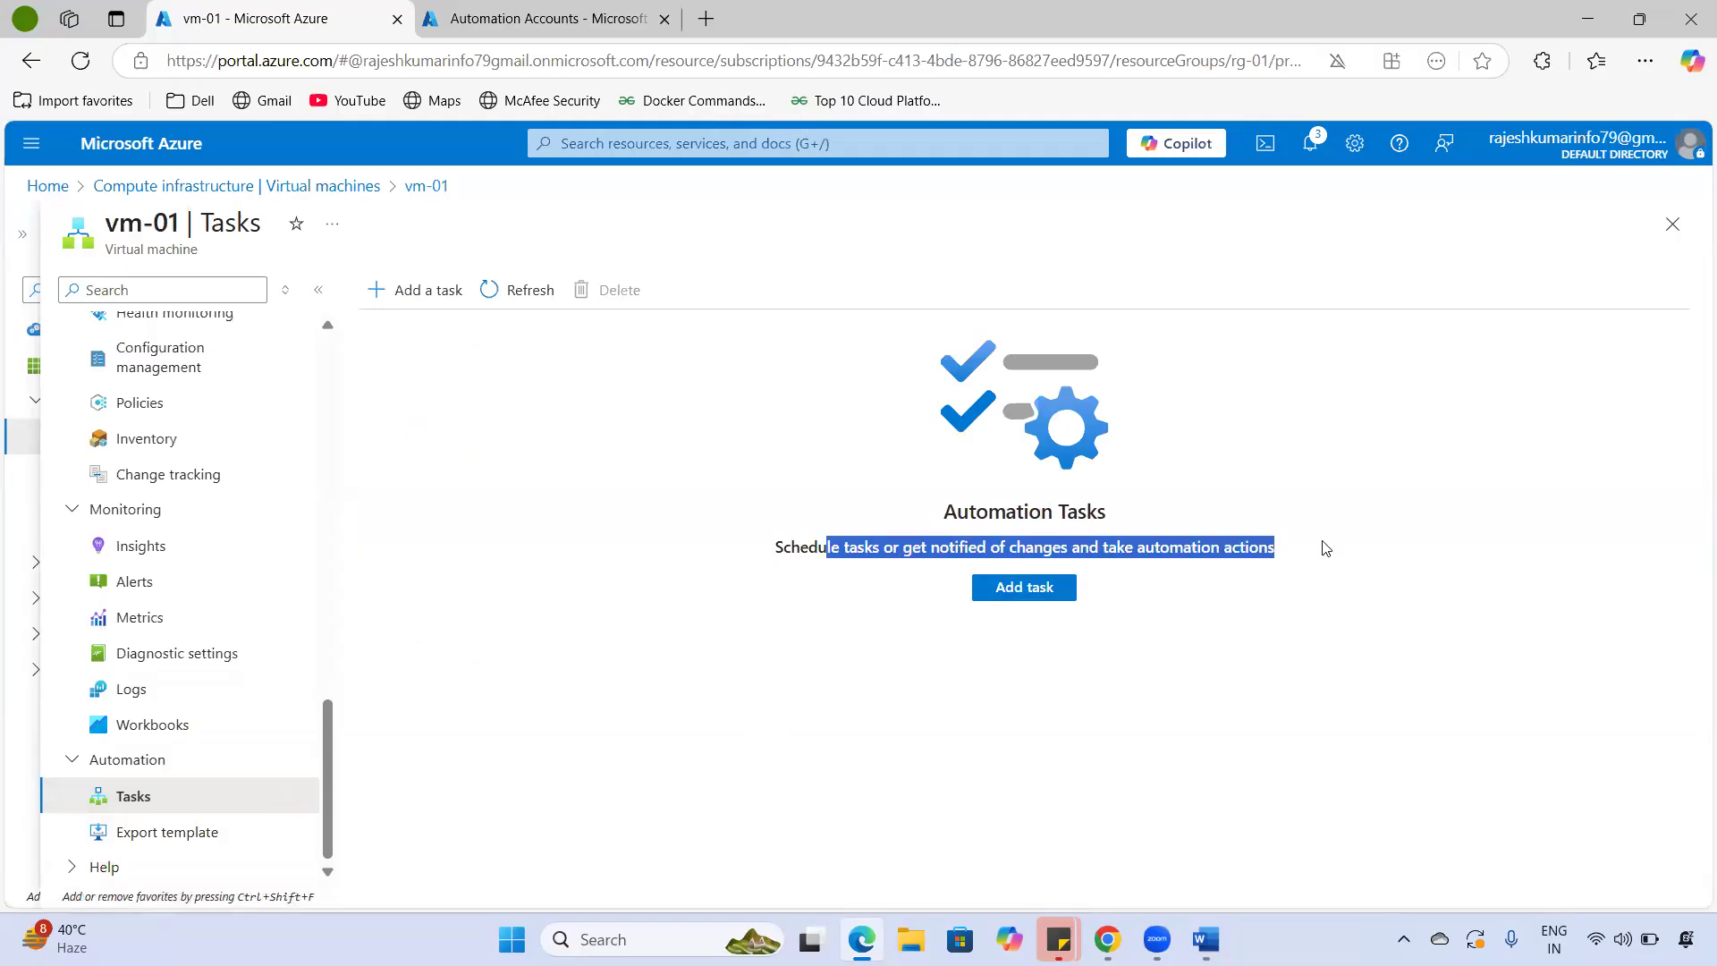
drag(800, 548, 1287, 545)
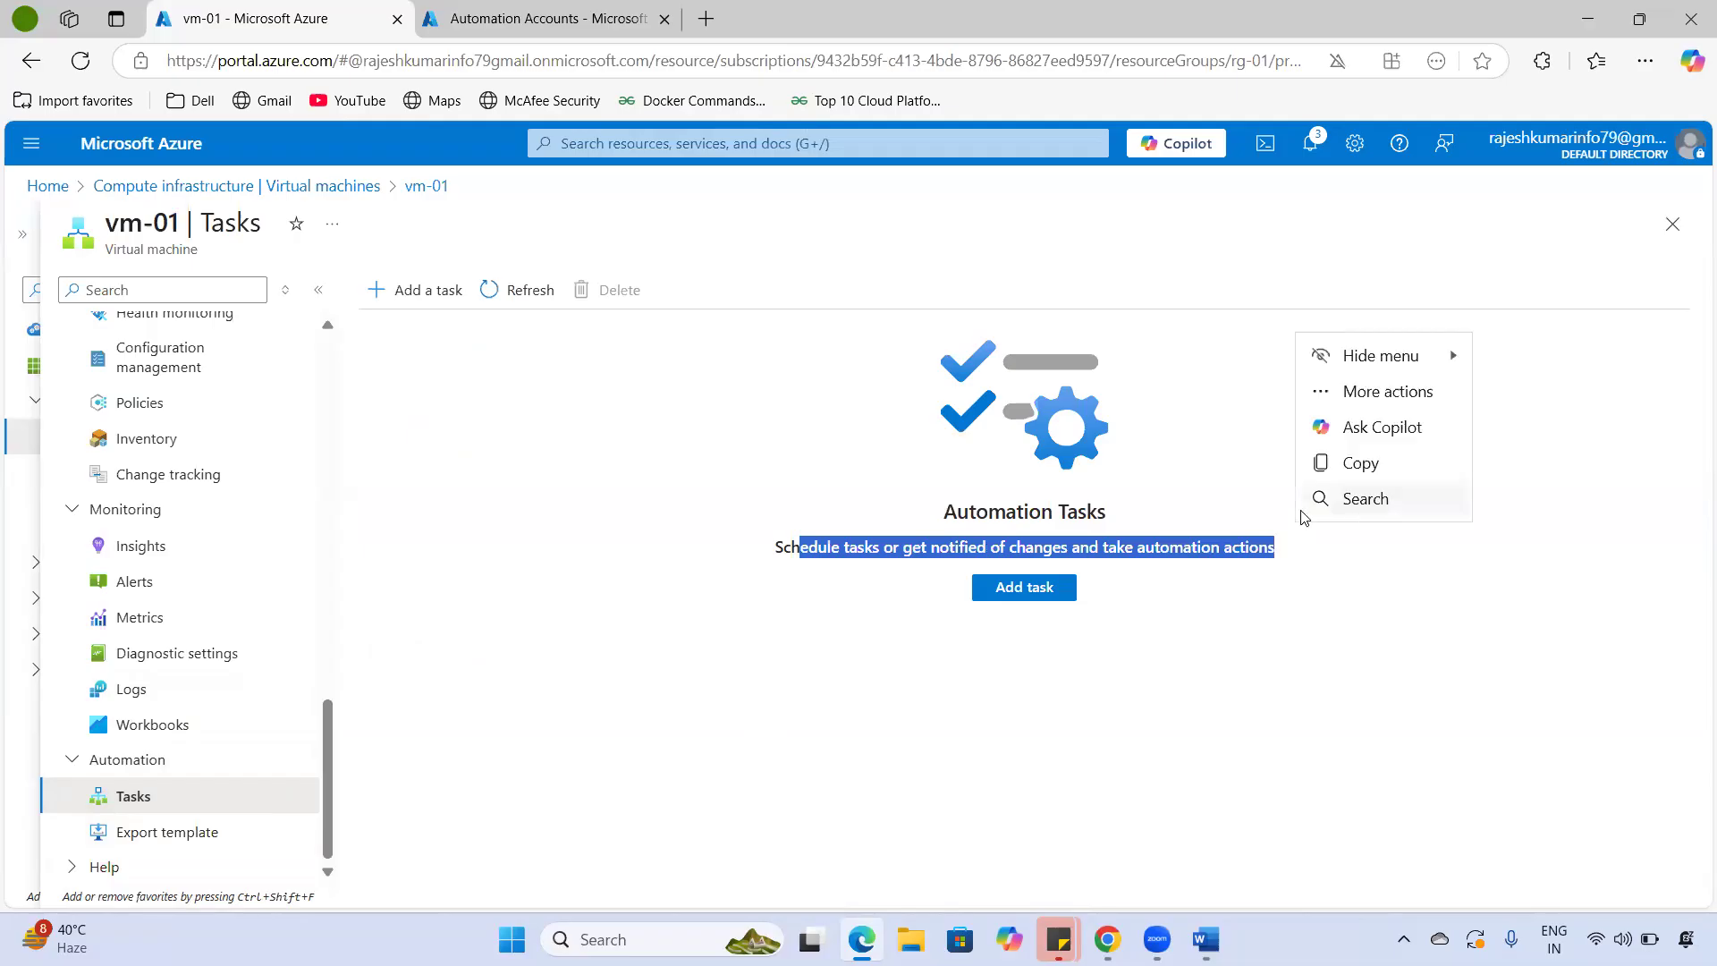
click(1041, 600)
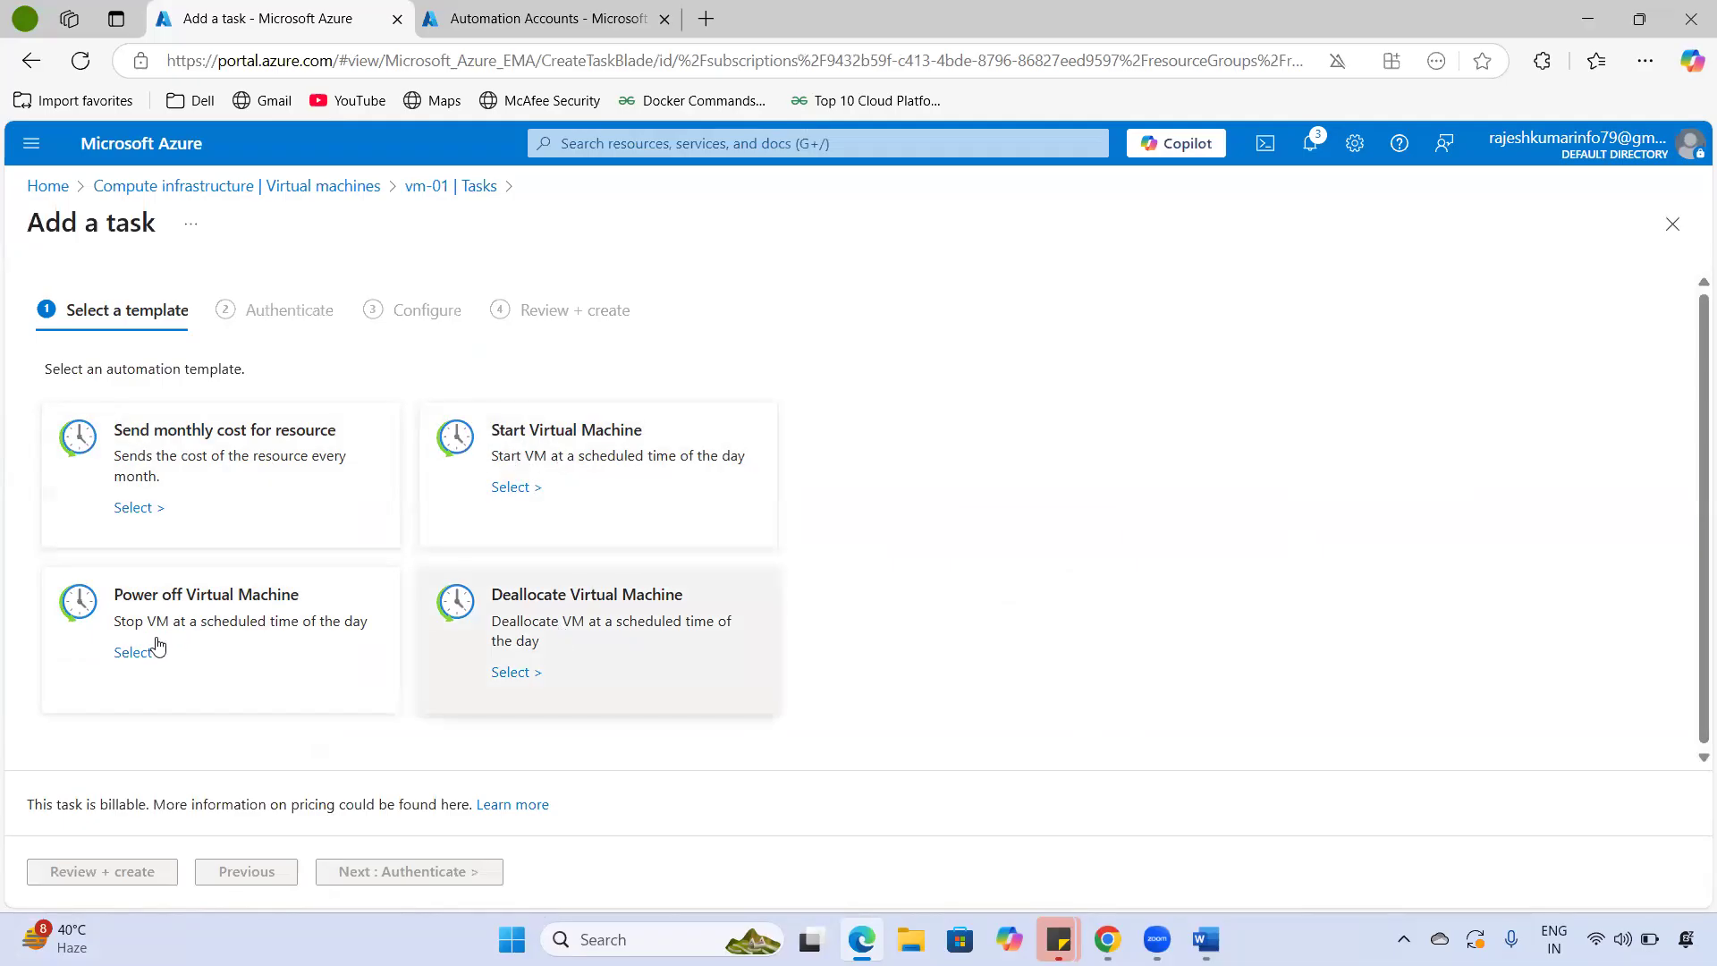
- Try the Send monthly cost for resource template, then abandon it and return to tasks
click(220, 465)
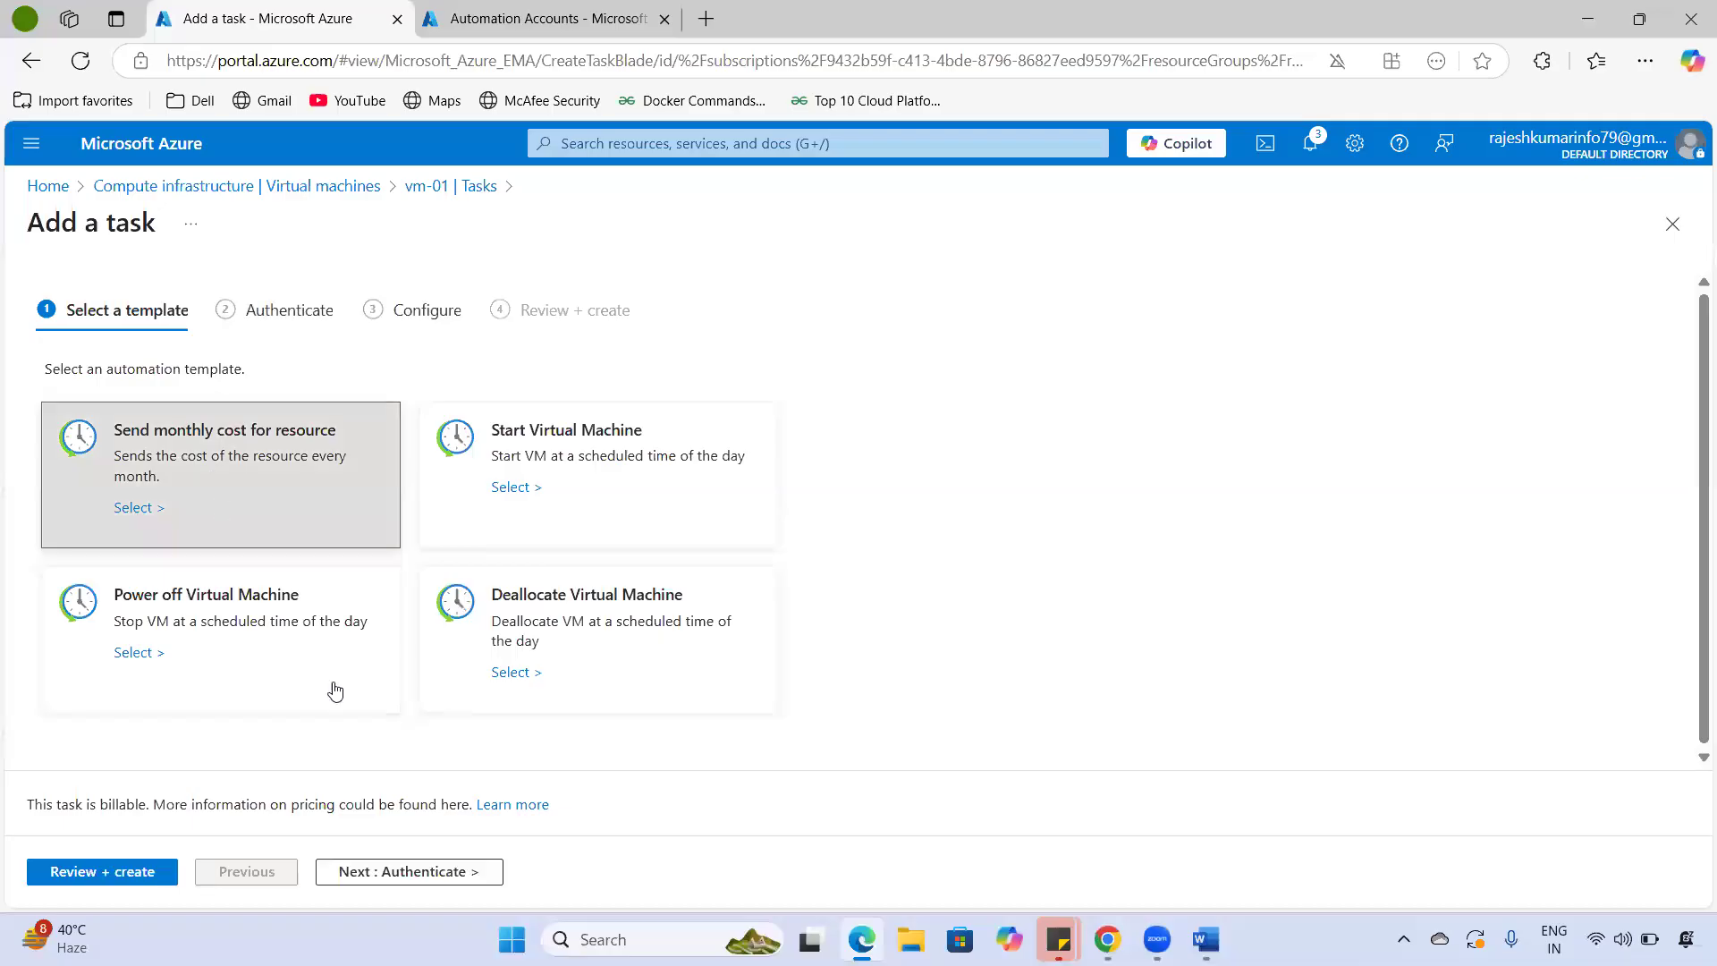
click(417, 872)
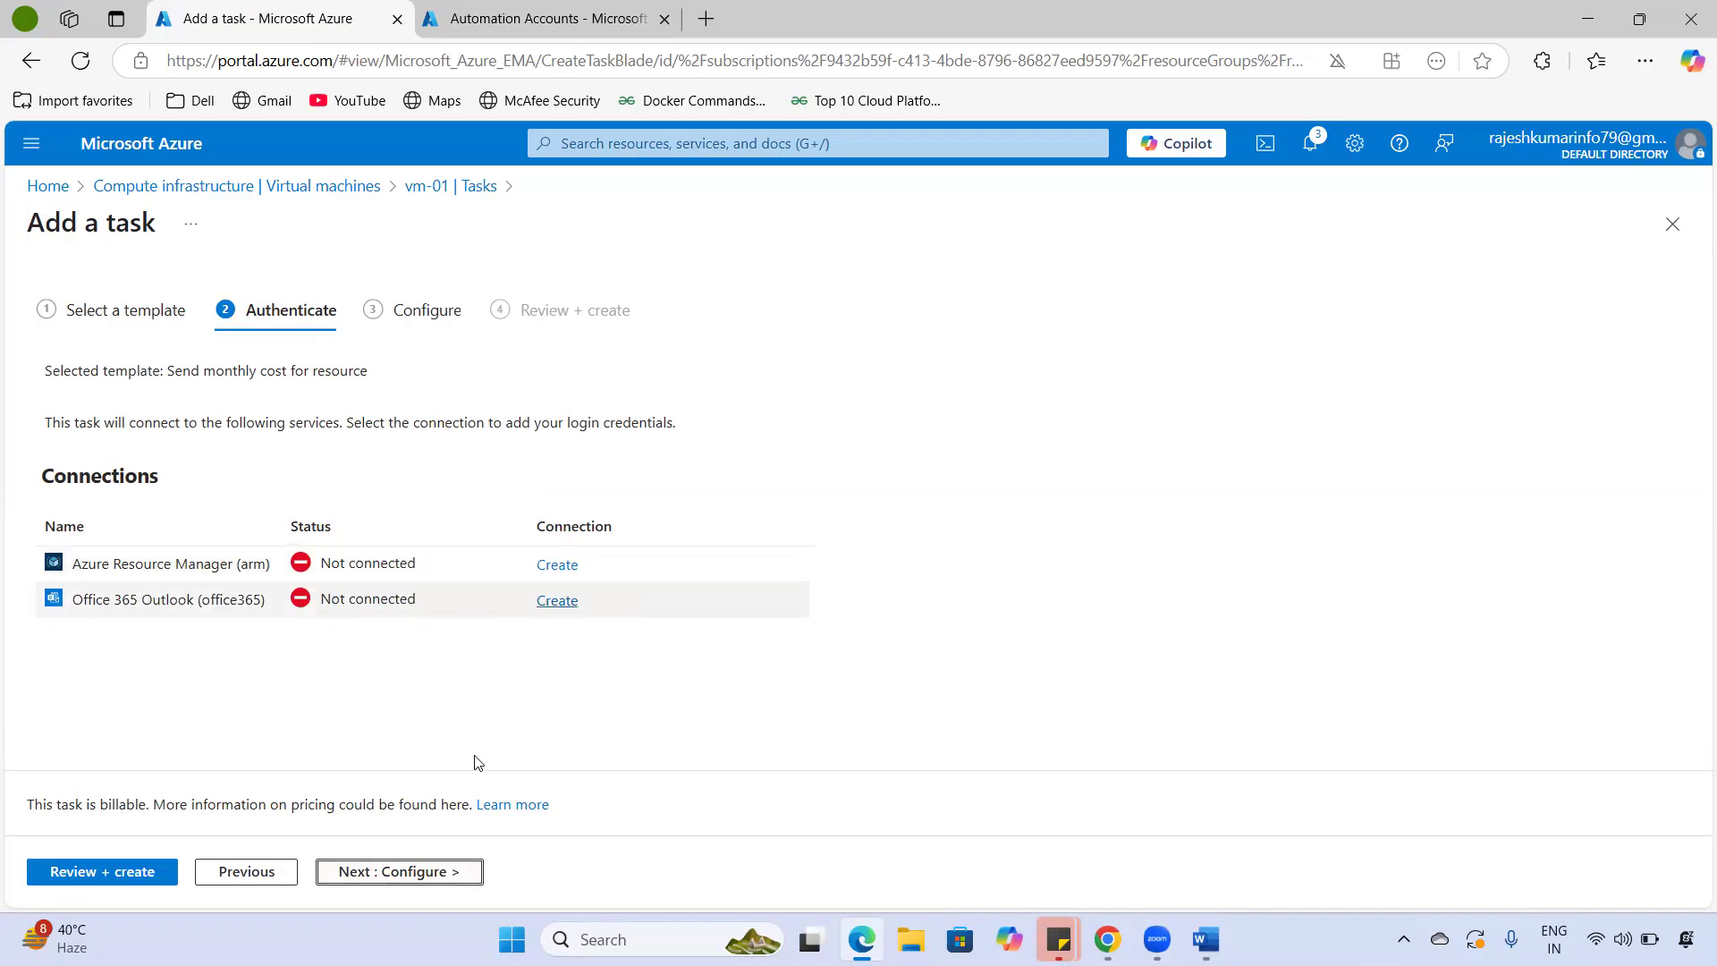
click(425, 312)
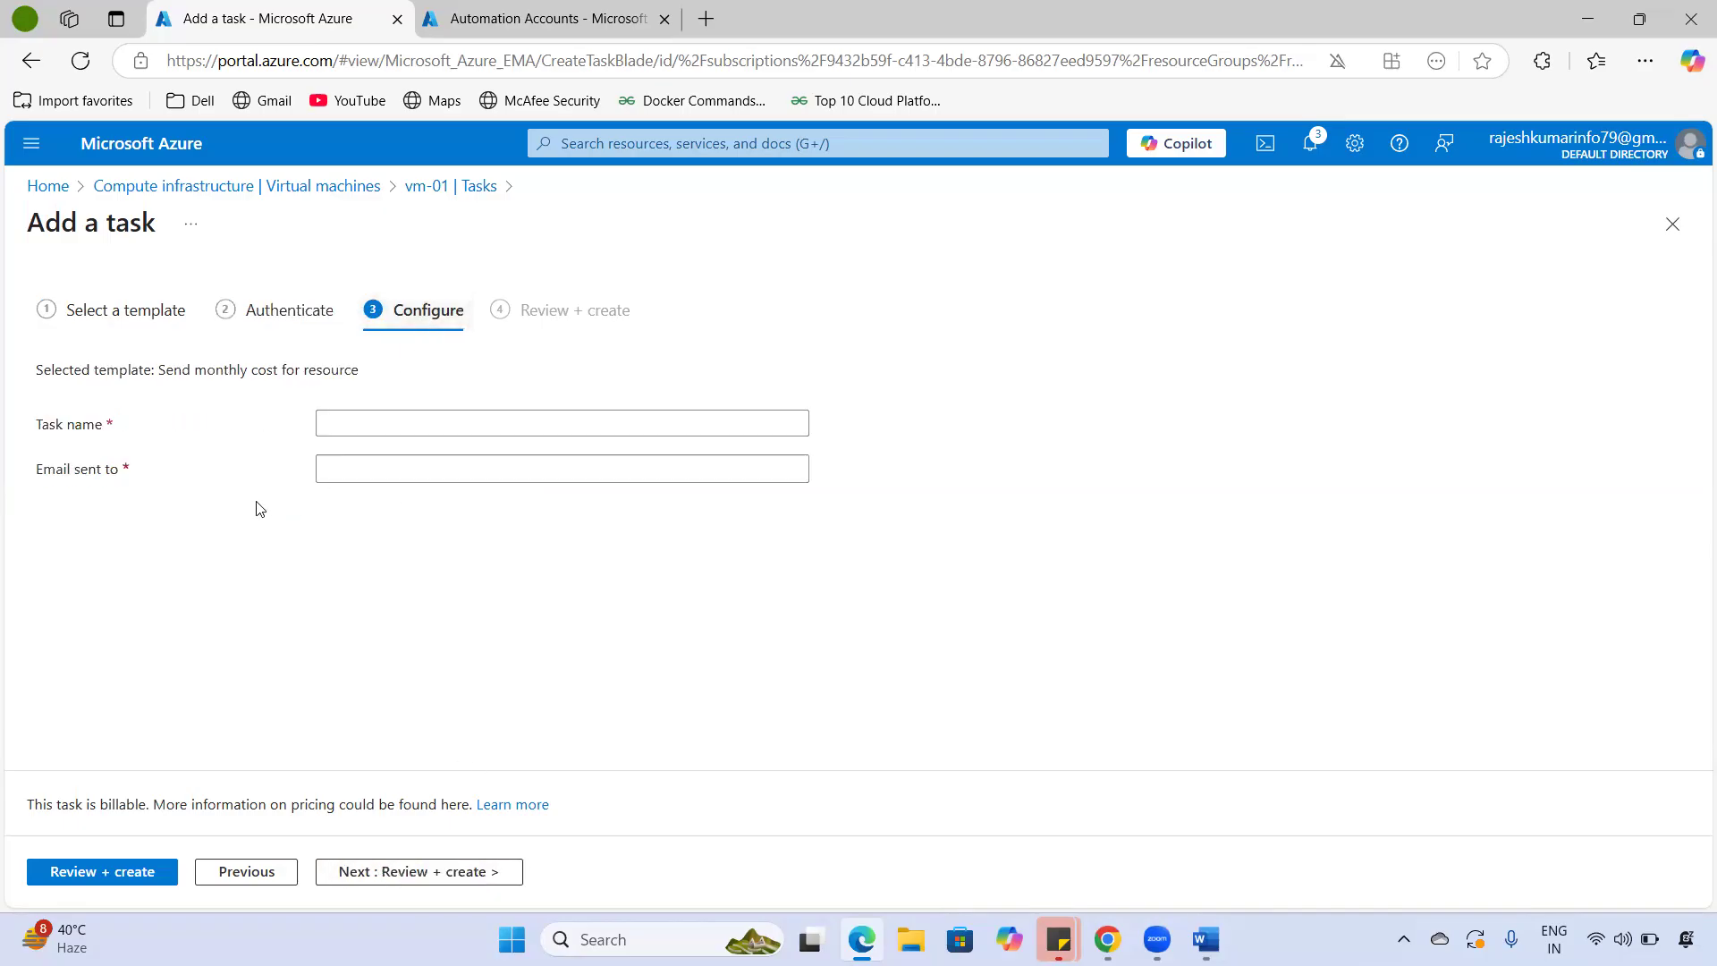
click(394, 463)
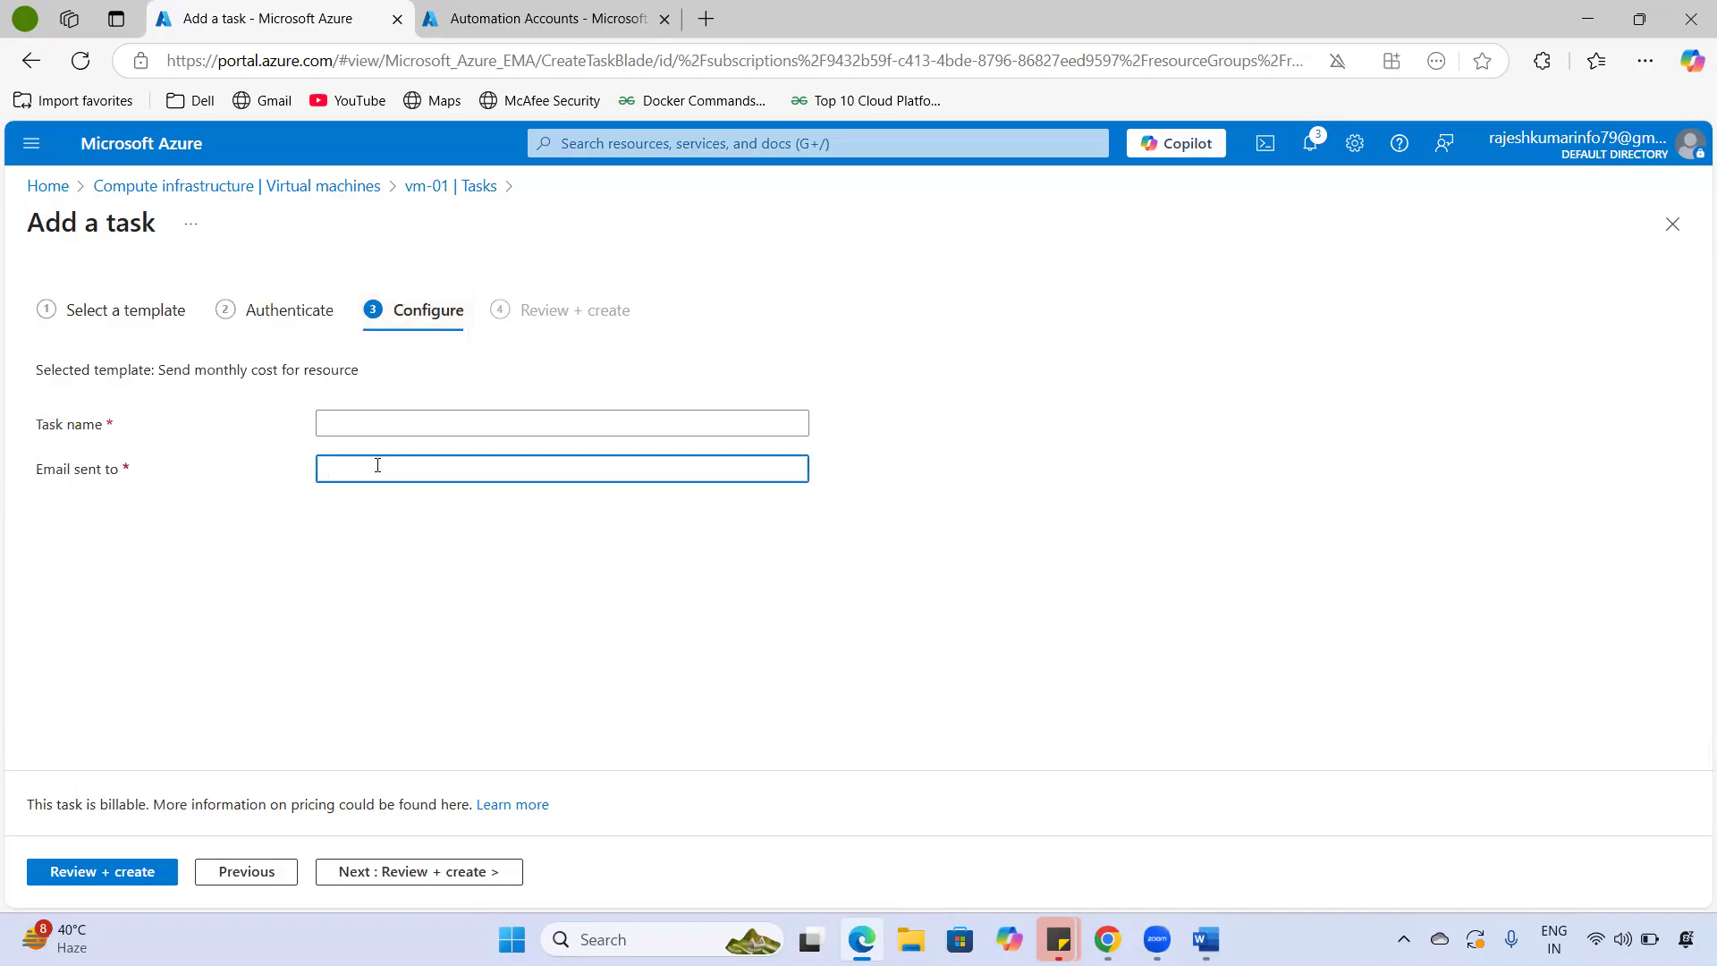
click(304, 313)
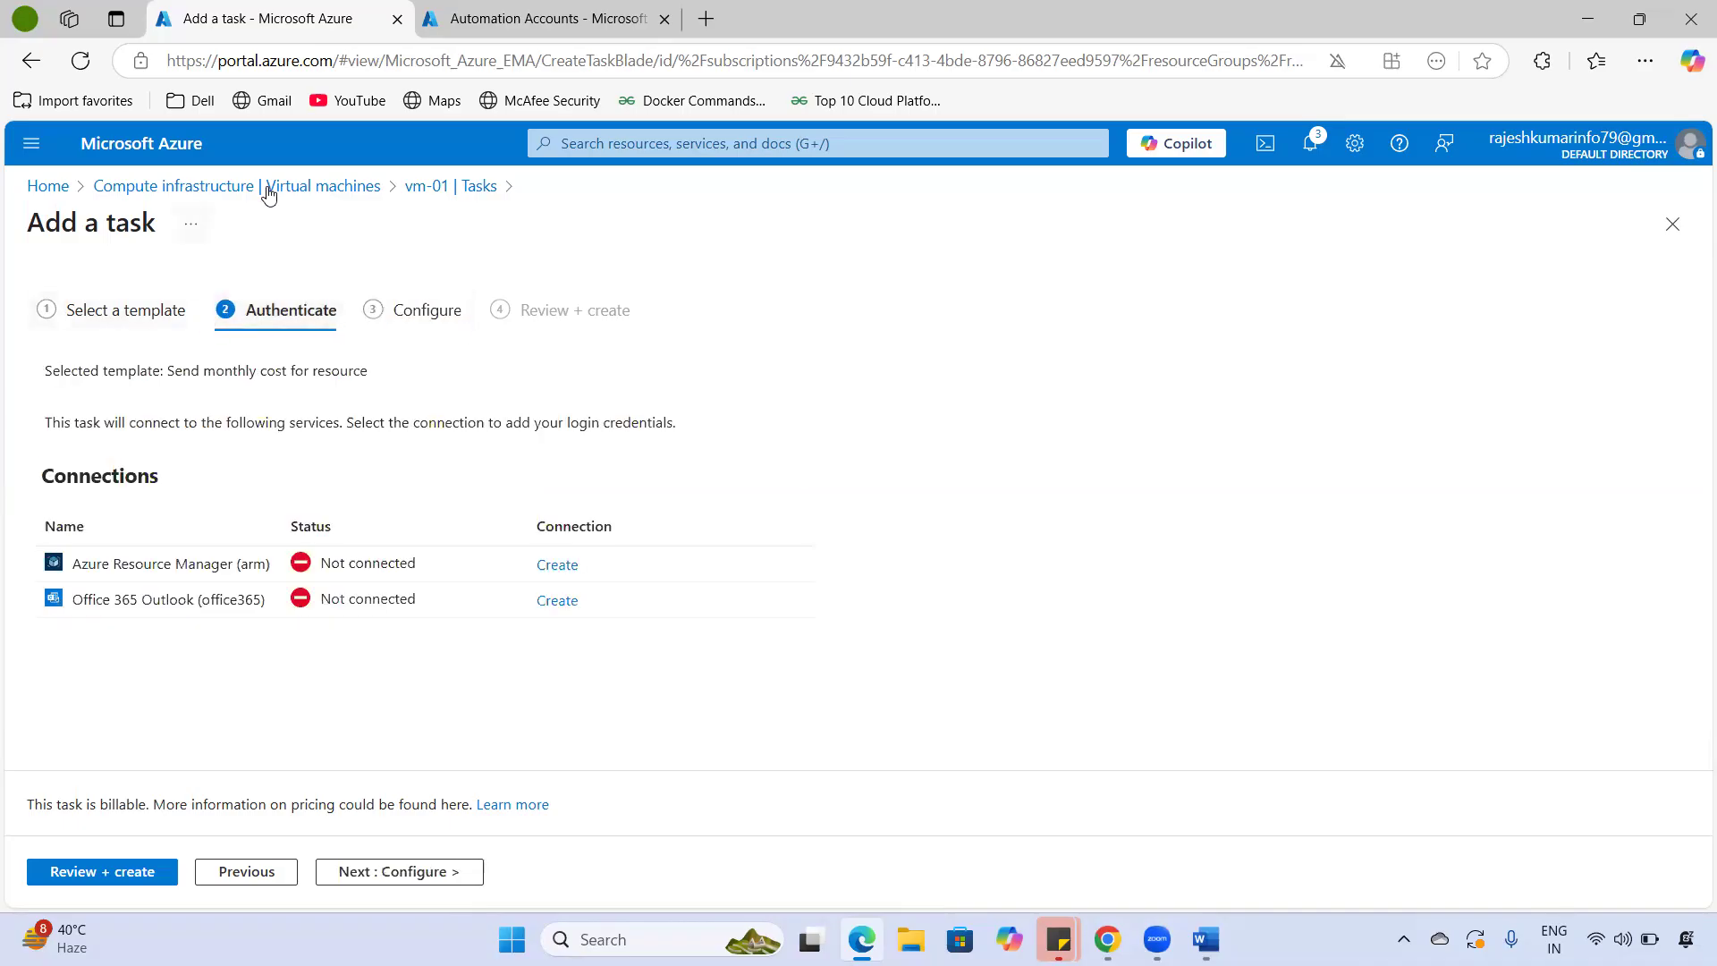
click(442, 185)
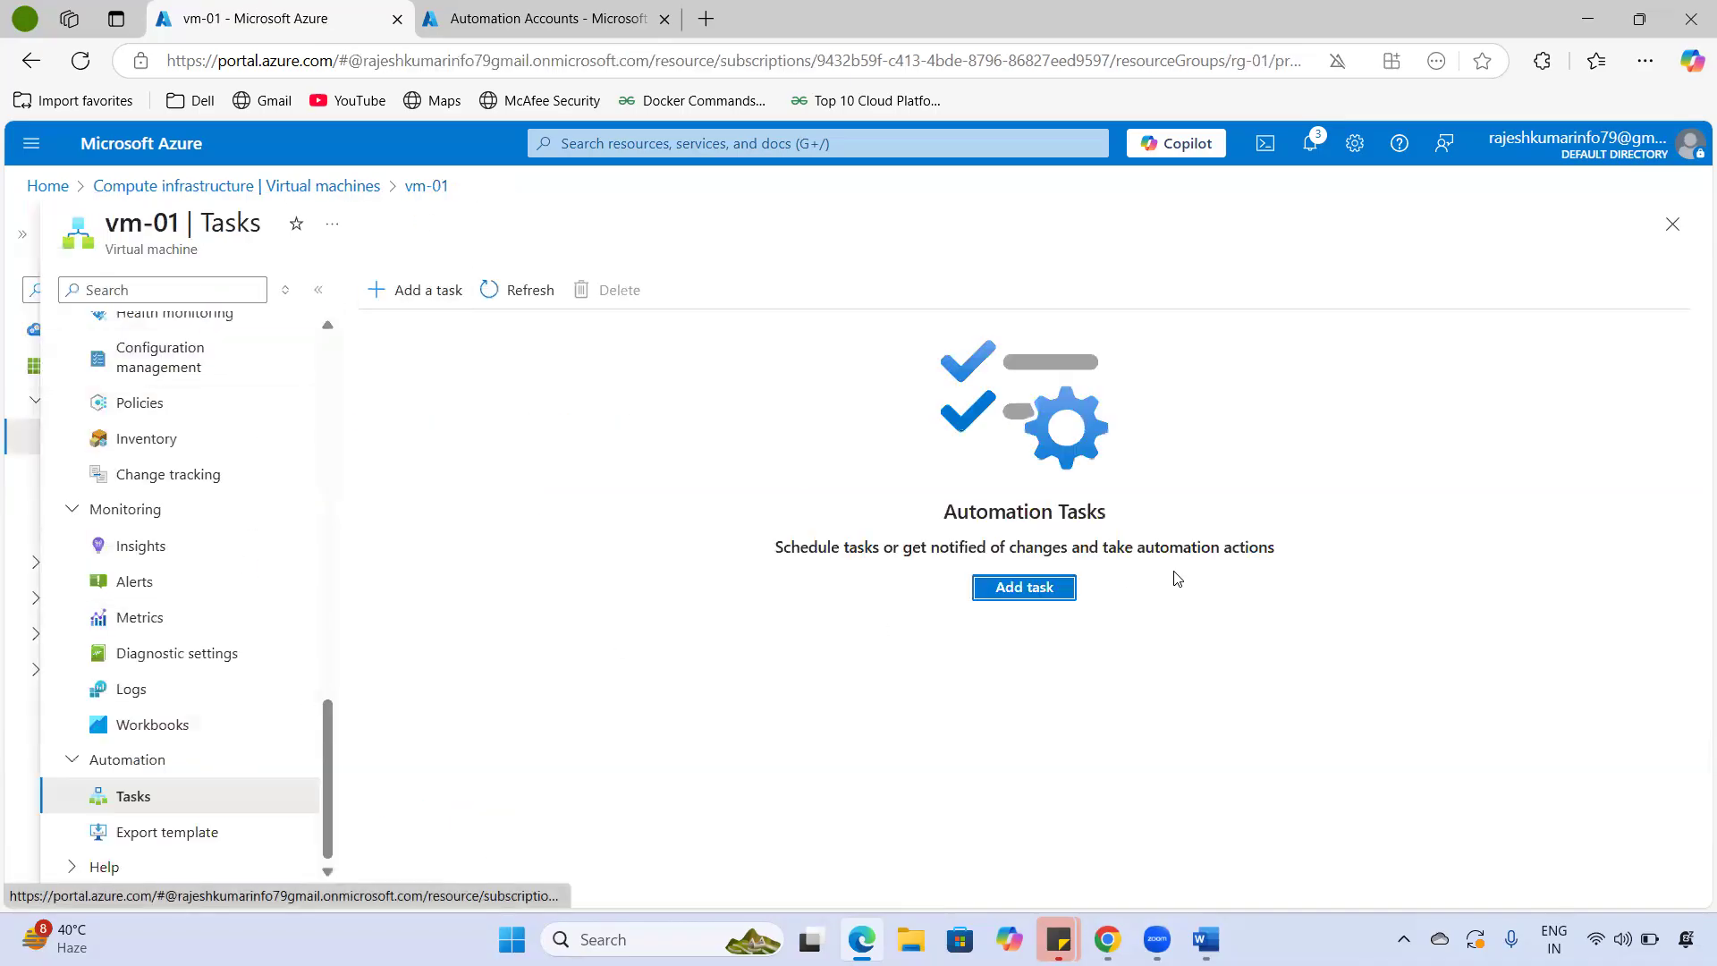
- Add a Start Virtual Machine task, cancel the Azure VM connection sign-in, and reach Configure
click(1037, 590)
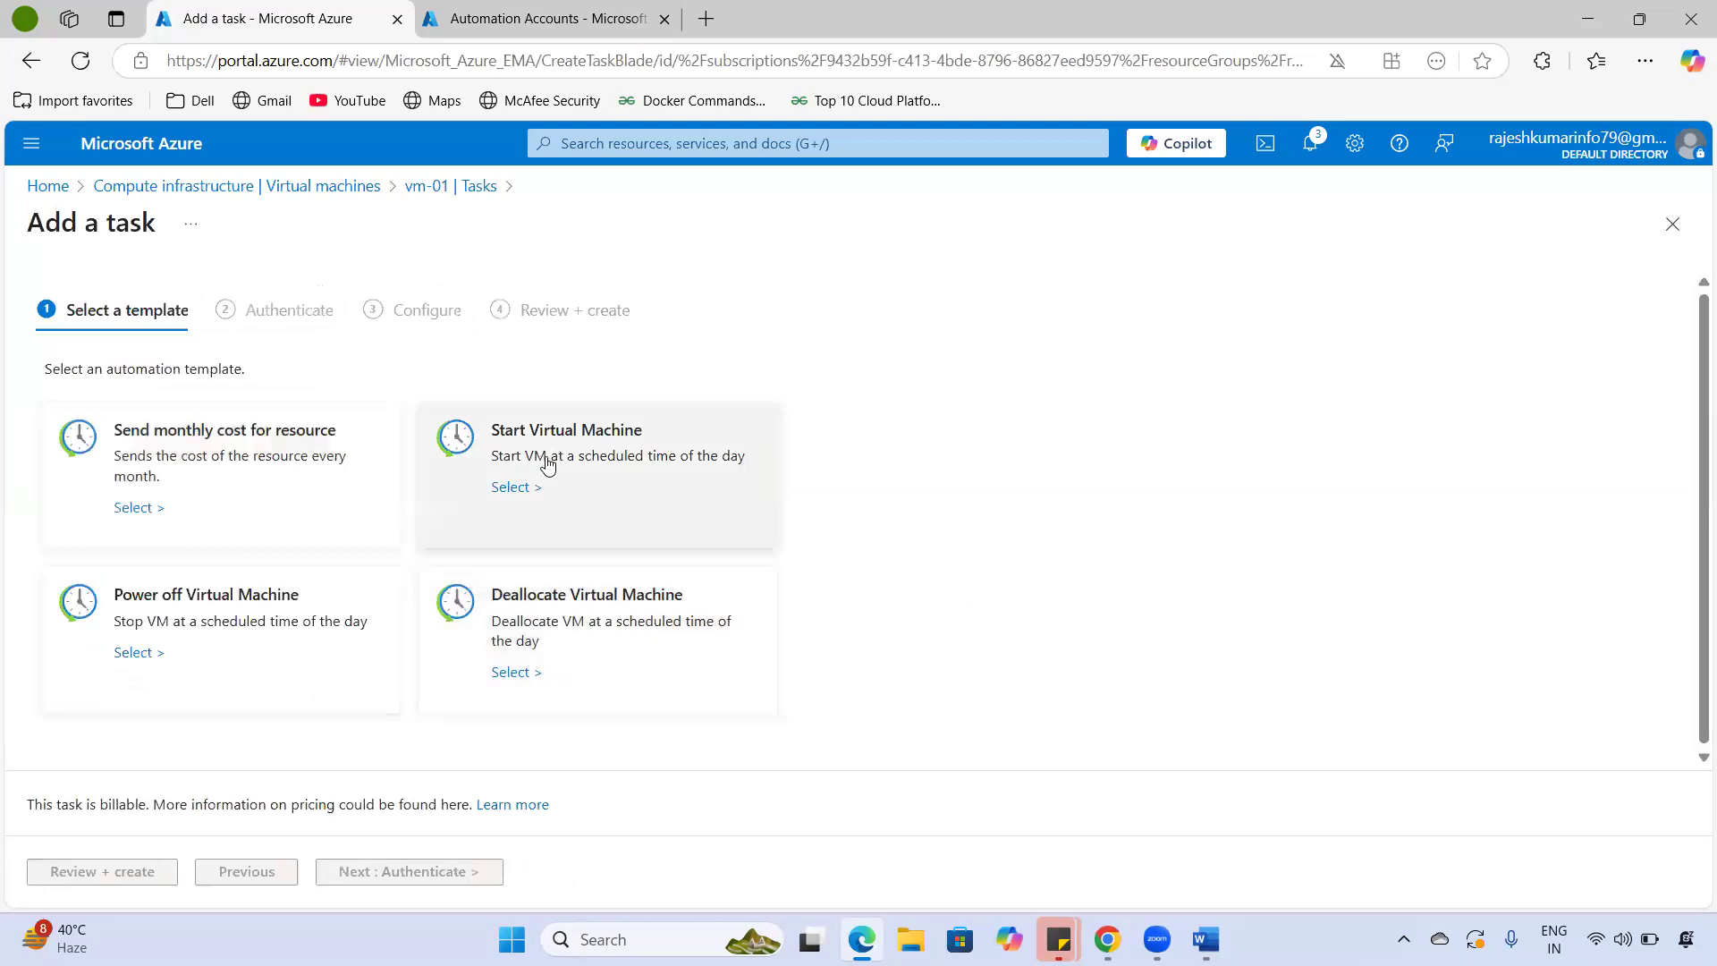
click(547, 464)
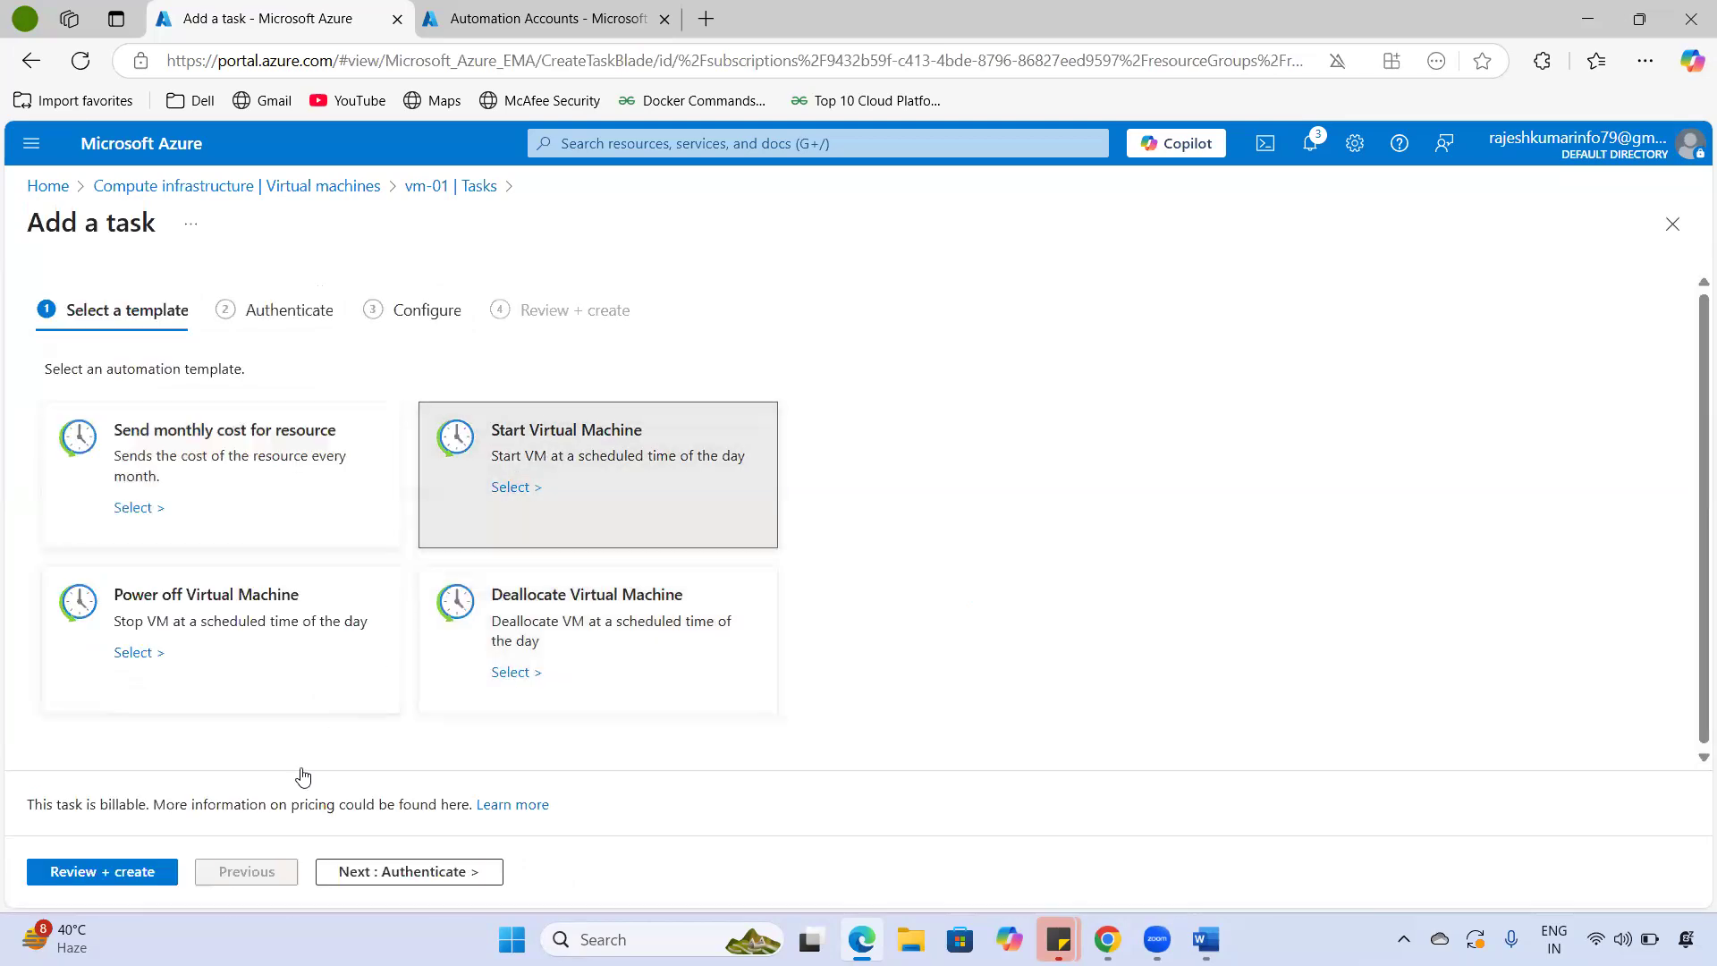
click(422, 872)
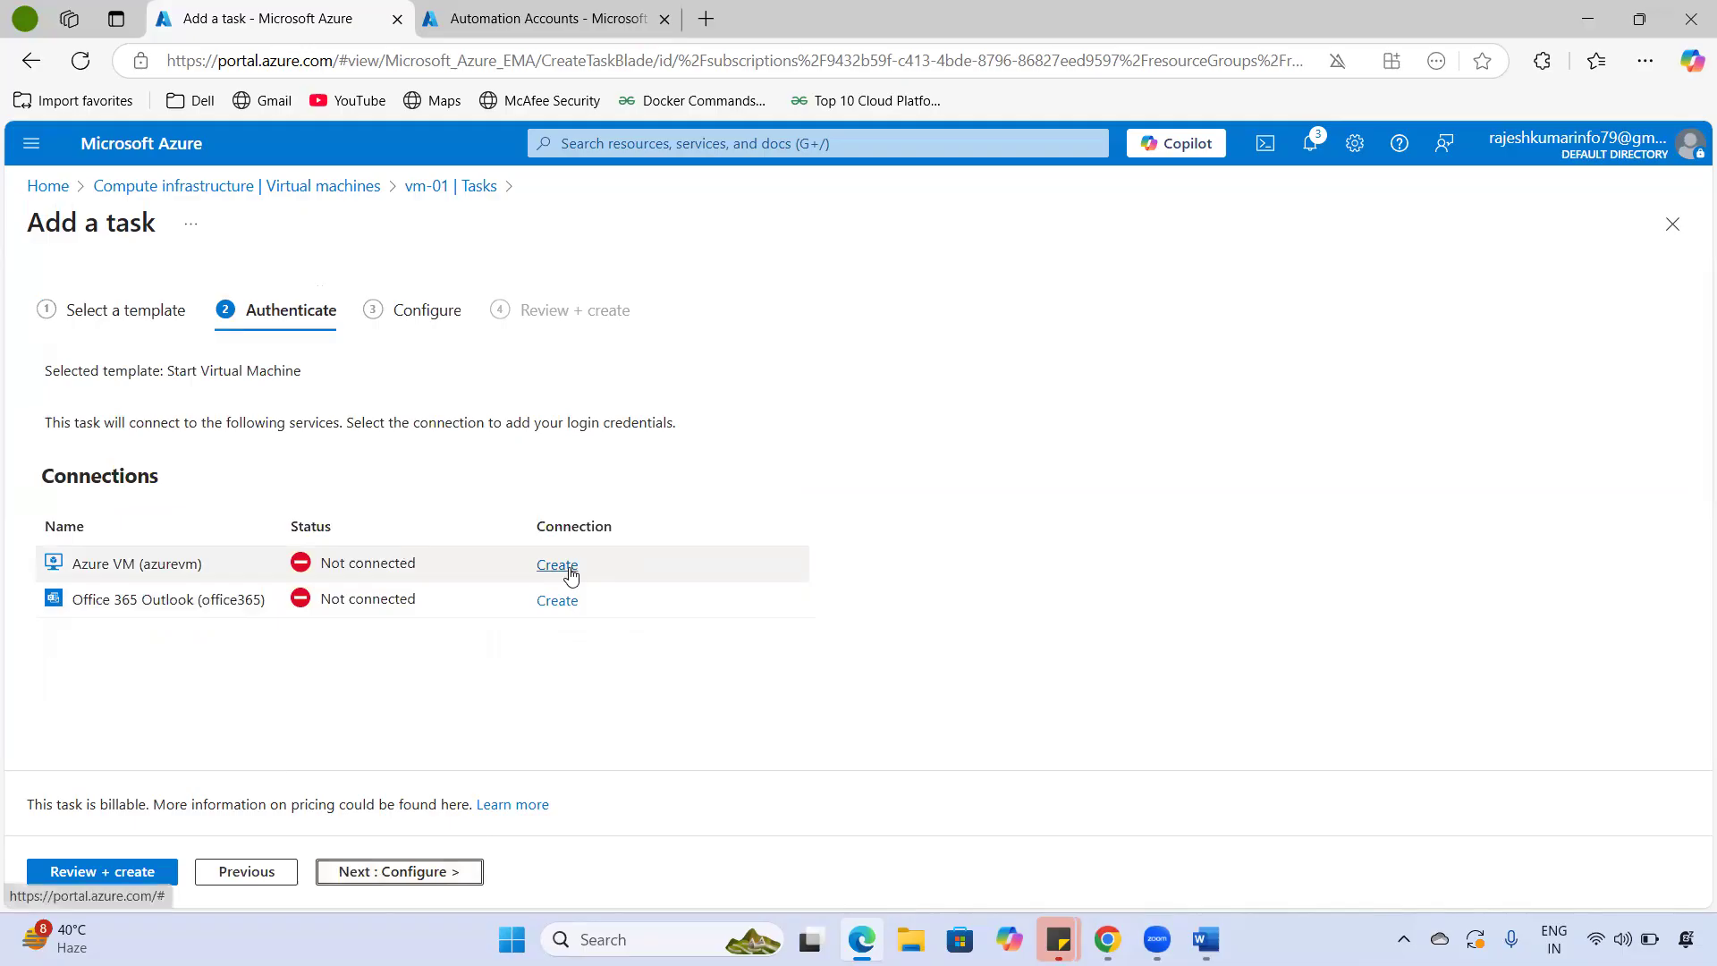
click(557, 566)
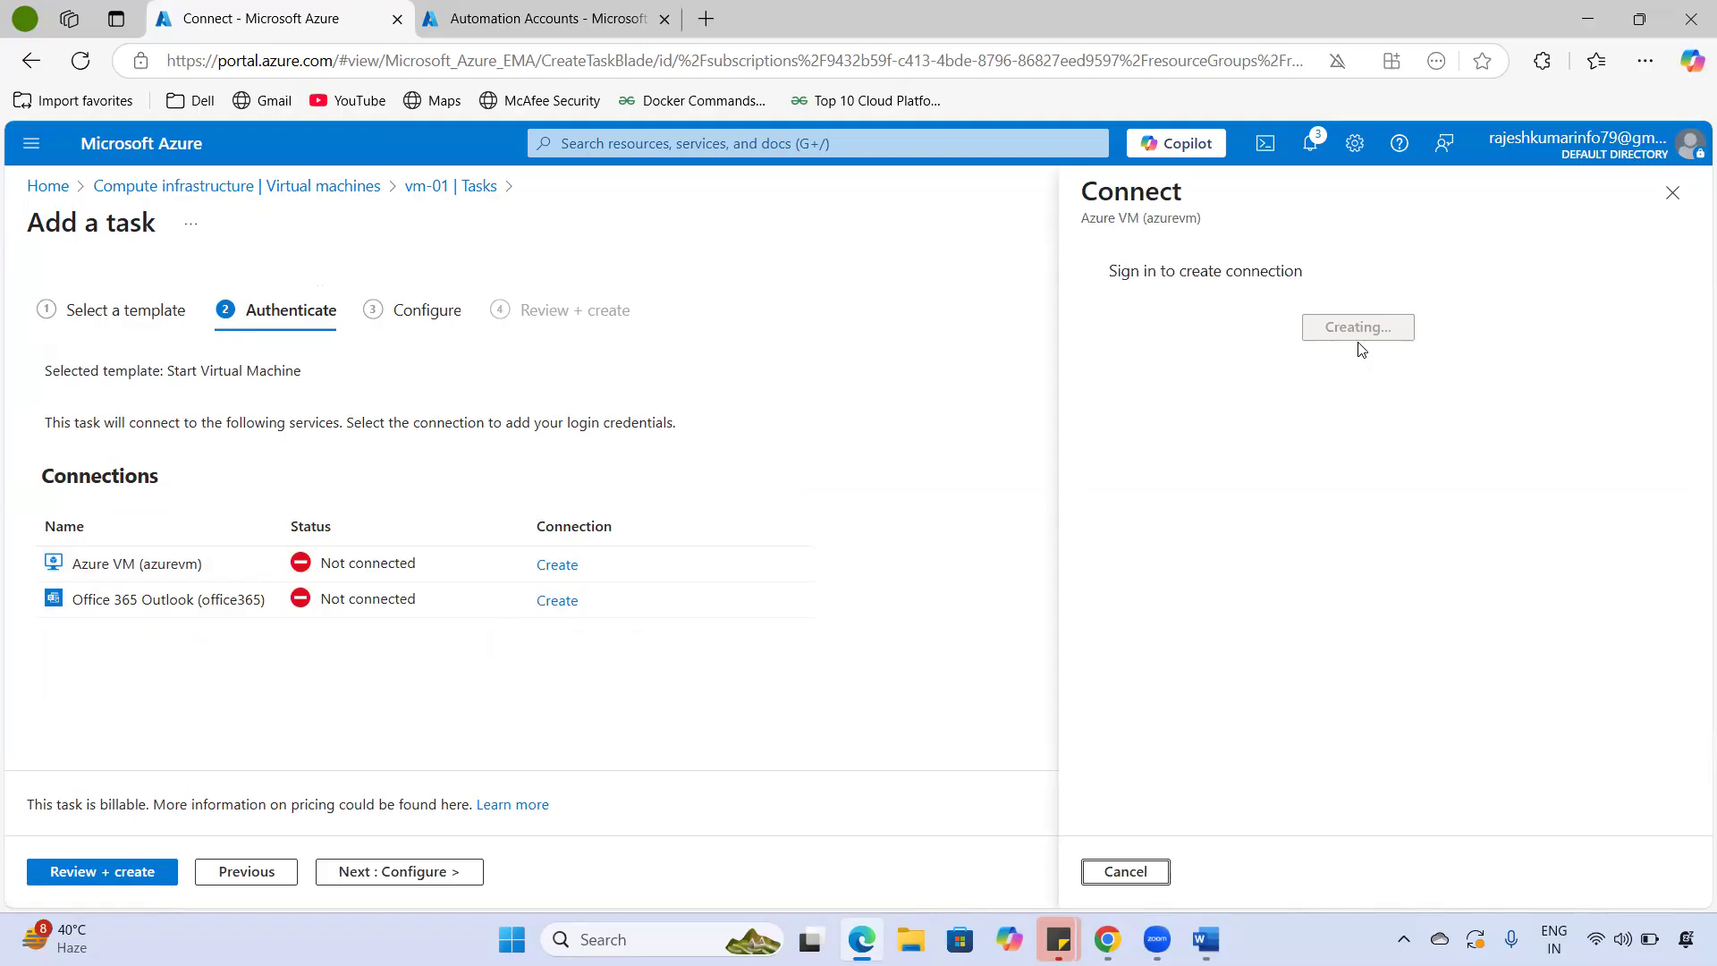
click(1125, 871)
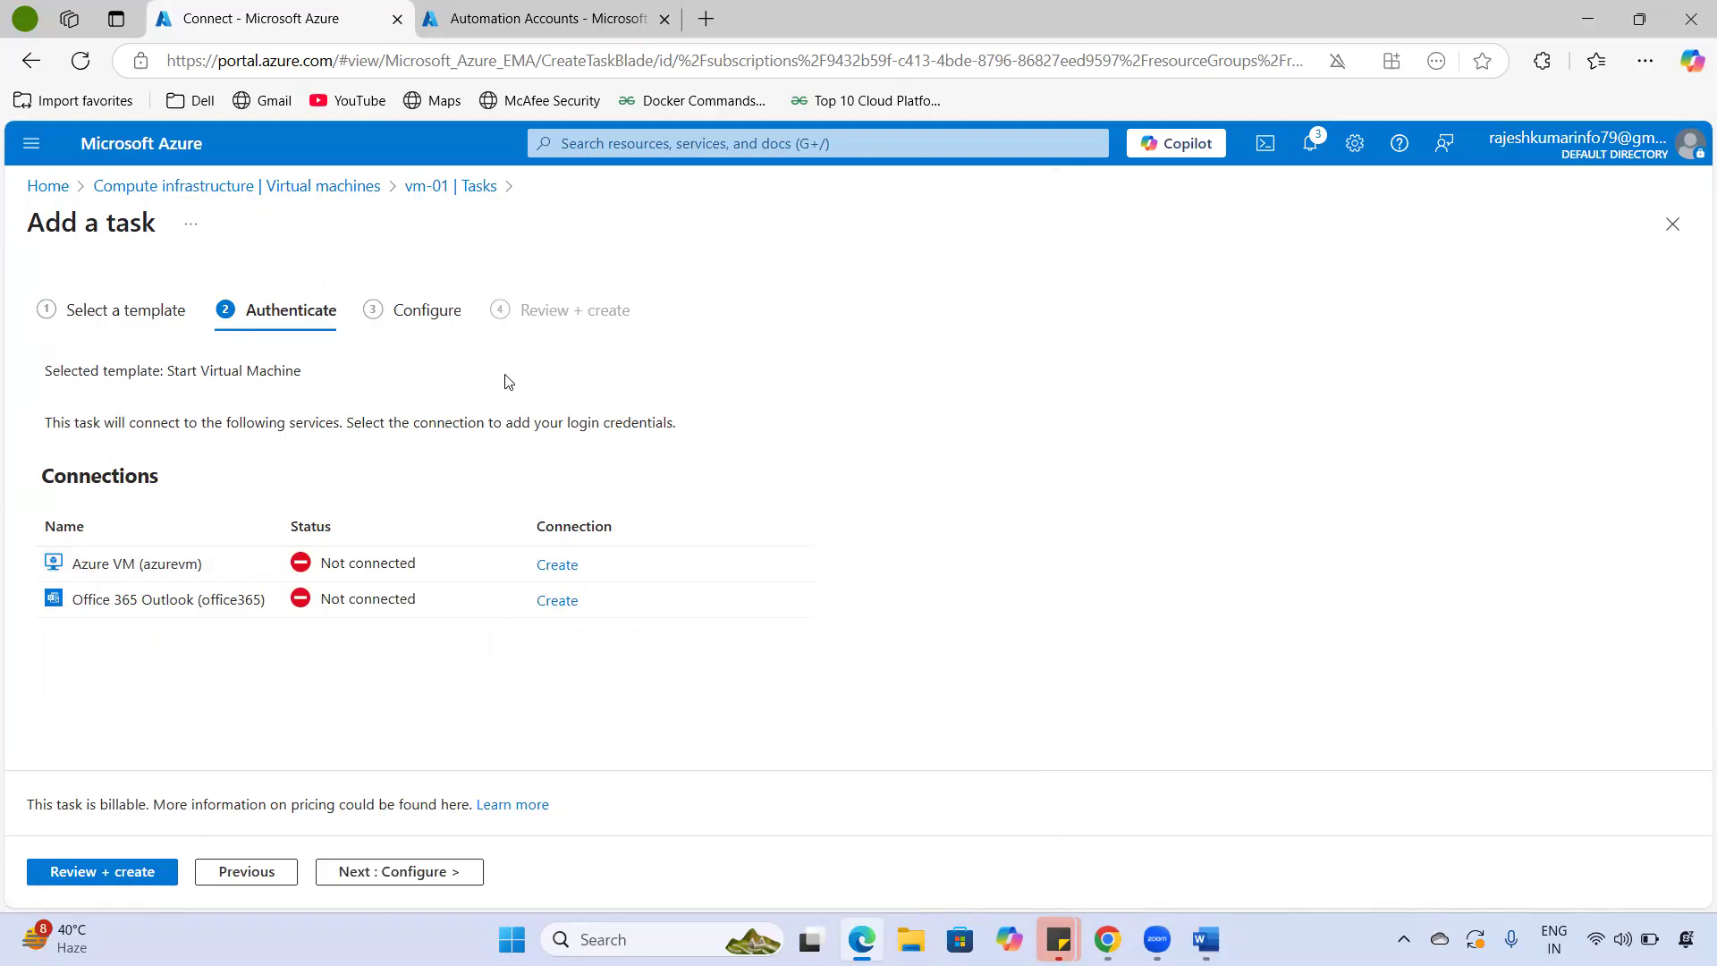
click(387, 304)
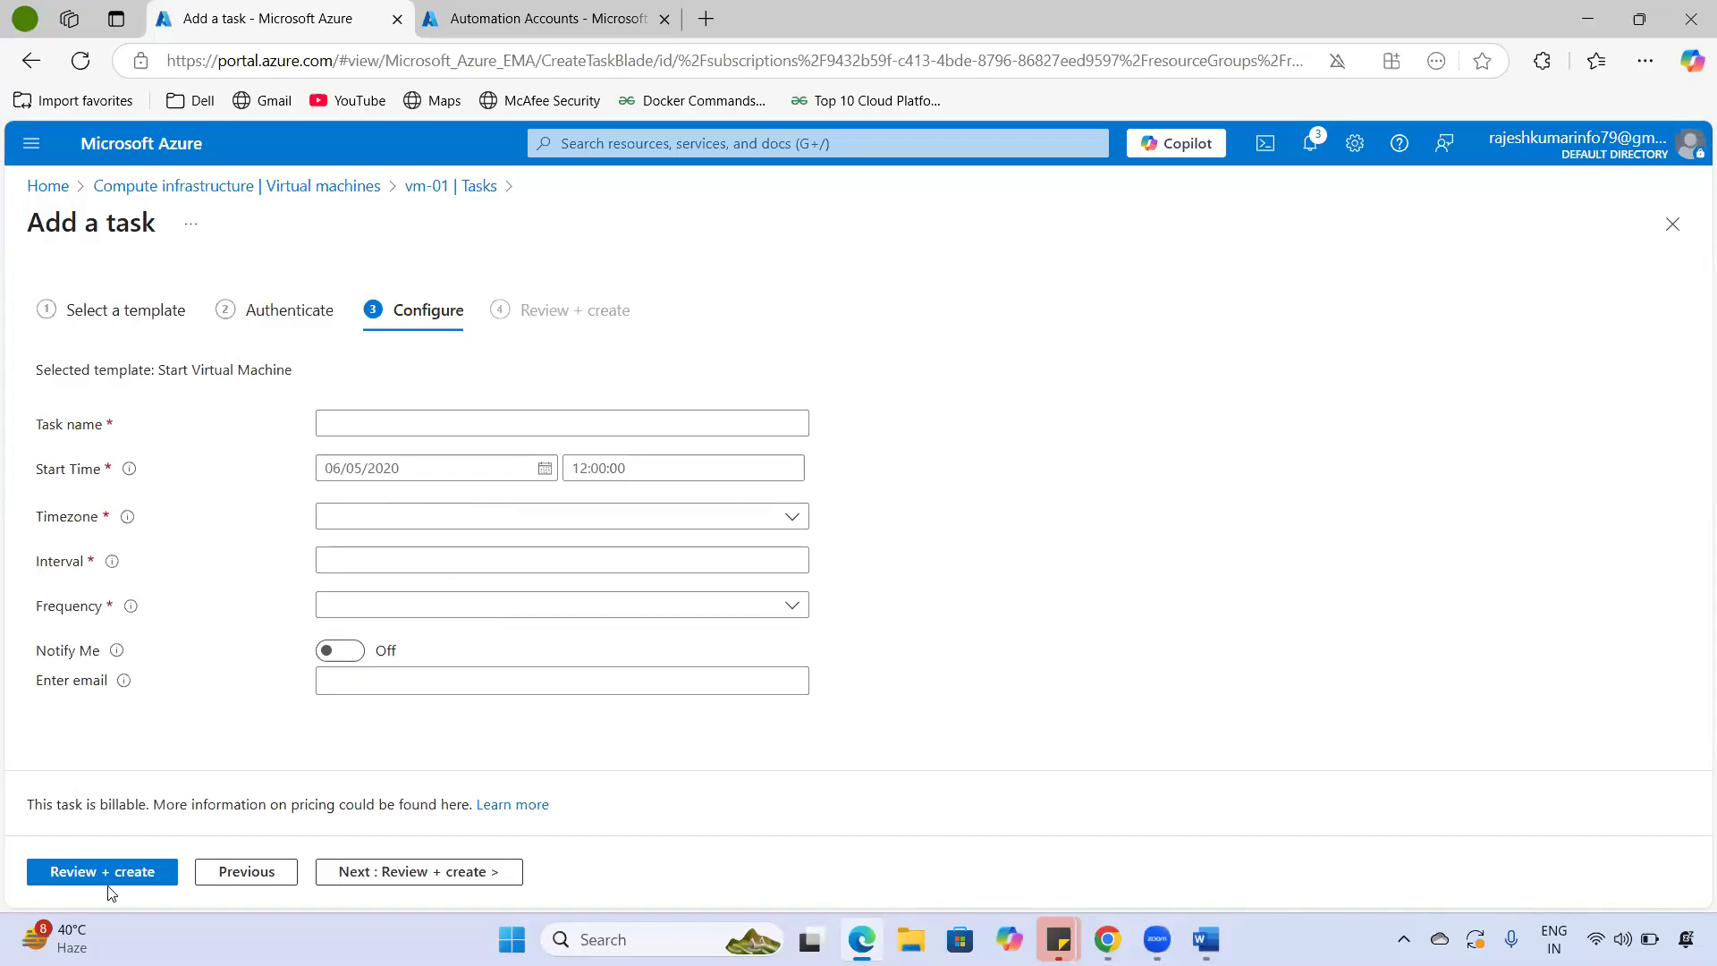
- Return to vm-01 through the Virtual machines list, briefly checking the Automation Accounts tab
click(237, 186)
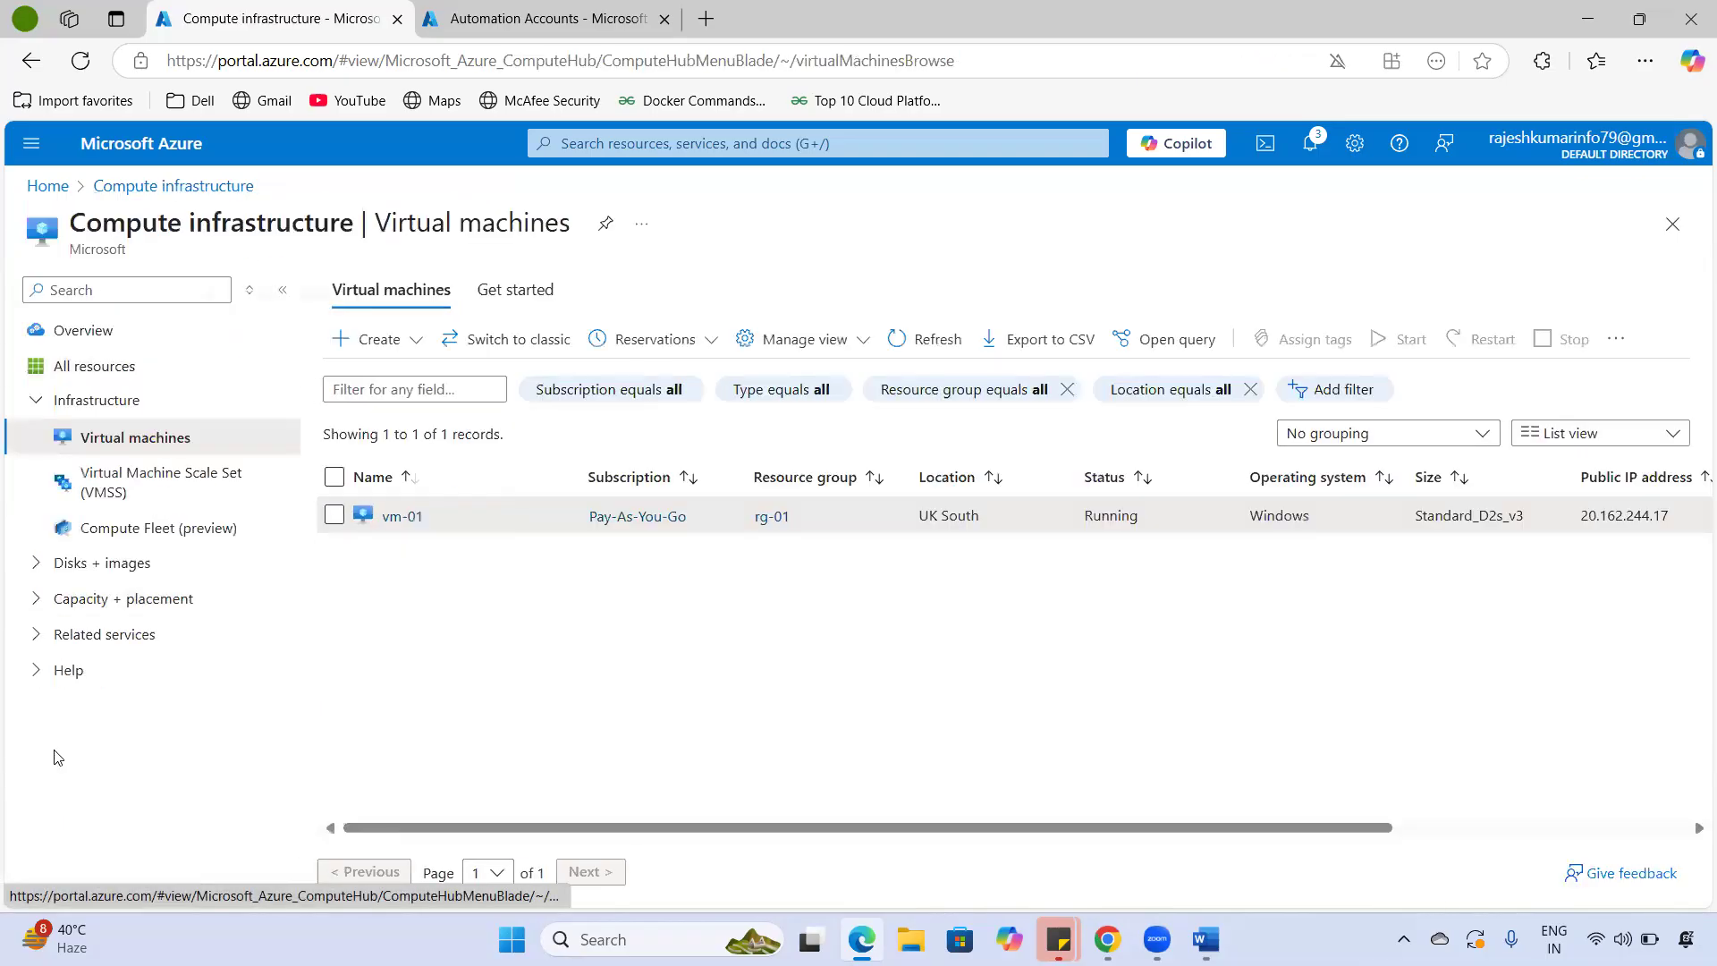
click(401, 518)
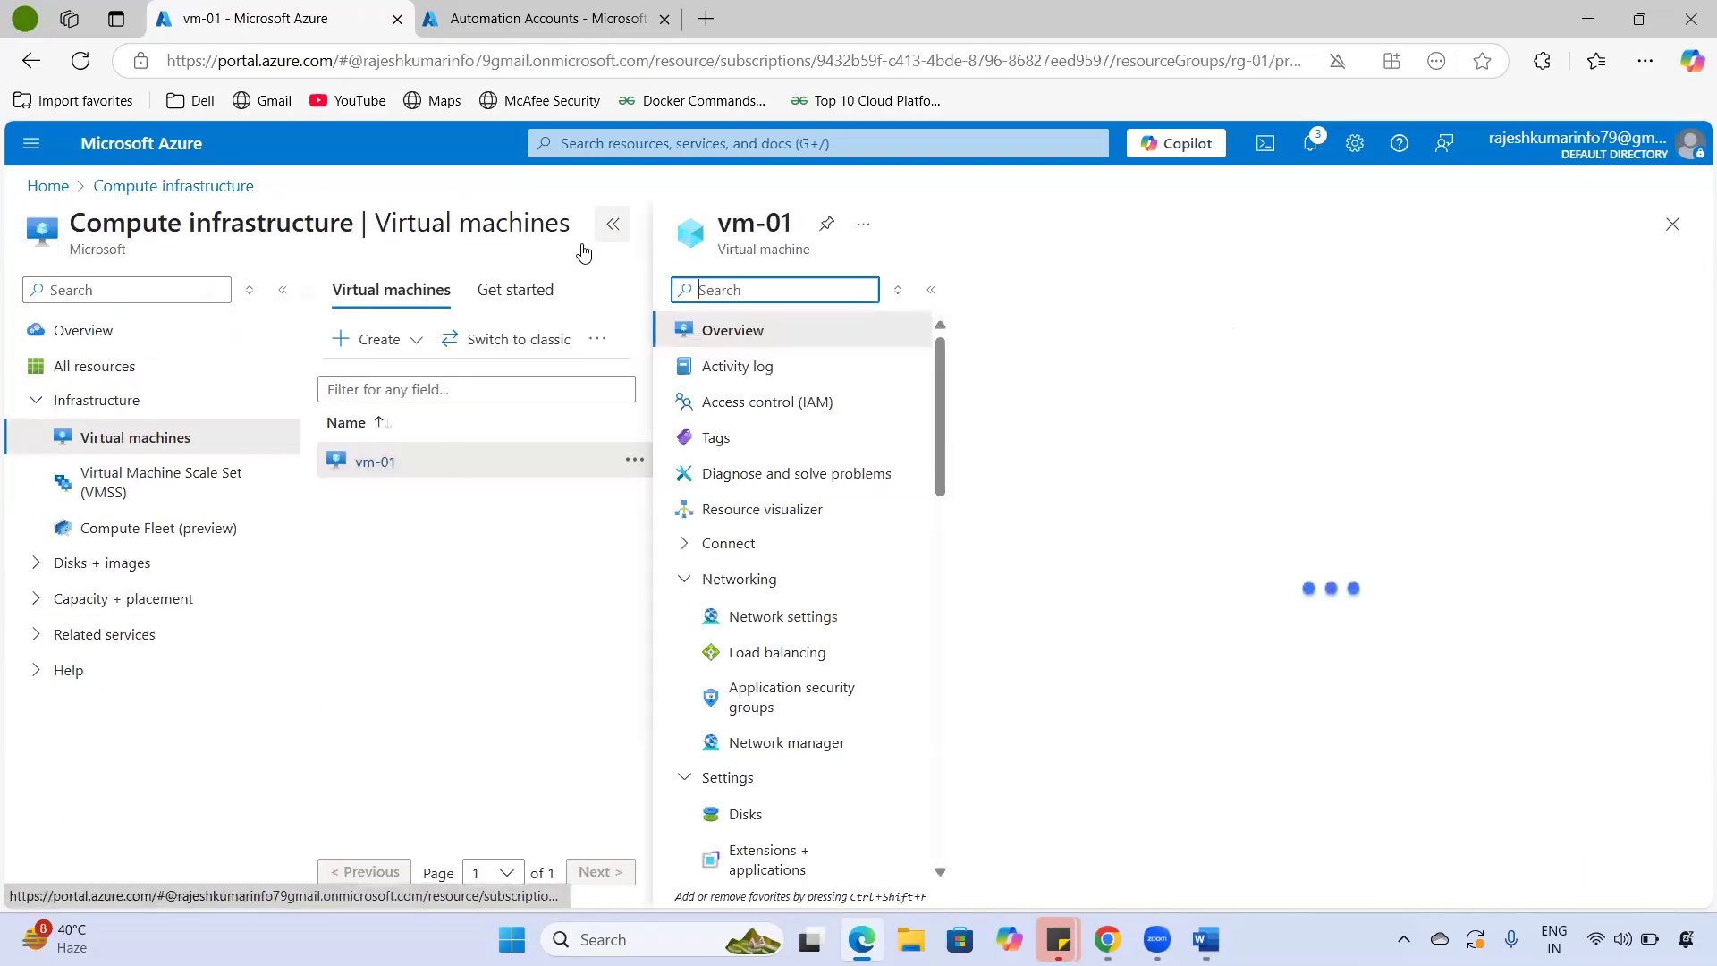
scroll(132, 816, down, 15)
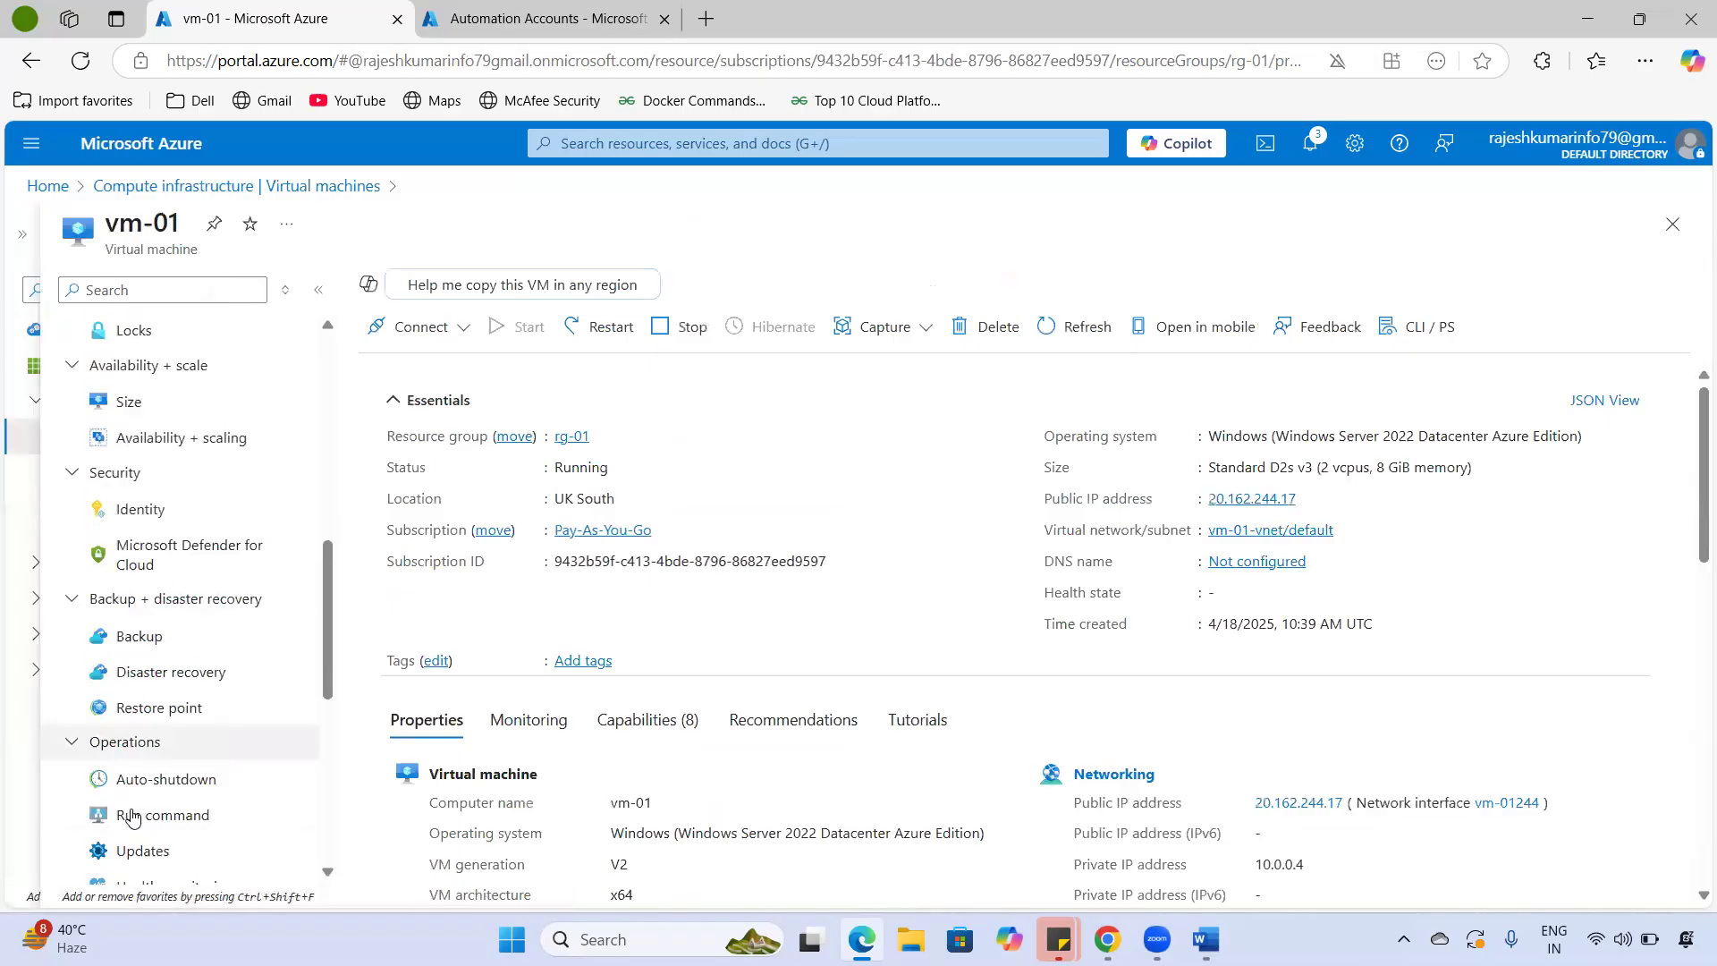
click(537, 18)
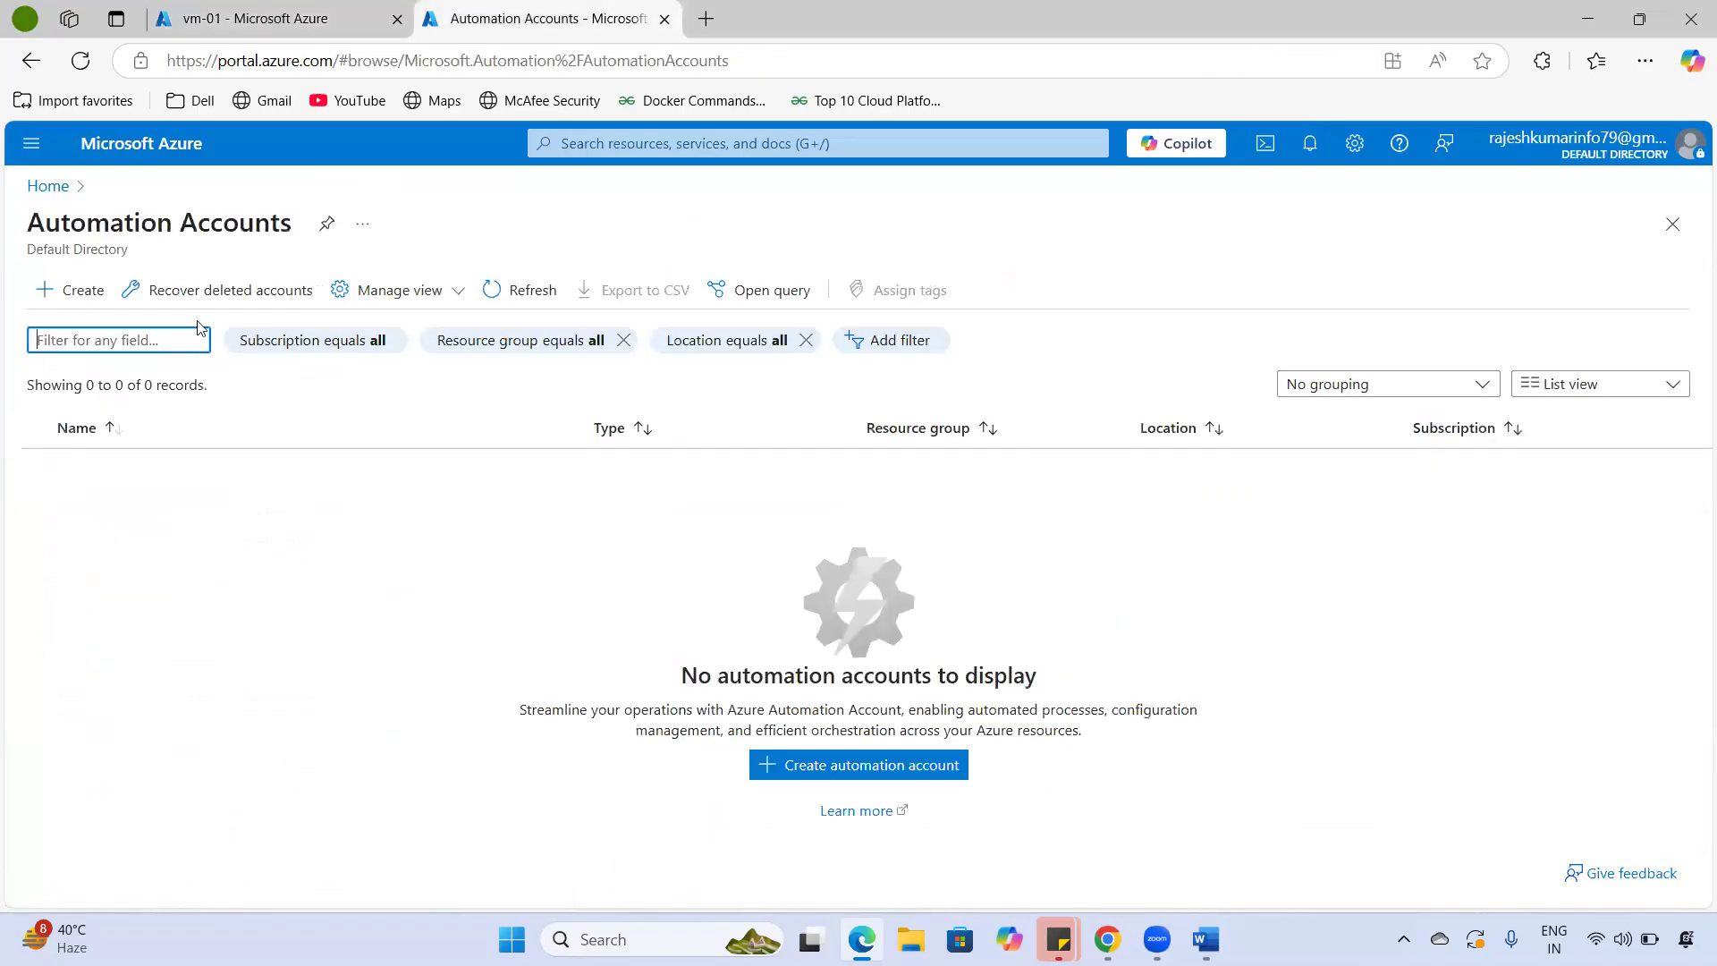
drag(85, 222, 259, 224)
click(279, 20)
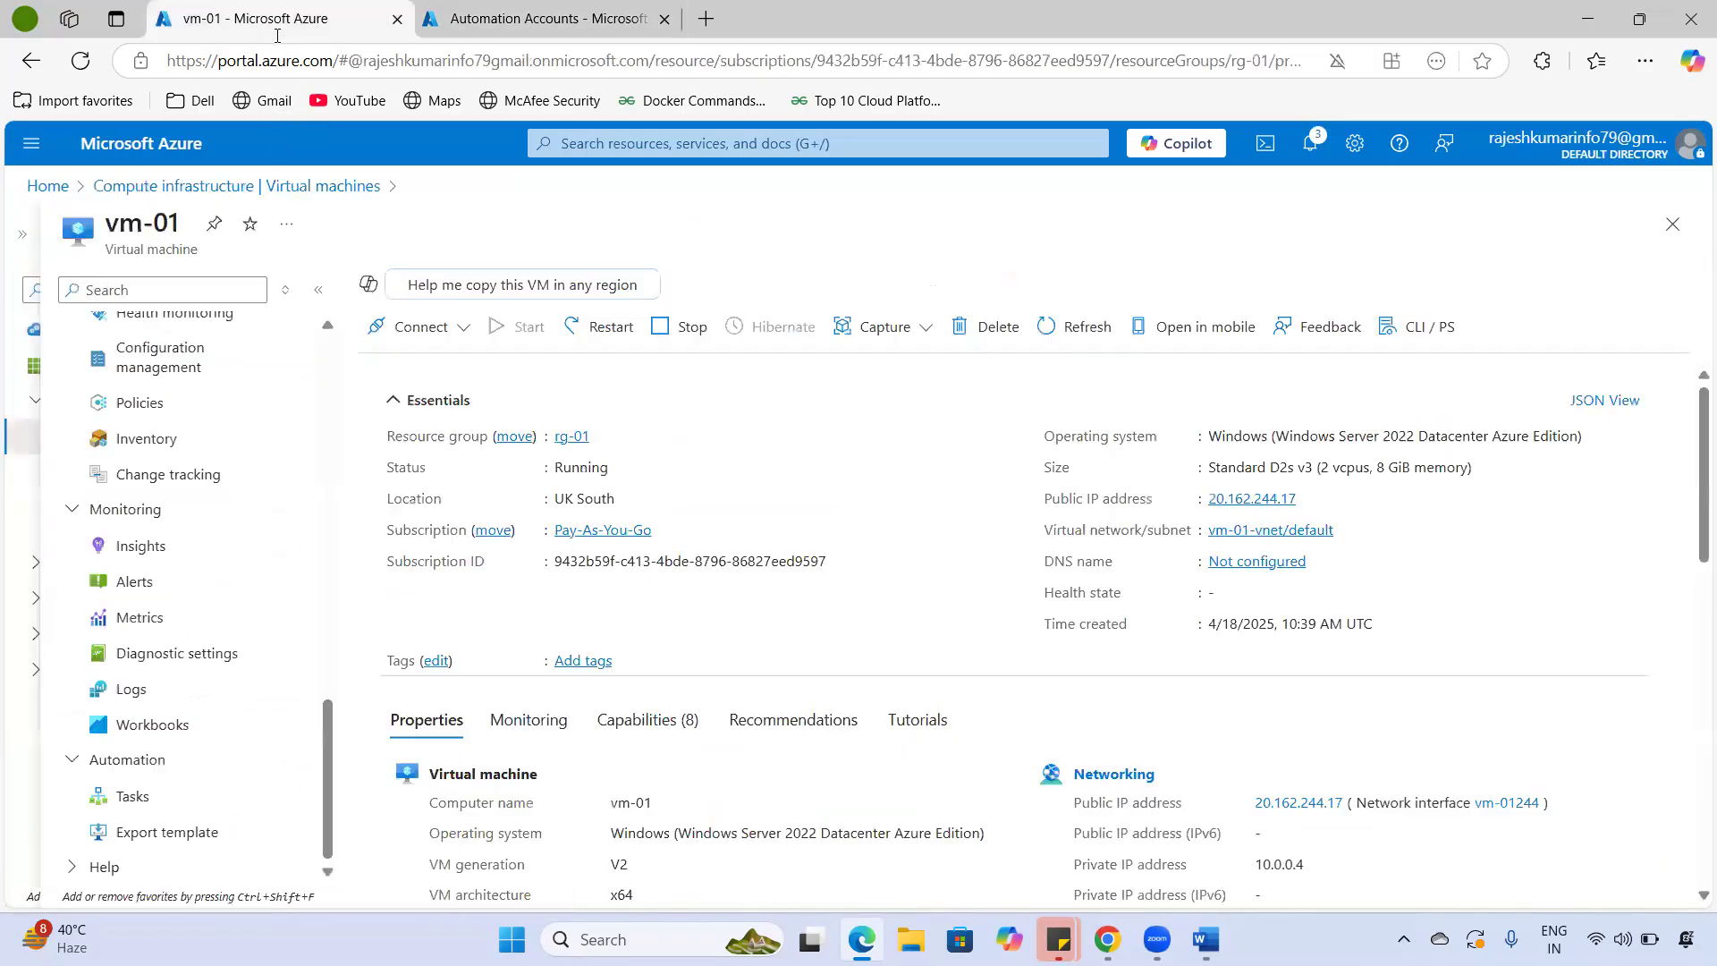
- Look at vm-01's Resource health, Reset password and Performance diagnostics pages, then return to Overview
click(103, 866)
scroll(253, 709, down, 4)
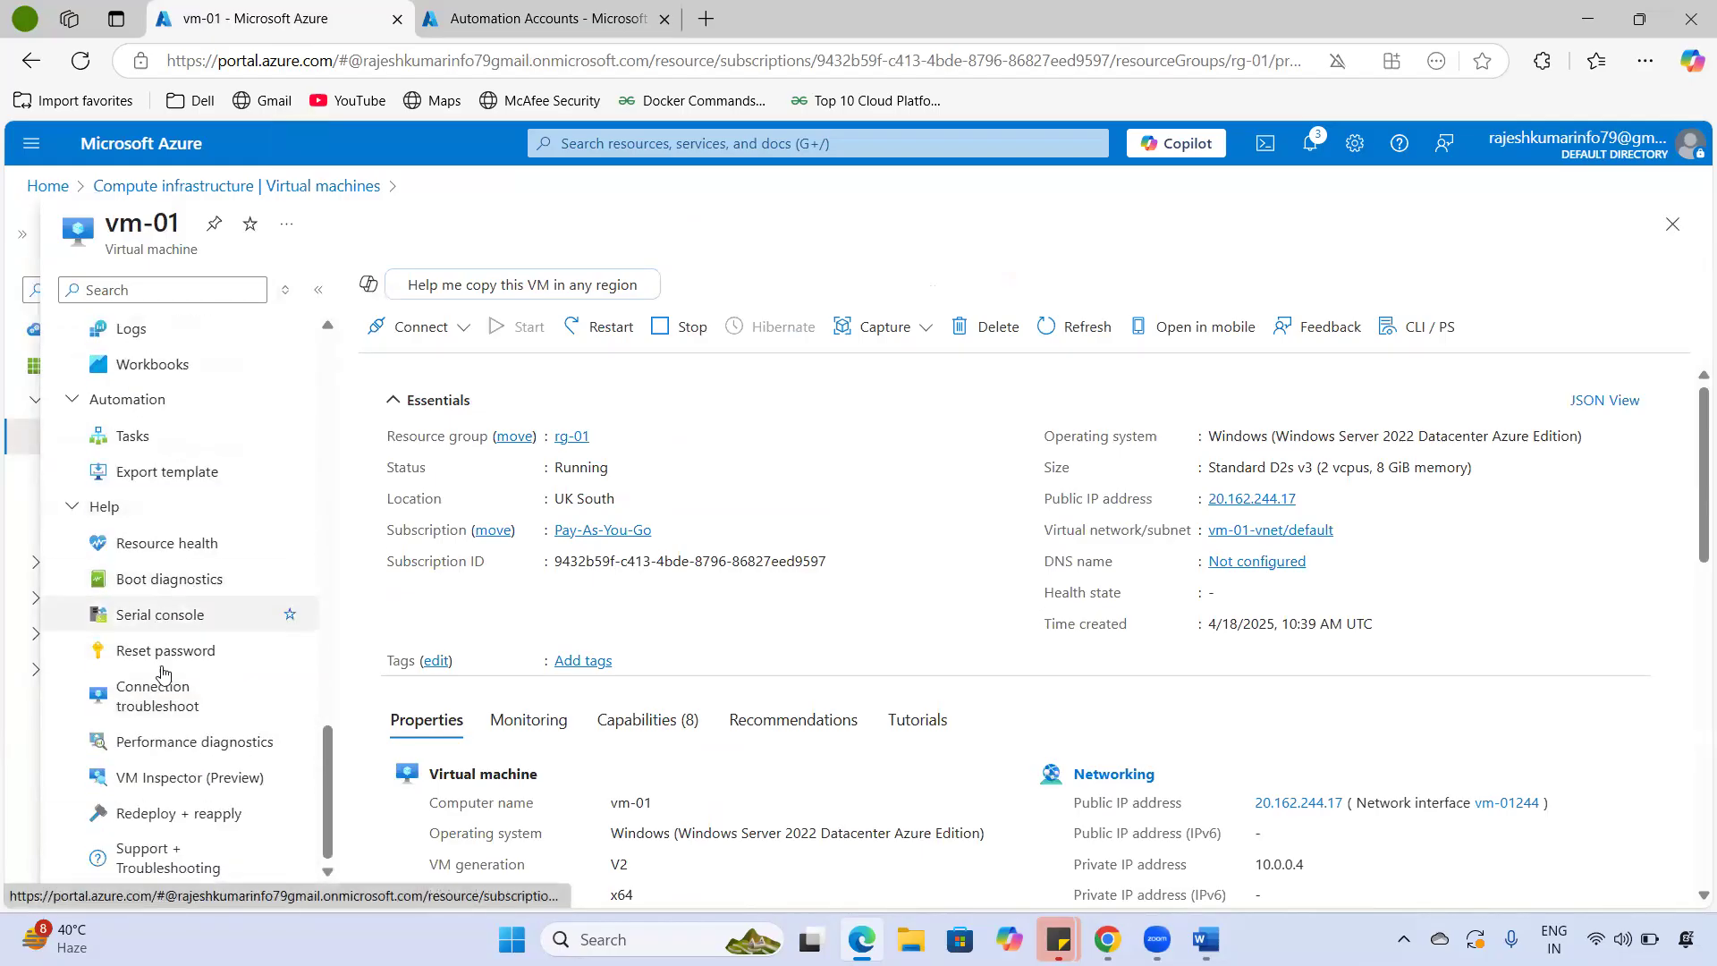
click(166, 546)
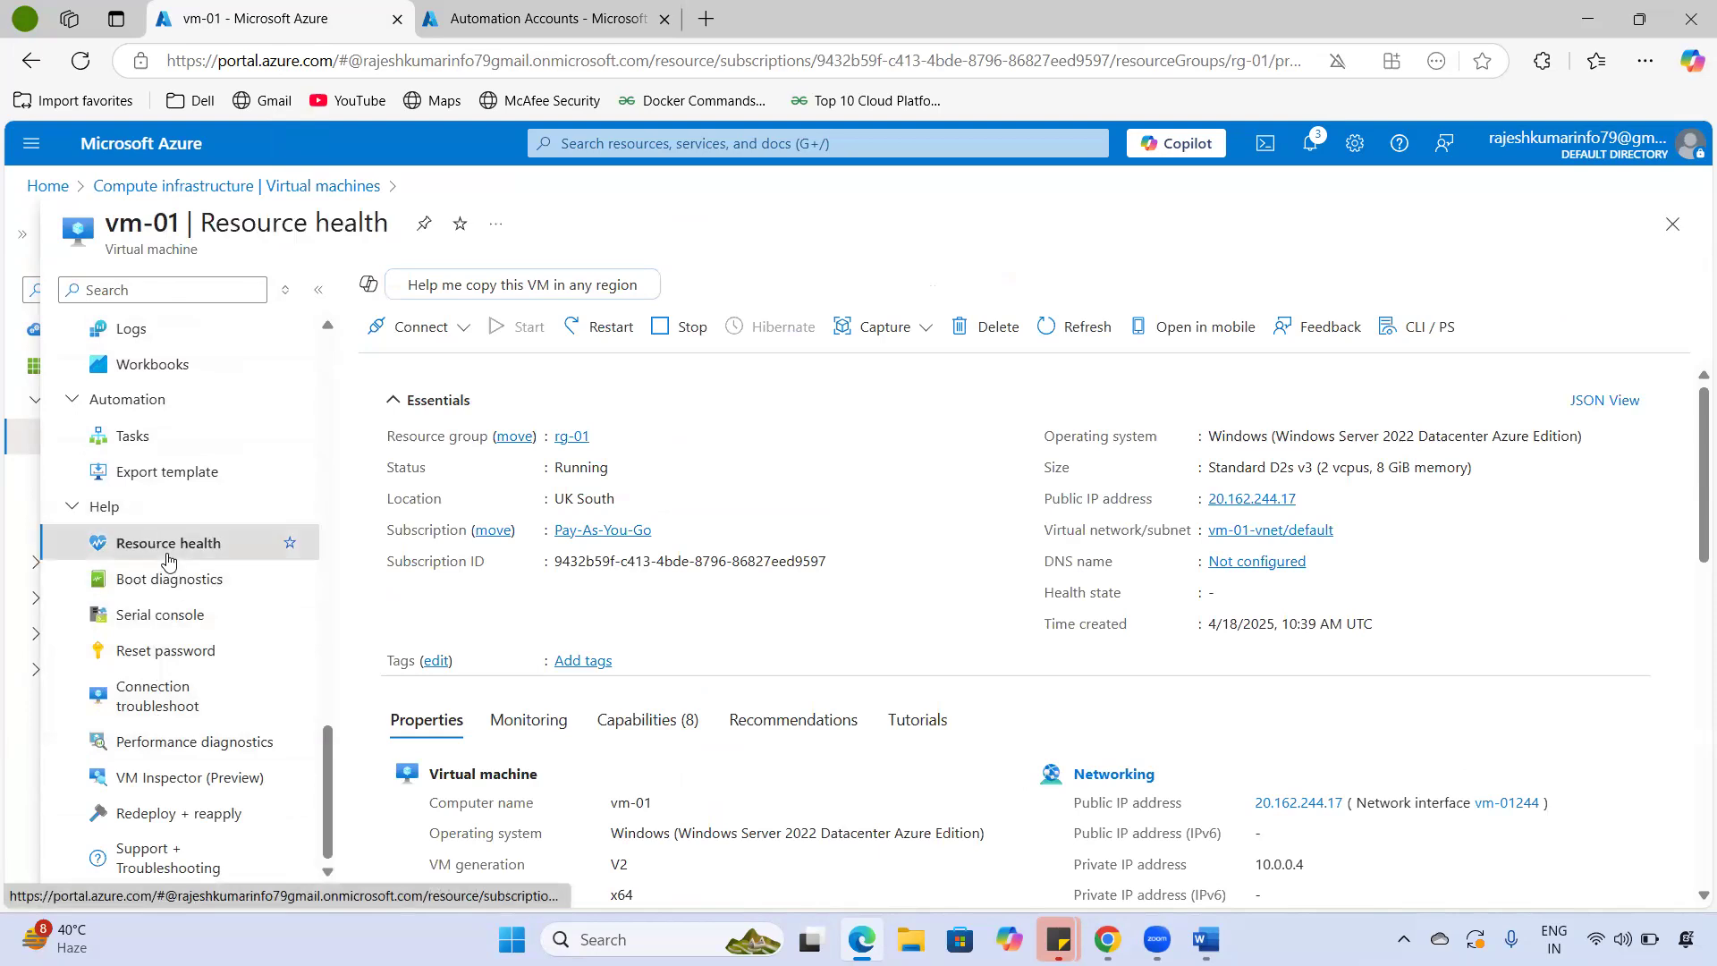
click(179, 653)
click(189, 743)
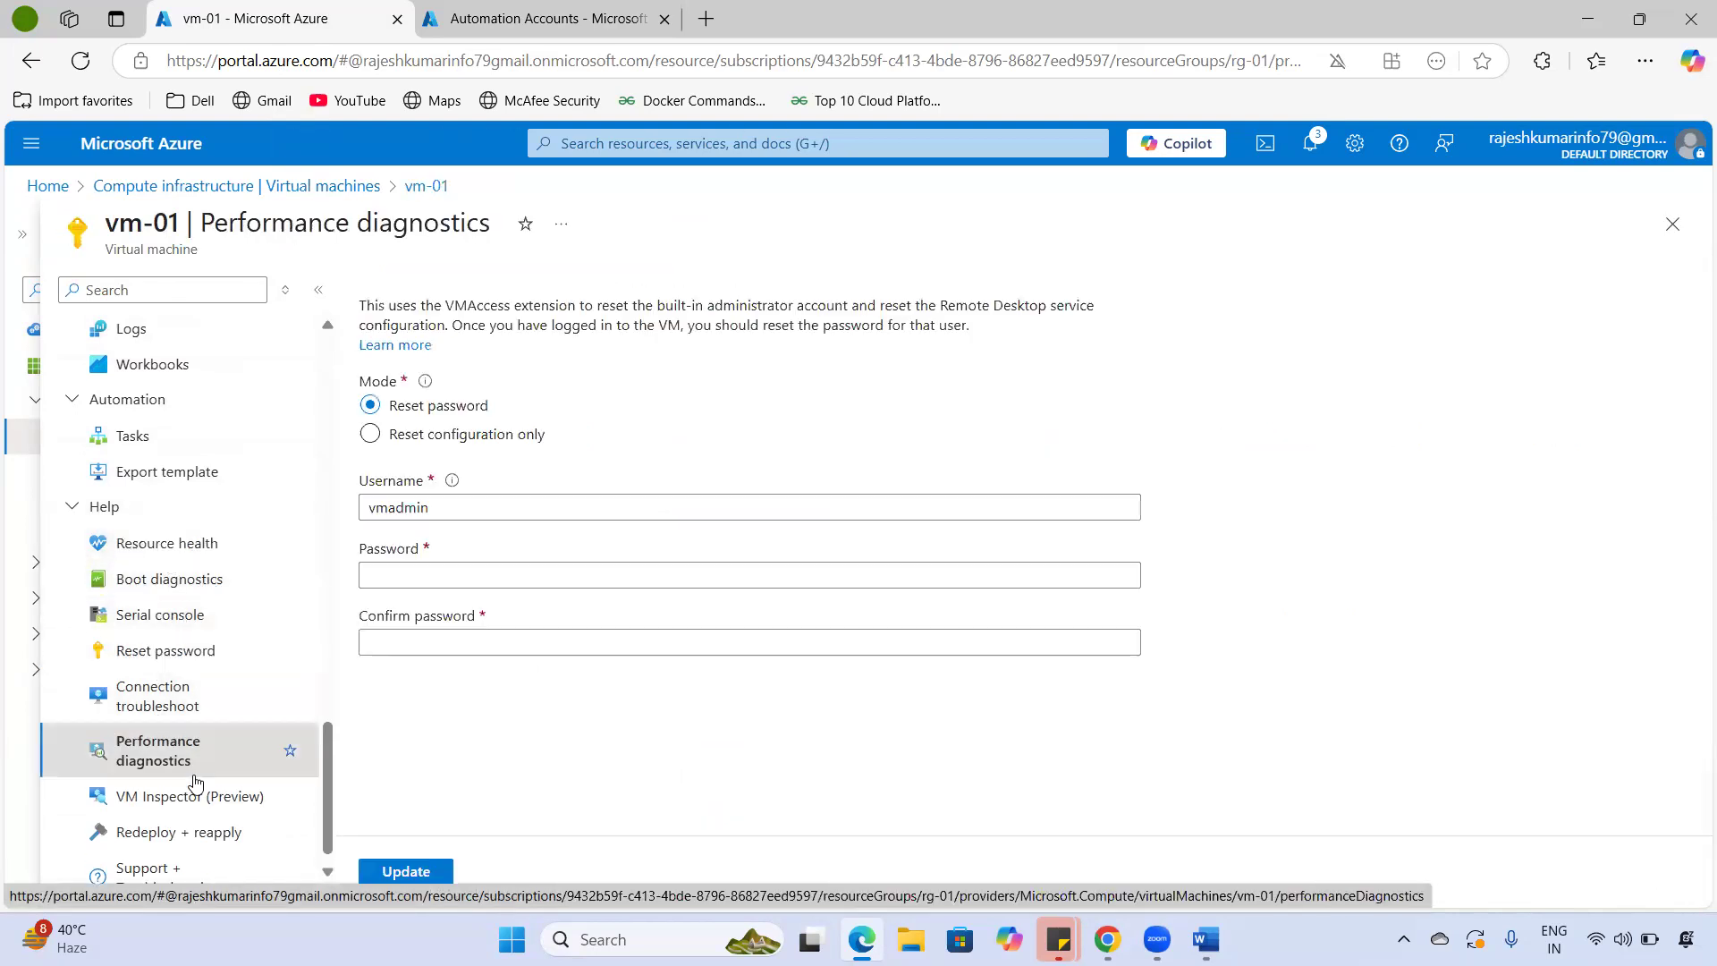
scroll(182, 813, down, 1)
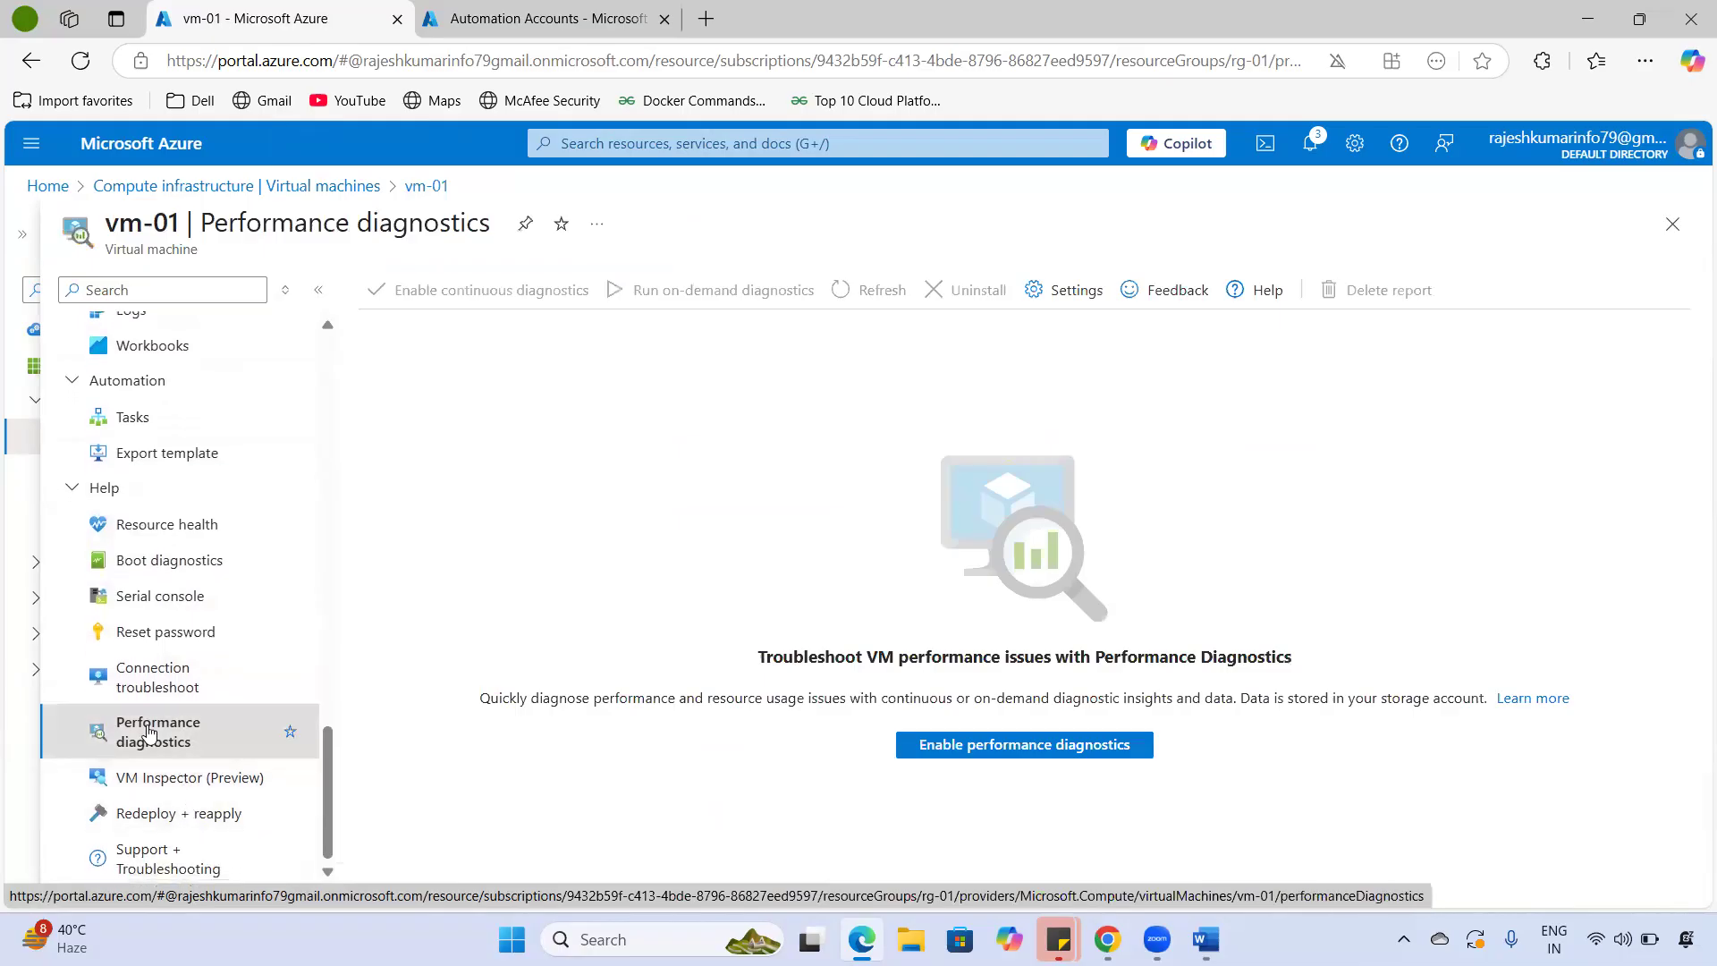
scroll(149, 734, up, 15)
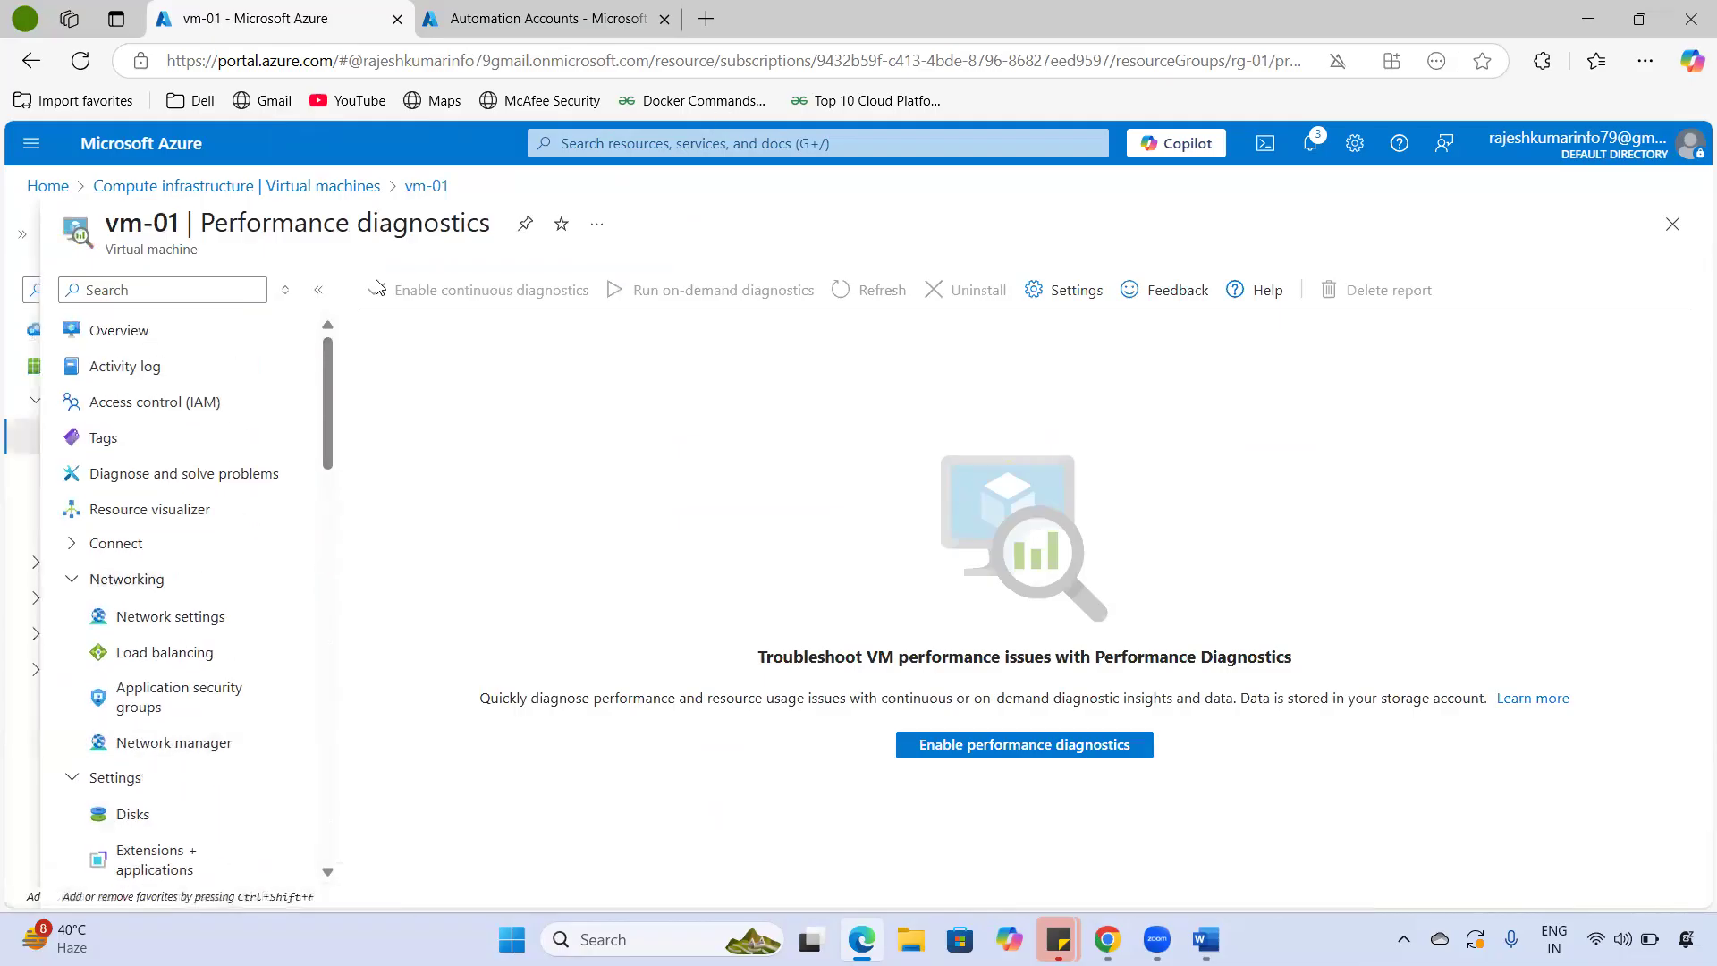
click(260, 337)
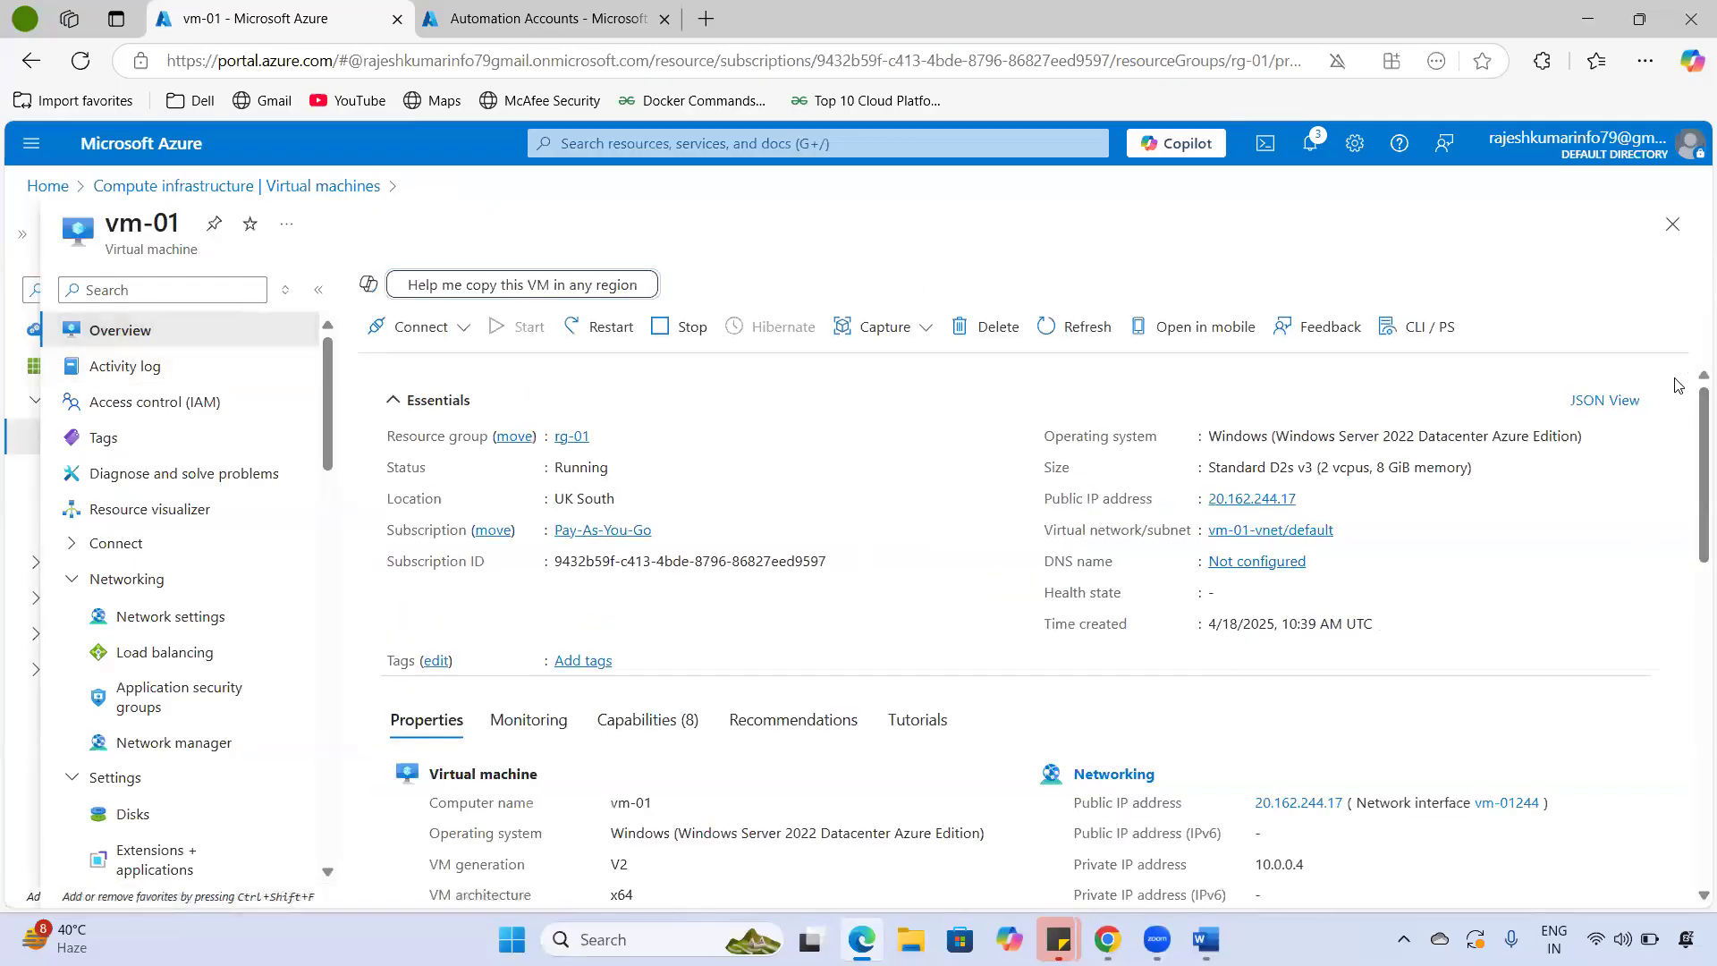
drag(1700, 517, 1686, 425)
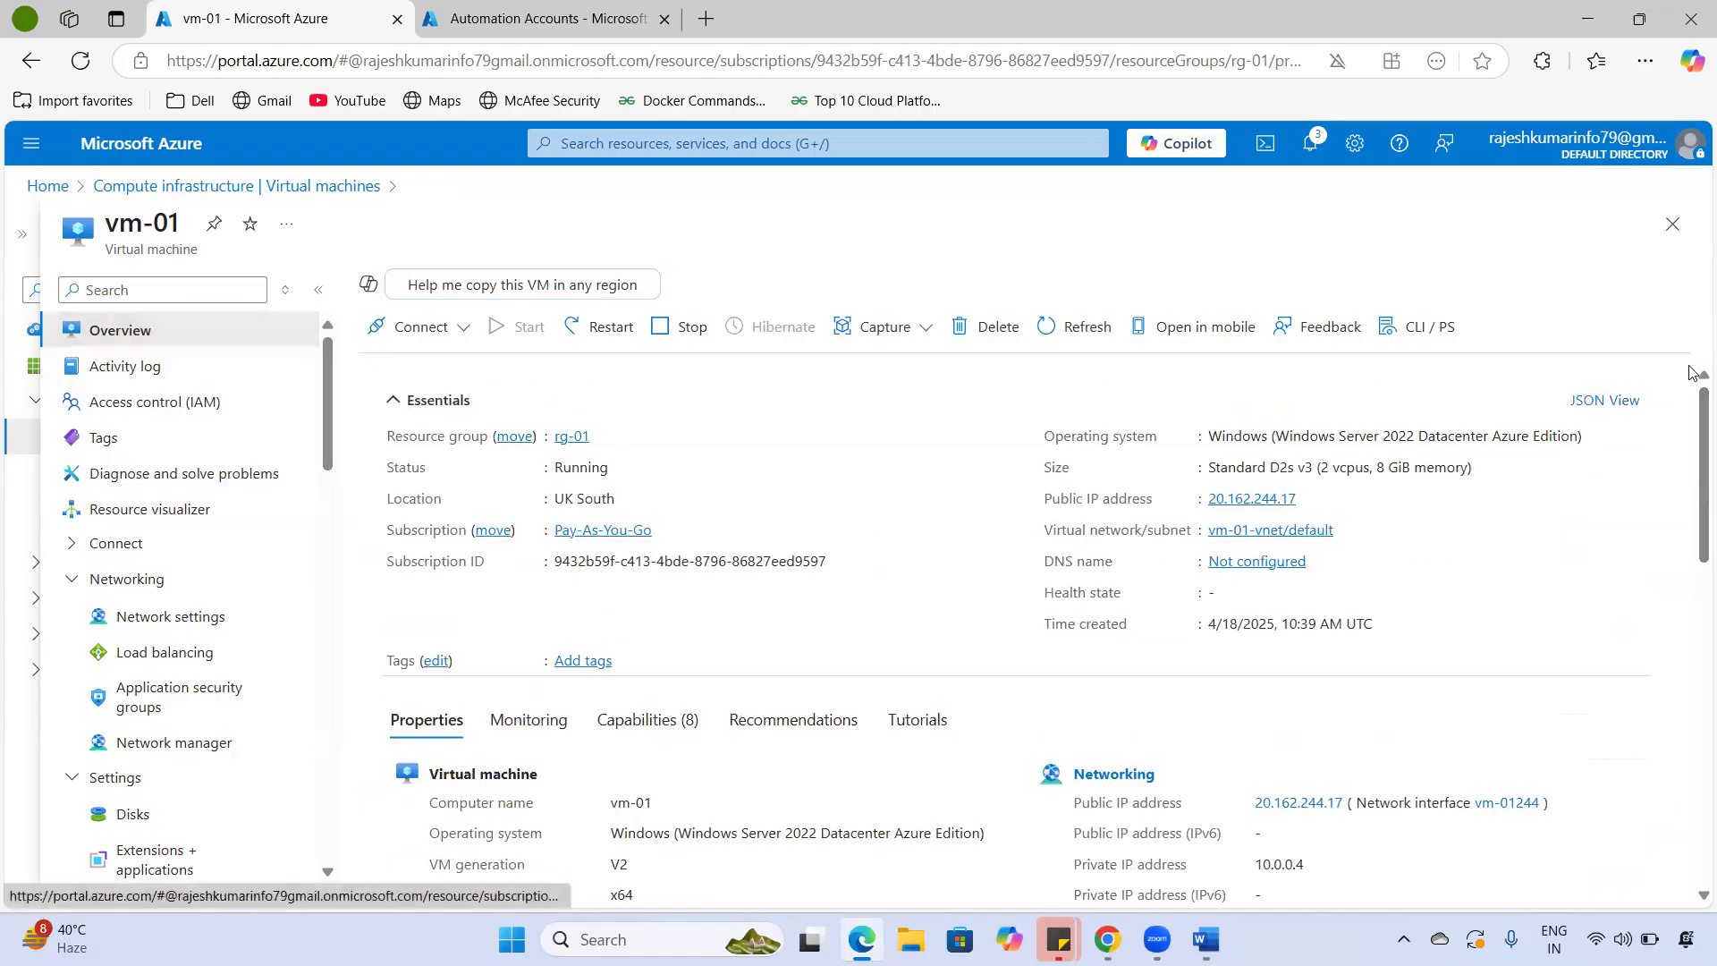
click(1604, 400)
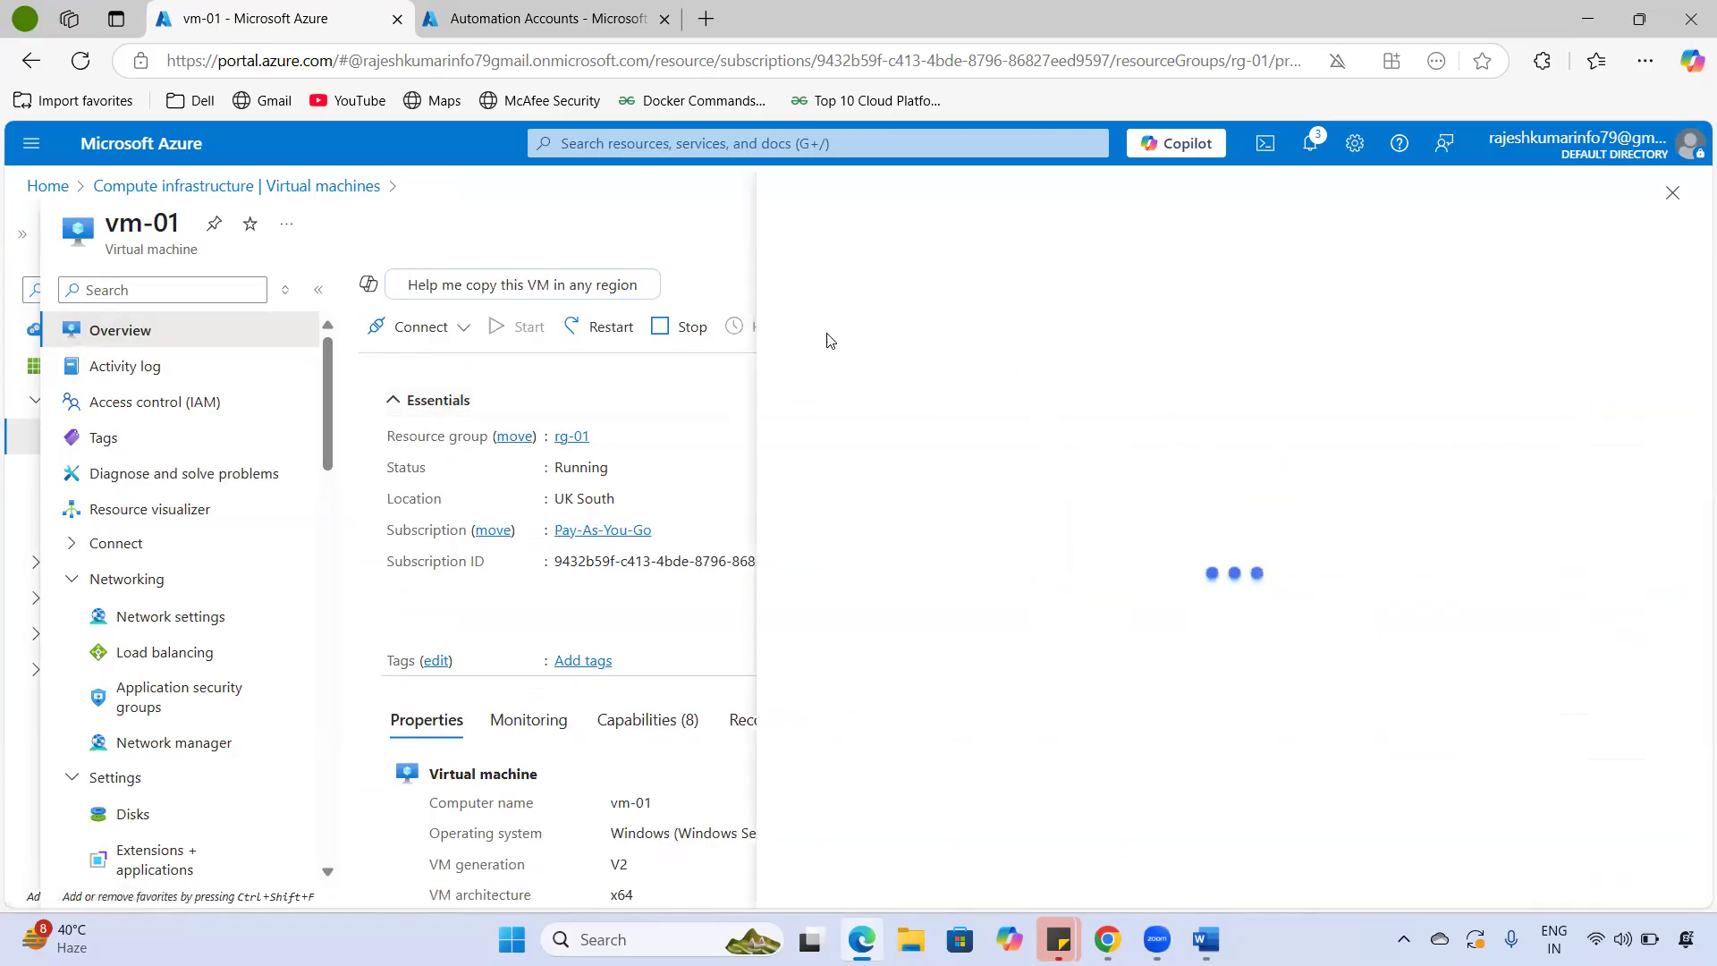
drag(902, 365, 1108, 794)
scroll(1026, 644, up, 7)
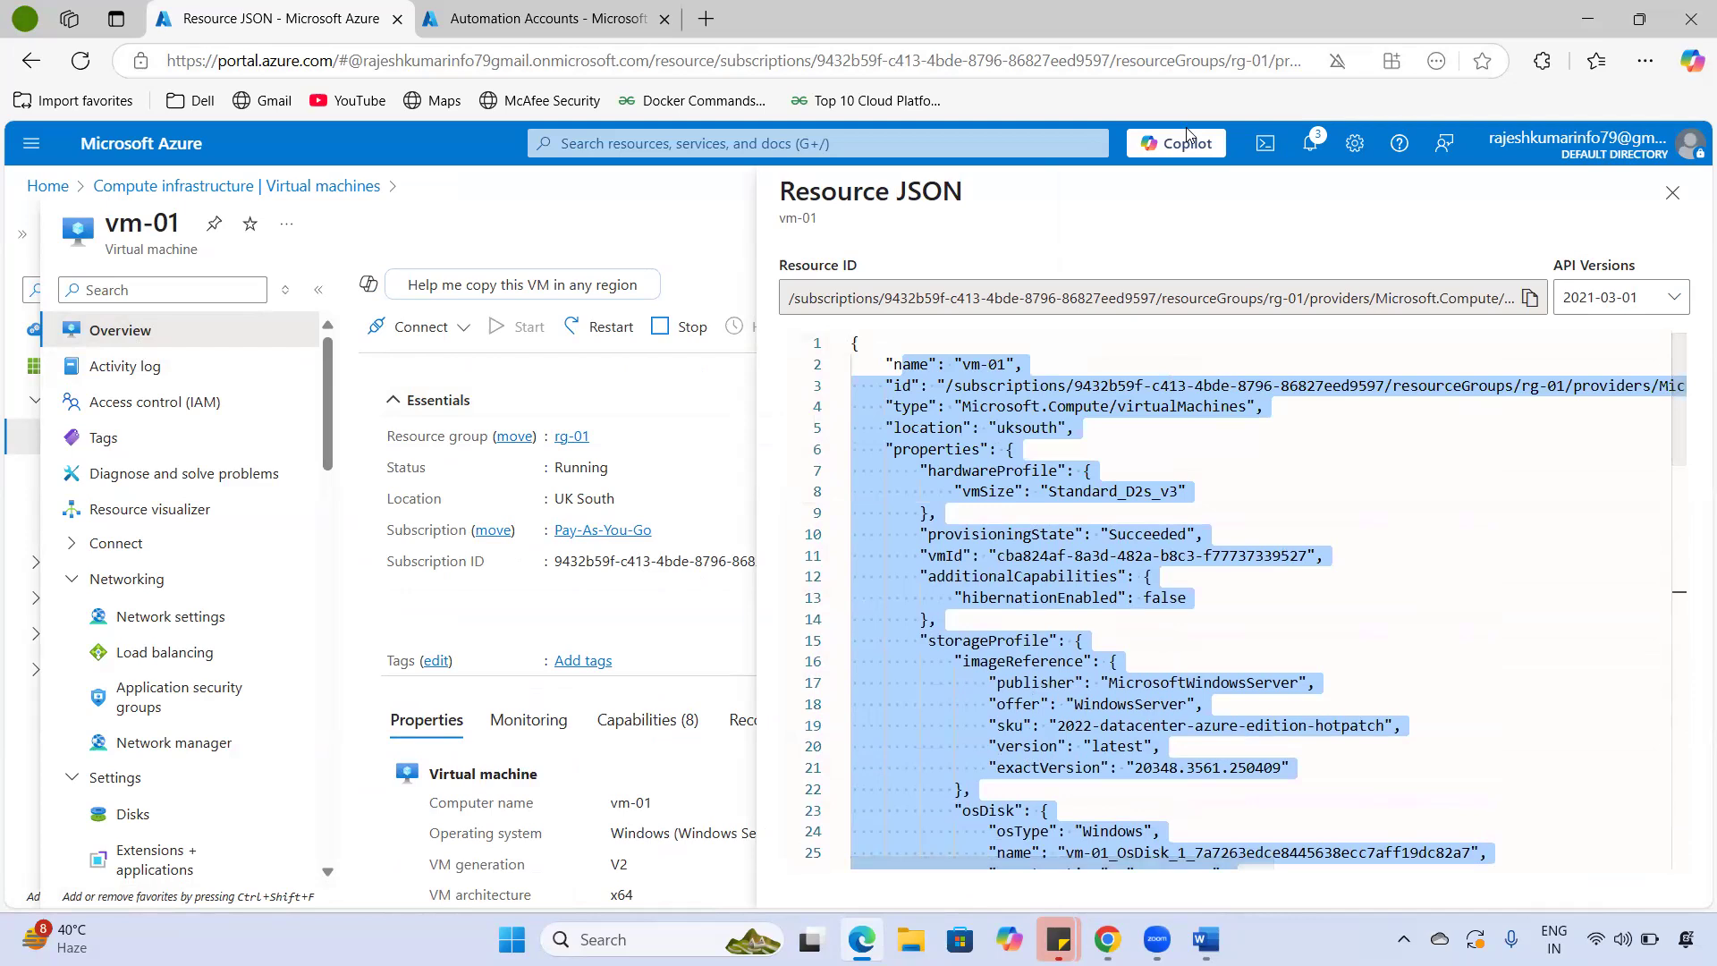
mouse_move(1003, 251)
mouse_down()
mouse_move(1041, 184)
mouse_move(1136, 256)
mouse_up()
mouse_move(1152, 190)
mouse_down()
mouse_move(1289, 200)
mouse_move(1307, 169)
mouse_up()
drag(1304, 226, 1171, 264)
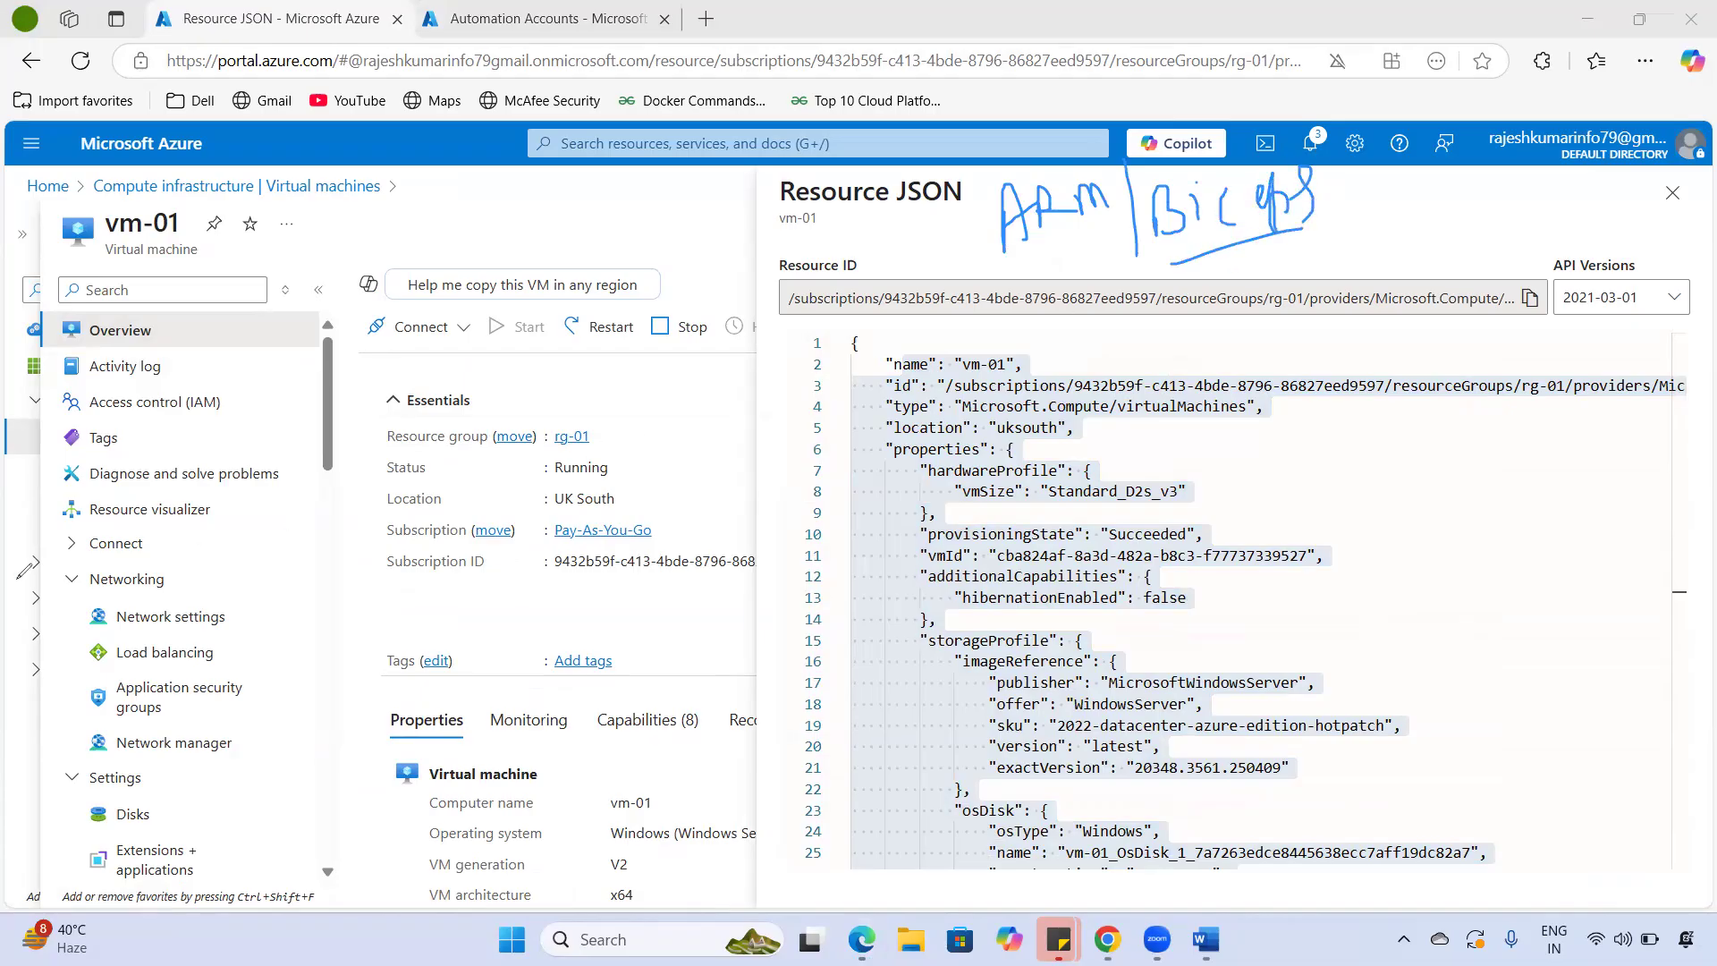
click(1449, 712)
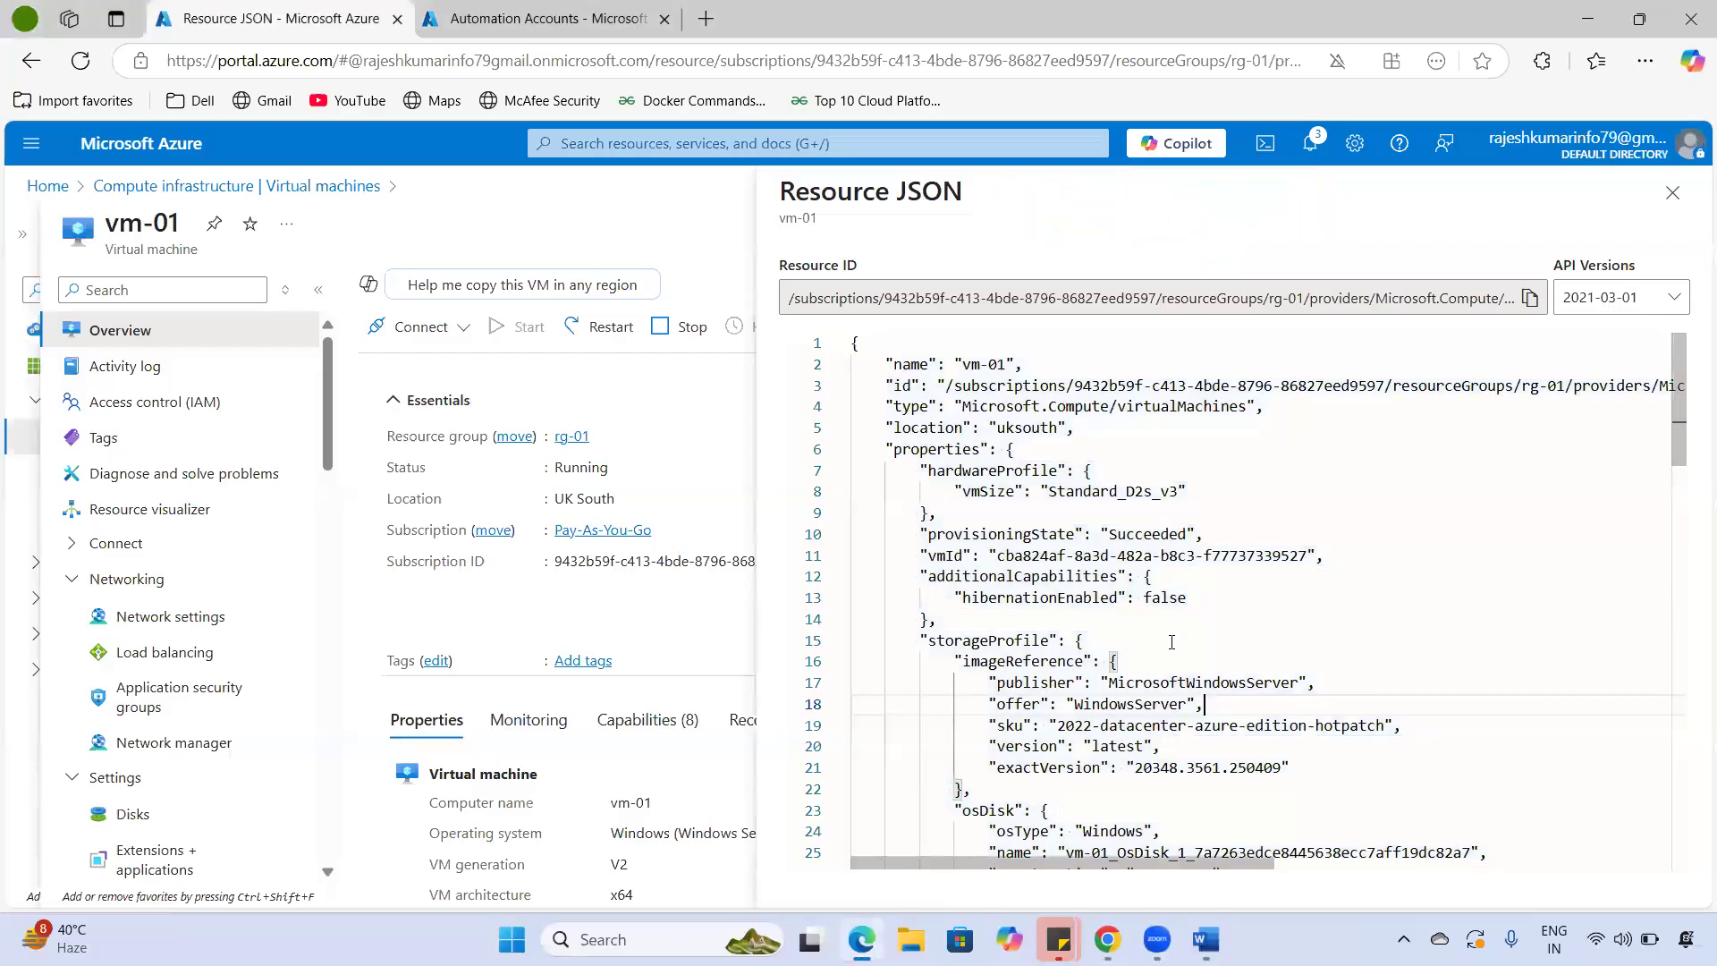
drag(891, 367, 984, 515)
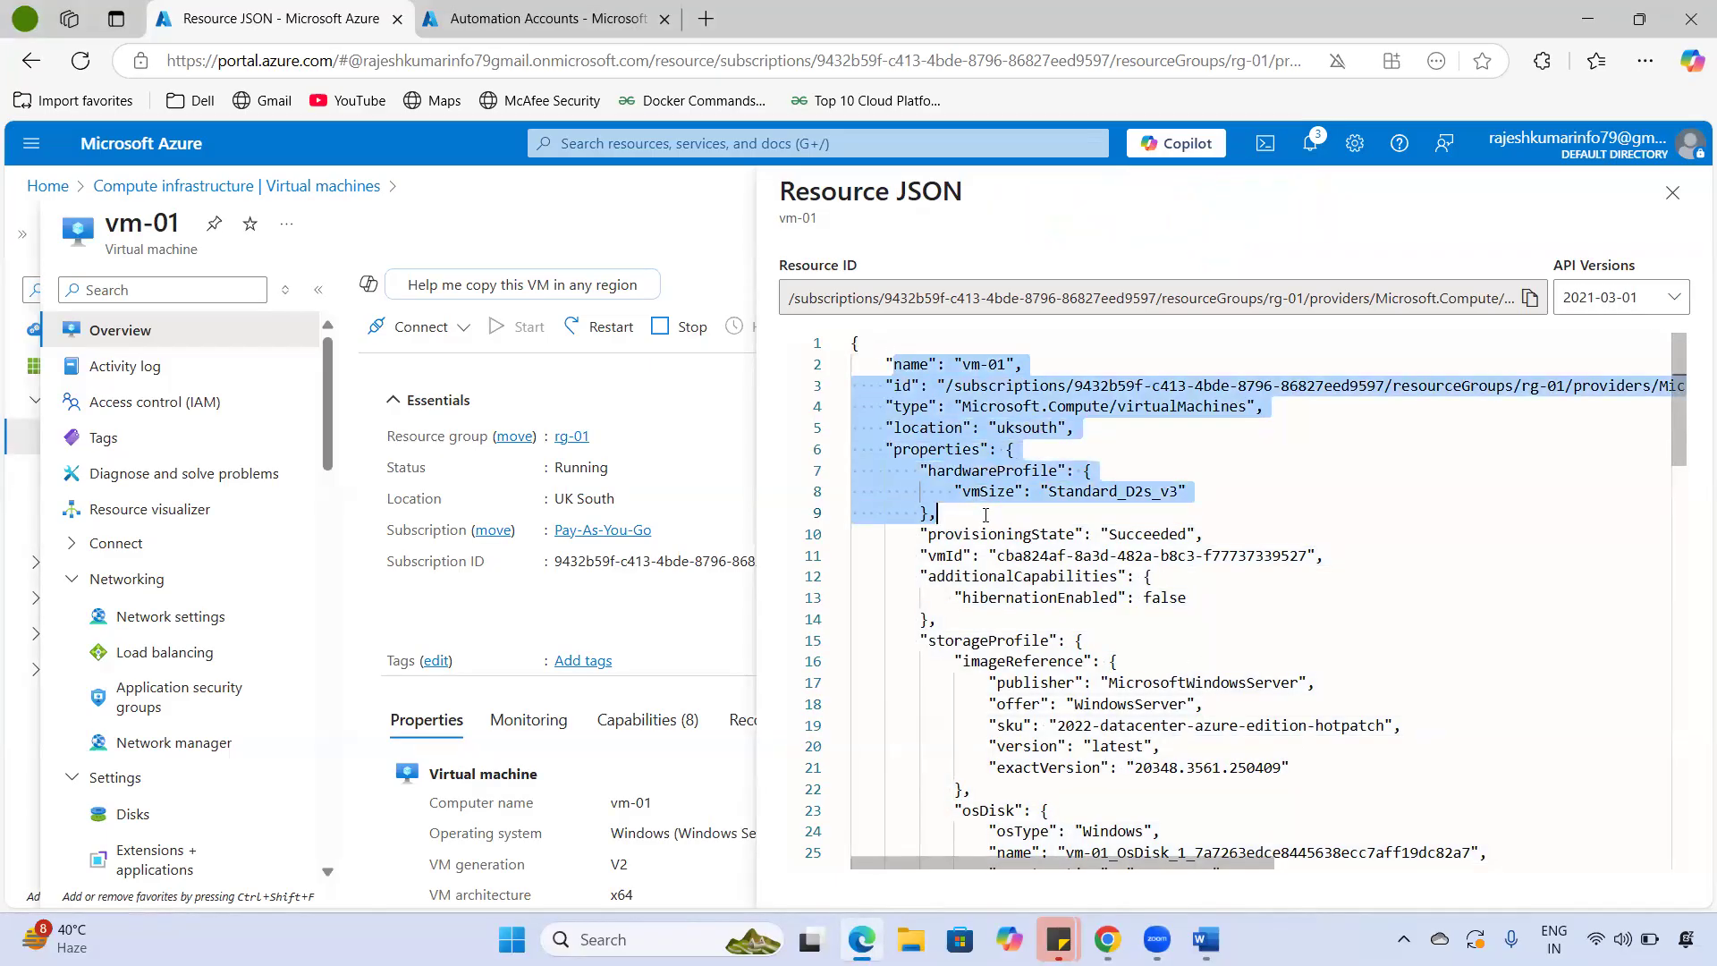
click(985, 515)
drag(964, 365, 1037, 364)
drag(896, 381, 1224, 382)
drag(982, 492, 1231, 493)
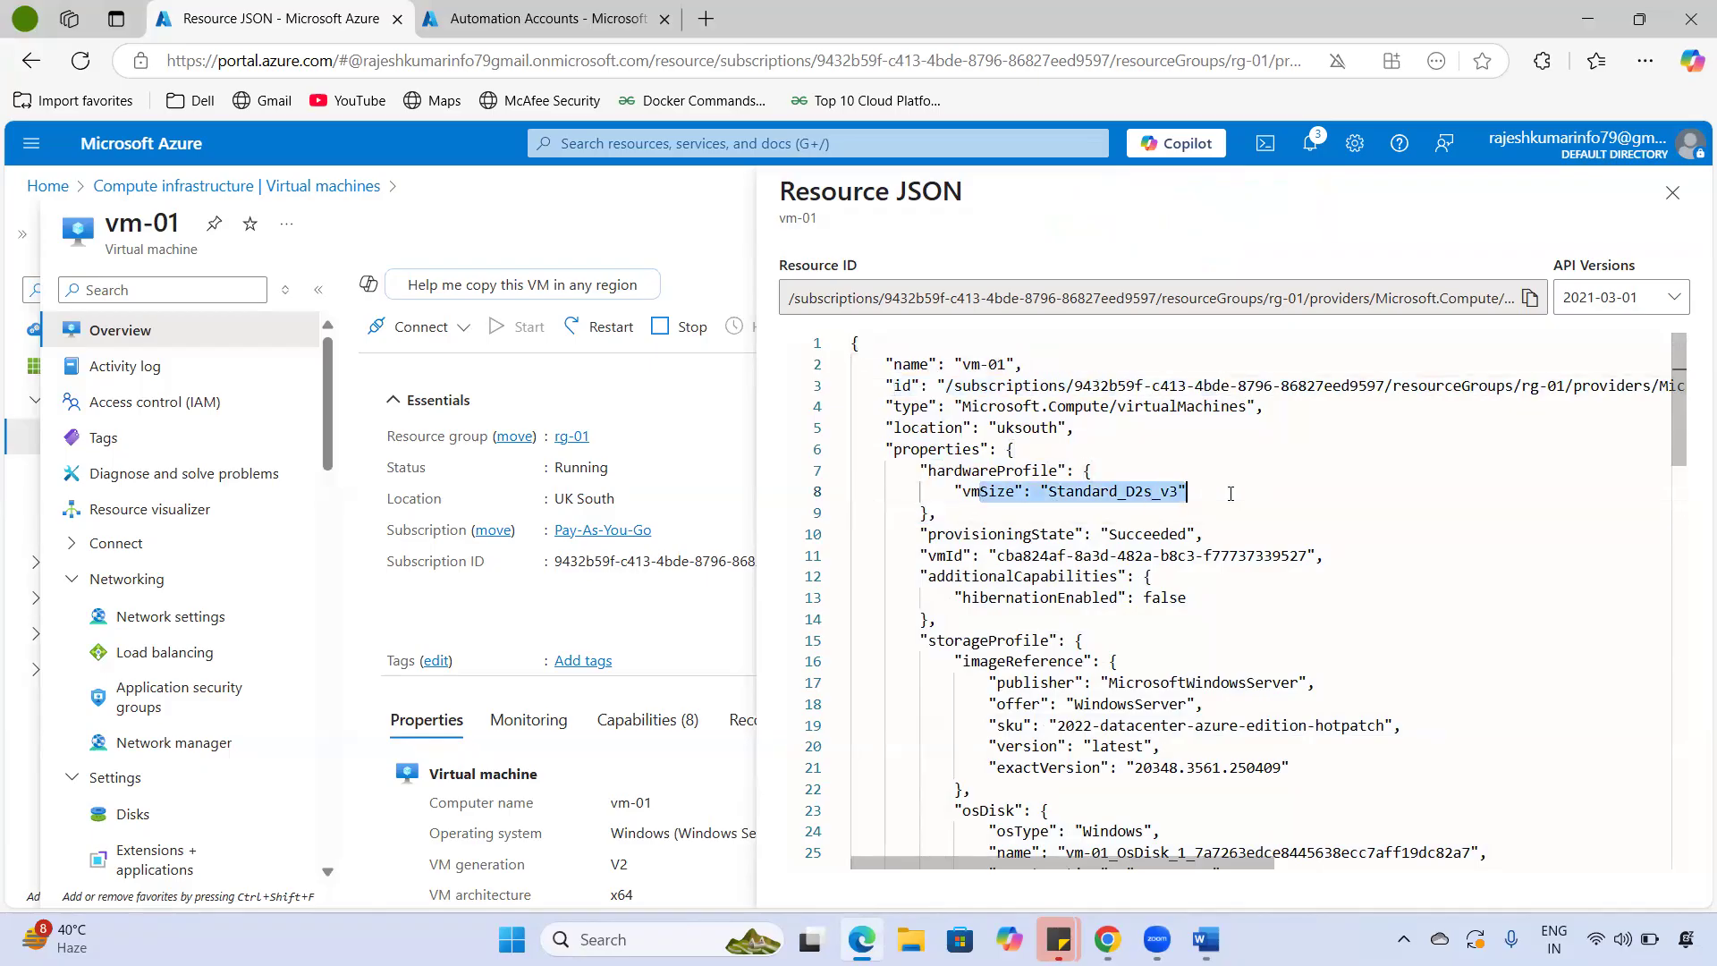
scroll(1036, 596, down, 1)
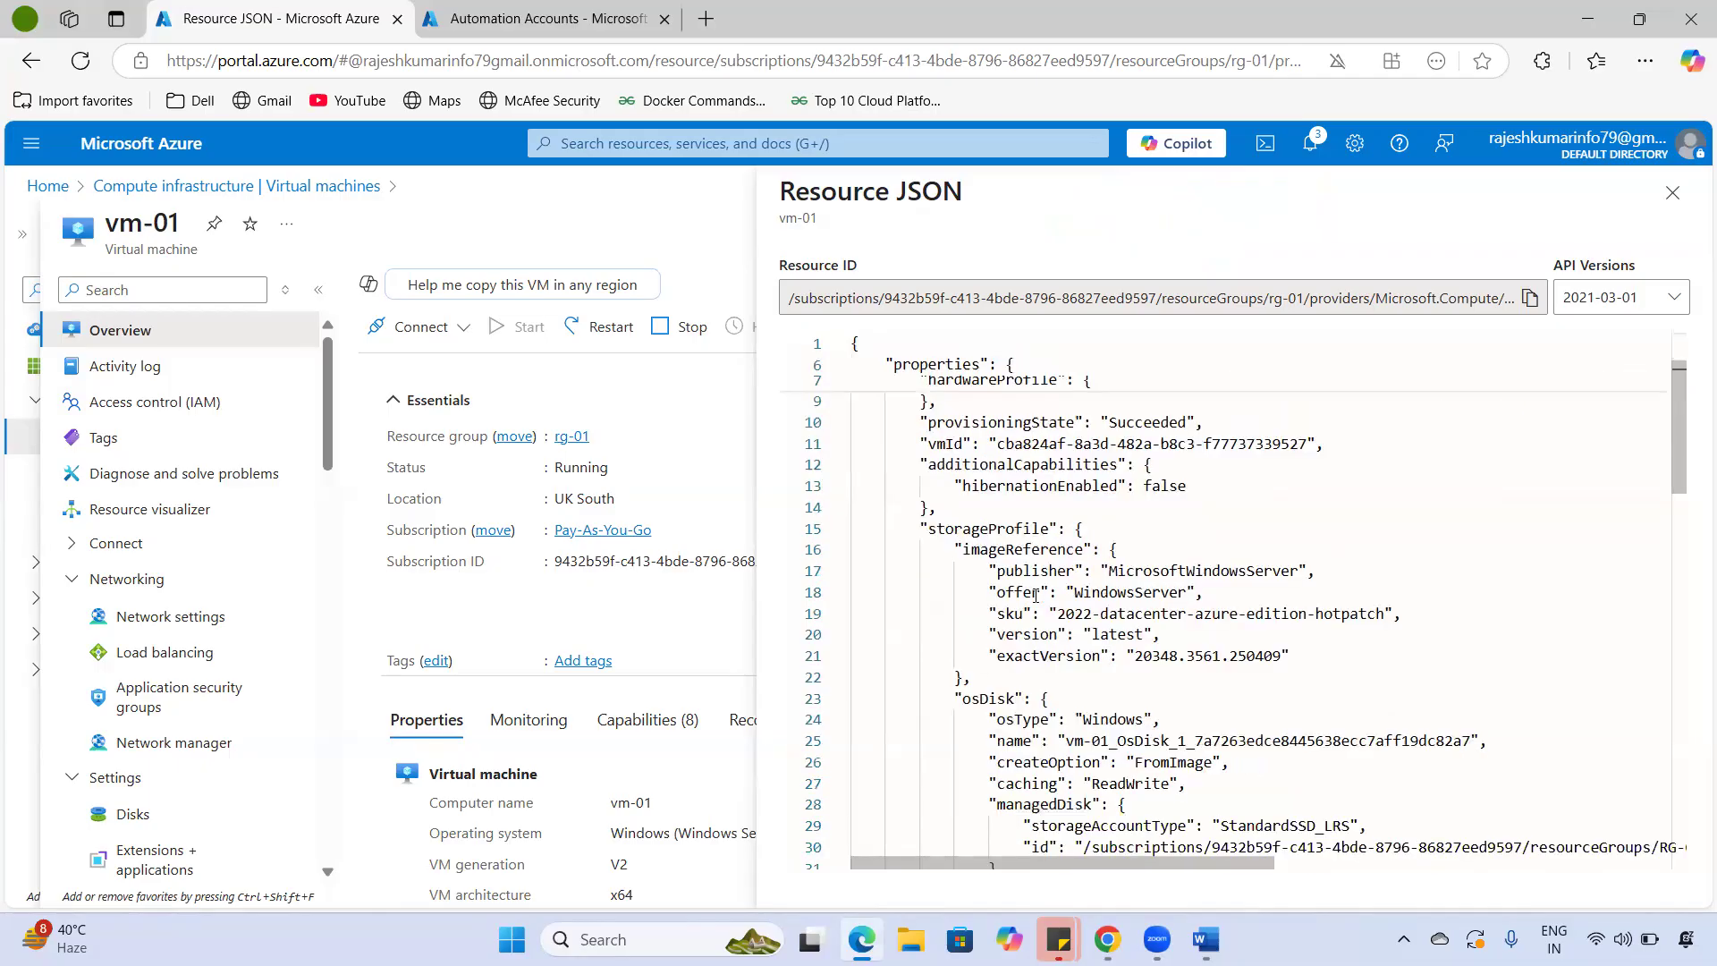
drag(1057, 613, 1351, 613)
scroll(1195, 638, down, 1)
drag(1147, 663, 1289, 697)
scroll(1286, 693, down, 2)
drag(1125, 665, 1196, 665)
scroll(1197, 669, down, 1)
drag(1115, 703, 1189, 702)
scroll(1203, 704, down, 3)
scroll(1212, 704, down, 5)
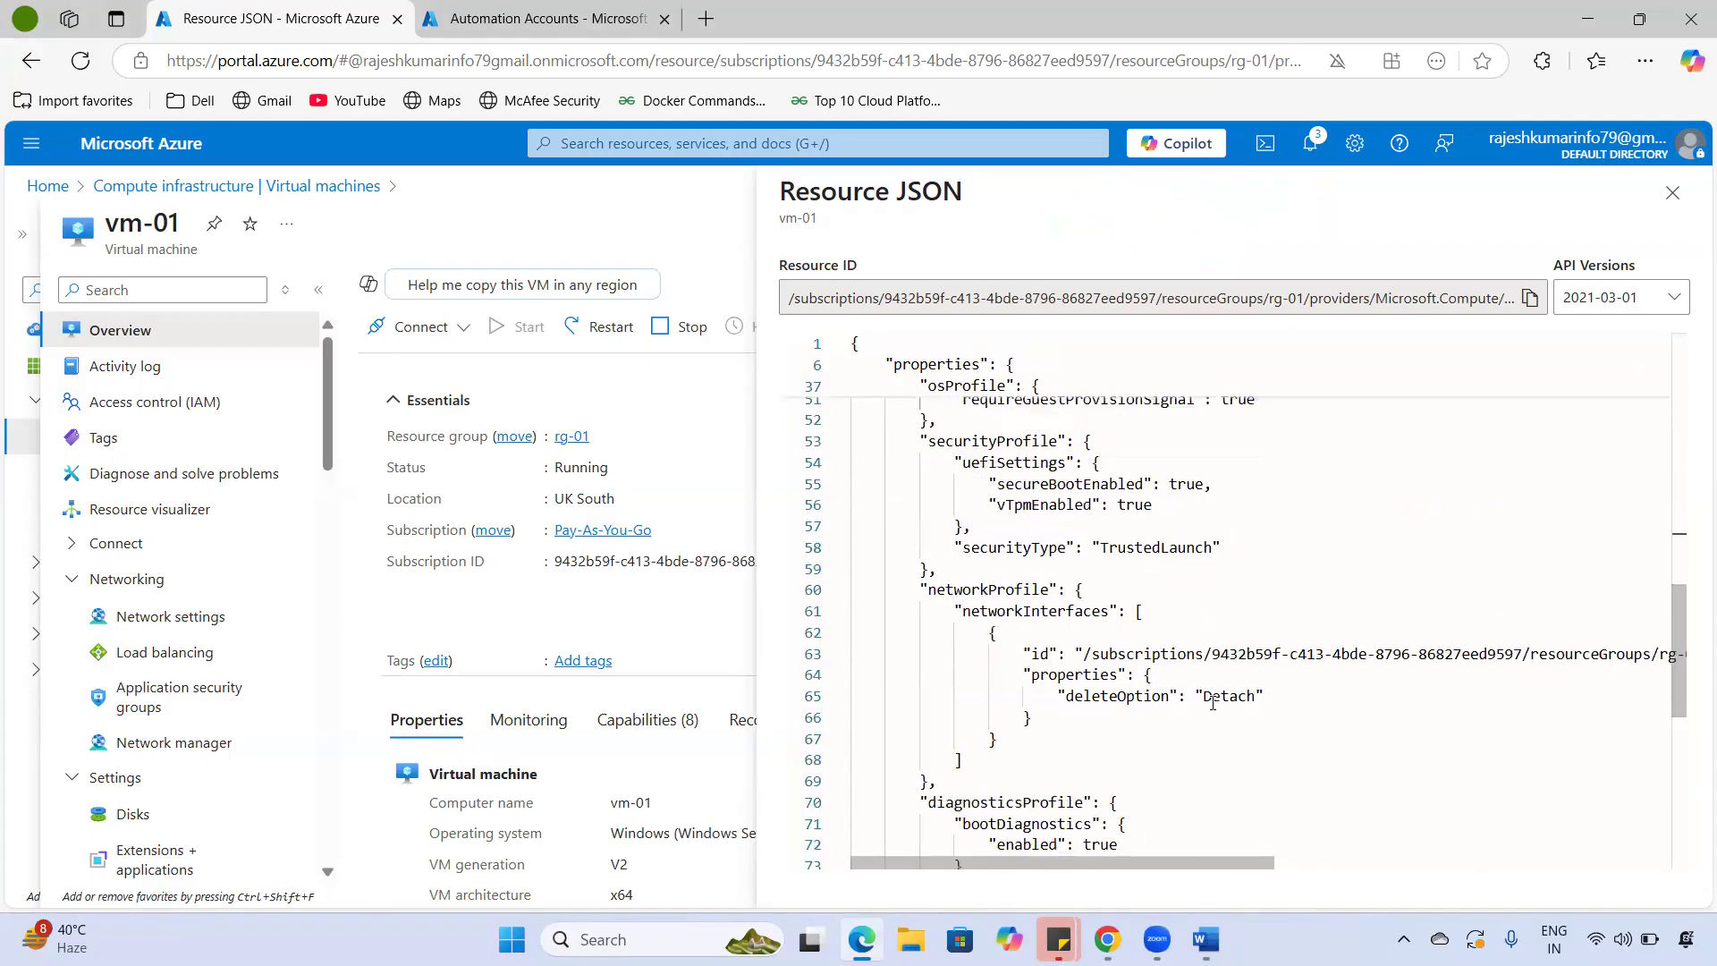
scroll(1042, 534, up, 14)
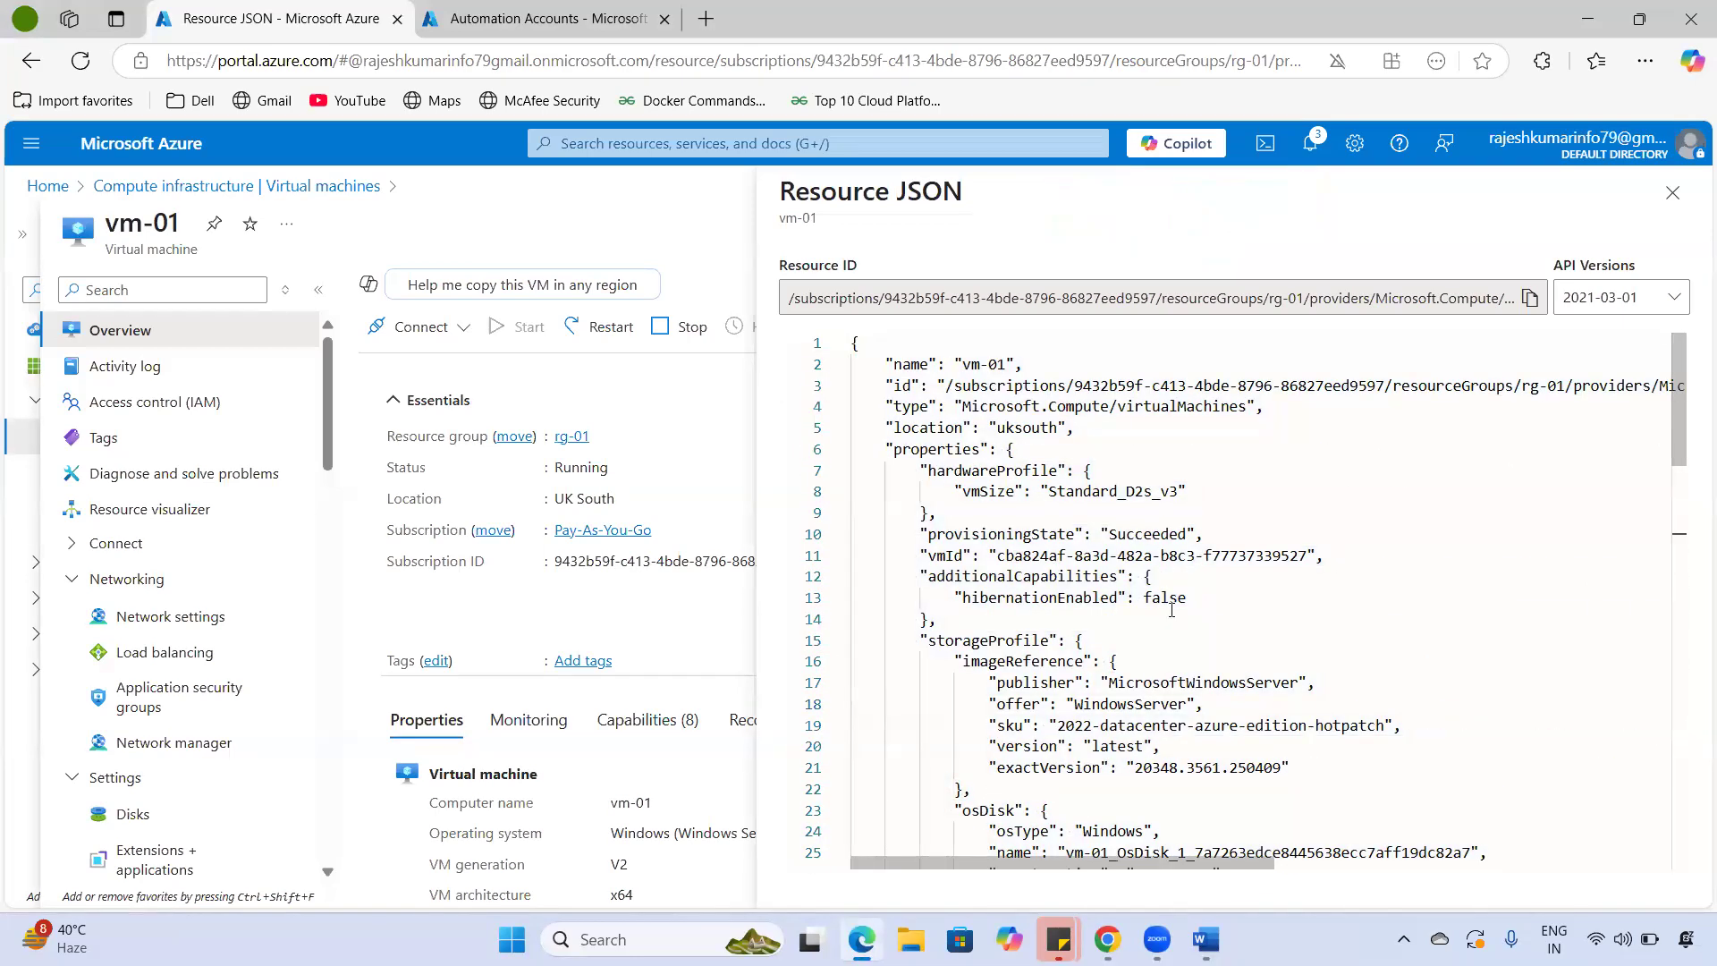
scroll(1121, 572, down, 4)
scroll(1121, 572, up, 4)
click(1672, 192)
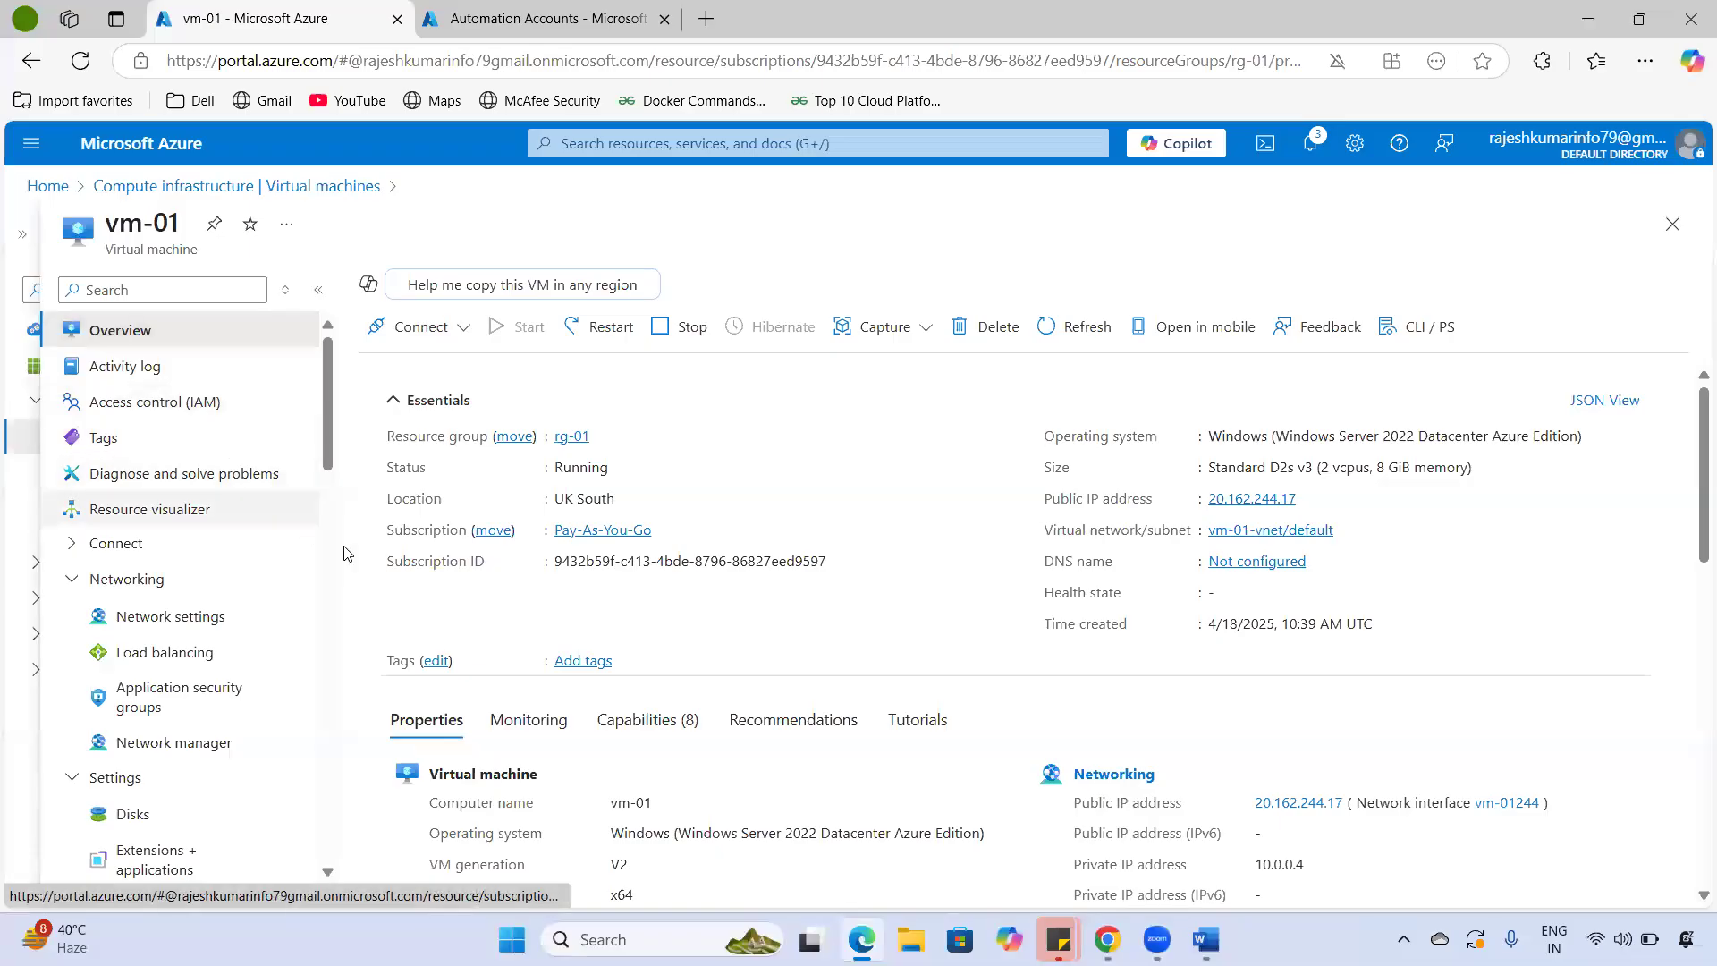
- Go to the portal Home and open the Virtual machines list, which shows vm-01 running
scroll(347, 559, down, 8)
scroll(355, 585, up, 8)
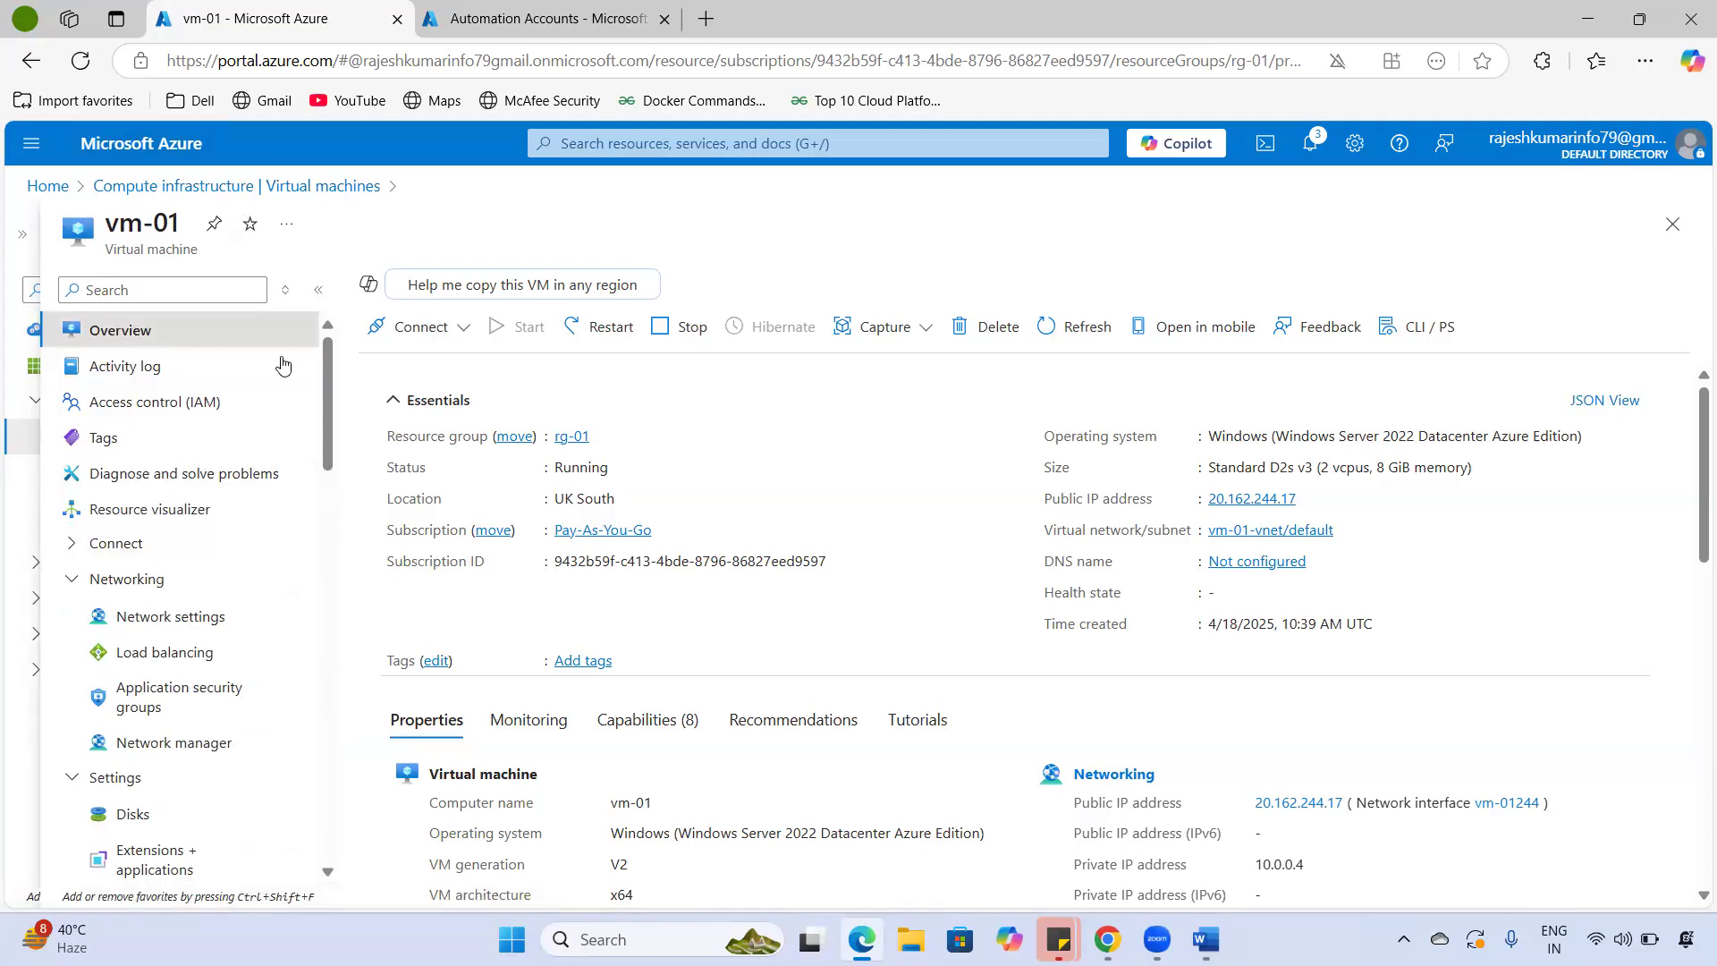
click(175, 146)
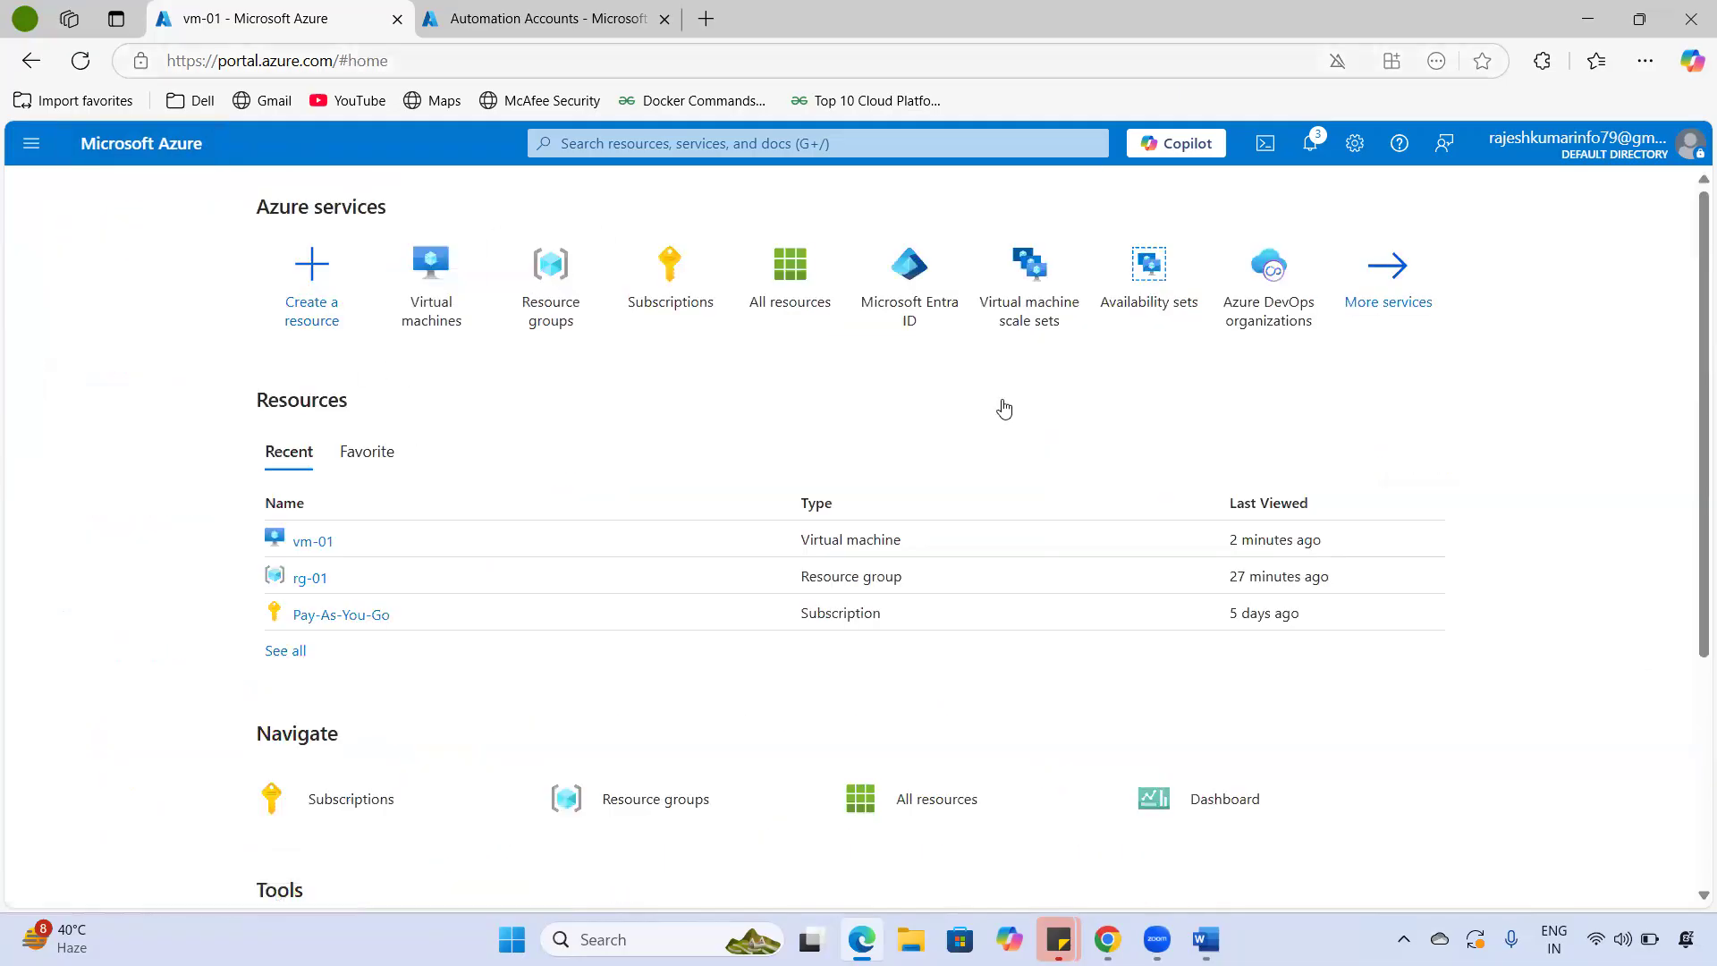
click(436, 281)
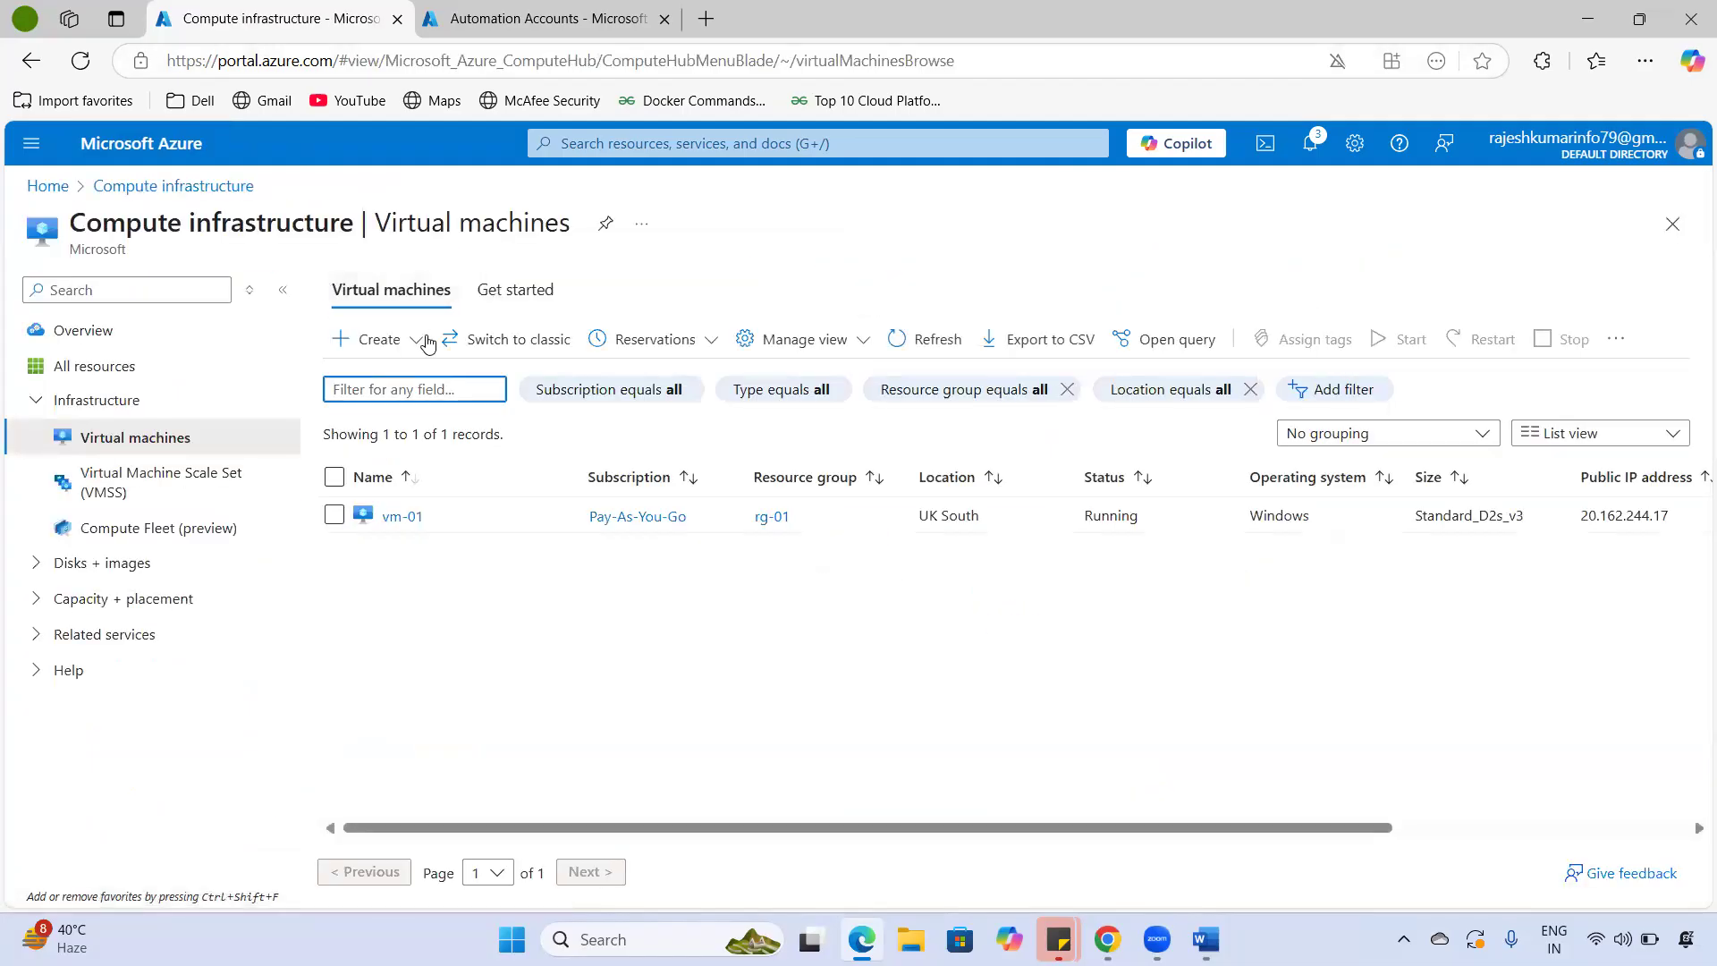
click(426, 340)
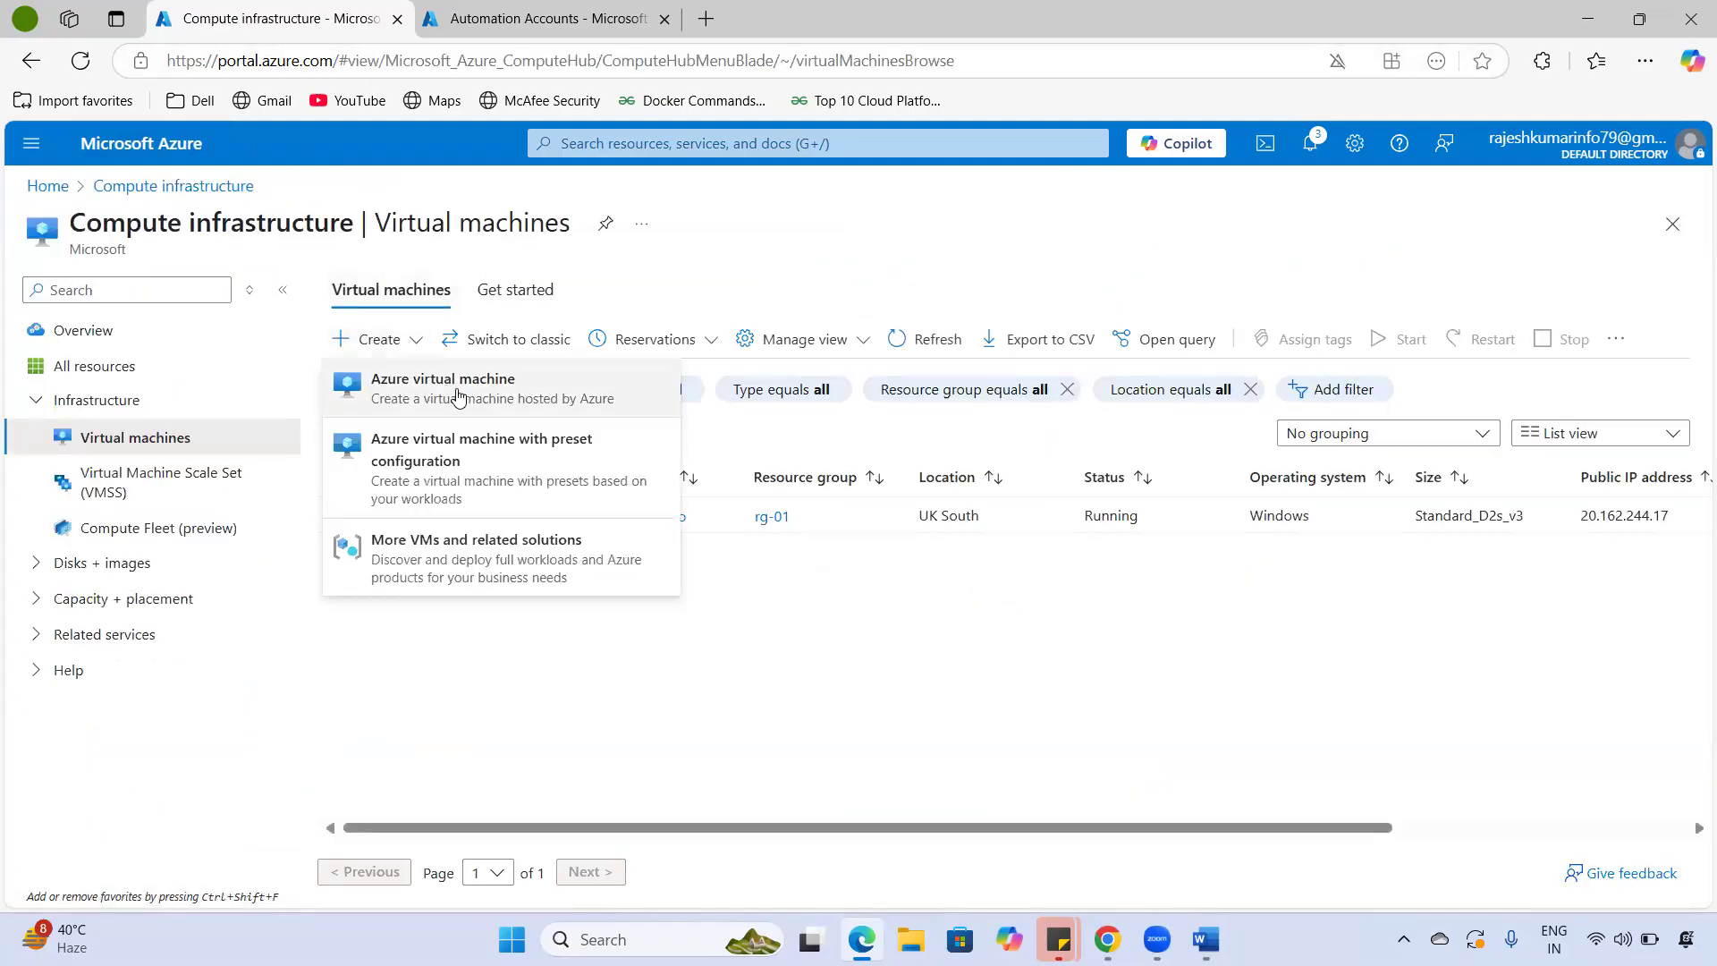
- Start a new Azure virtual machine in resource group rg-01 named vm-02
click(456, 391)
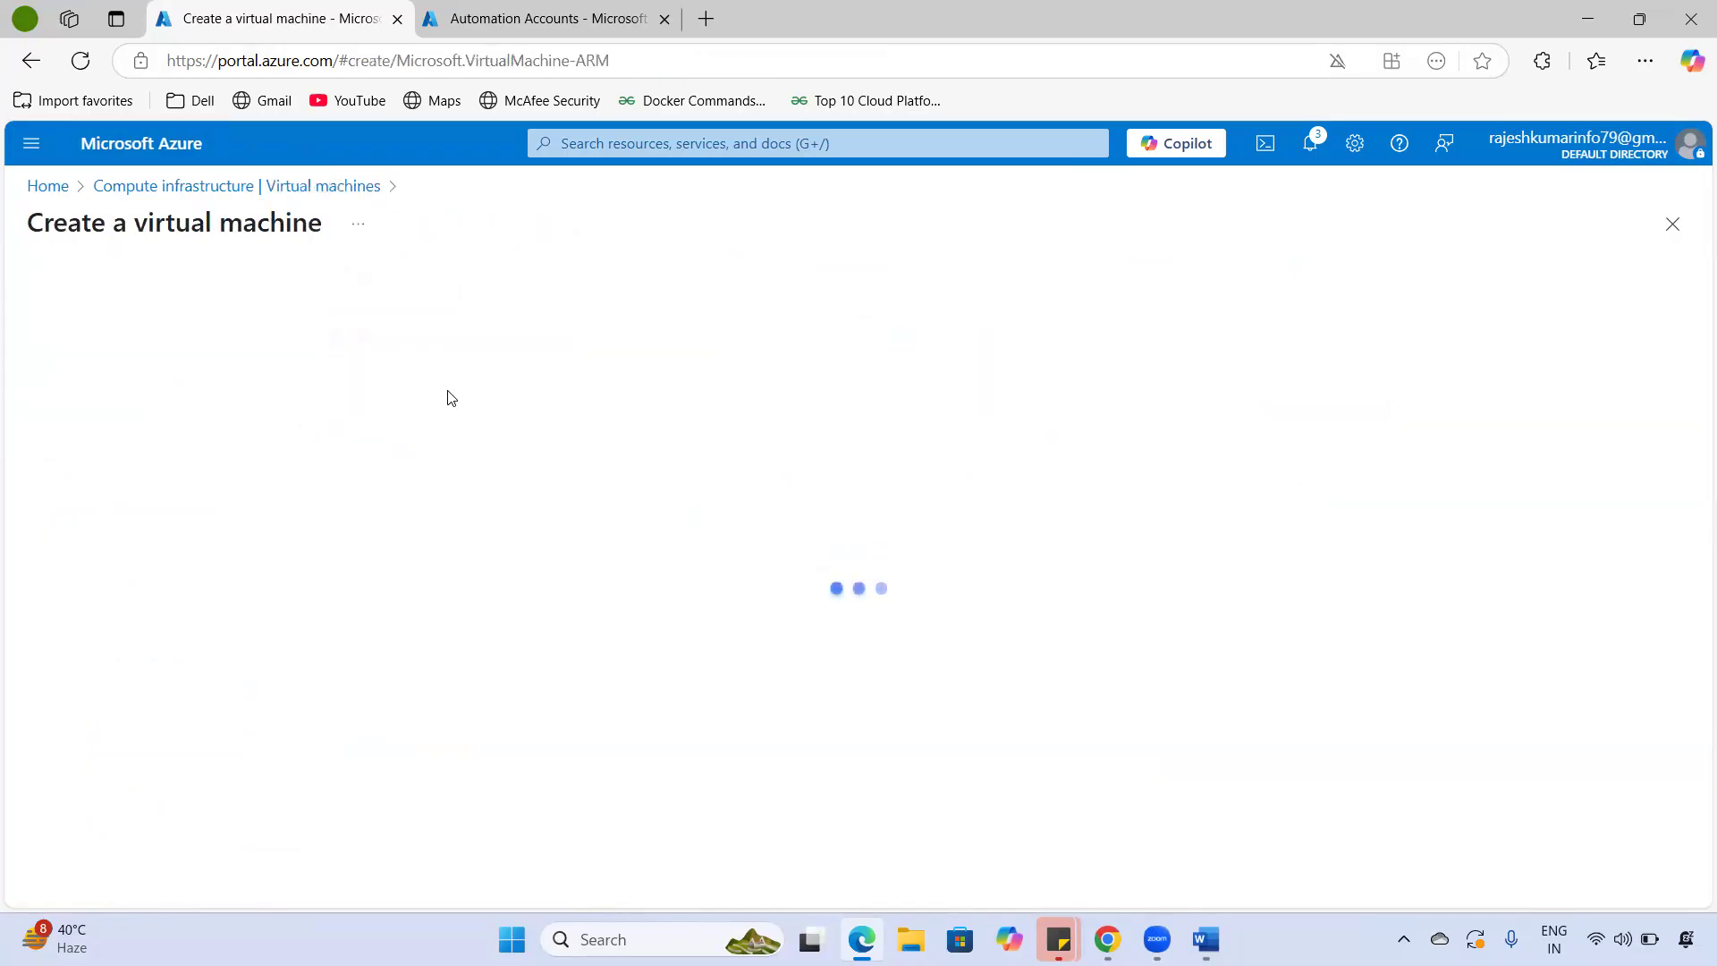
click(368, 581)
drag(94, 609, 483, 619)
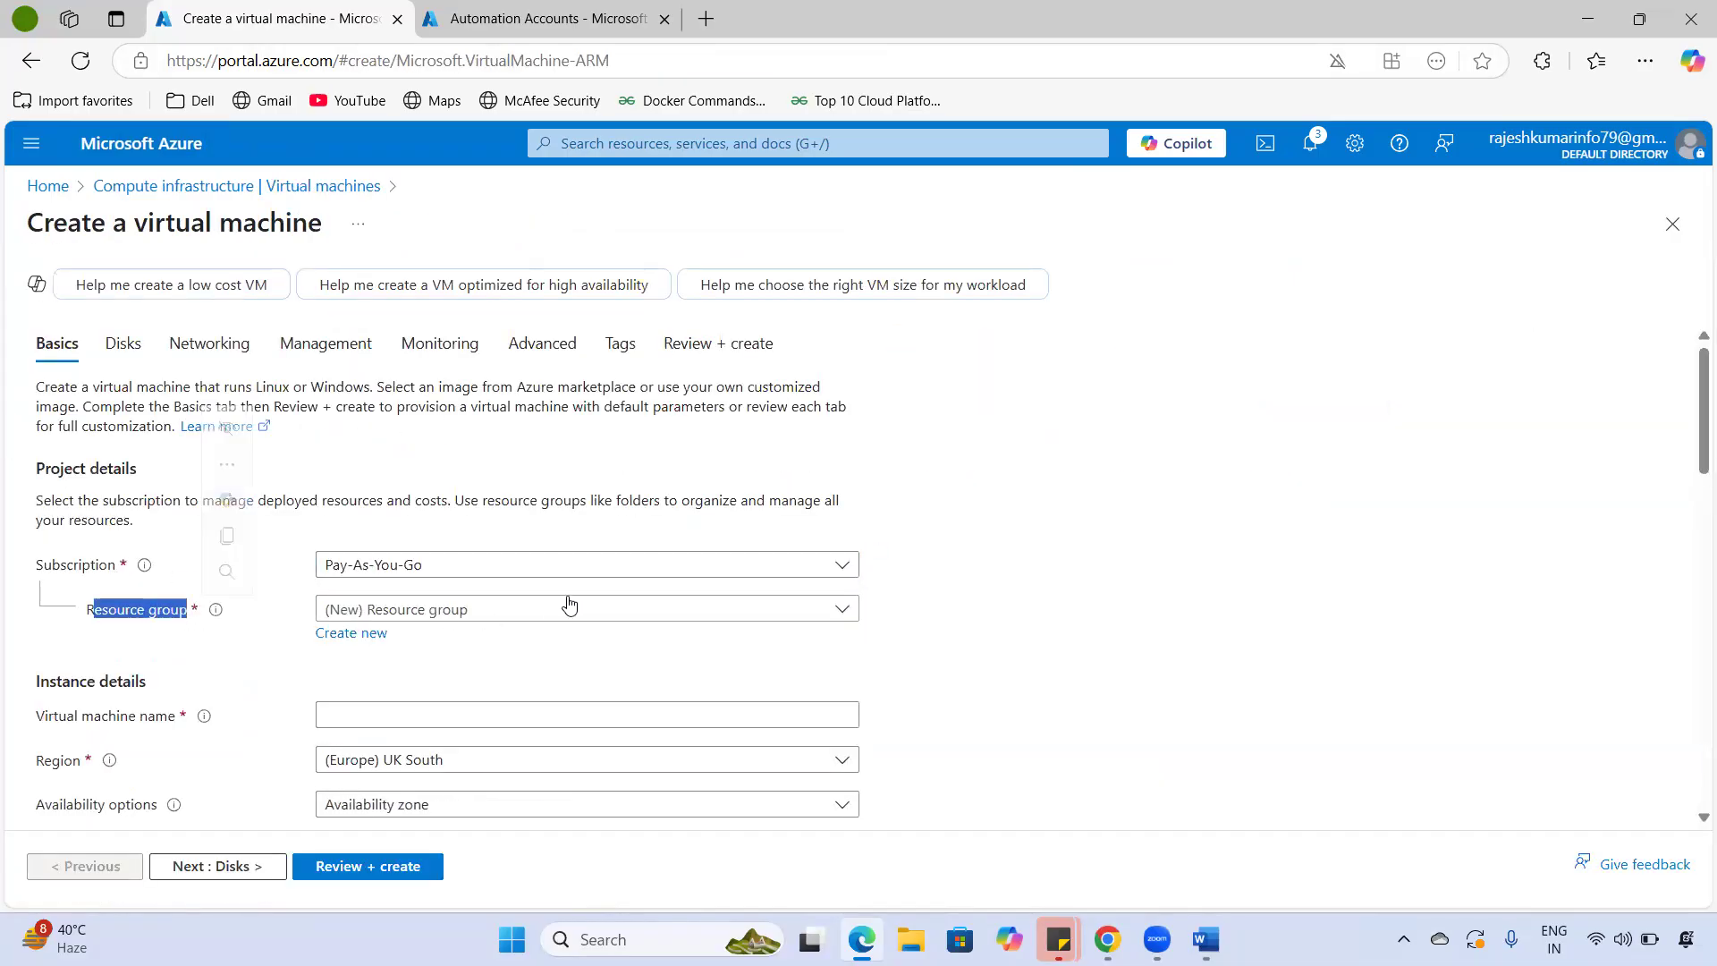
click(566, 608)
click(479, 607)
click(479, 608)
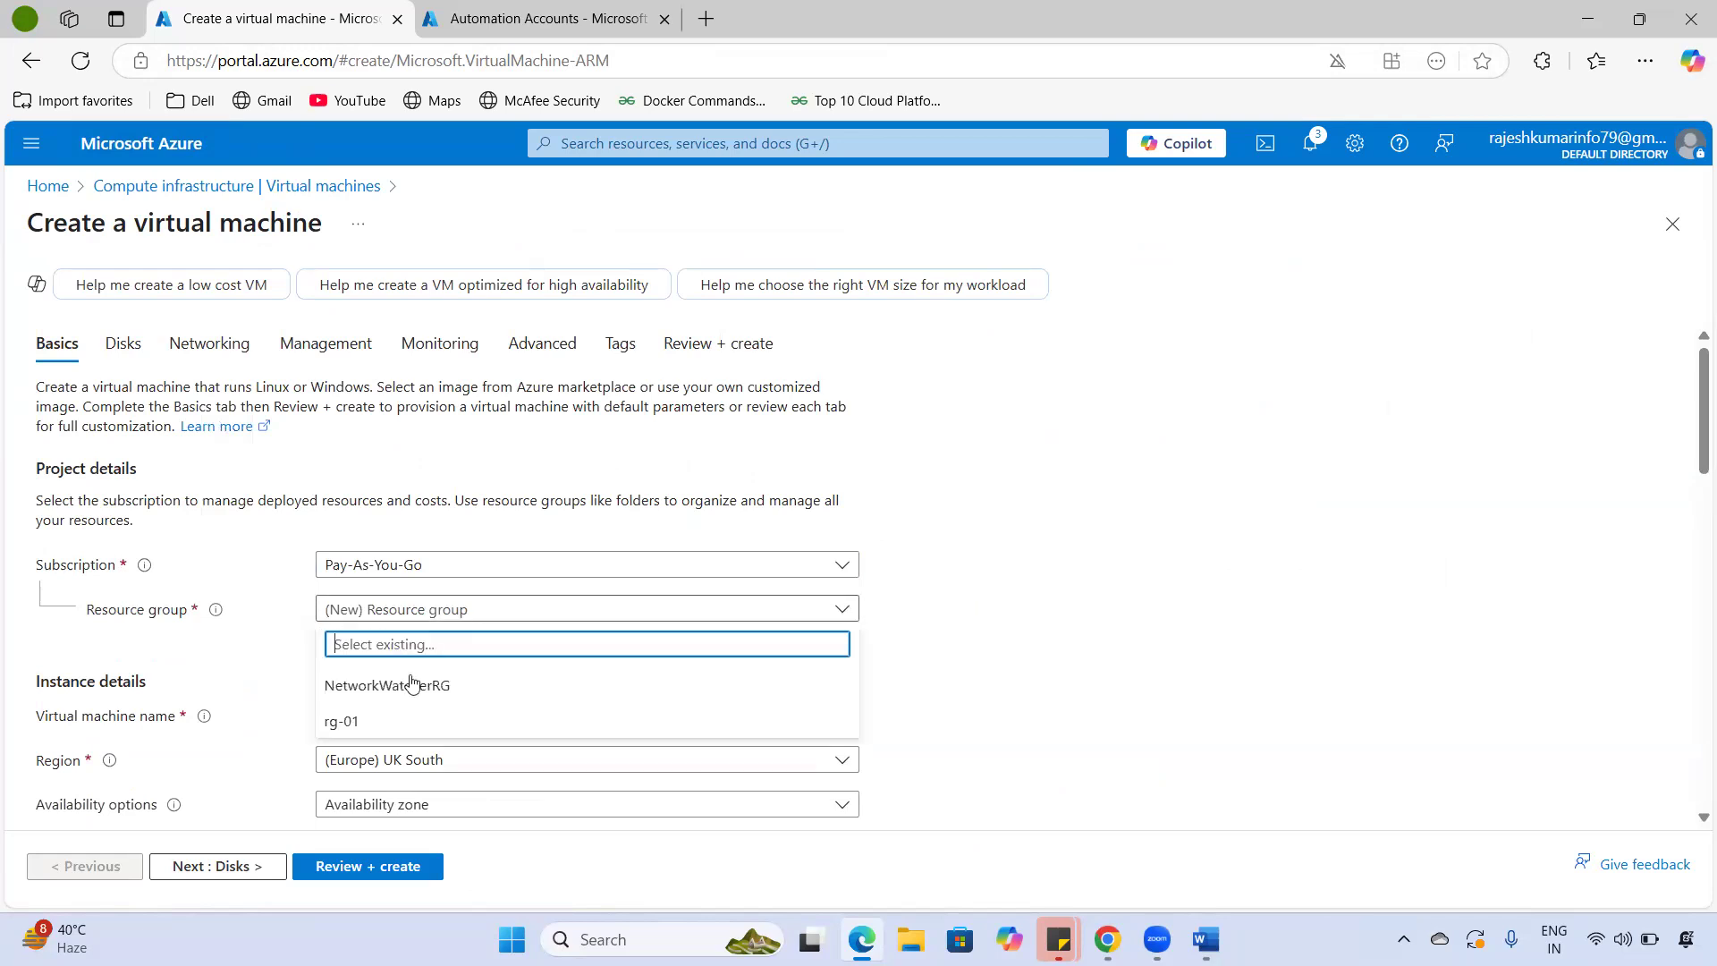
click(343, 722)
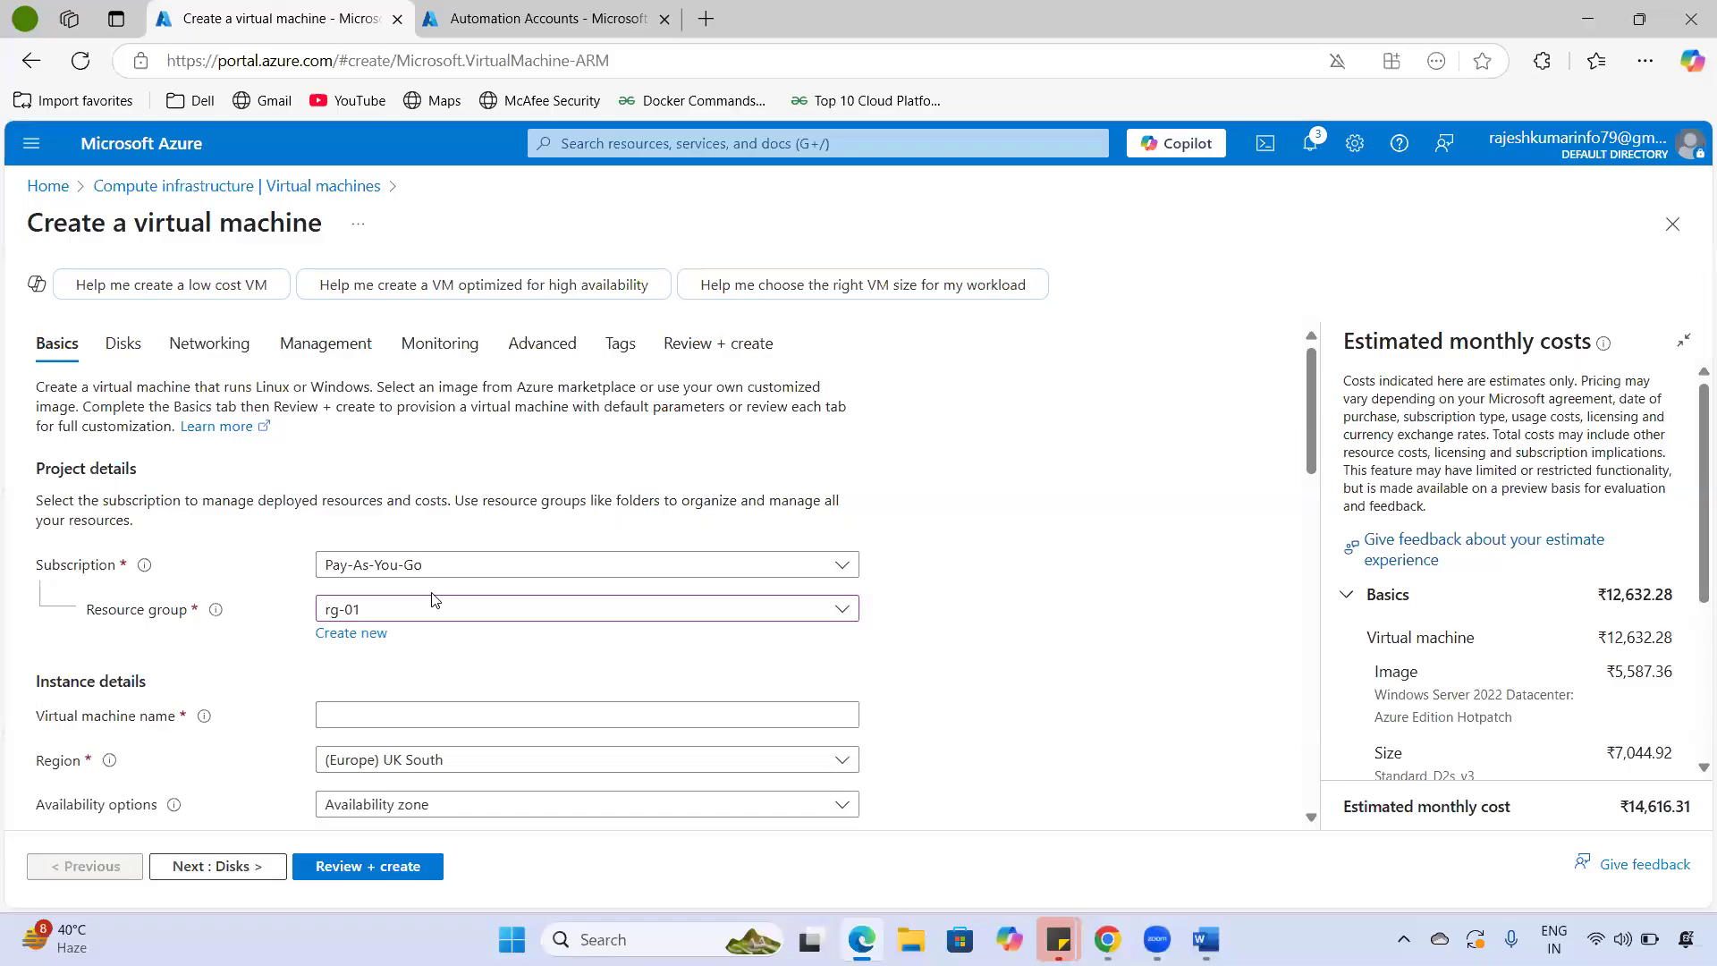
click(386, 714)
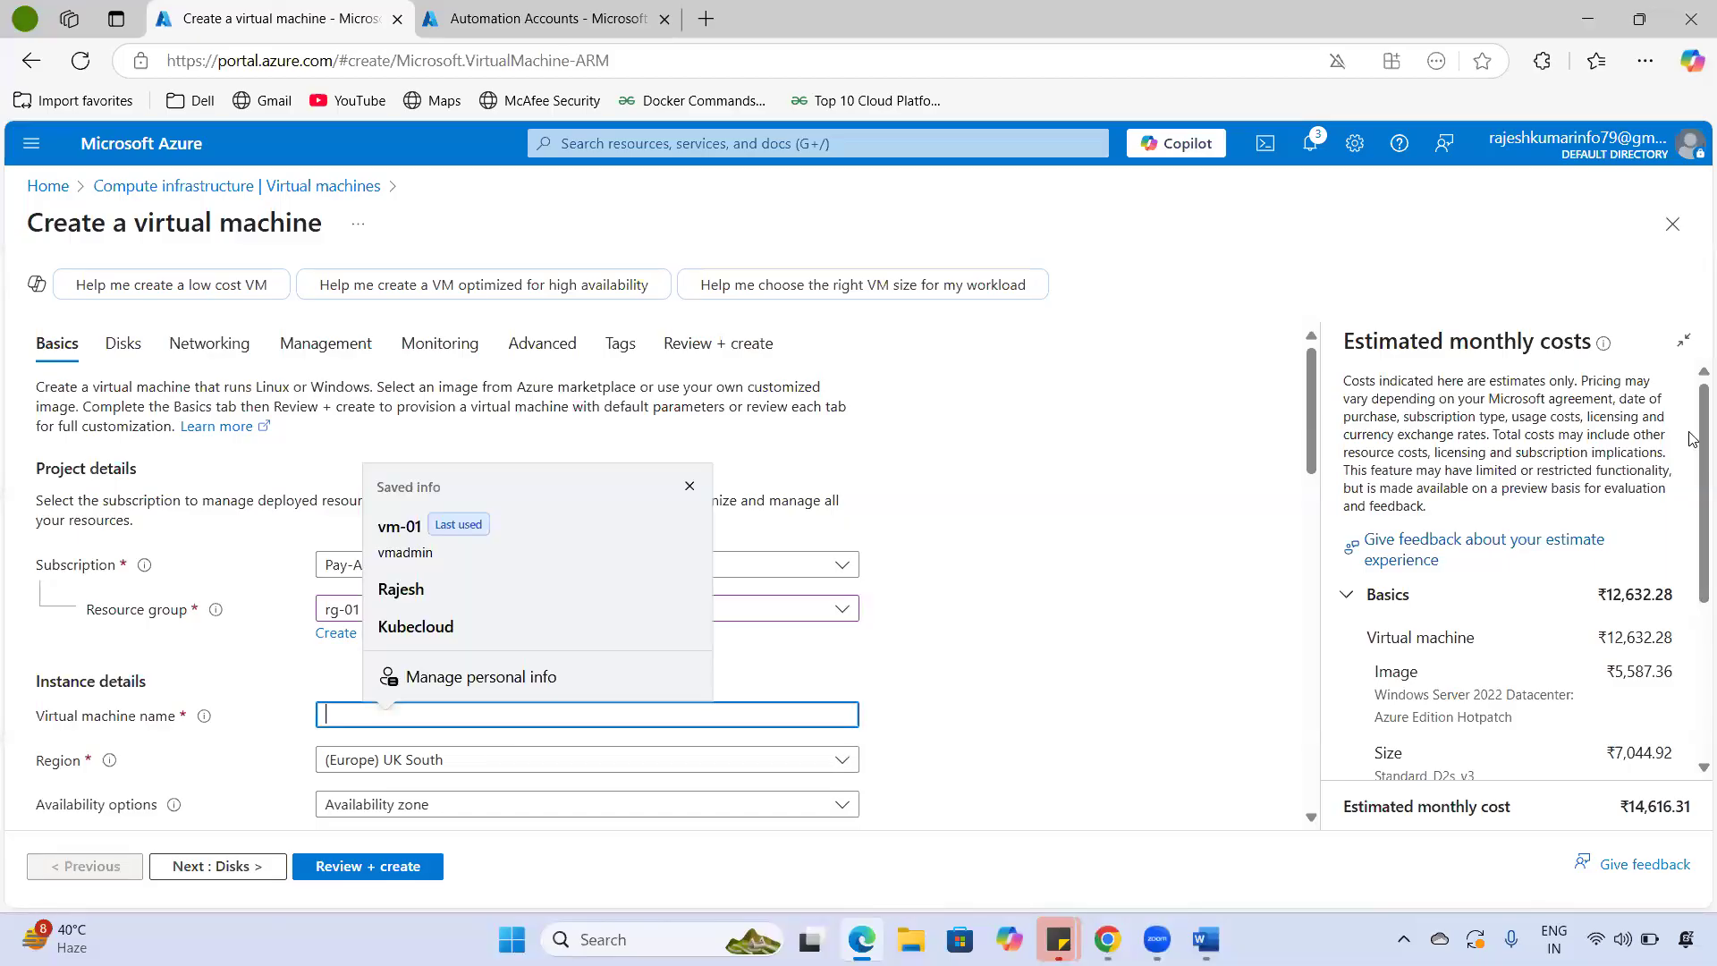
text(vm-02)
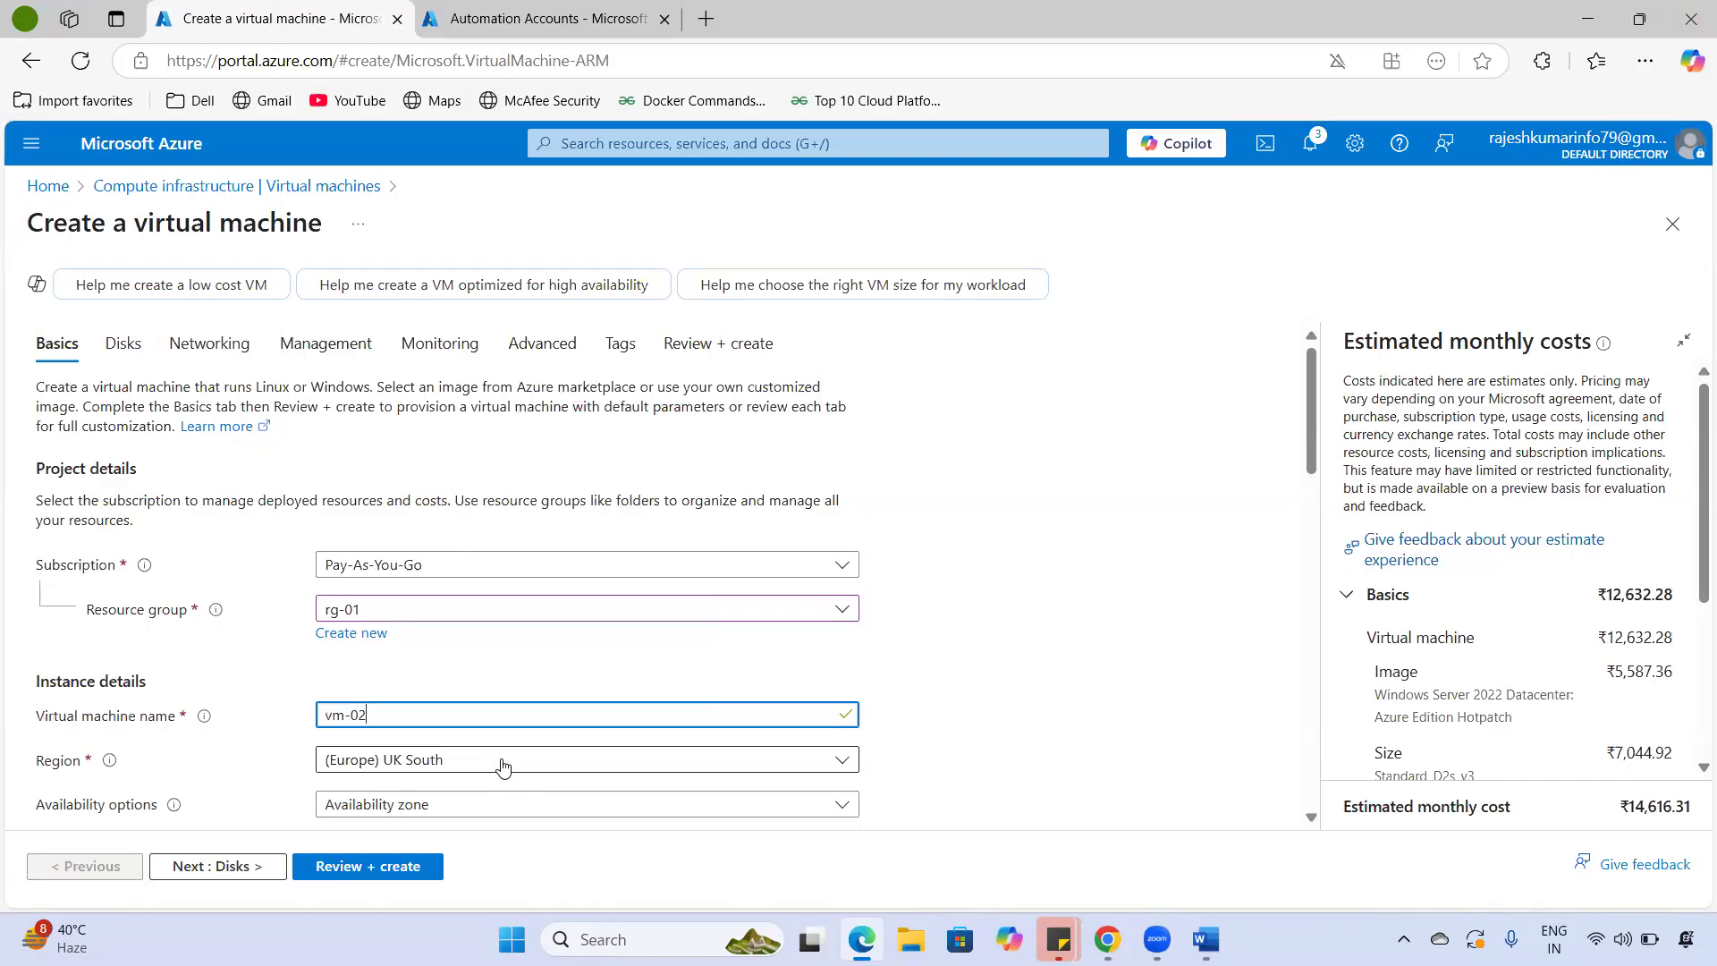
- Choose no infrastructure redundancy and the Ubuntu Server 24.04 LTS image
click(453, 804)
click(302, 695)
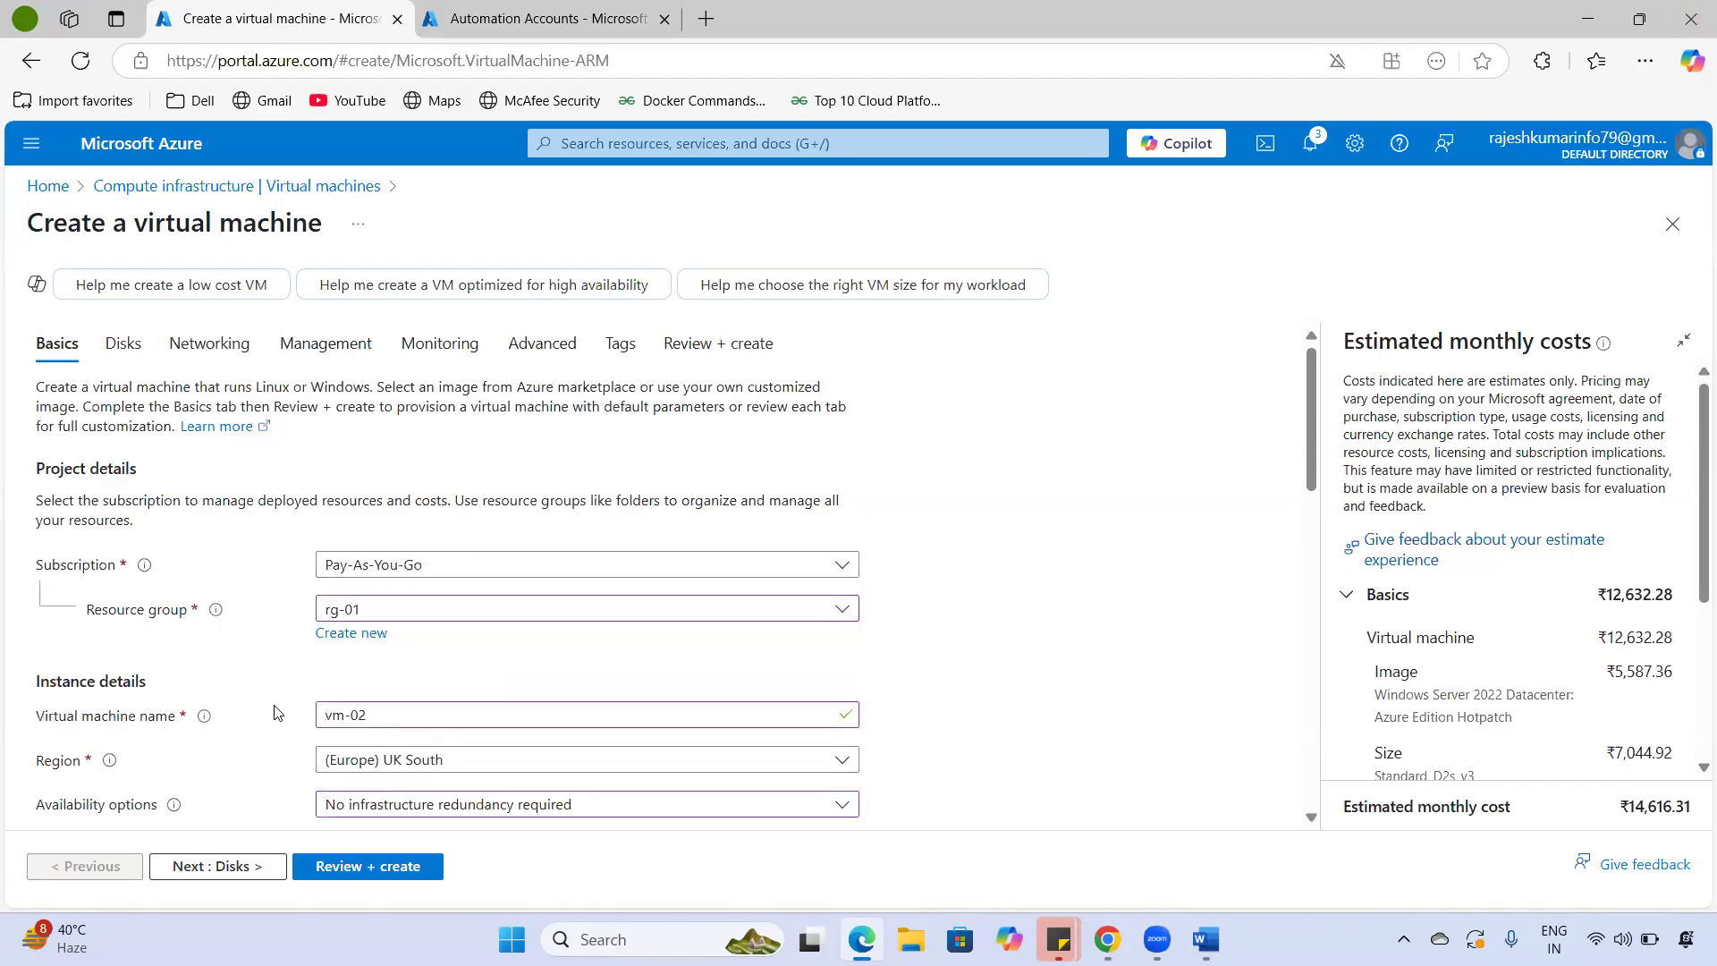
scroll(376, 792, down, 3)
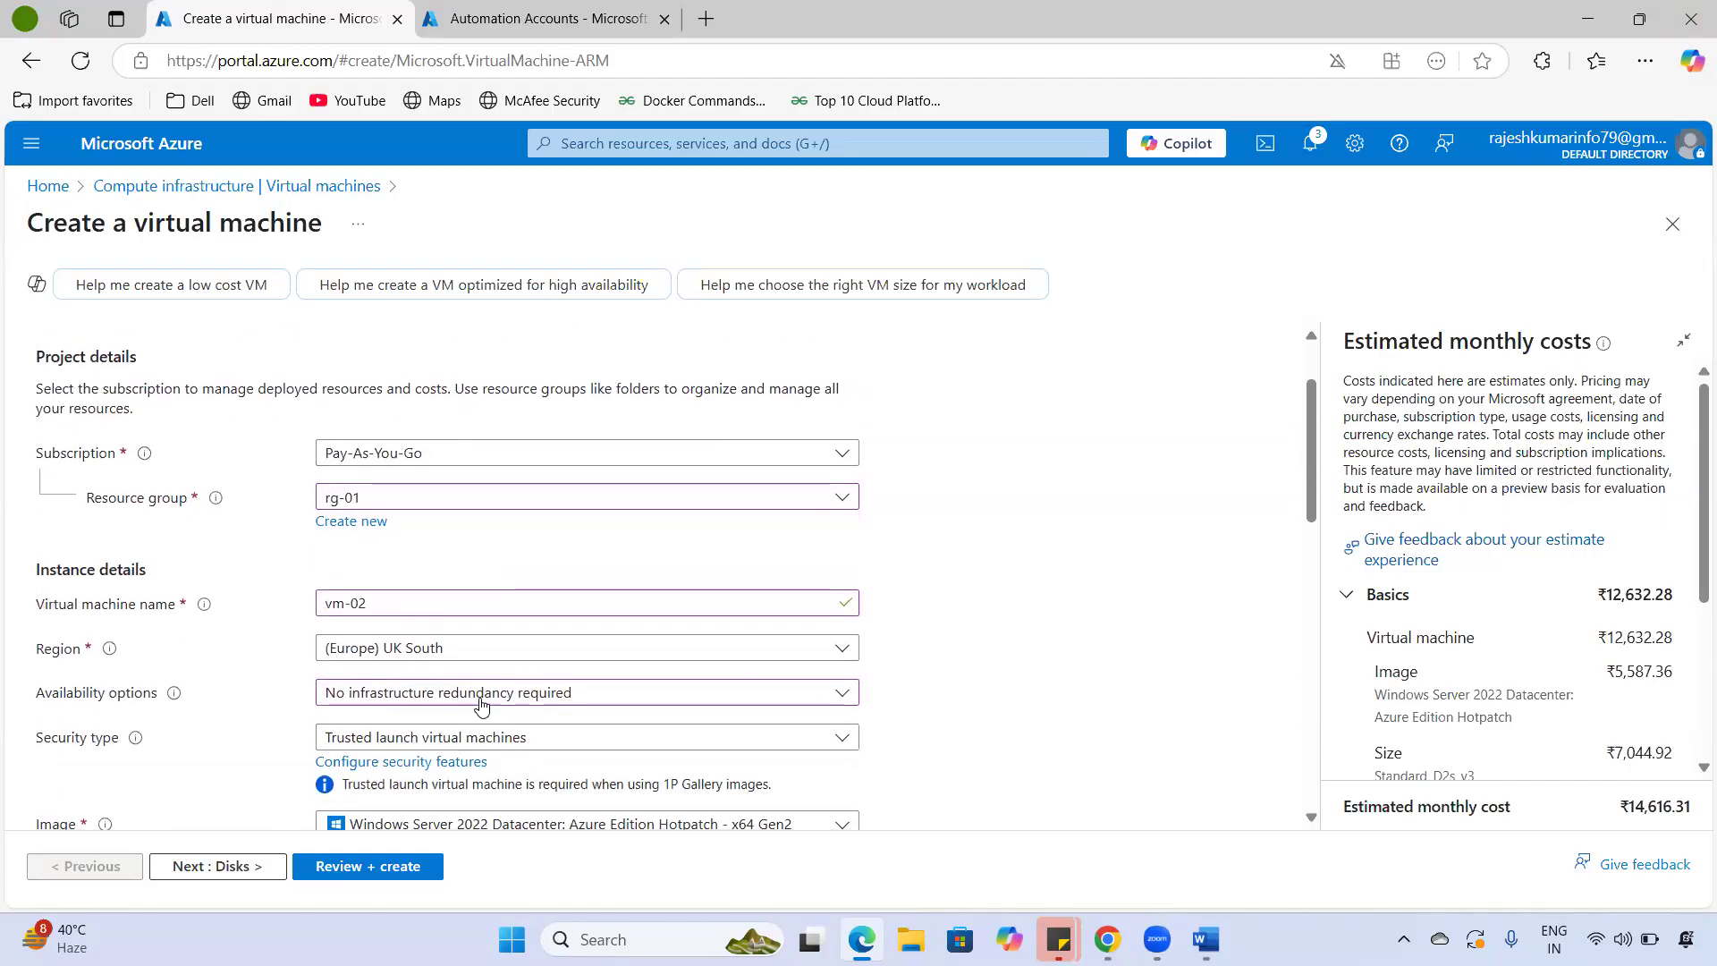
click(436, 602)
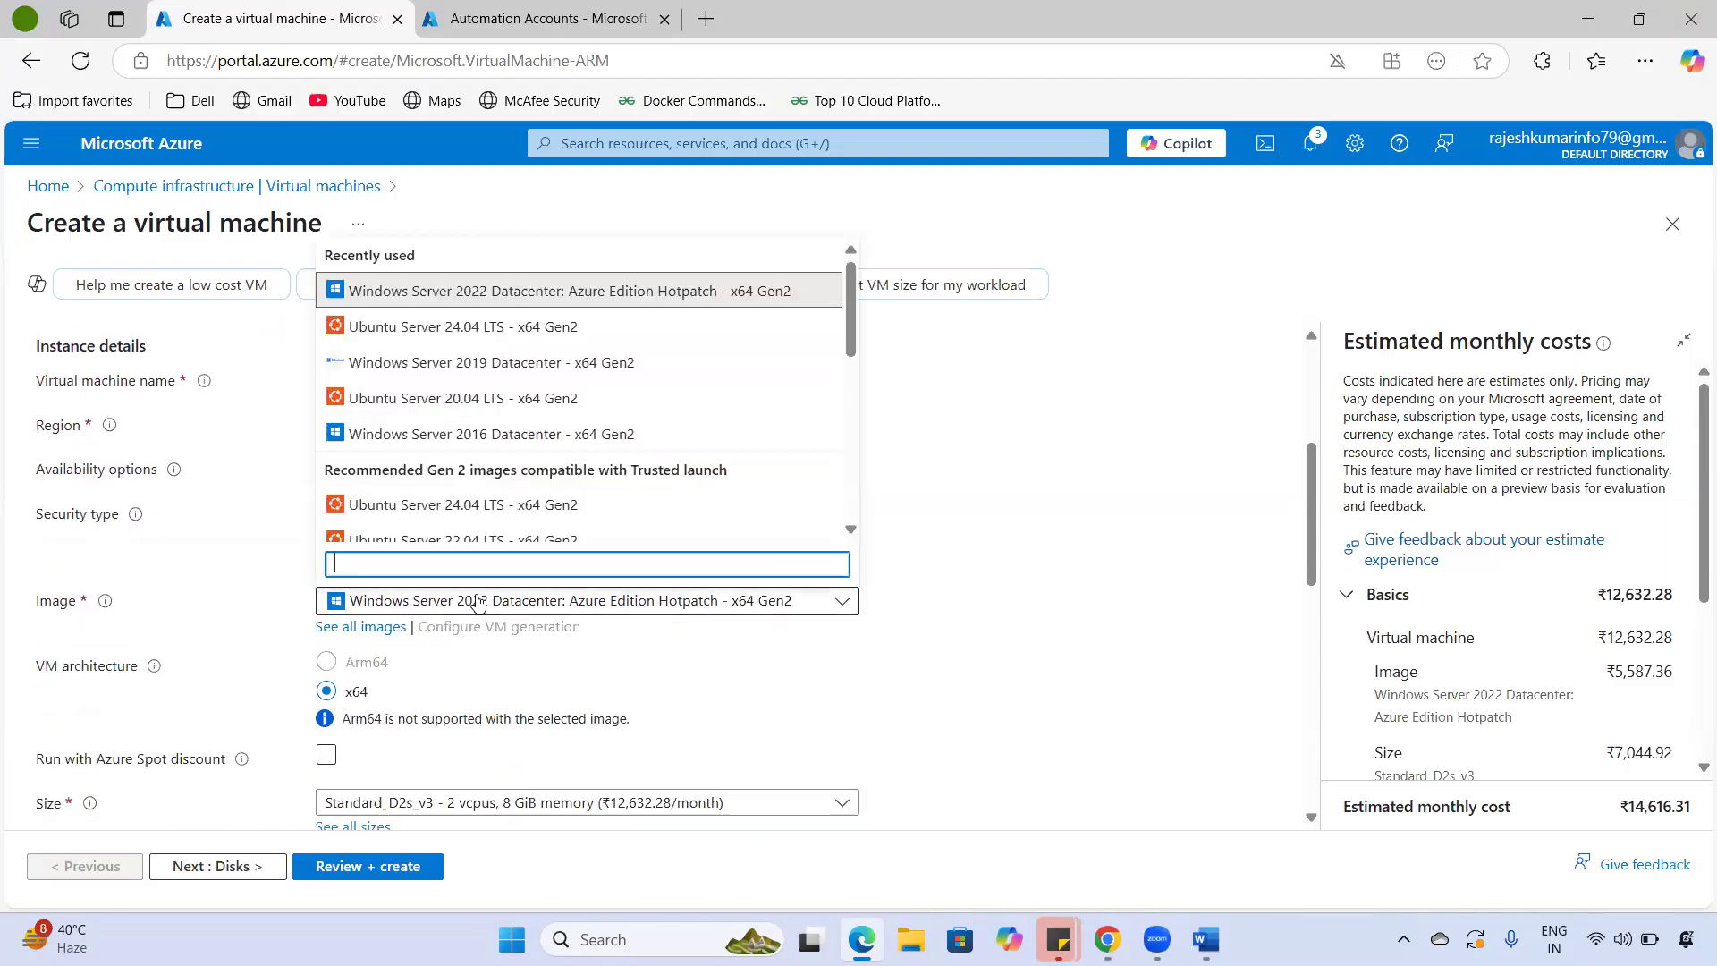
click(440, 329)
- Set the VM size to the cheaper Standard_B1s
scroll(537, 581, down, 3)
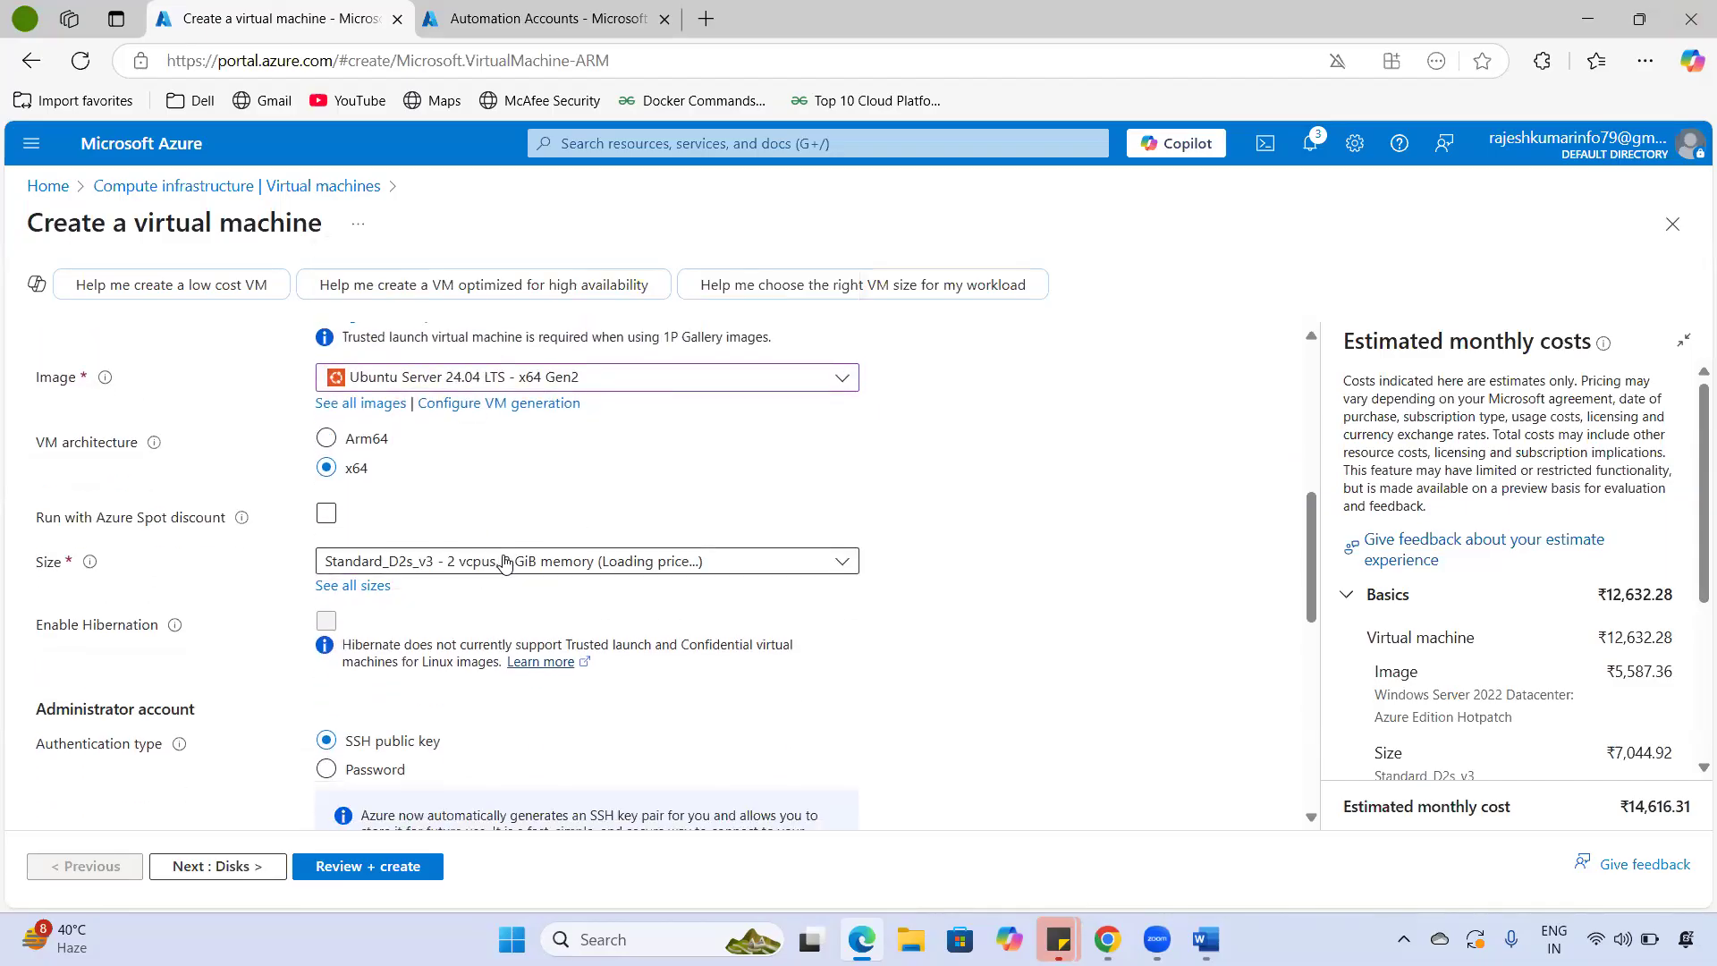
click(503, 562)
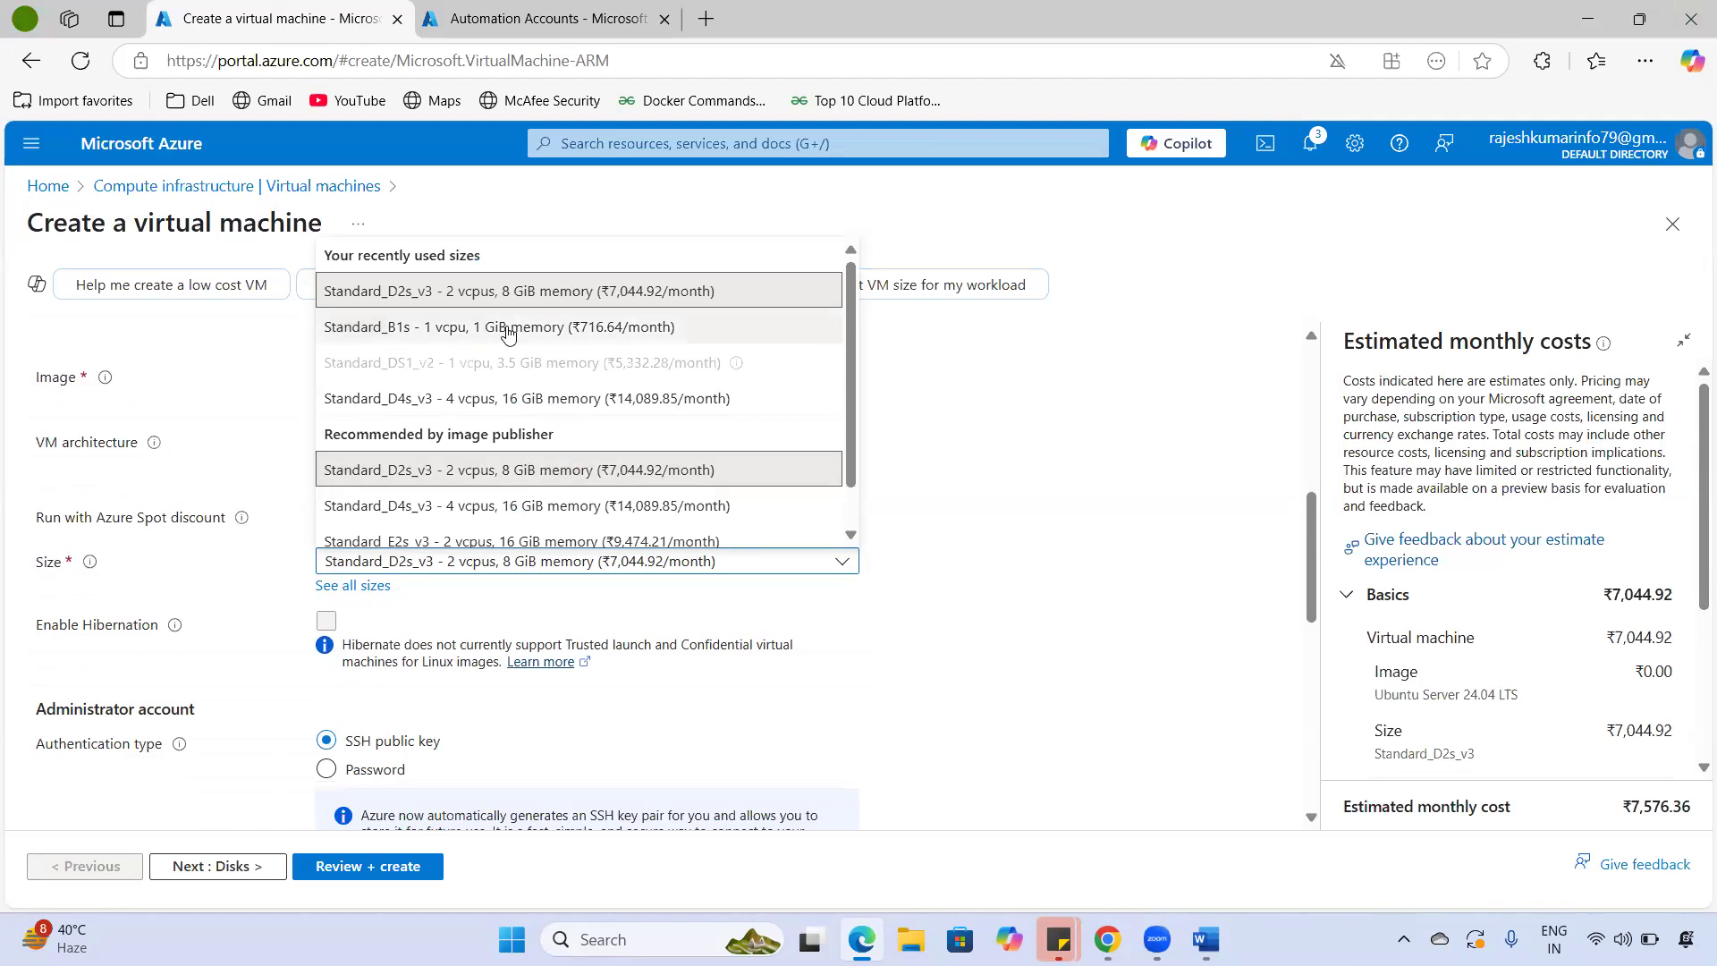
click(474, 327)
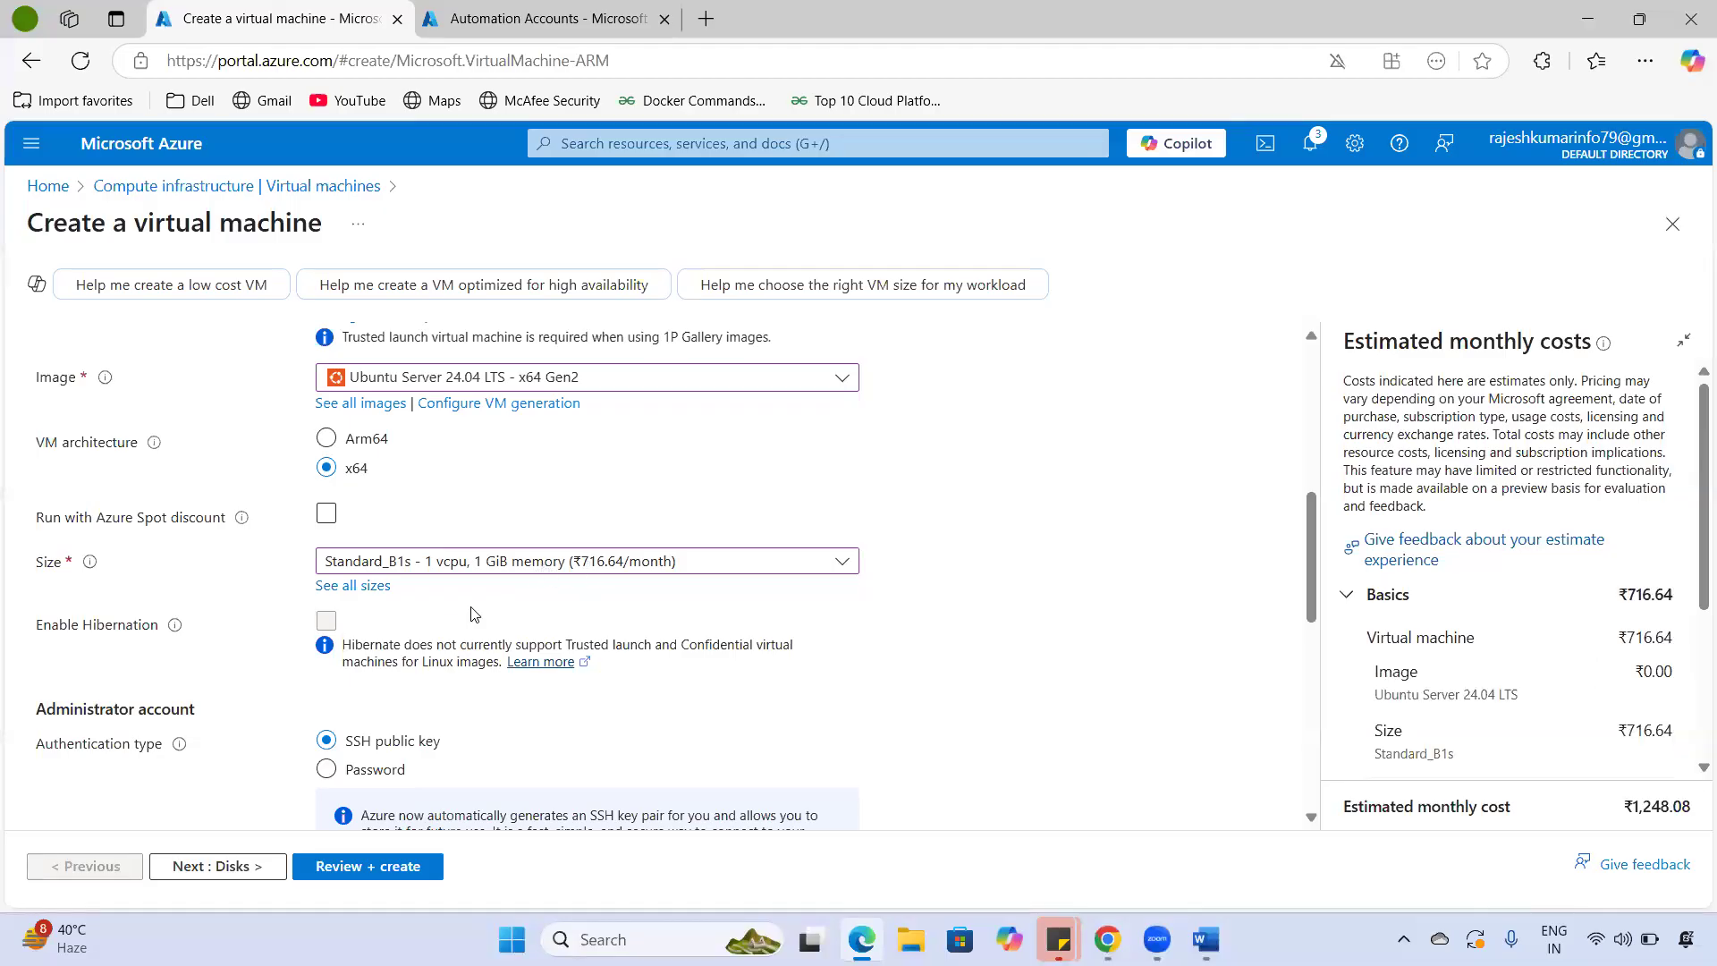
scroll(474, 615, down, 1)
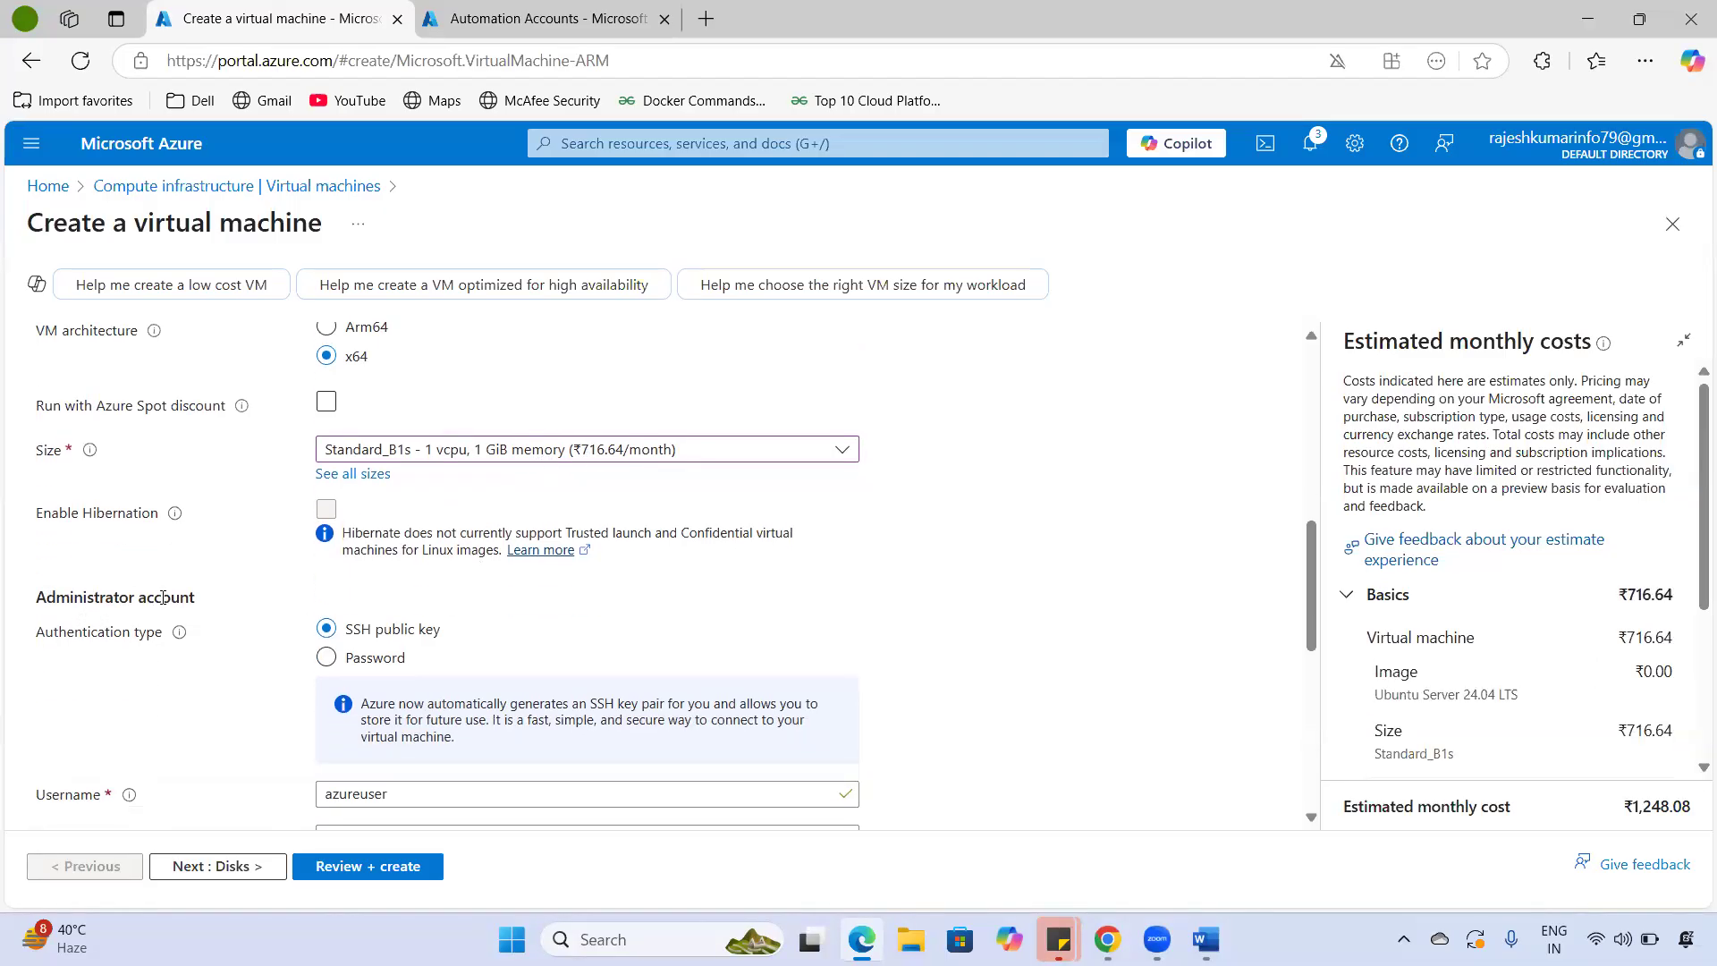
drag(164, 597, 224, 598)
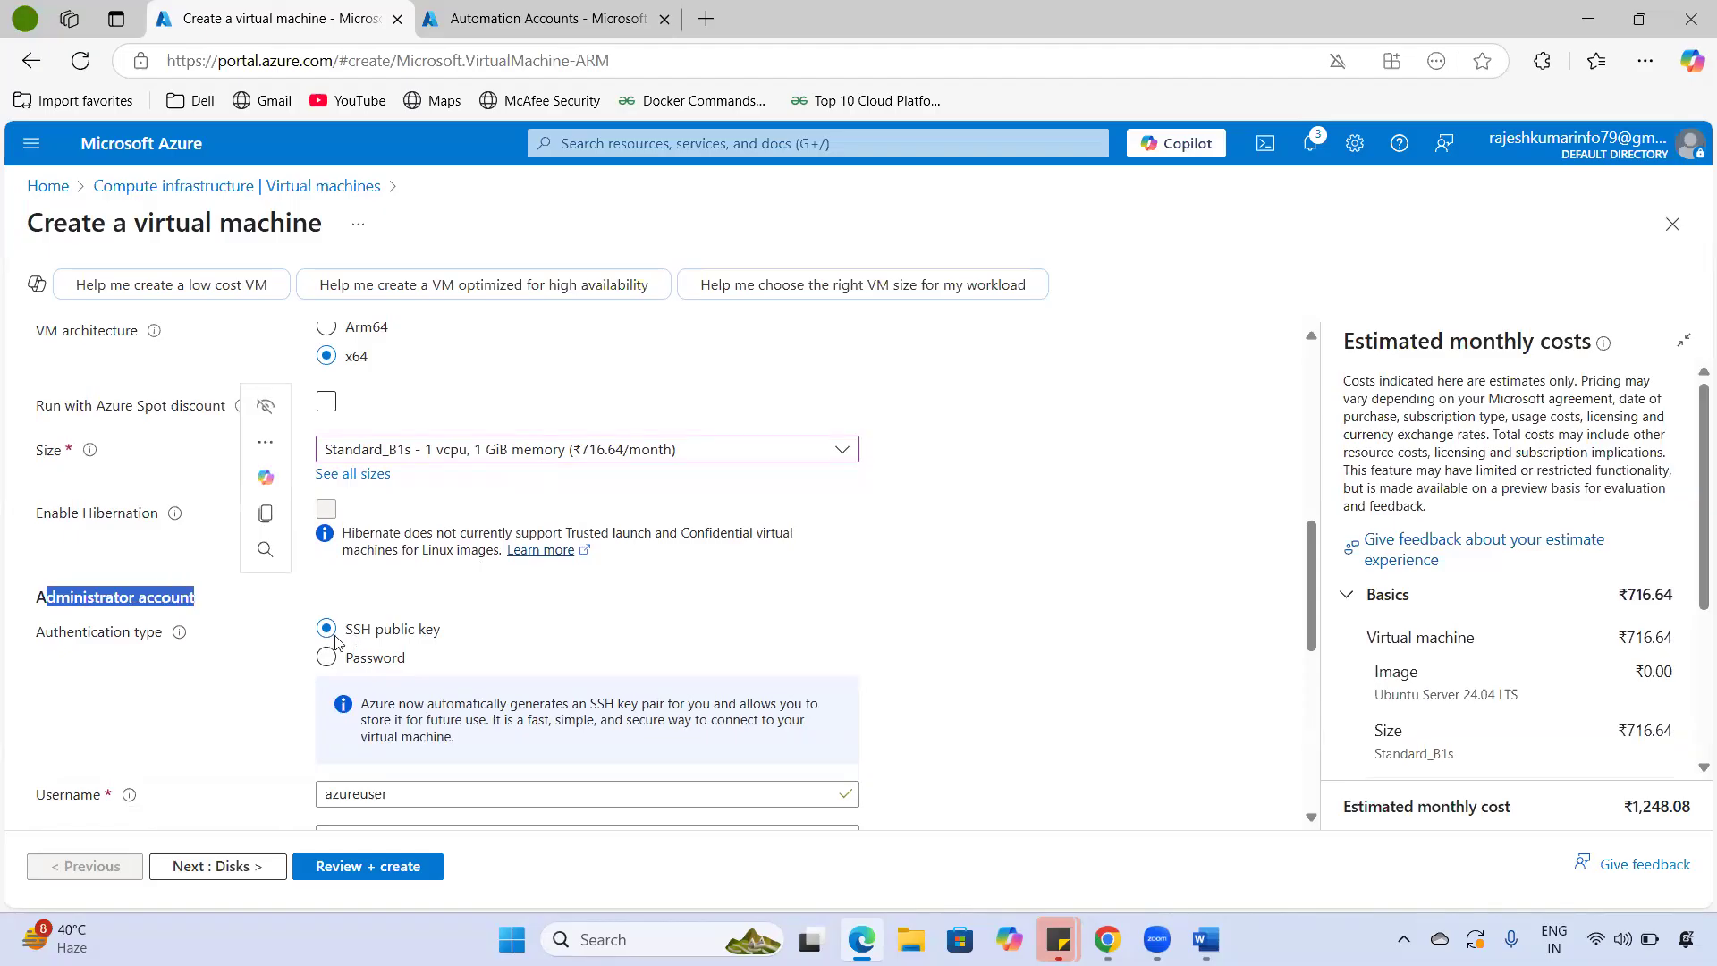
drag(362, 630, 320, 633)
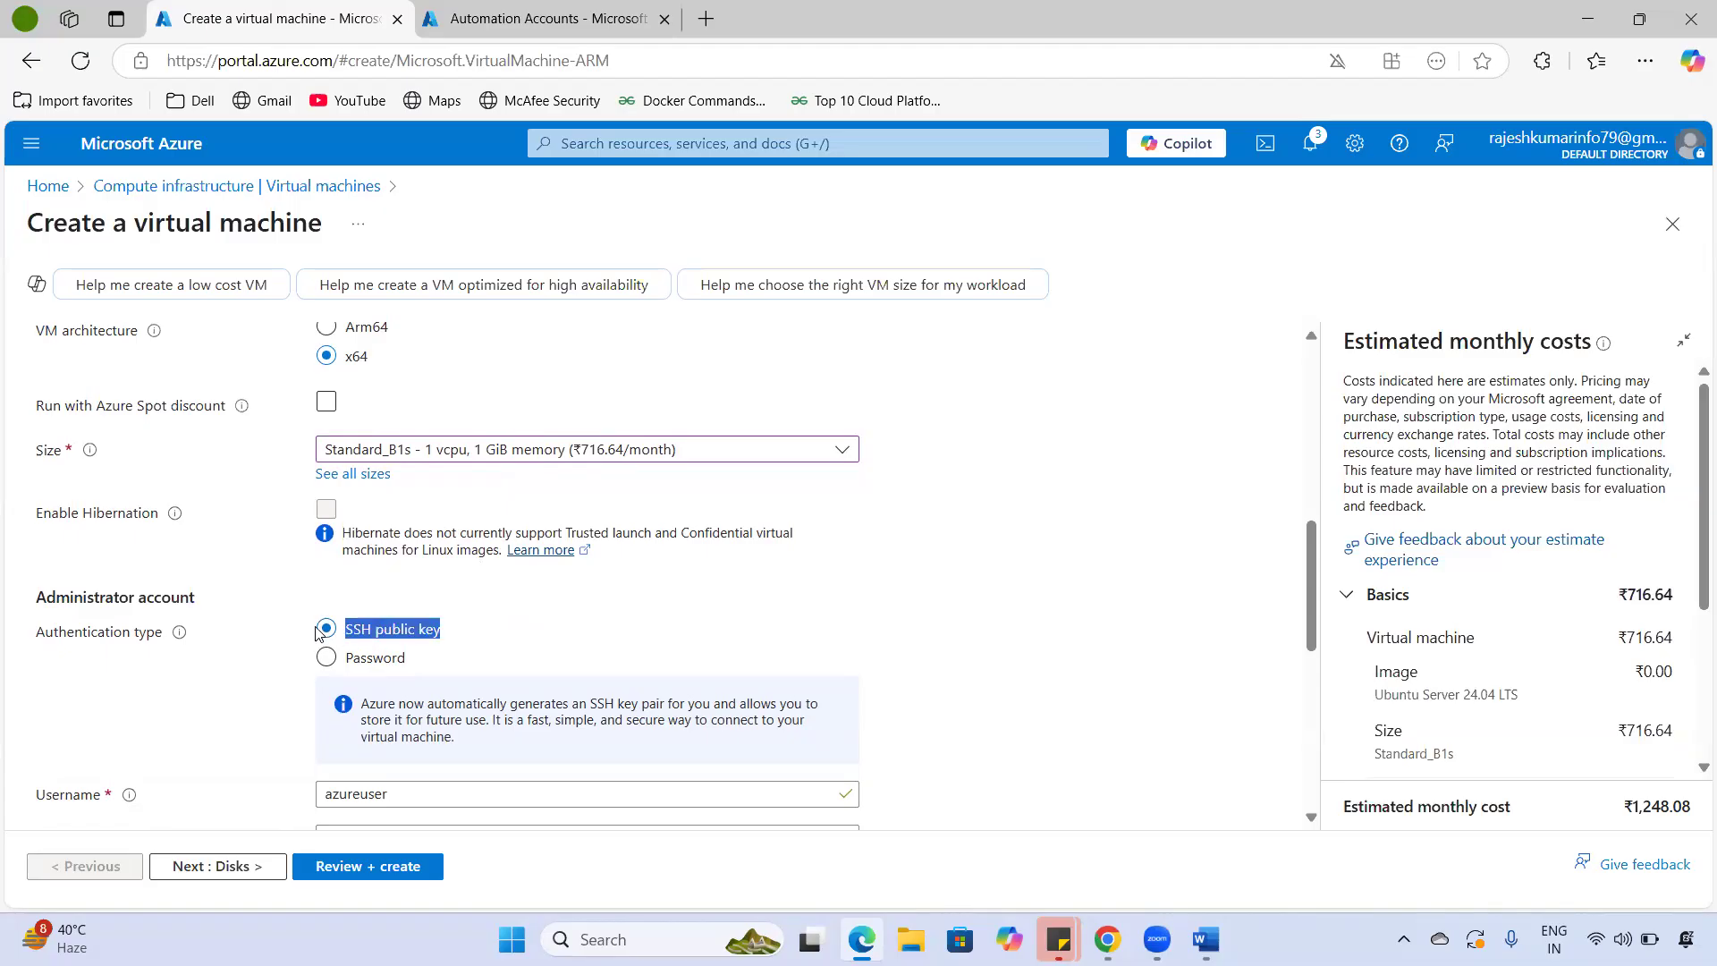
- Switch to password authentication with admin username vmadmin and enter and confirm the password
click(325, 658)
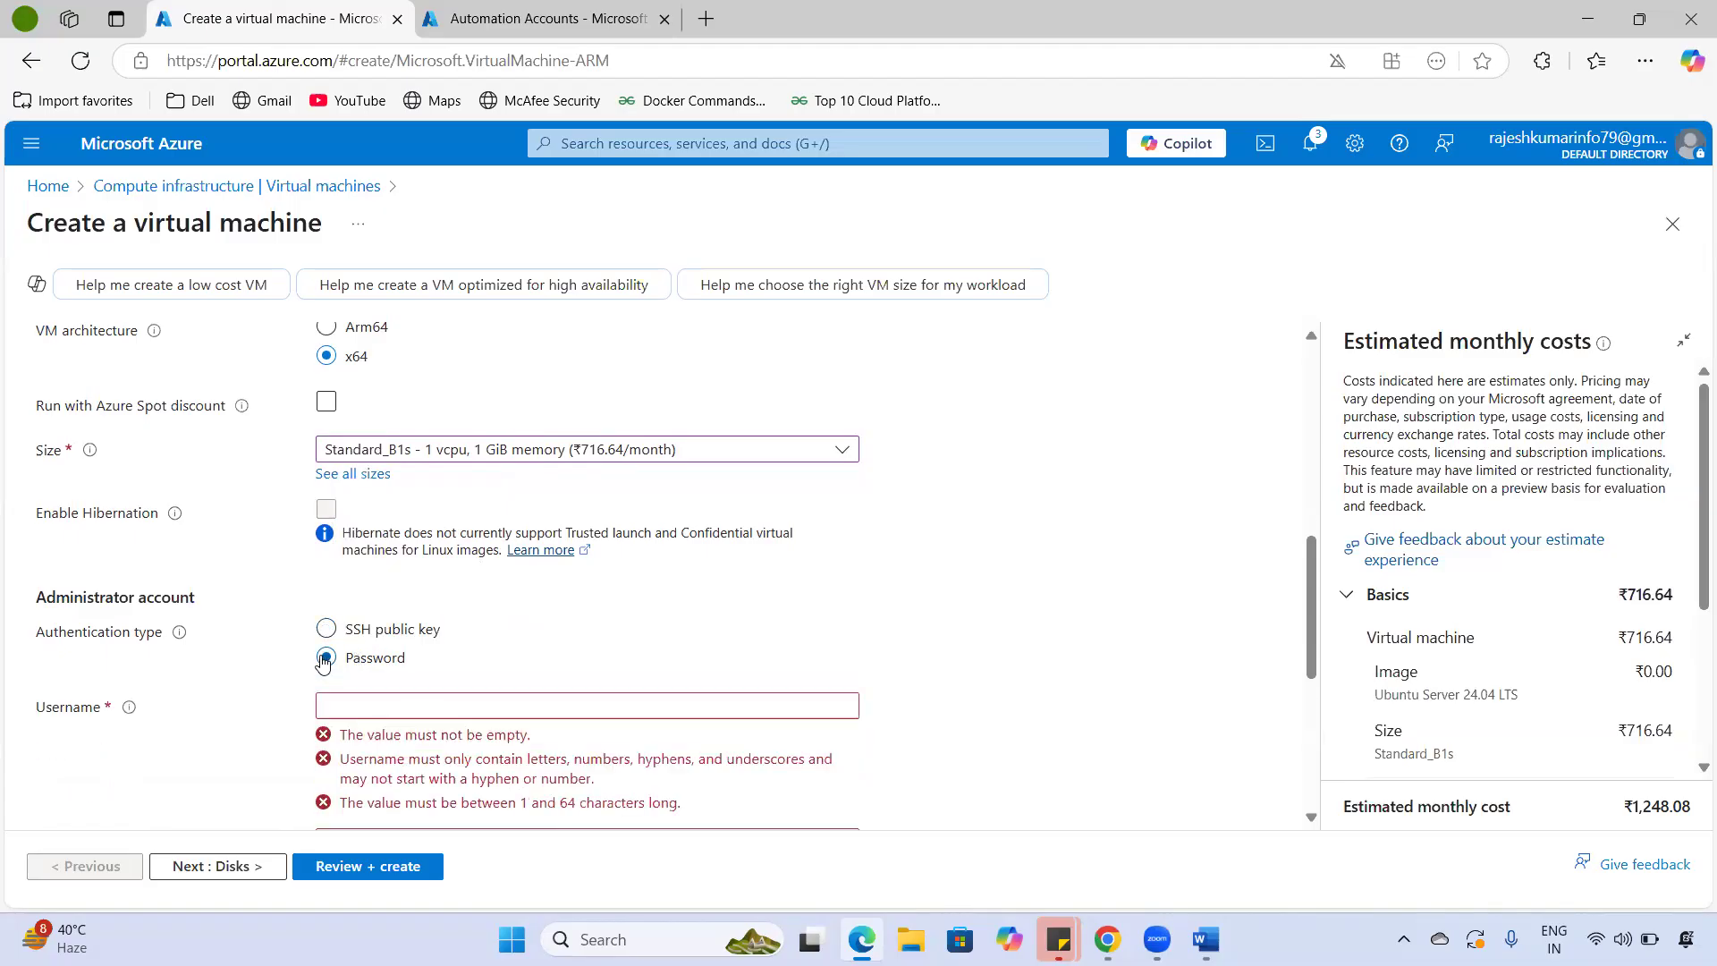
double_click(99, 710)
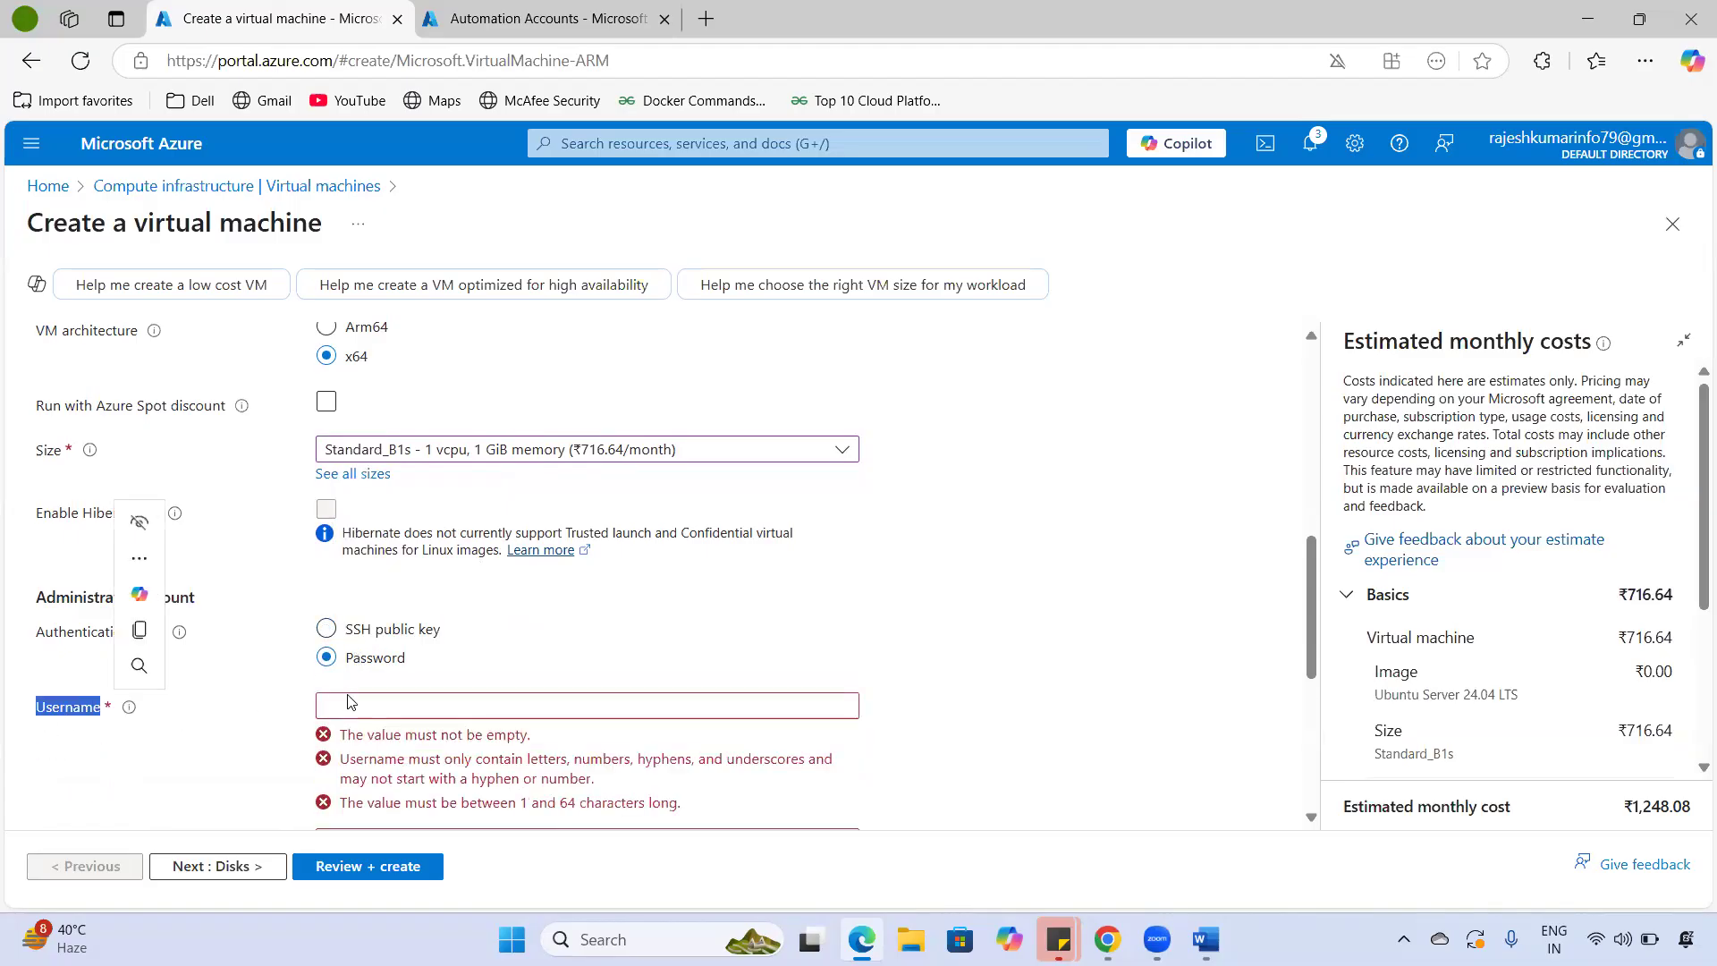
click(372, 706)
text(vmadmin)
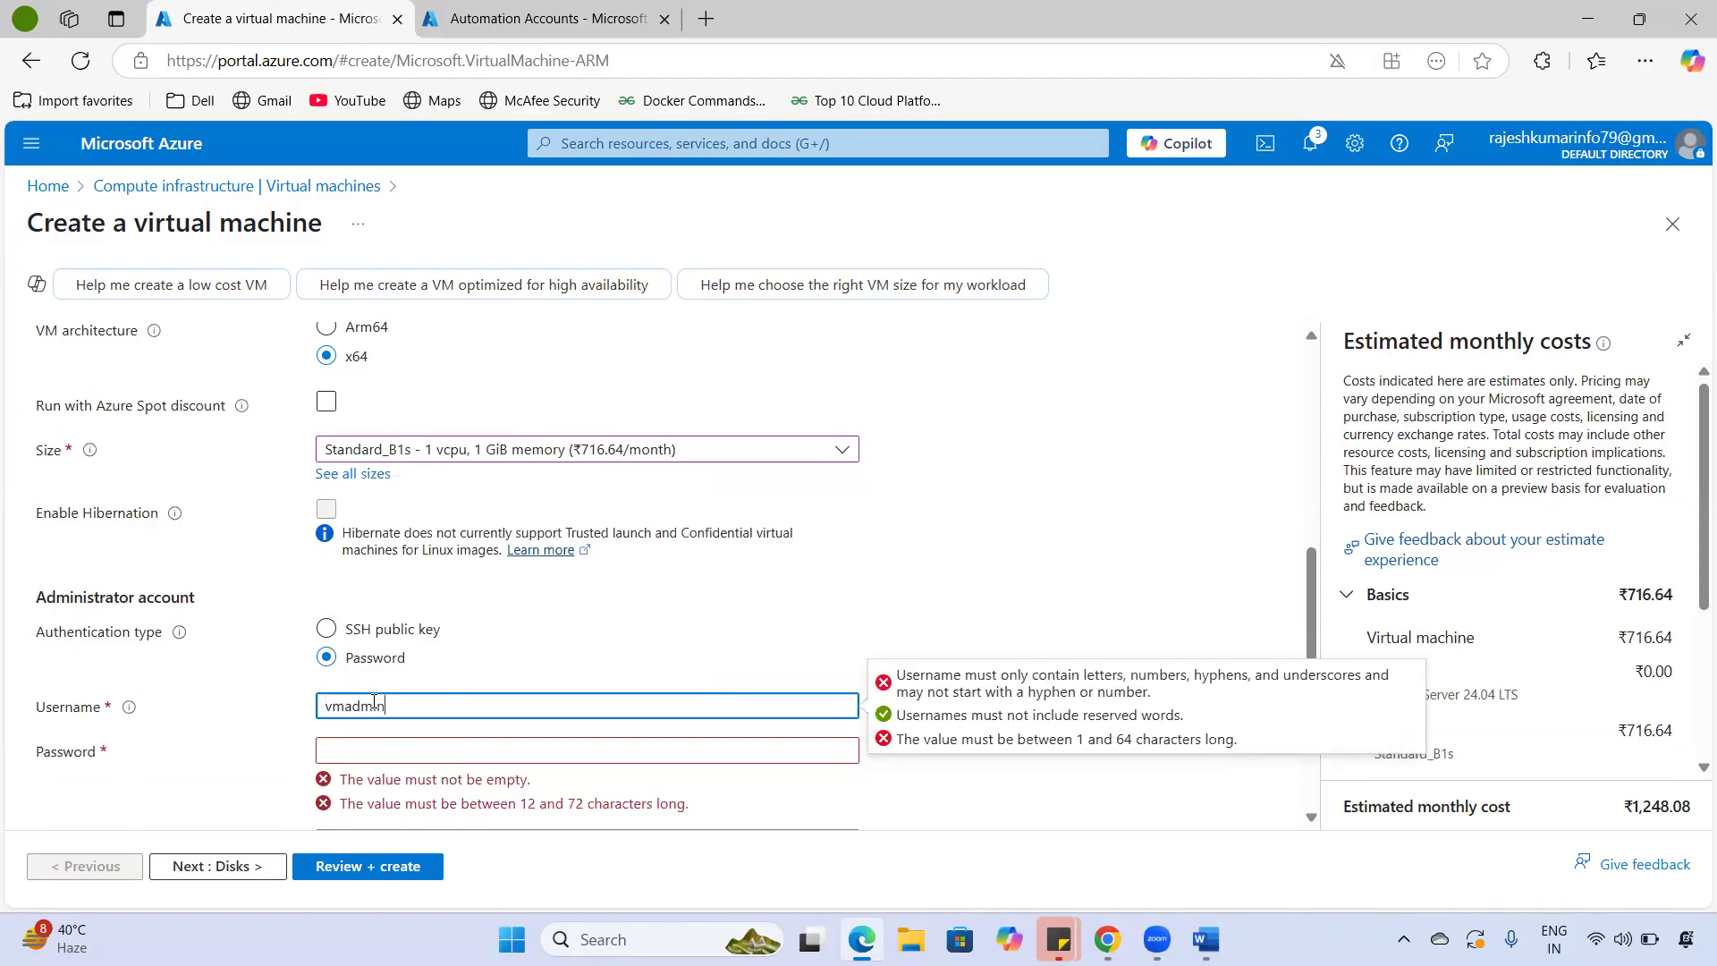
key(Tab)
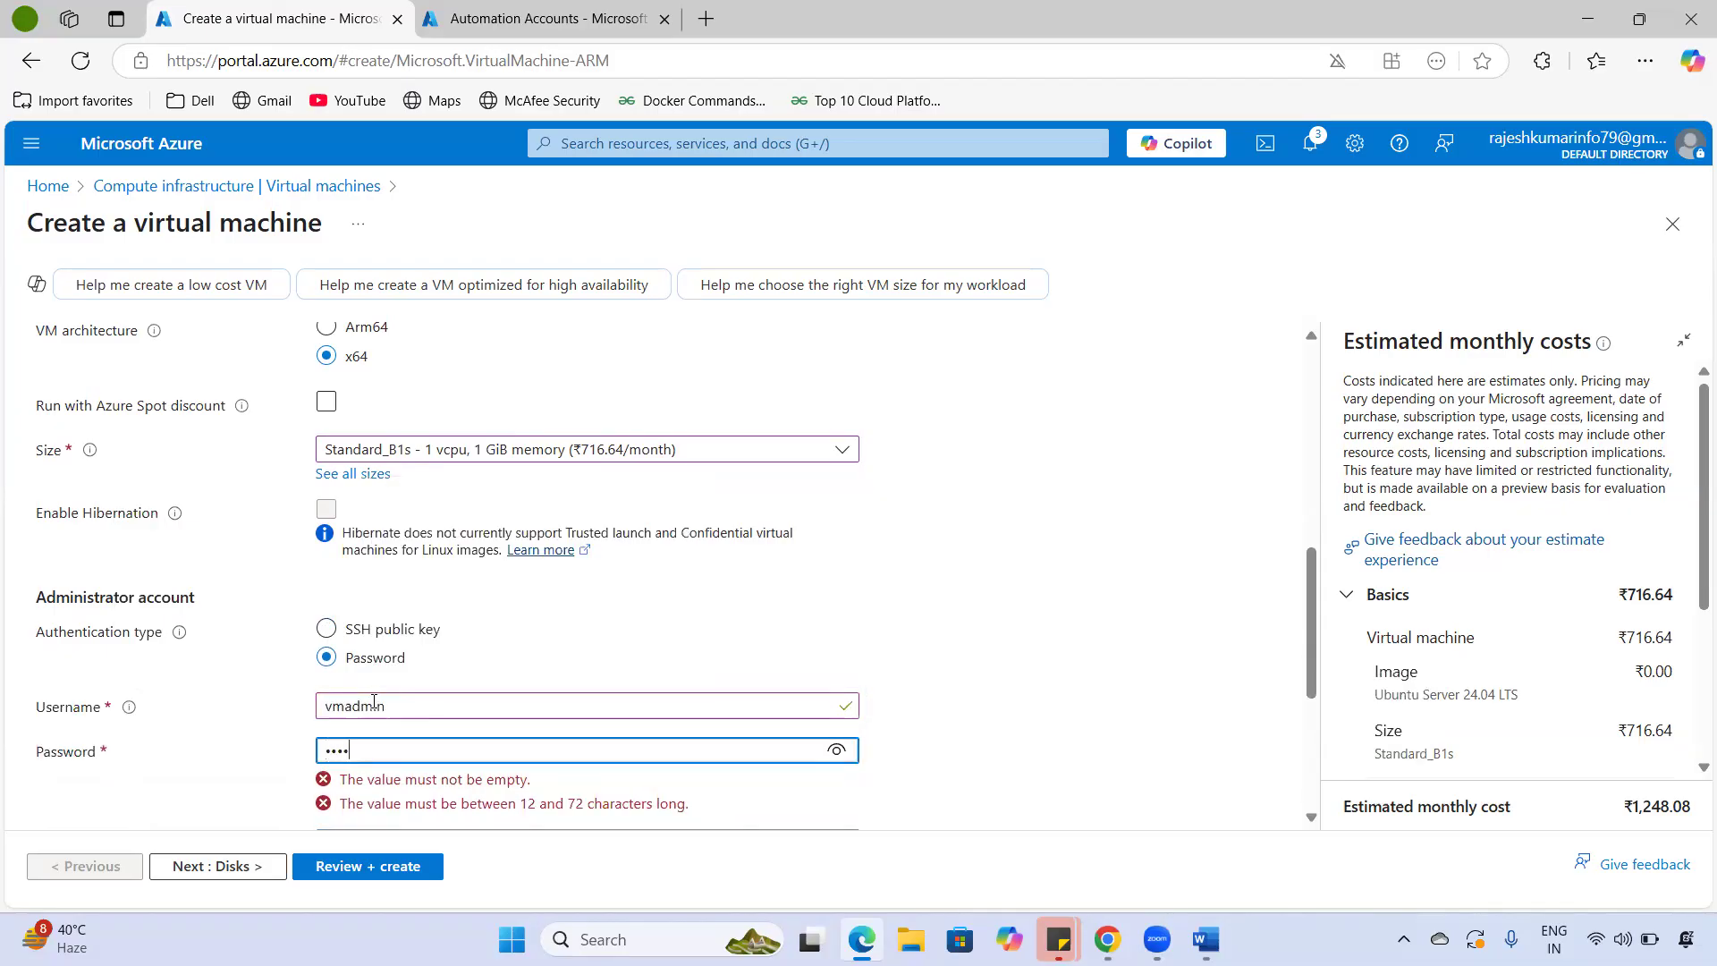
text(••••••••••••)
click(408, 787)
text(•)
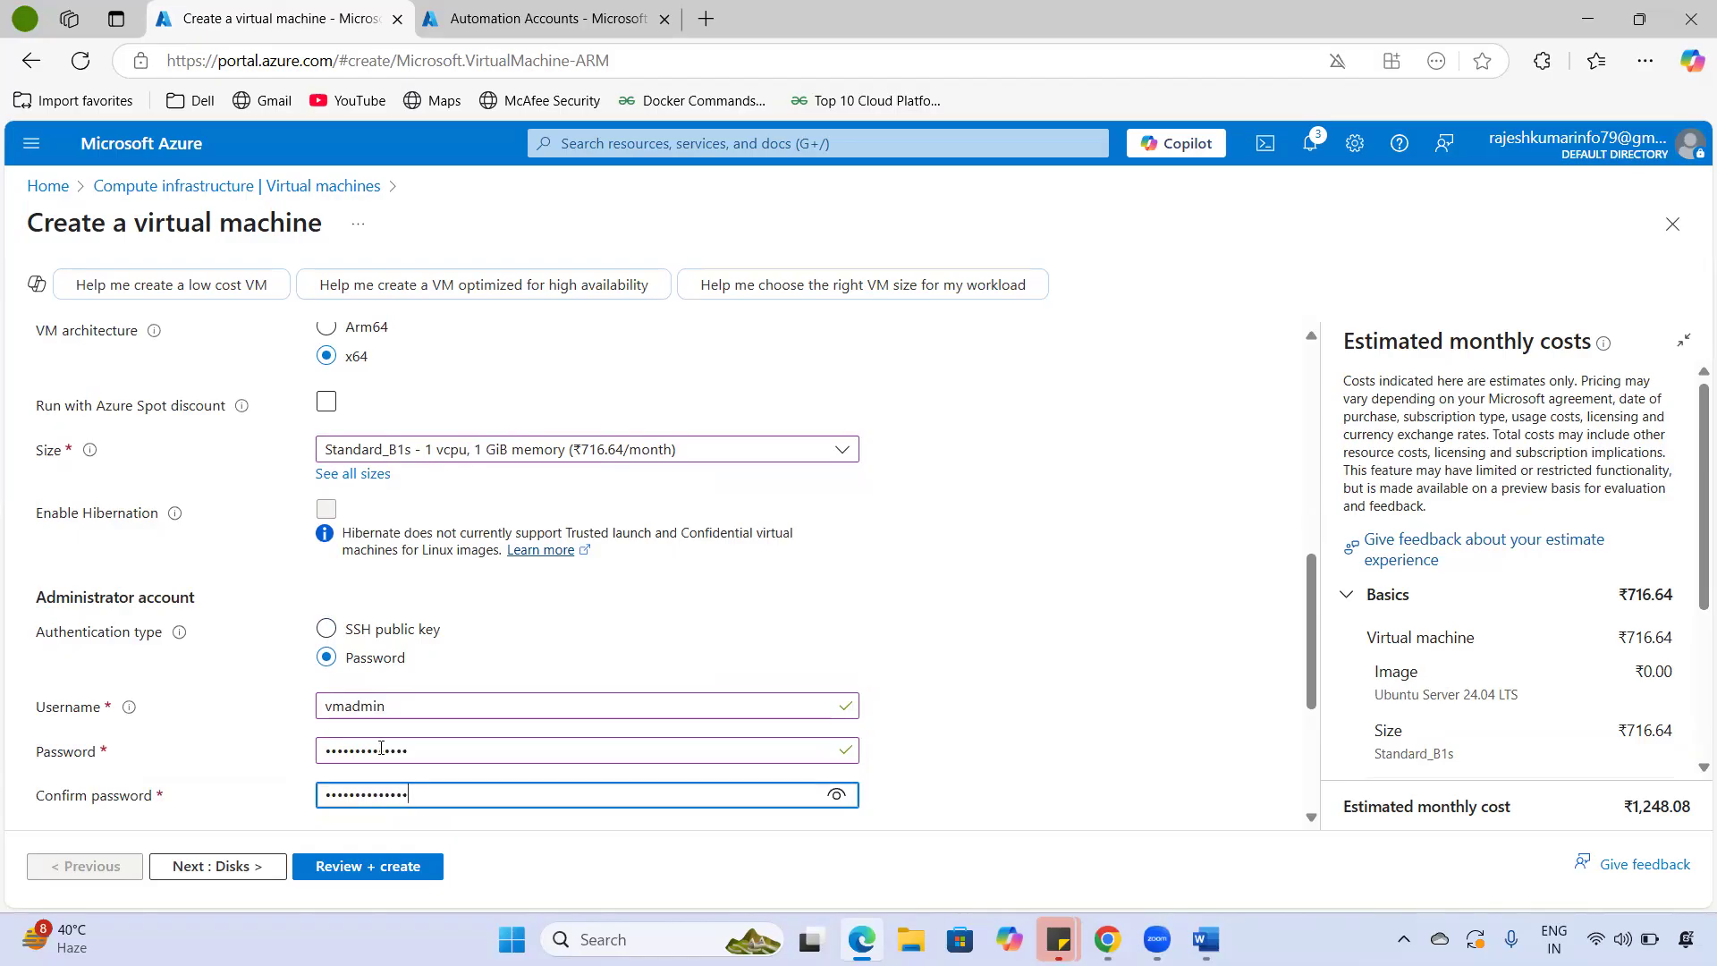
- Keep SSH (22) as the allowed inbound port and move on to Disks
scroll(381, 748, down, 3)
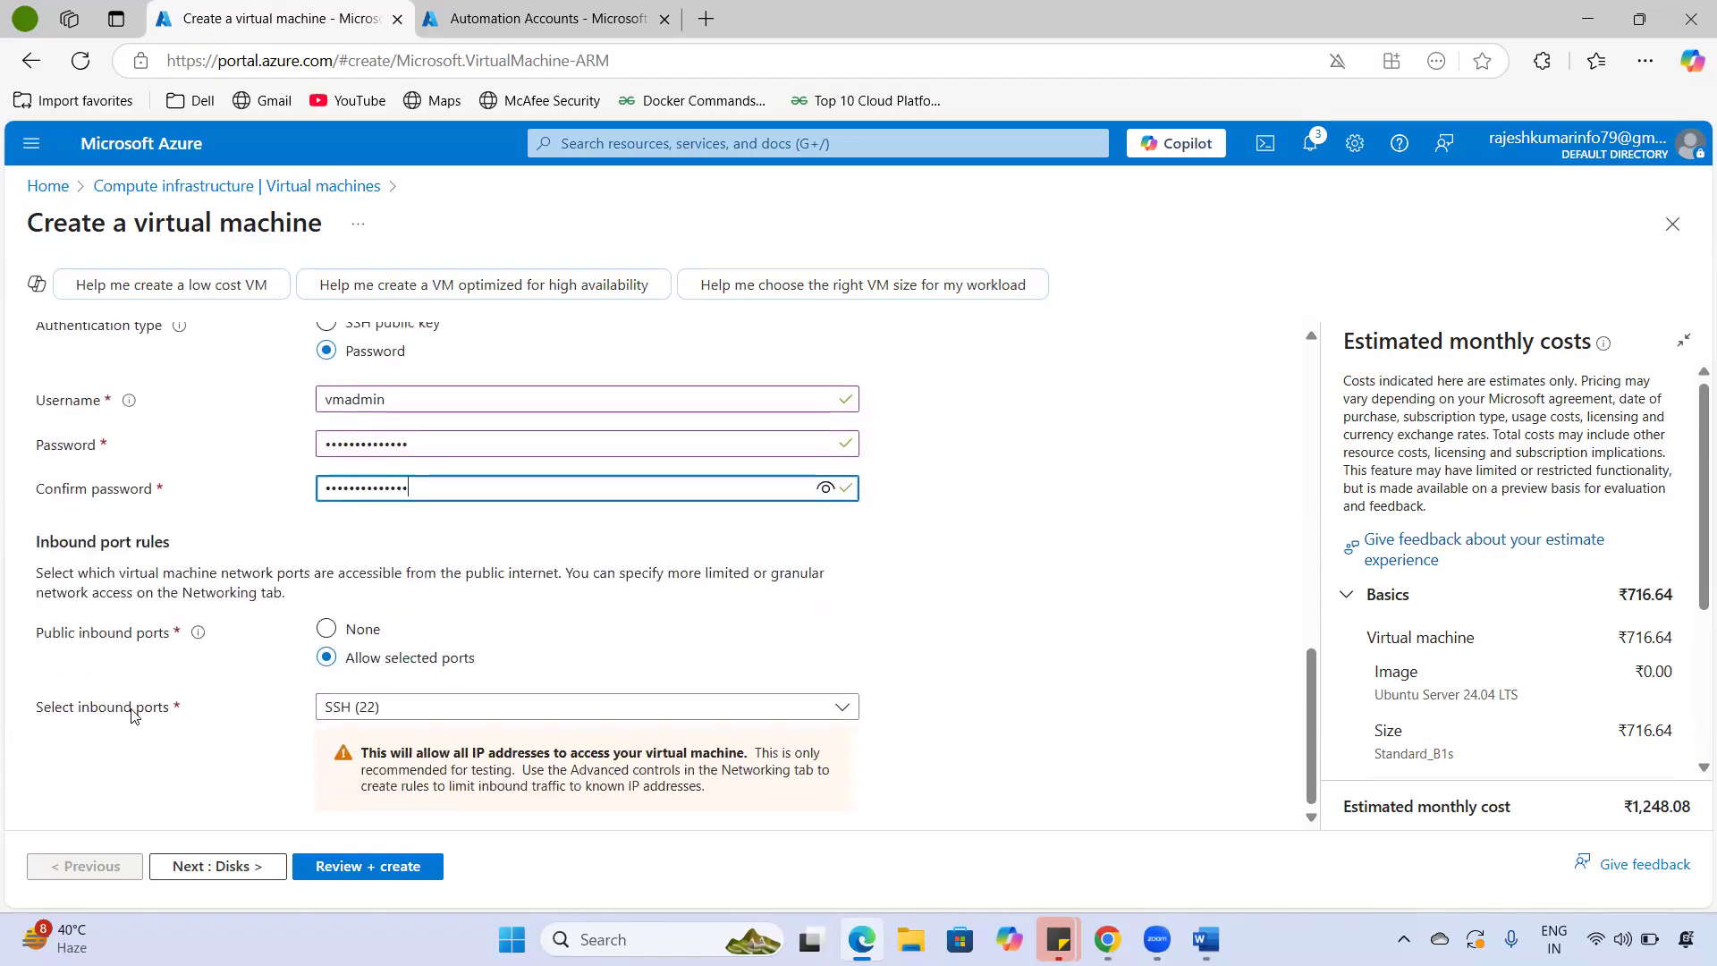
triple_click(131, 713)
click(367, 708)
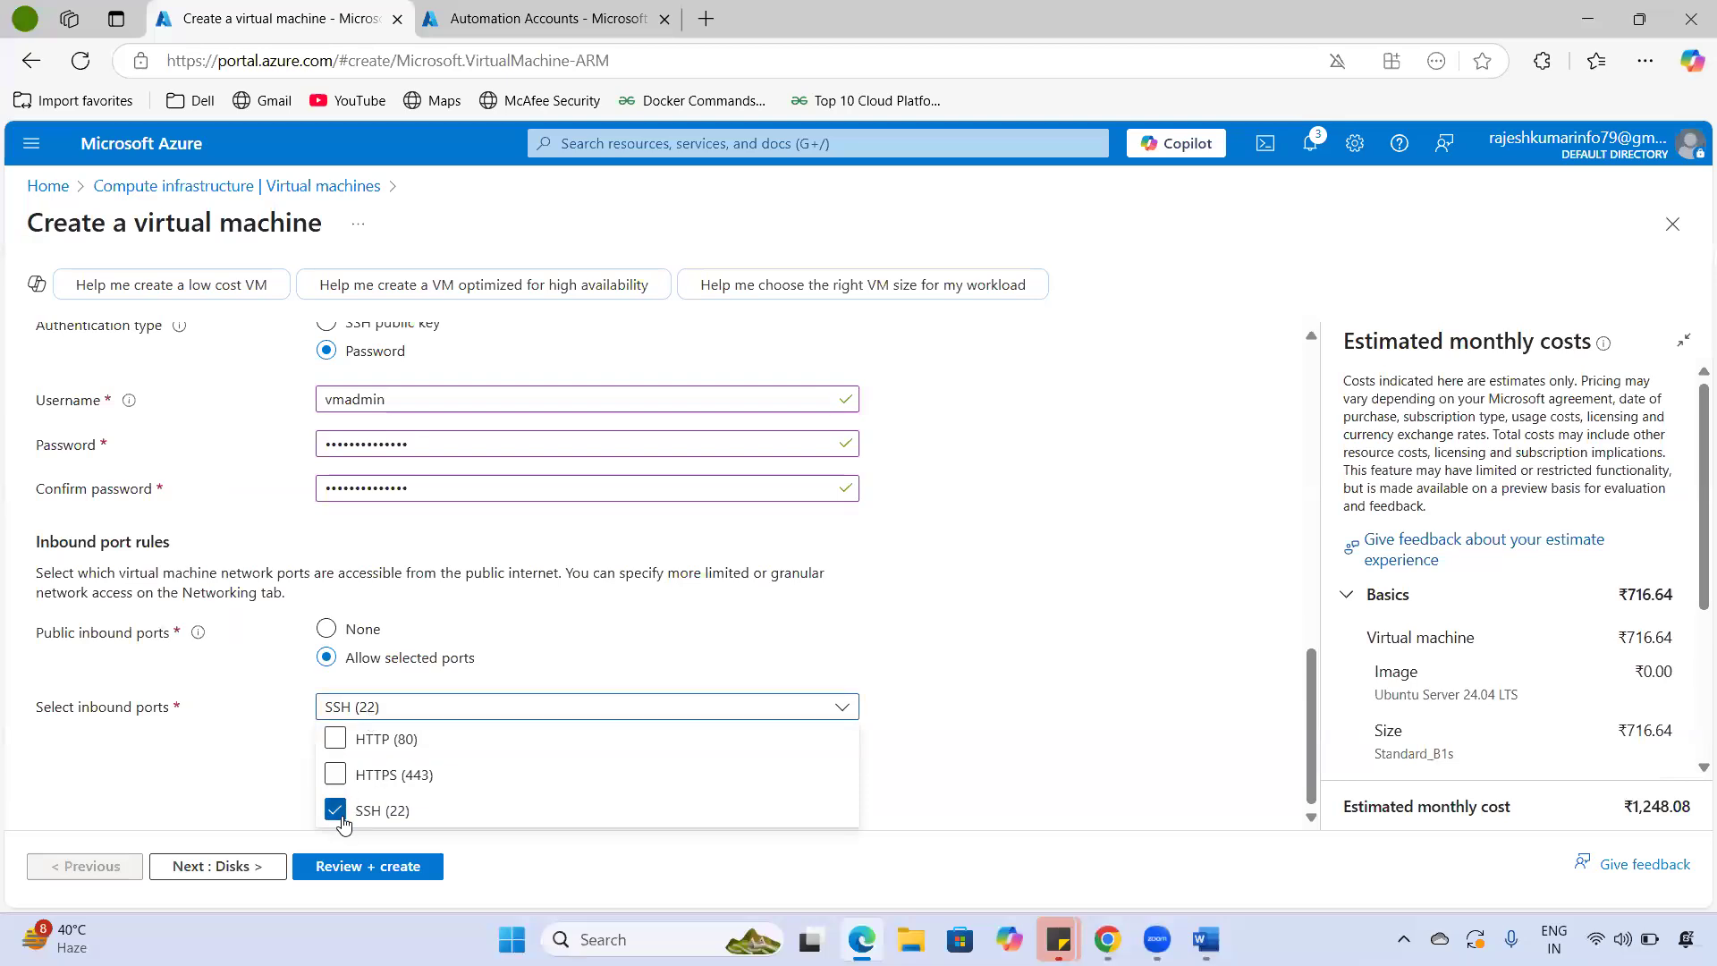
click(216, 794)
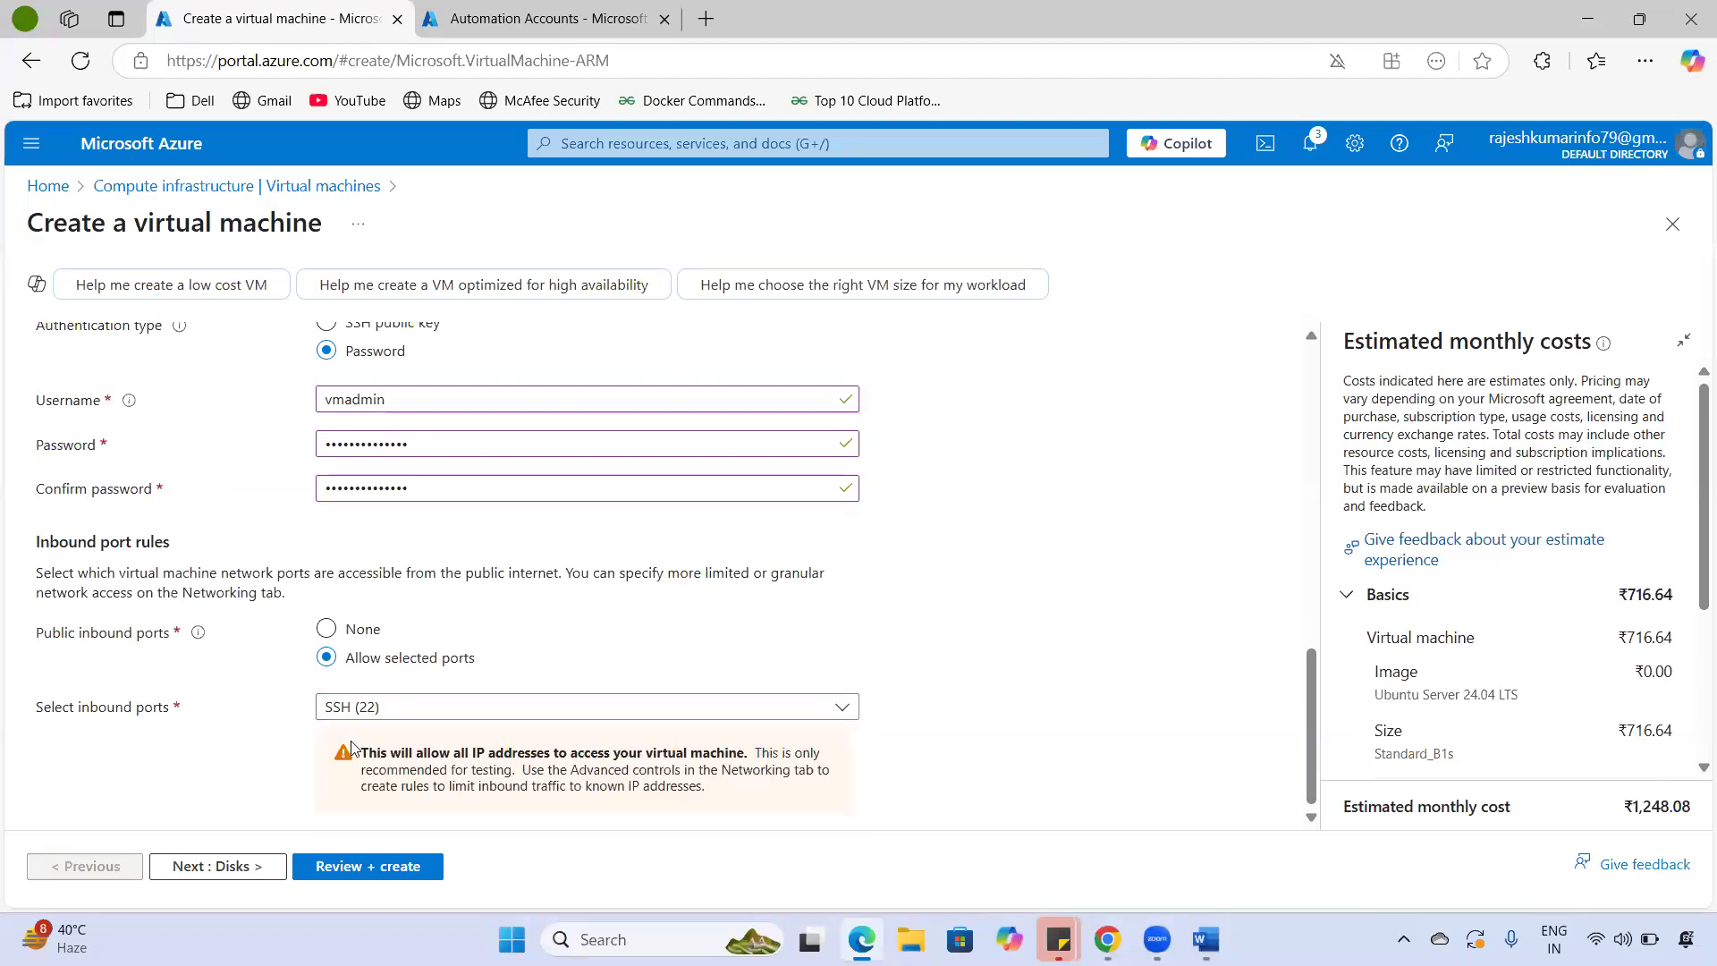
click(234, 865)
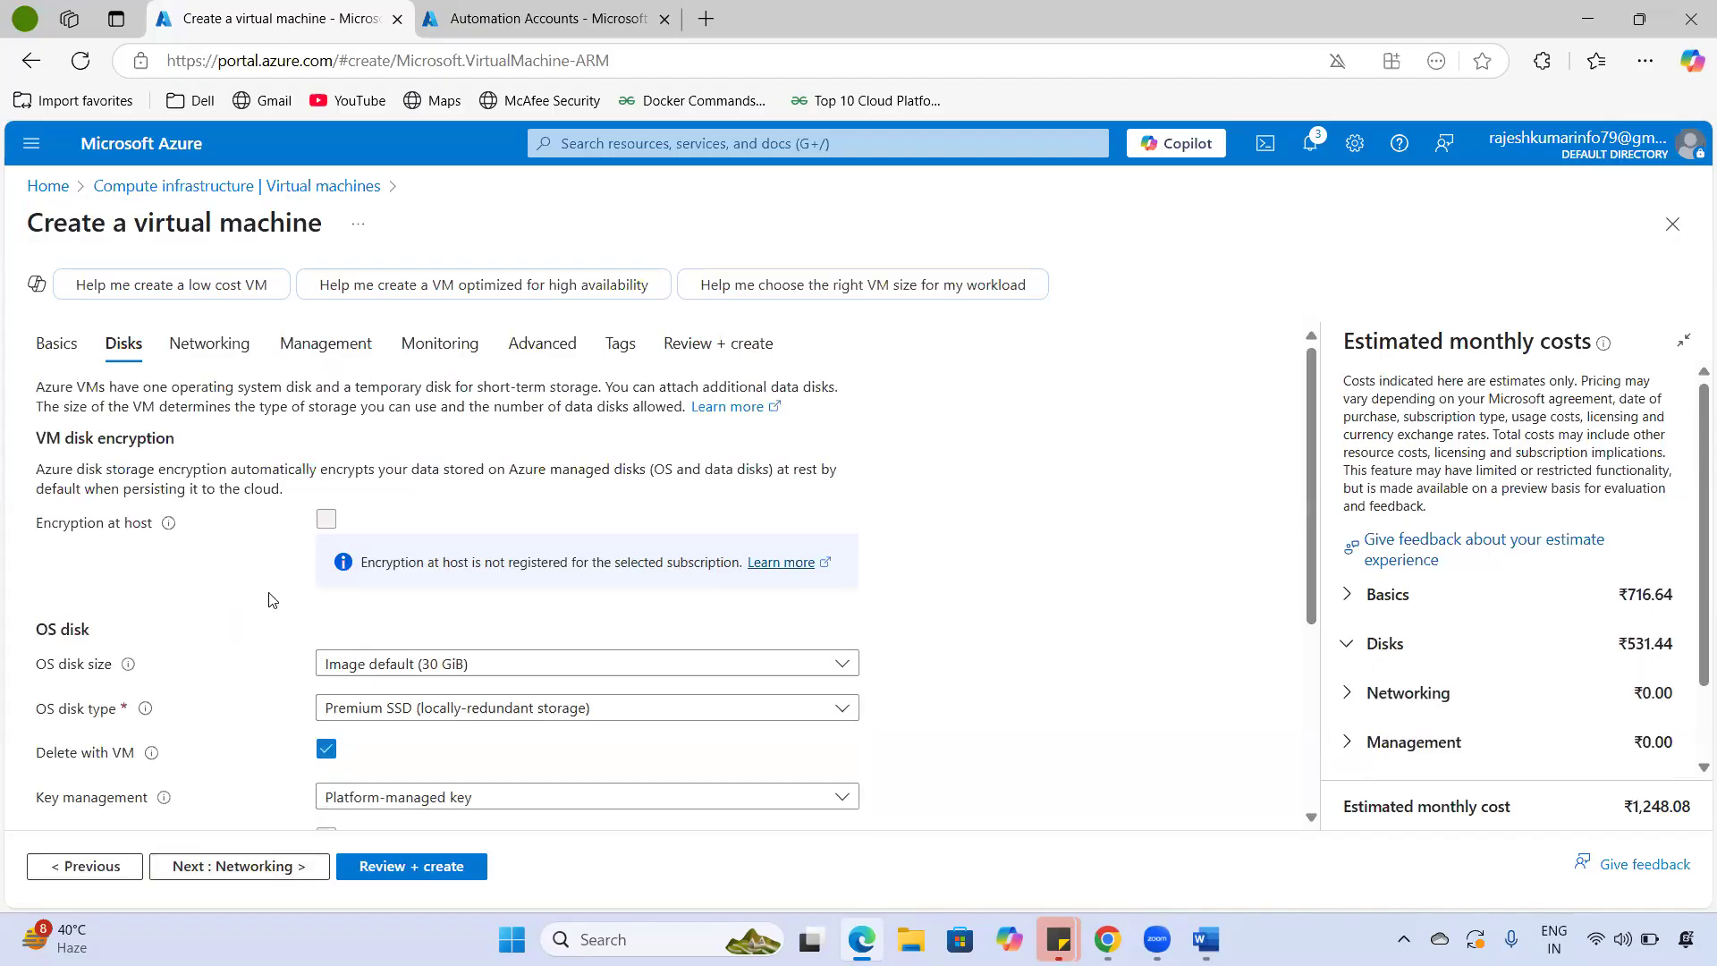
- Keep the default 30 GiB OS disk and set its type to Standard SSD
click(457, 666)
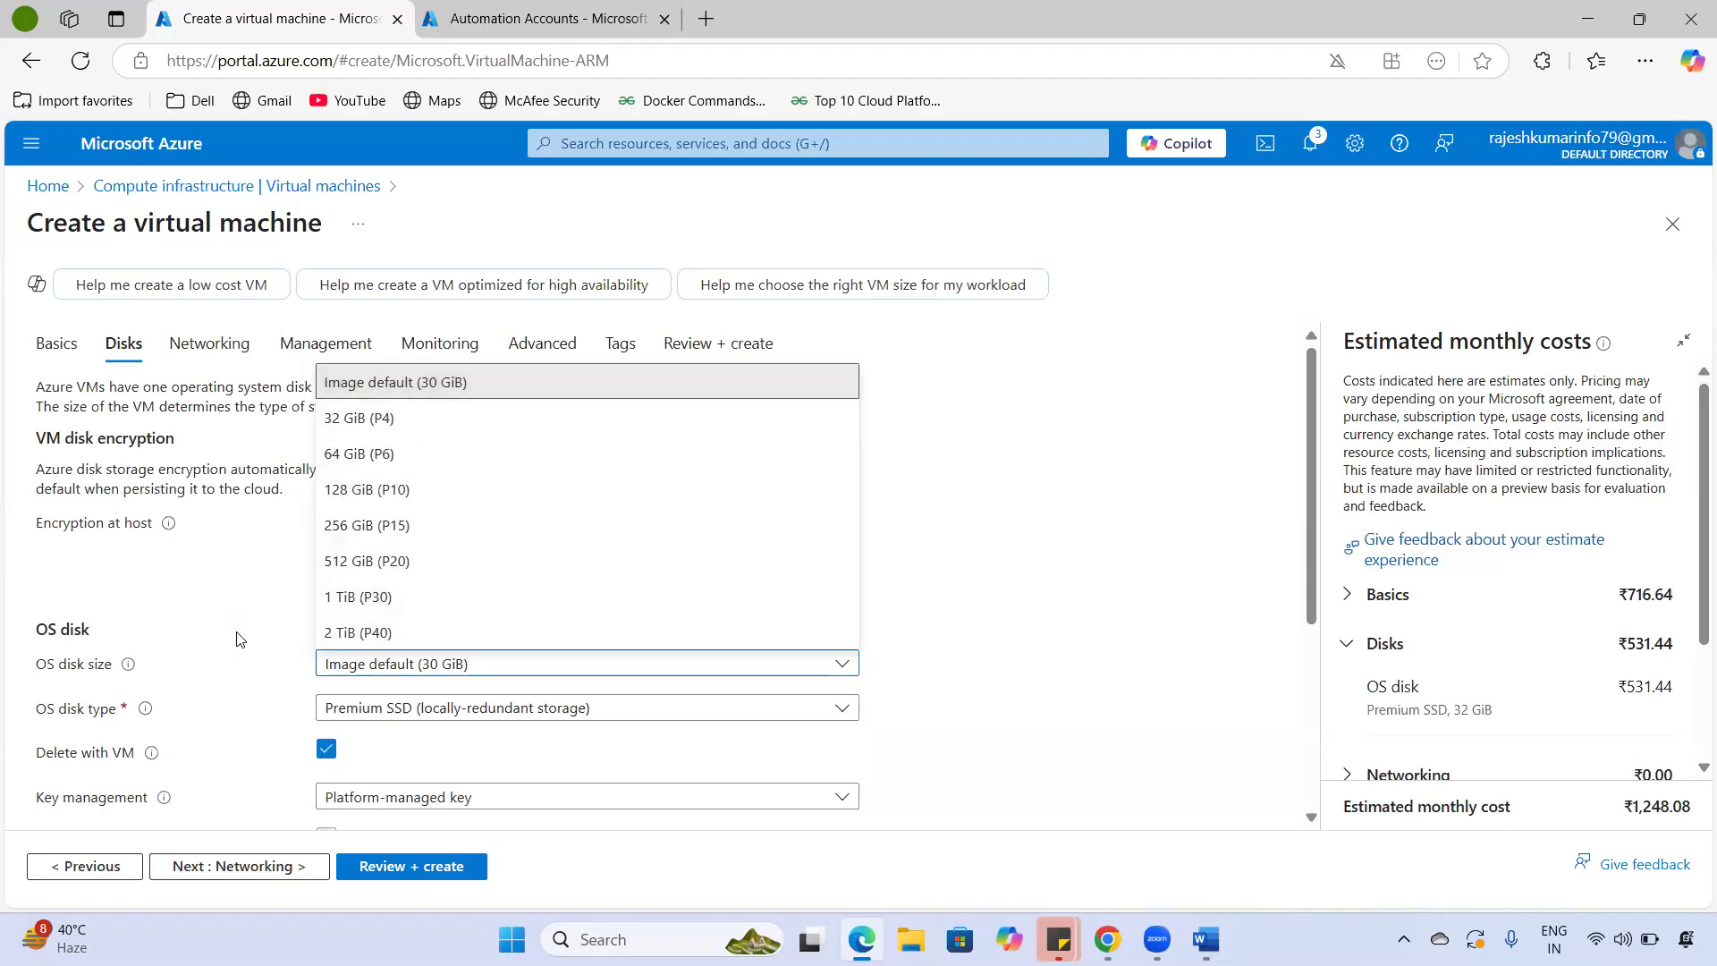
click(454, 663)
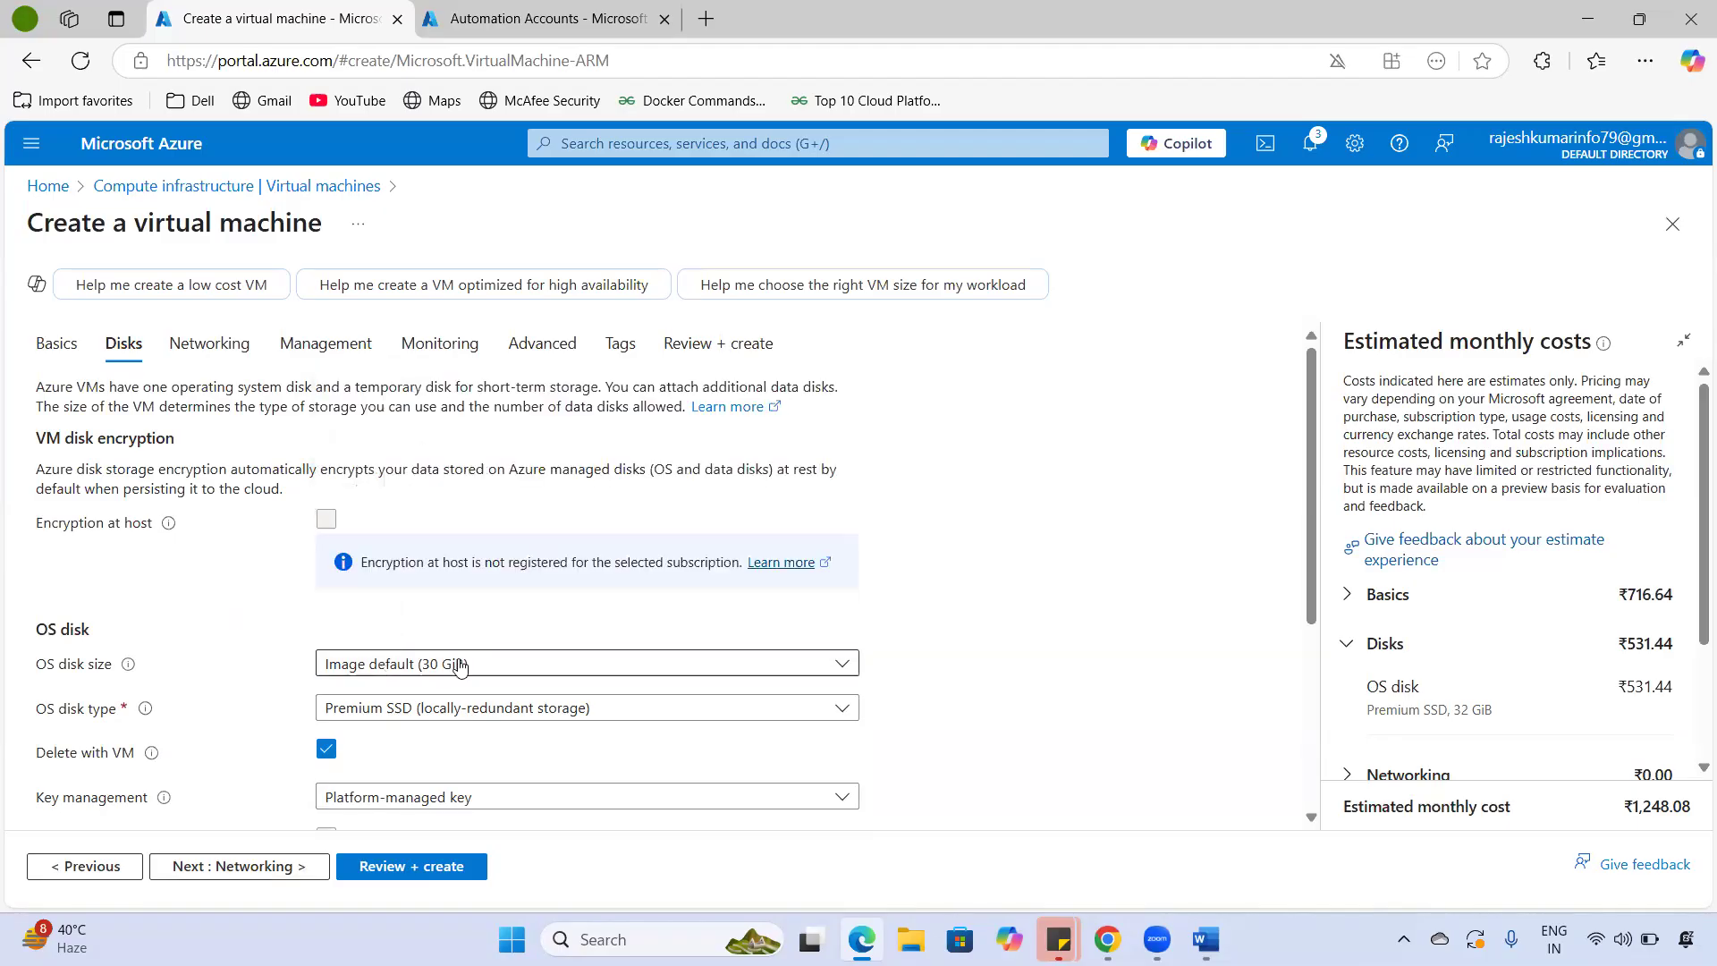
click(585, 713)
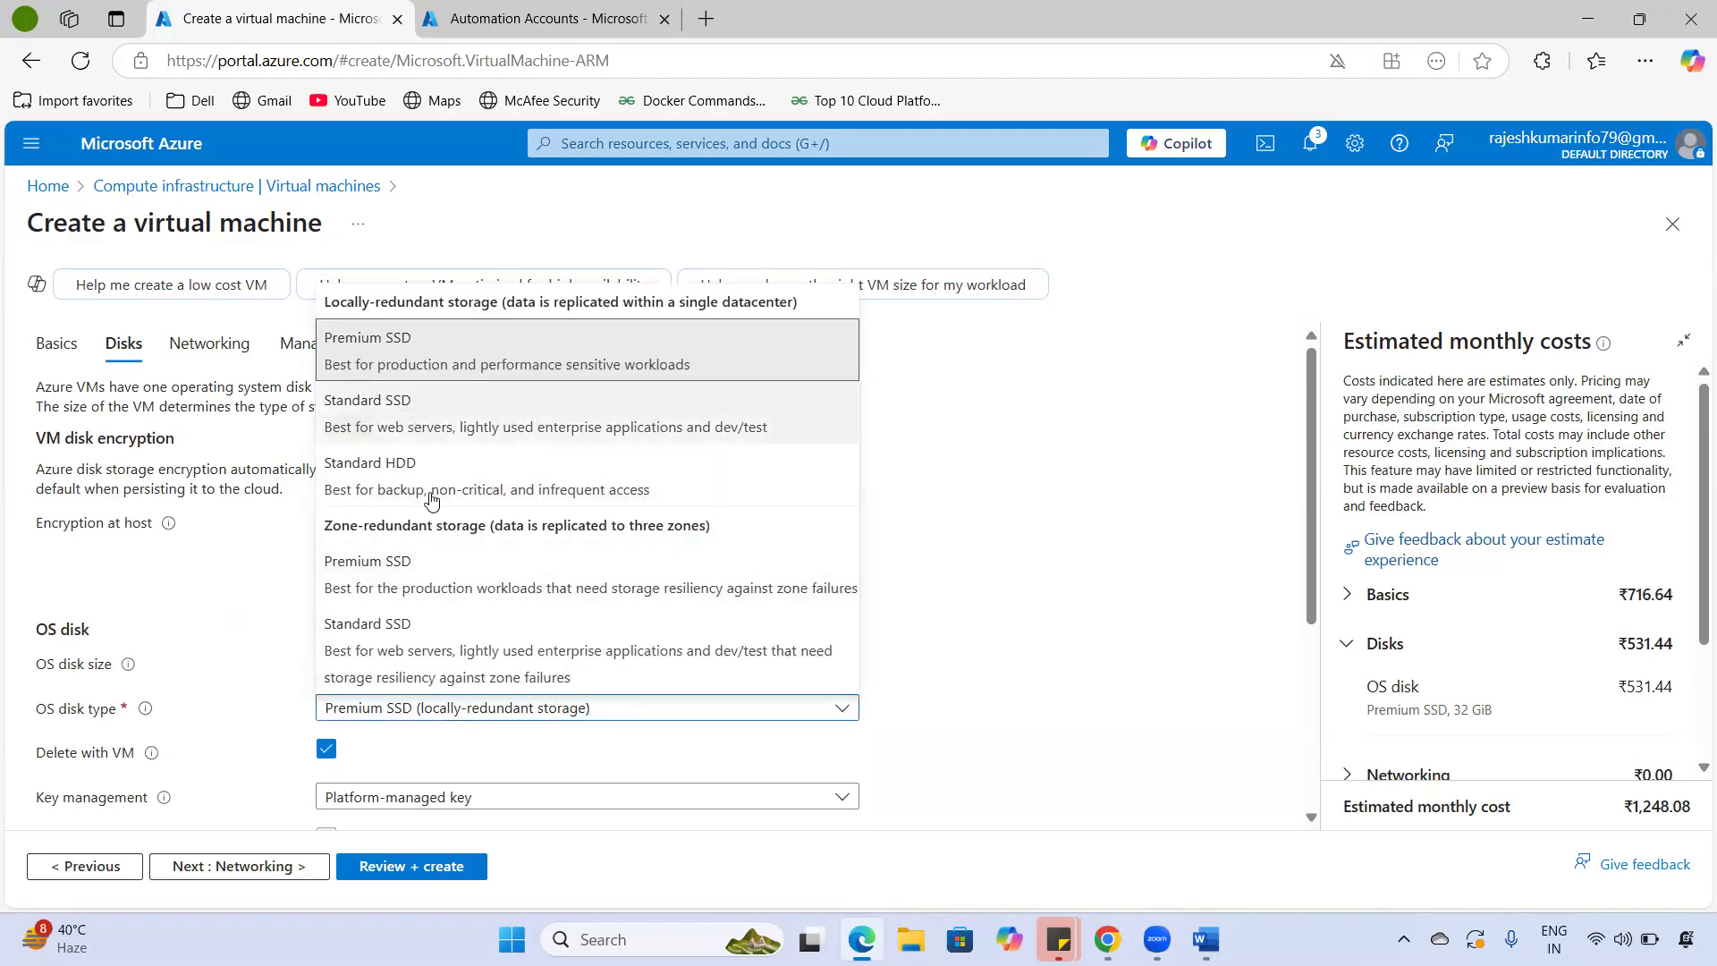
click(452, 429)
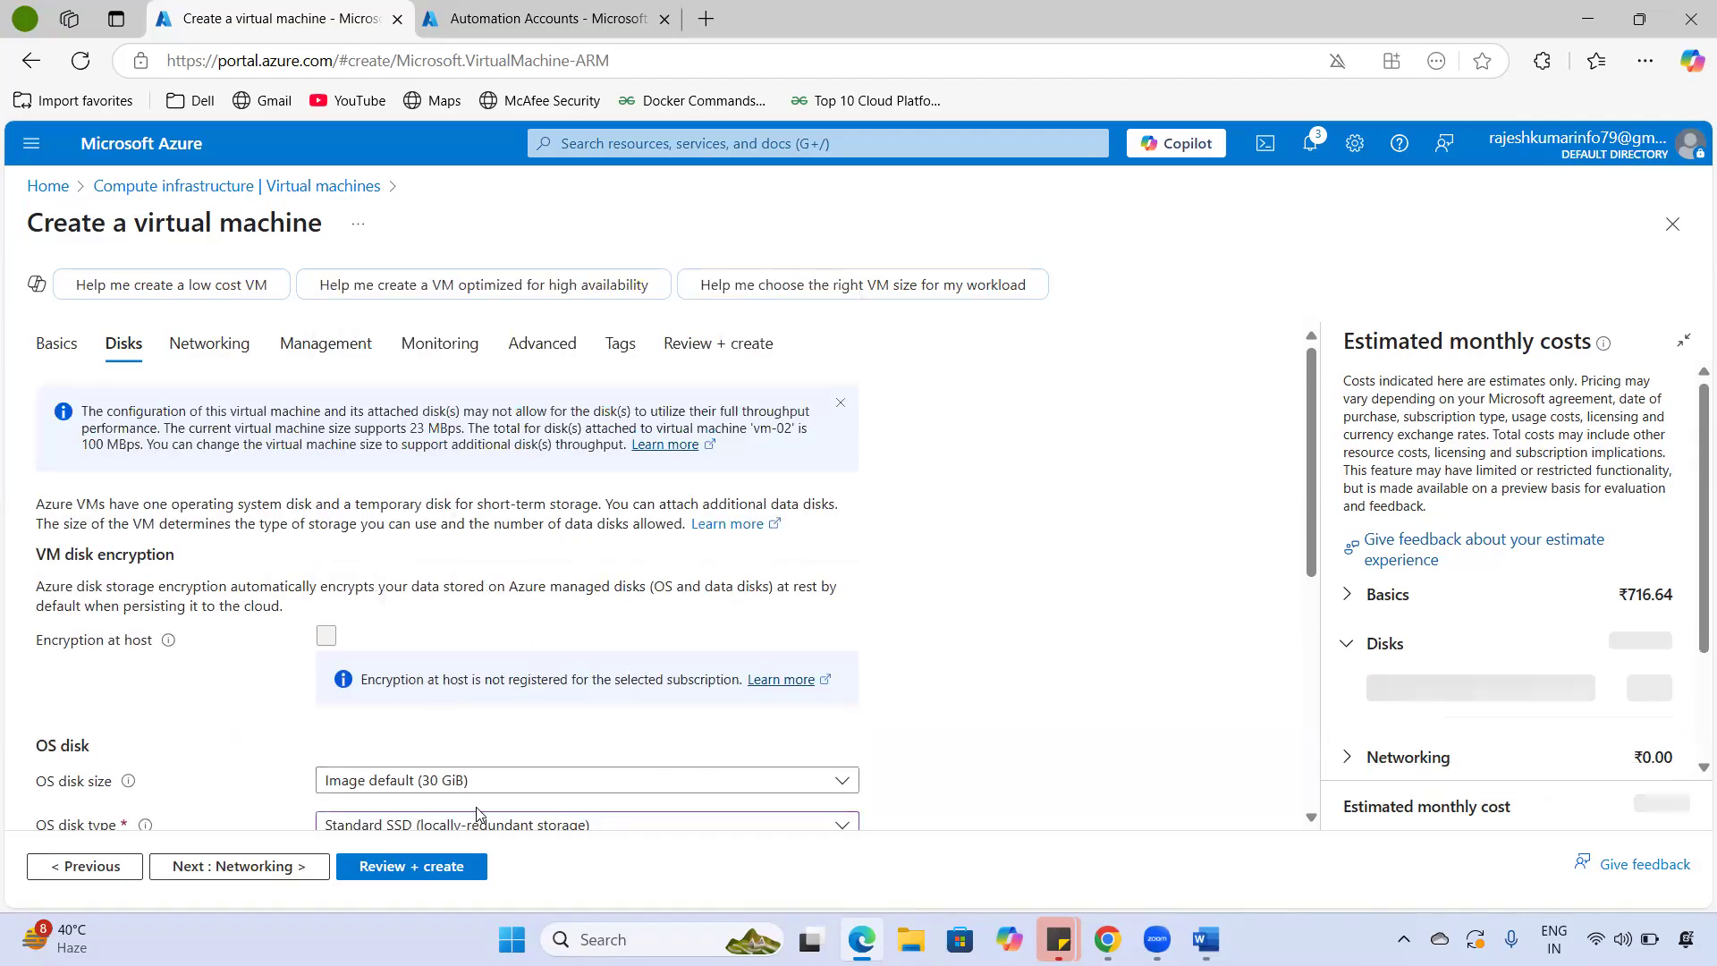
scroll(382, 628, down, 3)
scroll(383, 629, down, 3)
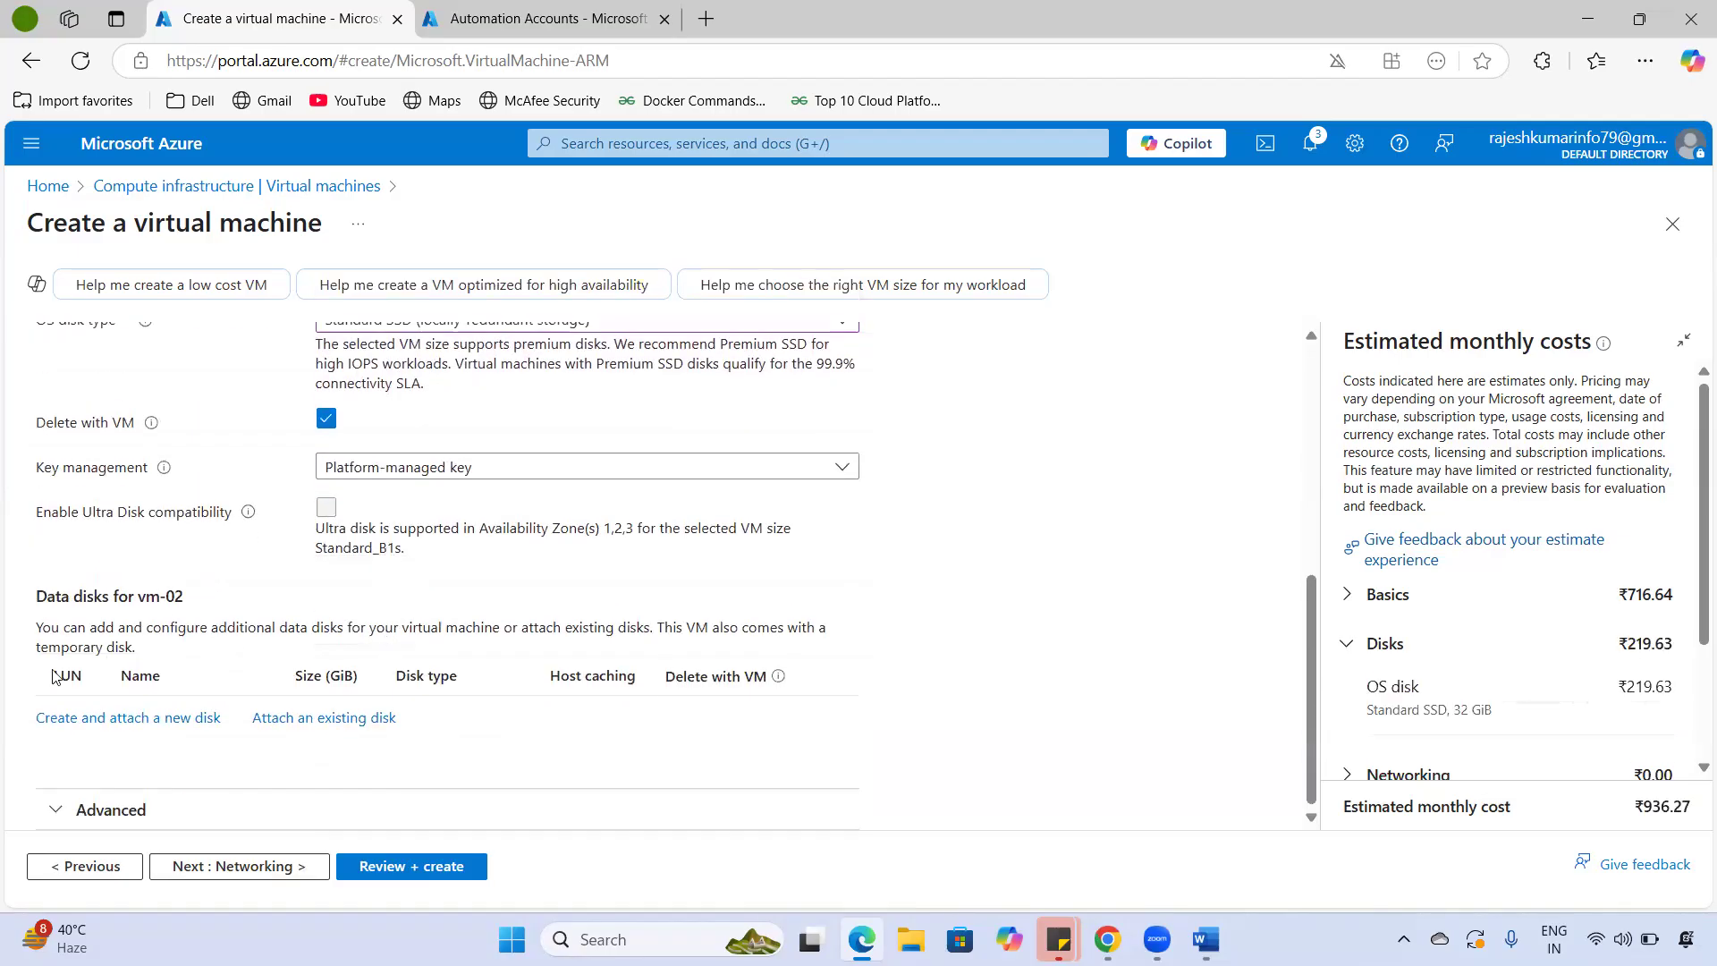
- Advance through Networking, Management, Monitoring and Advanced to Review + create, where validation passes
click(253, 865)
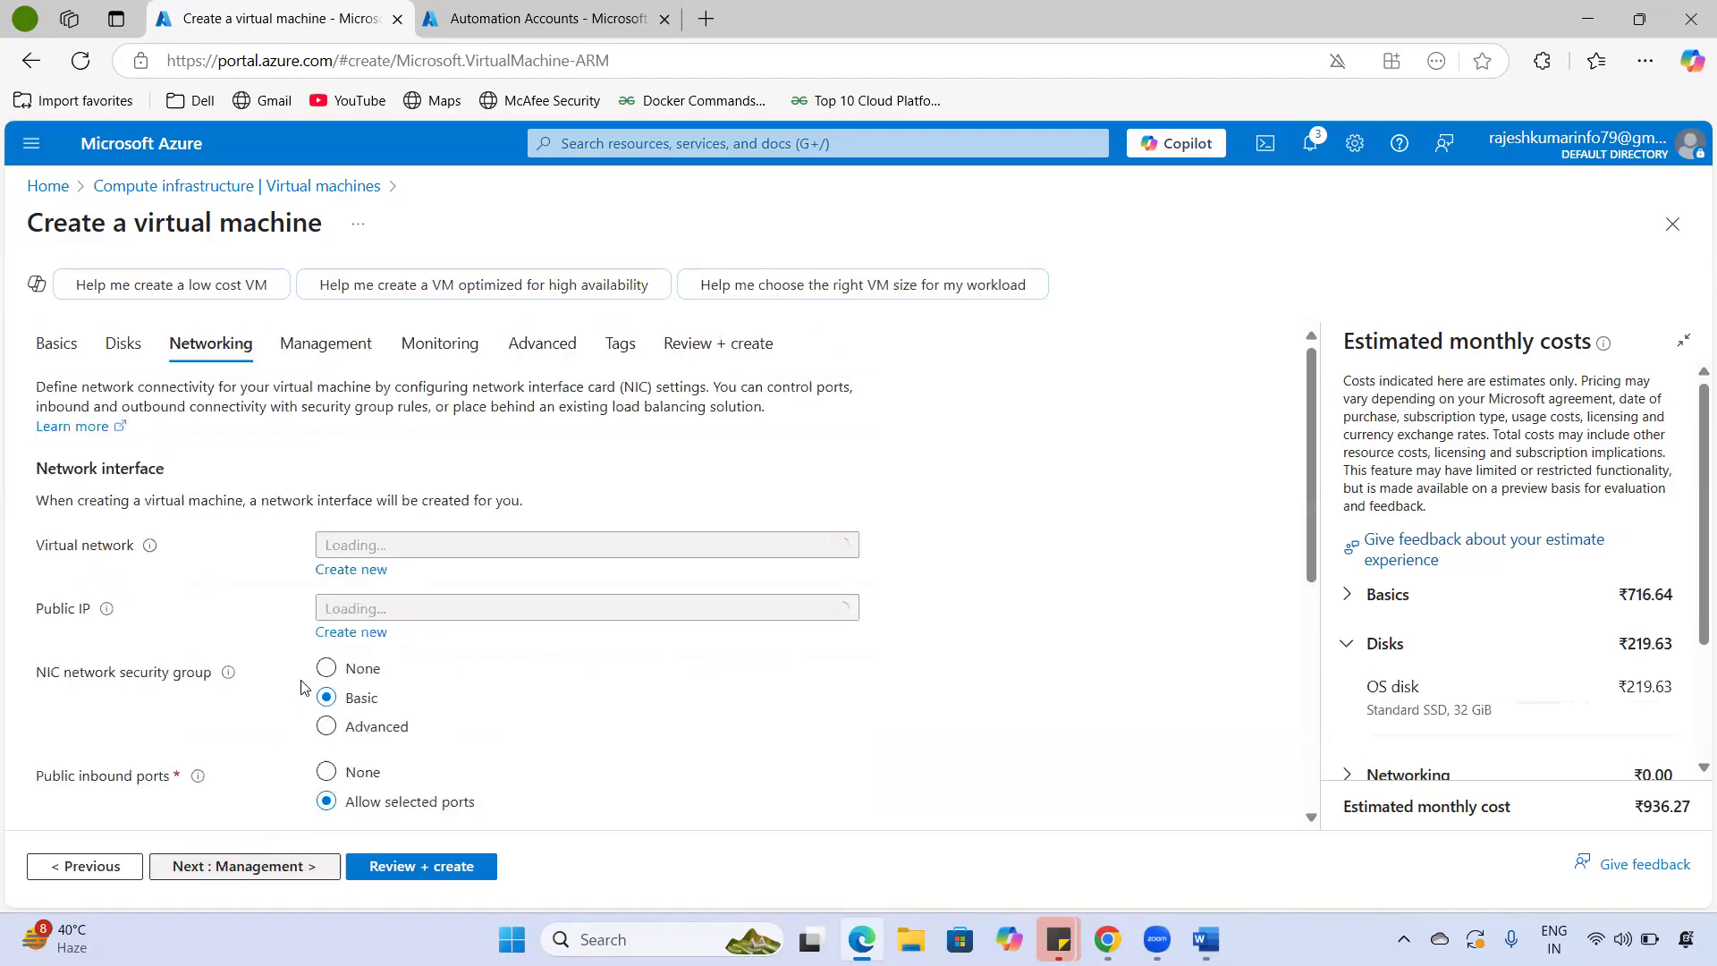
scroll(385, 608, down, 6)
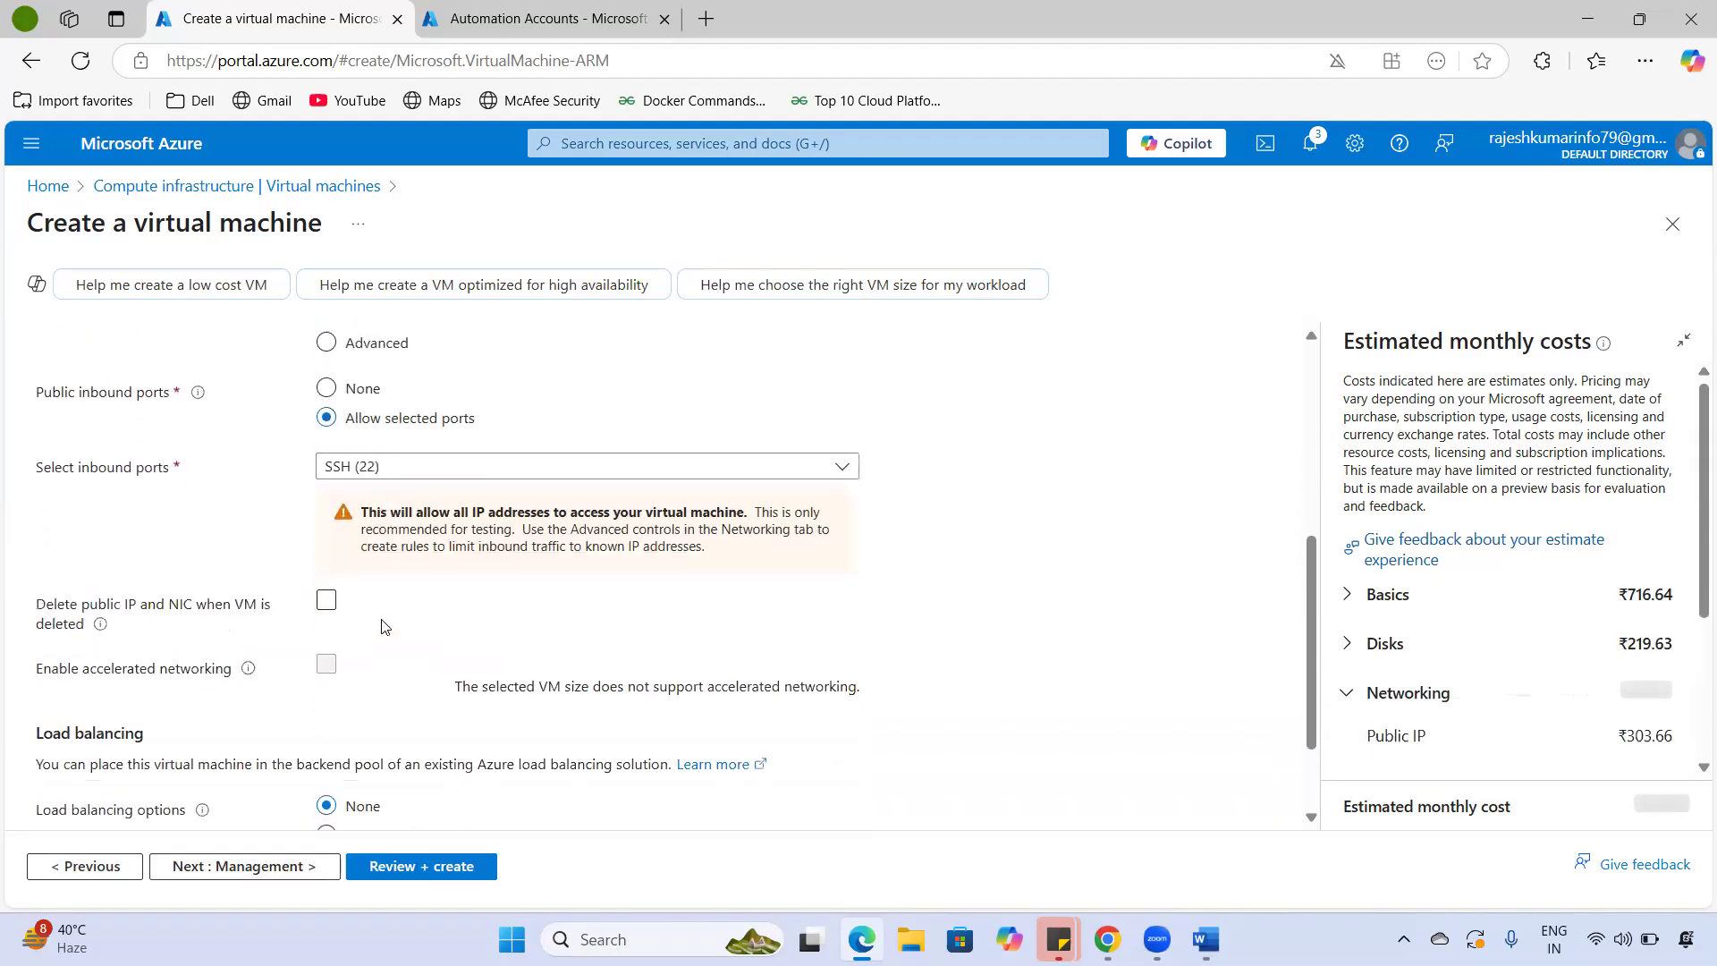
click(307, 863)
click(291, 867)
click(291, 872)
click(291, 869)
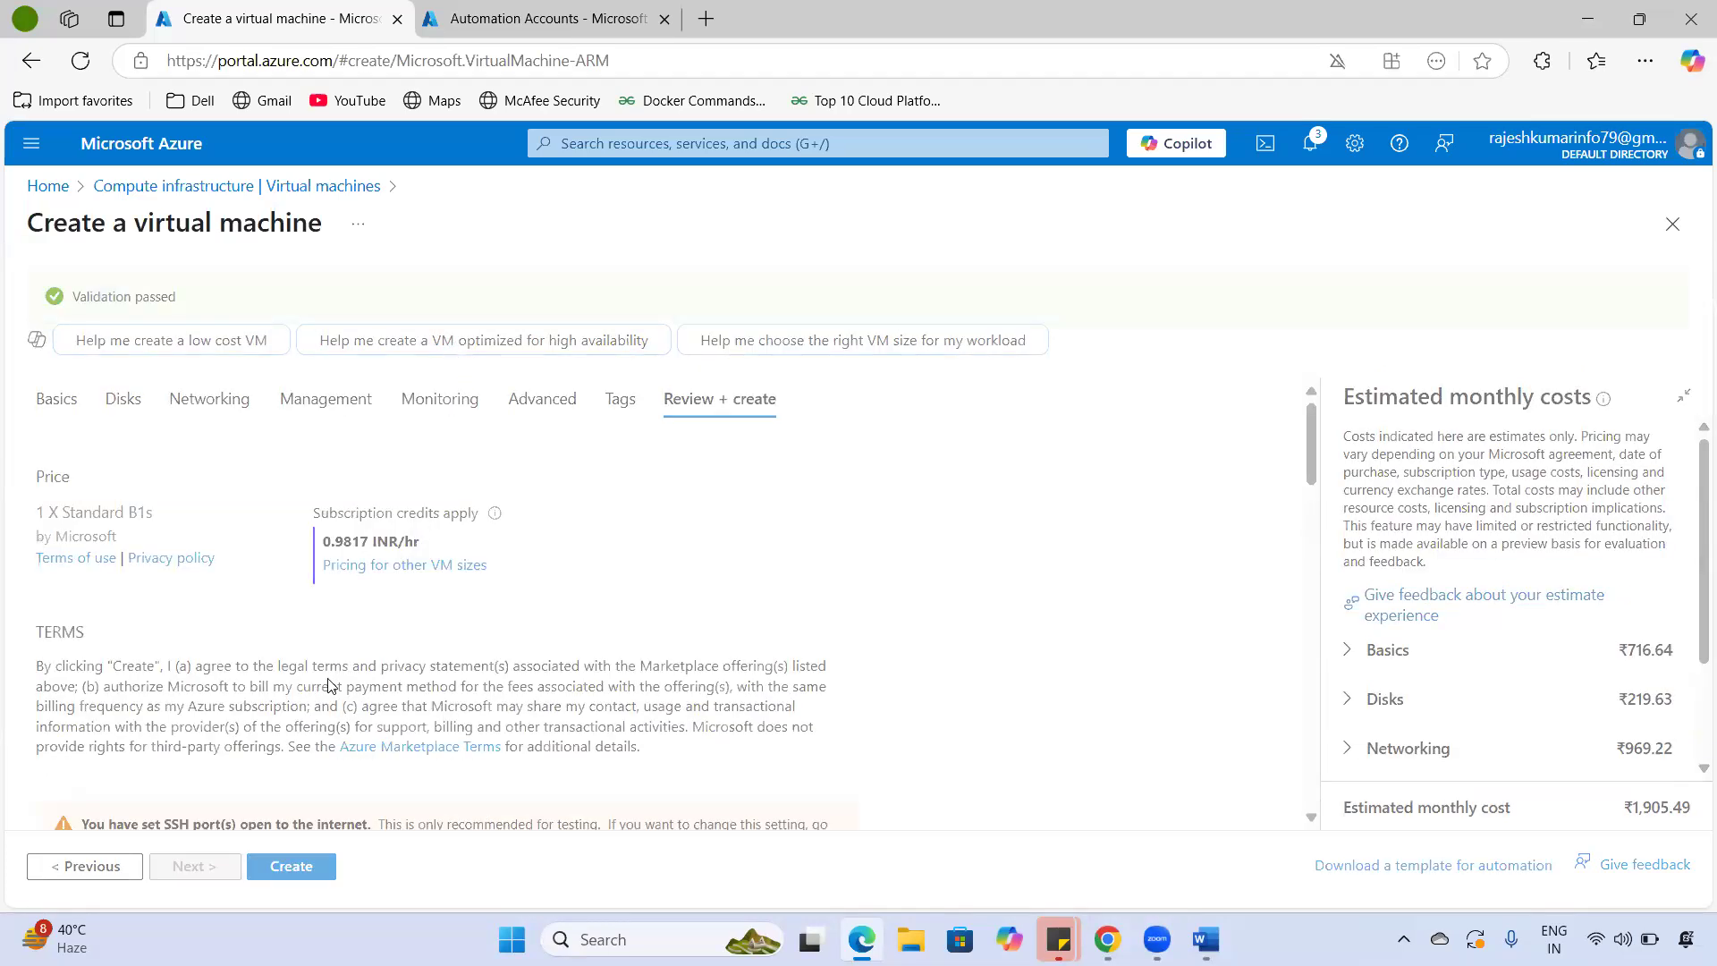
- Create vm-02 and follow its deployment in Notifications until it reports complete
click(309, 878)
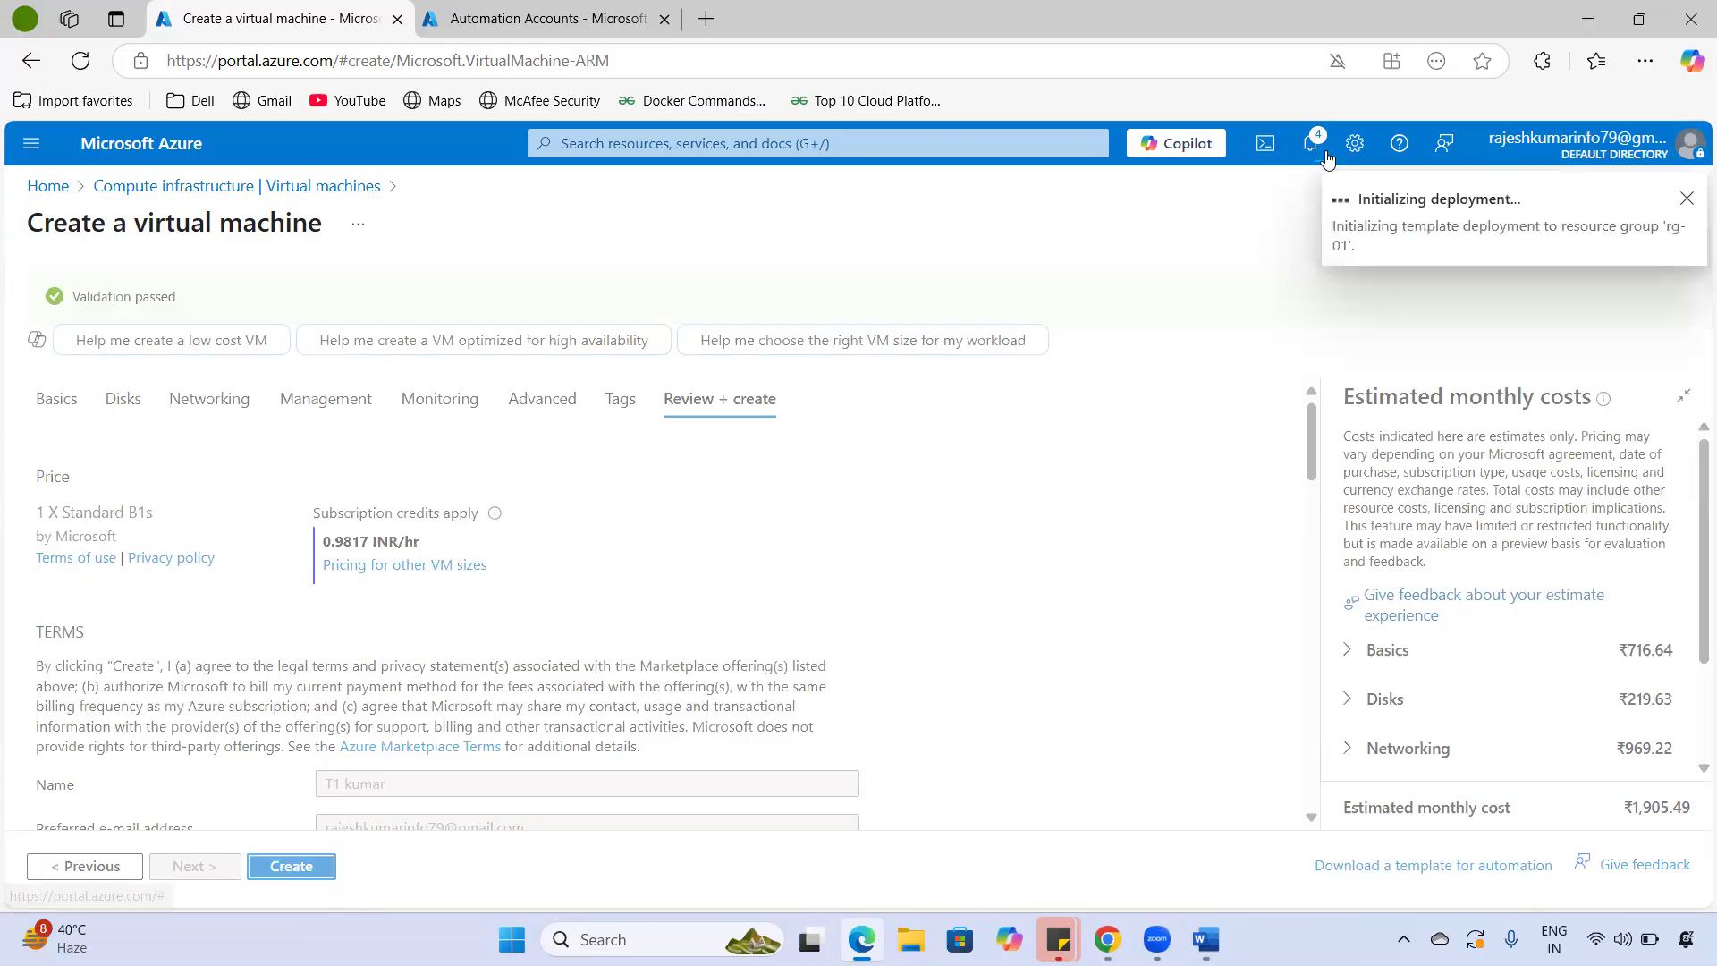
click(1310, 143)
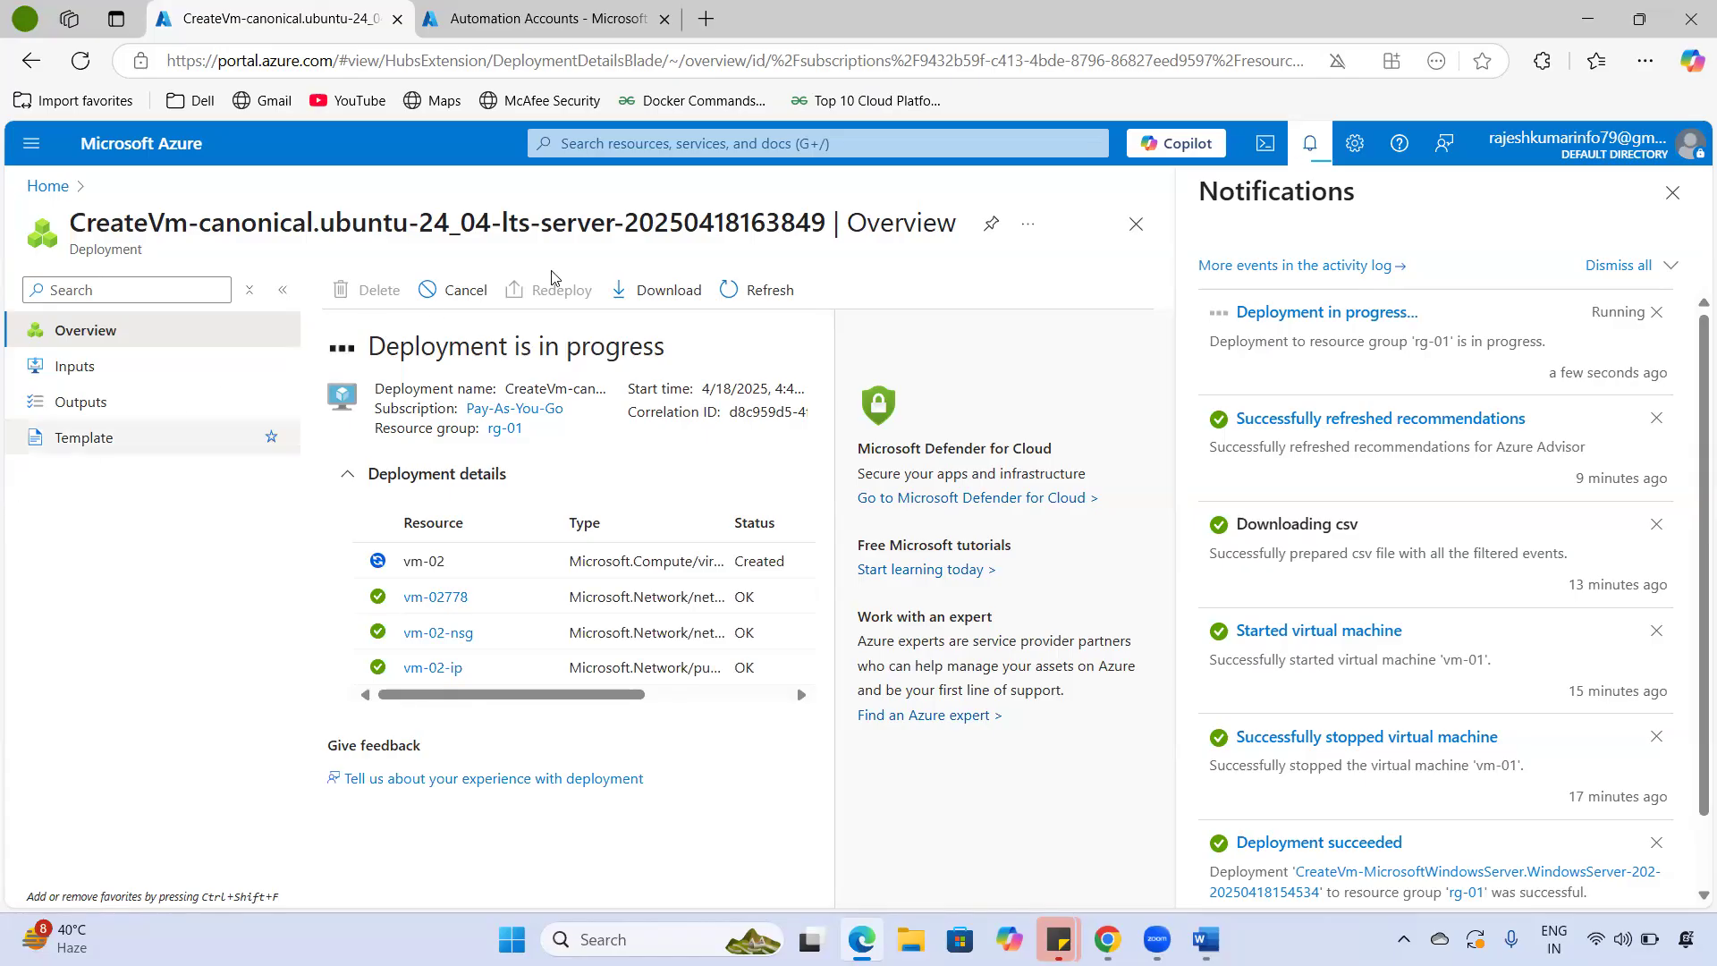
mouse_move(595, 701)
mouse_down()
mouse_move(706, 701)
mouse_move(581, 701)
mouse_up()
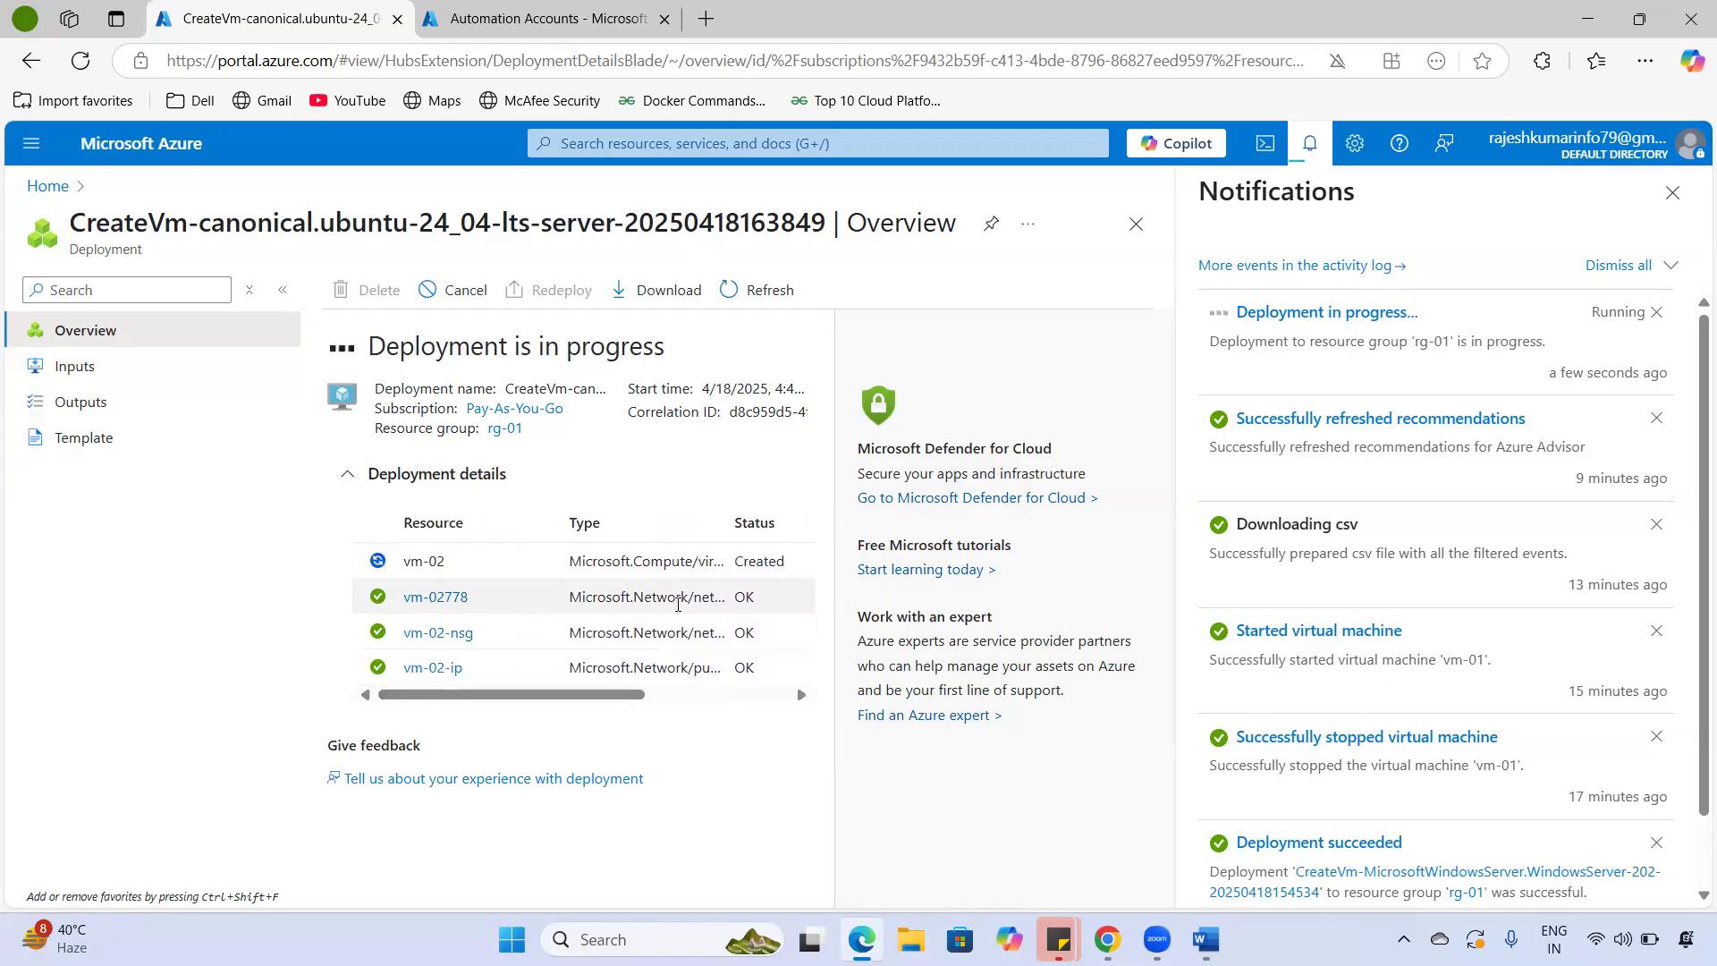
drag(762, 503, 783, 502)
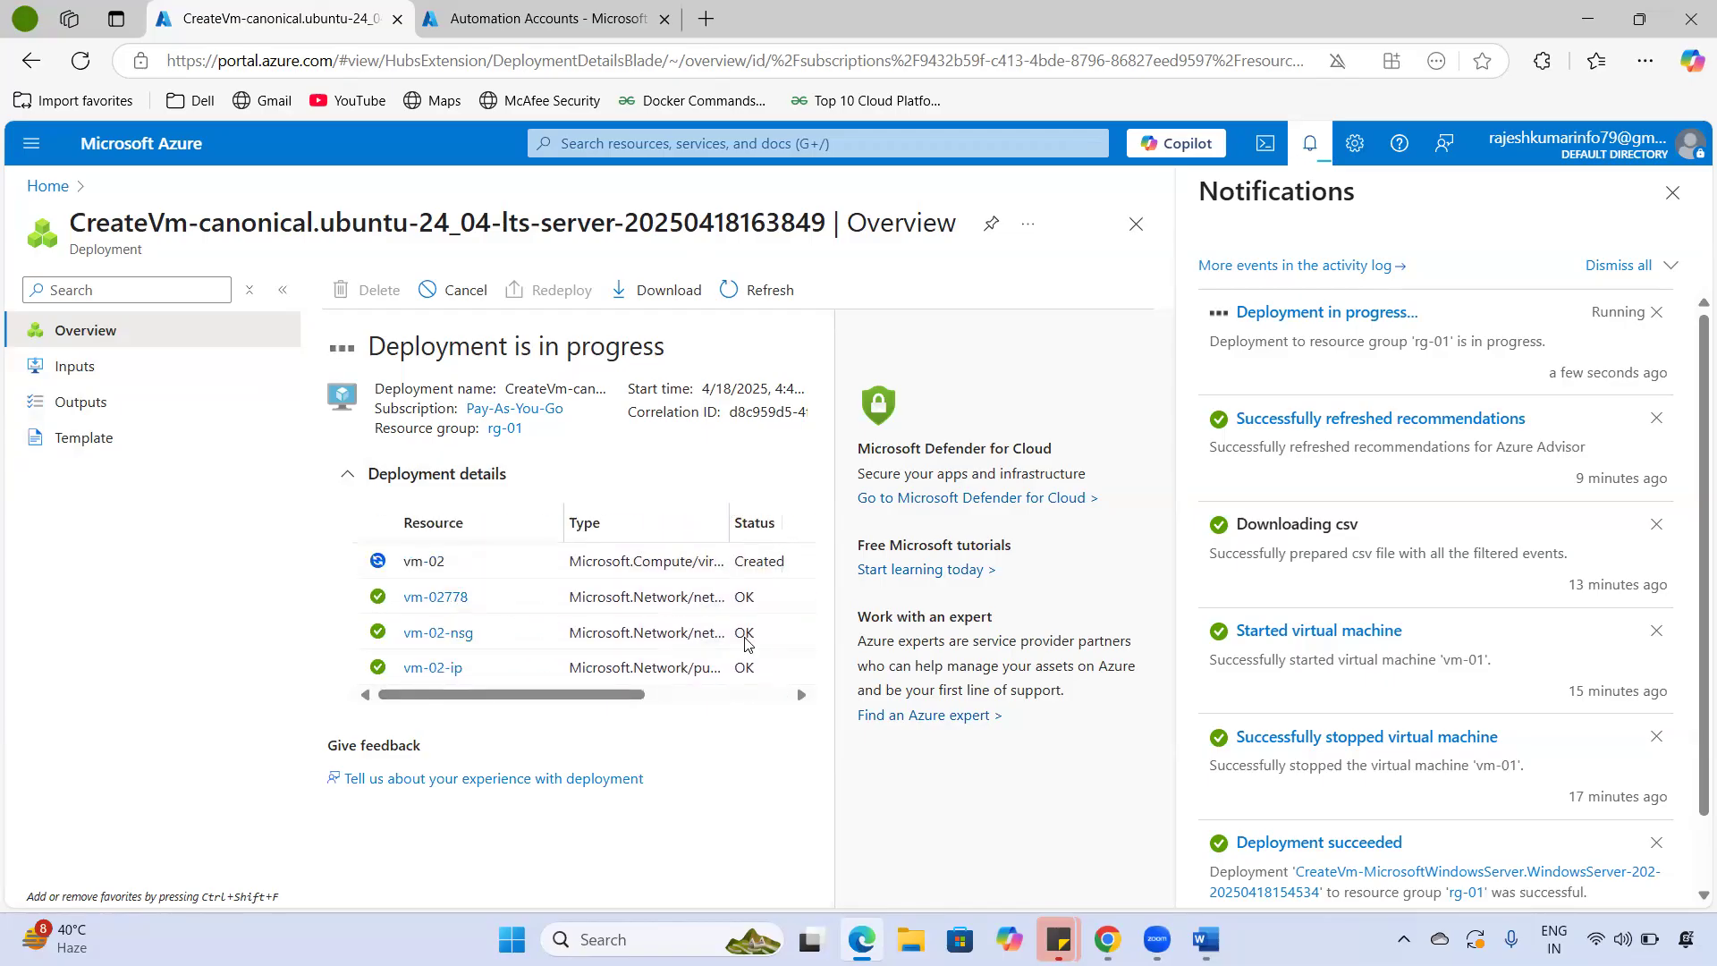
mouse_move(738, 636)
mouse_down()
mouse_move(720, 652)
mouse_move(744, 667)
mouse_up()
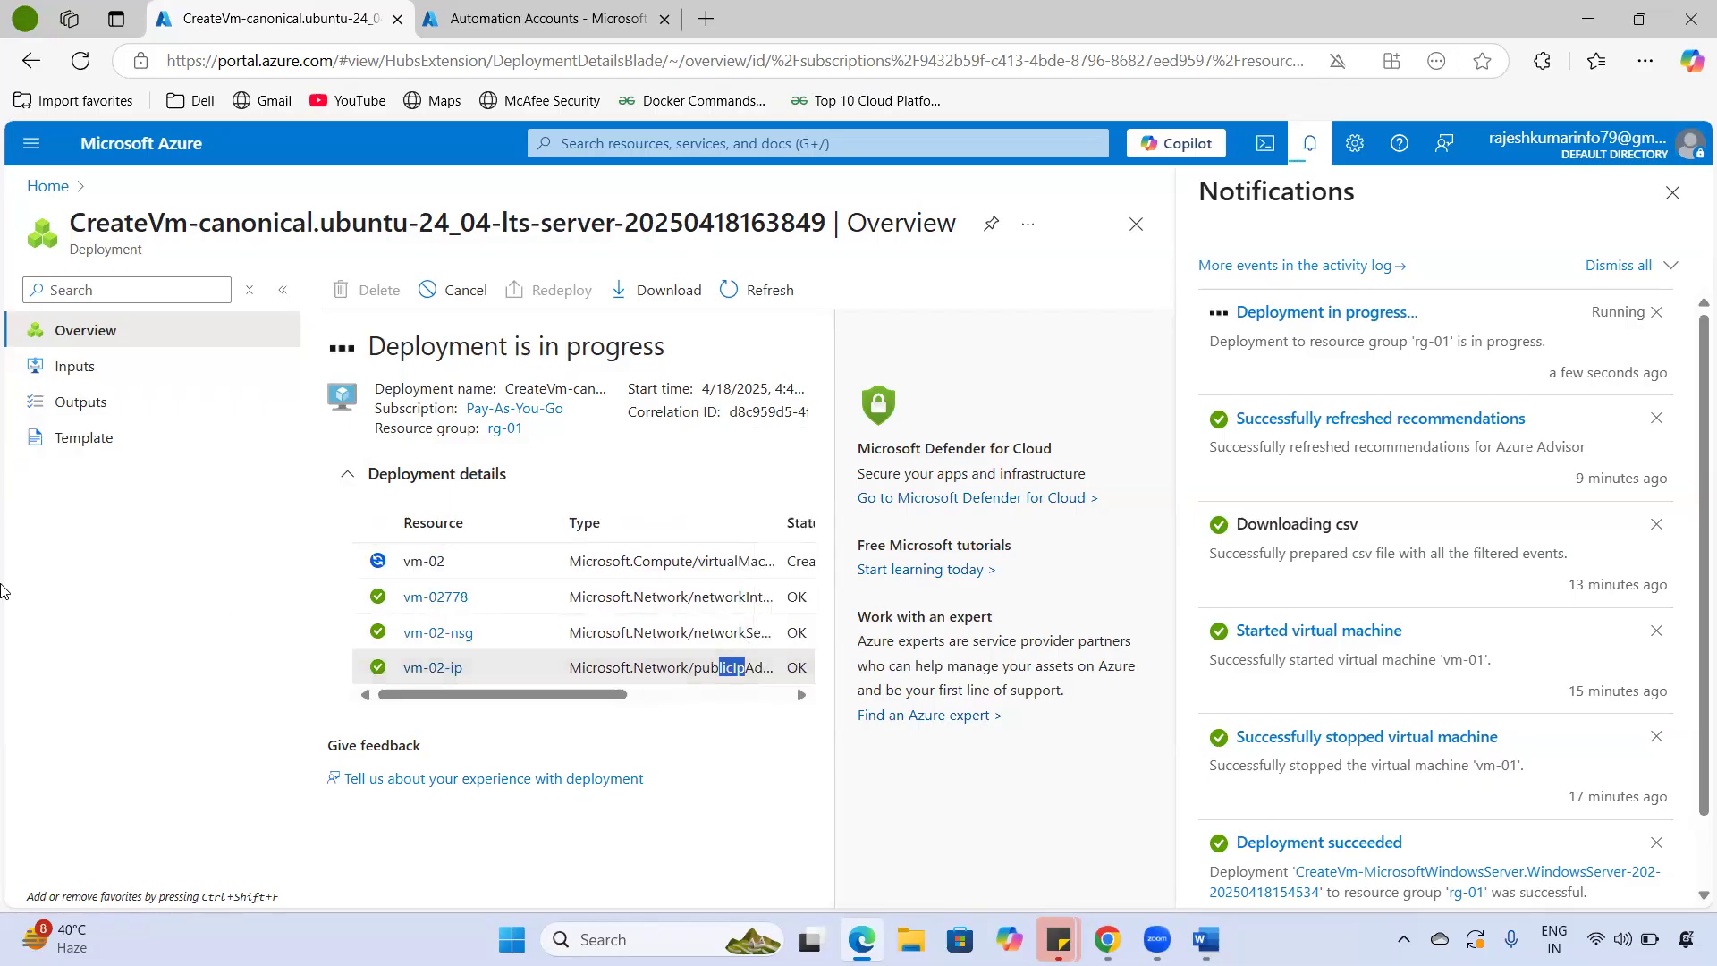
drag(240, 223, 497, 231)
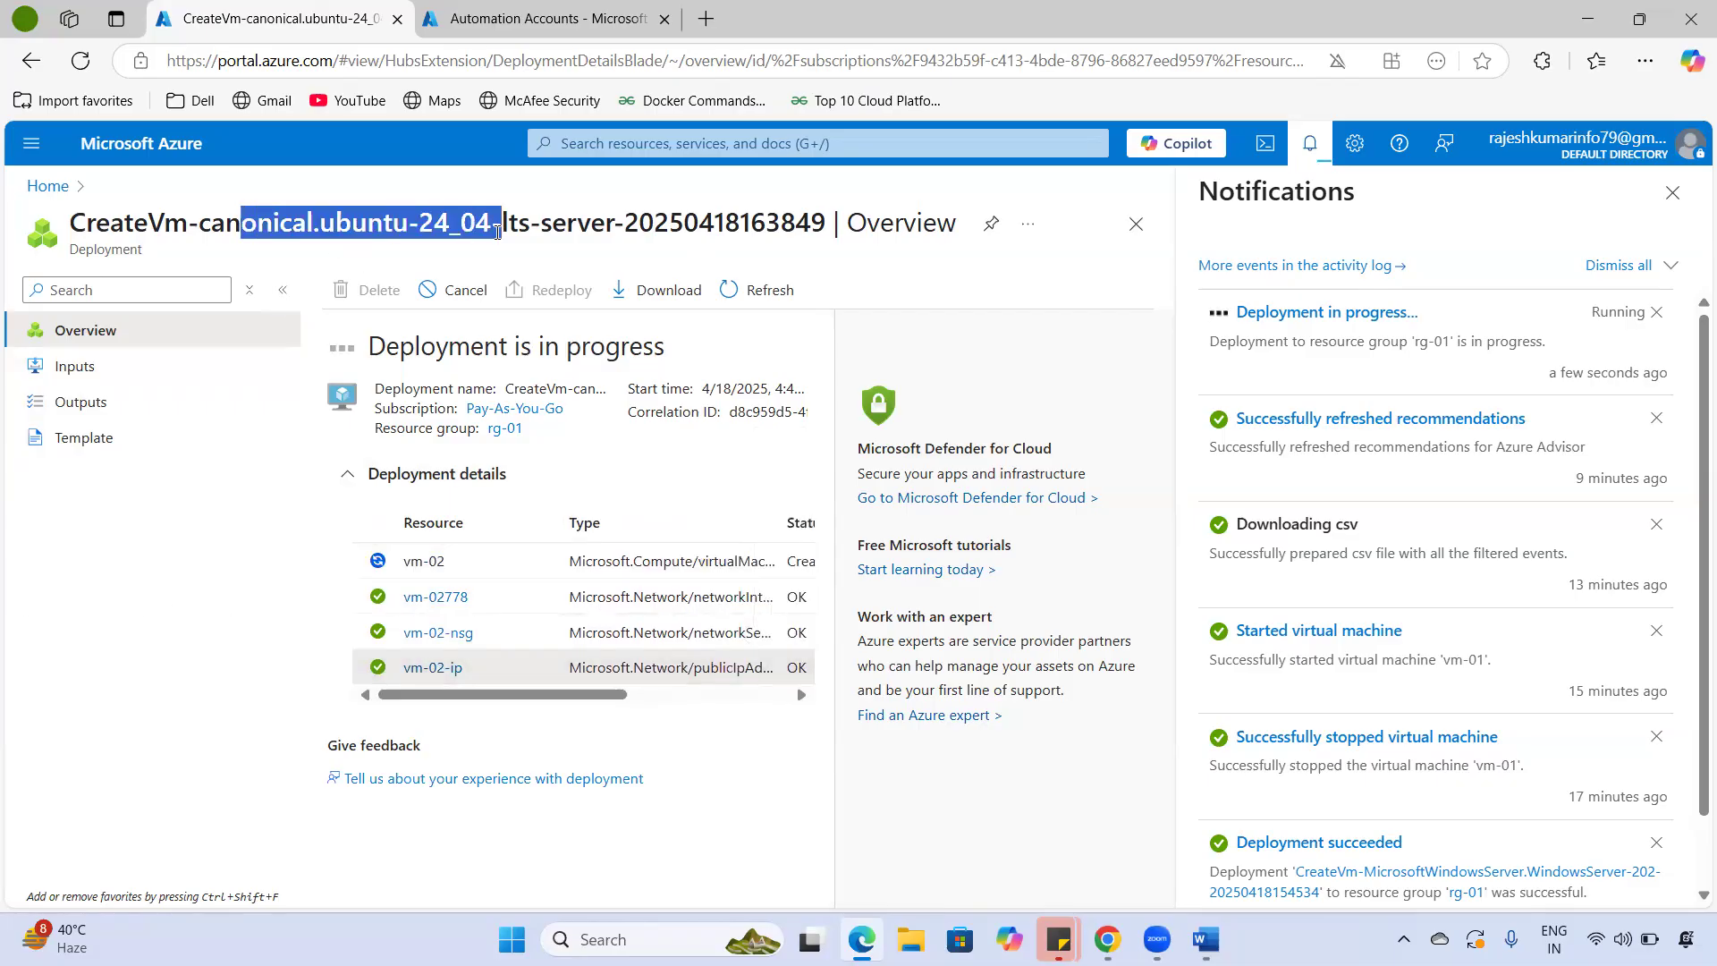
drag(641, 388, 812, 388)
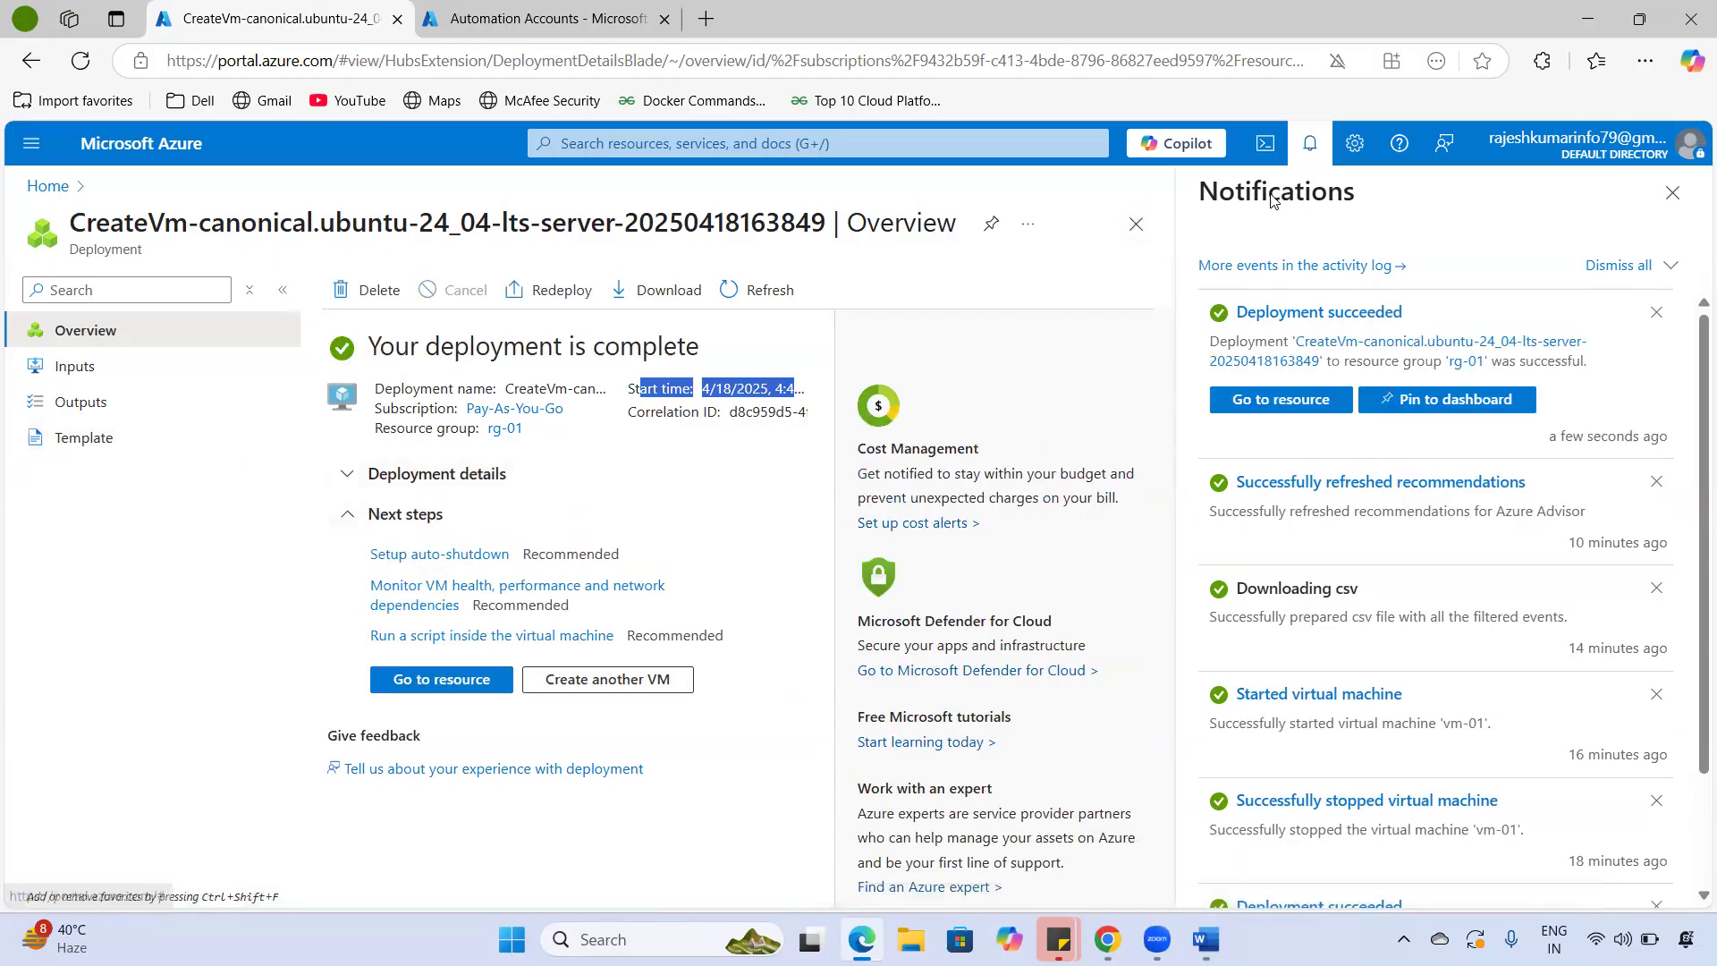
- Return to Home, open the Virtual machines list and open vm-02's Overview page
click(1309, 143)
click(127, 154)
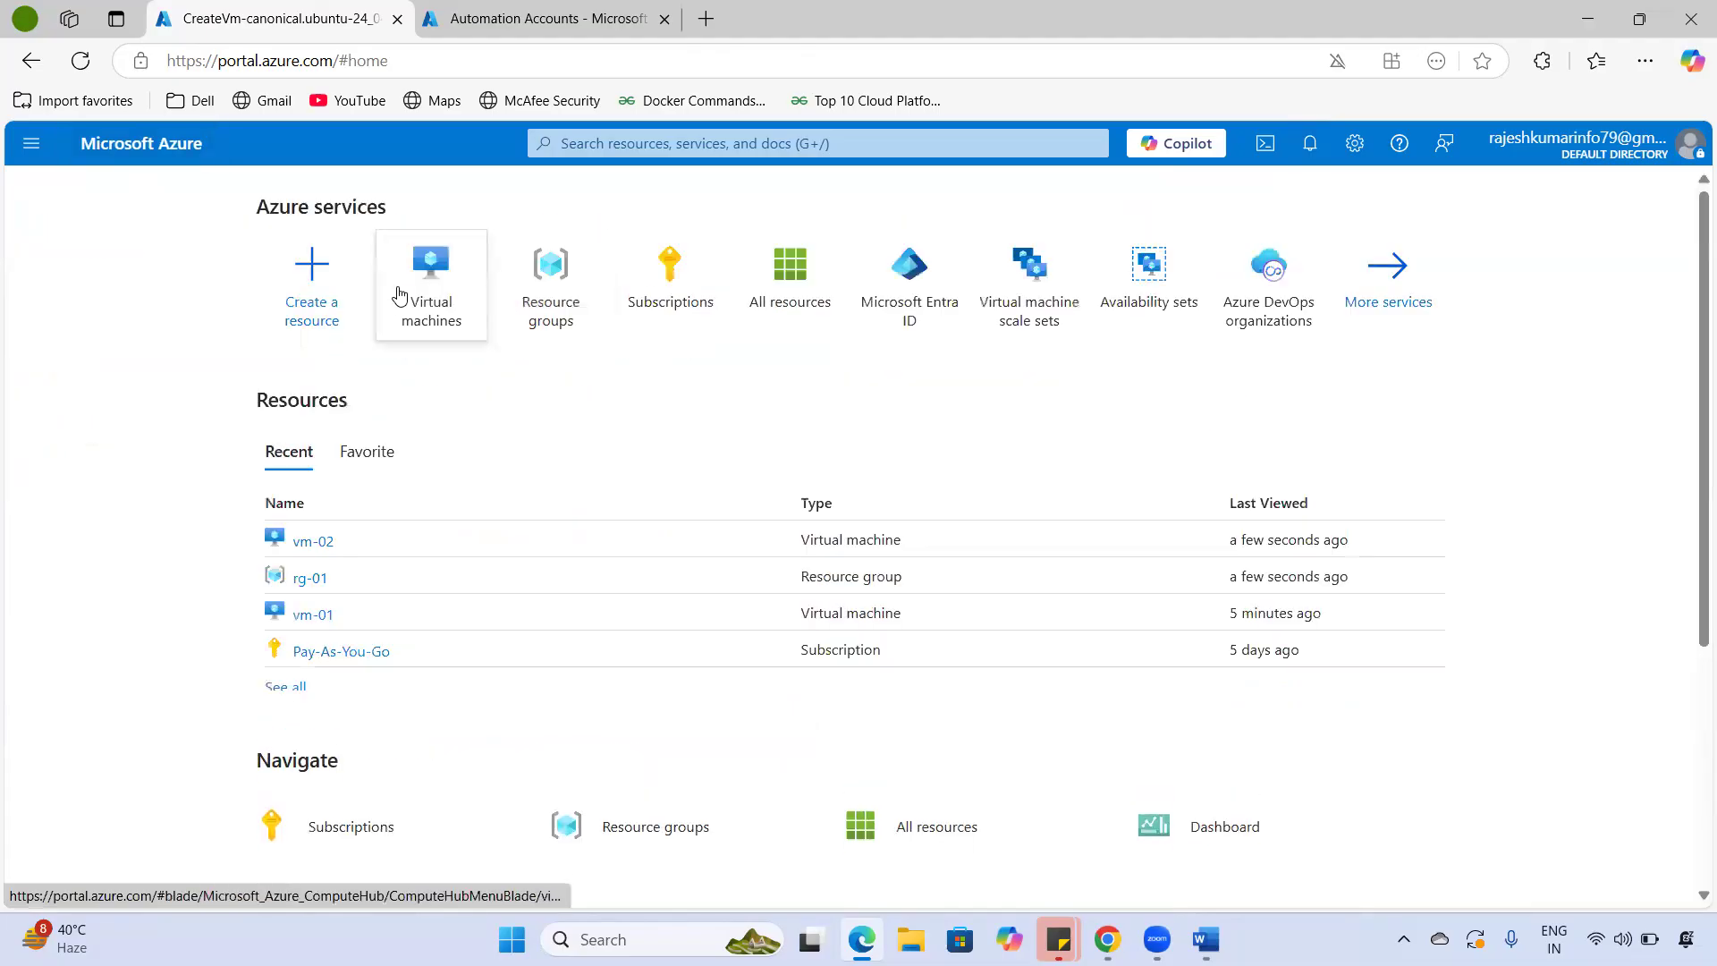
click(426, 284)
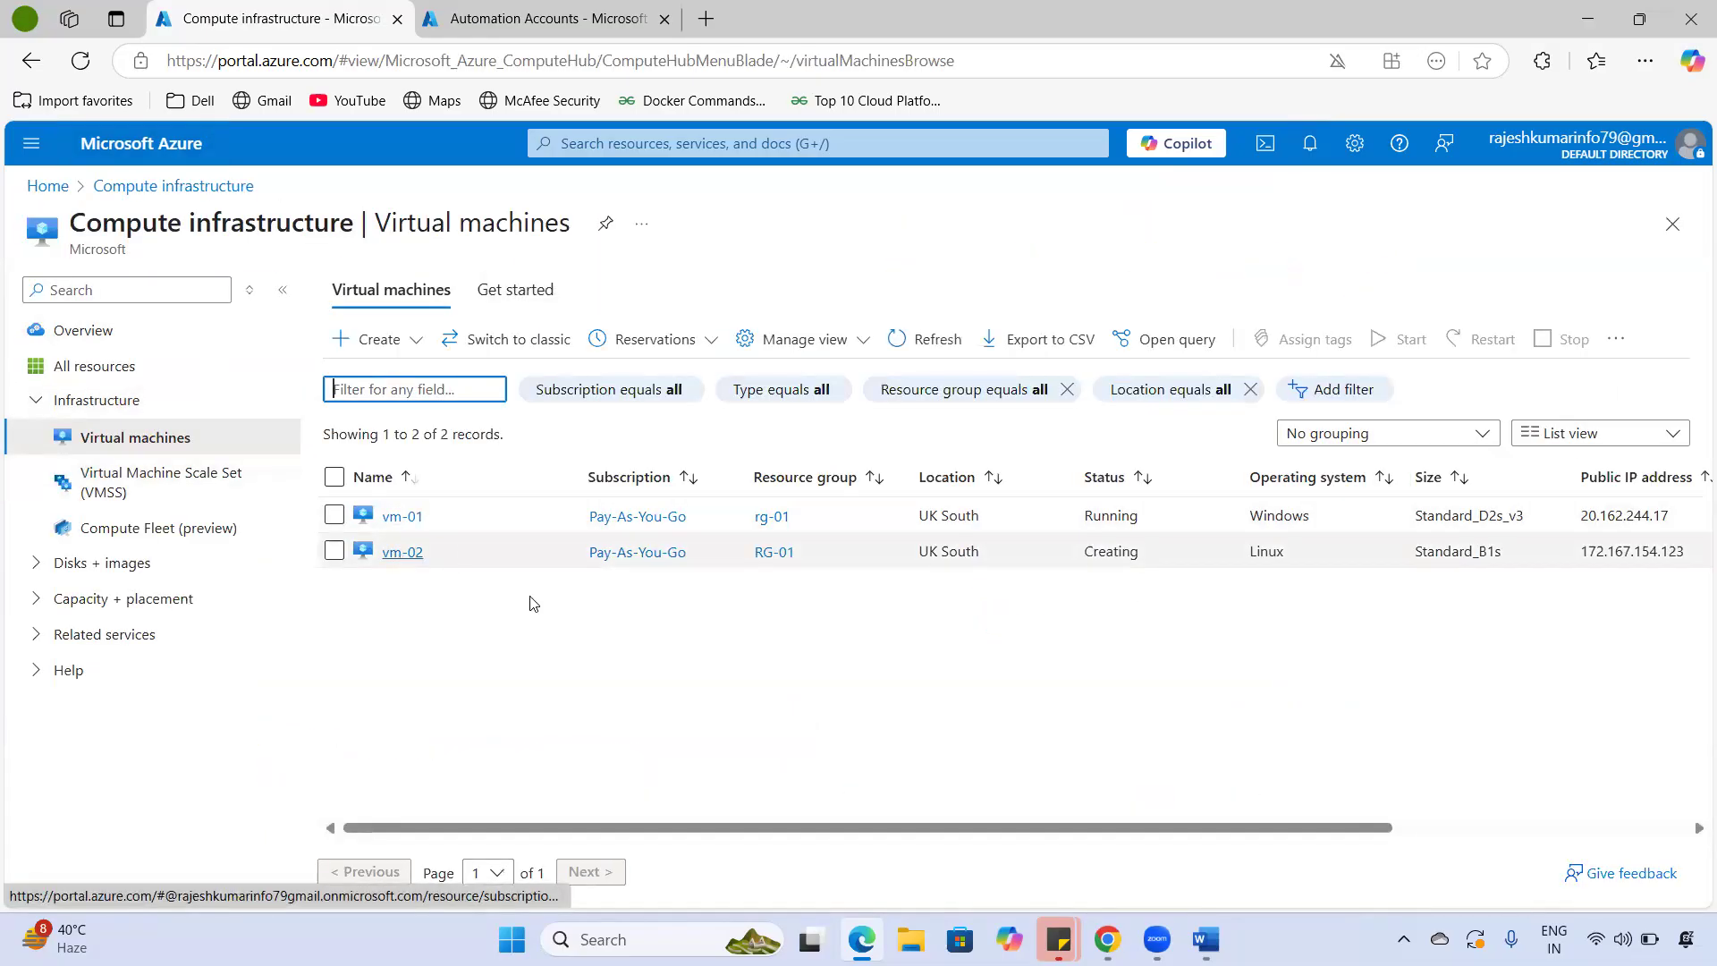
drag(1299, 553, 1694, 572)
click(1380, 687)
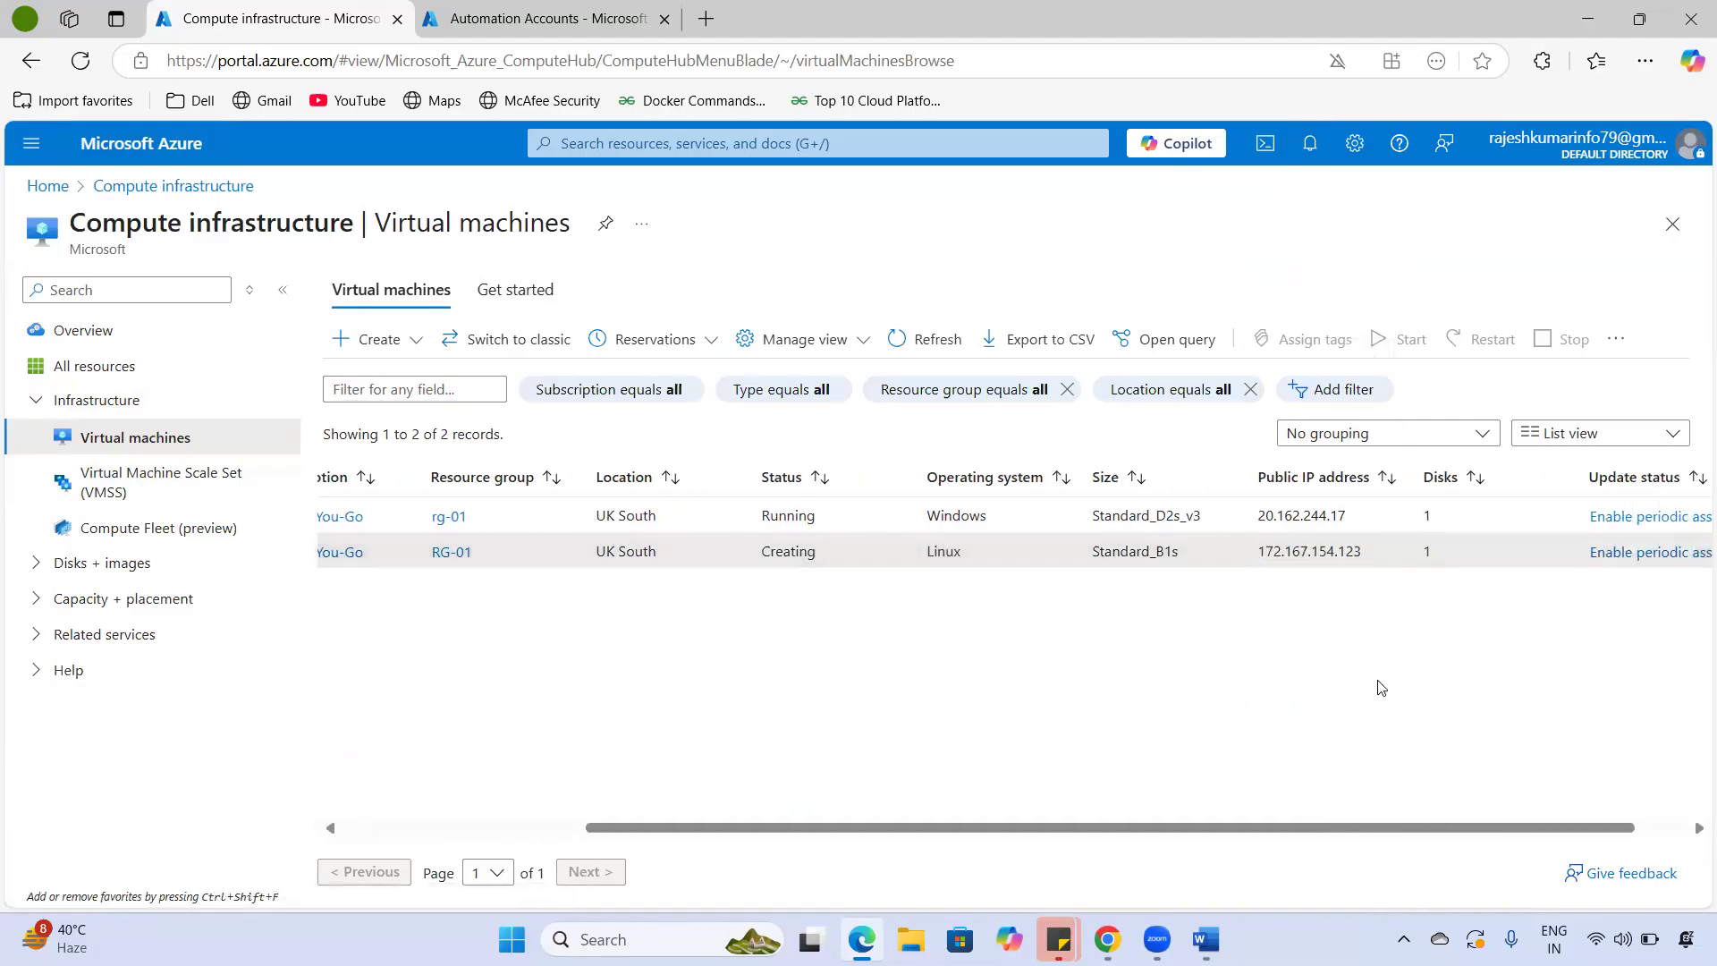
drag(1314, 816, 804, 832)
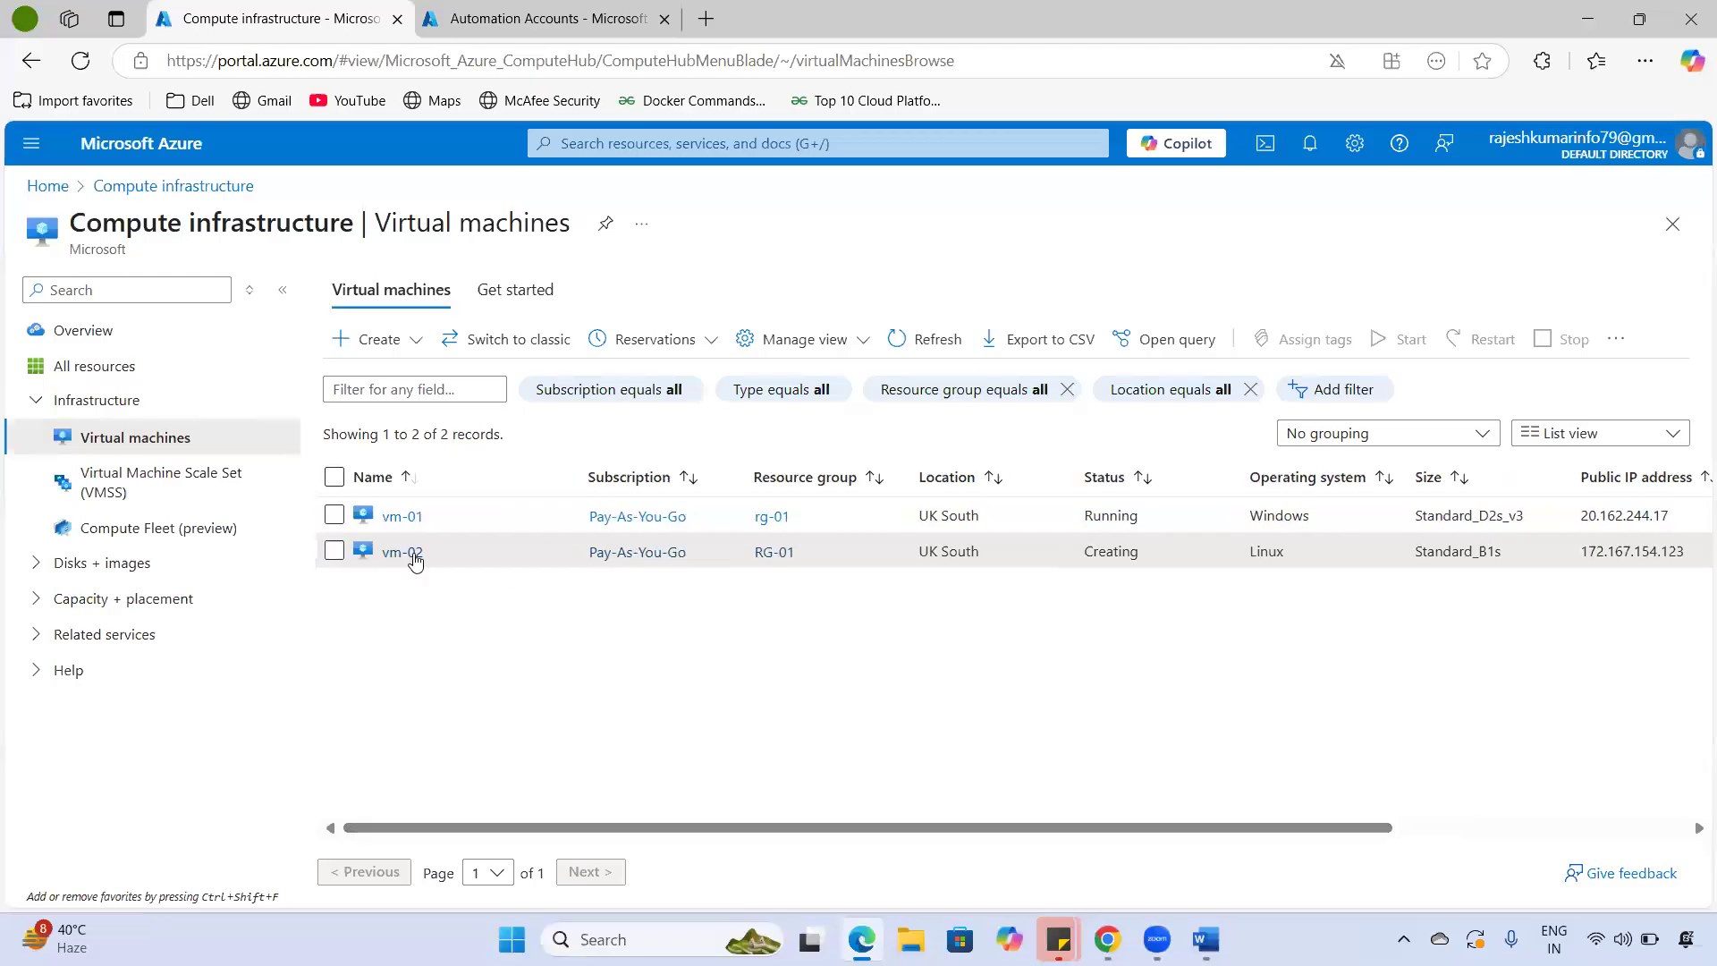
click(402, 554)
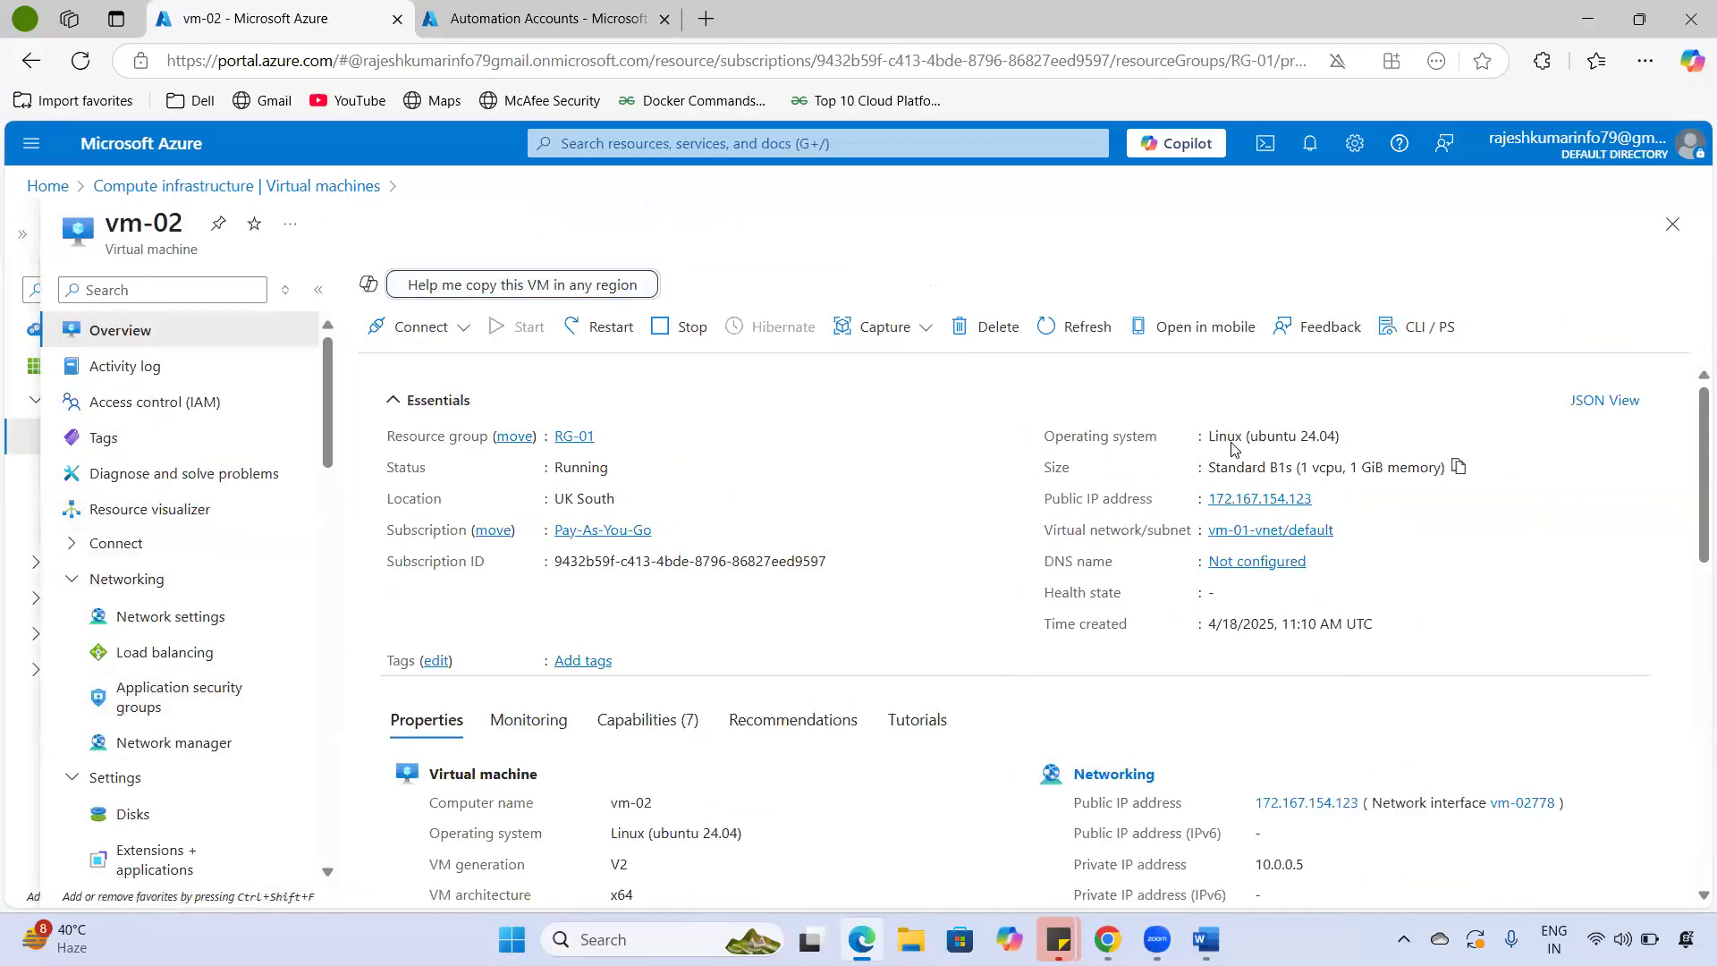
drag(1215, 438, 1353, 437)
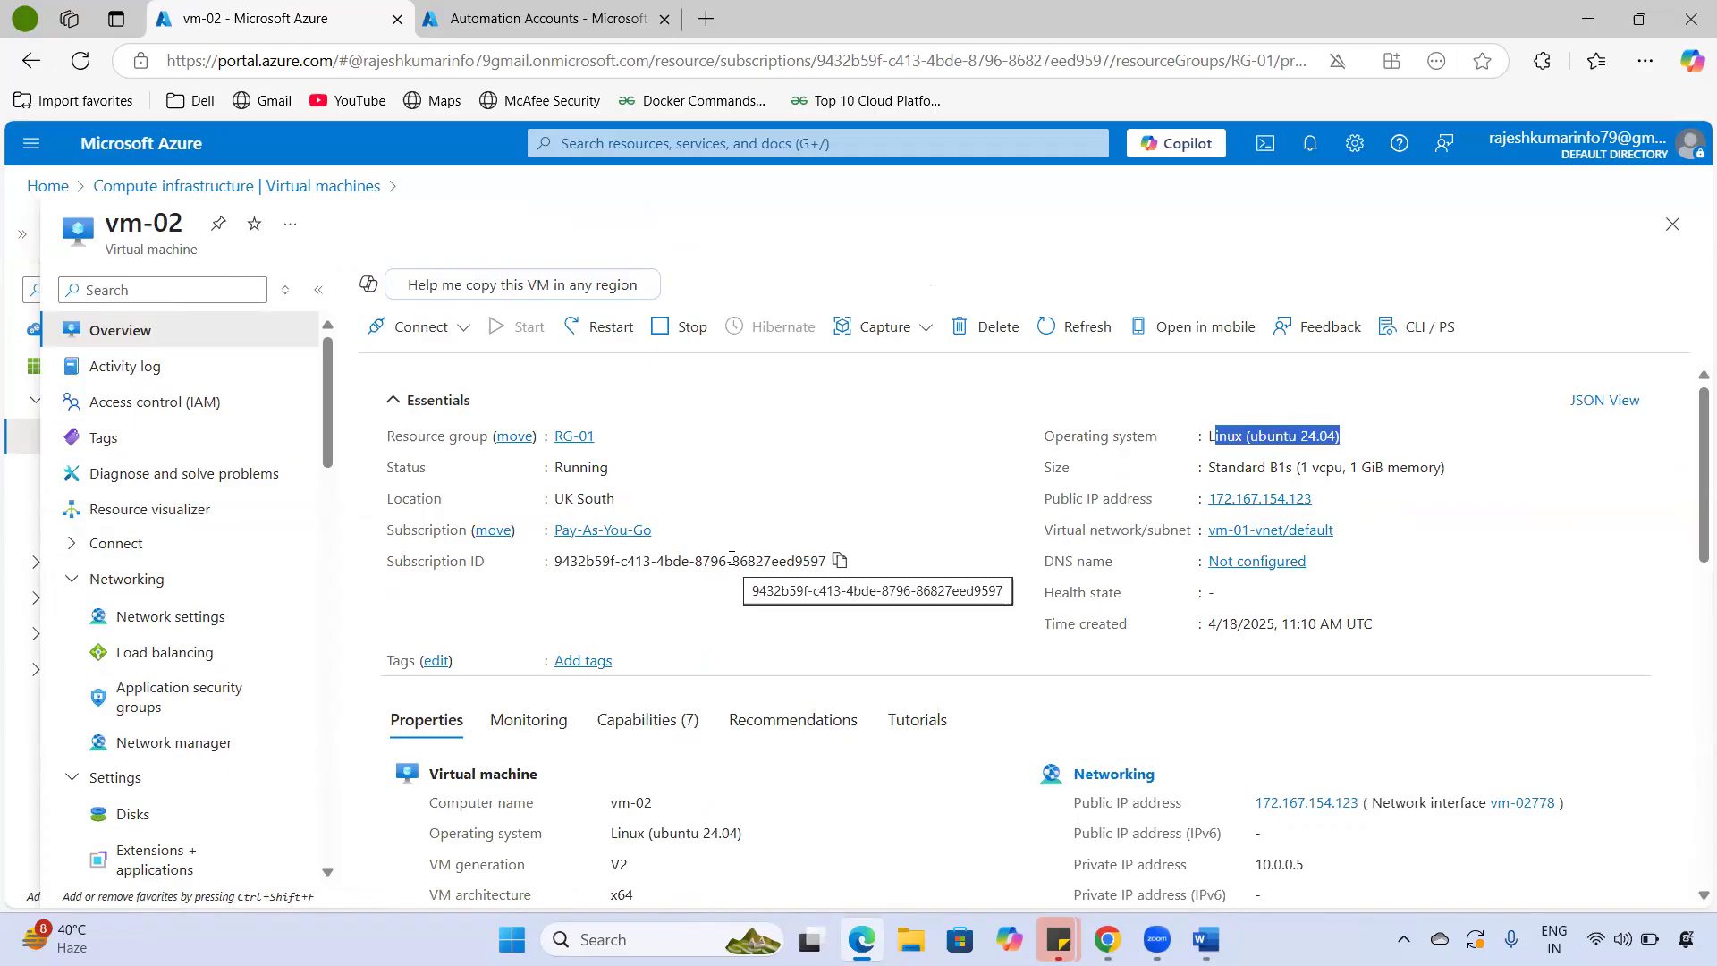
scroll(731, 557, down, 3)
scroll(731, 556, up, 3)
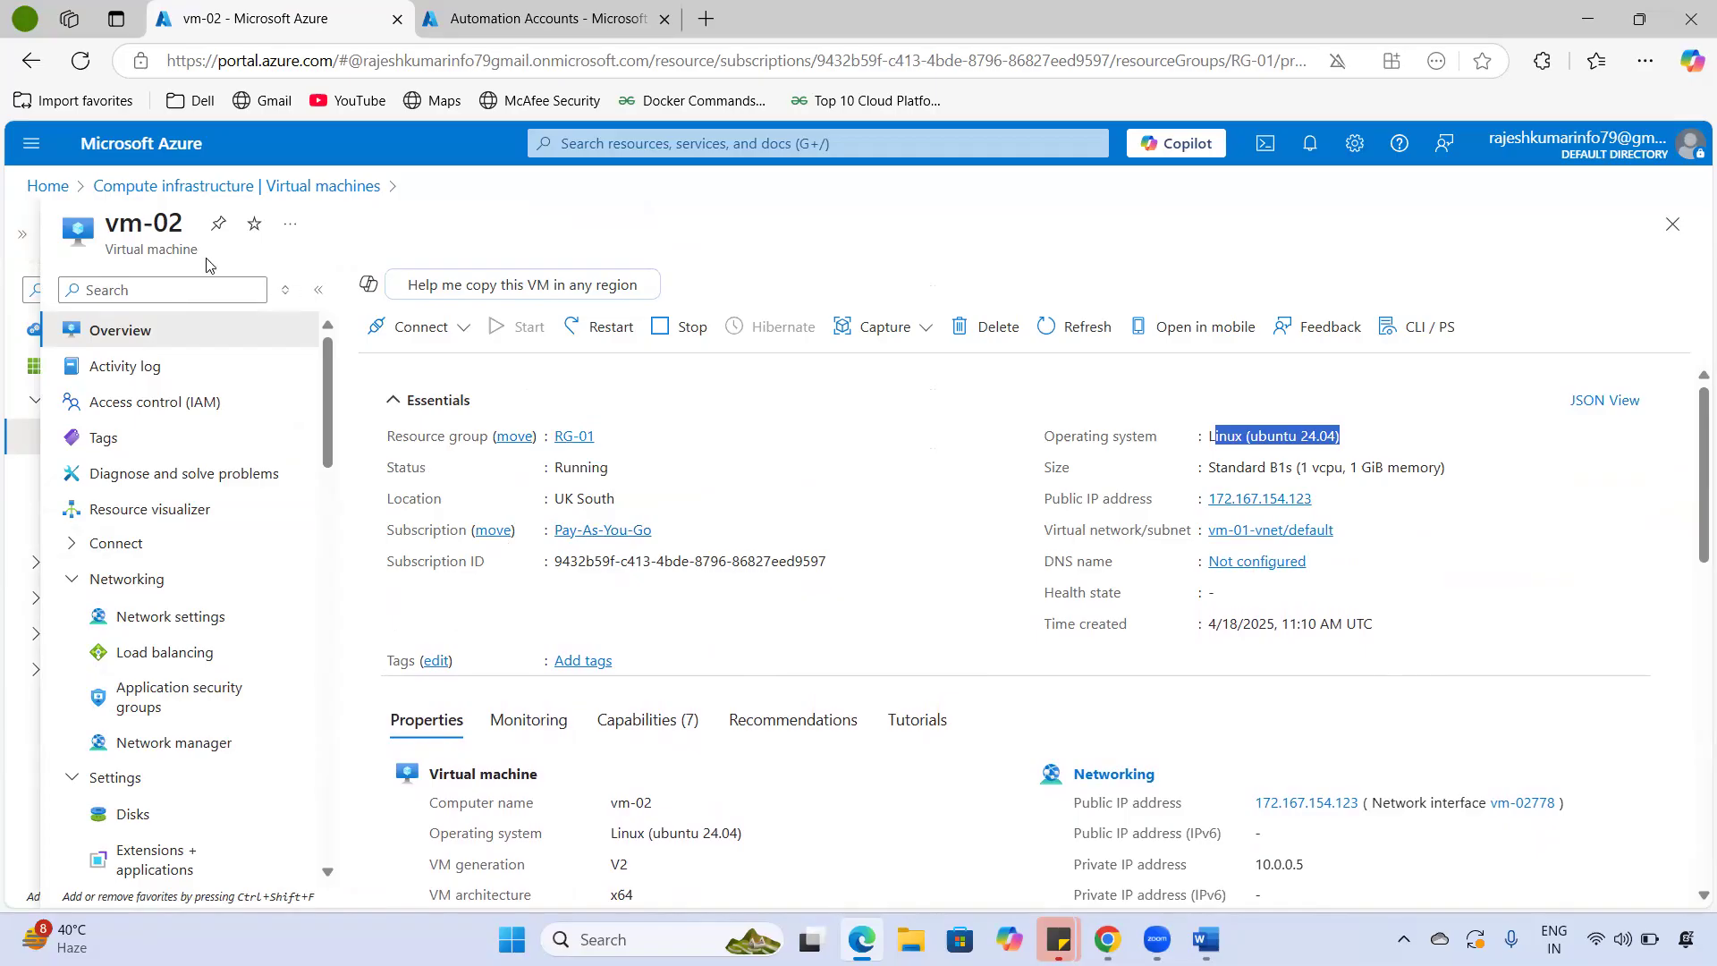
drag(105, 234, 188, 259)
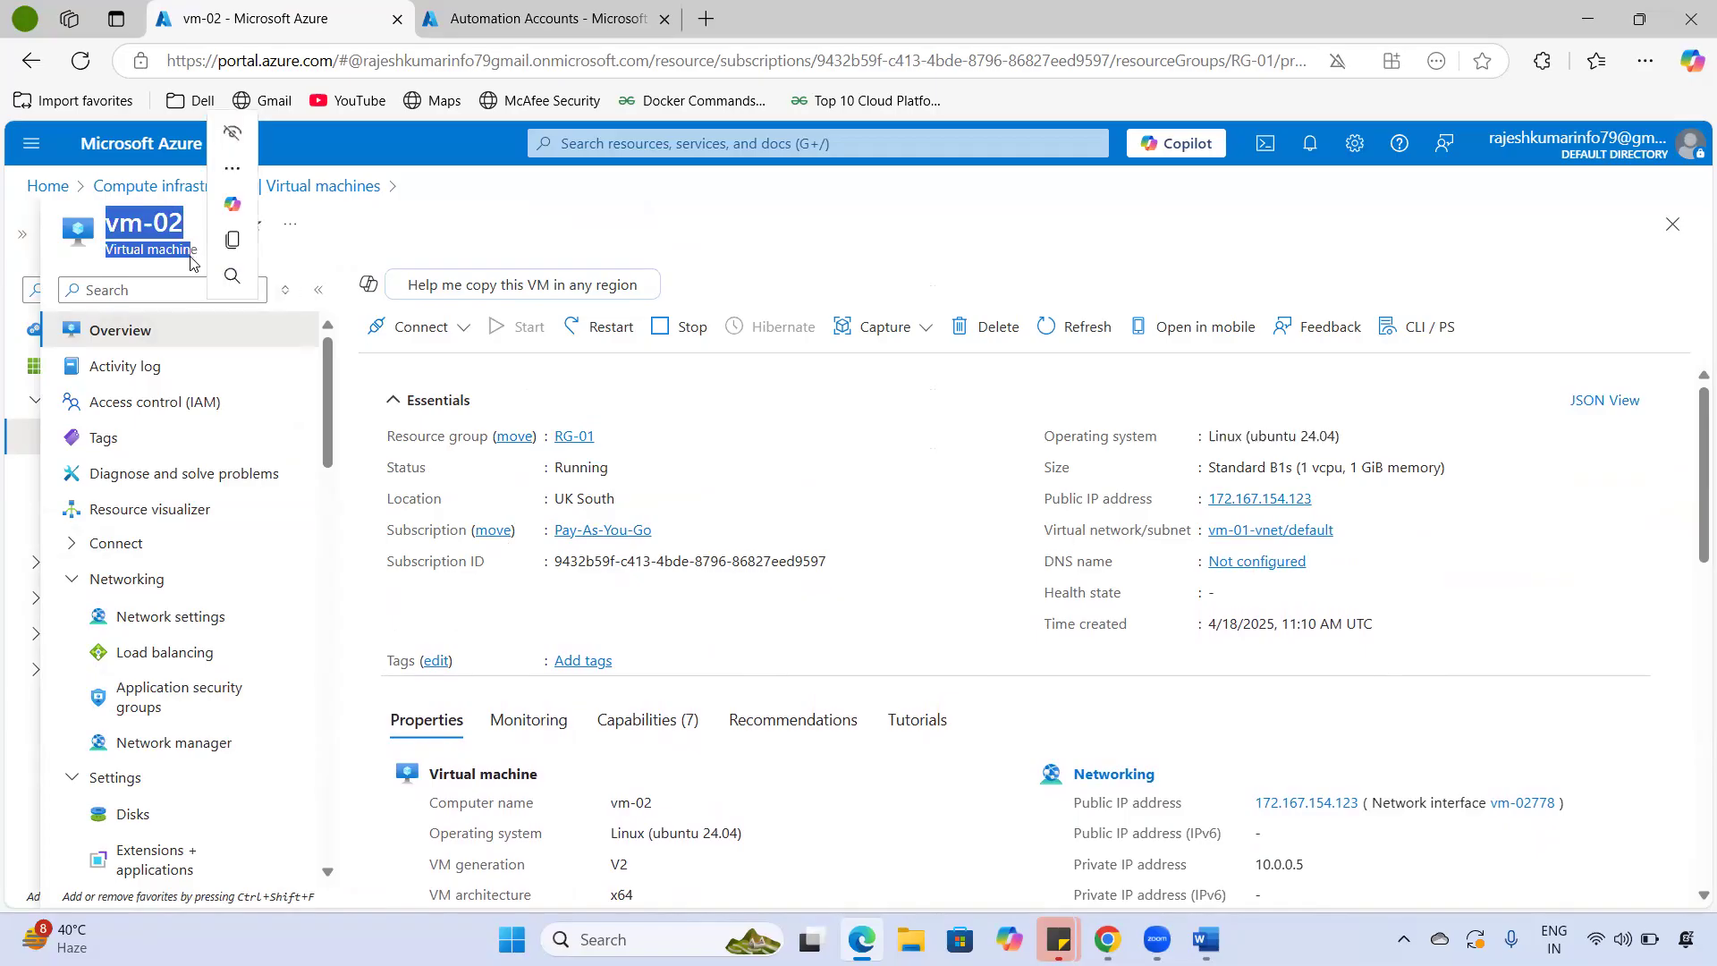
- Search the web for 'extra putty download' and open the official putty.org result
key(ctrl+Tab)
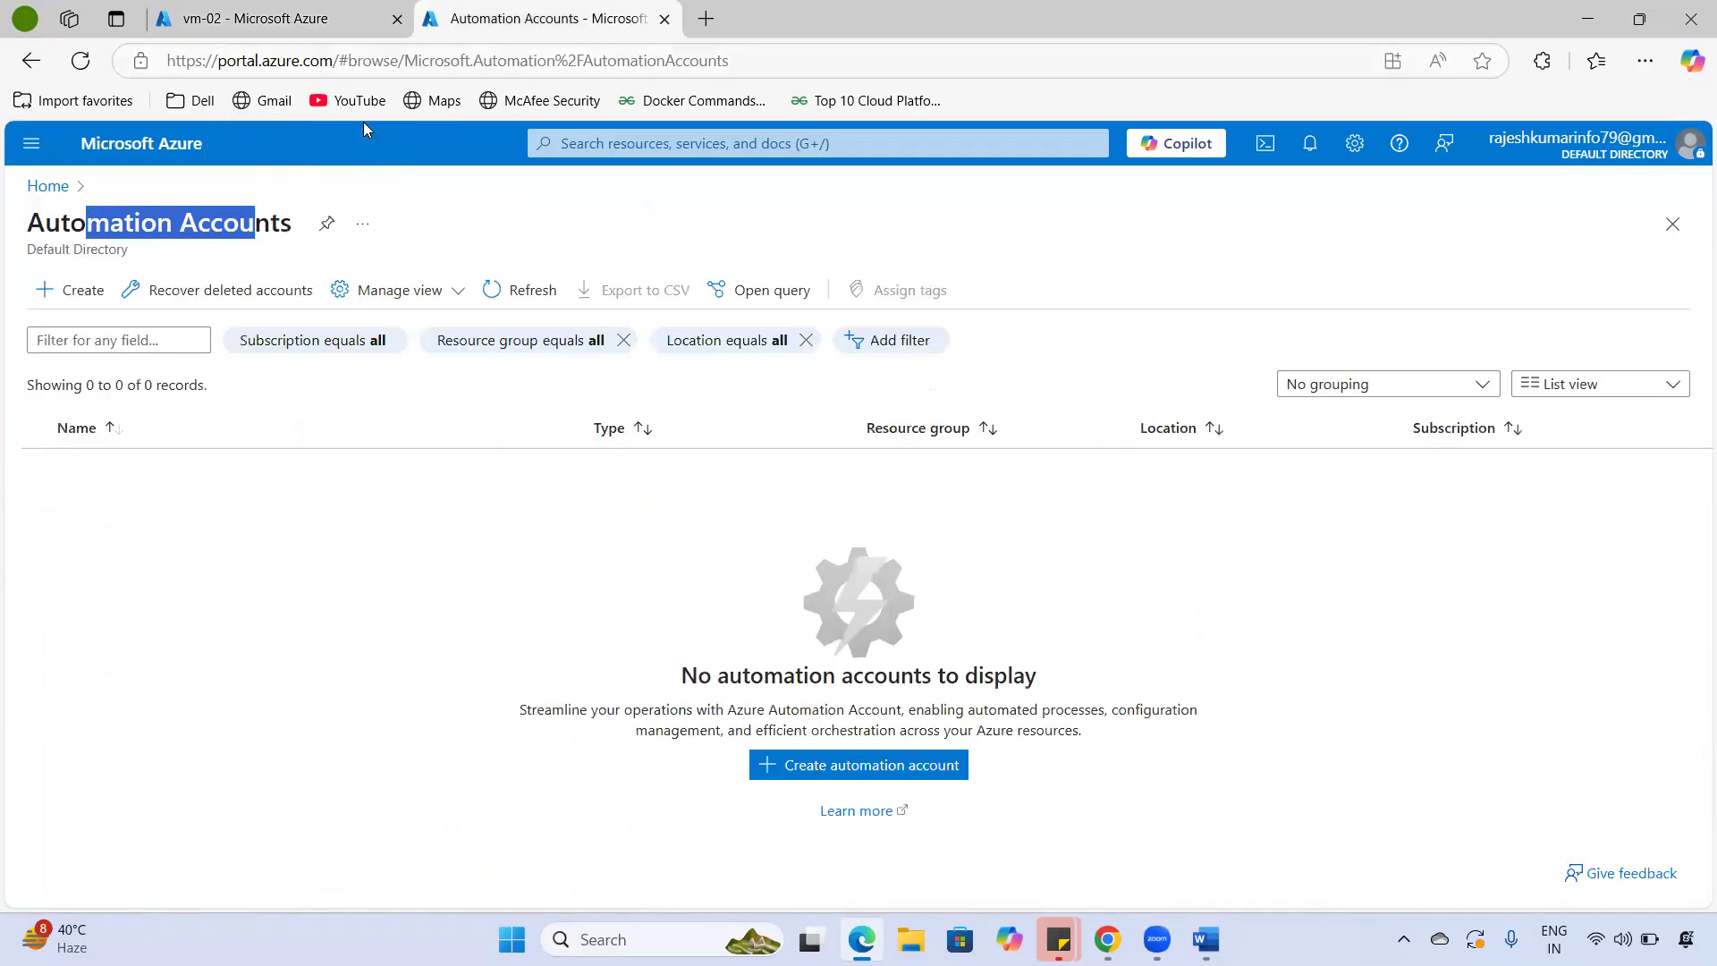
key(ctrl+l)
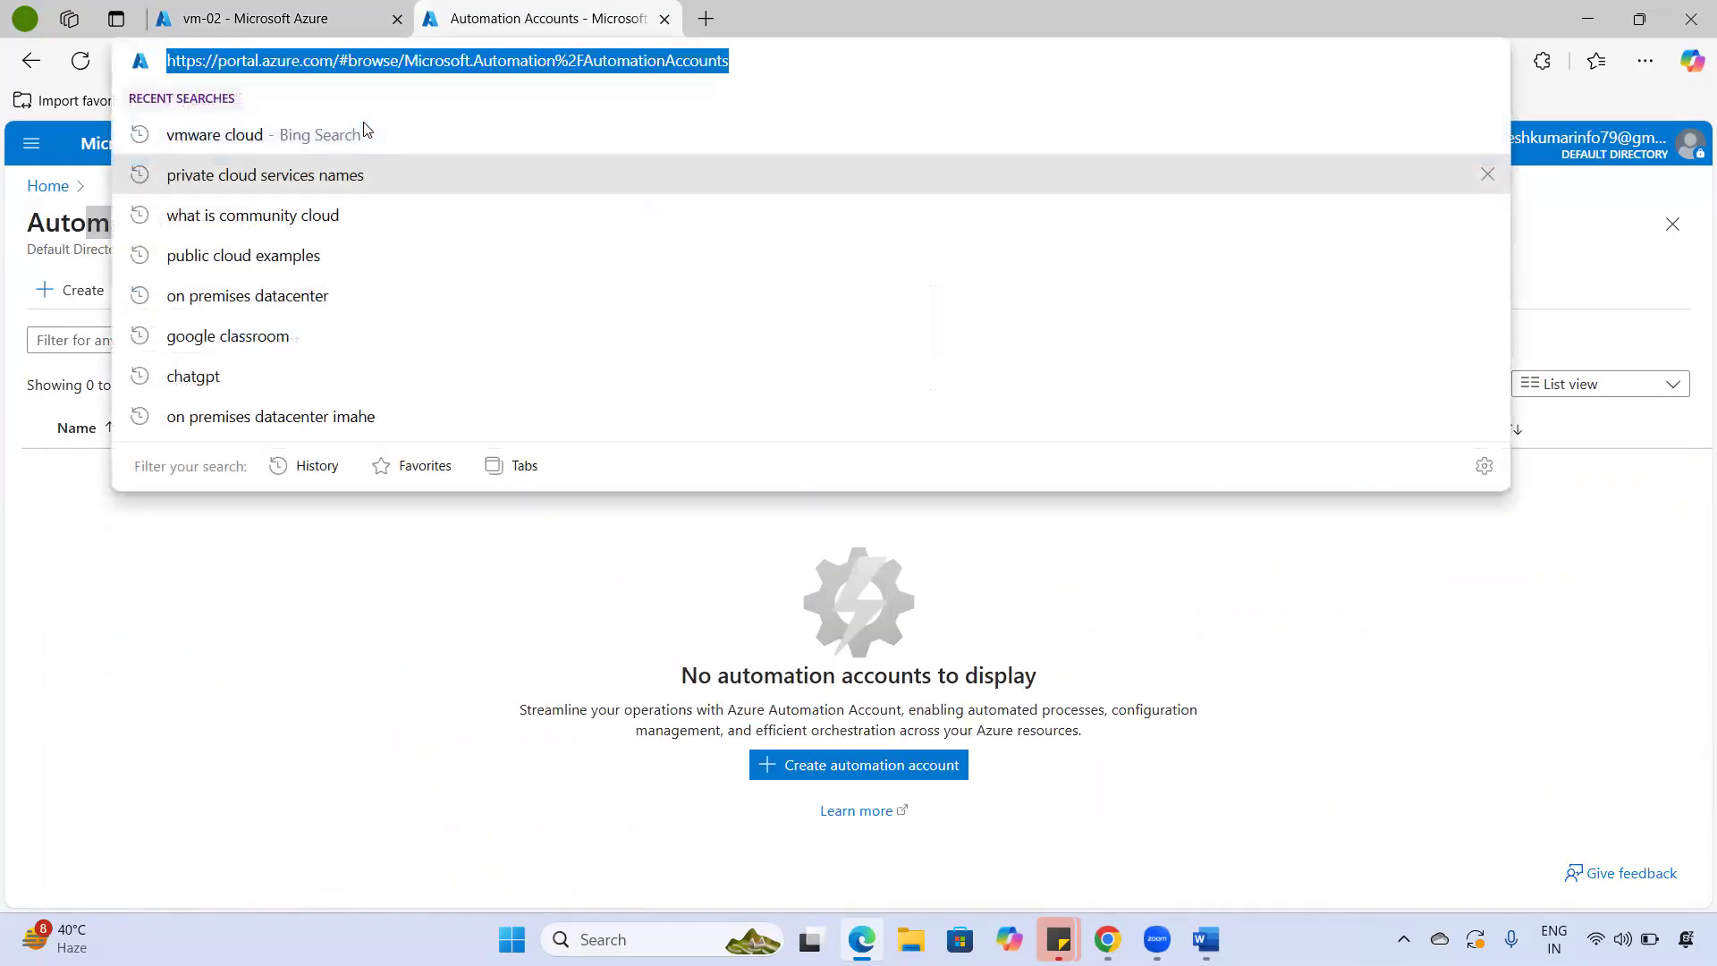
text(extra)
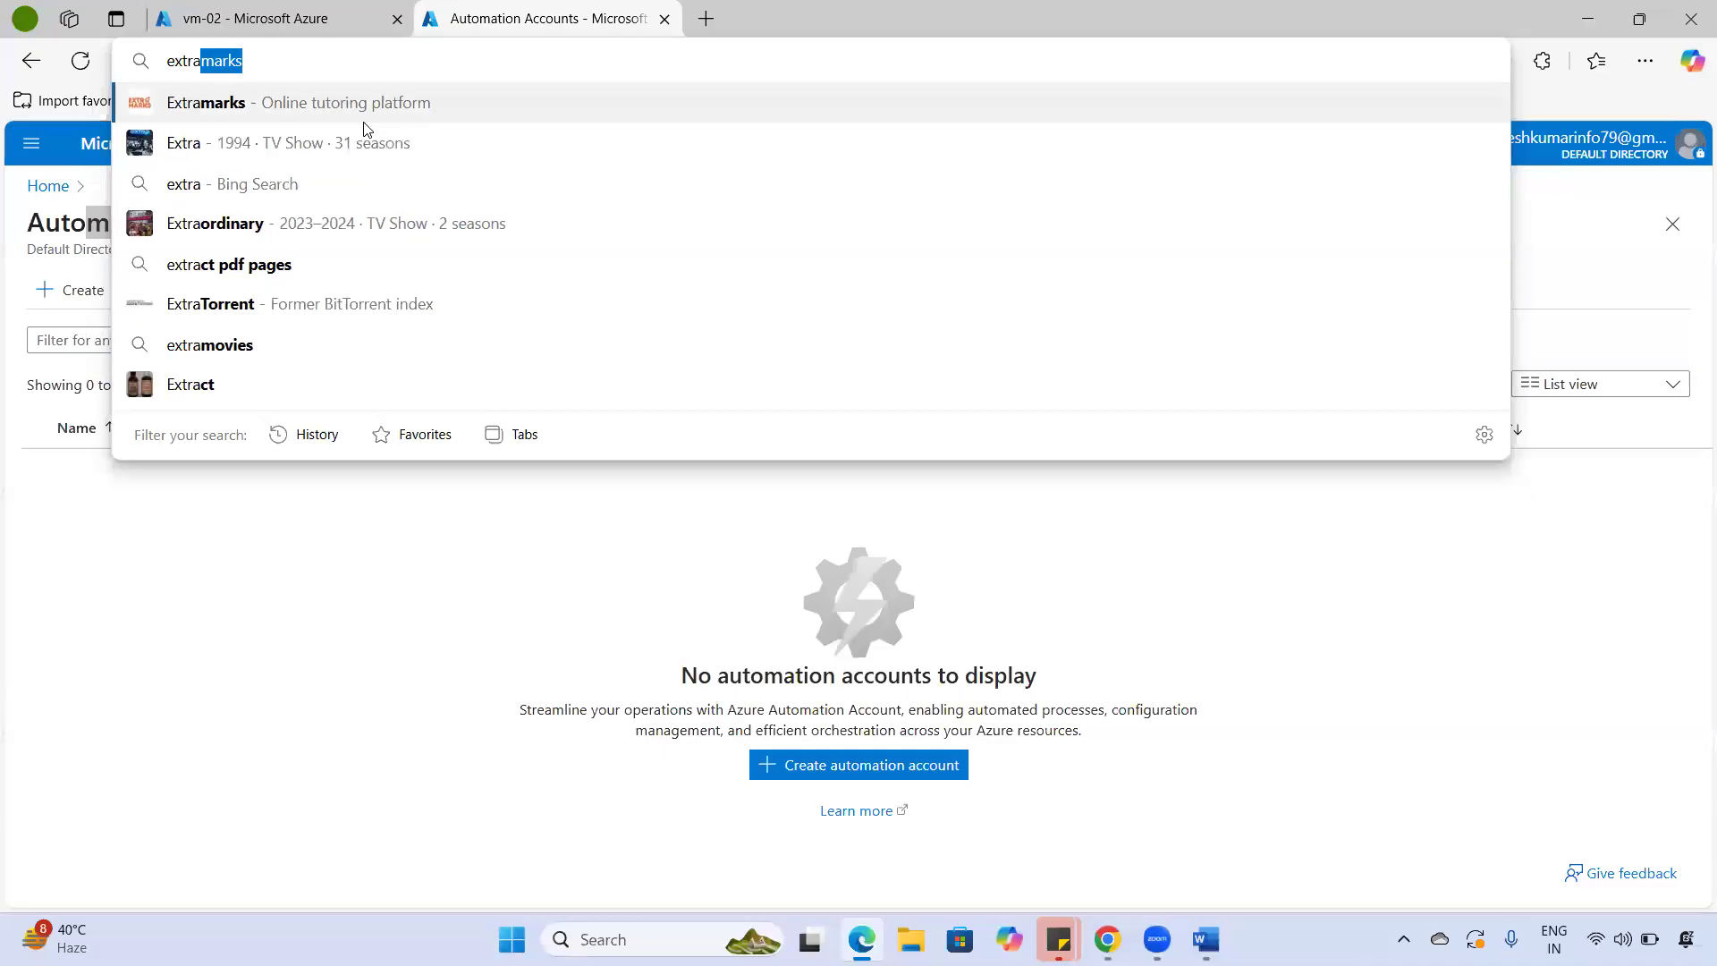
text( pul)
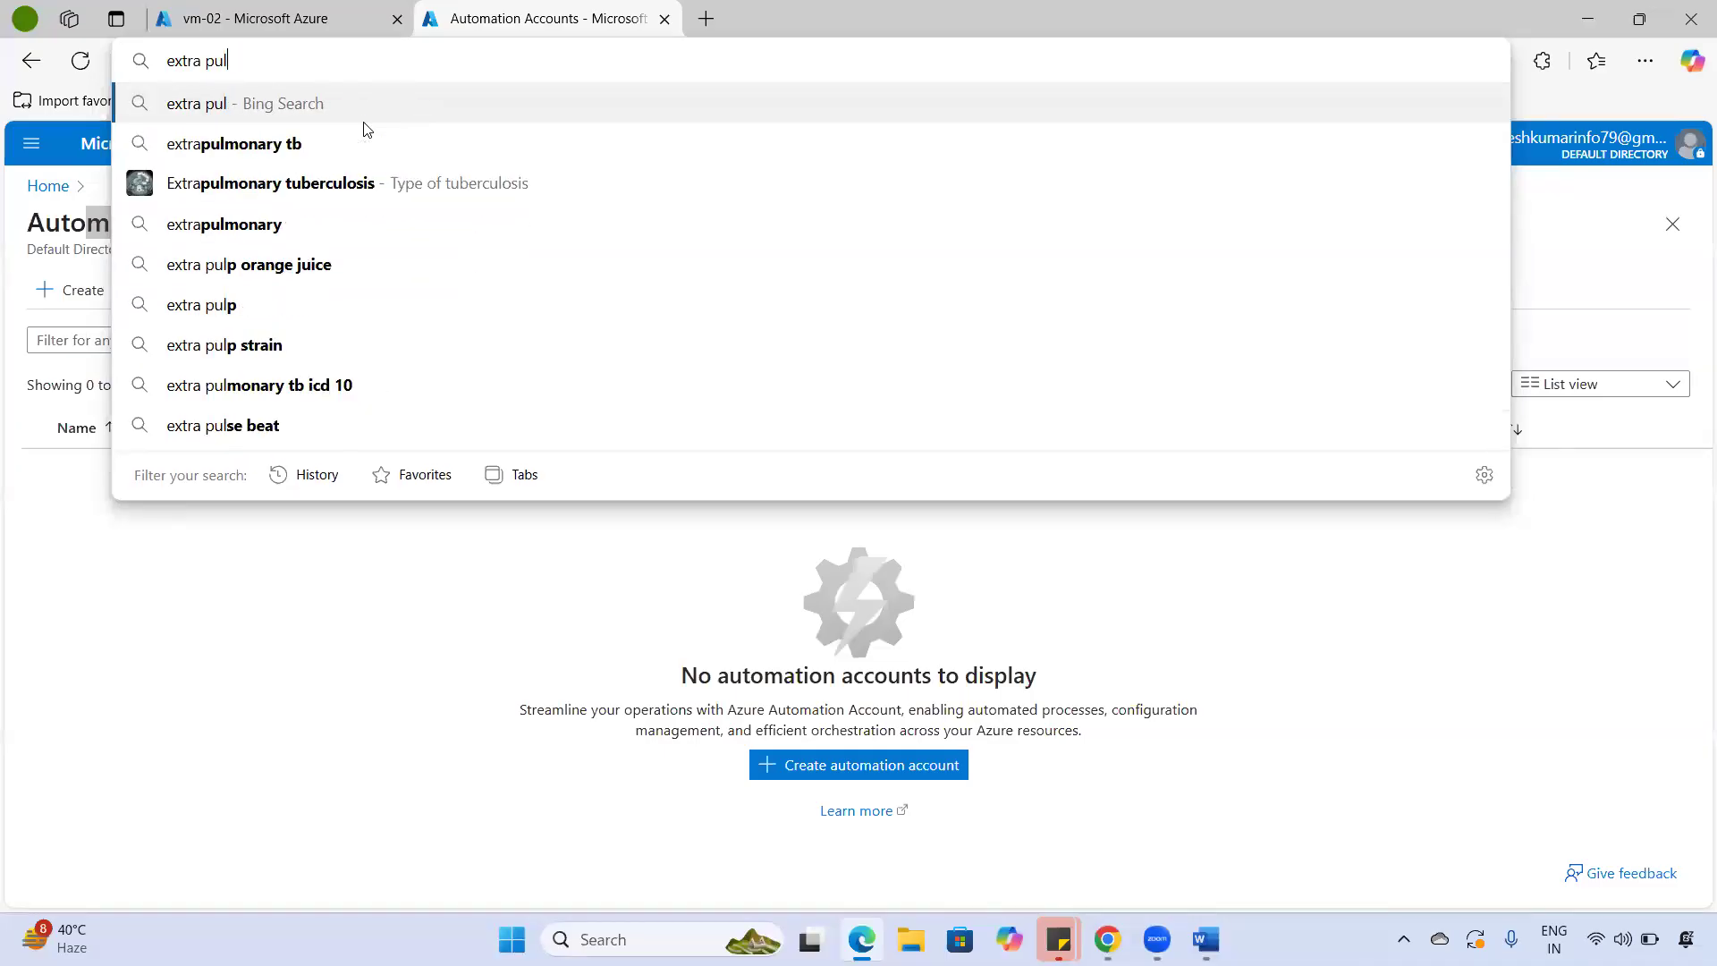
key(BackSpace)
text(t)
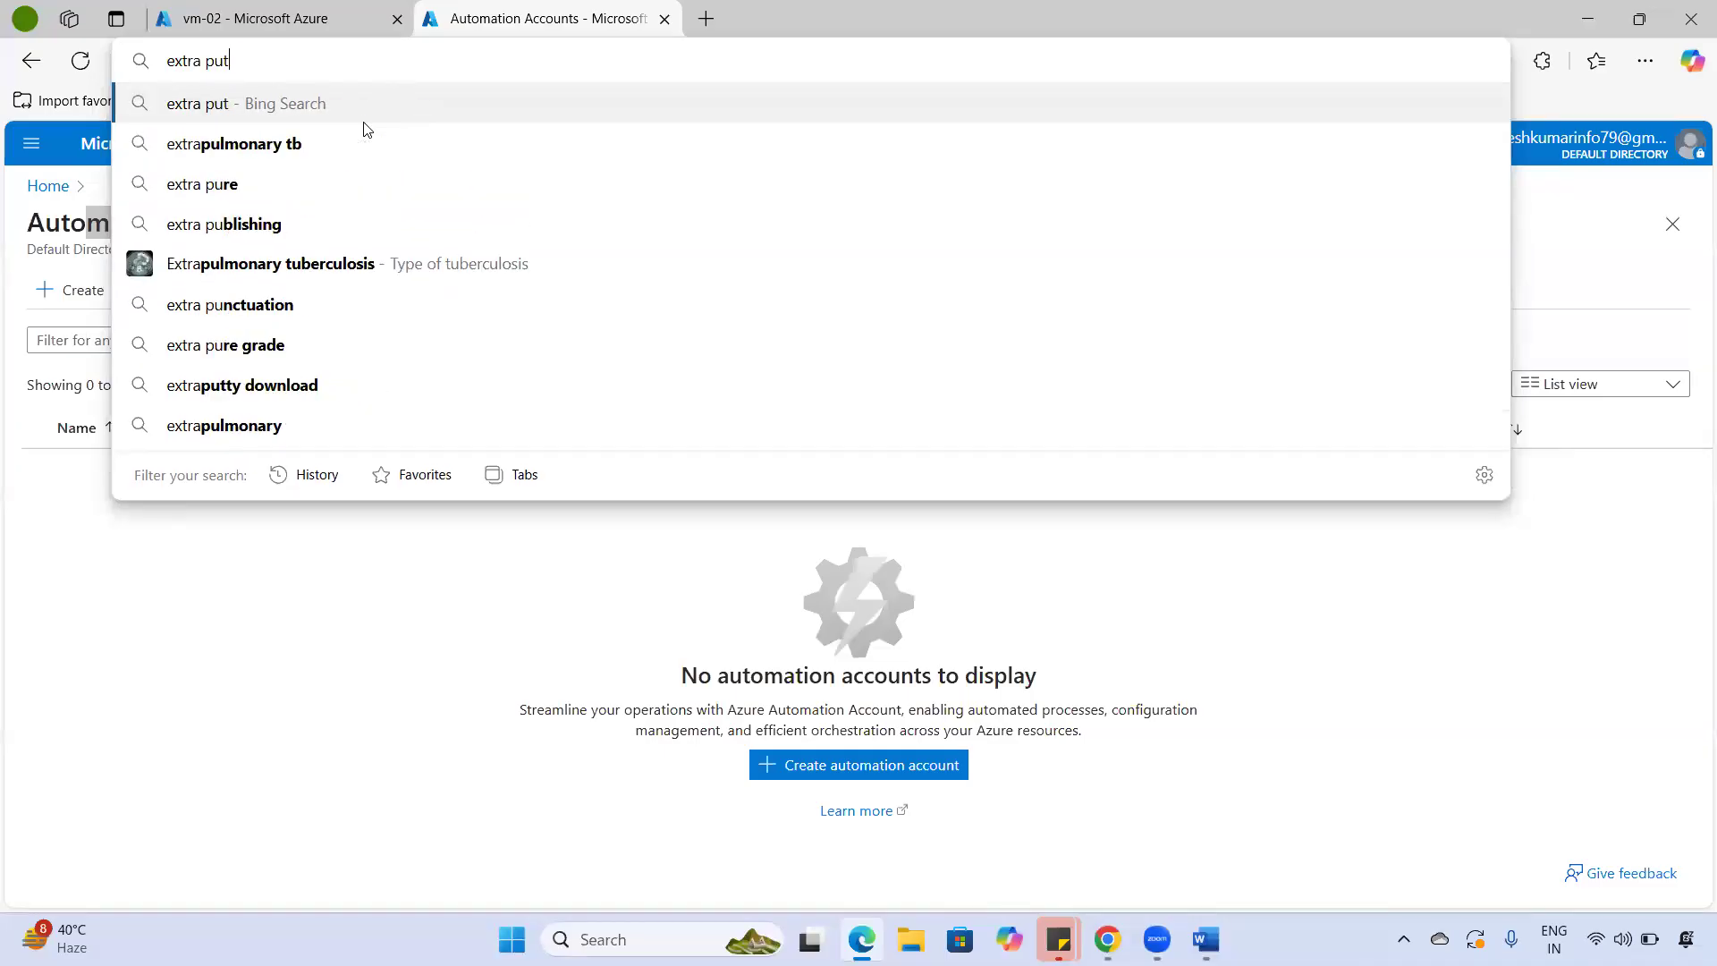
text(ty download)
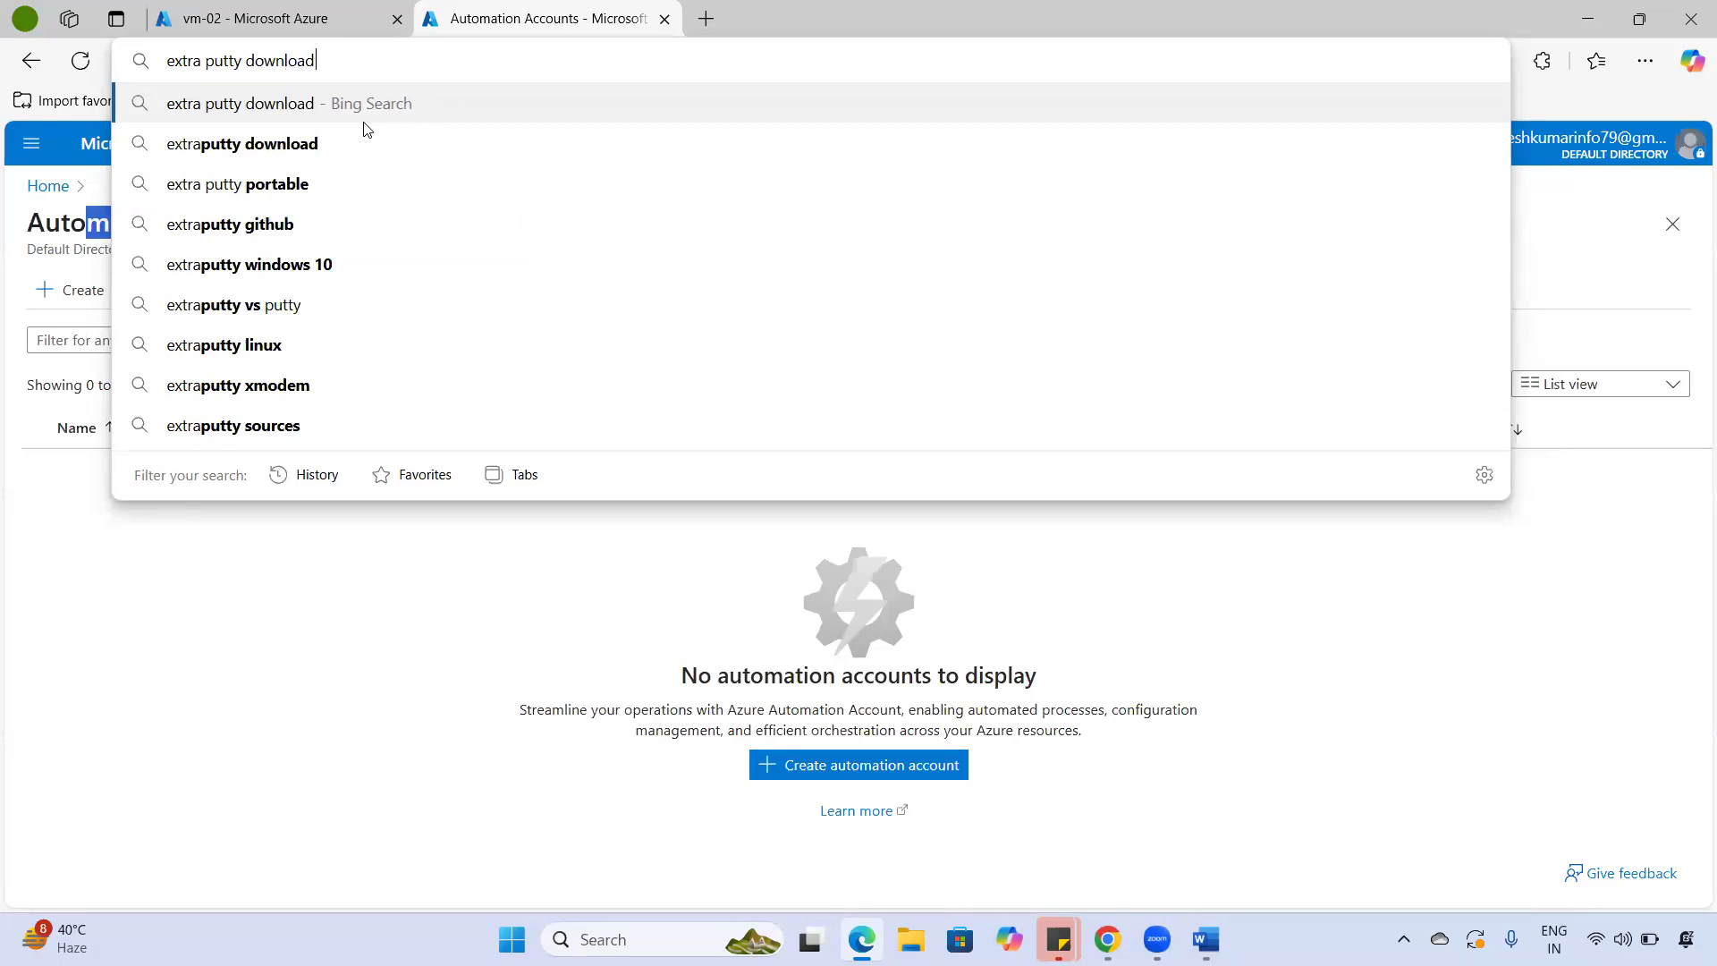
key(Return)
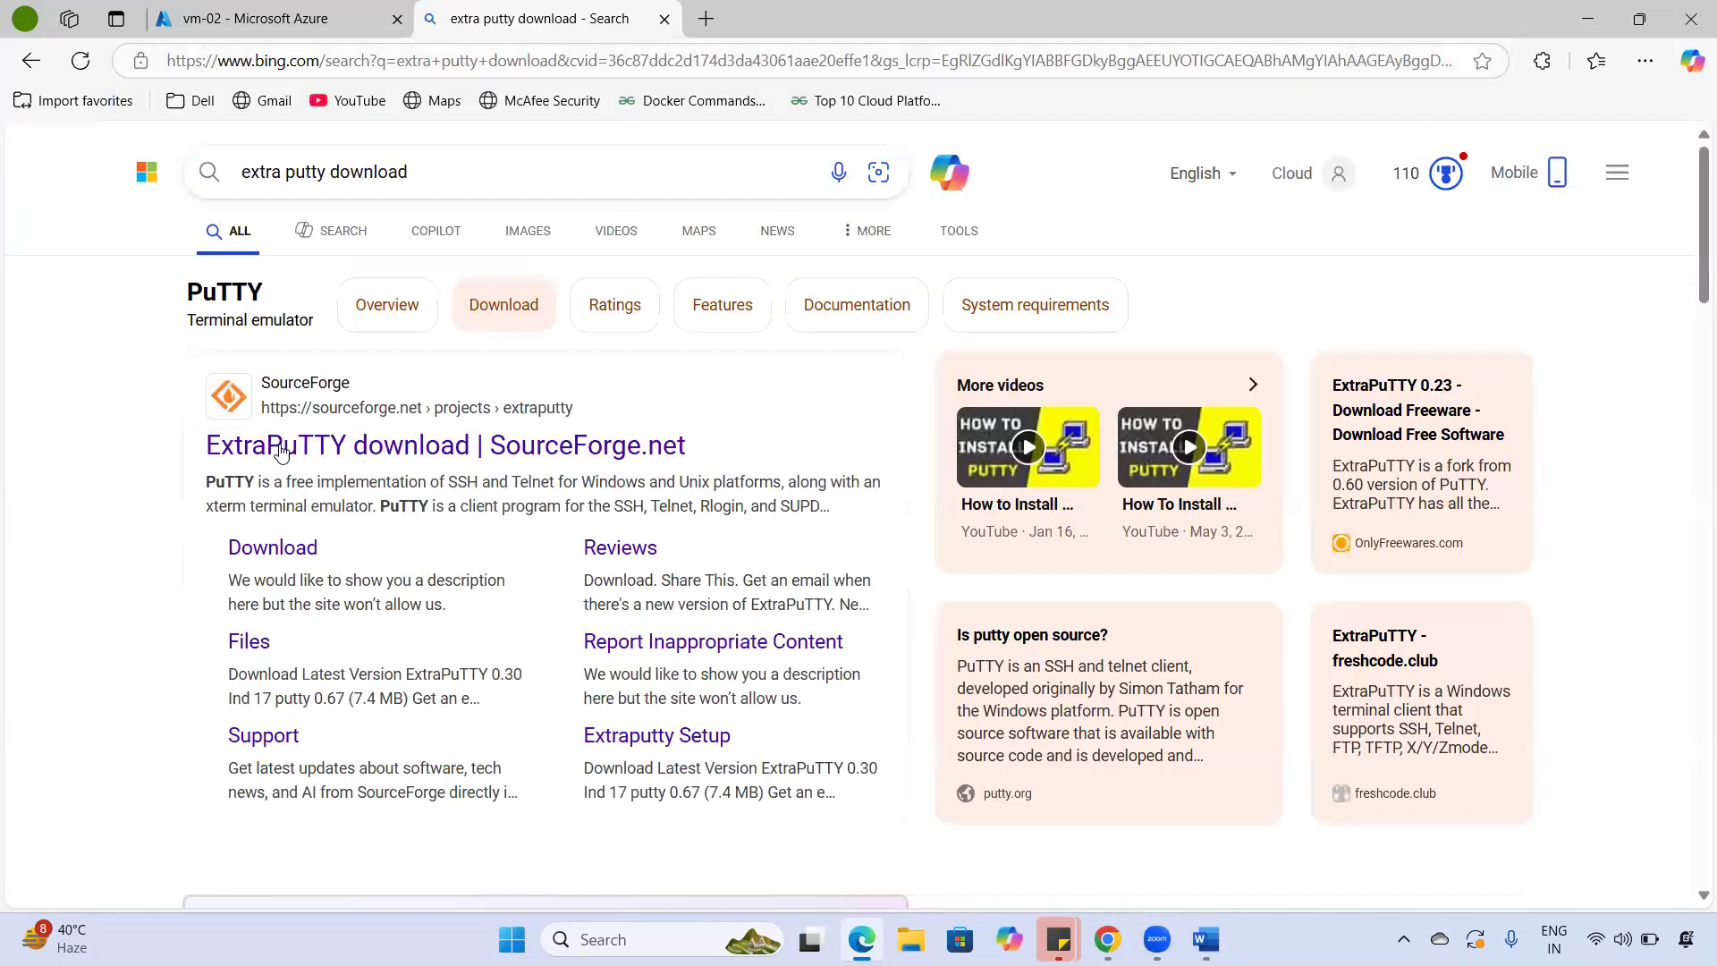
scroll(281, 472, down, 3)
scroll(281, 472, down, 1)
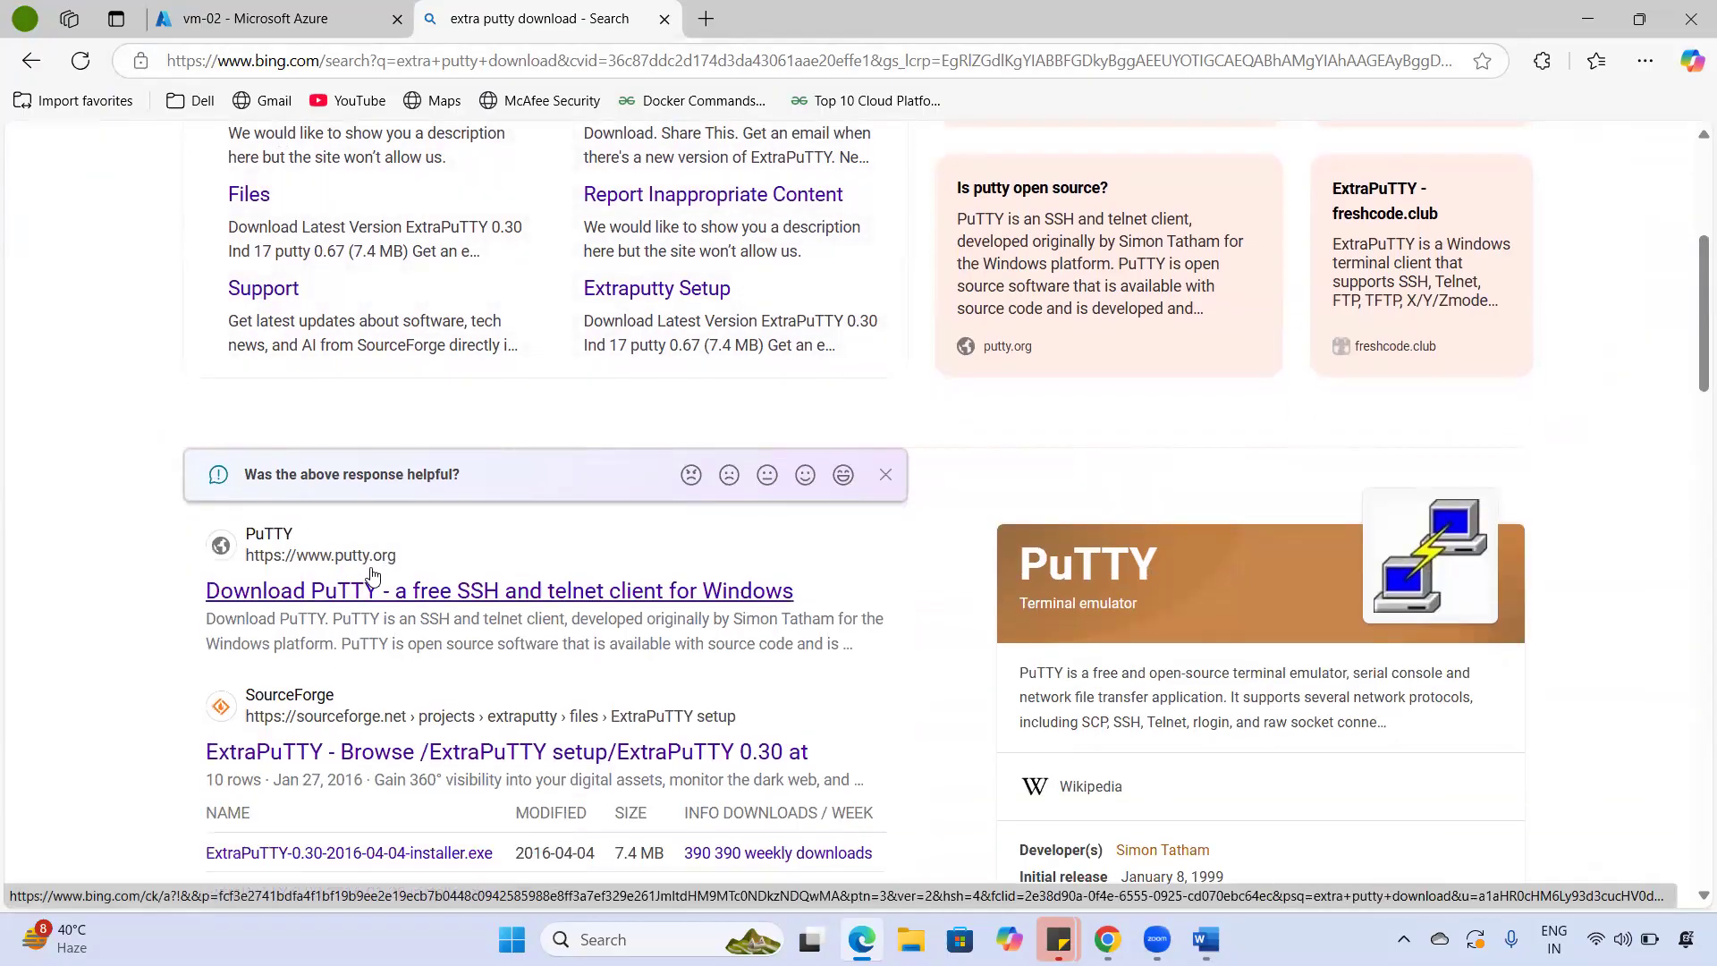
click(308, 594)
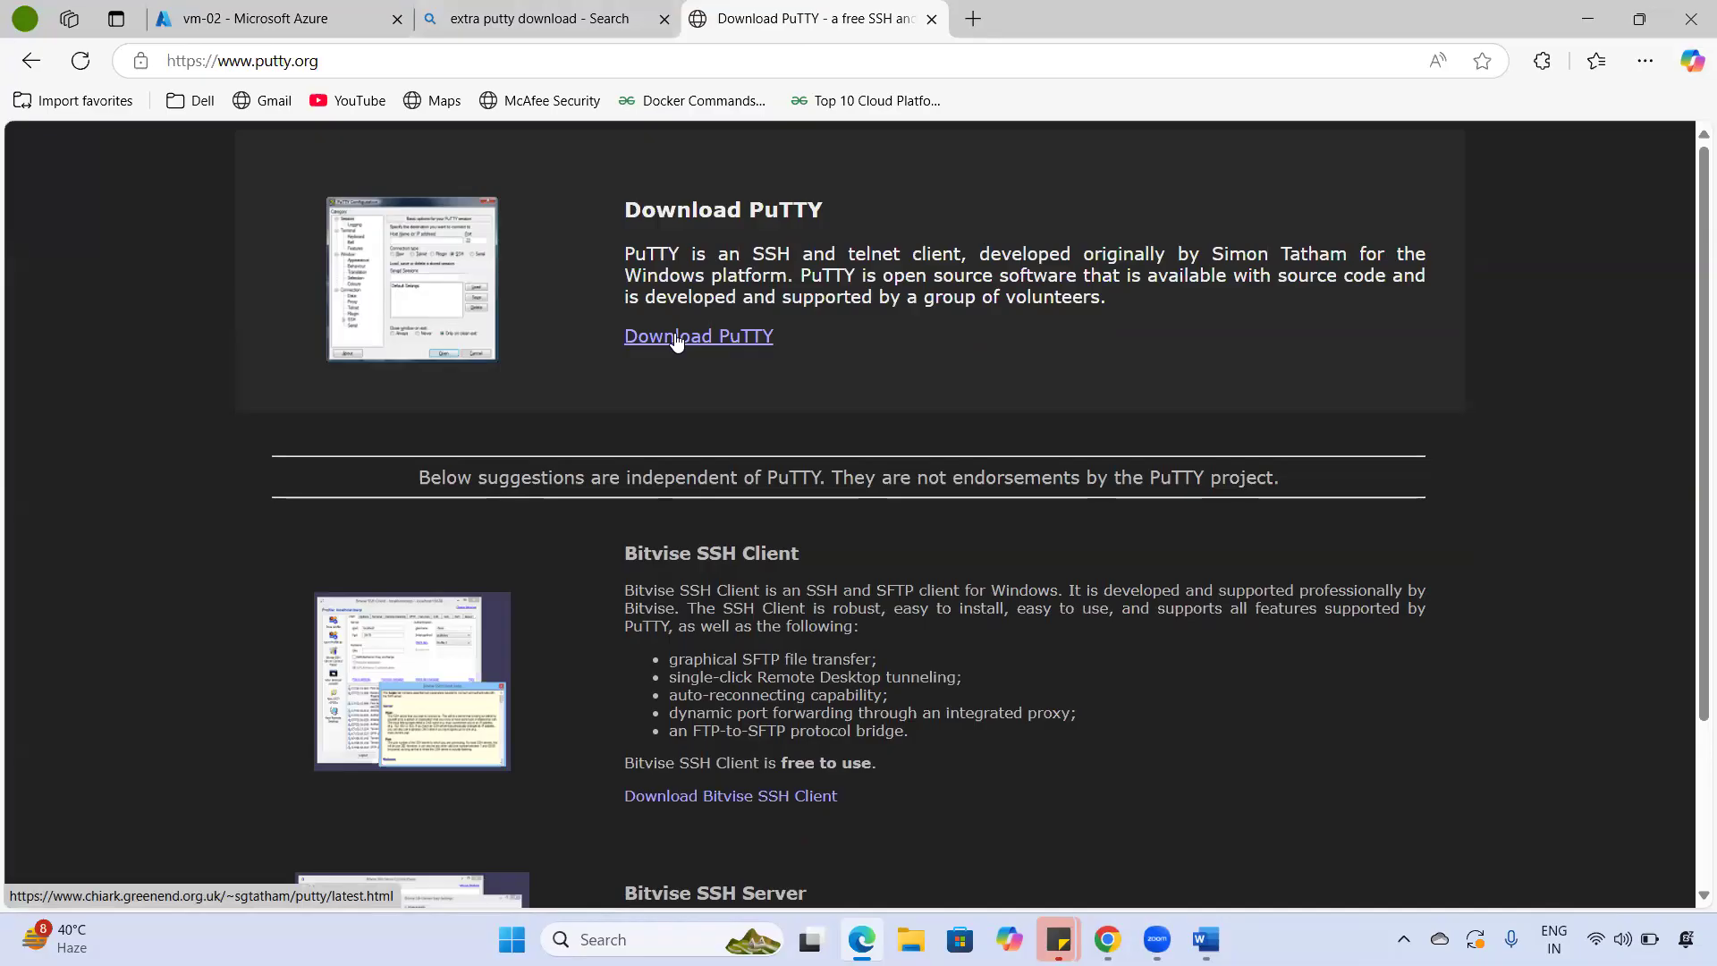
- Download putty-64bit-0.83-installer.msi from the PuTTY 0.83 latest release page
click(742, 338)
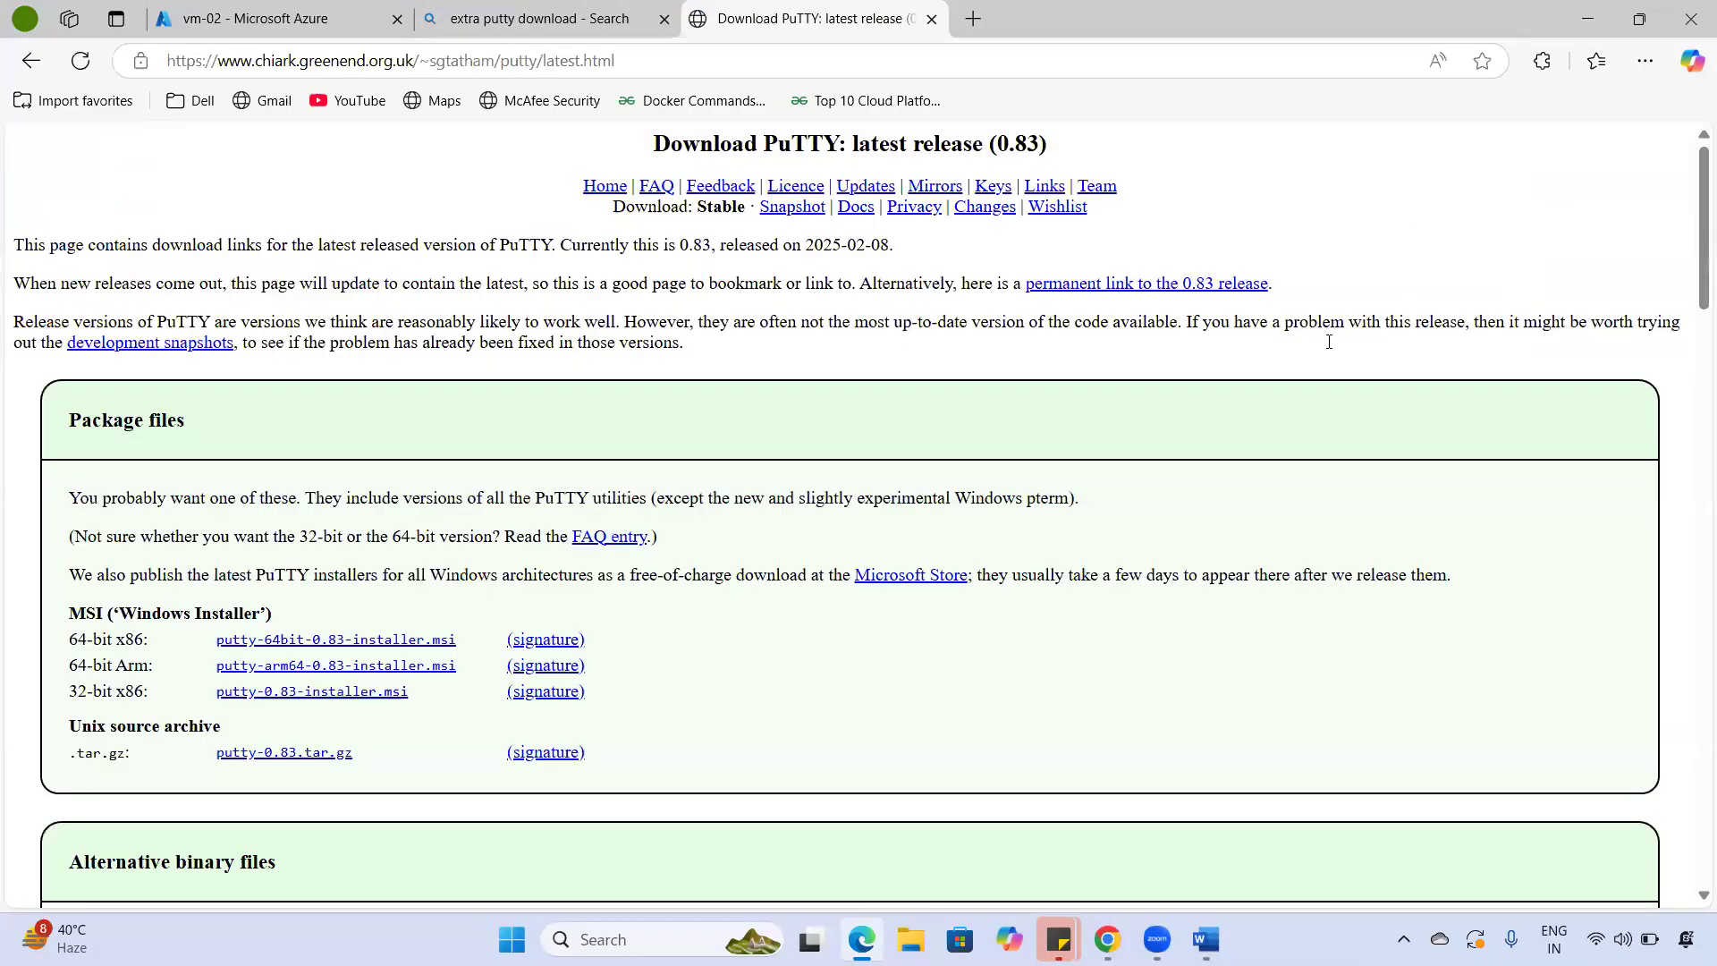
double_click(77, 640)
drag(110, 640, 146, 644)
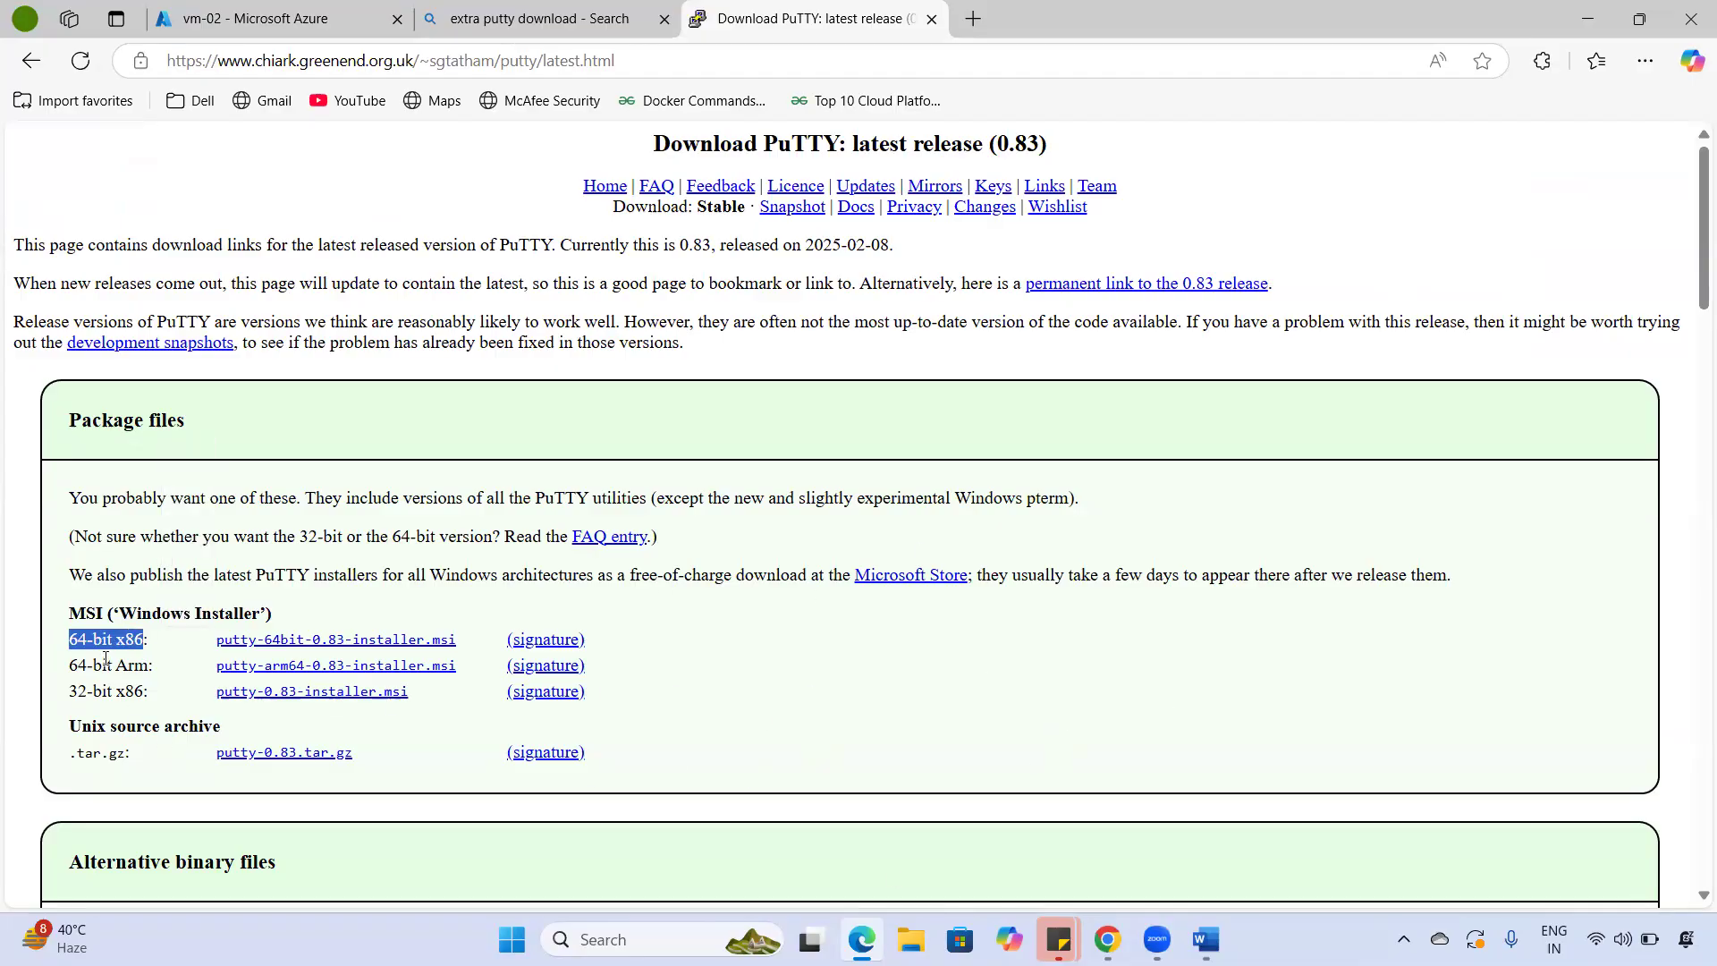
click(387, 650)
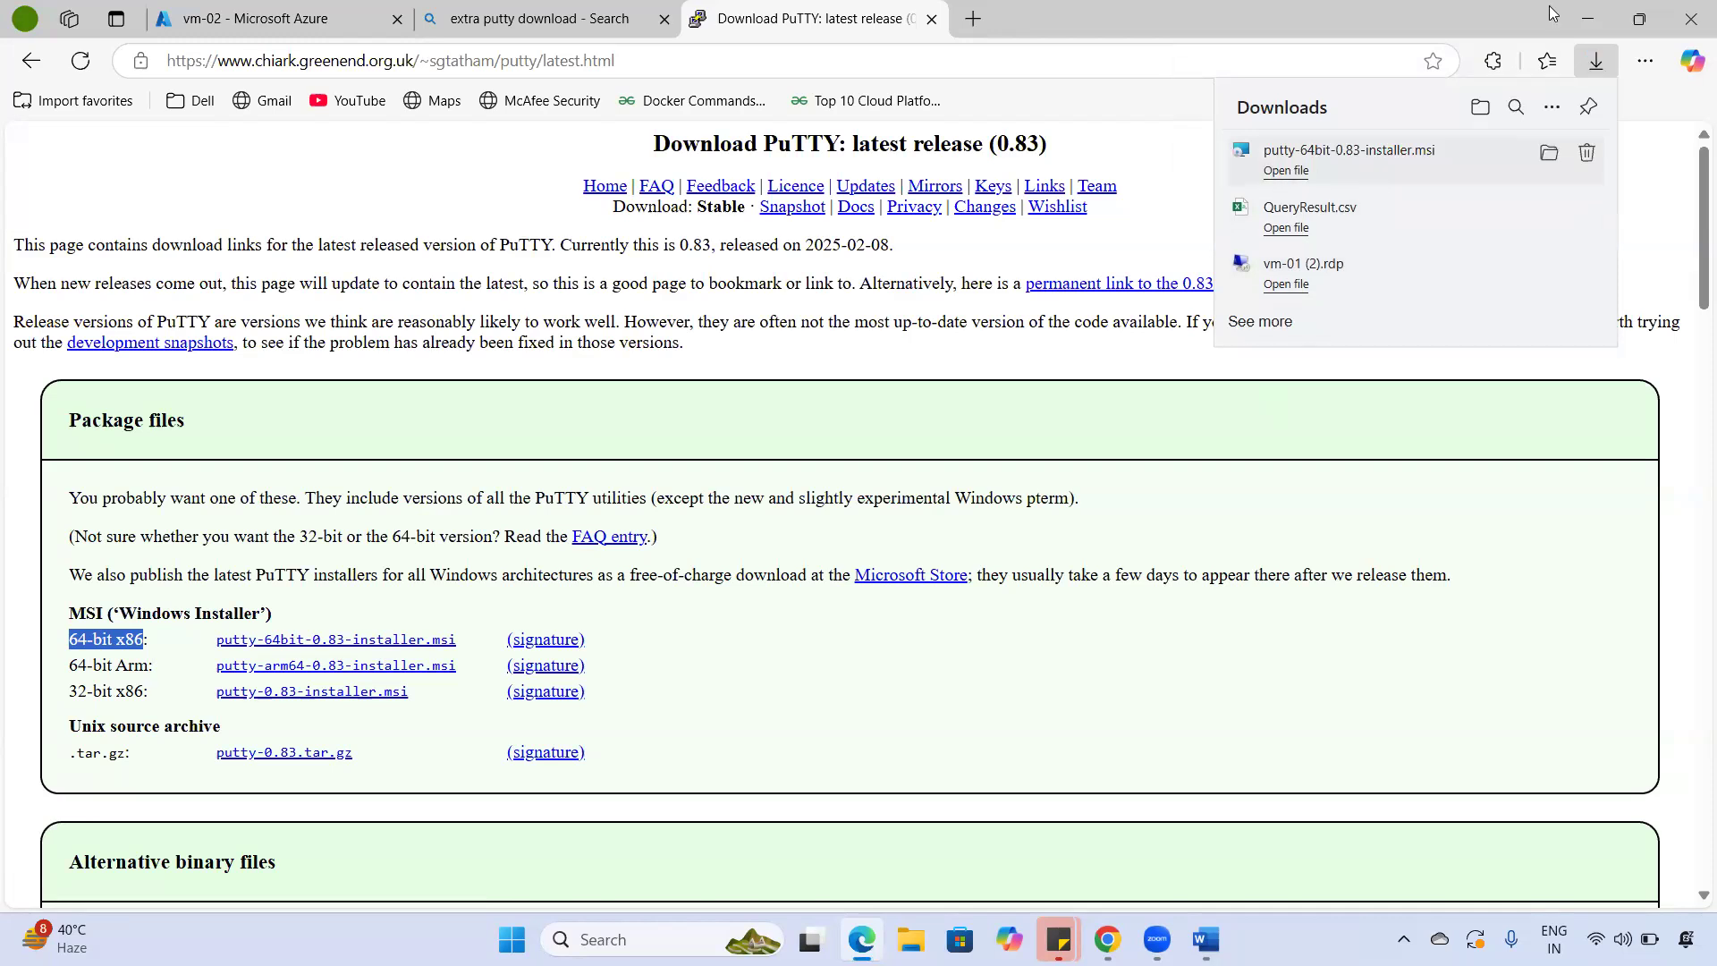
click(1598, 20)
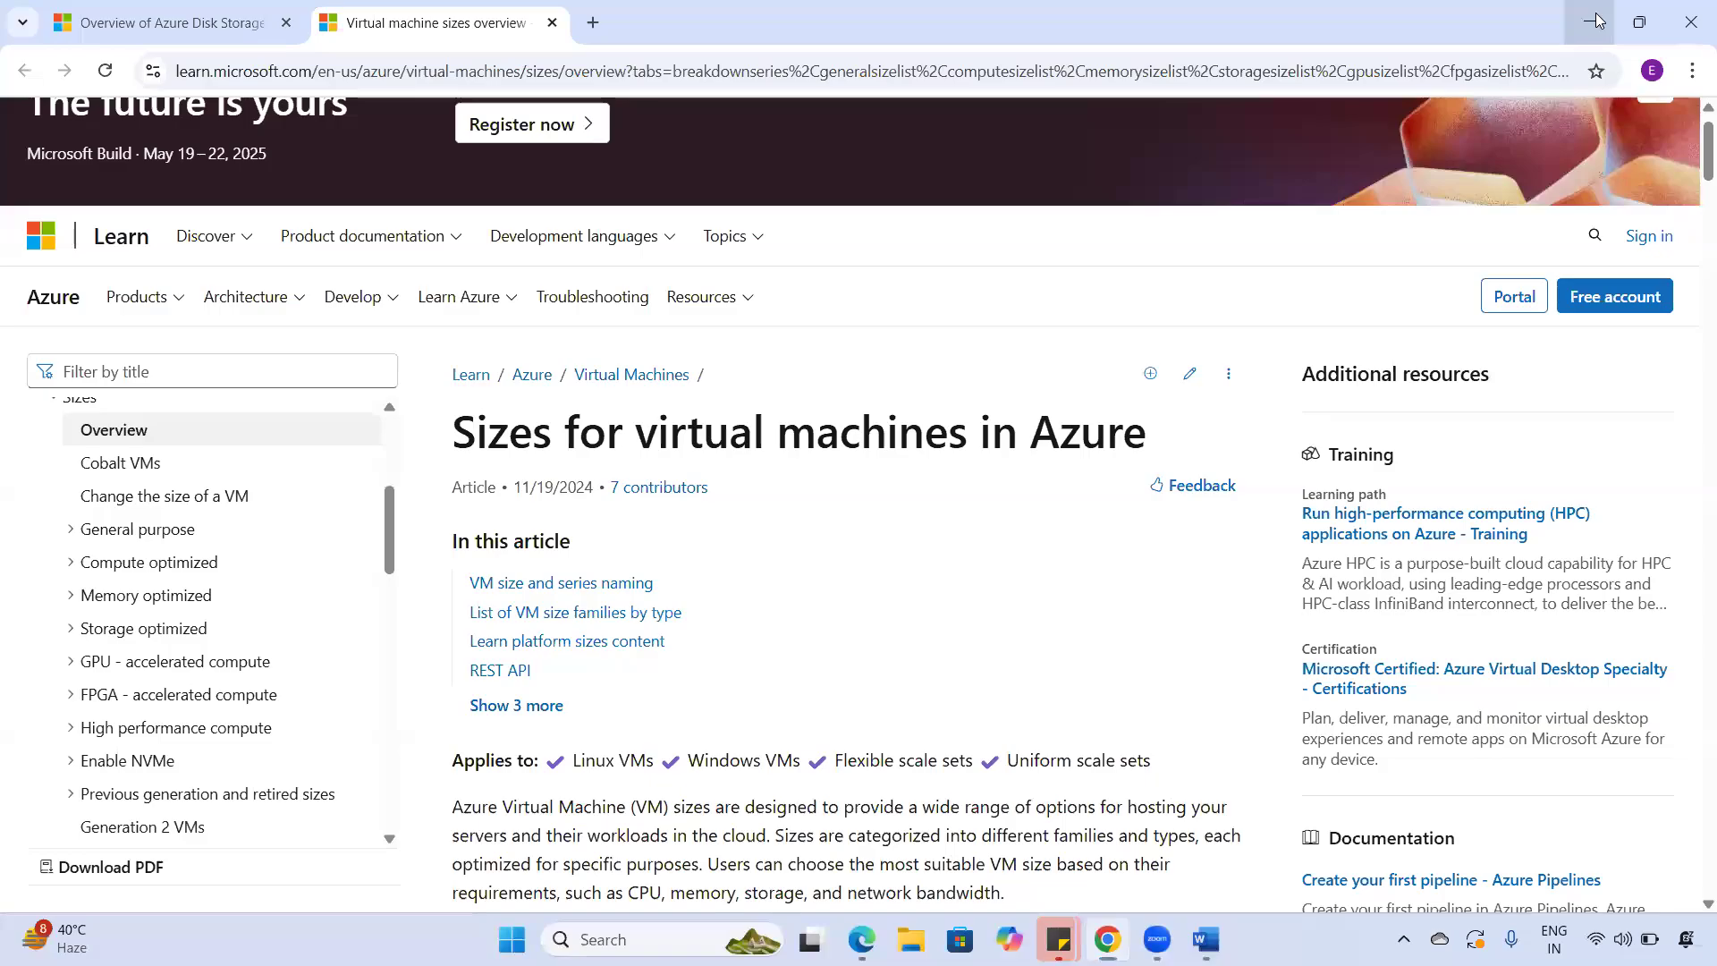
- Run appwiz.cpl to open the Programs and Features list
click(1598, 20)
key(super+r)
text(app)
key(Down)
key(Return)
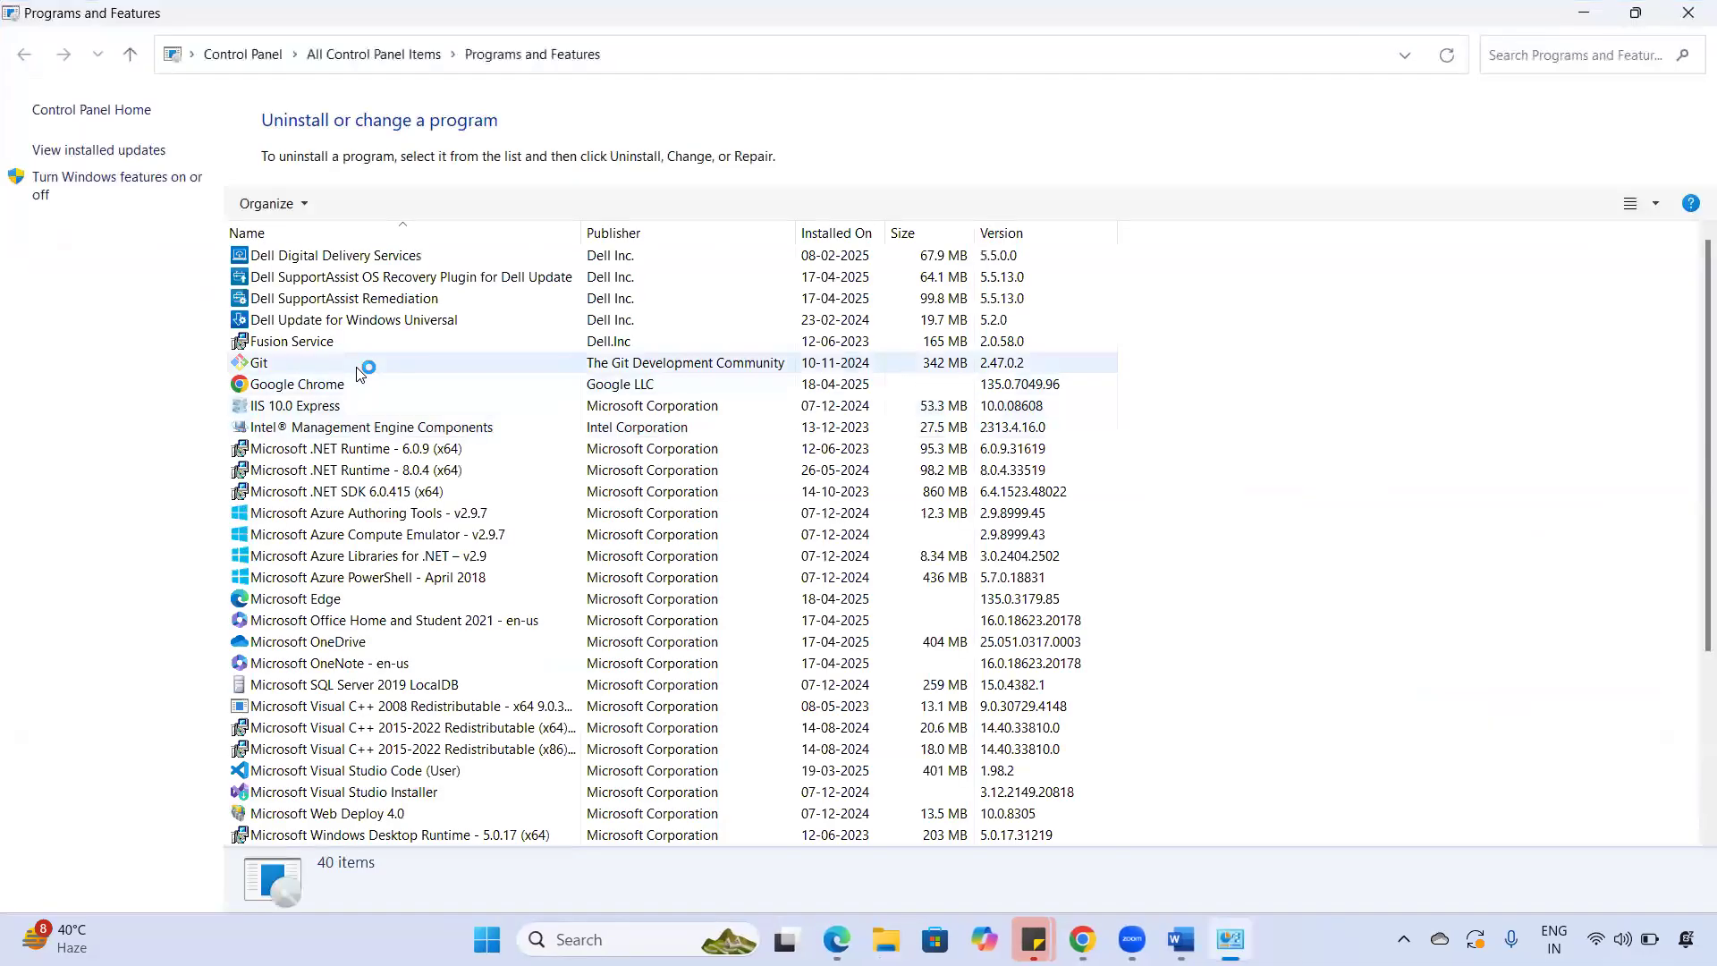
- Uninstall PuTTY release 0.81 (64-bit), confirm, and close Programs and Features
click(356, 367)
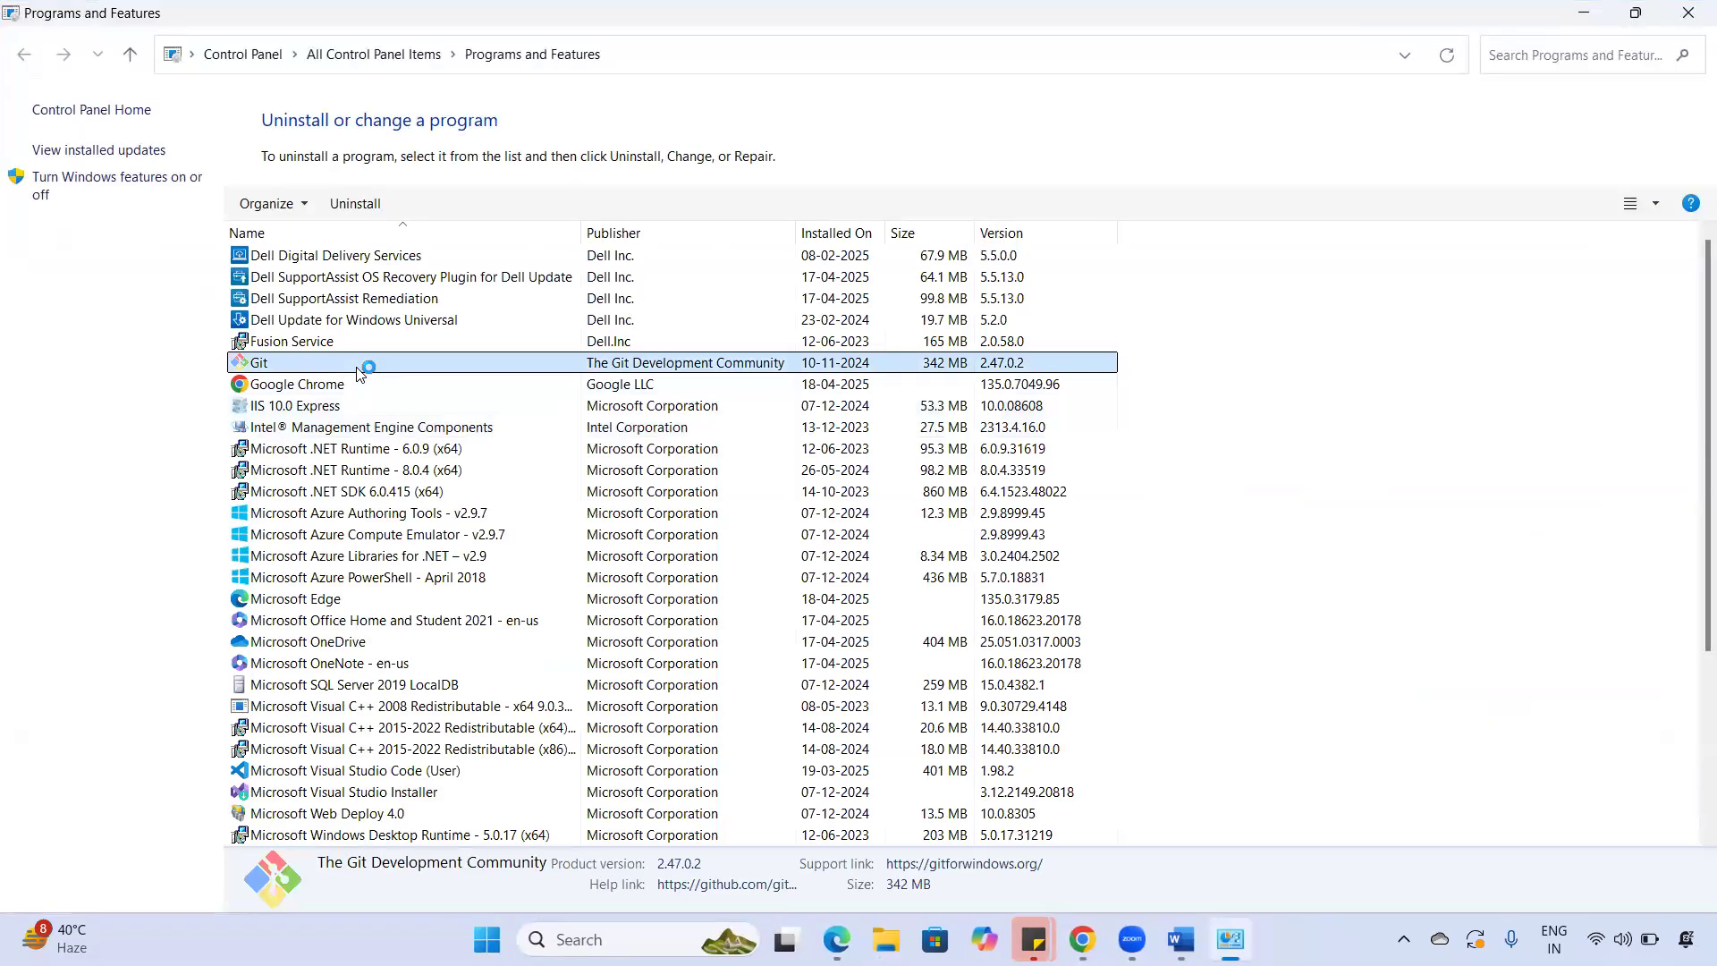
click(407, 410)
key(p)
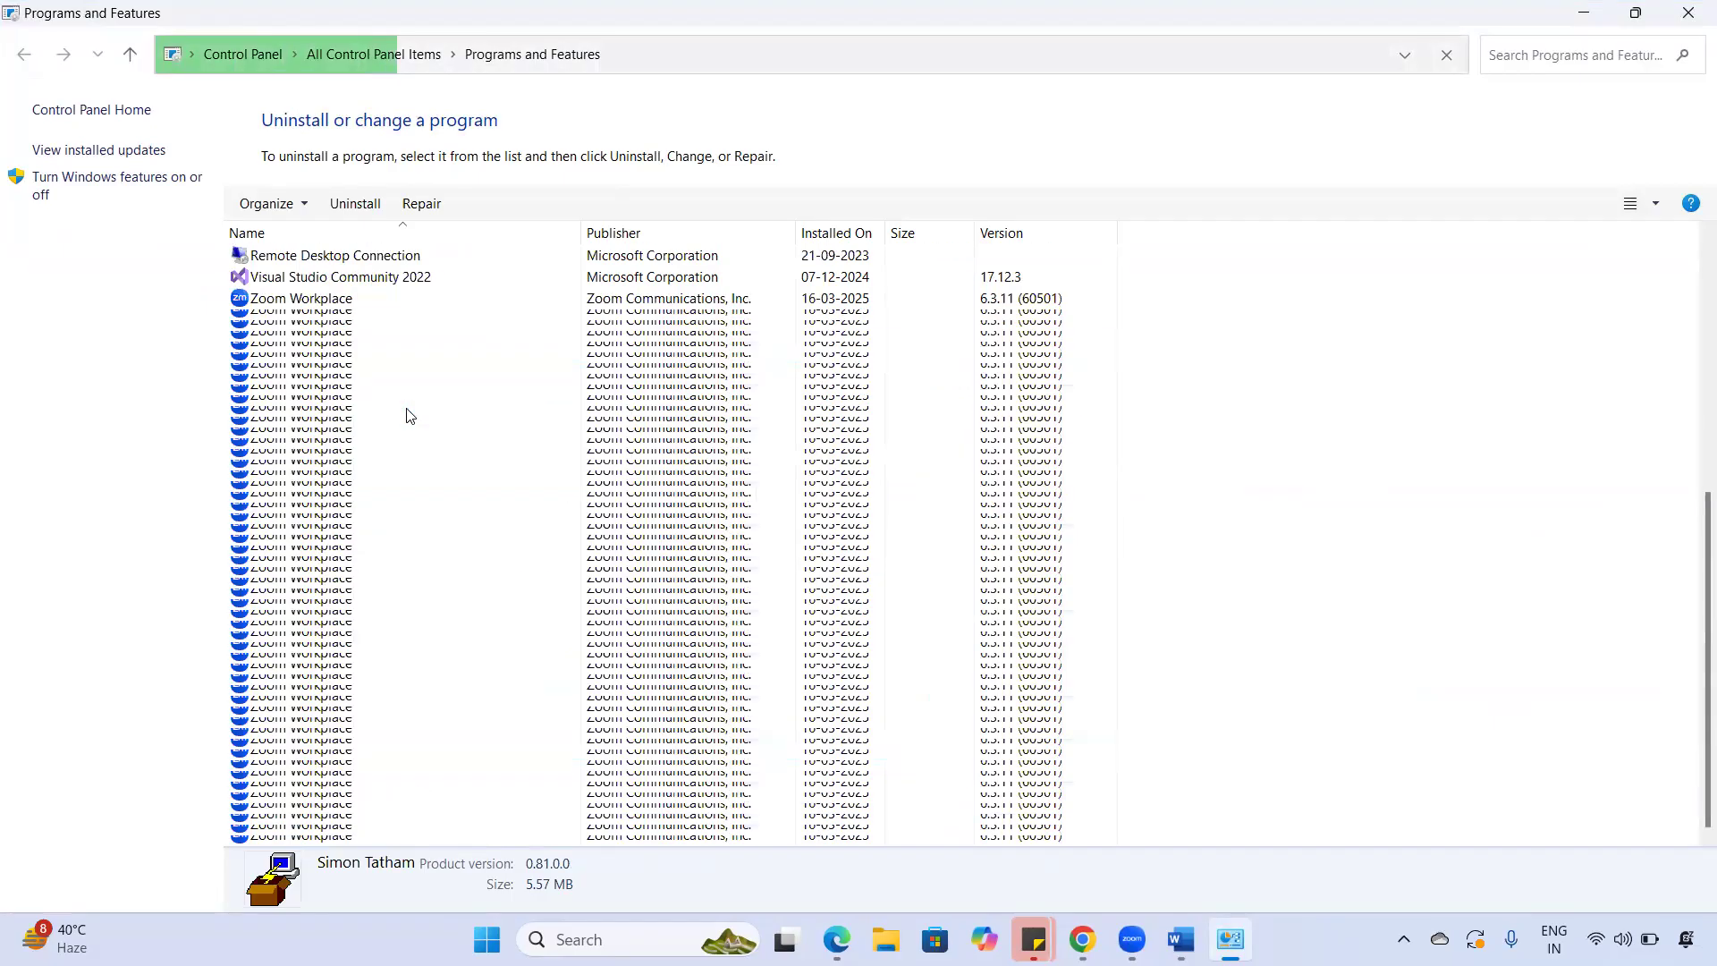
right_click(442, 712)
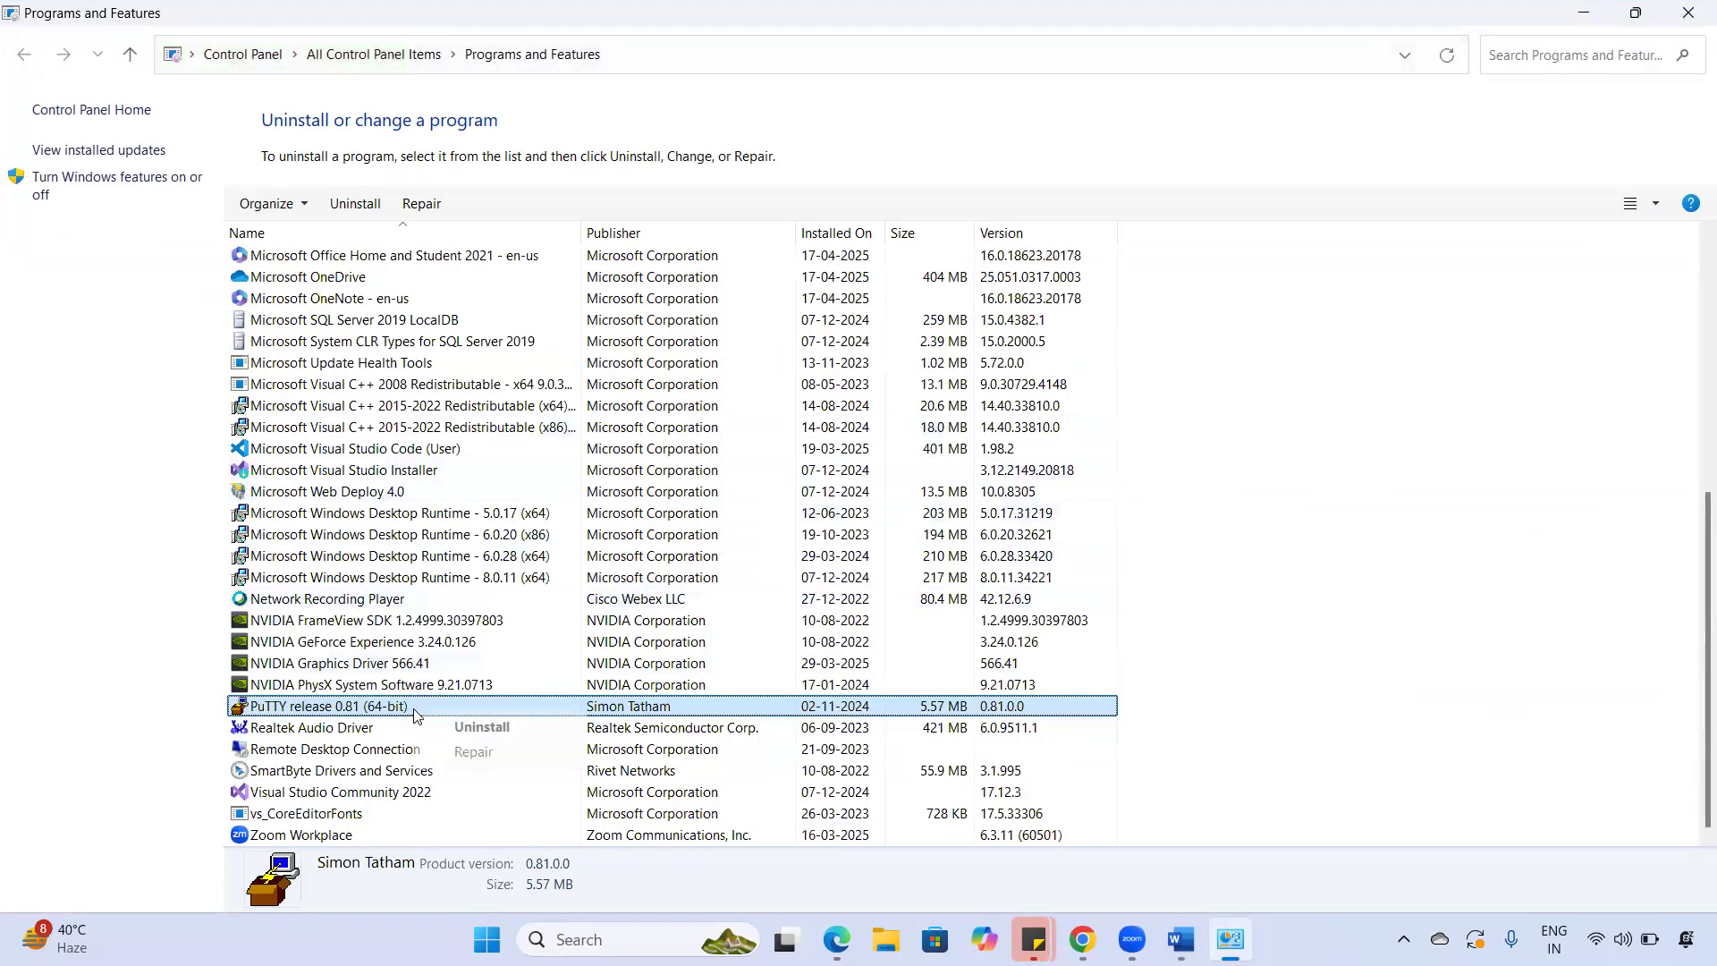
click(458, 735)
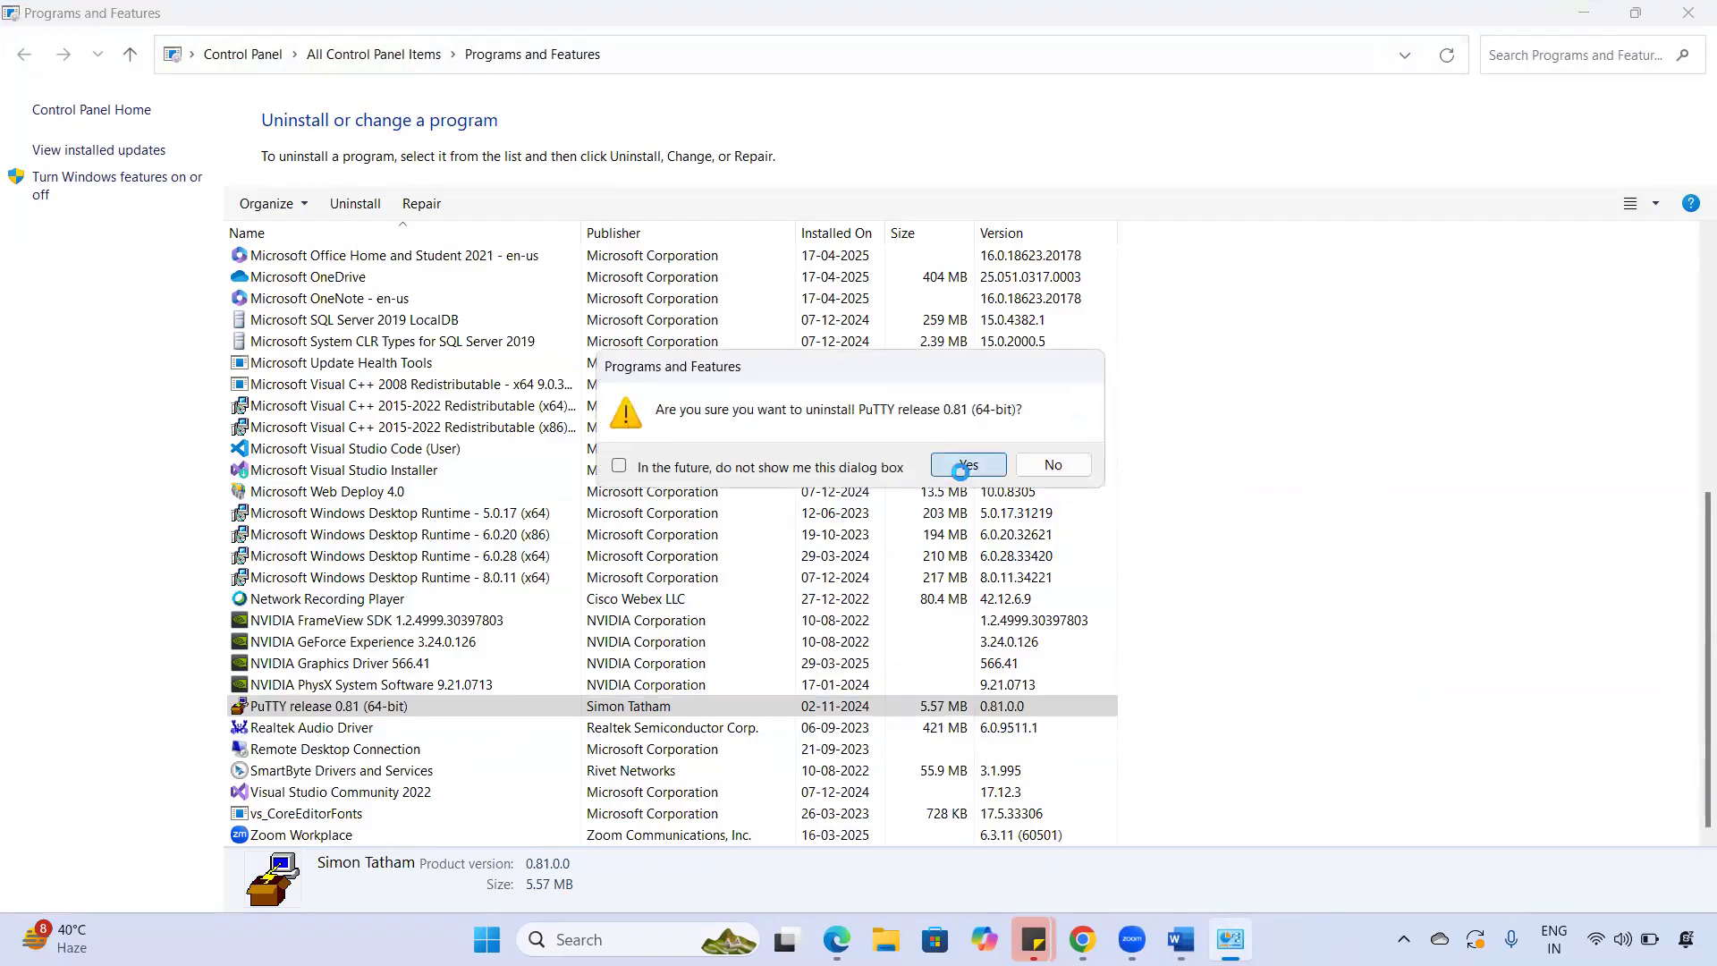
click(964, 466)
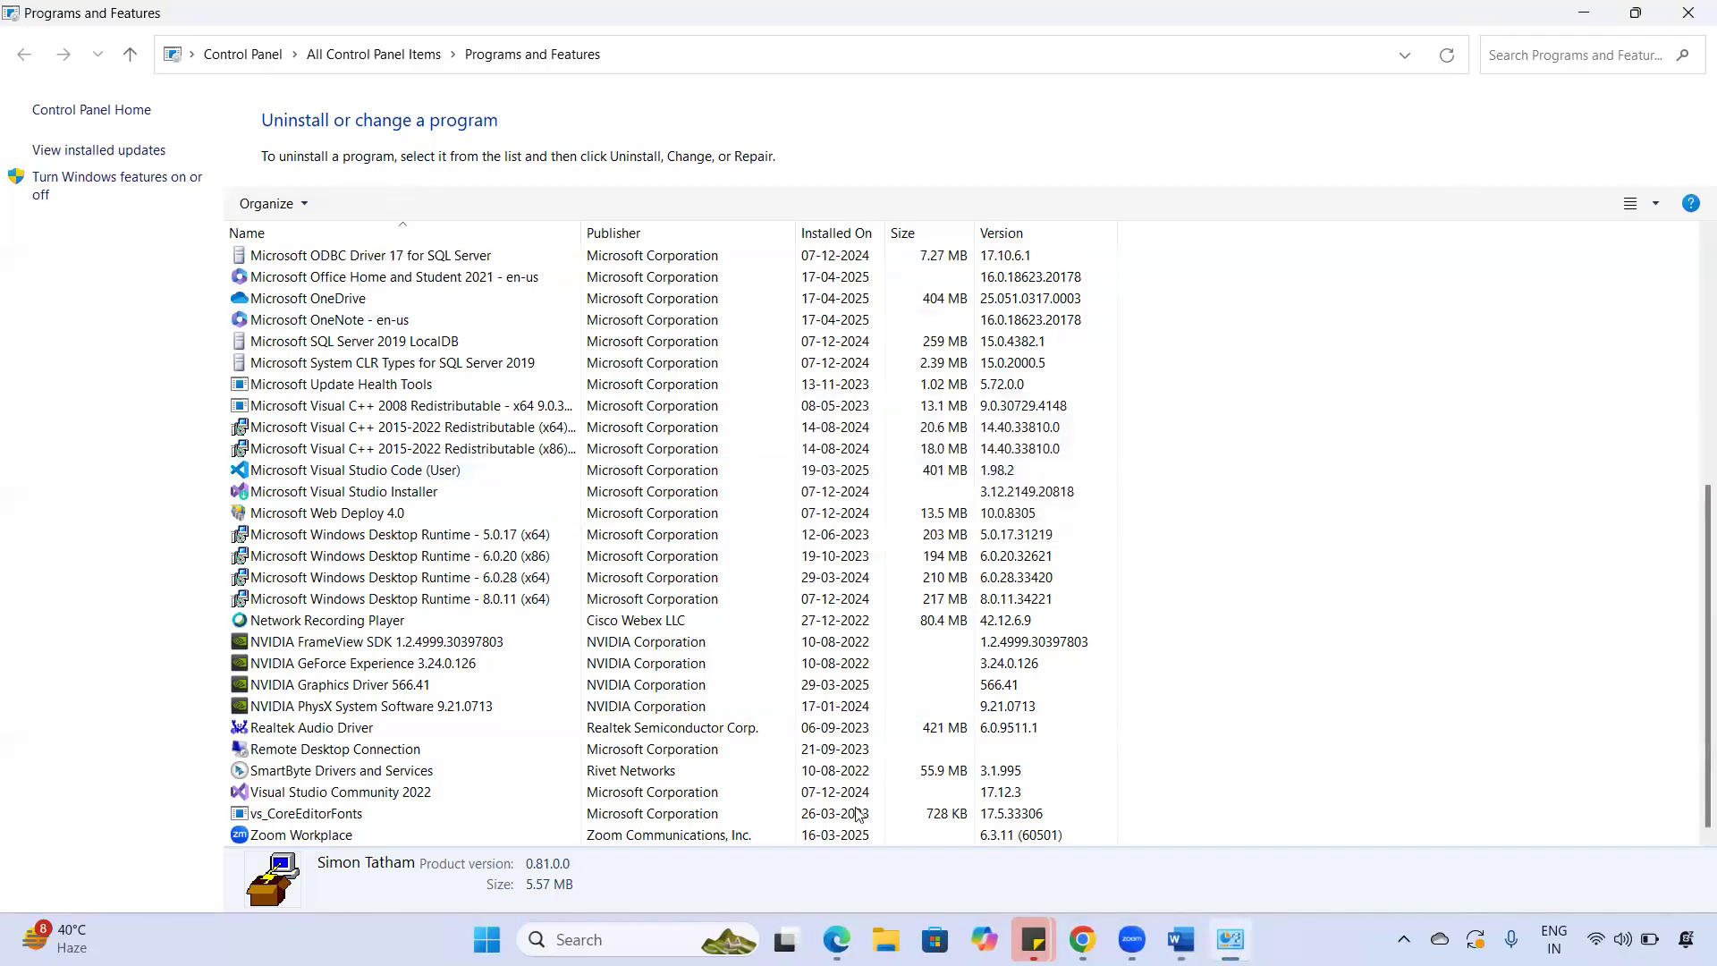
key(alt+F4)
- Open File Explorer, then bring the PuTTY download page back in the browser
key(super+e)
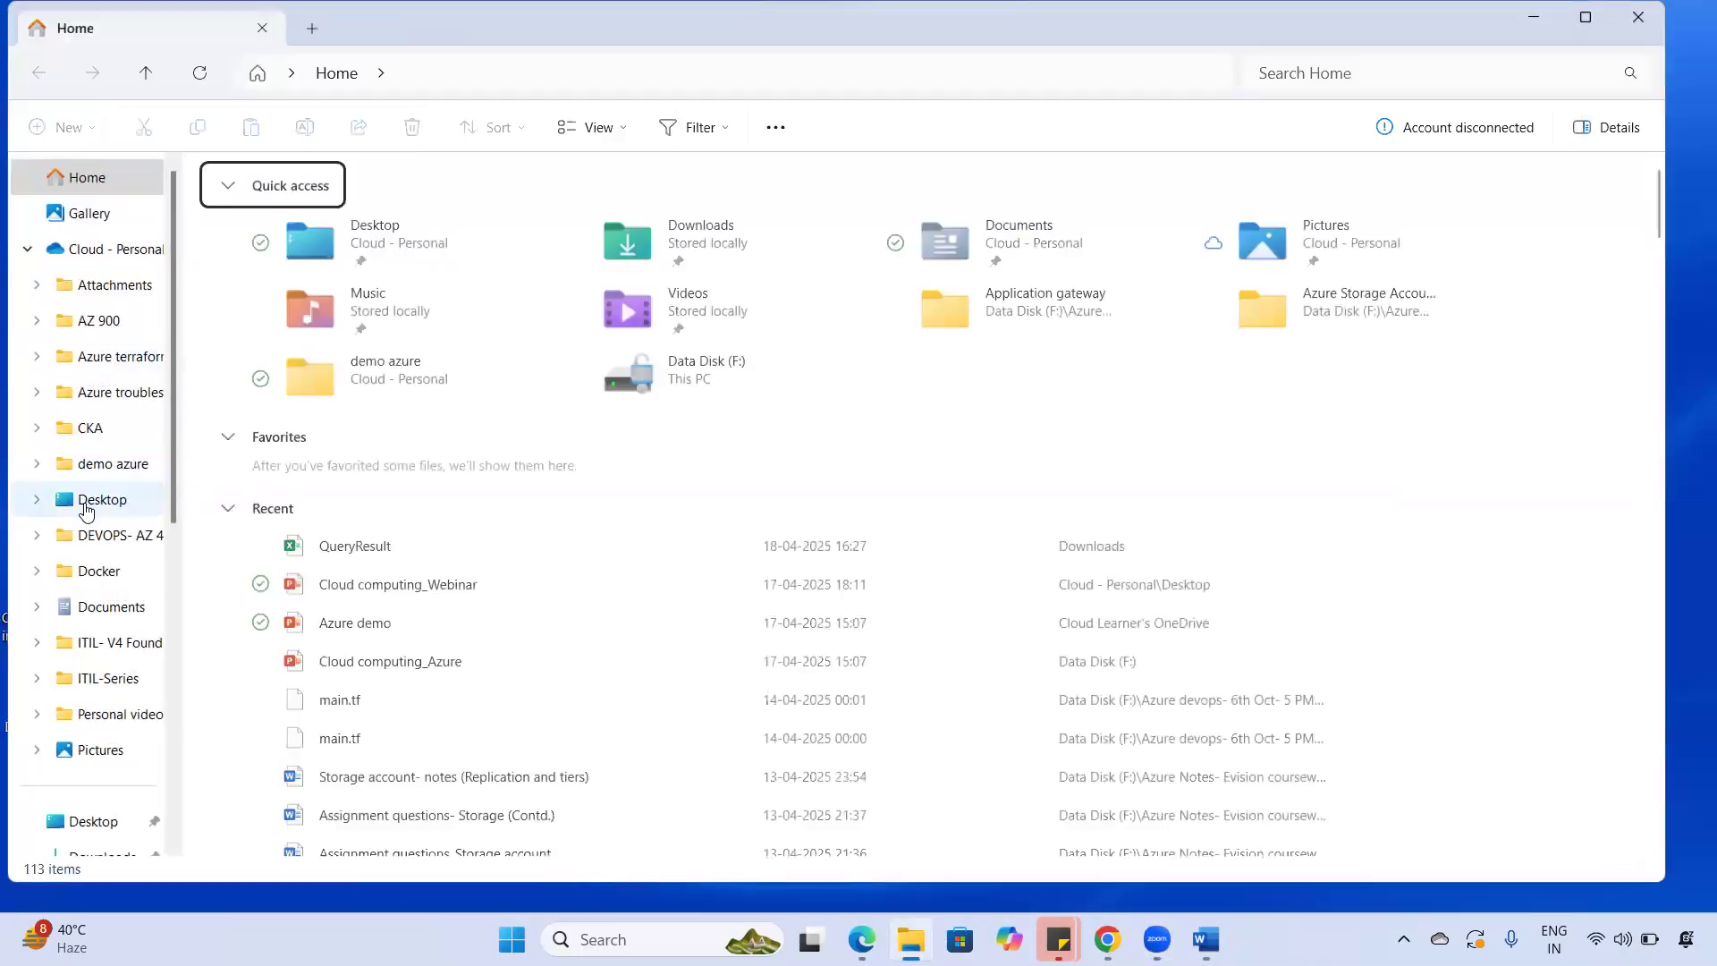
click(1107, 938)
mouse_move(862, 938)
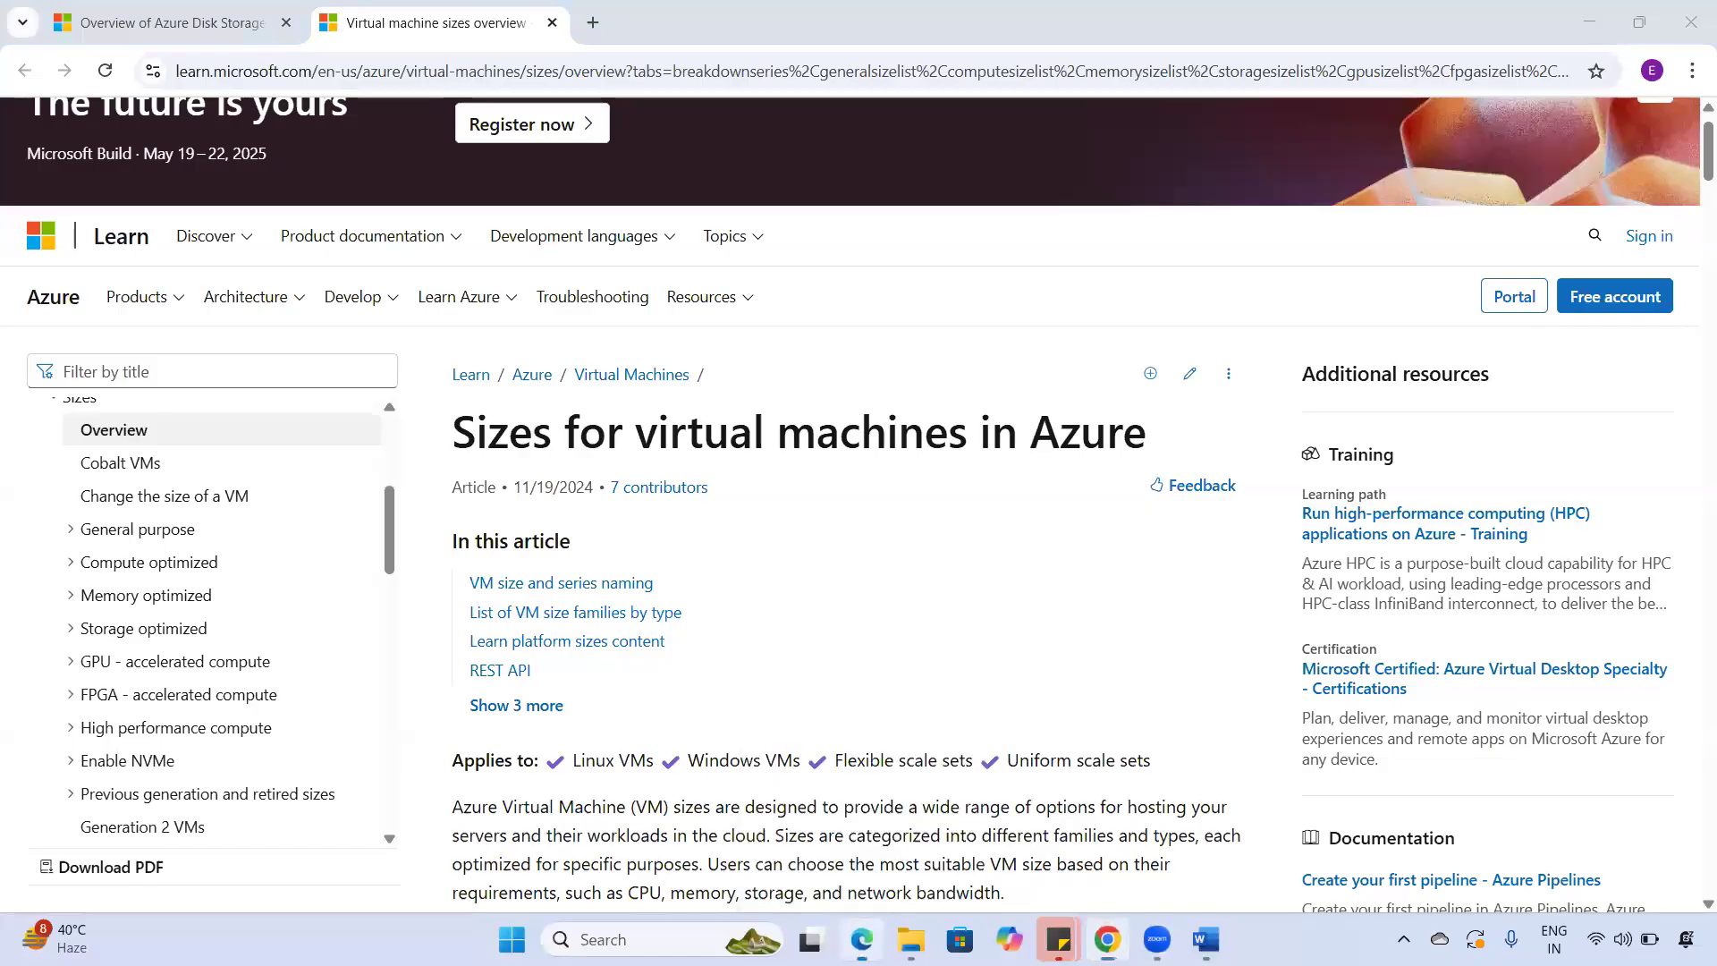
click(861, 840)
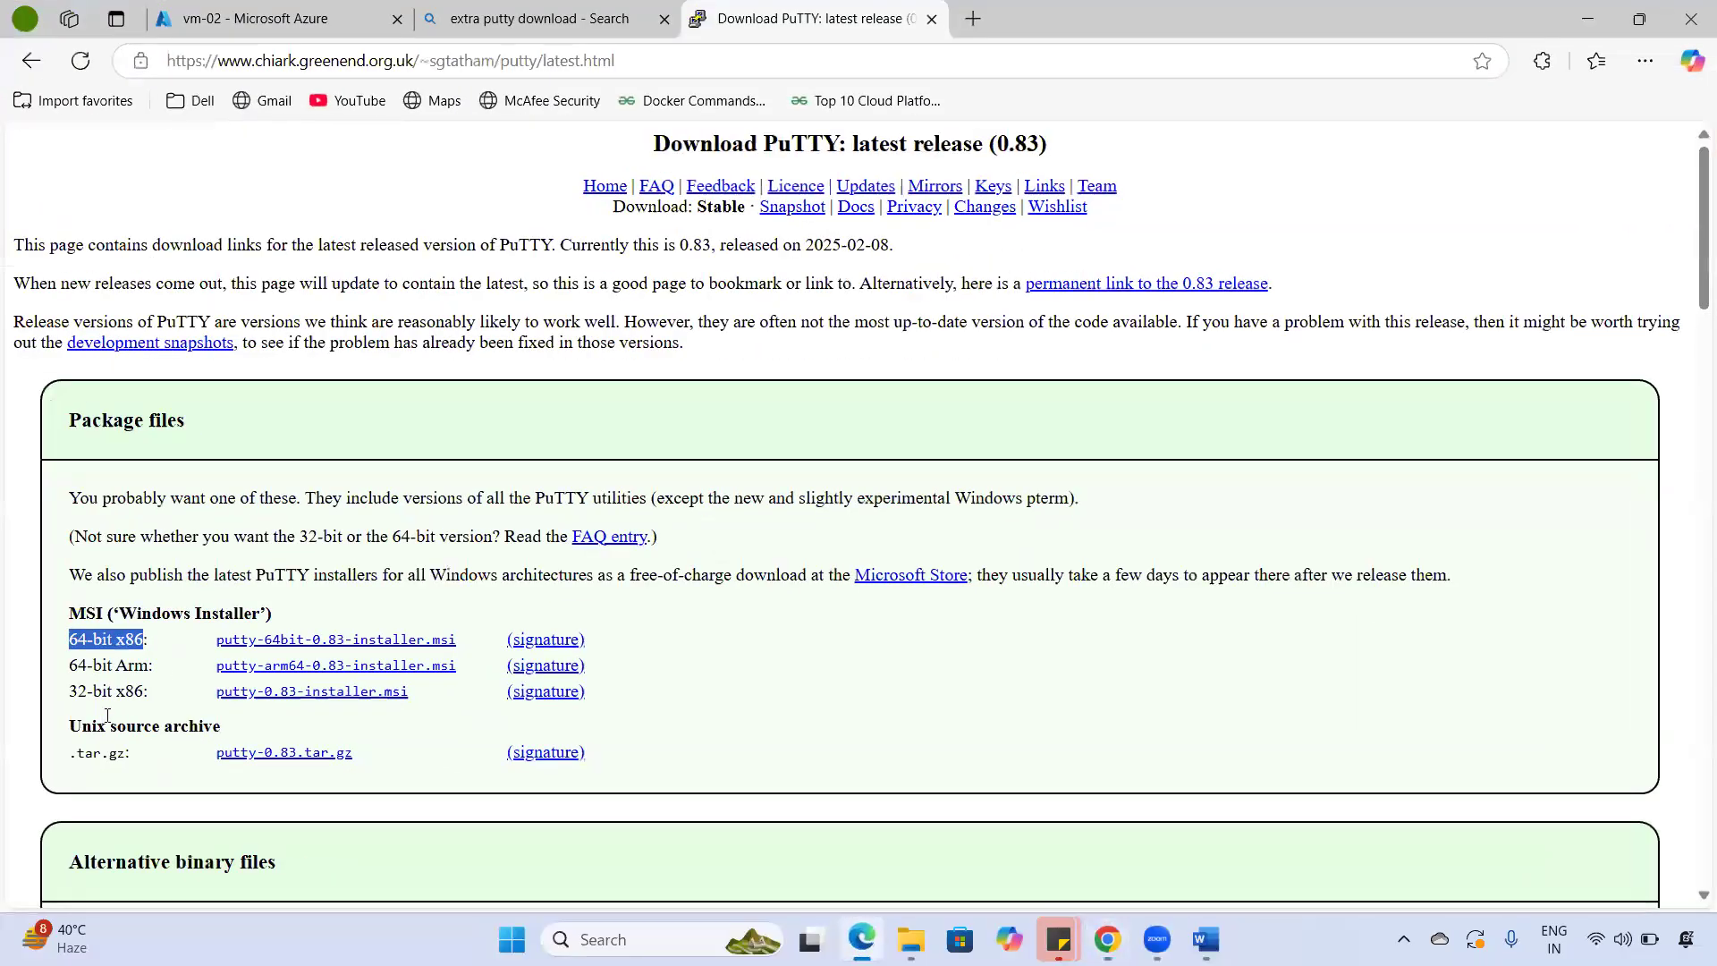
- Browse the PuTTY 0.83 installer, binary and source sections, then return to File Explorer Home
scroll(166, 737, down, 3)
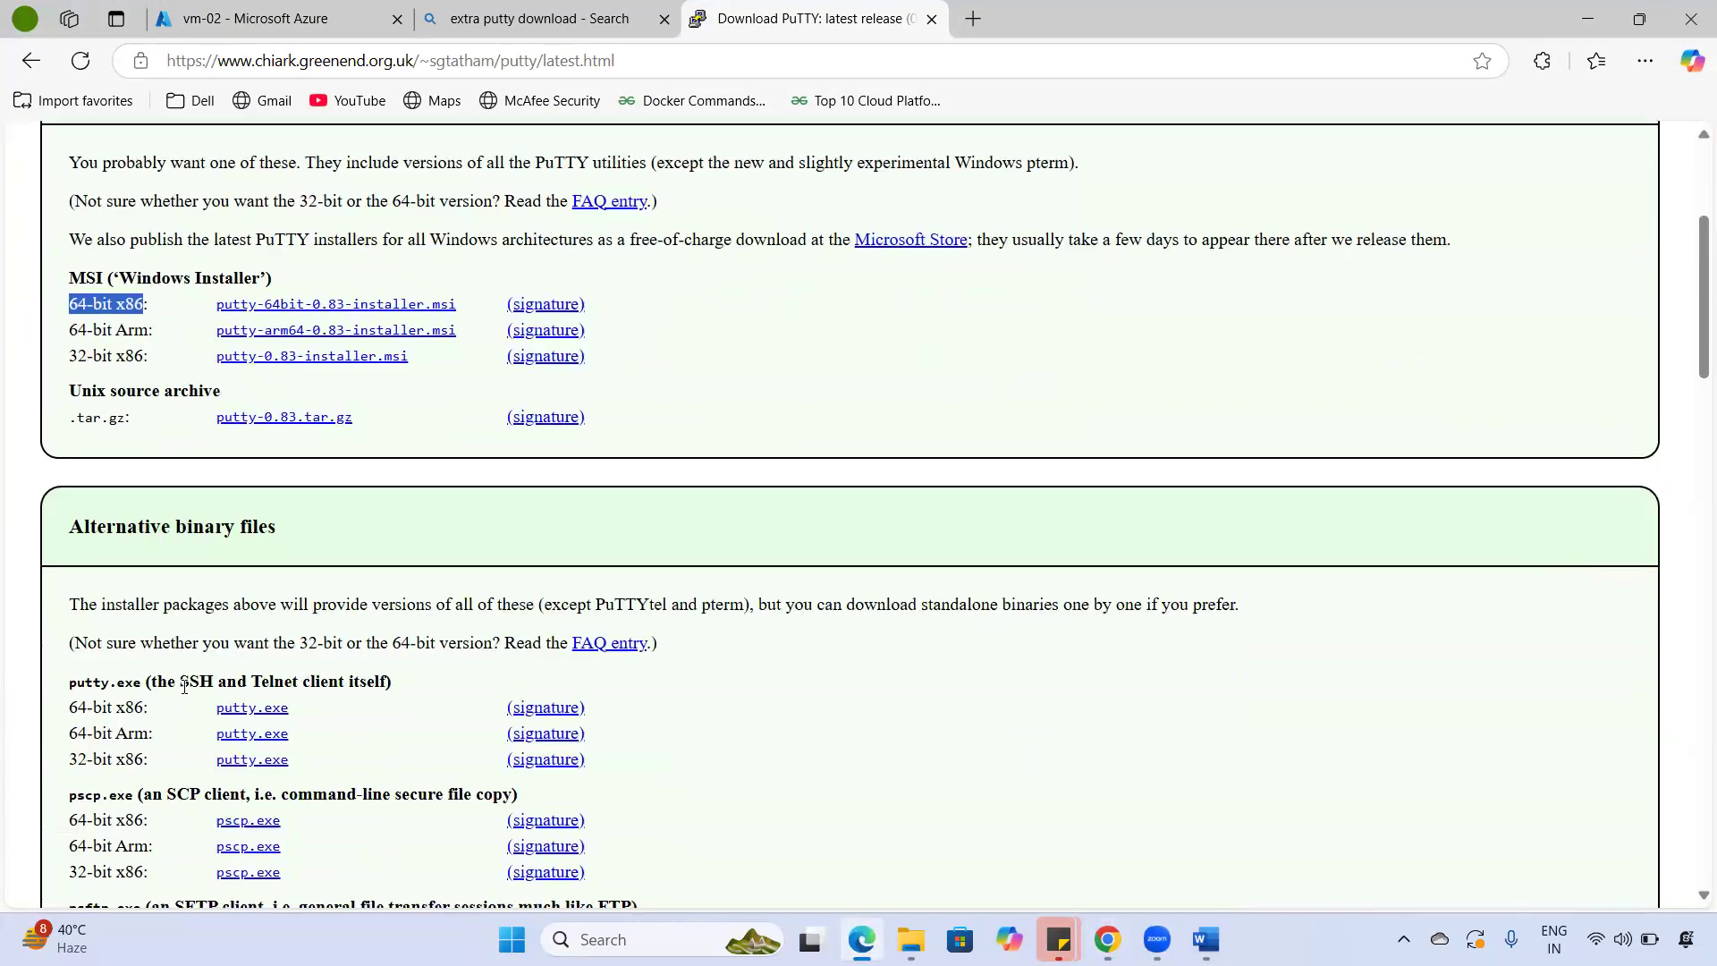
drag(180, 682, 430, 663)
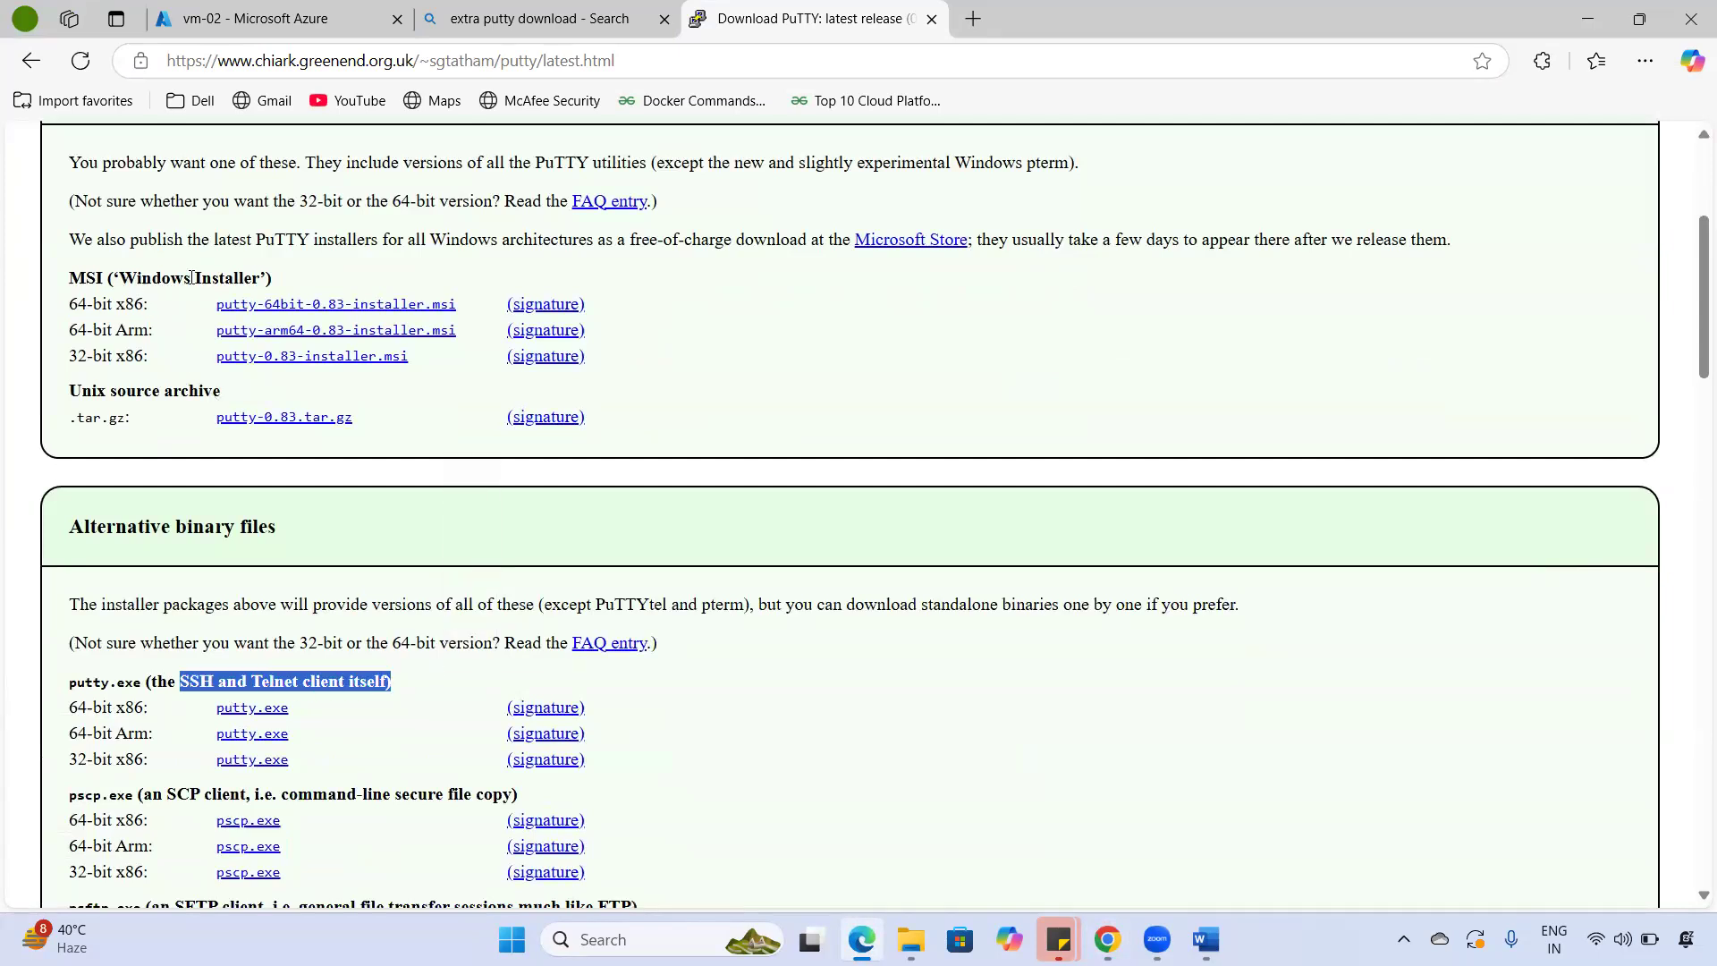
drag(119, 278, 223, 277)
scroll(240, 646, down, 4)
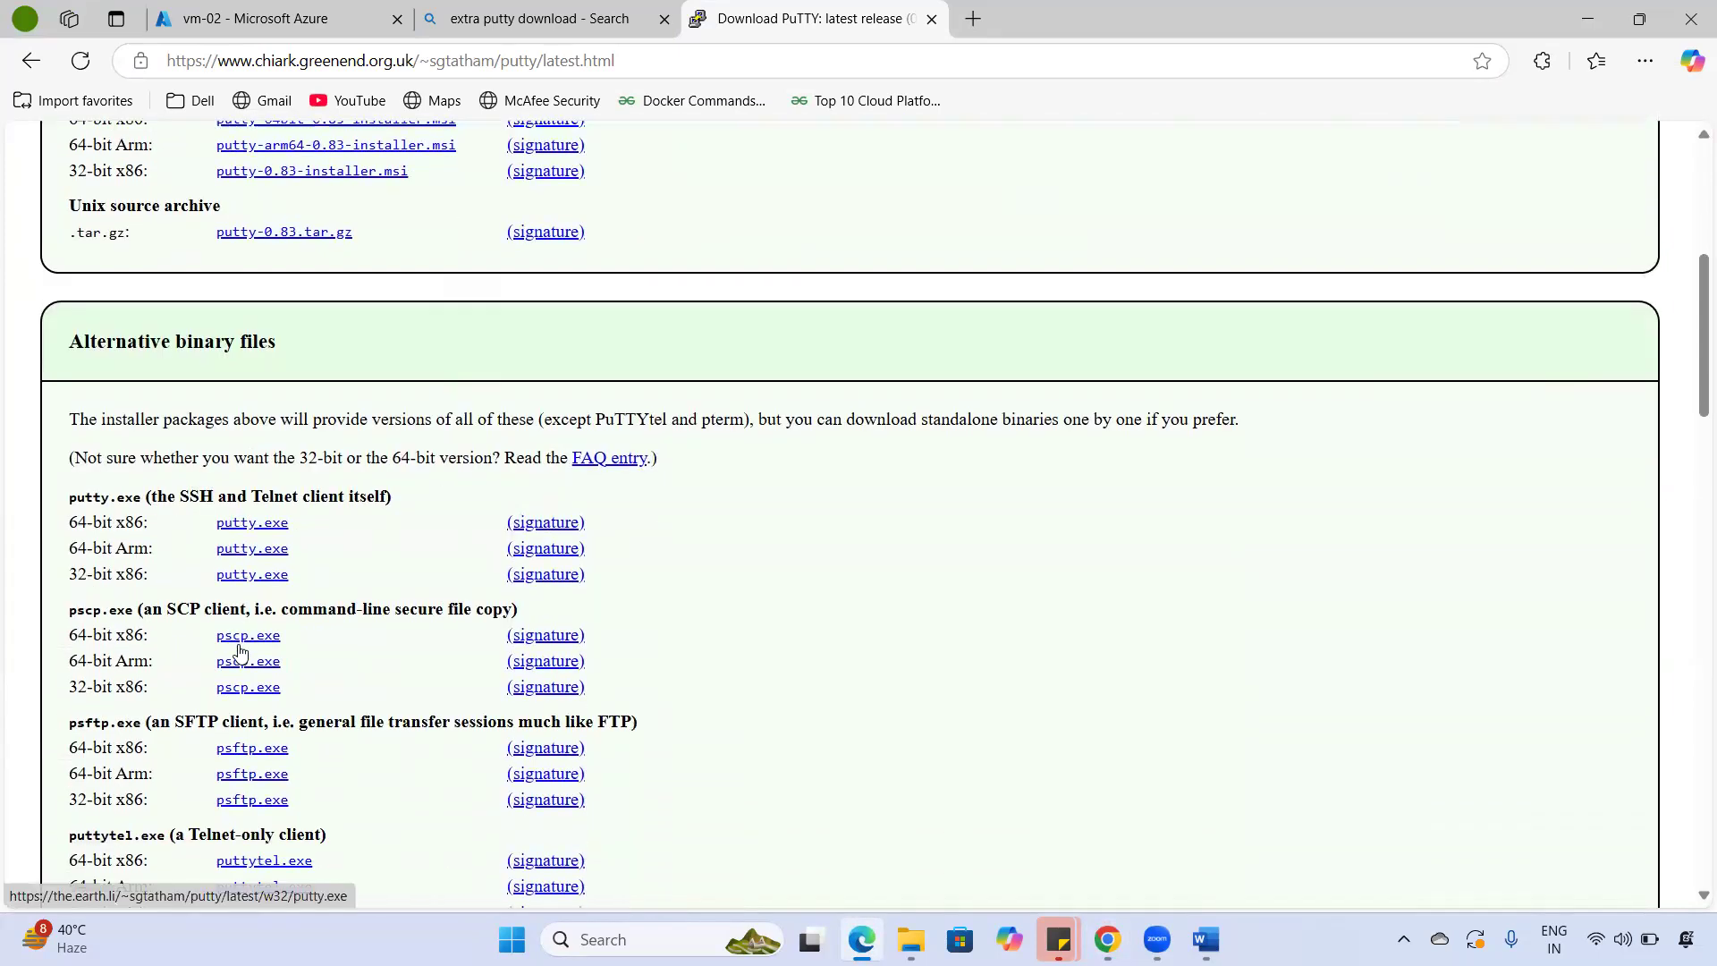
scroll(243, 655, down, 3)
scroll(242, 654, up, 7)
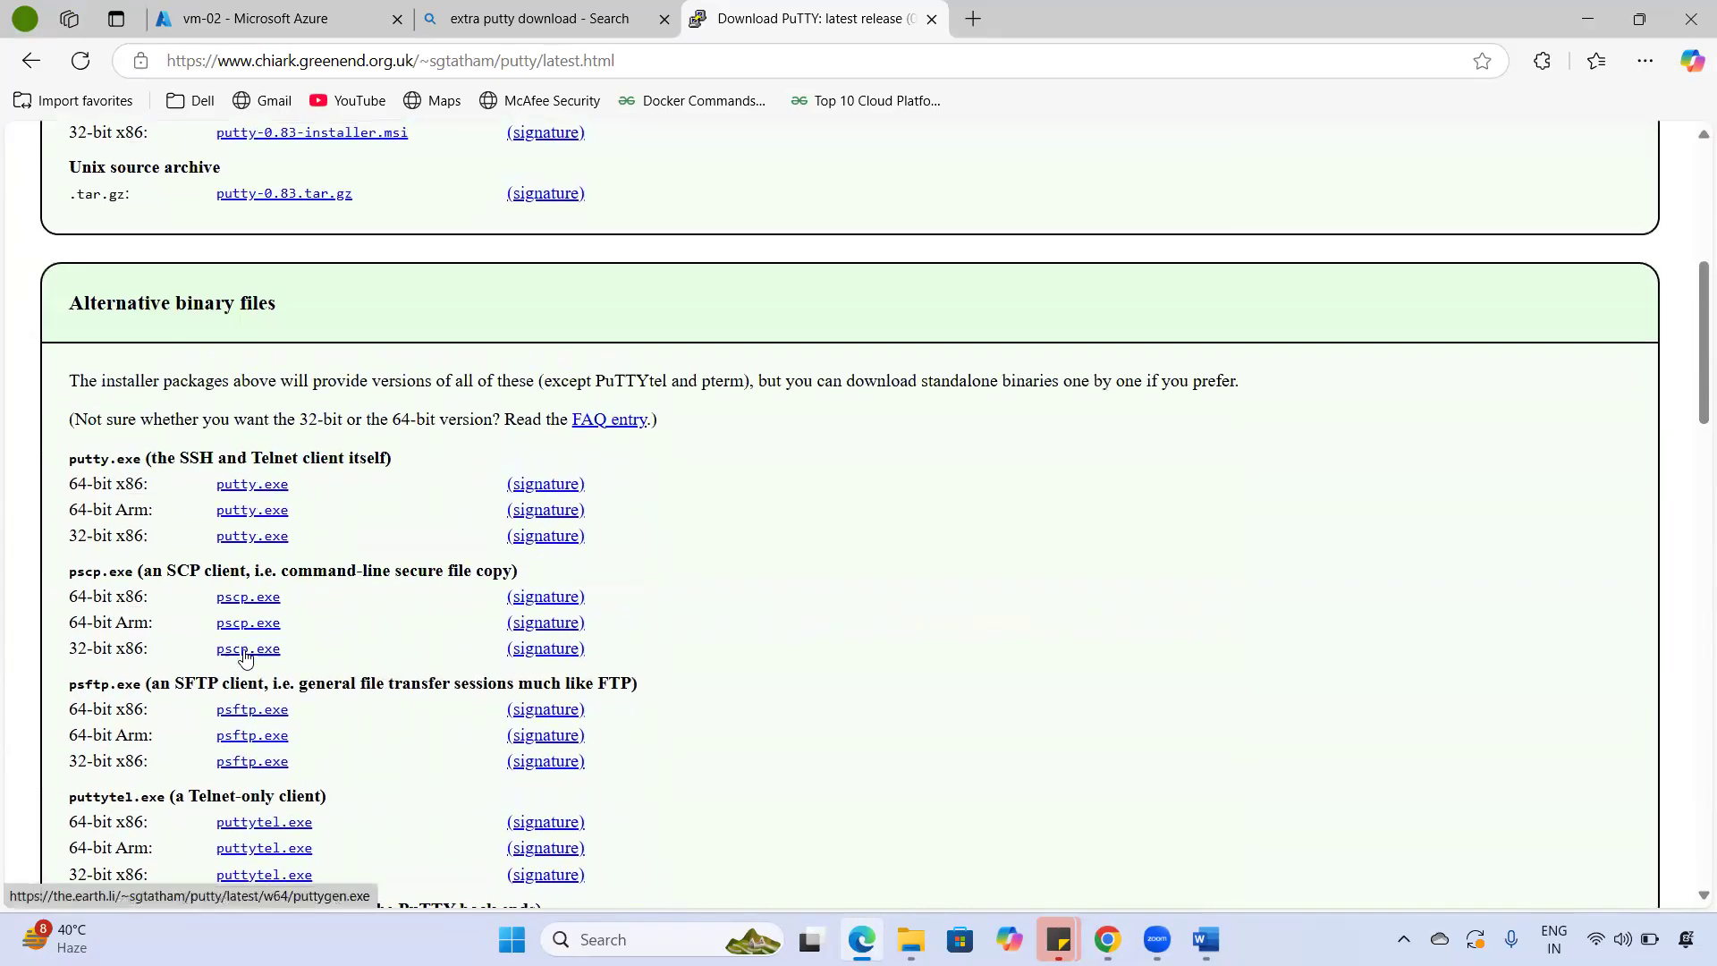
drag(82, 391, 218, 391)
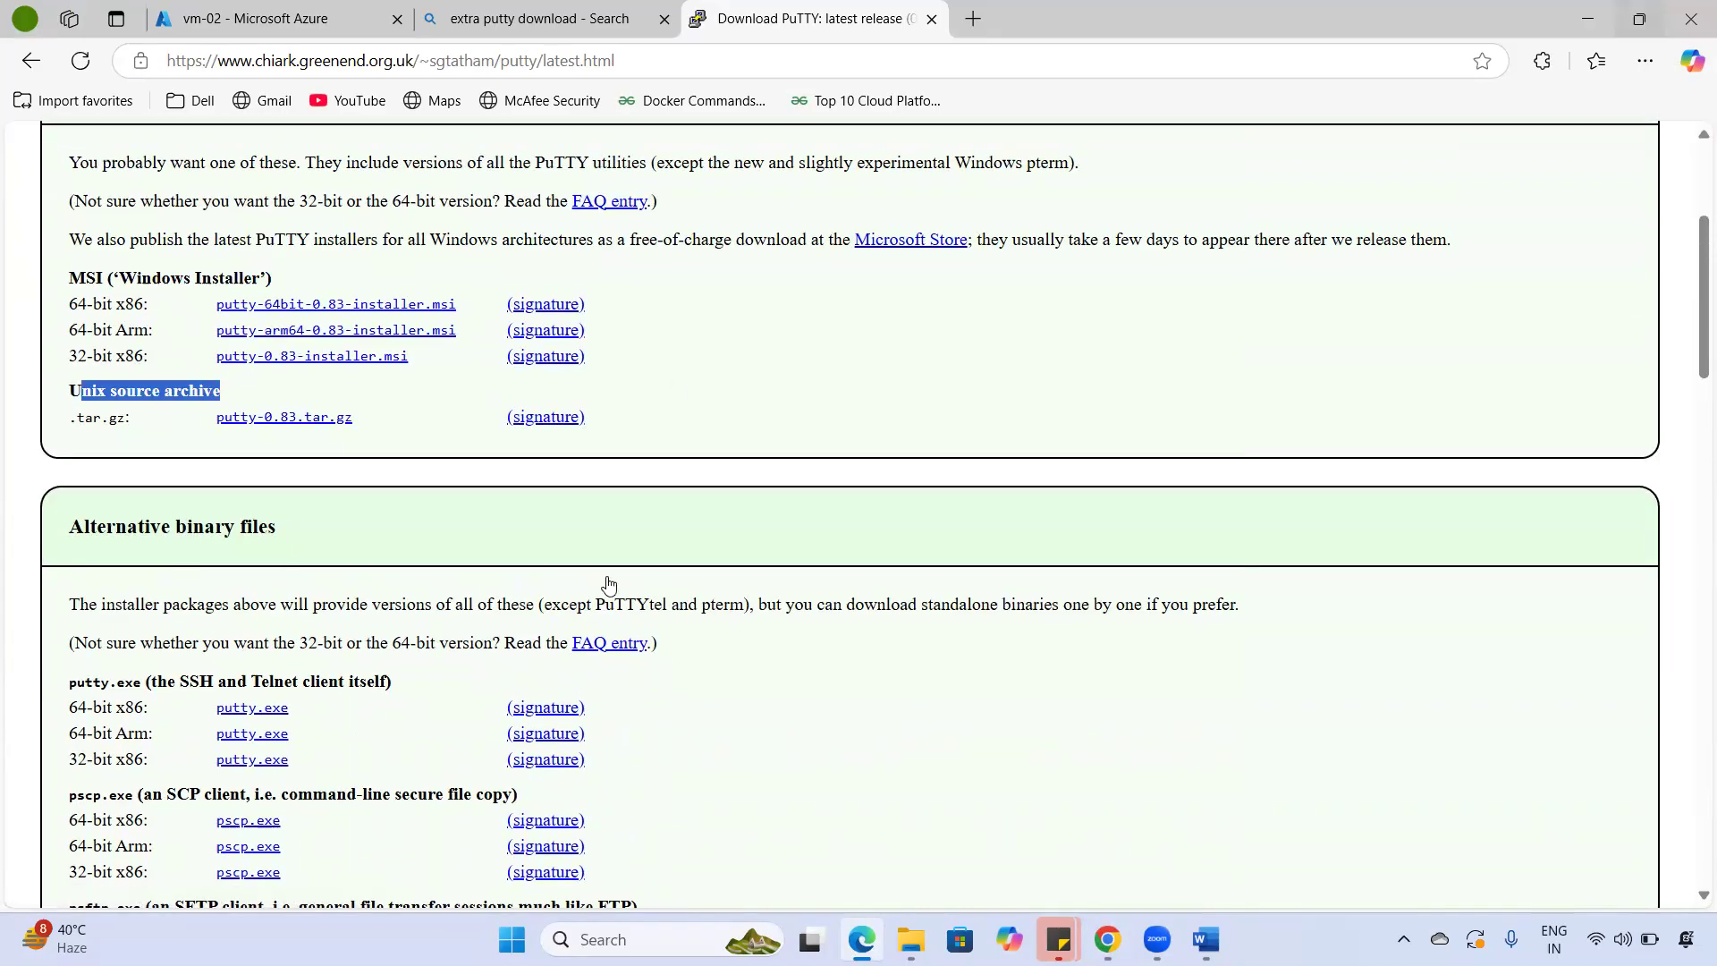
click(1107, 939)
click(911, 939)
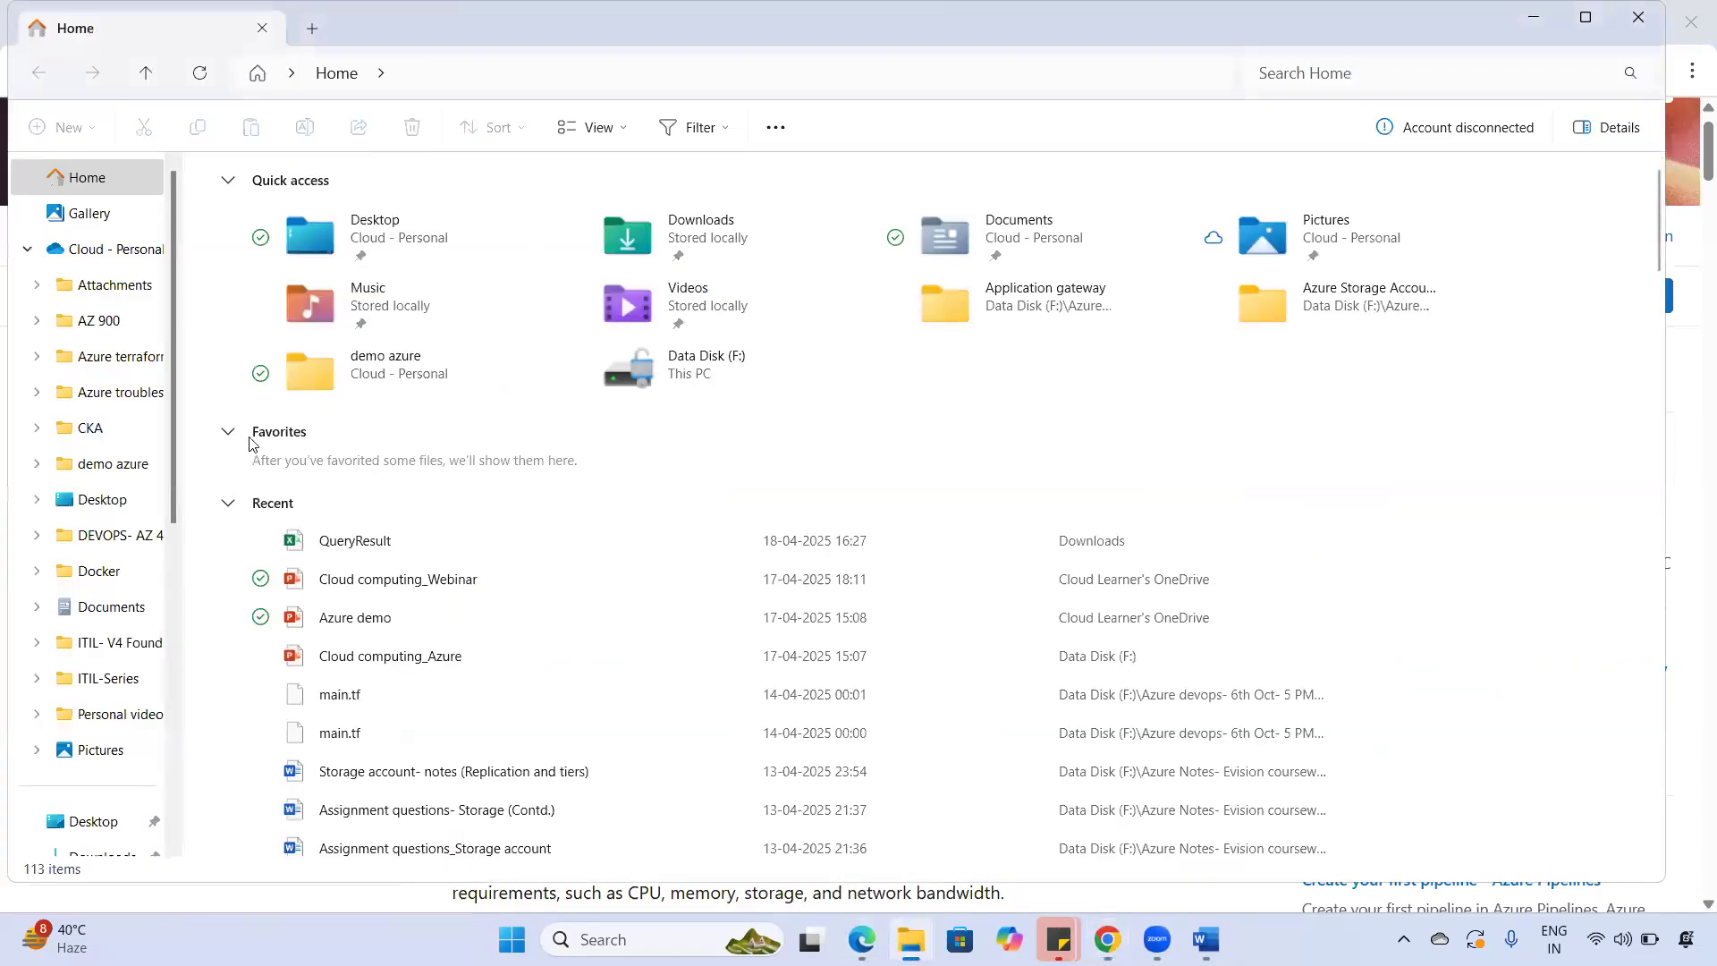
- Launch the putty-64bit-0.83-installer from the Downloads folder in Explorer
click(110, 318)
click(77, 258)
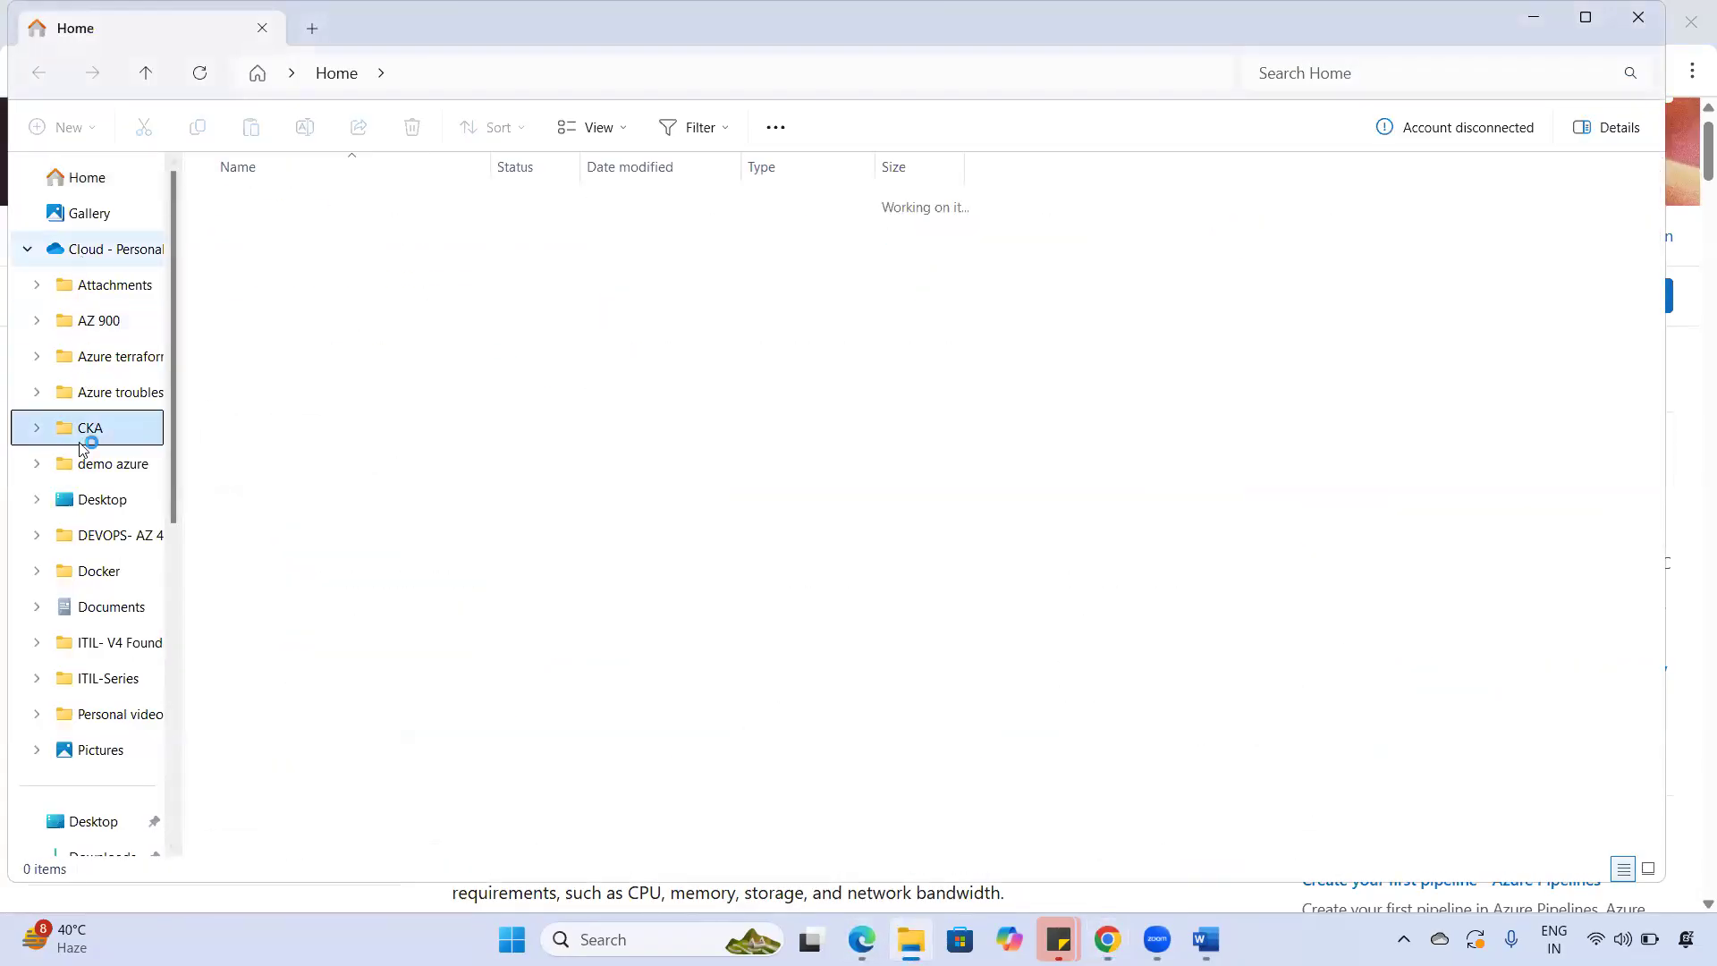
click(77, 642)
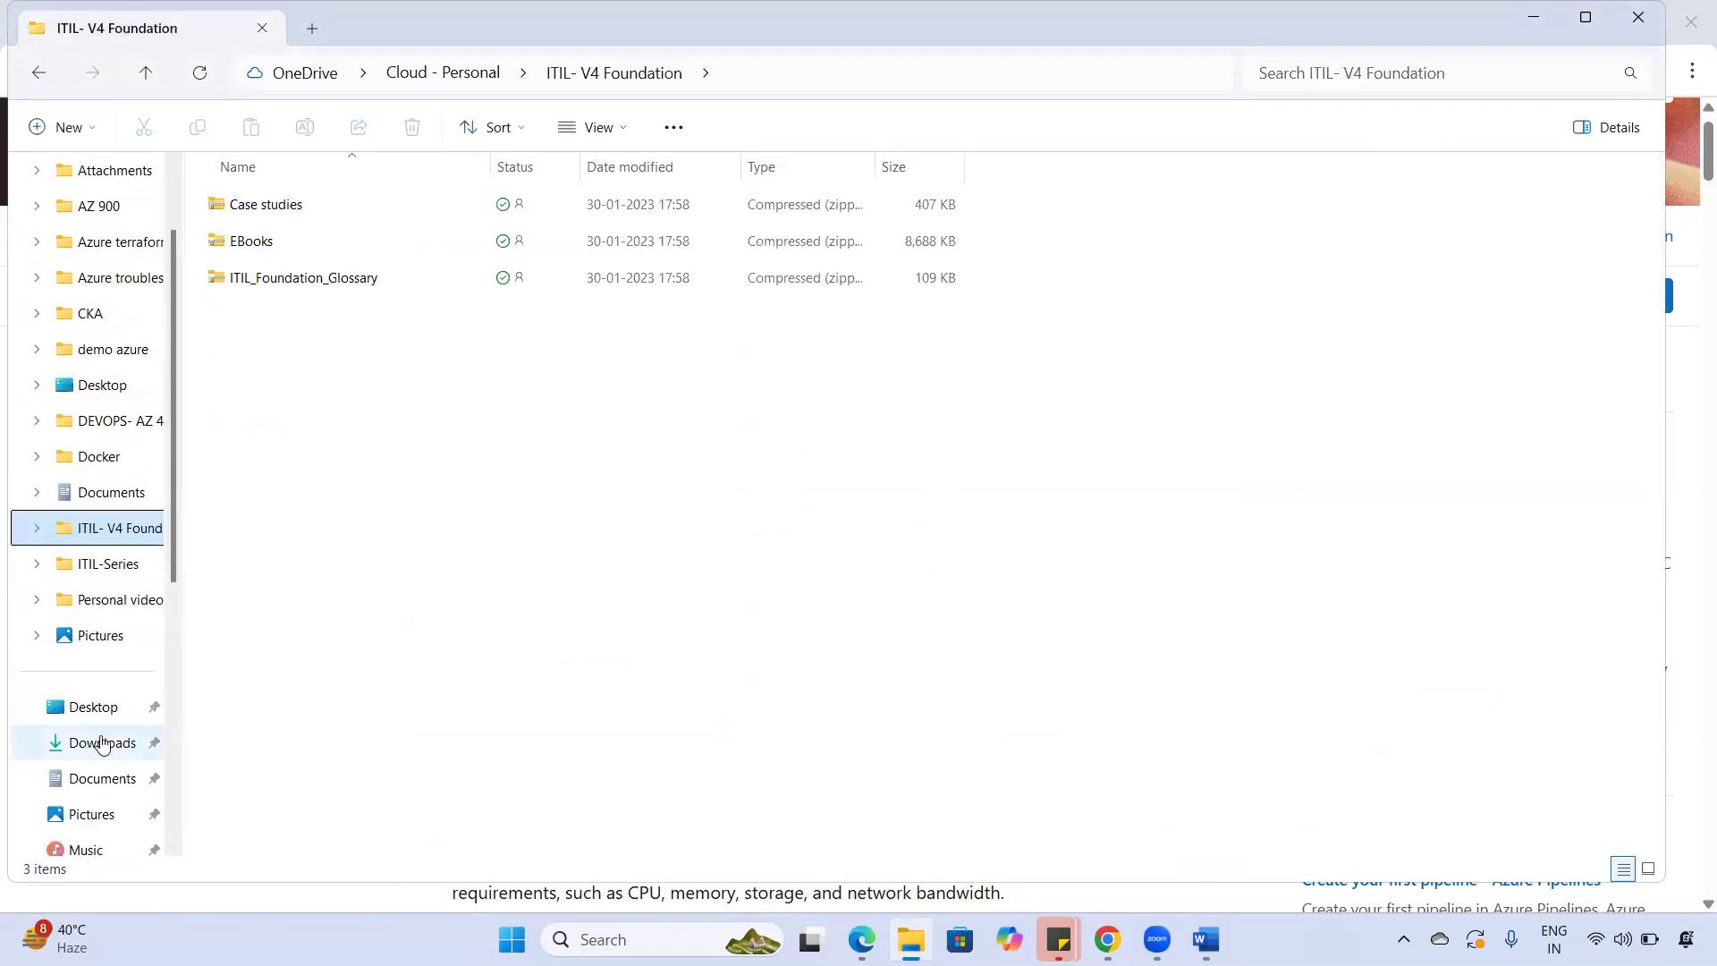
click(104, 742)
double_click(362, 232)
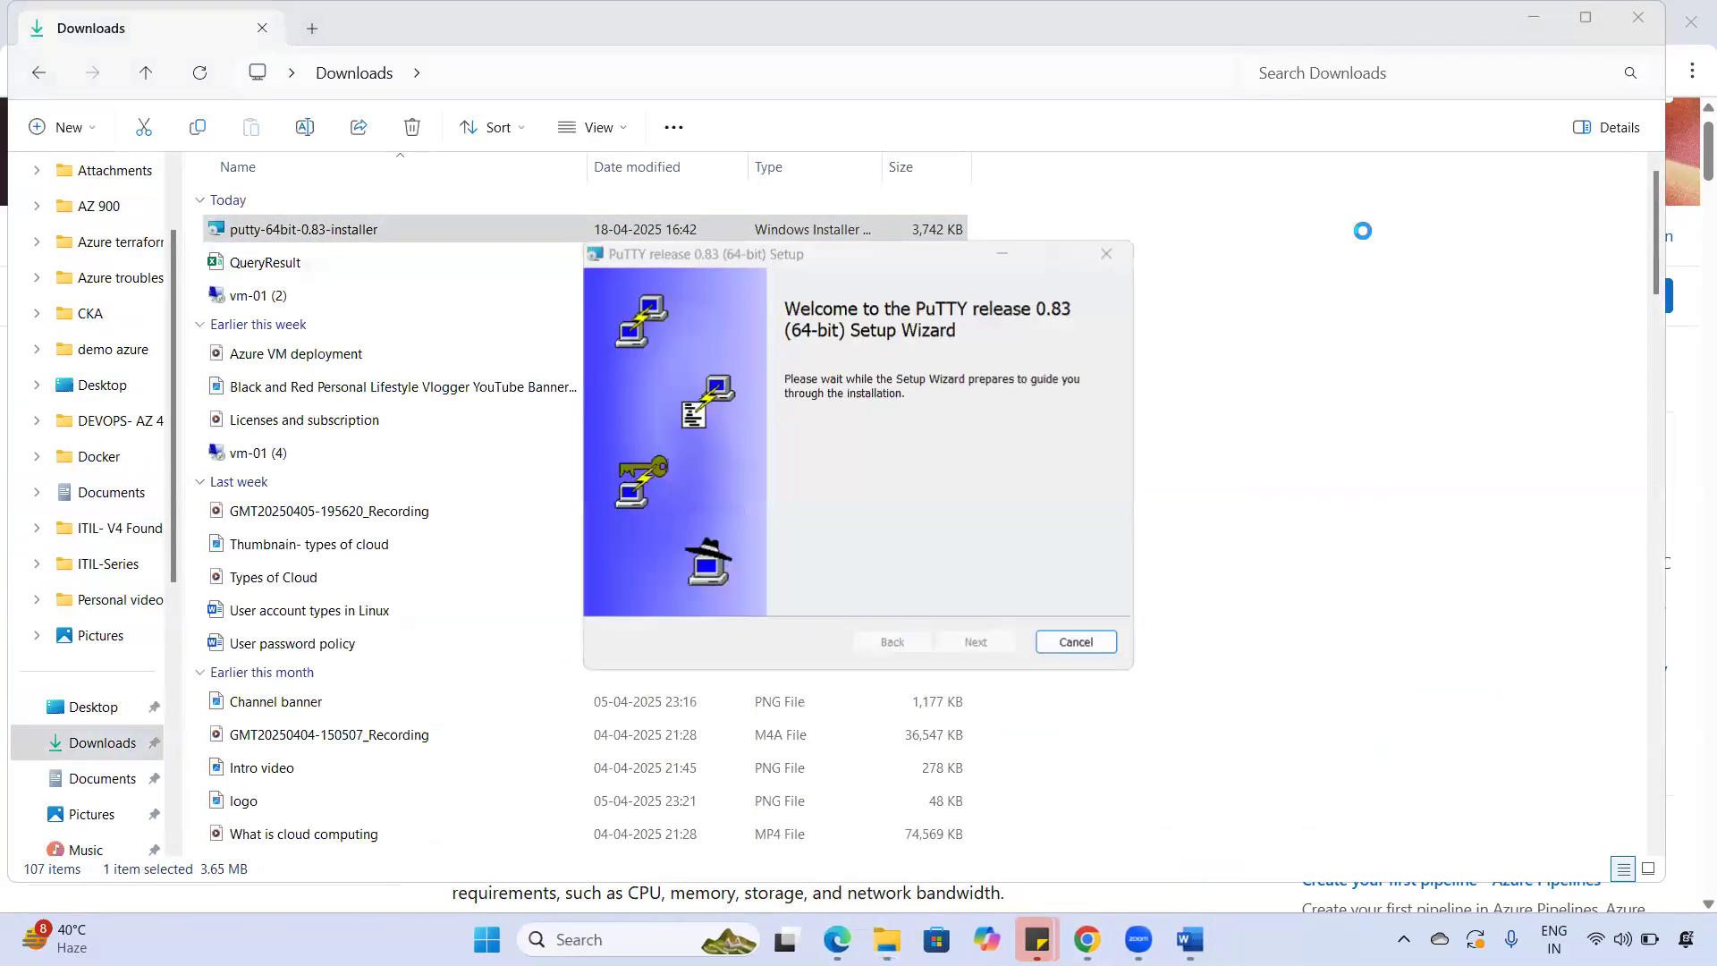
- Install PuTTY 0.83 into C:\Program Files\PuTTY\ with the default features
click(975, 642)
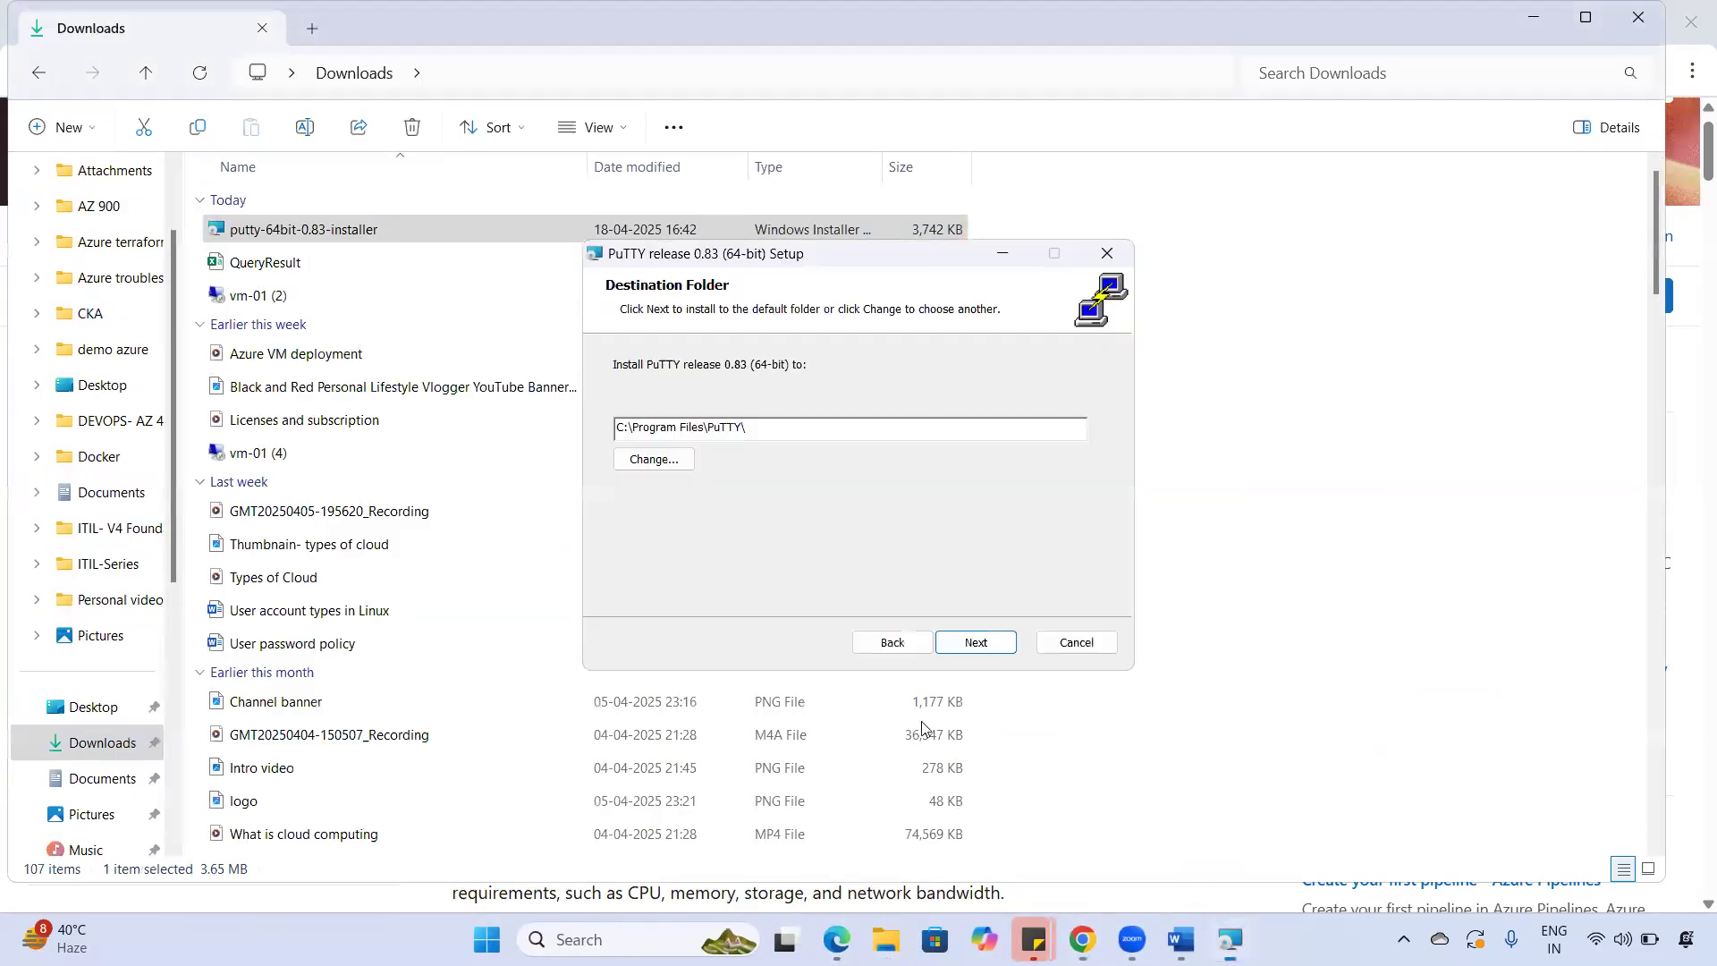
click(976, 641)
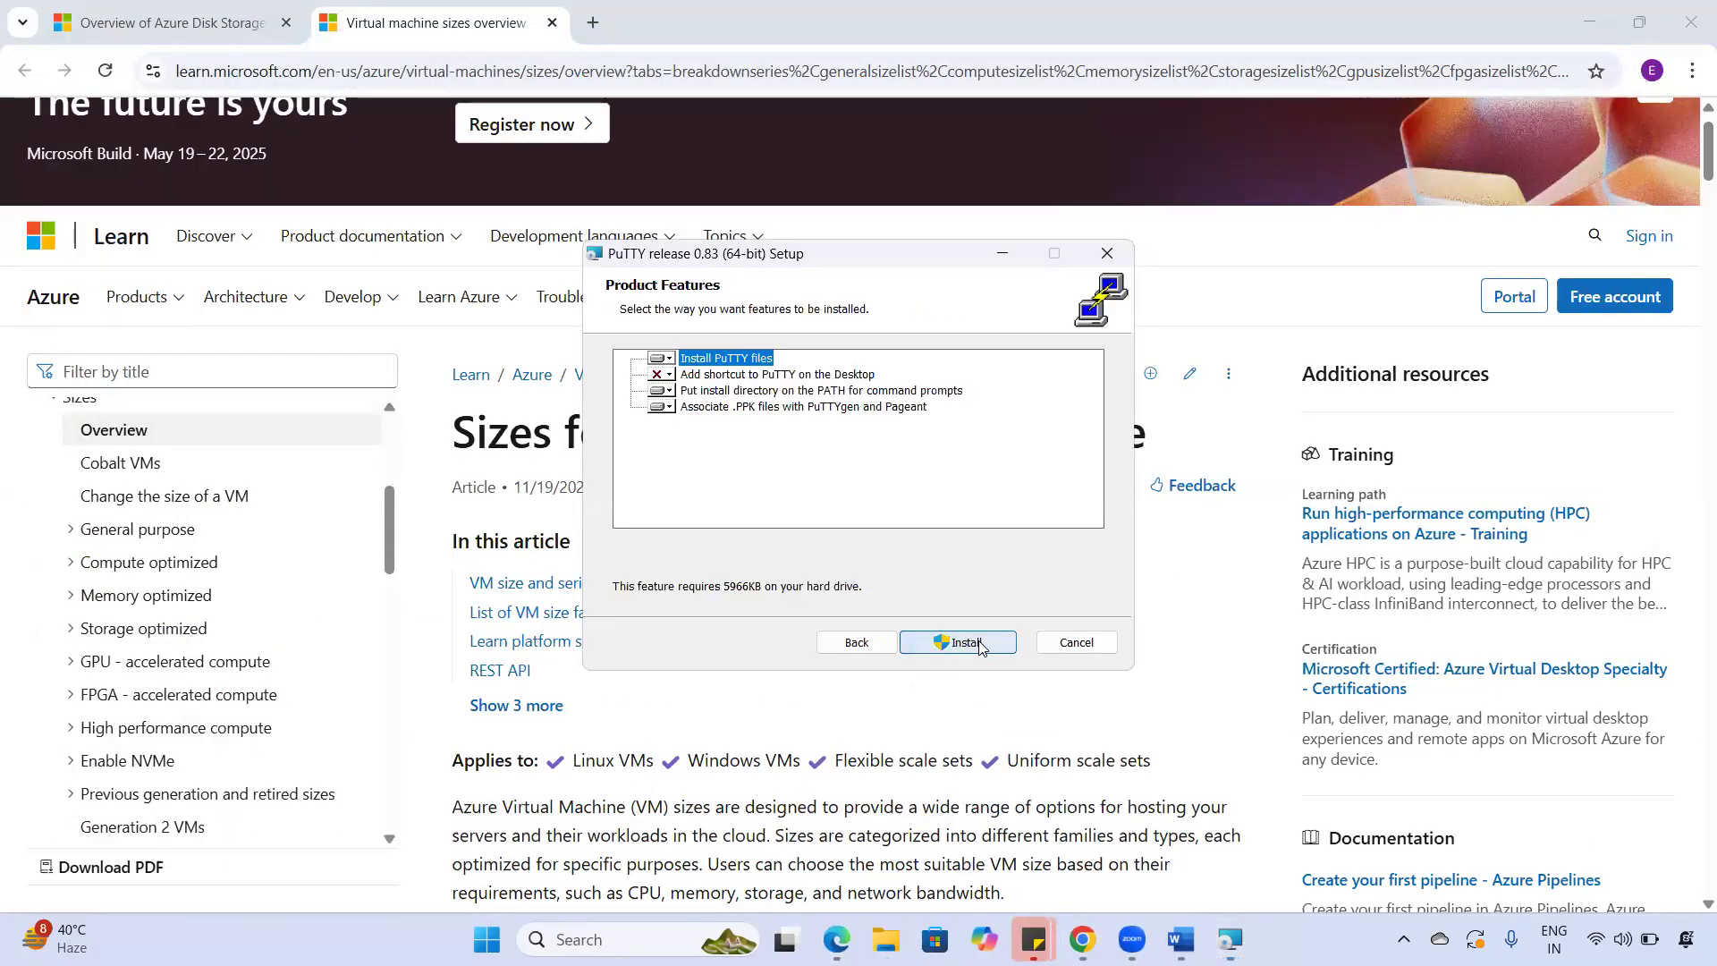
click(978, 643)
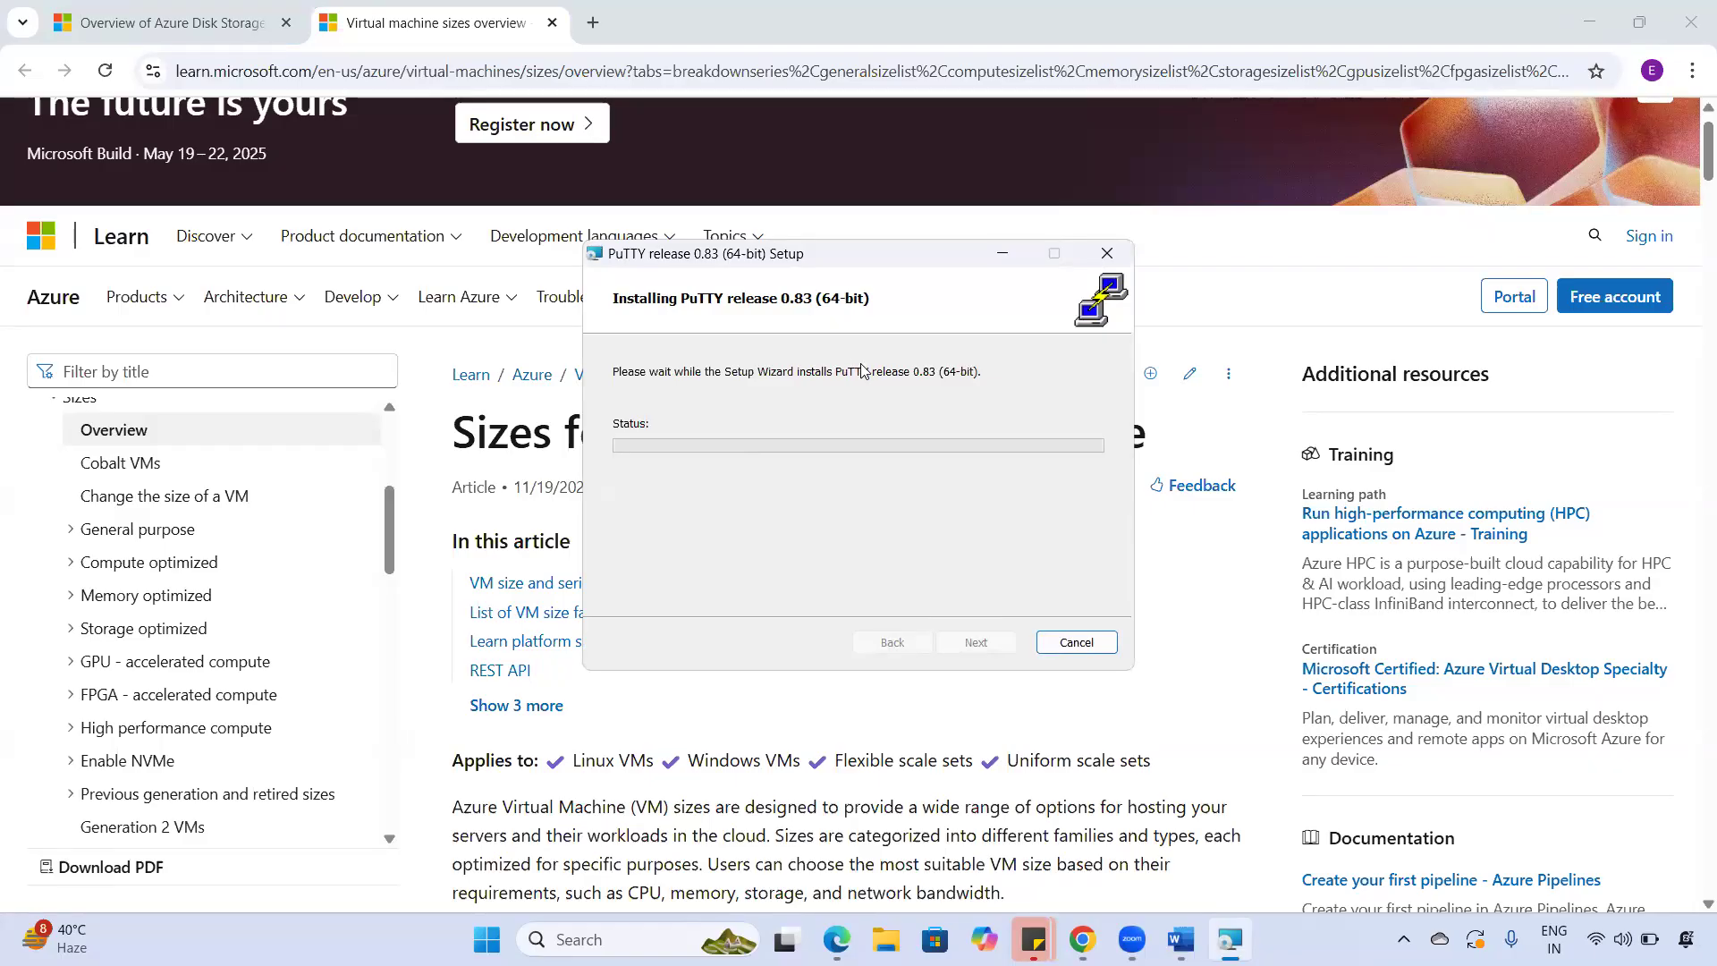
- Switch between Chrome and the PuTTY installer to monitor installation progress
click(1598, 53)
click(1589, 22)
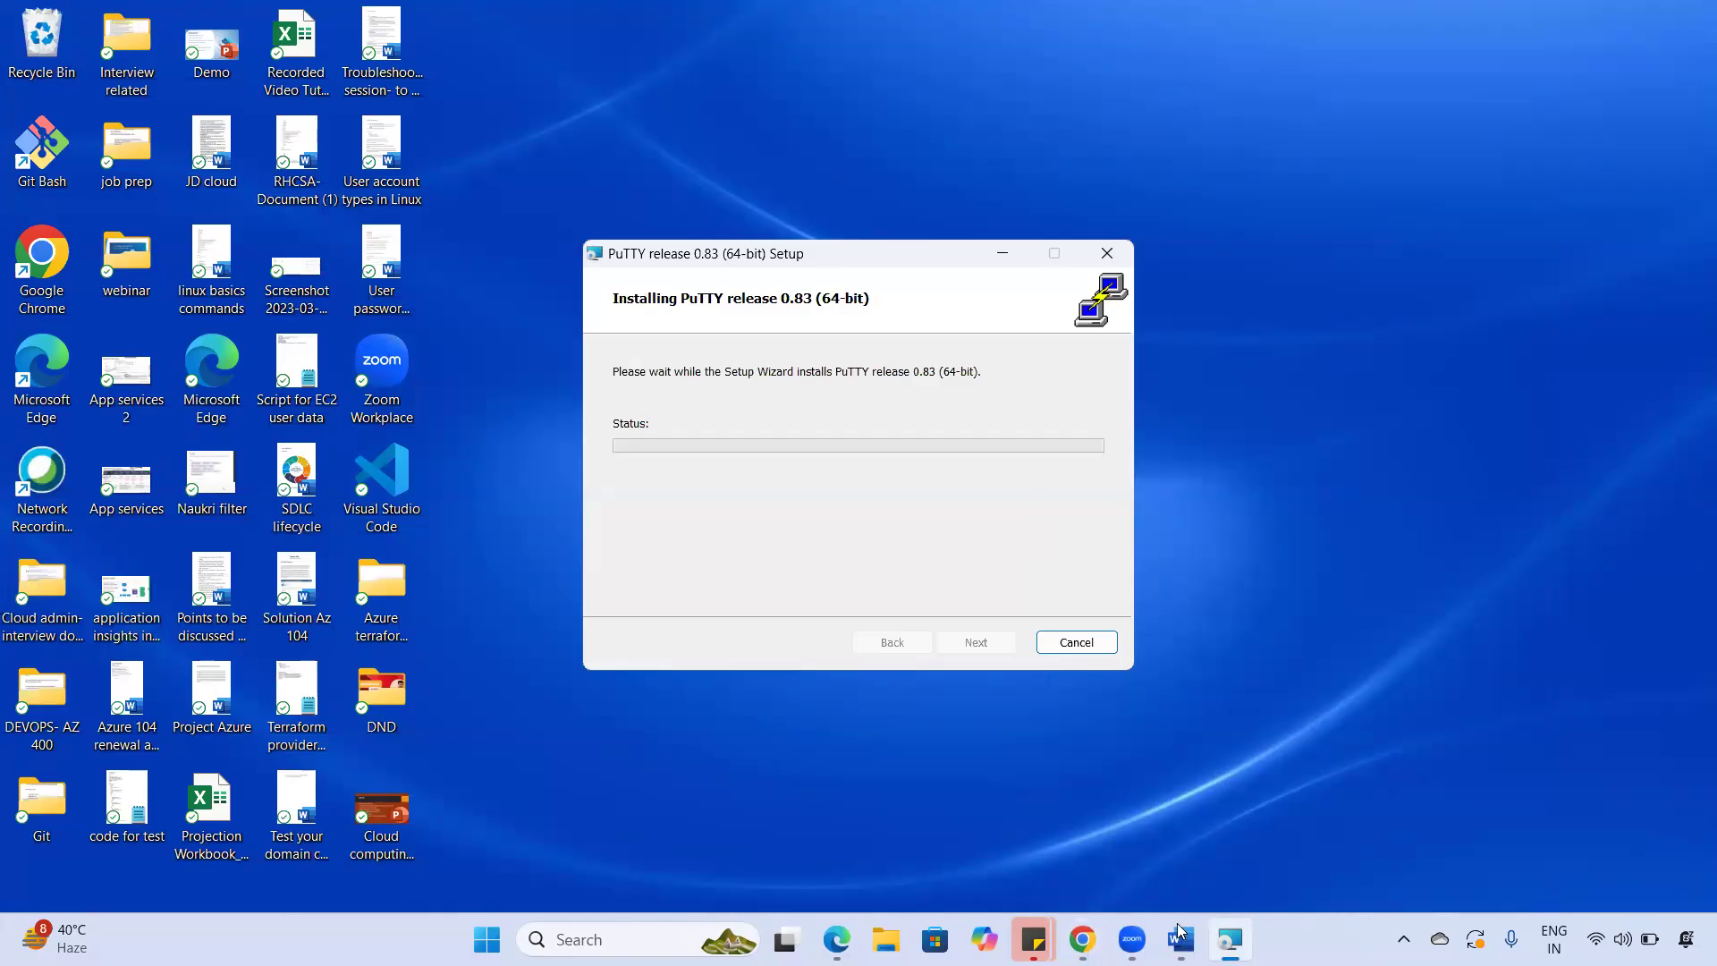
click(1082, 939)
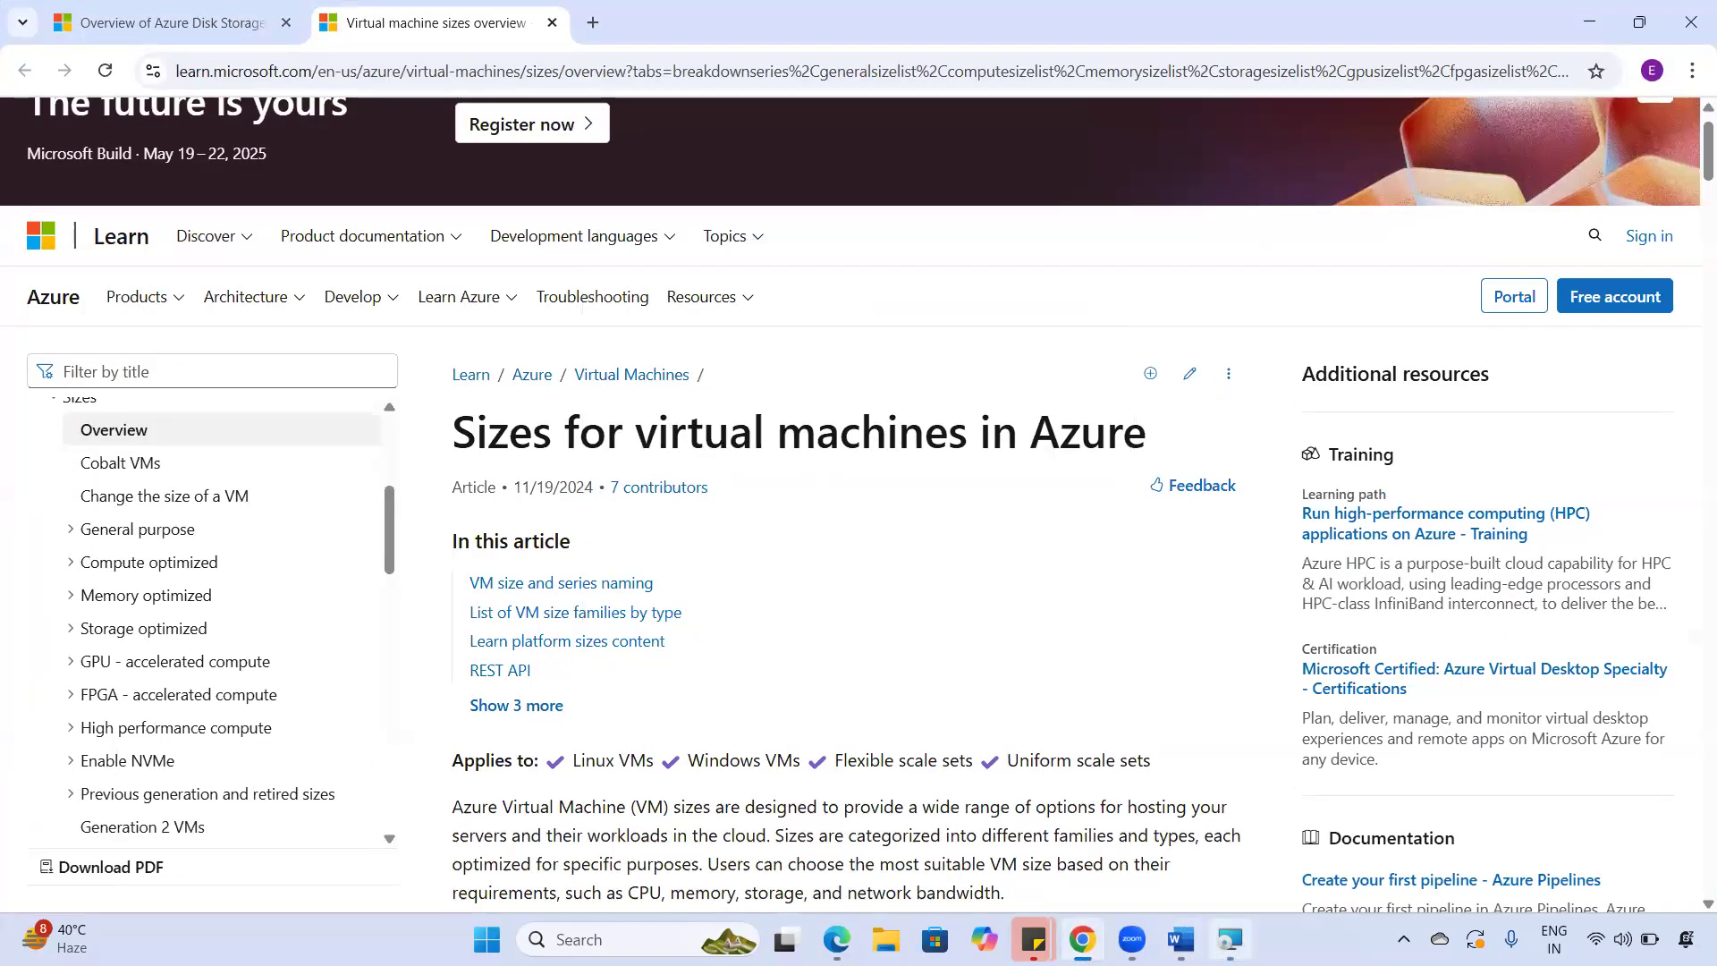
click(1231, 939)
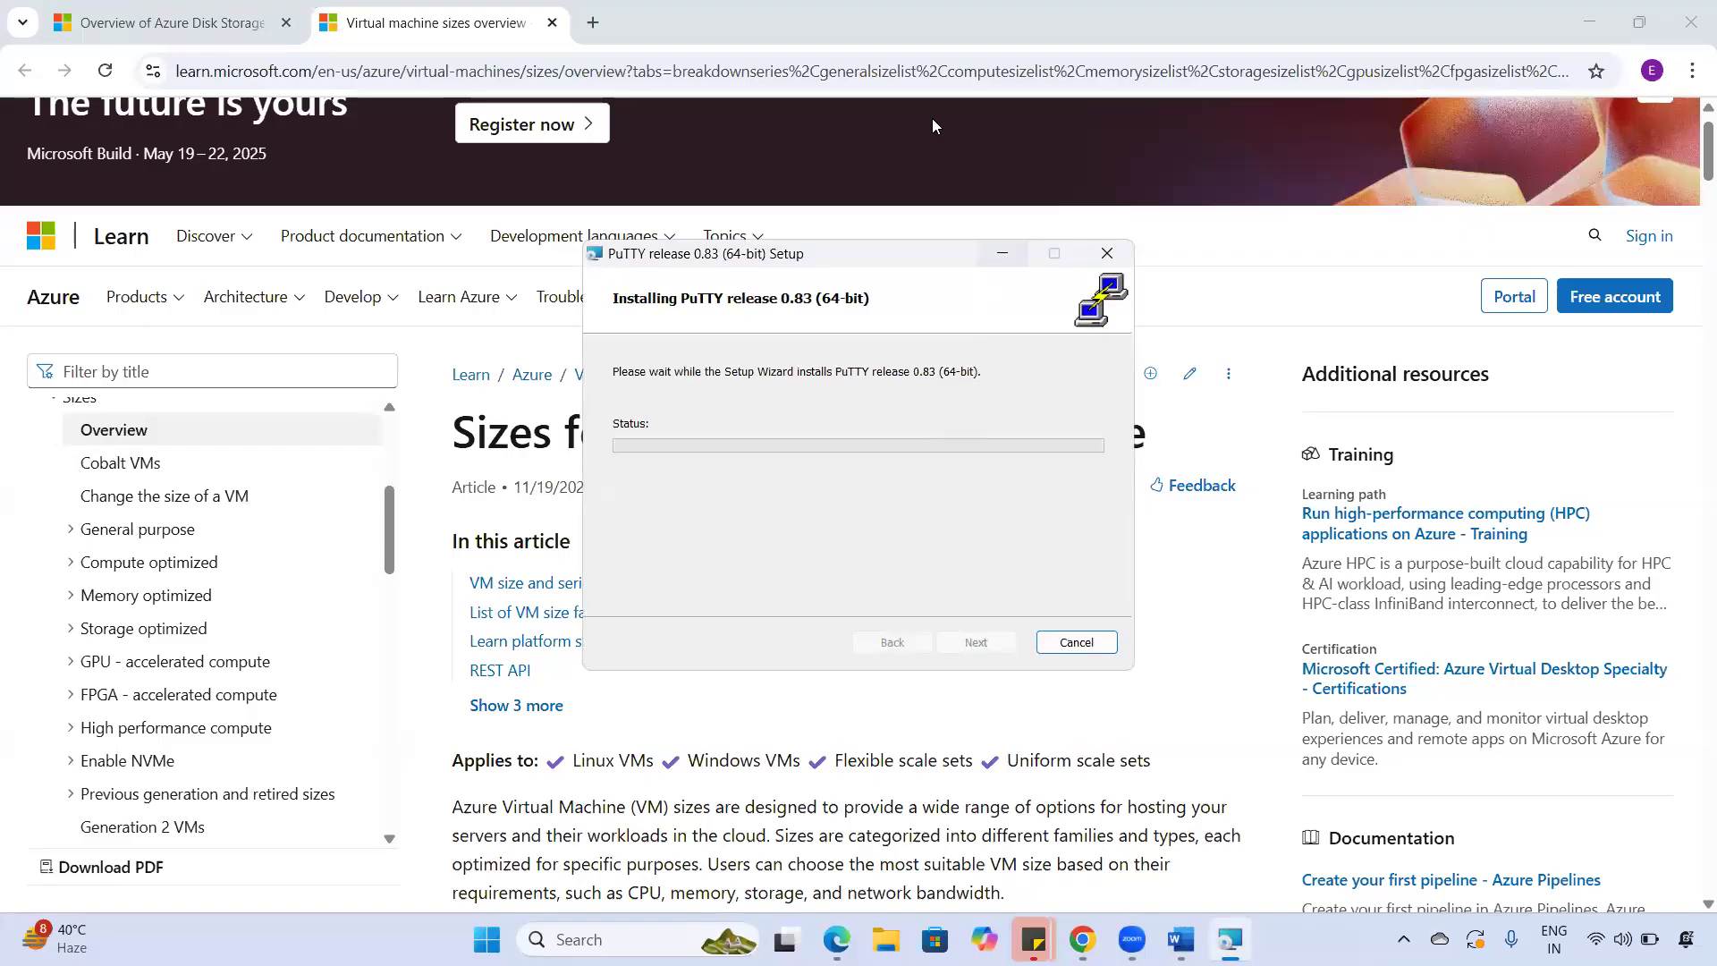
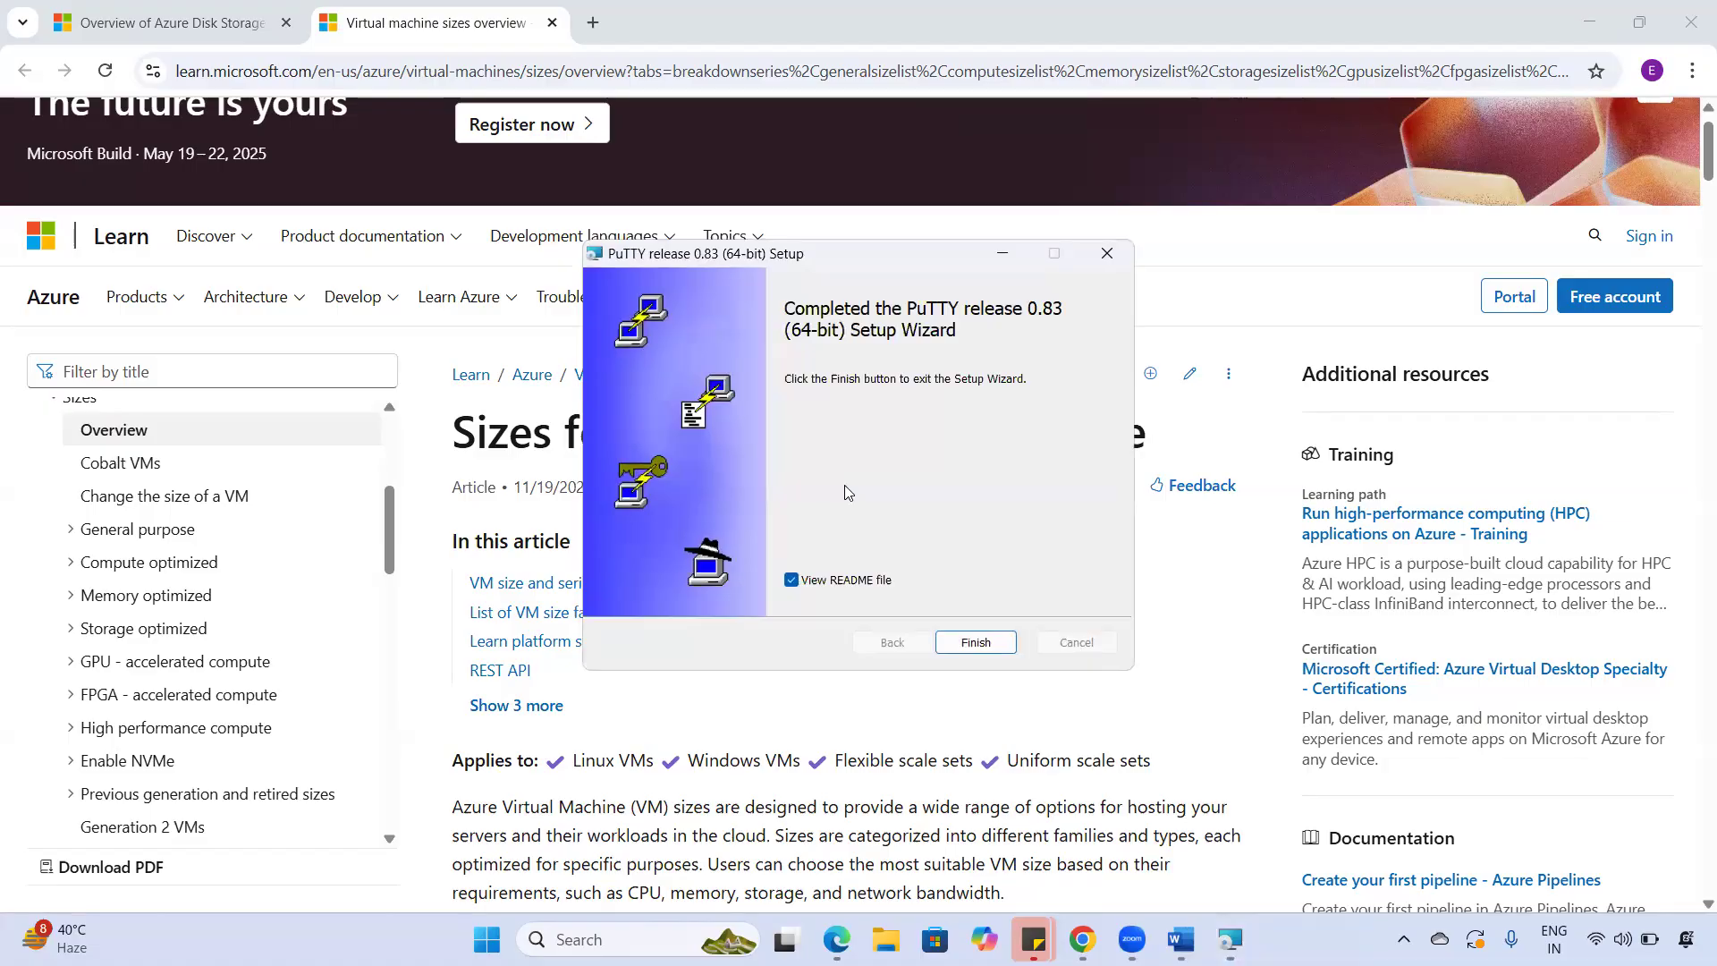
- Finish the PuTTY 0.83 installation, close the README, and search Windows for 'putty'
click(966, 638)
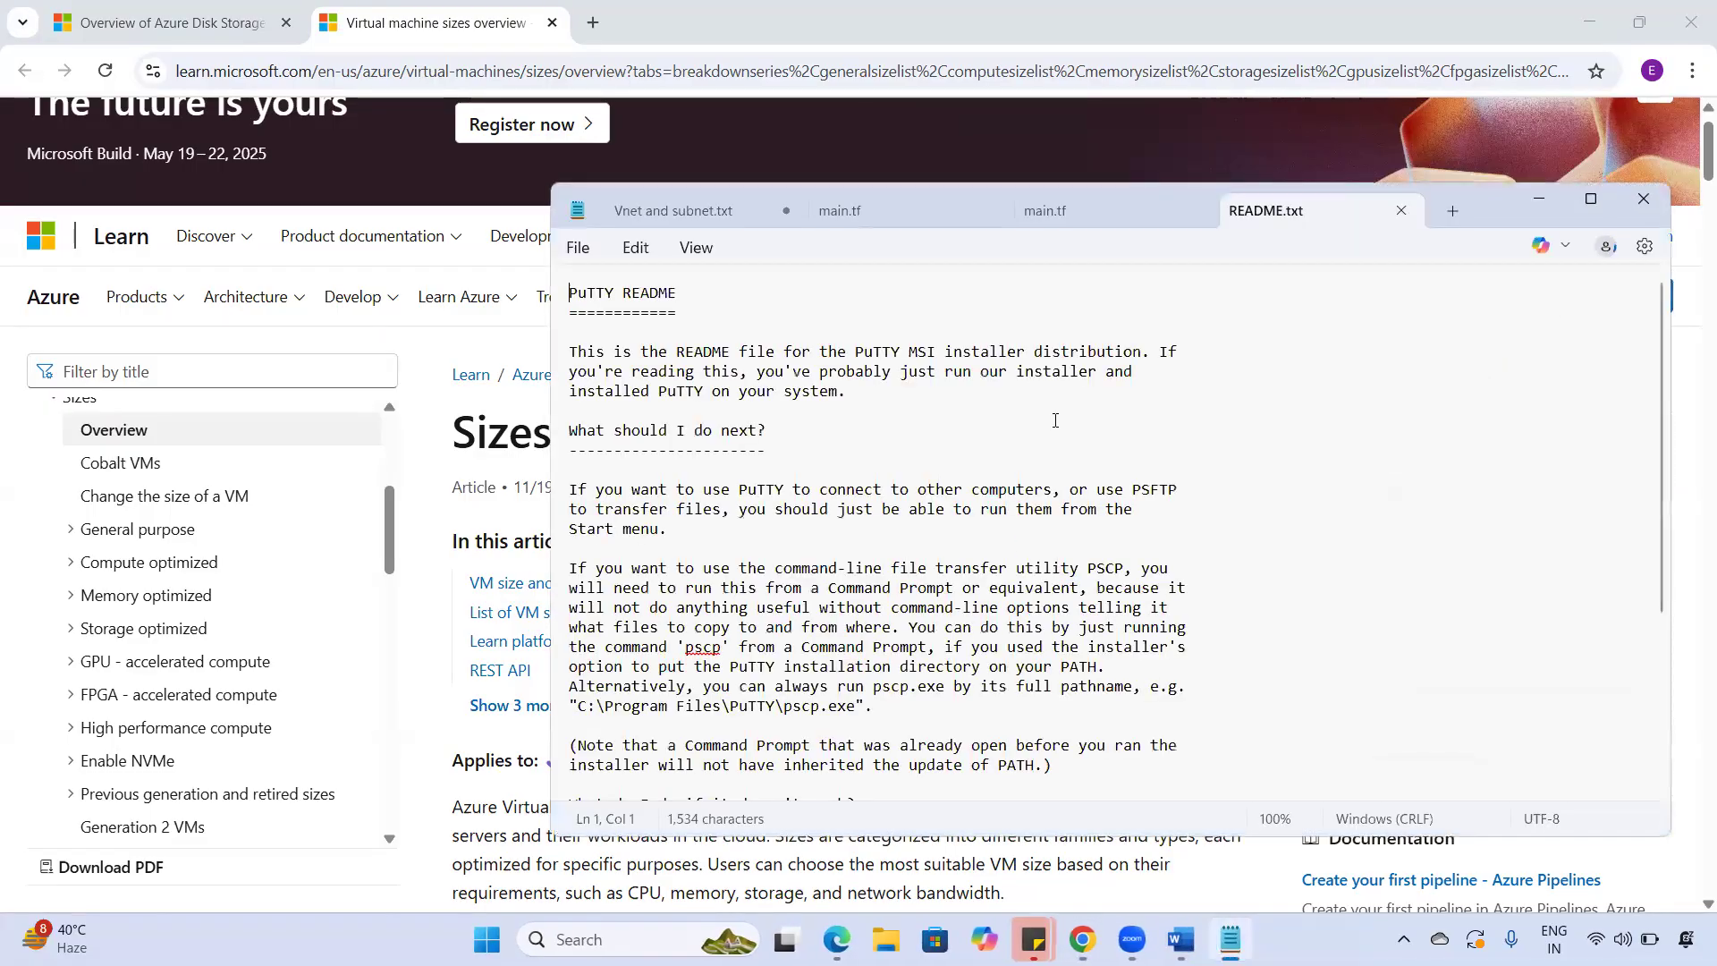
click(1645, 201)
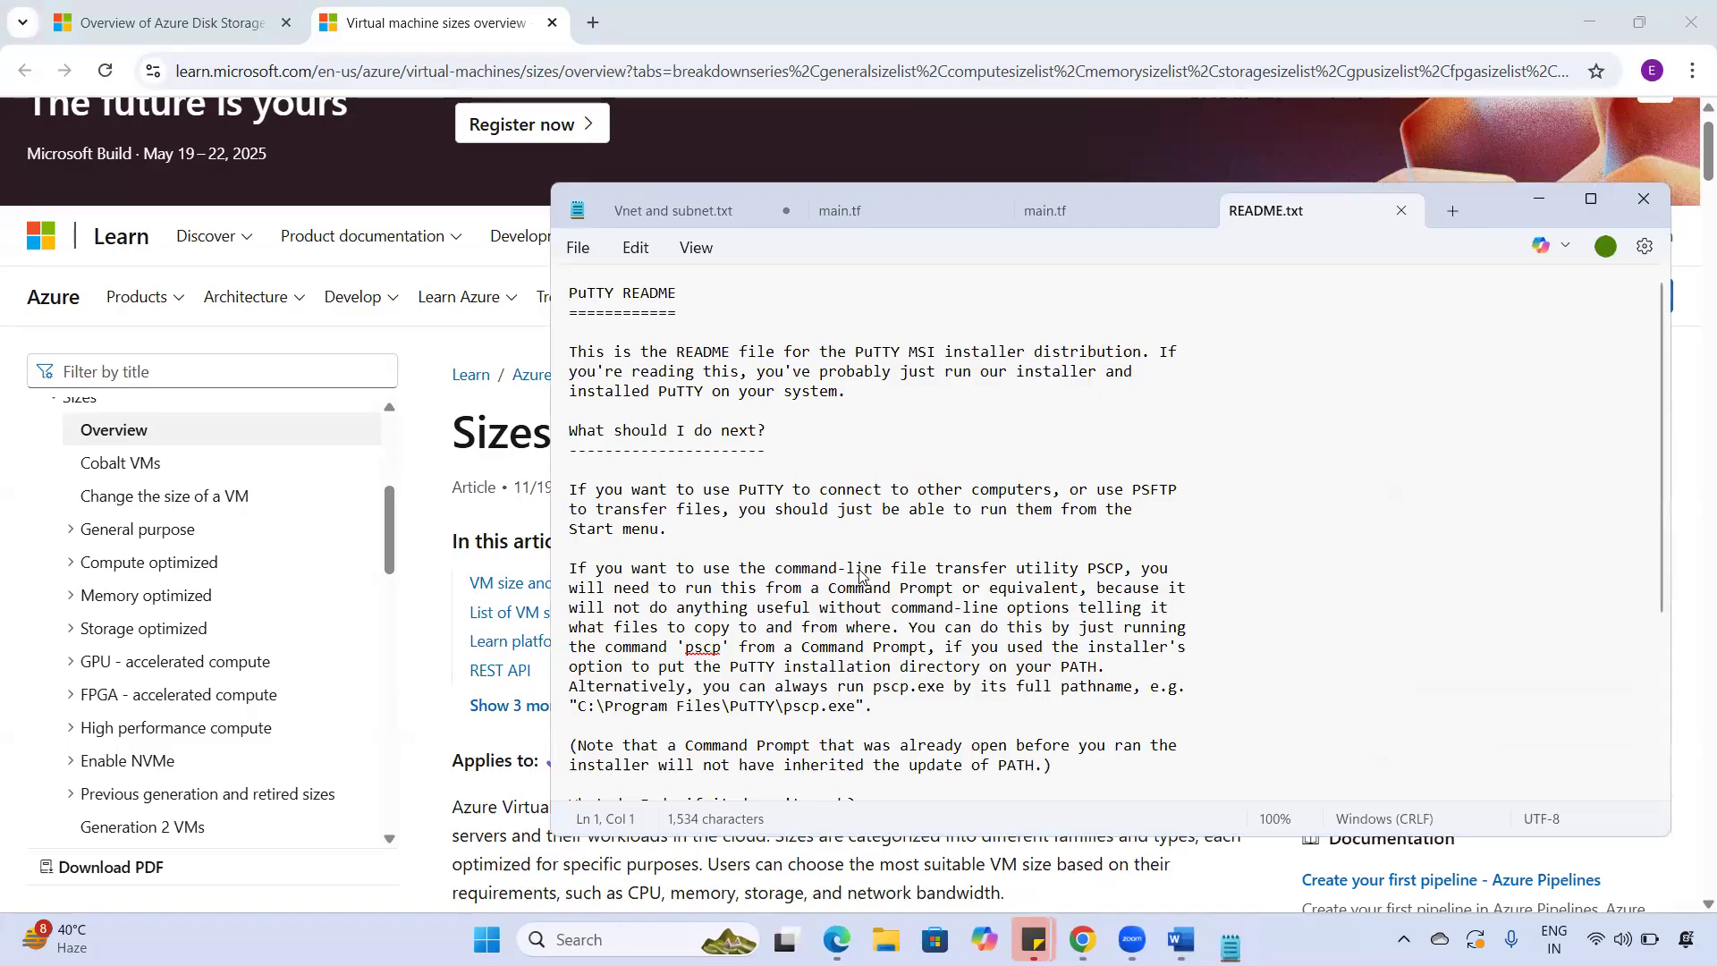
click(513, 939)
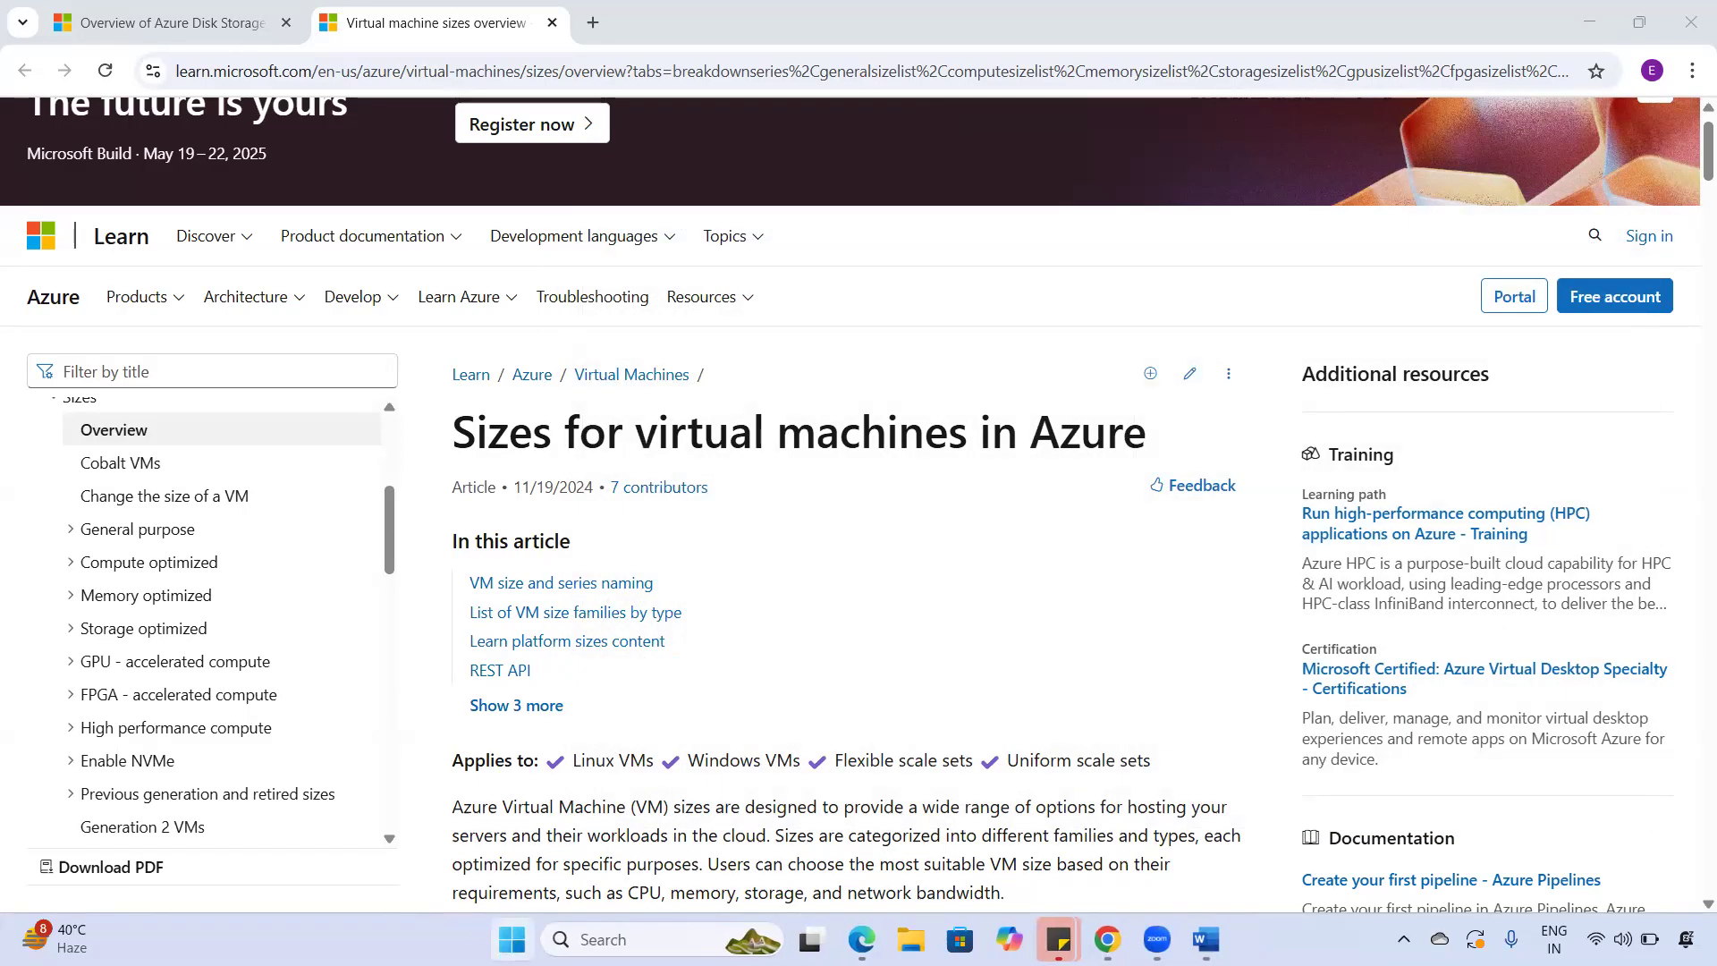
text(putty)
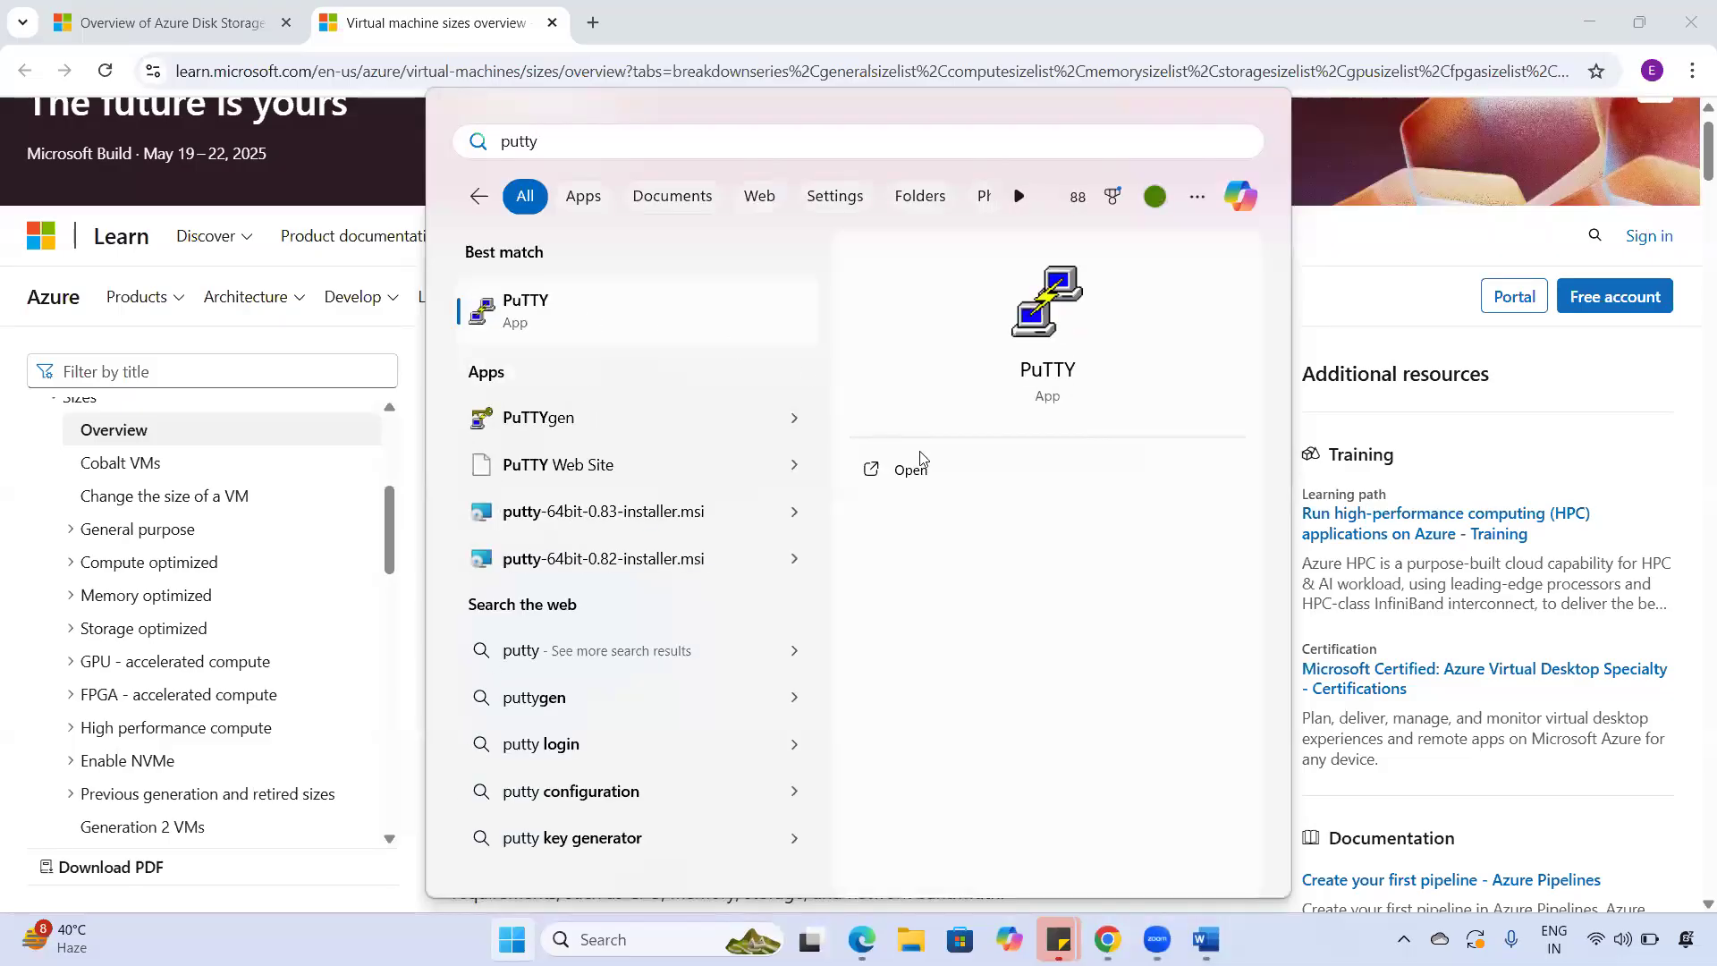
- Launch PuTTY and bring up the vm-02 page in the Azure portal
click(617, 312)
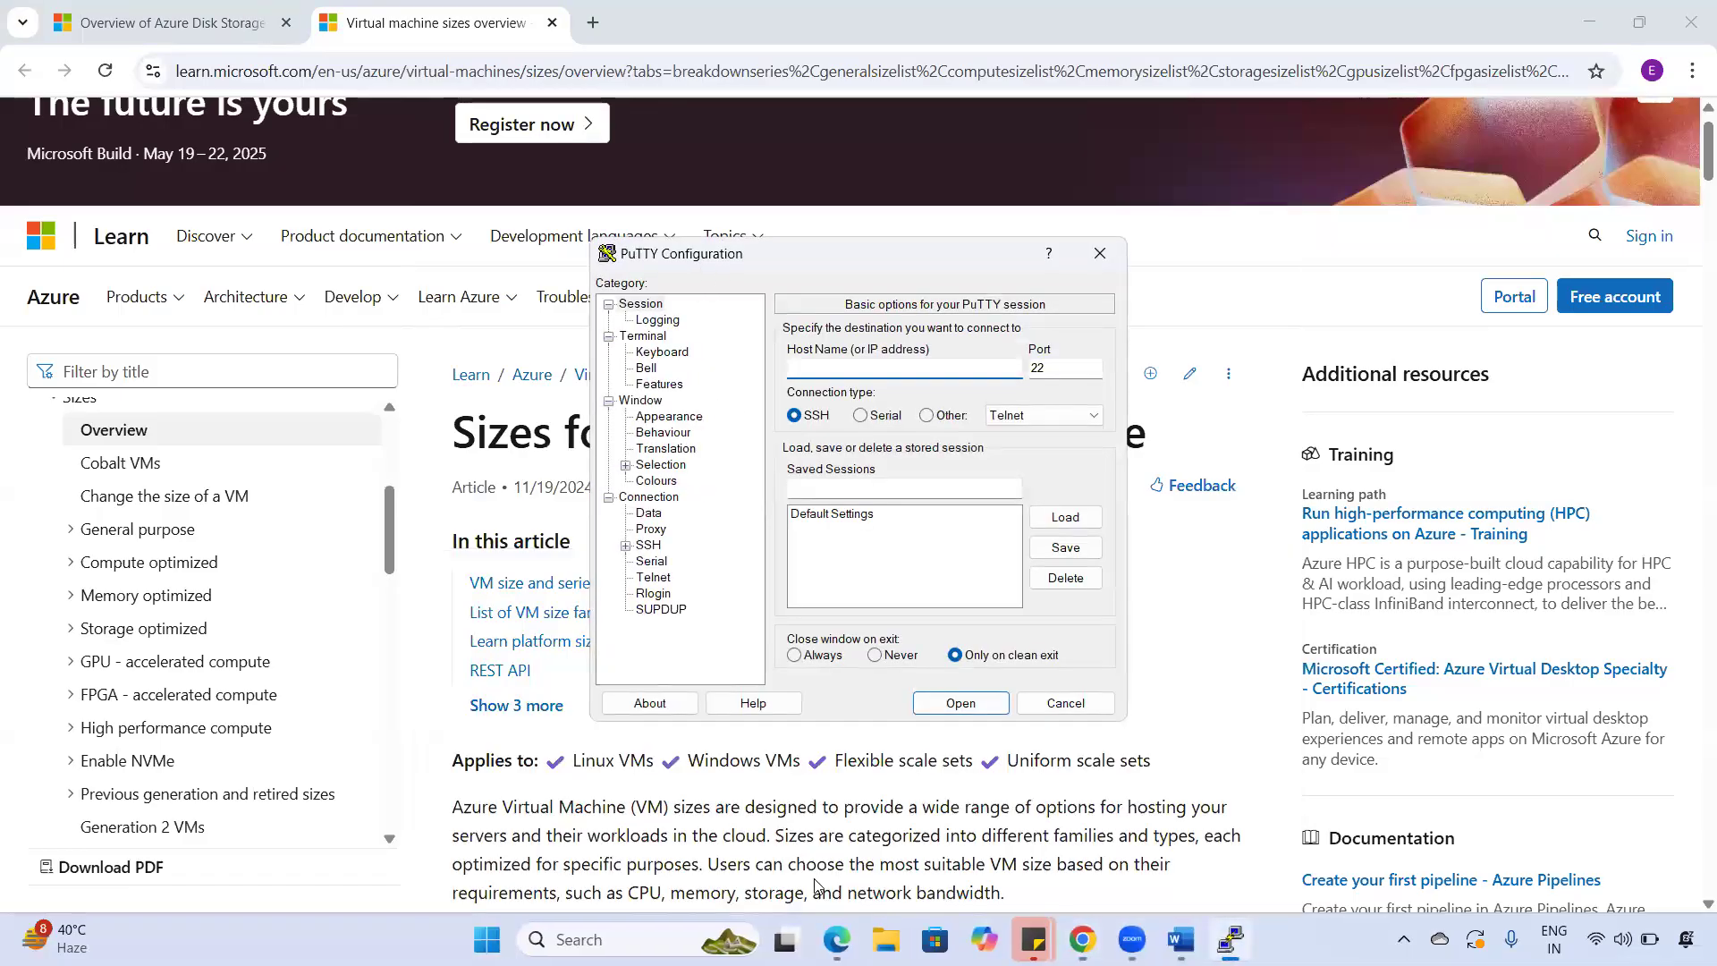
click(1082, 939)
click(1082, 939)
click(839, 937)
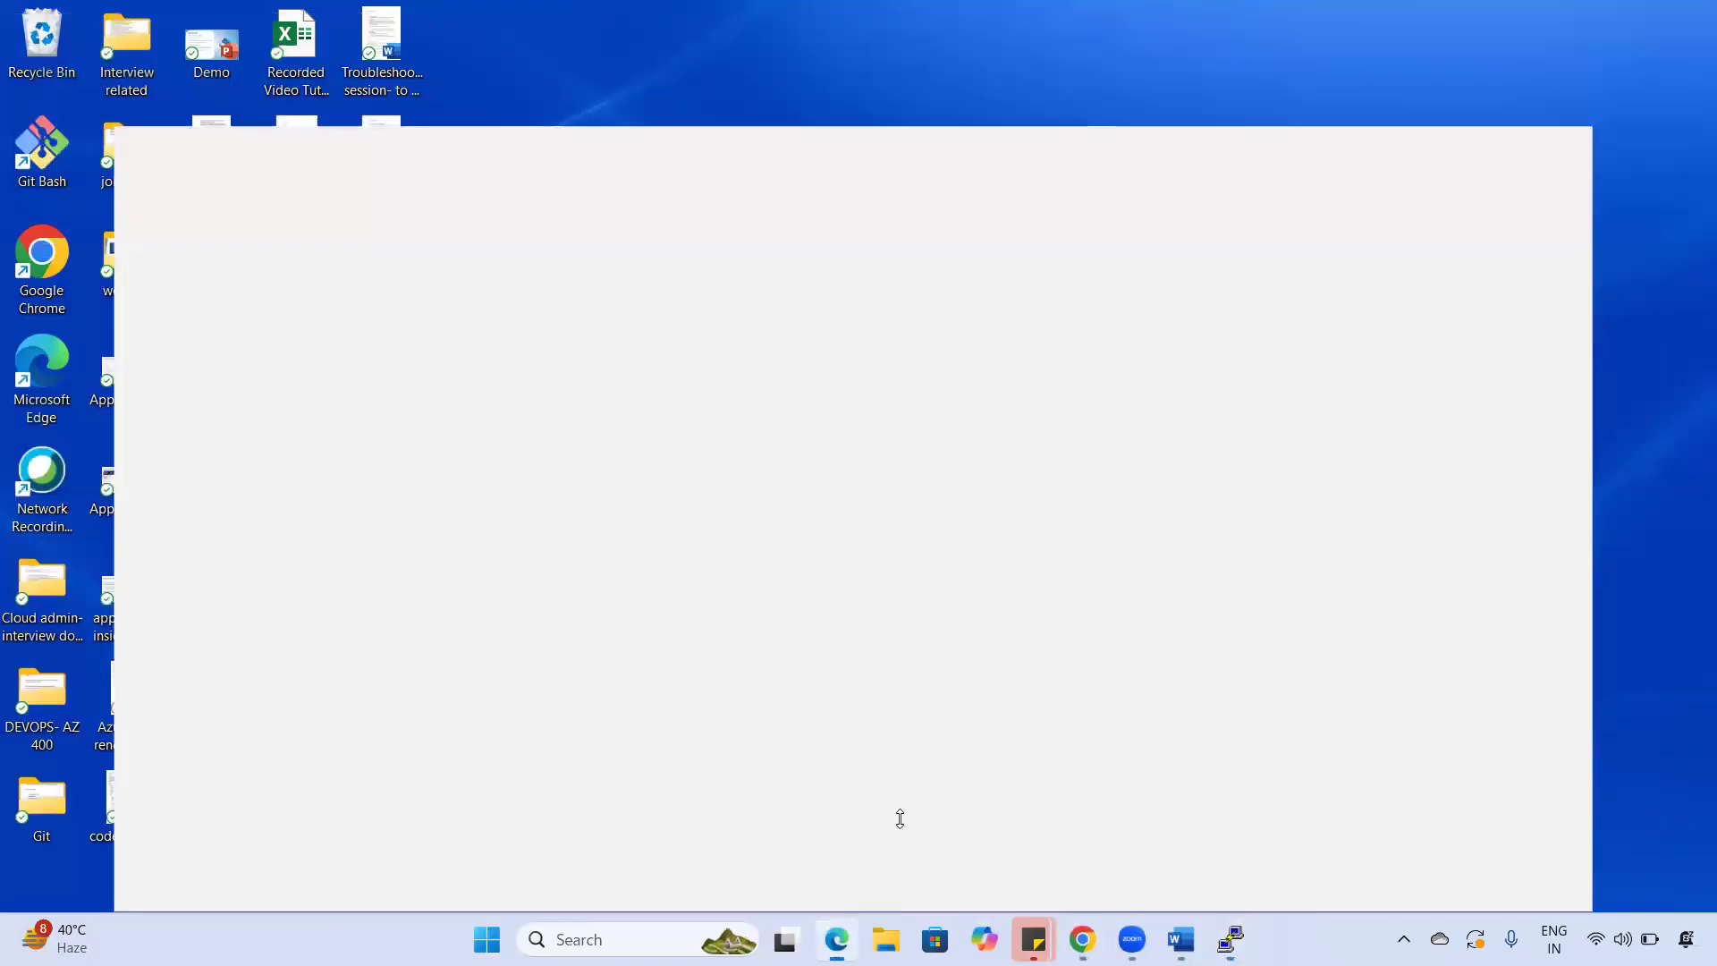
click(328, 32)
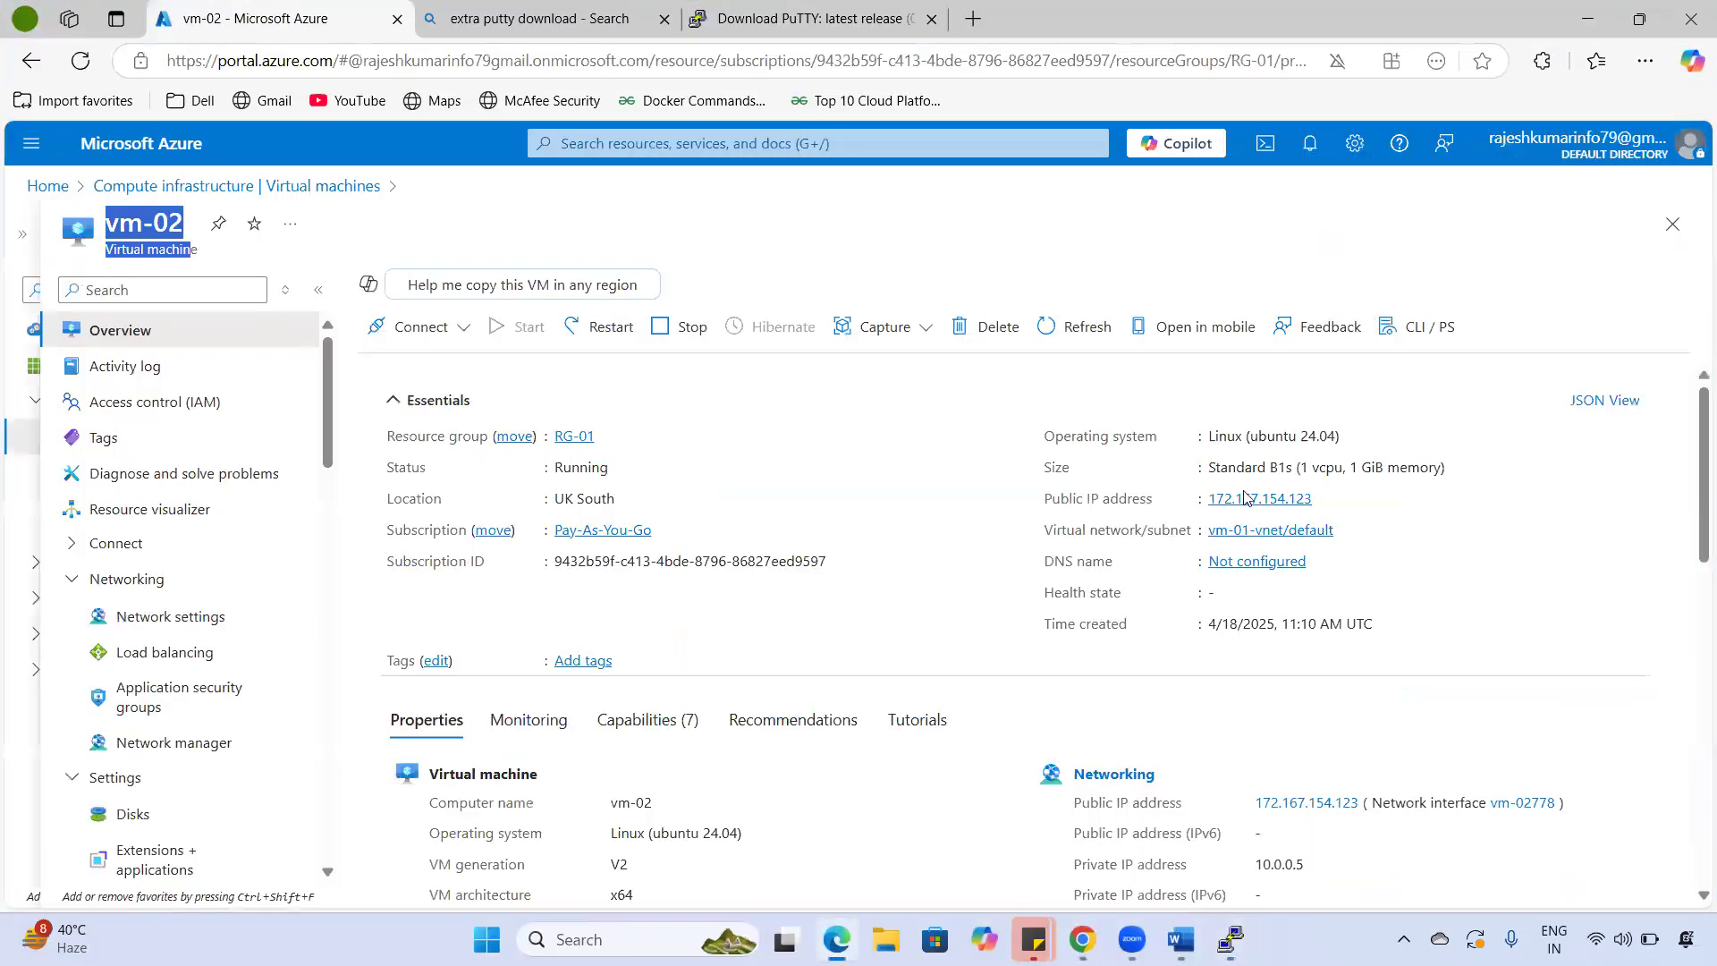
- Use vm-02's public IP 172.167.154.123 as the PuTTY host, connect, and accept the host key
click(1324, 498)
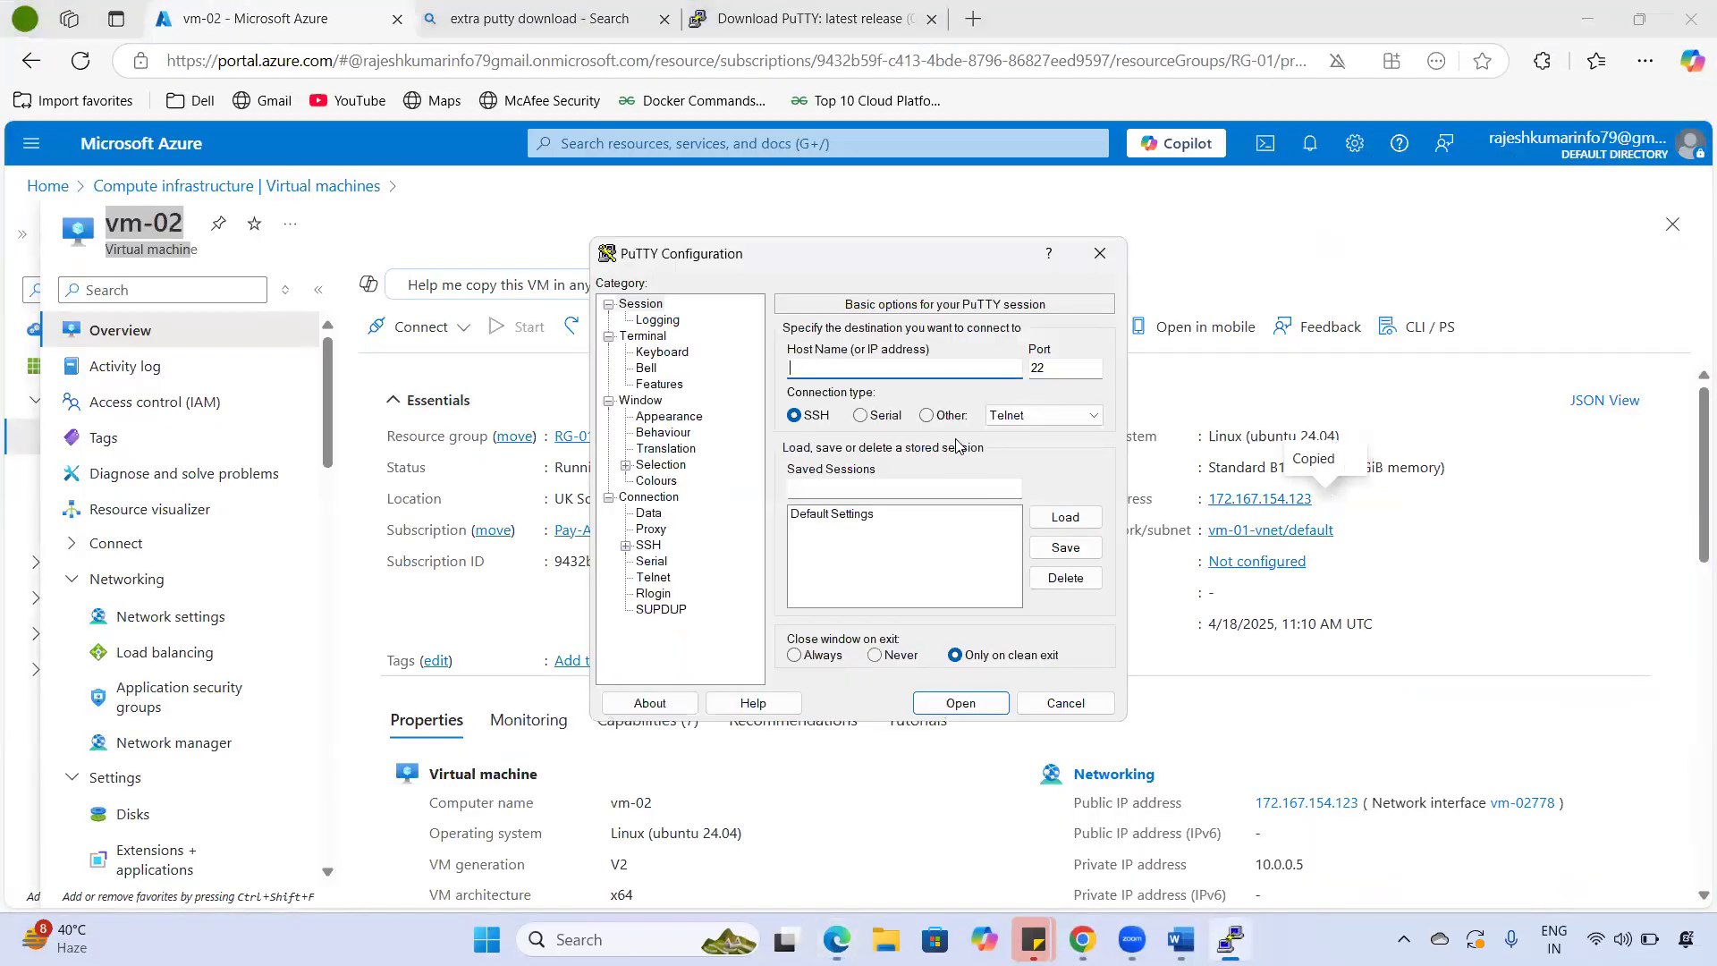
key(ctrl+v)
key(Tab)
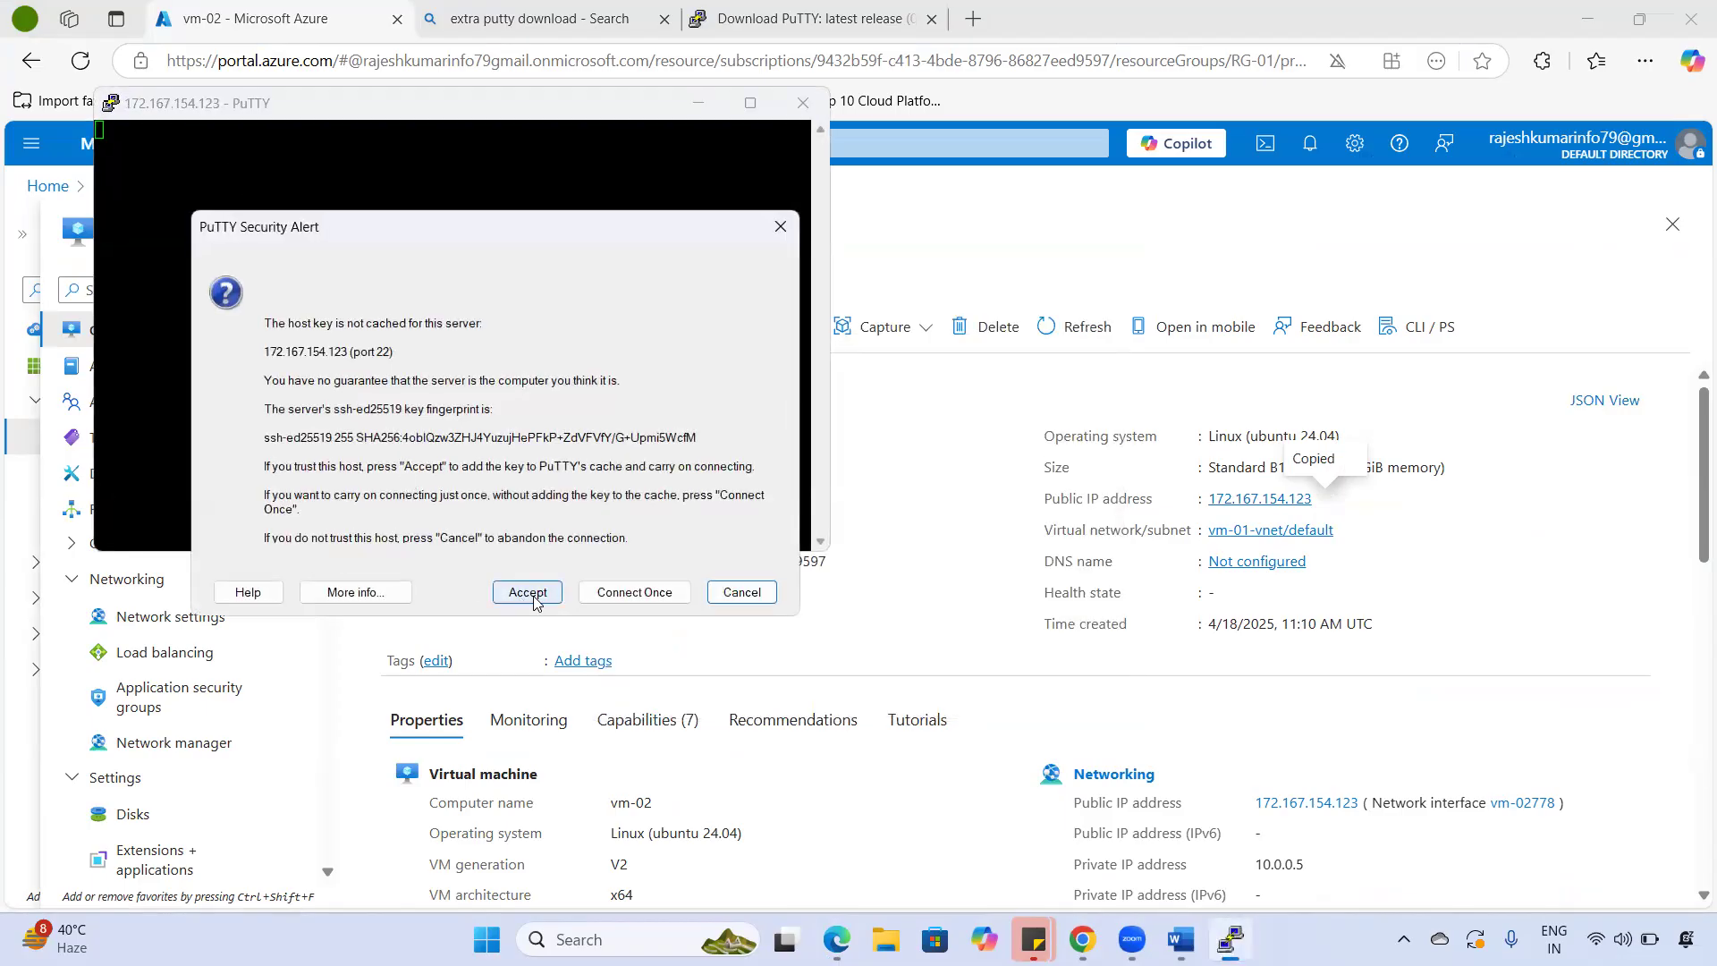
drag(317, 380, 493, 495)
click(533, 593)
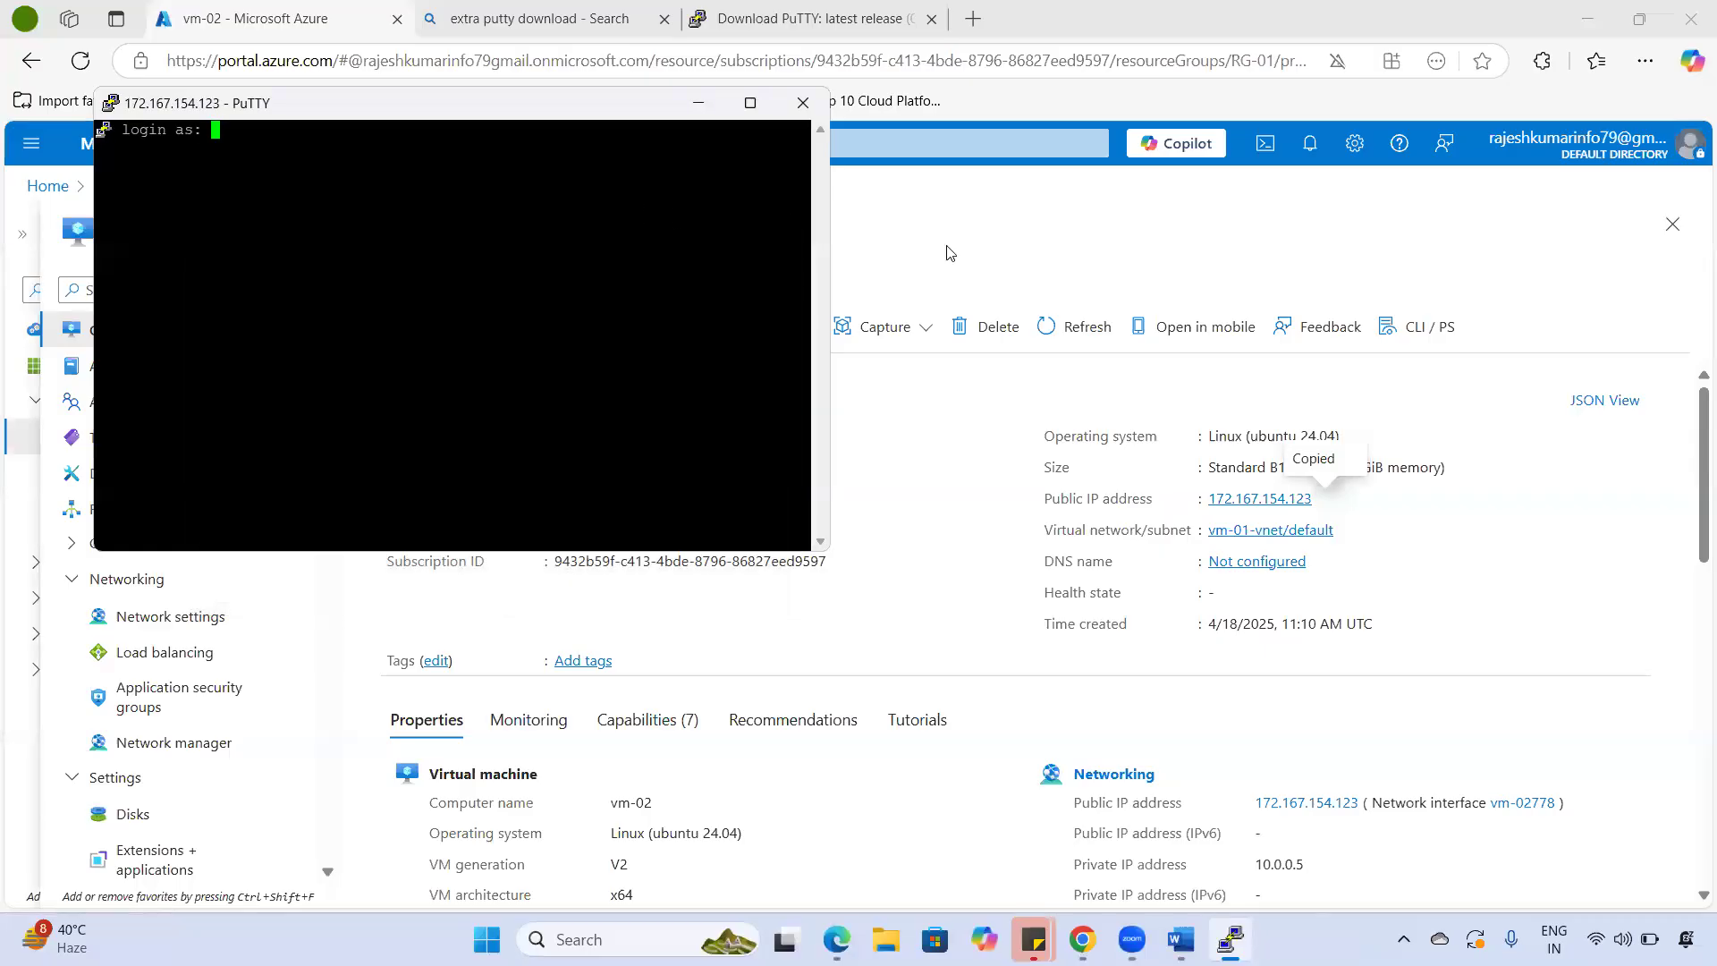
- Change the running session's terminal font to Courier New 18-point under Window > Appearance and apply it
right_click(251, 107)
right_click(227, 103)
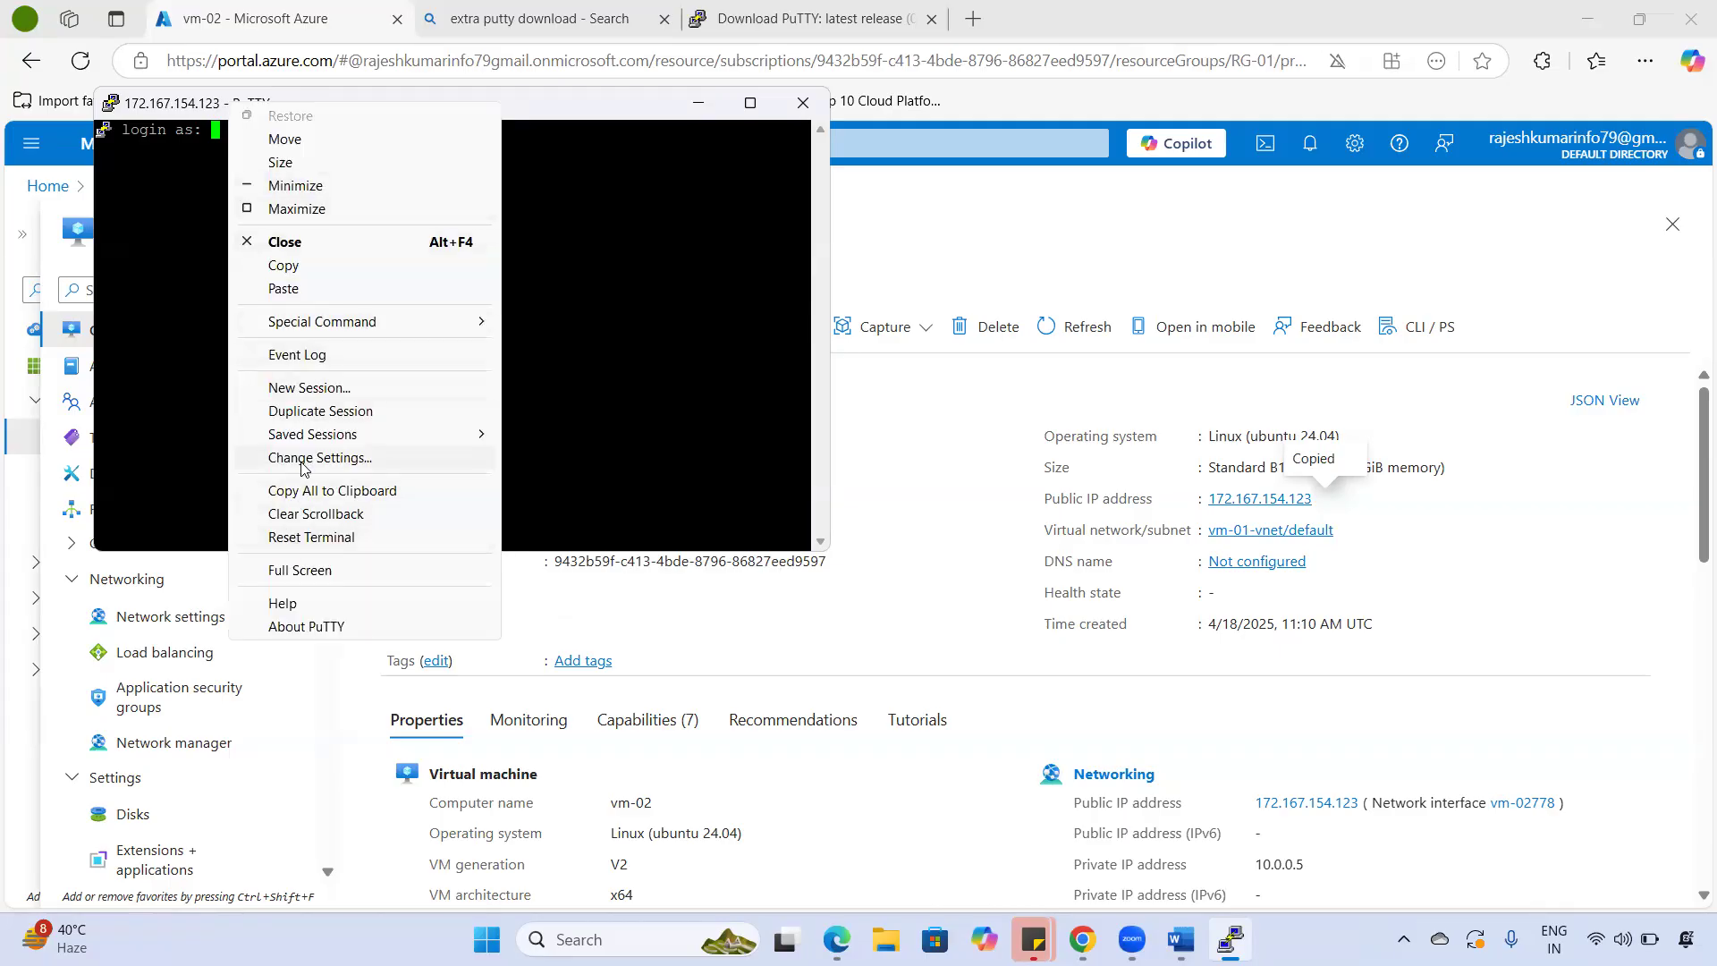
click(385, 457)
click(658, 384)
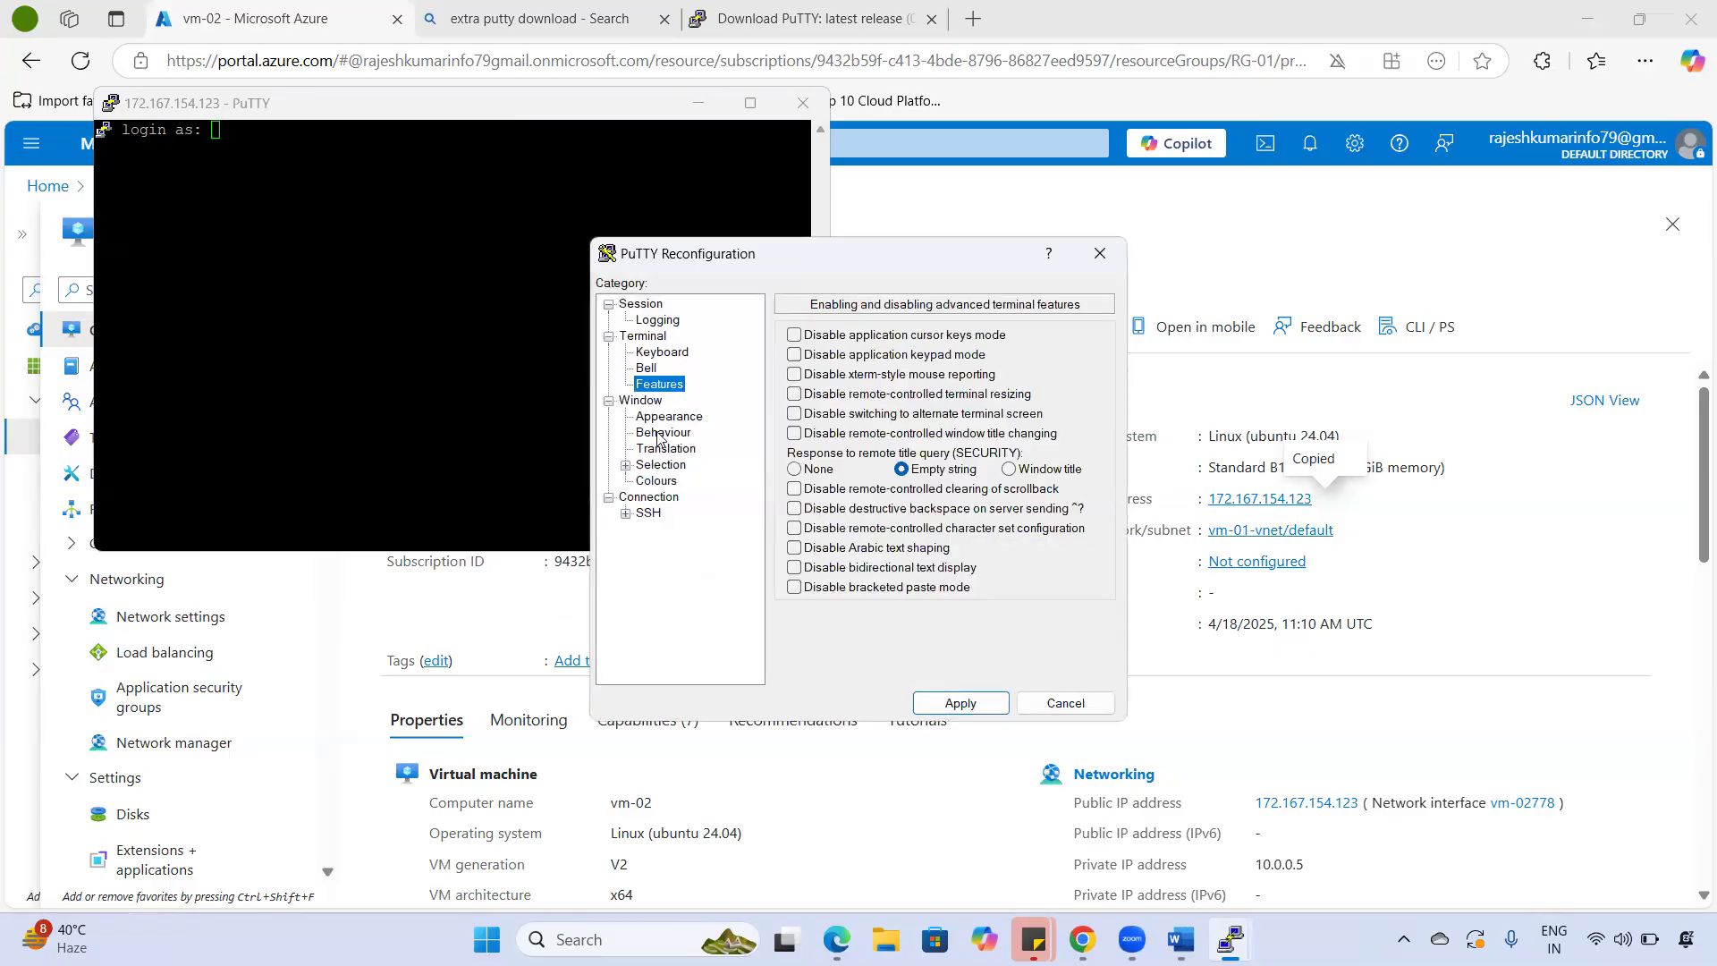
click(662, 418)
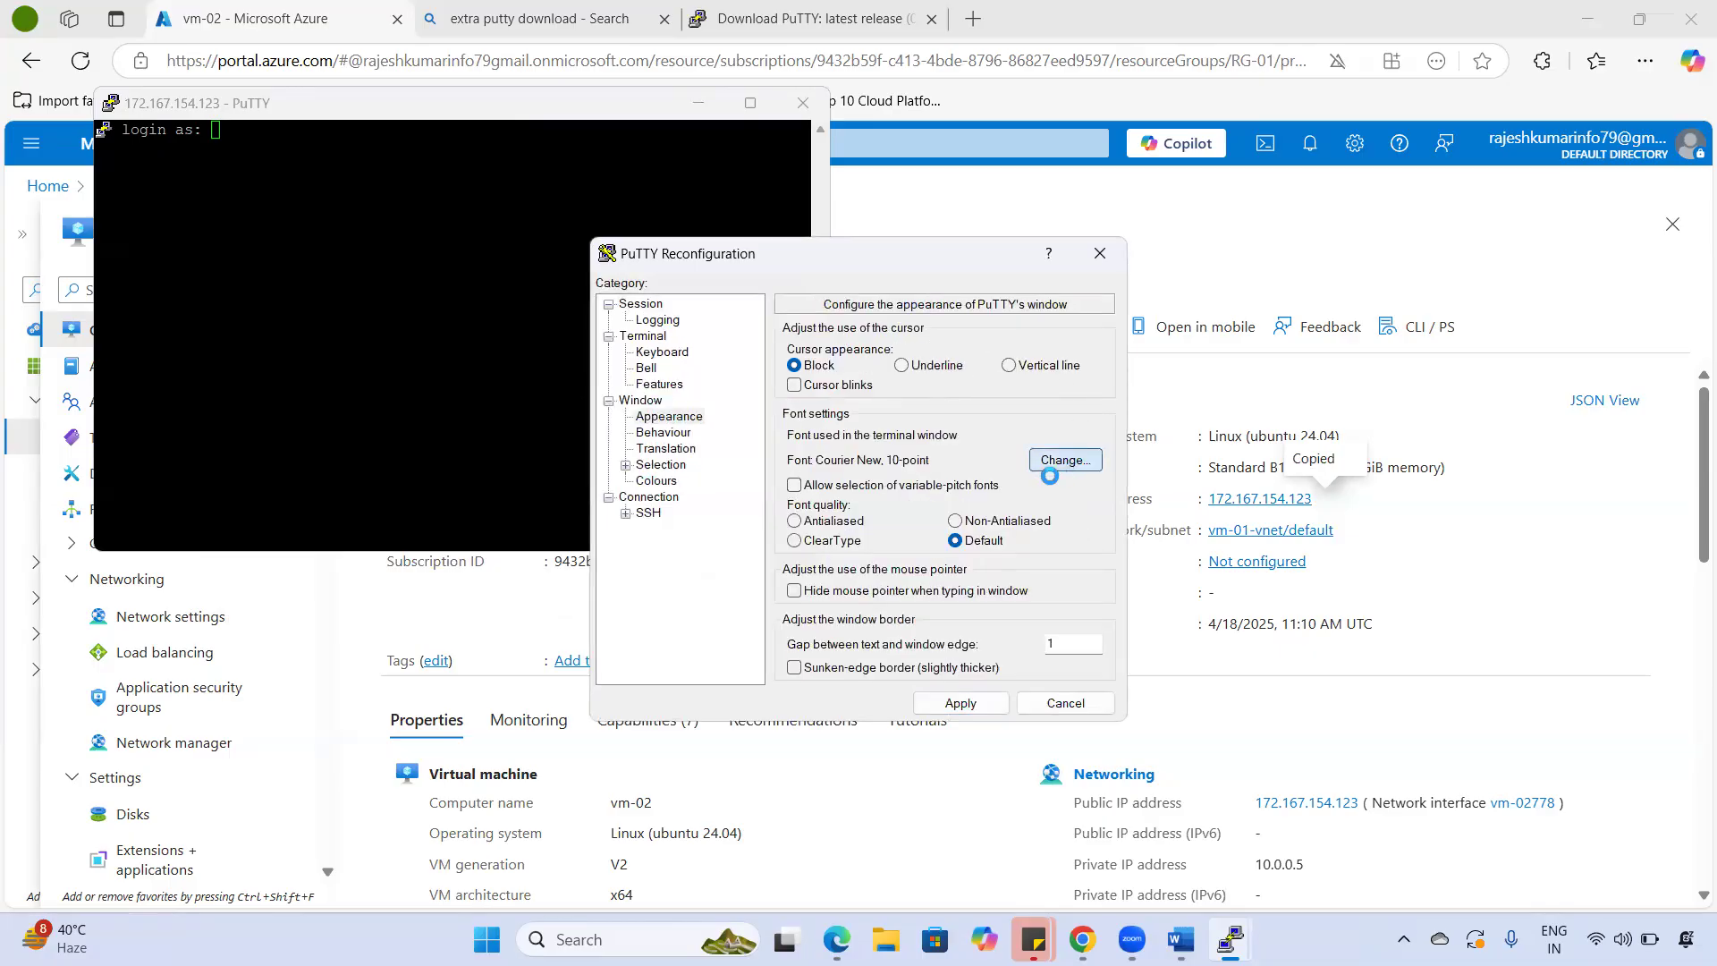
click(1041, 461)
click(992, 537)
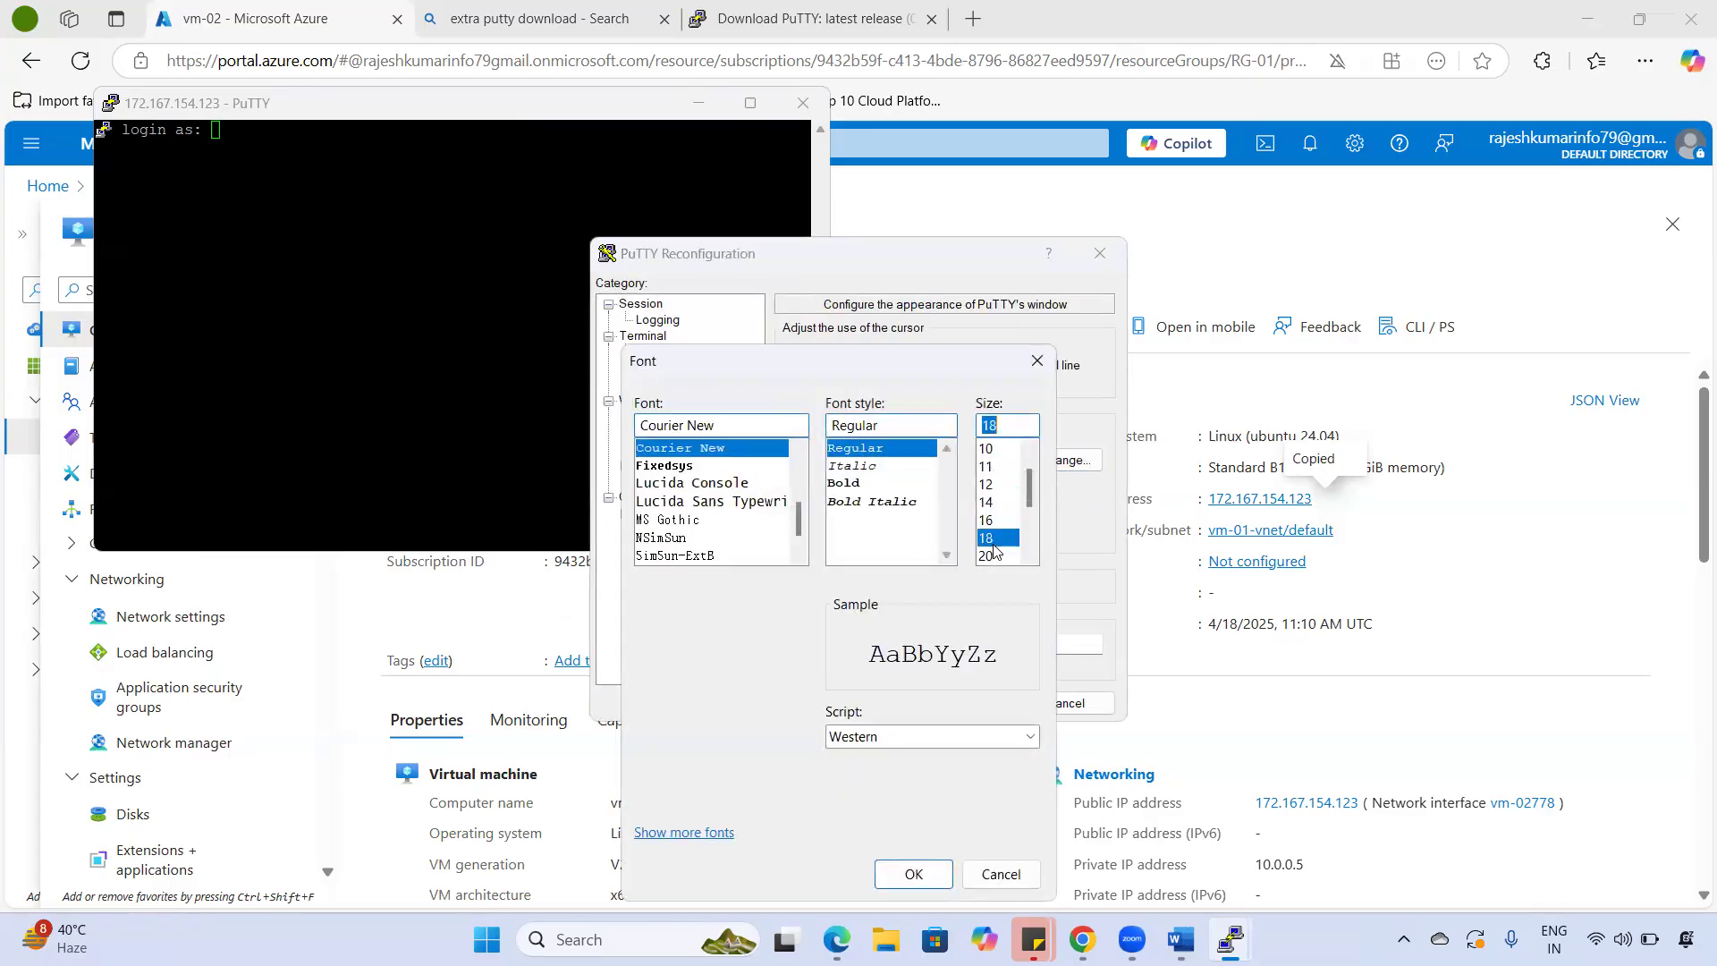
click(914, 874)
click(958, 703)
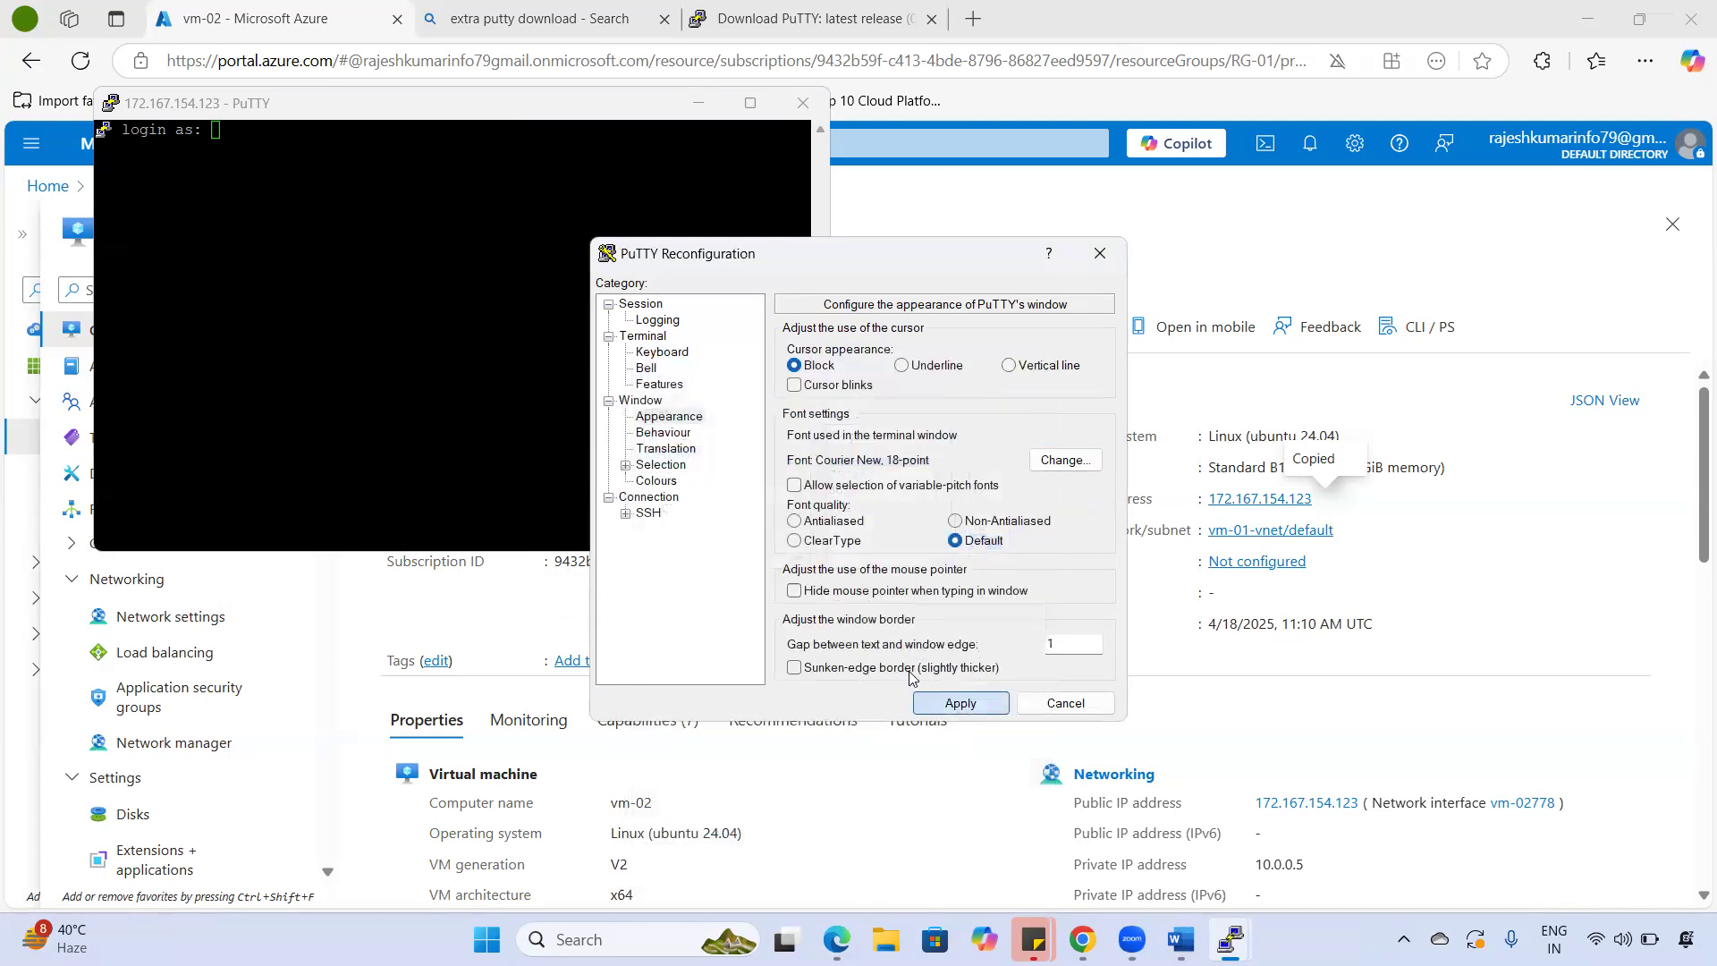
- Log in as vmadmin with the account password and highlight vm-02 in the shell prompt
text(vmadmin)
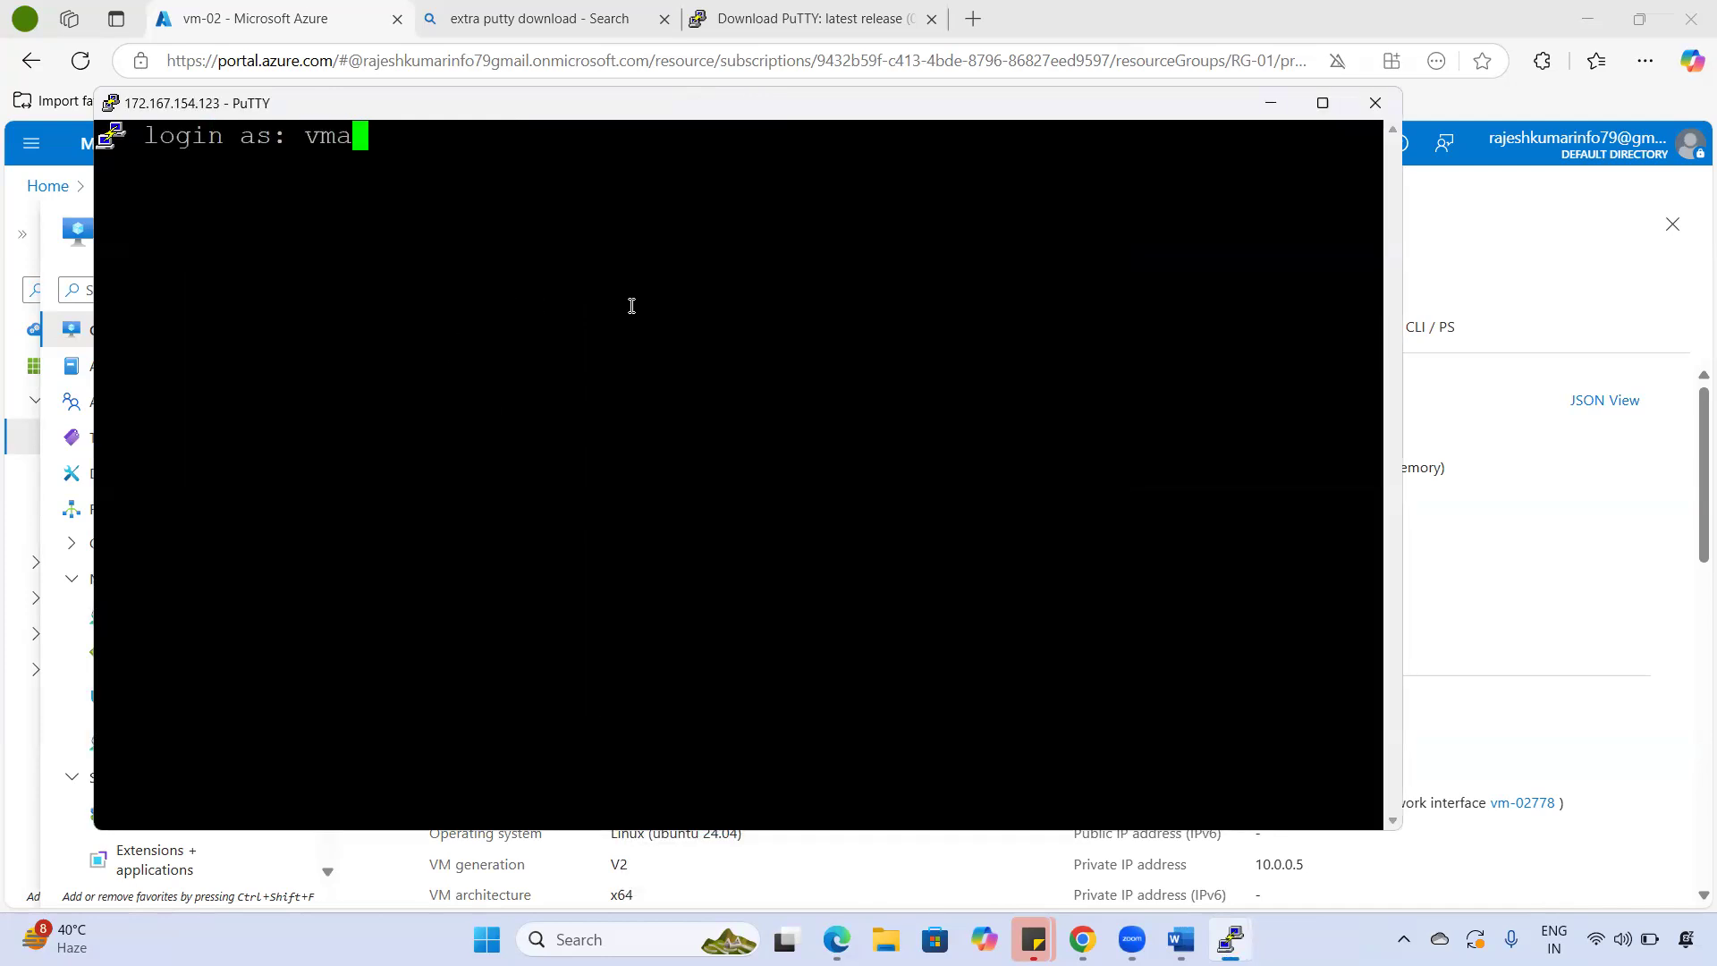
key(Return)
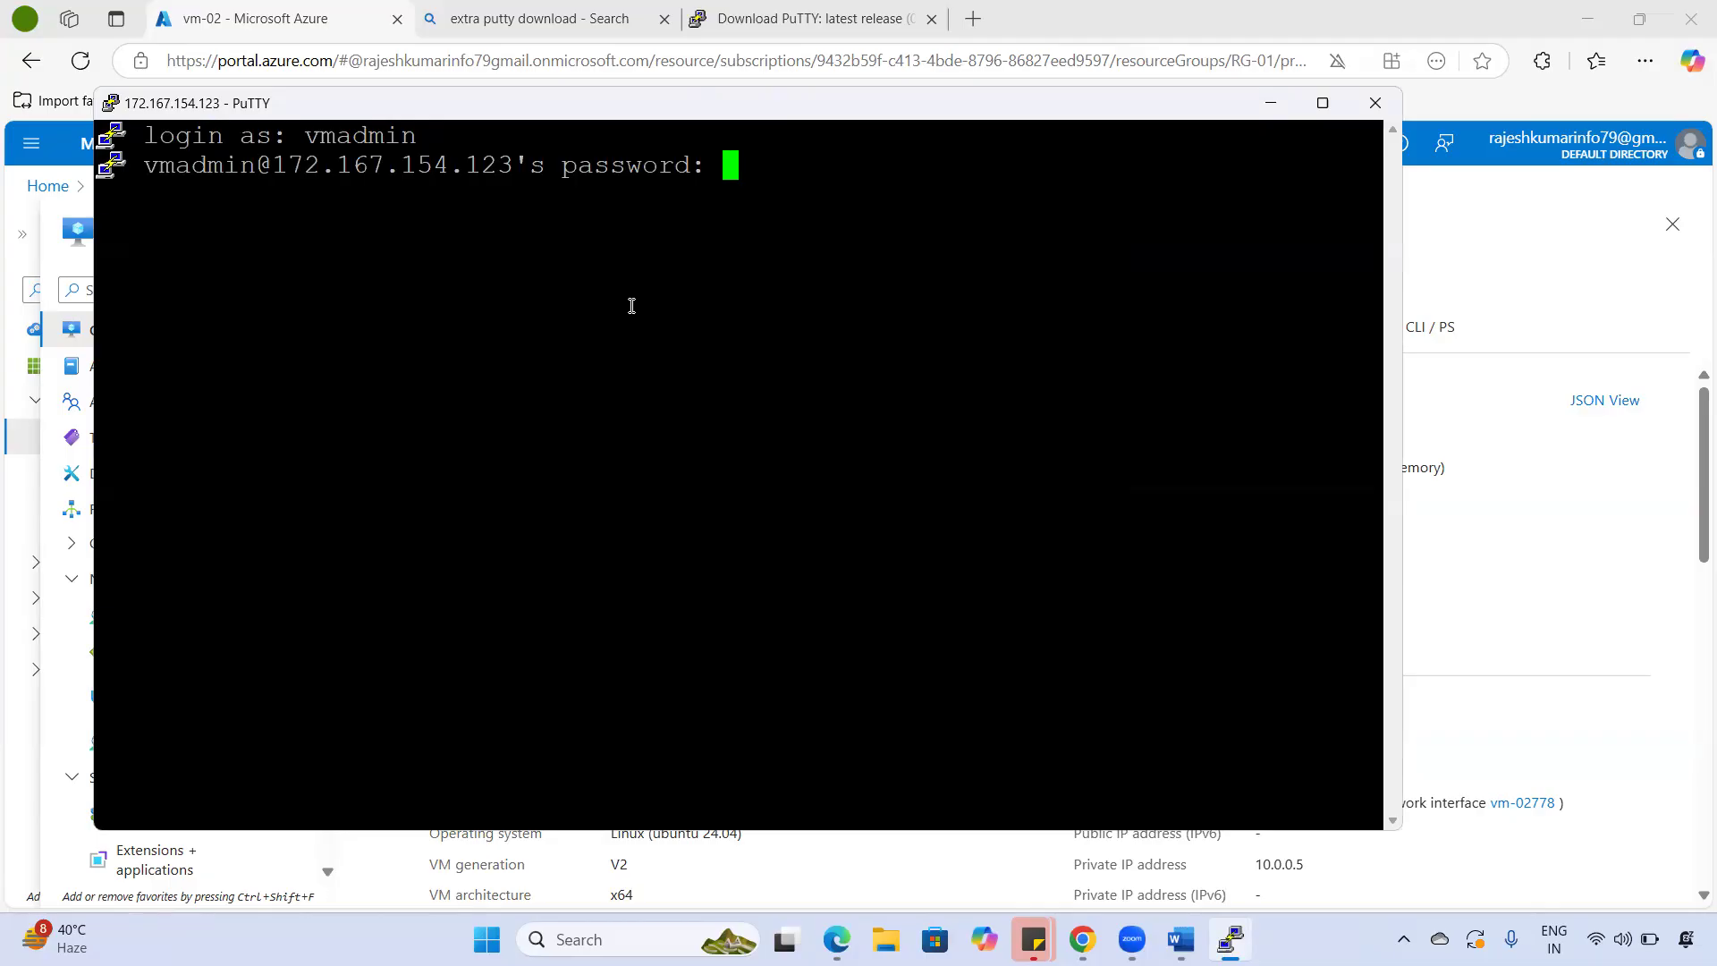
key(Return)
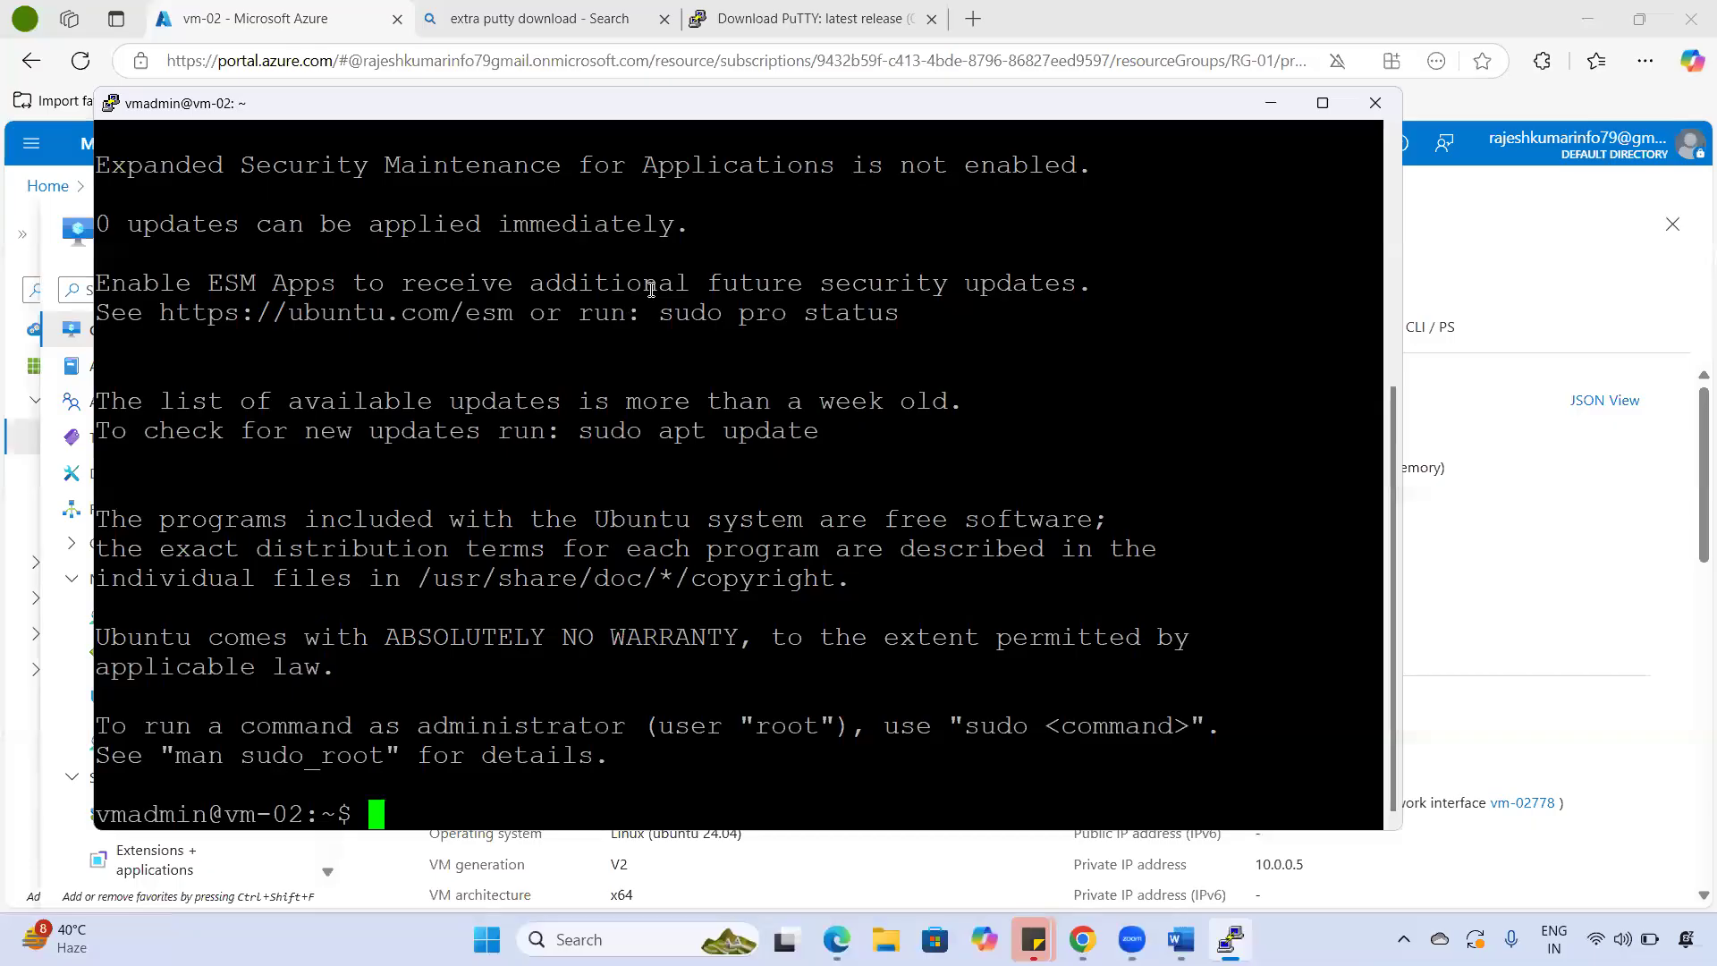
drag(115, 812, 335, 814)
click(257, 816)
click(334, 813)
- Run hostname to confirm it returns vm-02, then reposition the terminal window
scroll(640, 718, up, 5)
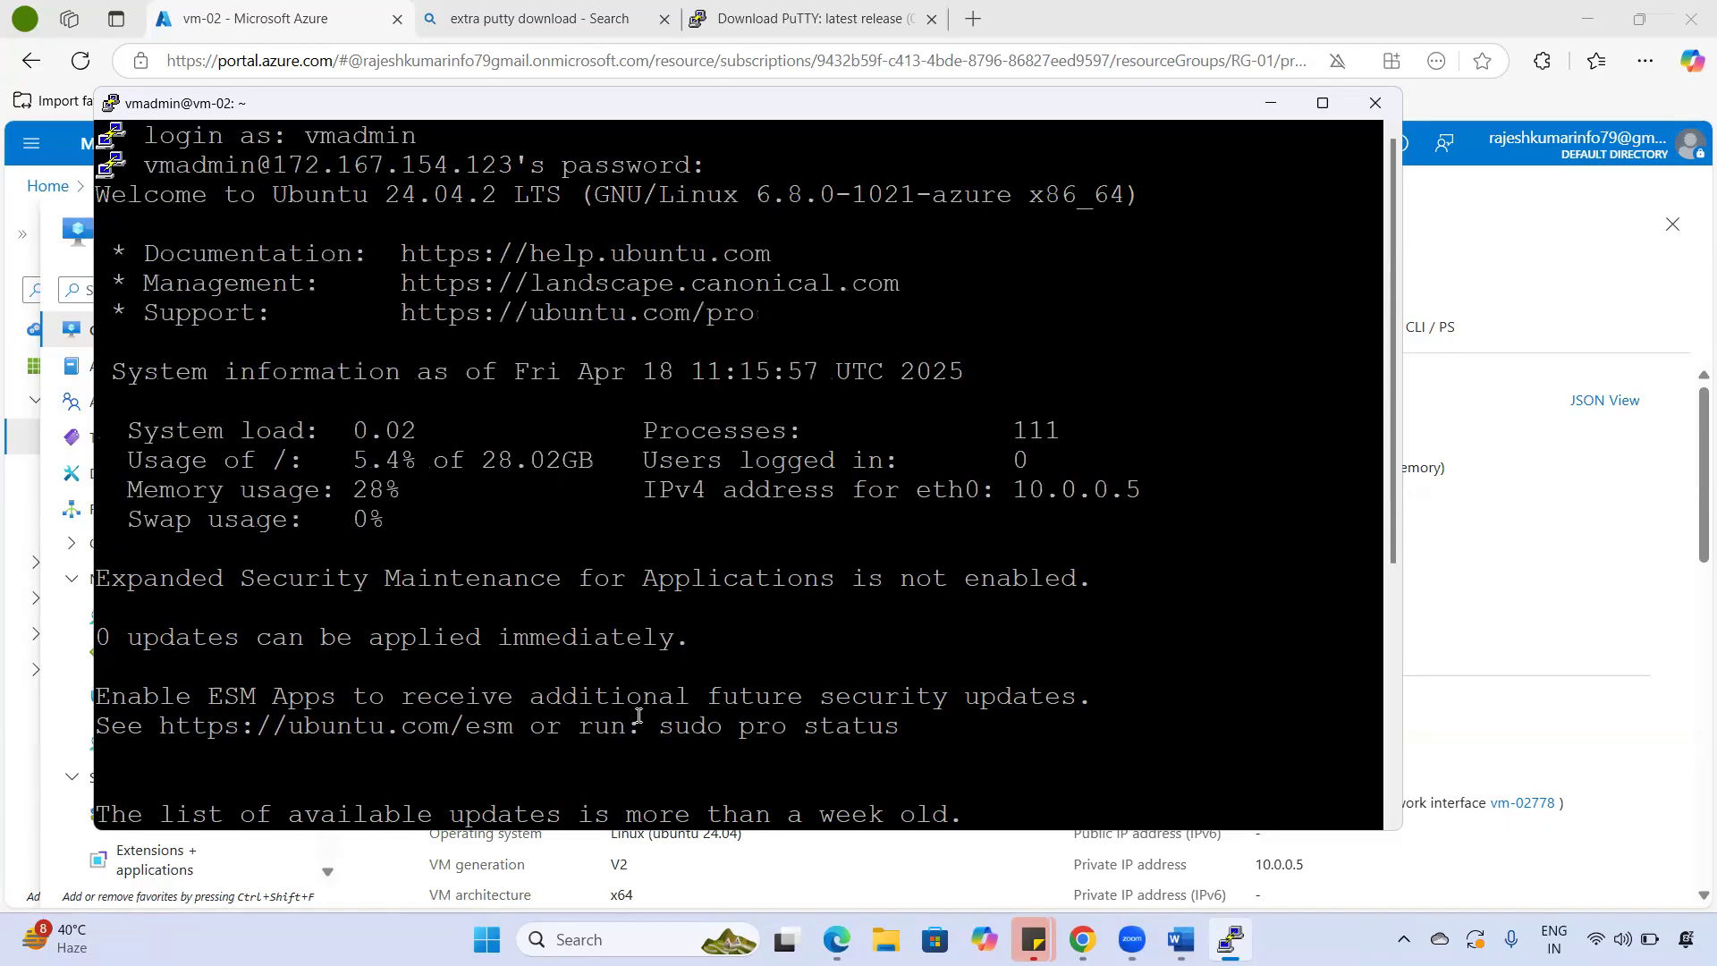
scroll(617, 693, down, 5)
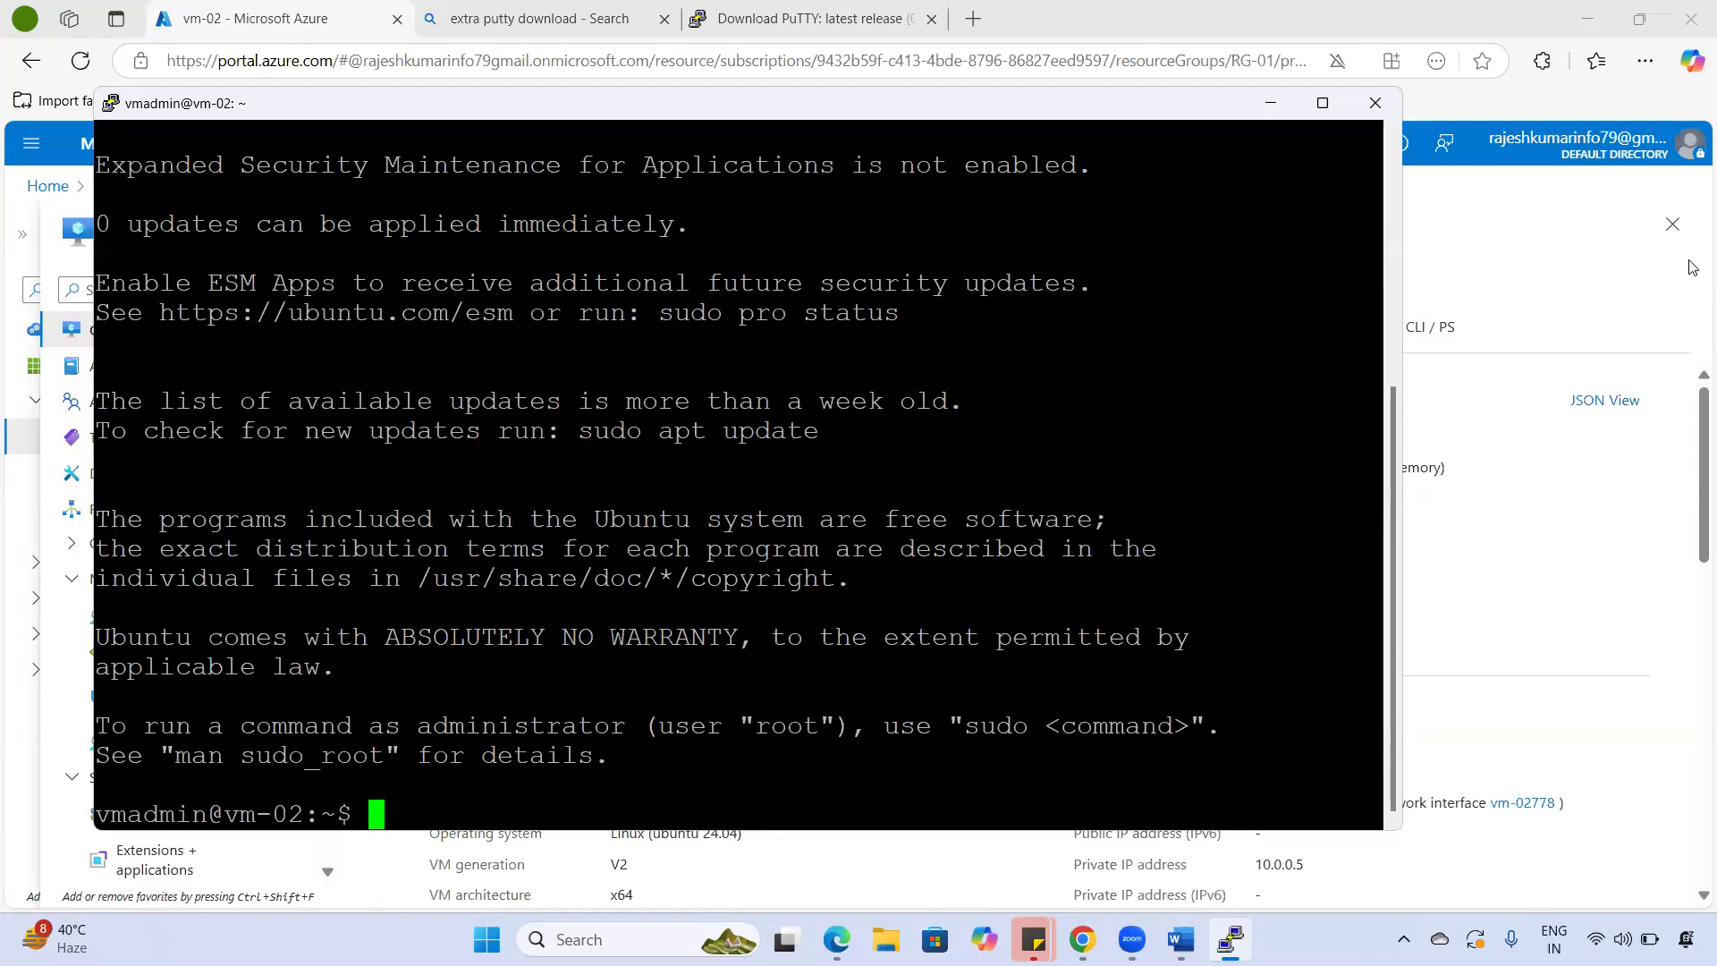
text(hostname)
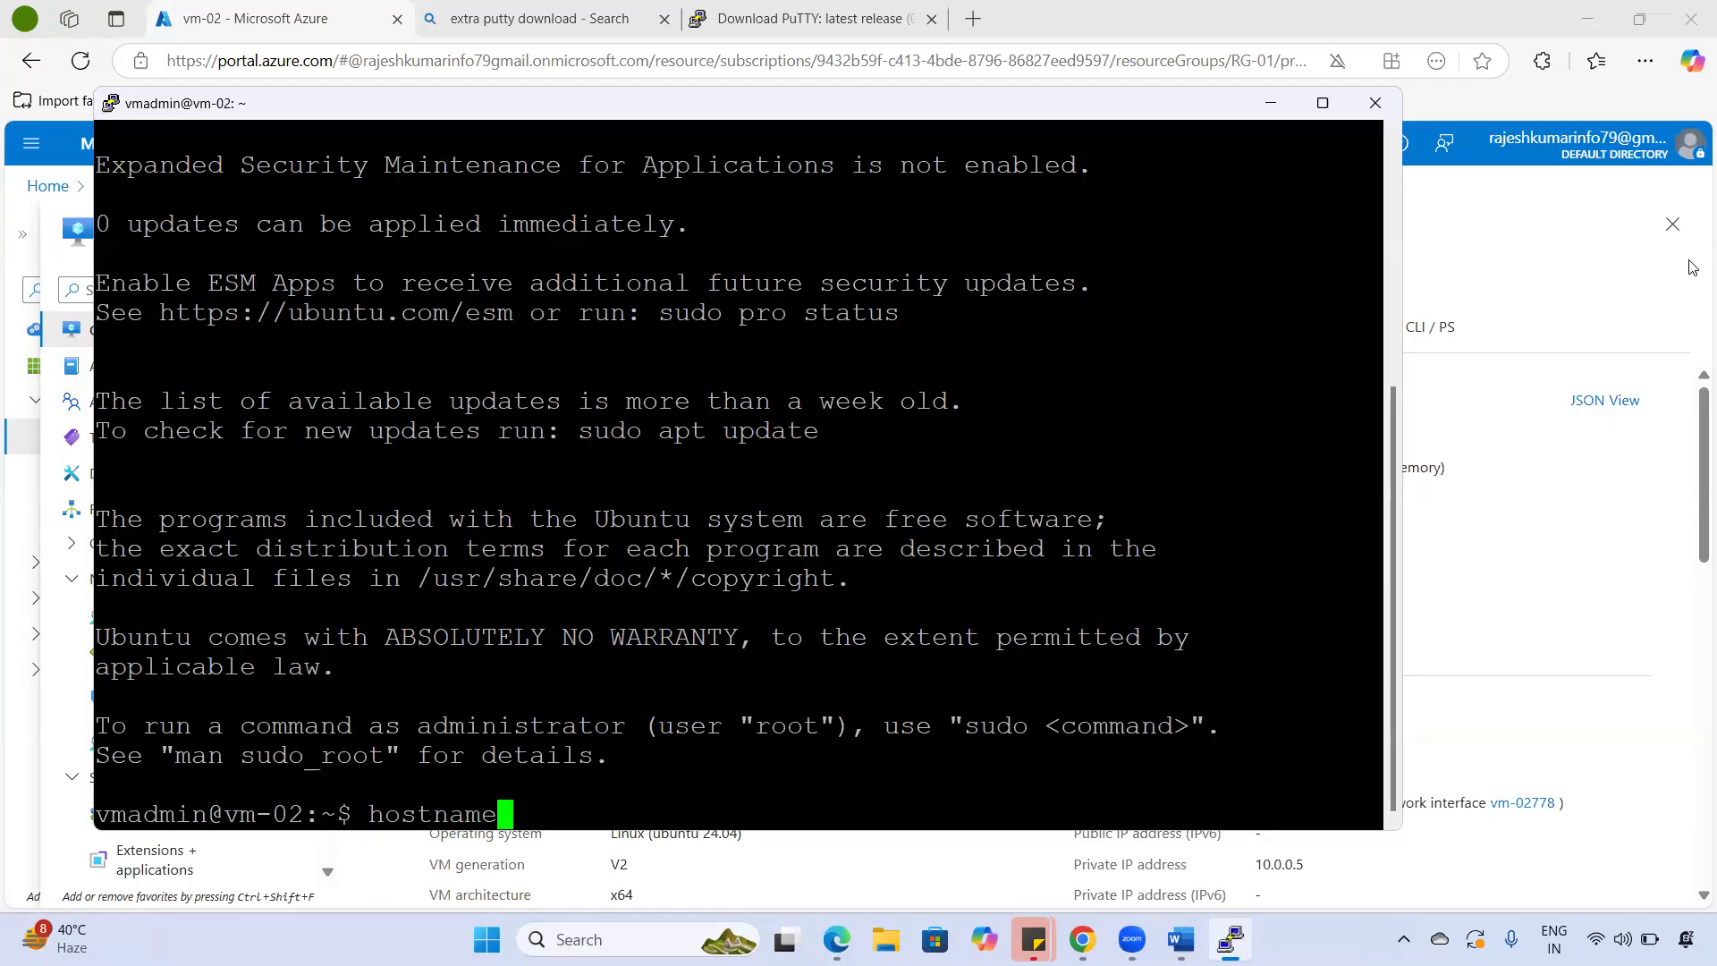
key(Return)
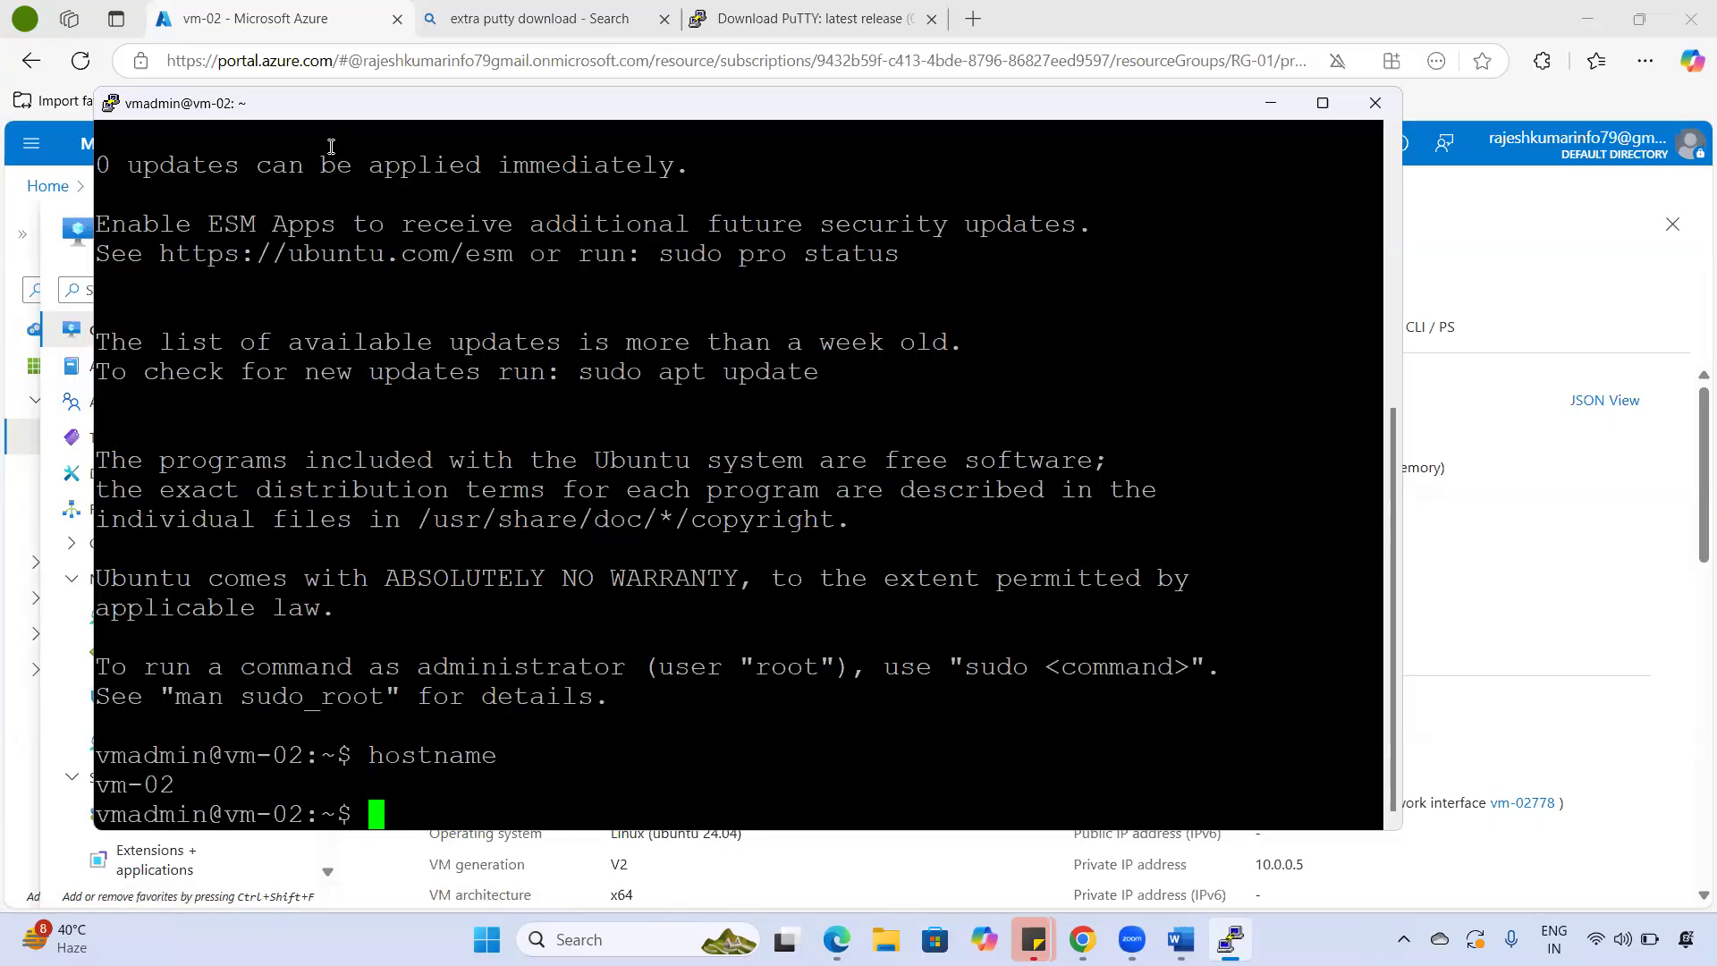
drag(377, 111, 390, 158)
drag(205, 212, 608, 600)
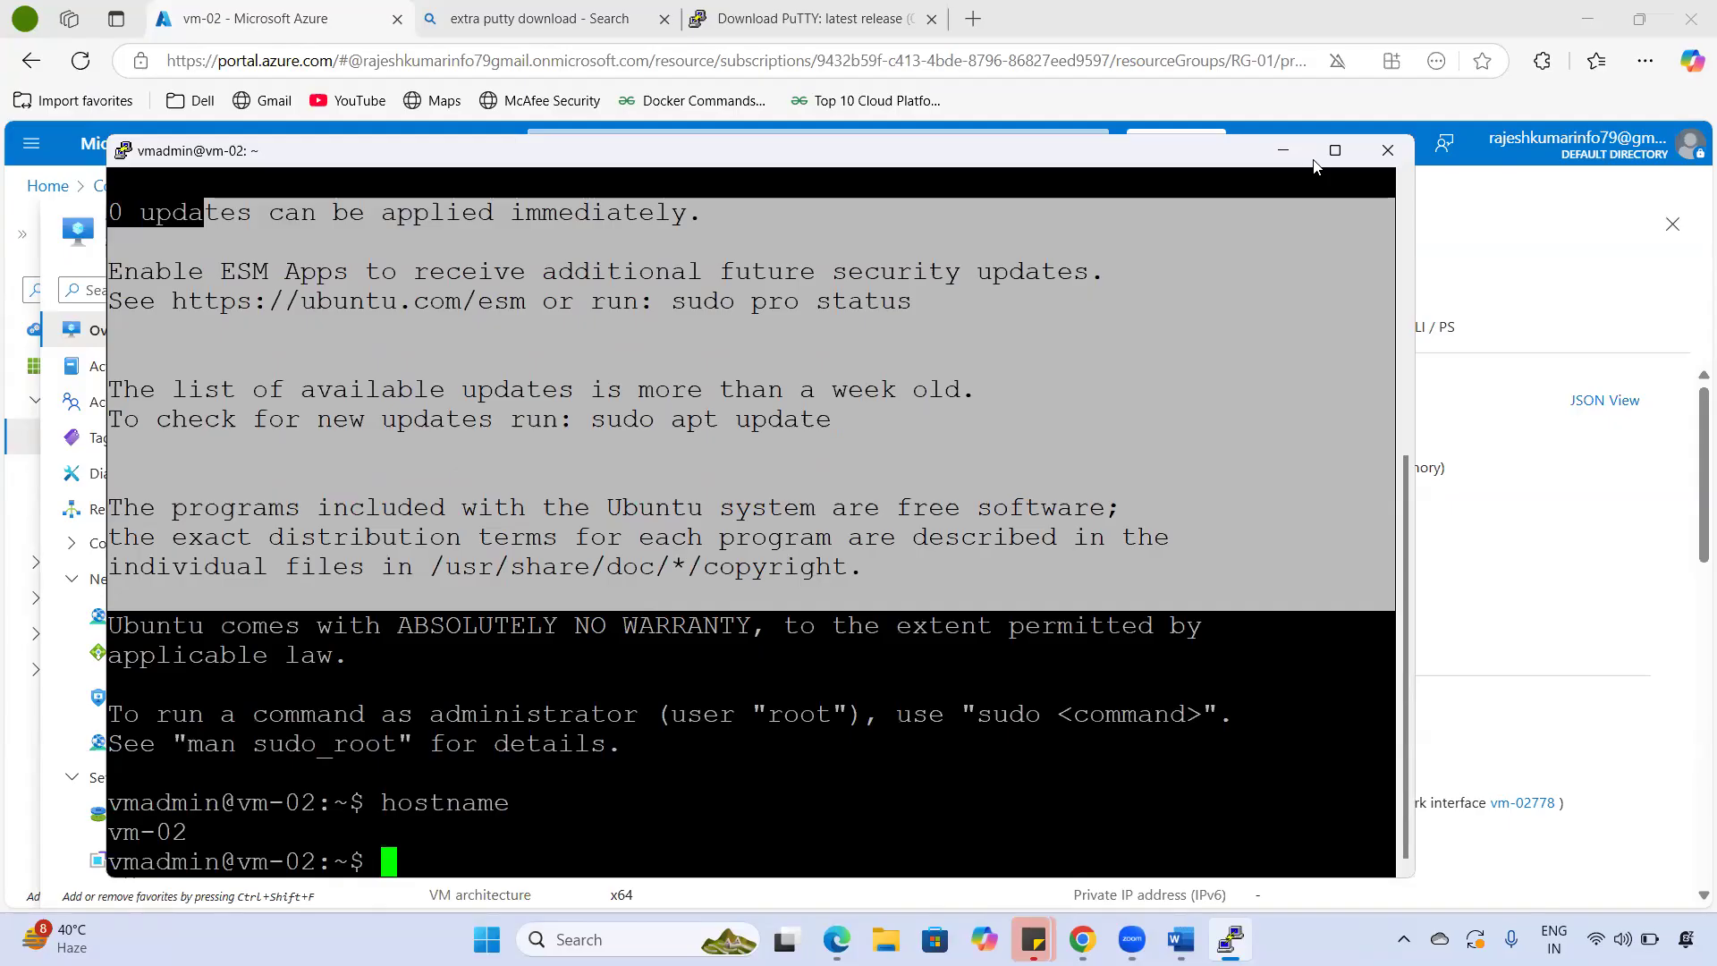
- Close the PuTTY session and open resource group rg-01 sorted by resource type
click(1388, 150)
key(Return)
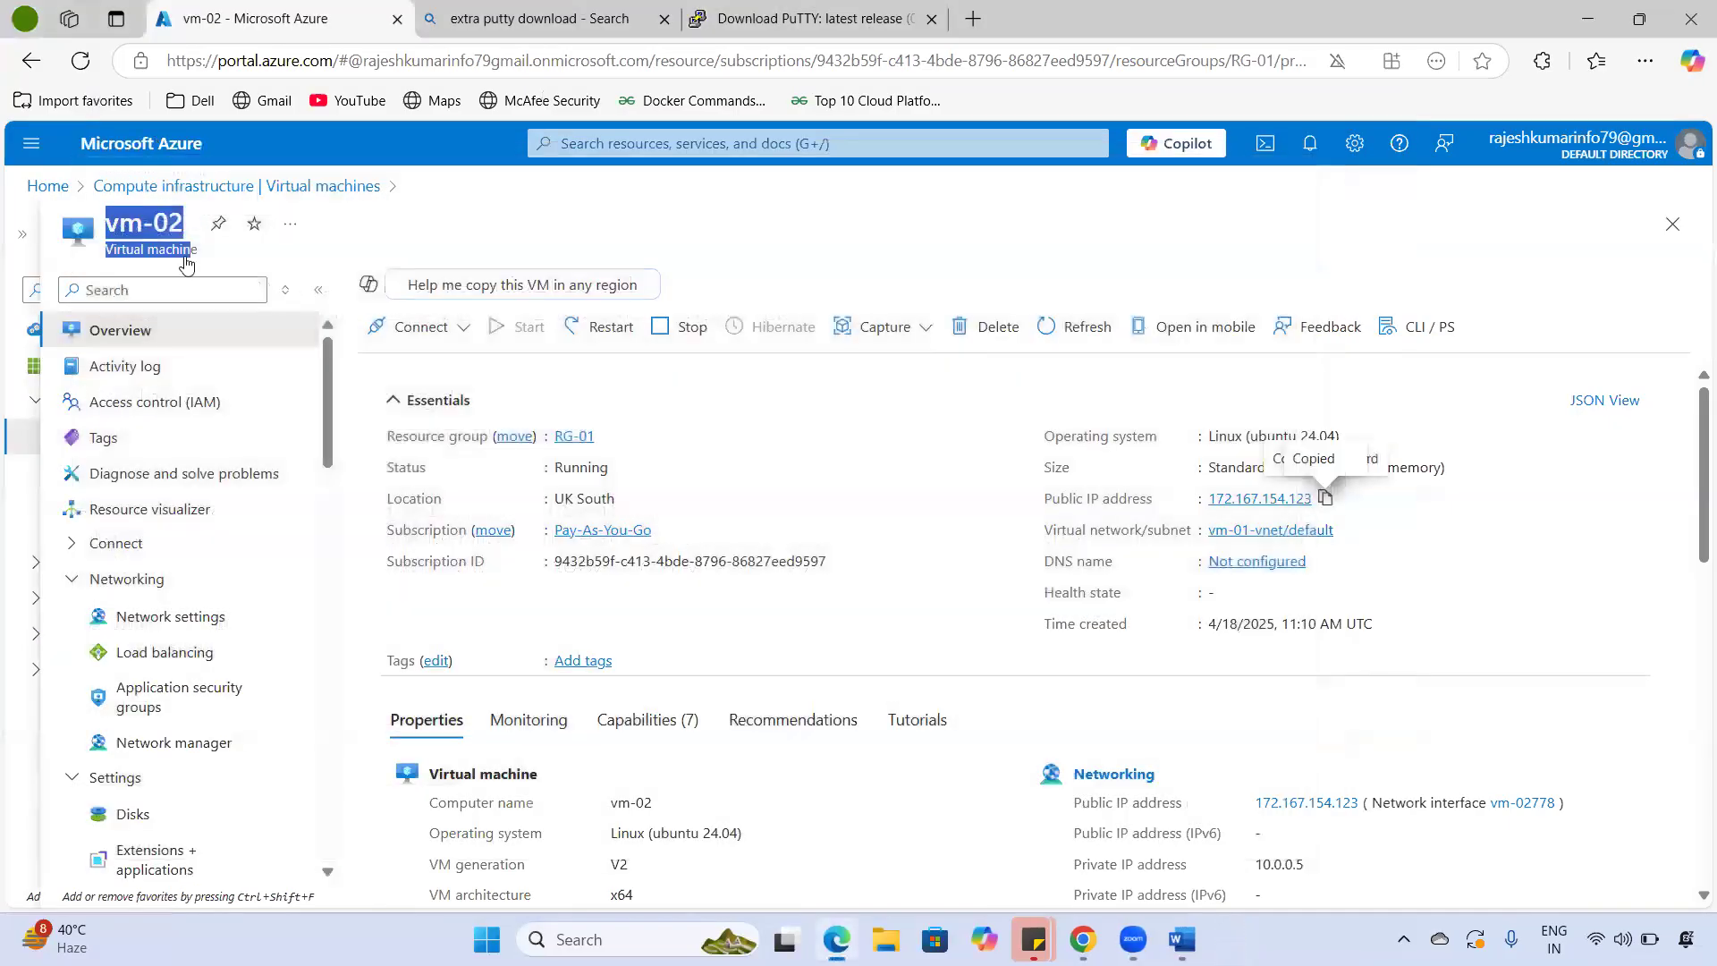
click(152, 145)
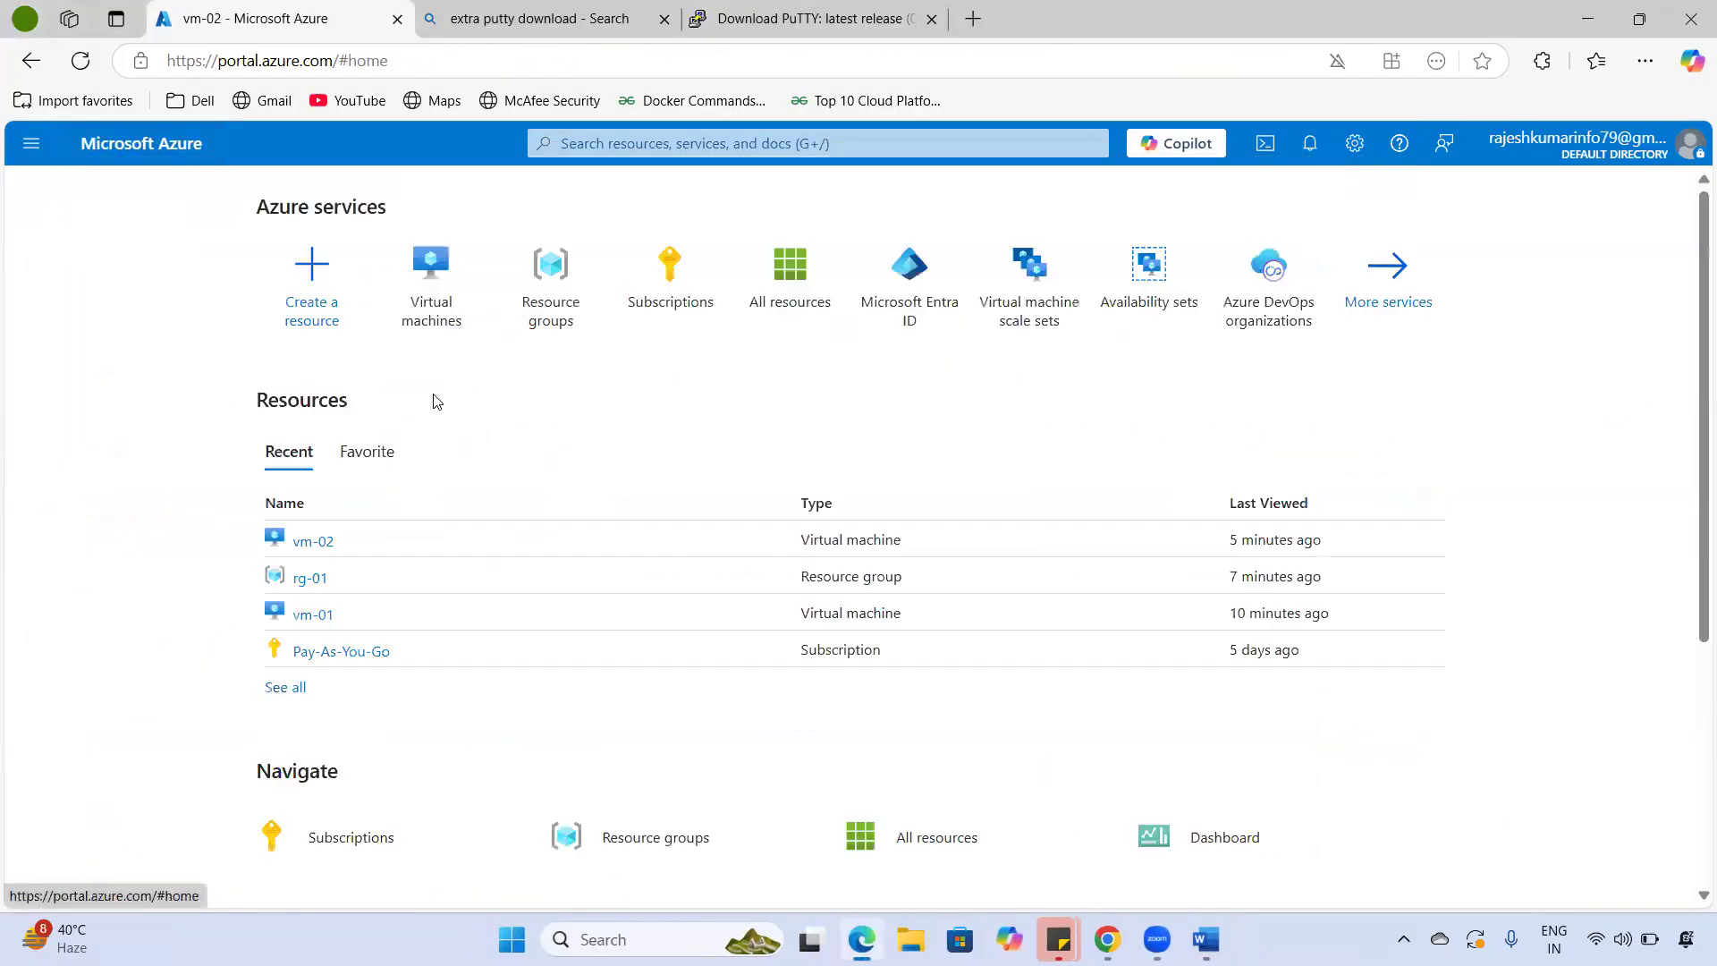
click(555, 322)
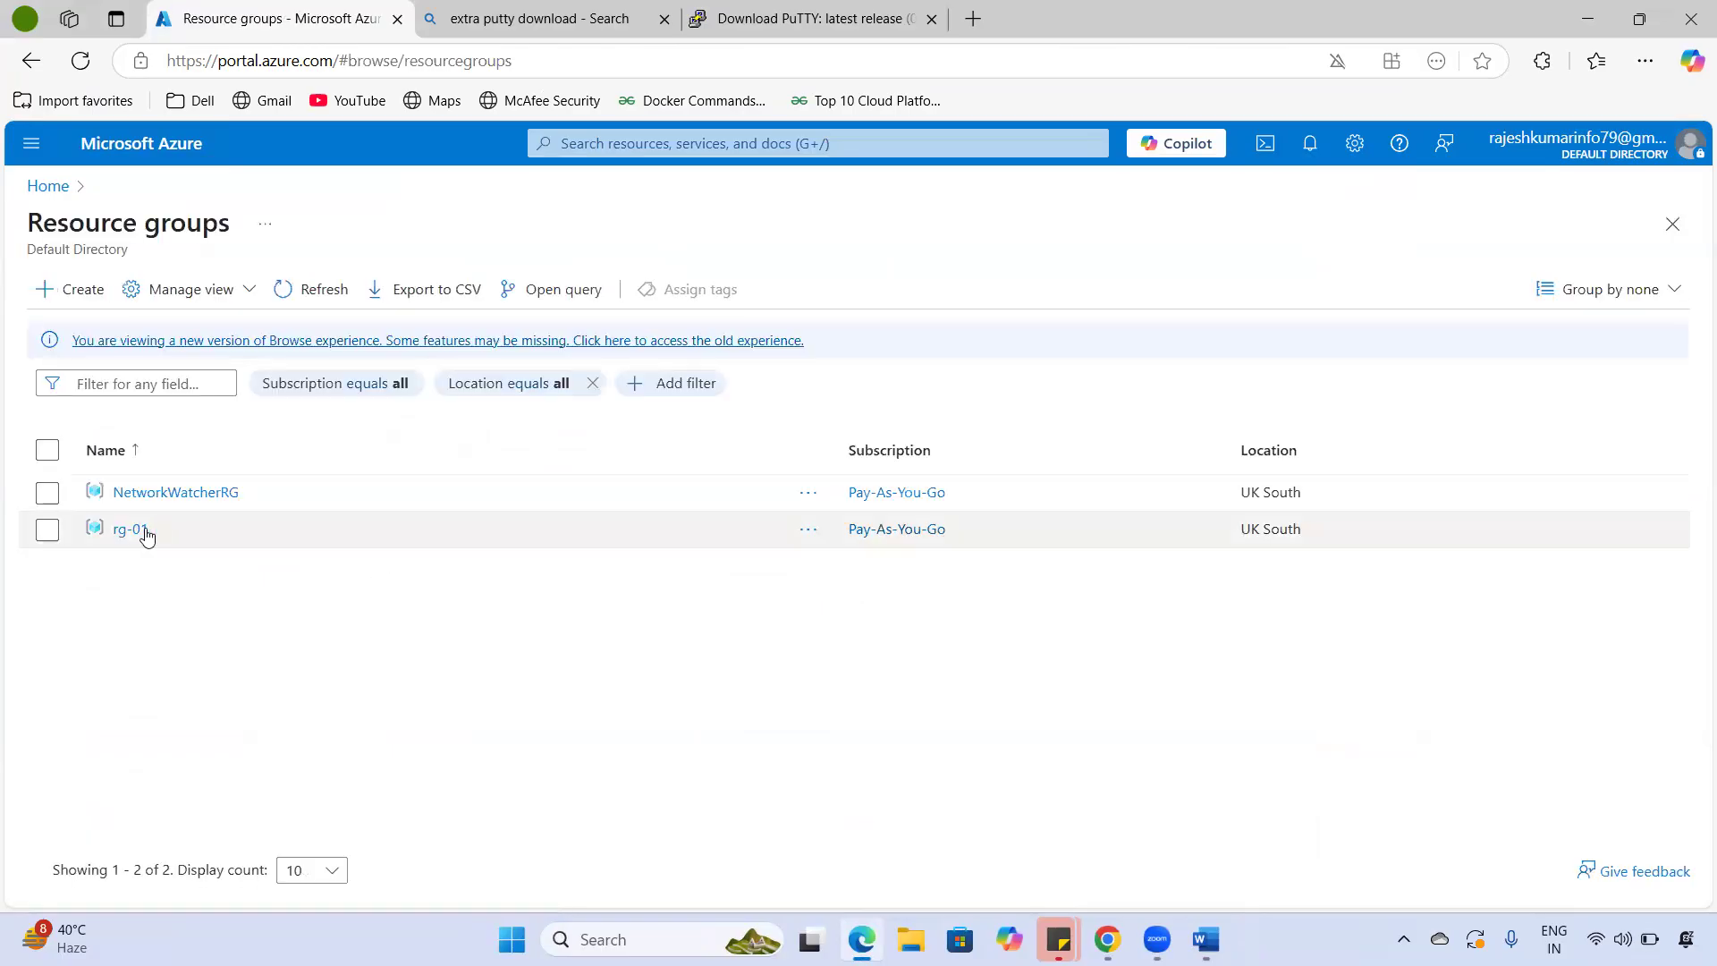
click(134, 529)
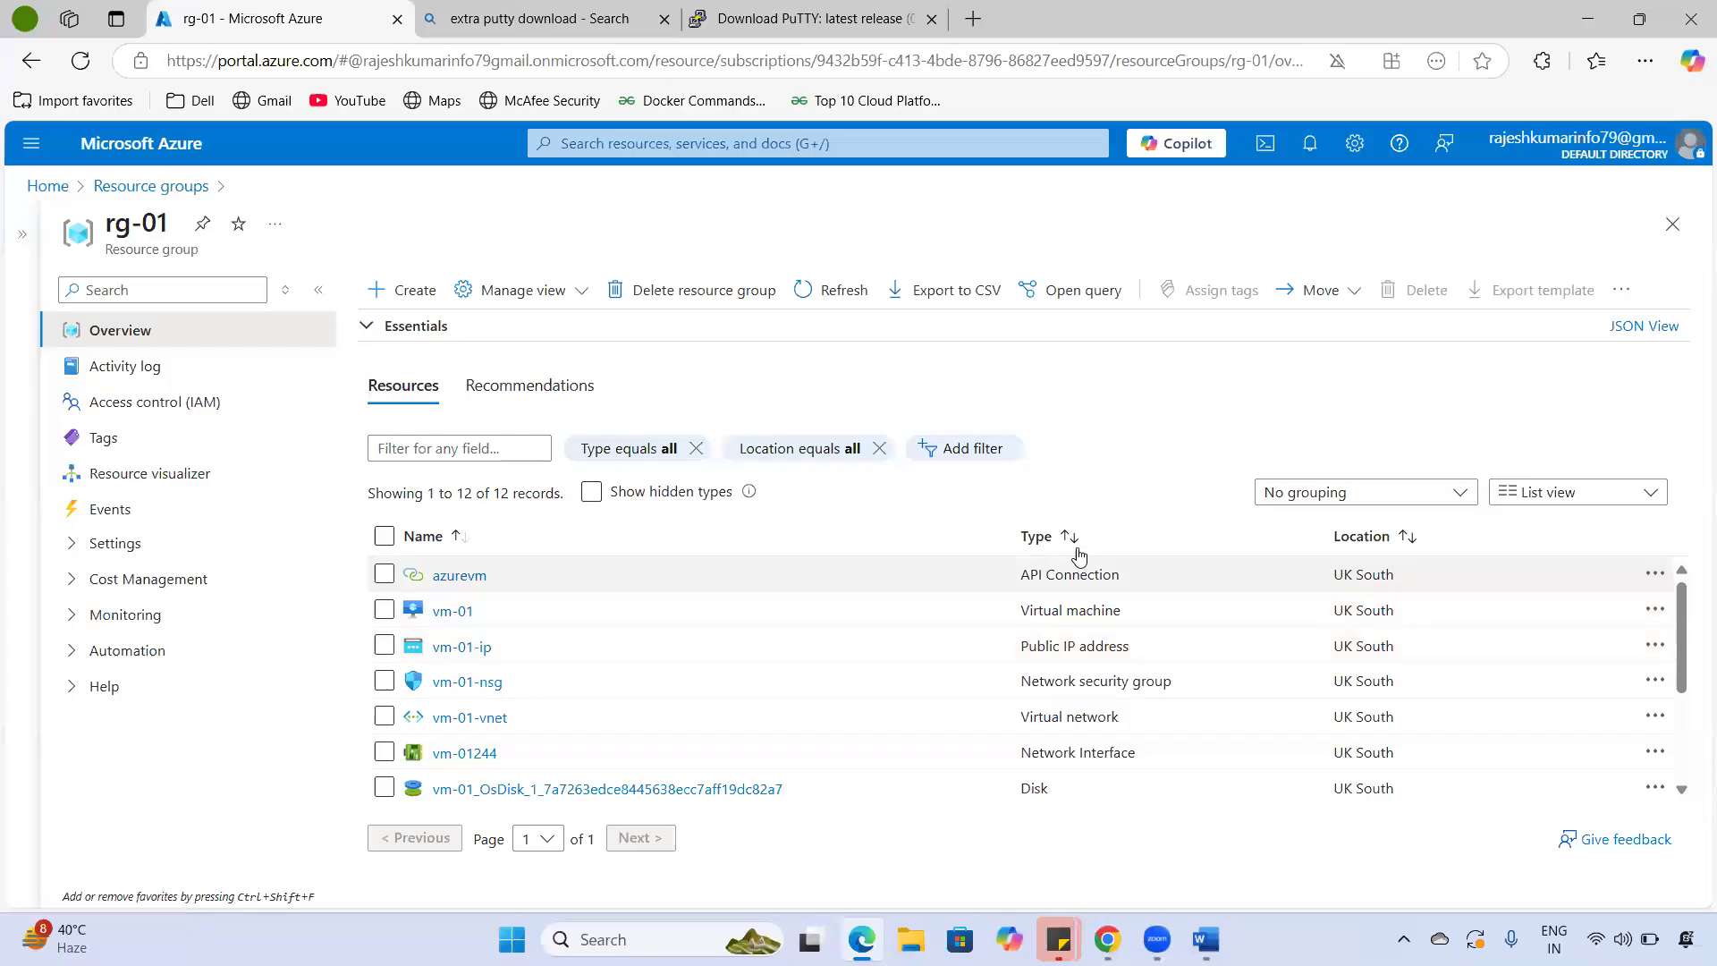
click(1078, 546)
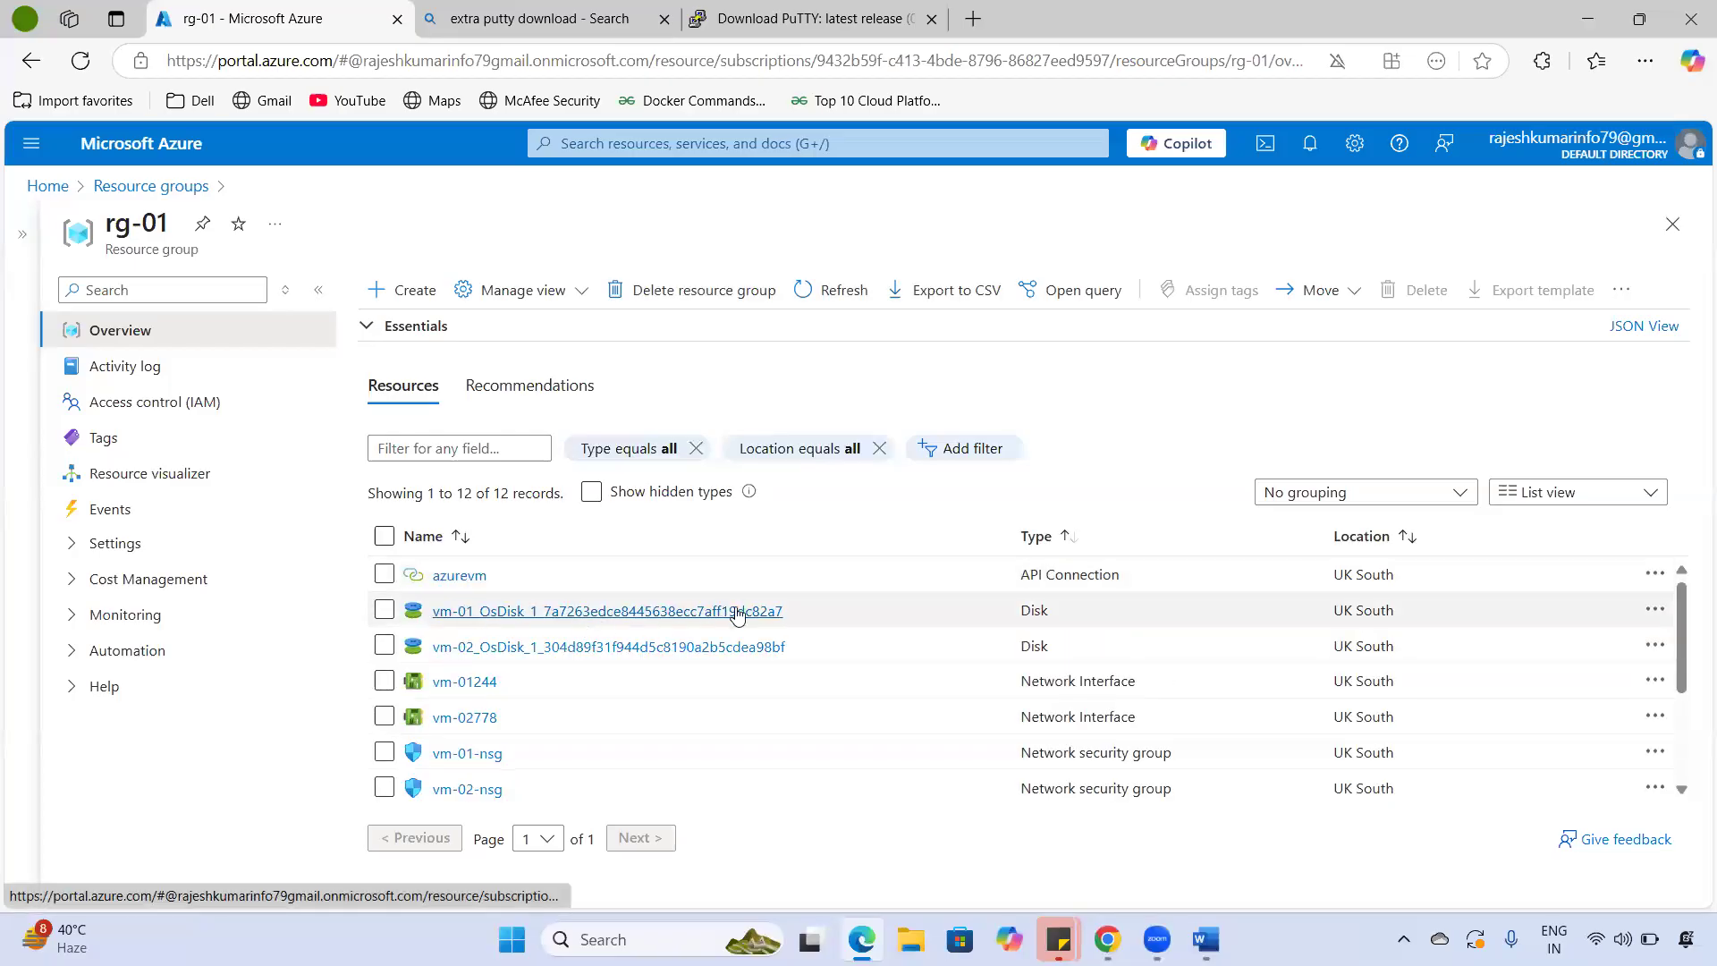
- Review rg-01's resources, highlight the vm-02 entry, then open the Virtual machines list
scroll(737, 615, down, 2)
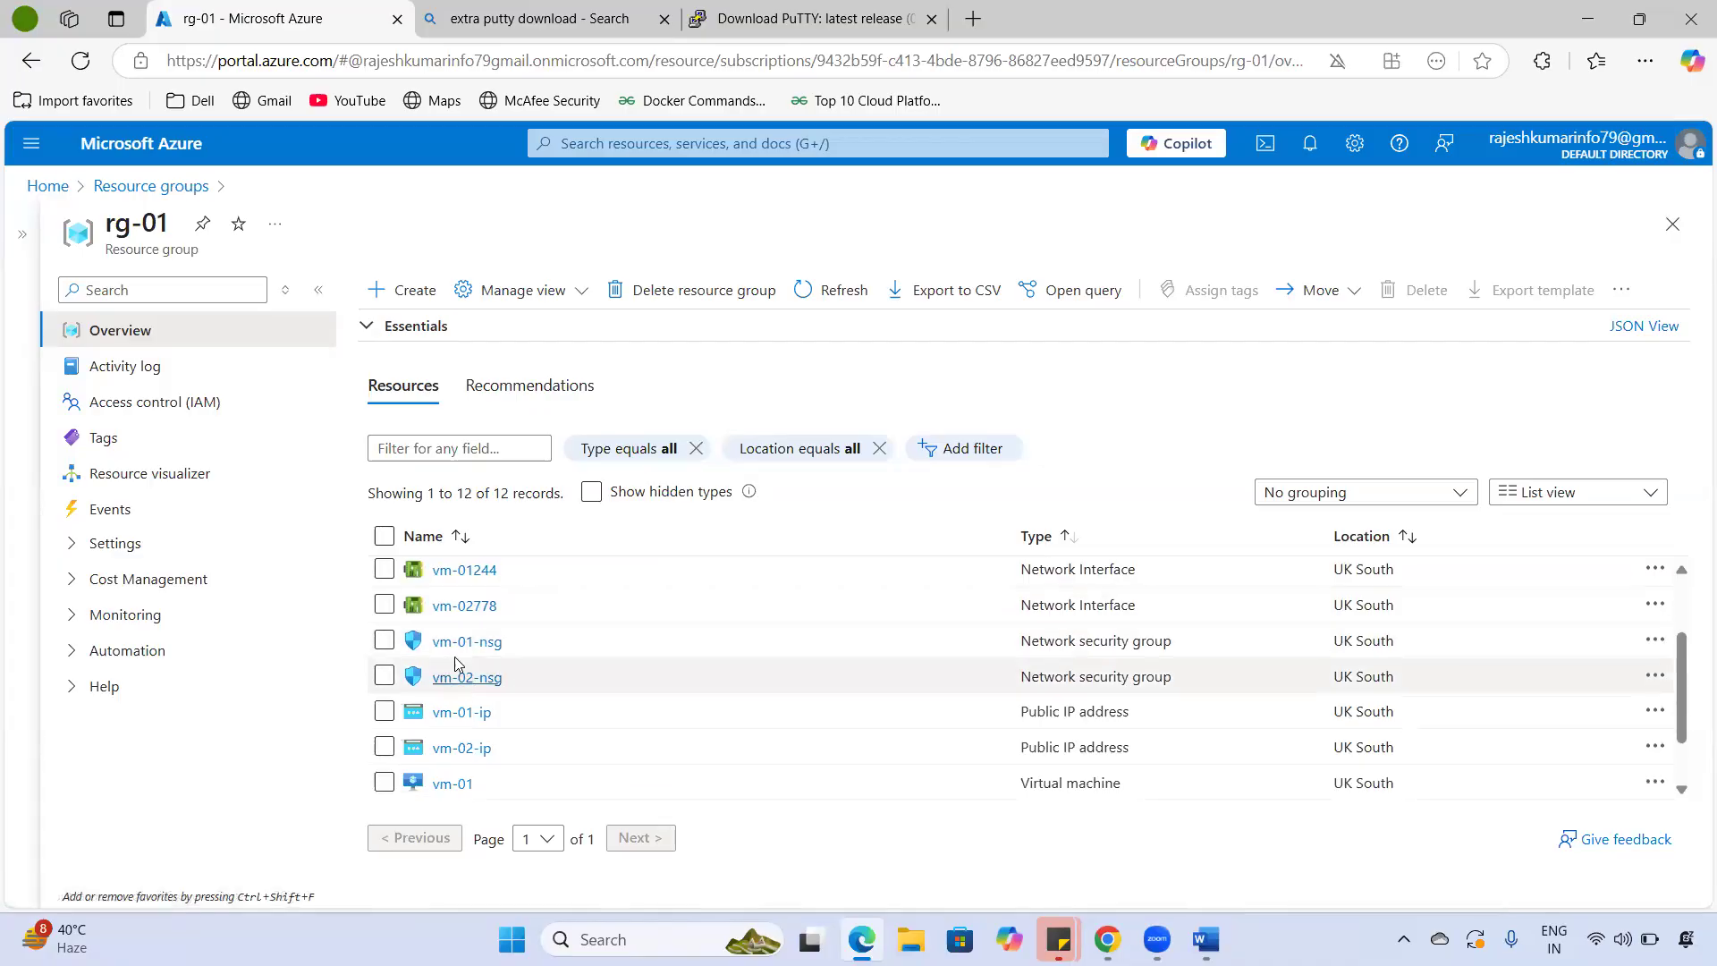
scroll(488, 729, down, 2)
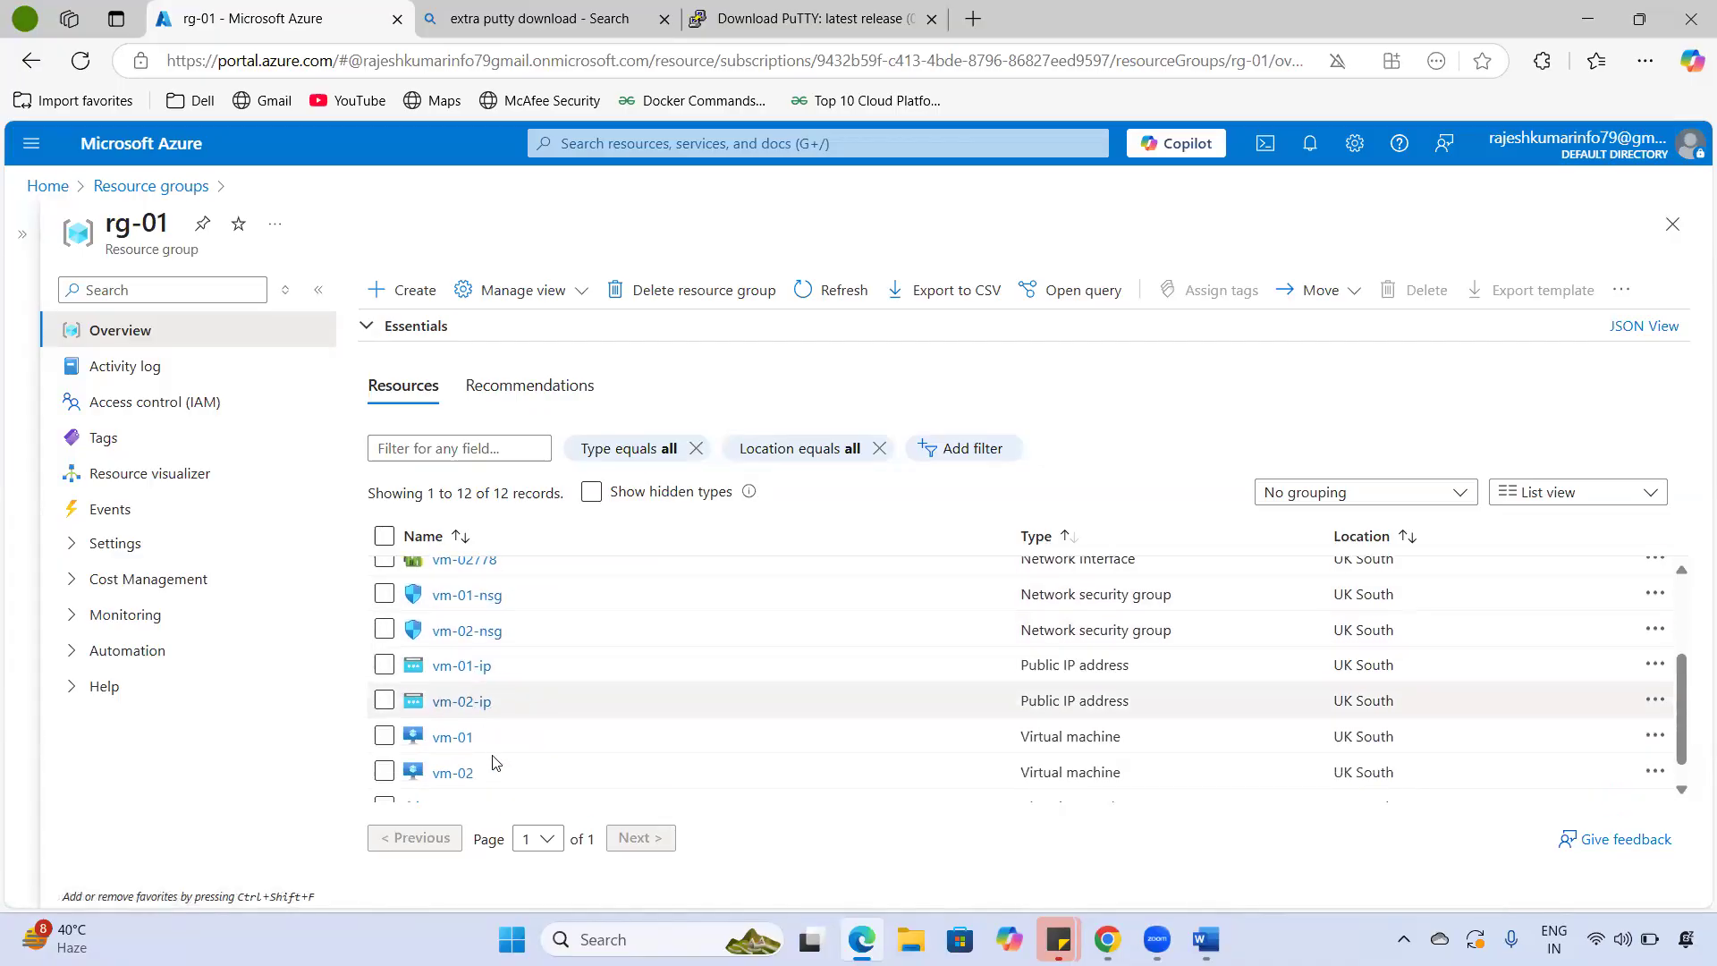
mouse_move(483, 723)
mouse_down()
mouse_move(433, 715)
mouse_move(488, 750)
mouse_up()
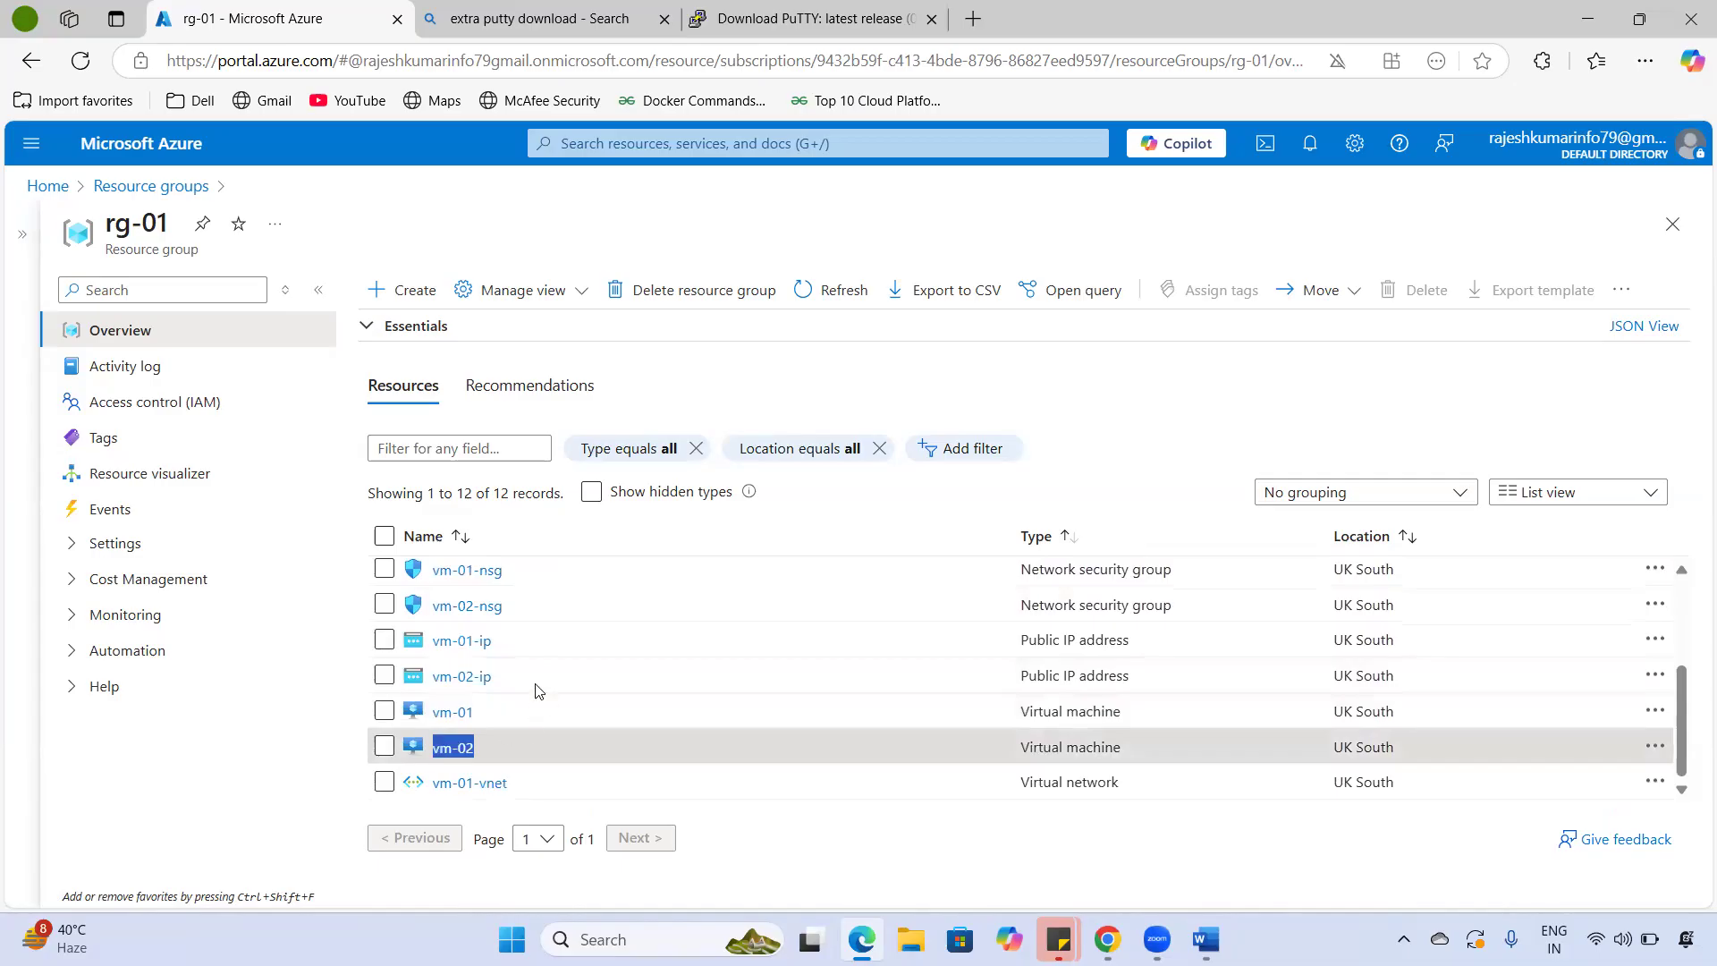
scroll(572, 778, up, 4)
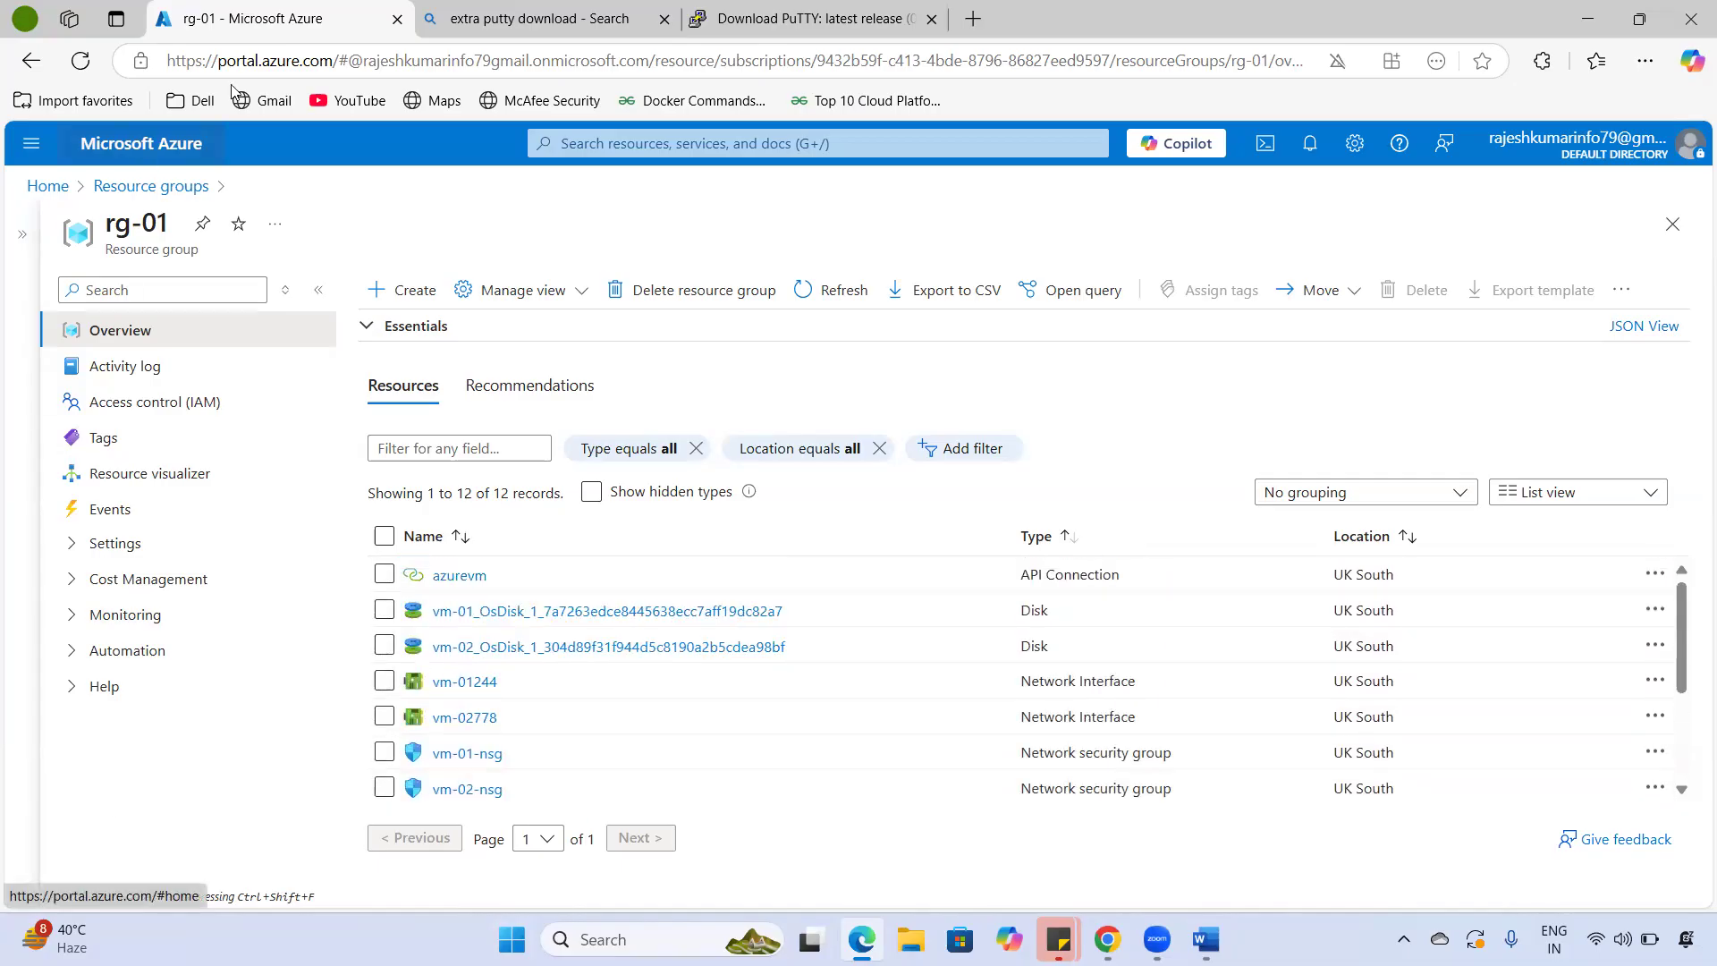
click(193, 149)
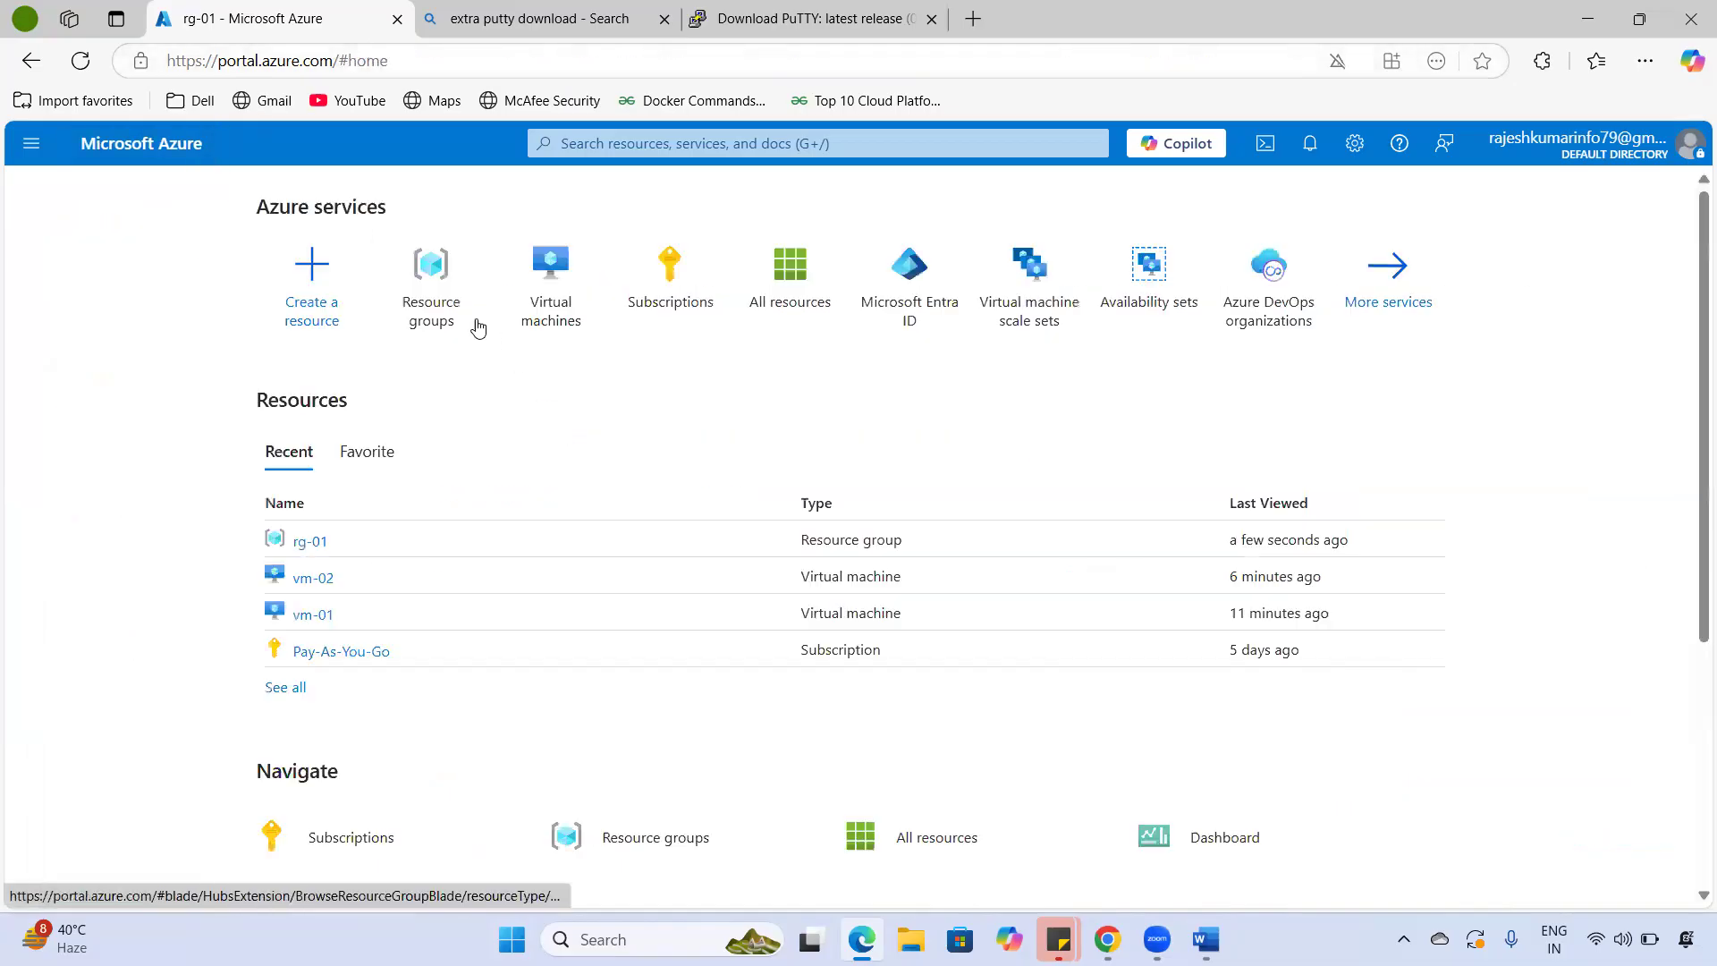
click(551, 308)
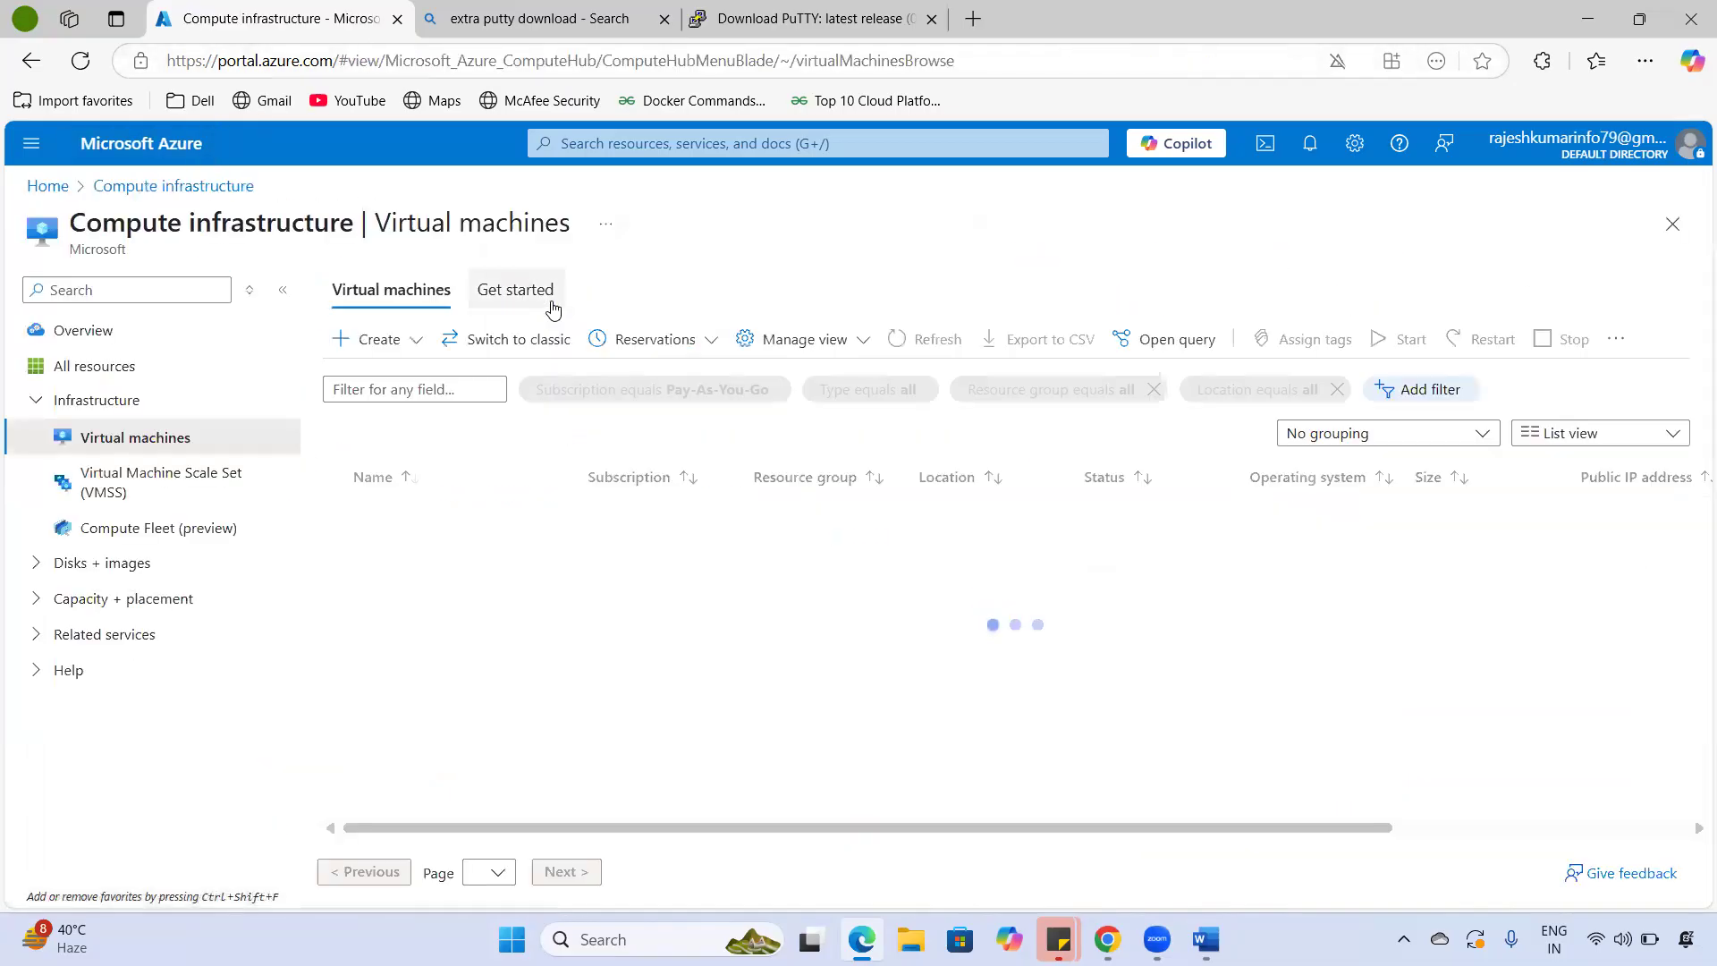